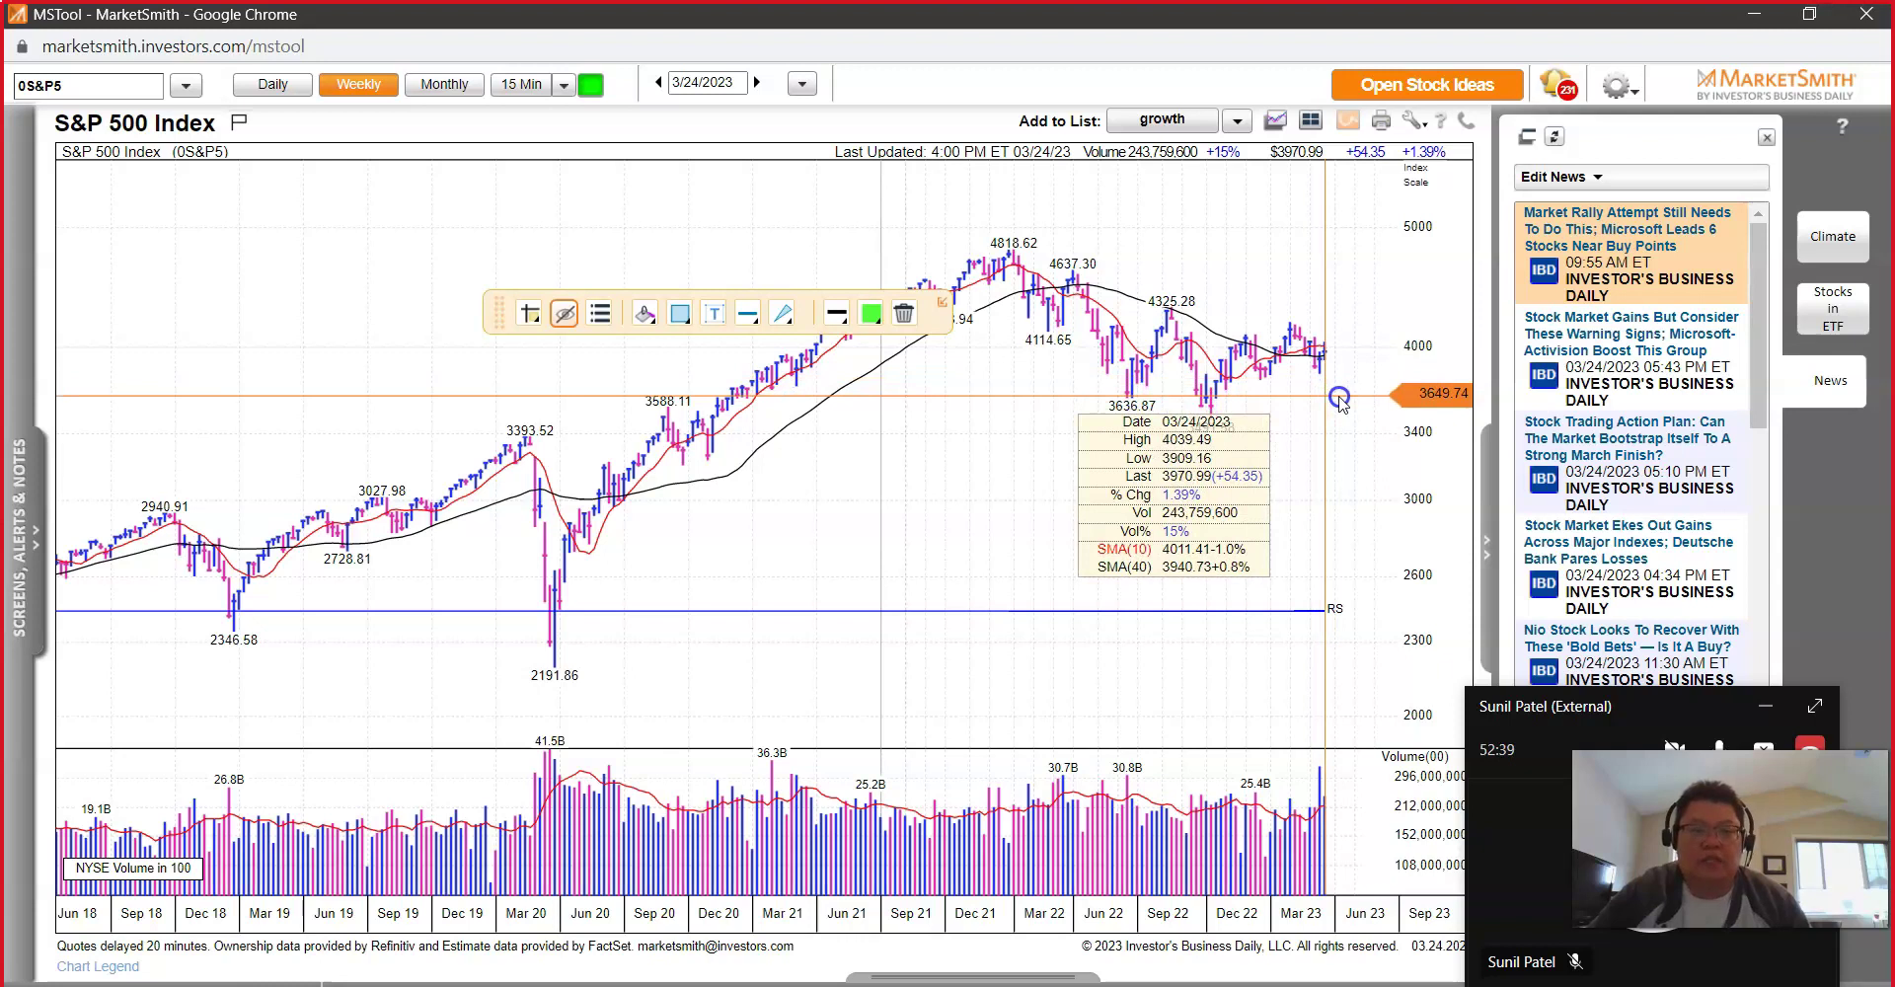
# Step: Open the weekly Dow Jones Industrial Average chart from the popular indices and inspect the data of its 3/24/2023 bar
pyautogui.click(1337, 395)
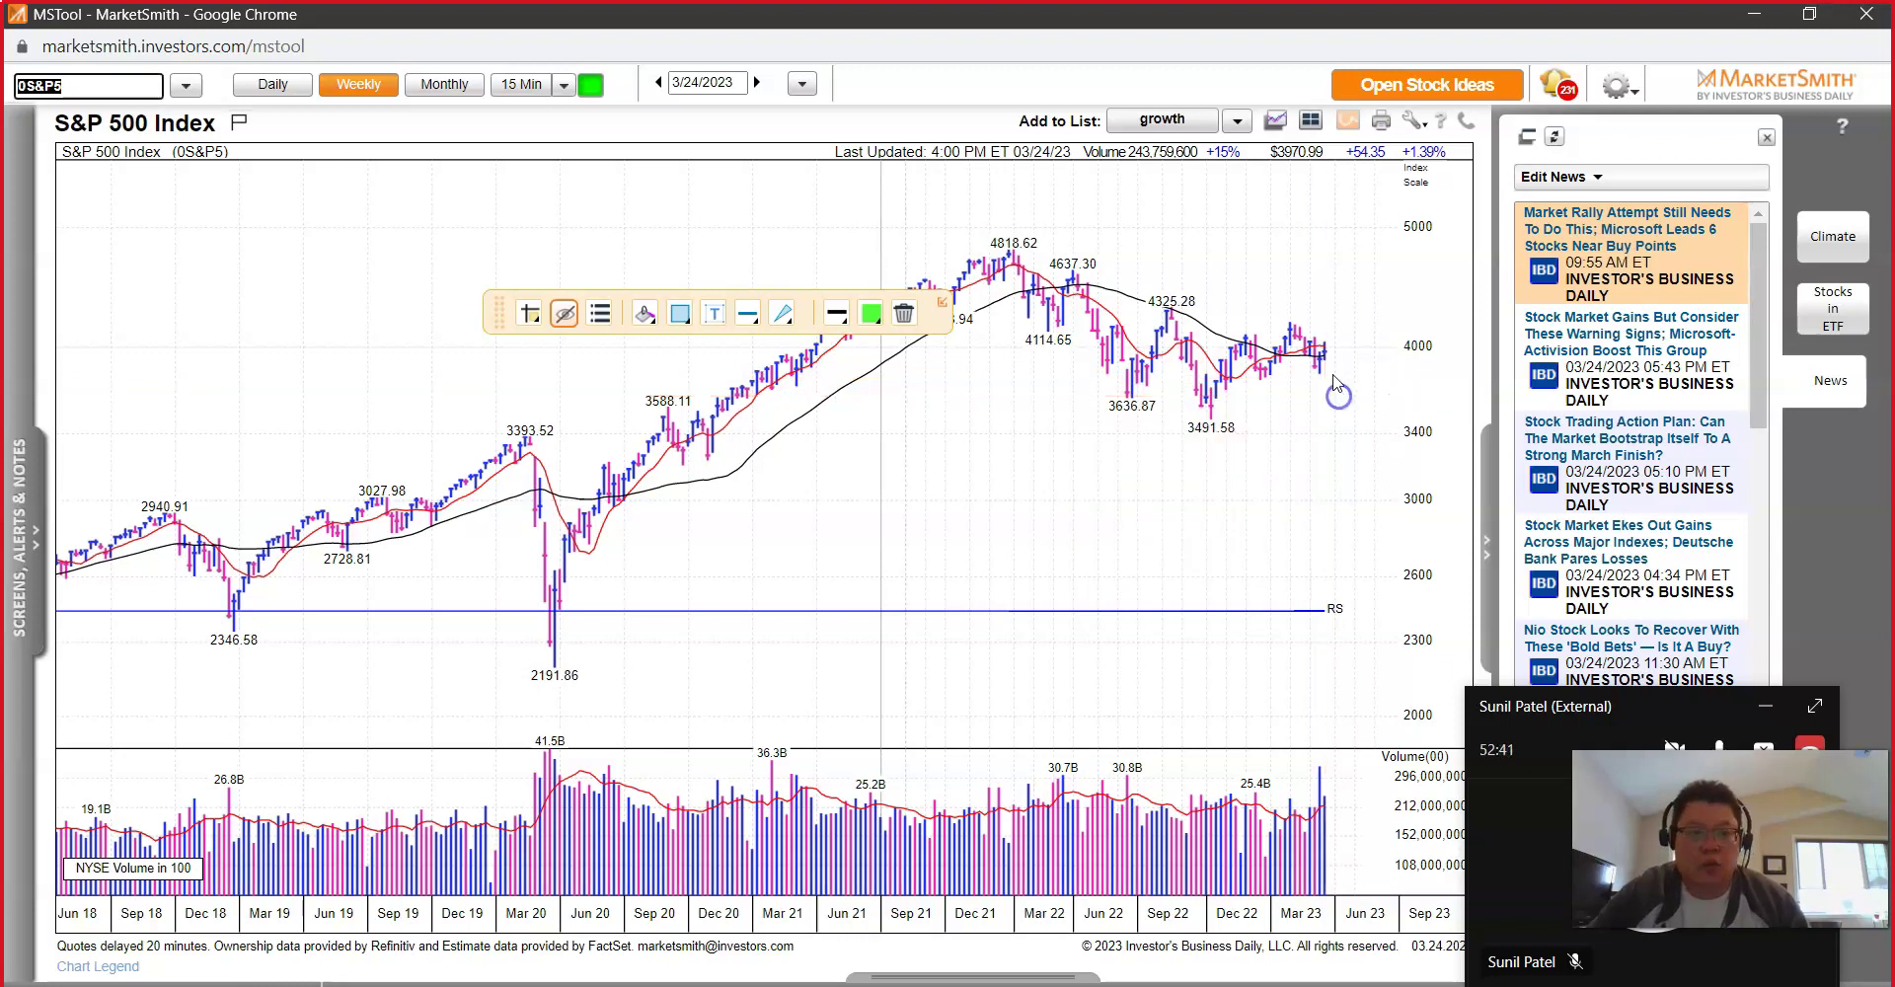
pyautogui.click(187, 91)
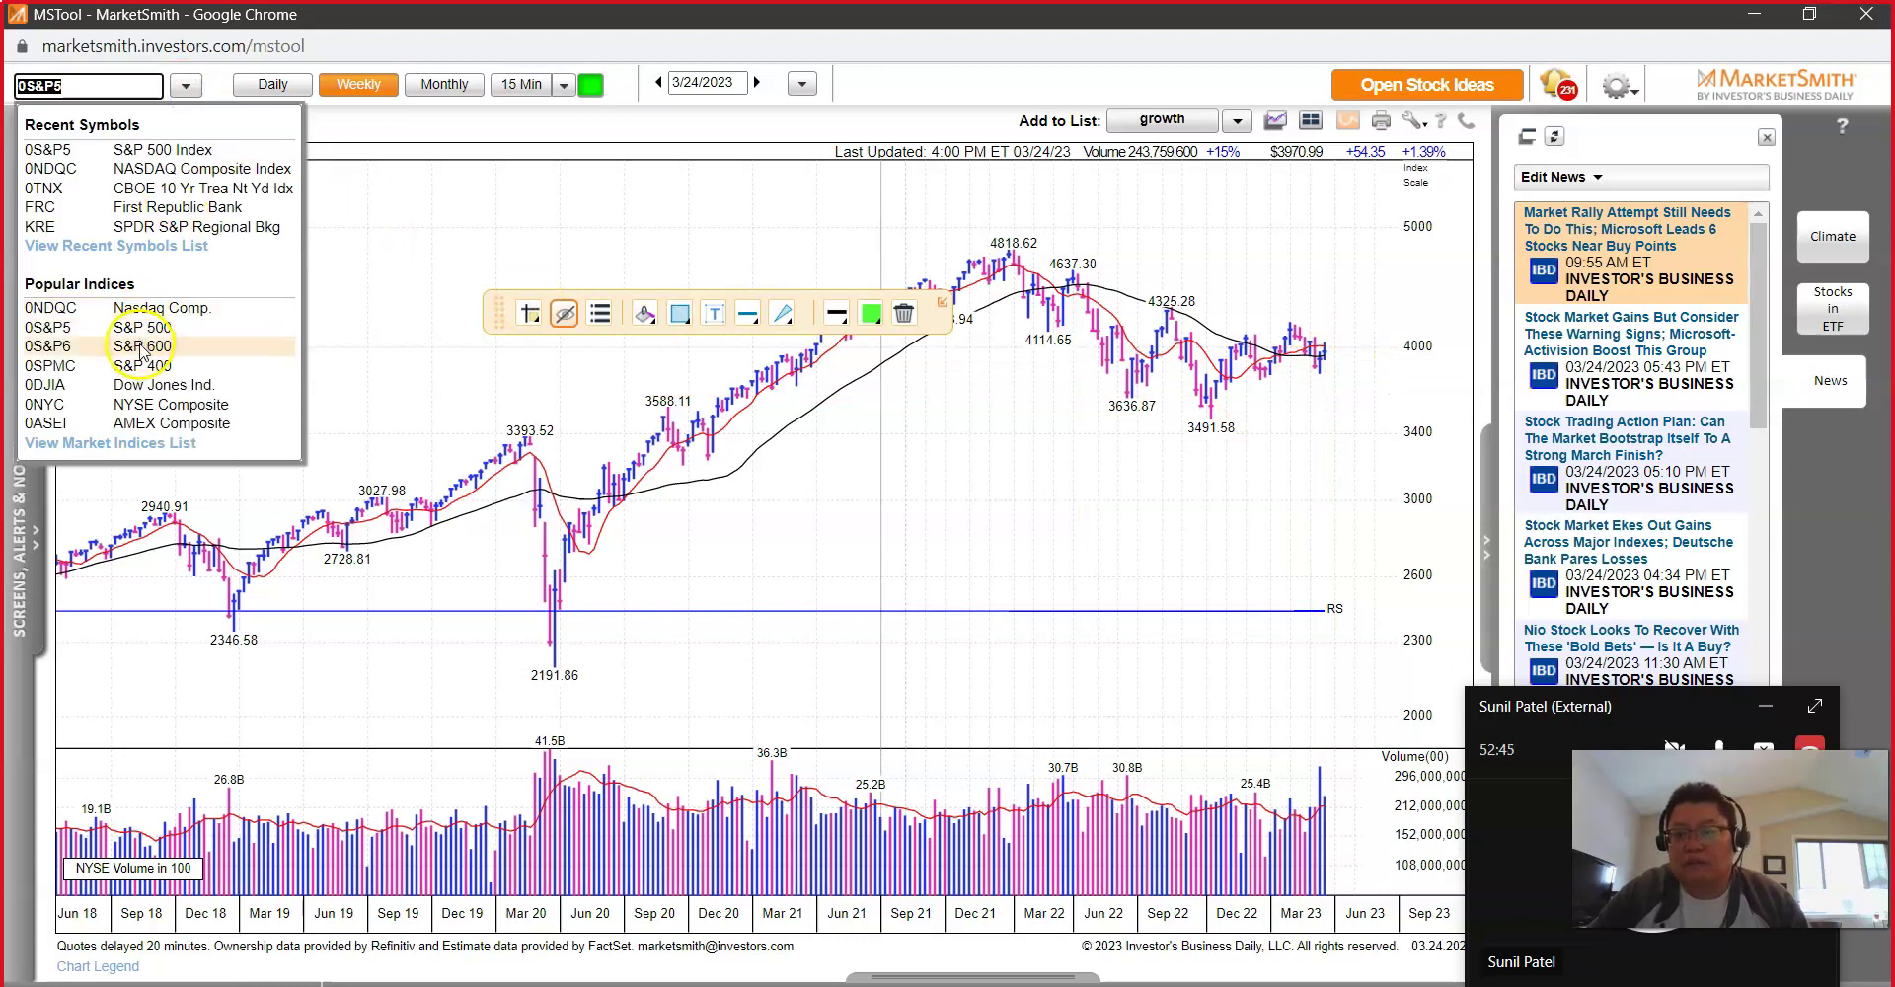
pyautogui.click(136, 386)
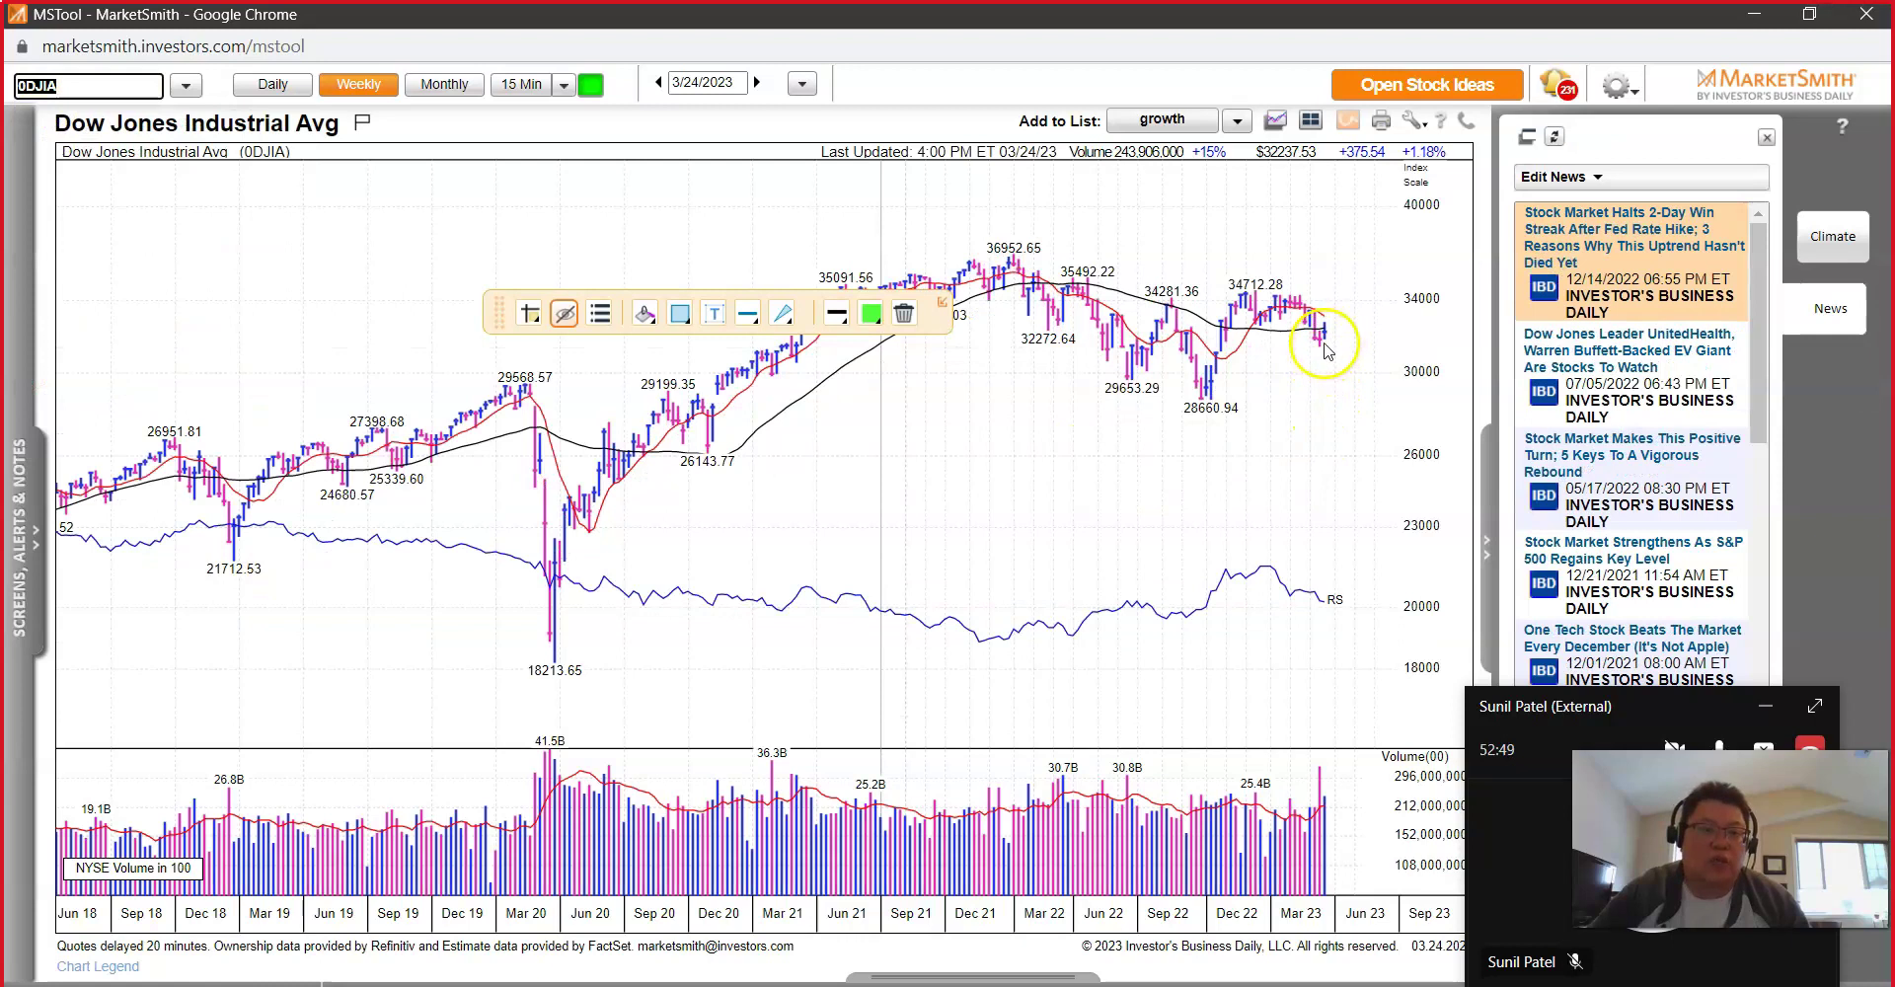
pyautogui.click(1320, 373)
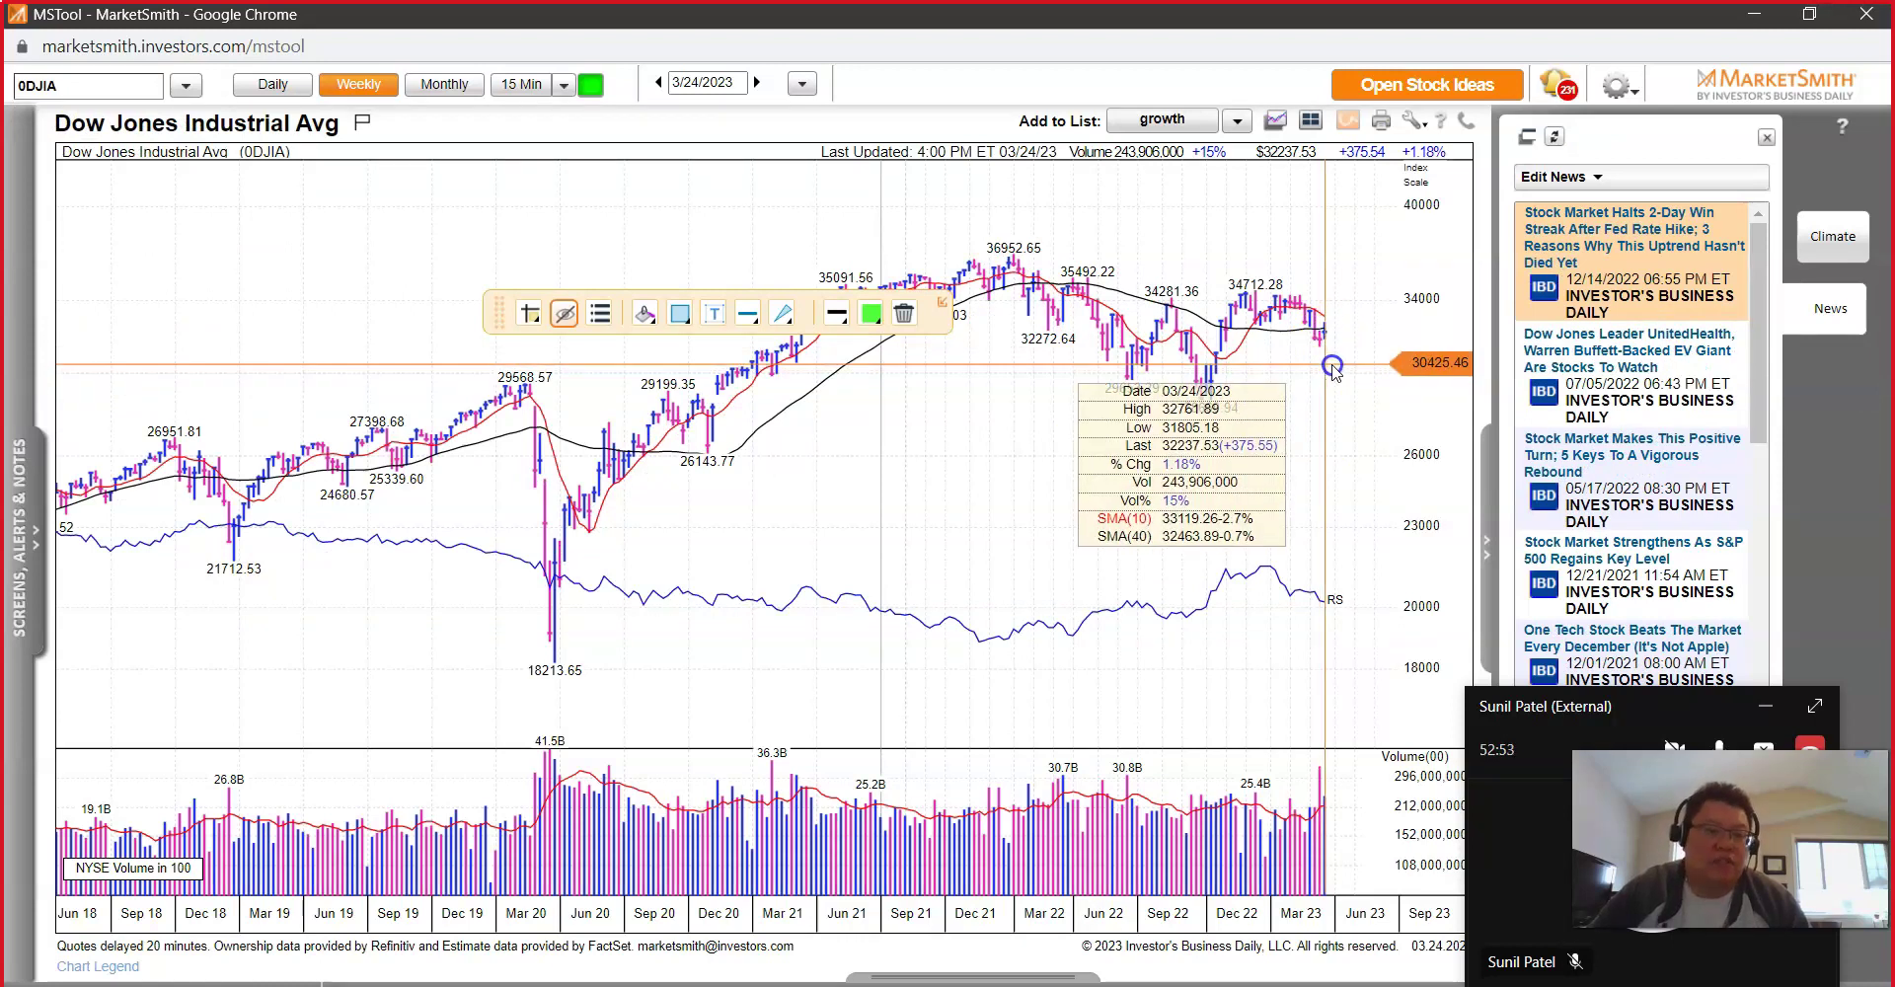
# Step: Load the Russell 2000 Index chart with the symbol 0RUS and inspect the data of its 3/24/2023 weekly bar
pyautogui.click(186, 85)
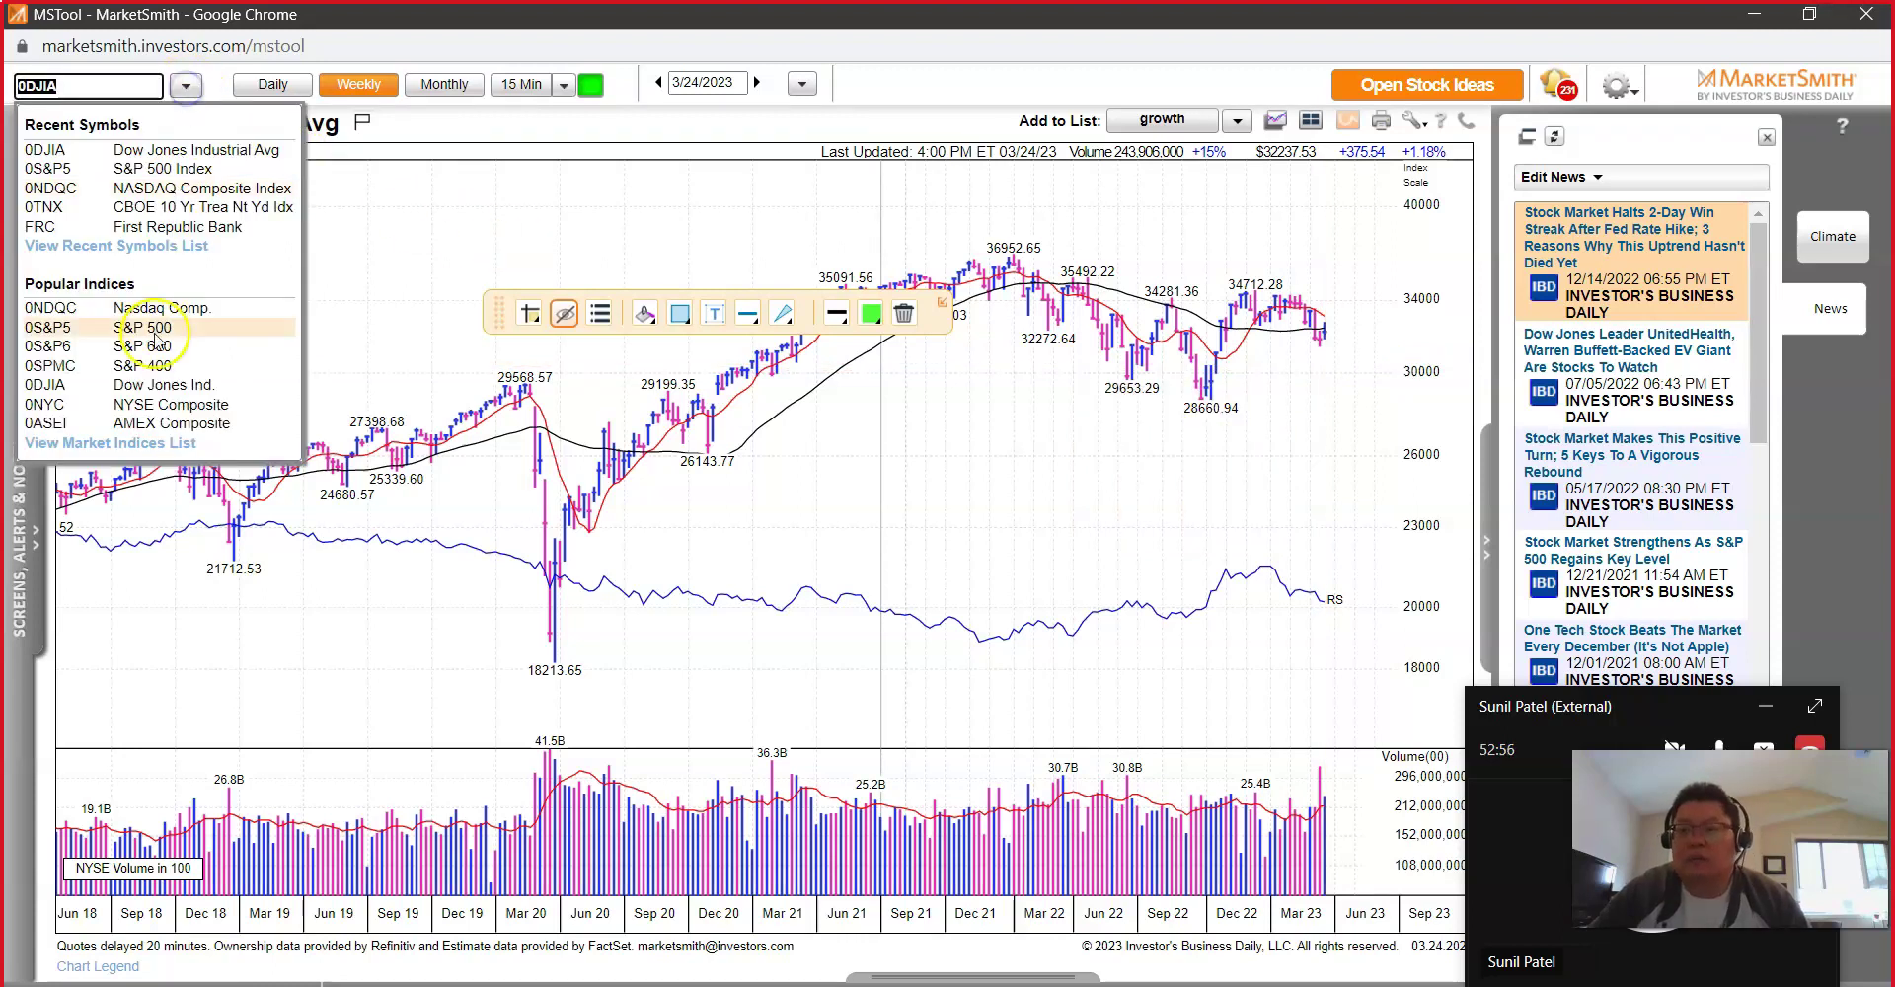
pyautogui.click(148, 385)
pyautogui.write('q')
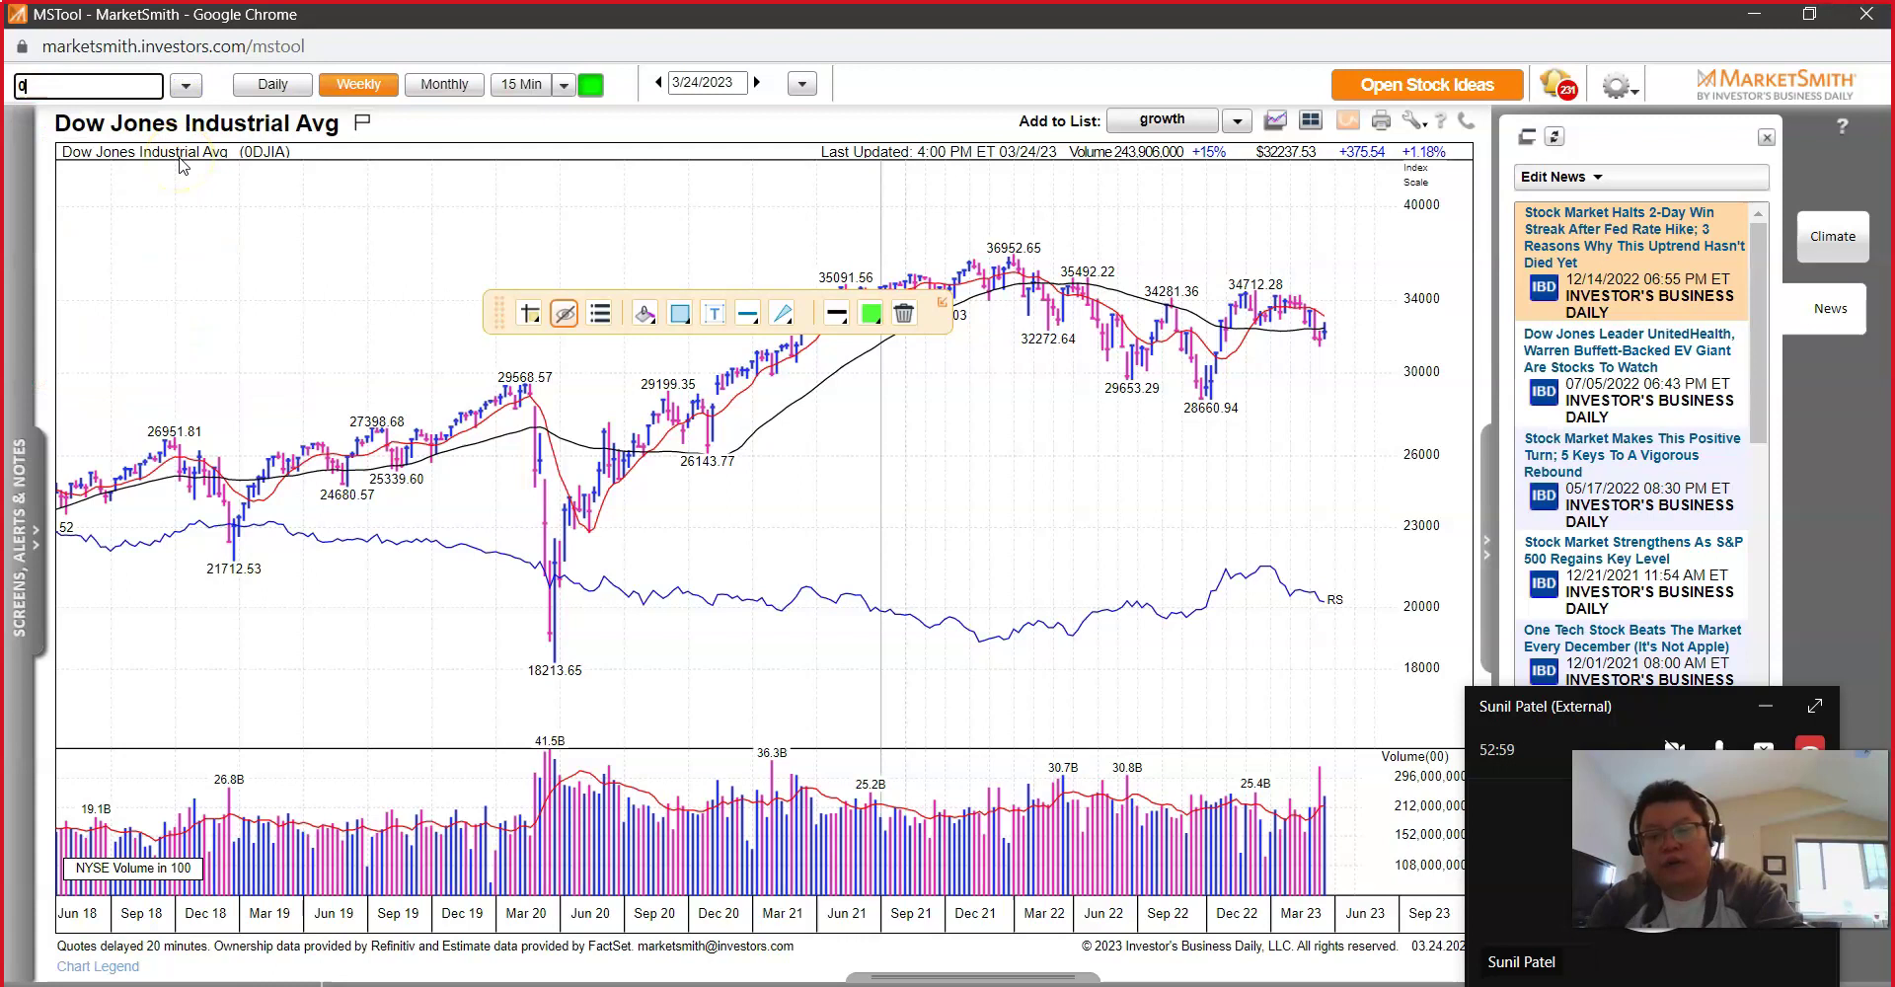
pyautogui.write('RUS')
pyautogui.press('Return')
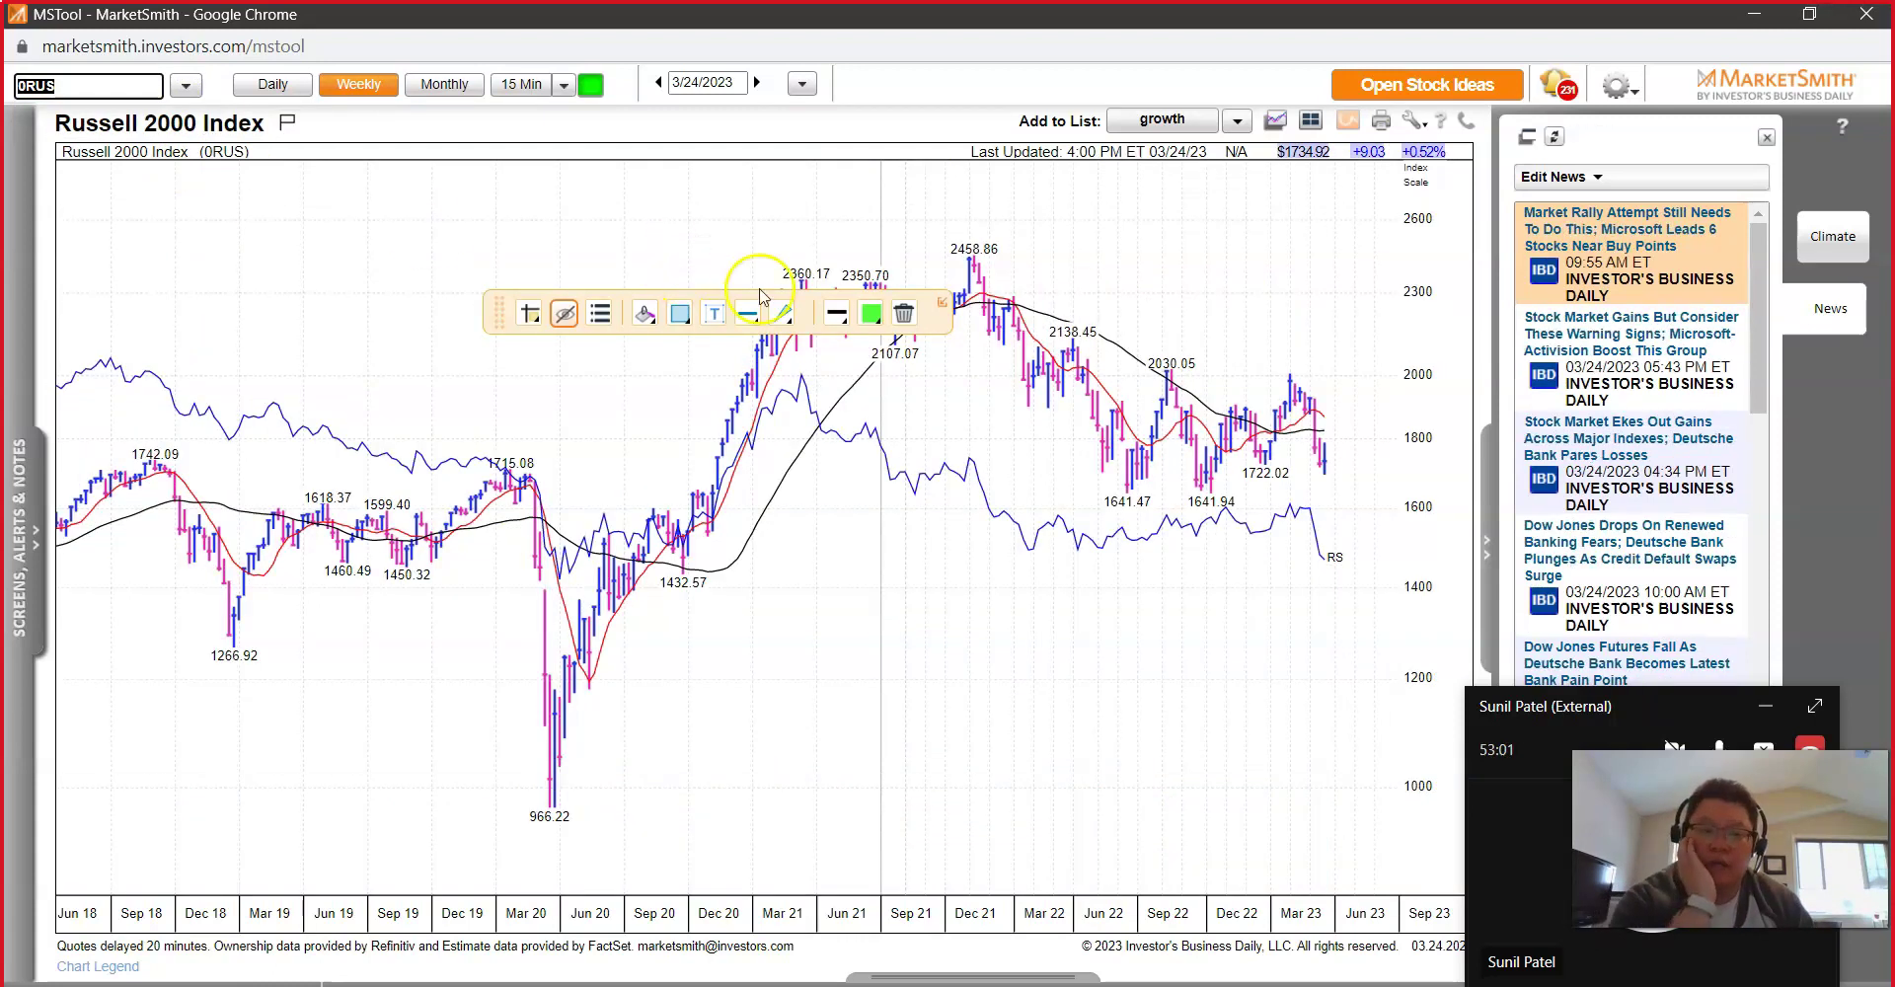
pyautogui.click(1399, 464)
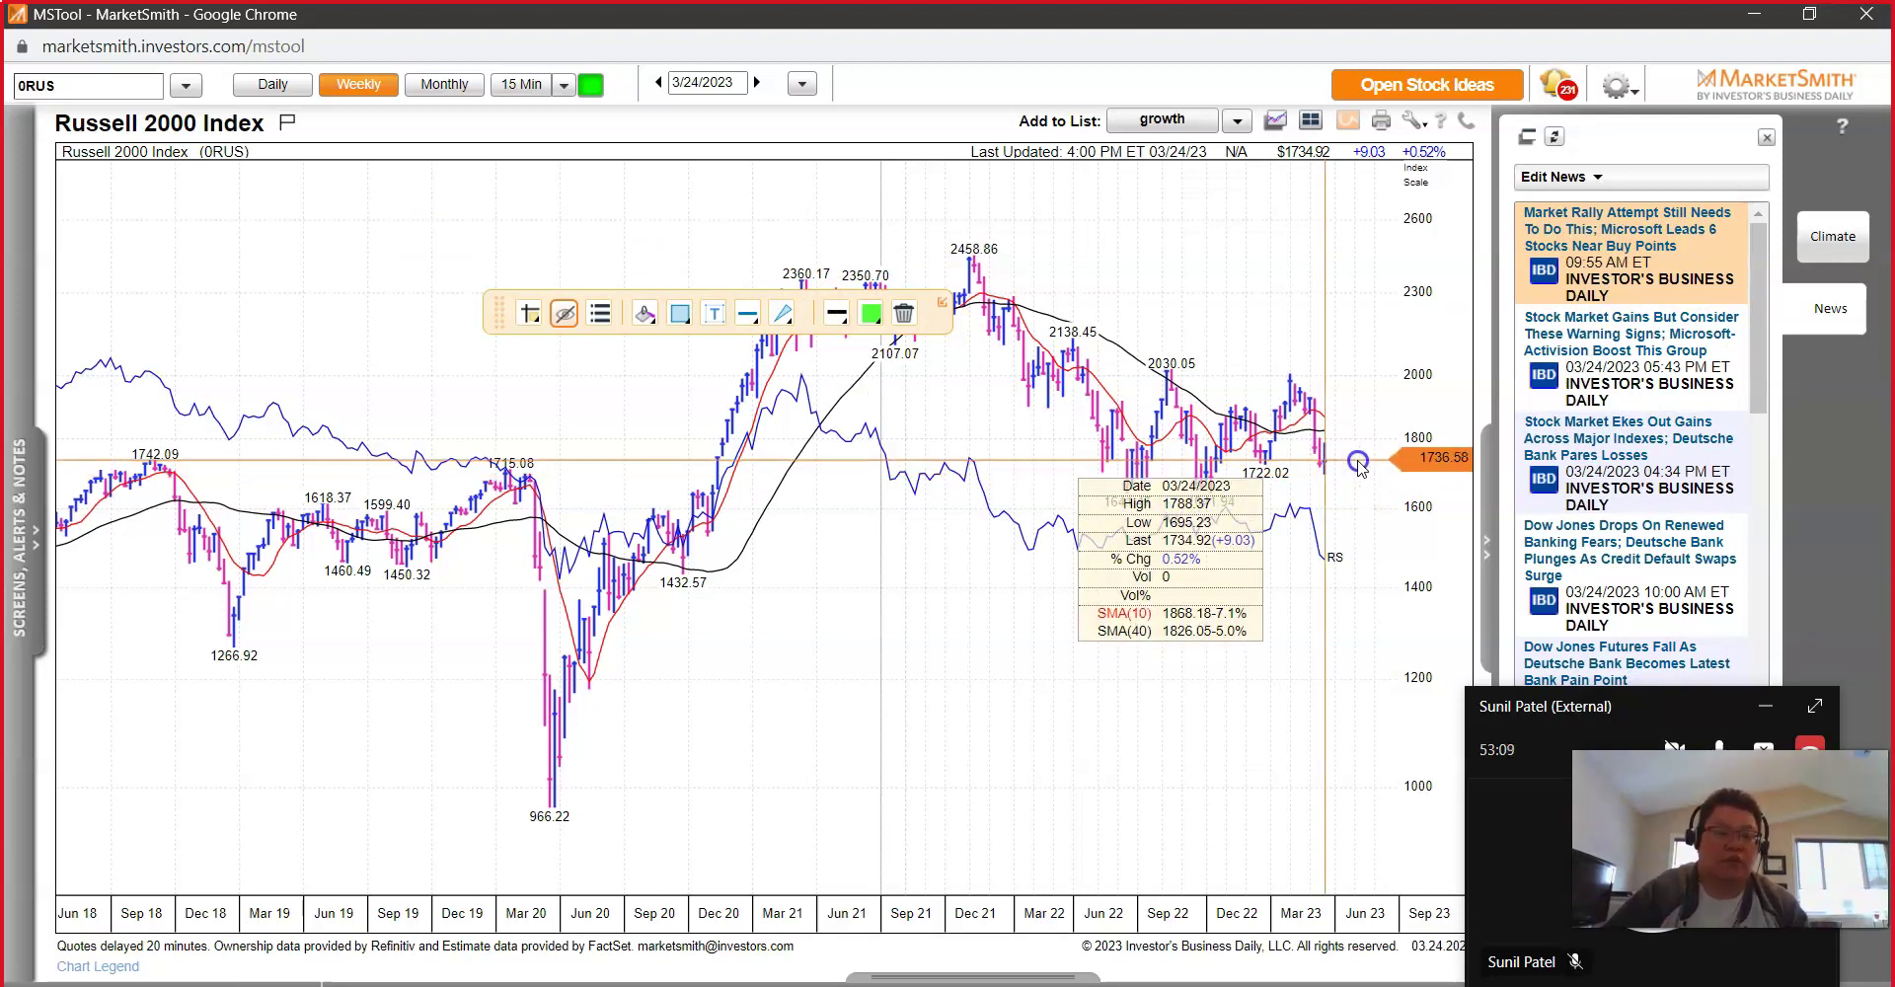
pyautogui.click(1359, 466)
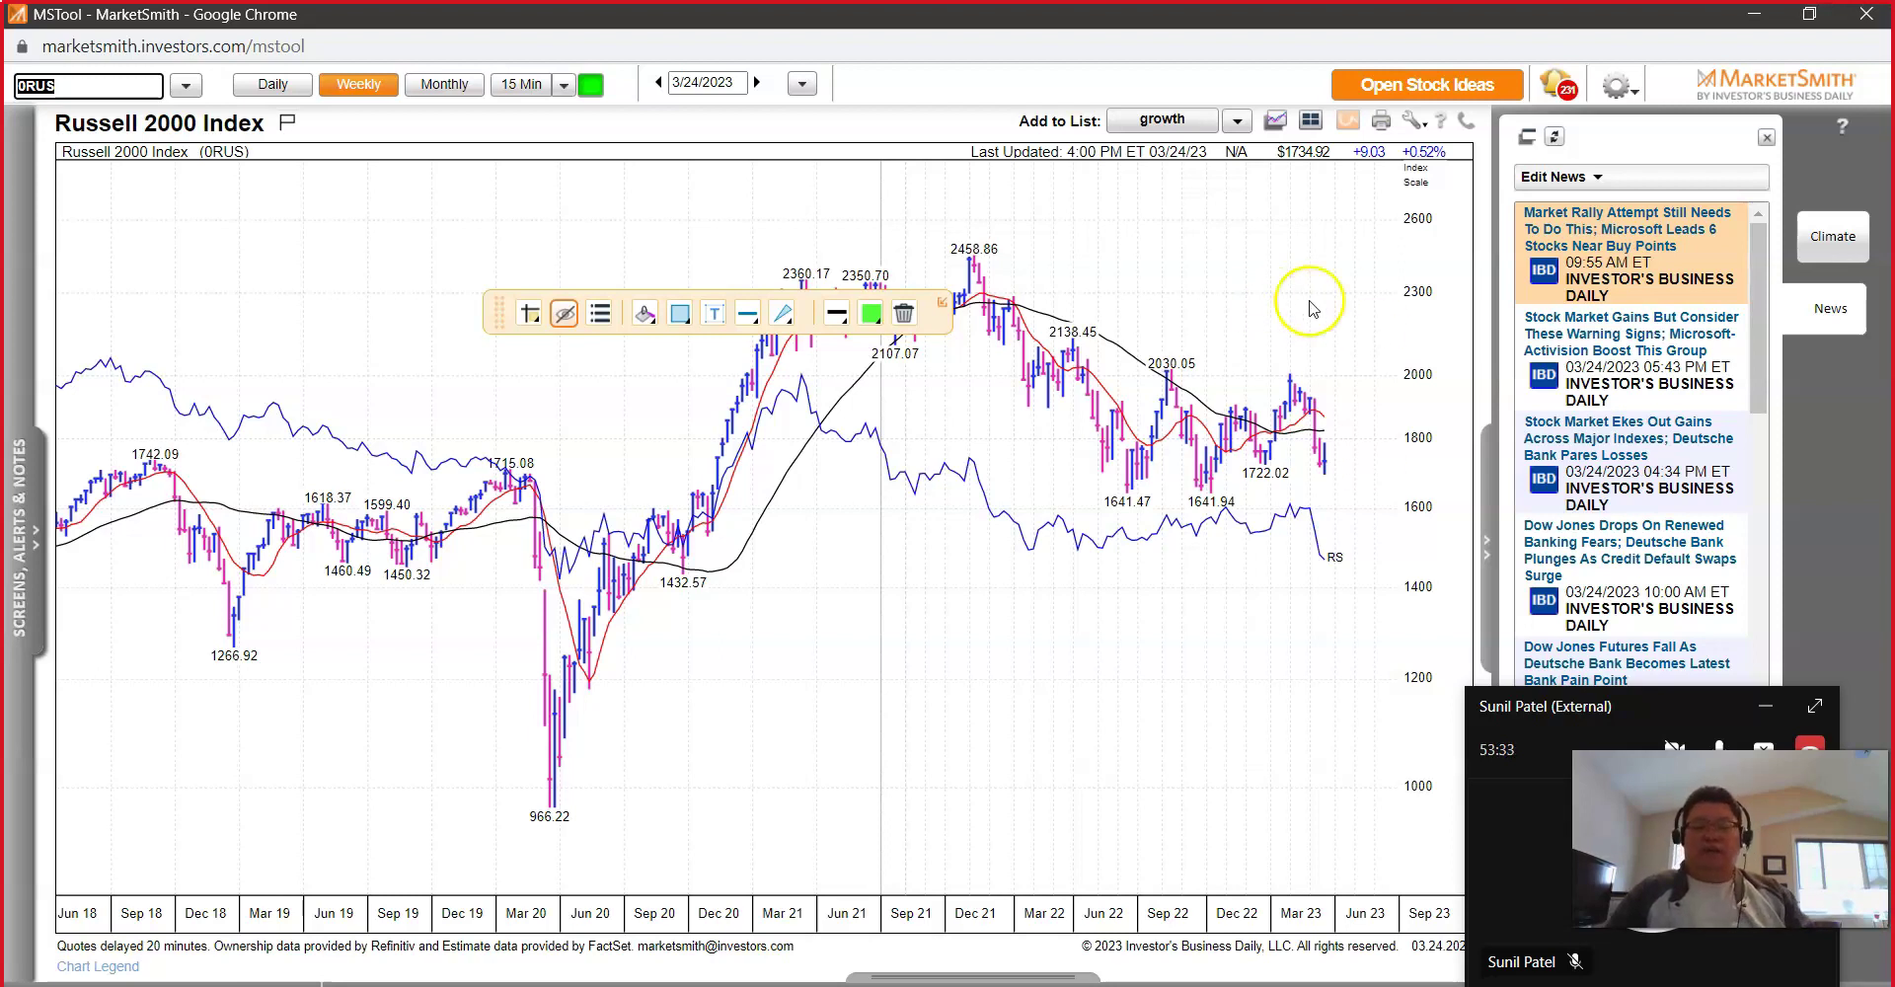
# Step: Switch to the Export2022.xlsx workbook in Excel and examine the figures in G251:K267 of the Market Trend sheet
pyautogui.hotkey('alt', 'Tab')
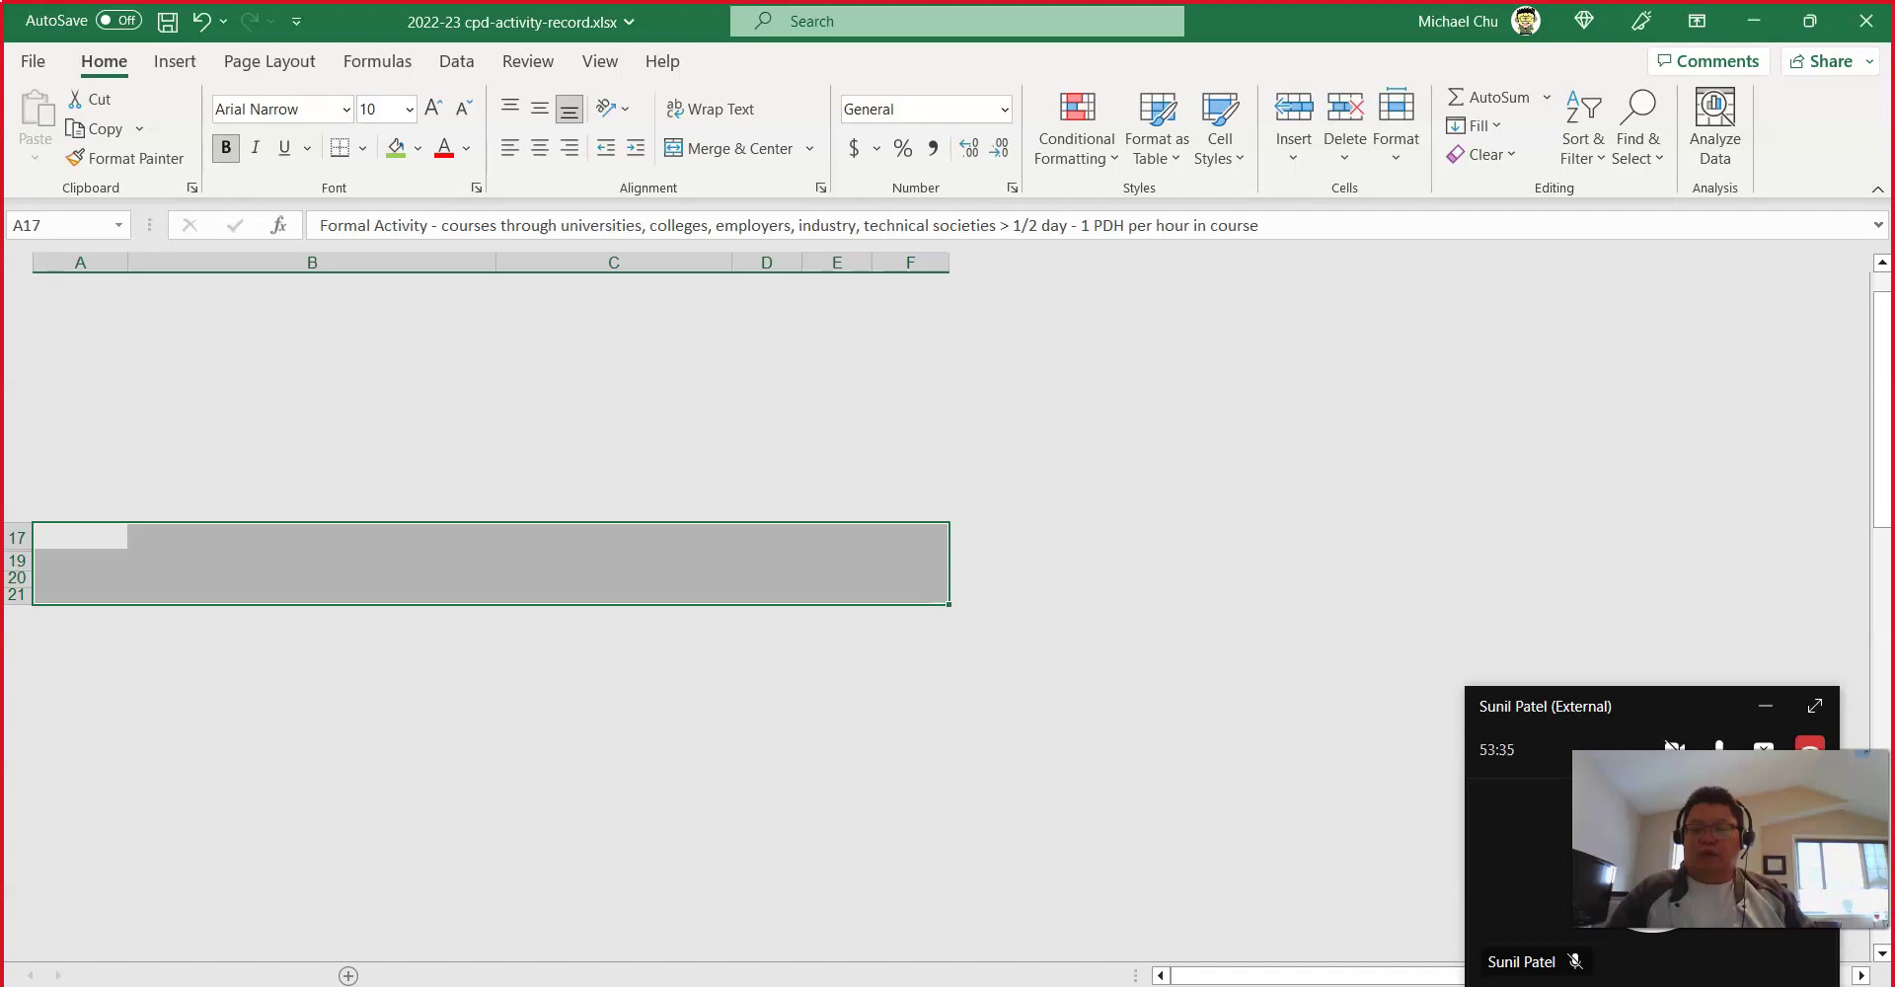
pyautogui.hotkey('alt', 'Tab')
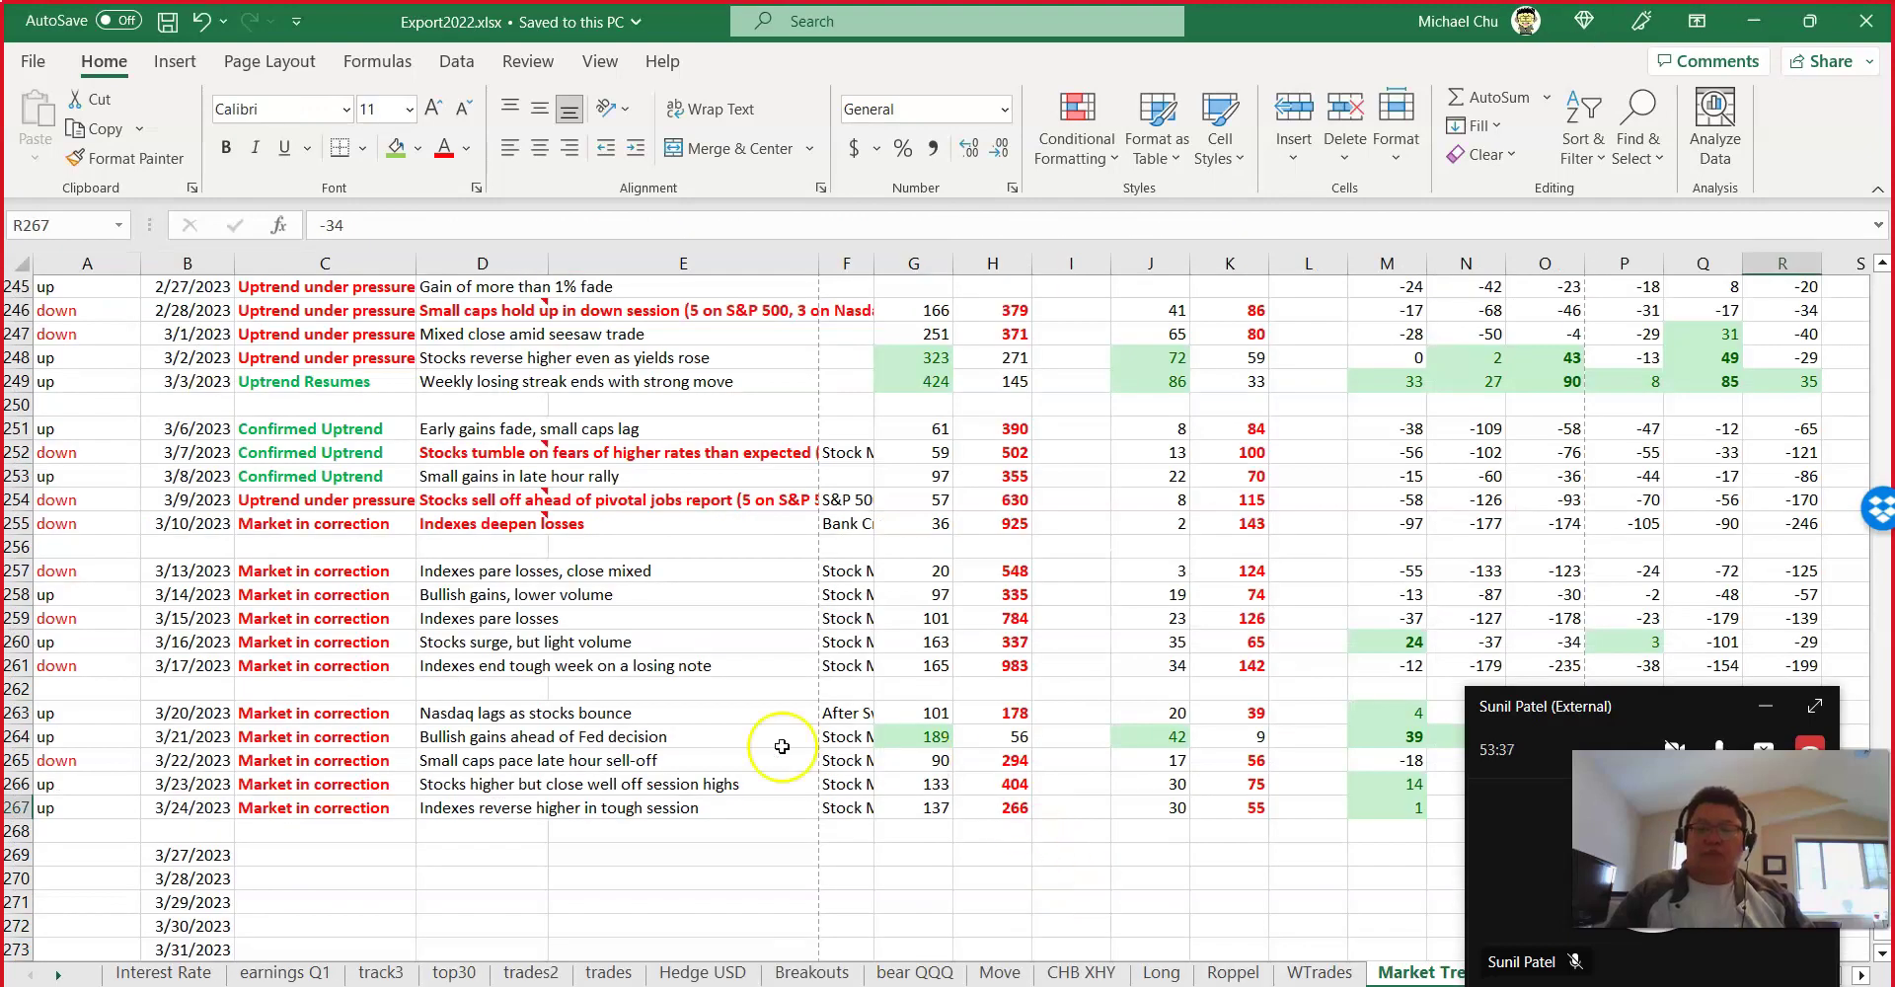
pyautogui.moveTo(426, 430); pyautogui.dragTo(962, 454)
pyautogui.click(951, 438)
pyautogui.moveTo(1253, 428); pyautogui.dragTo(940, 802)
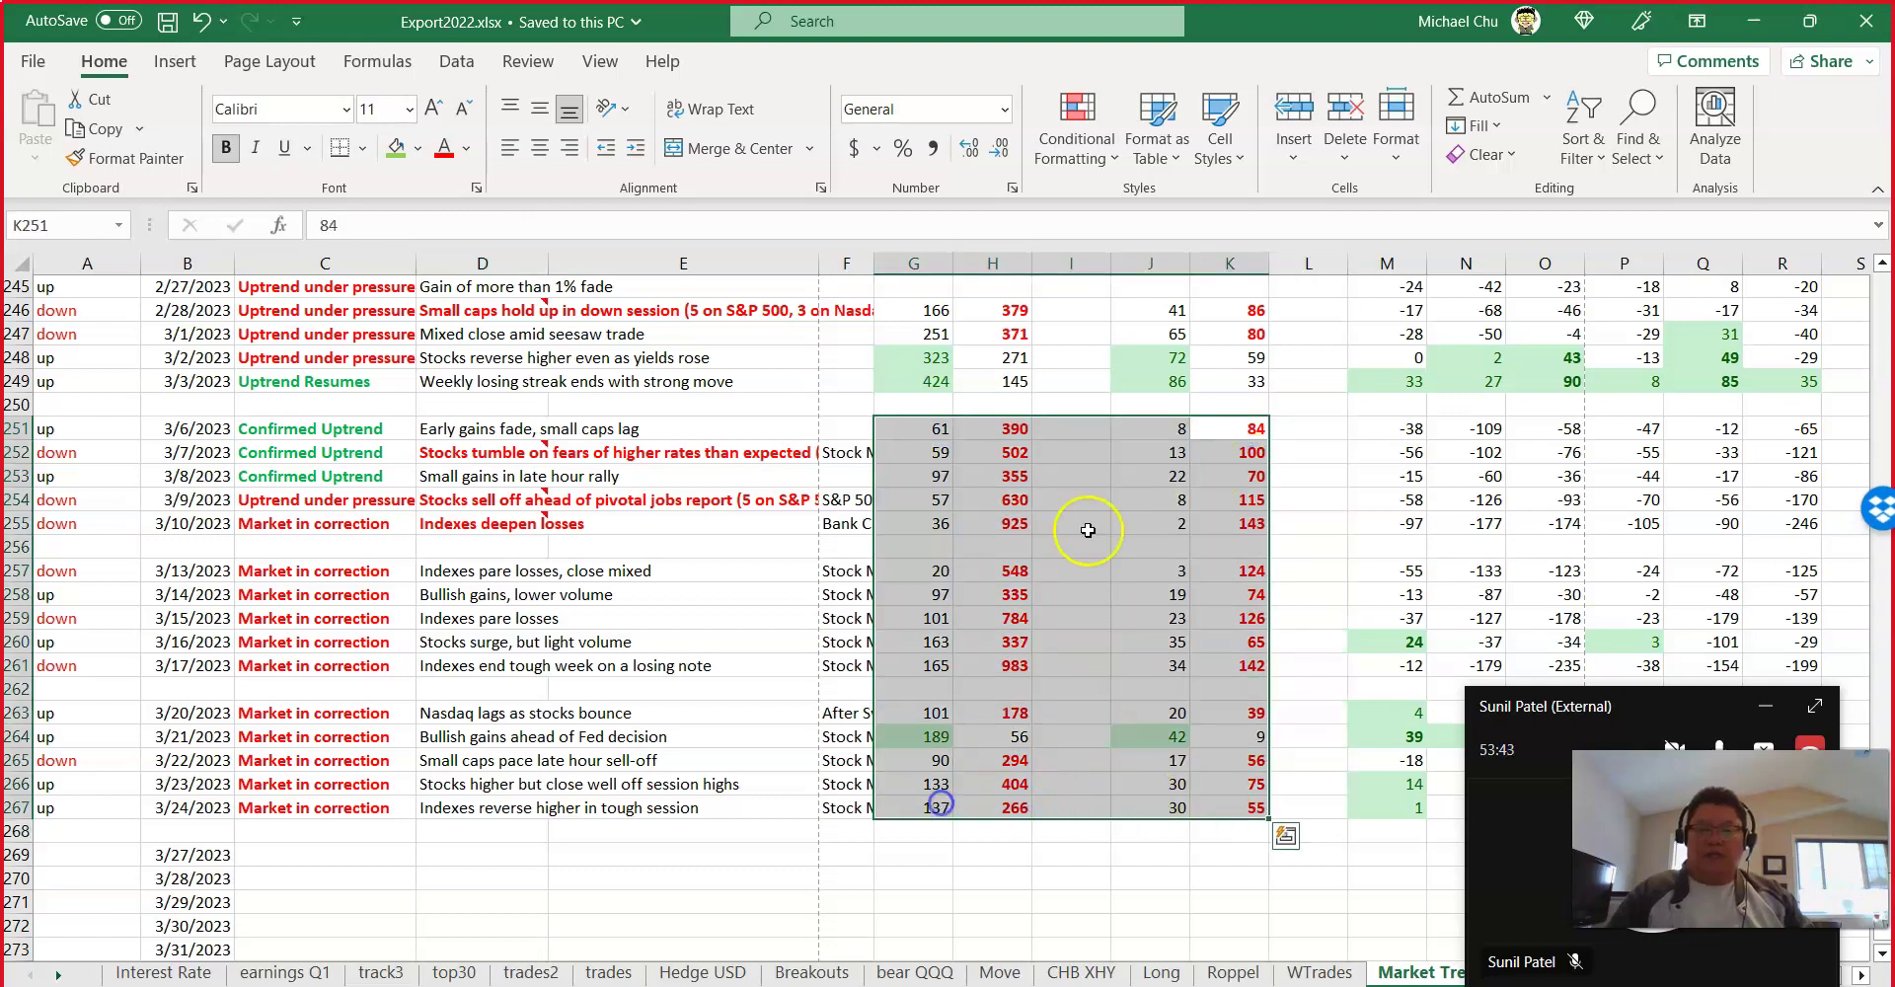
# Step: Compare the column H values for 3/6 to 3/24/2023 with the 3/24/2023 value in column G
pyautogui.moveTo(1017, 429); pyautogui.dragTo(1008, 807)
pyautogui.moveTo(1008, 712); pyautogui.dragTo(1006, 808)
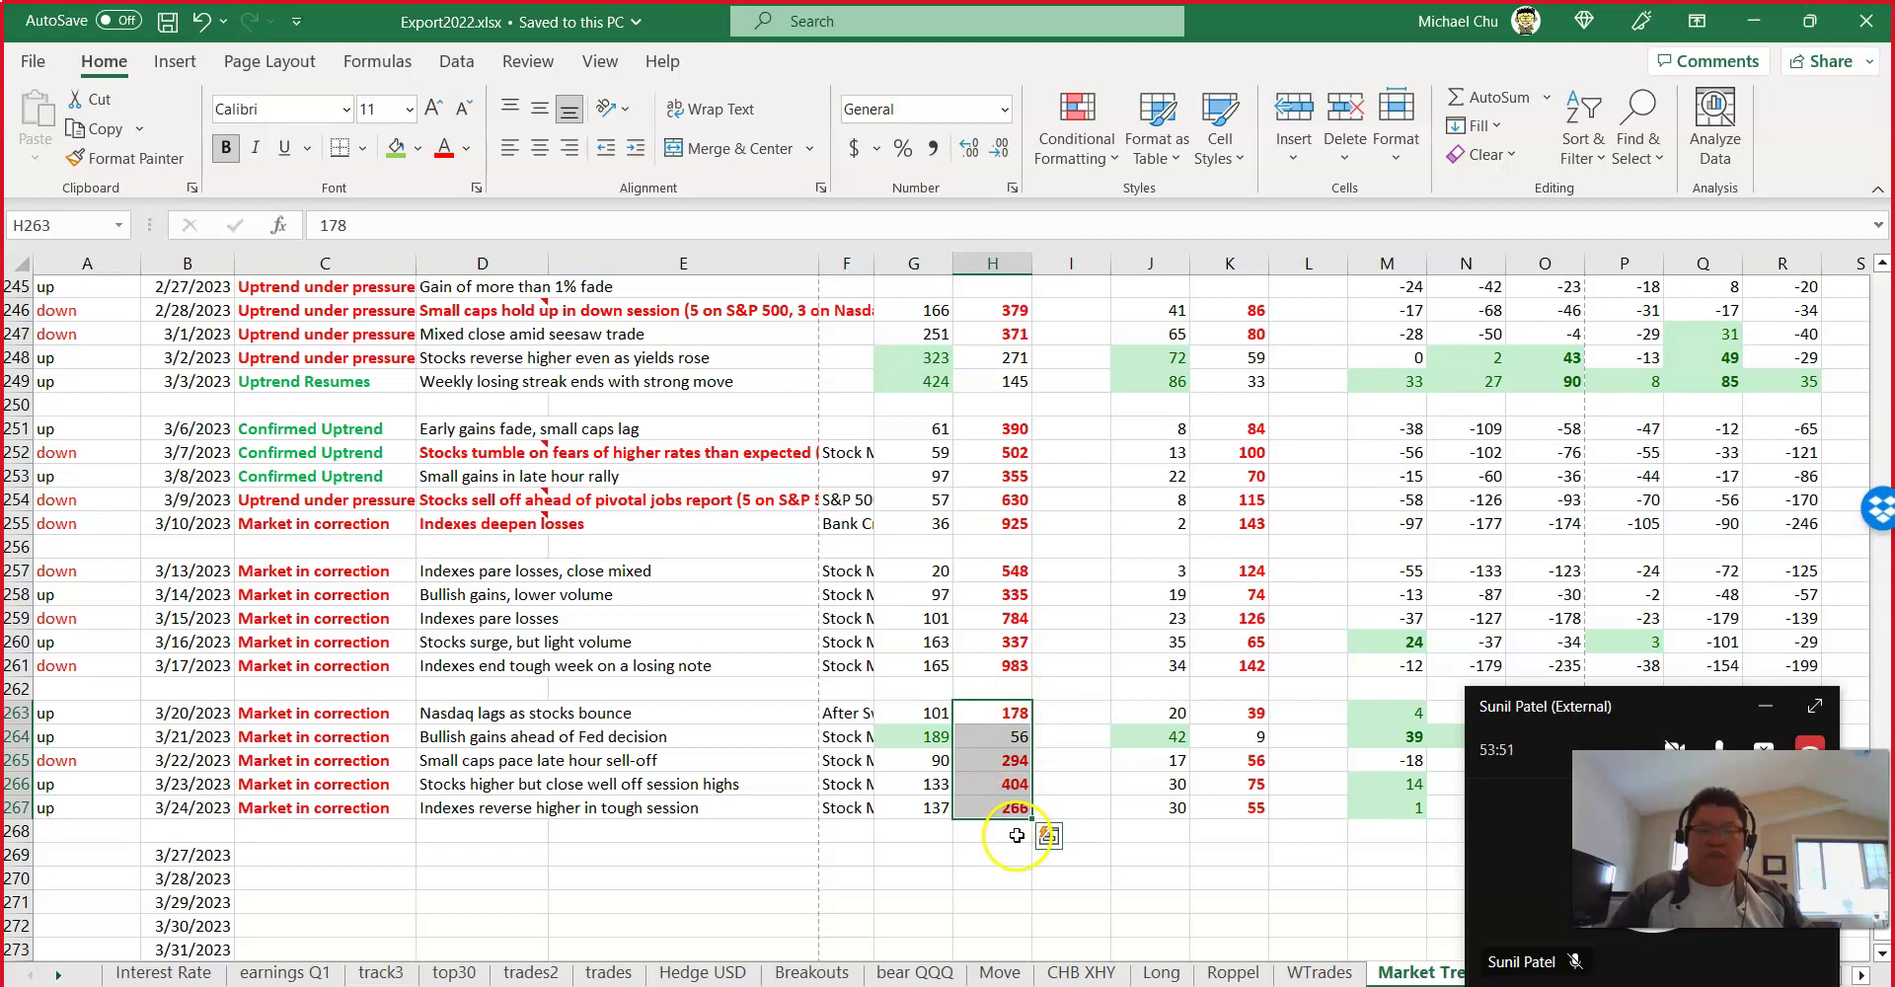
pyautogui.click(915, 808)
pyautogui.moveTo(915, 809)
pyautogui.mouseDown()
pyautogui.moveTo(915, 430)
pyautogui.moveTo(993, 785)
pyautogui.moveTo(993, 807)
pyautogui.moveTo(937, 807)
pyautogui.mouseUp()
pyautogui.click(993, 427)
pyautogui.click(940, 807)
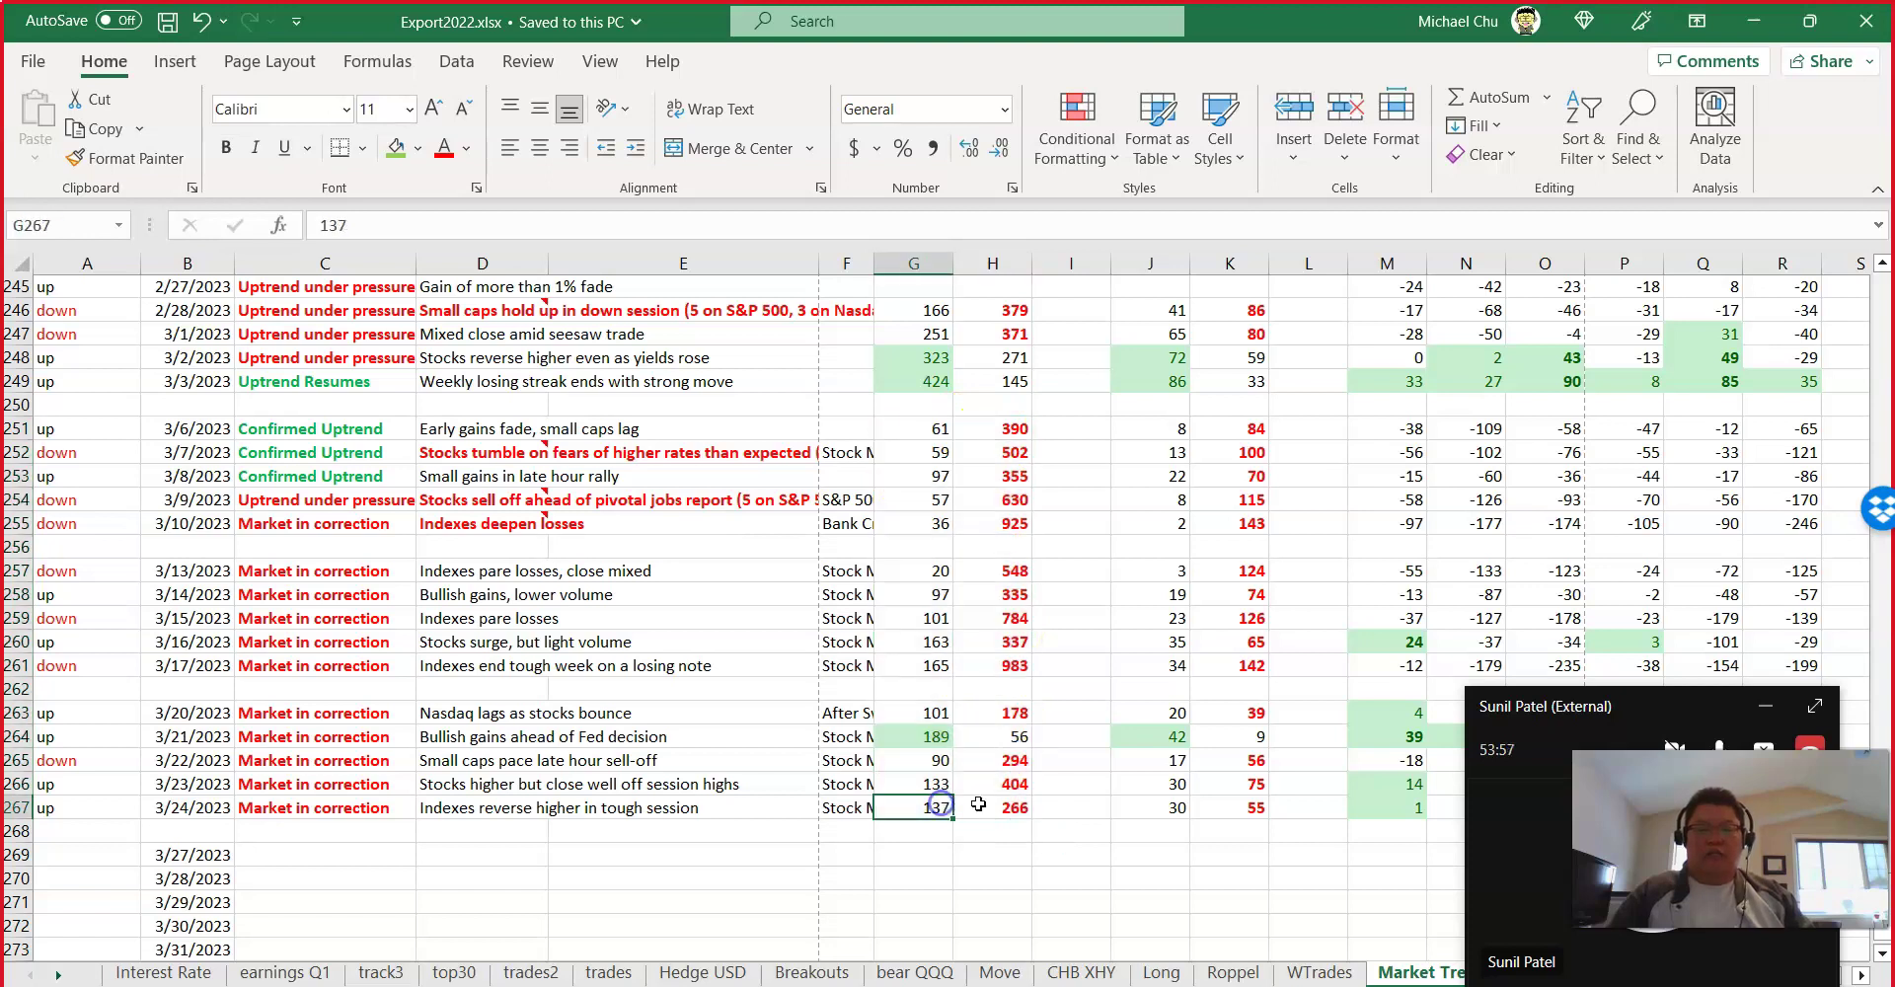
pyautogui.moveTo(995, 427); pyautogui.dragTo(997, 804)
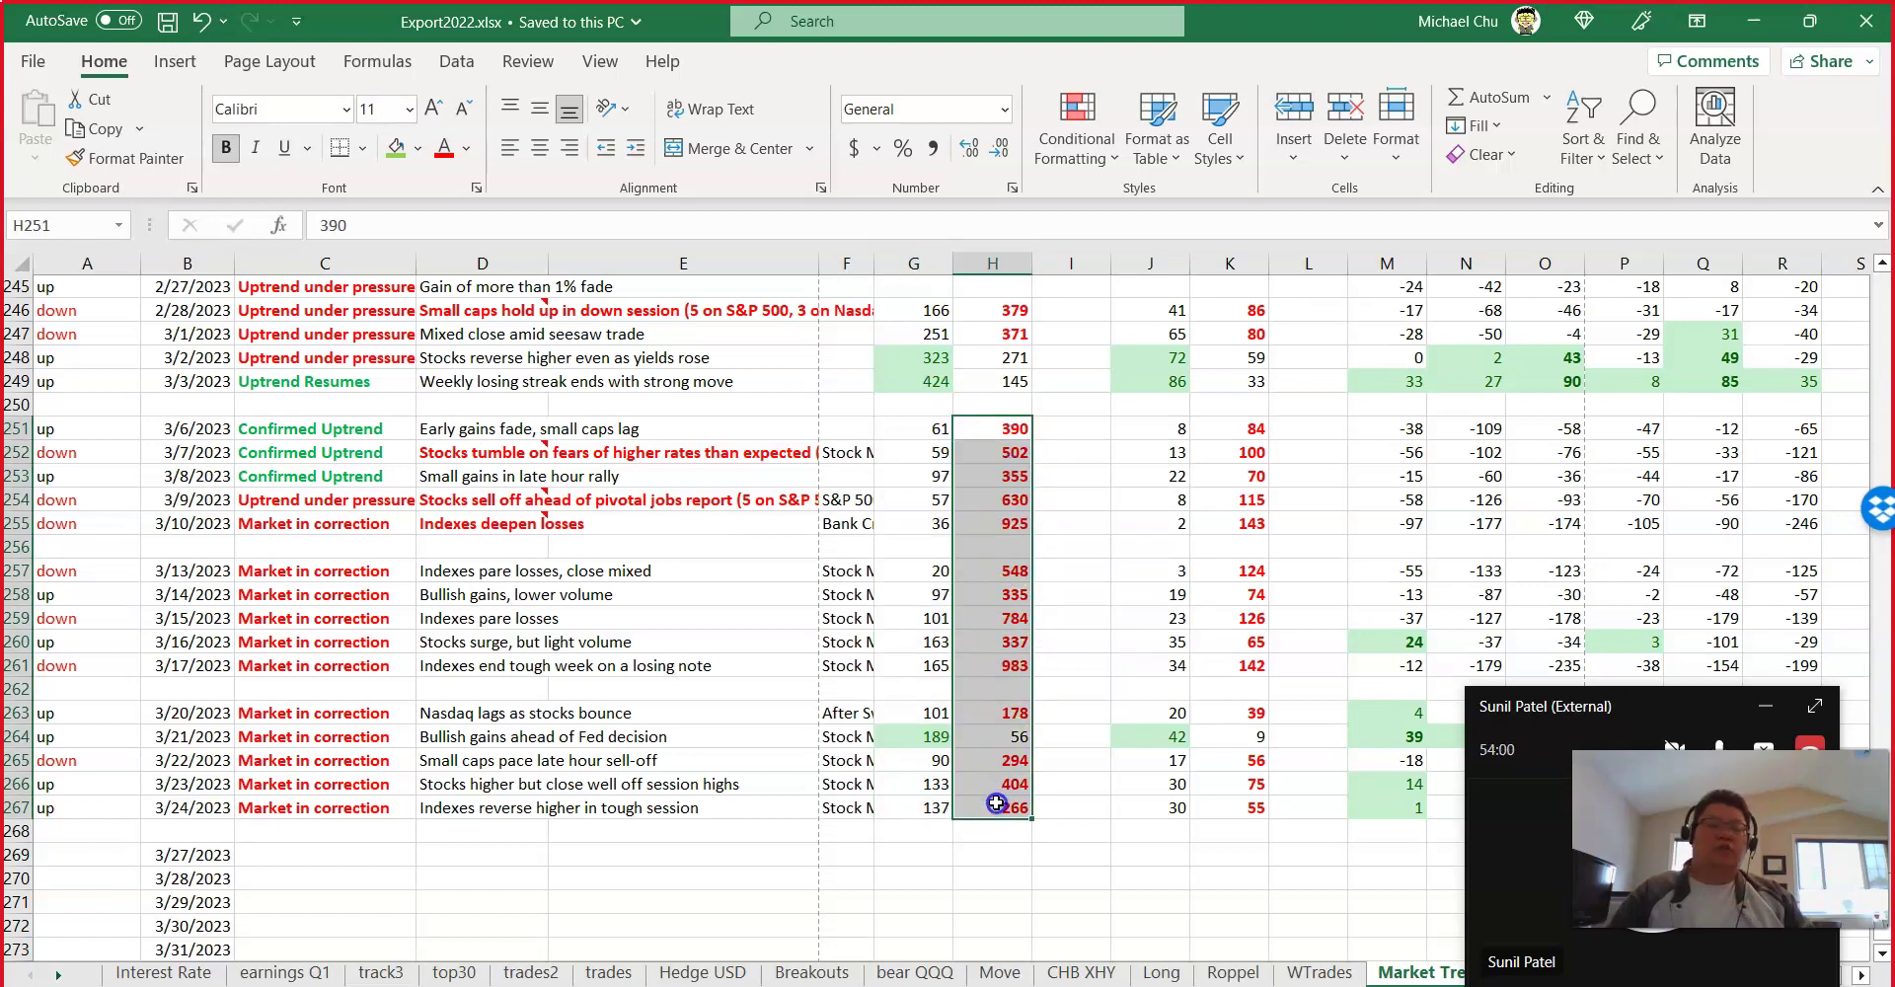
pyautogui.click(939, 807)
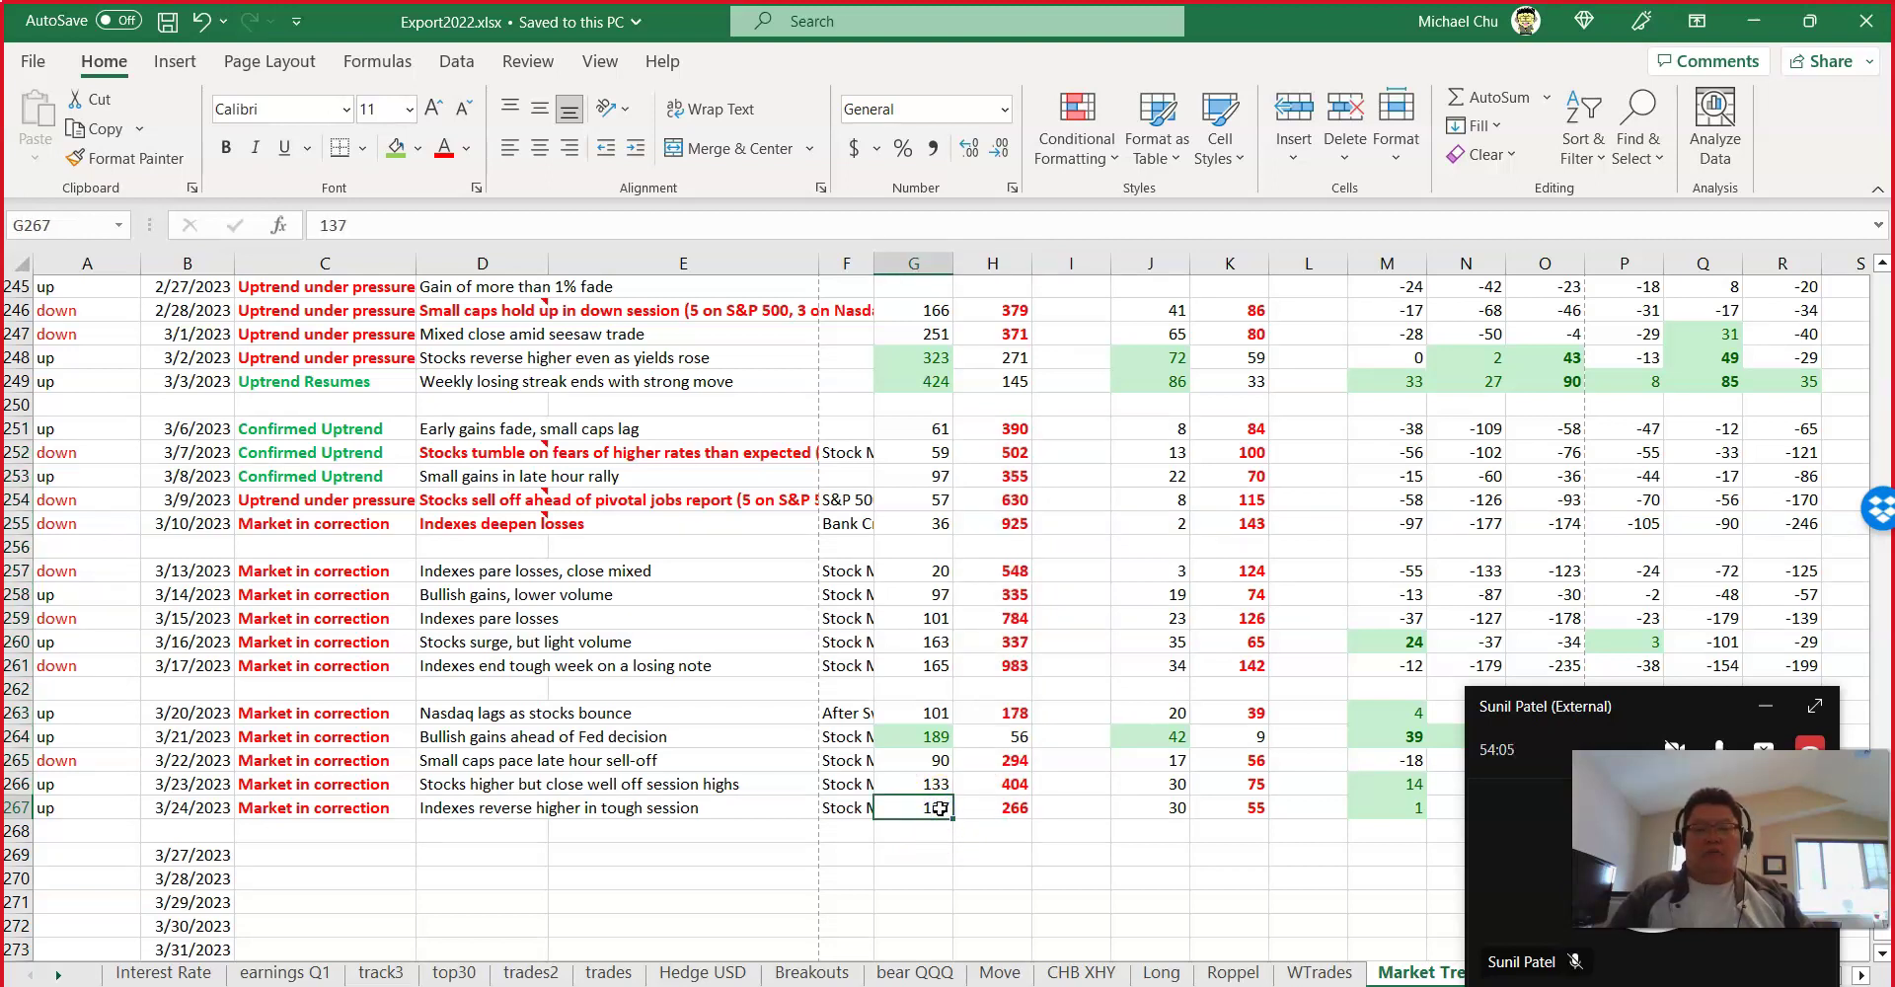
# Step: Review the 3/21/2023 entry's note and its figures in G264:K264, and compare them with H251:H267
pyautogui.moveTo(935, 737); pyautogui.dragTo(888, 735)
pyautogui.click(602, 732)
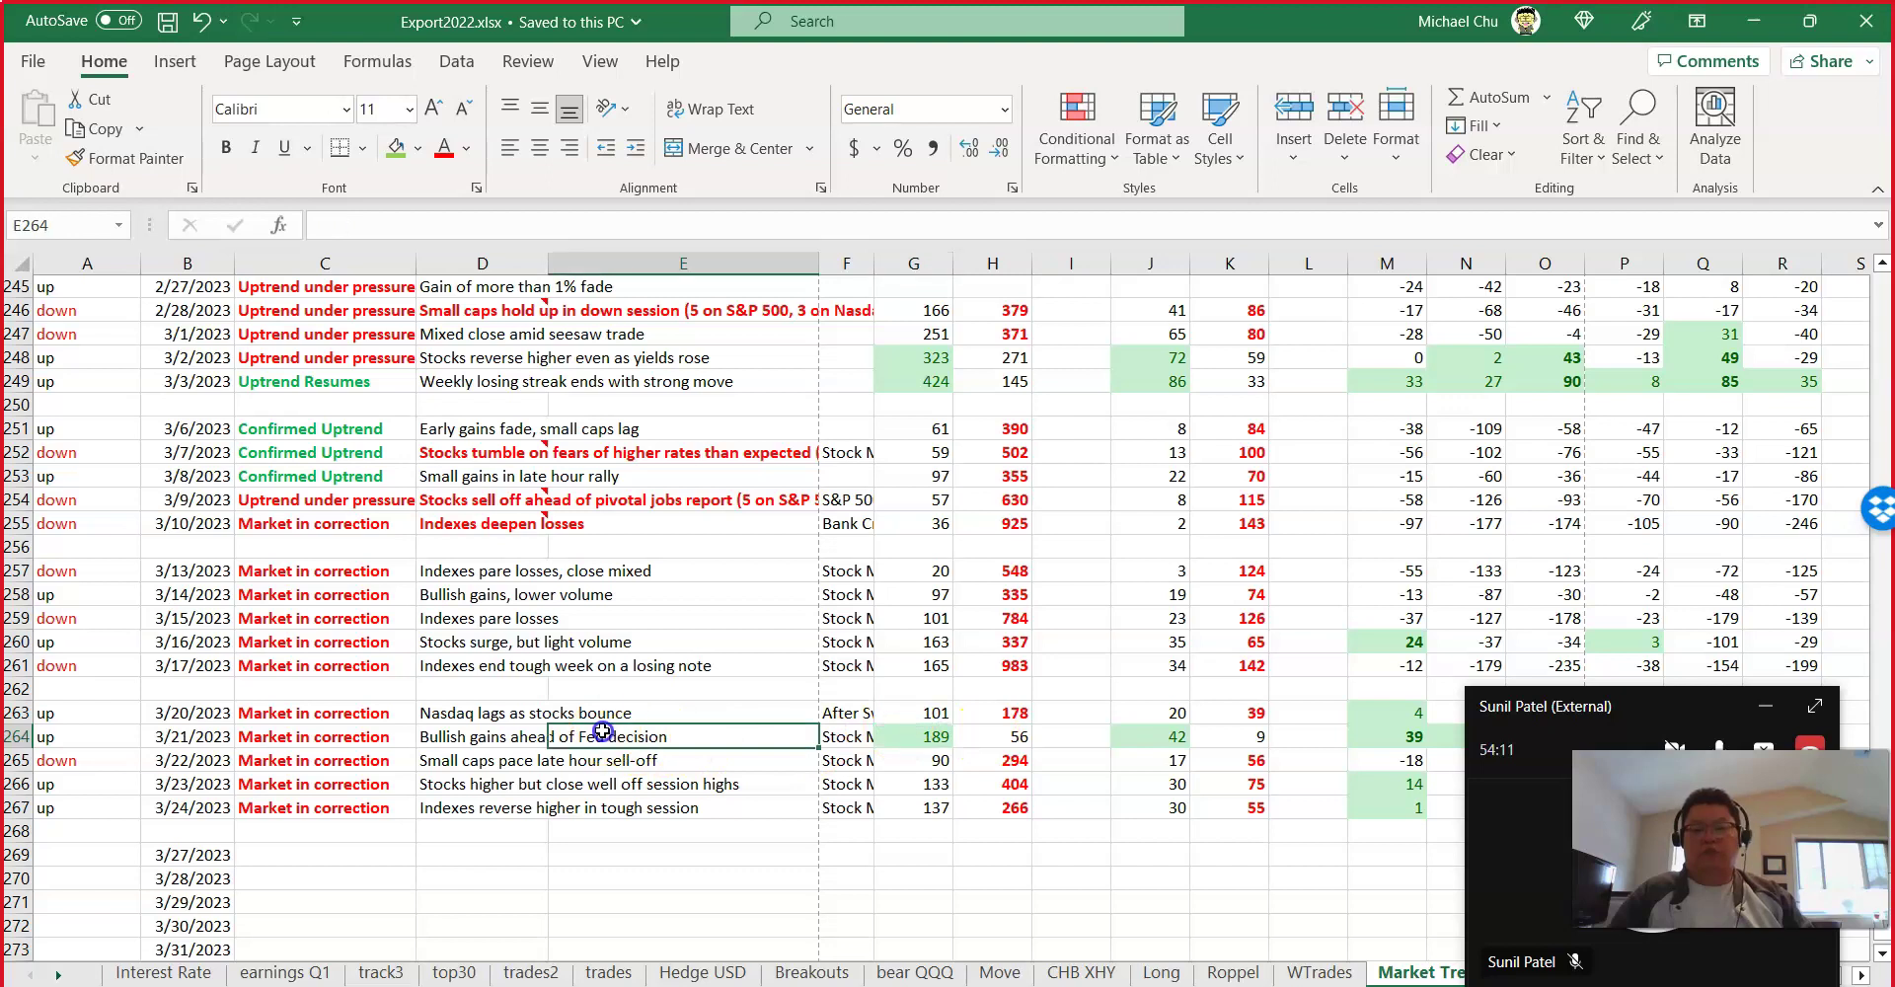
pyautogui.click(469, 737)
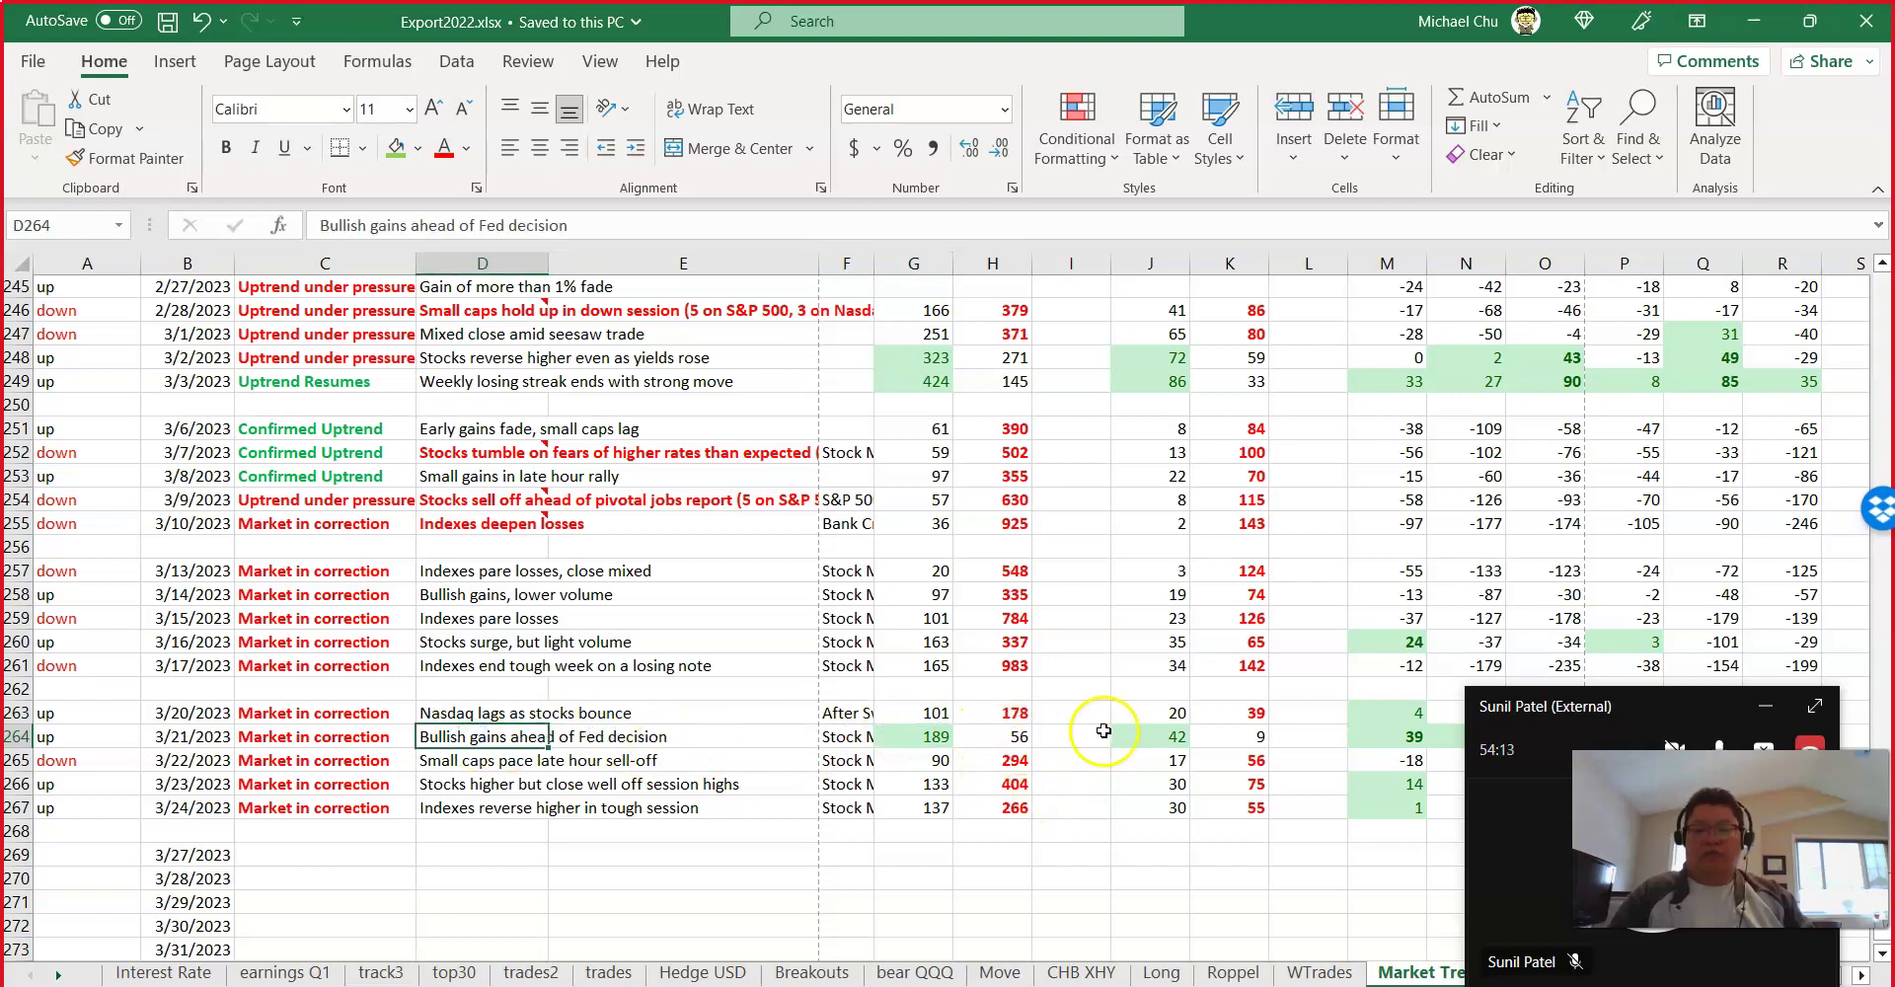
pyautogui.moveTo(1240, 735); pyautogui.dragTo(922, 735)
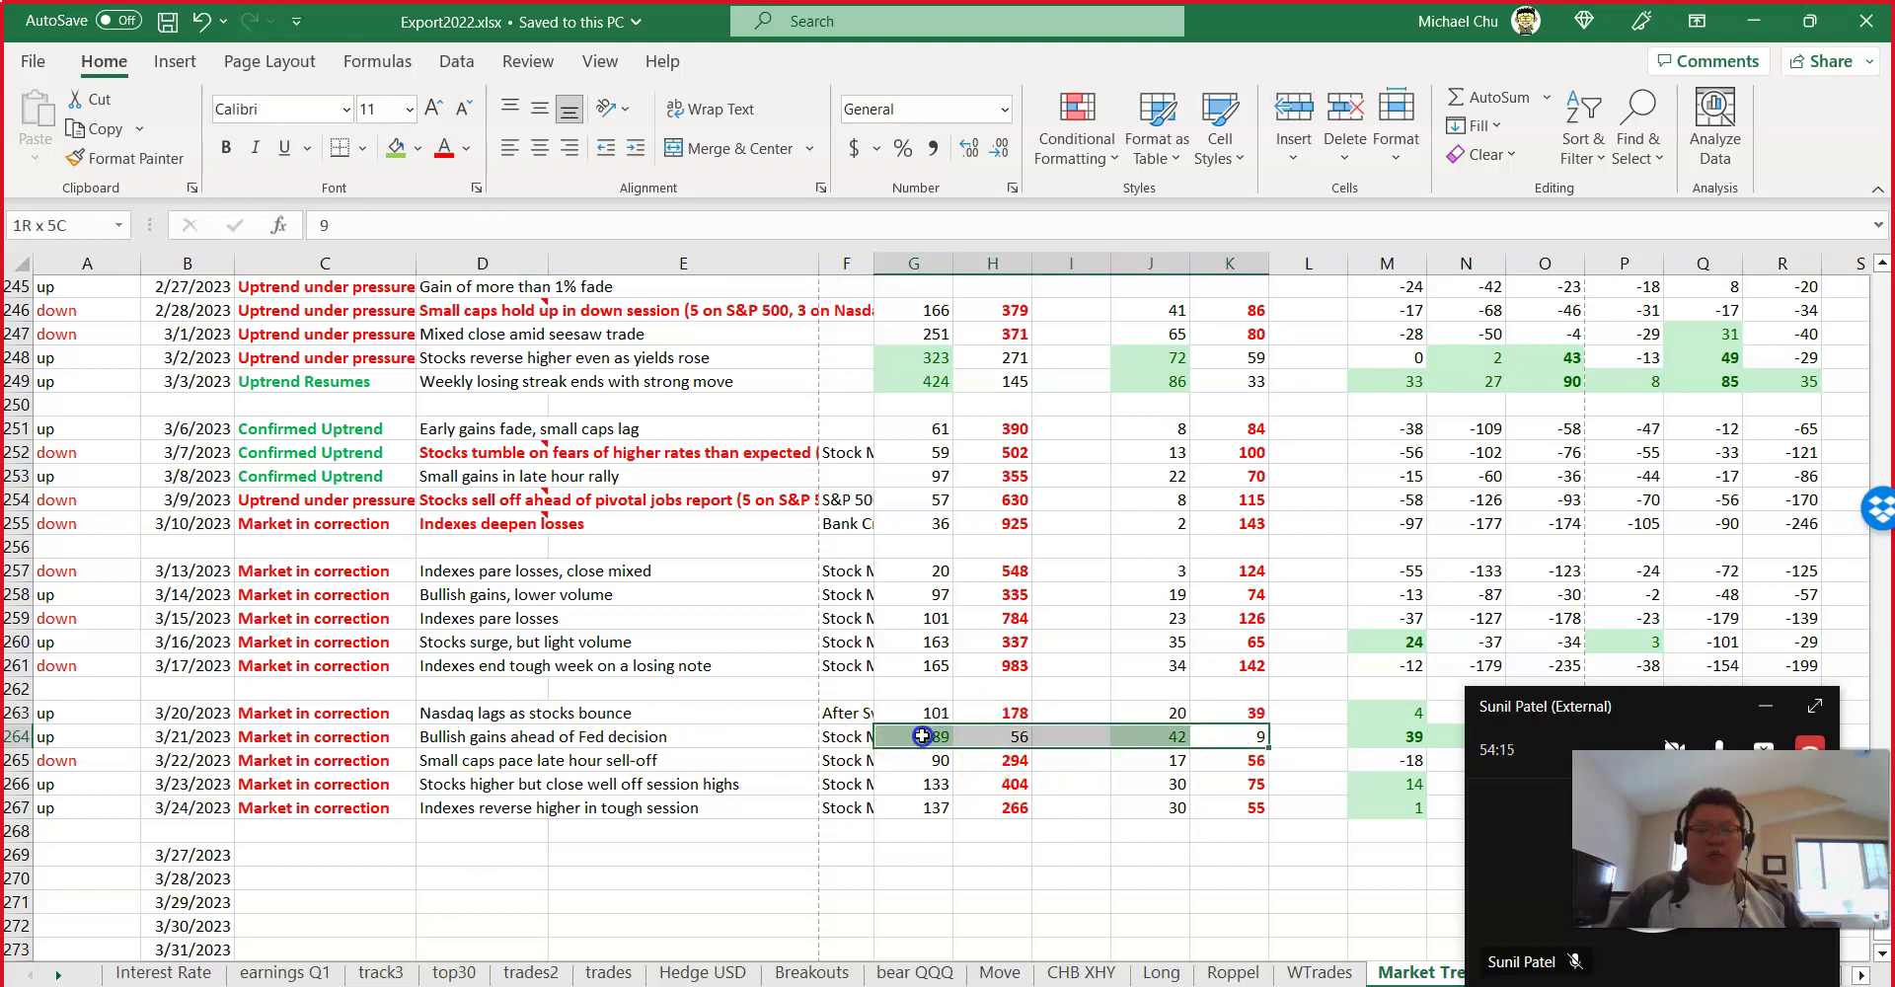
pyautogui.moveTo(993, 428); pyautogui.dragTo(997, 804)
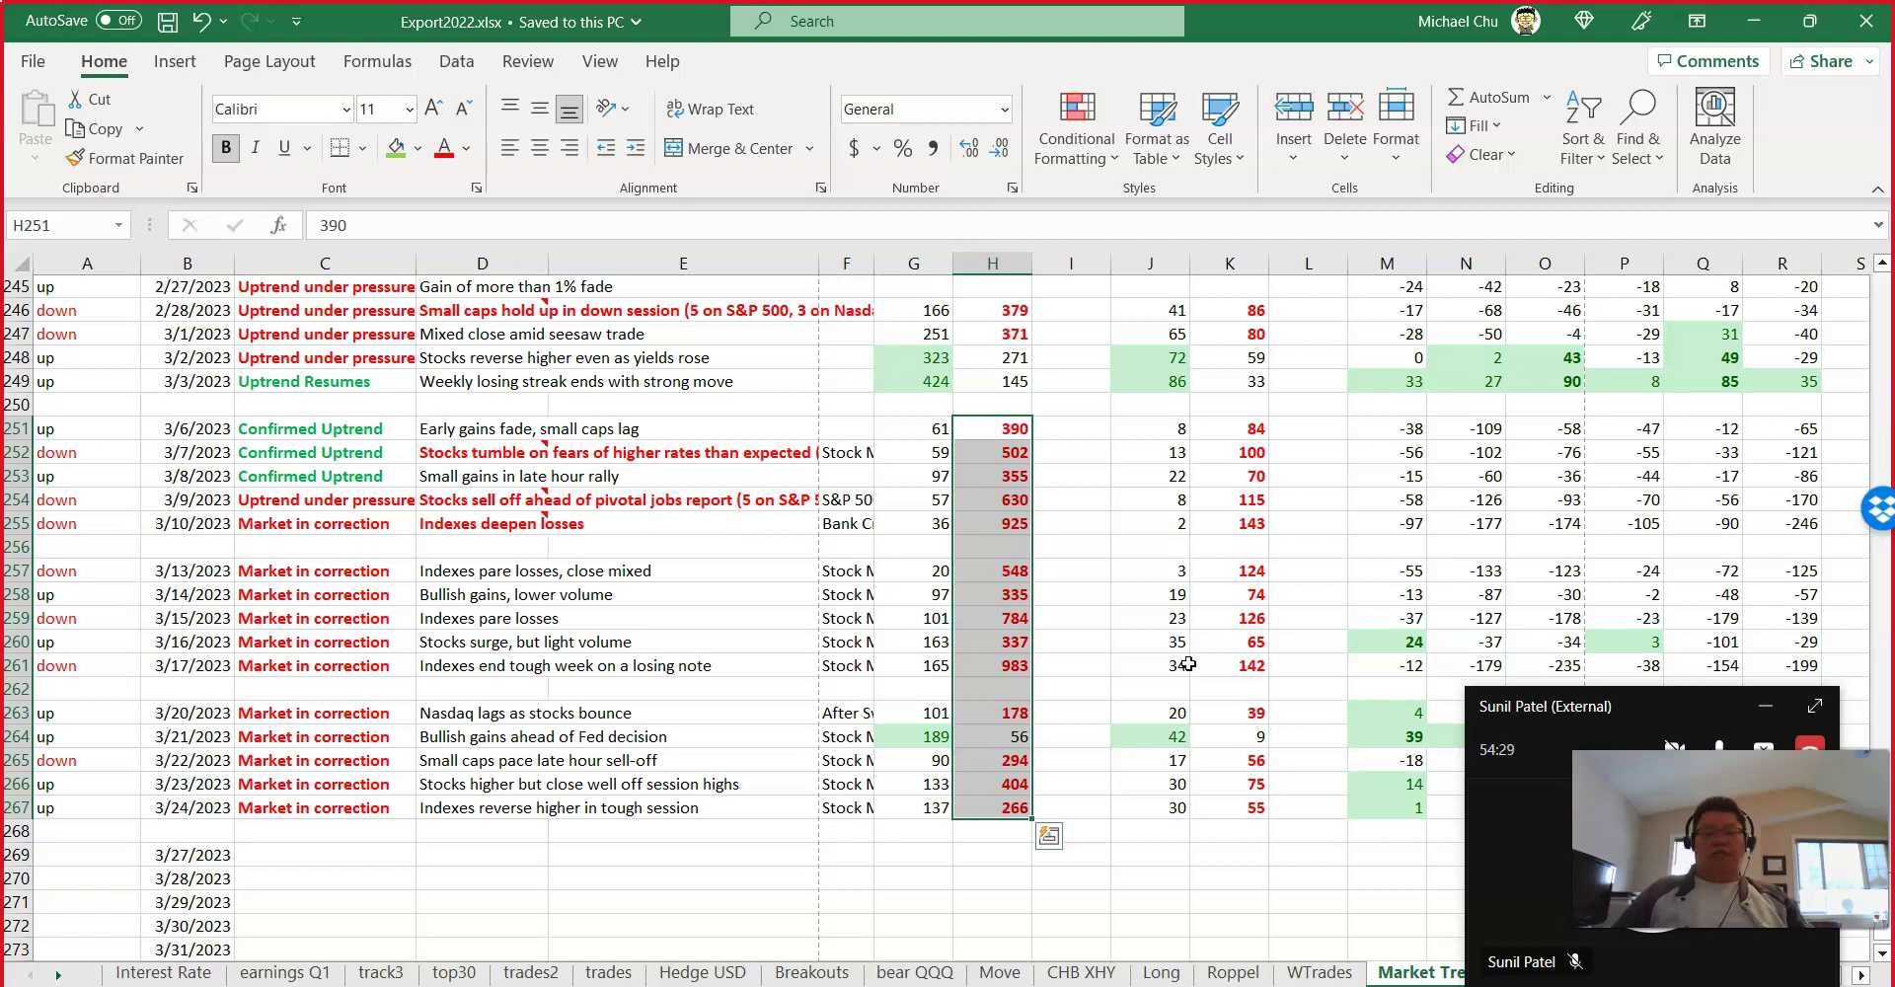
# Step: Minimize the floating call window and review the 3/20 to 3/24/2023 values in each of columns M through R
pyautogui.click(1766, 706)
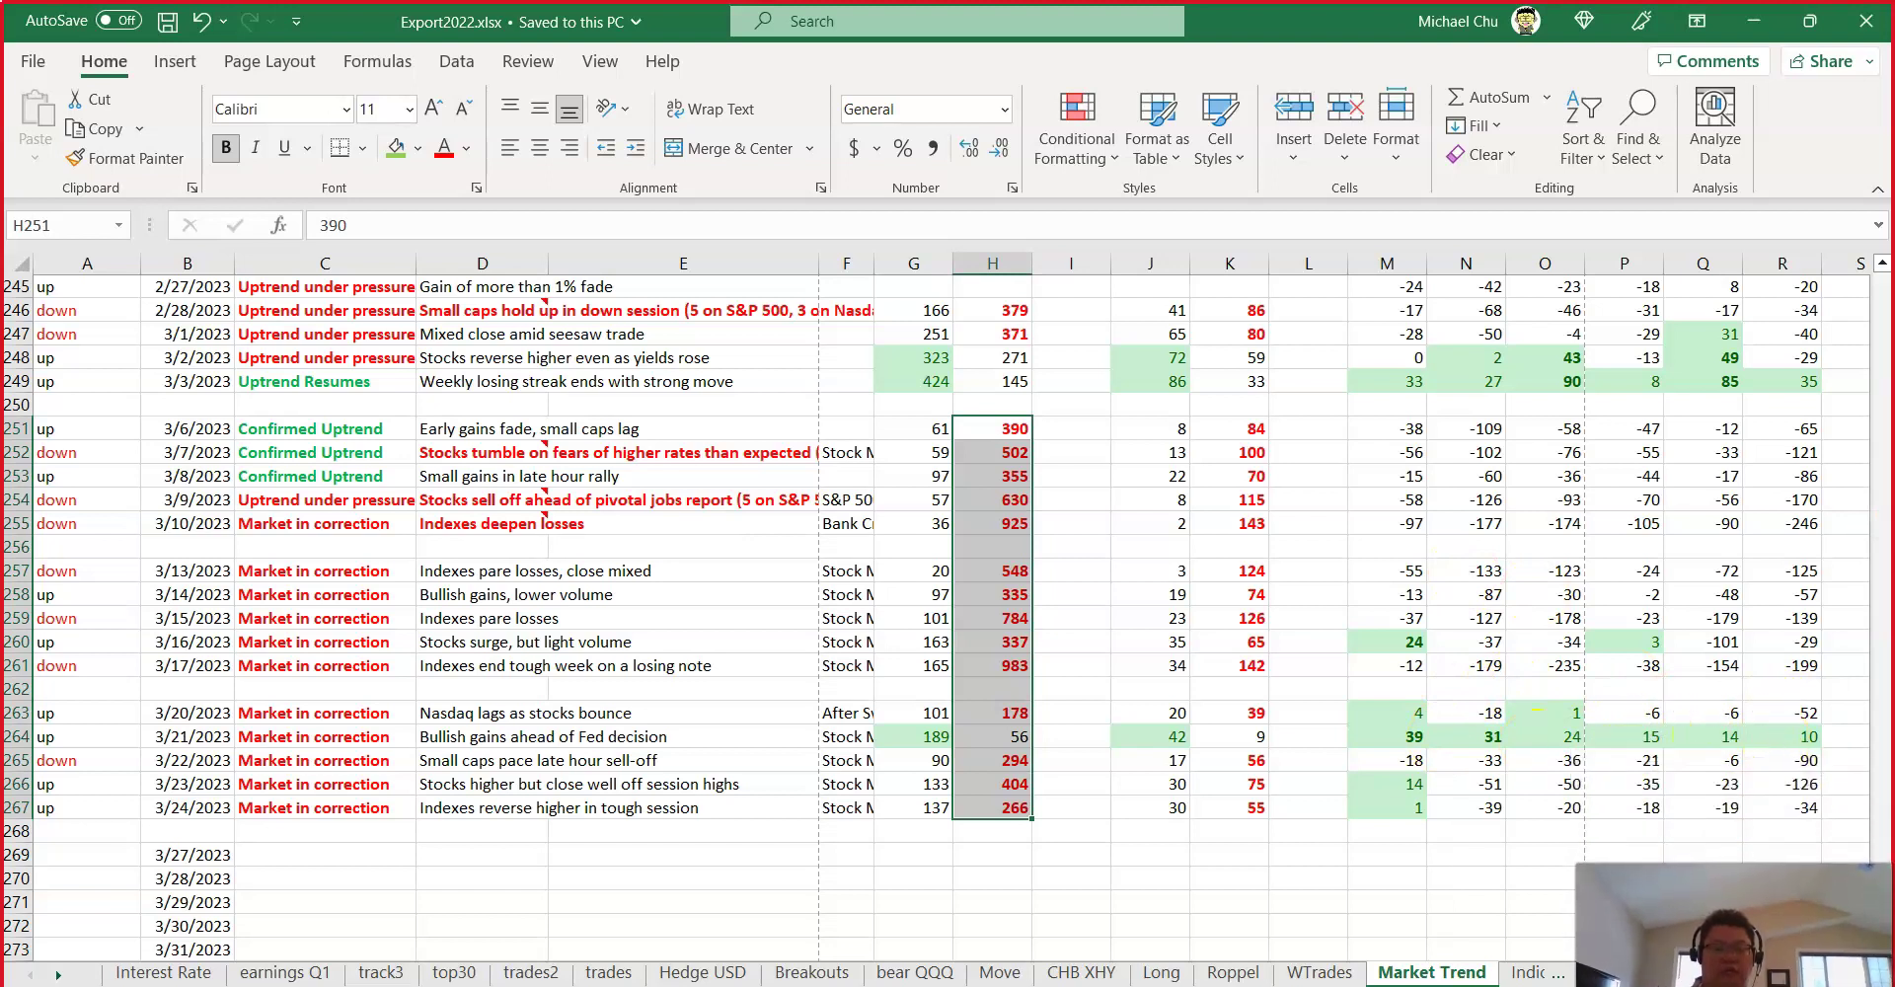
pyautogui.moveTo(1387, 571); pyautogui.dragTo(1385, 834)
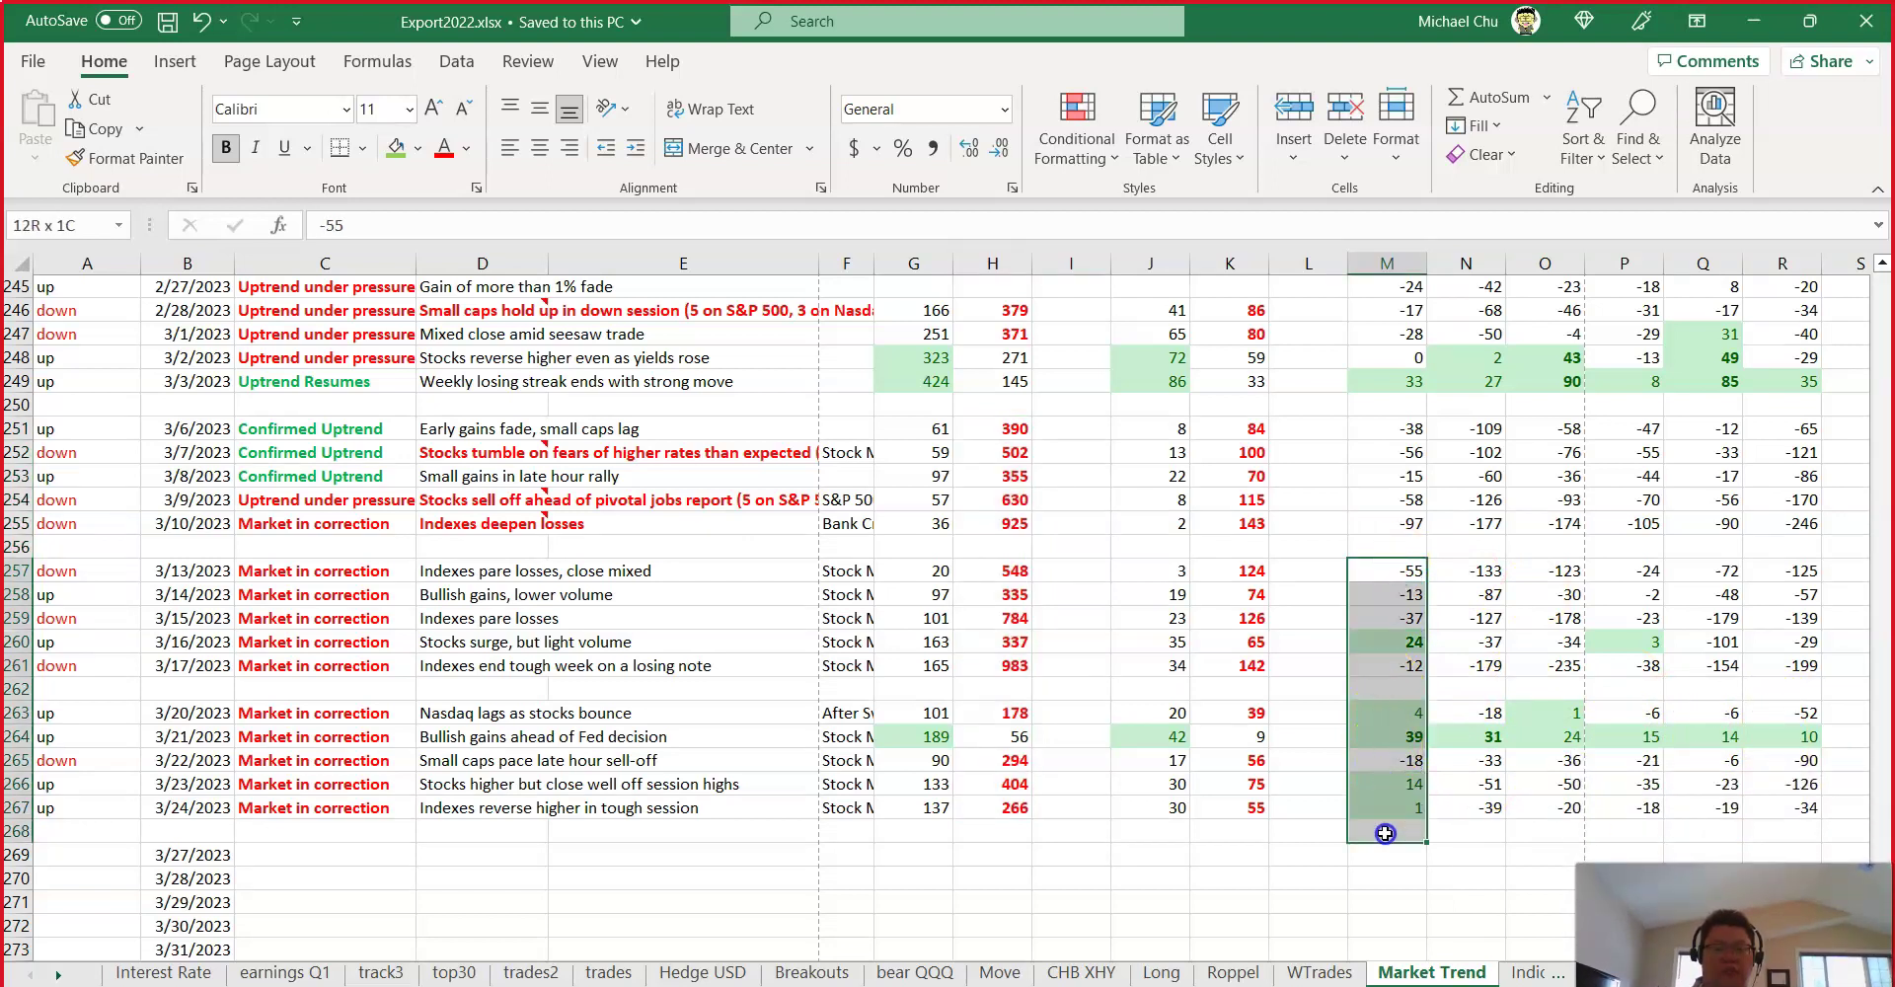
pyautogui.moveTo(1394, 713); pyautogui.dragTo(1395, 807)
pyautogui.moveTo(1482, 712); pyautogui.dragTo(1482, 808)
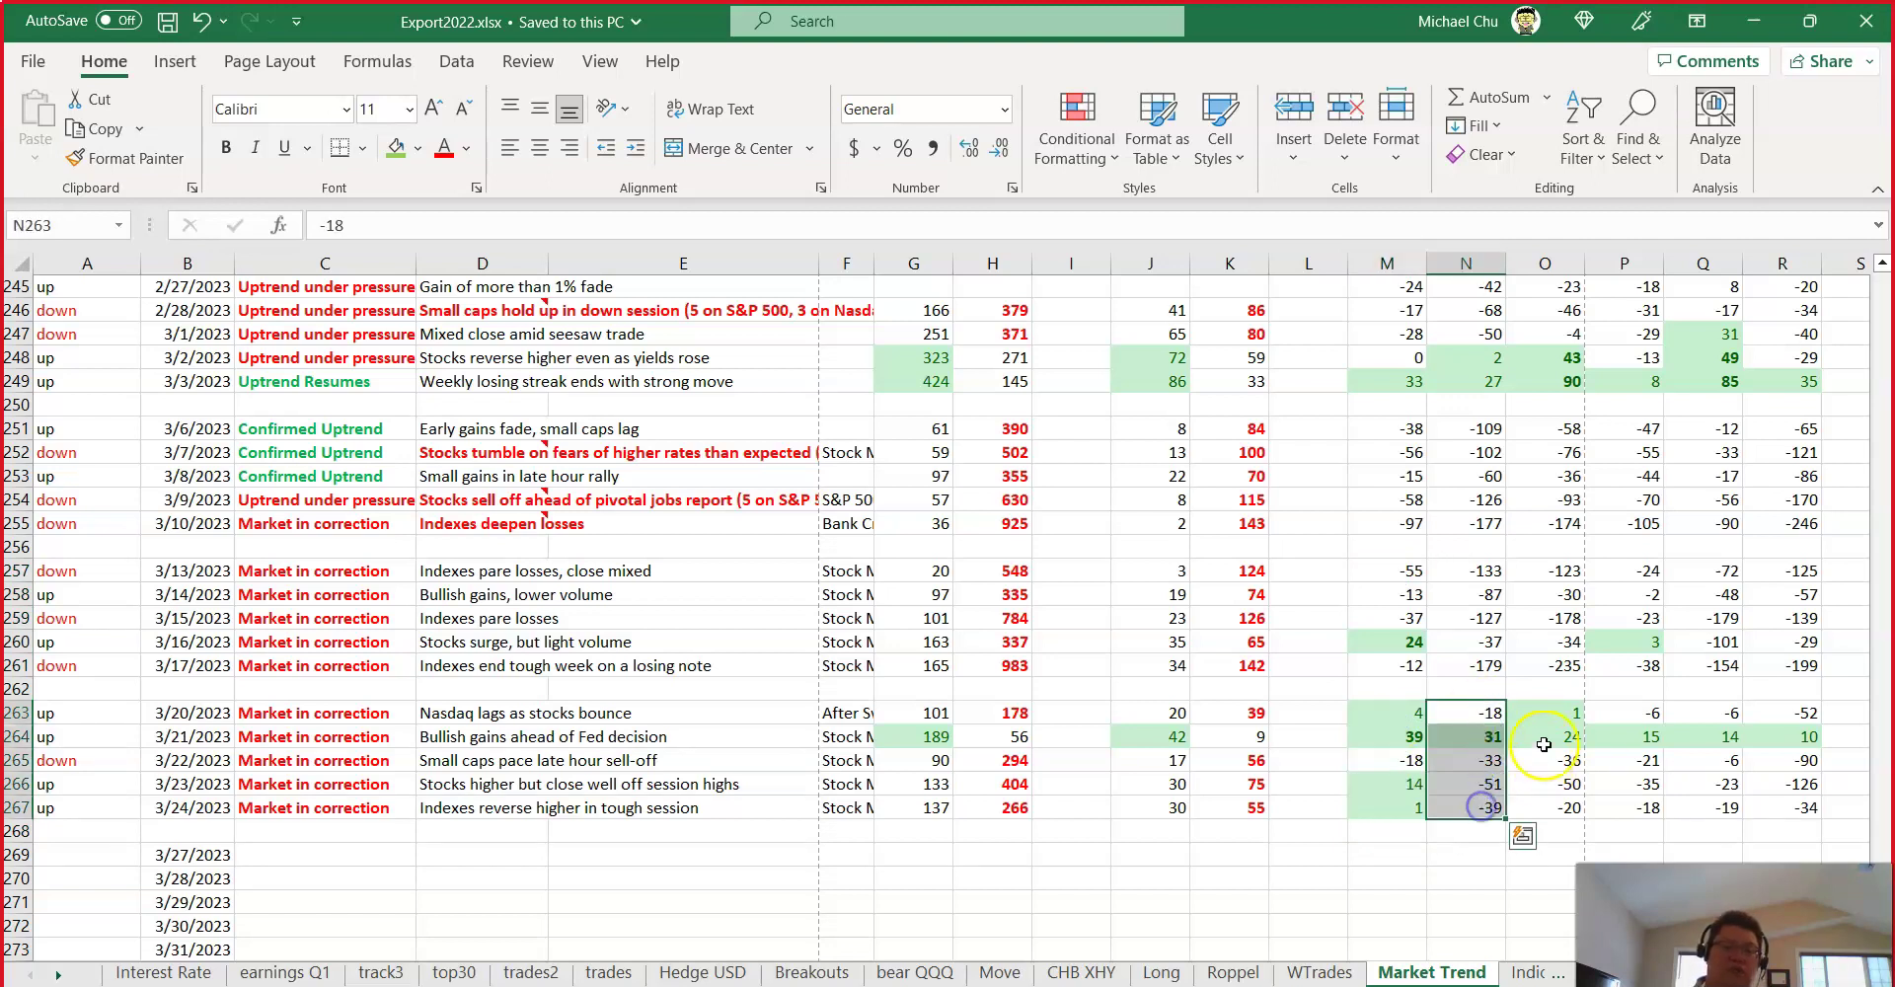
pyautogui.moveTo(1551, 706); pyautogui.dragTo(1550, 808)
pyautogui.click(1631, 711)
pyautogui.moveTo(1631, 712); pyautogui.dragTo(1628, 807)
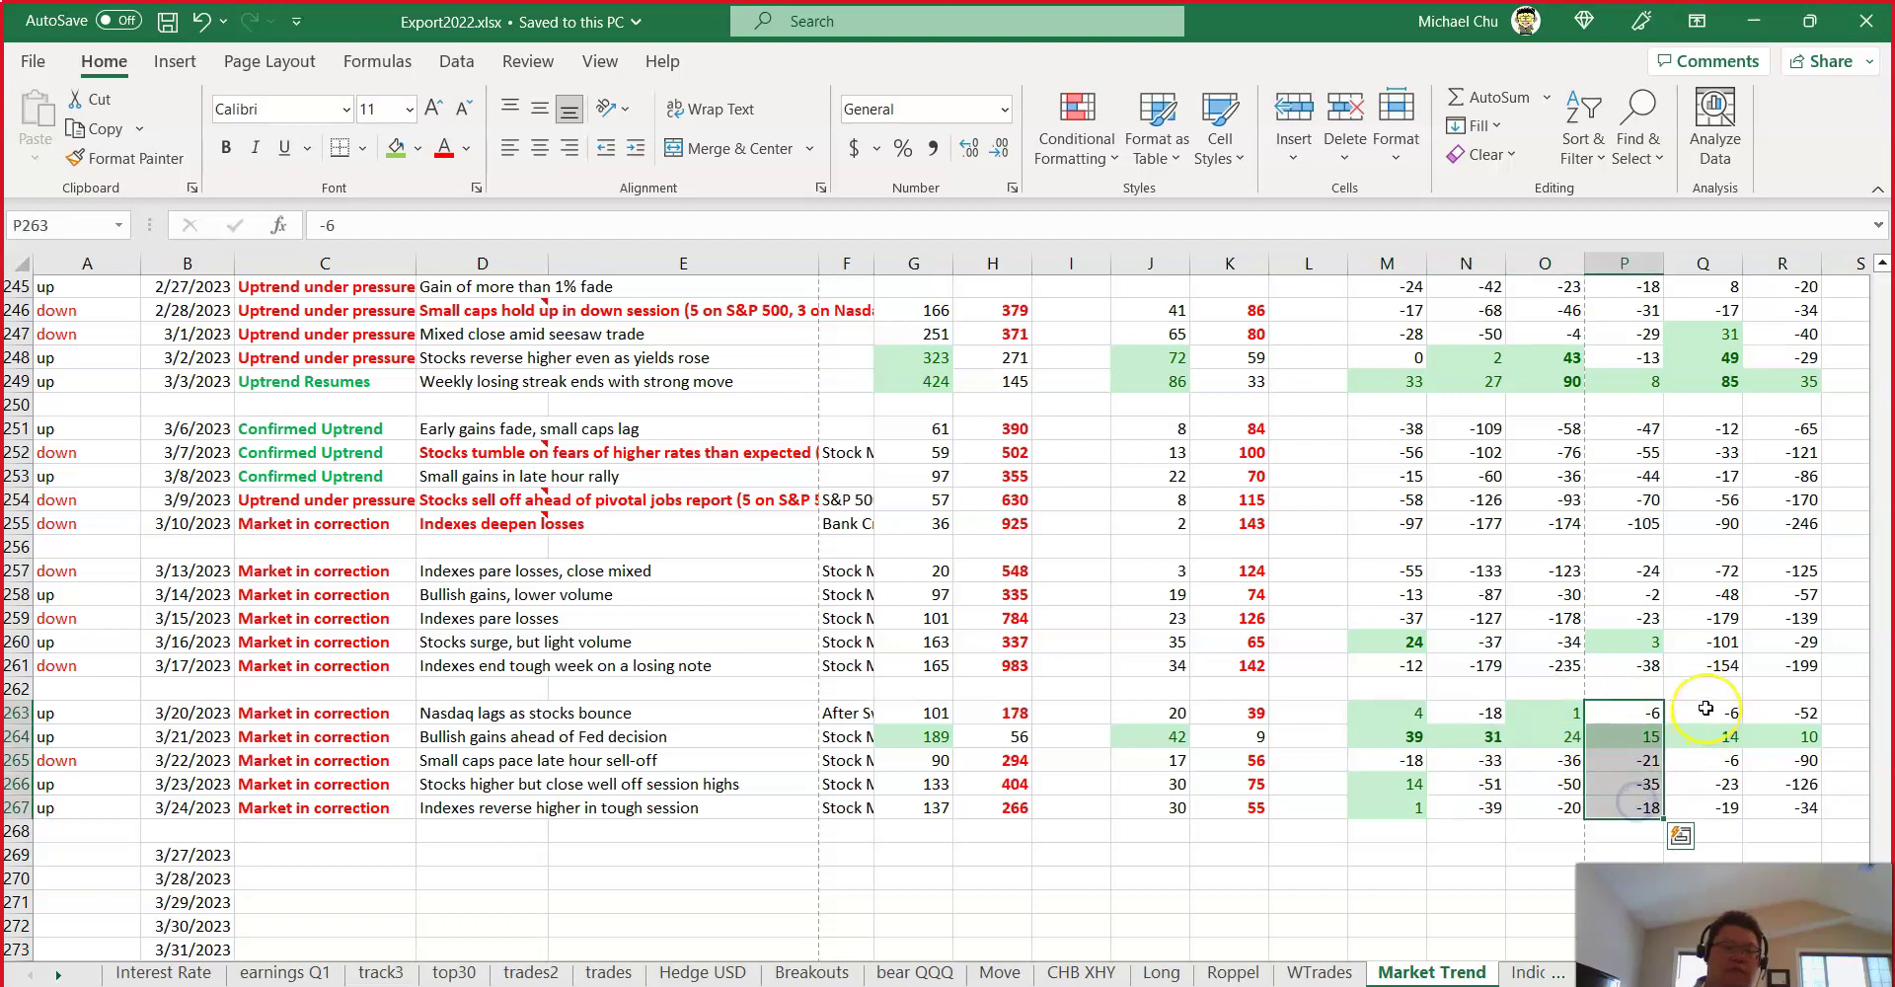
pyautogui.moveTo(1706, 709); pyautogui.dragTo(1706, 807)
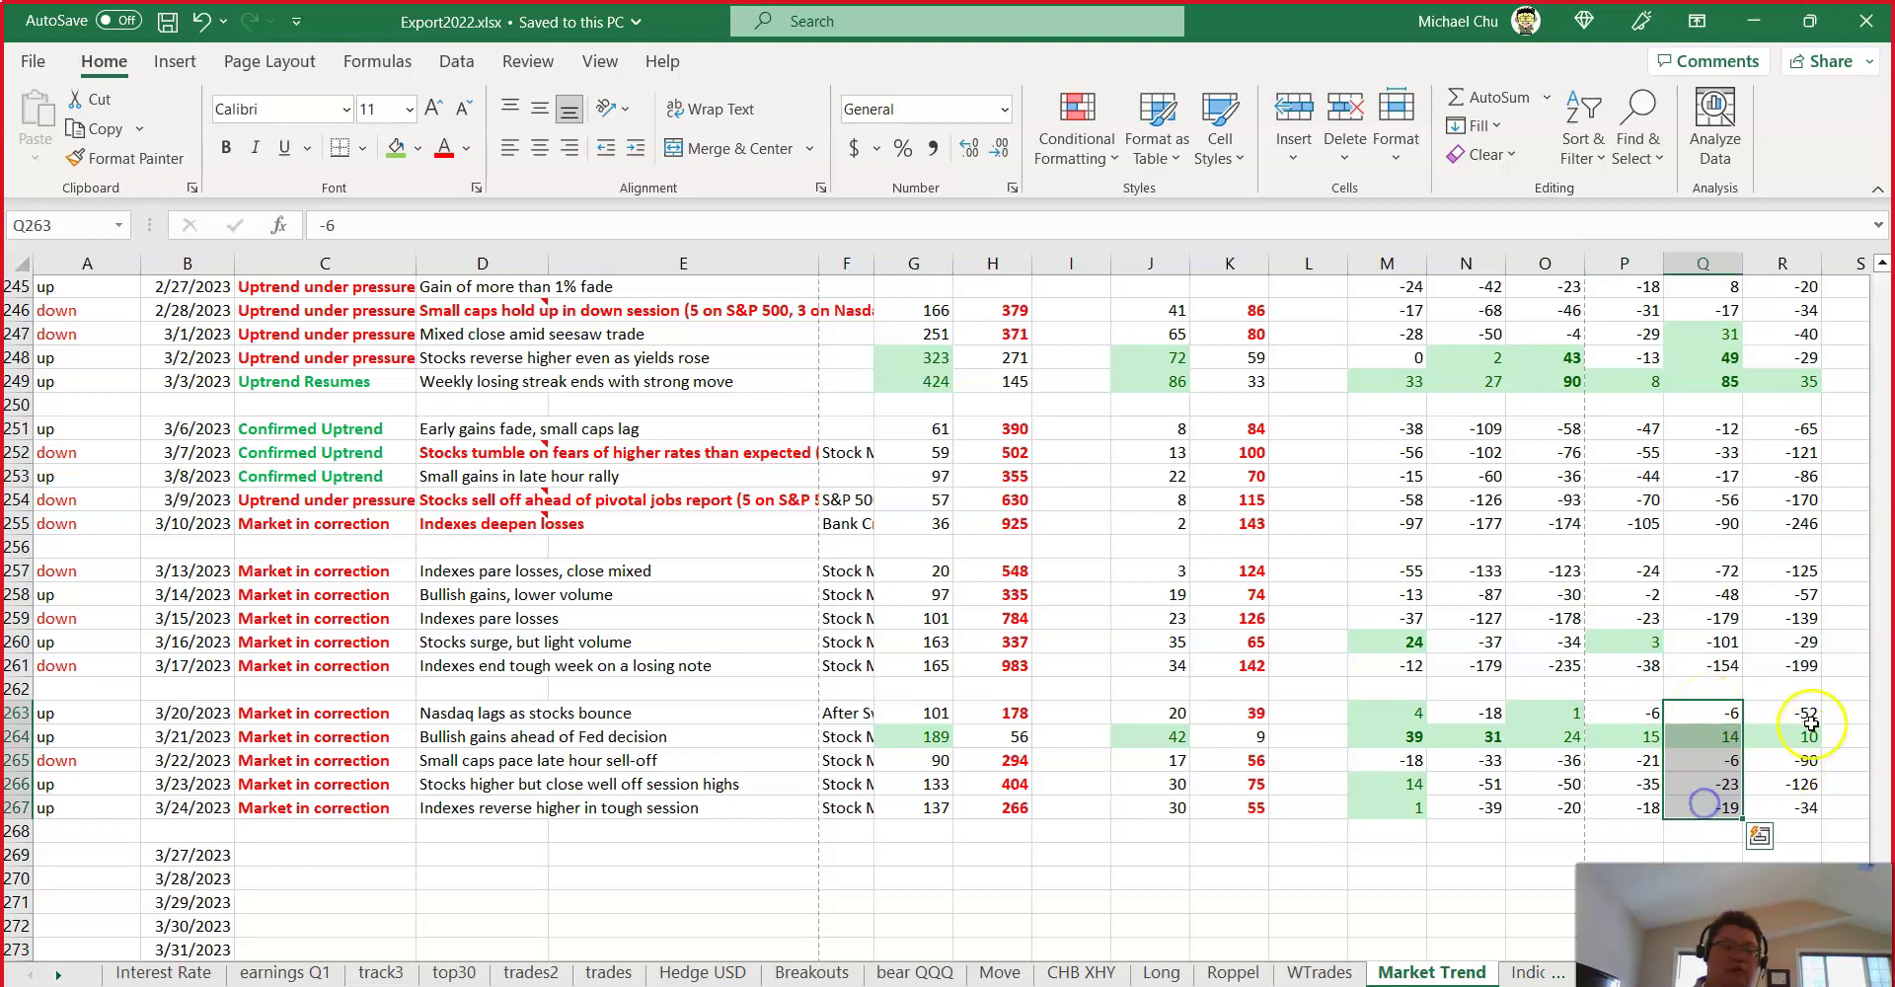
pyautogui.moveTo(1805, 706); pyautogui.dragTo(1802, 804)
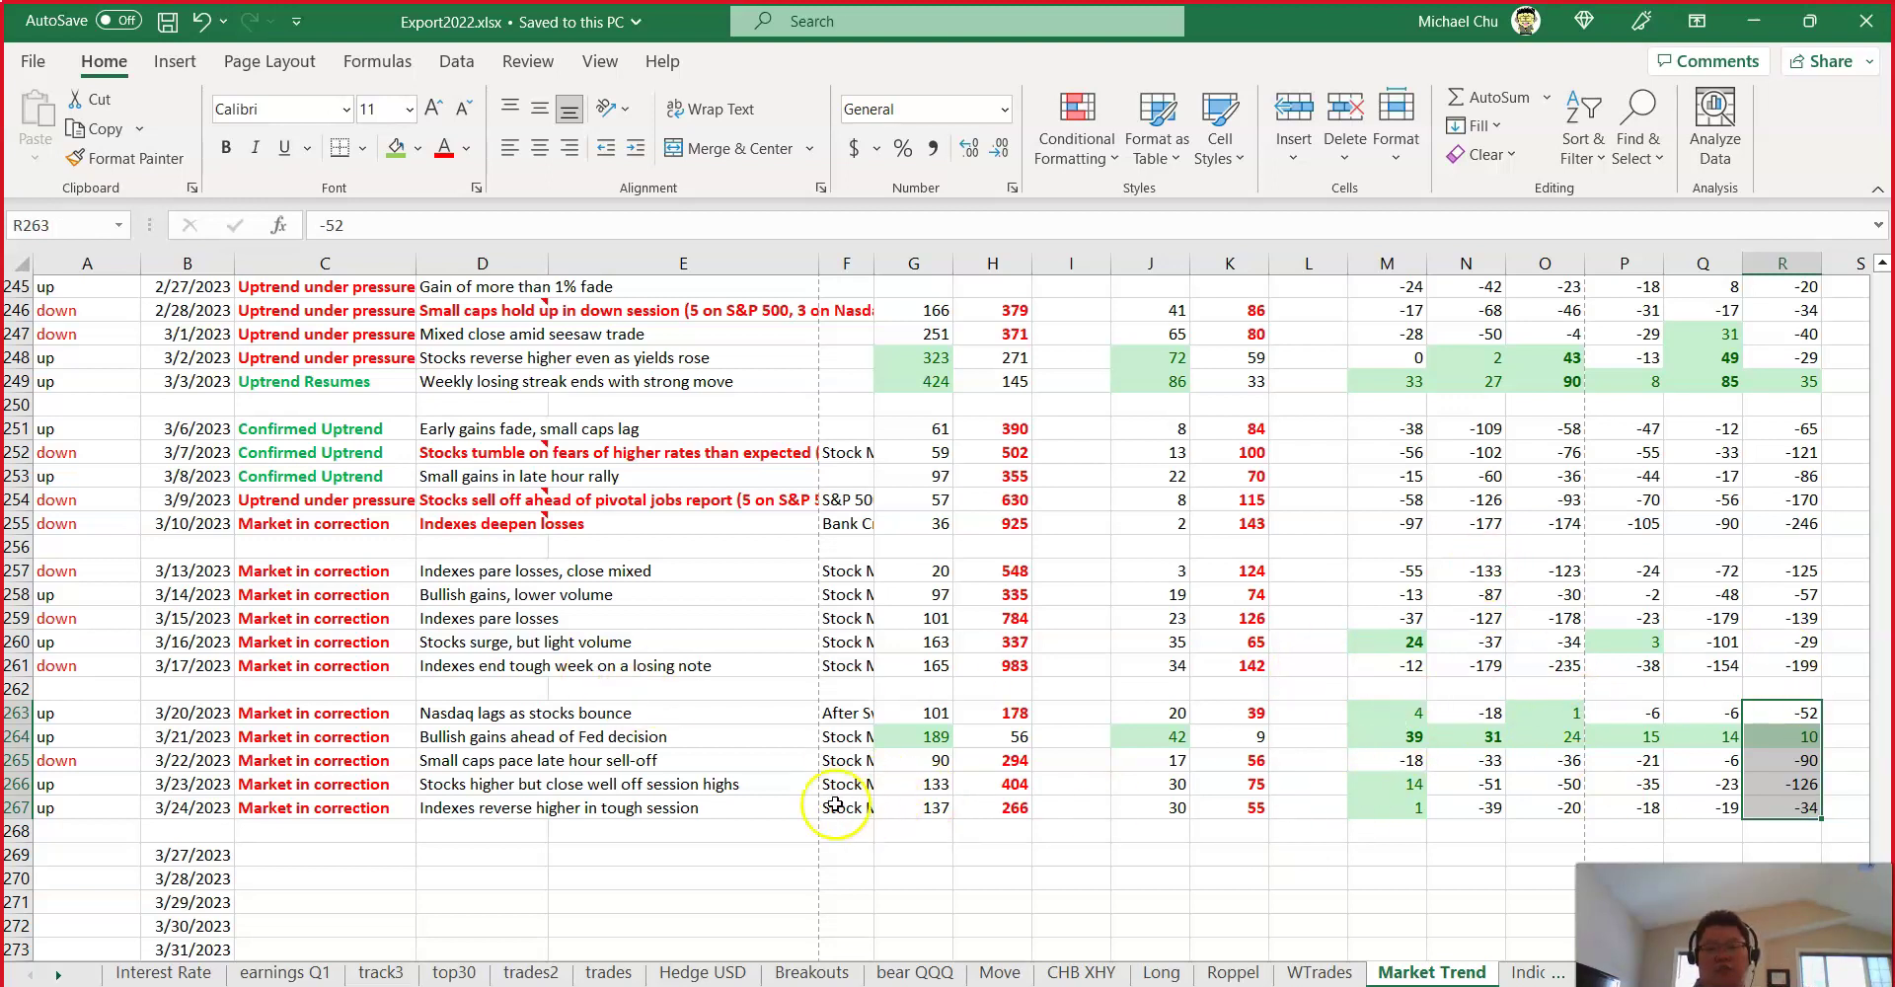
# Step: Highlight the full 3/20 to 3/24/2023 week in A263:R267 and review the column H values in H251:H267
pyautogui.moveTo(59, 714); pyautogui.dragTo(1779, 804)
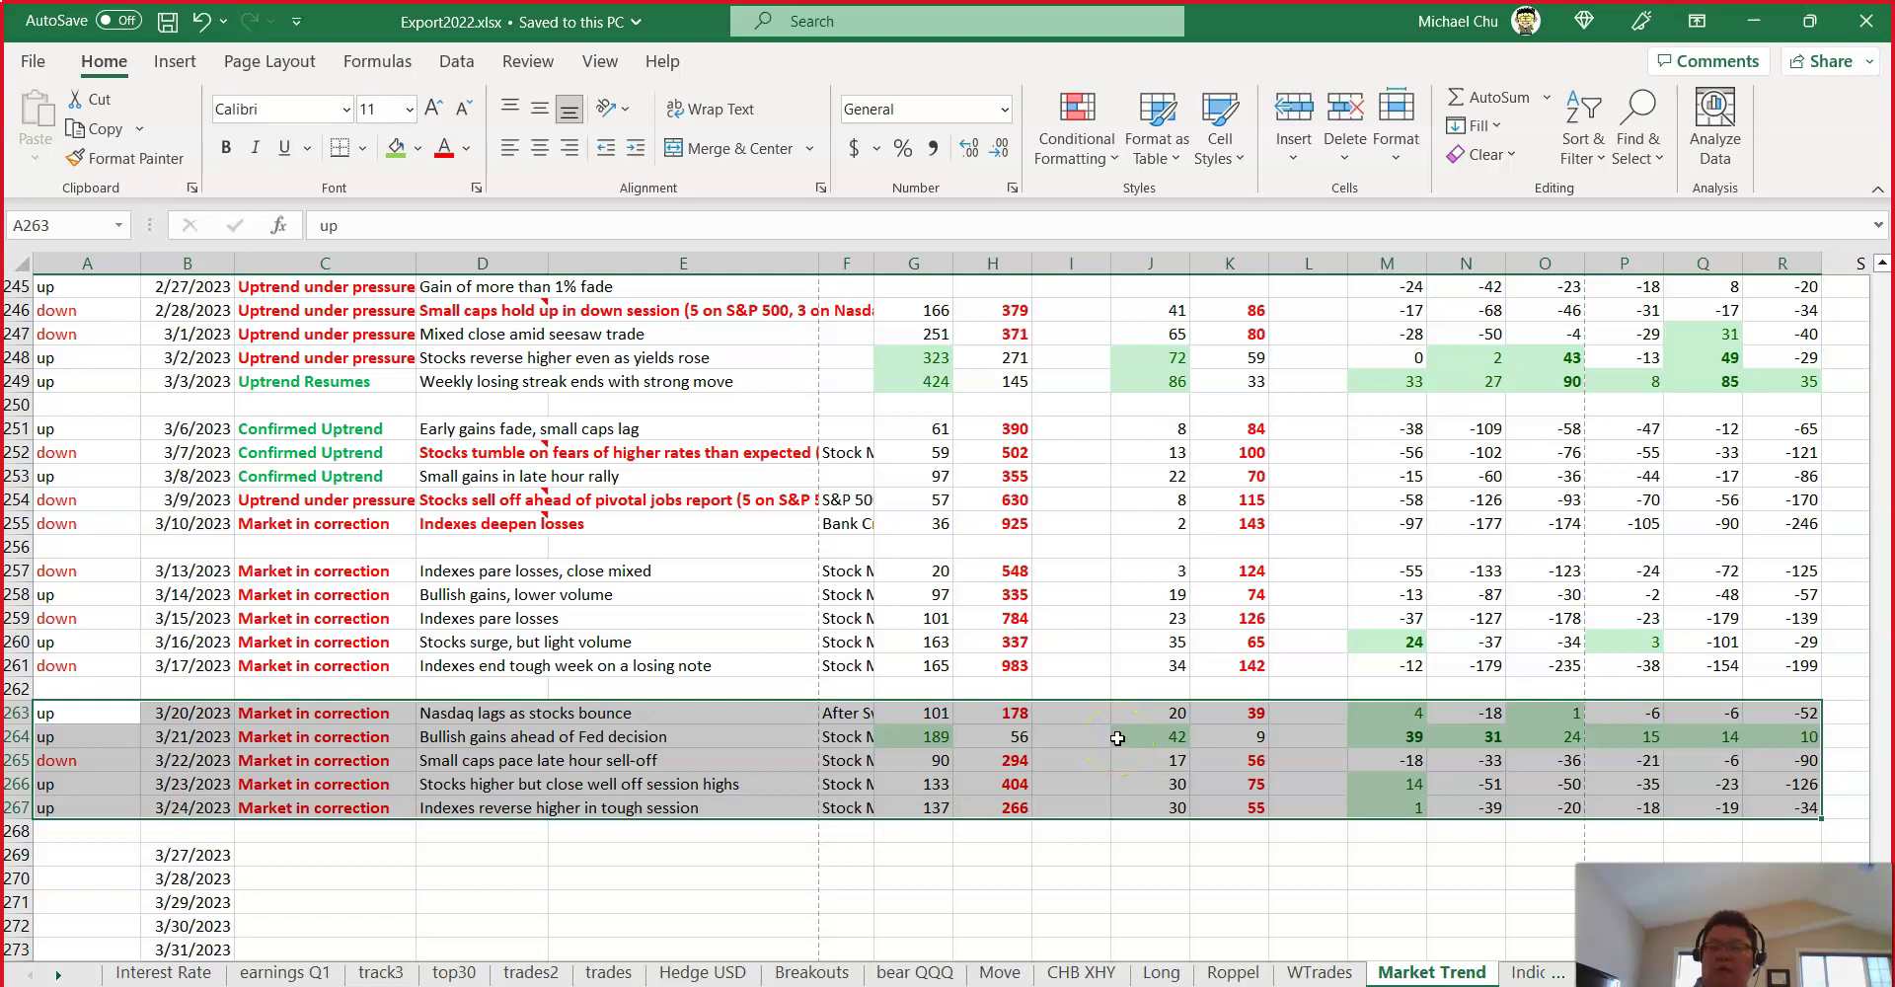
pyautogui.click(998, 423)
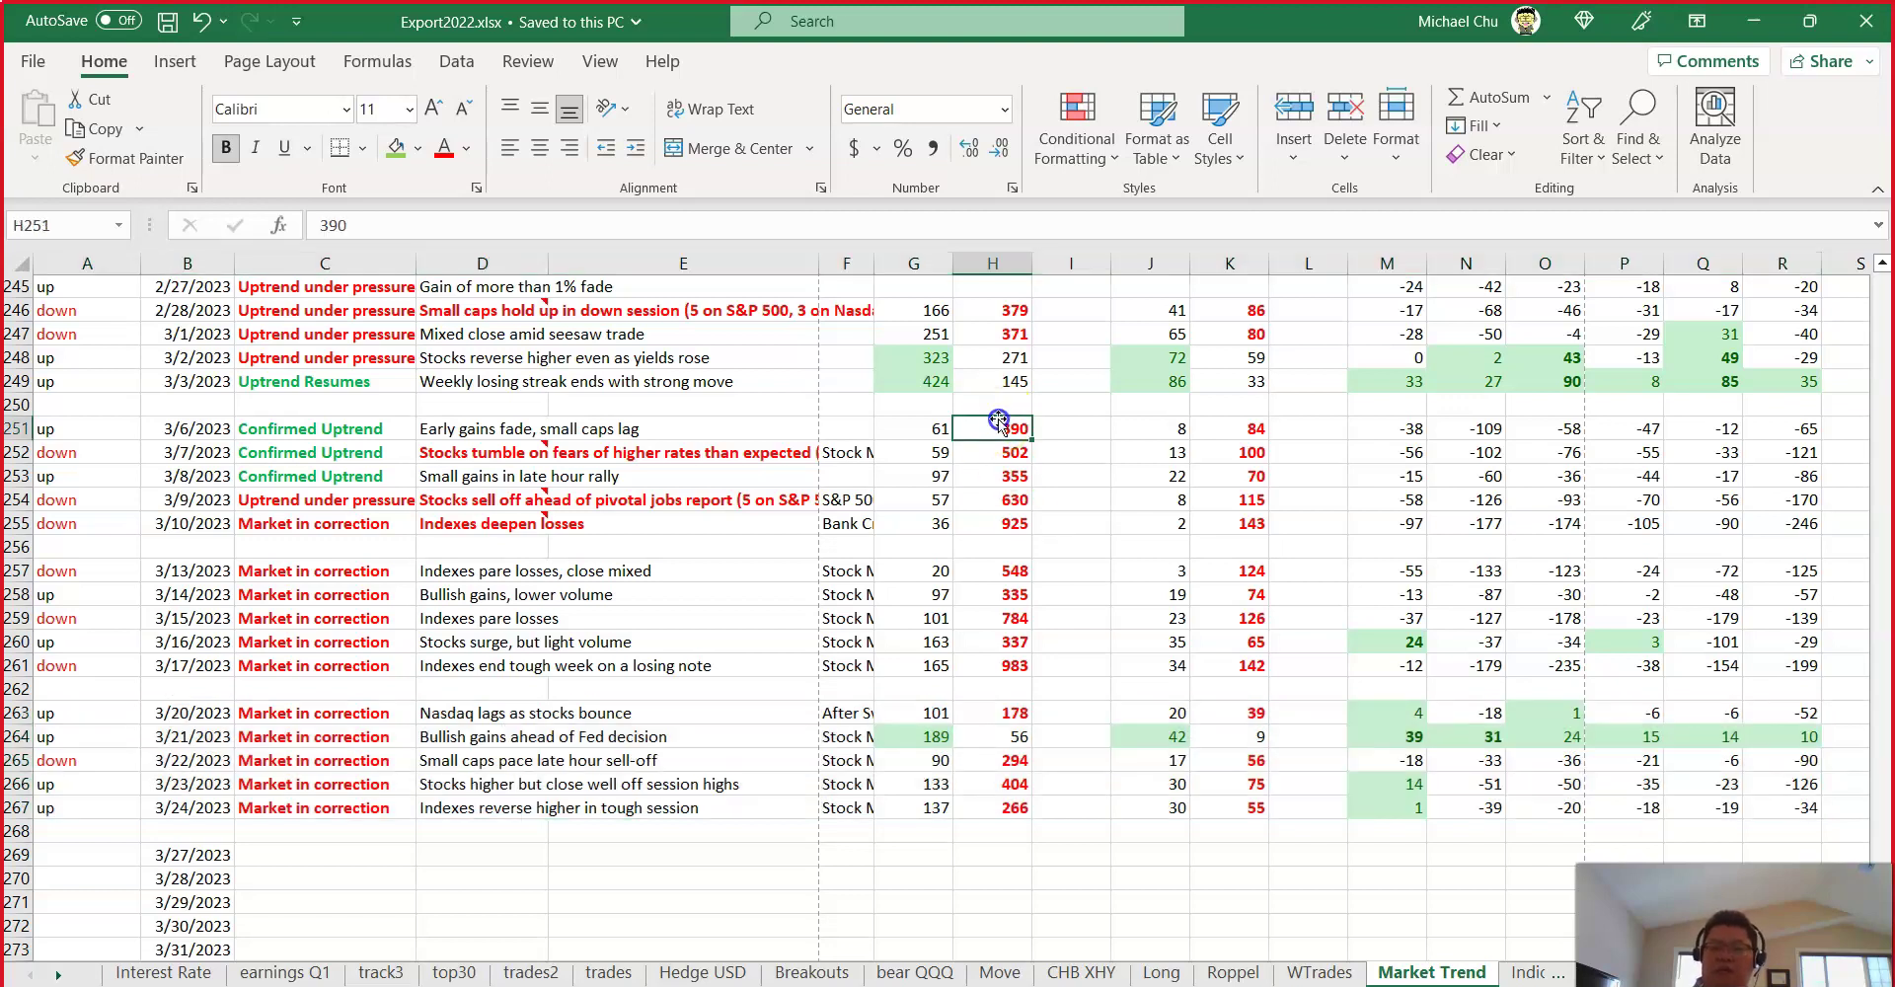
pyautogui.moveTo(1008, 422); pyautogui.dragTo(989, 809)
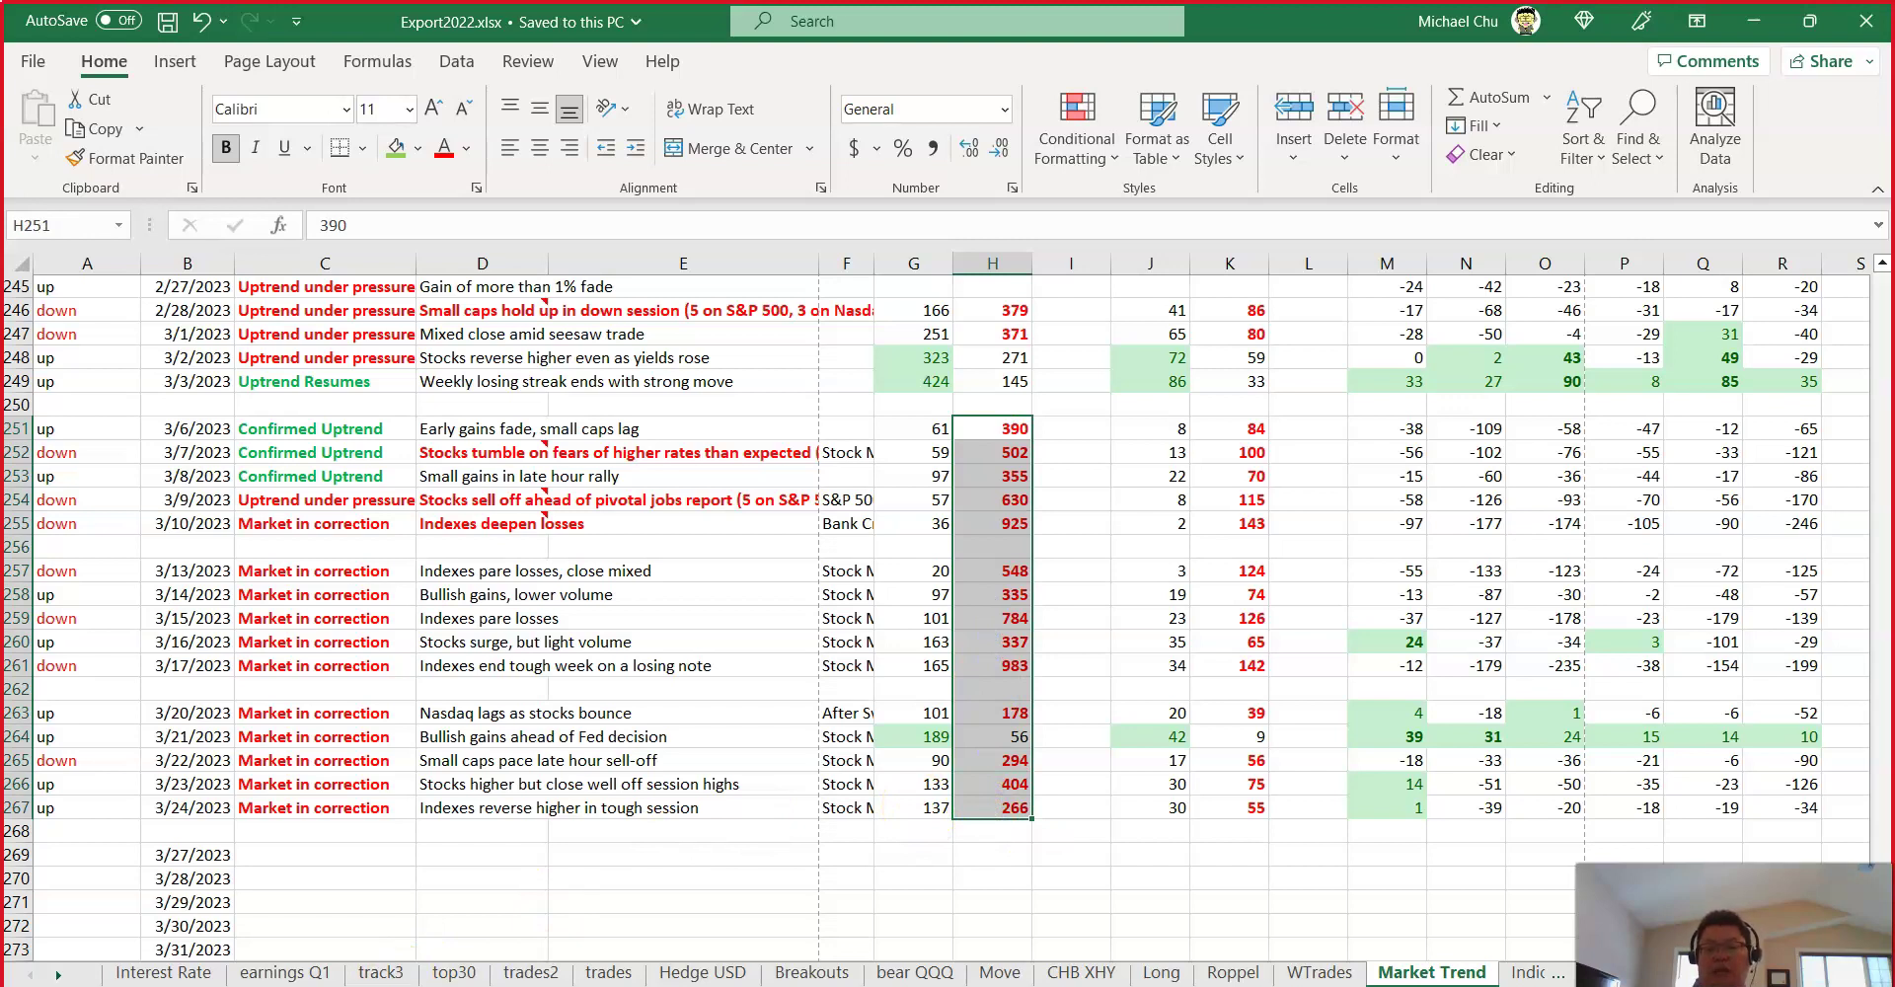
# Step: Switch back to MarketSmith, open the weekly NASDAQ Composite chart and inspect the data of its 3/10/2023 bar
pyautogui.moveTo(672, 985)
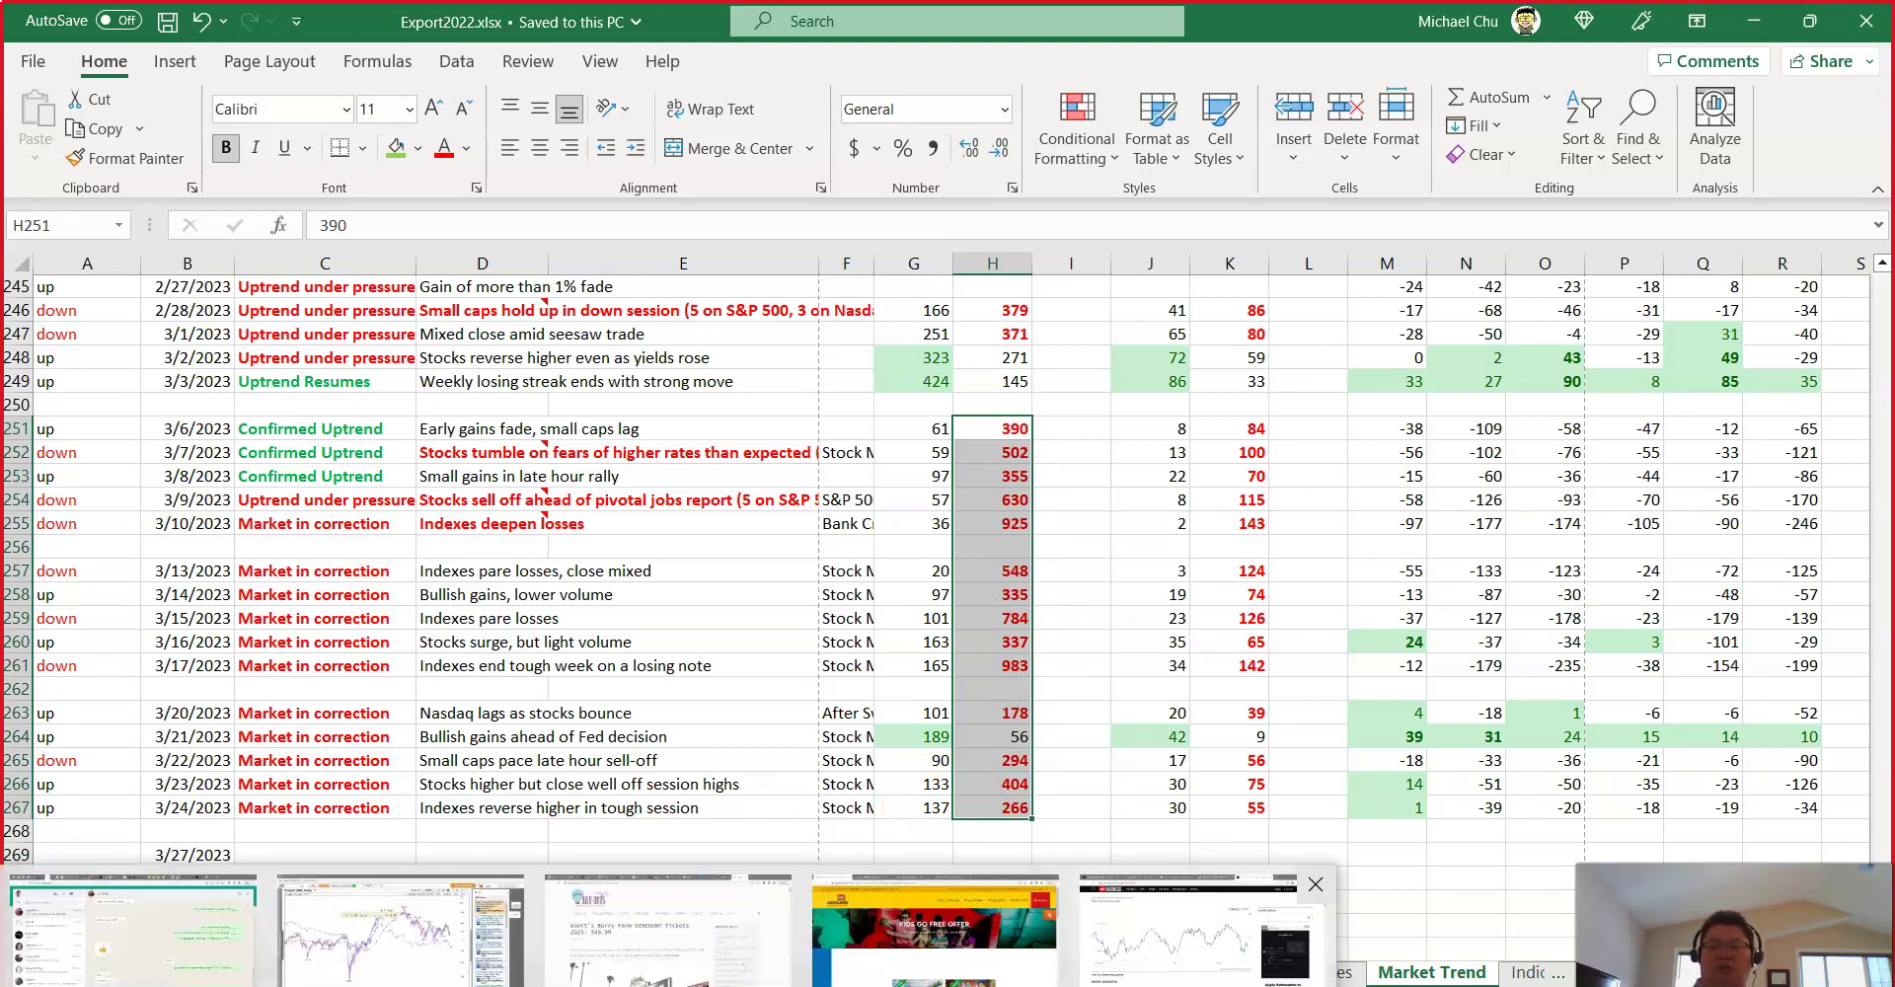
pyautogui.click(400, 943)
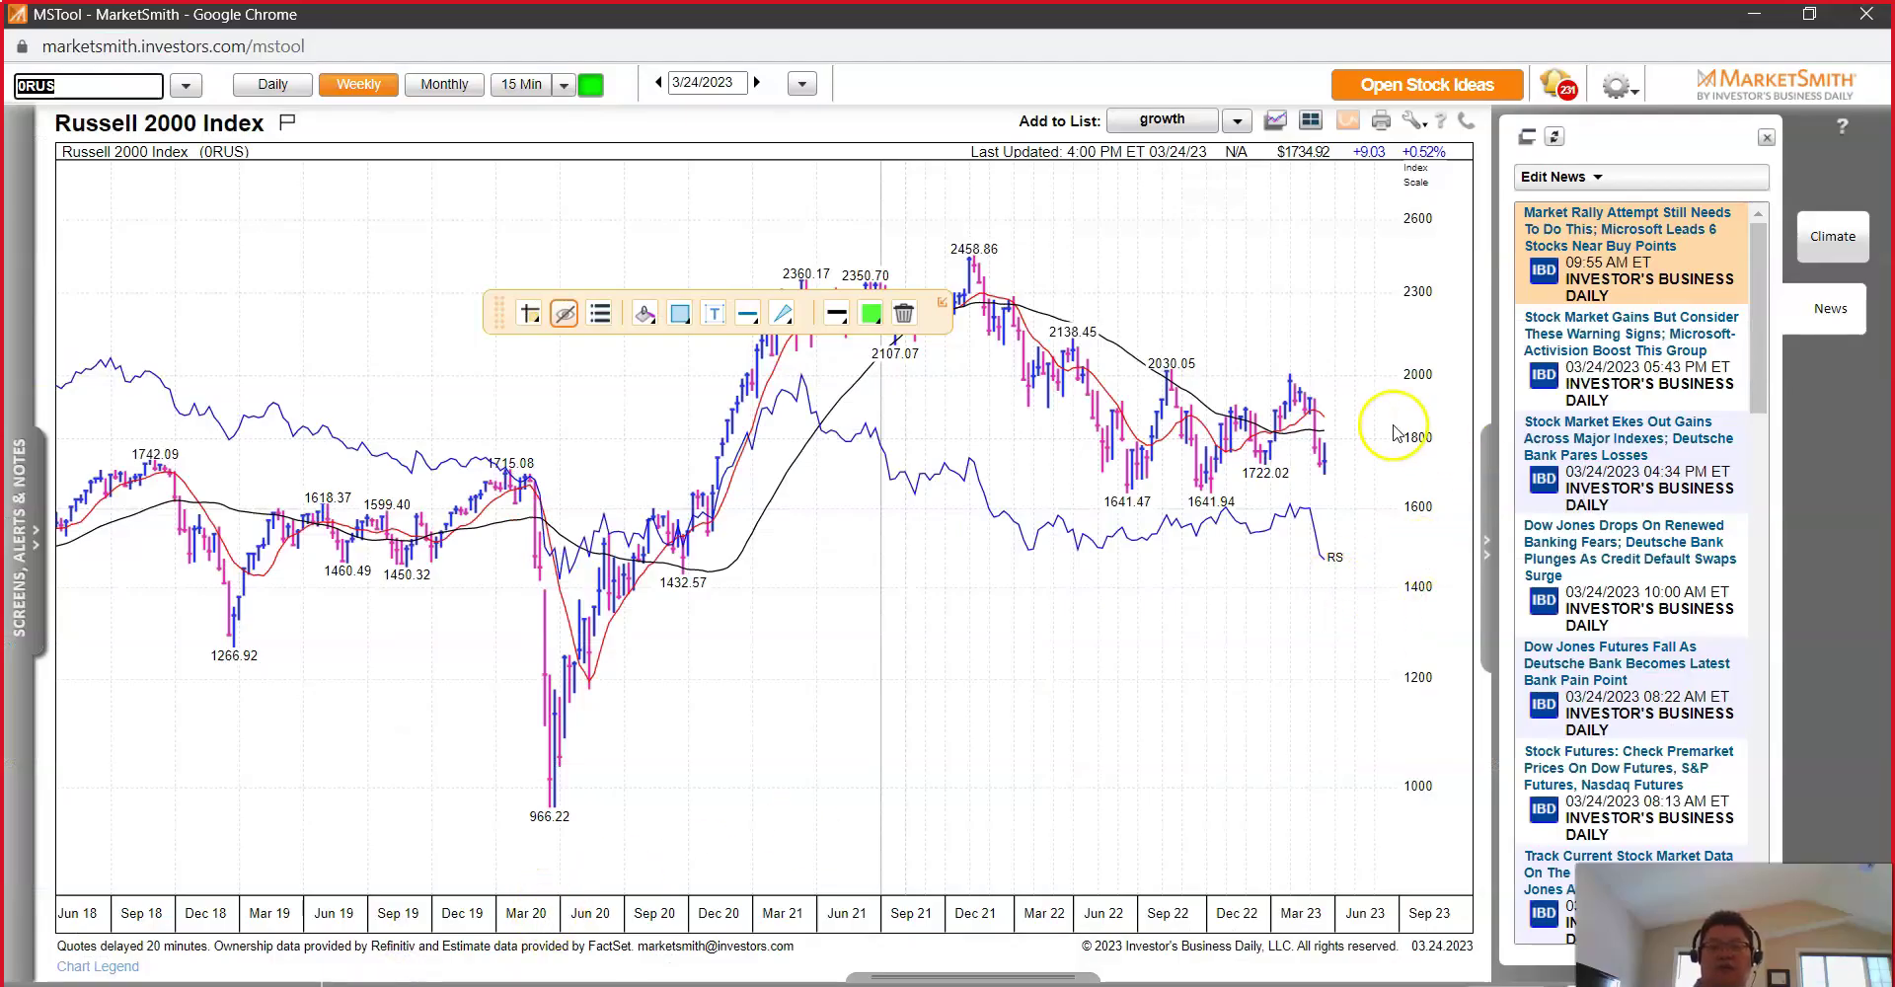
pyautogui.moveTo(1316, 410); pyautogui.dragTo(1318, 470)
pyautogui.click(69, 86)
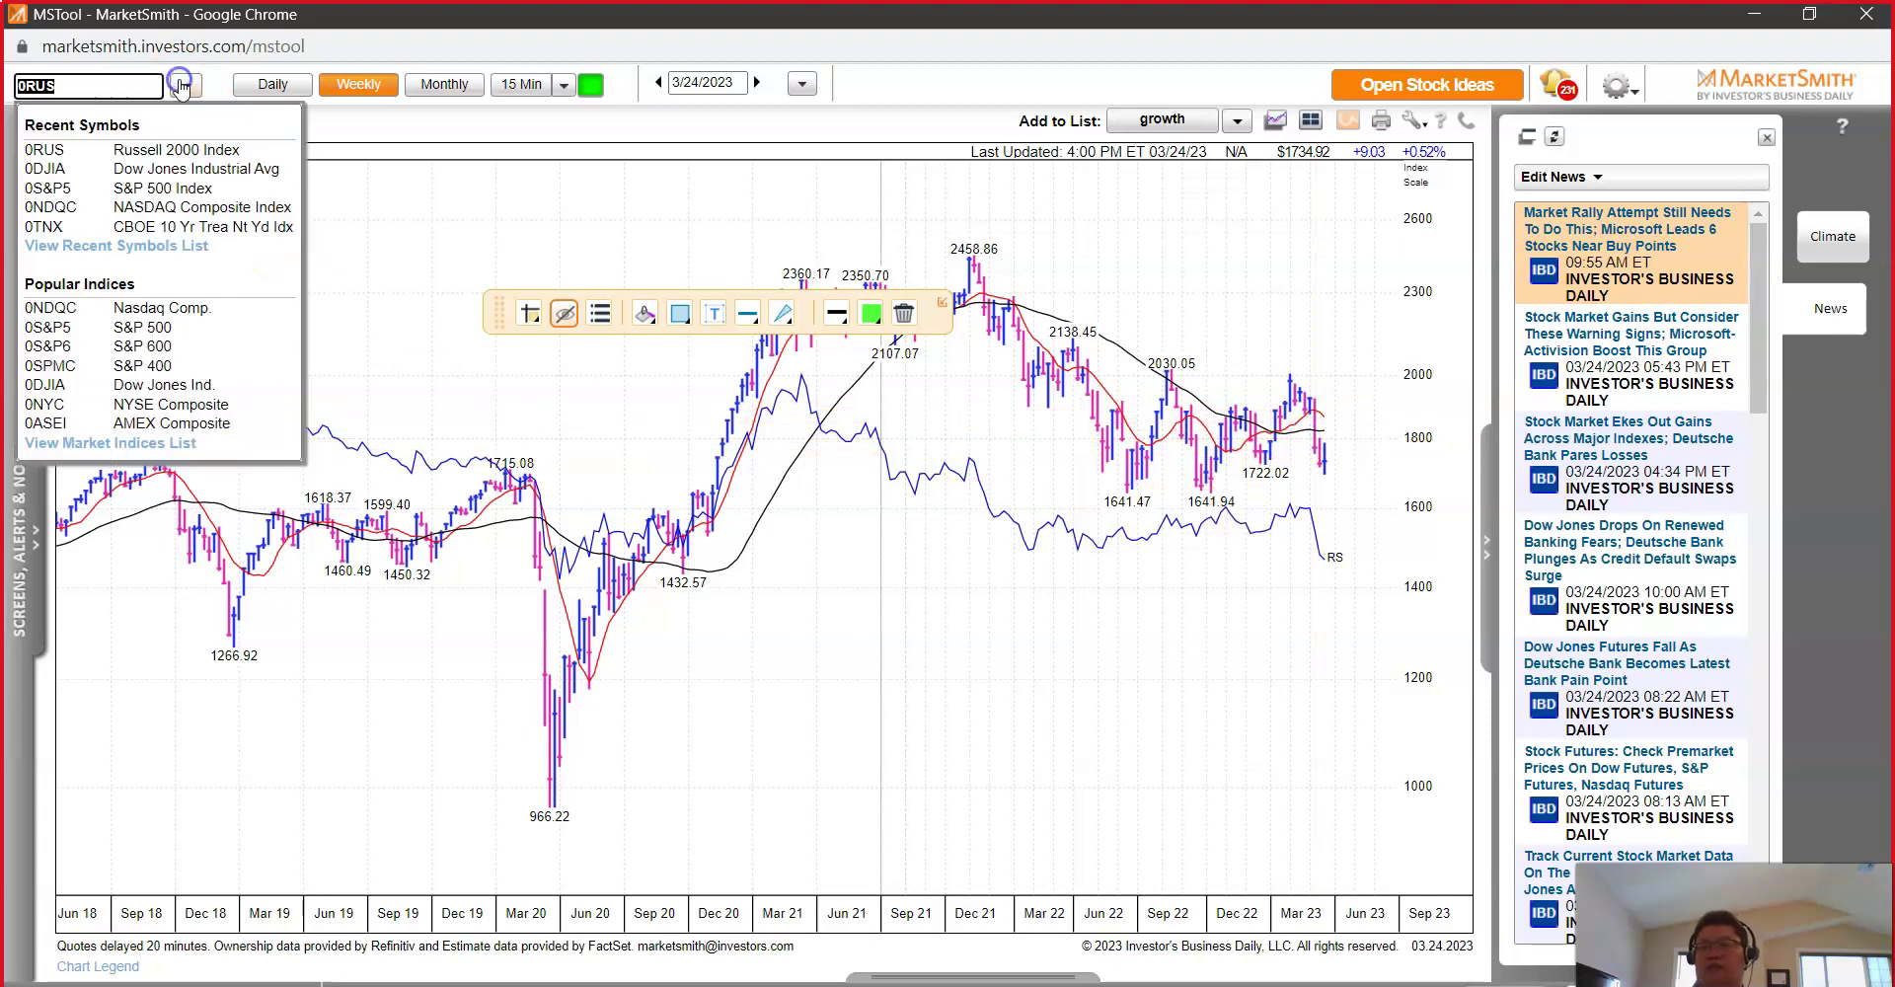
pyautogui.click(148, 308)
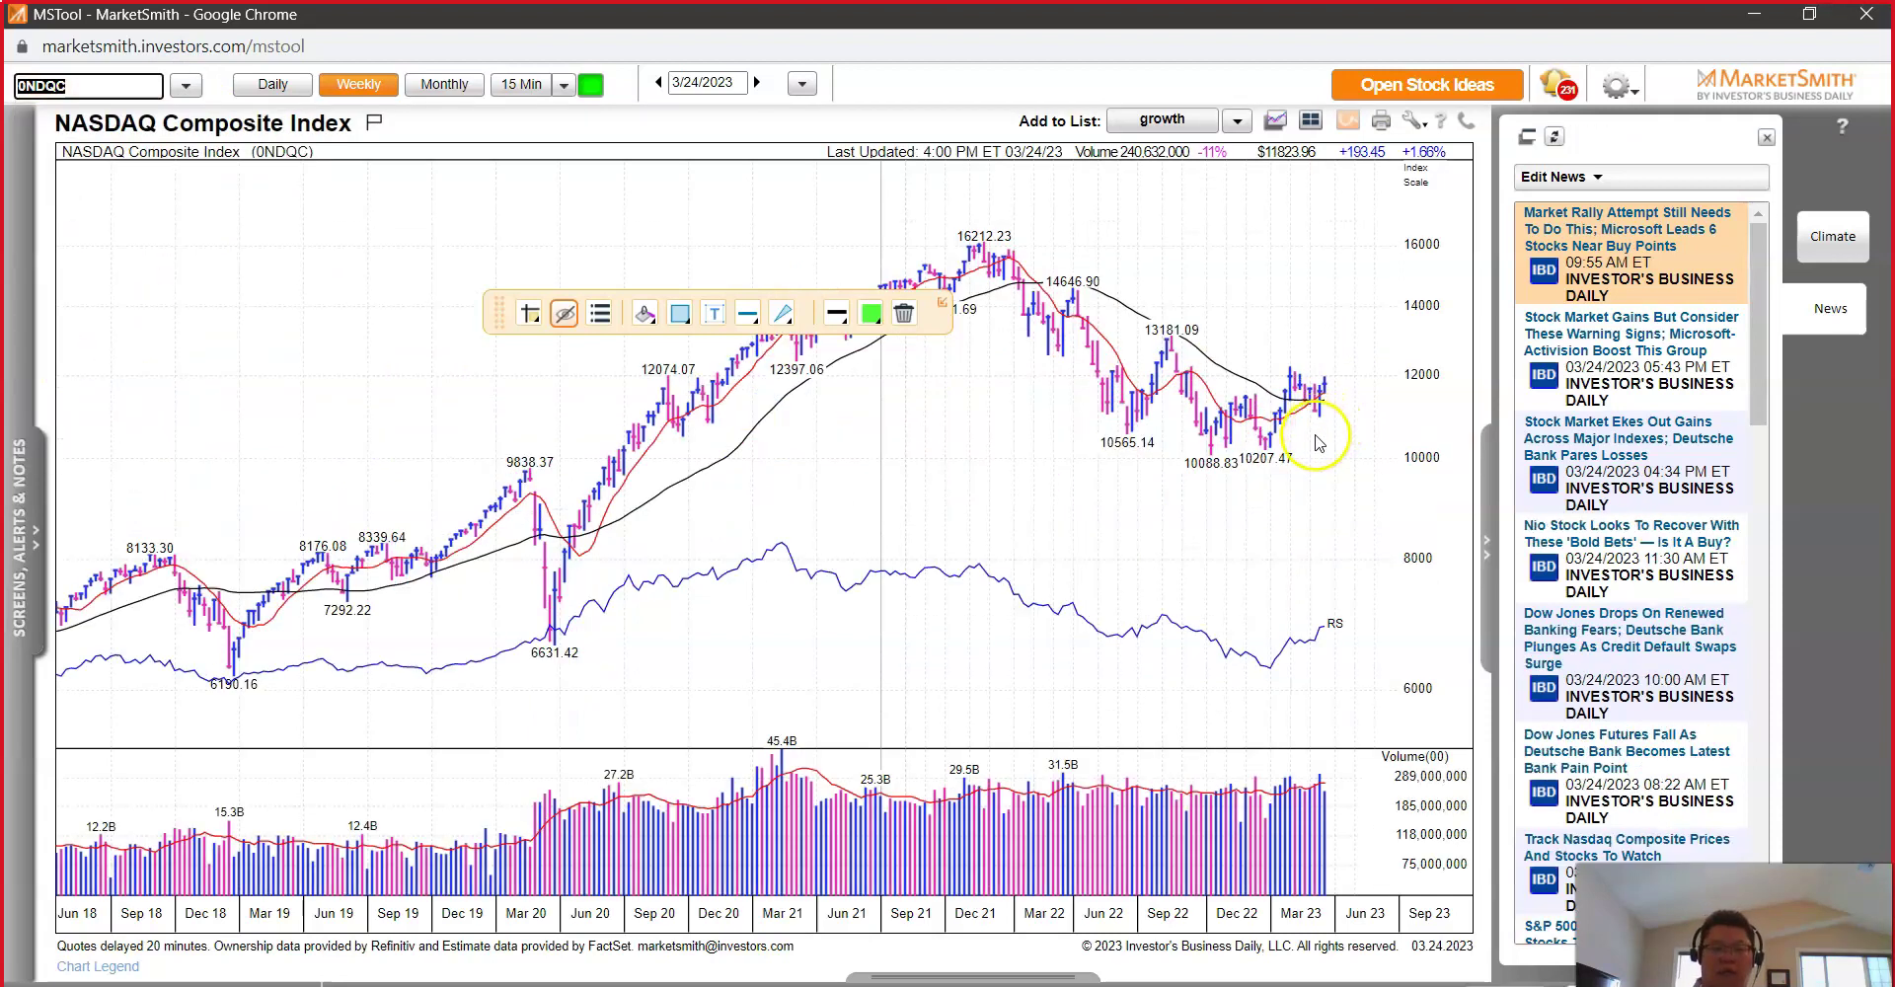
pyautogui.click(1317, 440)
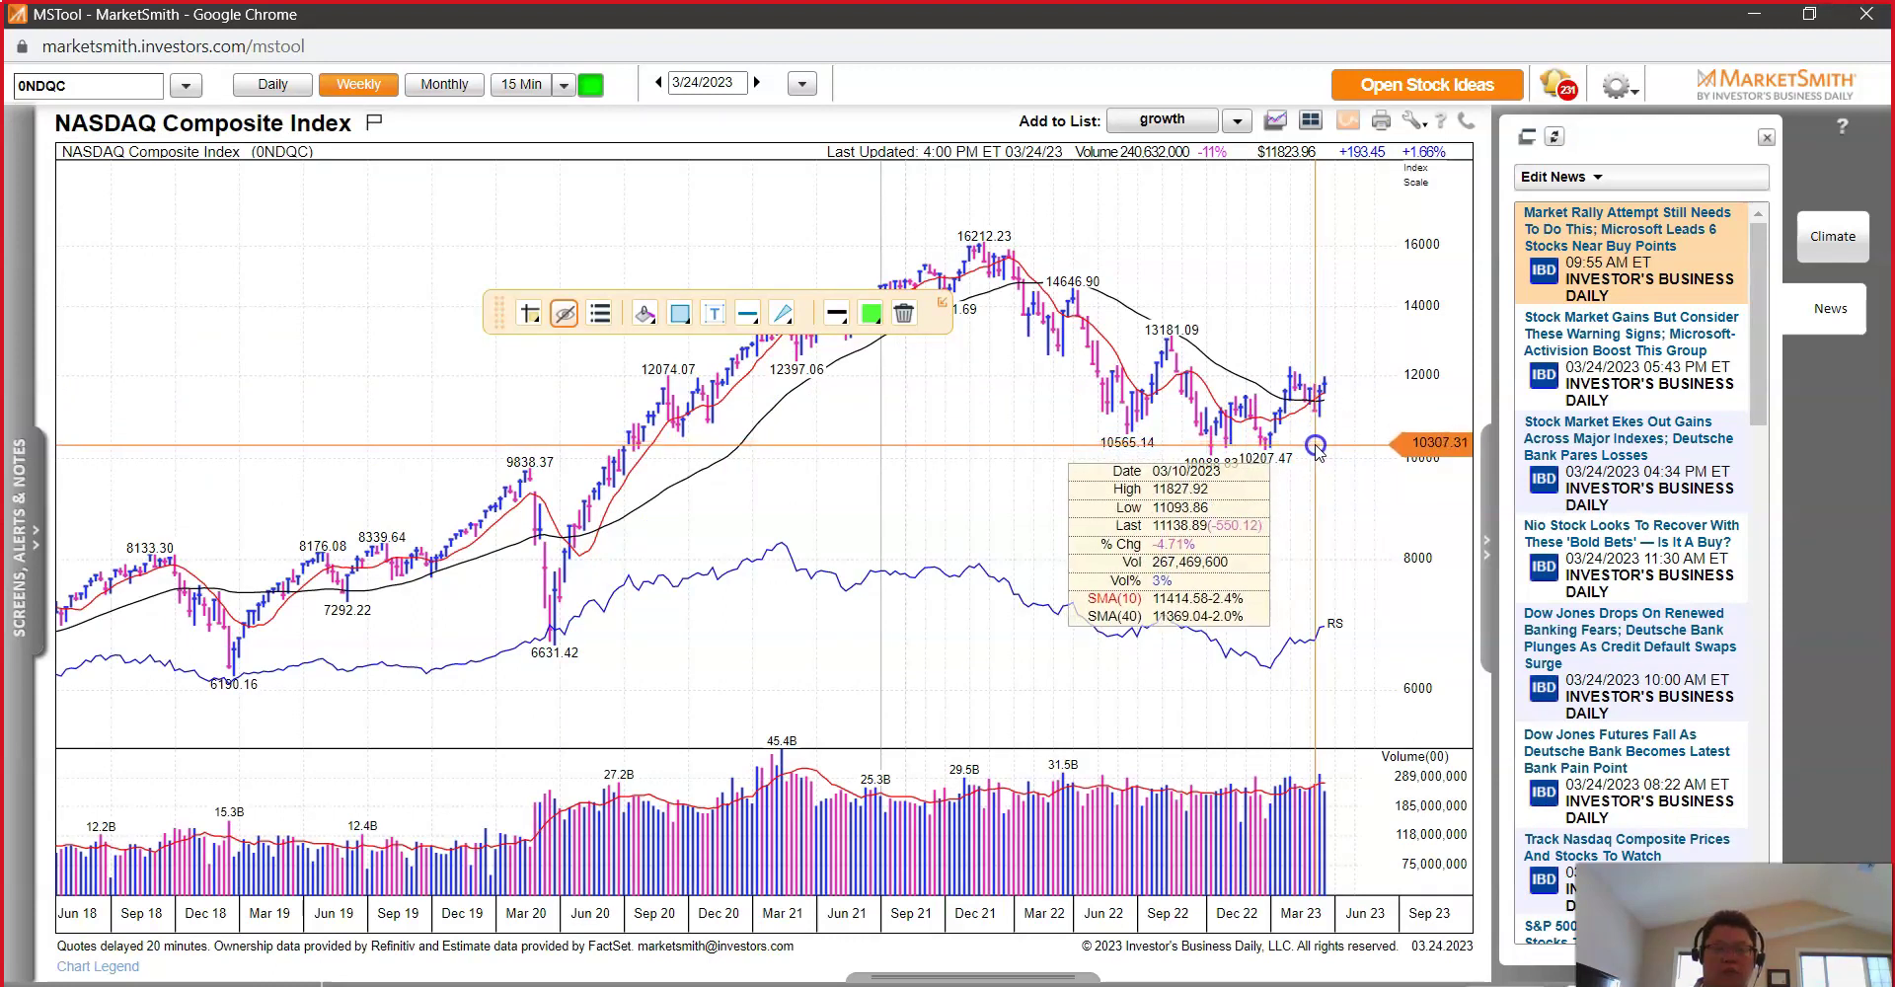
pyautogui.click(1317, 447)
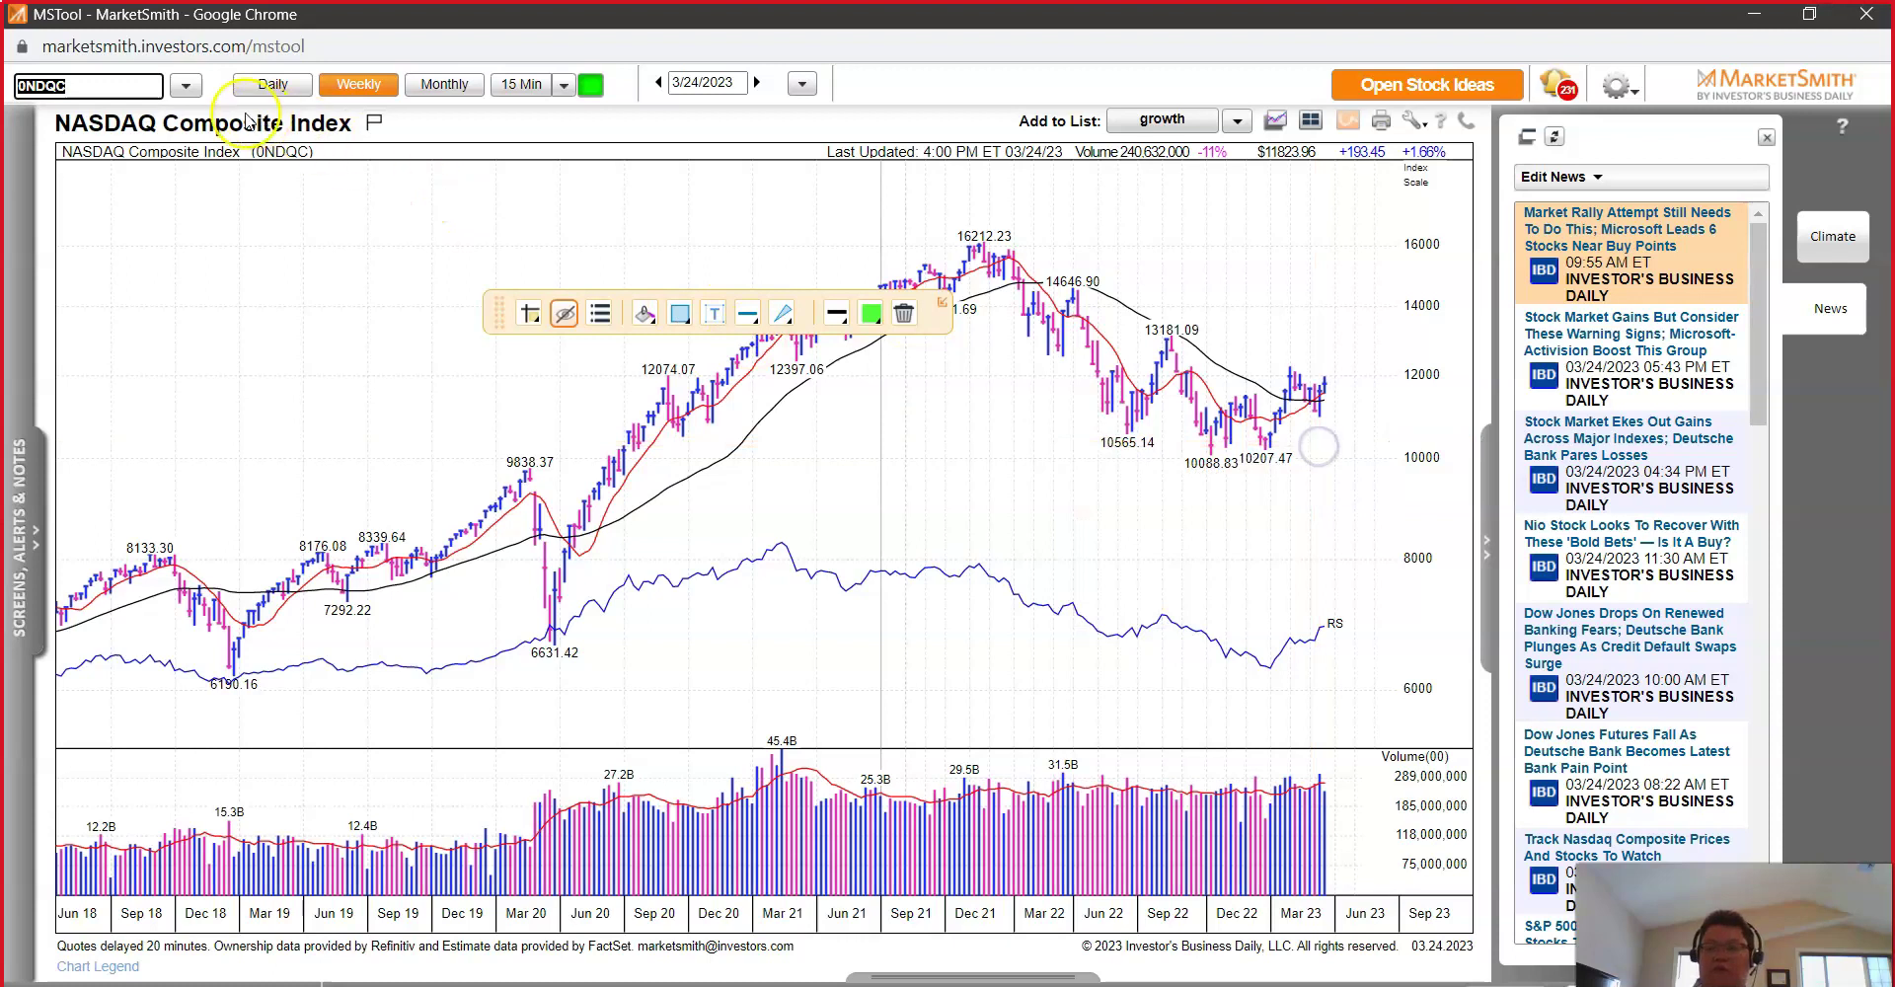
# Step: Open the weekly Dow Jones Industrial Average chart and inspect its most recent bars
pyautogui.click(180, 88)
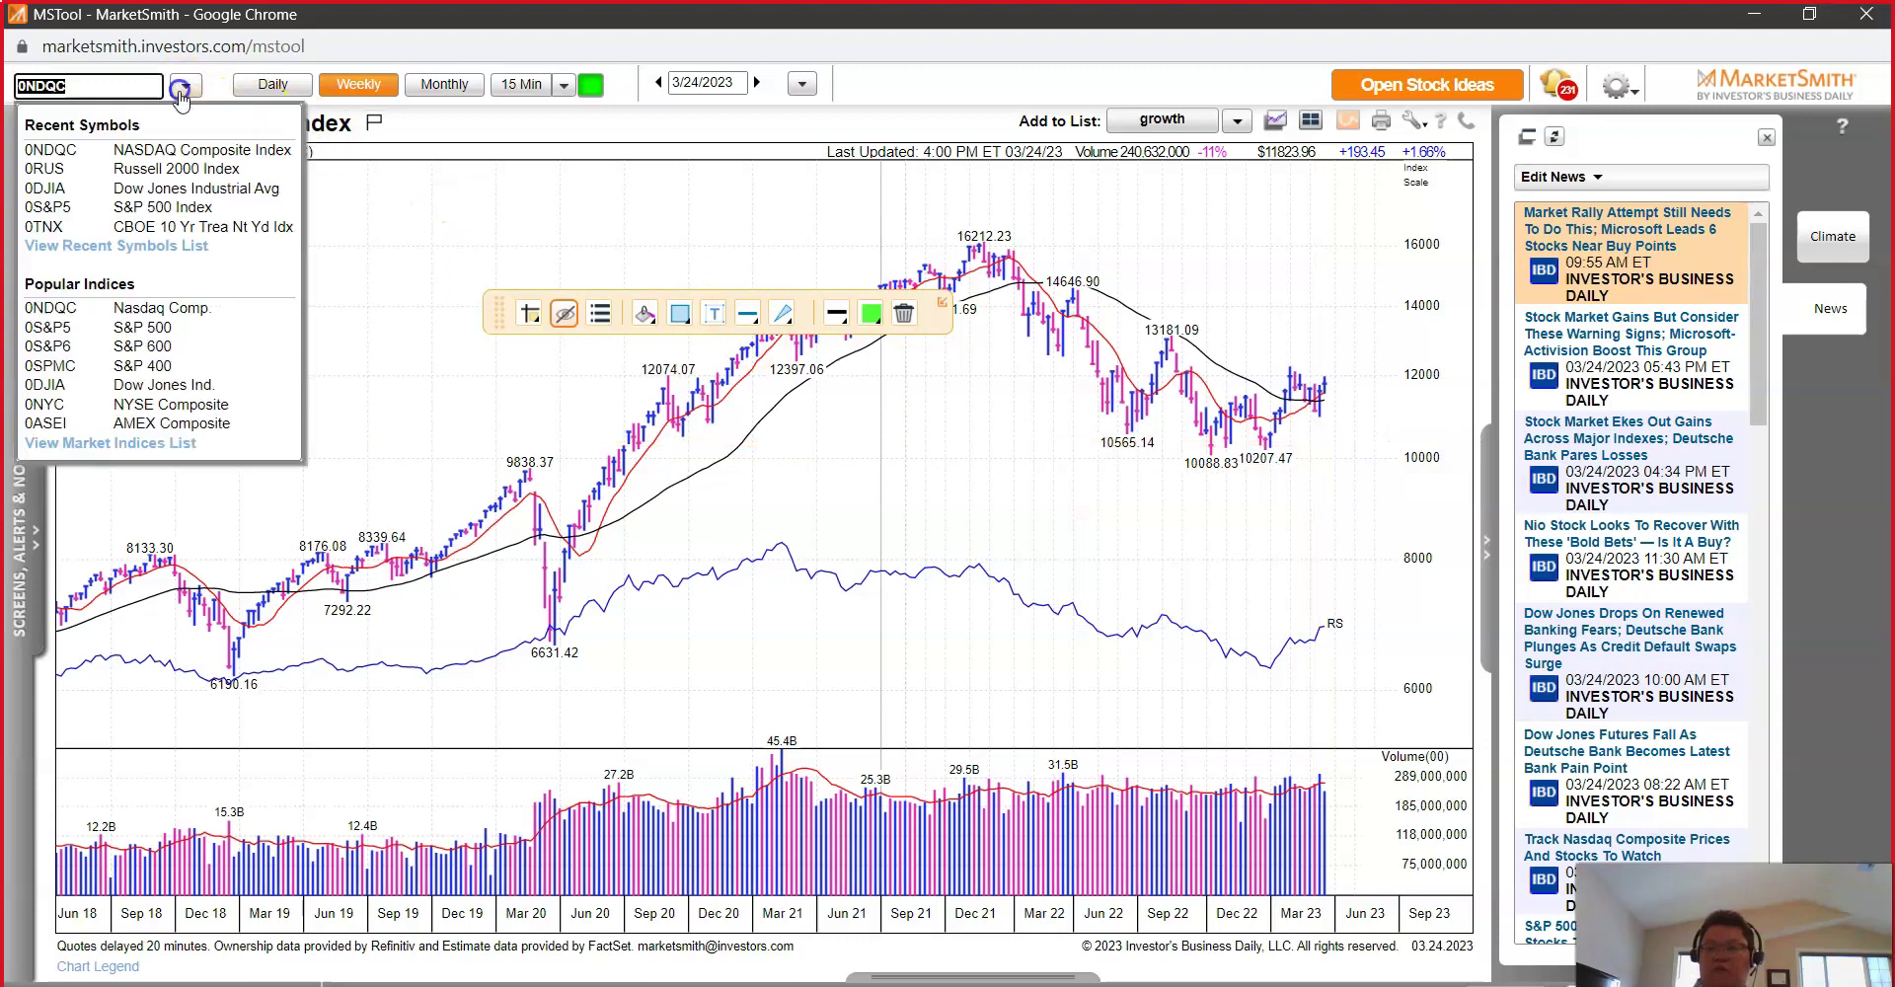
pyautogui.click(156, 385)
pyautogui.click(1321, 359)
# Step: Open the weekly S&P 500 chart and examine its latest bars against the moving averages
pyautogui.click(93, 86)
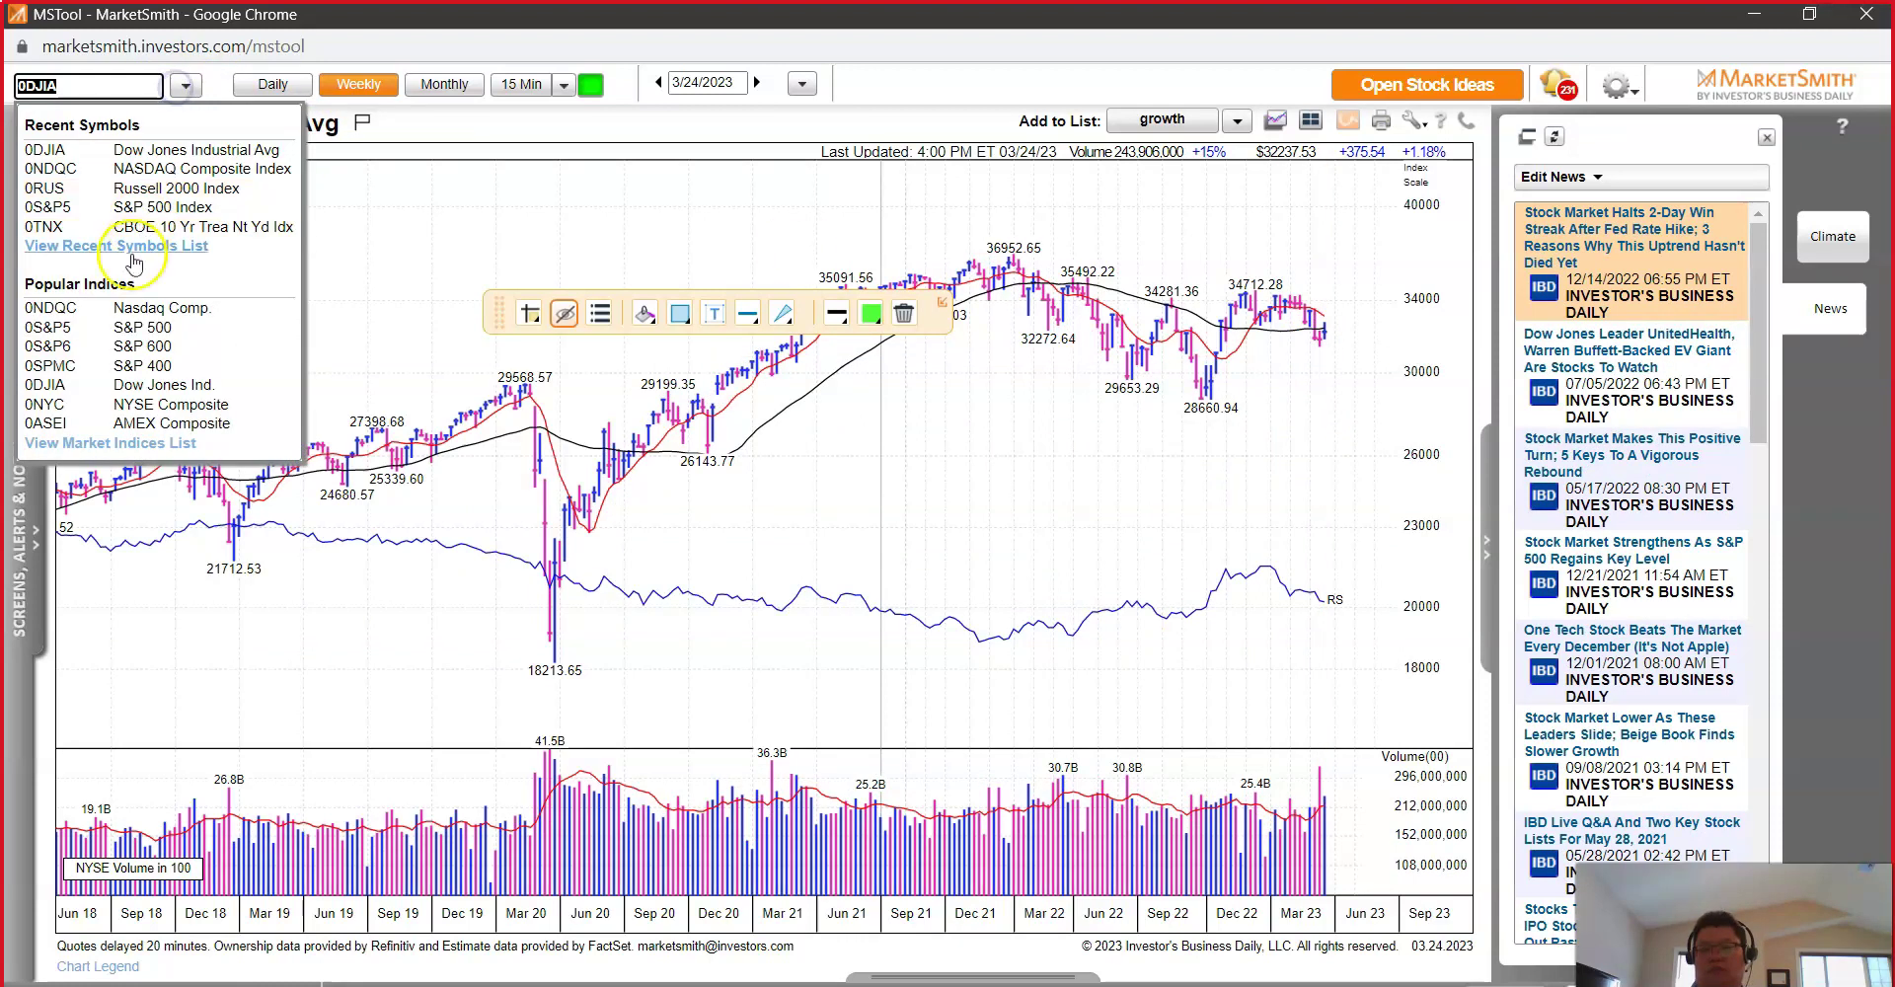
pyautogui.click(117, 328)
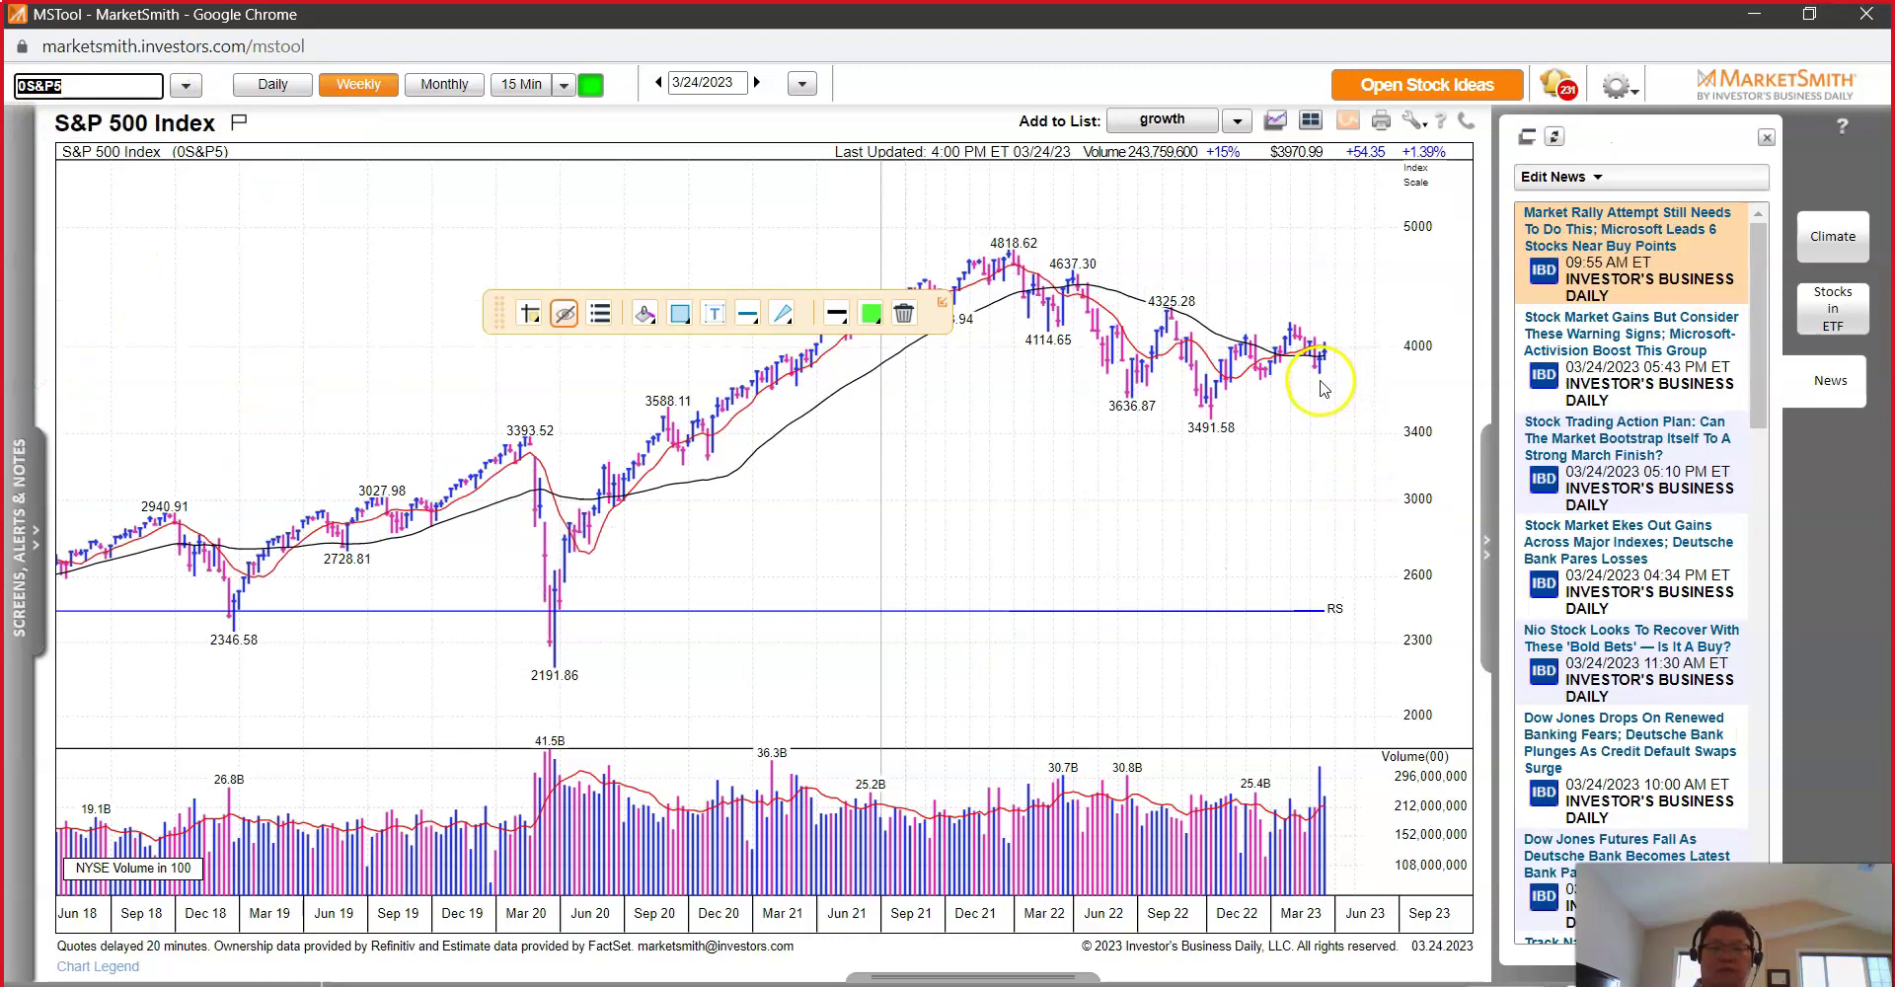
pyautogui.click(1321, 383)
pyautogui.click(1318, 433)
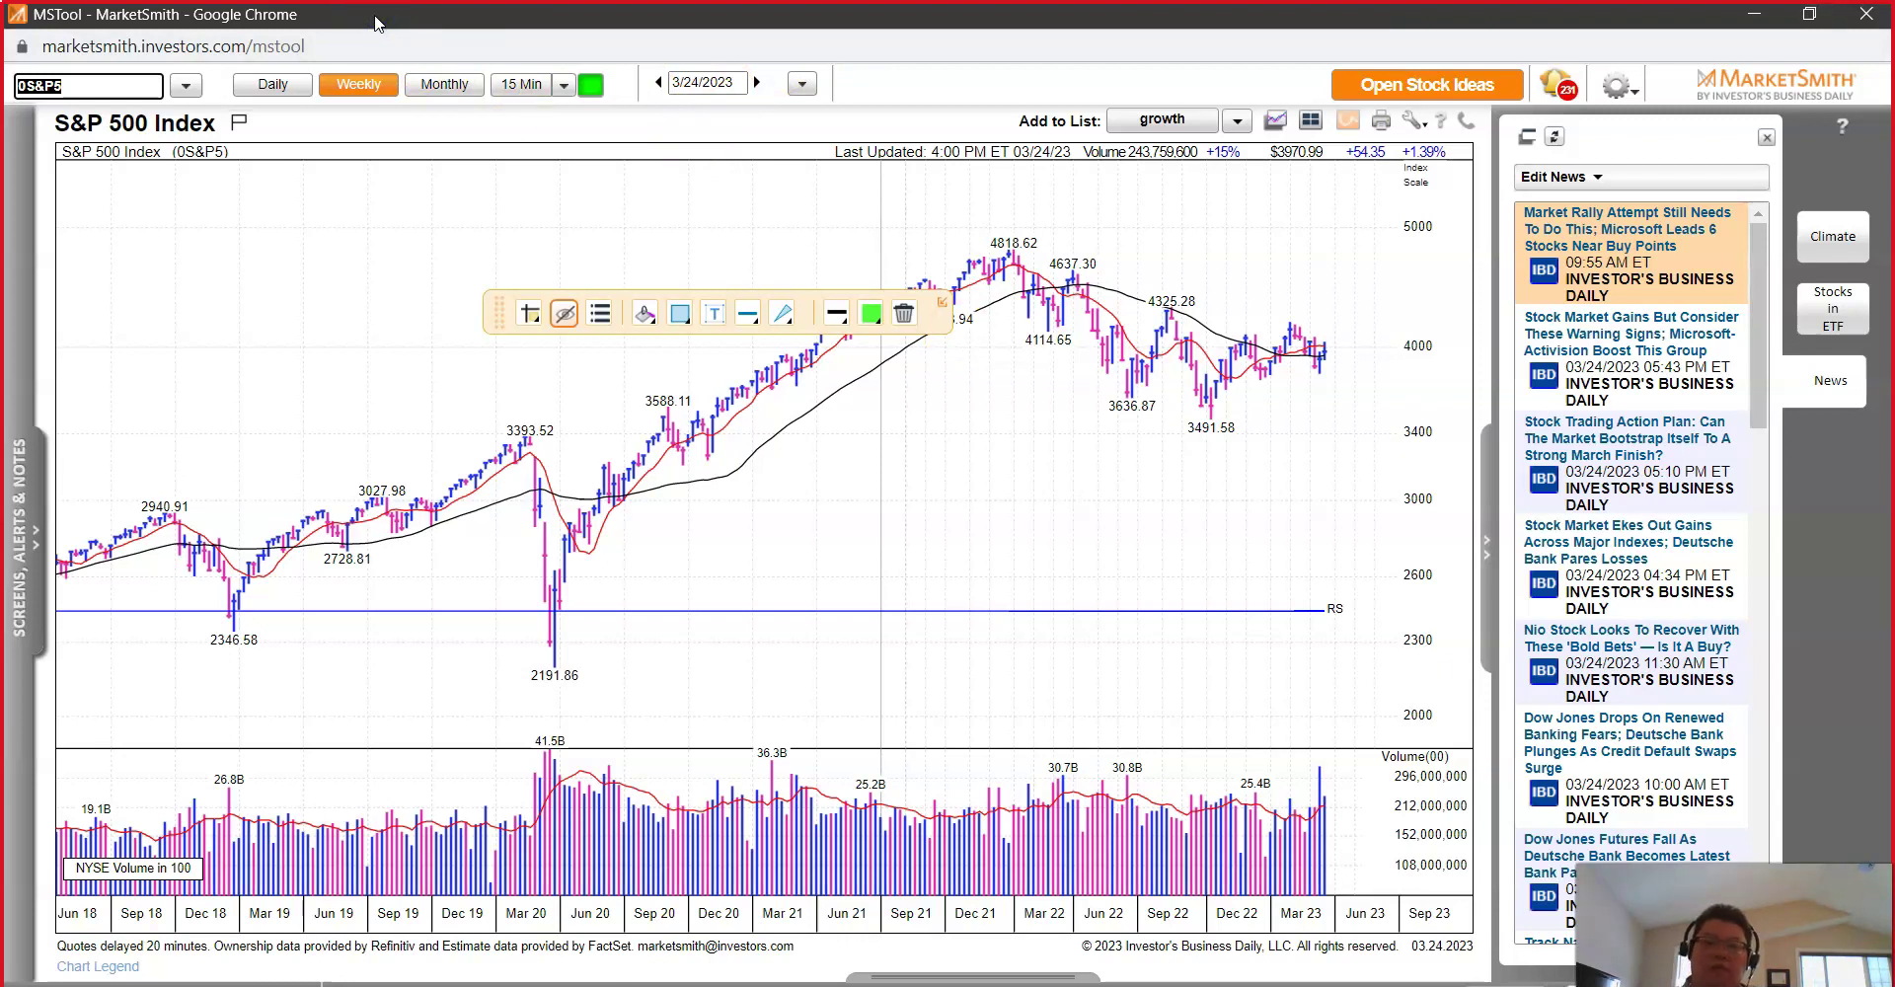
# Step: Change the S&P 500 chart to the daily view and examine the late-March 2023 price action
pyautogui.click(267, 86)
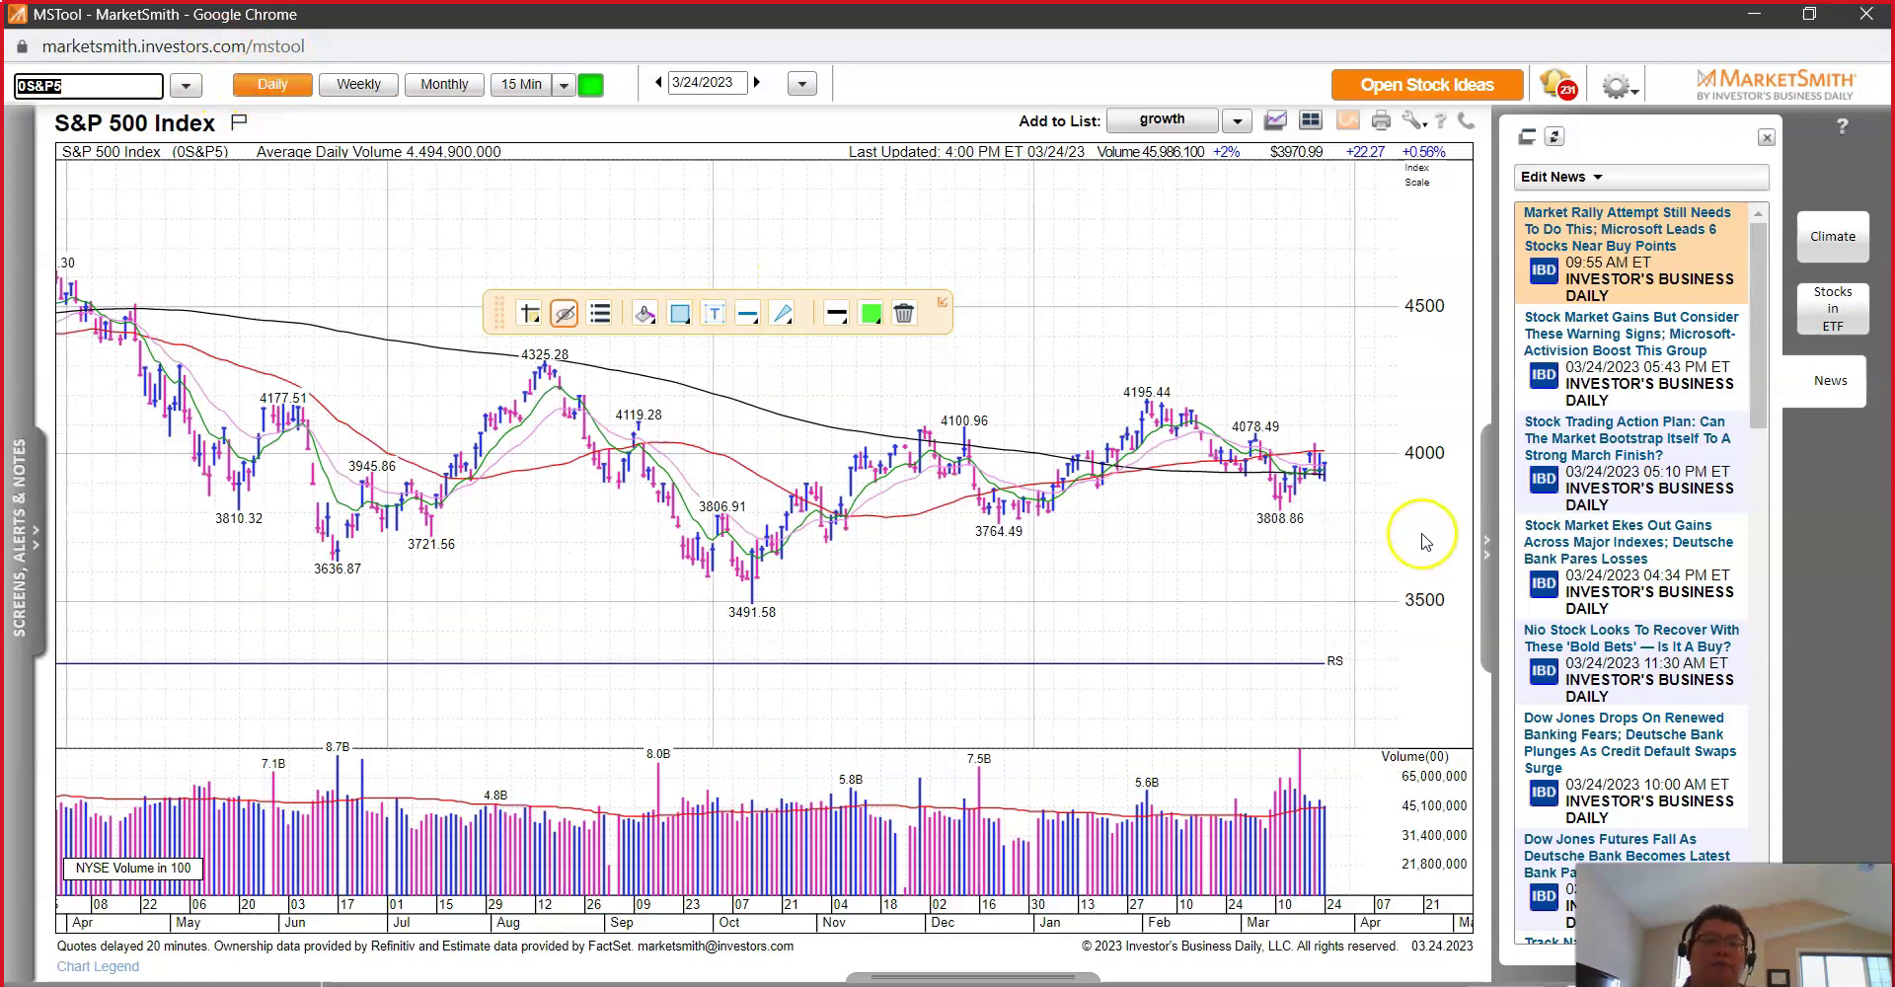
pyautogui.click(1350, 490)
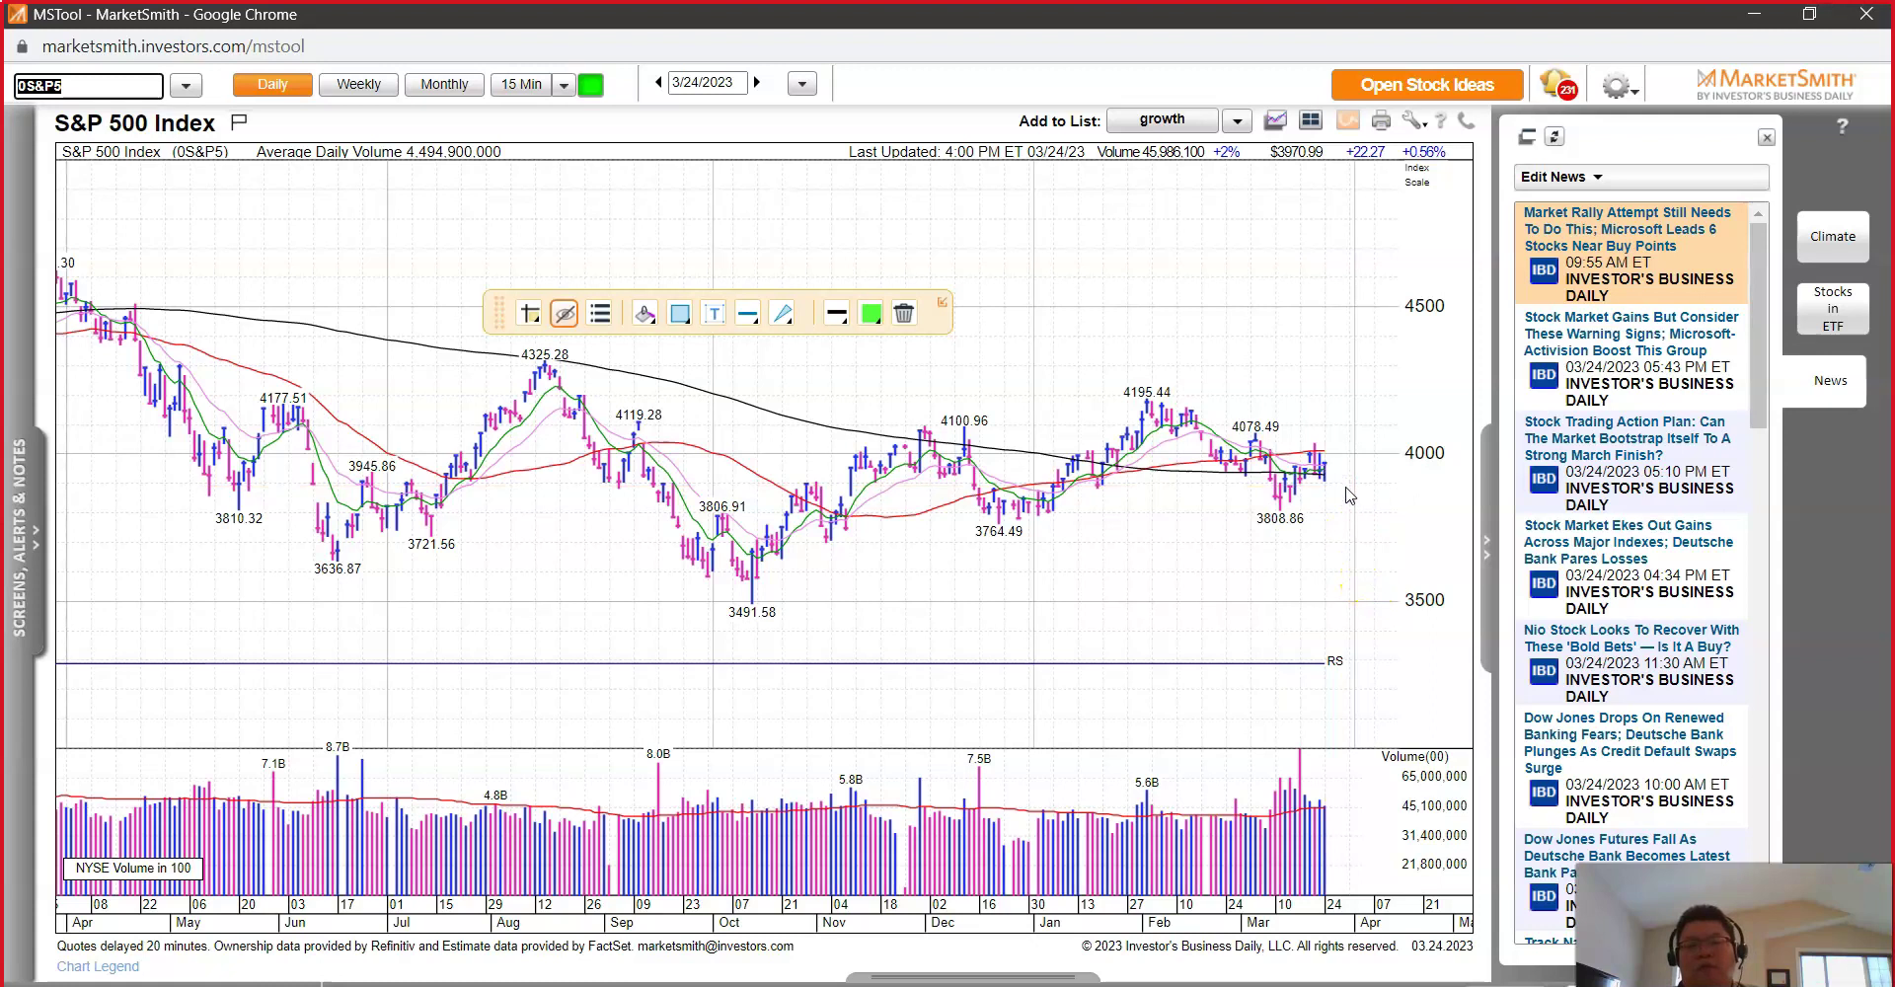
pyautogui.click(1349, 491)
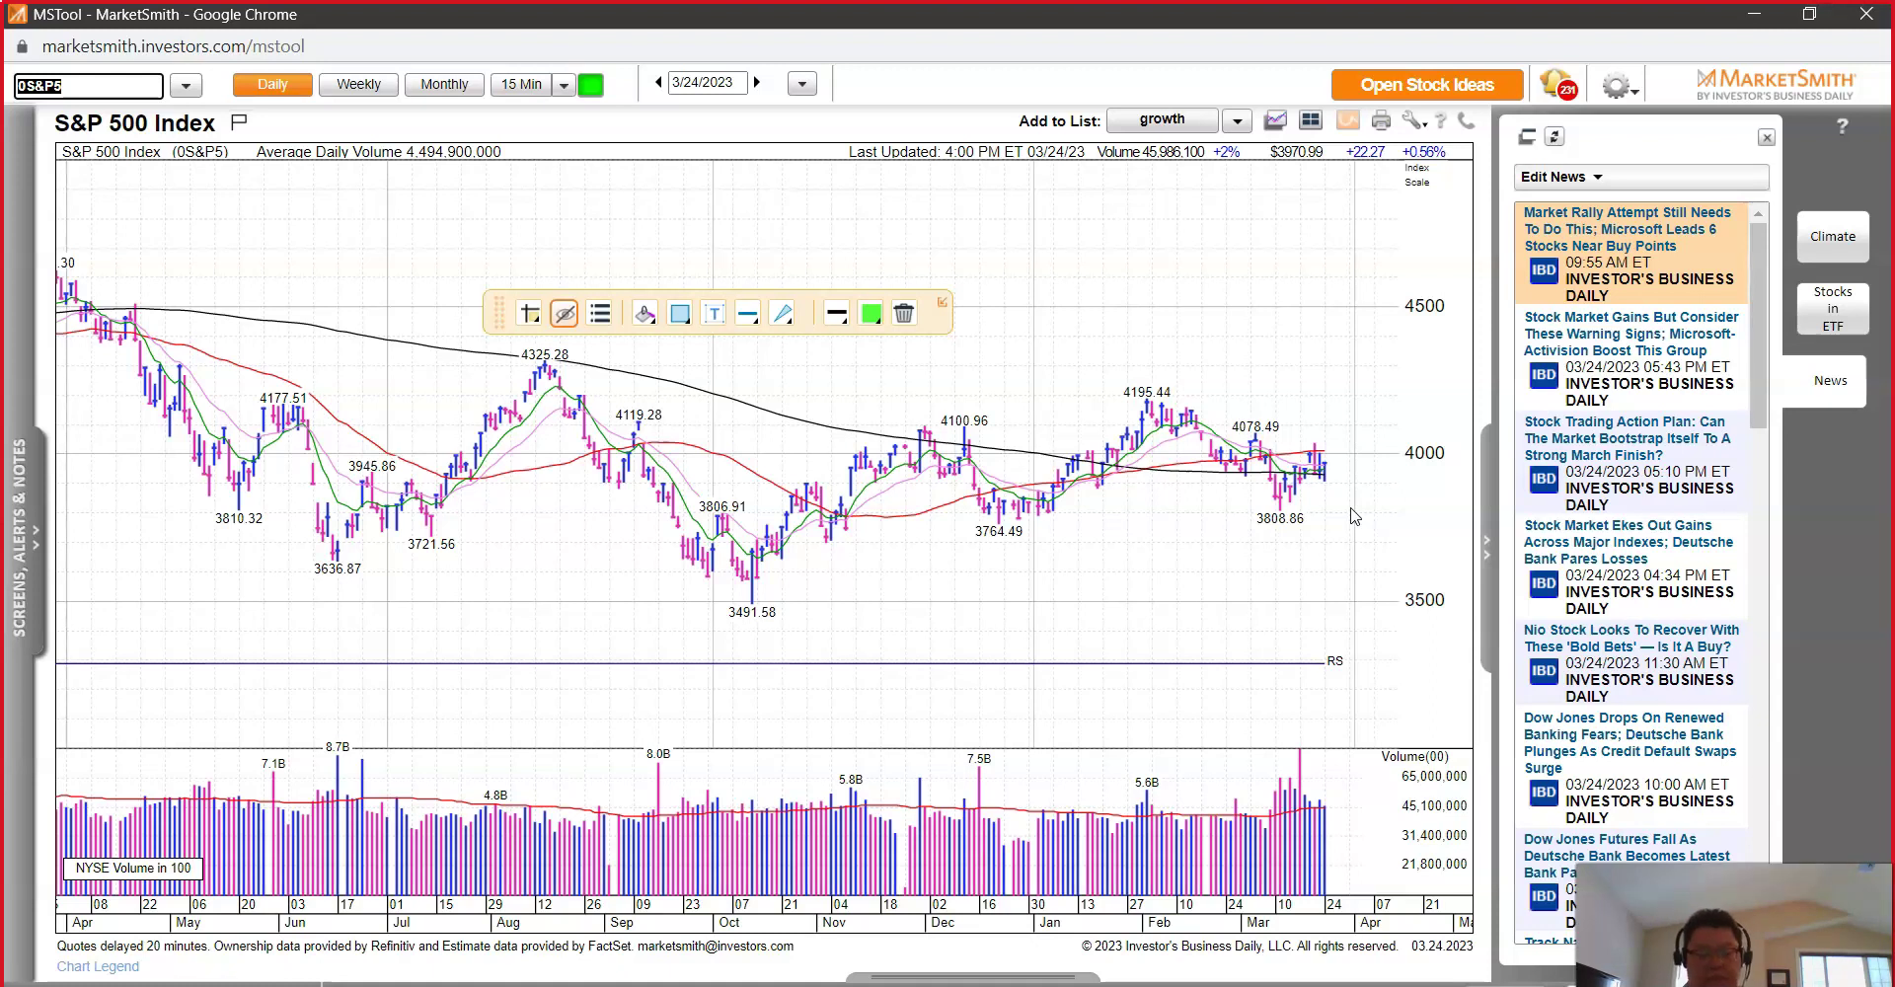
# Step: Change the S&P 500 chart to 15-minute bars and draw a rising line beneath the bars from the 3909.16 low to the last bar
pyautogui.click(520, 84)
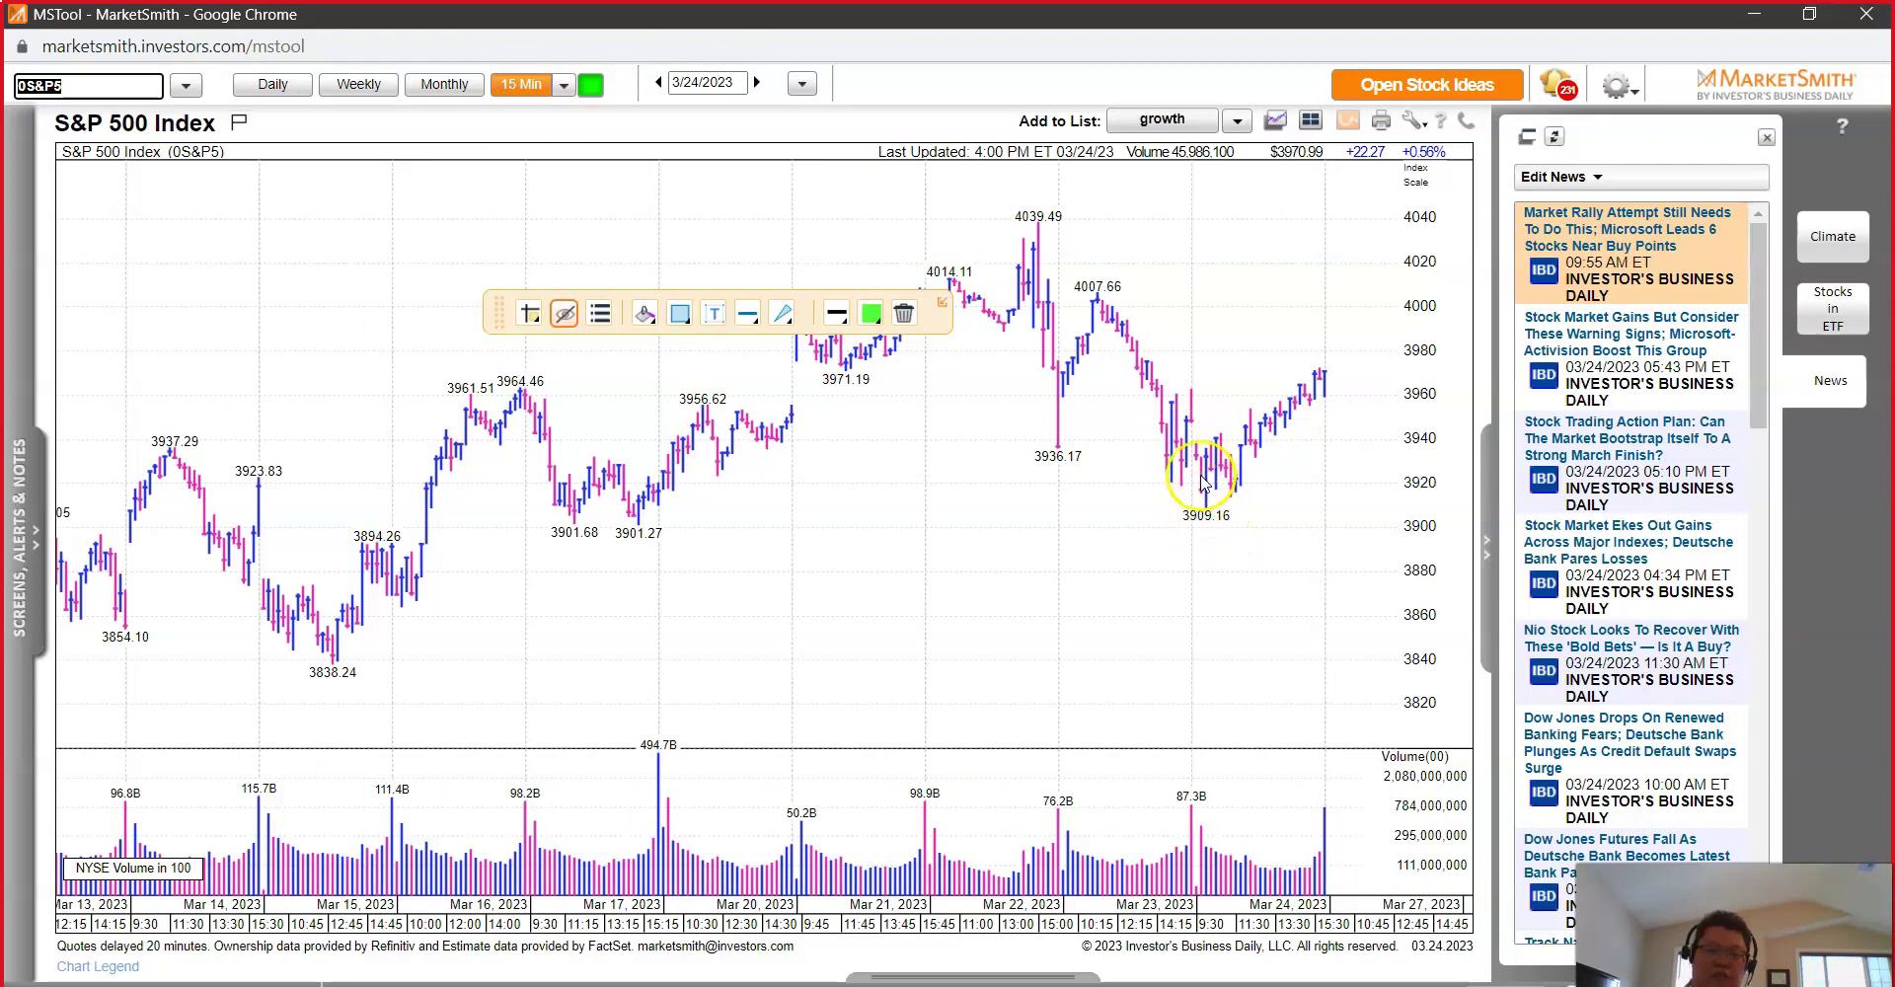
pyautogui.click(1204, 523)
pyautogui.click(779, 313)
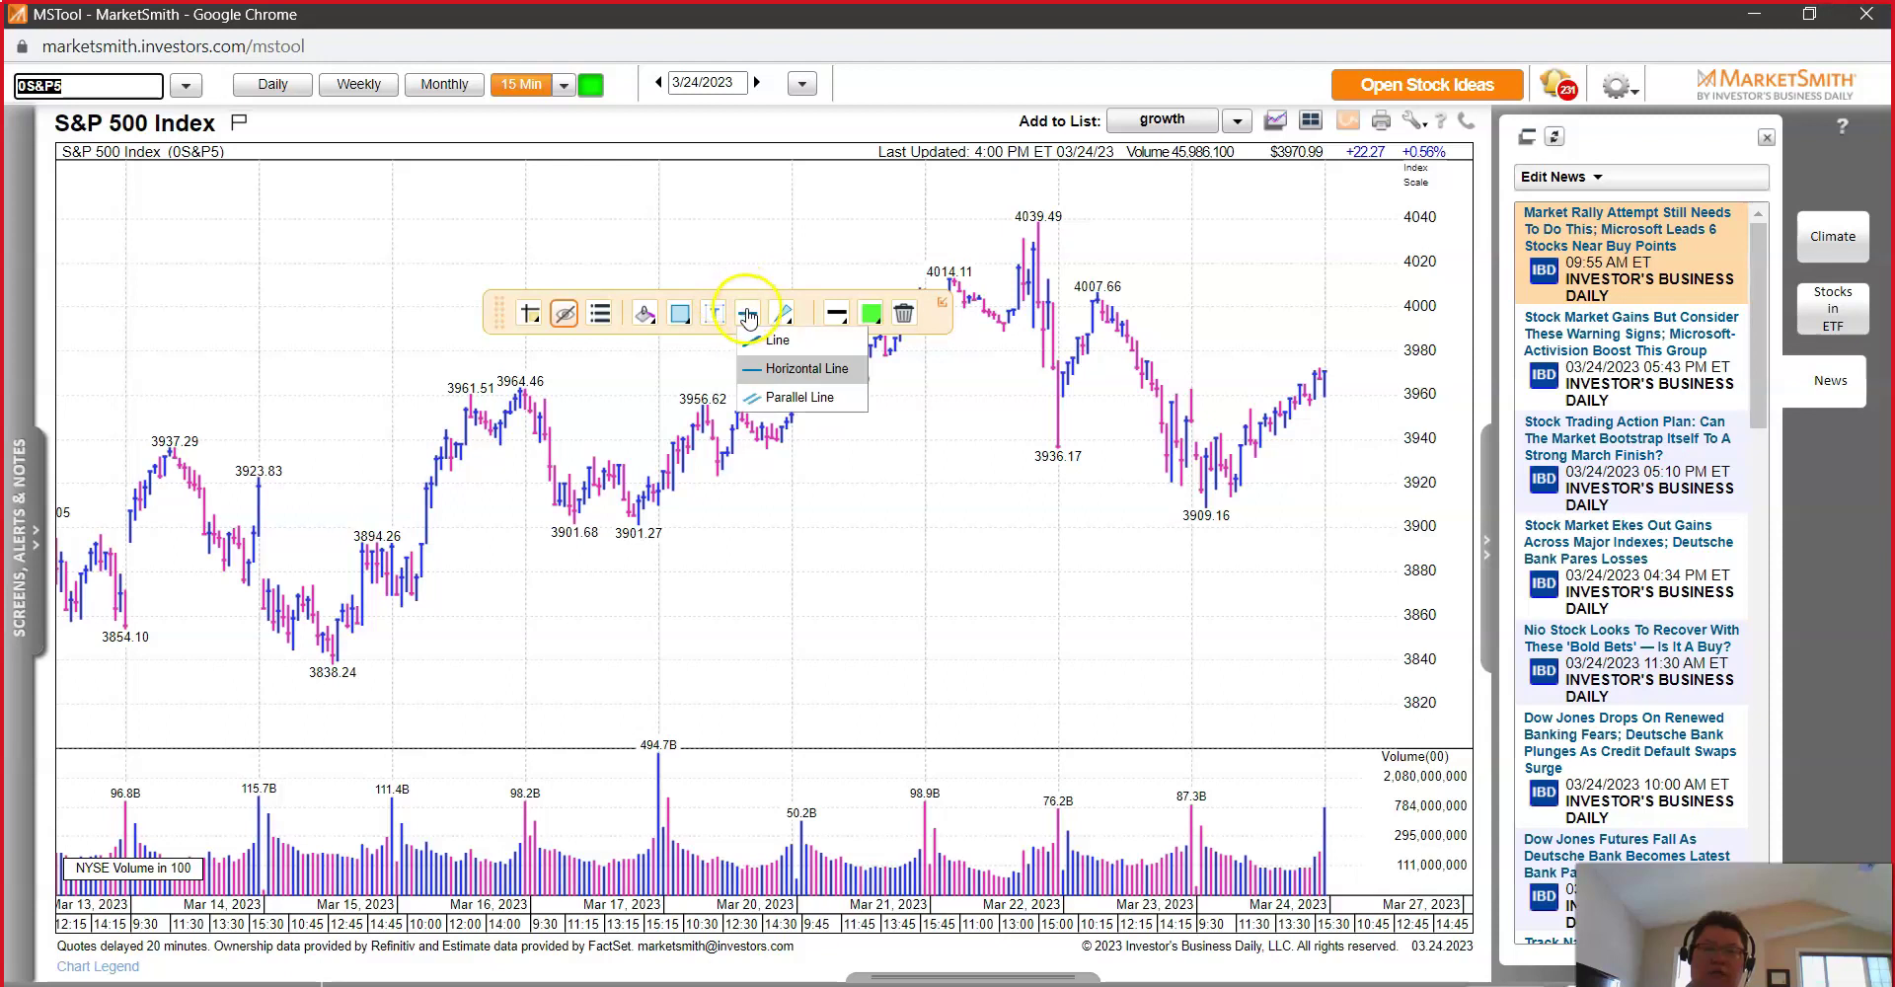
pyautogui.click(748, 313)
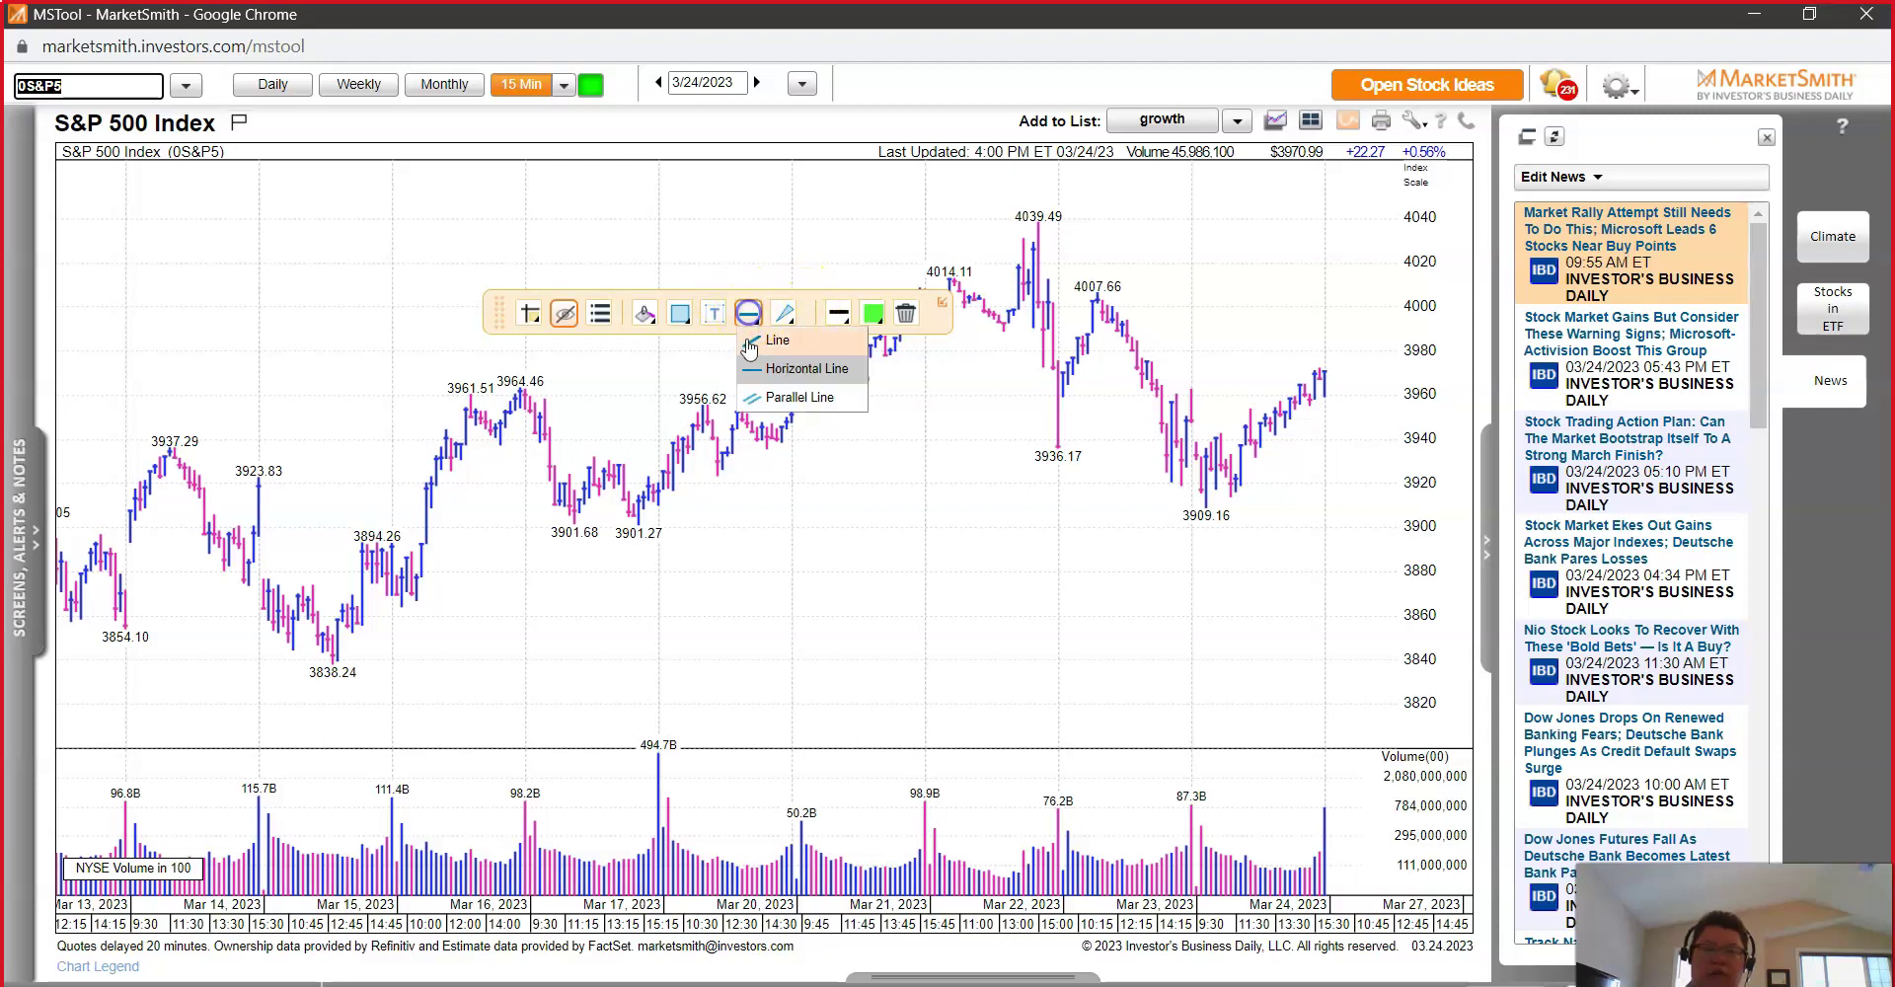
pyautogui.click(748, 339)
pyautogui.moveTo(1205, 533); pyautogui.dragTo(1325, 404)
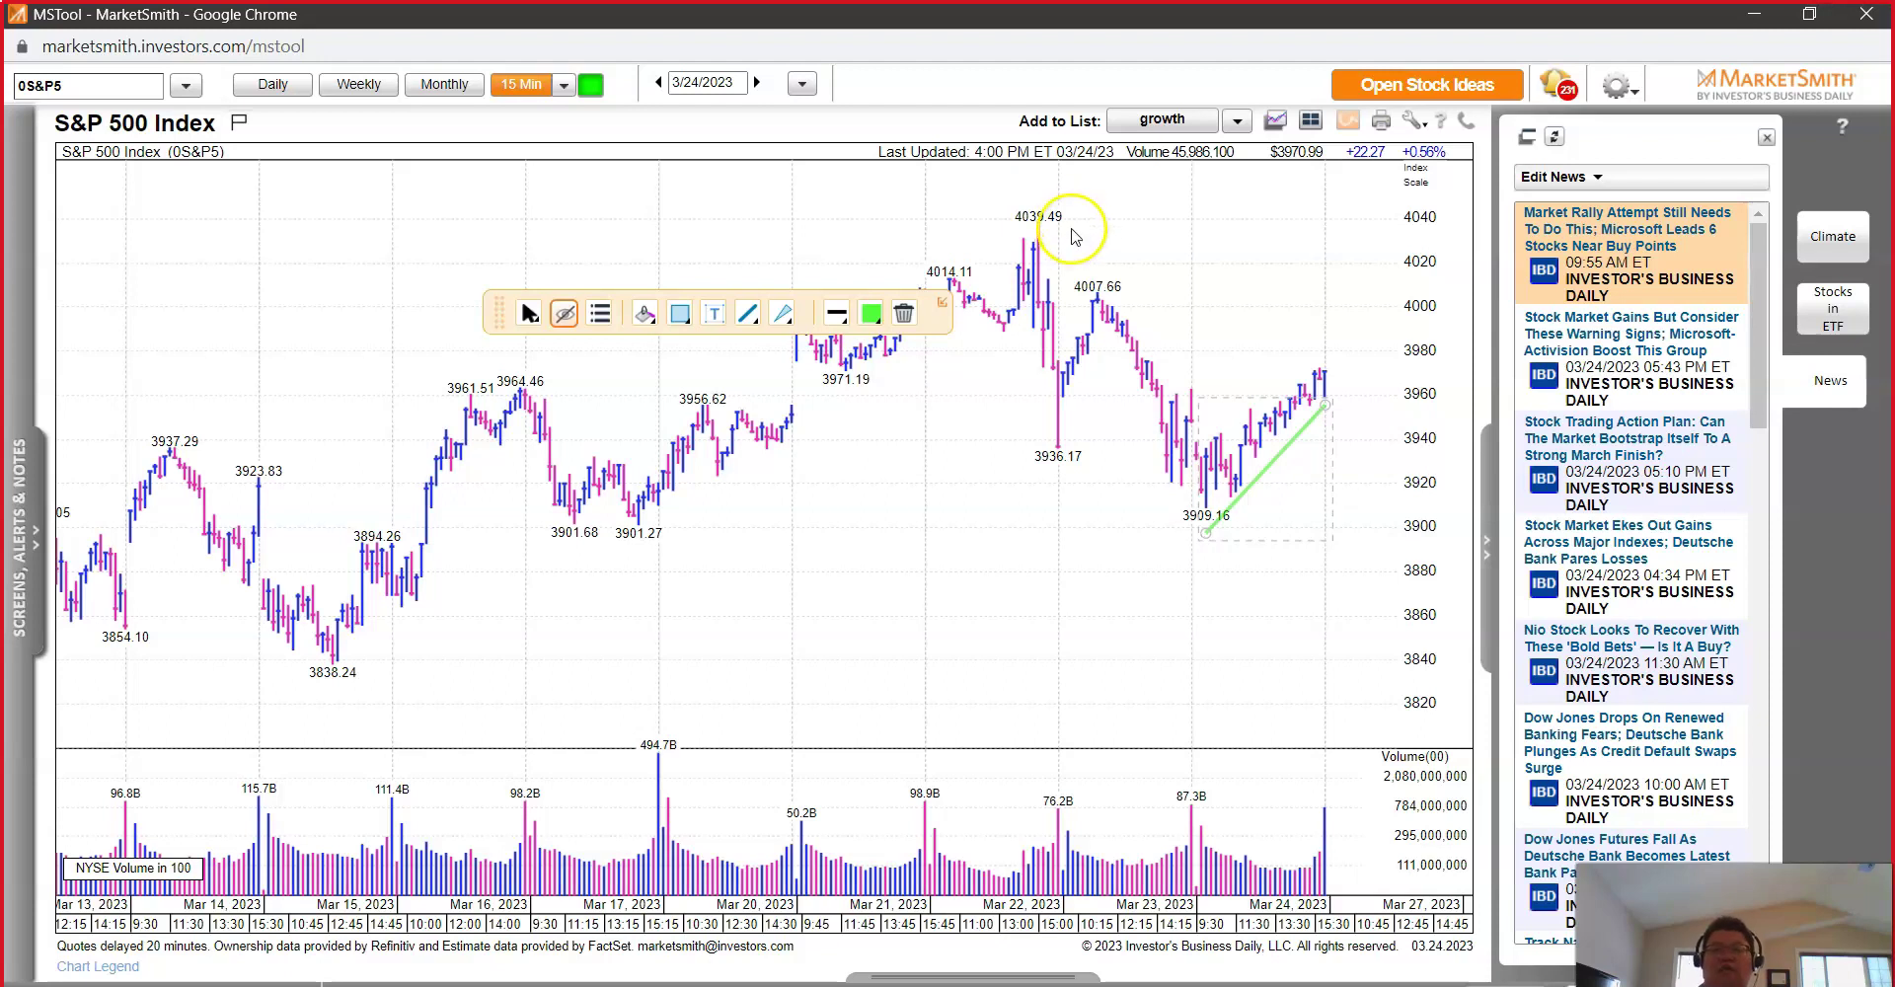
# Step: Draw a falling line on the 15-minute chart from the 4039.49 peak down to about 3938 on March 24
pyautogui.click(1040, 205)
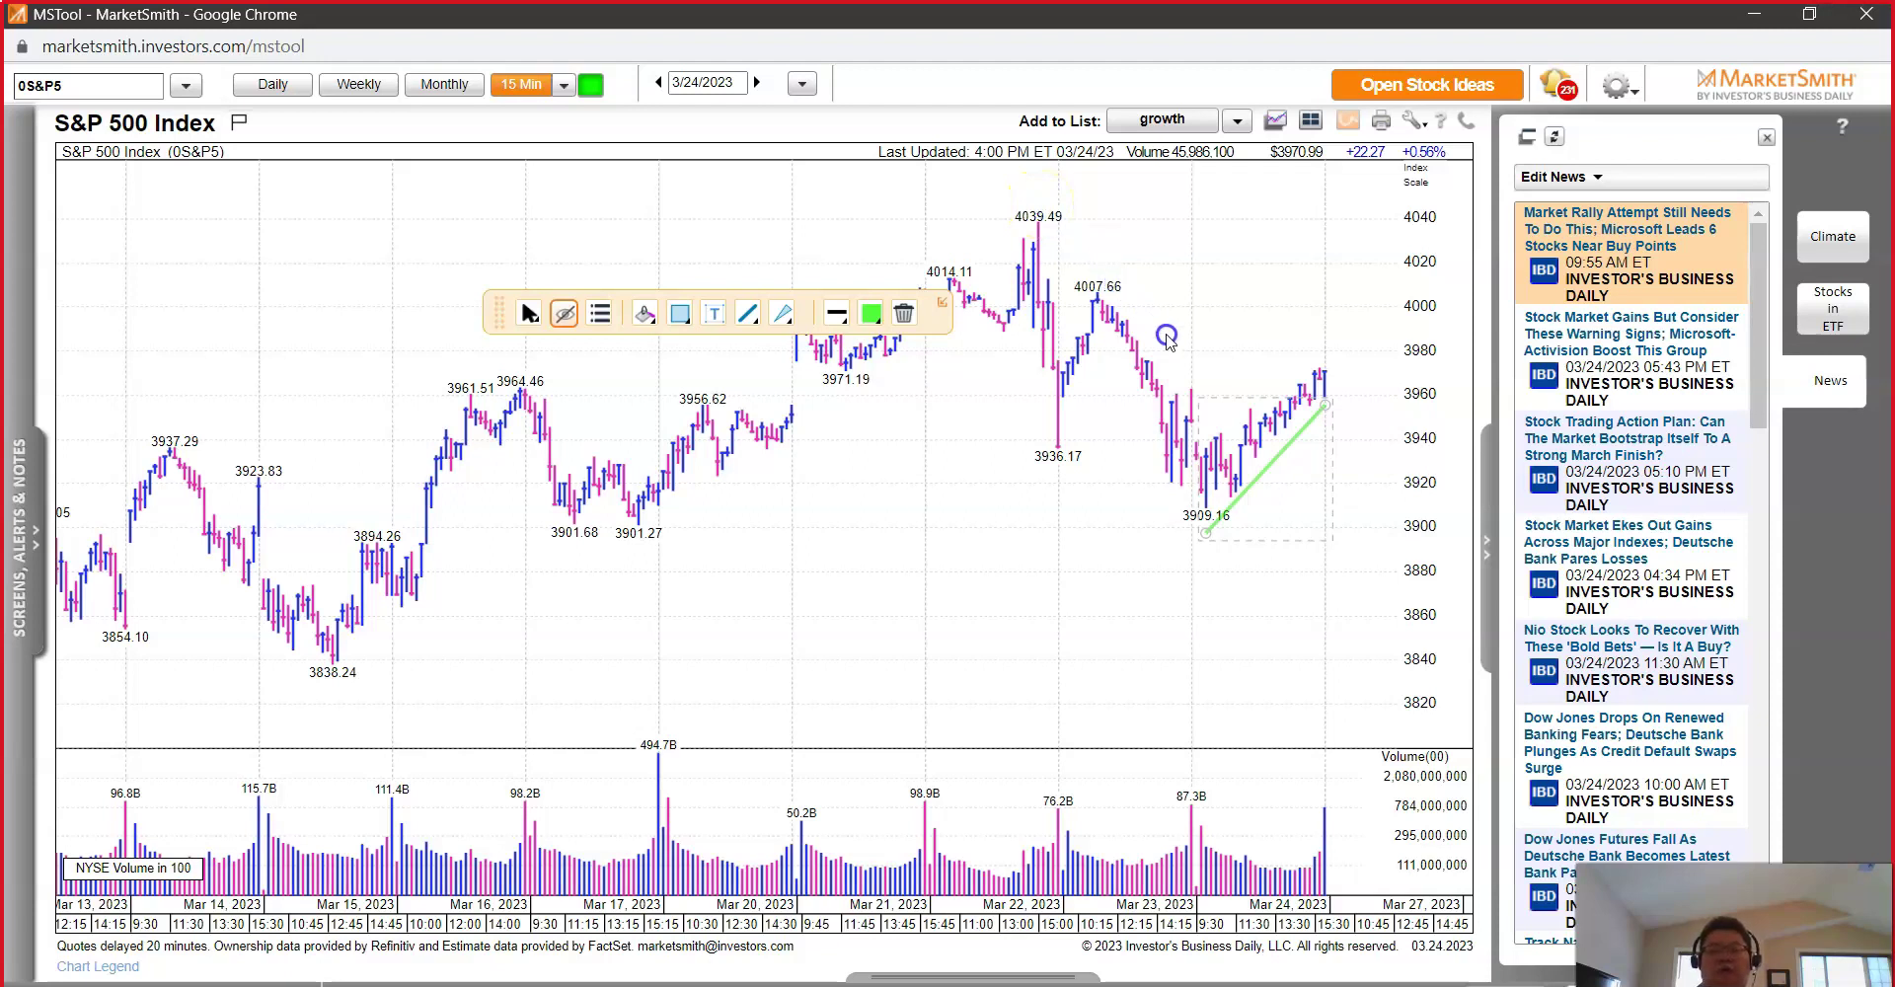
pyautogui.click(1222, 429)
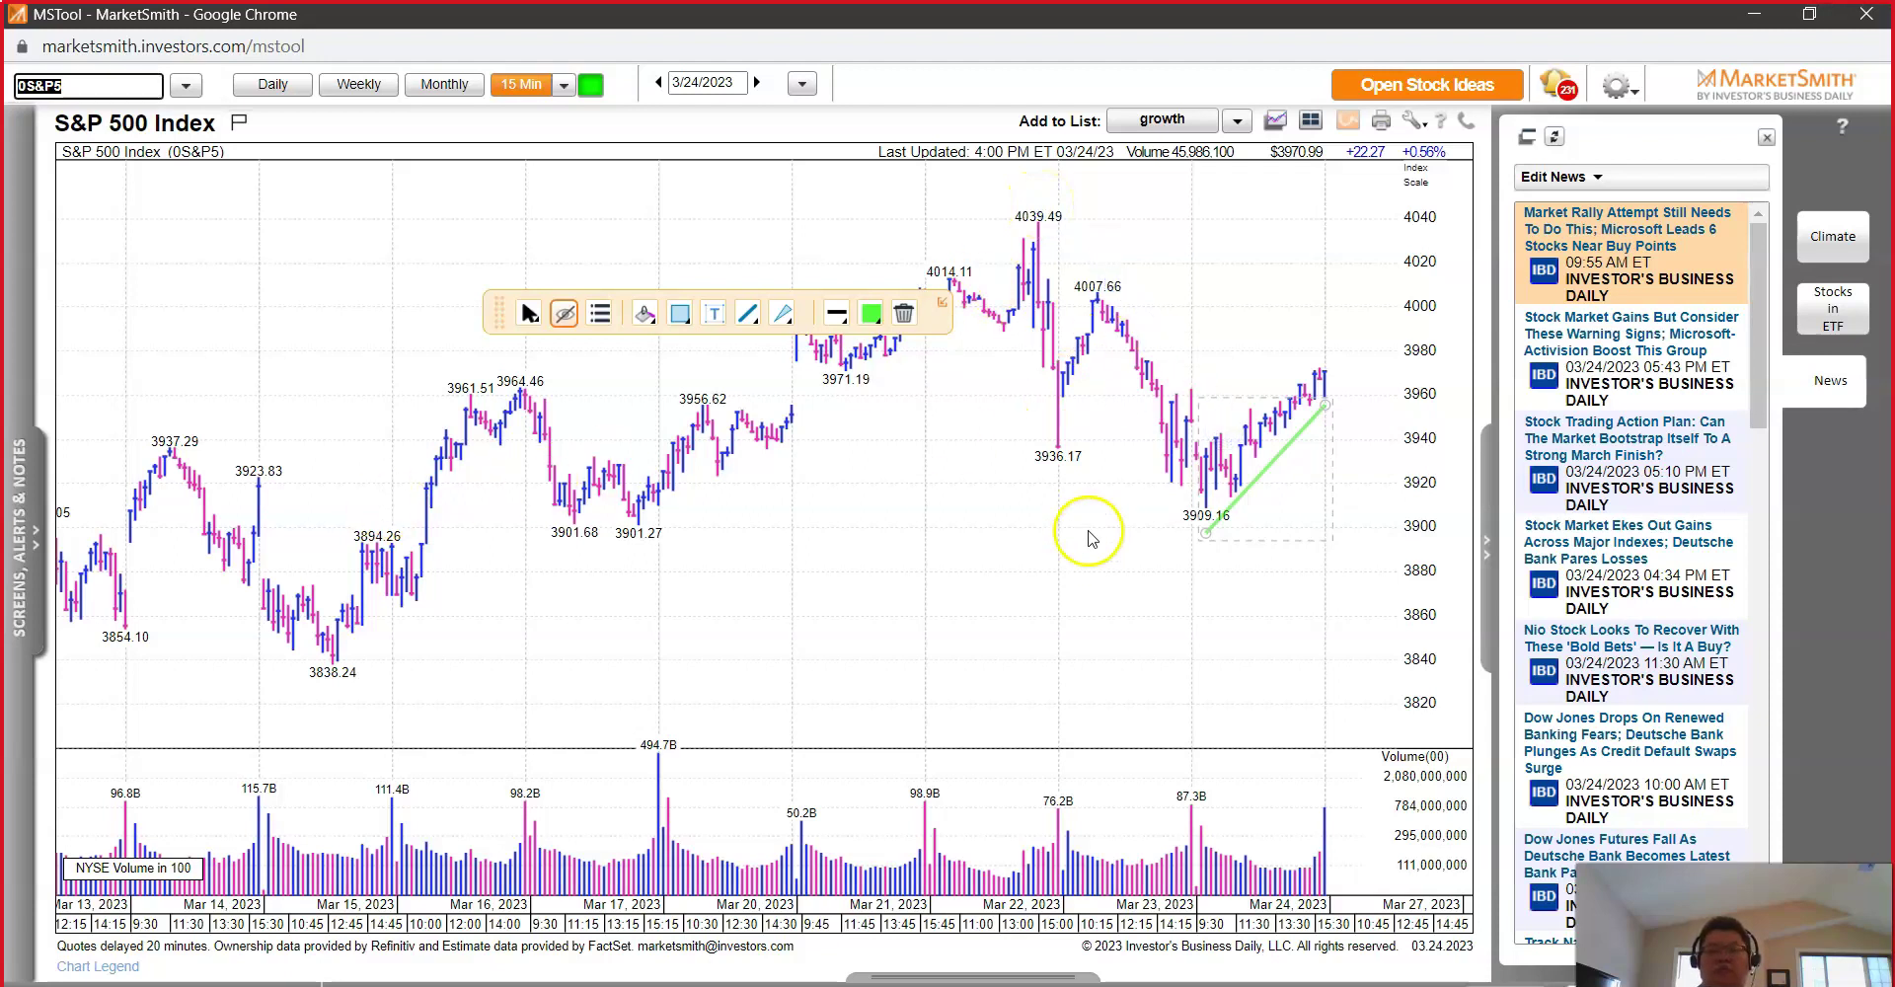
pyautogui.rightClick(1266, 225)
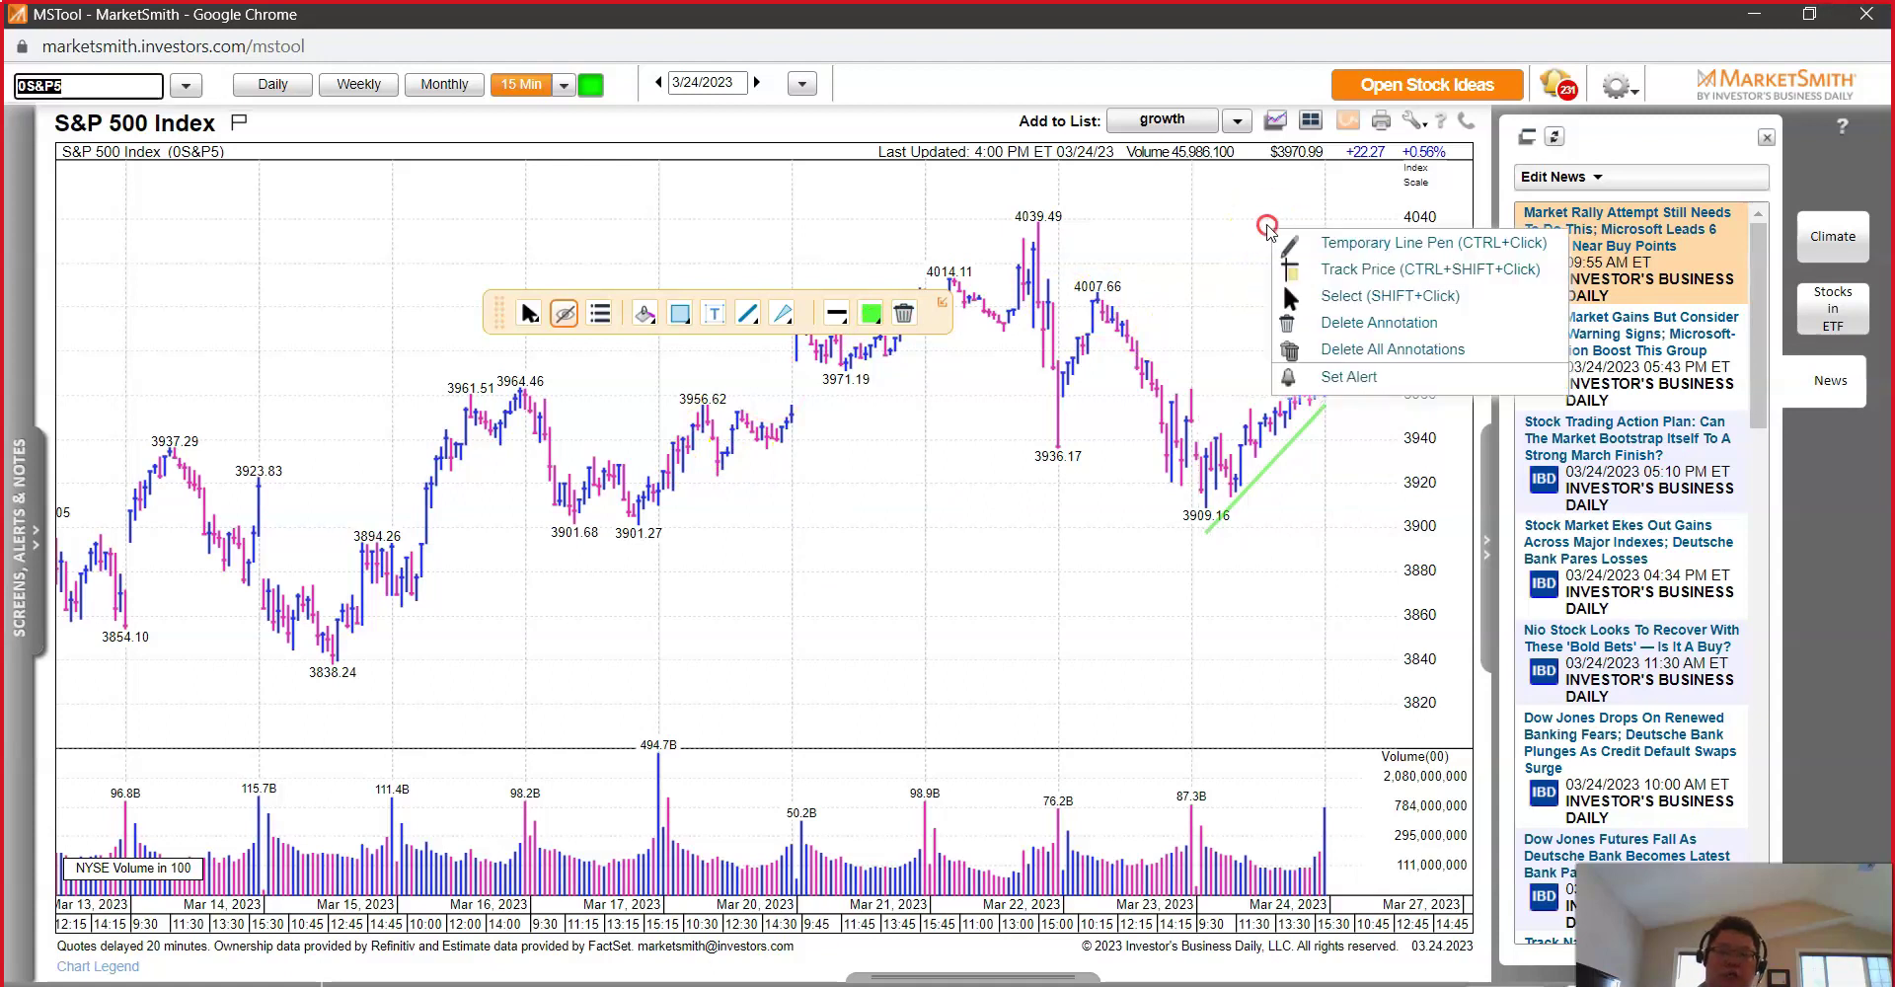
pyautogui.click(748, 313)
pyautogui.click(776, 339)
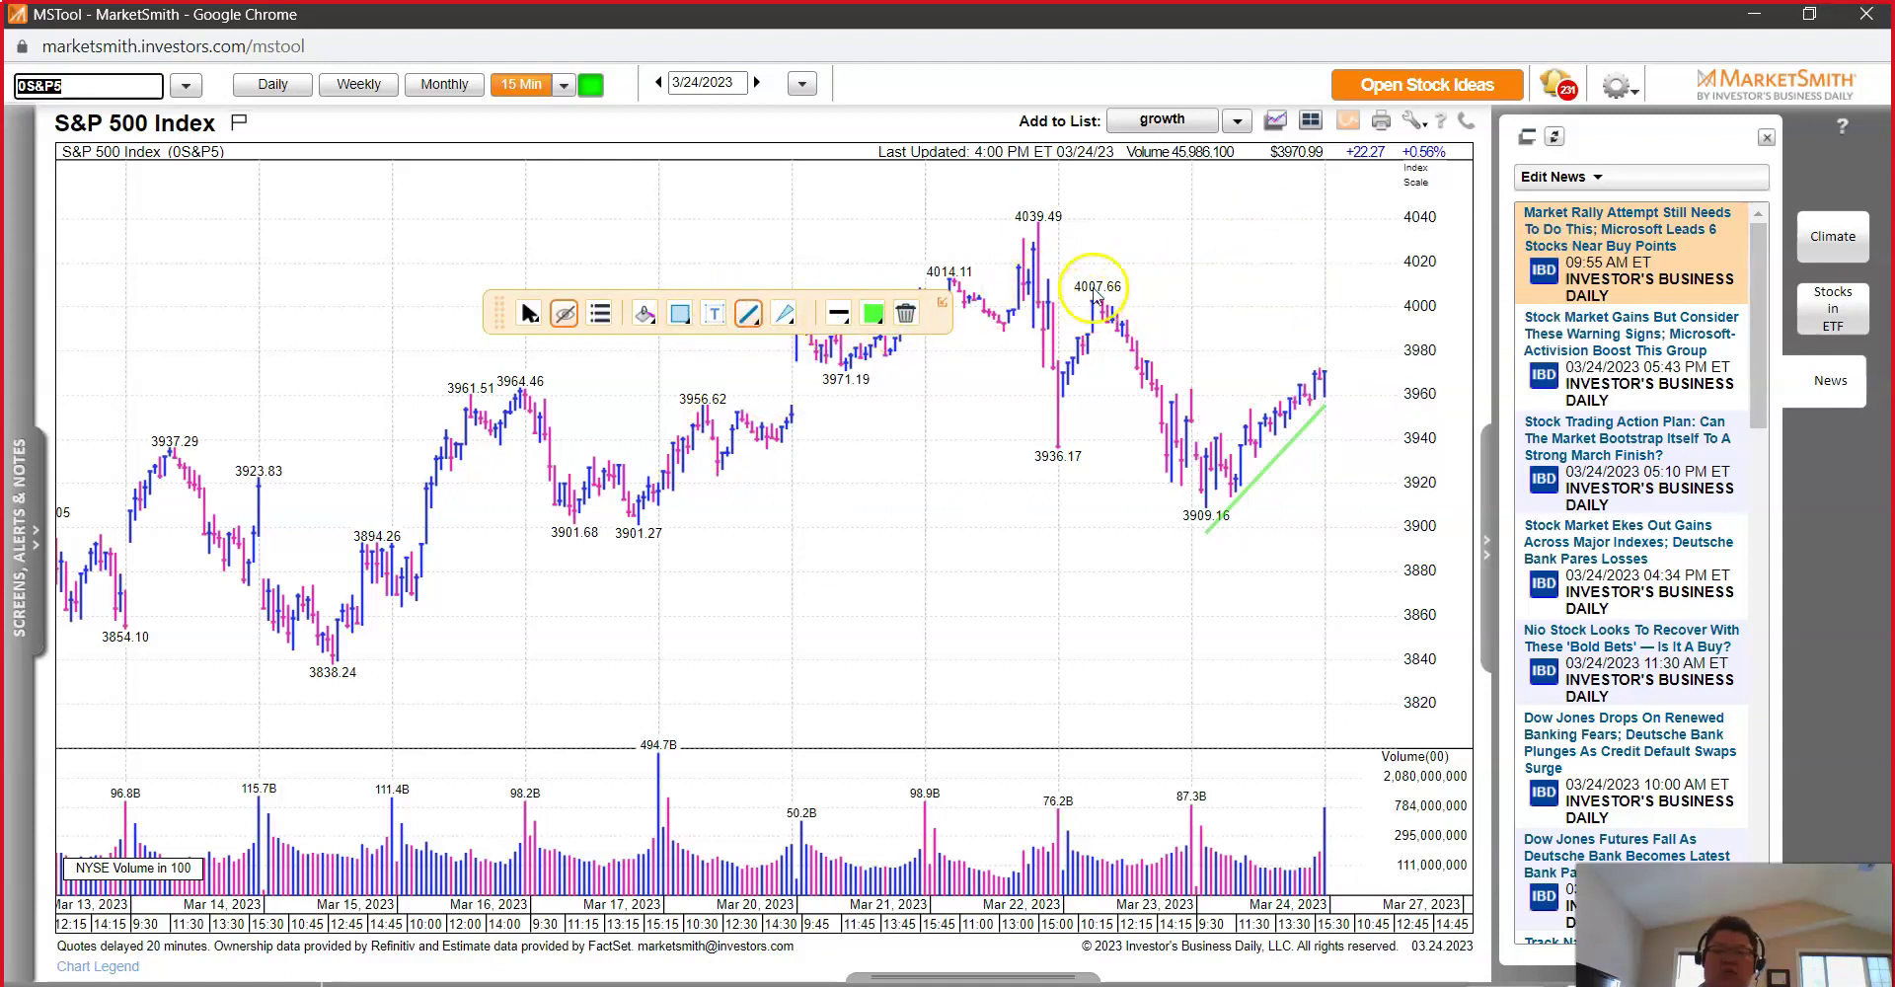
pyautogui.click(1050, 216)
pyautogui.click(1246, 432)
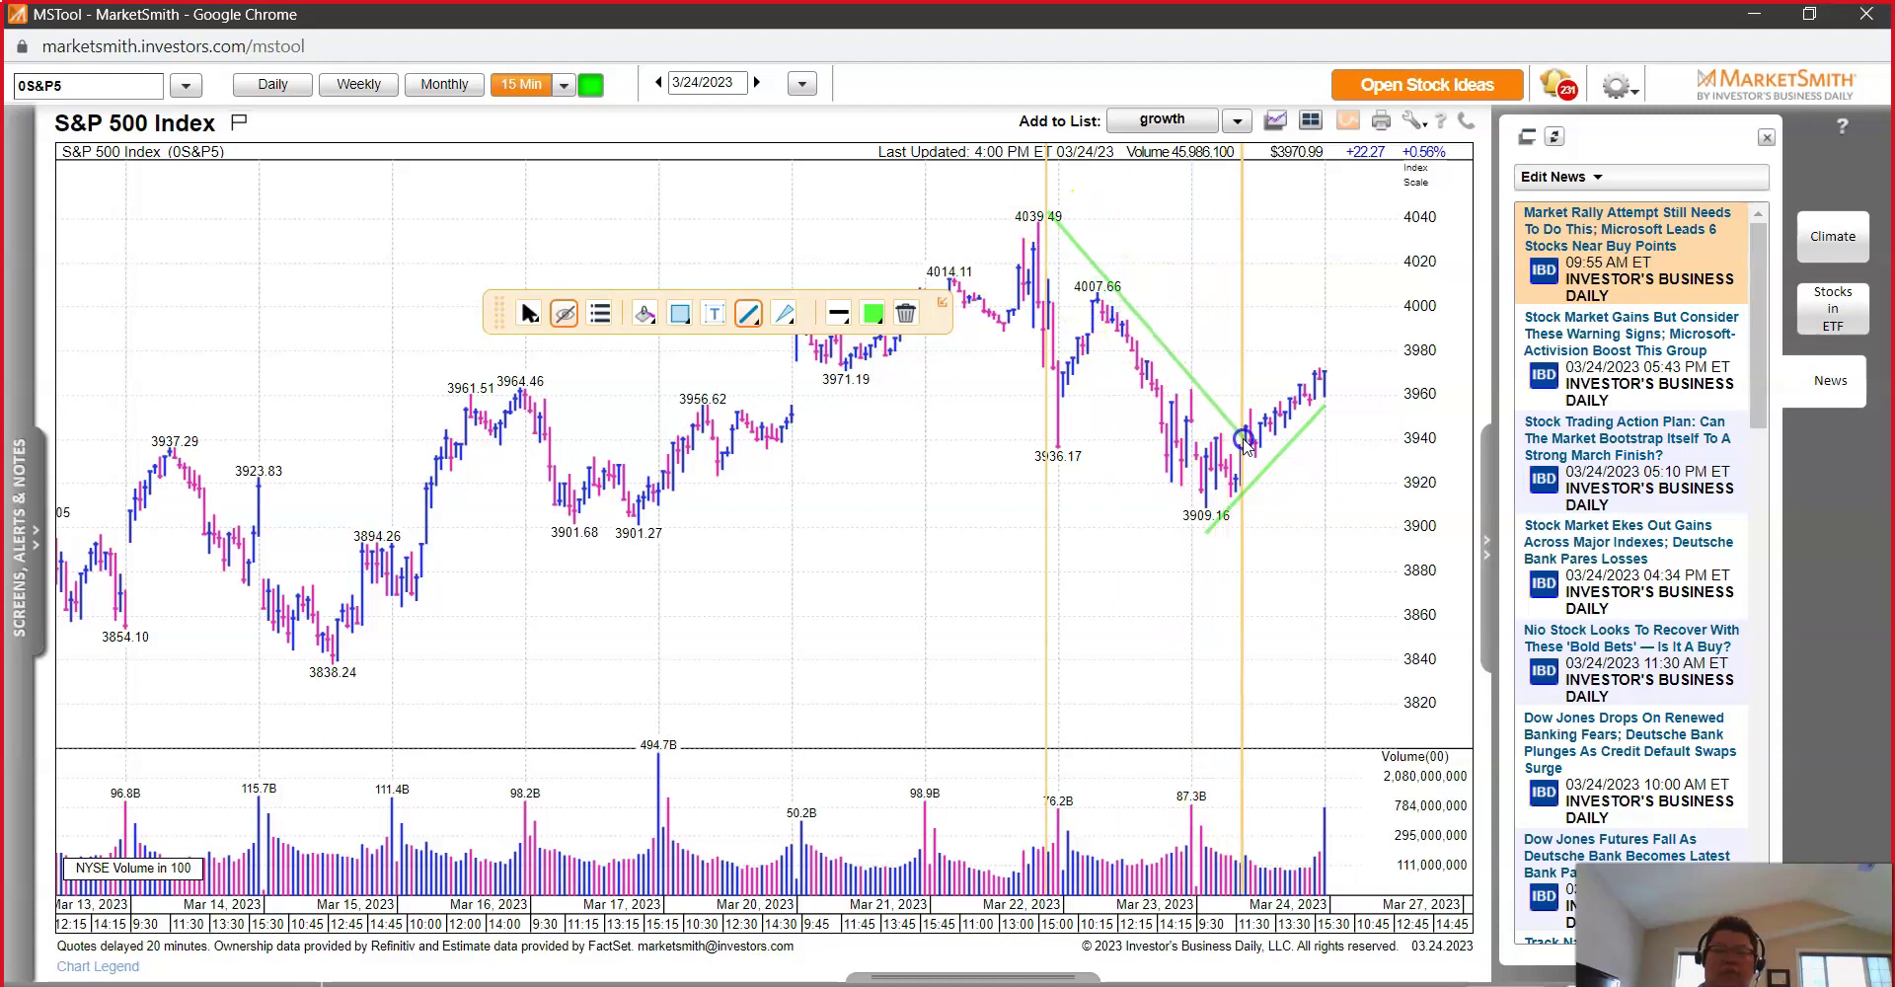
pyautogui.click(1245, 444)
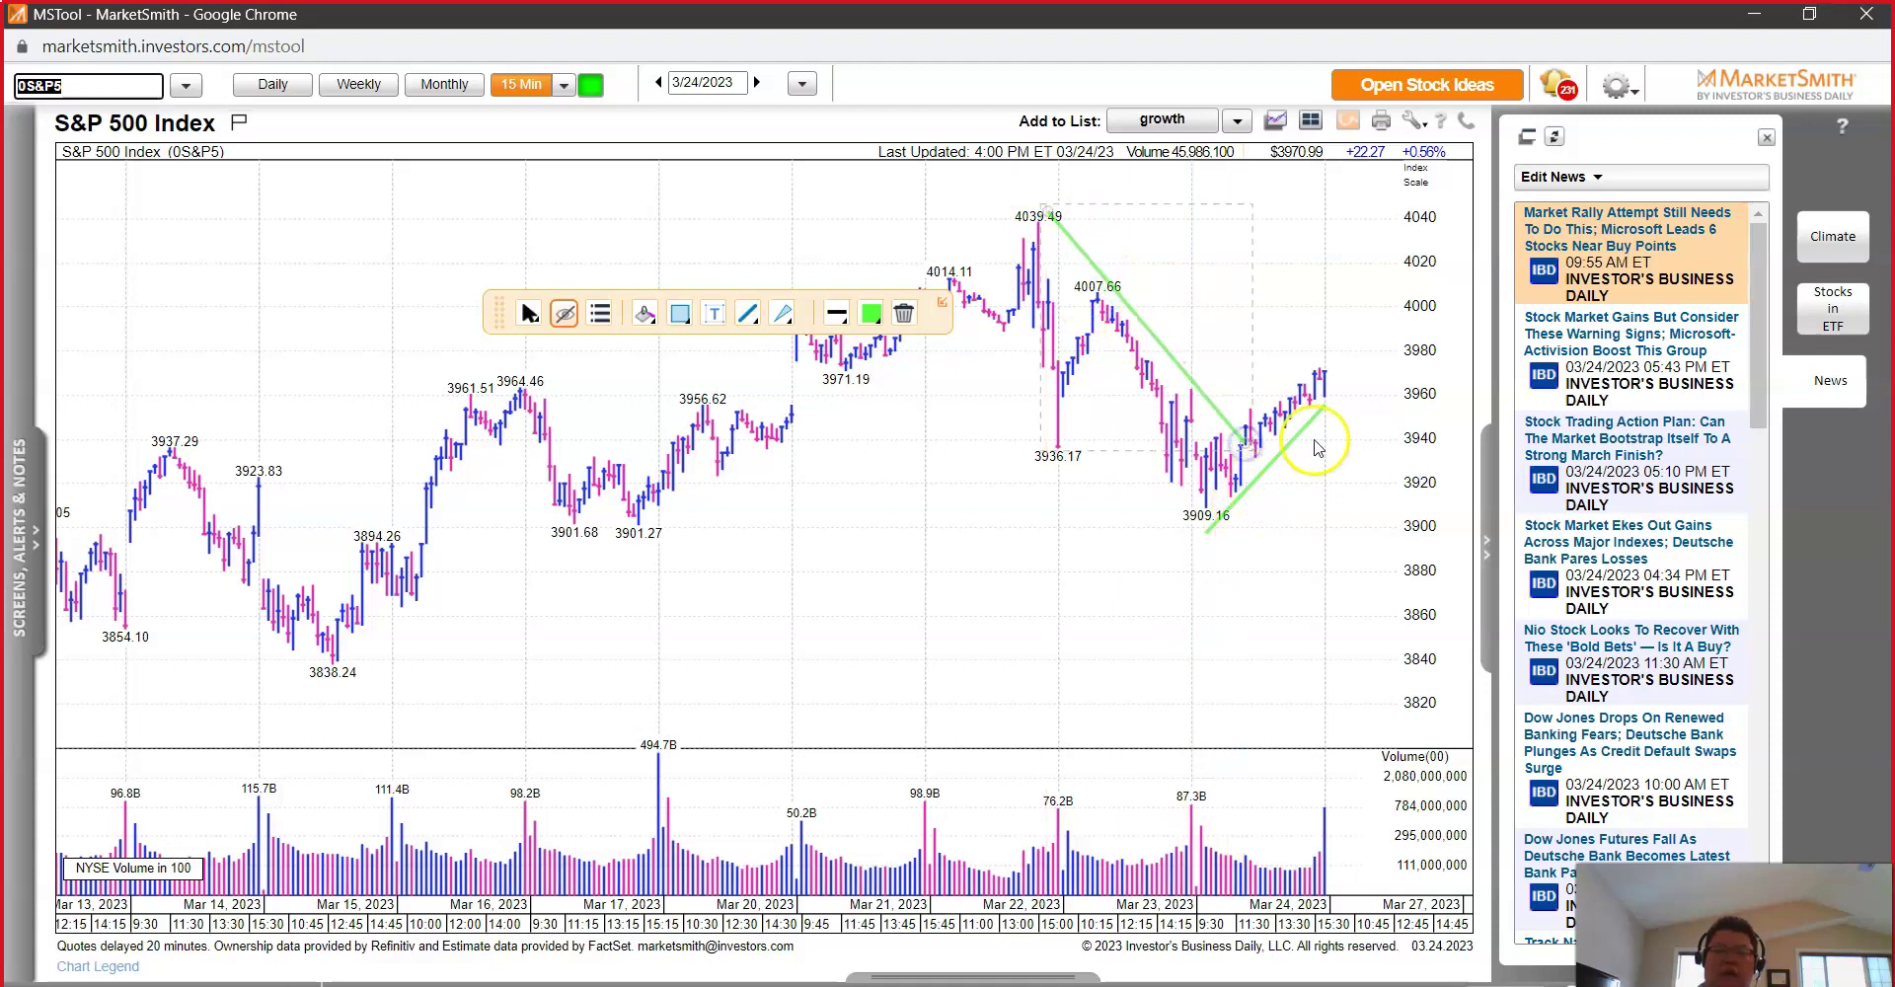
# Step: Draw a steeper rising line from the end of the first rising line up to about 4037 in the empty space beyond the last bar
pyautogui.click(1362, 365)
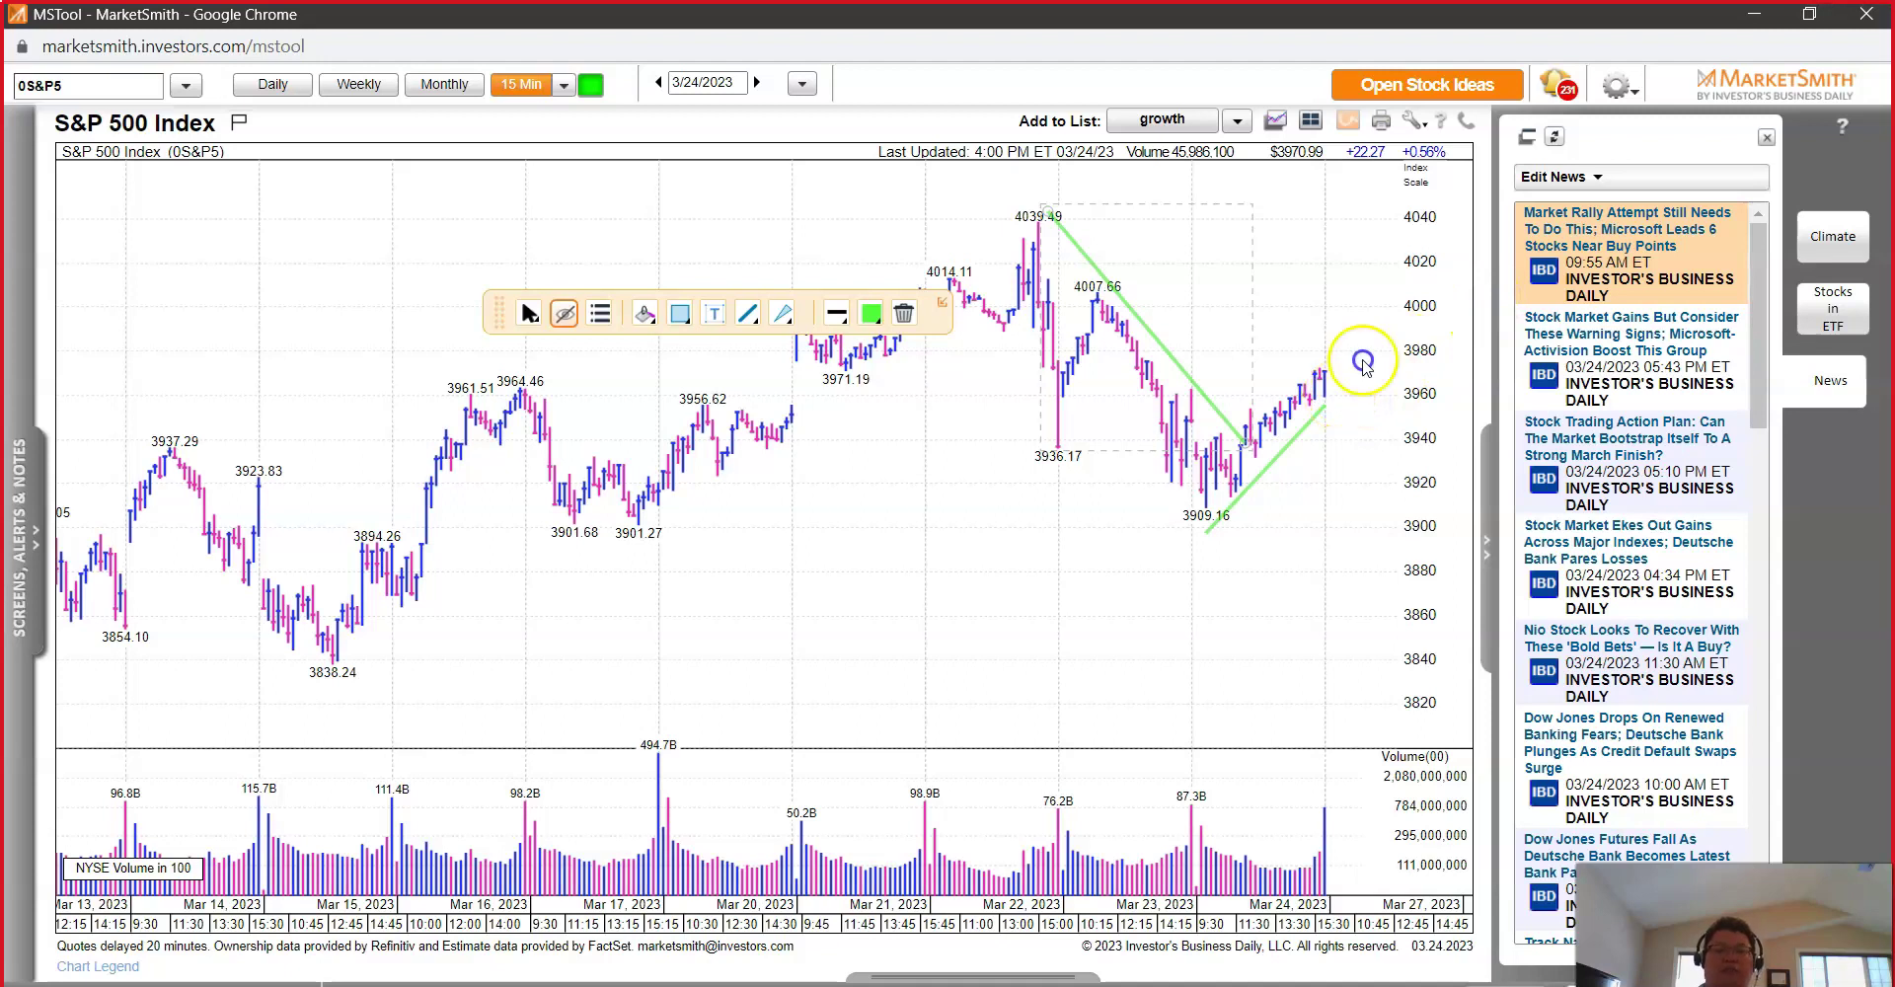
pyautogui.click(747, 313)
pyautogui.click(760, 336)
pyautogui.click(1328, 402)
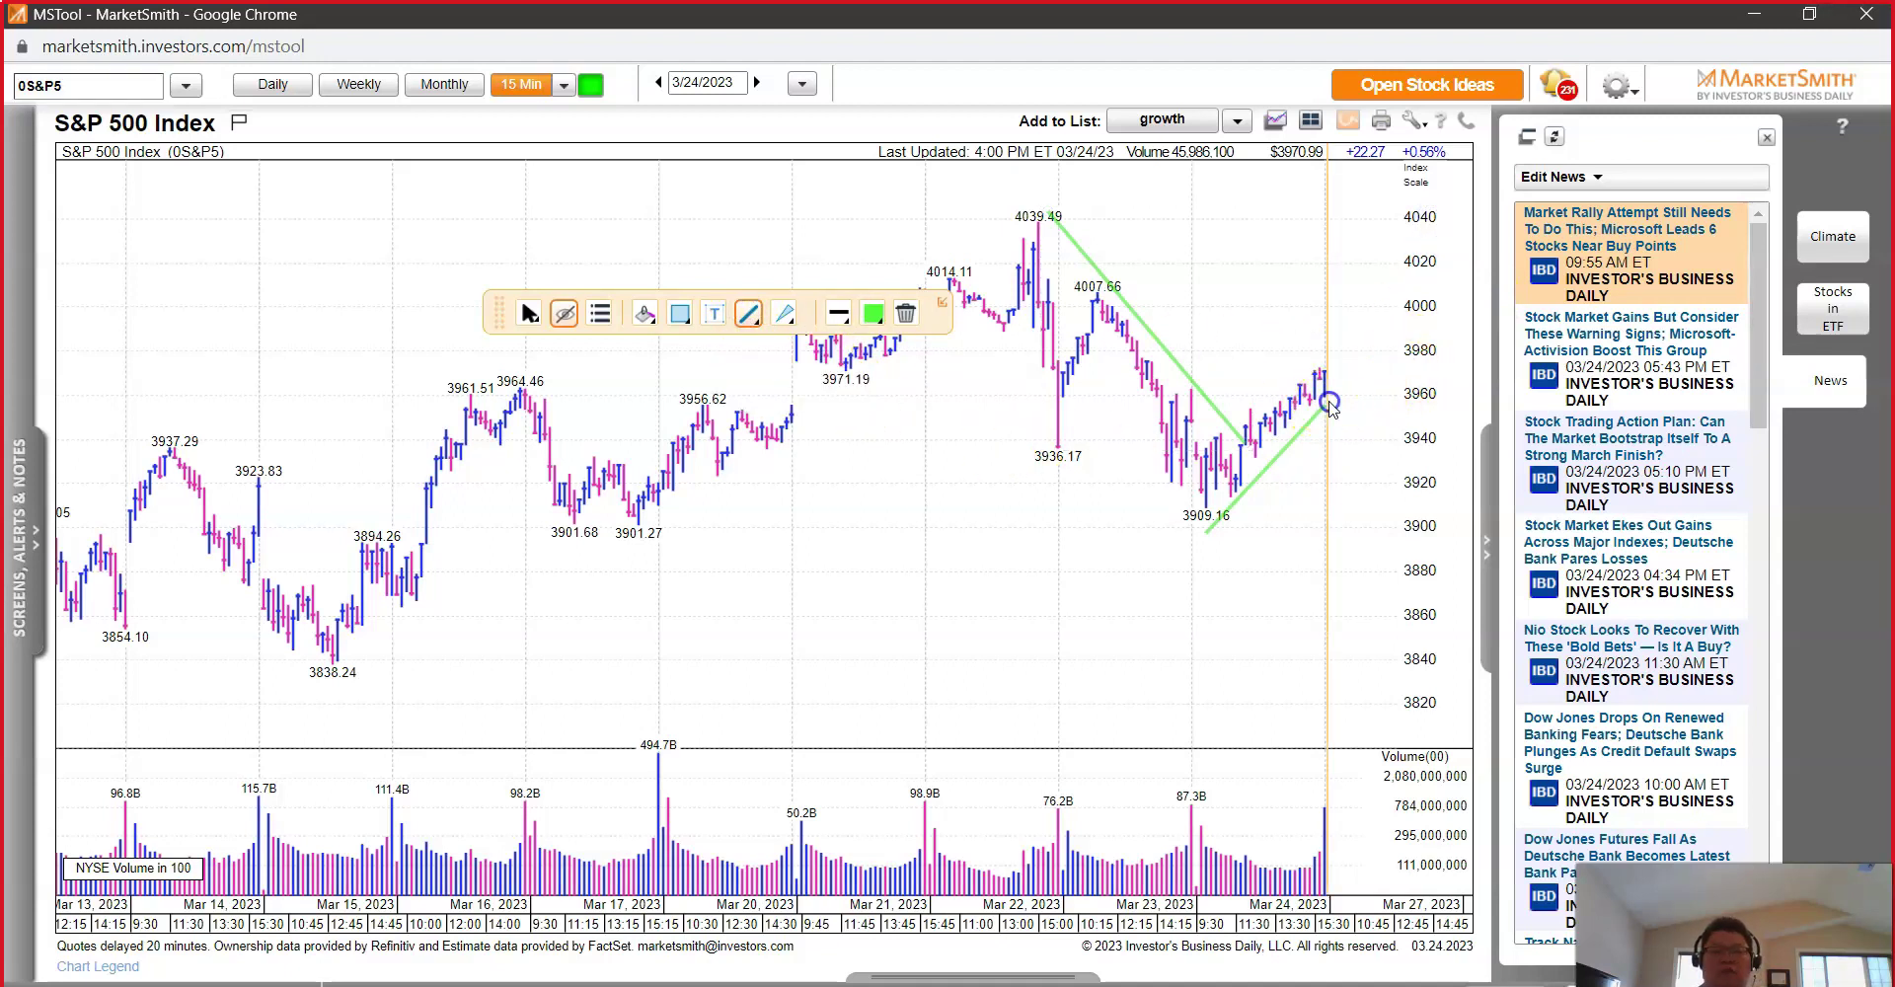
pyautogui.click(1391, 331)
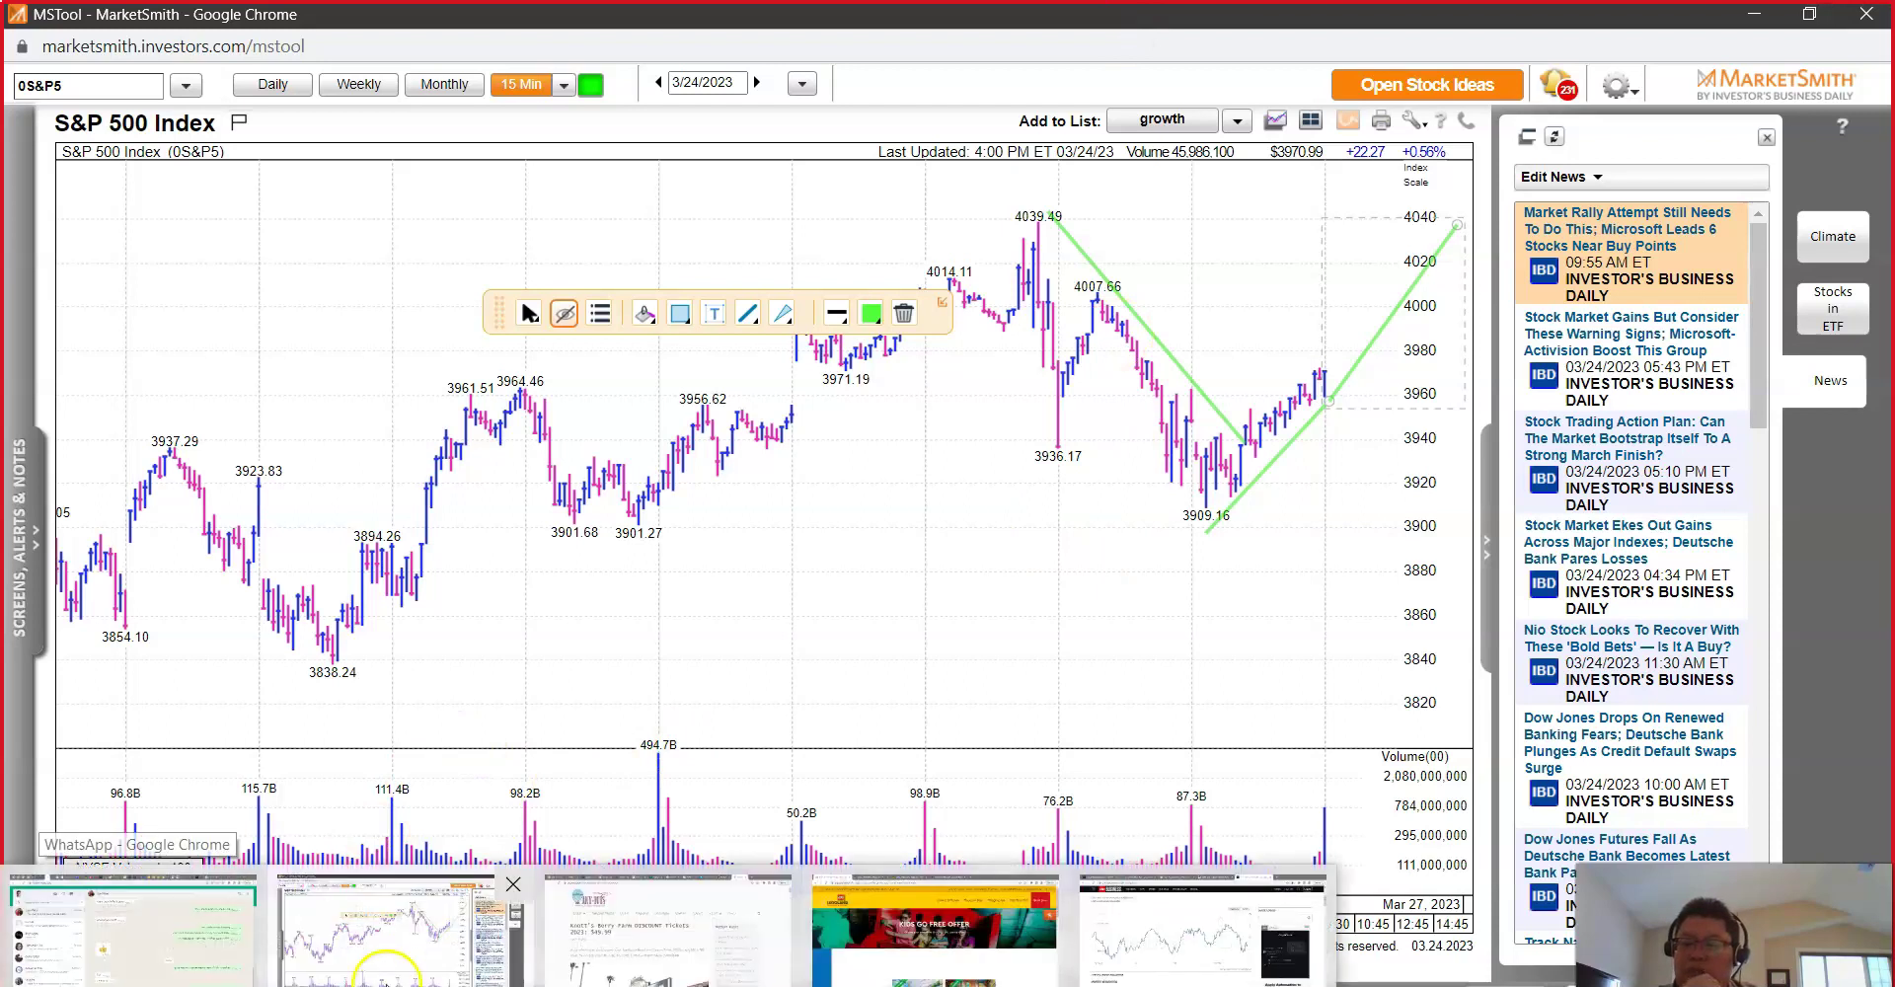
# Step: Return to MarketSmith's weekly S&P 500 chart and draw two temporary lines rising from the 3491.58 low to the March 2023 bars
pyautogui.click(391, 975)
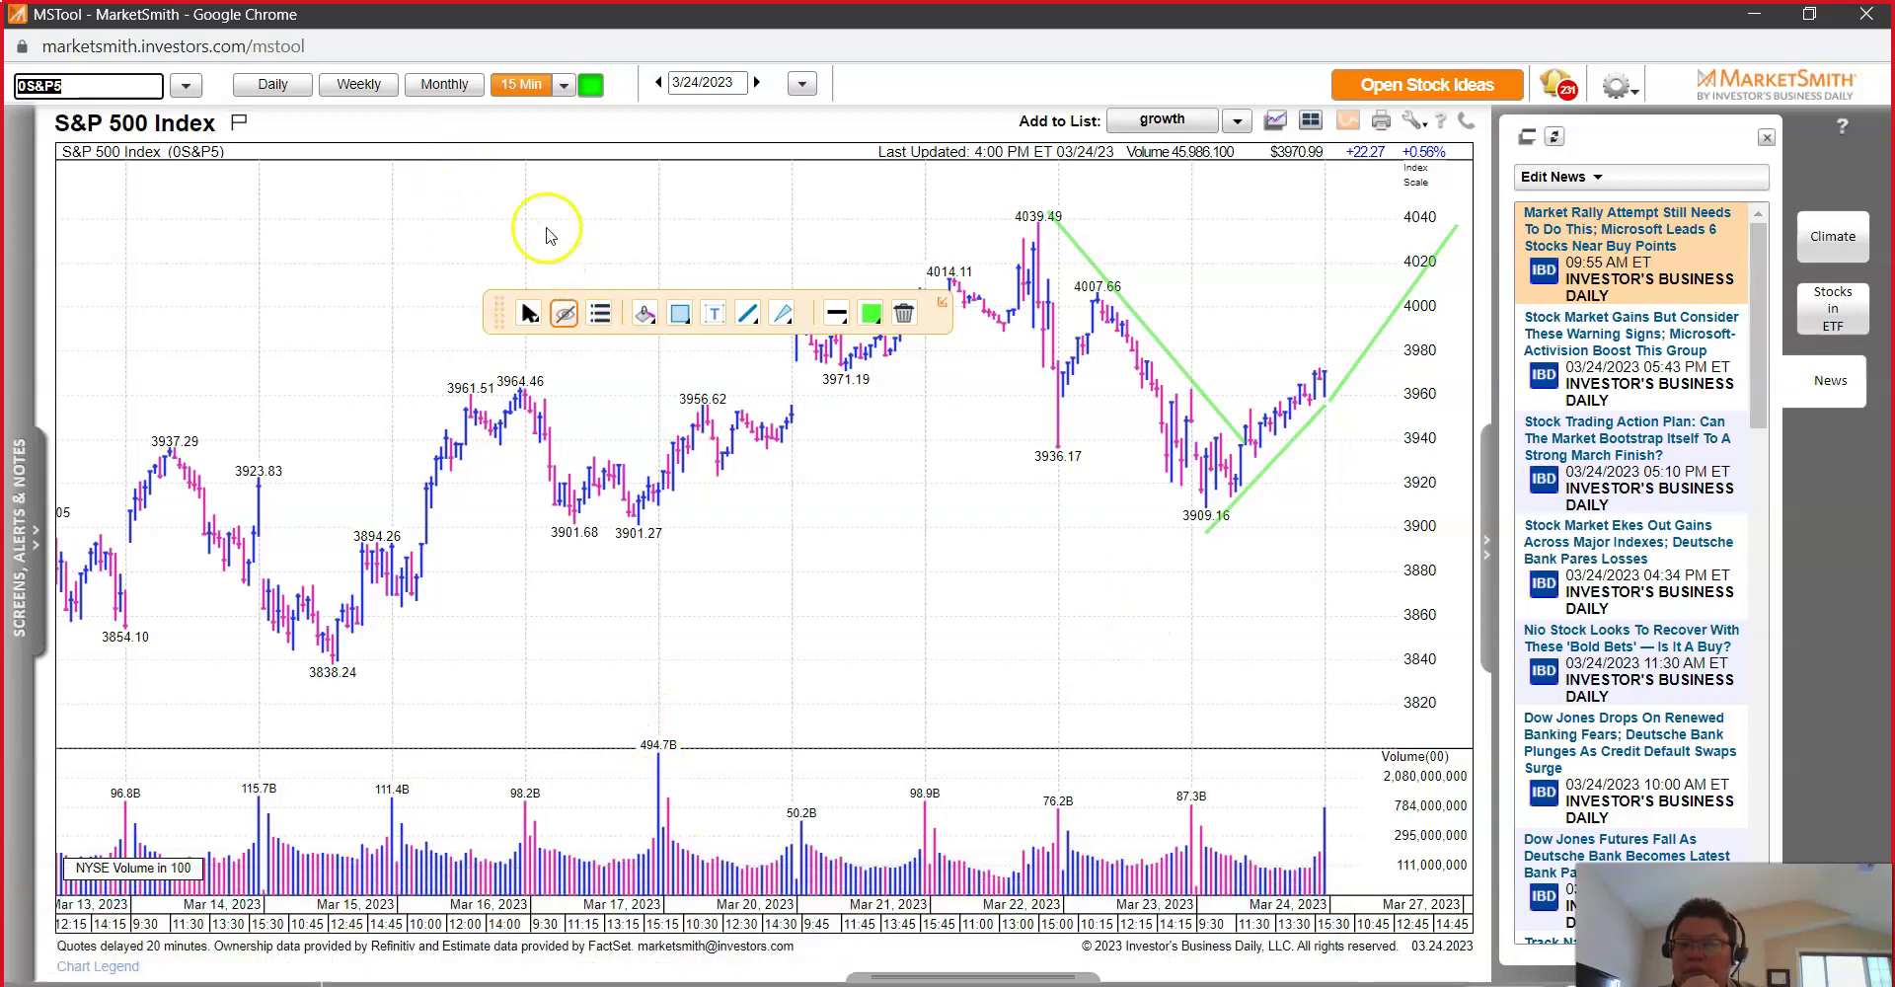
pyautogui.click(373, 99)
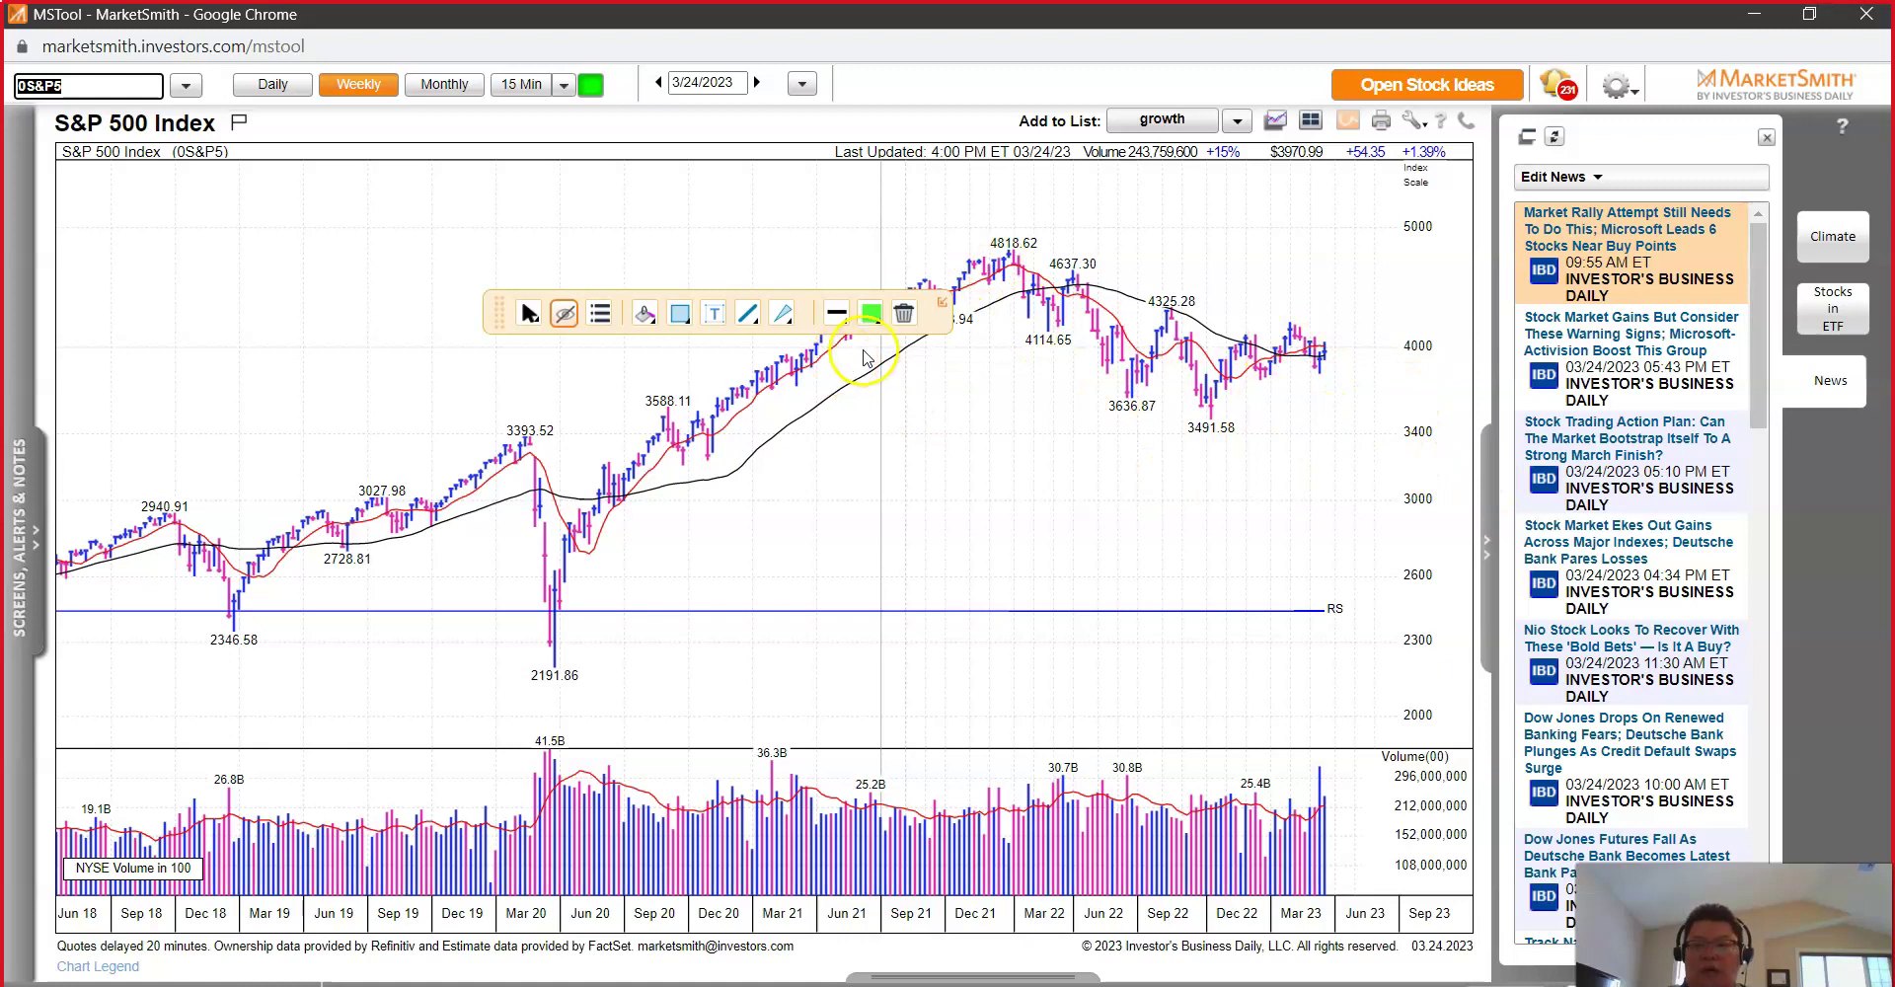
pyautogui.click(748, 314)
pyautogui.click(776, 340)
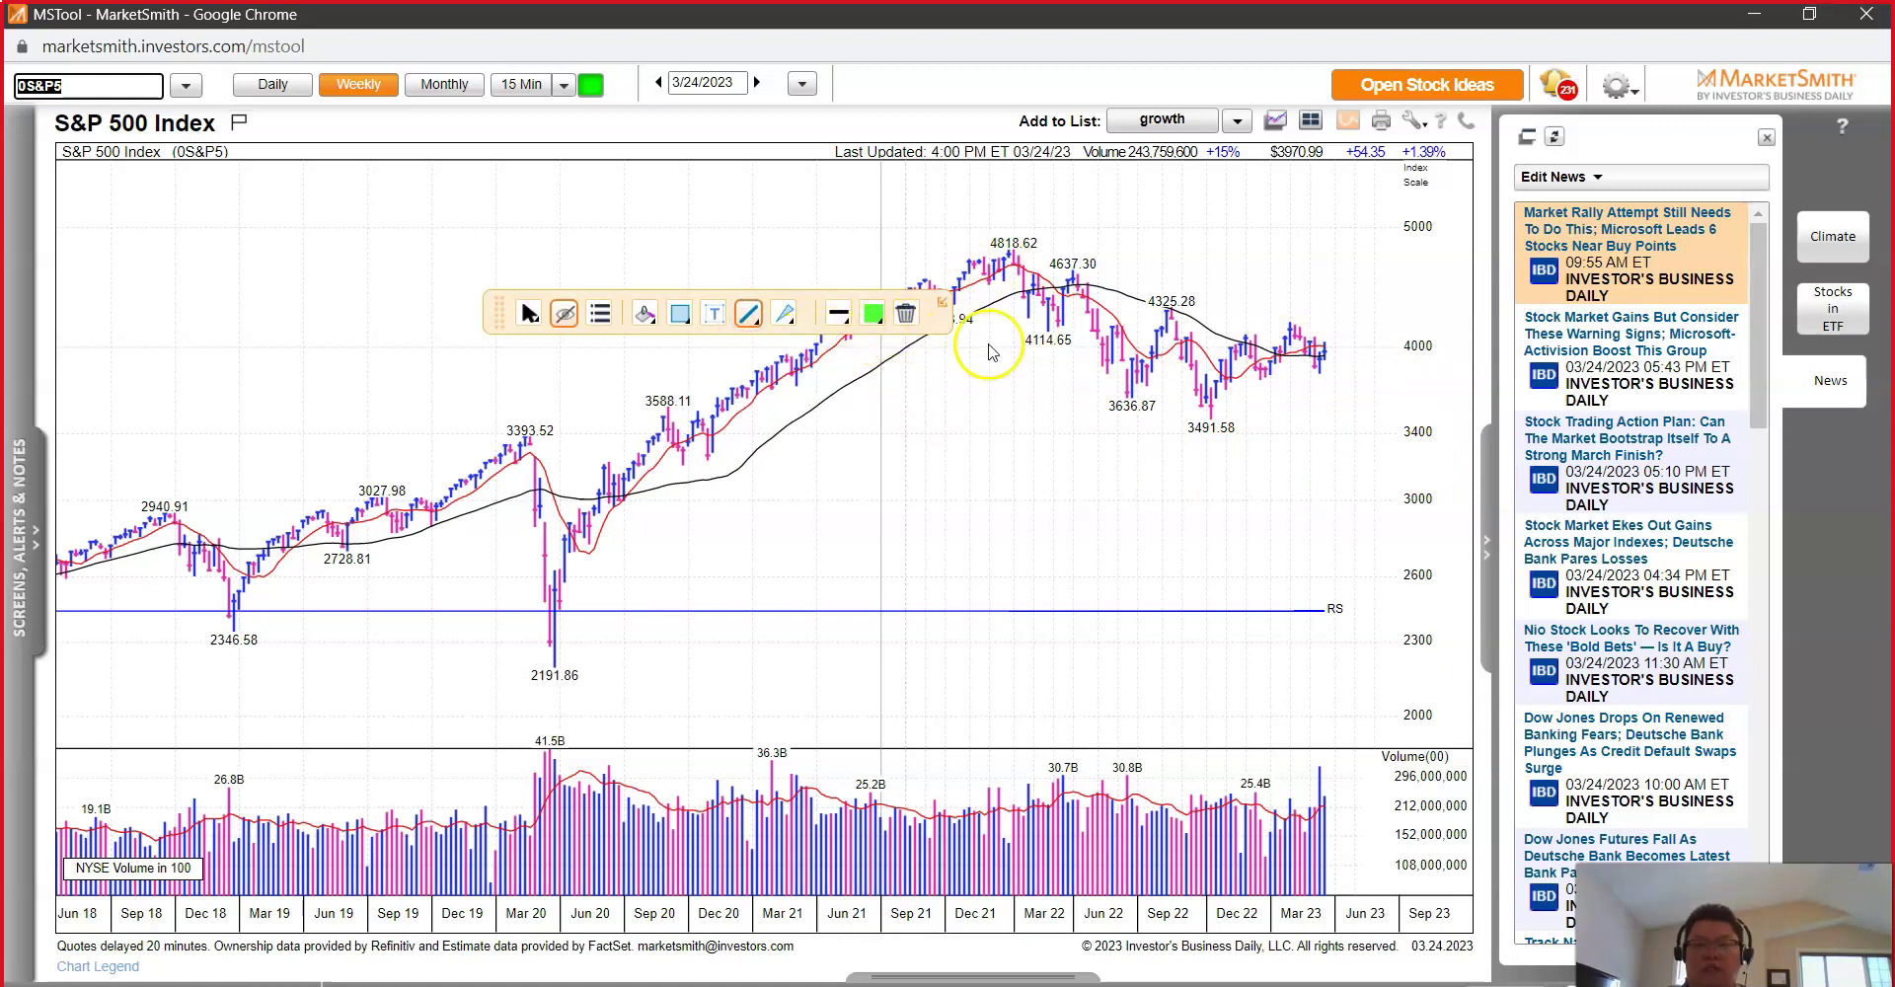
pyautogui.rightClick(1253, 450)
pyautogui.click(1283, 466)
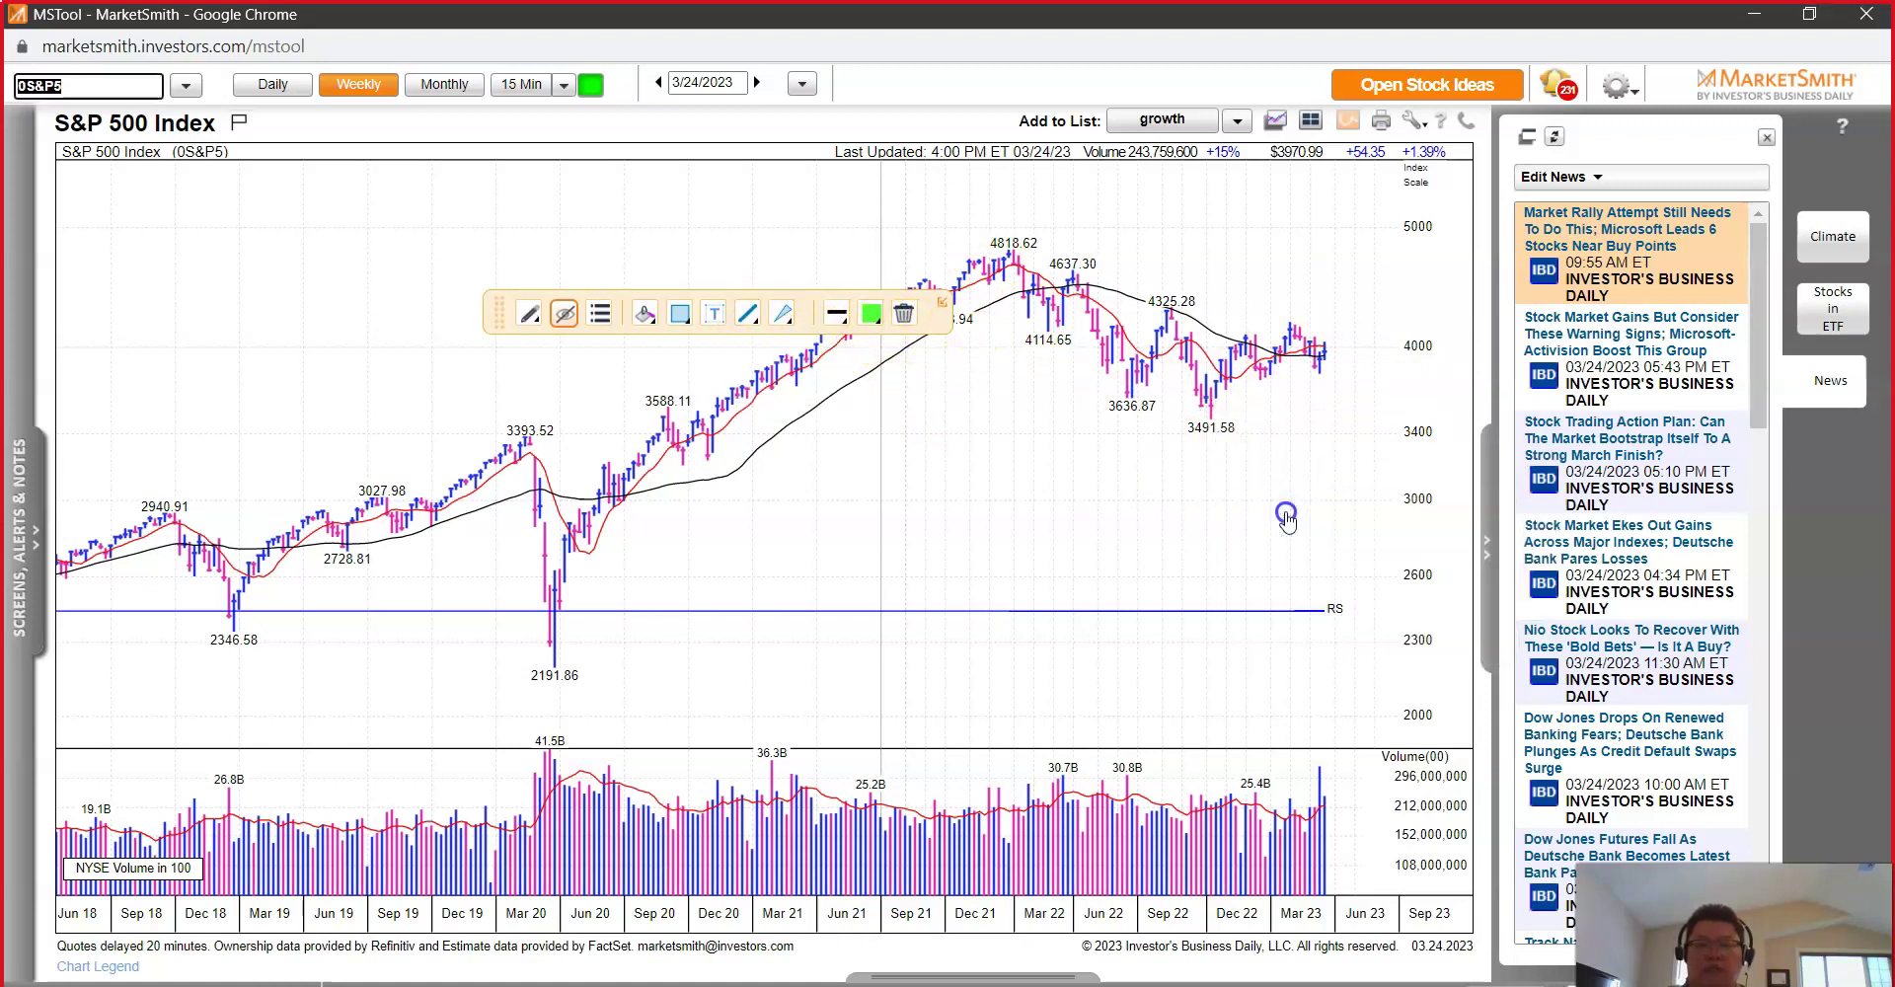
pyautogui.moveTo(1377, 348); pyautogui.dragTo(1323, 375)
pyautogui.moveTo(1212, 426); pyautogui.dragTo(1305, 354)
# Step: Extend two nearly horizontal temporary lines forward from the latest weekly bars, one at the recent low and one just below 4000
pyautogui.click(1323, 393)
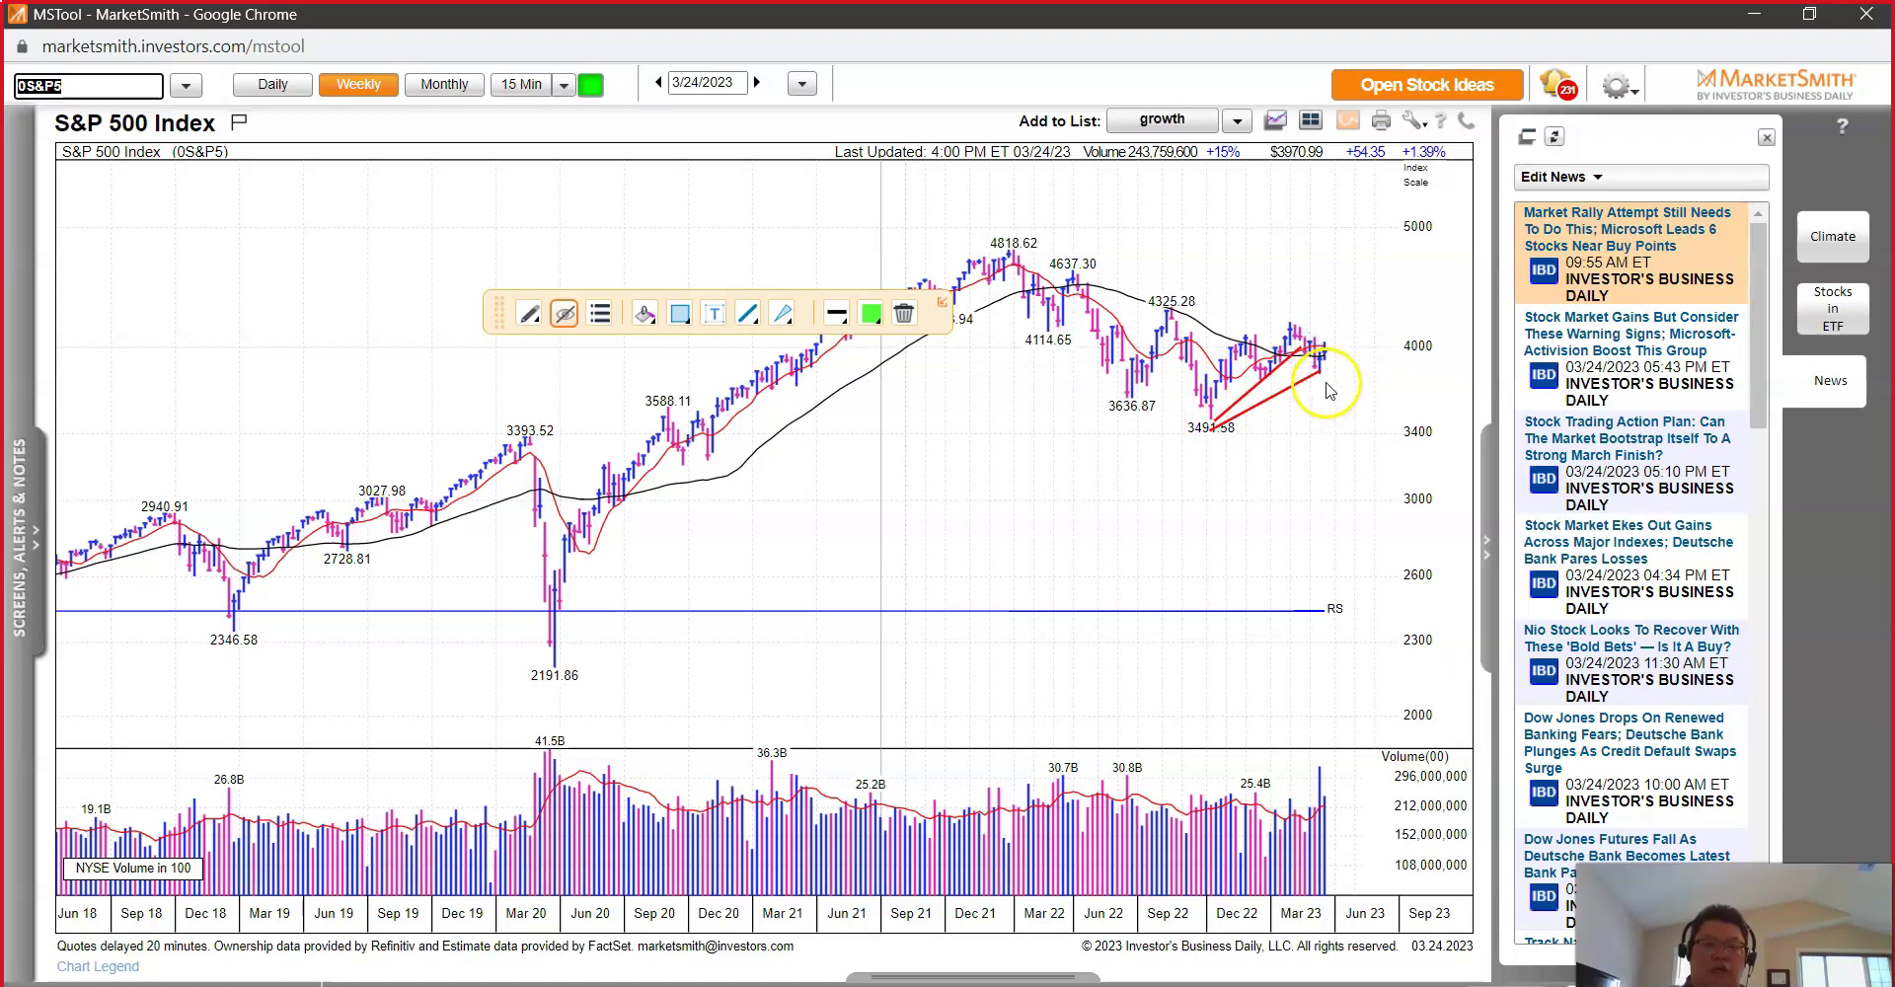
pyautogui.click(1210, 414)
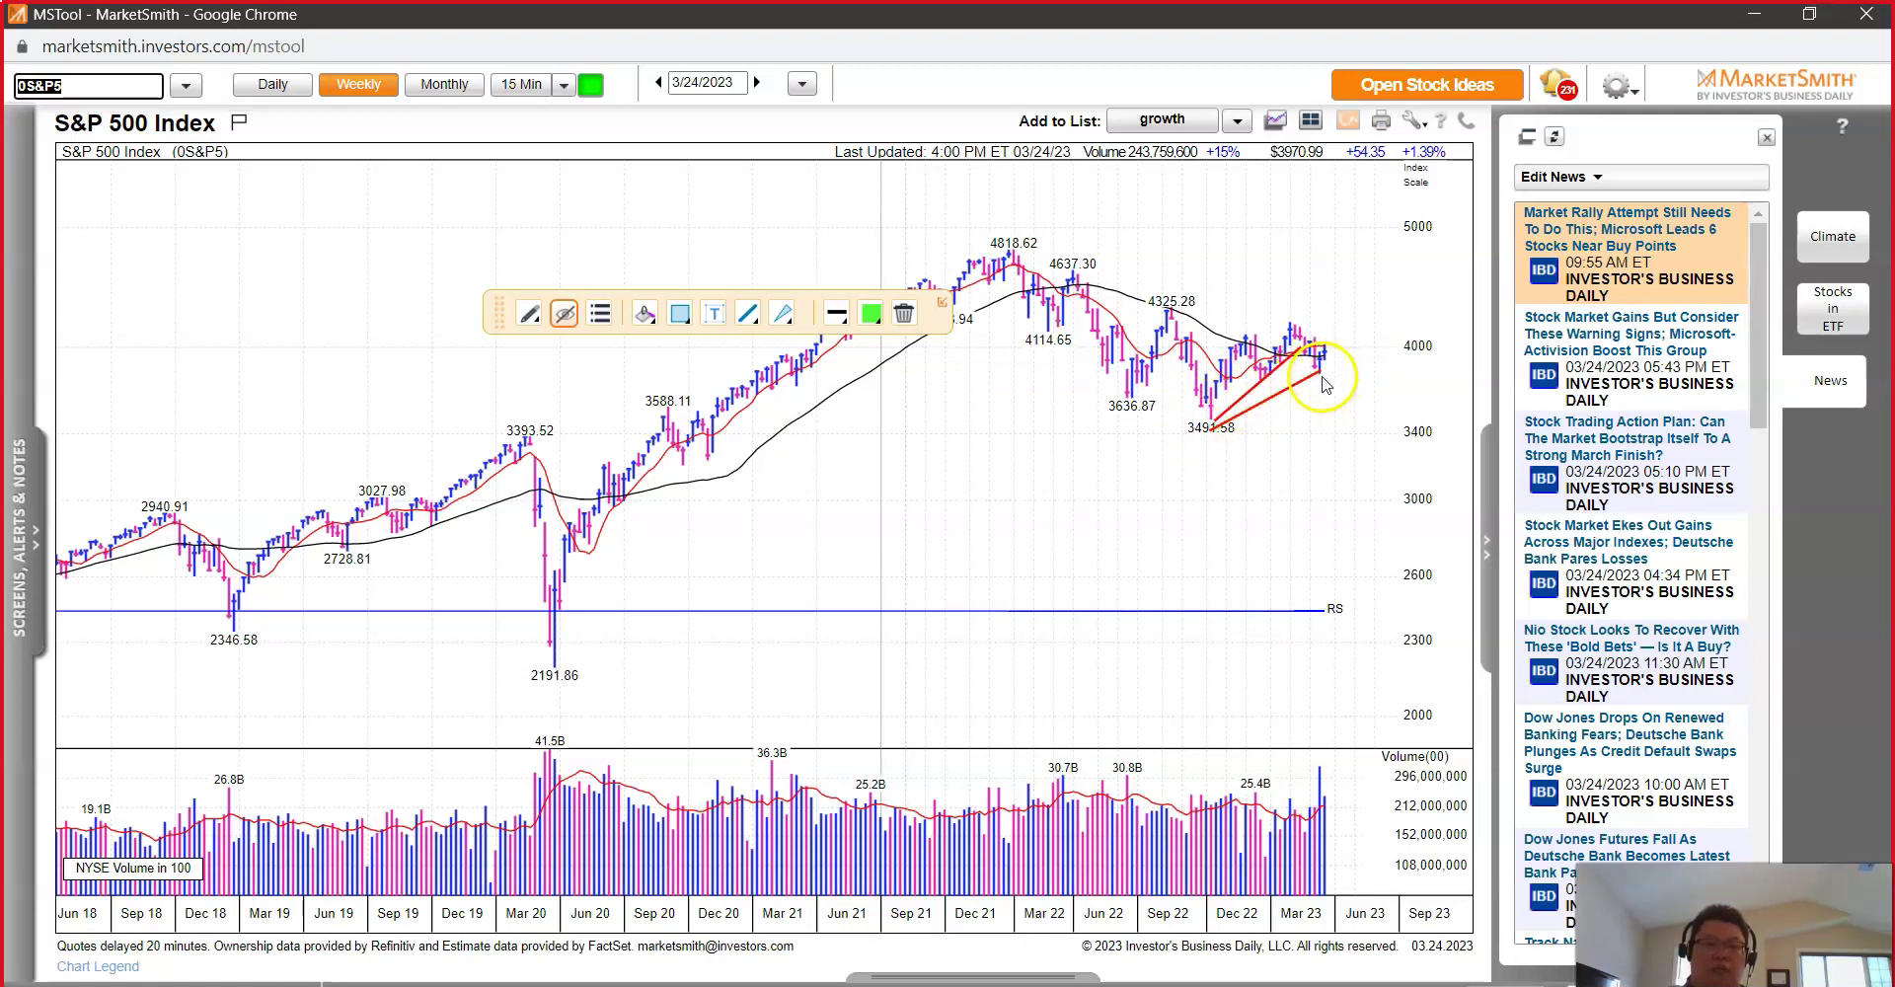
pyautogui.moveTo(1323, 375); pyautogui.dragTo(1451, 379)
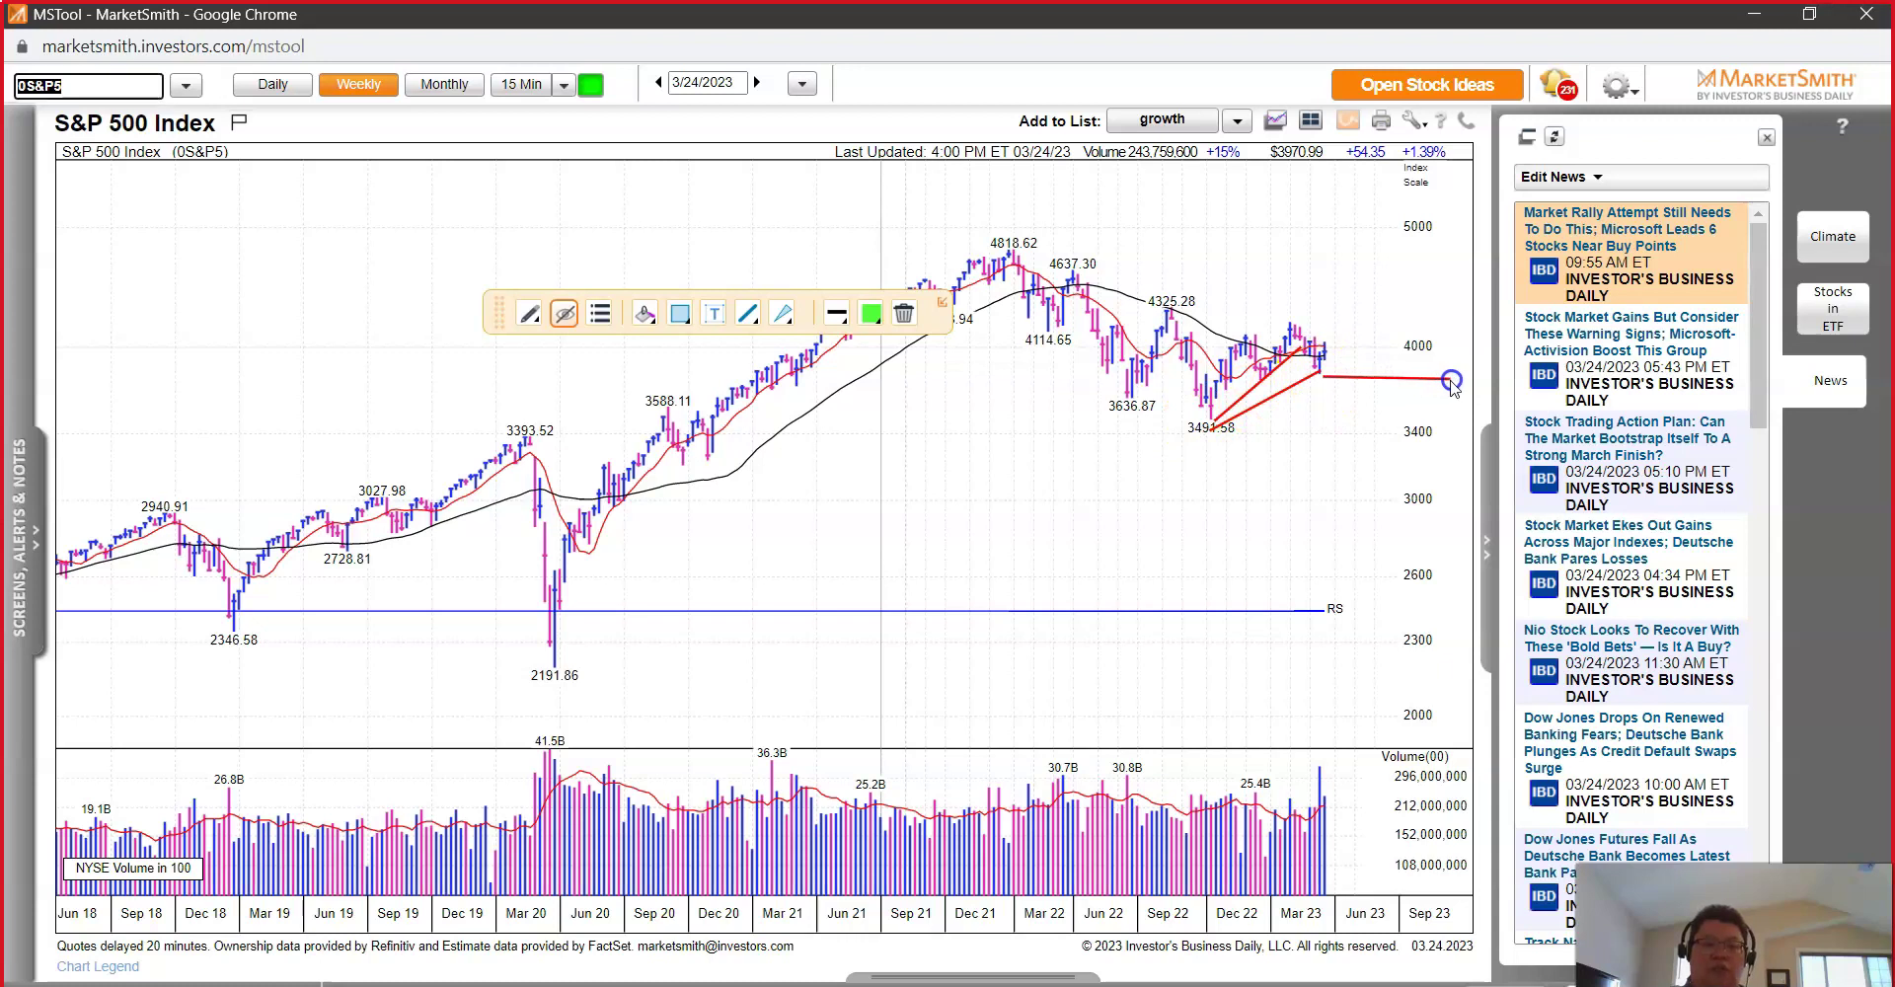
pyautogui.moveTo(1322, 356); pyautogui.dragTo(1471, 362)
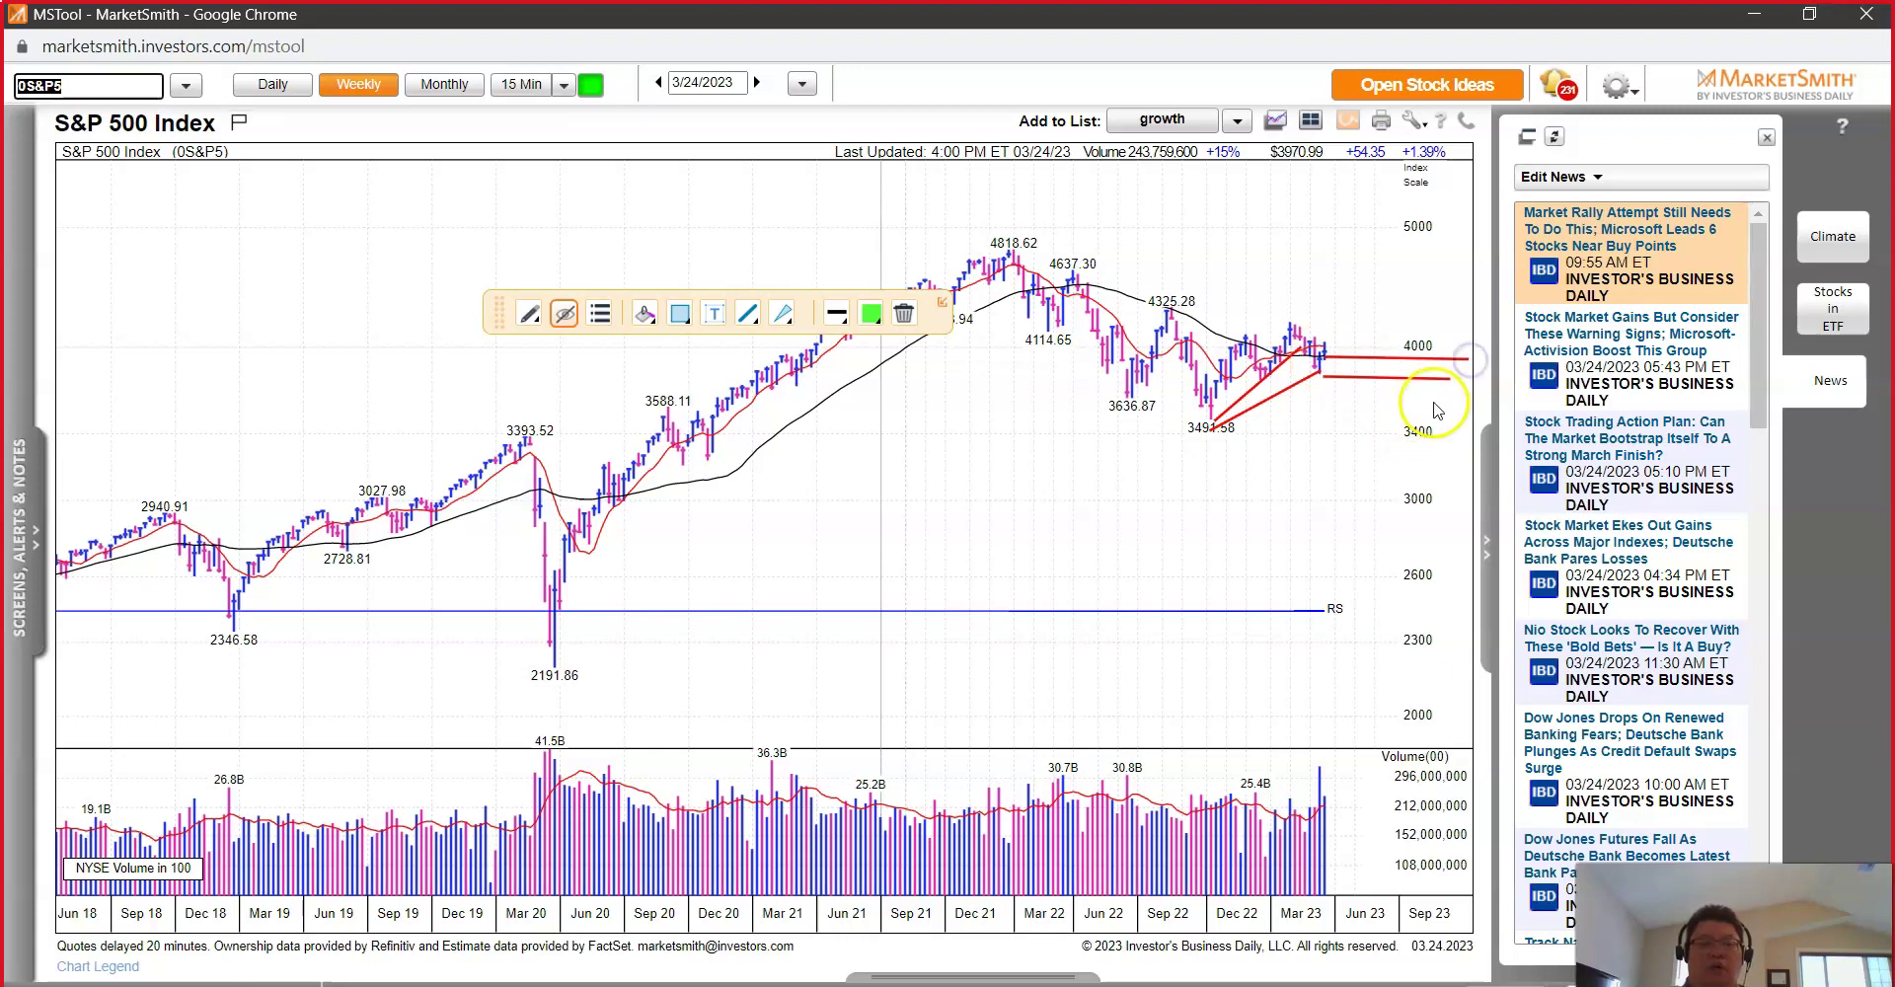
# Step: Draw a temporary line projecting upward from the last weekly bar to about 4700
pyautogui.click(1323, 350)
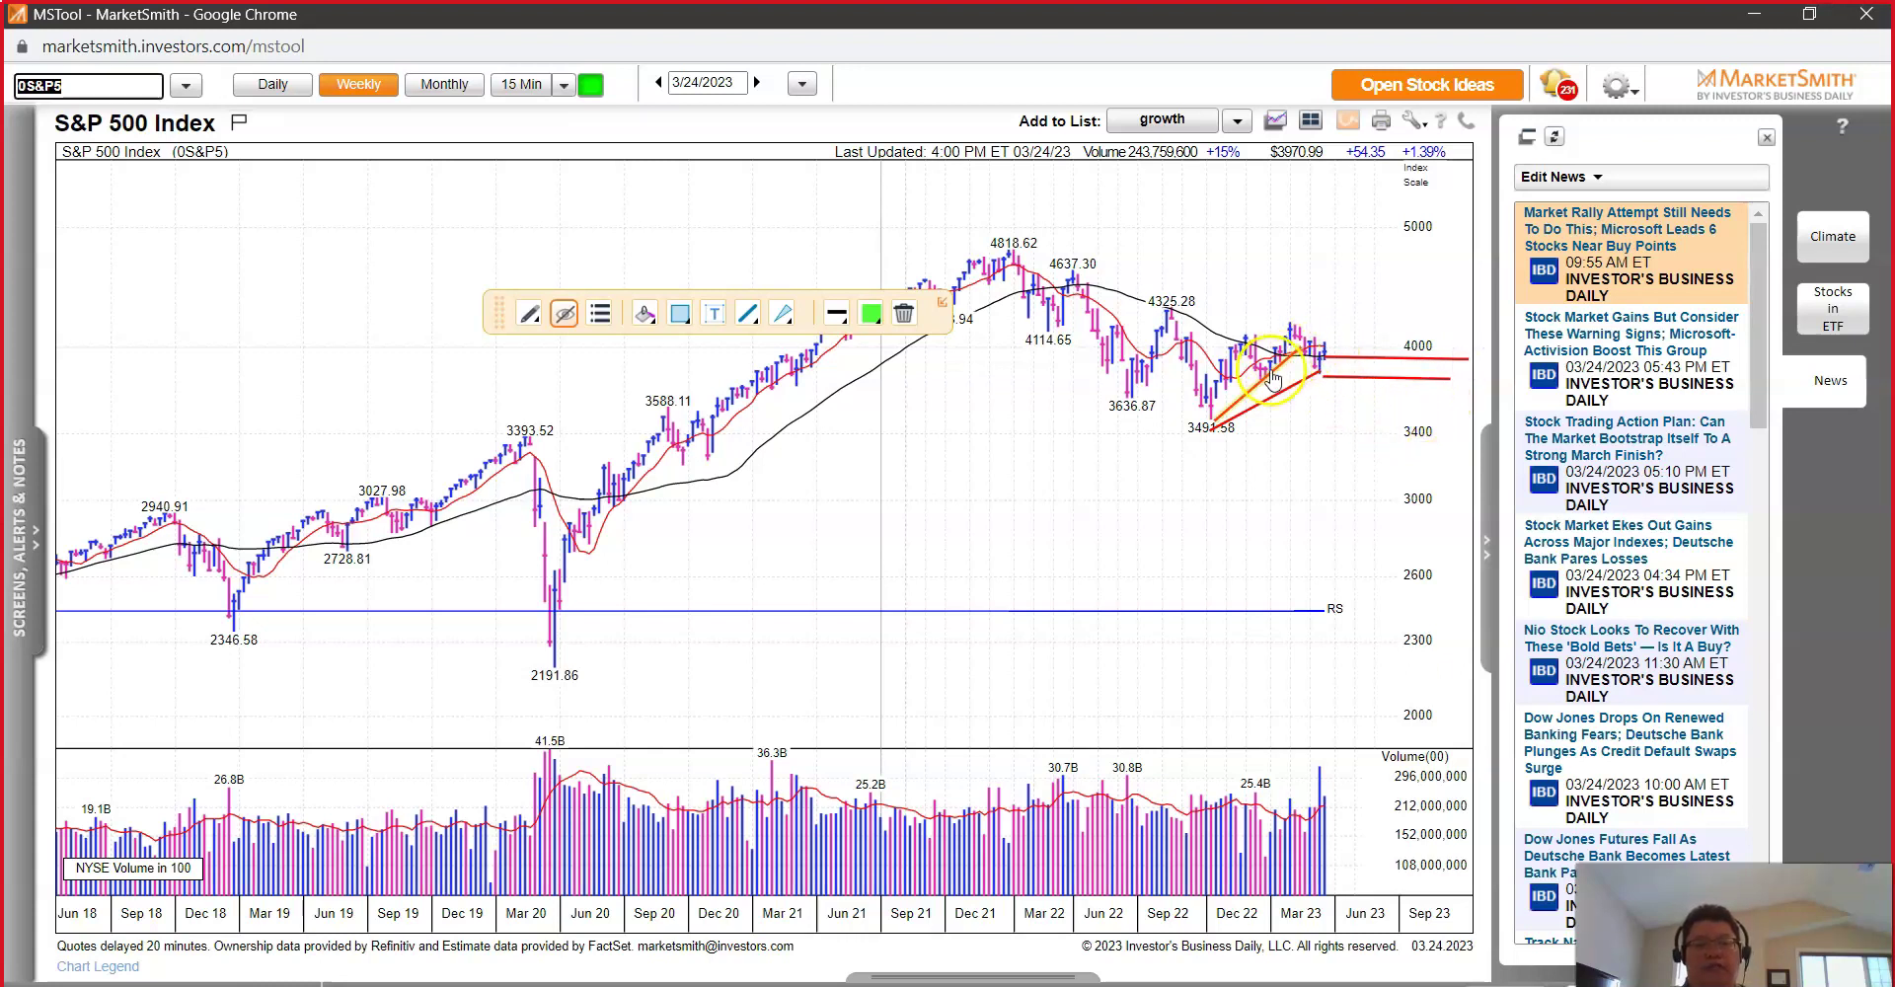
pyautogui.click(1330, 352)
pyautogui.moveTo(1329, 351)
pyautogui.mouseDown()
pyautogui.moveTo(1401, 350)
pyautogui.moveTo(1444, 258)
pyautogui.mouseUp()
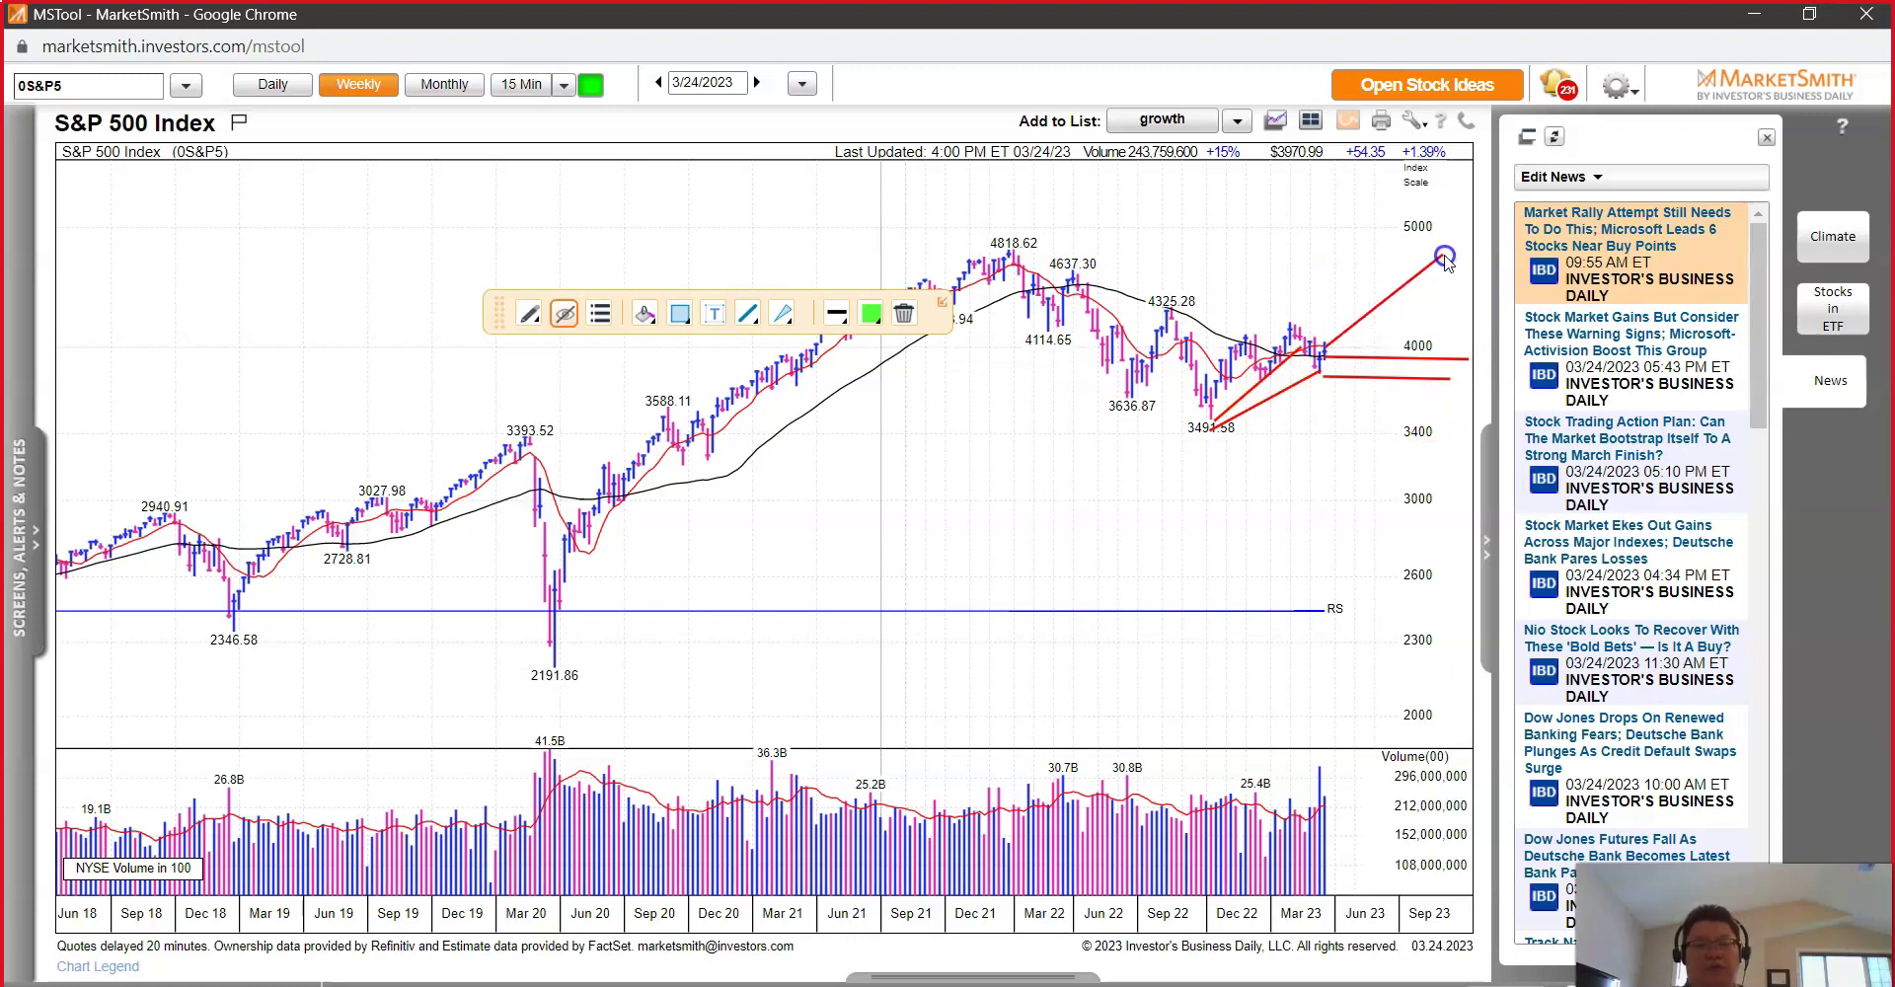
pyautogui.click(1380, 320)
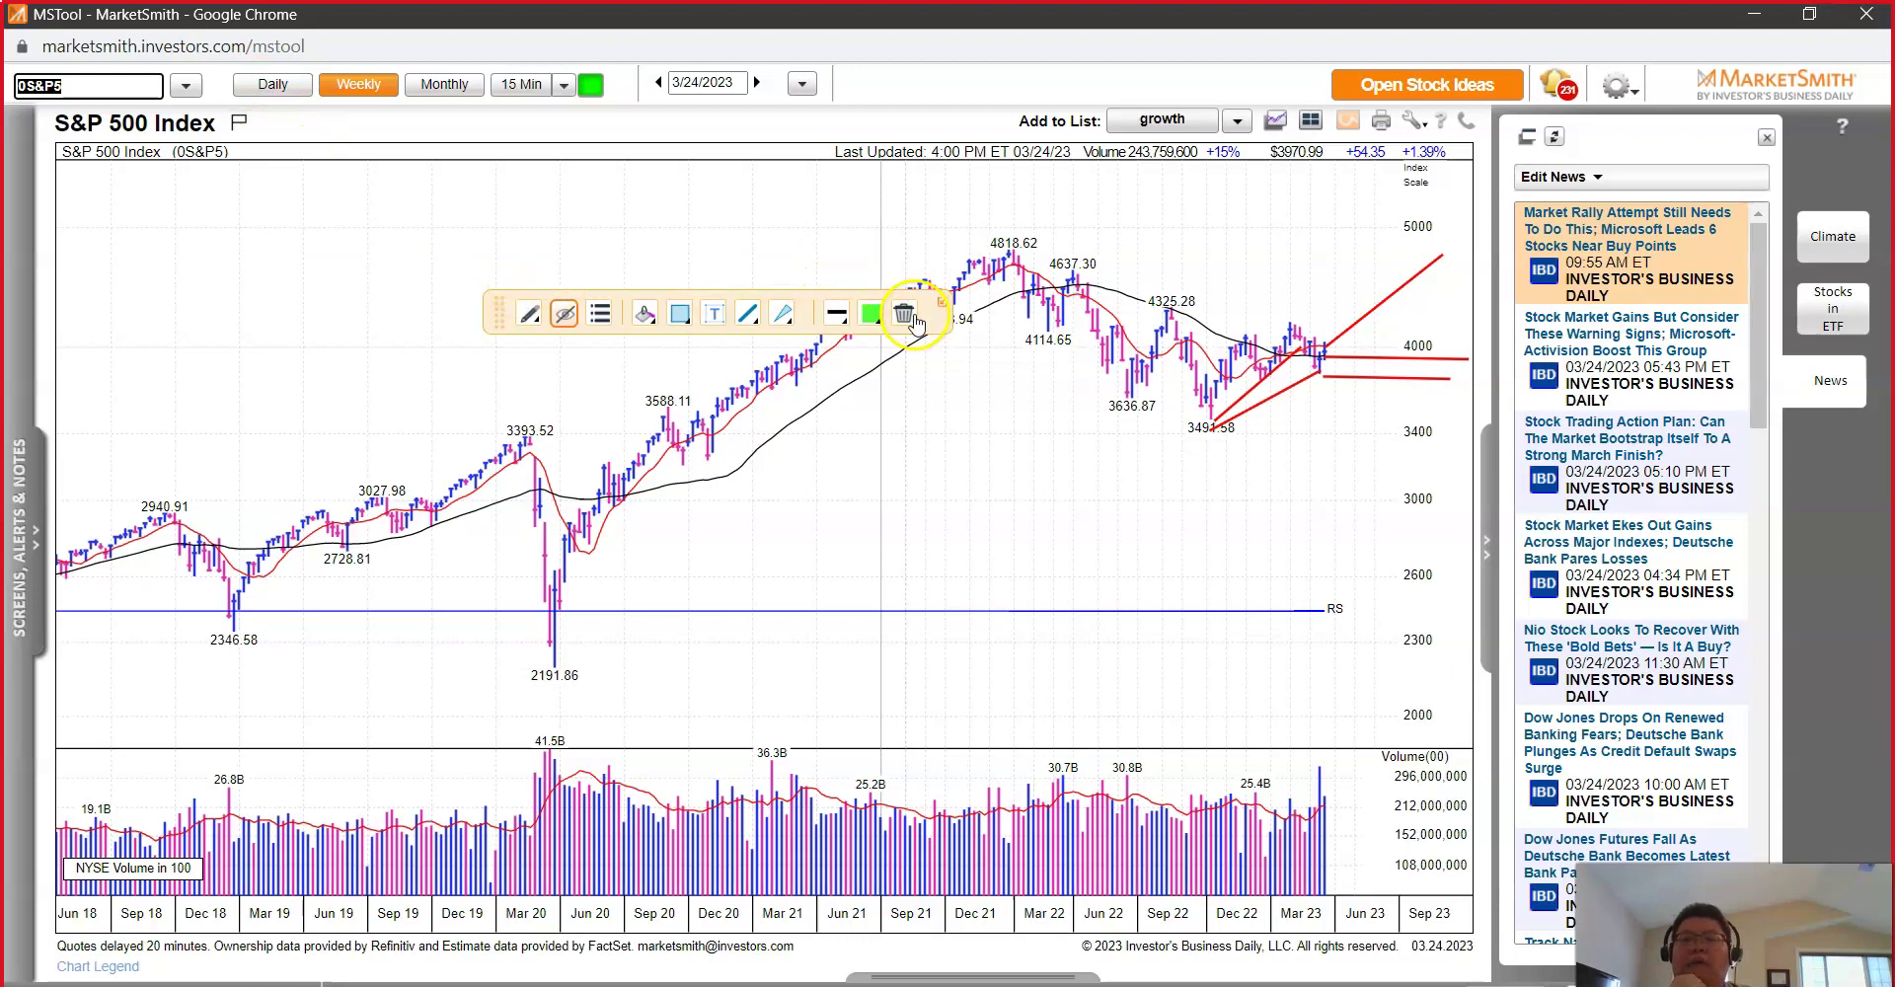
# Step: Move the floating annotation toolbar clear of the price bars and open the weekly chart for XLK
pyautogui.moveTo(933, 326)
pyautogui.mouseDown()
pyautogui.moveTo(735, 237)
pyautogui.moveTo(569, 217)
pyautogui.moveTo(586, 231)
pyautogui.mouseUp()
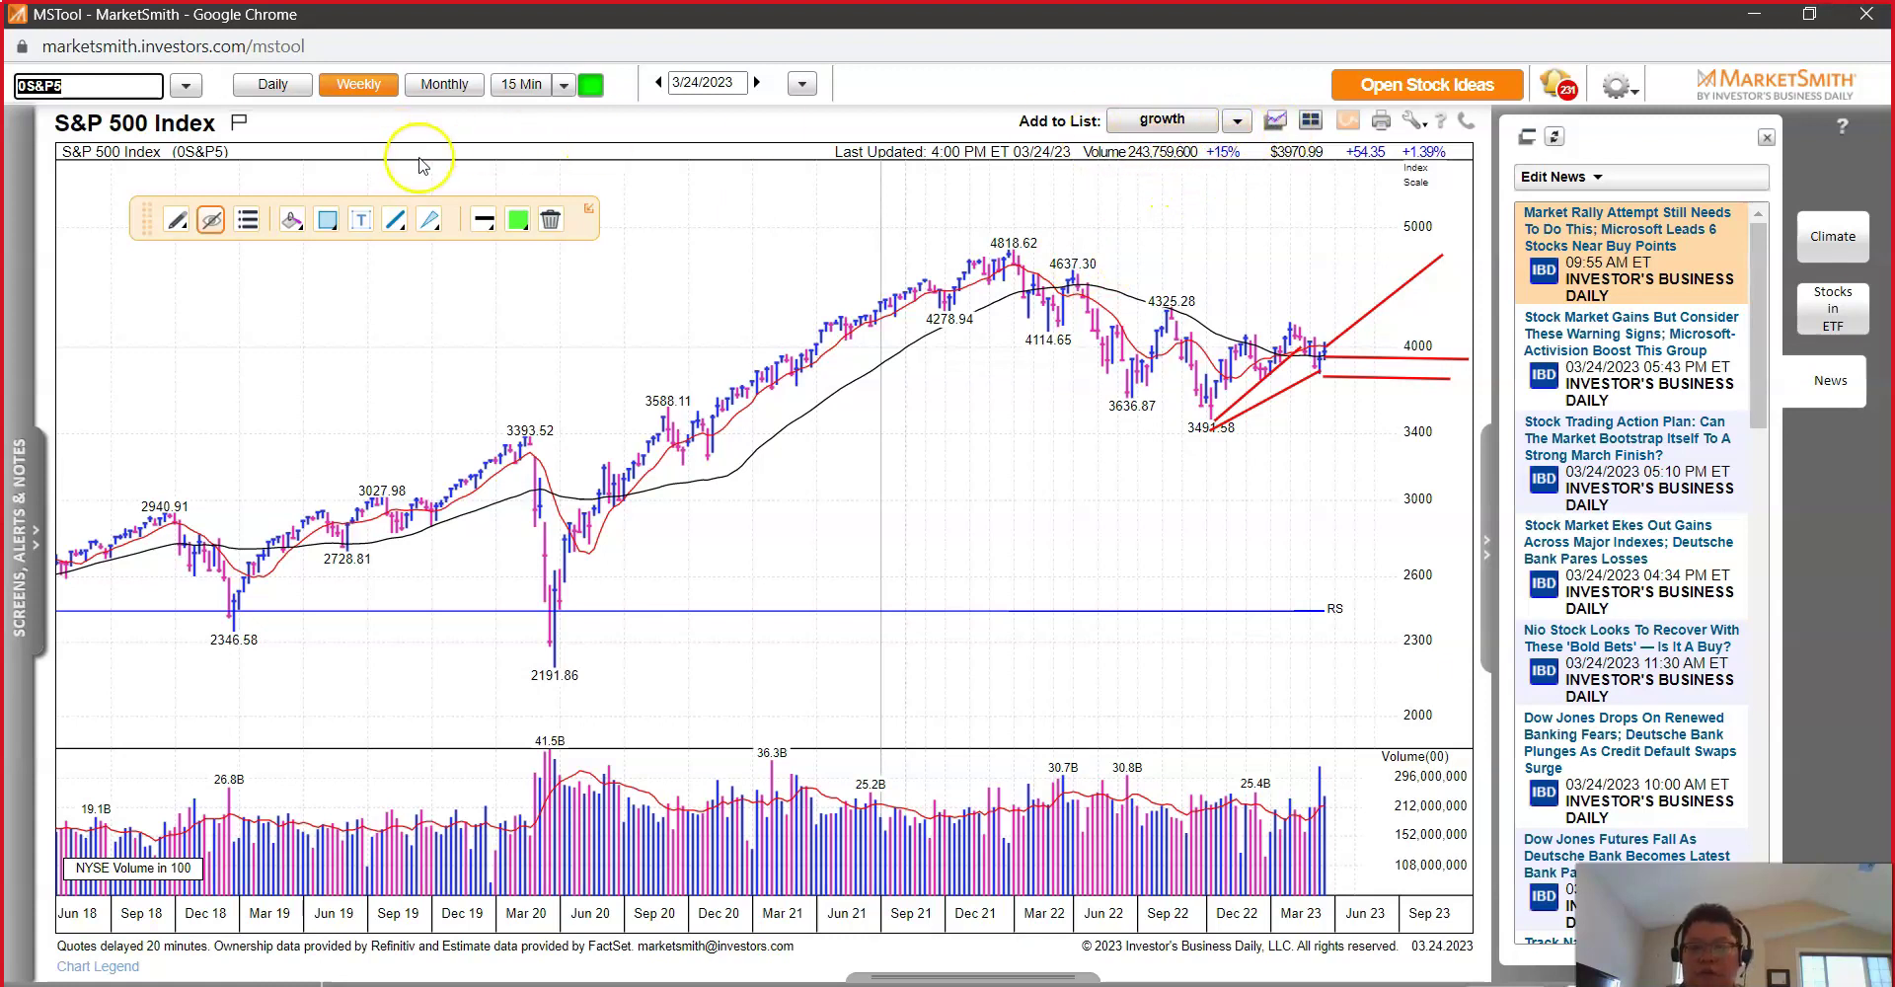
pyautogui.write('XLK')
pyautogui.press('Return')
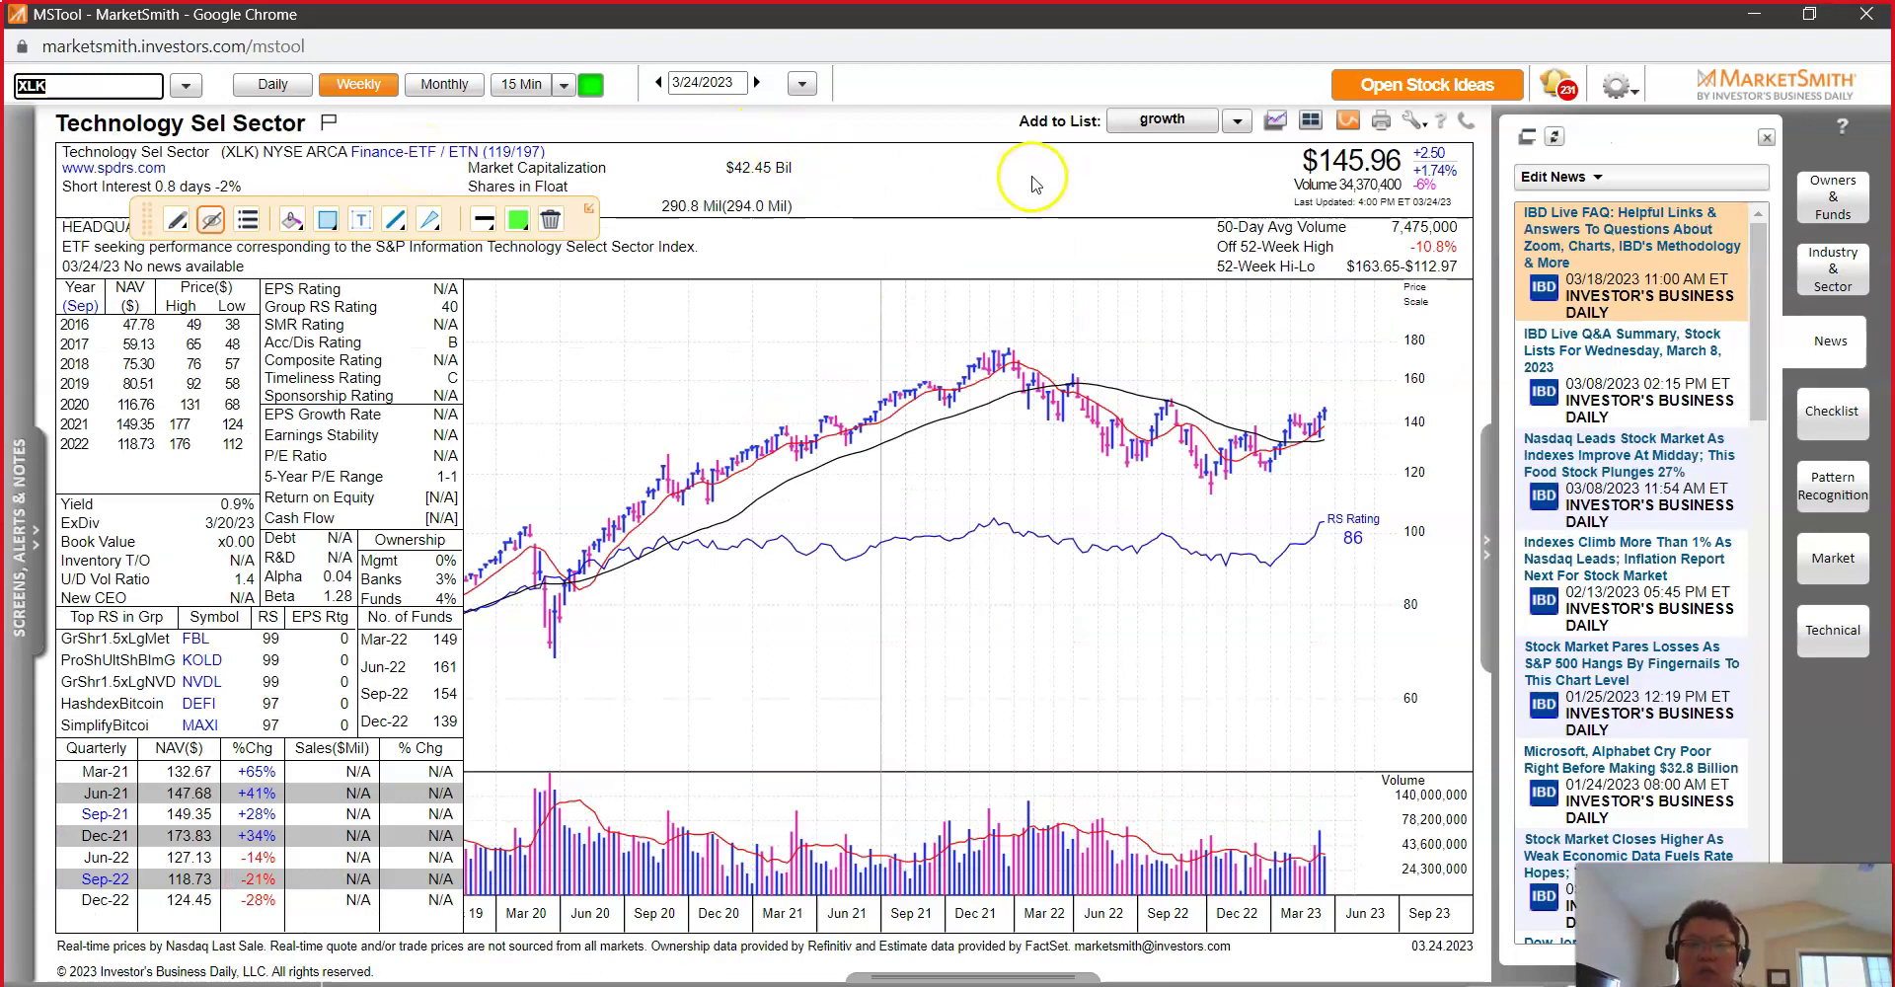
# Step: Open the weekly Russell 2000 Index chart from the recent symbols and view its latest bars
pyautogui.click(186, 86)
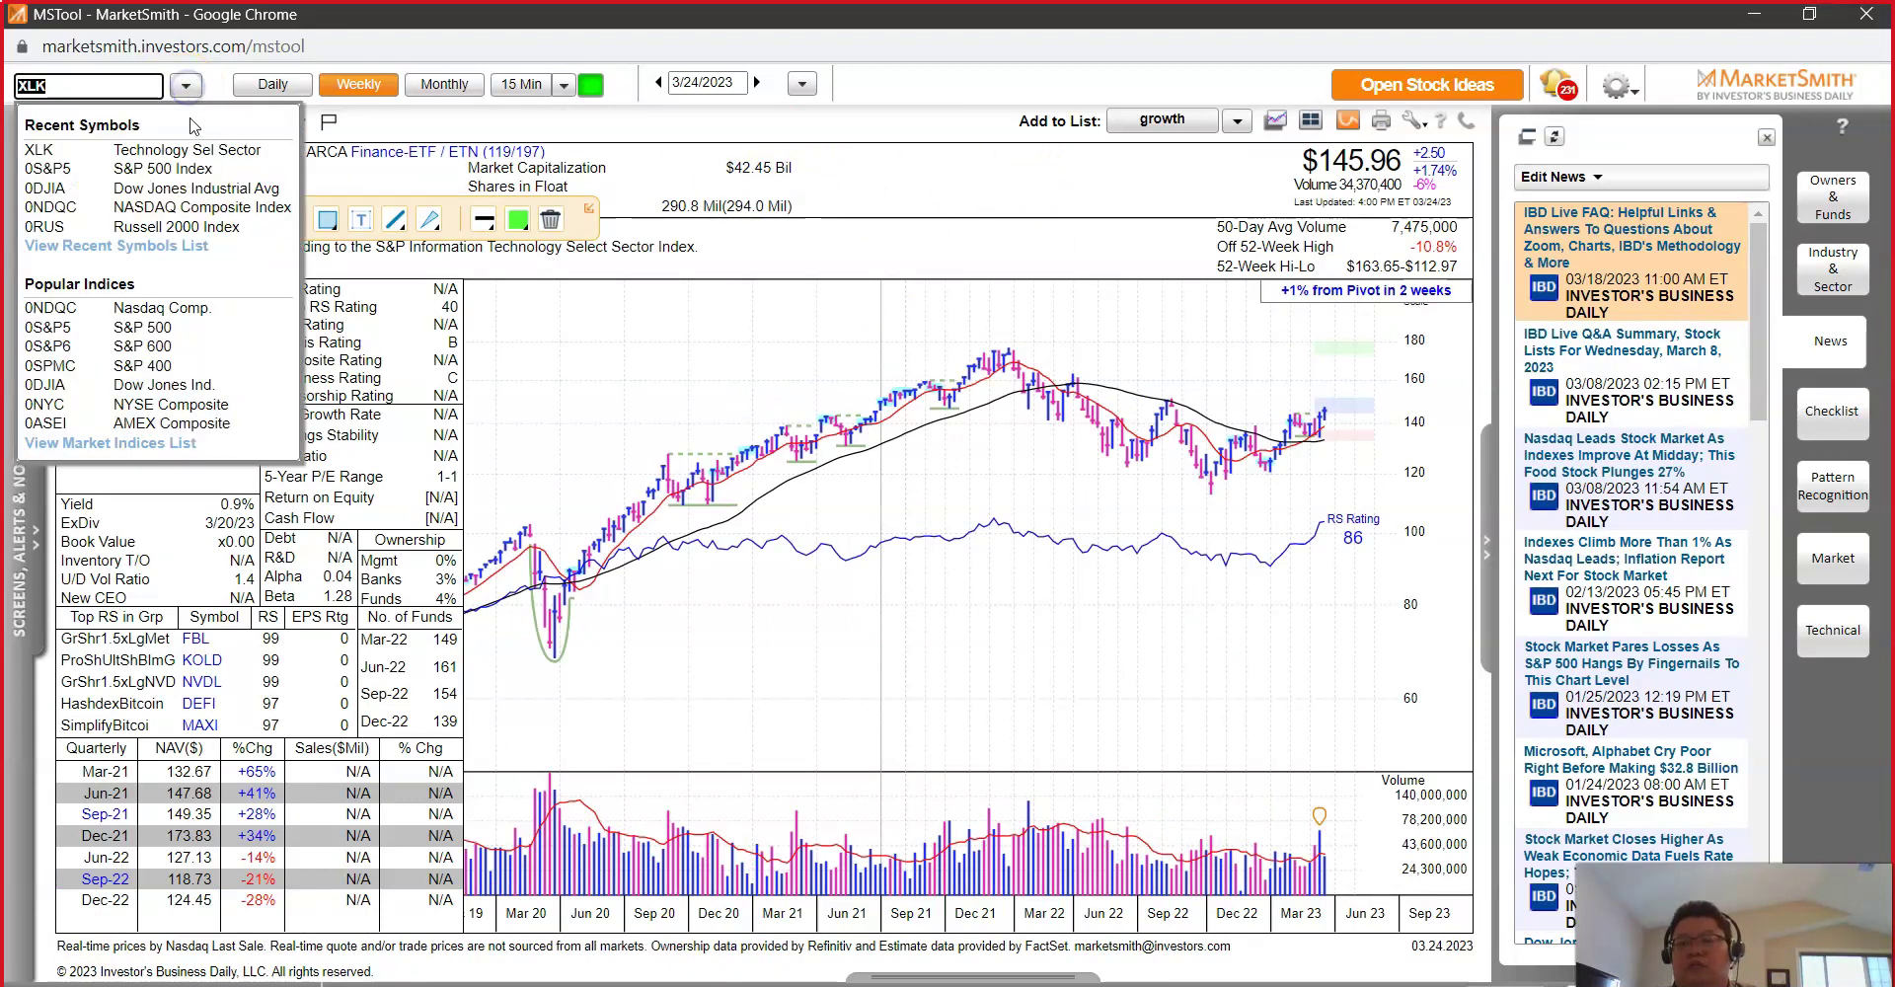
pyautogui.click(149, 230)
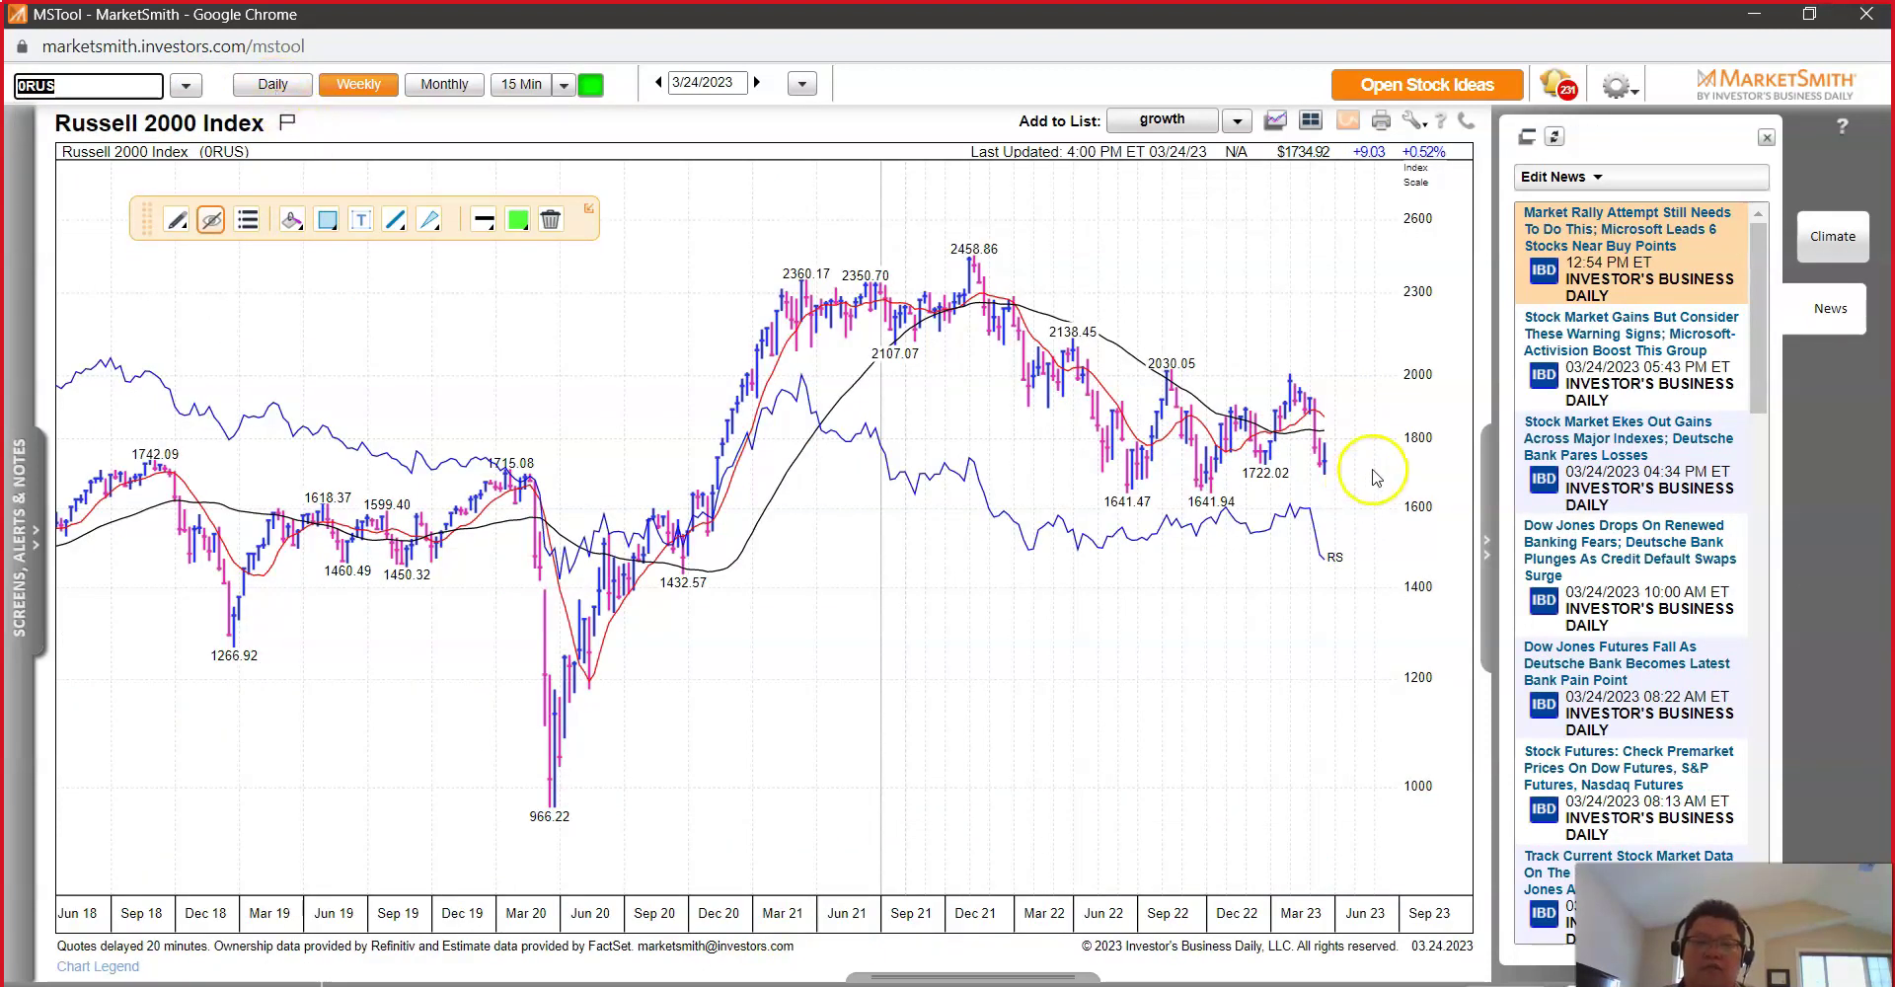
# Step: Show the daily Russell 2000 chart and draw a temporary line projecting downward from the latest bars to about 1630
pyautogui.click(273, 84)
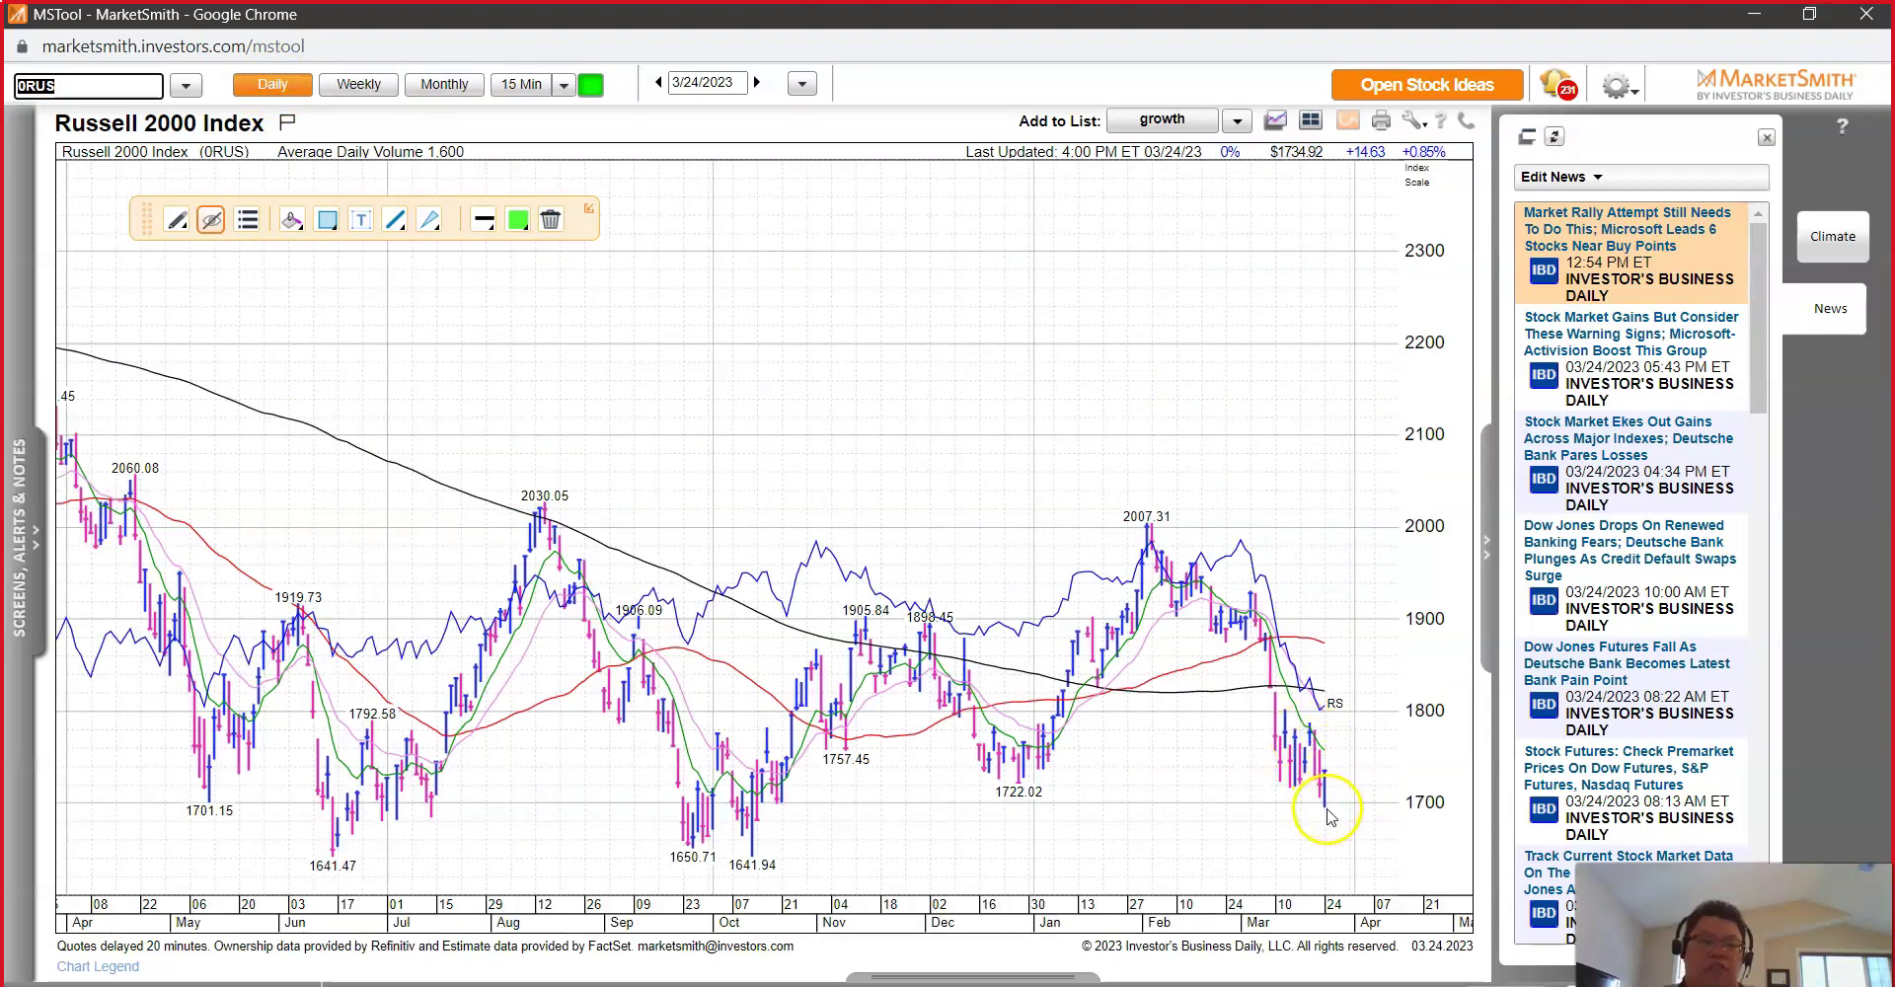
pyautogui.rightClick(1325, 474)
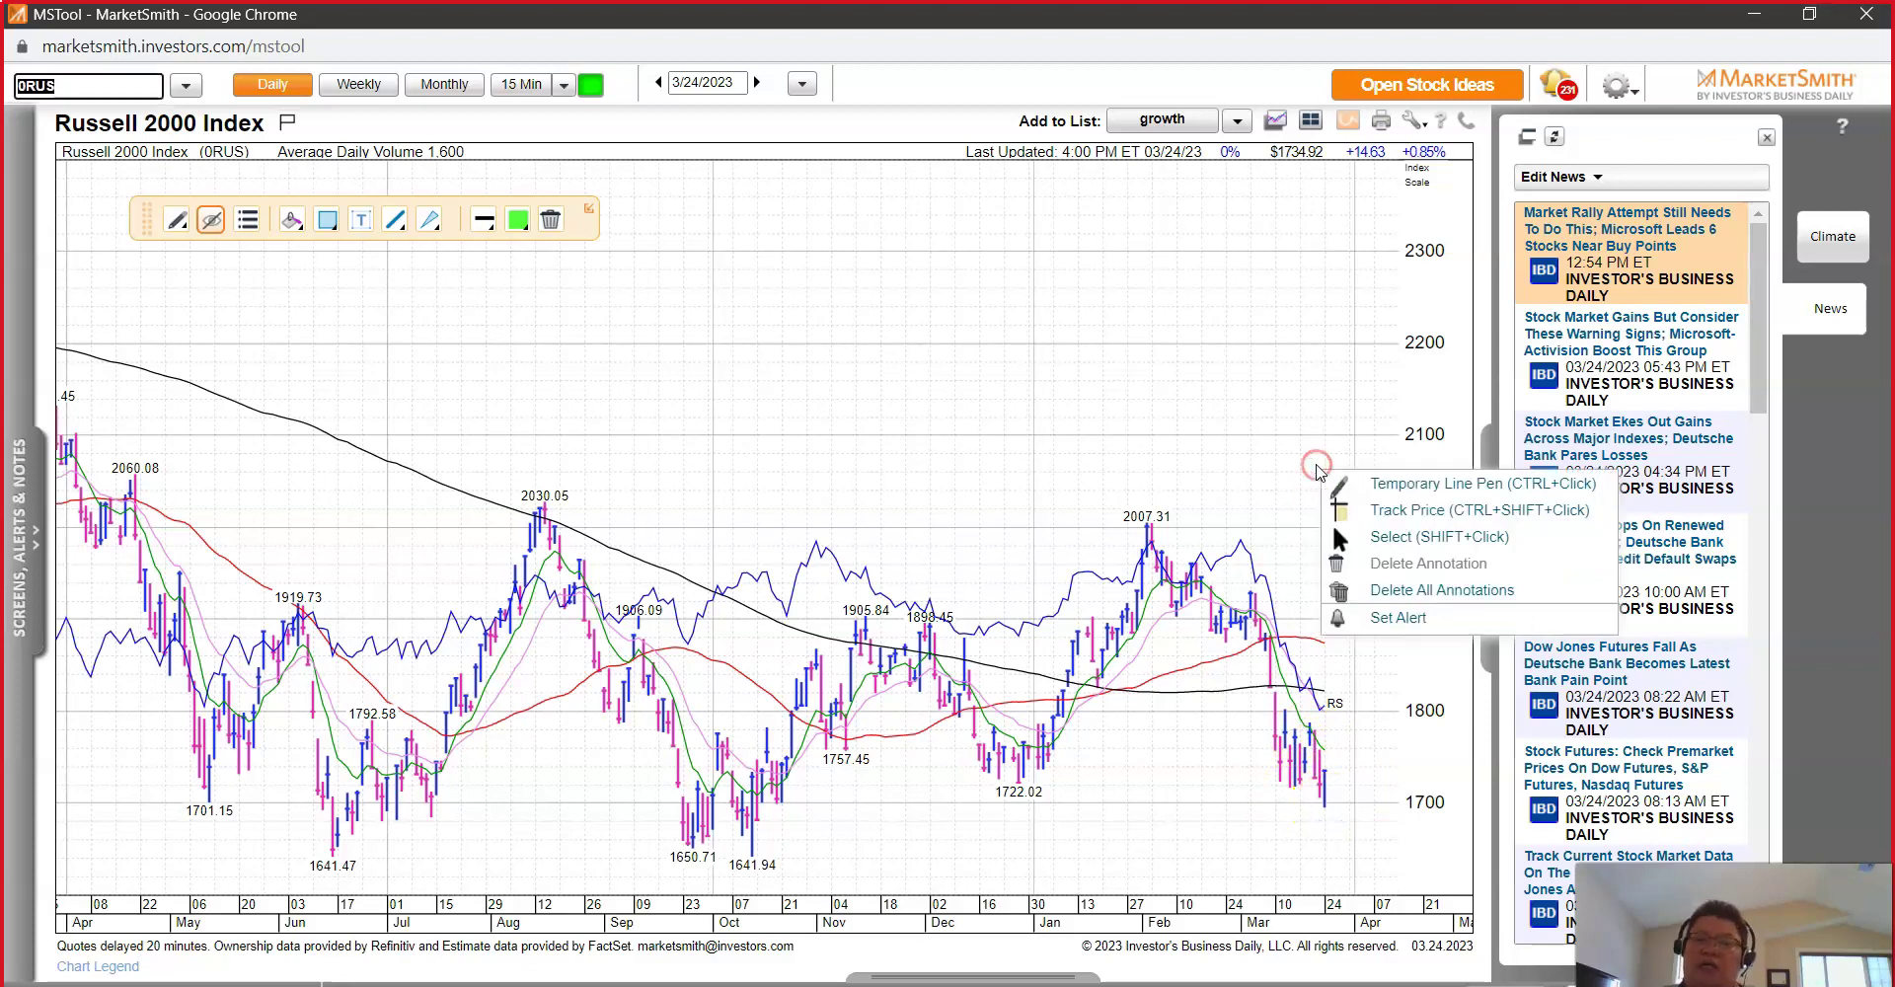
pyautogui.click(1363, 484)
pyautogui.moveTo(1325, 752); pyautogui.dragTo(1403, 870)
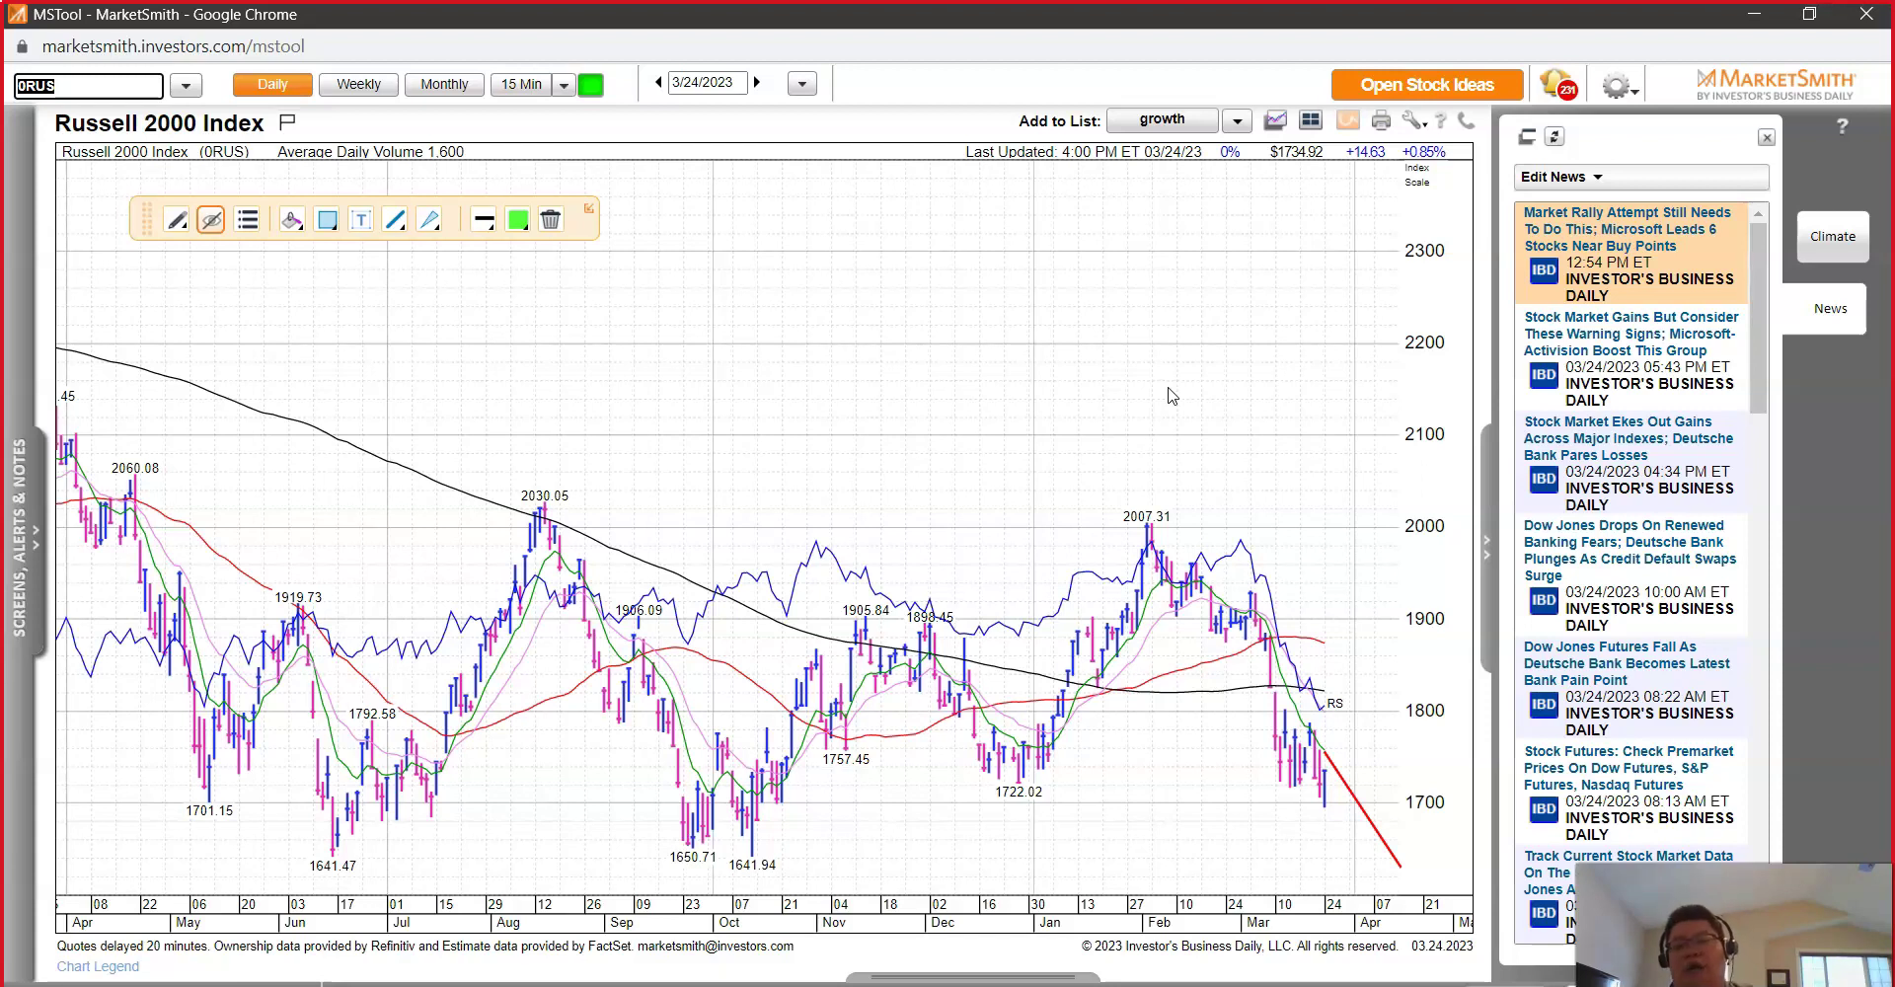
# Step: Open the daily MSFT chart and draw temporary lines along the 276.76 high, under the recent rising bars and at the March volume spike
pyautogui.write('MSFT')
pyautogui.press('Return')
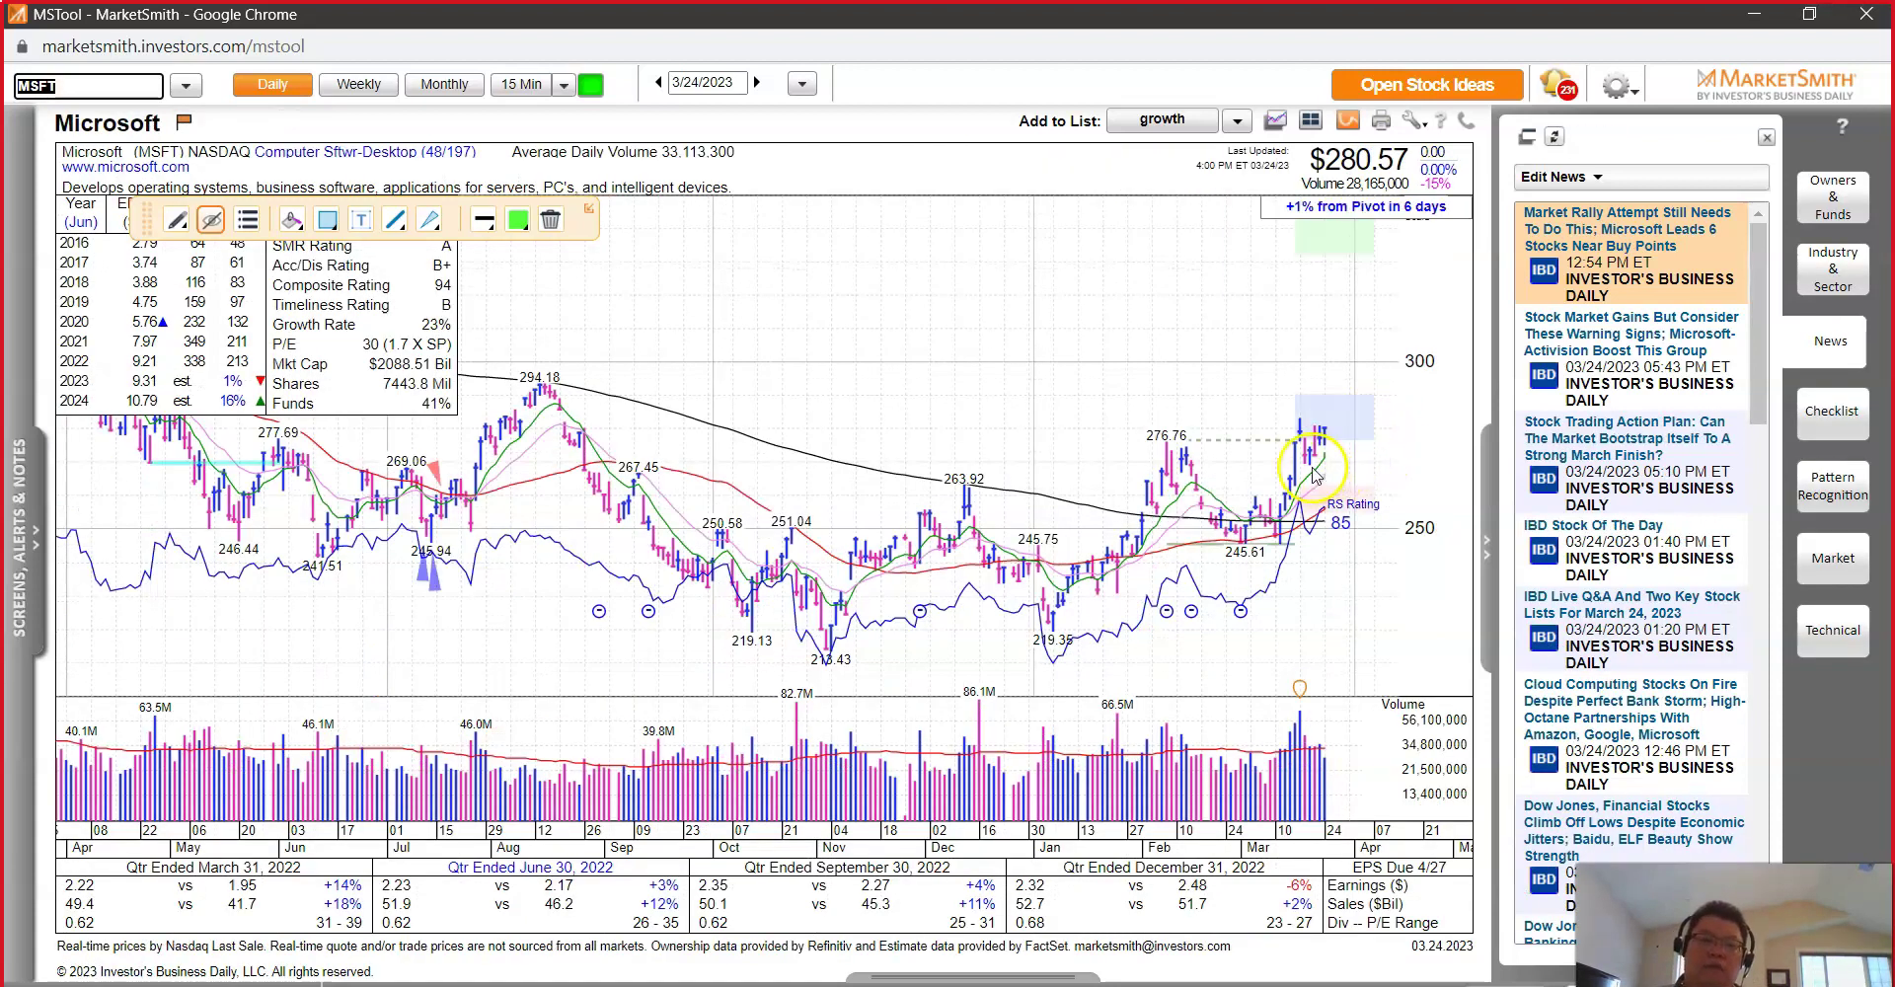
pyautogui.click(1332, 440)
pyautogui.moveTo(1332, 441); pyautogui.dragTo(1288, 446)
pyautogui.click(1313, 519)
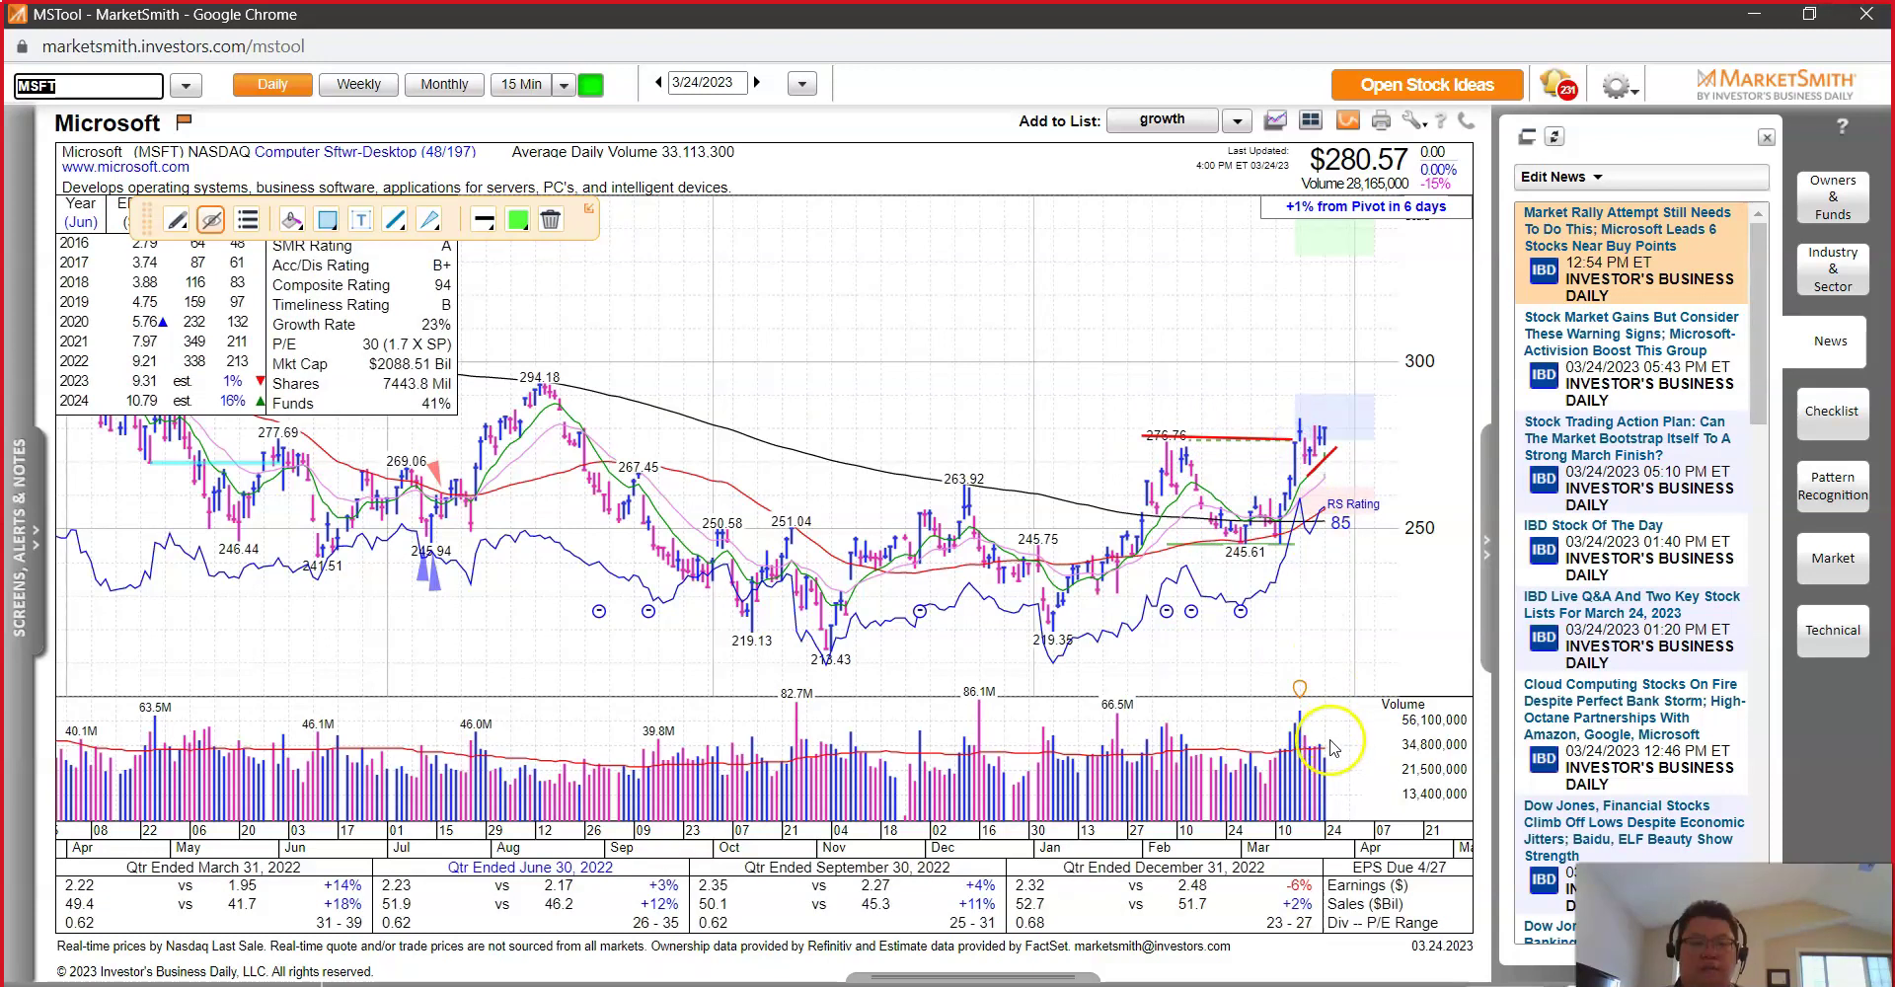
pyautogui.click(1300, 701)
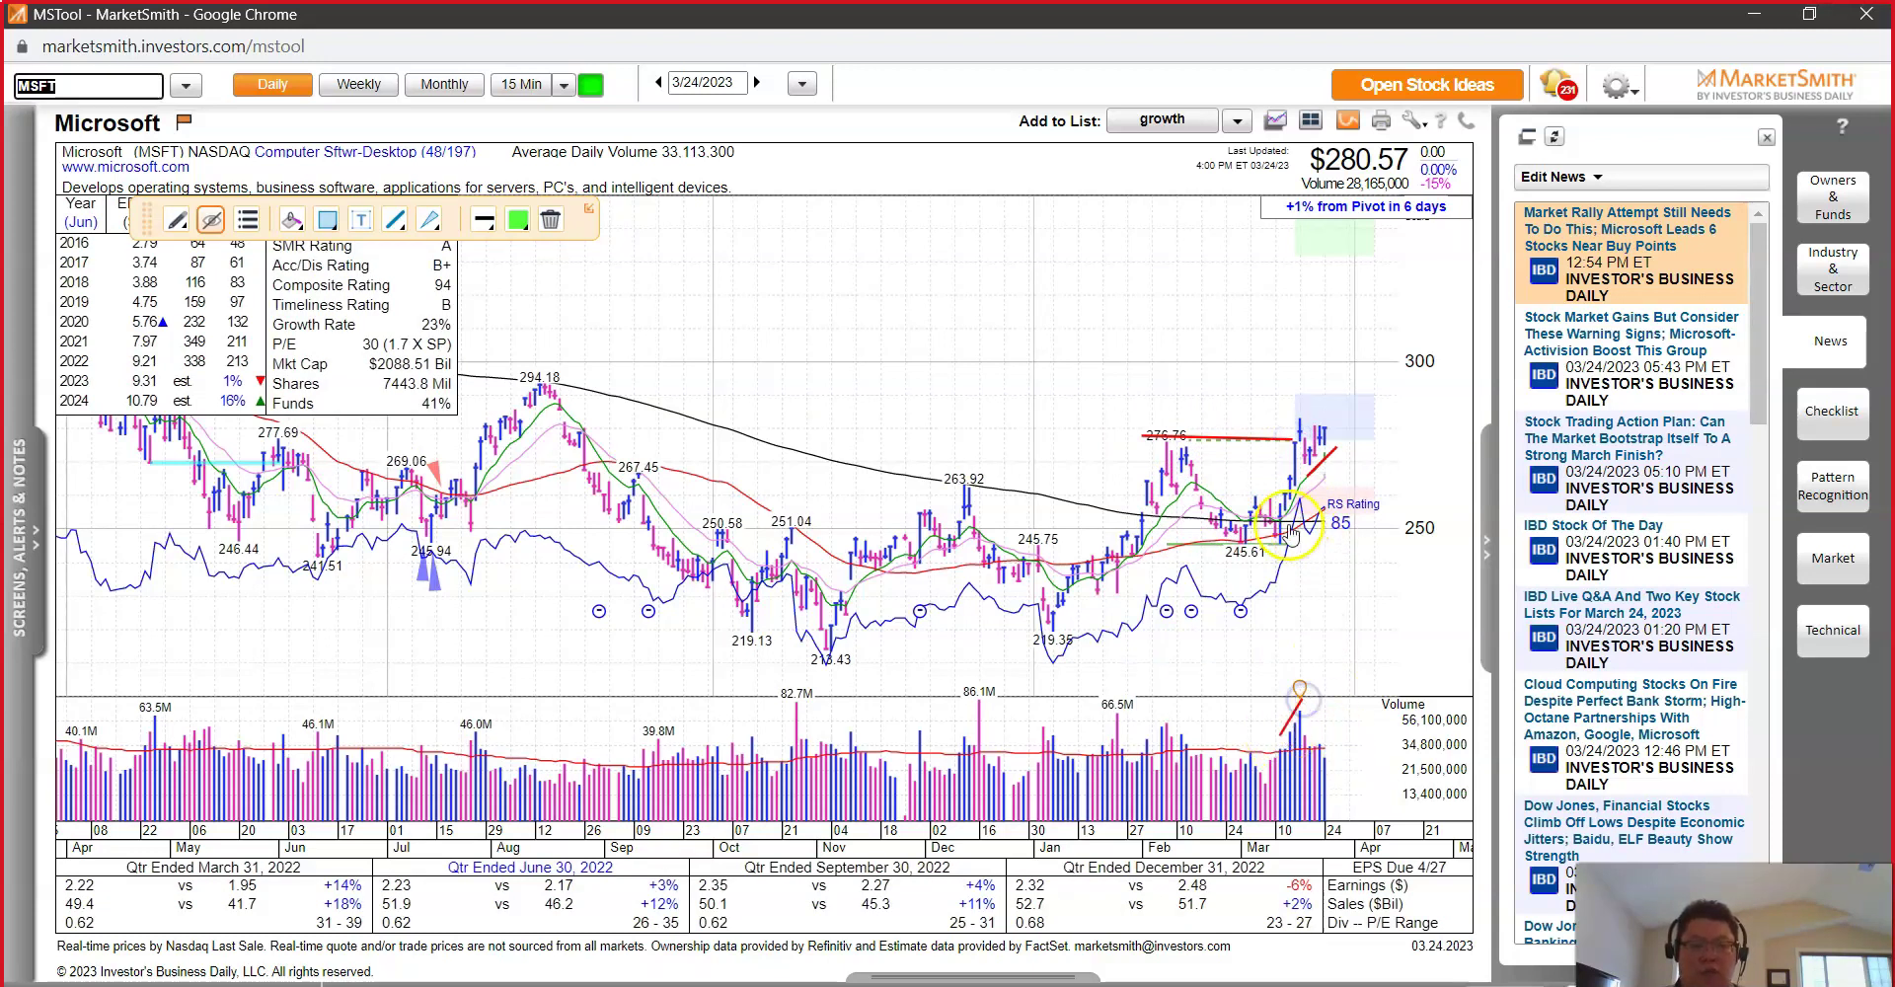
pyautogui.moveTo(1283, 558); pyautogui.dragTo(1306, 469)
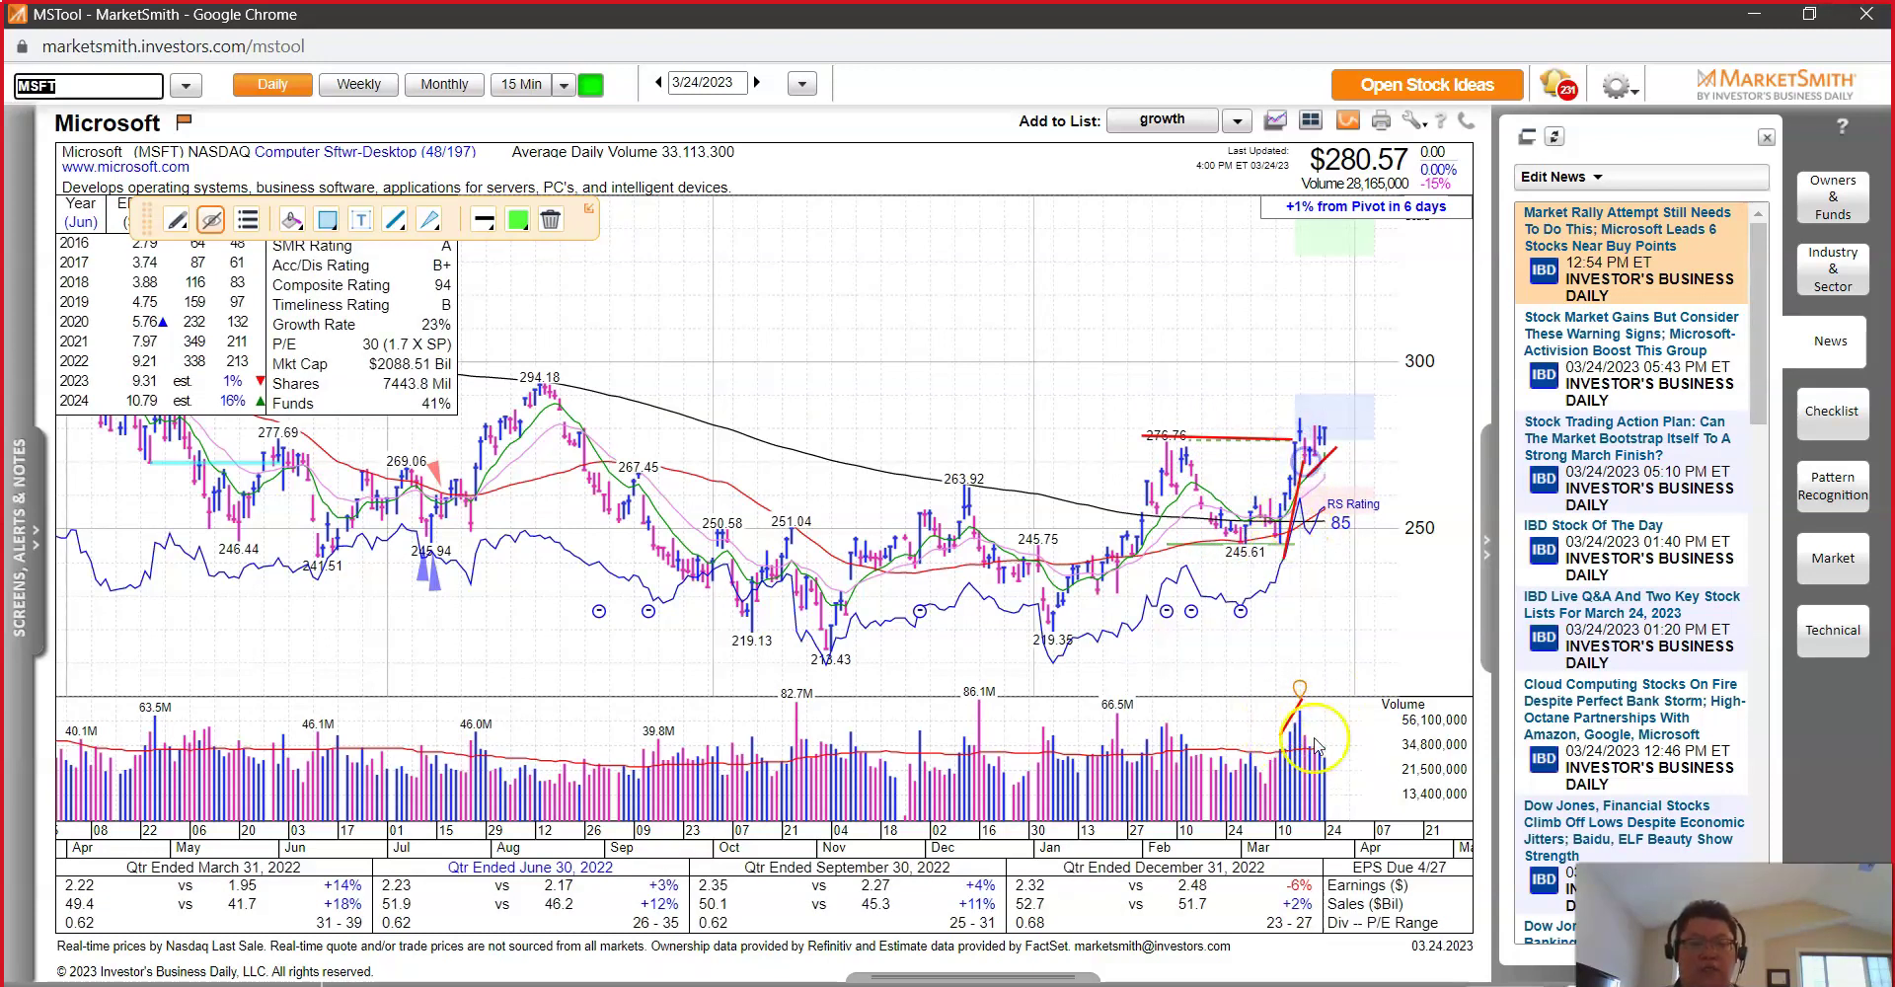
# Step: Open the daily GOOGL chart and draw temporary lines beneath the latest rise and across the 108.18 high
pyautogui.click(726, 358)
pyautogui.write('GOOGL')
pyautogui.press('Return')
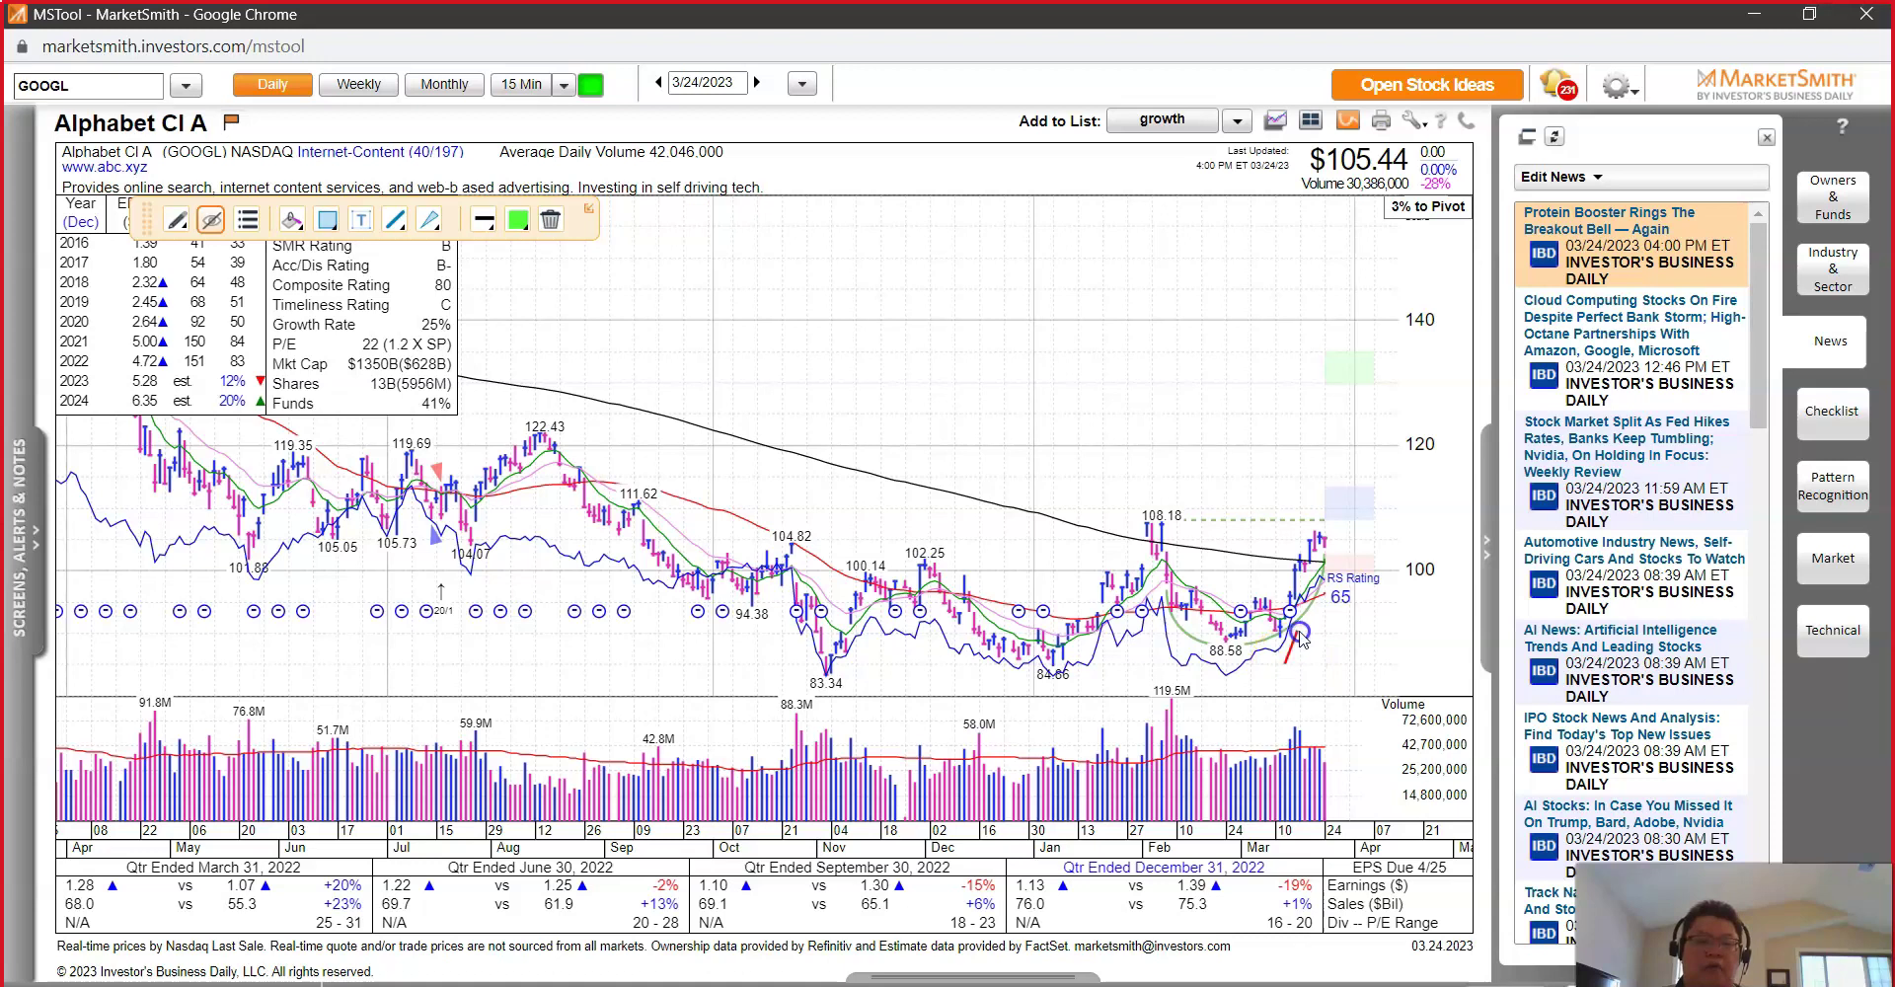
pyautogui.moveTo(1329, 555)
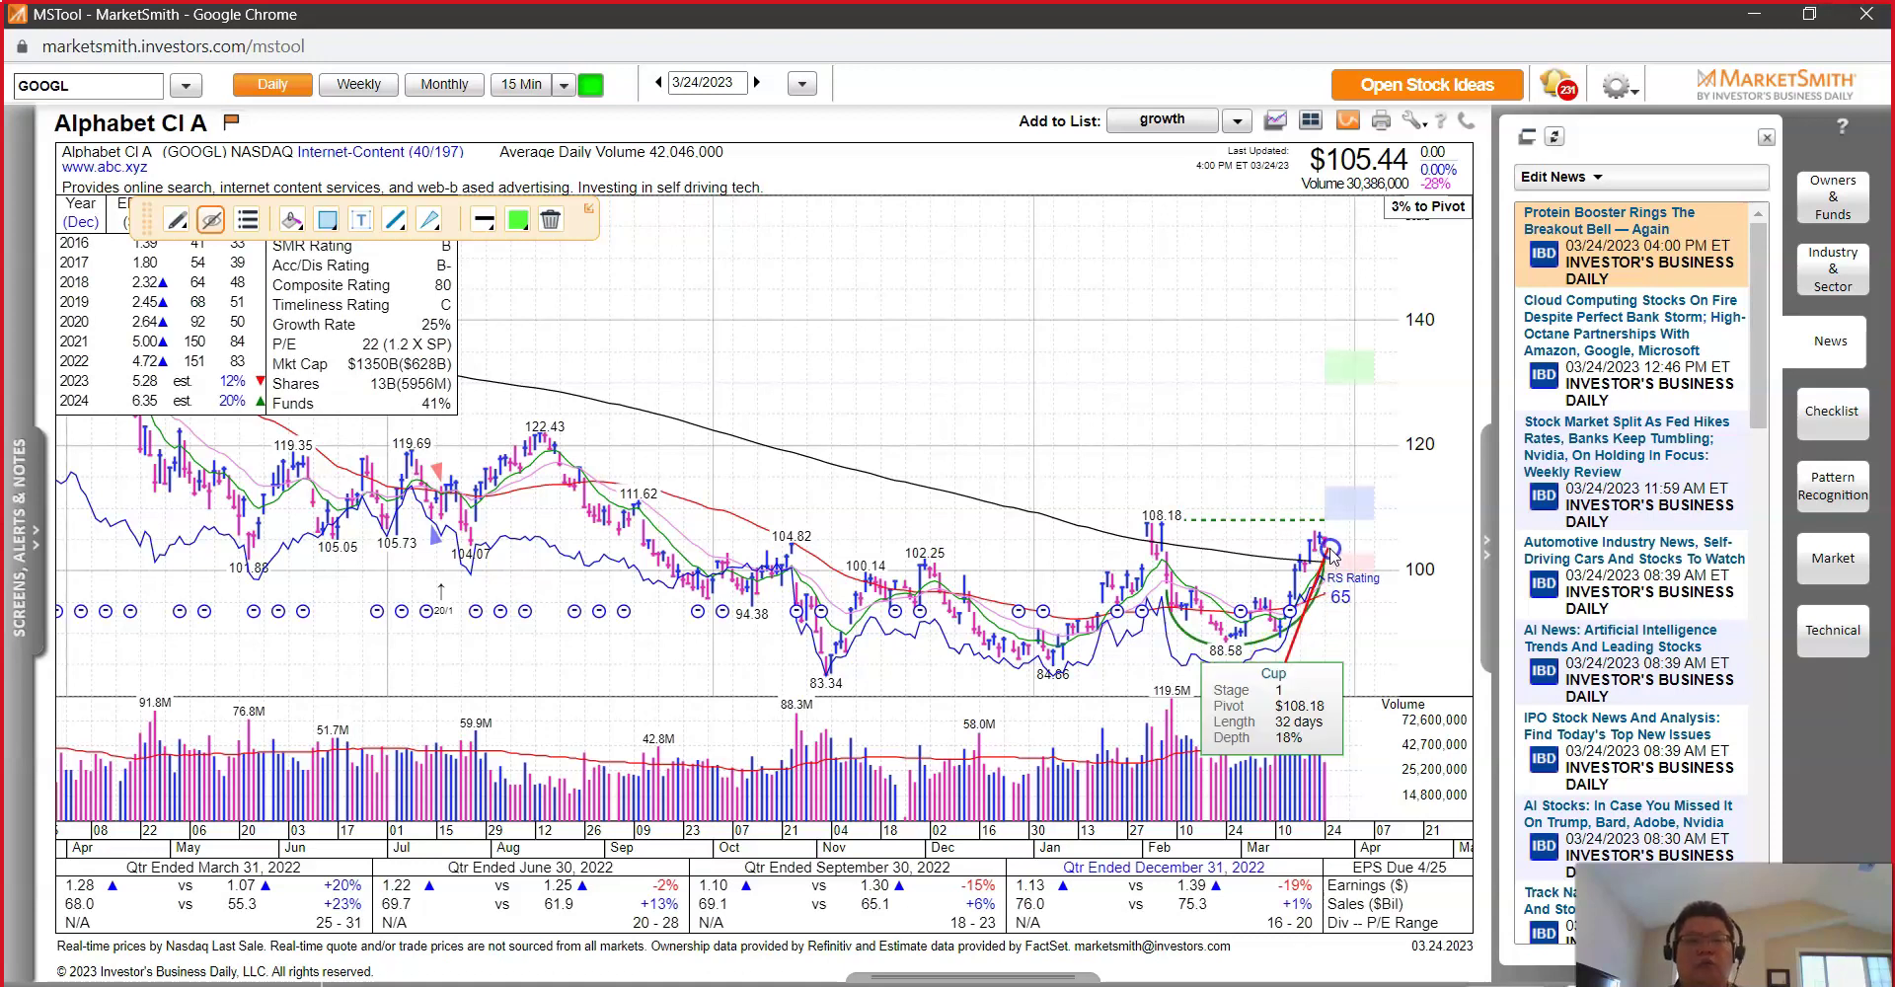
pyautogui.moveTo(1196, 530); pyautogui.dragTo(1360, 526)
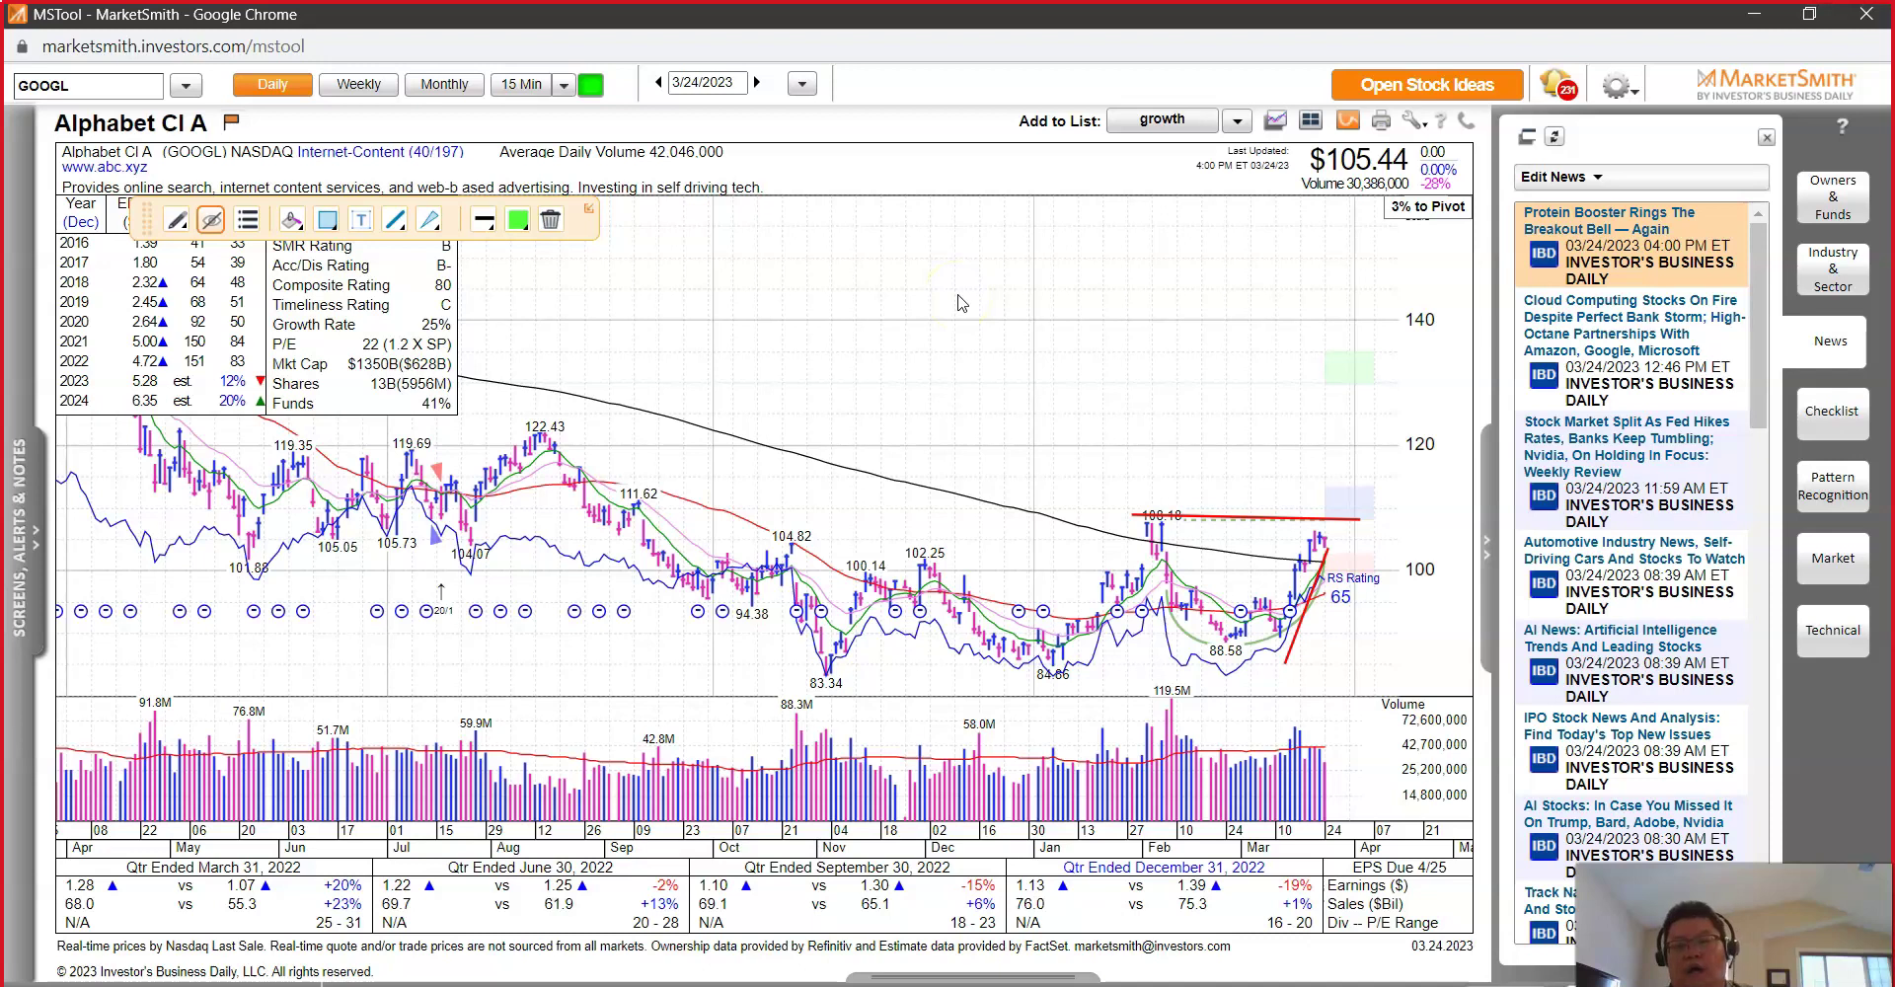
# Step: Open the daily NVDA chart and draw temporary lines marking the 204.21 and 222.97 pullbacks and the two rises in volume
pyautogui.write('V')
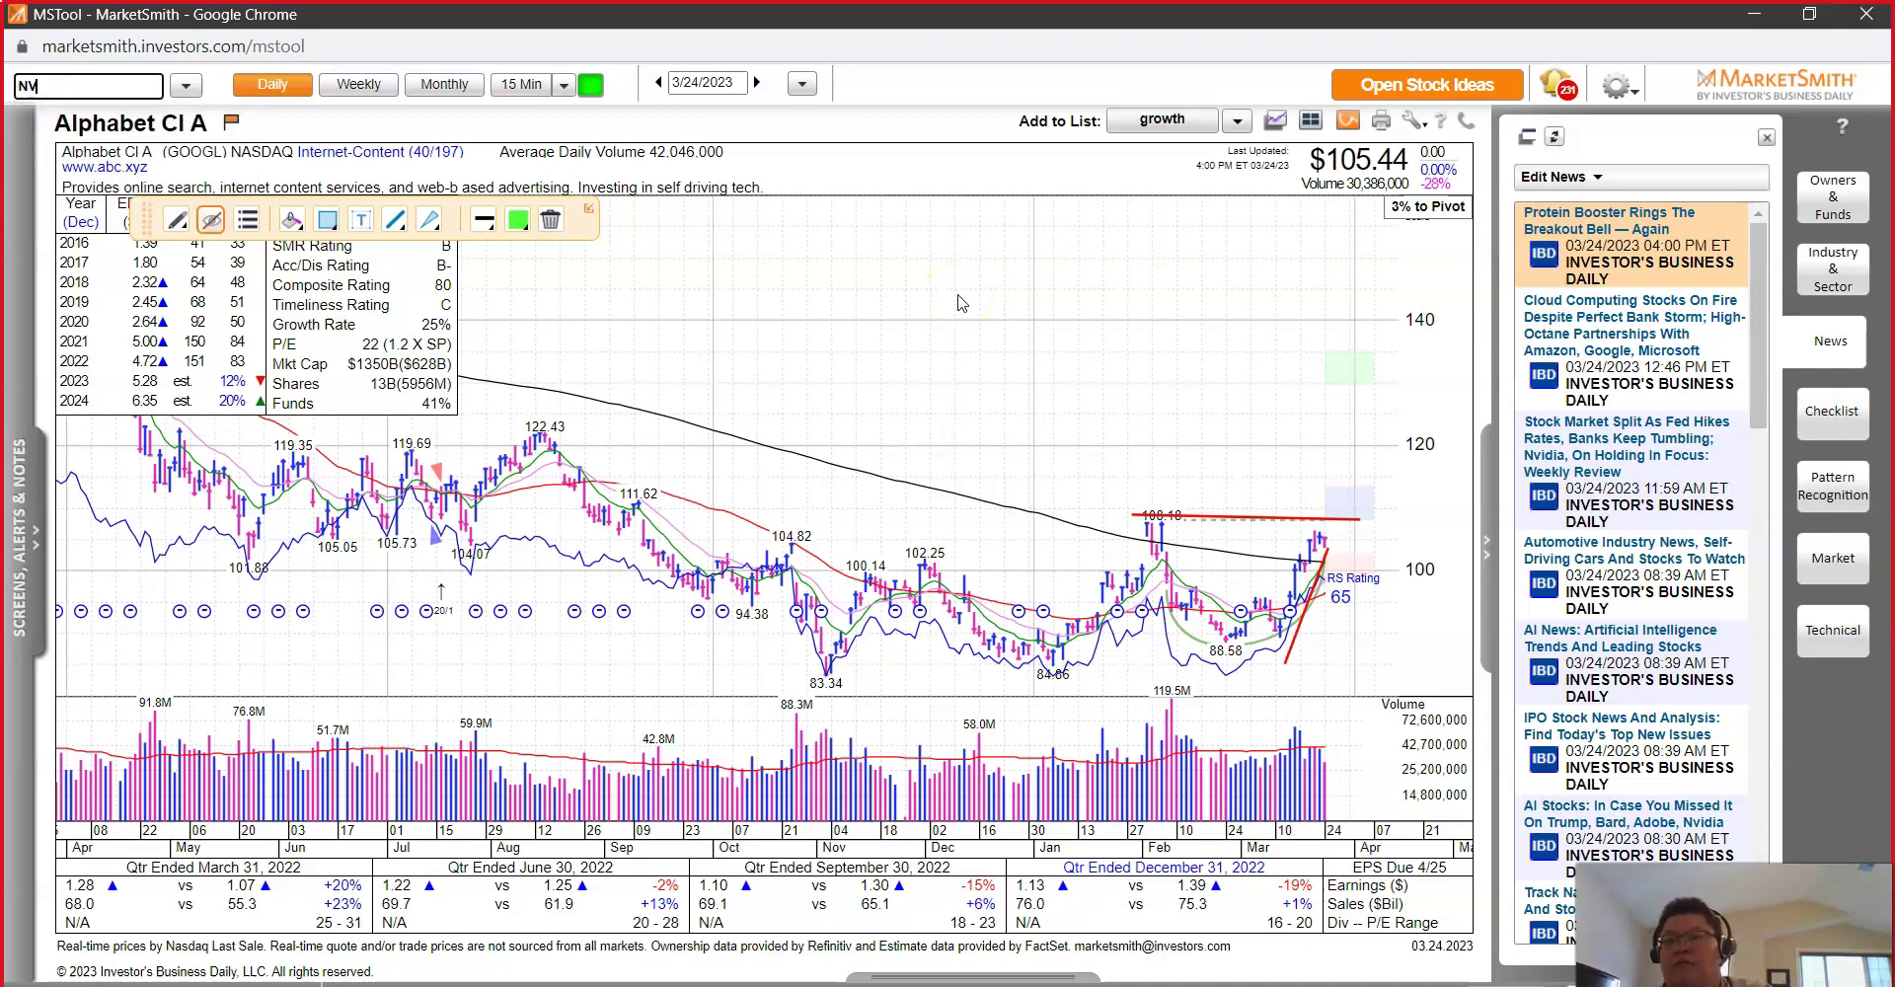
pyautogui.write('DADA')
pyautogui.press('Return')
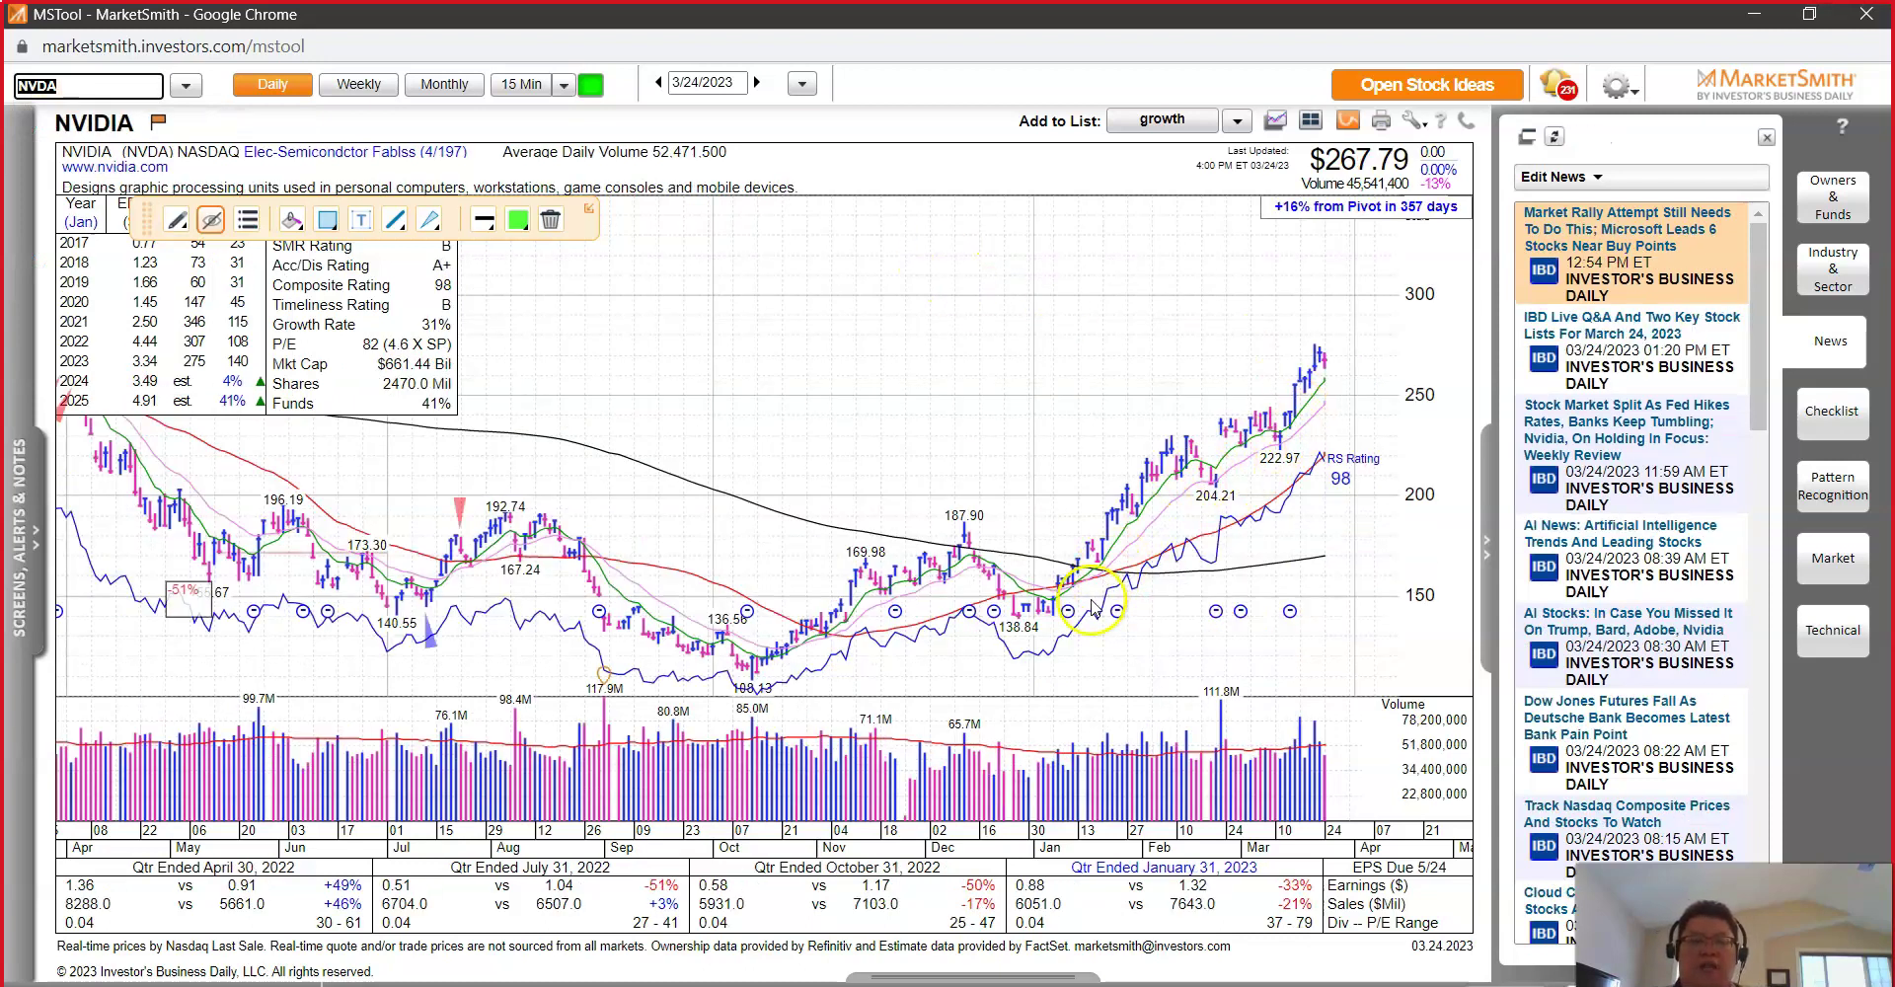
pyautogui.moveTo(1194, 474)
pyautogui.mouseDown()
pyautogui.moveTo(1212, 486)
pyautogui.moveTo(1283, 456)
pyautogui.mouseUp()
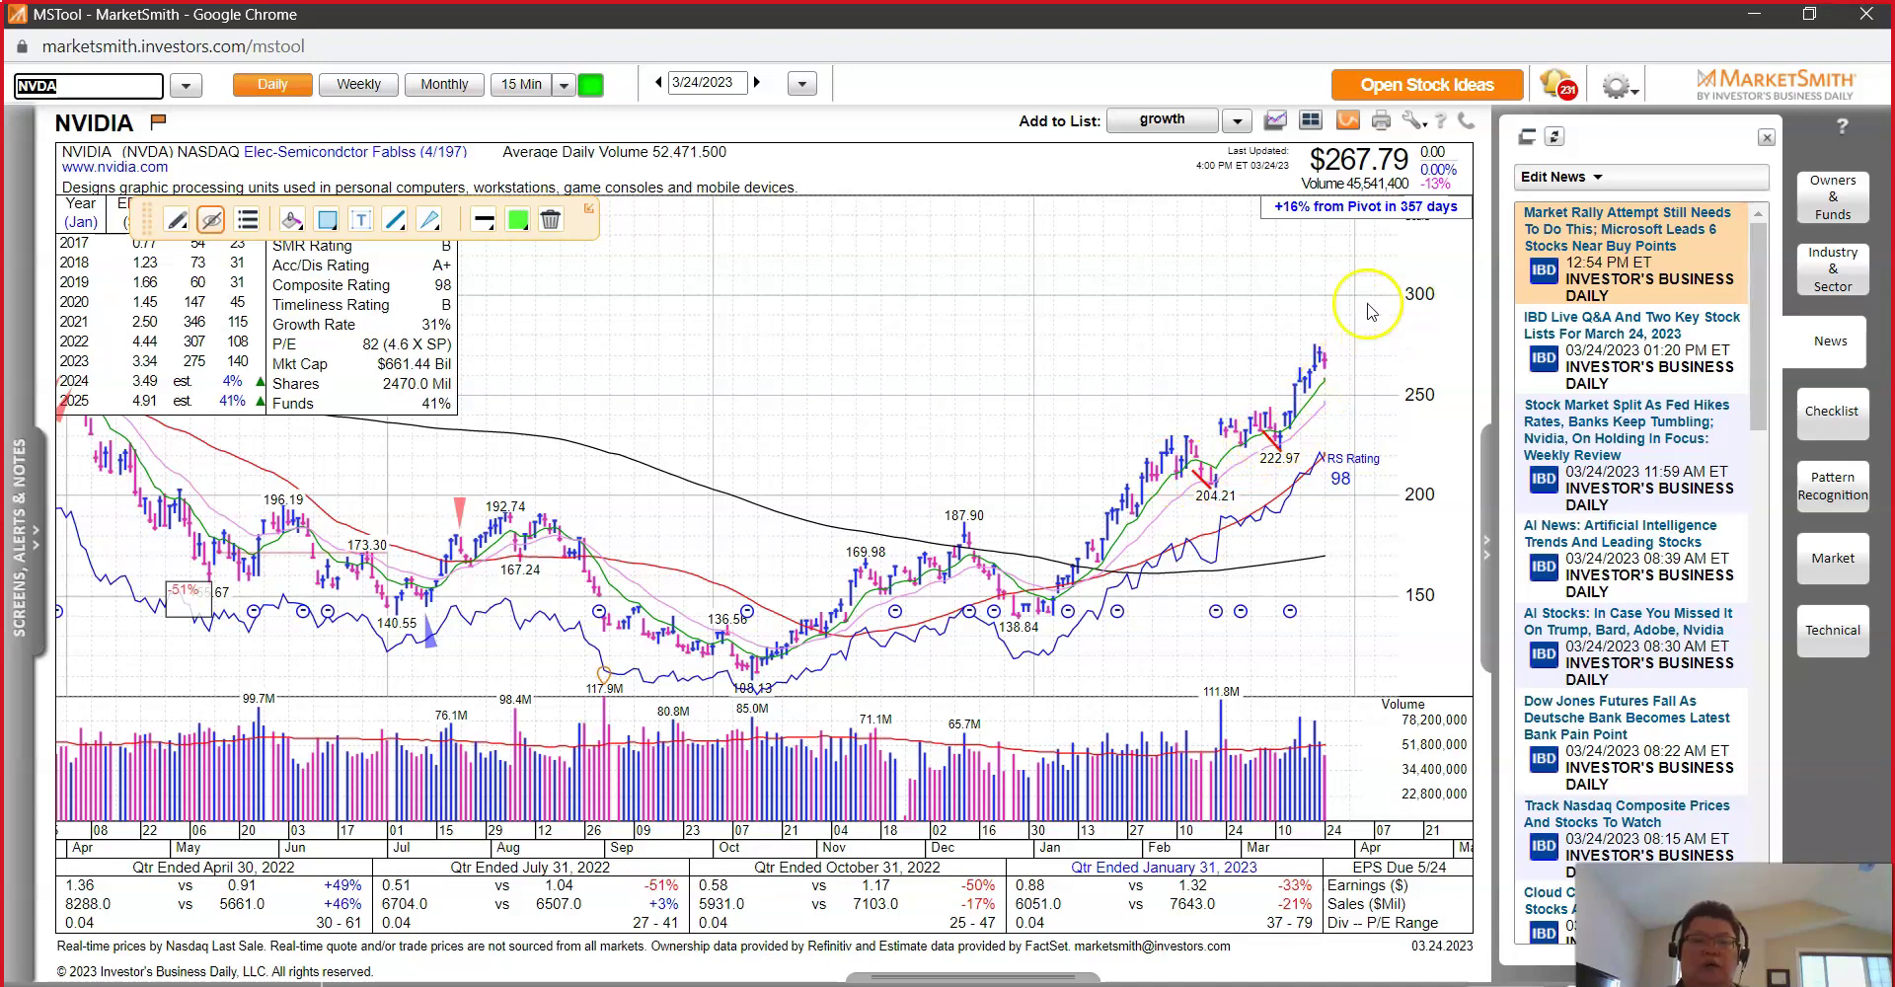
pyautogui.click(1280, 733)
pyautogui.moveTo(1280, 733); pyautogui.dragTo(1320, 701)
pyautogui.moveTo(1058, 737); pyautogui.dragTo(1246, 689)
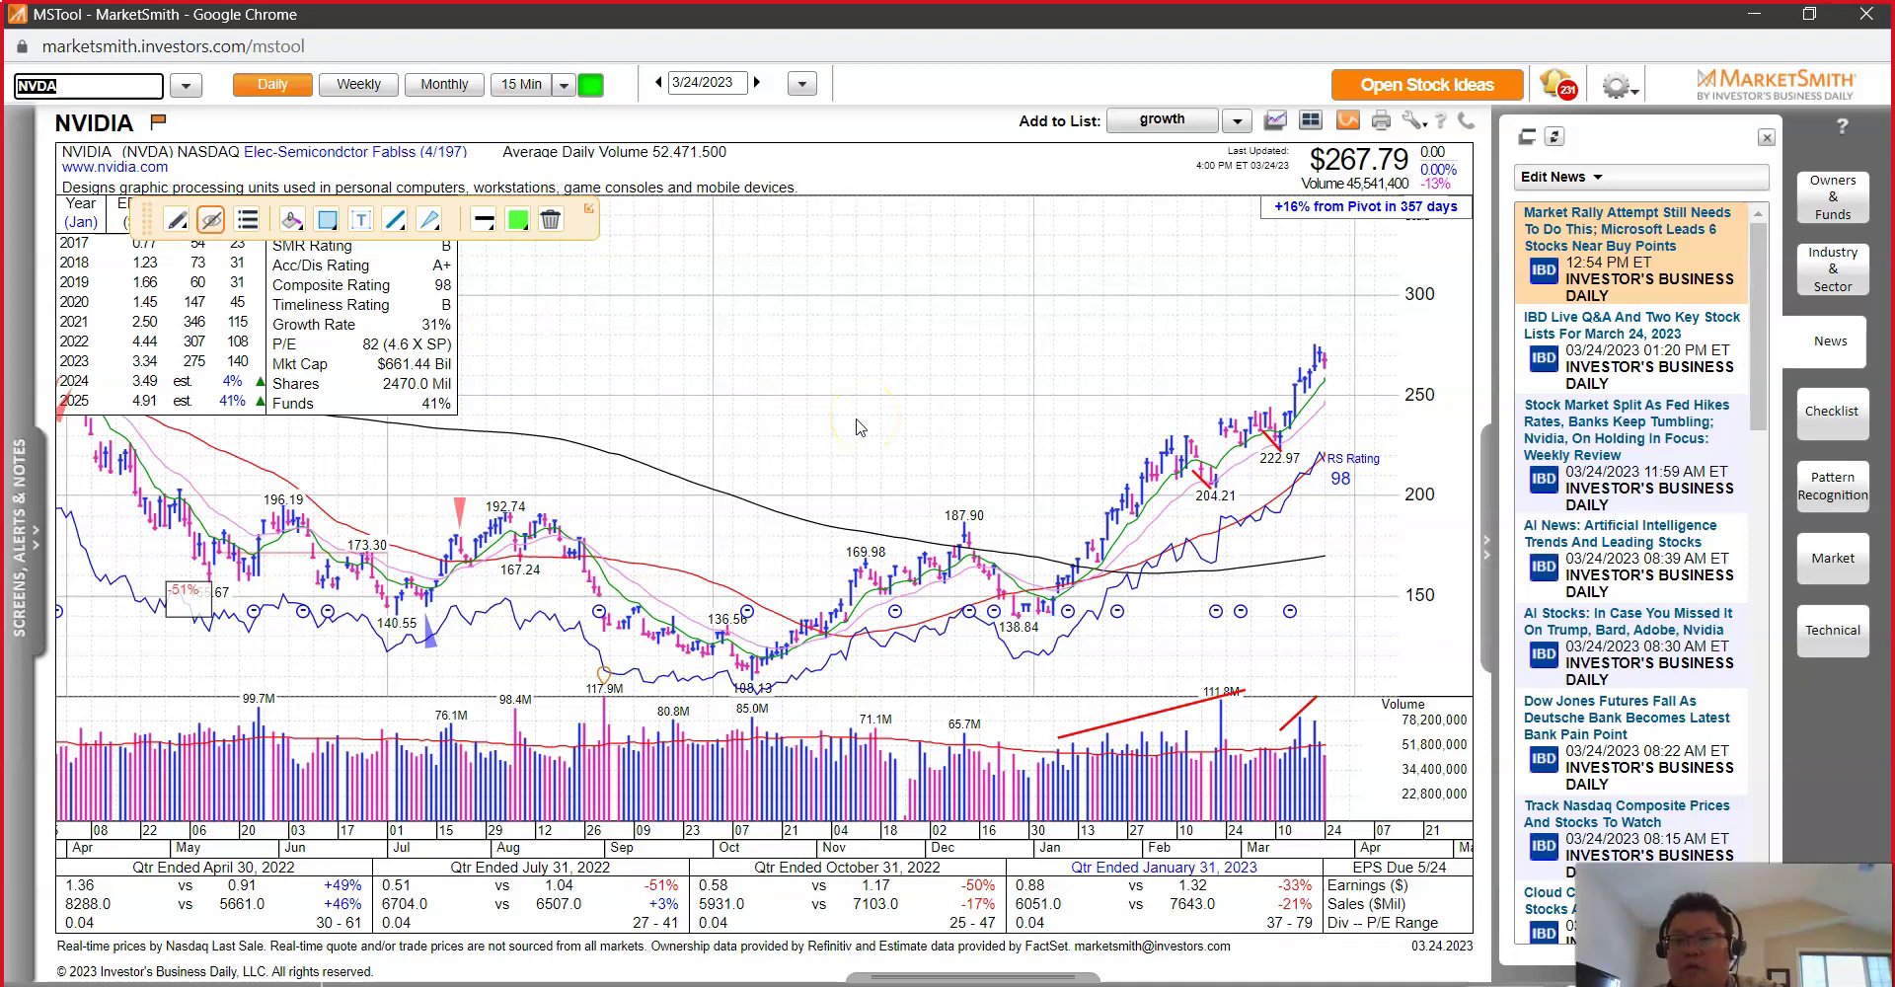
# Step: Open the daily AAPL chart and draw temporary lines along the 157.50 high and over the rising March volume bars
pyautogui.write('AAPL')
pyautogui.press('Return')
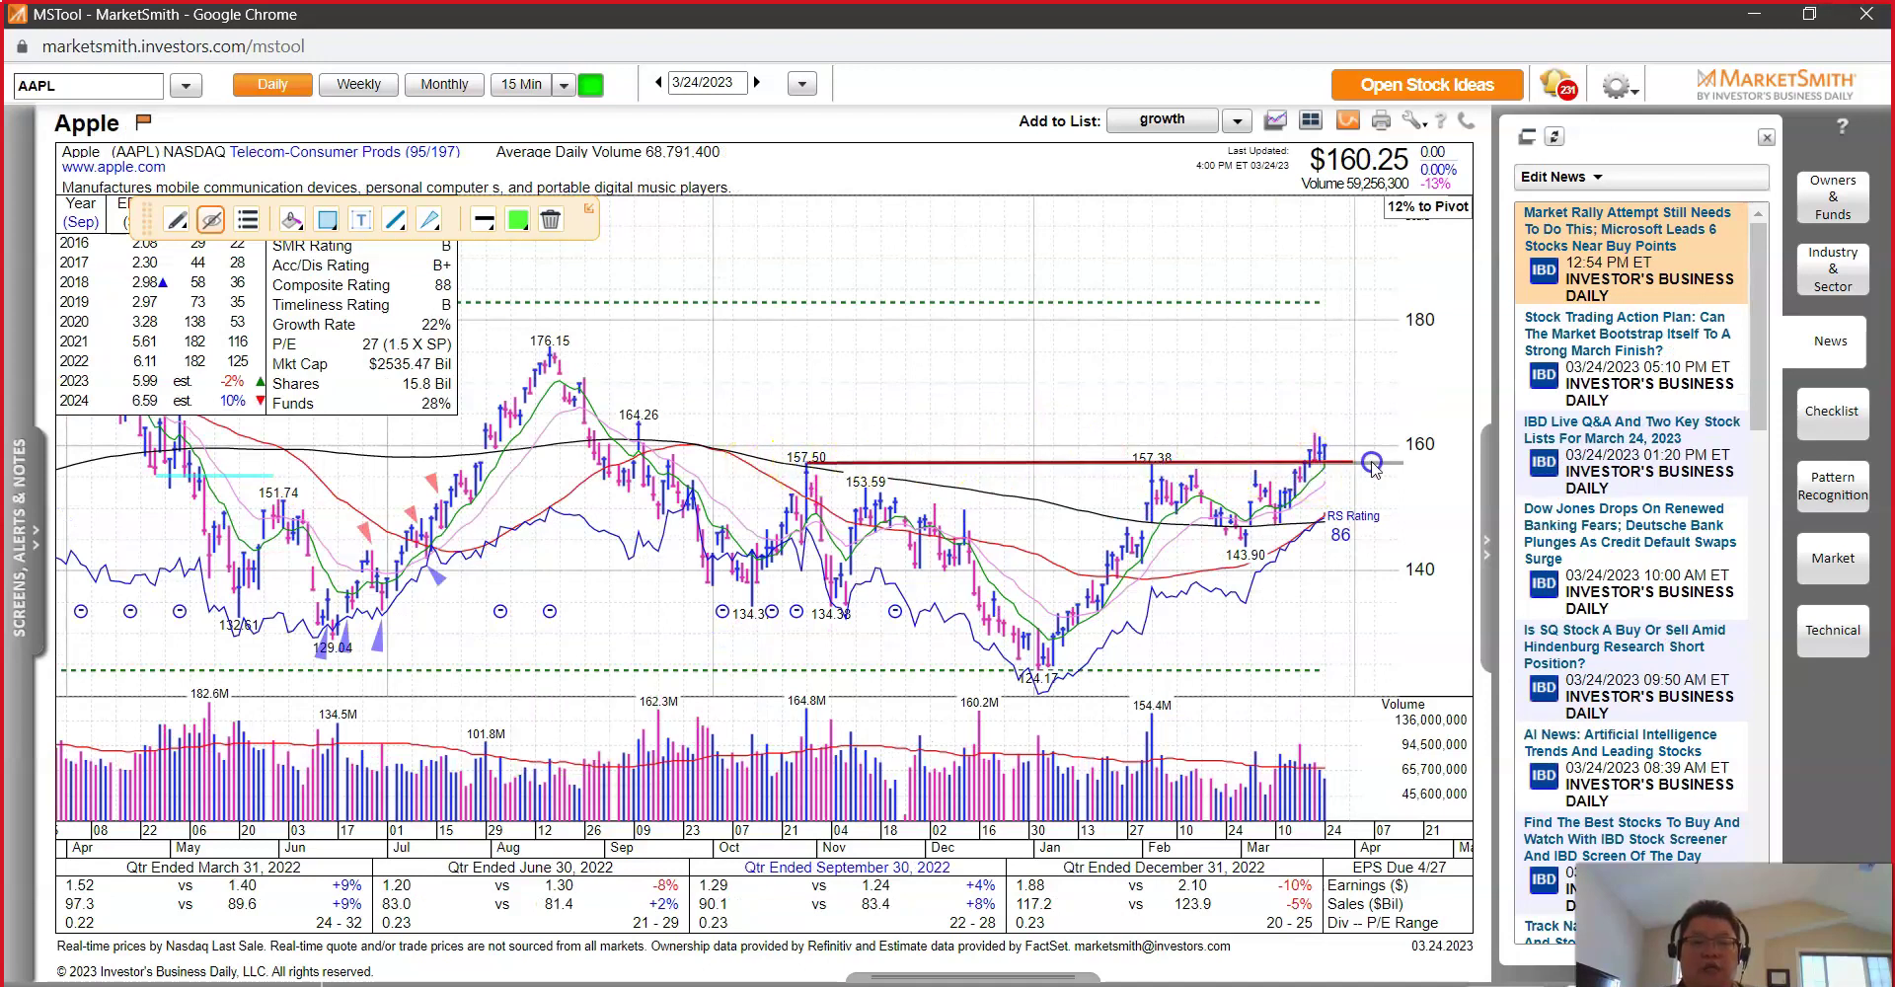
pyautogui.moveTo(832, 461); pyautogui.dragTo(1390, 461)
pyautogui.moveTo(1242, 759); pyautogui.dragTo(1295, 736)
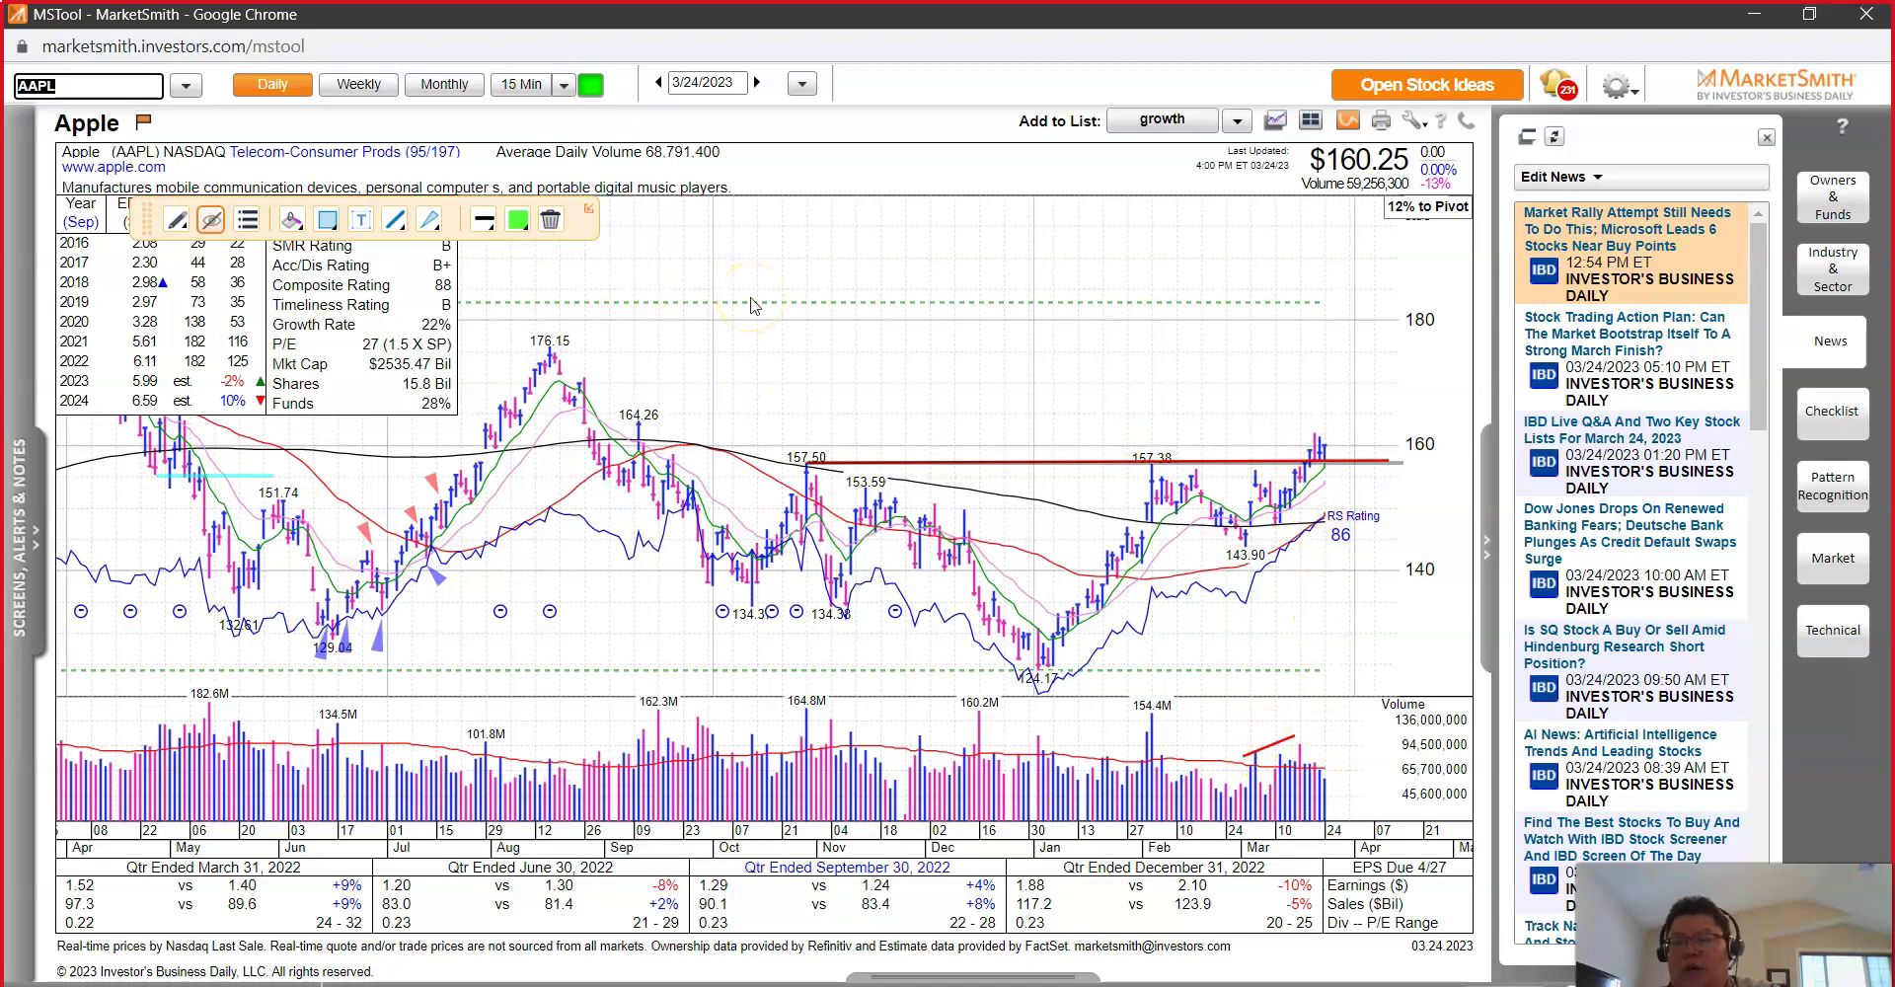
# Step: Open the daily AMZN chart and draw a short rising temporary line beneath the bars following the 88.12 low
pyautogui.write('AMZN')
pyautogui.press('Return')
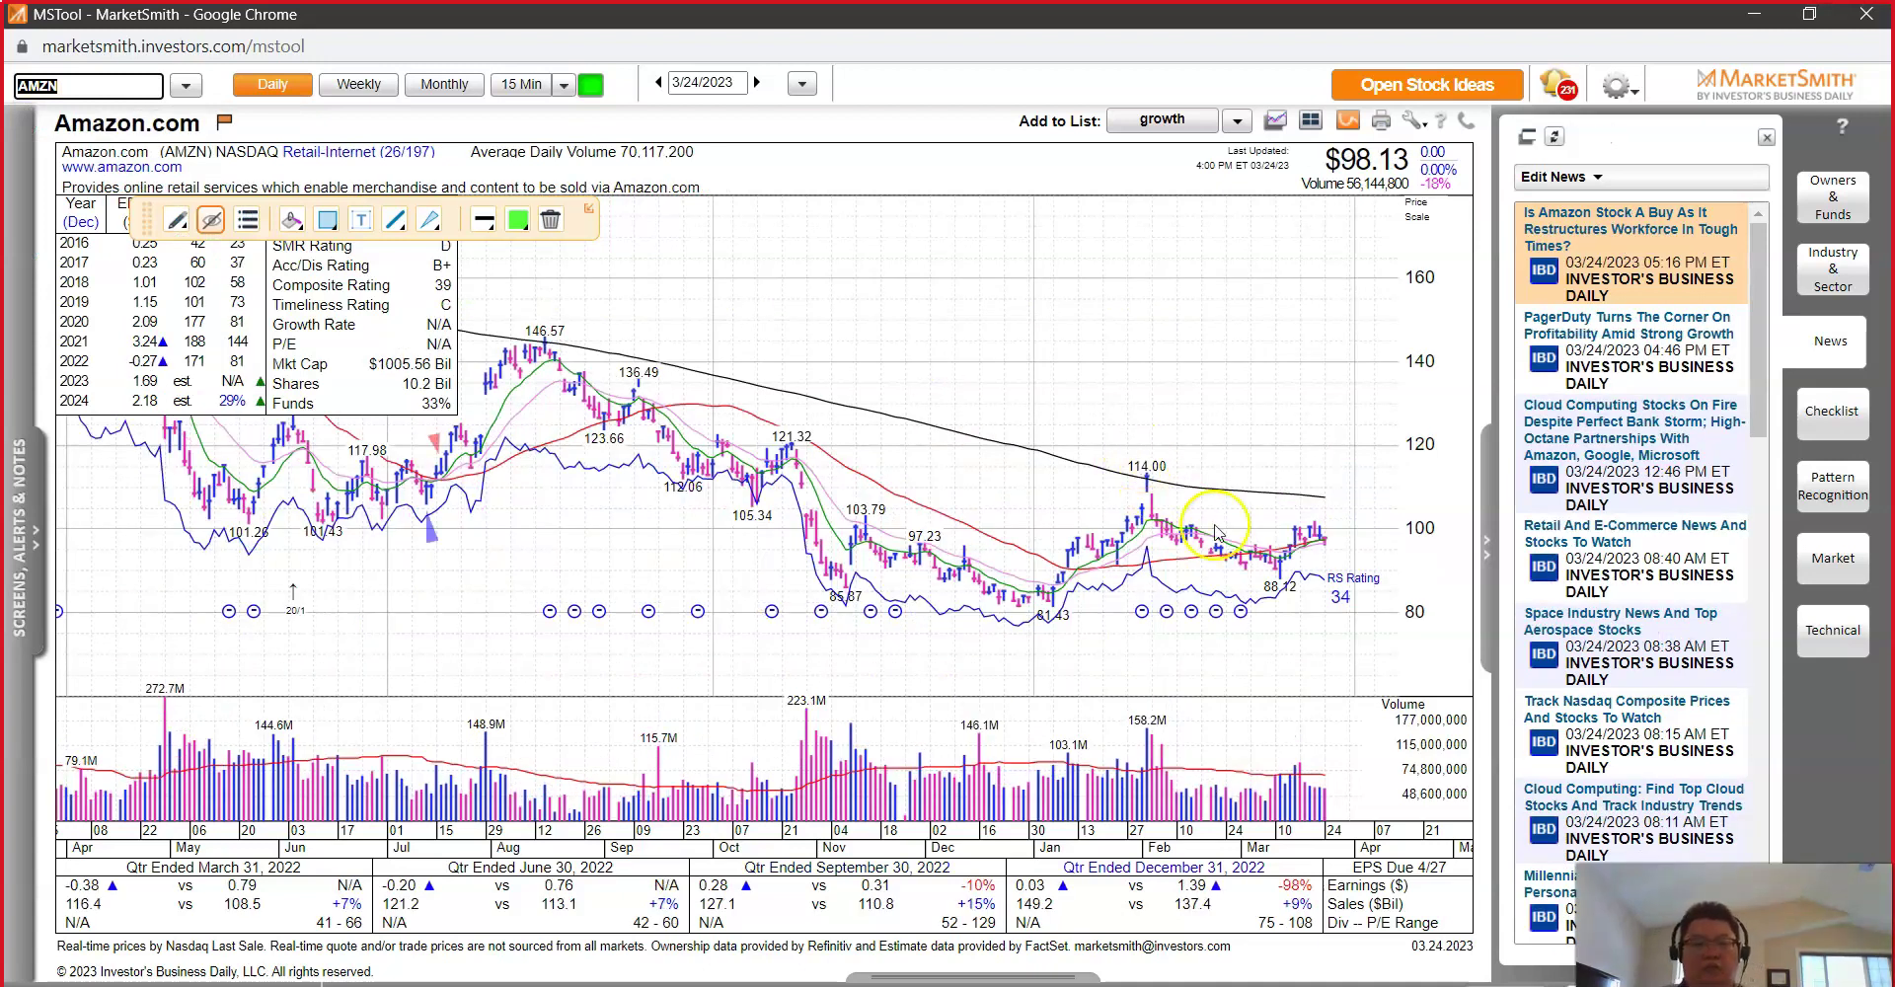
pyautogui.moveTo(1284, 579); pyautogui.dragTo(1331, 551)
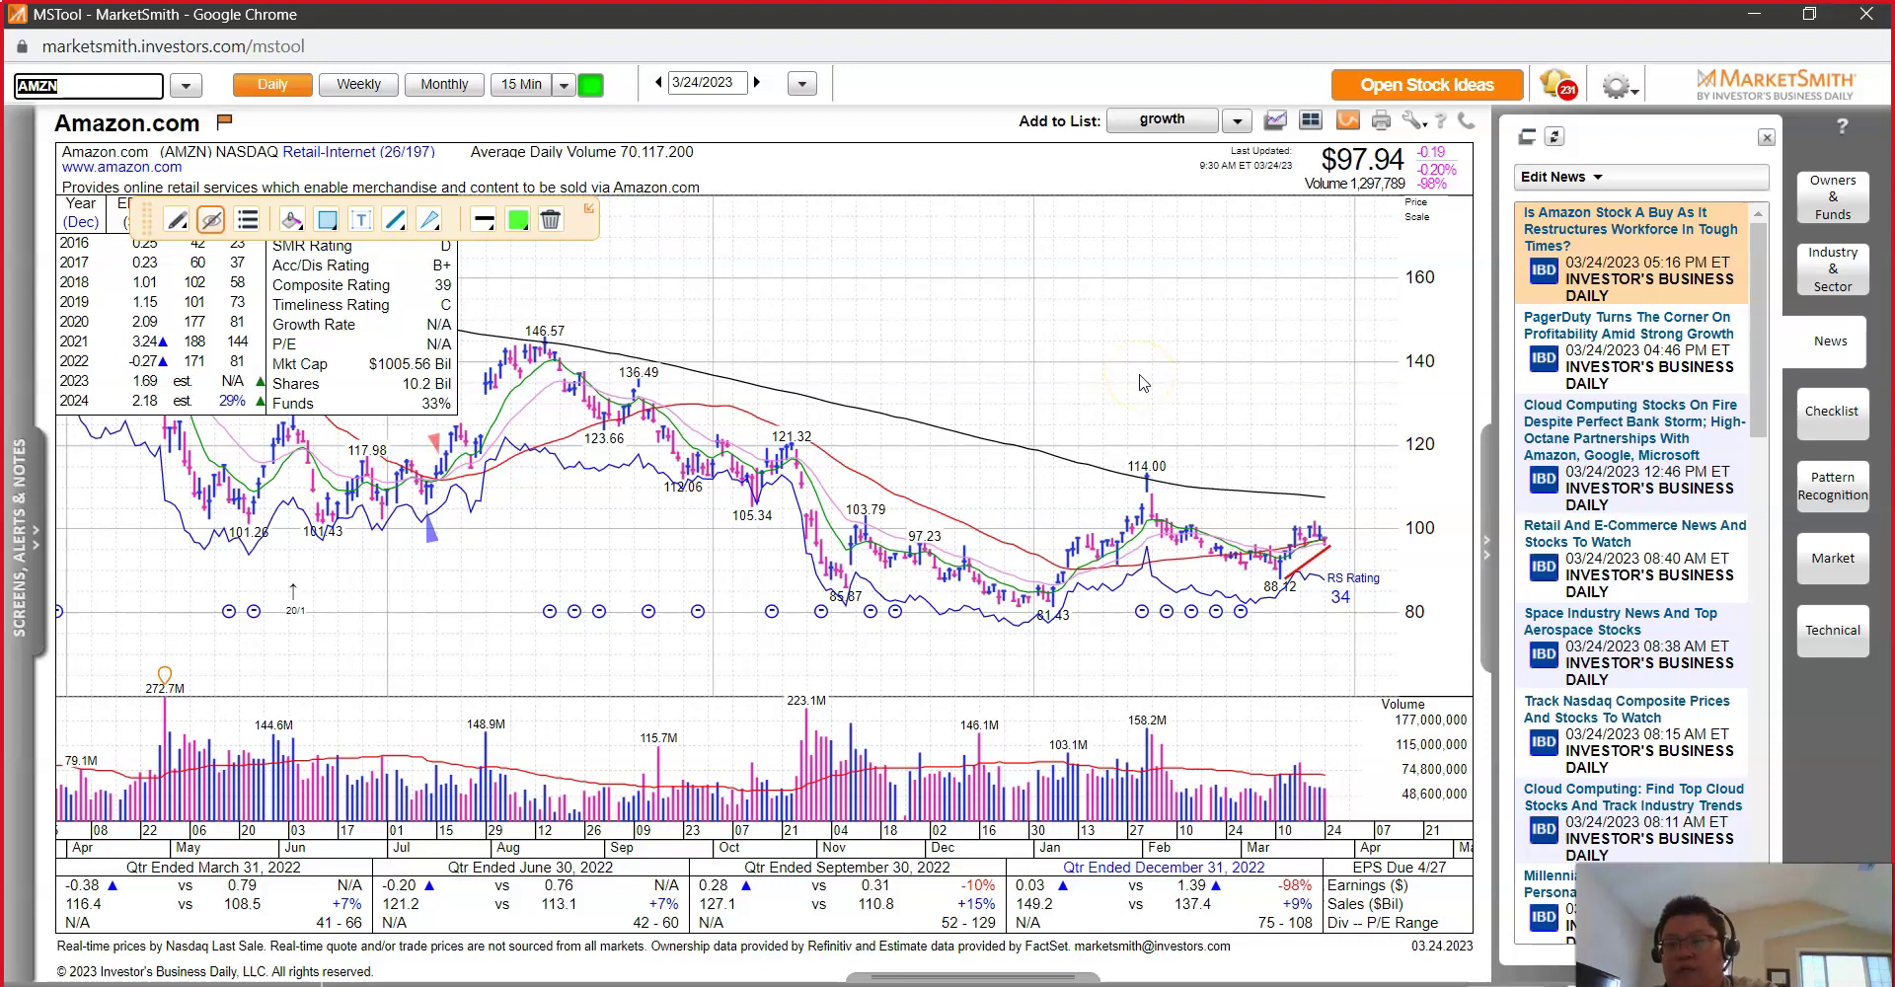
# Step: Open the daily NFLX chart and draw short steep temporary lines at the latest price bars and the latest volume bars
pyautogui.write('NFLX')
pyautogui.press('Return')
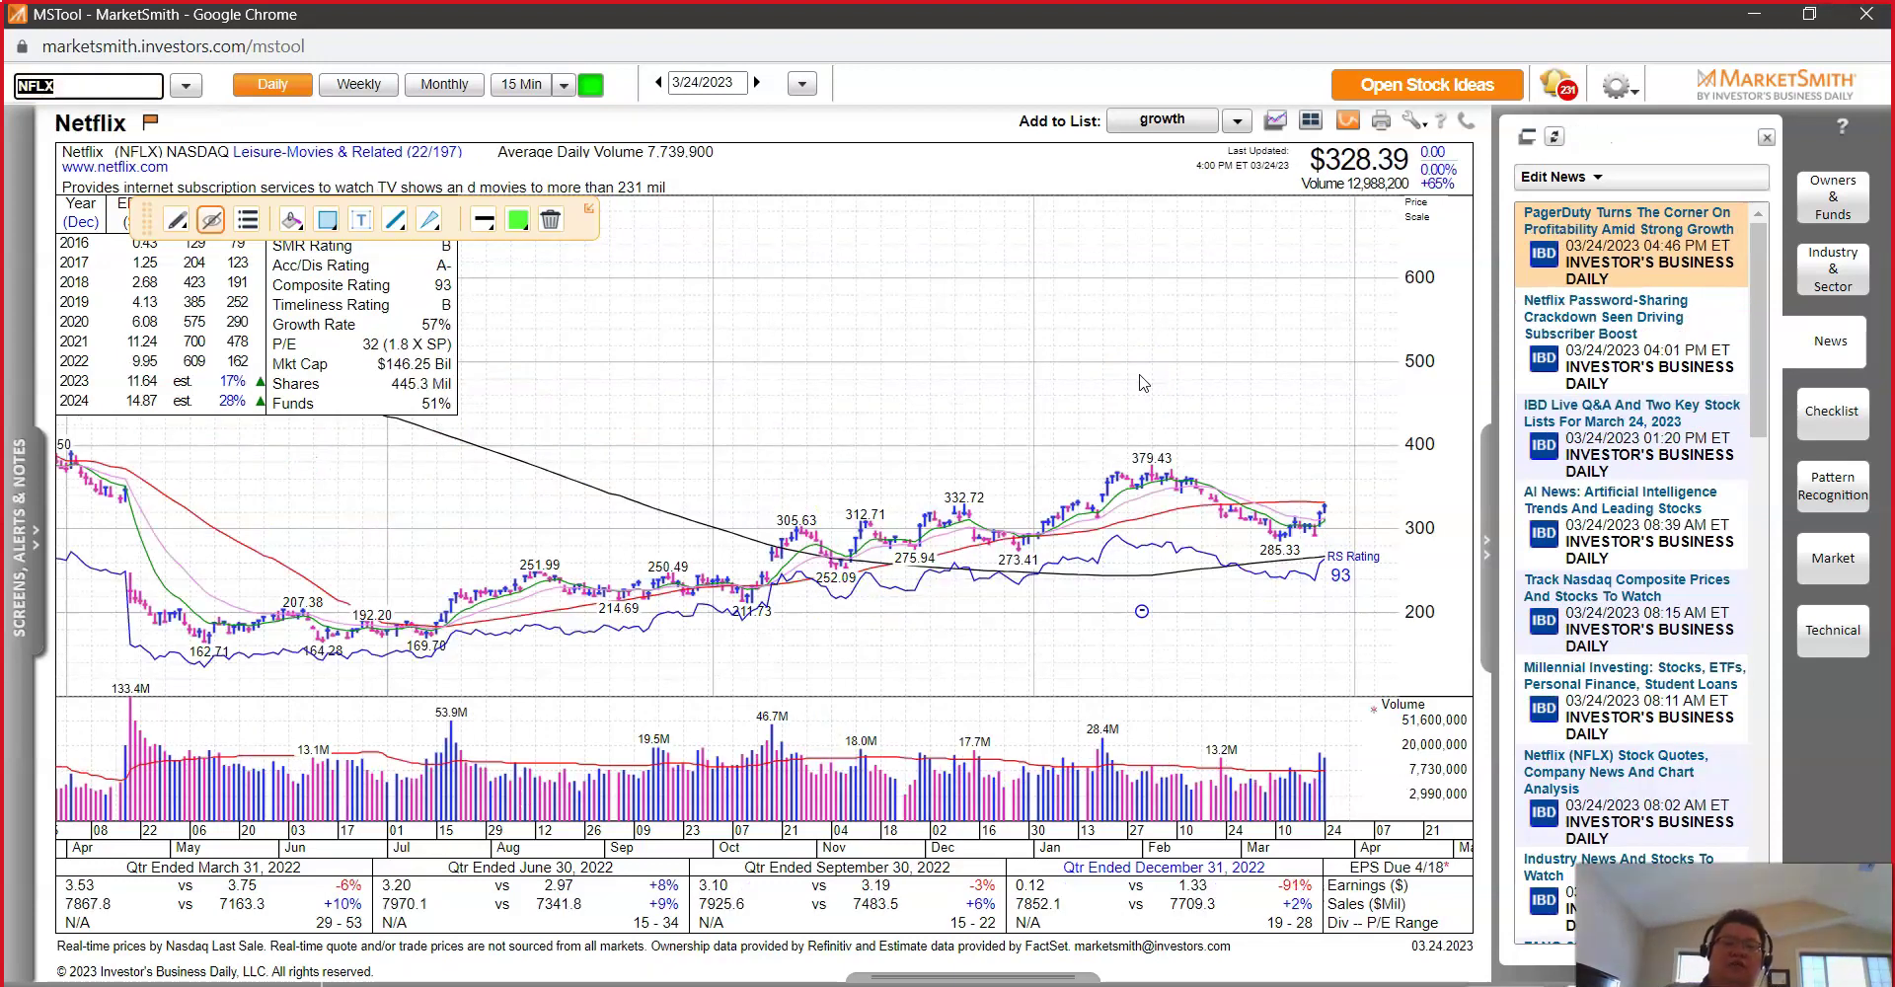
pyautogui.hotkey('alt', 'Tab')
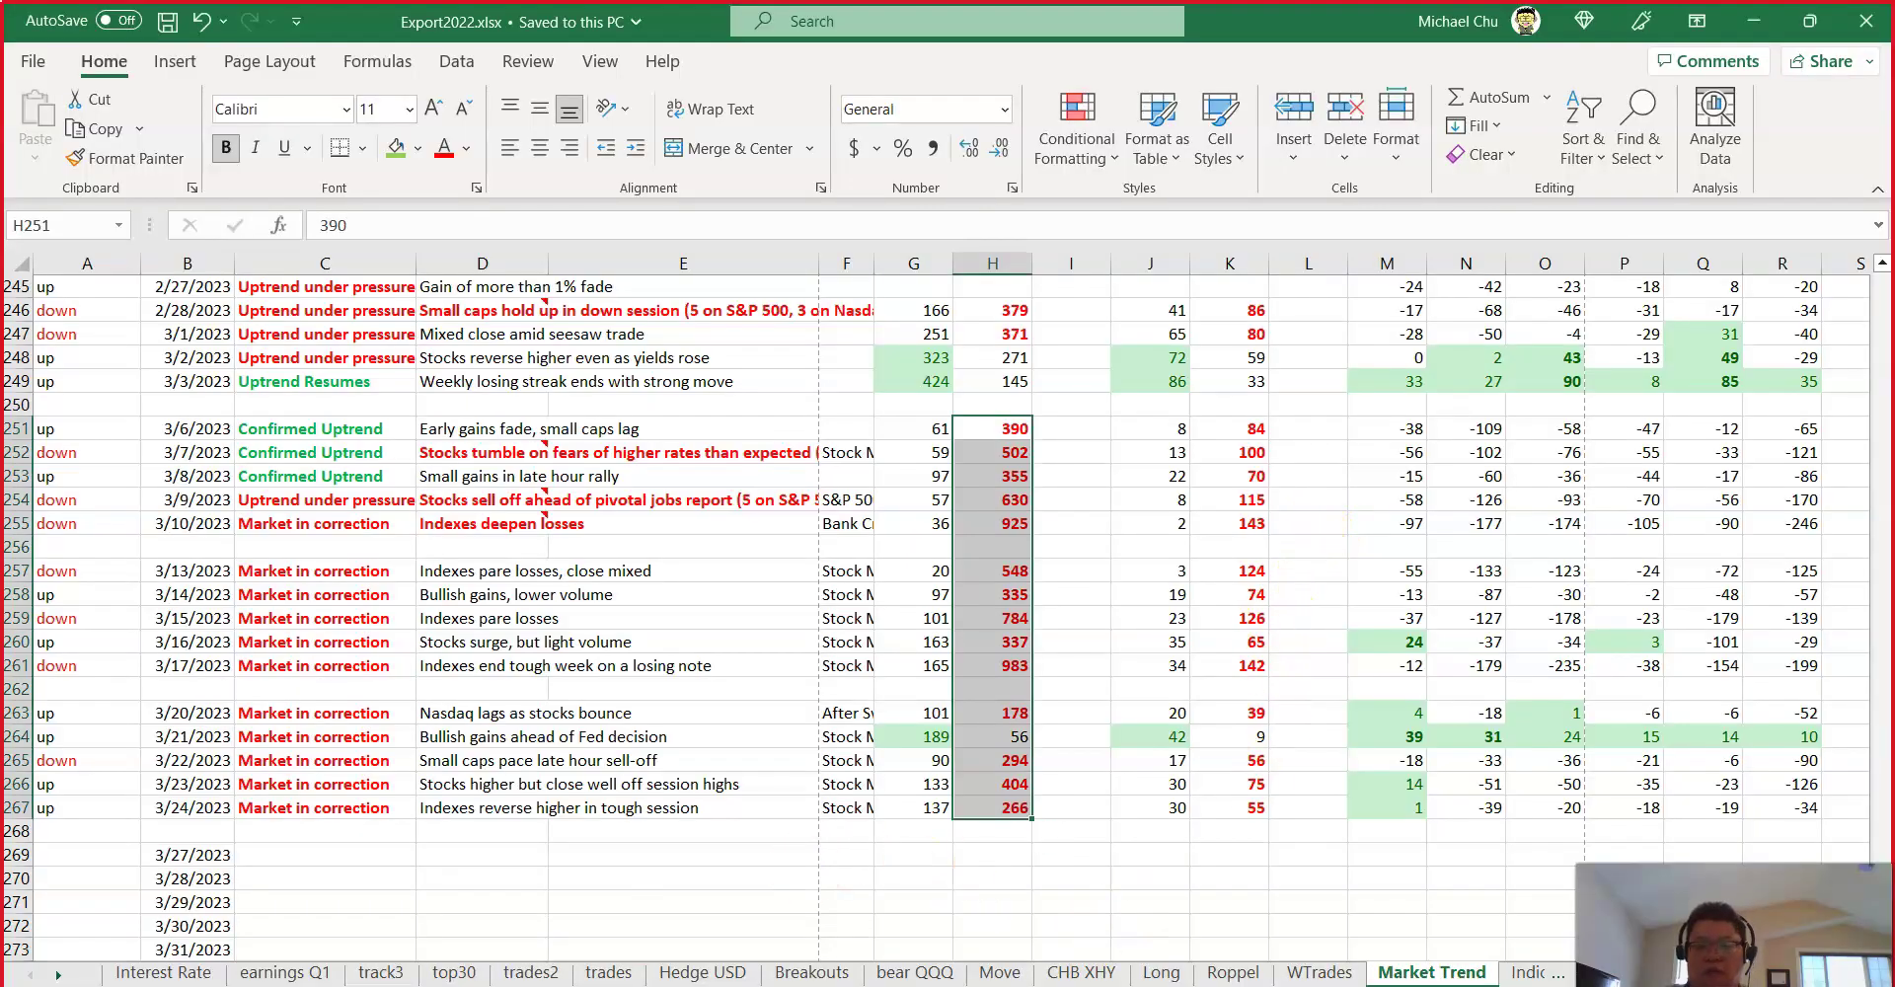
pyautogui.hotkey('alt', 'Tab')
pyautogui.moveTo(1332, 523); pyautogui.dragTo(1314, 587)
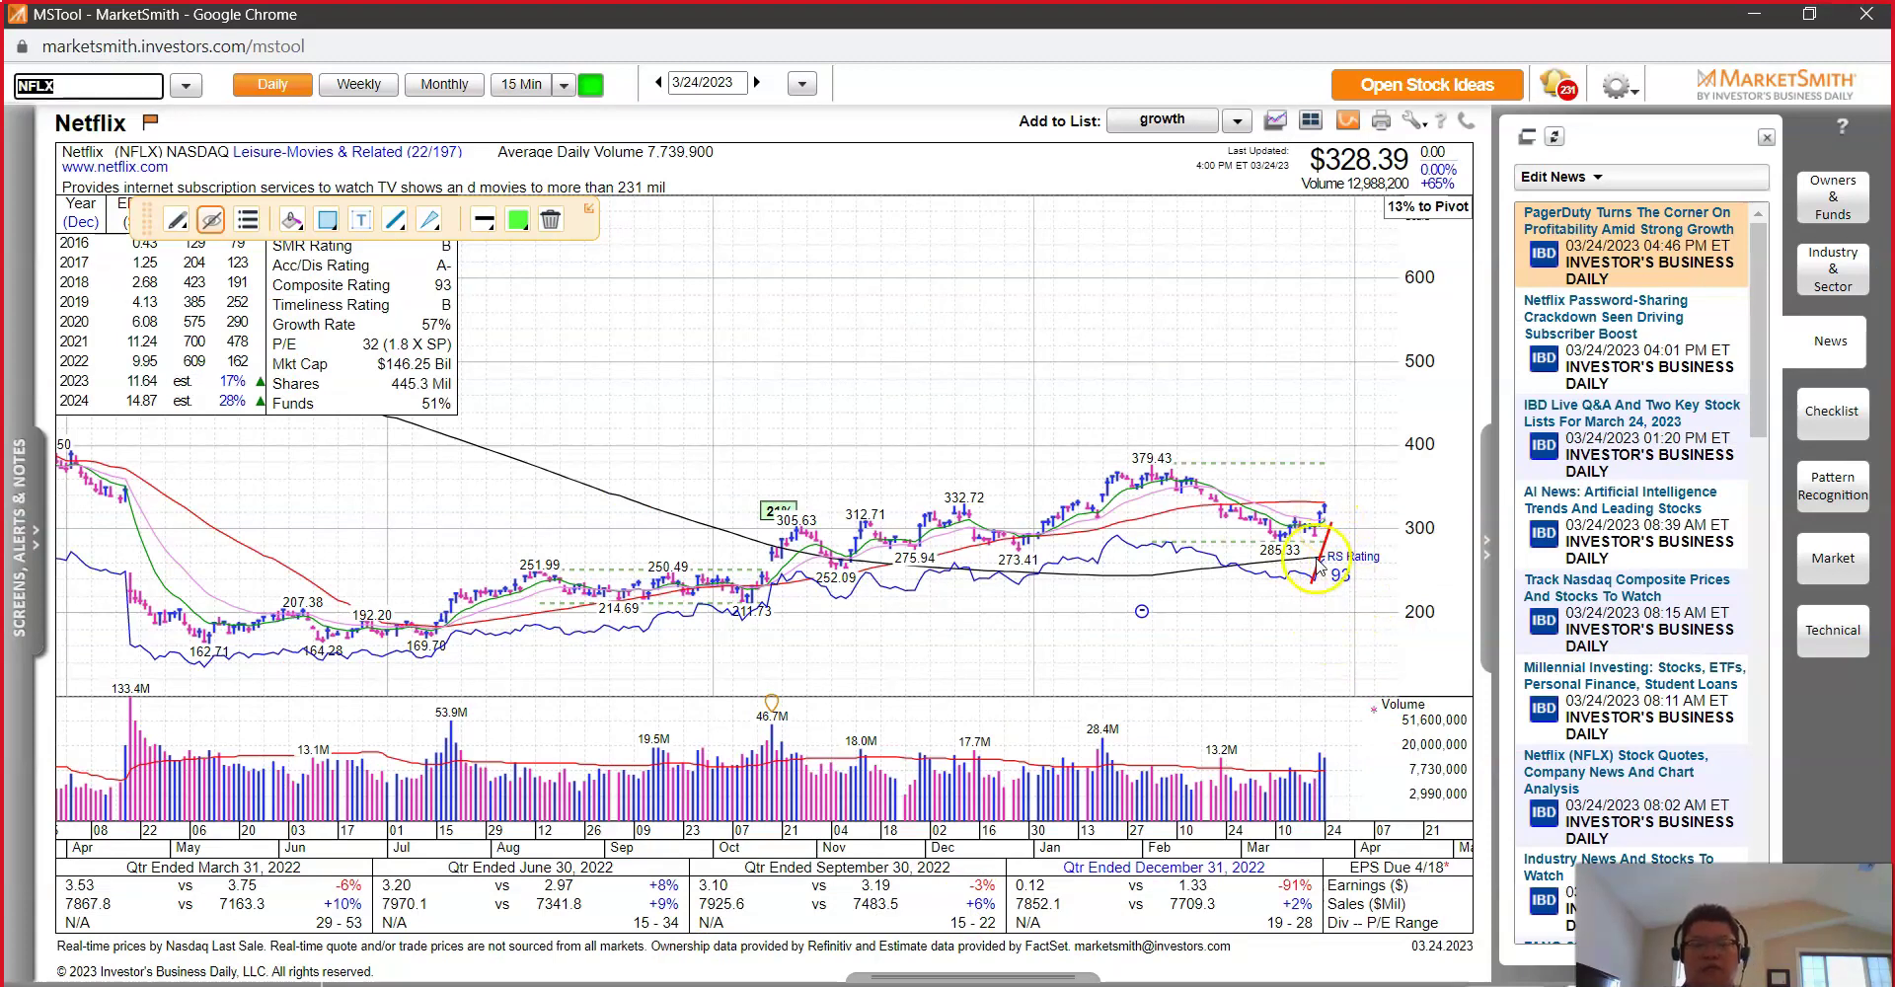
pyautogui.moveTo(1332, 706); pyautogui.dragTo(1320, 754)
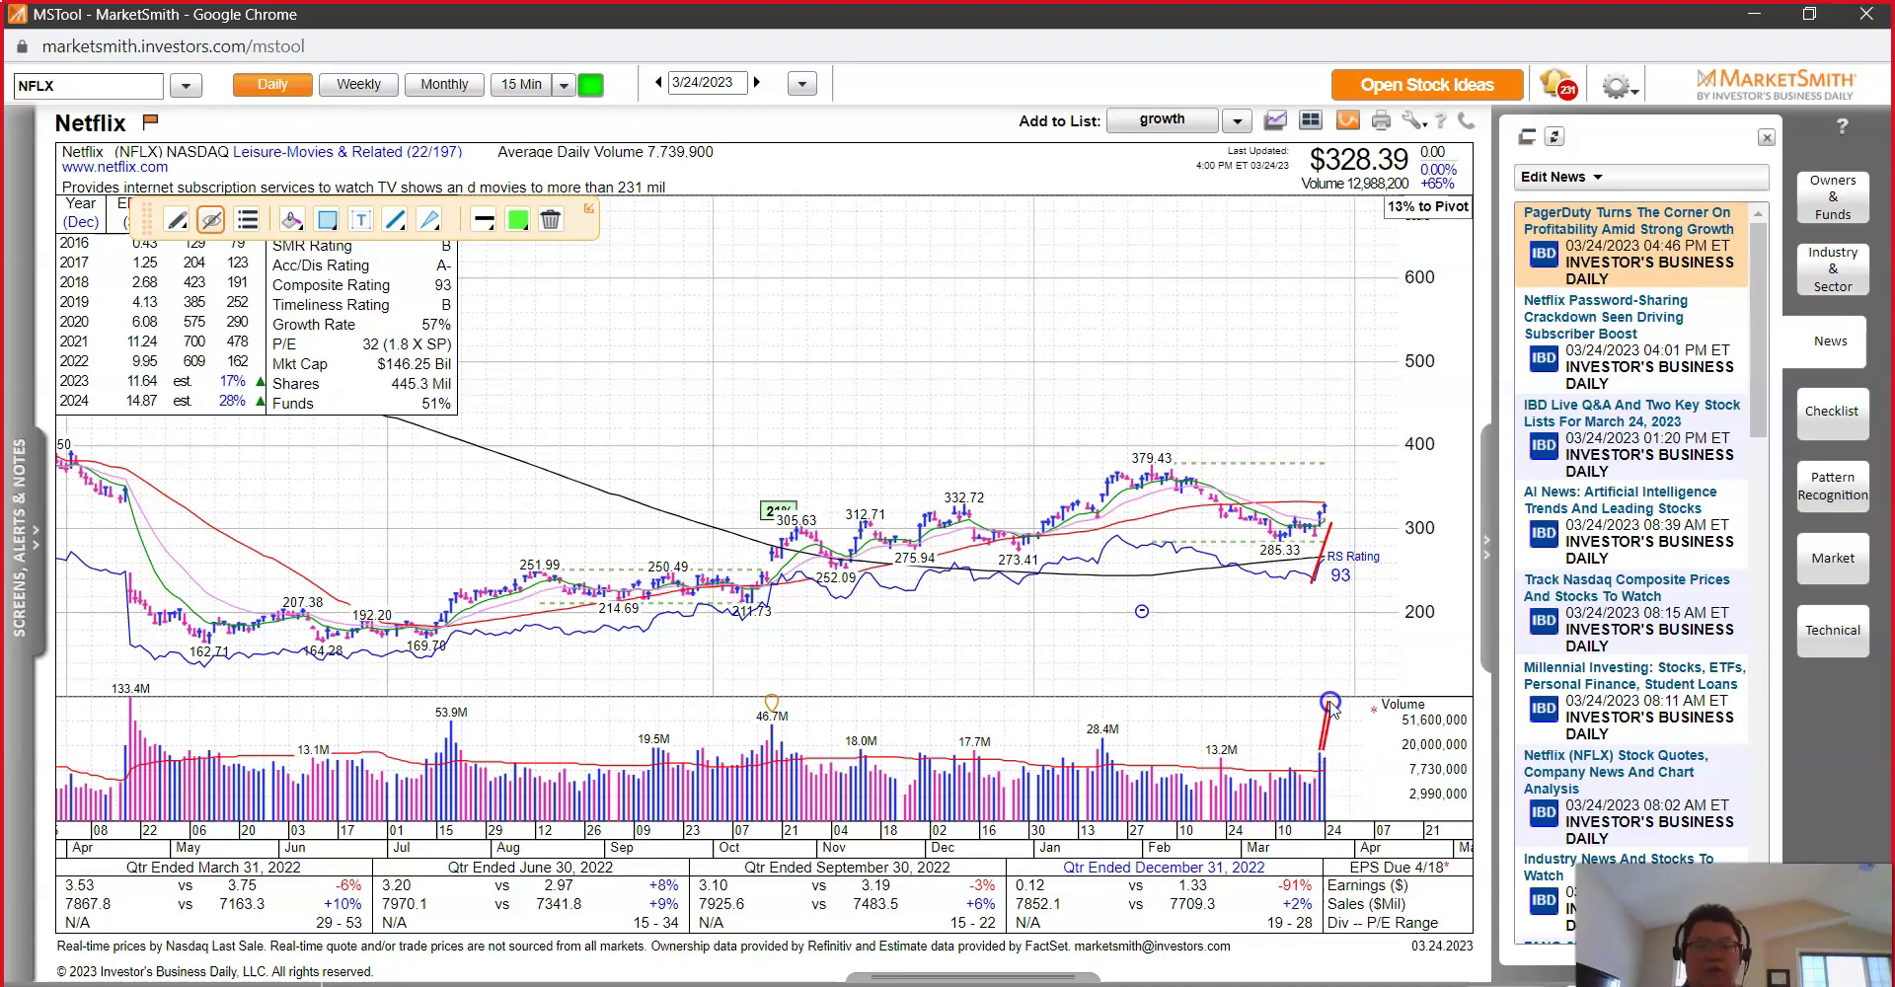
pyautogui.moveTo(1331, 708); pyautogui.dragTo(1328, 770)
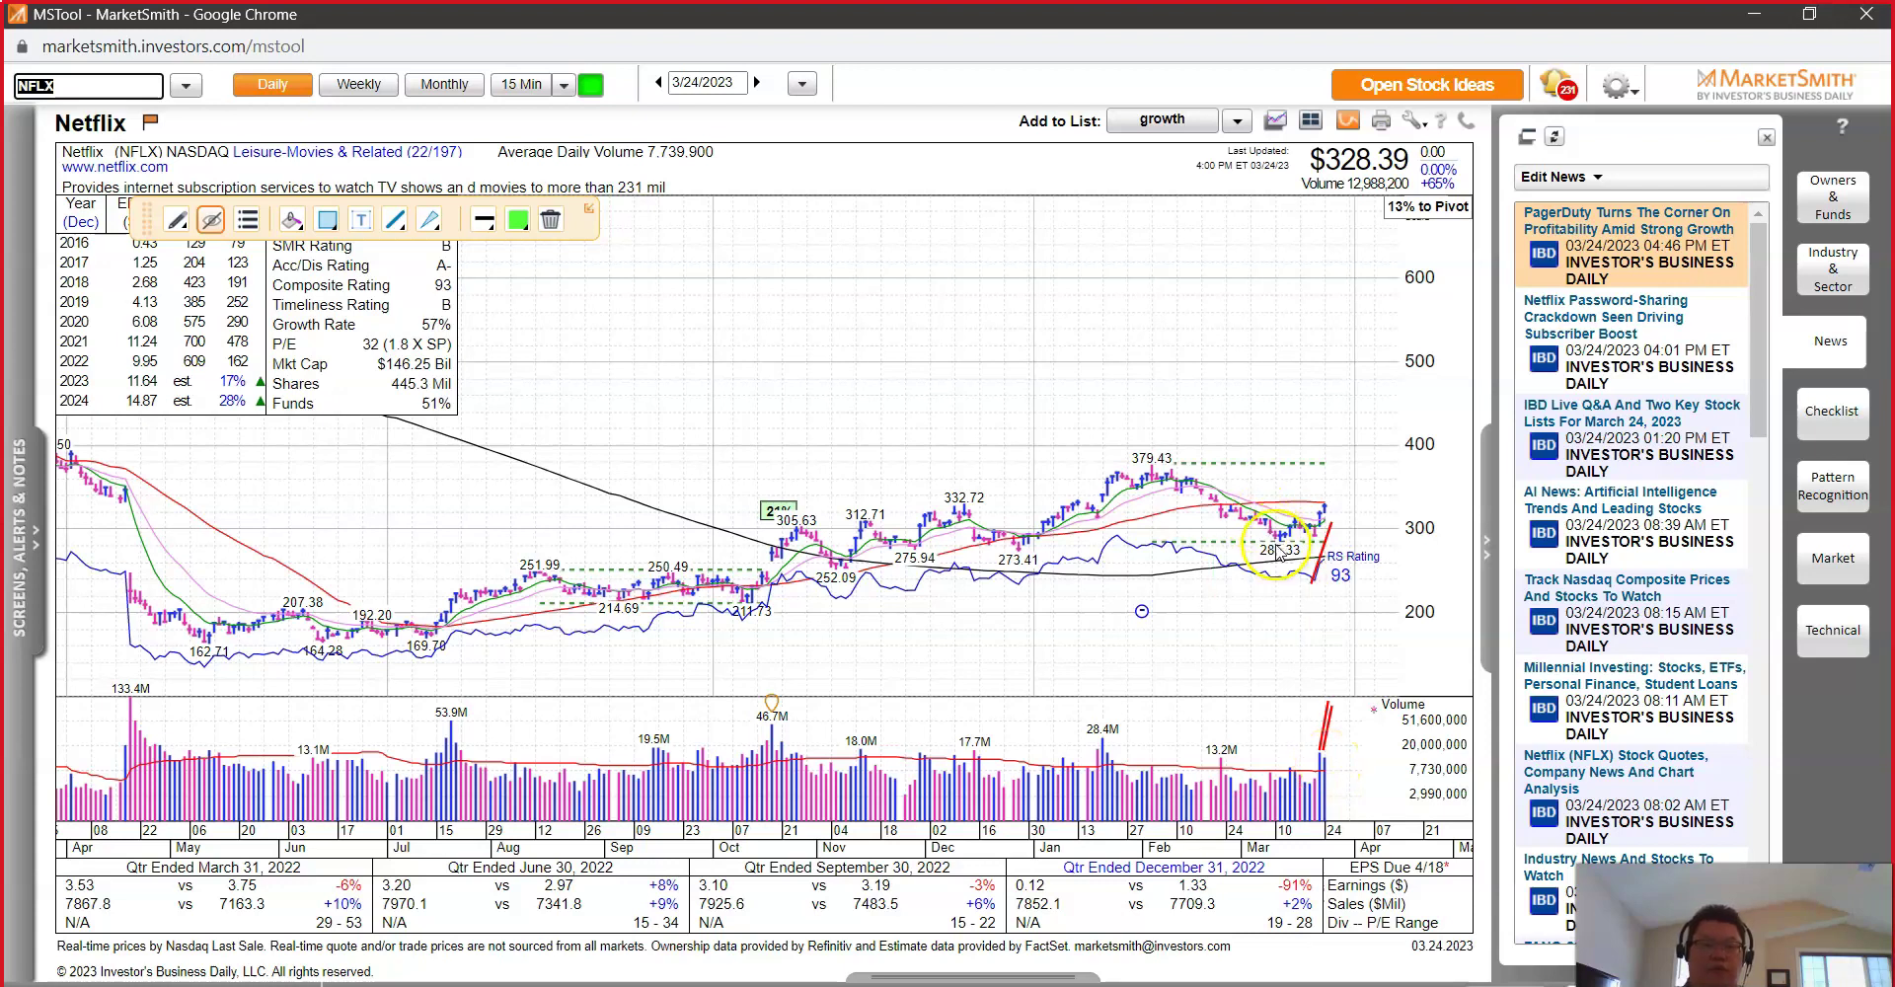
# Step: Draw a descending temporary line on the Netflix chart from the 379.43 high to the 285.33 low
pyautogui.moveTo(1161, 477)
pyautogui.mouseDown()
pyautogui.moveTo(1276, 549)
pyautogui.moveTo(1308, 548)
pyautogui.mouseUp()
pyautogui.click(1335, 765)
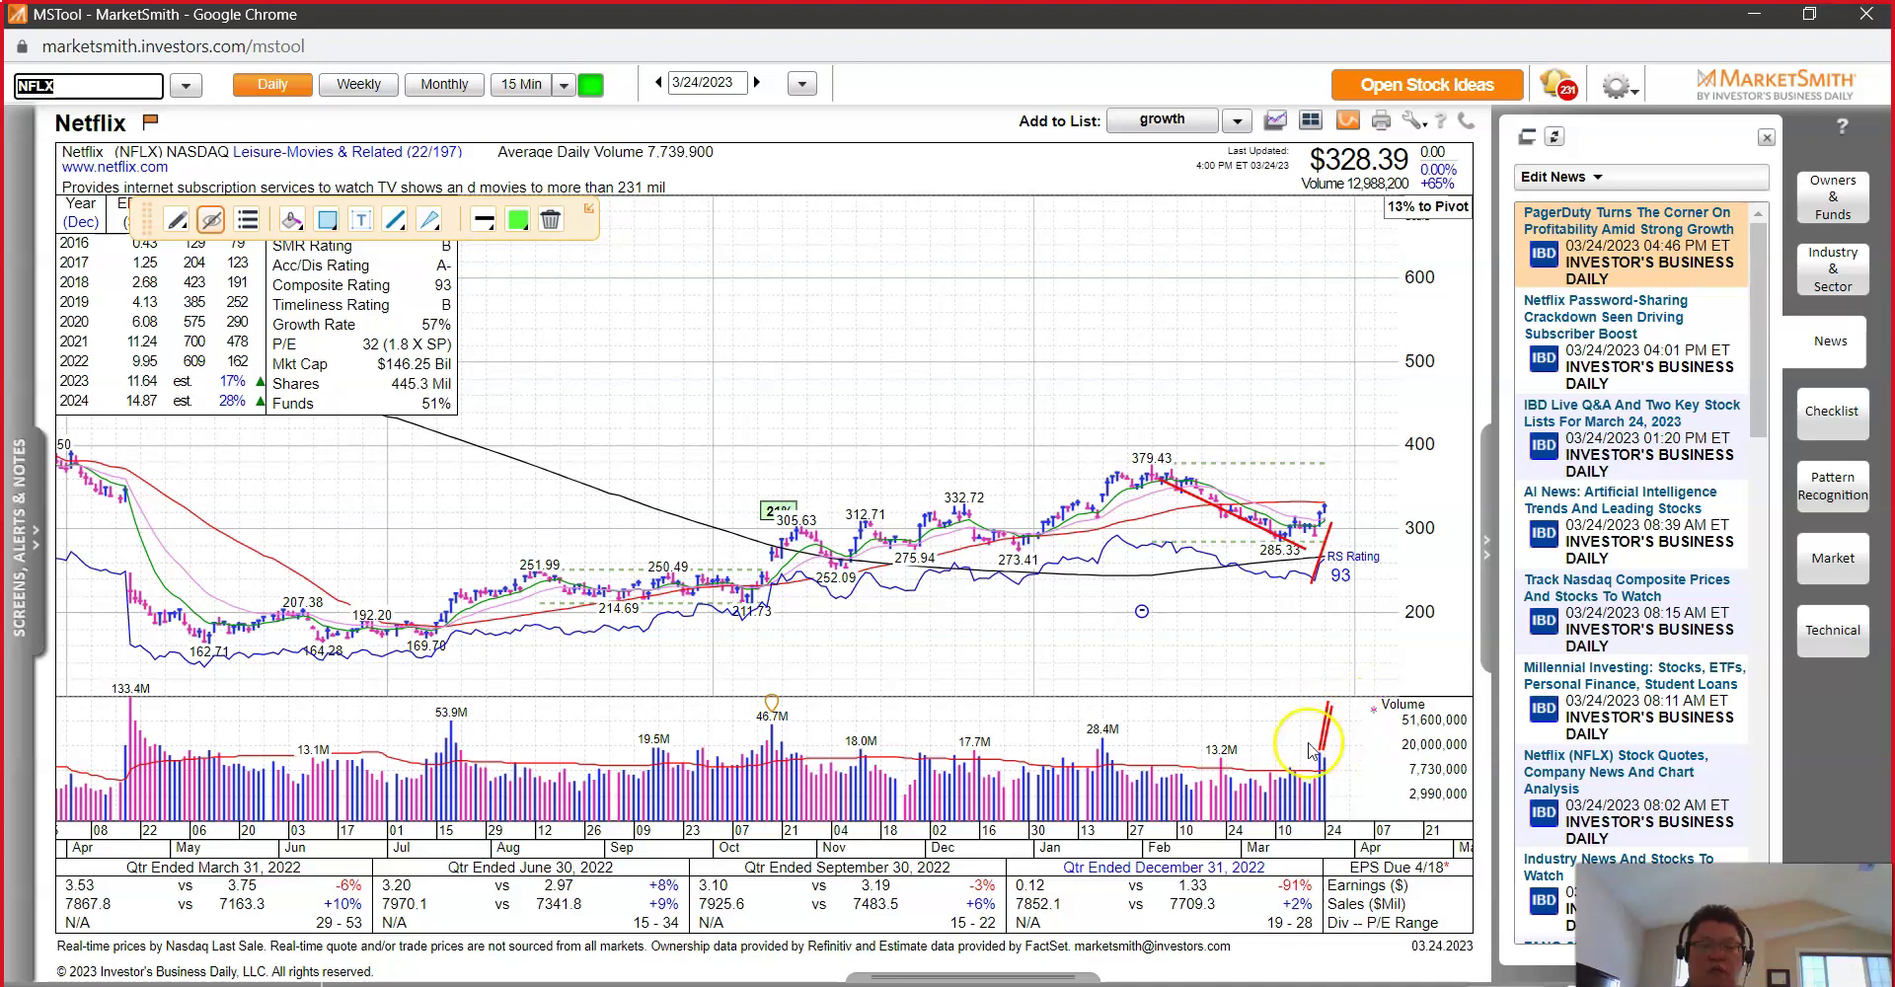
pyautogui.moveTo(1318, 535)
pyautogui.moveTo(1323, 541); pyautogui.dragTo(1313, 582)
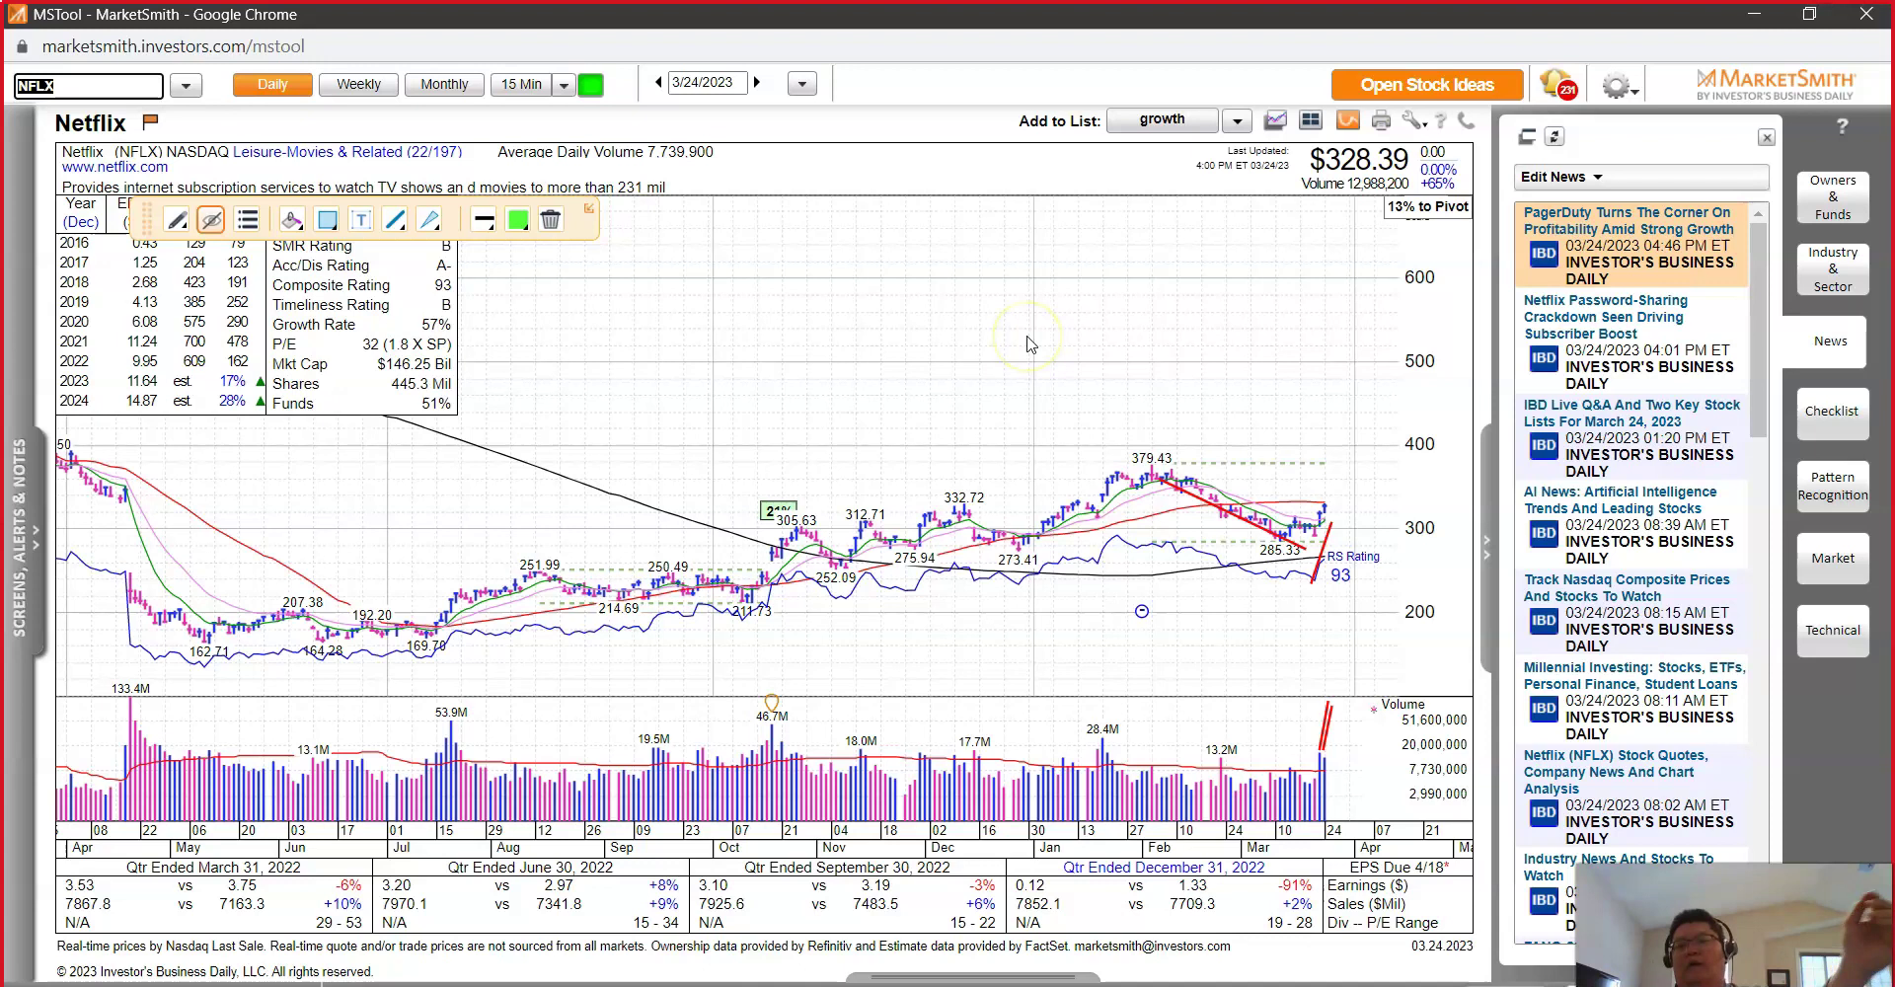
# Step: Open the daily AMD chart and draw temporary lines along the 88.94 high and steeply upward from the March bars to about 145
pyautogui.write('AMD')
pyautogui.press('Return')
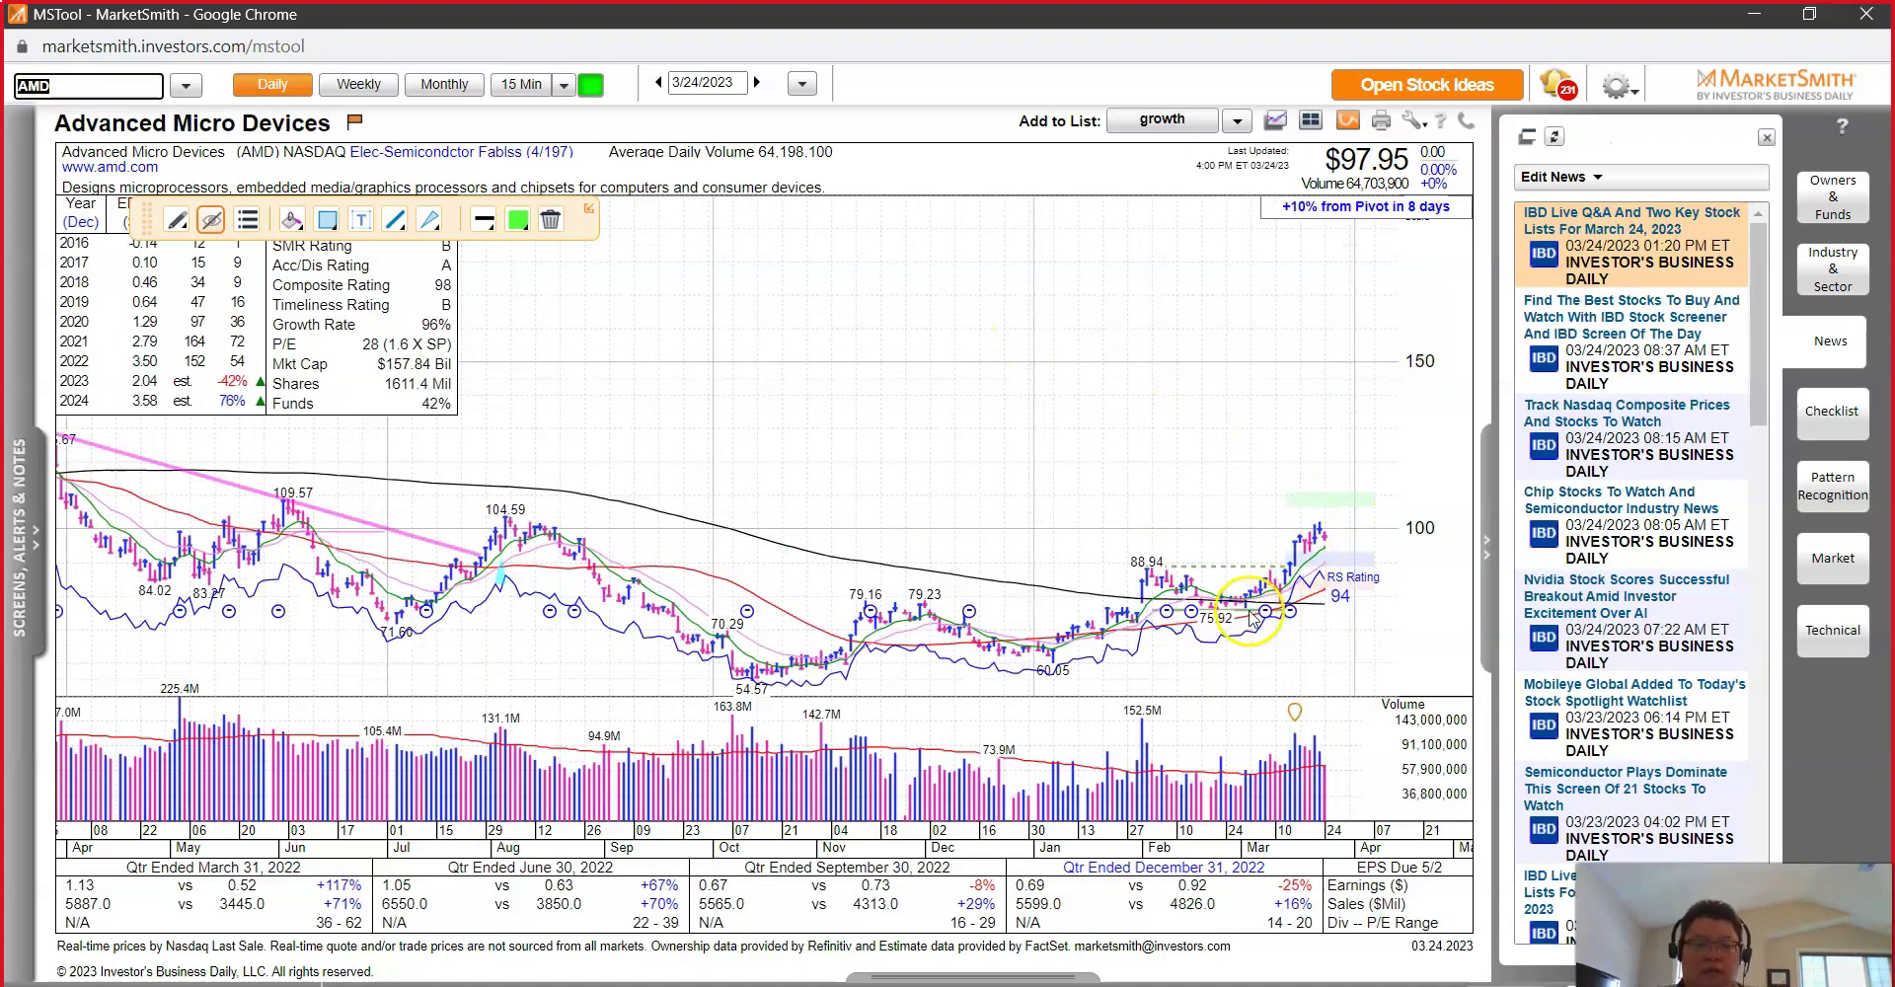
pyautogui.click(1135, 570)
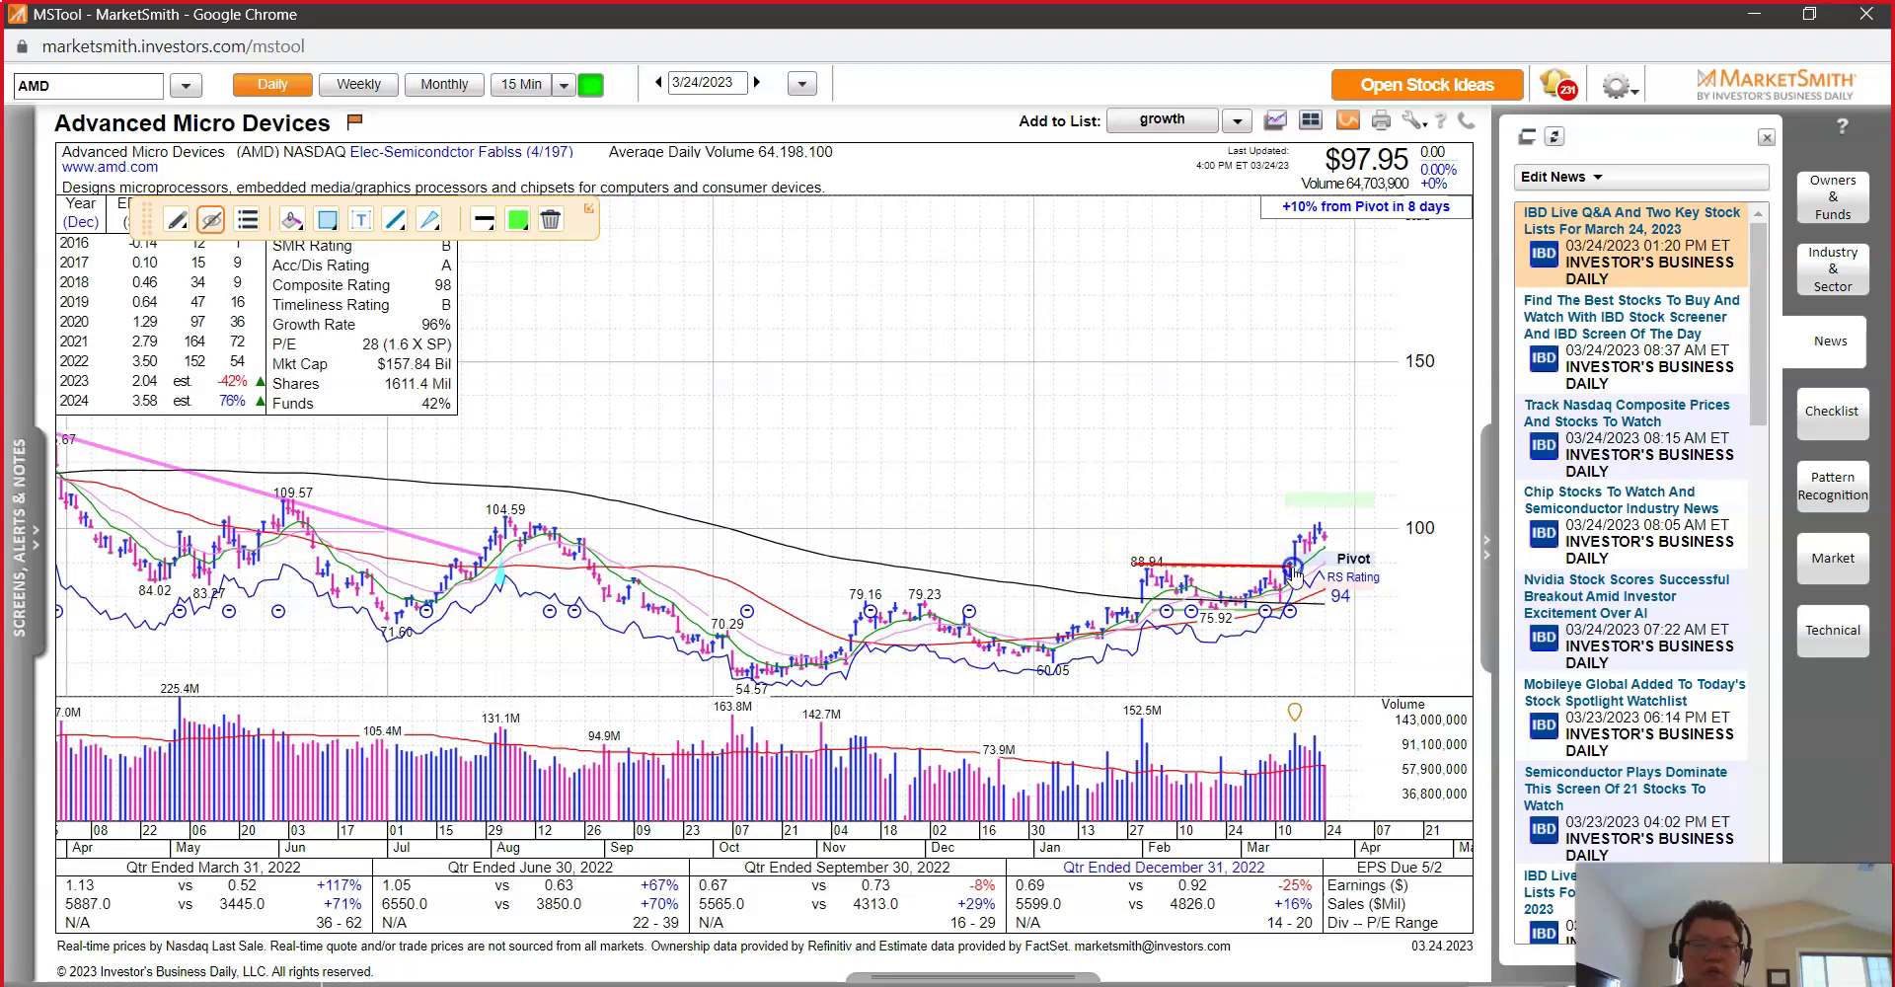
pyautogui.moveTo(1280, 612)
pyautogui.moveTo(1280, 612); pyautogui.dragTo(1448, 385)
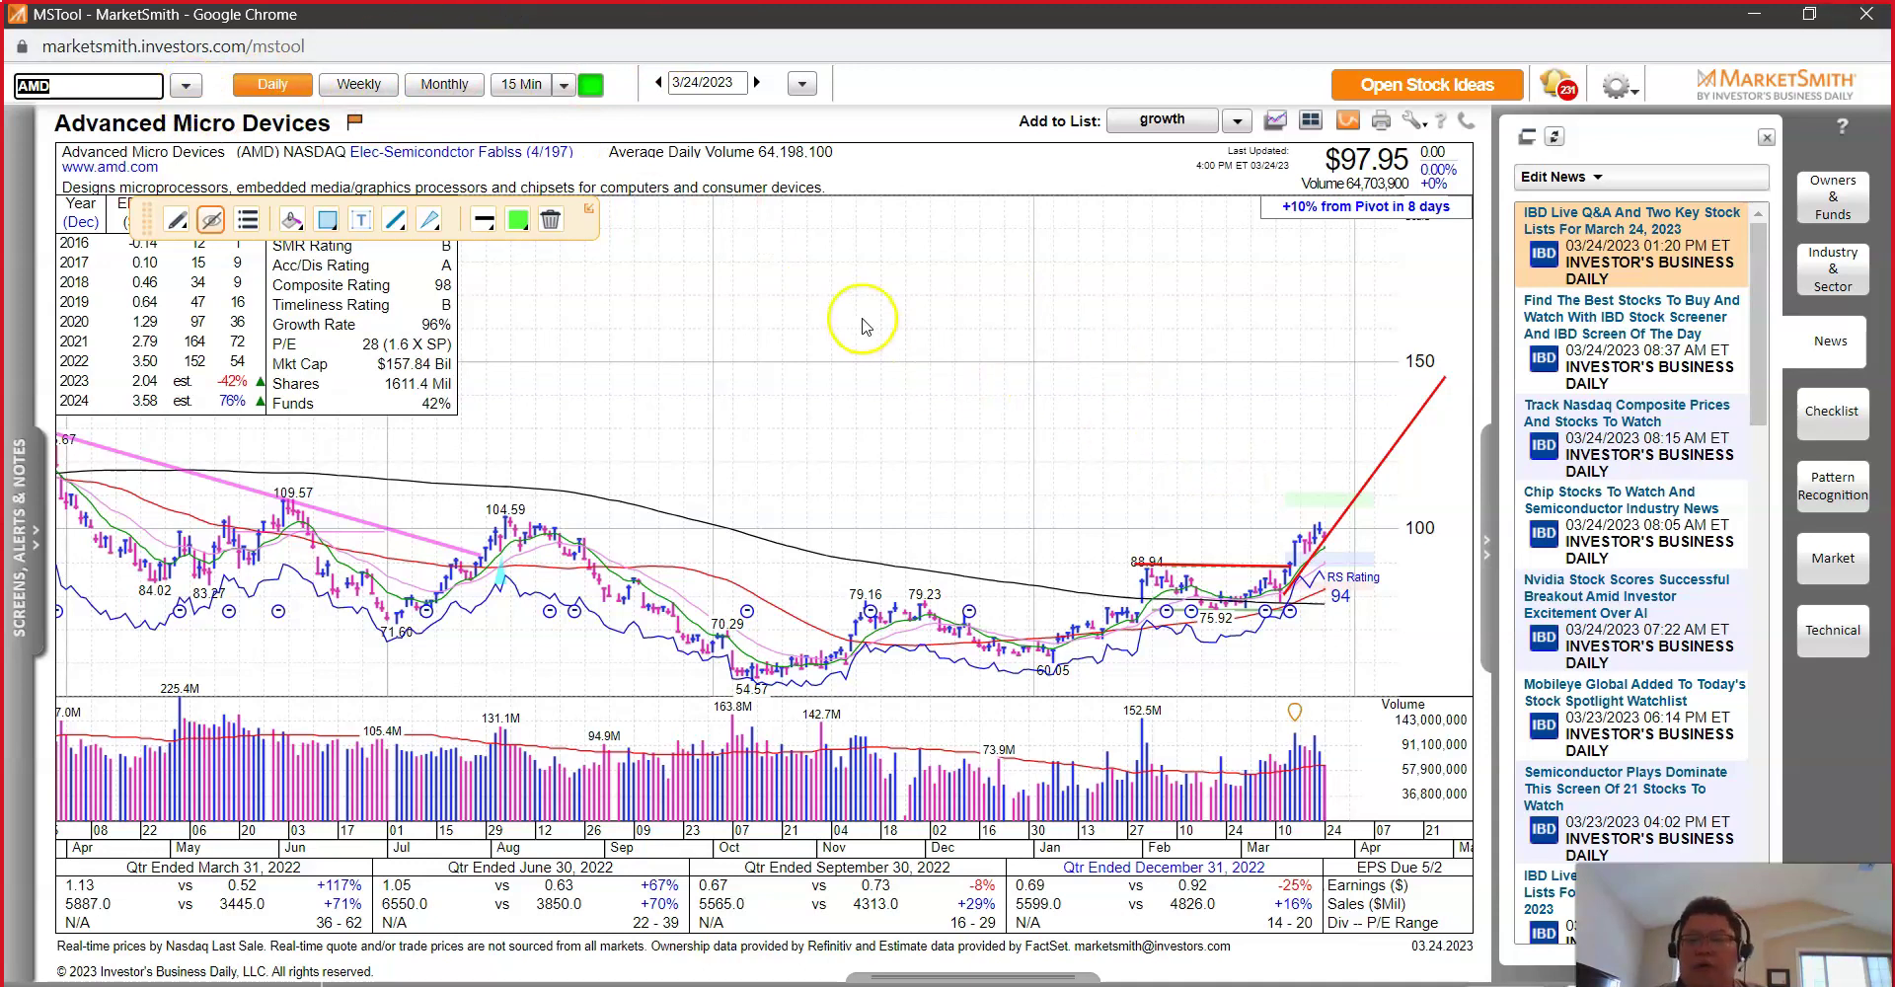
# Step: Open the daily TSLA chart and draw a short rising temporary line beneath the bars following the 163.91 low
pyautogui.click(184, 89)
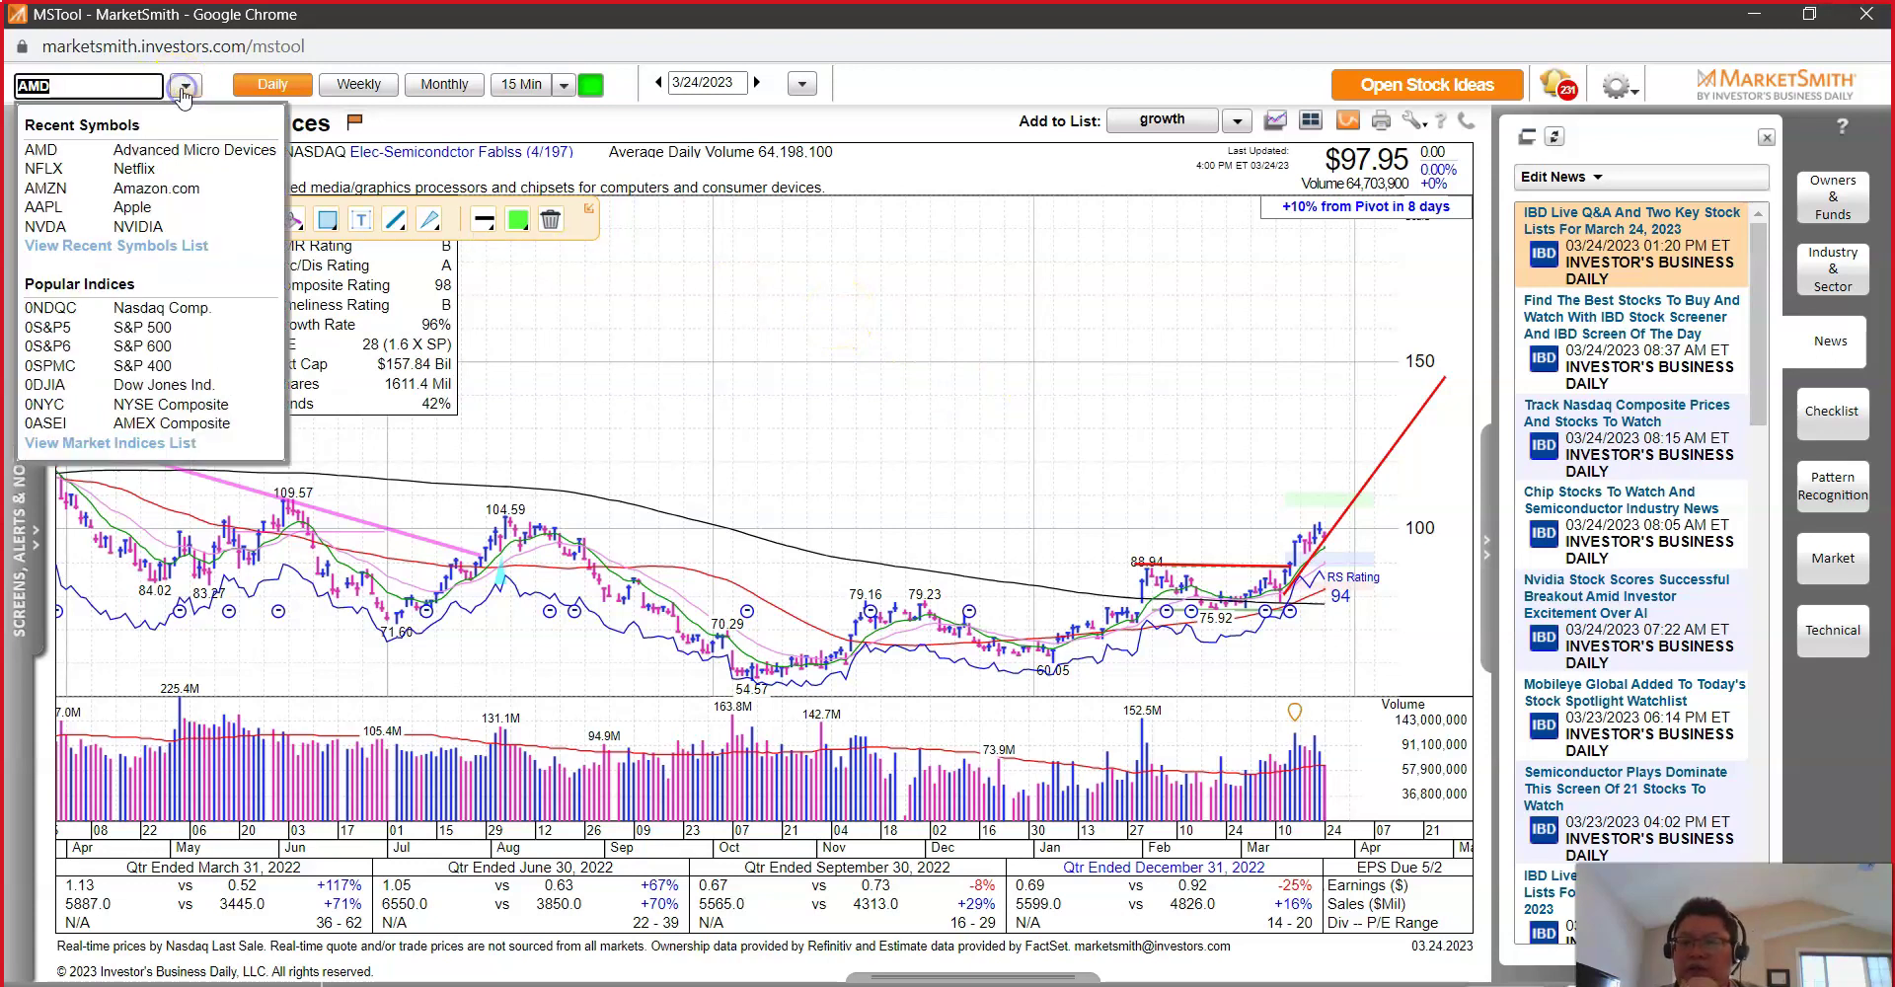
pyautogui.write('TSLA')
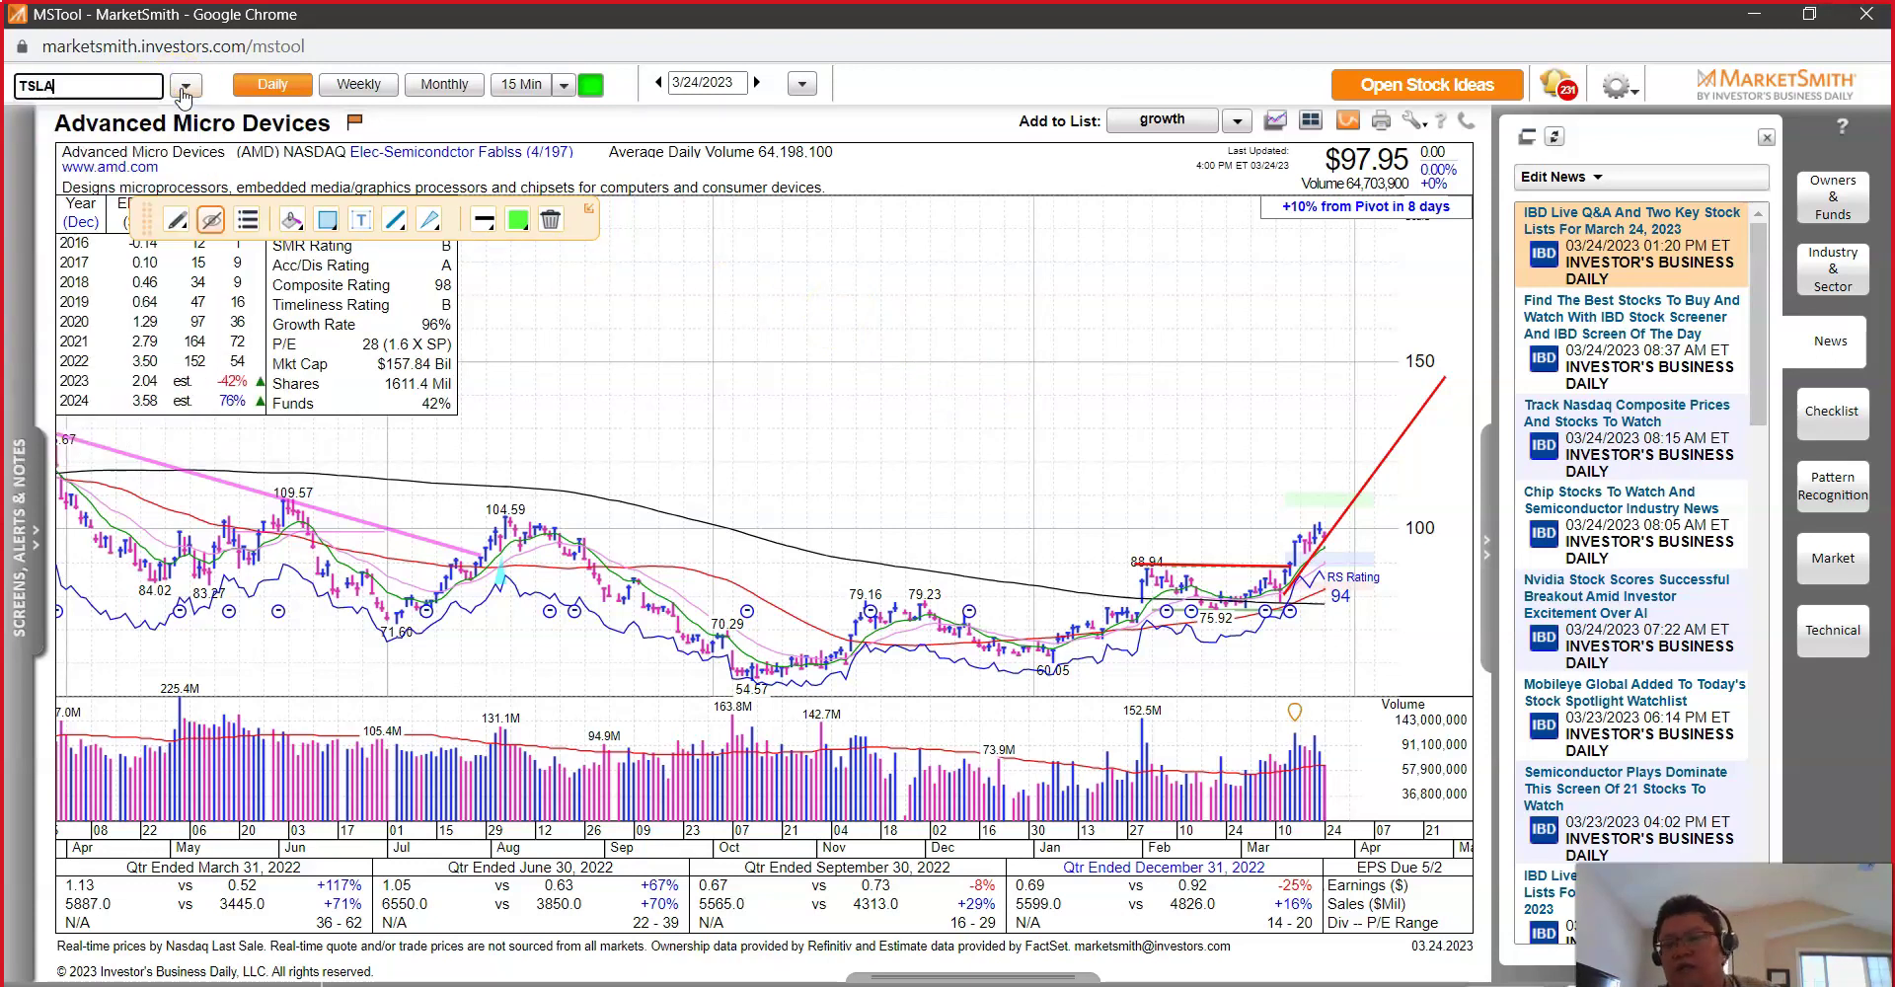
pyautogui.press('Return')
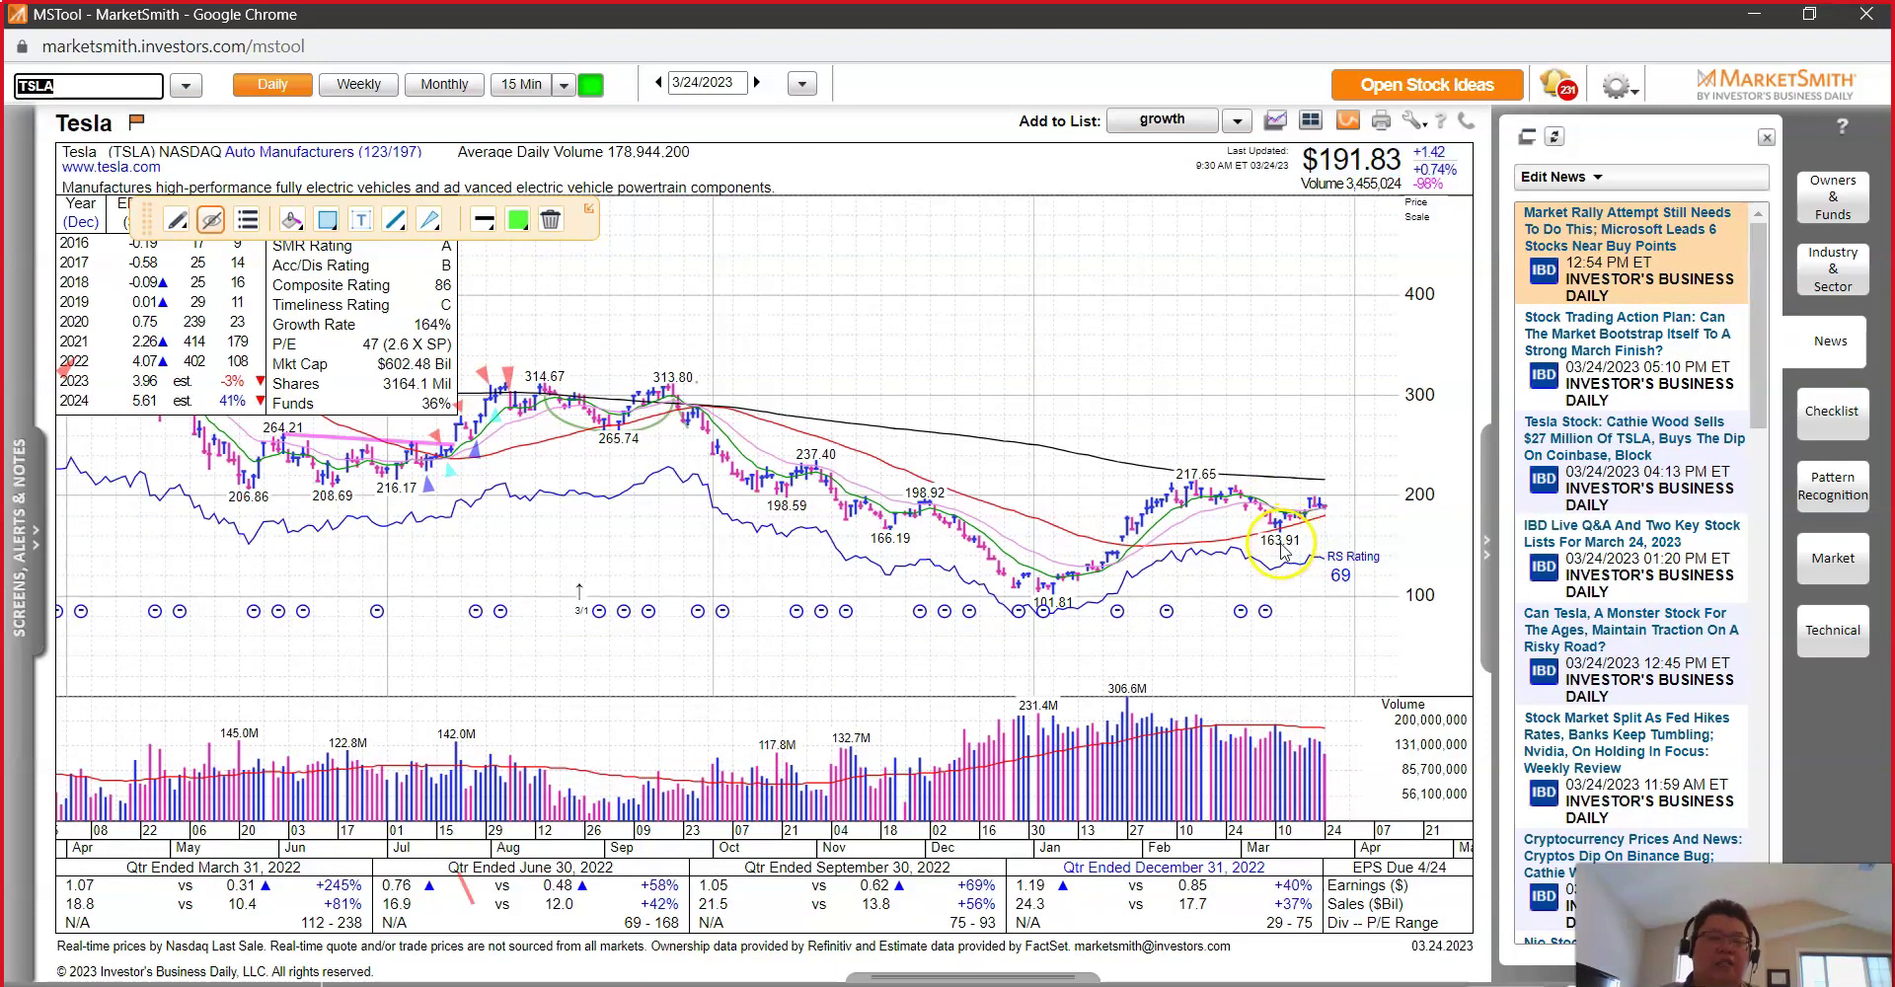
pyautogui.moveTo(1281, 541); pyautogui.dragTo(1339, 517)
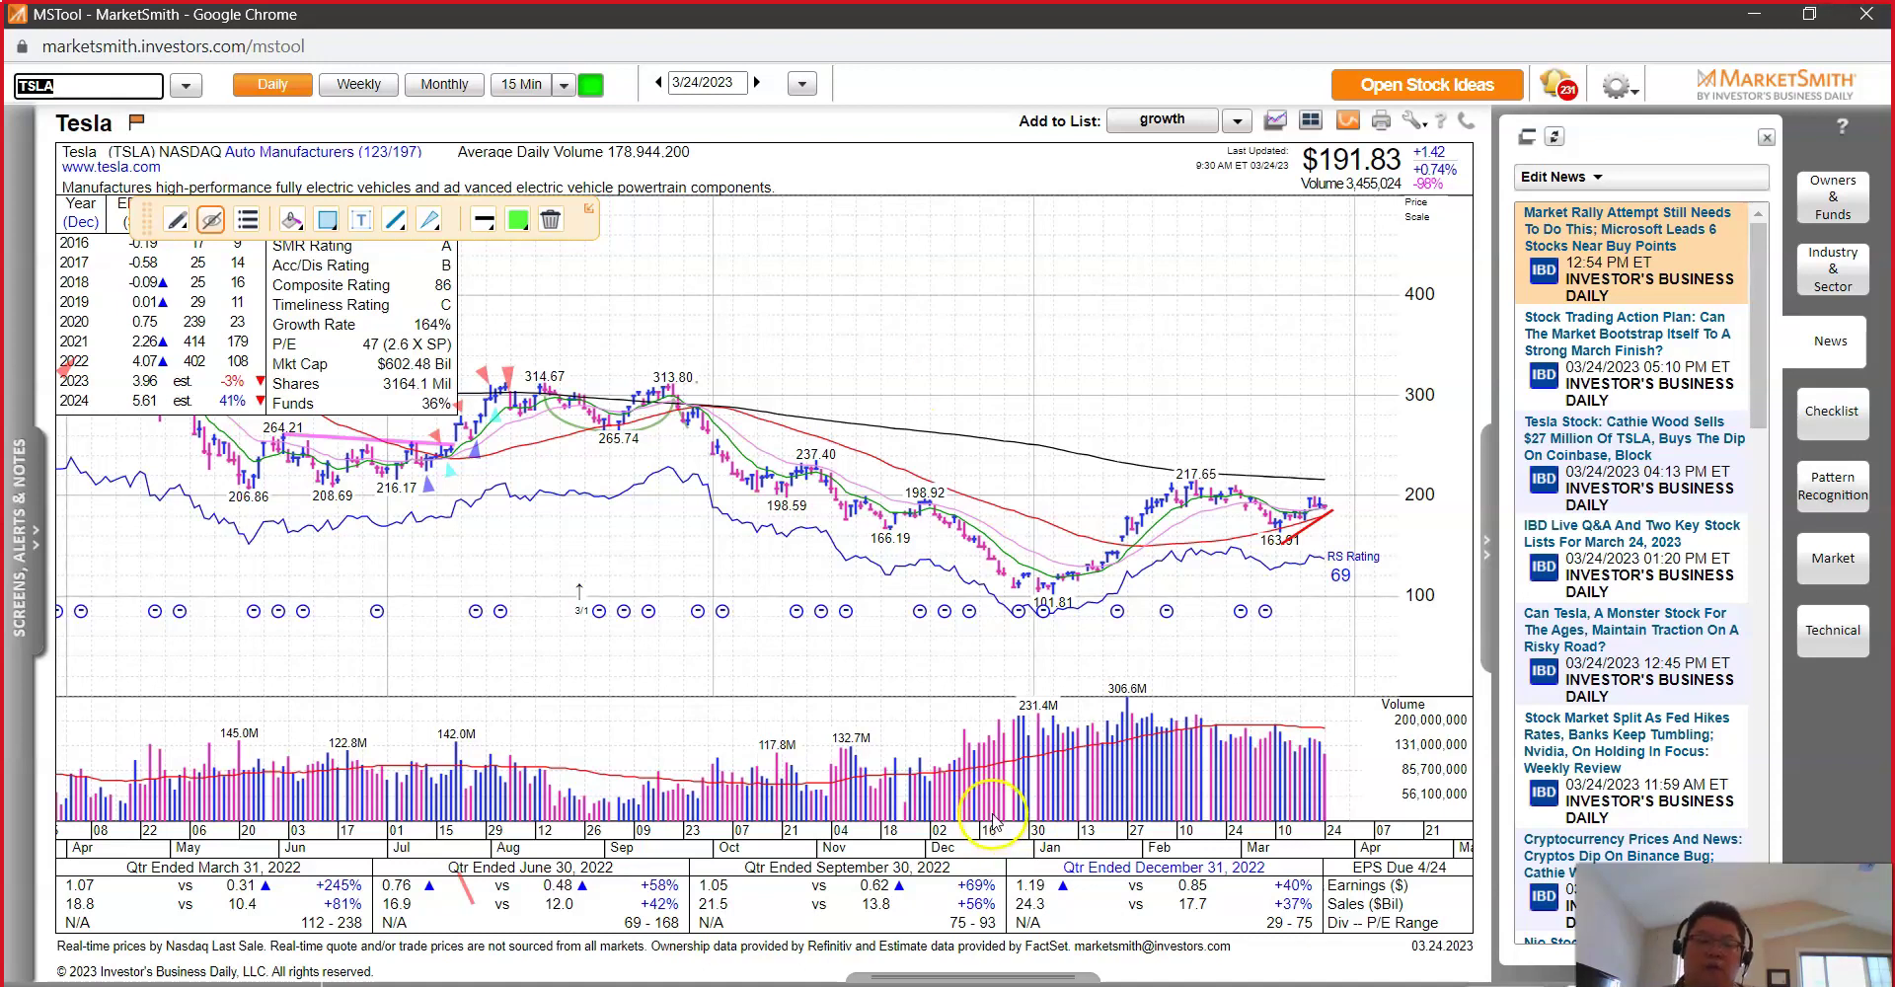
# Step: Switch to the Market Trend sheet in Excel and review the column H figures from 3/6/2023 through 3/24/2023, ending on cell H267
pyautogui.moveTo(446, 977)
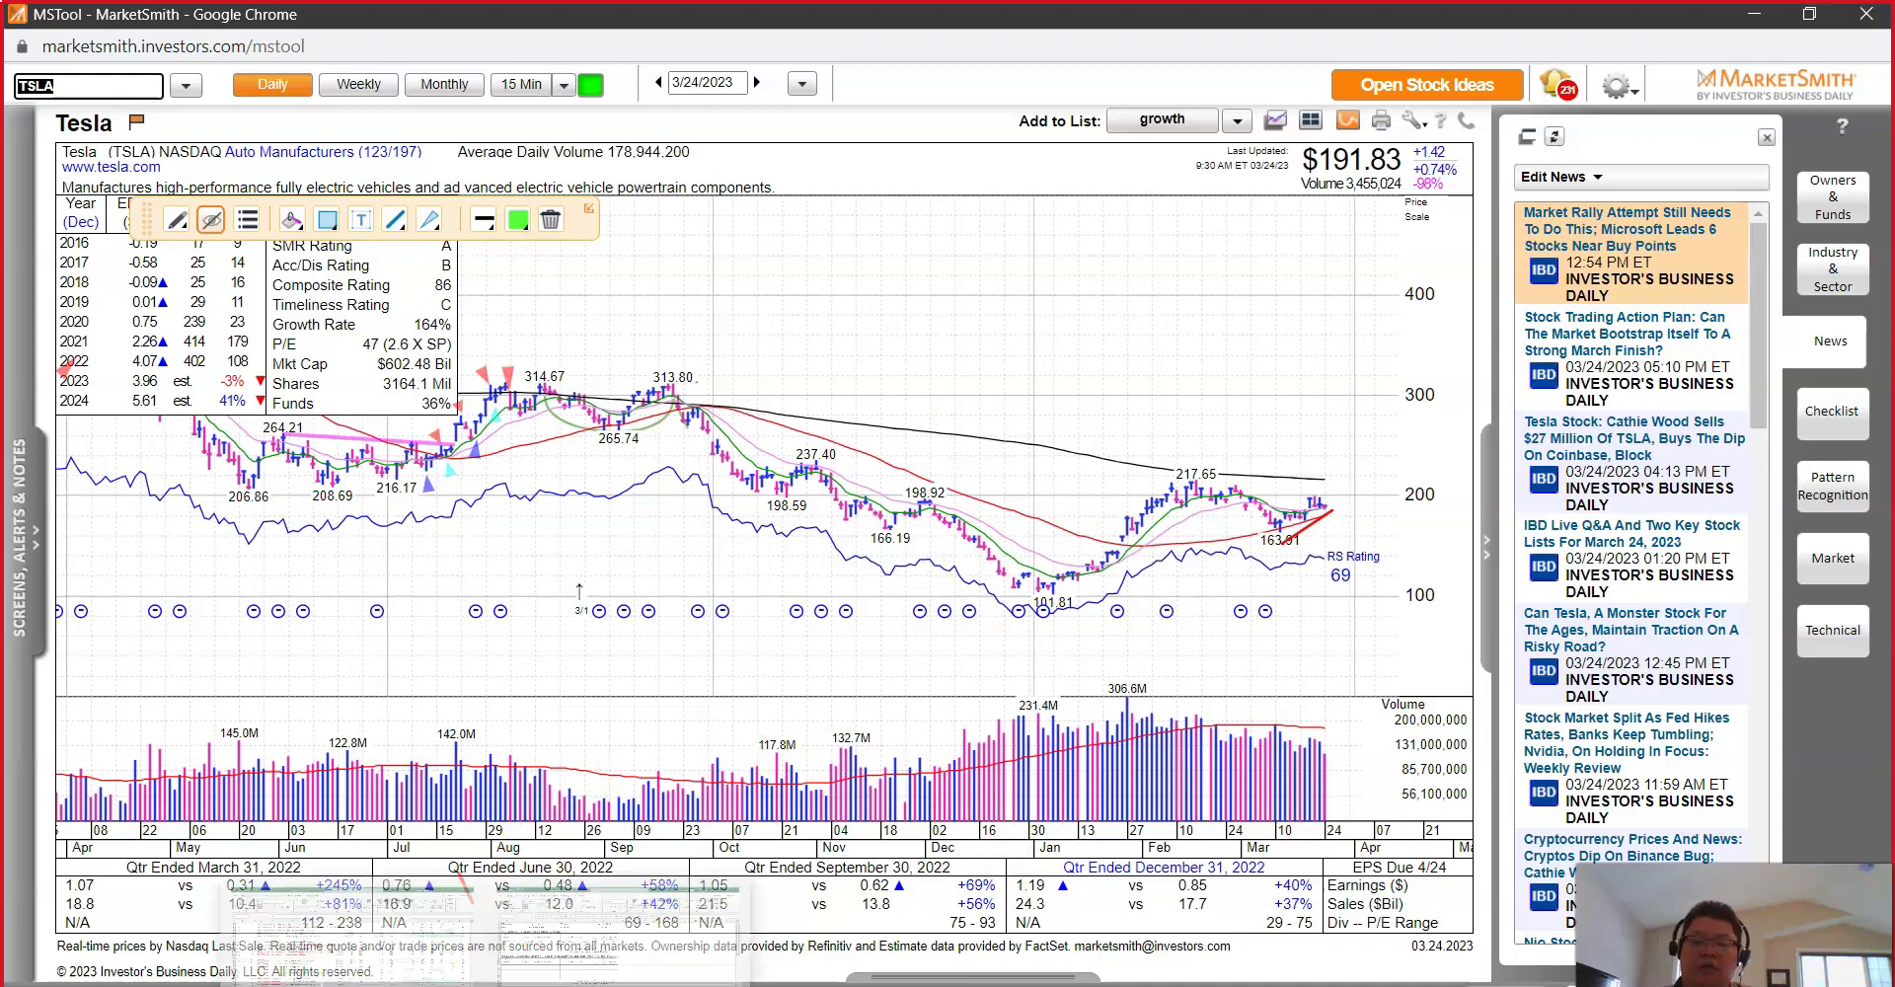
pyautogui.click(446, 977)
pyautogui.moveTo(992, 428); pyautogui.dragTo(997, 807)
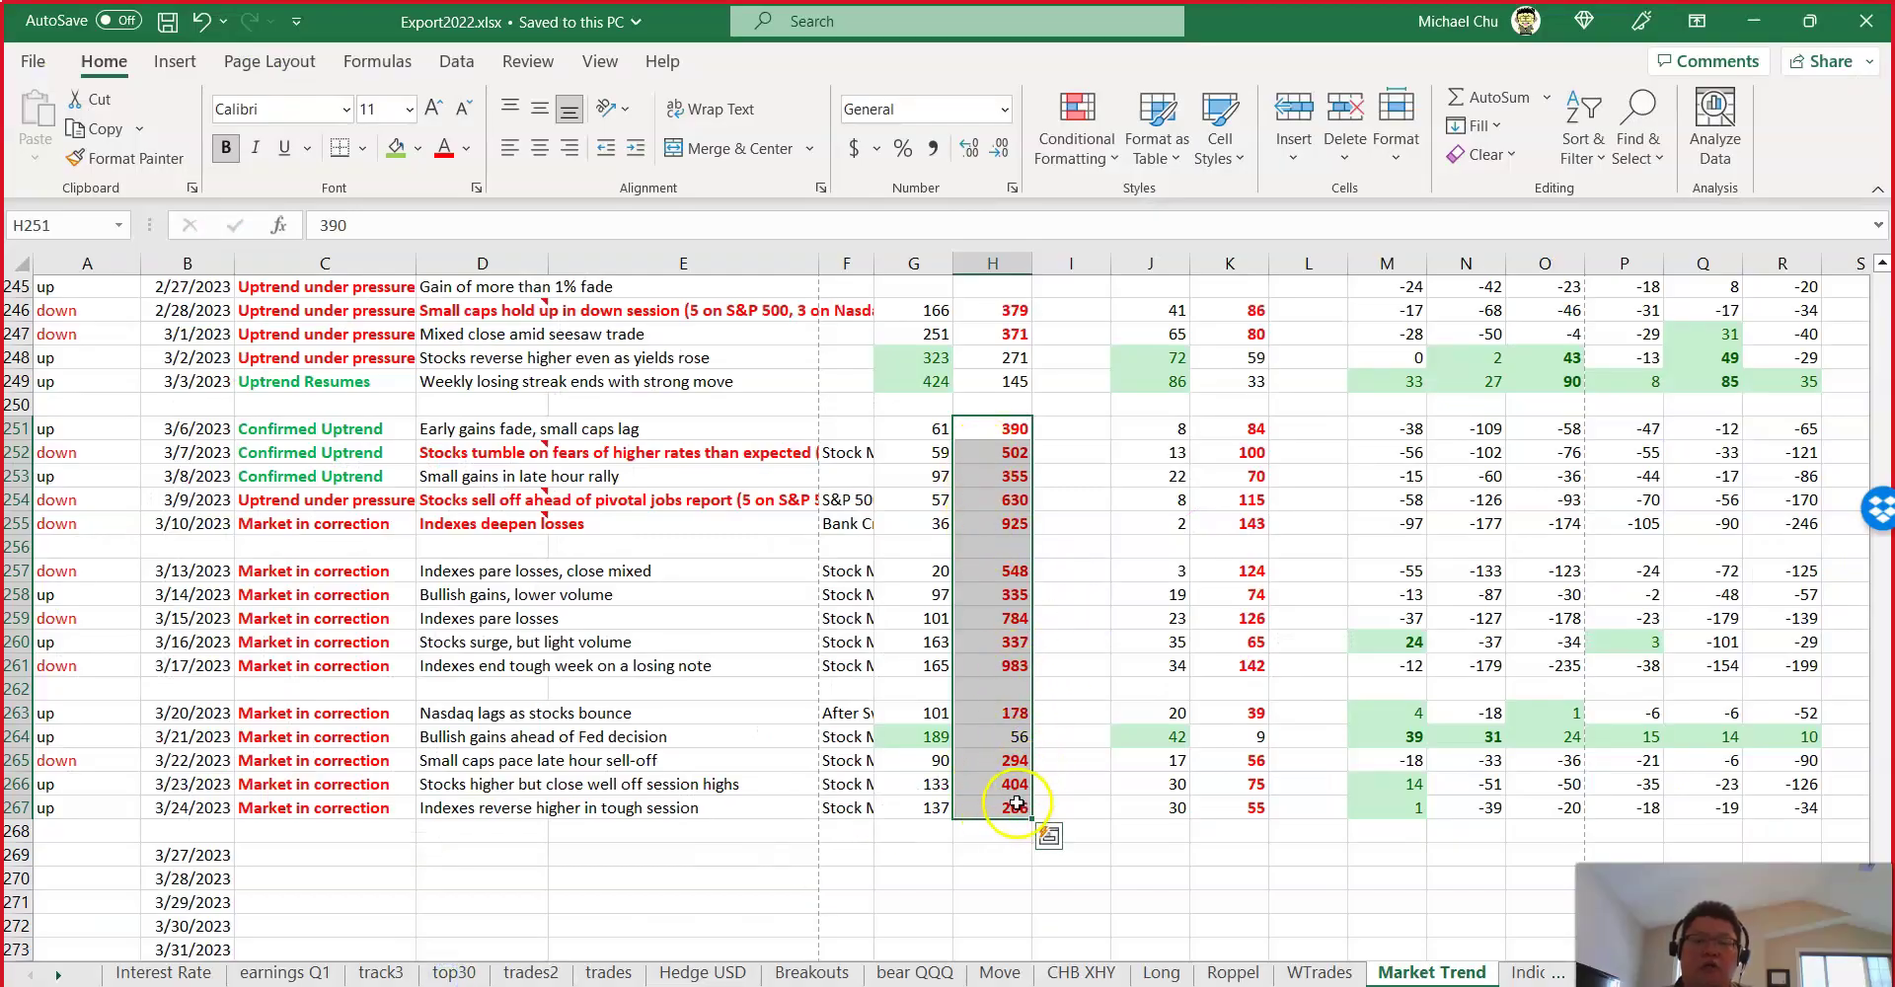
pyautogui.click(1009, 807)
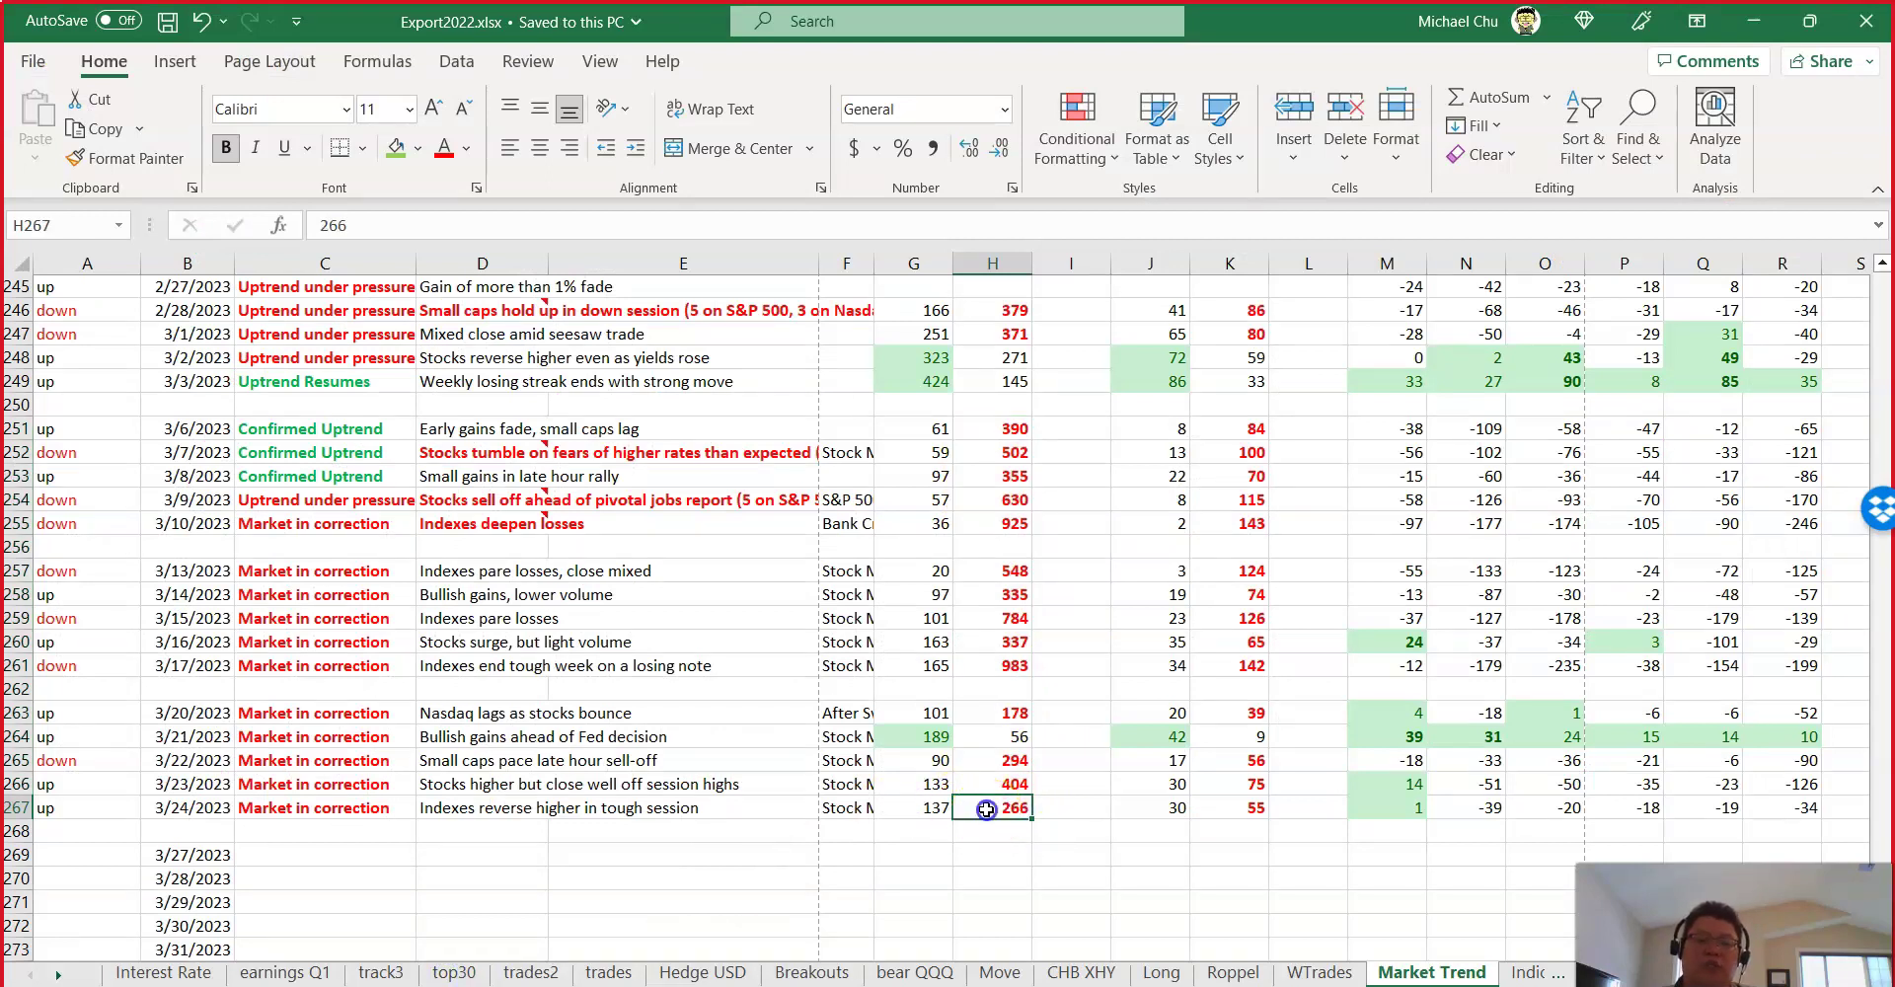
# Step: Check the 3/24/2023 figure in column G, and switch to MarketSmith to open the daily XLK chart
pyautogui.click(923, 807)
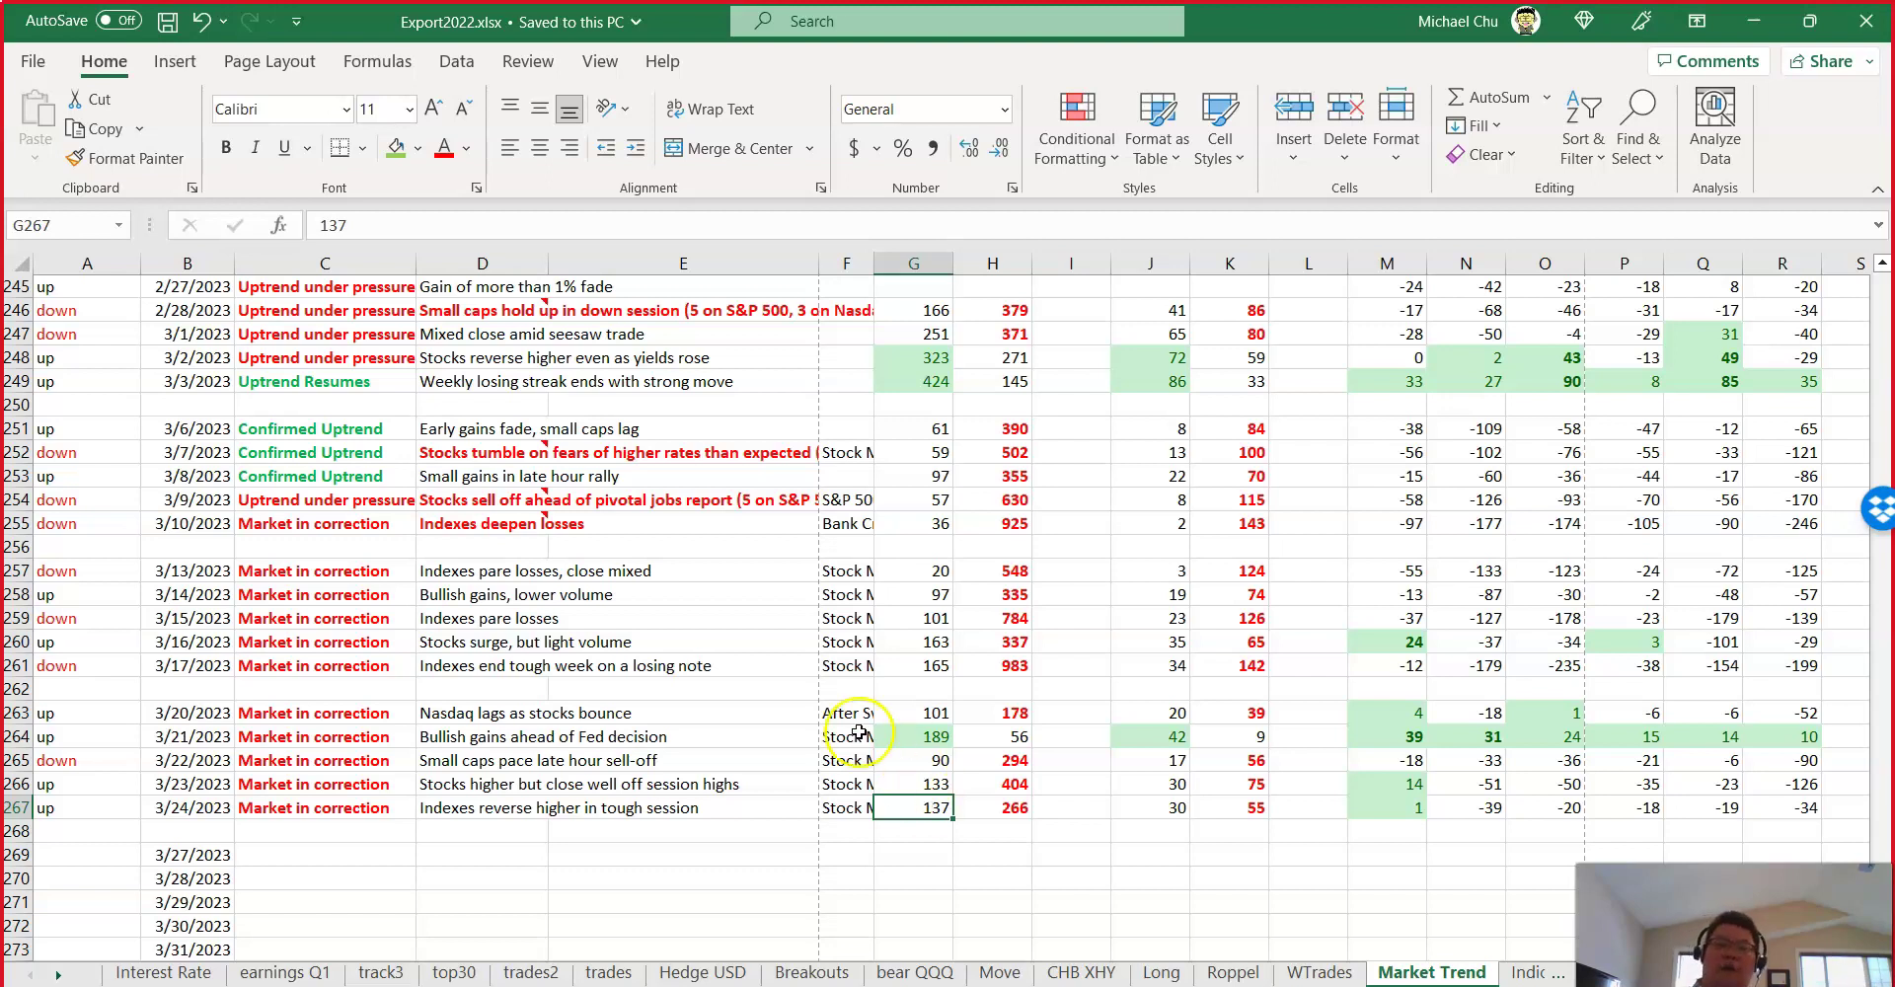
pyautogui.moveTo(666, 985)
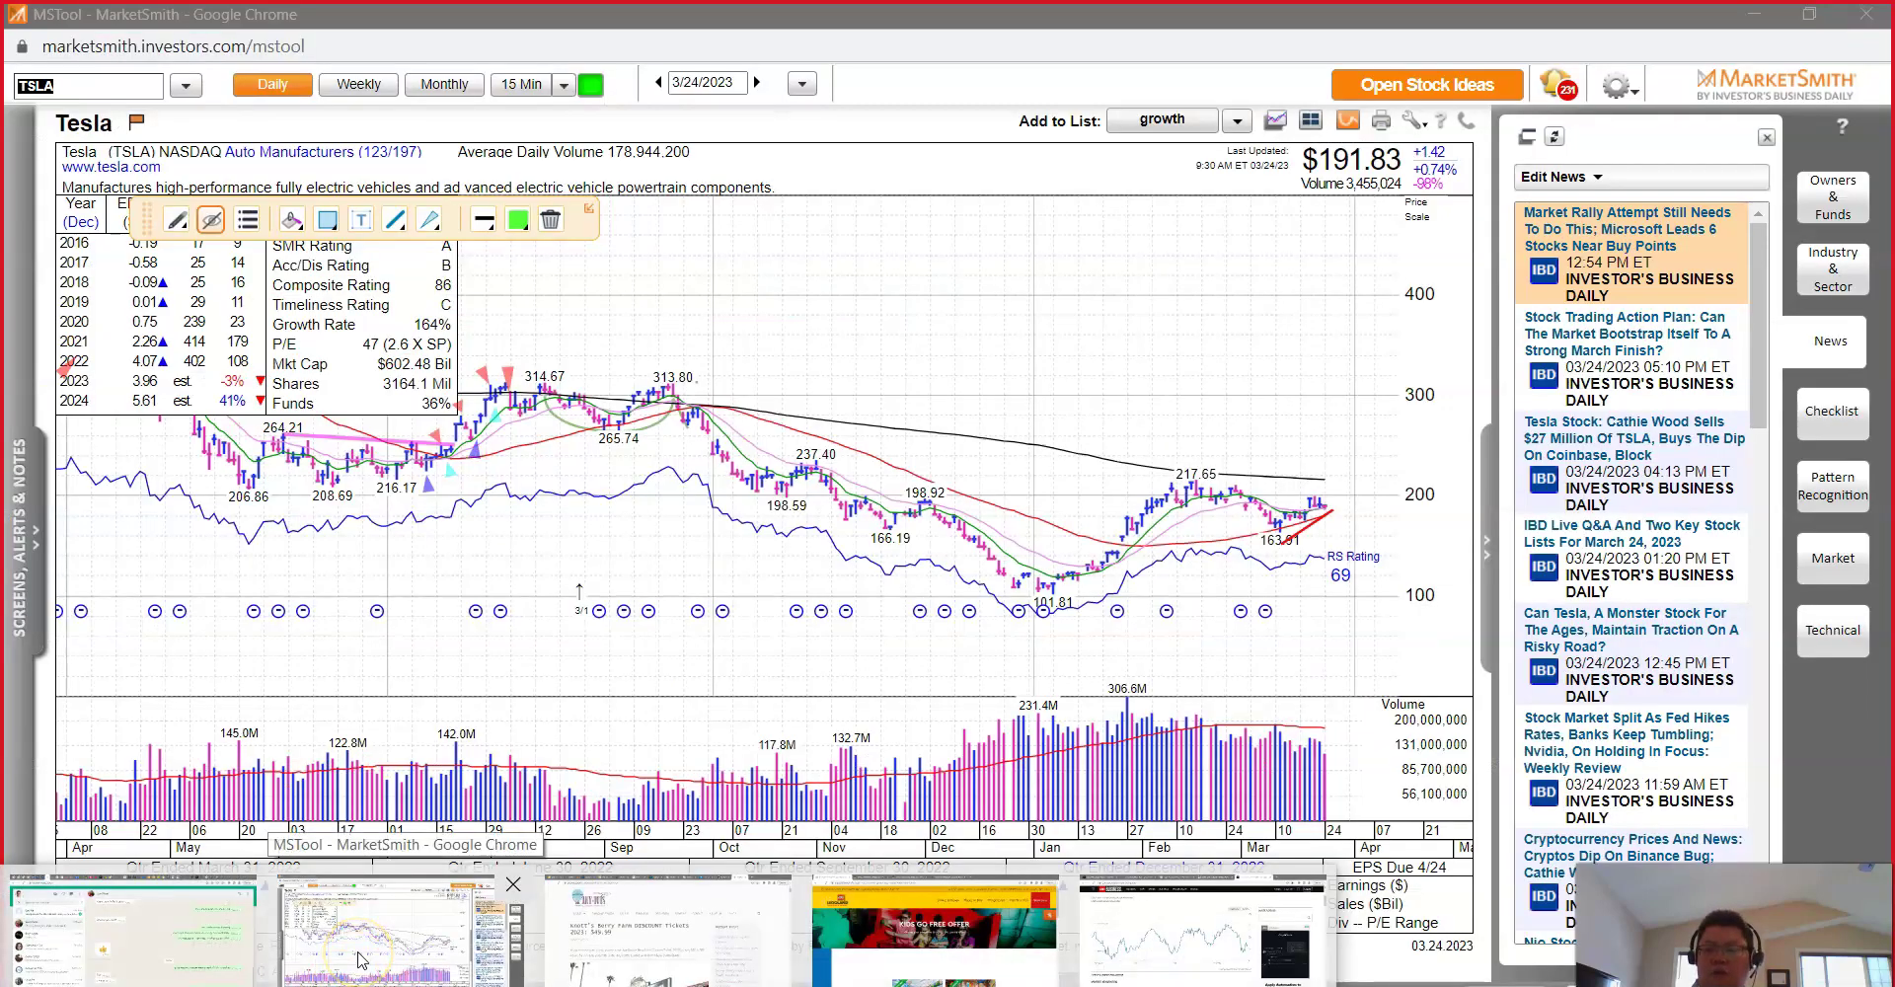
pyautogui.click(358, 958)
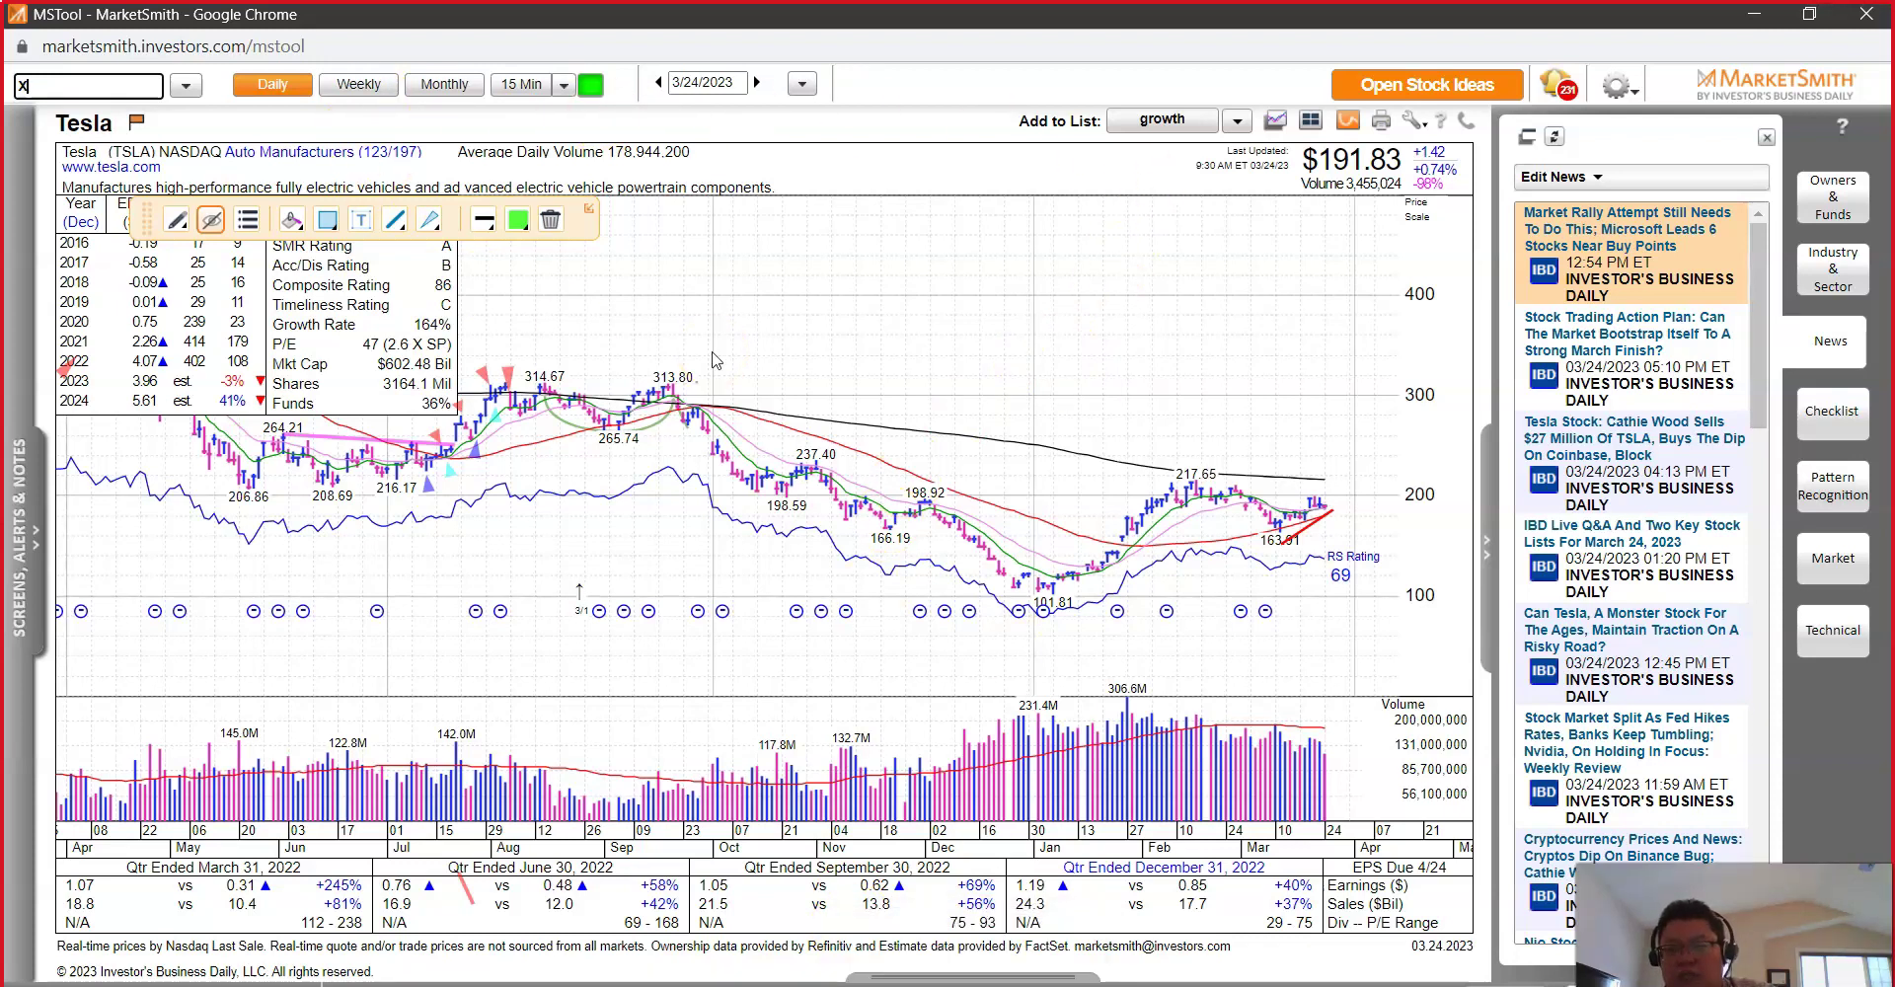
pyautogui.press('Return')
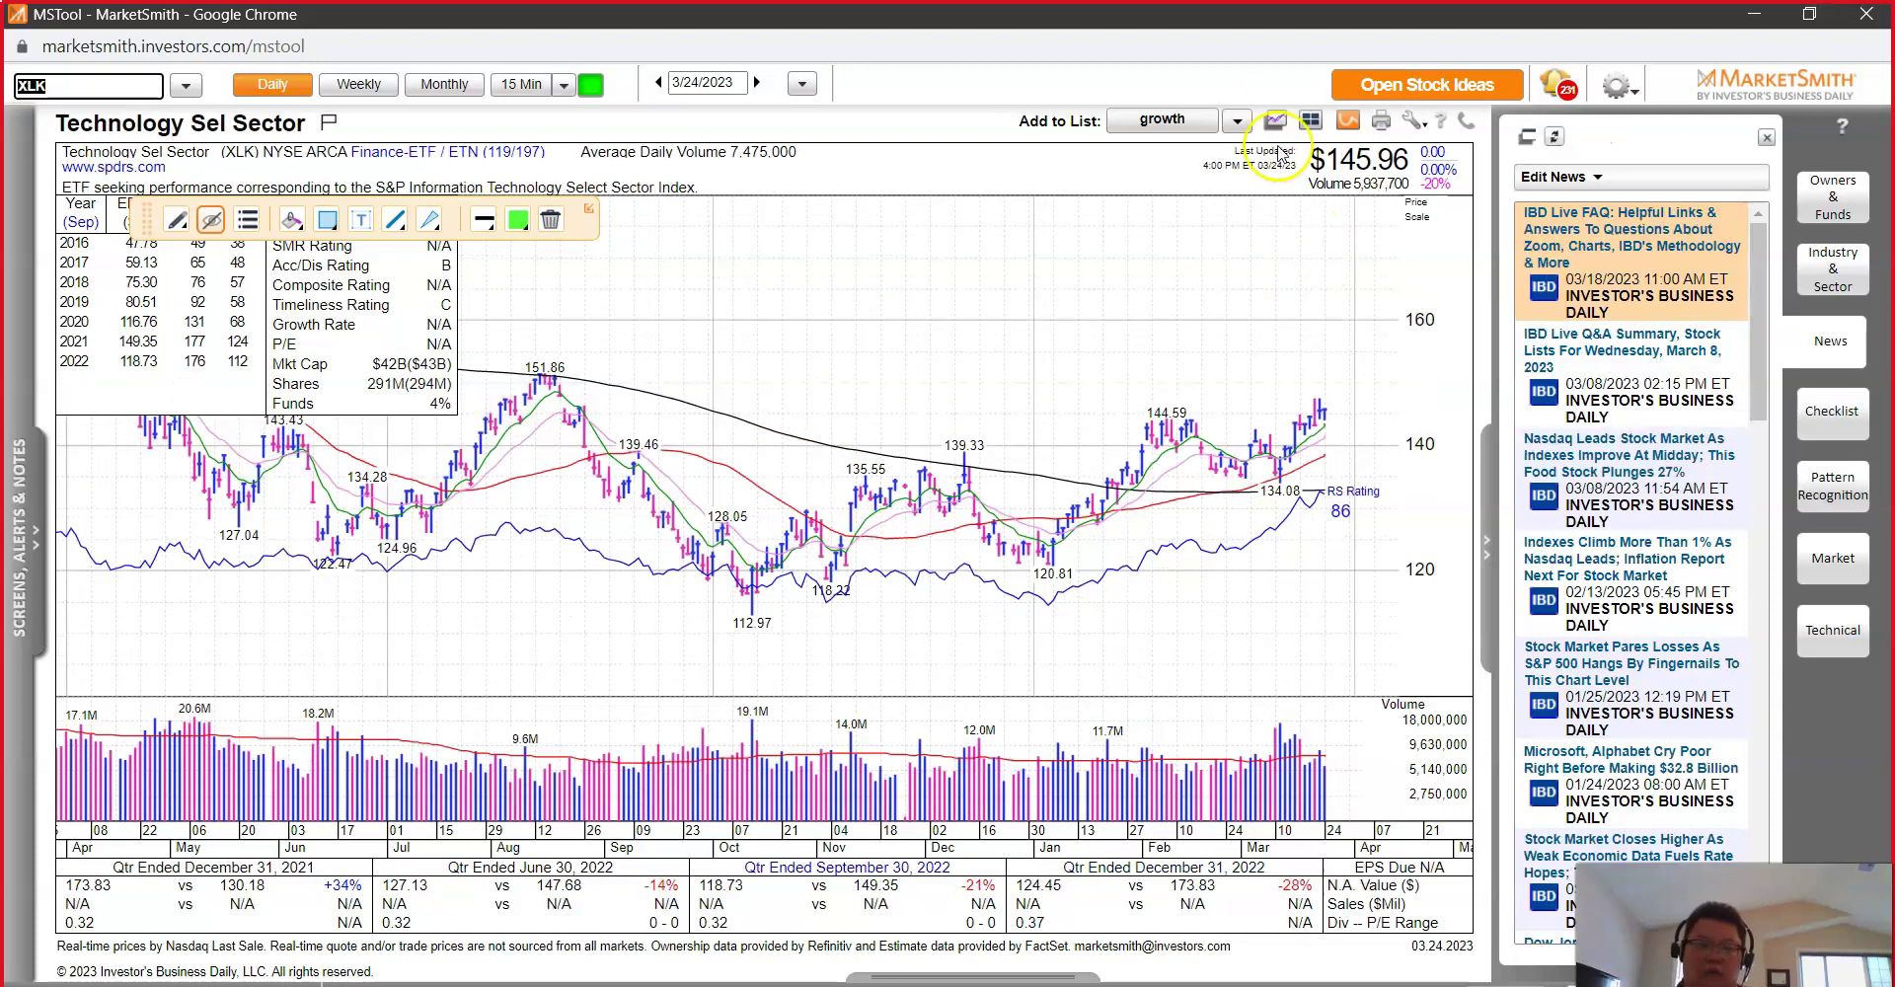
# Step: Open a maximized comparison chart for XLK and add the Sectors list from My Lists to it
pyautogui.click(1239, 121)
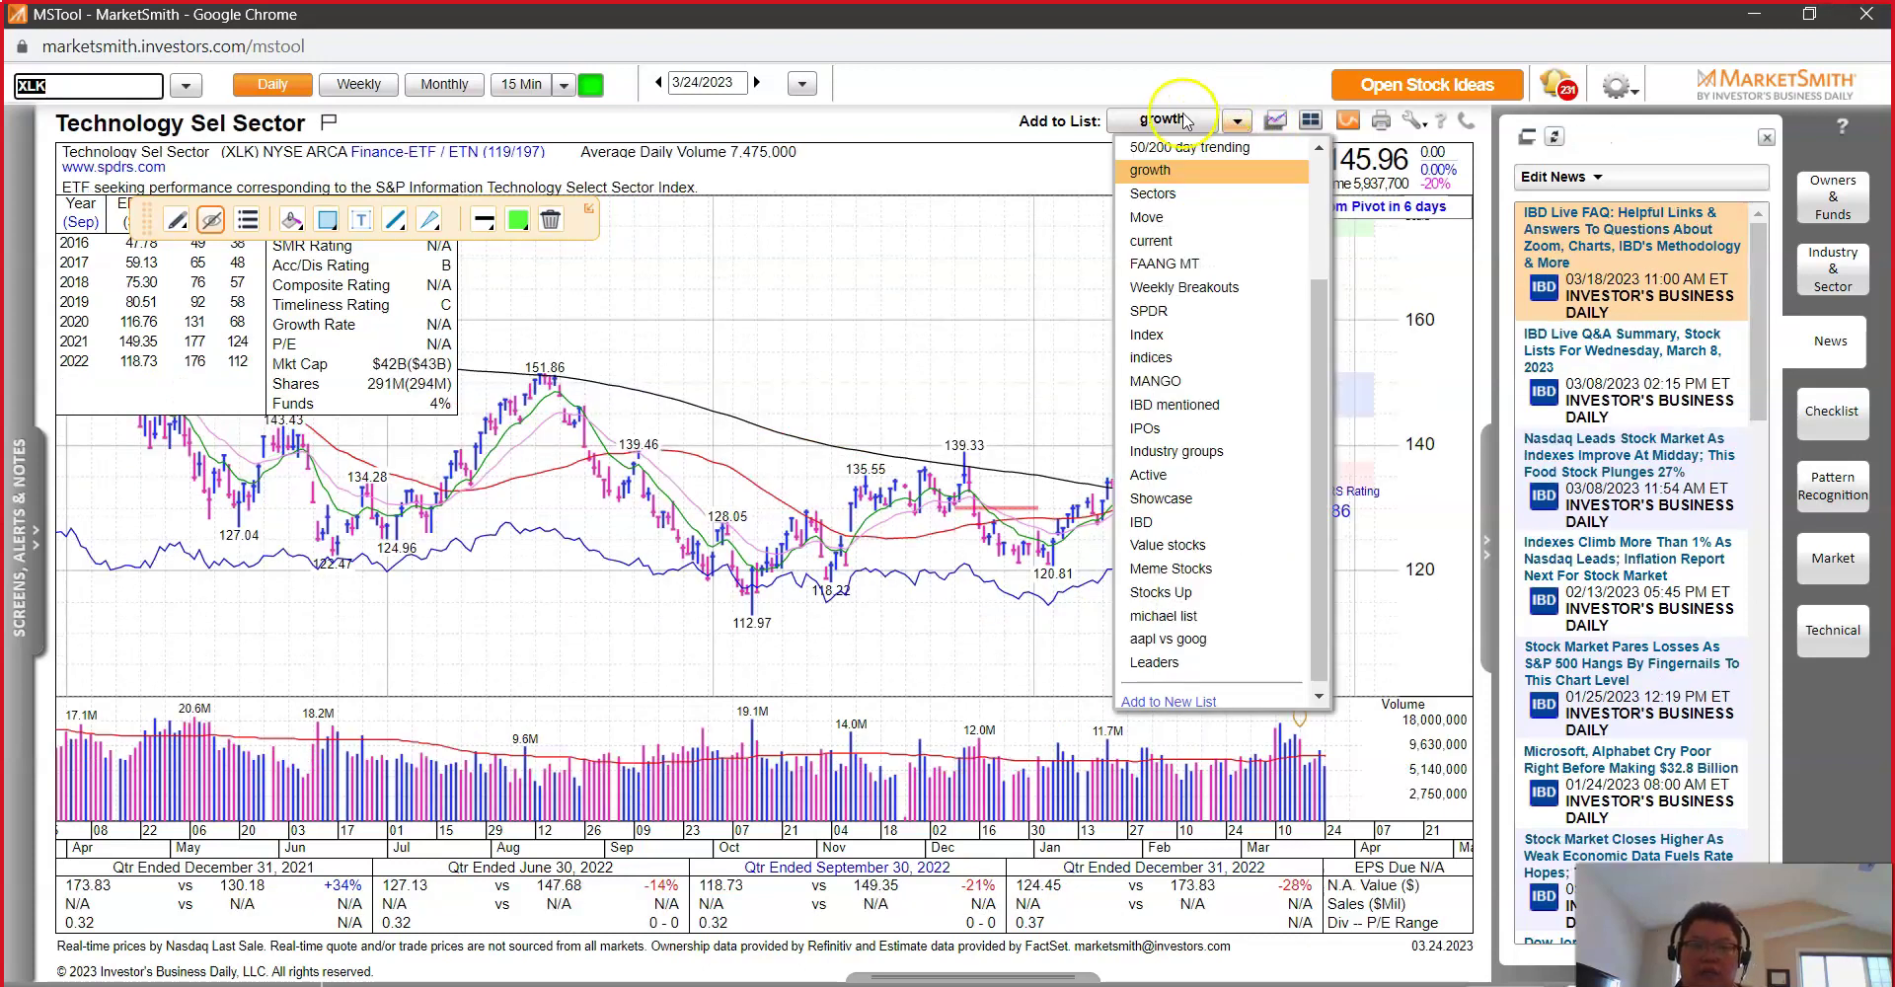
pyautogui.click(1275, 119)
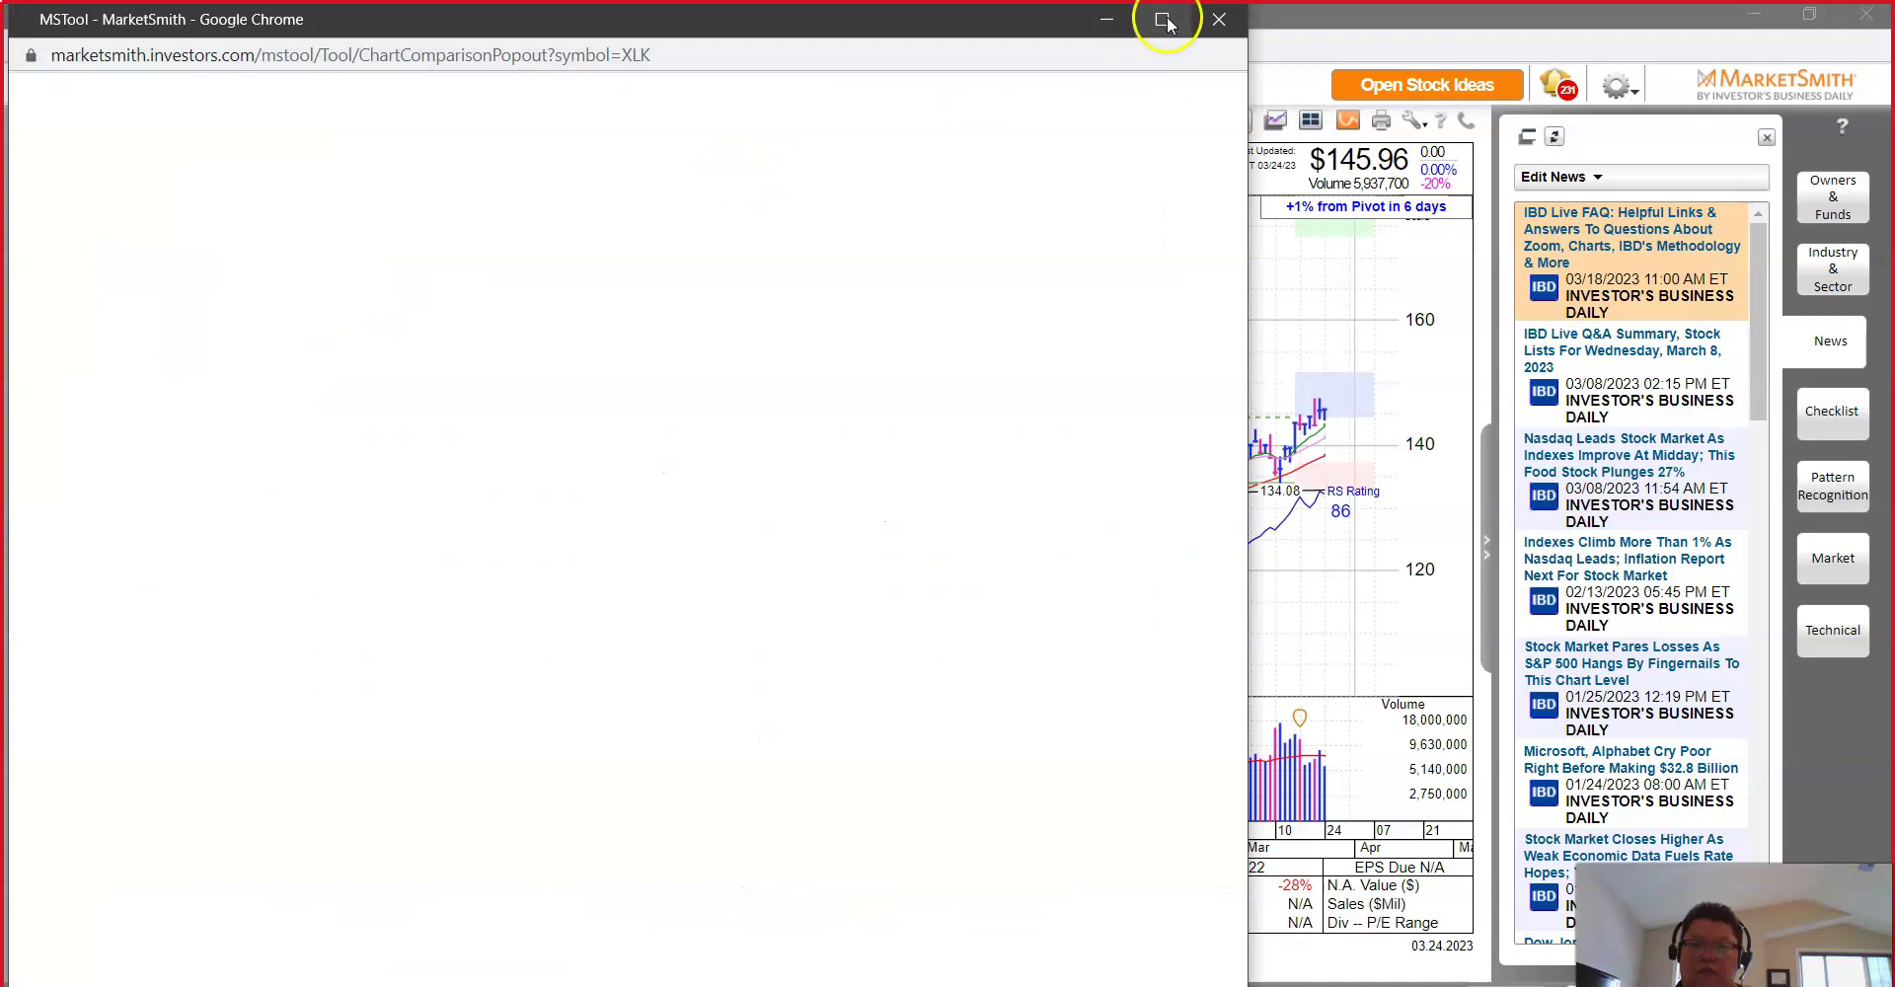
pyautogui.click(1163, 20)
pyautogui.click(480, 89)
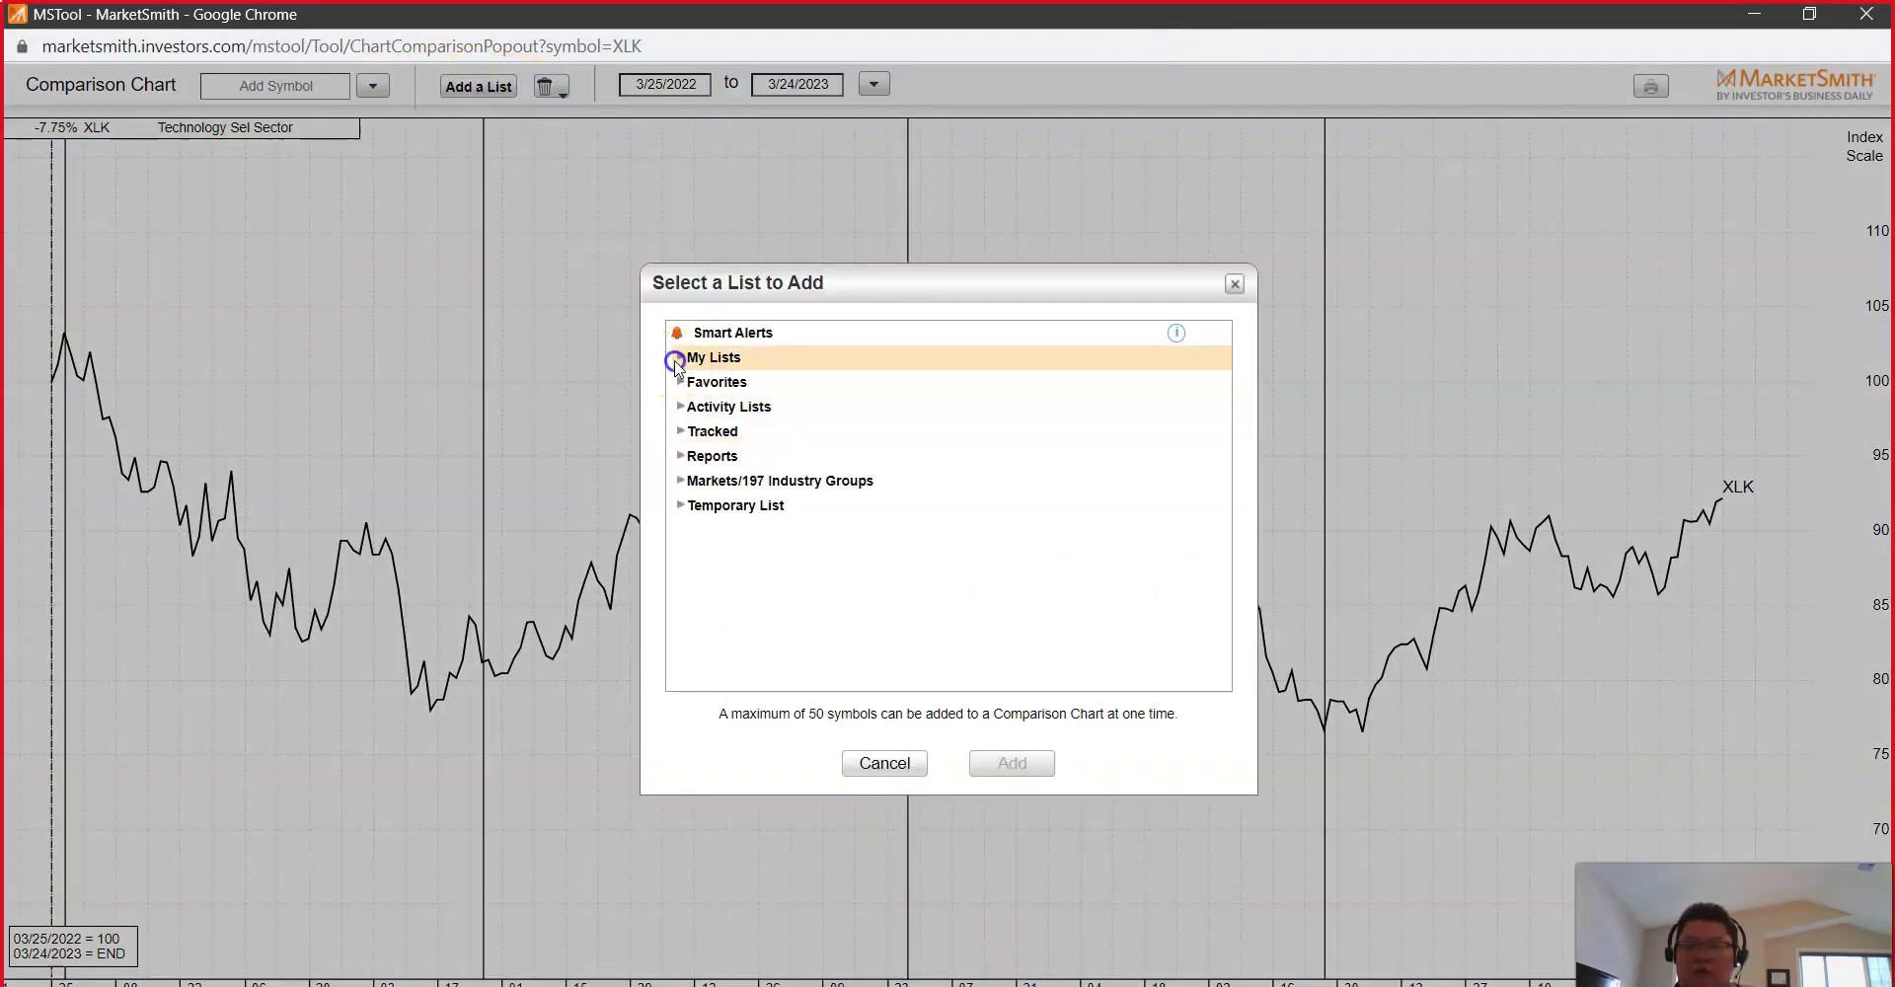
pyautogui.click(675, 361)
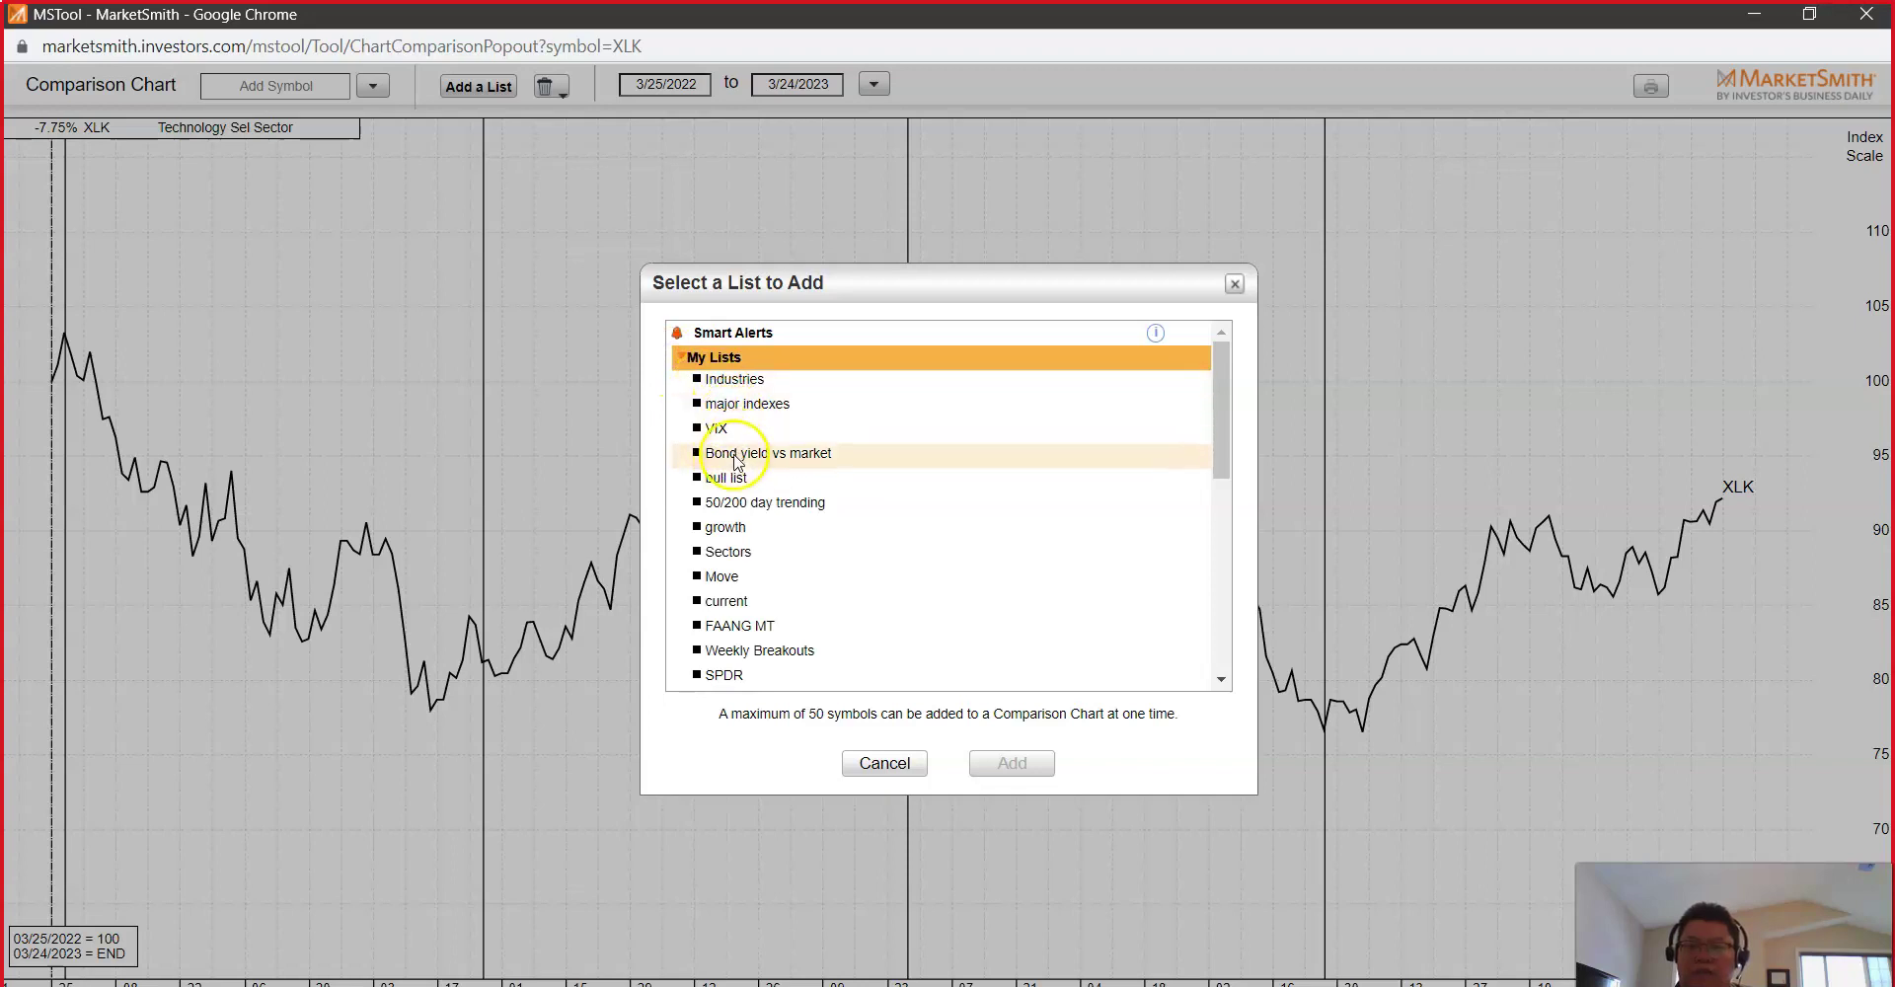
pyautogui.click(739, 552)
pyautogui.click(1011, 763)
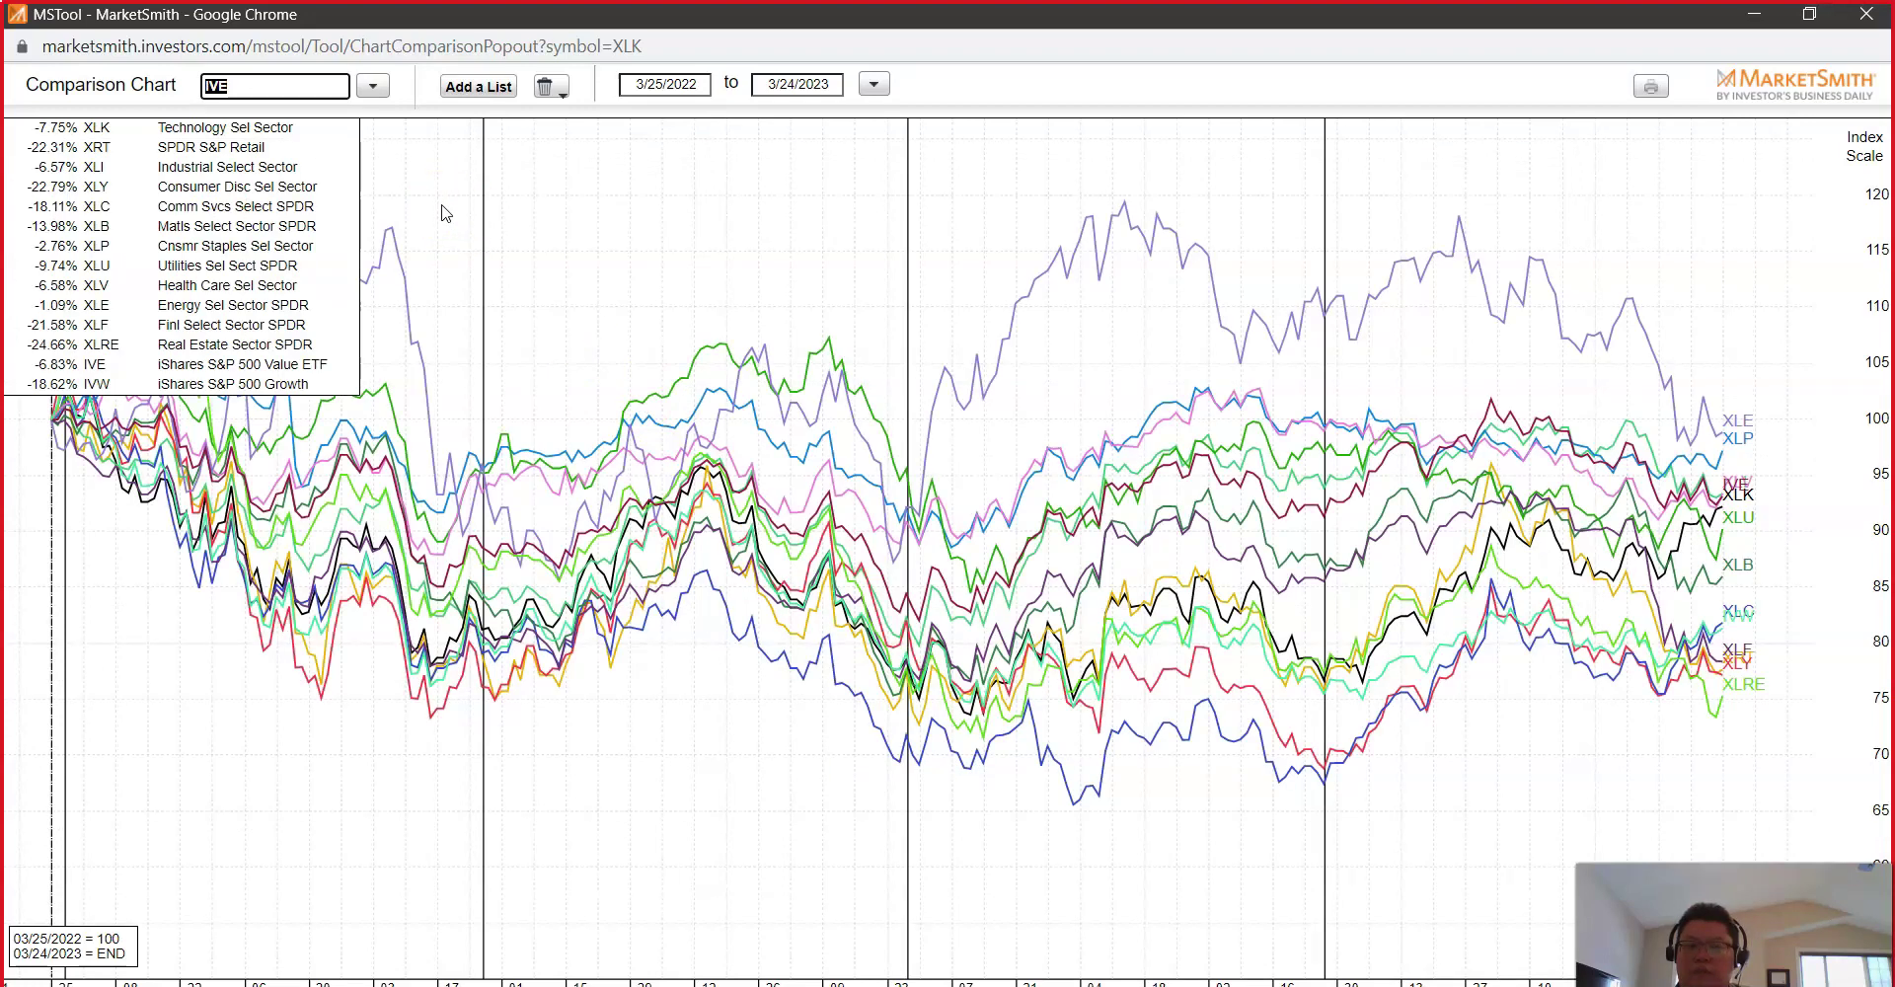
# Step: Compare the sectors' performance from a start date of 1/1/2023 through 3/24/2023, closing the comparison chart when done
pyautogui.click(679, 81)
pyautogui.write('1')
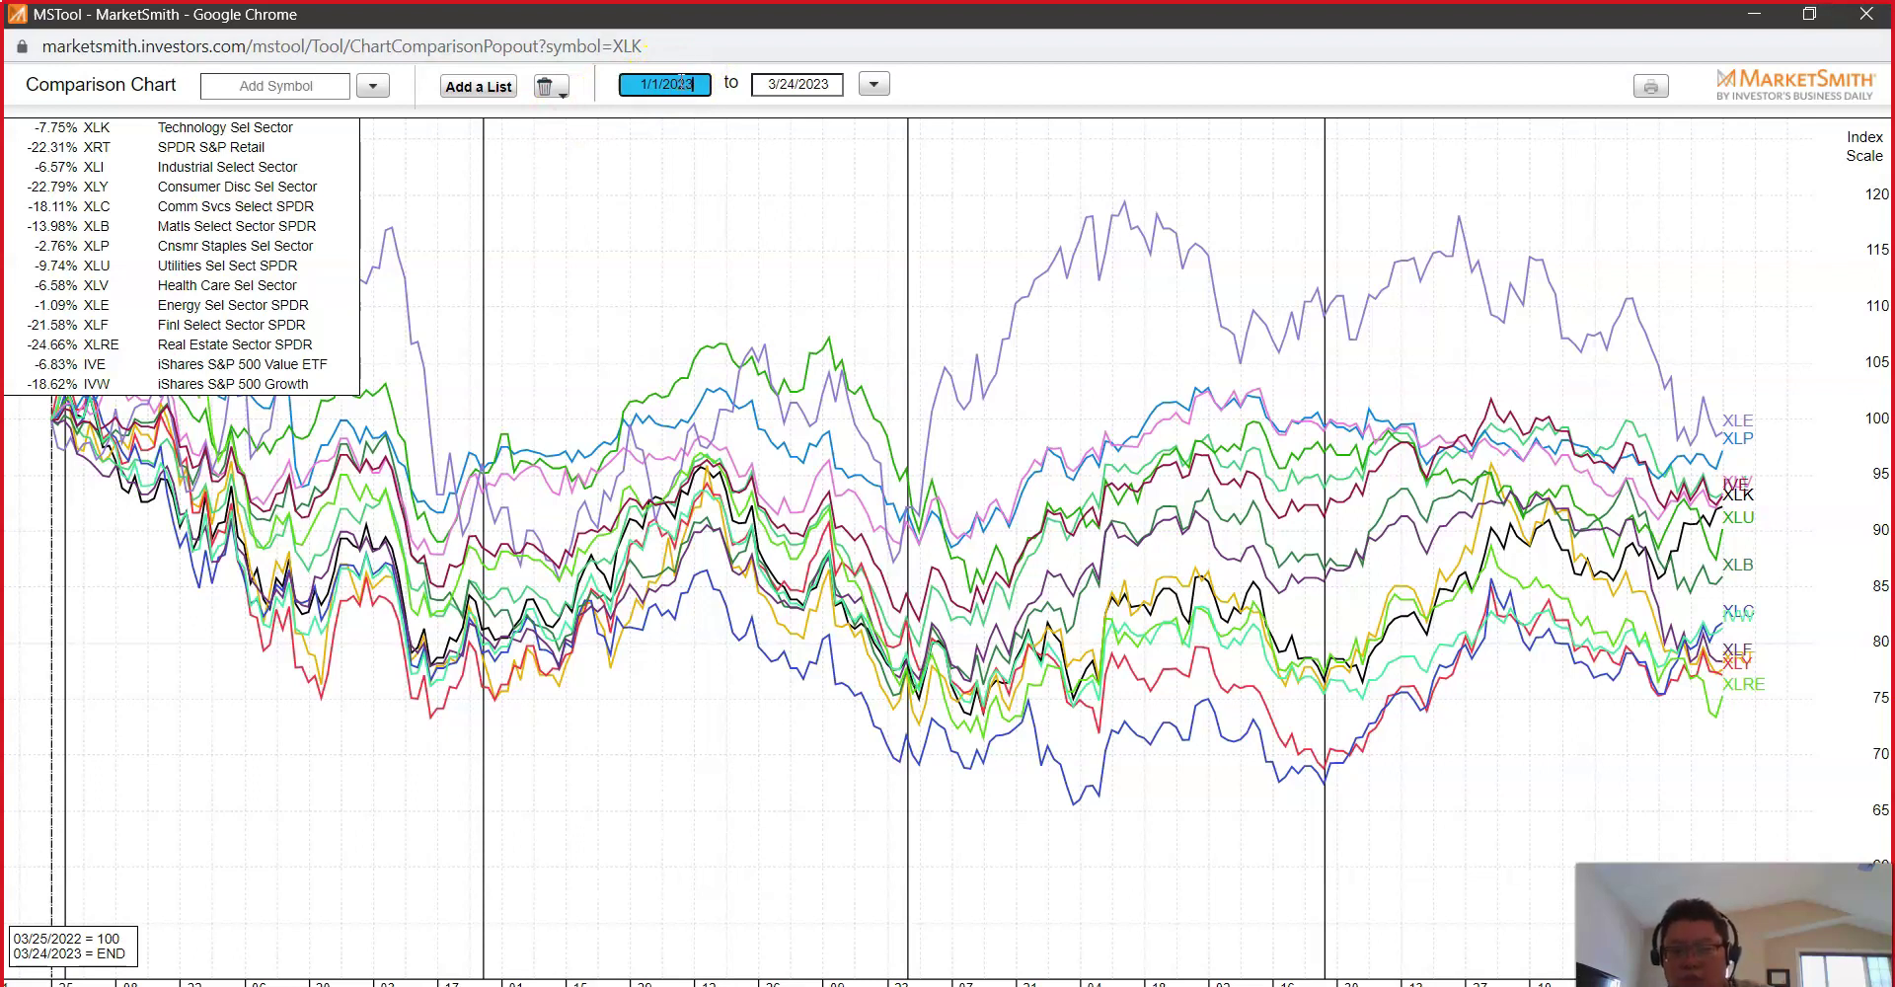
pyautogui.write('/1/2023')
pyautogui.press('Return')
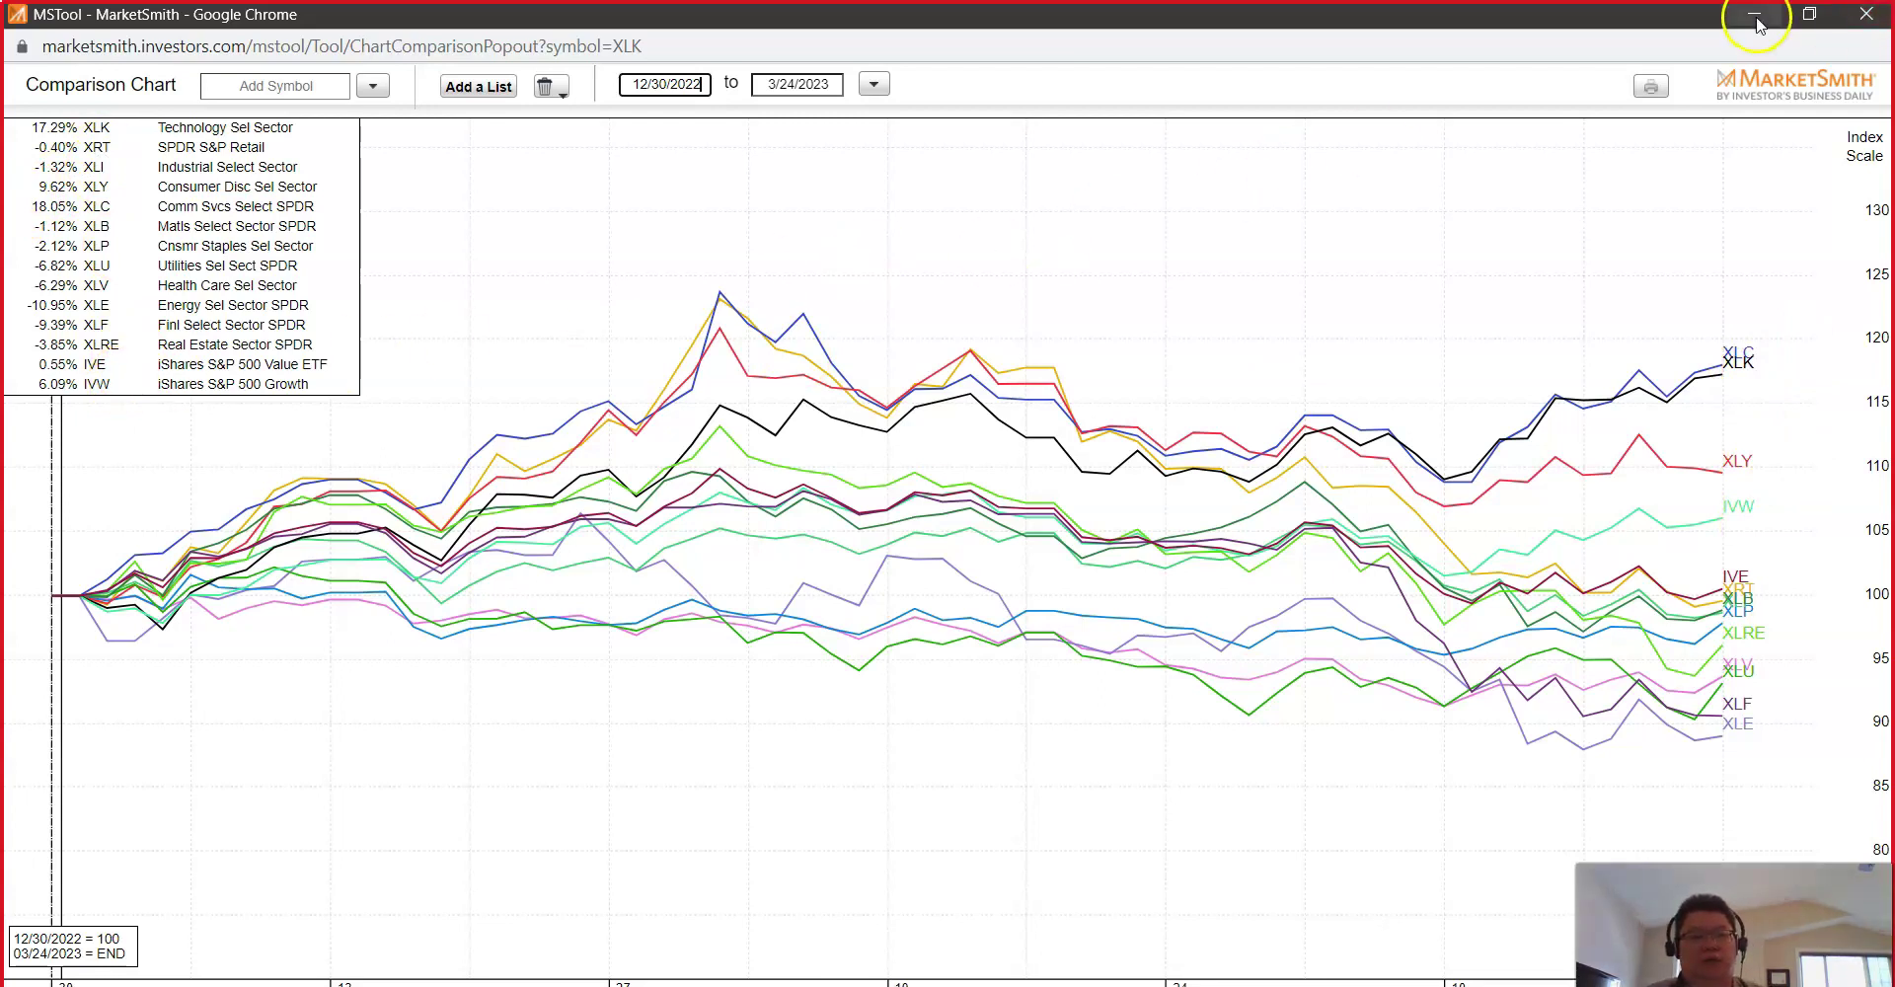
pyautogui.click(1866, 14)
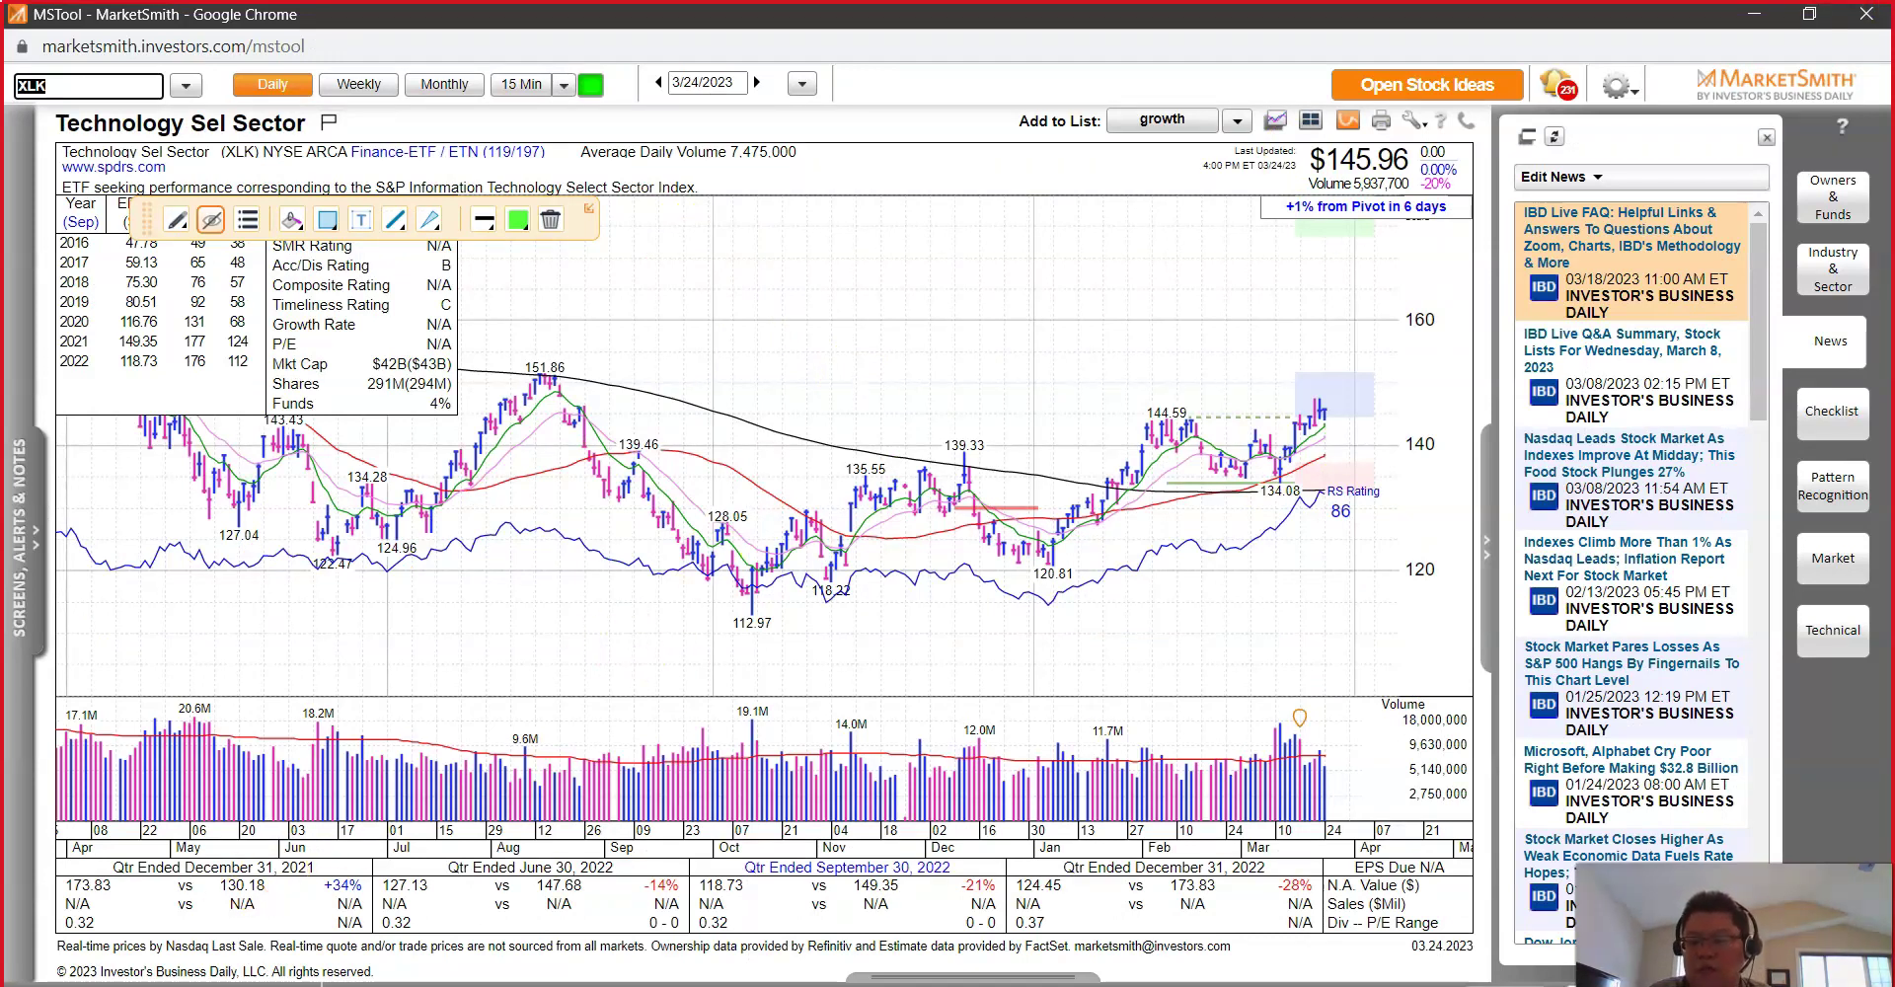
# Step: Switch to the Chrome window with the Fear and Greed Index and open the bookmarked MarketWatch U.S. Economic Calendar in a new tab
pyautogui.moveTo(671, 983)
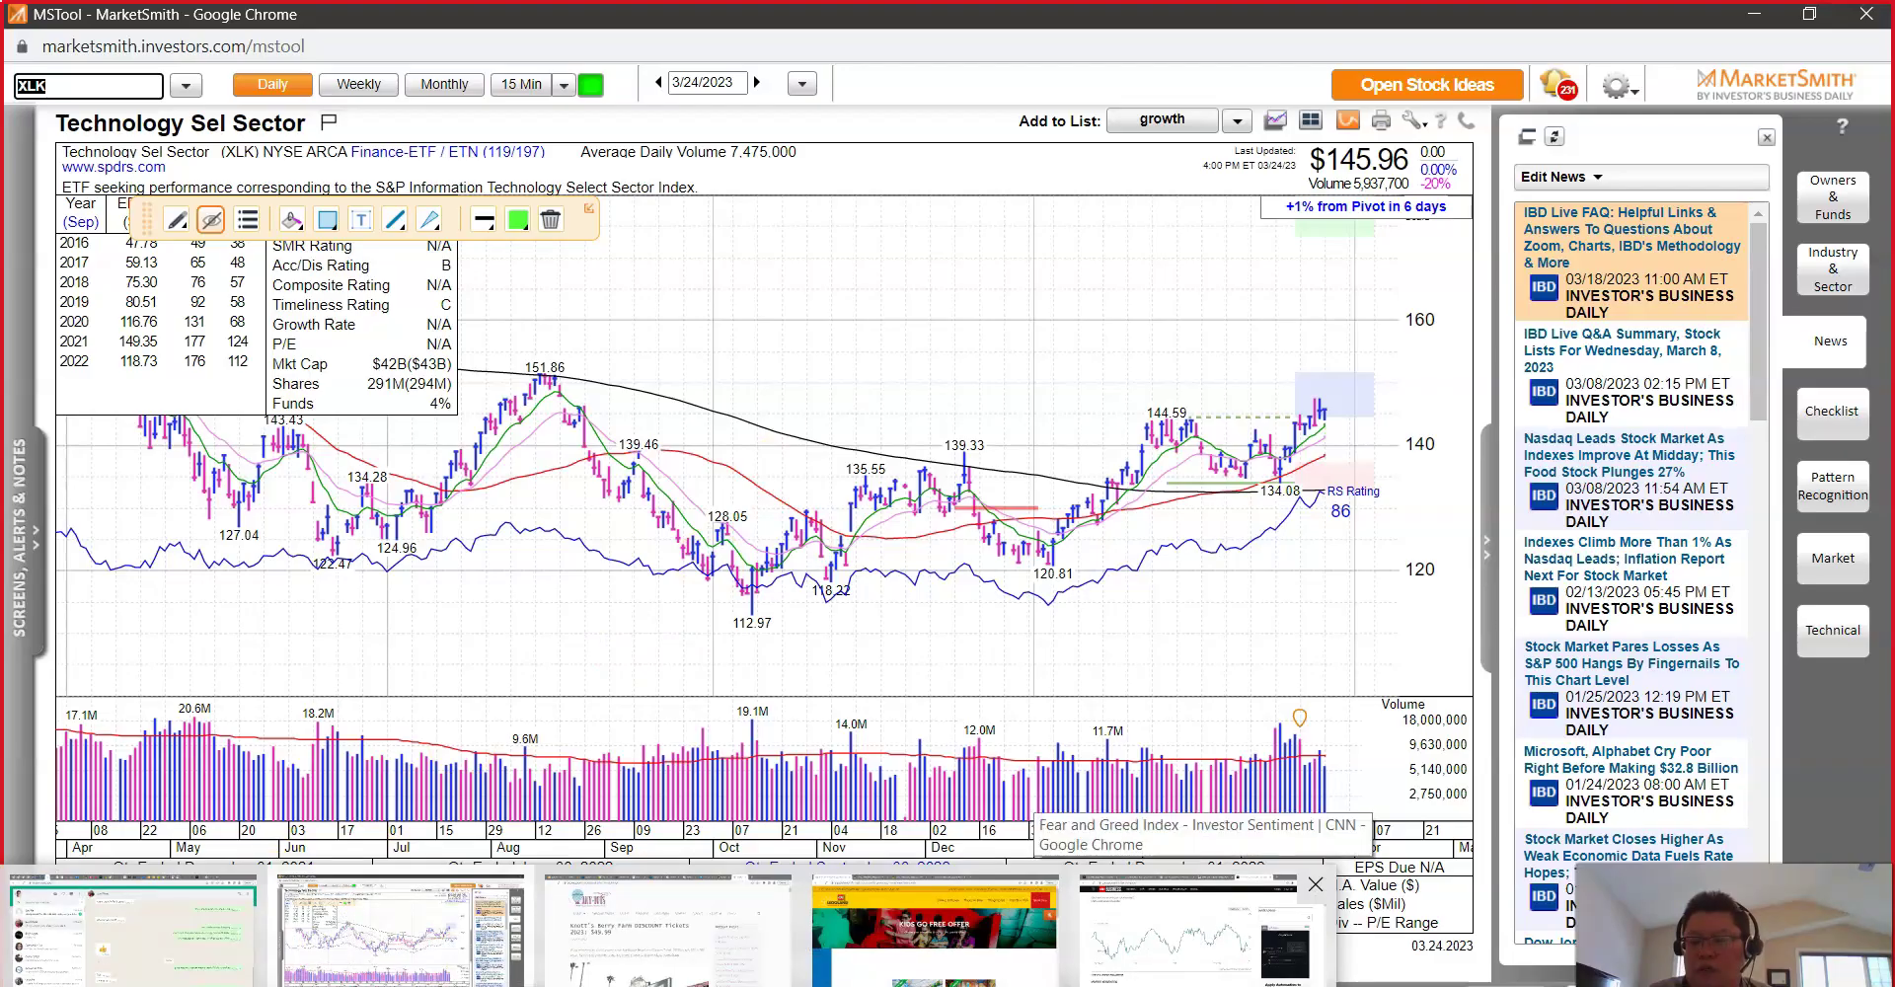
pyautogui.click(1313, 969)
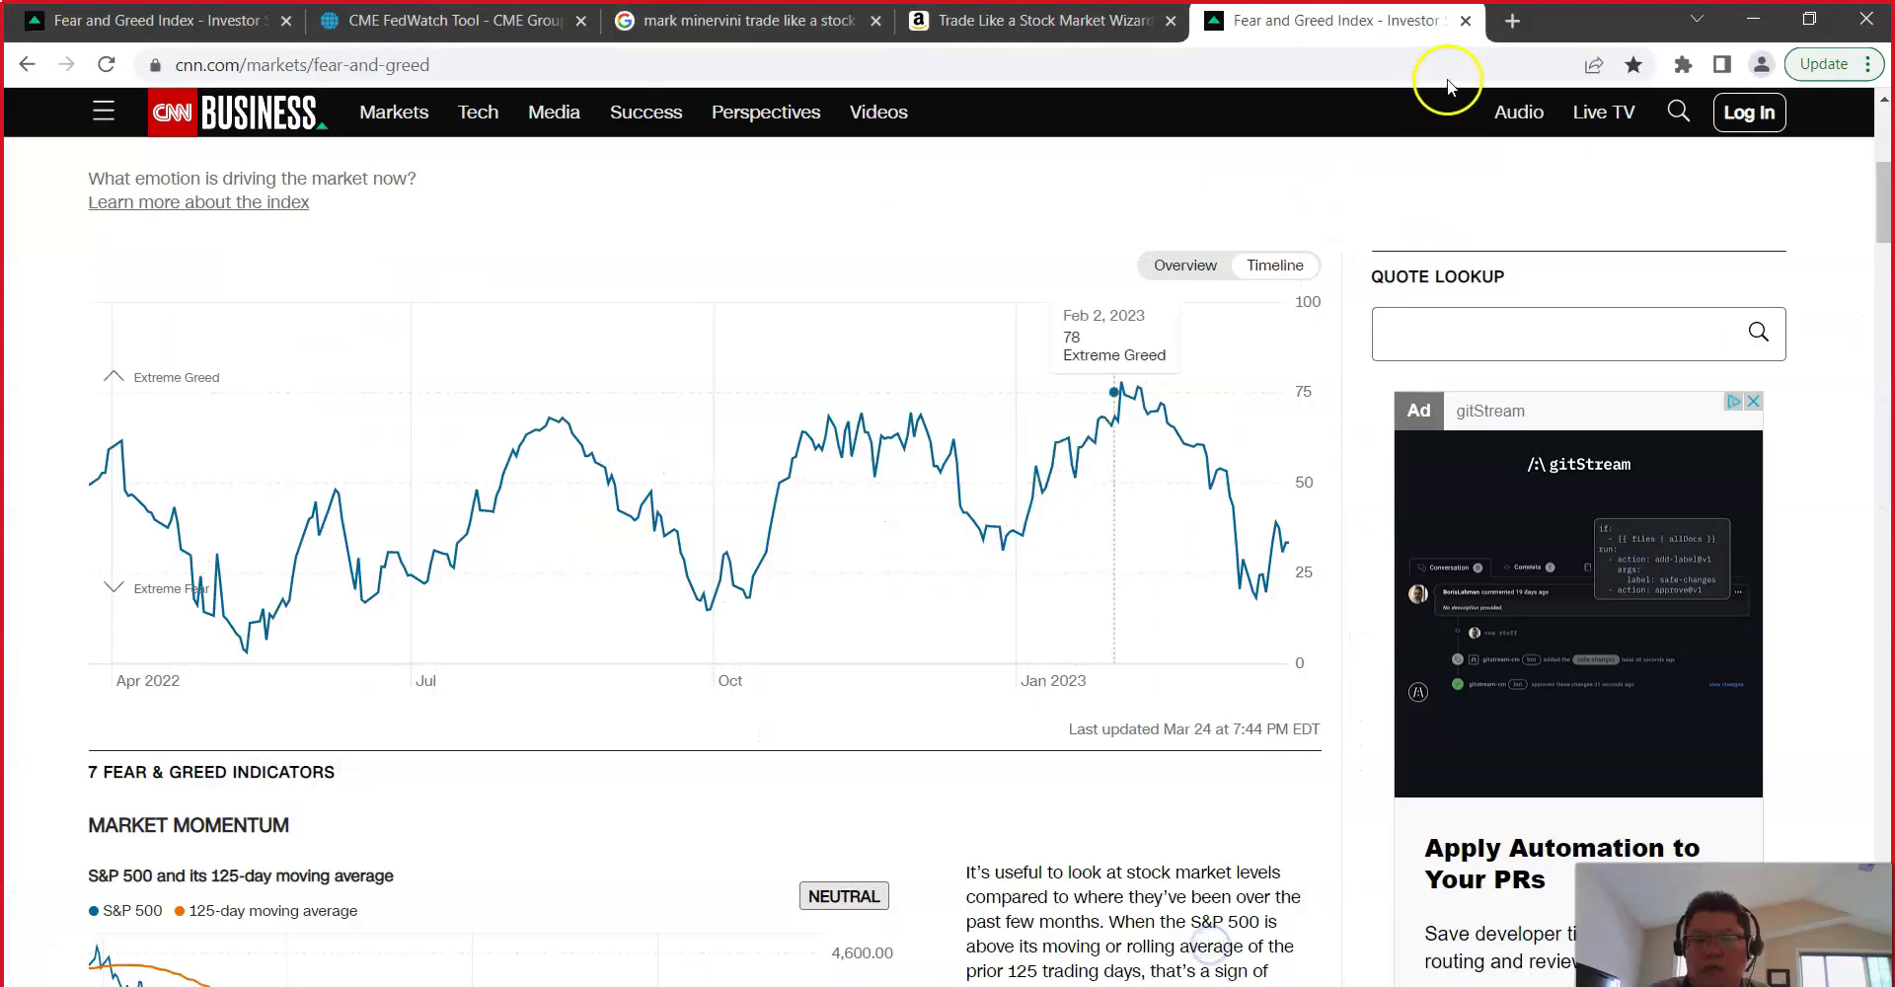
pyautogui.click(1512, 20)
pyautogui.click(221, 105)
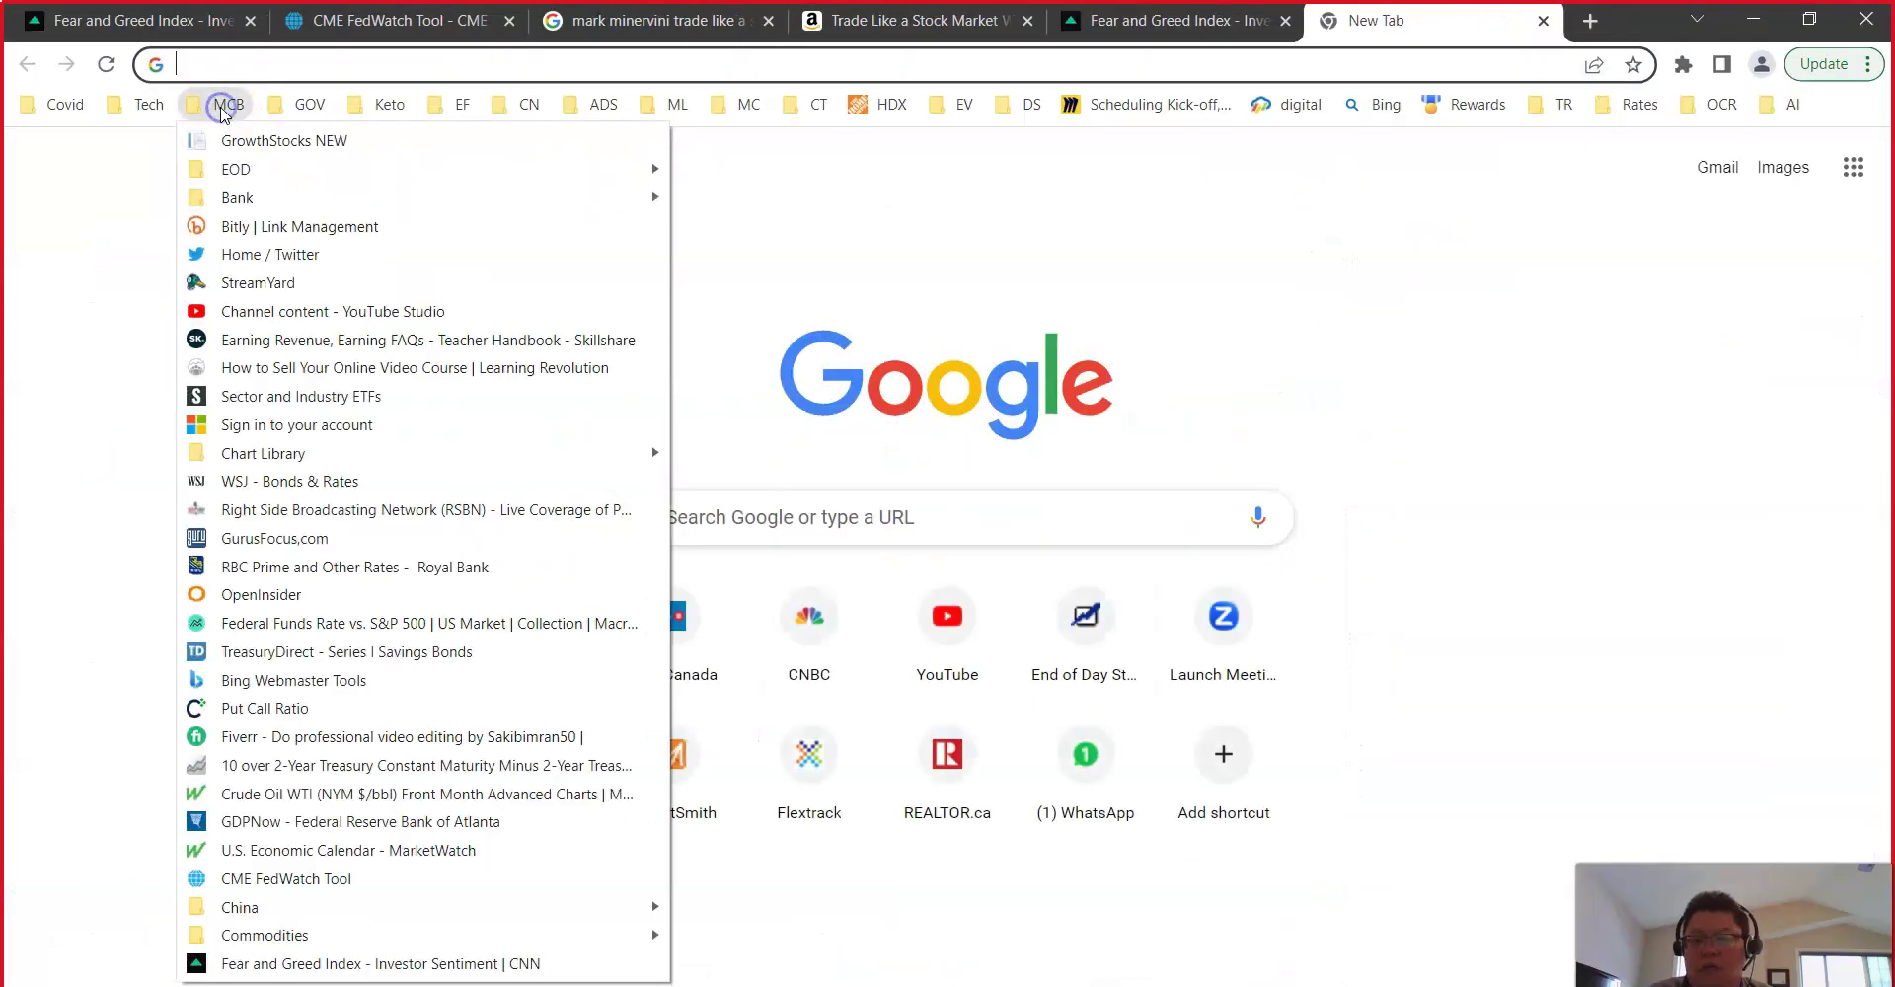
pyautogui.click(287, 851)
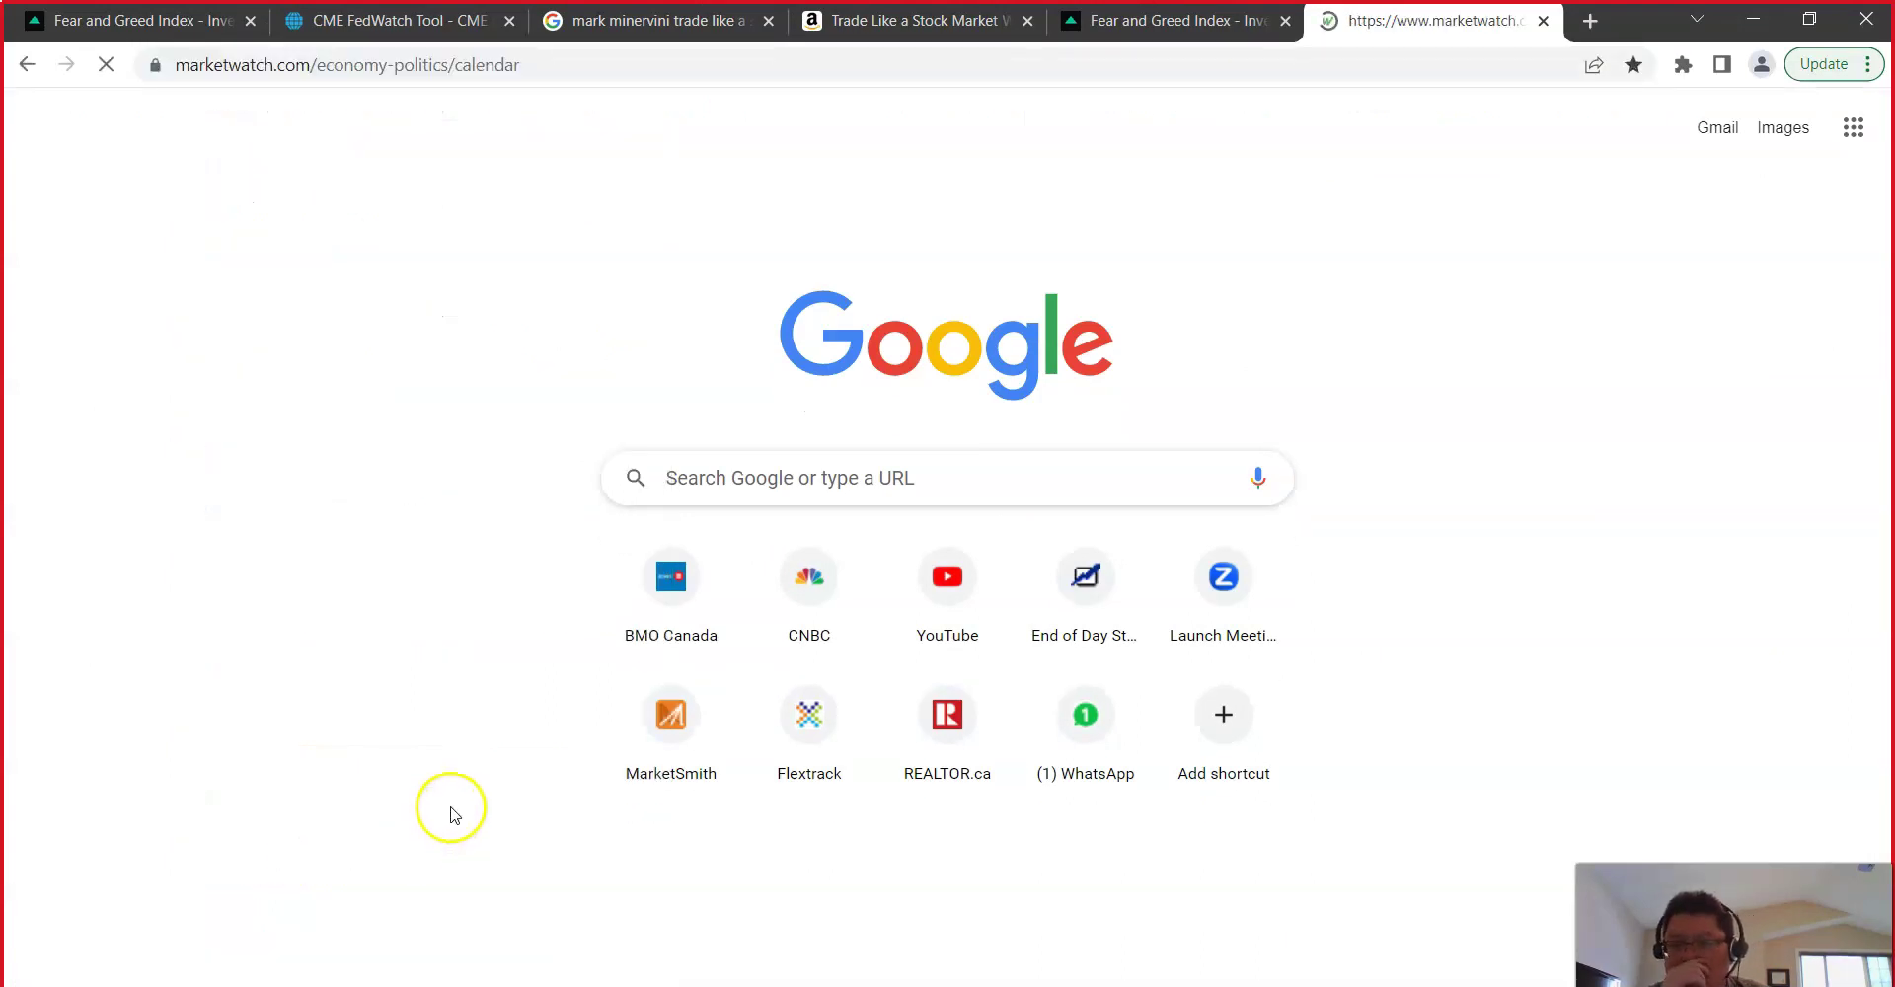
# Step: Open the bookmarked Atlanta Fed GDPNow page in another new tab
pyautogui.click(1595, 20)
pyautogui.click(221, 104)
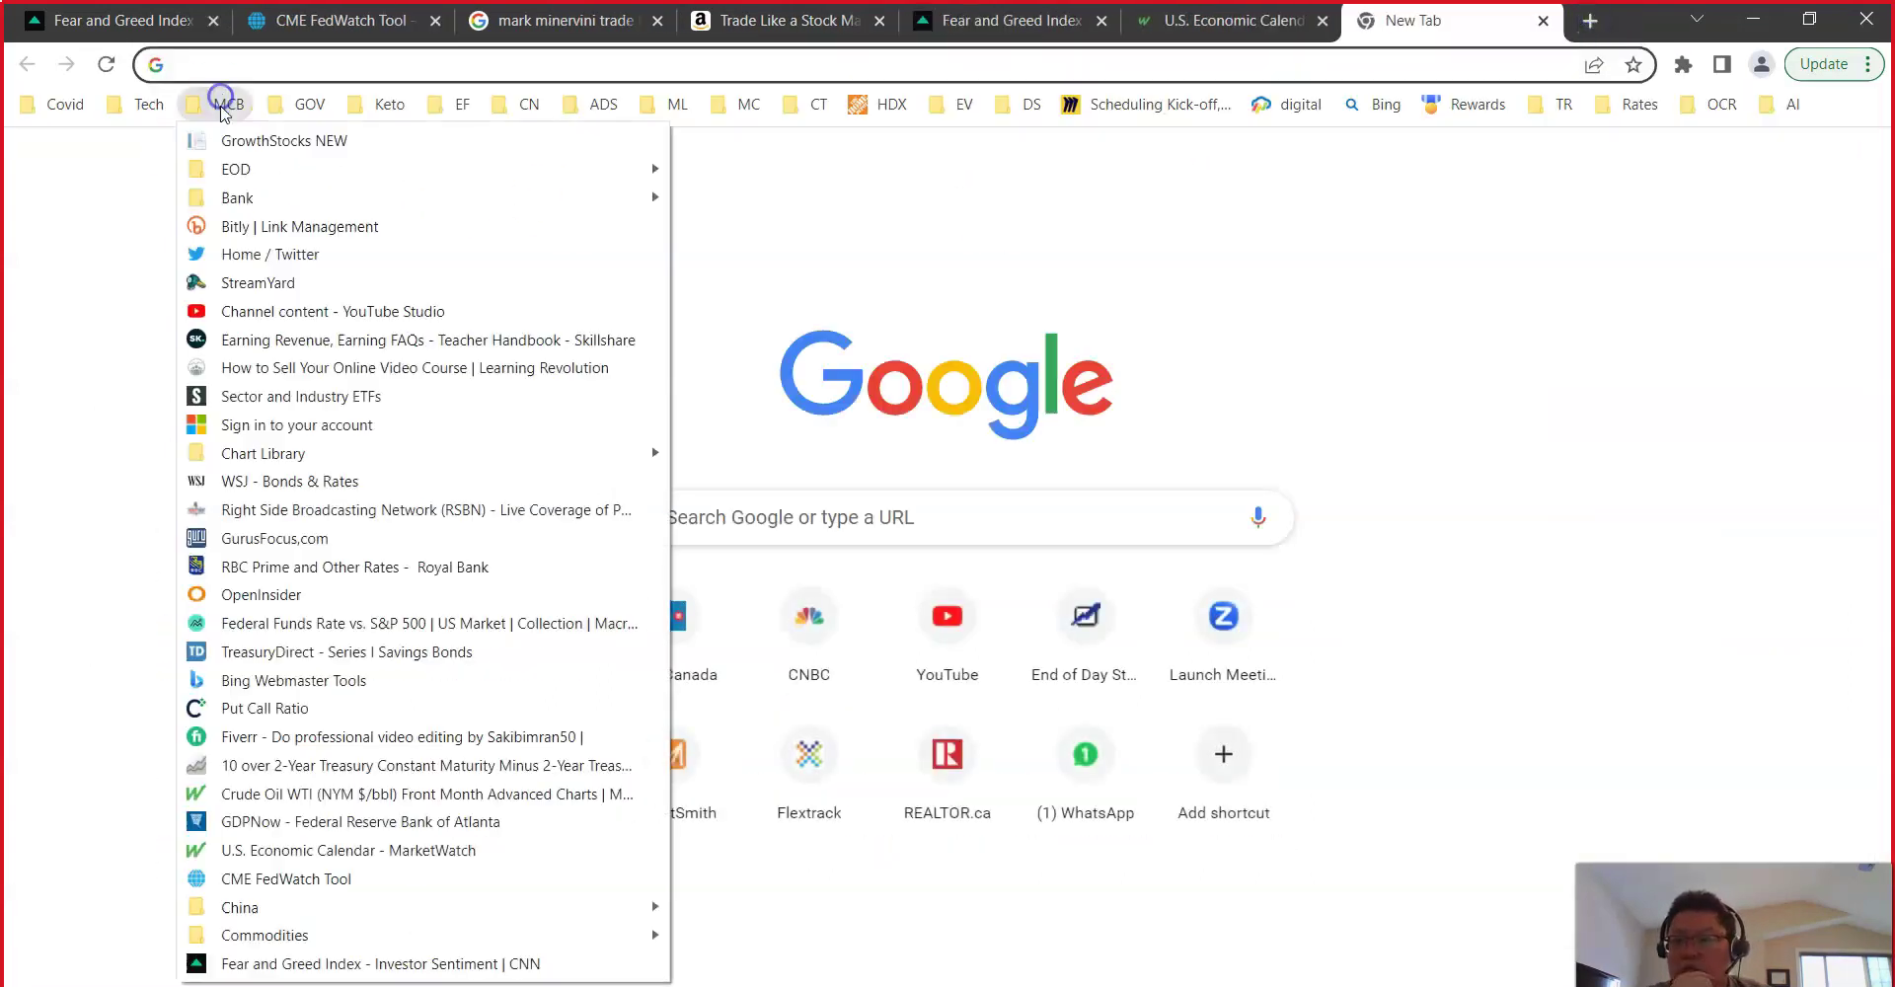
pyautogui.click(291, 821)
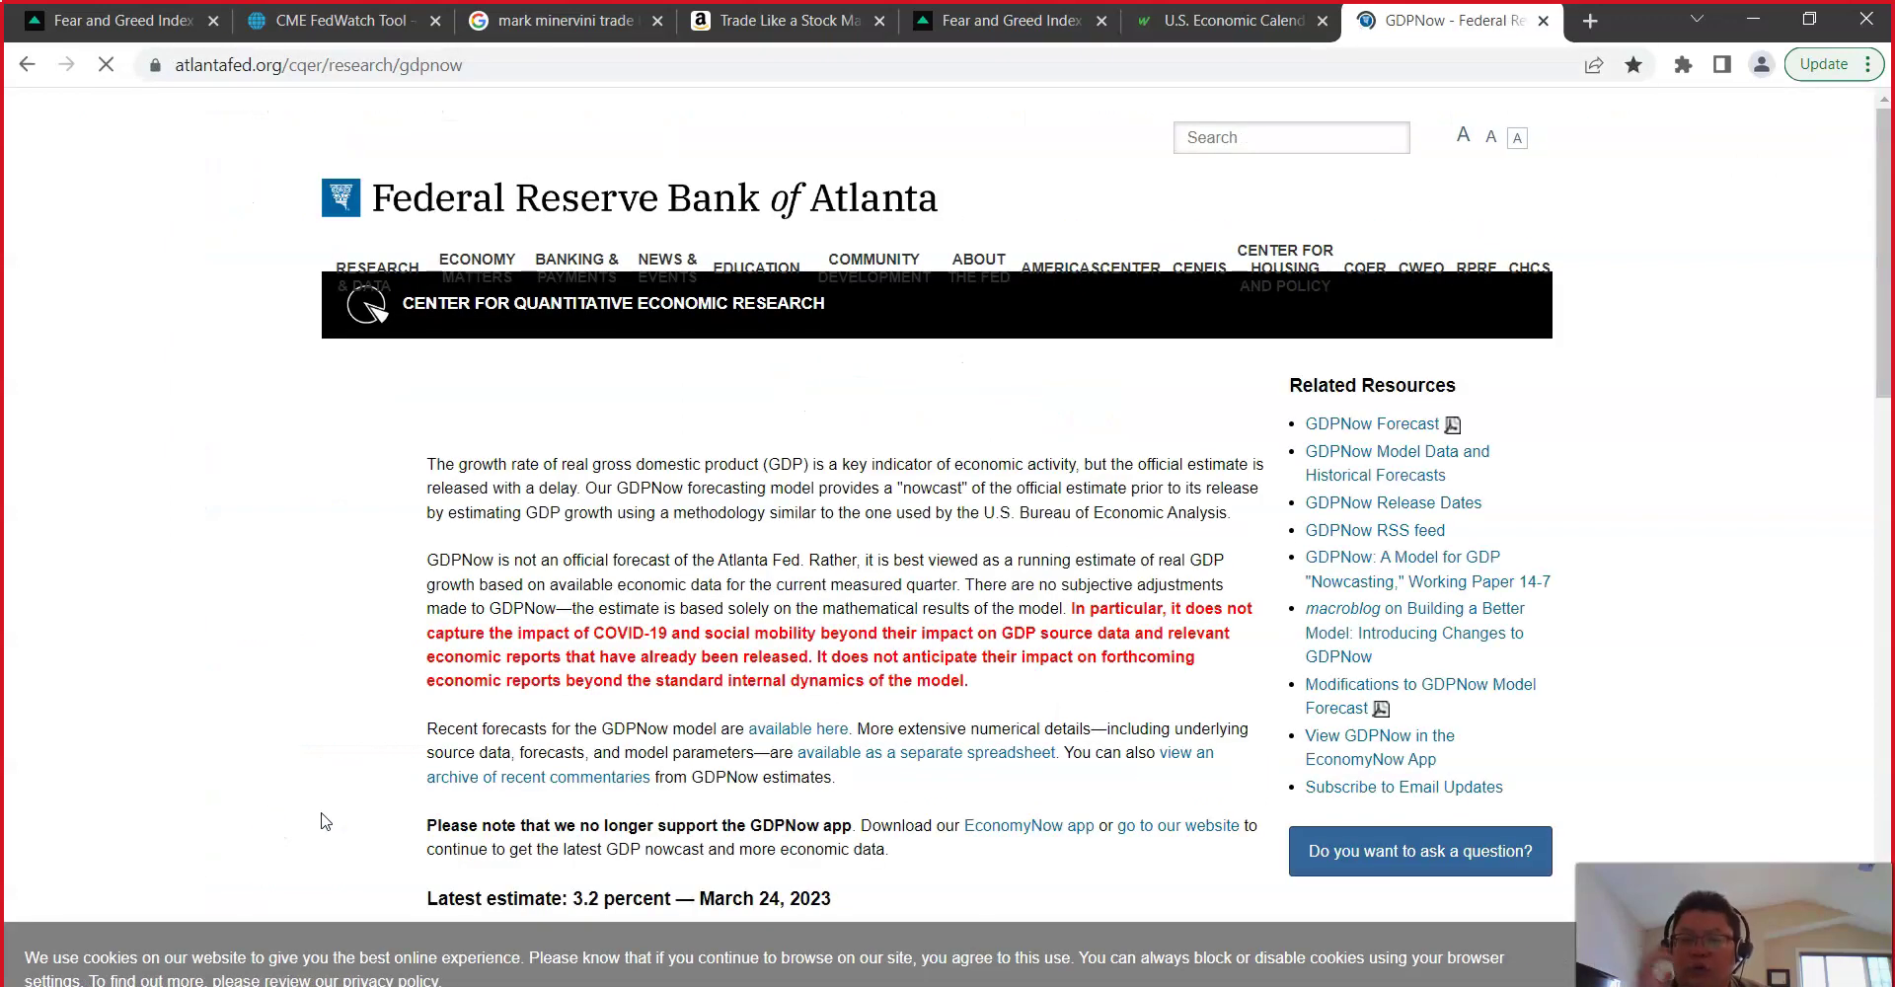
# Step: Examine the March 24, 2023 latest GDPNow estimate, highlighting its percentage, and the 2023 Q1 real GDP estimate evolution chart
pyautogui.scroll(-3, 322, 816)
pyautogui.scroll(-1, 325, 807)
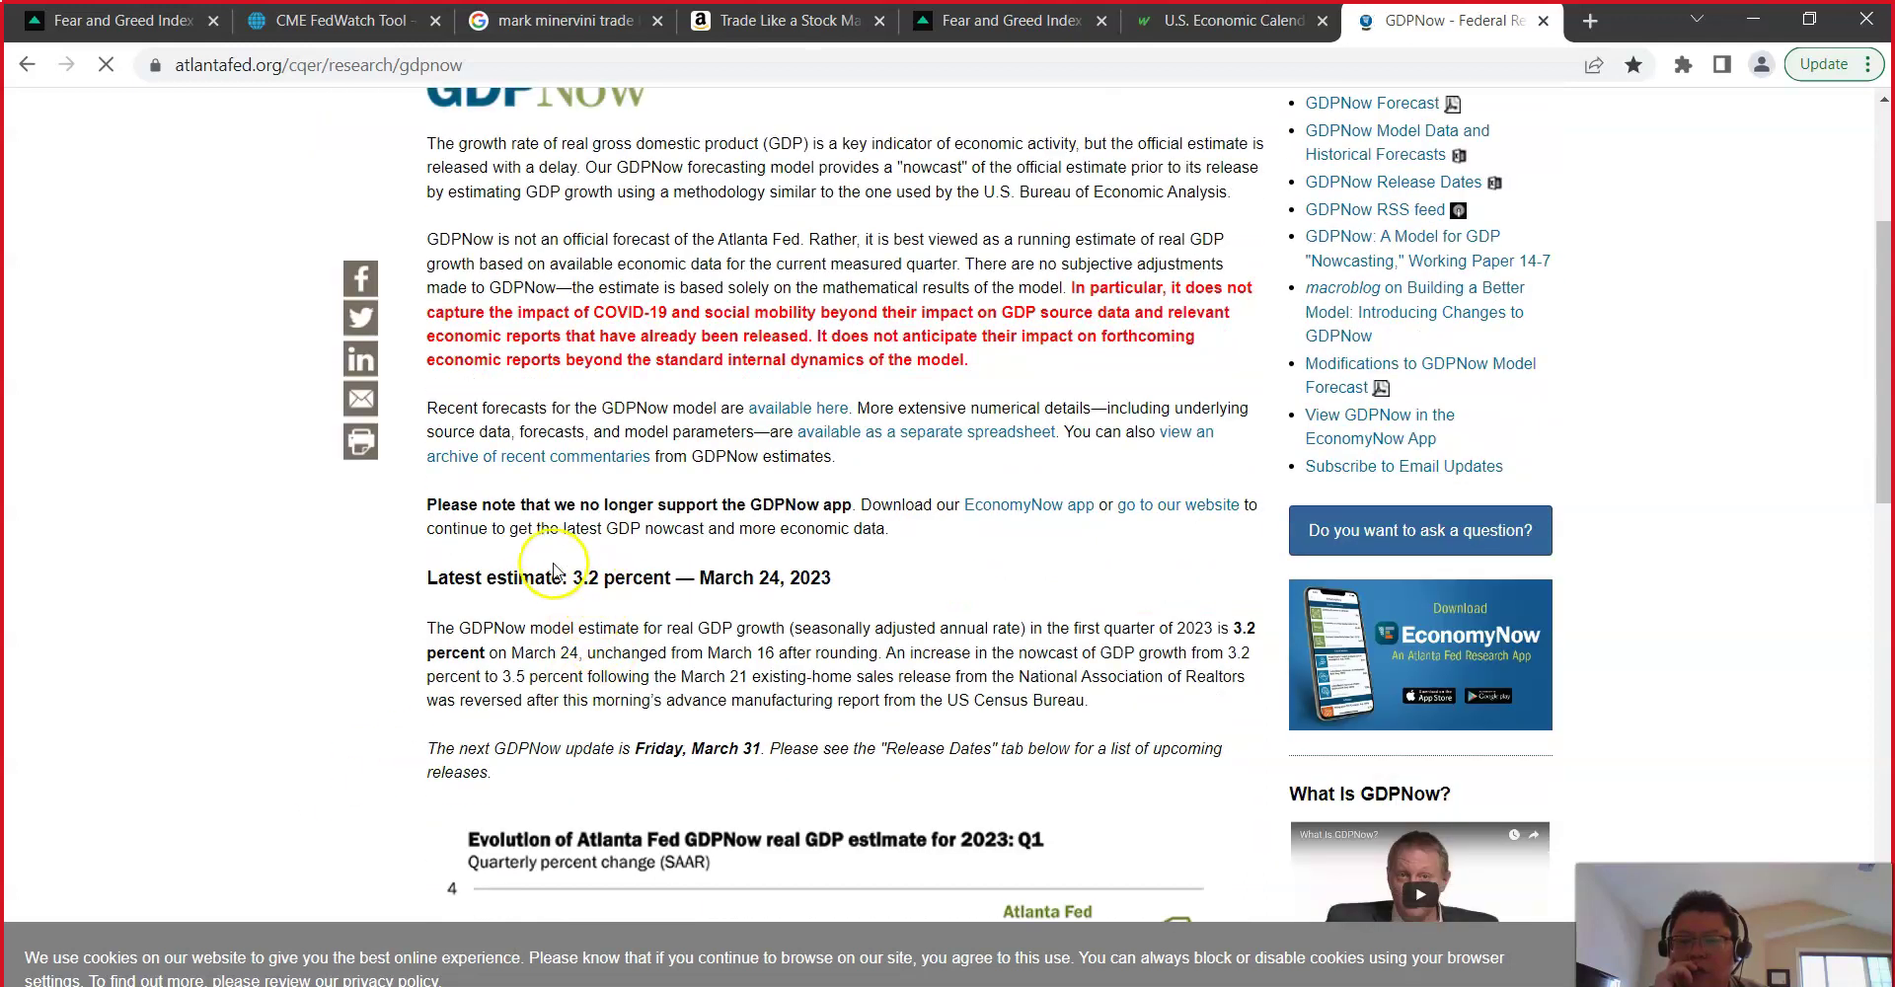
pyautogui.moveTo(581, 580); pyautogui.dragTo(671, 581)
pyautogui.scroll(-4, 750, 642)
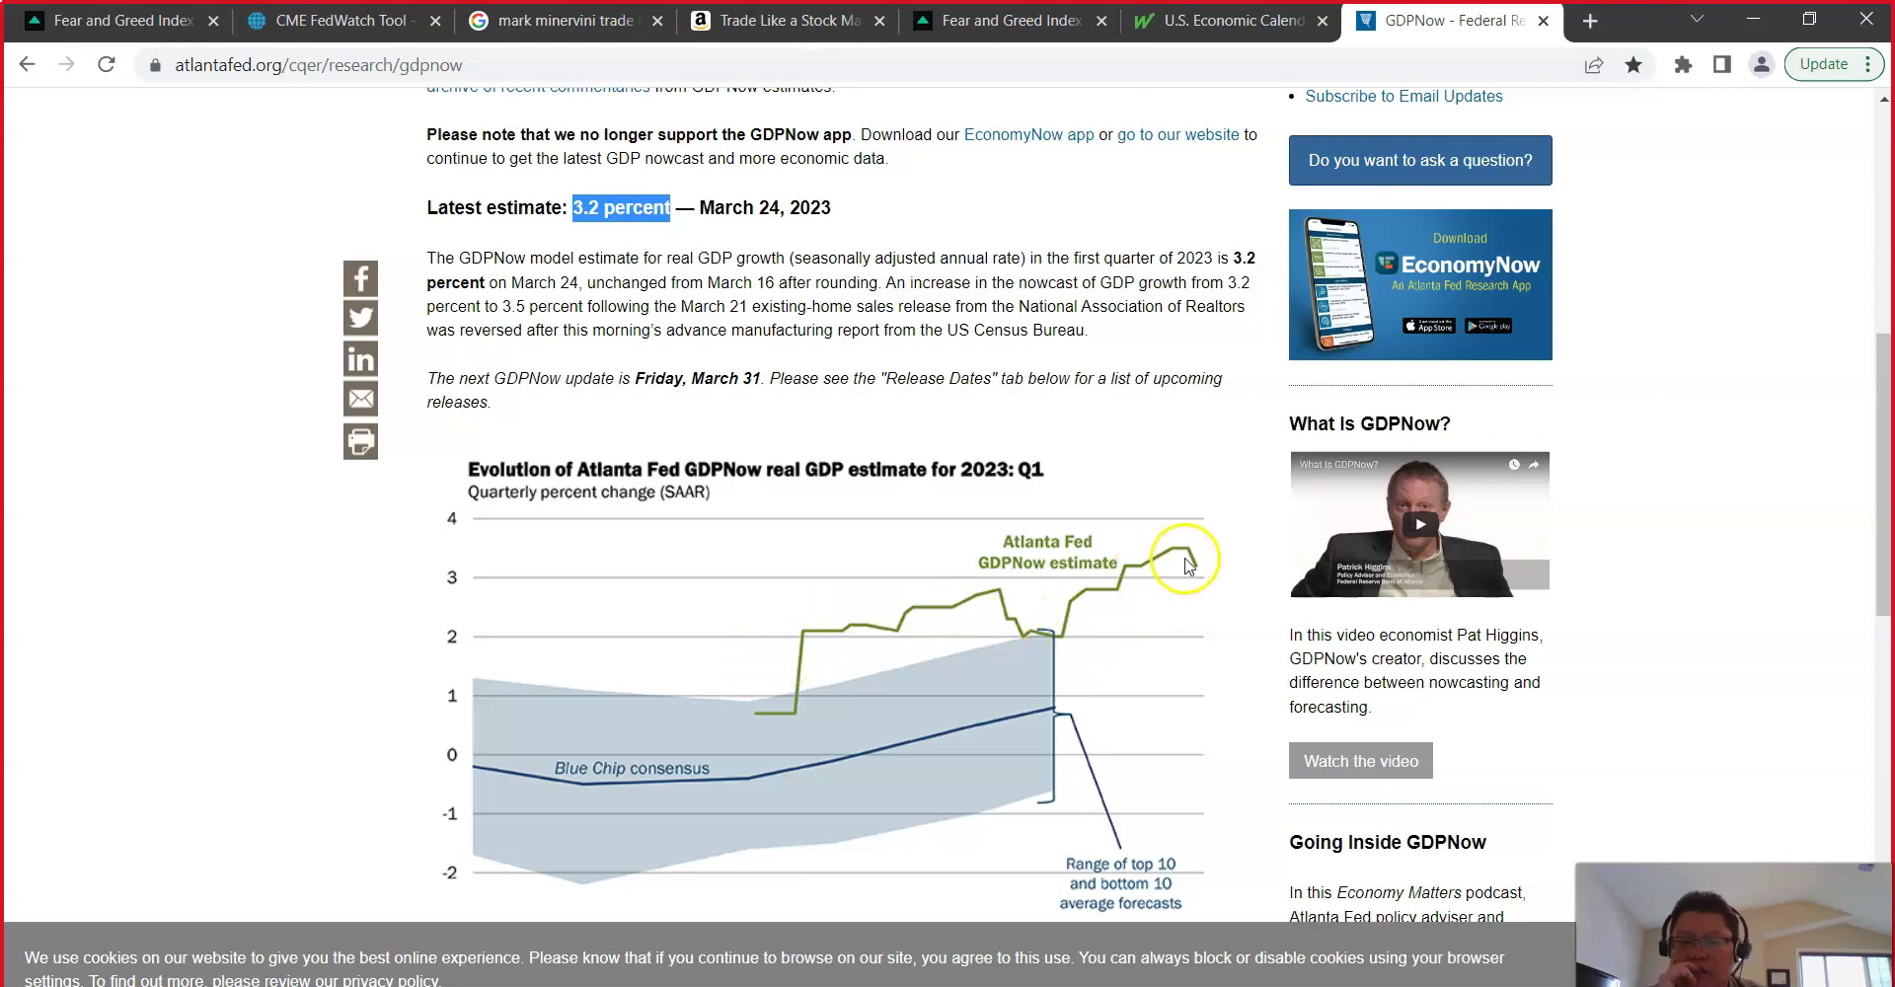
pyautogui.scroll(-1, 1165, 656)
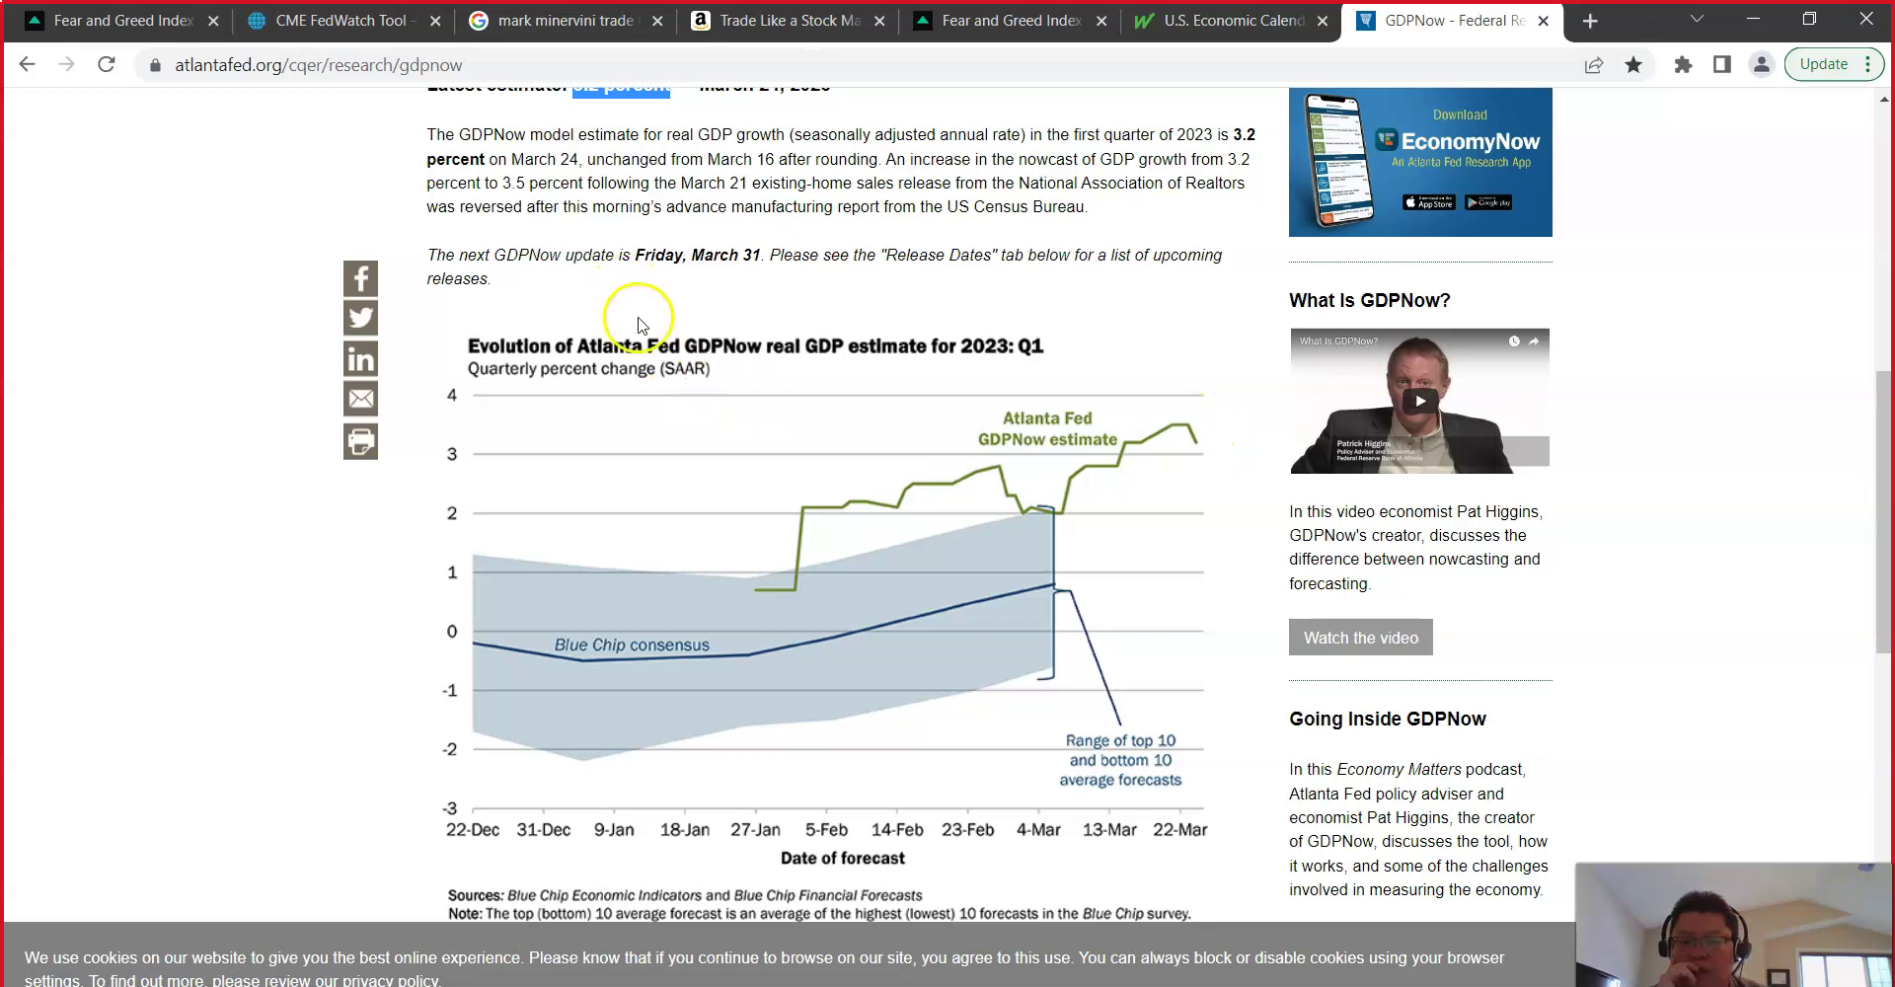
pyautogui.scroll(1, 640, 325)
pyautogui.click(583, 216)
pyautogui.moveTo(575, 208); pyautogui.dragTo(677, 208)
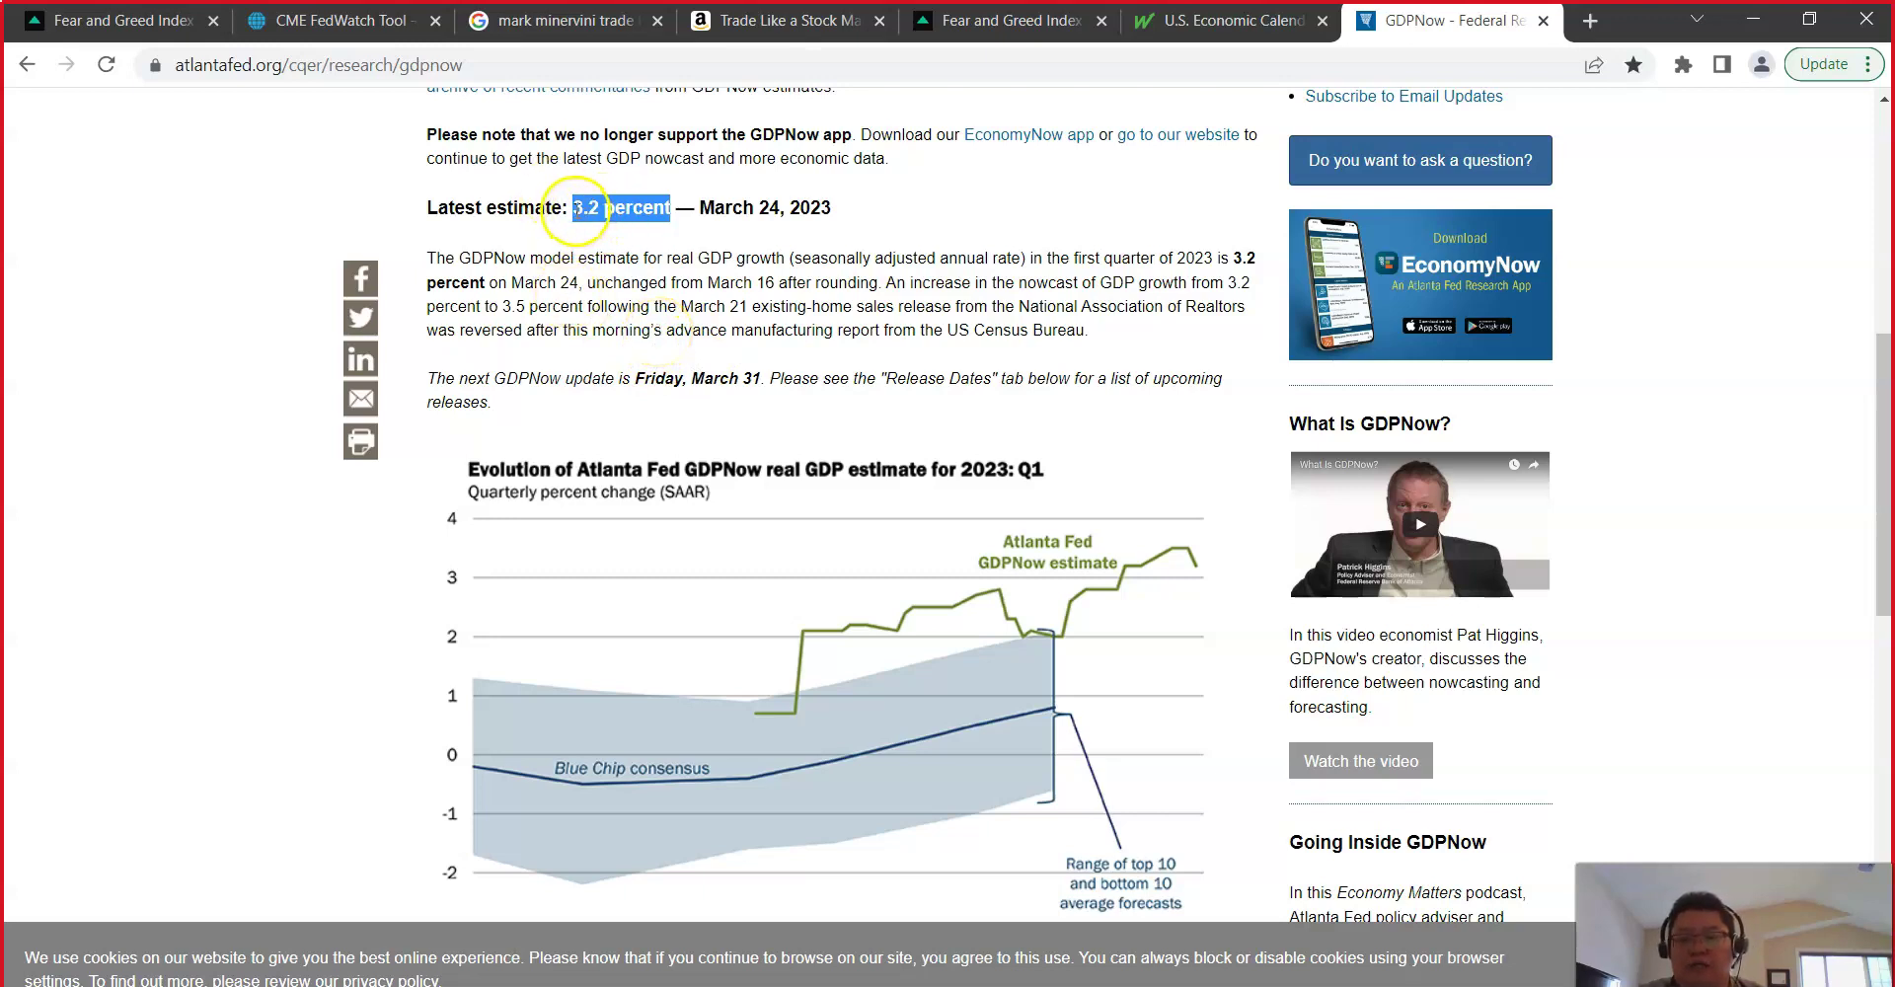
pyautogui.click(575, 208)
pyautogui.moveTo(628, 210); pyautogui.dragTo(684, 210)
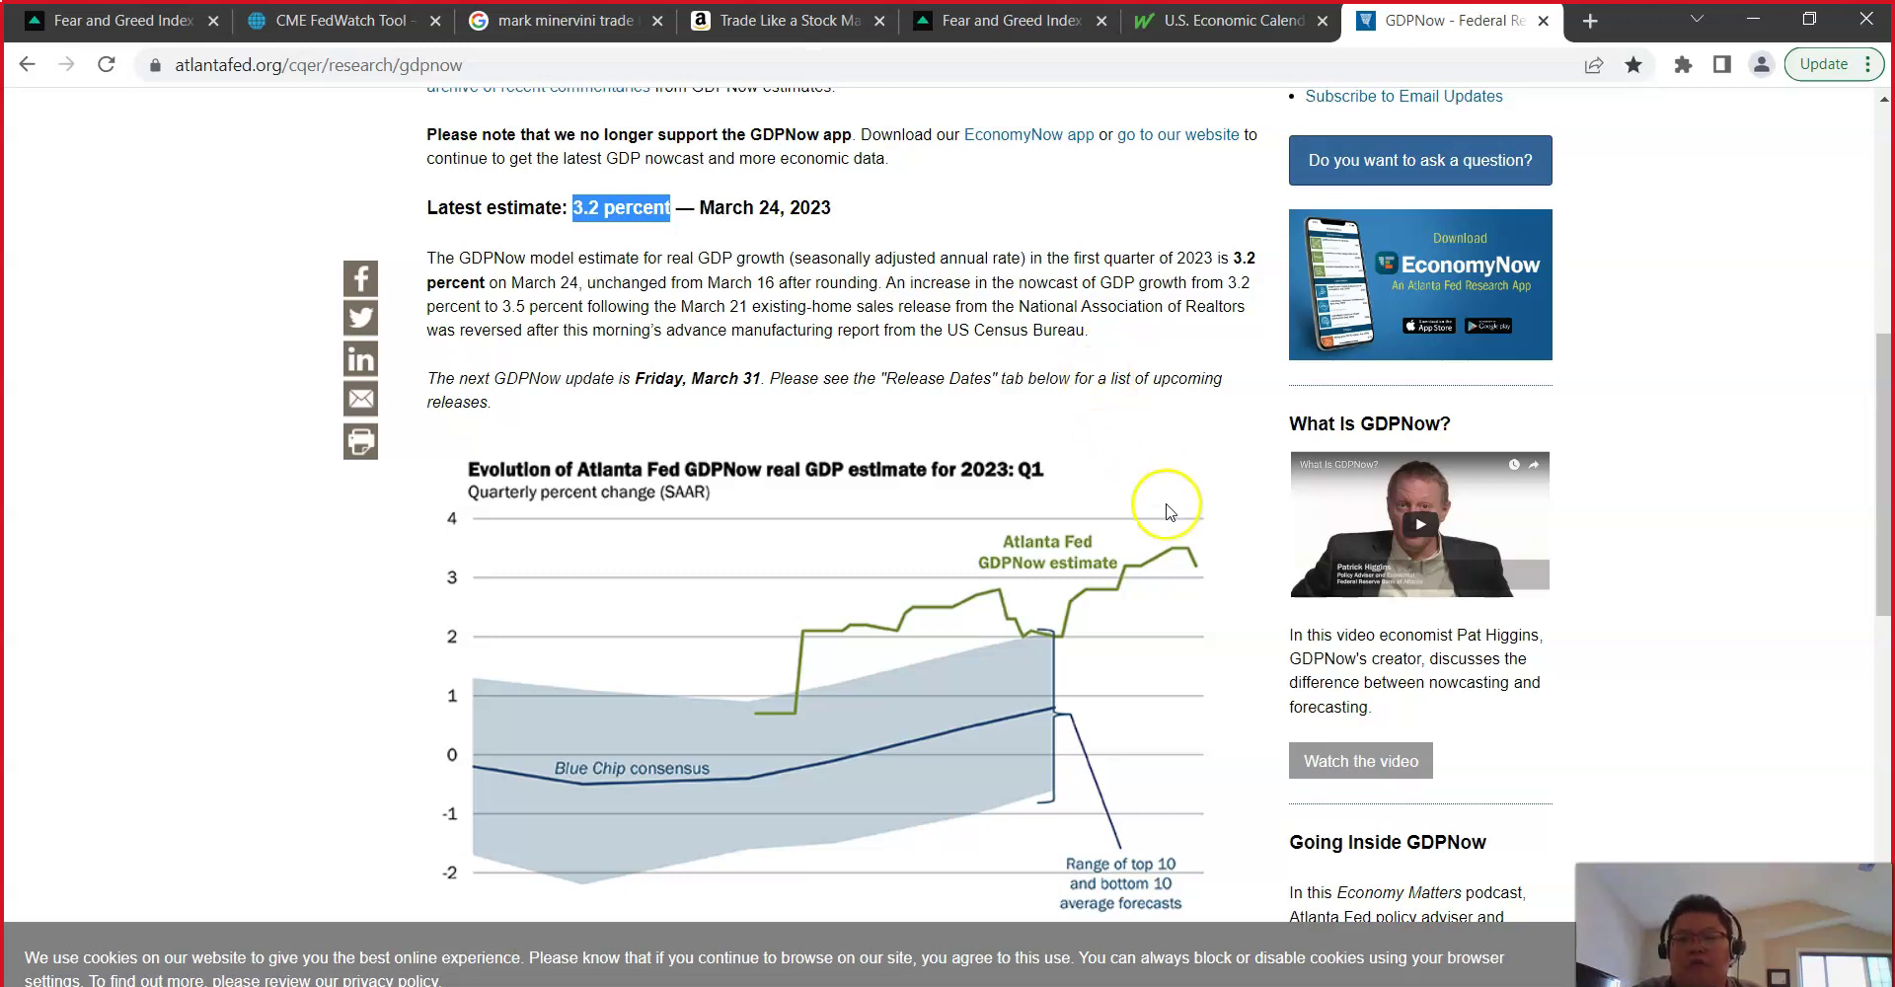
pyautogui.scroll(4, 1172, 514)
pyautogui.scroll(3, 1173, 518)
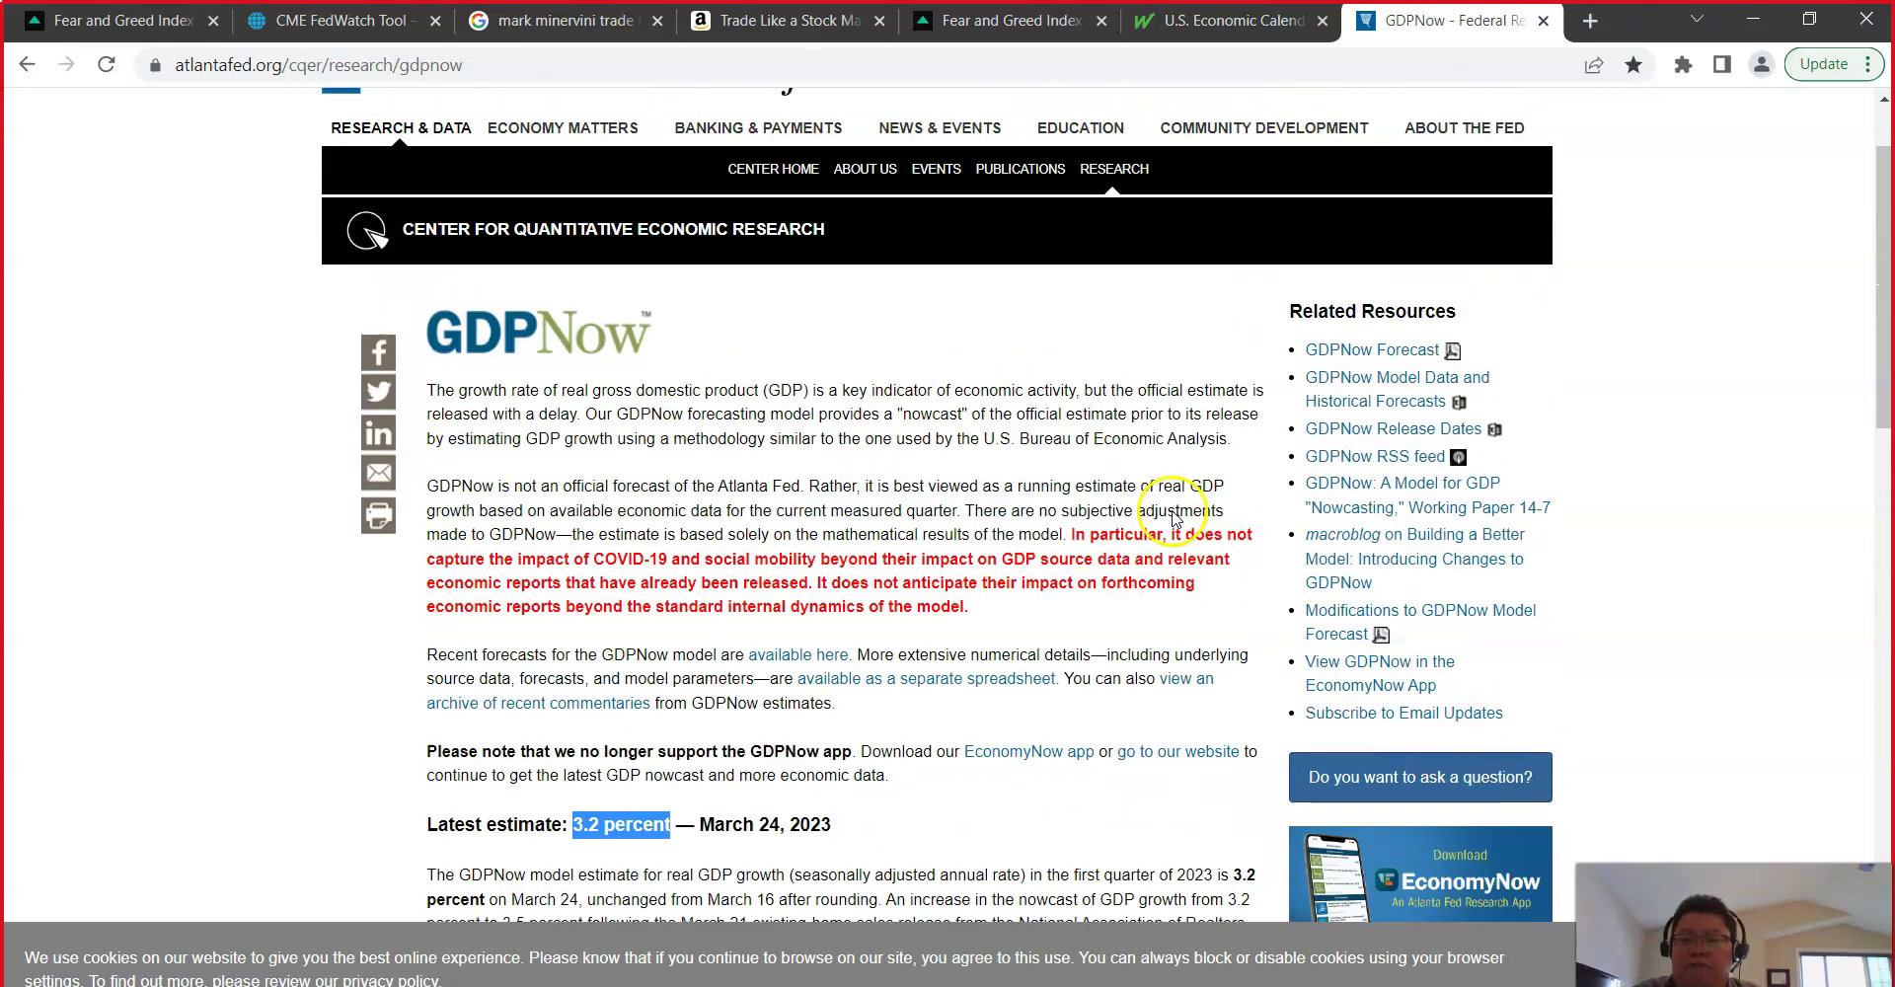
pyautogui.scroll(-1, 1172, 510)
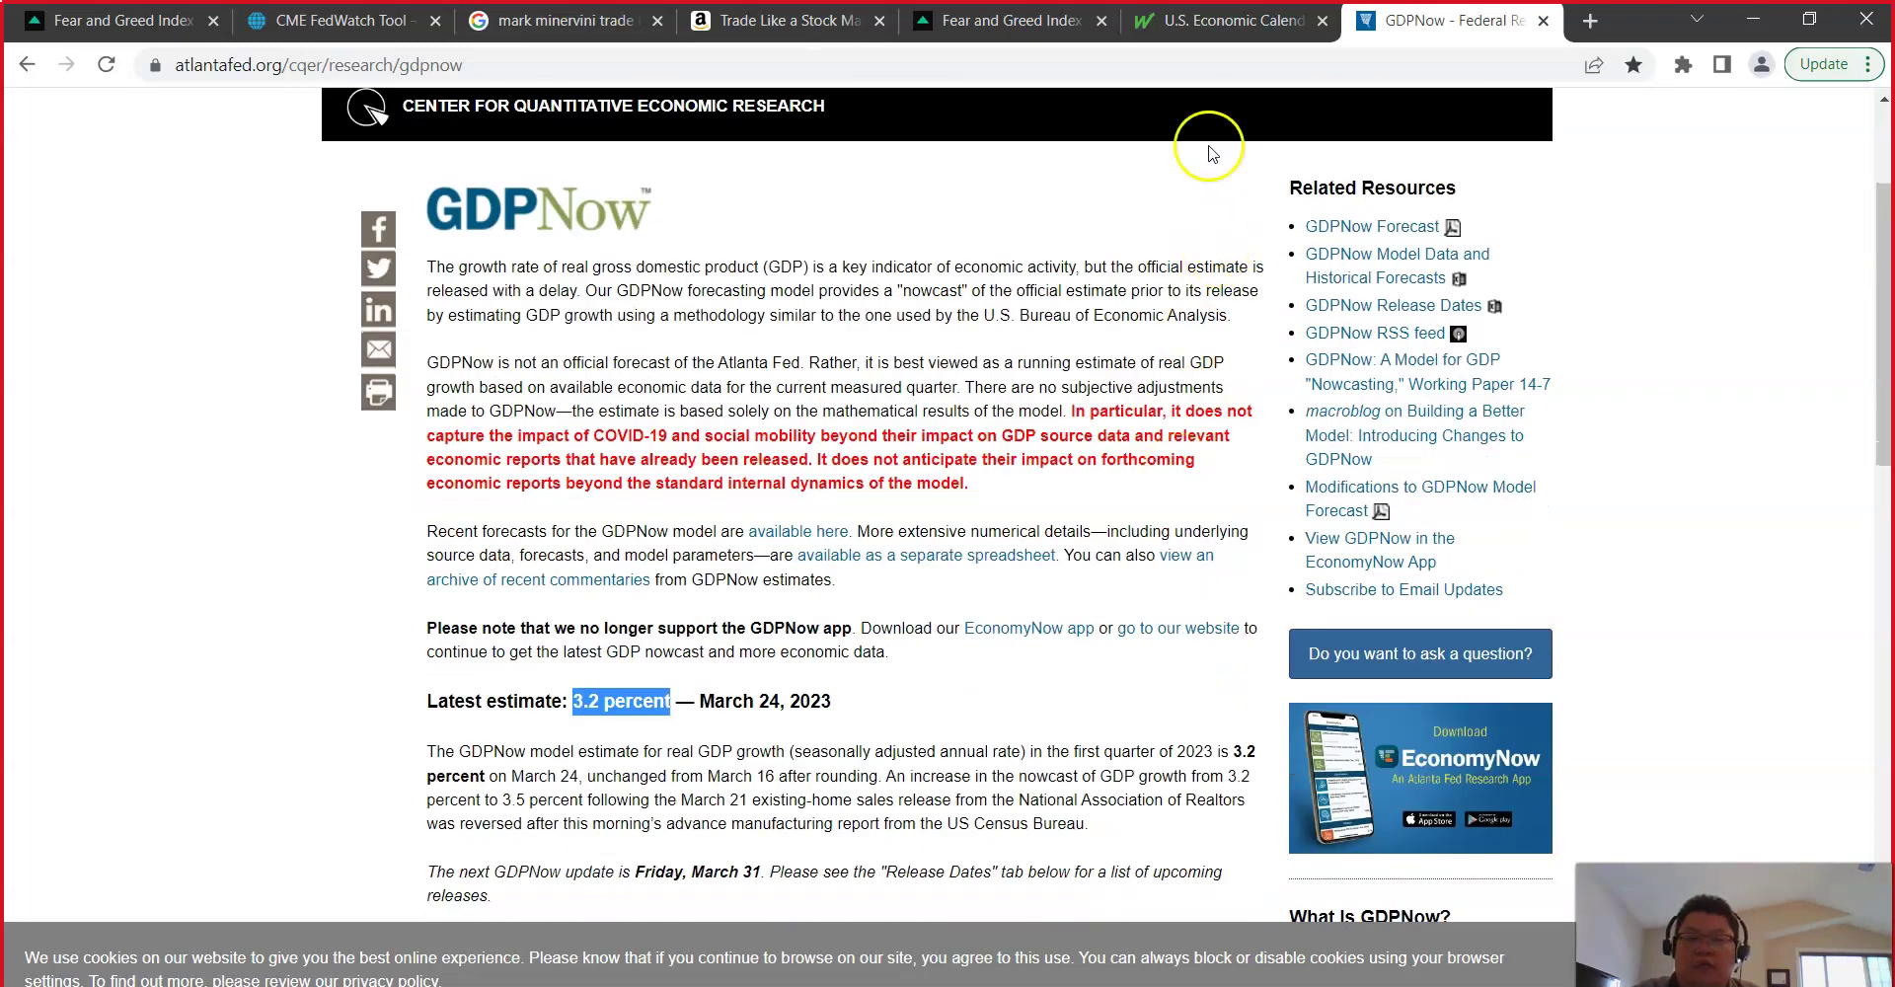
# Step: On the U.S. Economic Calendar, review Tuesday, March 28, highlighting the S&P Case-Shiller home price index and U.S. consumer confidence reports
pyautogui.click(1222, 12)
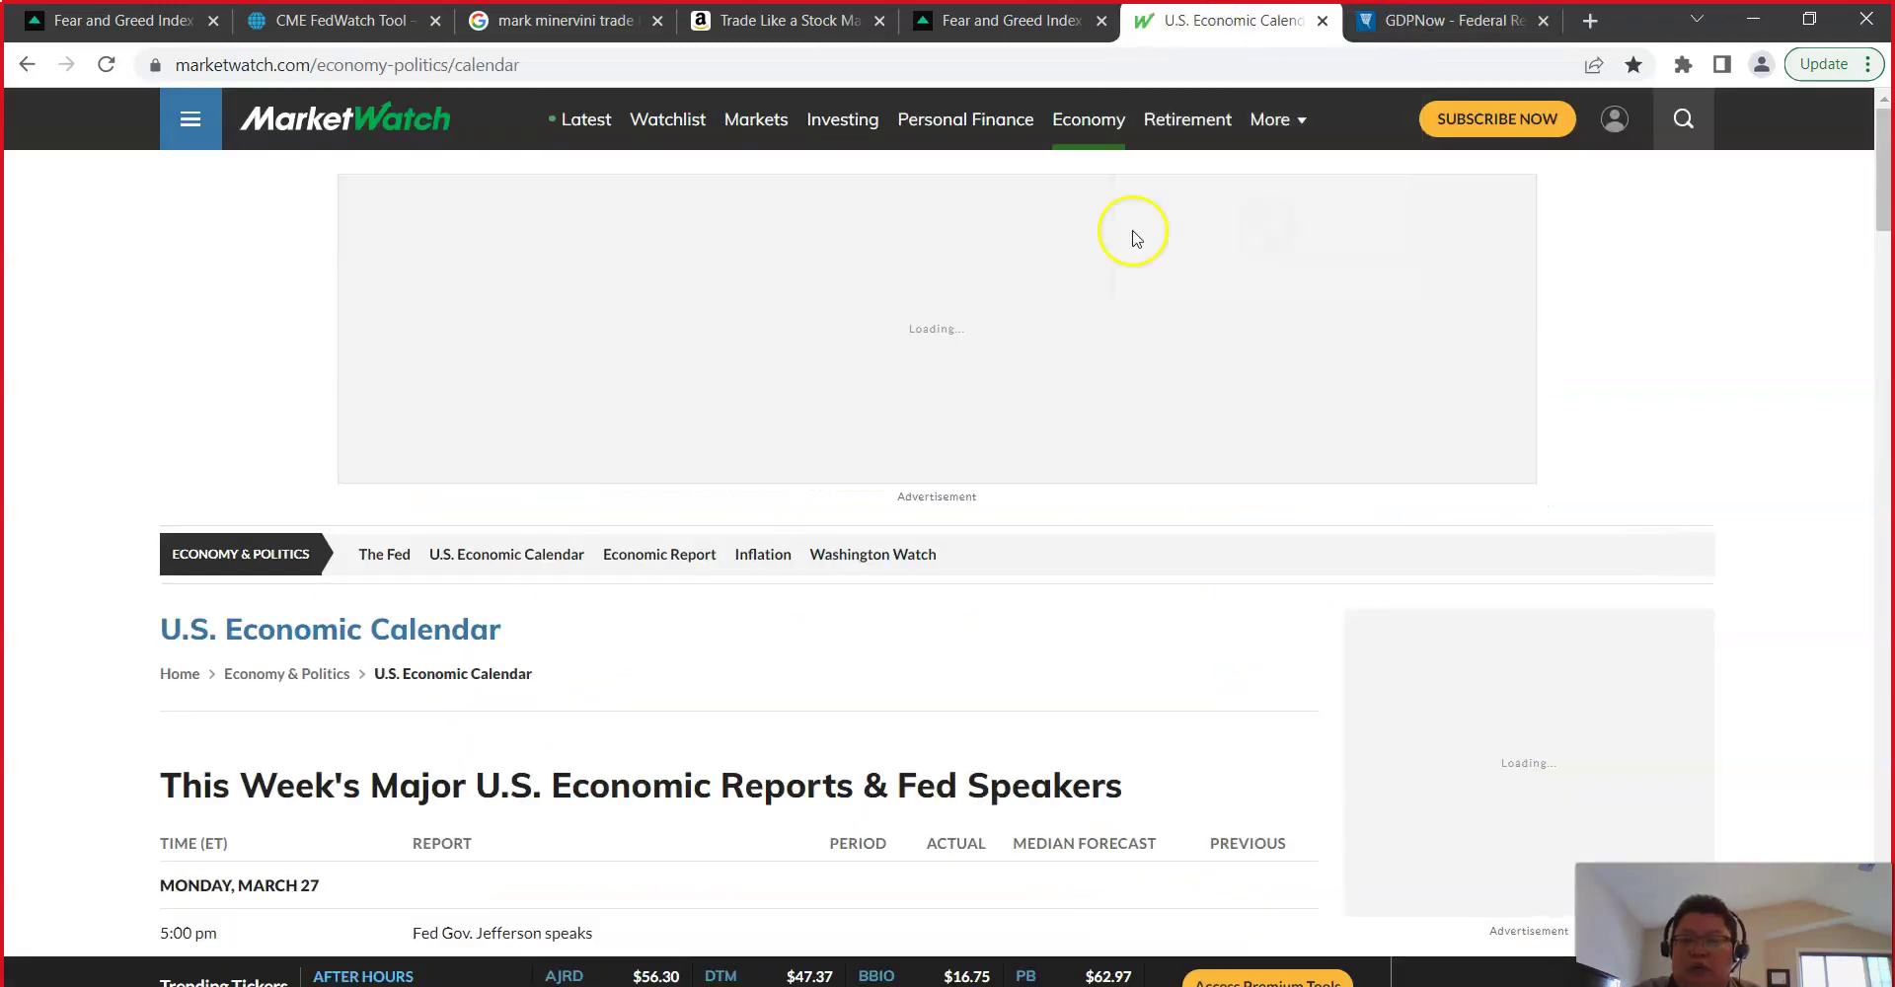
pyautogui.scroll(-6, 1083, 440)
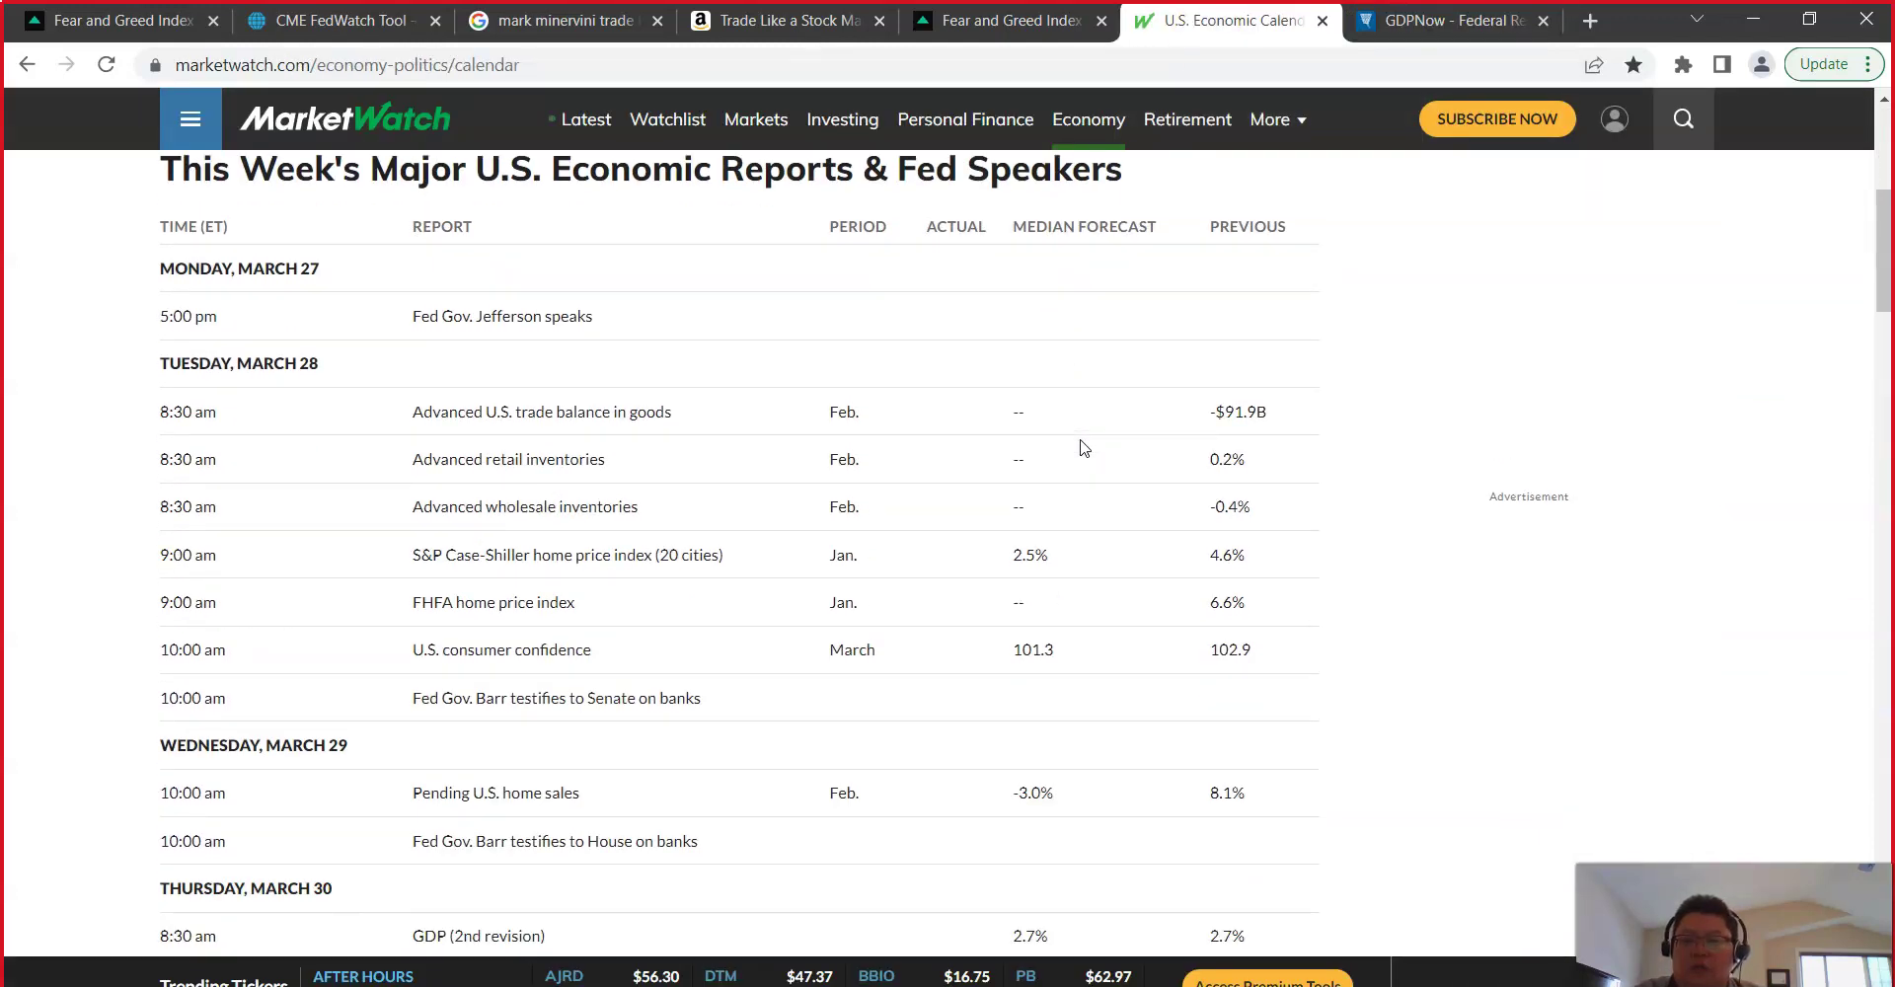
pyautogui.moveTo(434, 555); pyautogui.dragTo(619, 555)
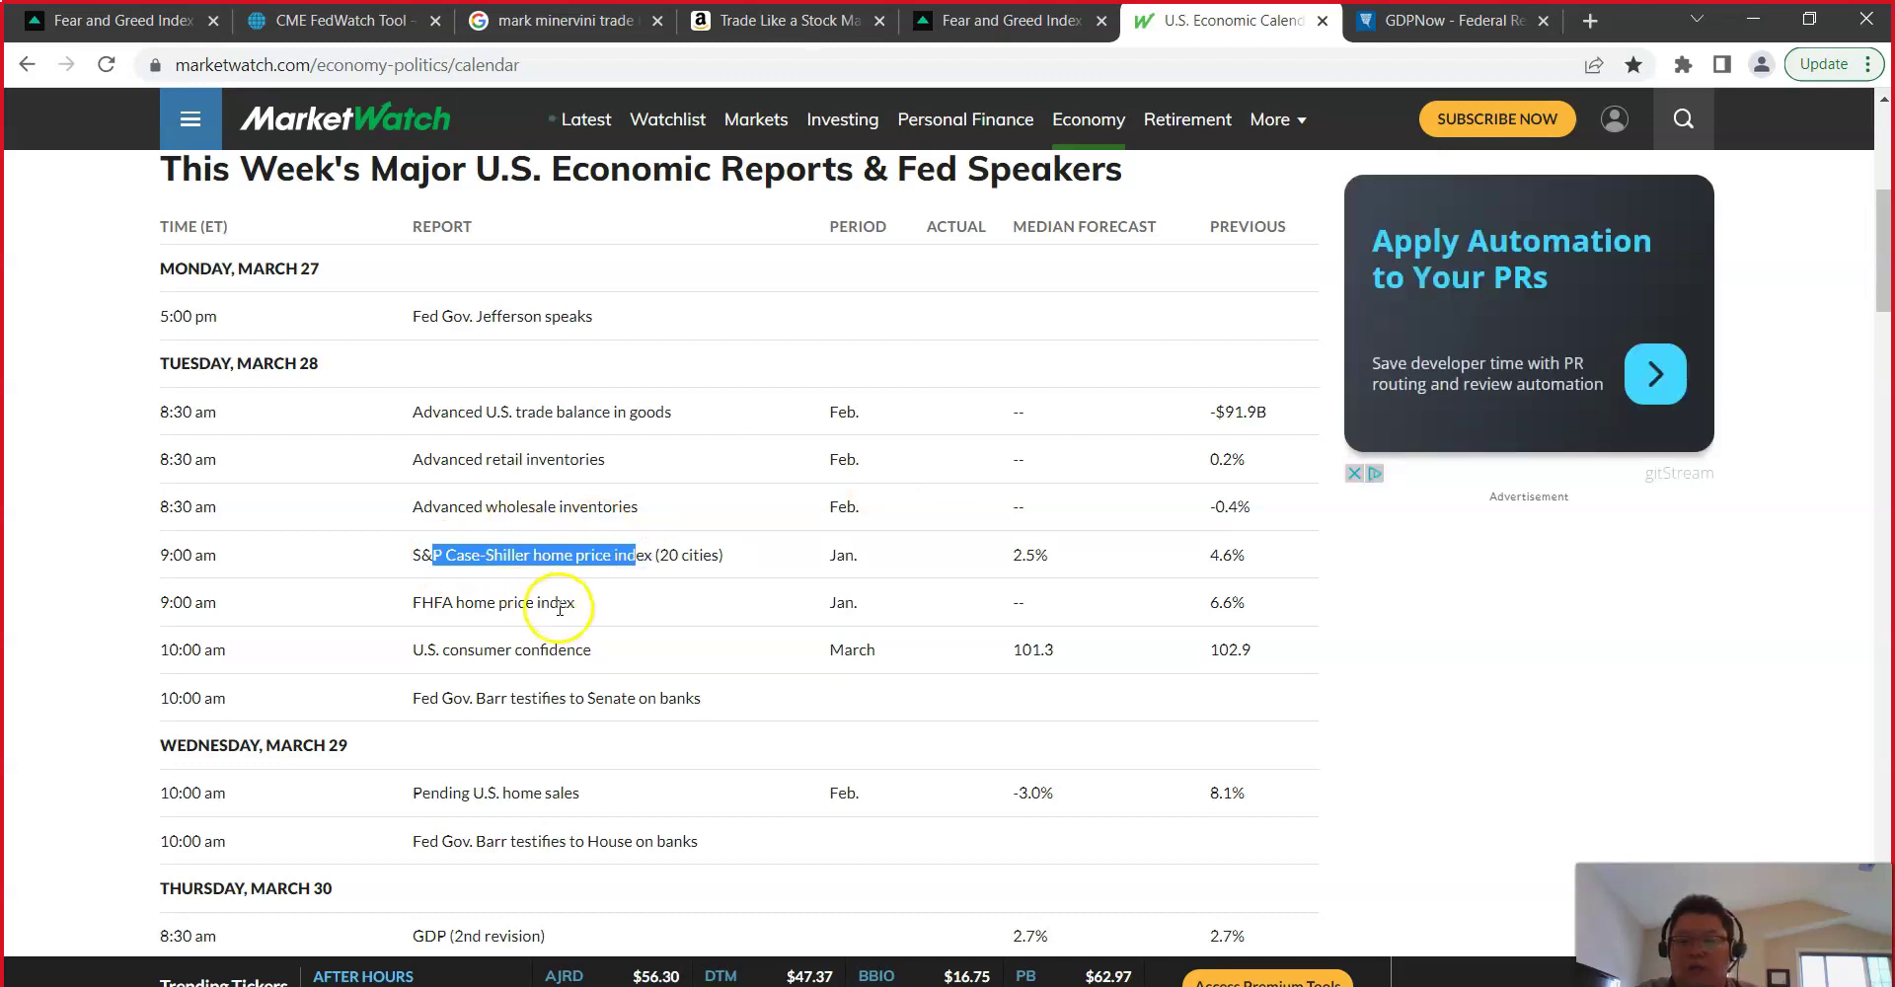
pyautogui.scroll(-3, 602, 699)
pyautogui.moveTo(437, 402); pyautogui.dragTo(583, 405)
pyautogui.scroll(3, 596, 547)
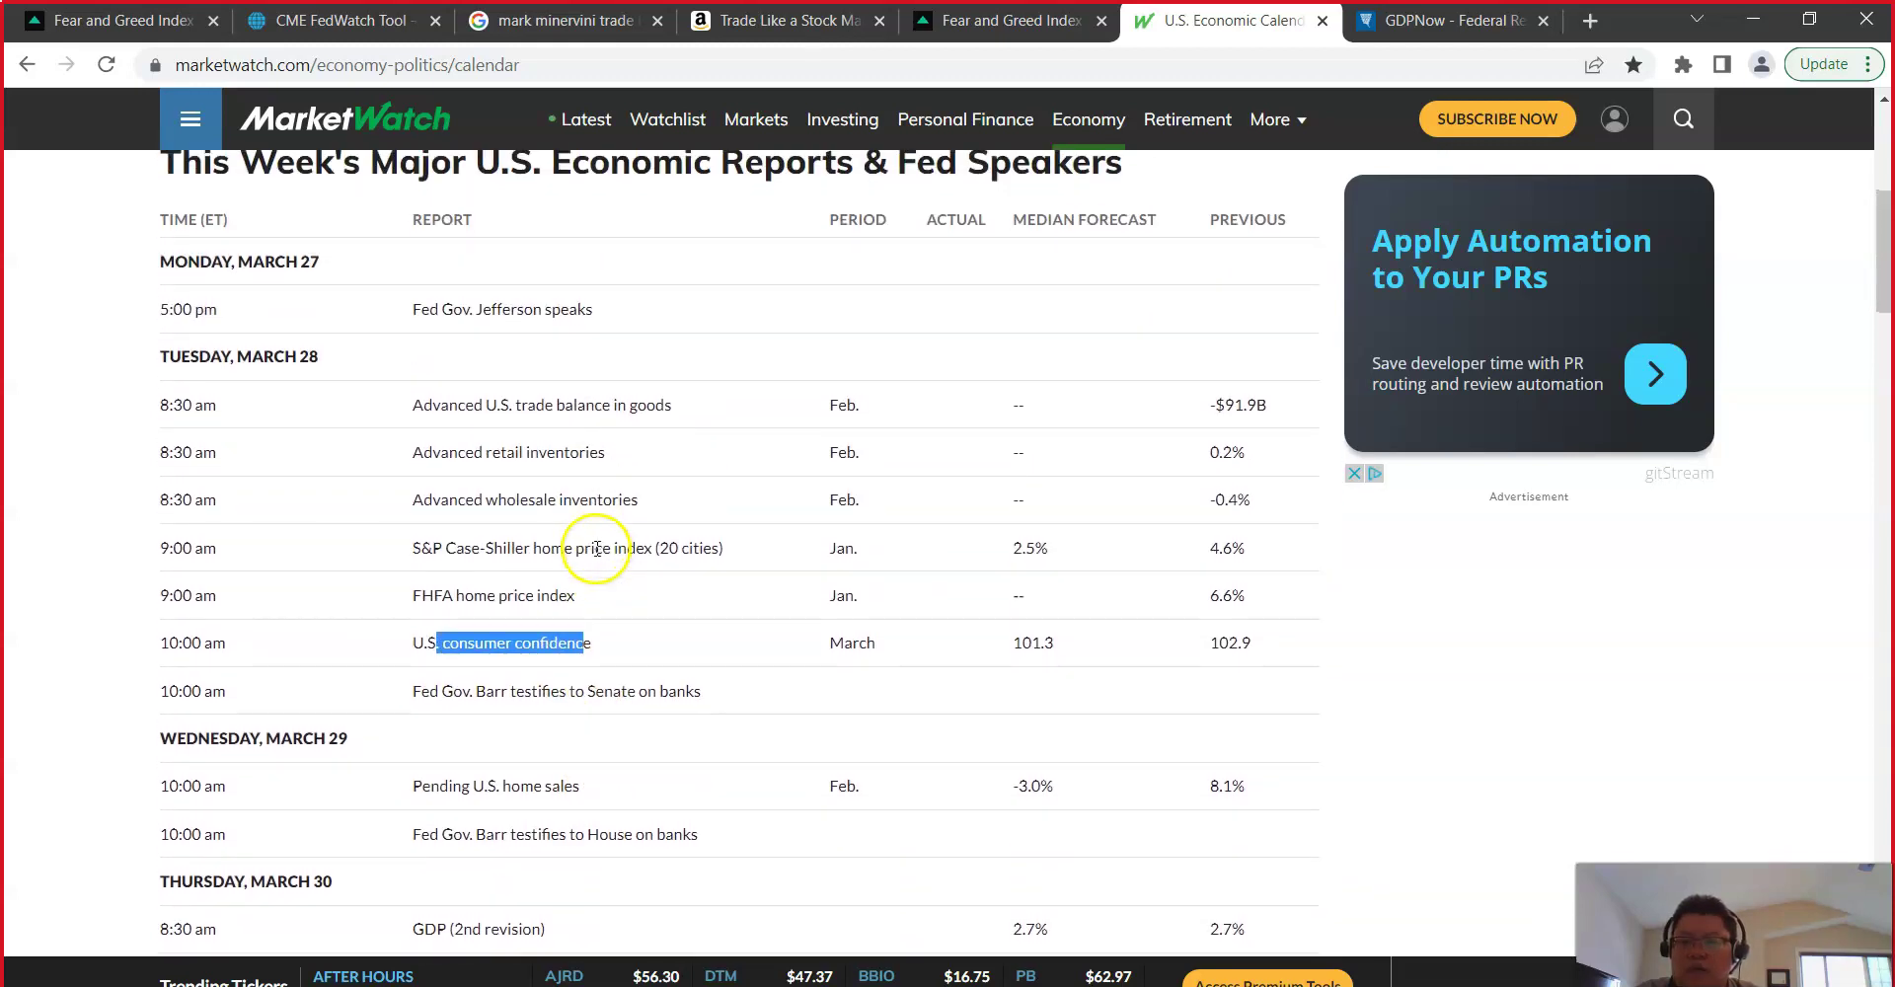
# Step: Highlight the March 27 Fed governor speech and March 29 pending U.S. home sales while reviewing the calendar, and return to the MarketSmith XLK chart
pyautogui.scroll(-1, 595, 555)
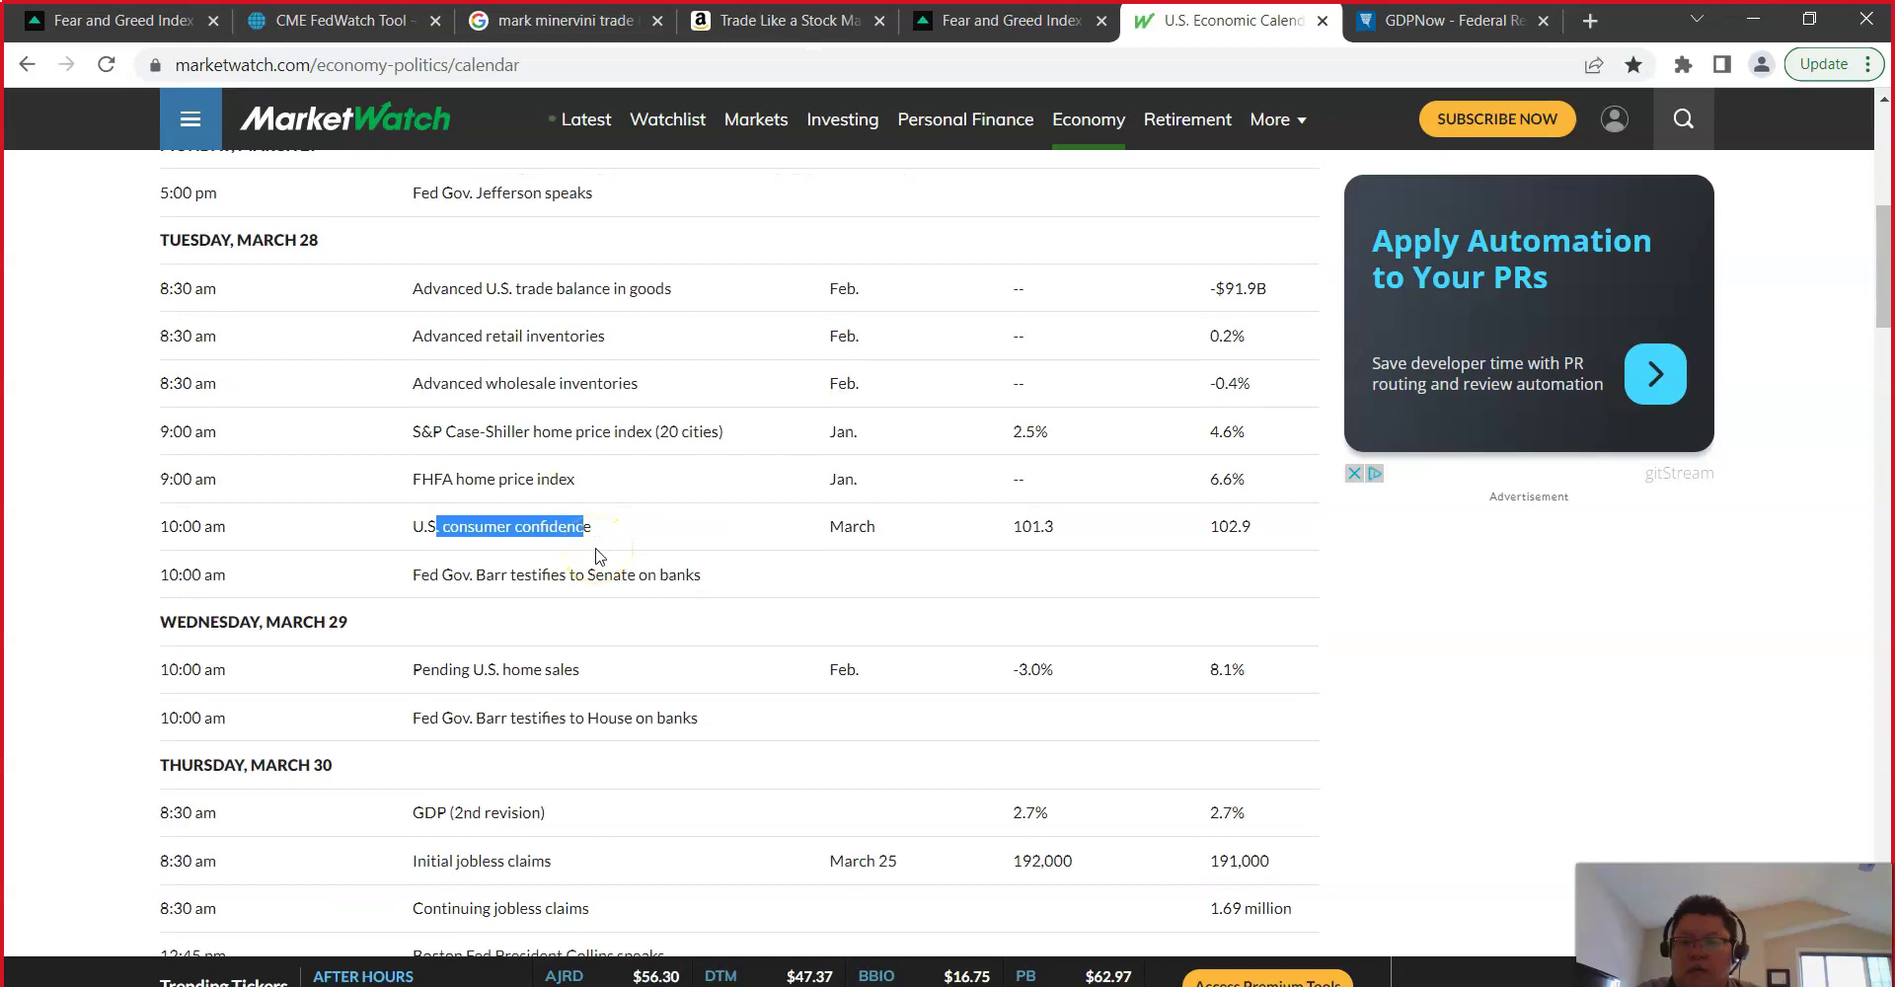
pyautogui.scroll(1, 595, 555)
pyautogui.moveTo(421, 316); pyautogui.dragTo(548, 316)
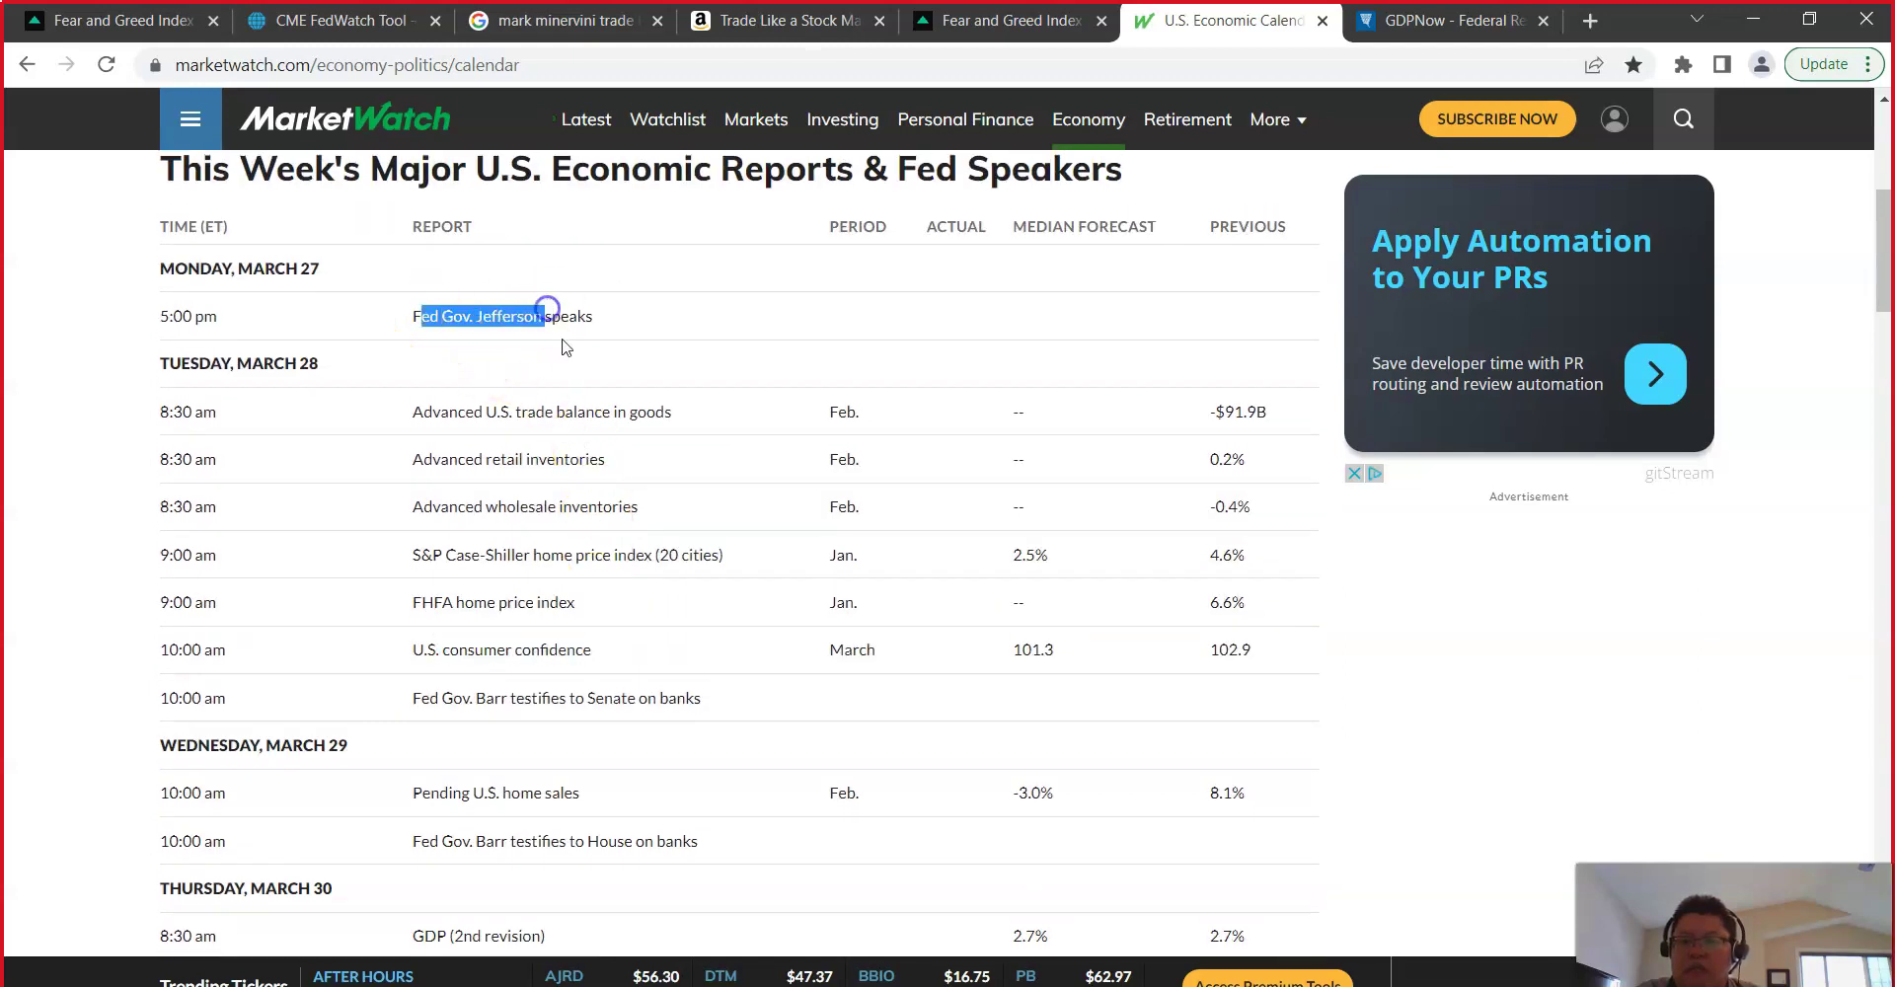
pyautogui.scroll(-2, 614, 595)
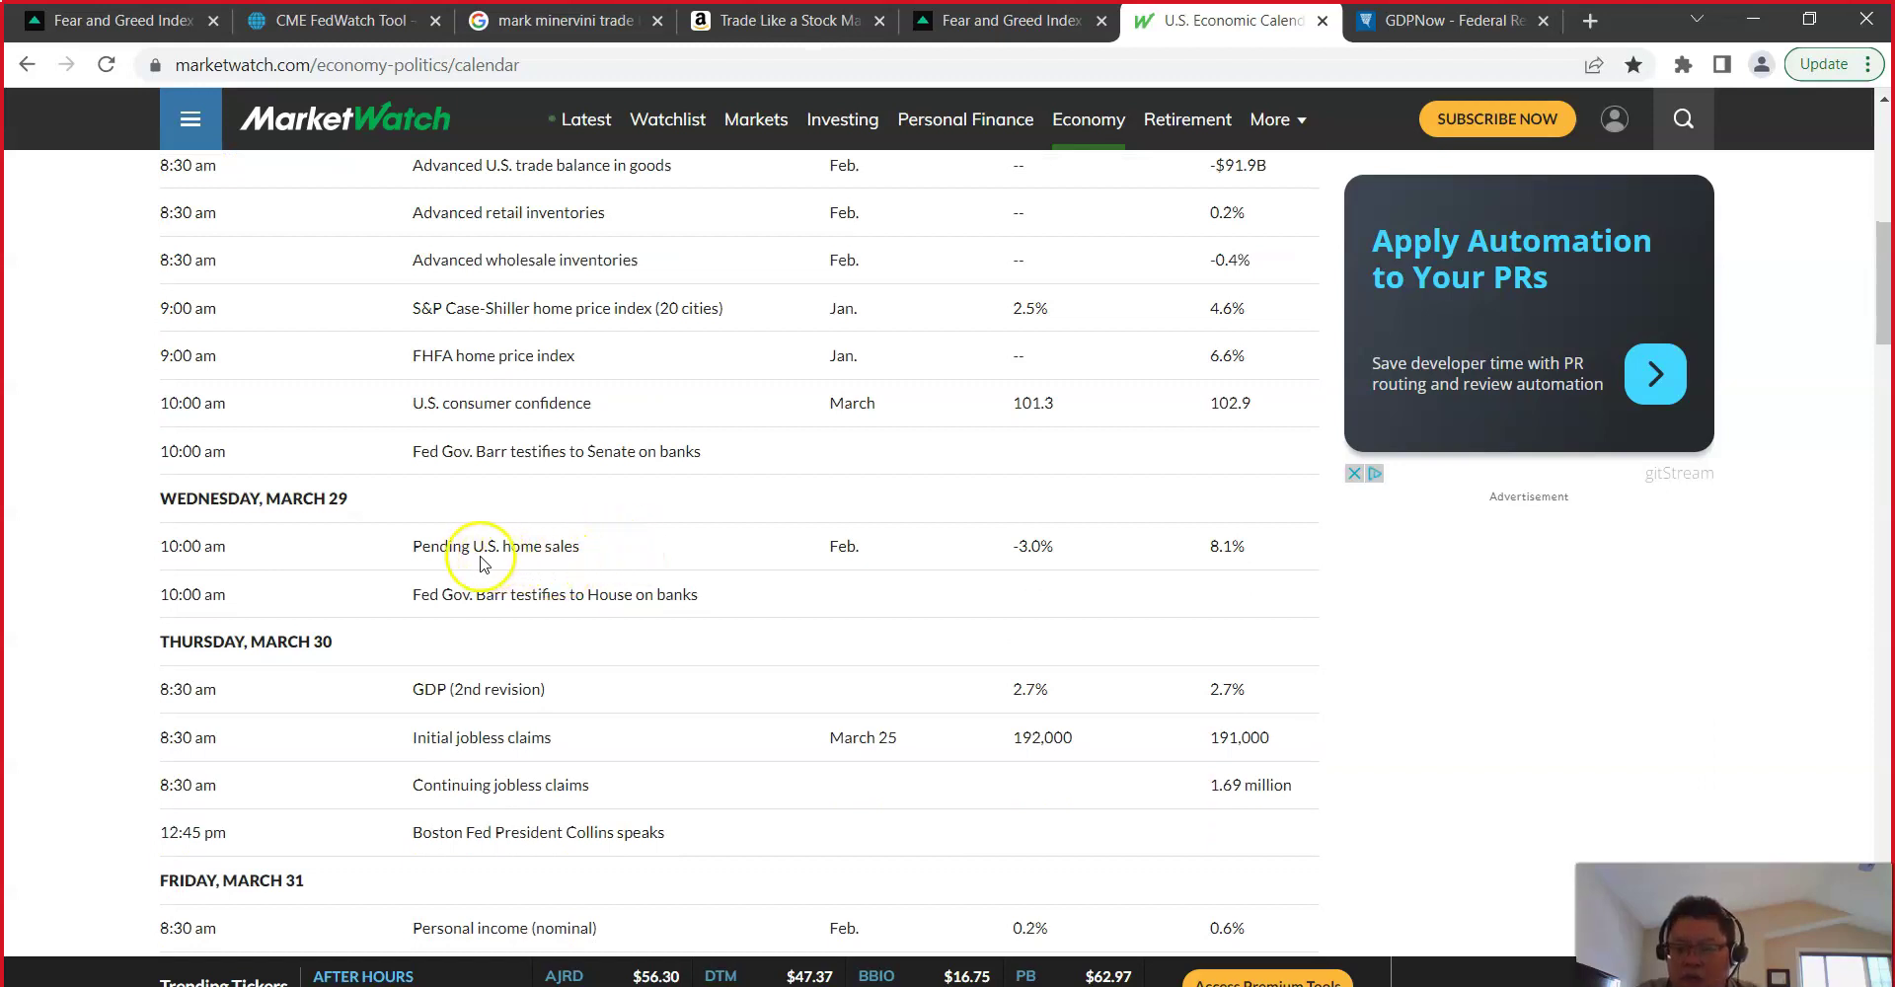
pyautogui.moveTo(432, 548); pyautogui.dragTo(533, 546)
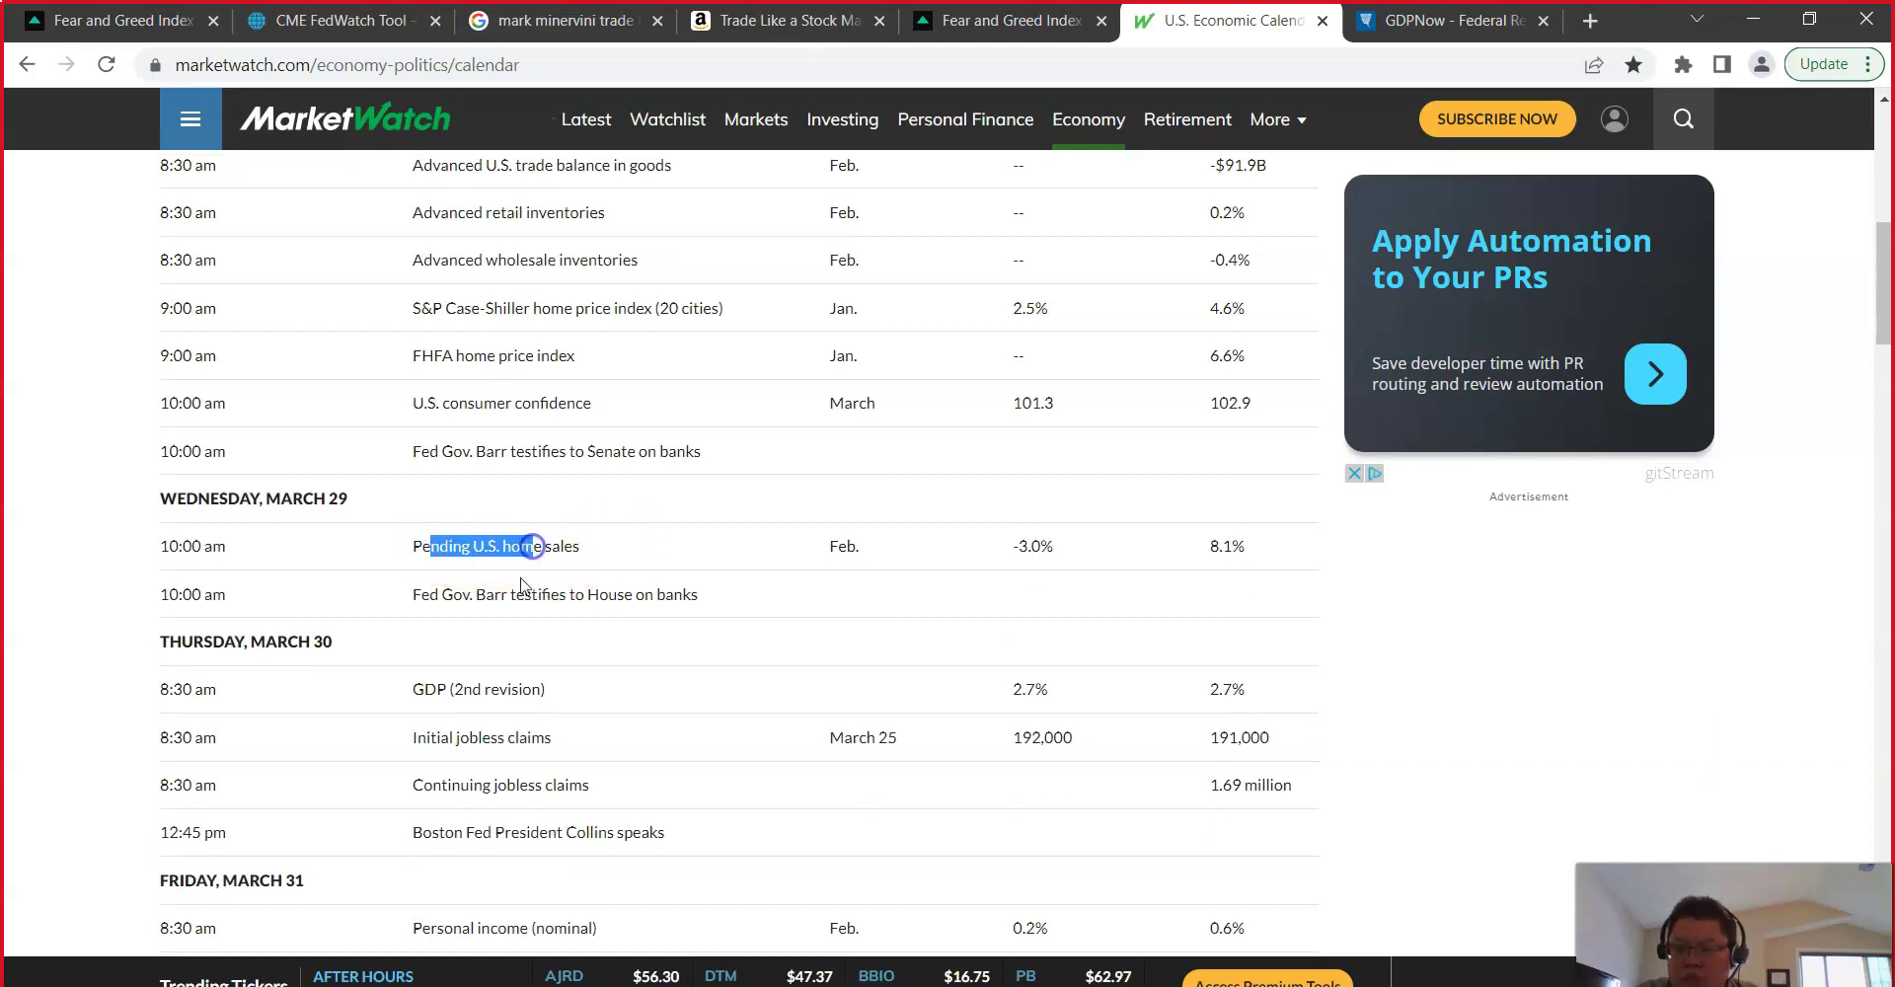
pyautogui.scroll(-1, 533, 720)
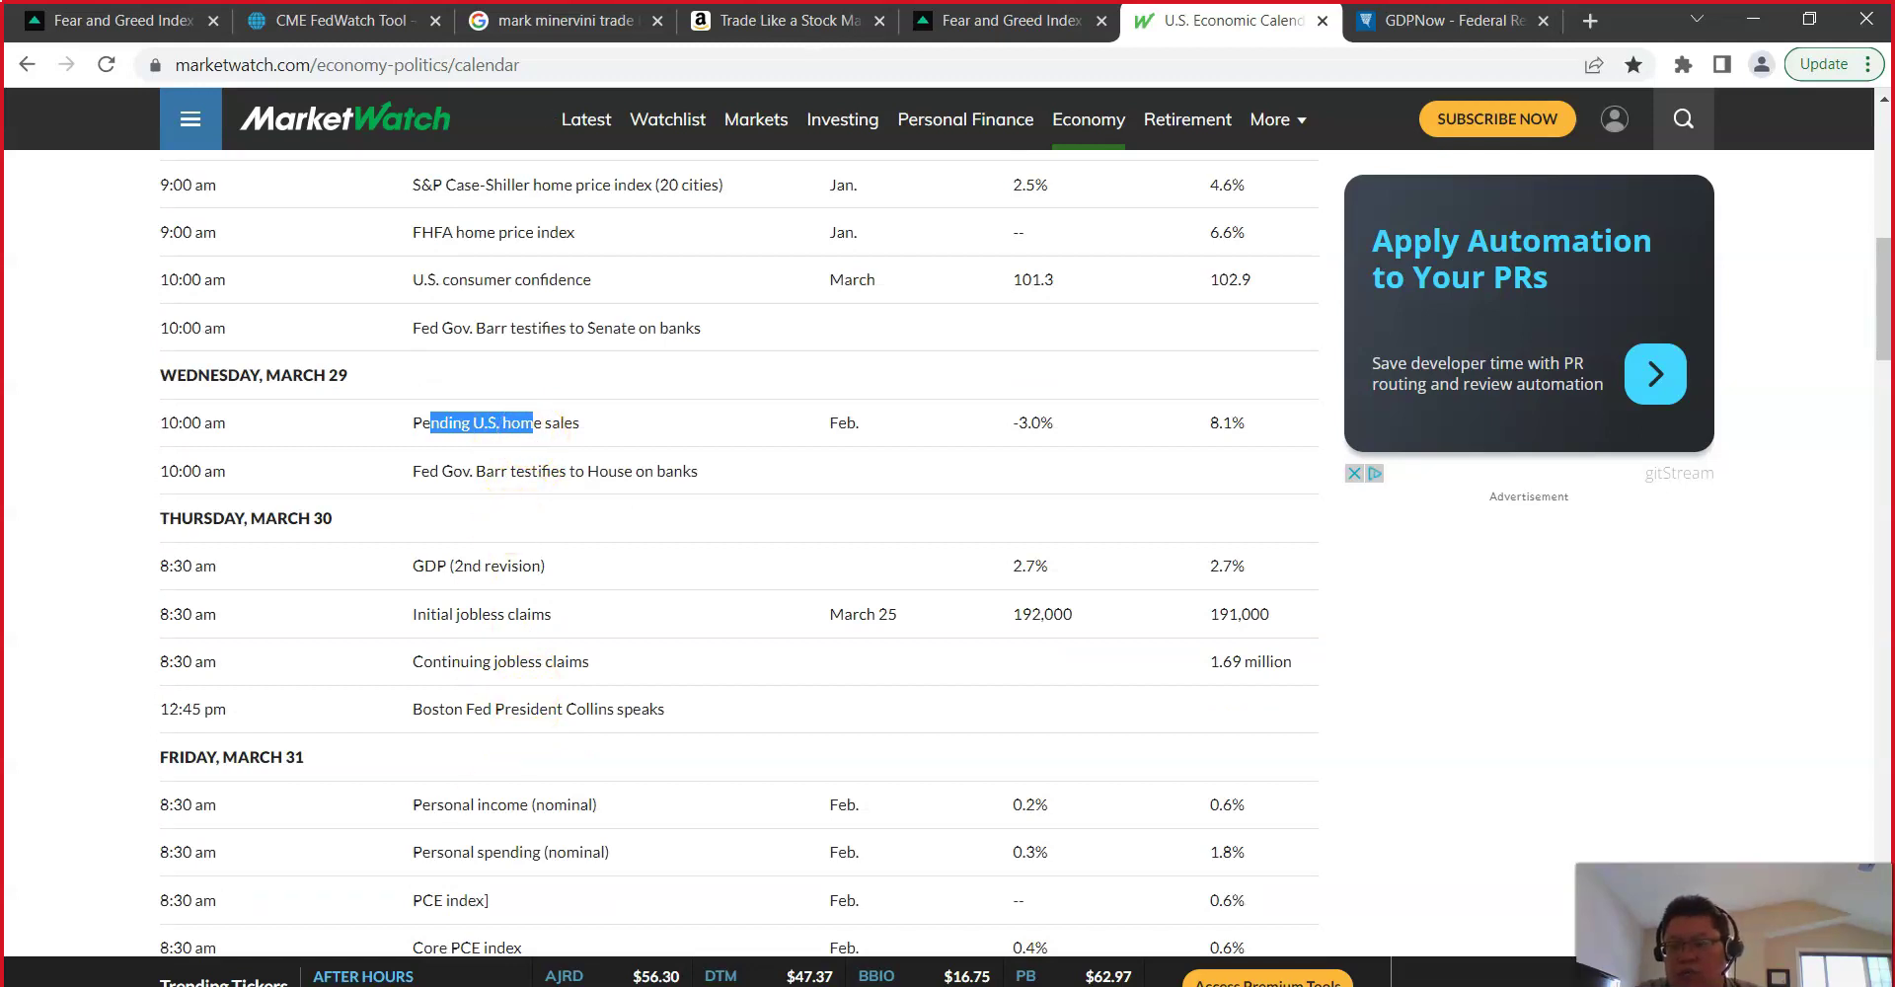
pyautogui.hotkey('alt', 'Tab')
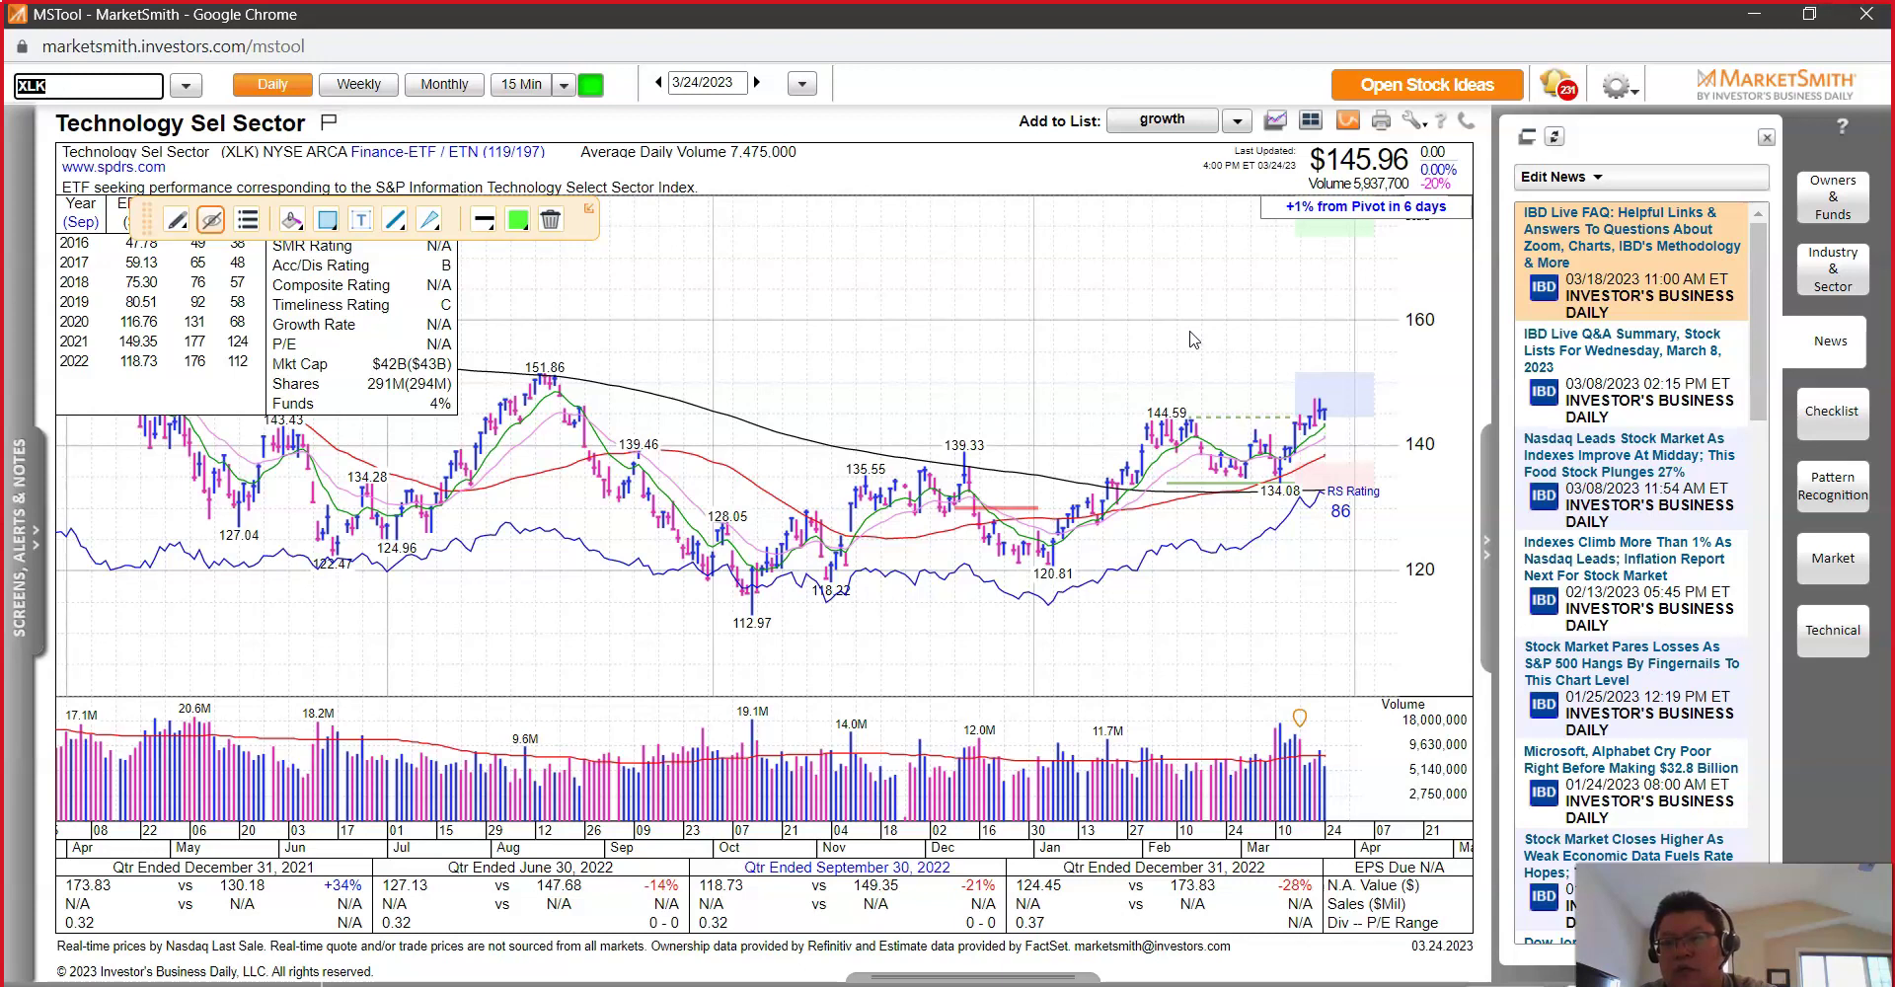
# Step: Load the ITB daily chart and draw red lines tracing the rise to the early-February peak, the pullback, and support beneath the recent lows
pyautogui.write('ITB')
pyautogui.press('Return')
pyautogui.moveTo(1273, 454); pyautogui.dragTo(1328, 447)
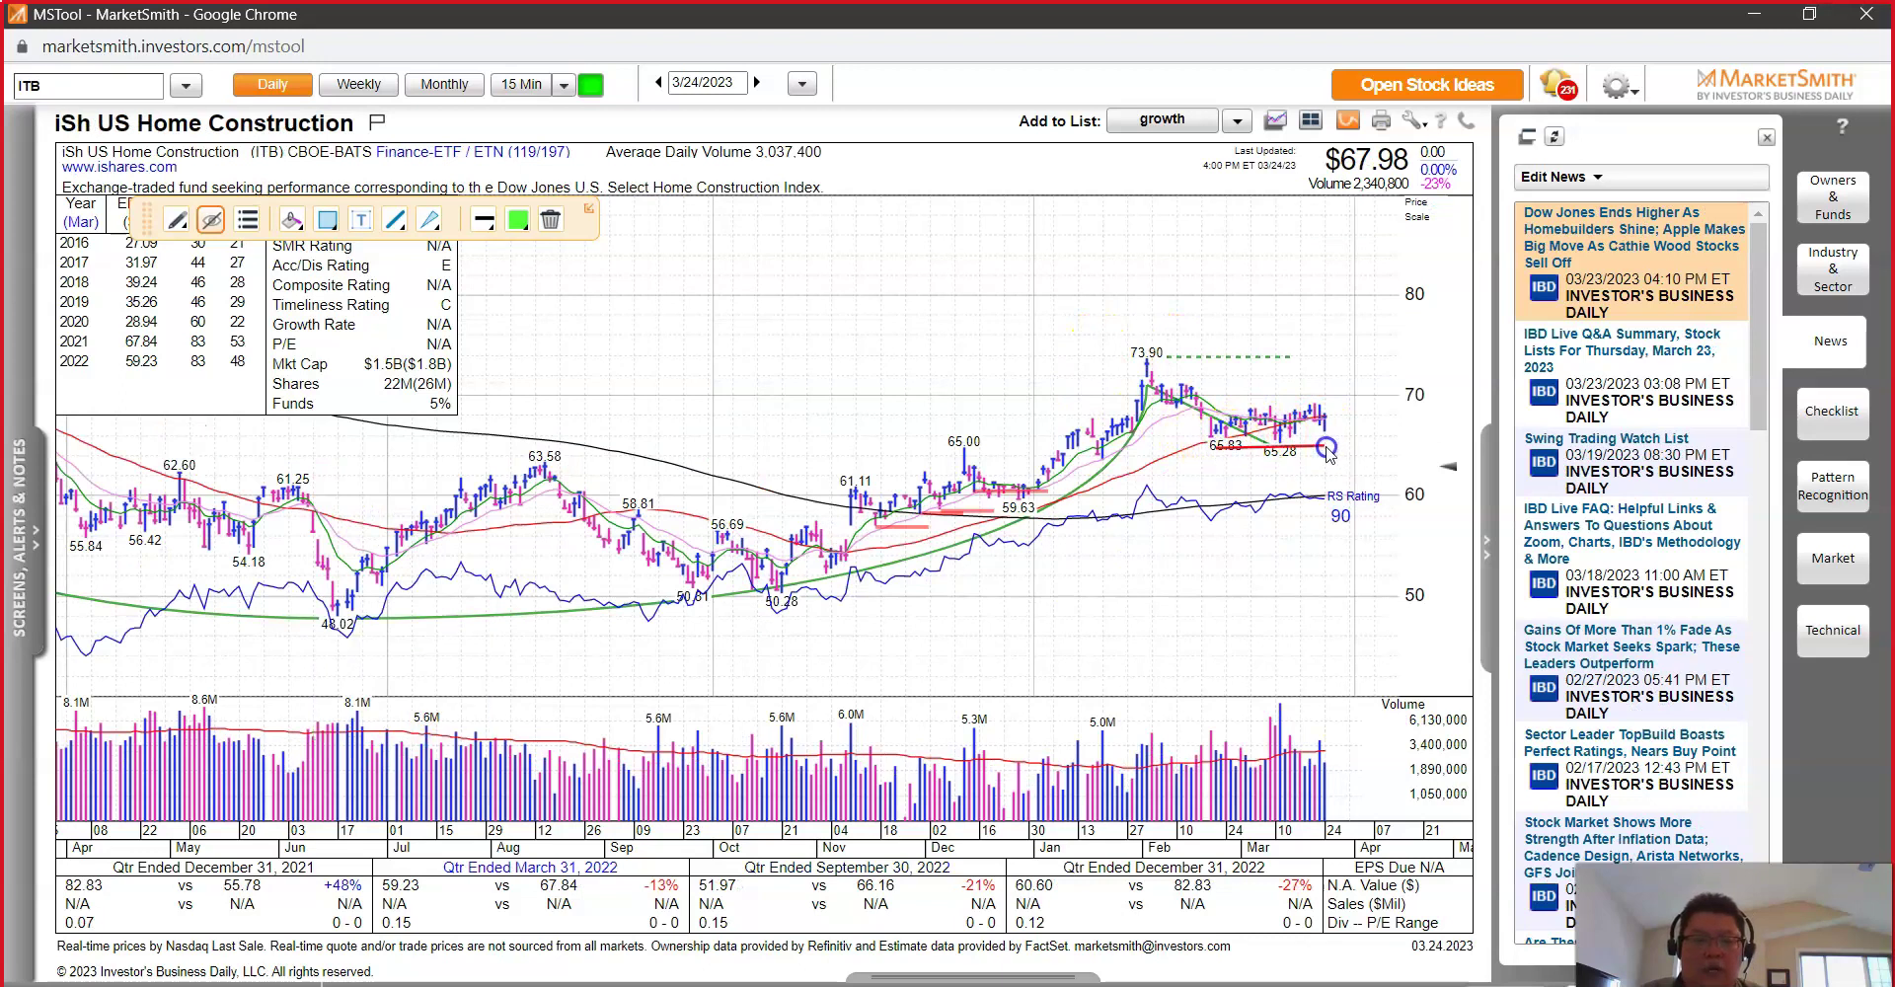
pyautogui.moveTo(823, 629)
pyautogui.mouseDown()
pyautogui.moveTo(1150, 413)
pyautogui.moveTo(1208, 449)
pyautogui.moveTo(1328, 449)
pyautogui.mouseUp()
pyautogui.moveTo(1269, 430)
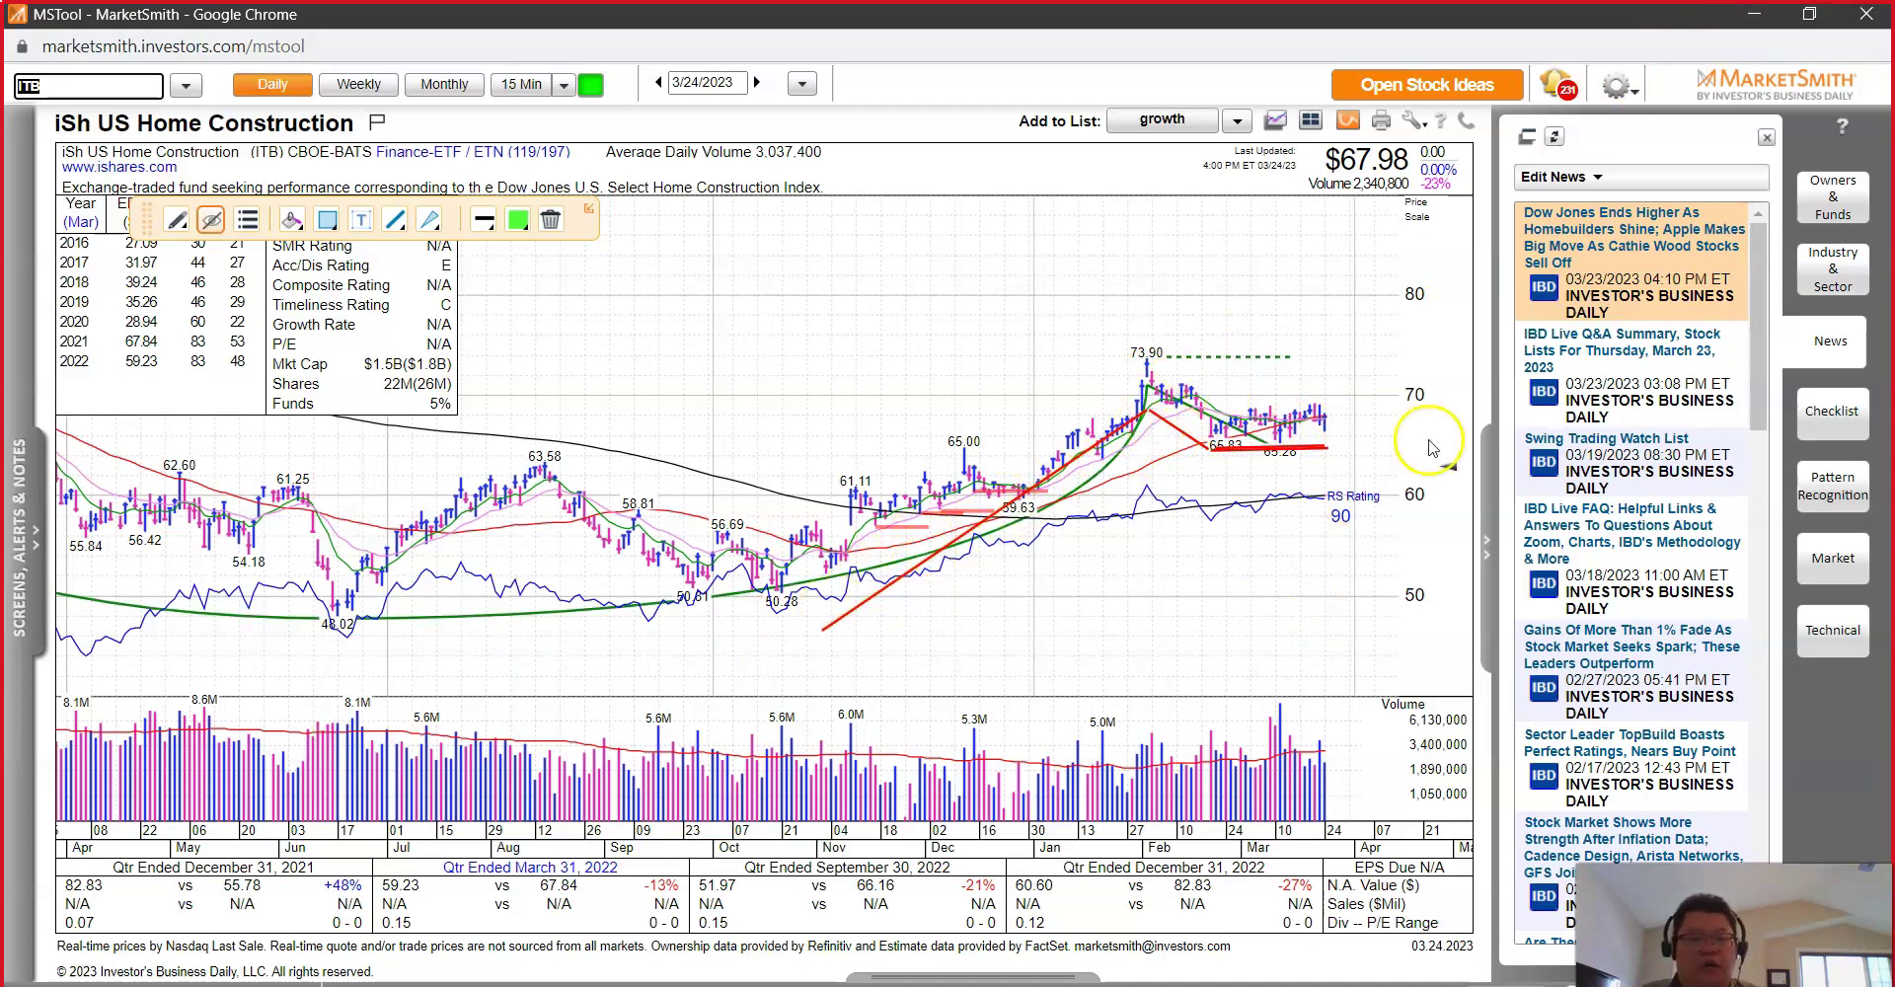
pyautogui.click(1560, 176)
pyautogui.click(1296, 369)
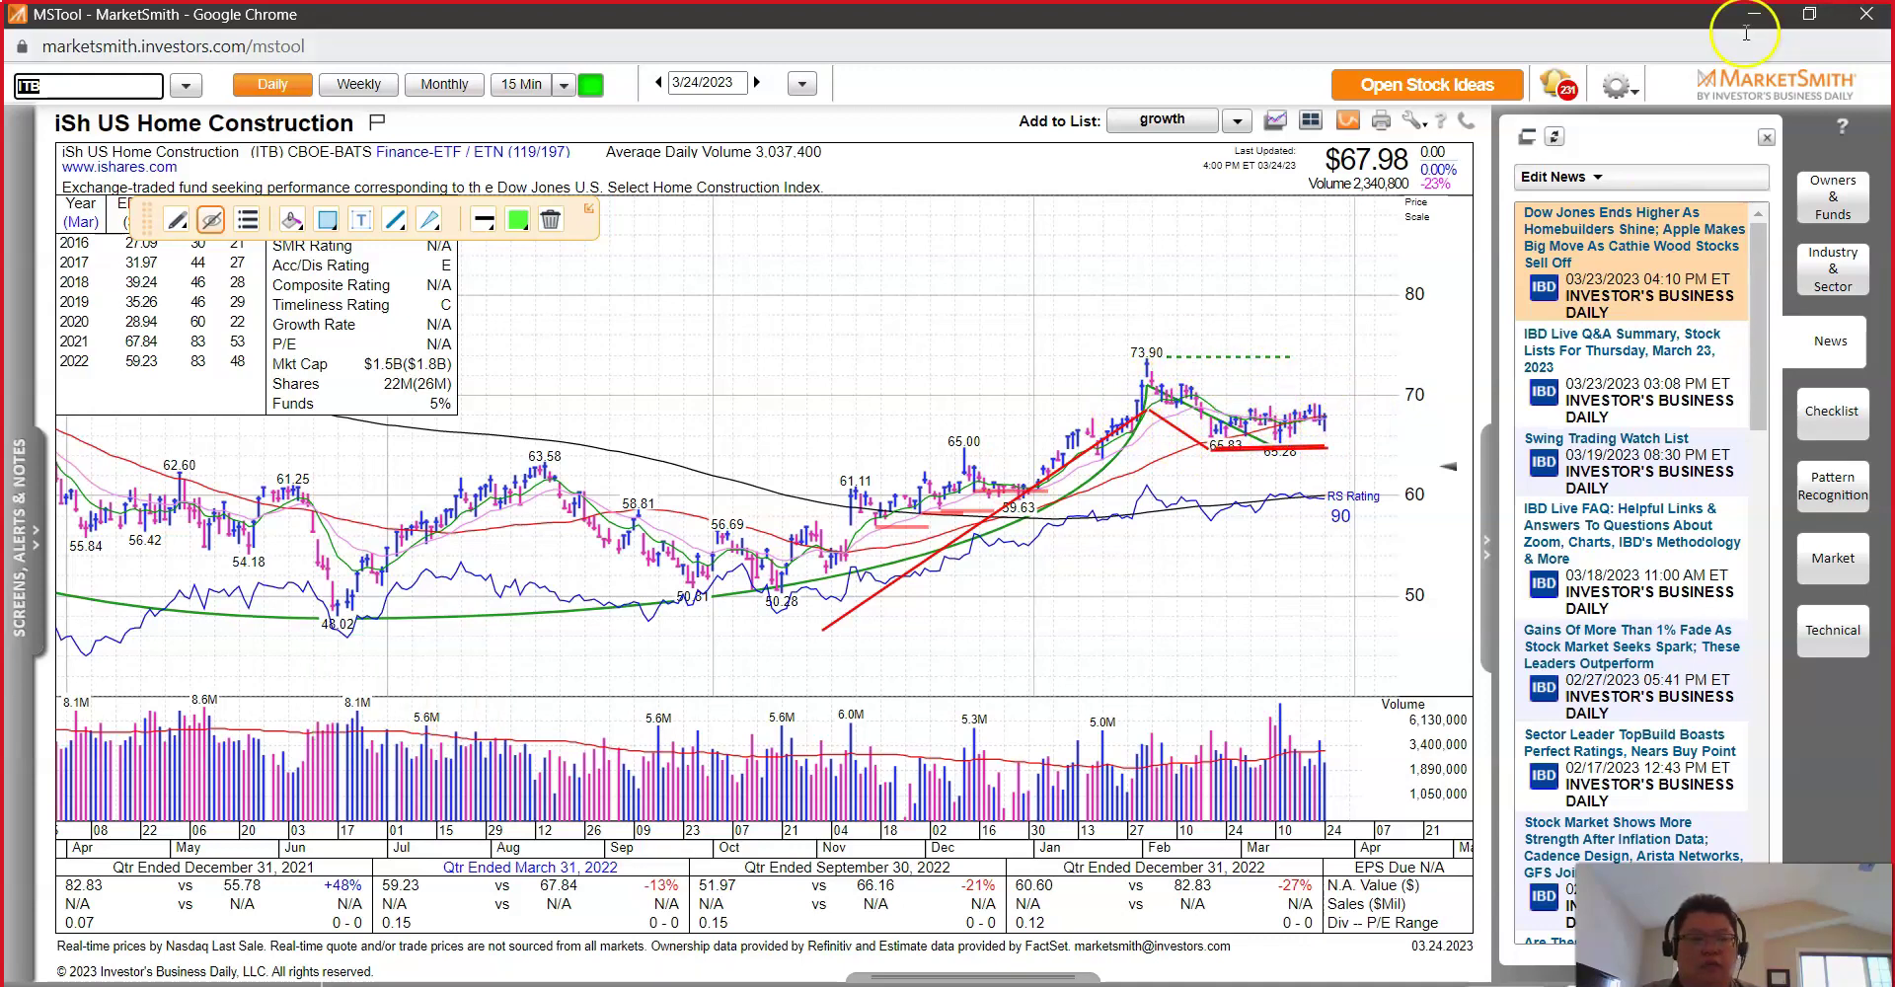
# Step: Switch to the MarketWatch U.S. Economic Calendar and review Thursday, March 30 and Friday, March 31, highlighting the GDP (2nd revision) report
pyautogui.hotkey('alt', 'Tab')
pyautogui.click(16, 533)
pyautogui.scroll(-3, 17, 523)
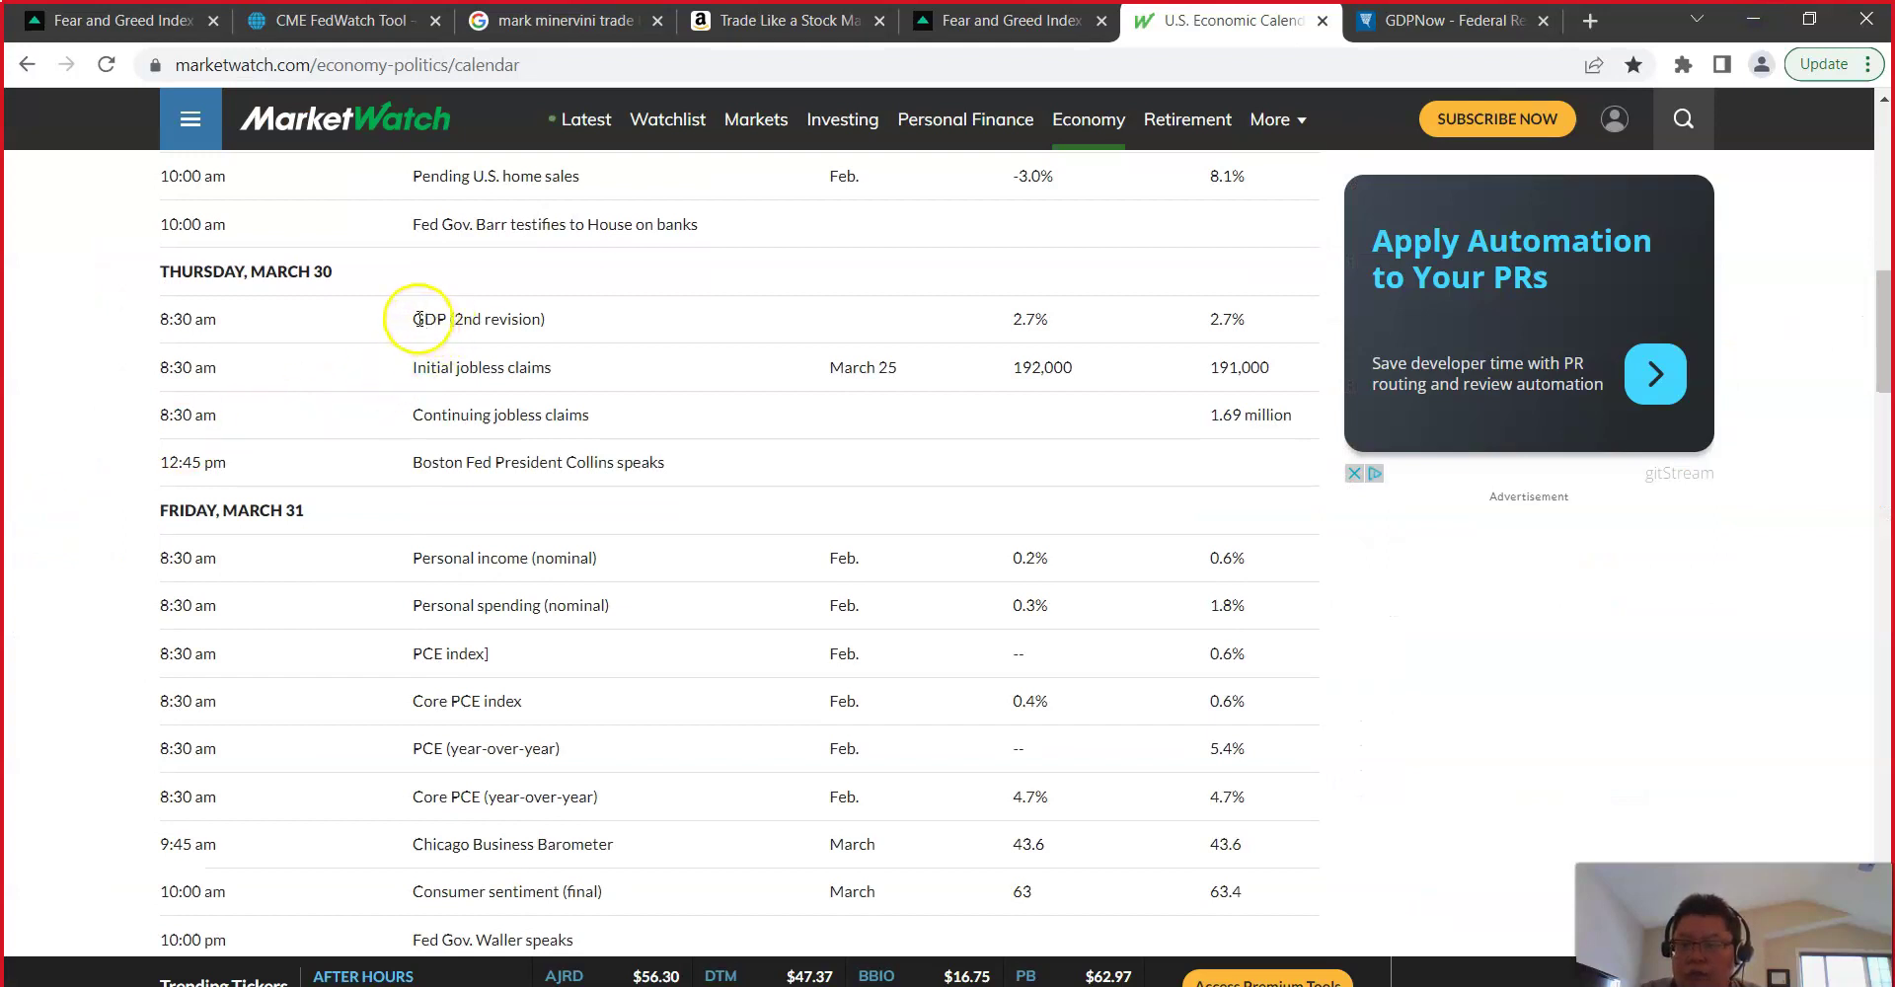
pyautogui.moveTo(411, 319); pyautogui.dragTo(571, 316)
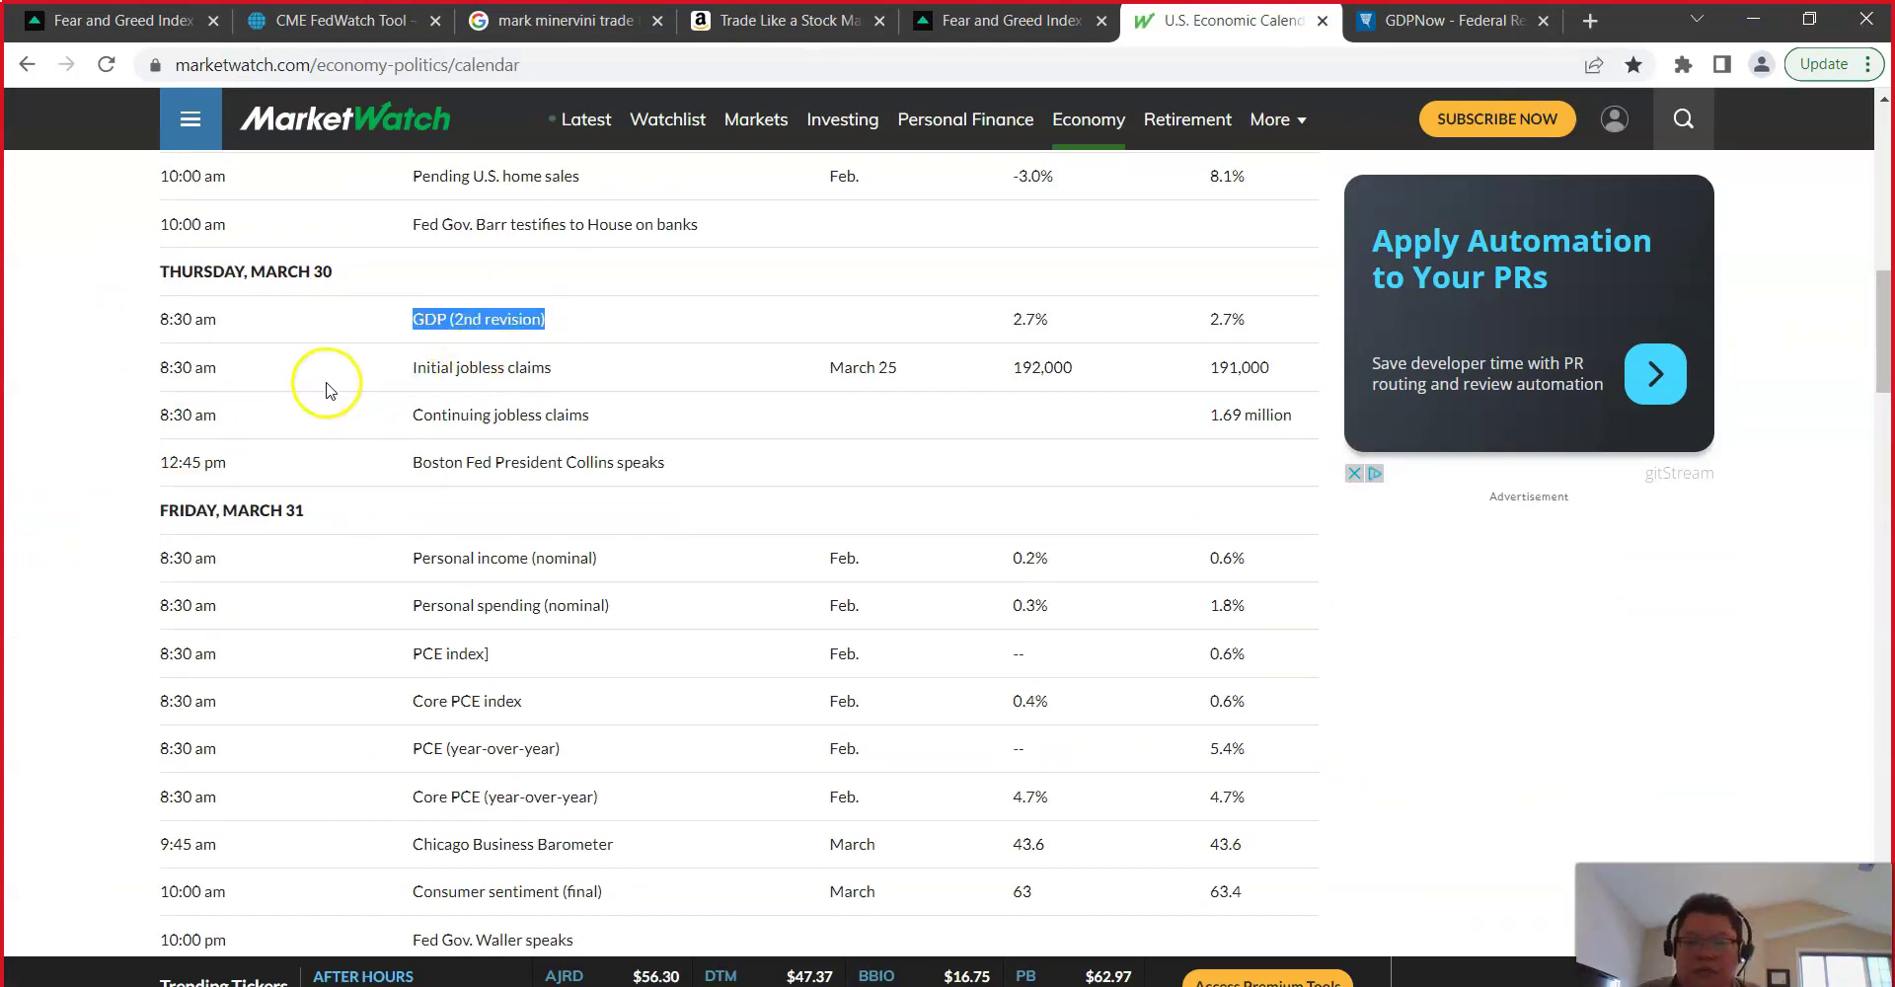
pyautogui.moveTo(430, 368); pyautogui.dragTo(642, 785)
pyautogui.scroll(-3, 643, 787)
pyautogui.click(677, 760)
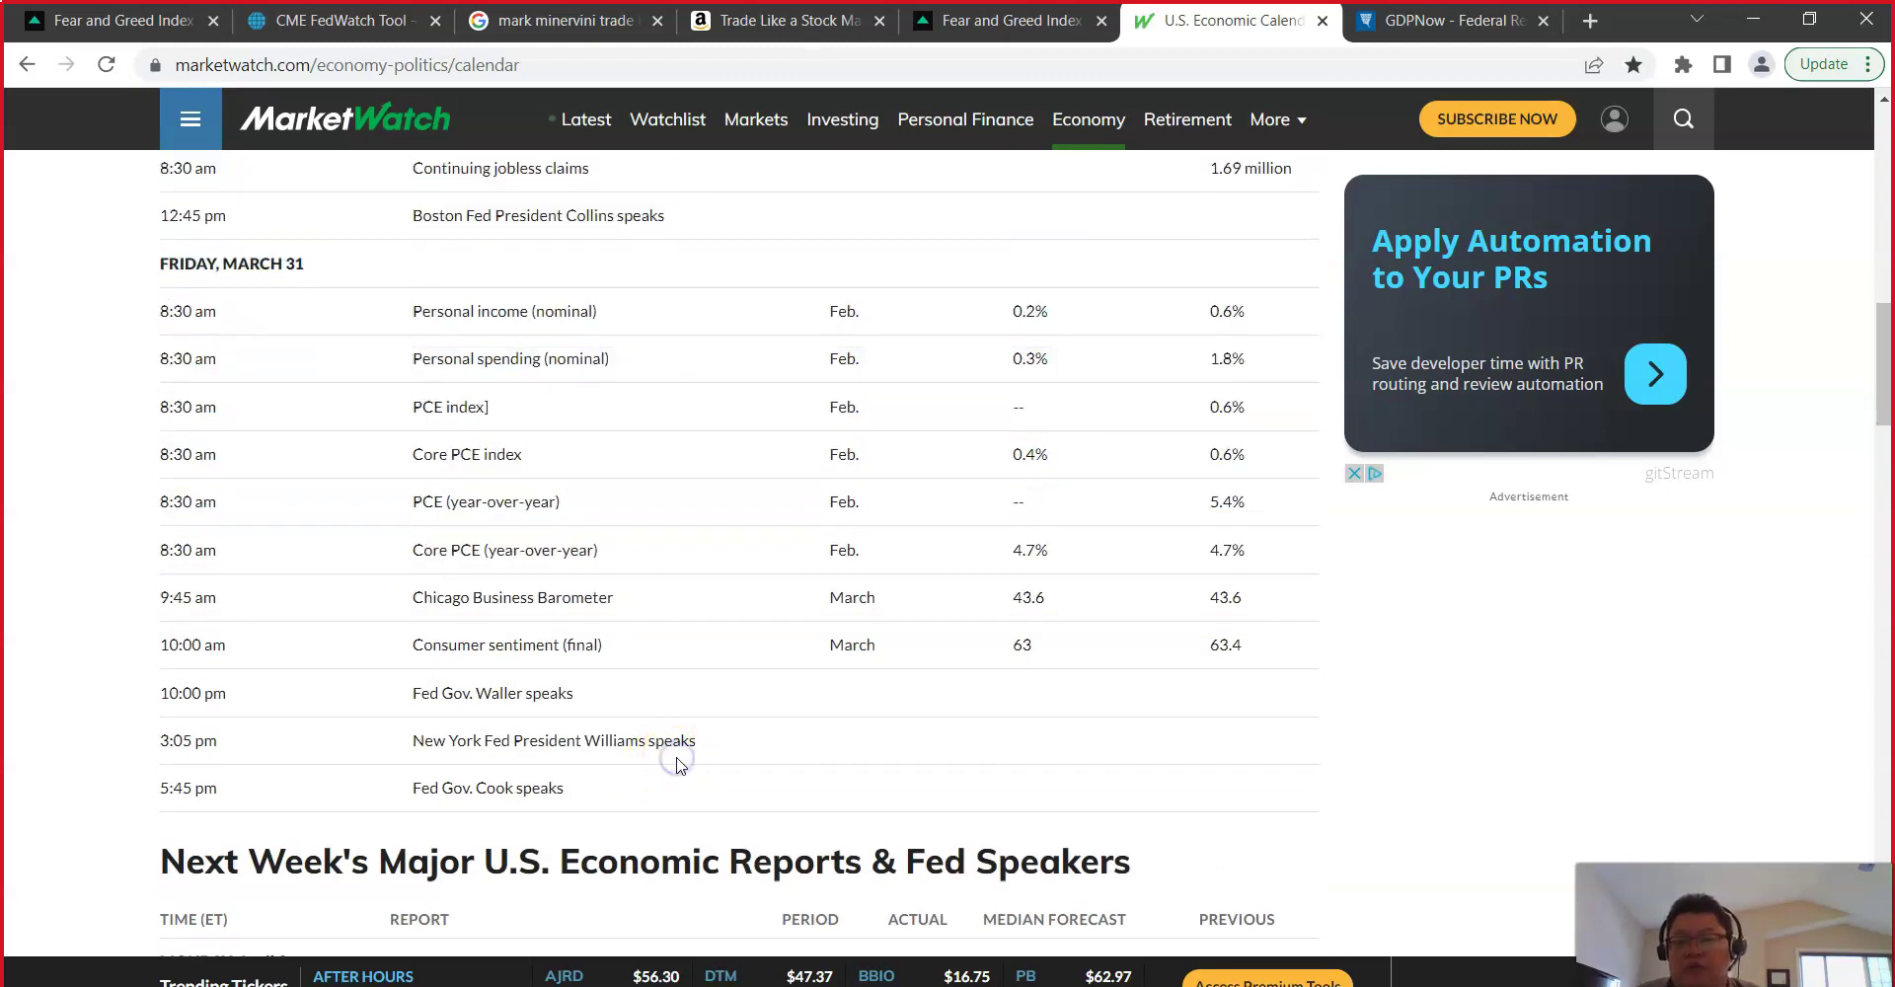
# Step: Highlight Friday's PCE index report and its previous and median forecast entries while checking the whole week's calendar
pyautogui.doubleClick(454, 409)
pyautogui.tripleClick(454, 409)
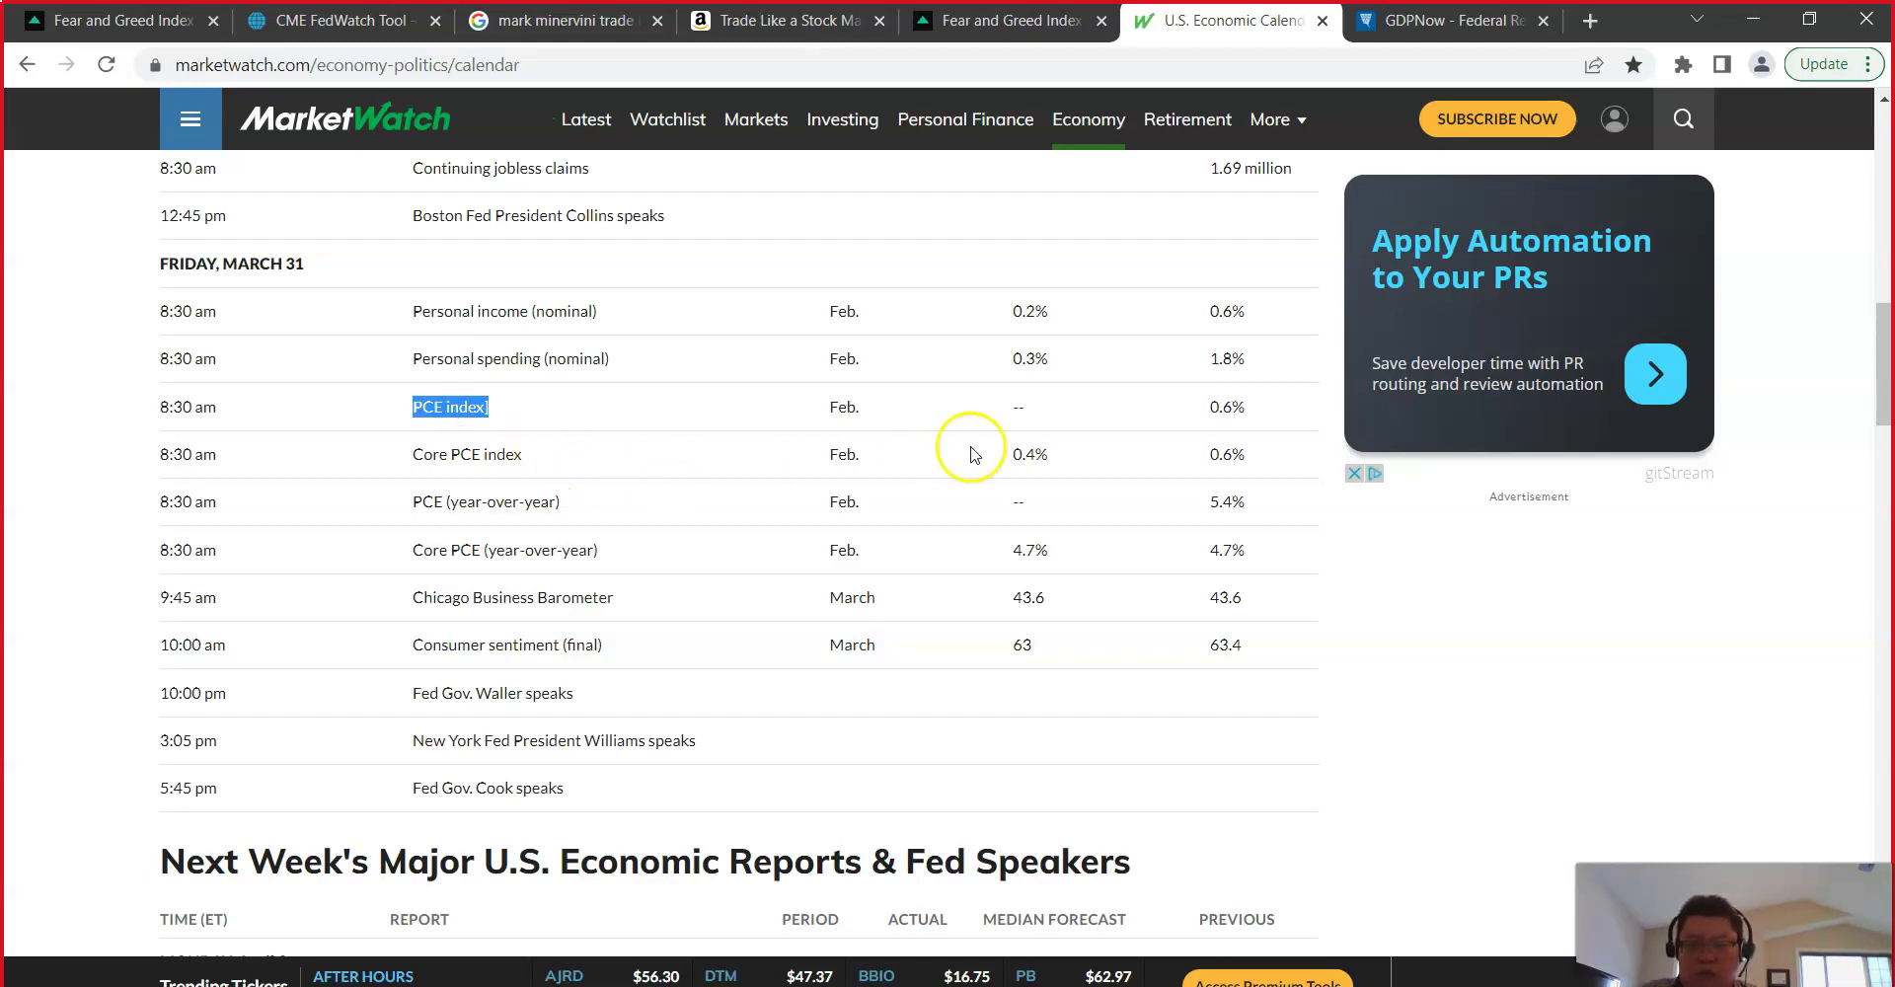
pyautogui.moveTo(1269, 407); pyautogui.dragTo(1154, 401)
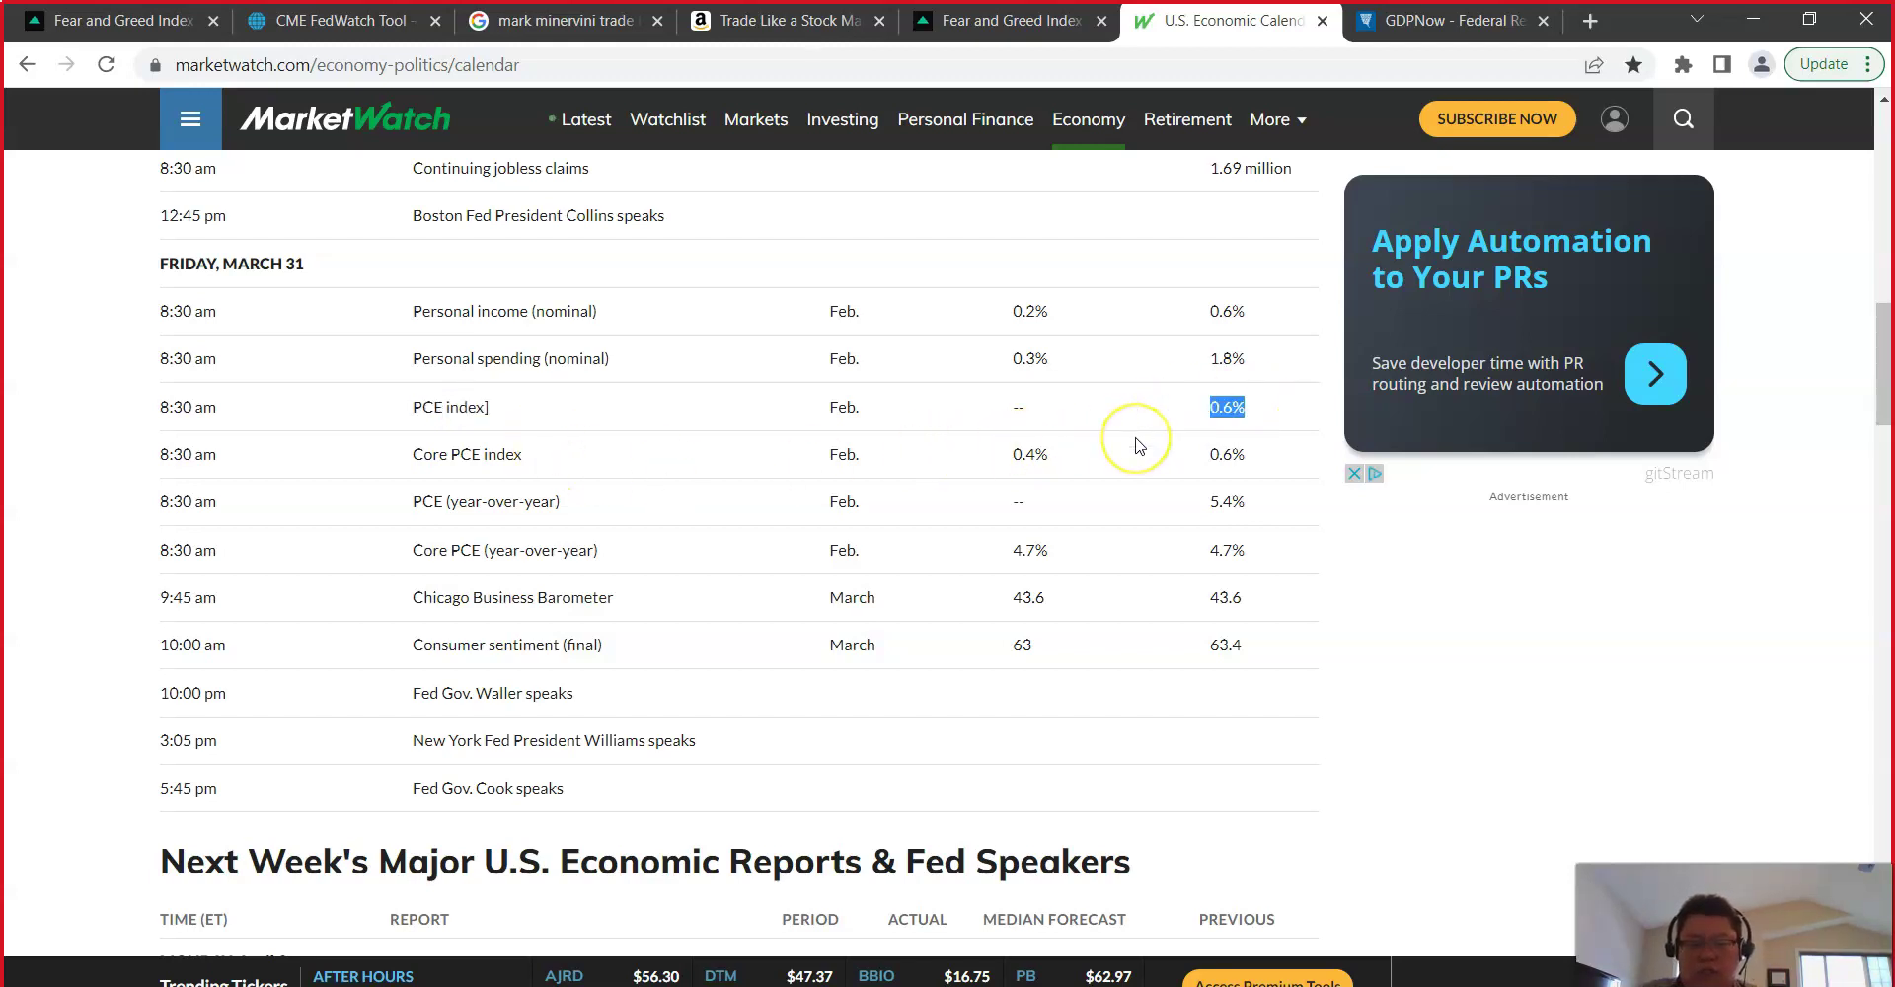
pyautogui.scroll(15, 1132, 460)
pyautogui.scroll(-4, 1129, 470)
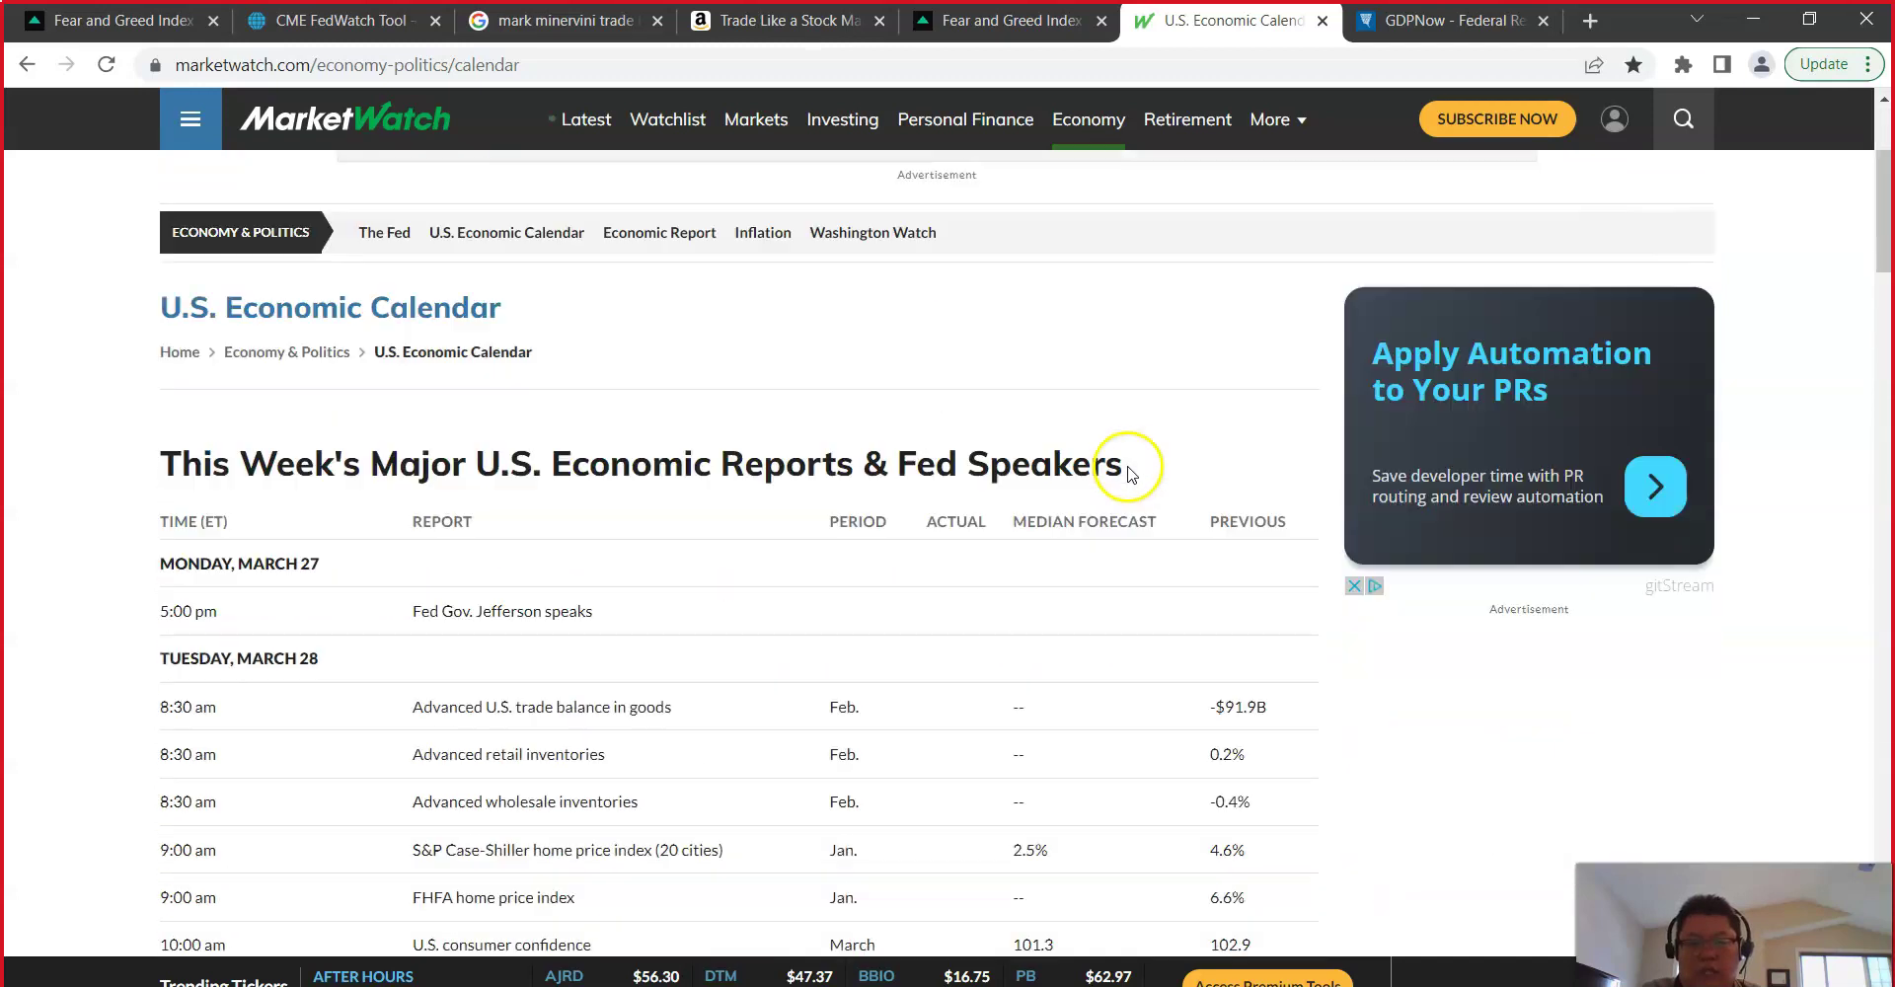
pyautogui.scroll(-8, 1027, 677)
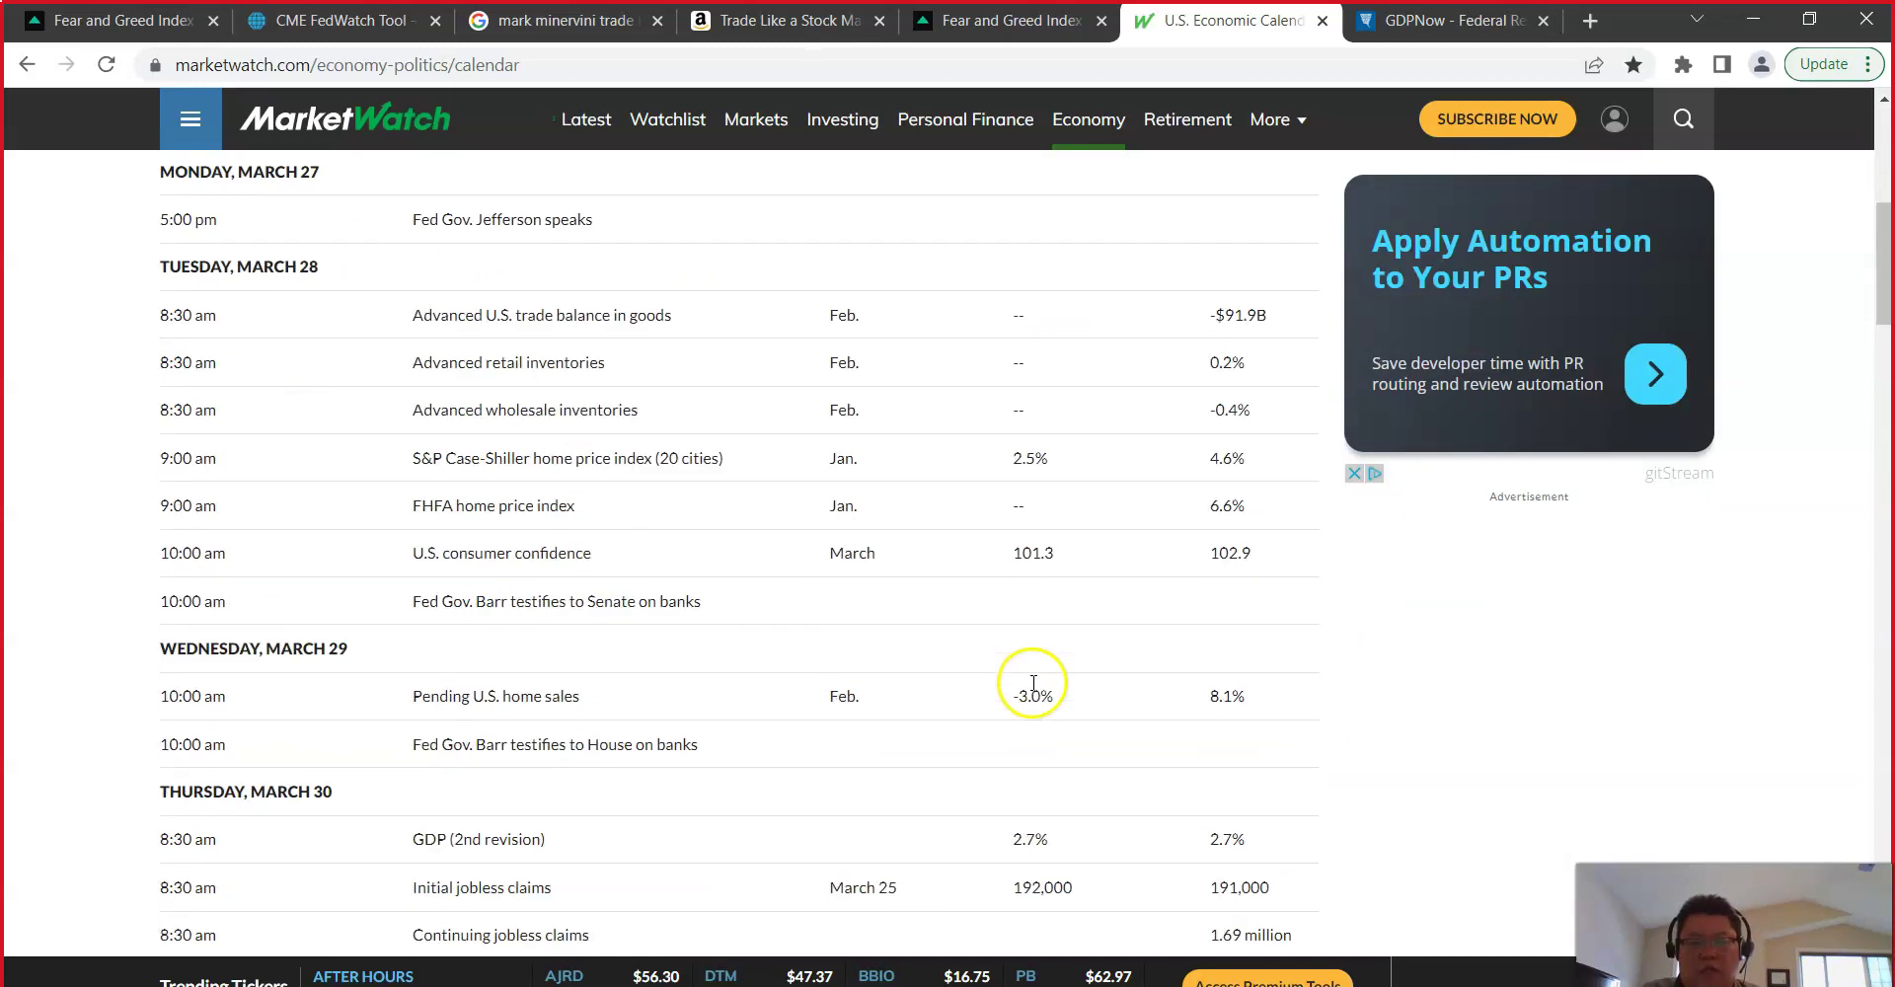
pyautogui.moveTo(1226, 654); pyautogui.dragTo(1003, 655)
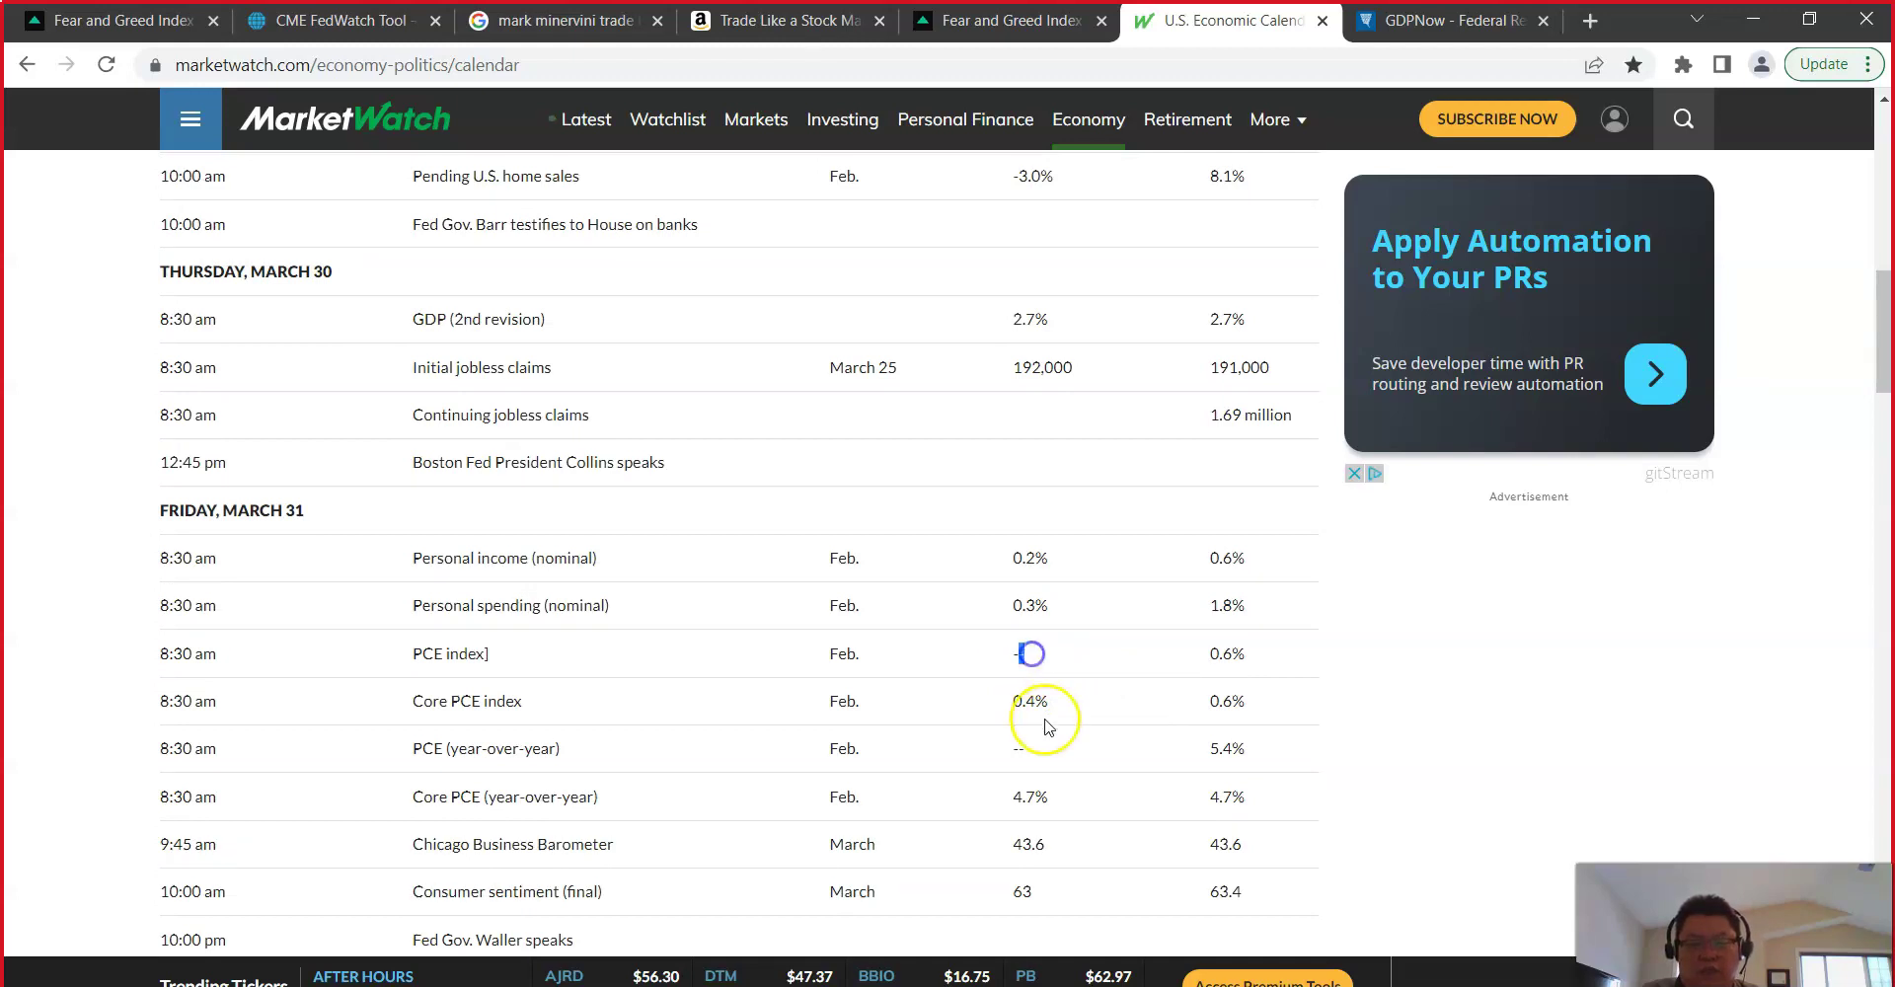
# Step: Compare the Core PCE index's previous and median forecast values by highlighting them, and highlight the Friday, March 31 reports
pyautogui.scroll(-1, 1043, 721)
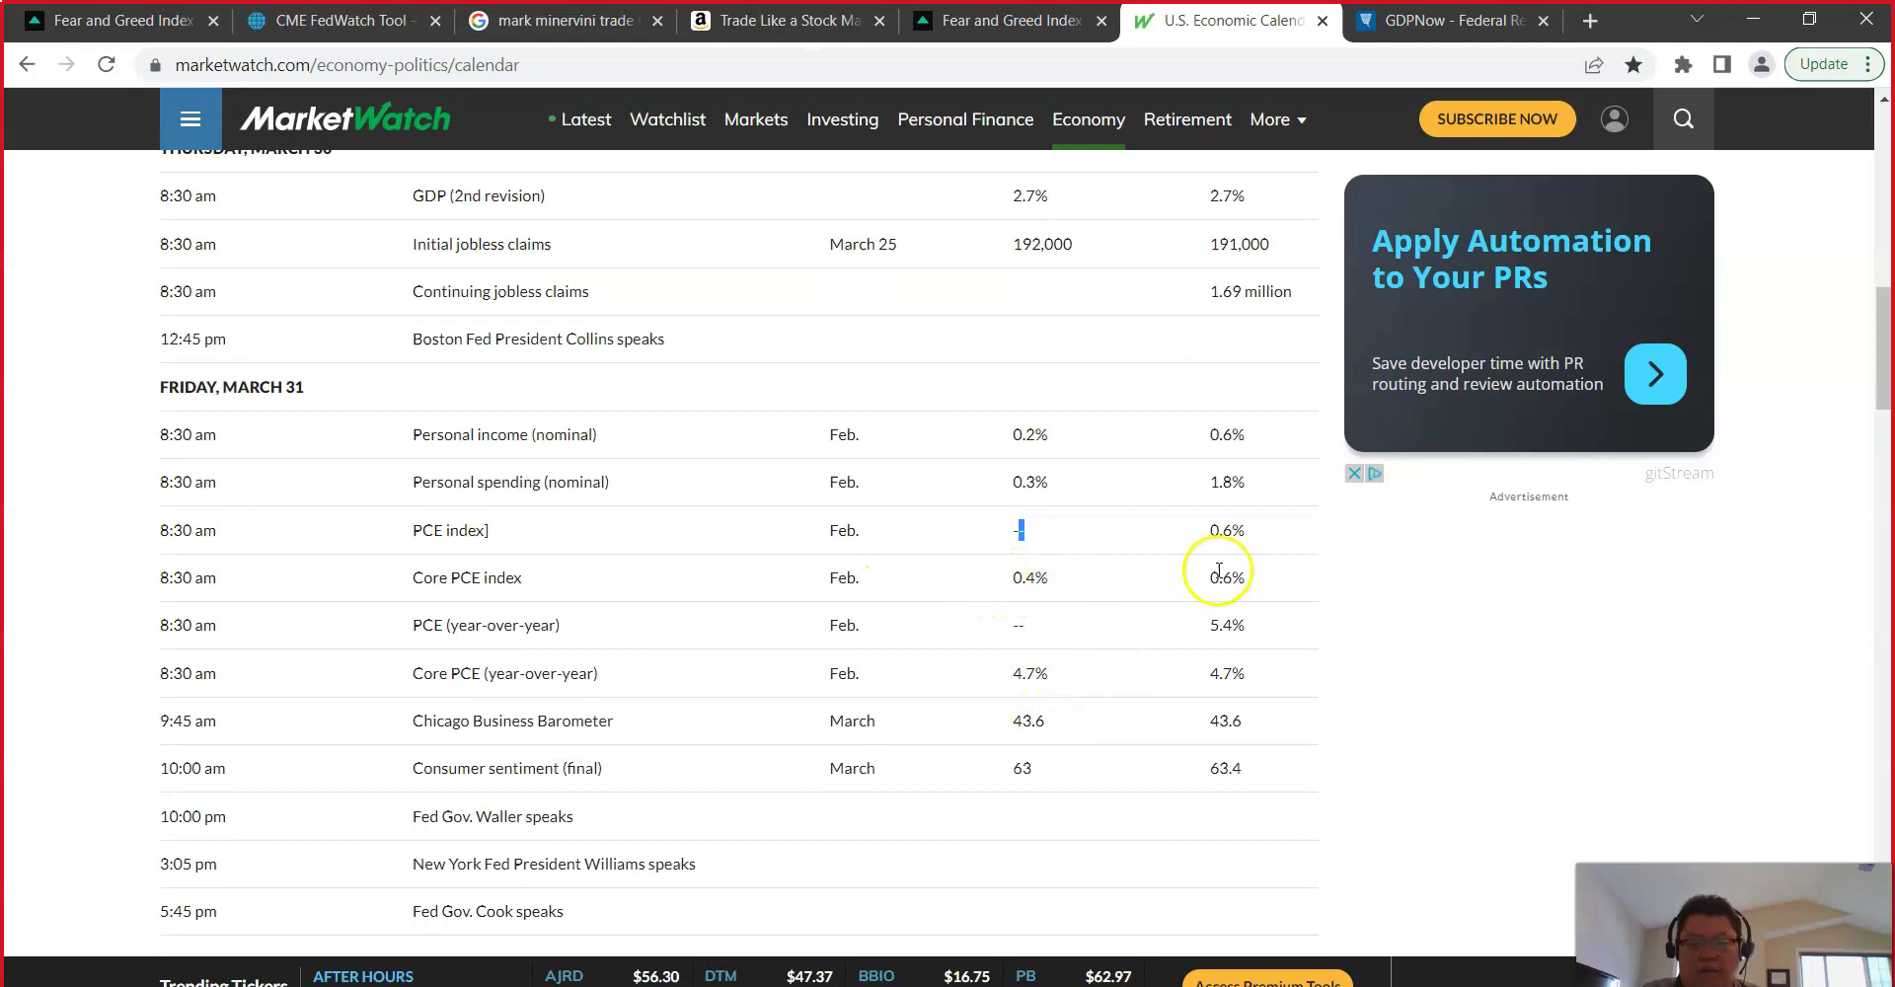
pyautogui.click(1253, 577)
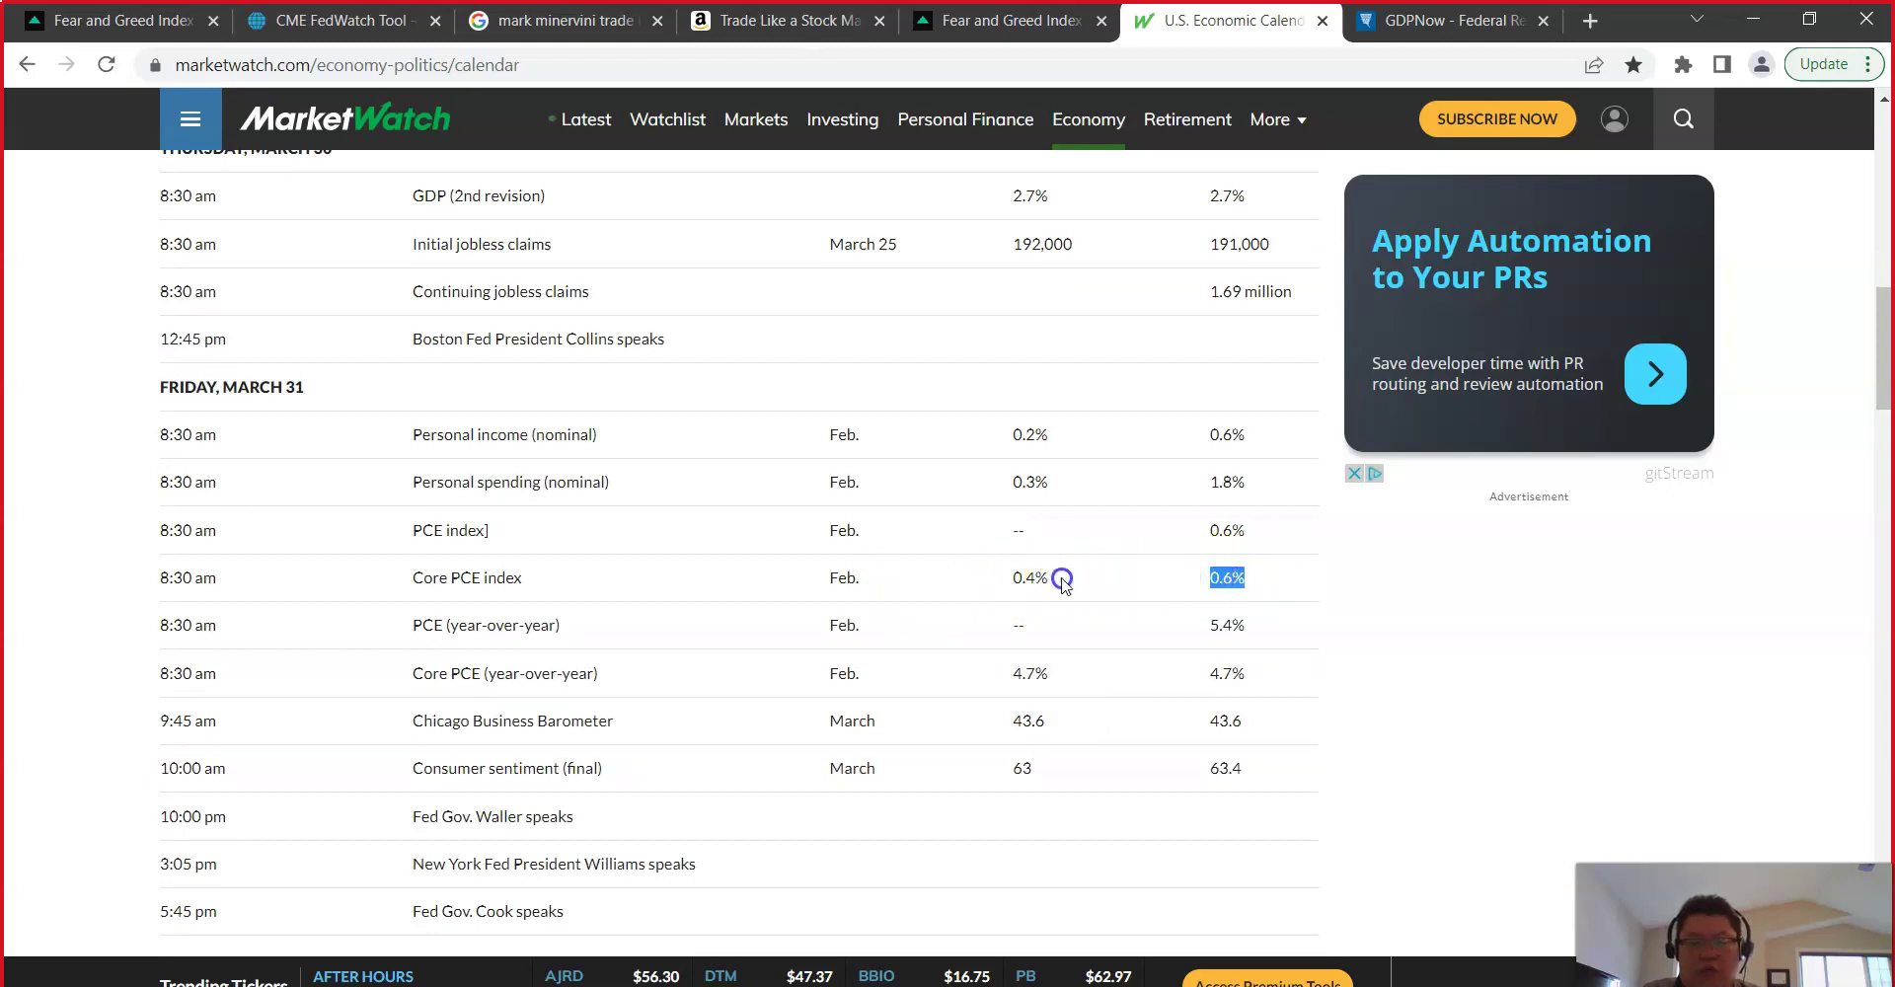
pyautogui.moveTo(1012, 578); pyautogui.dragTo(1218, 574)
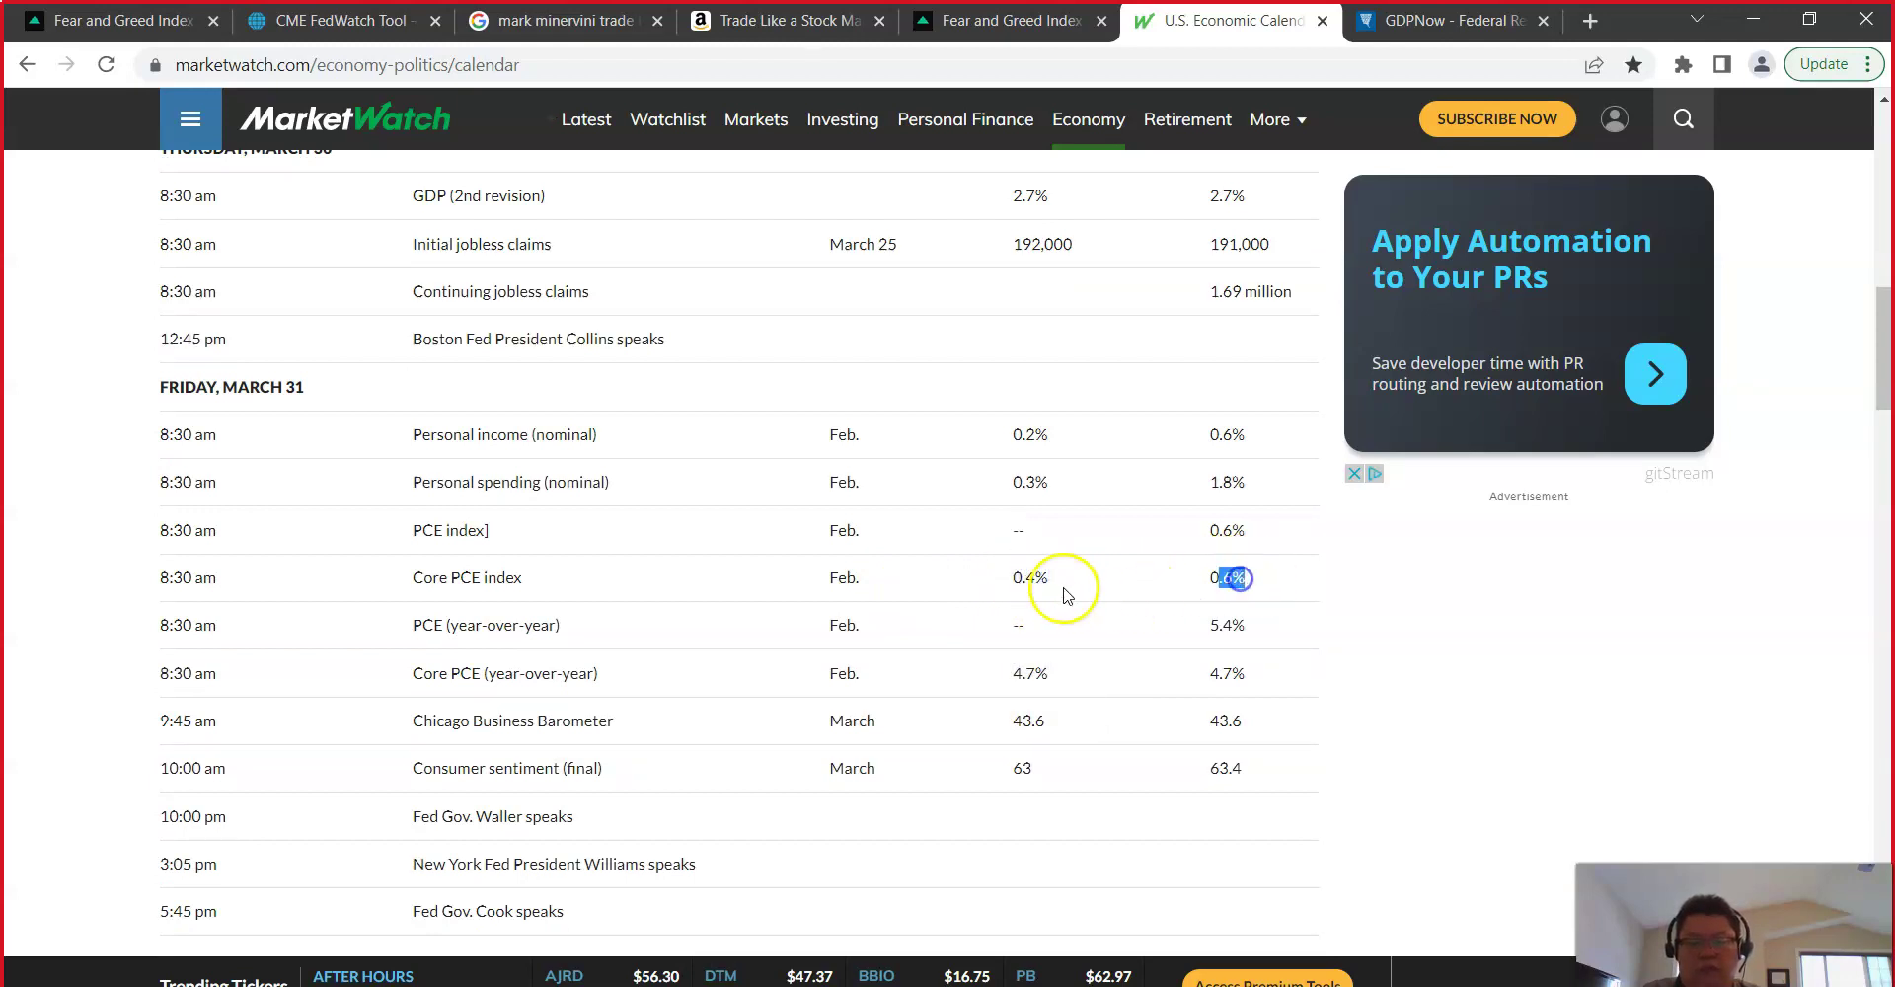
pyautogui.tripleClick(1016, 580)
pyautogui.scroll(-1, 1019, 724)
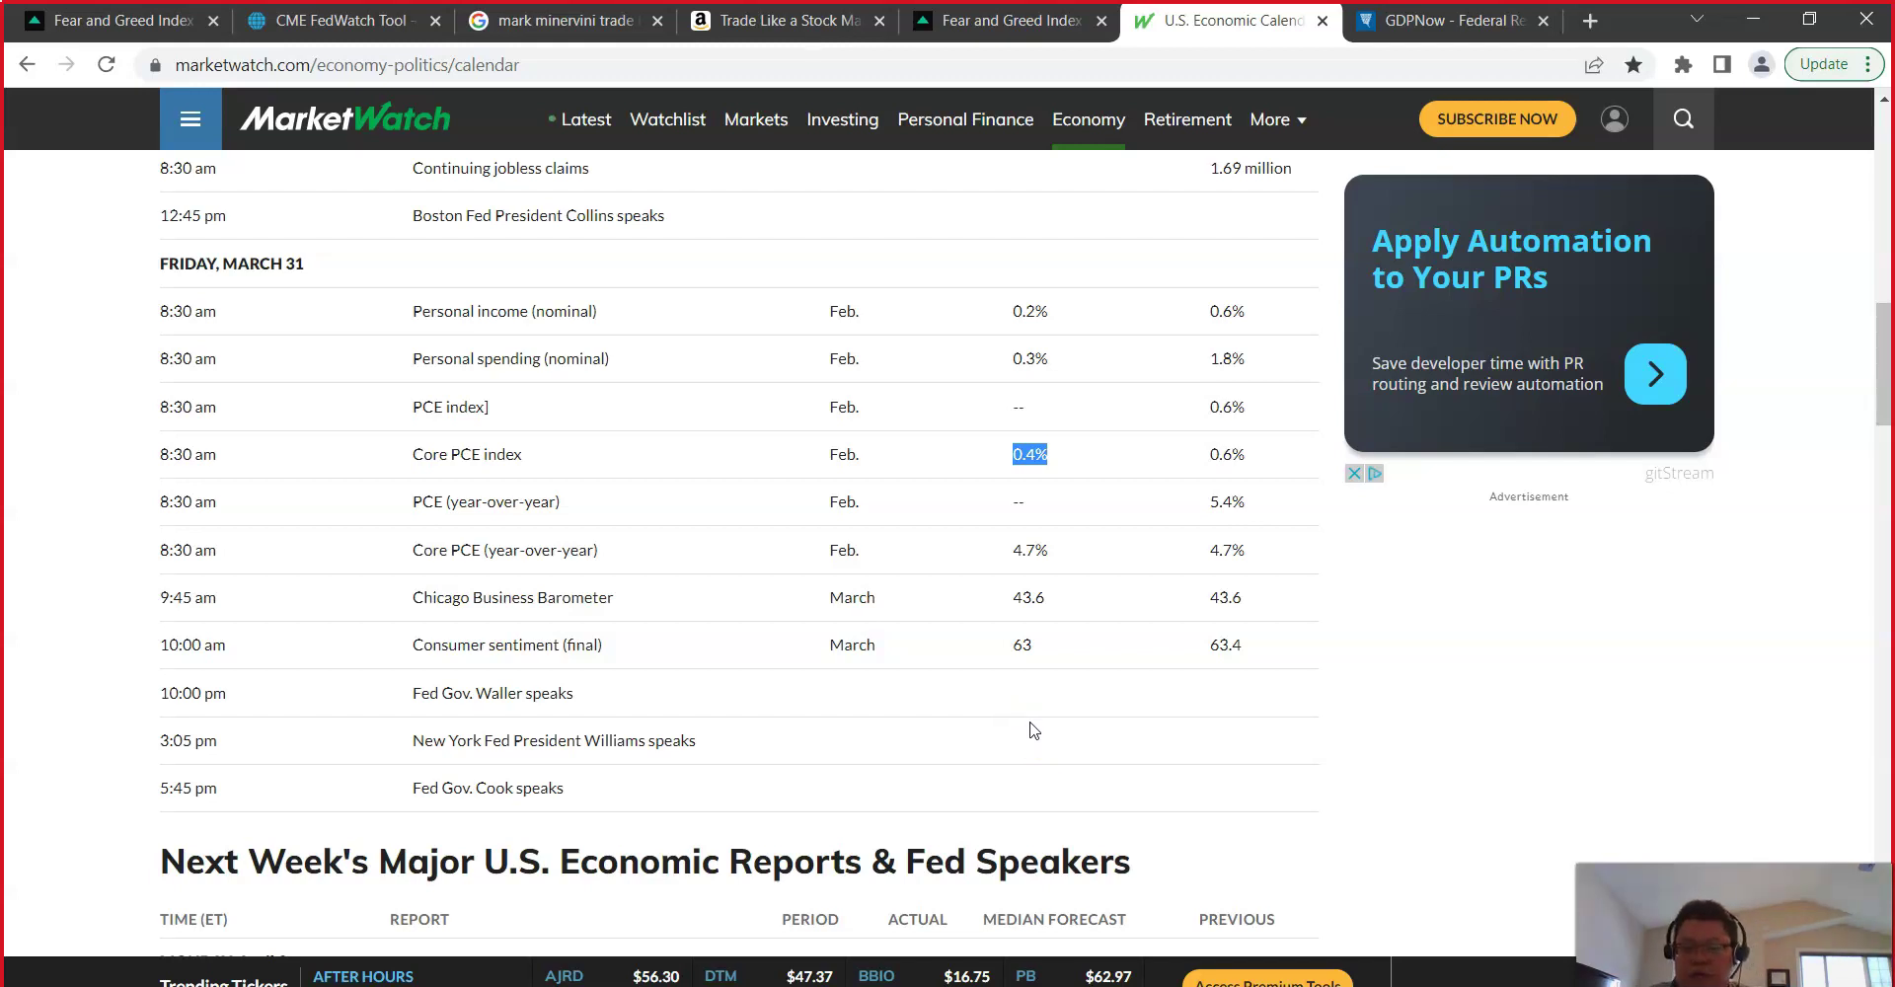
pyautogui.scroll(-1, 1034, 731)
pyautogui.scroll(1, 1030, 731)
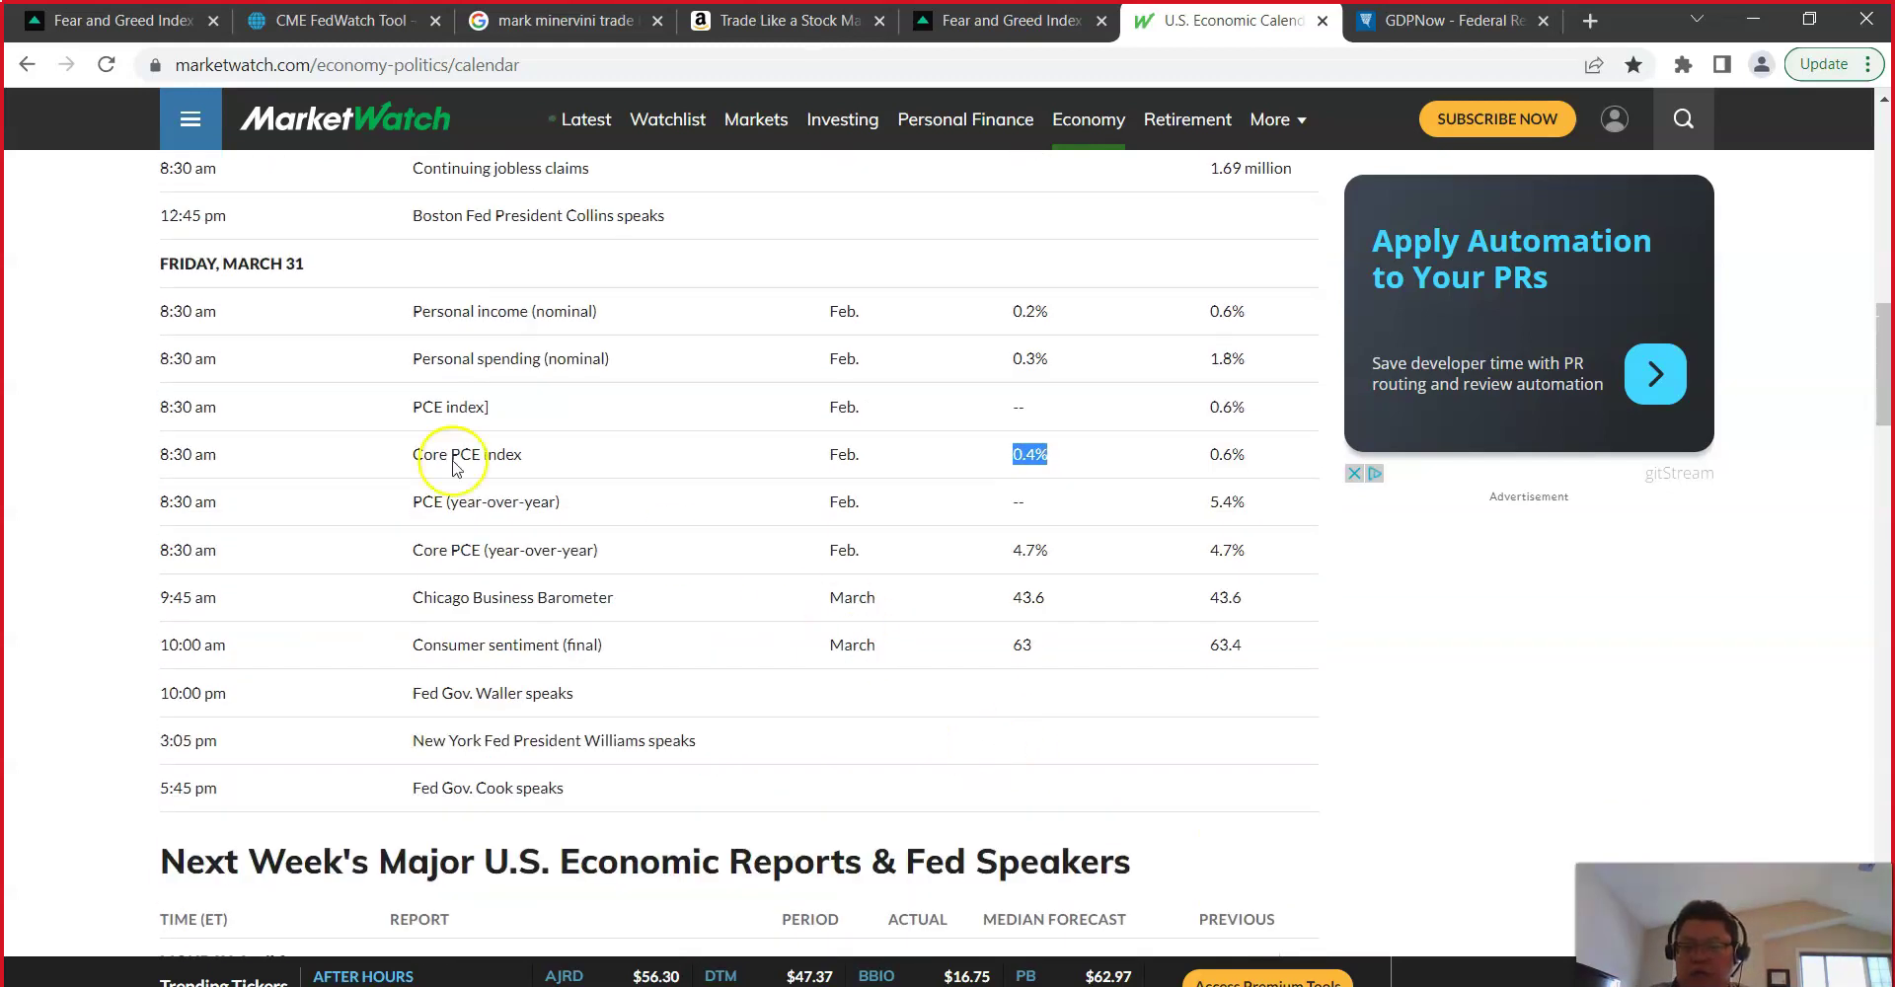
pyautogui.moveTo(157, 259); pyautogui.dragTo(1238, 780)
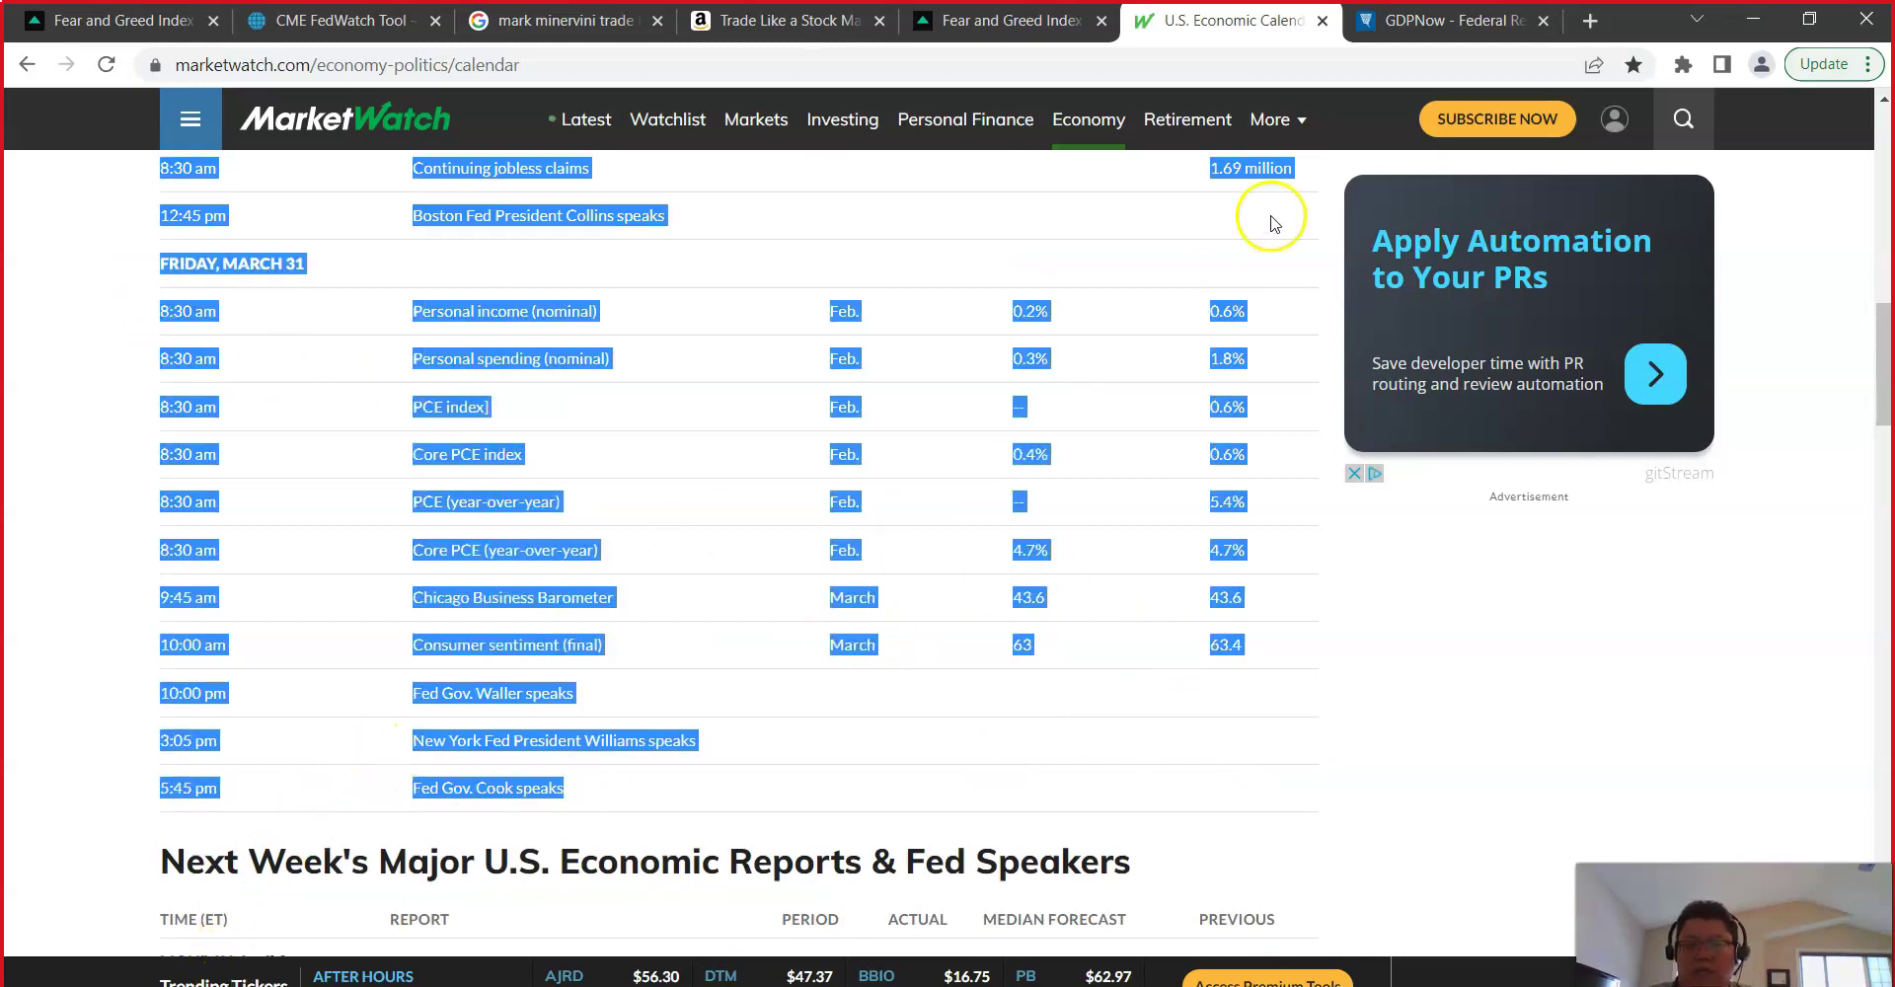
# Step: Glance at the GDPNow page, return to MarketSmith, and load the ANET chart
pyautogui.click(1428, 20)
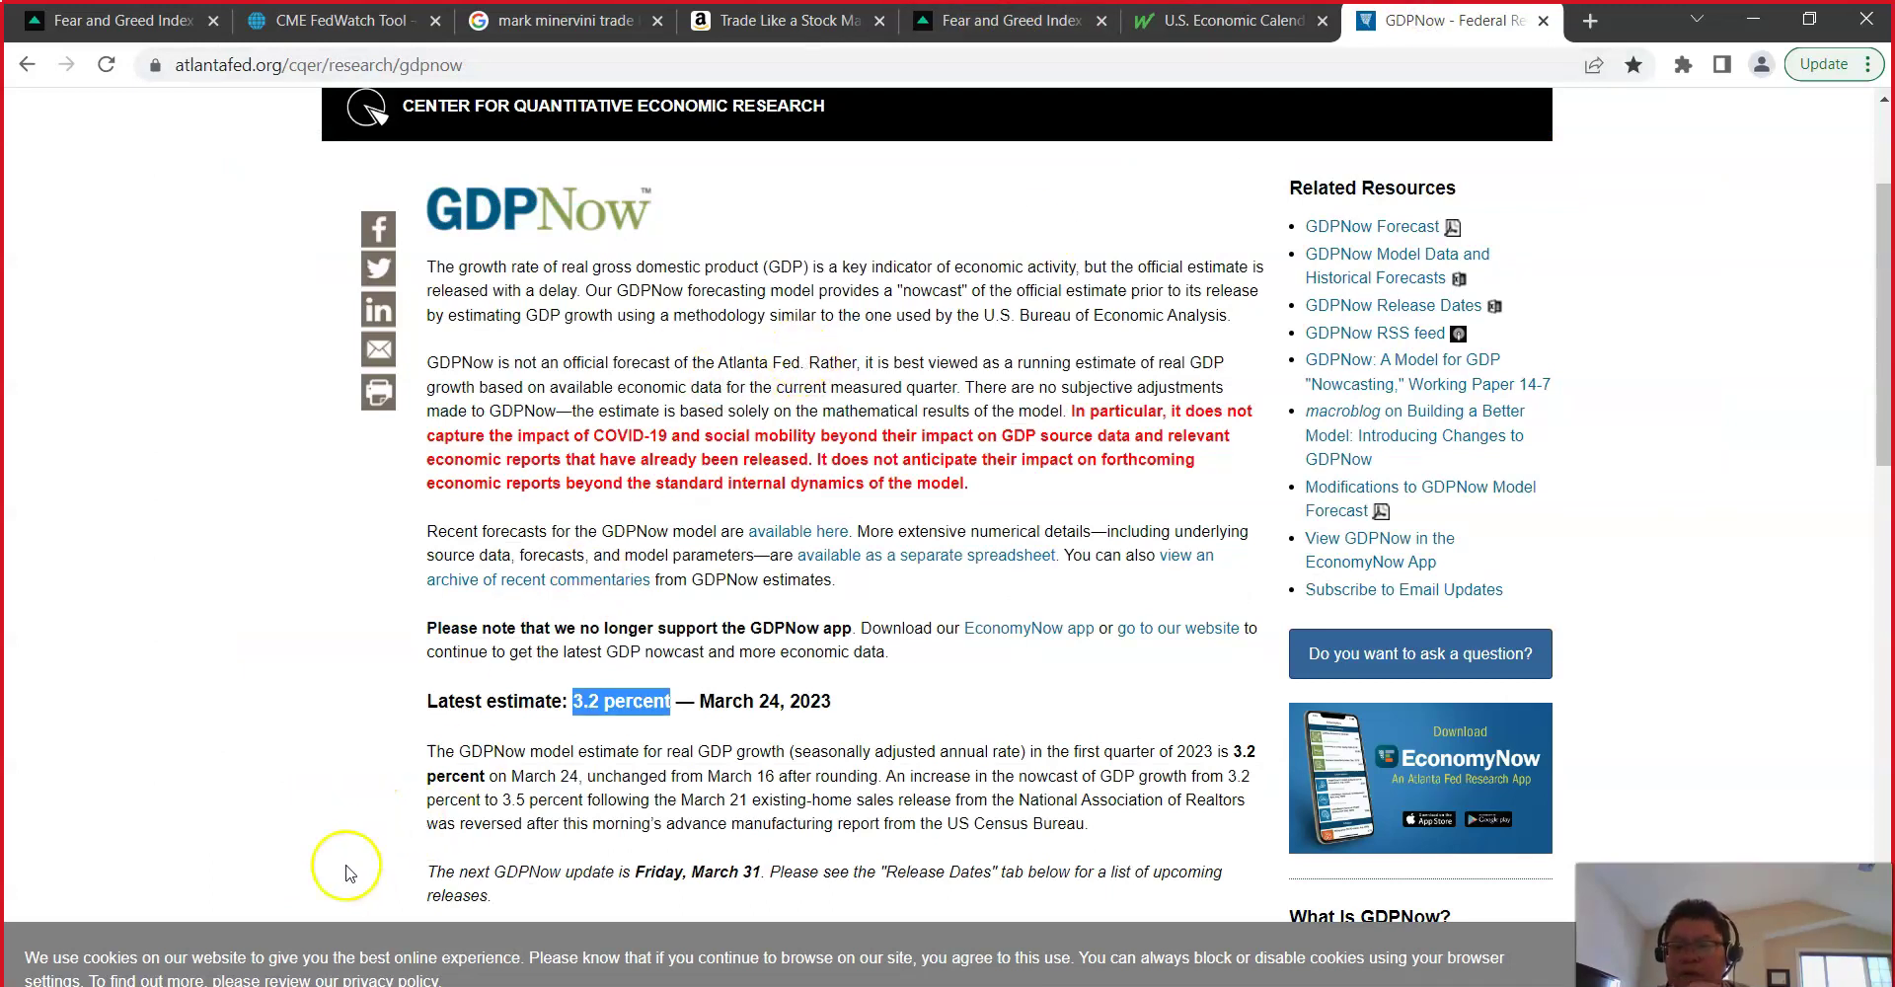
pyautogui.moveTo(675, 986)
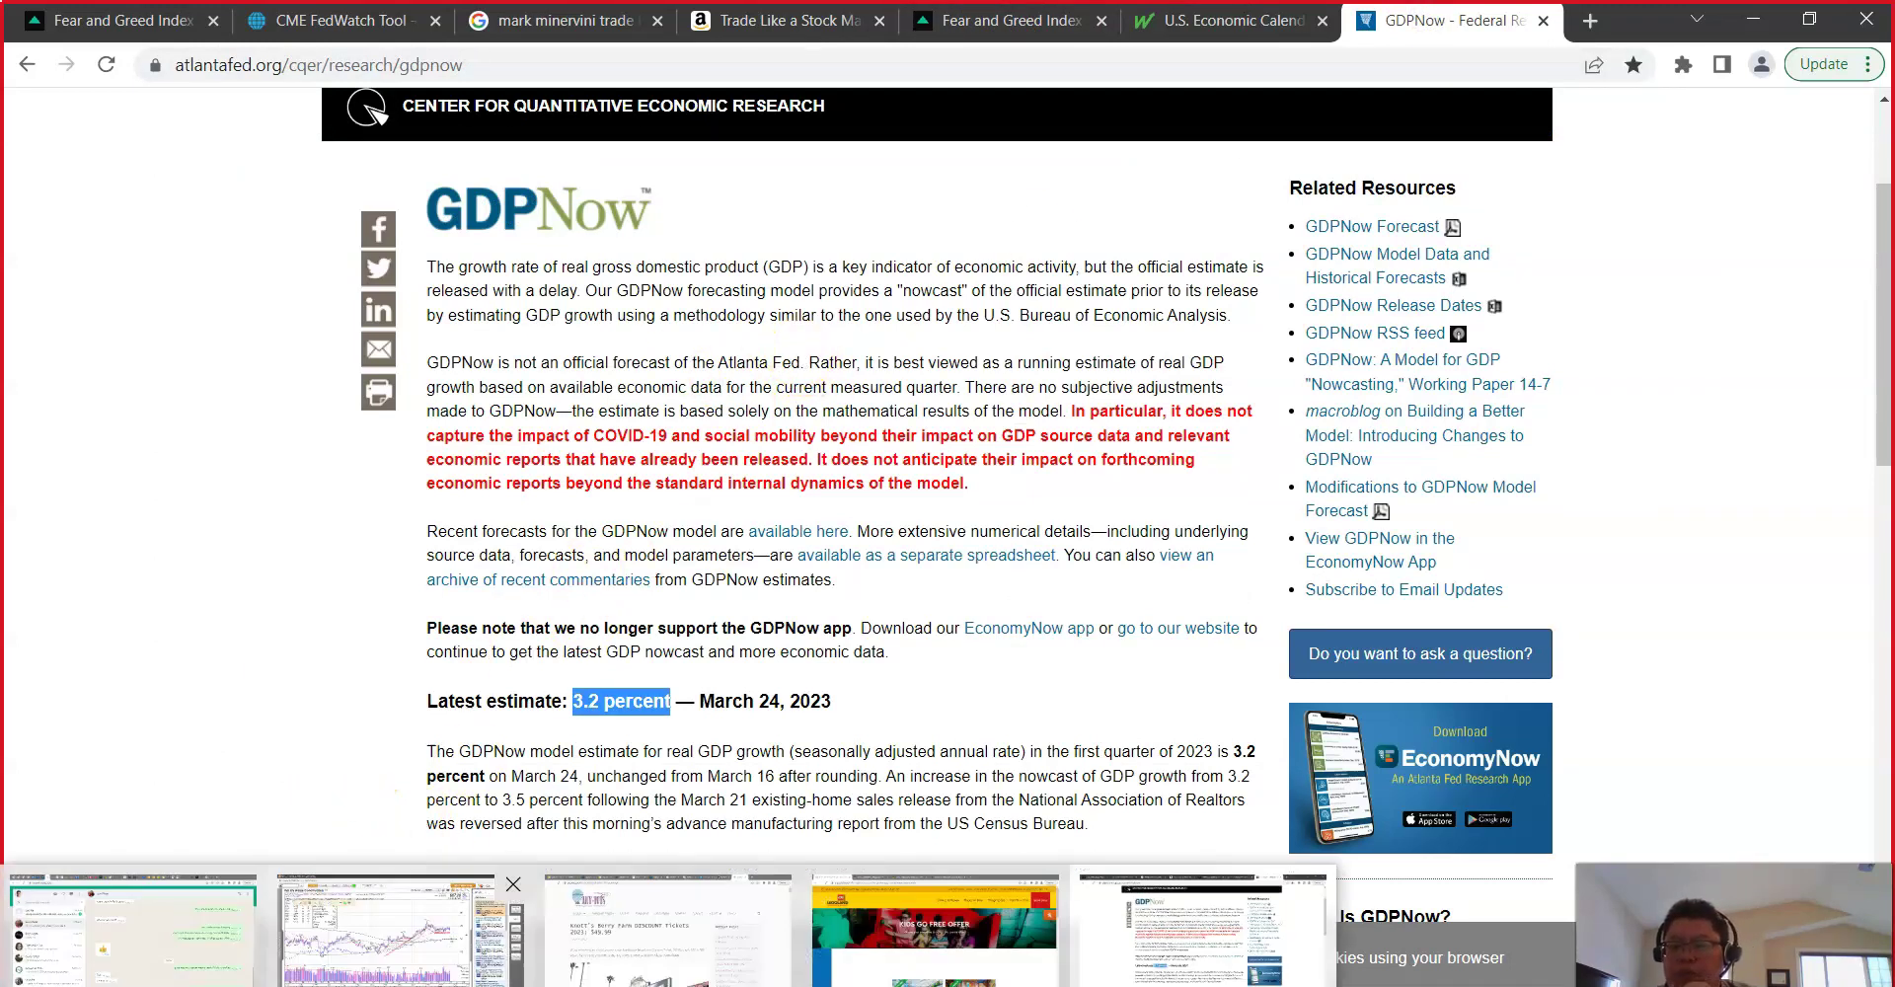
pyautogui.click(330, 975)
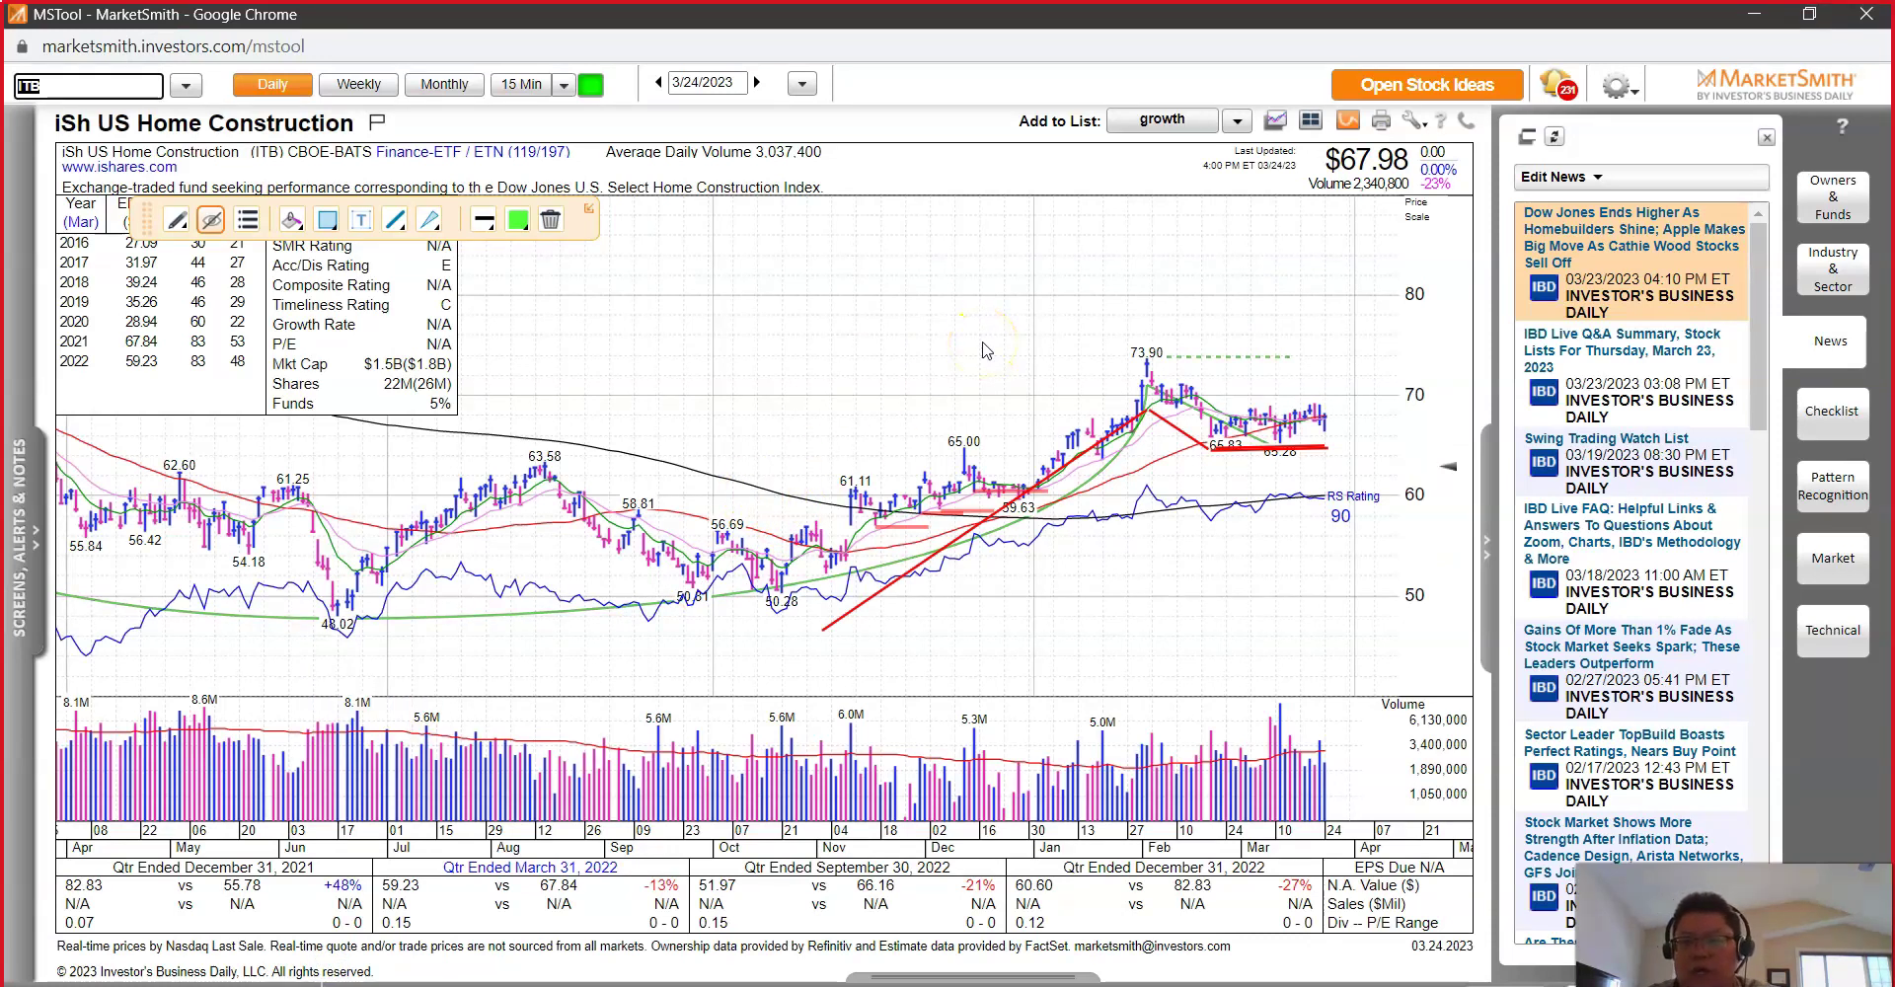
pyautogui.write('ANET')
pyautogui.press('Return')
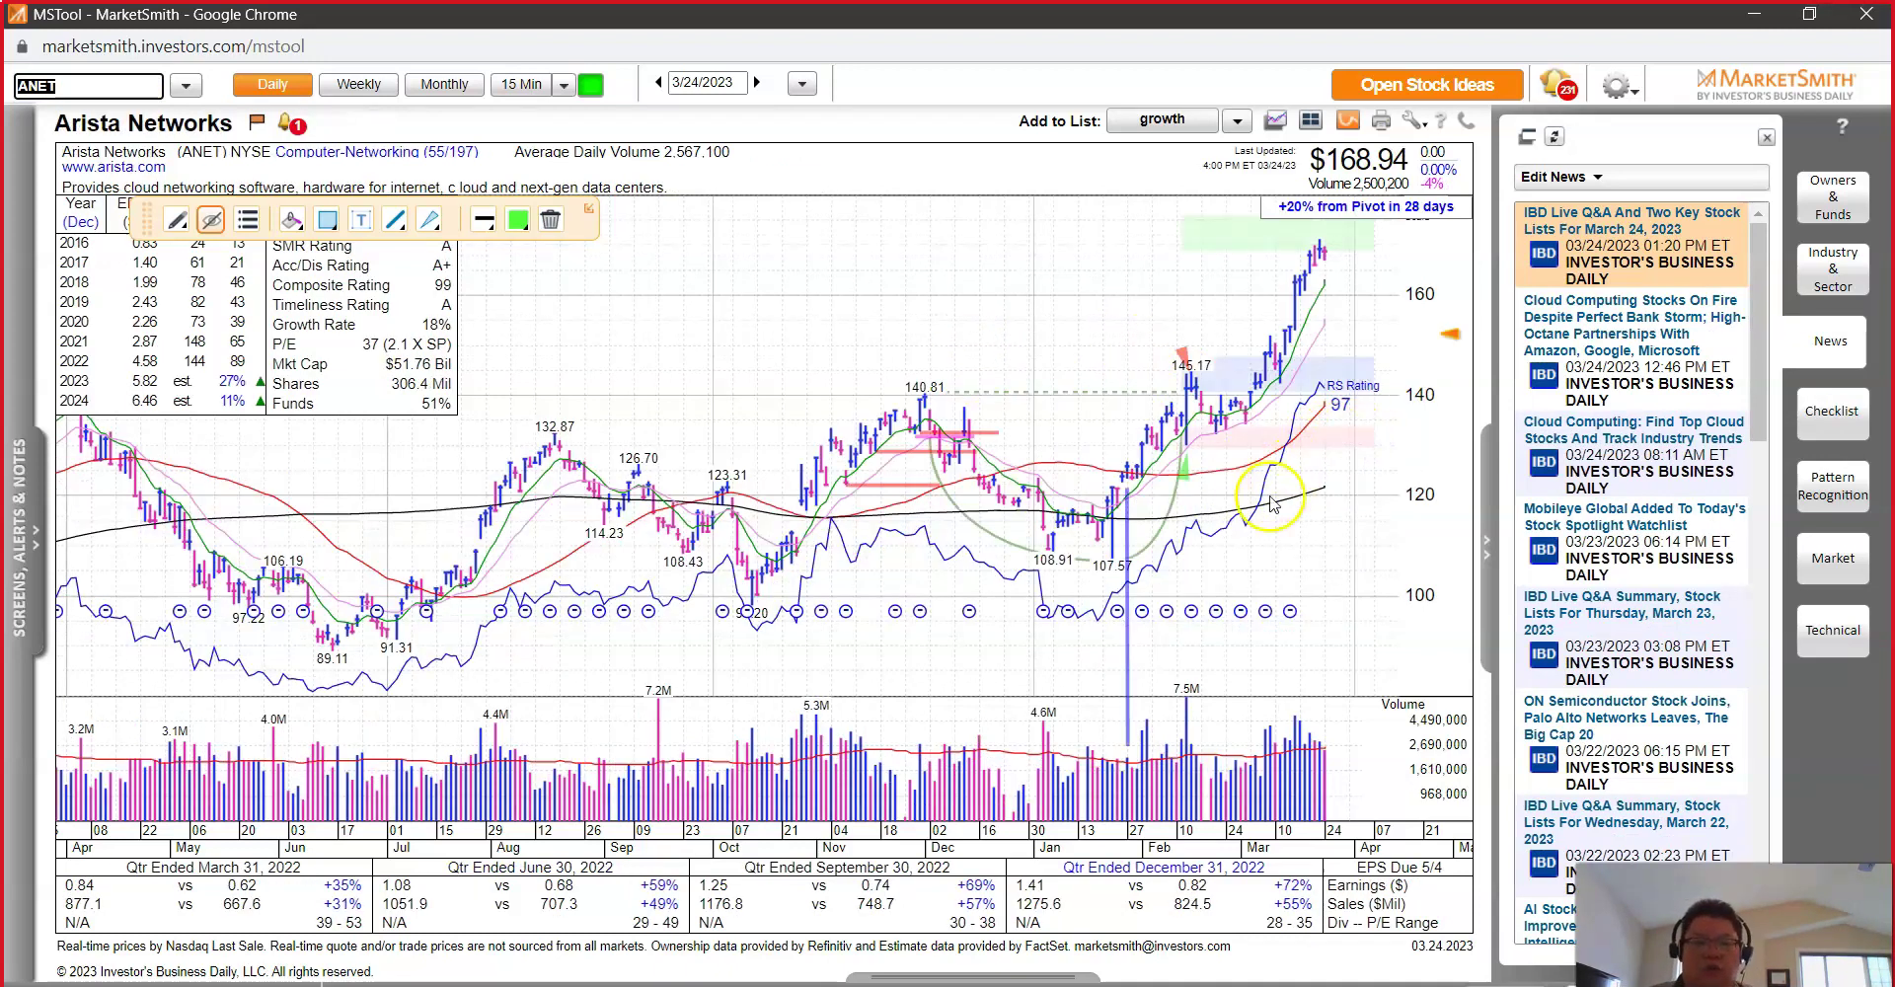
# Step: On the ANET daily chart, draw red lines marking the resistance level, February pullback, March lows, recent advance, and volume's rise and fall
pyautogui.moveTo(923, 388); pyautogui.dragTo(1199, 389)
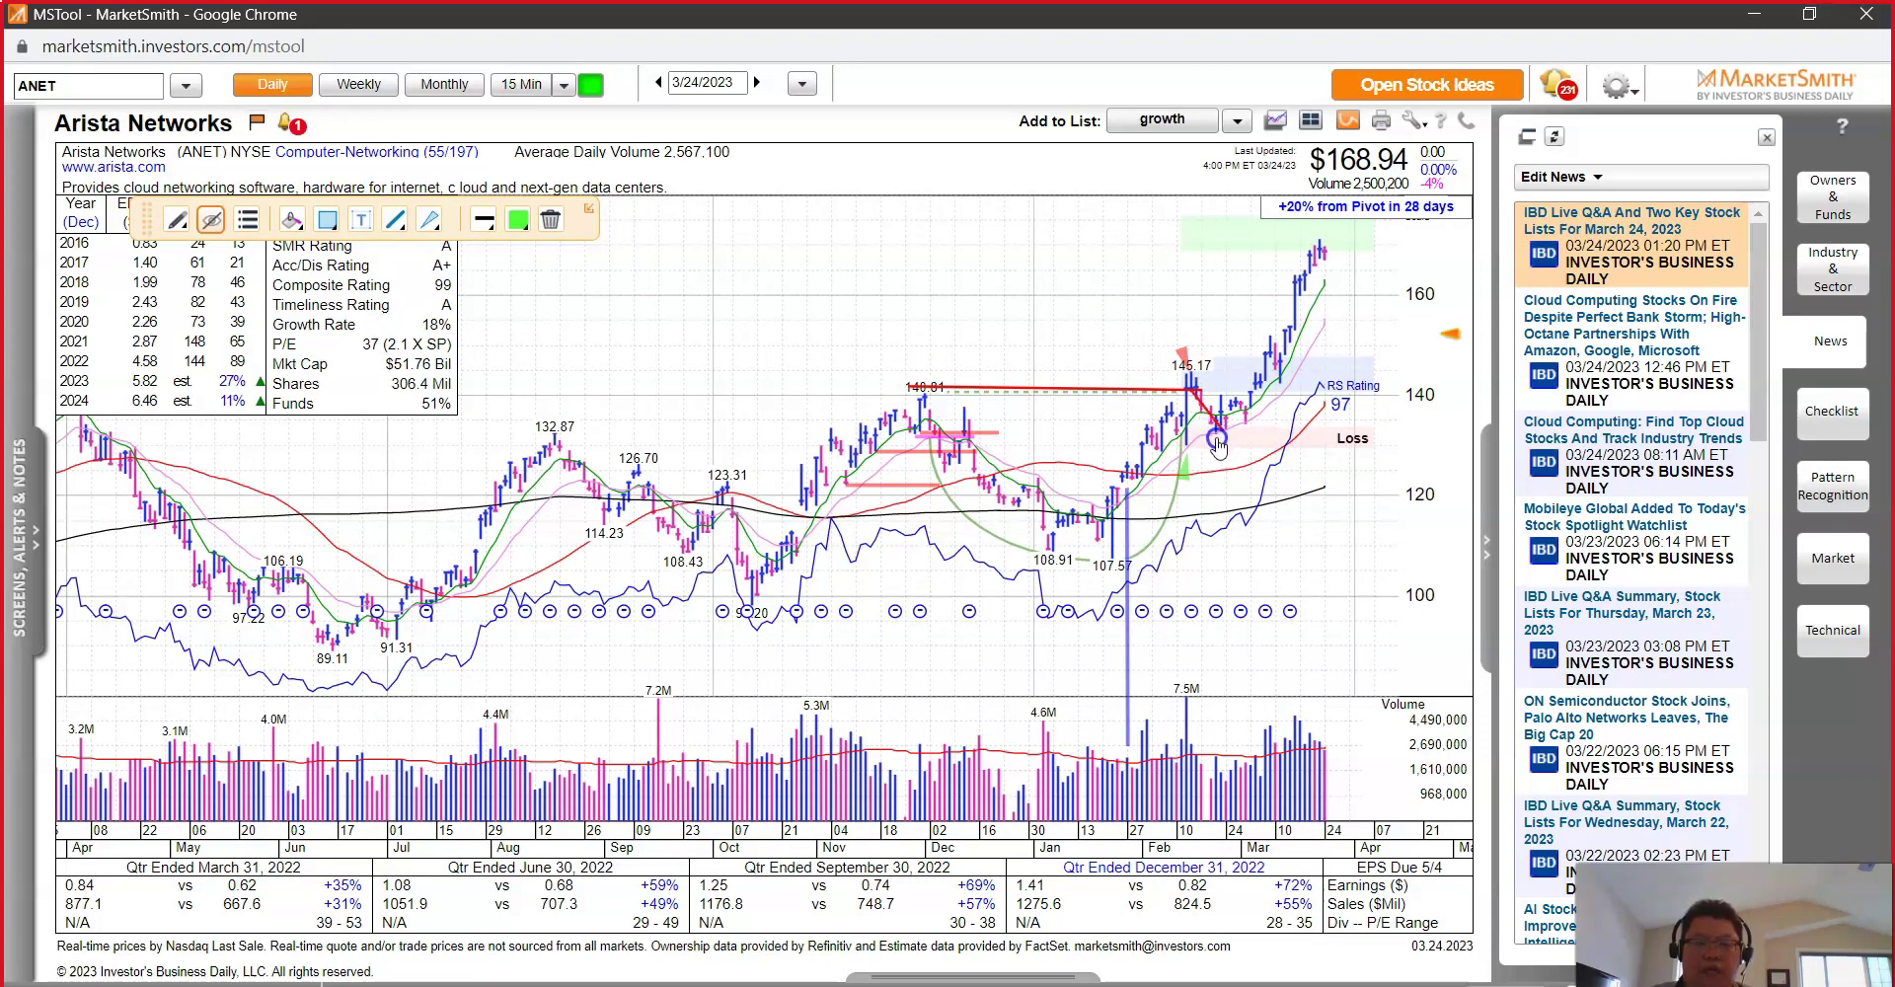
pyautogui.moveTo(1222, 441); pyautogui.dragTo(1254, 433)
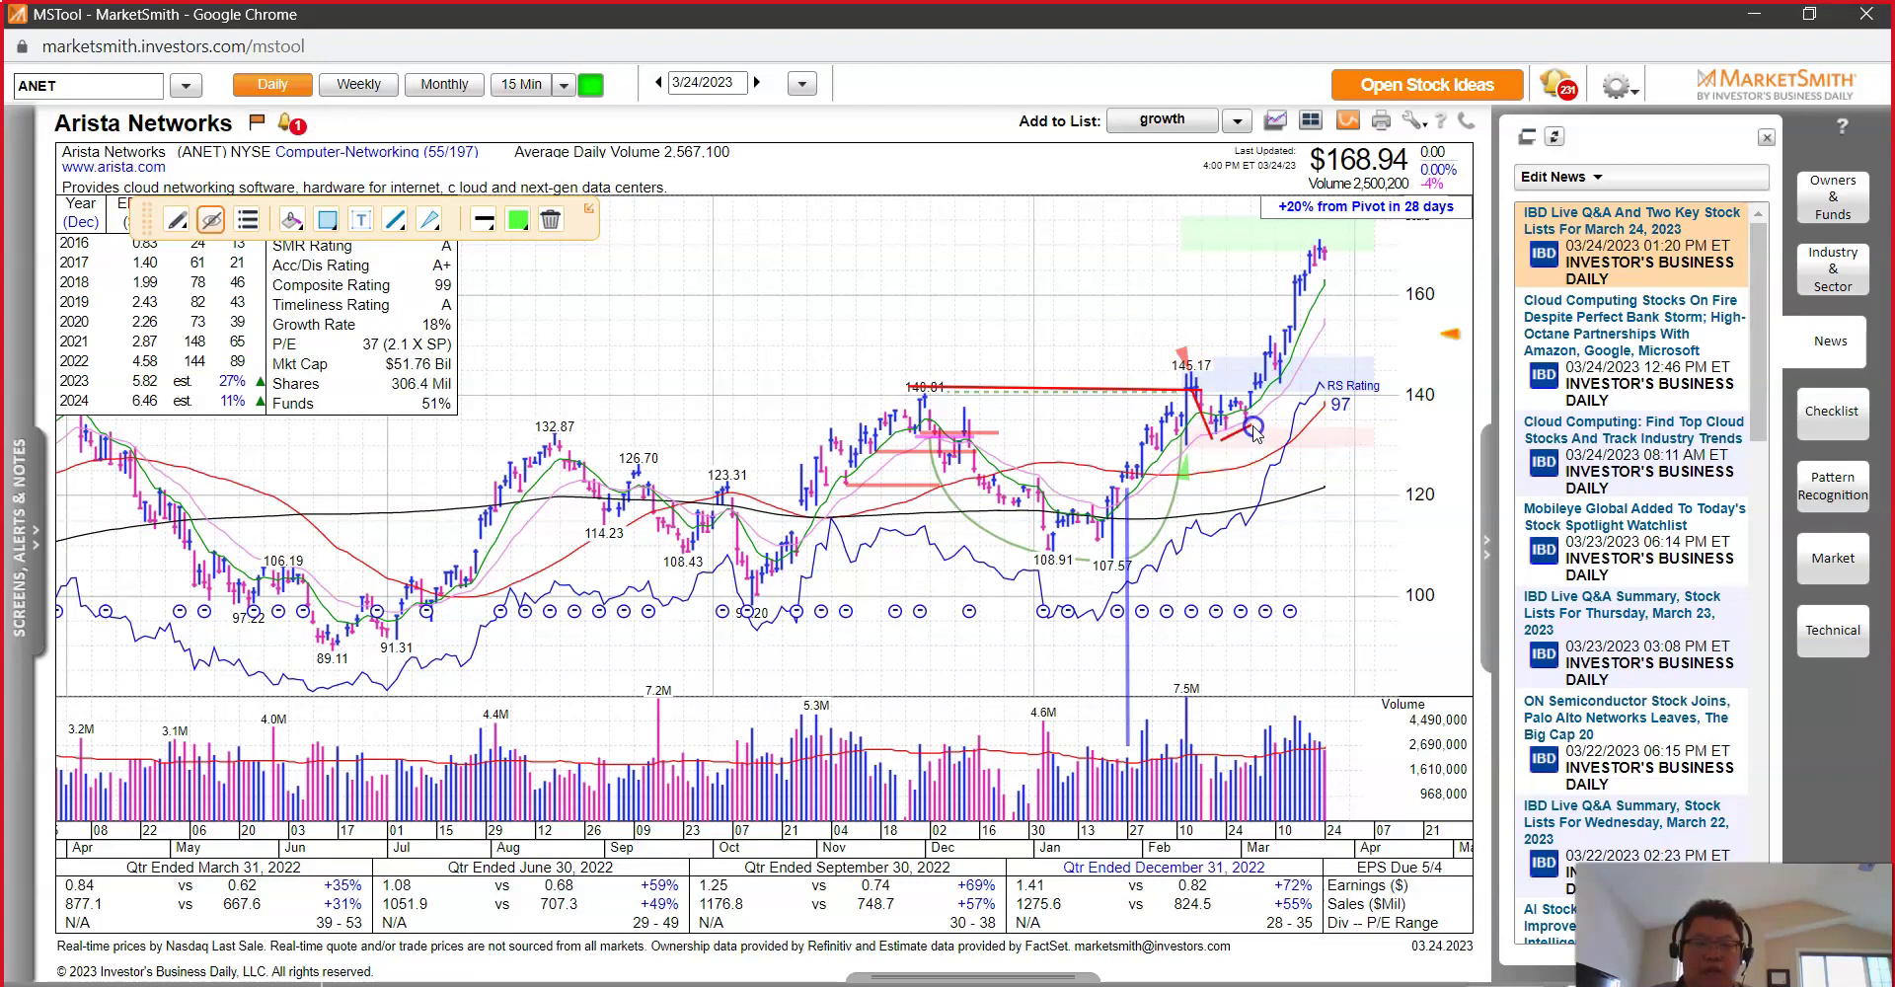
pyautogui.moveTo(1282, 391); pyautogui.dragTo(1283, 431)
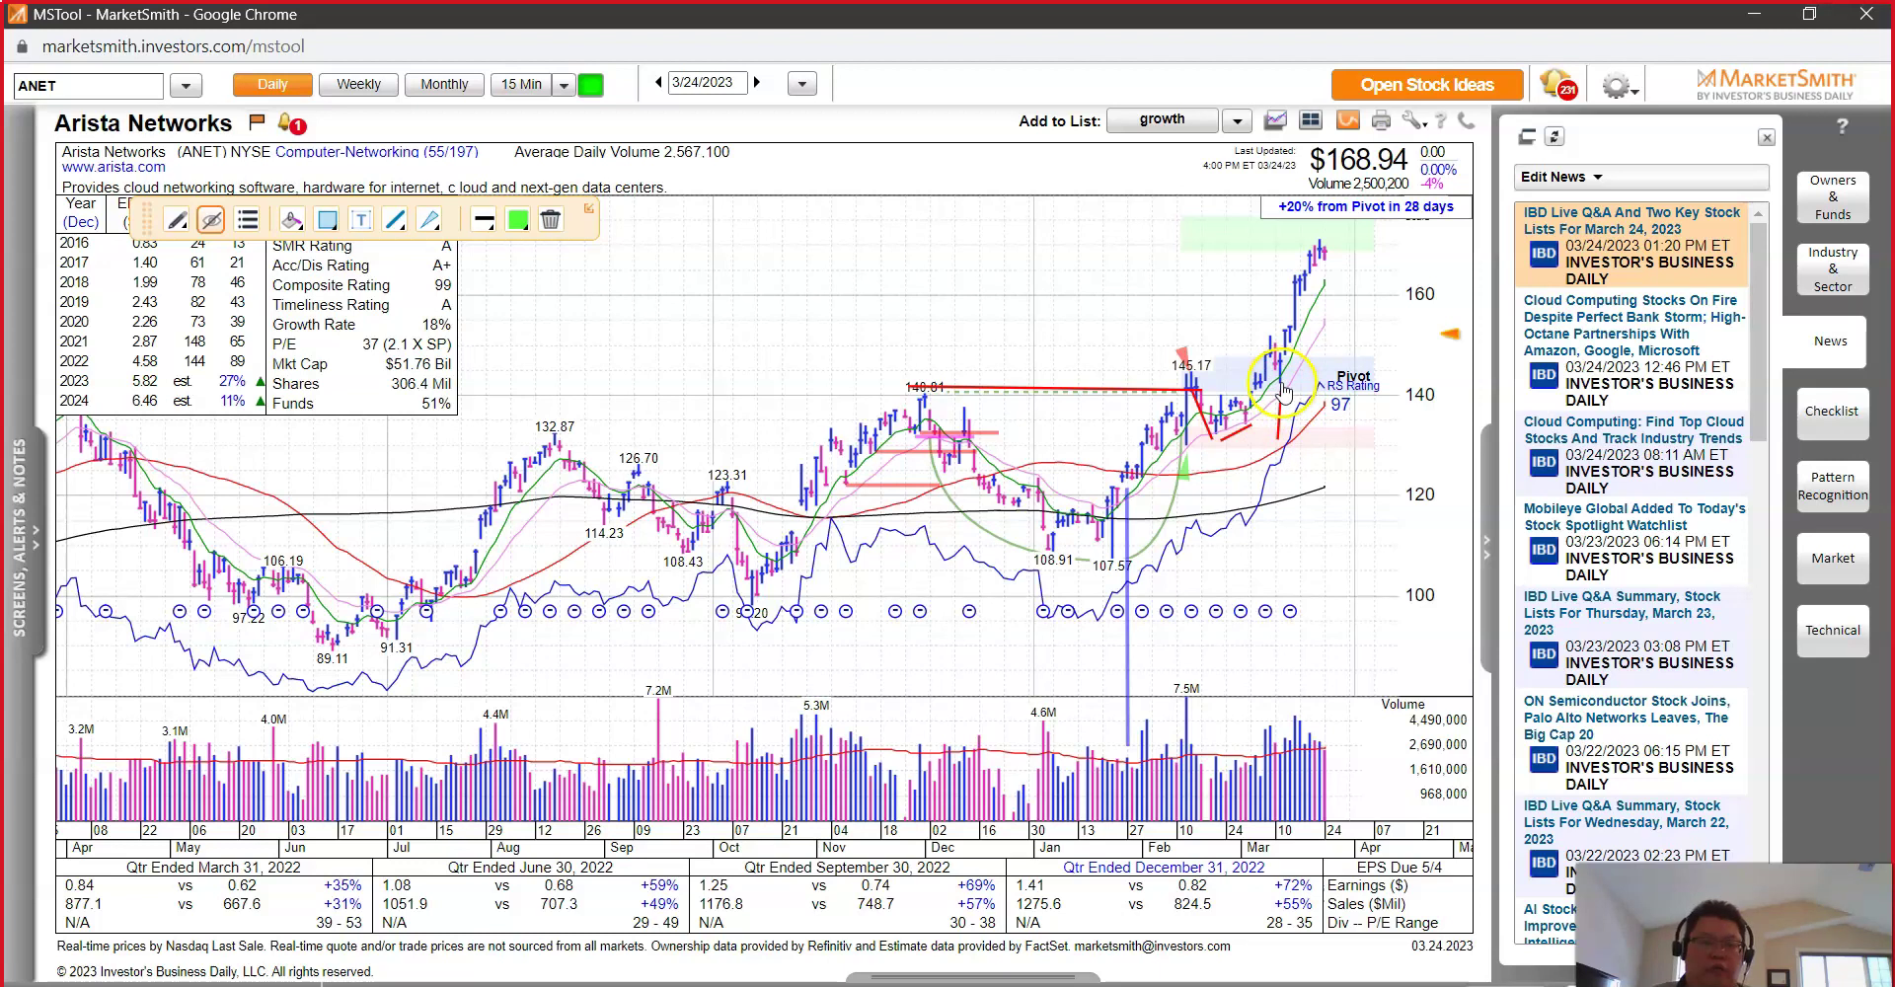
pyautogui.click(1330, 266)
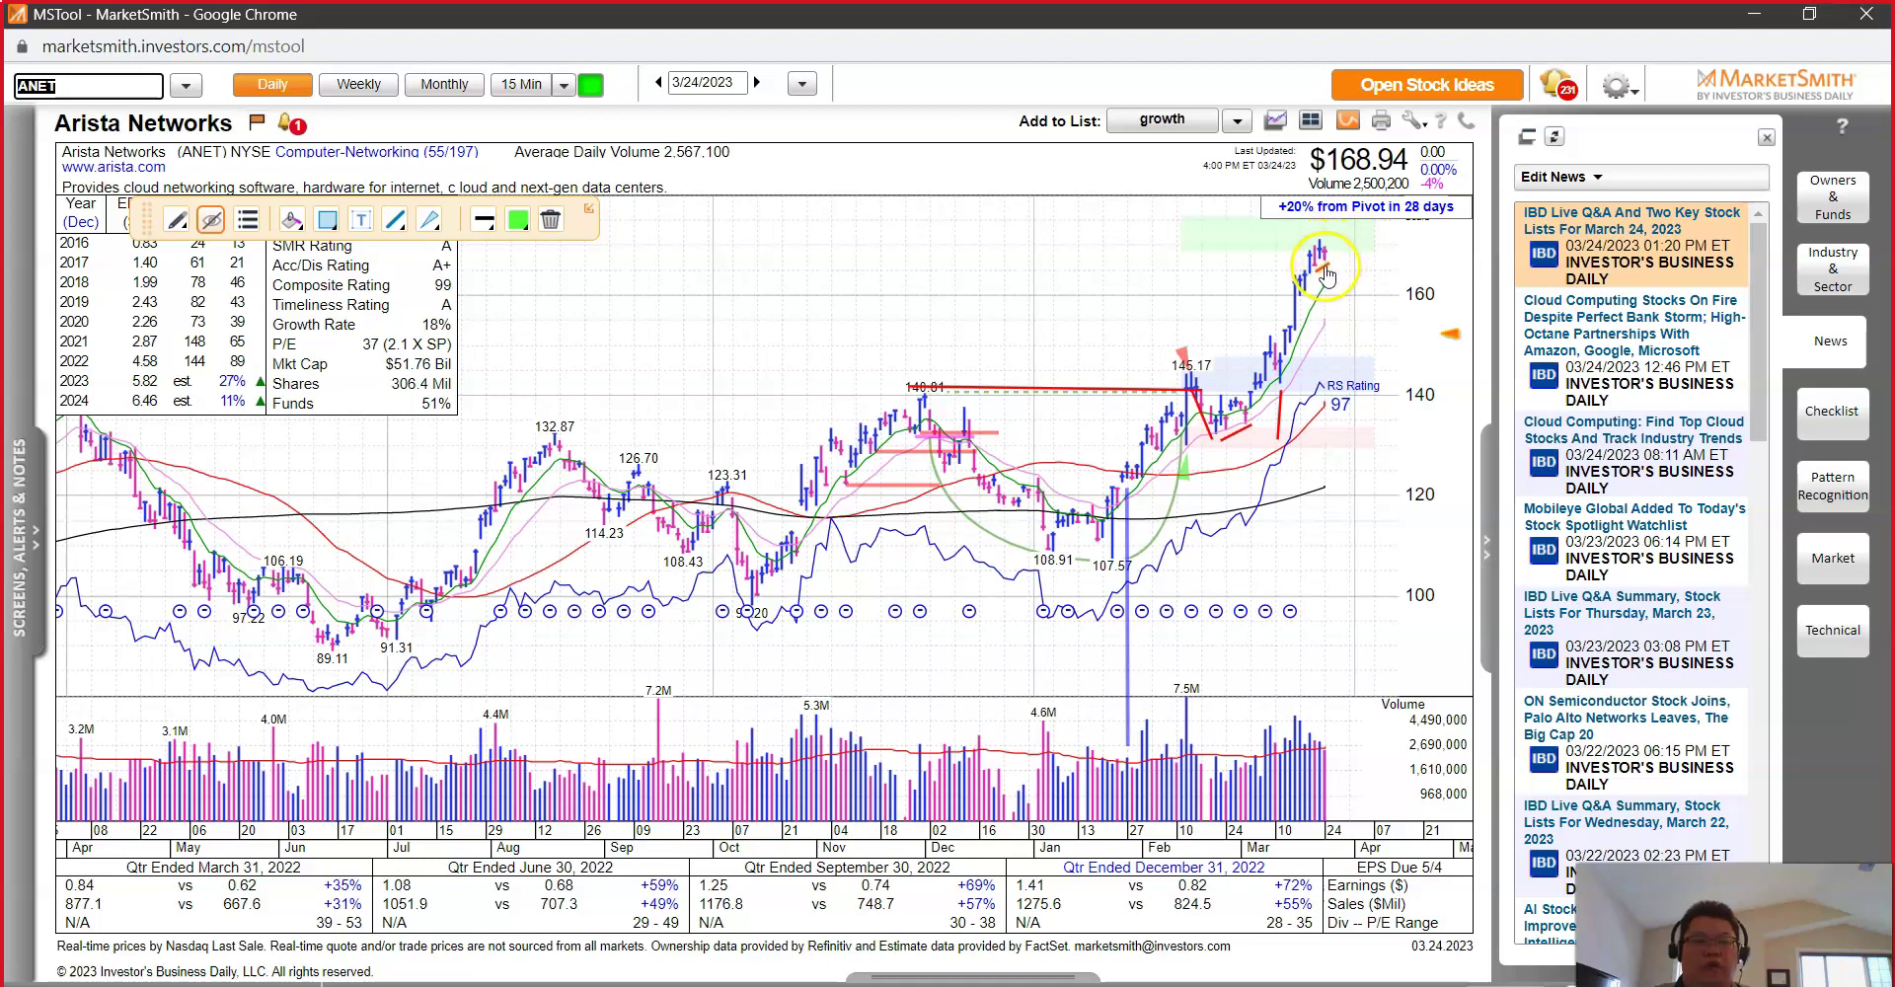
pyautogui.moveTo(1330, 247); pyautogui.dragTo(1345, 221)
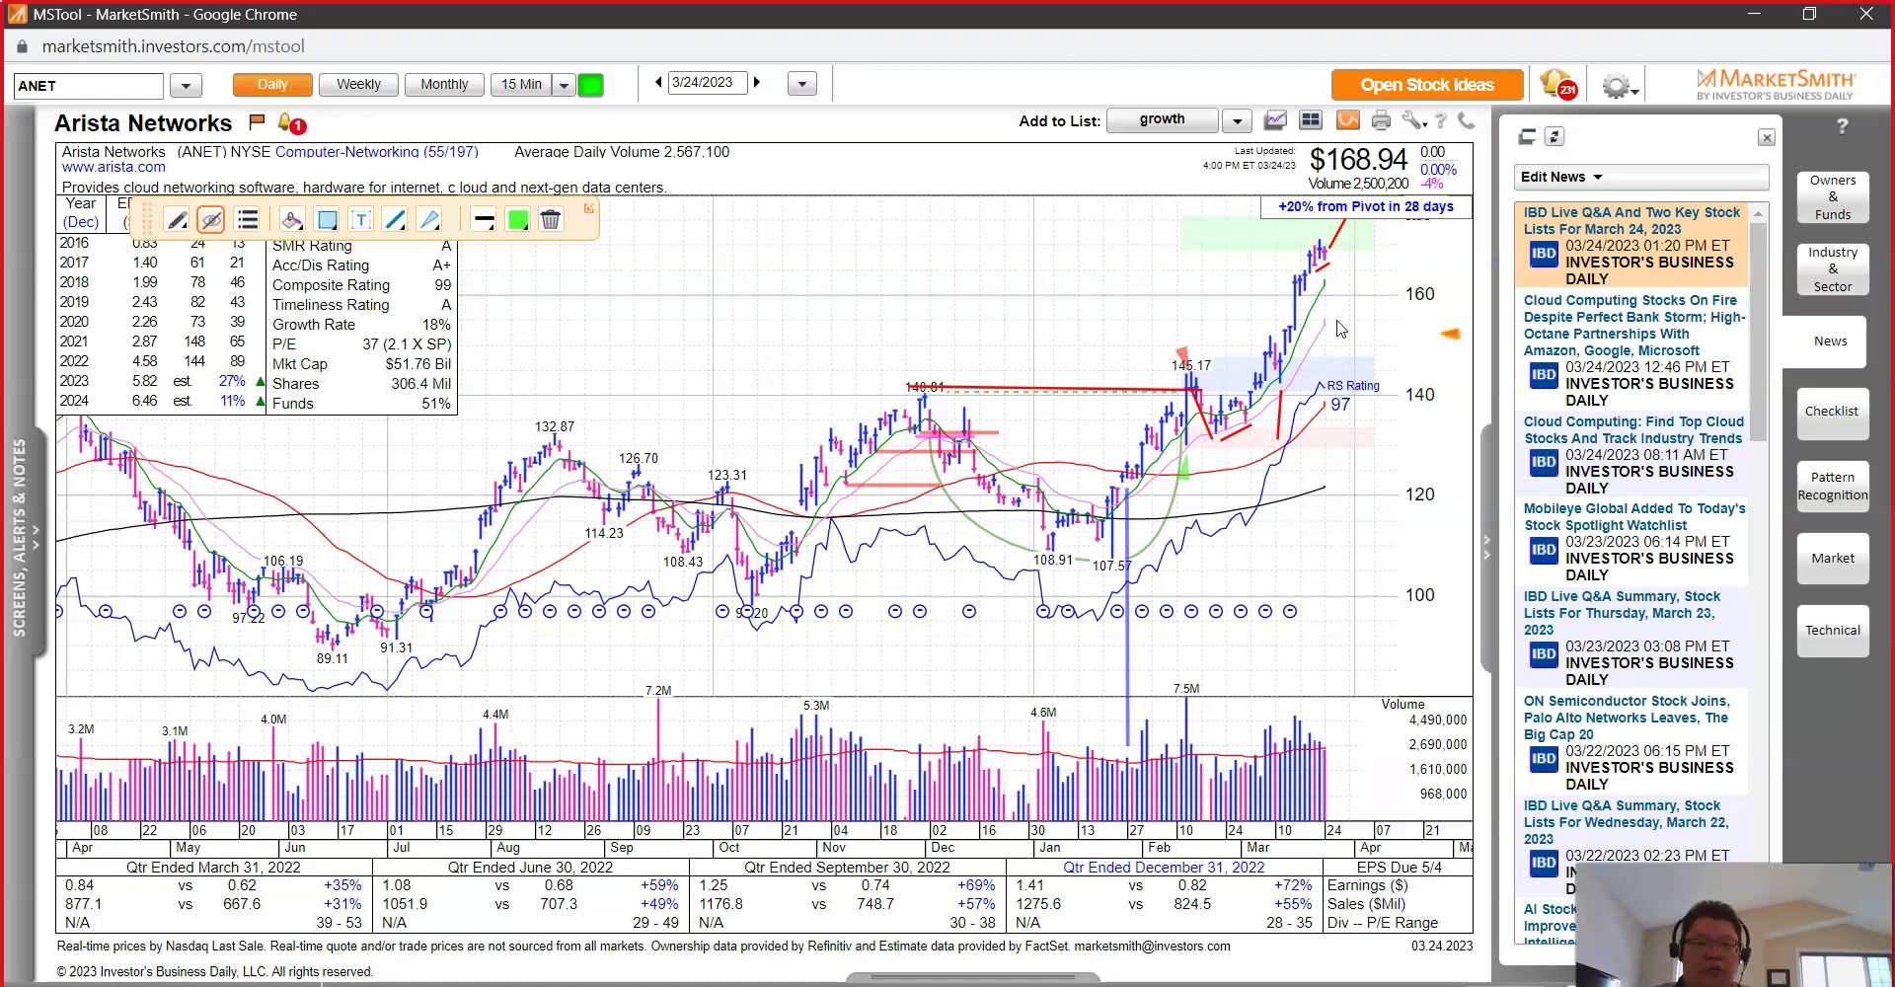
pyautogui.moveTo(1247, 742); pyautogui.dragTo(1303, 694)
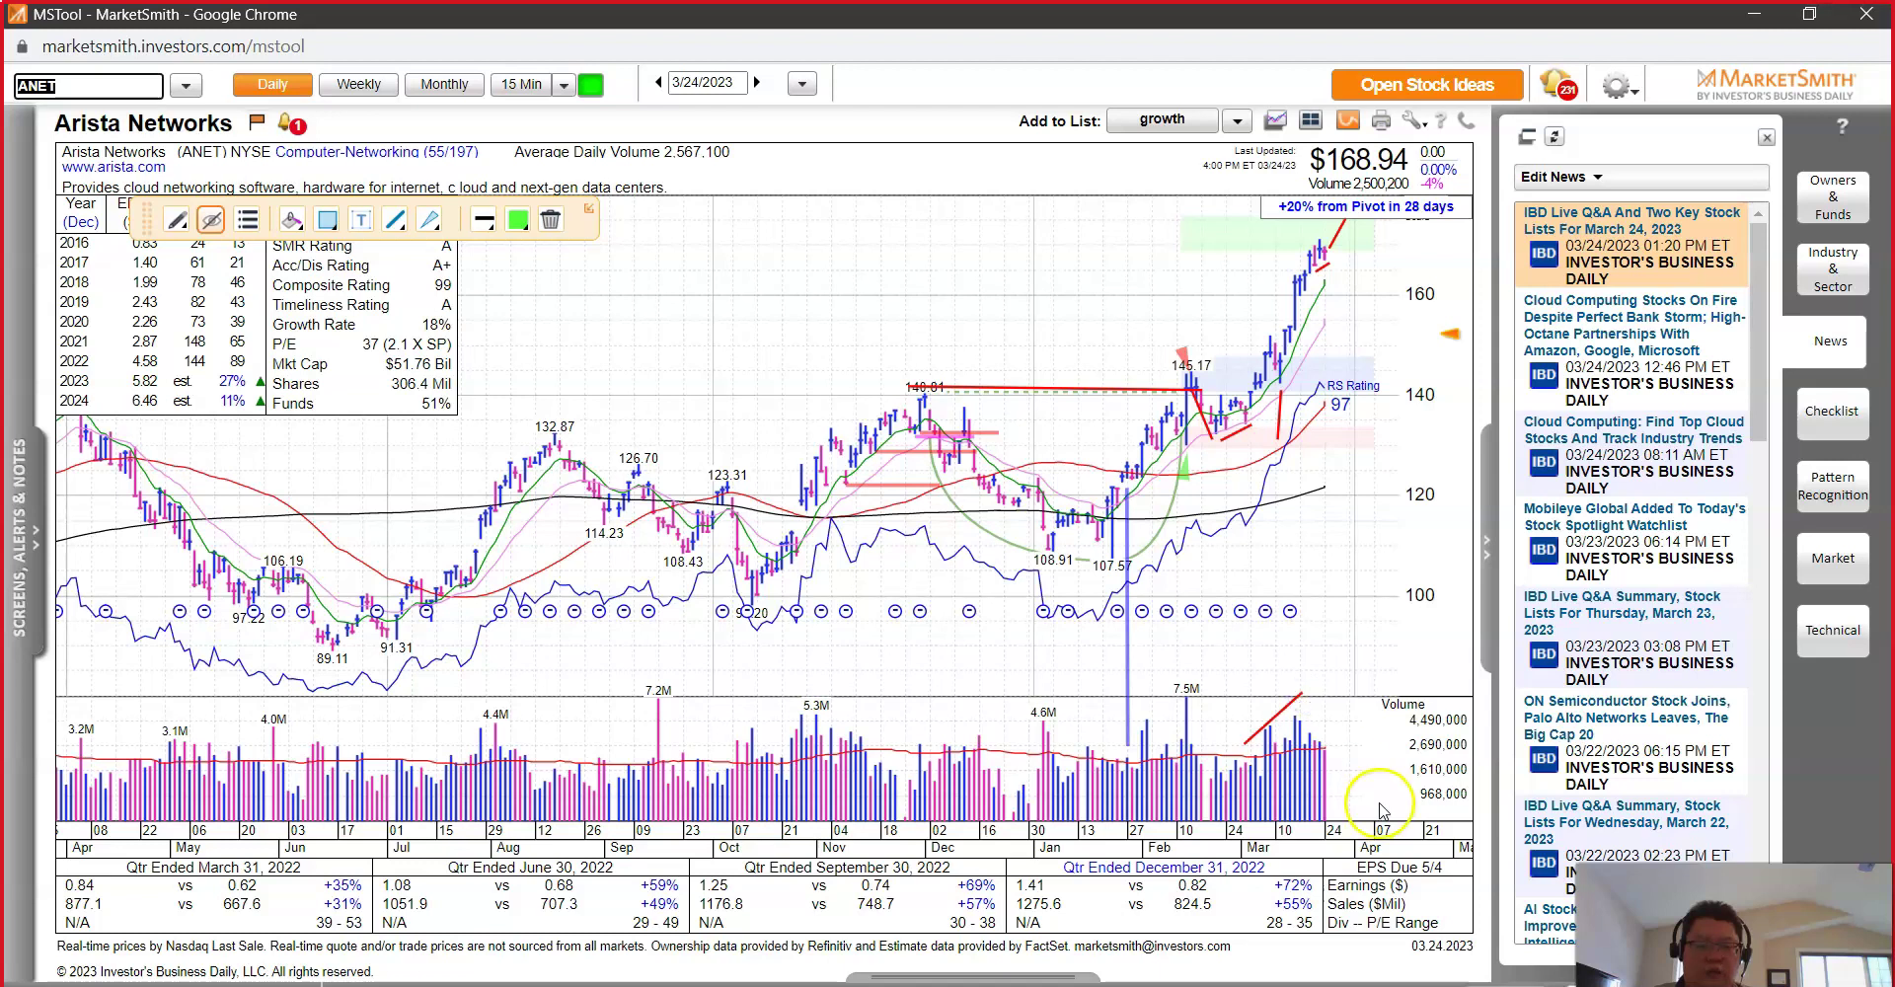
pyautogui.moveTo(1317, 734); pyautogui.dragTo(1334, 757)
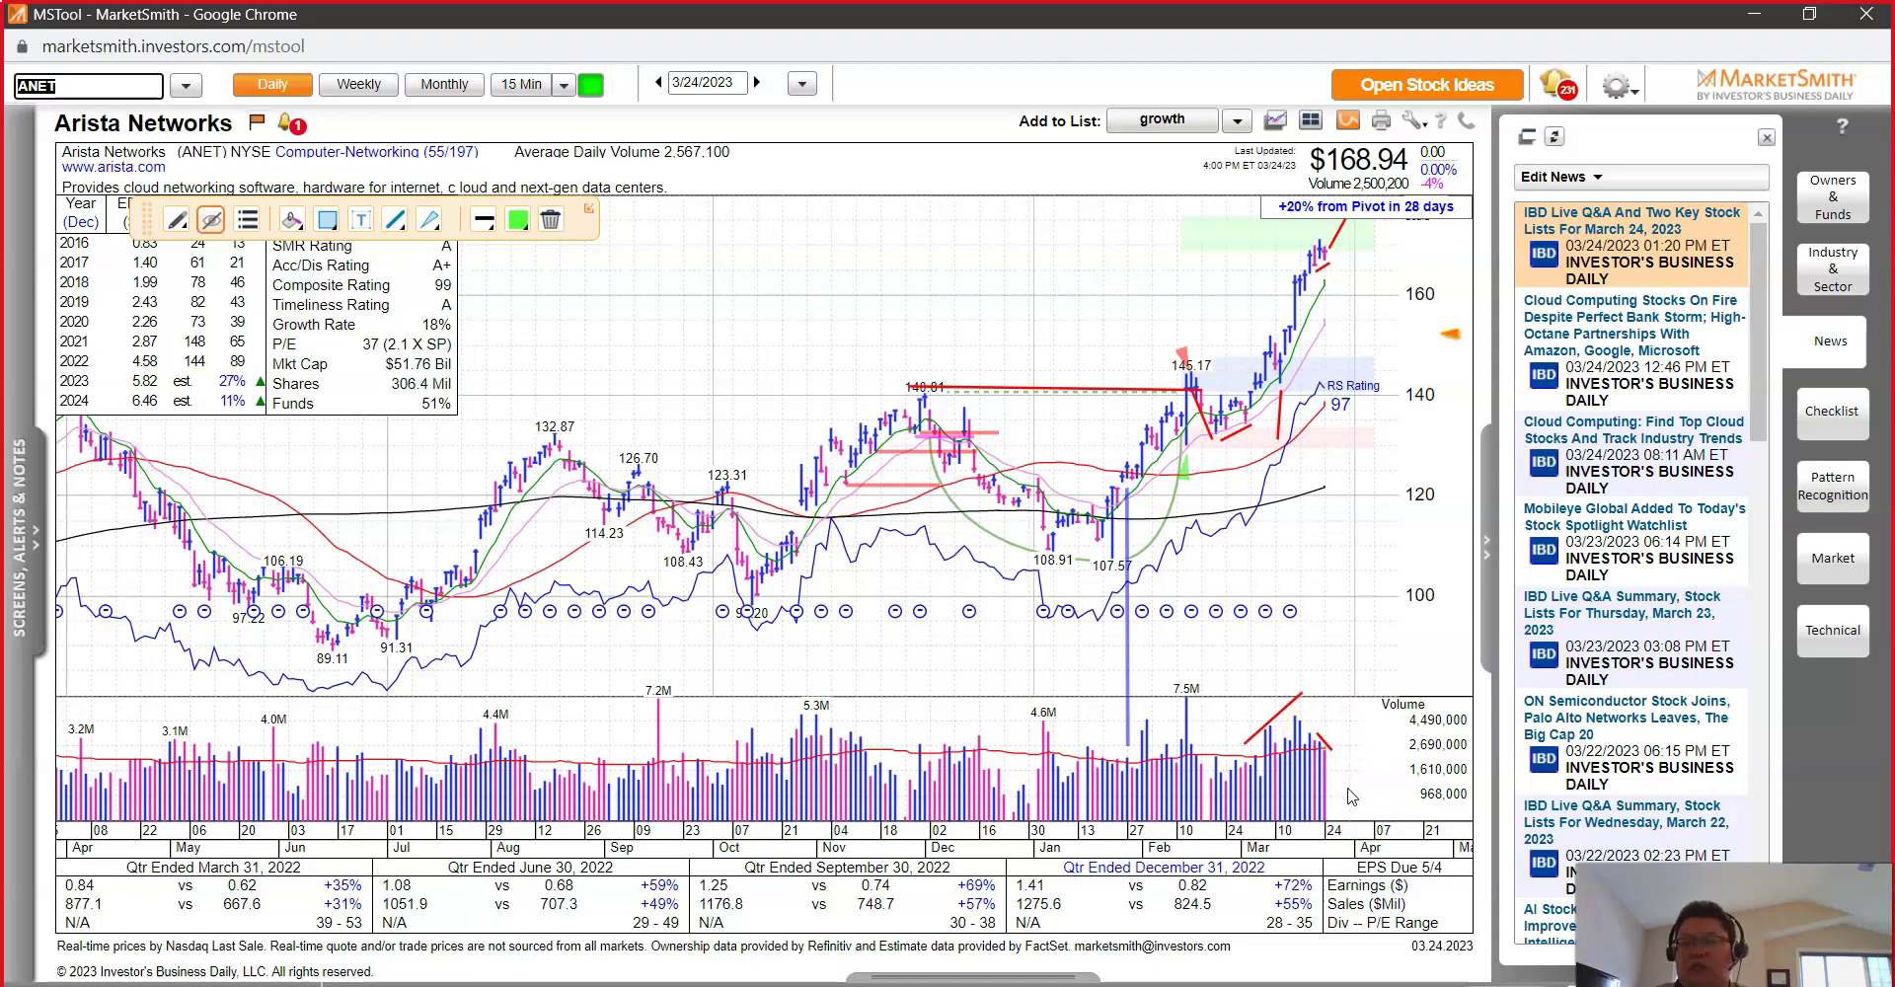
# Step: Show ANET's weekly chart and draw a red support line beneath the 2022 base and a rising line toward the December high
pyautogui.click(358, 87)
pyautogui.click(358, 87)
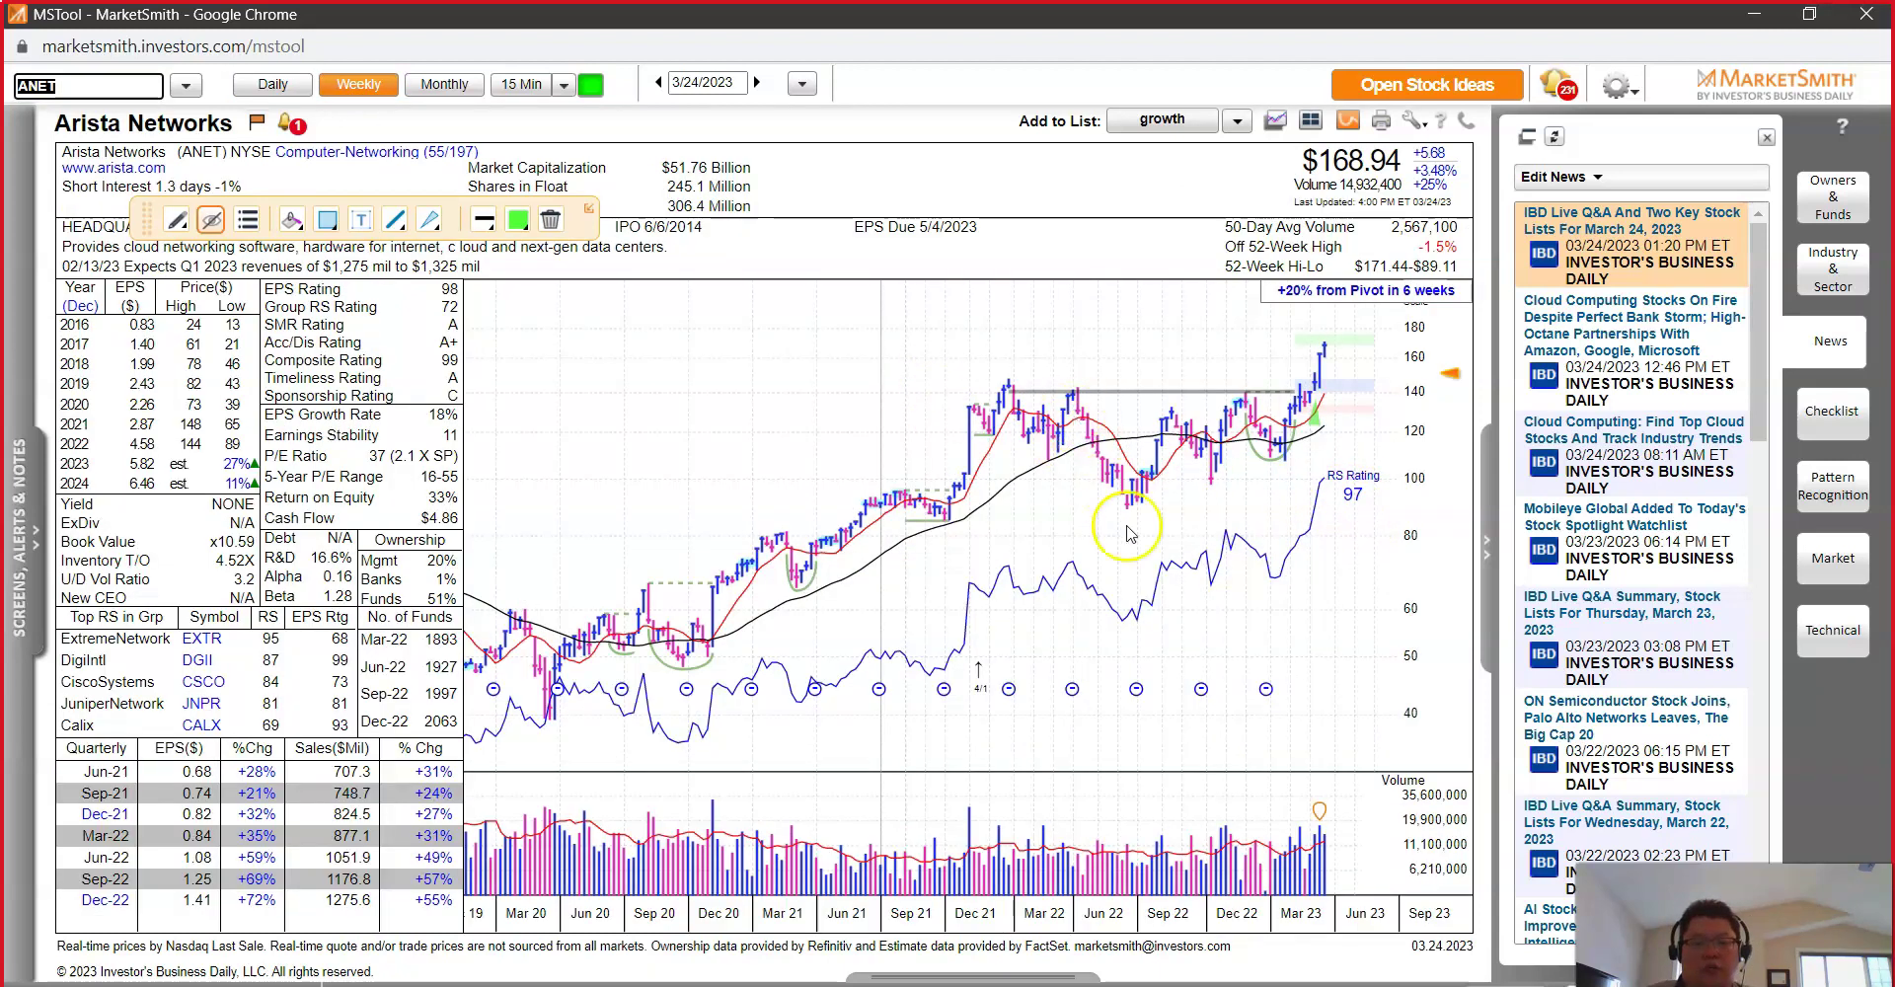
pyautogui.click(1014, 507)
pyautogui.moveTo(1014, 507)
pyautogui.mouseDown()
pyautogui.moveTo(1310, 509)
pyautogui.moveTo(1229, 460)
pyautogui.moveTo(1248, 415)
pyautogui.mouseUp()
pyautogui.moveTo(1277, 442)
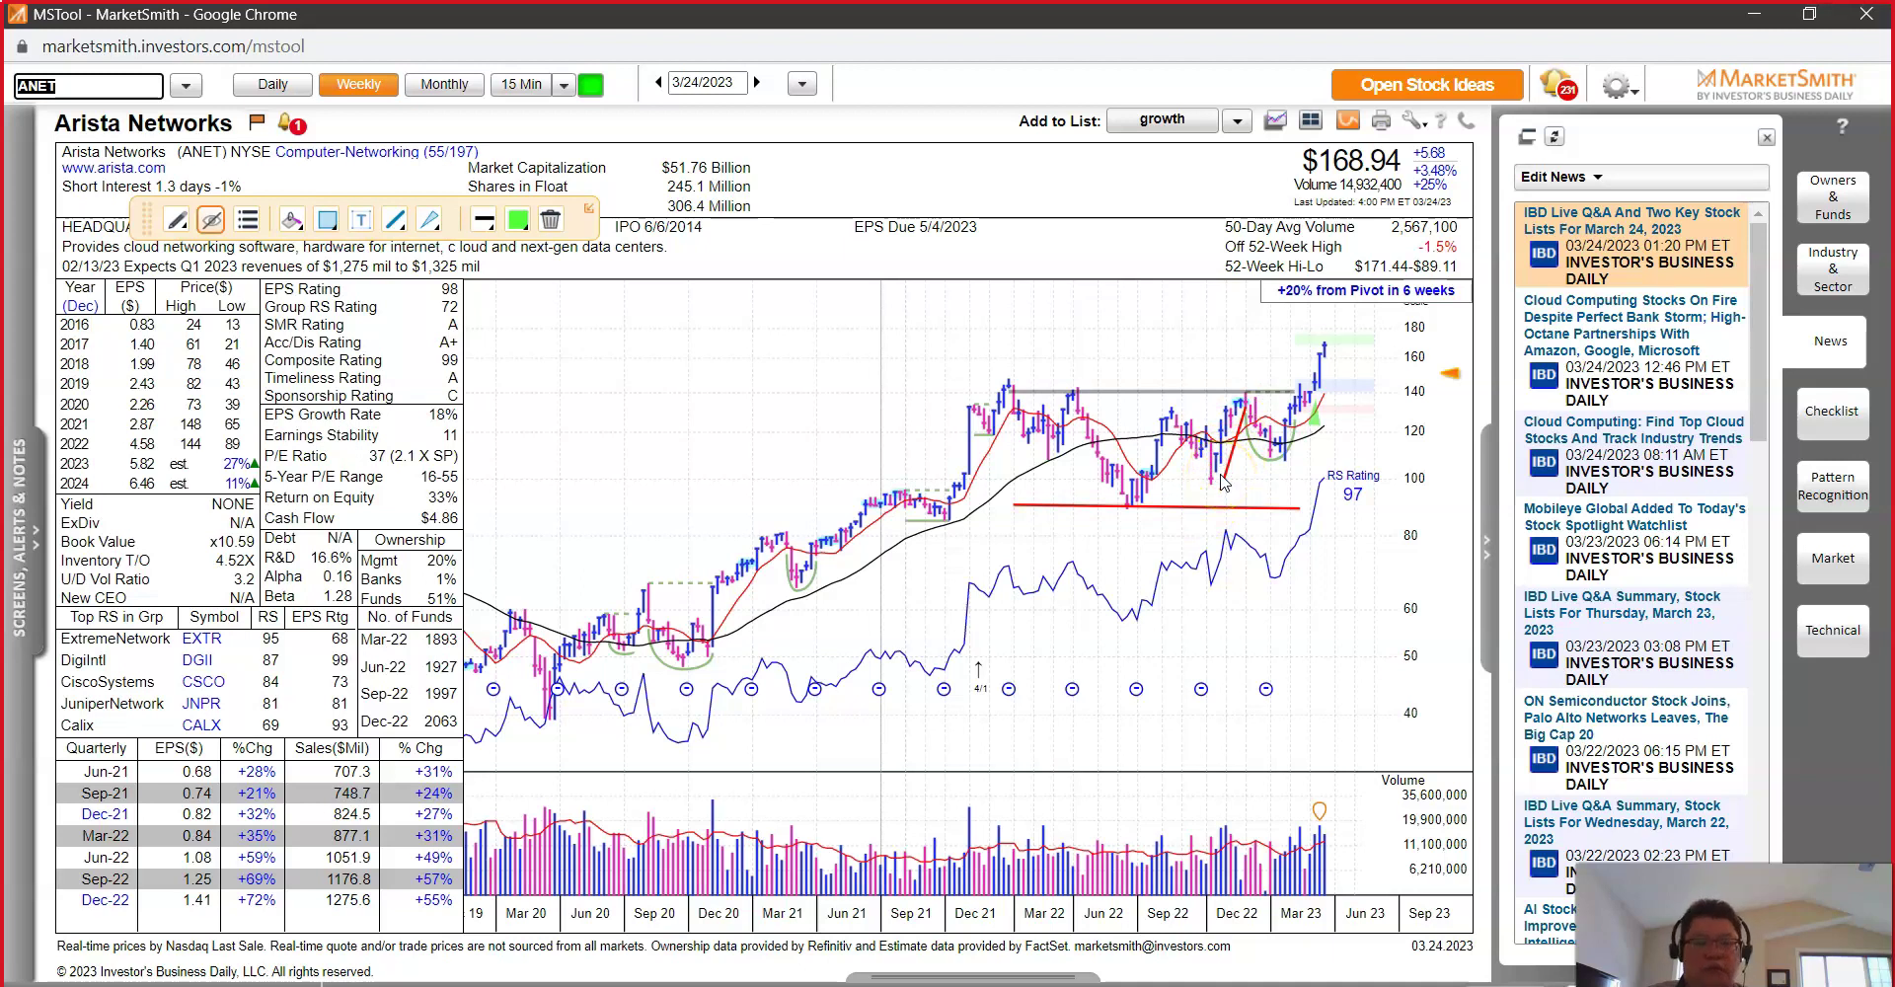
# Step: Draw two steep rising red lines on the ANET weekly chart, from the latest base up beyond the current price
pyautogui.click(1340, 533)
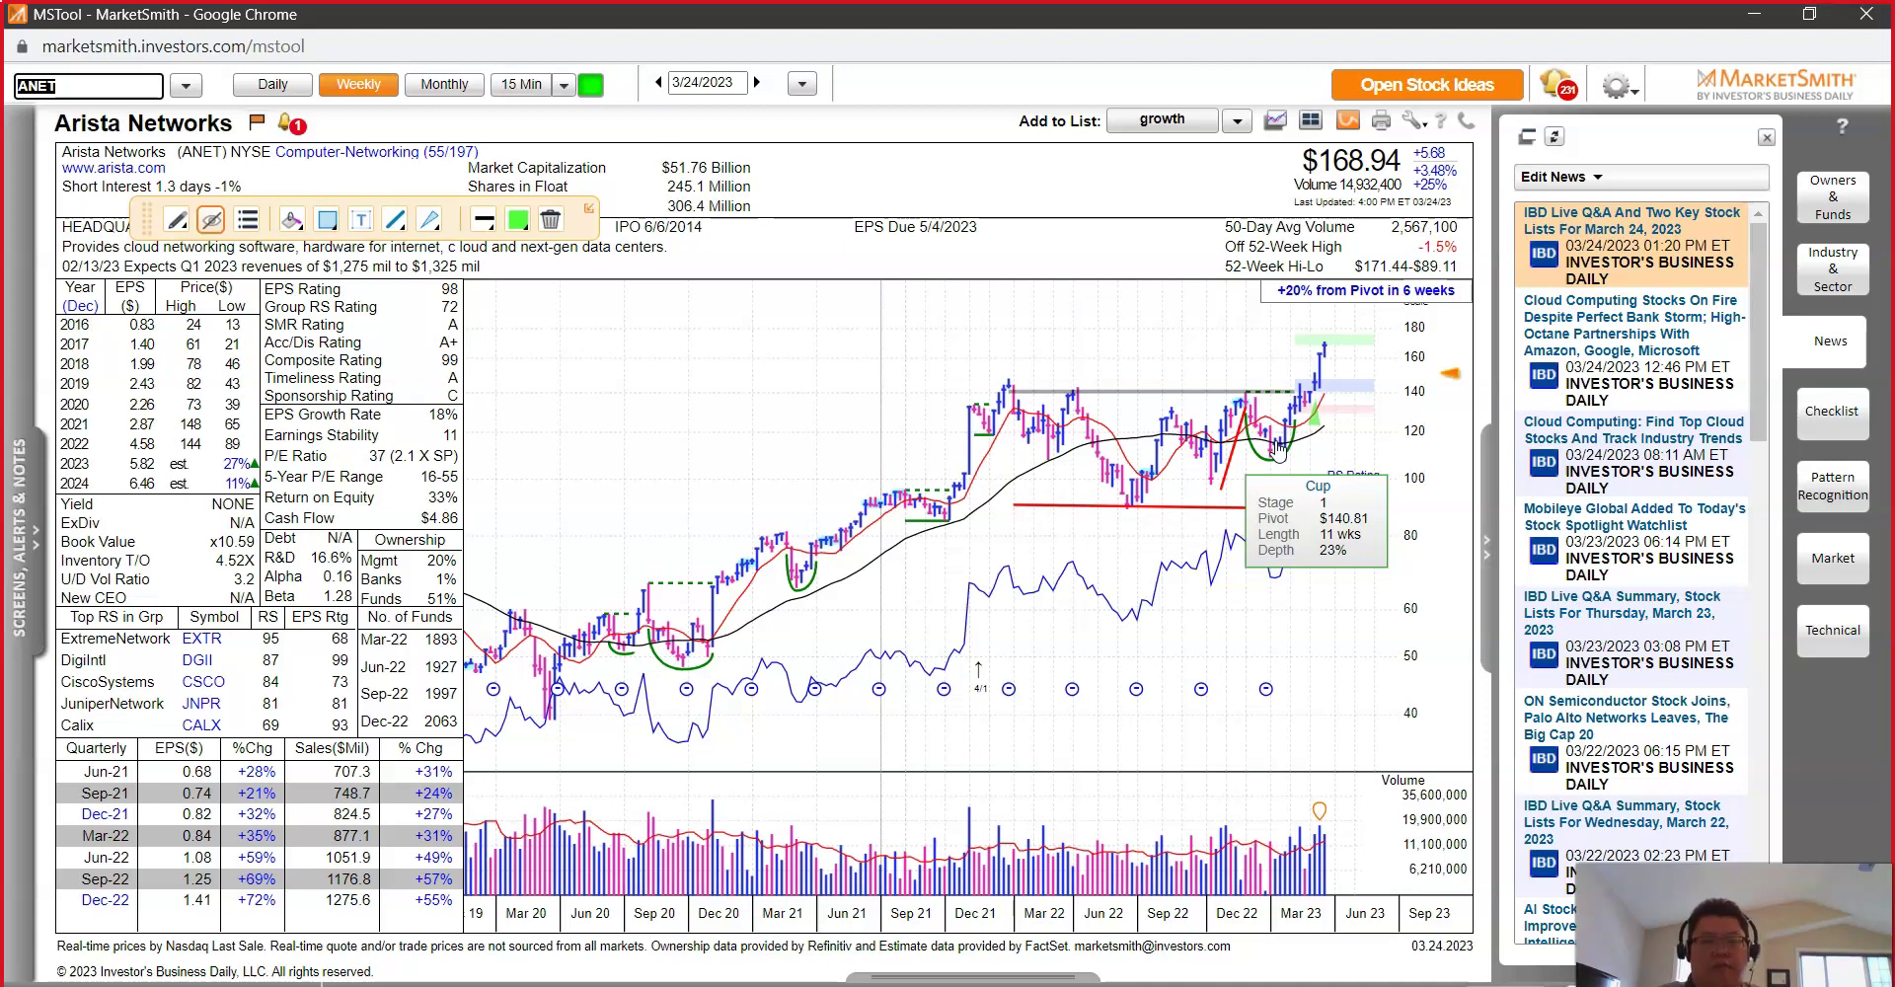
pyautogui.click(1316, 408)
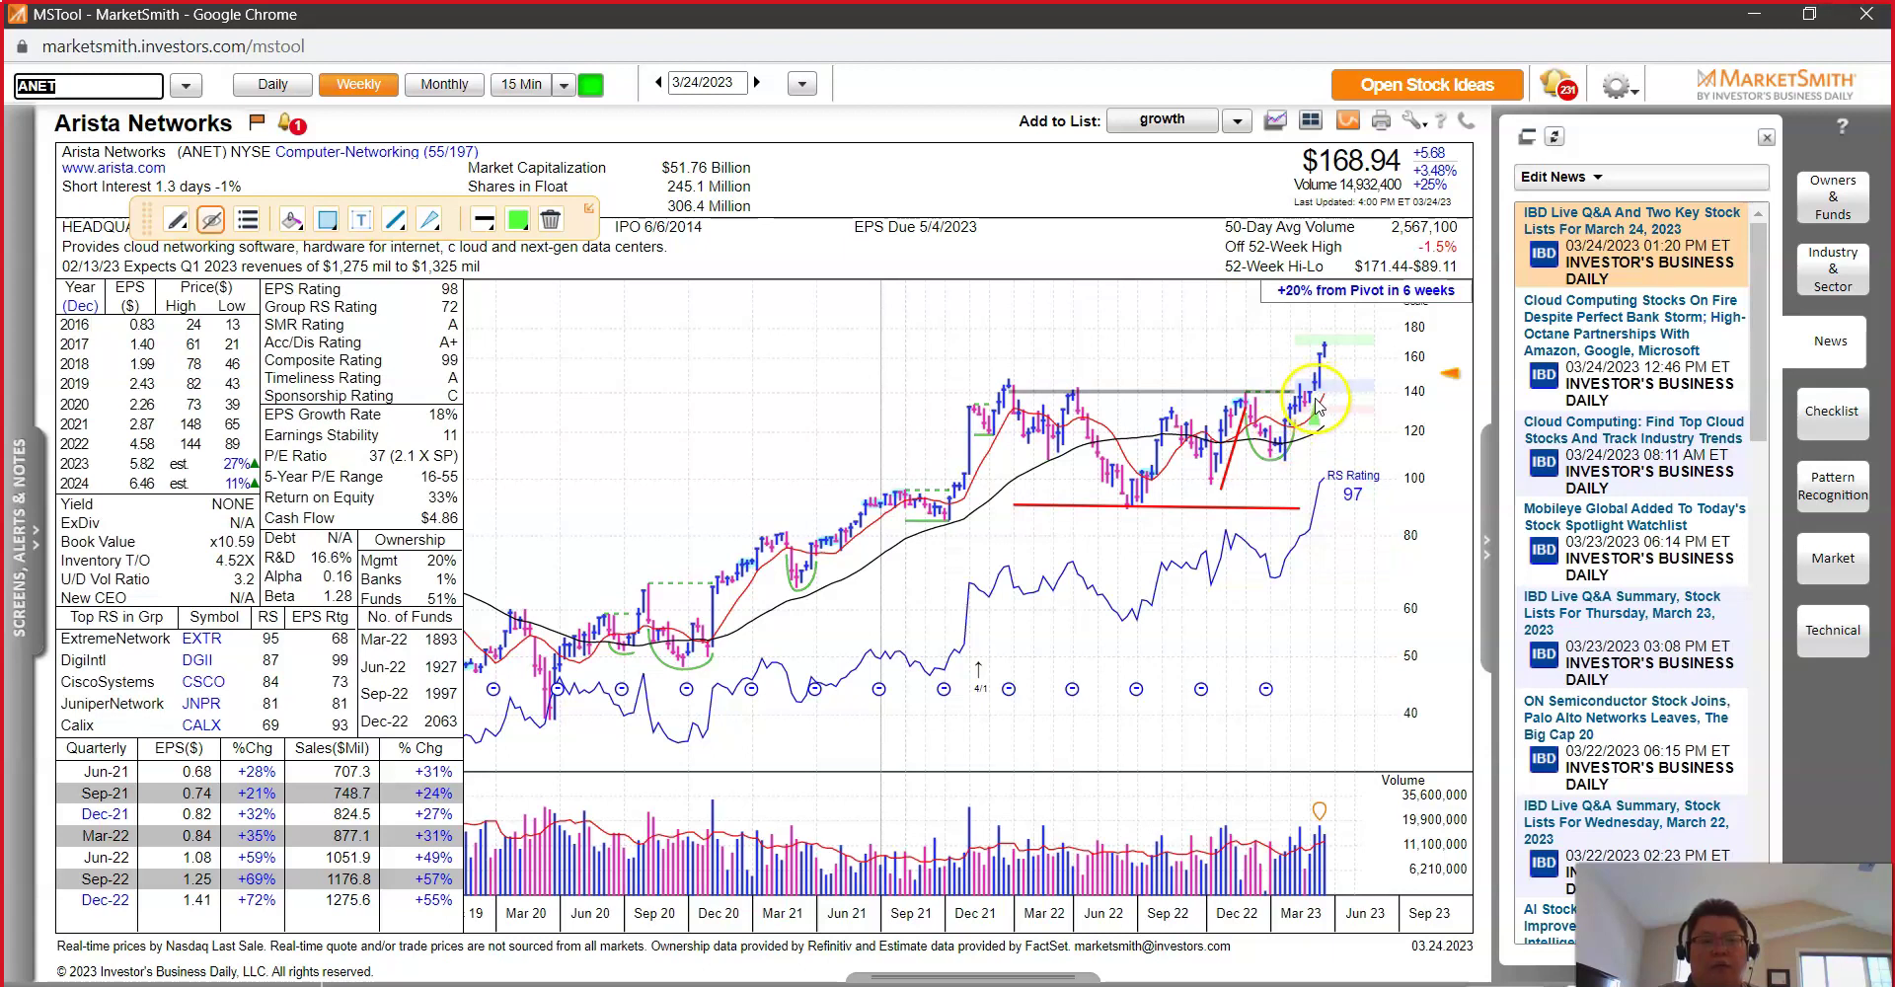
pyautogui.click(1381, 308)
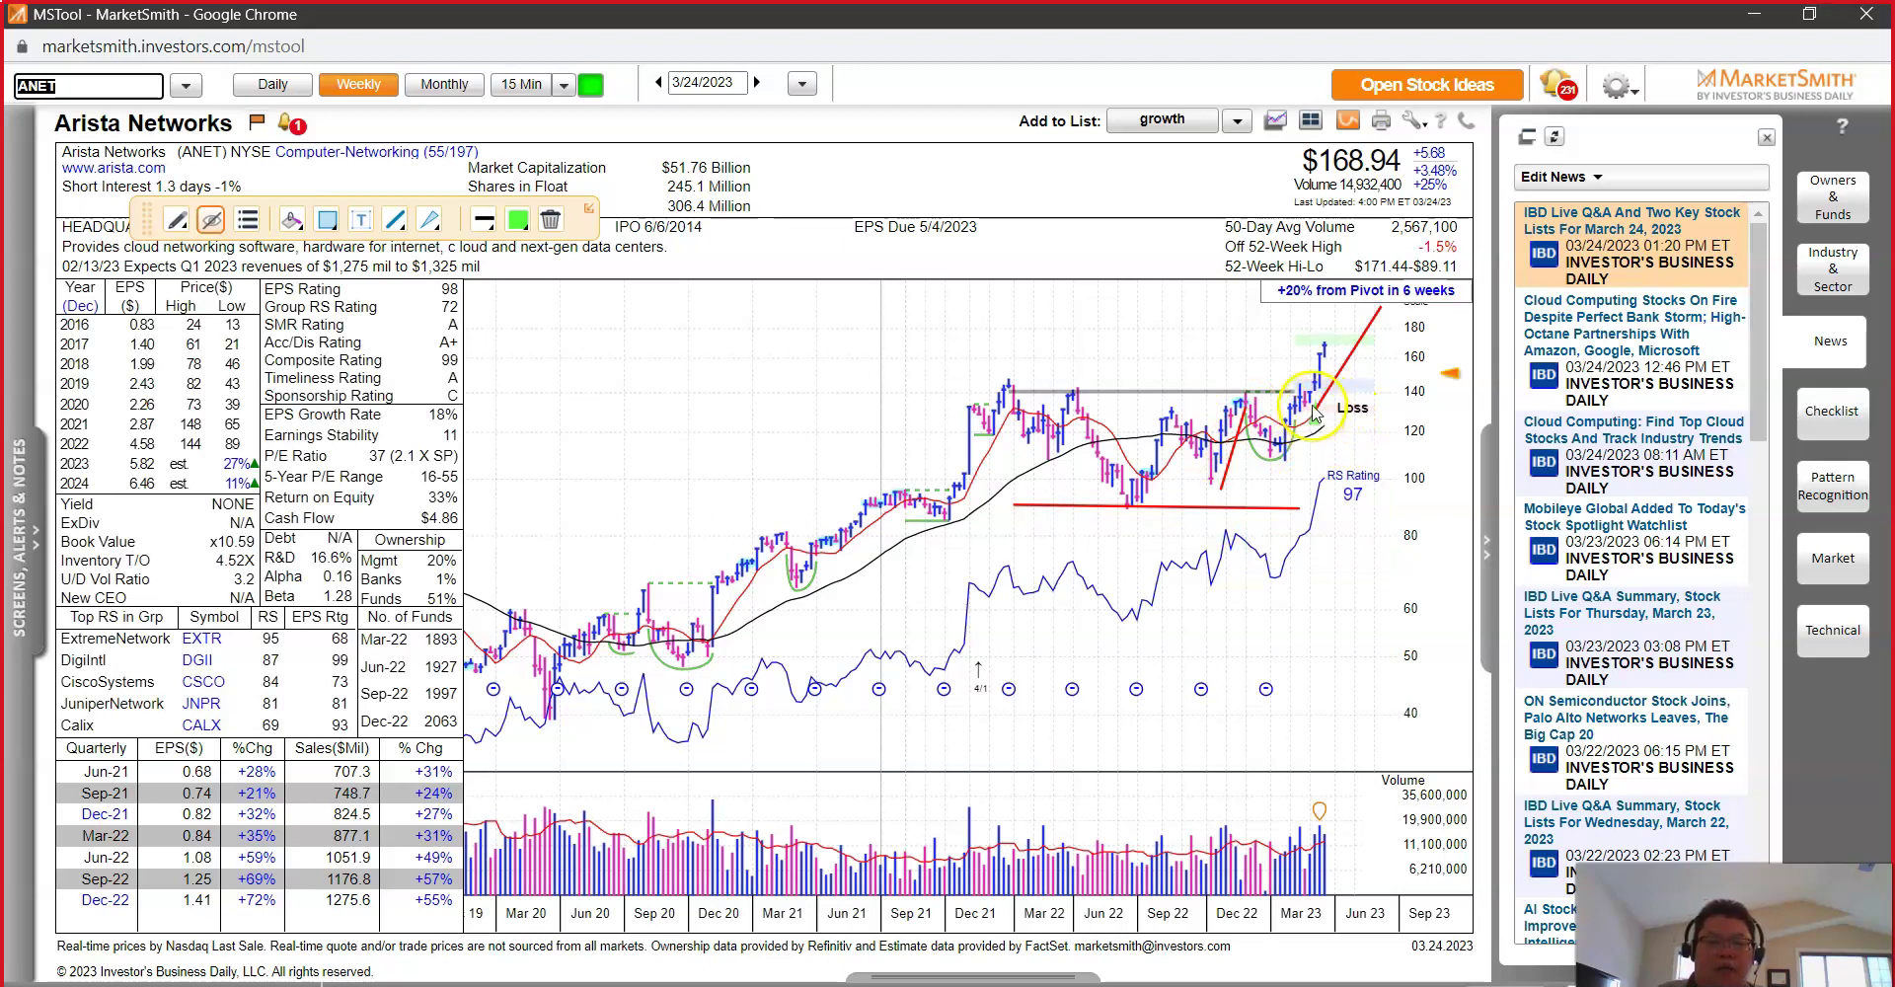
pyautogui.moveTo(1286, 475); pyautogui.dragTo(1402, 293)
pyautogui.click(1401, 564)
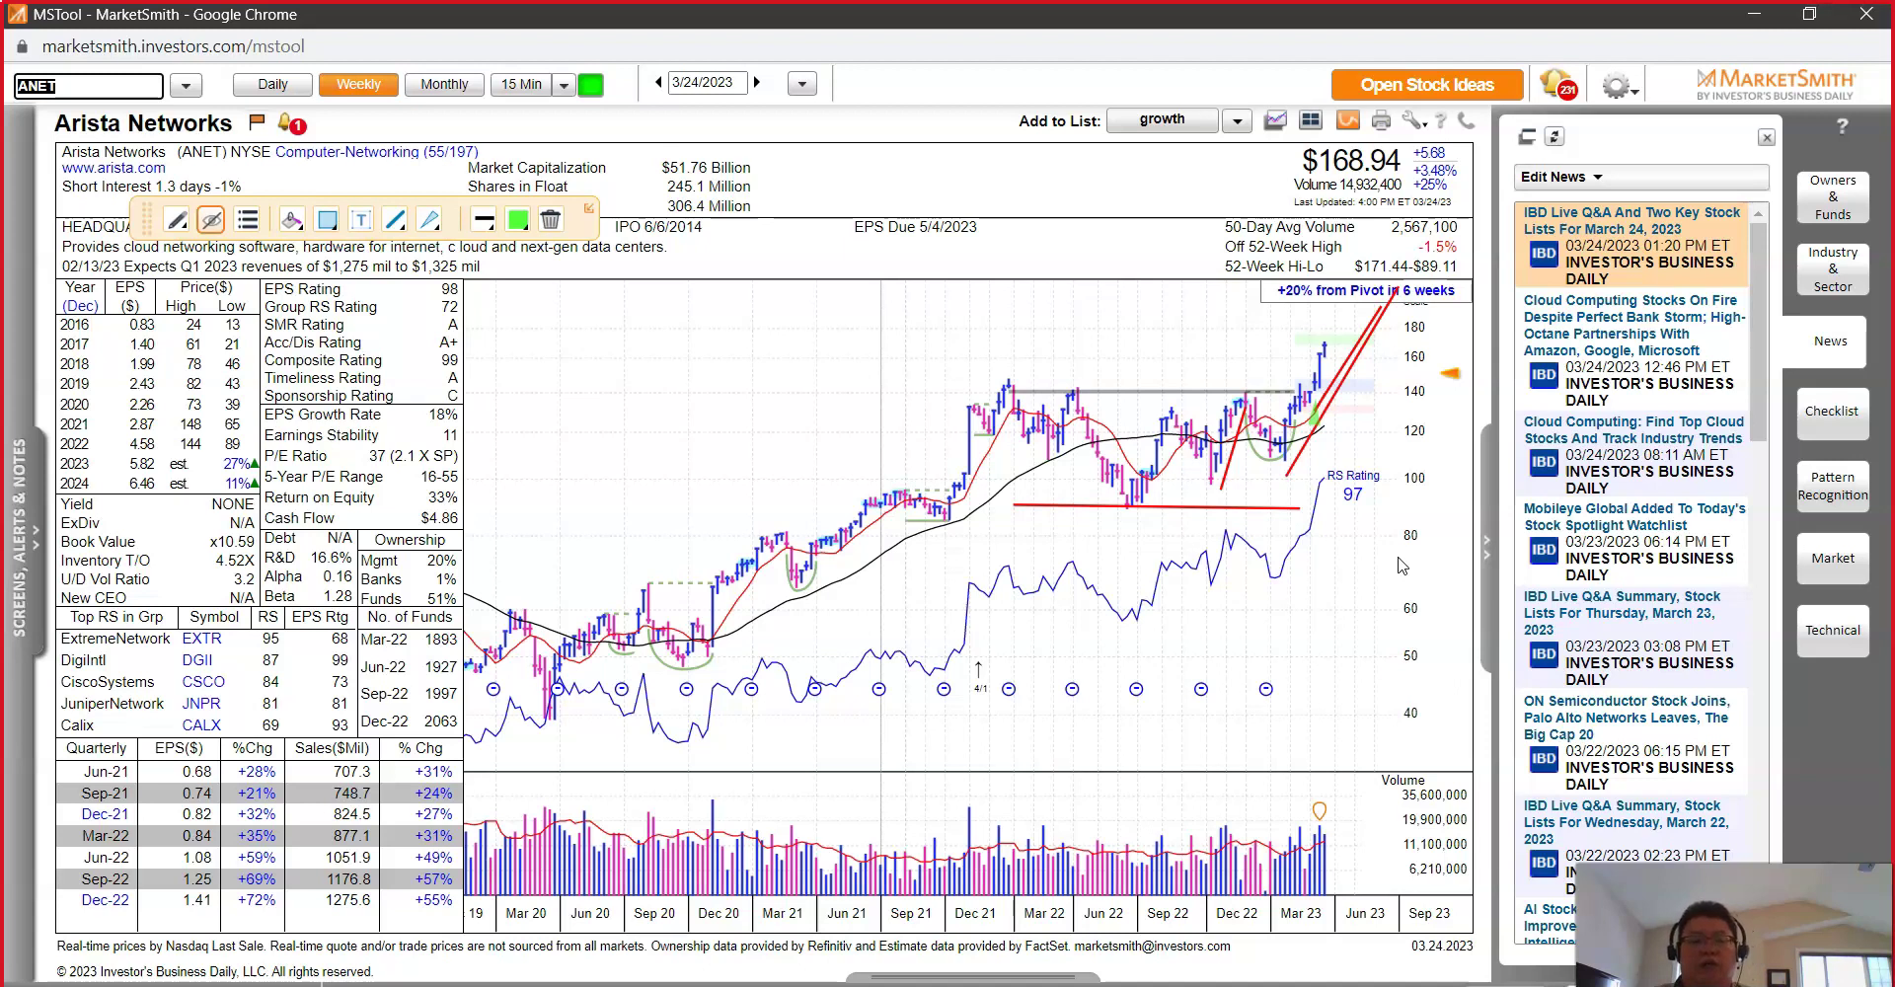
pyautogui.click(547, 118)
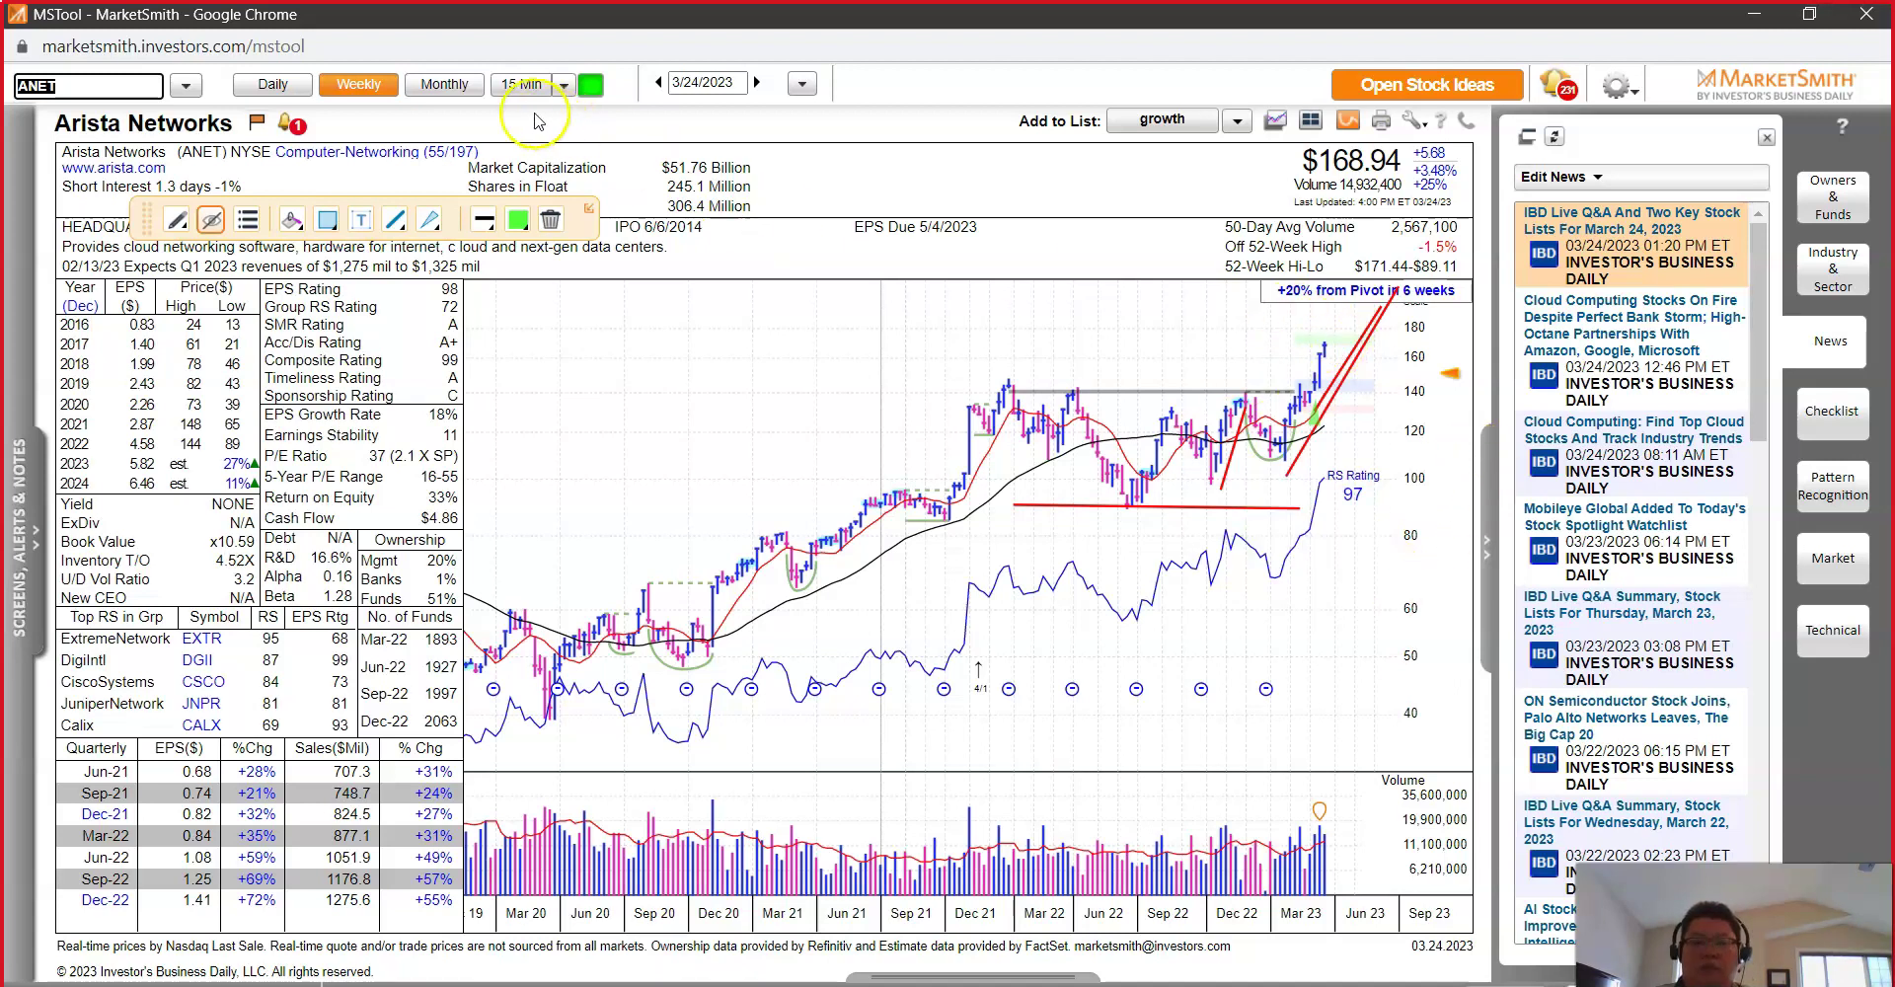
# Step: On the ANET weekly chart, draw a long red line rising beneath the 2020–2021 lows and a short one pointing to the December 2021 base
pyautogui.moveTo(688, 633)
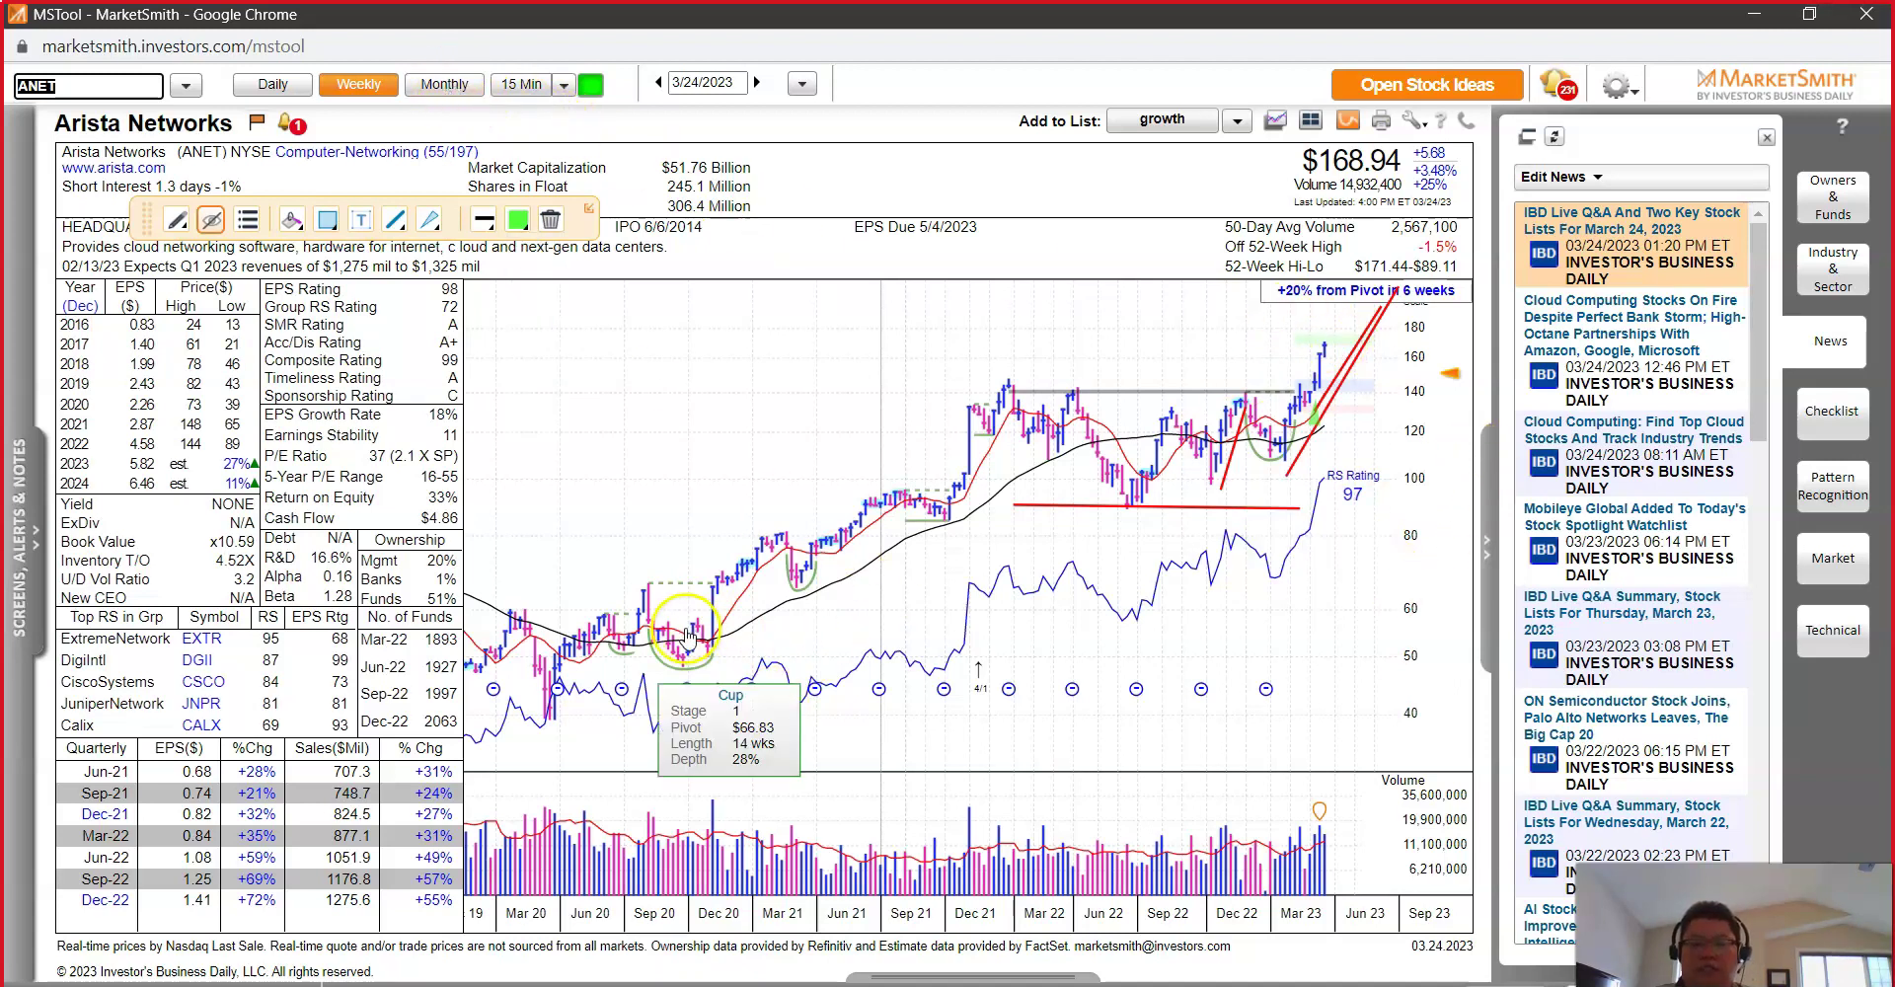
pyautogui.click(802, 571)
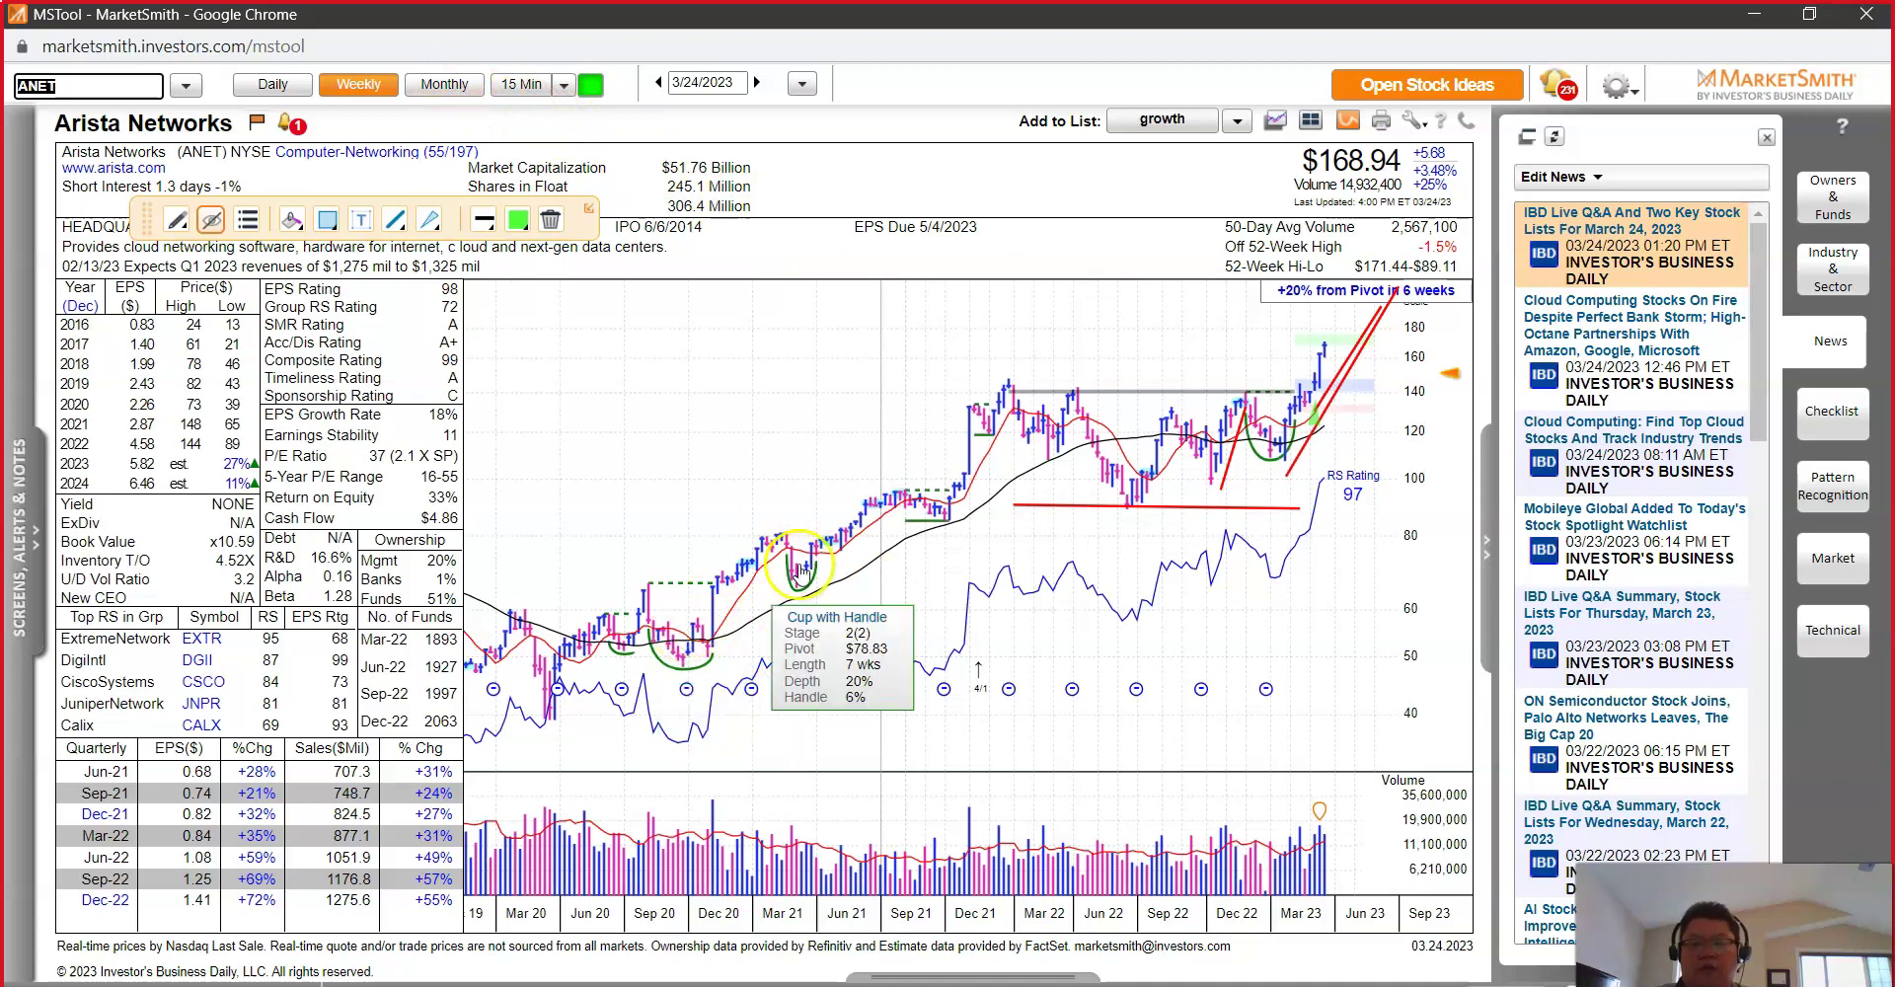
pyautogui.click(925, 511)
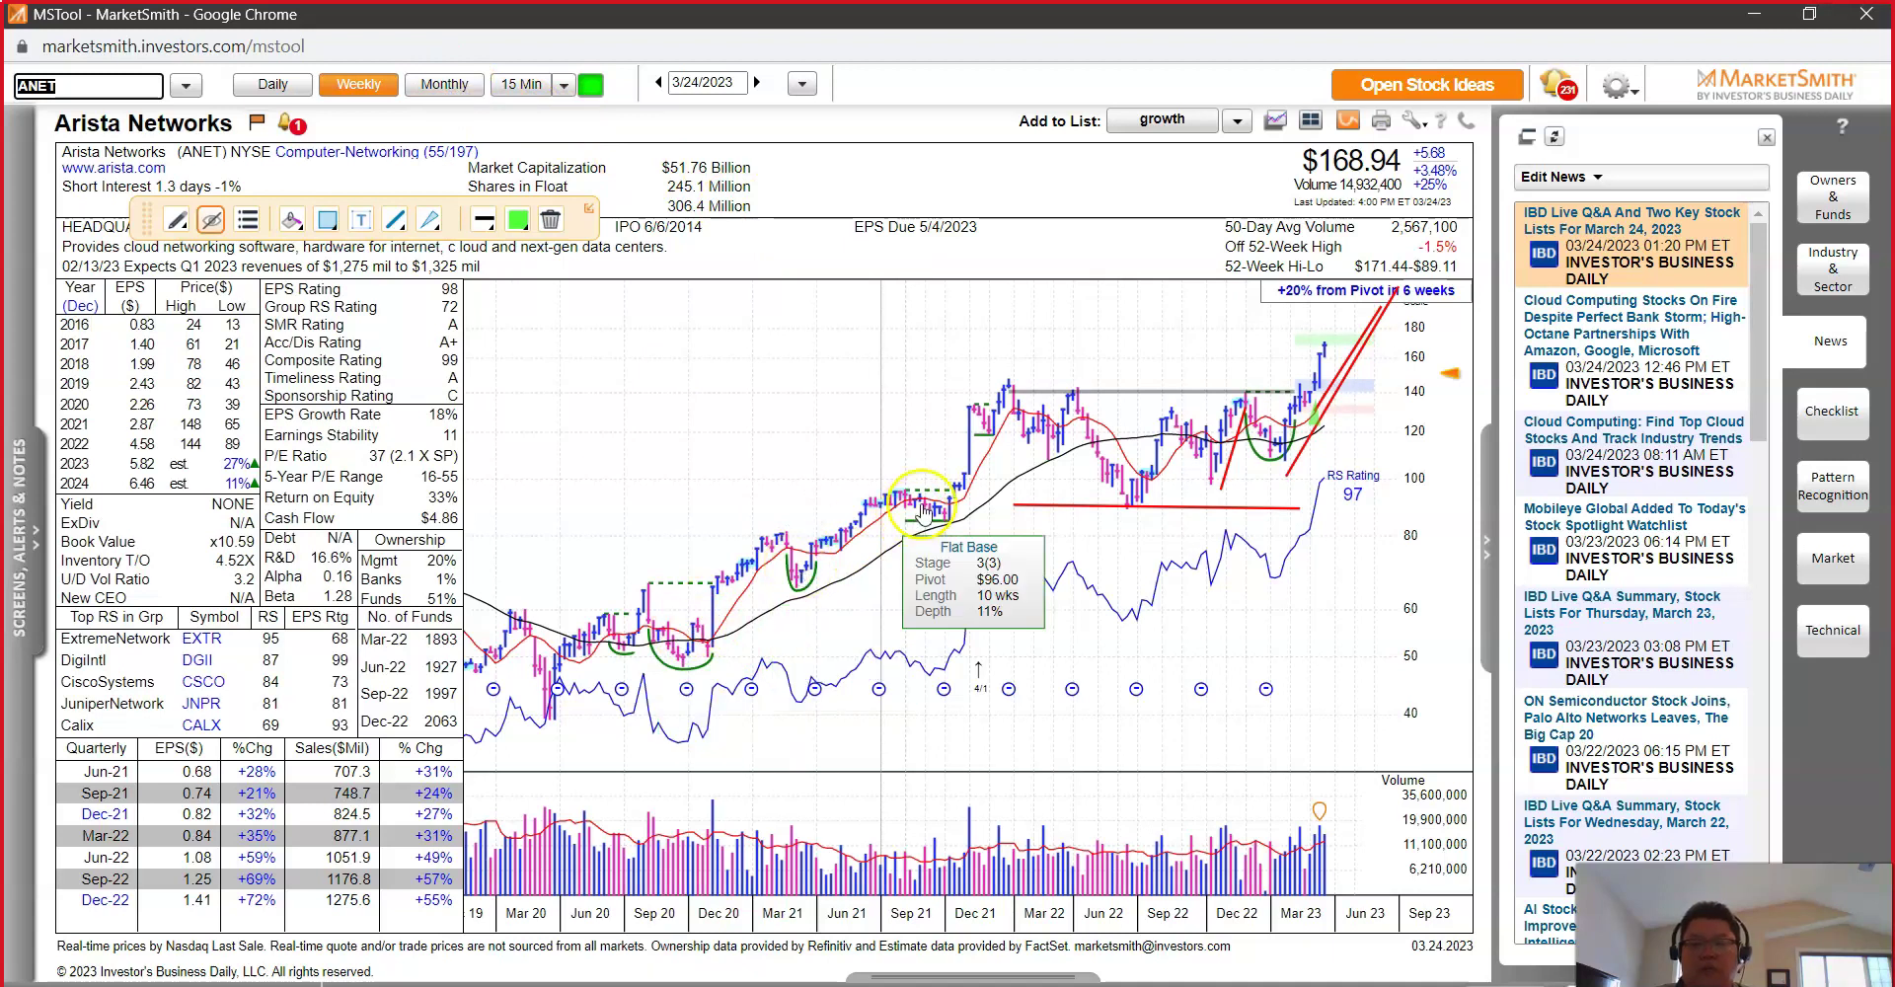
pyautogui.click(762, 645)
pyautogui.moveTo(565, 742)
pyautogui.mouseDown()
pyautogui.moveTo(945, 555)
pyautogui.moveTo(972, 506)
pyautogui.mouseUp()
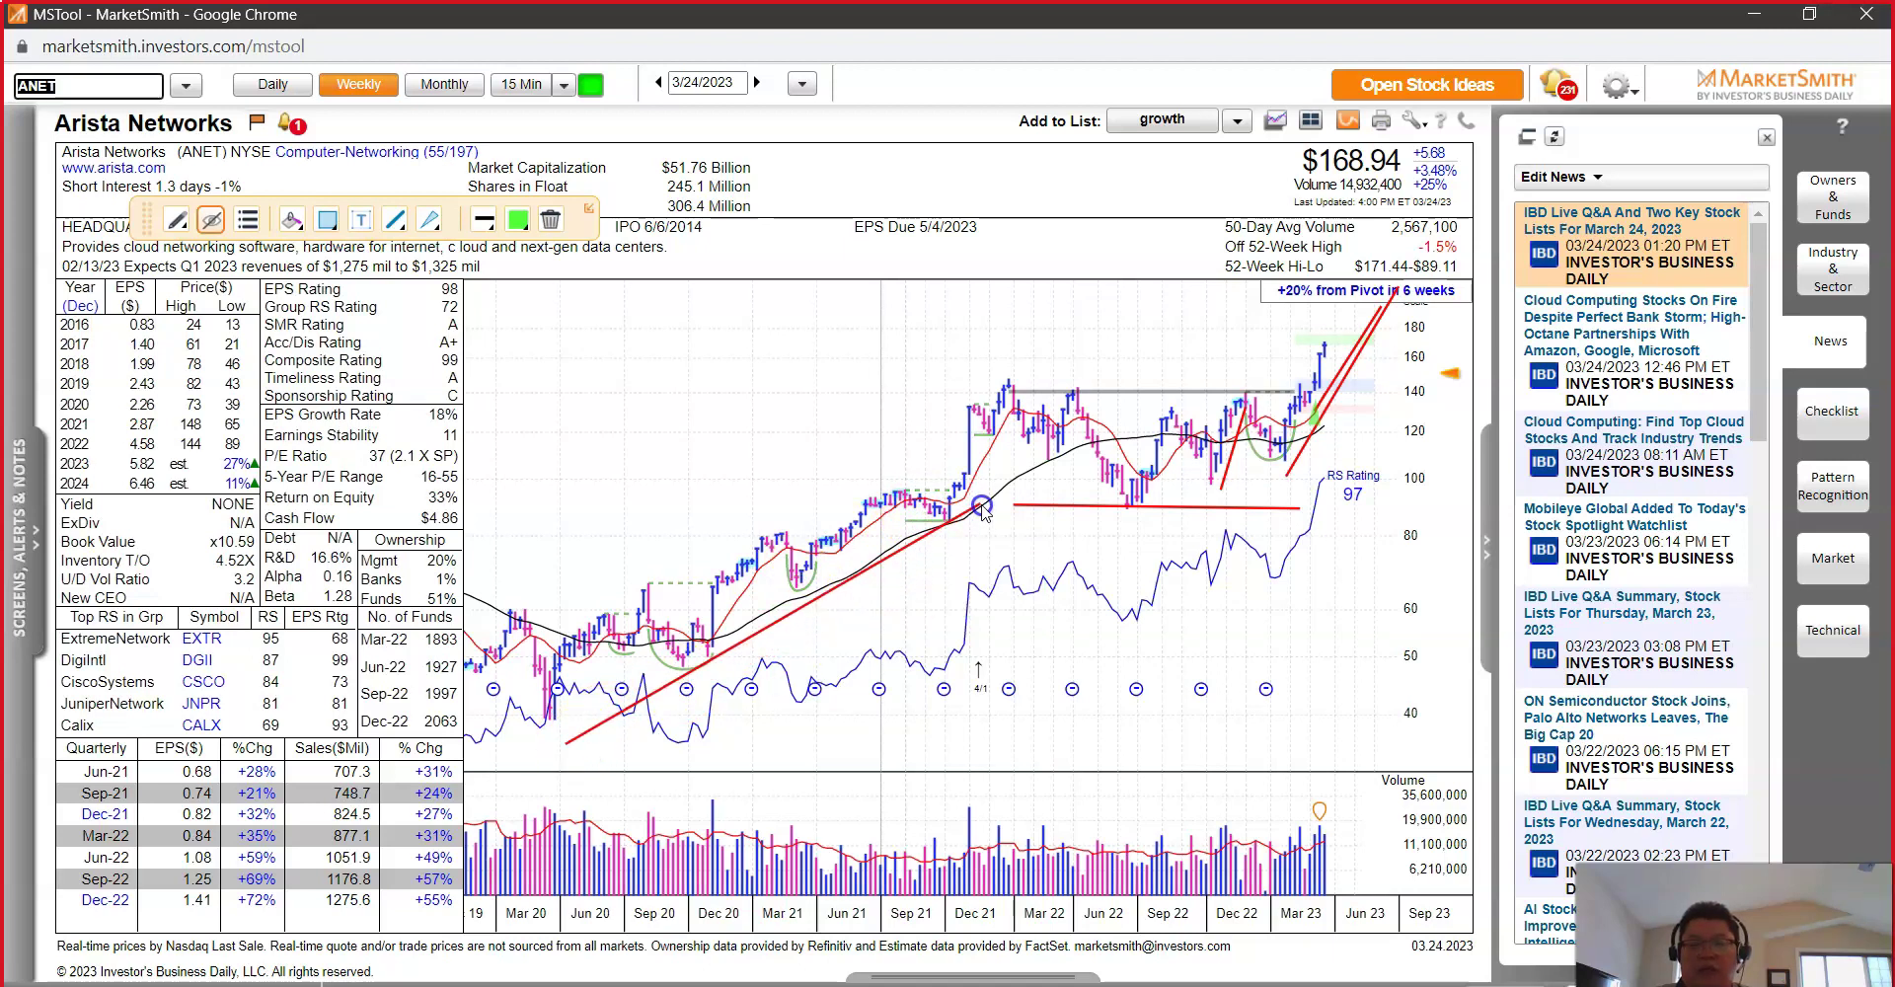
pyautogui.moveTo(965, 397); pyautogui.dragTo(954, 307)
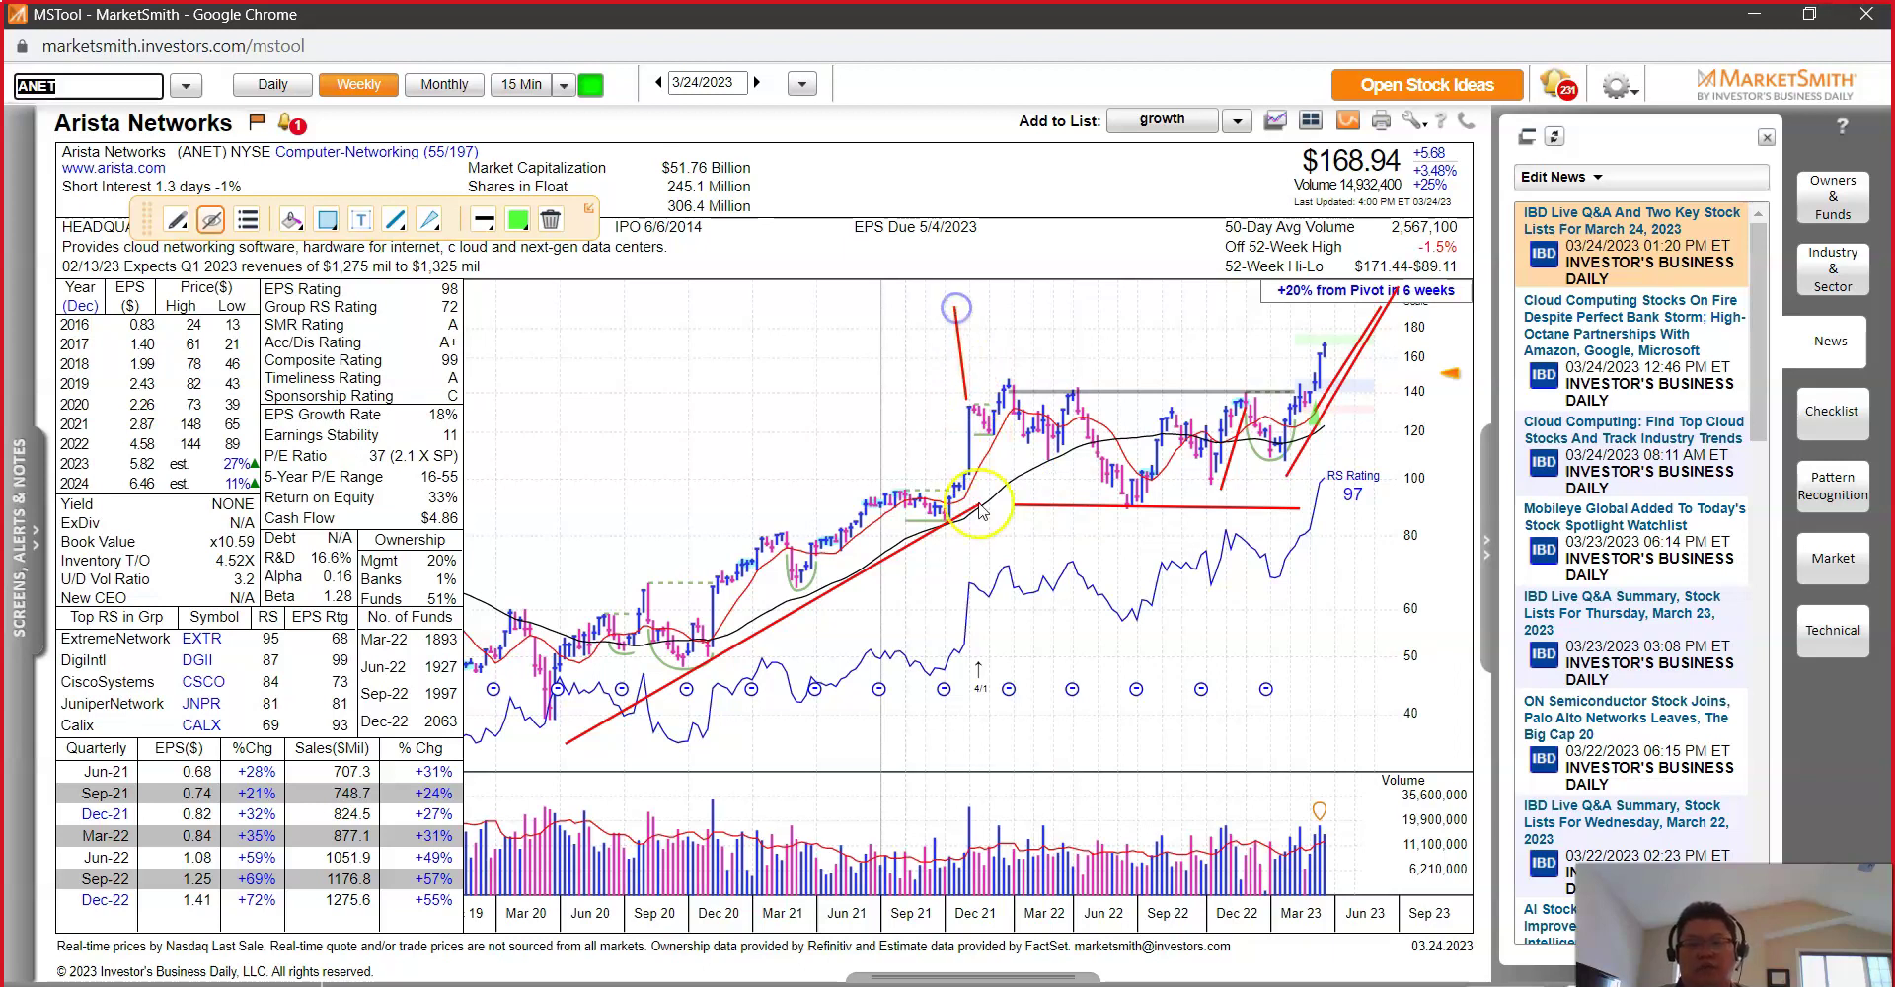
pyautogui.click(963, 442)
pyautogui.moveTo(963, 443); pyautogui.dragTo(975, 481)
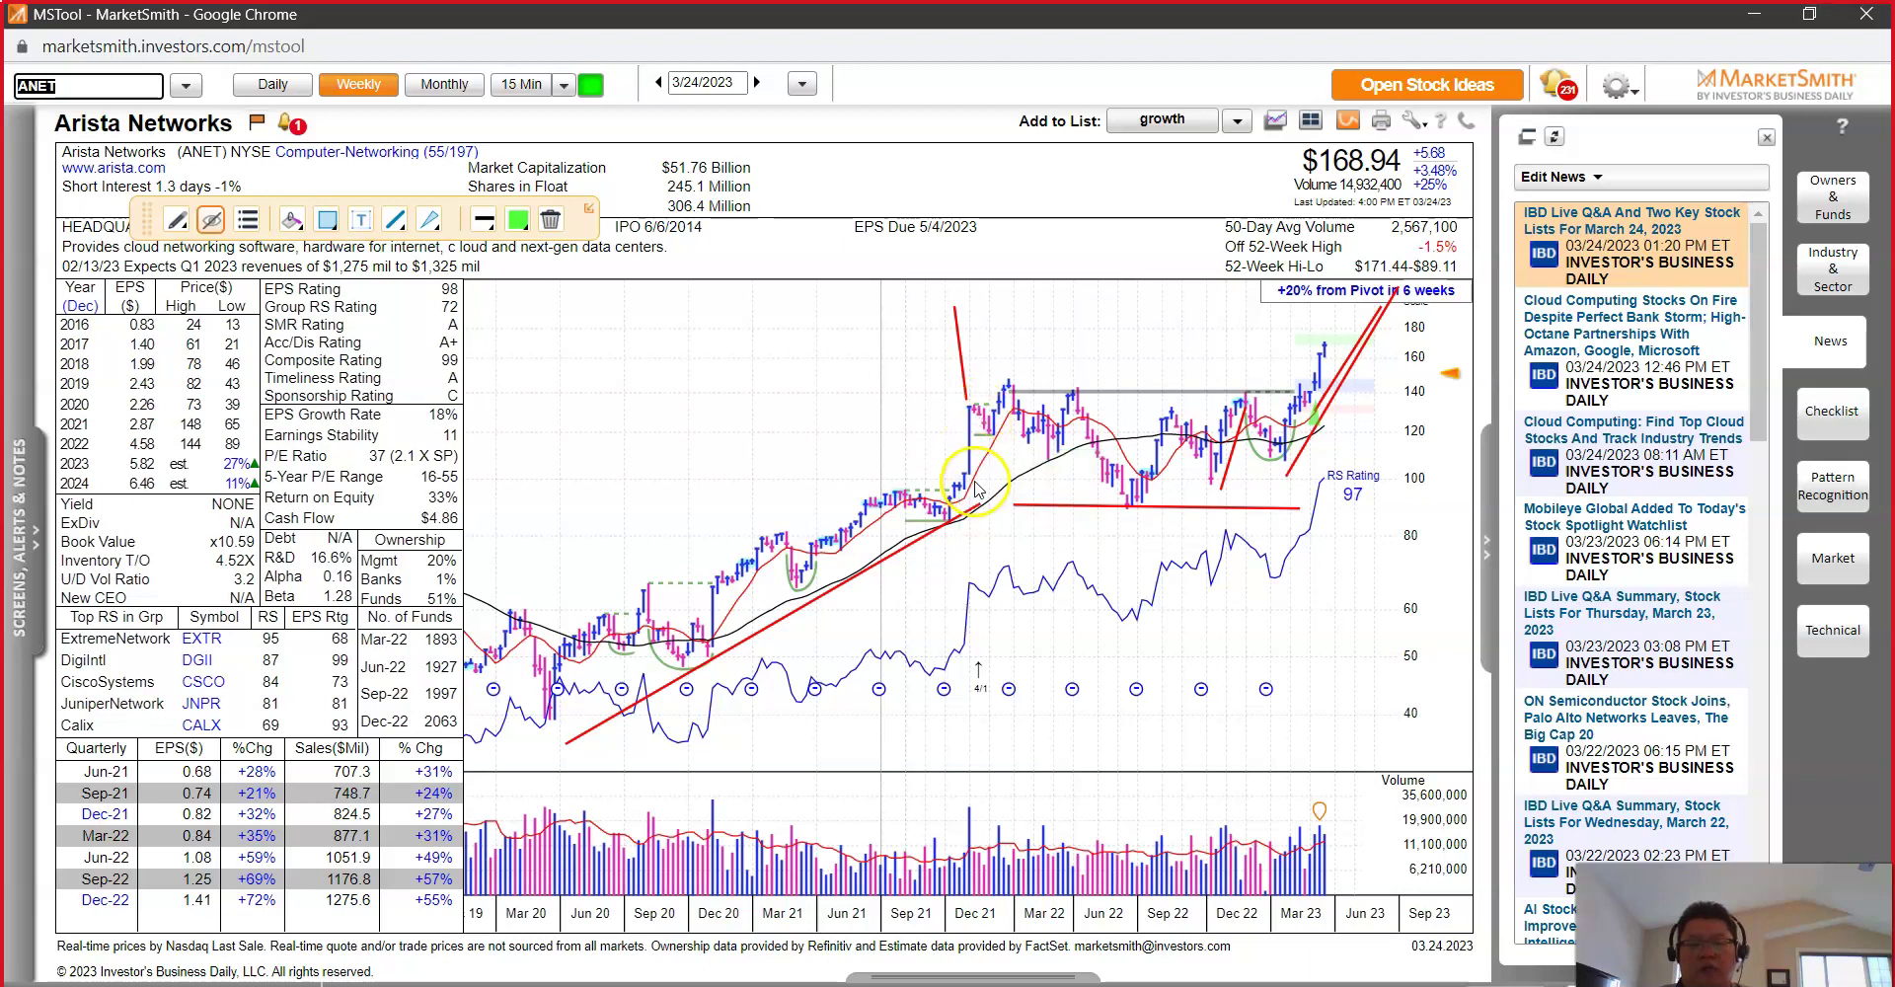
pyautogui.rightClick(1006, 658)
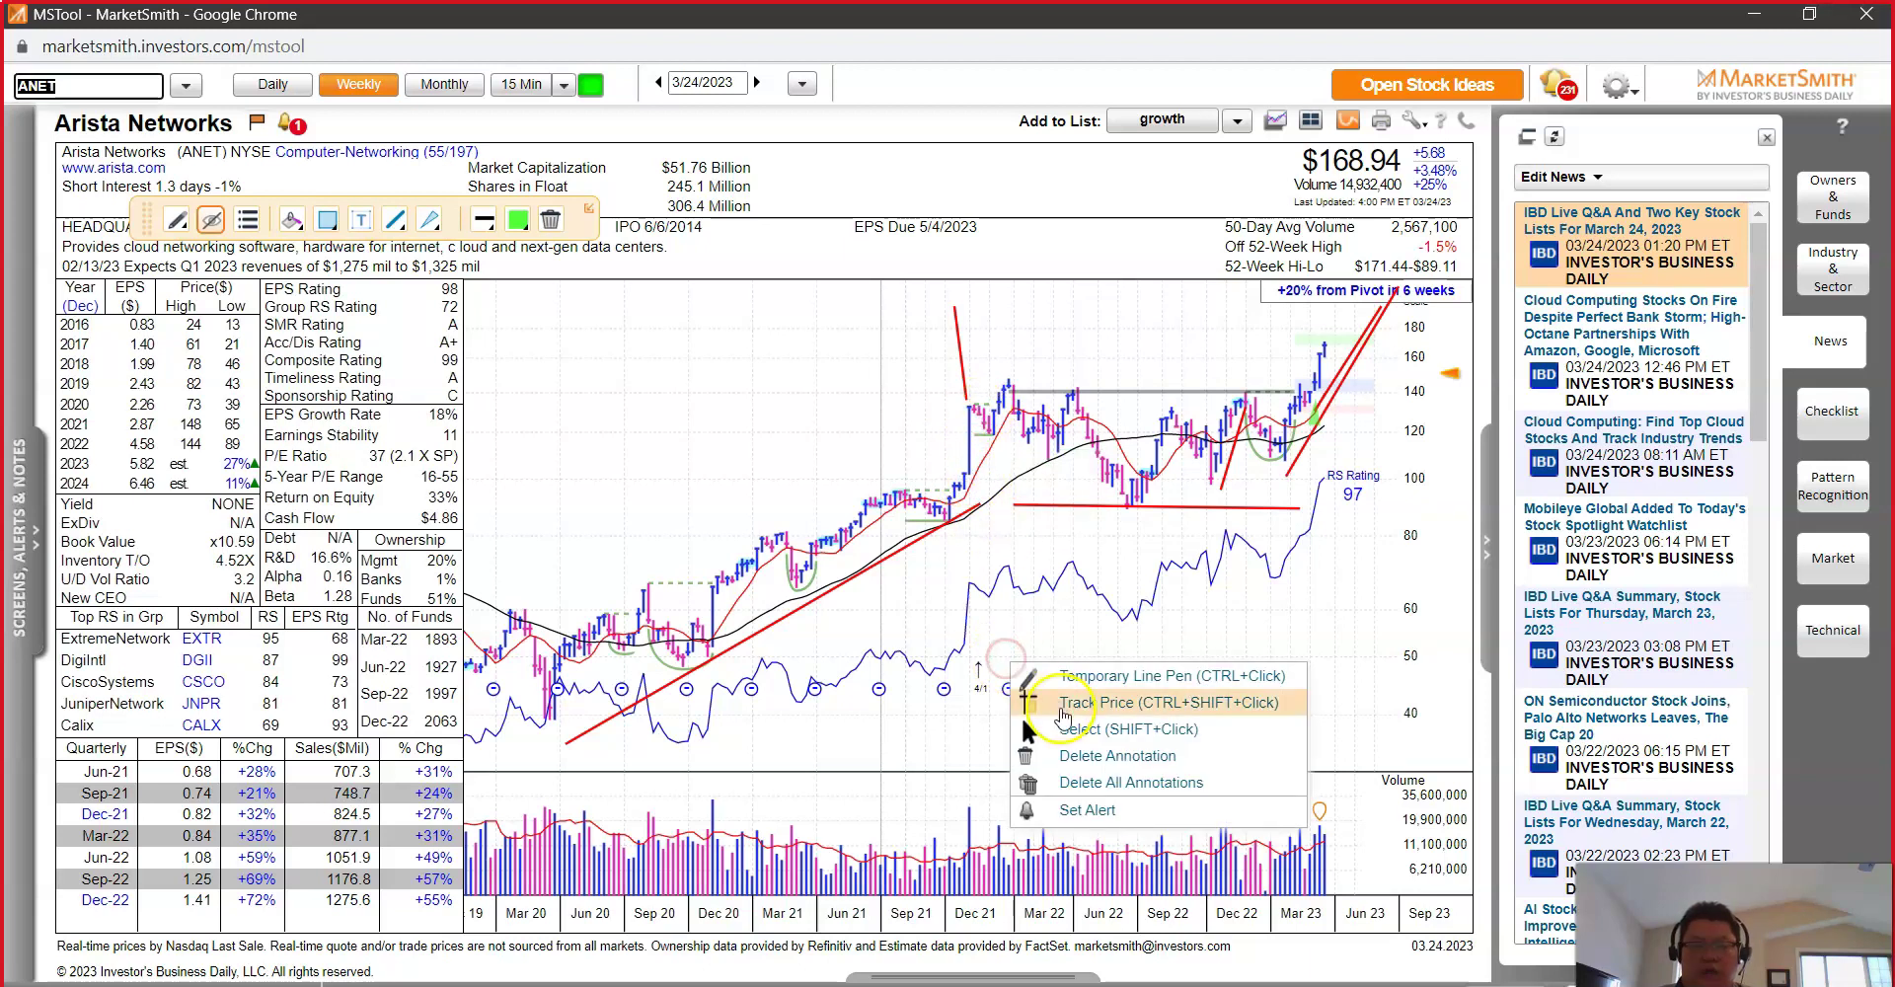
pyautogui.click(1046, 702)
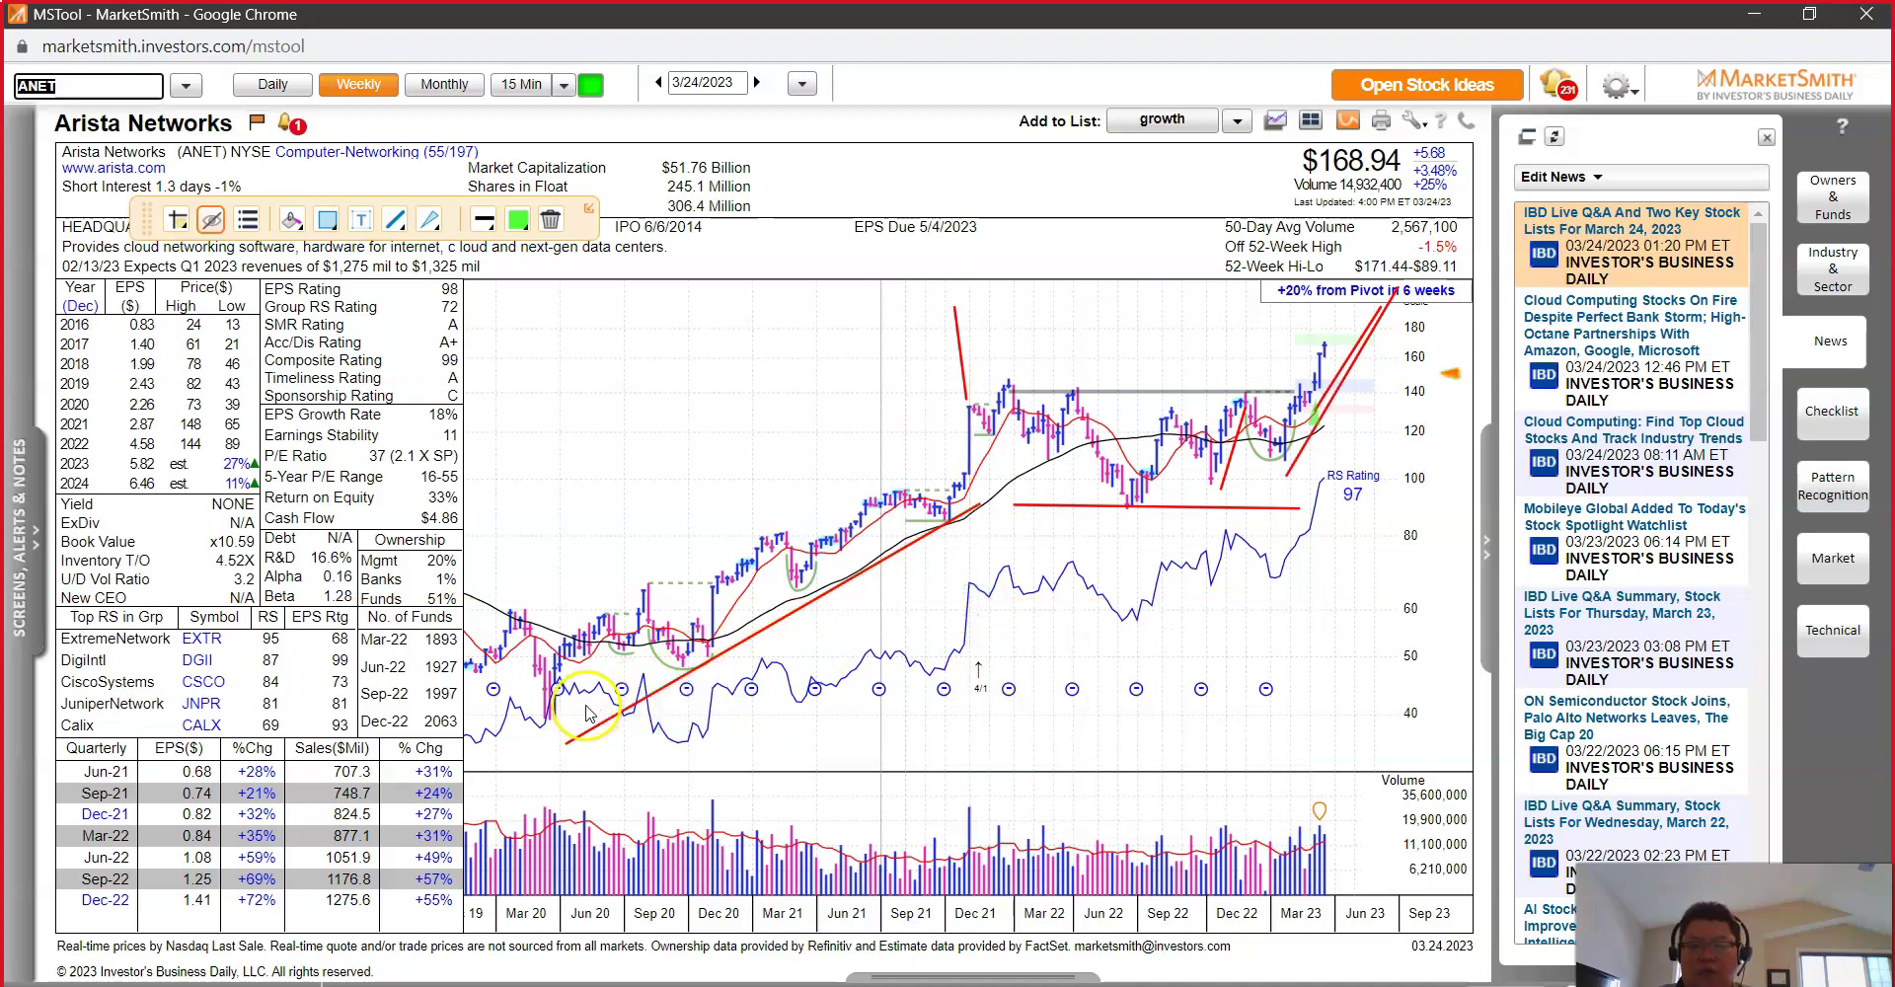
pyautogui.click(980, 509)
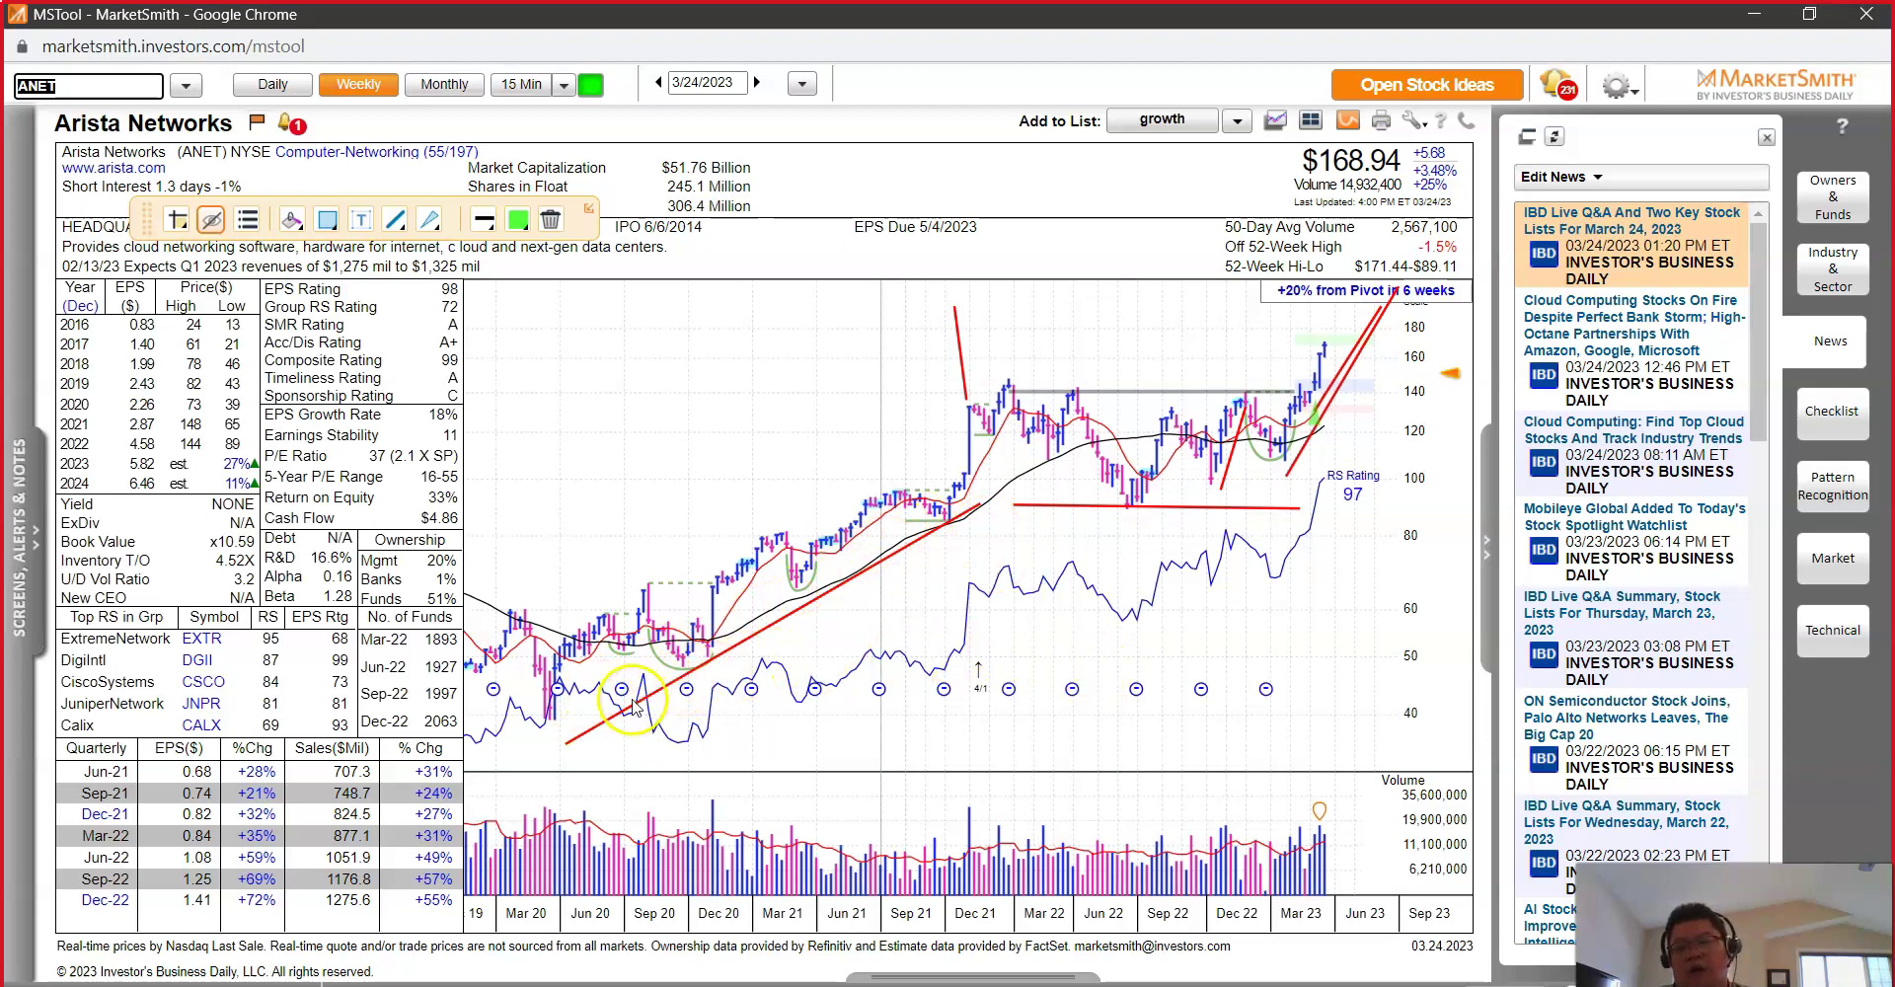
pyautogui.moveTo(699, 609)
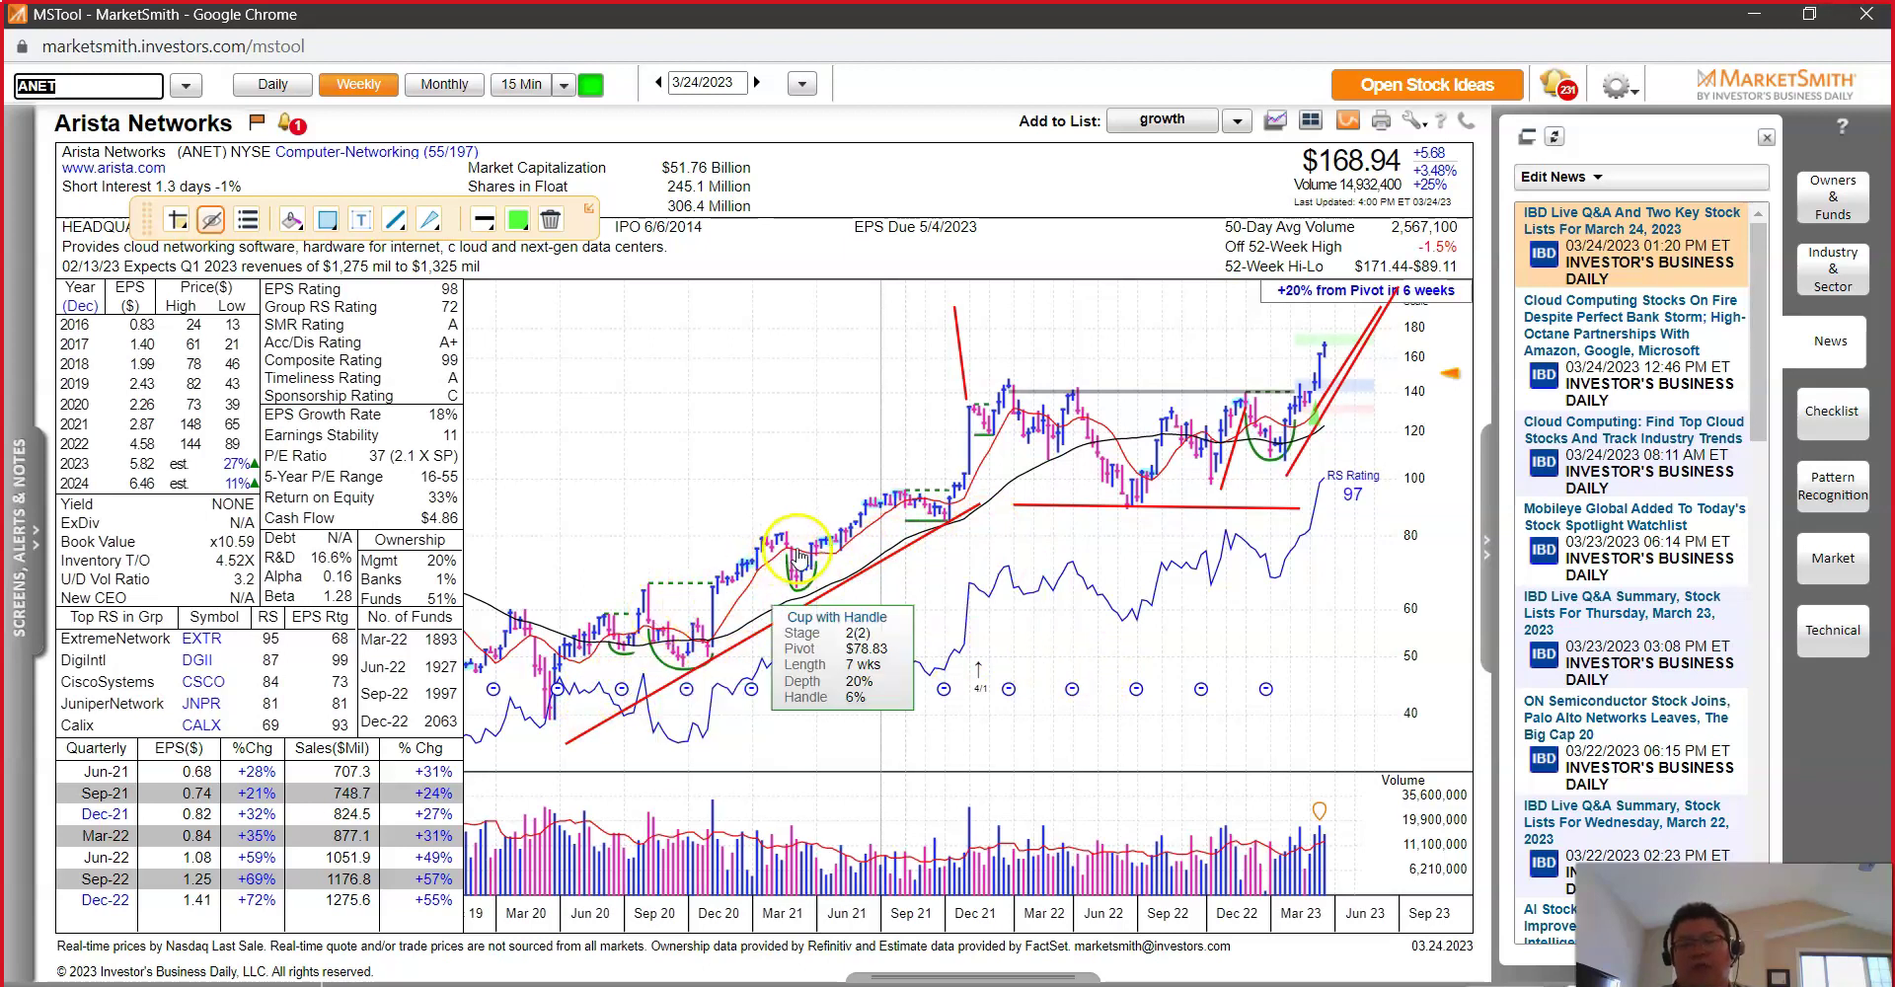
pyautogui.moveTo(928, 506)
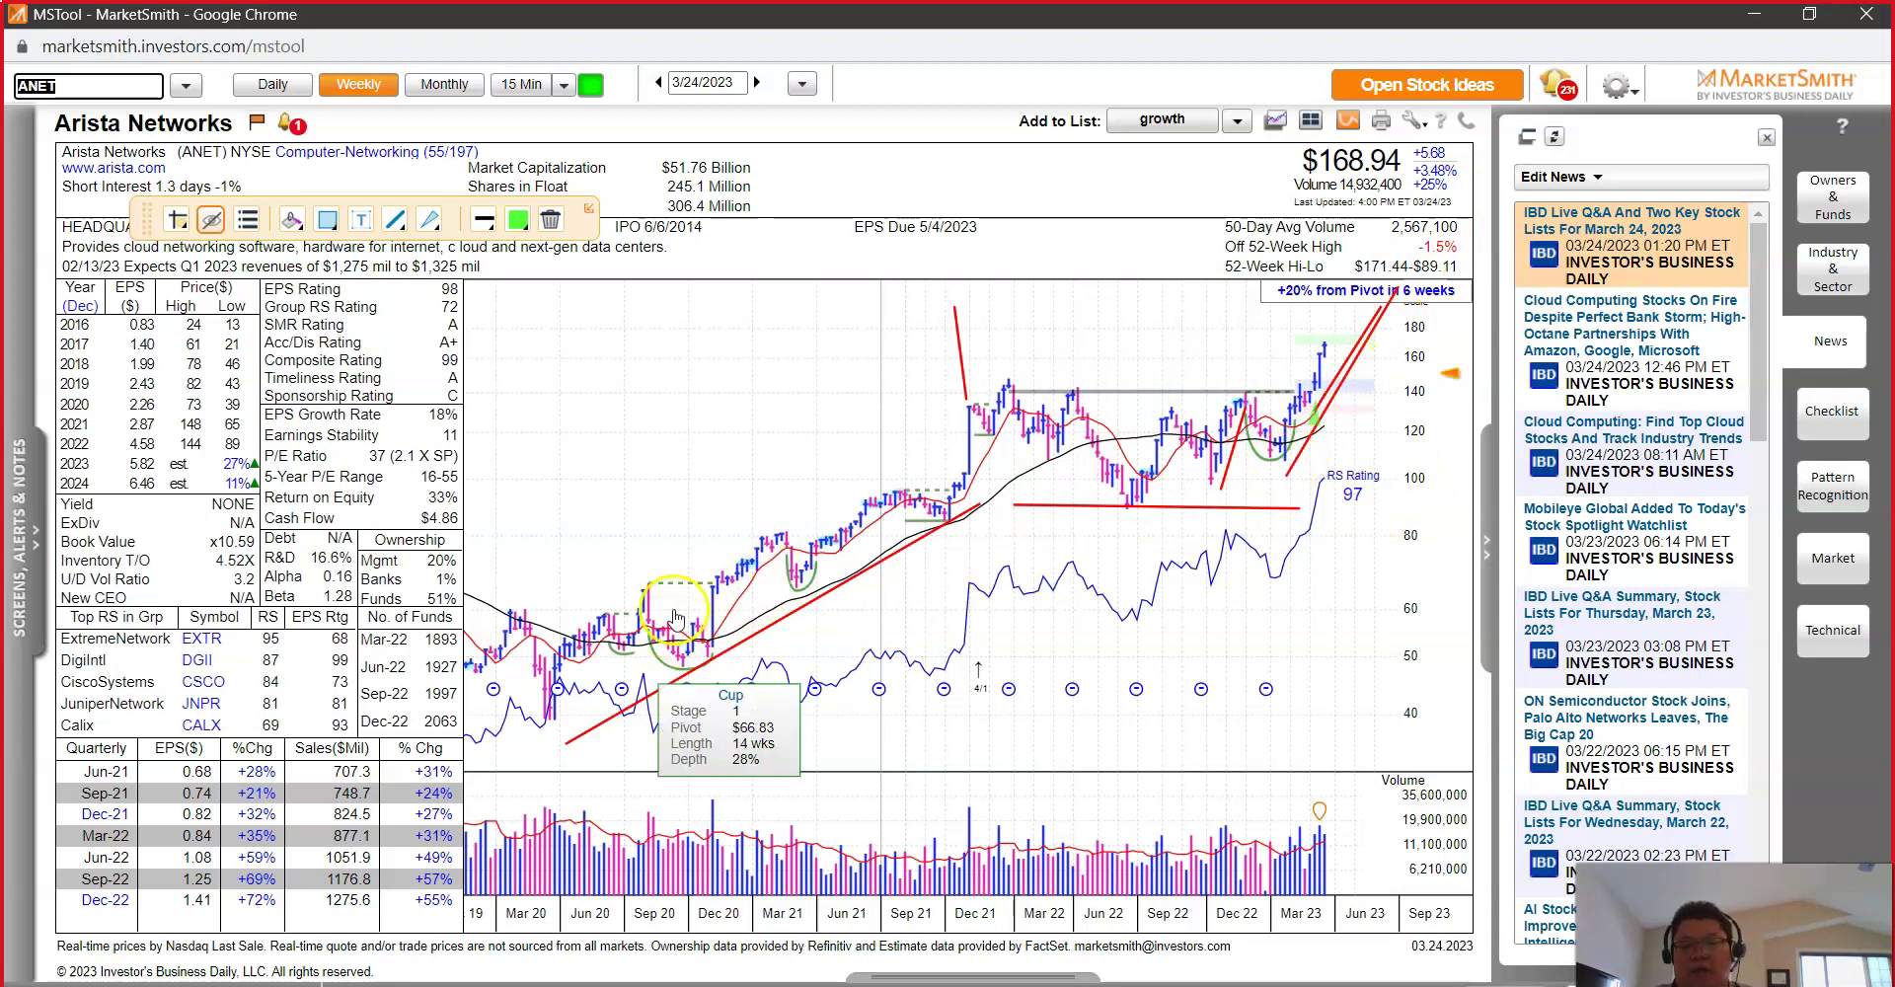
# Step: With the Temporary Line Pen, mark ANET's successive 2020–2021 bases with short red lines pointing to each and lines bounding the flat base
pyautogui.rightClick(657, 451)
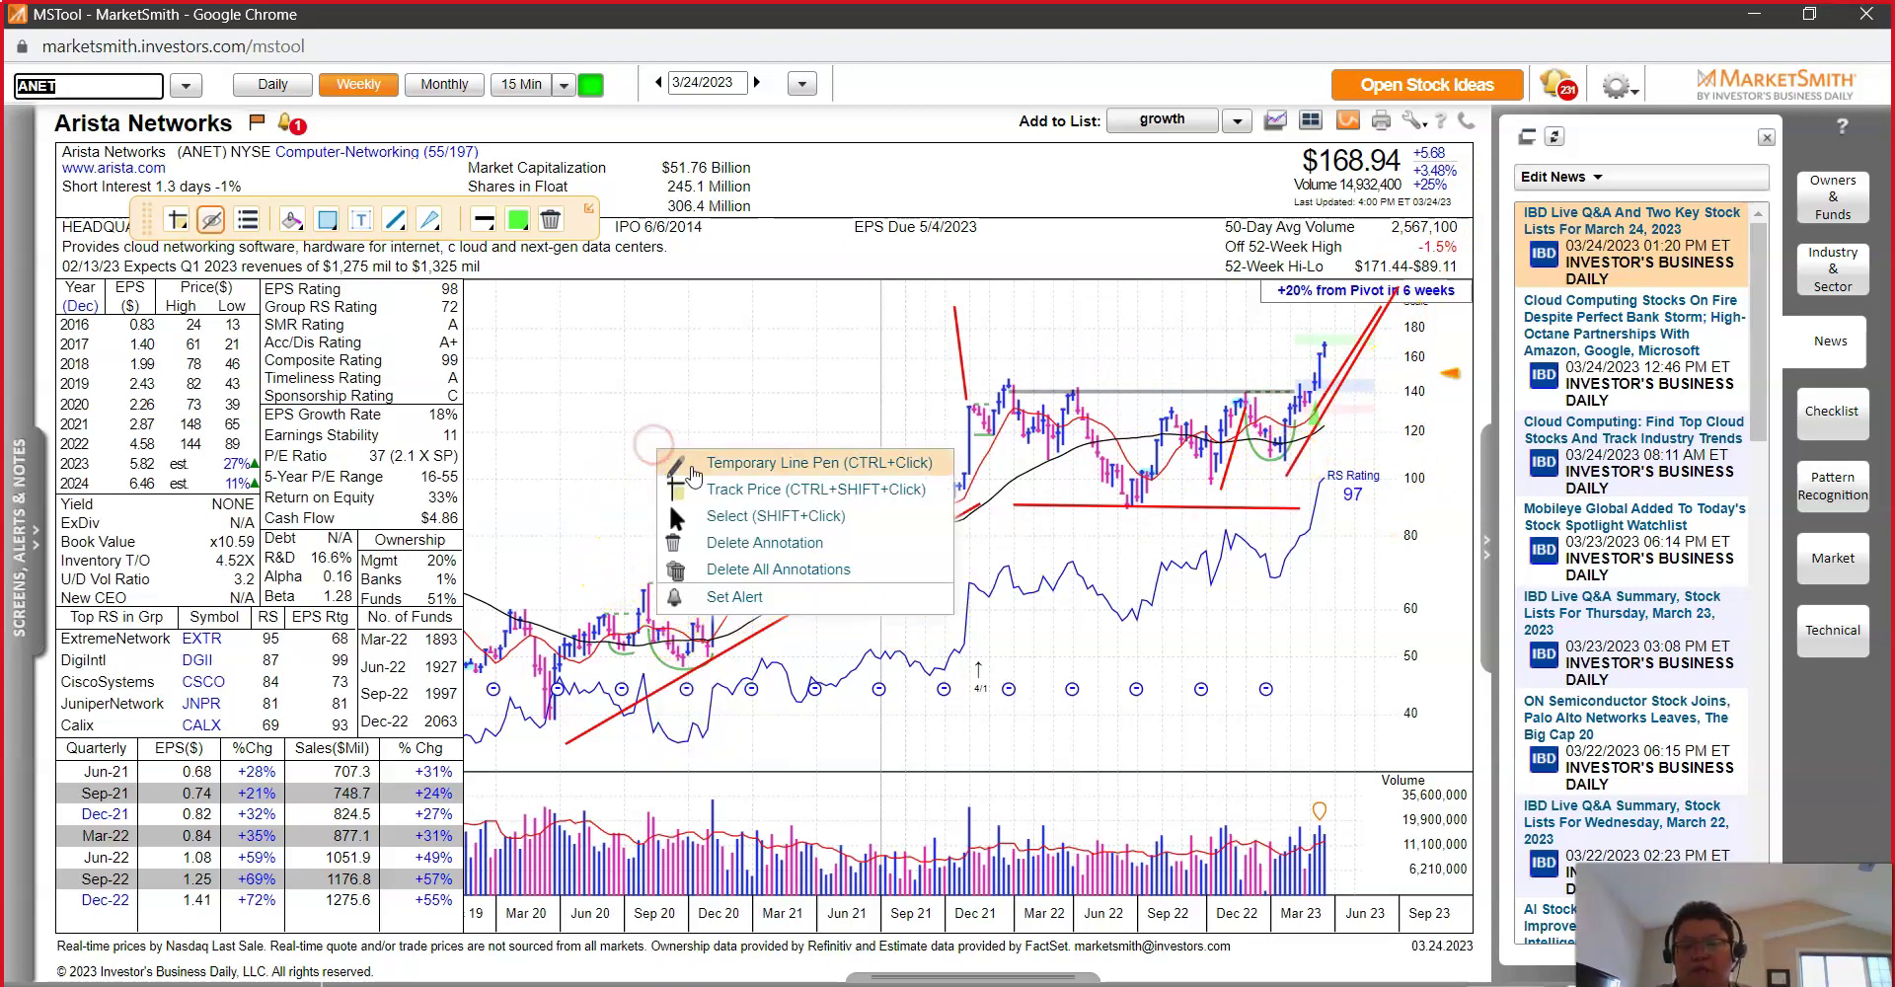
pyautogui.click(694, 472)
pyautogui.moveTo(594, 559); pyautogui.dragTo(636, 614)
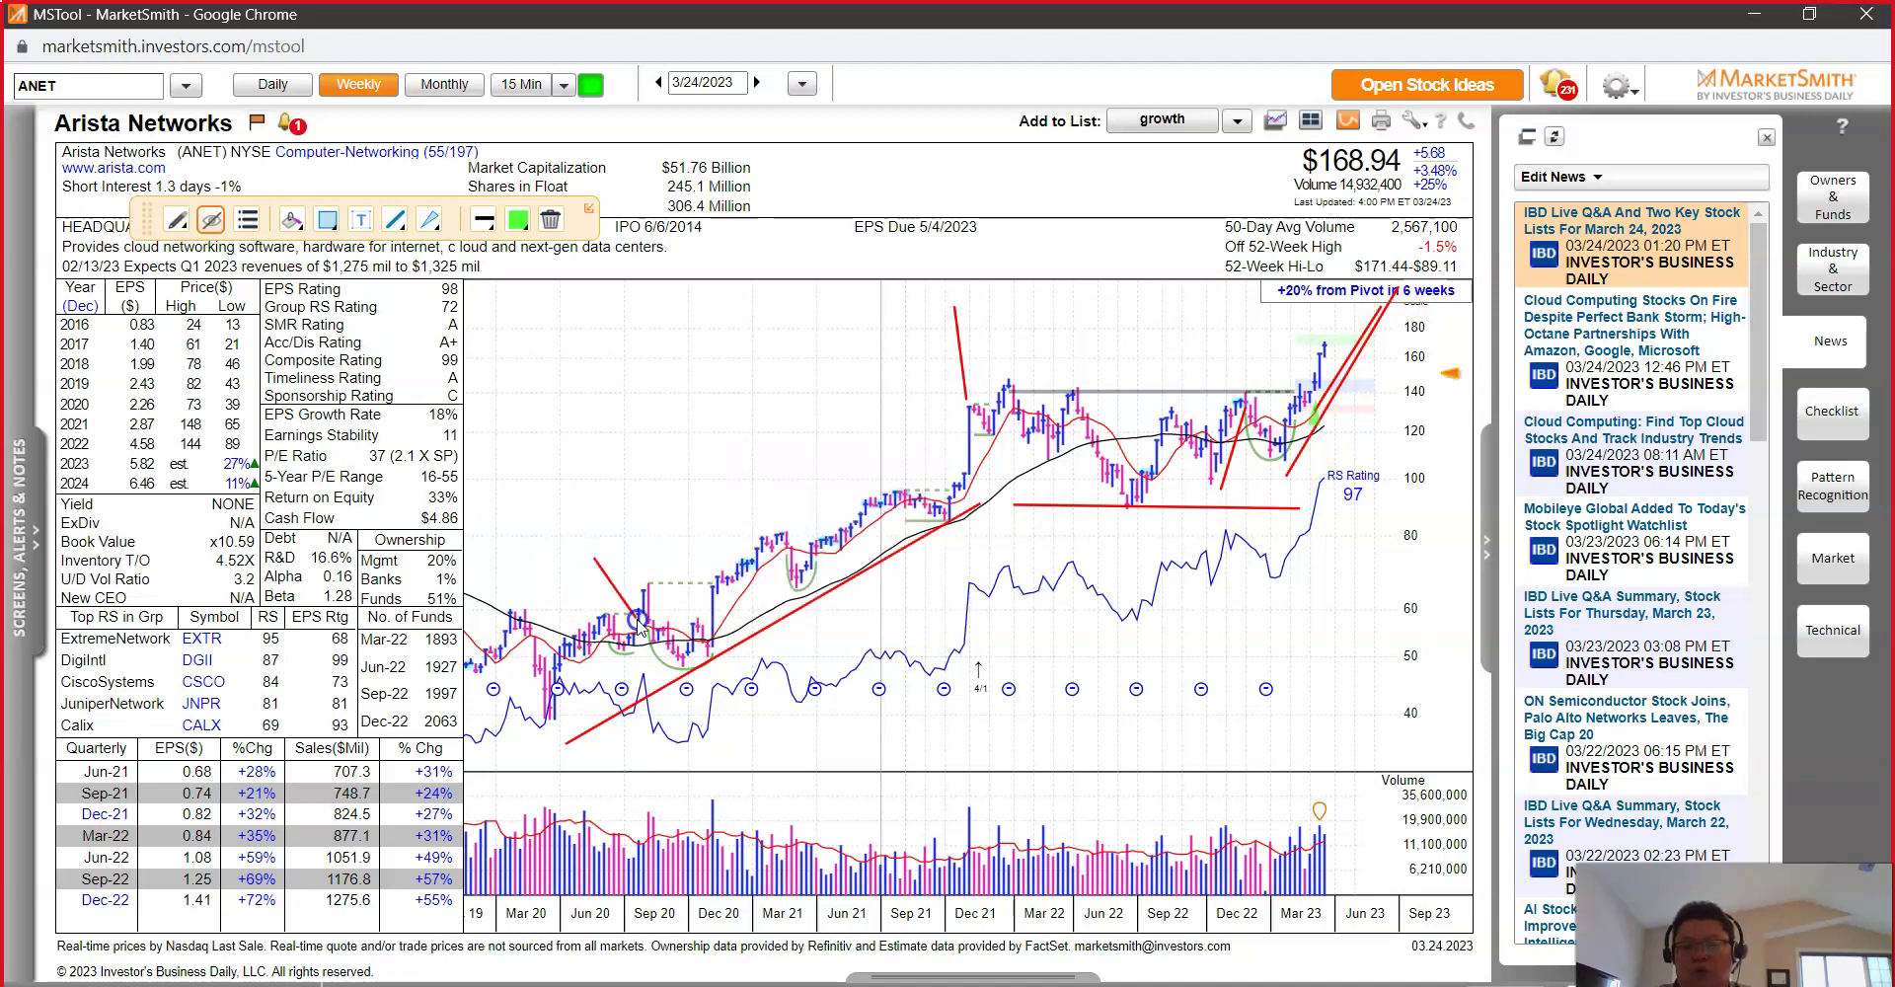
pyautogui.moveTo(657, 509); pyautogui.dragTo(679, 584)
pyautogui.moveTo(782, 475); pyautogui.dragTo(793, 537)
pyautogui.moveTo(900, 415); pyautogui.dragTo(947, 514)
# Step: Examine the stage, pivot, length and depth of ANET's past bases and latest cup, along with its gain from the pivot
pyautogui.click(795, 575)
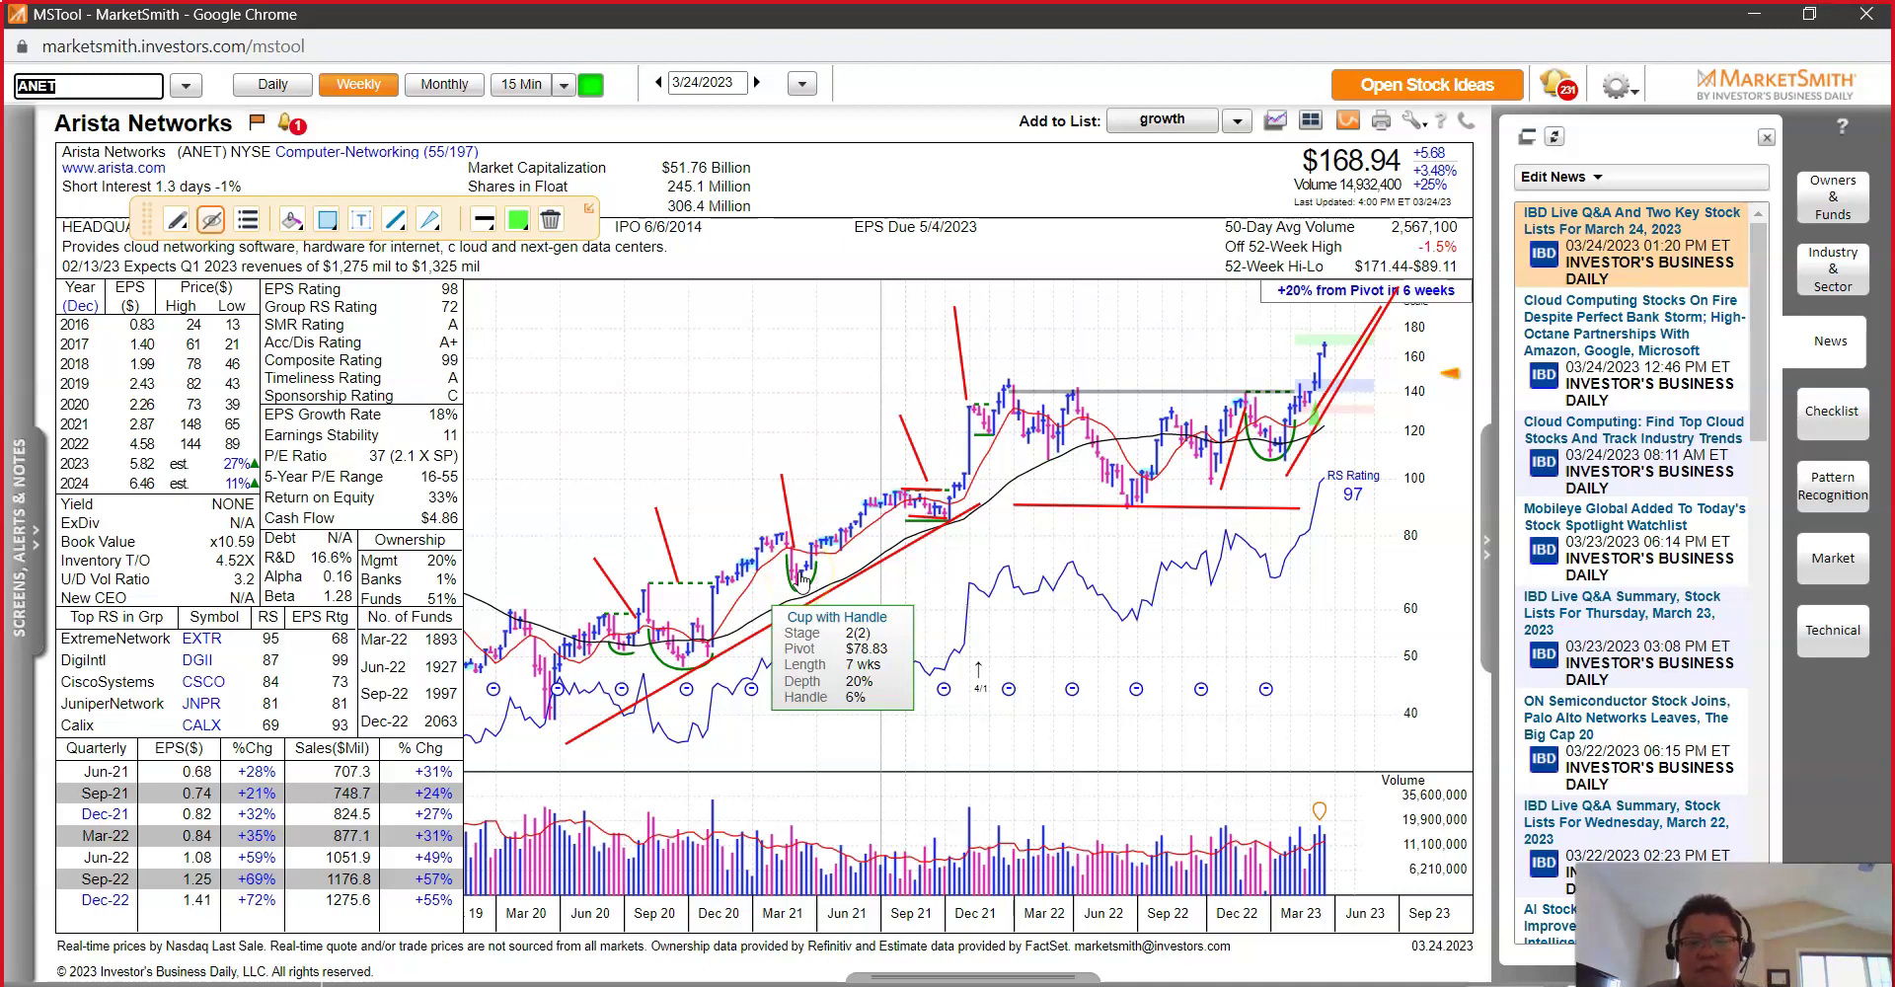
pyautogui.click(670, 627)
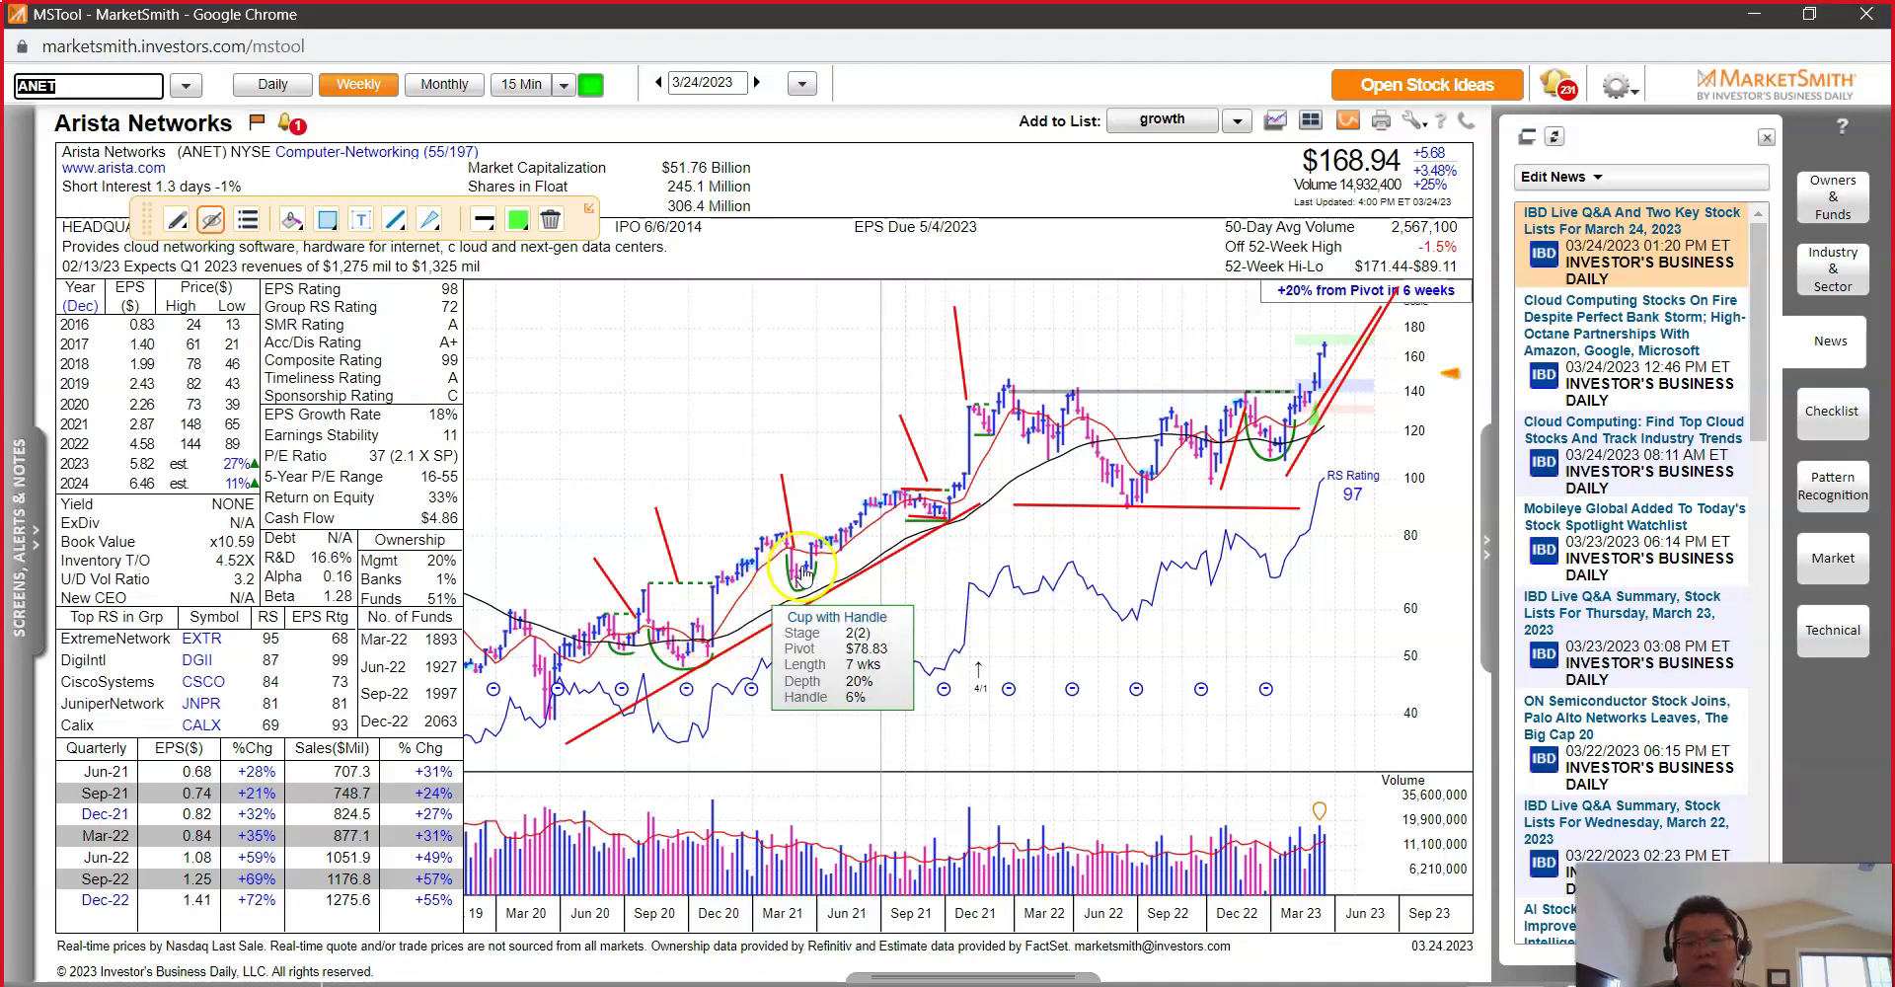
pyautogui.click(913, 513)
pyautogui.click(800, 564)
pyautogui.click(934, 506)
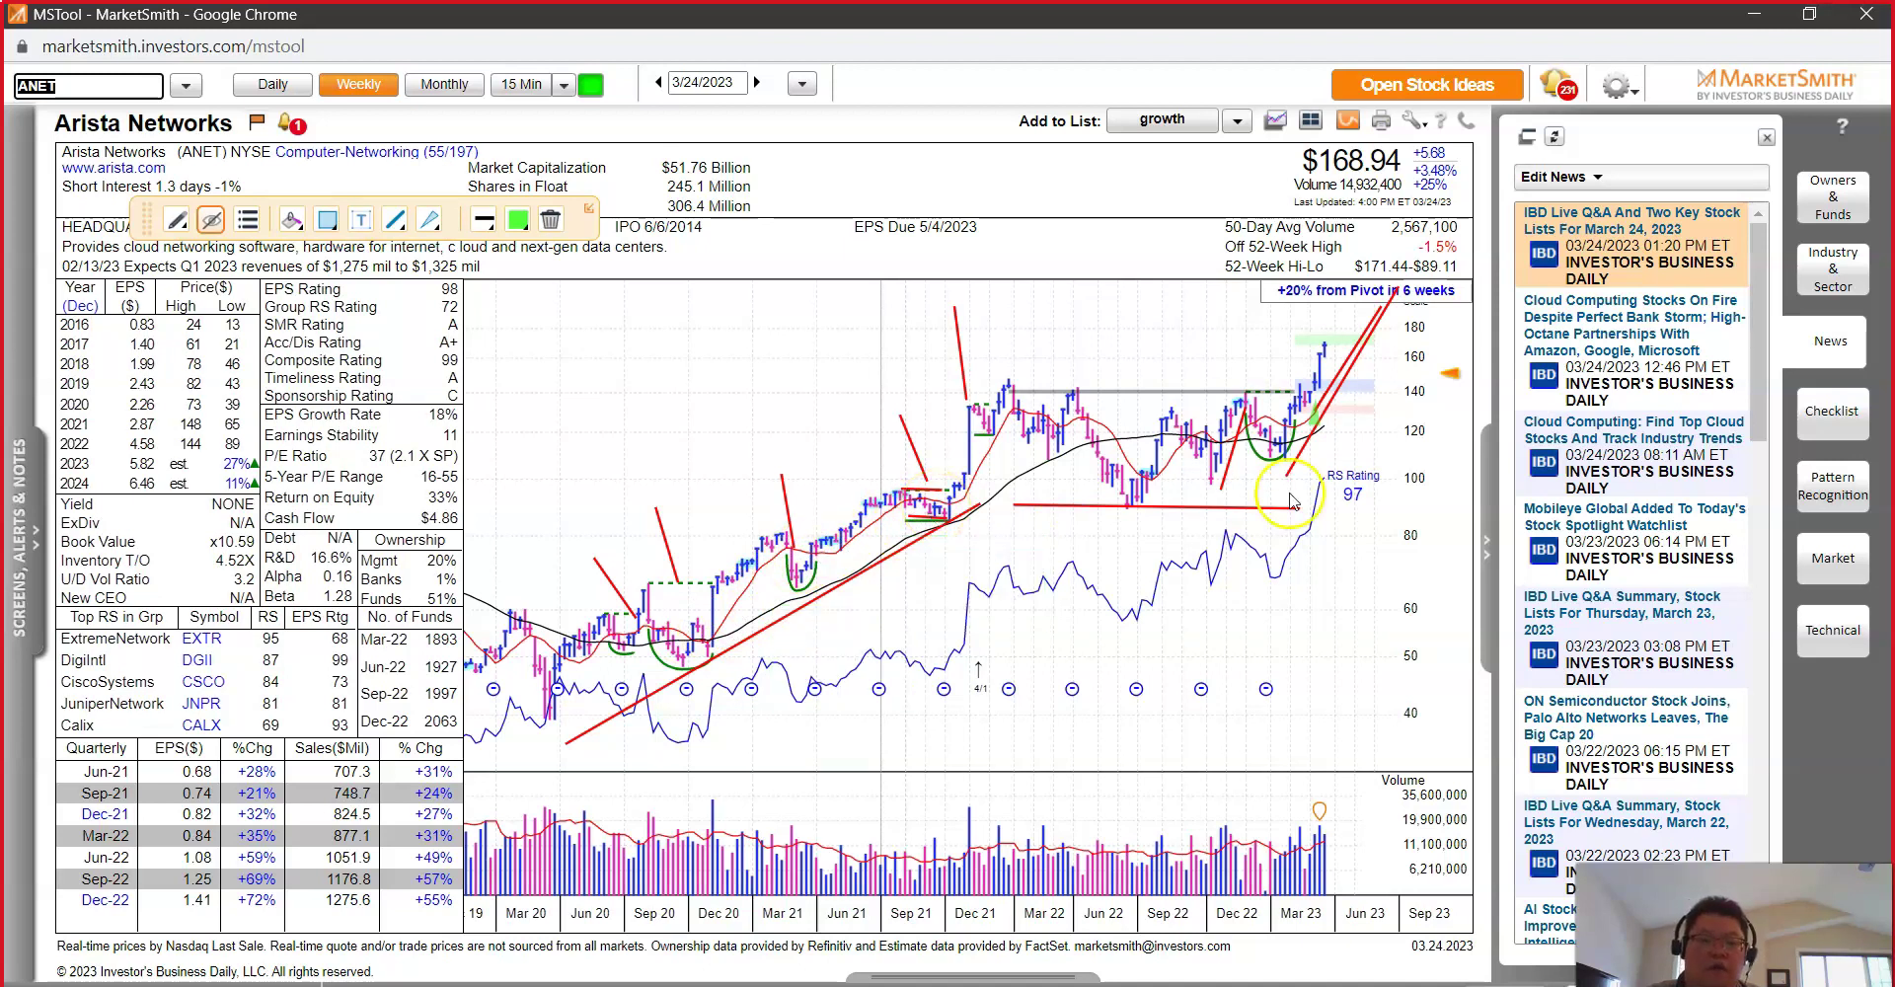
pyautogui.click(1264, 414)
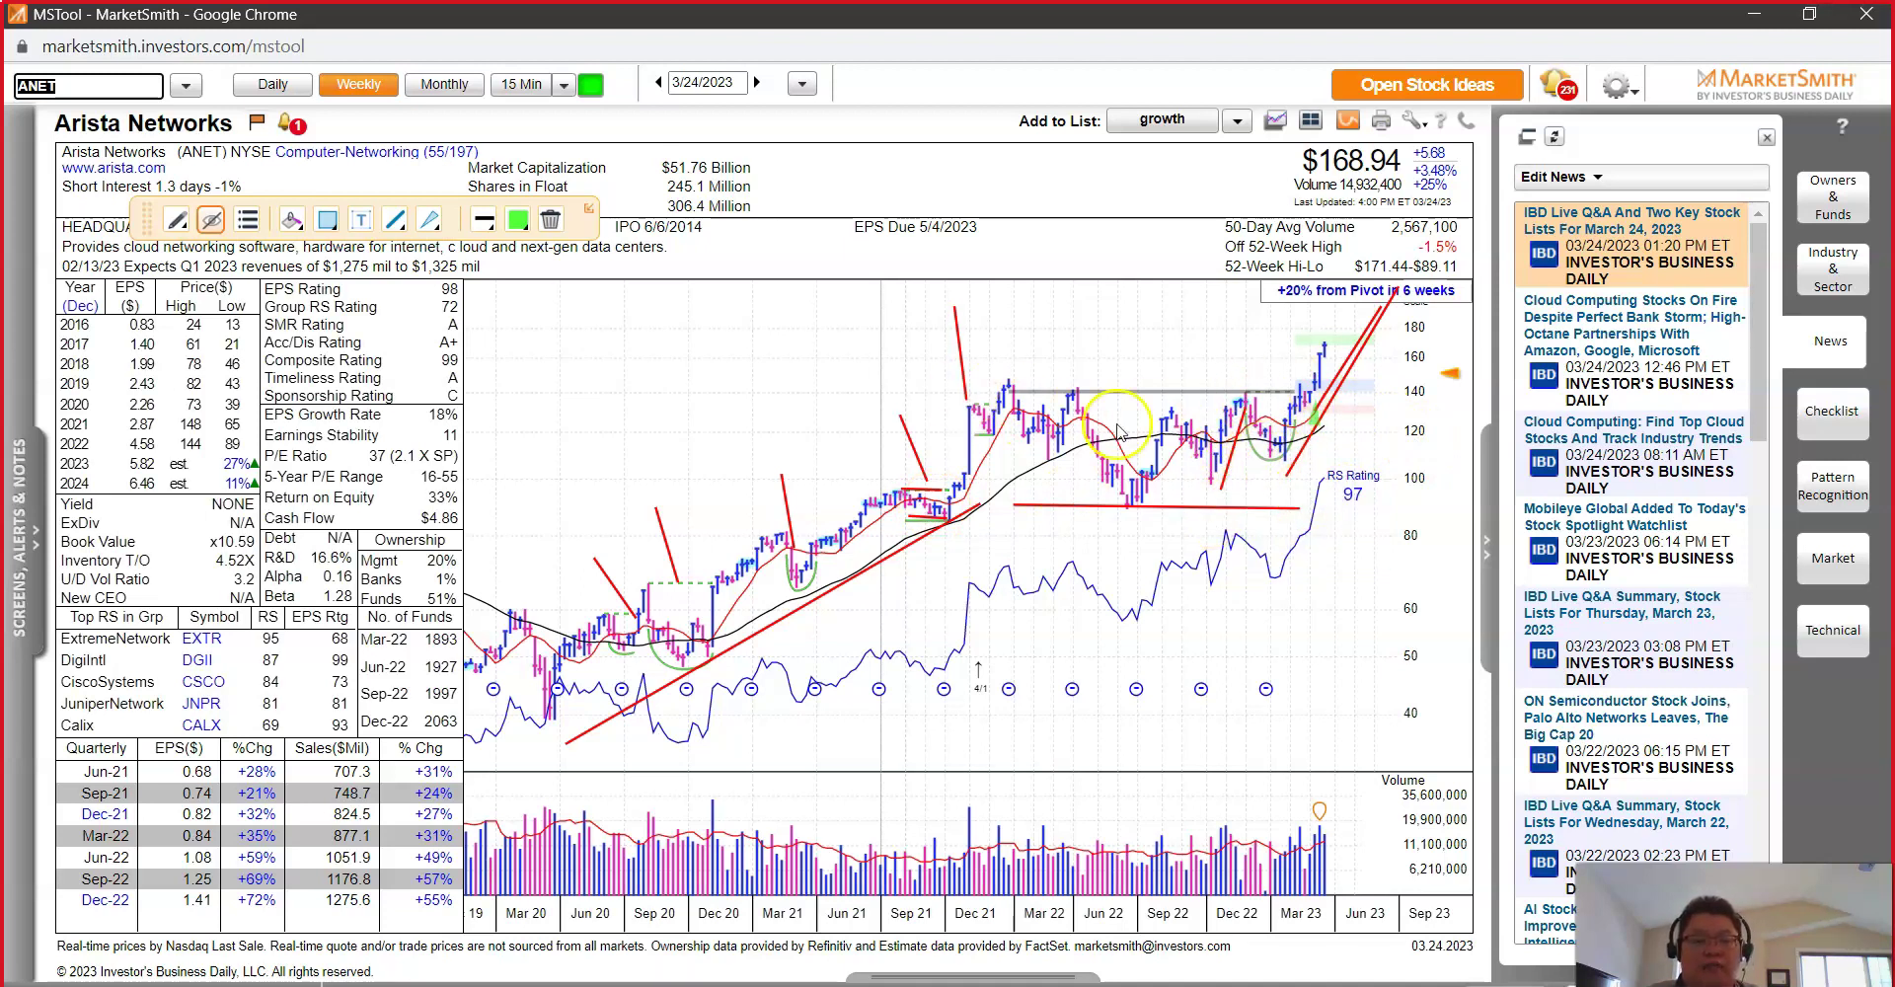
pyautogui.click(1321, 391)
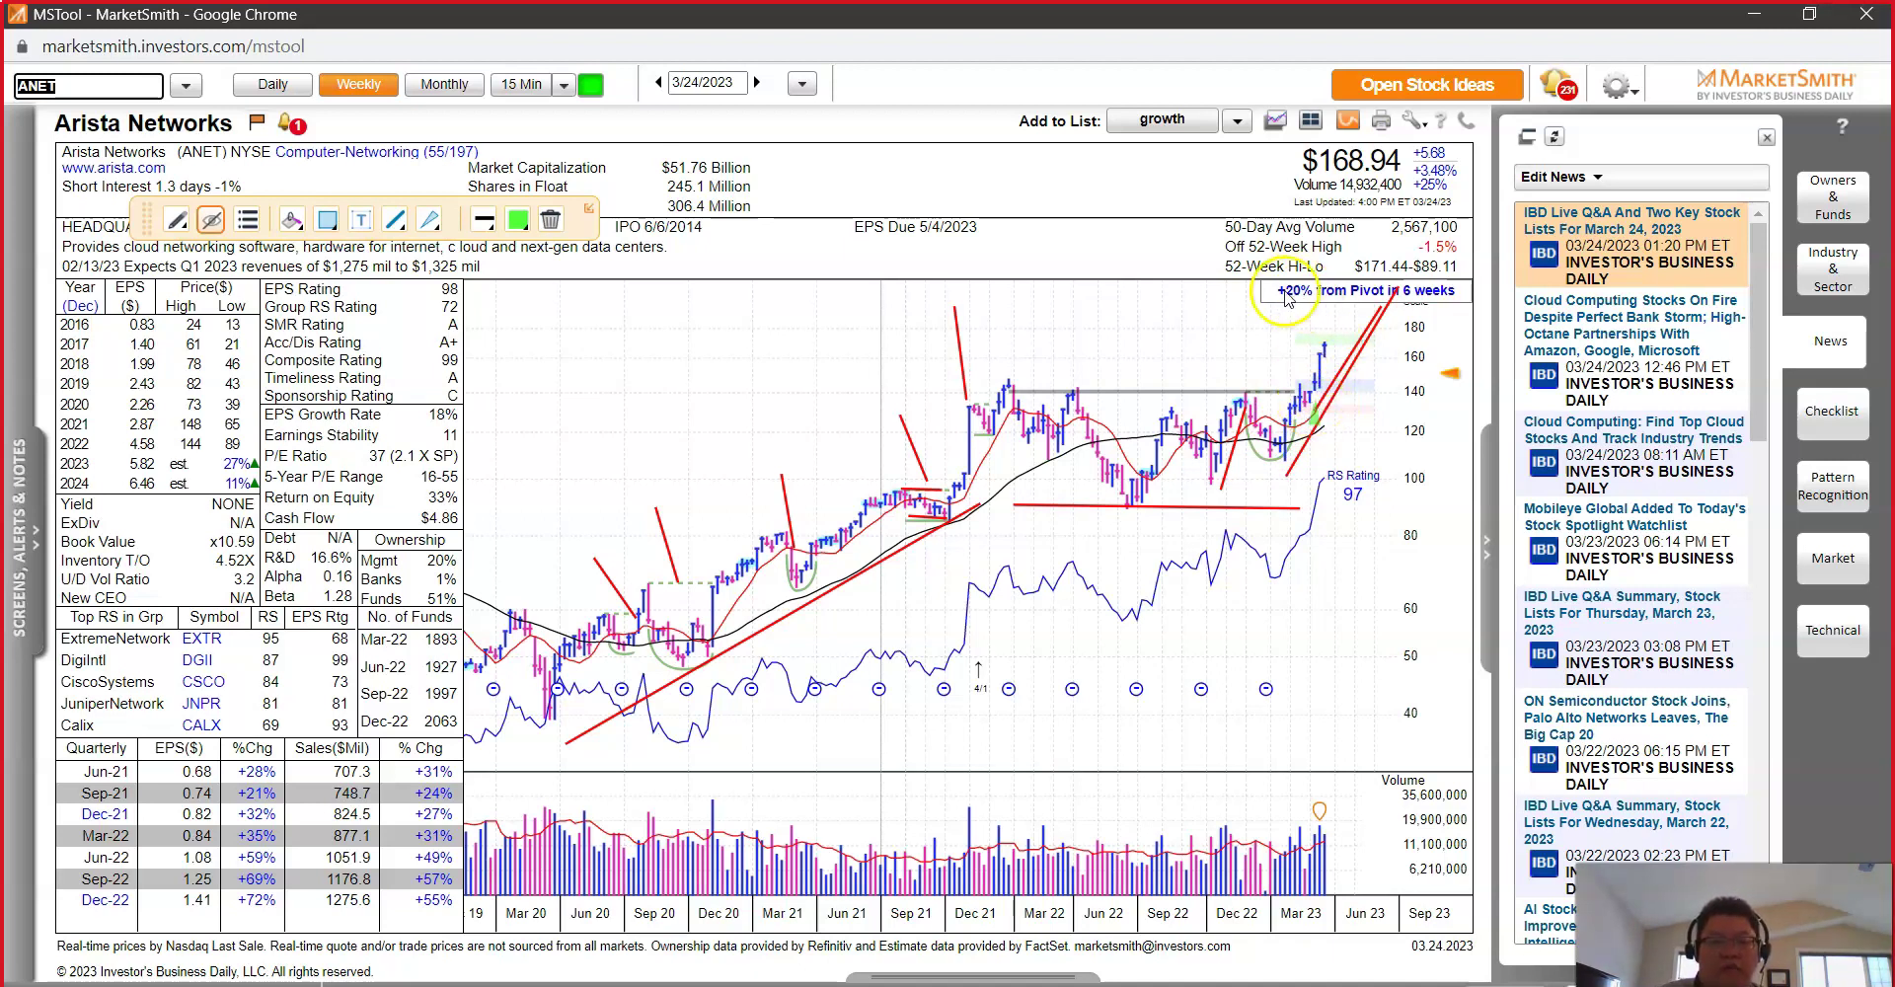
pyautogui.click(1330, 346)
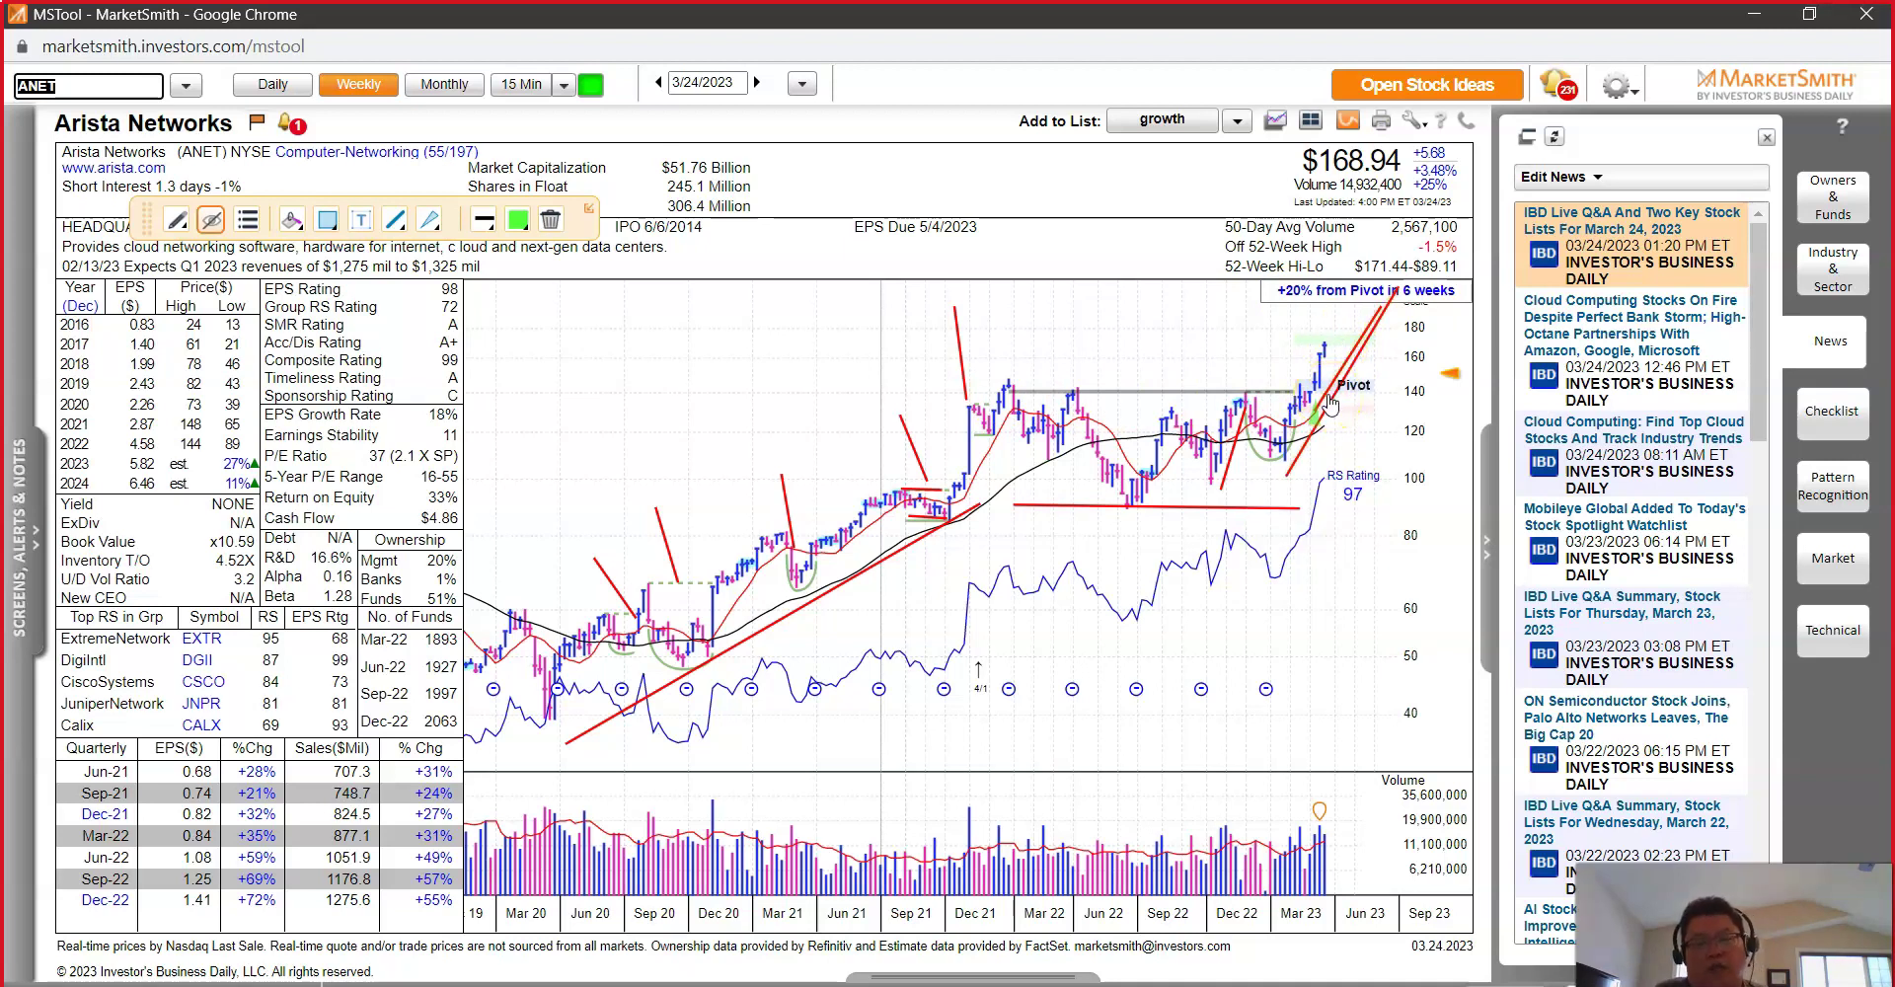
pyautogui.moveTo(637, 679)
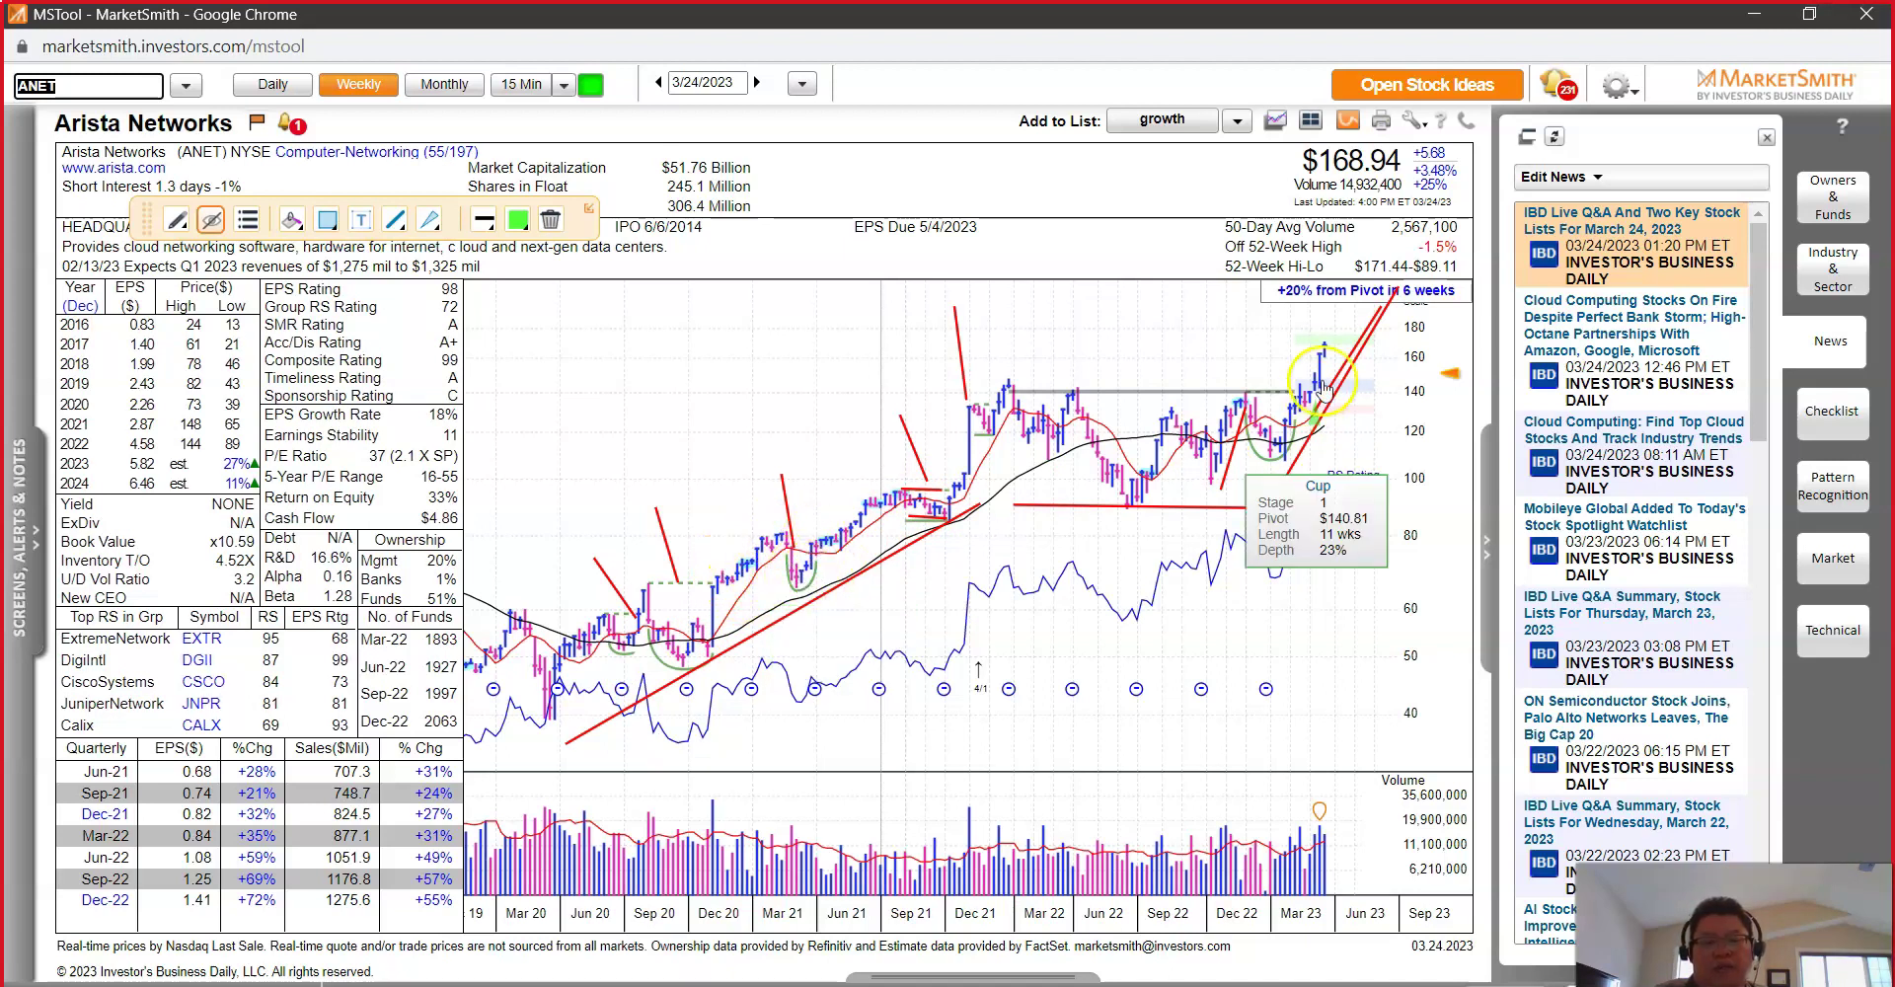
pyautogui.moveTo(1281, 433)
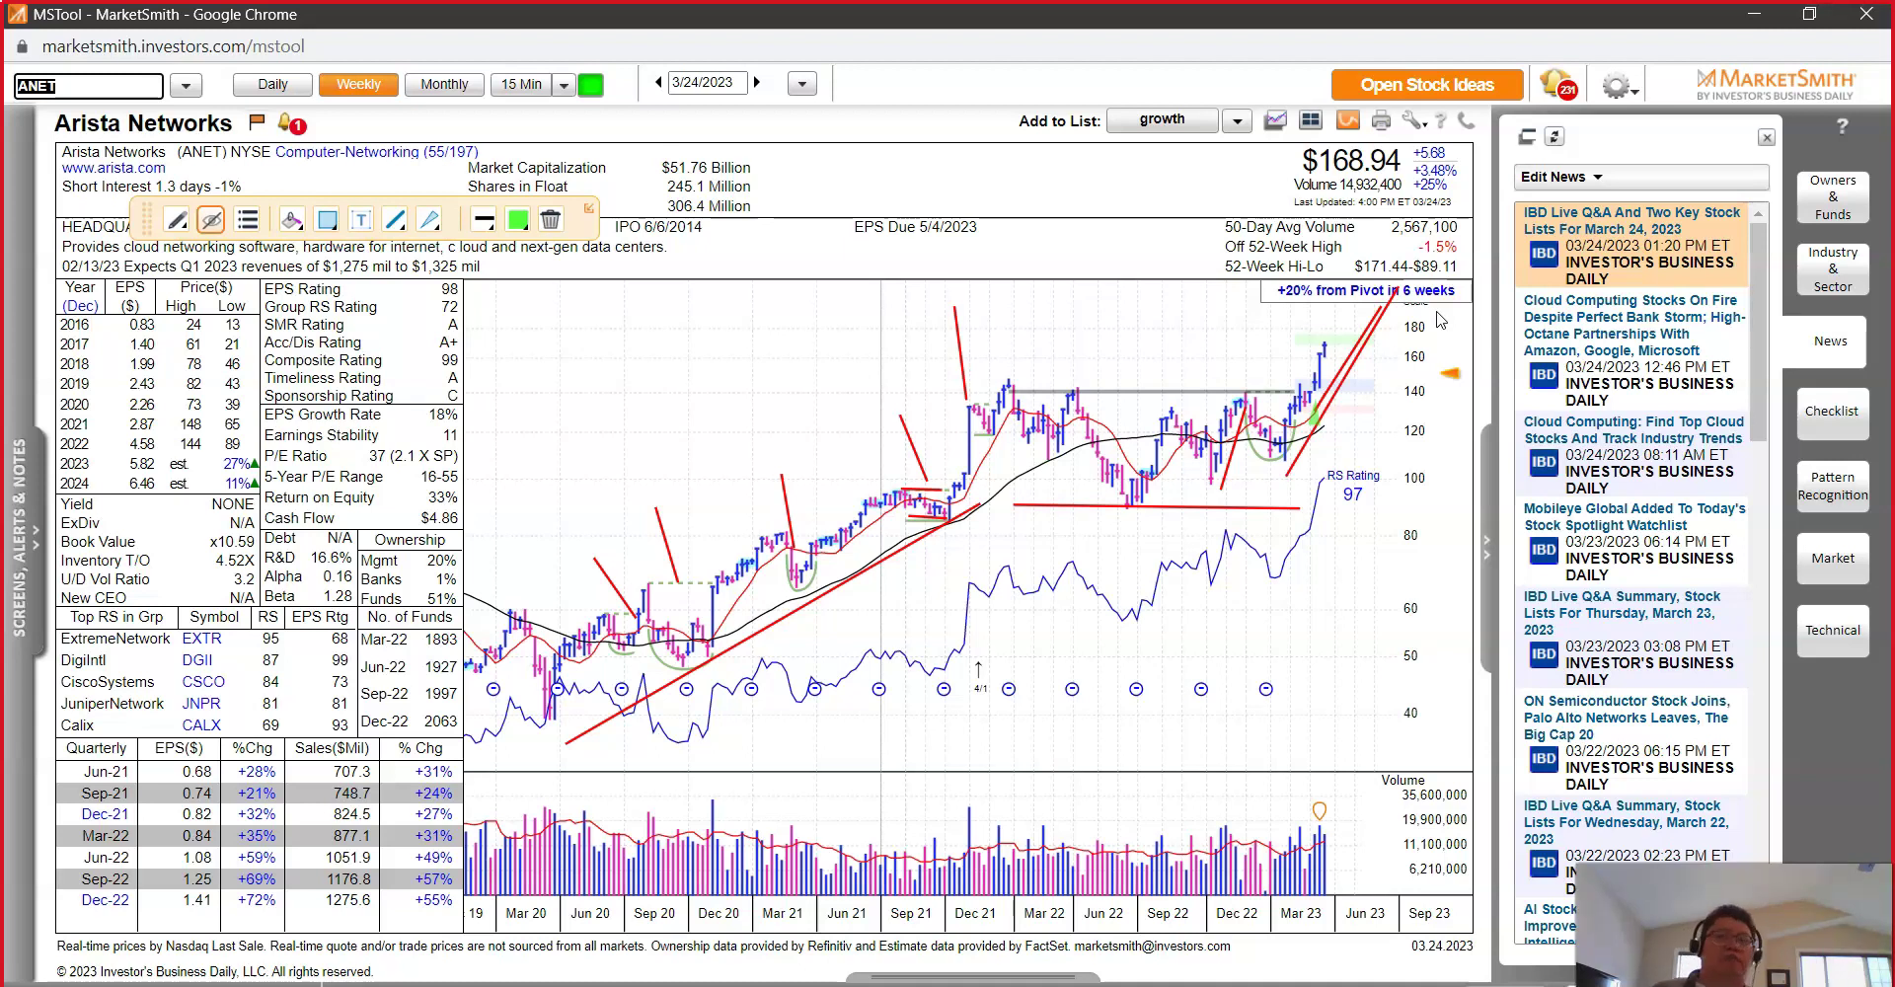
pyautogui.moveTo(928, 505)
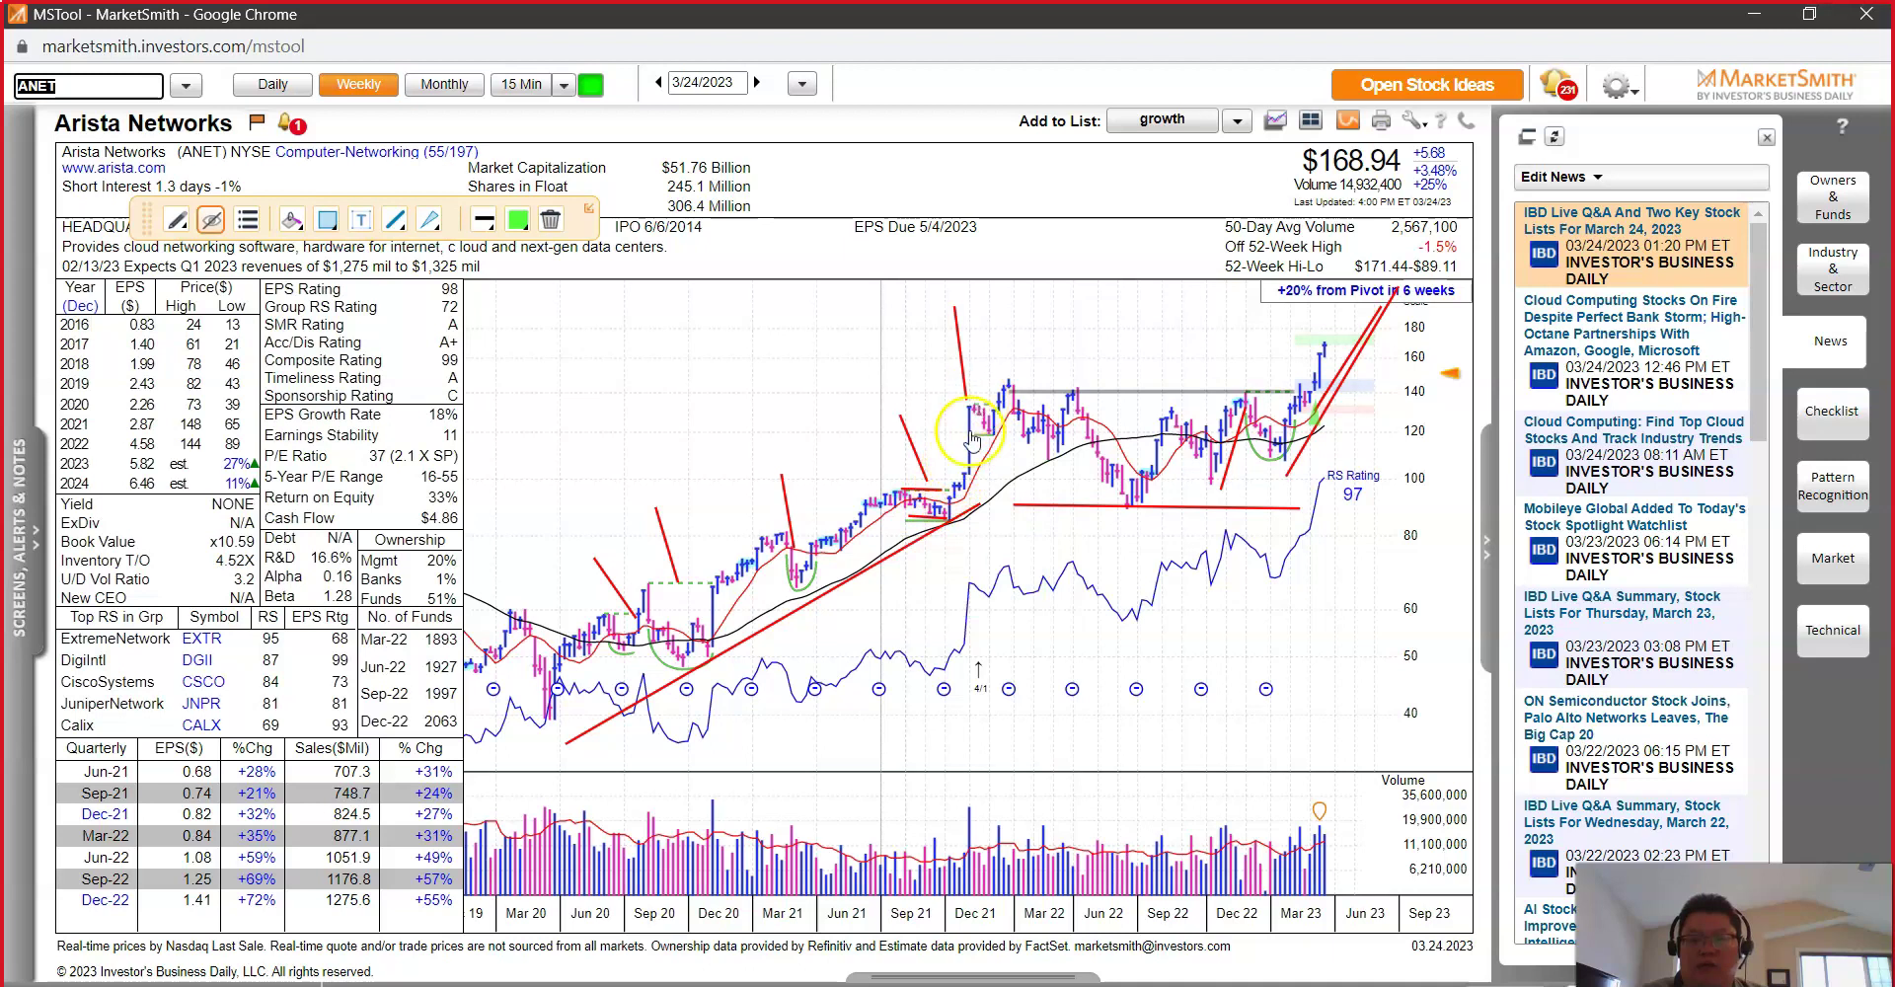
pyautogui.moveTo(982, 429)
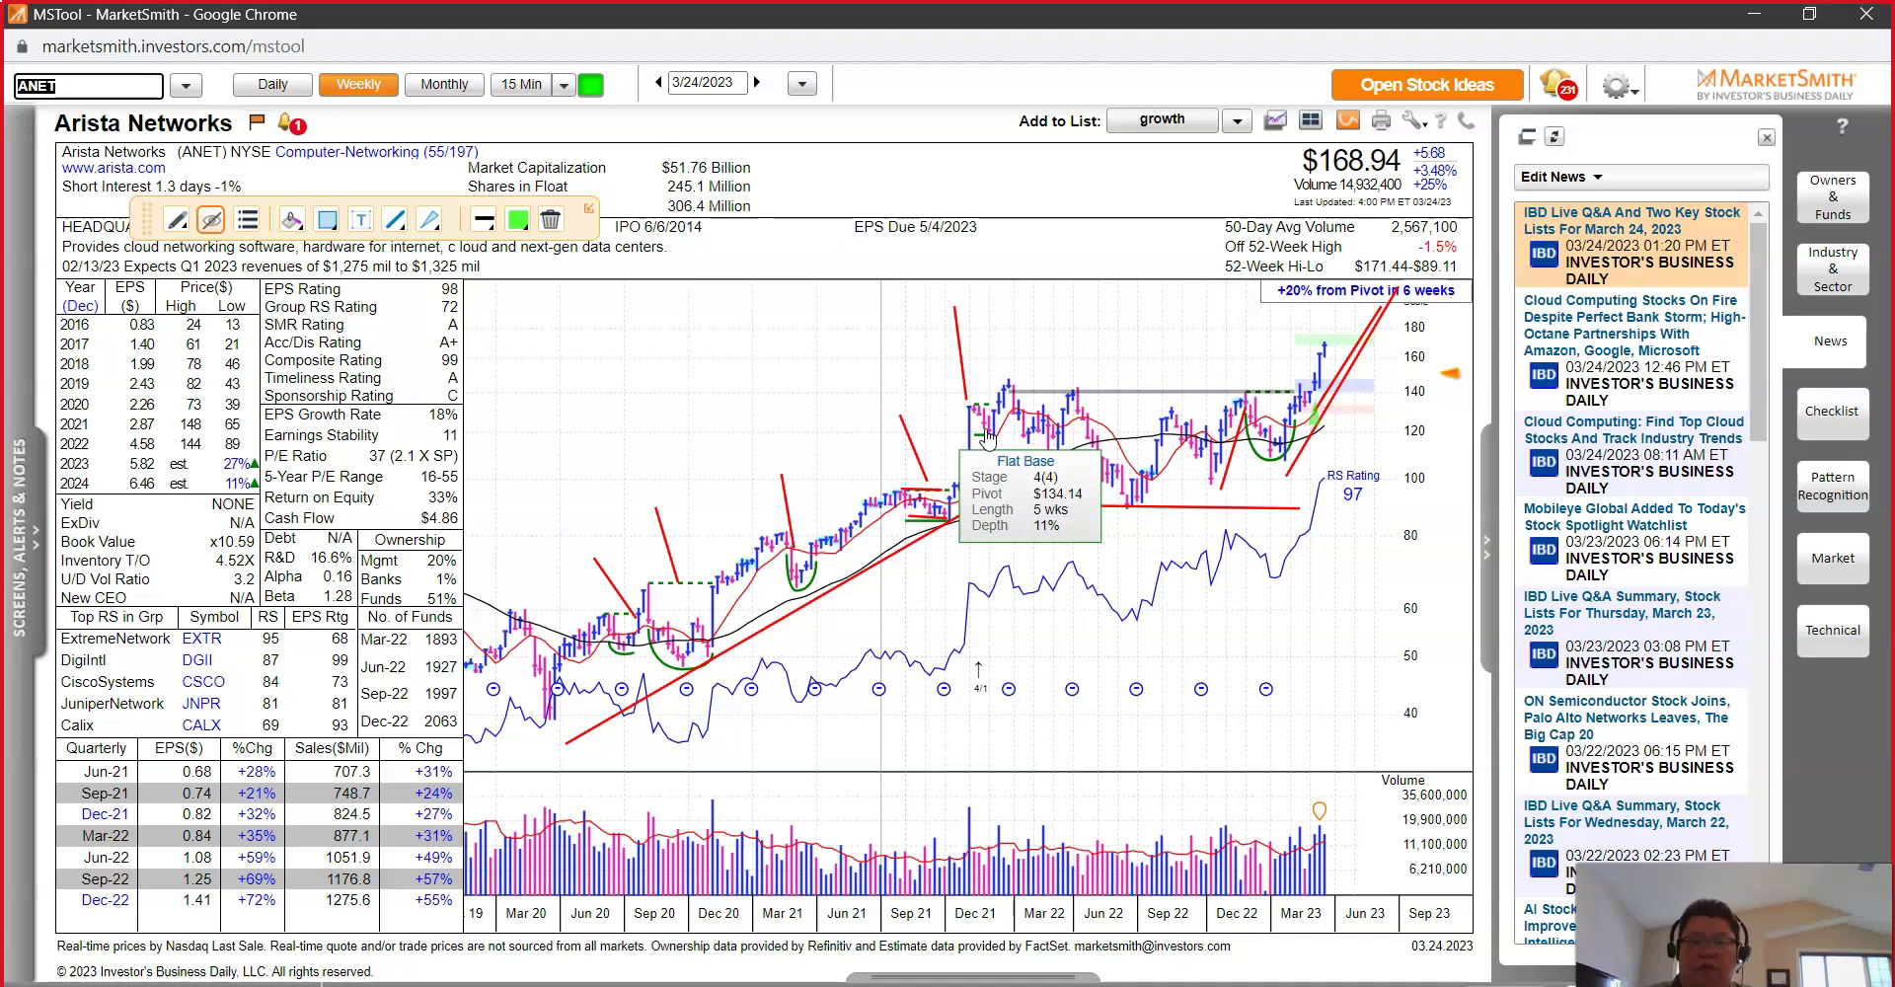
pyautogui.click(1103, 551)
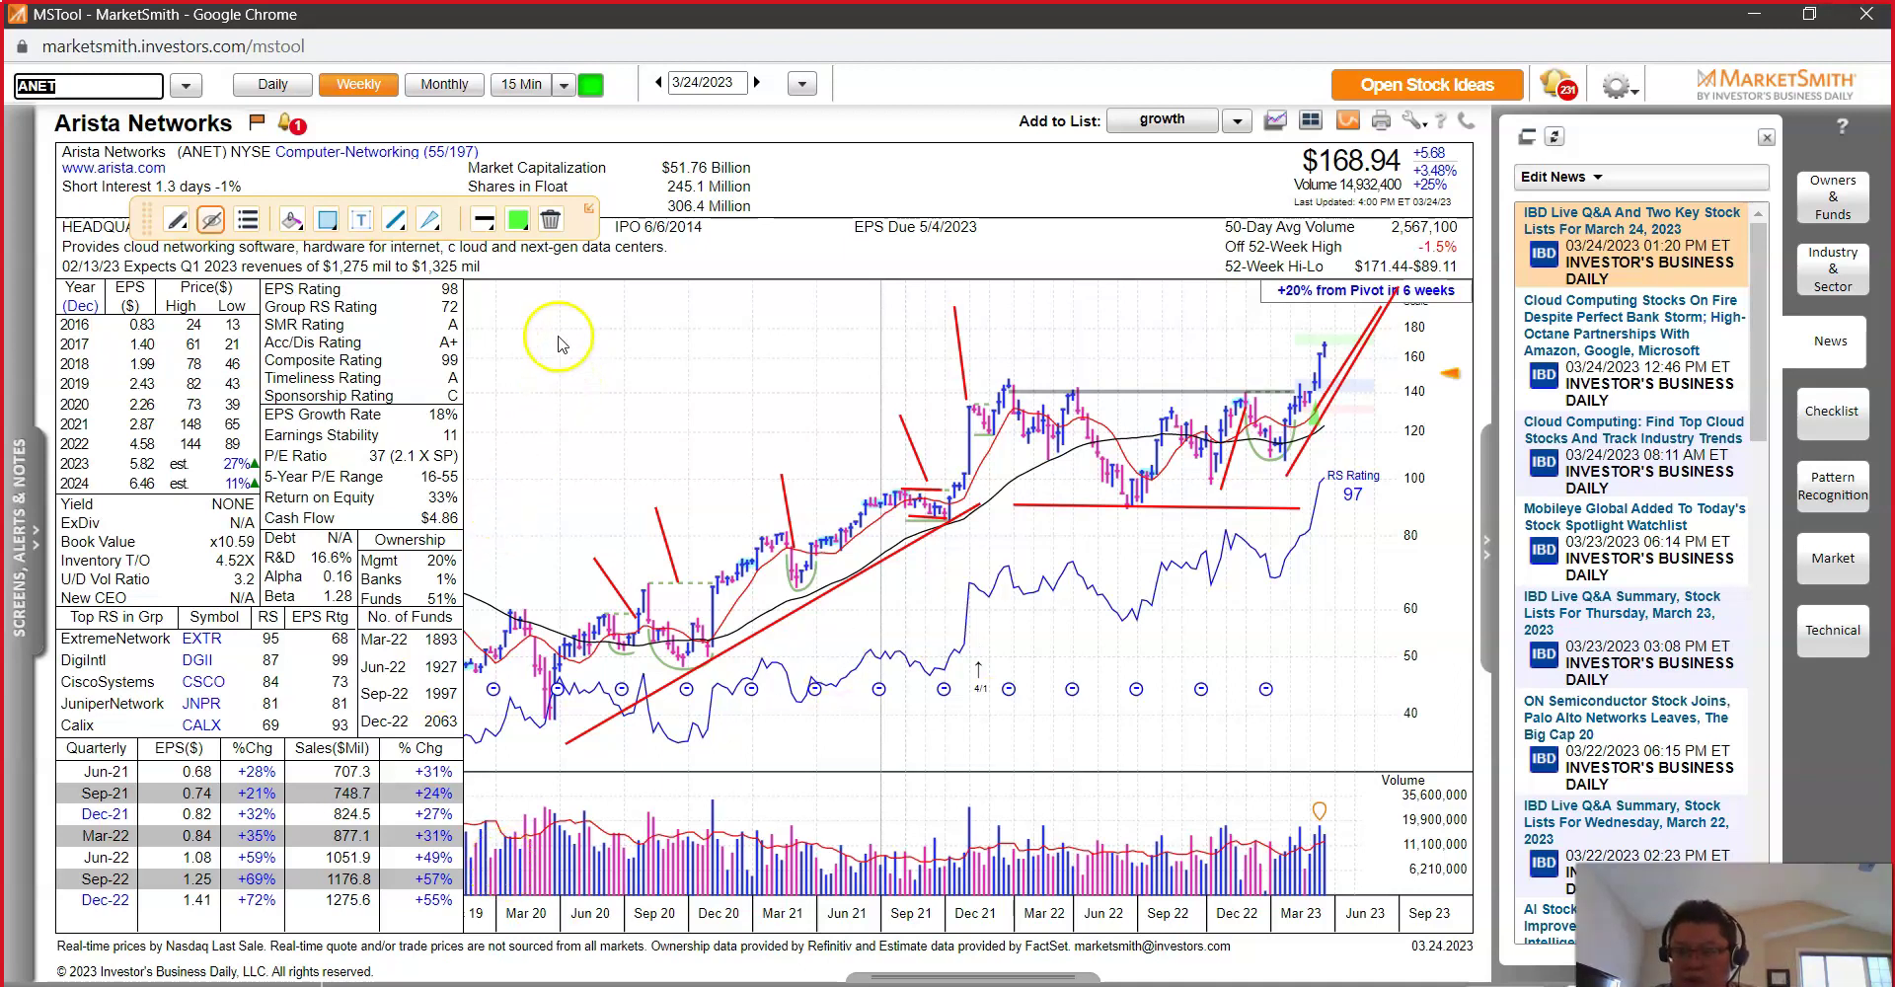
# Step: Draw vertical red lines beside the quarterly EPS and sales percentage changes from Dec-21 through Dec-22
pyautogui.click(395, 219)
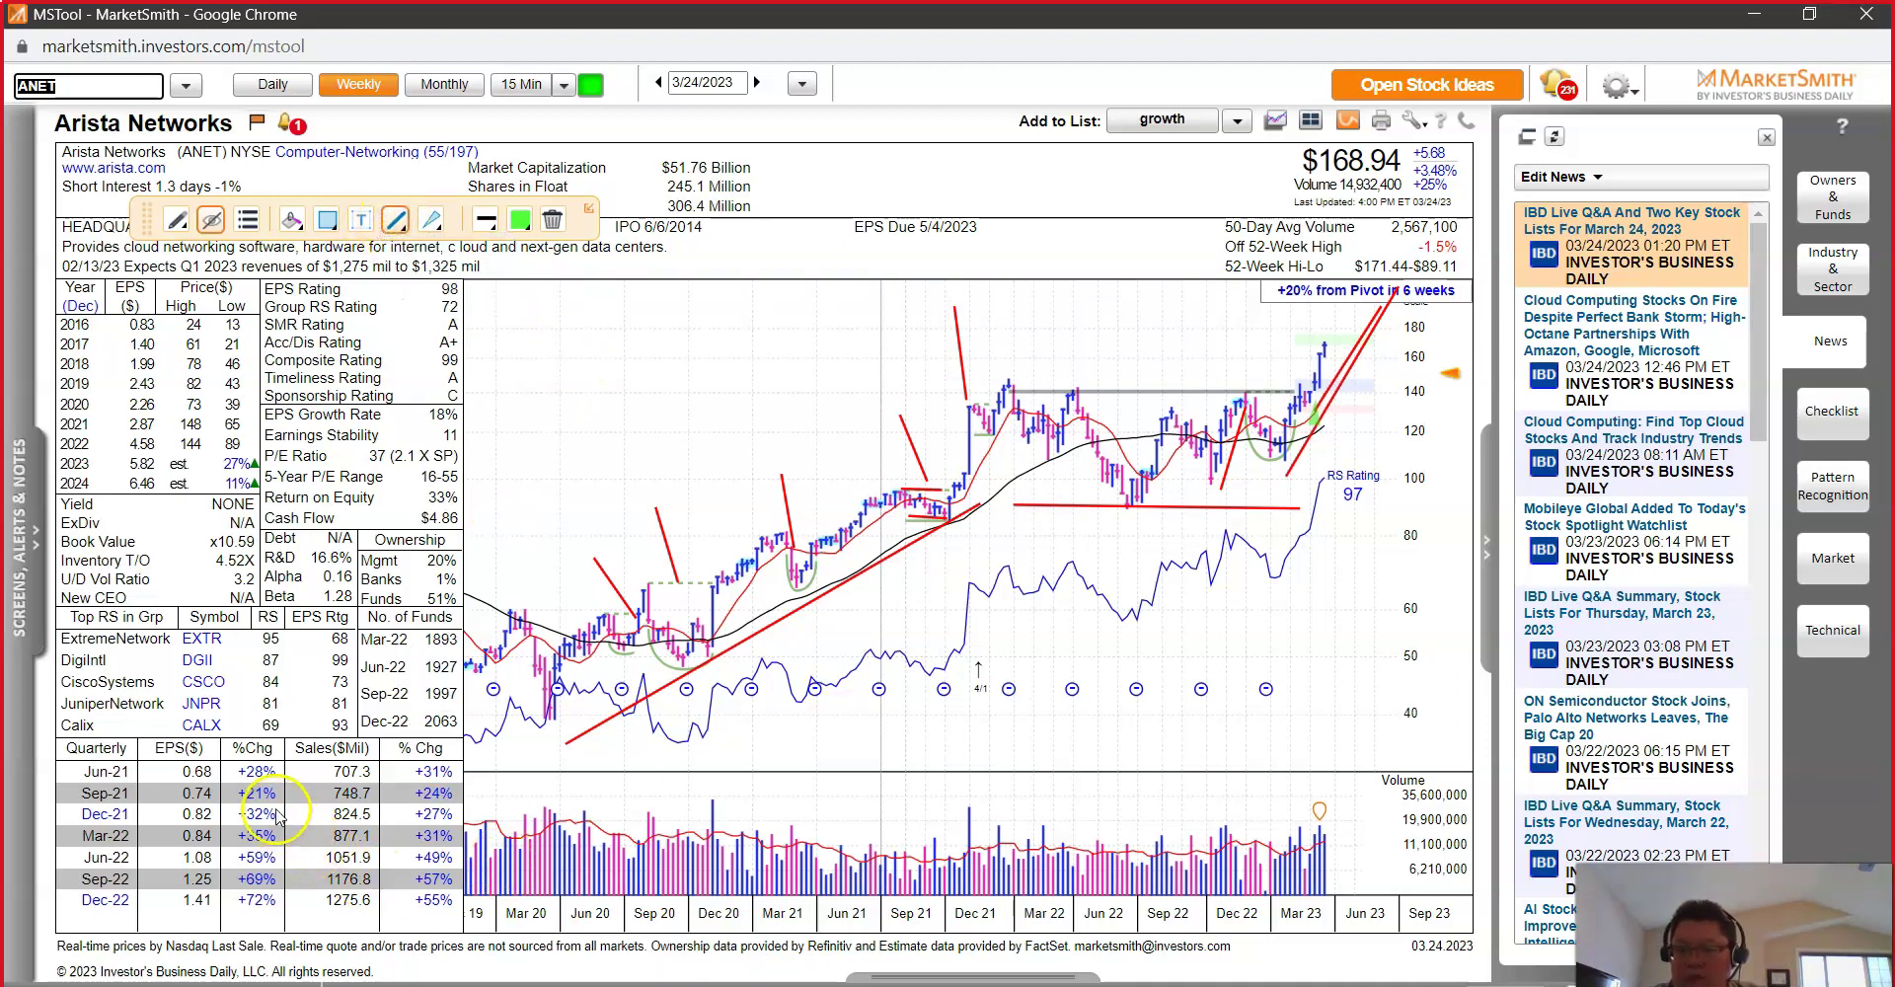
pyautogui.click(529, 497)
pyautogui.rightClick(572, 484)
pyautogui.click(632, 512)
pyautogui.moveTo(283, 815); pyautogui.dragTo(286, 927)
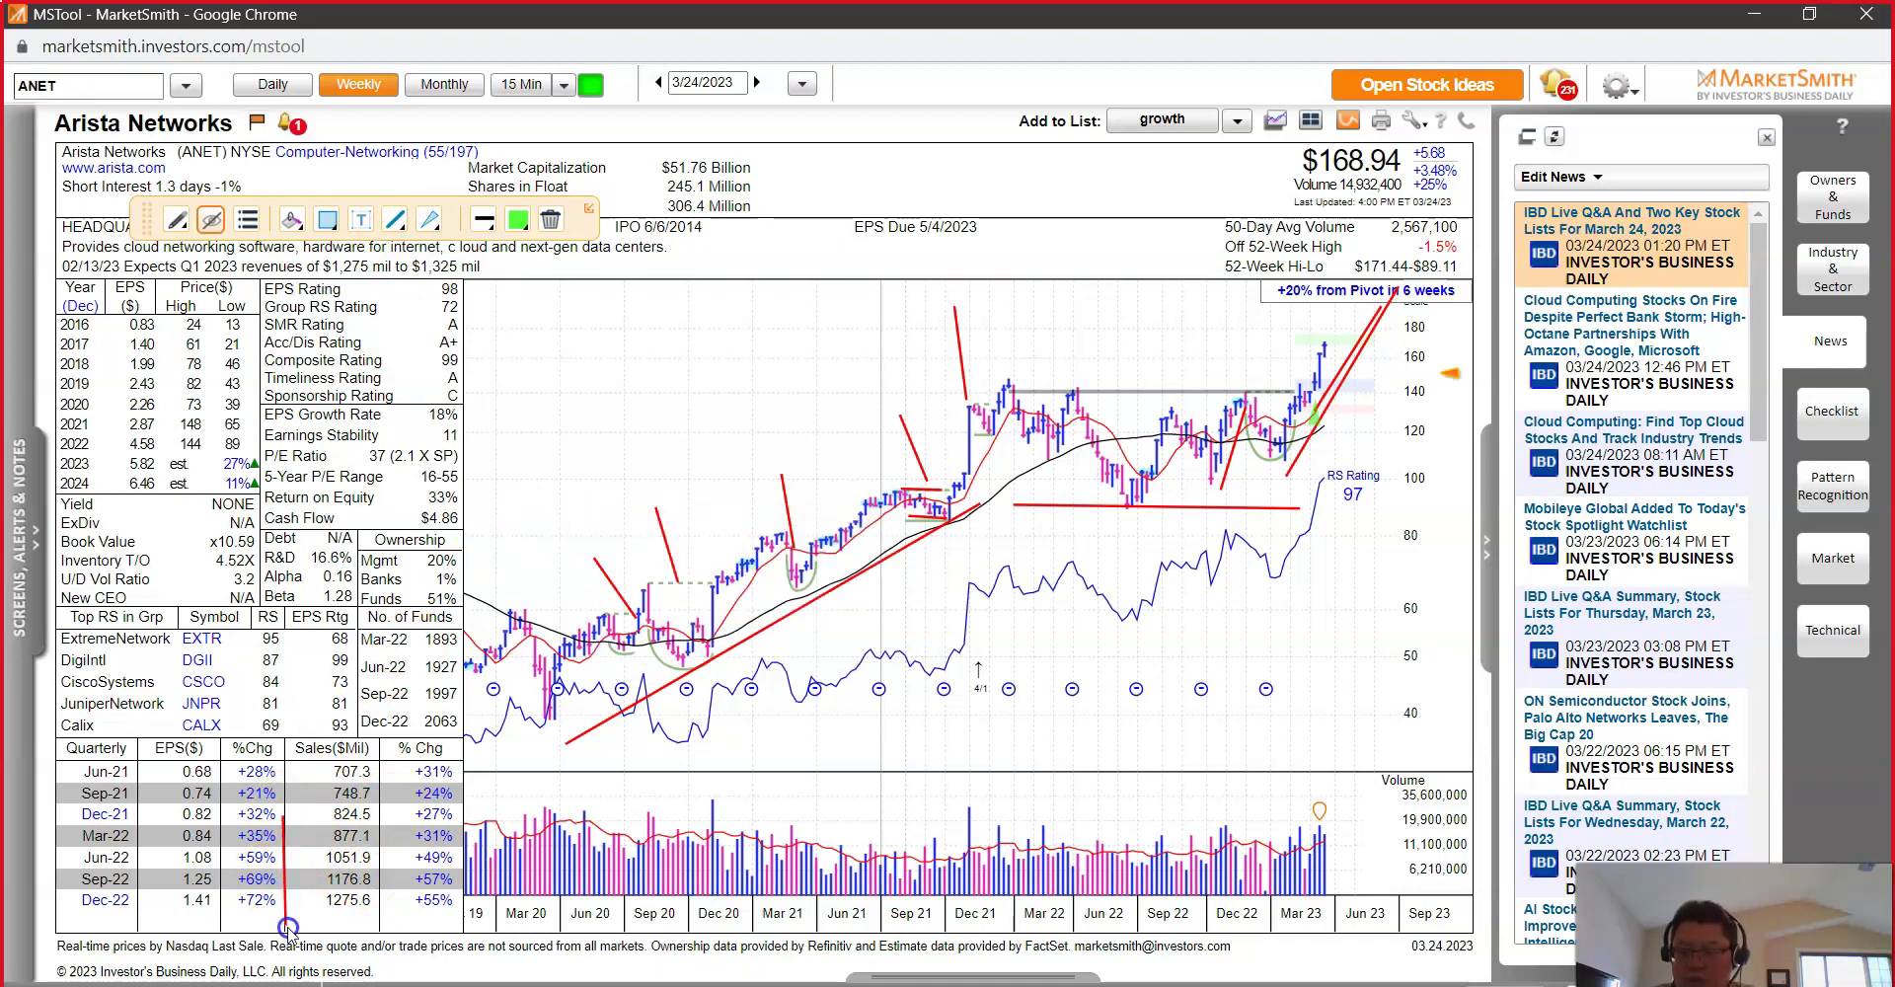
pyautogui.moveTo(461, 819); pyautogui.dragTo(460, 926)
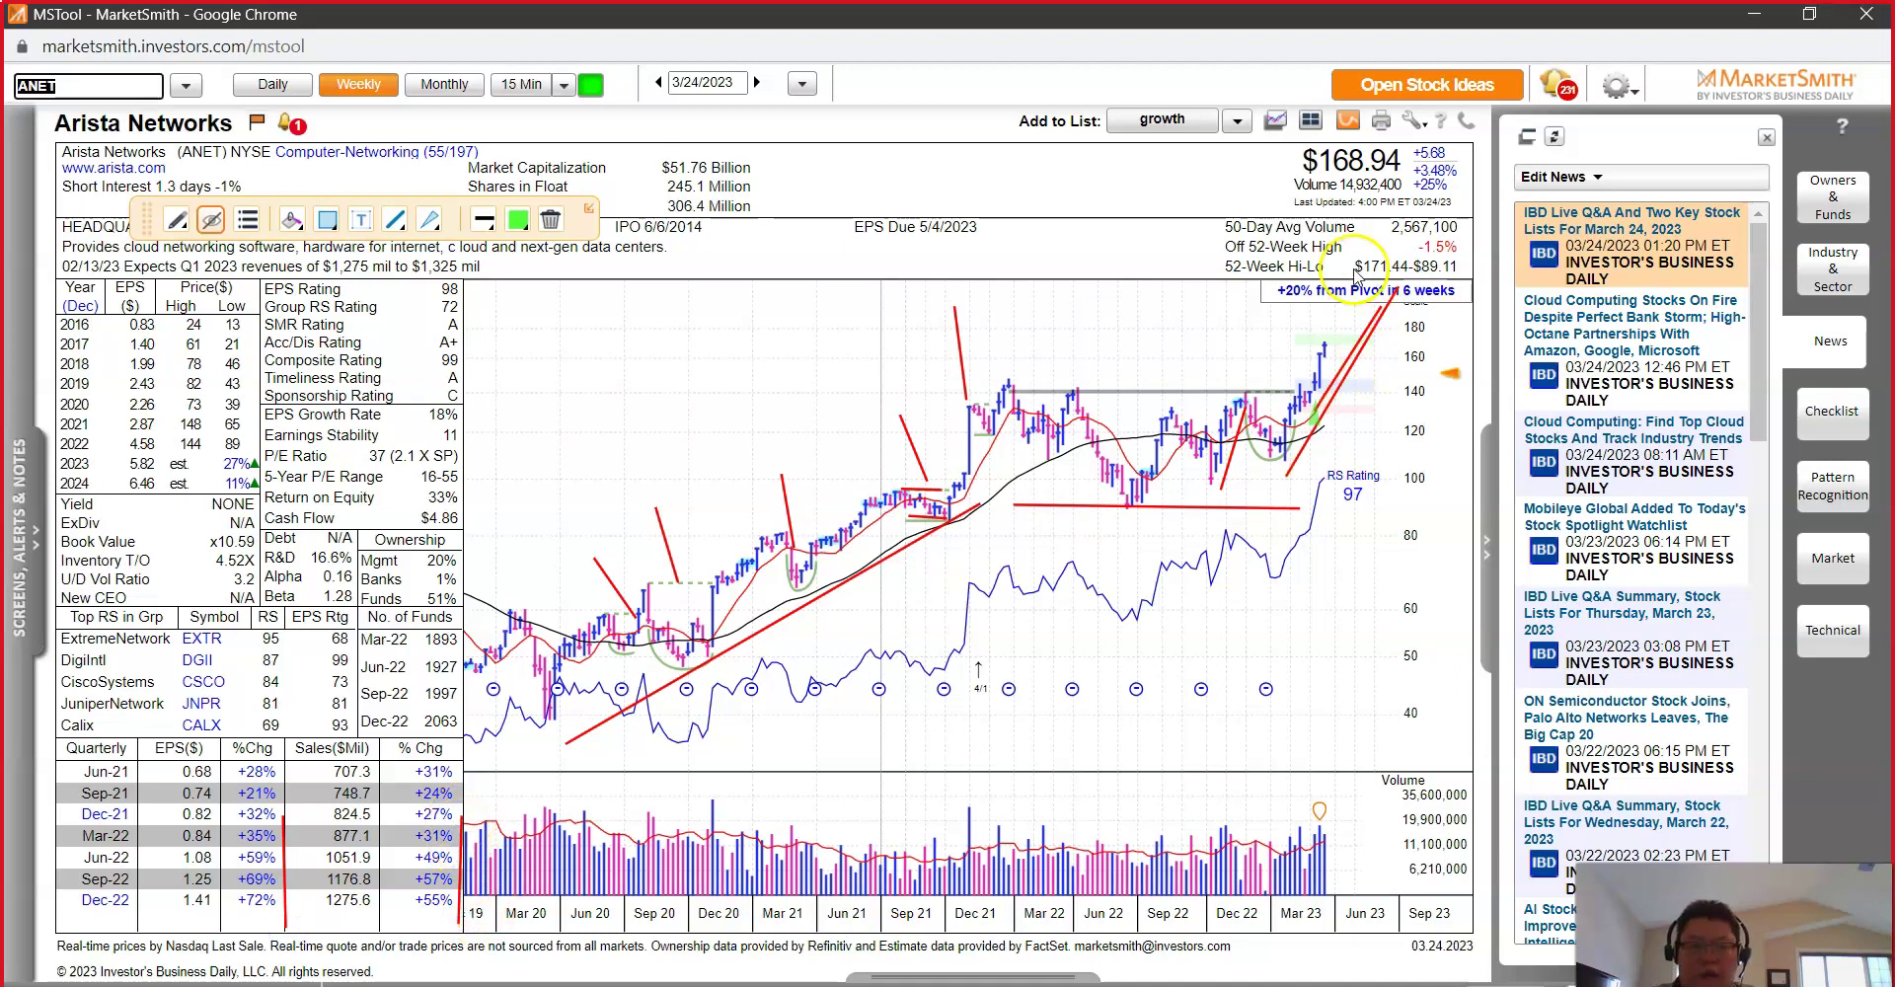
# Step: Draw horizontal red lines at ANET's current price, along the resistance near 140, and at the loss zone below it
pyautogui.moveTo(1255, 343); pyautogui.dragTo(1424, 342)
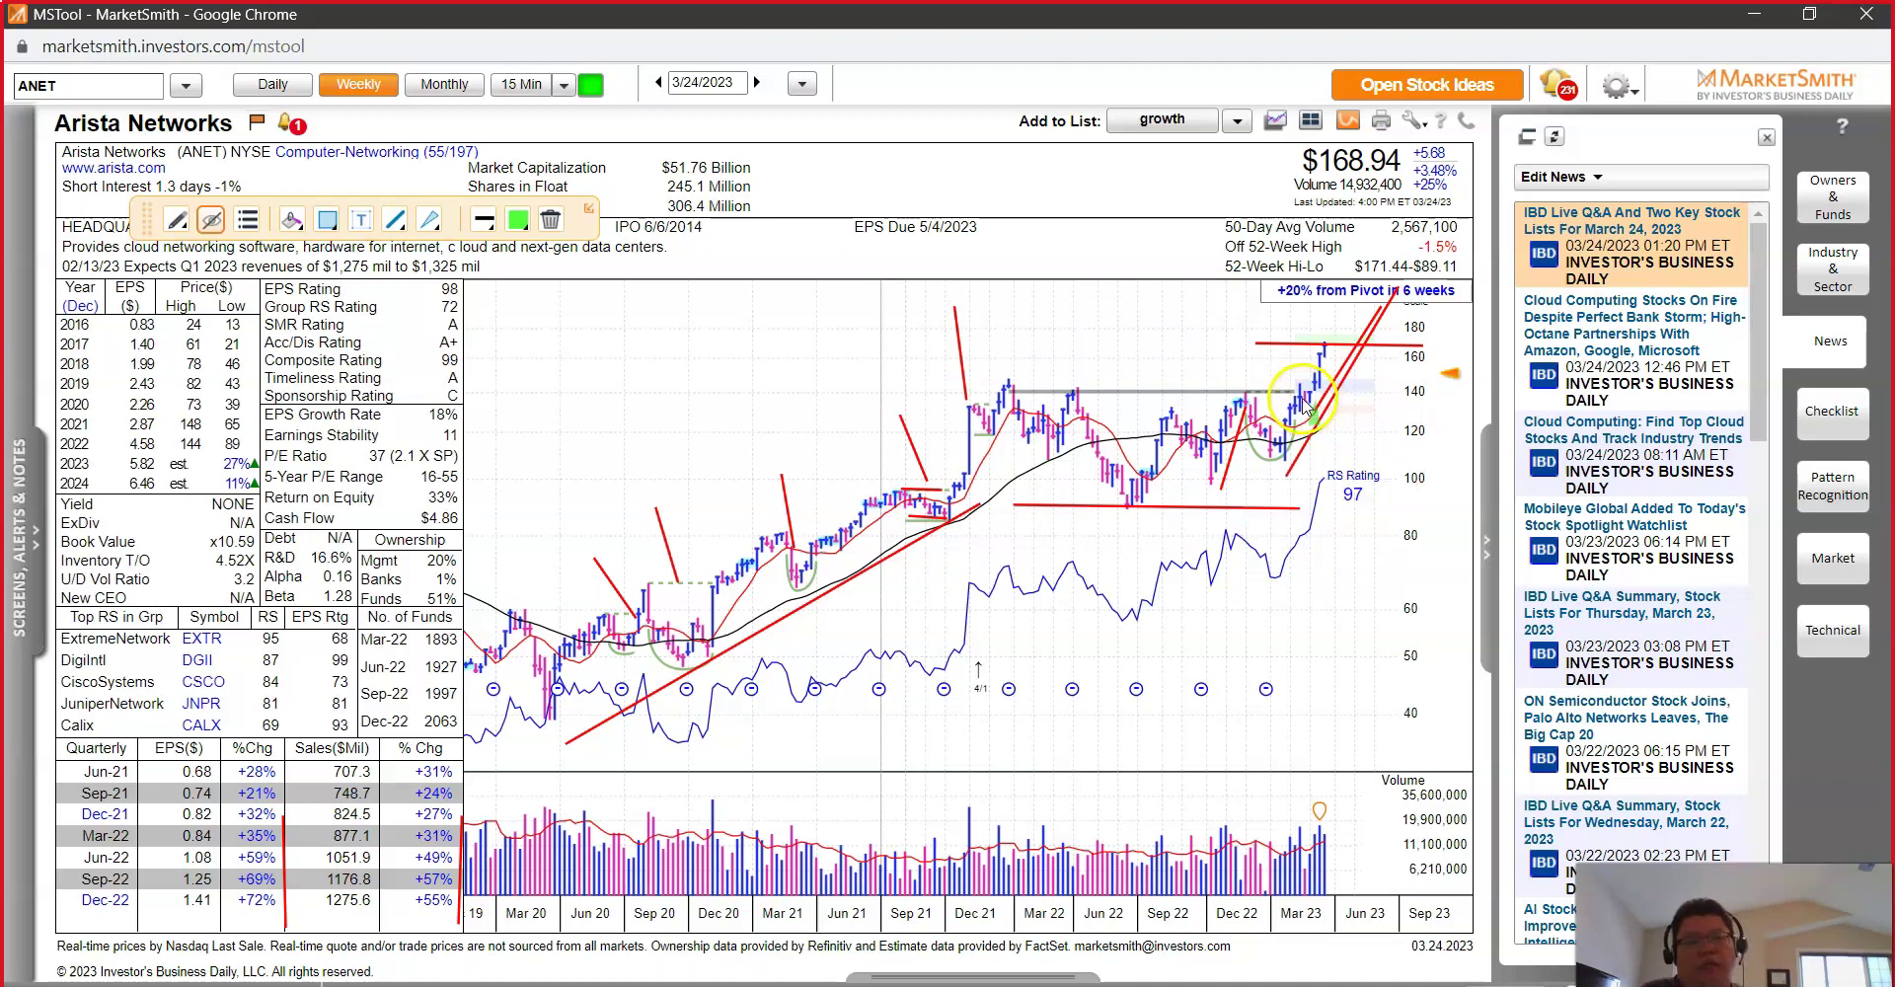
pyautogui.moveTo(1022, 396)
pyautogui.mouseDown()
pyautogui.moveTo(1270, 389)
pyautogui.moveTo(1396, 413)
pyautogui.mouseUp()
pyautogui.click(1586, 403)
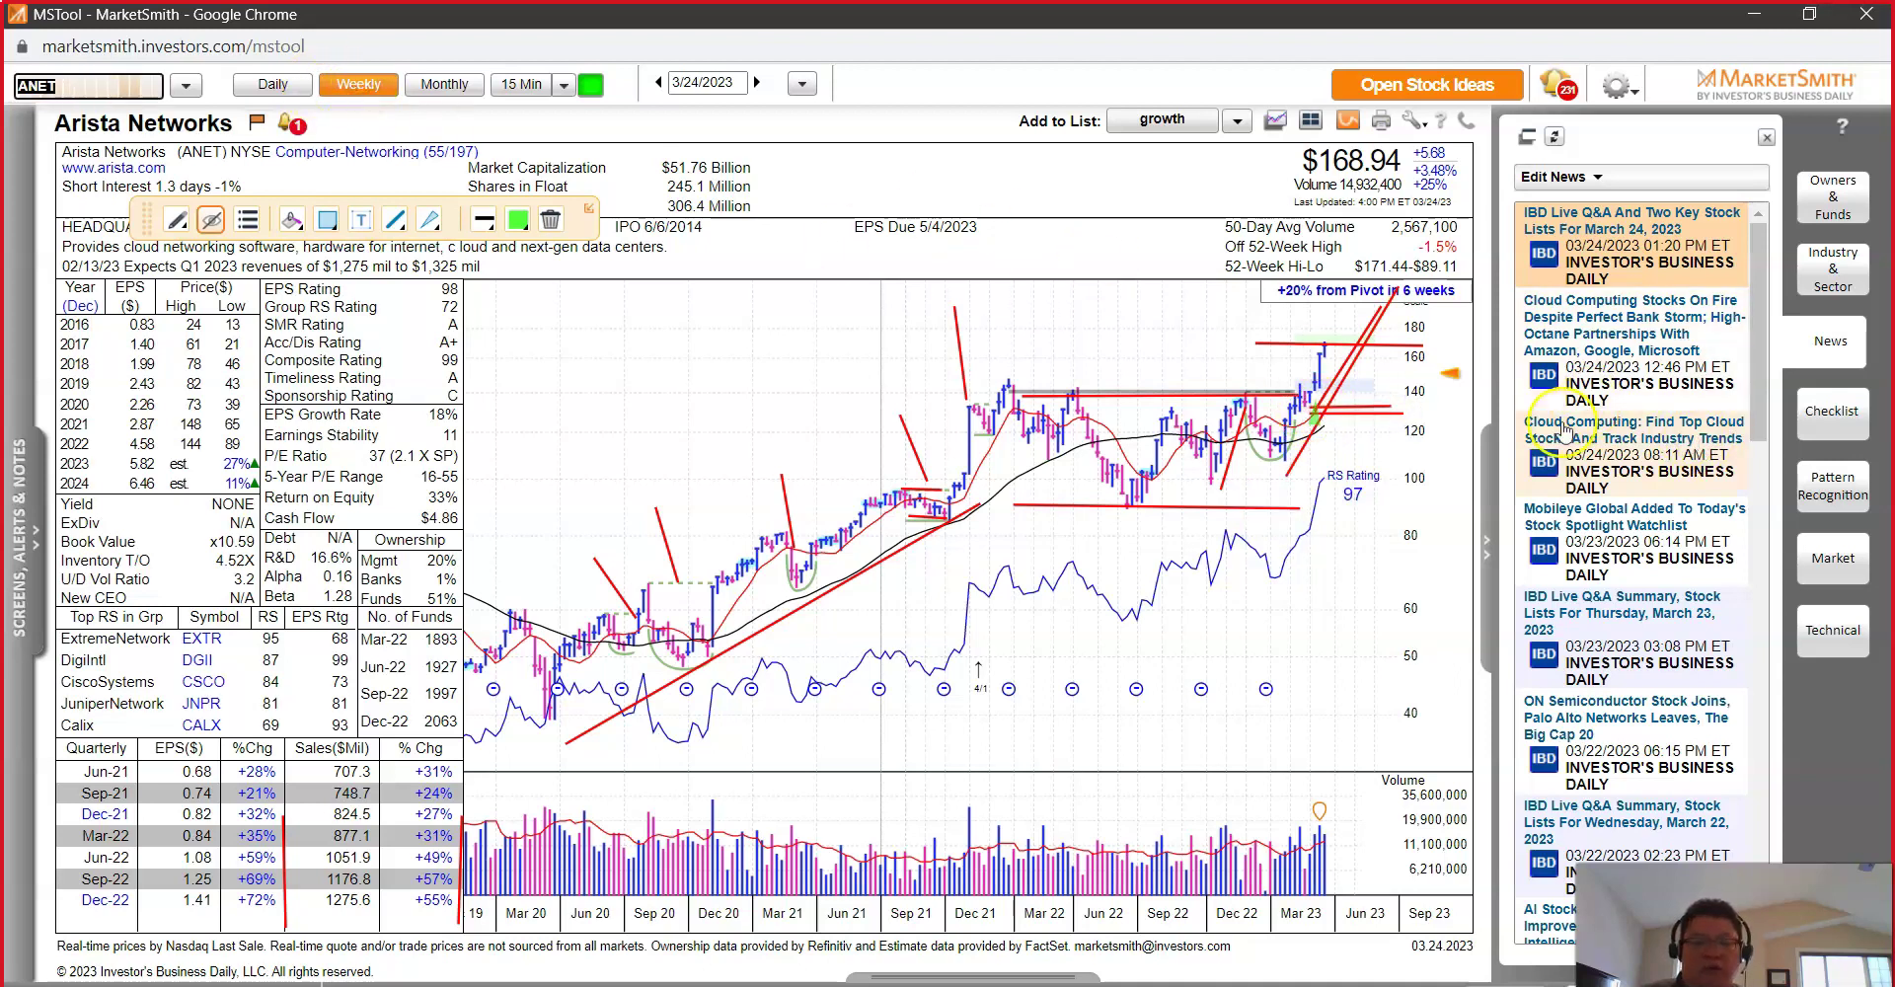
# Step: Clear the earlier red lines and bracket the Loss, Pivot and Profit zones beside ANET's latest price bars with pairs of horizontal red lines
pyautogui.click(1367, 418)
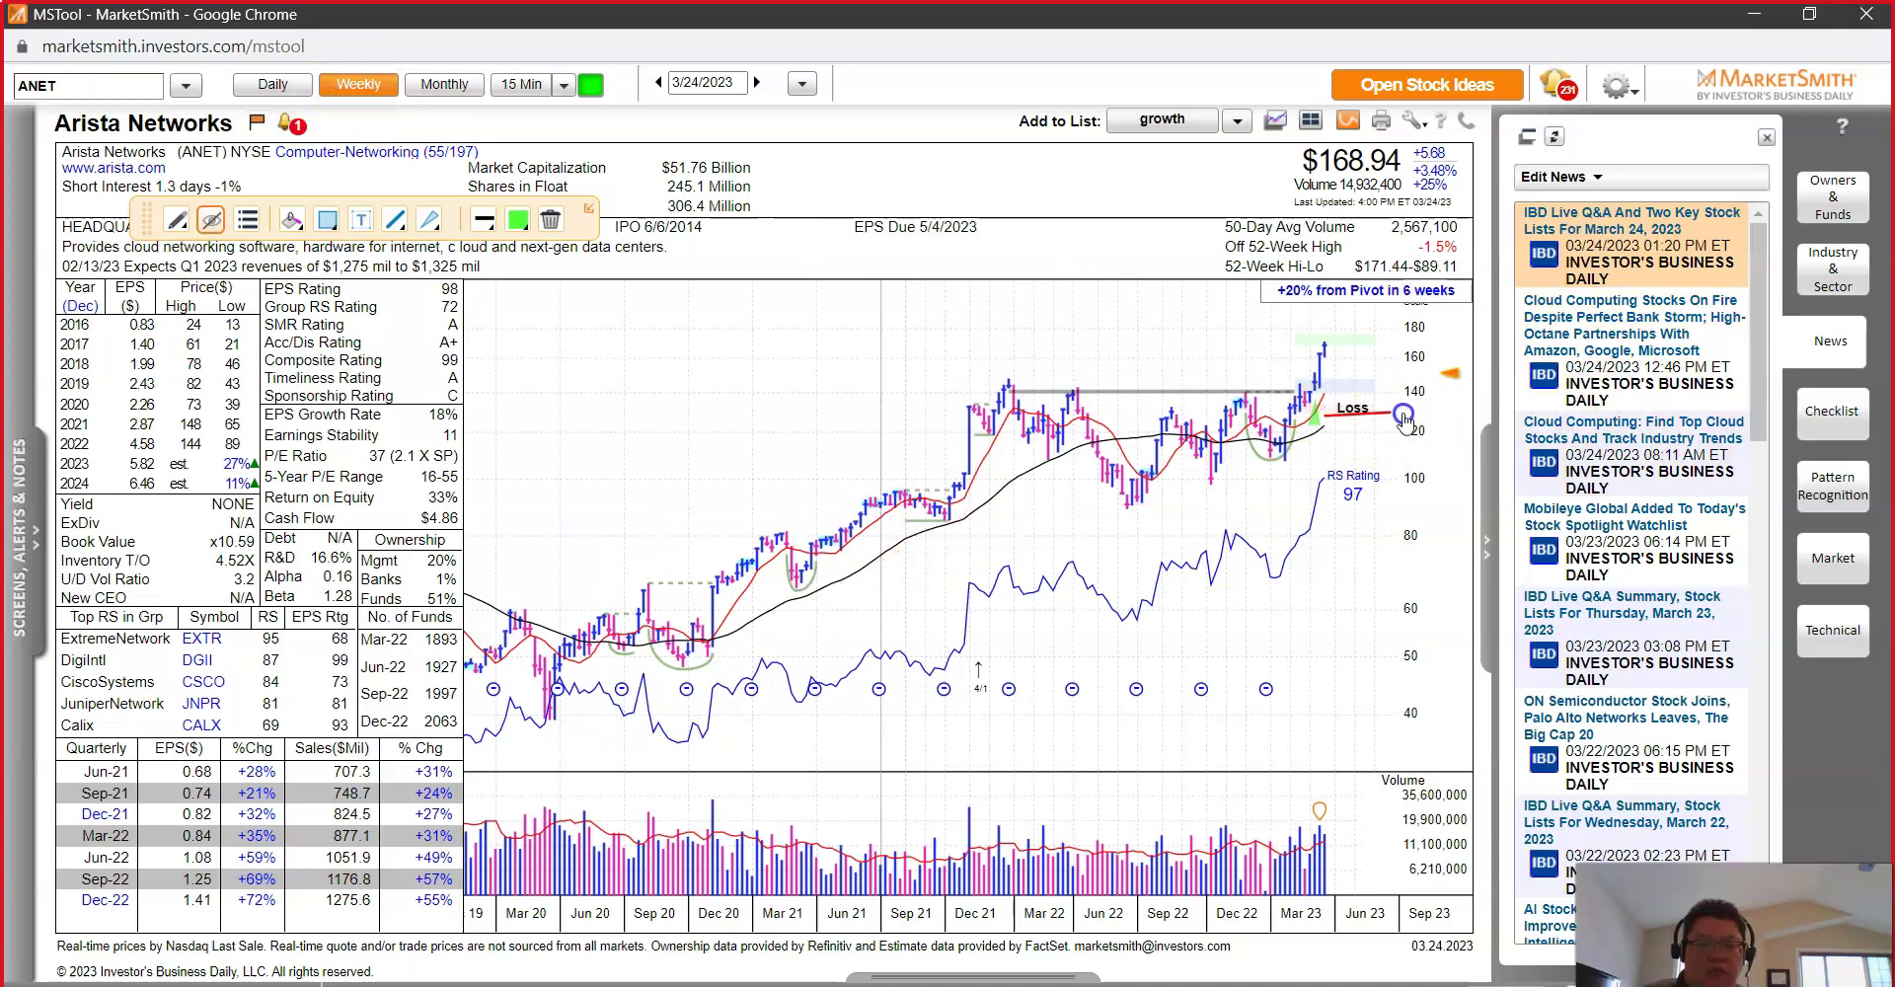
pyautogui.click(1343, 395)
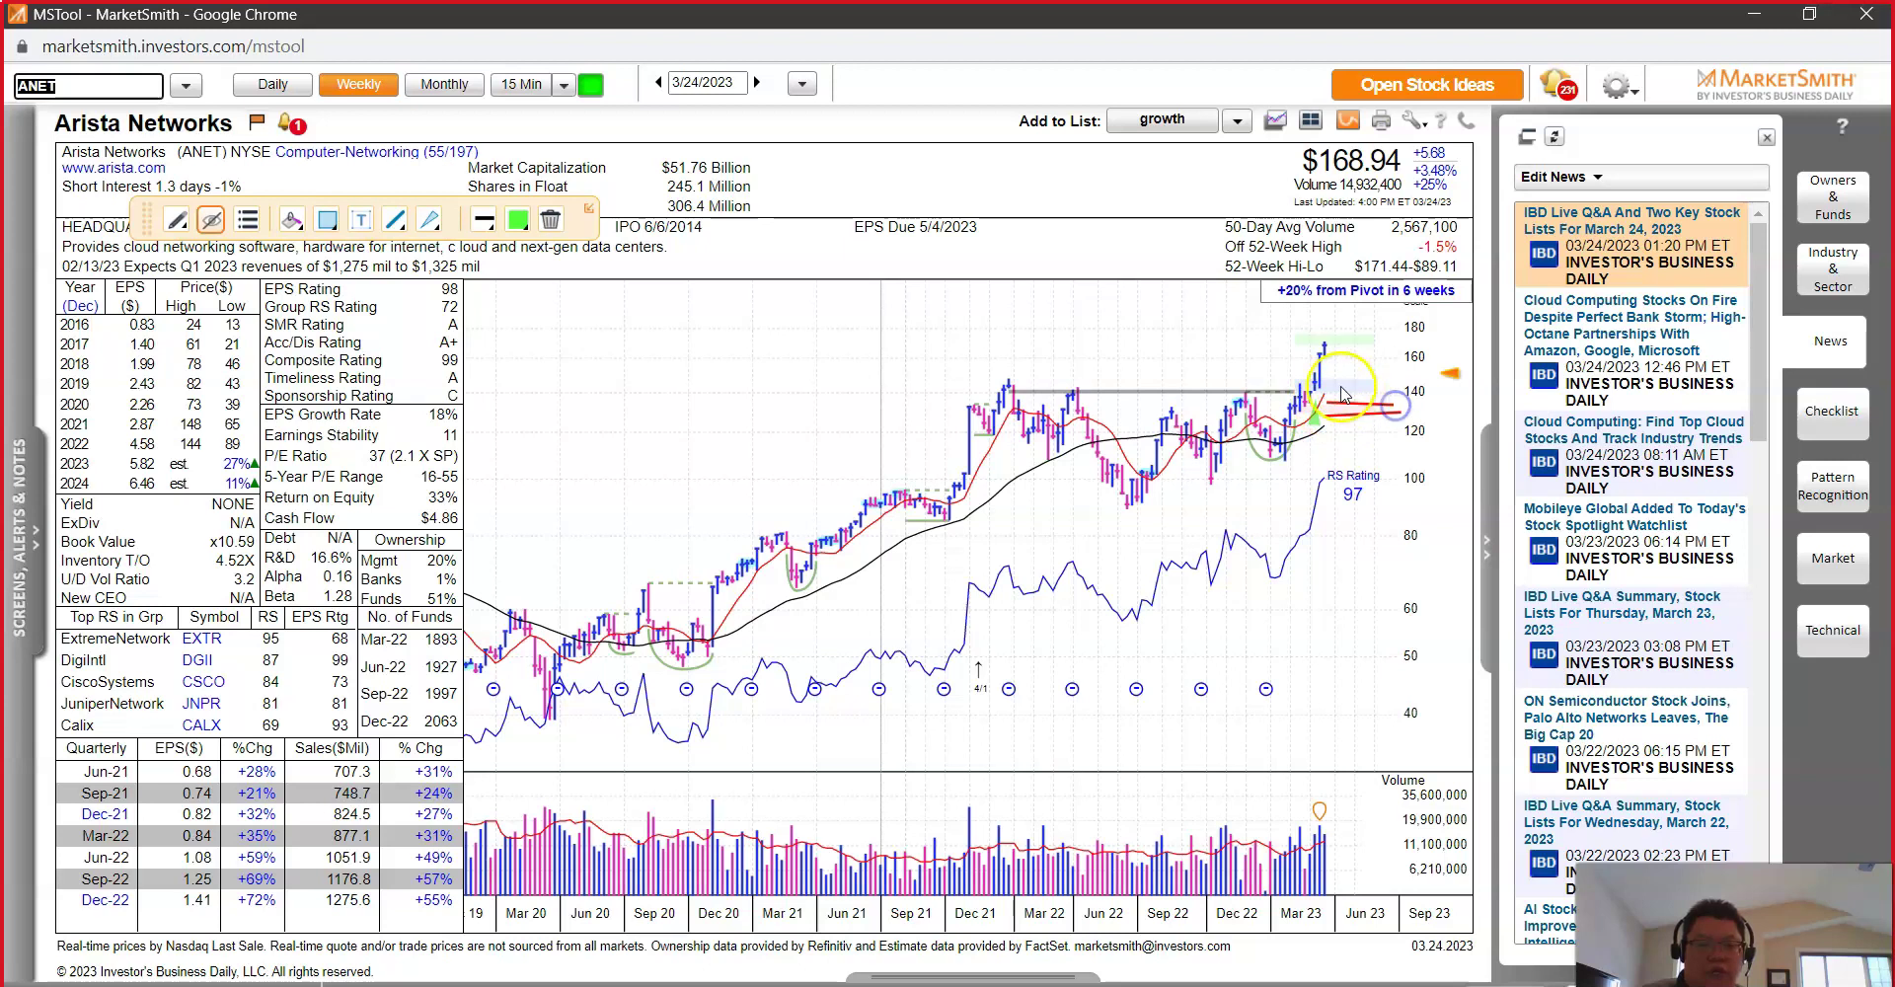
pyautogui.click(1296, 394)
pyautogui.moveTo(1296, 393); pyautogui.dragTo(1389, 397)
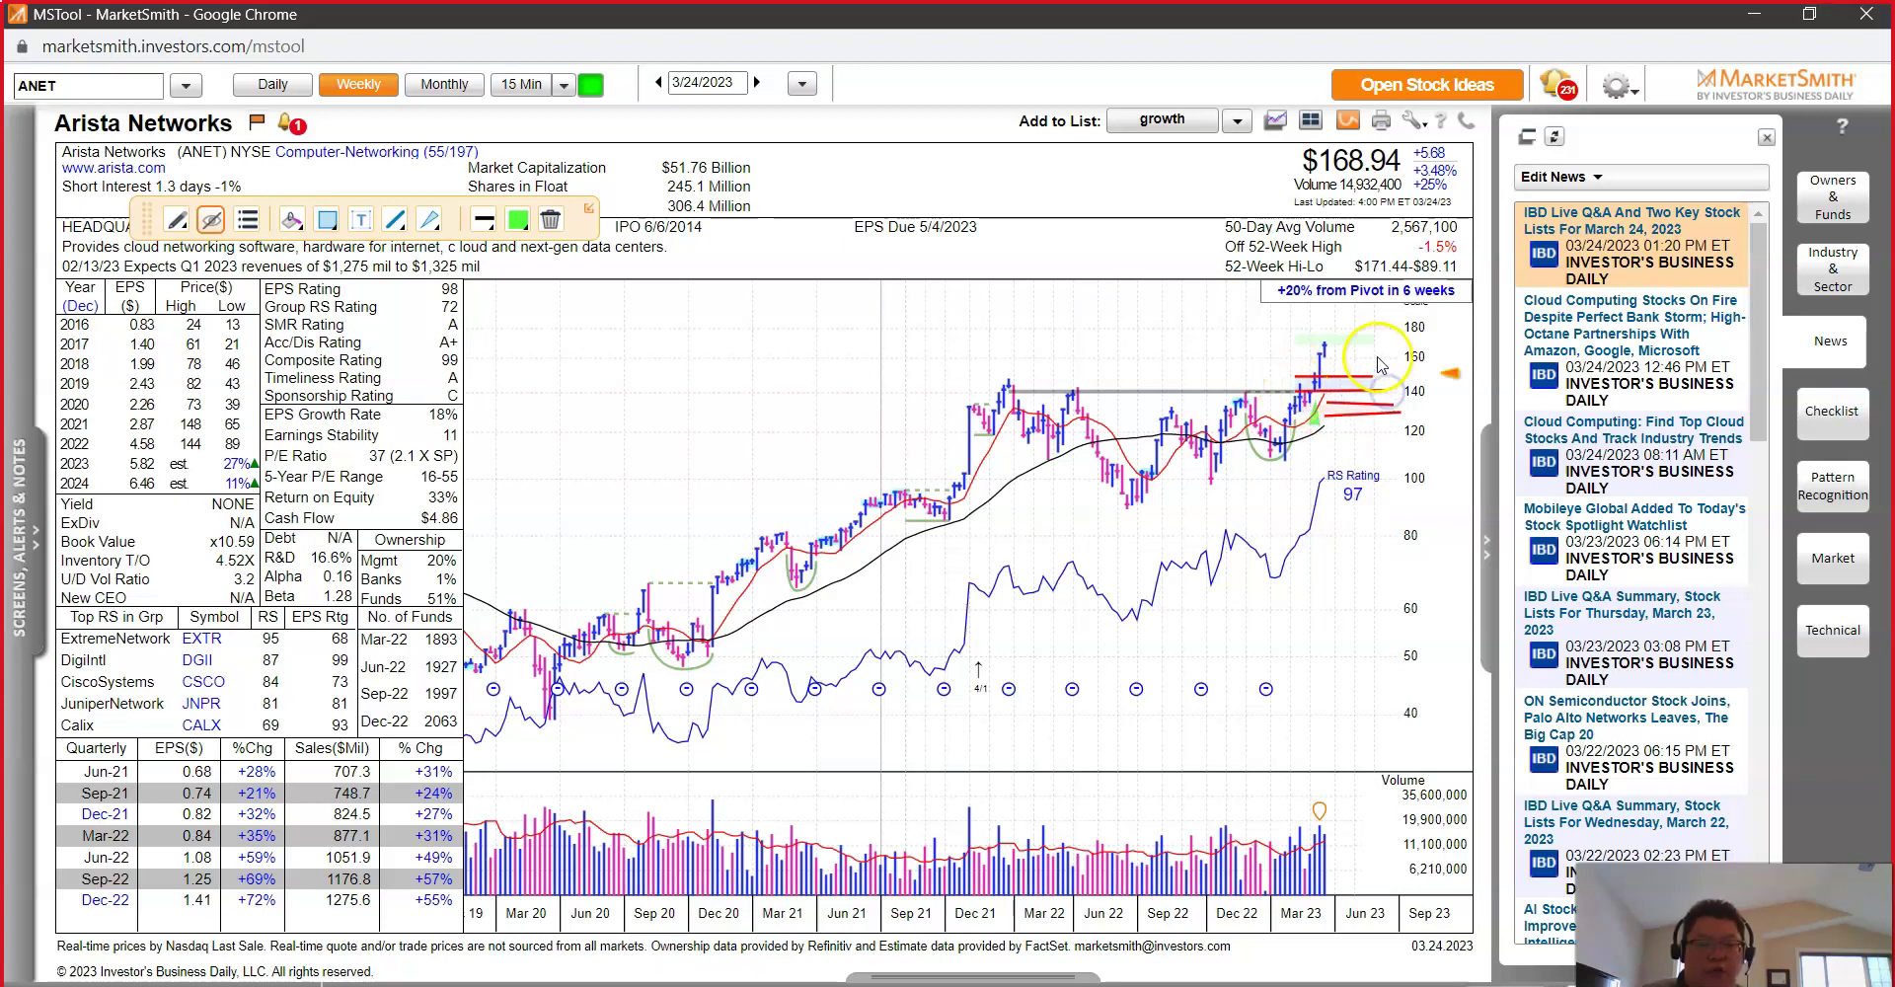
pyautogui.click(1303, 342)
pyautogui.moveTo(1302, 342); pyautogui.dragTo(1386, 340)
pyautogui.click(1303, 337)
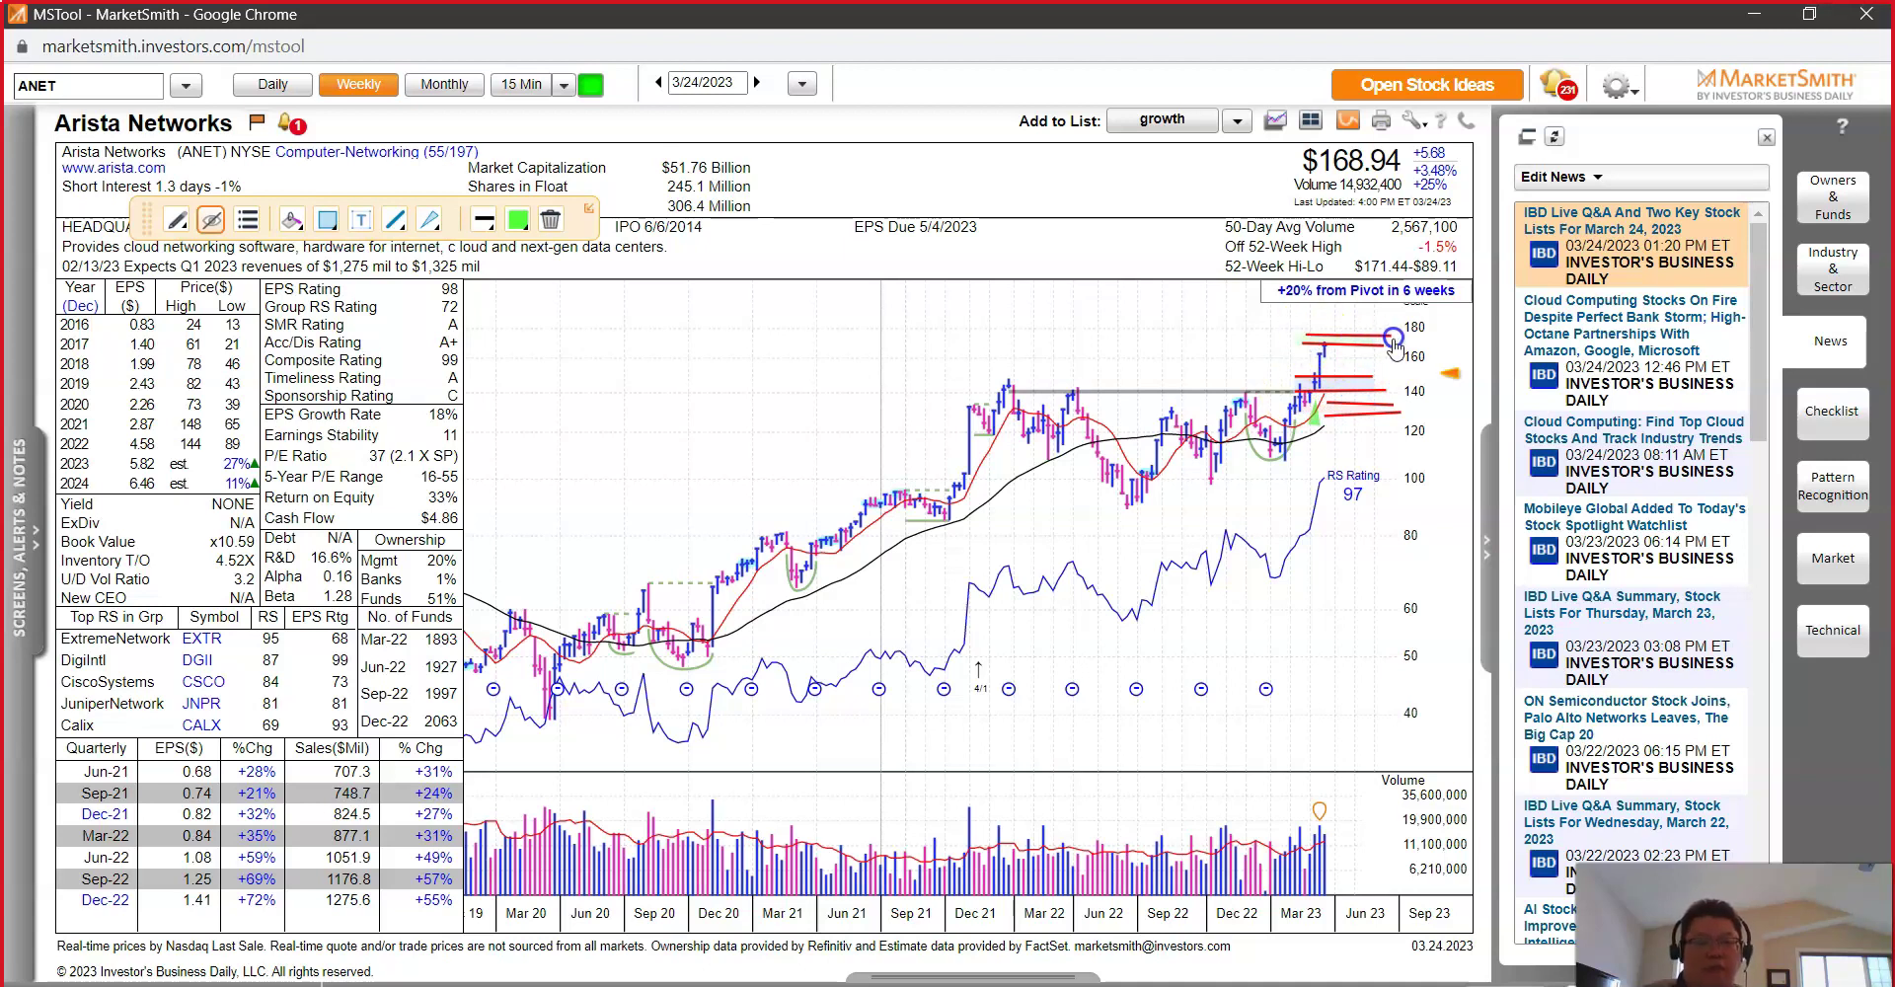
pyautogui.click(1359, 464)
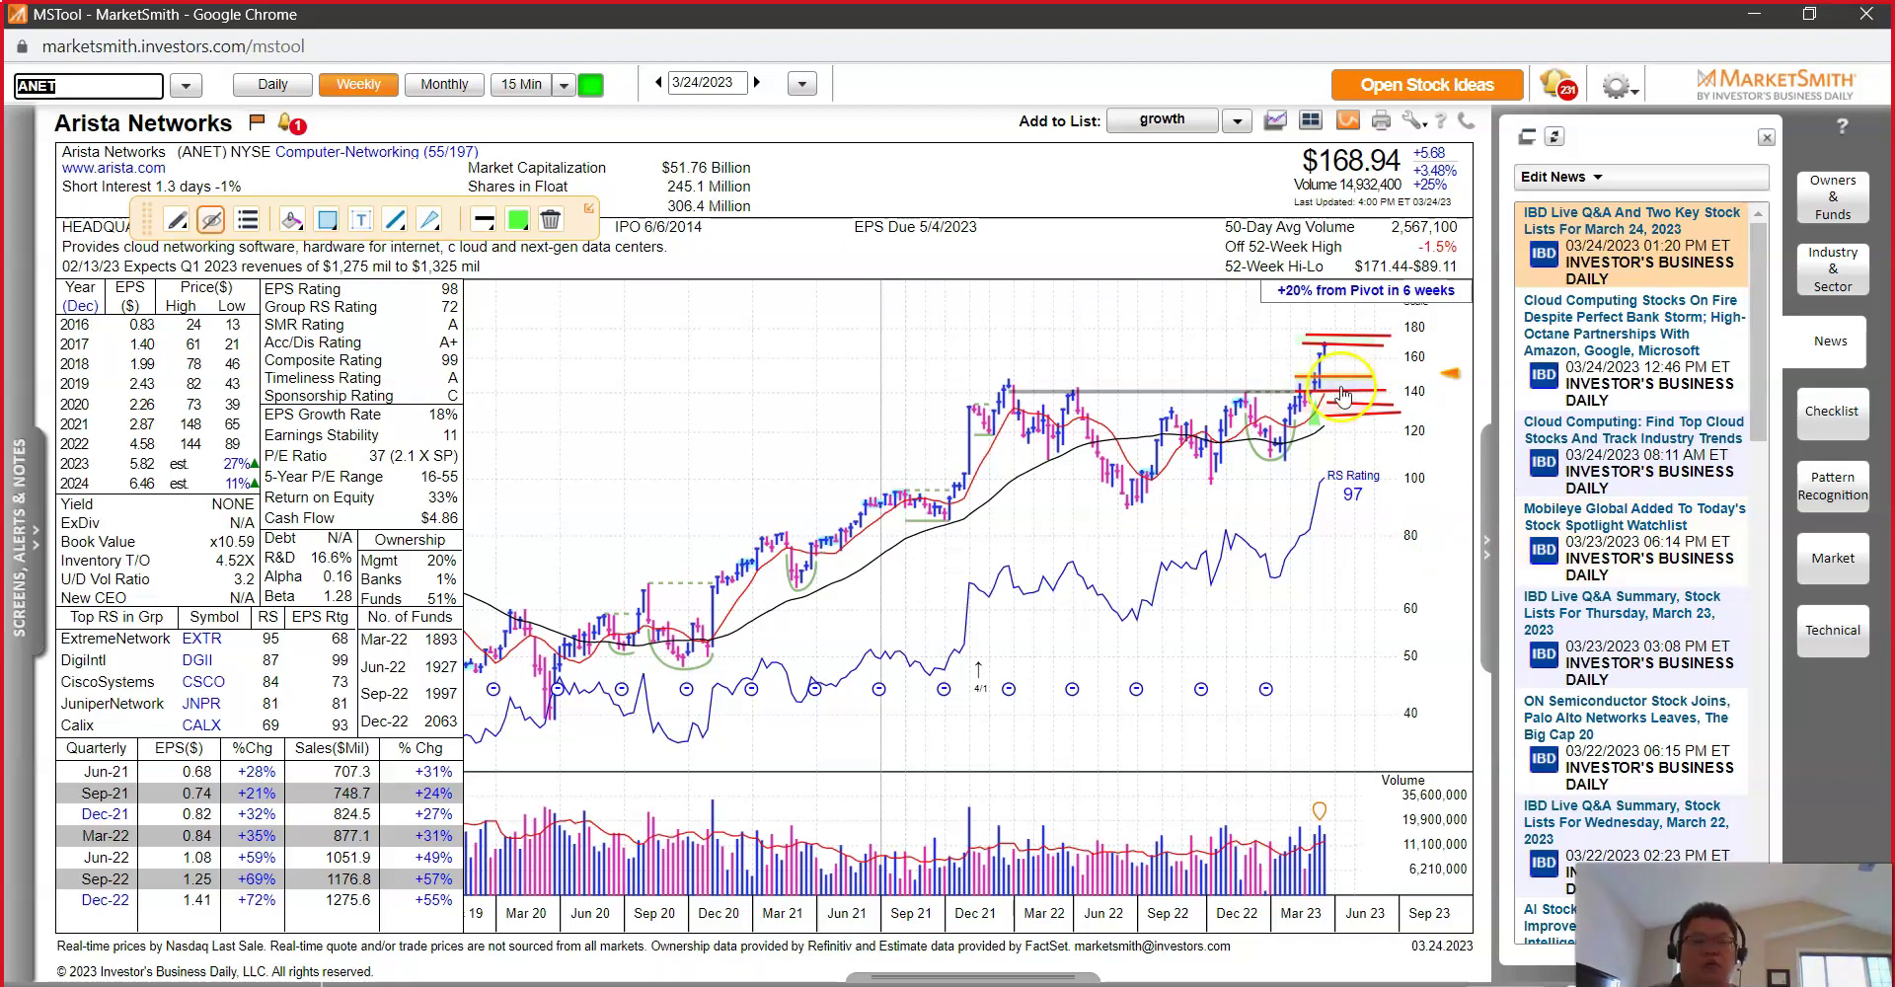
pyautogui.moveTo(1344, 413)
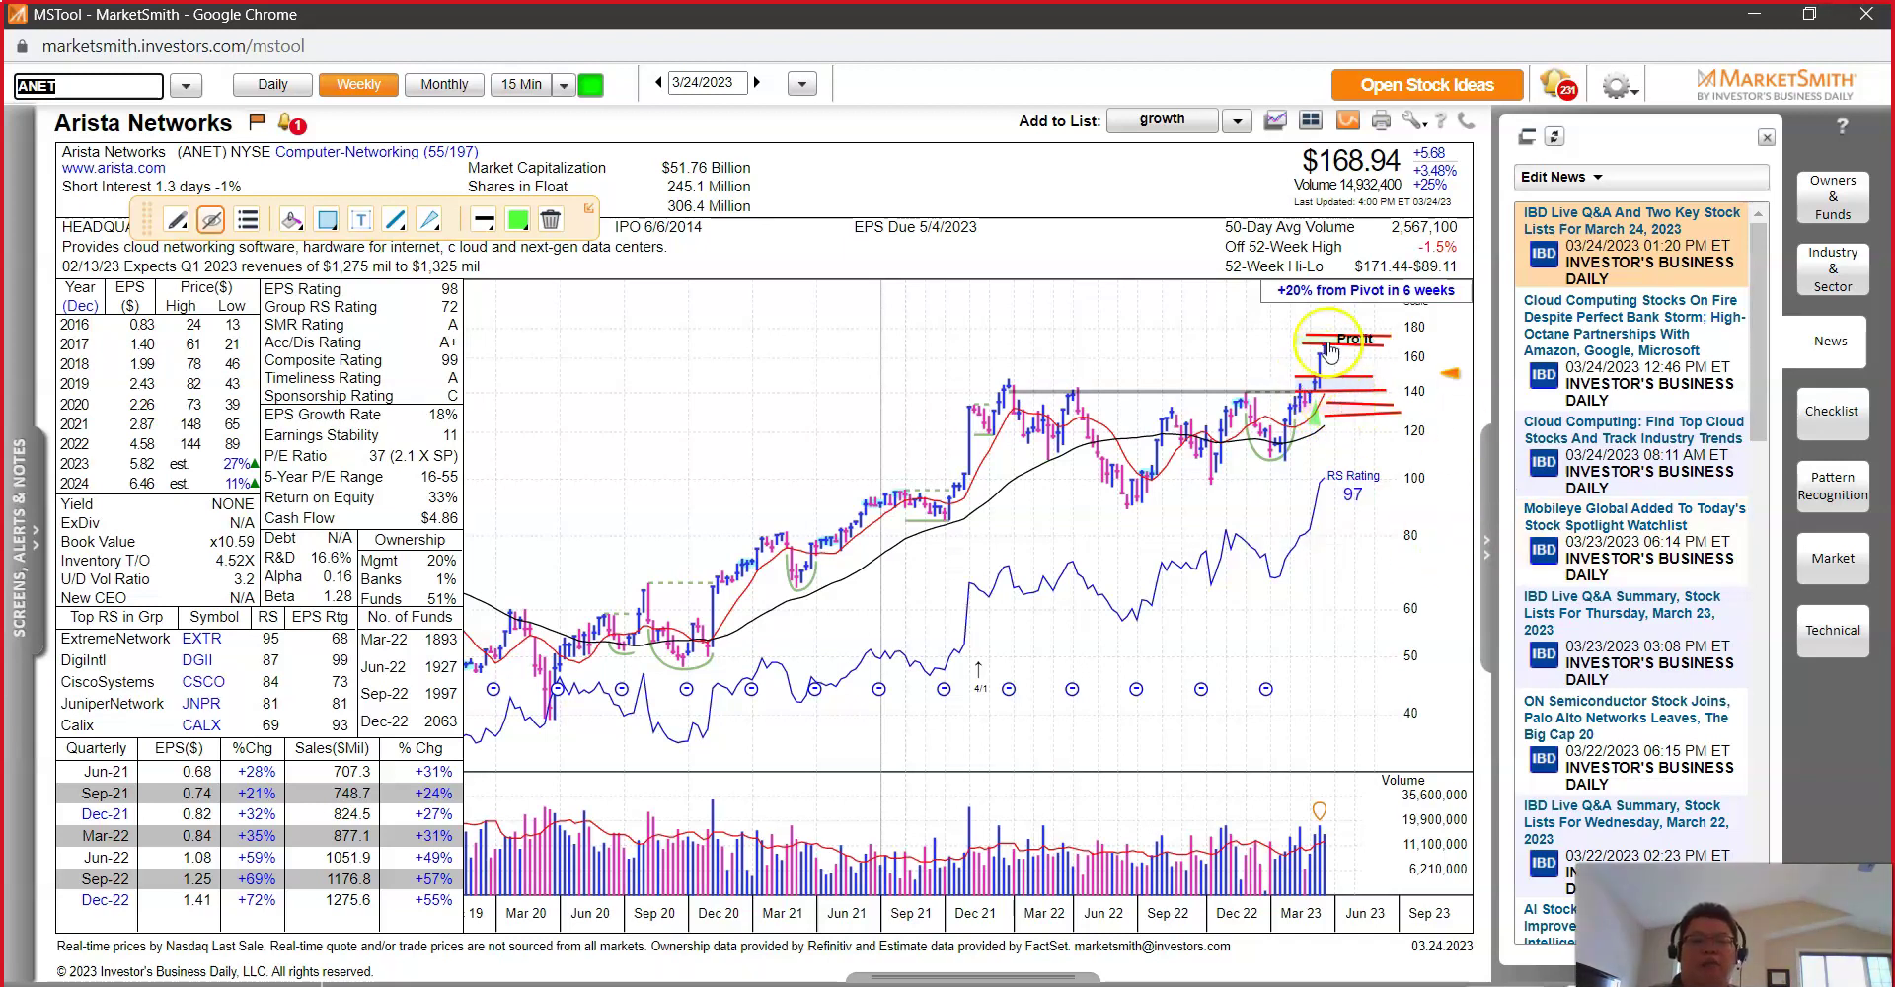
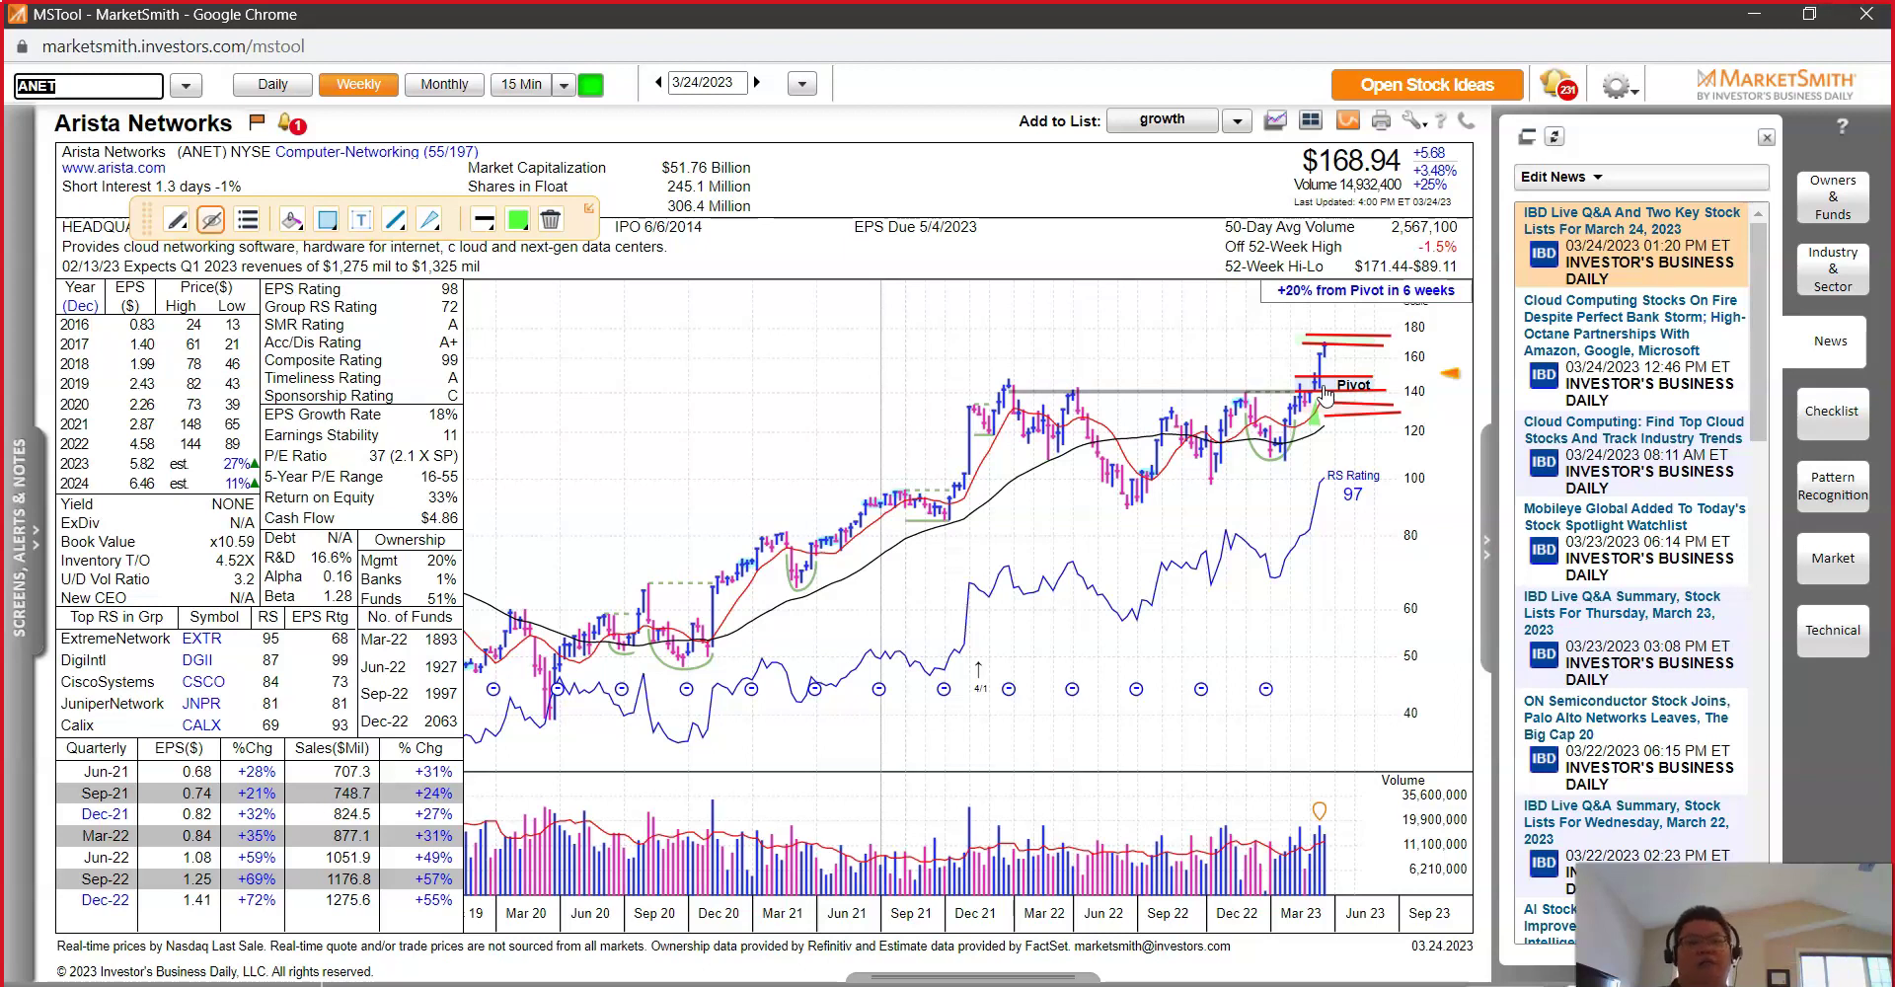
# Step: Examine ANET's Pivot and Profit zones on the weekly chart and turn on price tracking
pyautogui.click(1321, 377)
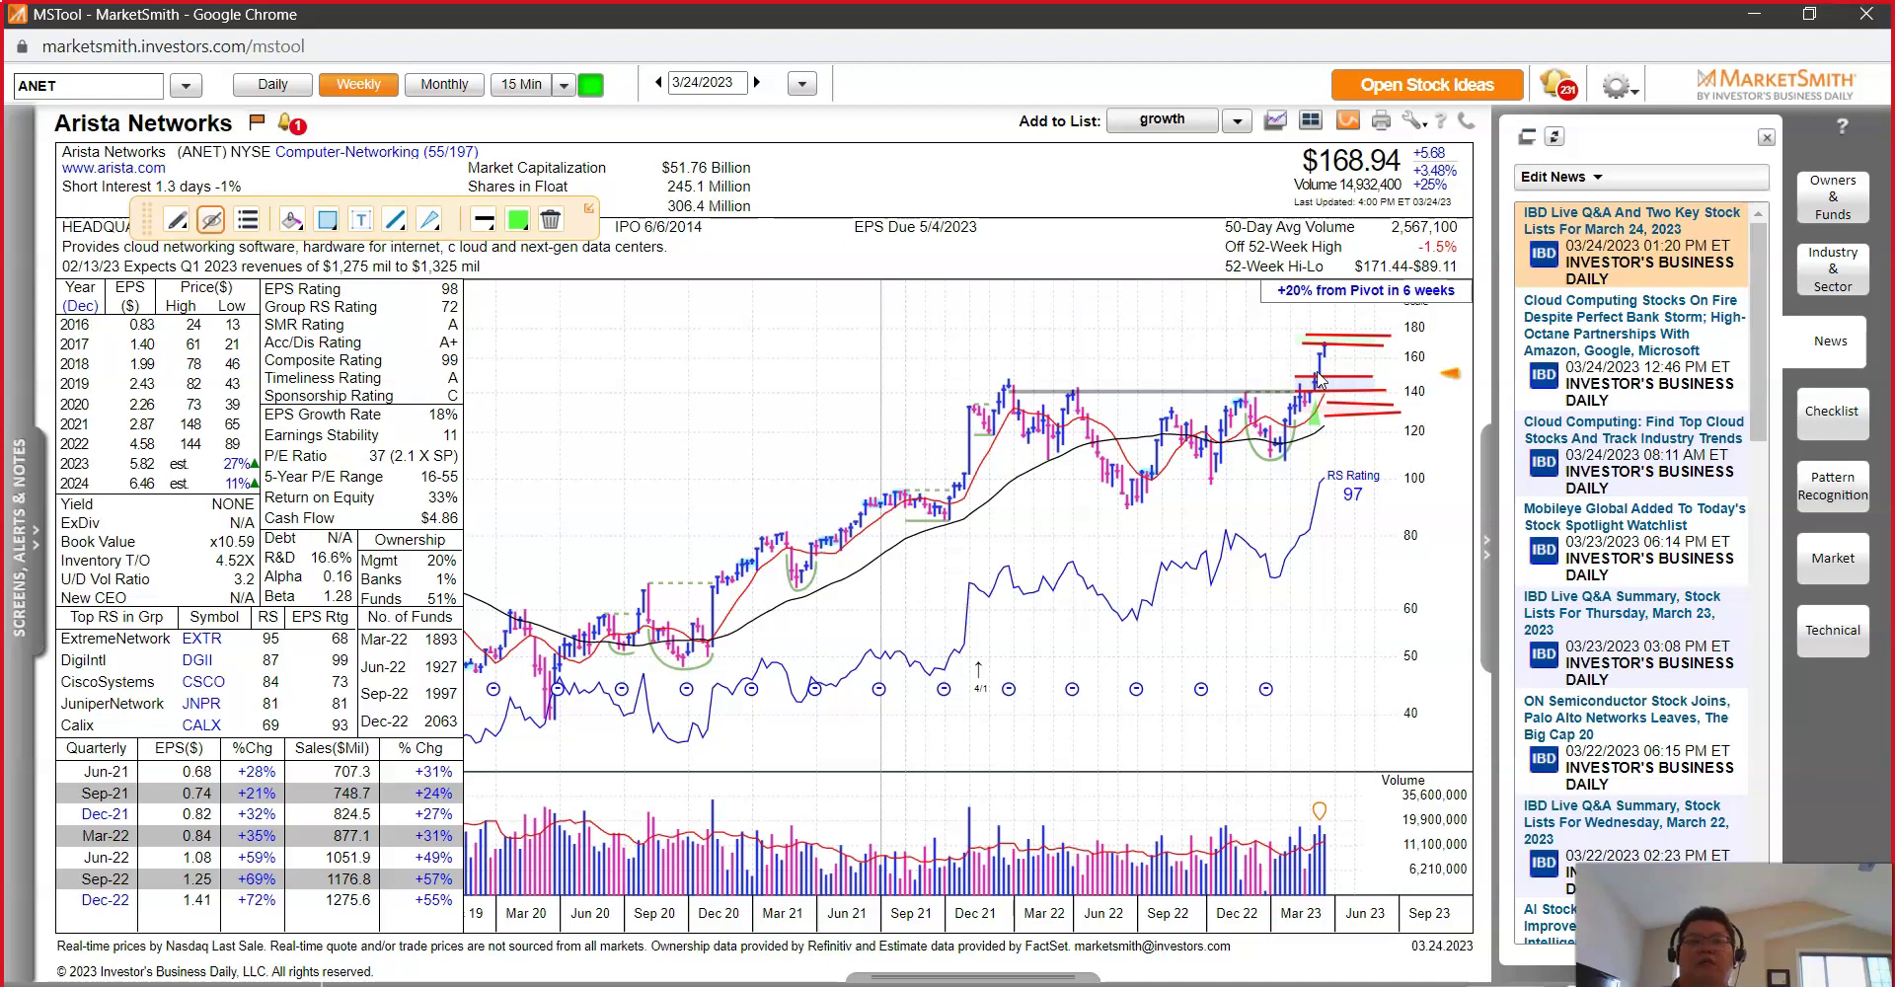
pyautogui.click(1333, 371)
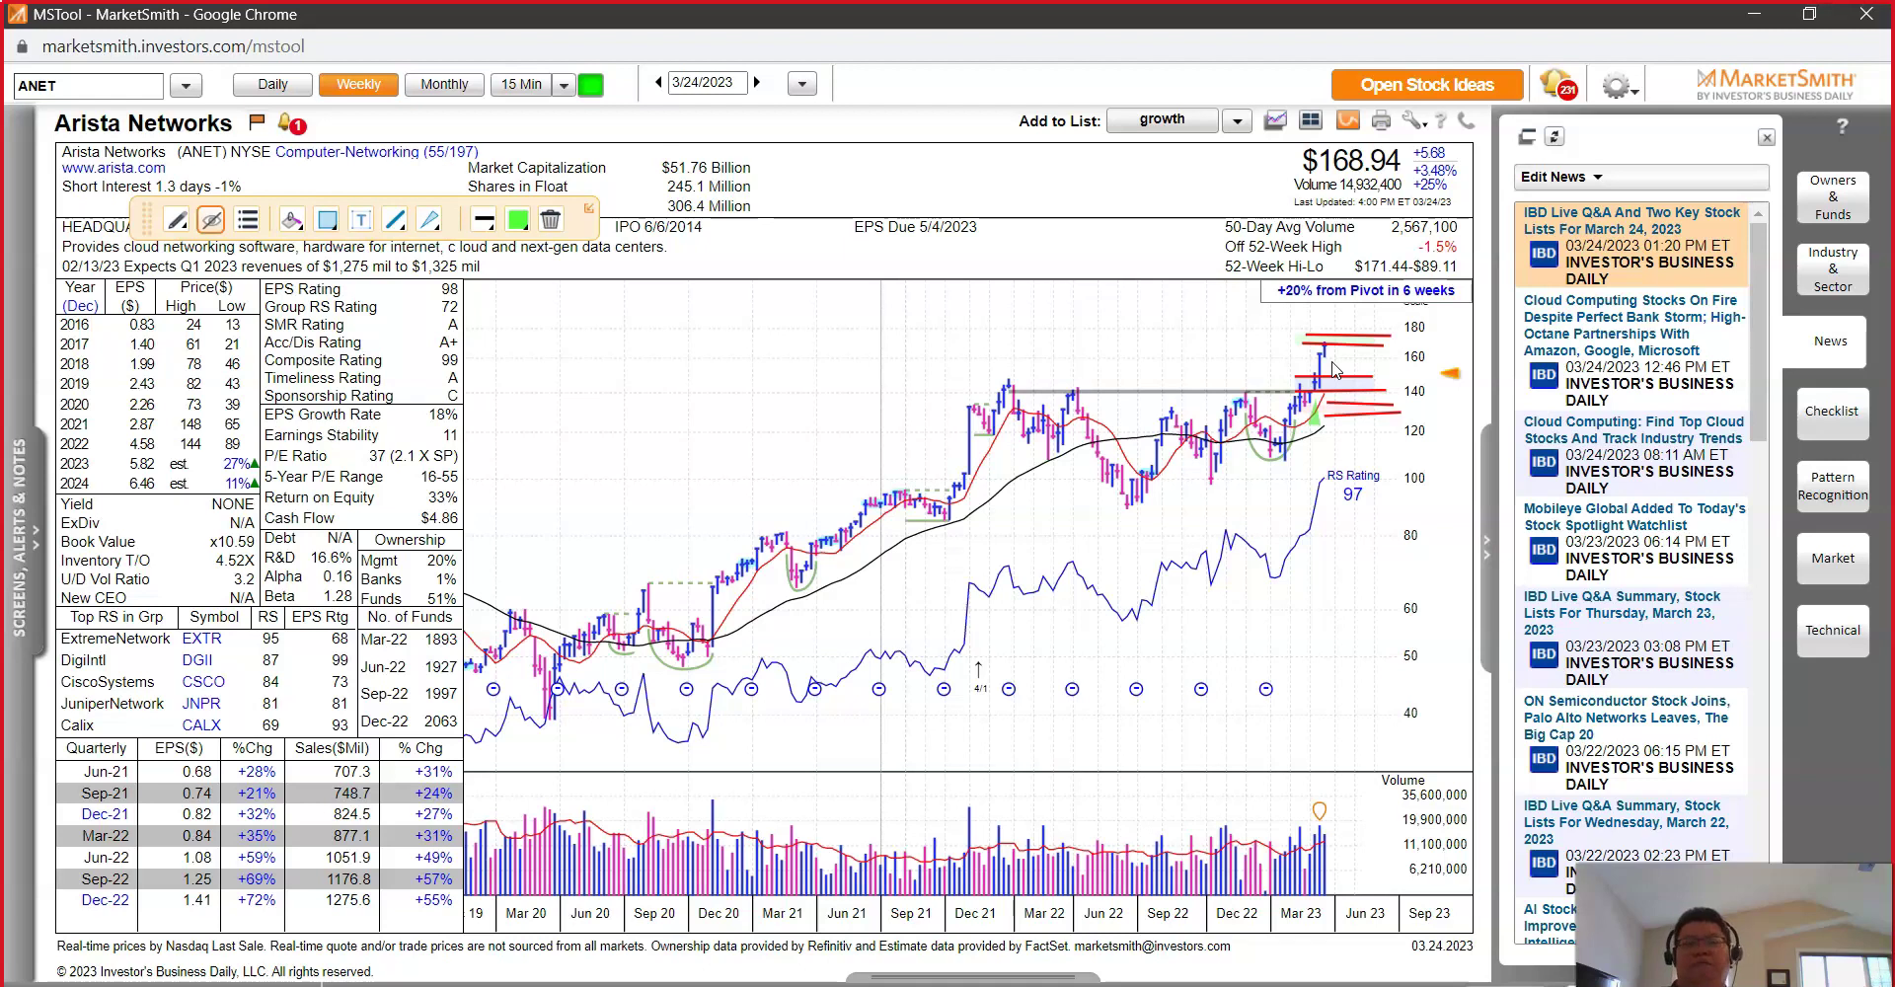
pyautogui.click(1330, 508)
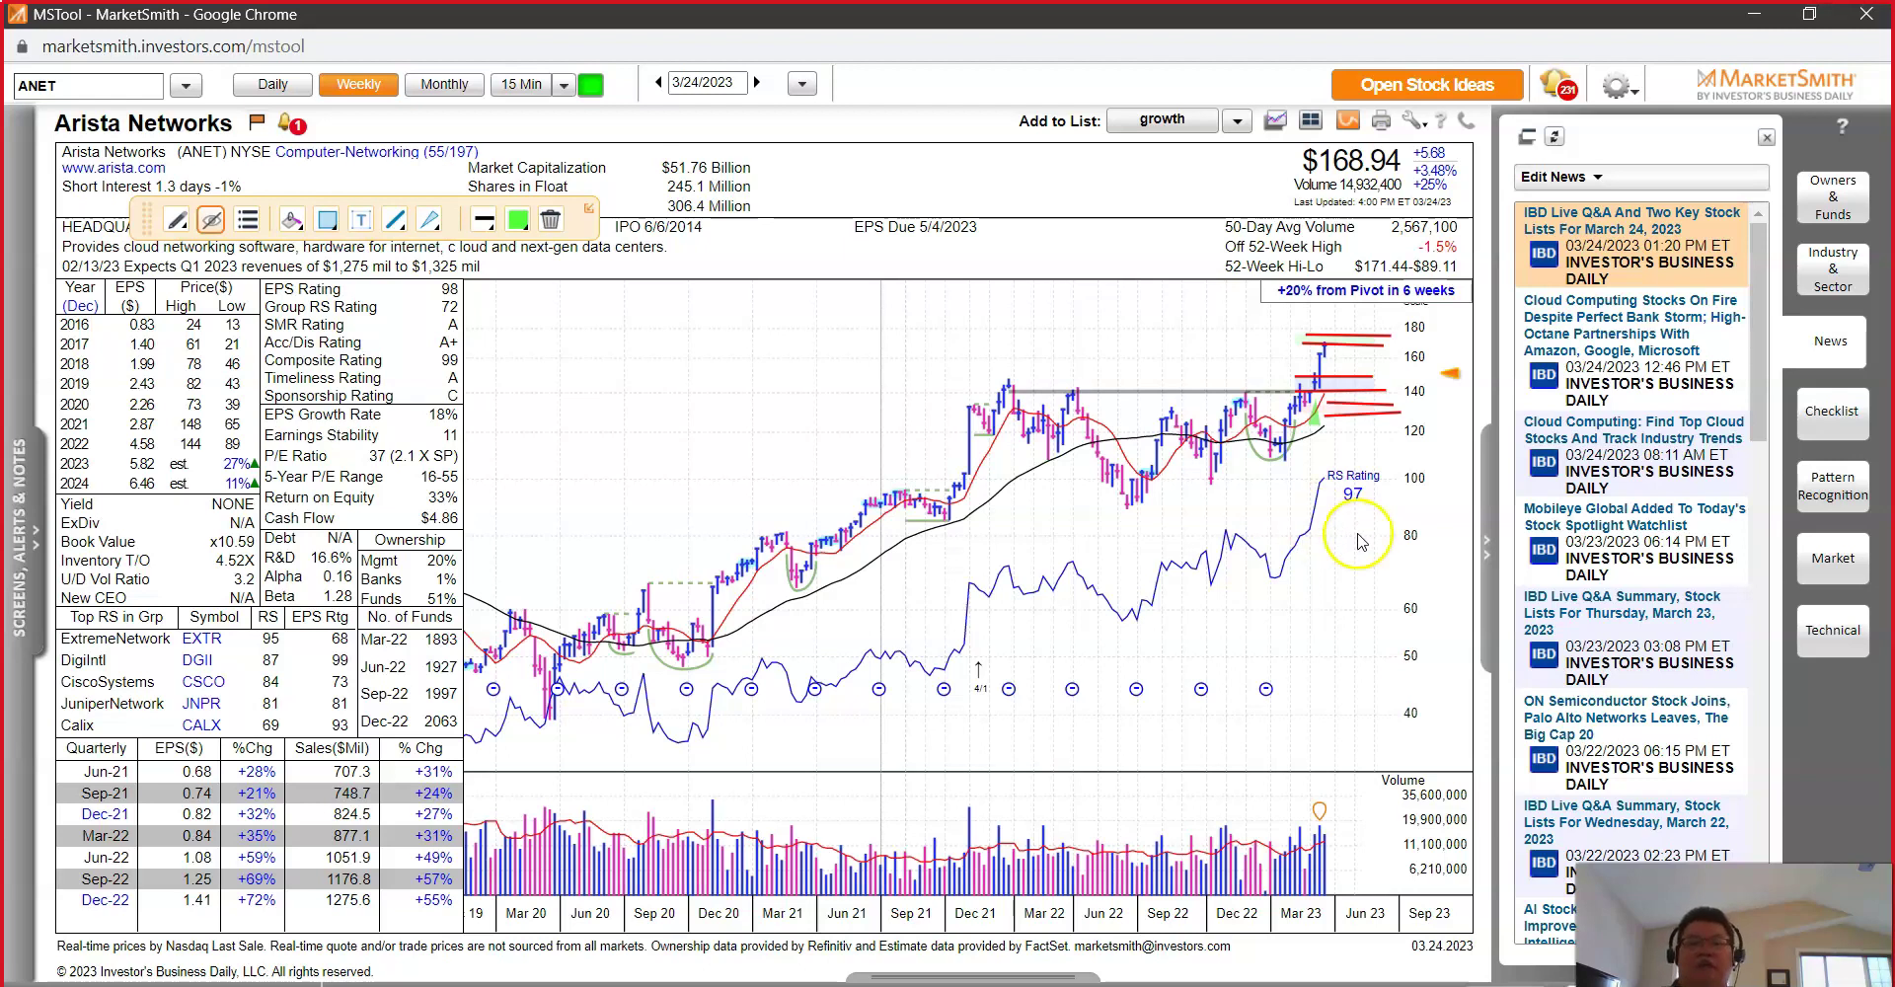
pyautogui.rightClick(1358, 539)
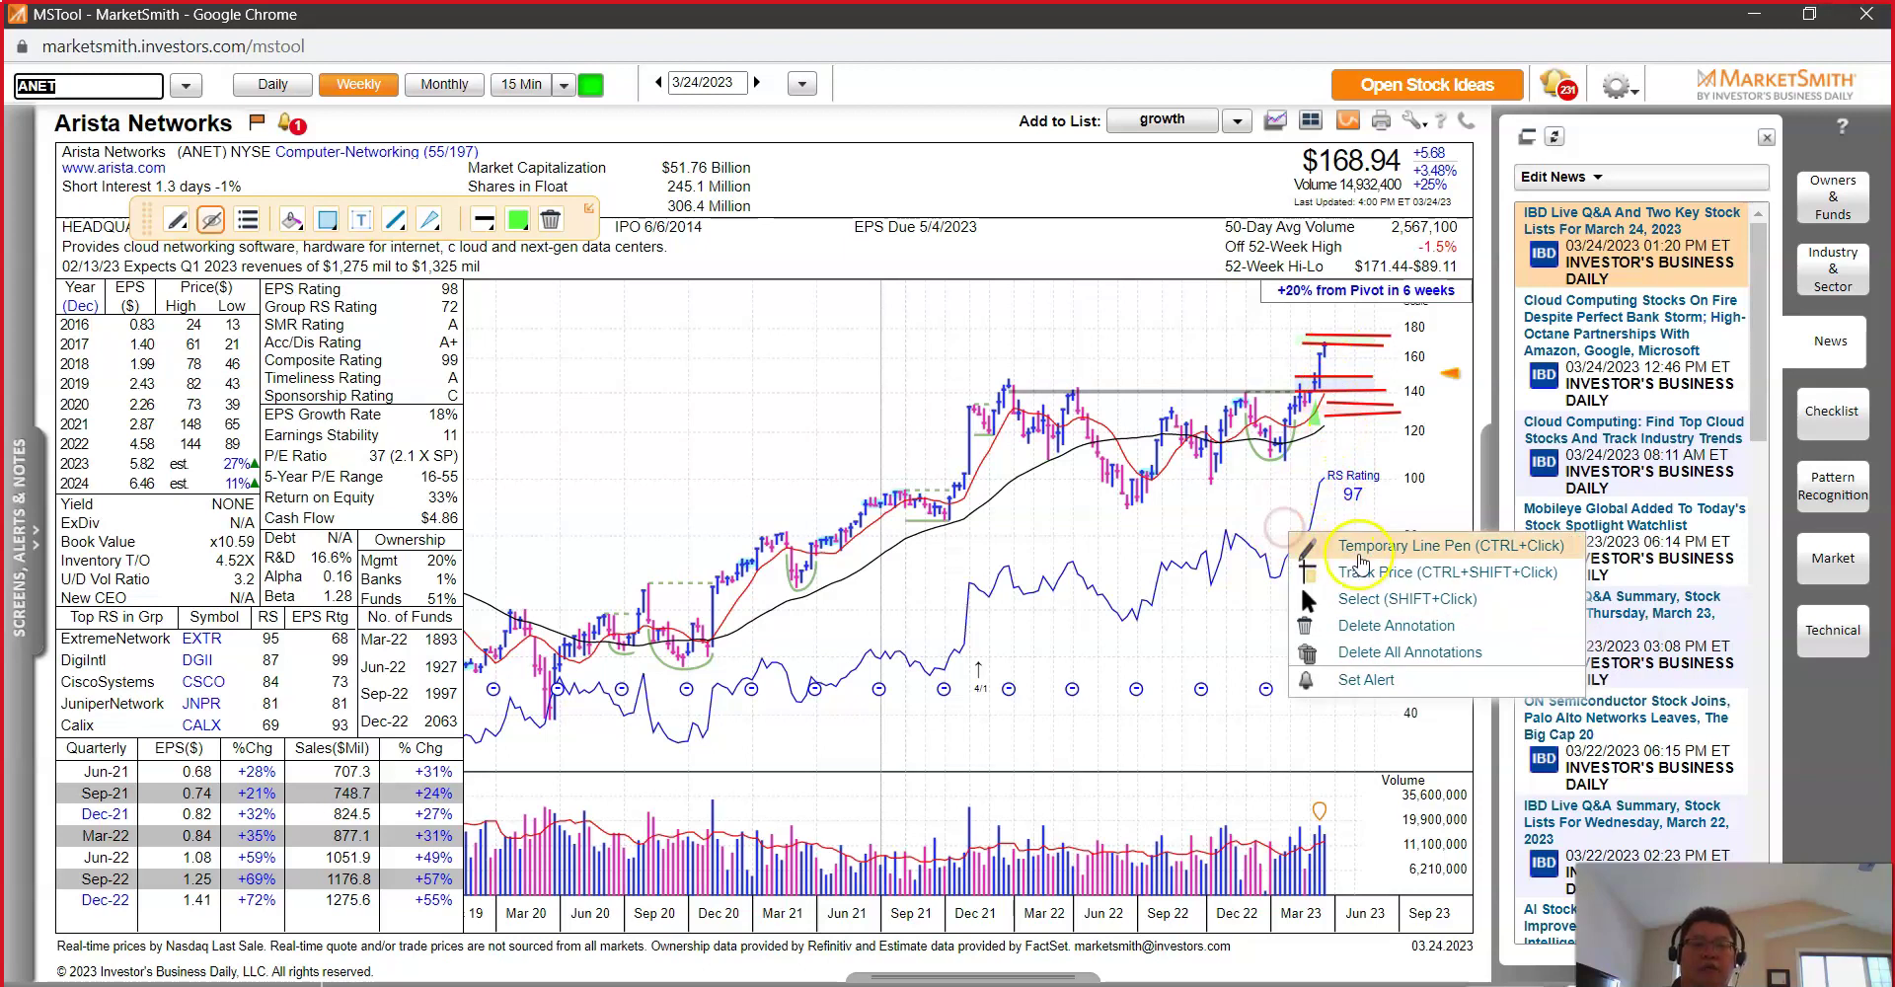
pyautogui.click(1367, 574)
pyautogui.click(1326, 444)
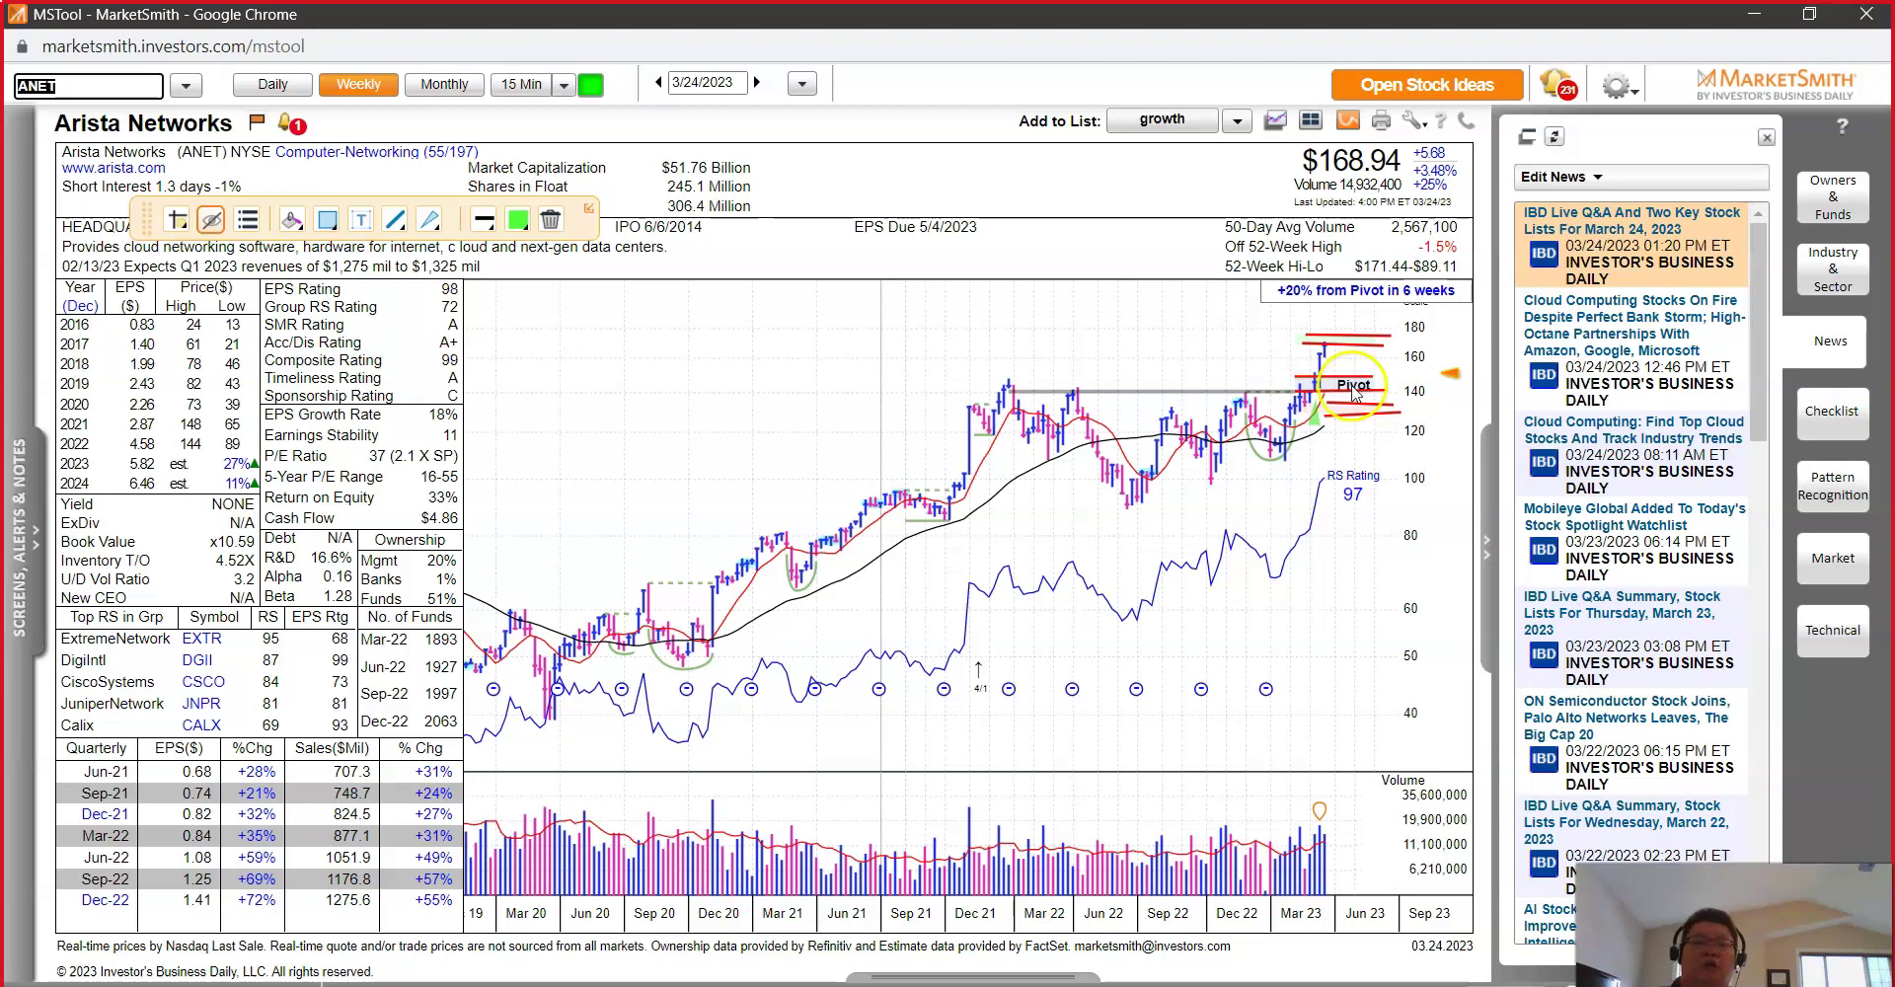
# Step: On ANET's daily chart, draw temporary red lines: horizontals near 160 and along the recent high, with a zigzag pullback path beside the latest bars
pyautogui.click(274, 89)
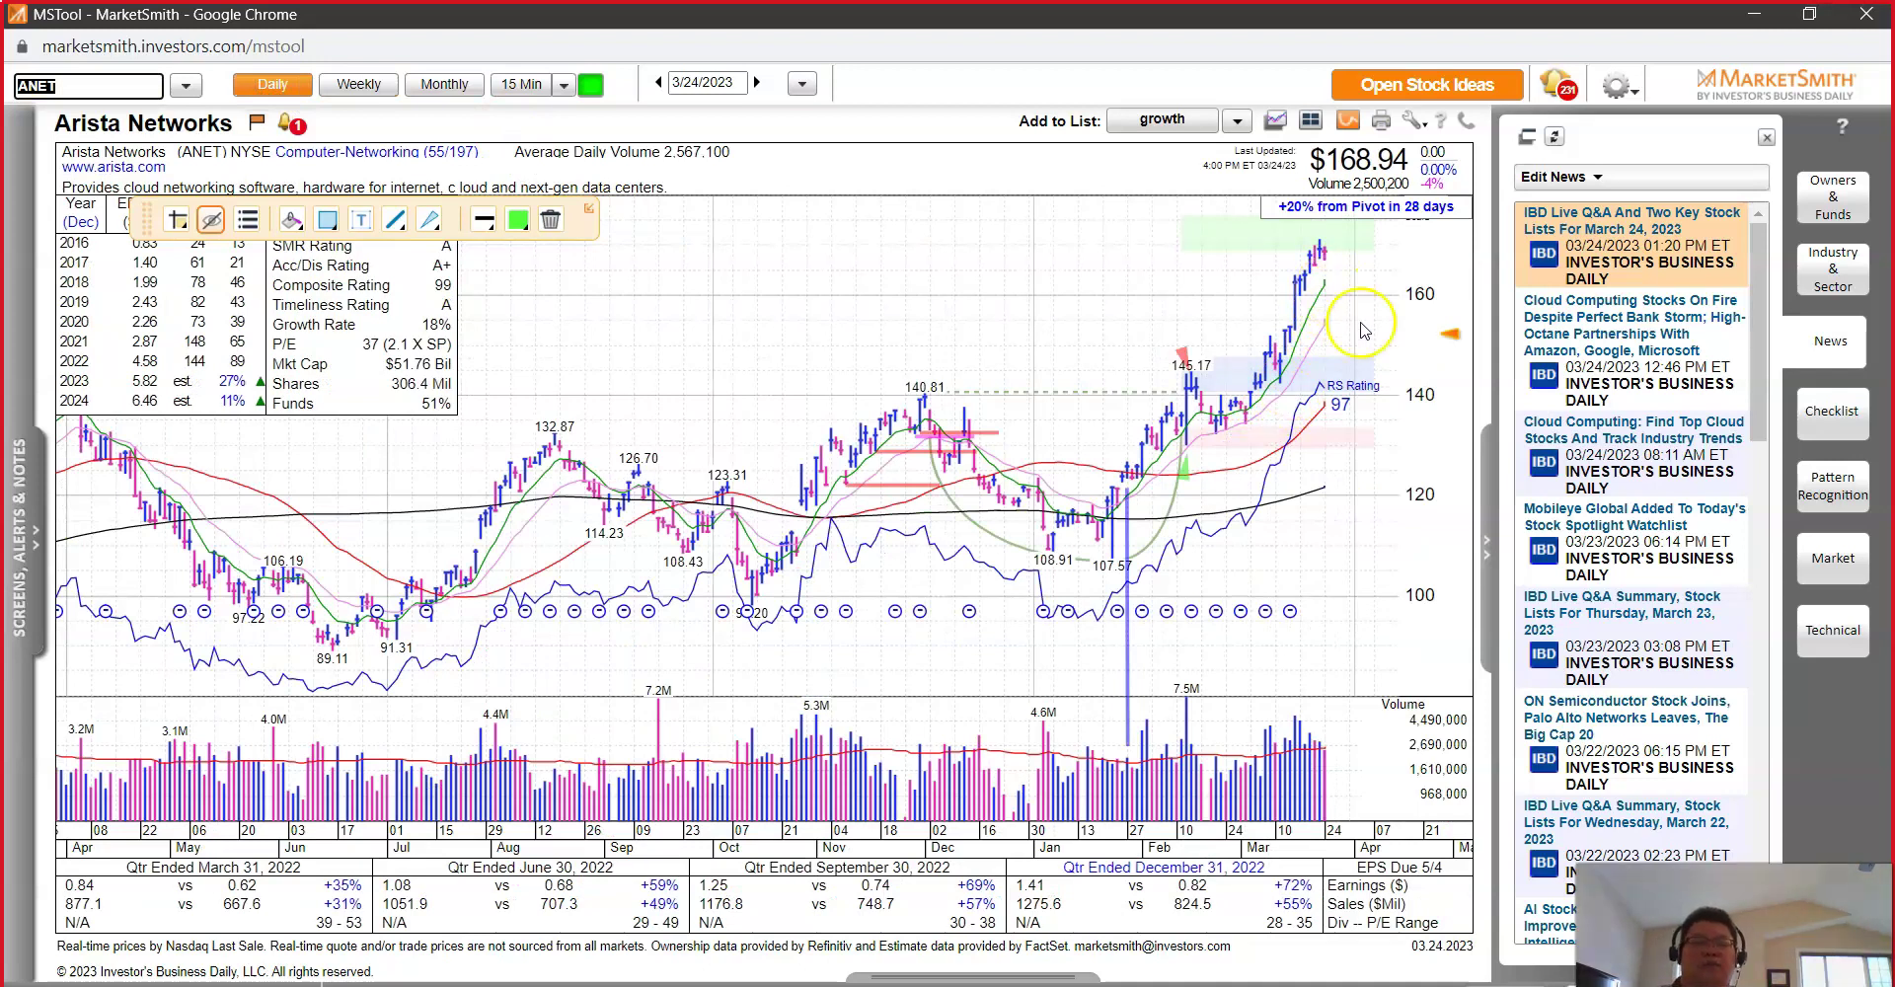
pyautogui.rightClick(1351, 478)
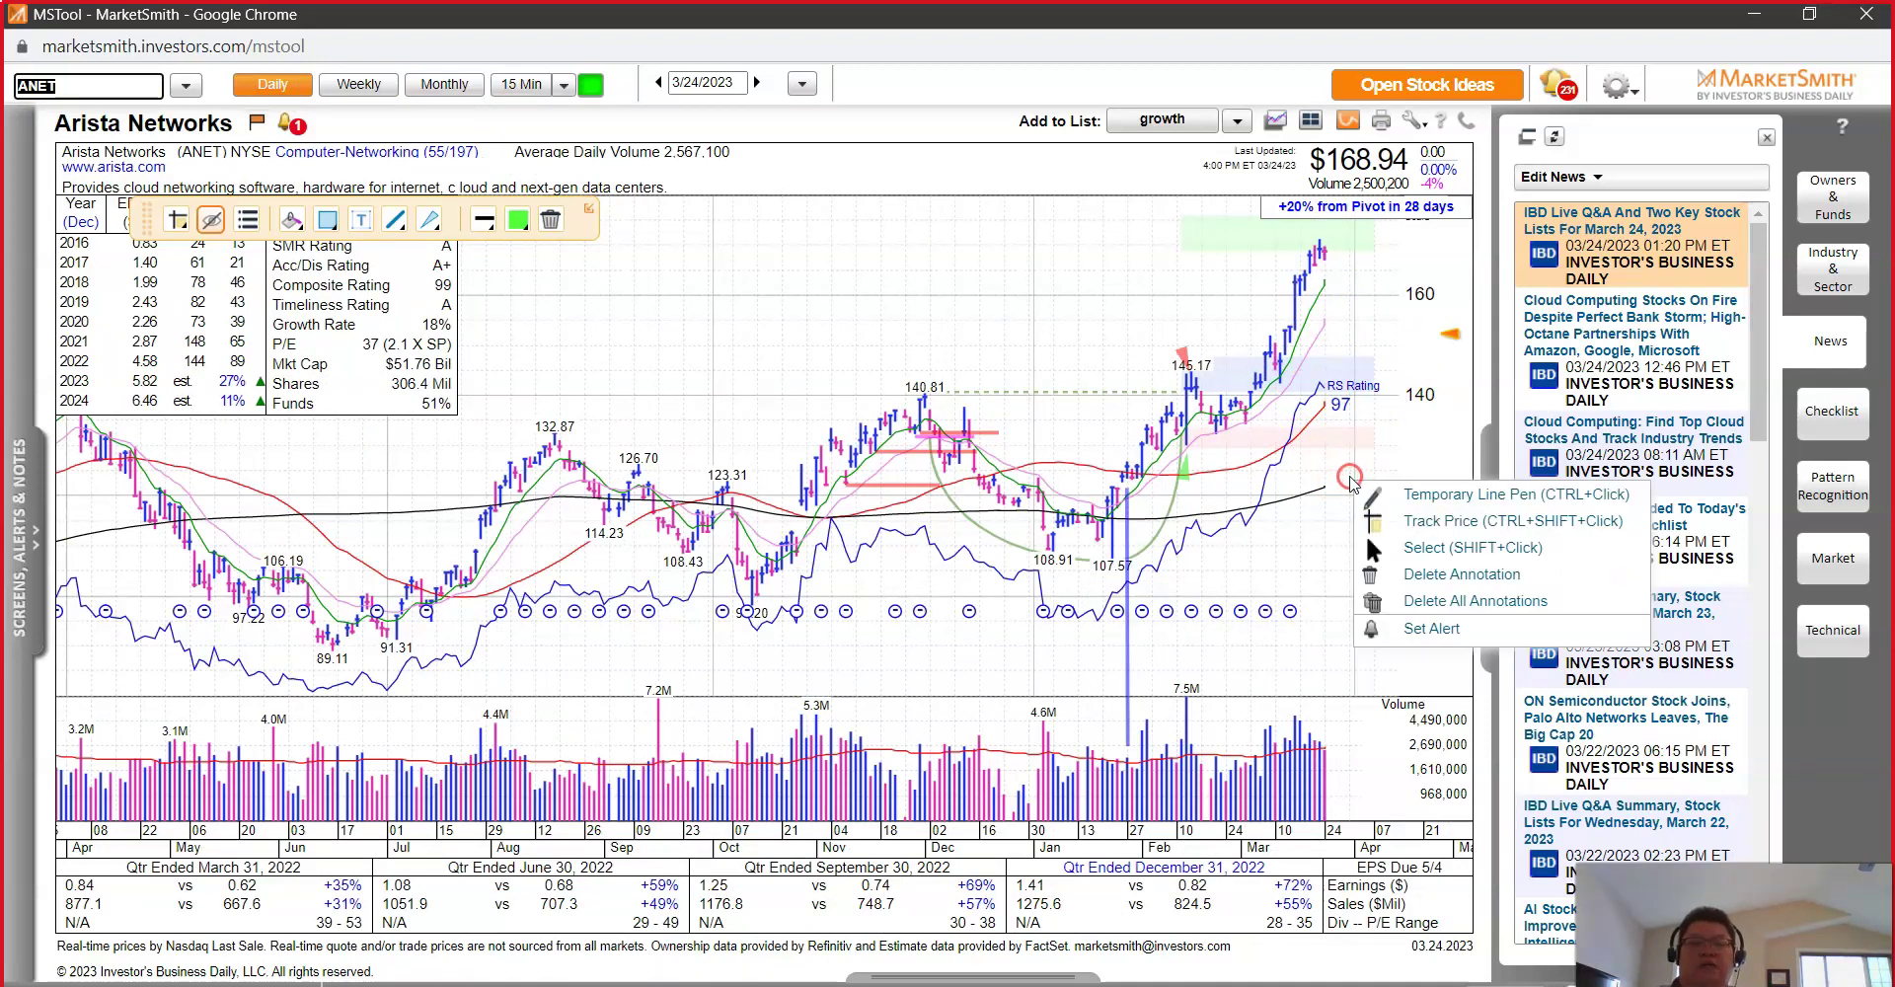
pyautogui.click(1409, 491)
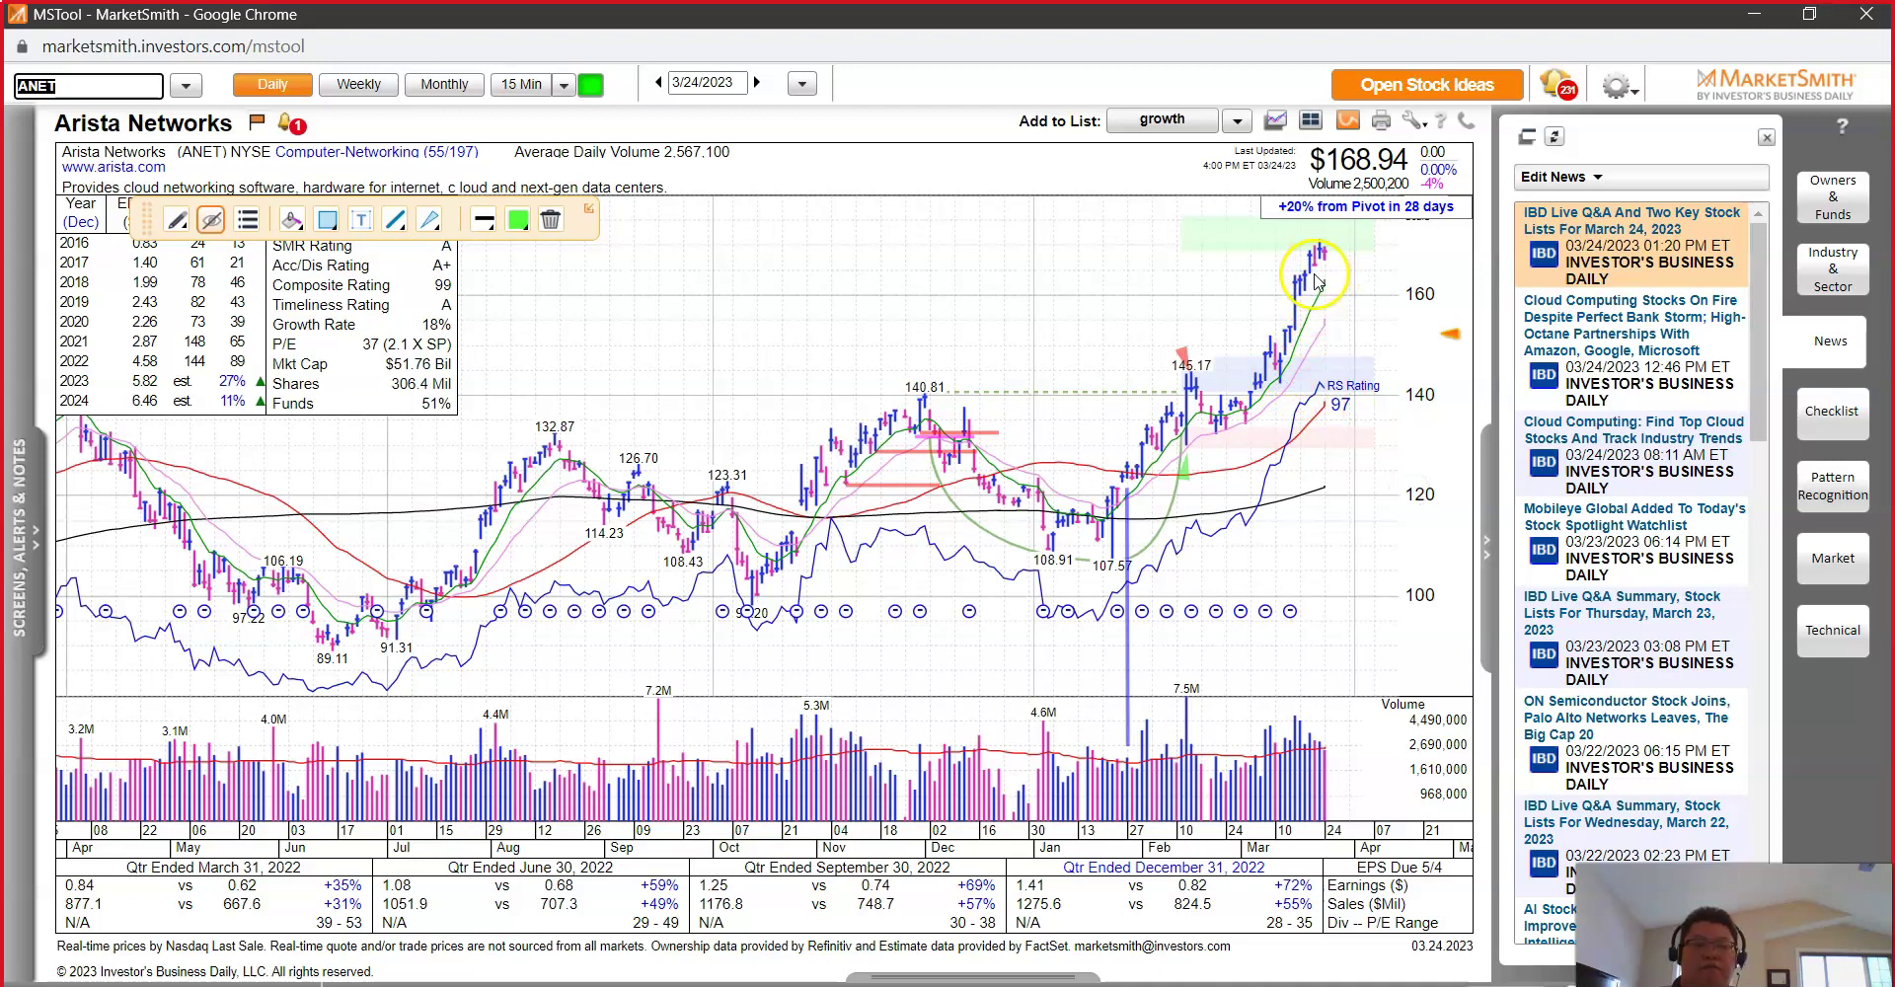
pyautogui.moveTo(1308, 293)
pyautogui.mouseDown()
pyautogui.moveTo(1420, 296)
pyautogui.moveTo(1340, 292)
pyautogui.mouseUp()
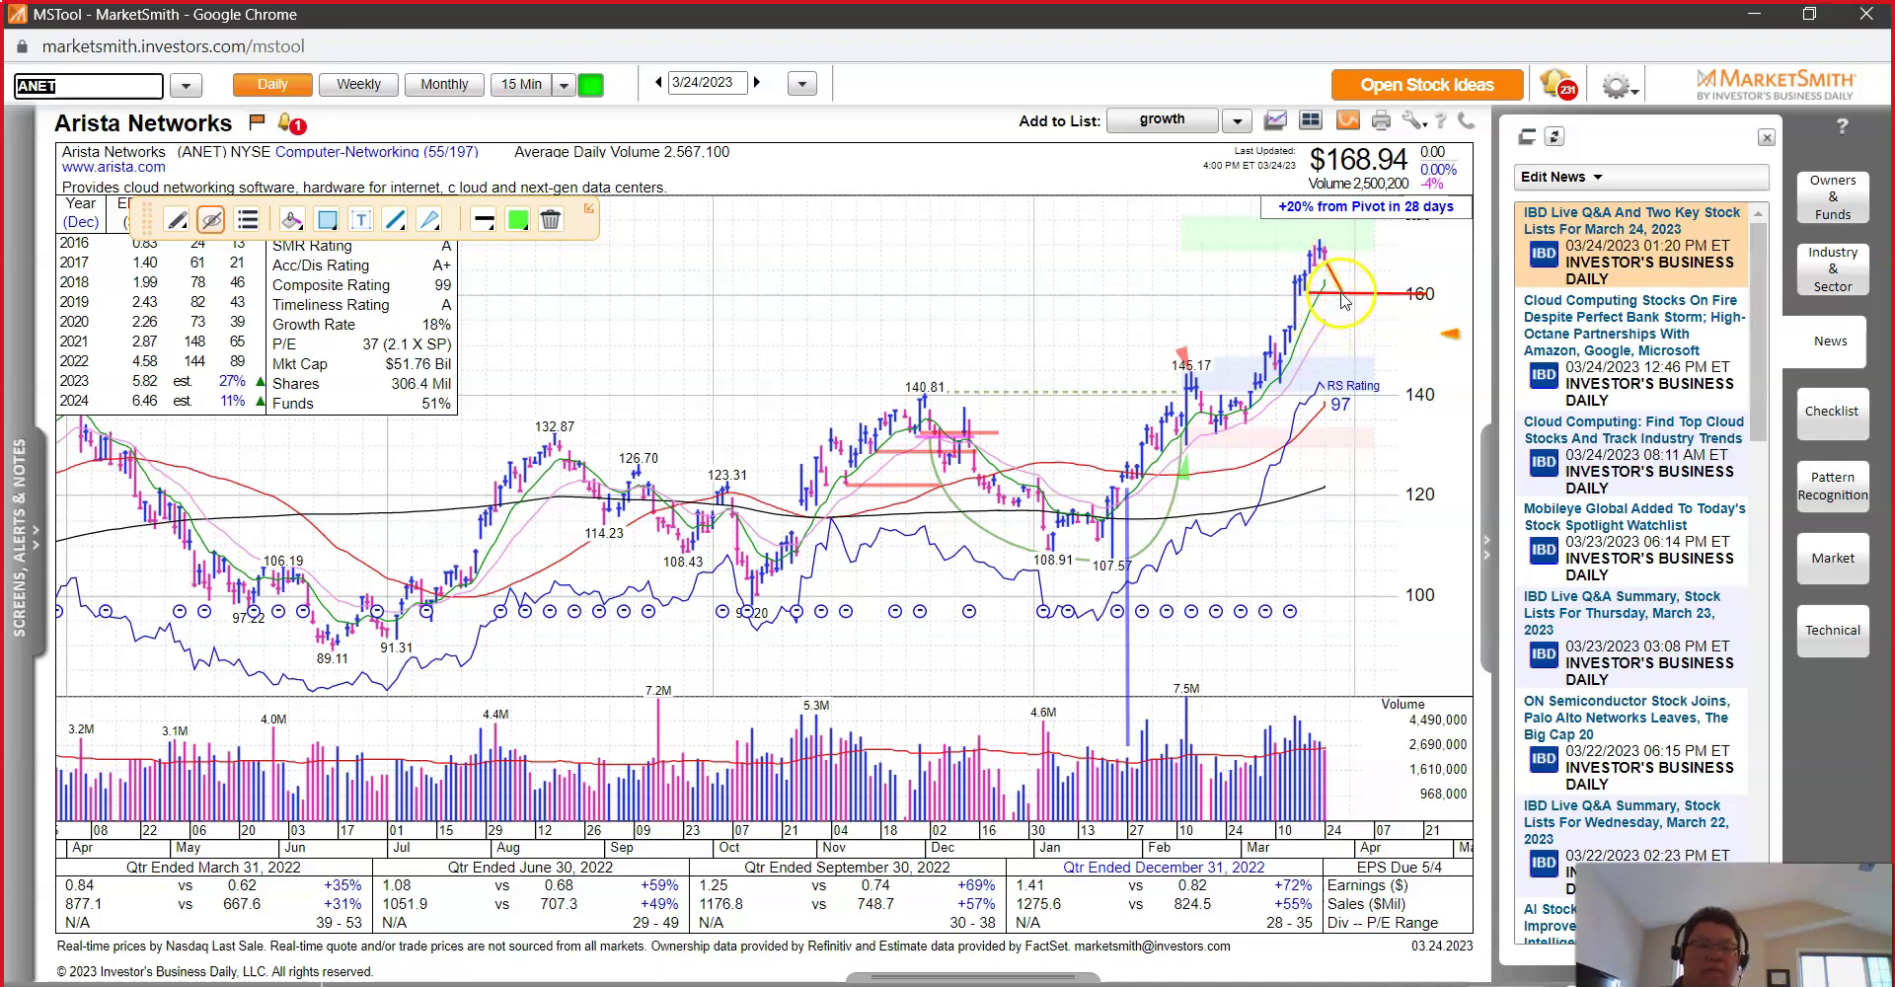
pyautogui.moveTo(1340, 294); pyautogui.dragTo(1351, 300)
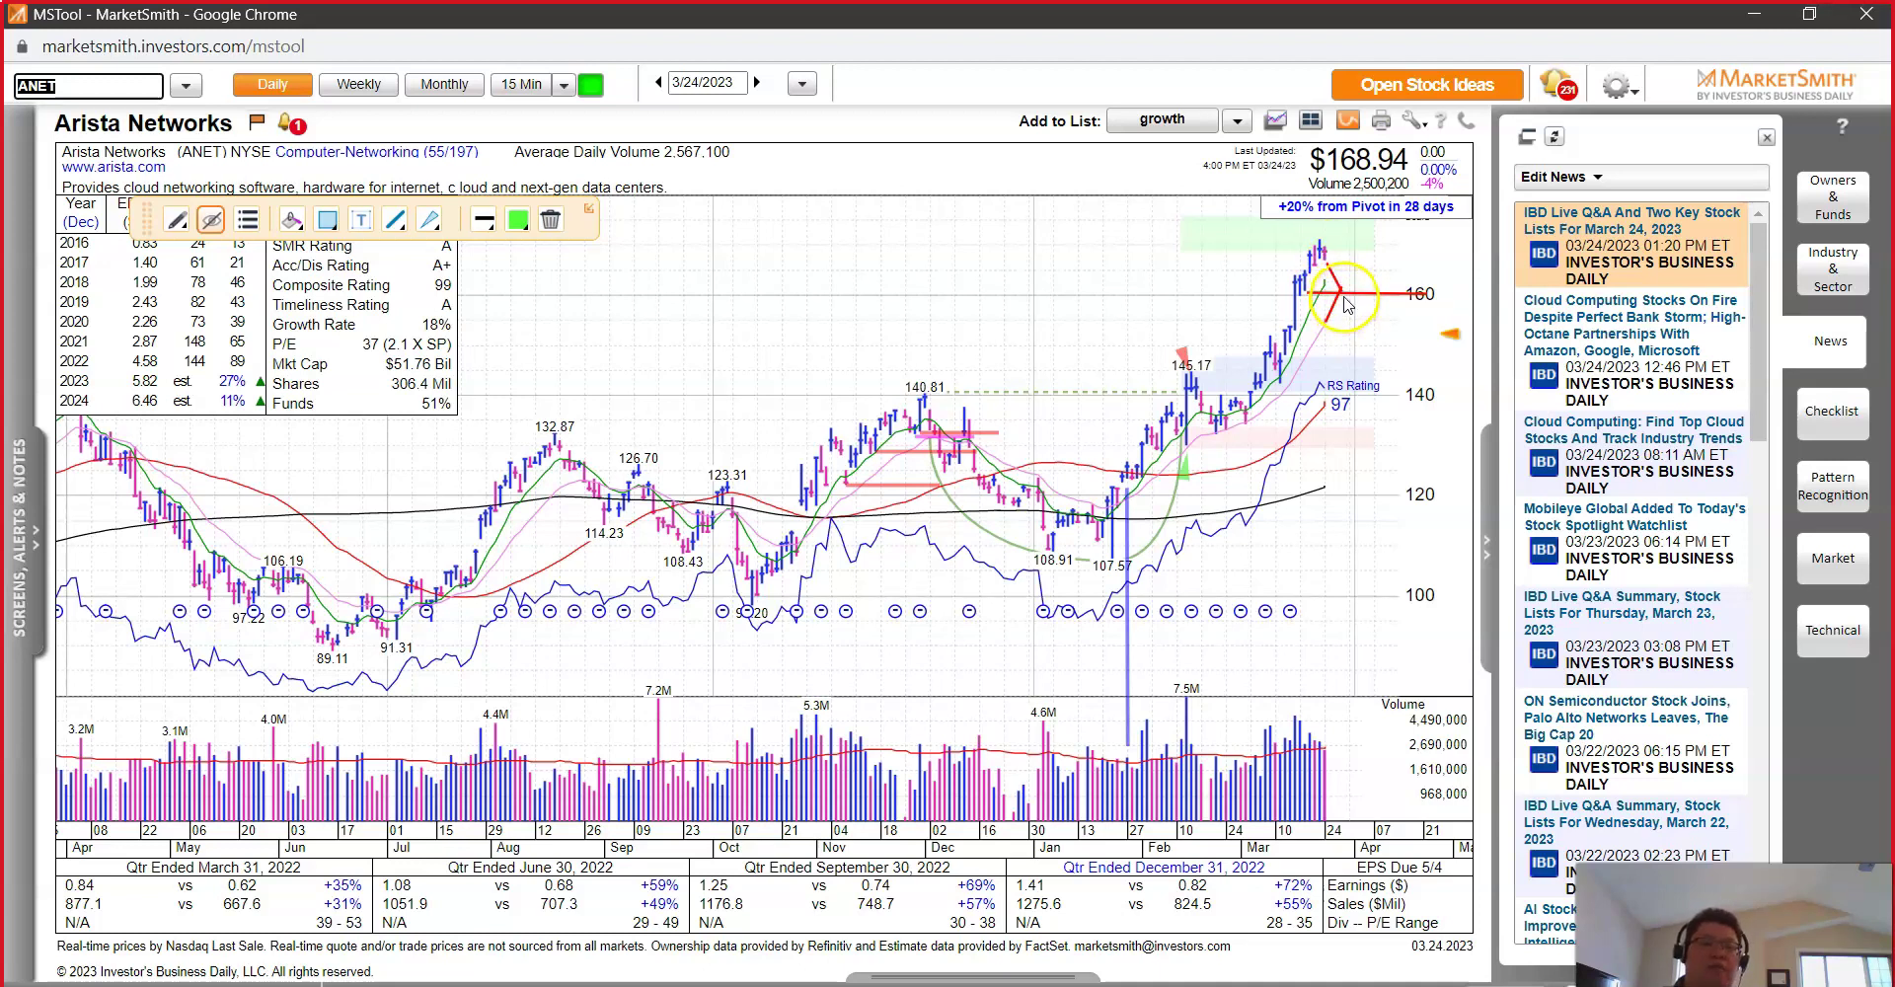
pyautogui.moveTo(1347, 302)
pyautogui.mouseDown()
pyautogui.moveTo(1360, 255)
pyautogui.moveTo(1404, 370)
pyautogui.mouseUp()
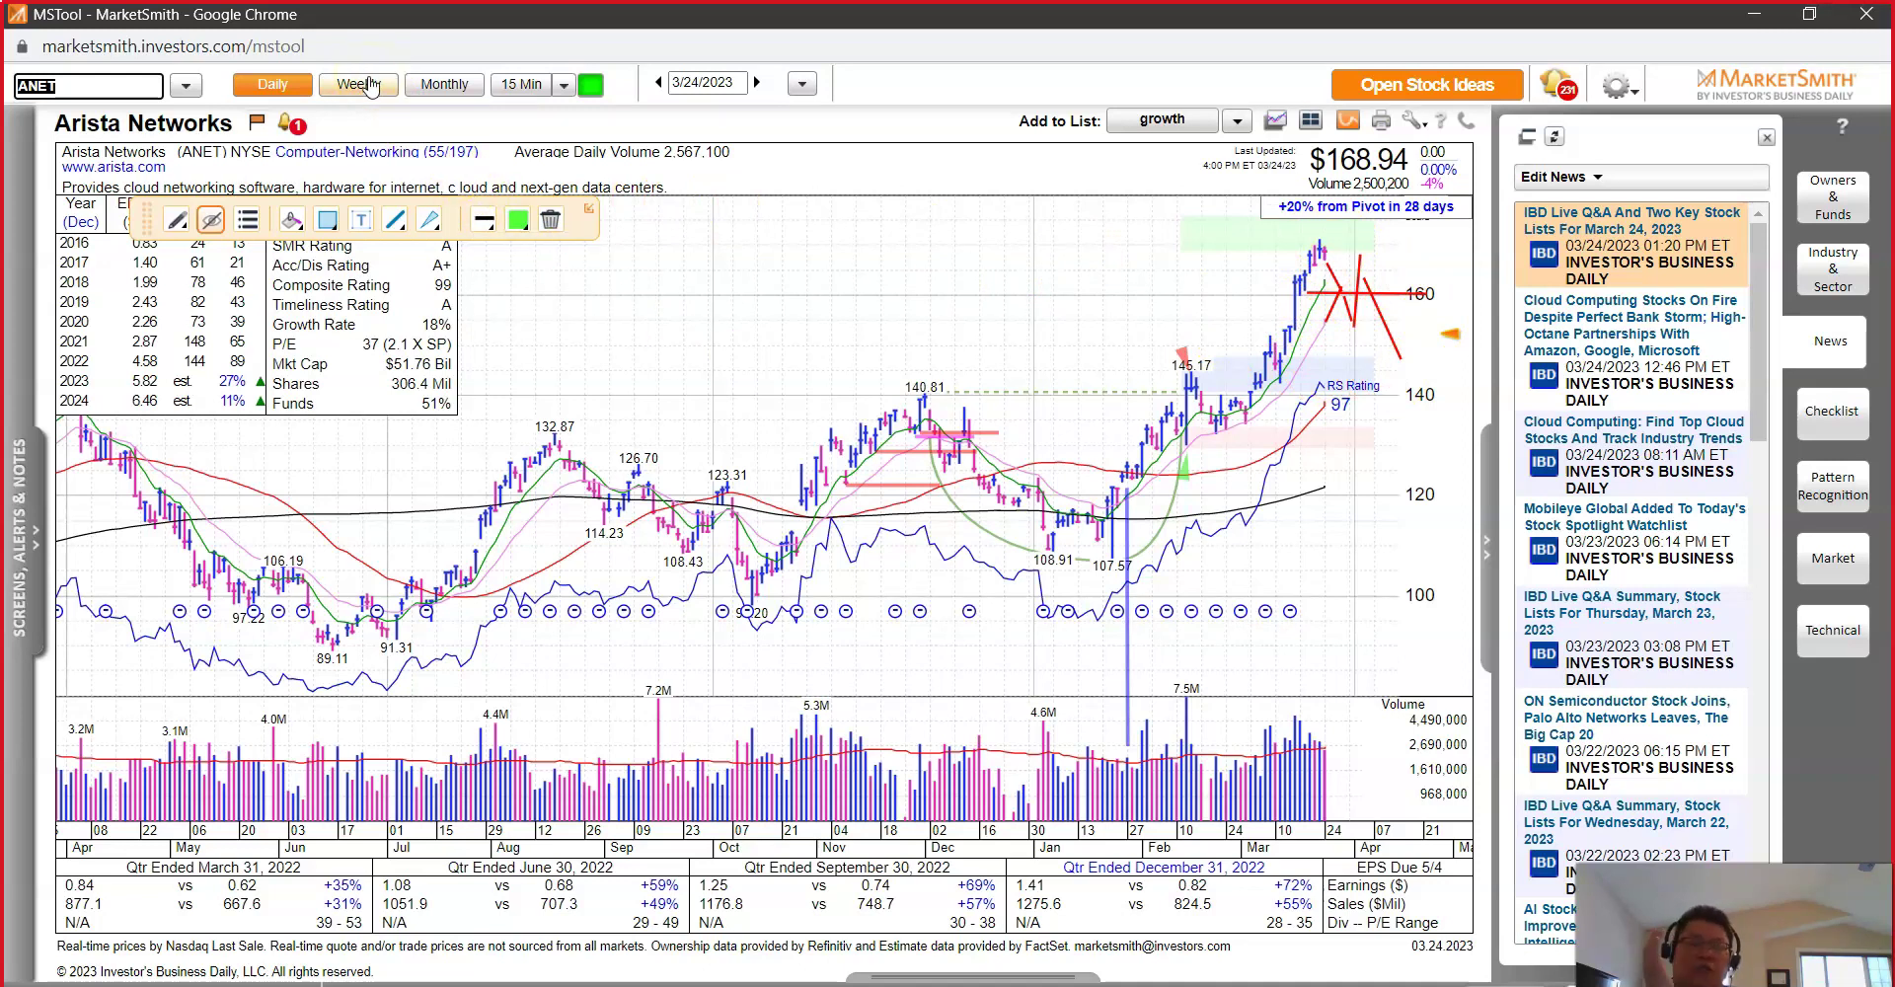
pyautogui.click(1357, 306)
pyautogui.moveTo(1357, 306)
pyautogui.mouseDown()
pyautogui.moveTo(1360, 248)
pyautogui.moveTo(1344, 324)
pyautogui.moveTo(1350, 296)
pyautogui.moveTo(1401, 294)
pyautogui.moveTo(1357, 242)
pyautogui.moveTo(1407, 237)
pyautogui.mouseUp()
pyautogui.click(1443, 264)
# Step: Track the price at the upper red line on ANET's daily chart and return to the weekly chart
pyautogui.rightClick(1443, 265)
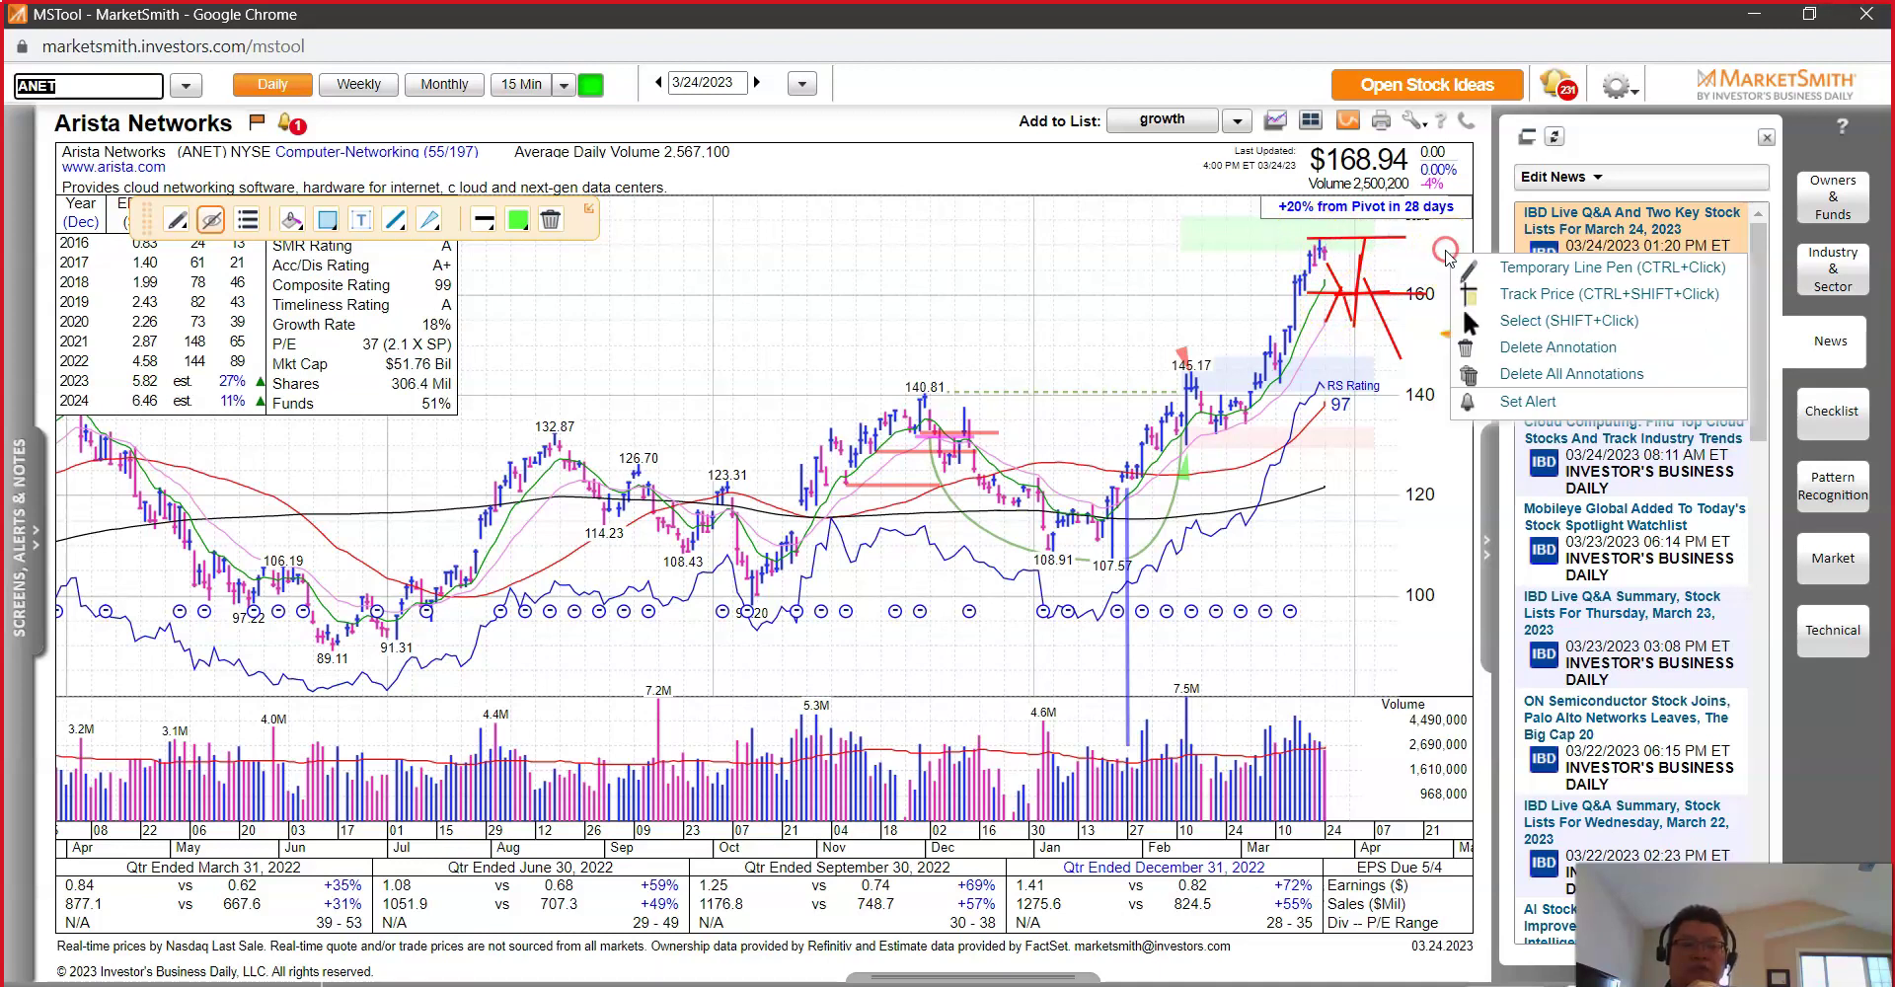
pyautogui.click(1439, 245)
pyautogui.click(1440, 247)
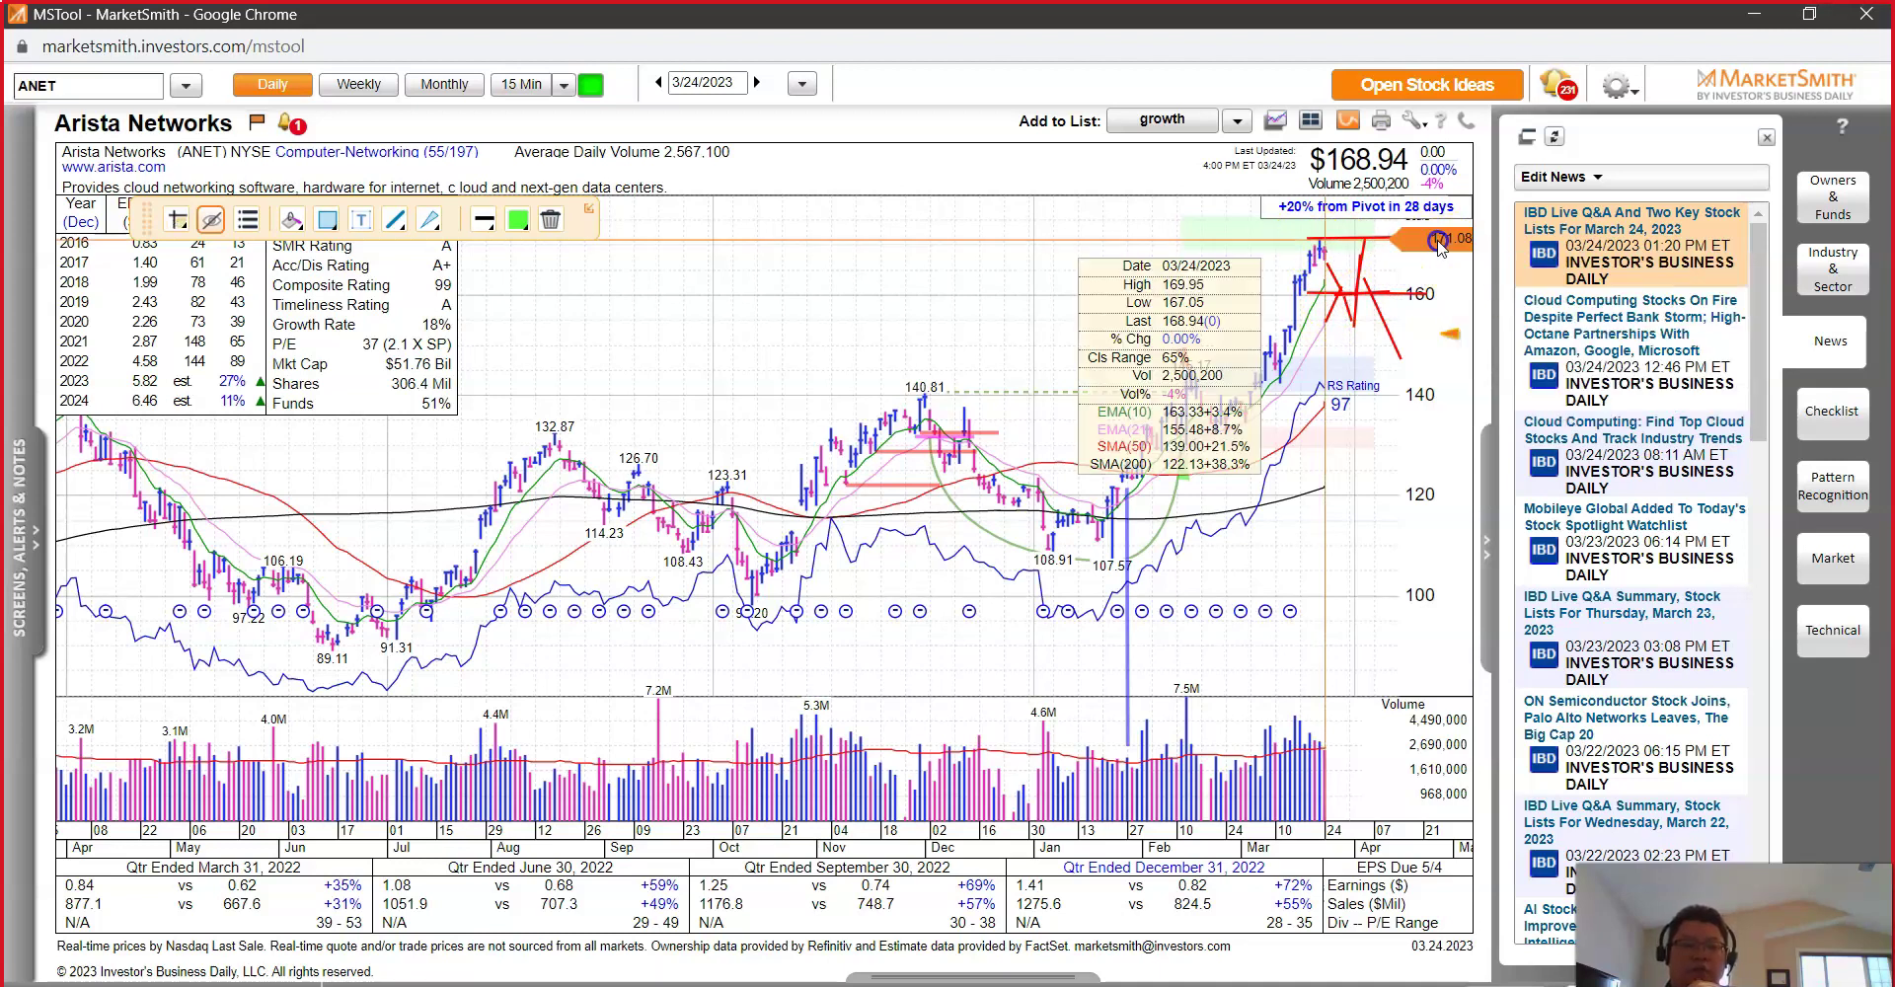
pyautogui.click(1440, 247)
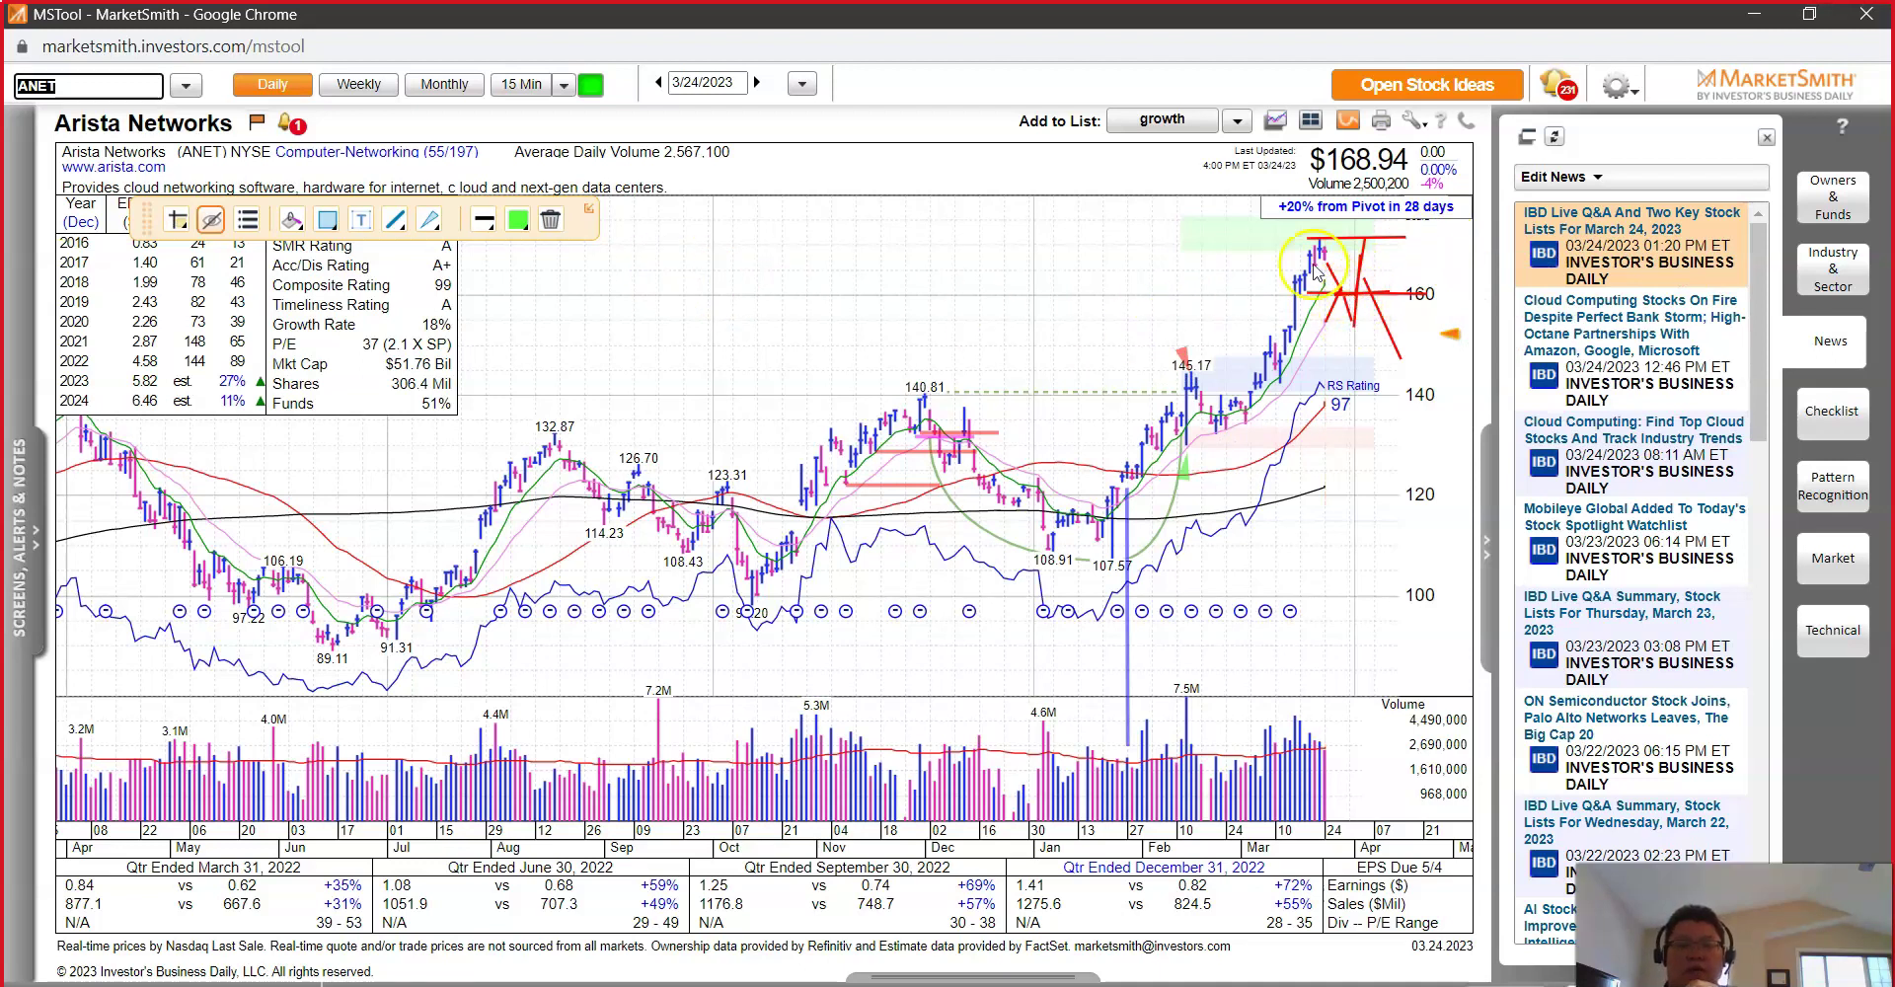
pyautogui.click(380, 87)
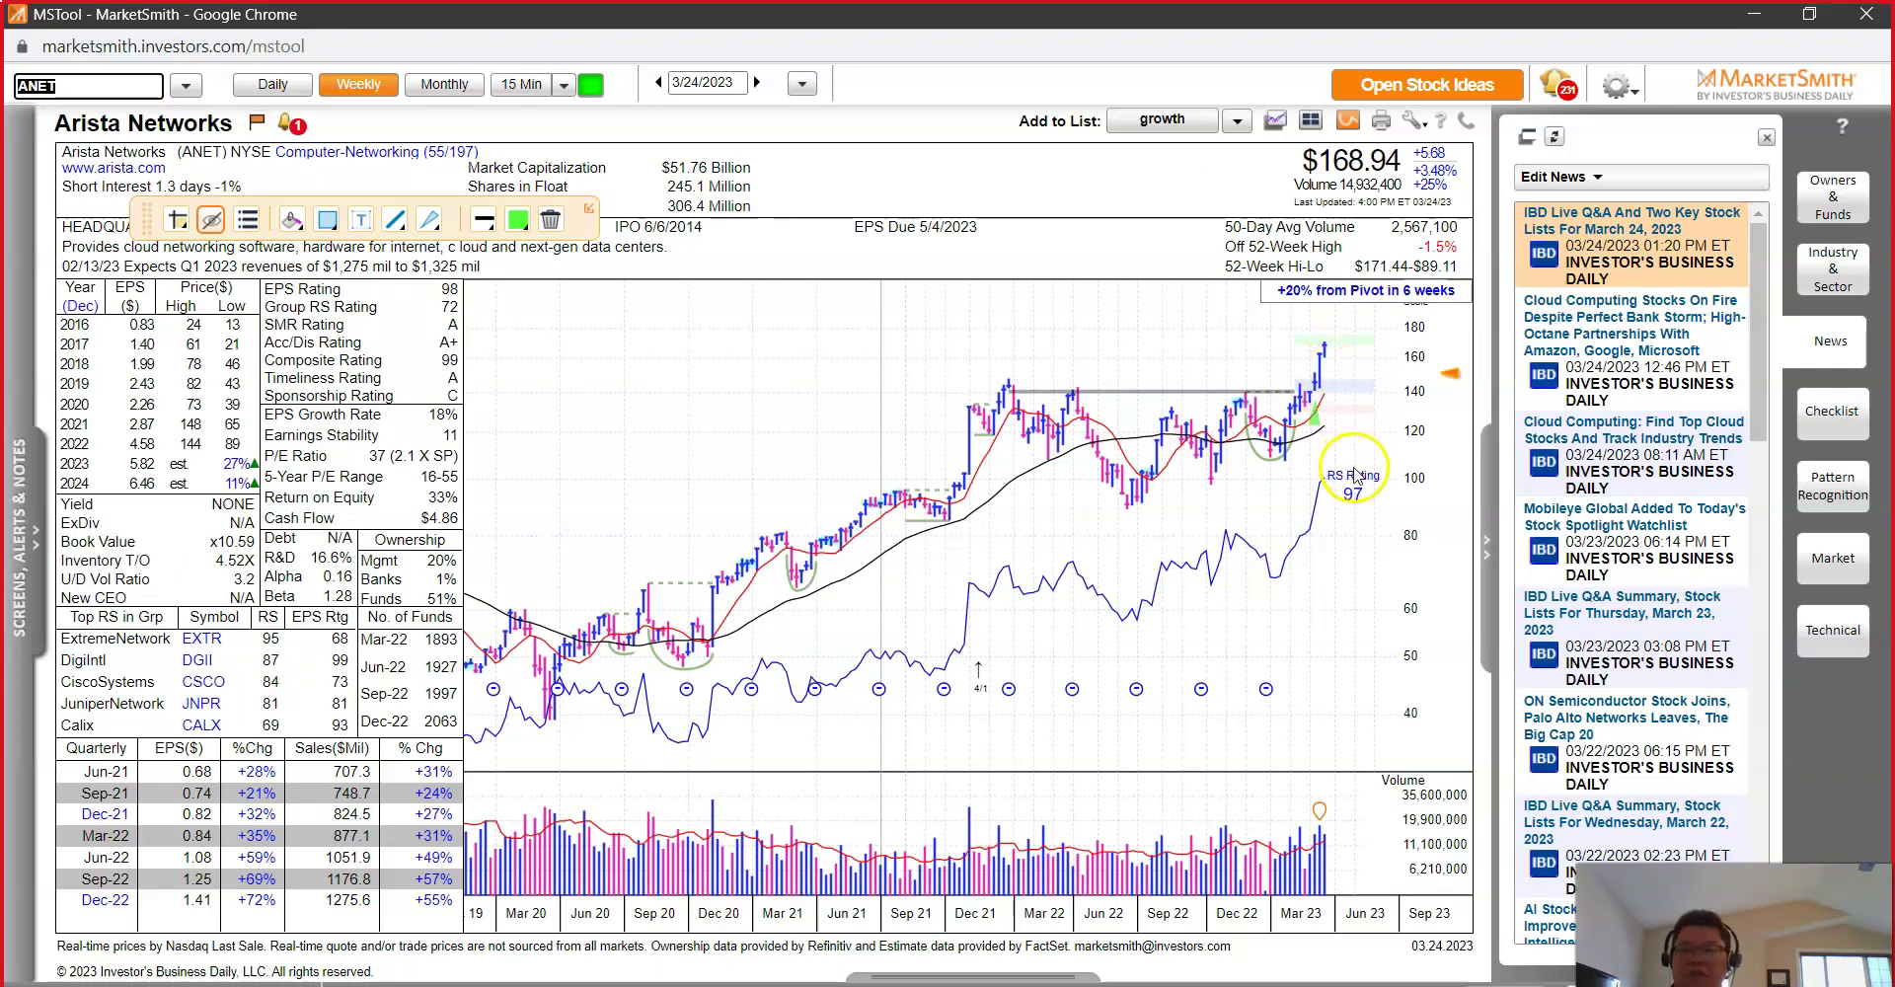
# Step: On ANET's daily chart, draw temporary red trend lines under the February lows and March rally, plus short strokes beside the latest bars
pyautogui.click(272, 84)
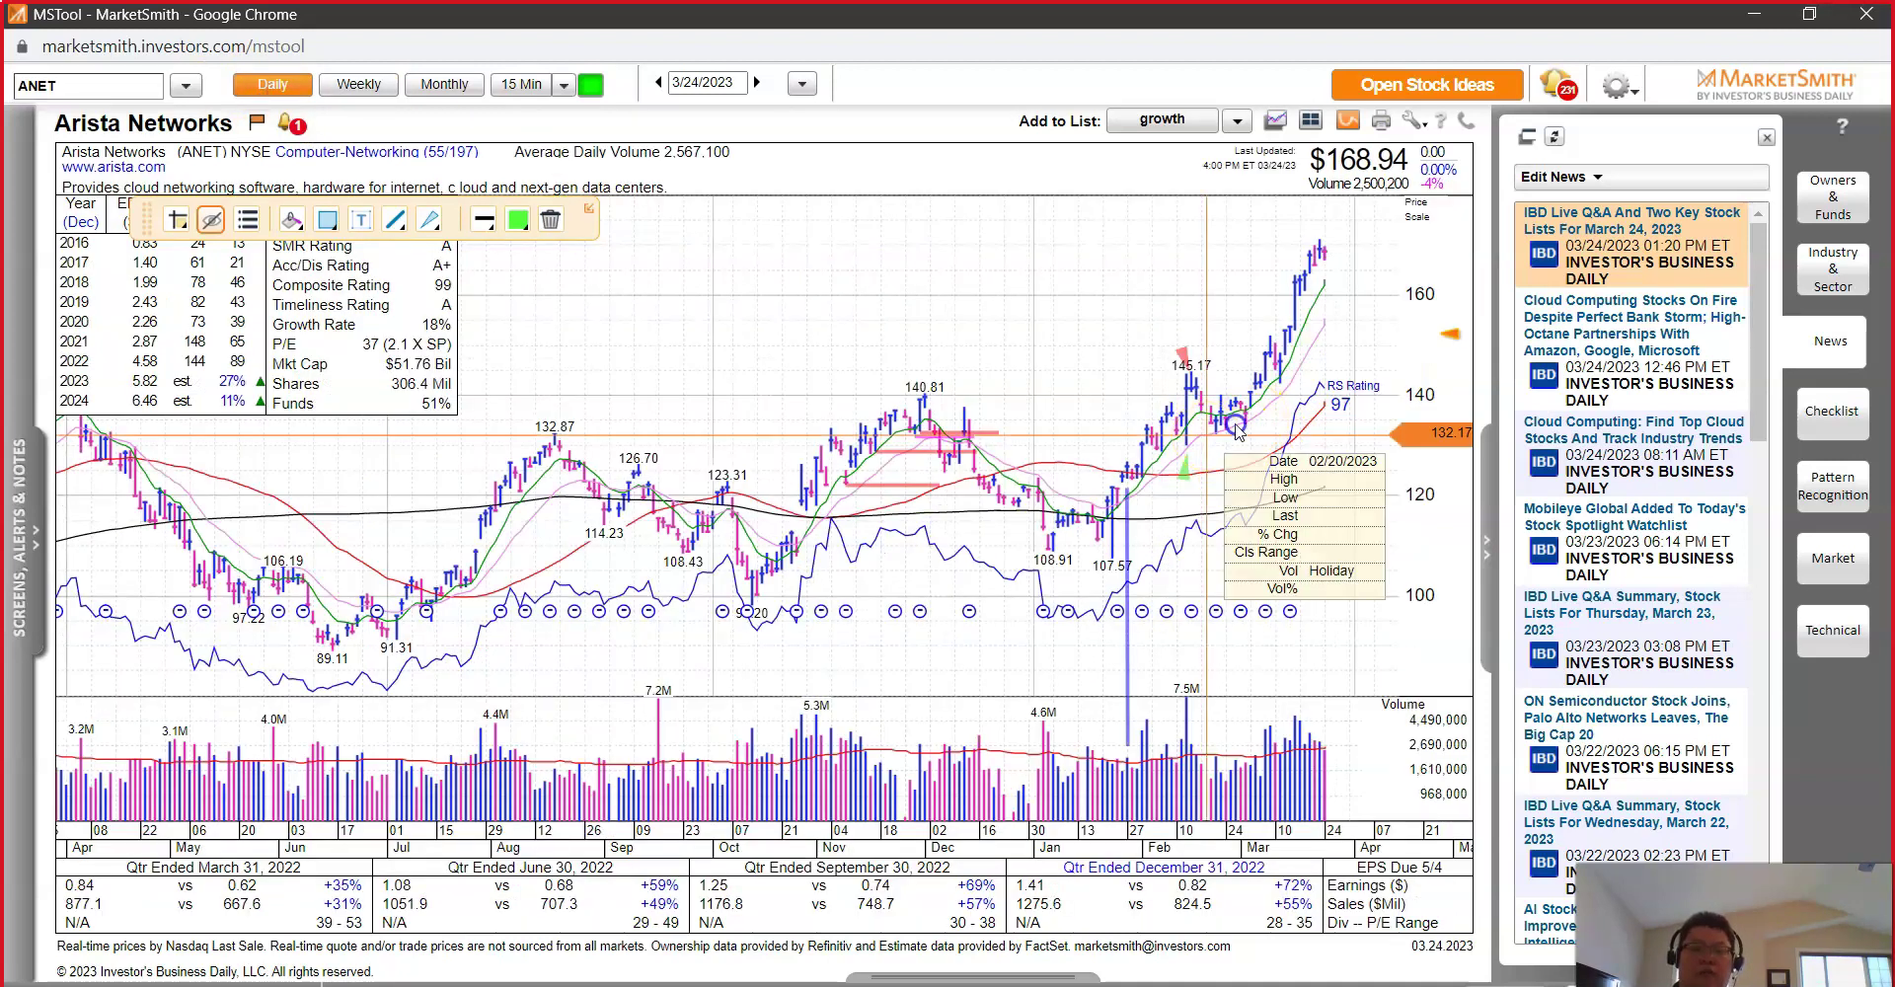
pyautogui.rightClick(1472, 444)
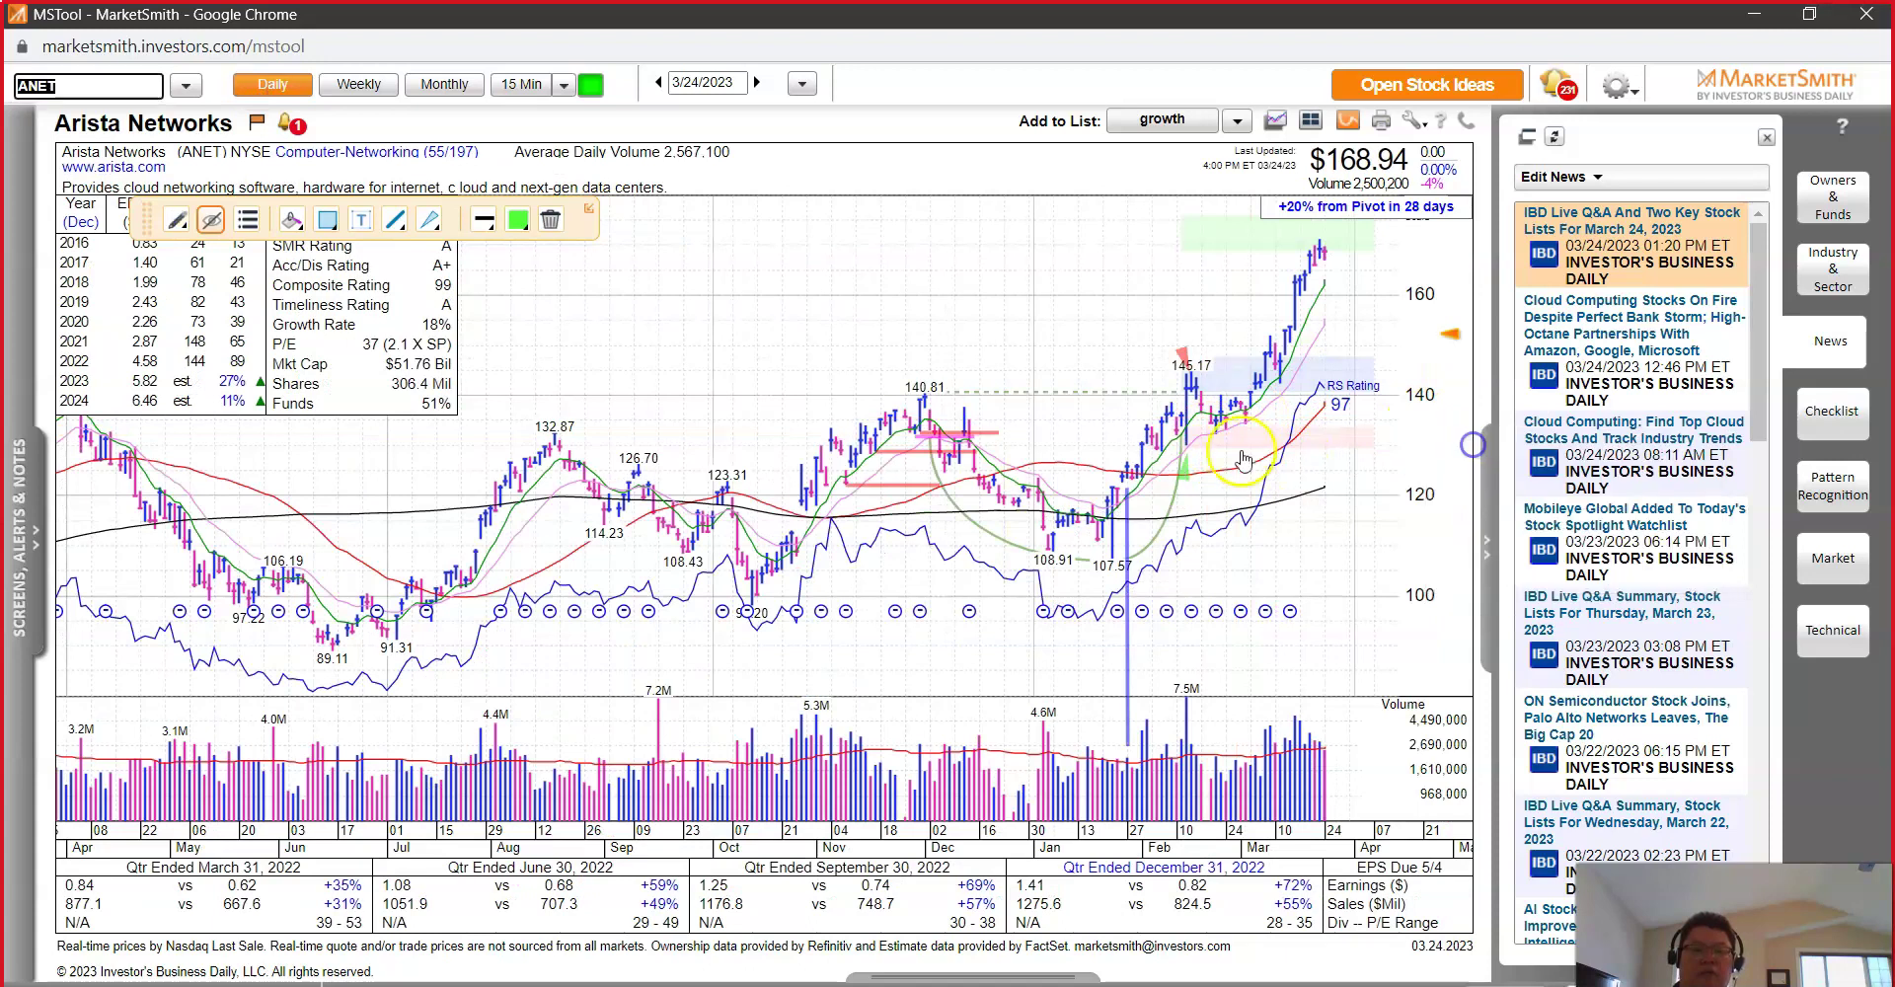
pyautogui.moveTo(1177, 451)
pyautogui.mouseDown()
pyautogui.moveTo(1251, 424)
pyautogui.moveTo(1283, 383)
pyautogui.moveTo(1357, 218)
pyautogui.mouseUp()
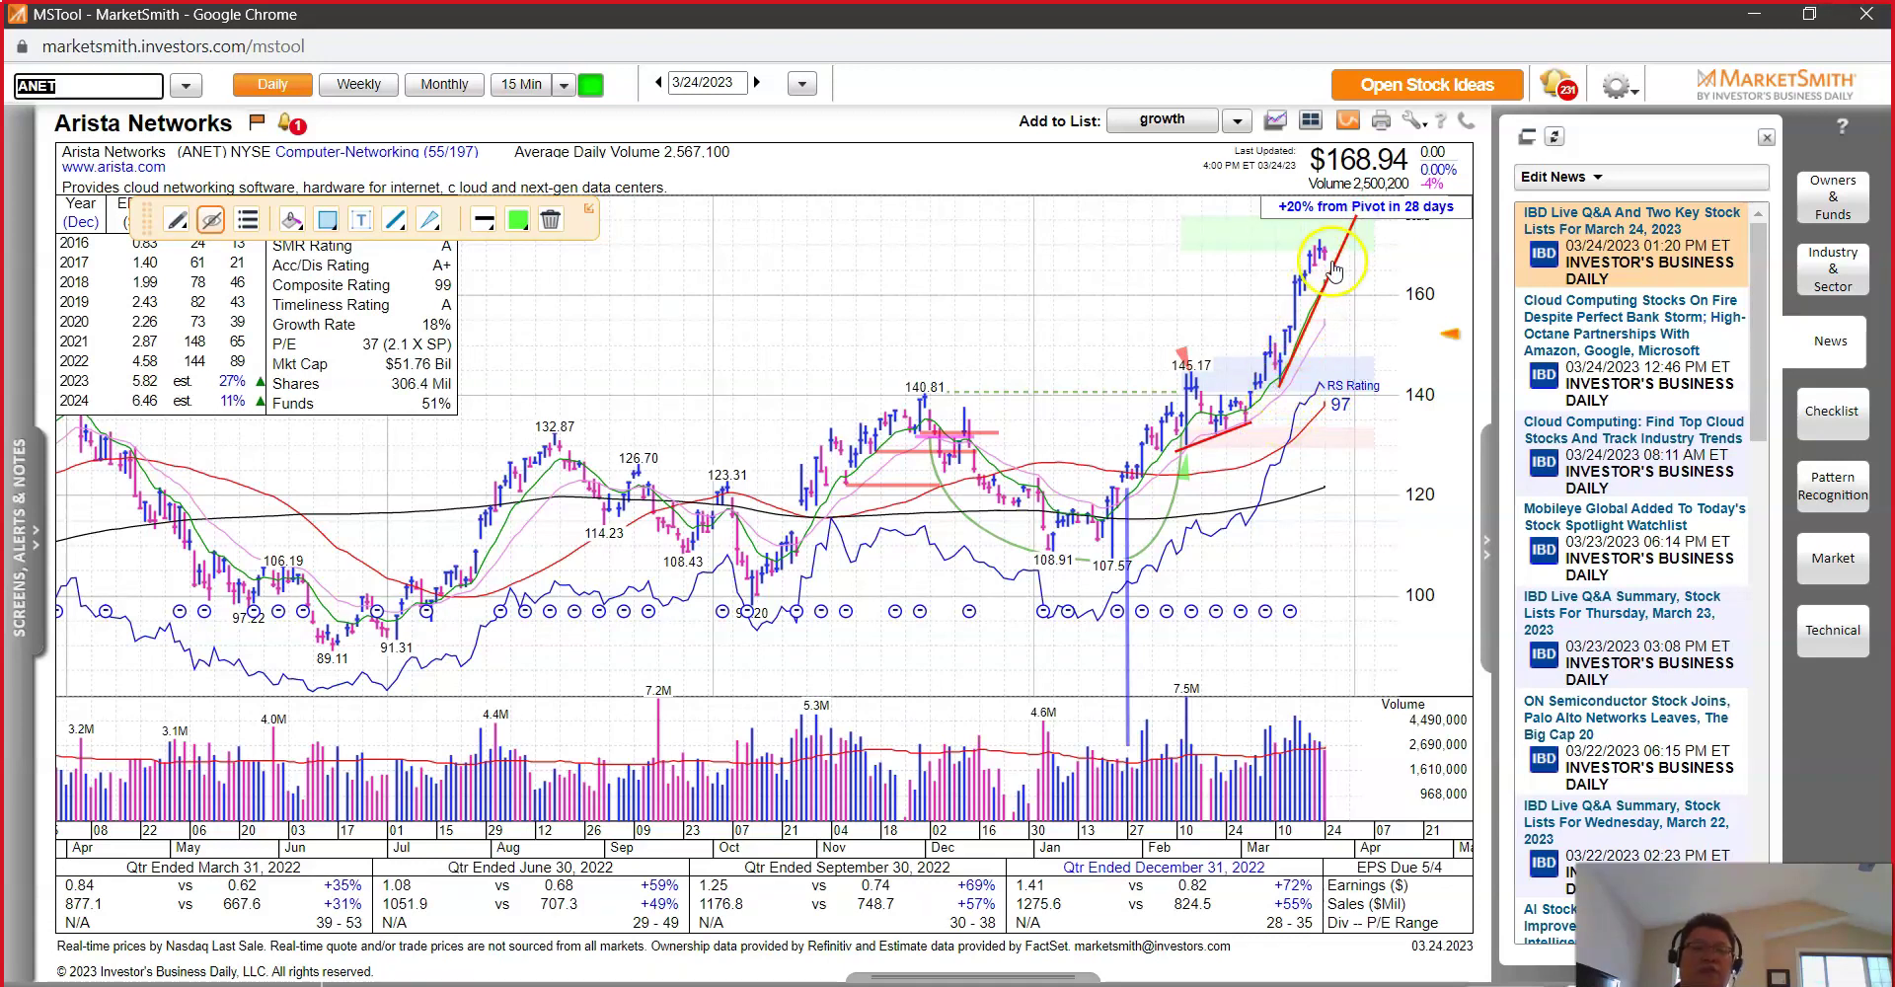
pyautogui.click(1332, 294)
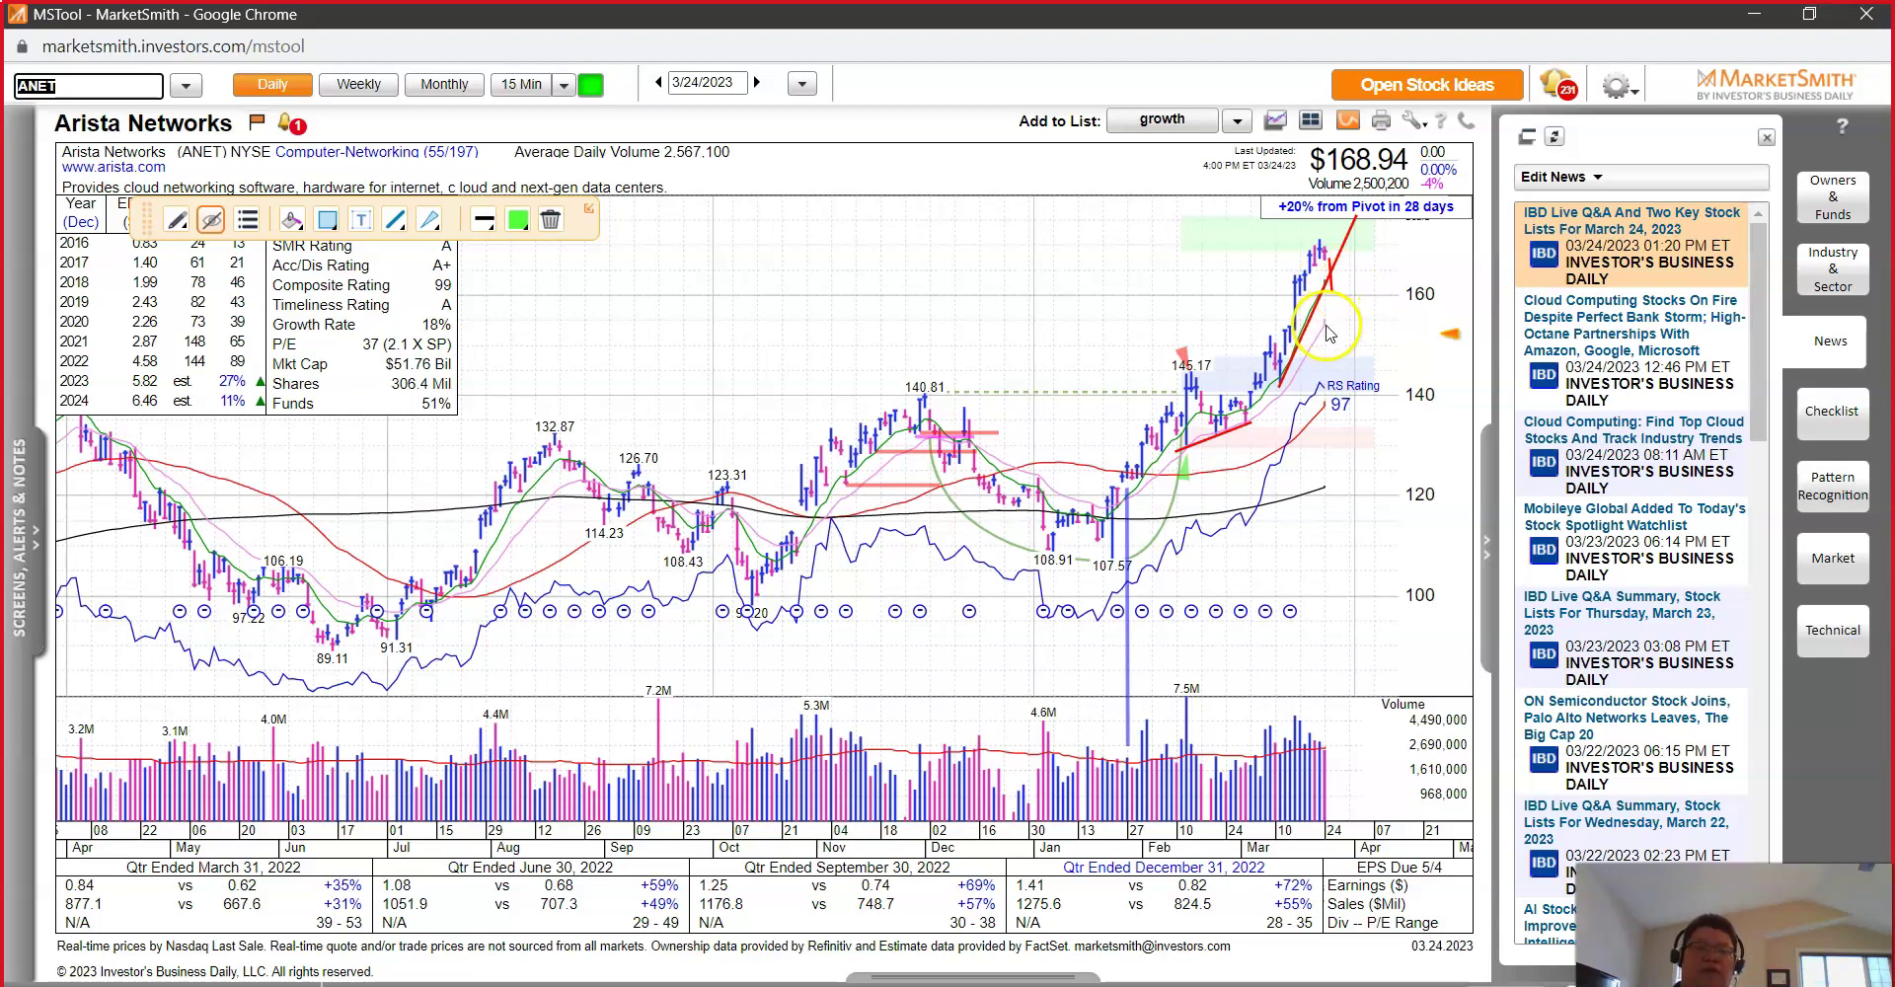
pyautogui.click(1344, 308)
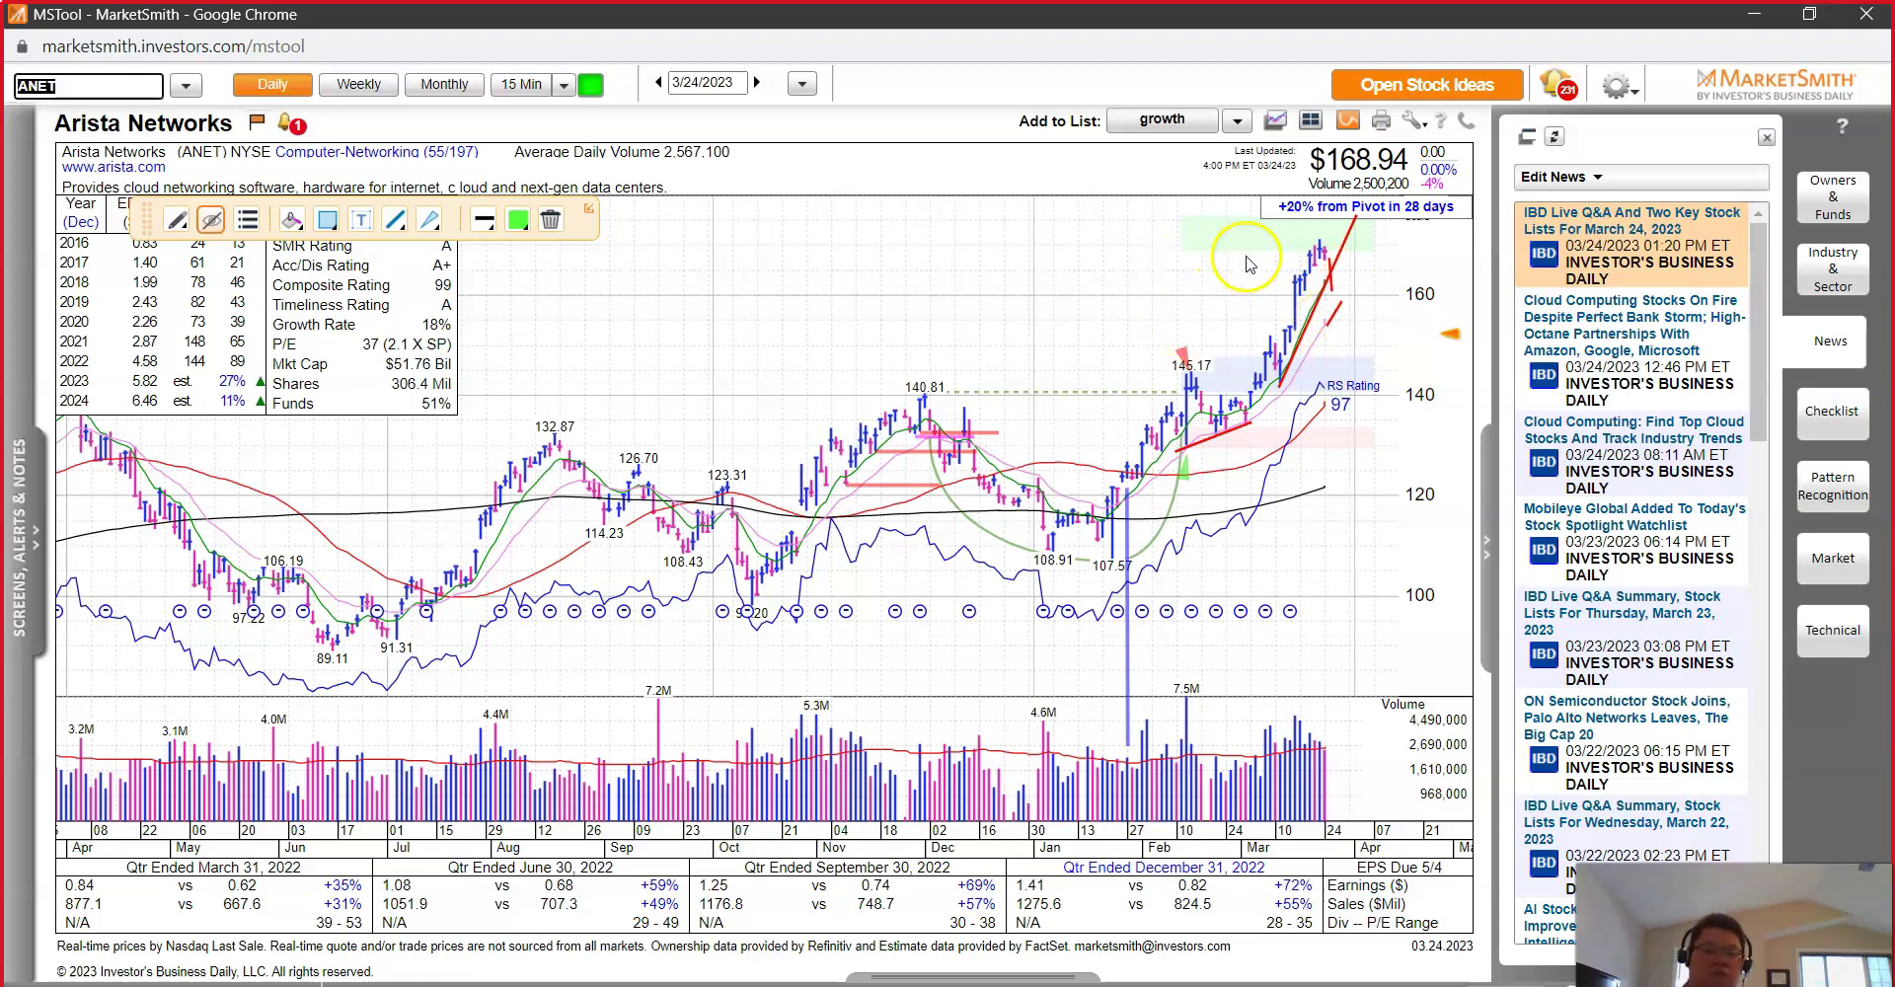
# Step: Compare ANET's weekly and daily charts and draw a steep red line on the weekly chart rising from the breakout area past the latest bars
pyautogui.click(357, 85)
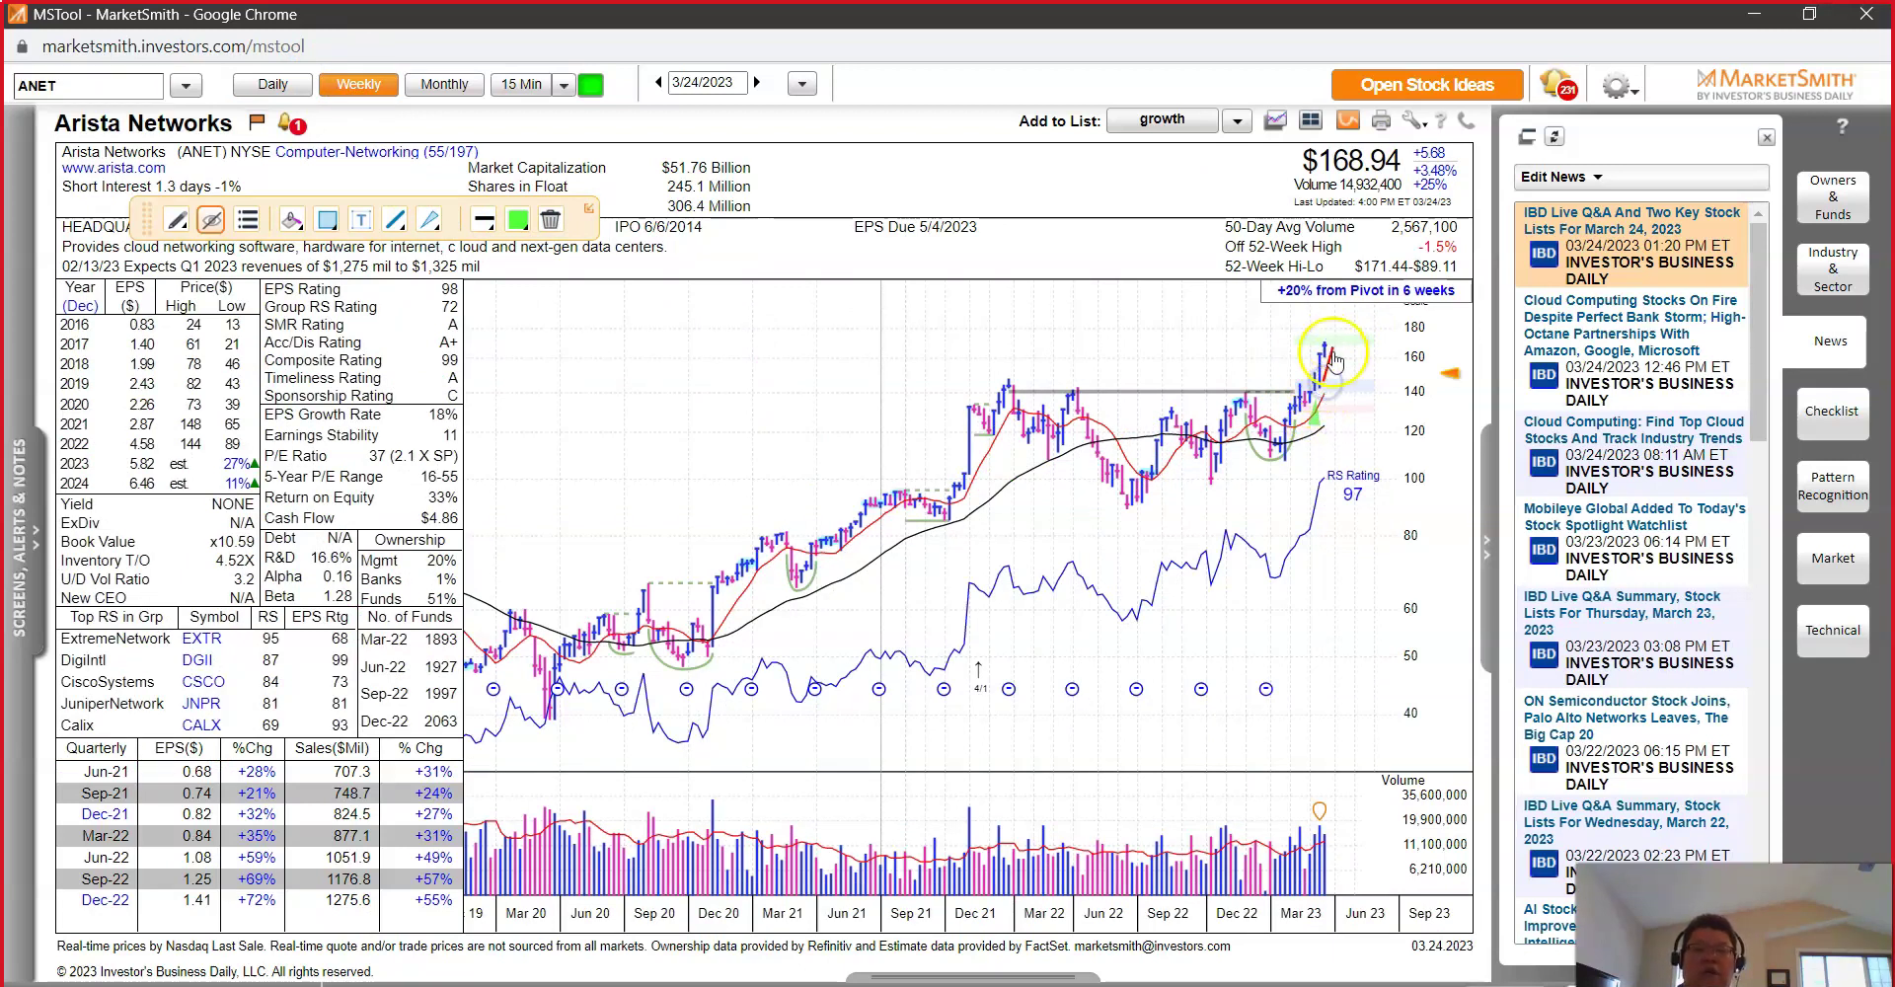
pyautogui.click(286, 87)
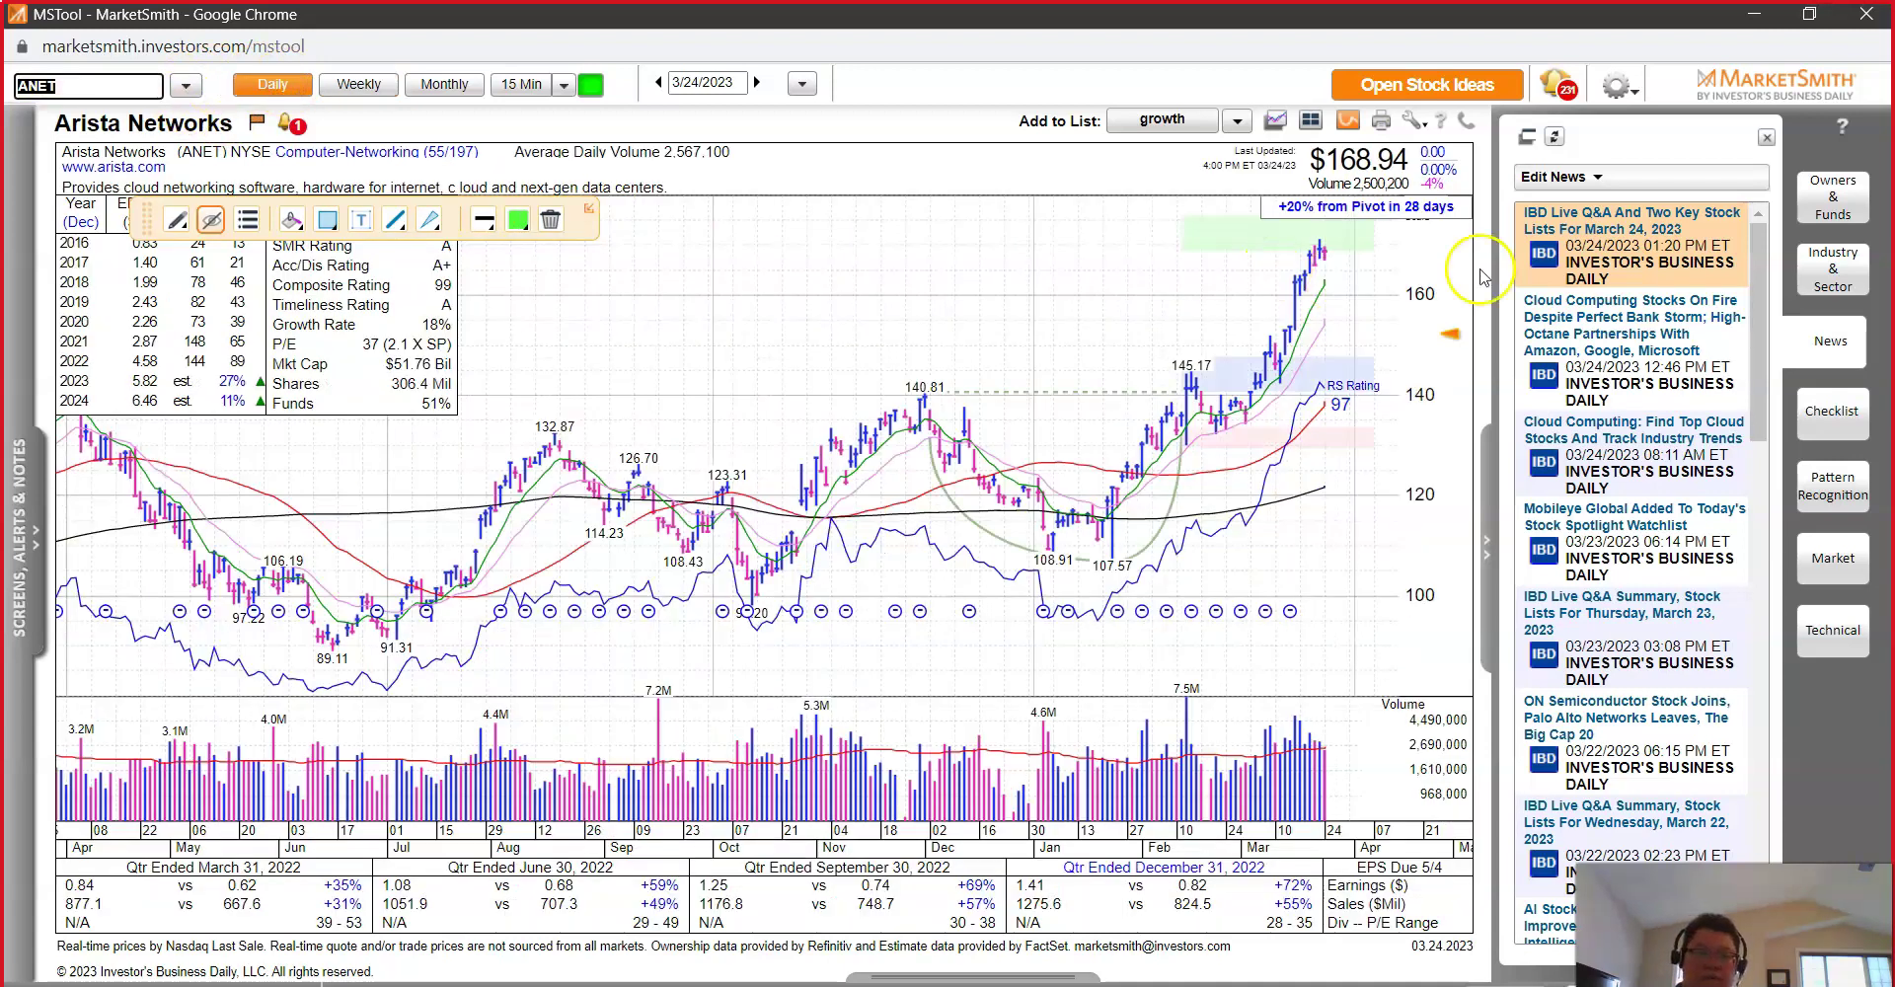
pyautogui.click(358, 84)
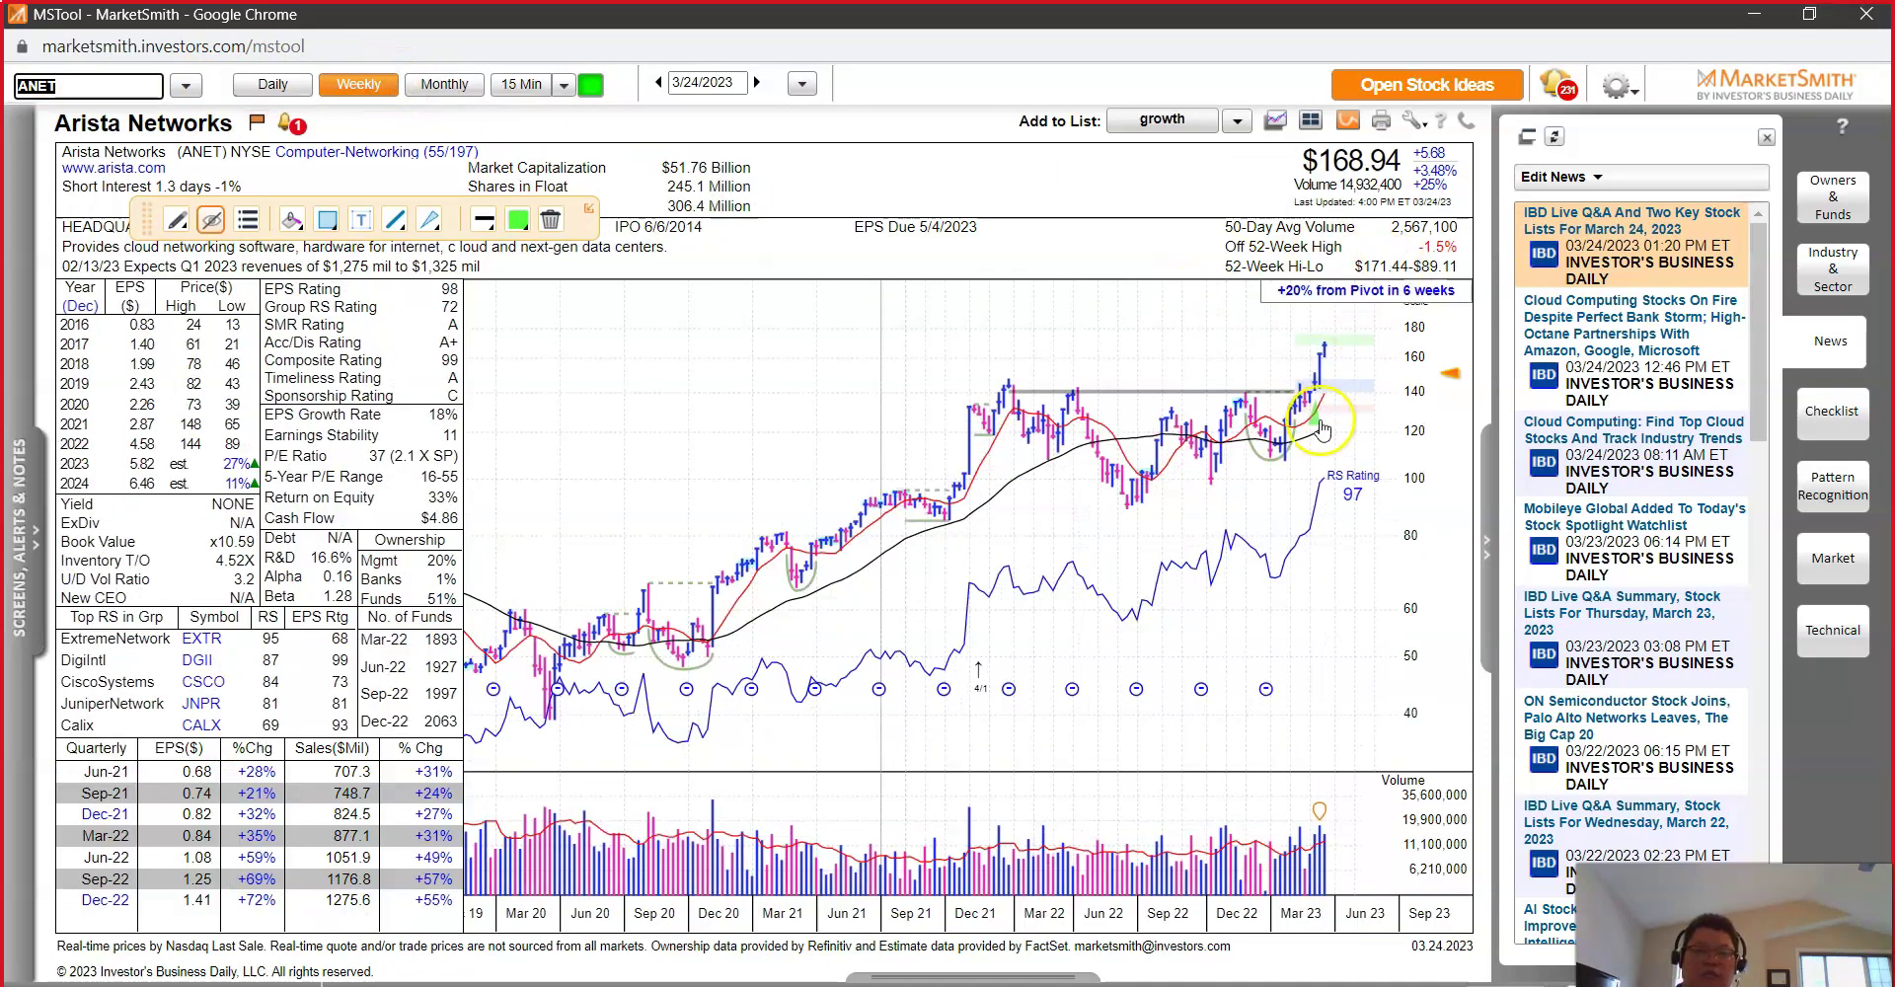
pyautogui.moveTo(1341, 377); pyautogui.dragTo(1447, 185)
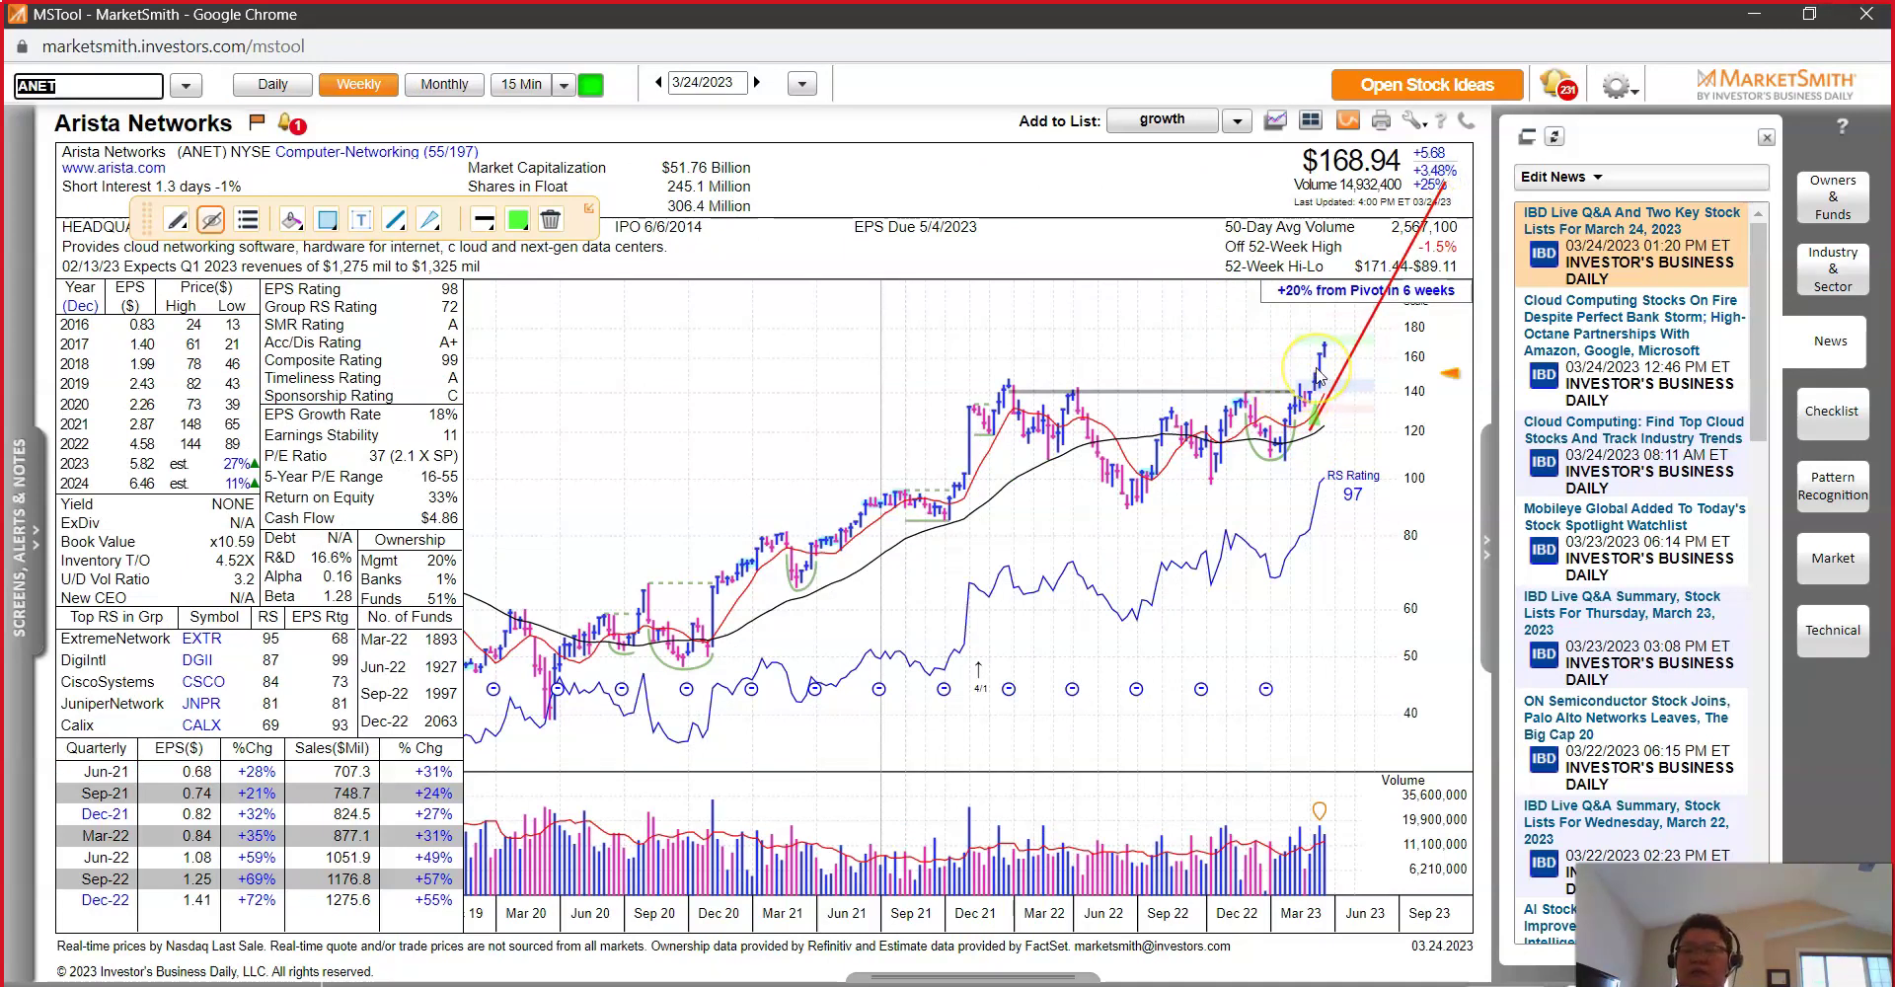
# Step: Load the weekly chart for SMCI
pyautogui.click(1183, 407)
pyautogui.write('SMCI')
pyautogui.press('Return')
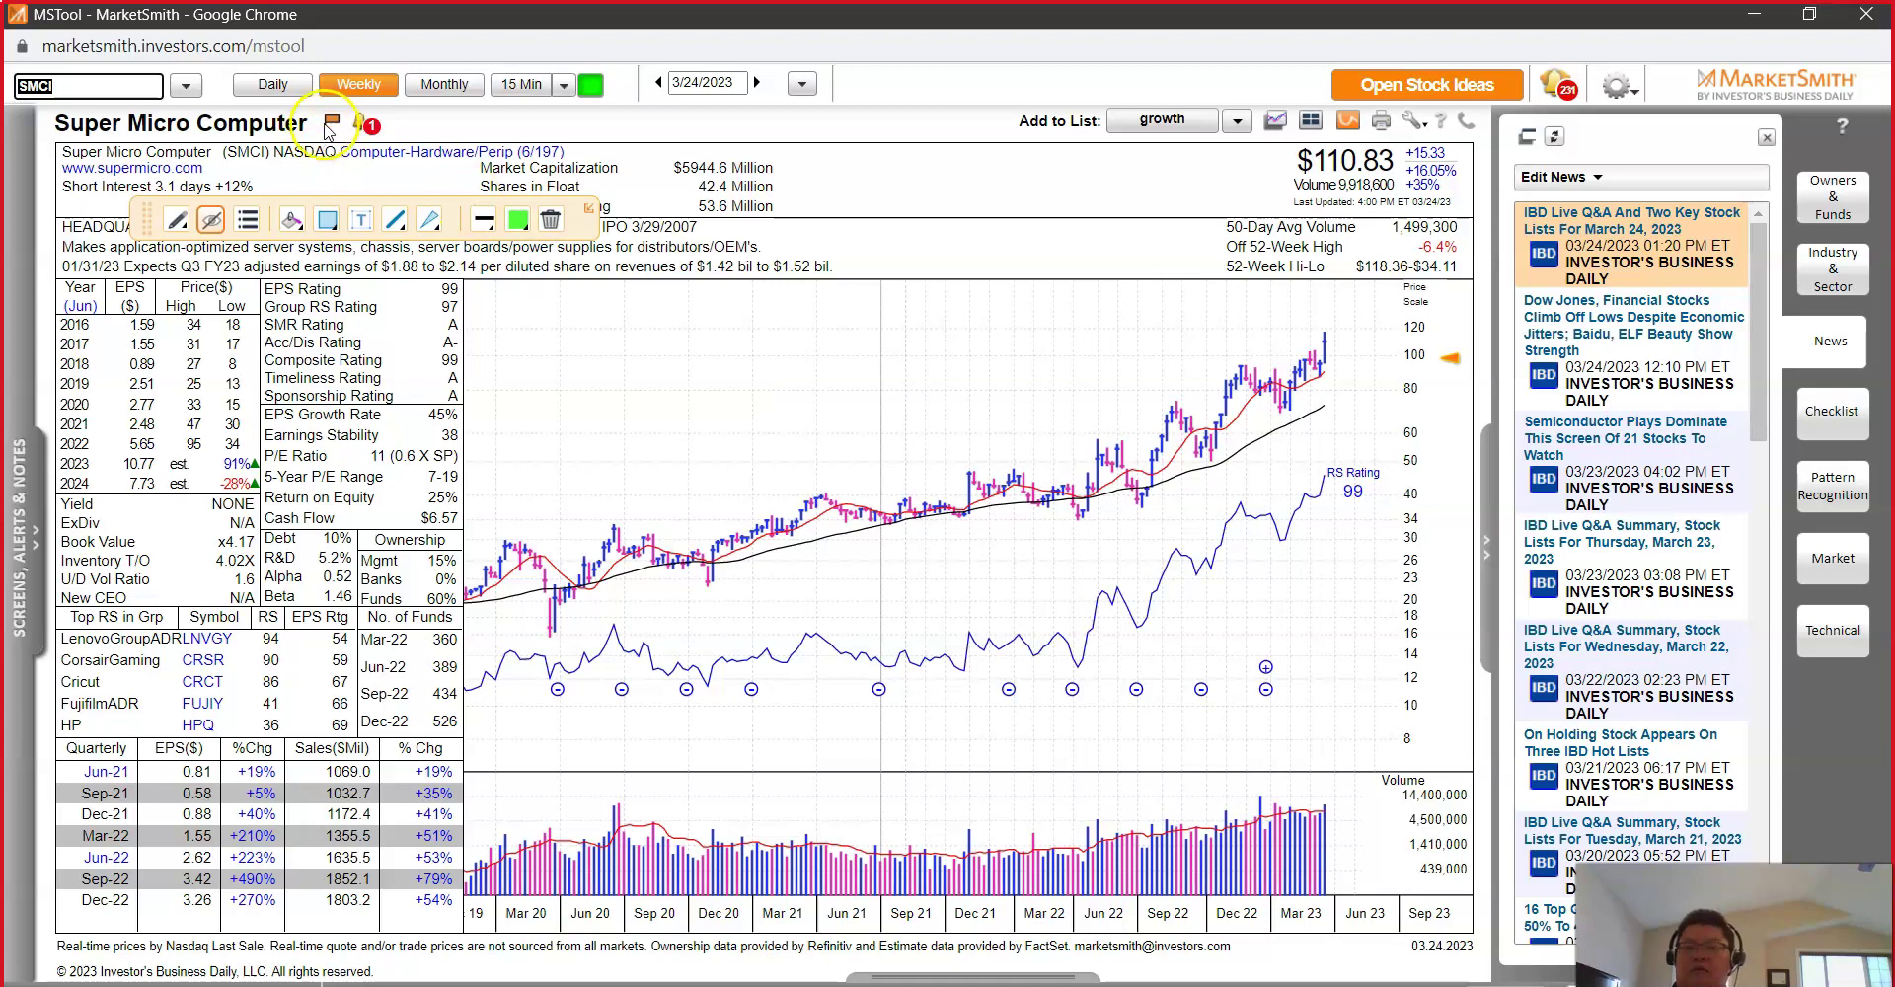
# Step: On SMCI's daily chart, draw a red line rising from the latest bar to above 120 and another falling toward the 50-day average
pyautogui.click(277, 83)
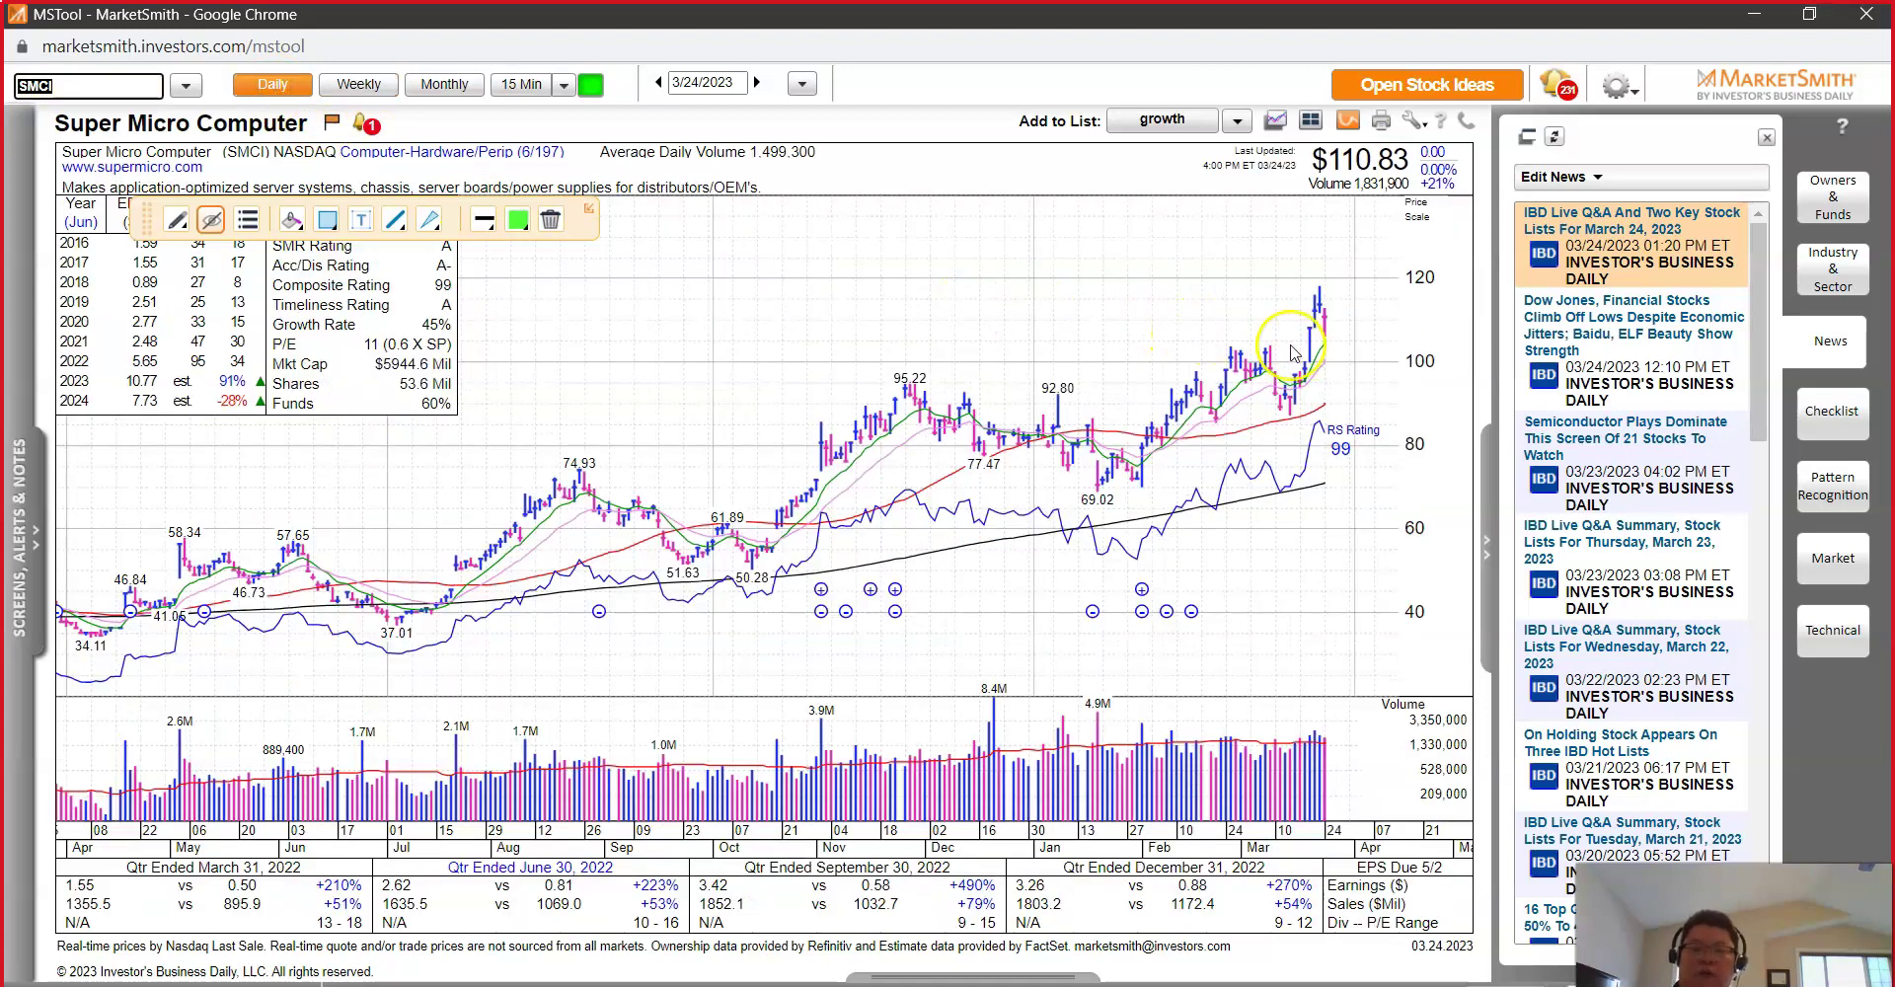
pyautogui.moveTo(1340, 310); pyautogui.dragTo(1387, 264)
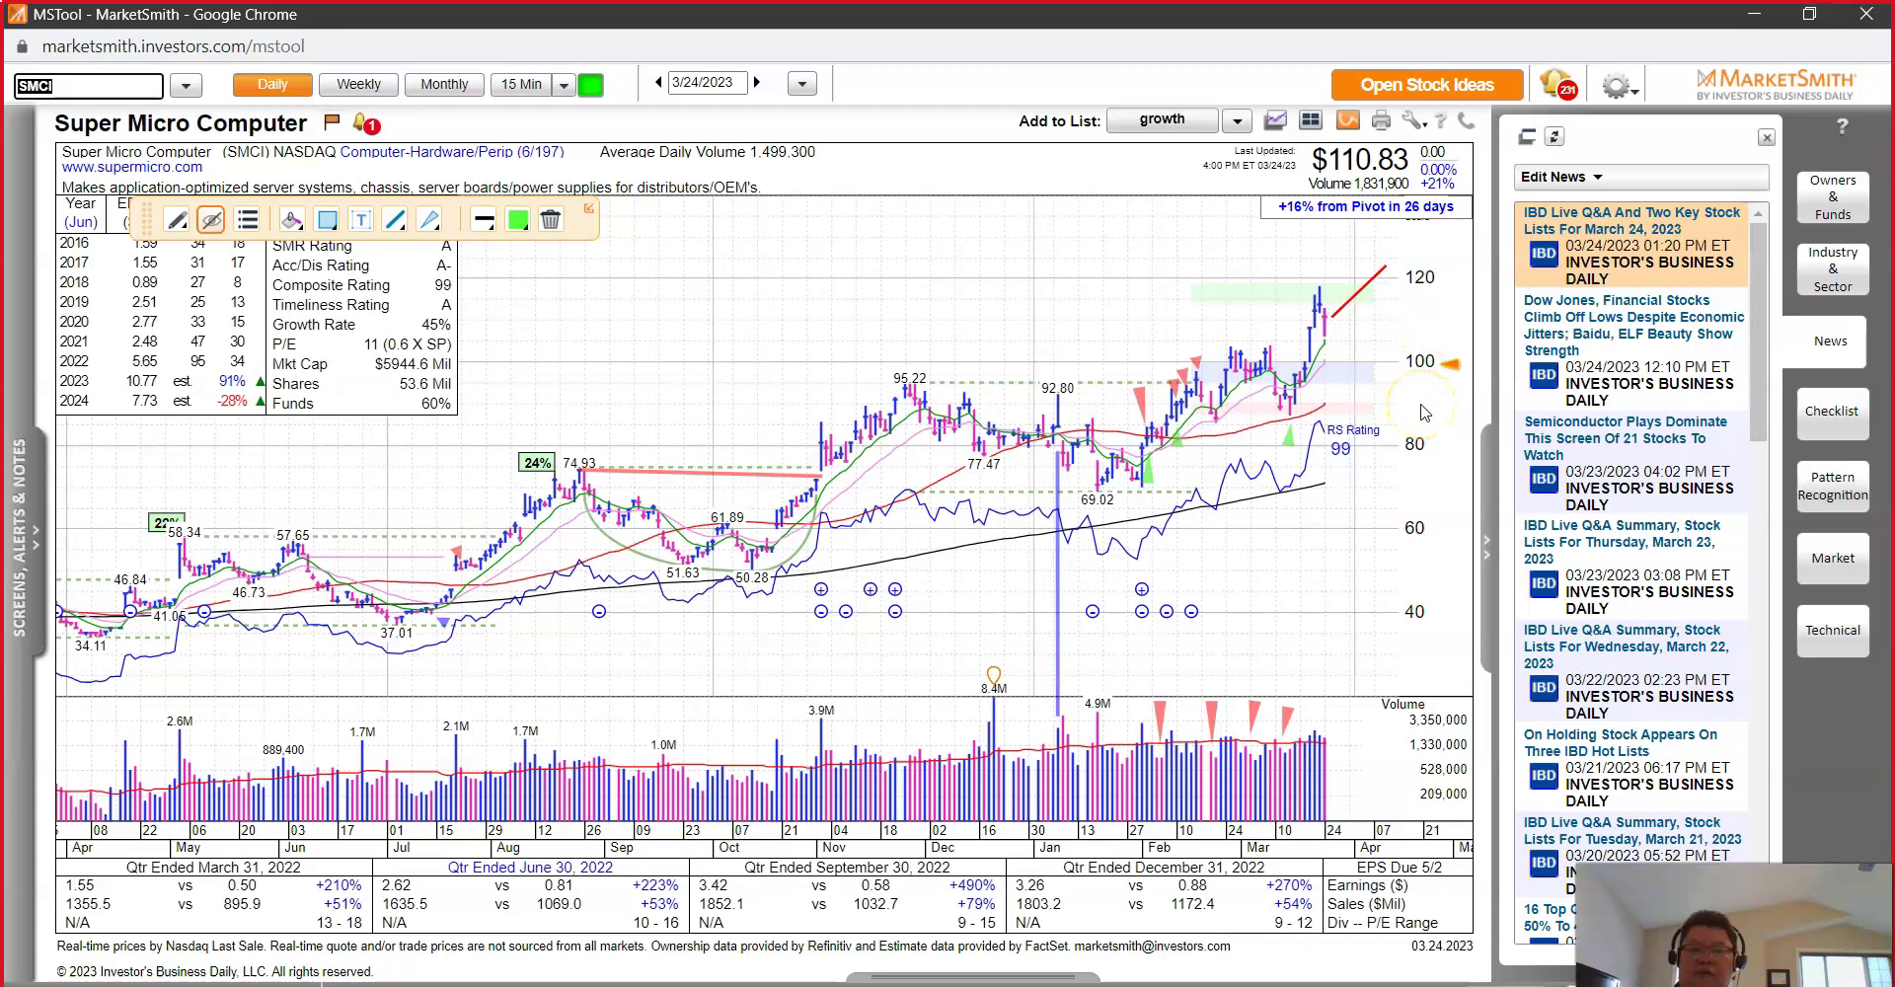
pyautogui.click(1325, 345)
pyautogui.moveTo(1332, 387); pyautogui.dragTo(1337, 419)
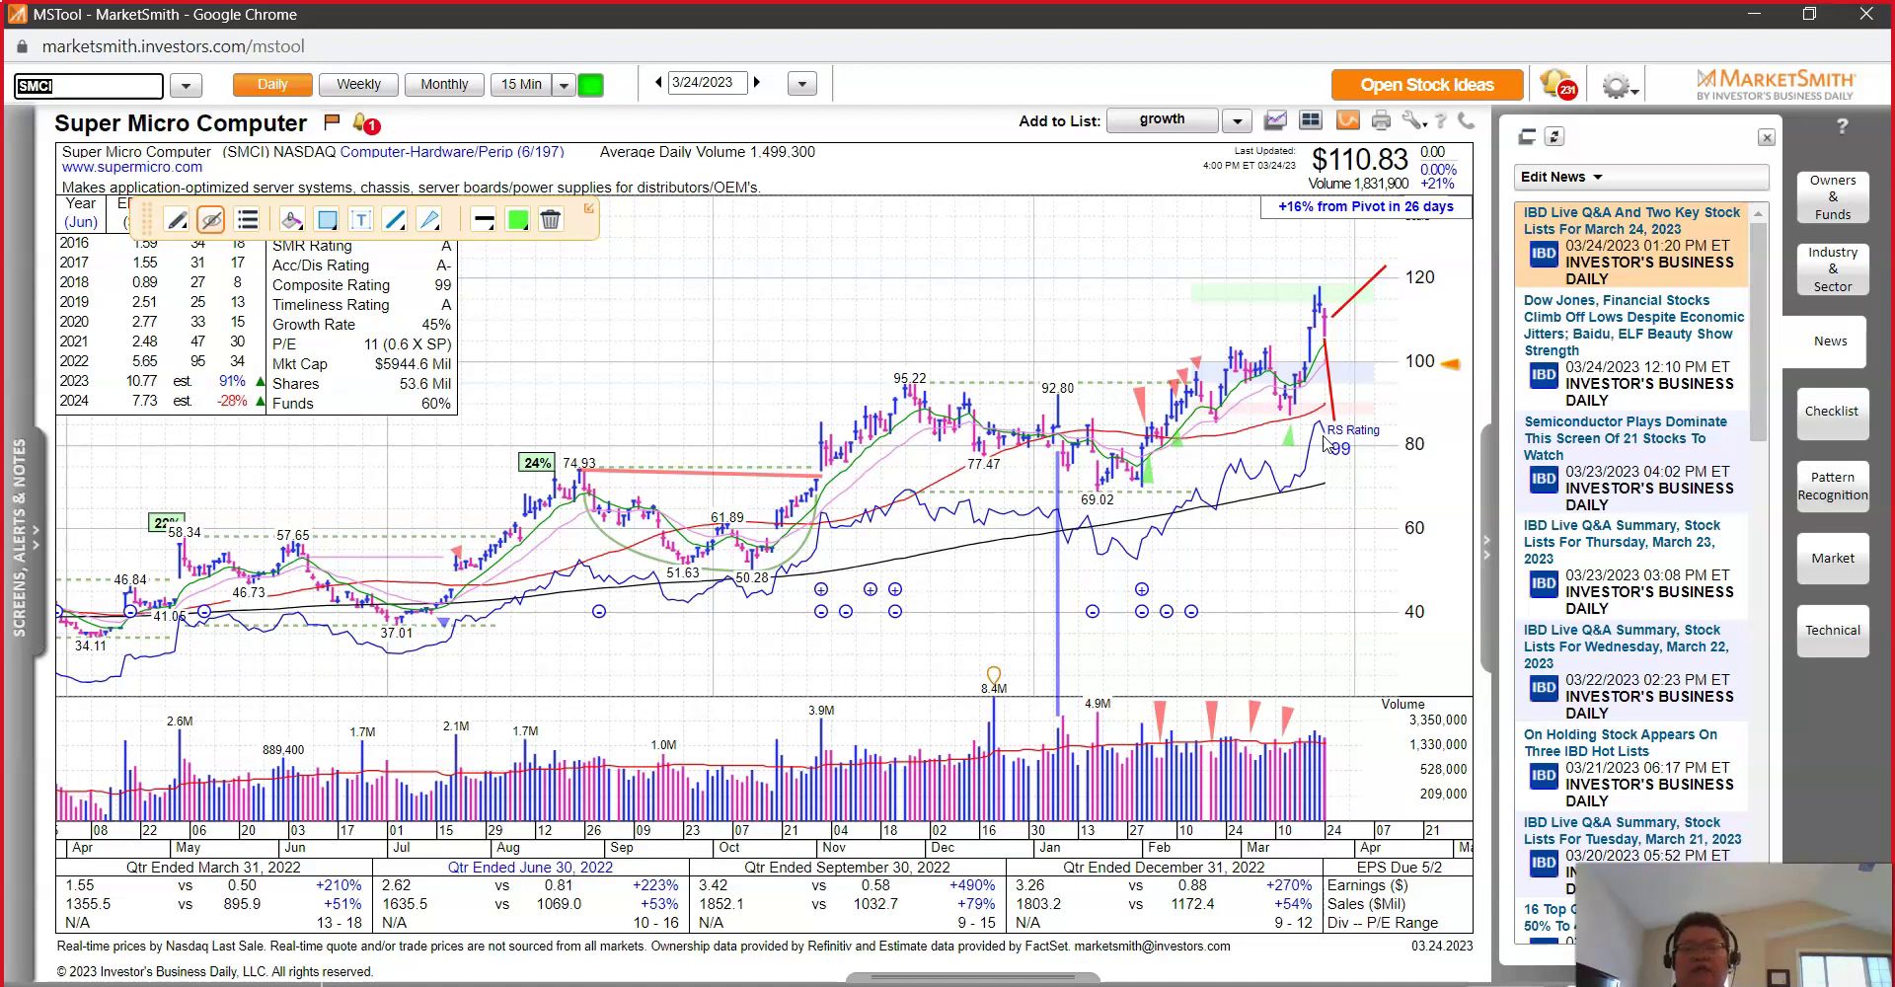
# Step: On SMCI's 15-minute chart, draw red lines along the decline into the Mar 24 low, the rebound from it, and a rising line beneath it
pyautogui.click(519, 84)
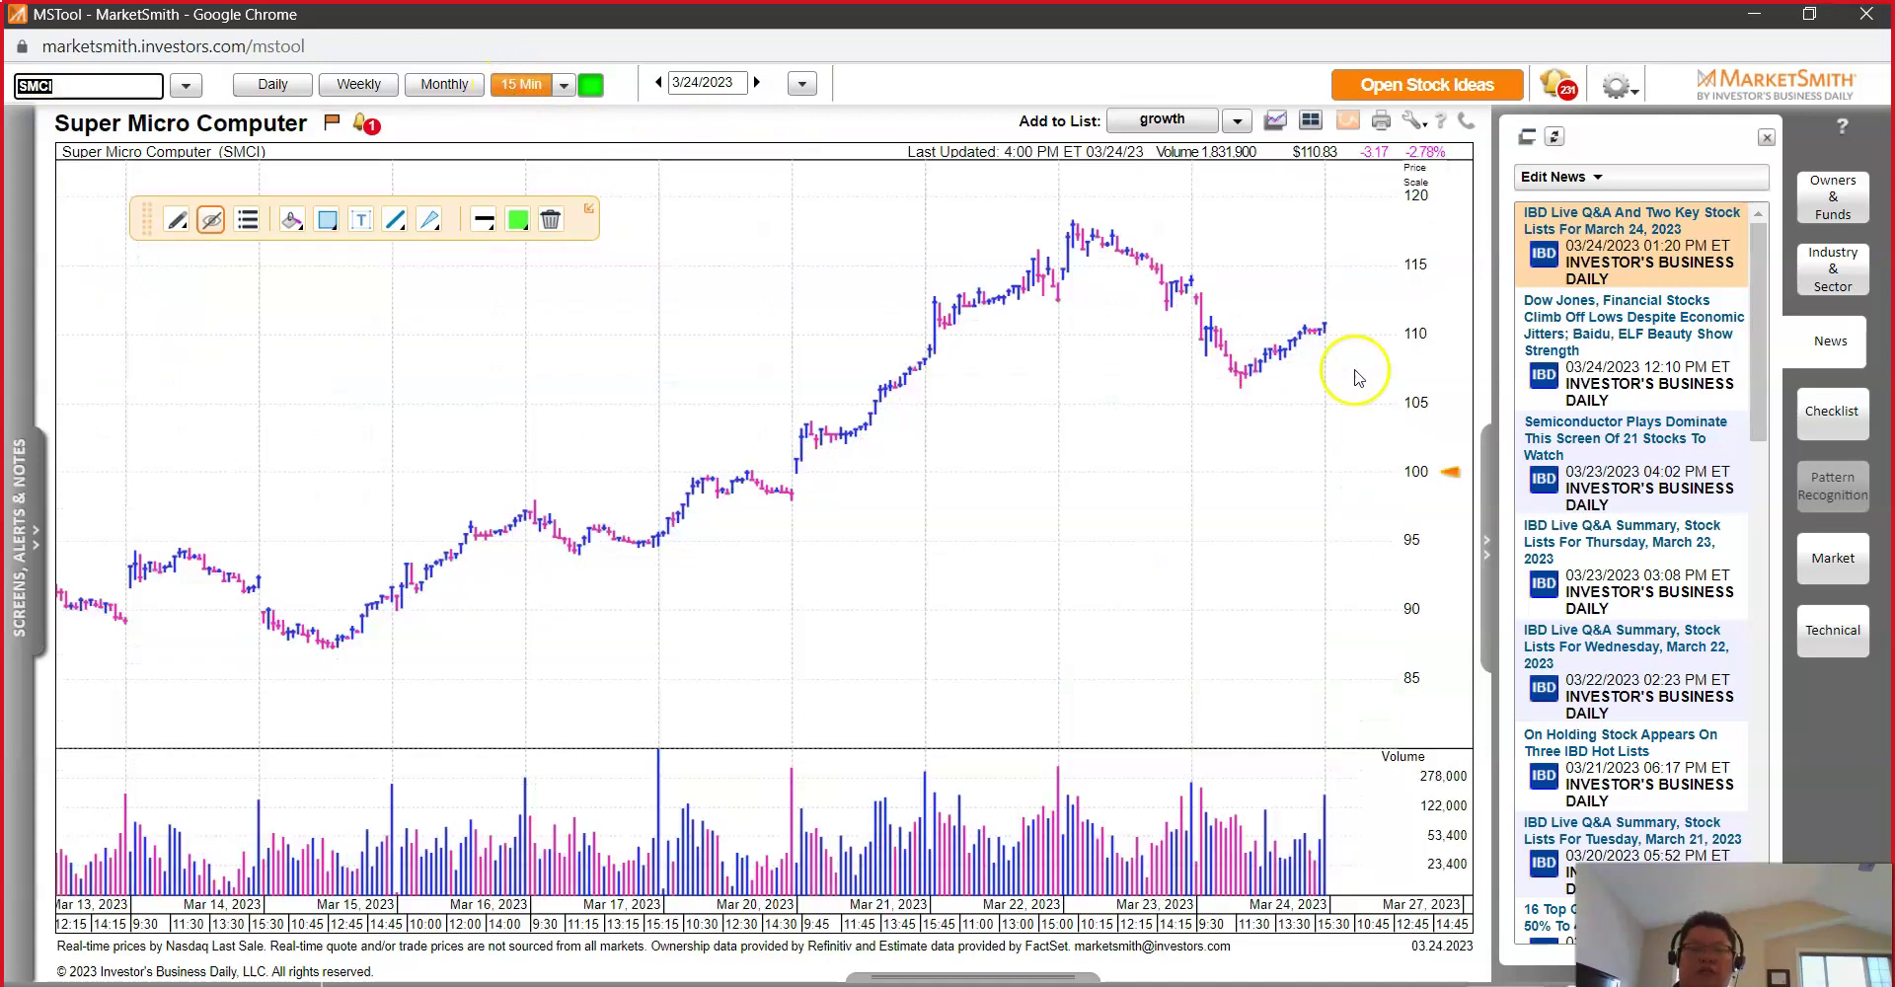
pyautogui.click(1253, 393)
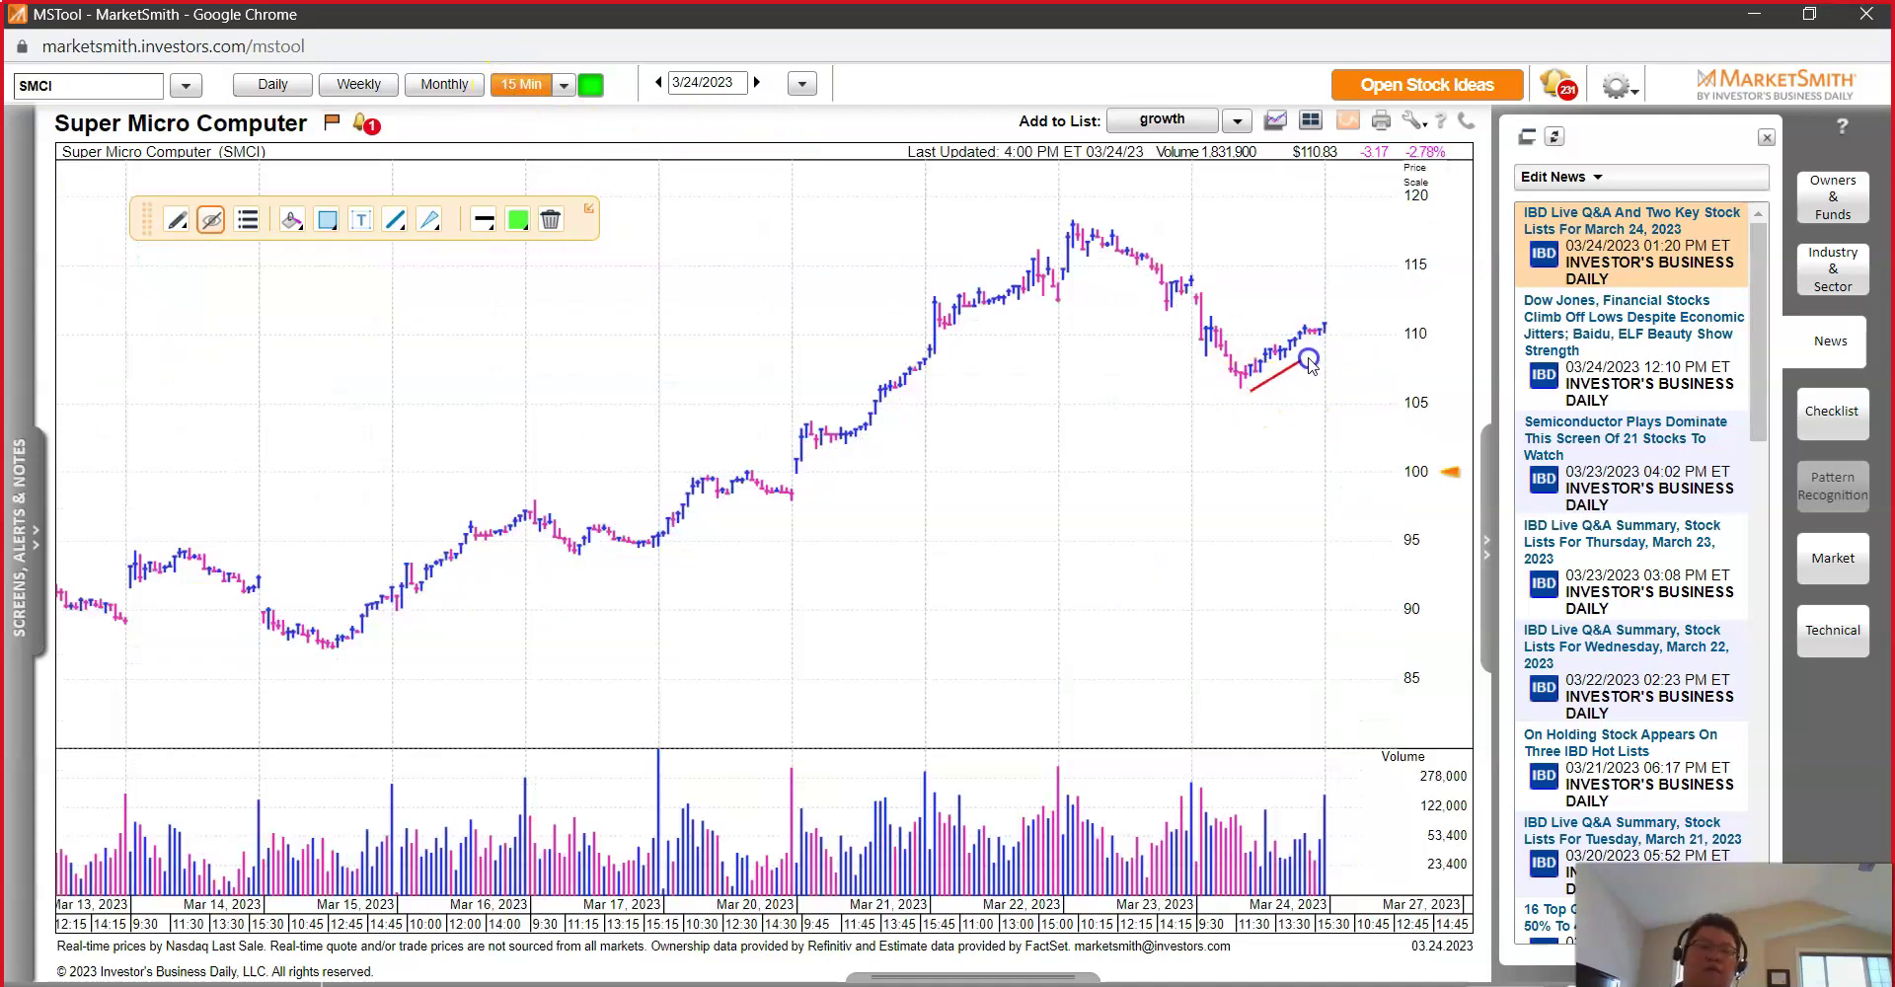
pyautogui.moveTo(1253, 412); pyautogui.dragTo(1247, 433)
pyautogui.click(1244, 395)
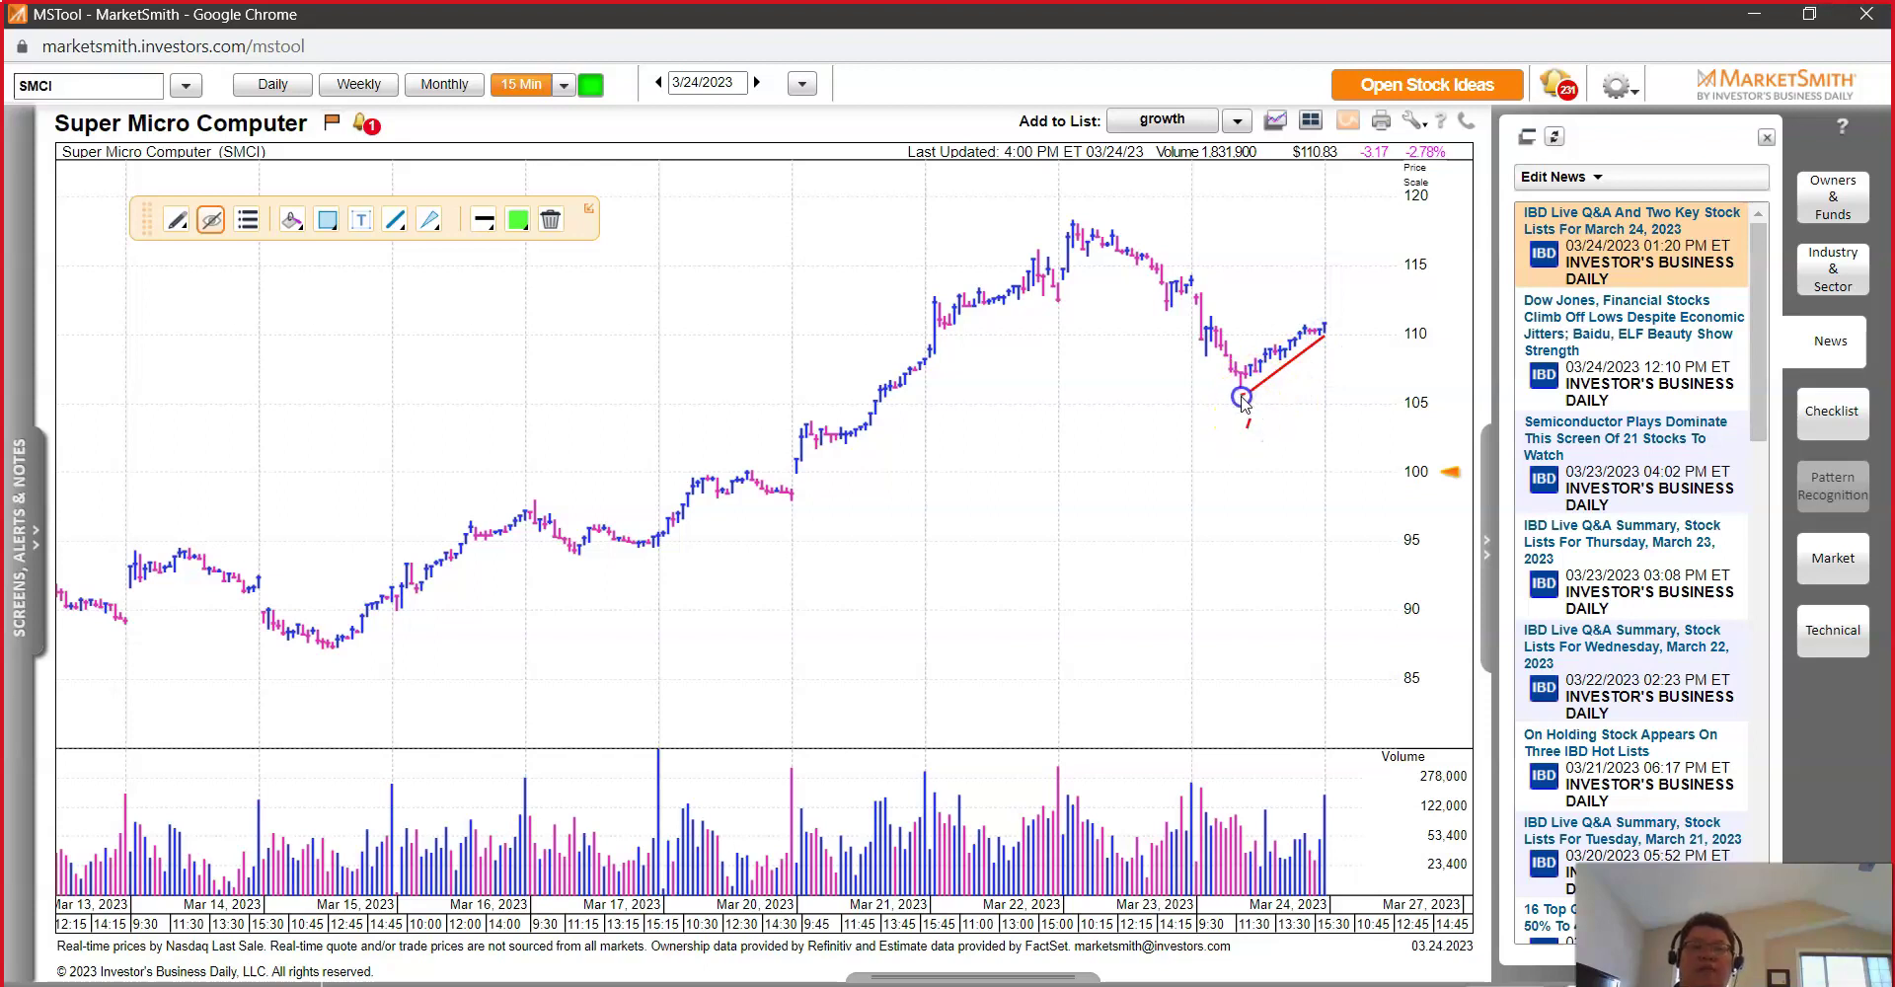
pyautogui.click(1180, 317)
pyautogui.click(1217, 377)
pyautogui.click(1239, 396)
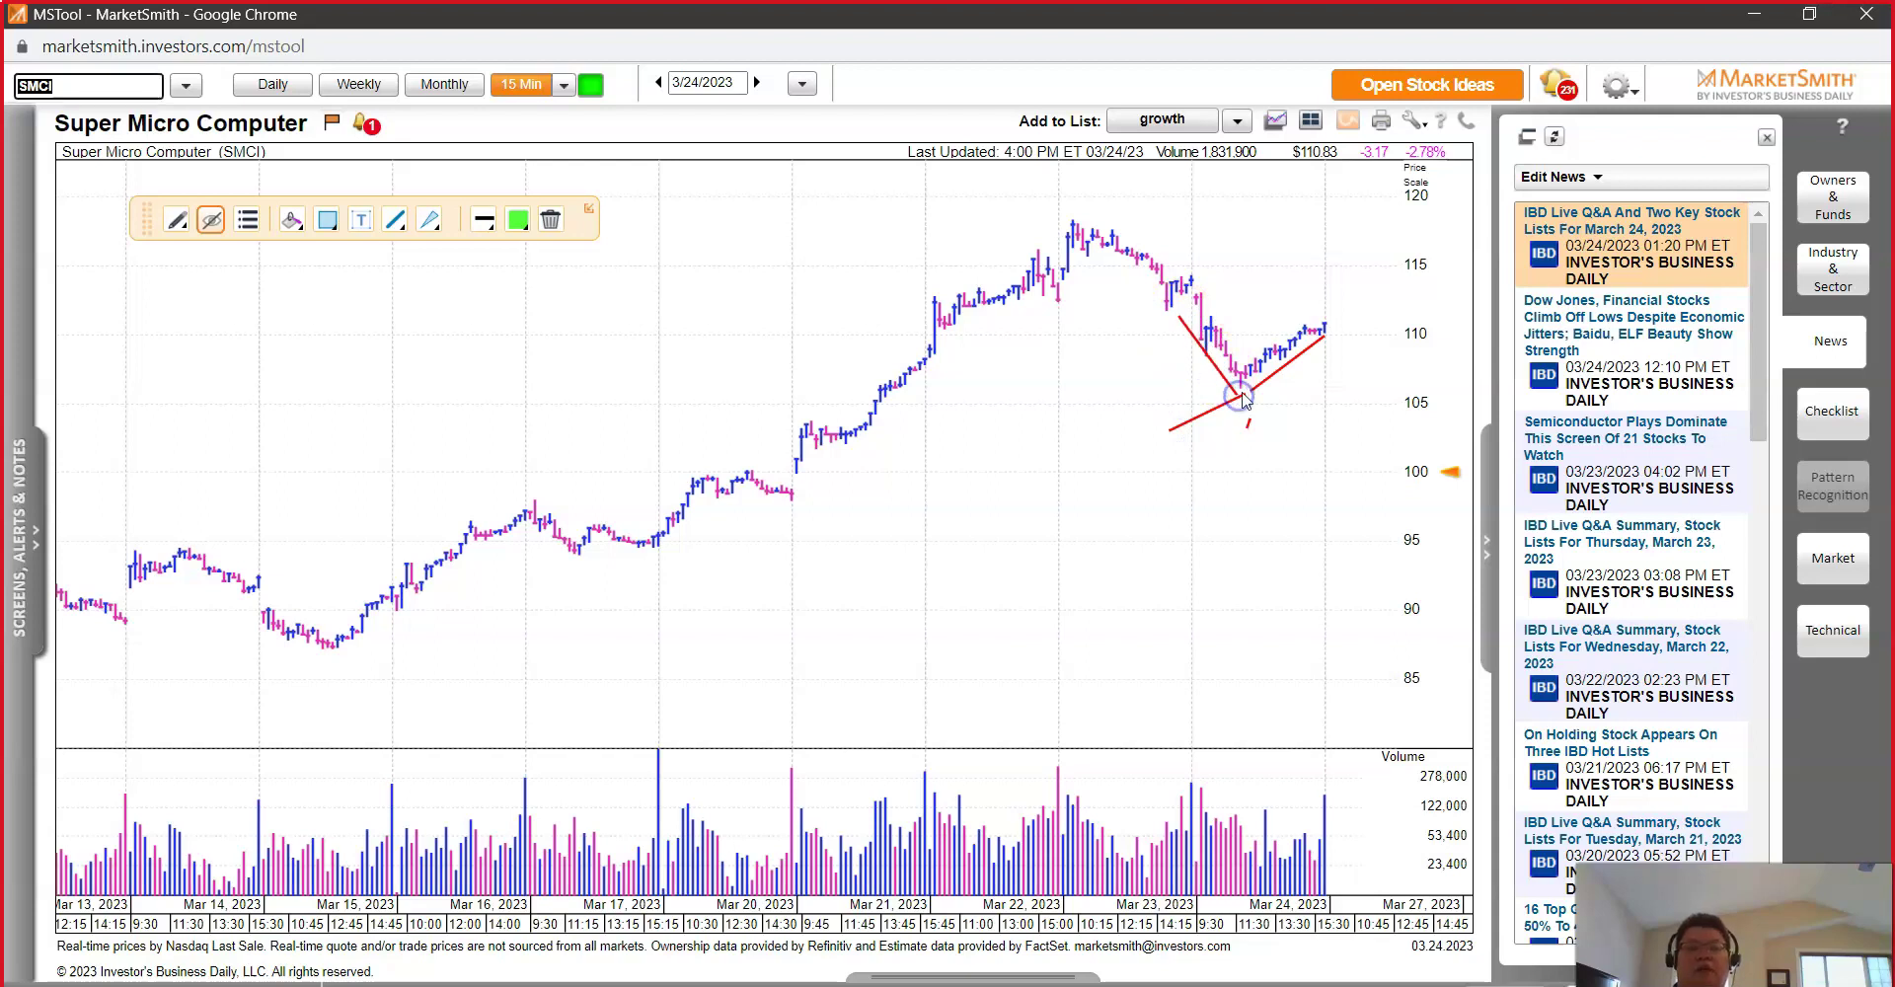
# Step: Switch SMCI to the daily chart and trace its prices with Track Price from the March high back toward the February low
pyautogui.click(265, 87)
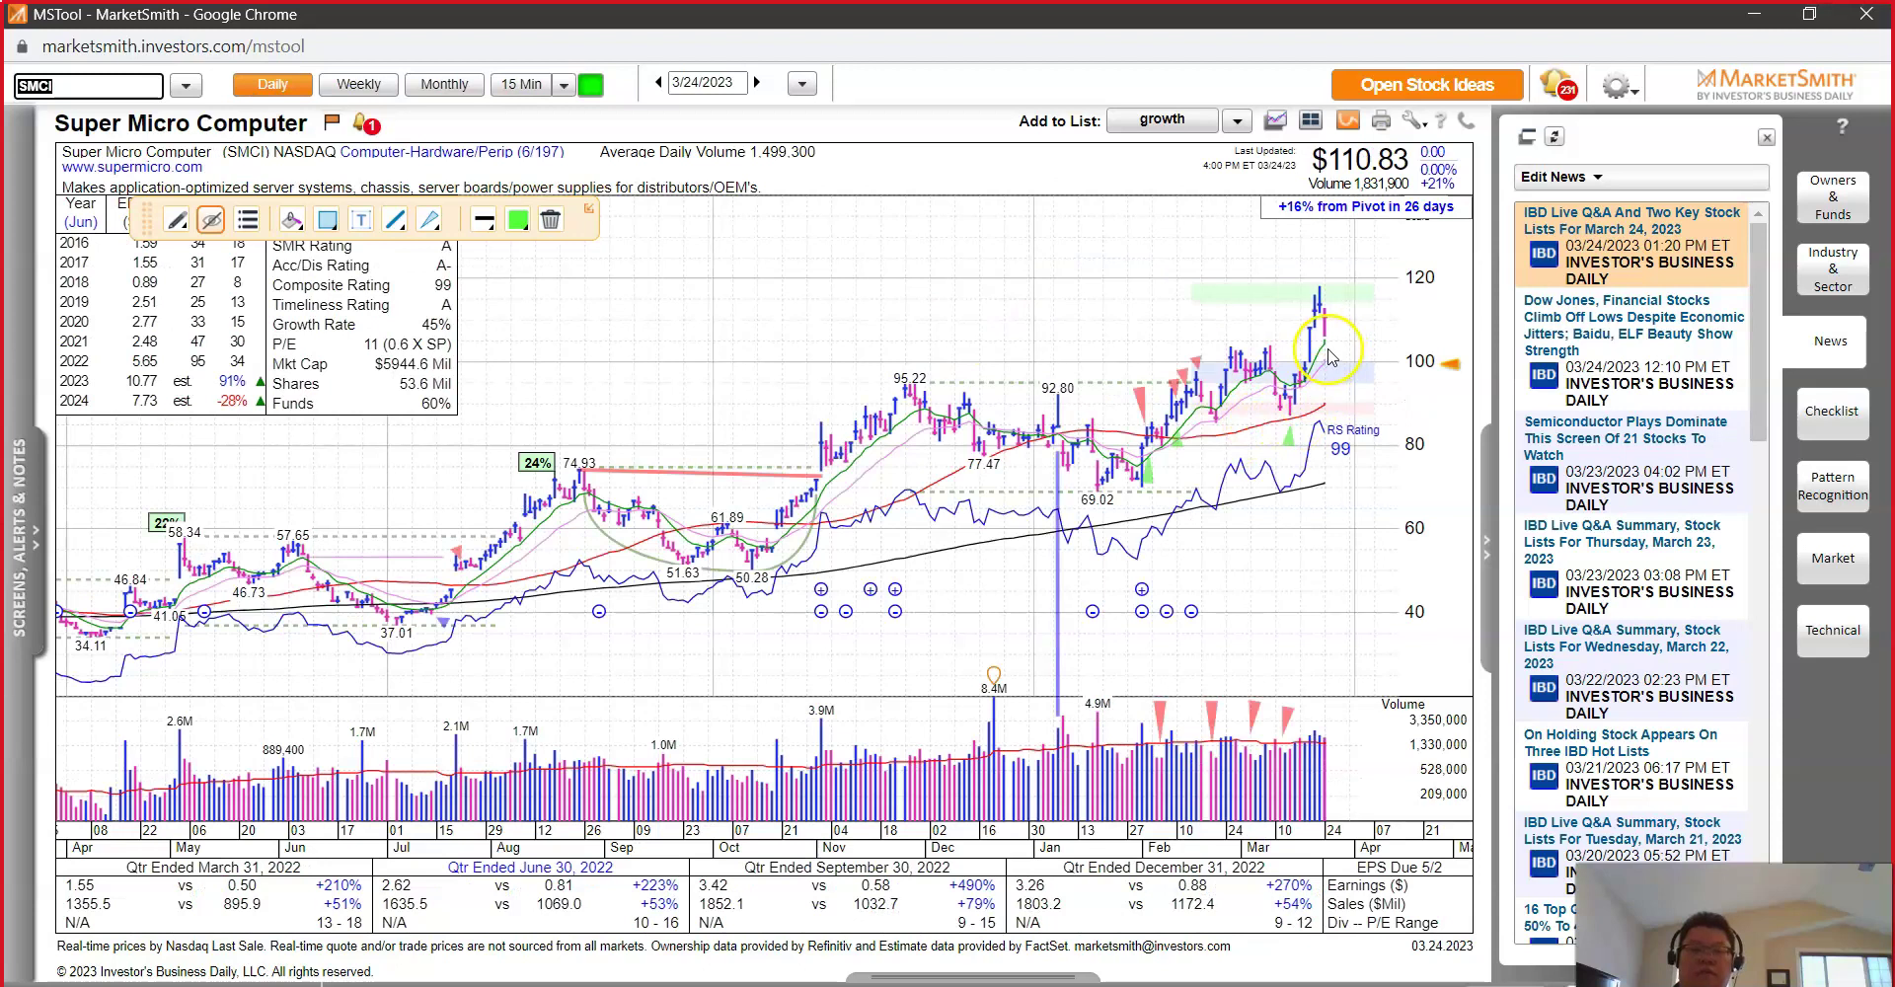
pyautogui.rightClick(1359, 442)
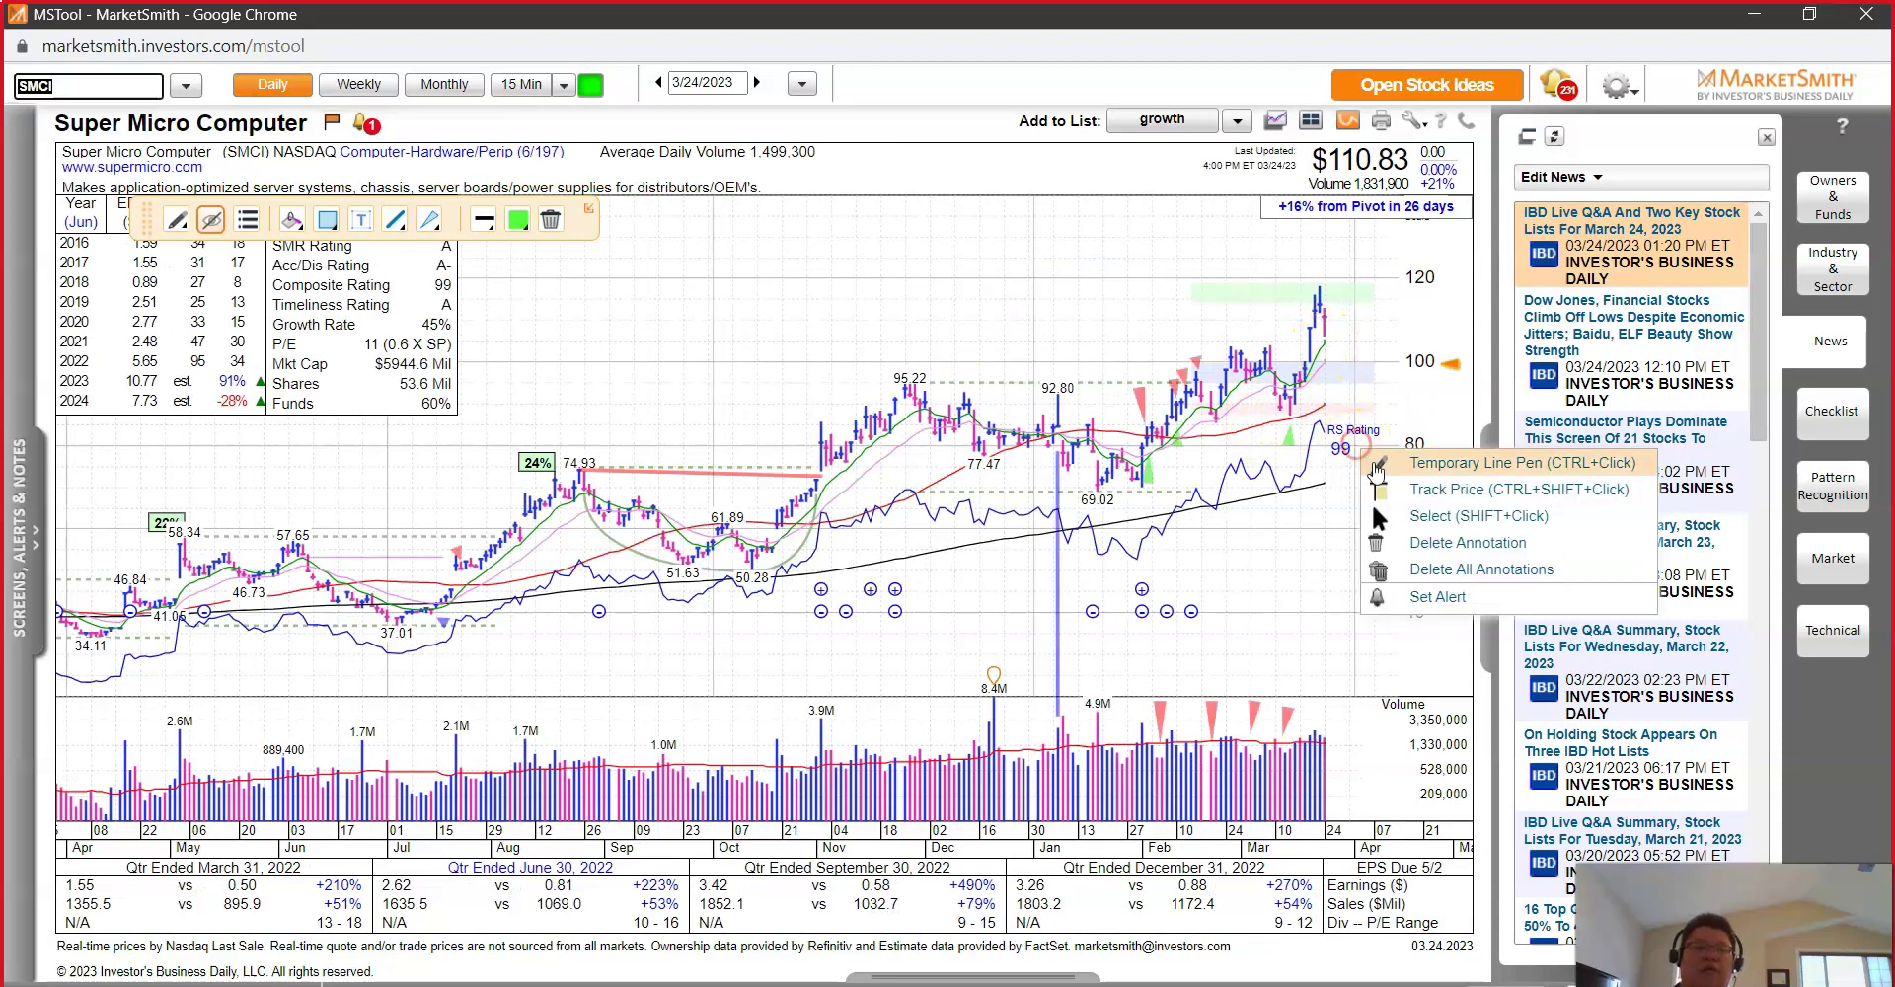
pyautogui.click(1401, 483)
pyautogui.click(1324, 509)
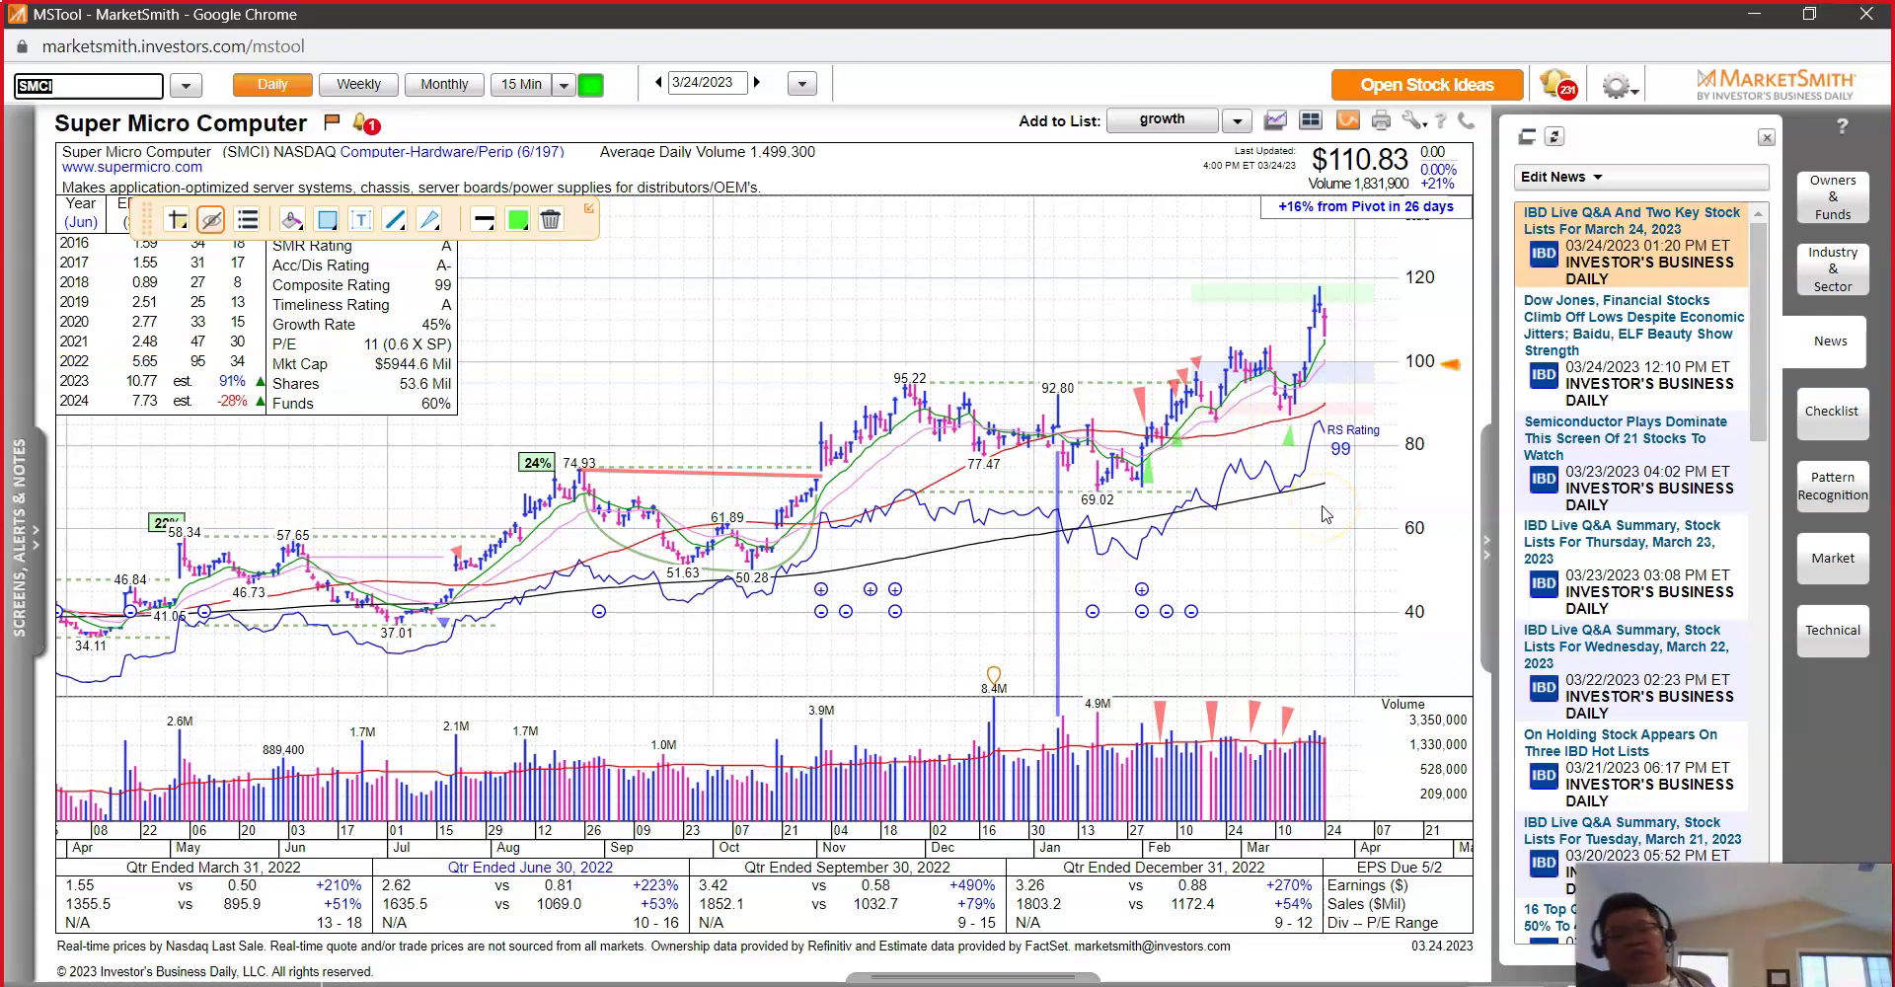
pyautogui.moveTo(1323, 291); pyautogui.dragTo(1205, 419)
# Step: With the Temporary Line Pen, draw falling red lines along SMCI's February pullback, its early-March pullback and down from the latest bars
pyautogui.rightClick(1429, 486)
pyautogui.click(1472, 508)
pyautogui.moveTo(1197, 407)
pyautogui.mouseDown()
pyautogui.moveTo(1222, 437)
pyautogui.moveTo(1283, 429)
pyautogui.mouseUp()
pyautogui.moveTo(1315, 313); pyautogui.dragTo(1330, 357)
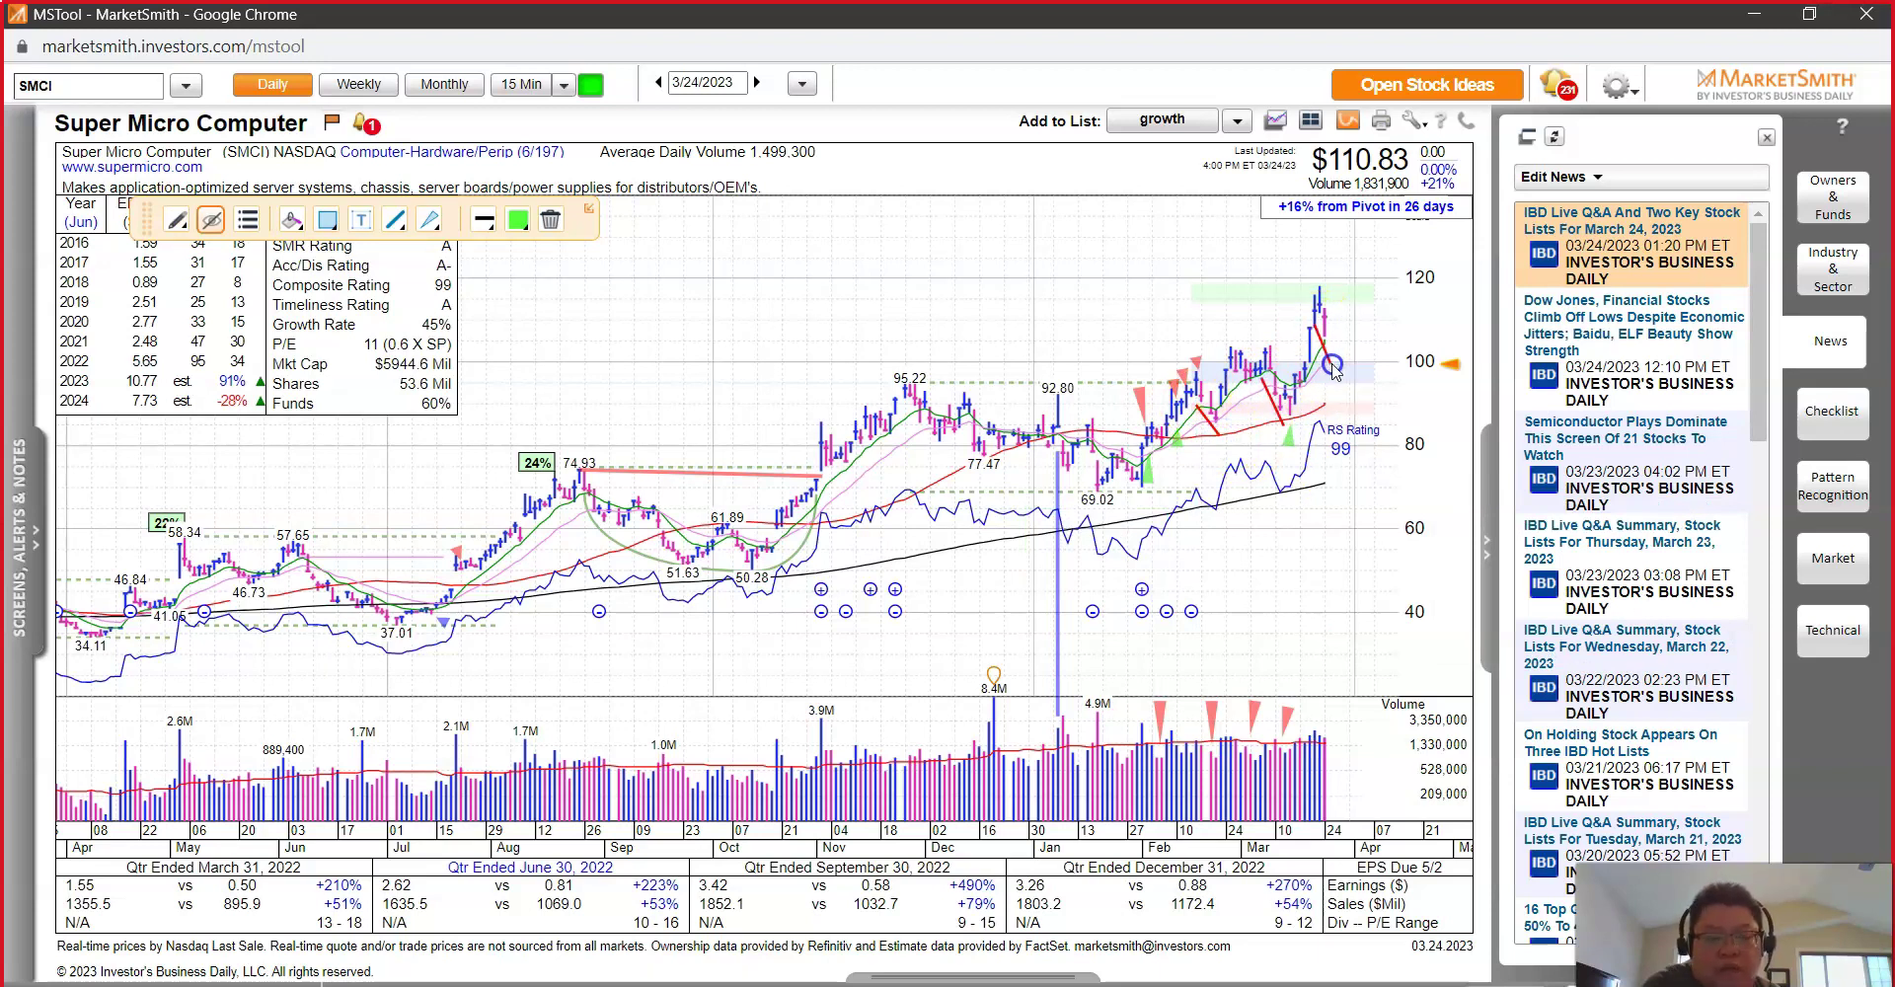
# Step: Draw a rising red line from SMCI's latest bar to near 120 and short rising lines at the February and March pullback lows
pyautogui.click(1331, 312)
pyautogui.moveTo(1347, 293); pyautogui.dragTo(1347, 286)
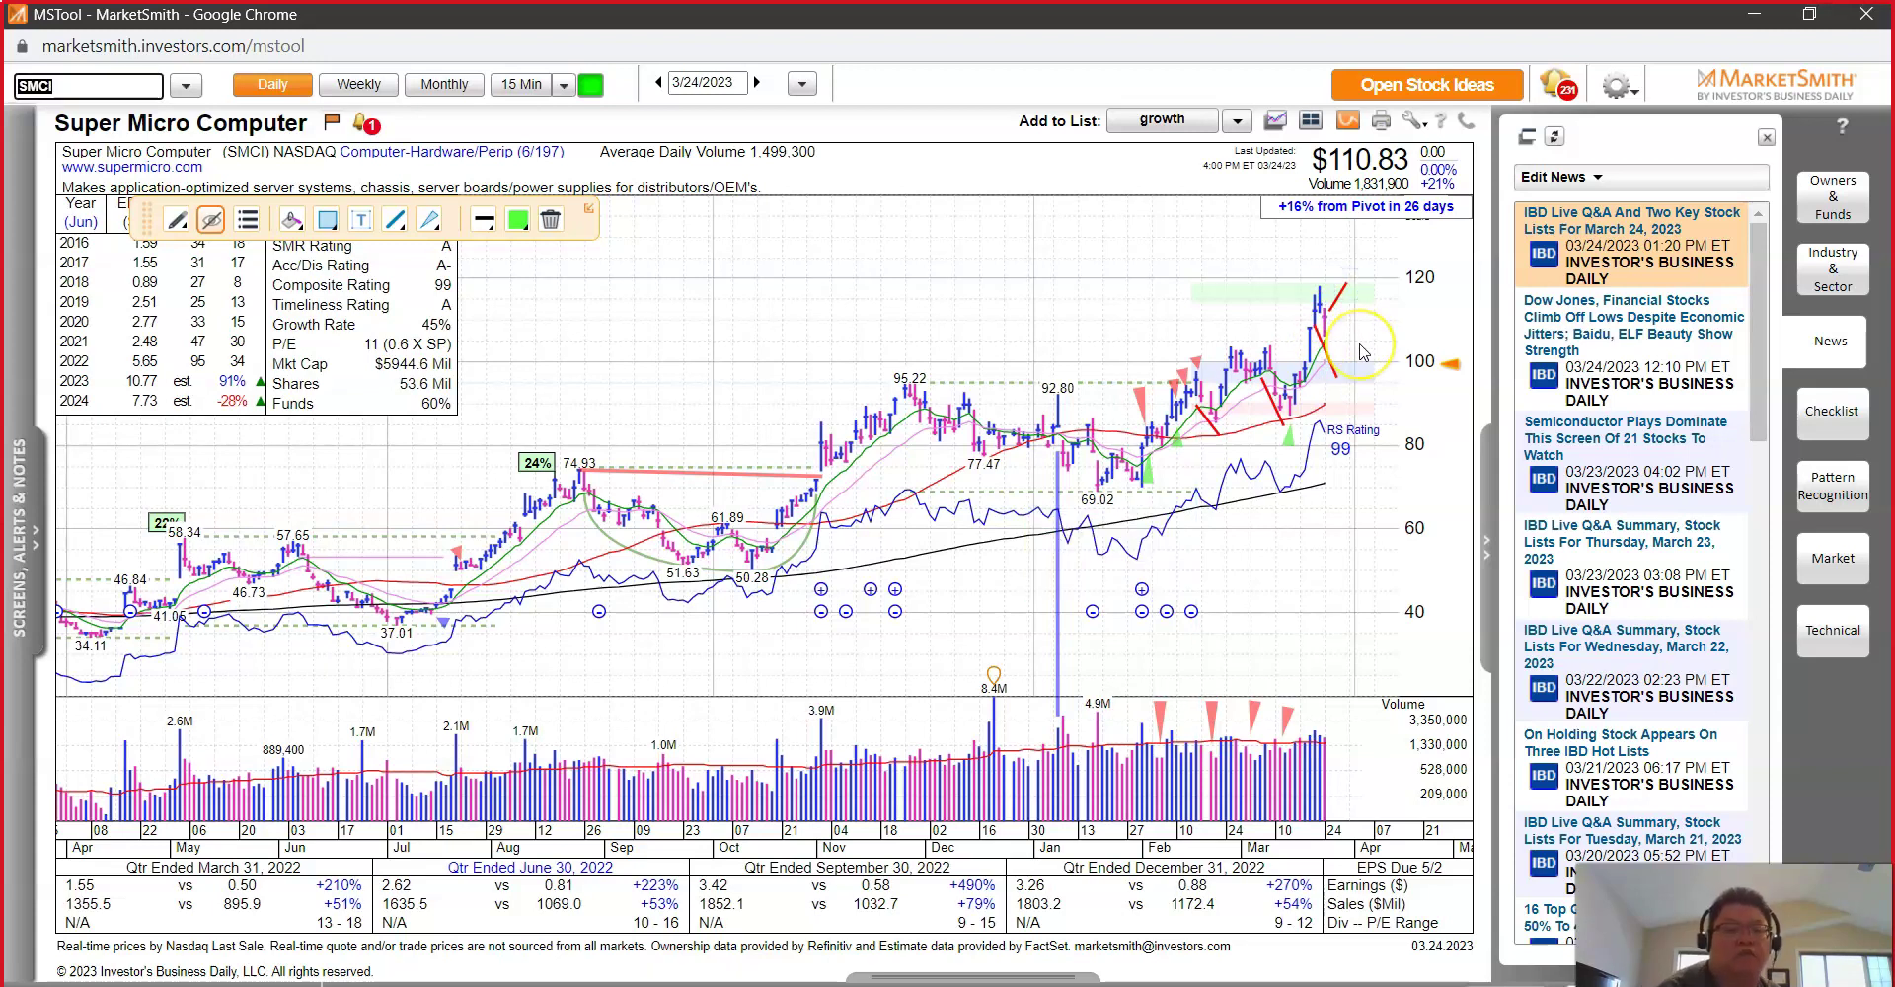
pyautogui.click(1262, 415)
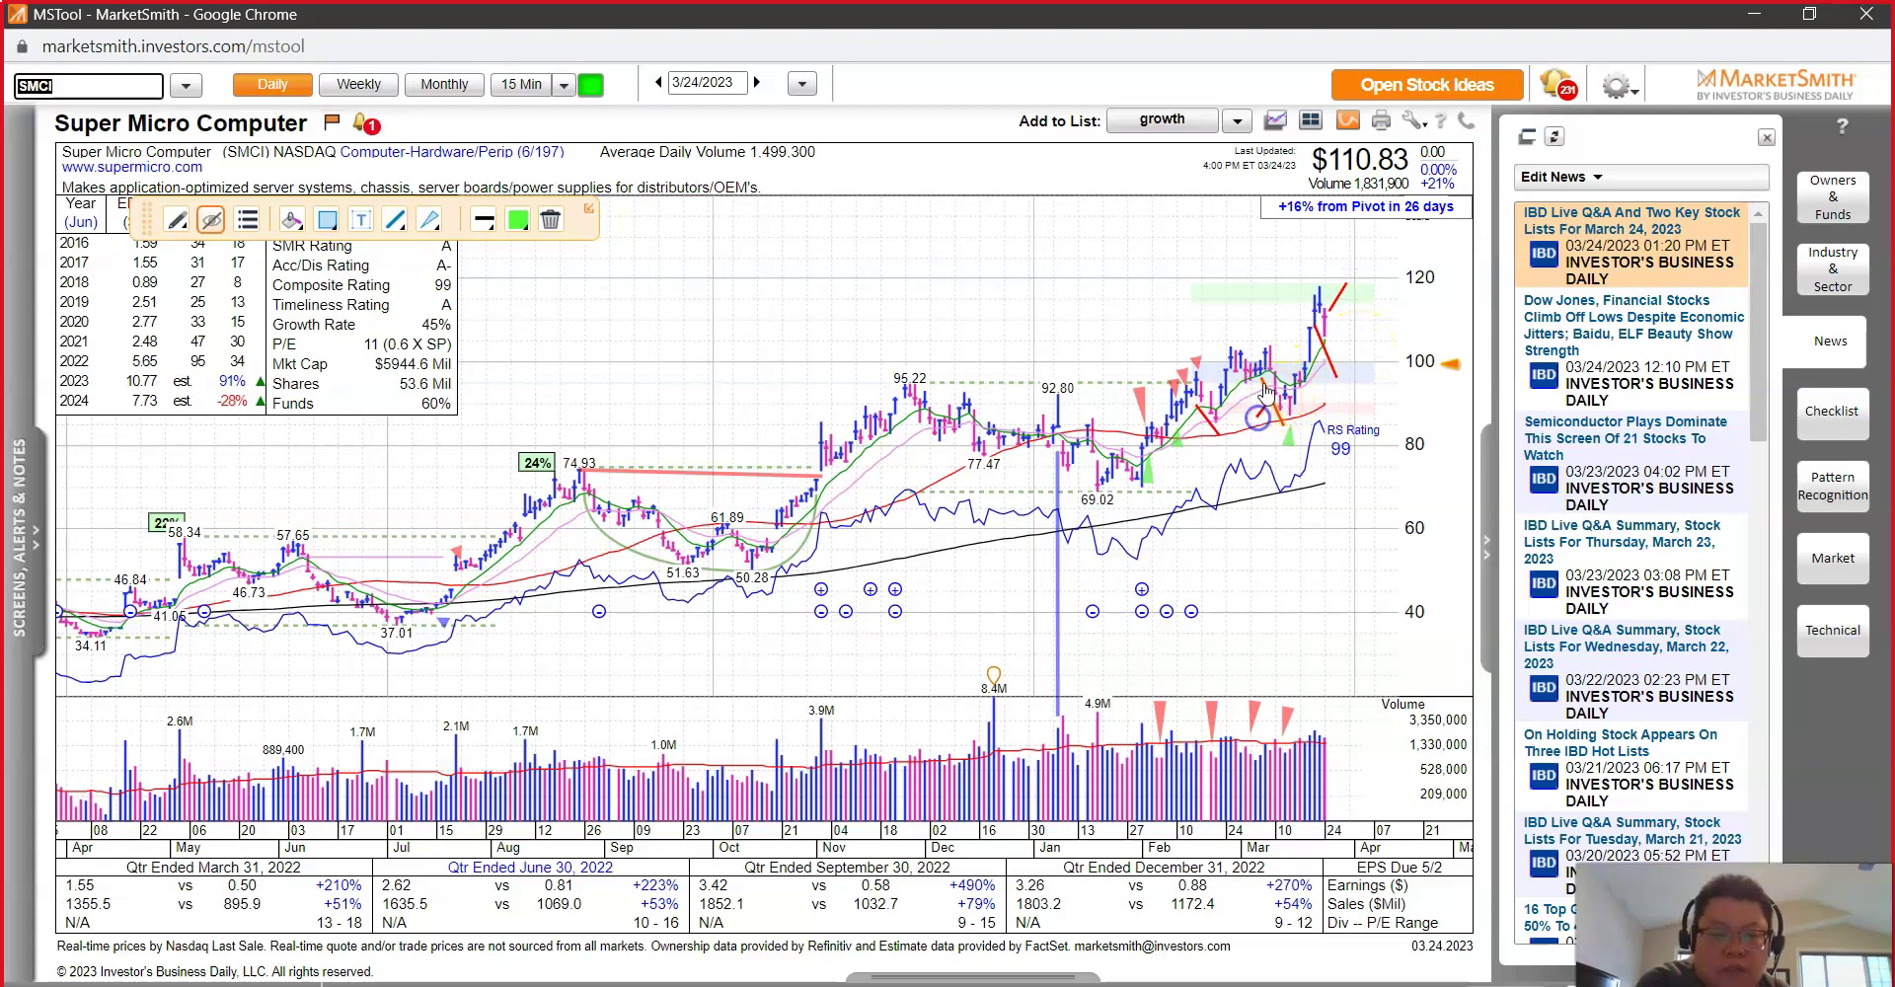
pyautogui.click(1190, 431)
pyautogui.moveTo(1190, 430)
pyautogui.mouseDown()
pyautogui.moveTo(1206, 409)
pyautogui.moveTo(1220, 436)
pyautogui.moveTo(1272, 442)
pyautogui.moveTo(1283, 400)
pyautogui.mouseUp()
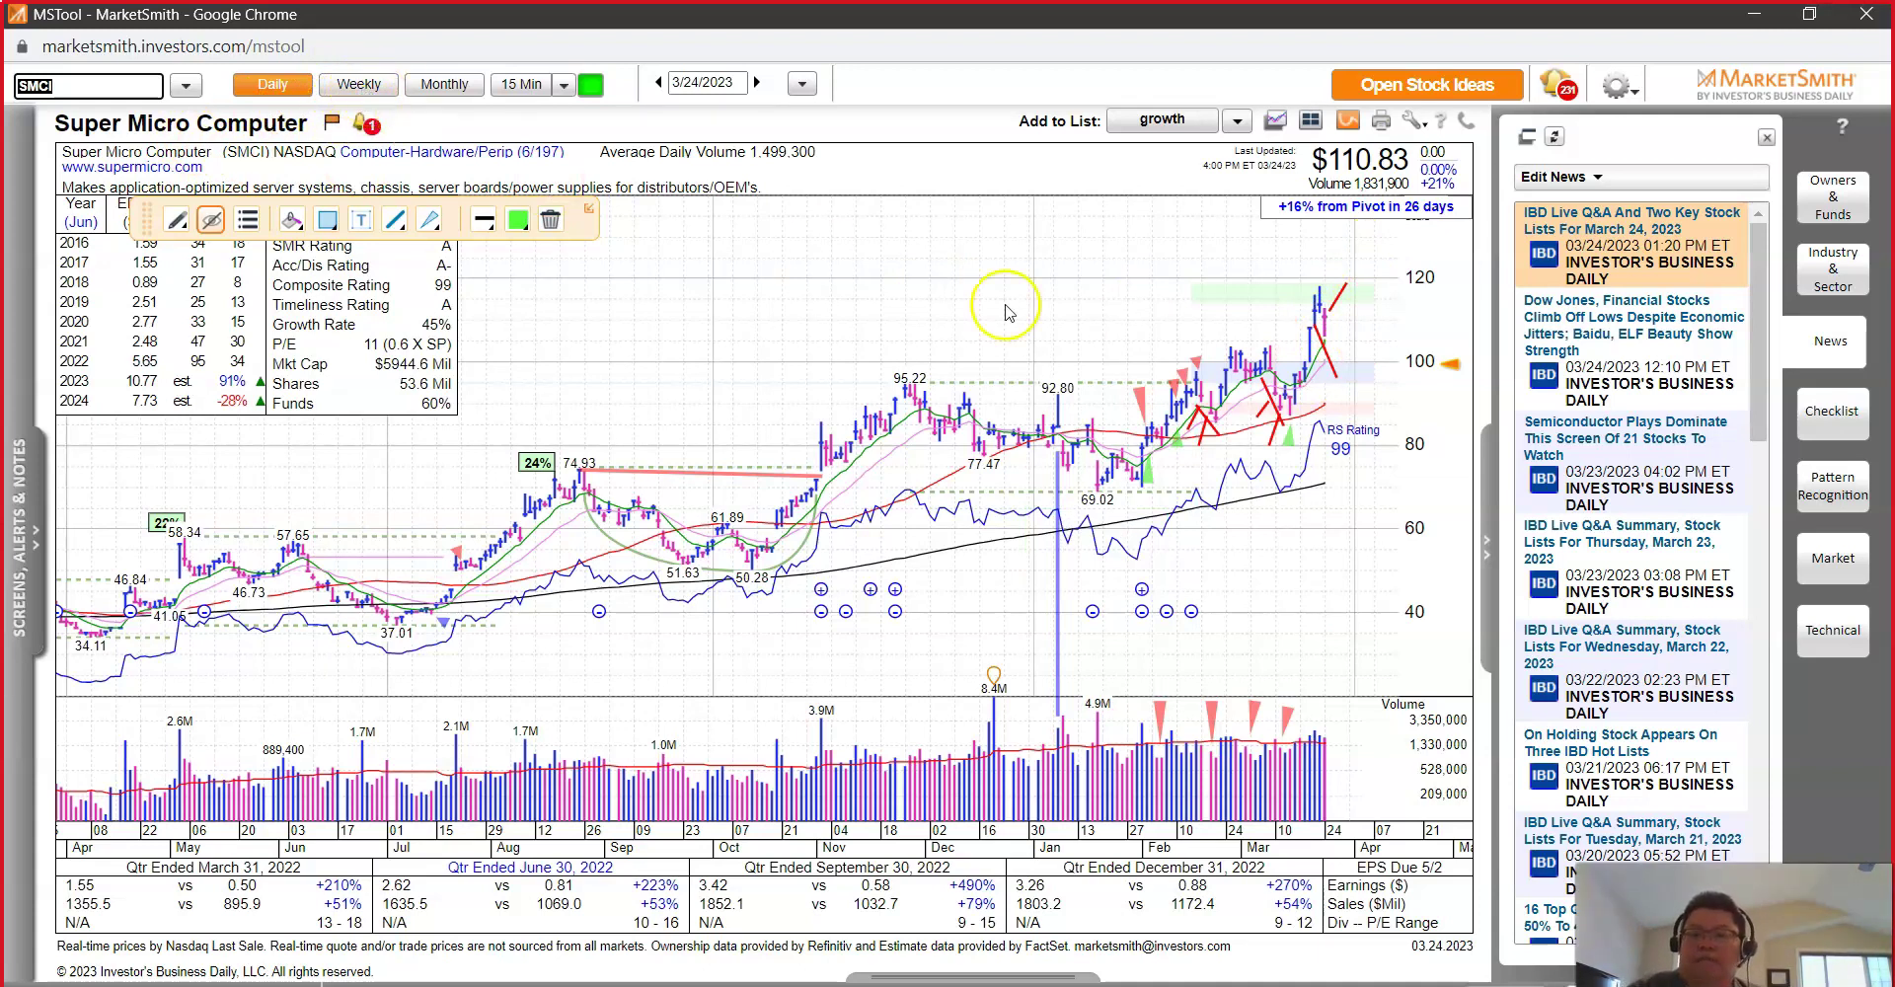
# Step: On SMCI's weekly chart, draw a red line rising from the latest bar to above 120
pyautogui.click(357, 83)
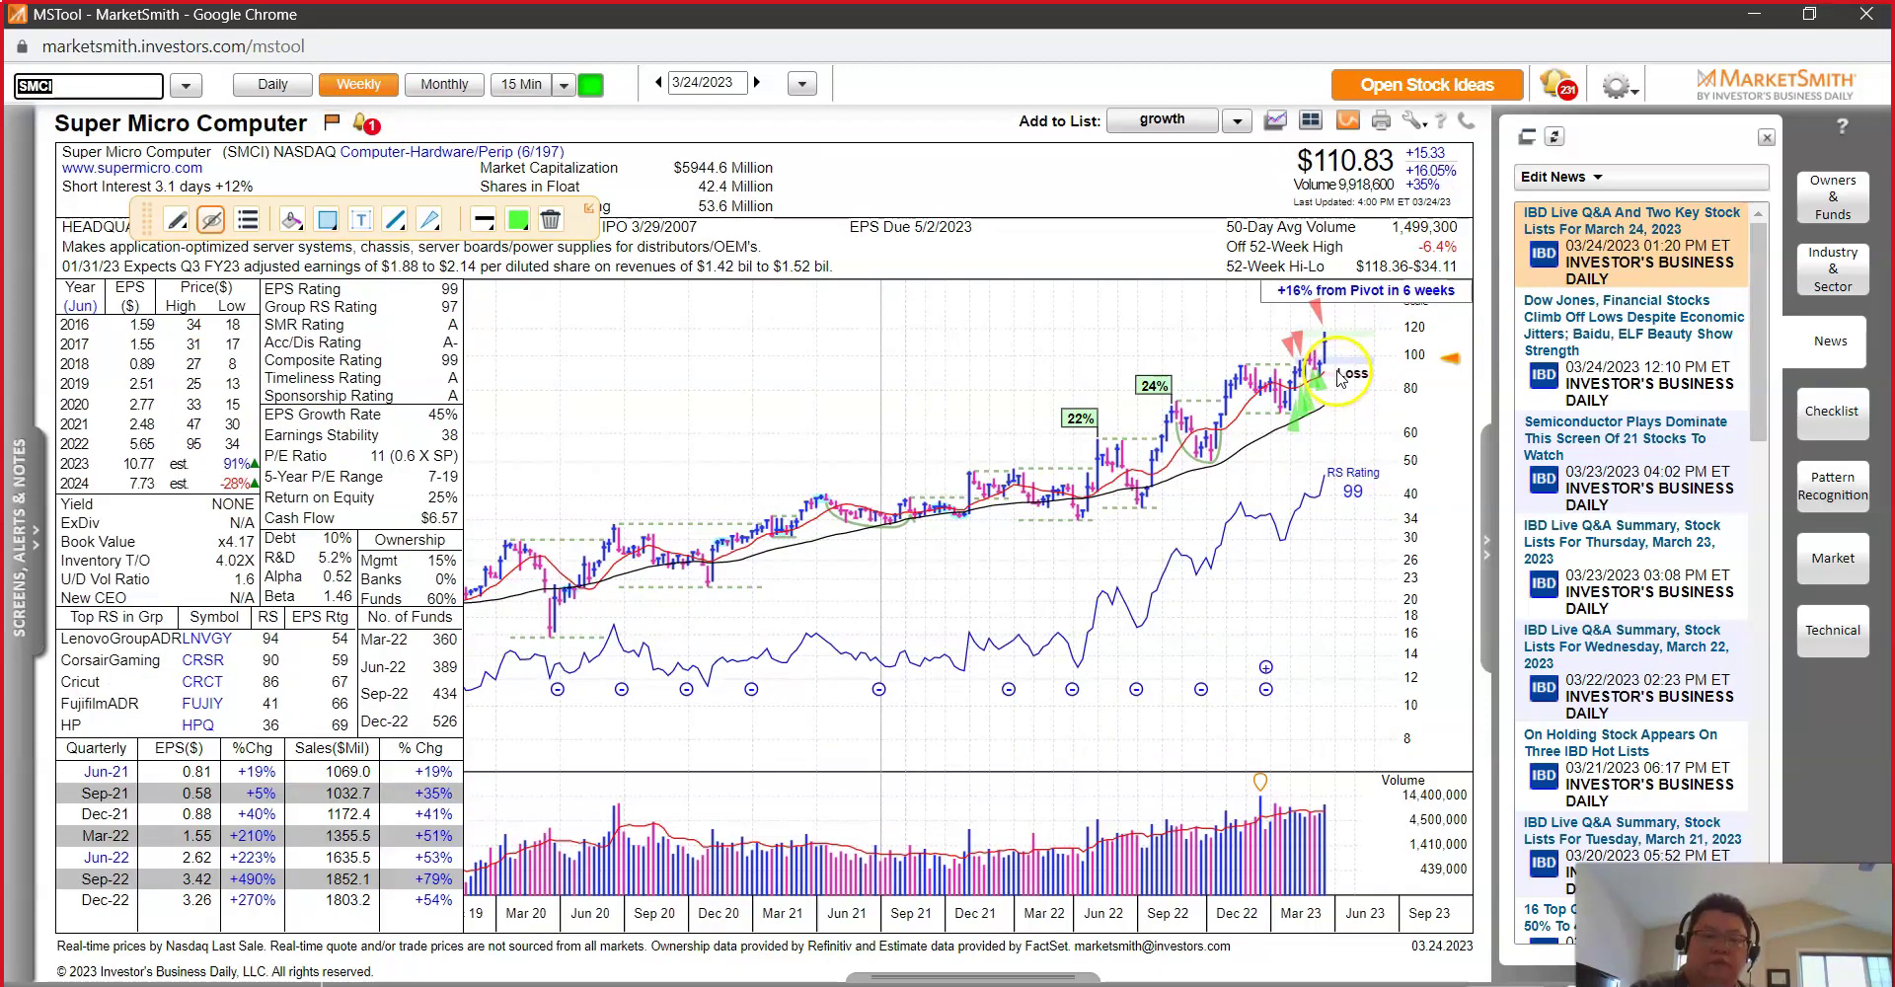
pyautogui.click(1330, 352)
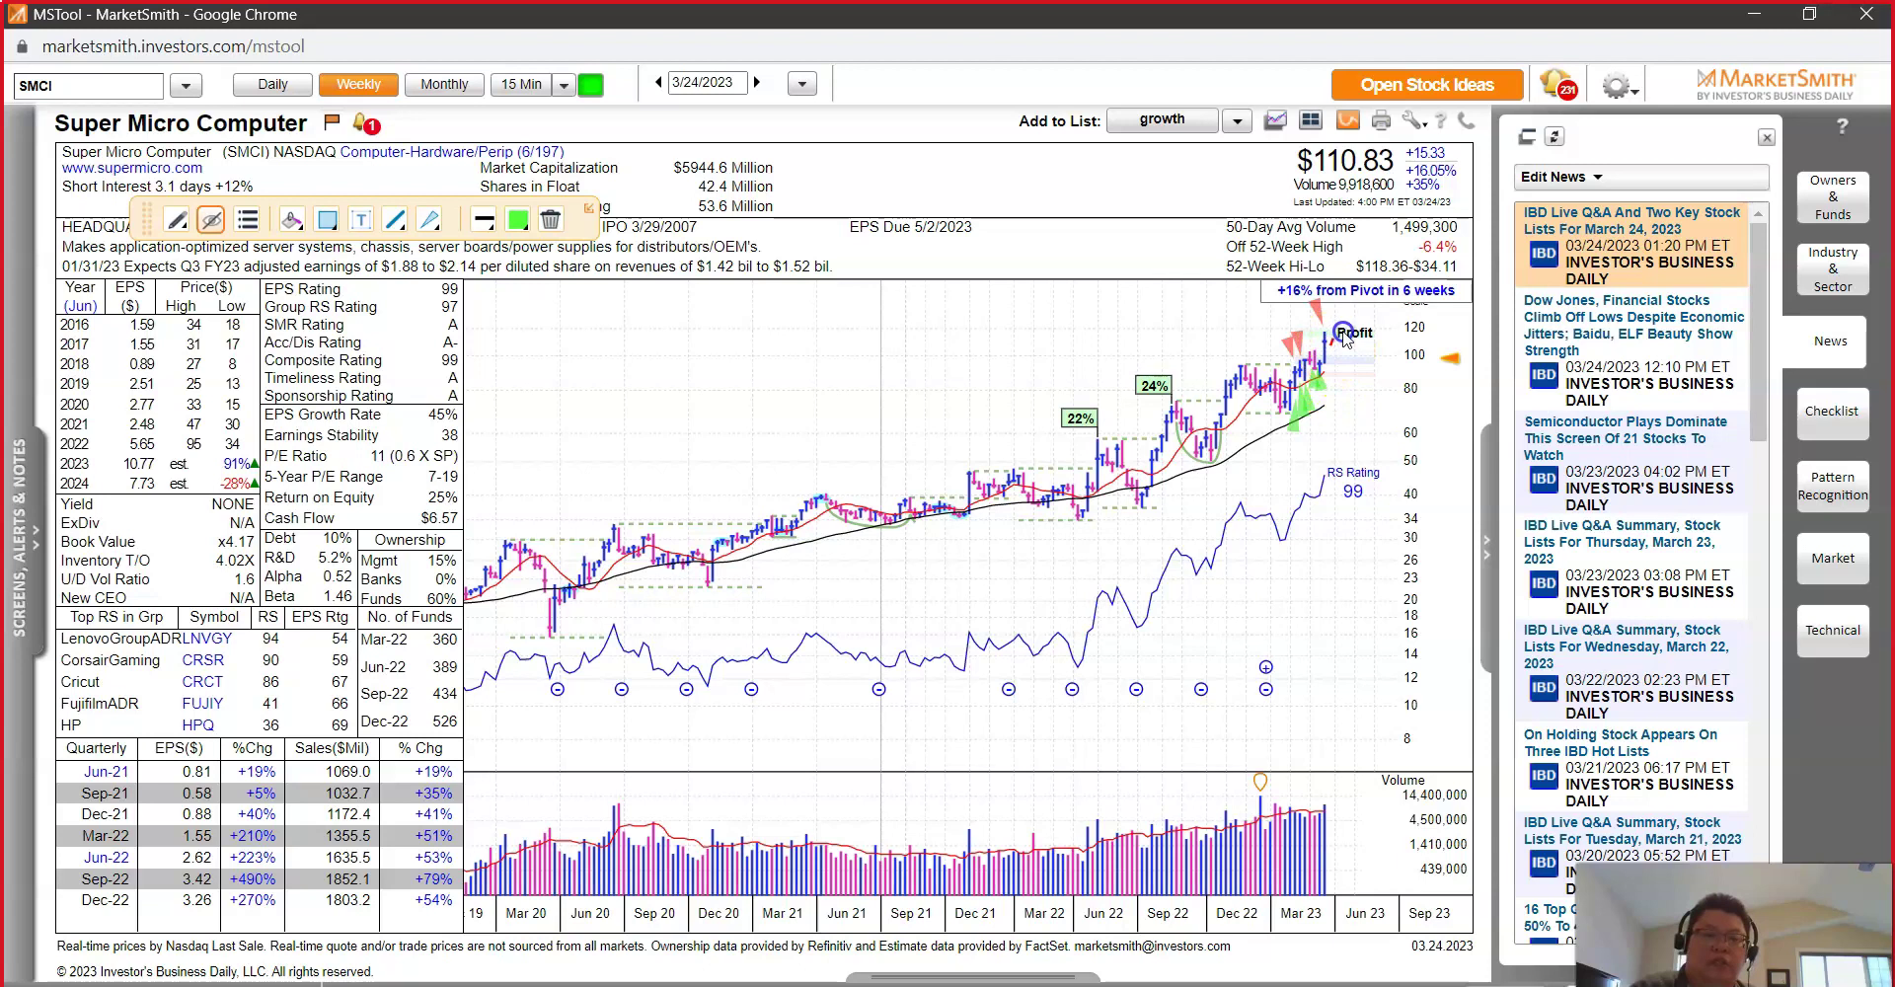
pyautogui.click(1377, 314)
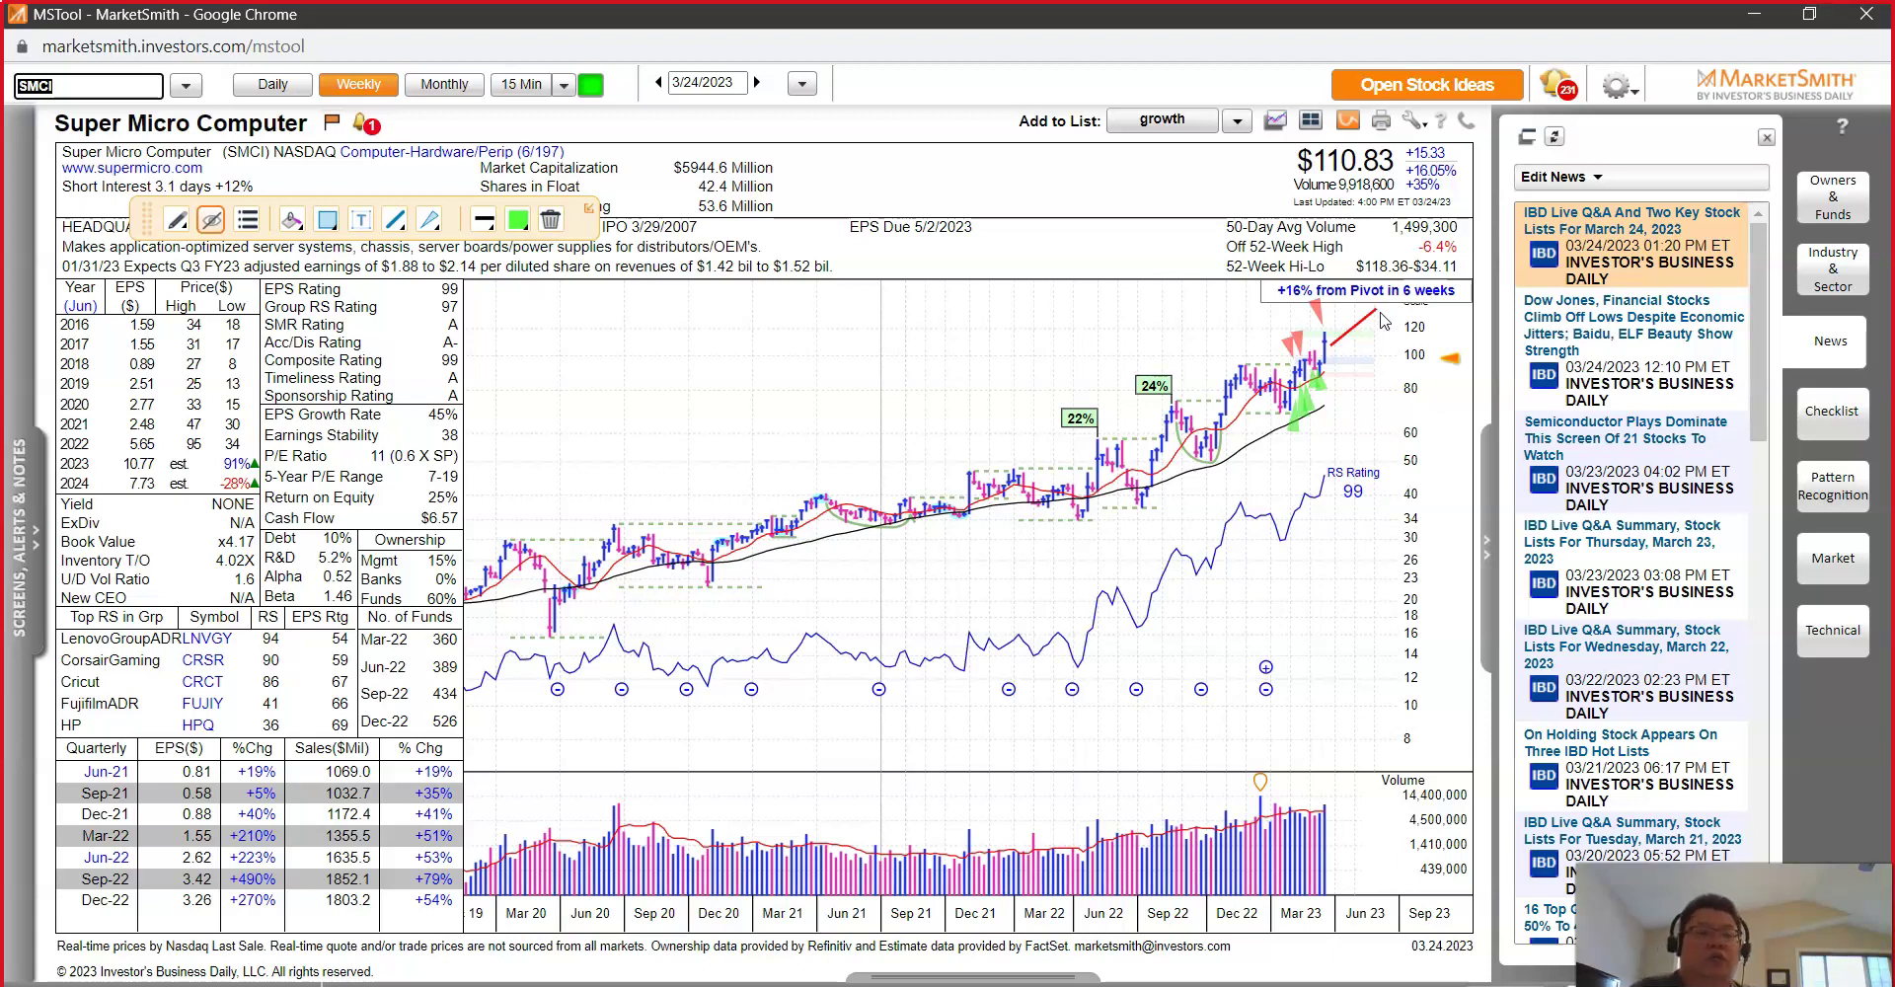
pyautogui.click(1330, 352)
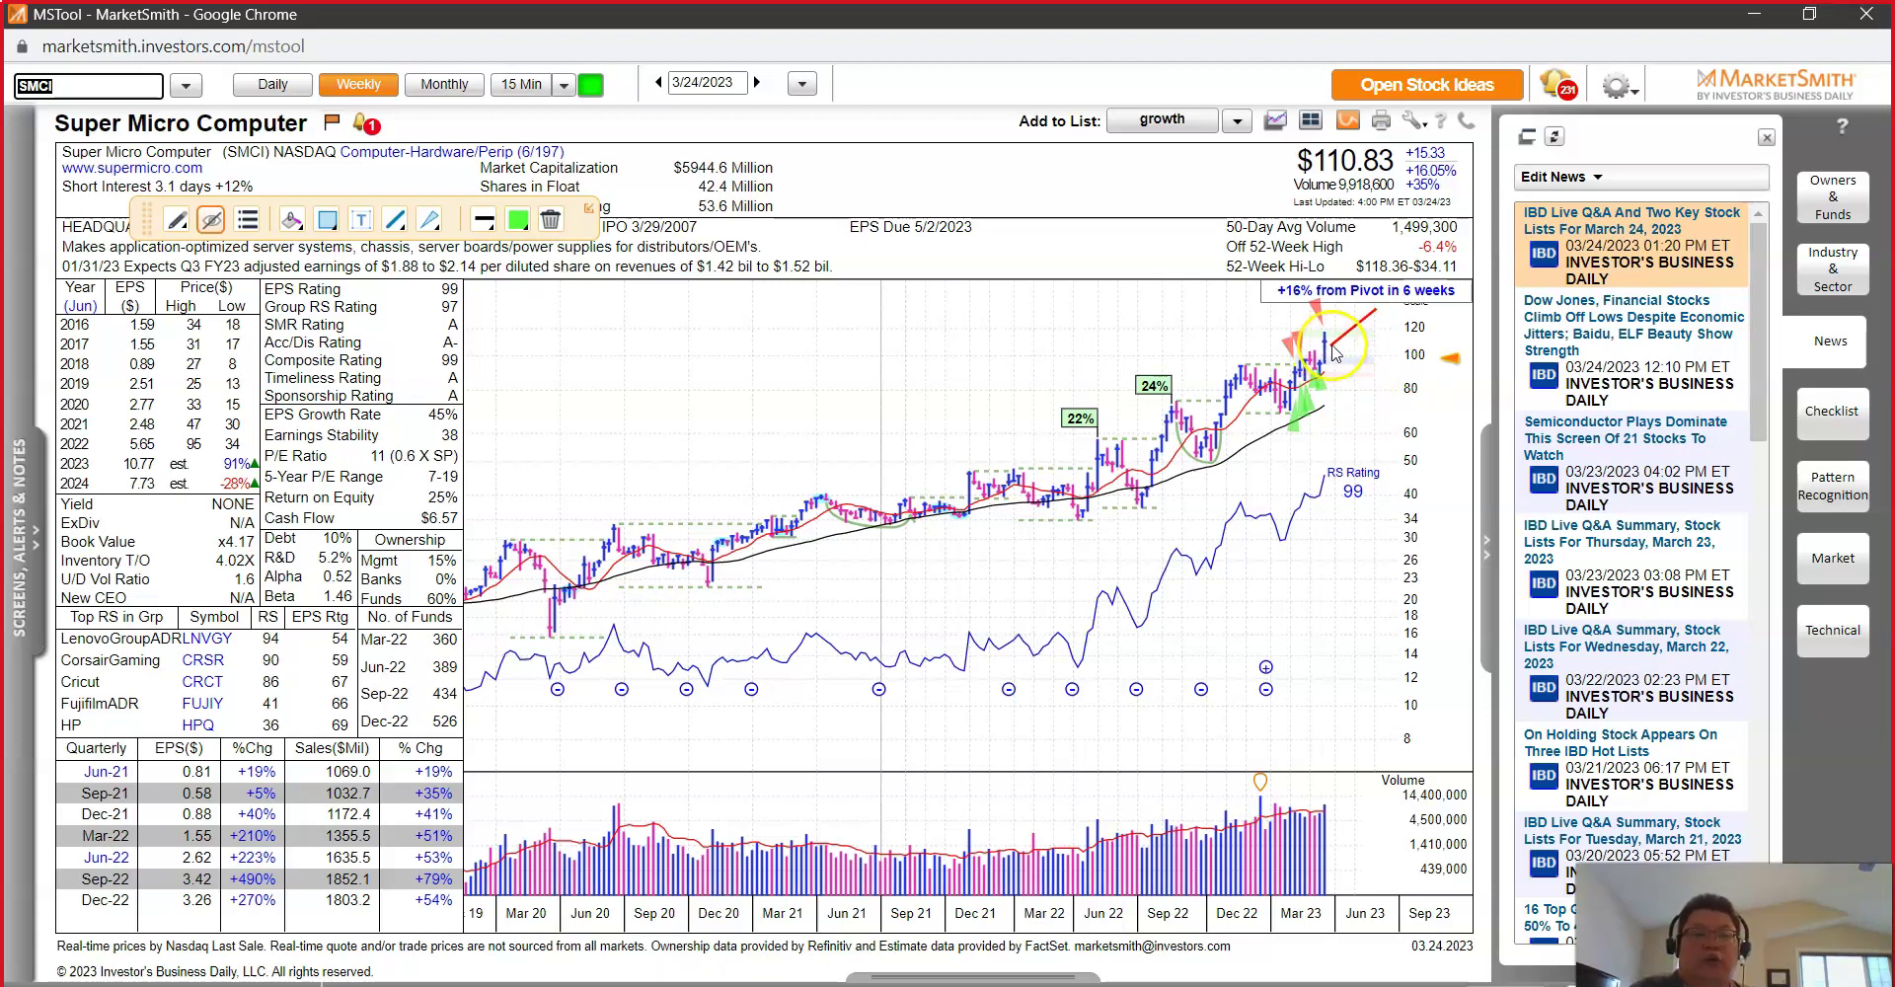
# Step: Examine SMCI's weekly prices around the latest bar and the zones beneath it with Track Price
pyautogui.rightClick(1431, 400)
pyautogui.click(1438, 443)
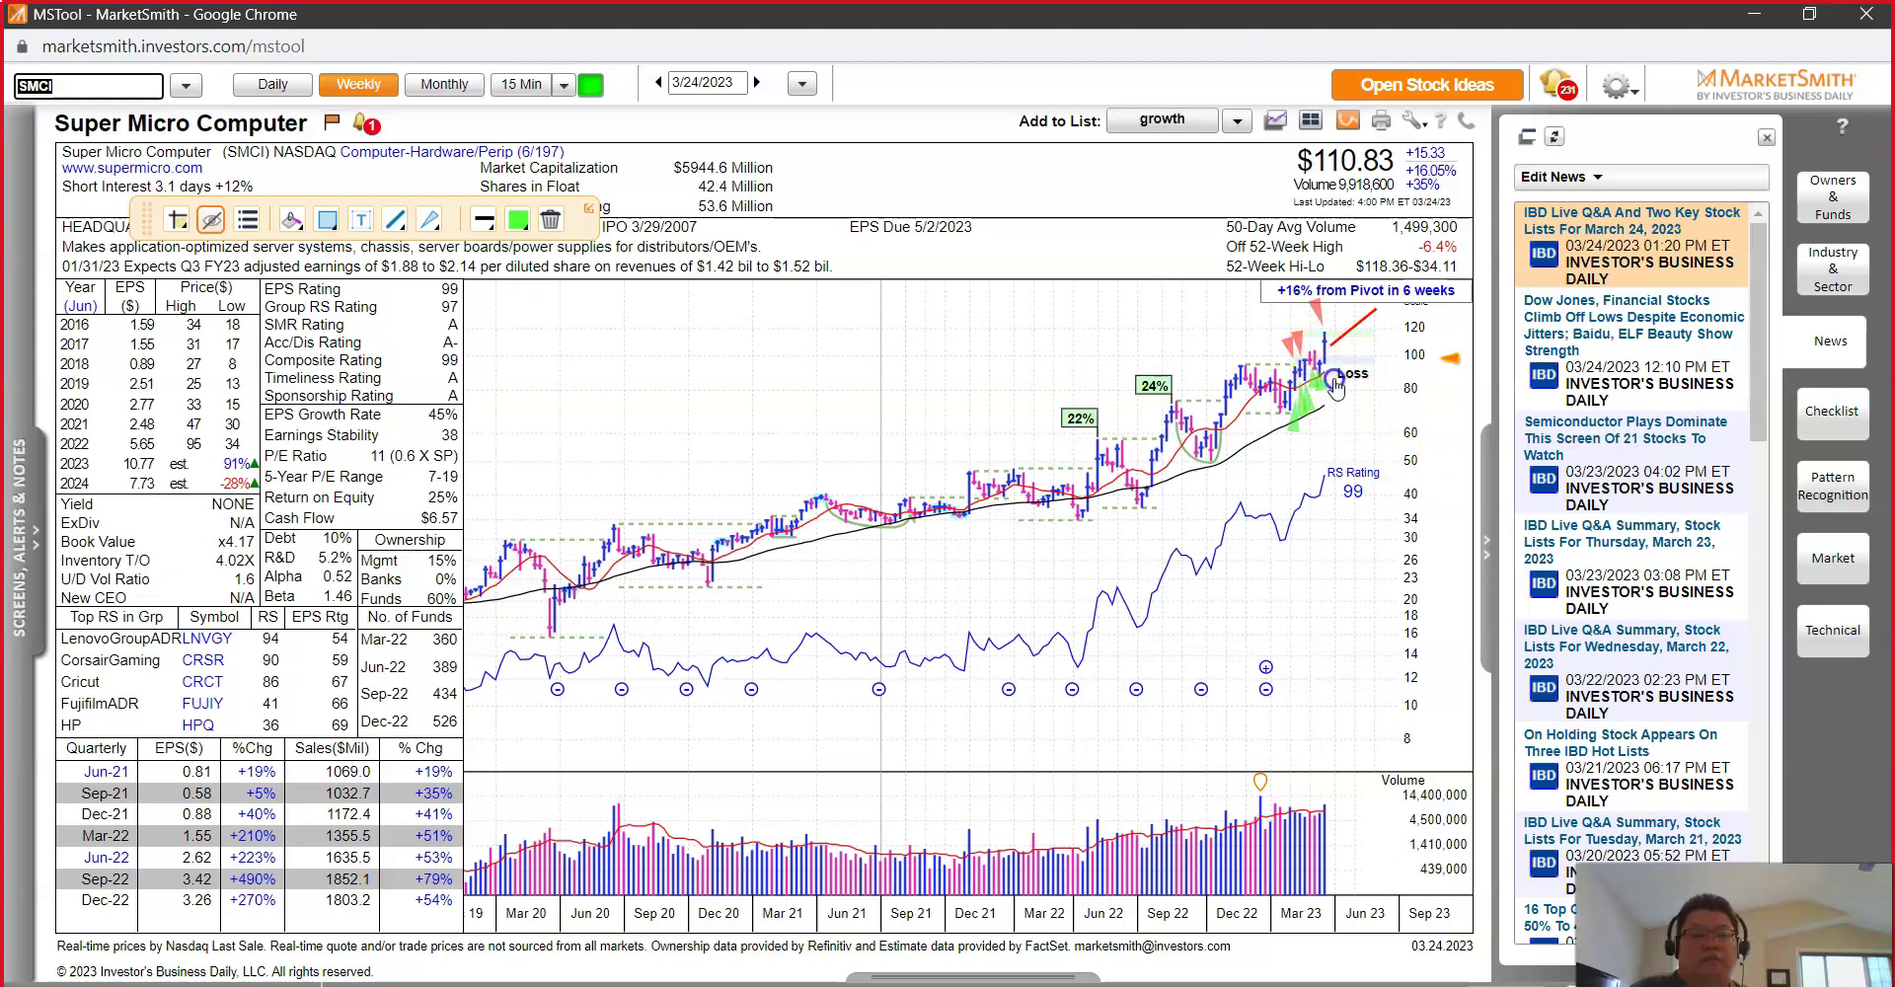
pyautogui.click(1334, 380)
pyautogui.moveTo(1338, 400); pyautogui.dragTo(1343, 425)
pyautogui.click(1330, 352)
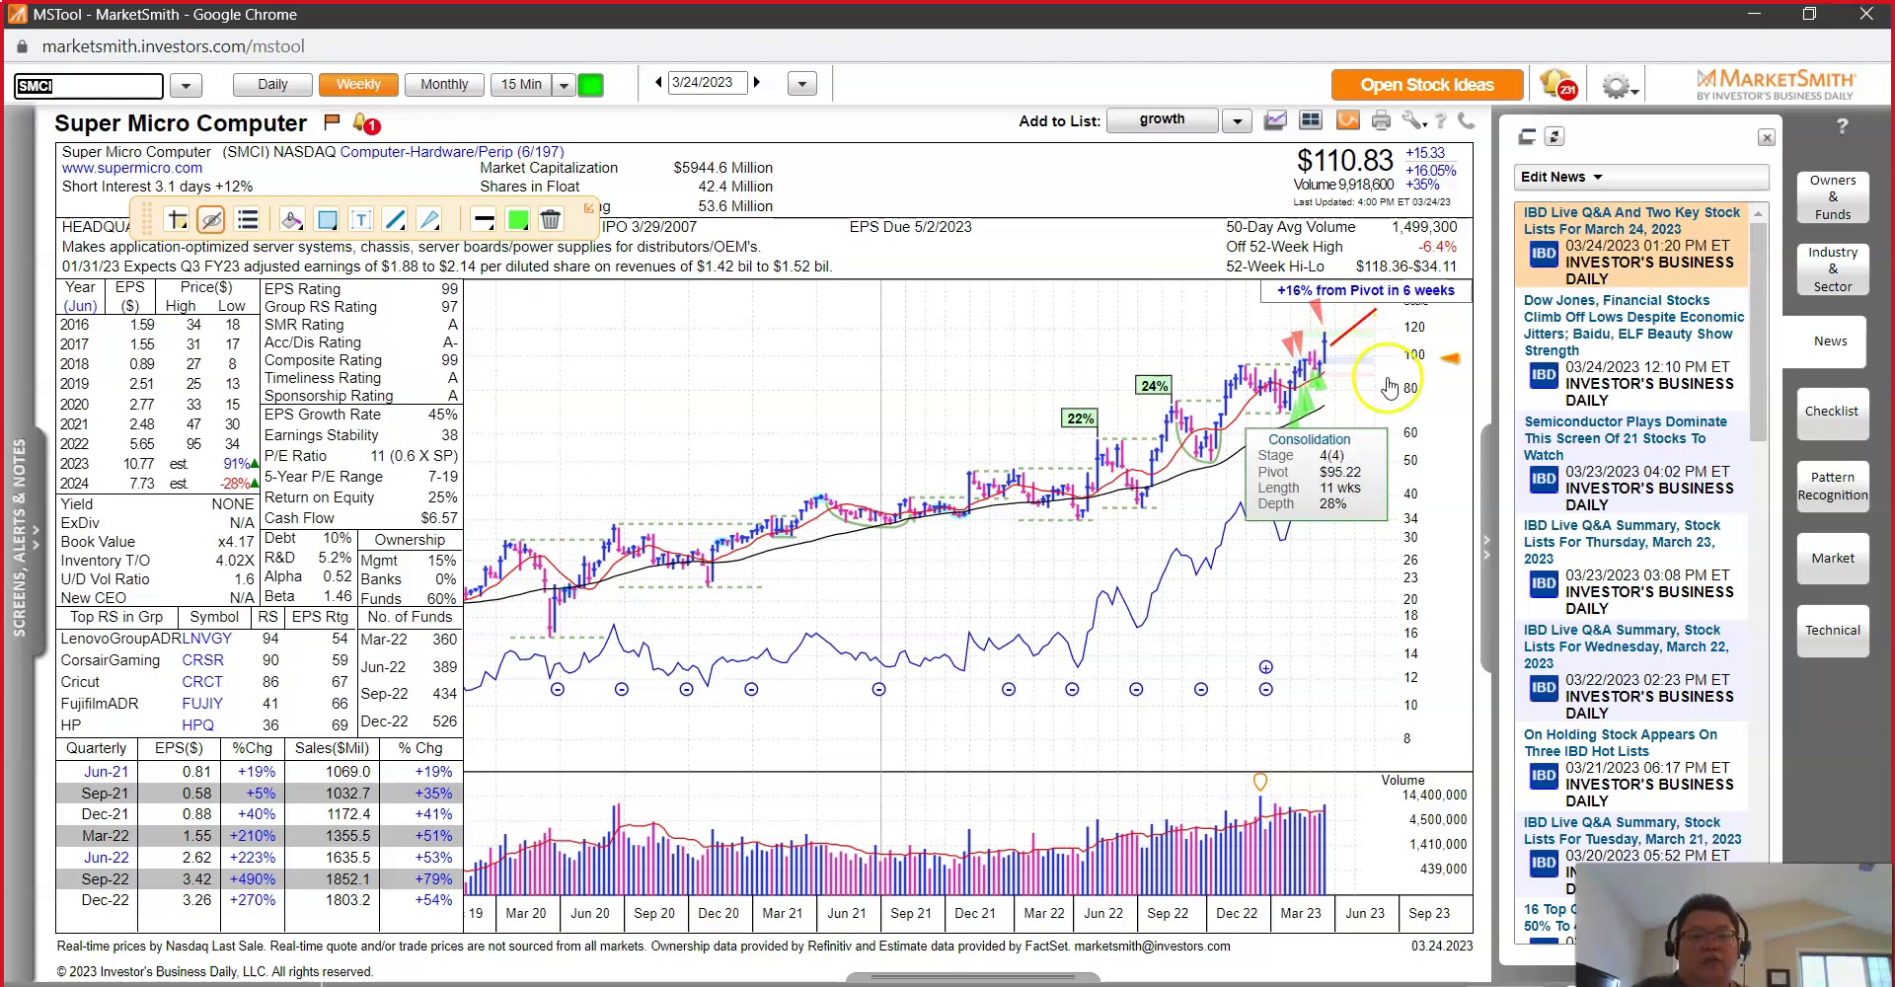
pyautogui.click(1330, 353)
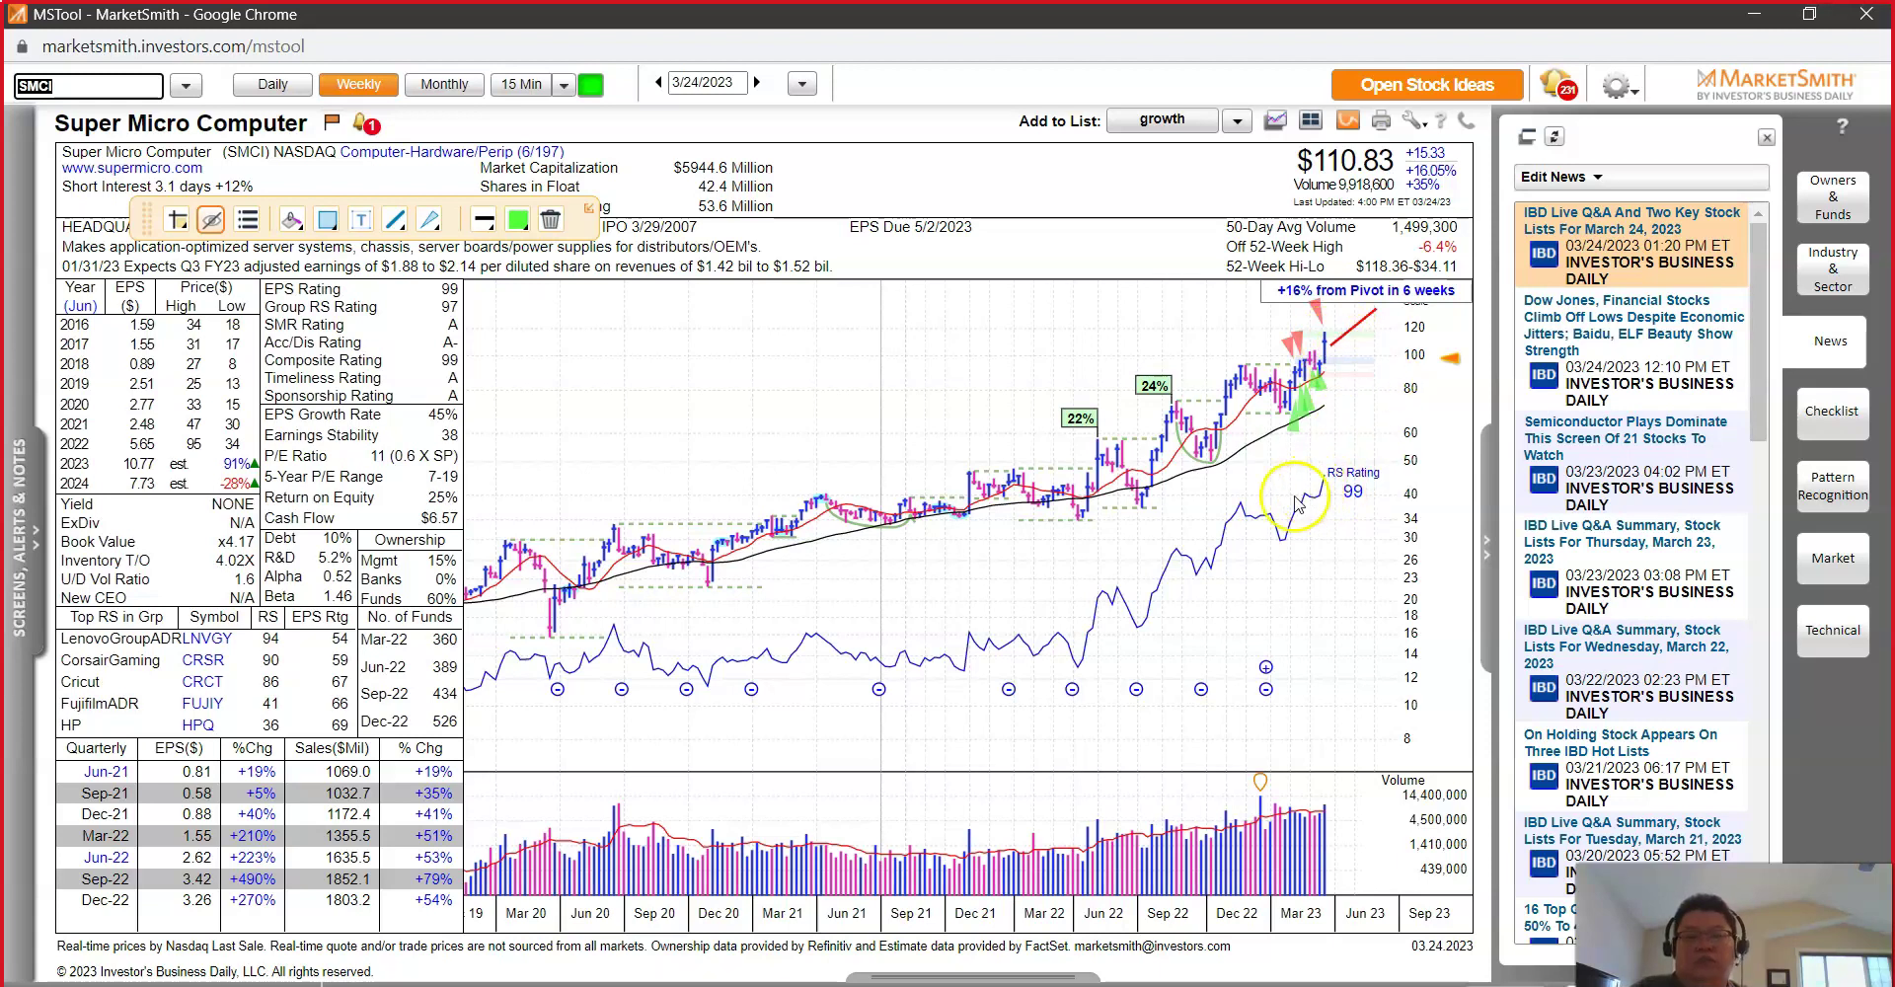
# Step: With the Temporary Line Pen, draw a steep red line rising from SMCI's latest weekly volume bar
pyautogui.rightClick(1356, 696)
pyautogui.click(1360, 769)
pyautogui.moveTo(1325, 809); pyautogui.dragTo(1332, 733)
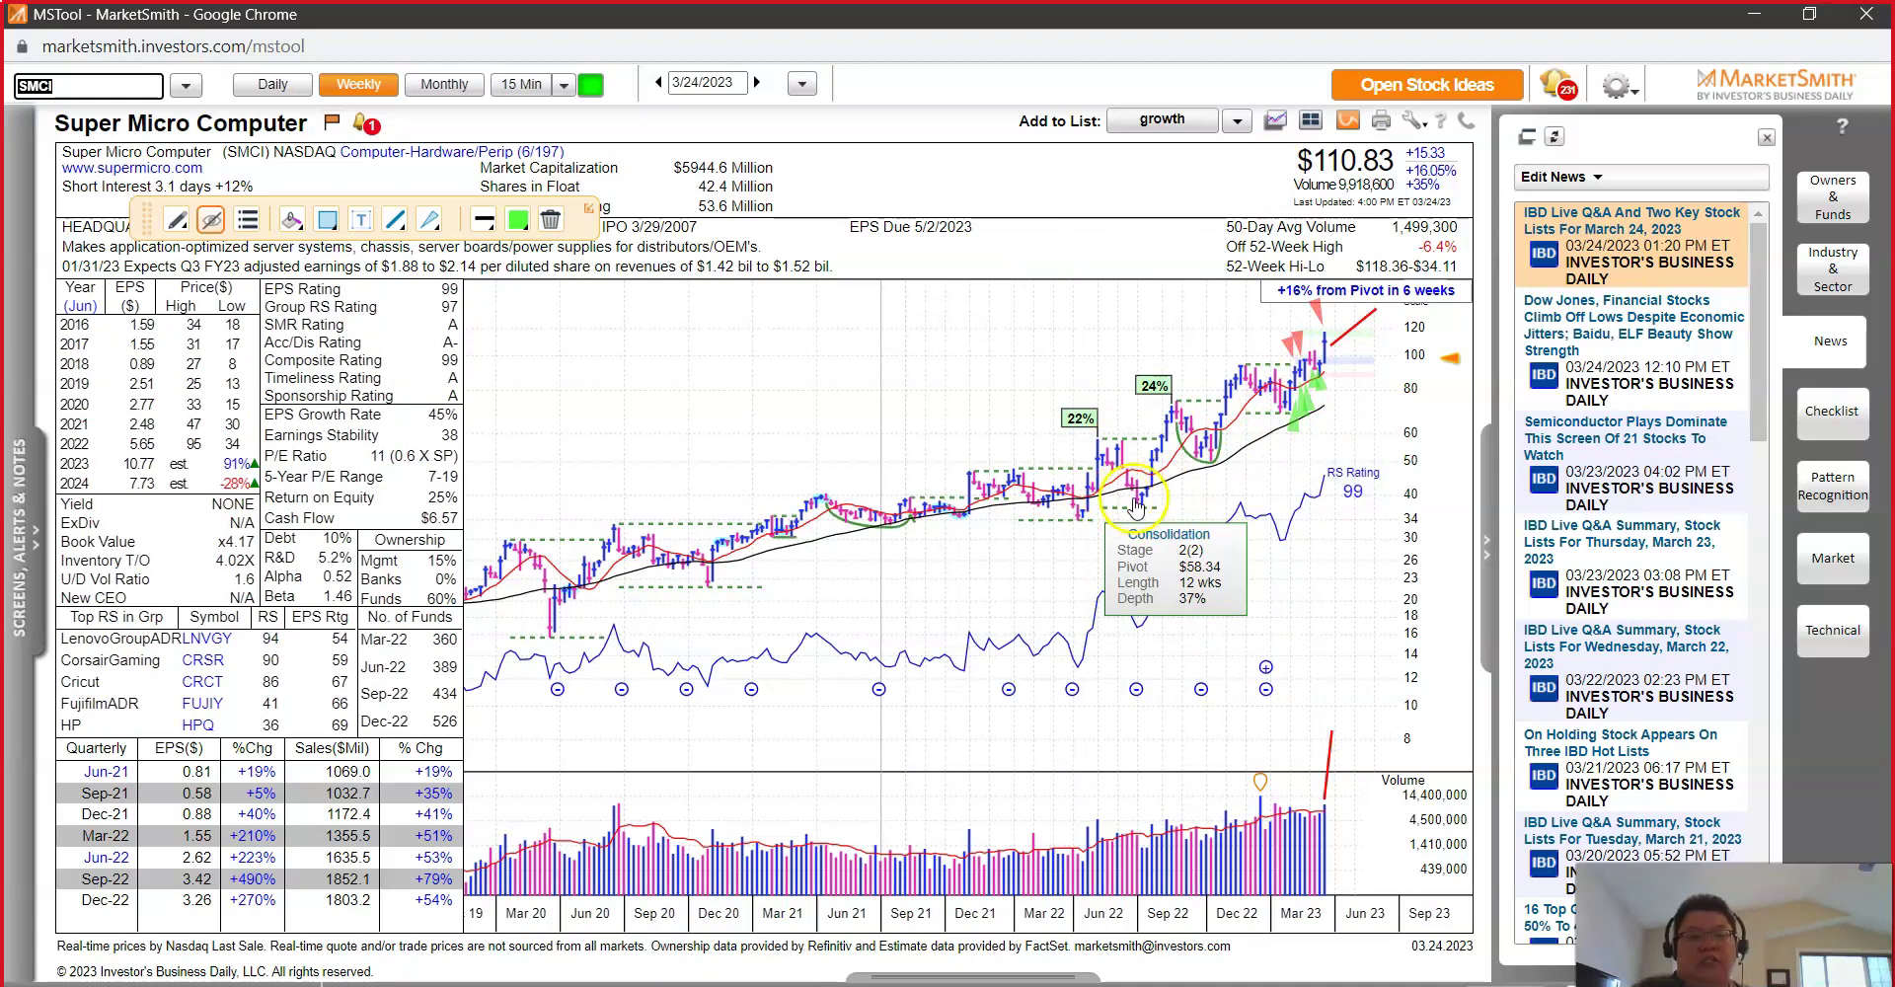
pyautogui.rightClick(1324, 555)
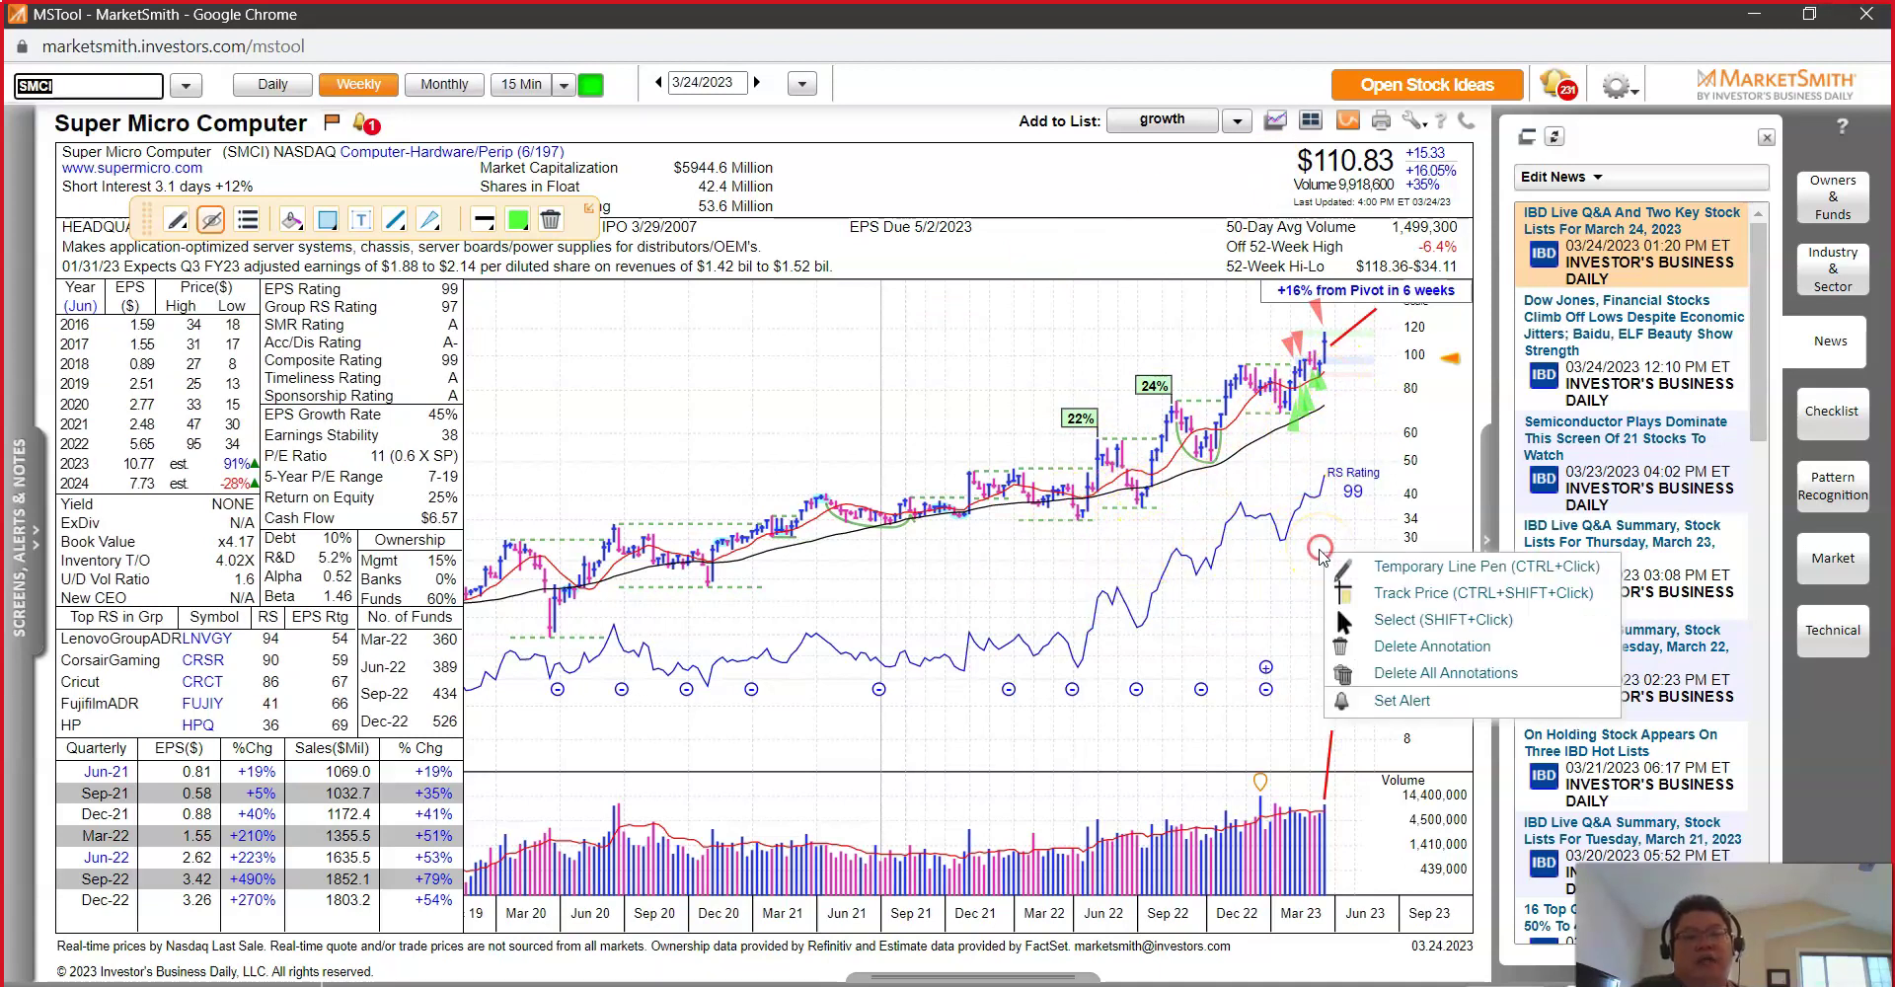
pyautogui.click(1409, 568)
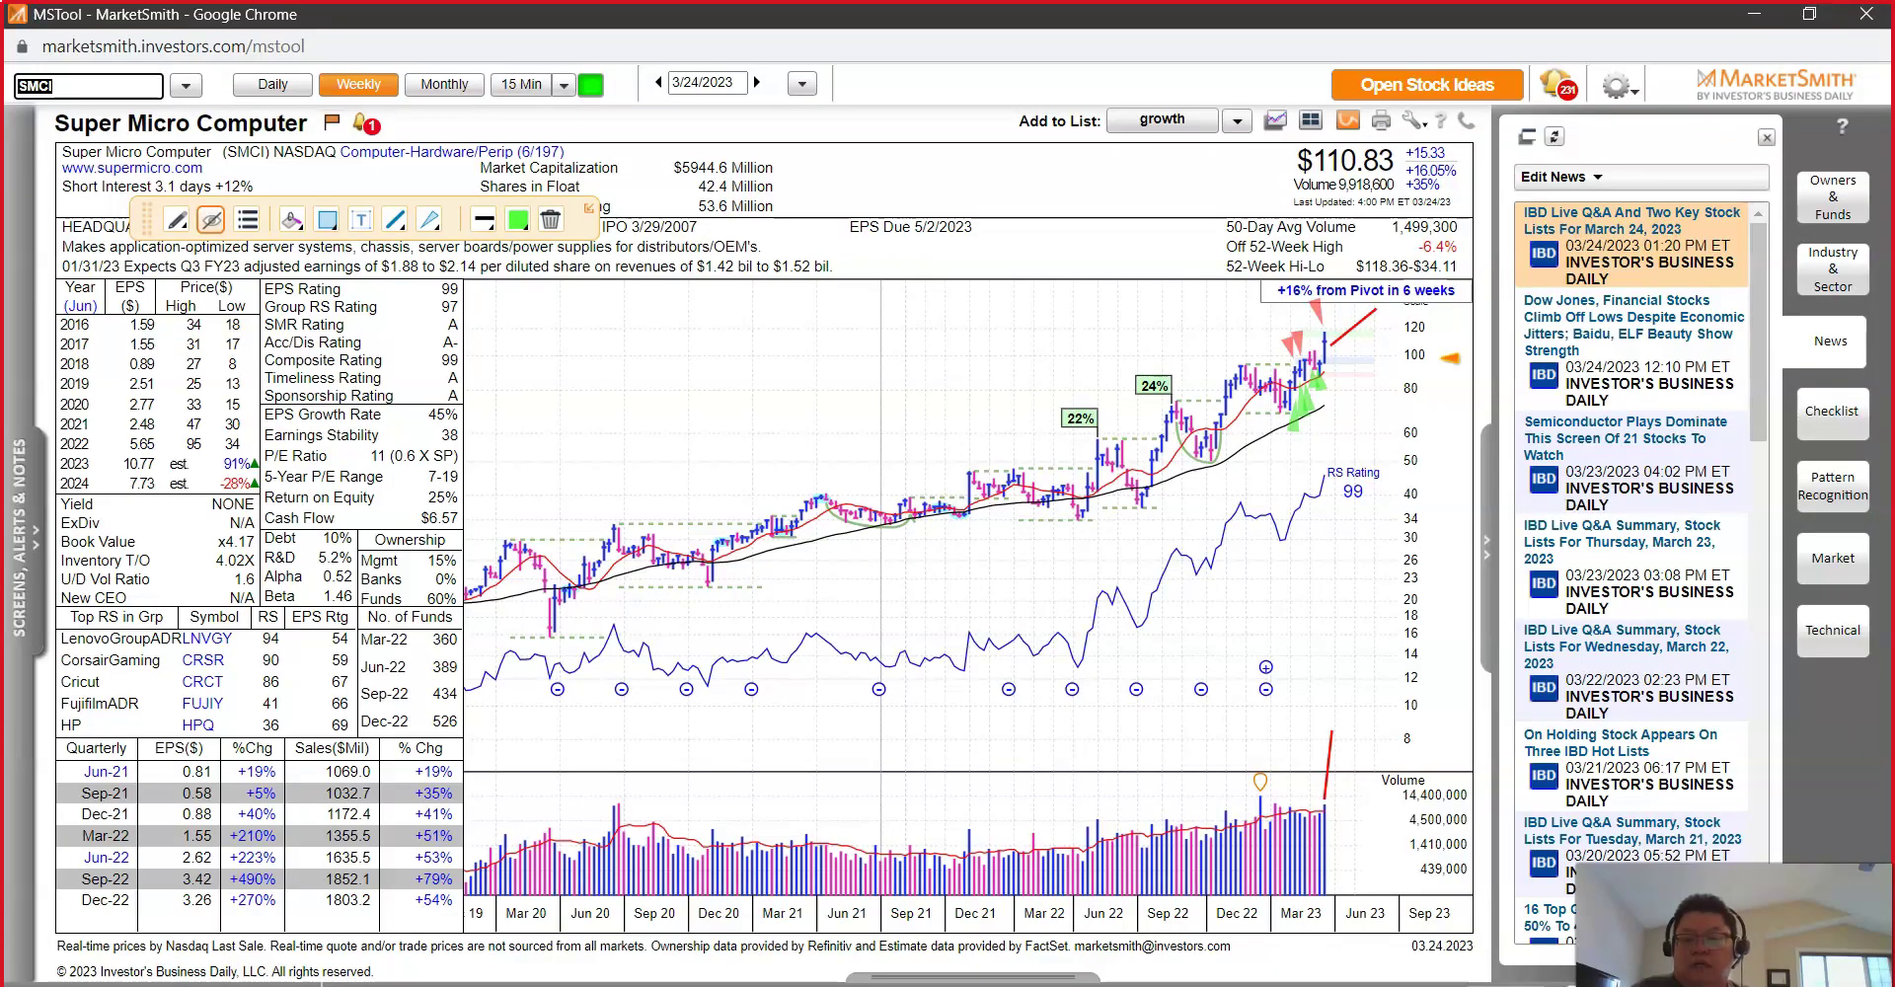
# Step: Switch to the growthstock site, download the technical report for 10/13/2022 to 03/24/2023 and open it in Excel
pyautogui.hotkey('alt', 'Tab')
pyautogui.hotkey('alt', 'Tab')
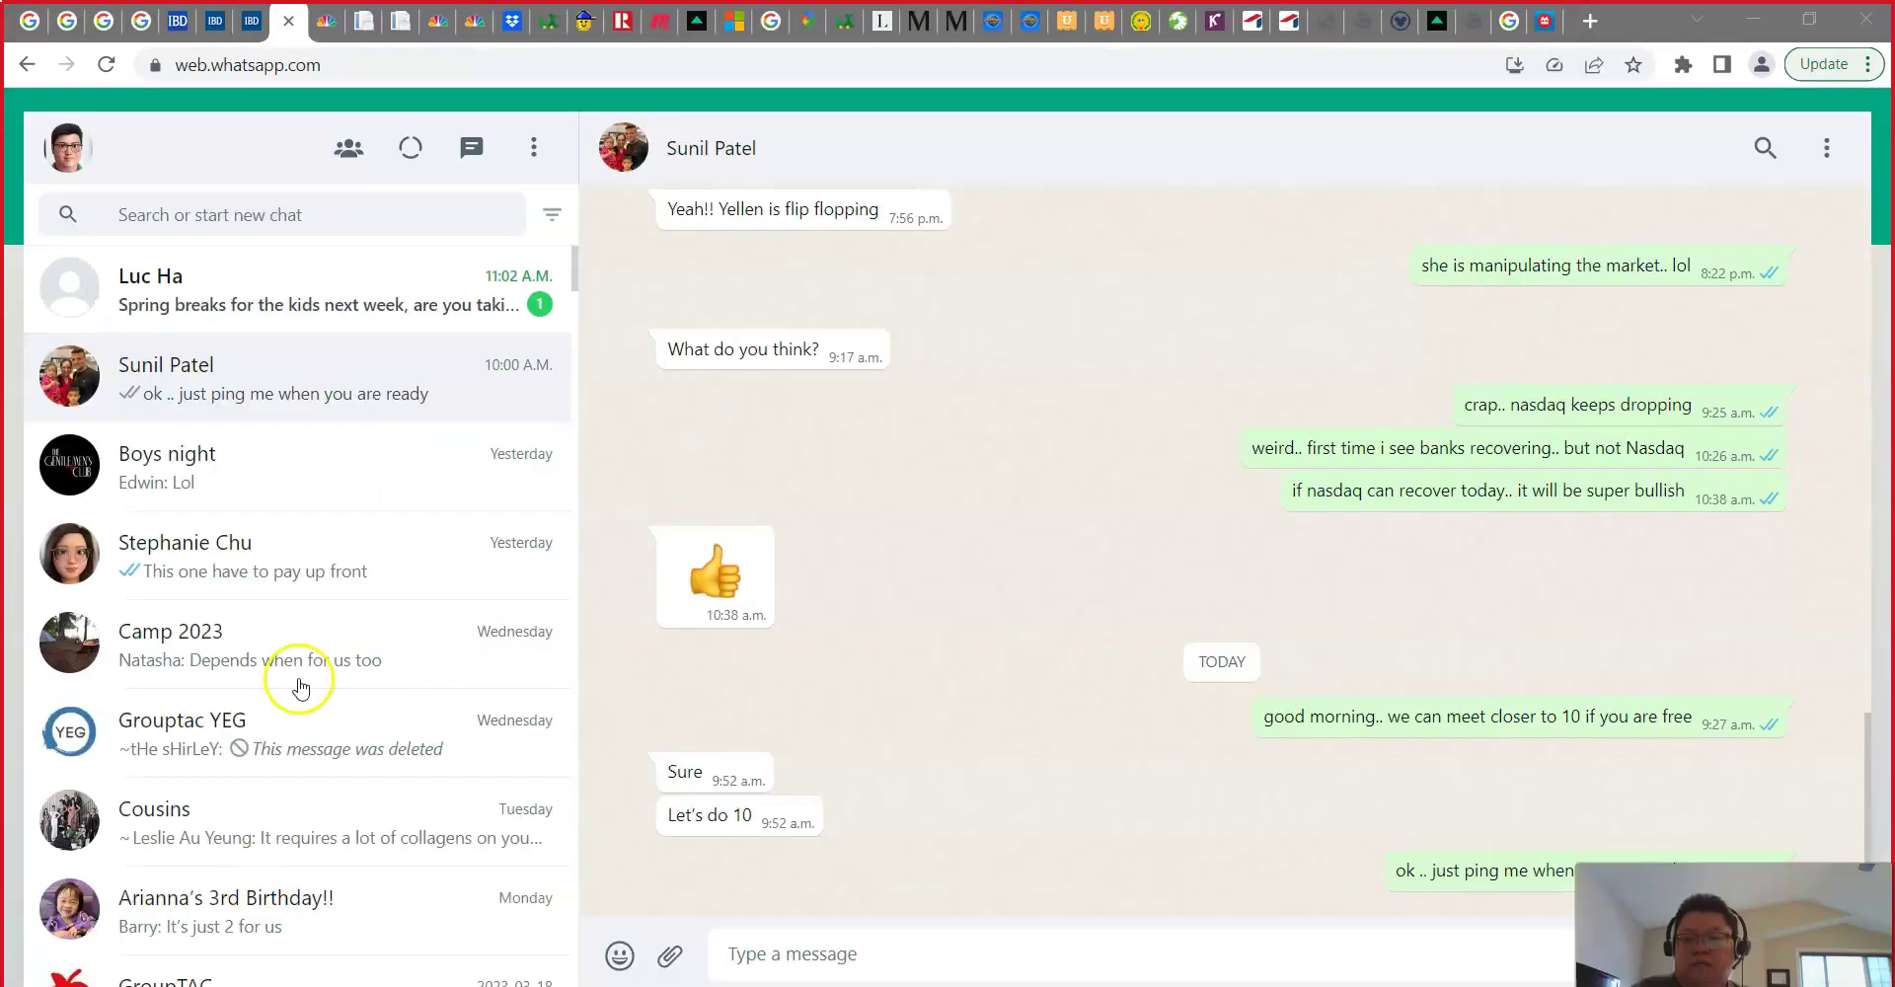
pyautogui.click(367, 15)
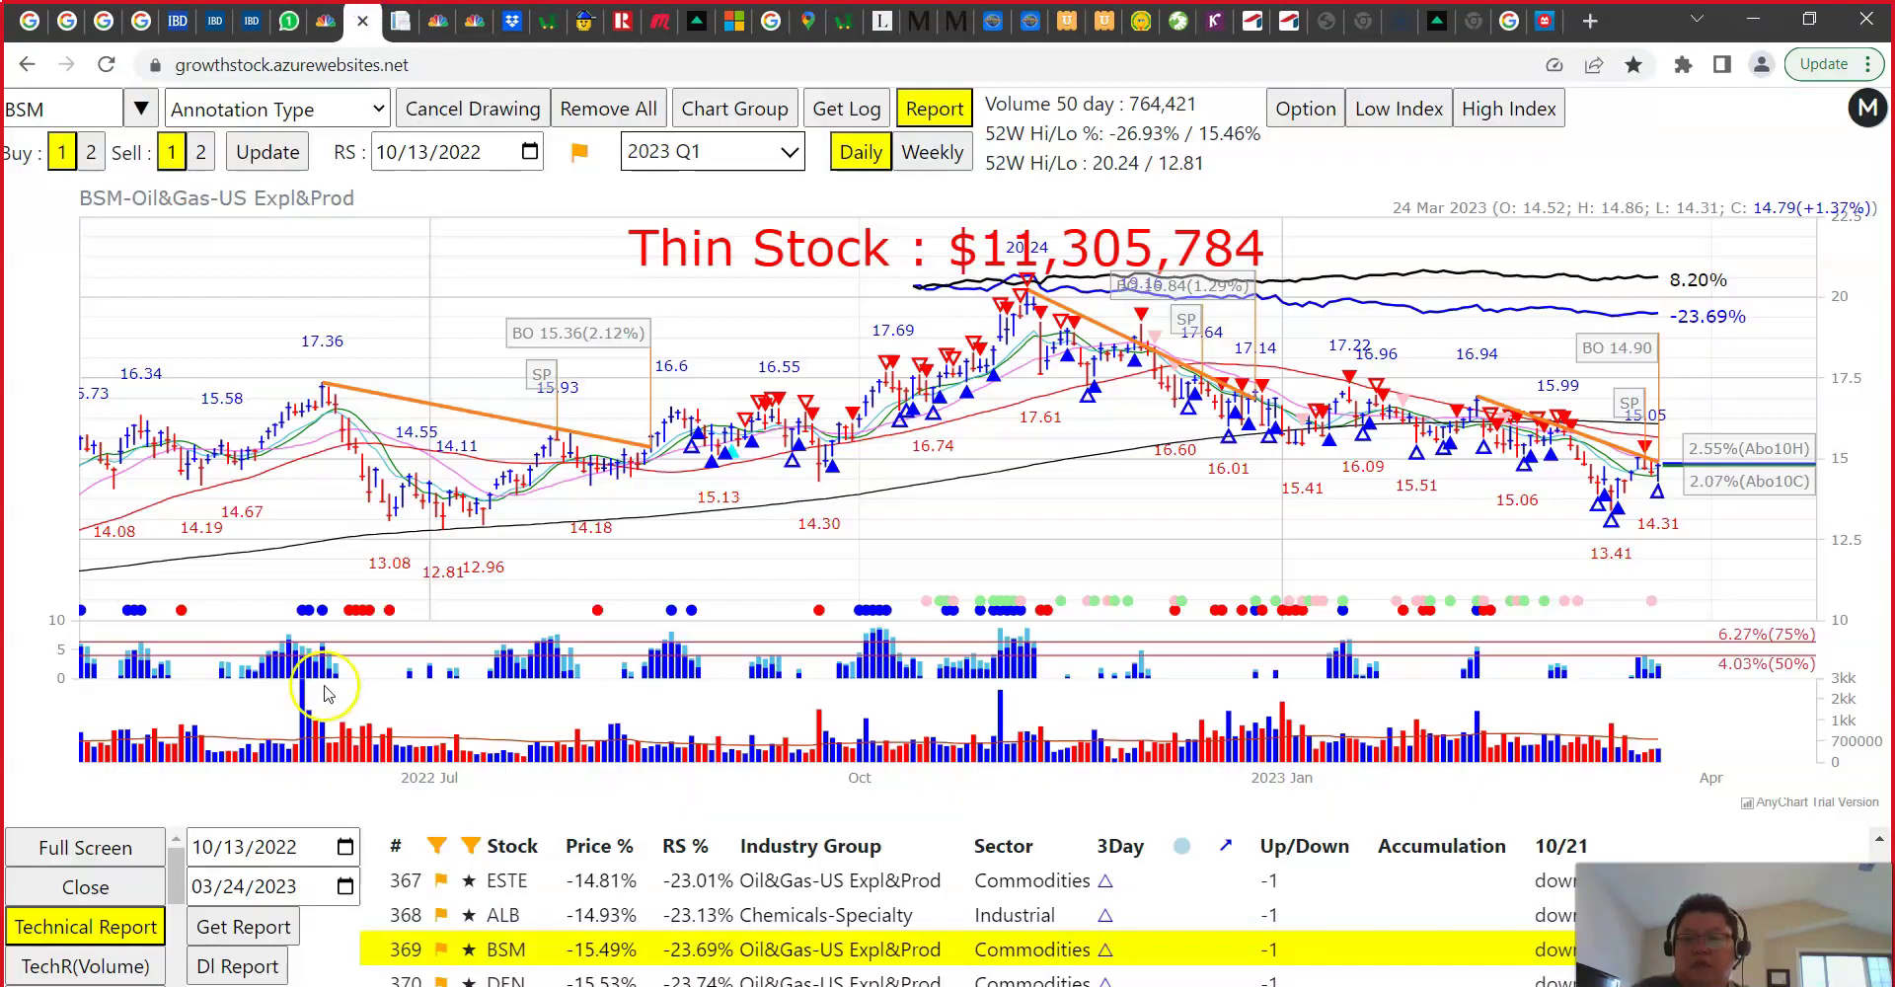
pyautogui.click(242, 967)
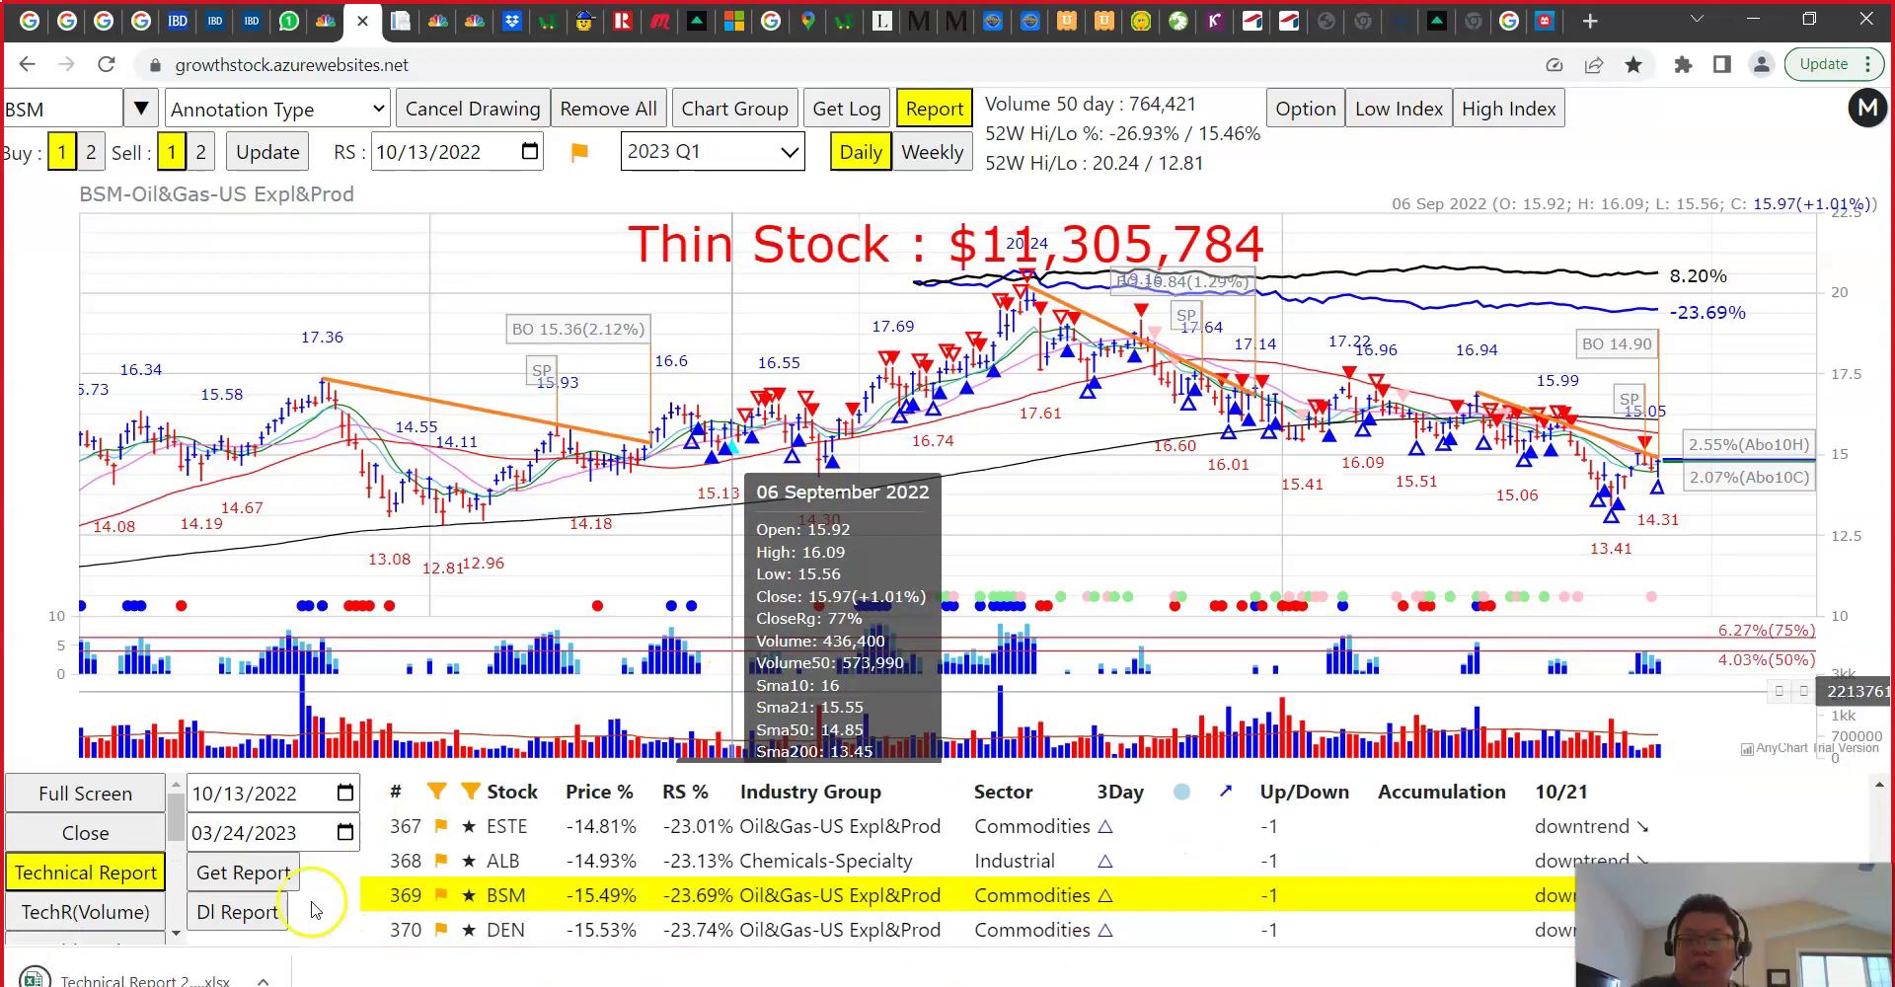
pyautogui.click(118, 977)
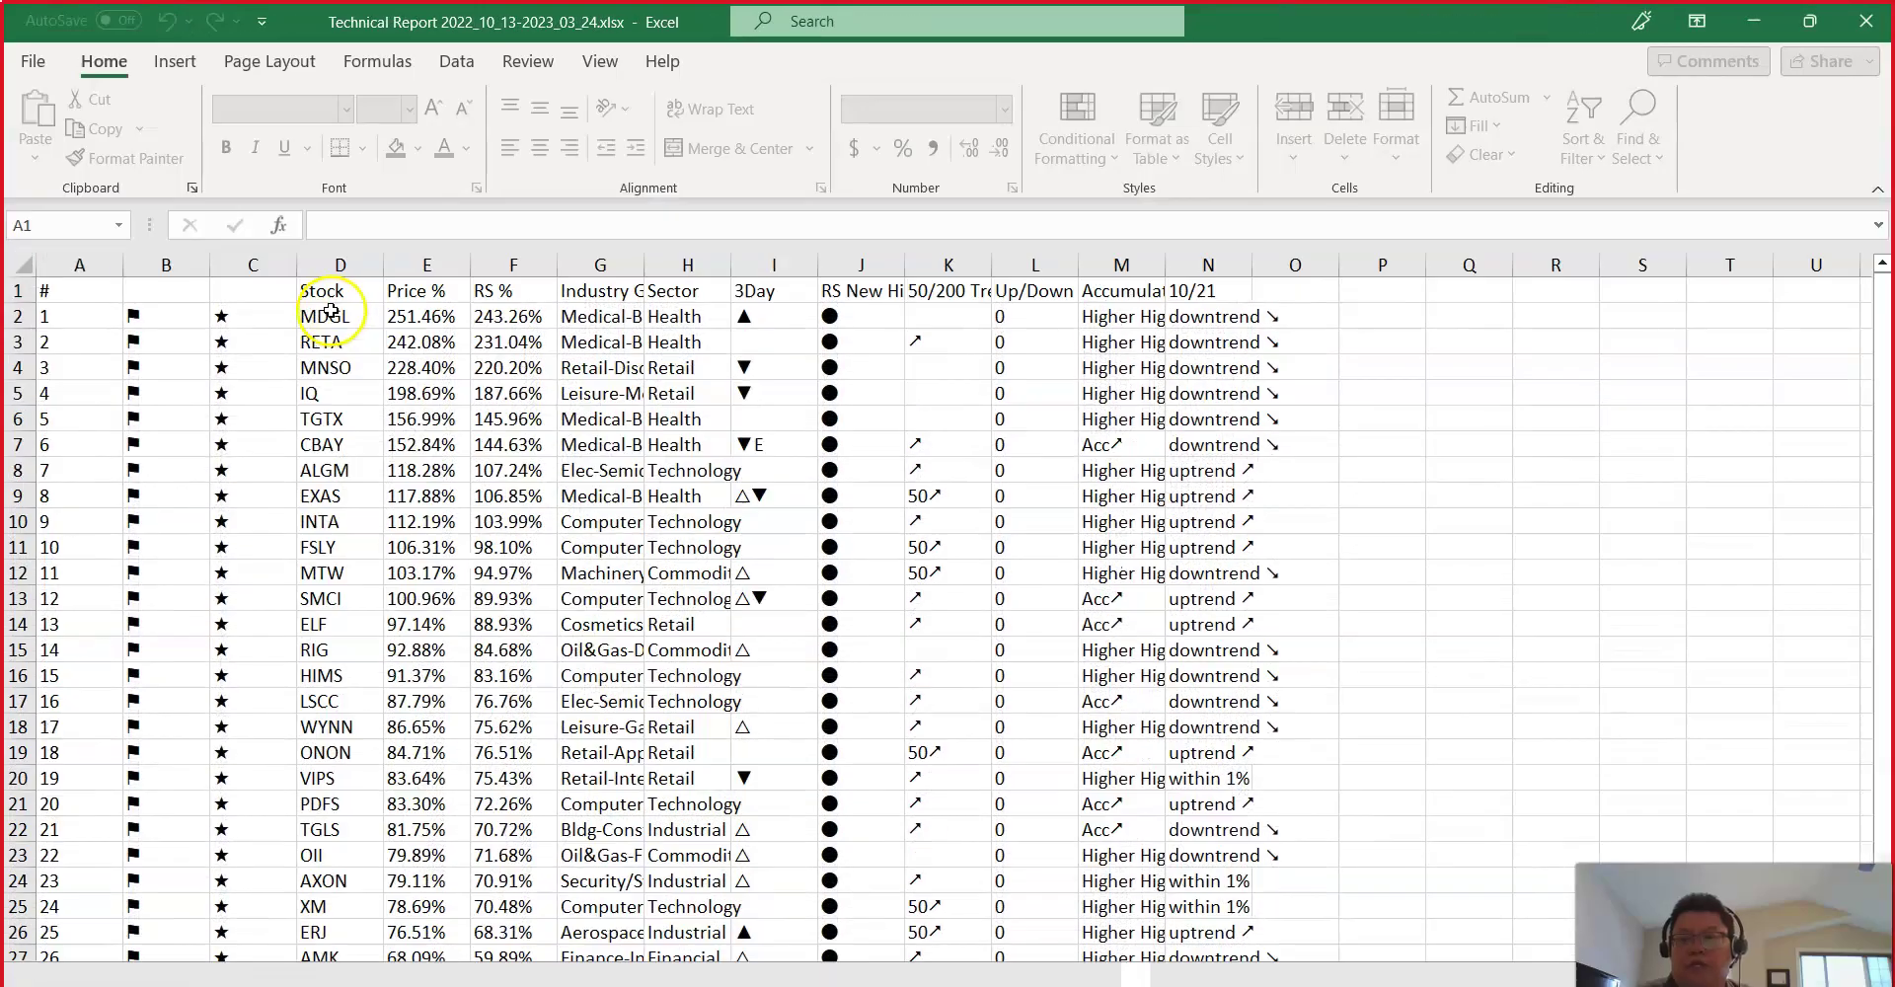
# Step: Find ANET in the technical report and fill its ticker cell green
pyautogui.click(331, 312)
pyautogui.hotkey('ctrl', 'f')
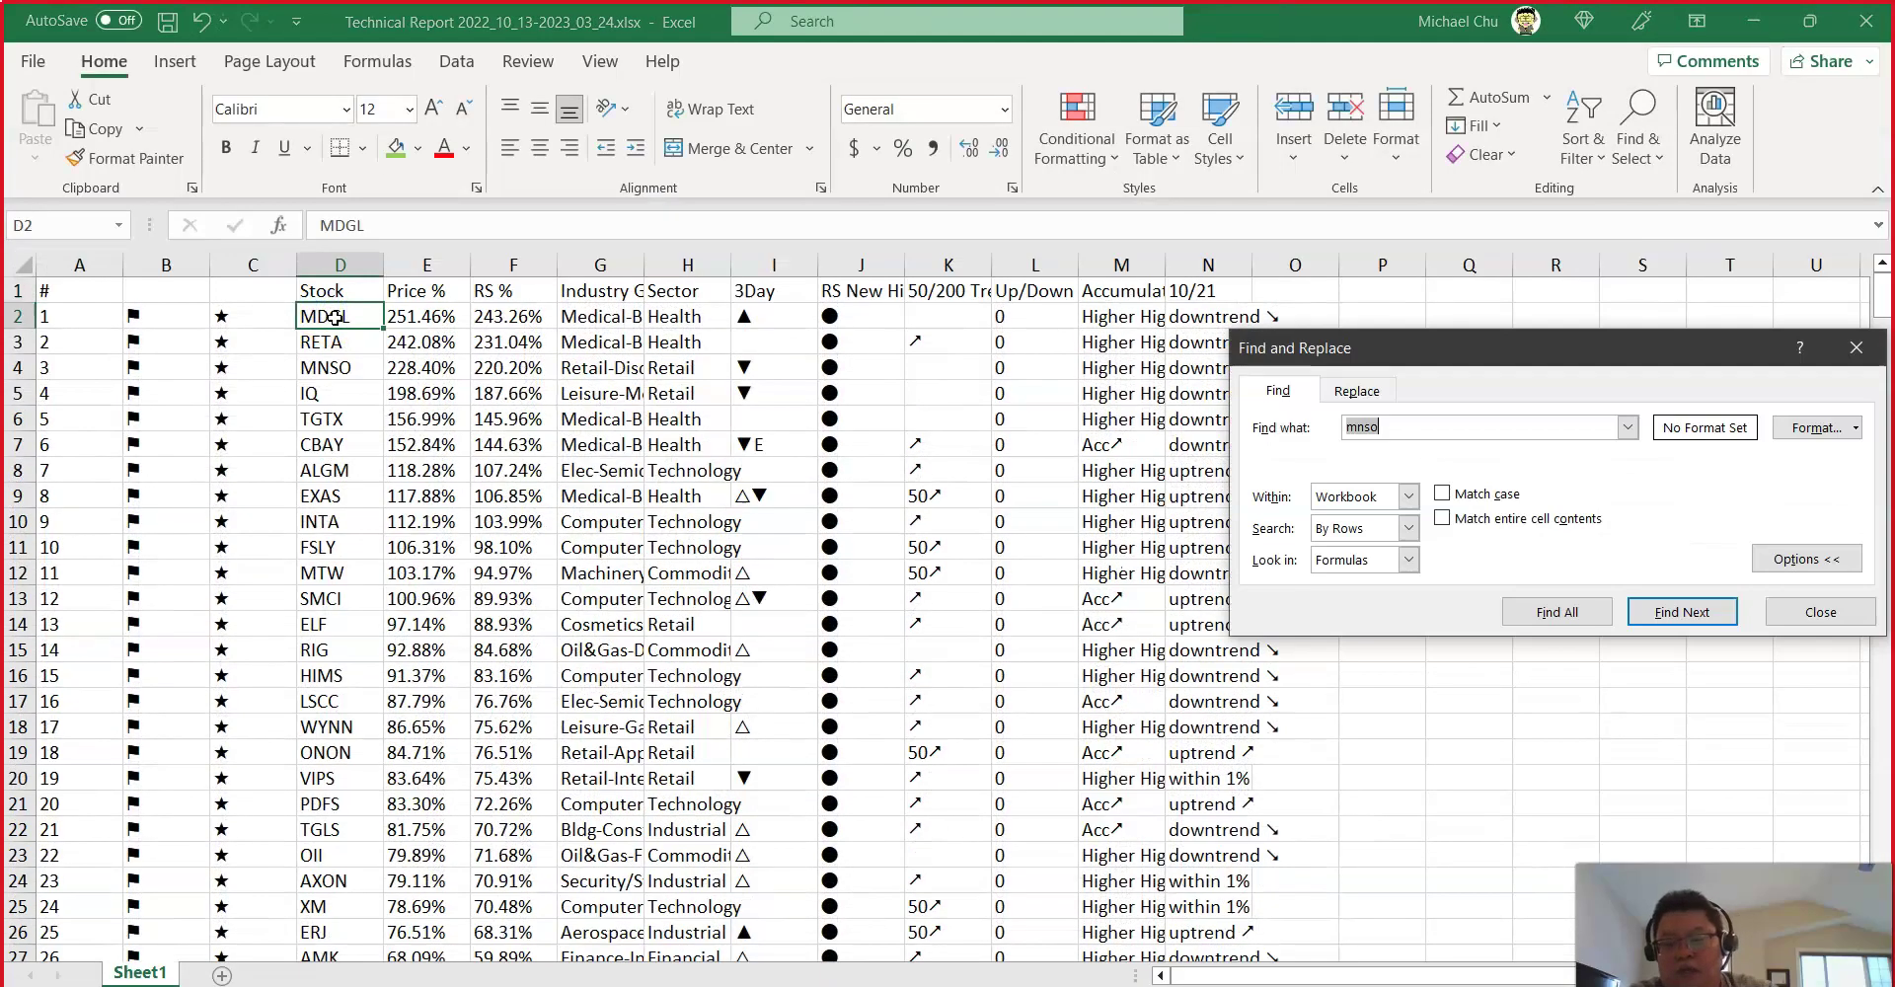
pyautogui.write('anet')
pyautogui.press('Return')
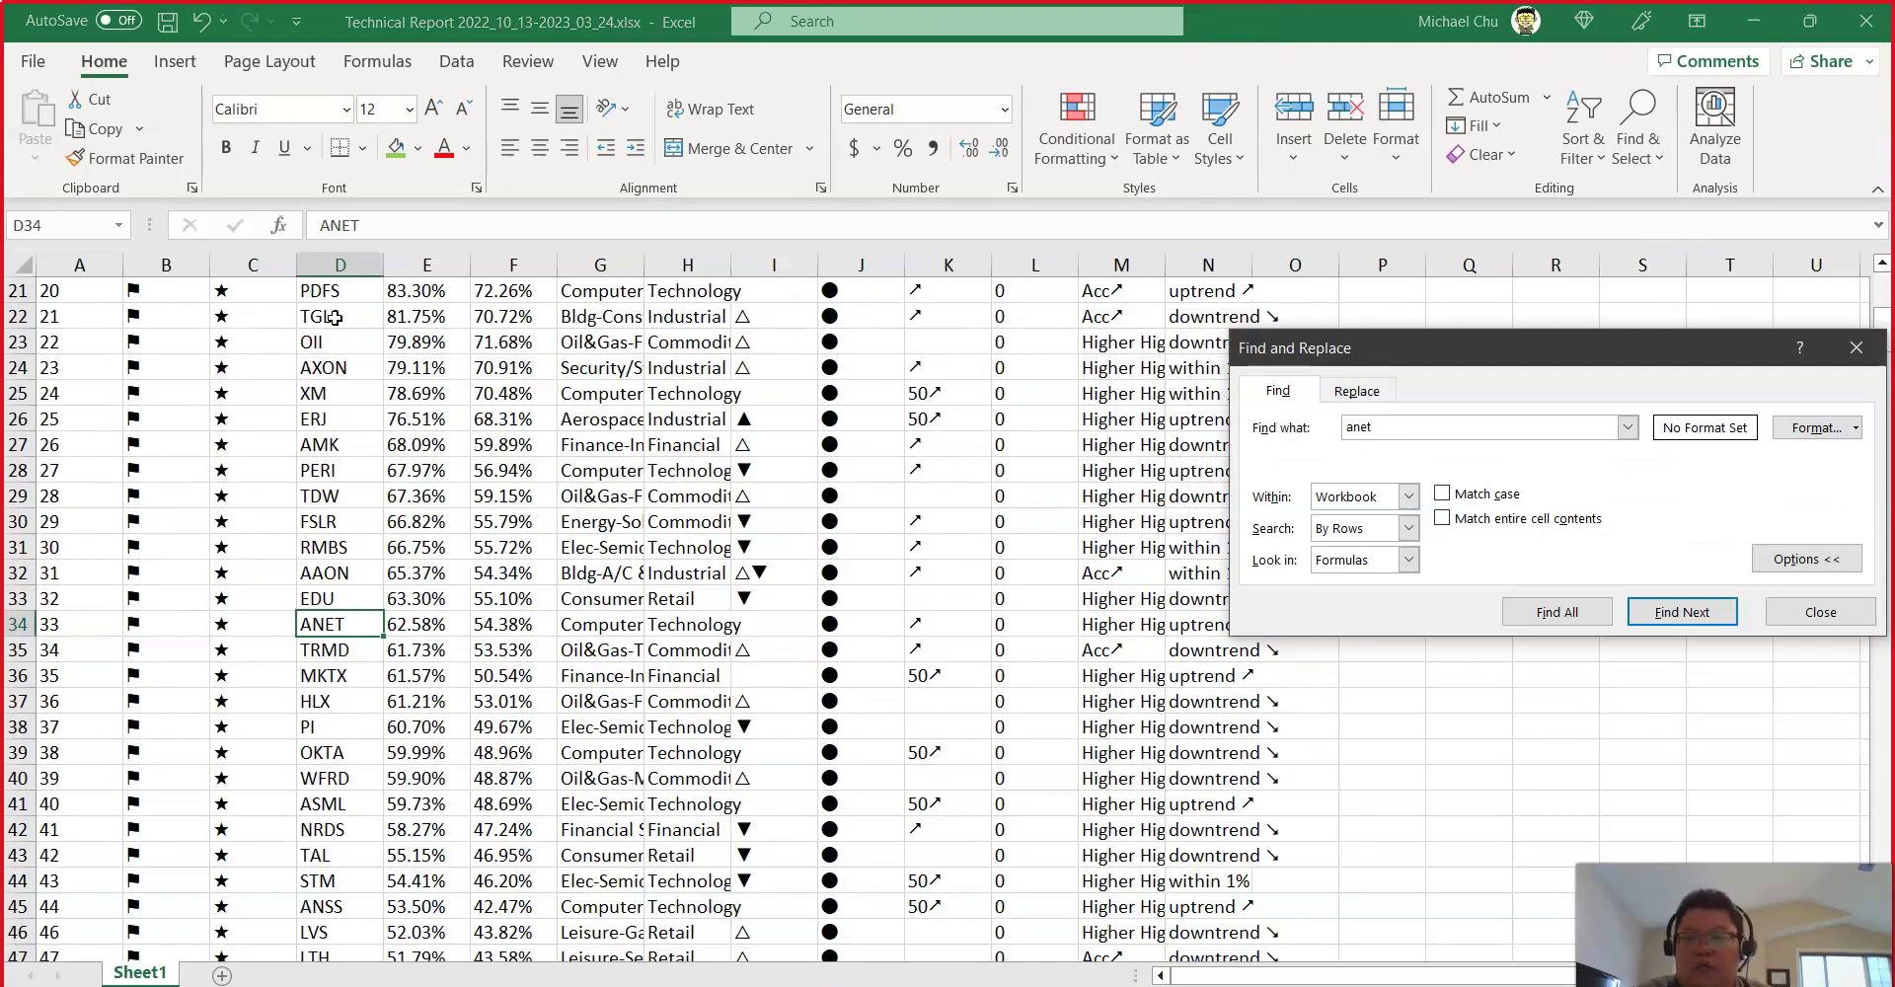
pyautogui.click(334, 623)
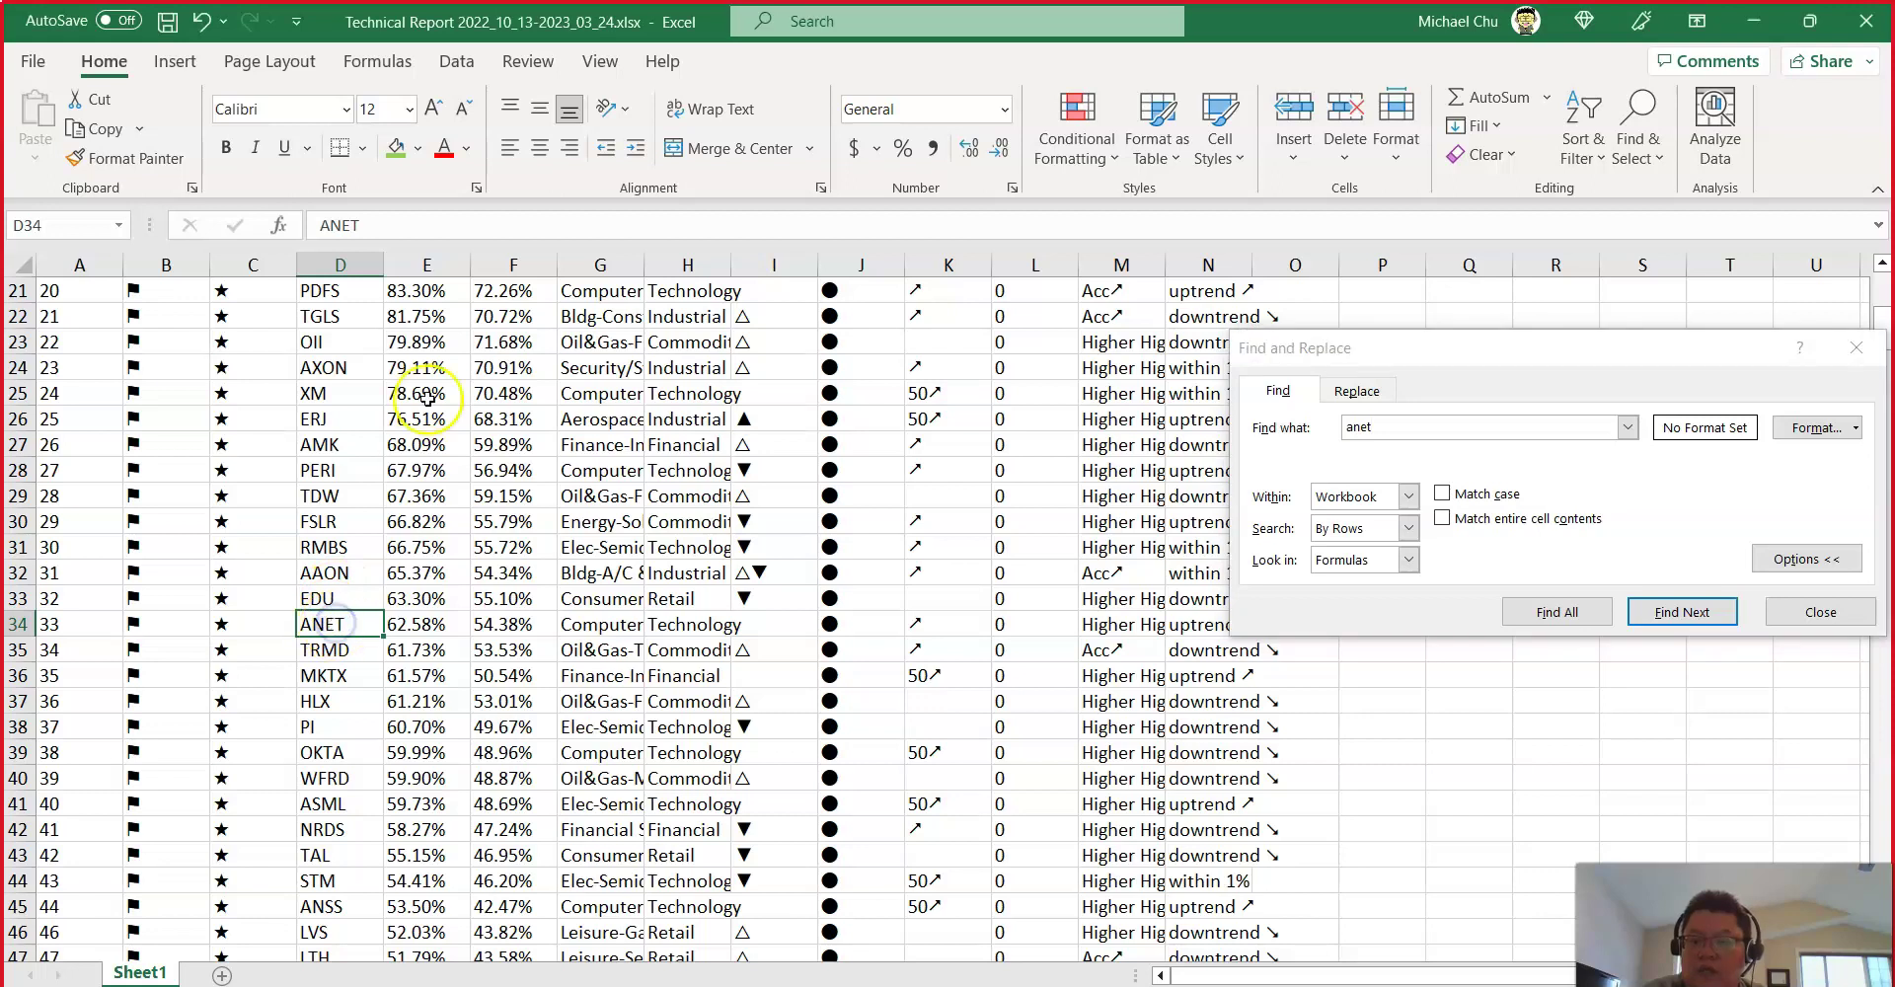
pyautogui.click(418, 148)
pyautogui.click(492, 378)
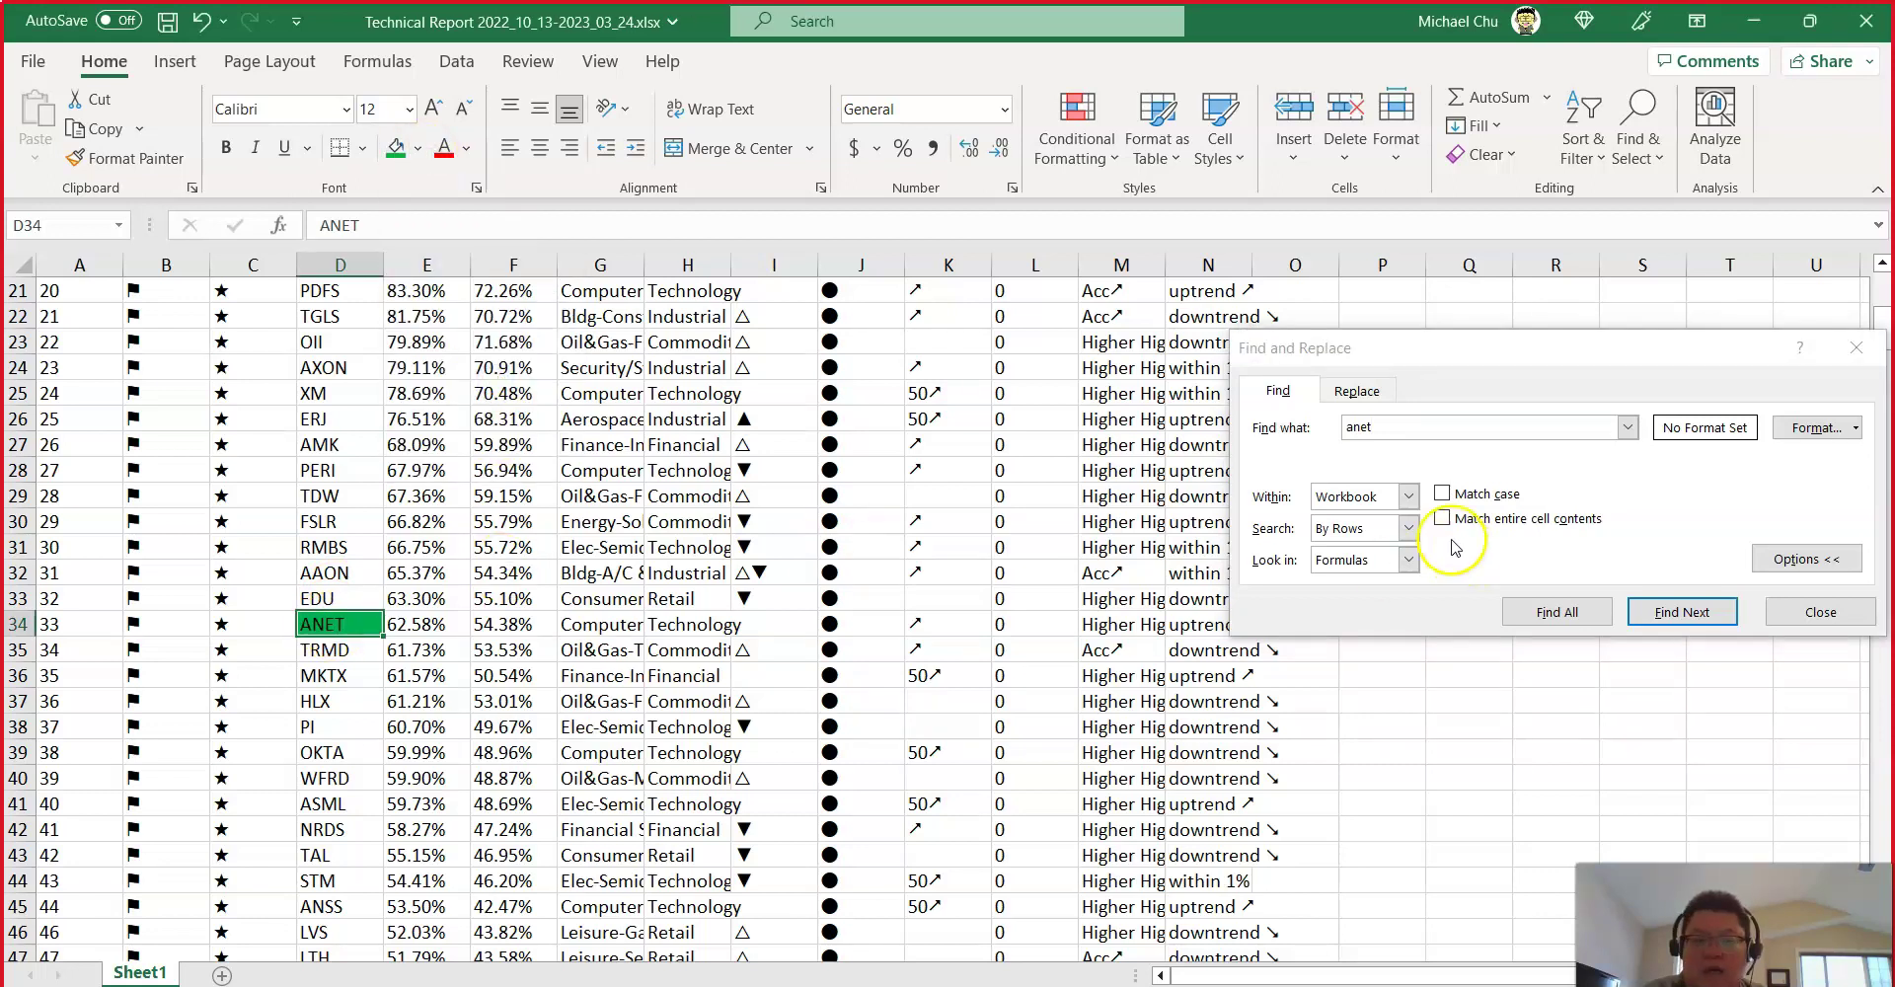
# Step: Find SMCI in the technical report, fill its ticker cell green and select it together with its Price % cell
pyautogui.click(1431, 435)
pyautogui.write('smci')
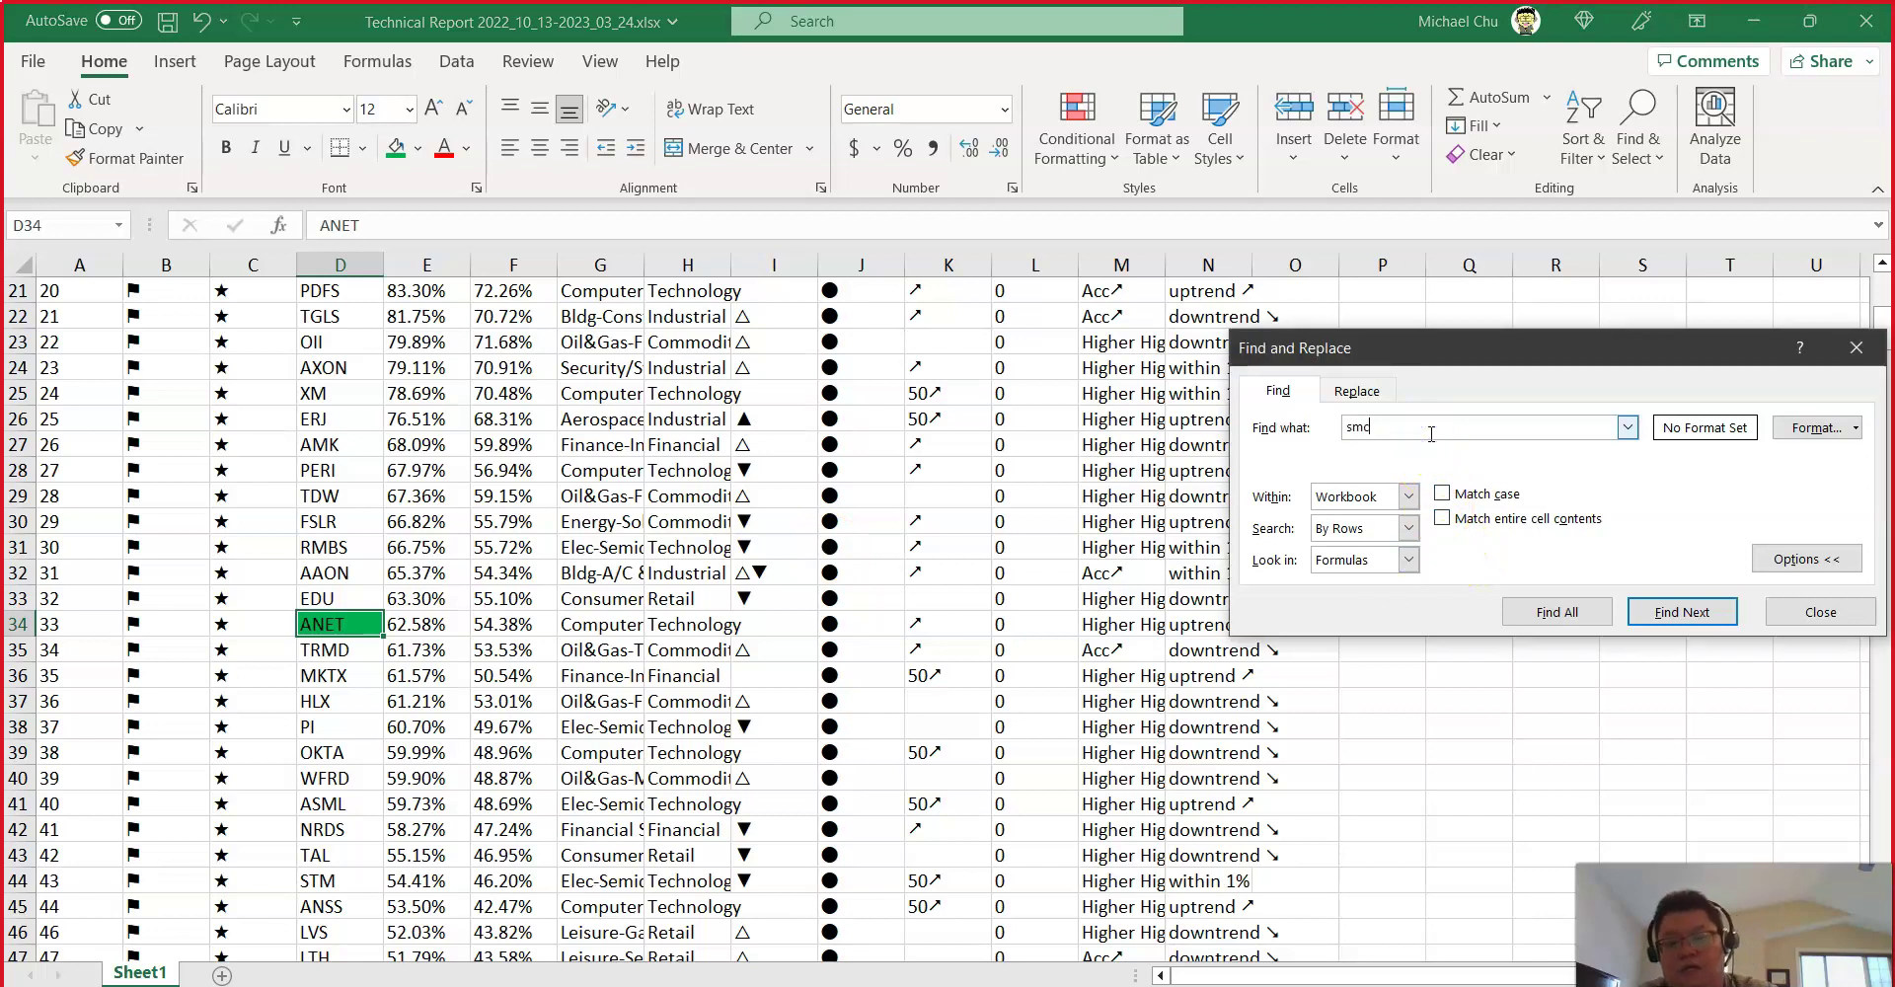
pyautogui.press('Return')
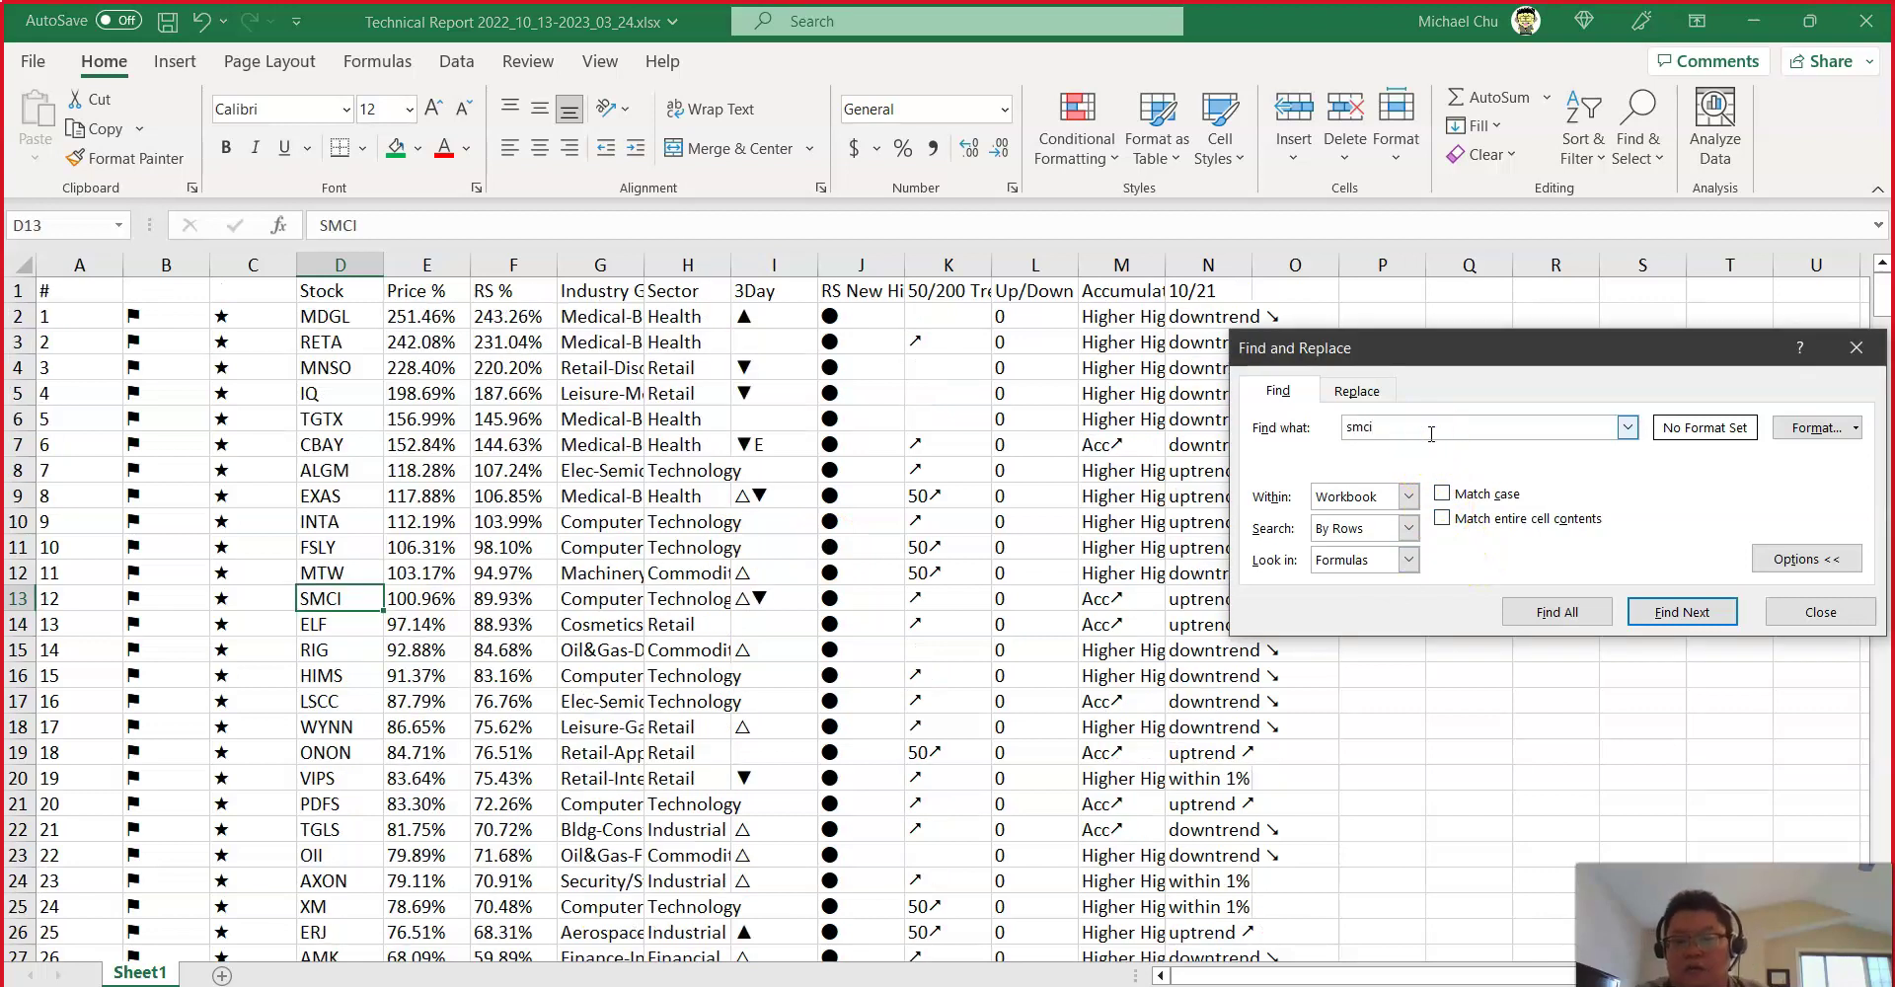
pyautogui.click(336, 597)
pyautogui.click(395, 148)
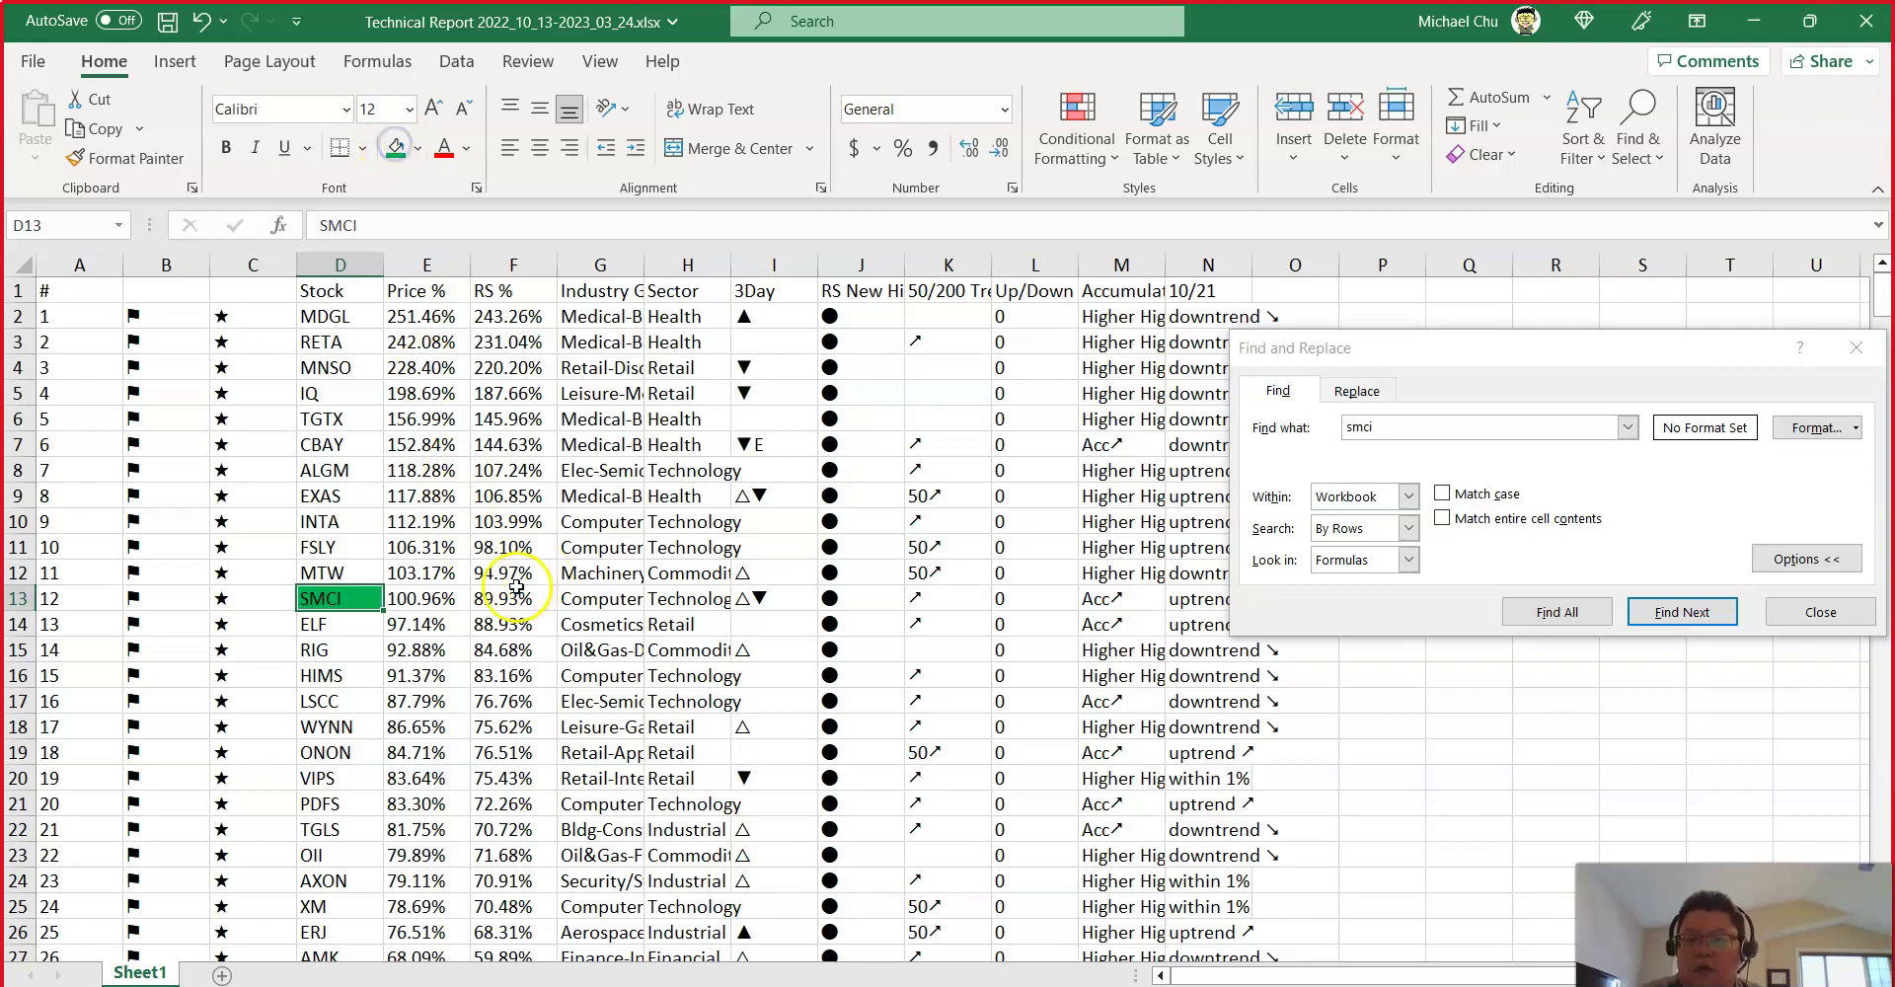
pyautogui.click(418, 599)
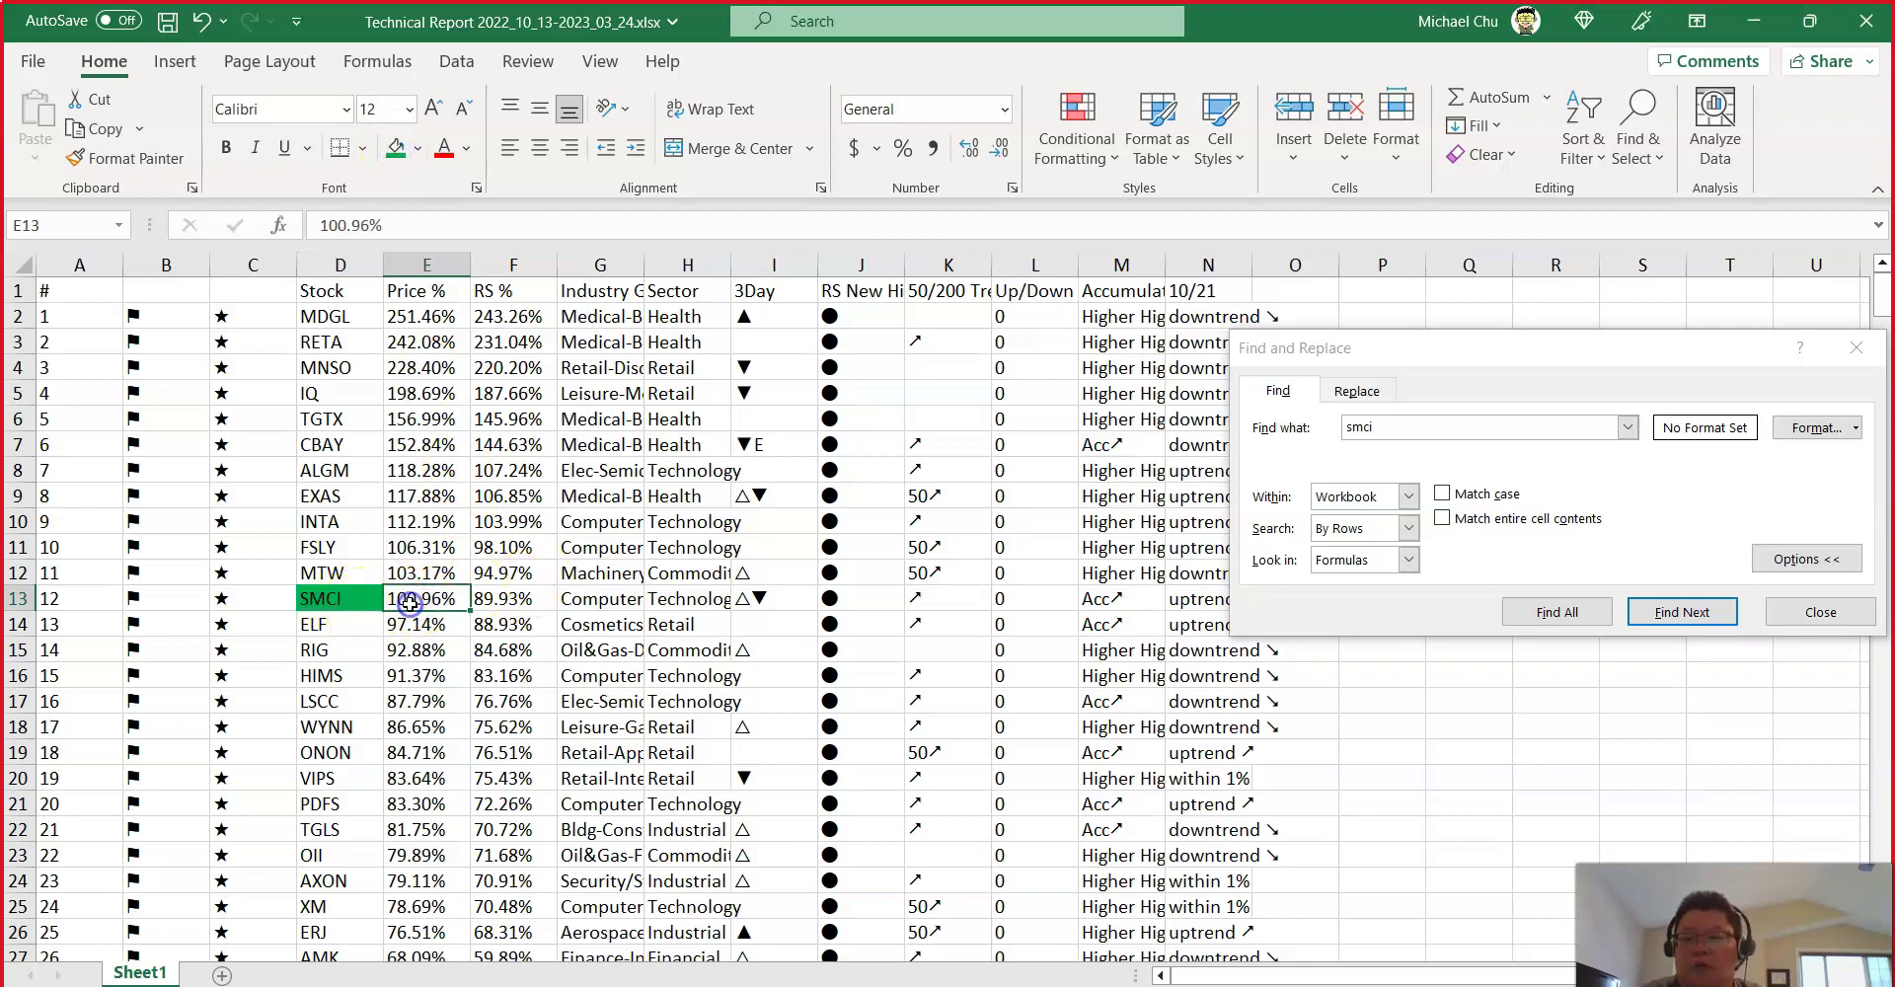
pyautogui.moveTo(336, 599); pyautogui.dragTo(415, 599)
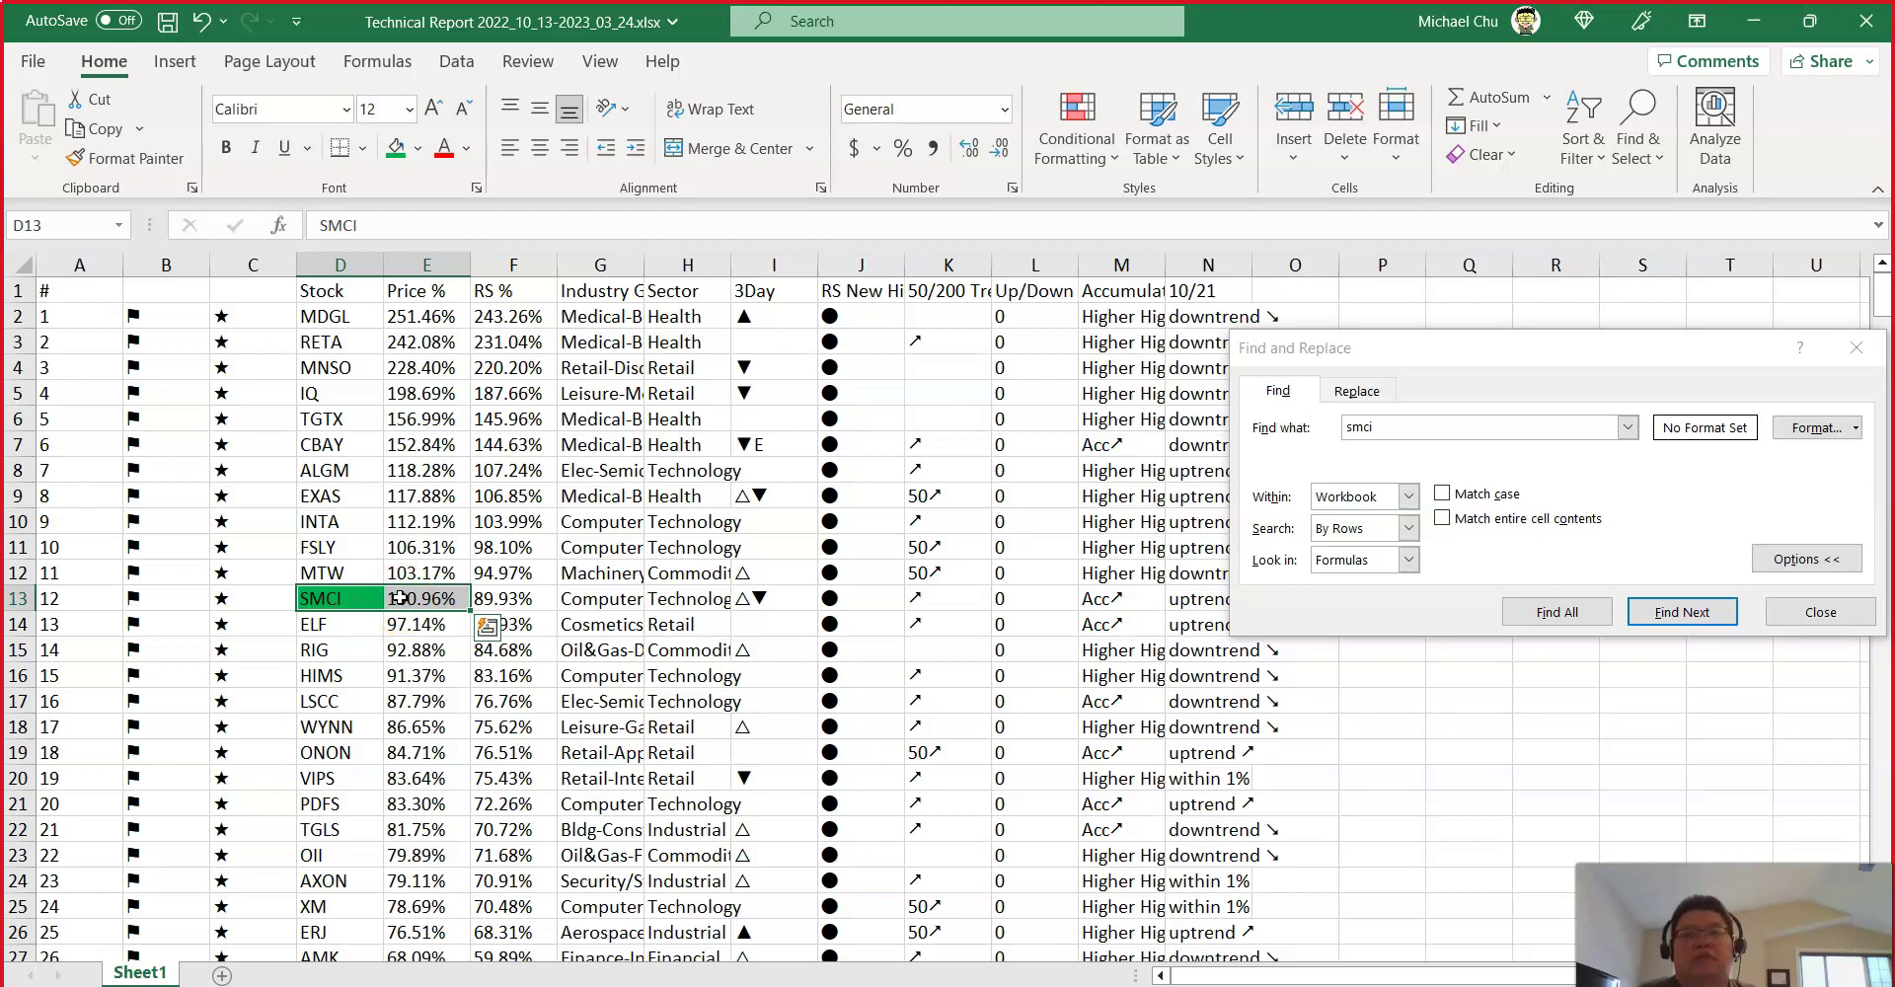
# Step: Try a green fill on the Price % cell in ANET's row, and undo it
pyautogui.scroll(-7, 415, 604)
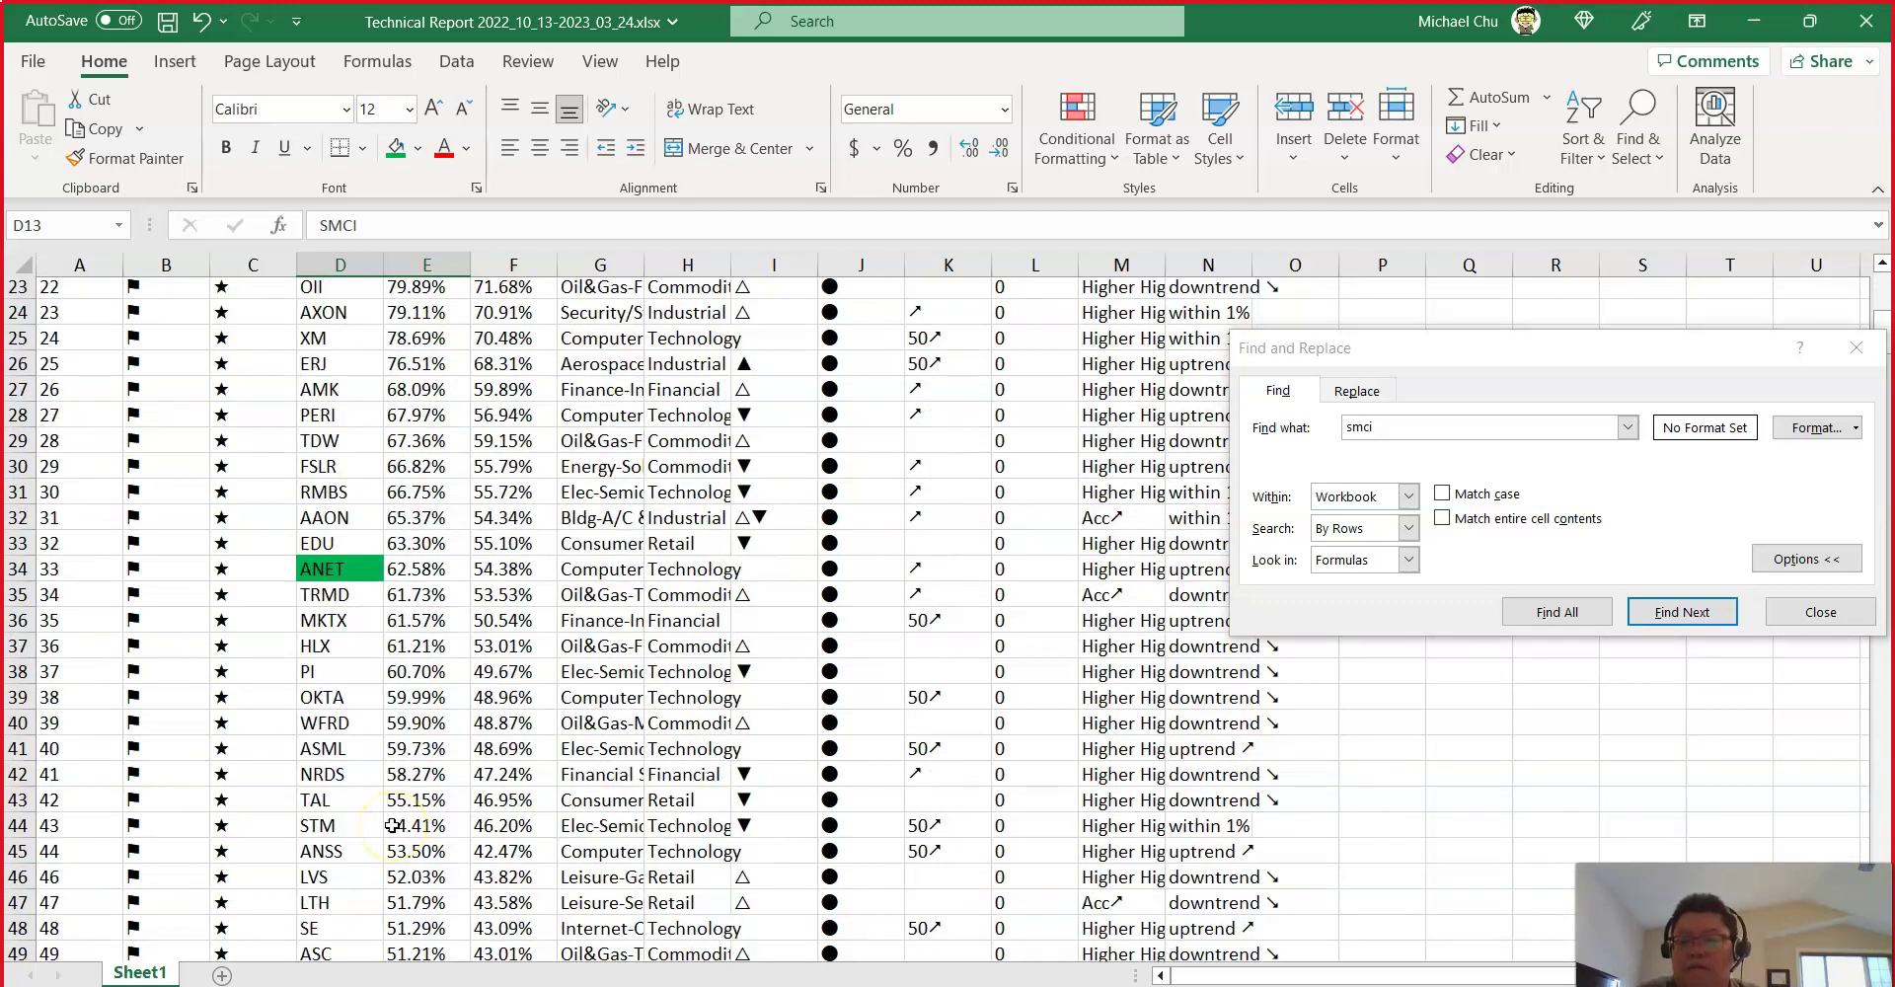
pyautogui.click(420, 570)
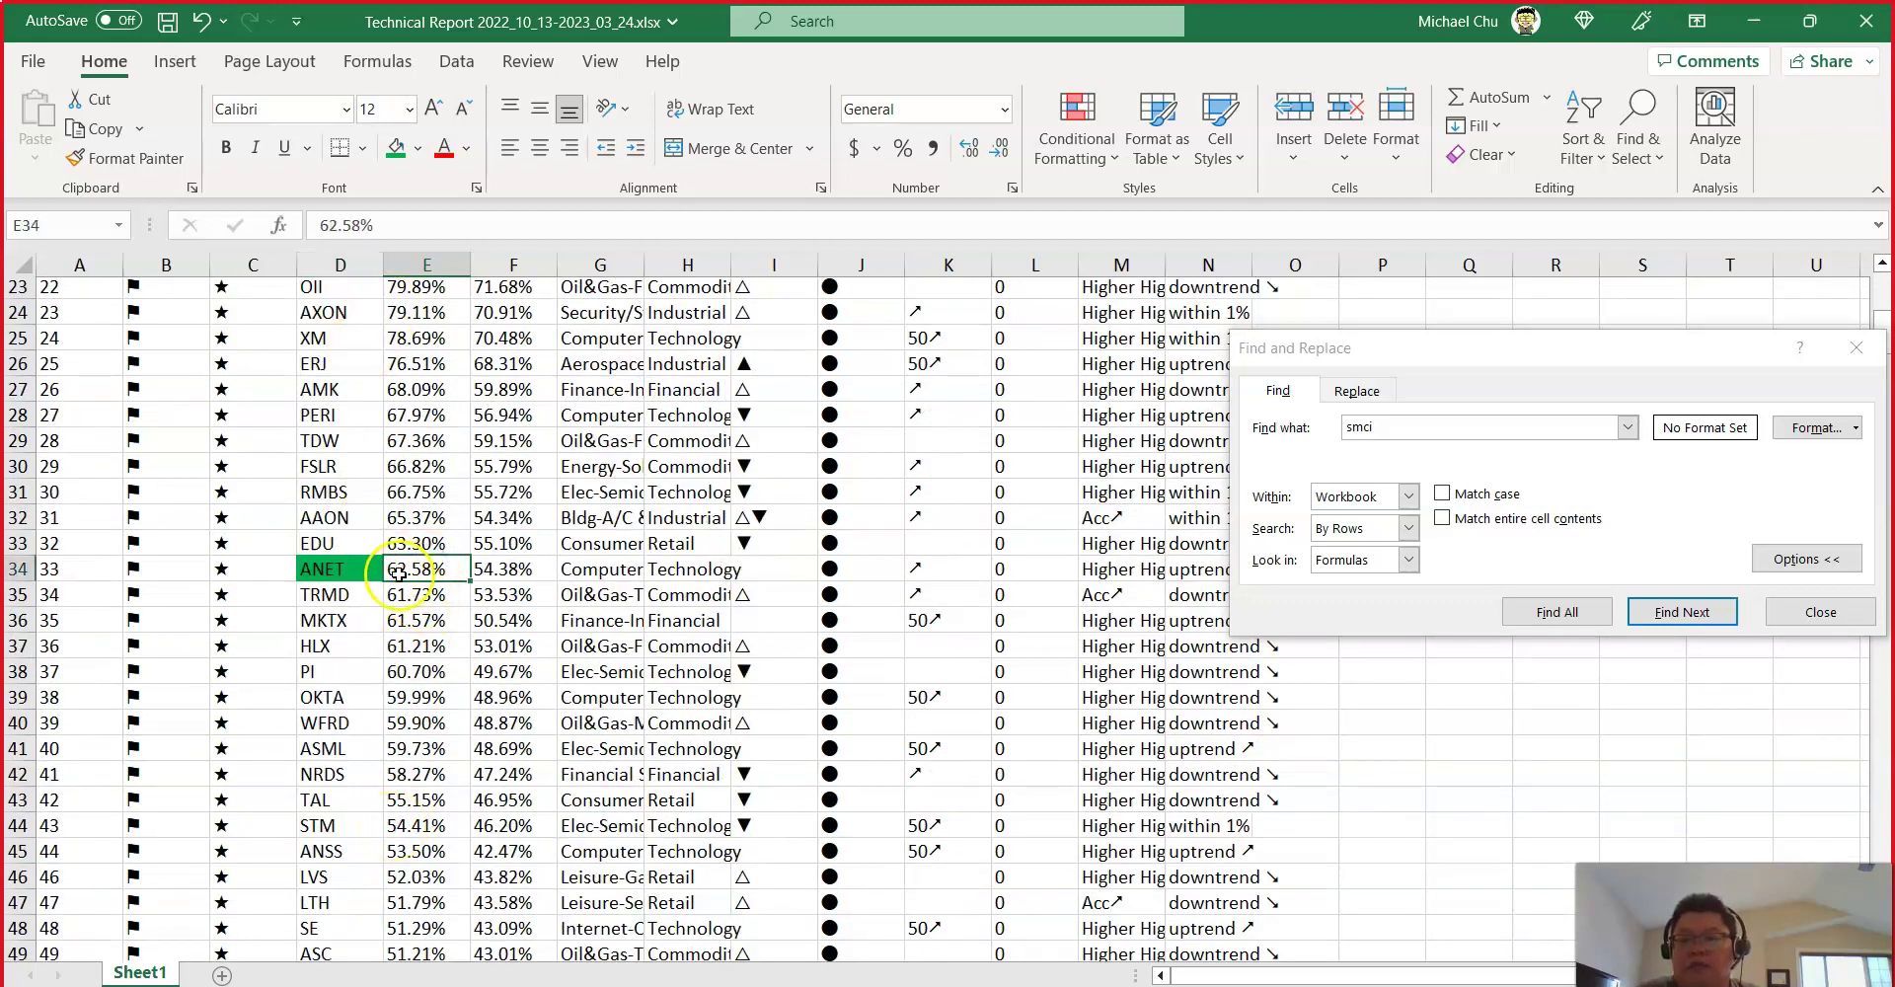
pyautogui.click(395, 153)
pyautogui.hotkey('ctrl', 'z')
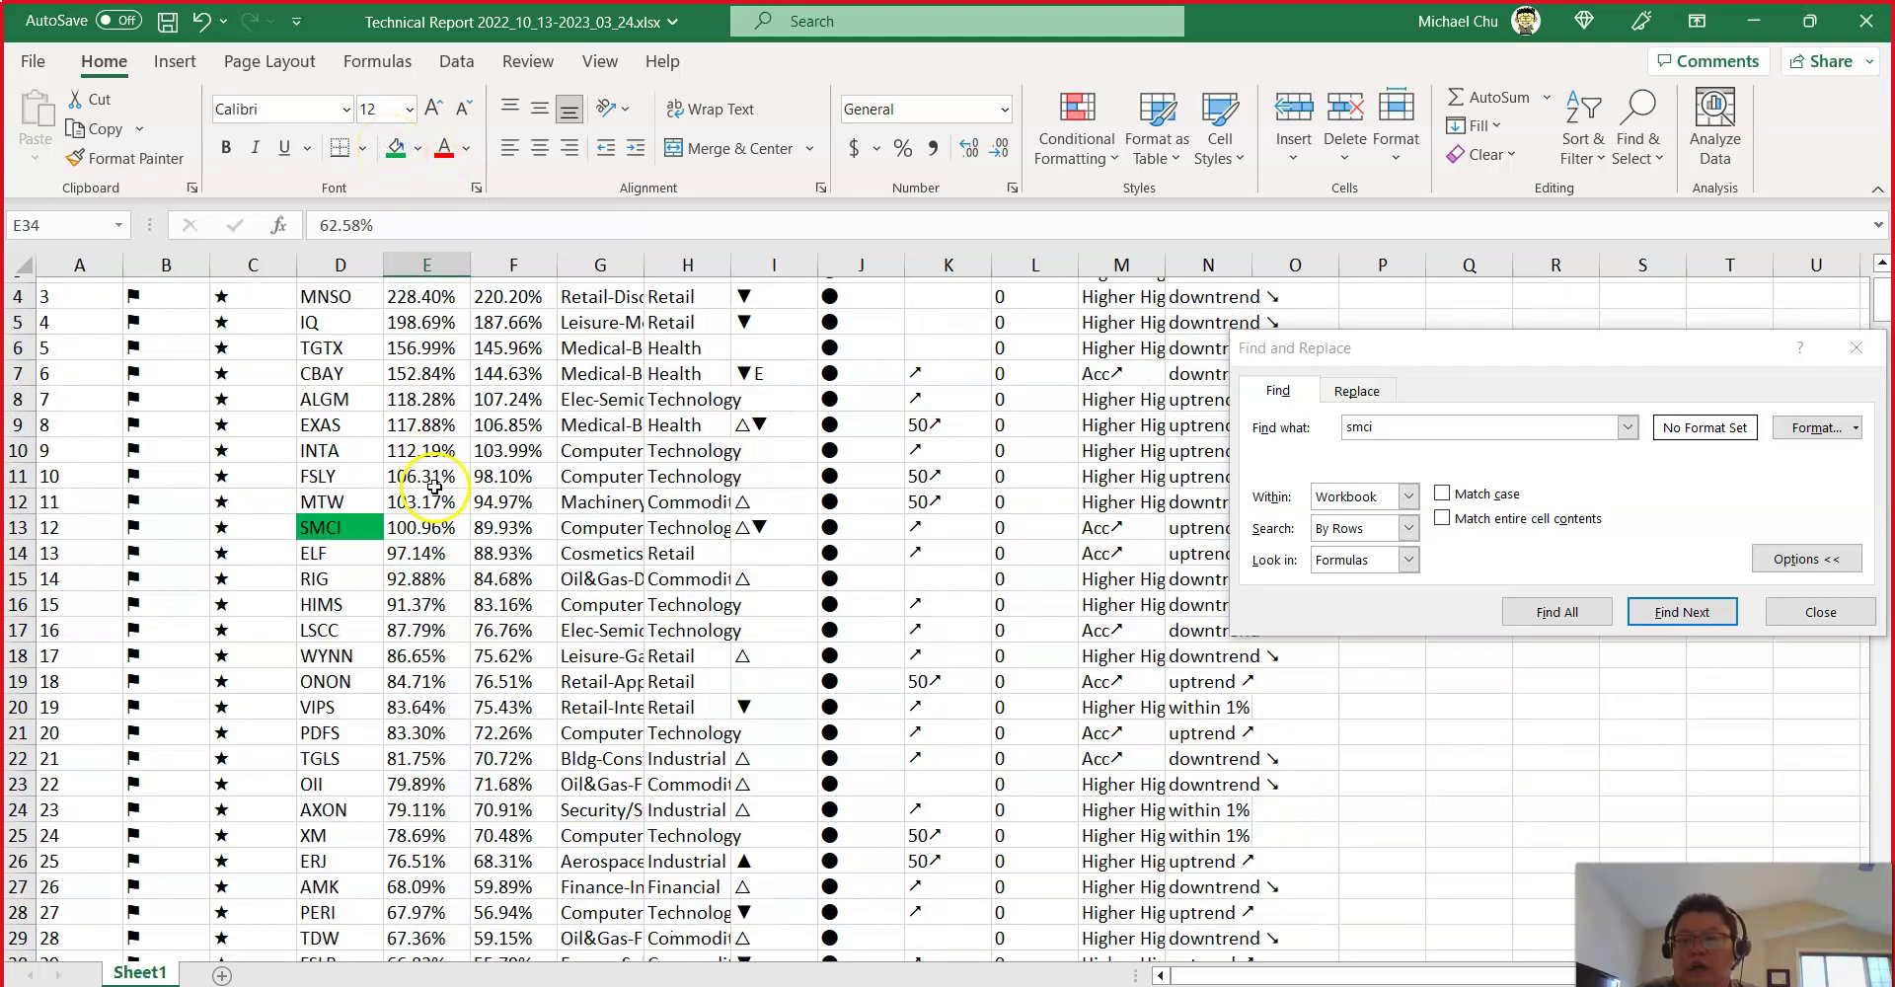
# Step: Fill SMCI's Price % cell green and minimize the Excel workbook
pyautogui.click(392, 155)
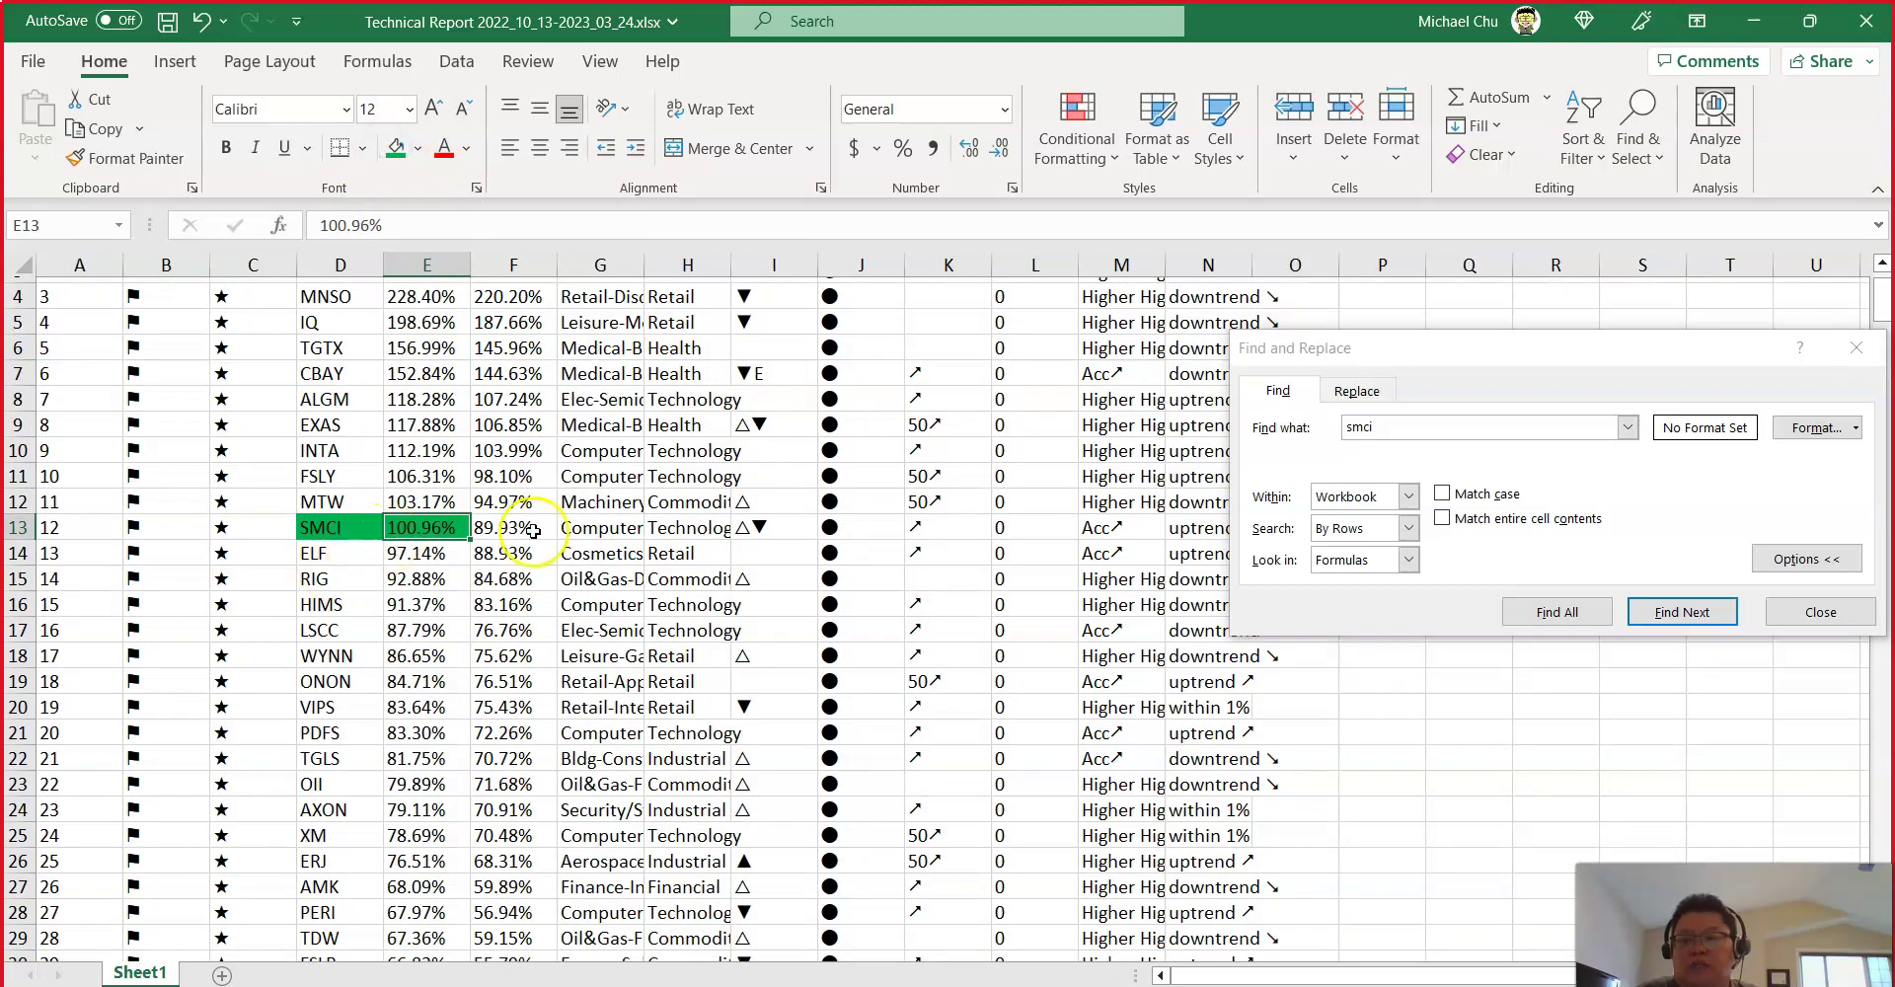
pyautogui.click(1752, 20)
pyautogui.click(1752, 20)
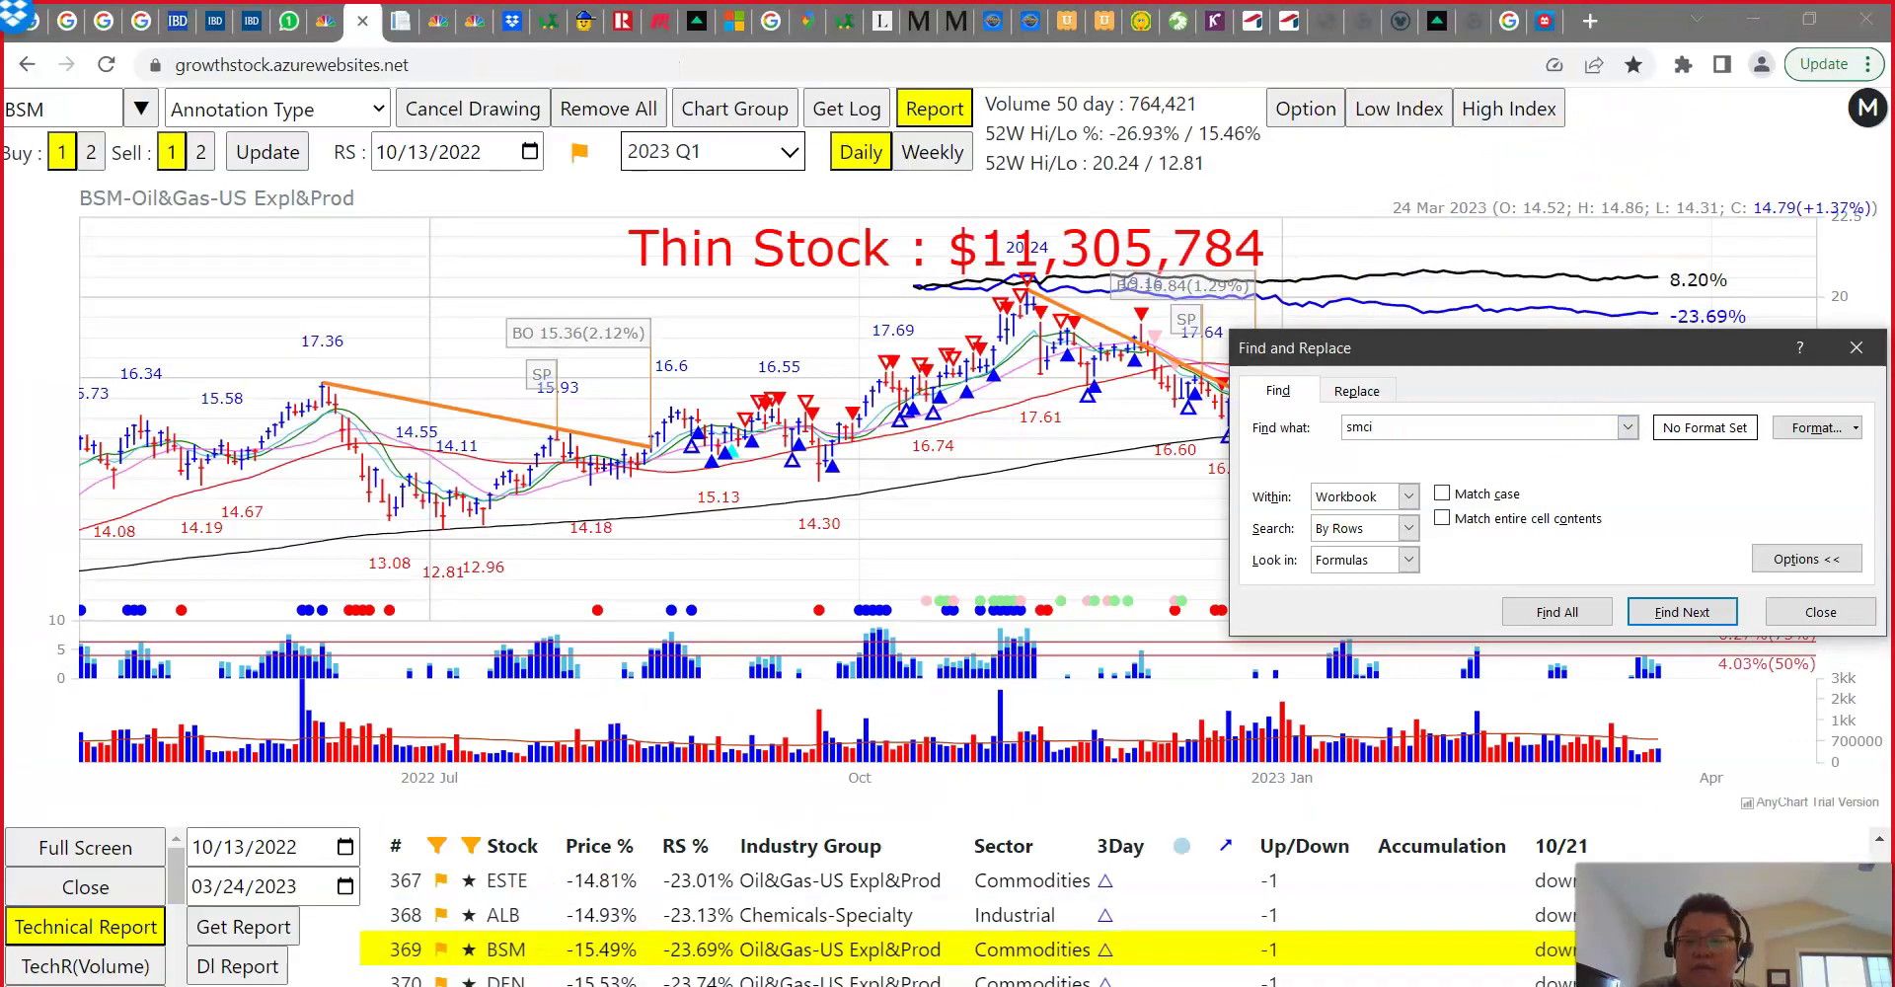
# Step: Switch to MarketSmith, show SMCI's daily chart and draw a temporary line along its latest March advance
pyautogui.hotkey('alt', 'Tab')
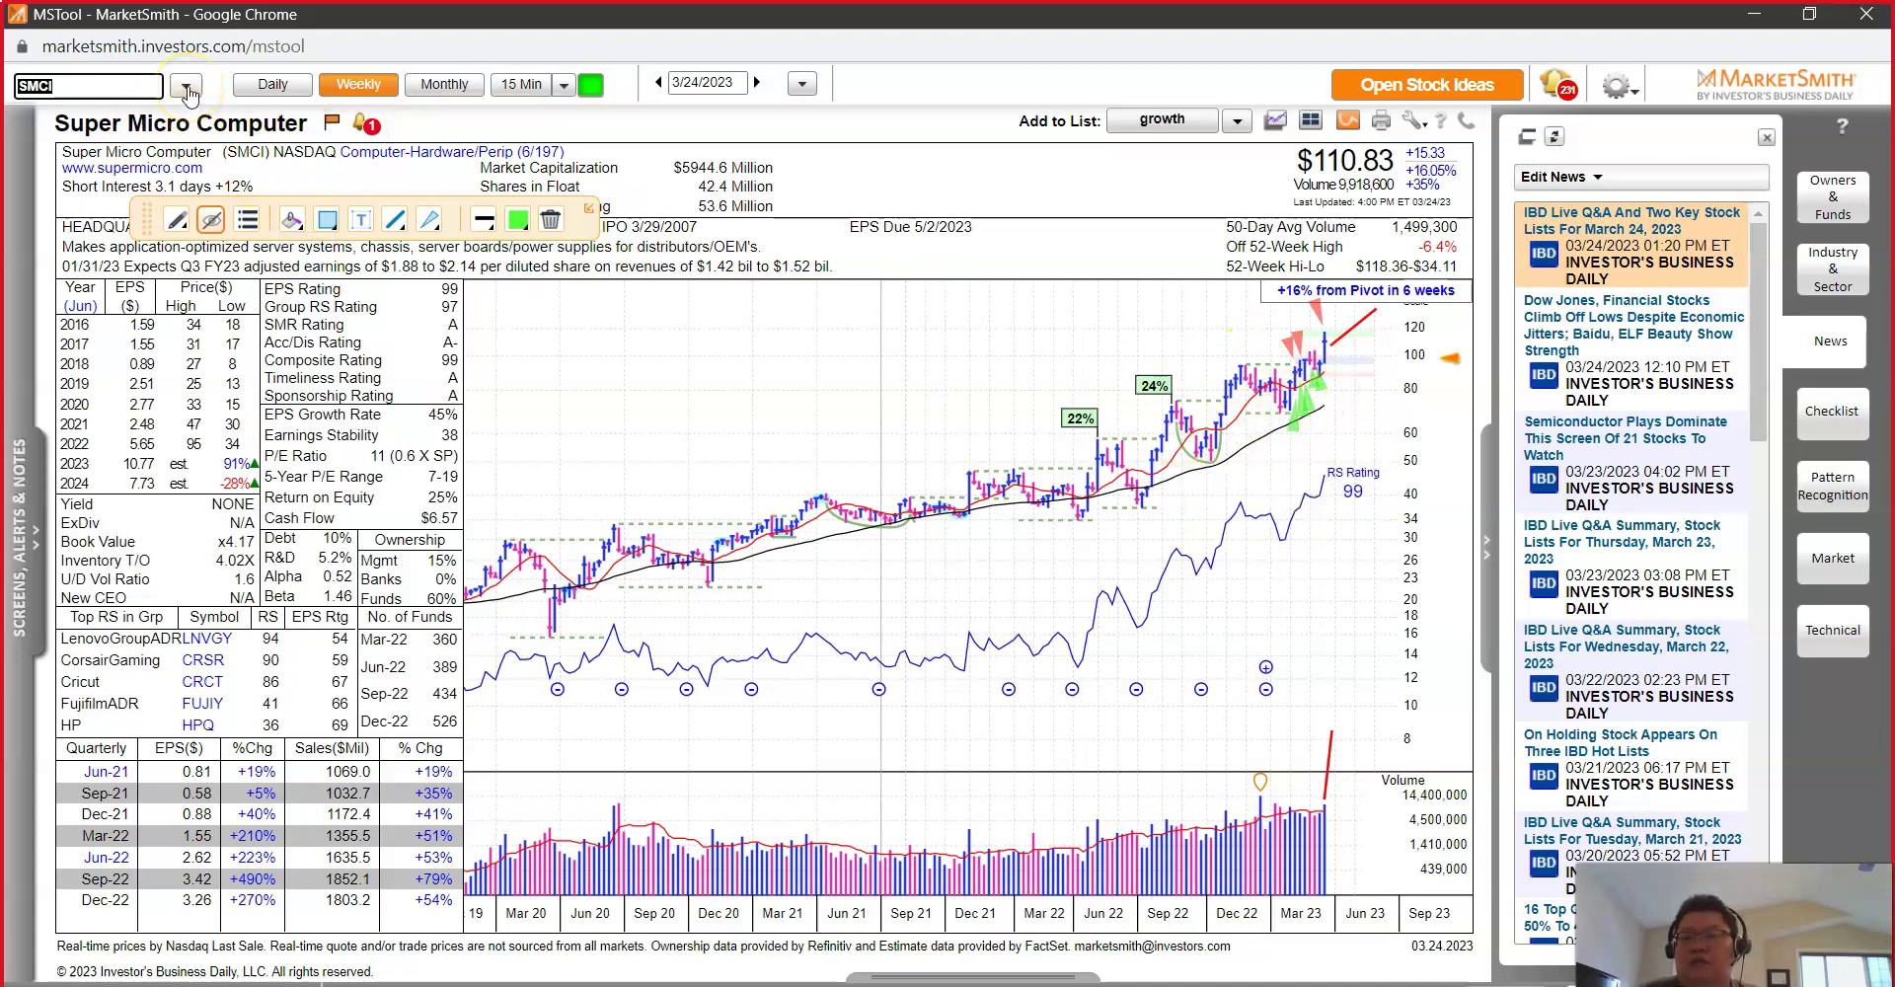
pyautogui.click(274, 86)
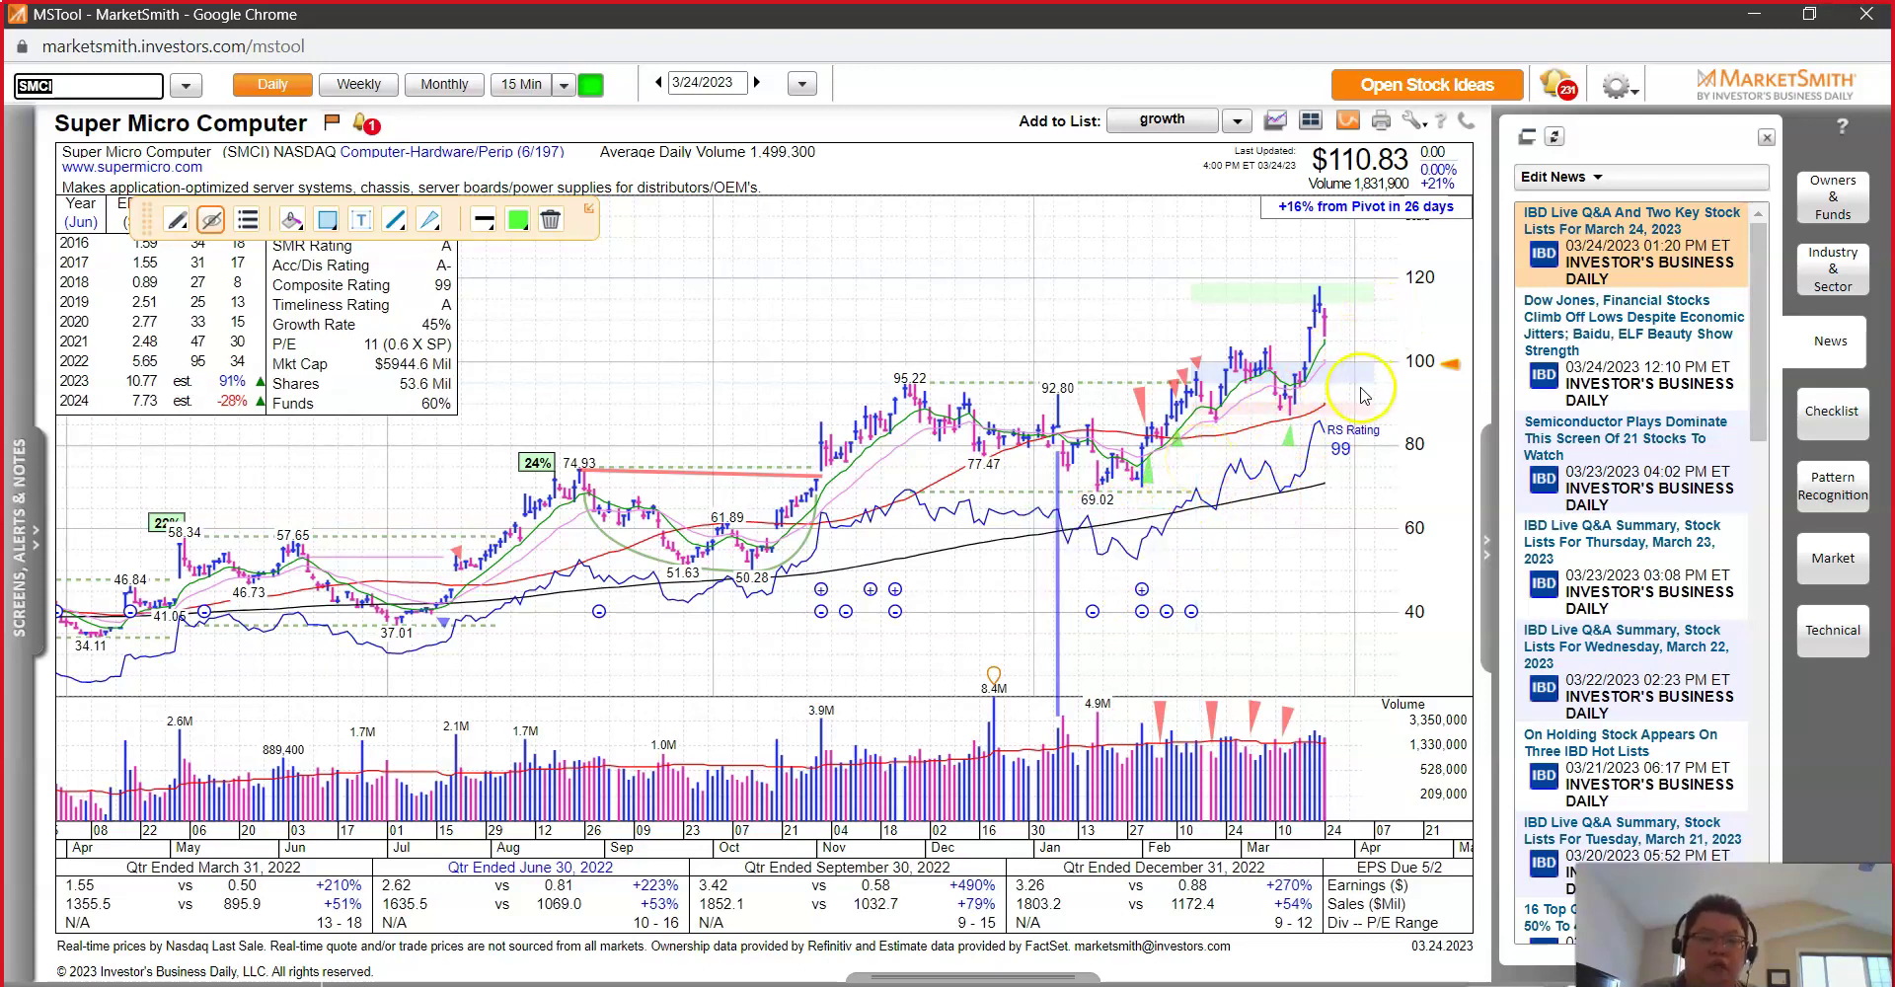
pyautogui.click(1308, 402)
pyautogui.moveTo(1308, 401); pyautogui.dragTo(1323, 314)
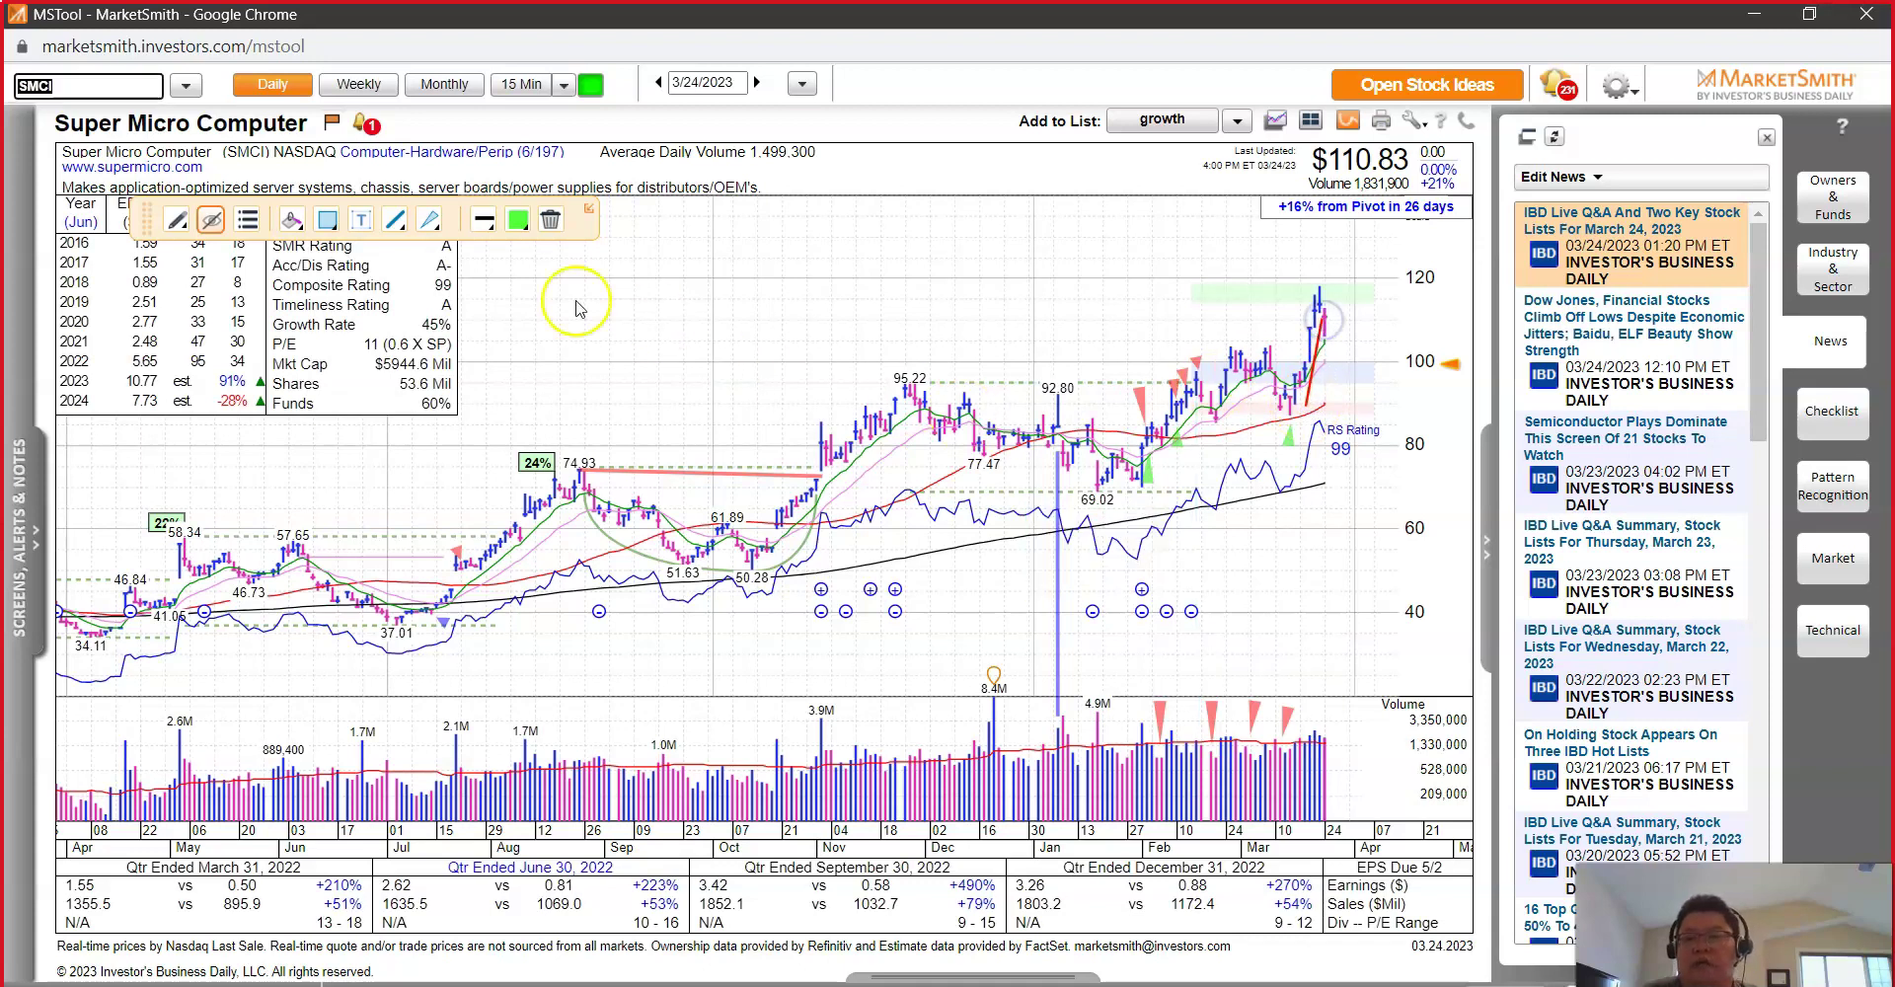
# Step: Load ANET from the recent symbols and draw a temporary line along its latest March advance on the daily chart
pyautogui.click(183, 91)
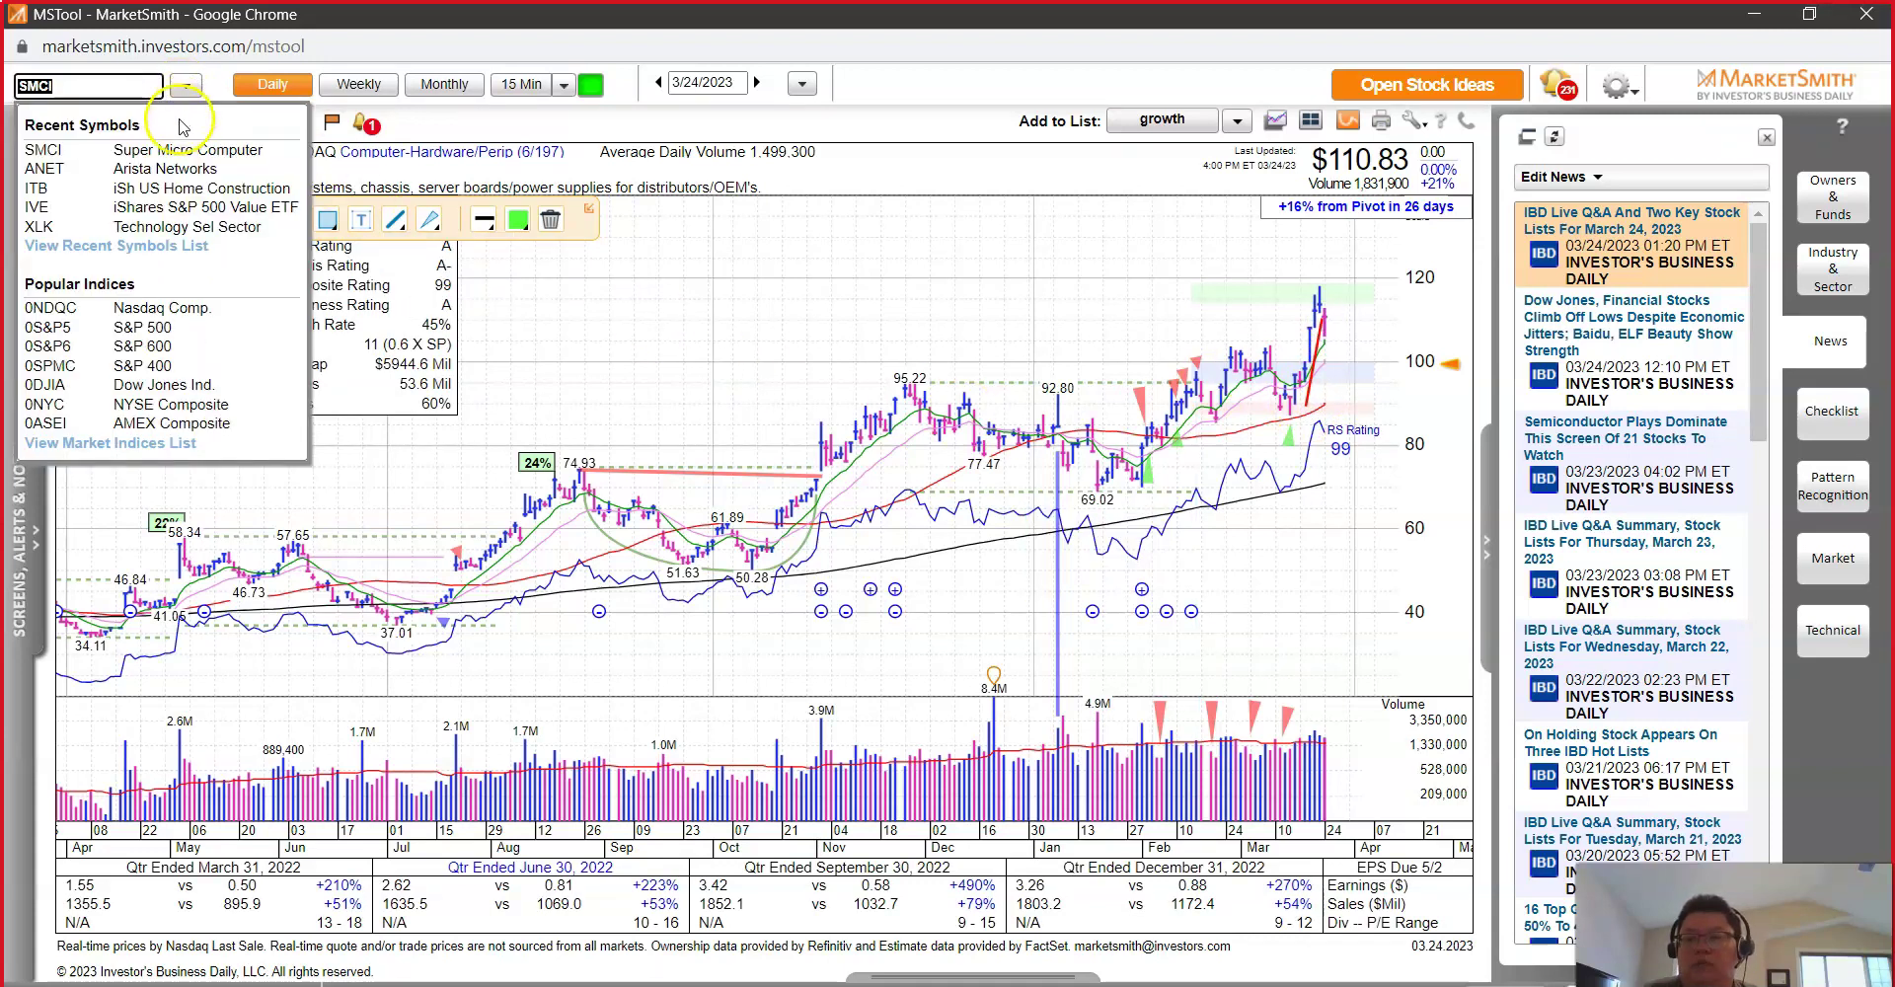
pyautogui.click(169, 165)
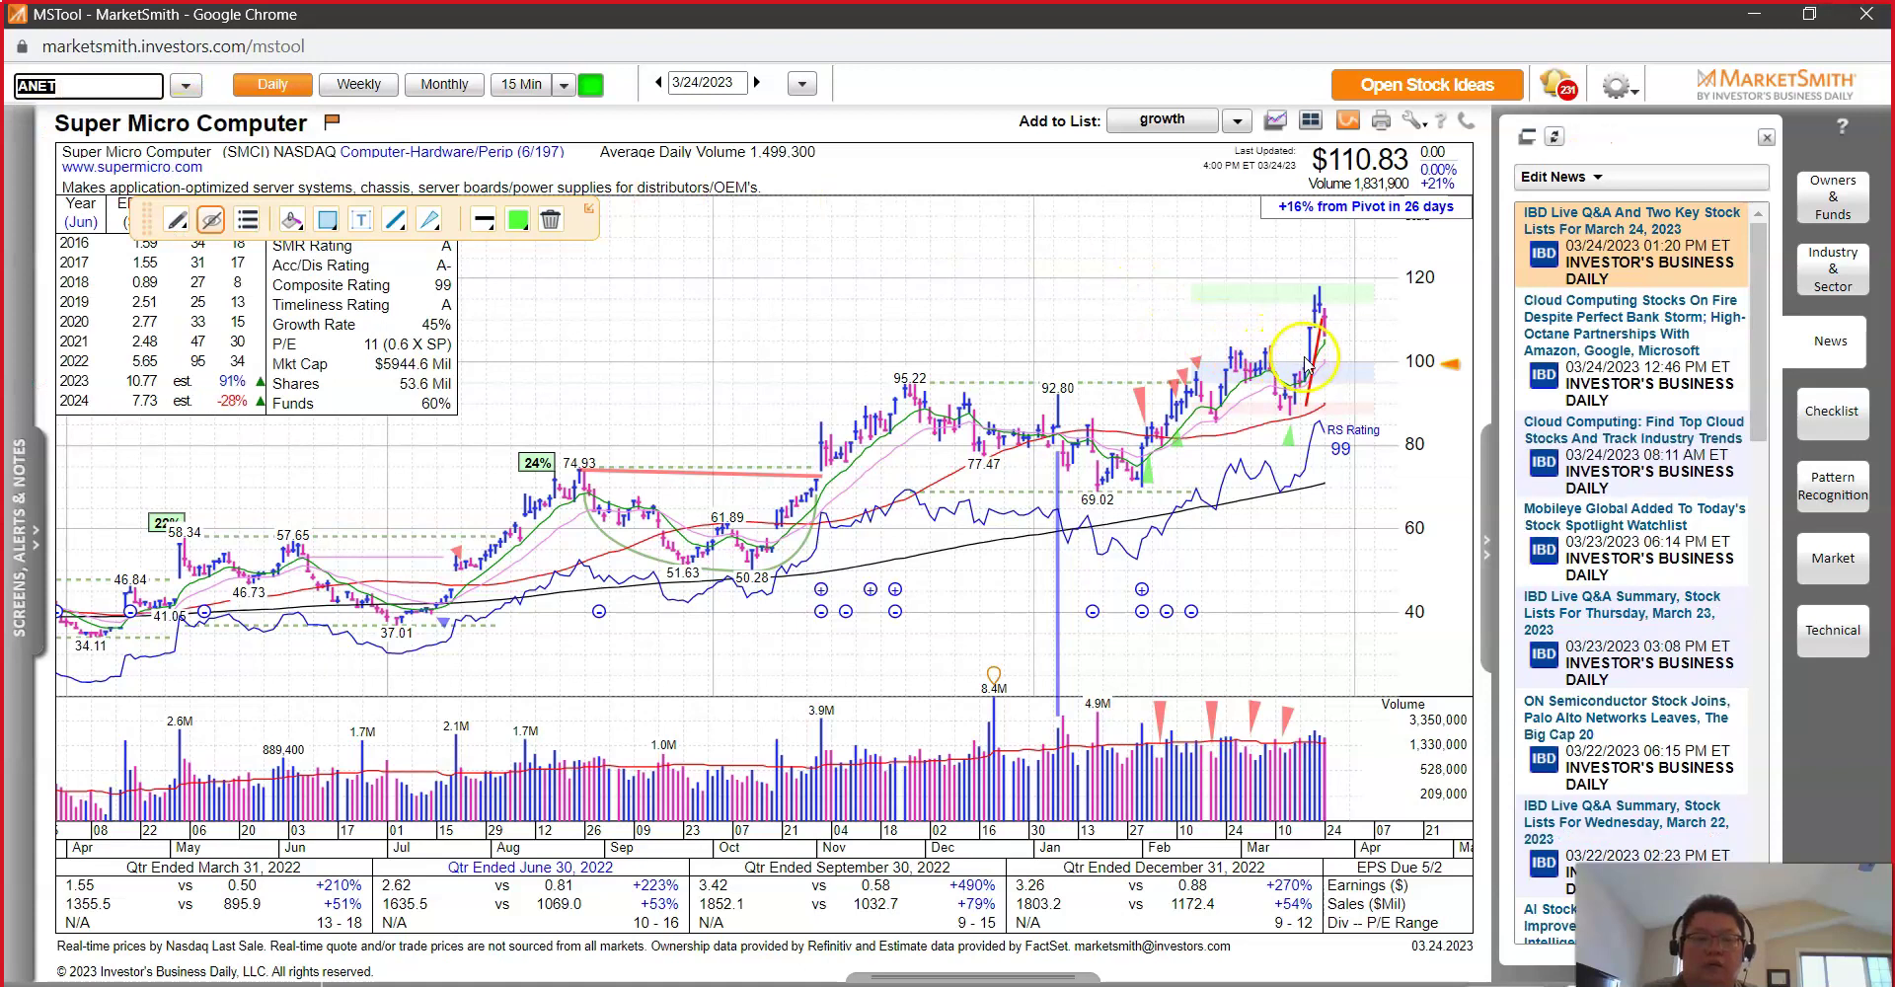
pyautogui.moveTo(1324, 252); pyautogui.dragTo(1310, 312)
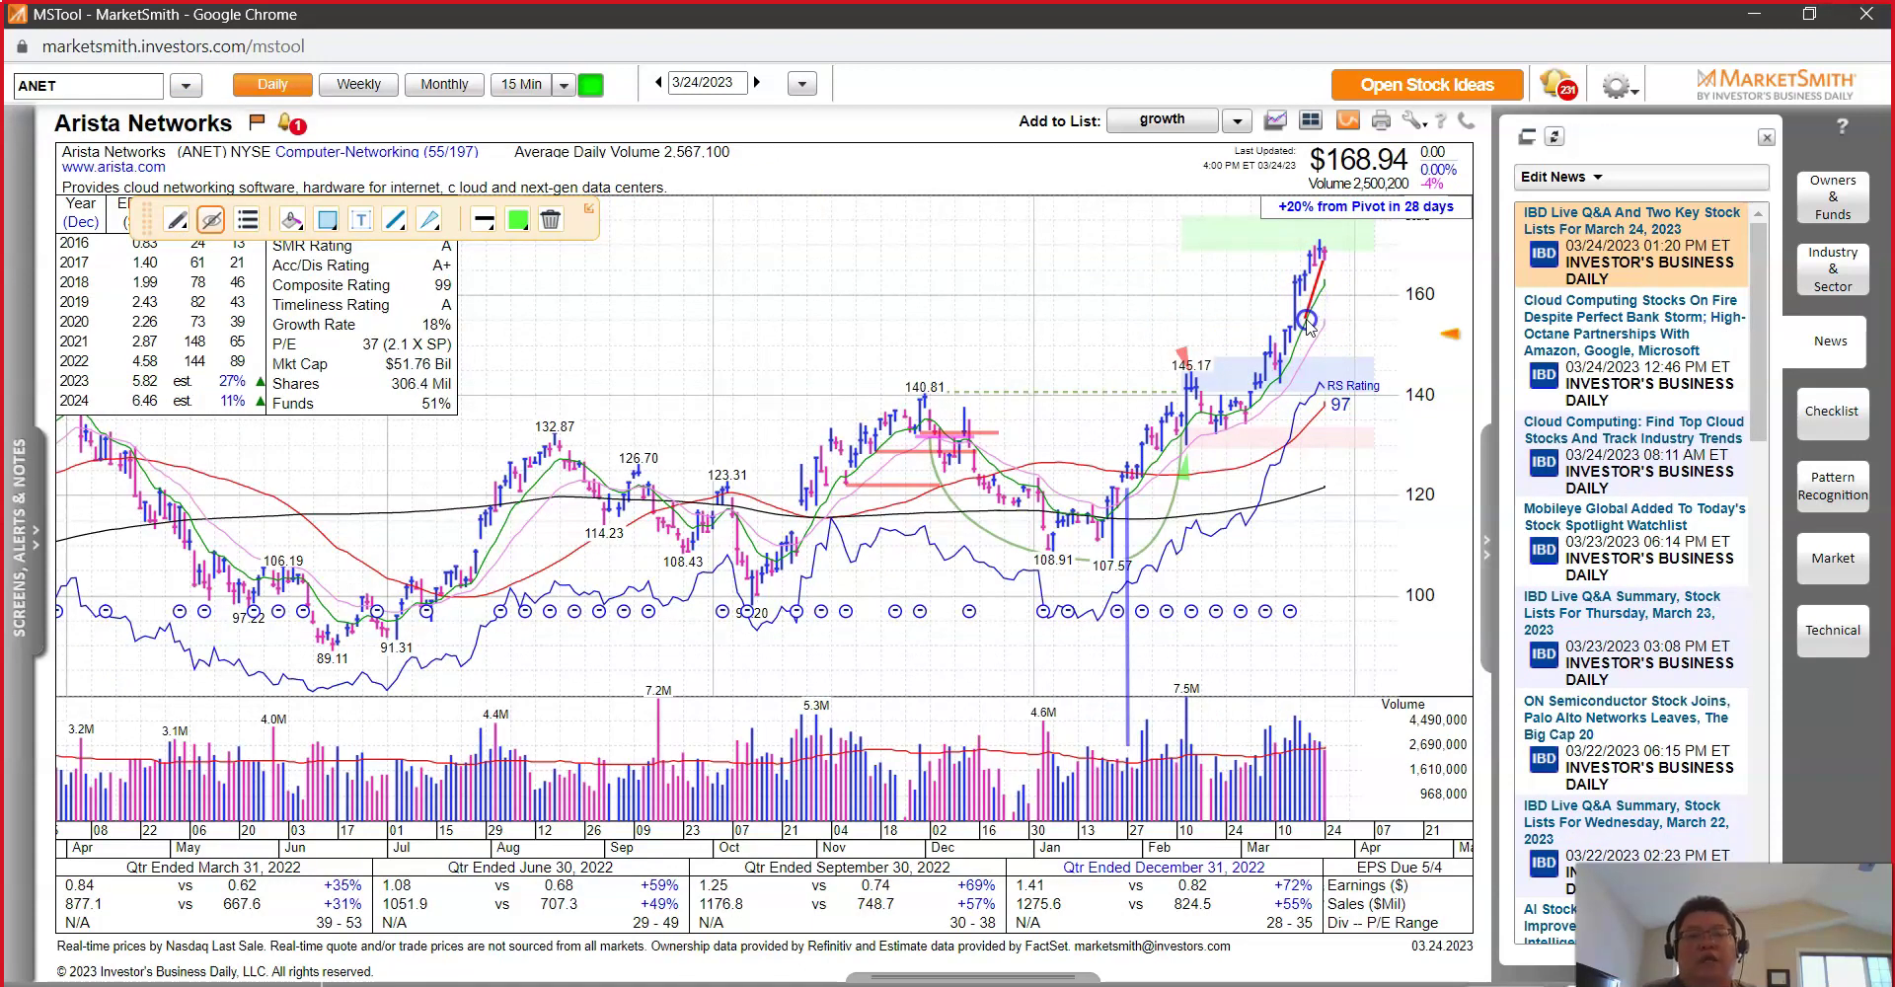
pyautogui.click(155, 74)
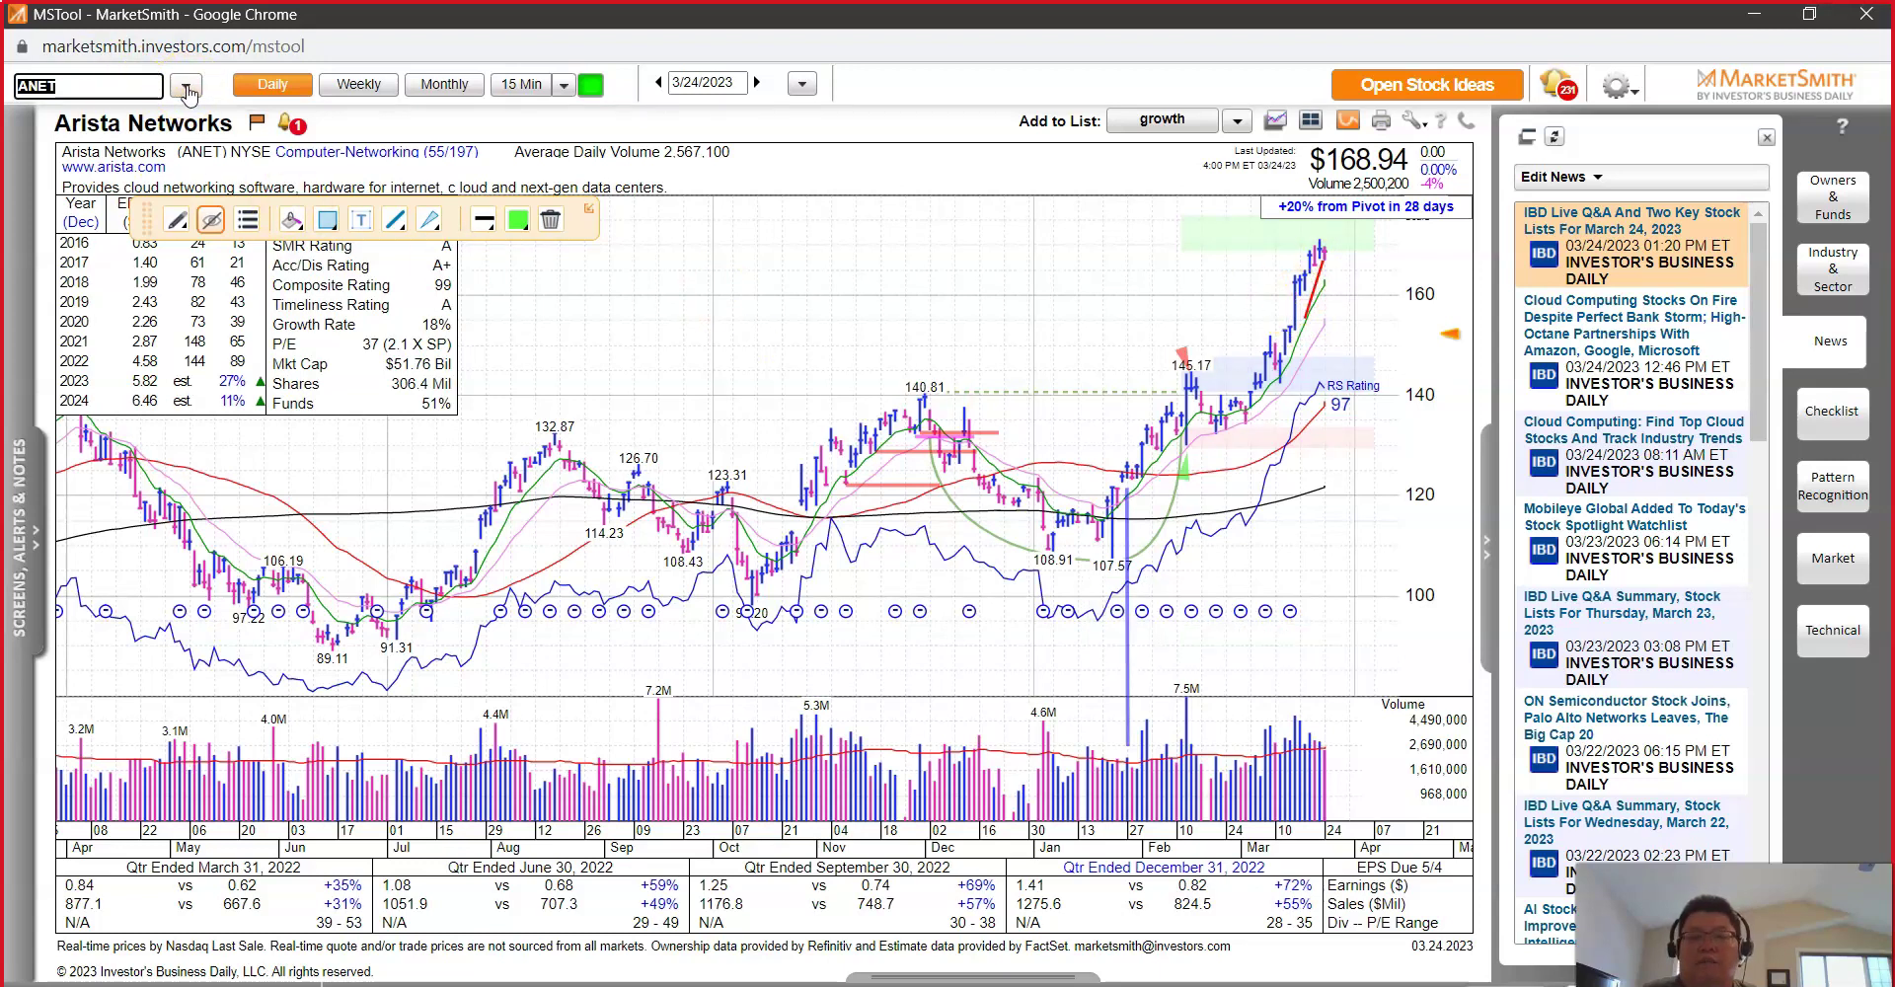
# Step: Examine ANET's weekly chart, then compare its base and breakout on the daily chart
pyautogui.click(355, 87)
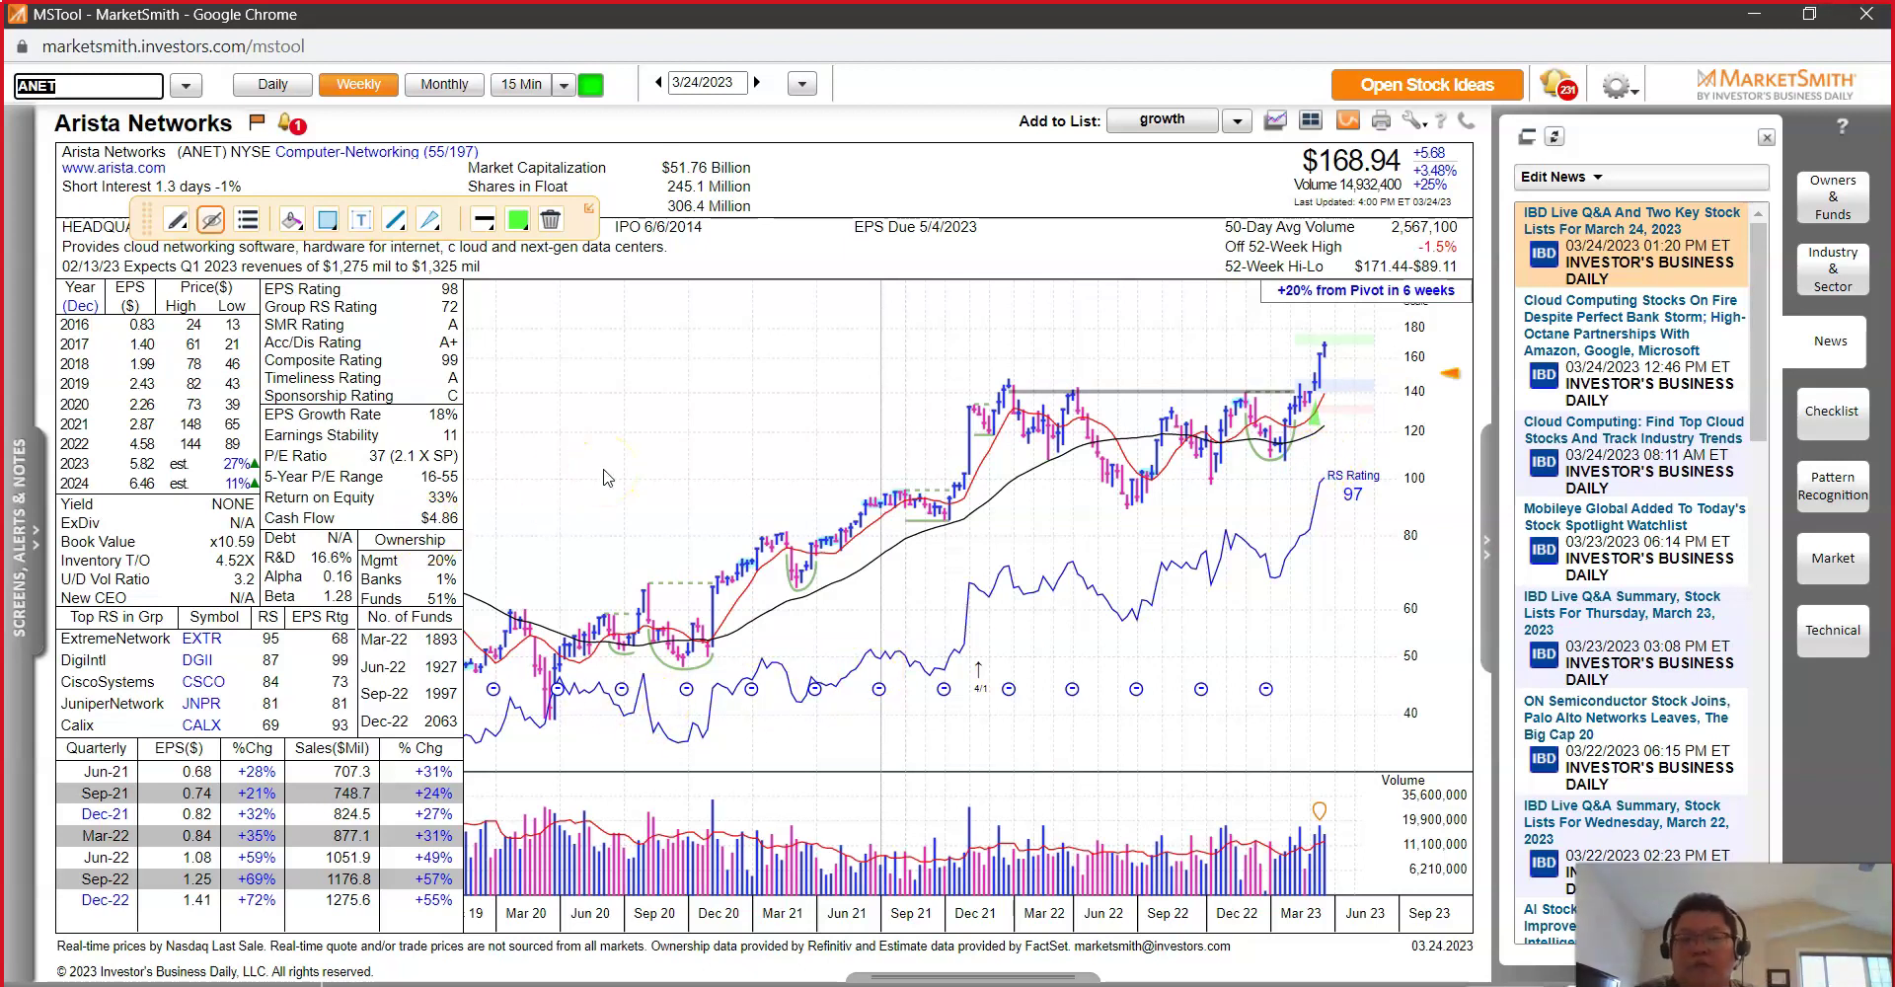
pyautogui.click(277, 88)
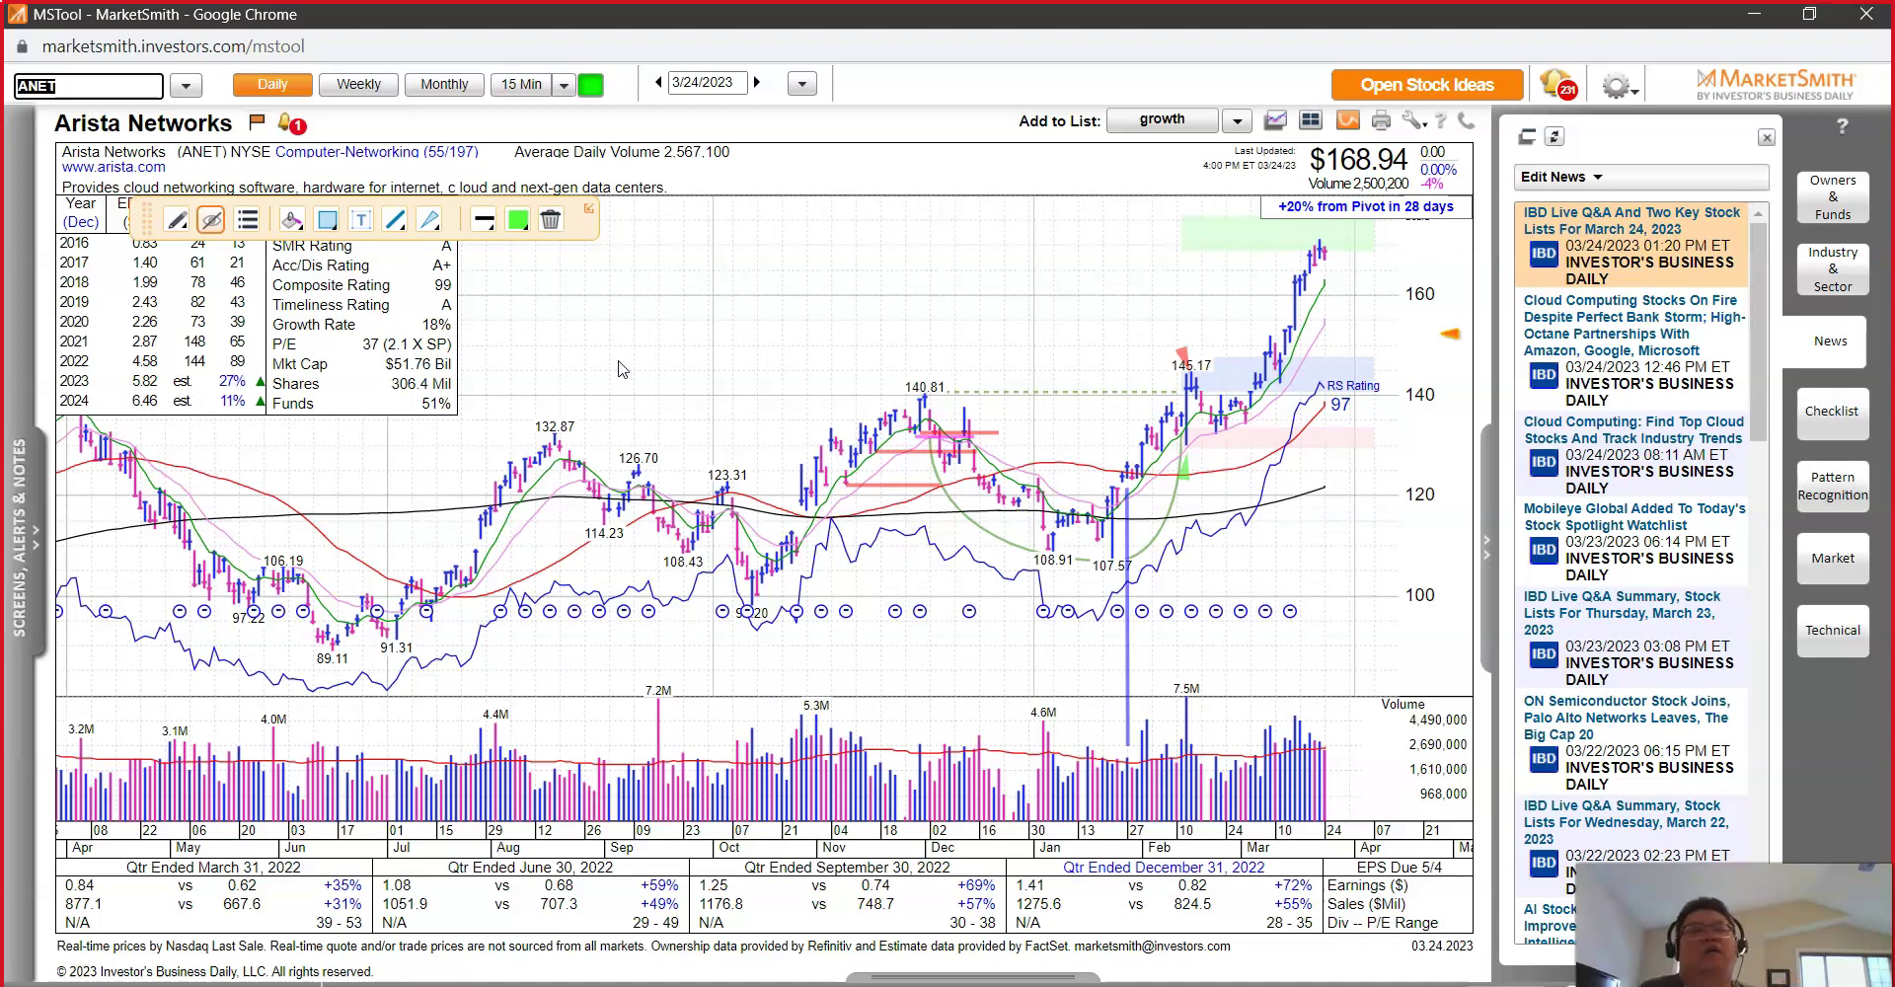
pyautogui.click(902, 386)
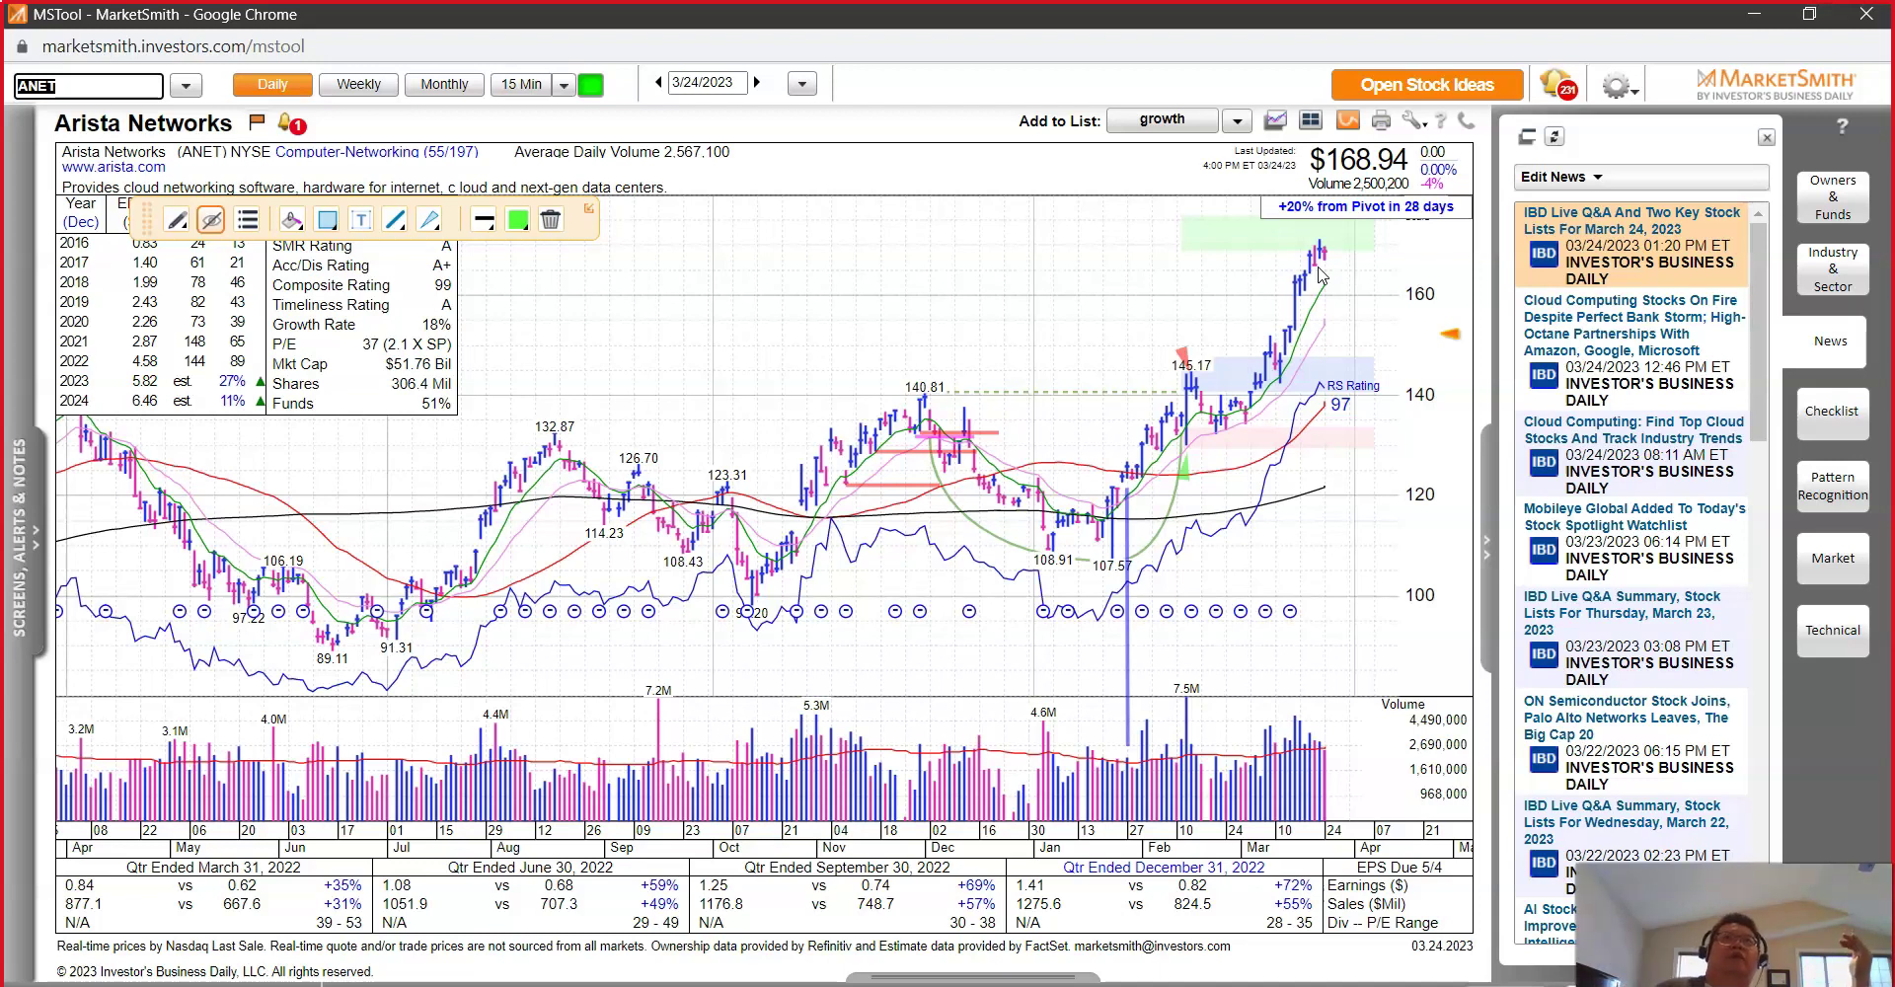
# Step: On ANET's weekly chart, draw temporary lines at the pivot near 140 and near 190, joined by a steep rising line
pyautogui.click(359, 85)
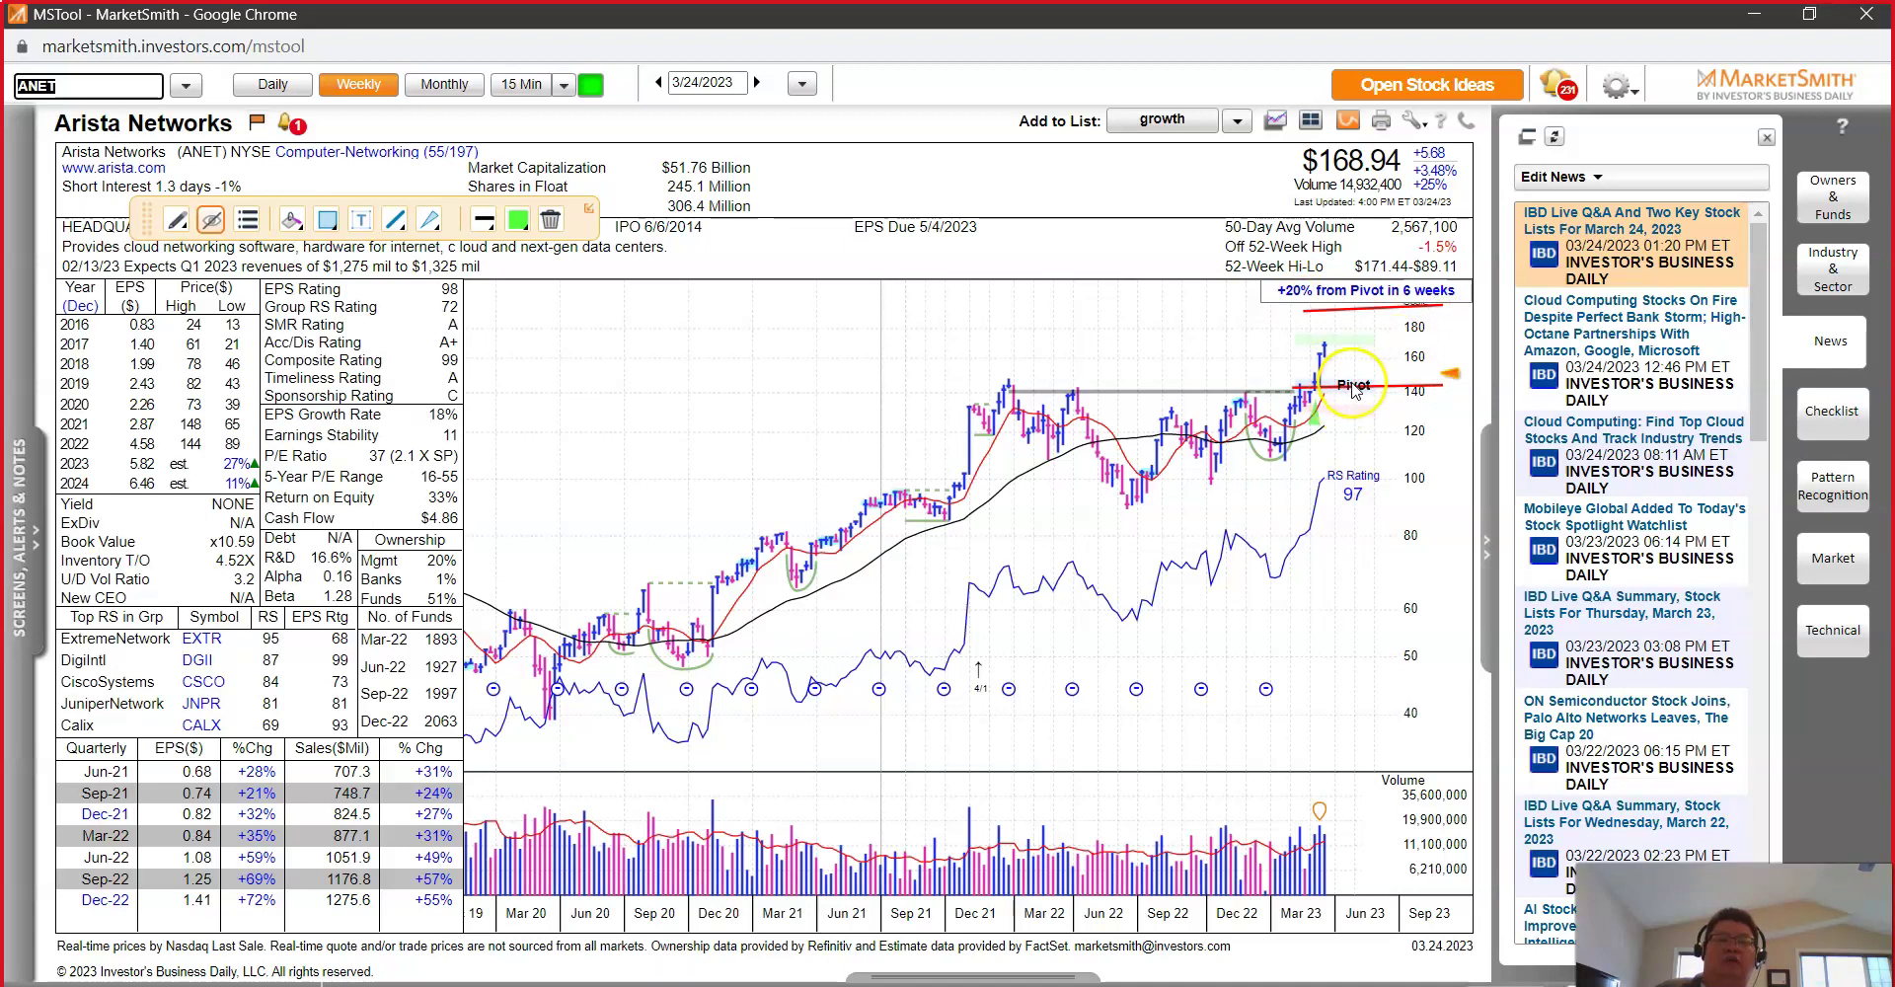
pyautogui.moveTo(1362, 382); pyautogui.dragTo(1385, 307)
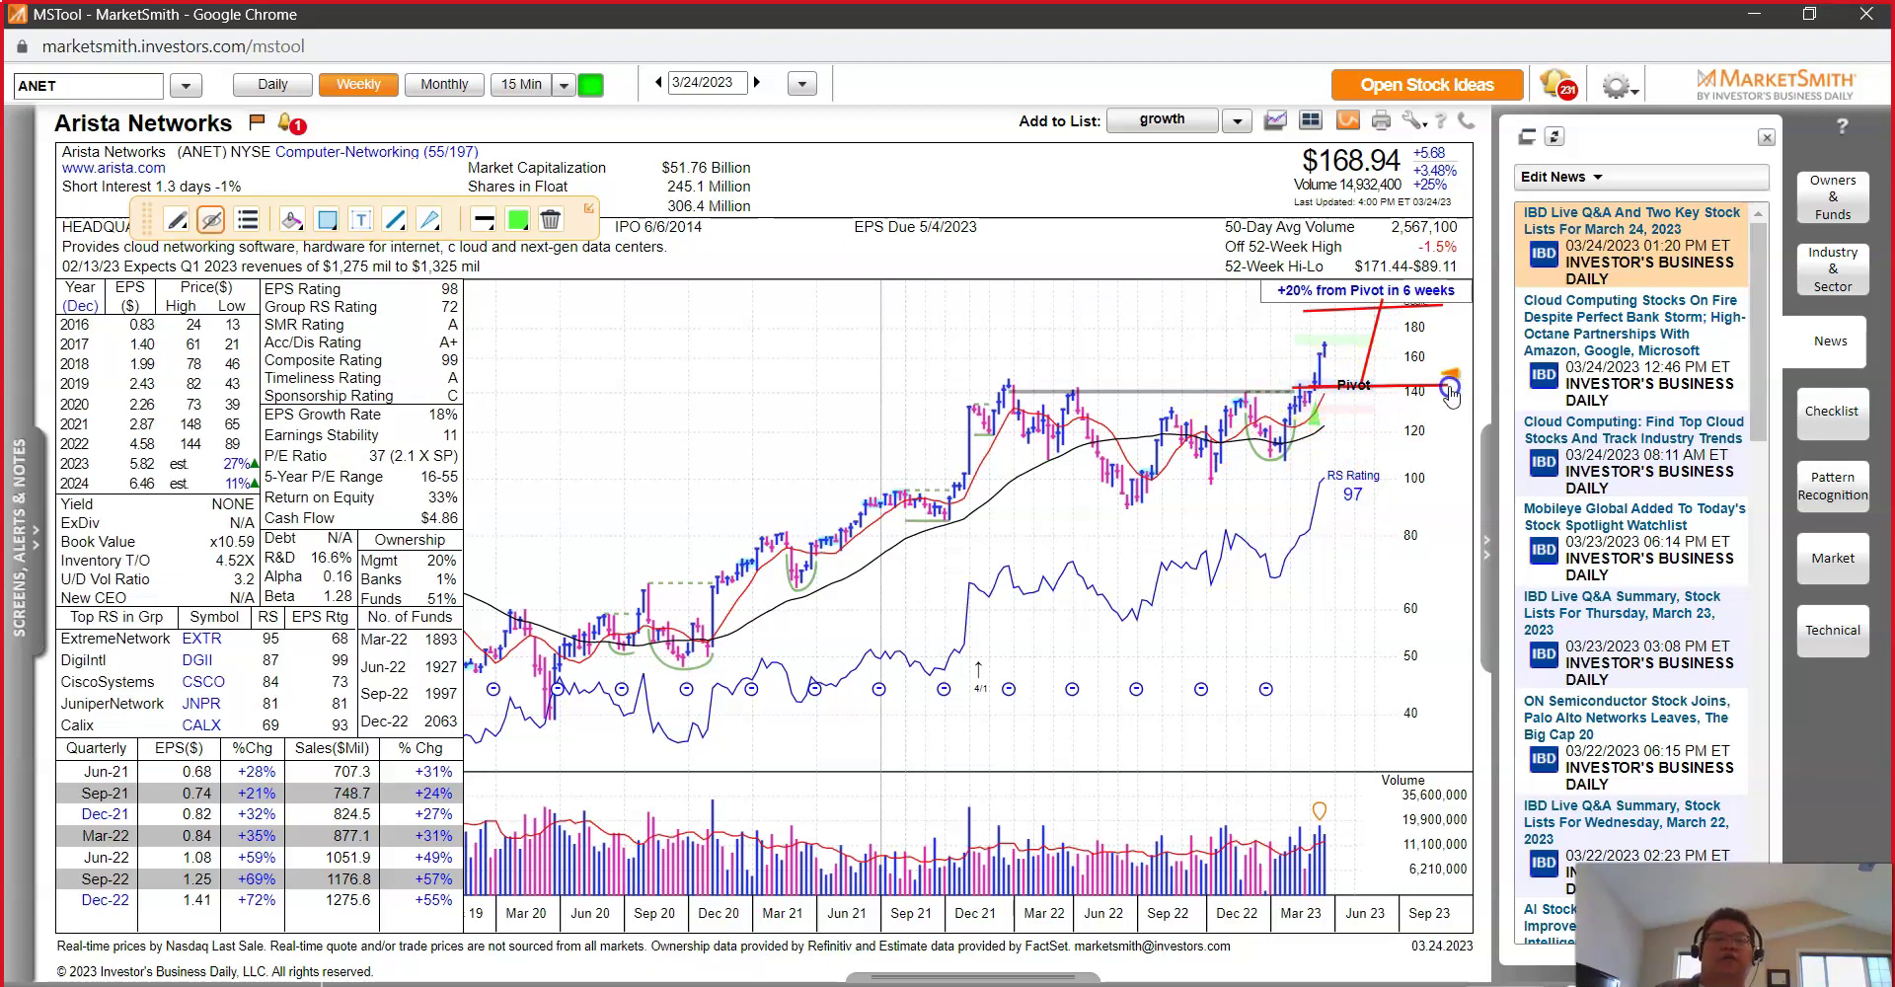
pyautogui.click(1356, 373)
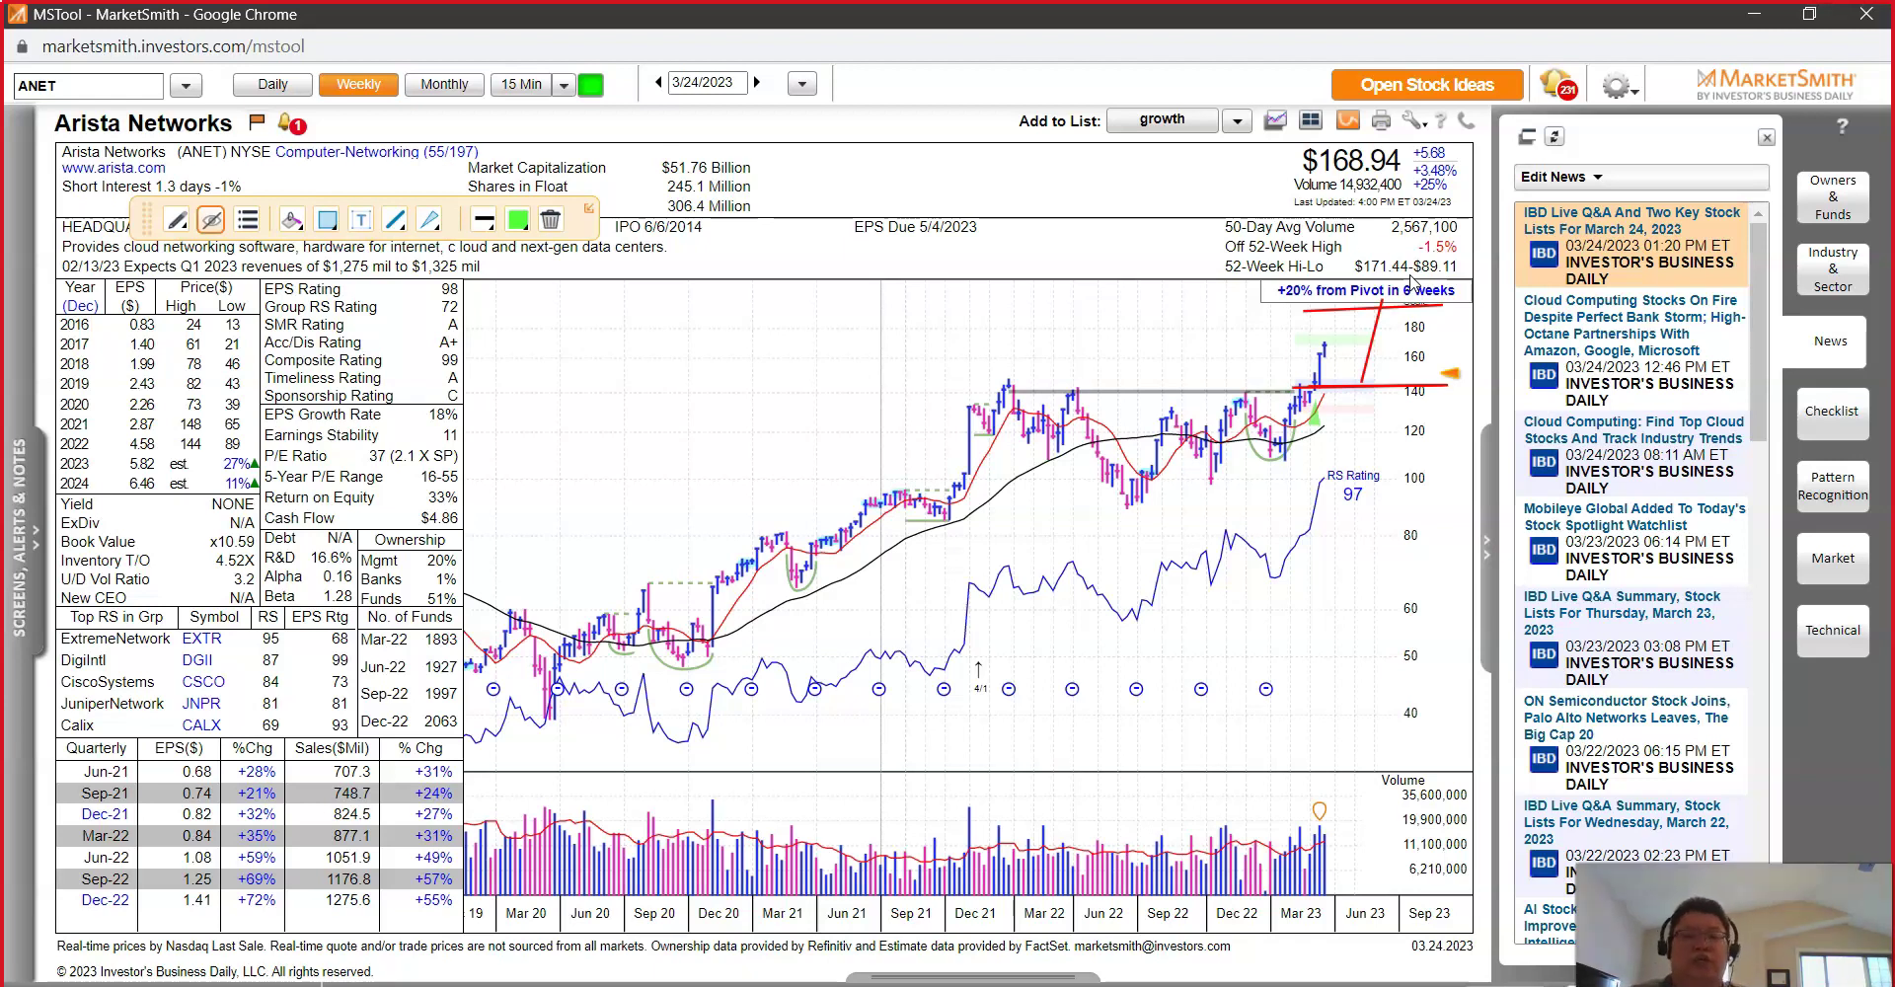
# Step: On ANET's daily chart, mark the mid-March pullback and draw a temporary horizontal line near 141 from the February peak to March
pyautogui.click(268, 83)
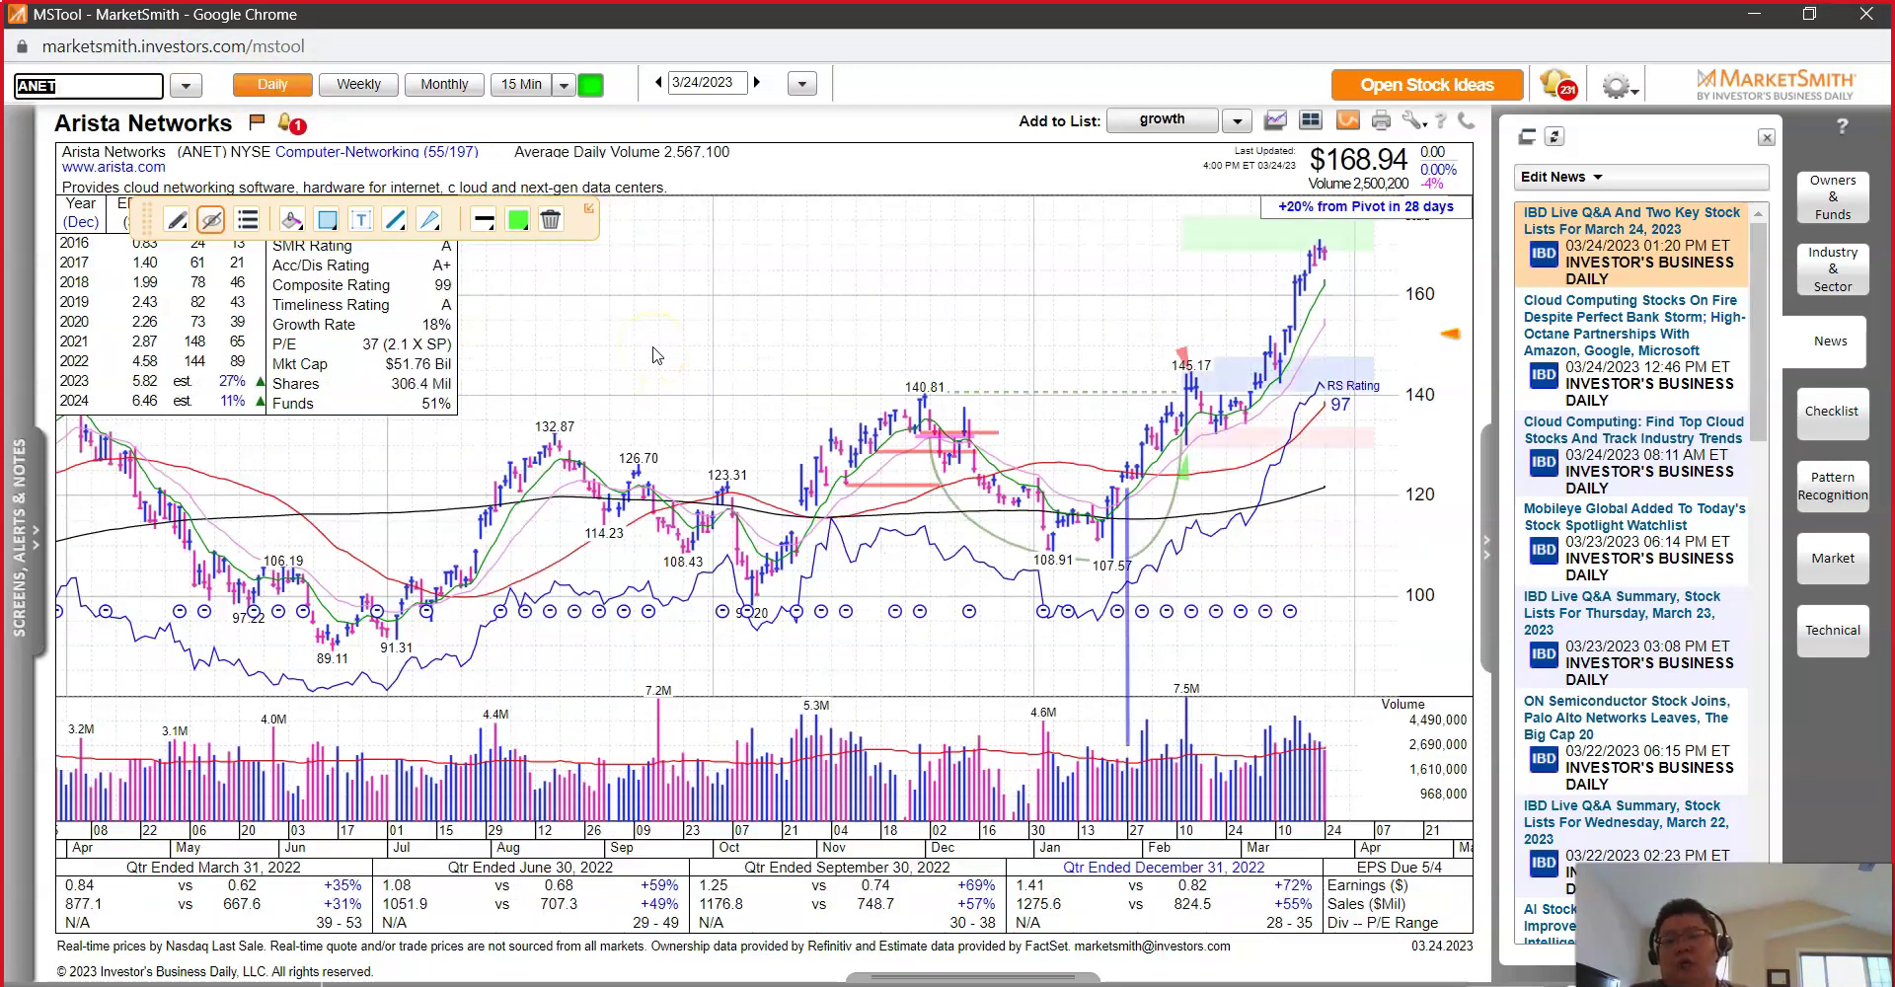
pyautogui.click(1296, 373)
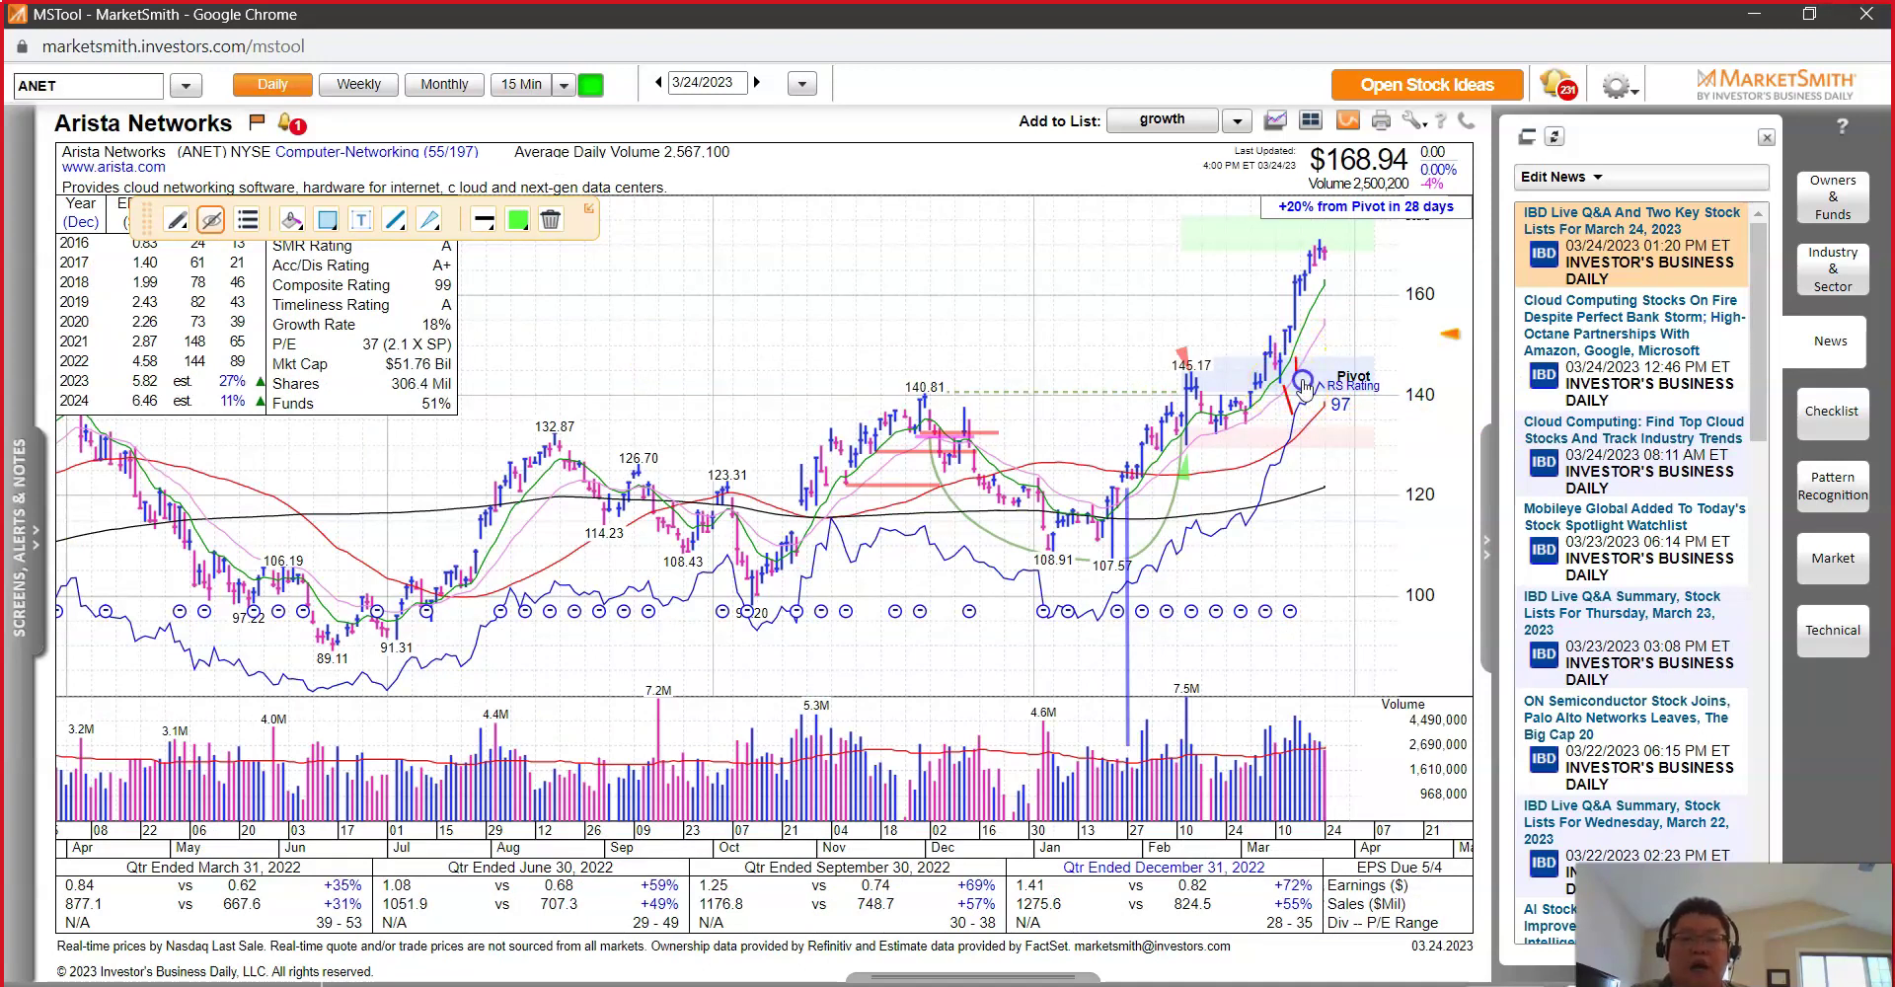
pyautogui.moveTo(1269, 363)
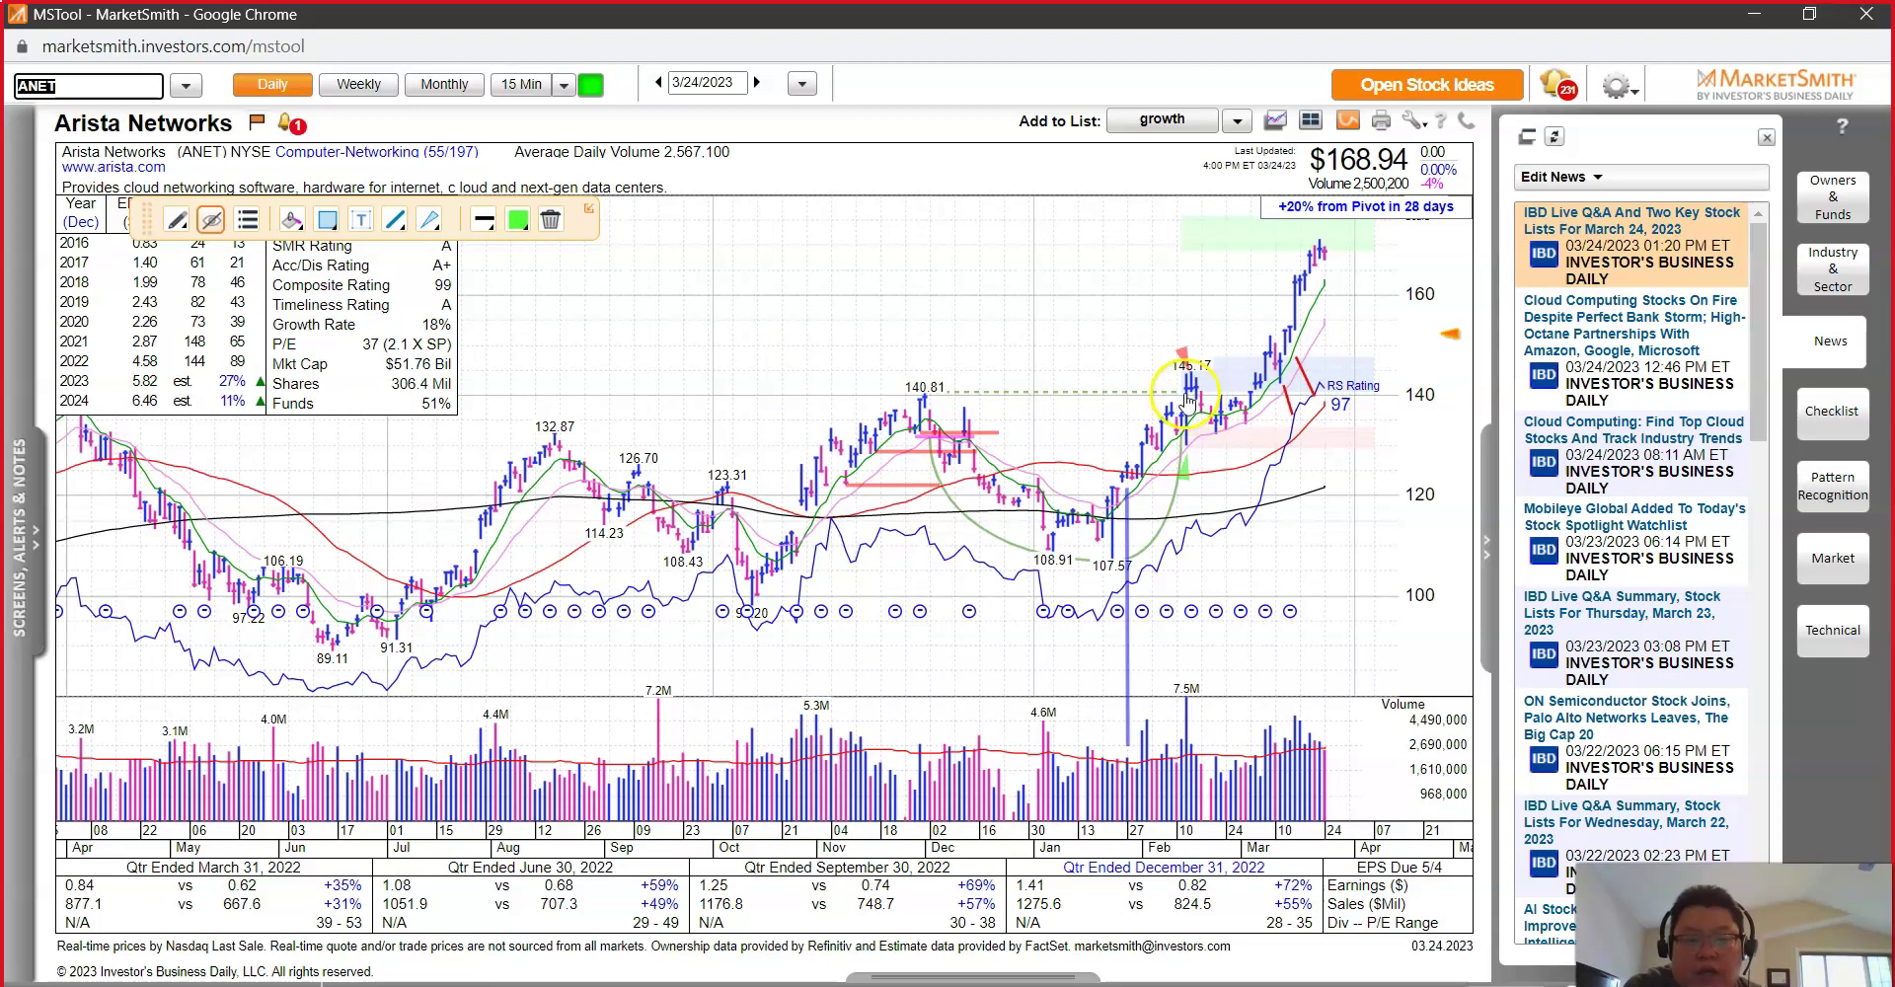
pyautogui.moveTo(1190, 392); pyautogui.dragTo(1314, 395)
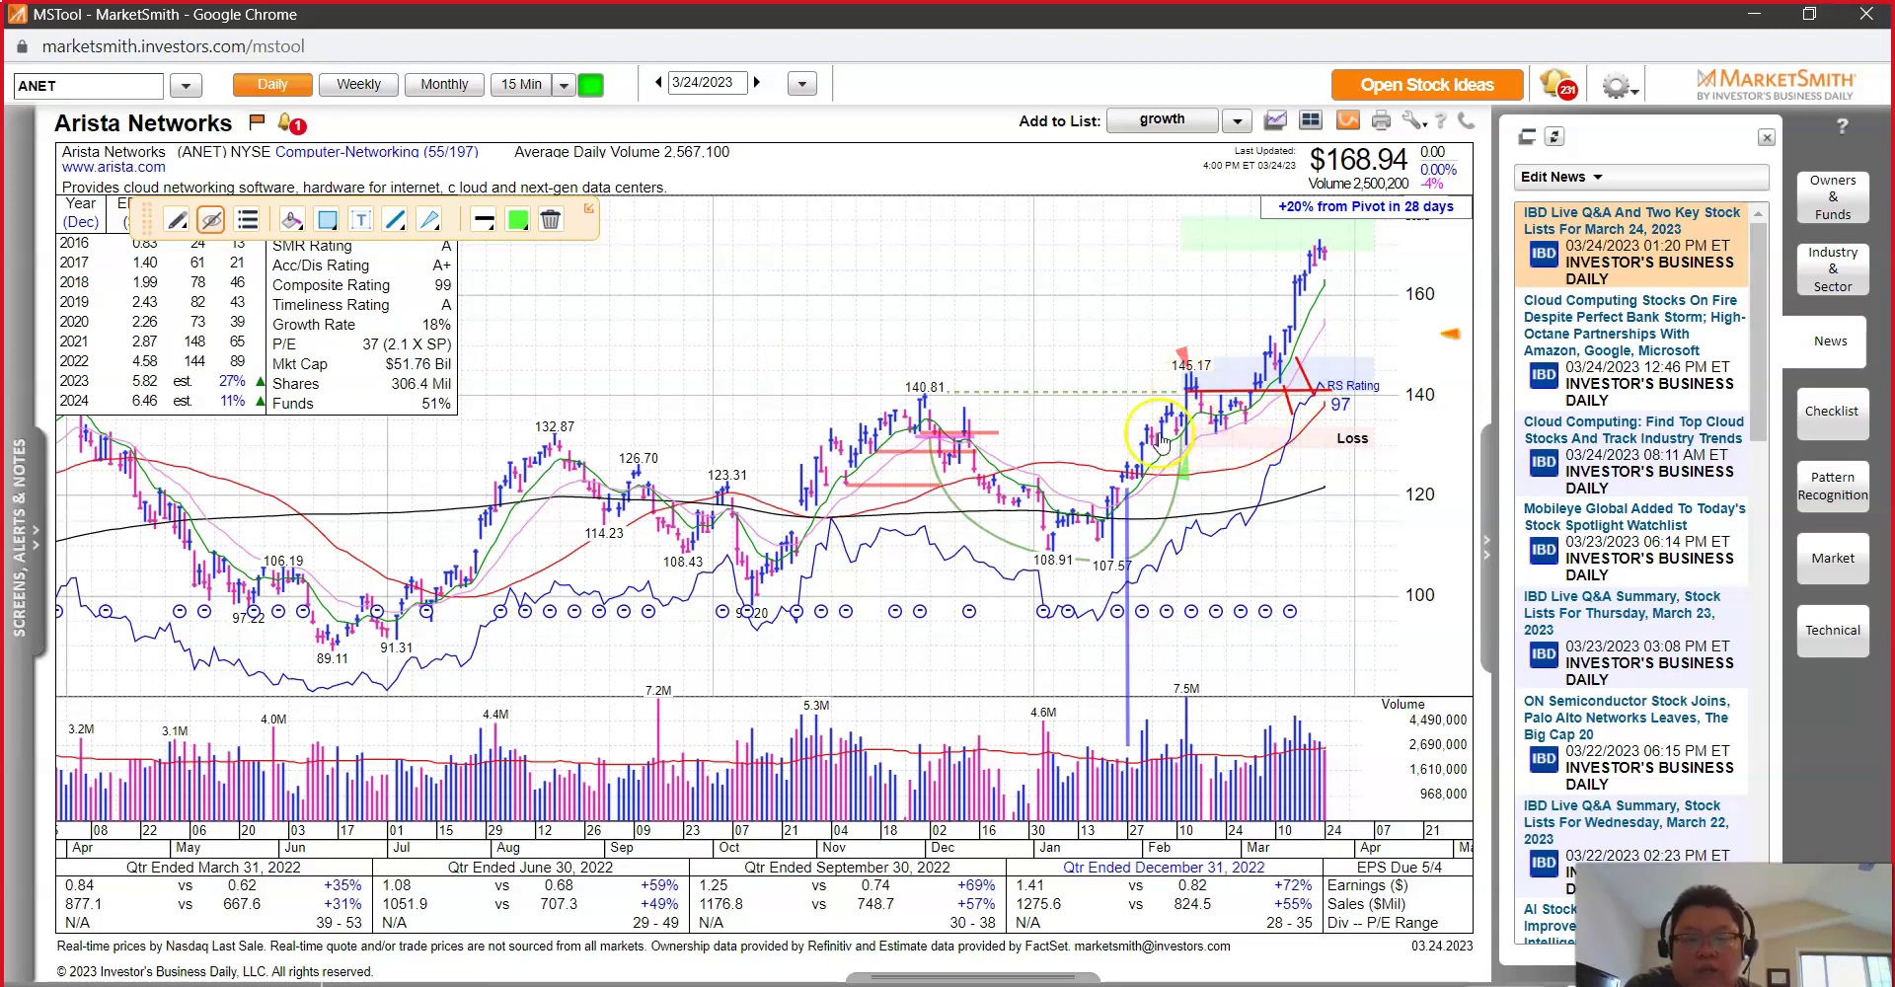
# Step: Draw a rising temporary line from the pivot area on ANET's weekly chart, and load SMCI's weekly chart
pyautogui.click(348, 89)
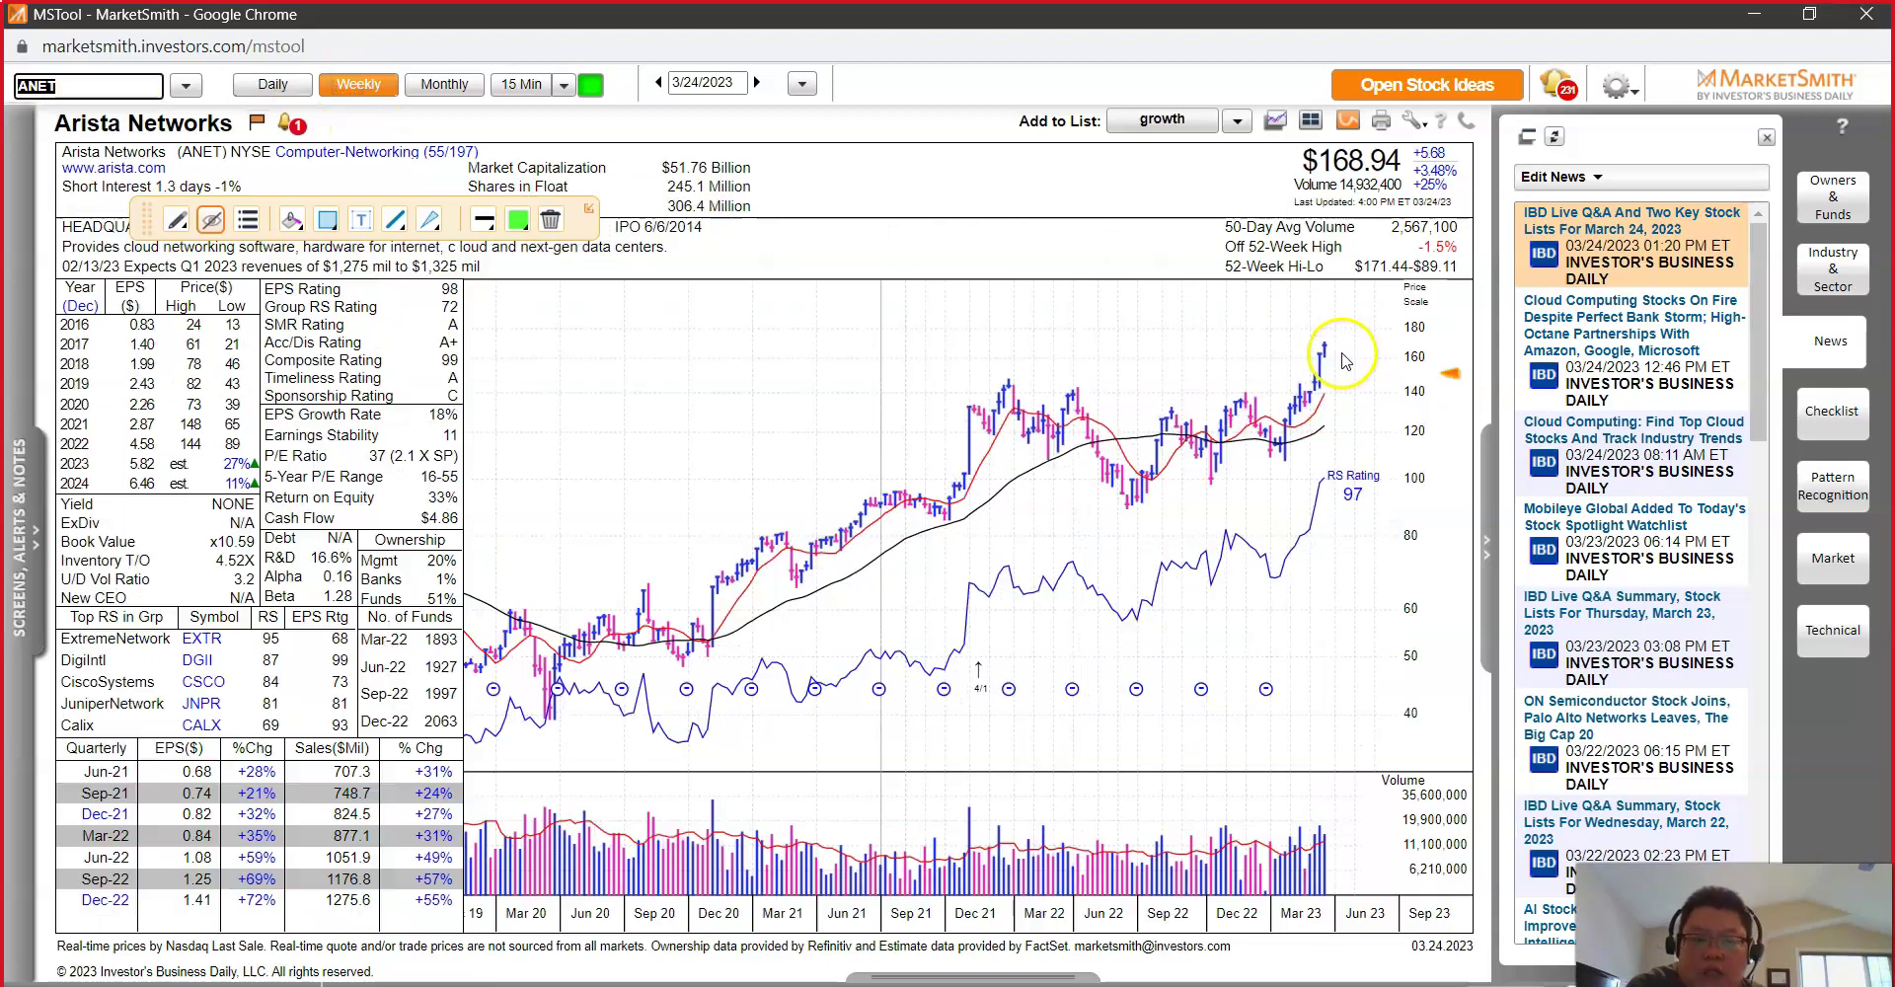
pyautogui.moveTo(1313, 403); pyautogui.dragTo(1352, 318)
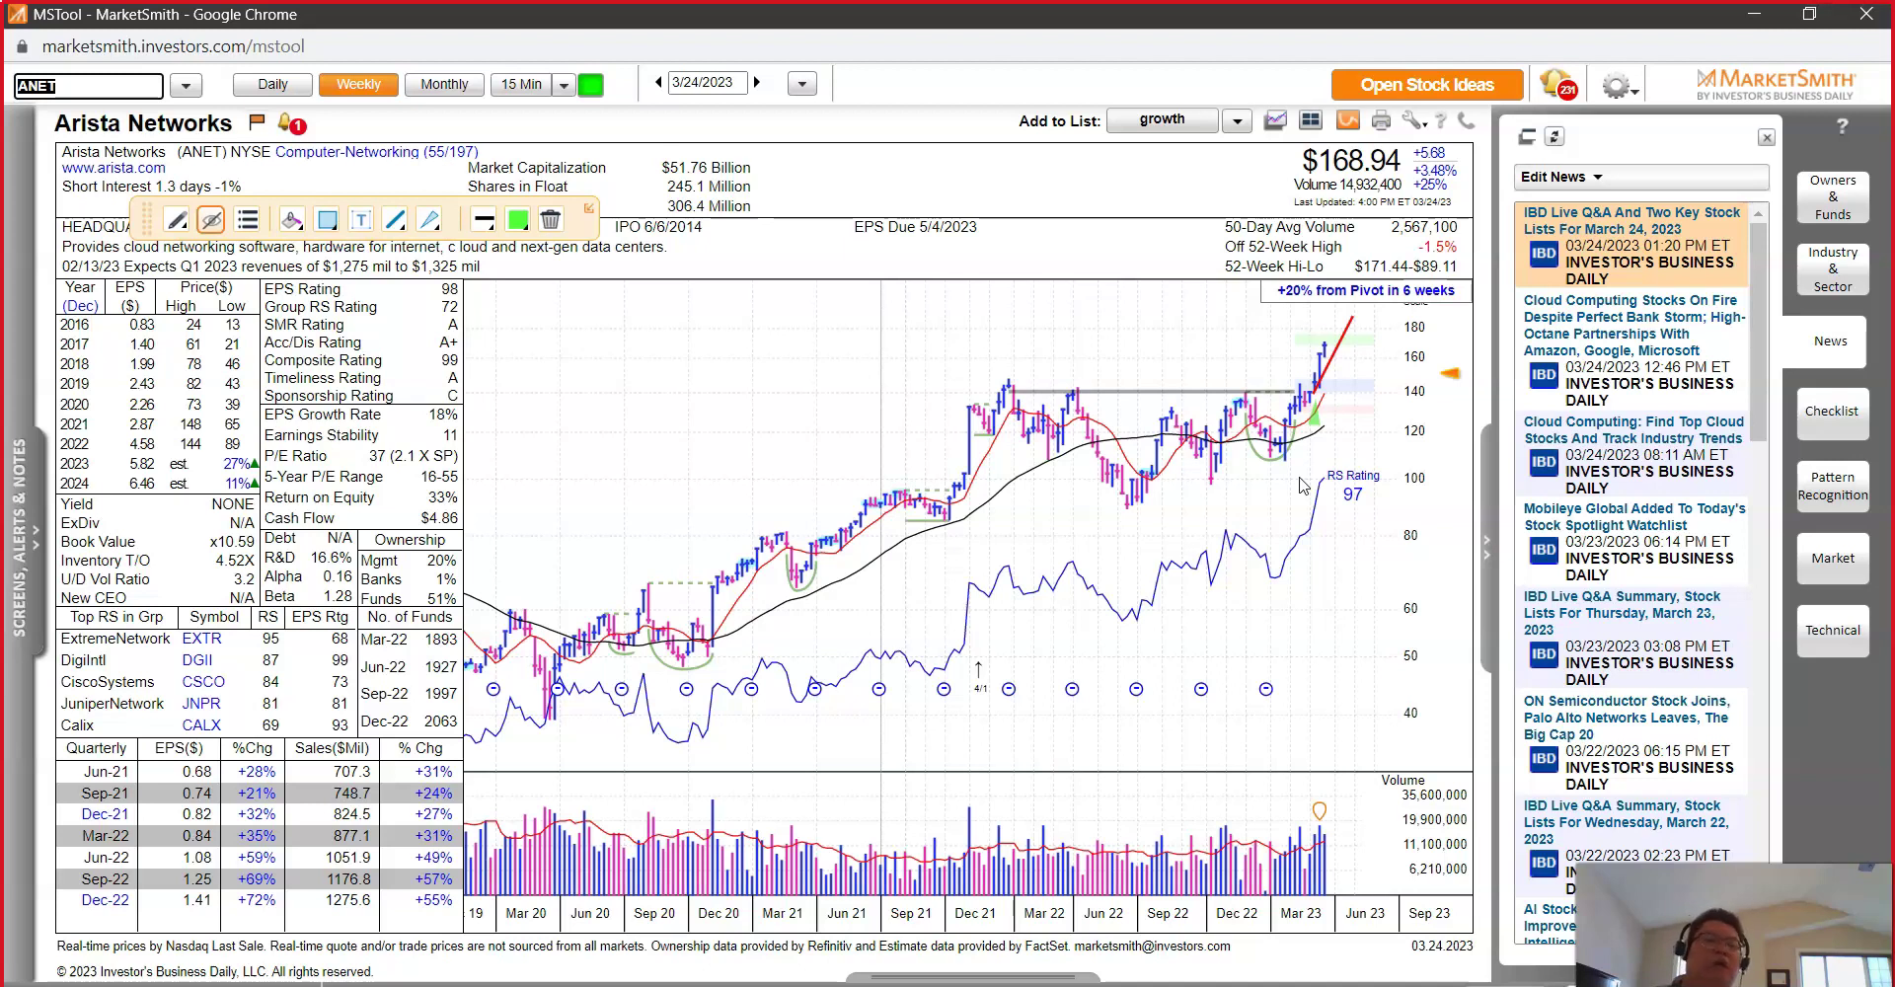
pyautogui.write('SMCI')
pyautogui.press('Return')
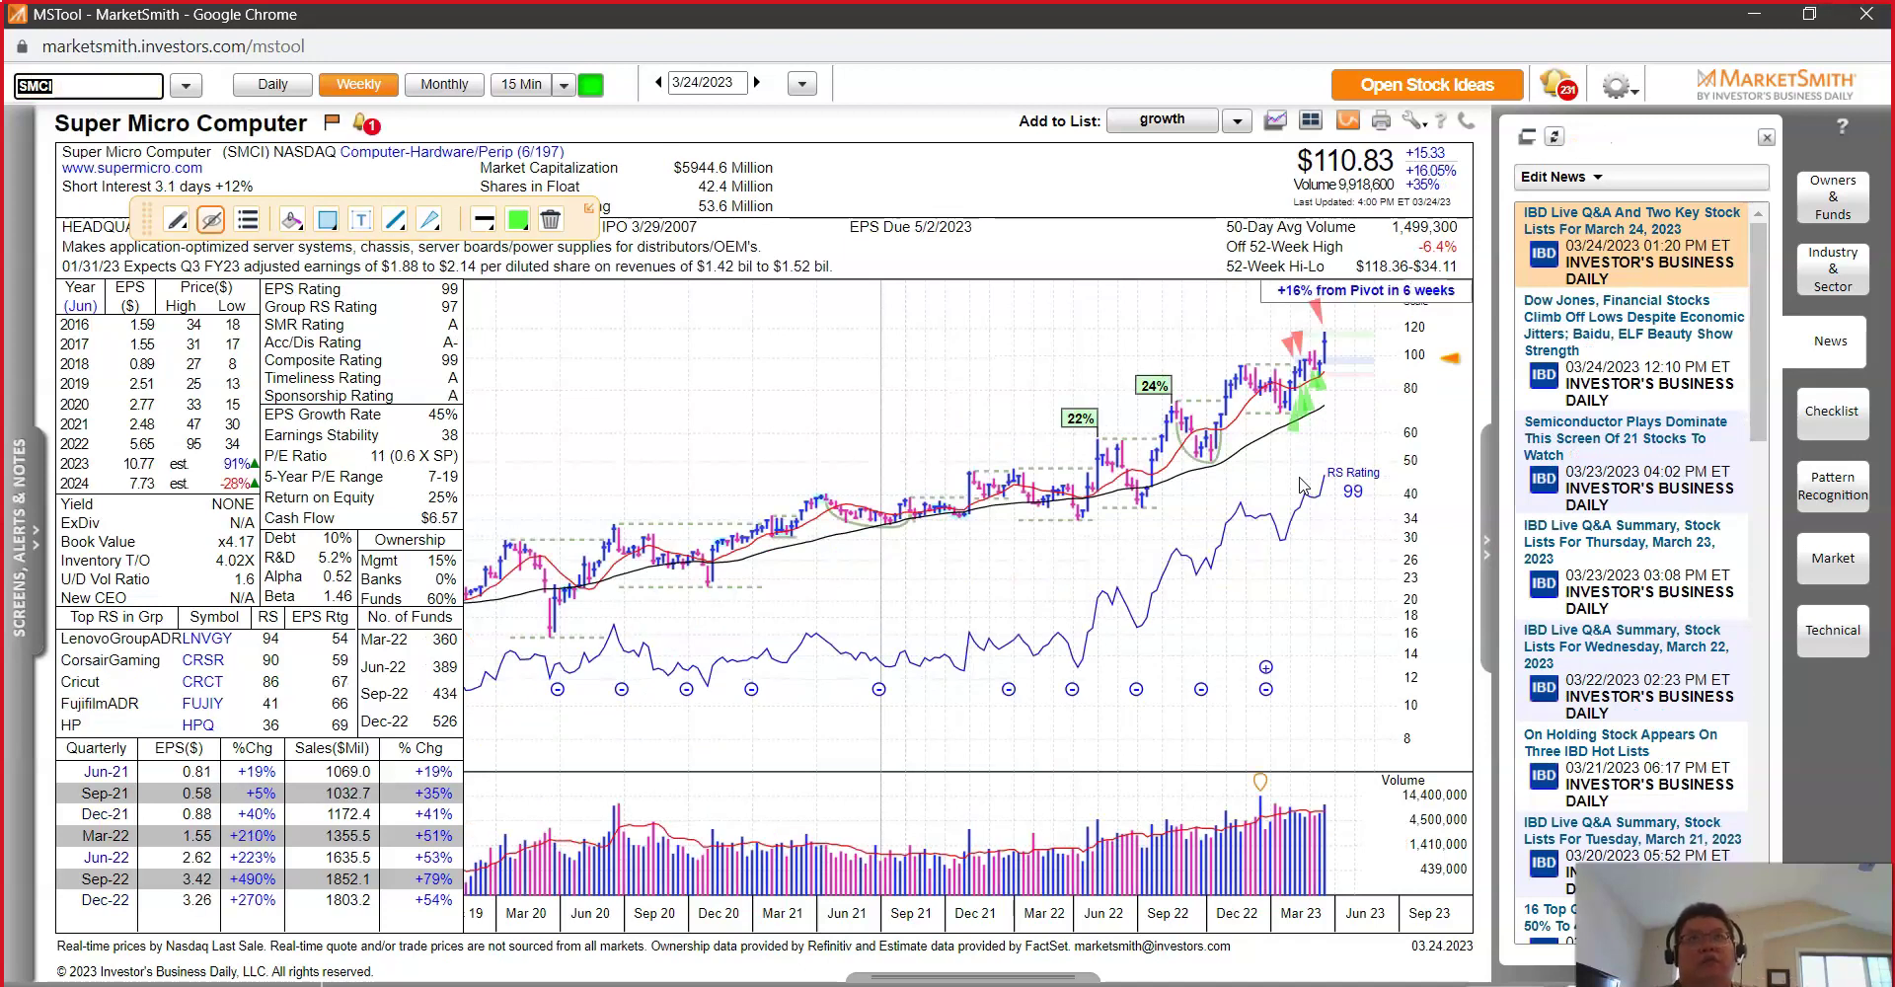
pyautogui.click(1301, 394)
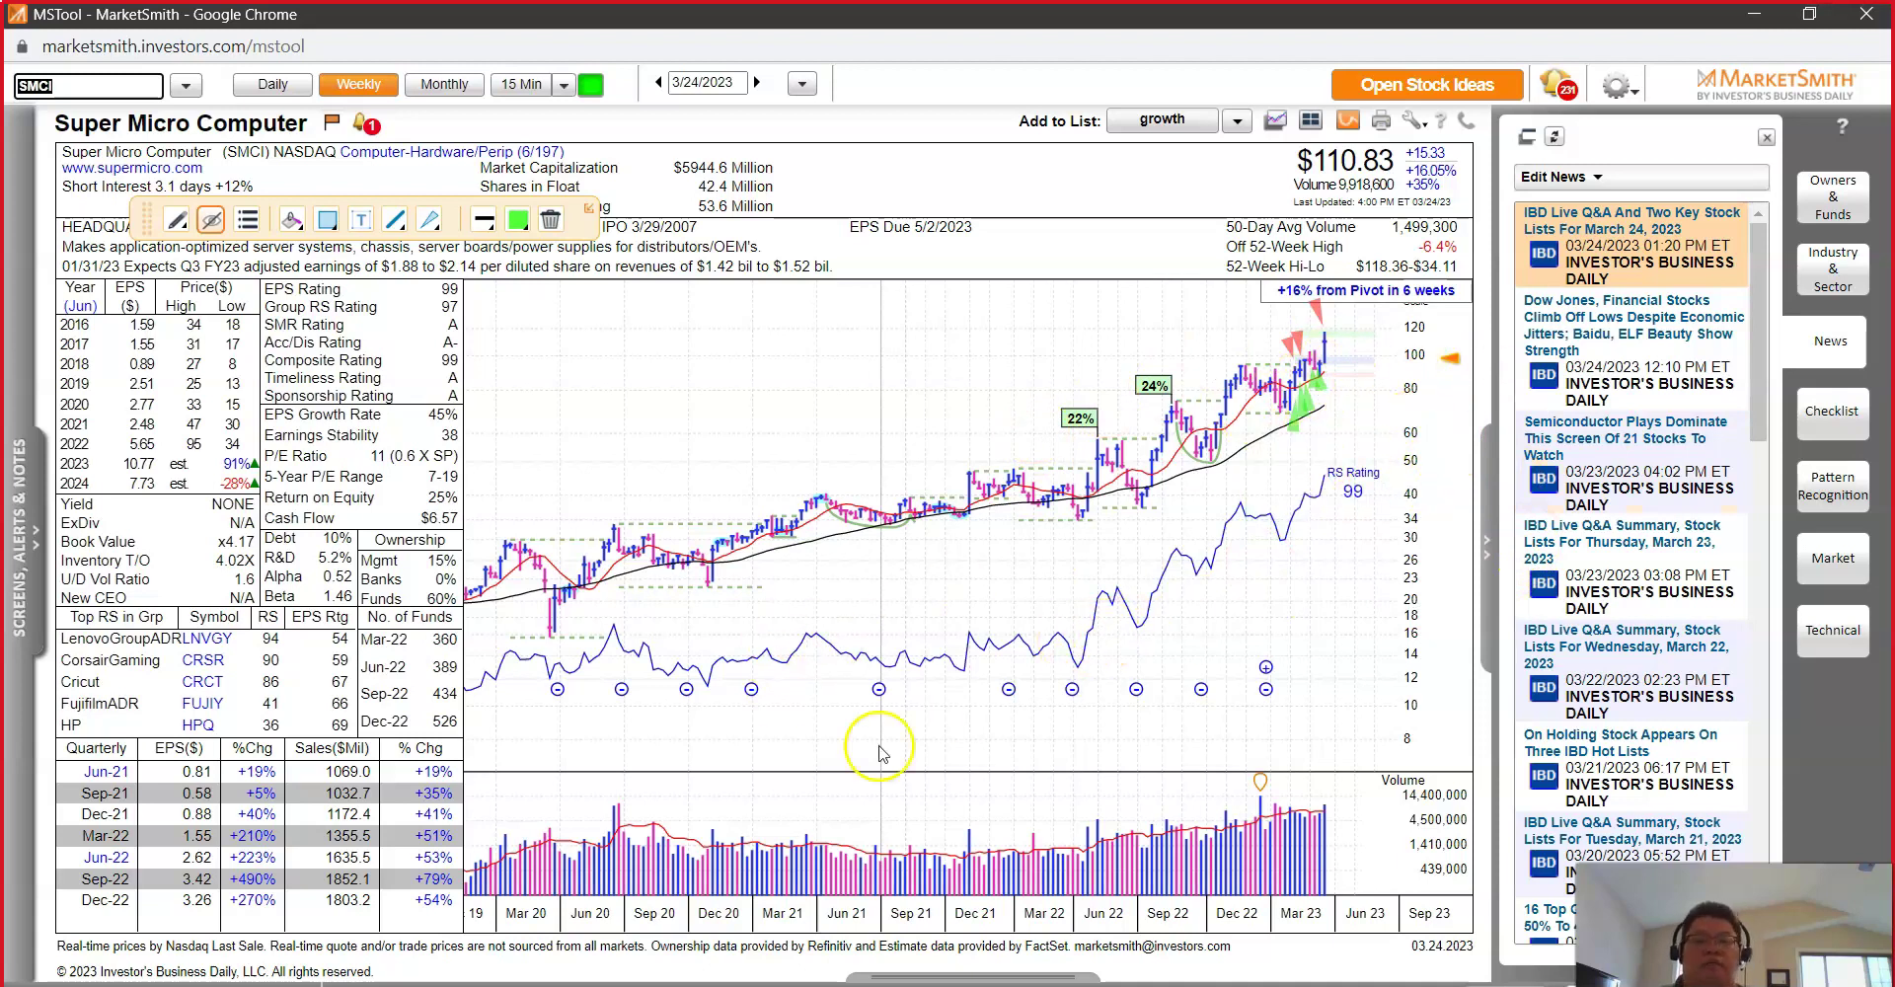
# Step: Switch to the growthstock site, look up smci and sign in again with Google
pyautogui.moveTo(385, 927)
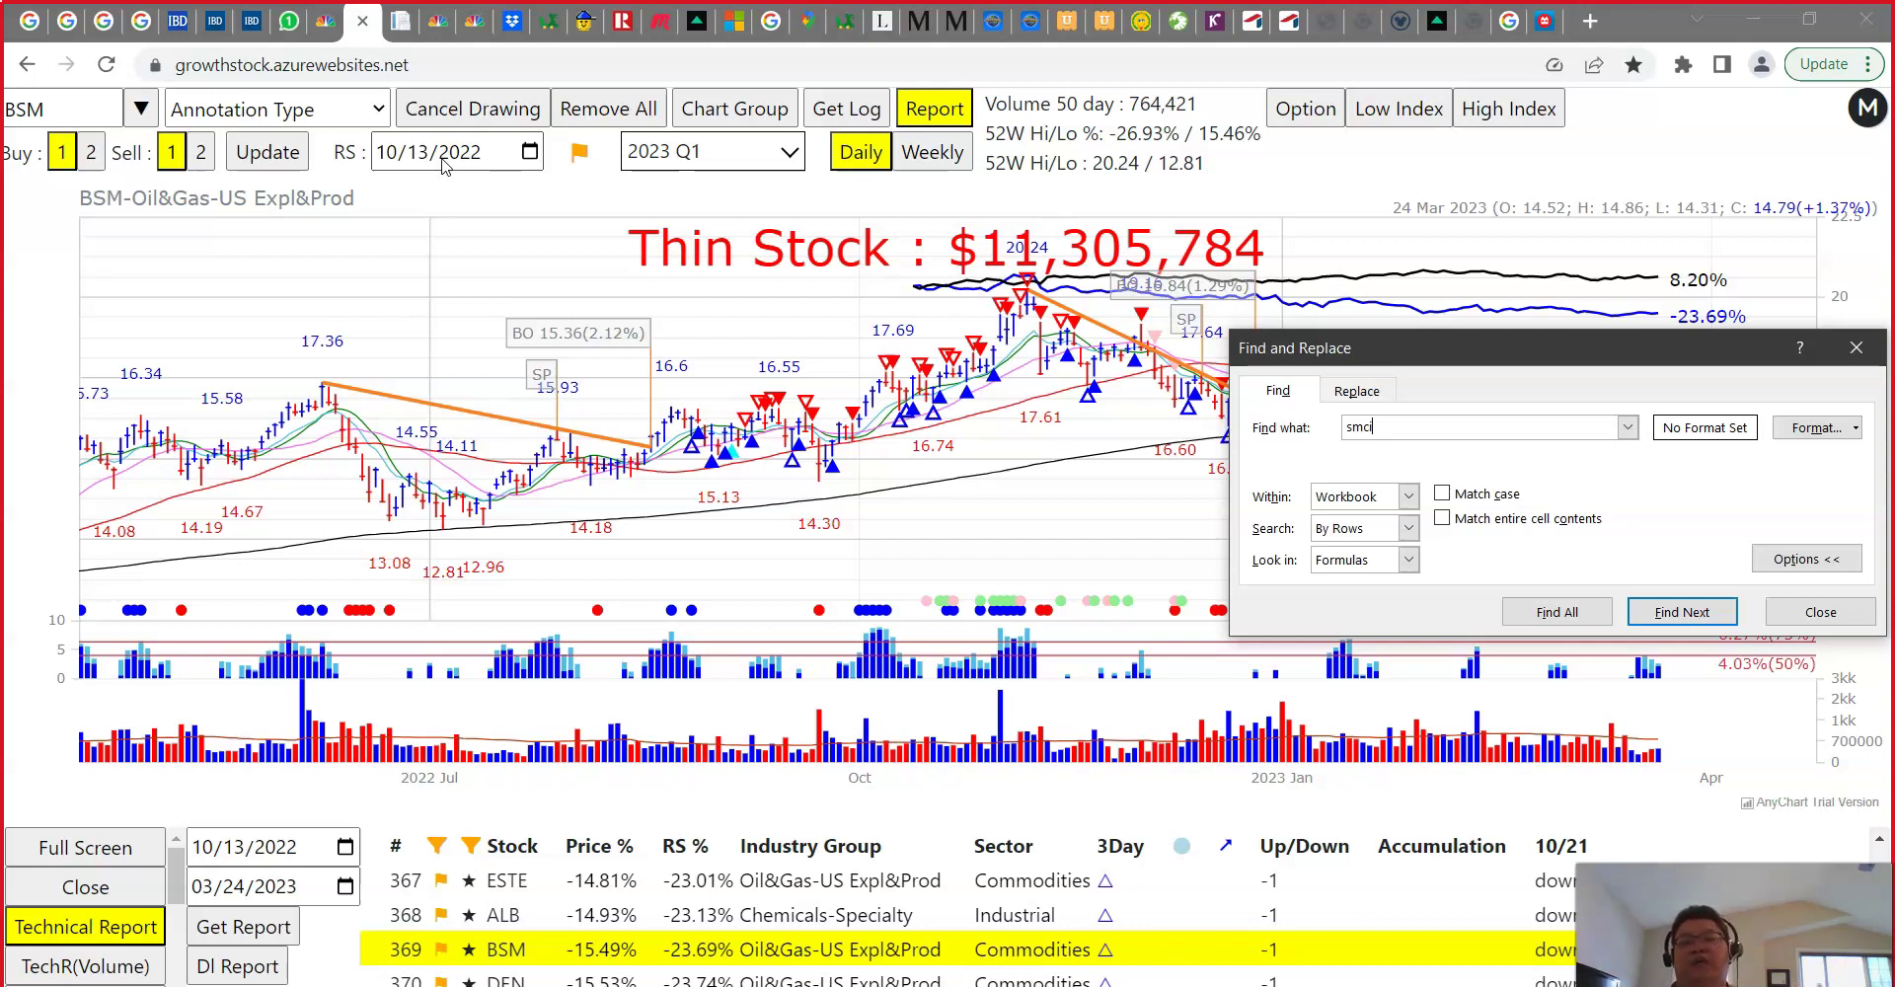
pyautogui.click(79, 108)
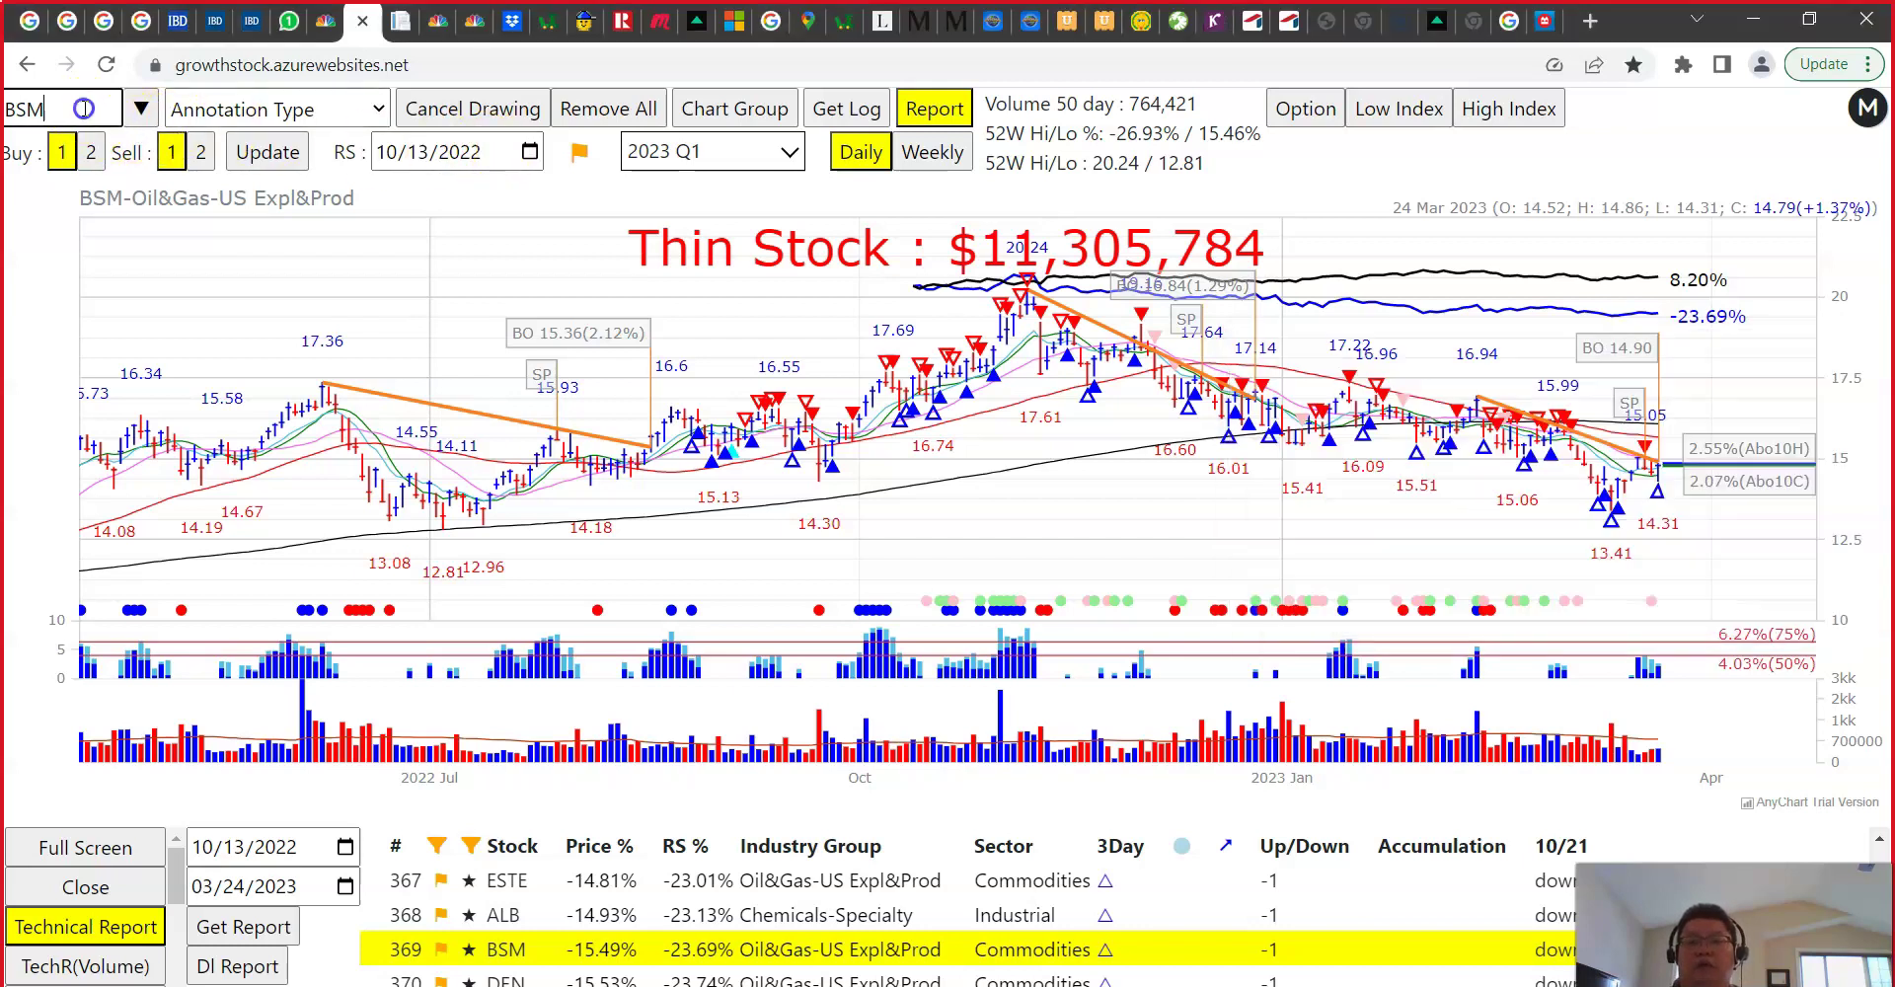
pyautogui.write('smci')
pyautogui.press('Return')
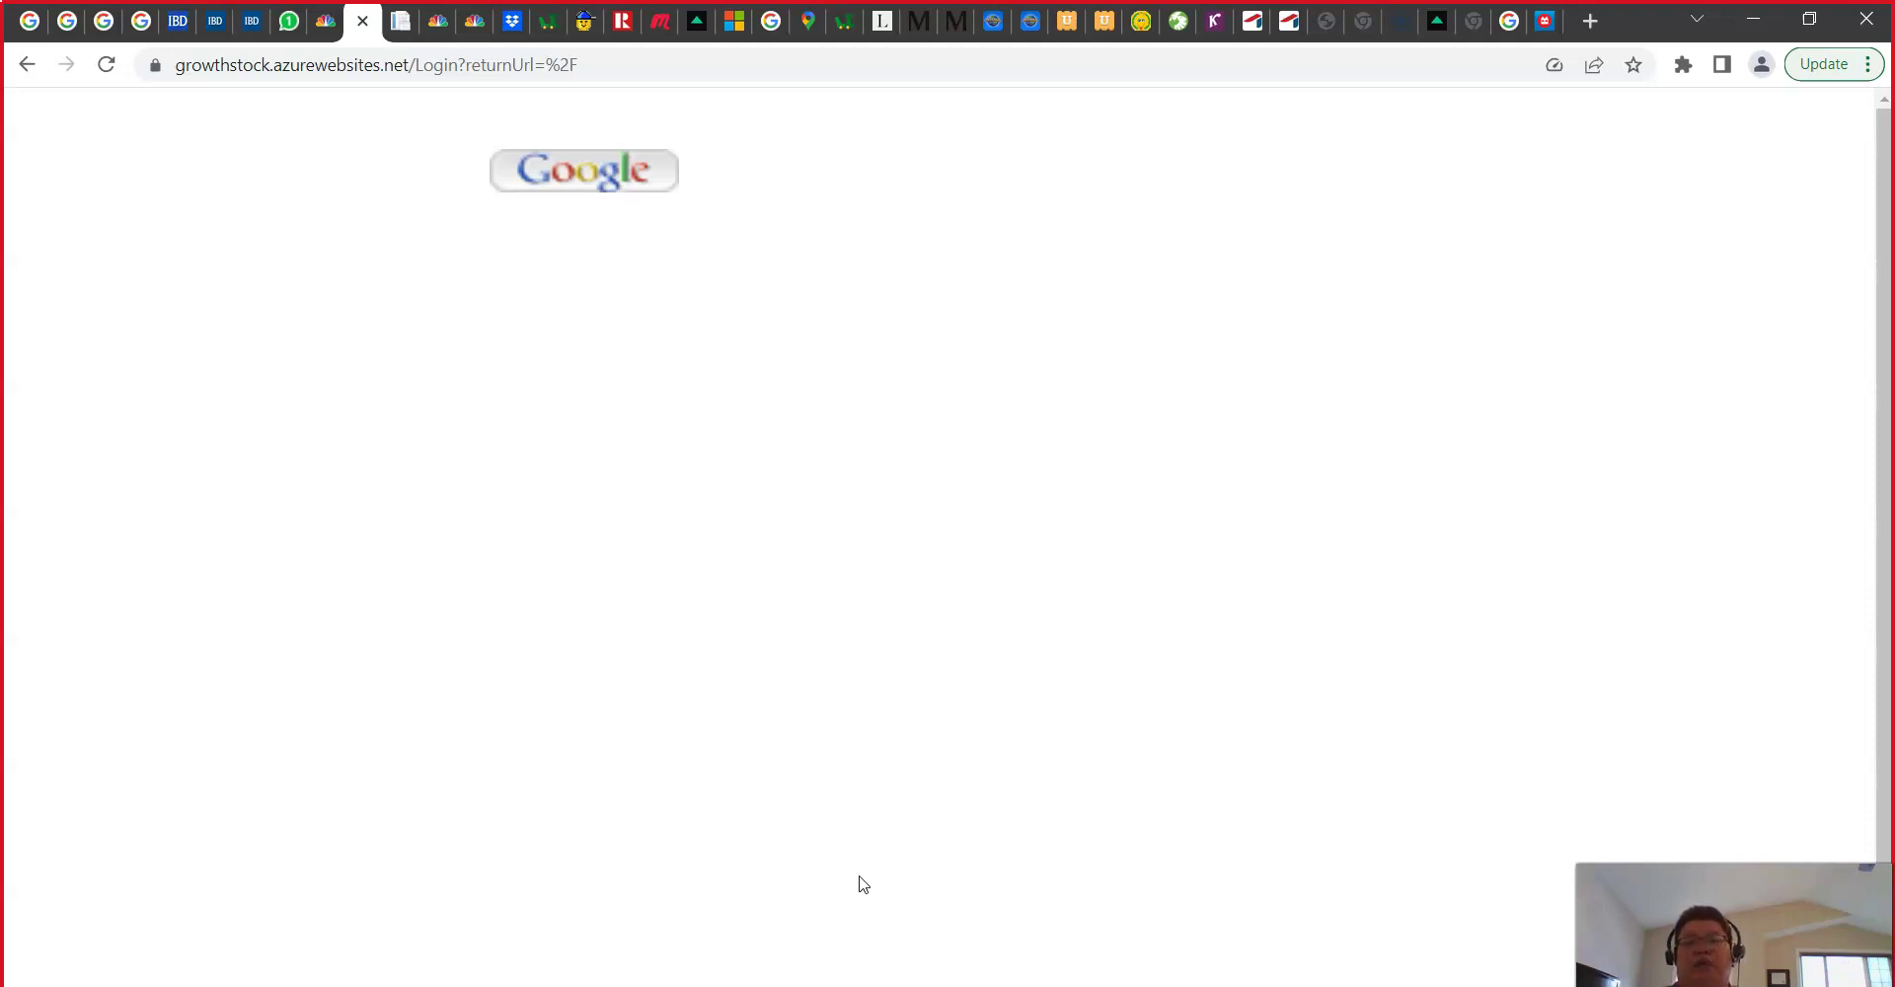
pyautogui.click(560, 170)
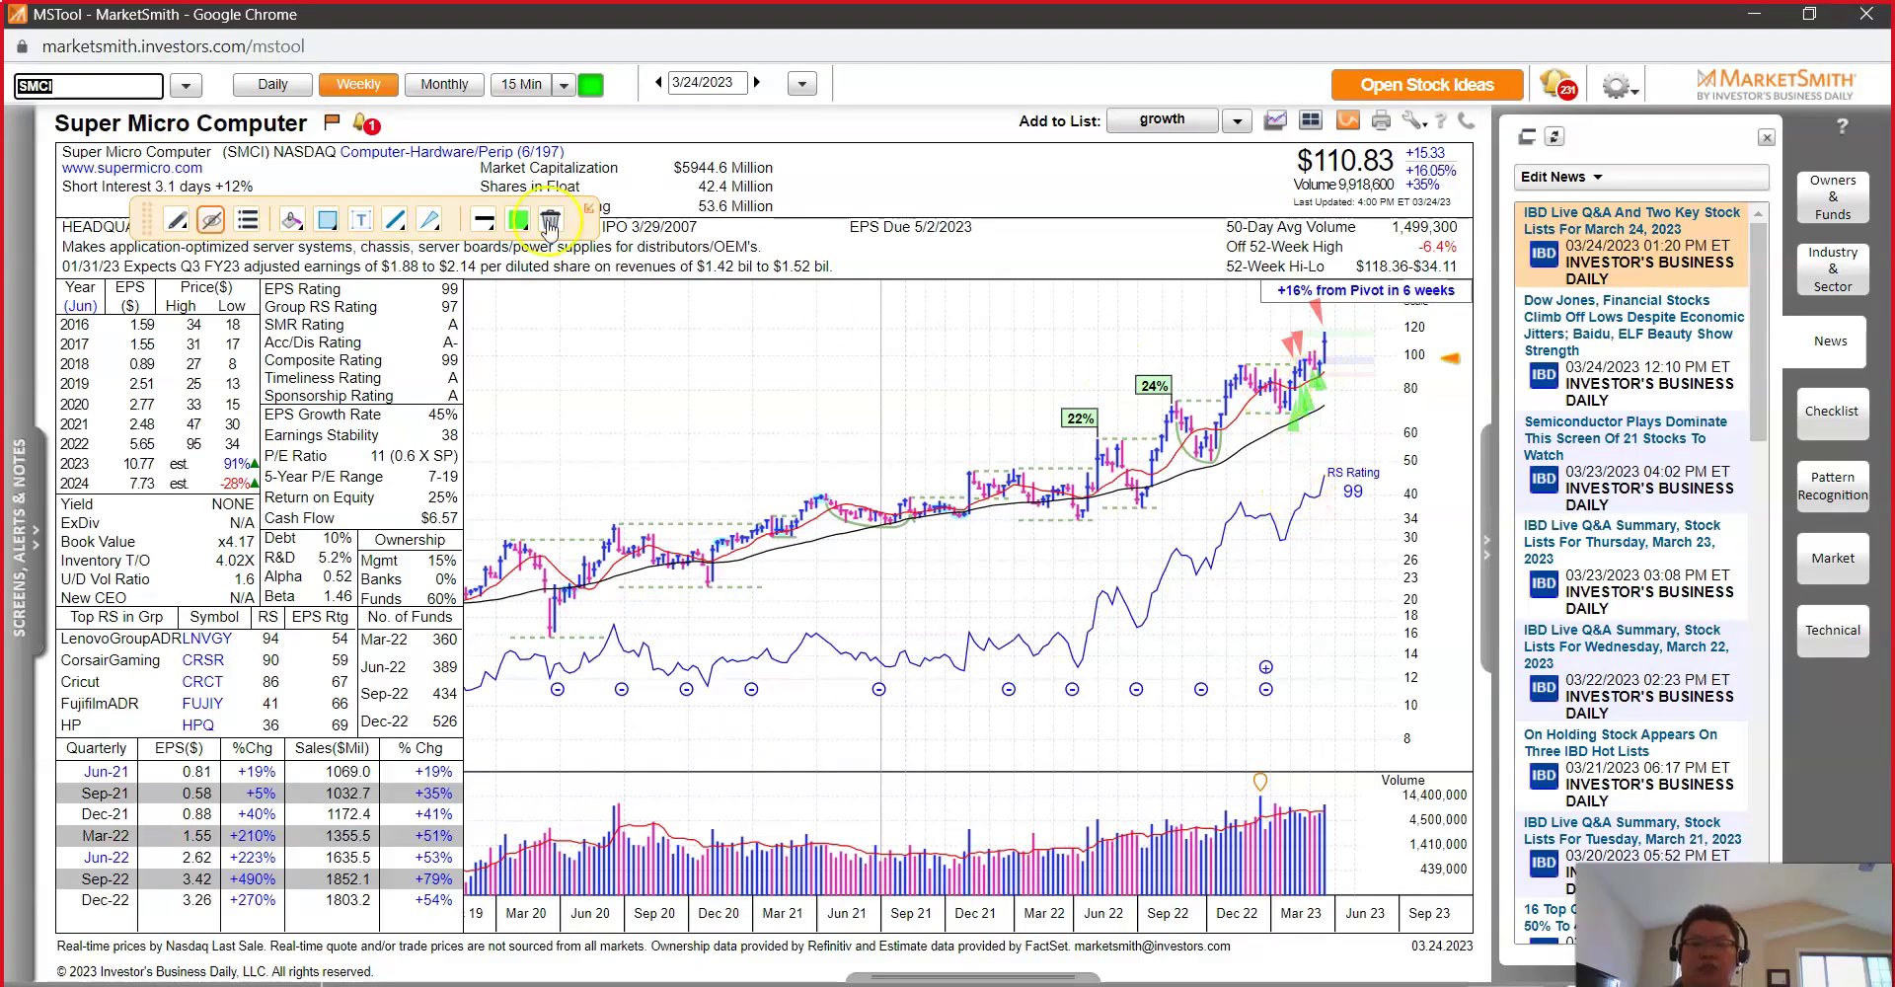
# Step: Show SMCI's daily chart in MarketSmith and use Track Price to inspect the consolidation around its January low
pyautogui.click(267, 87)
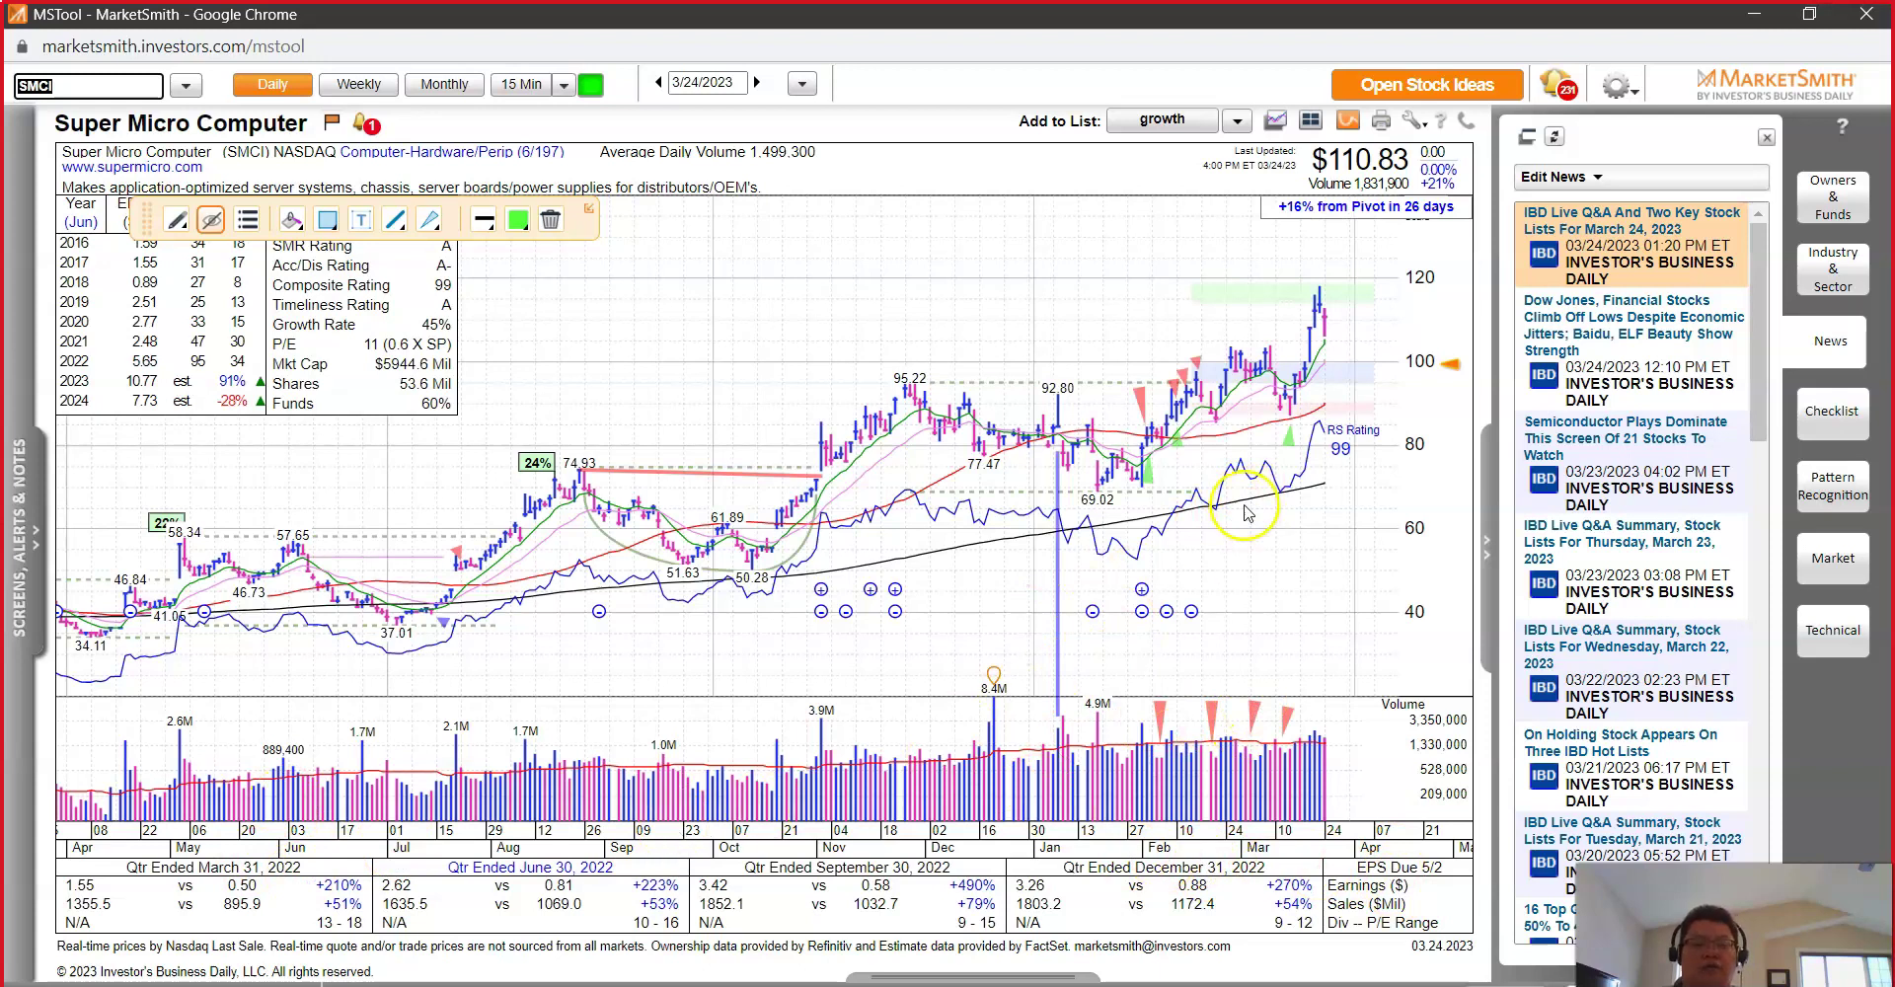
pyautogui.rightClick(1348, 508)
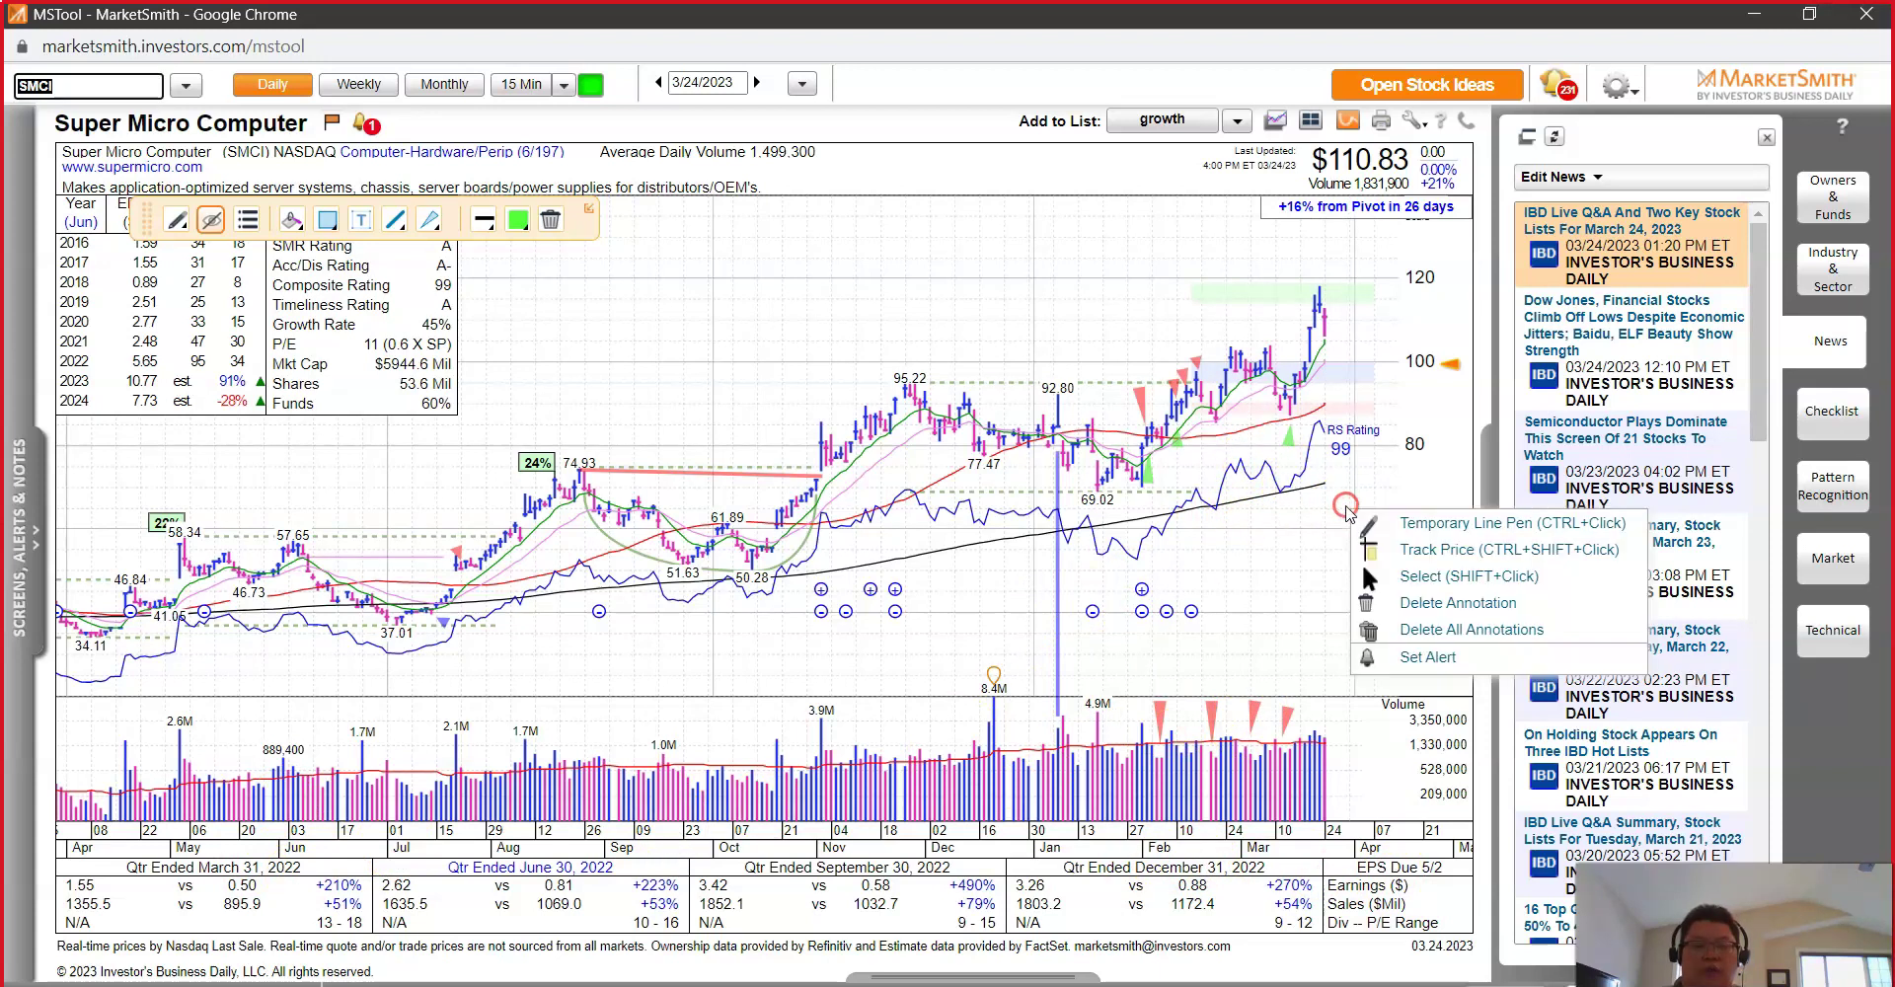
pyautogui.click(1362, 560)
pyautogui.moveTo(977, 468)
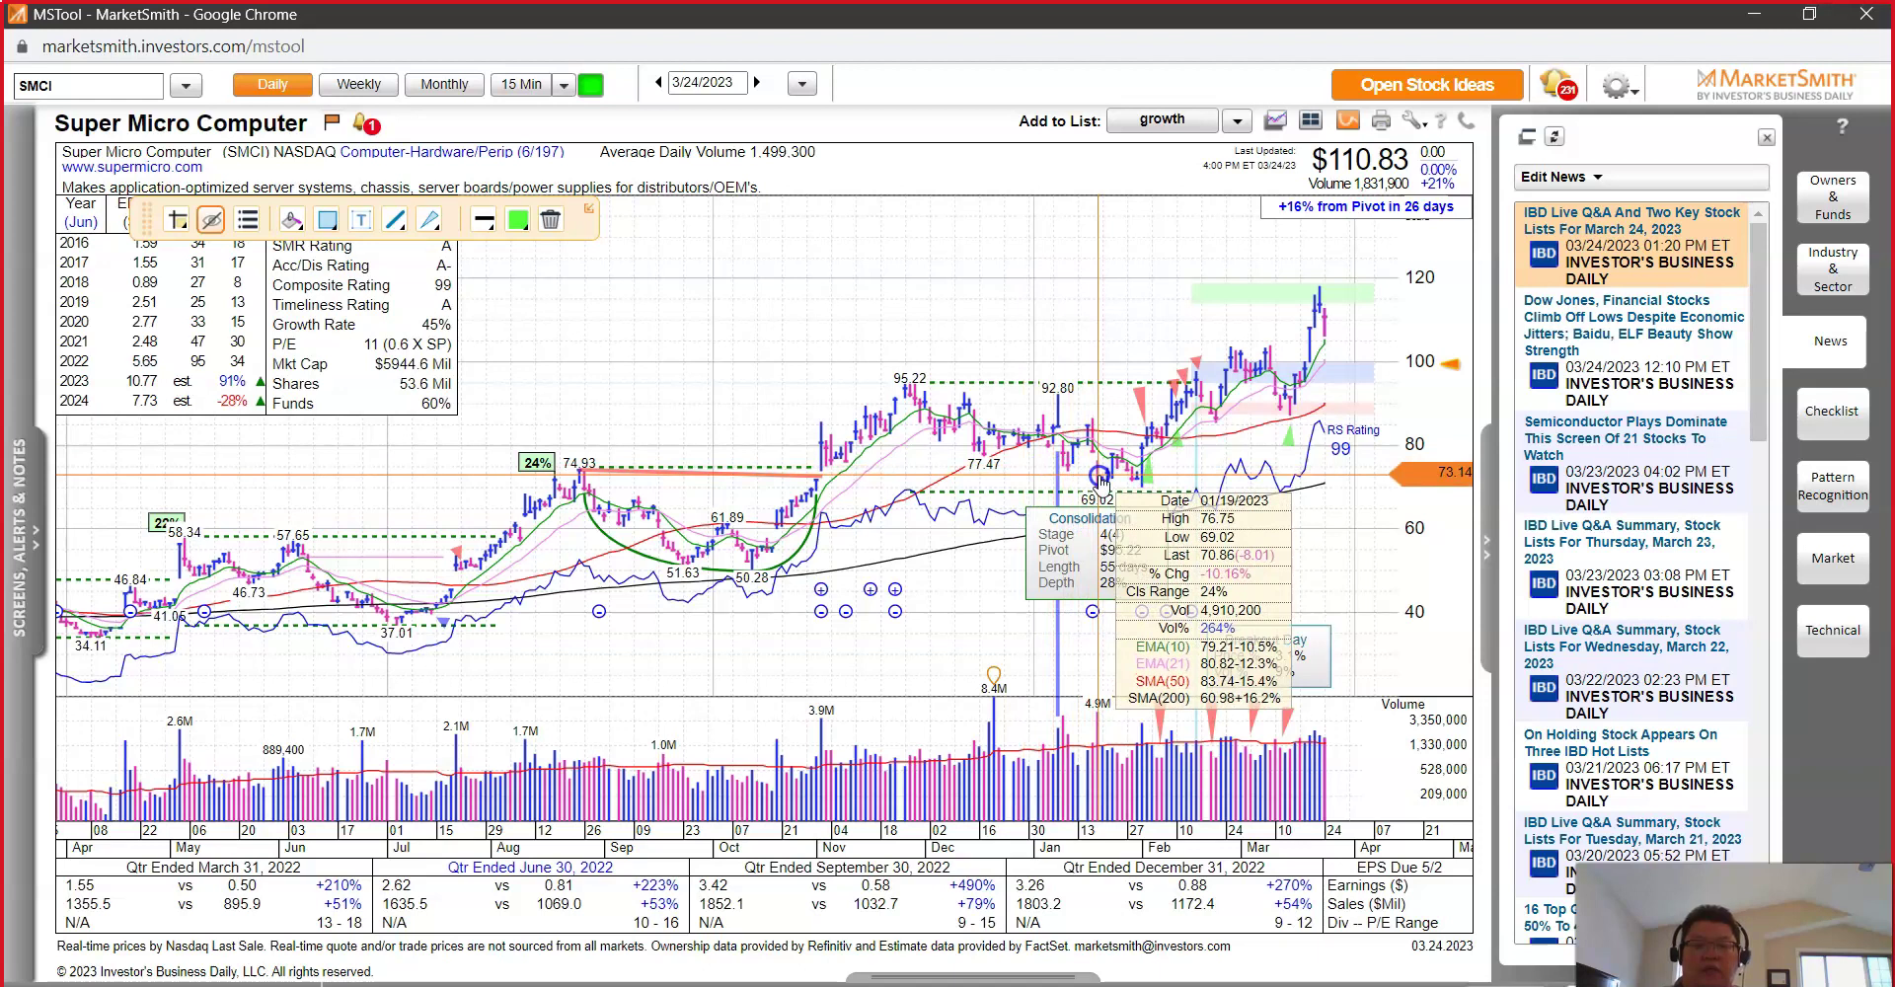
pyautogui.click(1089, 503)
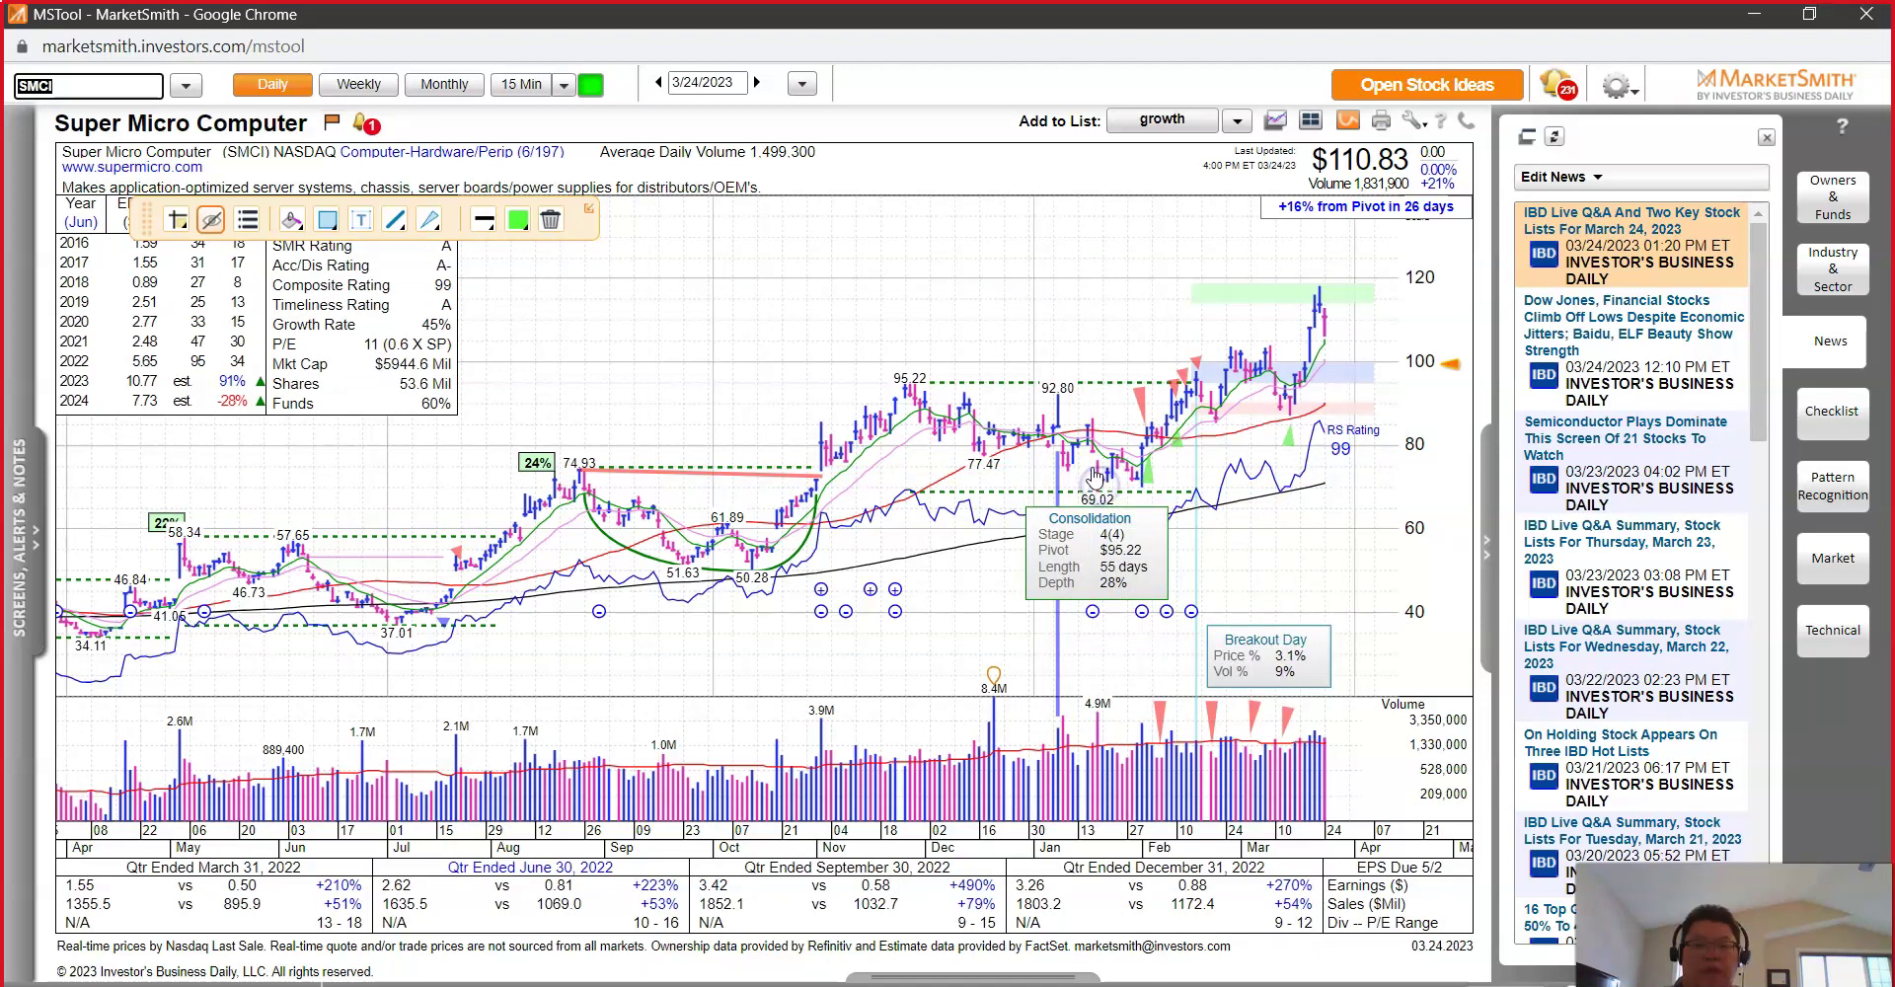
pyautogui.moveTo(1092, 476)
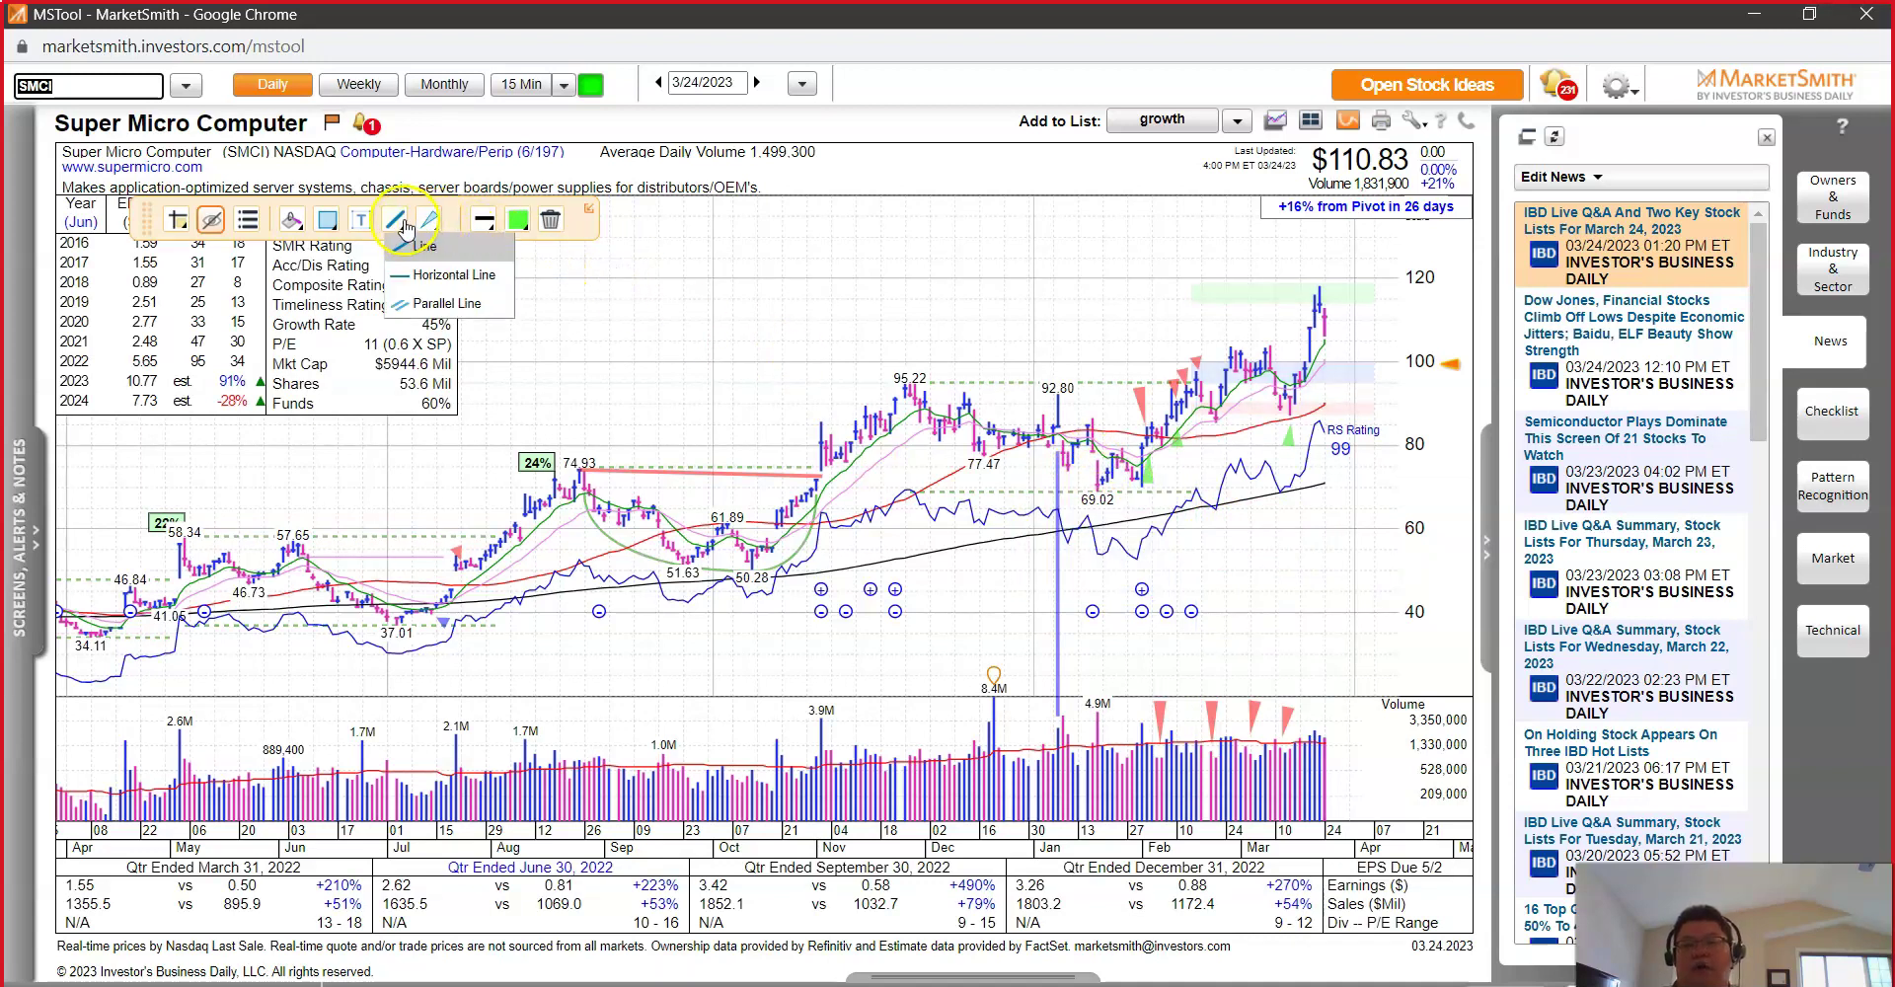
# Step: Draw temporary lines from SMCI's early January drop: one rising steeply above 130, one dipping below the January low and climbing to March
pyautogui.click(1064, 258)
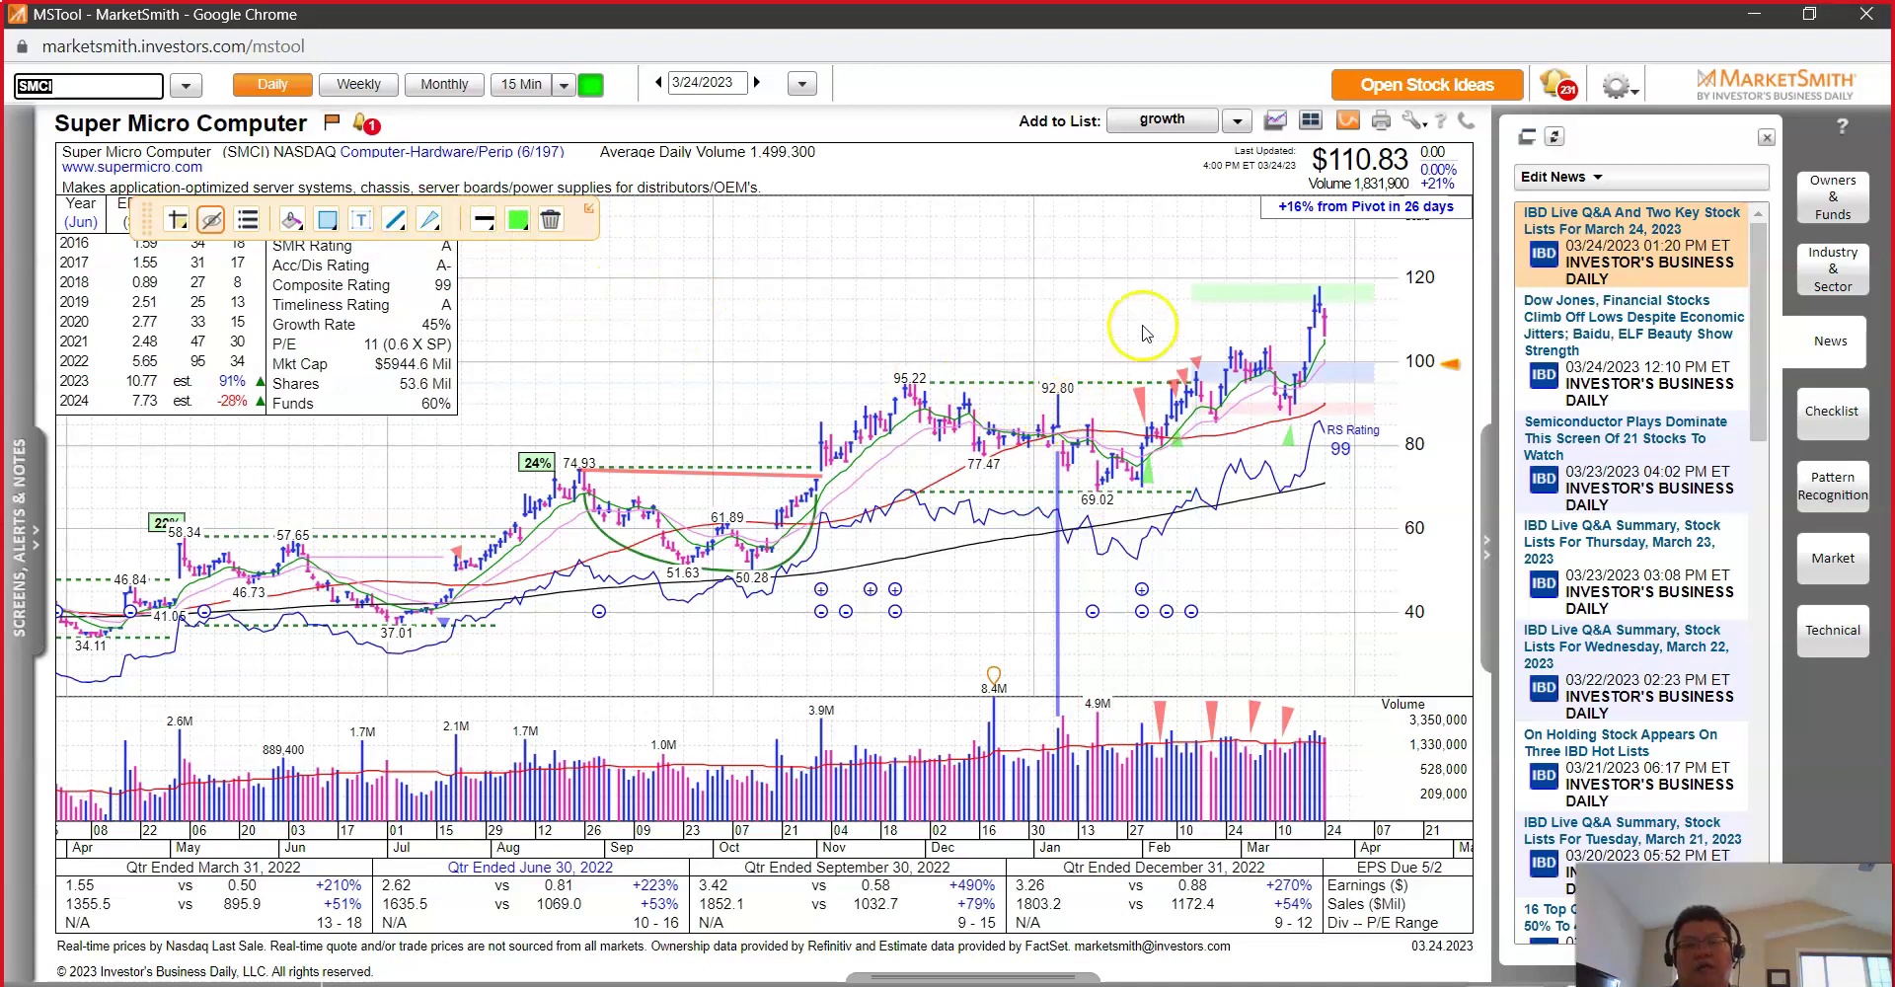
pyautogui.click(1145, 264)
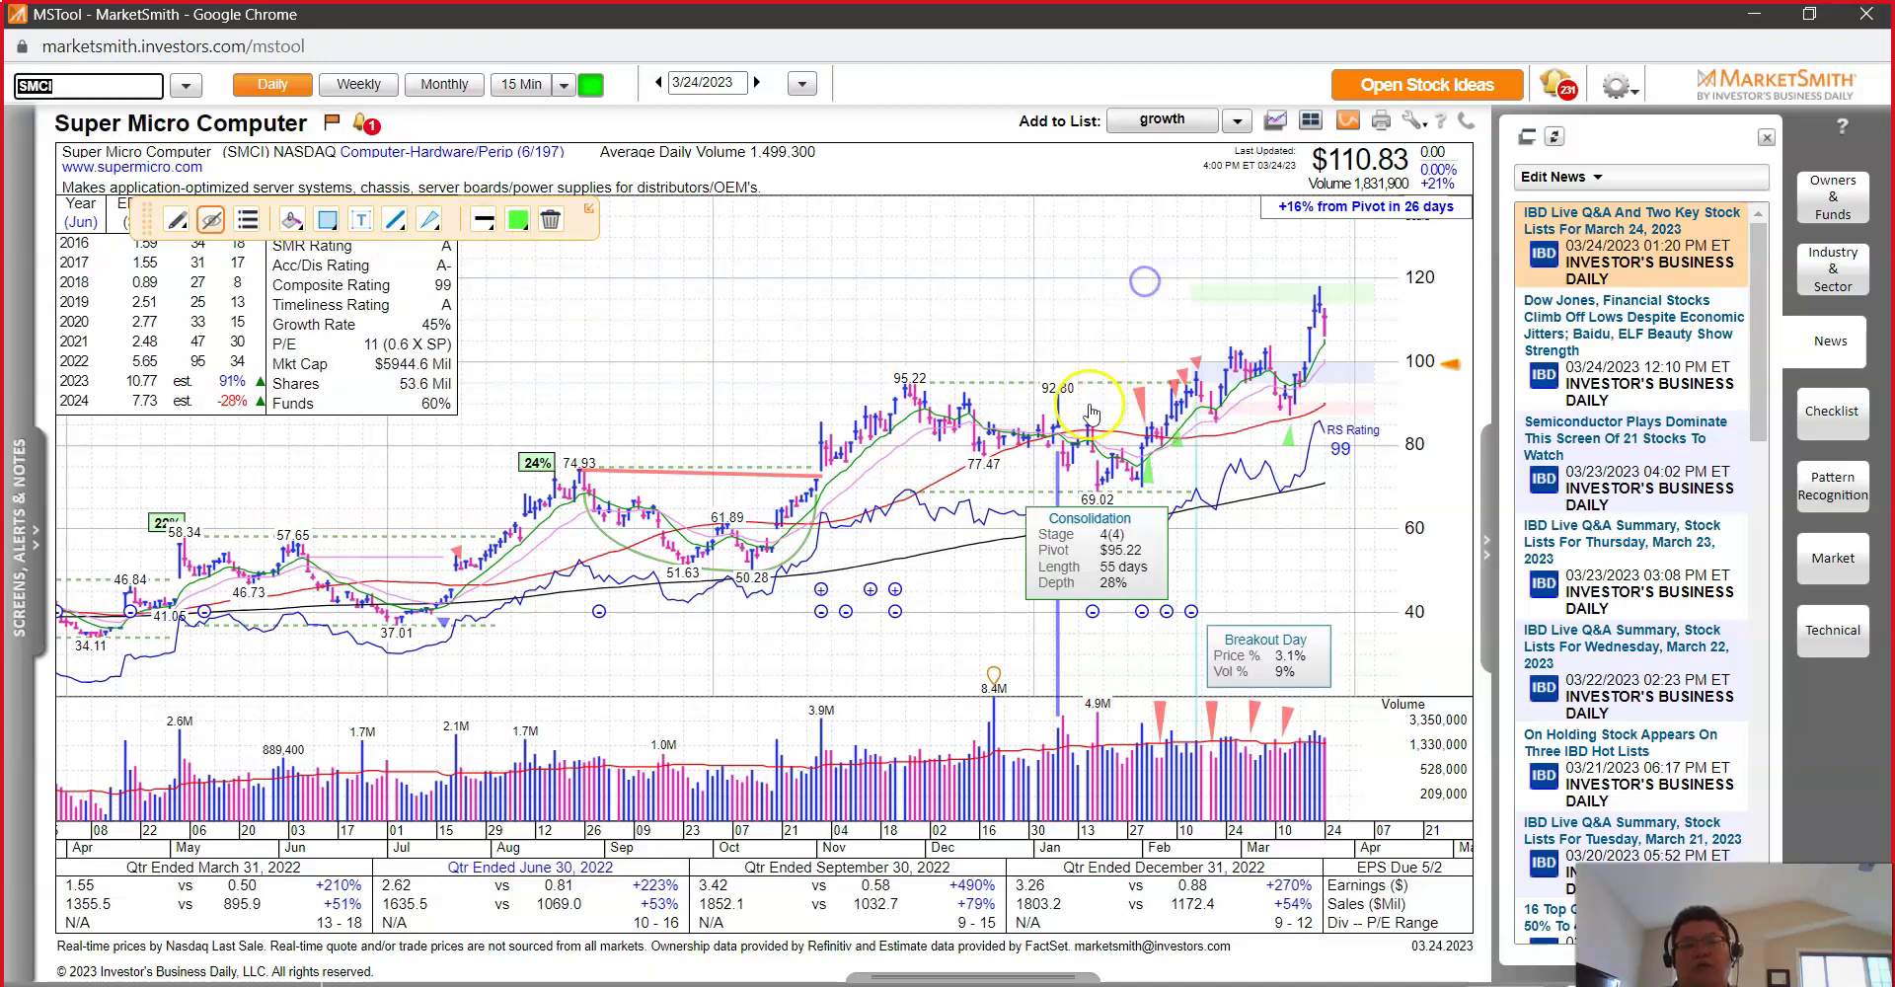
pyautogui.moveTo(1063, 432); pyautogui.dragTo(1151, 212)
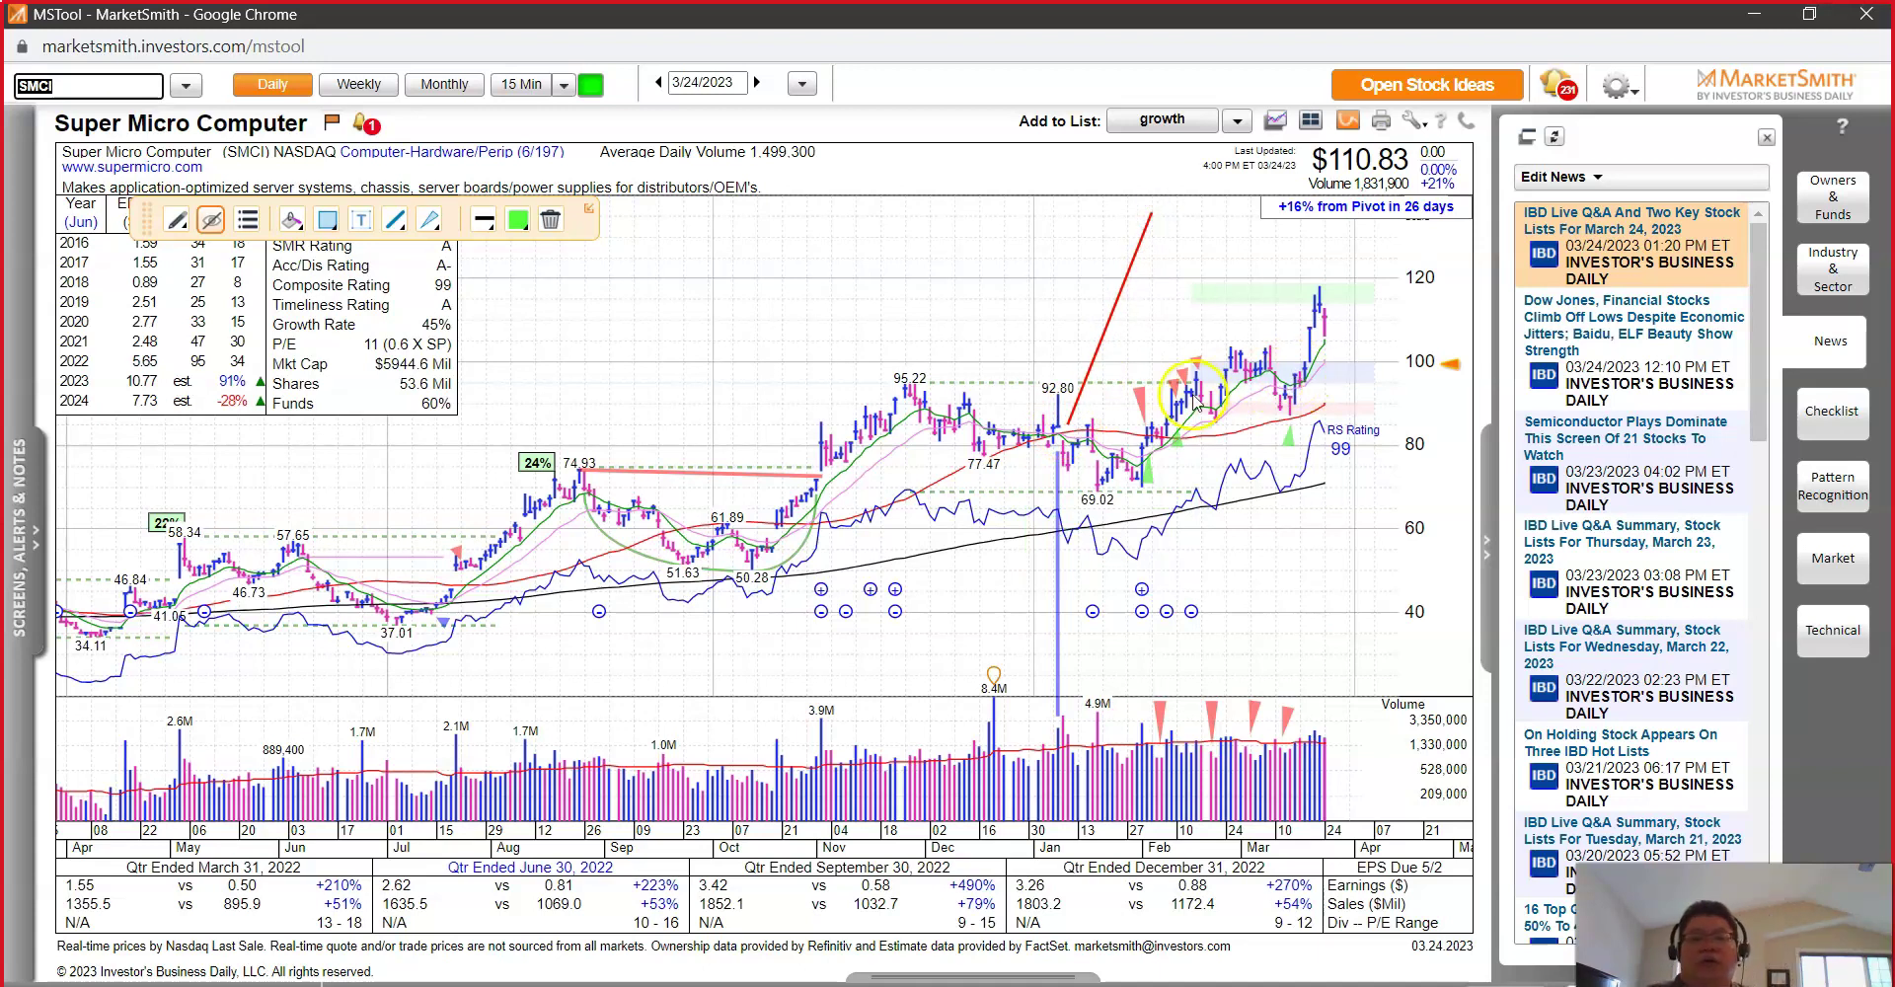
pyautogui.click(909, 399)
pyautogui.moveTo(1070, 437)
pyautogui.mouseDown()
pyautogui.moveTo(1124, 520)
pyautogui.moveTo(1268, 373)
pyautogui.mouseUp()
pyautogui.click(1175, 750)
pyautogui.click(1174, 420)
pyautogui.click(376, 126)
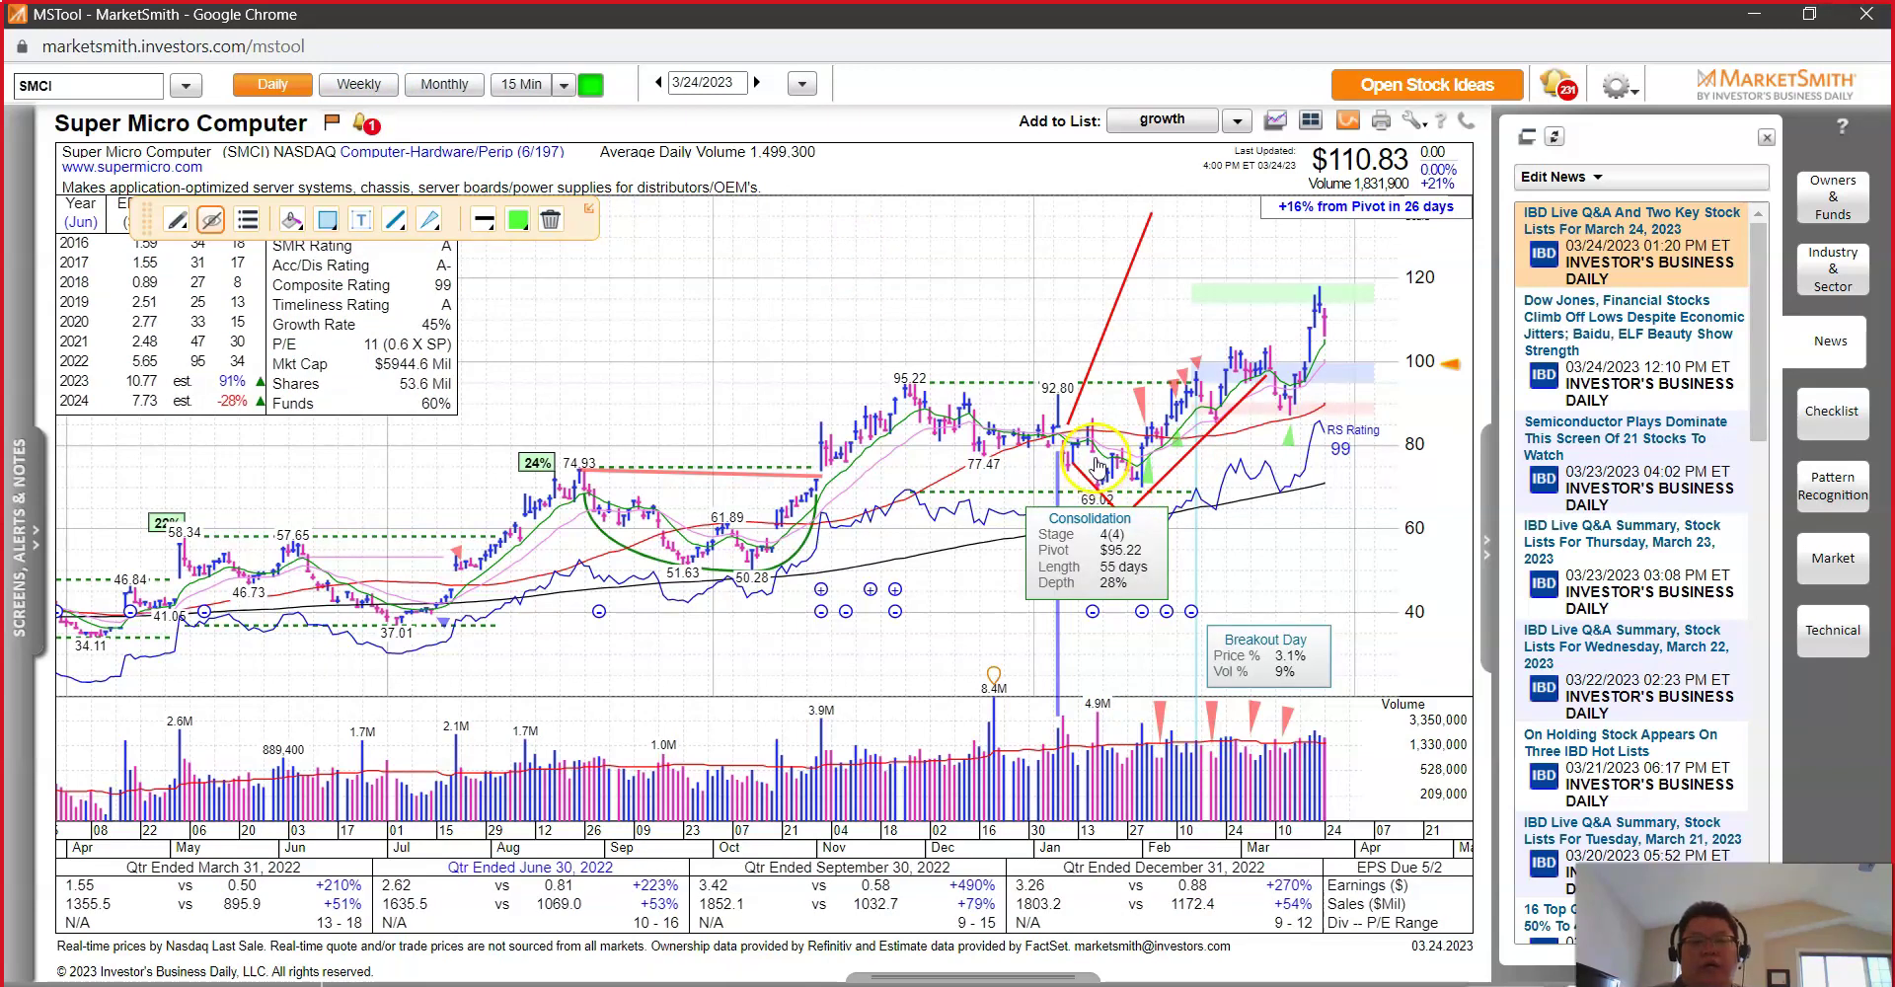
# Step: Draw a short slanted temporary line across SMCI's January decline, ending below the consolidation low
pyautogui.click(1078, 504)
pyautogui.moveTo(1078, 504); pyautogui.dragTo(1054, 552)
pyautogui.click(906, 427)
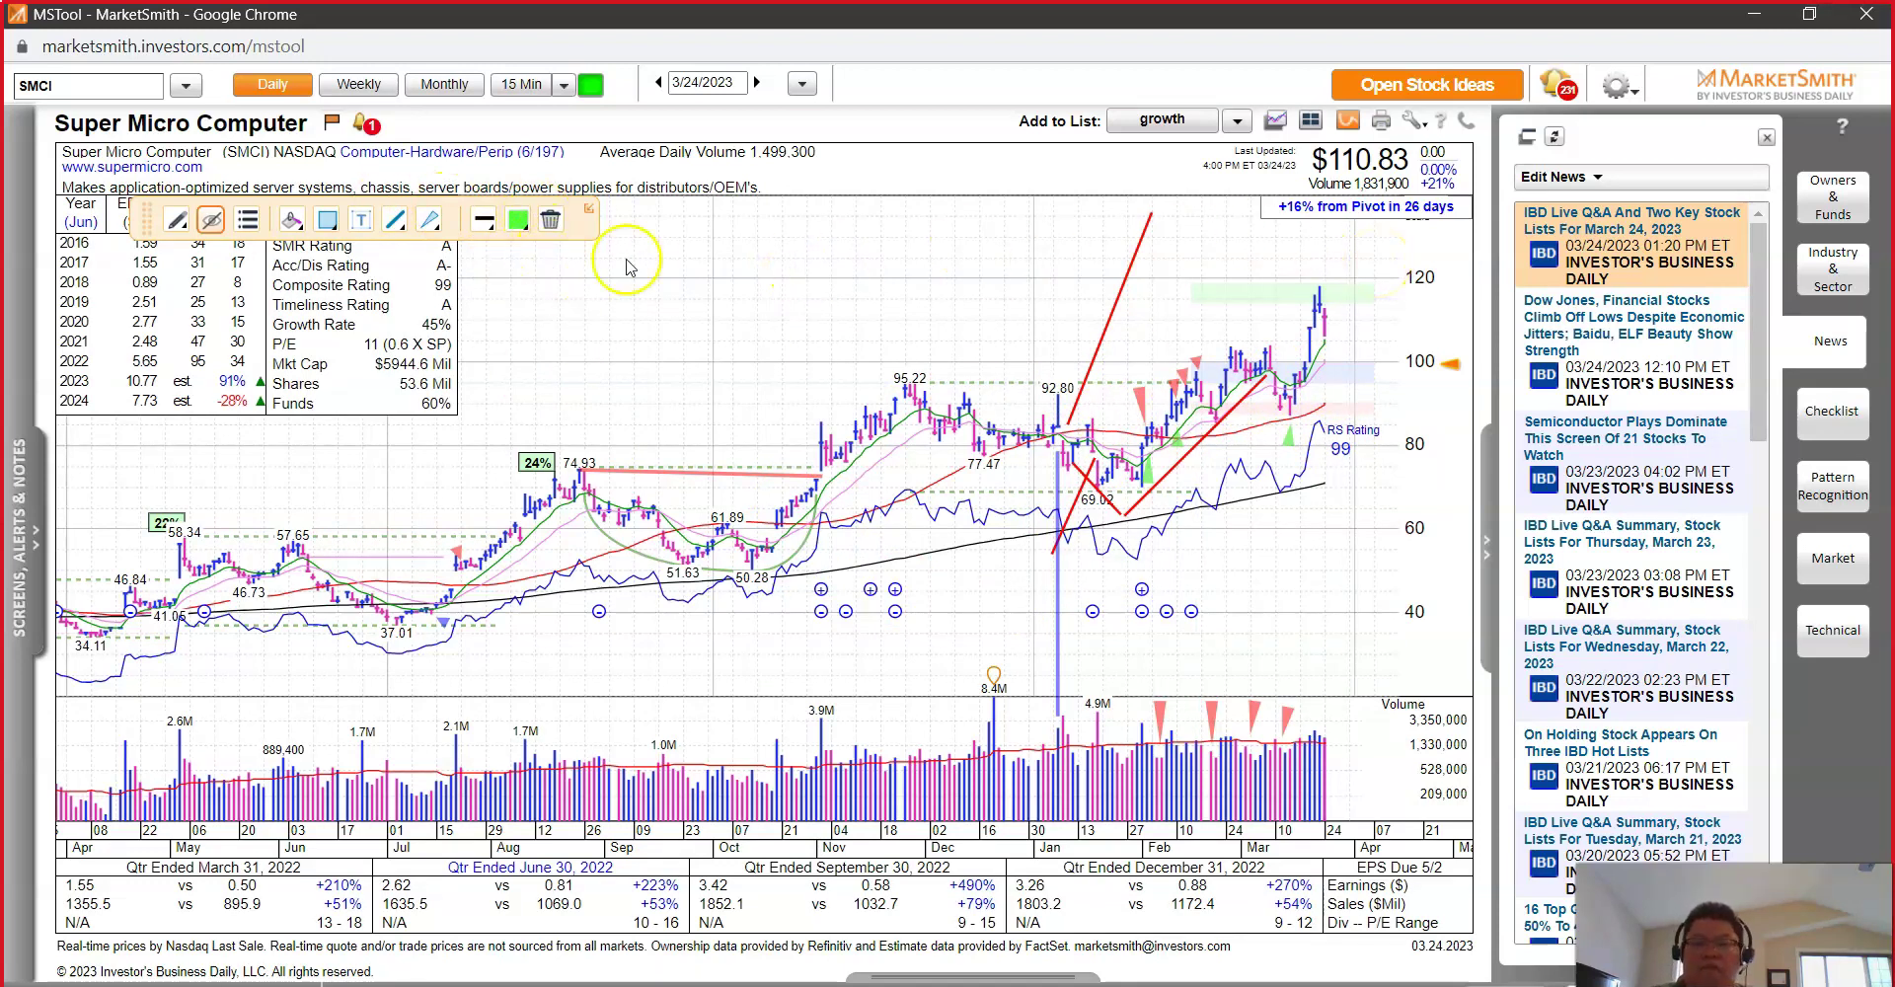
# Step: Show SMCI's weekly chart, switch back to the Excel technical report and close the Find and Replace dialog
pyautogui.click(343, 89)
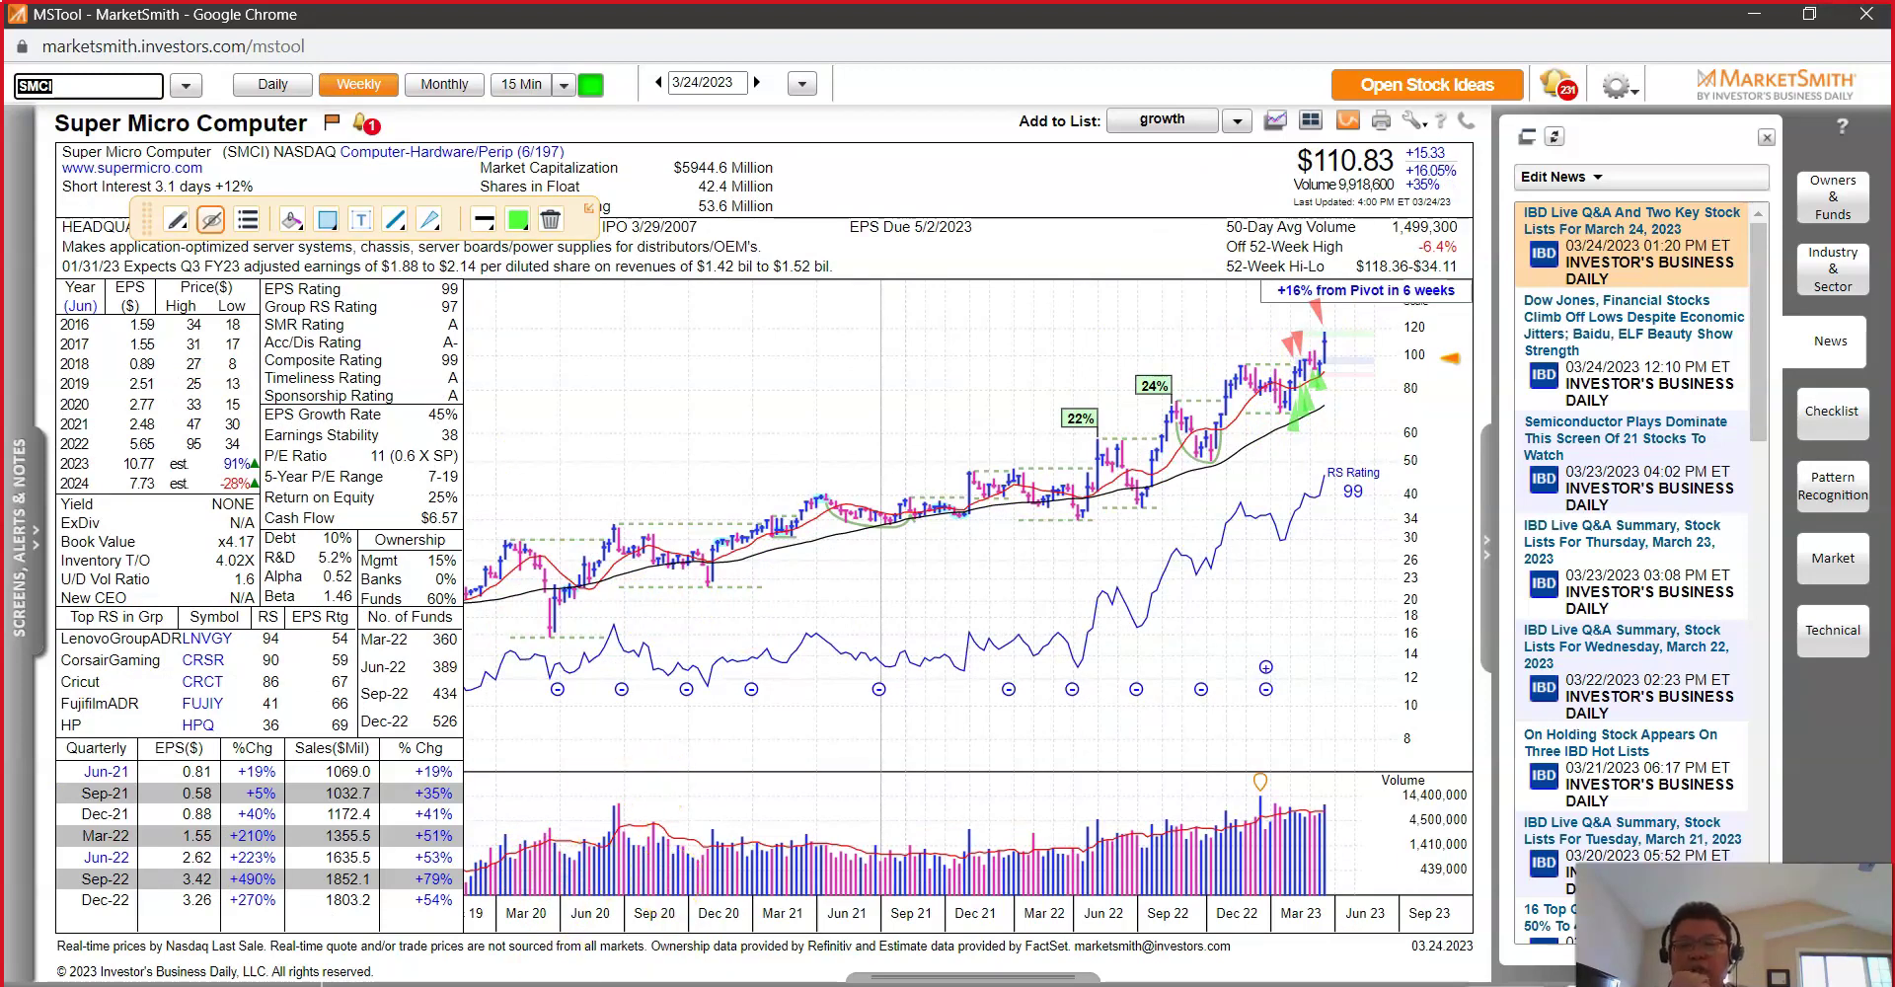
pyautogui.hotkey('alt', 'Tab')
pyautogui.scroll(1, 797, 523)
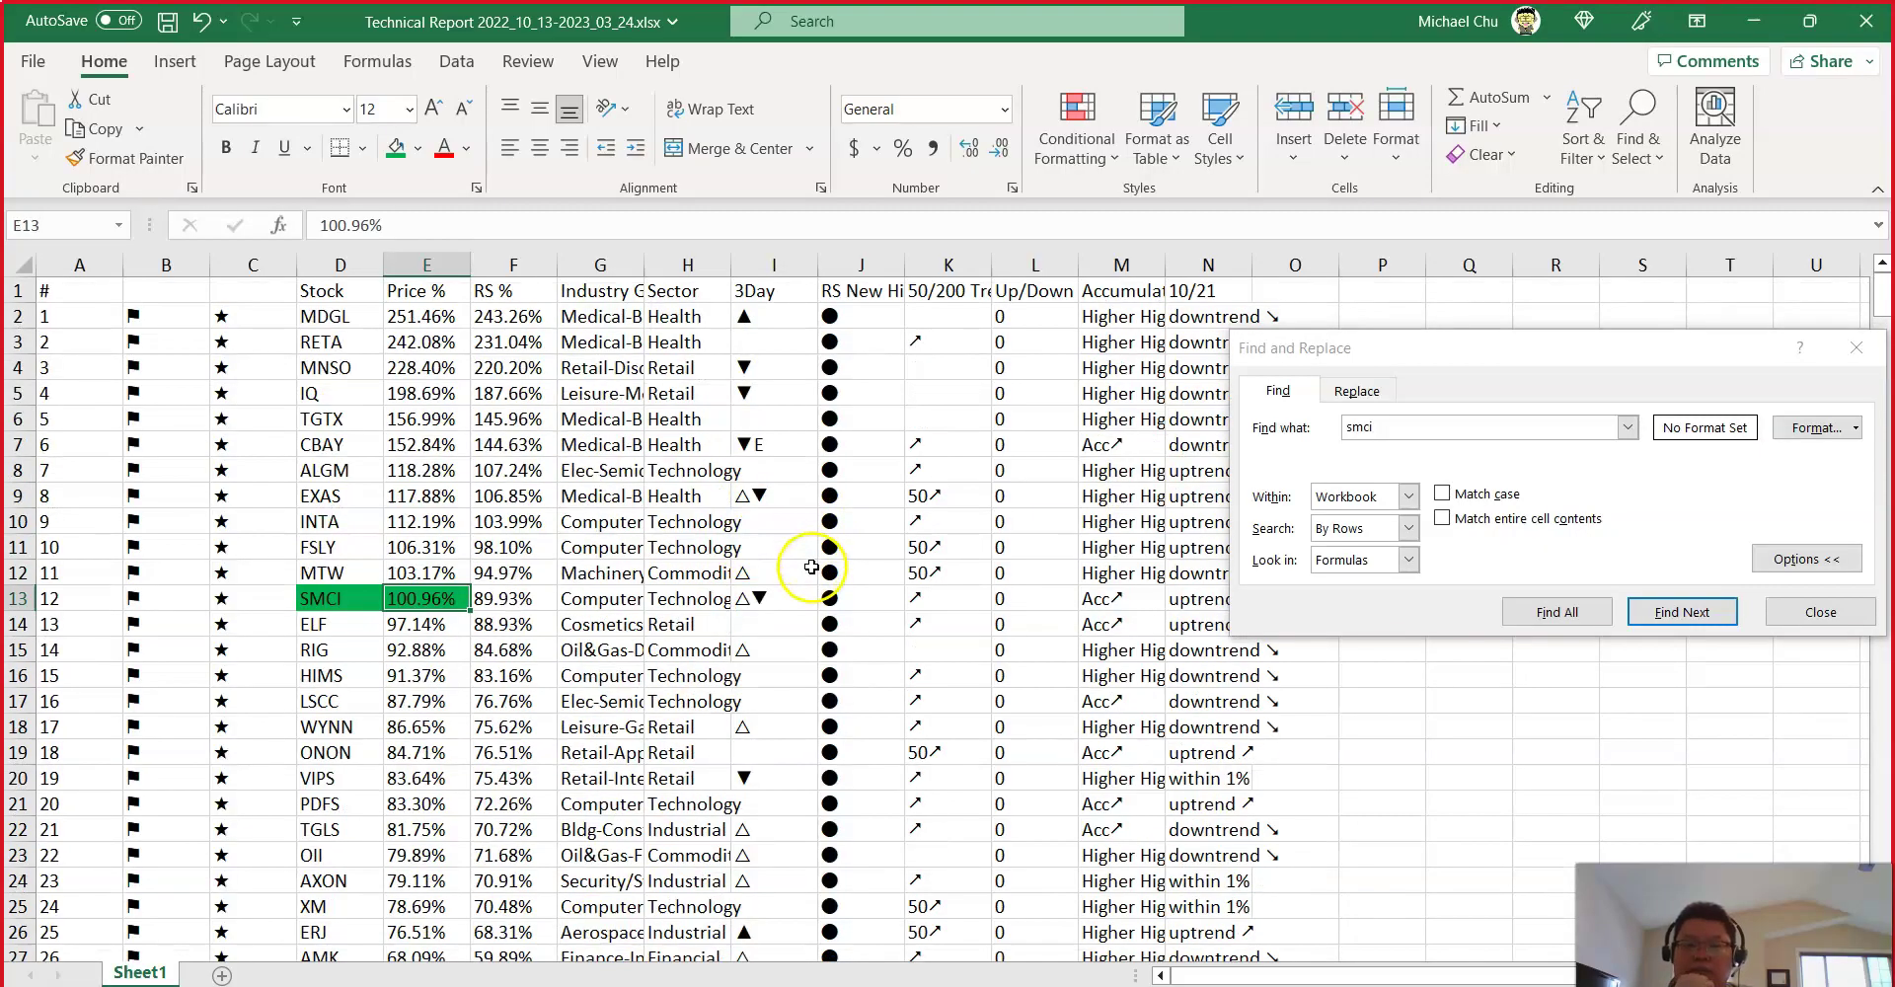
pyautogui.click(888, 293)
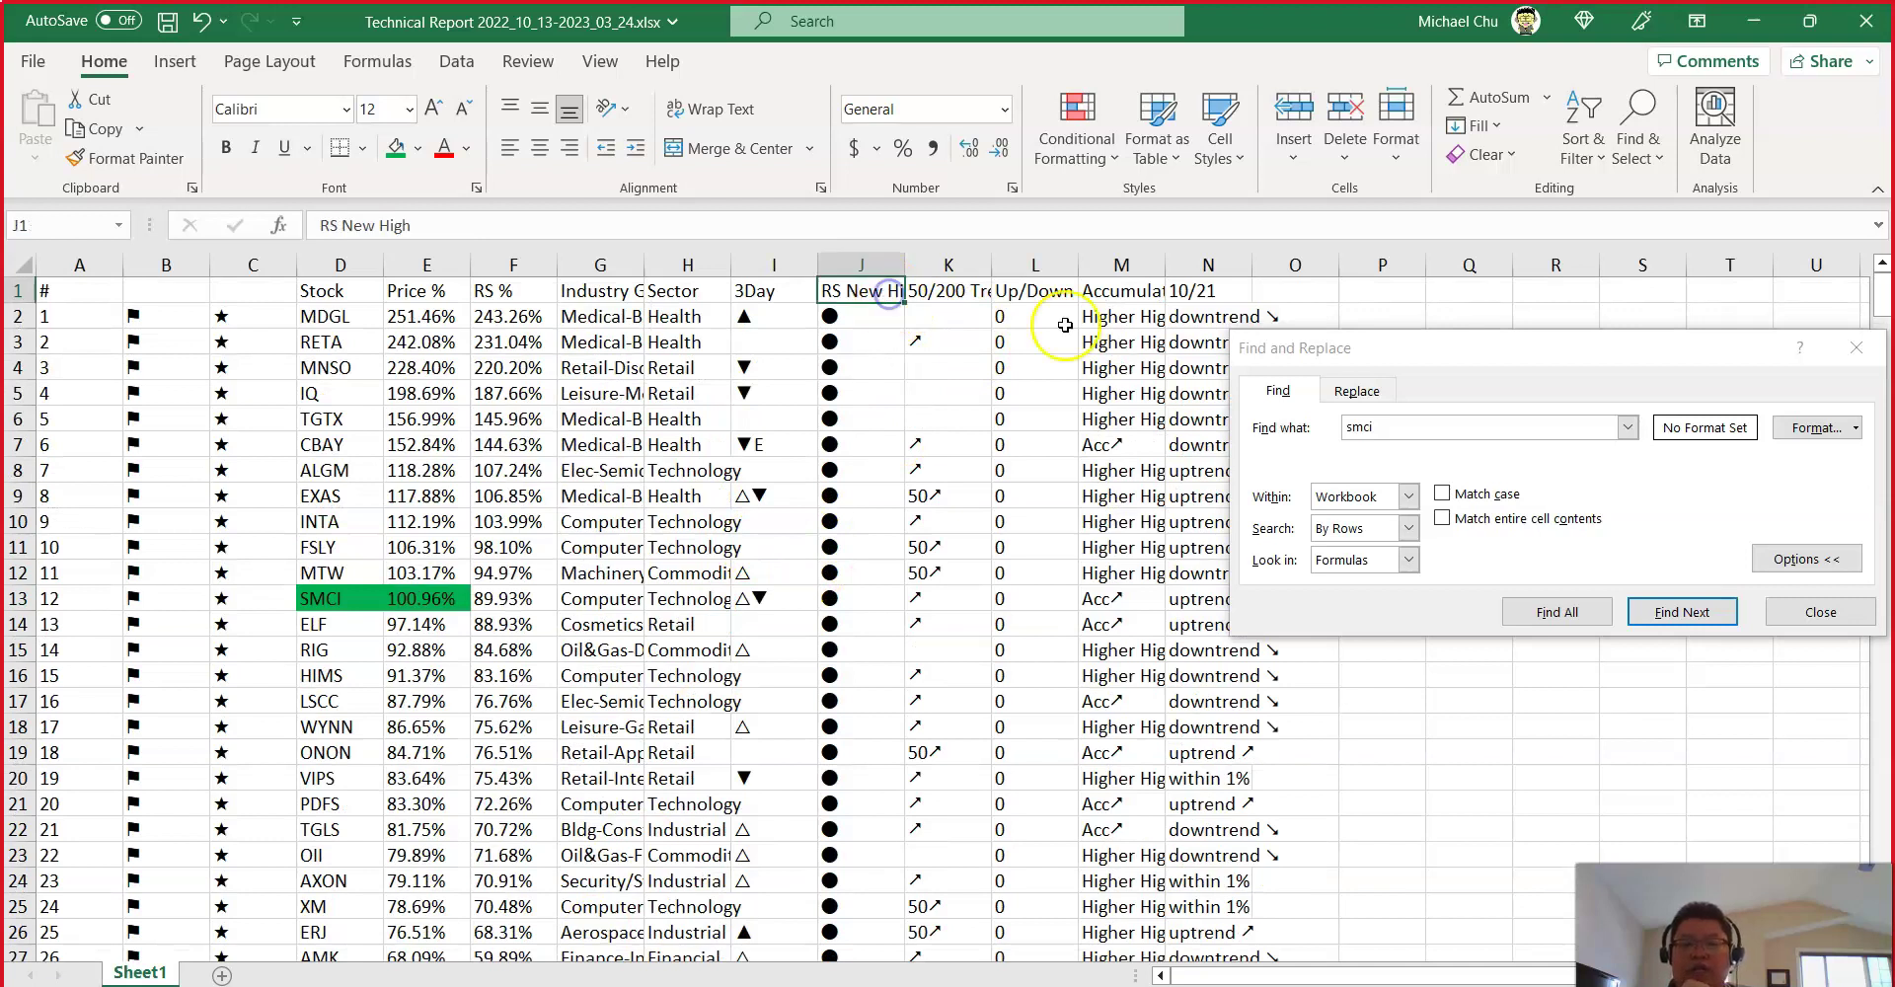
pyautogui.click(1856, 347)
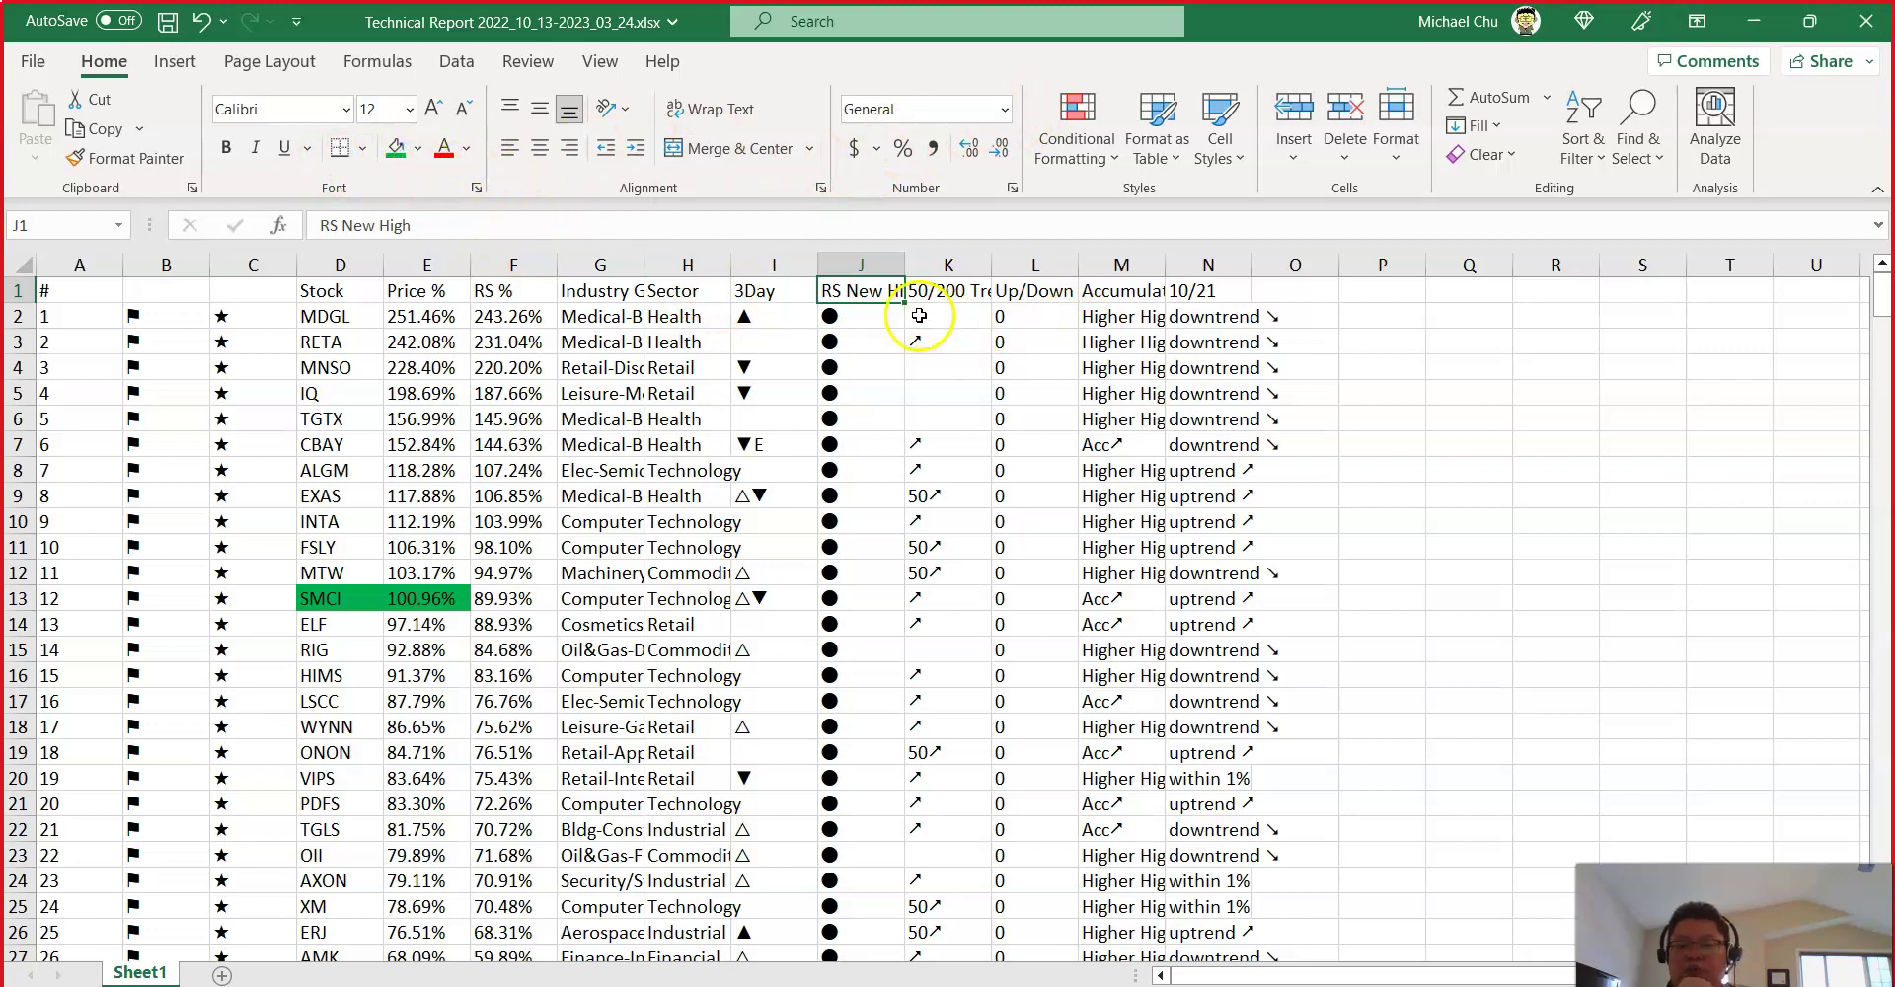
pyautogui.click(792, 292)
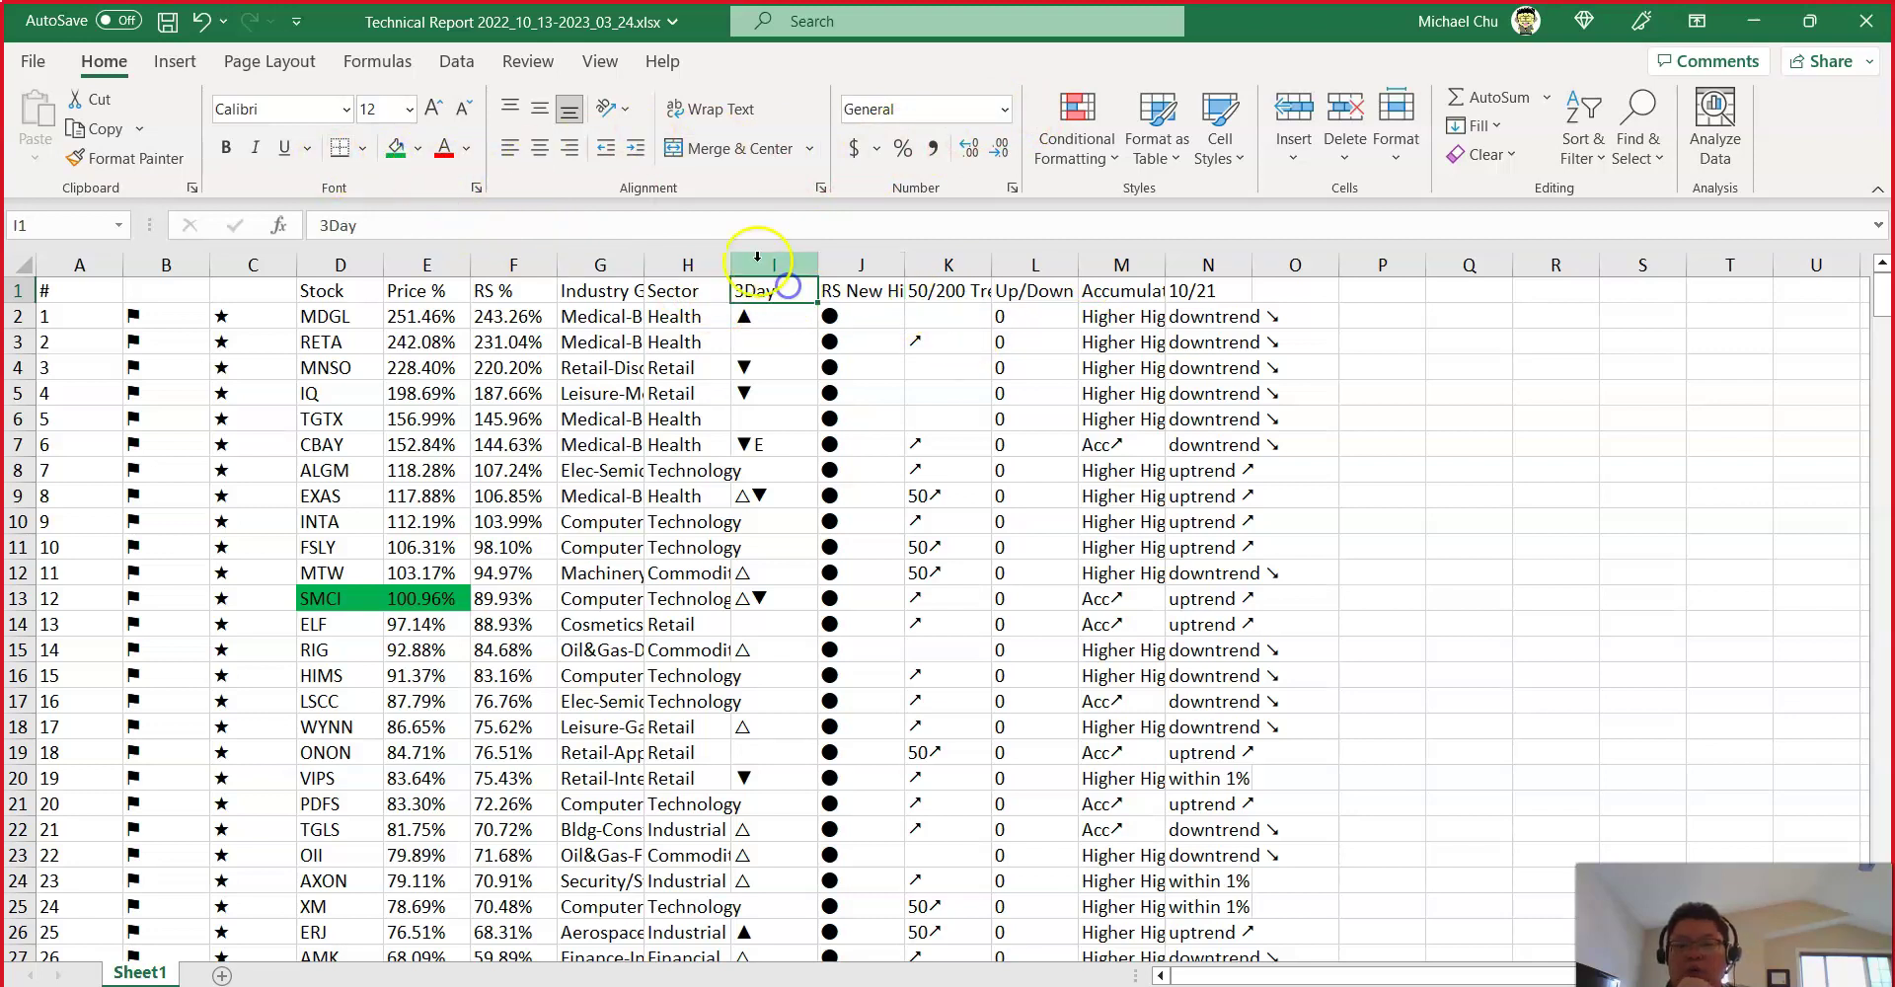
# Step: Enable filtering on the report's header row and filter the Sector column to Technology only
pyautogui.click(470, 68)
pyautogui.click(1019, 136)
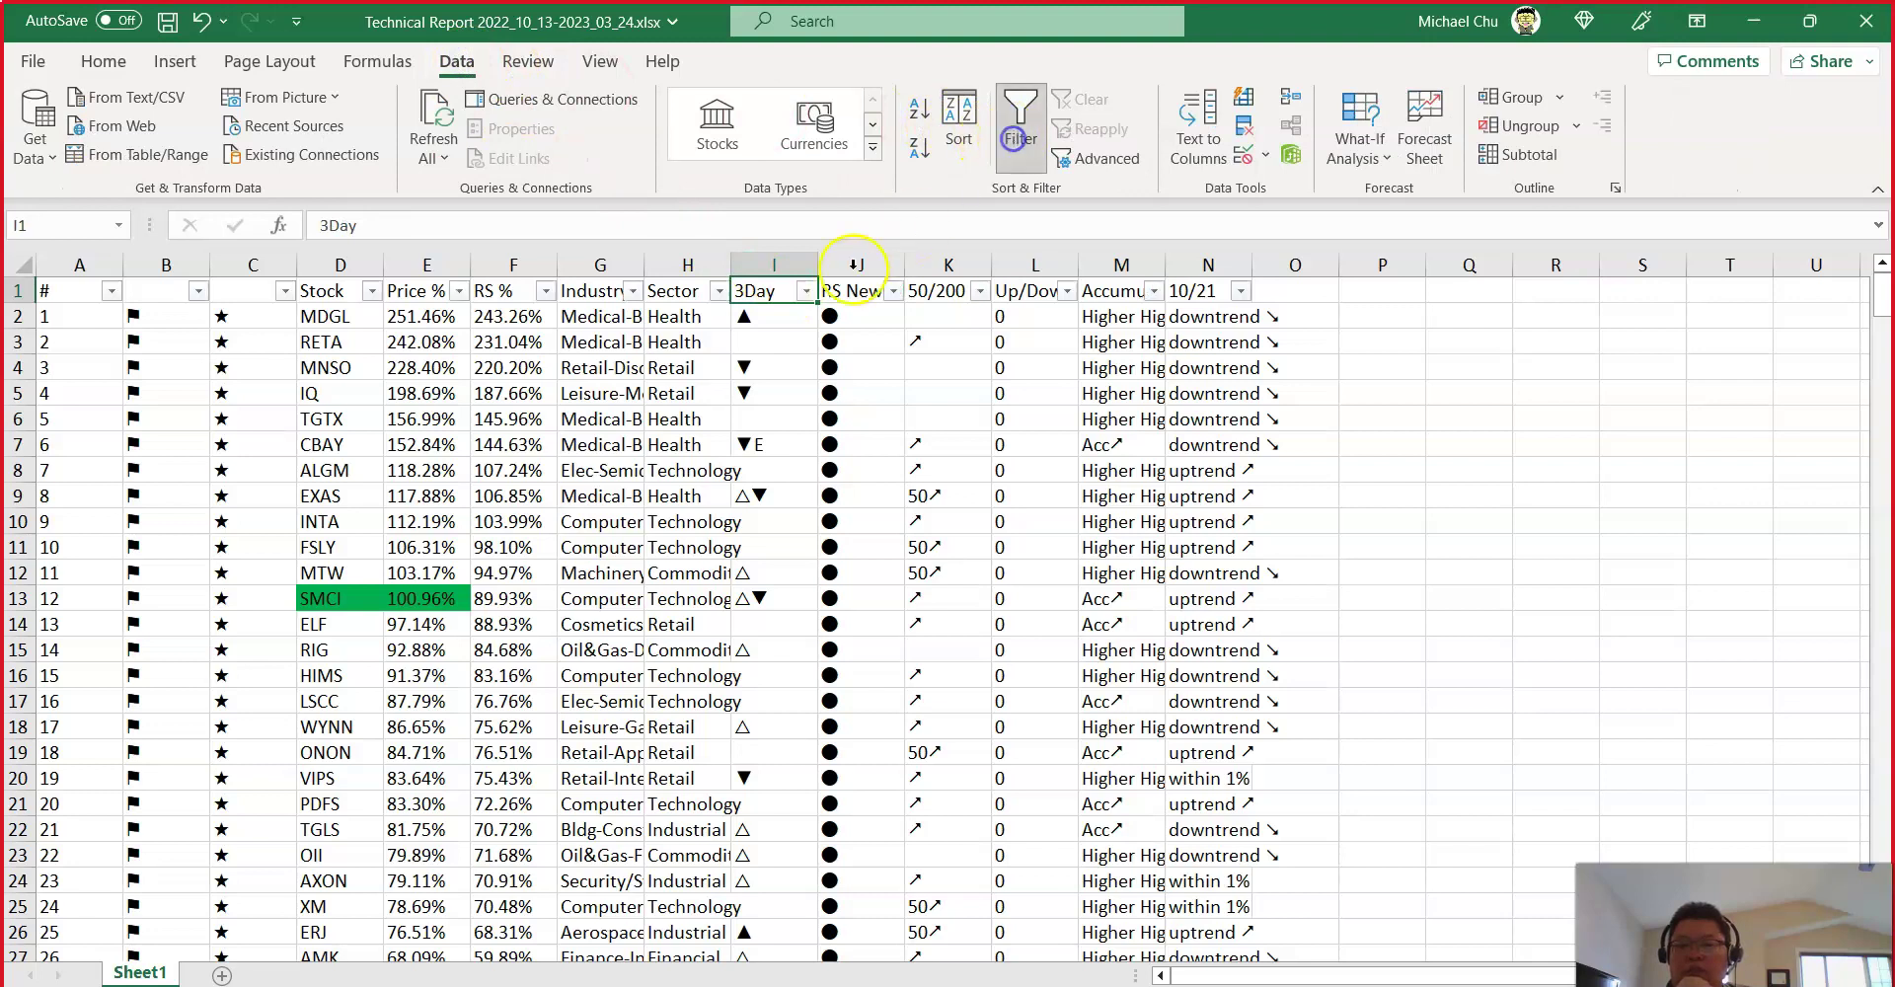
pyautogui.click(632, 290)
pyautogui.click(718, 290)
pyautogui.click(718, 290)
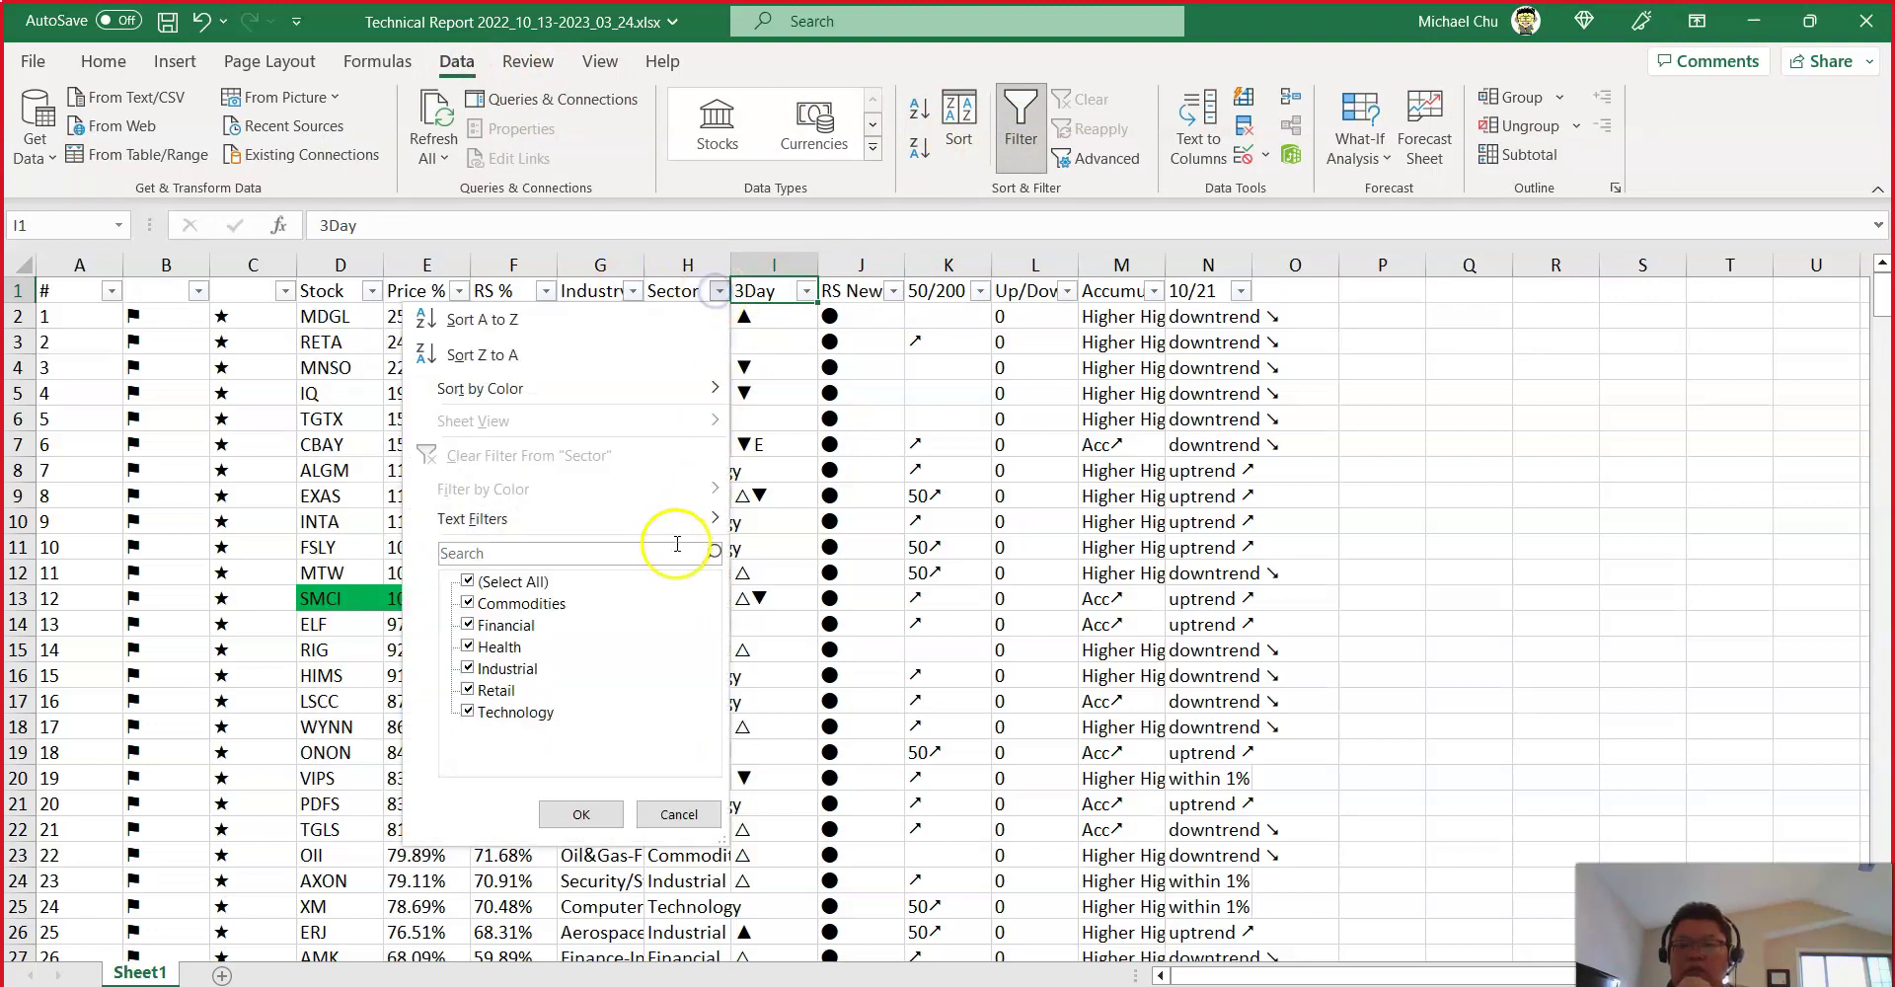
pyautogui.click(470, 582)
pyautogui.click(470, 713)
pyautogui.click(581, 814)
# Step: Fill the ALGM ticker cell in the Stock column with green and copy it
pyautogui.click(346, 315)
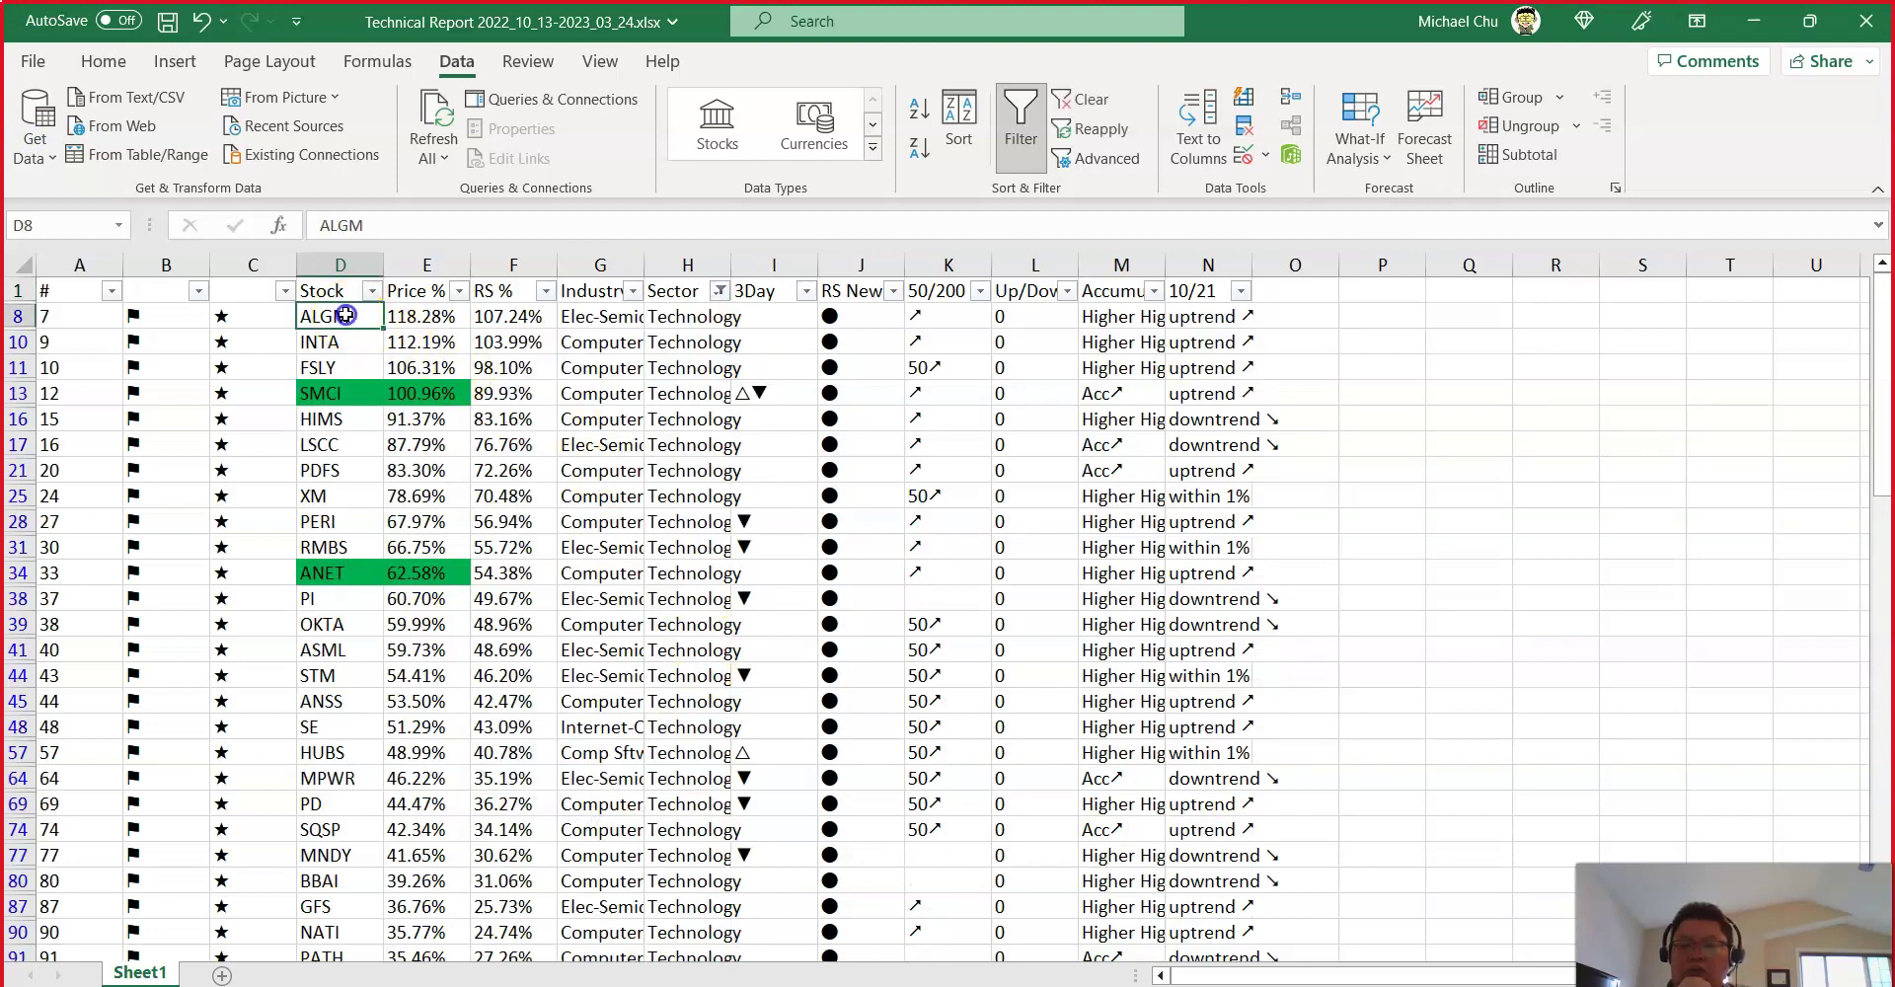
pyautogui.click(101, 60)
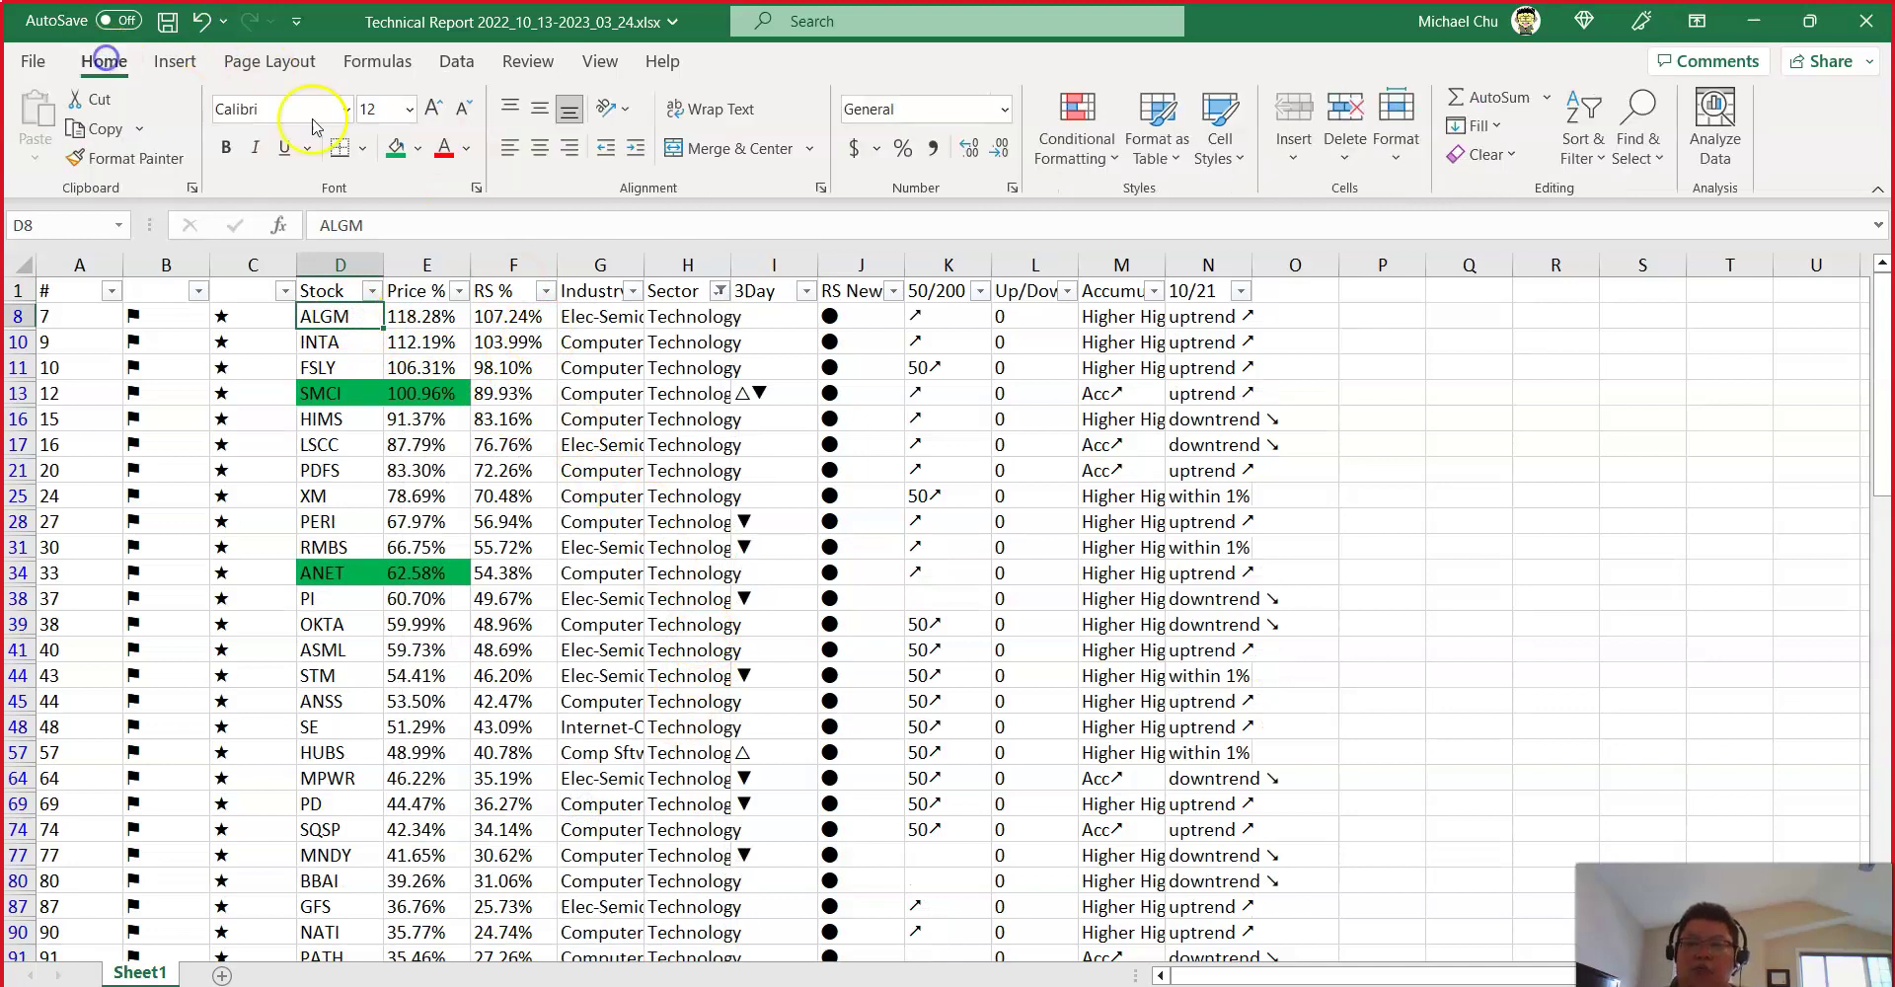
pyautogui.click(420, 150)
pyautogui.click(492, 379)
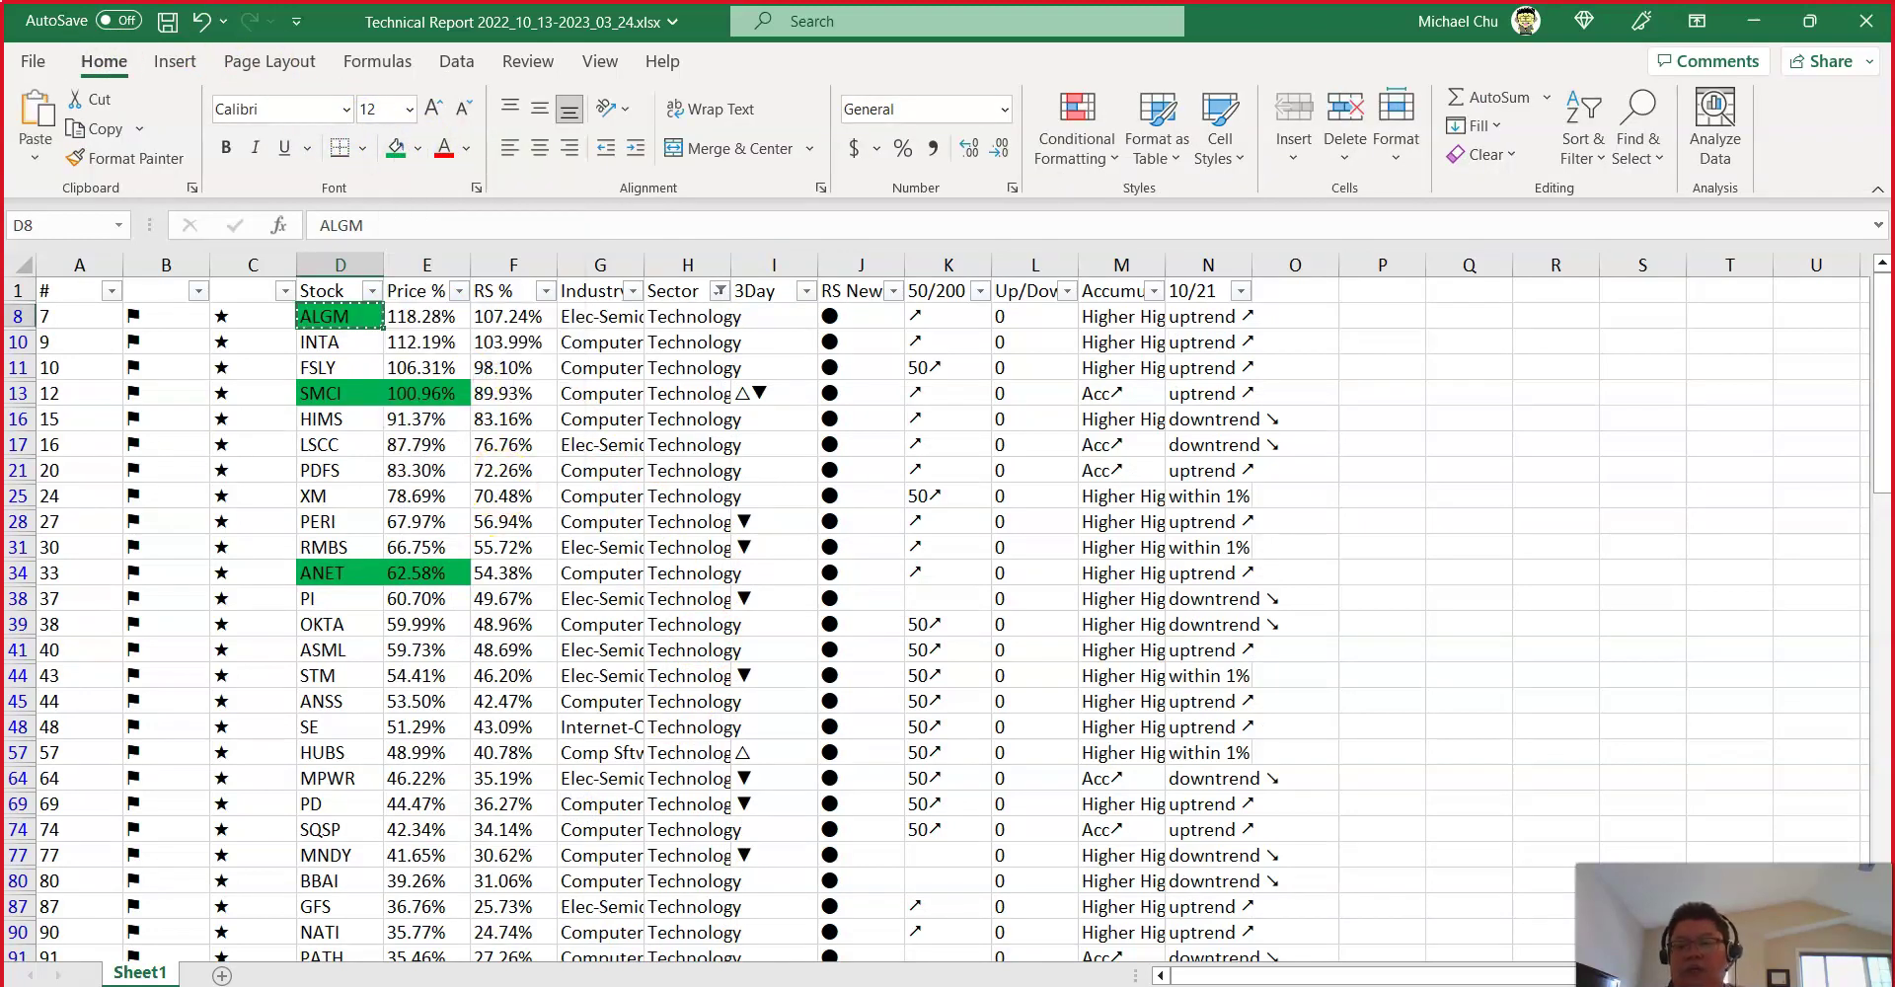
# Step: Switch to MarketSmith and show the weekly chart for ALGM
pyautogui.hotkey('alt', 'Tab')
pyautogui.write('ALGM')
pyautogui.press('Return')
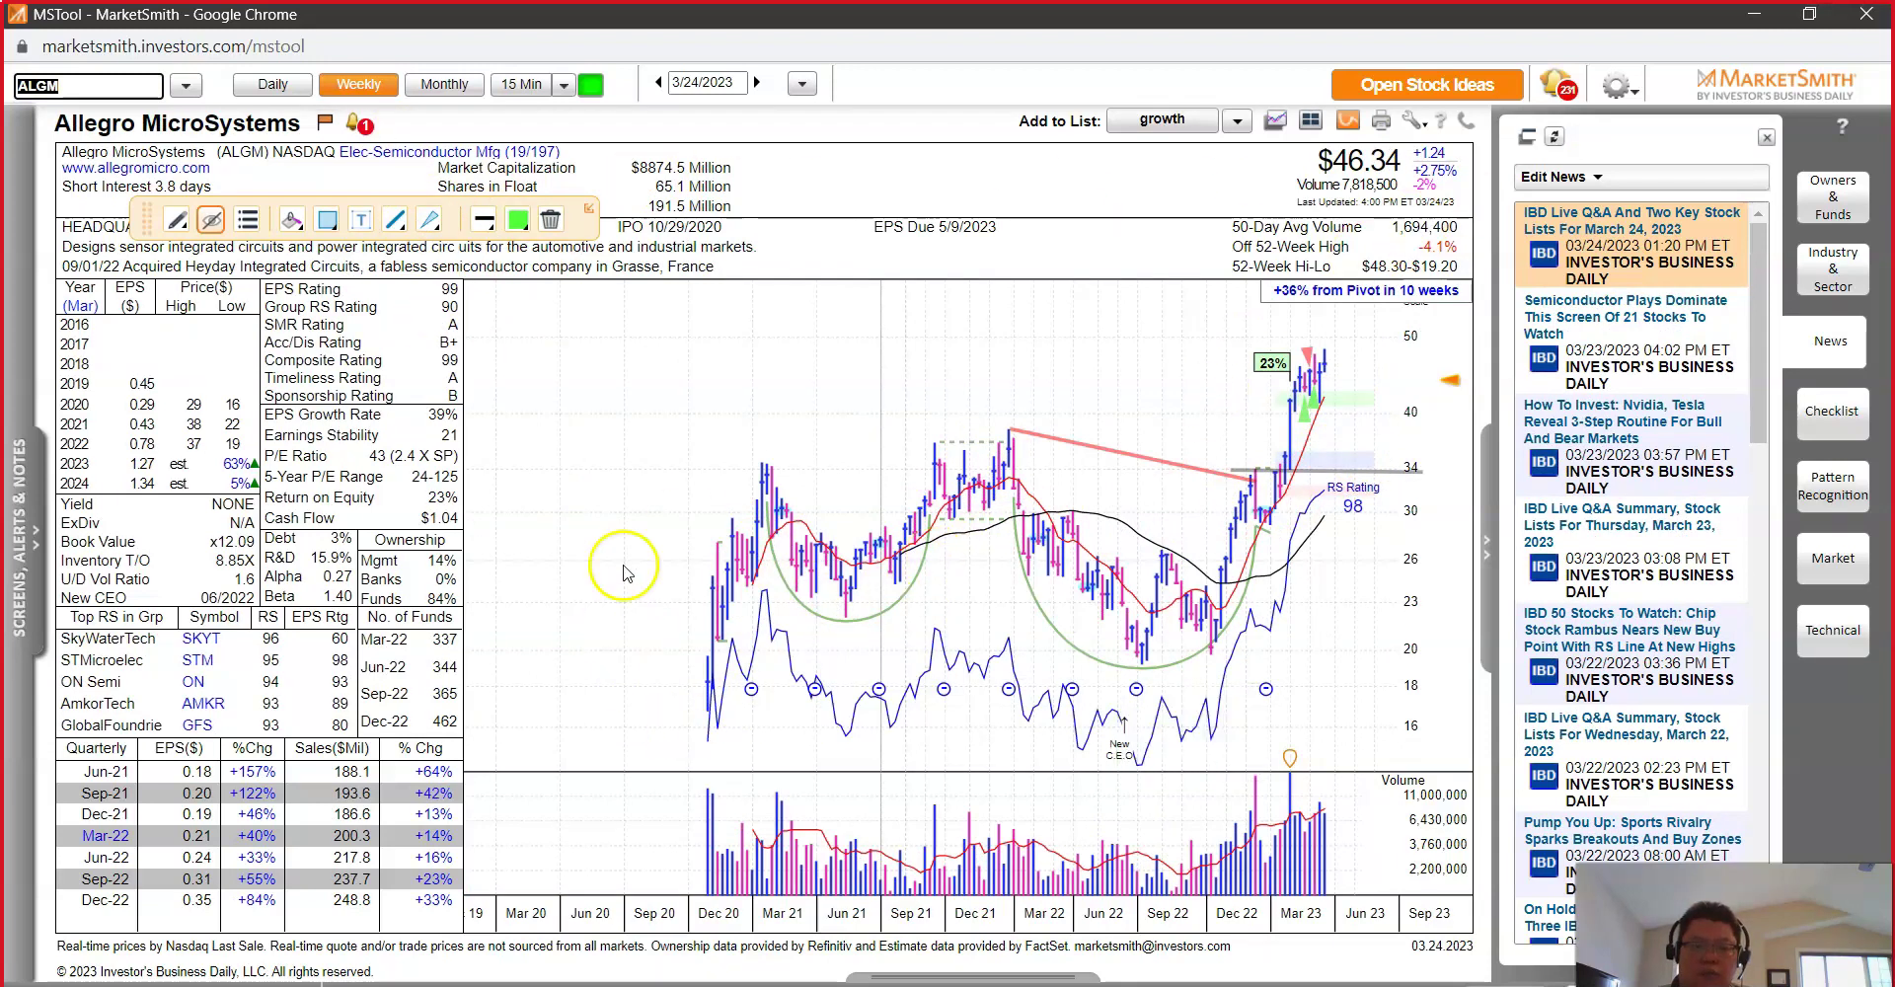
pyautogui.moveTo(1113, 478)
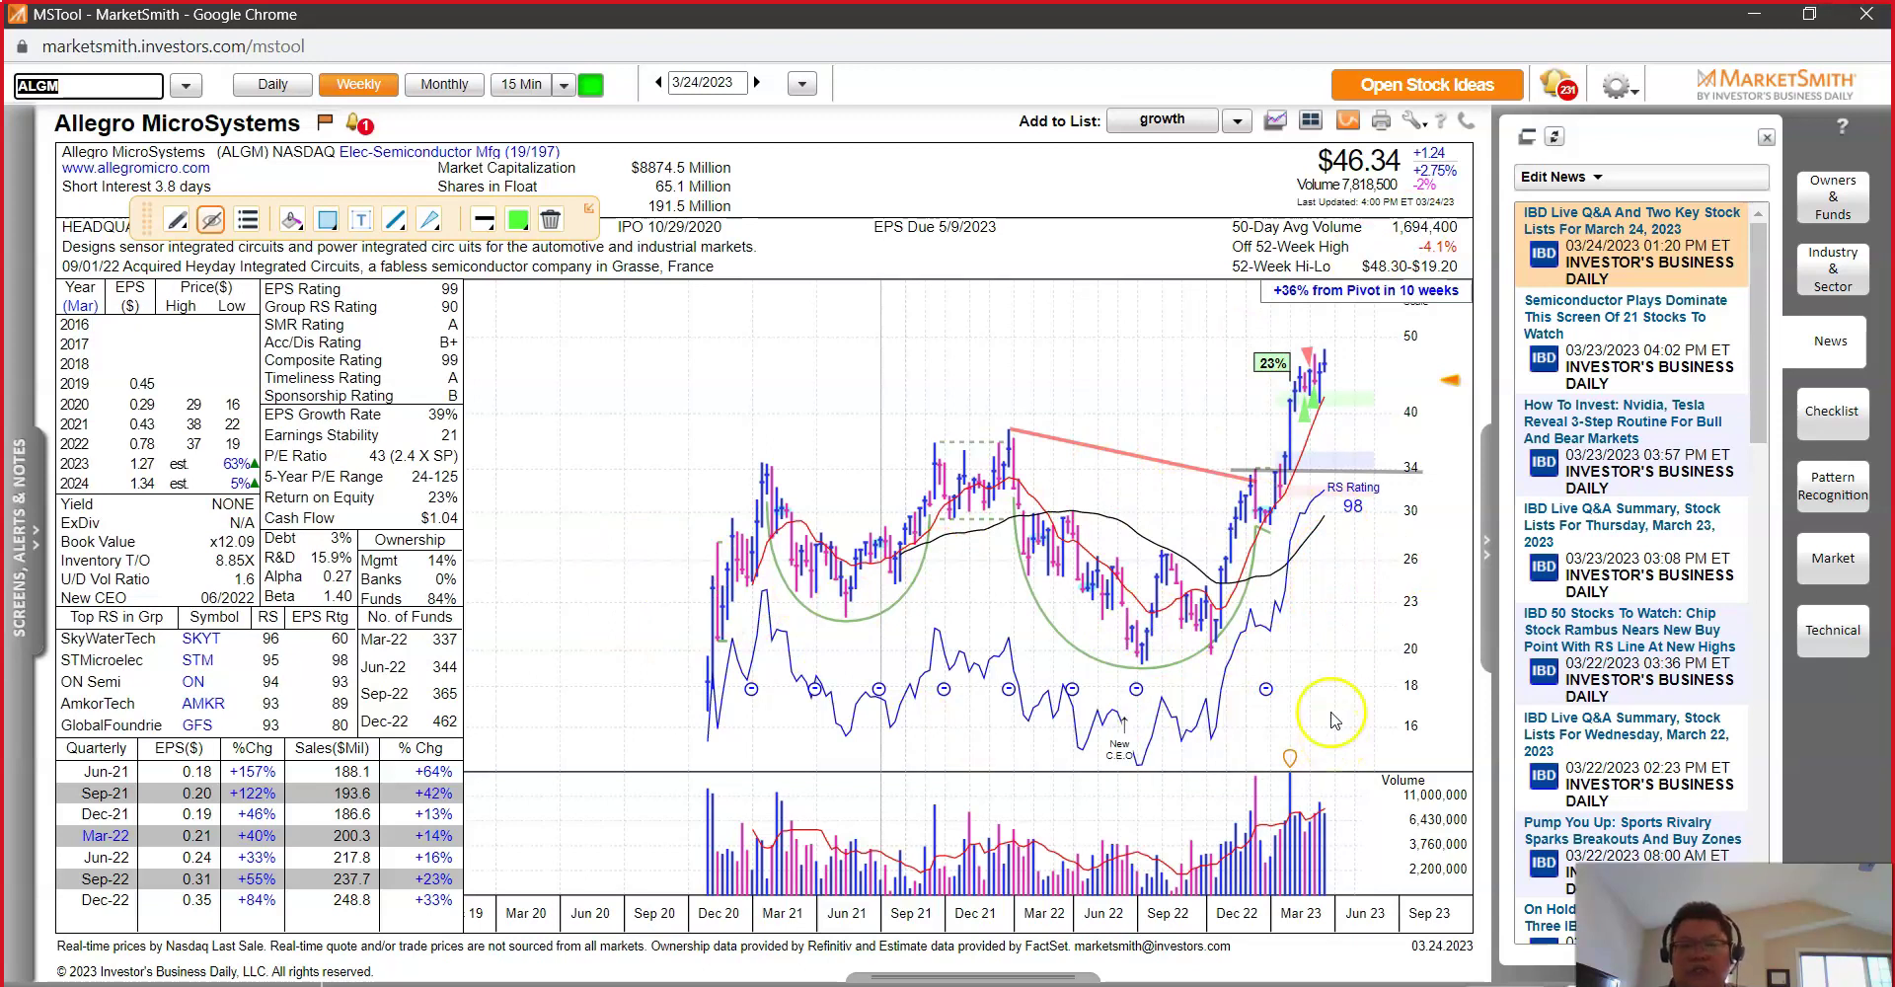
# Step: Draw two level temporary lines bracketing ALGM's price range since 2021 and a steep line rising from the breakout past 50
pyautogui.moveTo(612, 440); pyautogui.dragTo(1288, 442)
pyautogui.moveTo(600, 695); pyautogui.dragTo(1291, 697)
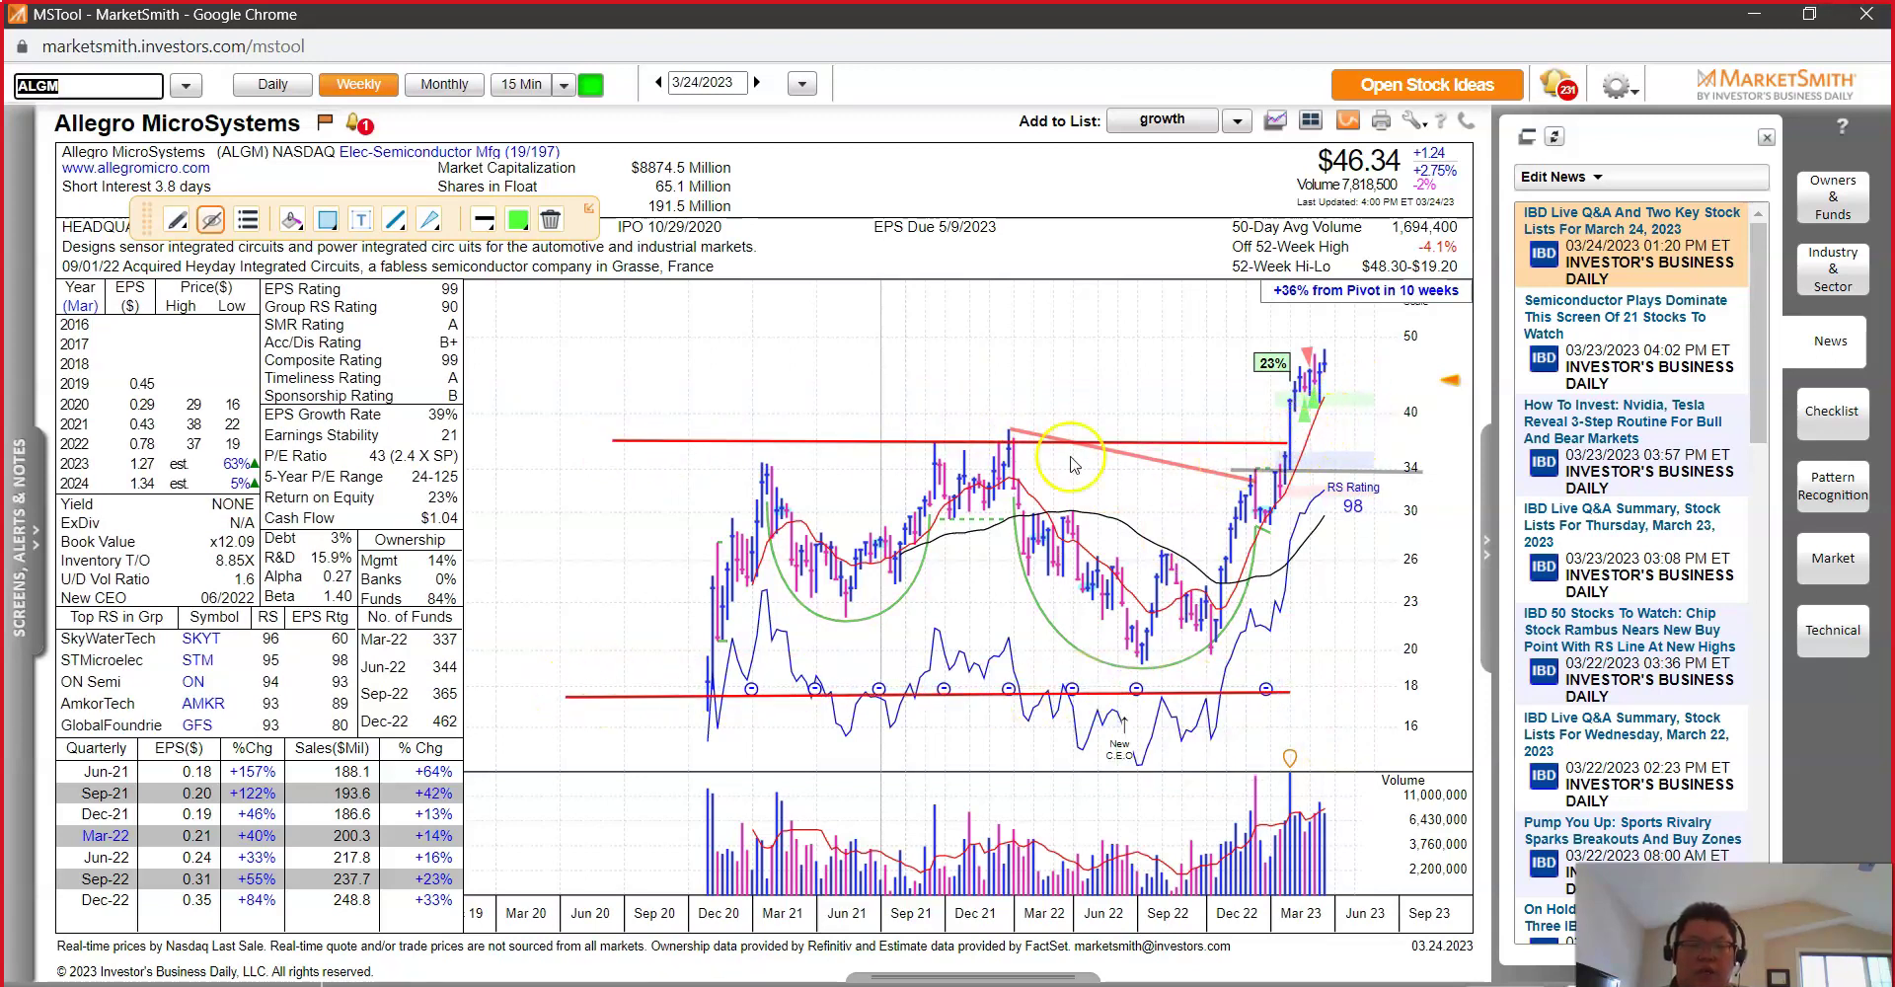
pyautogui.click(1316, 449)
pyautogui.moveTo(1309, 452); pyautogui.dragTo(1392, 265)
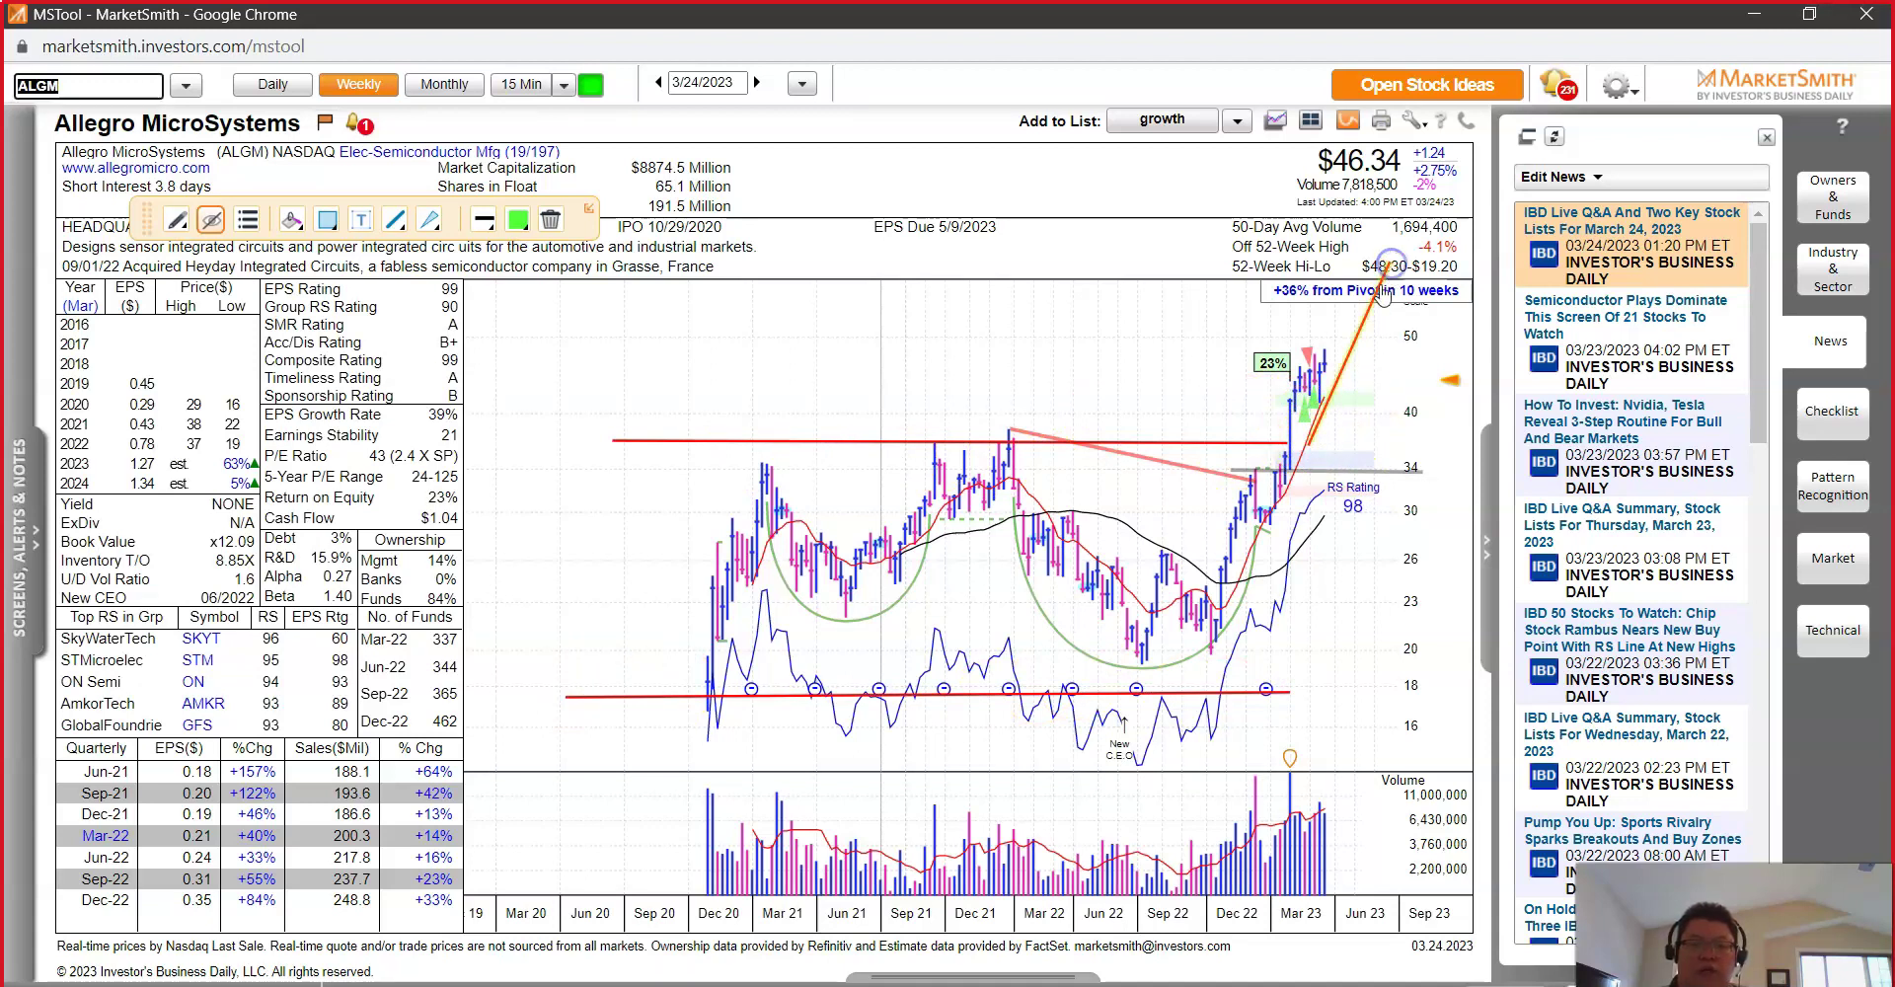
pyautogui.click(1433, 205)
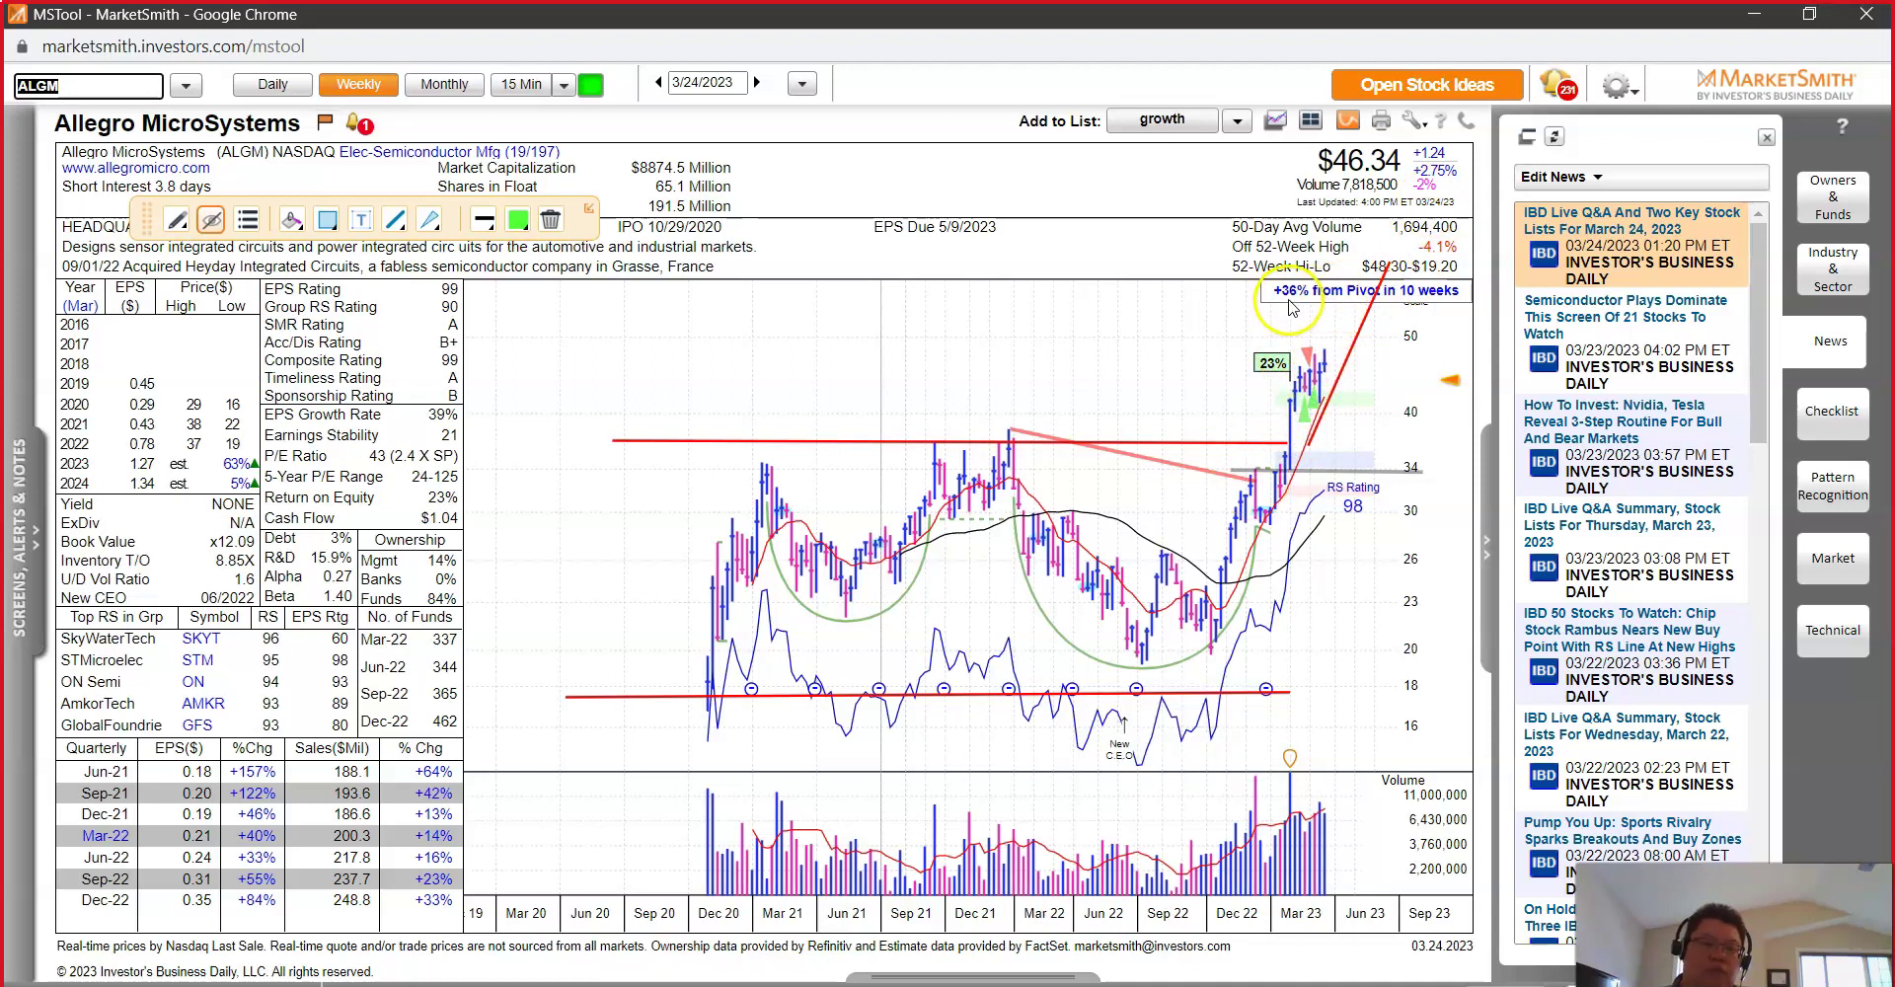
# Step: Draw a level temporary line along ALGM's pivot near 34 and a short slanted line under the recent consolidation near 40
pyautogui.moveTo(804, 434)
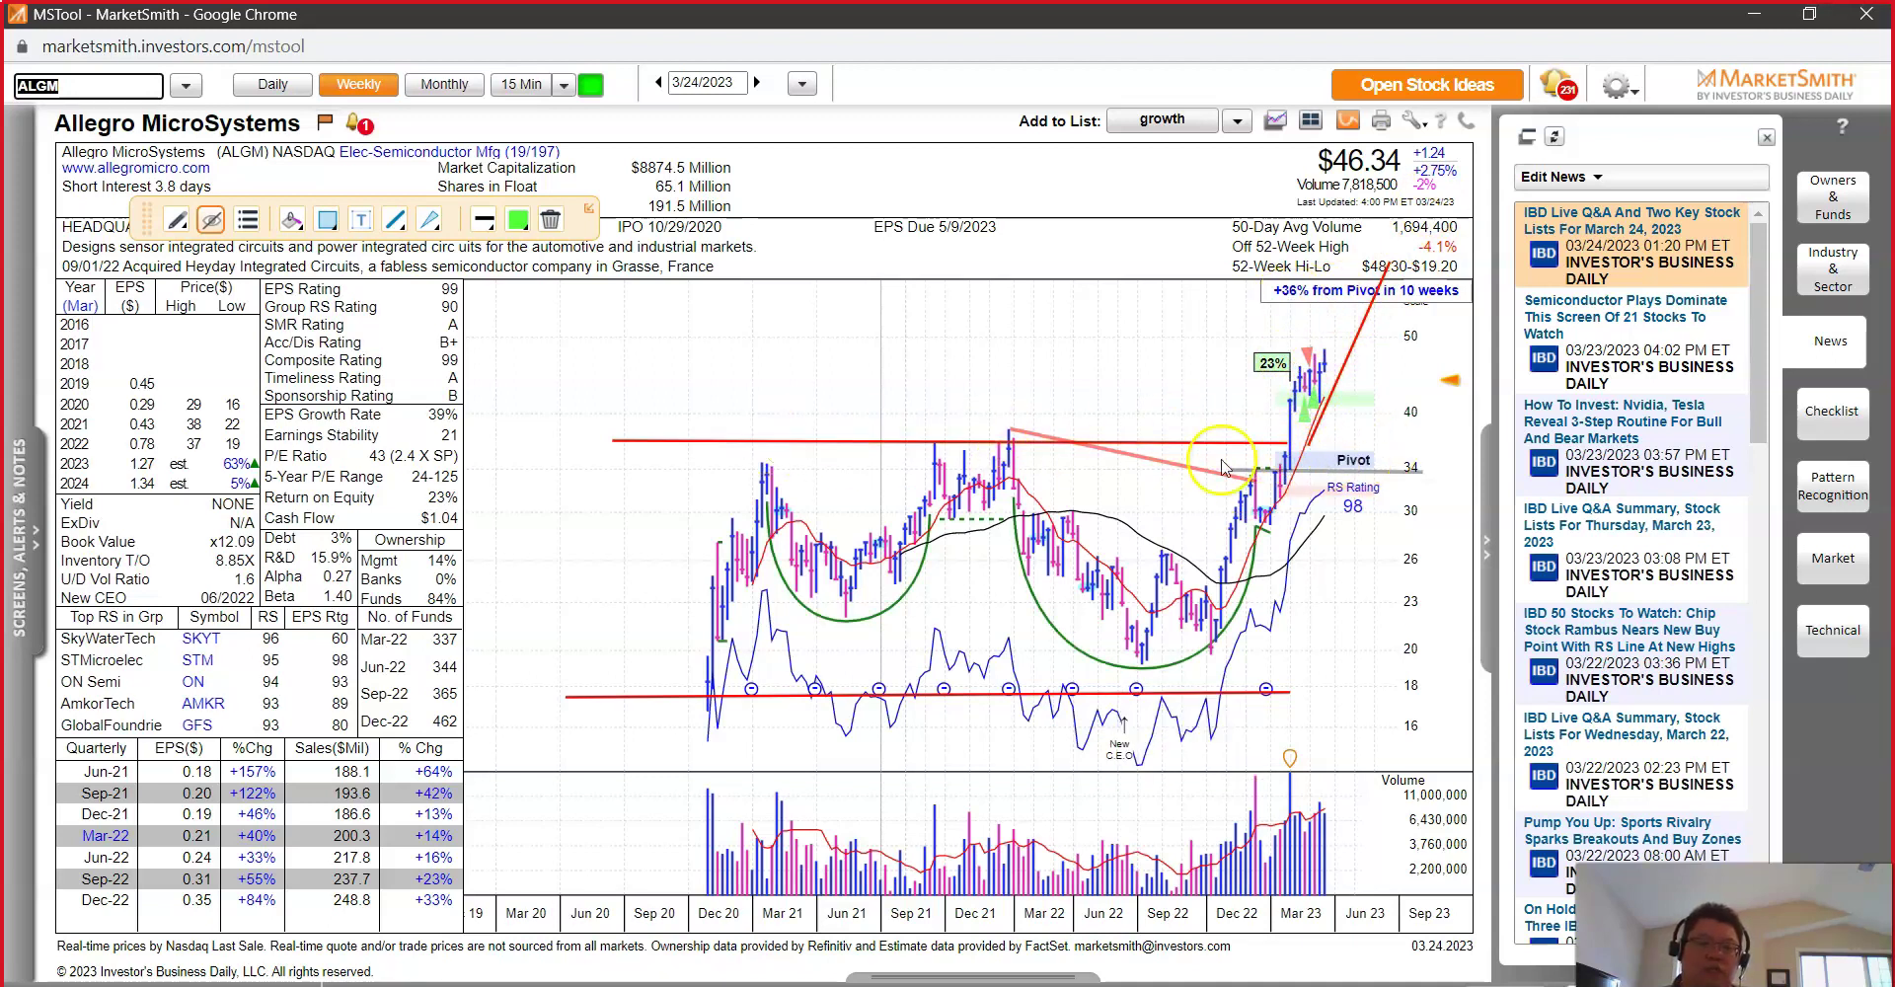
pyautogui.moveTo(1253, 475); pyautogui.dragTo(1438, 476)
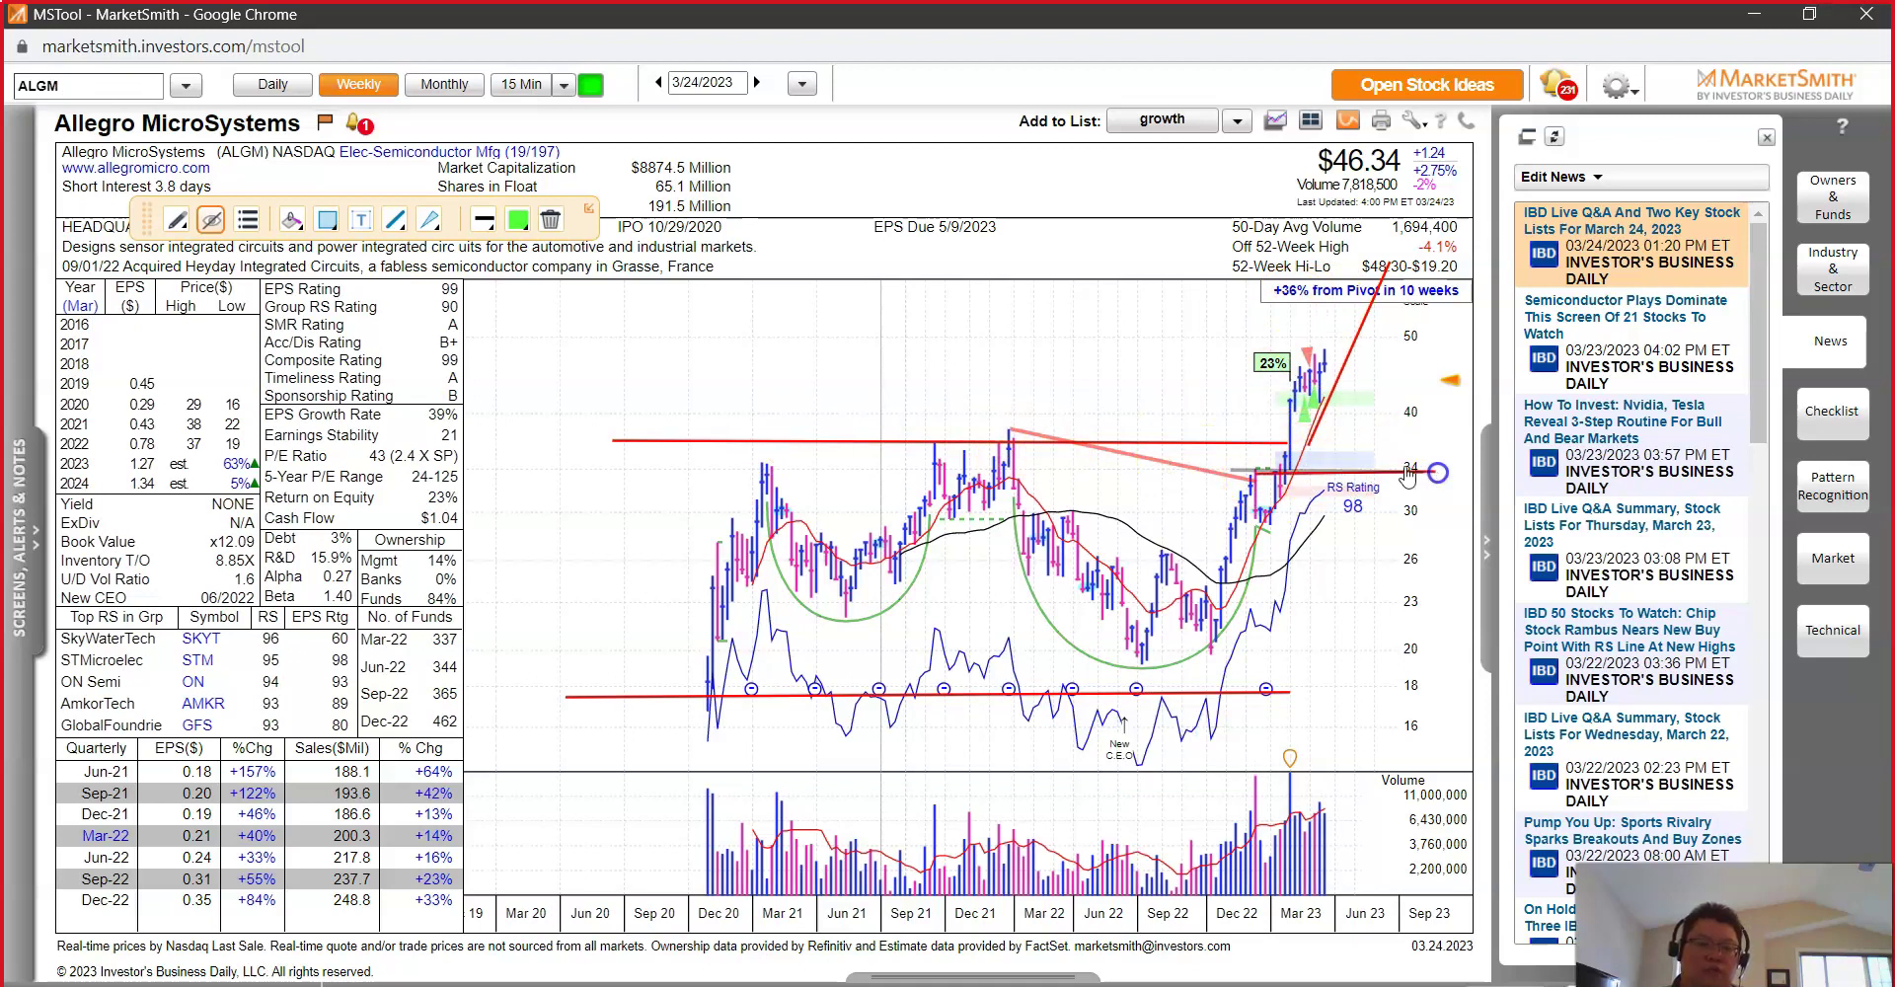
pyautogui.click(1349, 360)
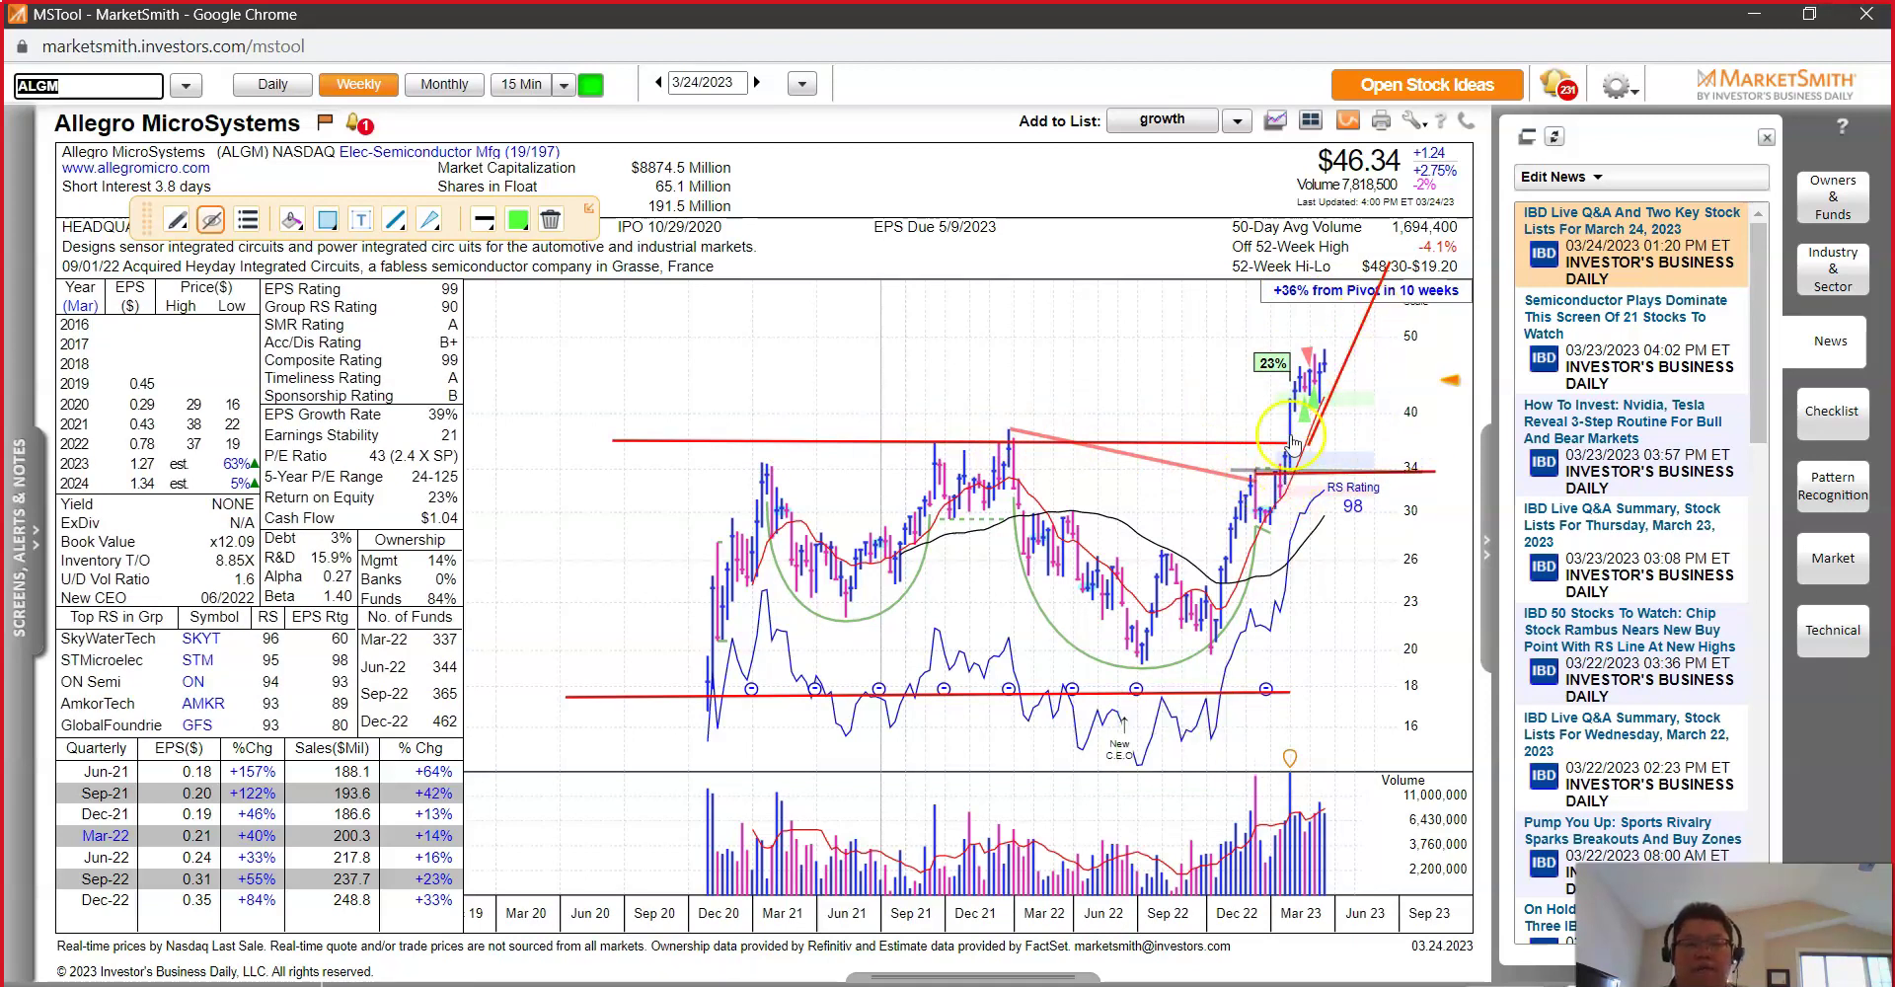
pyautogui.click(1318, 385)
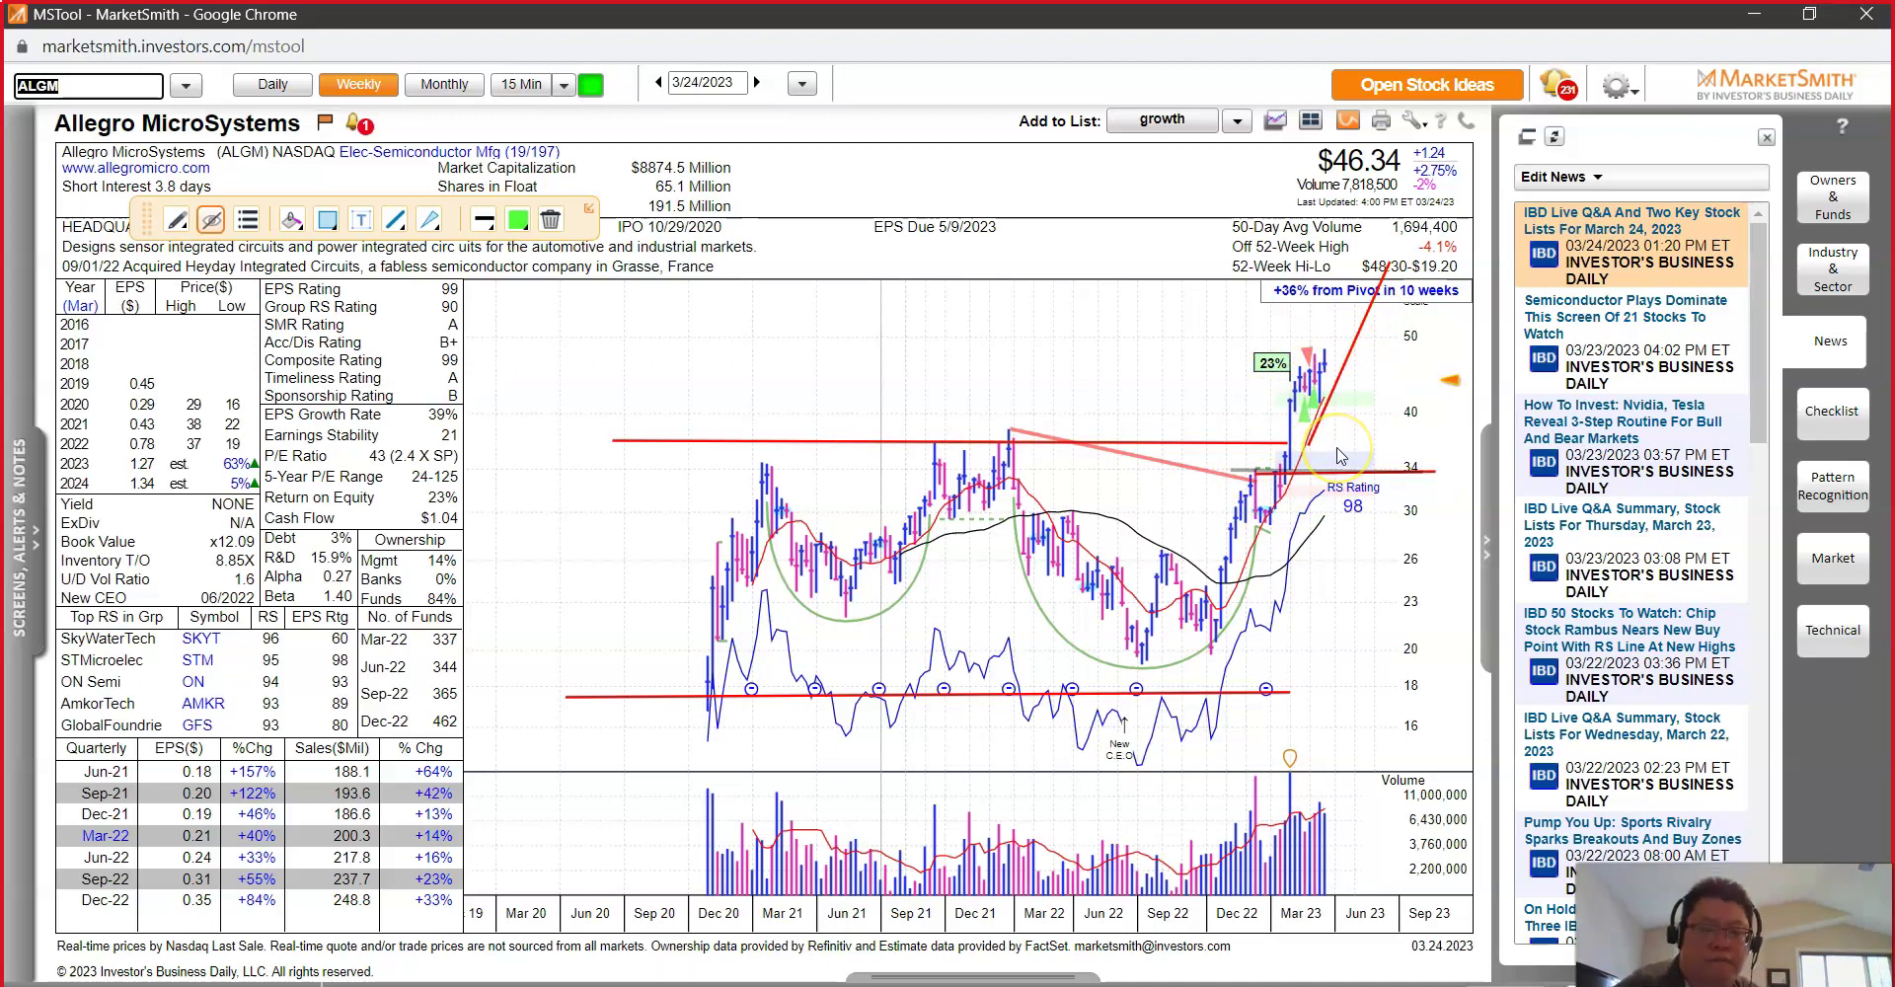
pyautogui.click(1301, 399)
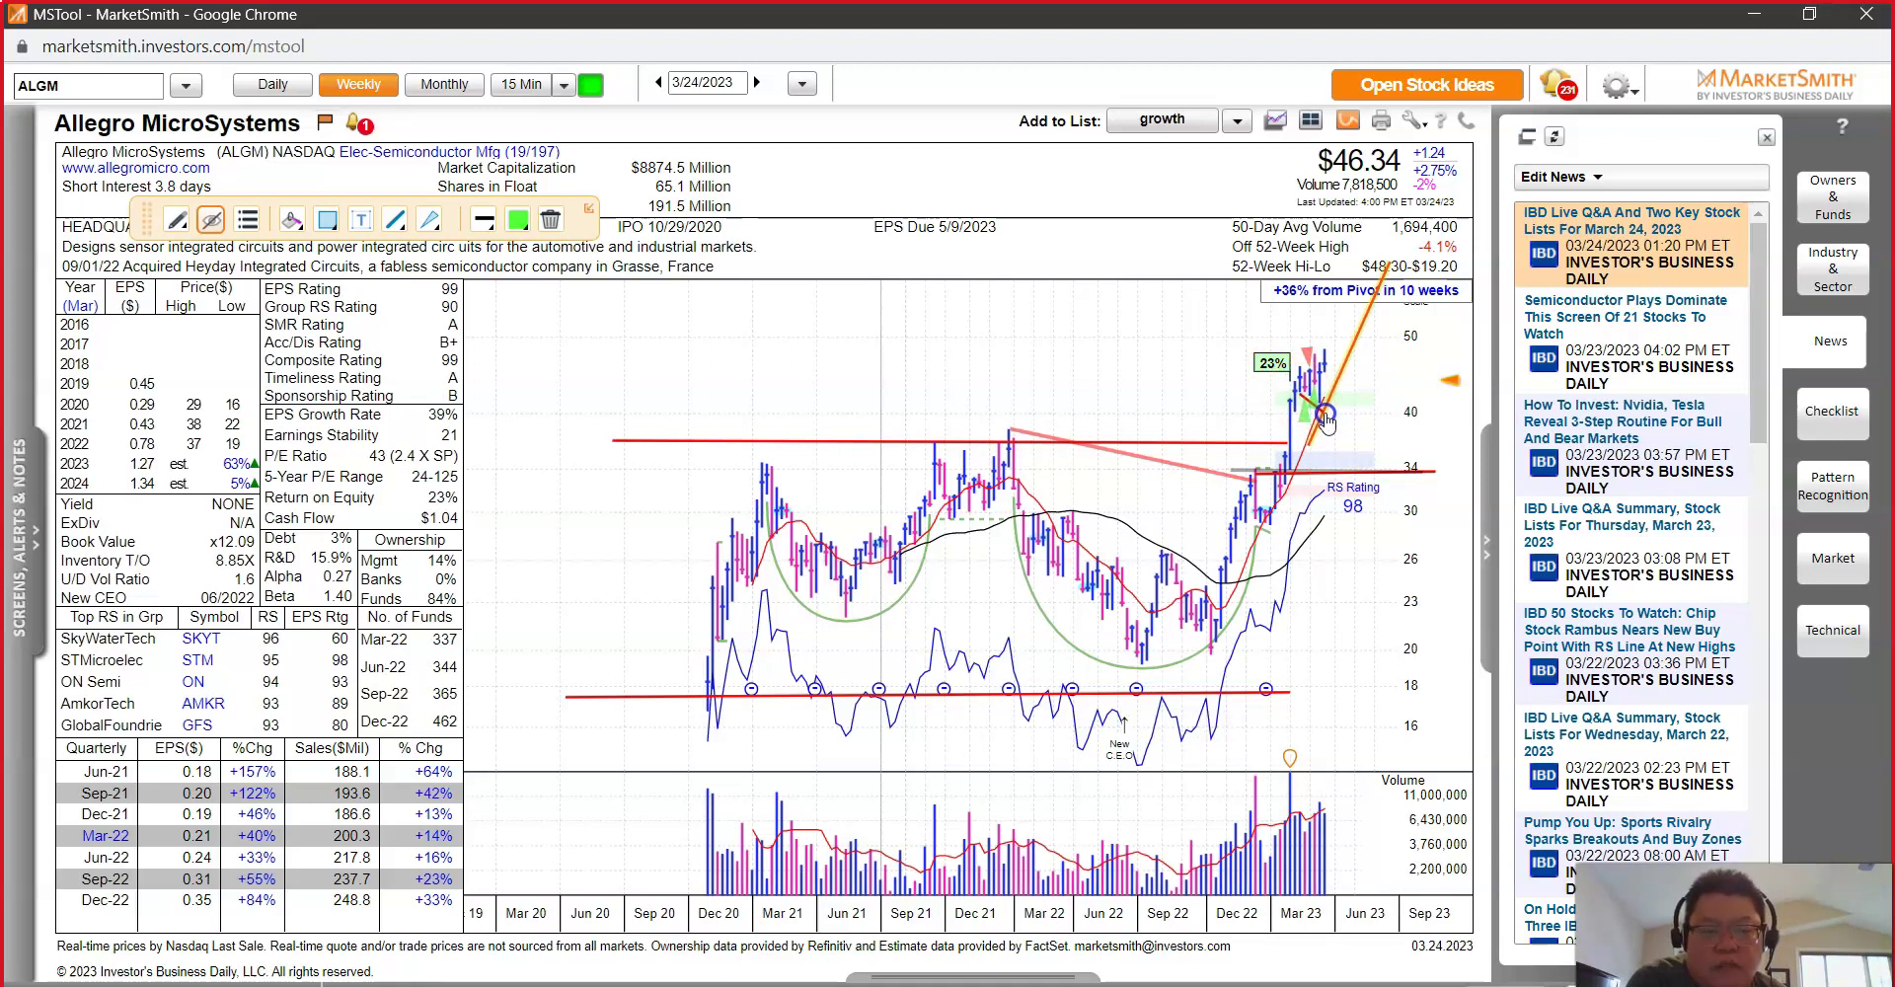
pyautogui.click(1323, 383)
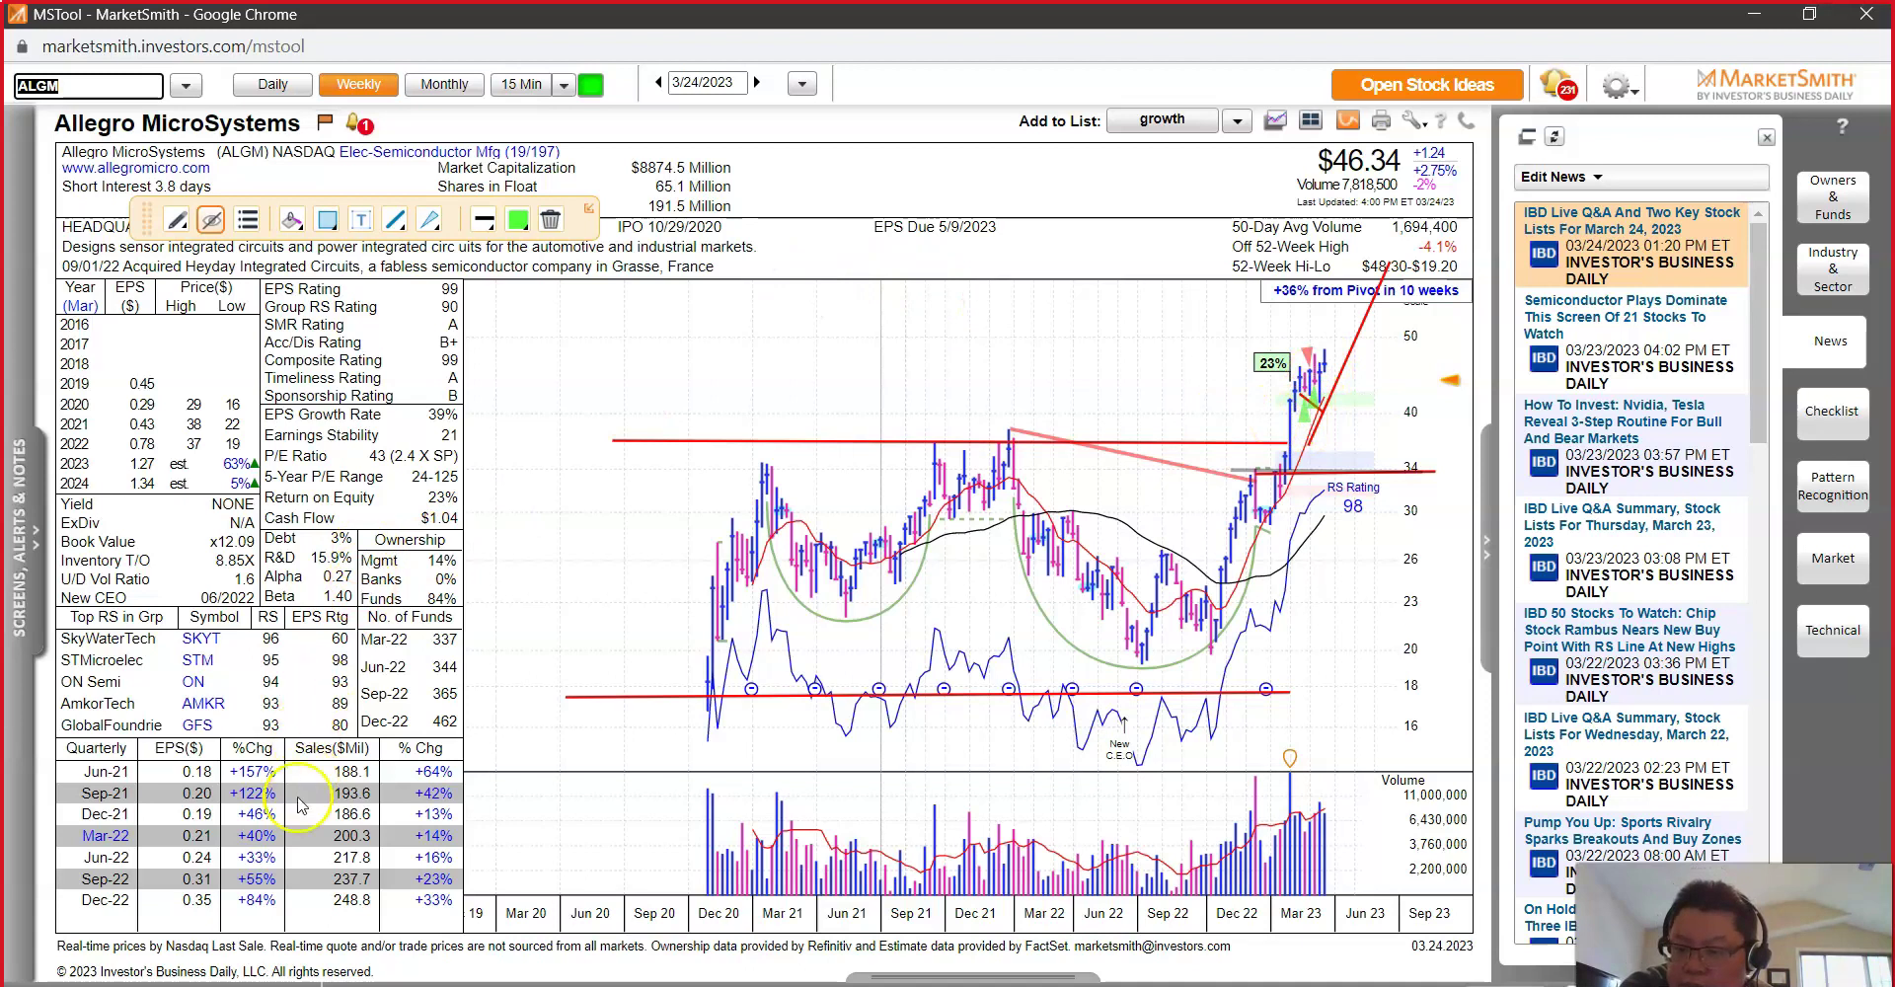
# Step: Draw vertical temporary lines beside ALGM's quarterly EPS and sales percentage changes from Dec-21 to Dec-22
pyautogui.moveTo(284, 816); pyautogui.dragTo(280, 905)
pyautogui.moveTo(451, 815); pyautogui.dragTo(447, 928)
pyautogui.click(312, 219)
pyautogui.click(385, 246)
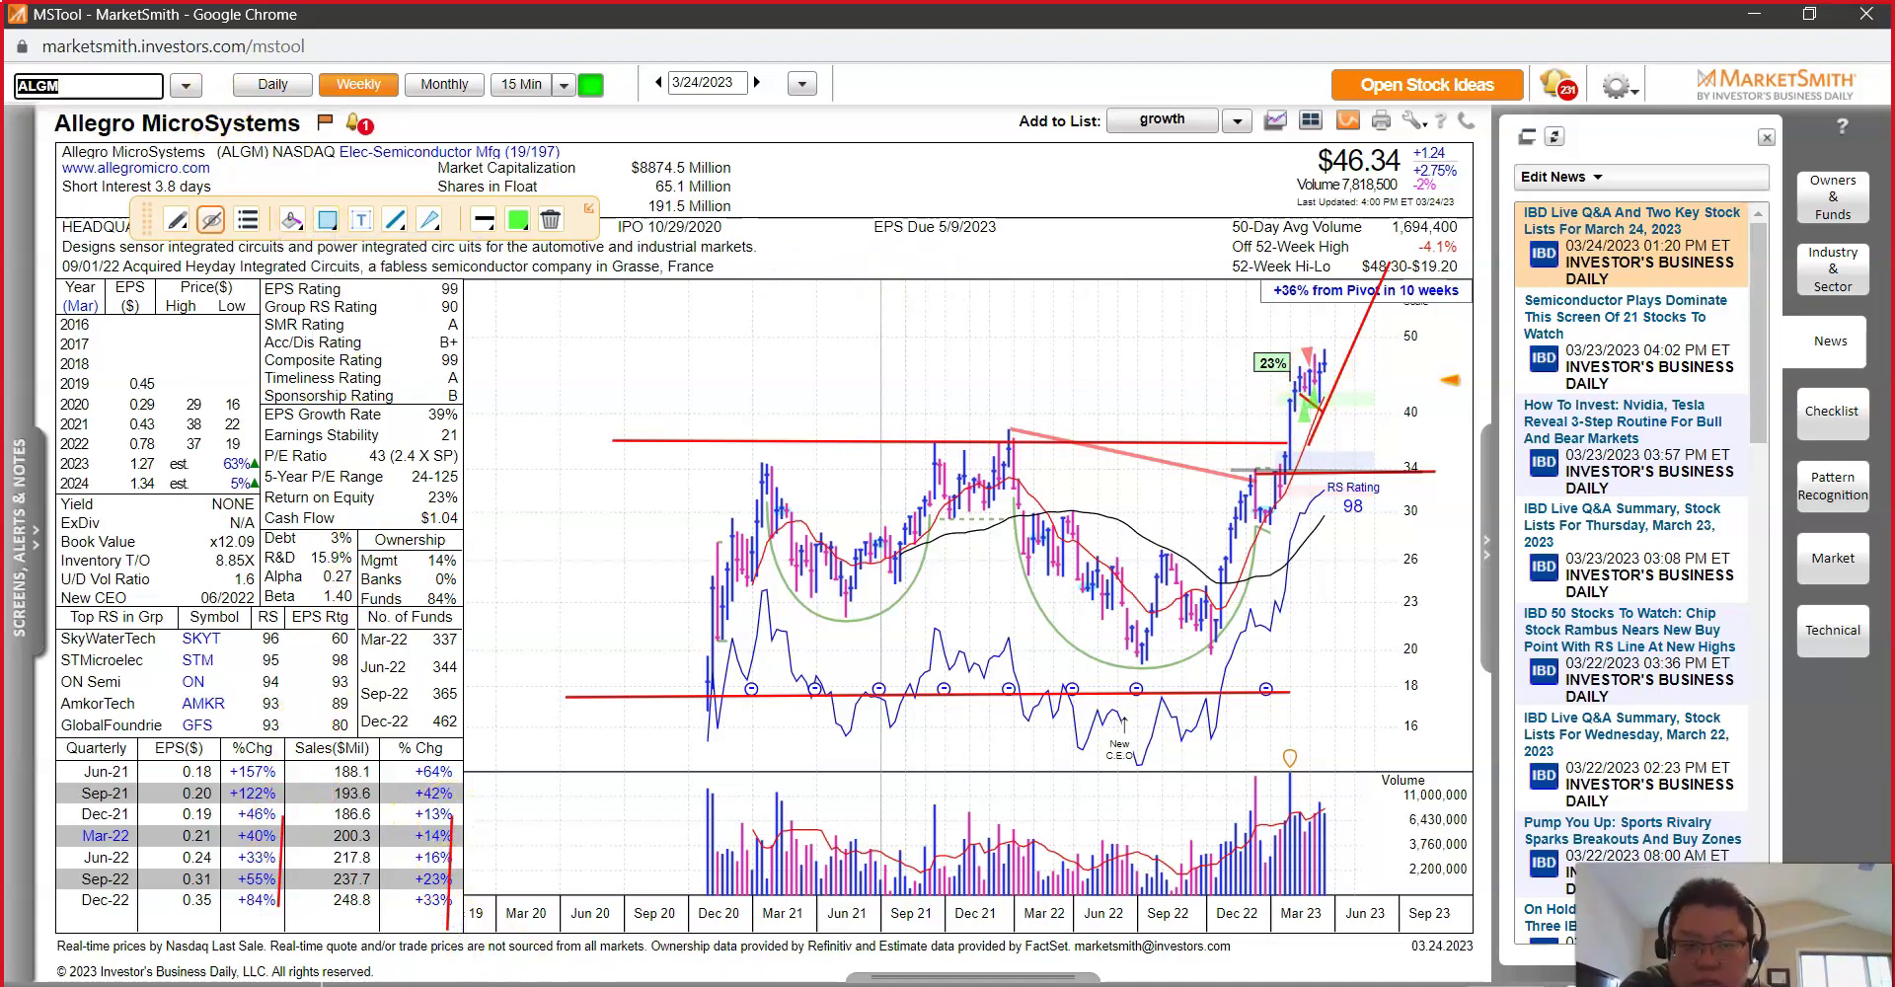
# Step: In the Excel report, widen the Industry Group column to fit its text and fill the LSCC ticker cell green
pyautogui.hotkey('alt', 'Tab')
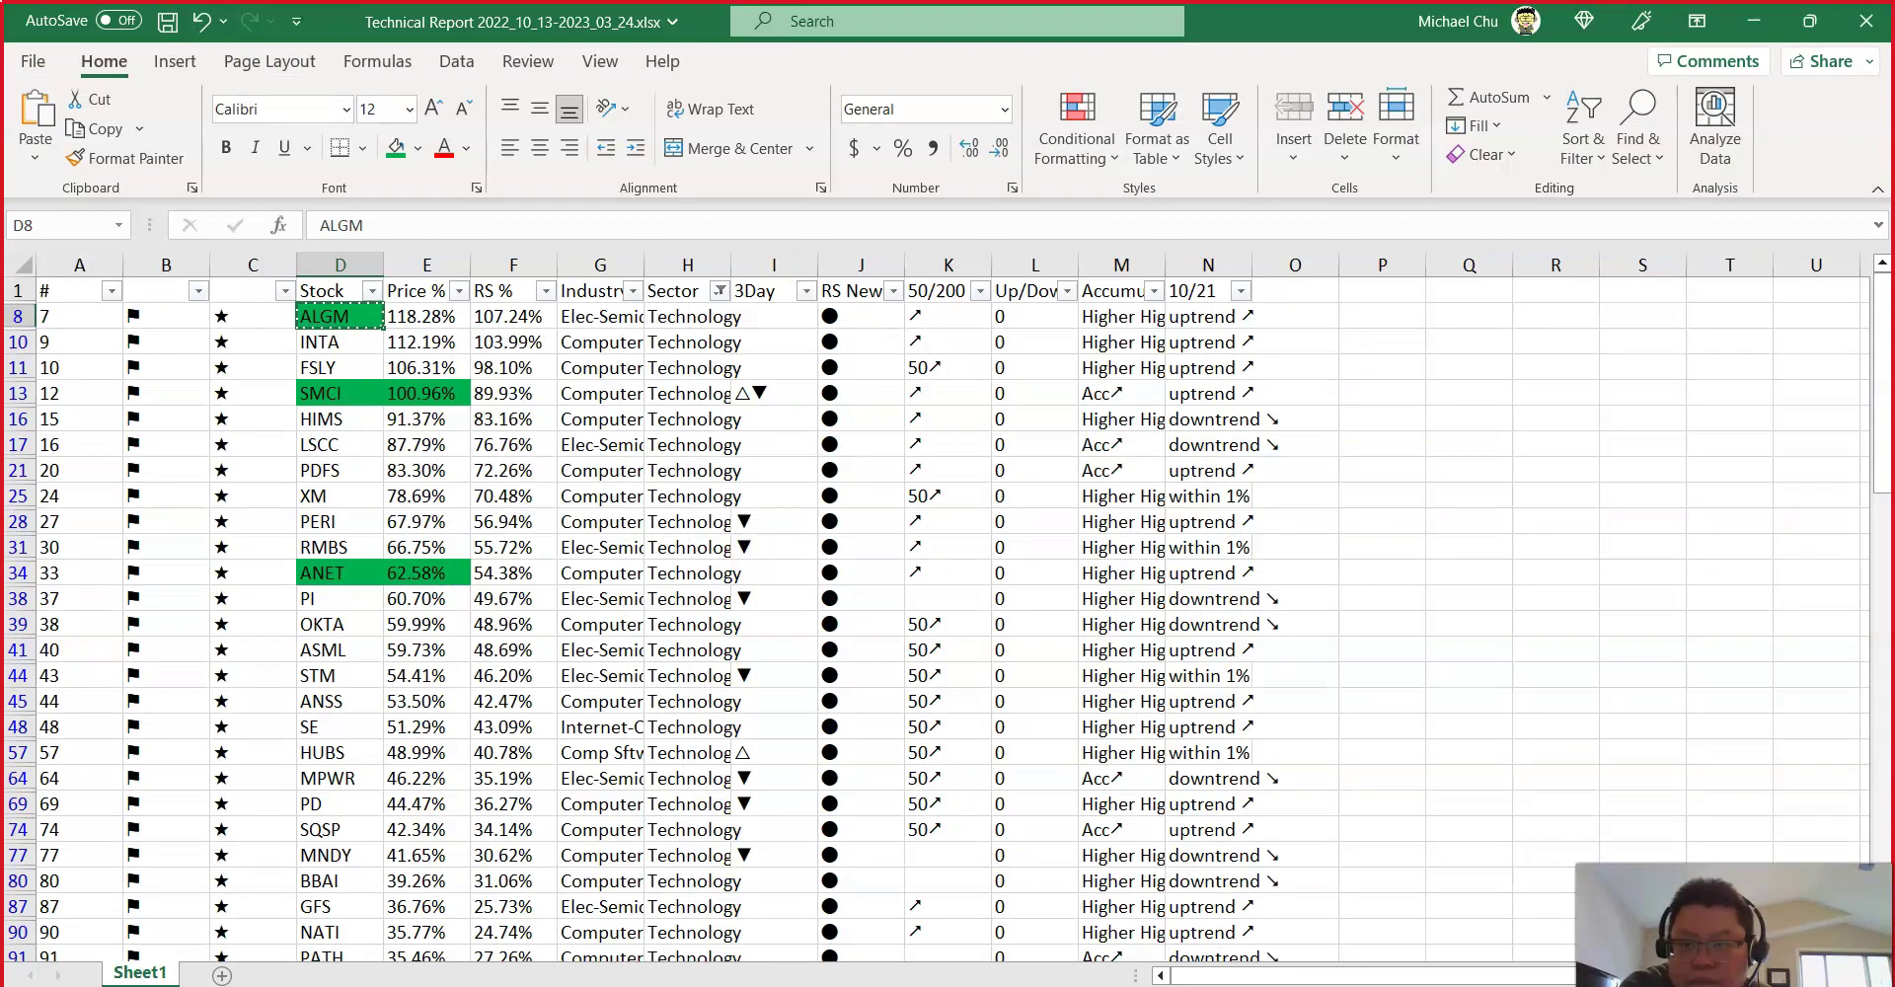
pyautogui.doubleClick(644, 262)
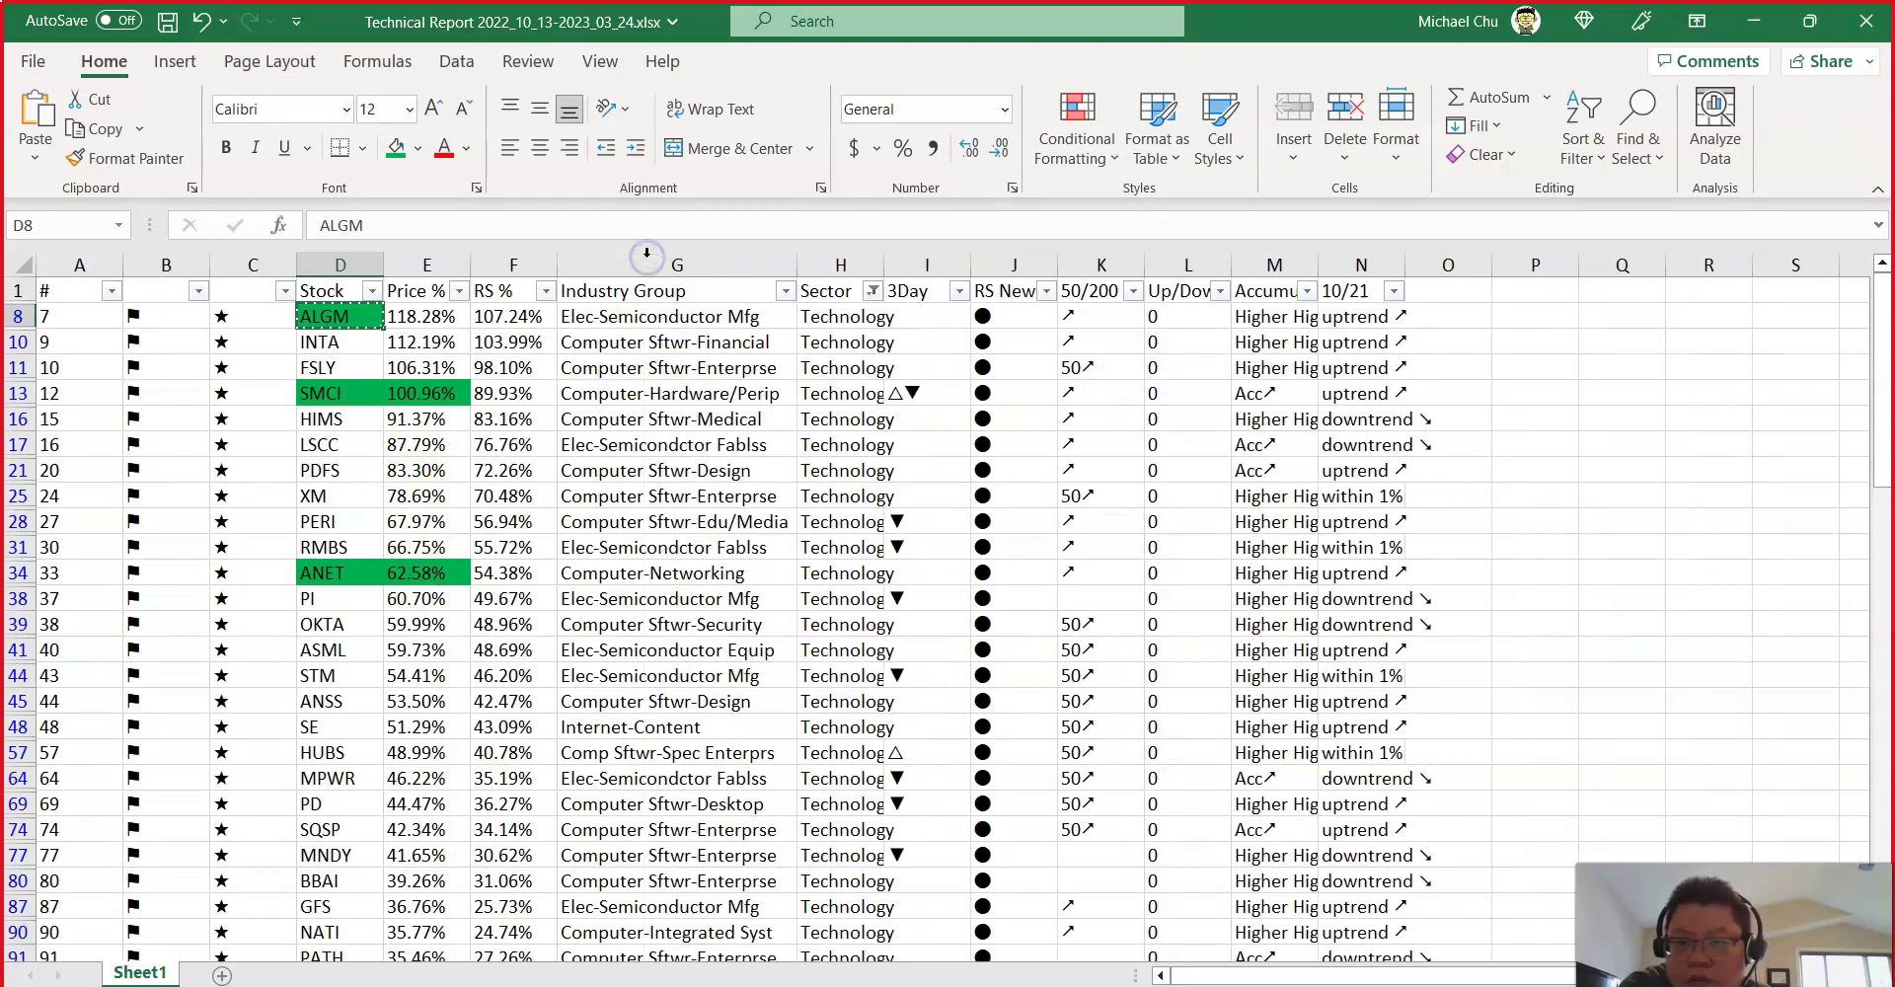
pyautogui.click(718, 318)
pyautogui.click(718, 365)
pyautogui.click(709, 397)
pyautogui.click(707, 443)
pyautogui.click(331, 446)
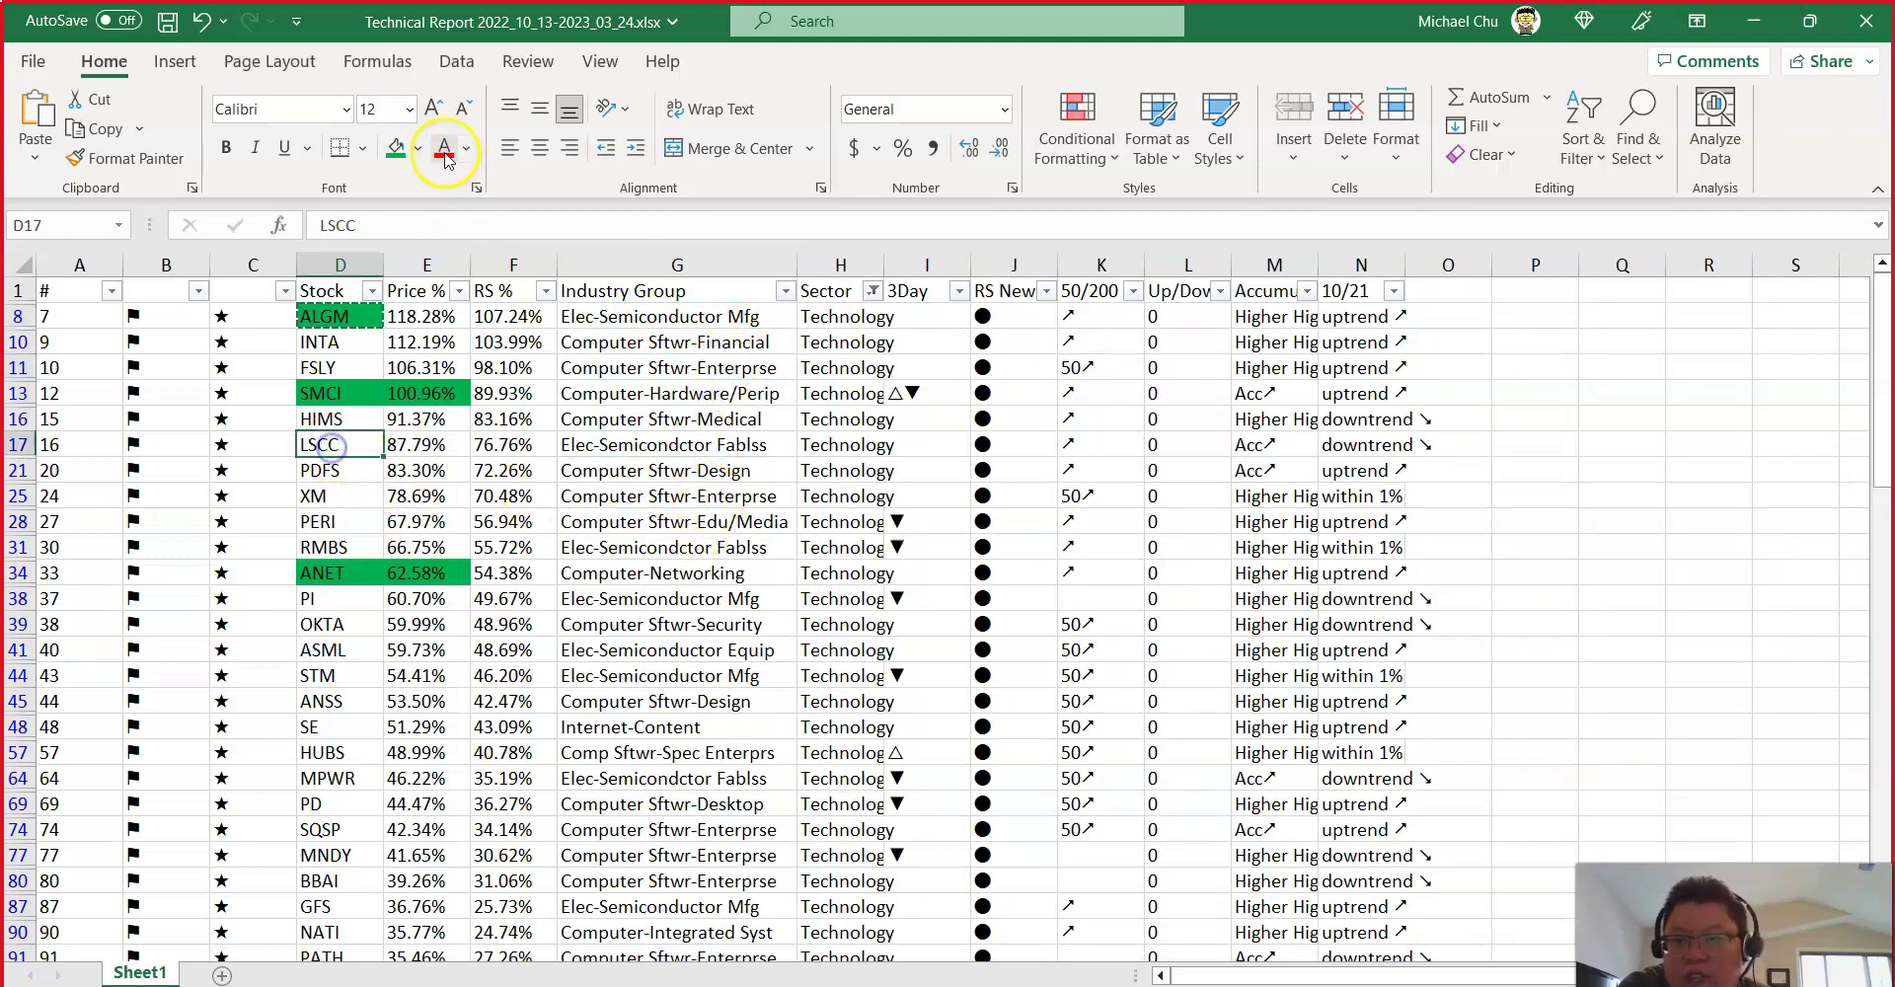
pyautogui.click(396, 148)
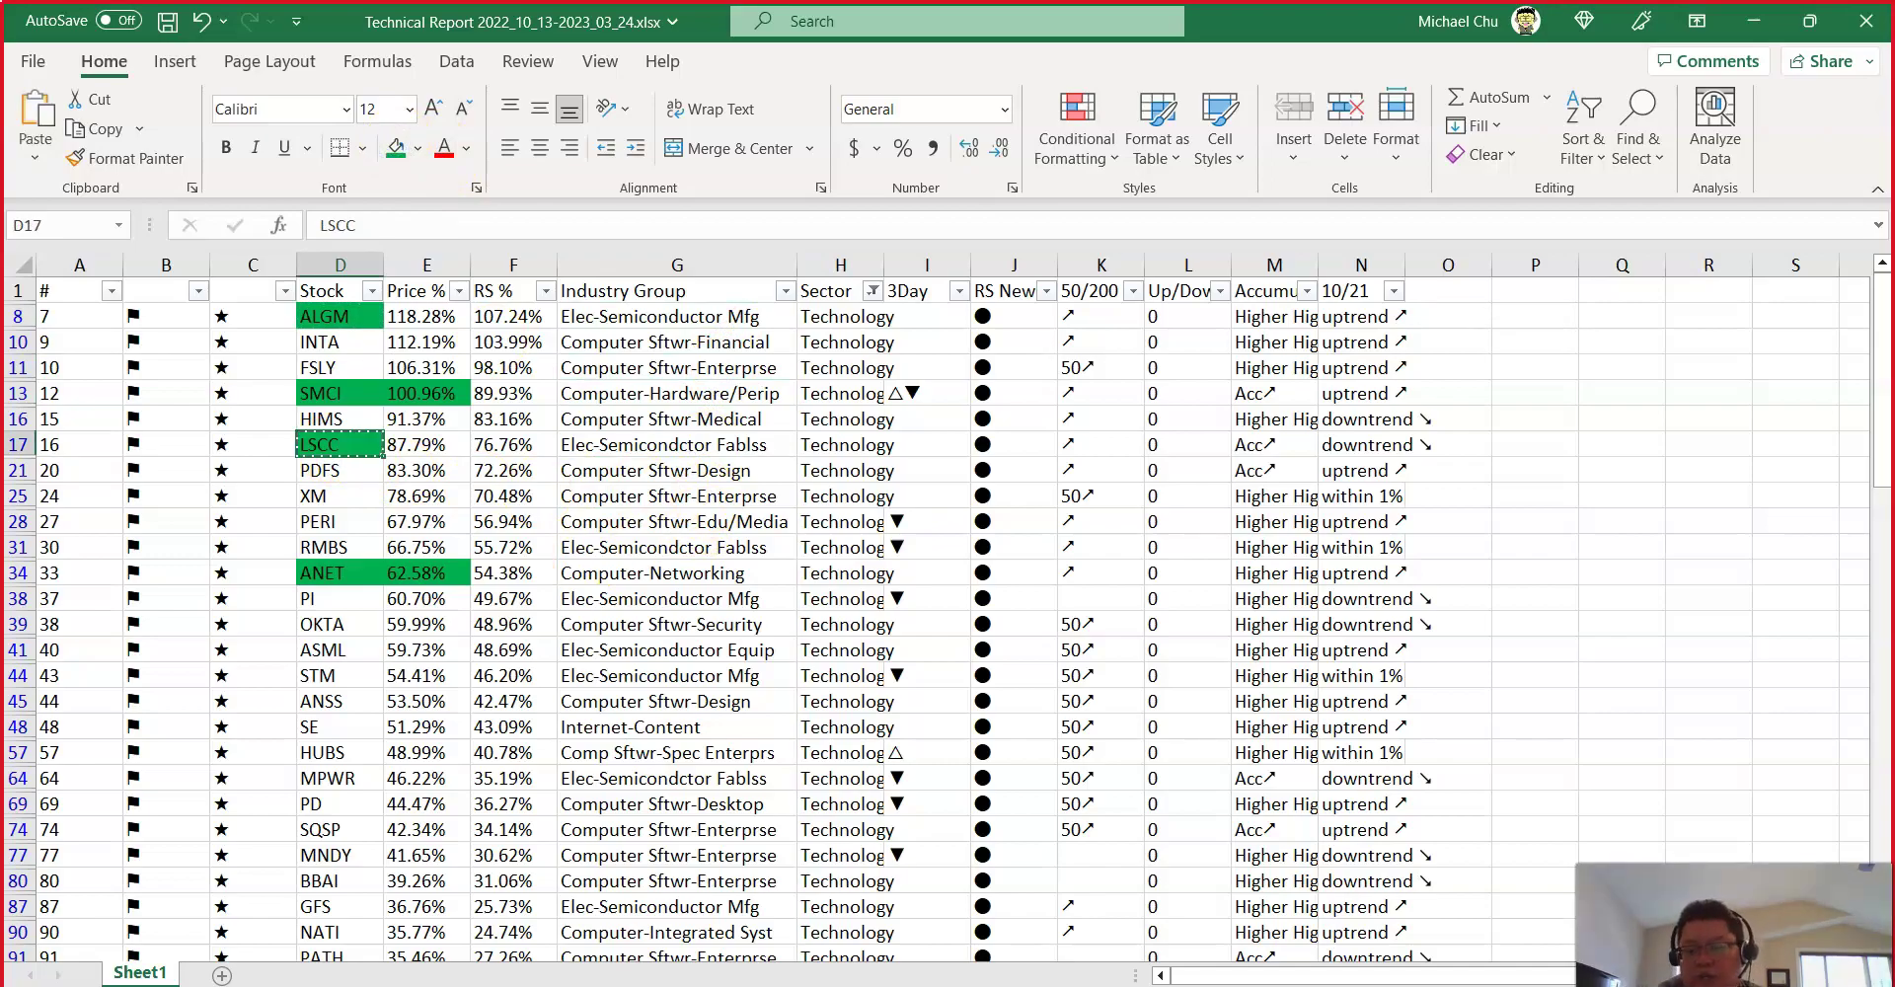
# Step: Look up LSCC in MarketSmith and examine the cup-with-handle base on its weekly chart
pyautogui.hotkey('alt', 'Tab')
pyautogui.write('LSCC')
pyautogui.press('Return')
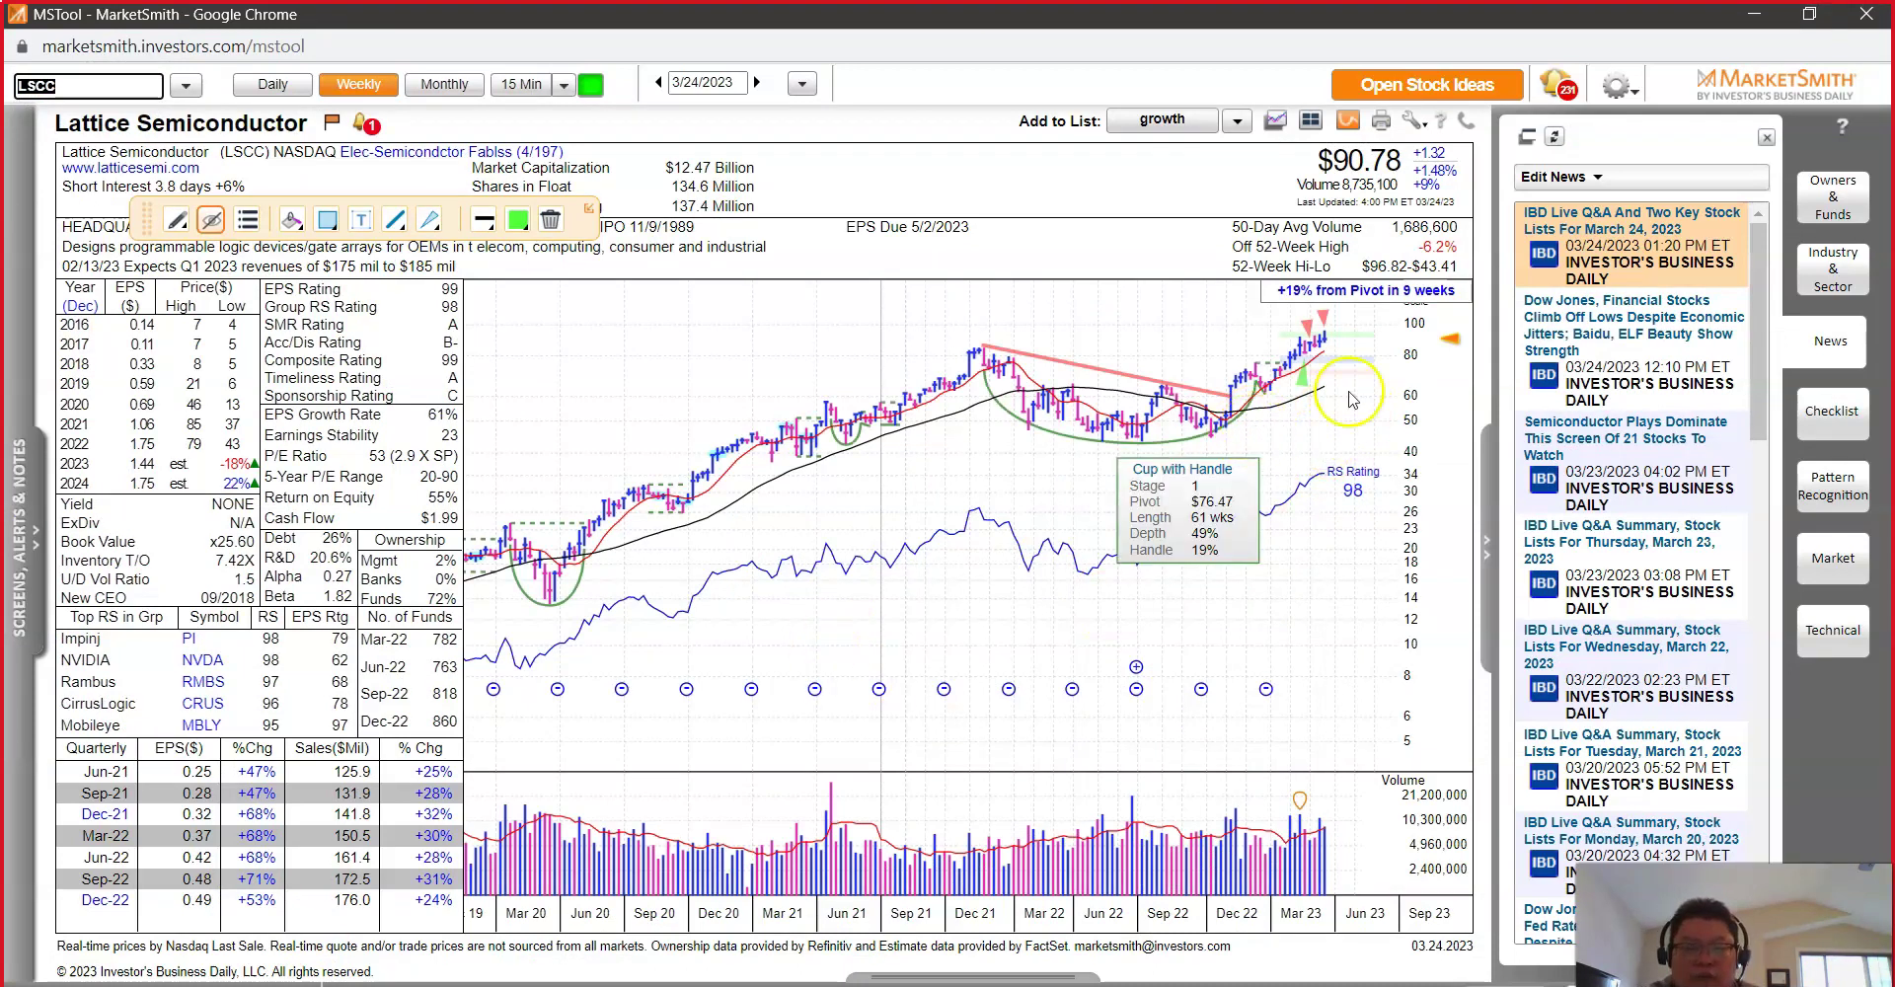
pyautogui.moveTo(1013, 371)
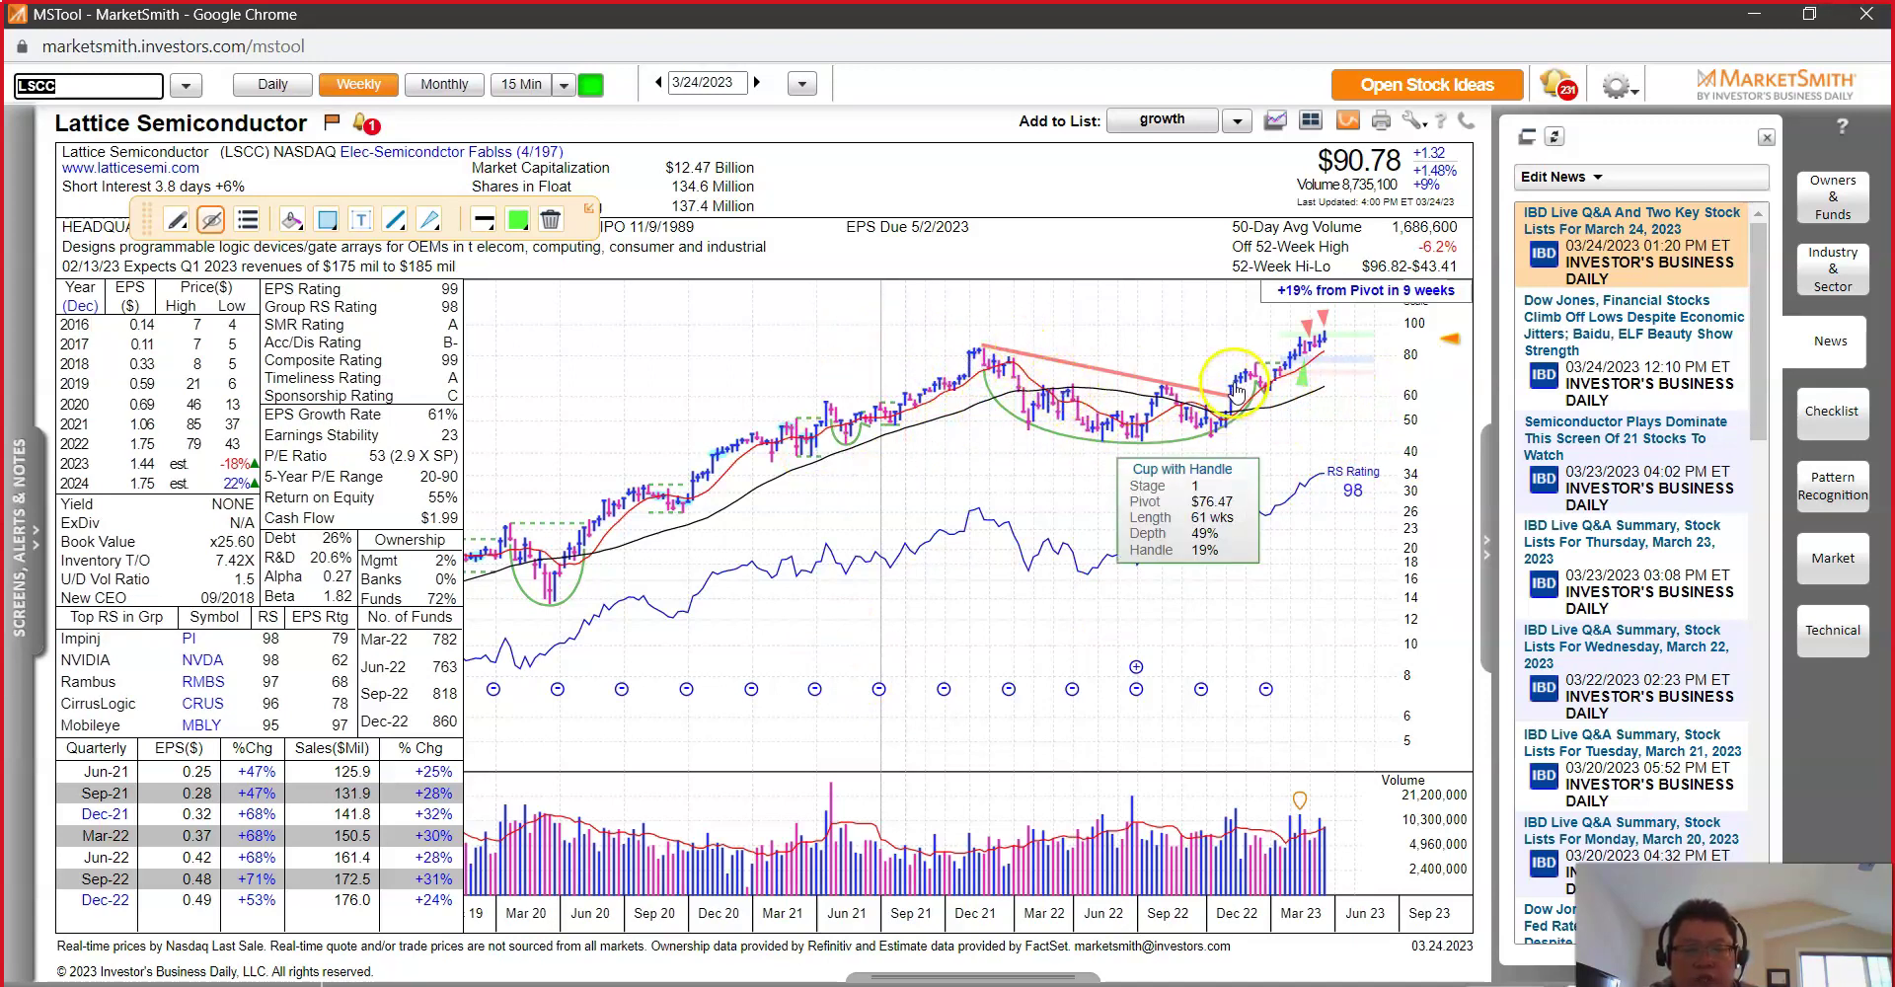
pyautogui.moveTo(1195, 450)
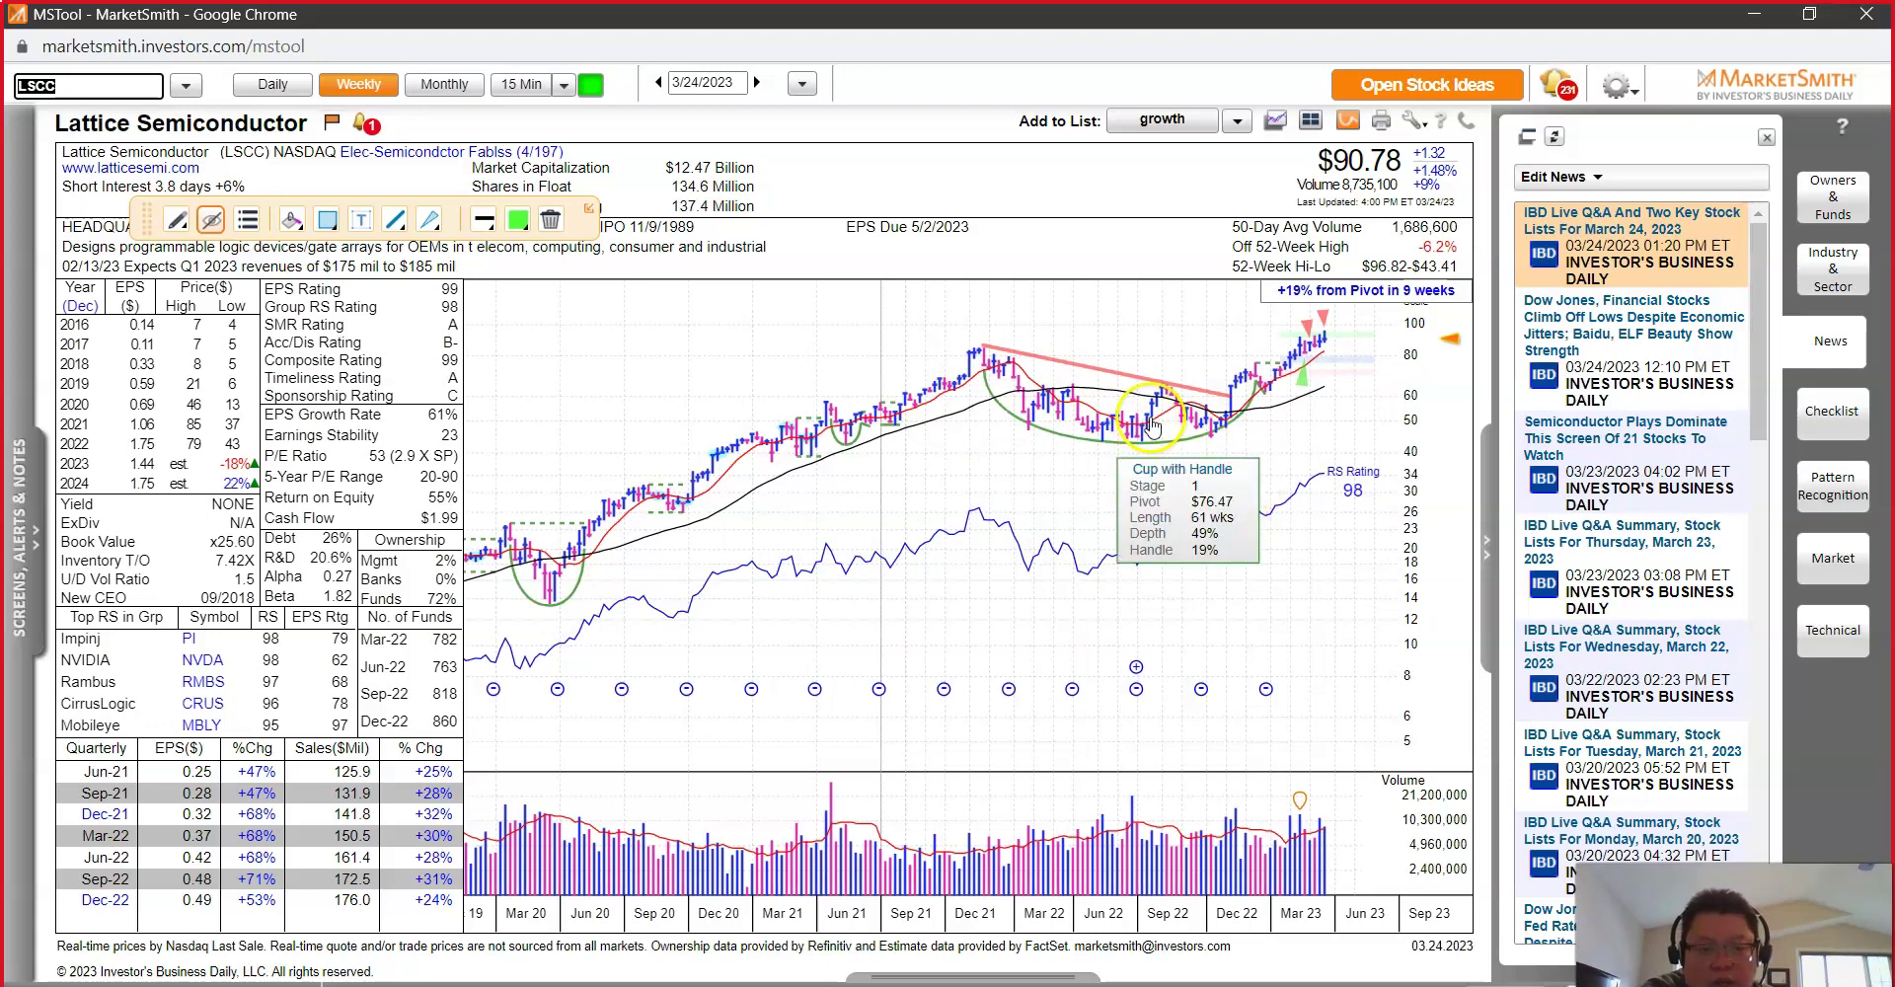
# Step: Draw temporary lines along the top and bottom of LSCC's cup base and a steep line rising from its breakout
pyautogui.moveTo(981, 346); pyautogui.dragTo(1288, 361)
pyautogui.moveTo(974, 443); pyautogui.dragTo(1293, 440)
pyautogui.moveTo(1303, 377); pyautogui.dragTo(1431, 209)
# Step: Draw vertical temporary lines beside LSCC's quarterly EPS and sales percentage changes from Dec-21 to Dec-22
pyautogui.moveTo(1263, 383)
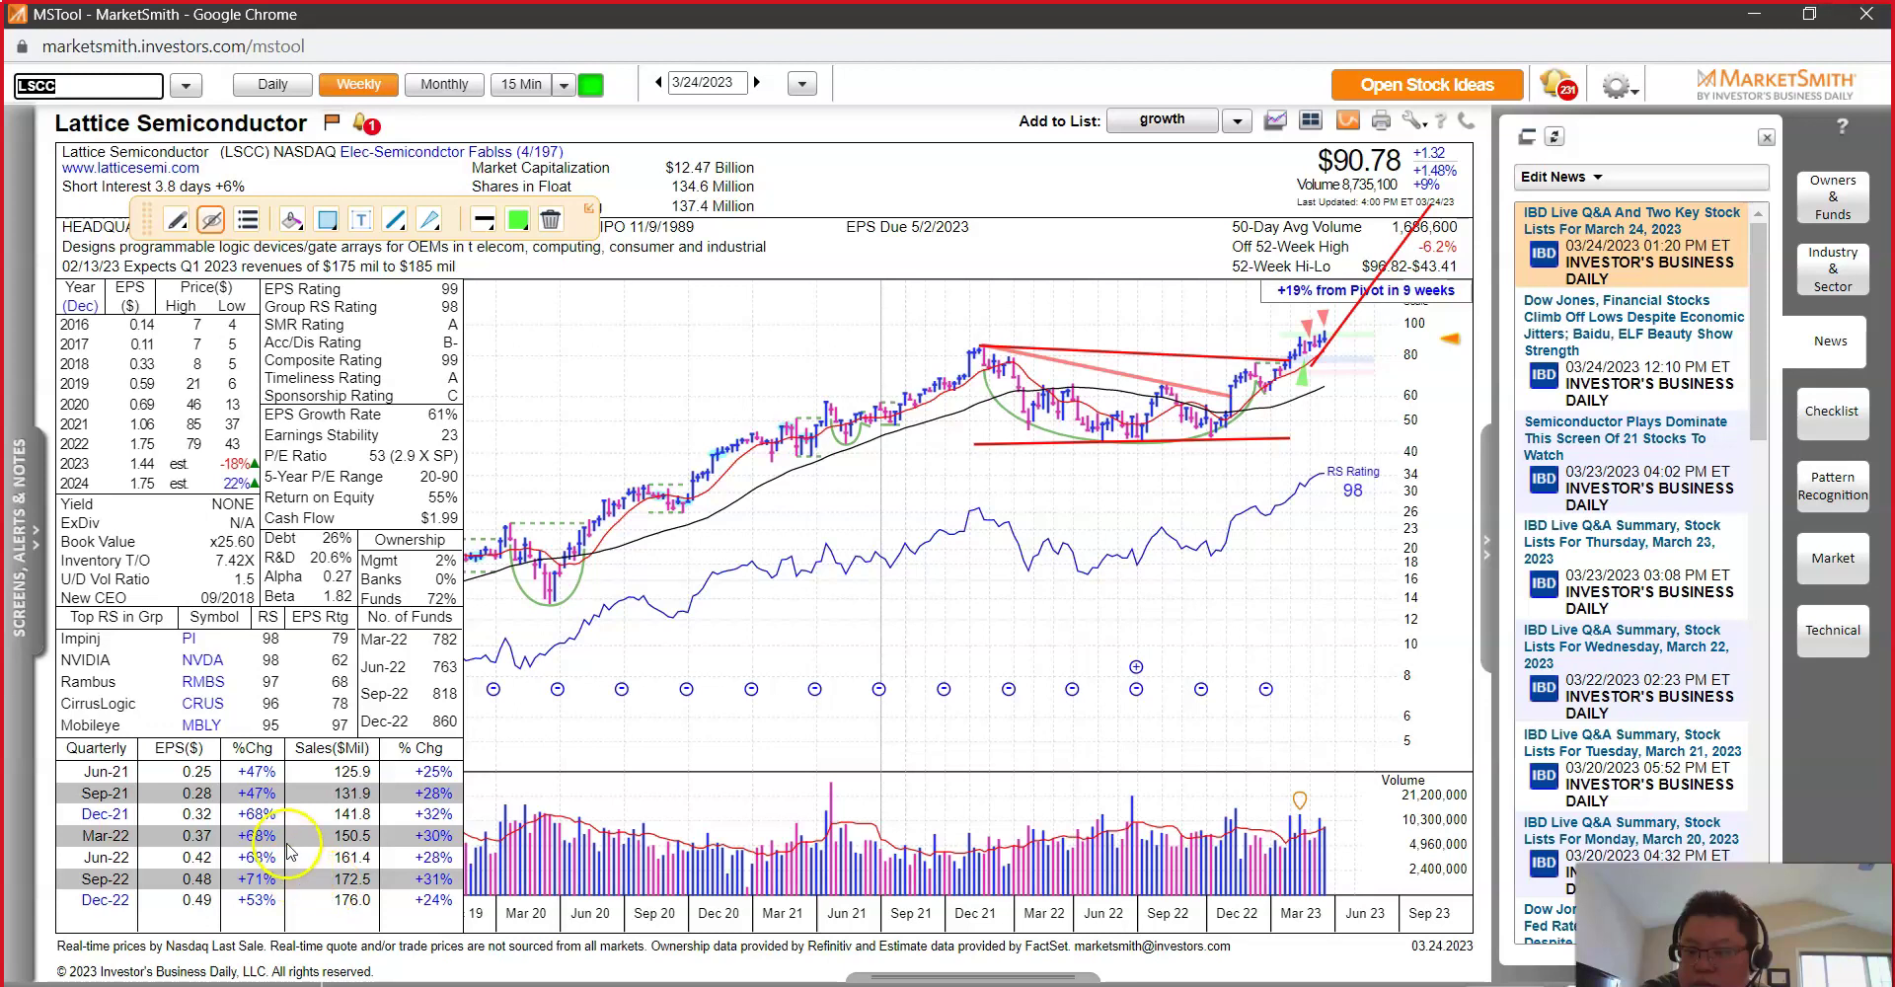
pyautogui.moveTo(281, 805); pyautogui.dragTo(285, 928)
pyautogui.moveTo(464, 796); pyautogui.dragTo(470, 931)
# Step: Copy the RMBS ticker from the Excel report, show its MarketSmith chart and draw a short vertical line beside its latest quarterly EPS change
pyautogui.hotkey('alt', 'Tab')
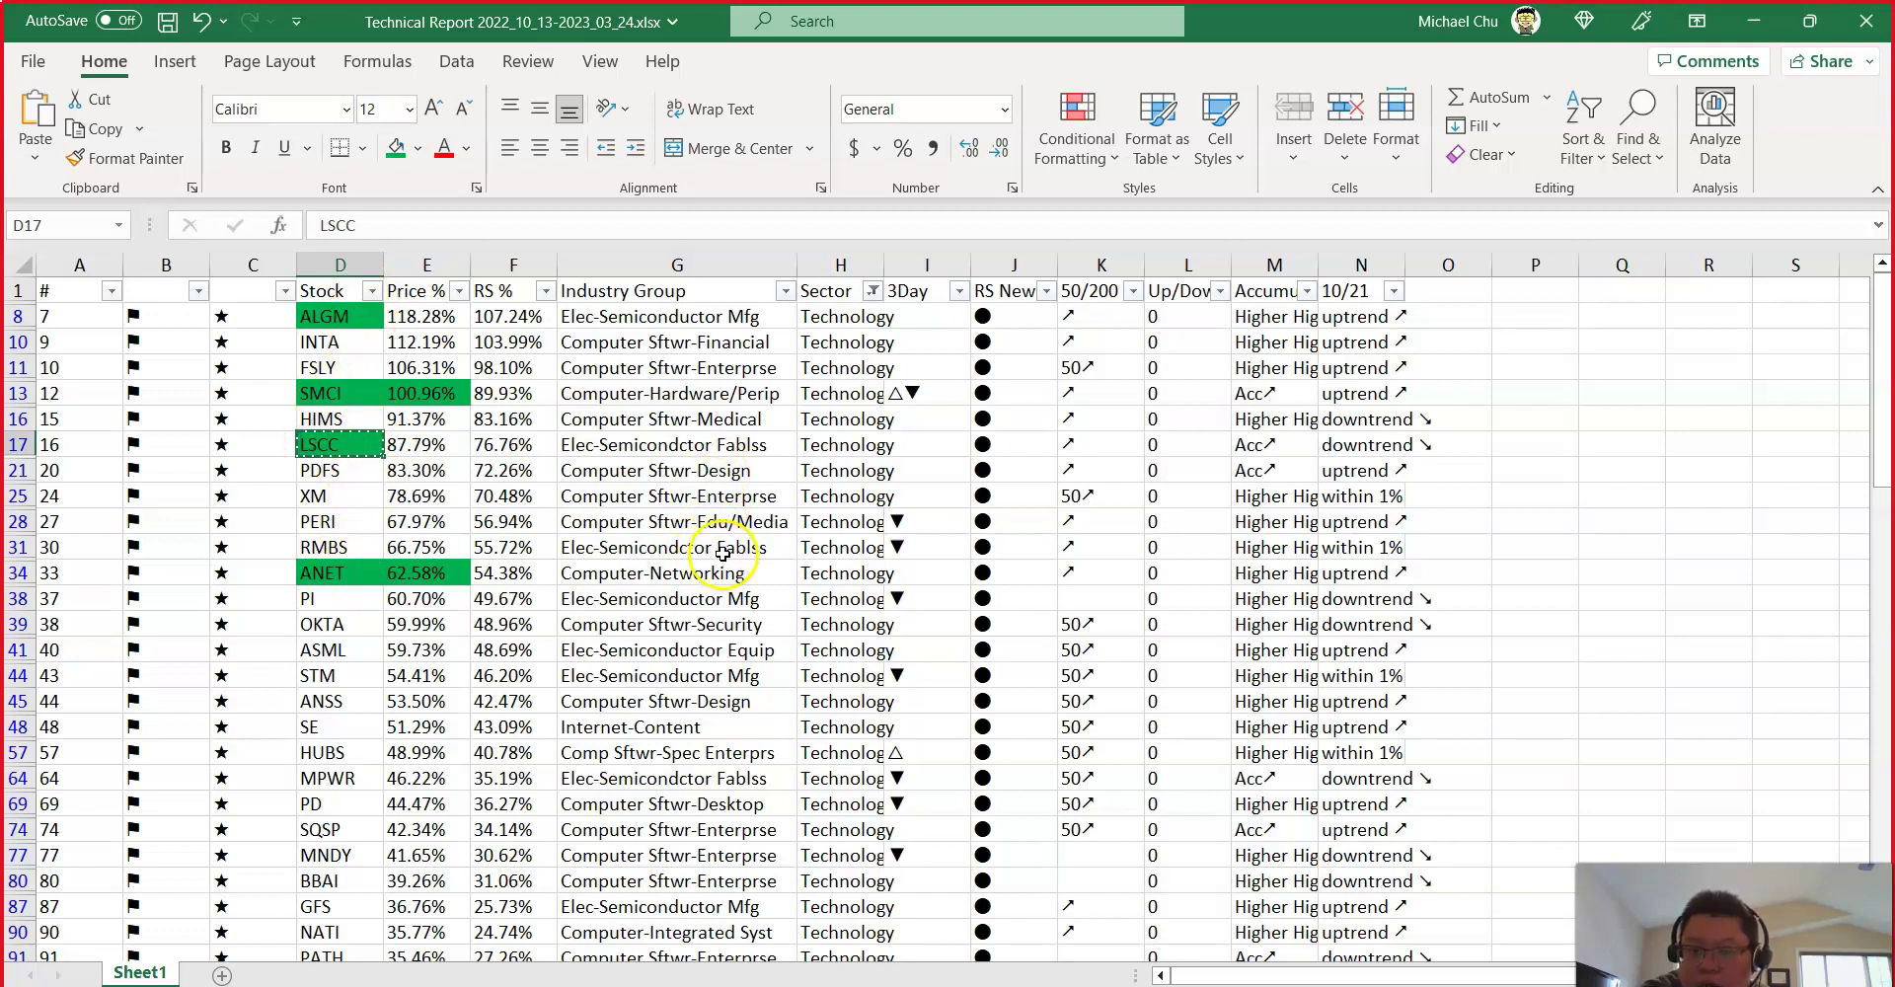
pyautogui.click(335, 544)
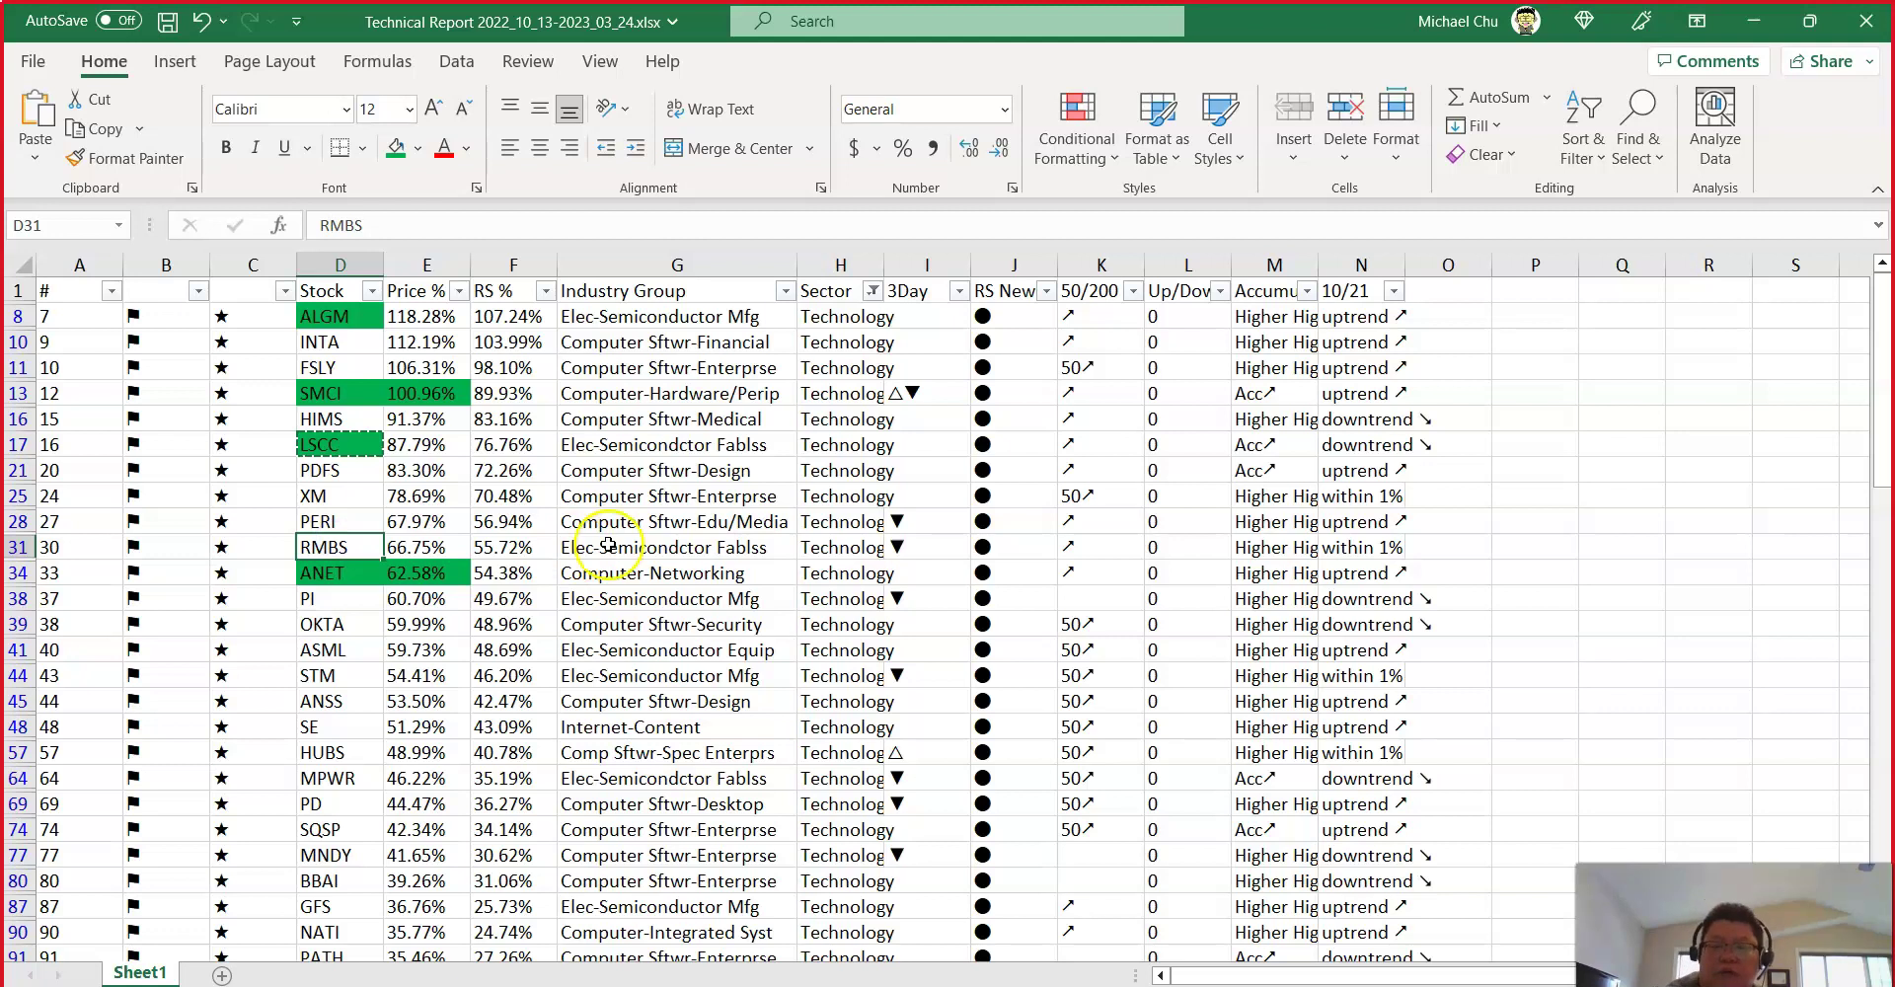
pyautogui.hotkey('ctrl', 'c')
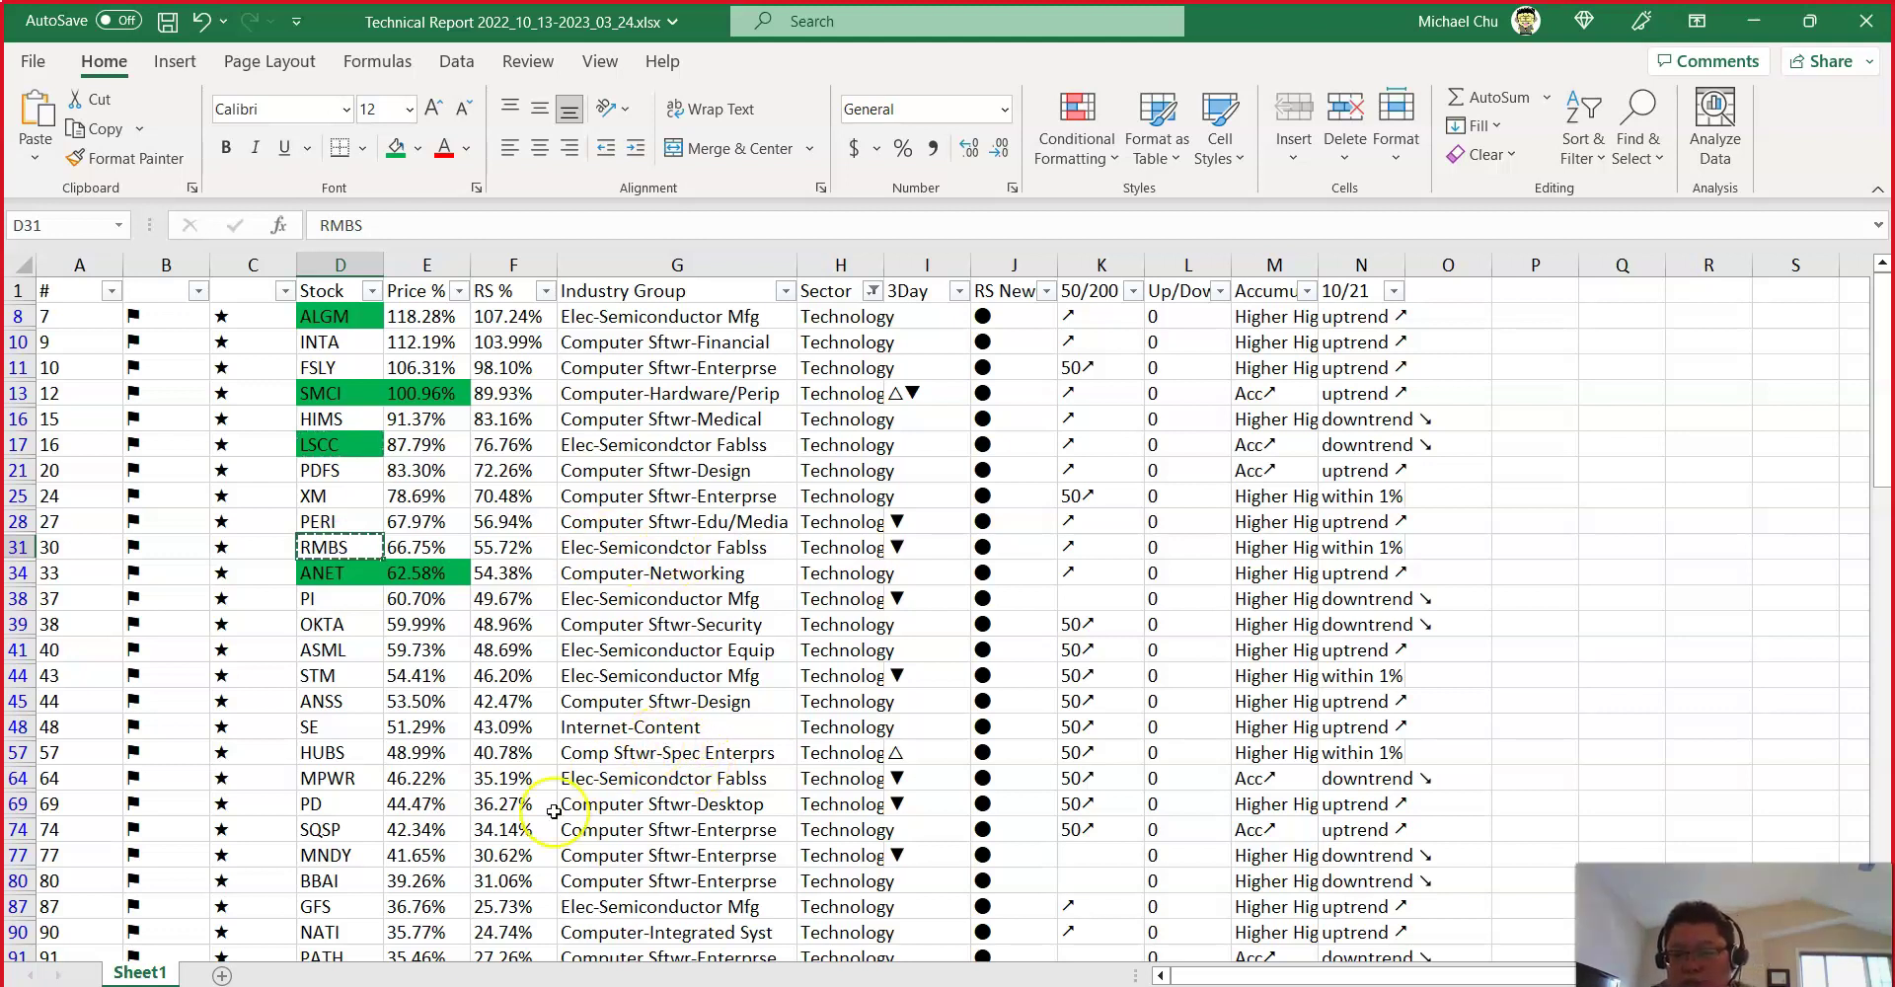
pyautogui.click(548, 571)
pyautogui.click(350, 572)
pyautogui.hotkey('alt', 'Tab')
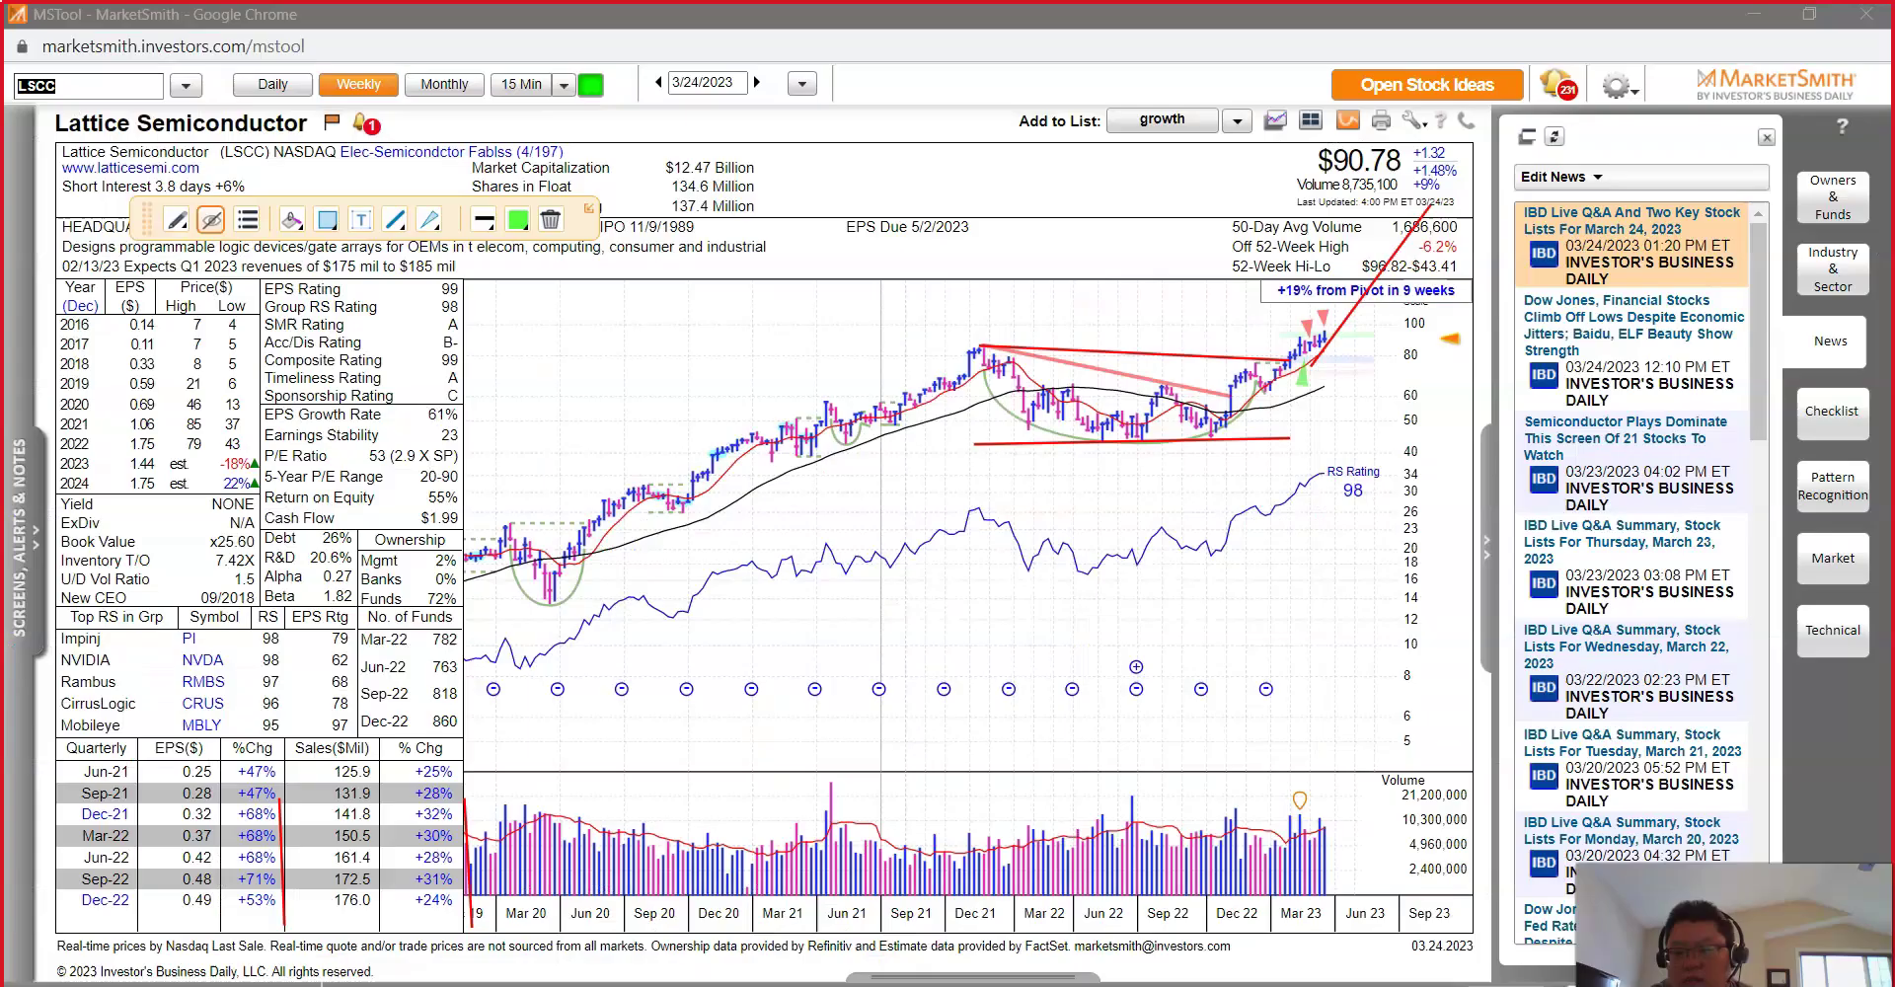
pyautogui.hotkey('ctrl', 'v')
pyautogui.press('Return')
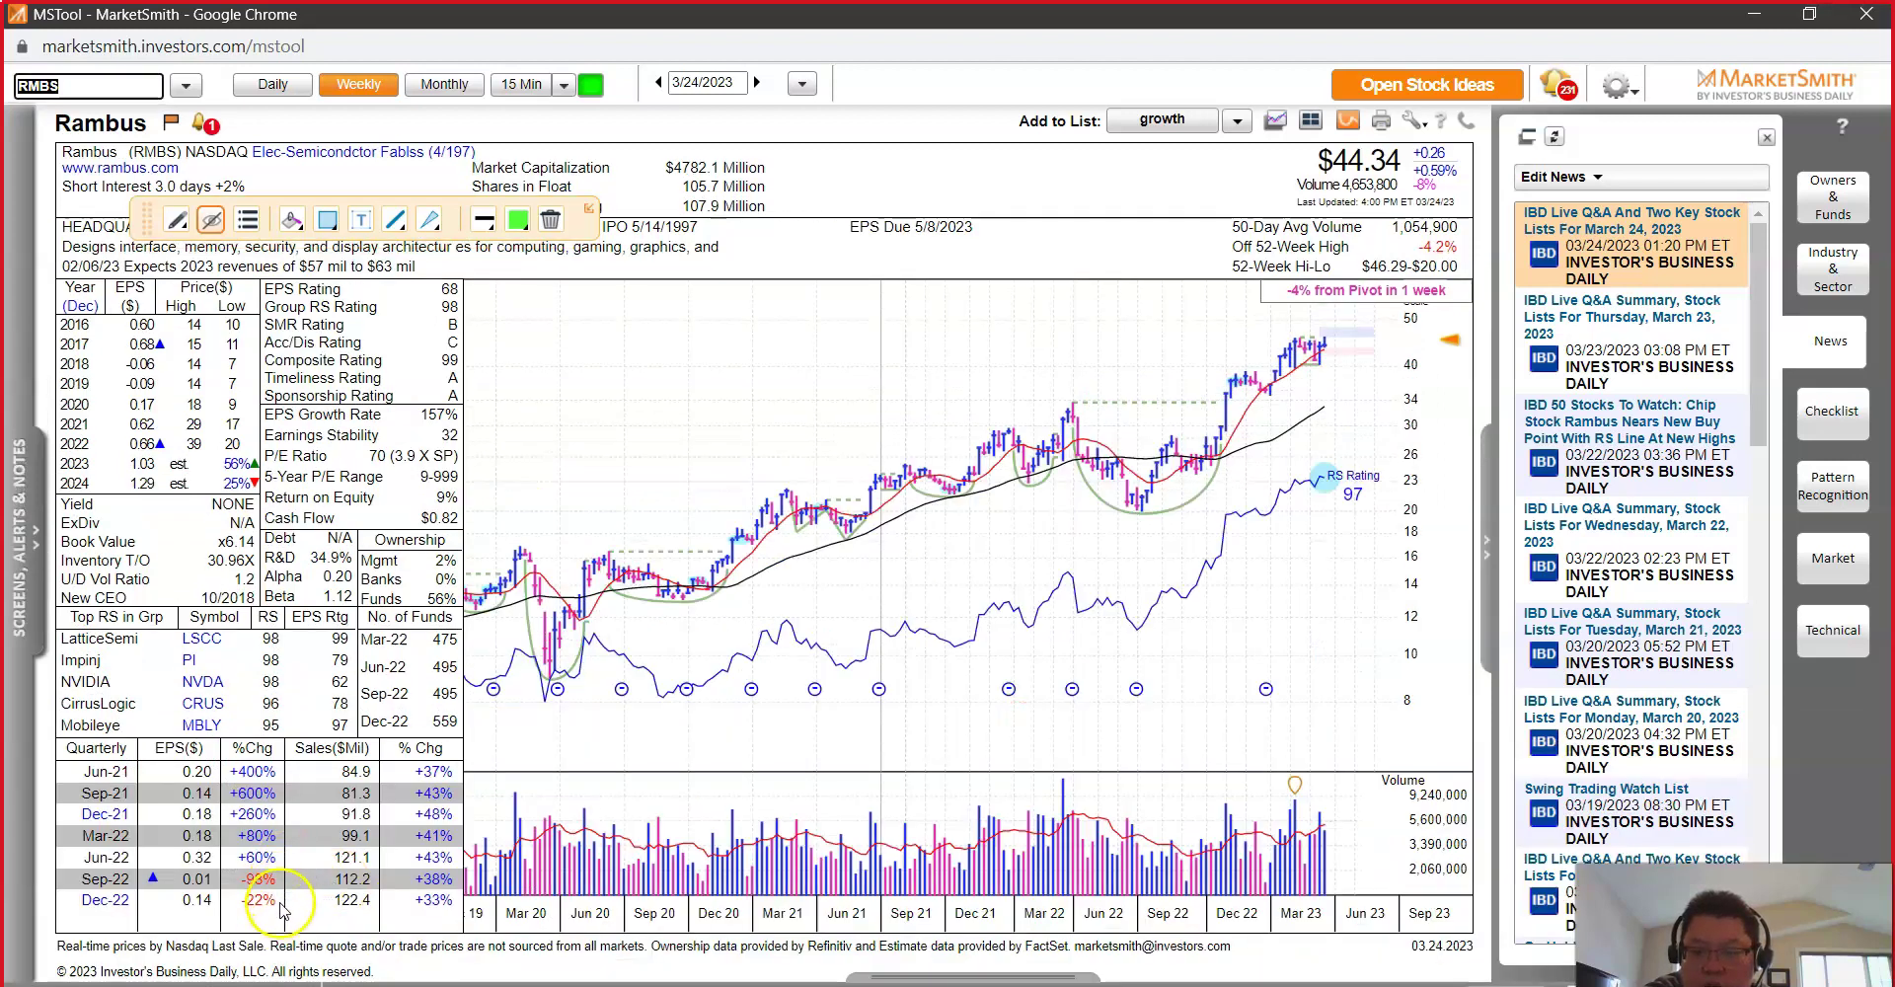
pyautogui.click(280, 933)
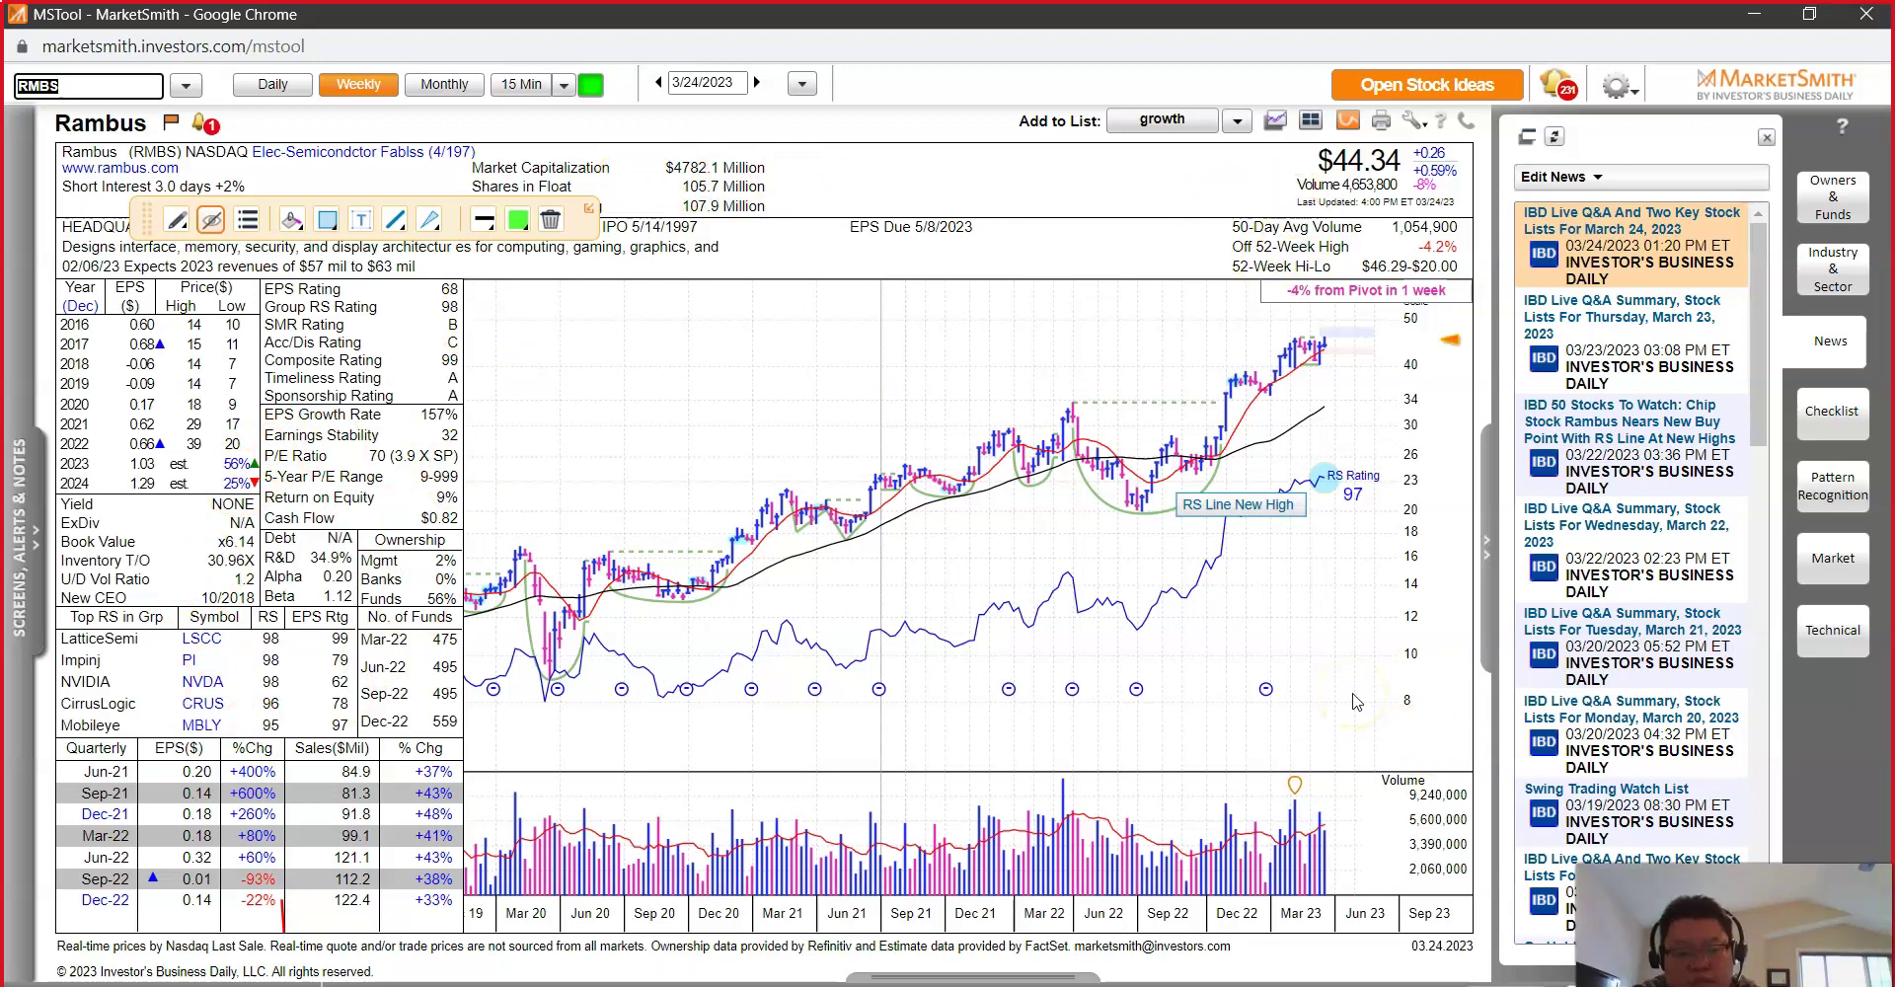
# Step: Capture the Rambus weekly chart screen and paste the screenshot into a blank Paint canvas
pyautogui.press('Print')
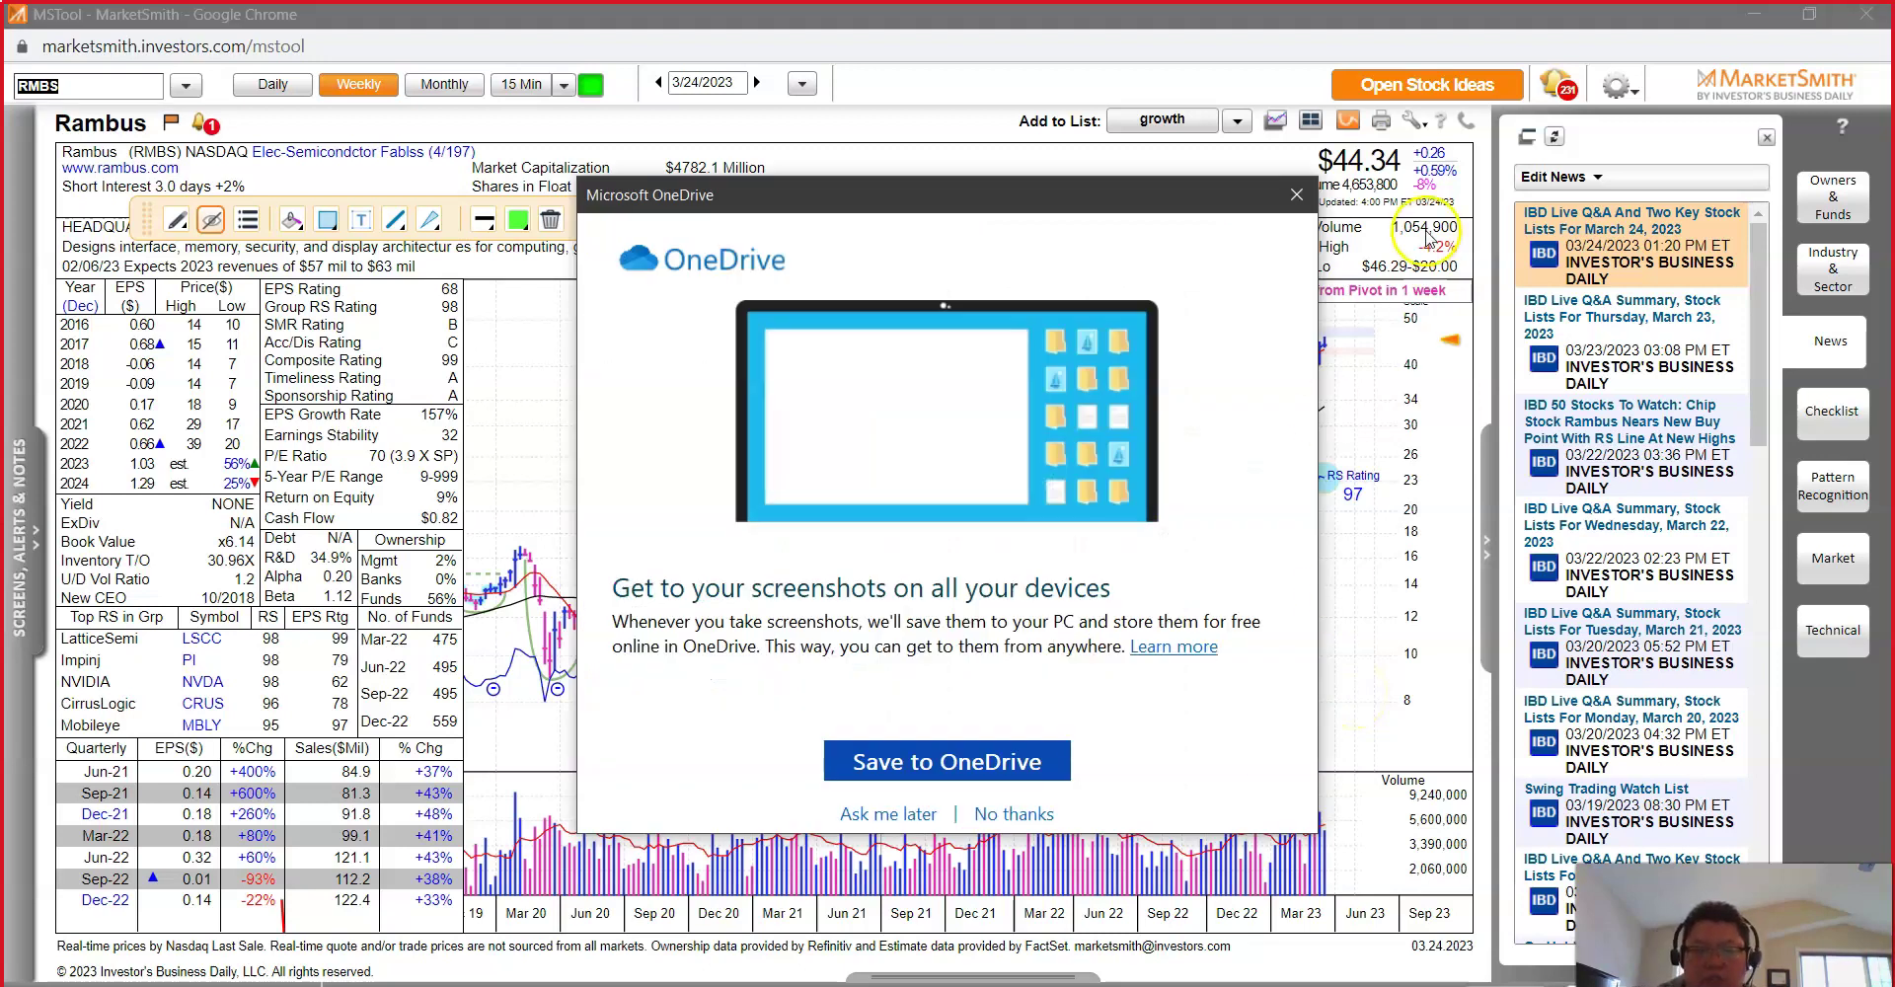
pyautogui.click(1277, 193)
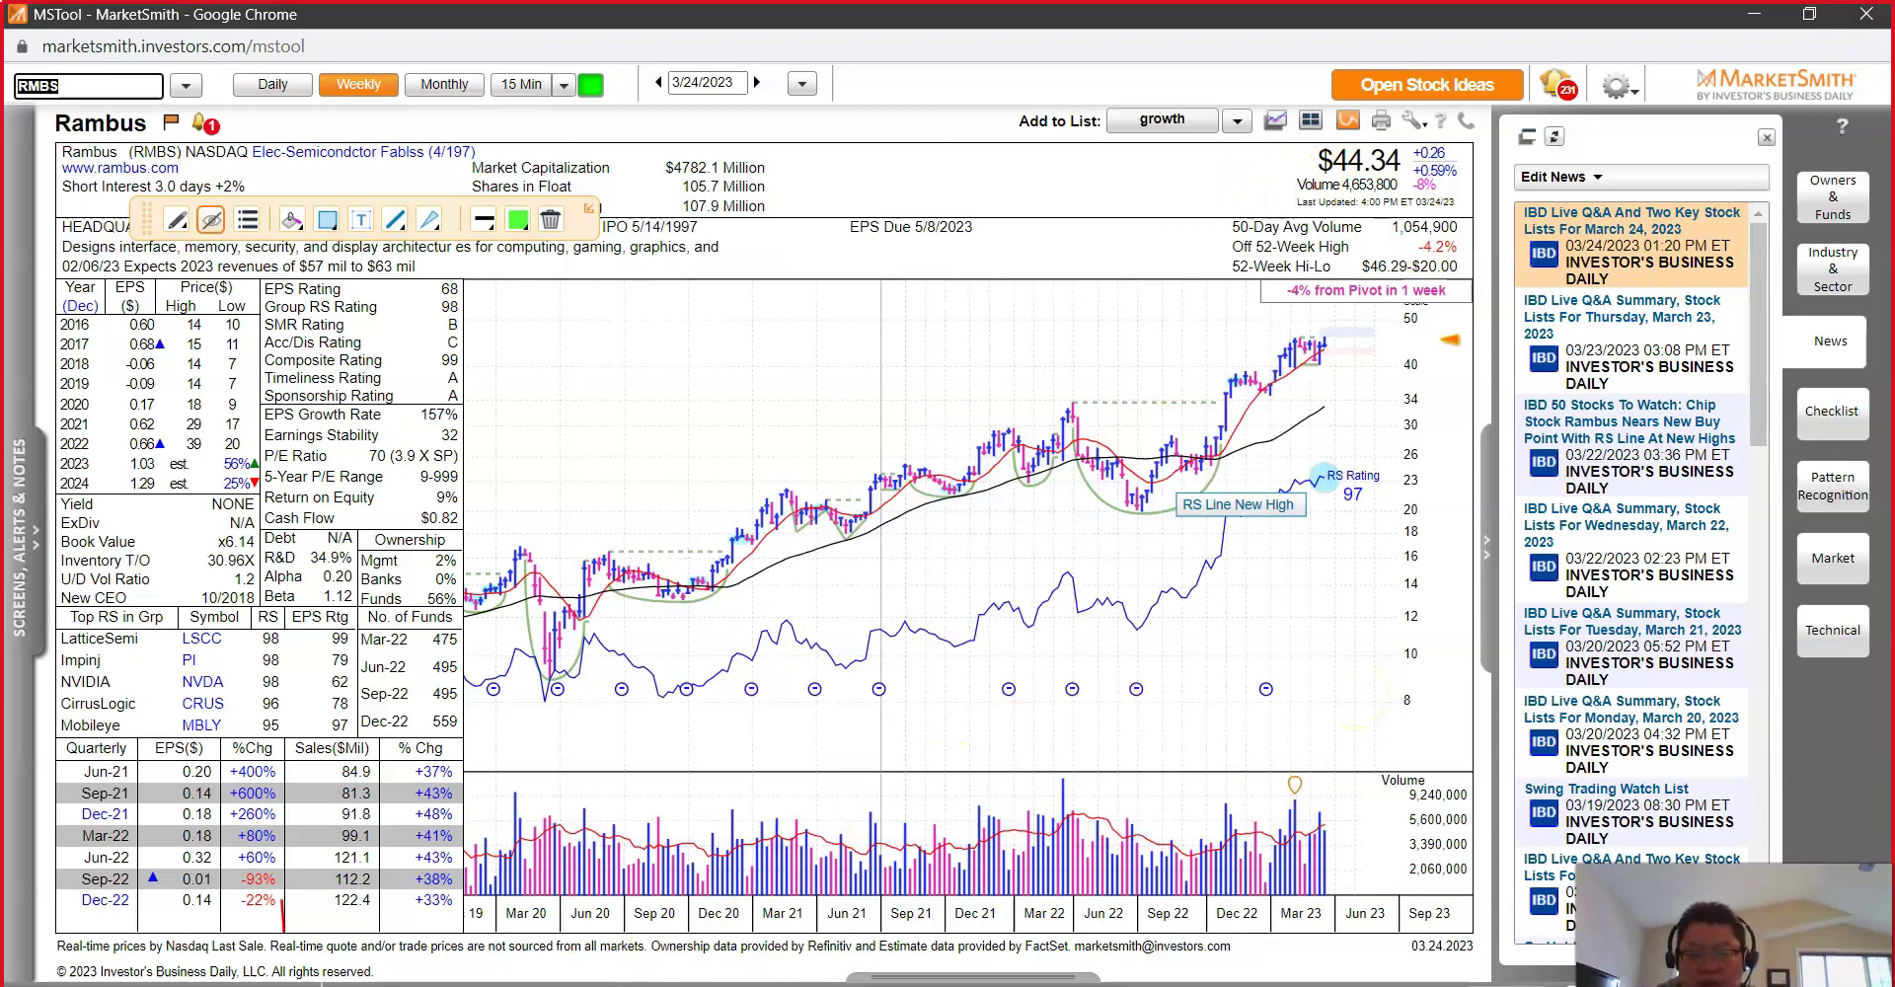
pyautogui.rightClick(641, 982)
pyautogui.click(553, 948)
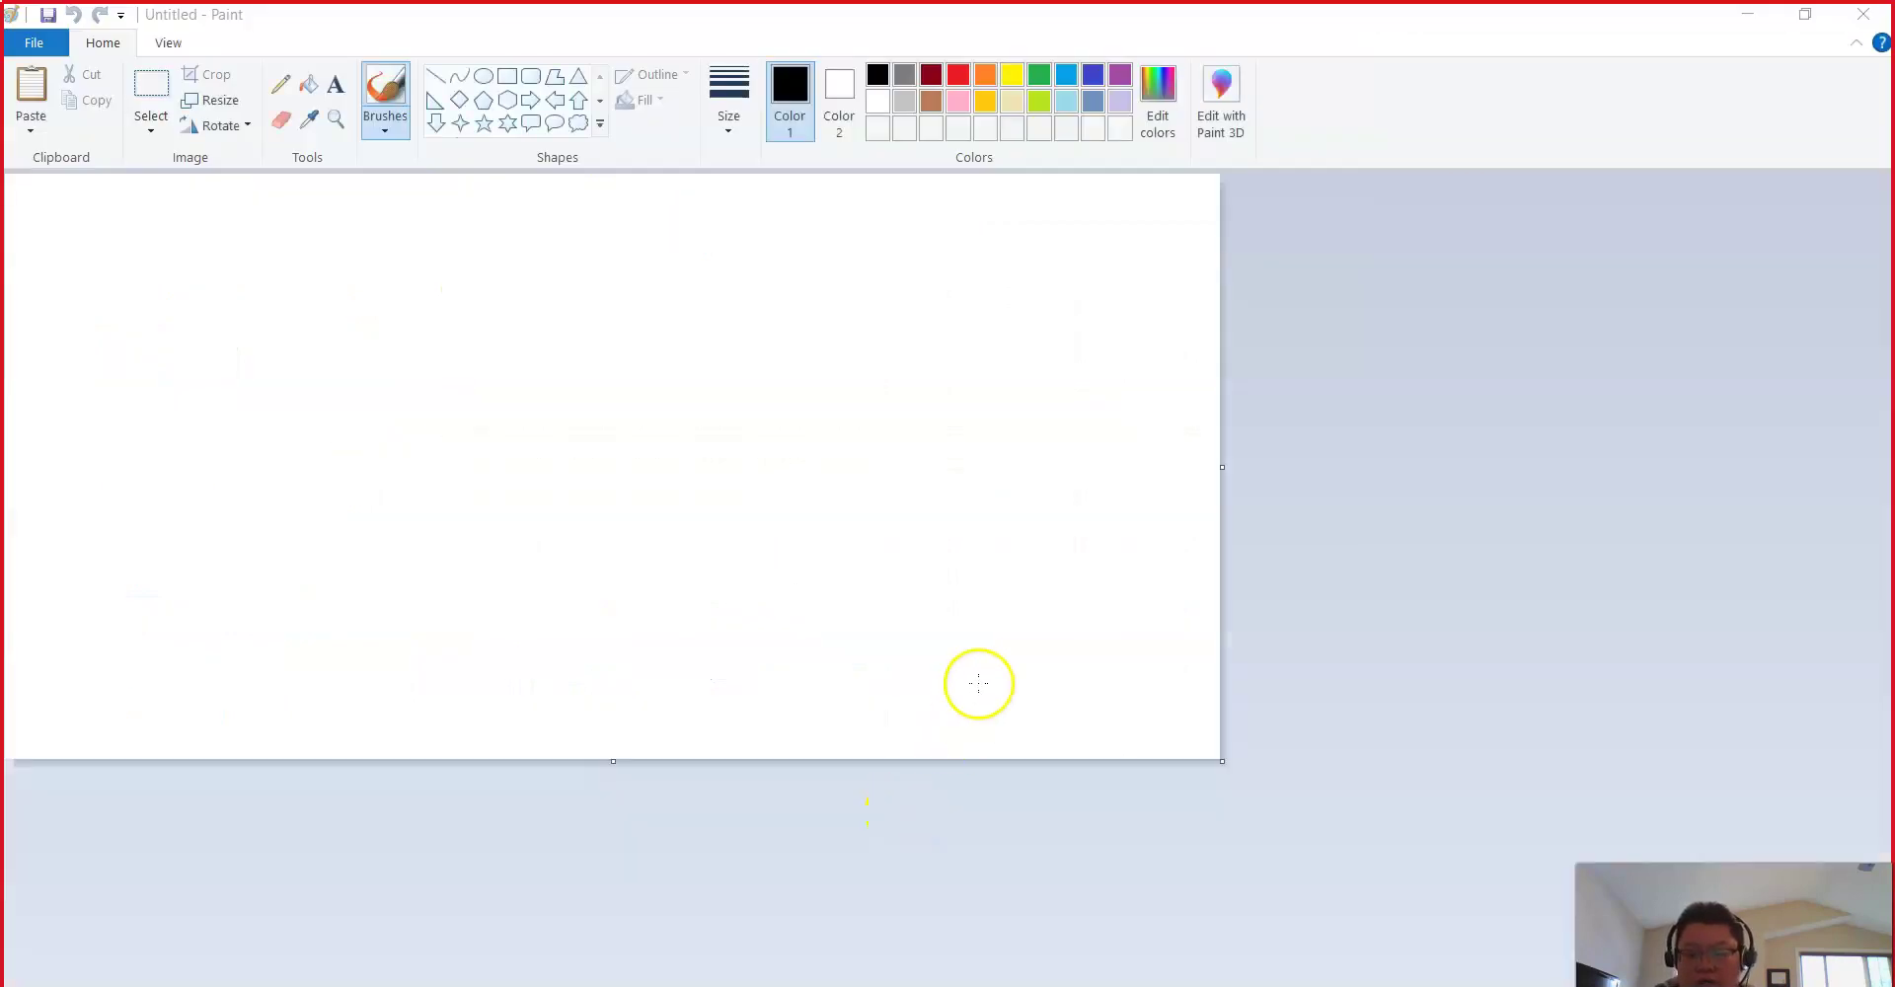
pyautogui.click(1745, 14)
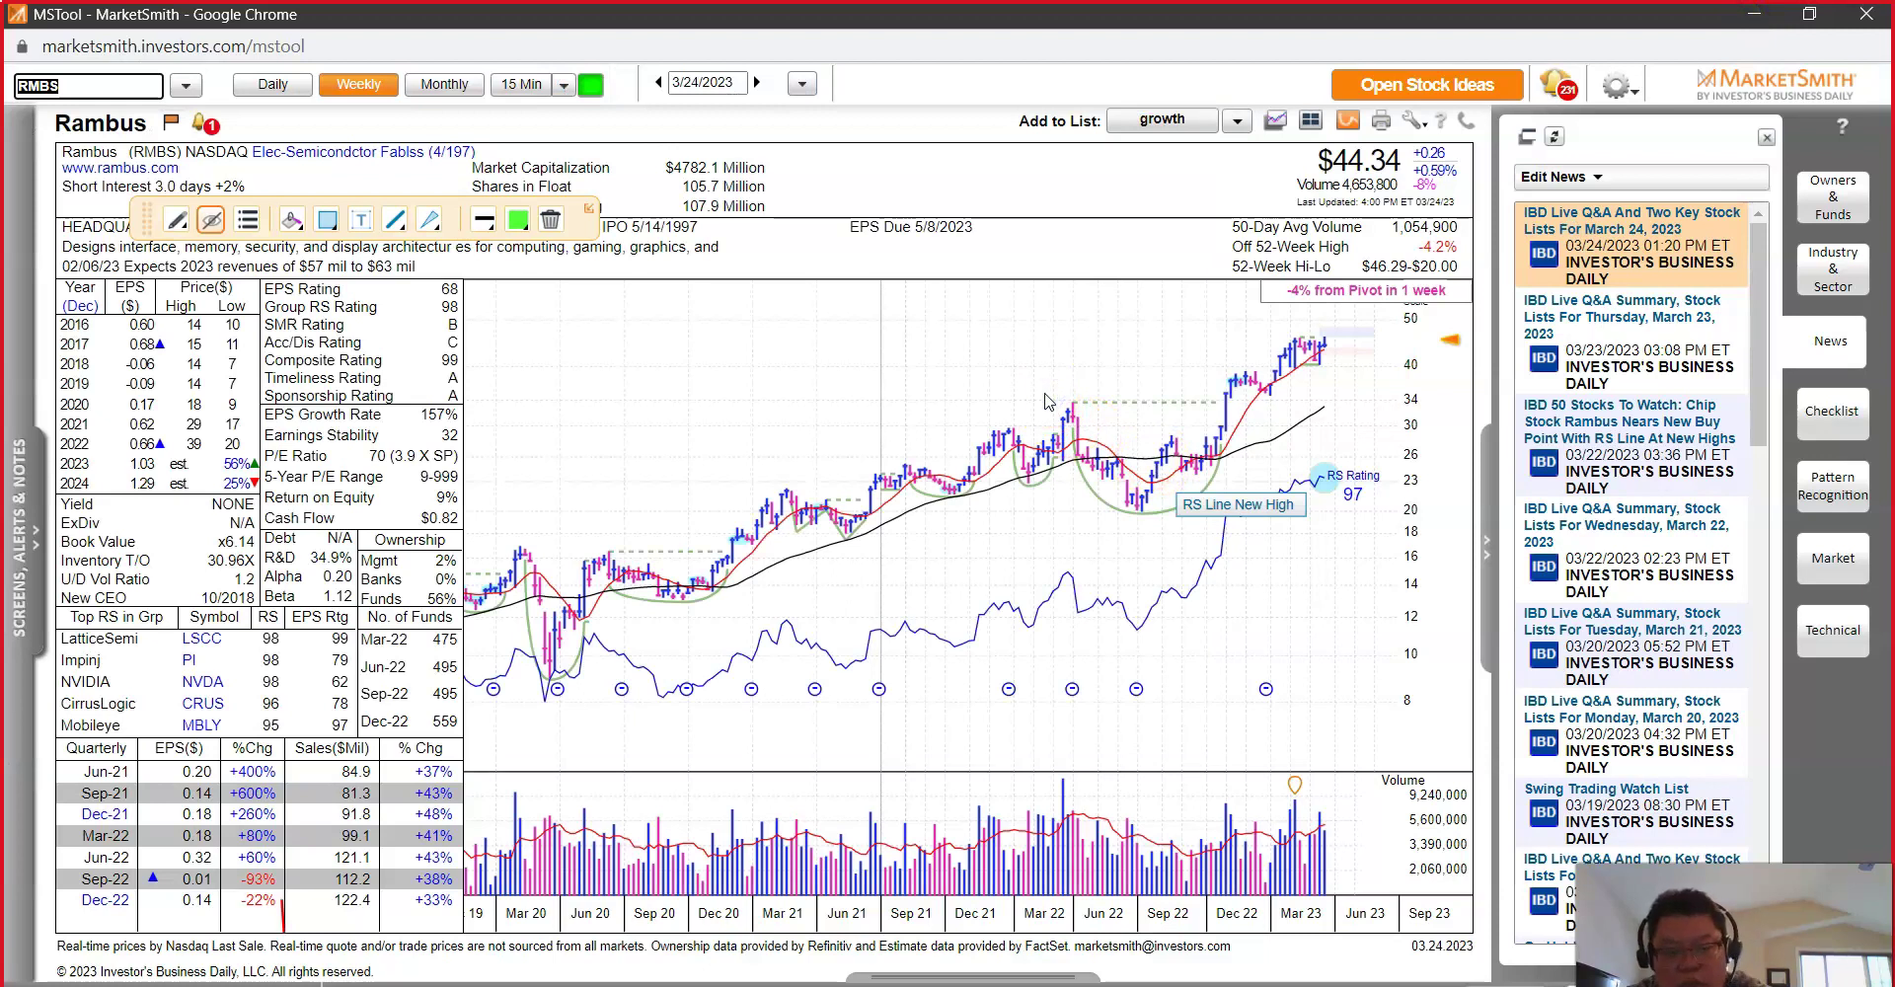
pyautogui.press('Print')
pyautogui.press('Escape')
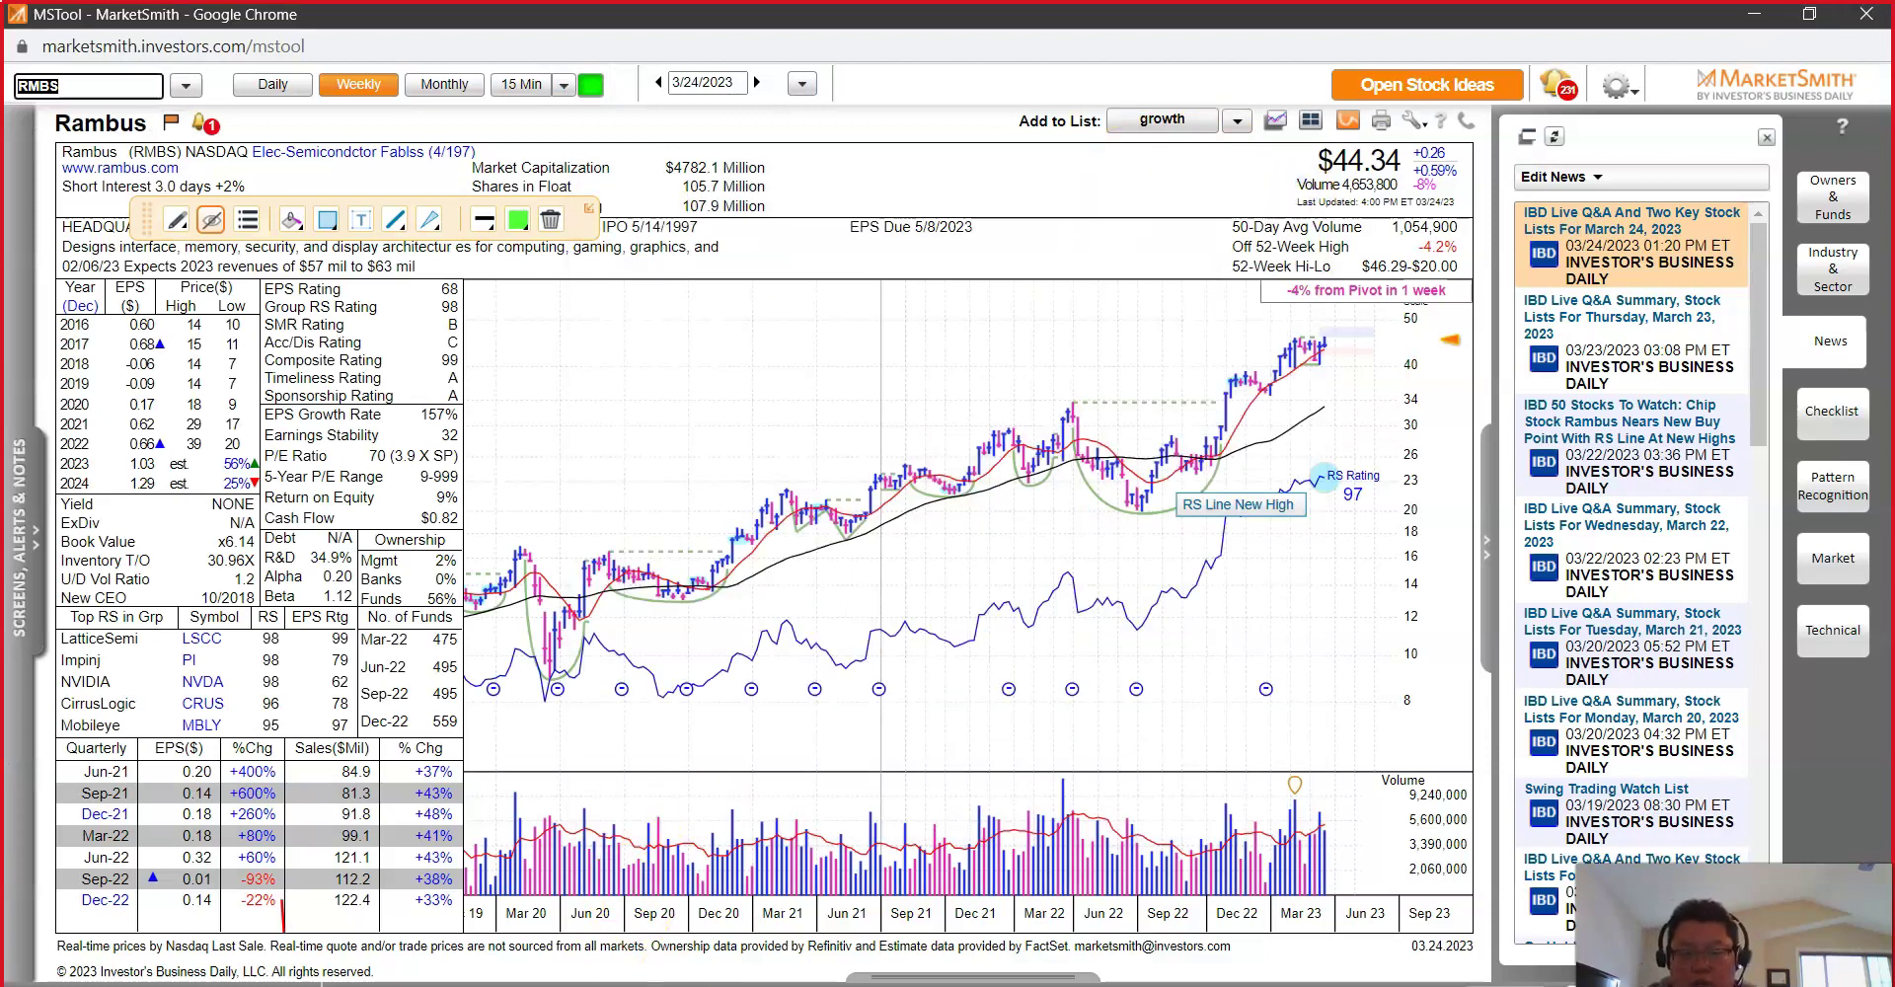
pyautogui.hotkey('ctrl', 'v')
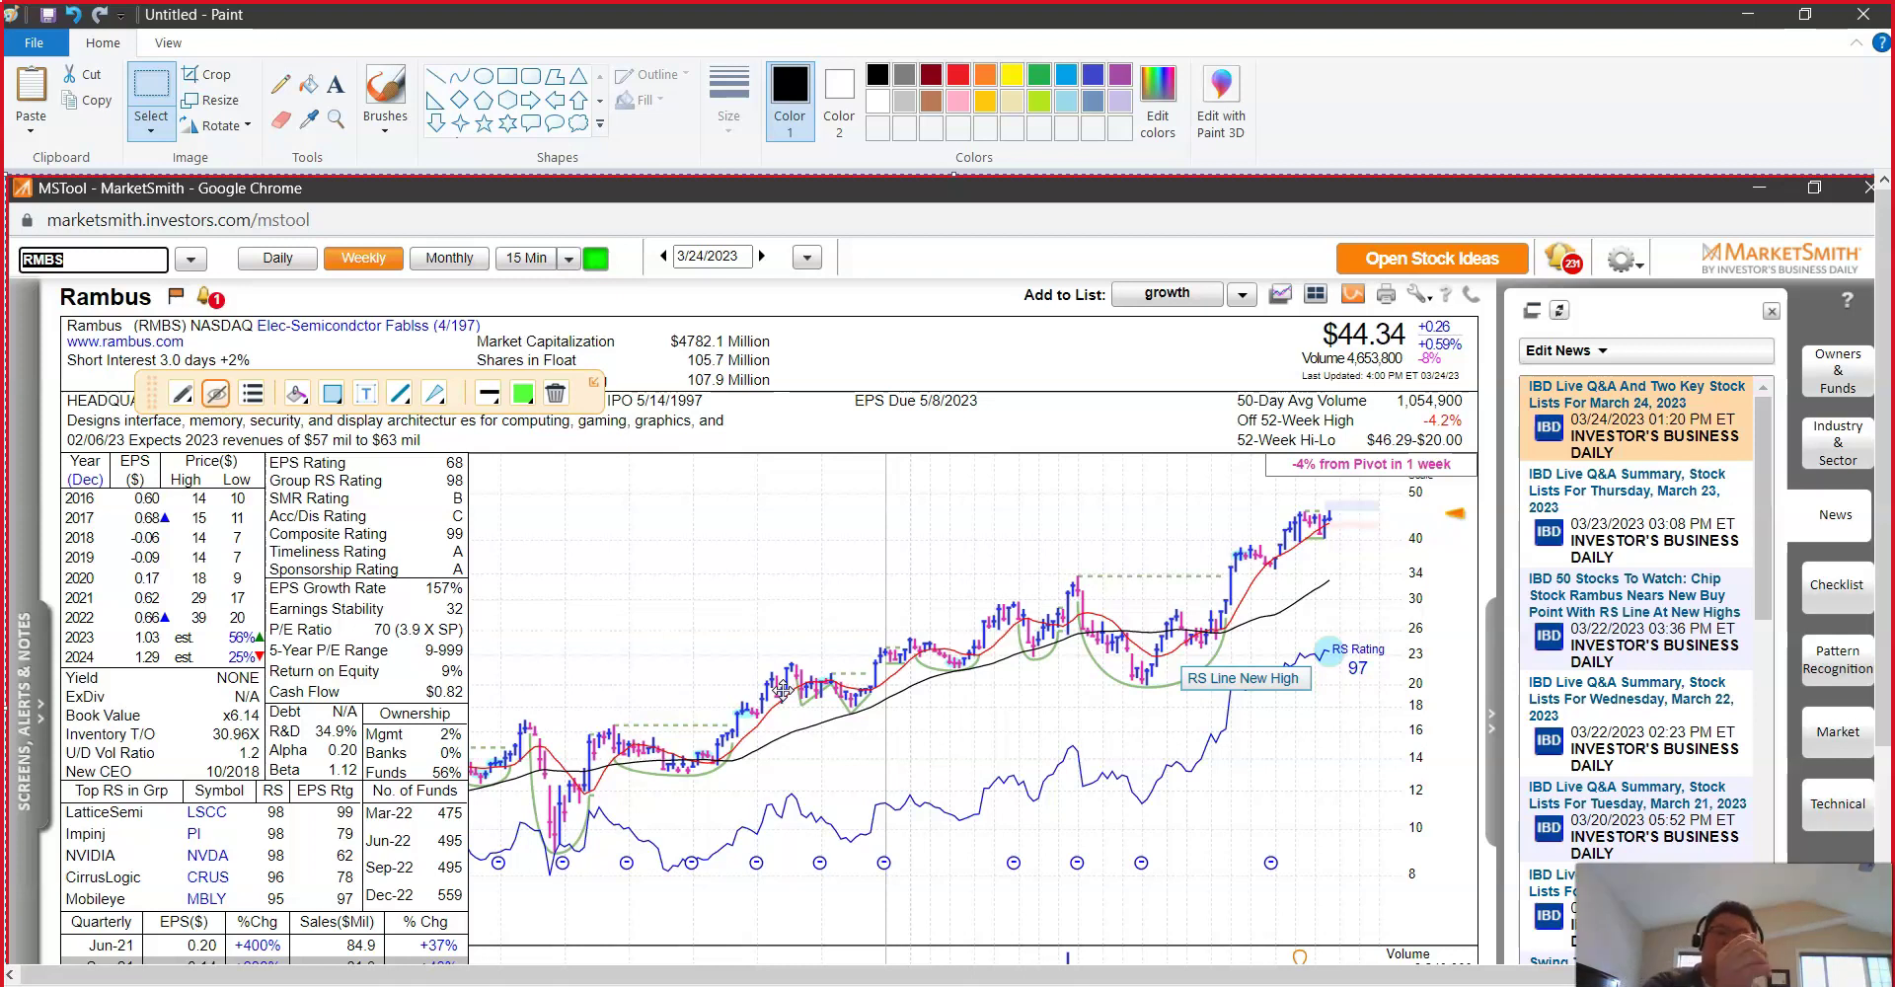
# Step: Draw red vertical lines beside the Sep-22 and Dec-22 values in the EPS and sales % change columns
pyautogui.scroll(-5, 691, 662)
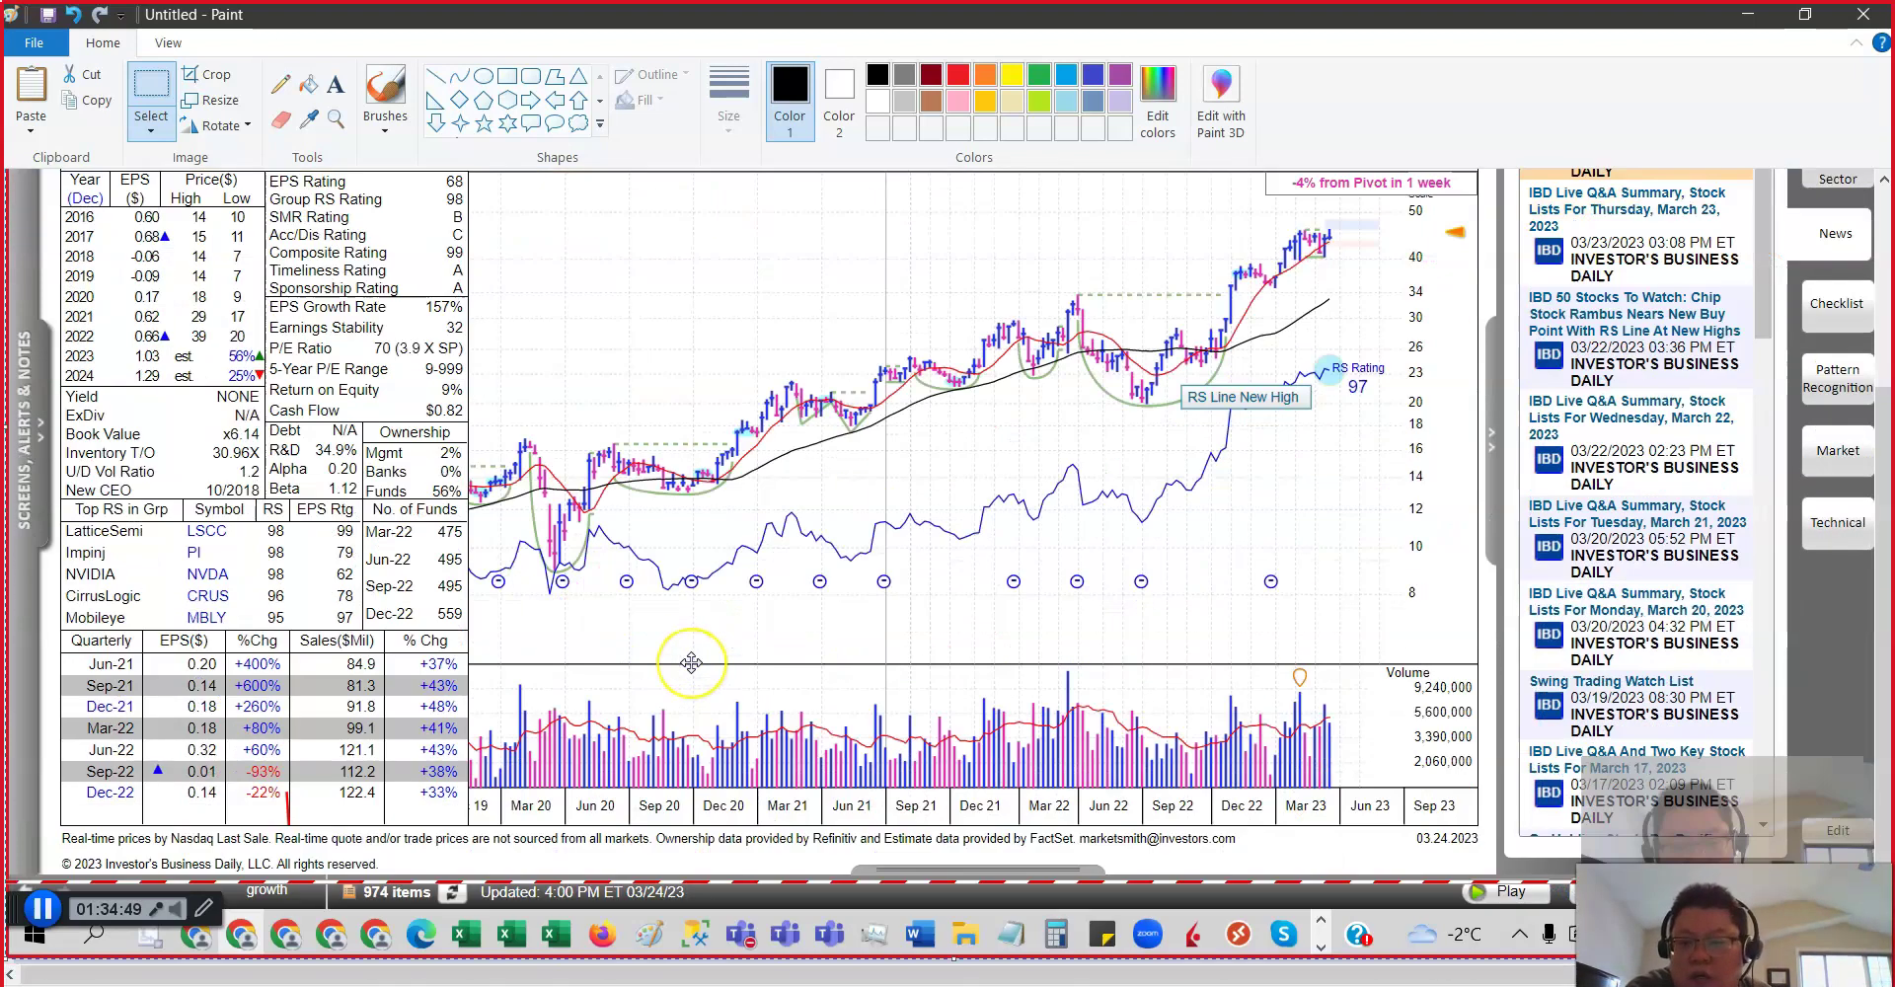
pyautogui.click(435, 76)
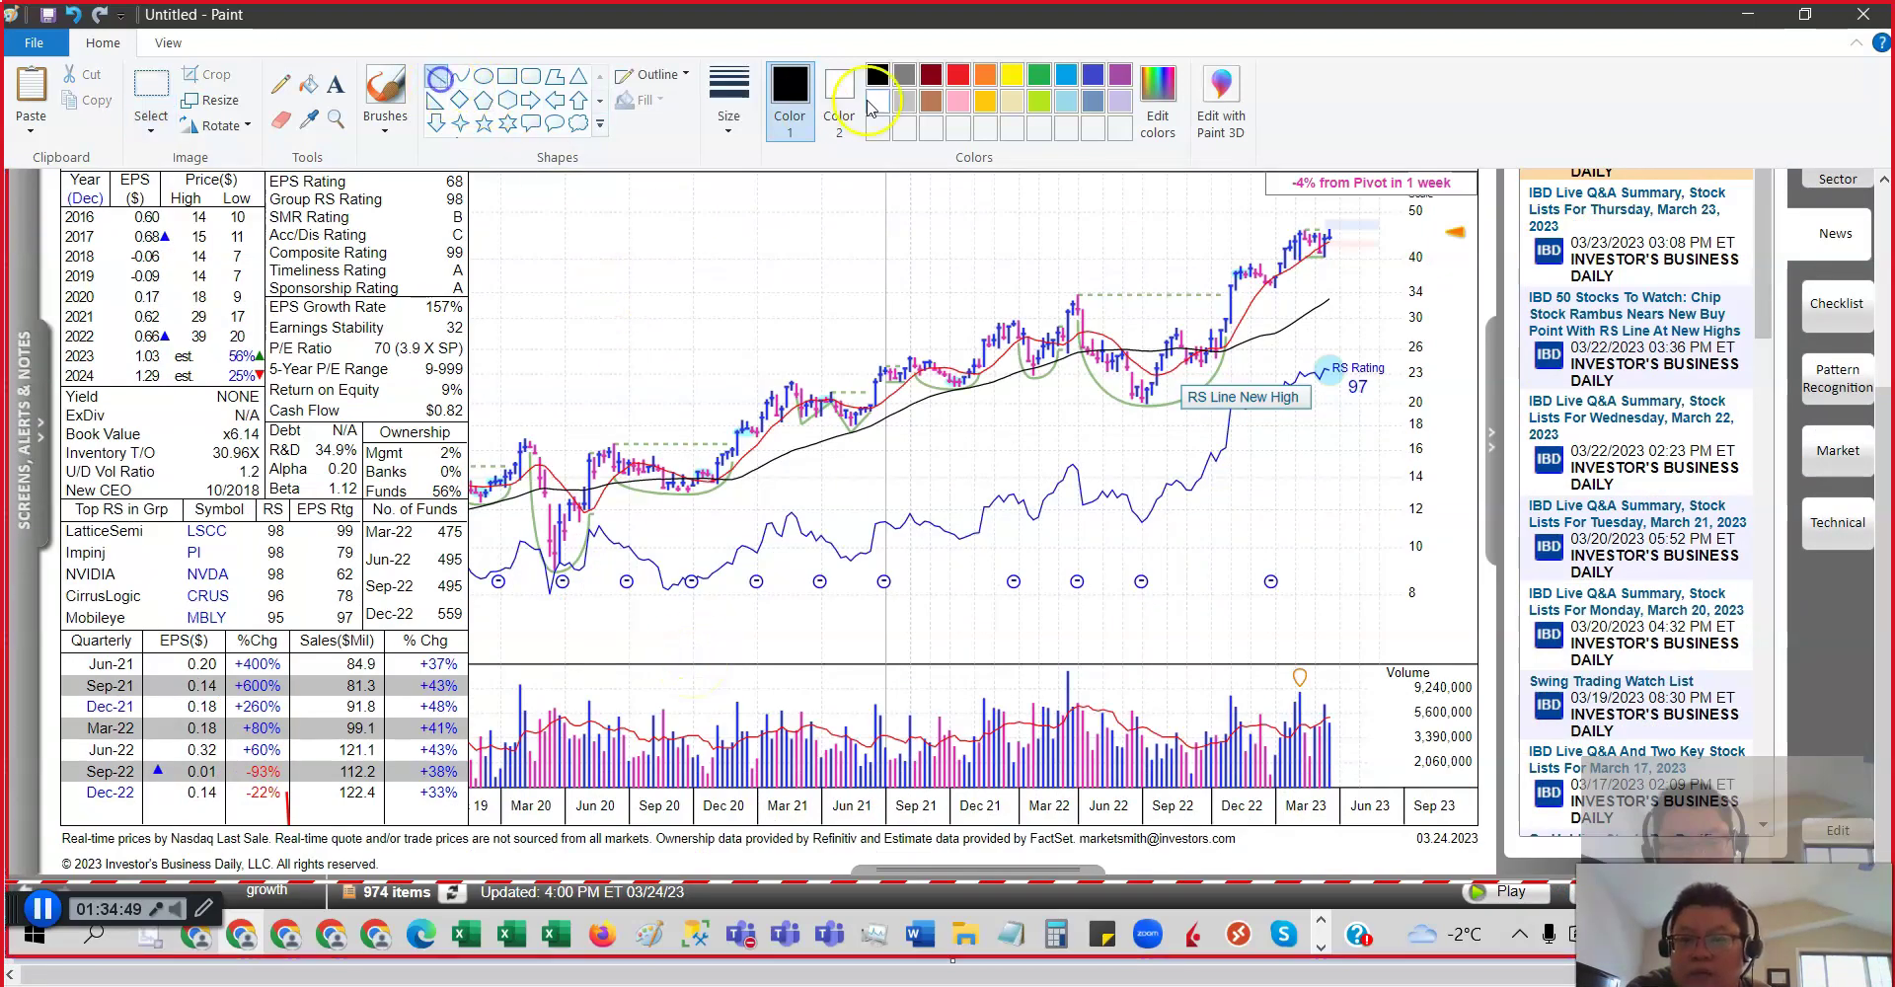
pyautogui.click(956, 77)
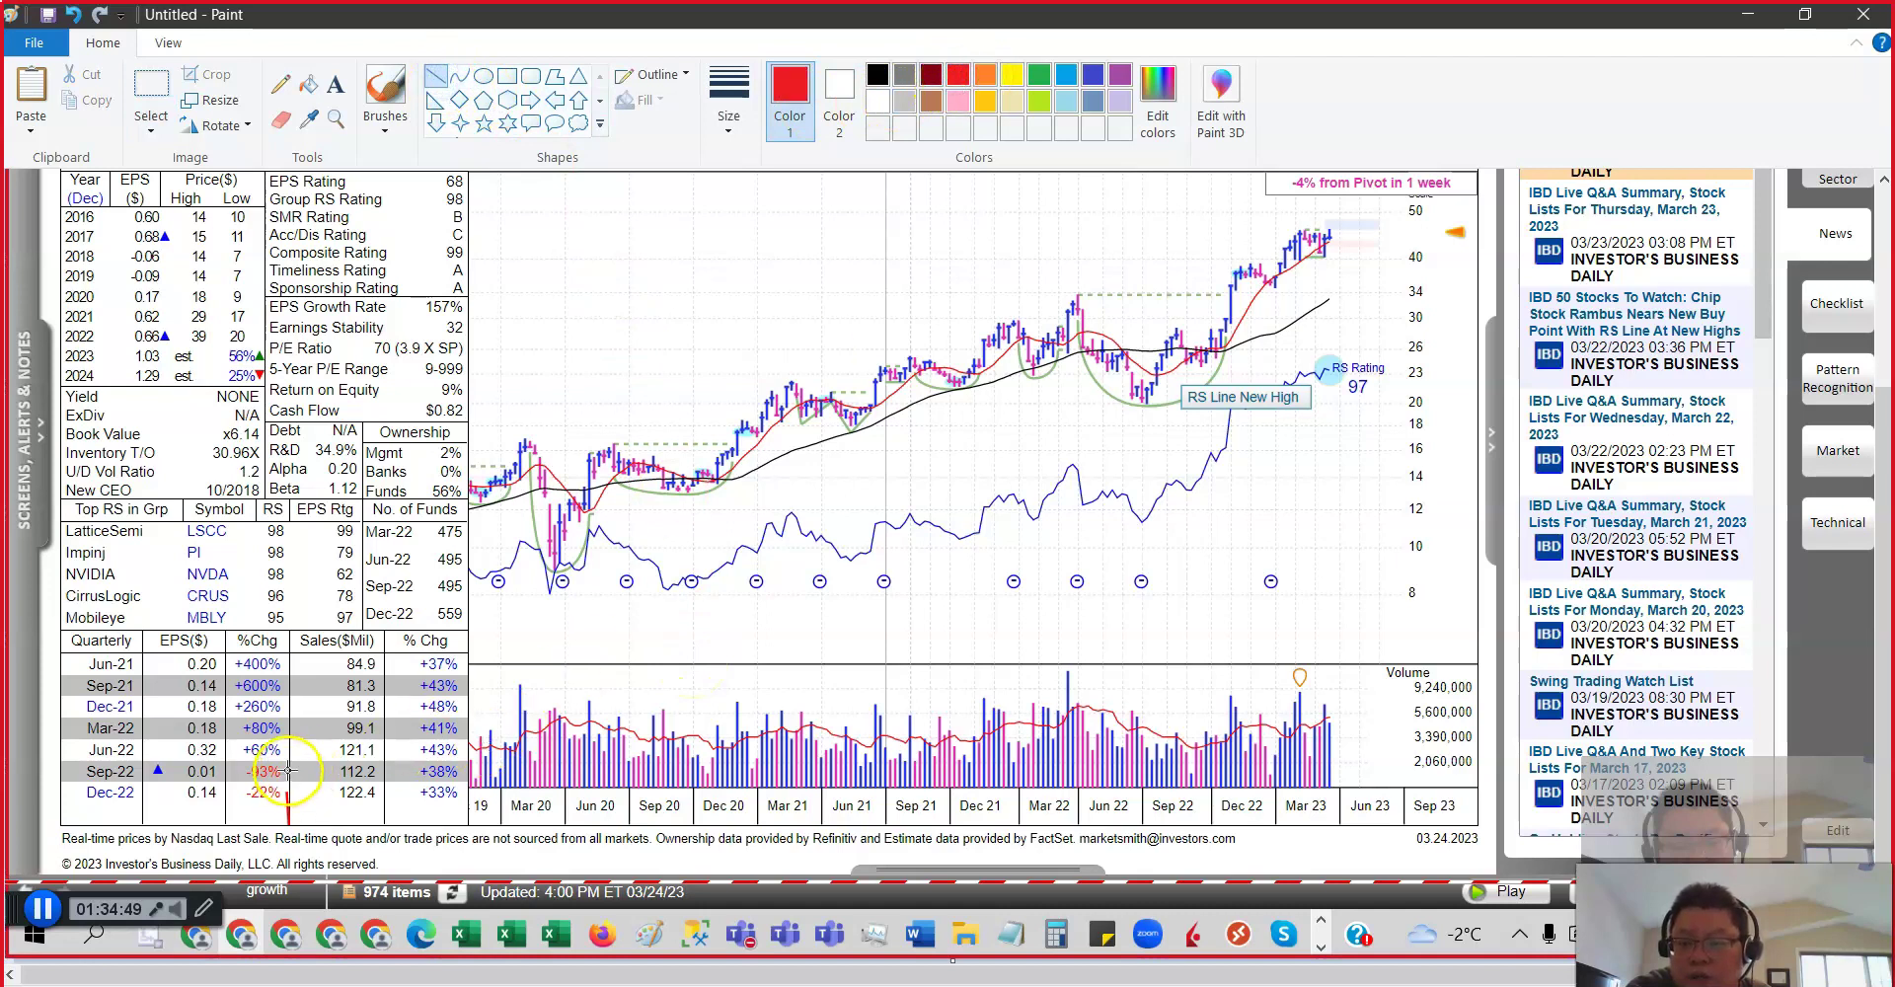
pyautogui.moveTo(285, 834); pyautogui.dragTo(285, 832)
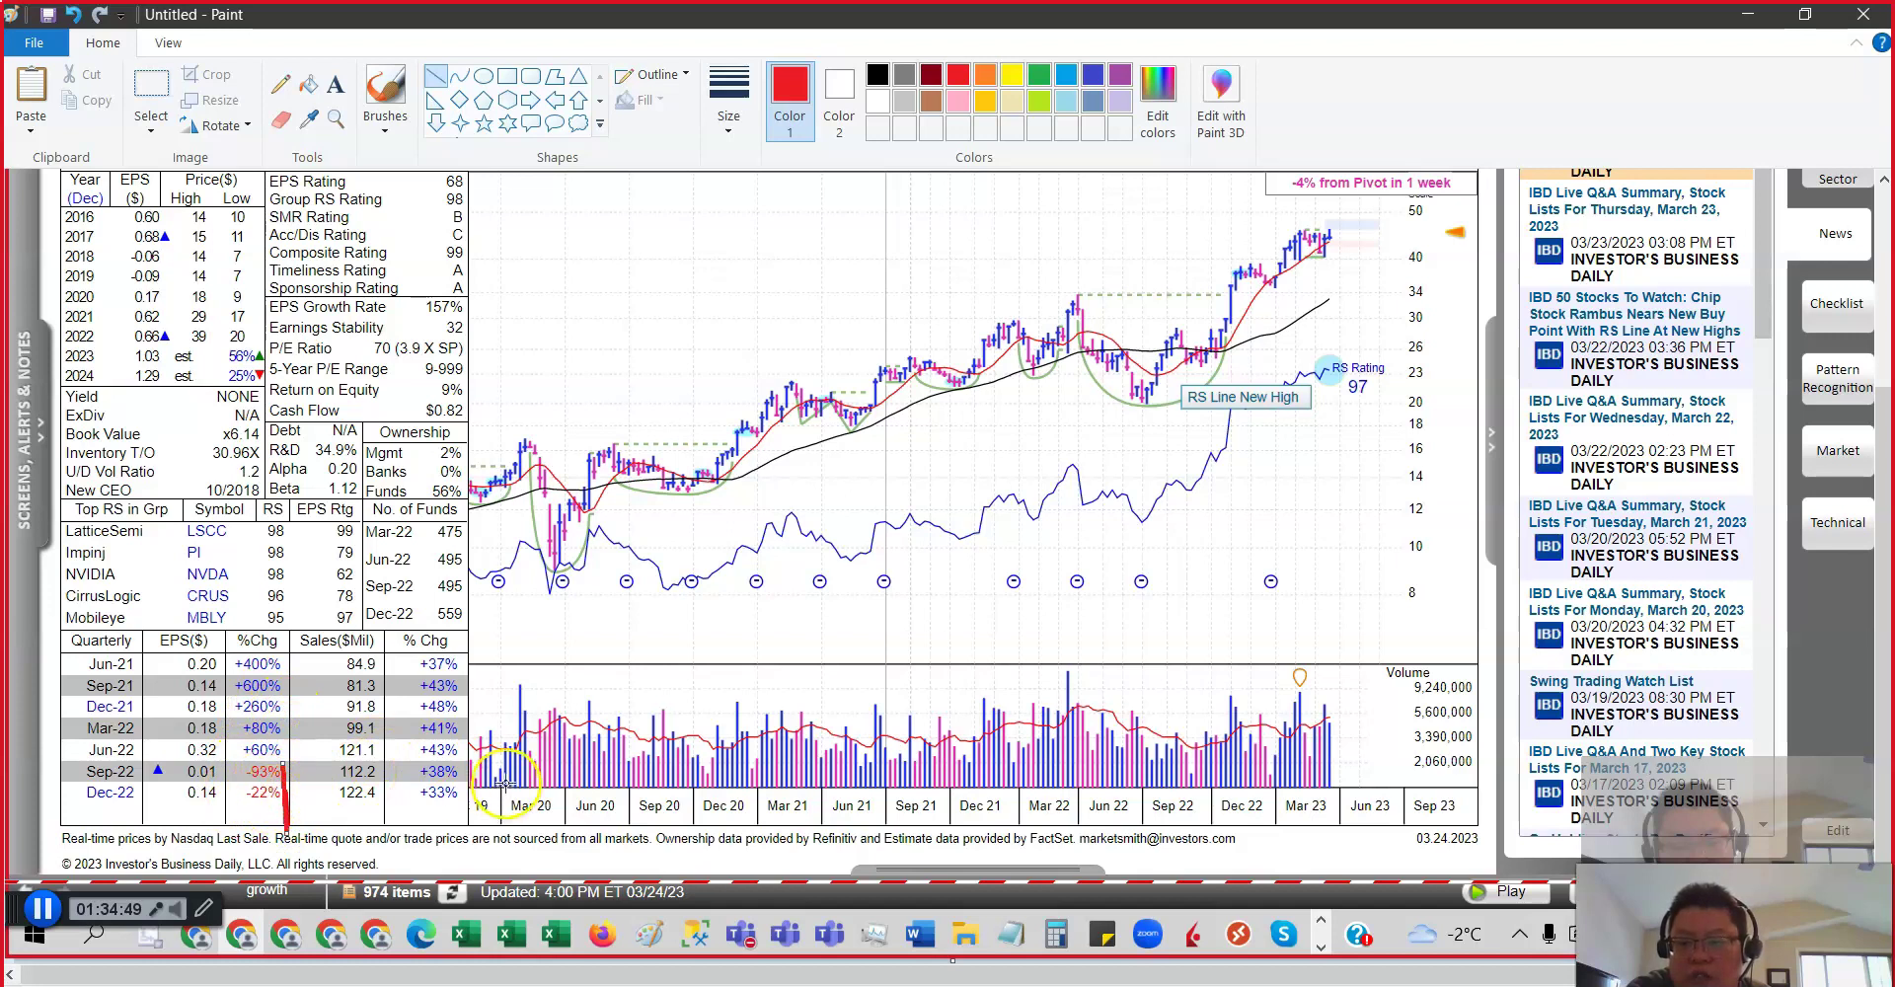
pyautogui.moveTo(467, 730); pyautogui.dragTo(465, 755)
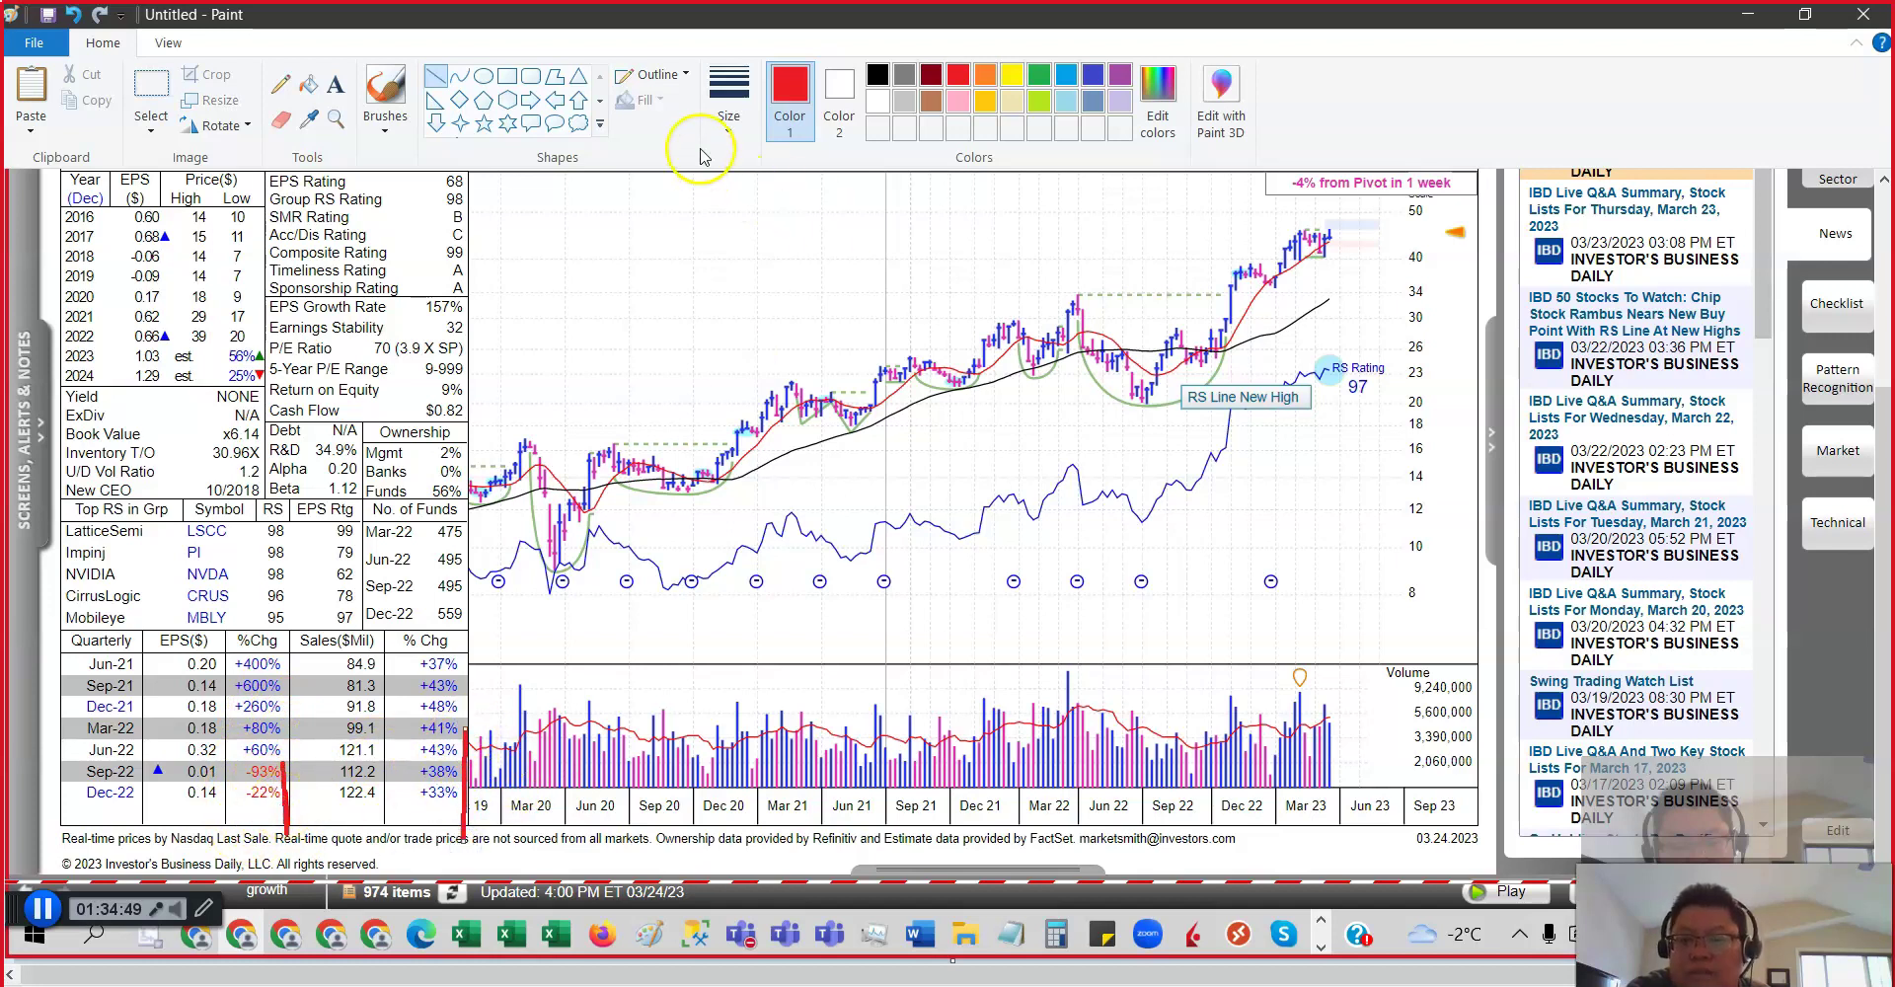
pyautogui.click(882, 75)
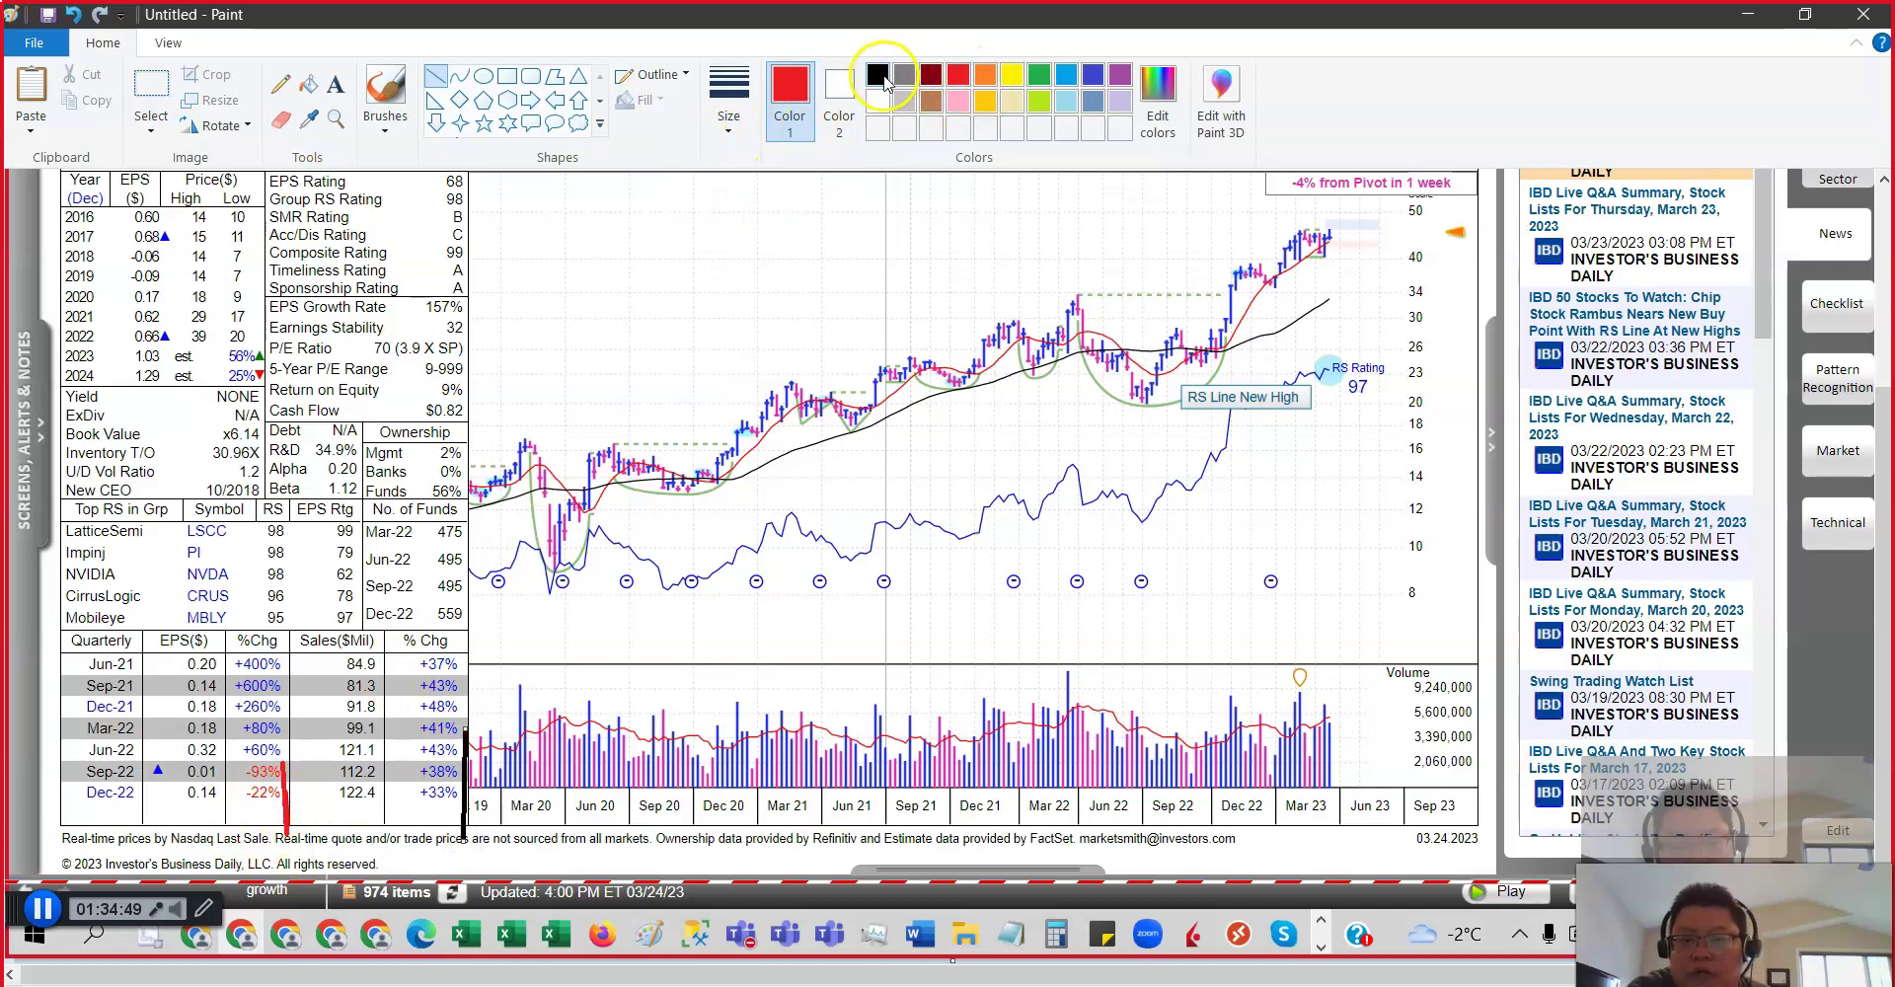
pyautogui.click(950, 27)
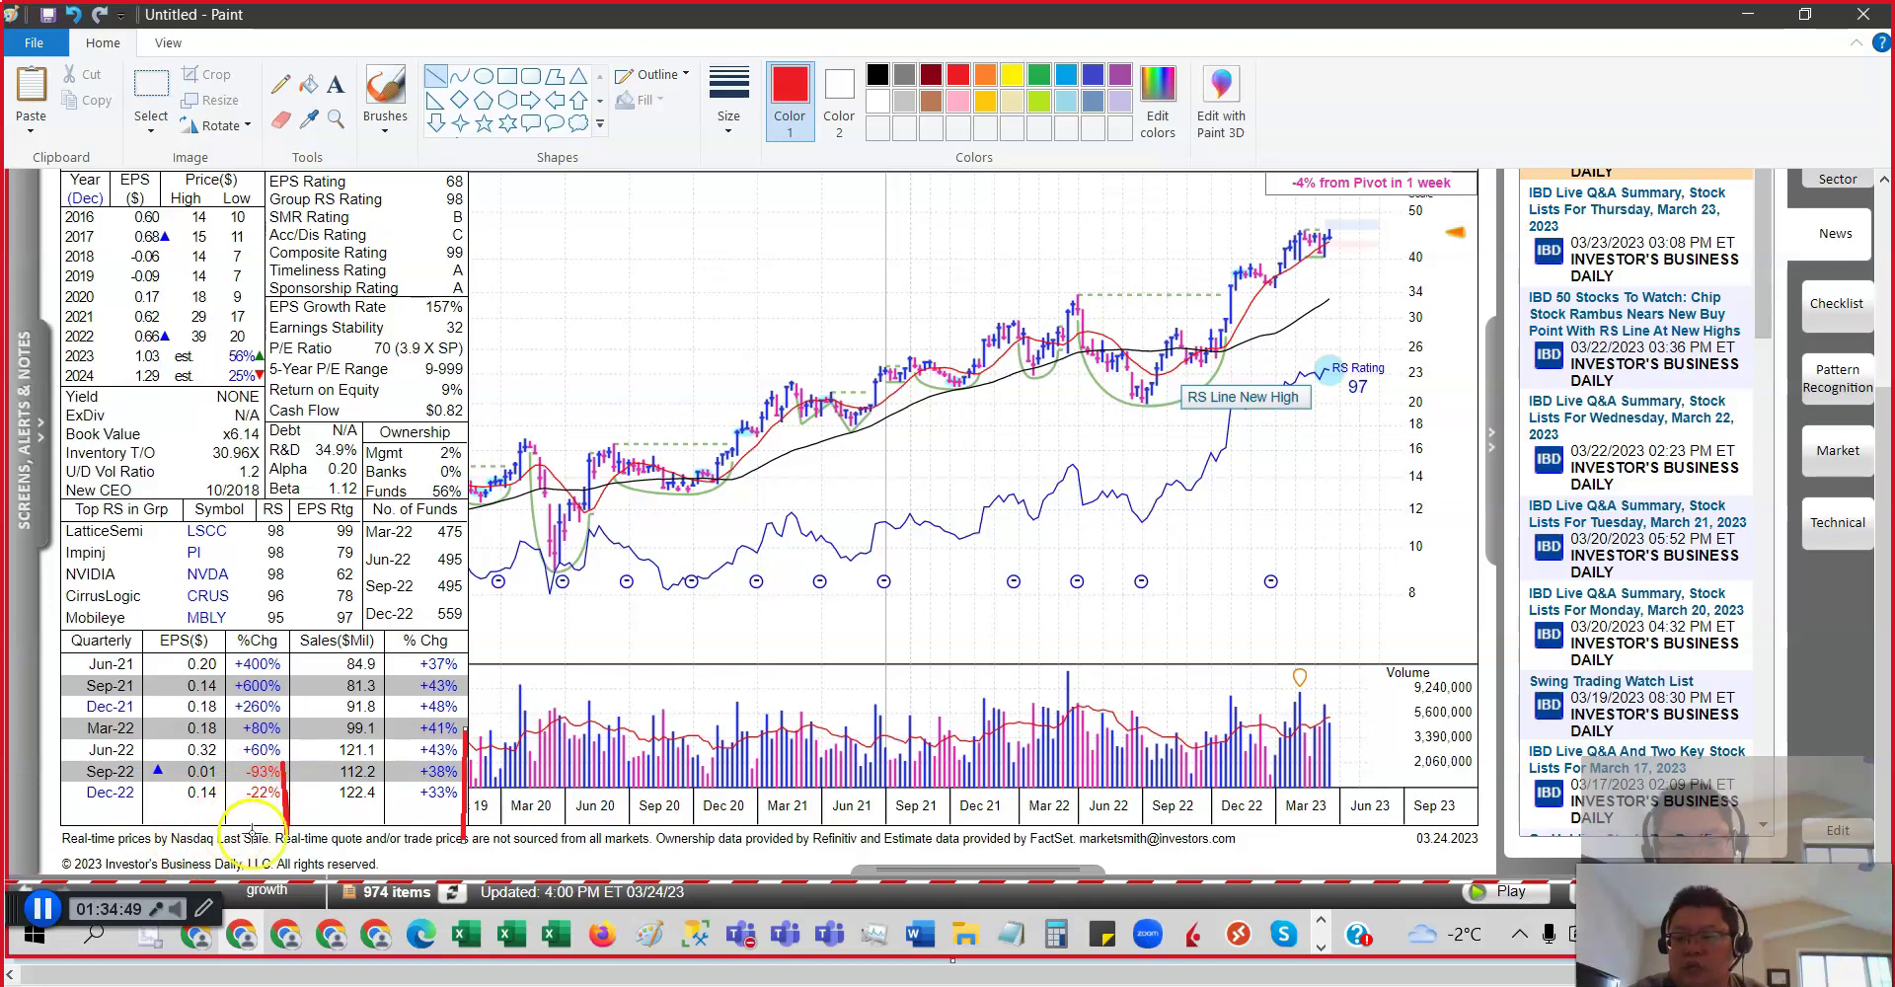
# Step: Add the red text "84%" below the Dec-22 value in the EPS % change column
pyautogui.press('alt')
pyautogui.press('h')
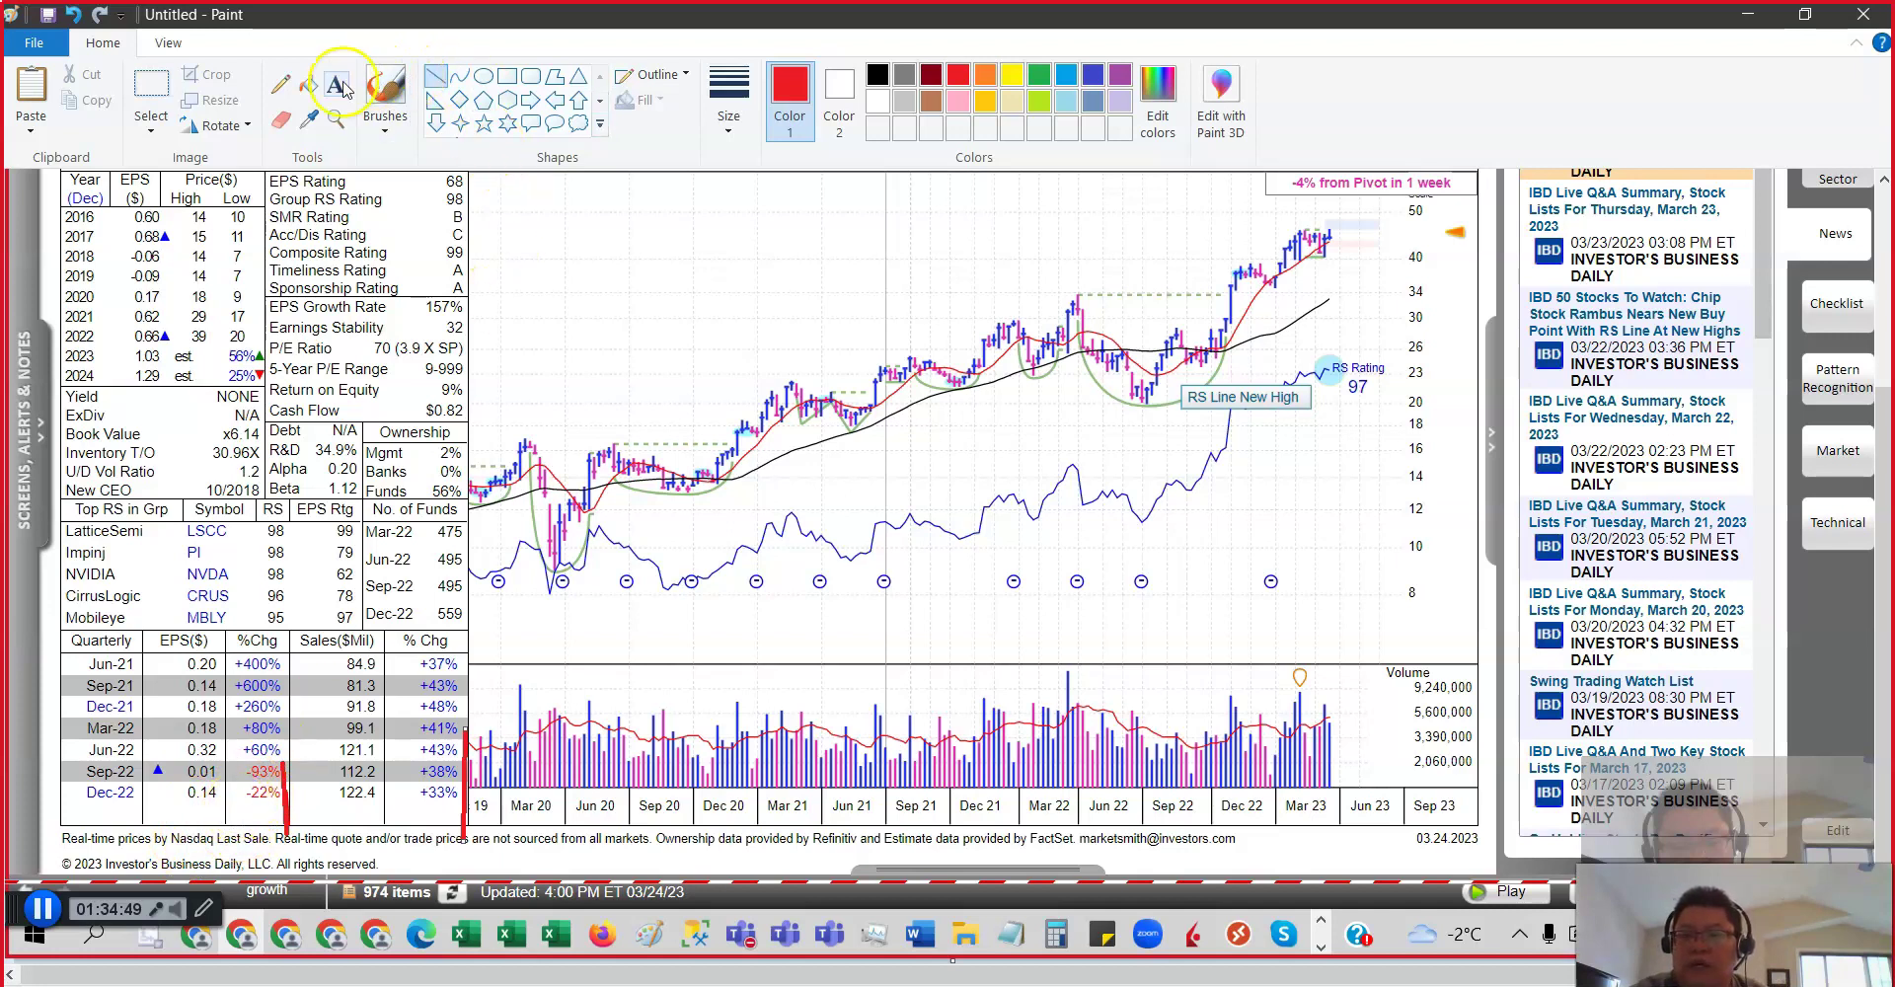
pyautogui.press('t')
pyautogui.click(230, 800)
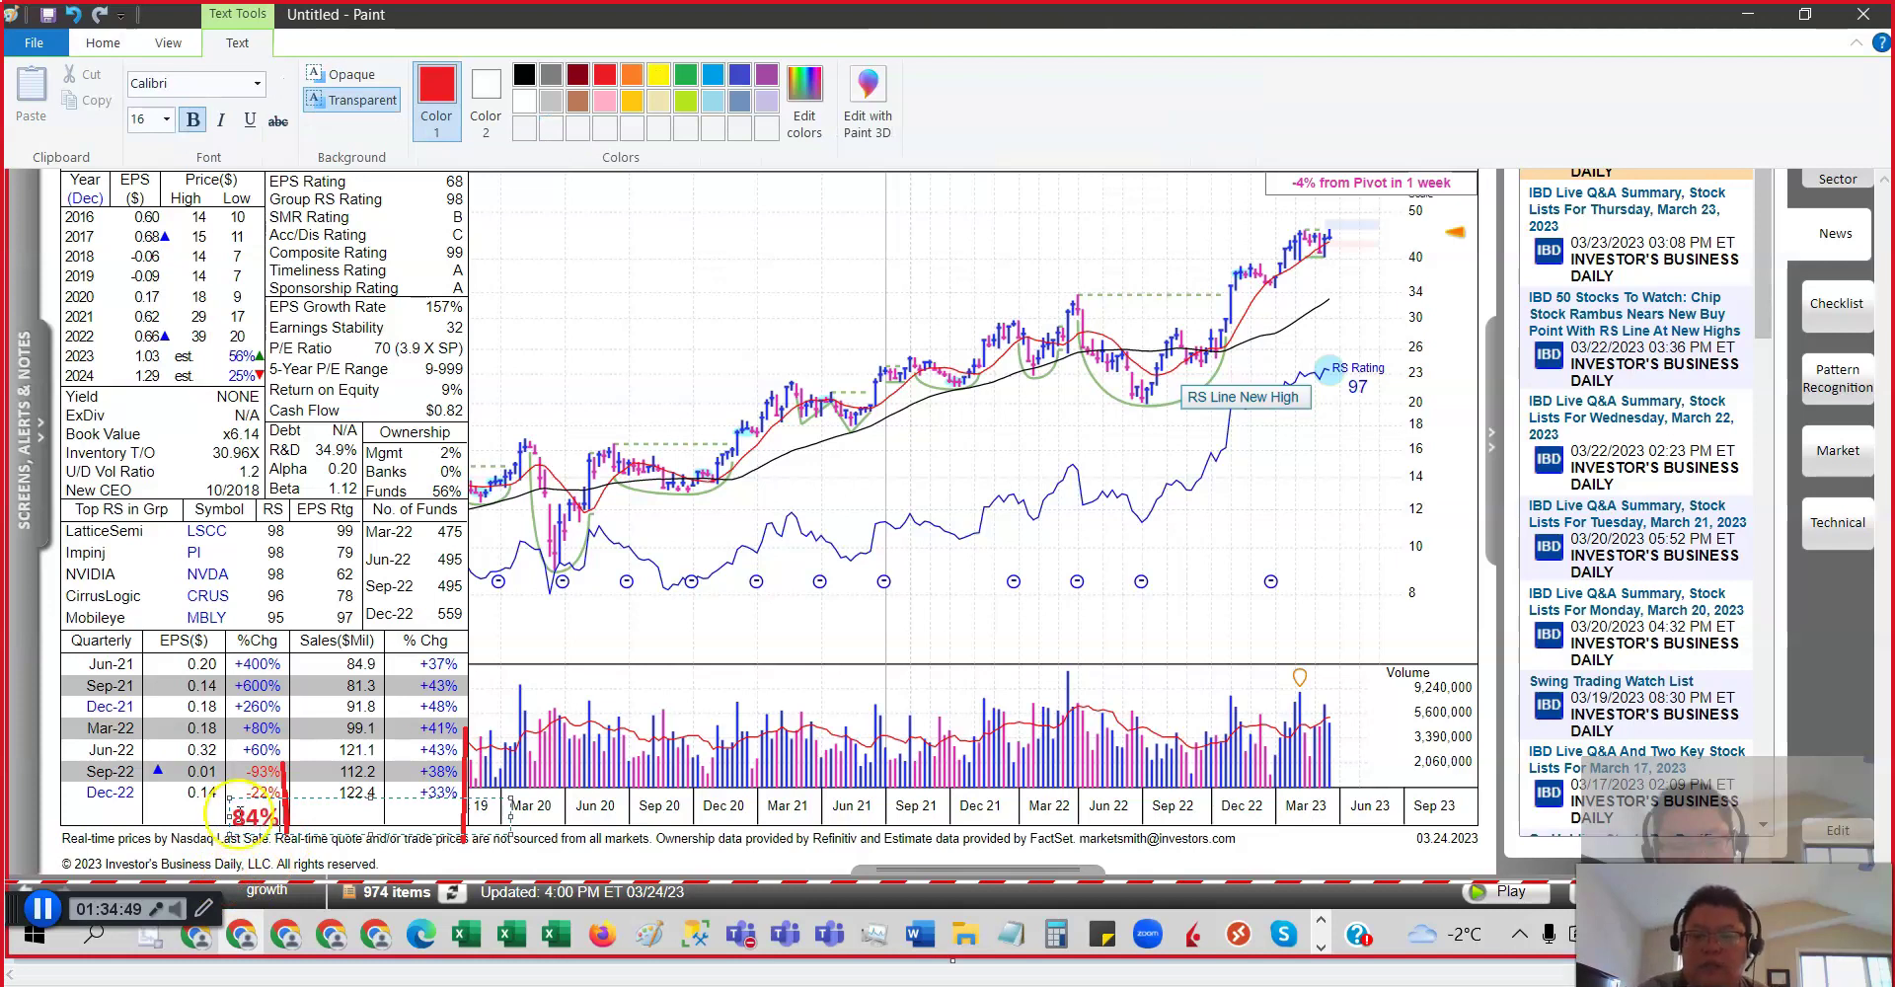
pyautogui.click(834, 496)
pyautogui.hotkey('alt', 'Tab')
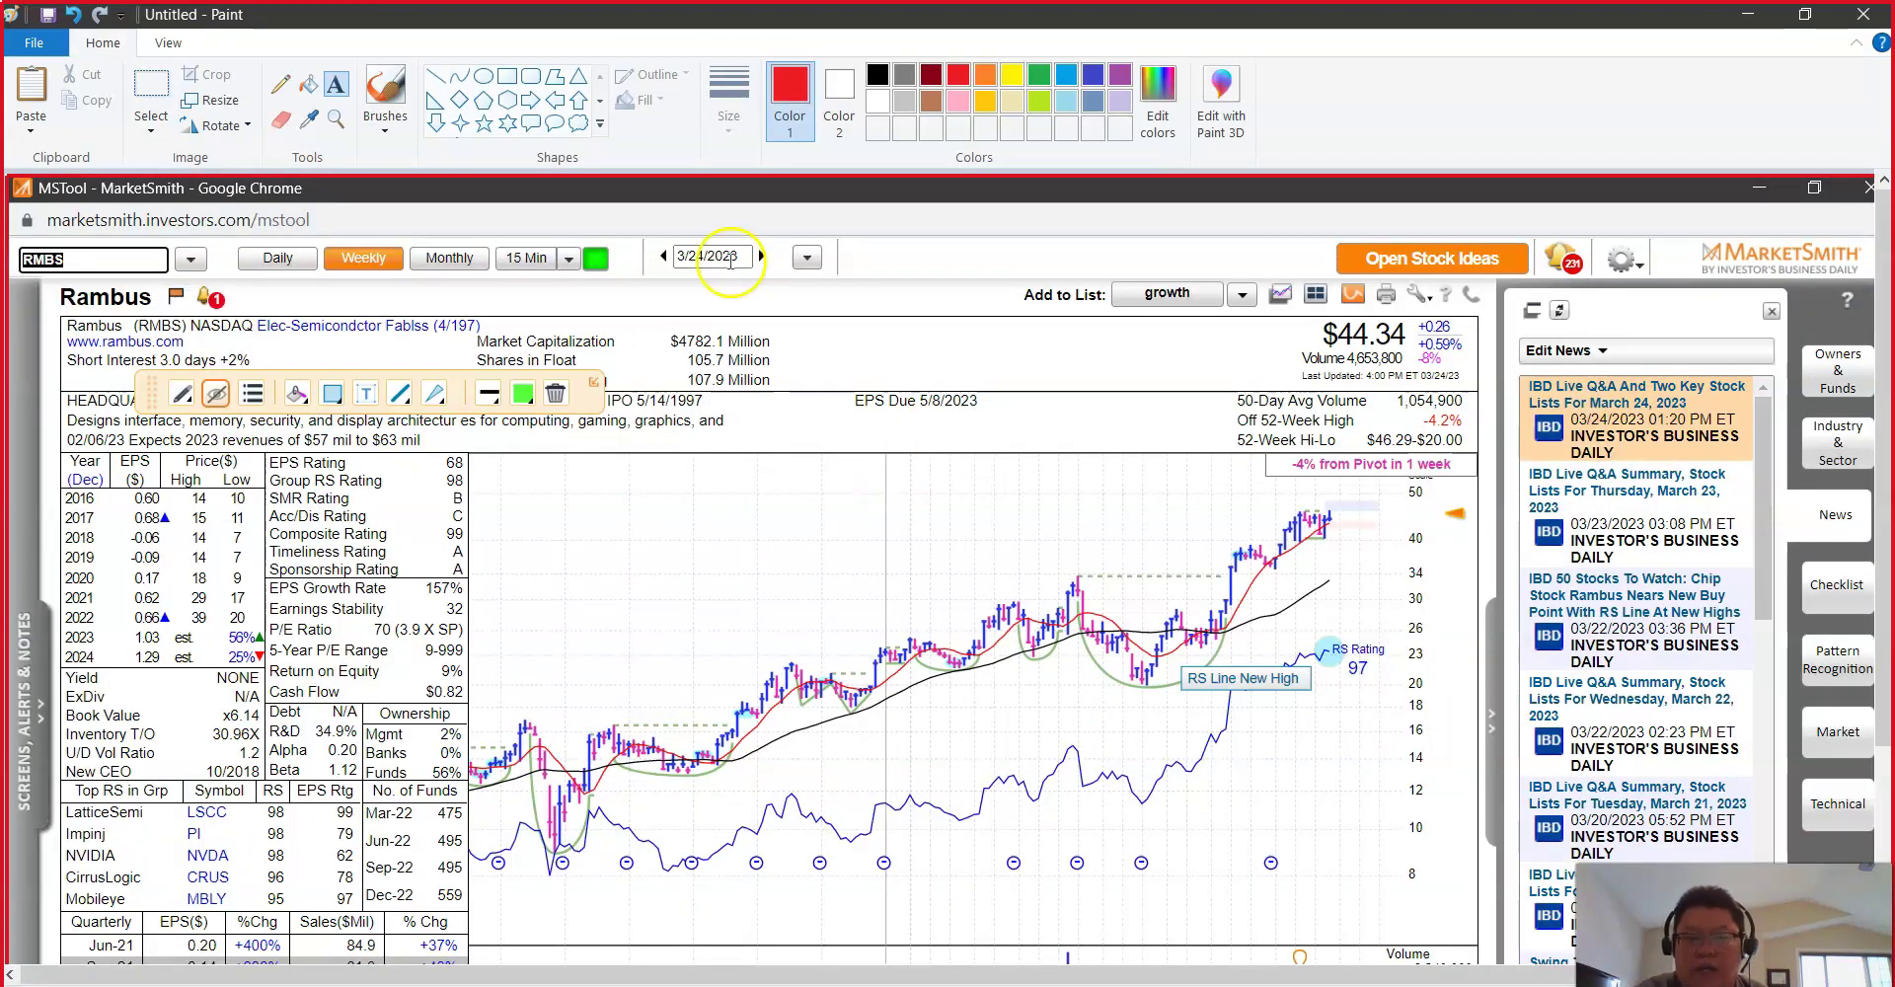
# Step: Mark the number-of-funds figures, the RS Rating and the recent high-volume bars with red lines
pyautogui.click(434, 76)
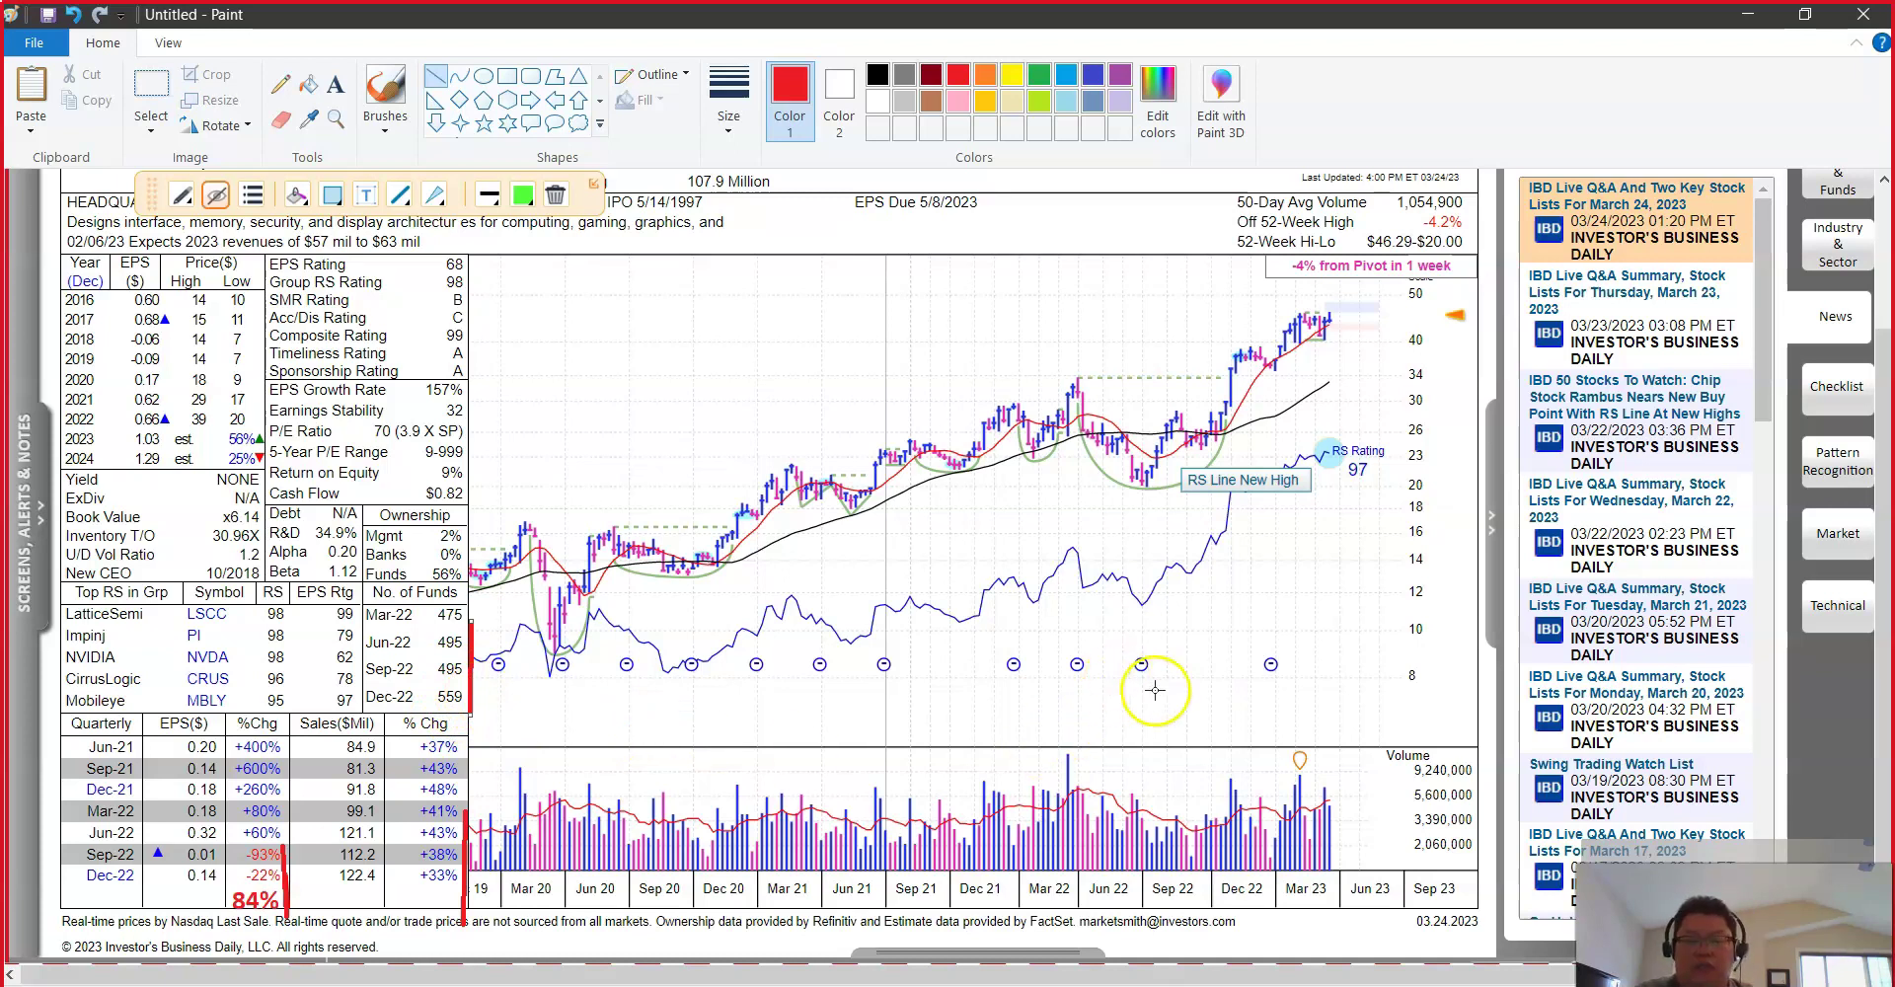
pyautogui.moveTo(1272, 538); pyautogui.dragTo(1342, 470)
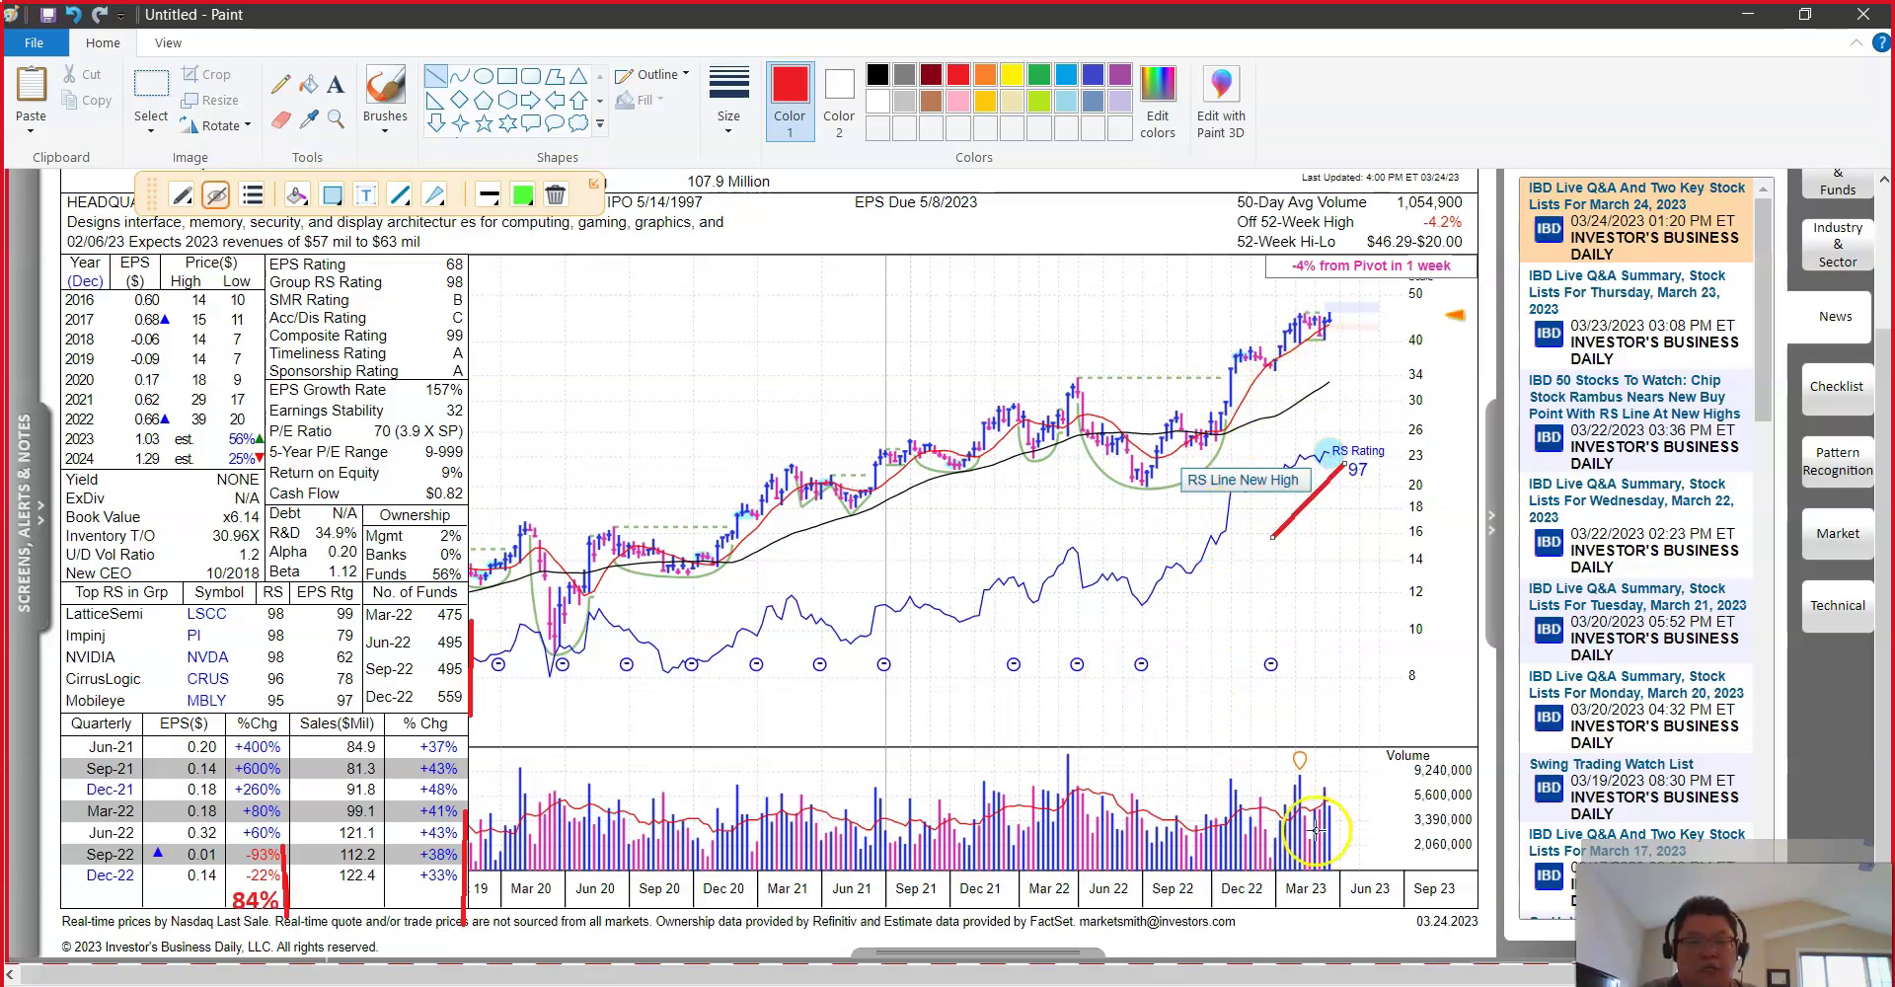
pyautogui.moveTo(1281, 787); pyautogui.dragTo(1303, 736)
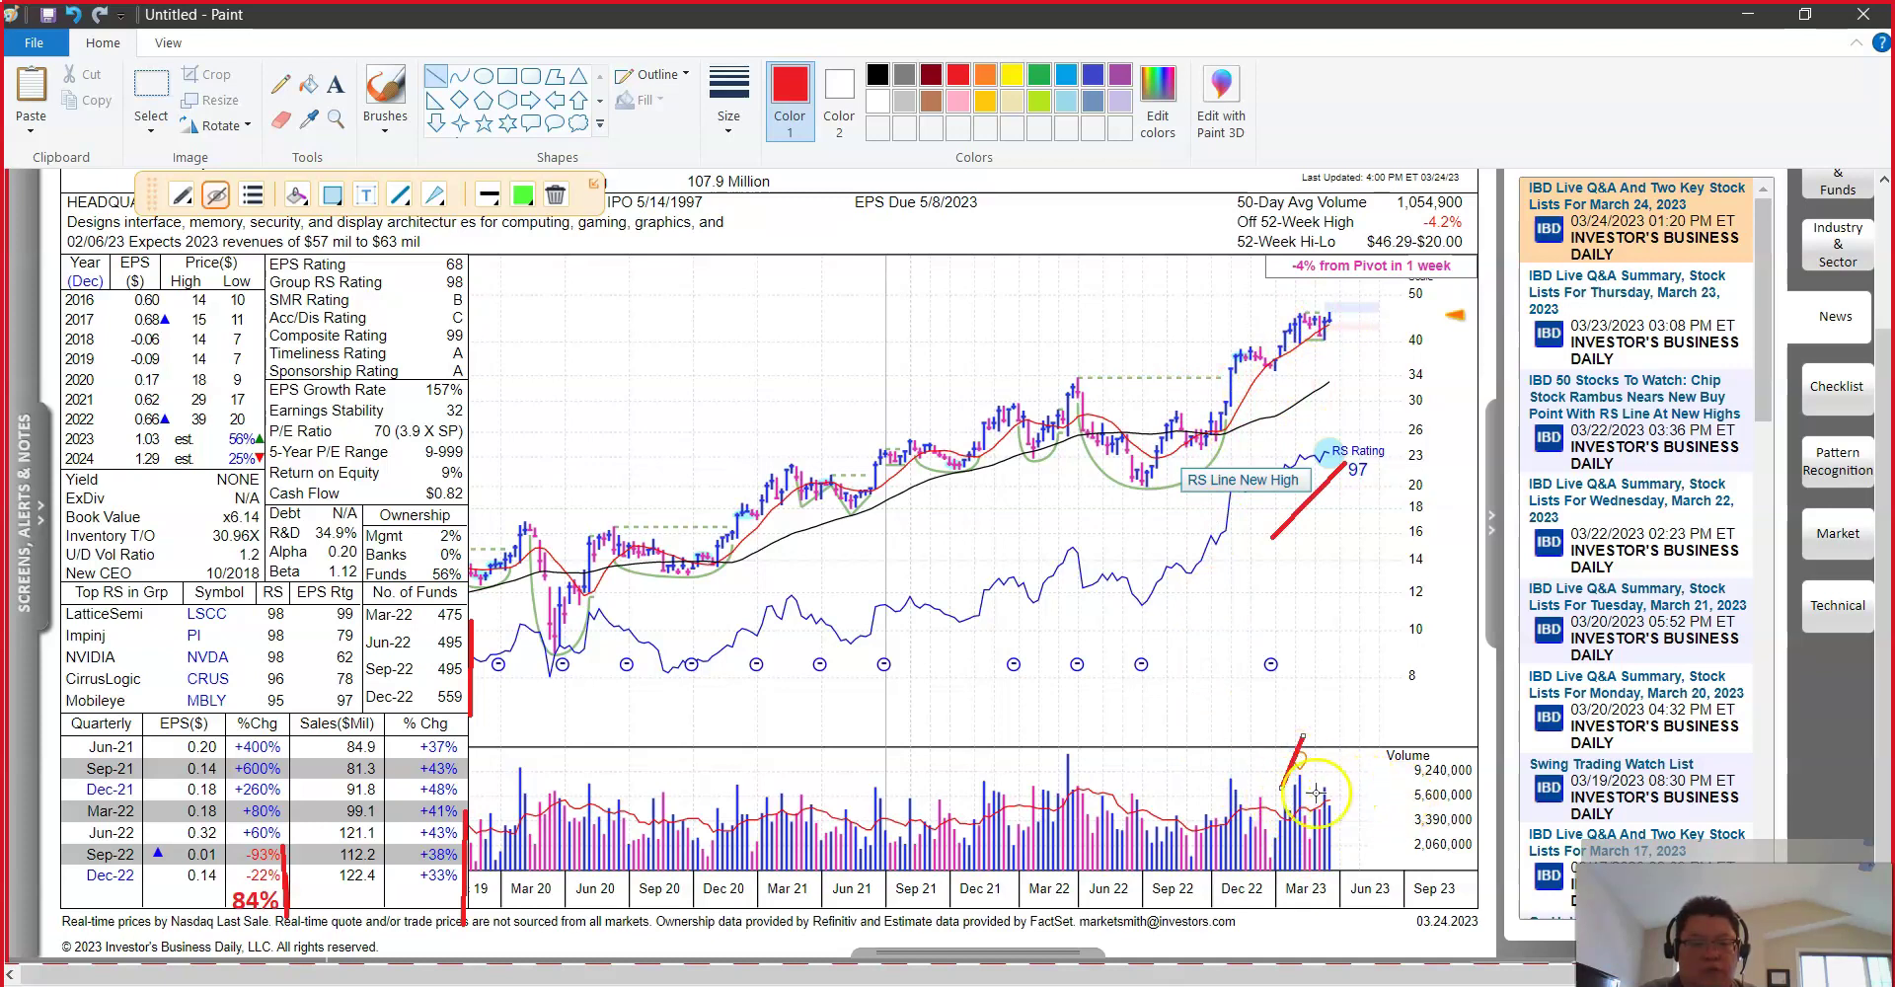
pyautogui.moveTo(1325, 784); pyautogui.dragTo(1365, 699)
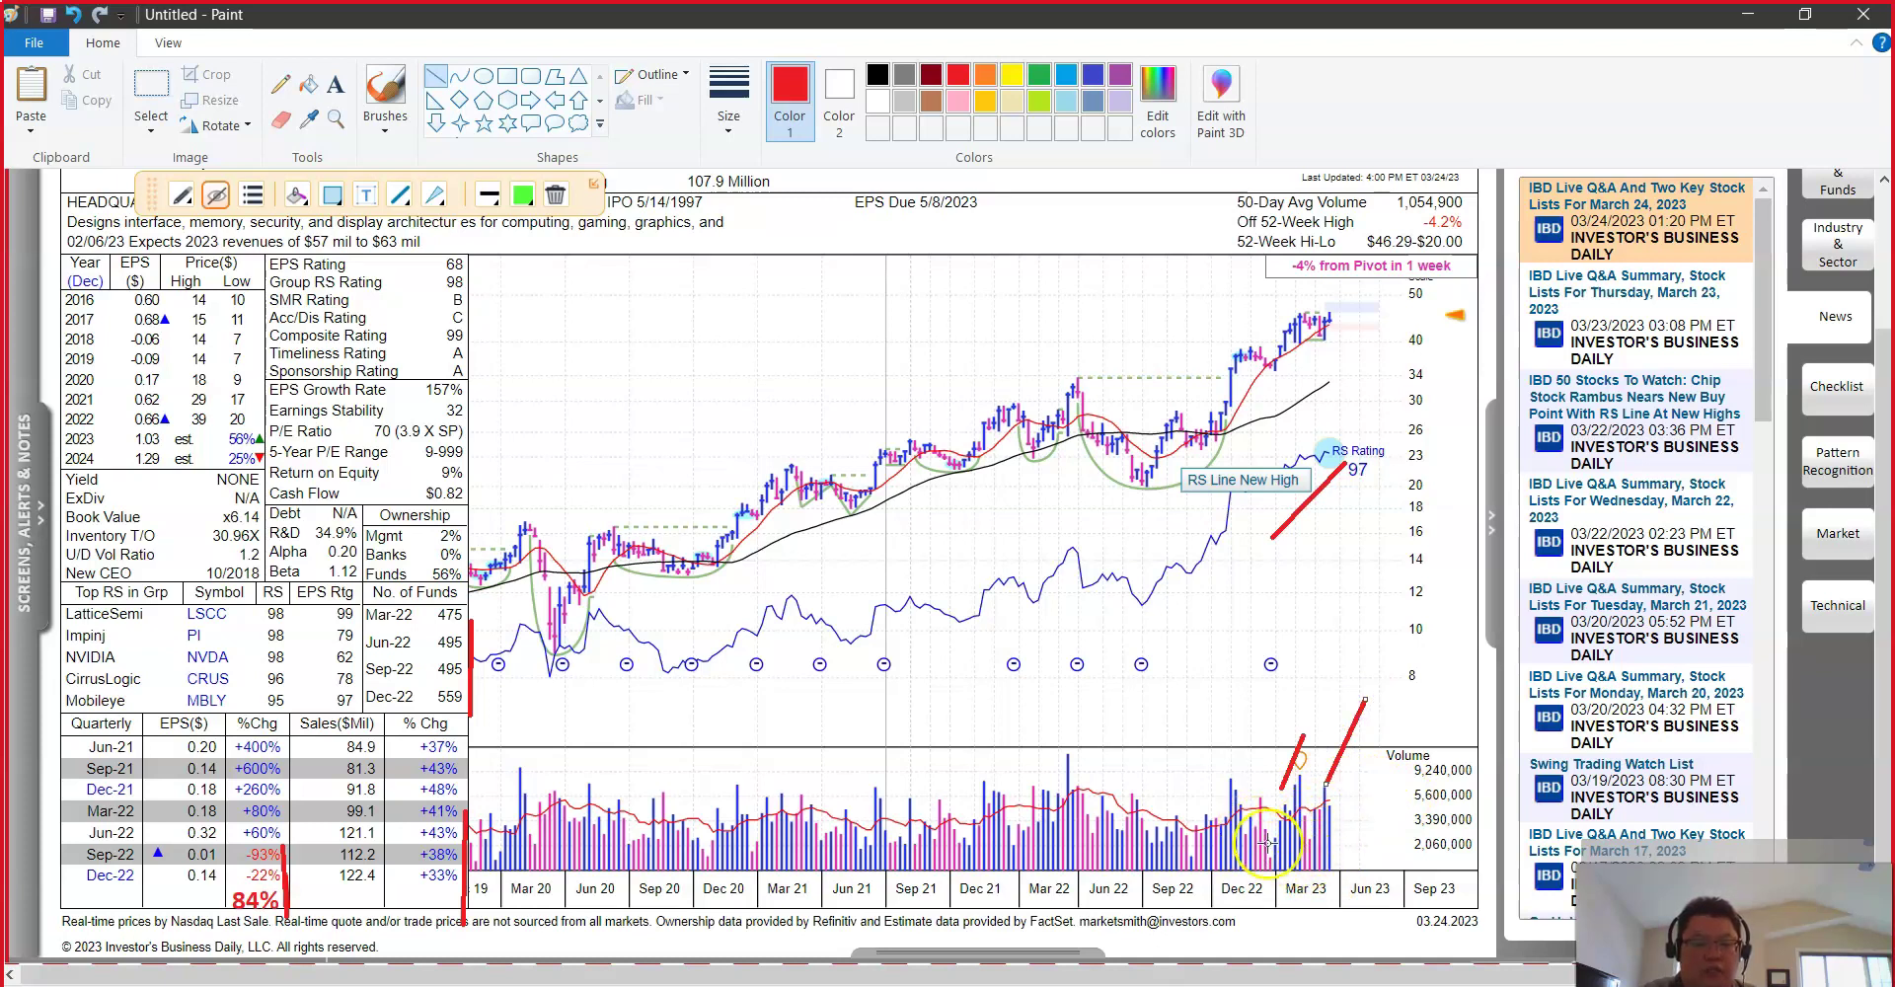
pyautogui.moveTo(1233, 775)
pyautogui.mouseDown()
pyautogui.moveTo(1249, 723)
pyautogui.moveTo(1245, 779)
pyautogui.mouseUp()
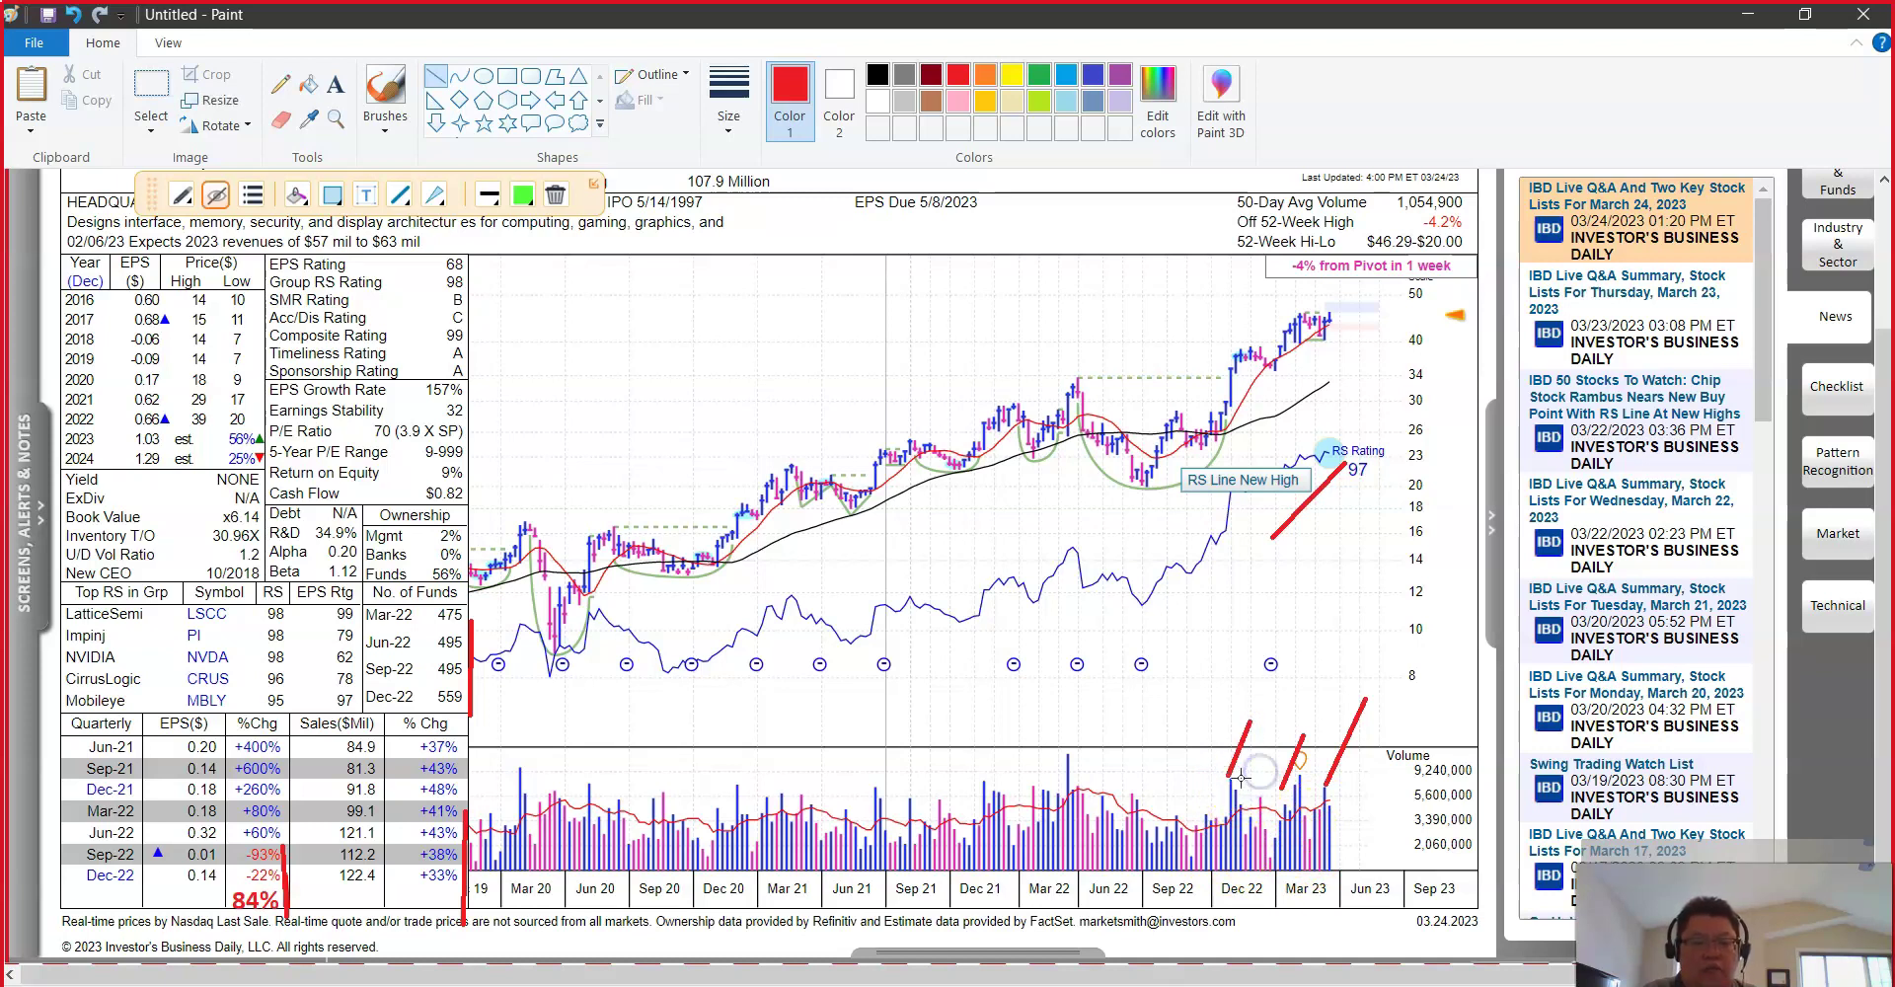
pyautogui.scroll(2, 998, 724)
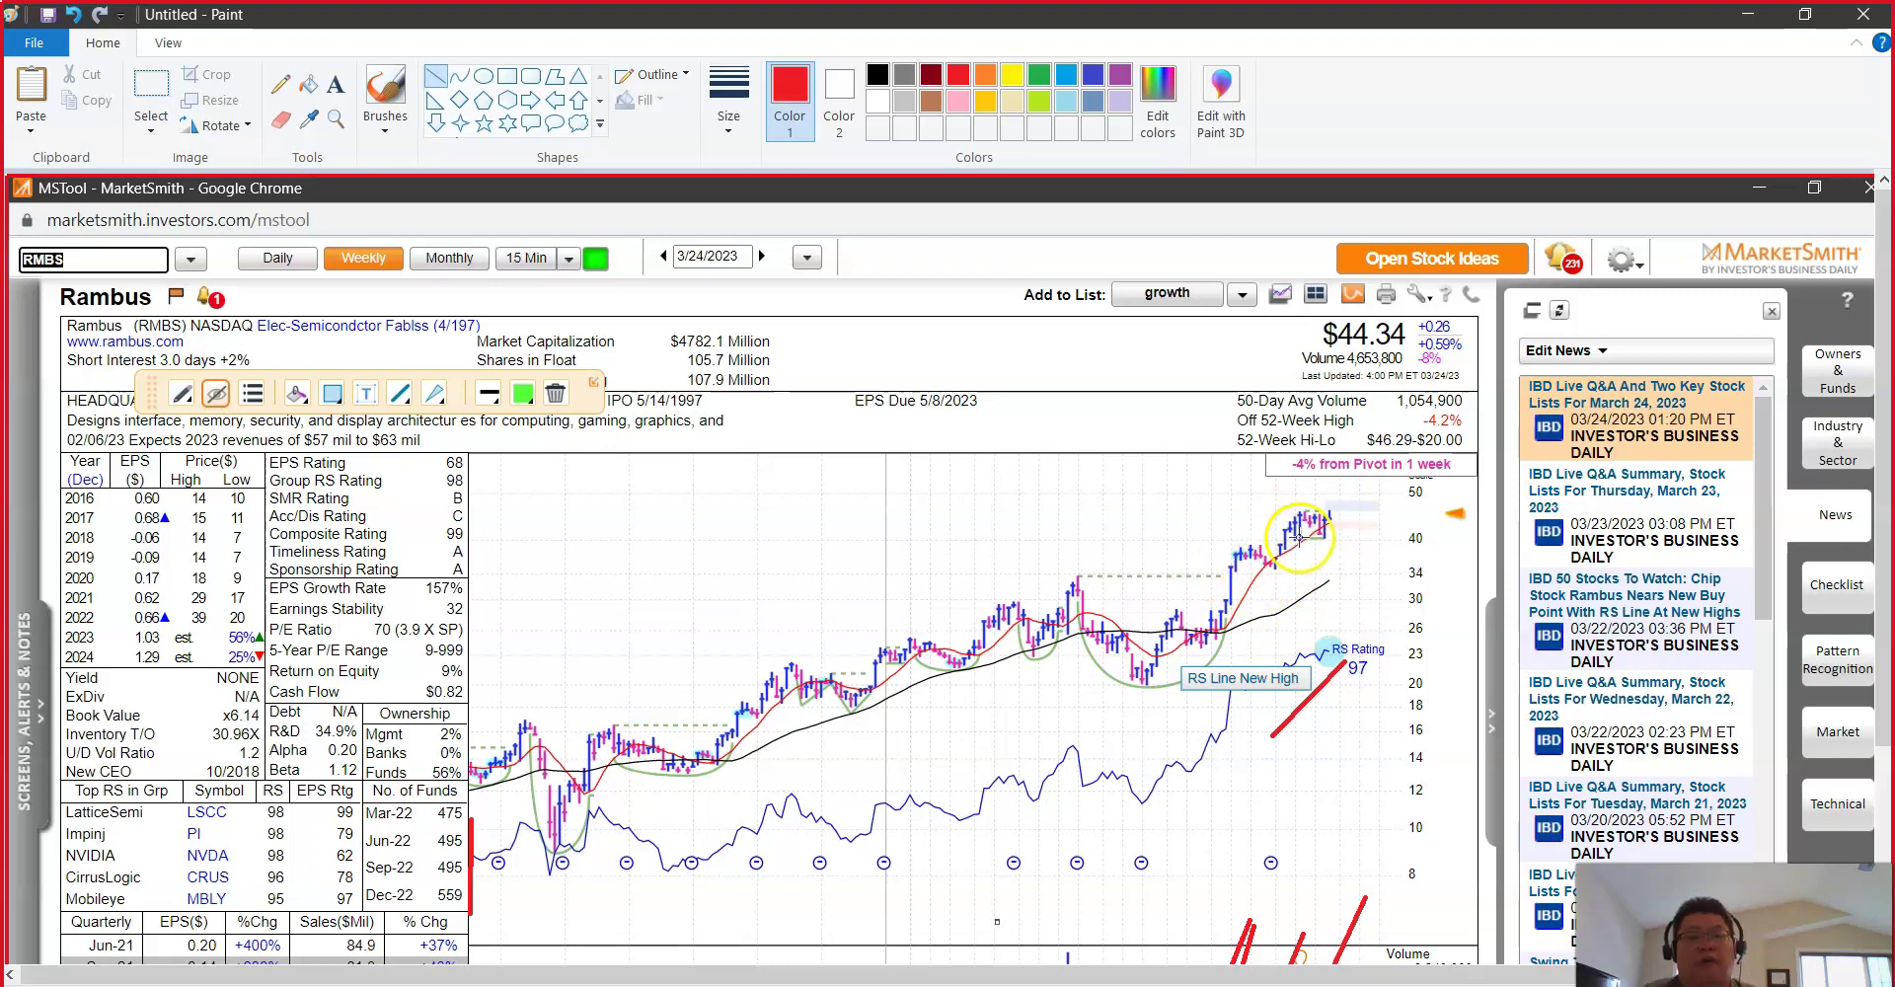
pyautogui.scroll(-2, 897, 695)
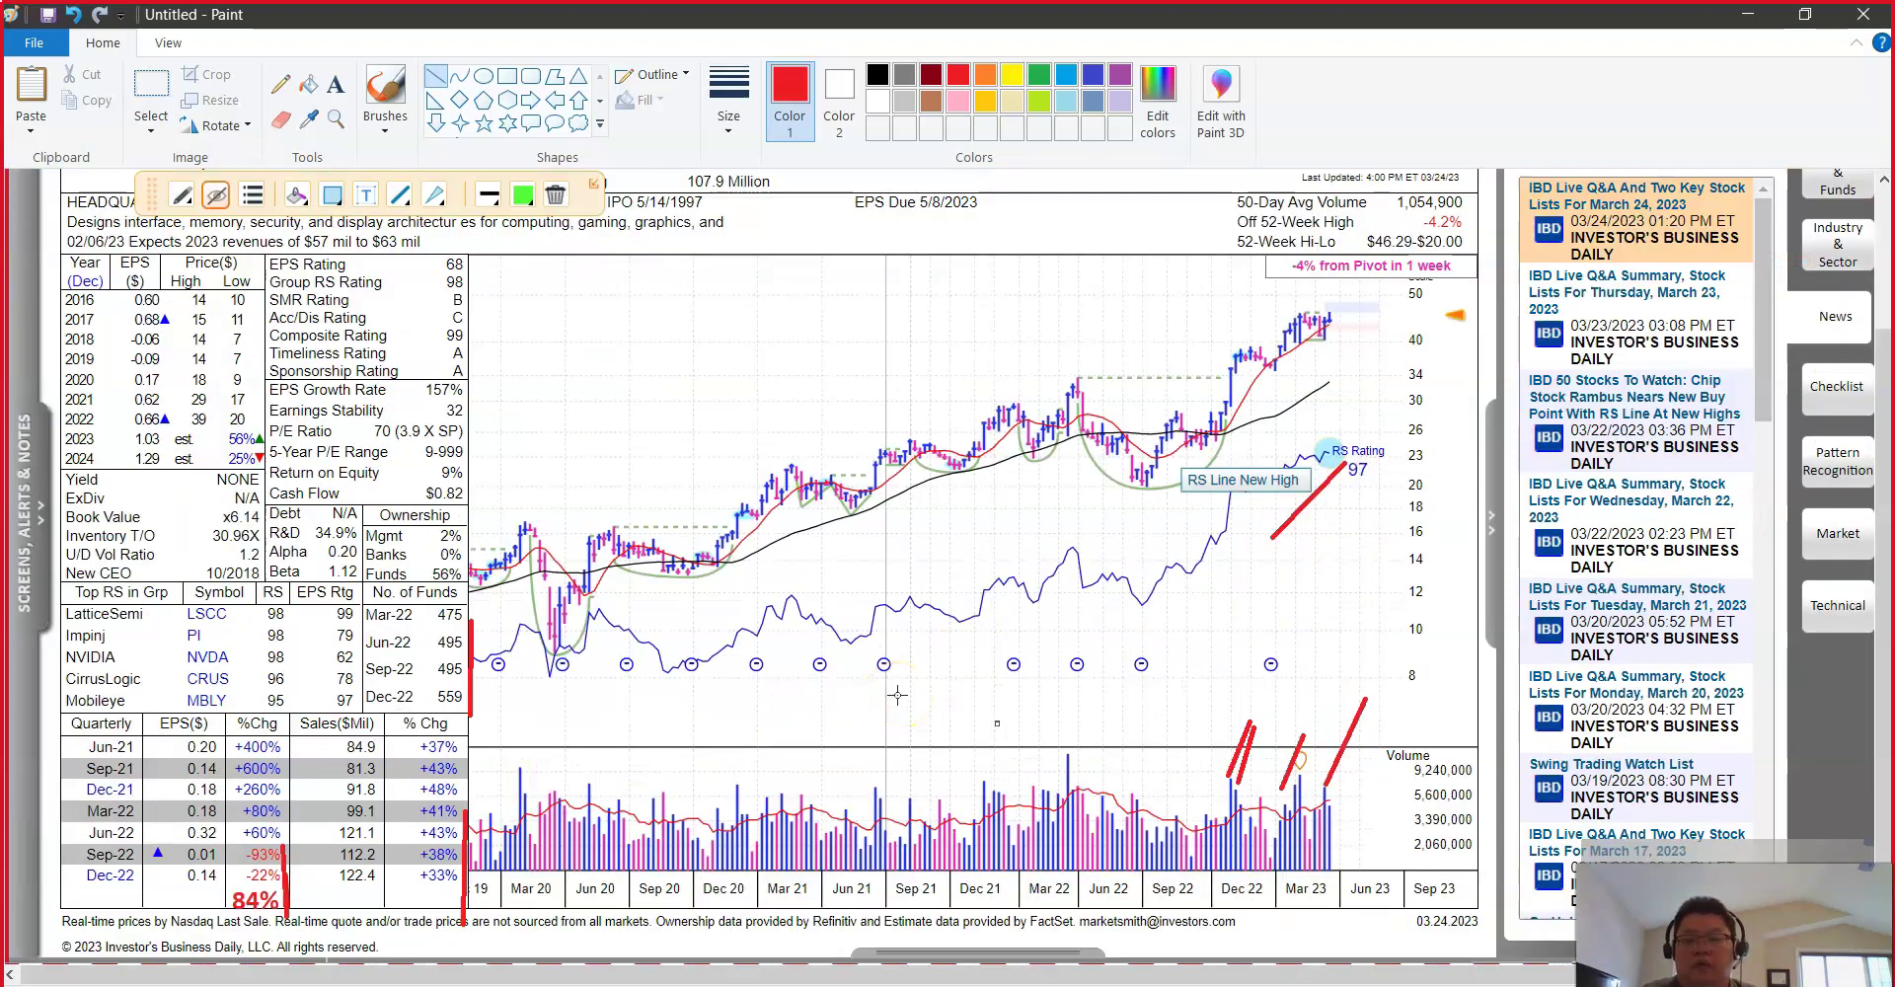
# Step: Underline the share price, the market capitalization and the Composite Rating in red
pyautogui.scroll(2, 897, 695)
pyautogui.moveTo(1331, 351); pyautogui.dragTo(1357, 354)
pyautogui.moveTo(673, 349); pyautogui.dragTo(820, 348)
pyautogui.click(765, 385)
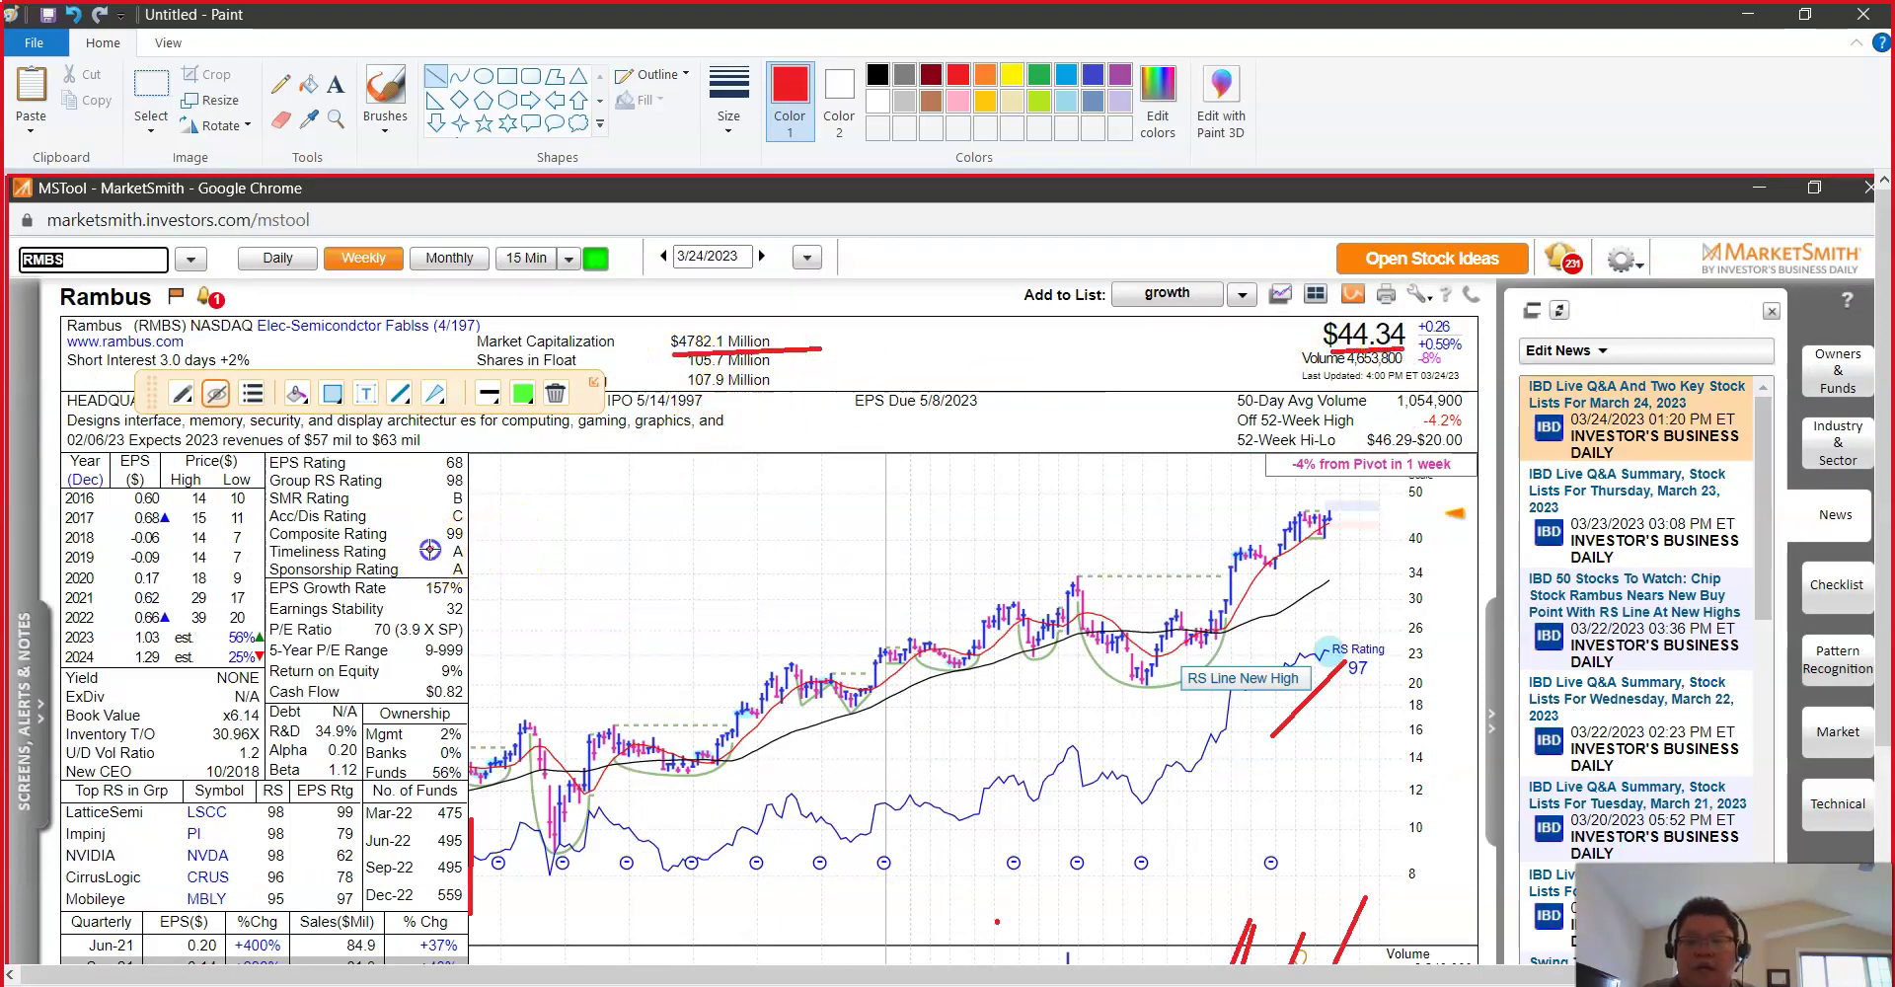
pyautogui.scroll(-3, 571, 769)
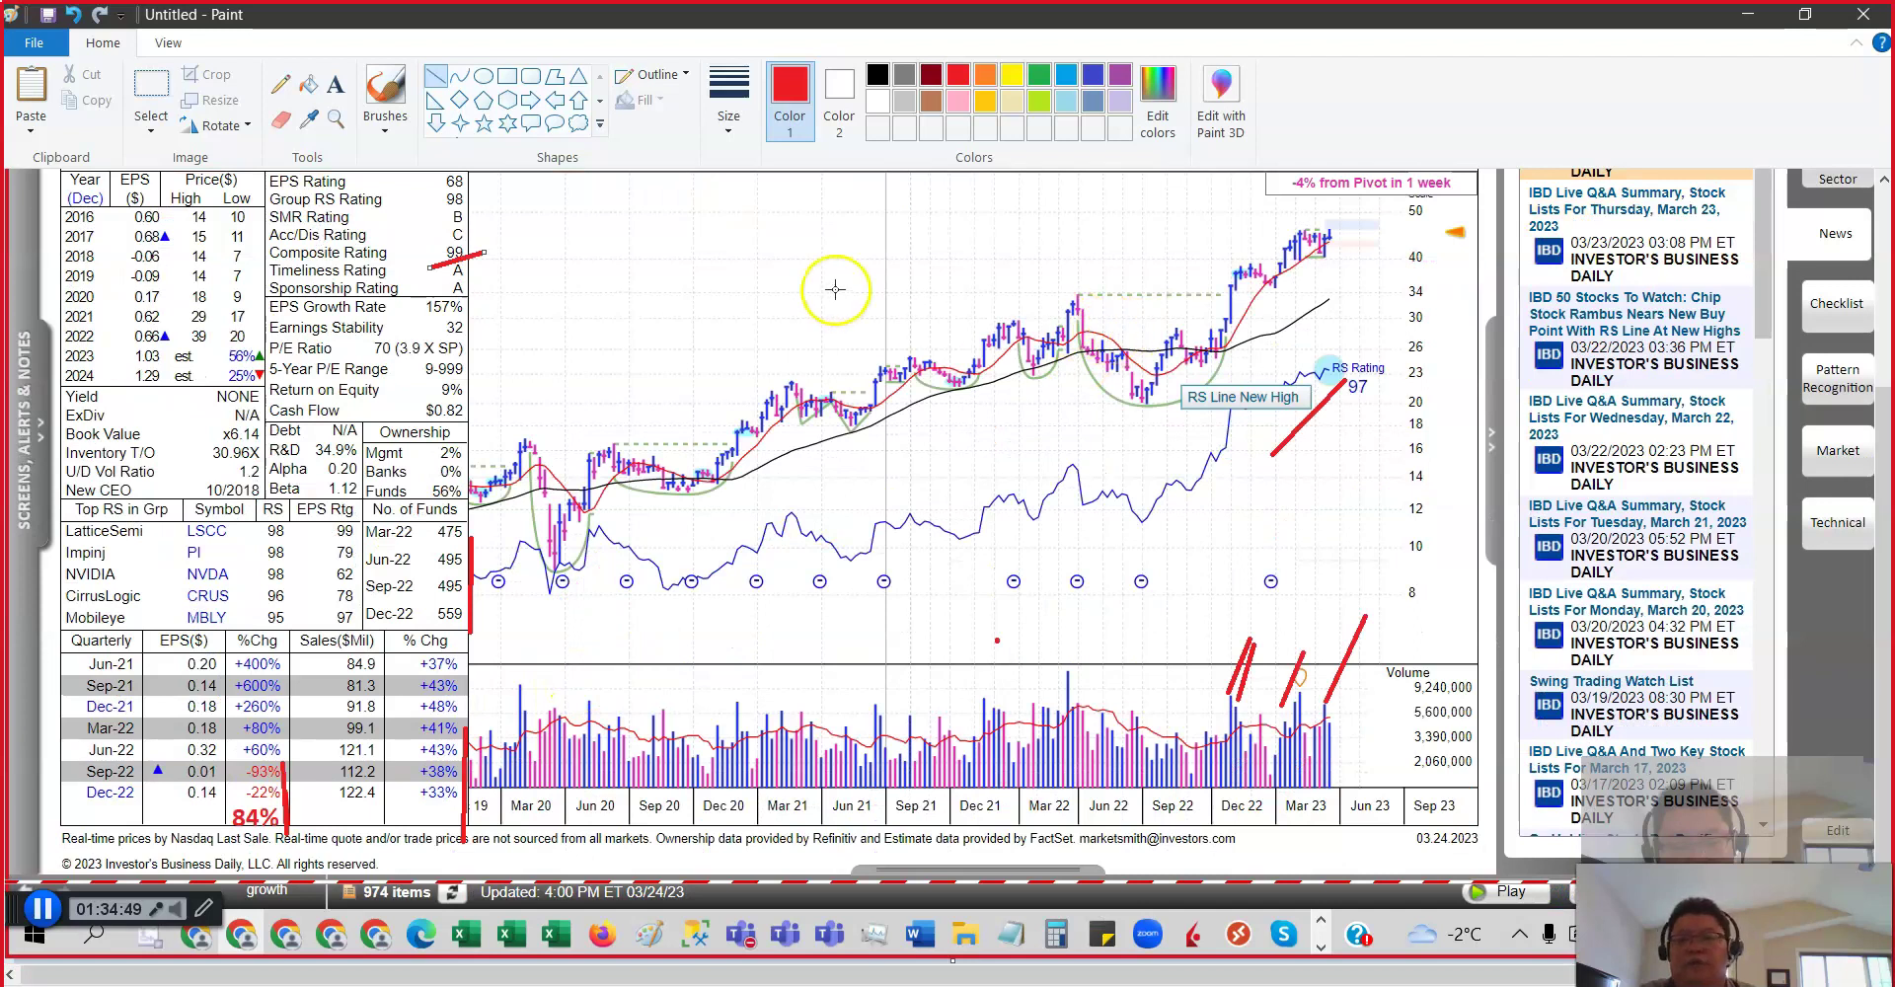
# Step: Switch back to MarketSmith and load the weekly chart for ANET
pyautogui.click(1750, 17)
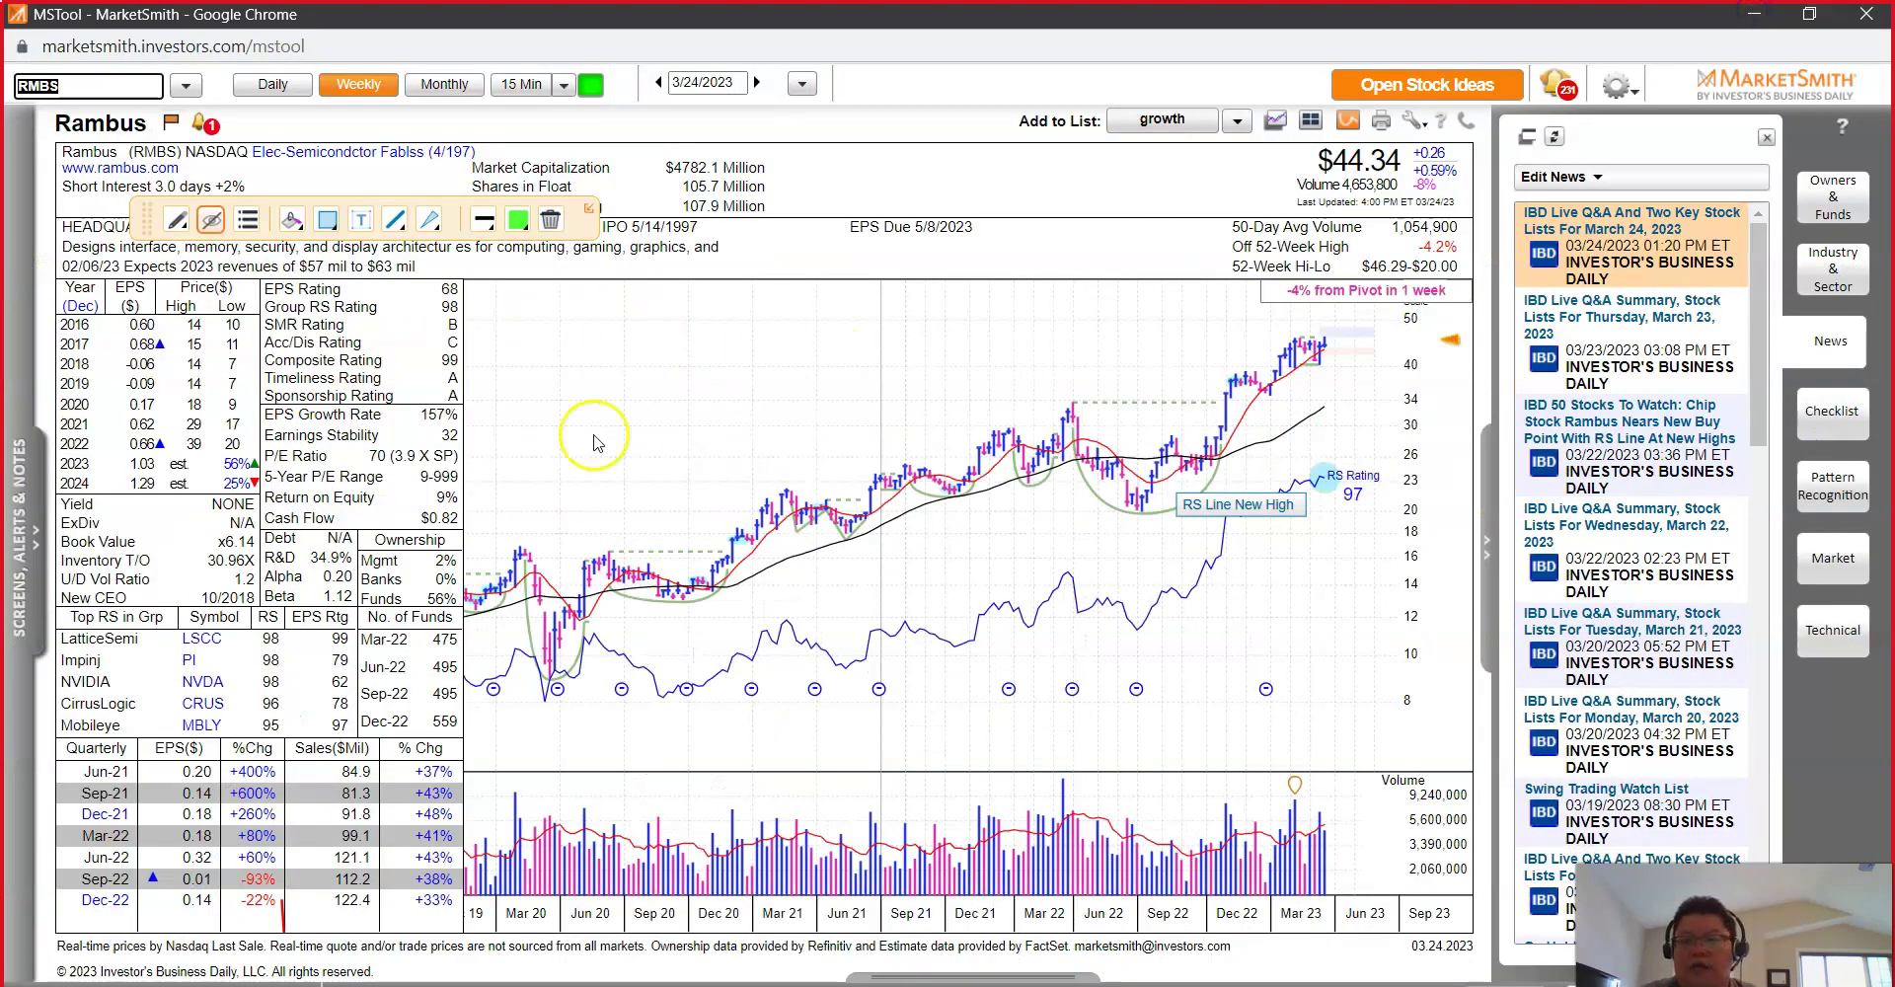
pyautogui.write('ANET')
pyautogui.press('Return')
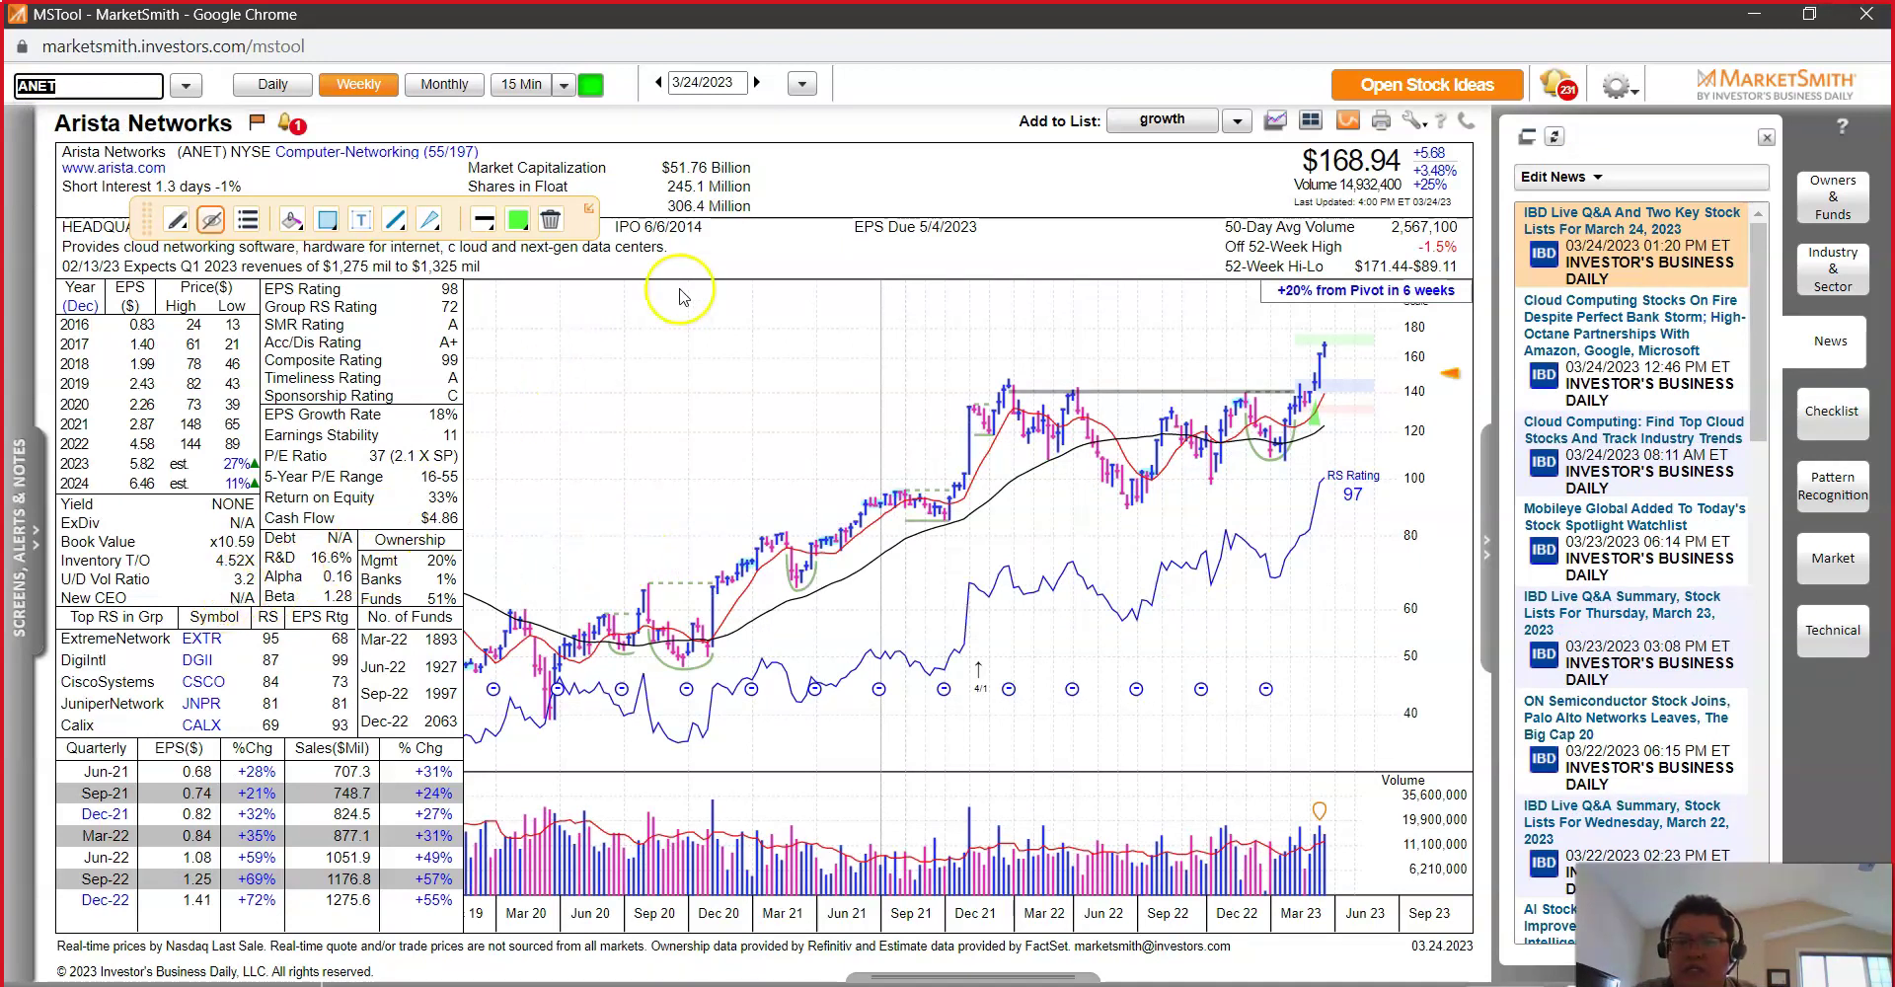
# Step: Underline the U/D Vol Ratio in red on the Arista Networks chart and mark the recent high-volume bars
pyautogui.rightClick(659, 318)
pyautogui.click(711, 331)
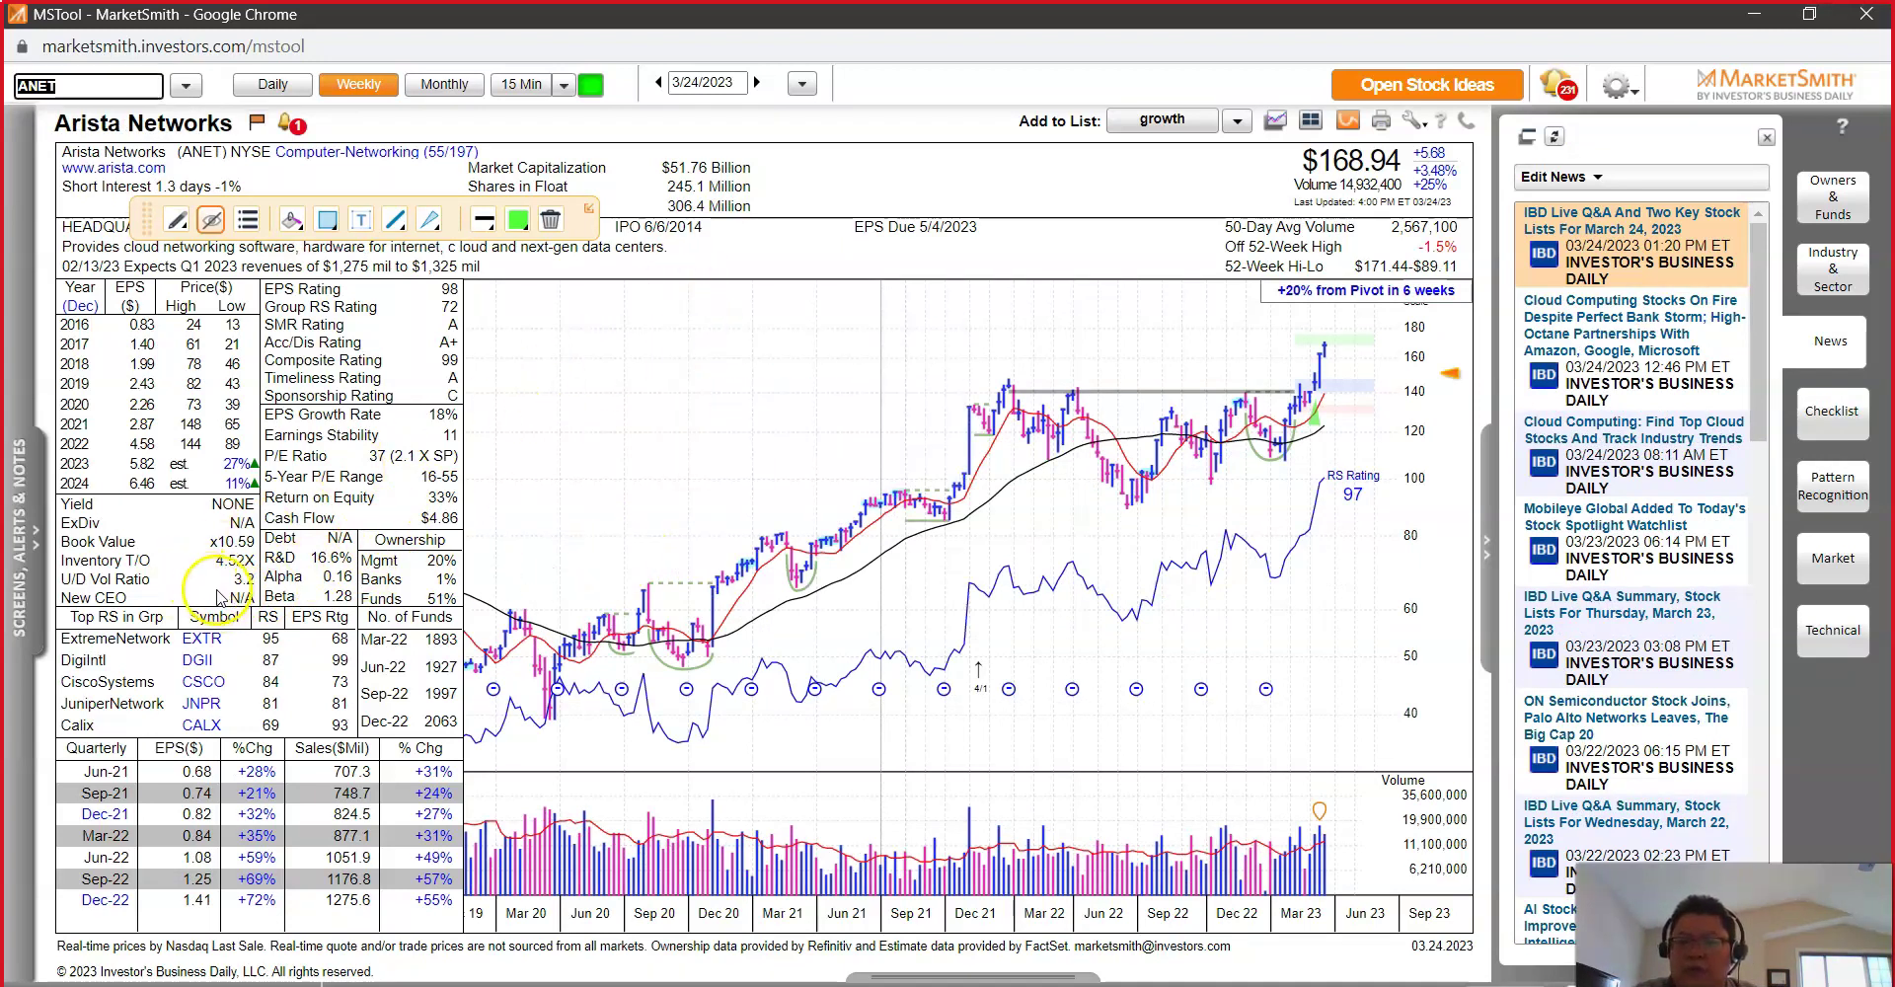
pyautogui.moveTo(71, 596); pyautogui.dragTo(248, 592)
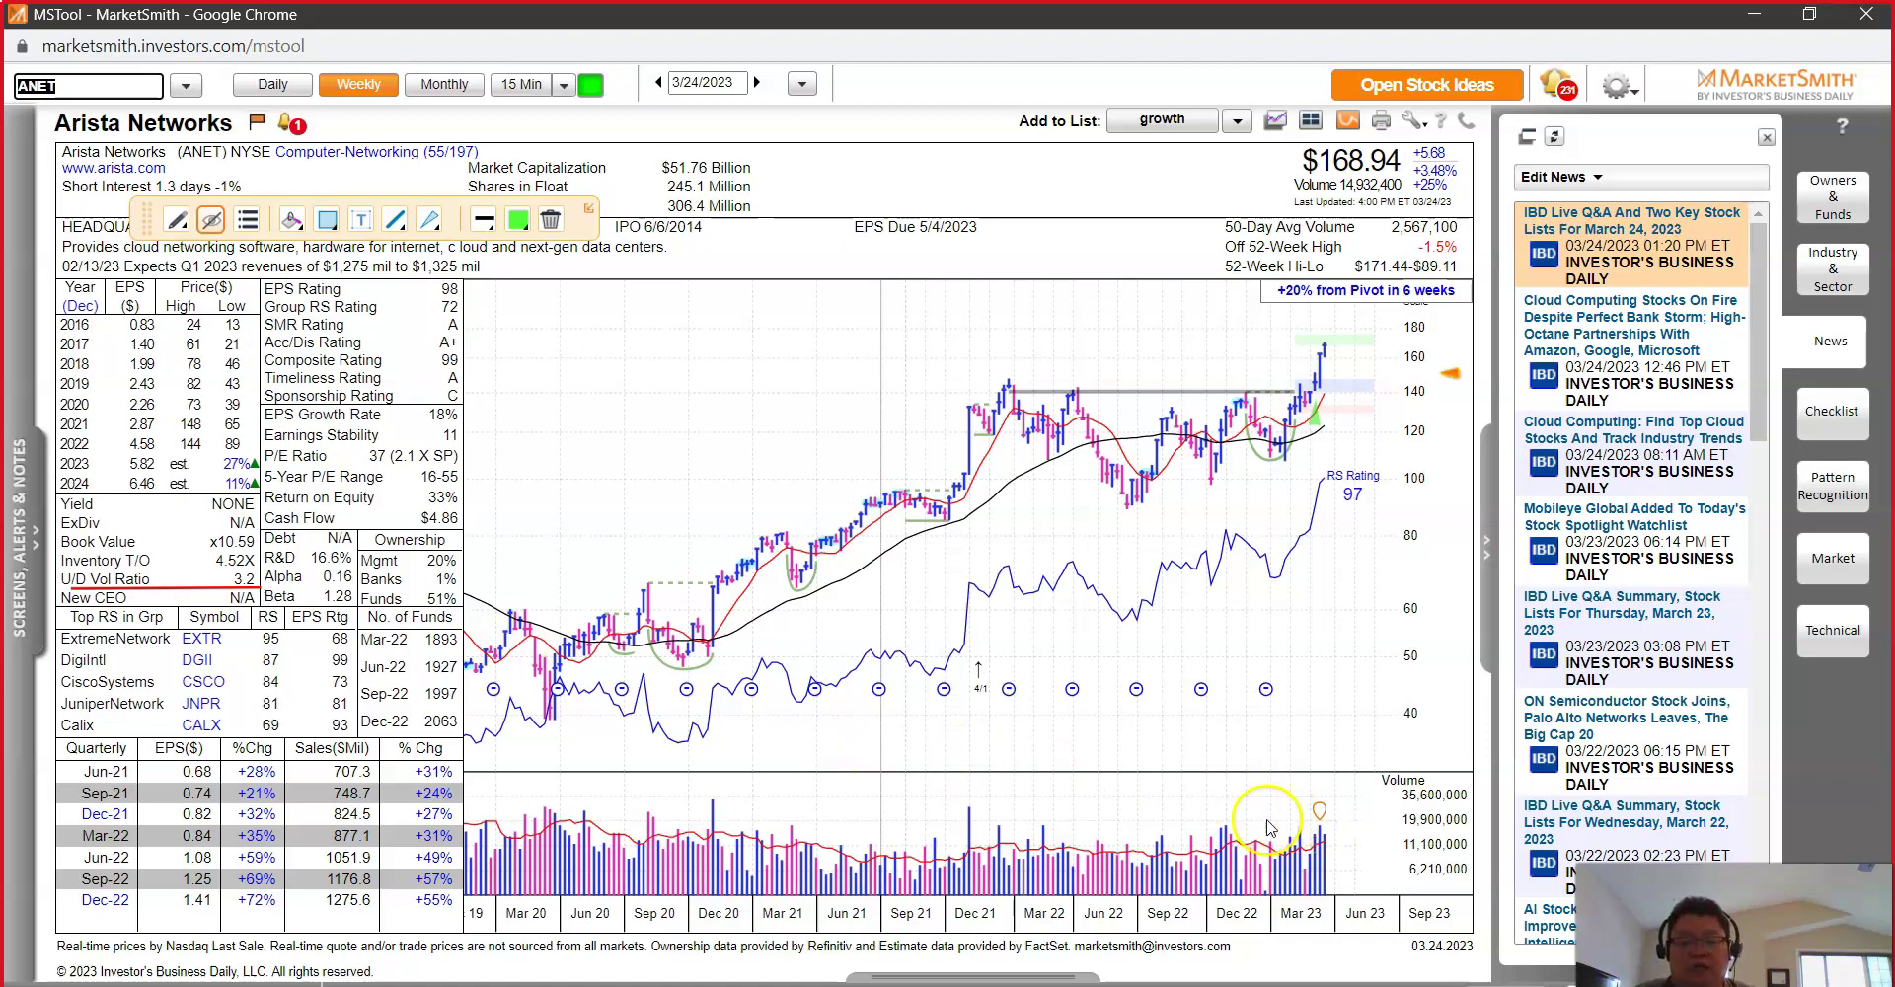
pyautogui.click(1295, 829)
pyautogui.click(1334, 809)
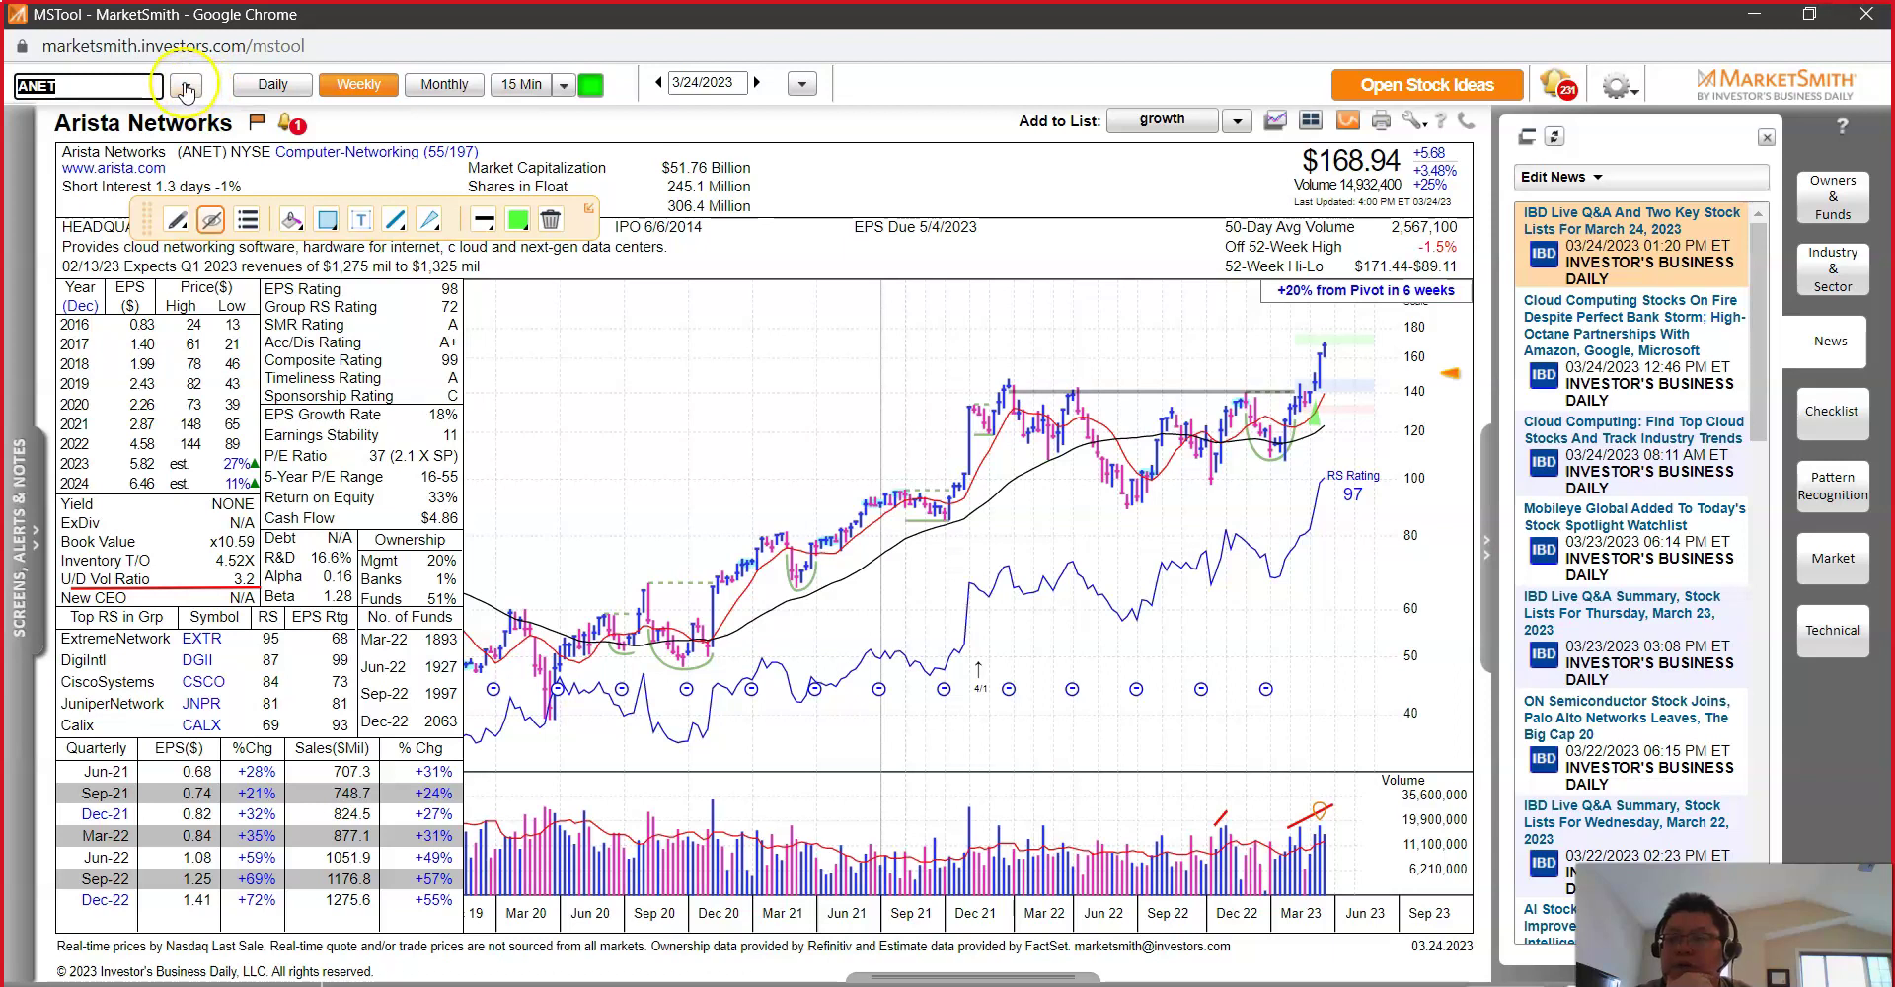
# Step: Load the weekly chart for Super Micro Computer (SMCI)
pyautogui.write('CI')
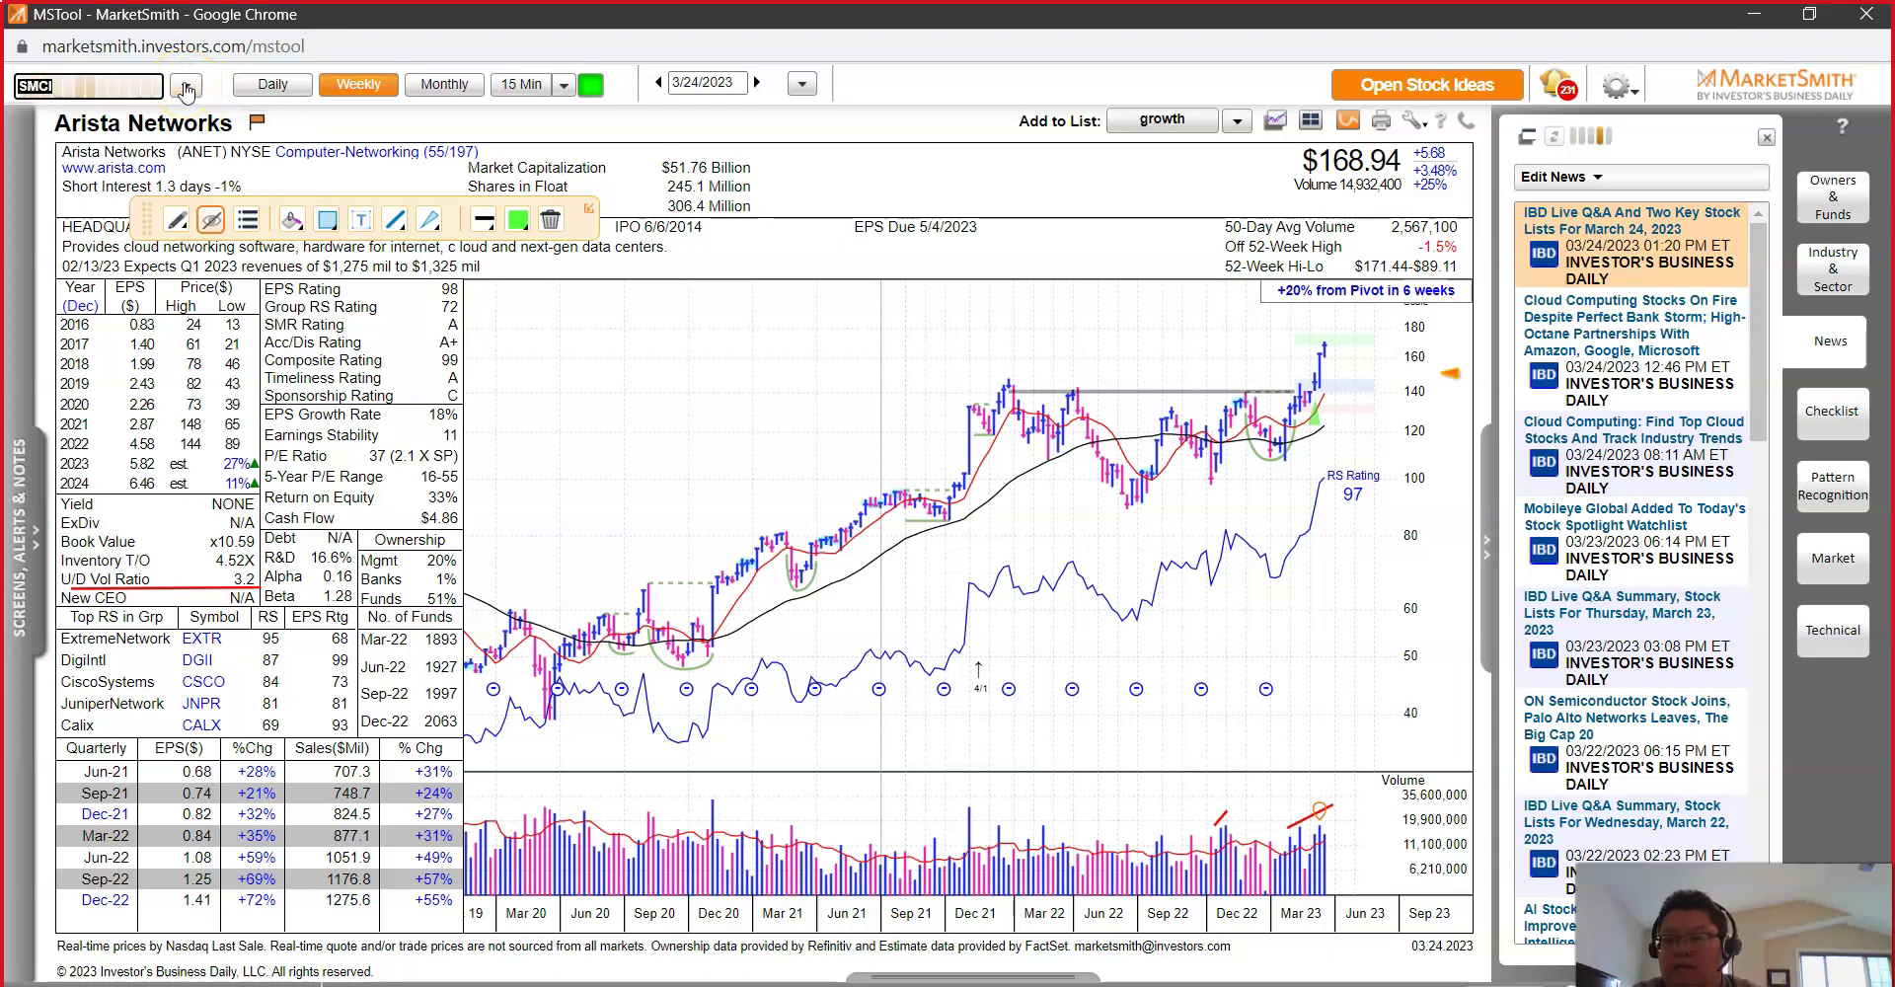
pyautogui.press('Return')
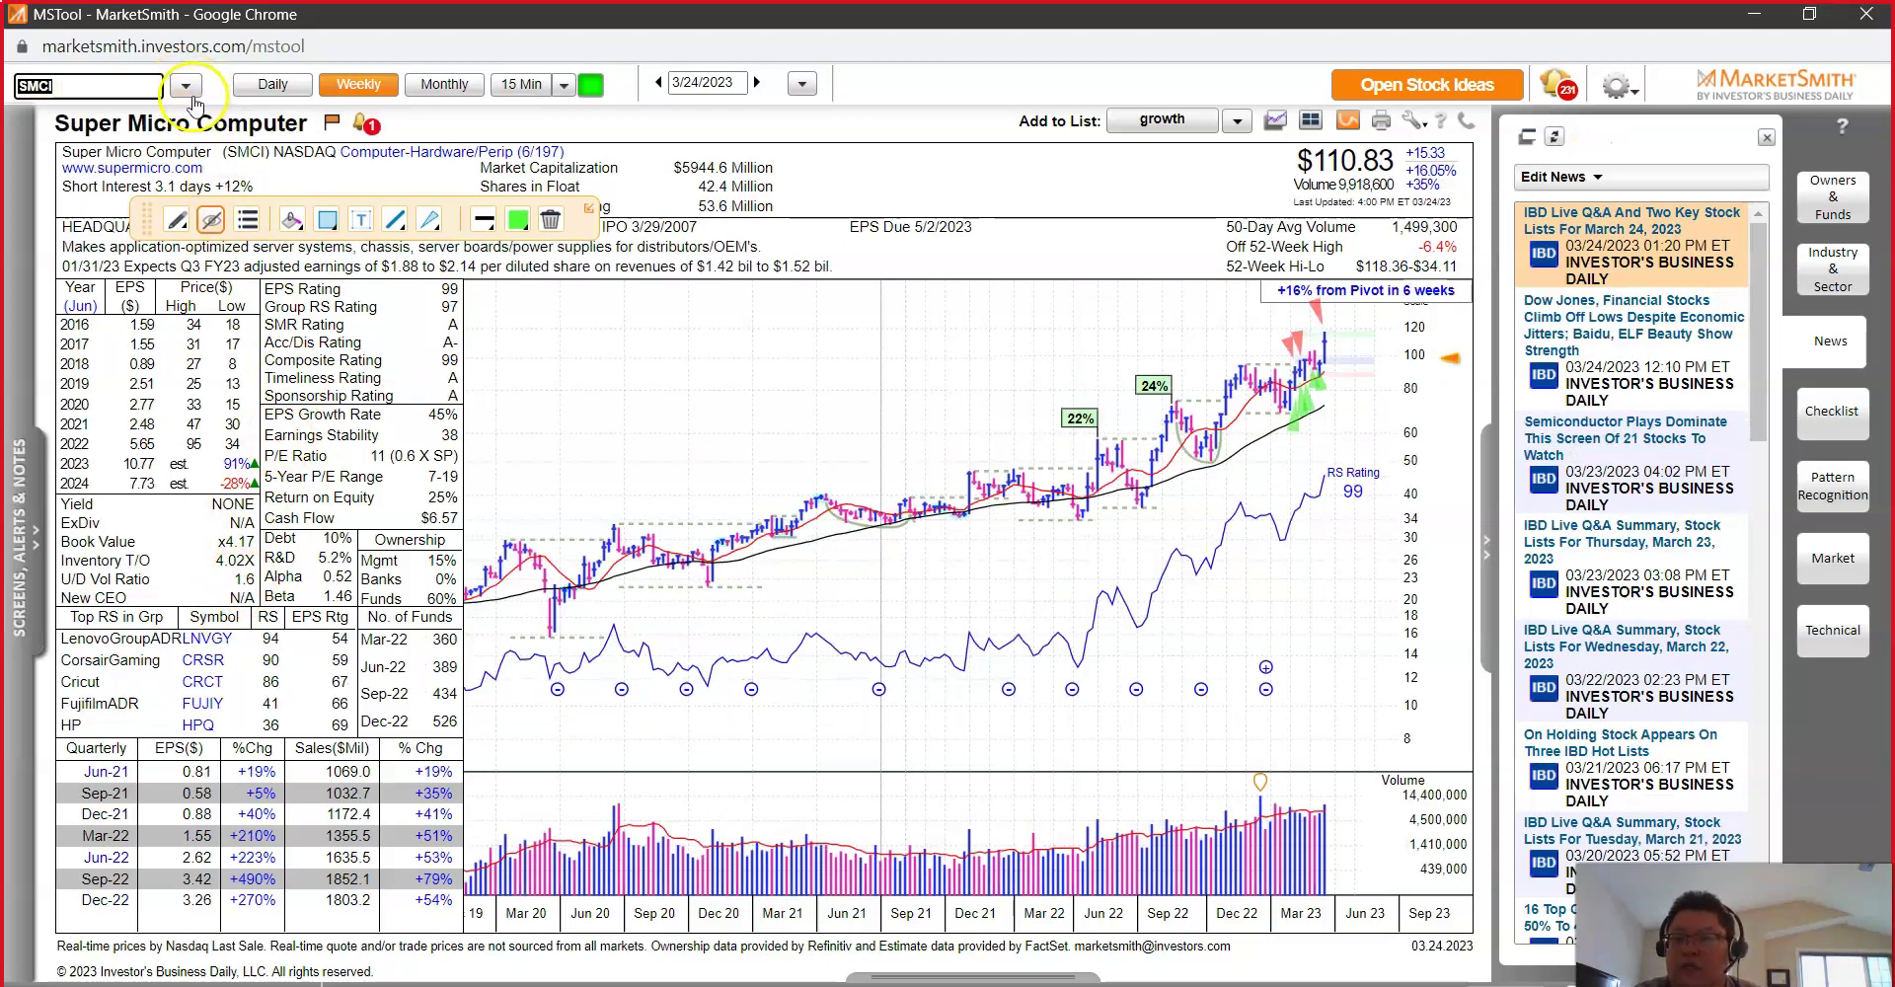
# Step: Reopen the Rambus (RMBS) chart from the recently viewed symbols, followed by Lattice Semiconductor (LSCC)
pyautogui.click(186, 86)
pyautogui.click(139, 187)
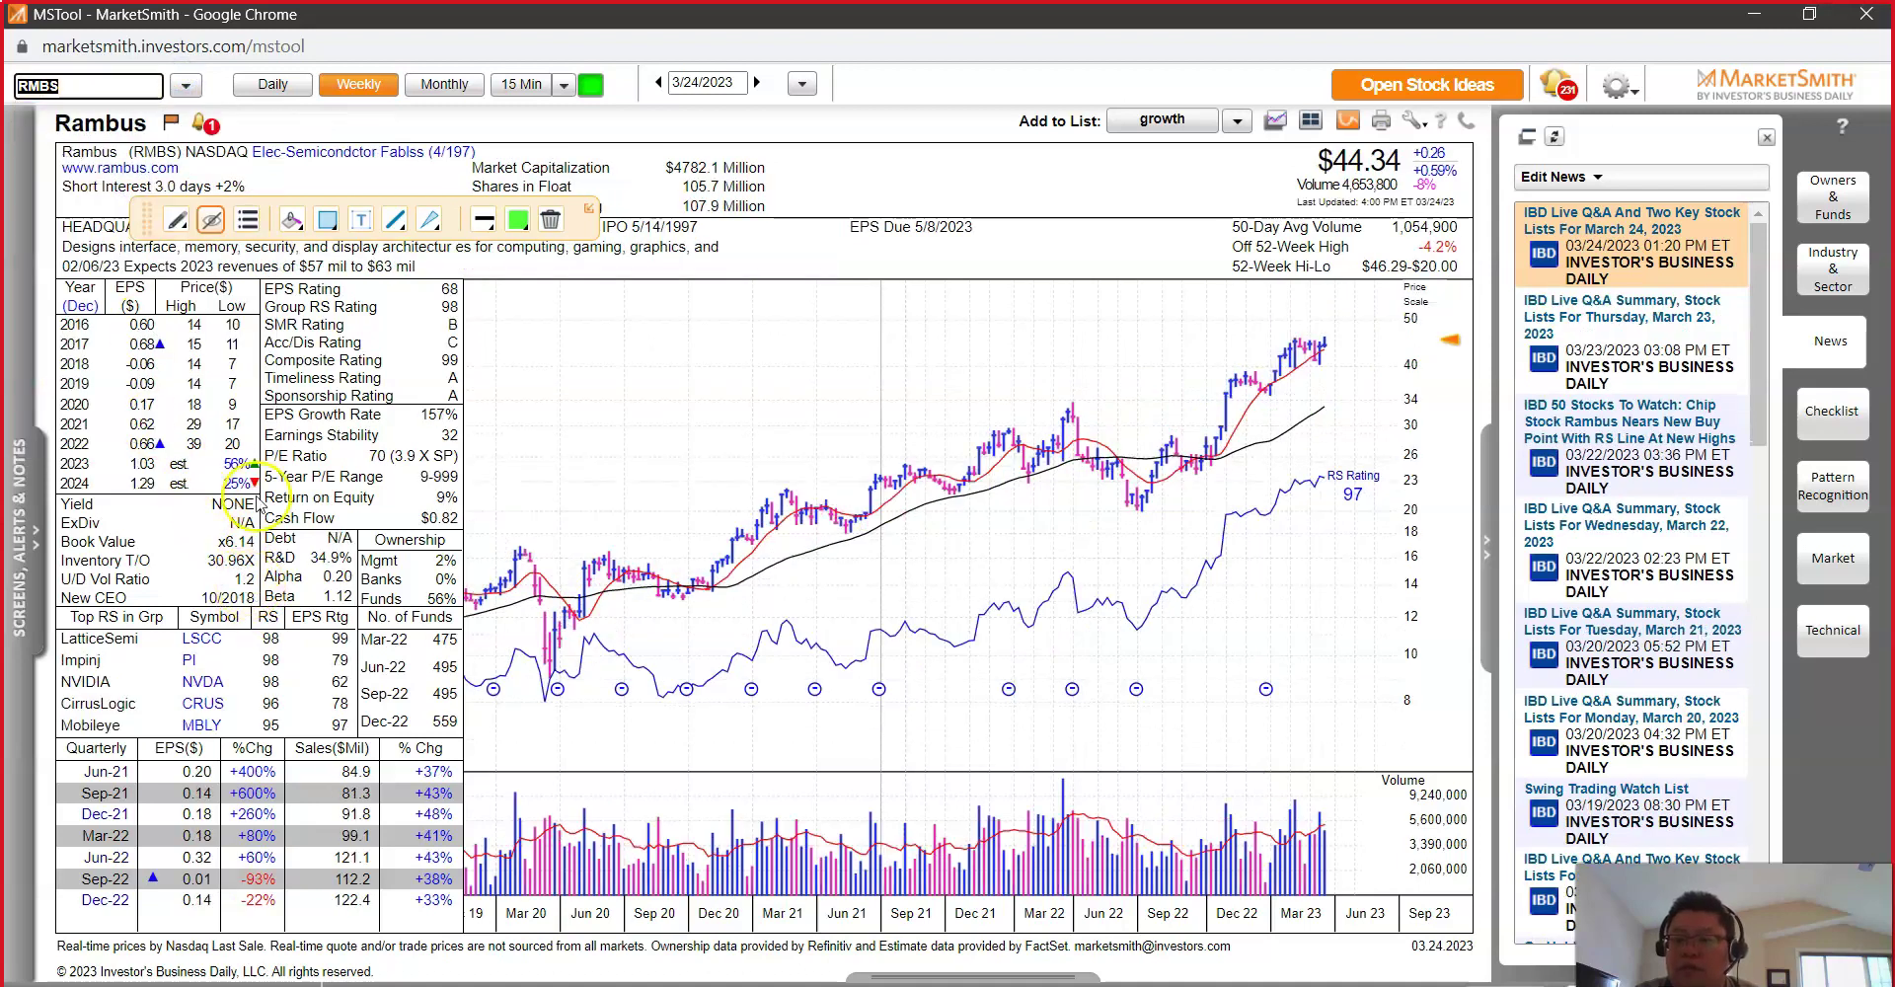
pyautogui.click(182, 87)
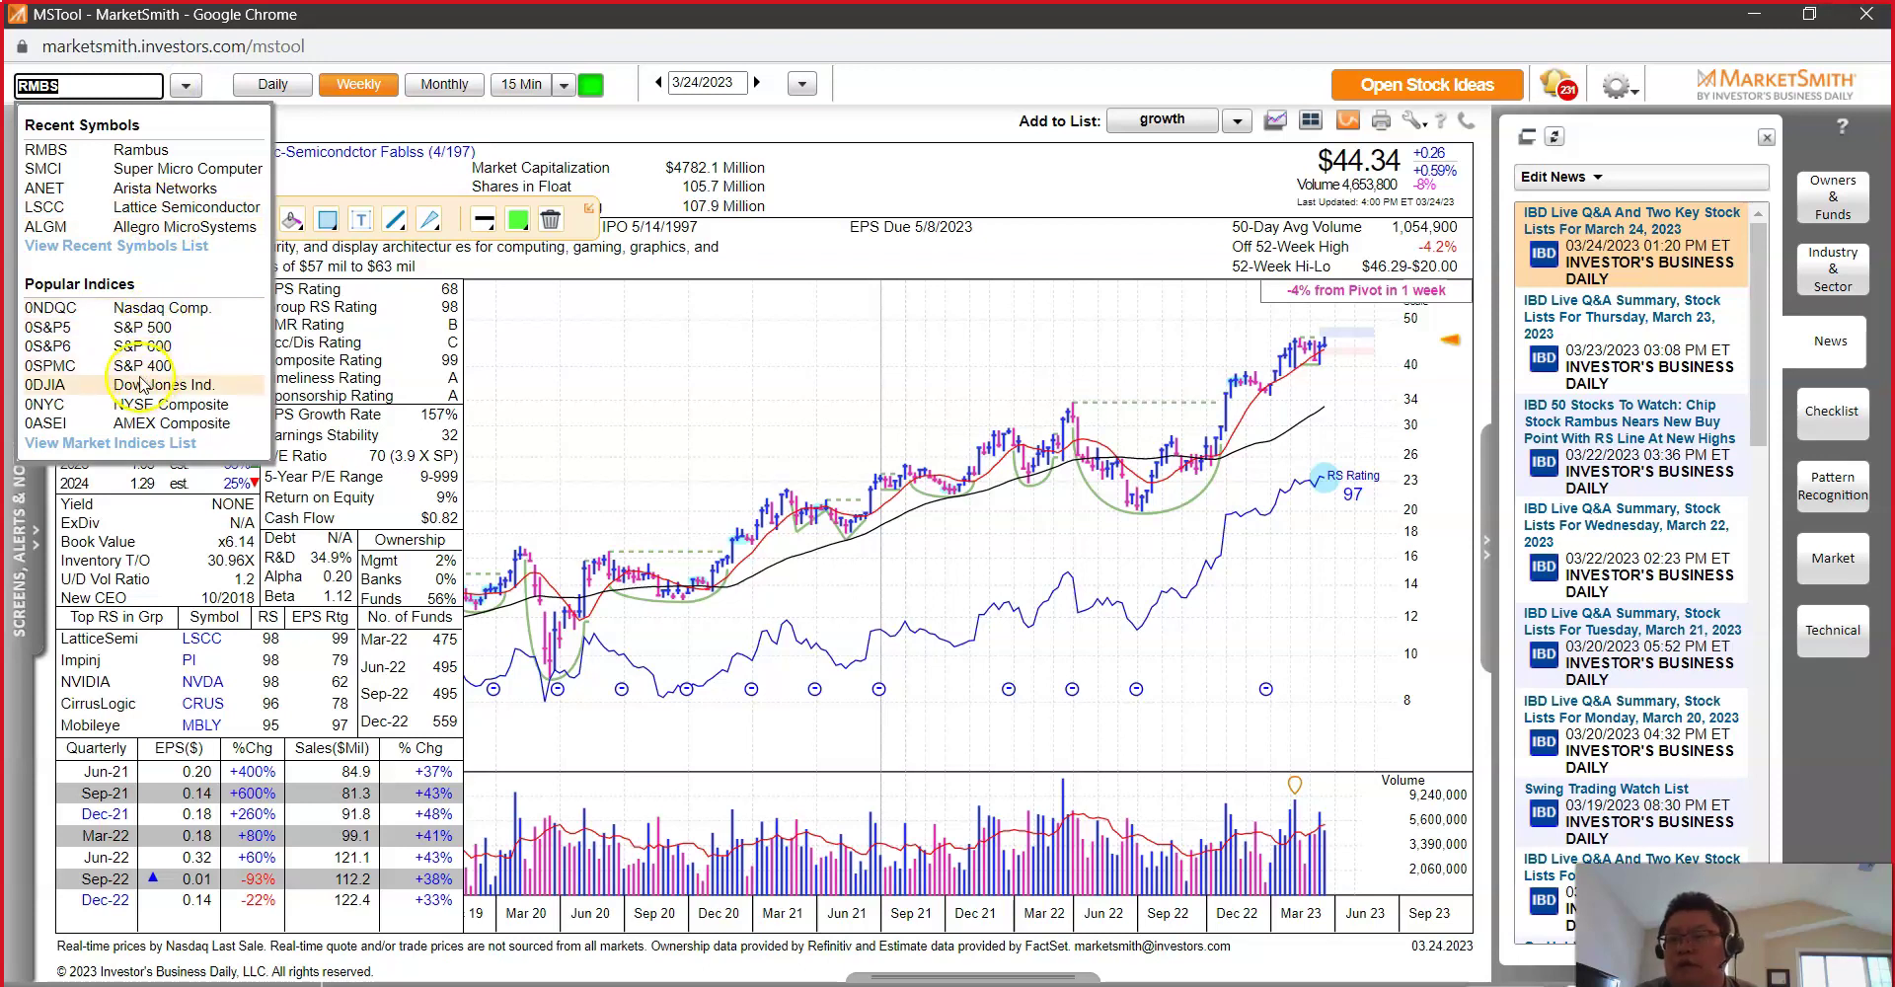
pyautogui.click(143, 207)
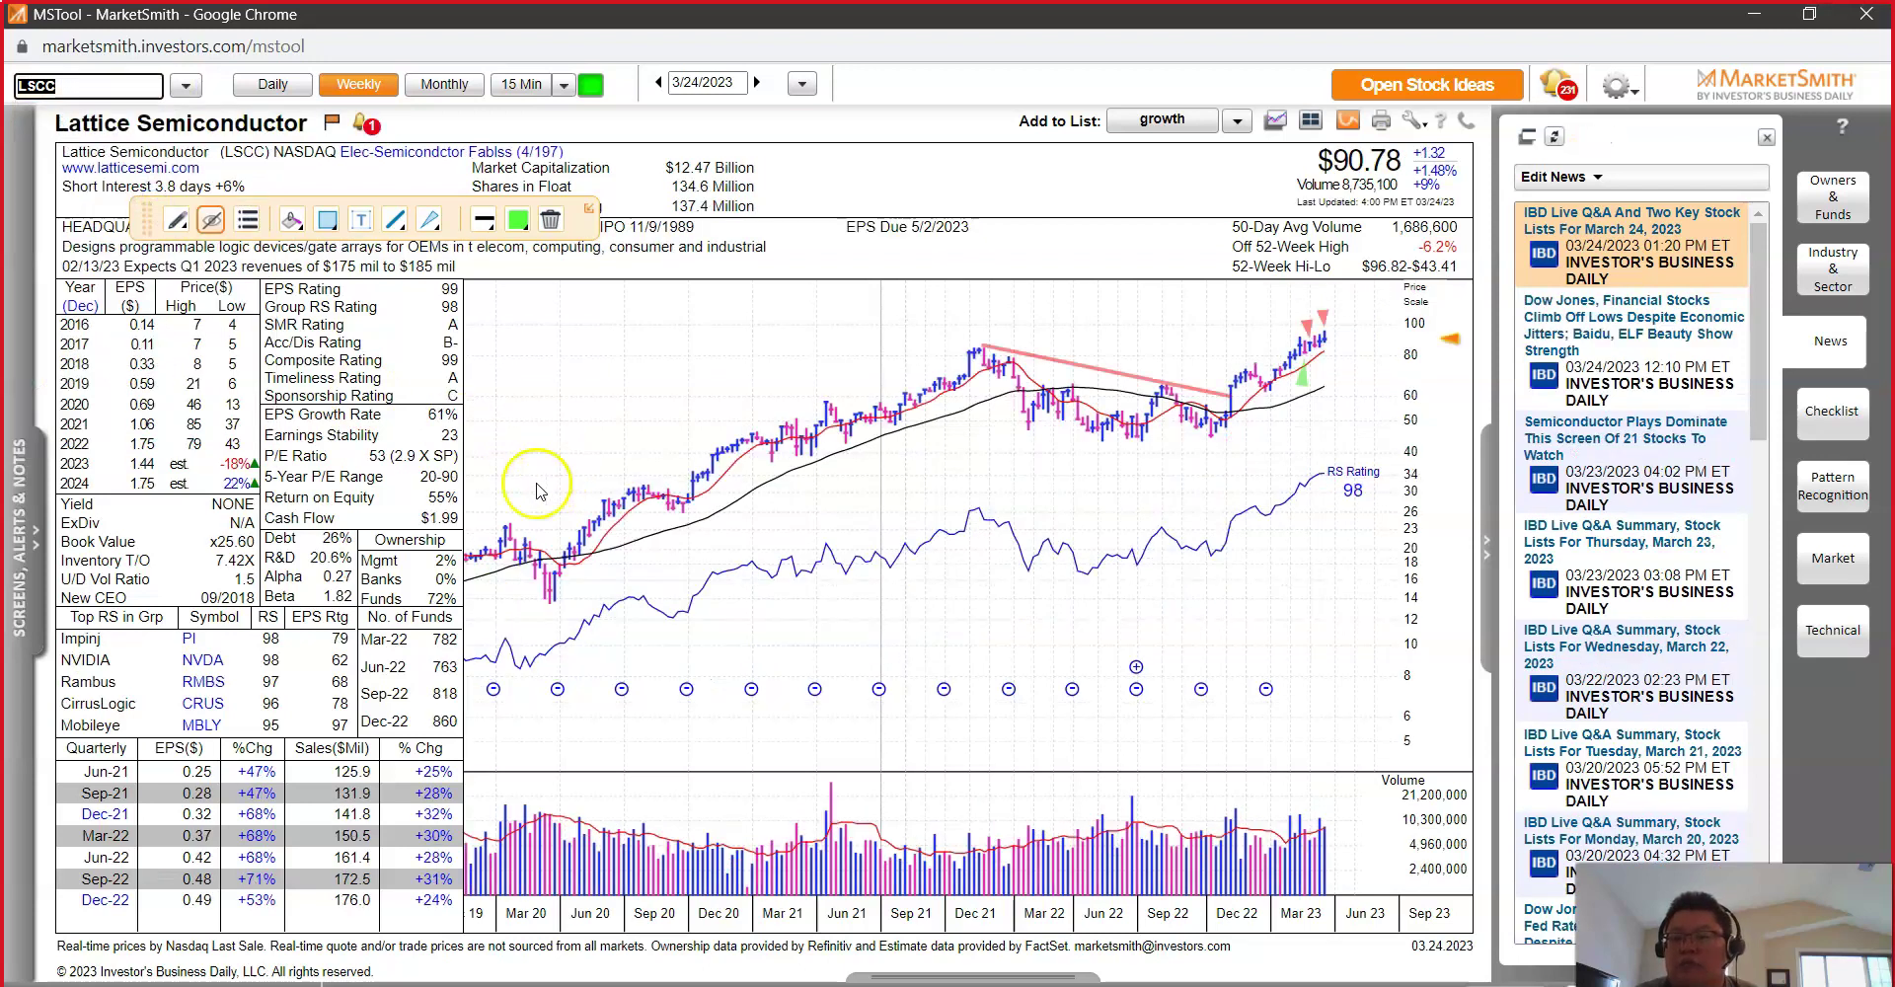
# Step: Underline the U/D Vol Ratio in red on the Lattice Semiconductor chart and reopen Arista Networks (ANET) from the recently viewed symbols
pyautogui.click(234, 590)
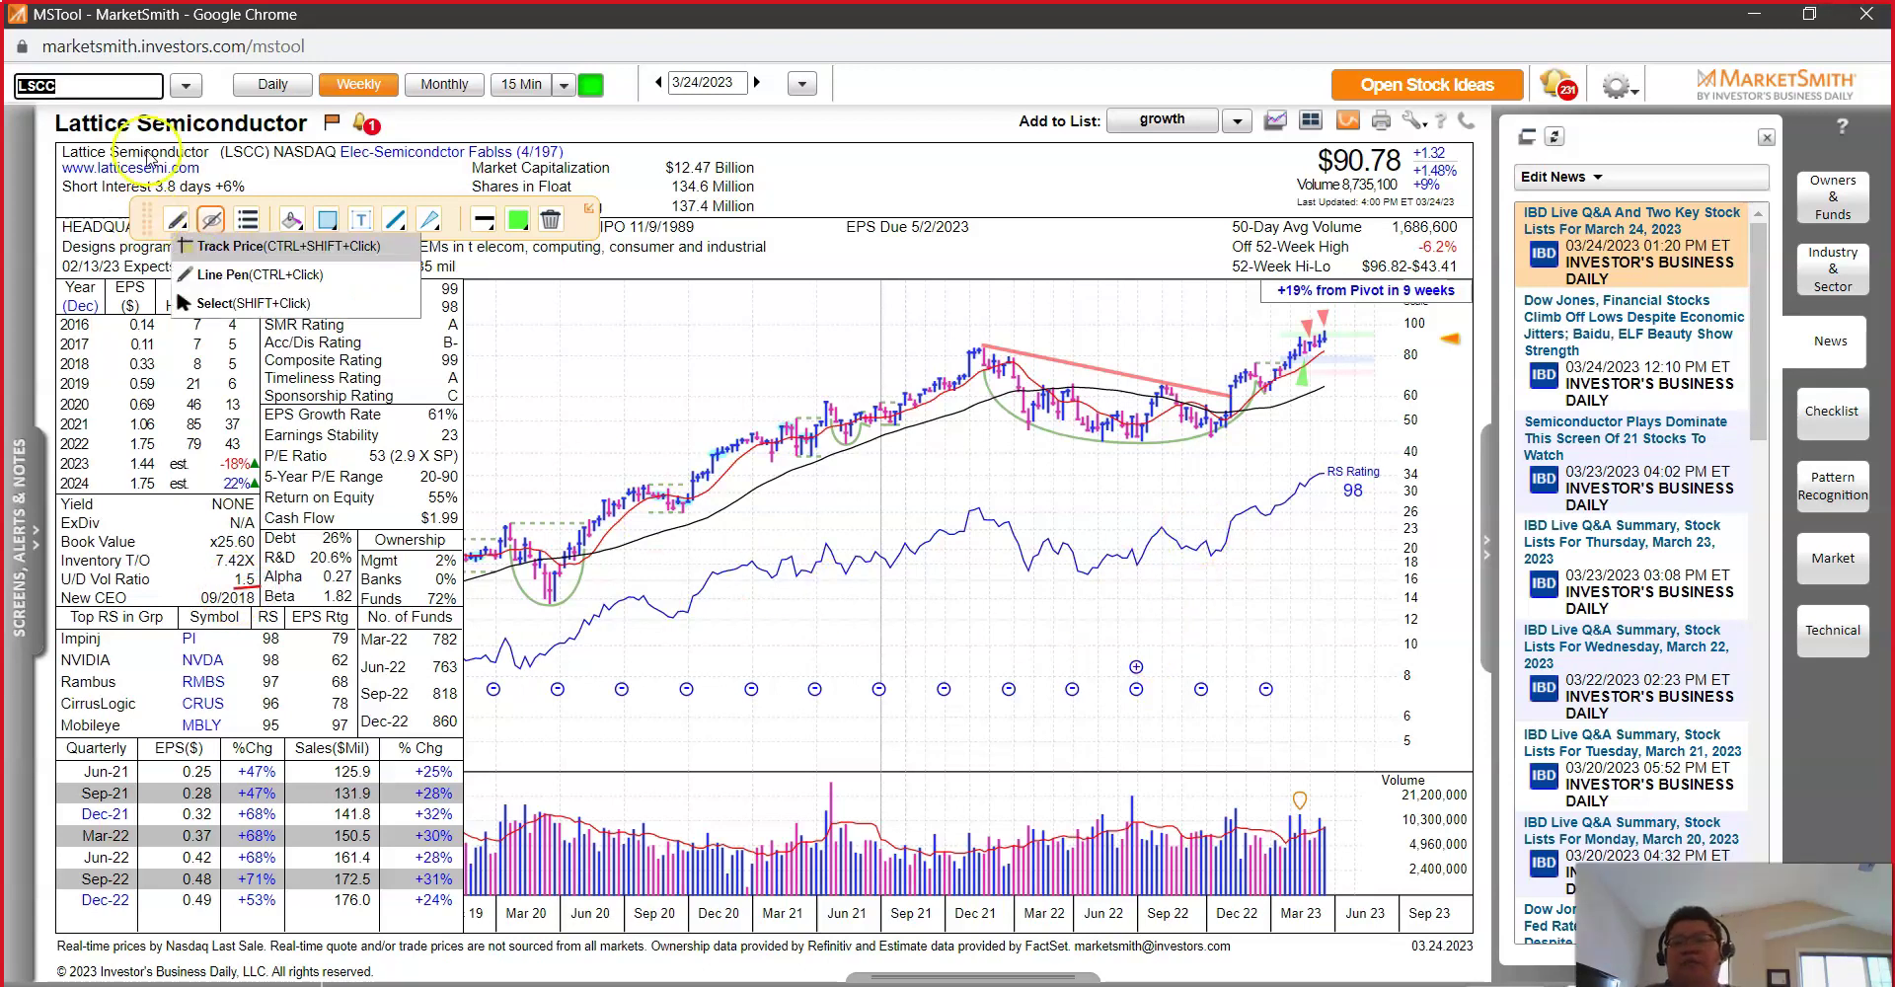
pyautogui.click(186, 85)
pyautogui.click(149, 207)
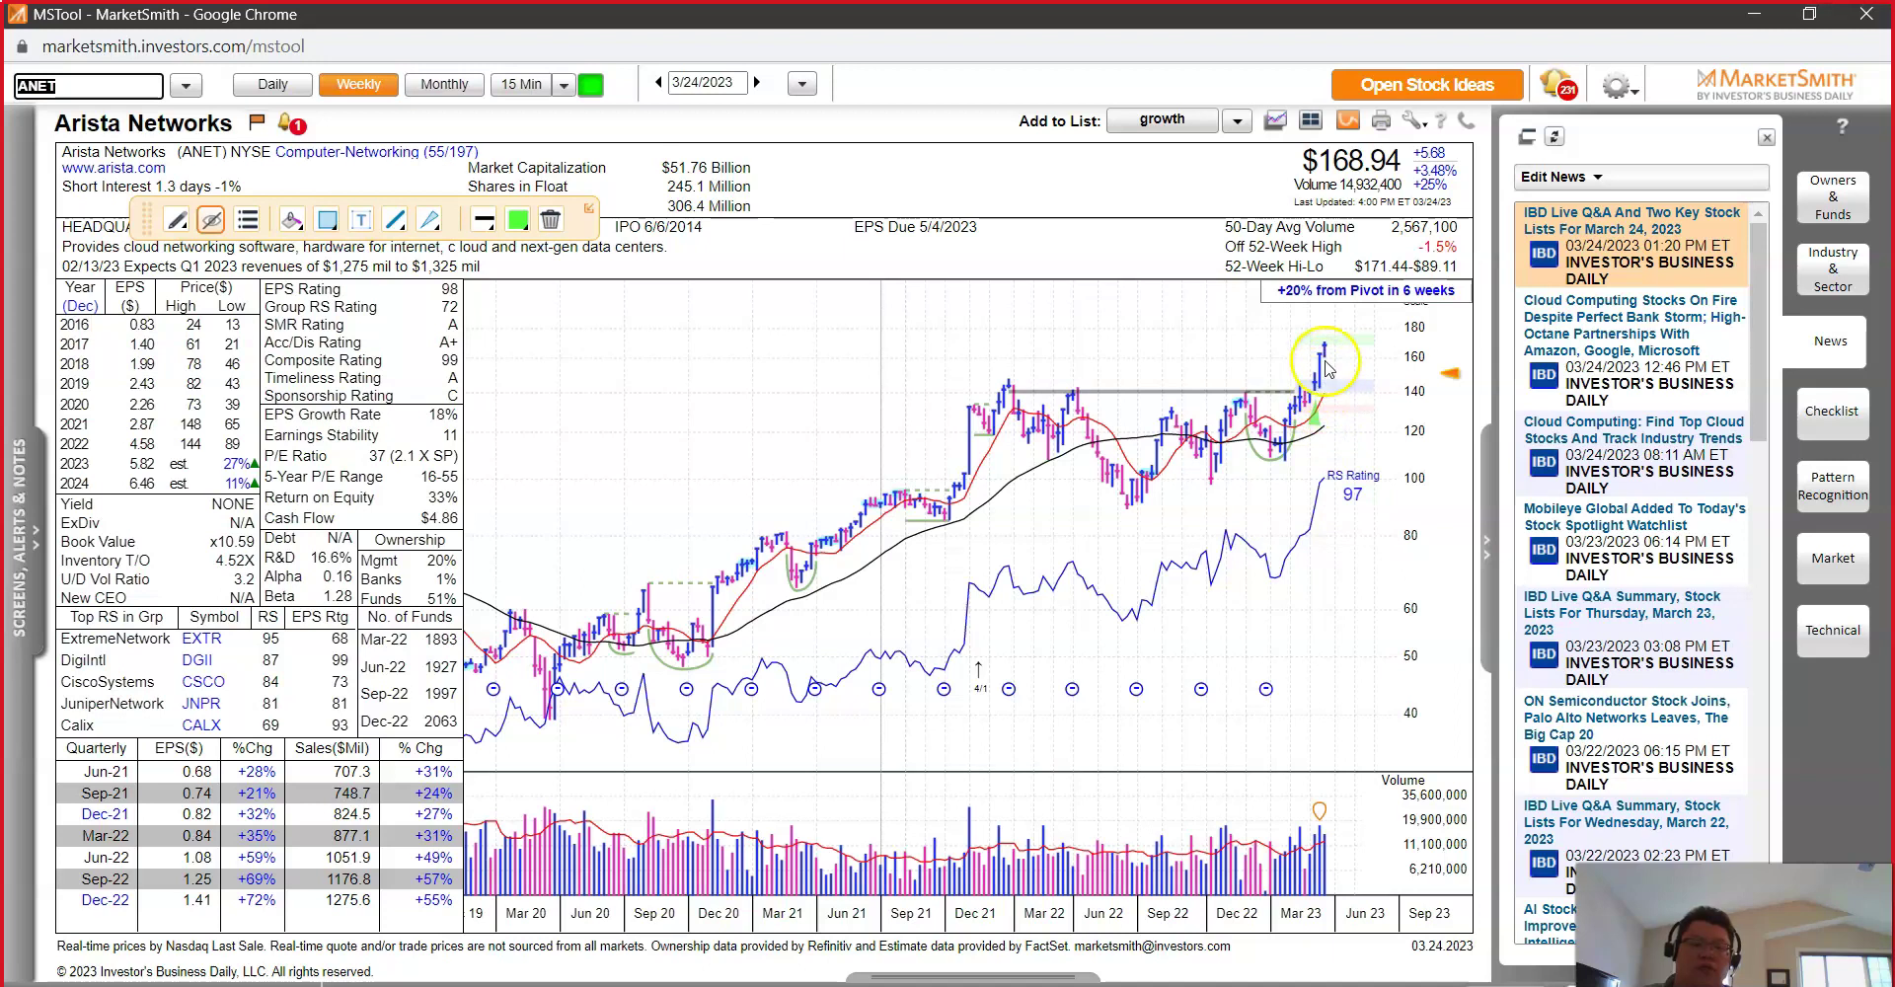
# Step: Sketch a red pullback and sideways path after the latest price on the Arista Networks daily chart, and return to the weekly chart
pyautogui.click(273, 86)
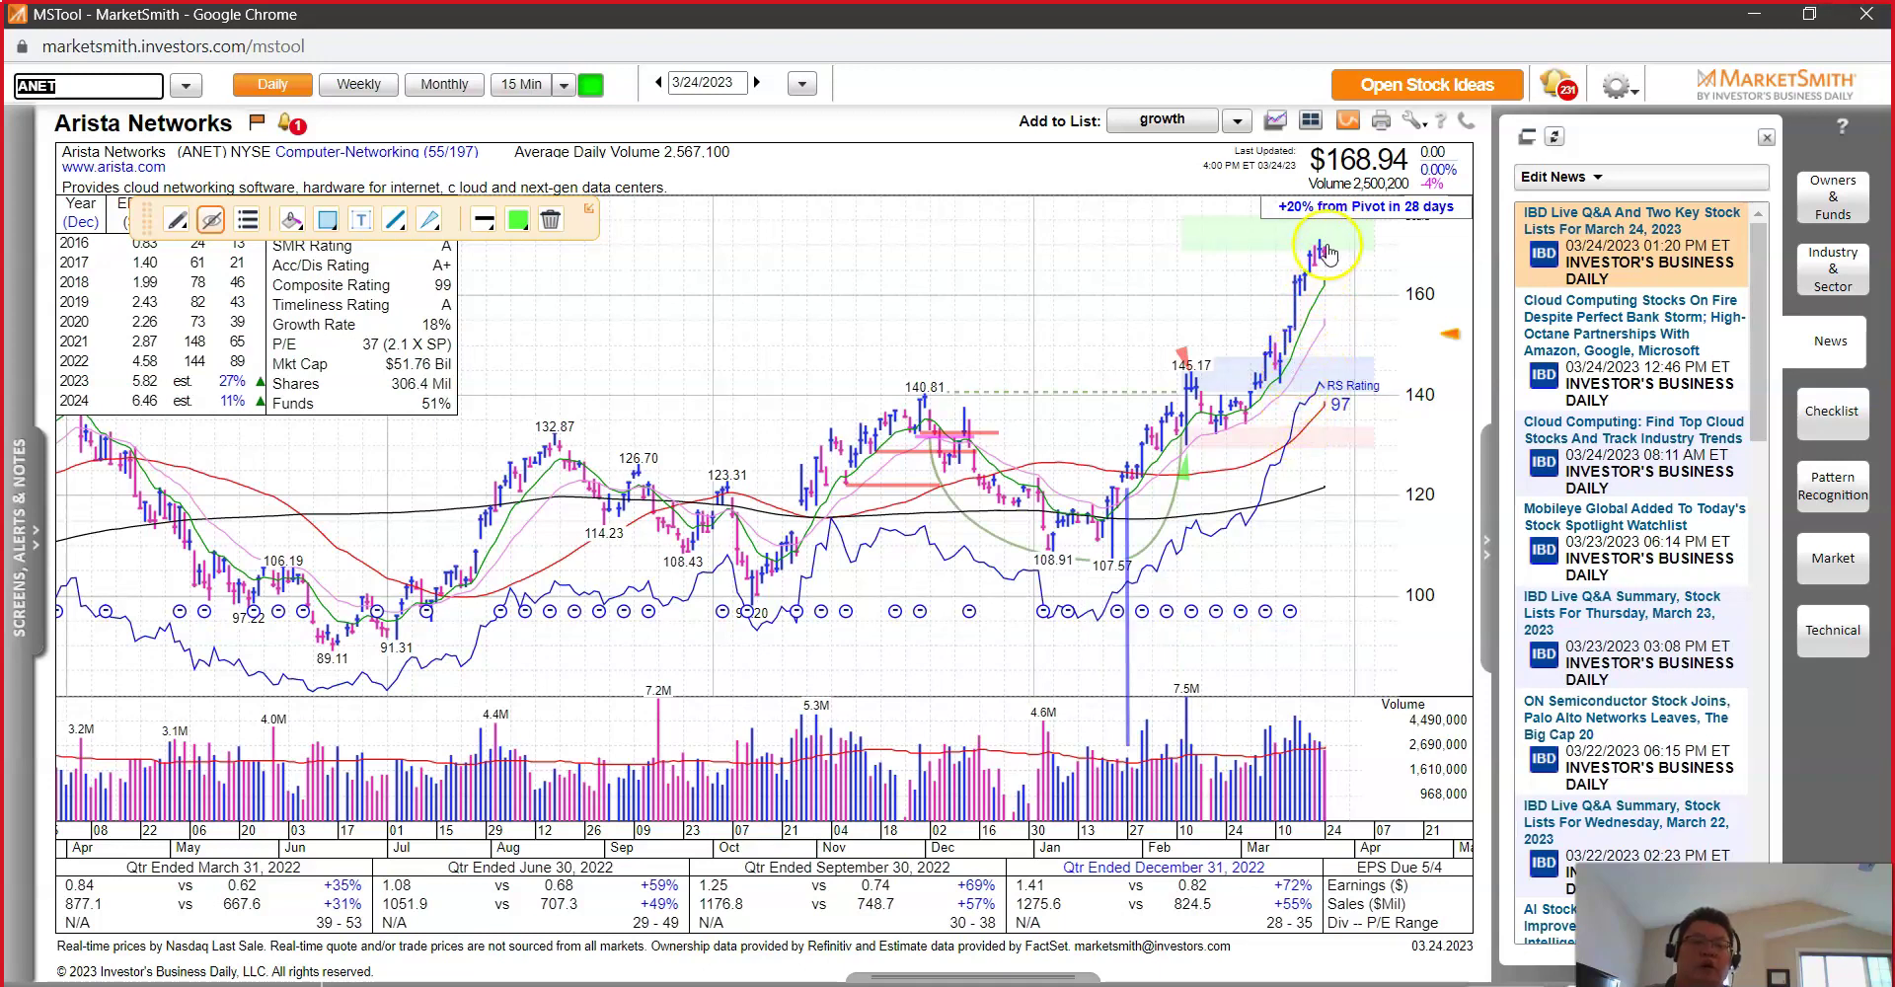
pyautogui.click(1298, 387)
pyautogui.click(1329, 263)
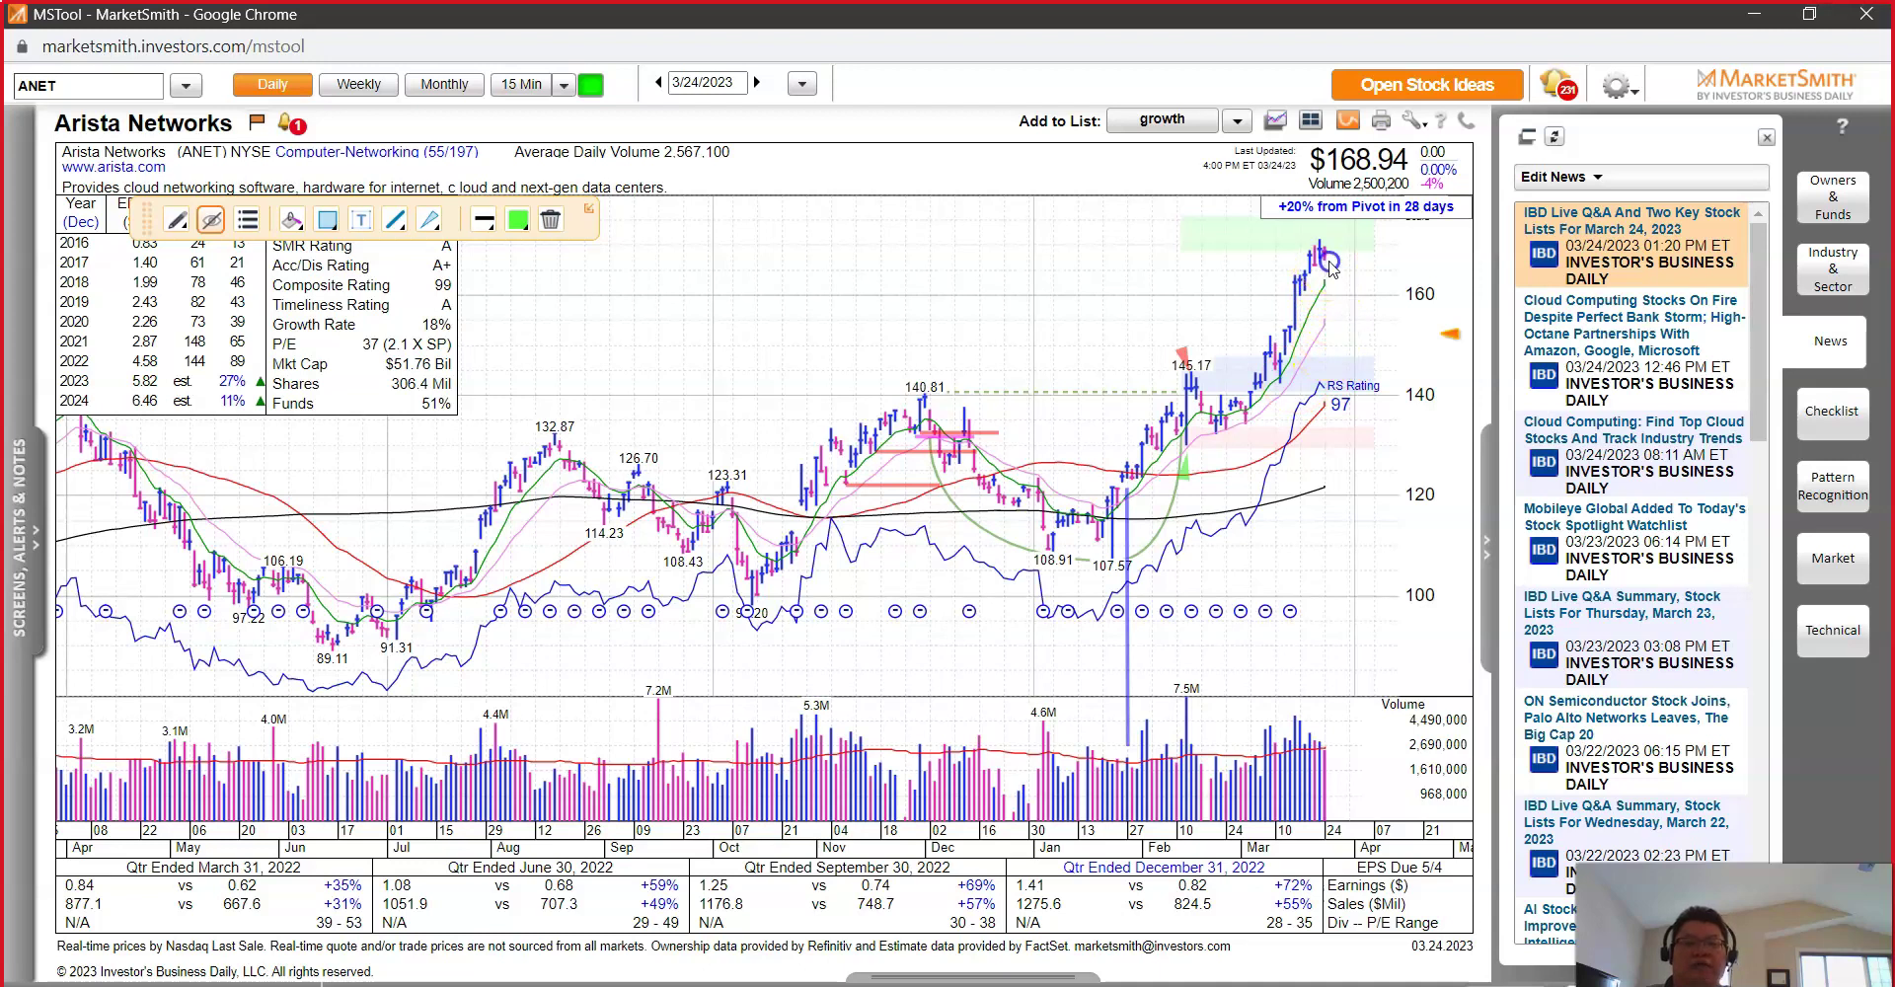
pyautogui.click(1362, 301)
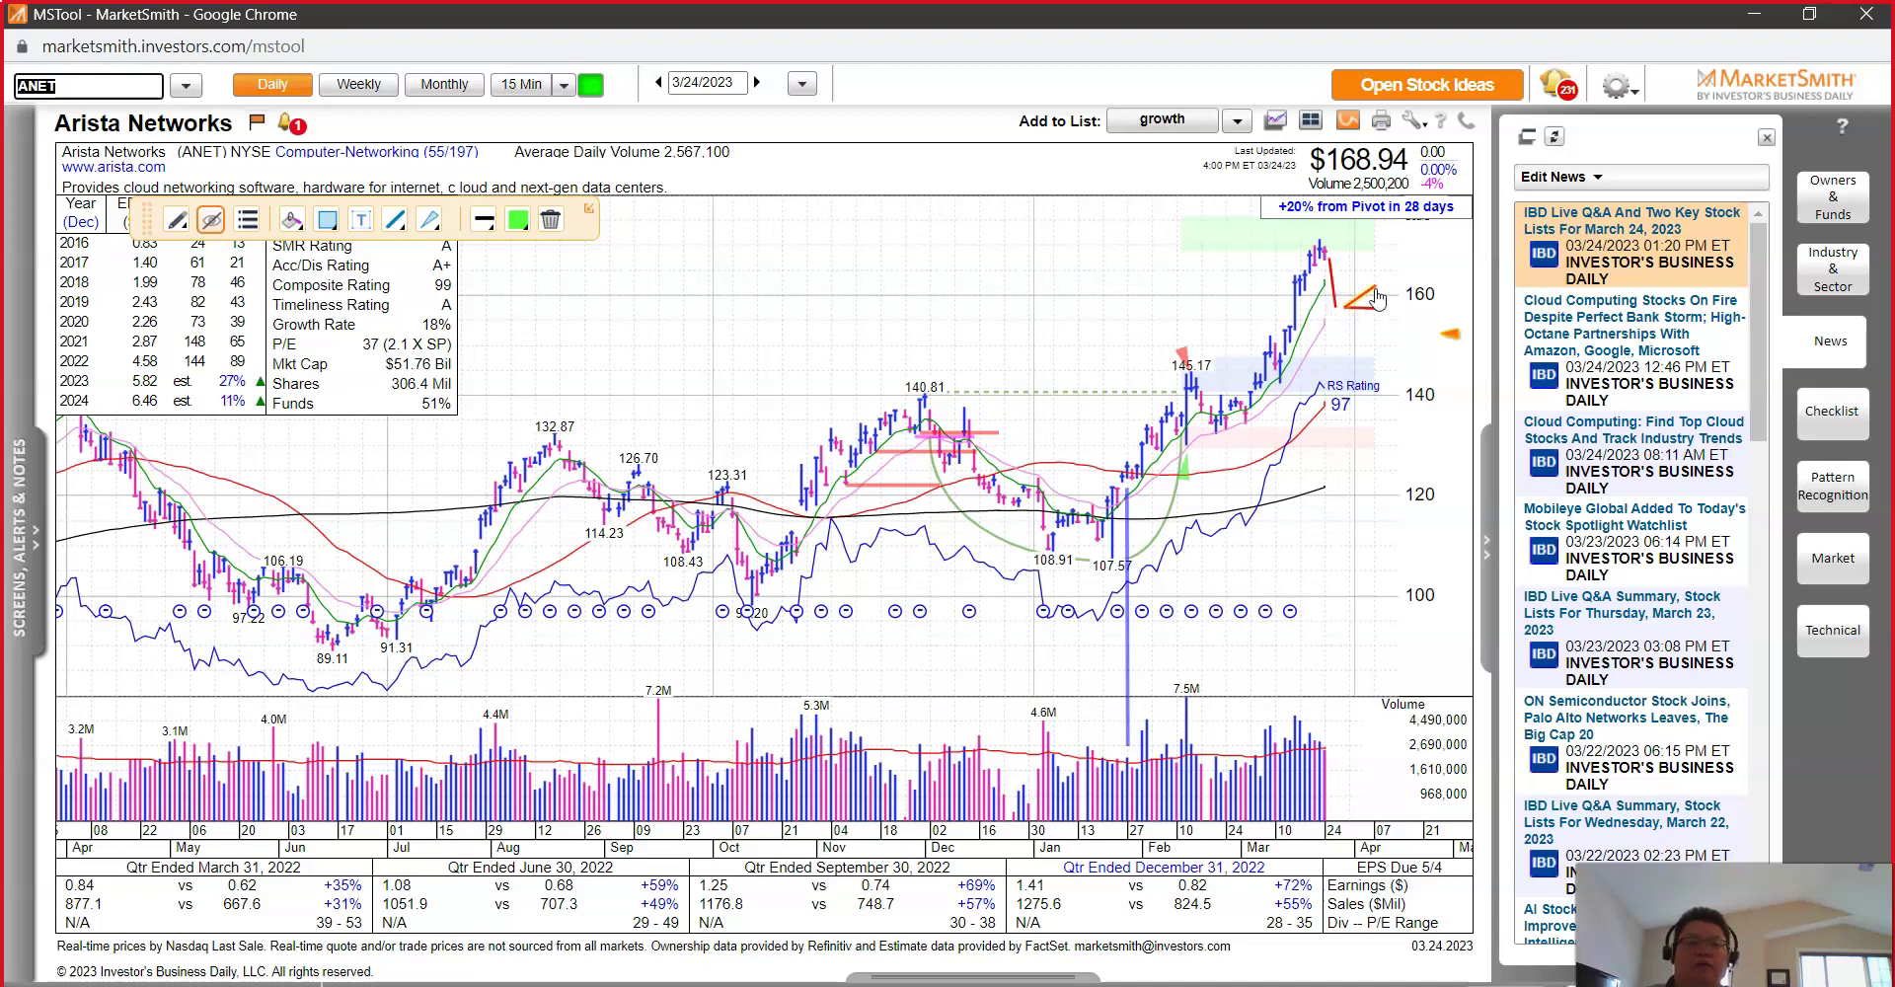
pyautogui.click(1384, 281)
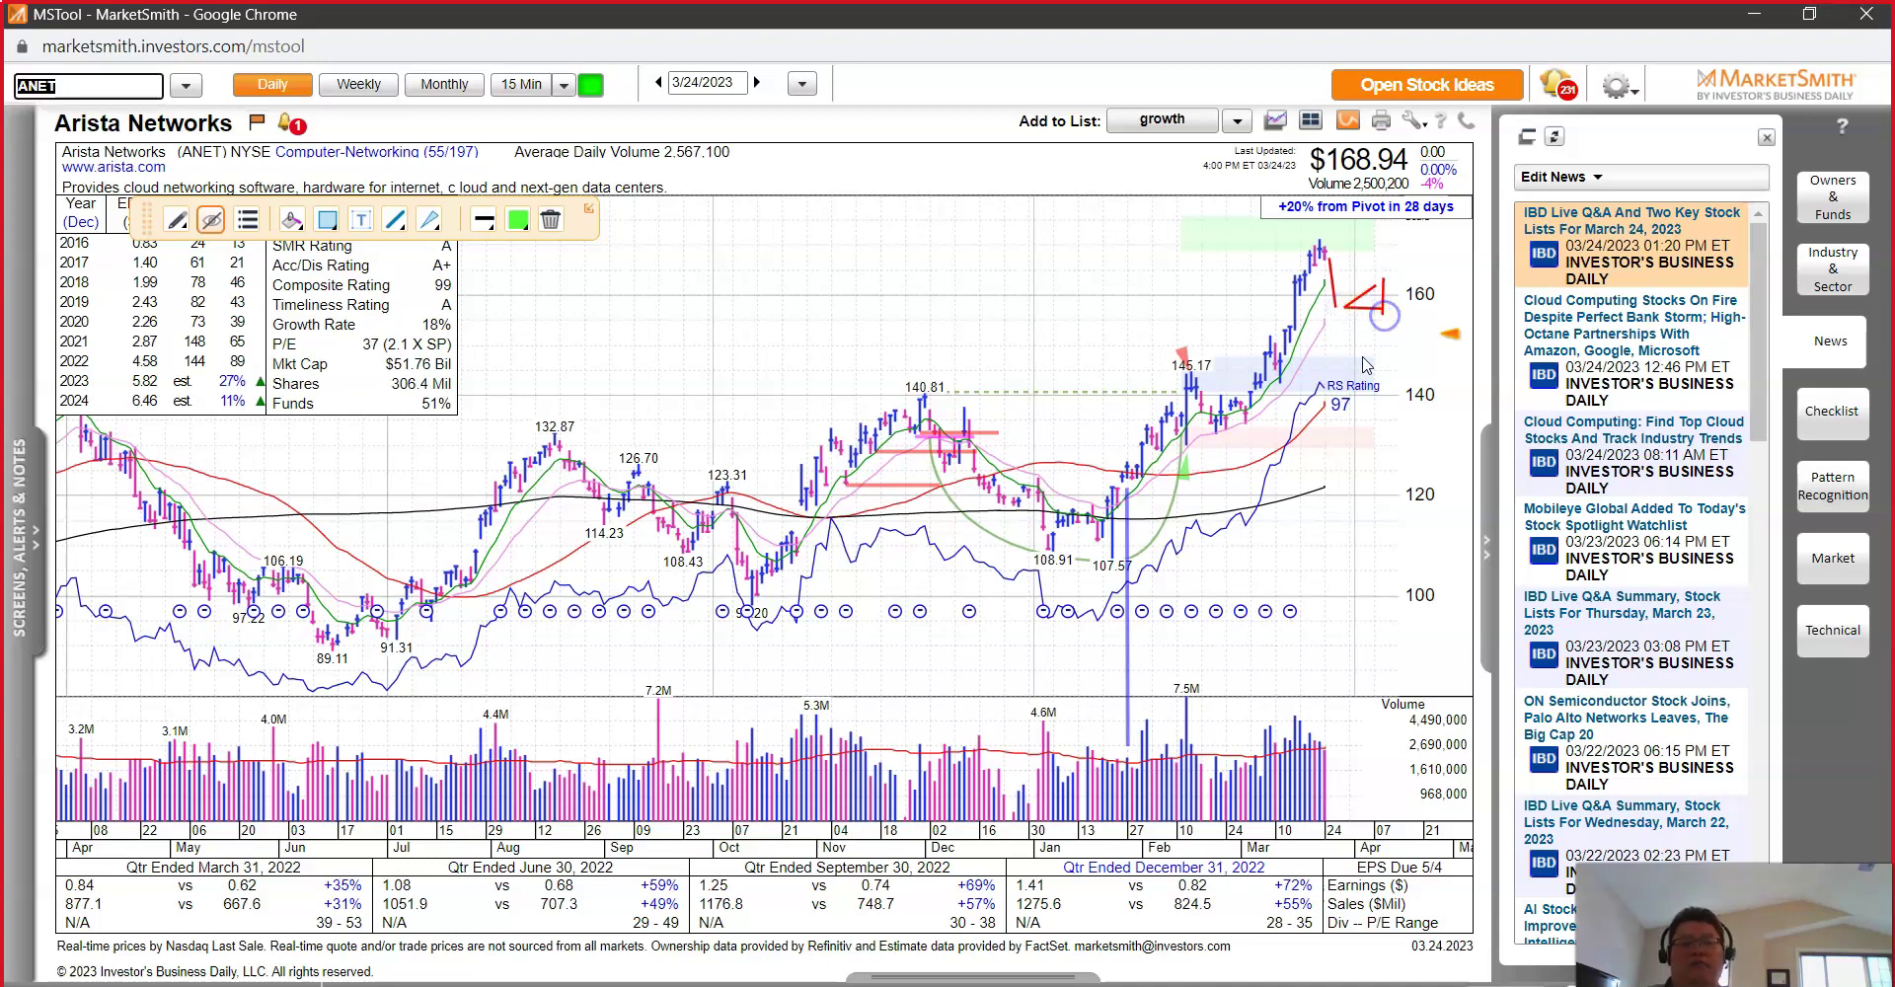
pyautogui.click(363, 91)
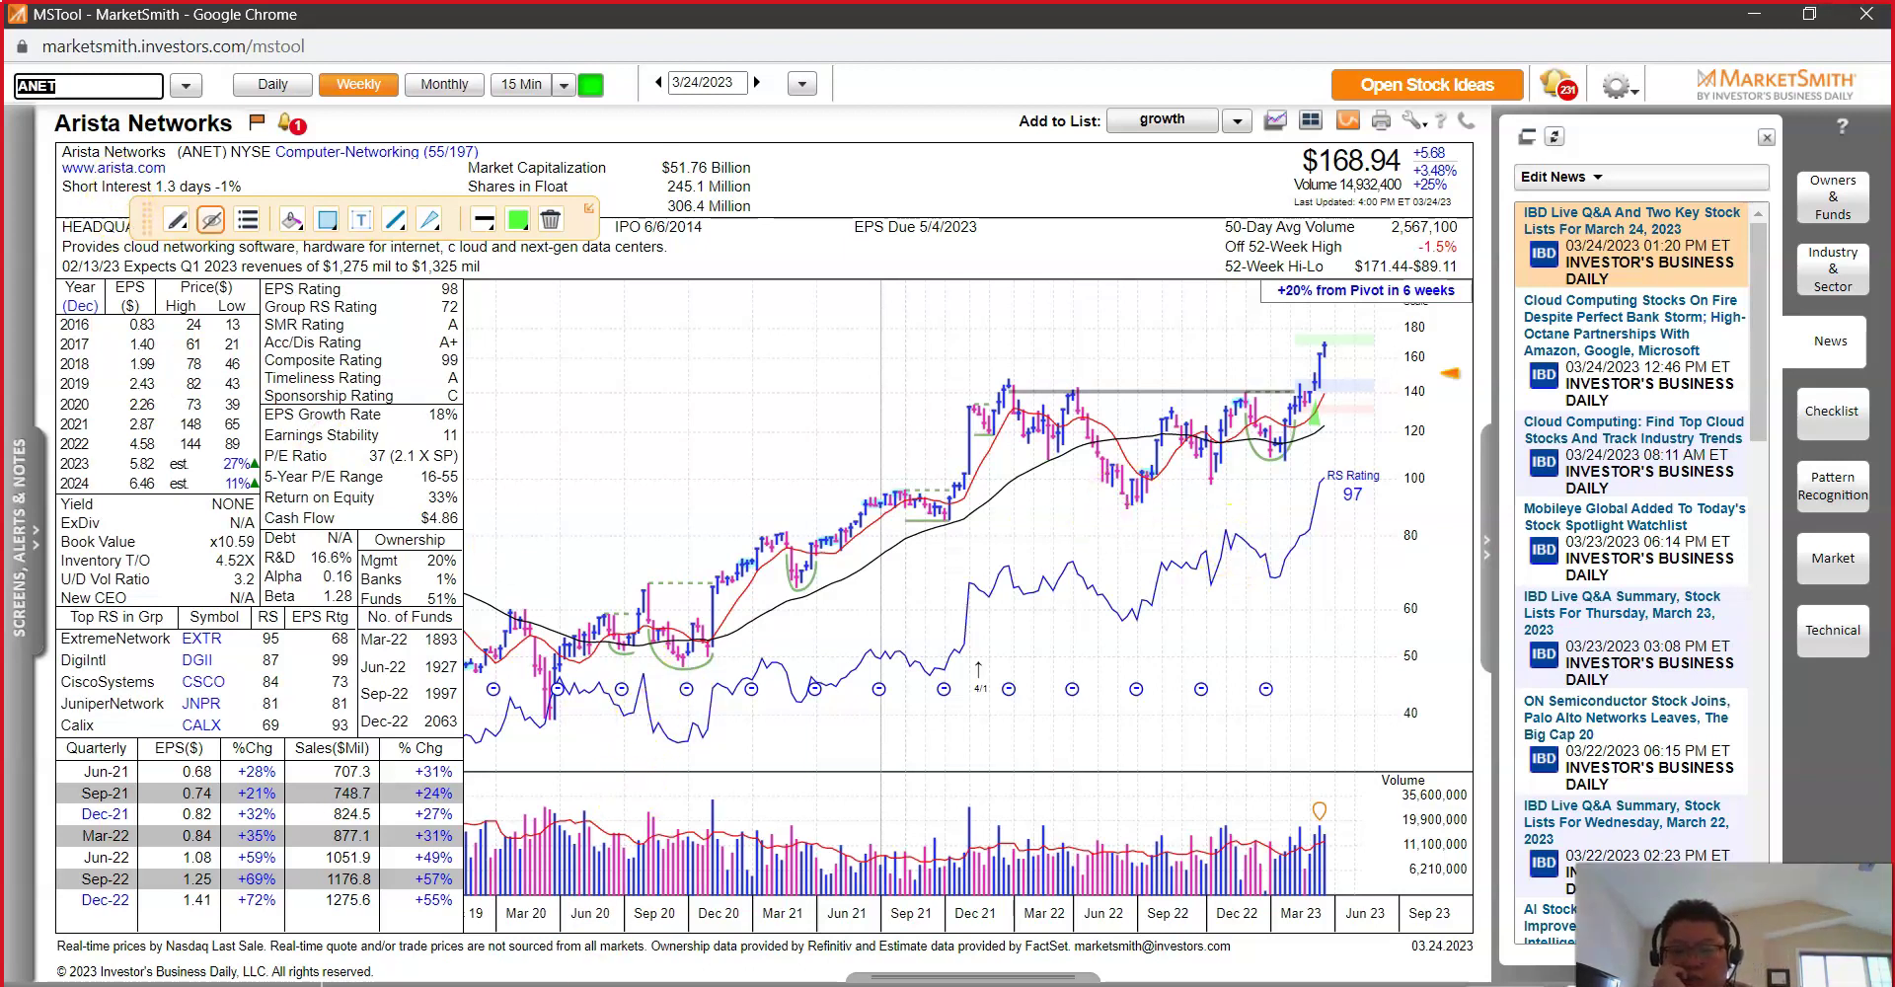
# Step: Switch to the Technical Report workbook in Excel and fill the RMBS stock cell with orange
pyautogui.moveTo(509, 985)
pyautogui.click(769, 927)
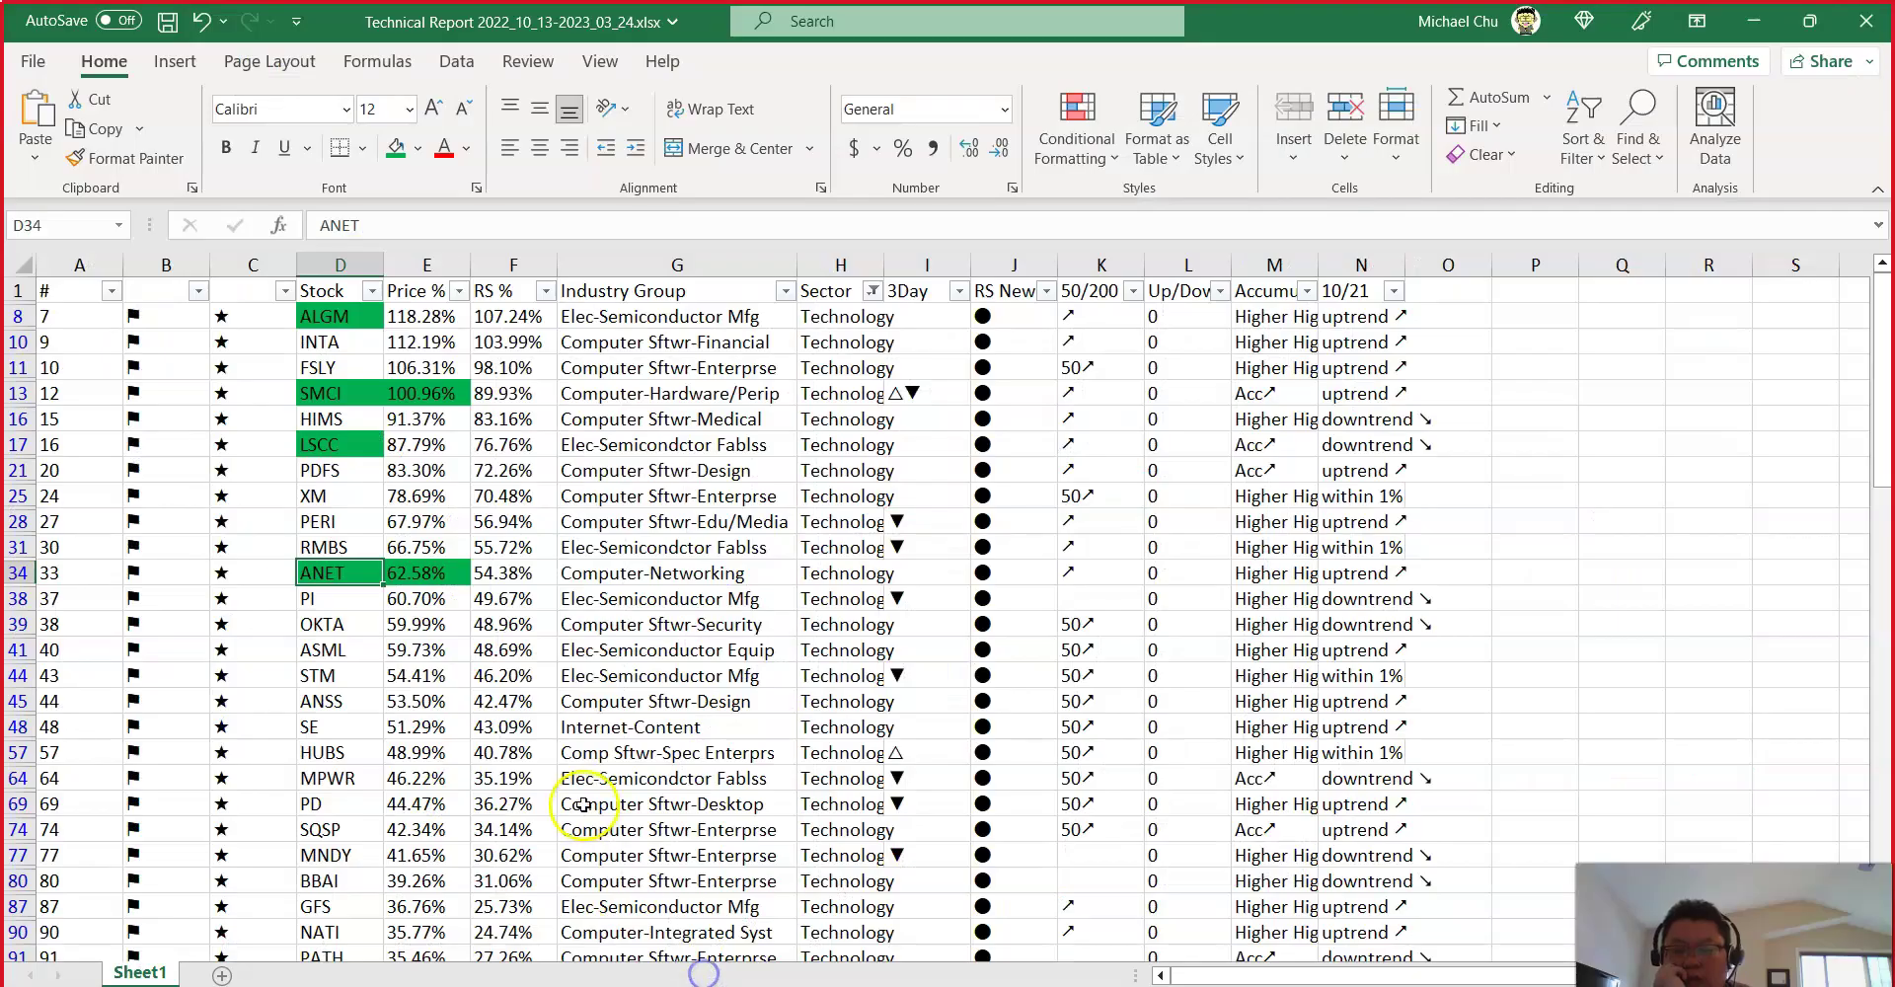
pyautogui.click(424, 150)
pyautogui.click(435, 265)
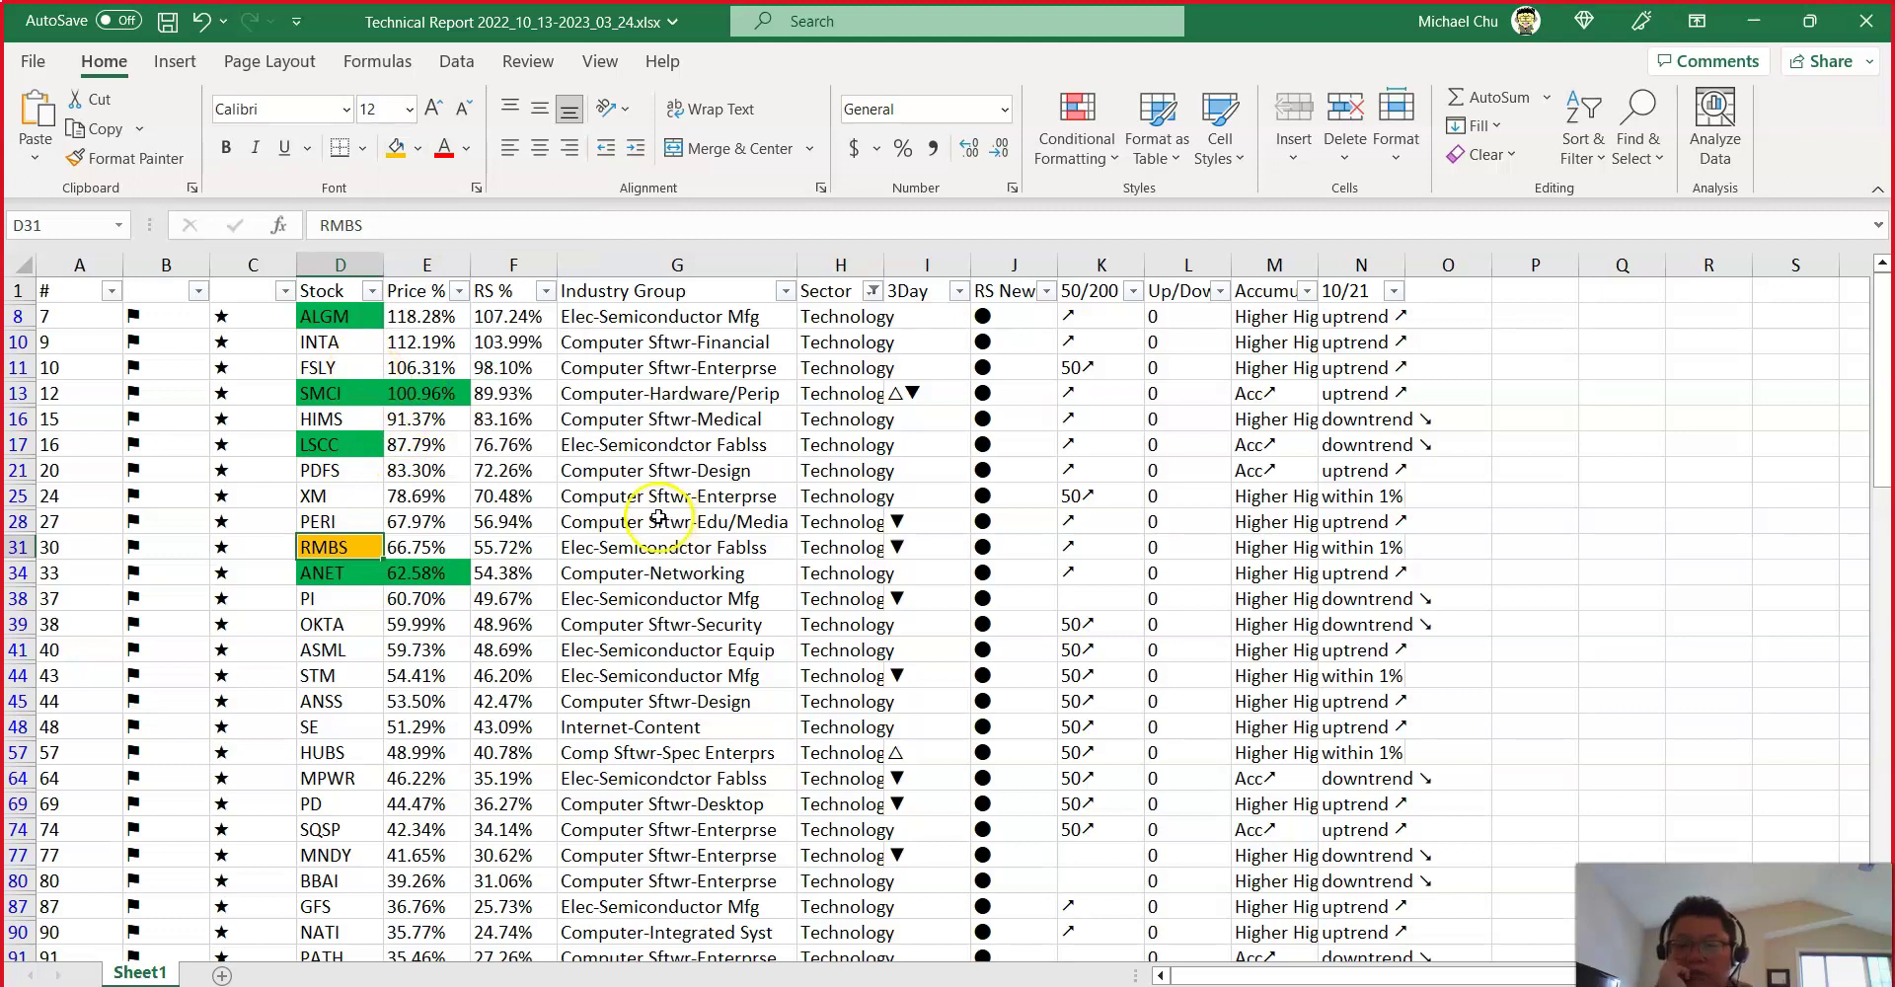
# Step: Fill the PI, ASML, MPWR and GFS stock cells with yellow
pyautogui.click(335, 598)
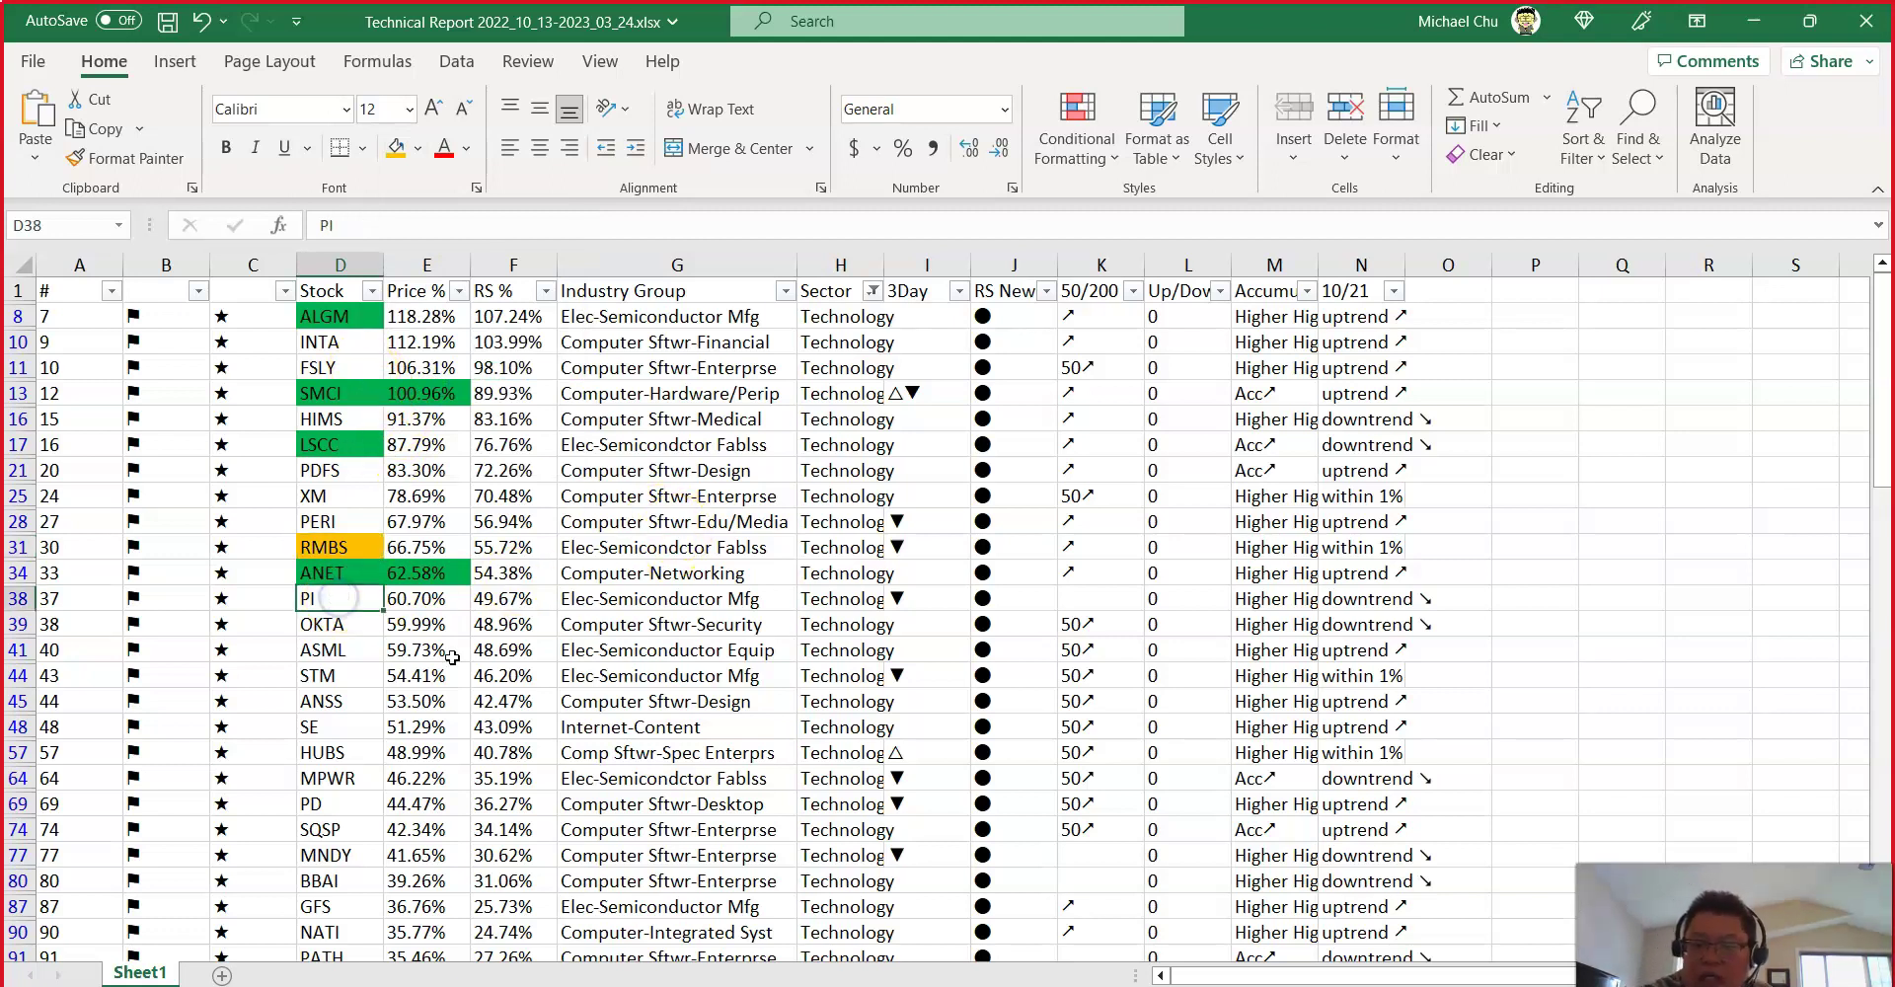
pyautogui.hotkey('ctrl', 'c')
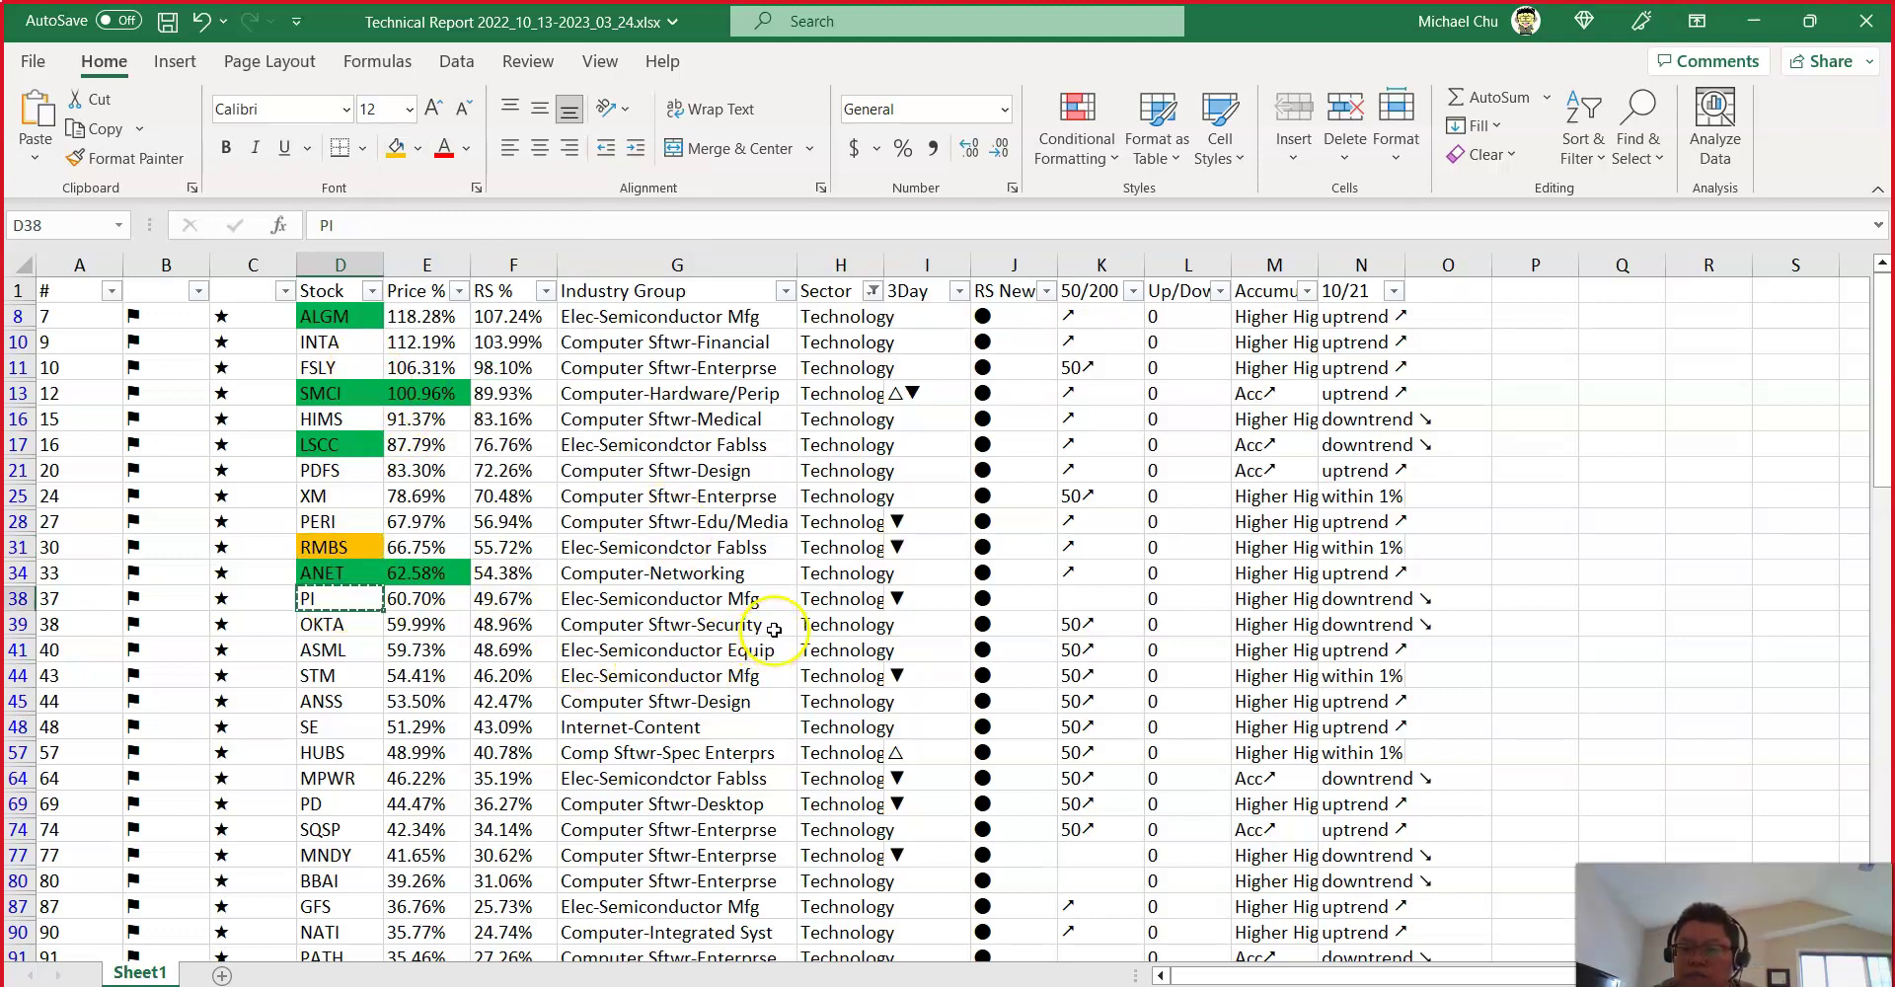
pyautogui.click(336, 648)
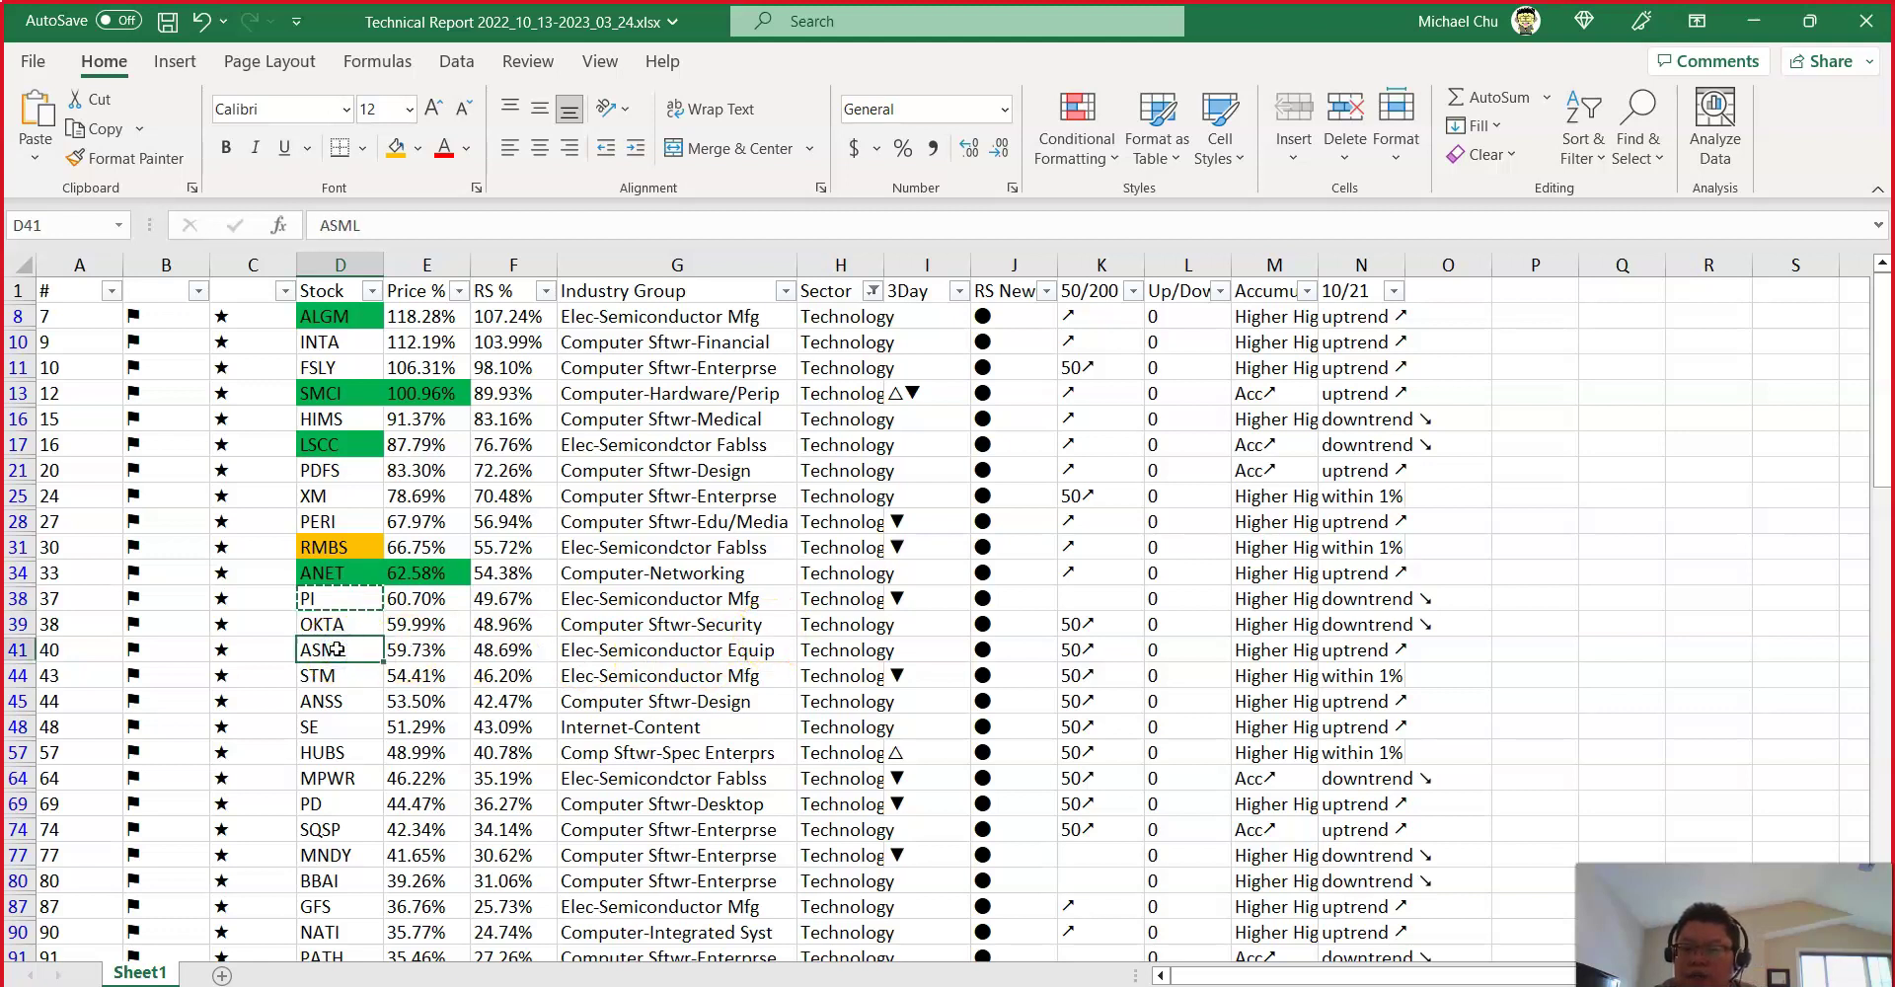
pyautogui.click(336, 778)
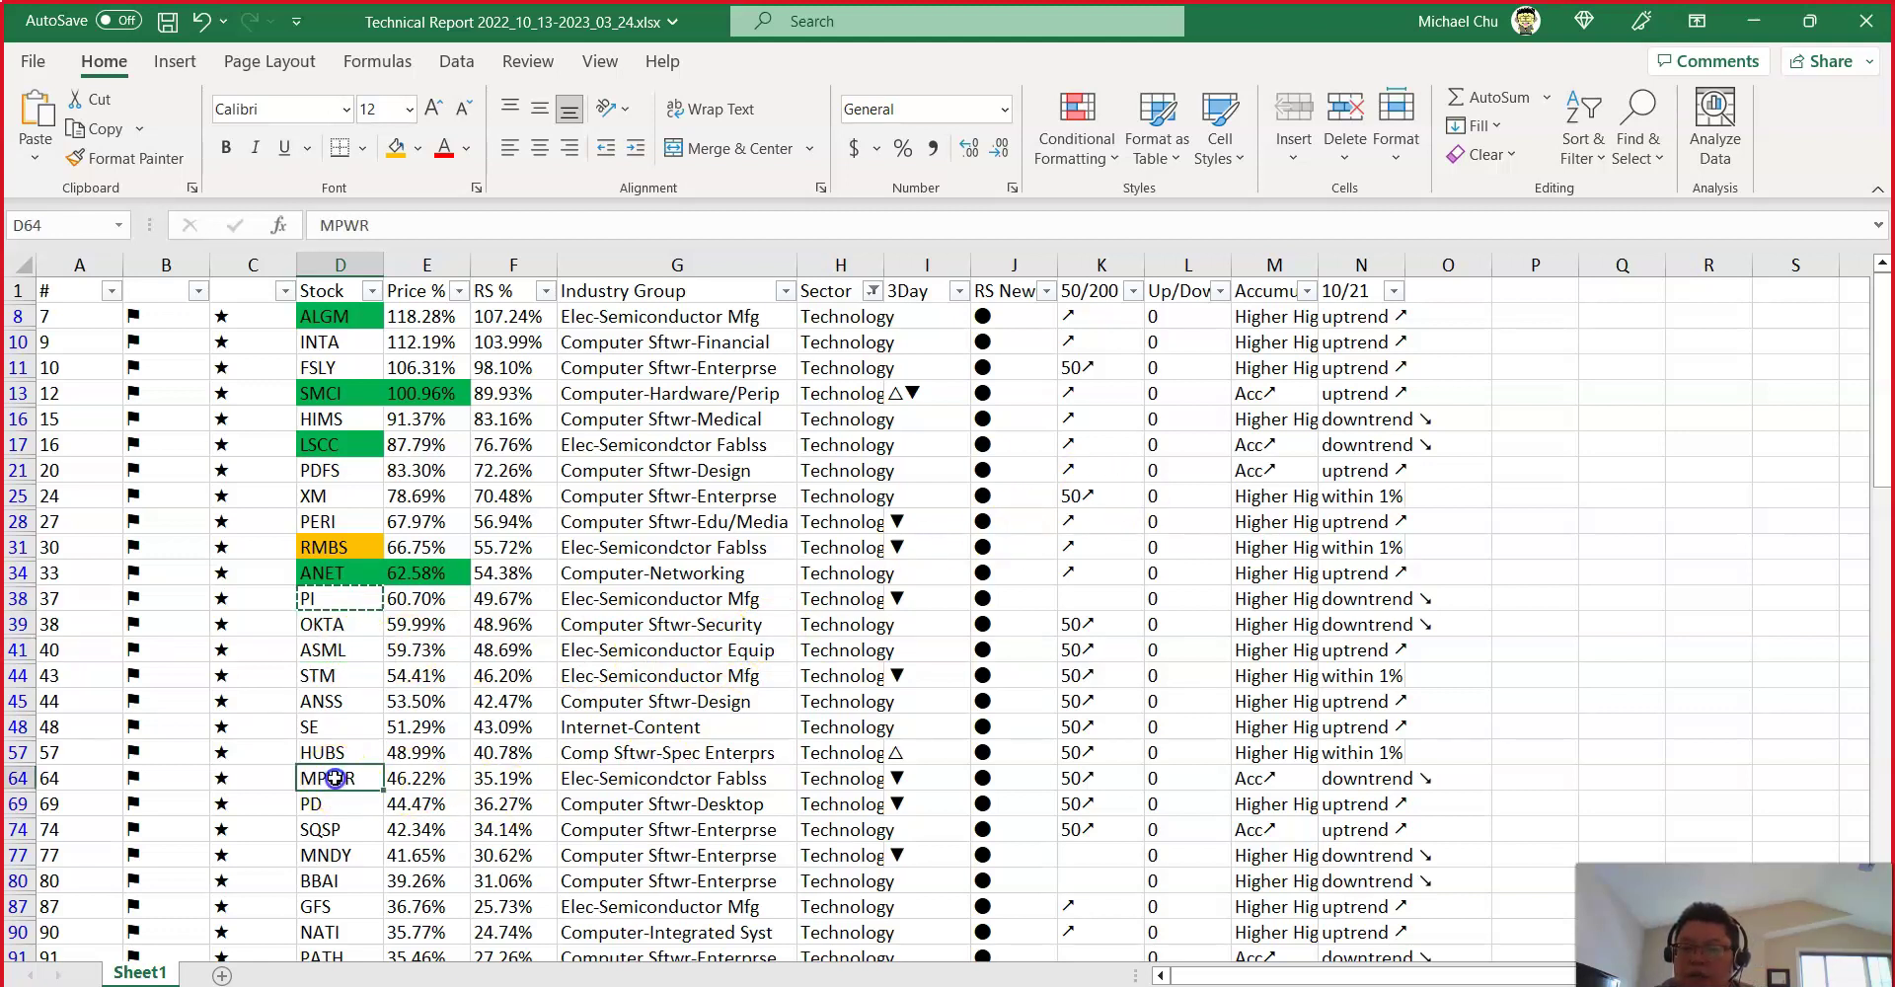
pyautogui.keyDown('ctrl'); pyautogui.click(336, 649); pyautogui.keyUp('ctrl')
pyautogui.keyDown('ctrl'); pyautogui.click(320, 590); pyautogui.keyUp('ctrl')
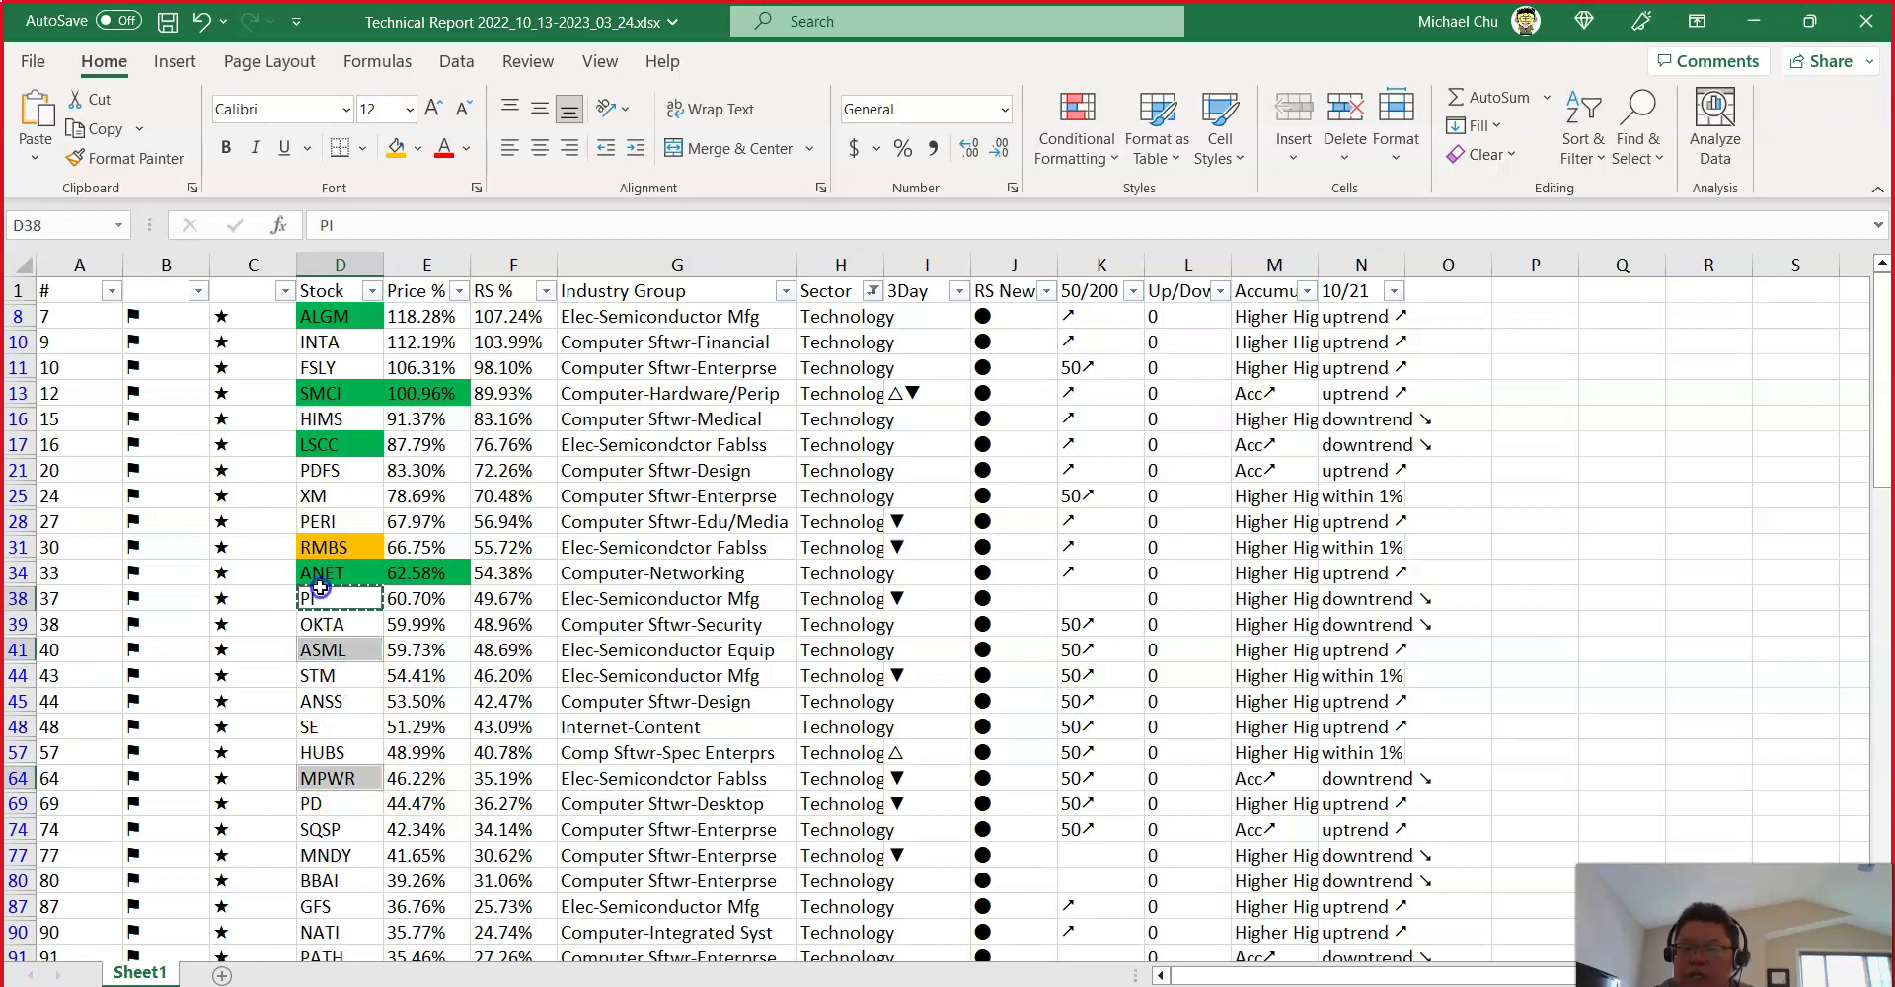
pyautogui.click(393, 147)
pyautogui.click(427, 150)
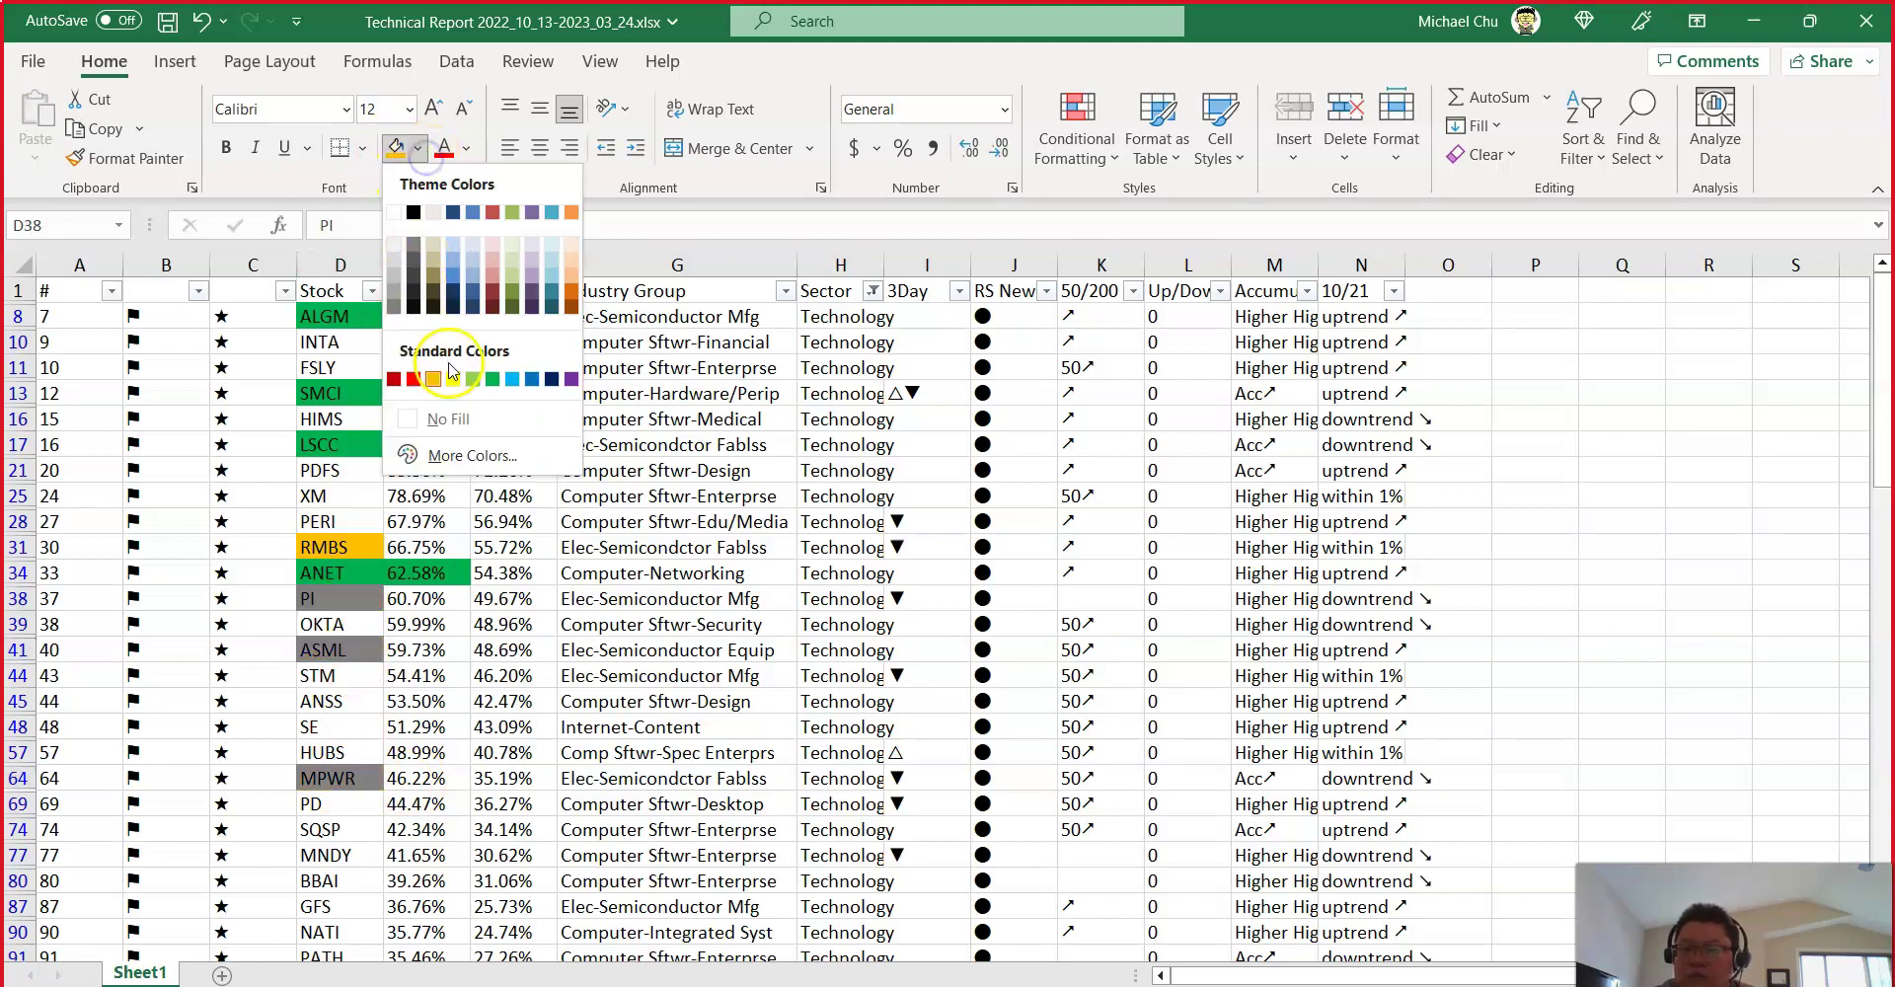
pyautogui.click(350, 598)
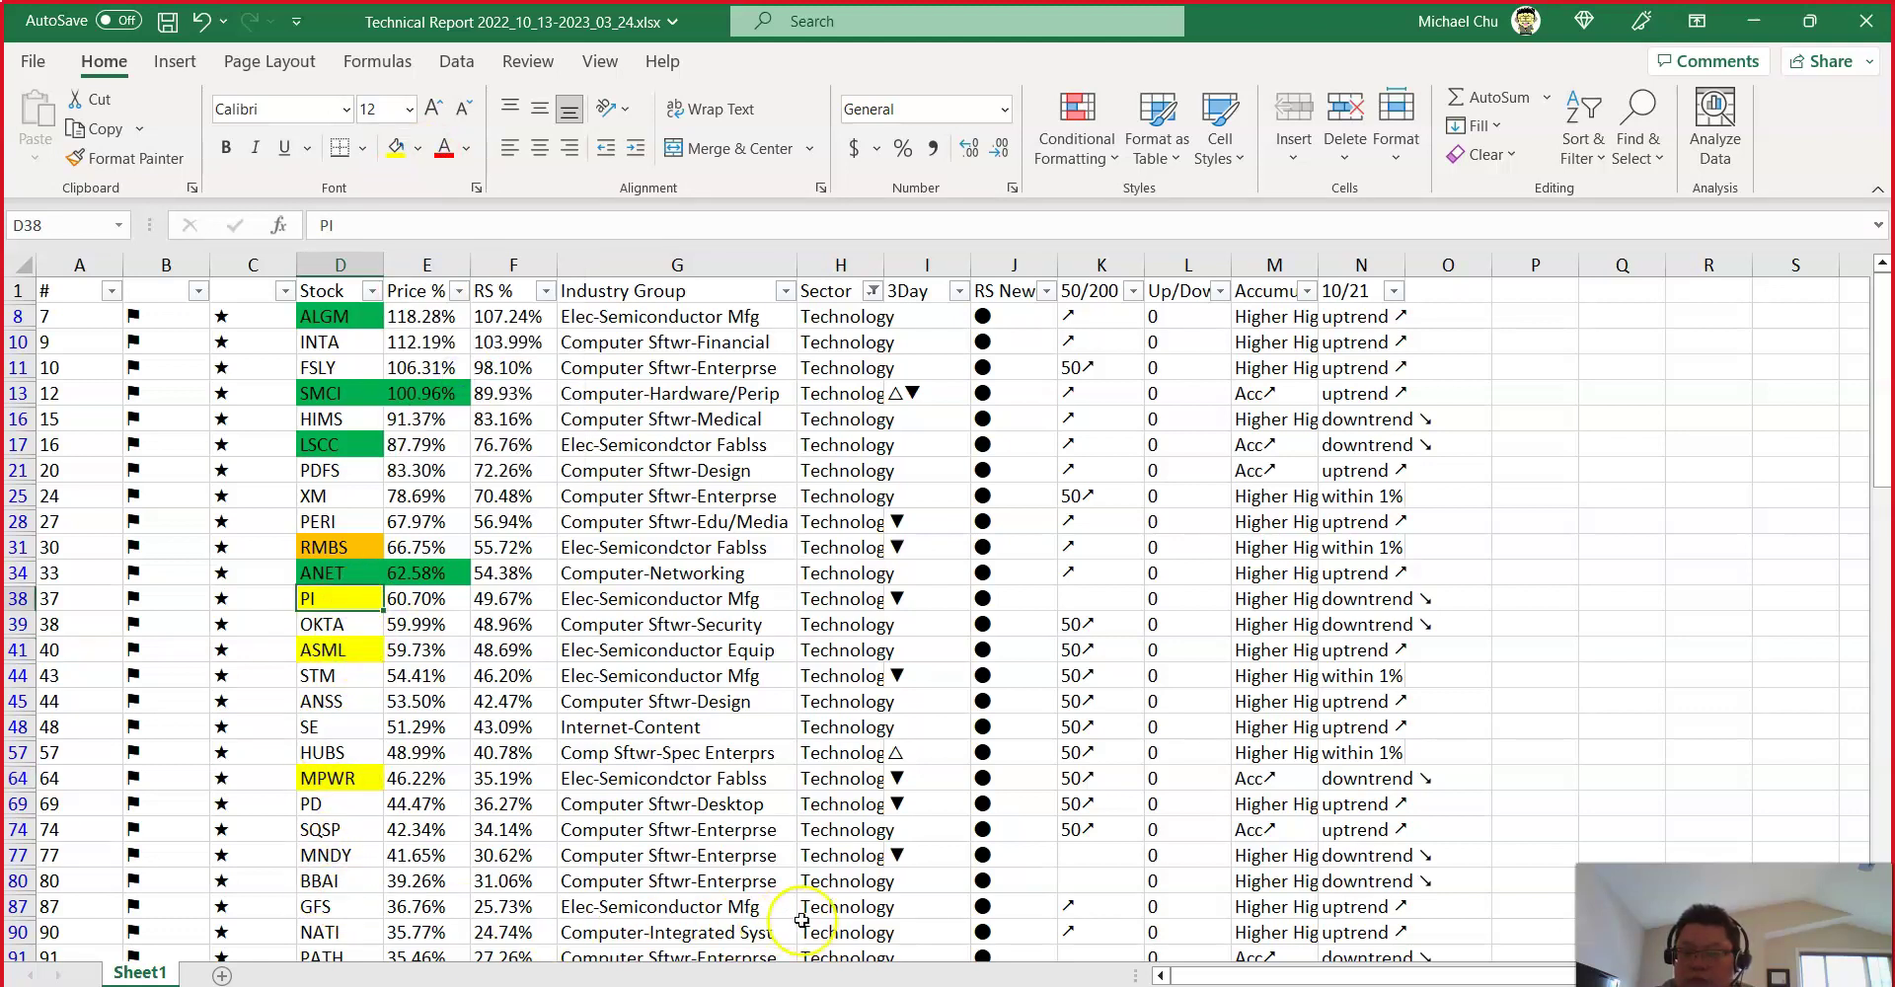
pyautogui.click(334, 906)
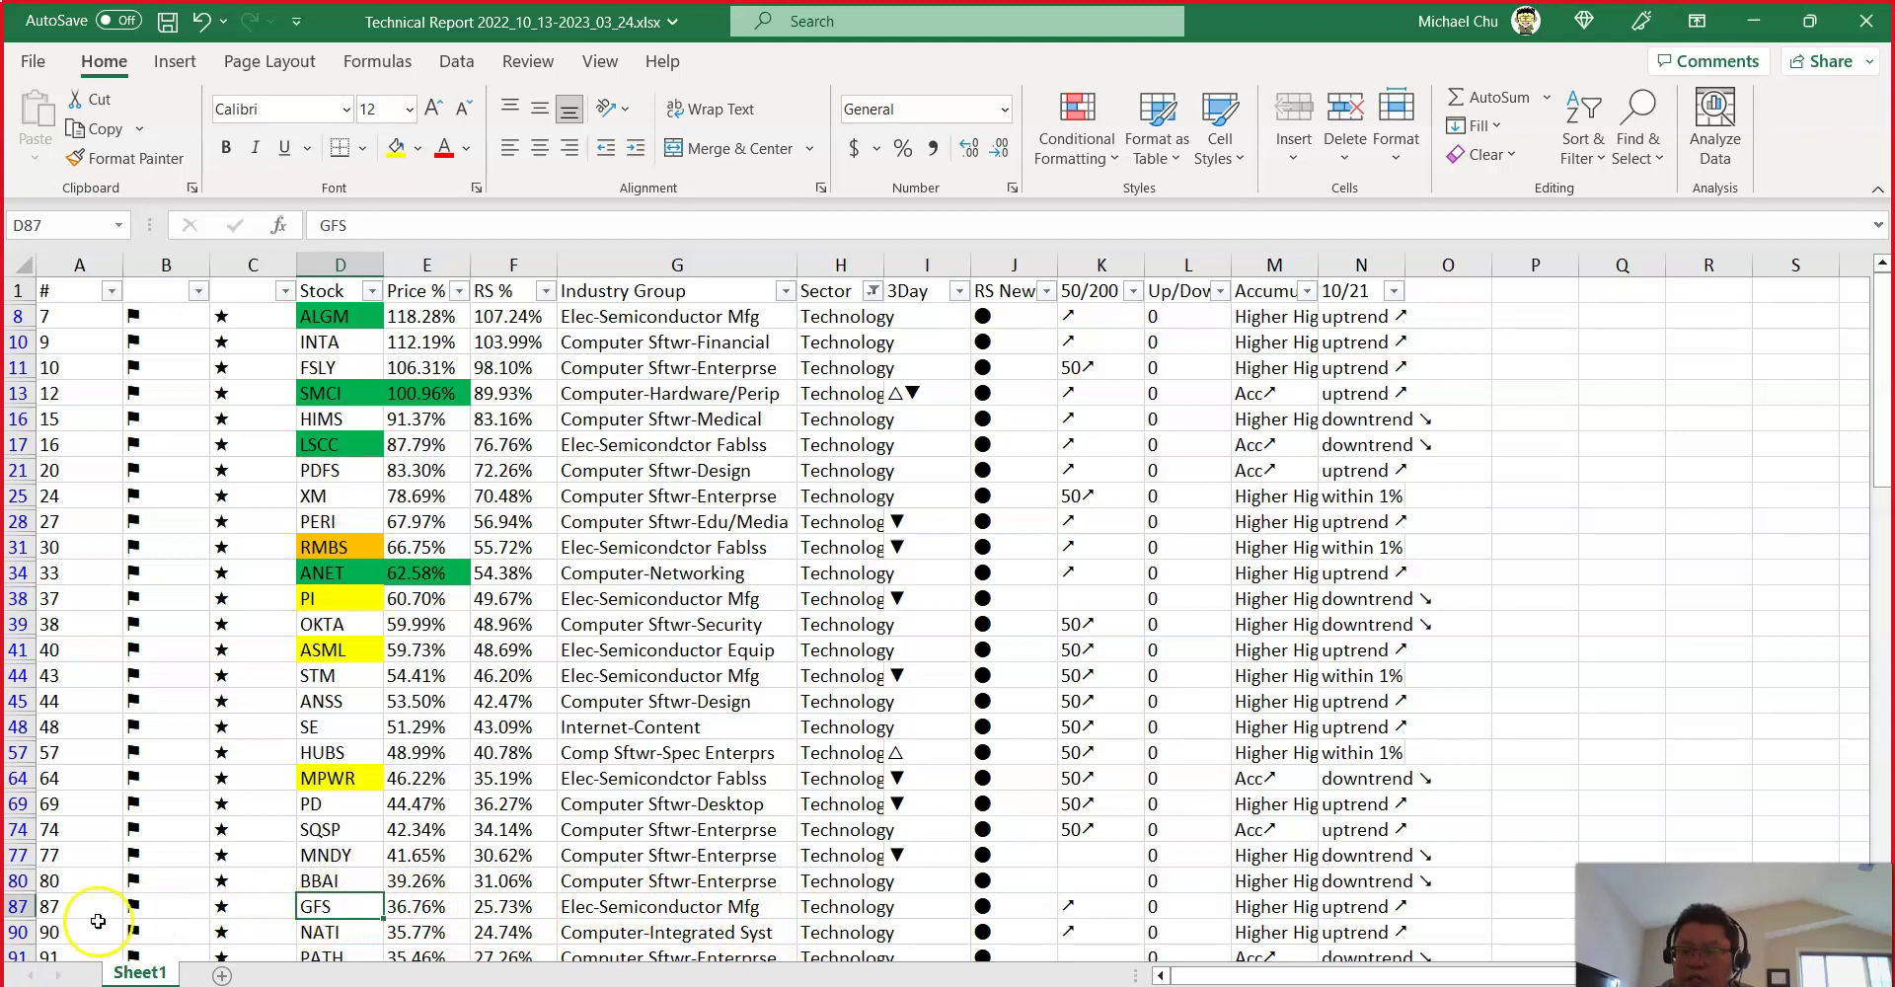
pyautogui.click(397, 149)
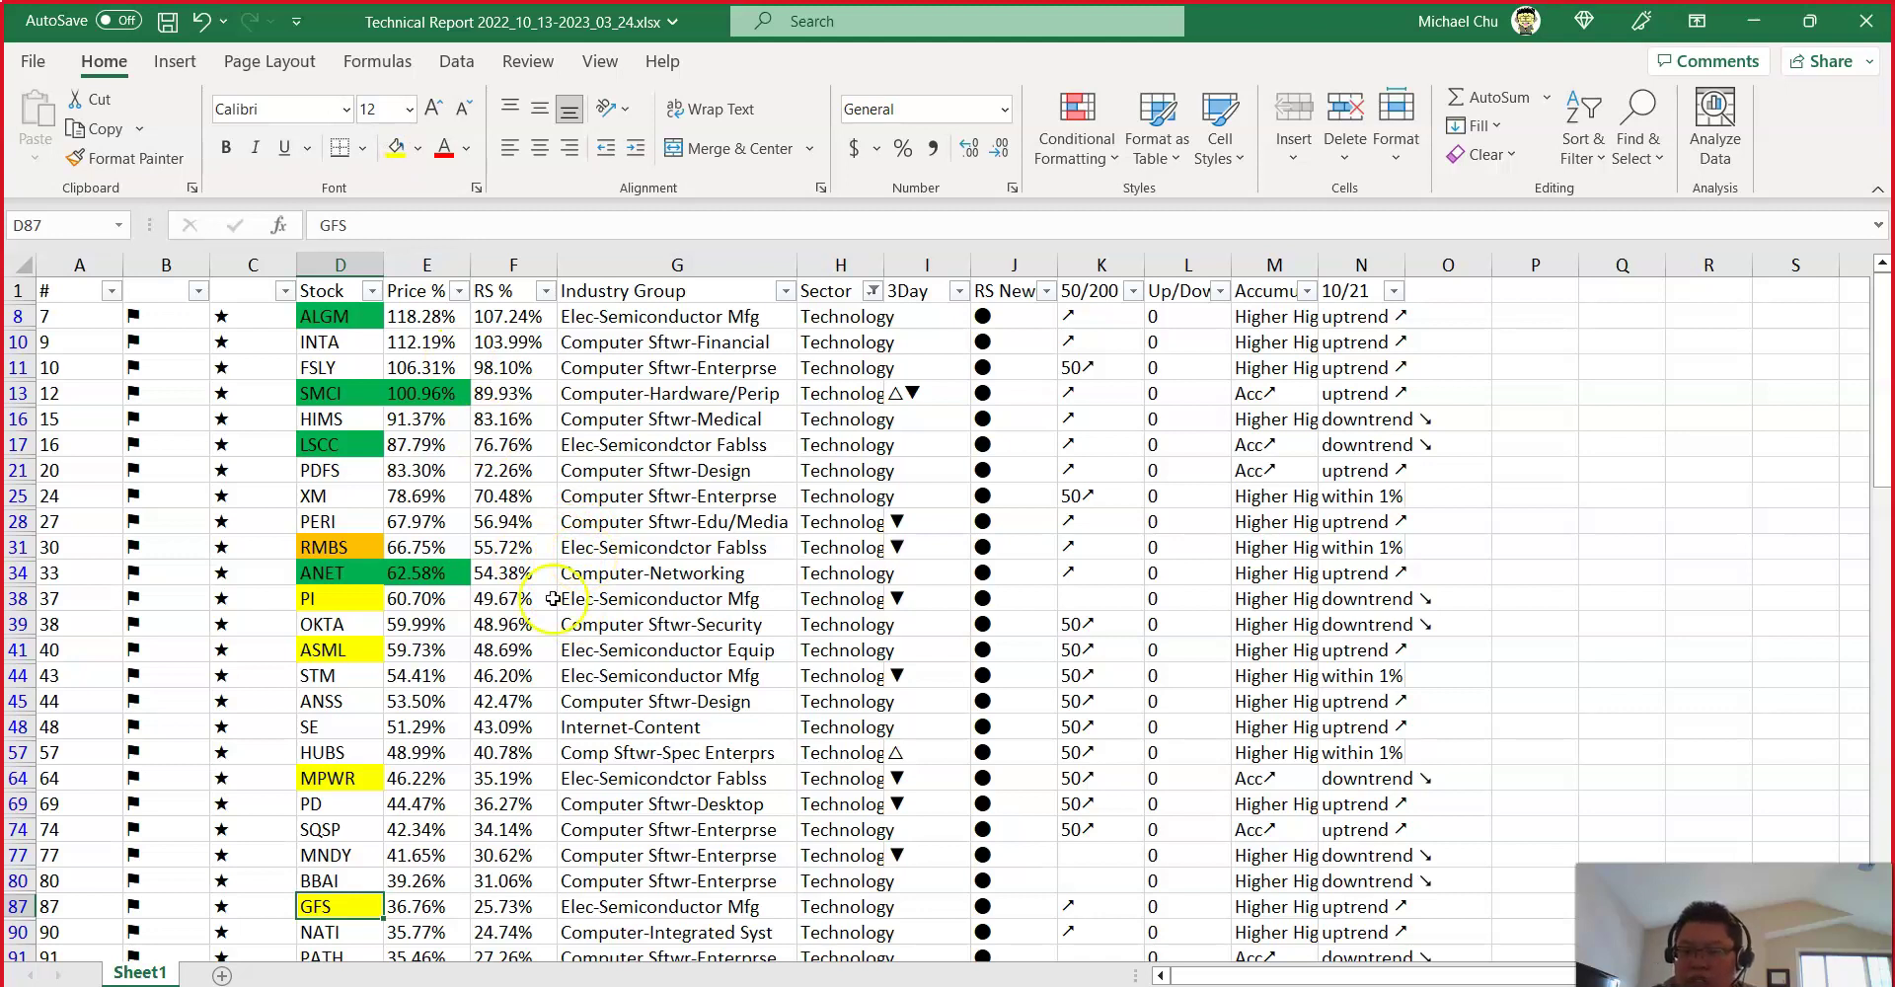
# Step: Copy the PI ticker from the workbook, switch back to MarketSmith and load its chart
pyautogui.click(332, 601)
pyautogui.hotkey('ctrl', 'c')
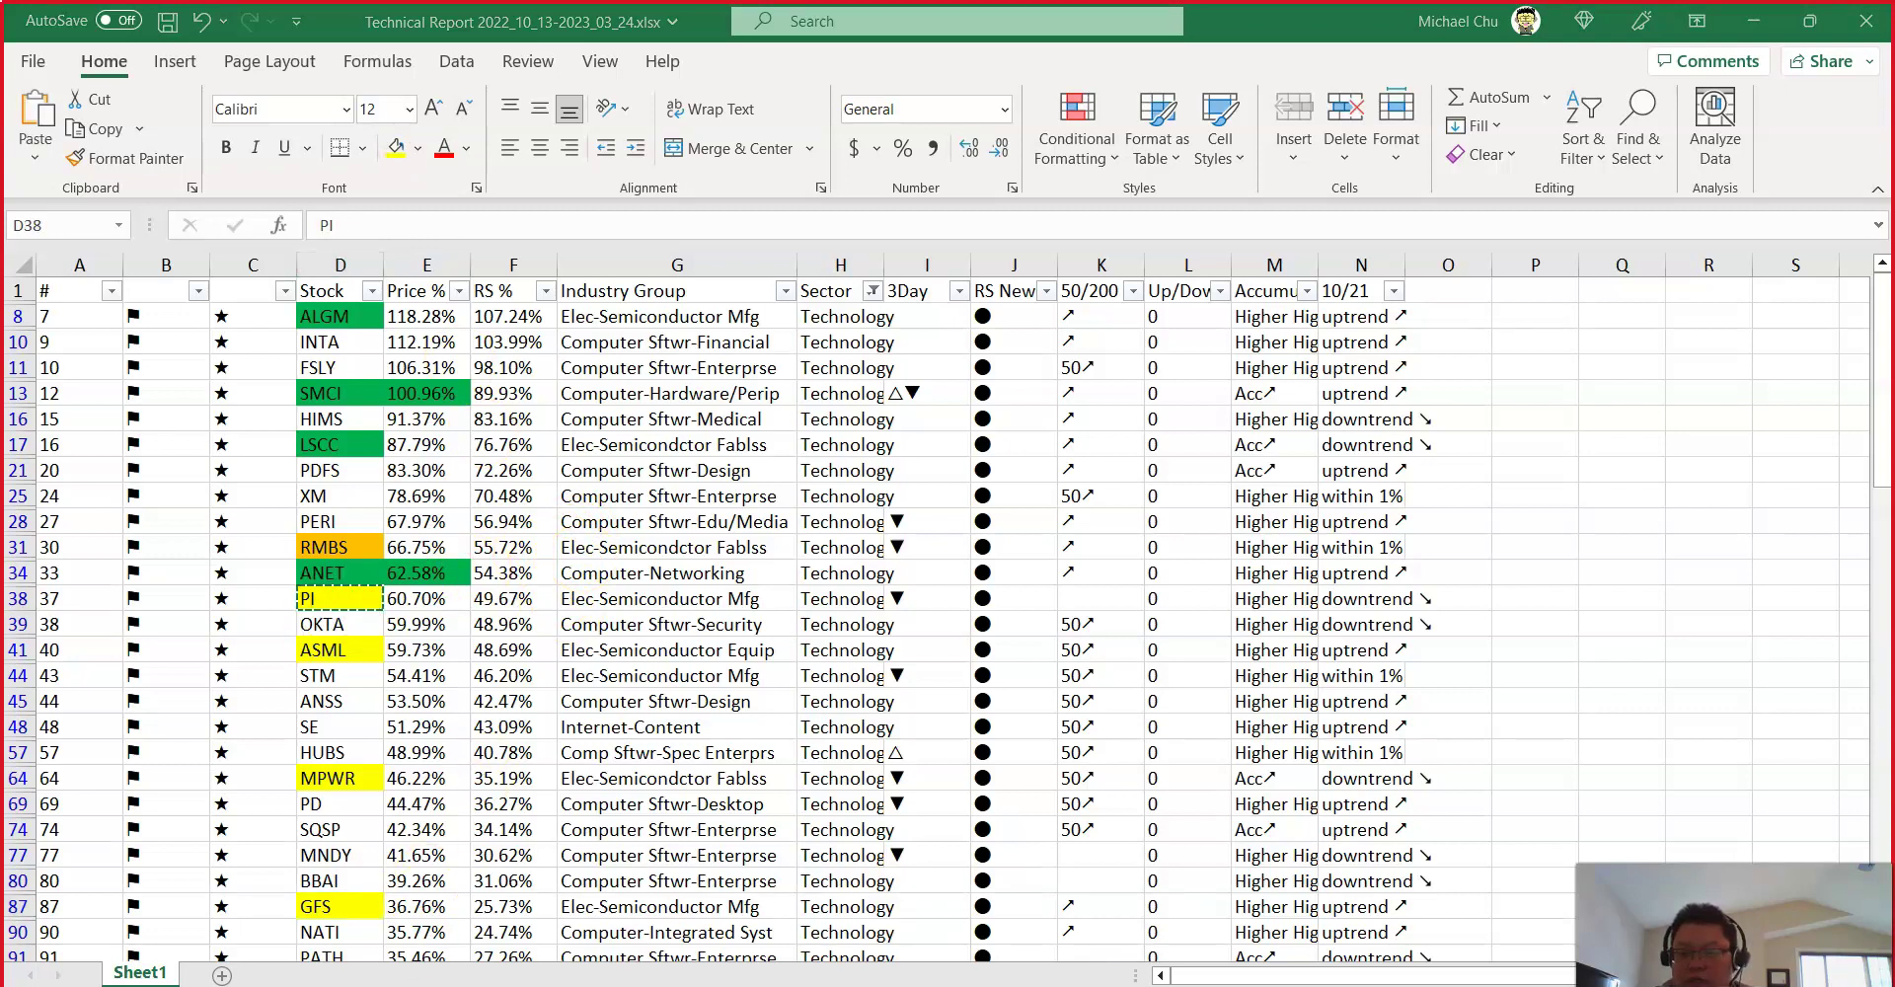
pyautogui.hotkey('alt', 'Tab')
pyautogui.hotkey('ctrl', 'v')
pyautogui.press('Return')
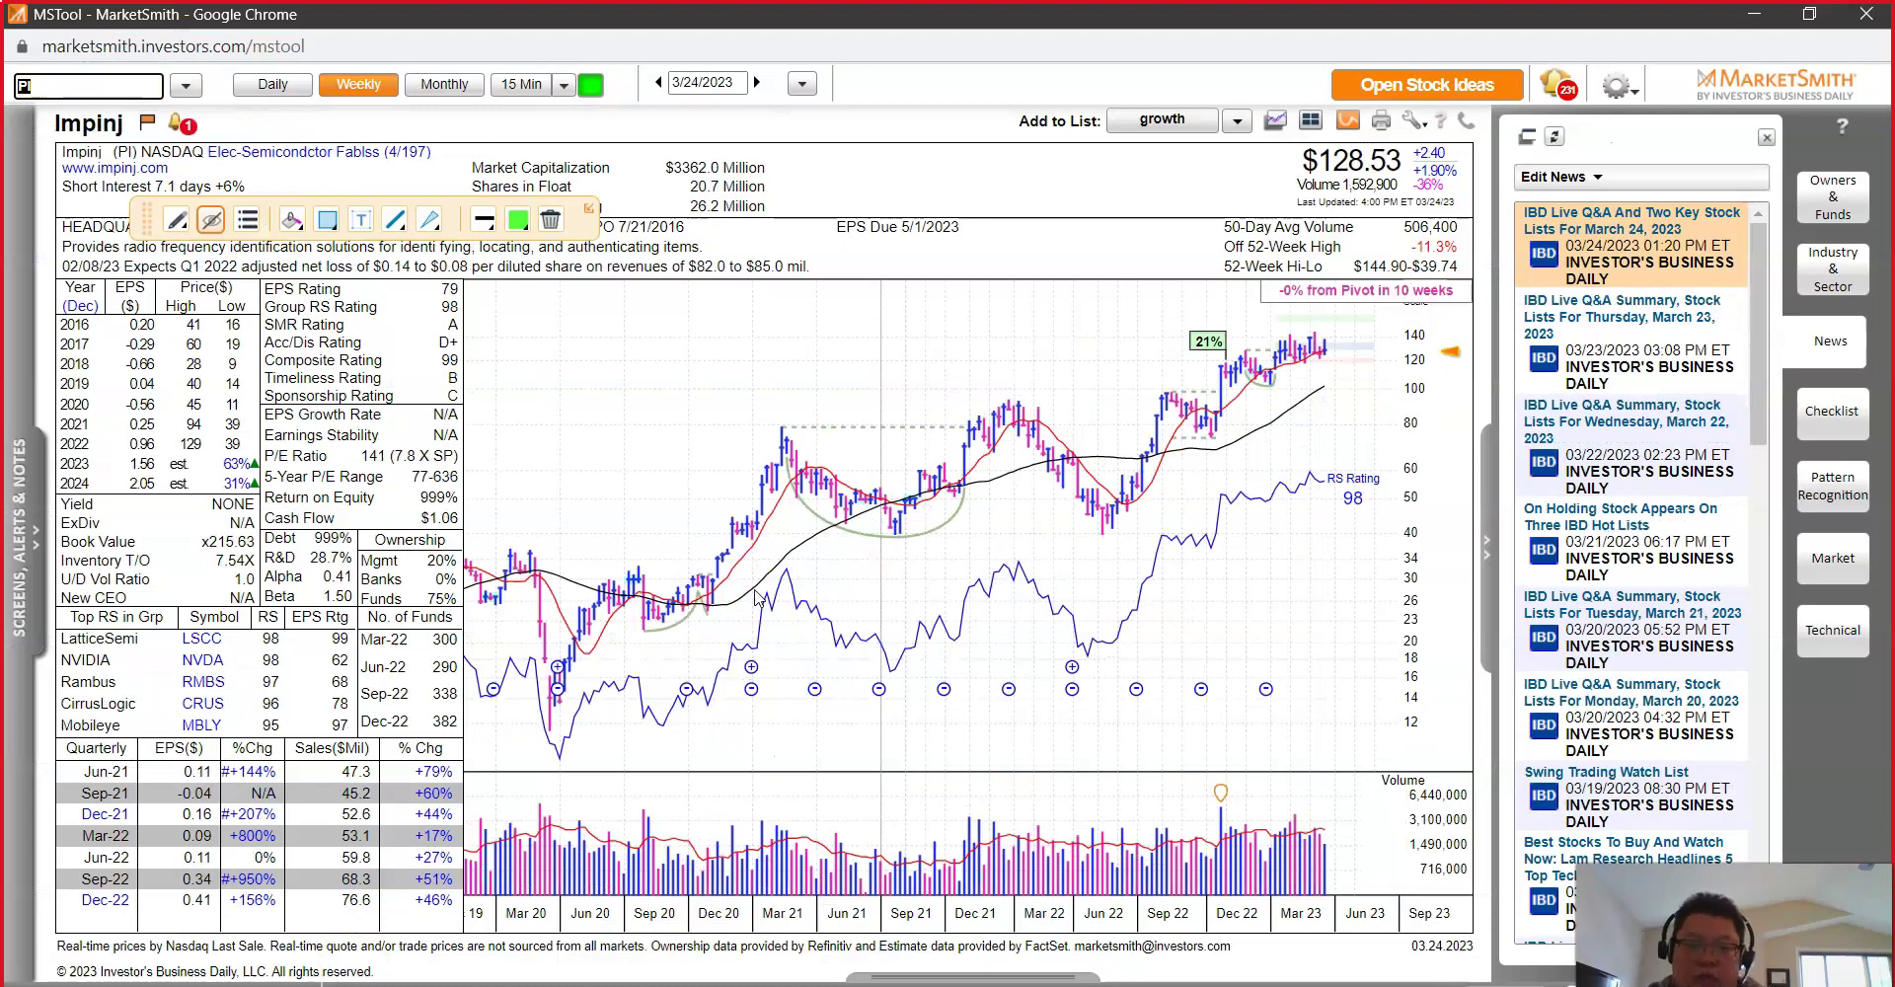
# Step: Draw rising red trendlines along the moving averages and RS line of the Impinj chart, plus a short line over the recent volume bars
pyautogui.moveTo(1217, 451); pyautogui.dragTo(1329, 386)
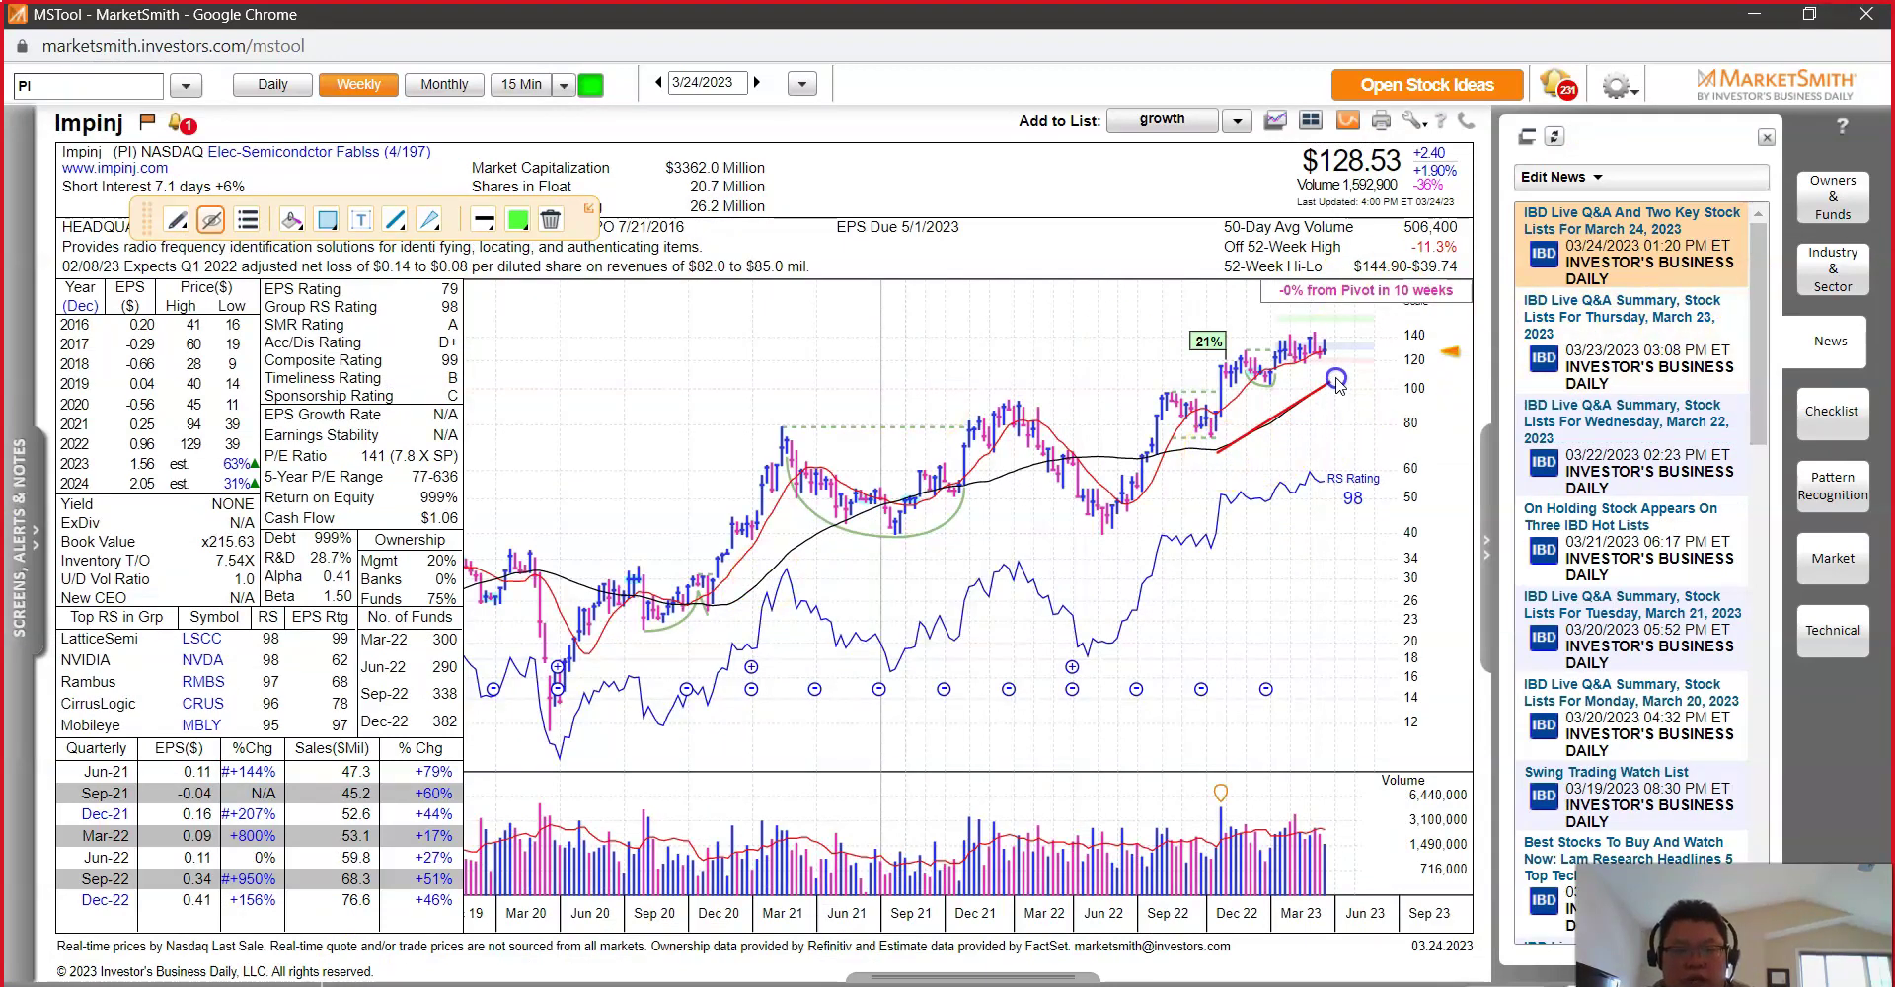
pyautogui.moveTo(1216, 413); pyautogui.dragTo(1321, 348)
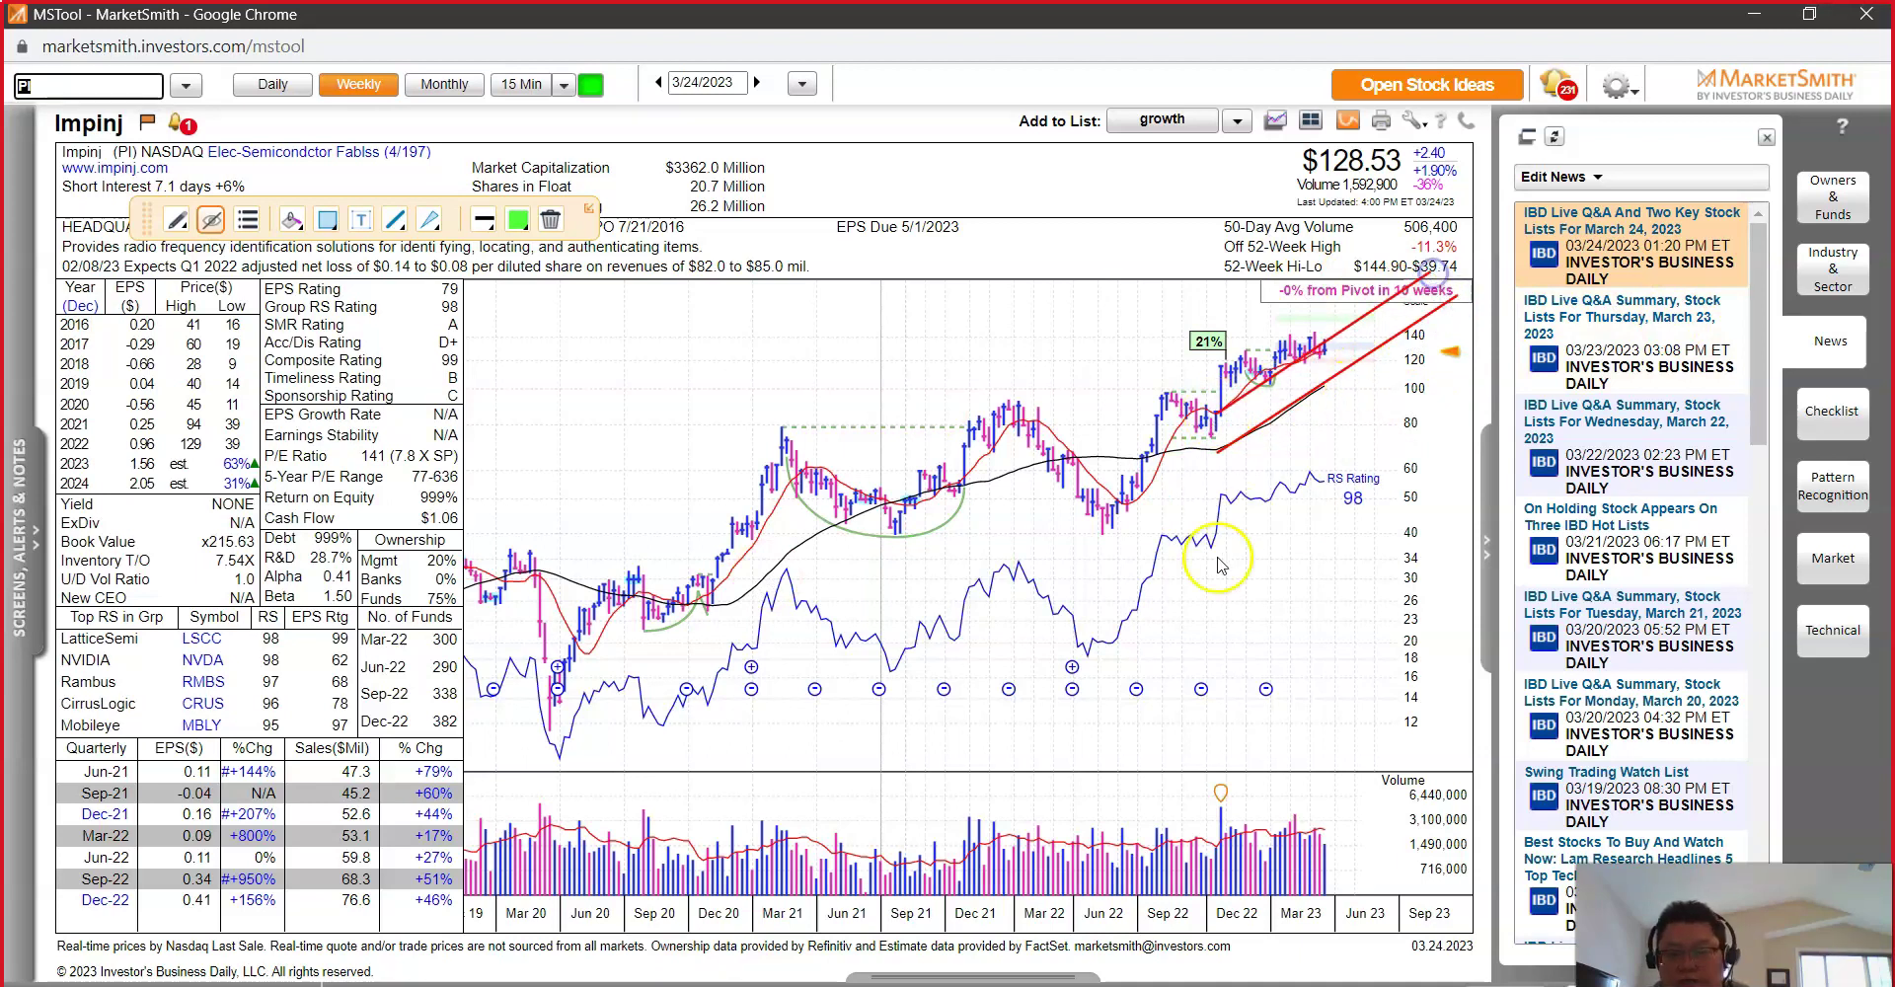
pyautogui.moveTo(1147, 648); pyautogui.dragTo(1351, 490)
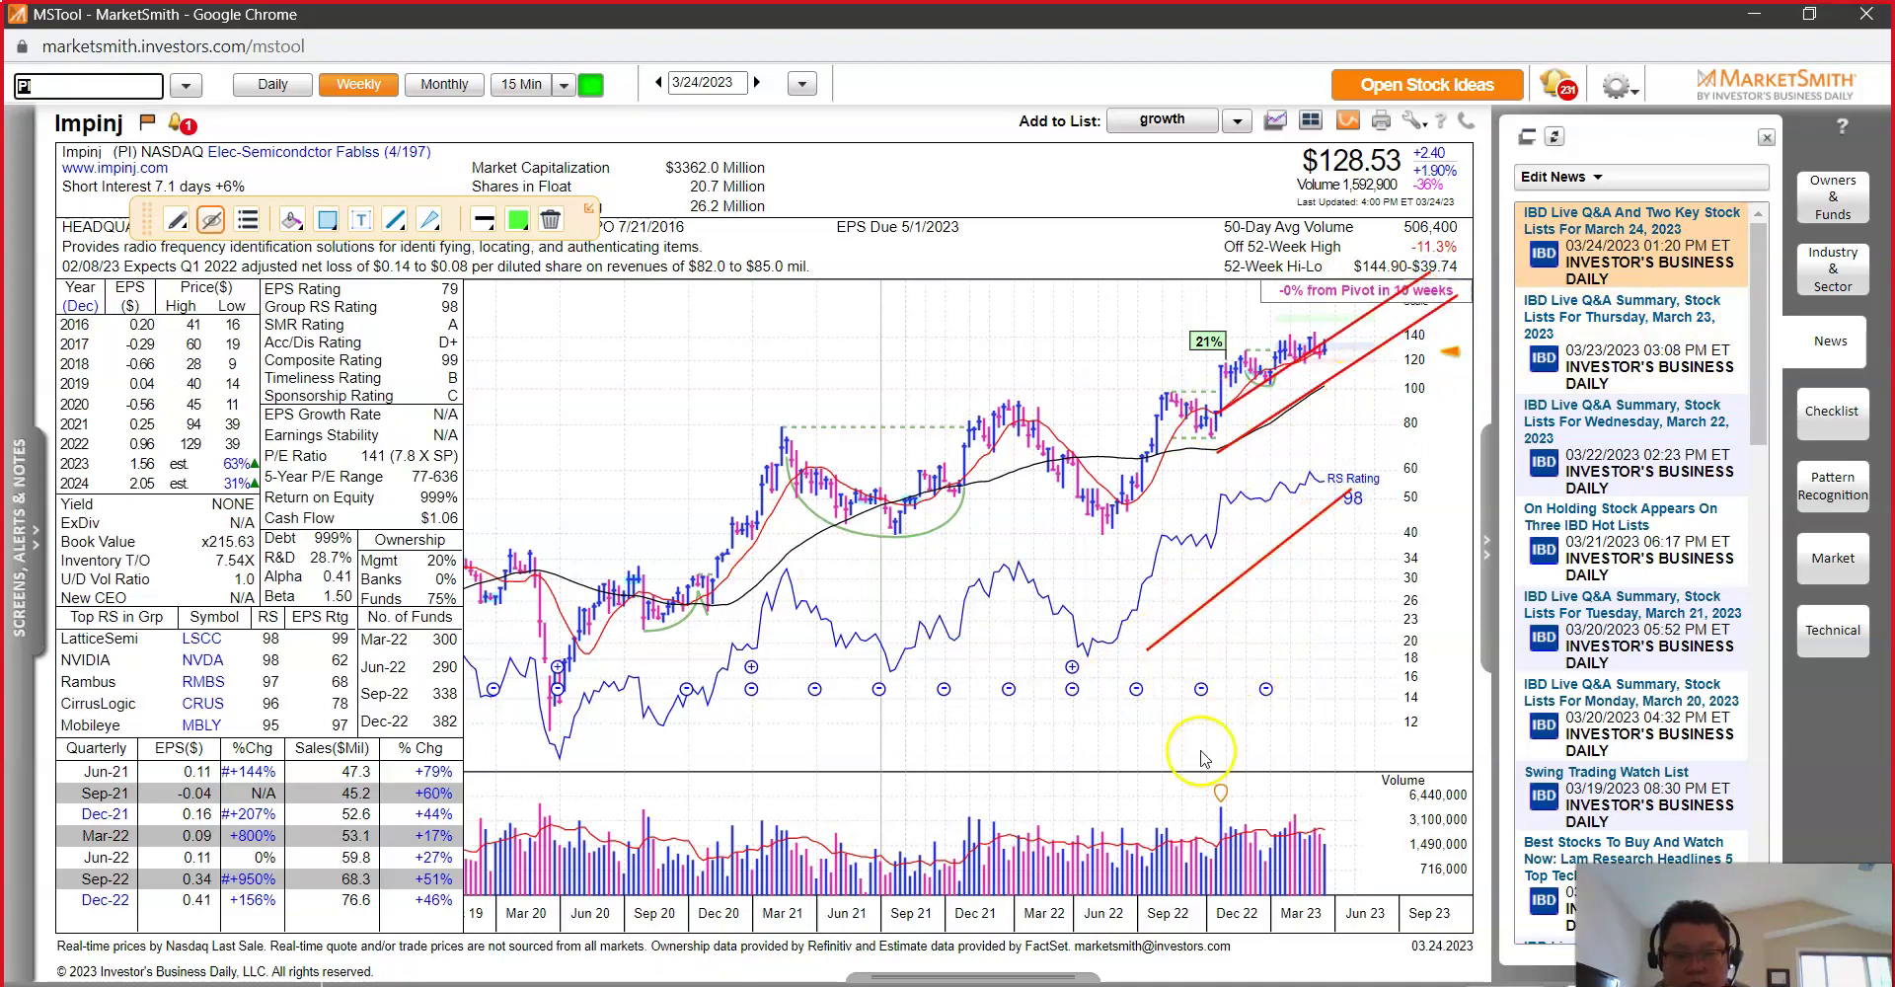
pyautogui.moveTo(1286, 822); pyautogui.dragTo(1341, 827)
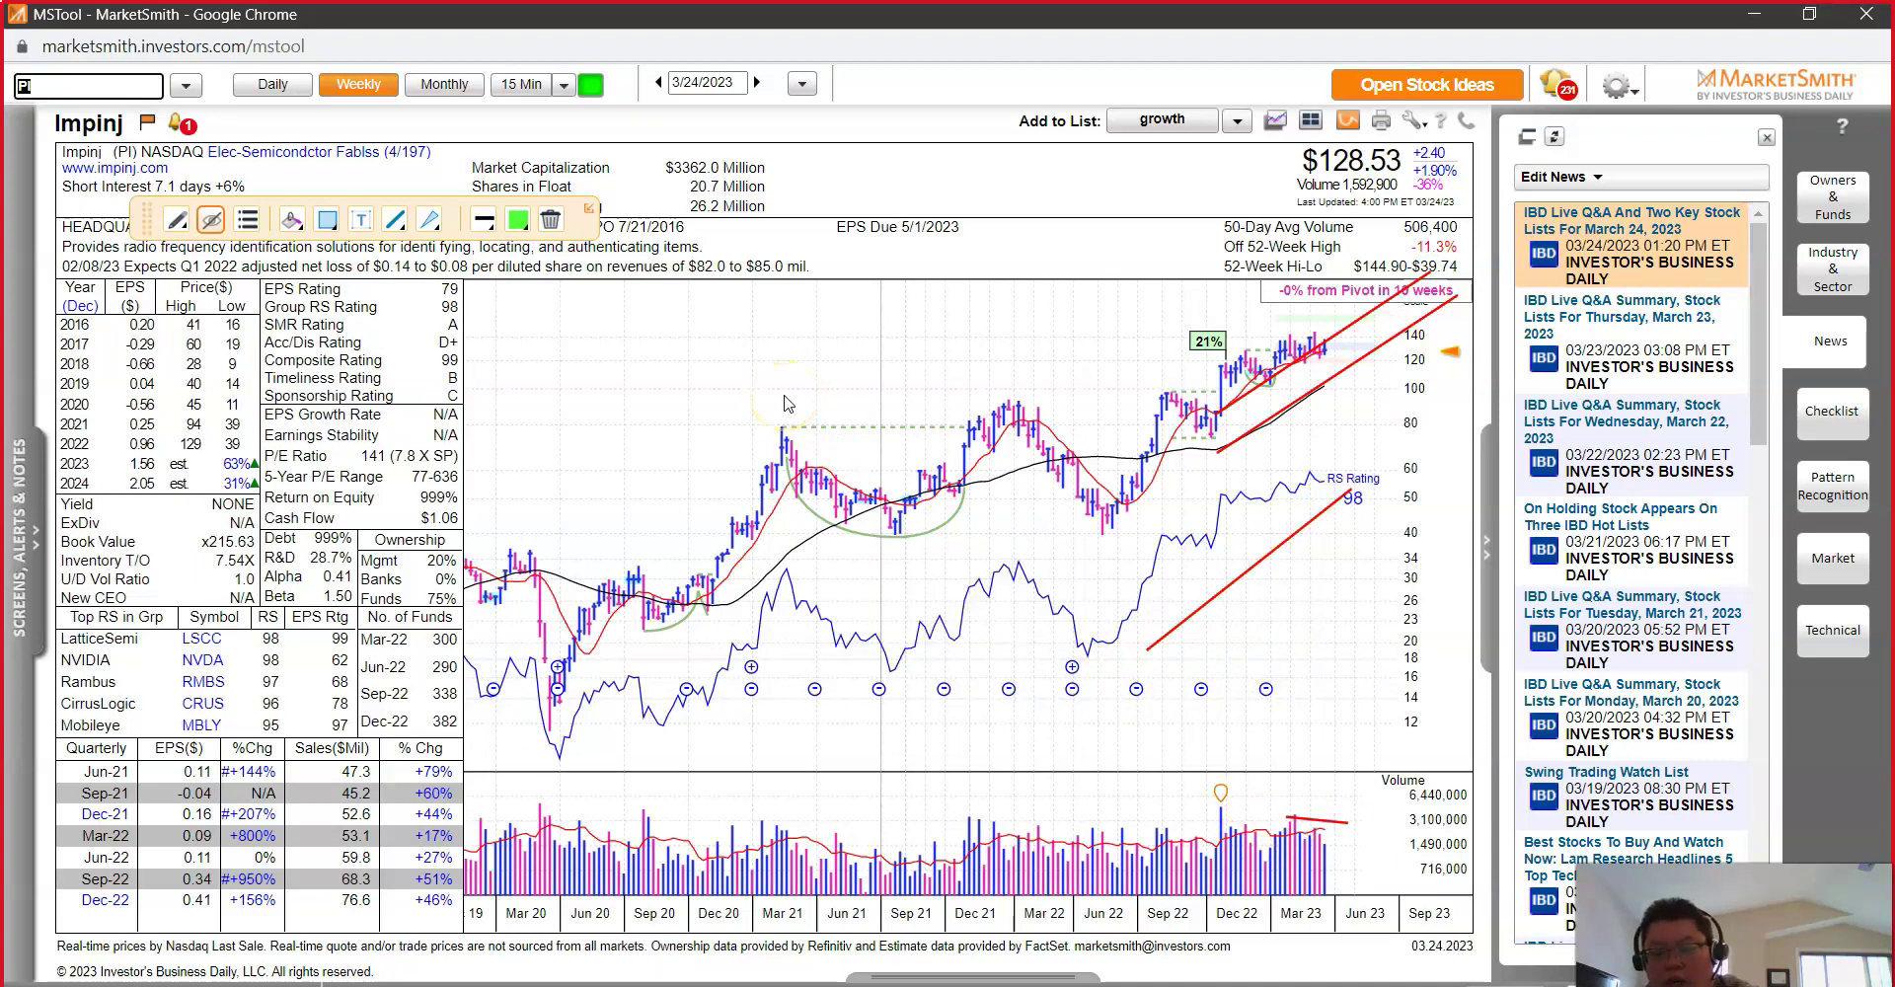
# Step: Load the ASML weekly chart and mark the recent volume bars with two red strokes
pyautogui.hotkey('alt', 'Tab')
pyautogui.hotkey('alt', 'Tab')
pyautogui.write('ASML')
pyautogui.press('Return')
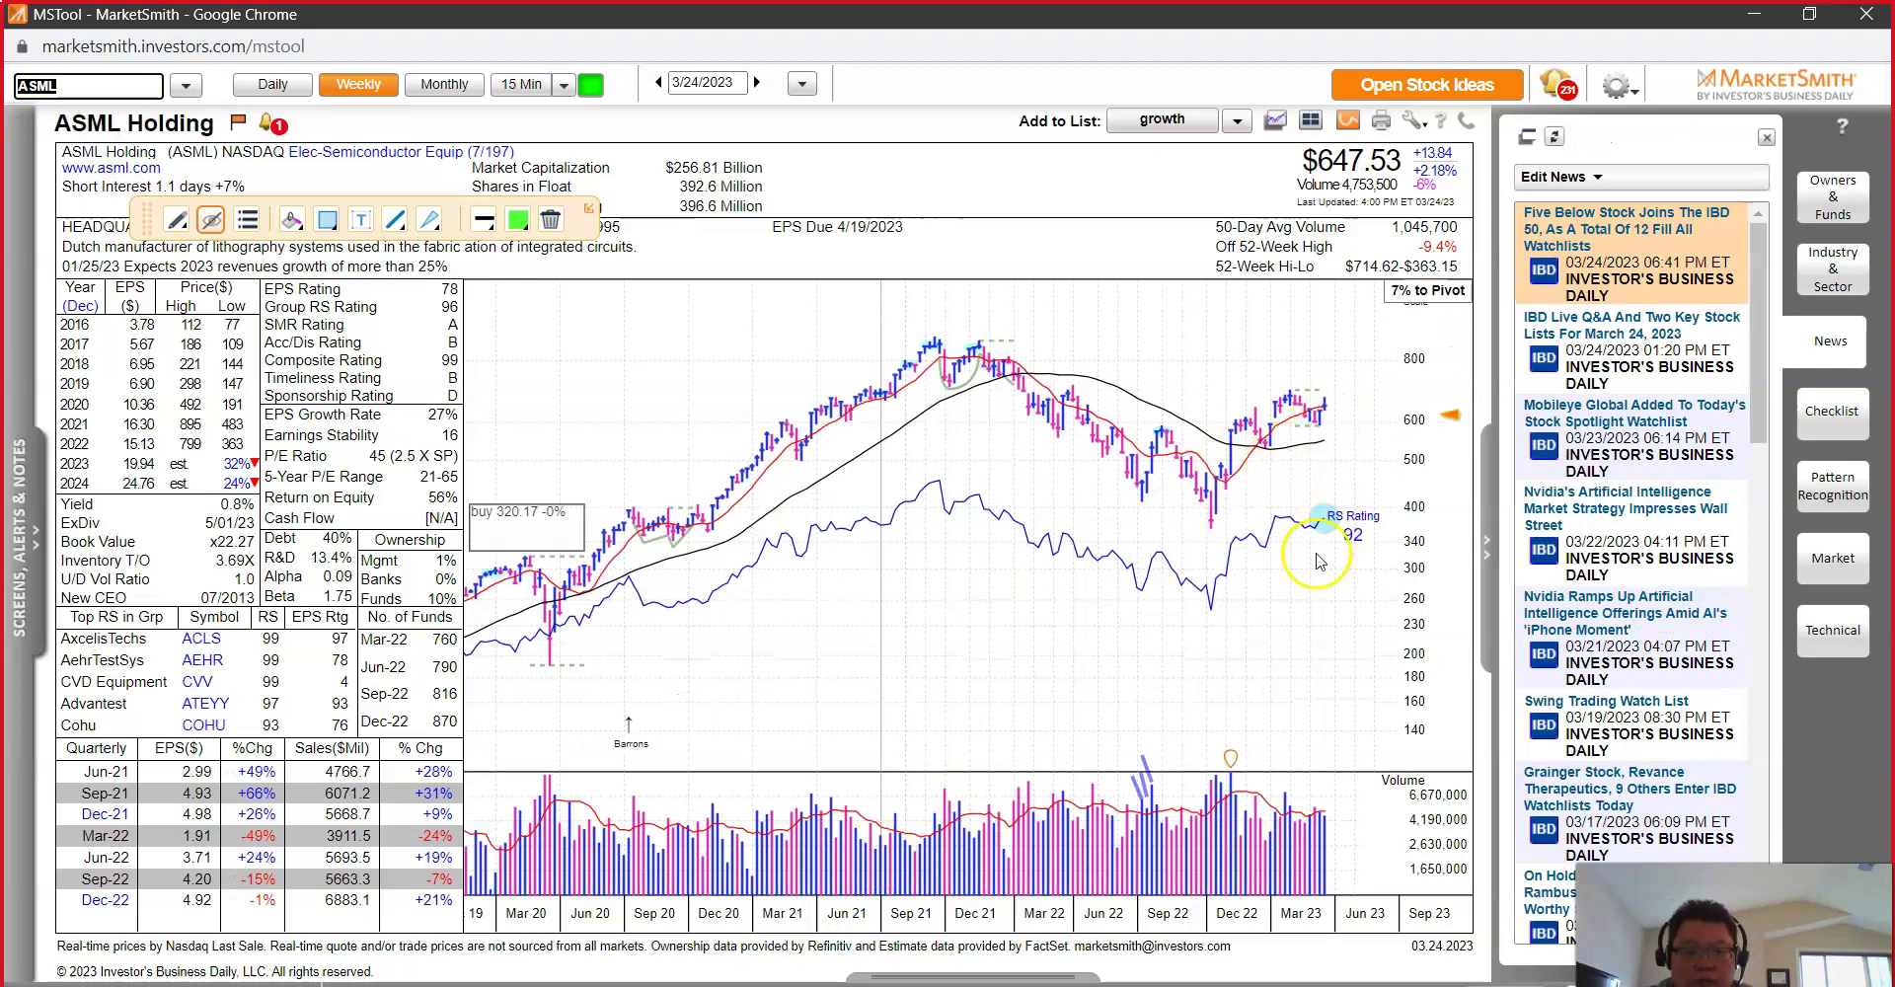
pyautogui.click(1309, 770)
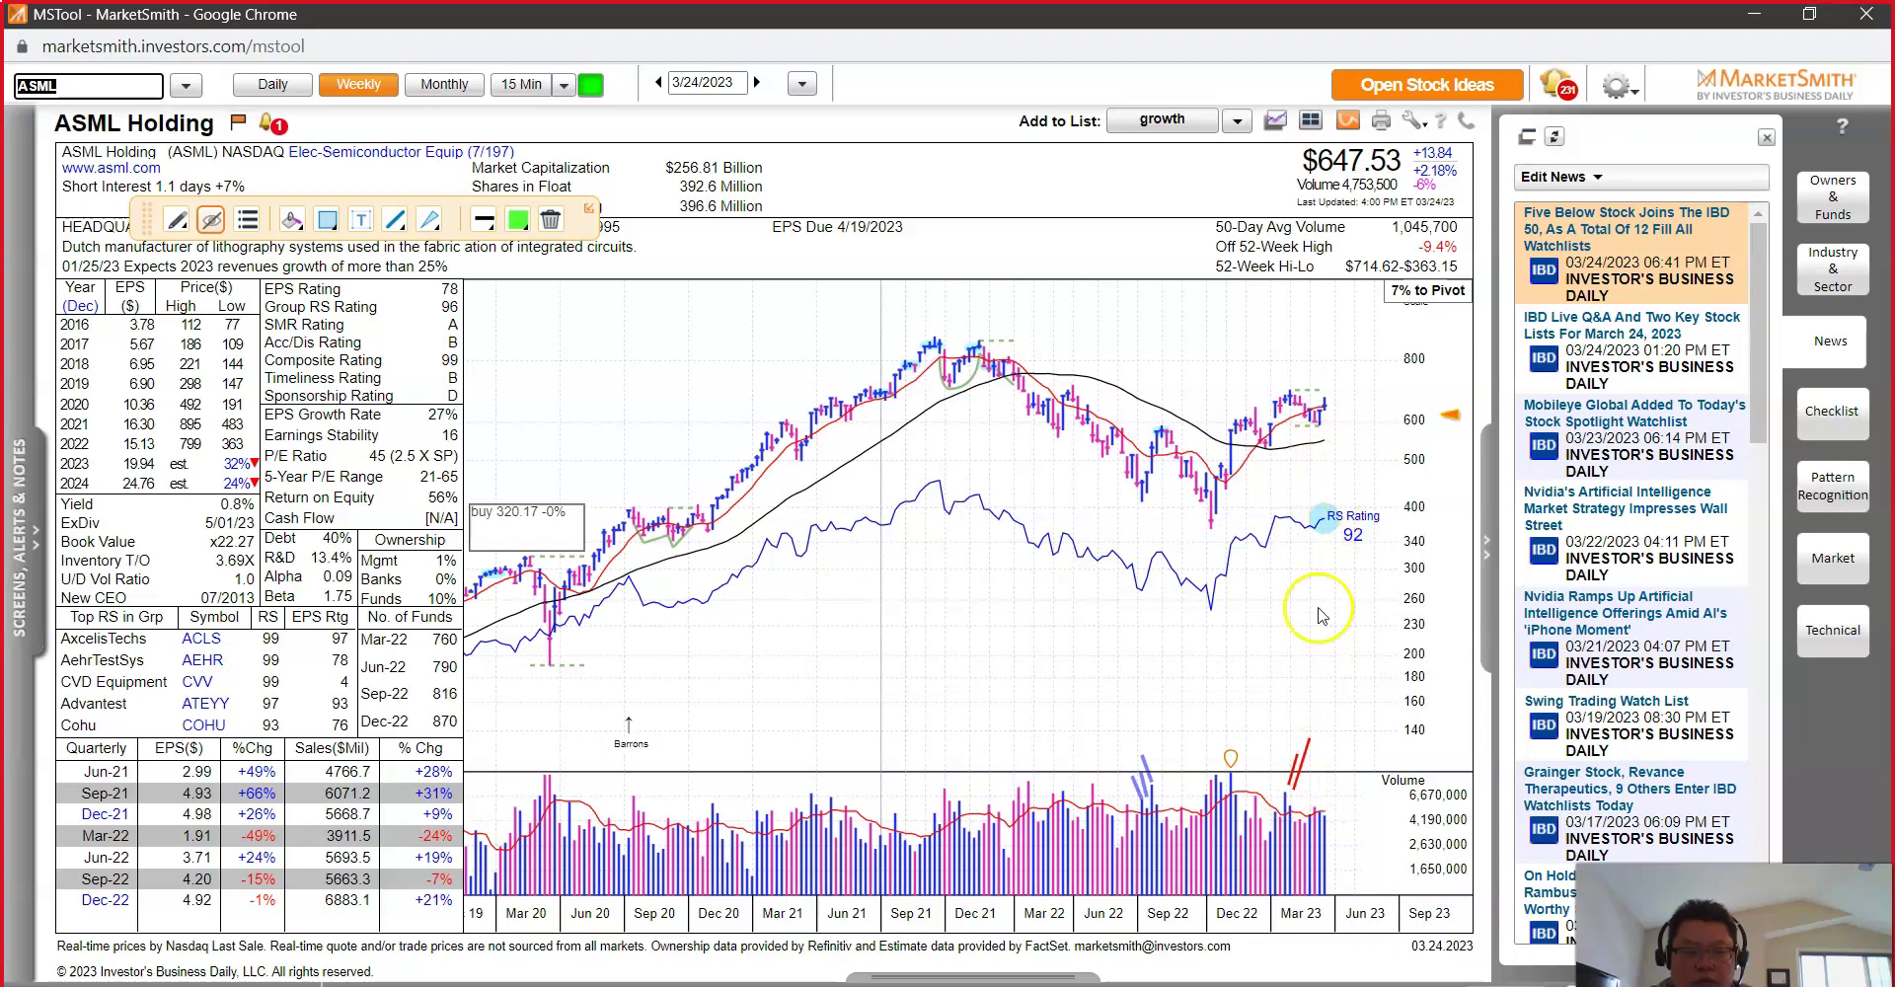
pyautogui.moveTo(1320, 420)
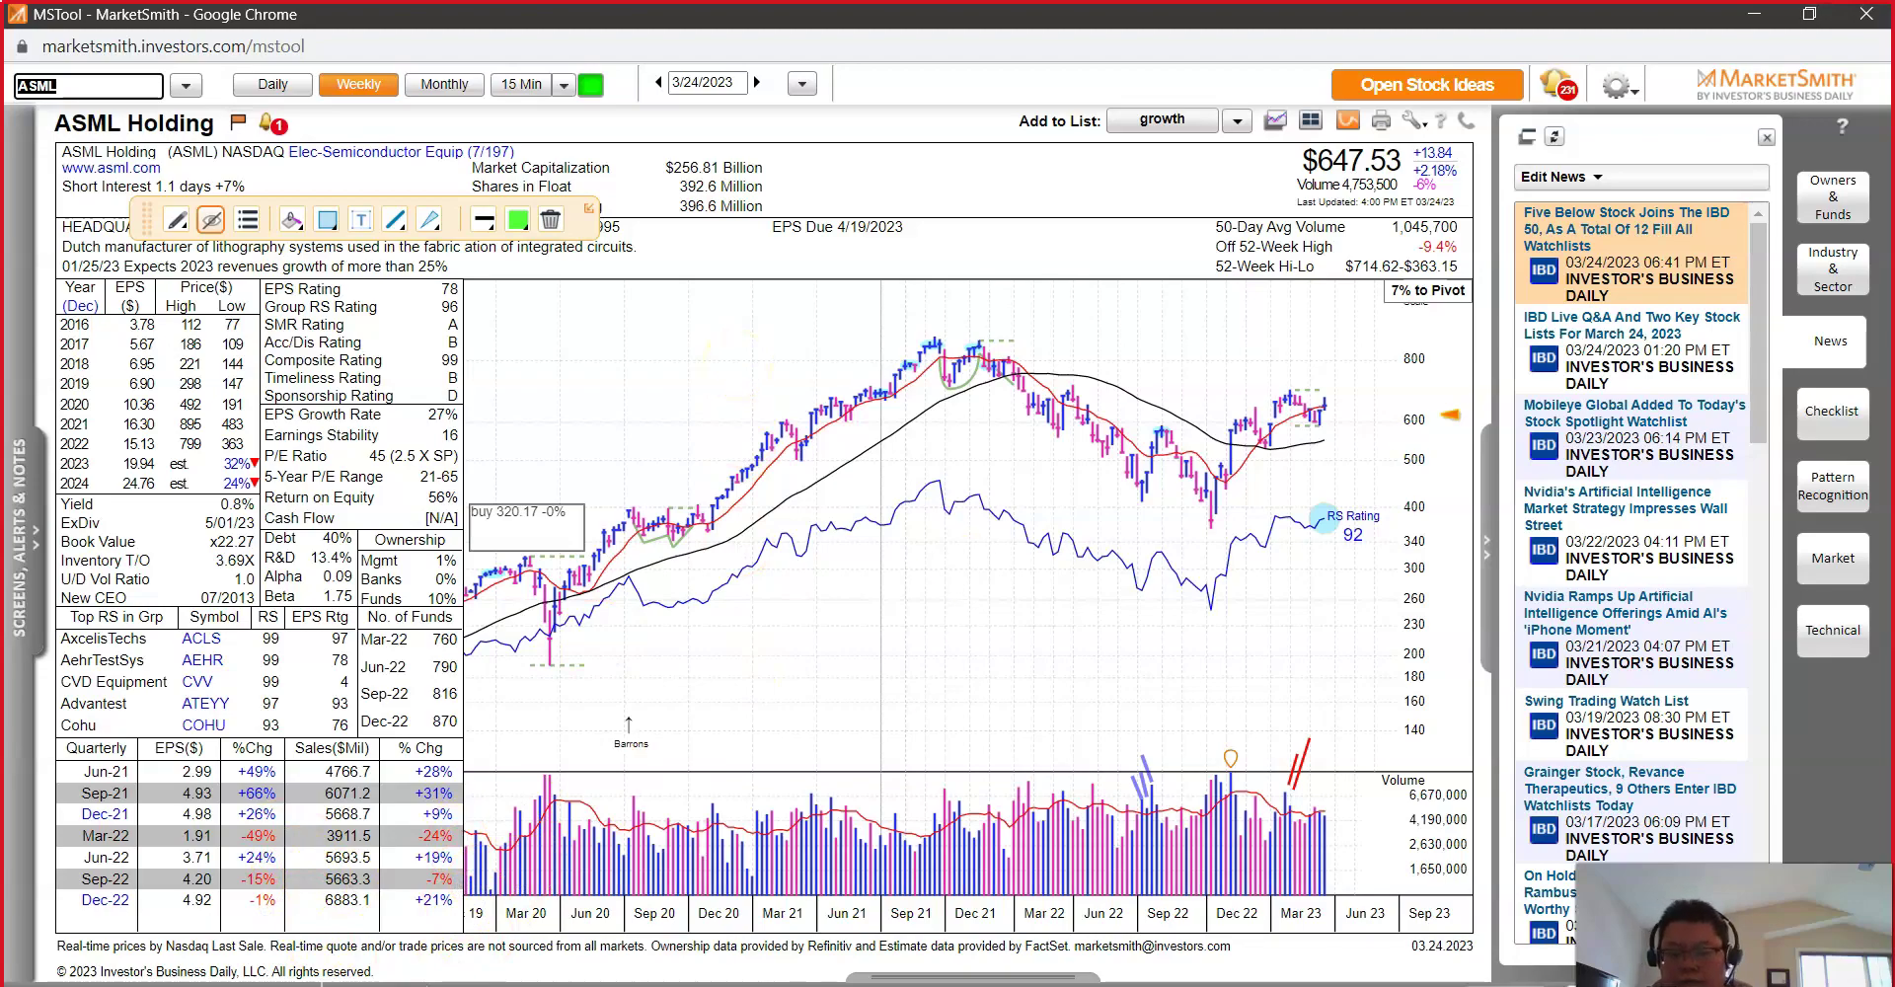
# Step: Load the MPWR weekly chart and bracket its most recent price bars with red lines above and below
pyautogui.hotkey('alt', 'Tab')
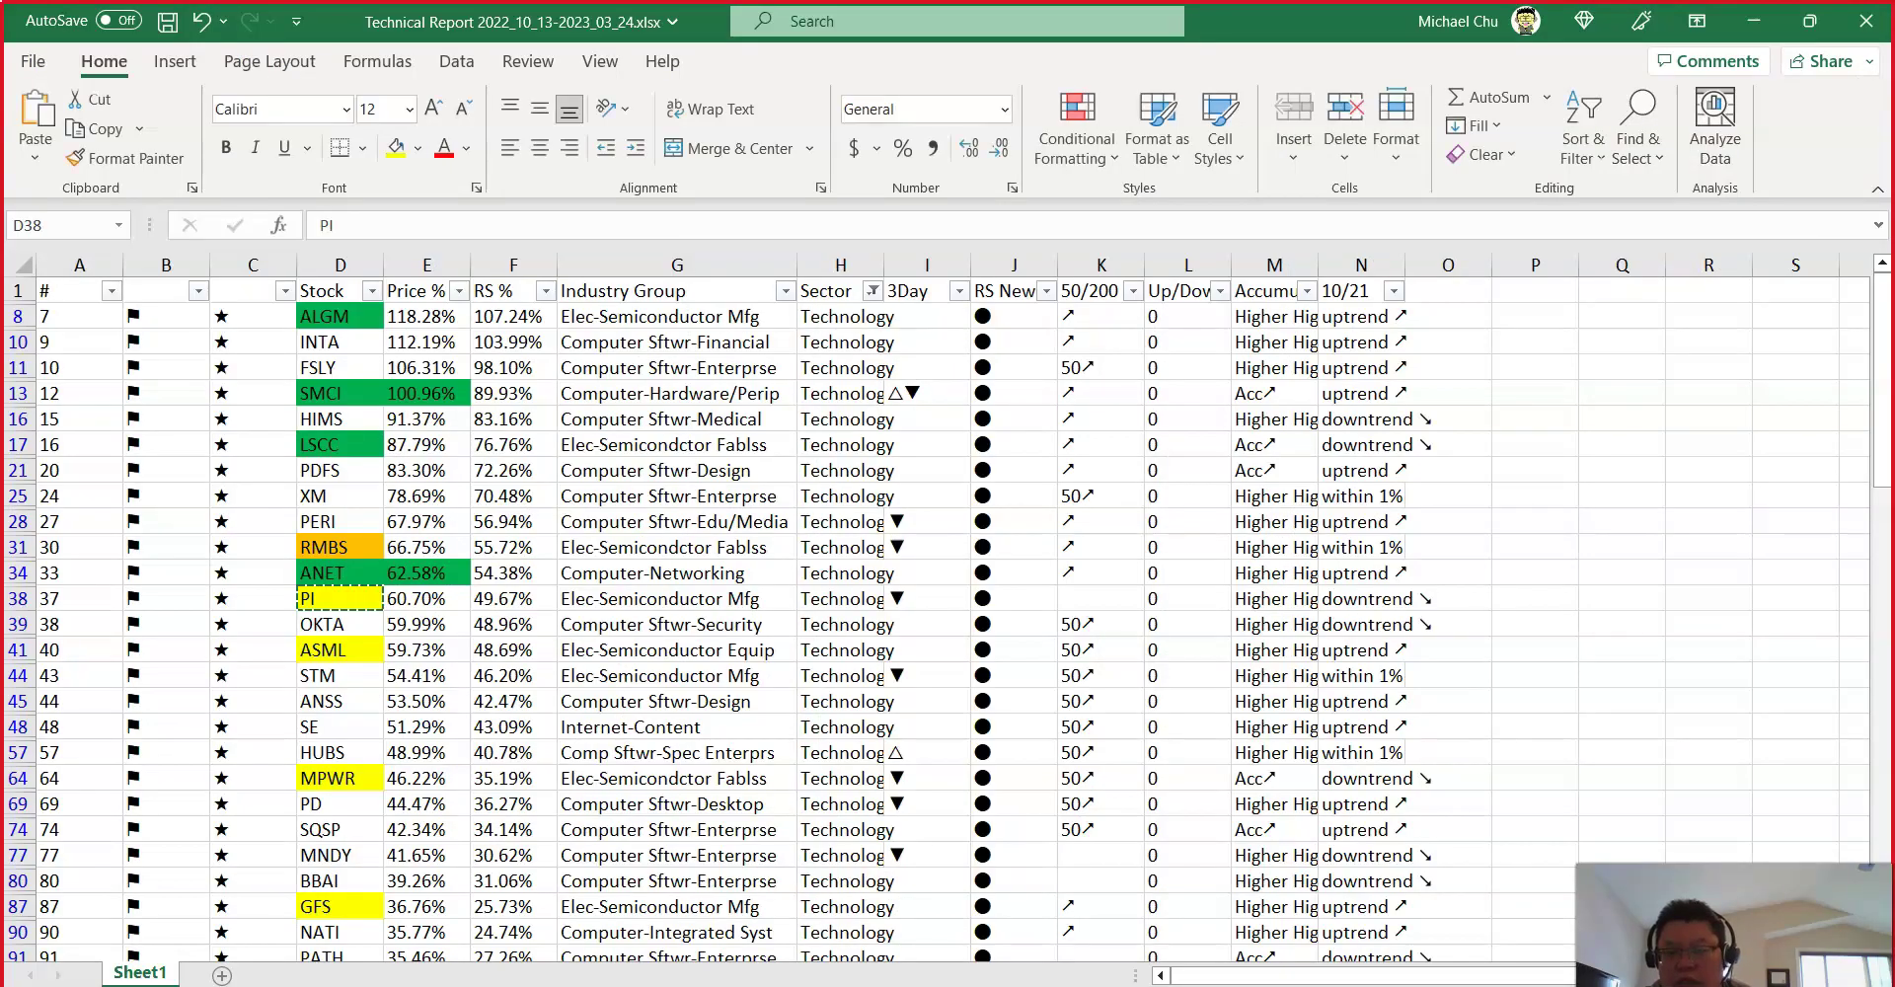
pyautogui.hotkey('alt', 'Tab')
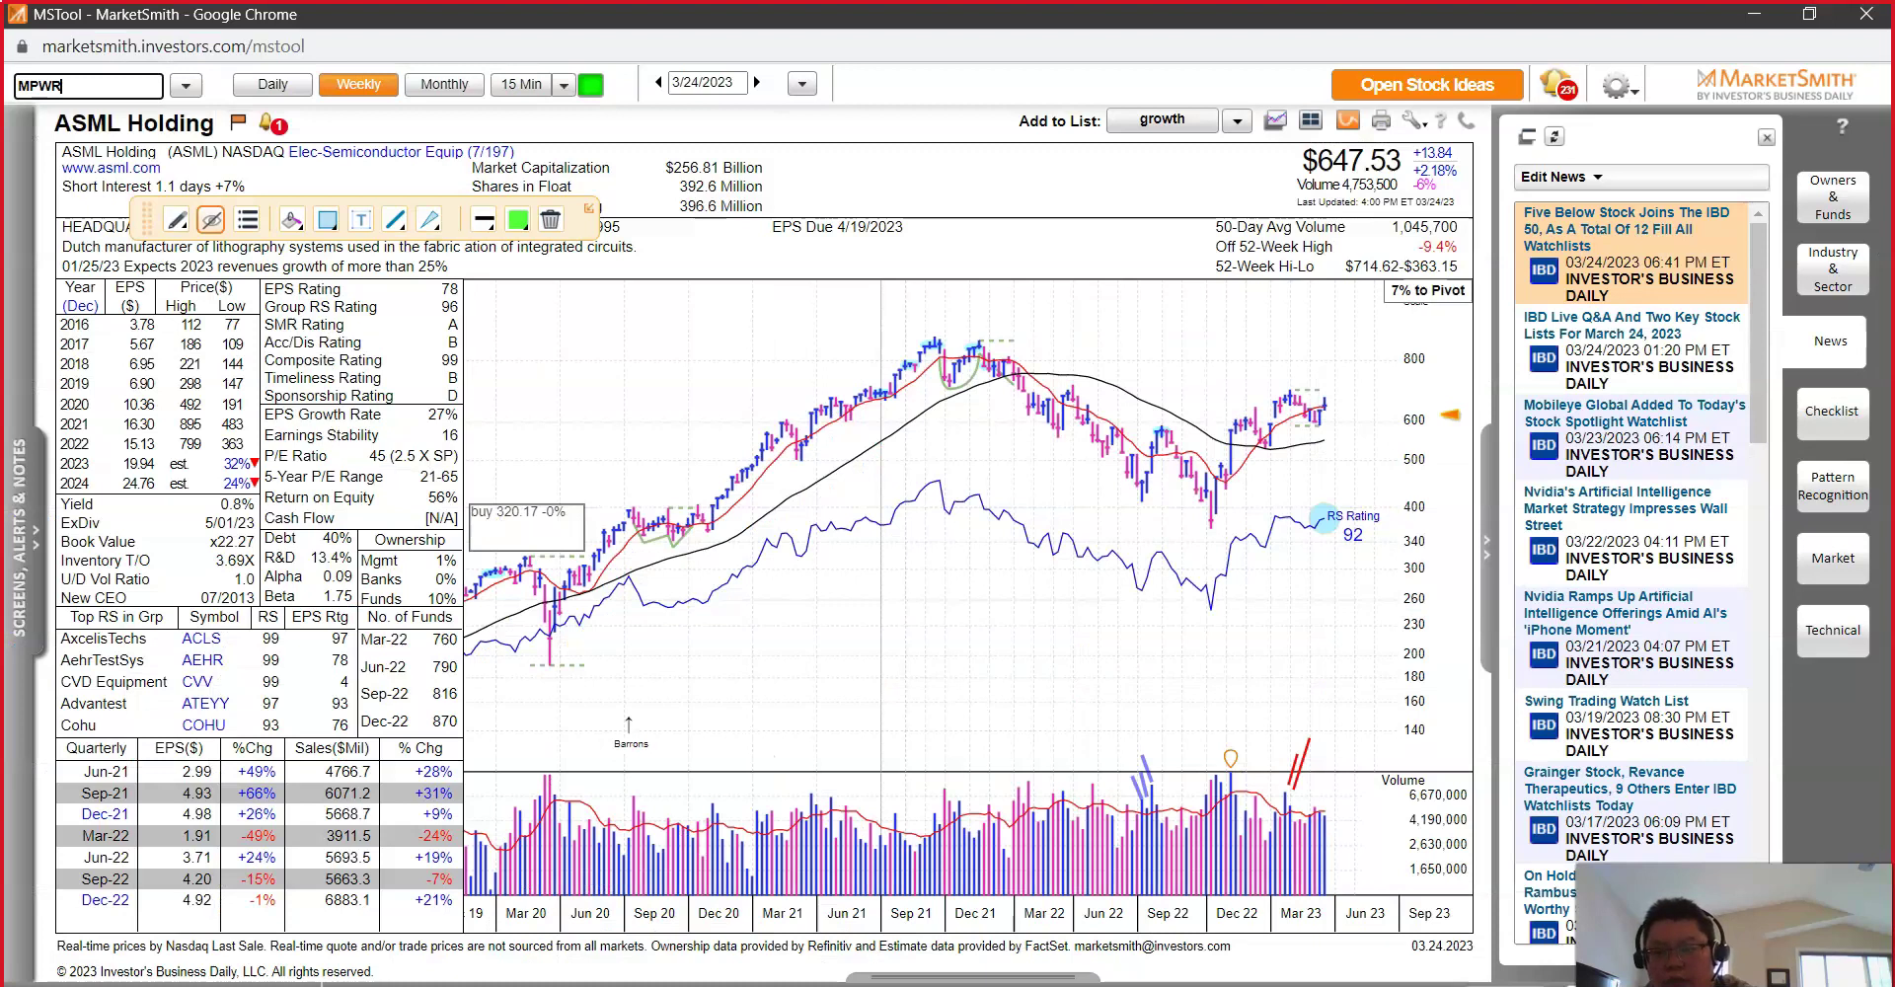
pyautogui.write('MPWR')
pyautogui.press('Return')
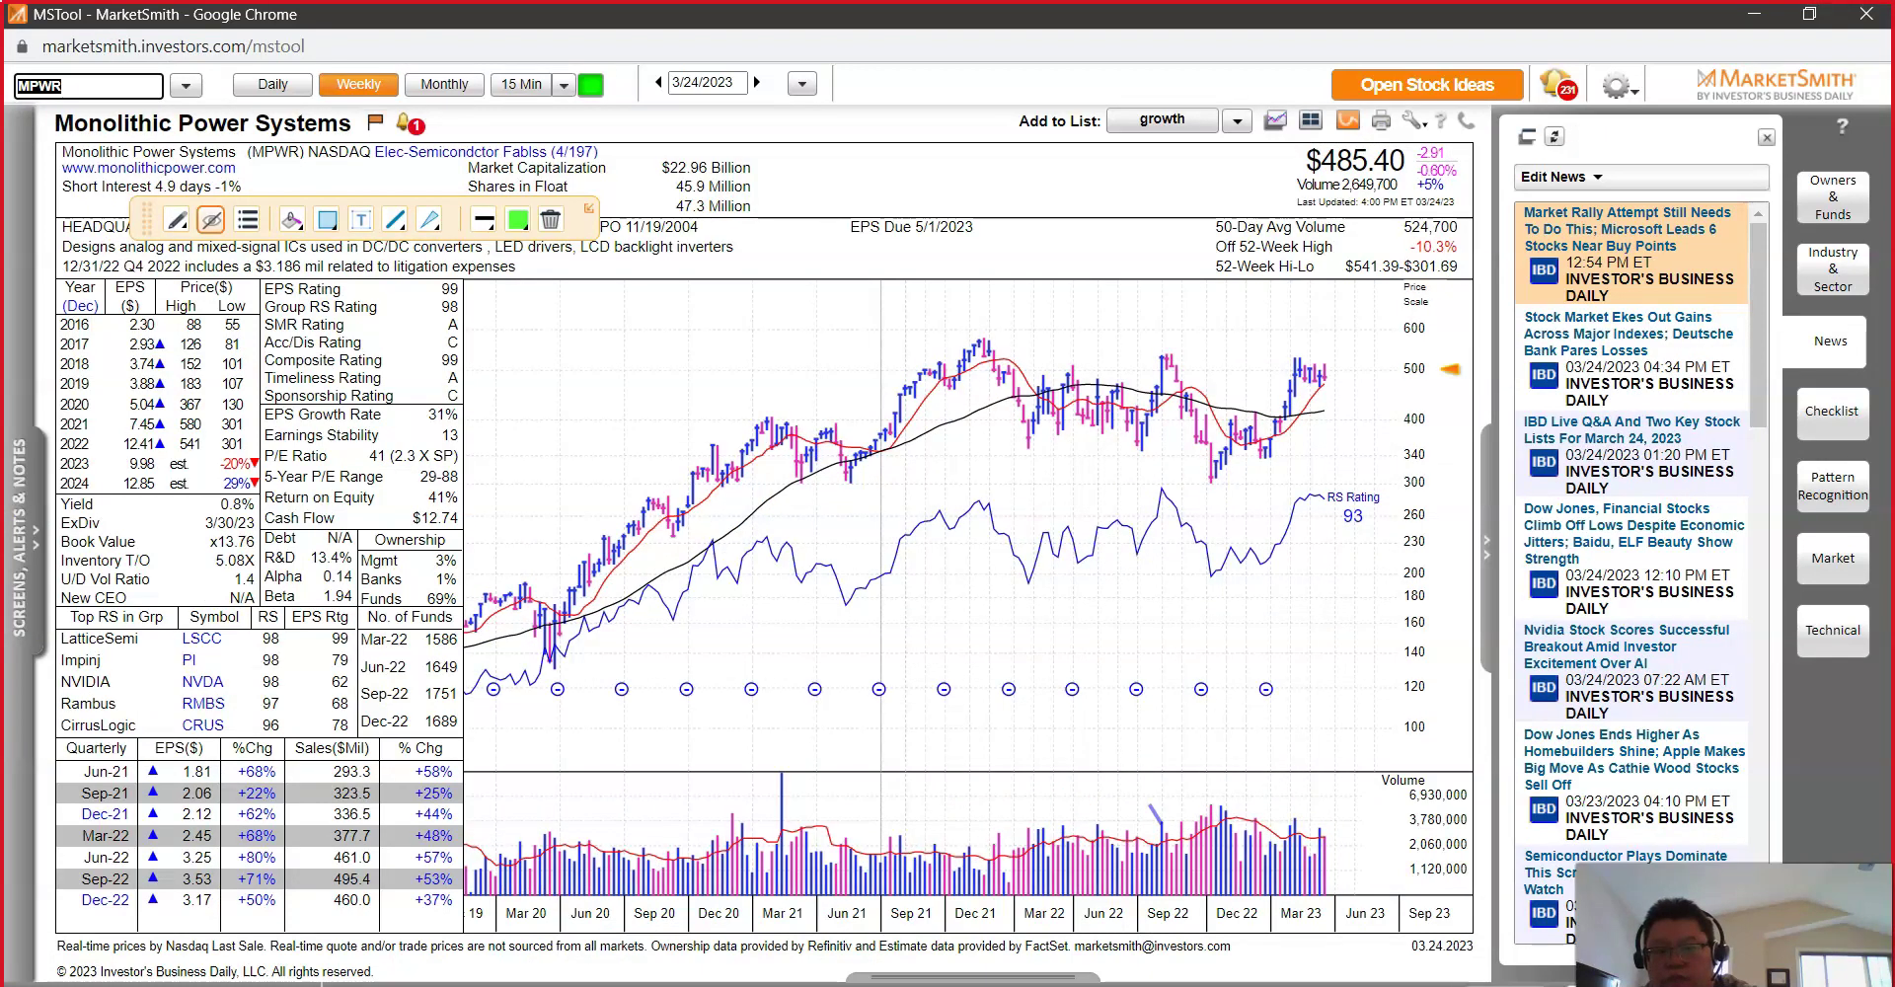
pyautogui.moveTo(1307, 378)
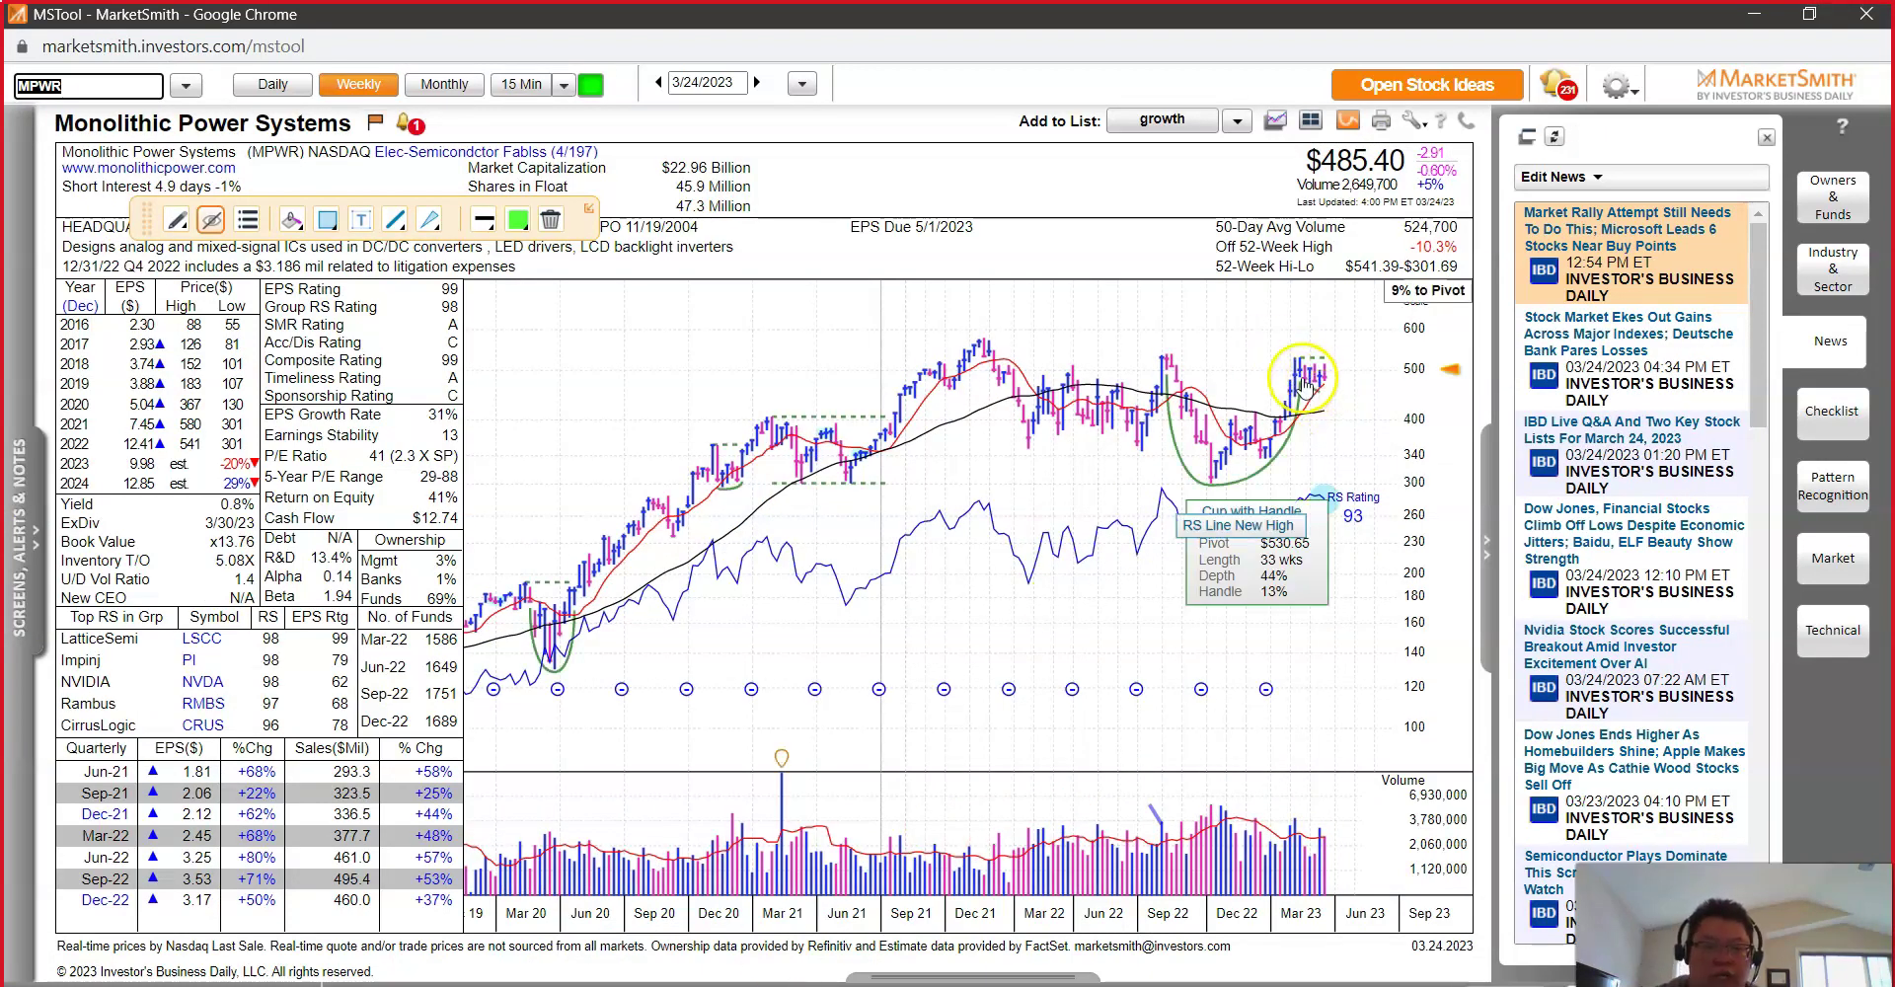
pyautogui.moveTo(1297, 378)
pyautogui.mouseDown()
pyautogui.moveTo(1350, 397)
pyautogui.moveTo(1327, 365)
pyautogui.mouseUp()
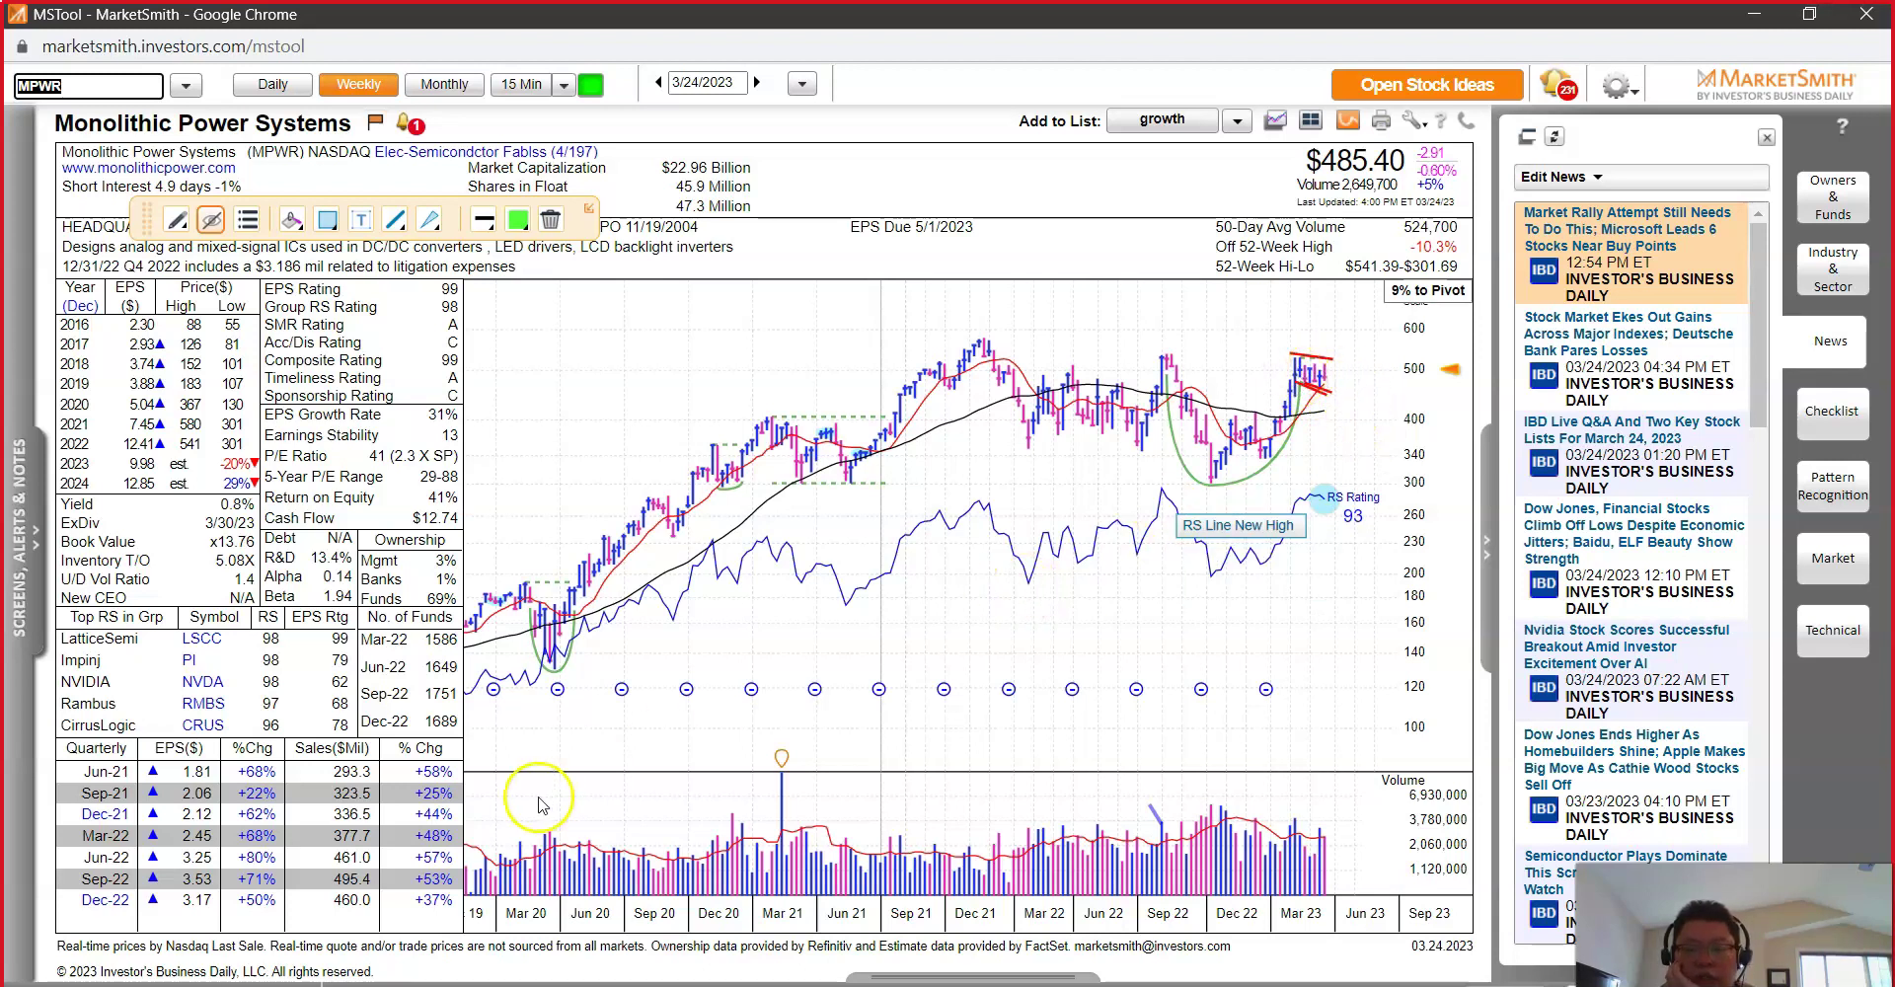
# Step: Expand the growth stock list below the chart and bring the ASML Holding row into view
pyautogui.click(1656, 950)
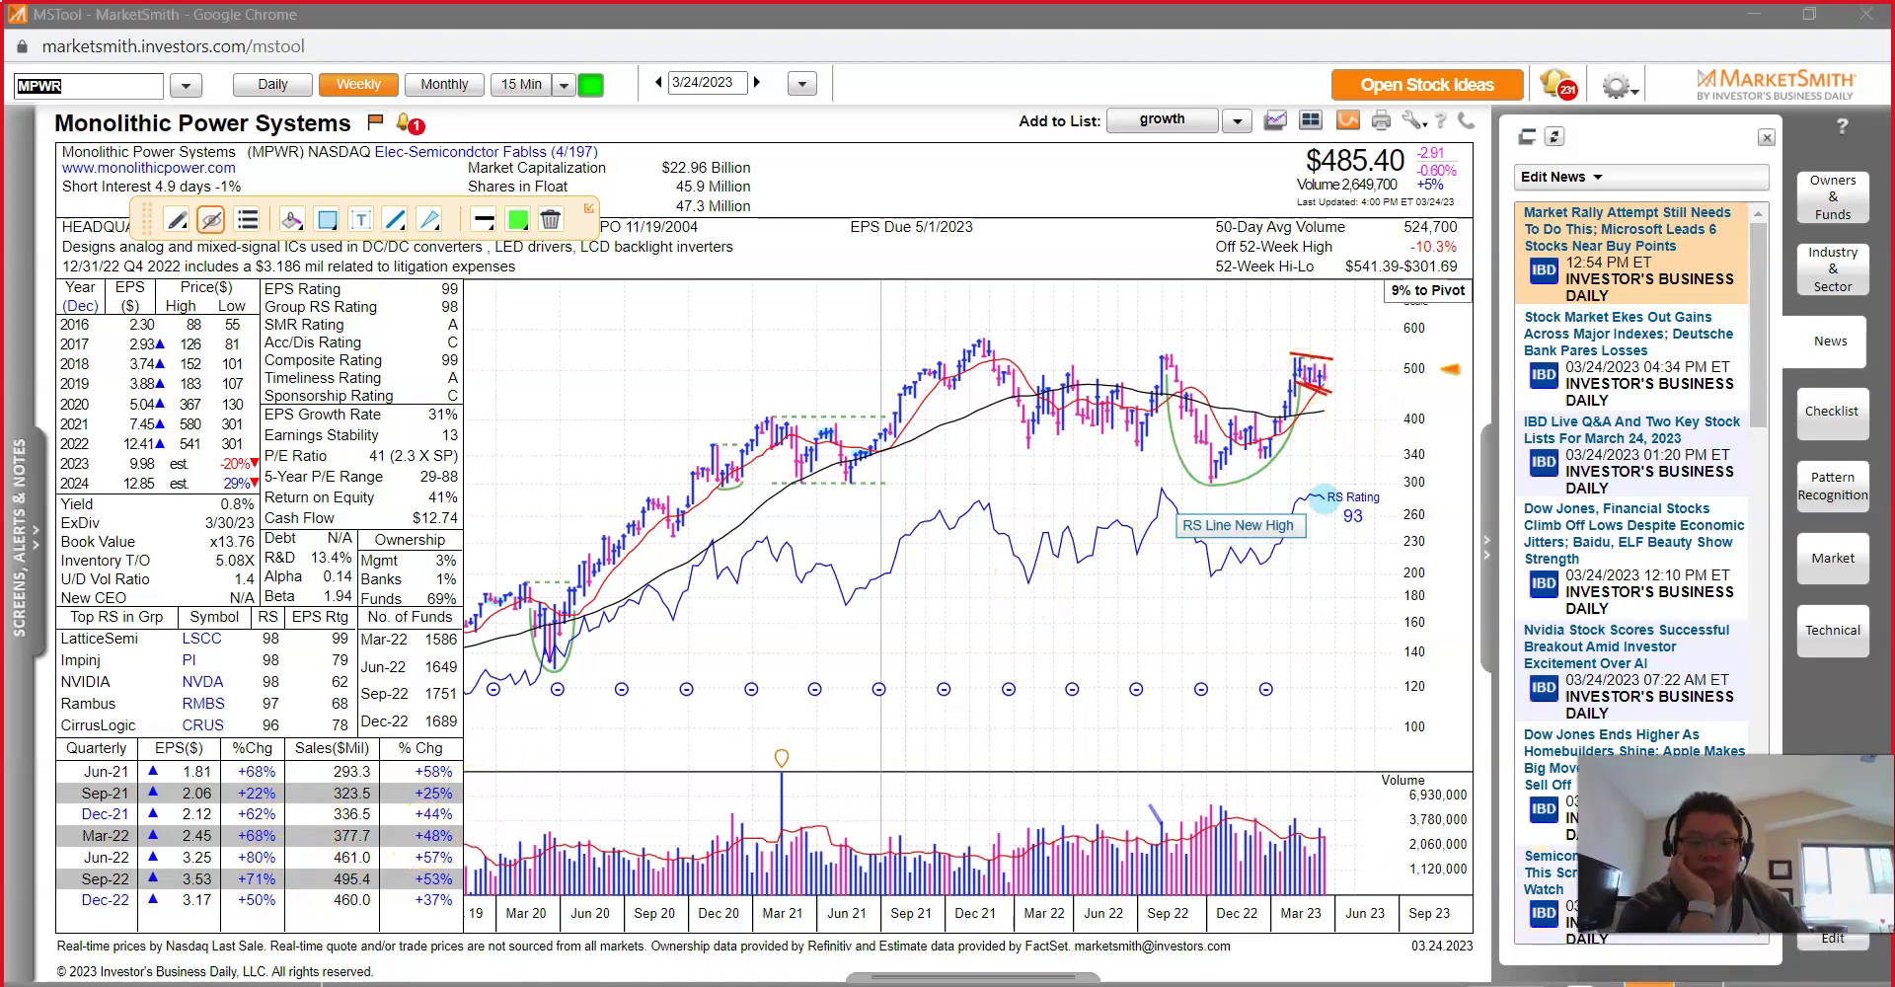
pyautogui.click(1290, 710)
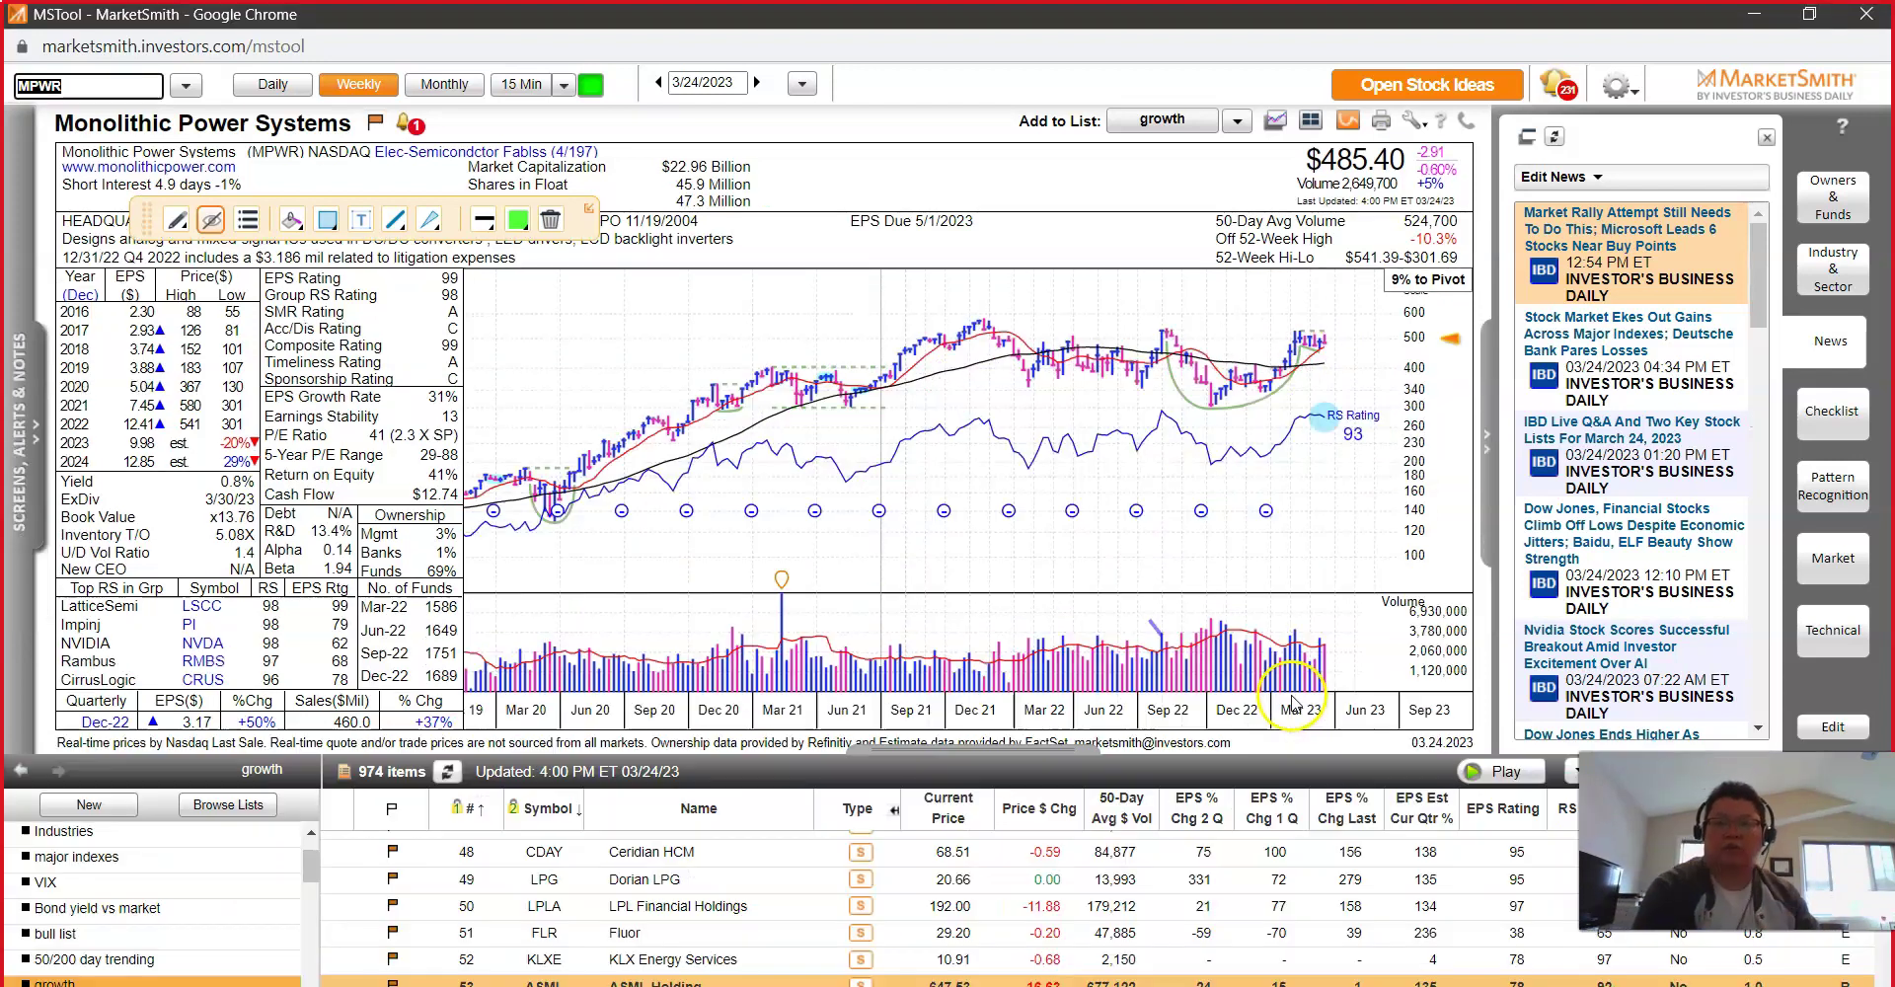
pyautogui.scroll(-1, 1249, 928)
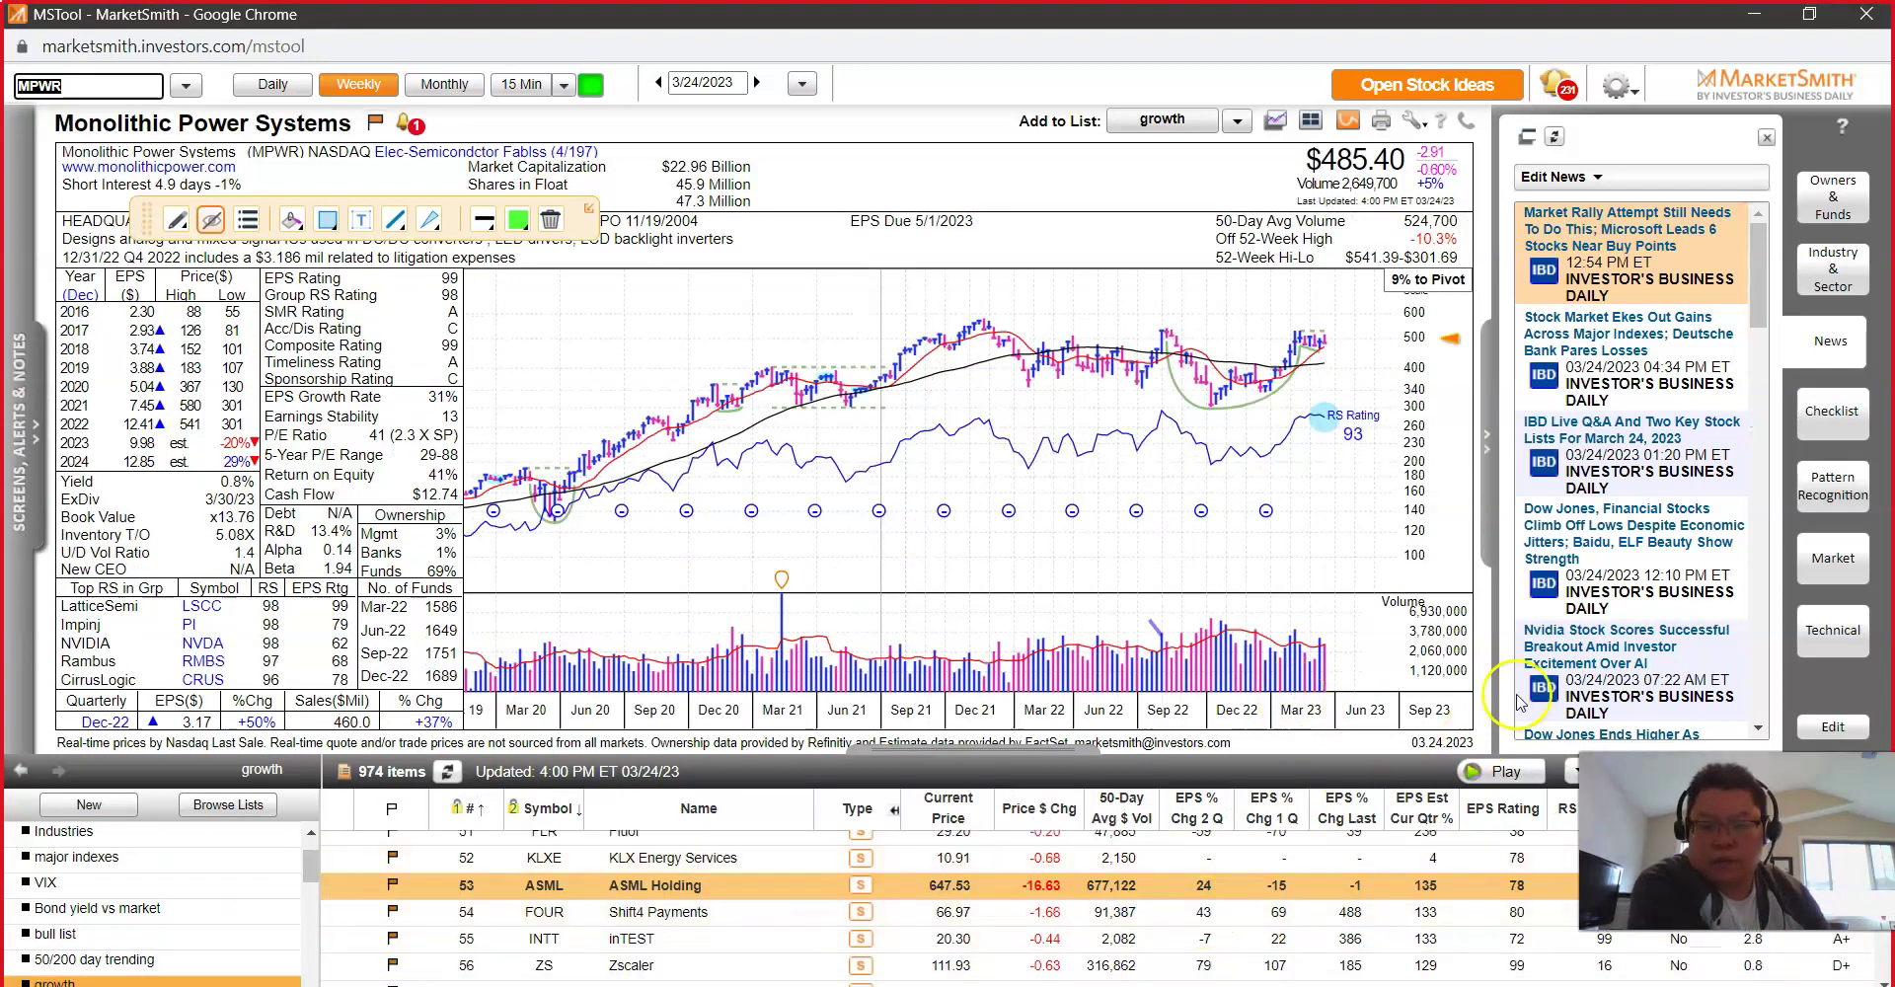
# Step: Enlarge the growth stock list to full height and scan its rows from the top down past row 175
pyautogui.moveTo(1737, 869); pyautogui.dragTo(1738, 939)
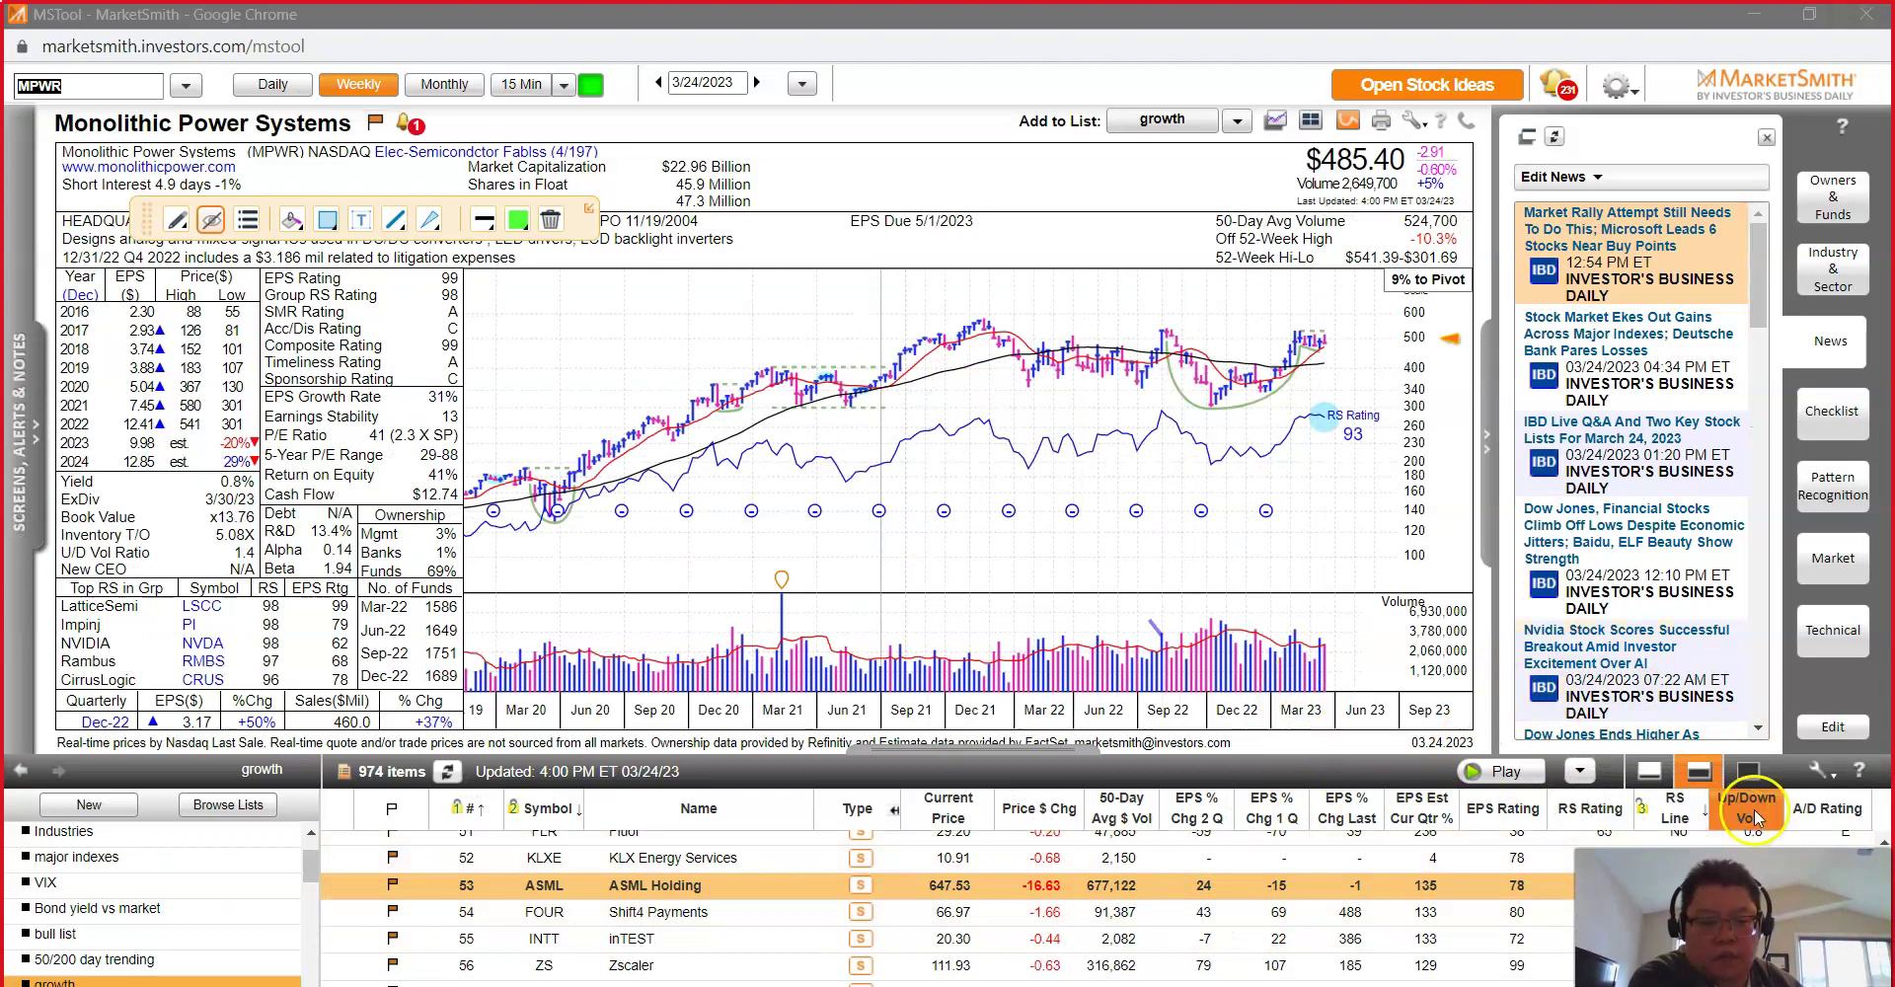
pyautogui.click(1754, 773)
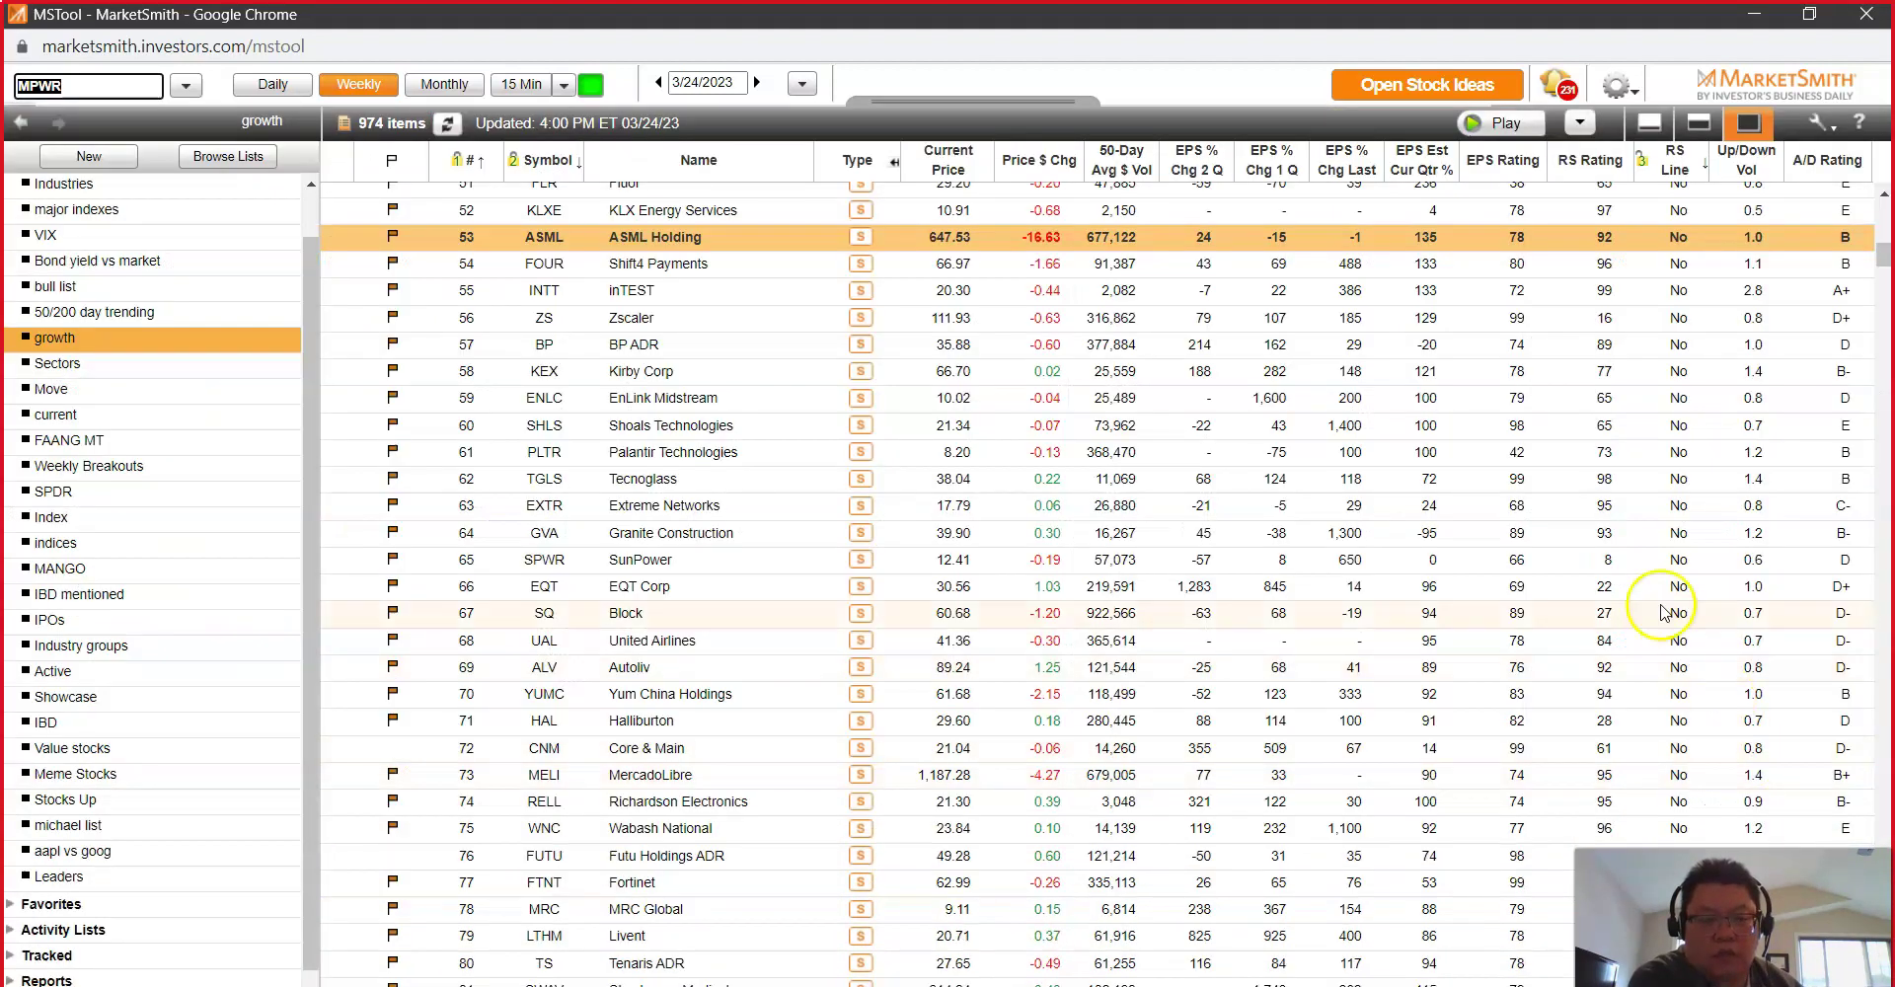
pyautogui.scroll(1, 1446, 452)
pyautogui.scroll(10, 1446, 452)
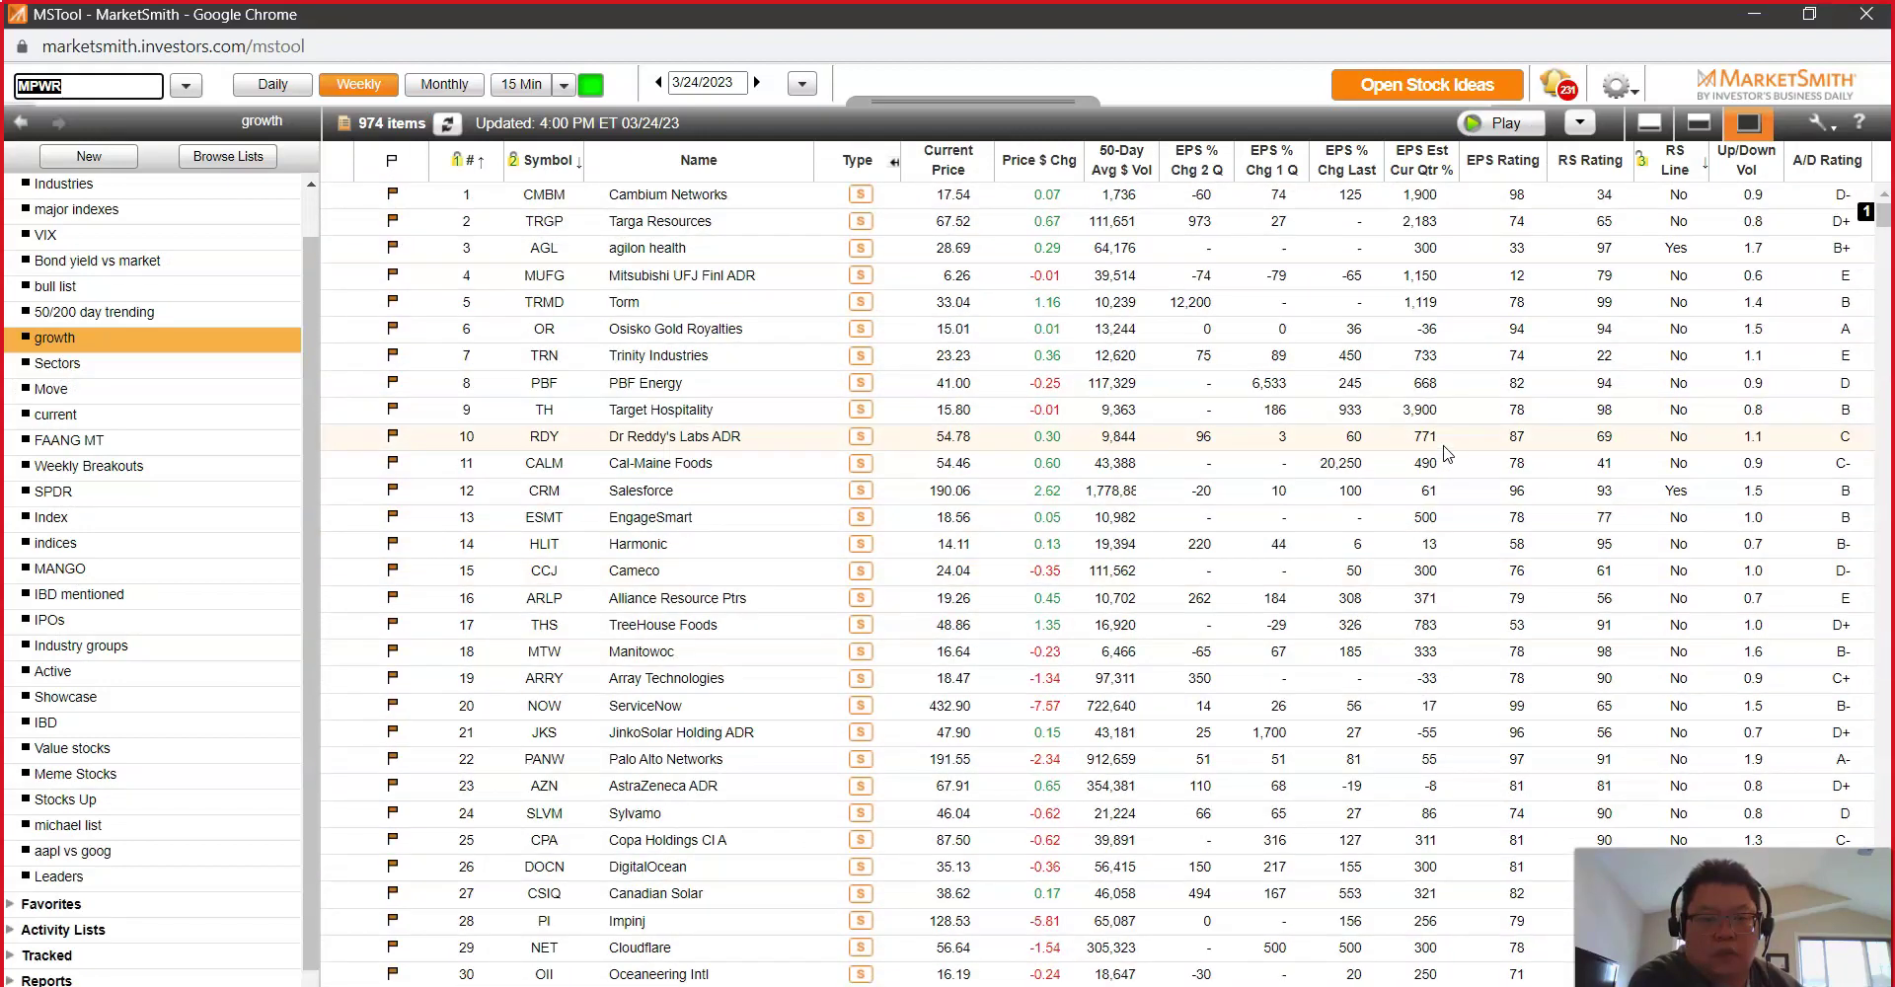
pyautogui.scroll(-15, 1446, 452)
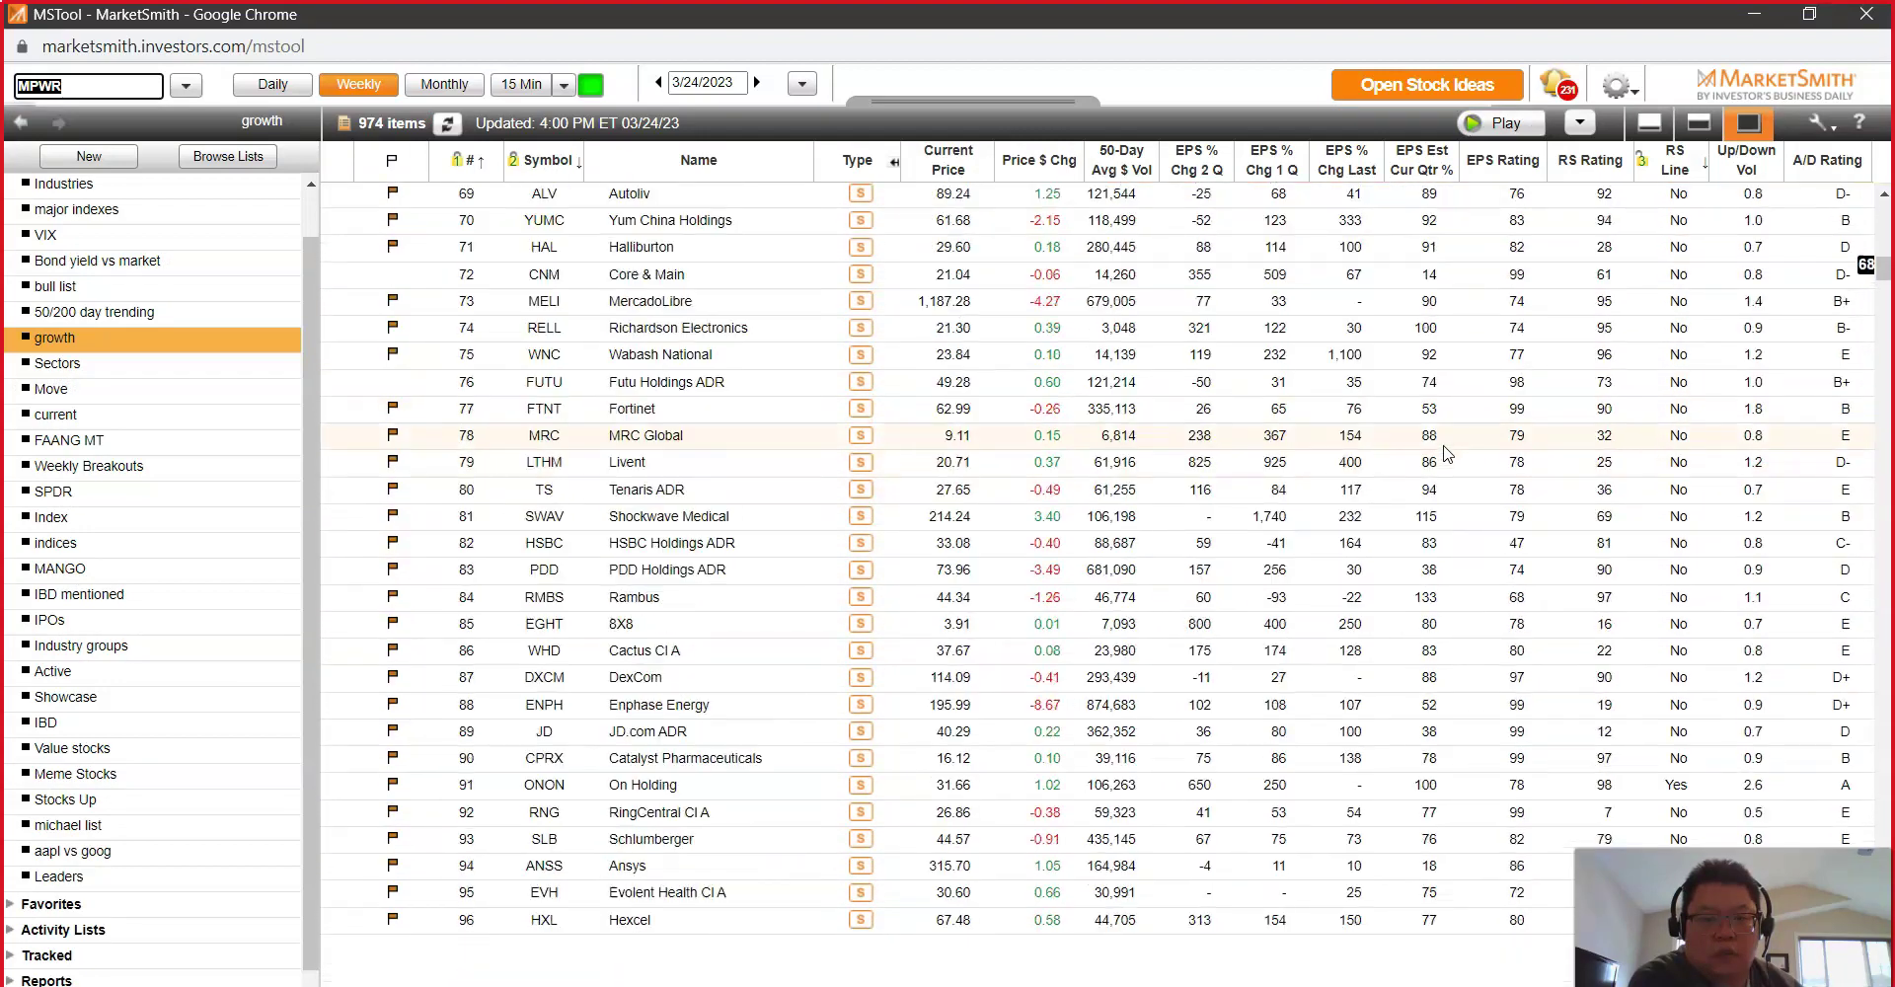
pyautogui.scroll(-8, 1446, 452)
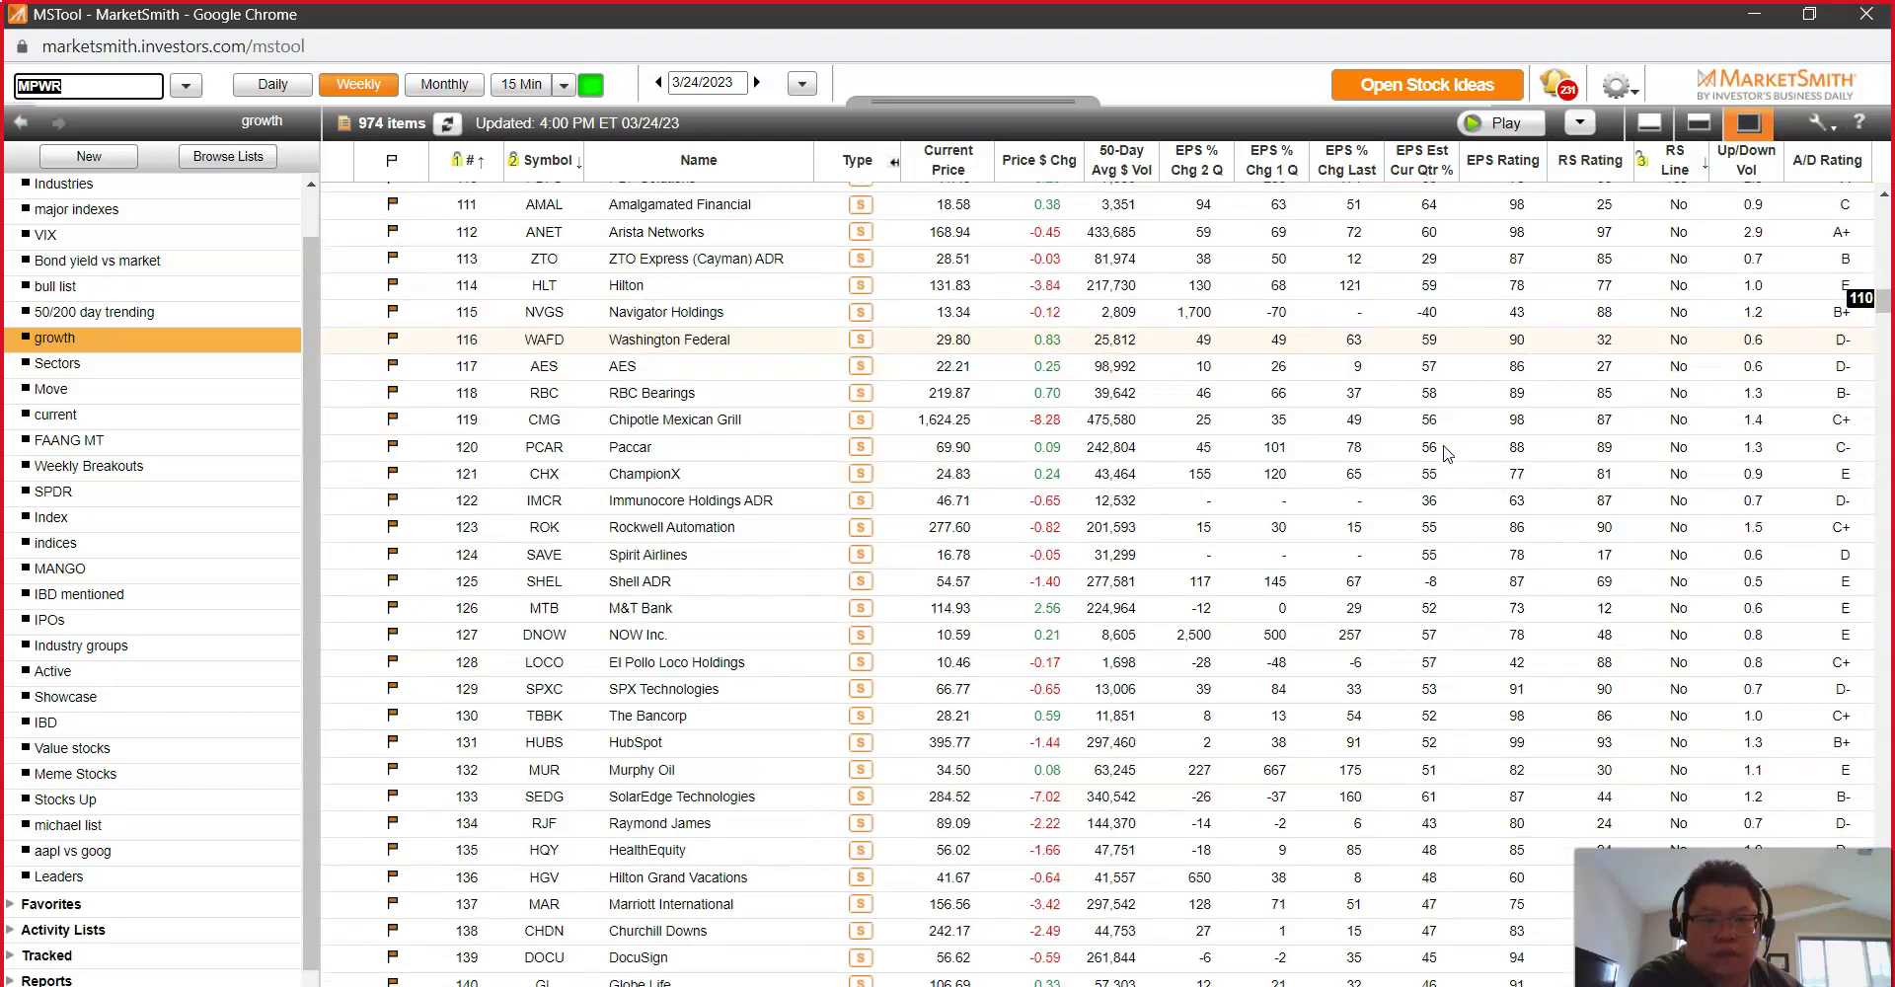
pyautogui.scroll(-9, 1446, 452)
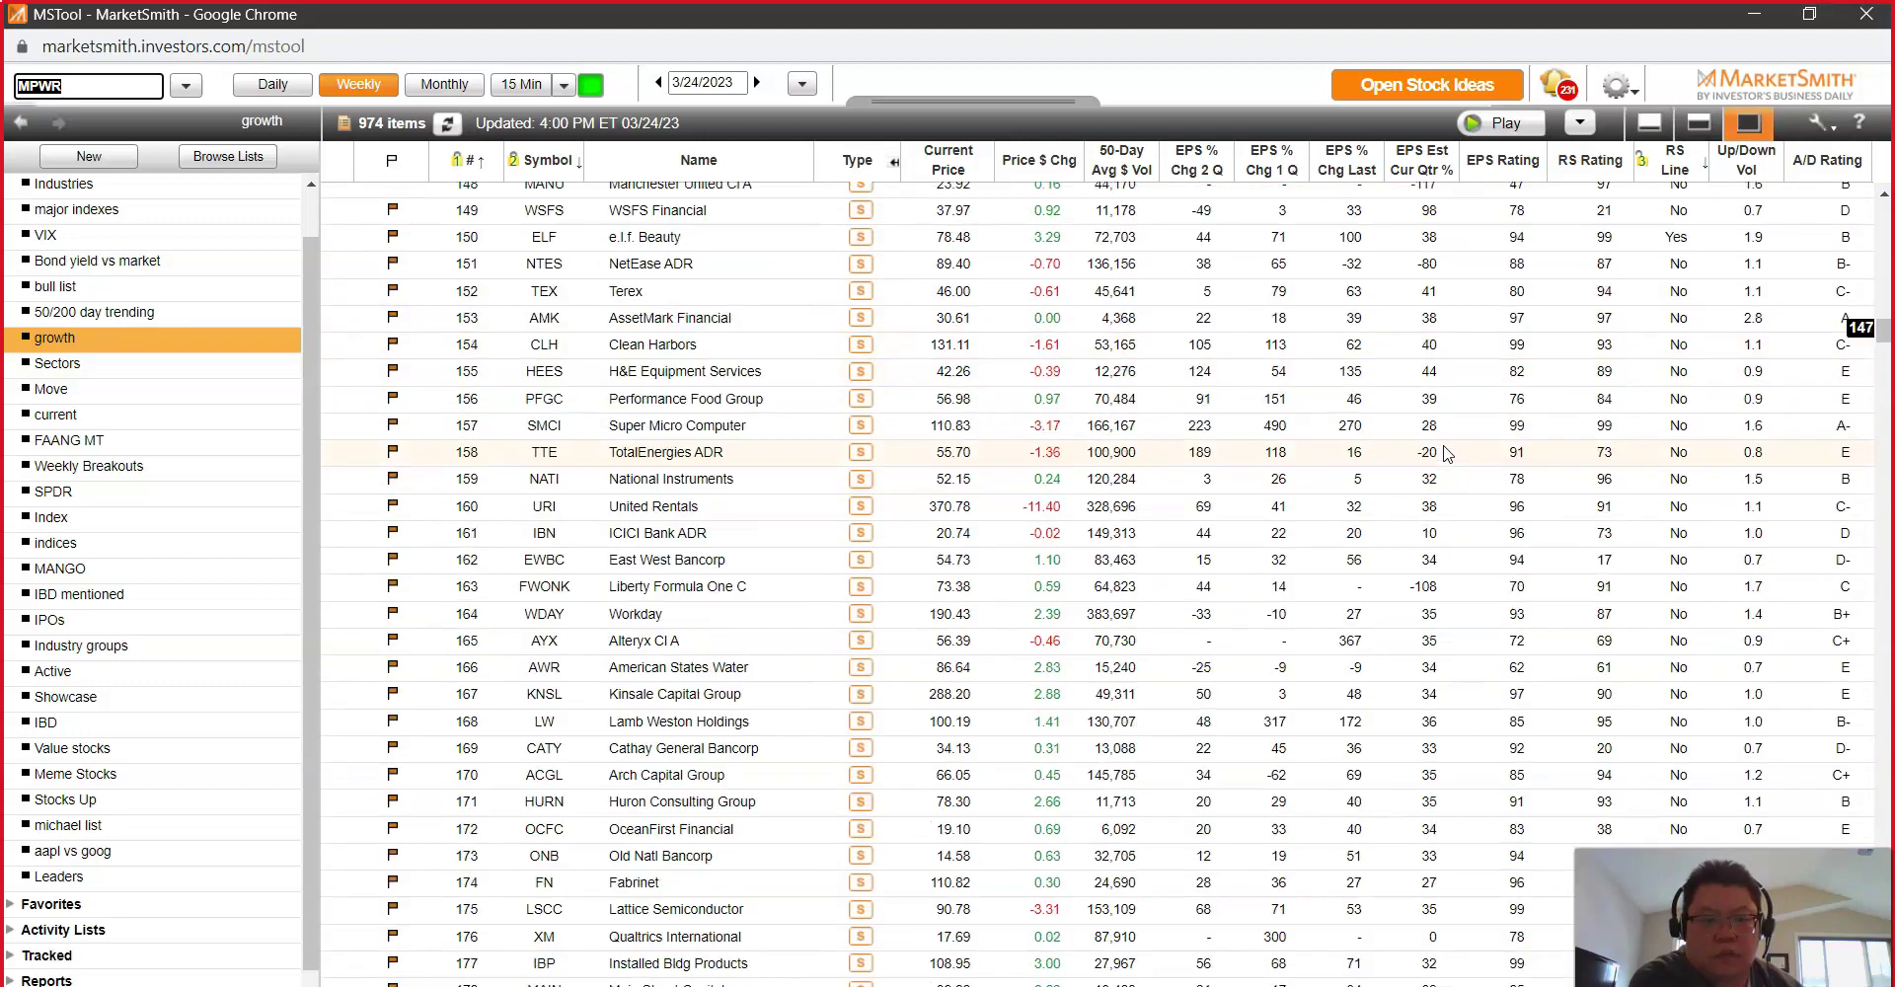
pyautogui.scroll(-6, 1446, 452)
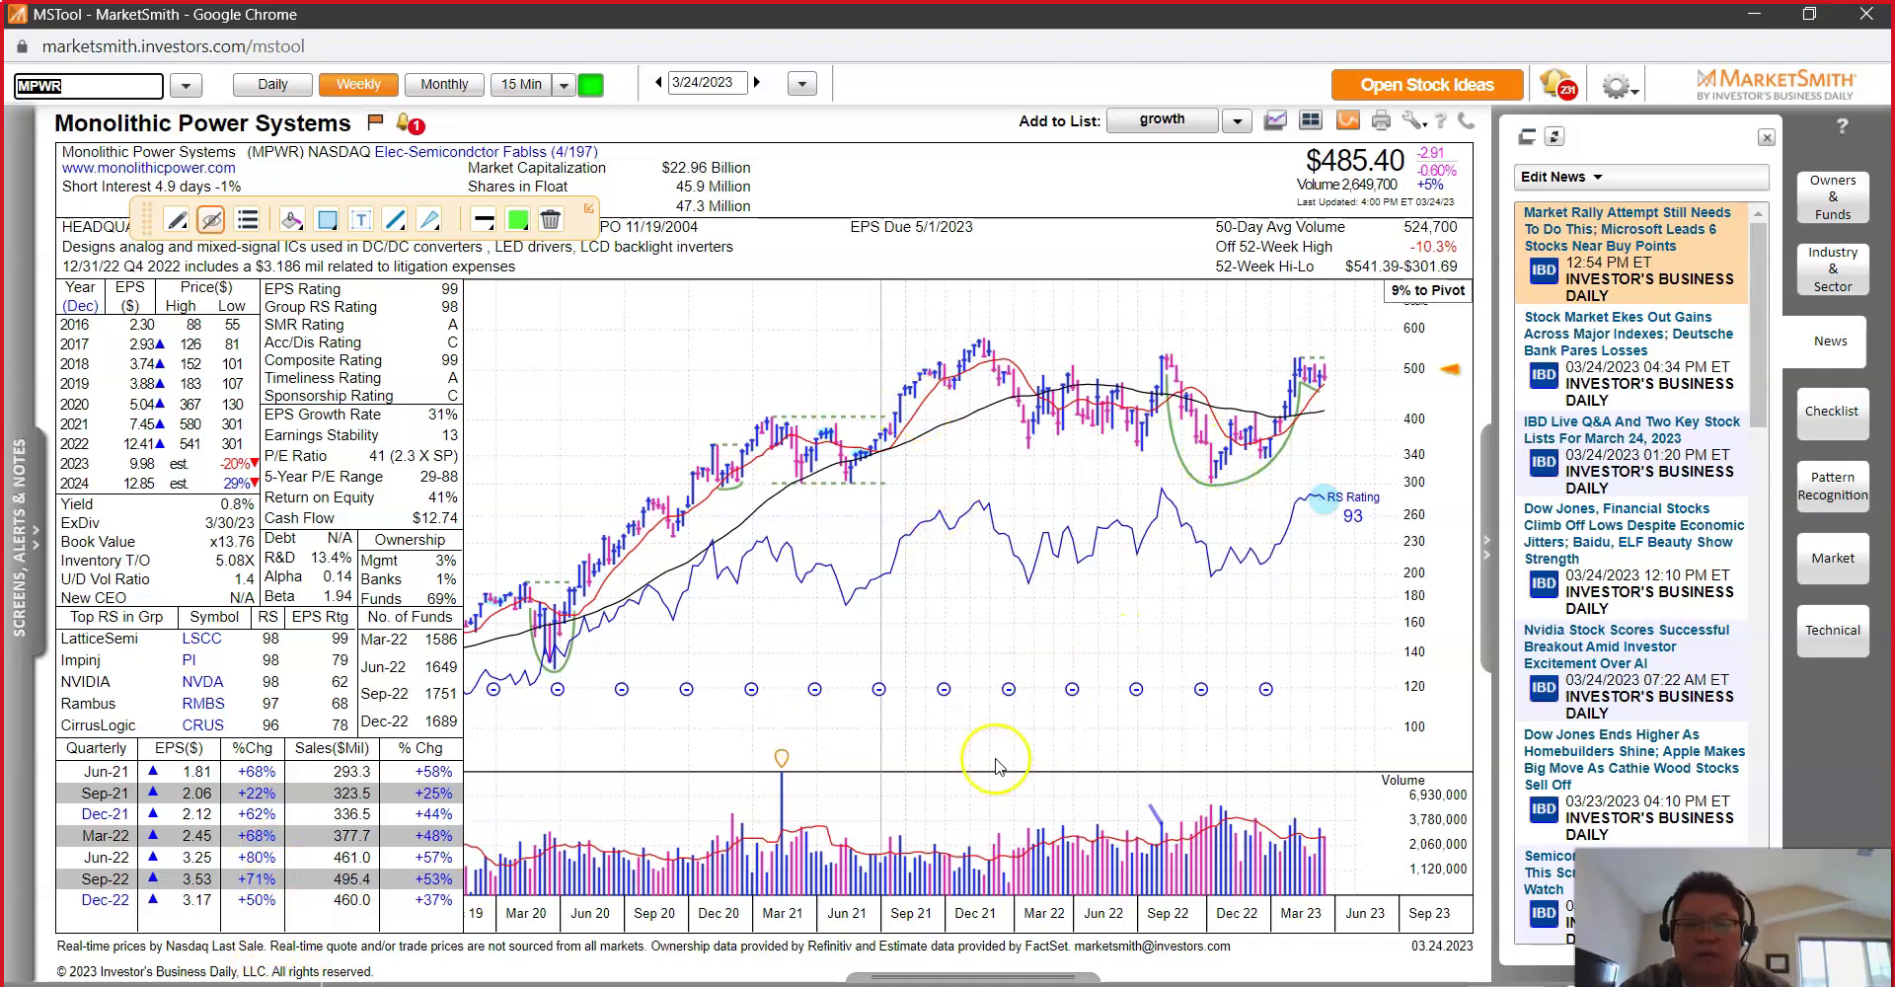
# Step: Take the GFS ticker from the Excel technical report and load its weekly chart in MarketSmith
pyautogui.hotkey('alt', 'Tab')
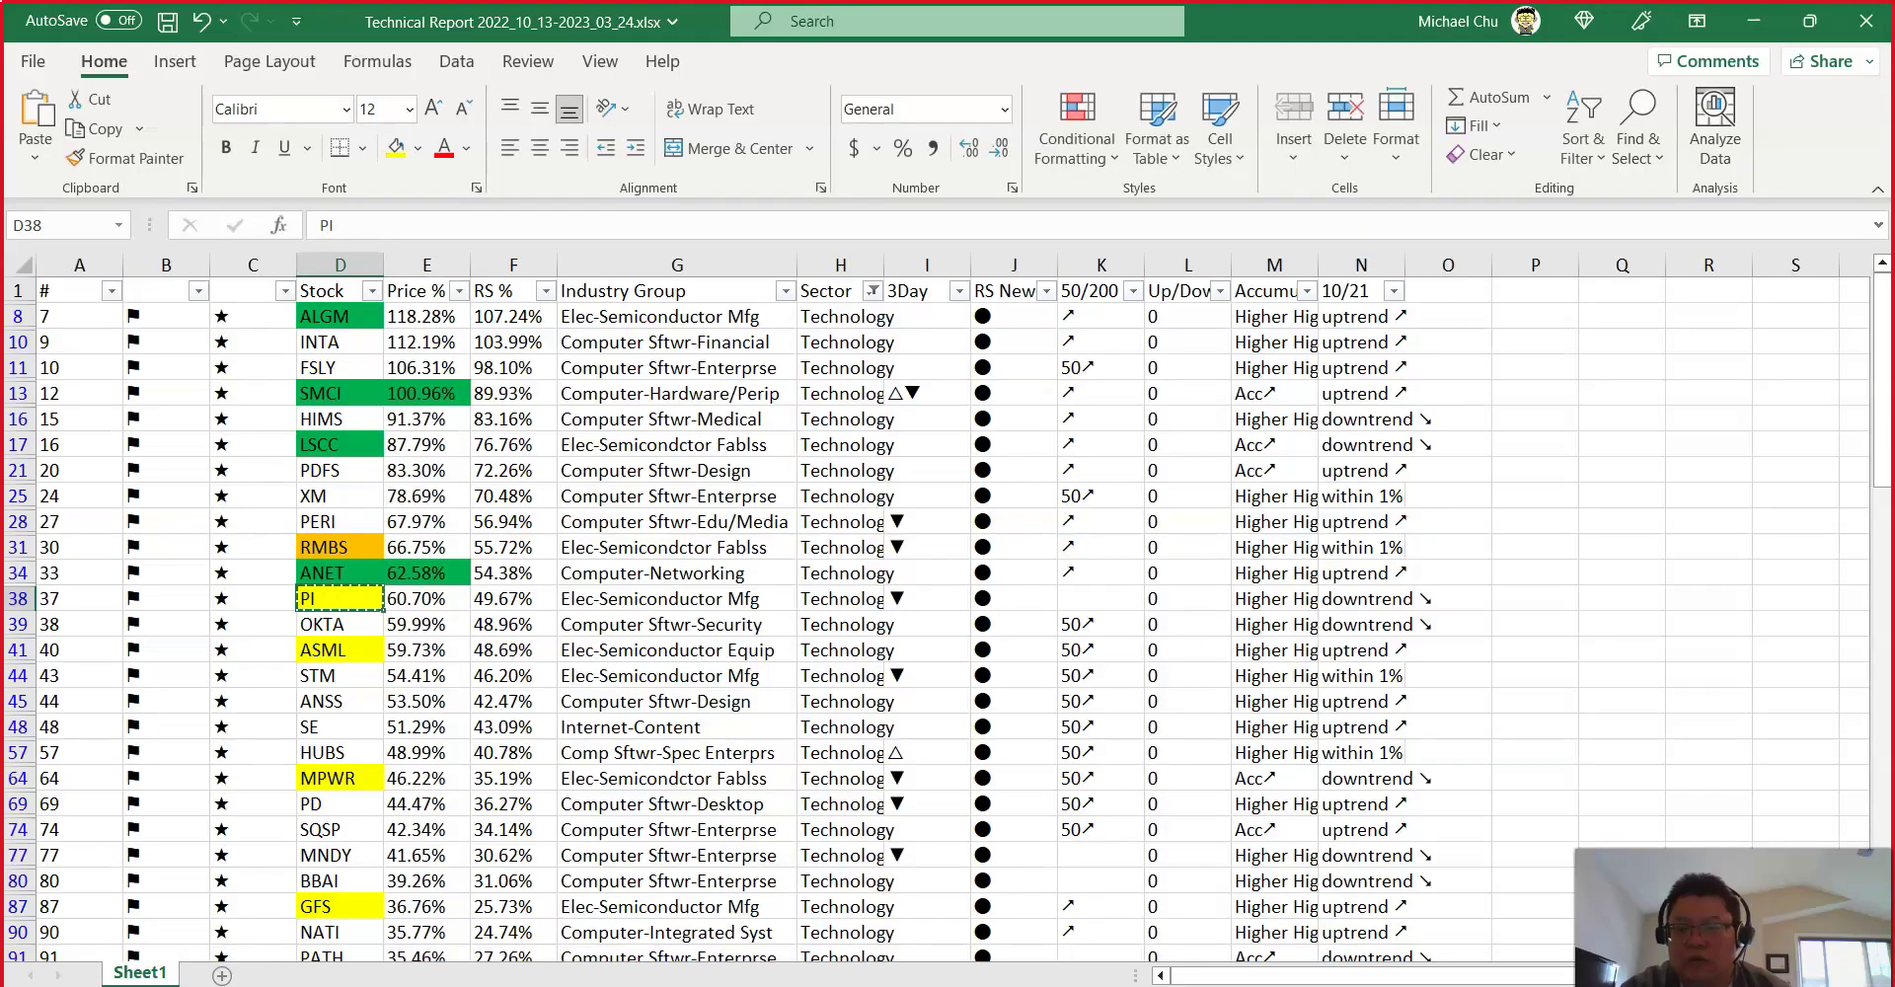
pyautogui.click(331, 906)
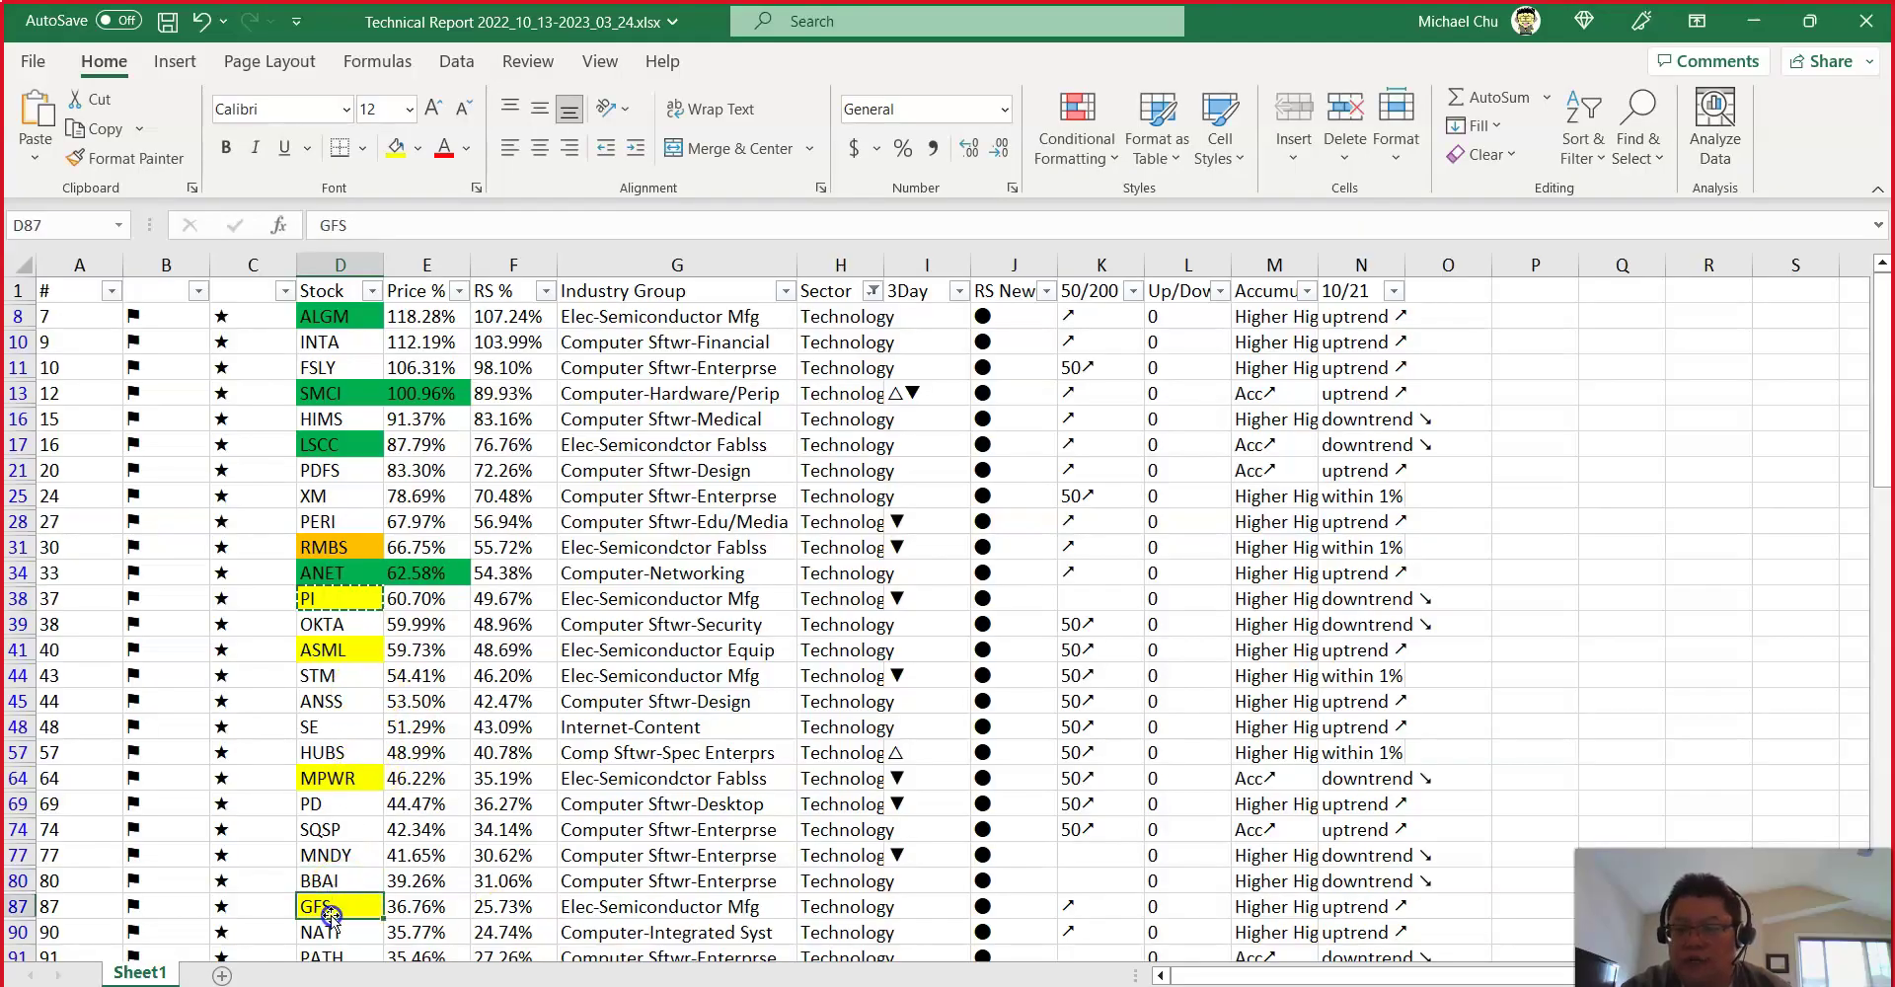
pyautogui.click(1780, 22)
pyautogui.write('GFS')
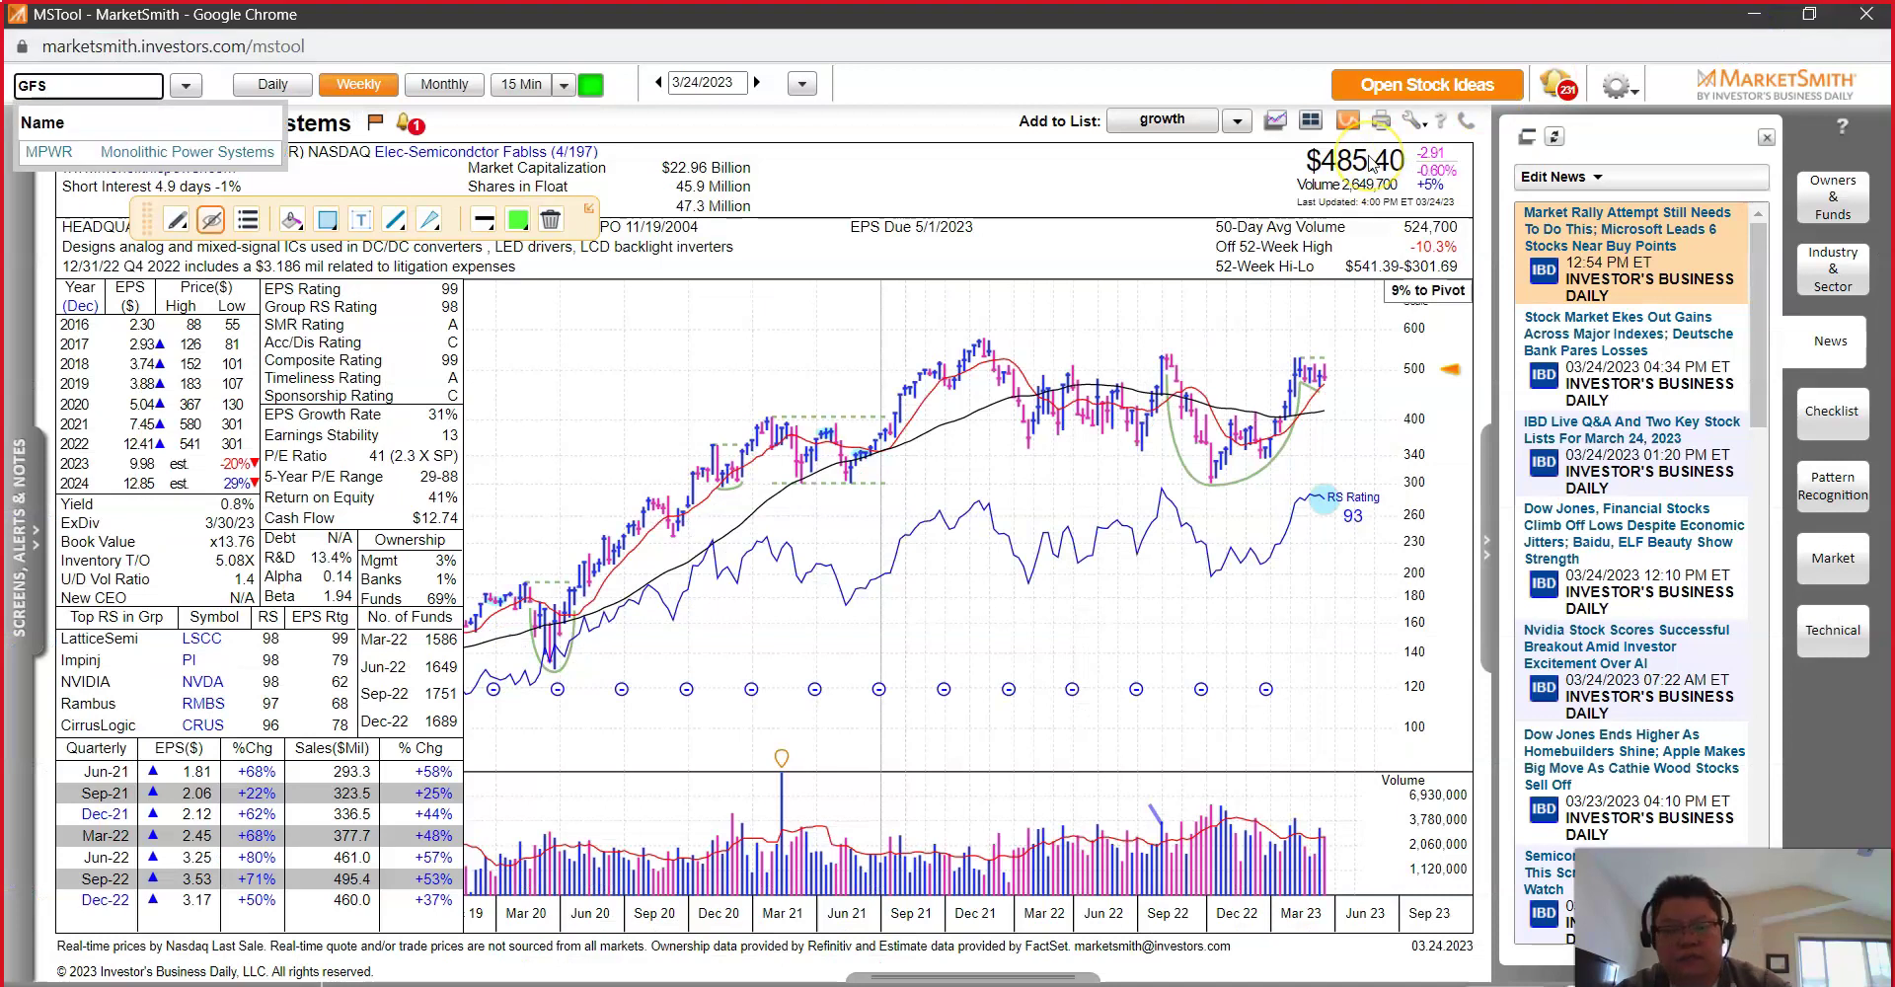
pyautogui.press('Return')
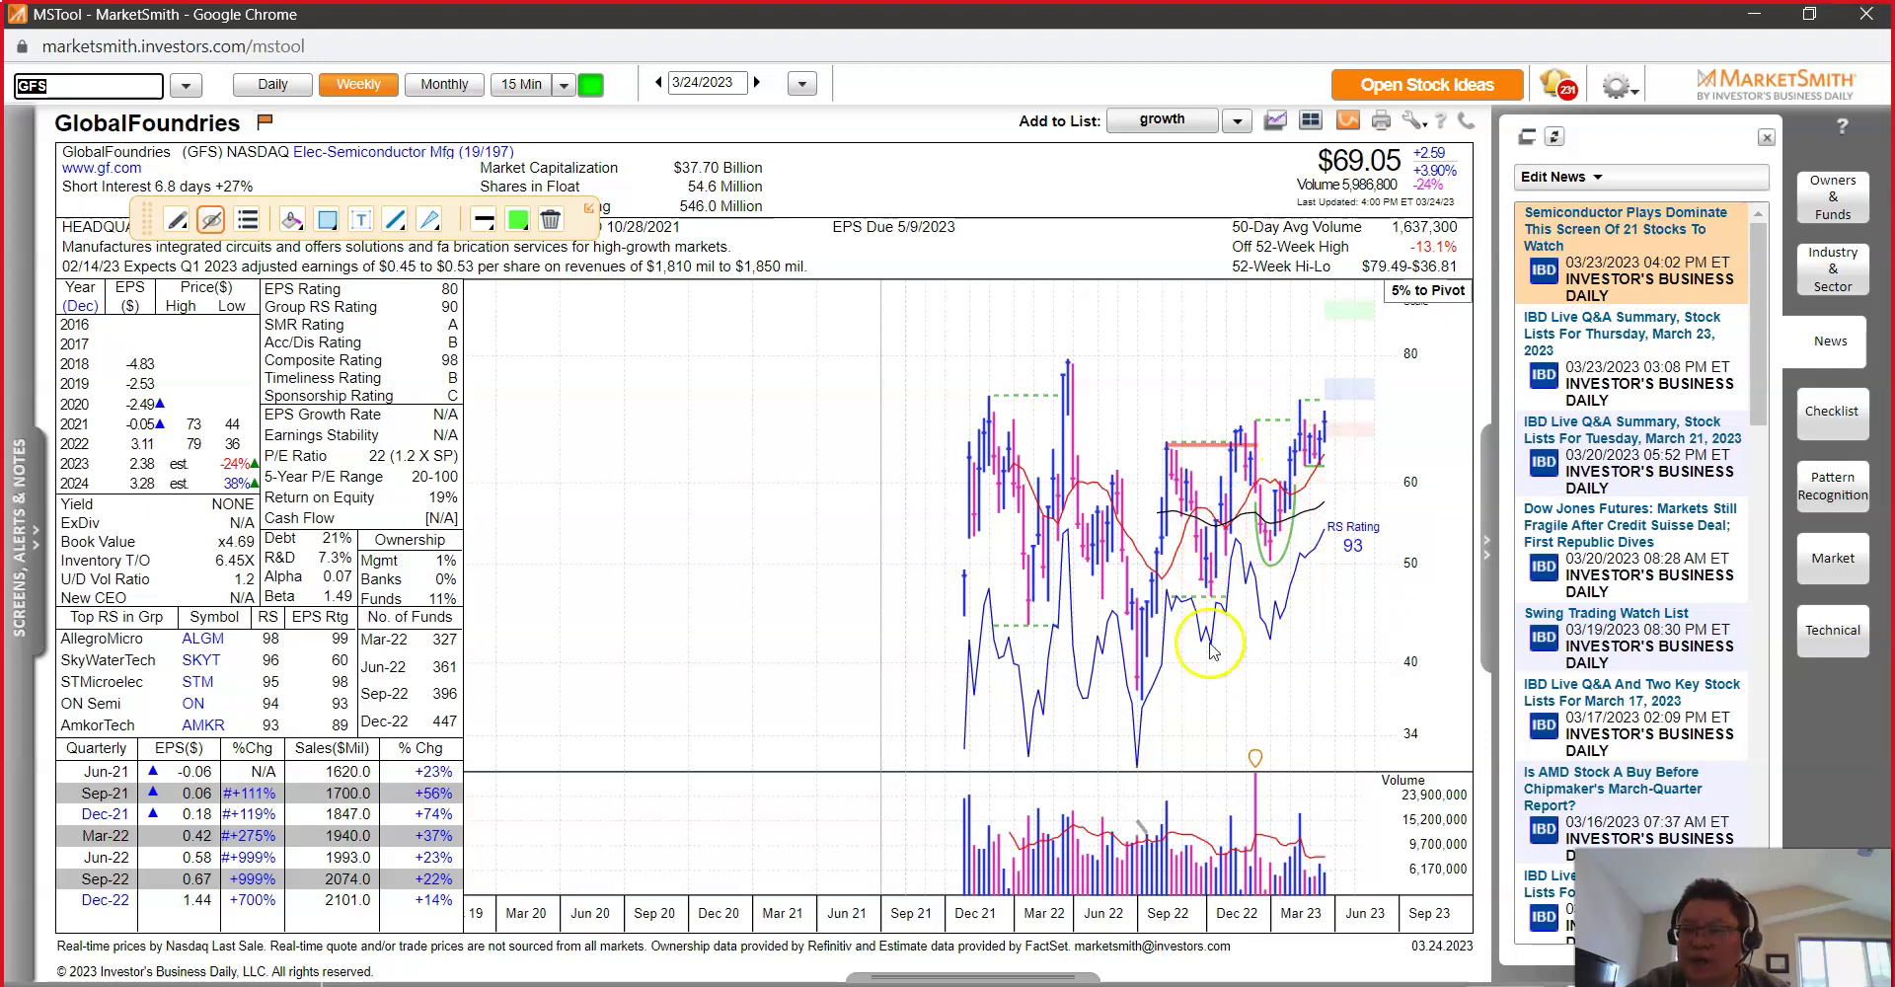
# Step: Draw red lines on the GFS chart along the rise from the latest low, under the newest price bars and over the recent volume bars
pyautogui.moveTo(1270, 570); pyautogui.dragTo(1294, 538)
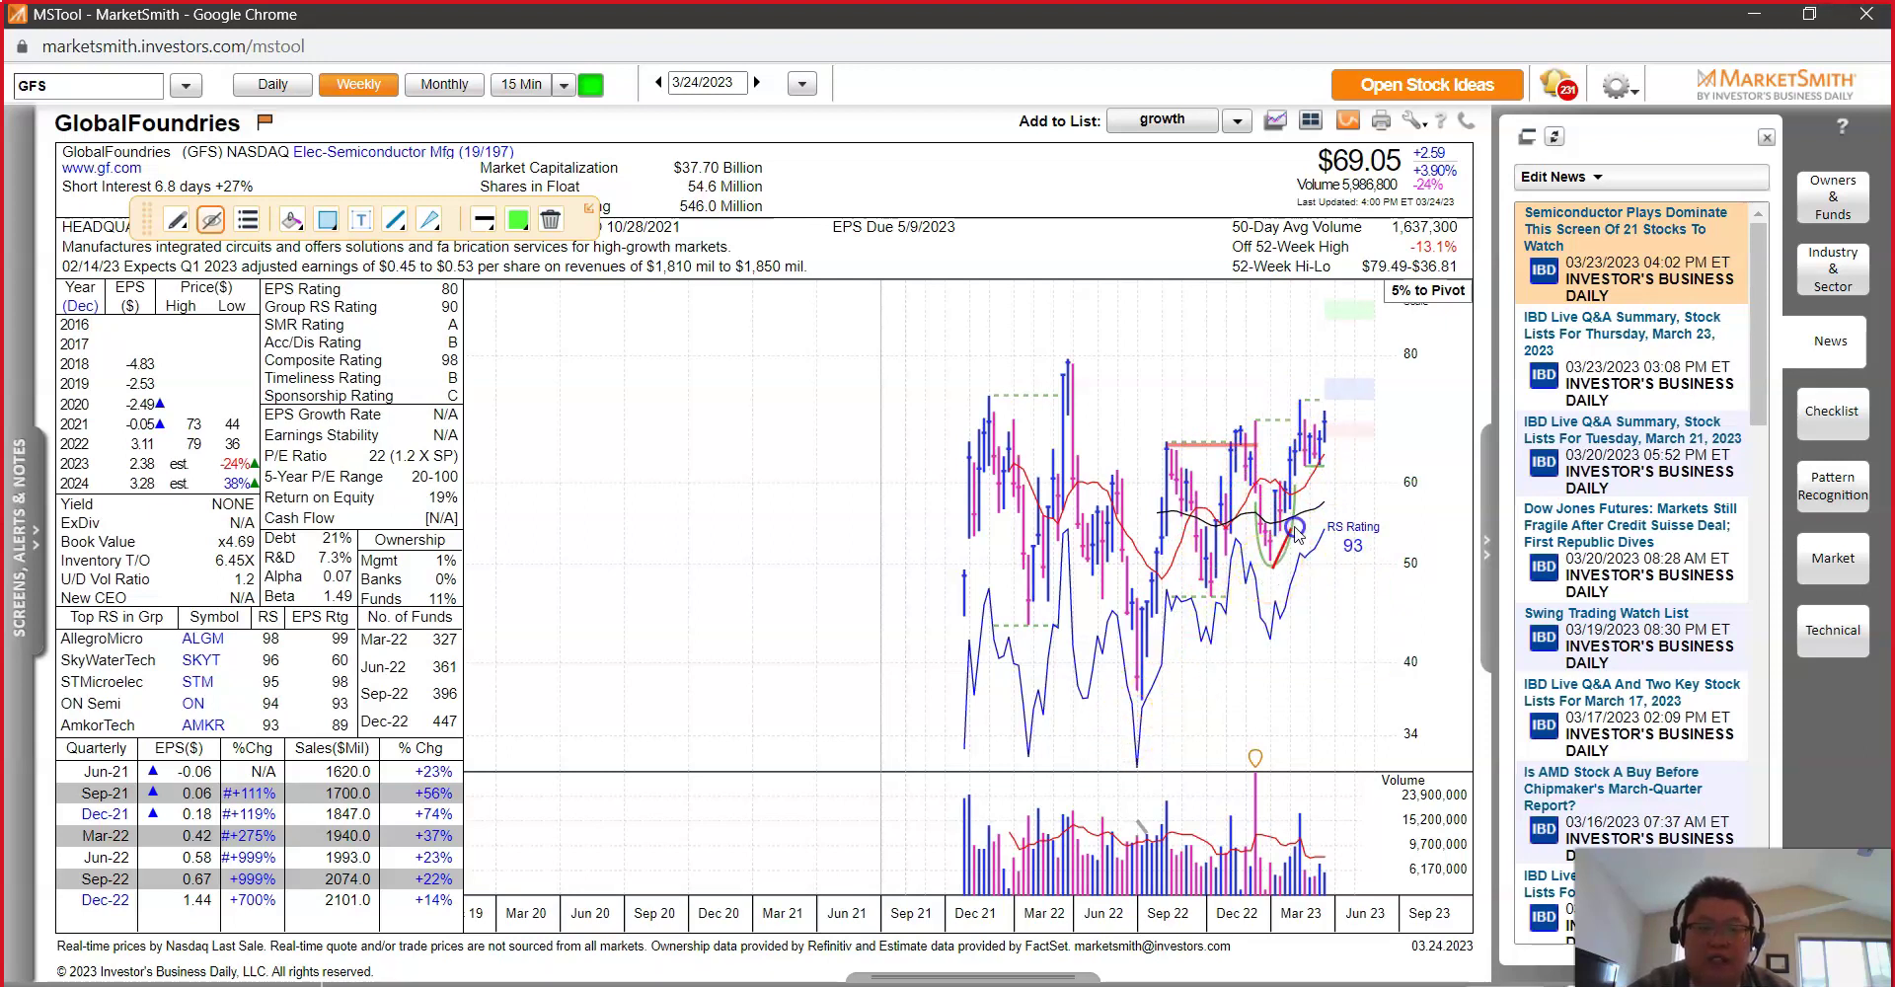
pyautogui.moveTo(1310, 478); pyautogui.dragTo(1339, 471)
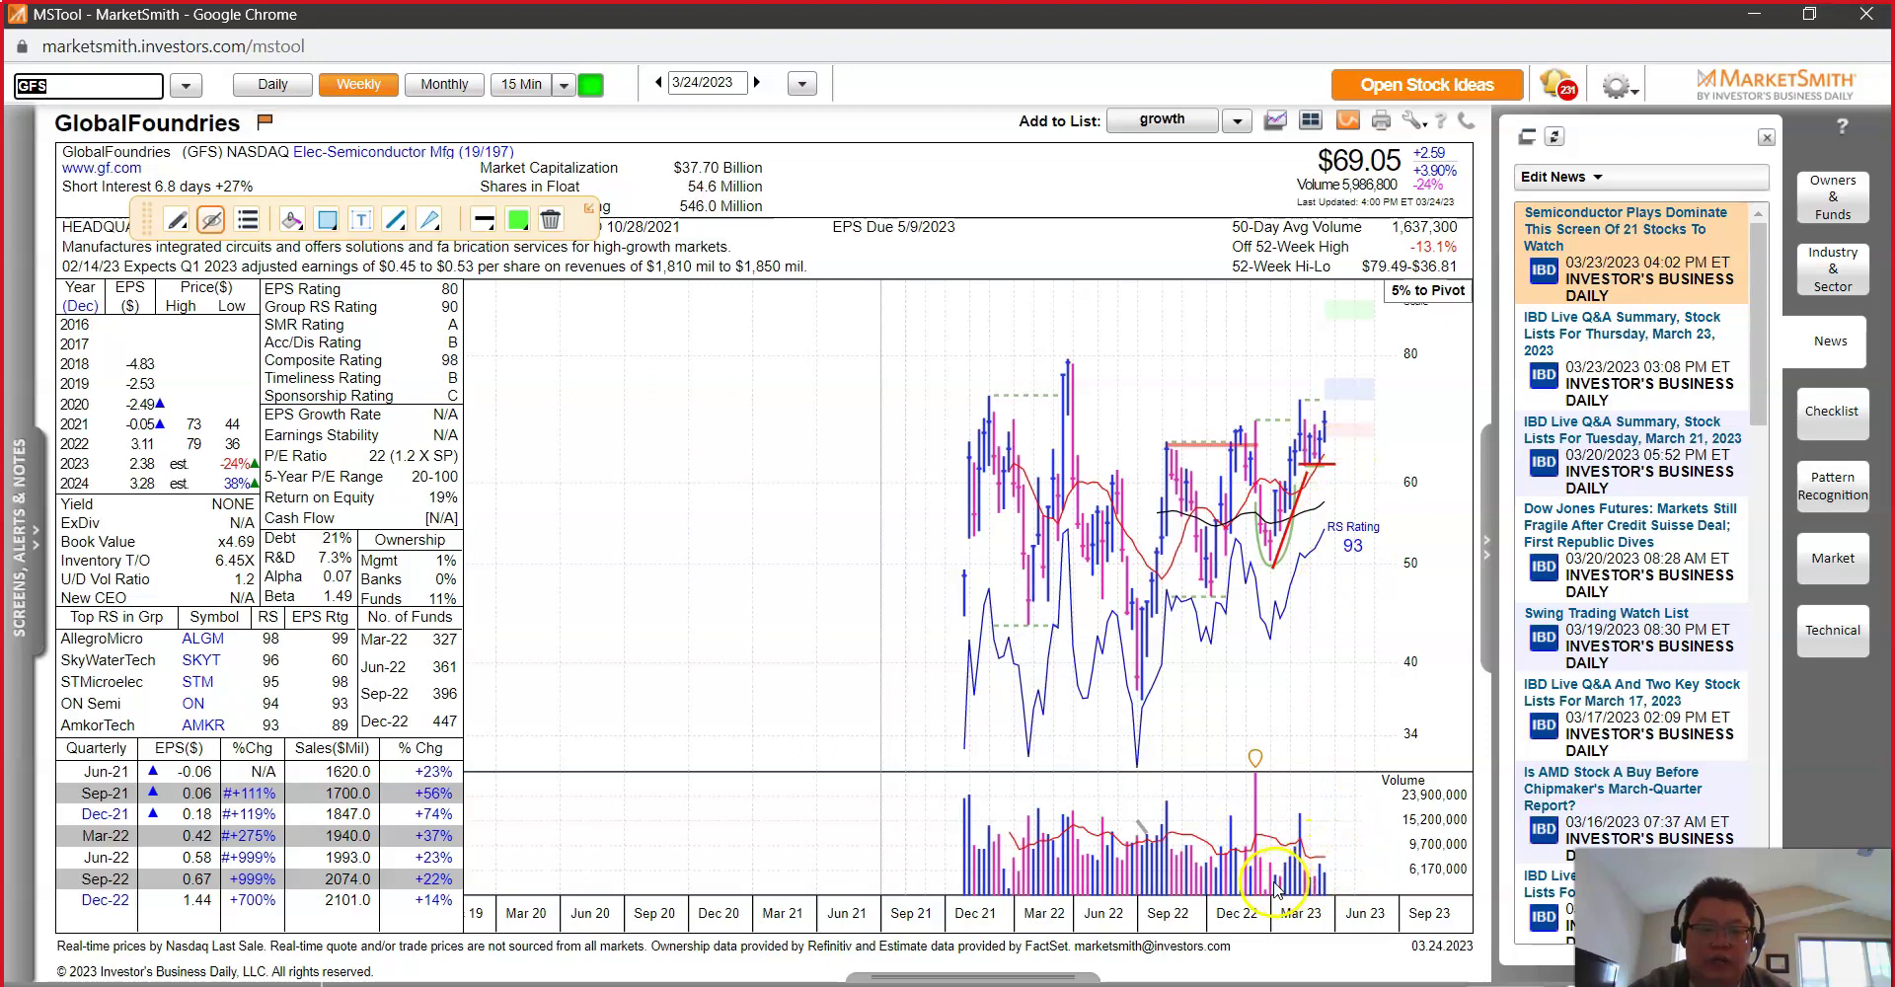
pyautogui.moveTo(1261, 854)
pyautogui.mouseDown()
pyautogui.moveTo(1320, 878)
pyautogui.moveTo(1301, 789)
pyautogui.mouseUp()
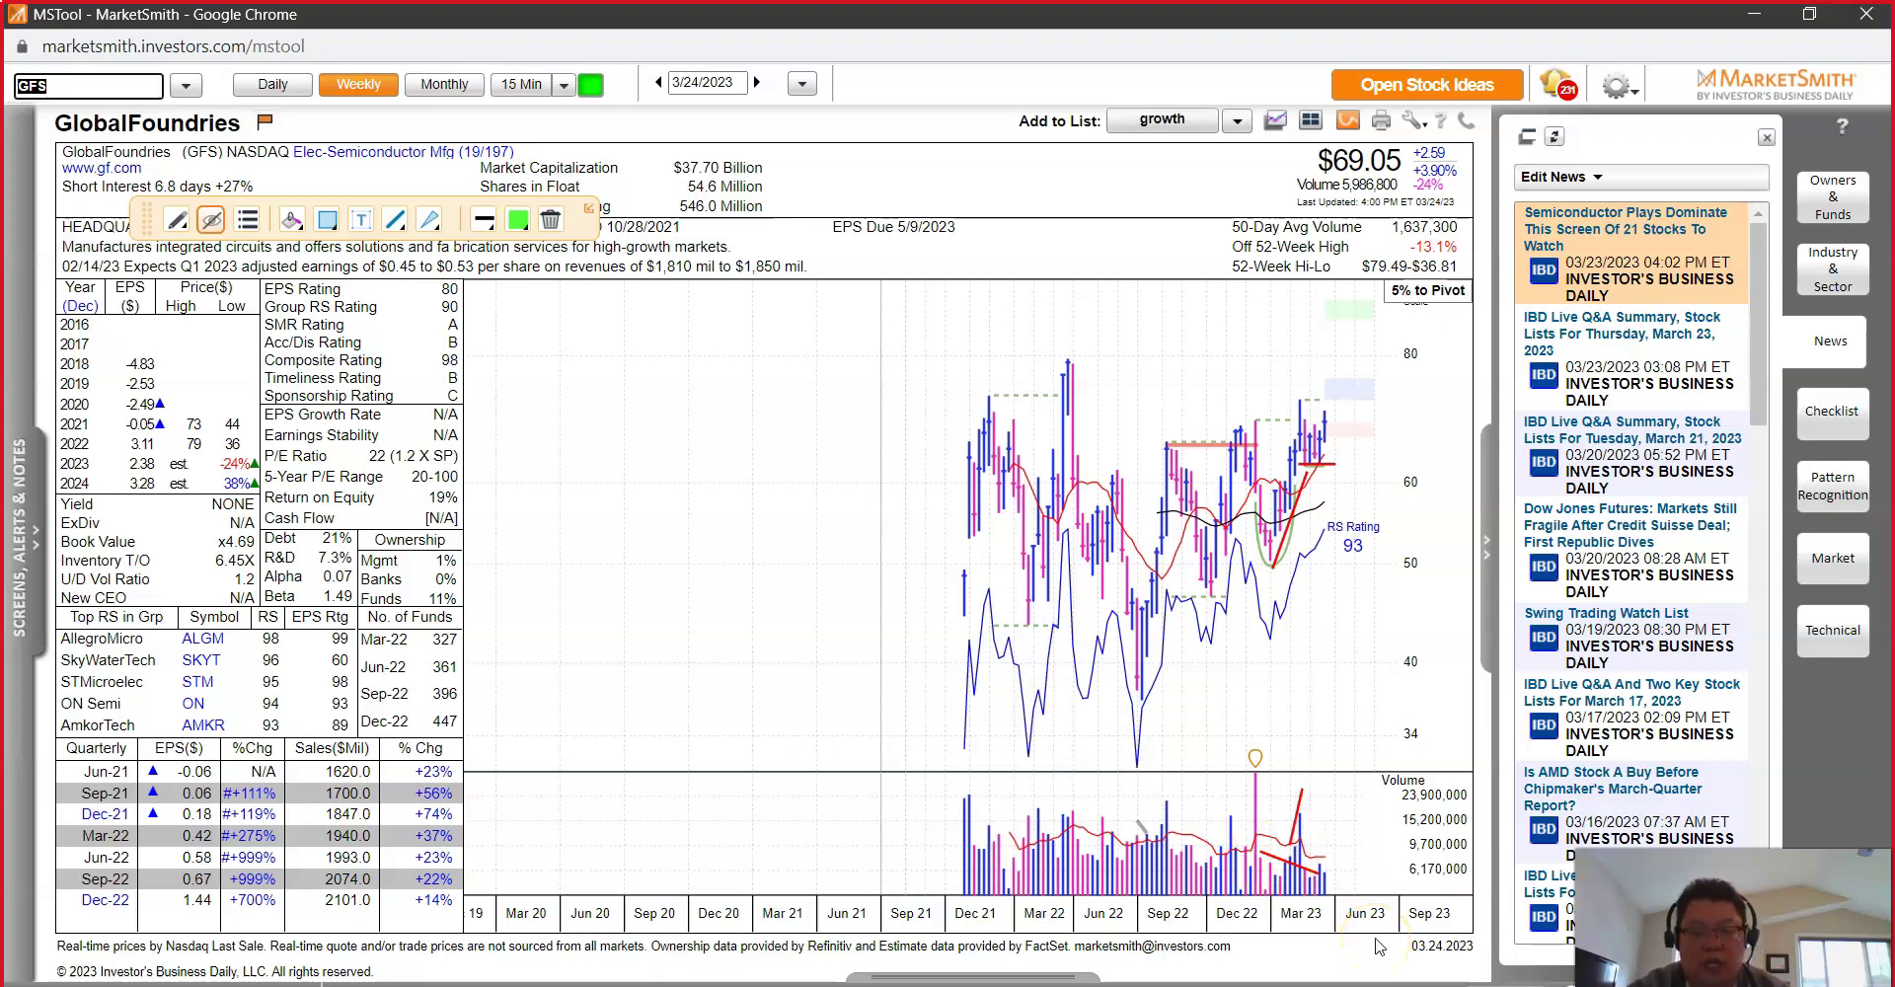
pyautogui.click(484, 203)
pyautogui.click(484, 204)
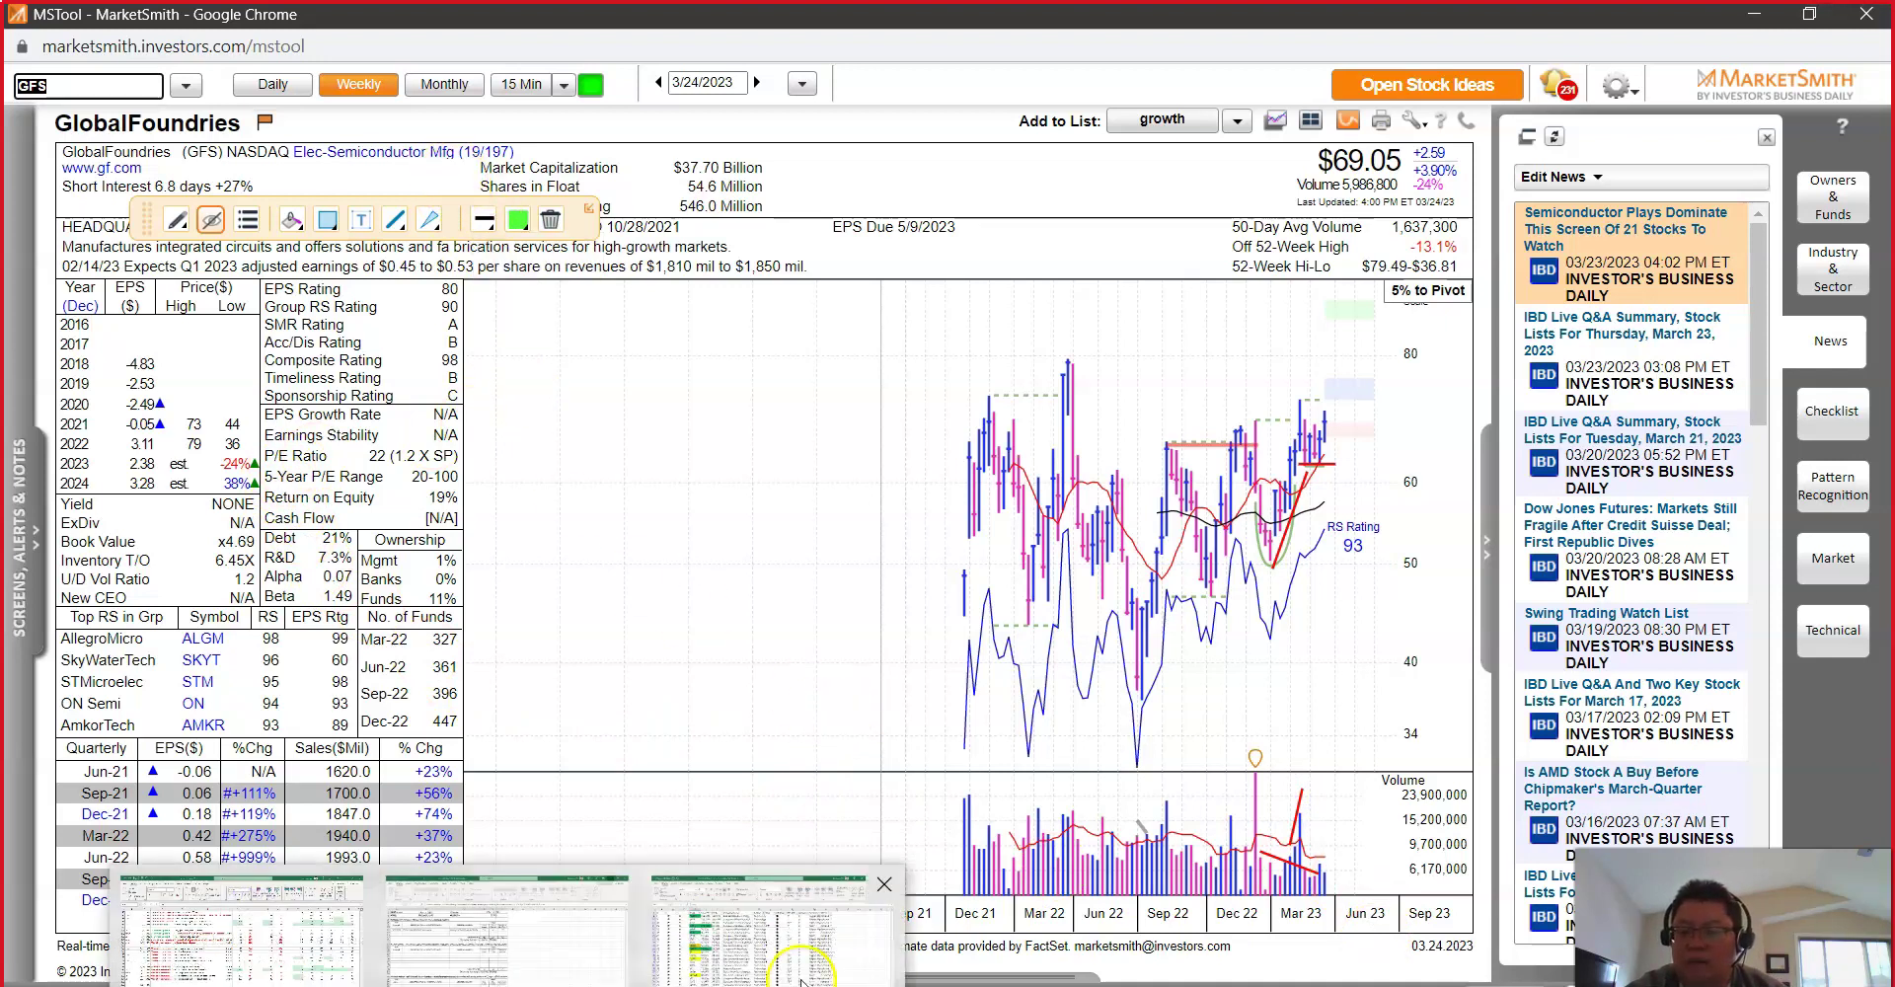
pyautogui.click(801, 973)
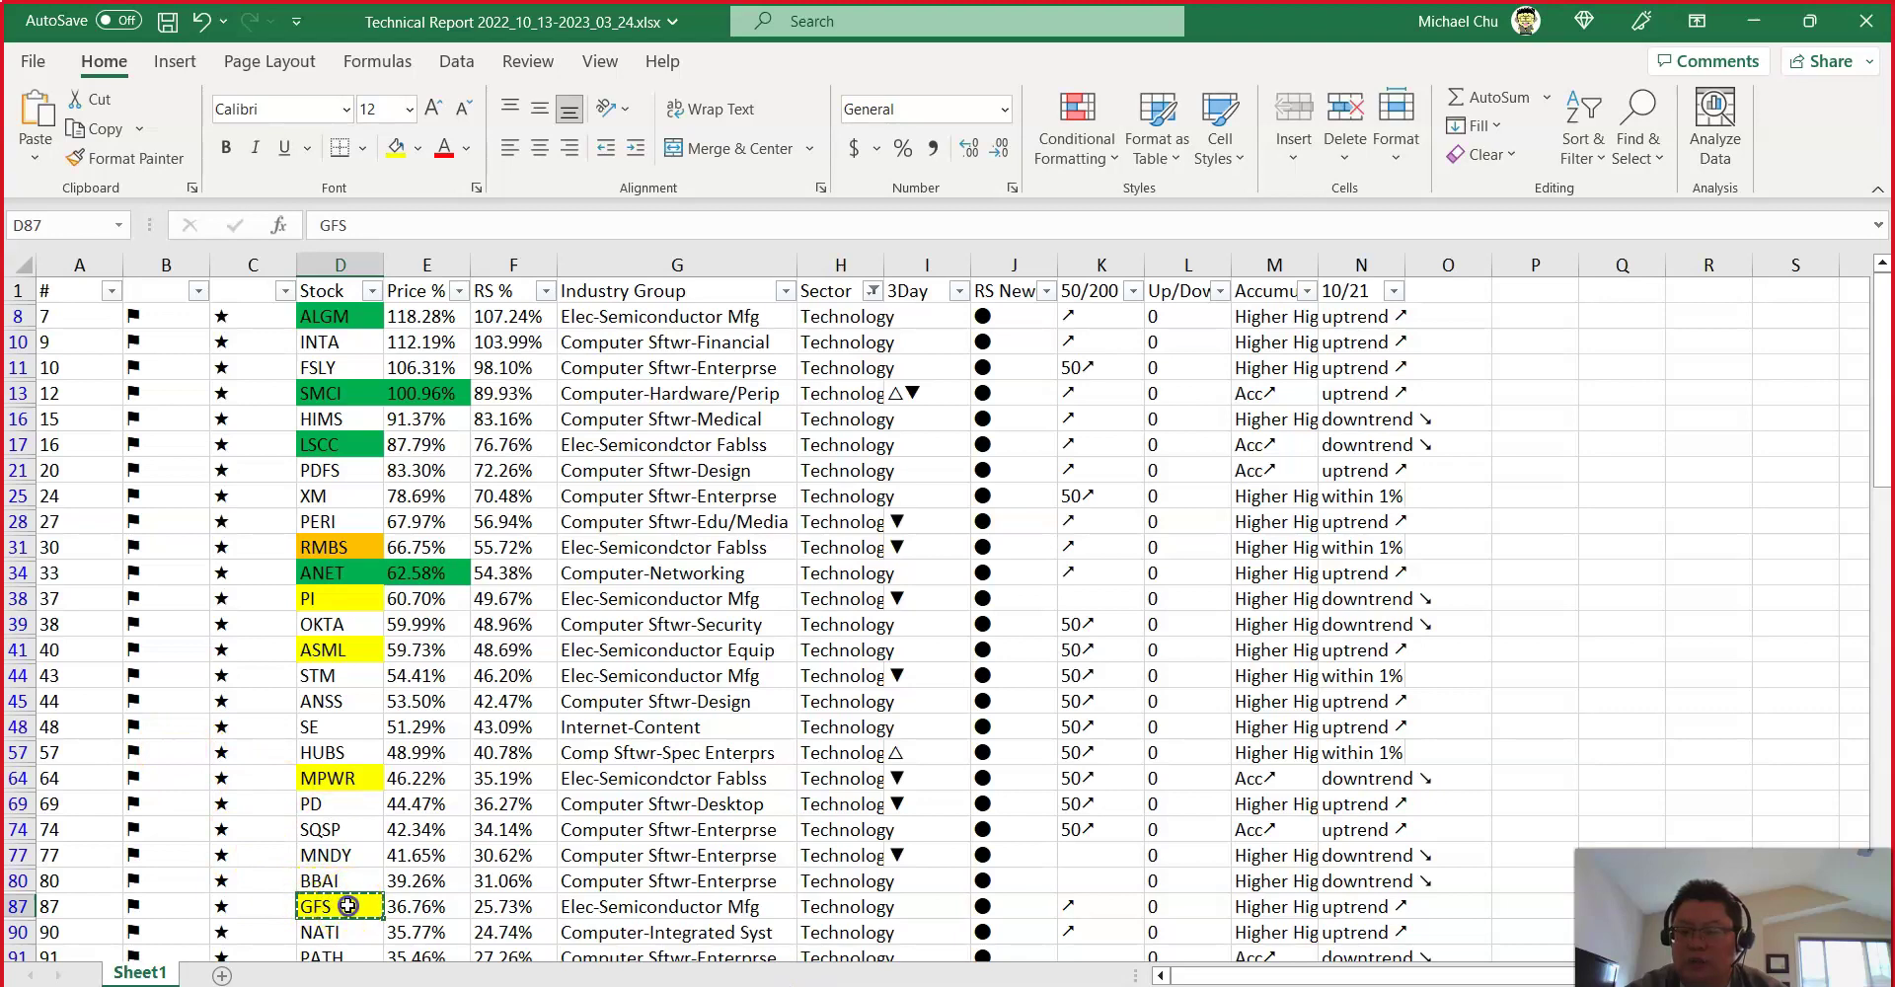
pyautogui.click(1753, 20)
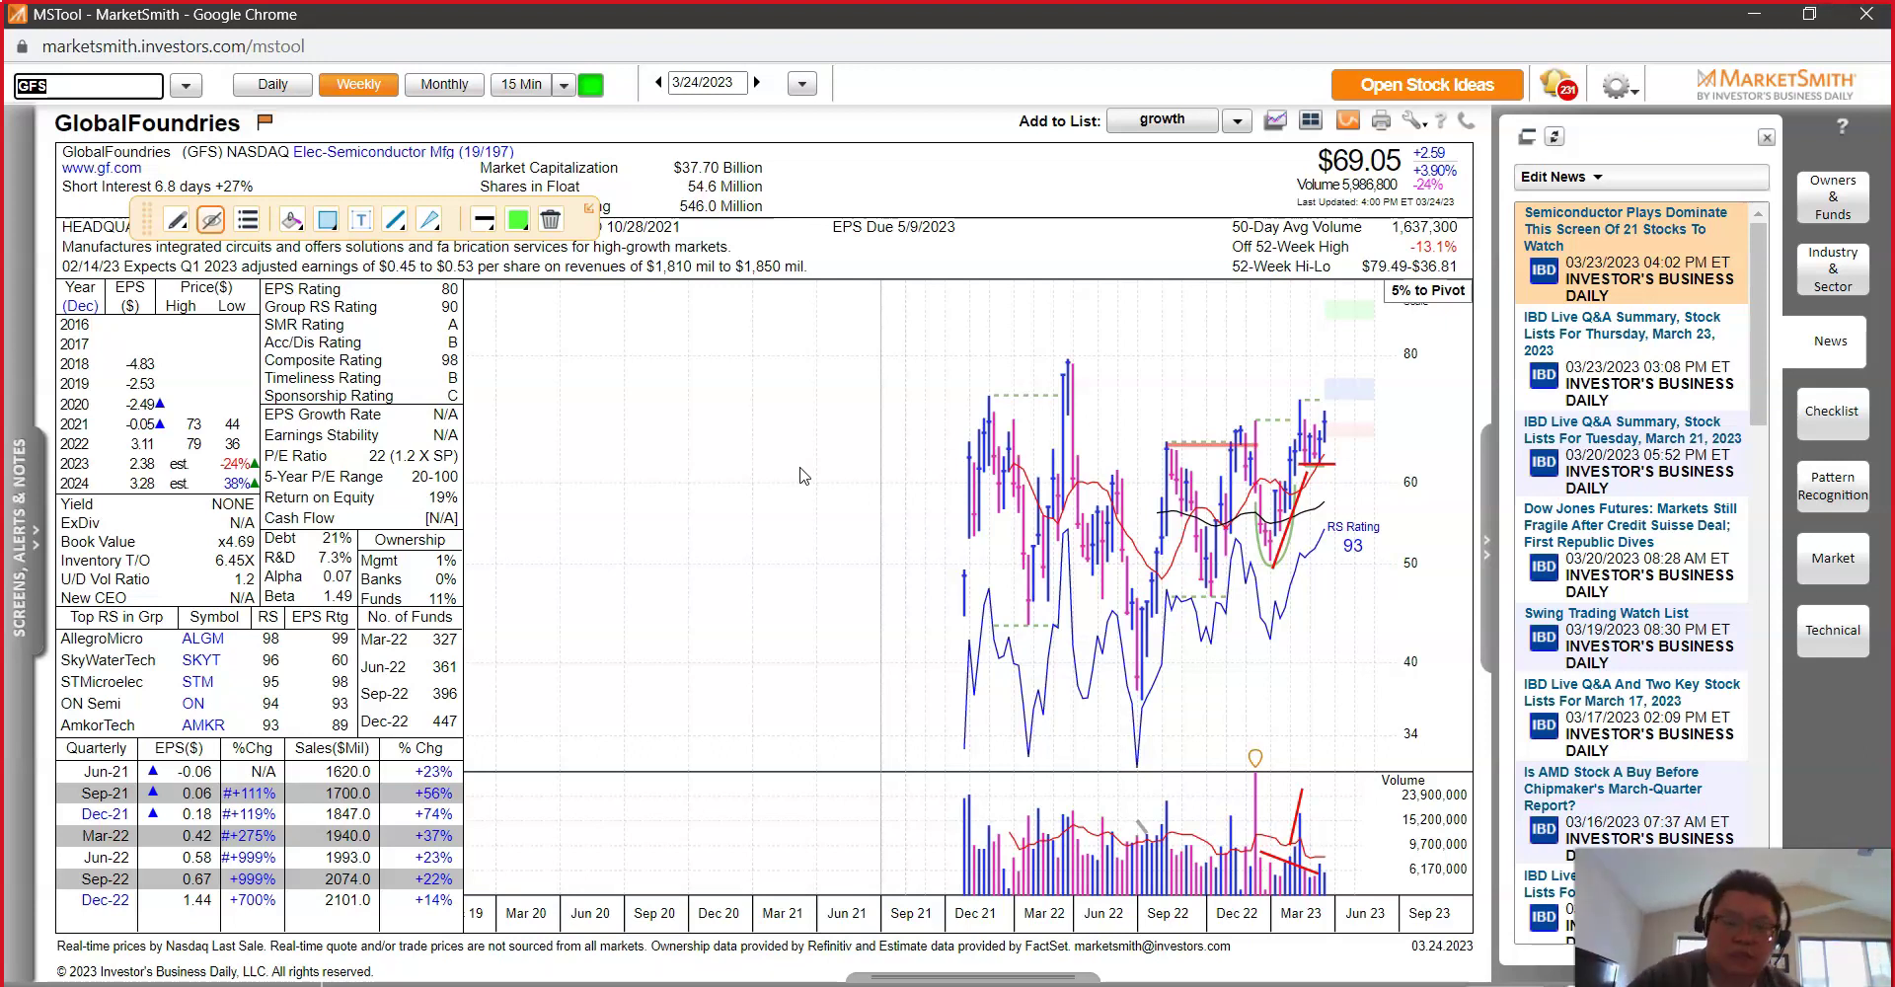
pyautogui.hotkey('alt', 'Tab')
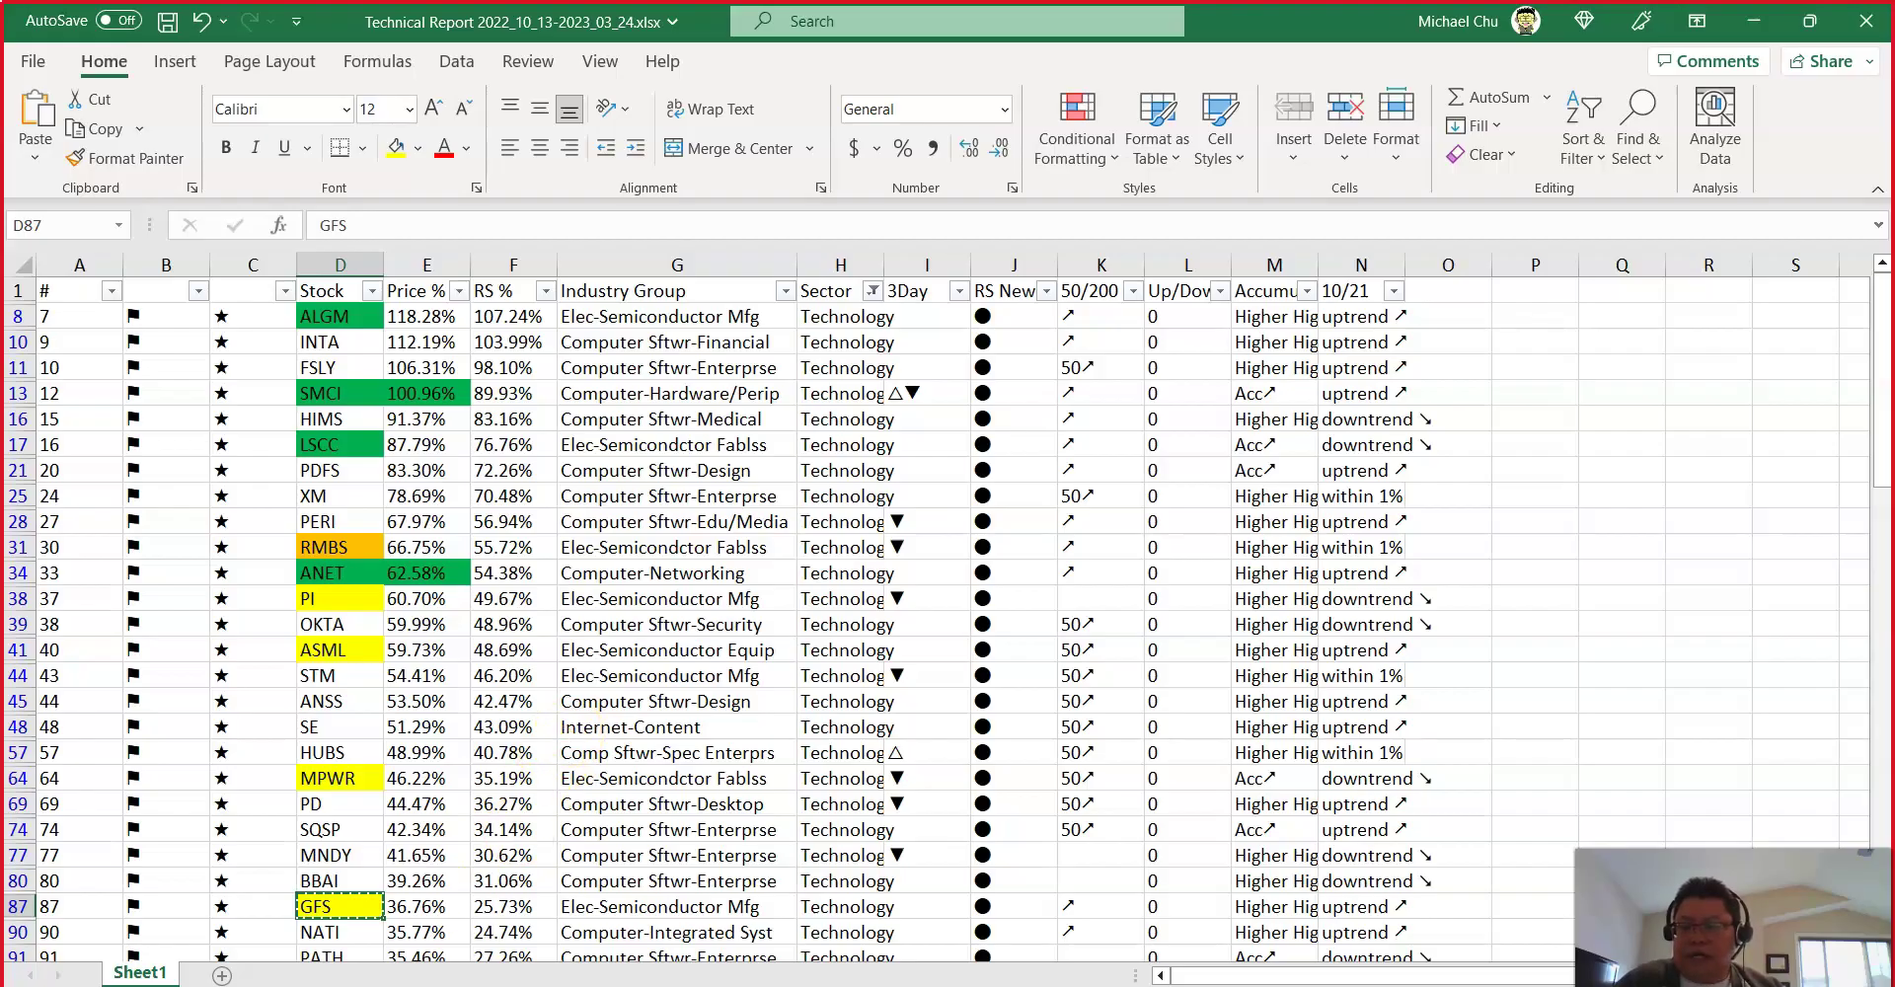
pyautogui.hotkey('alt', 'Tab')
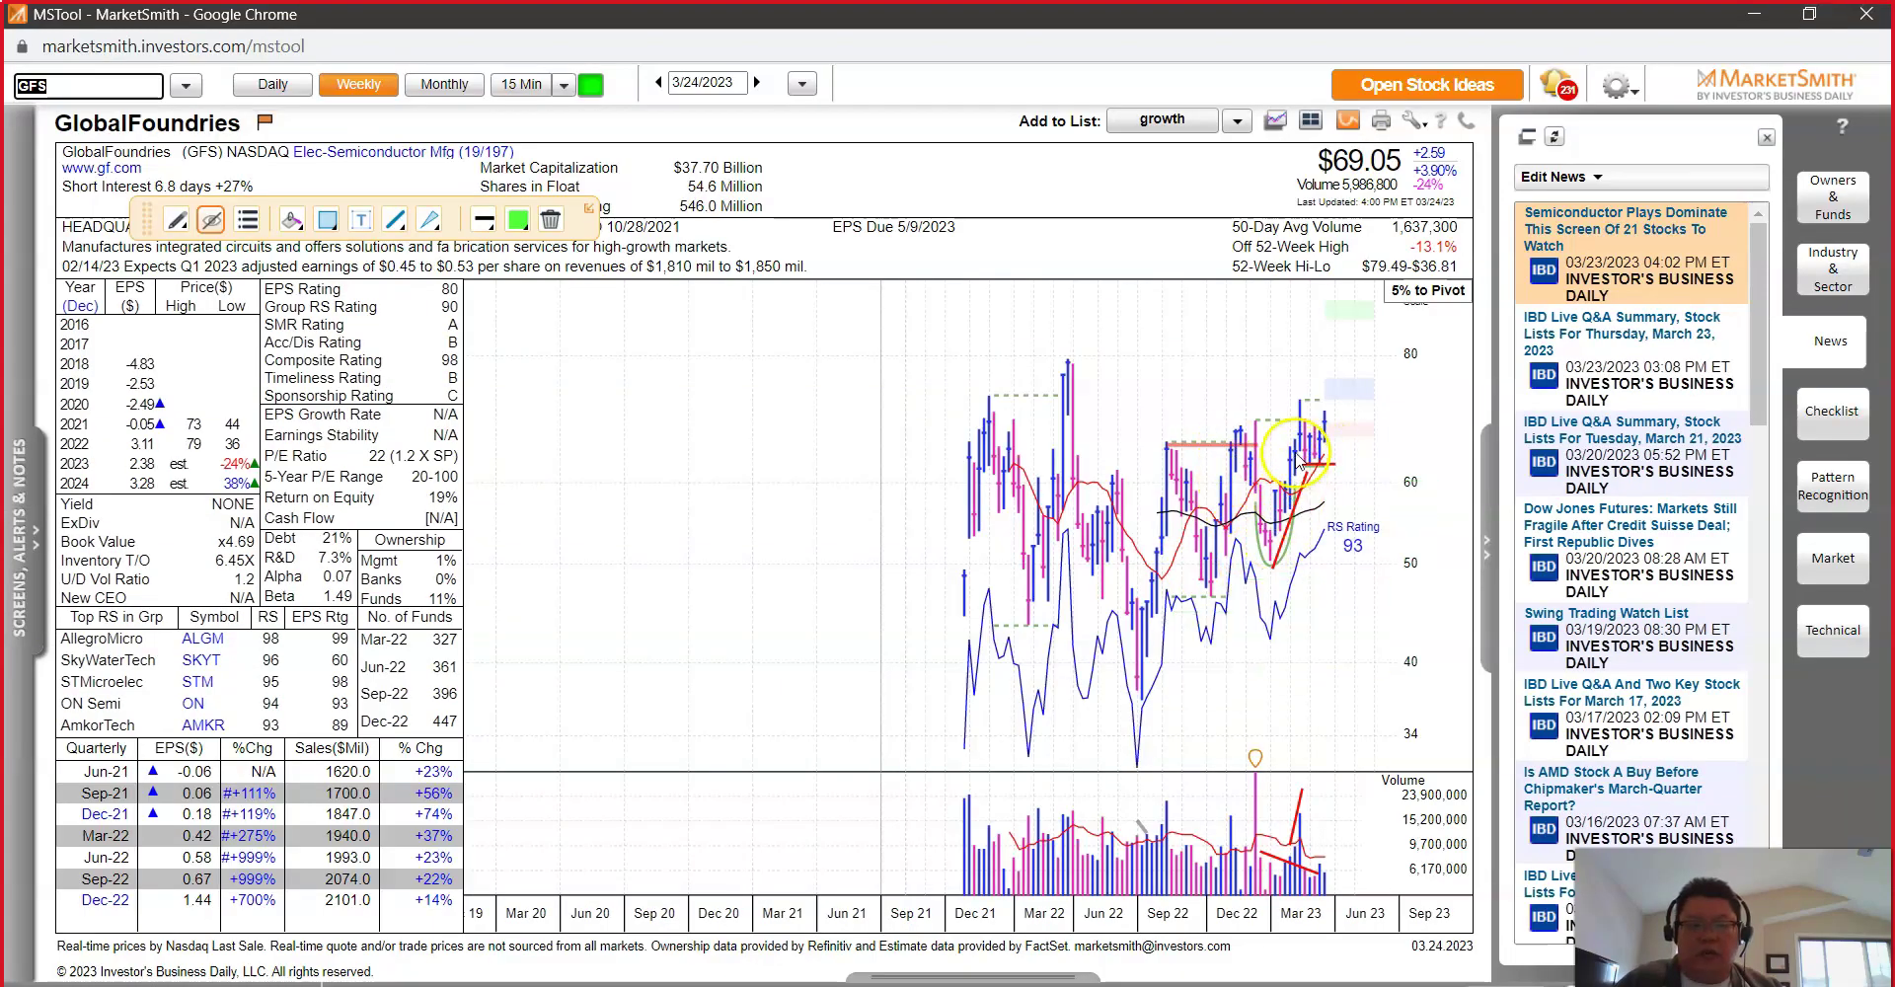
# Step: Mark the two earlier GFS price peaks with red strokes and add a short red line at the pullback after the second
pyautogui.moveTo(1310, 455)
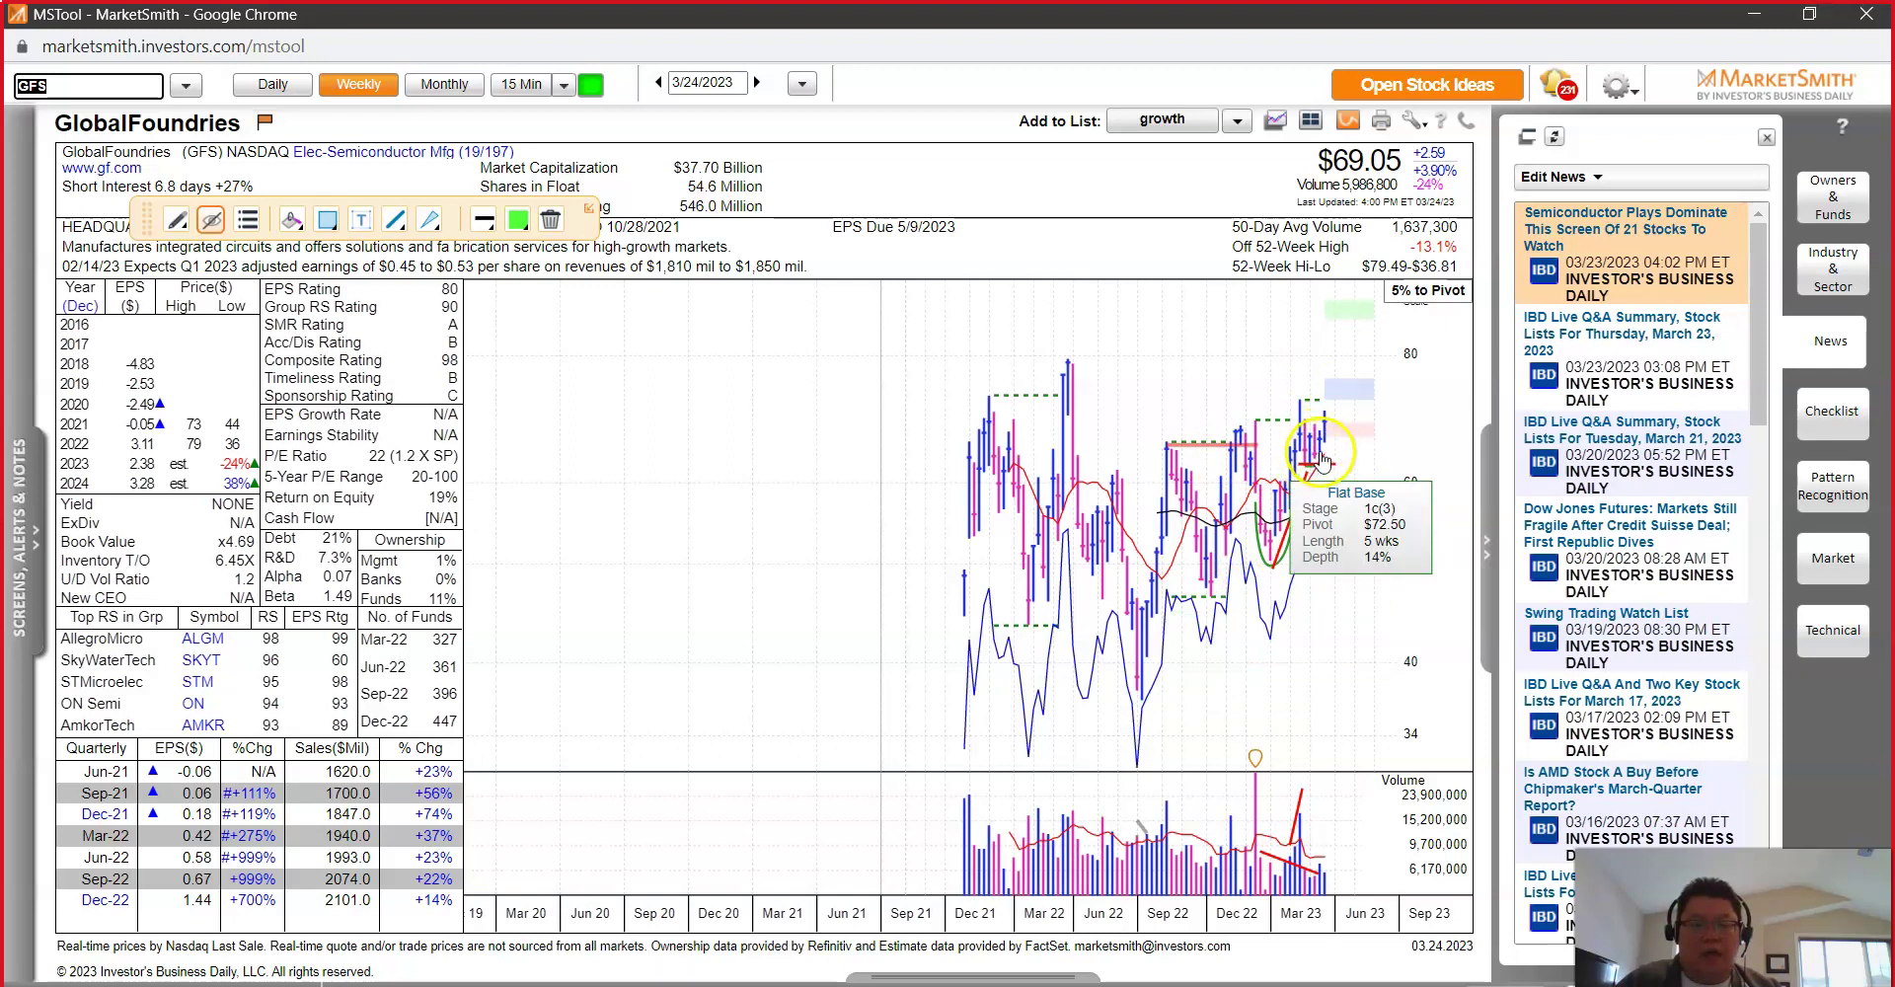
pyautogui.moveTo(1325, 513)
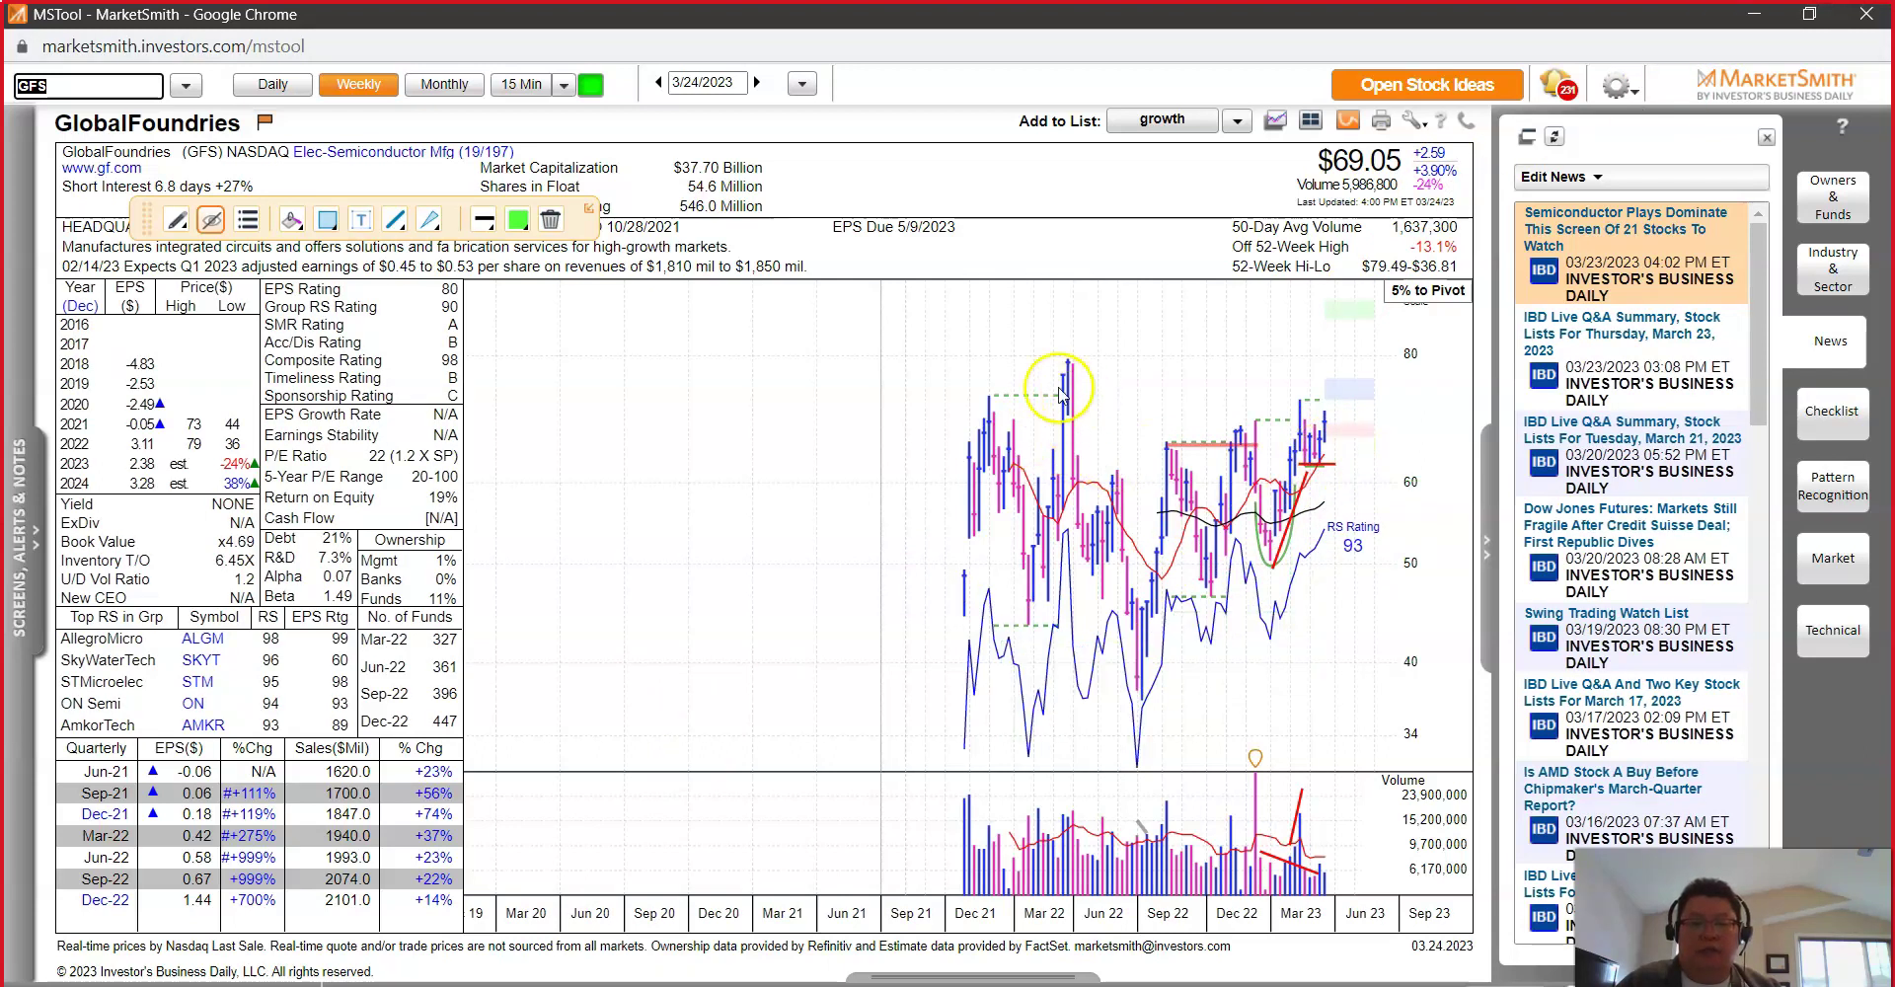
pyautogui.moveTo(1063, 371); pyautogui.dragTo(1076, 393)
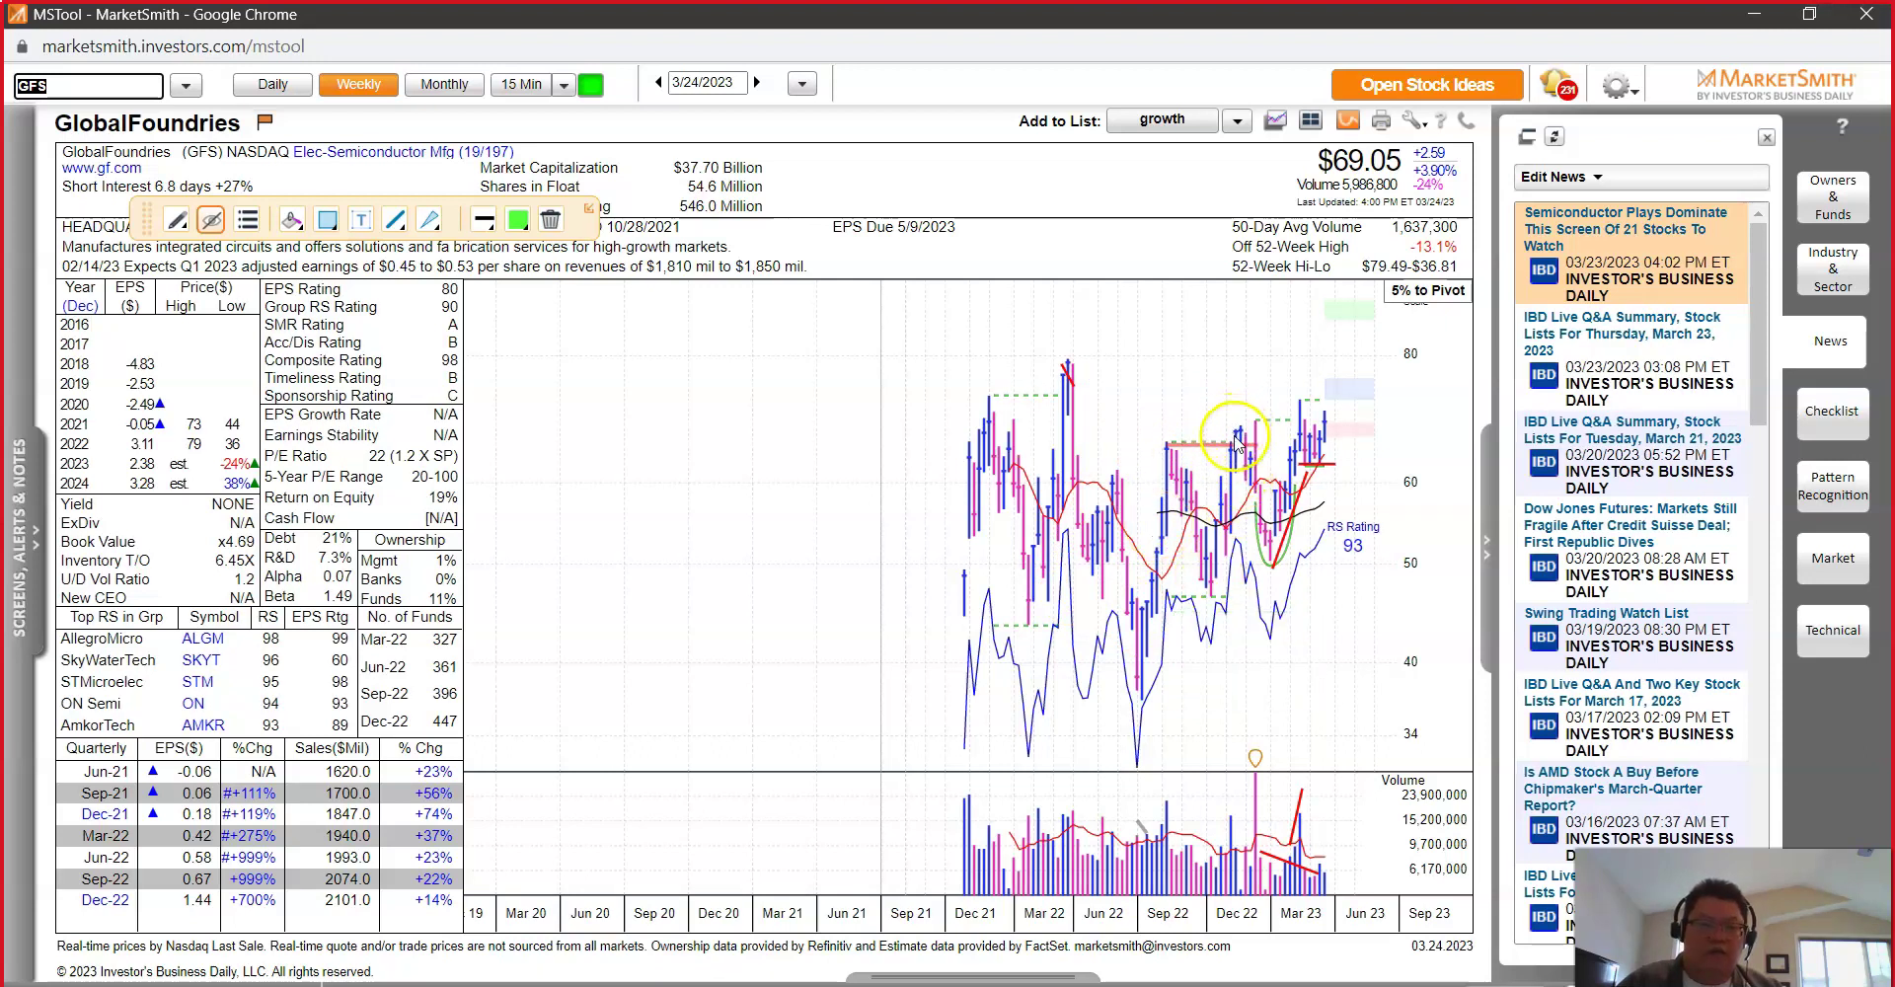
pyautogui.moveTo(1213, 393); pyautogui.dragTo(1247, 434)
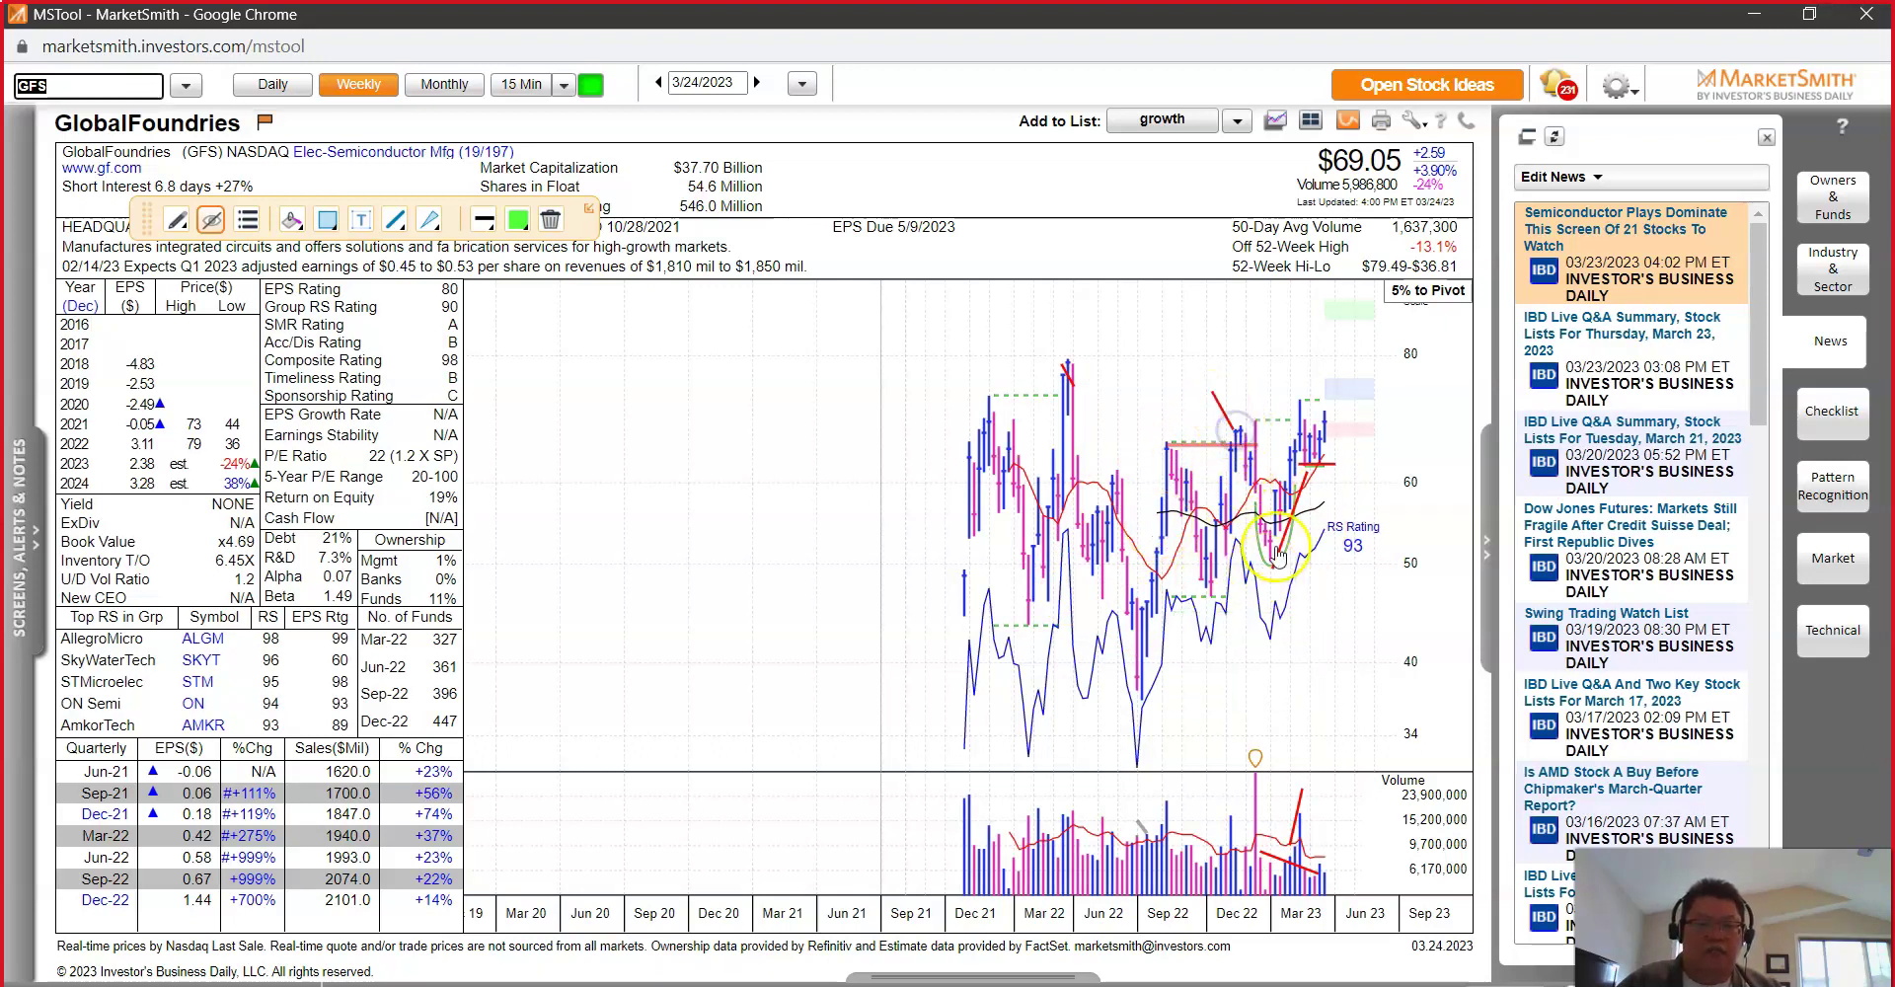
pyautogui.click(1245, 484)
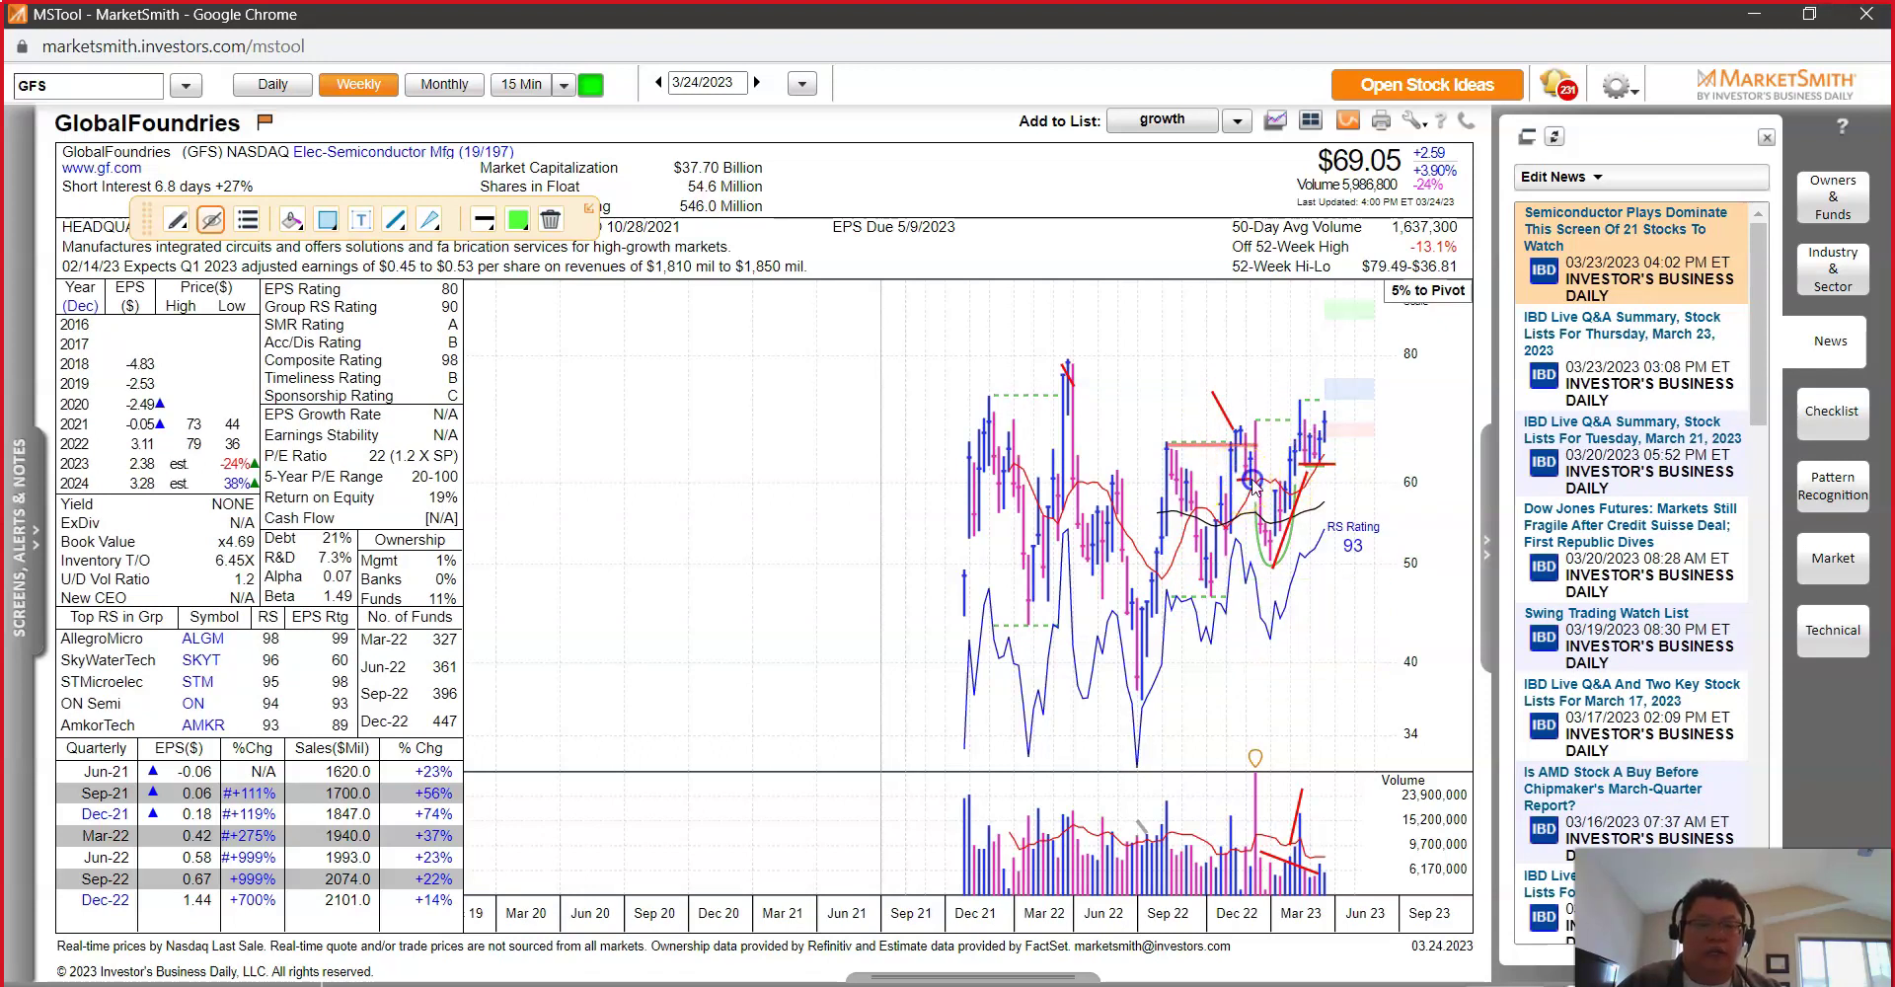
# Step: Draw a long rising red line from the latest GFS price bars and a steep red stroke above them
pyautogui.moveTo(1318, 466)
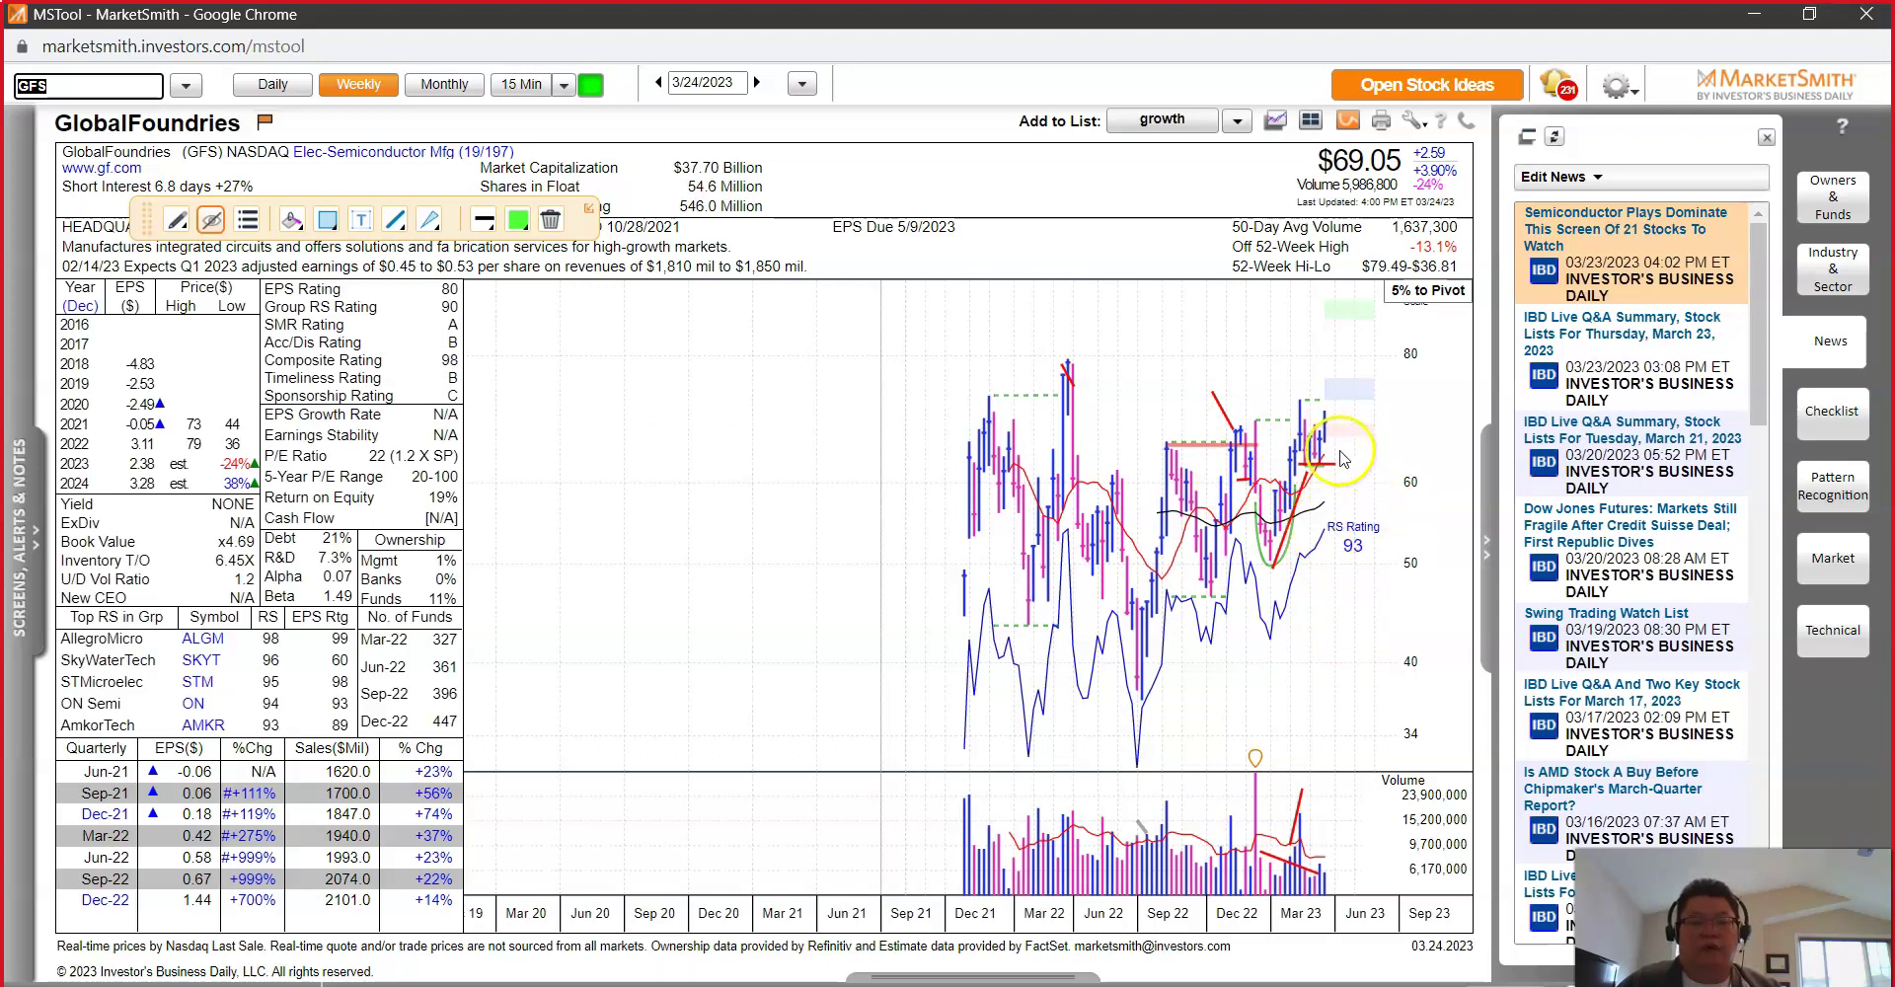
pyautogui.click(1371, 376)
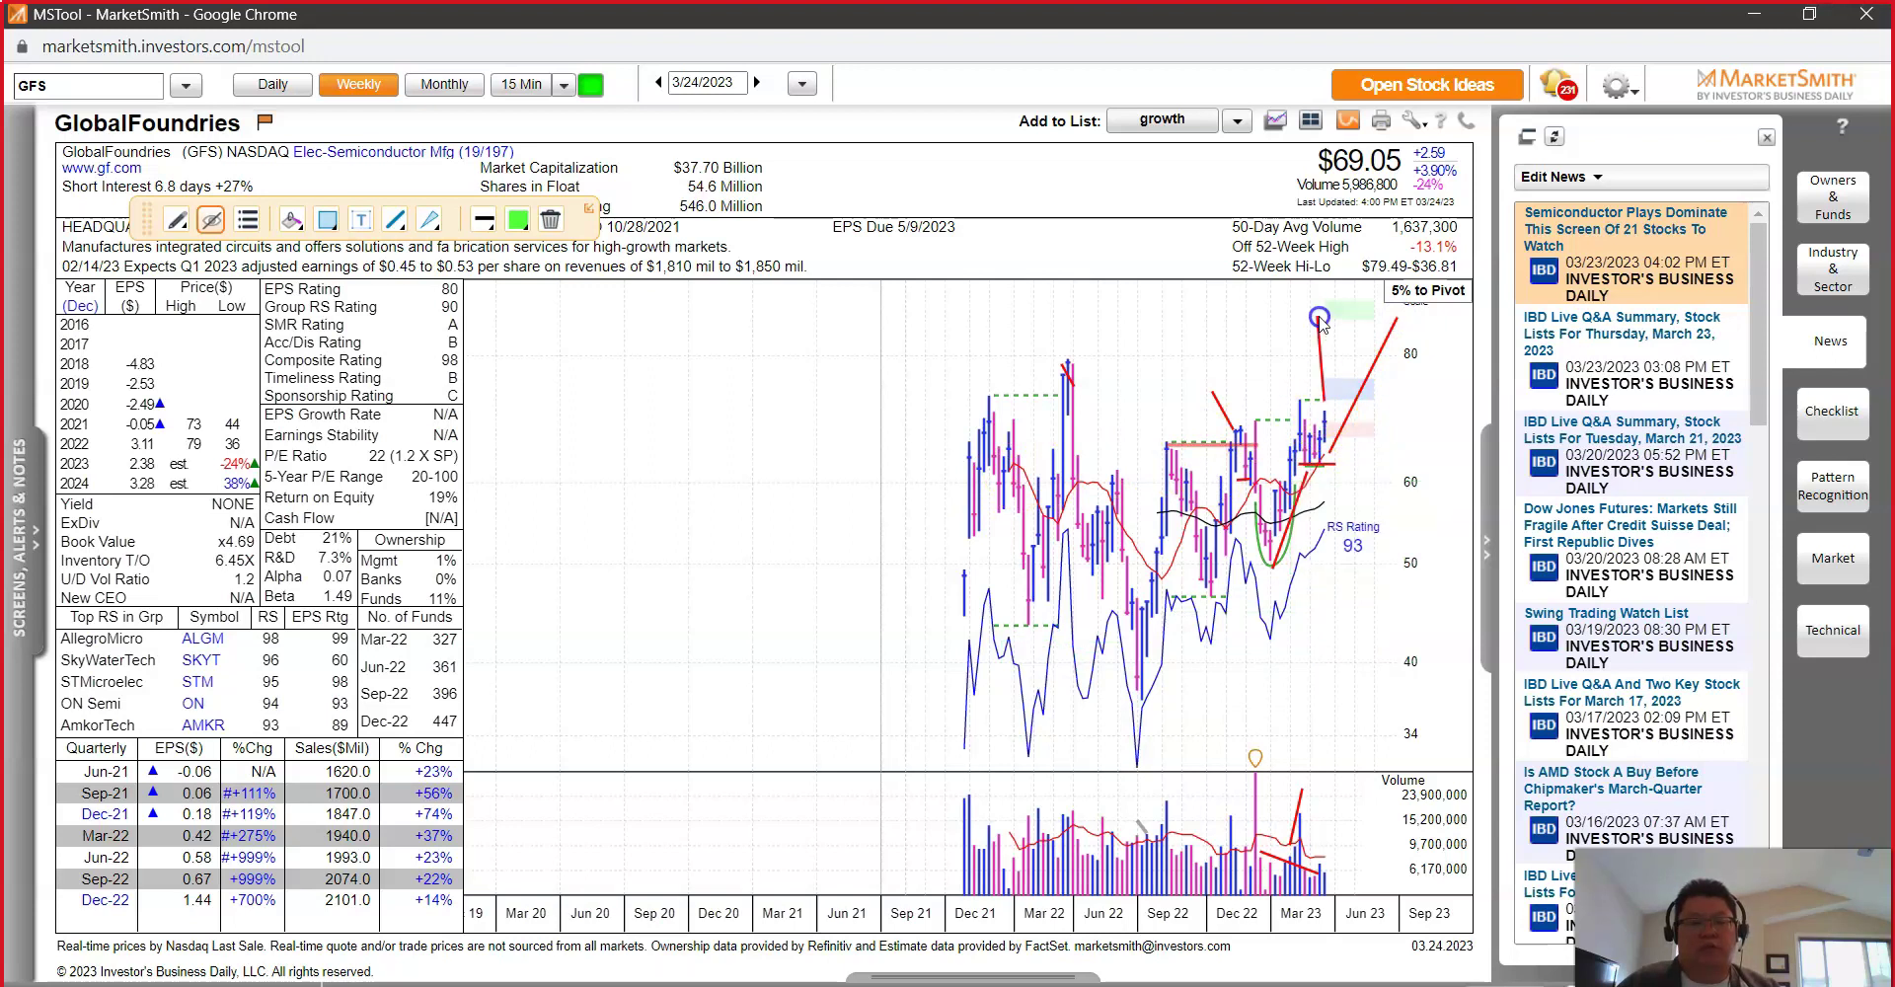
pyautogui.moveTo(1031, 560)
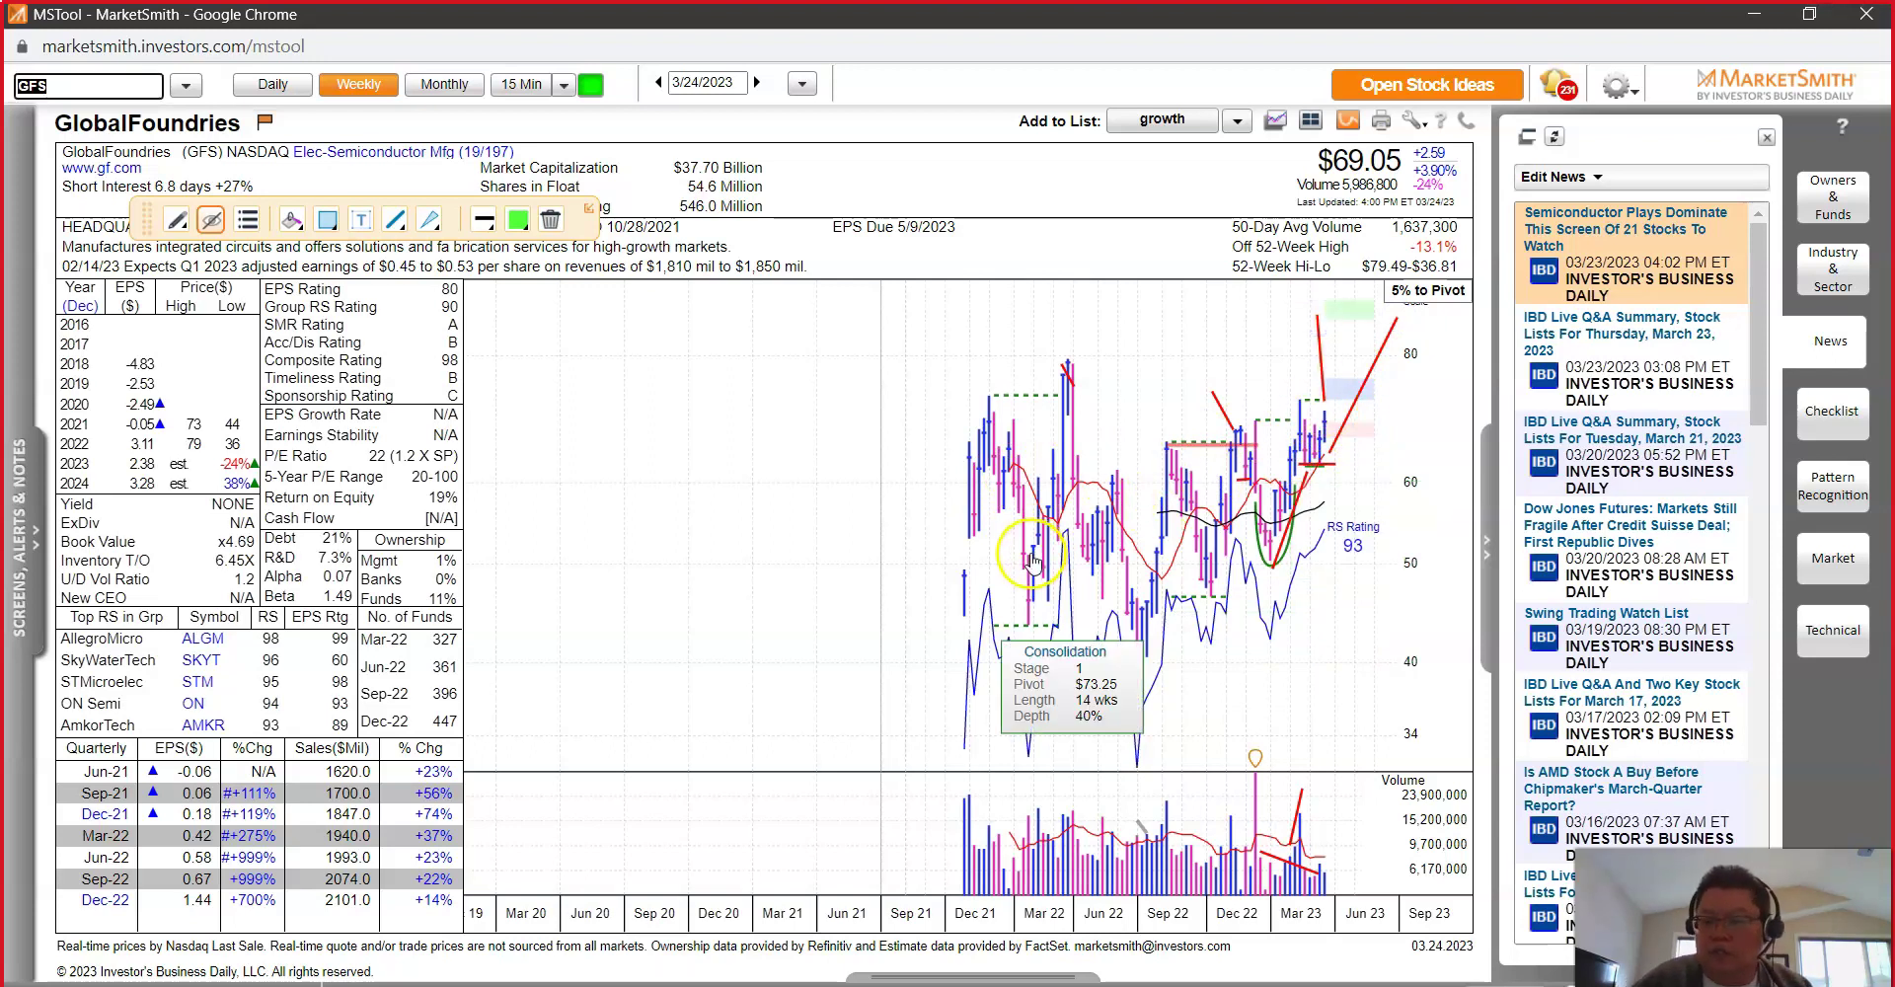
# Step: Switch to the Excel technical report, widen the Sector column and copy the INTA ticker
pyautogui.click(1754, 14)
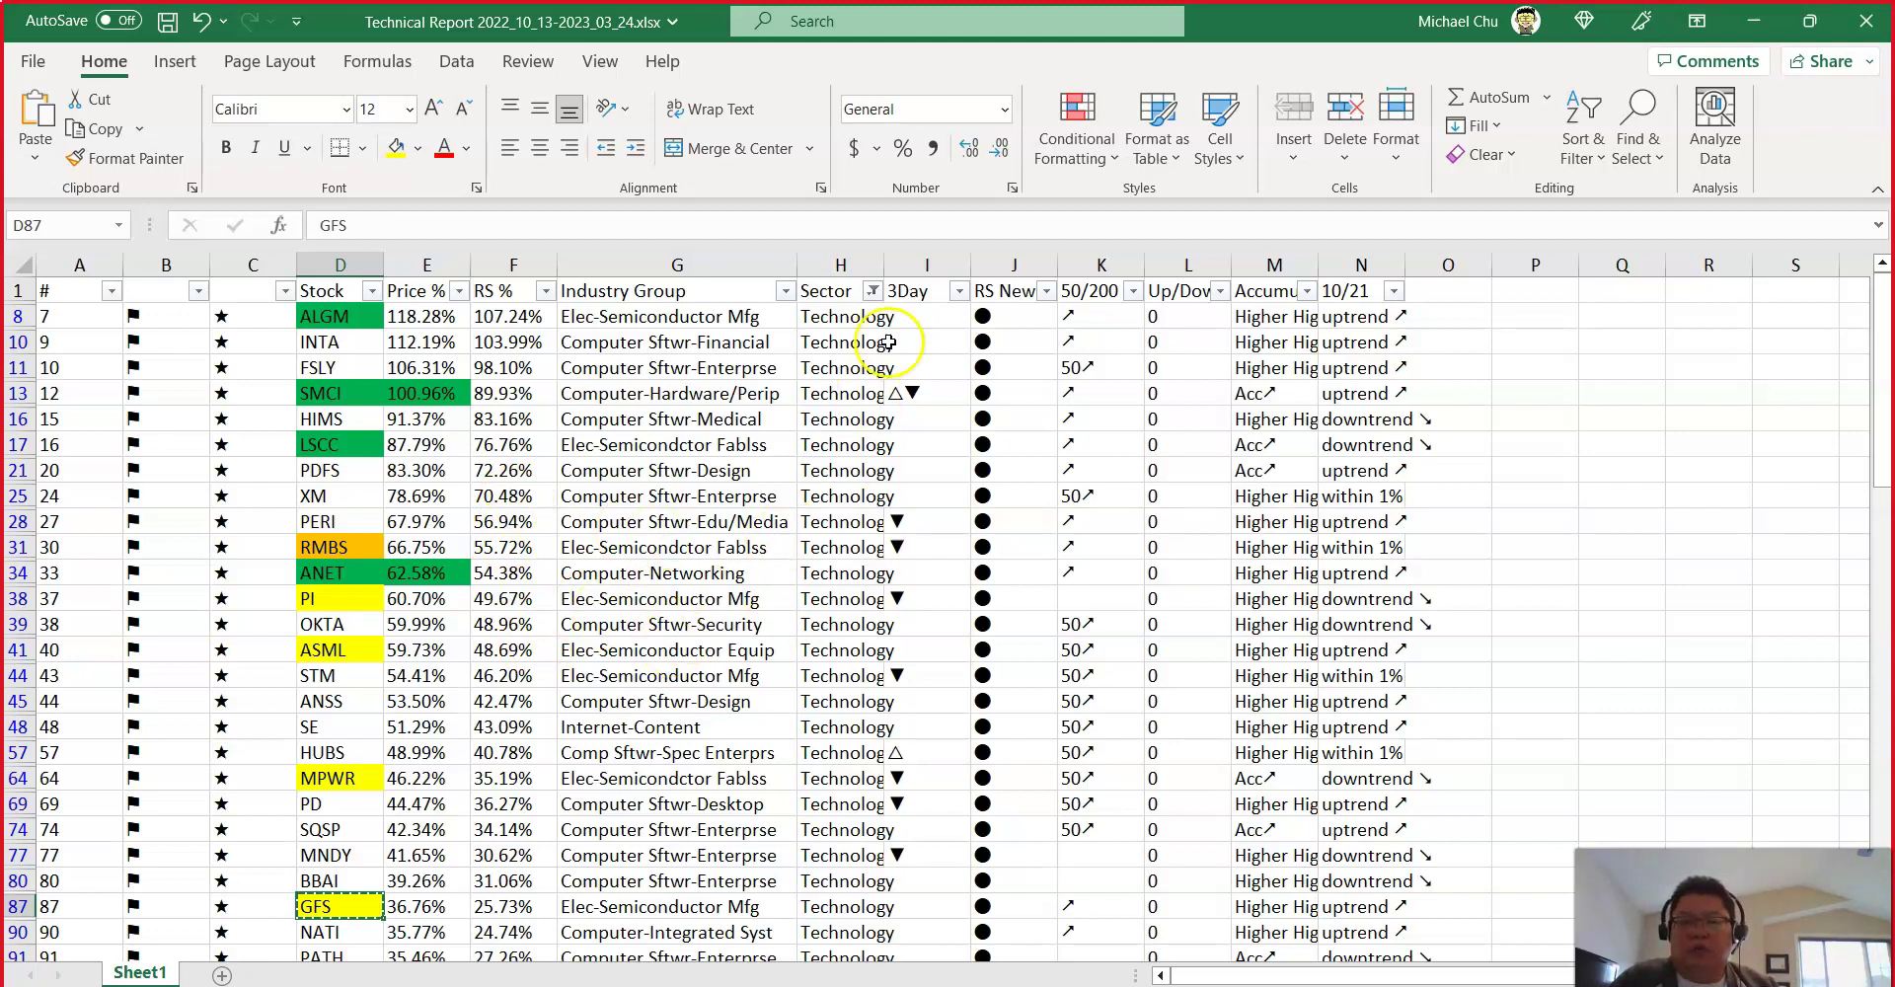
pyautogui.moveTo(891, 272); pyautogui.dragTo(919, 268)
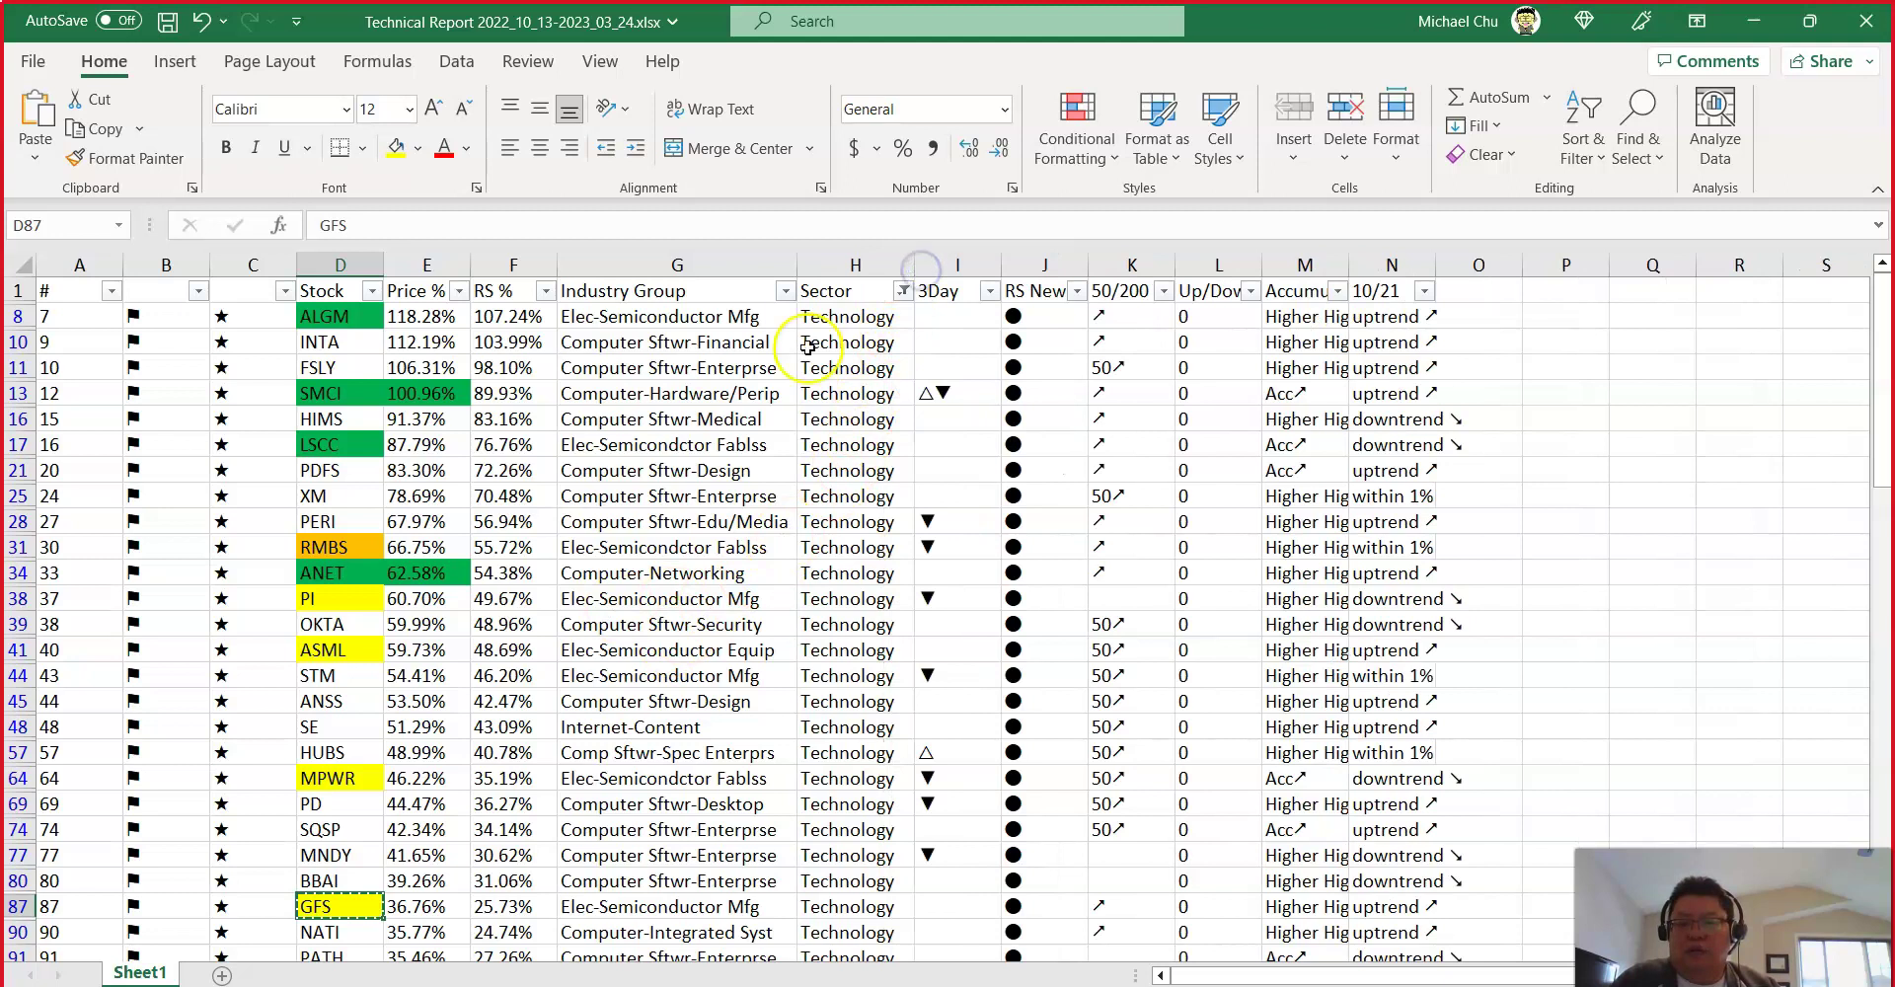
pyautogui.click(326, 341)
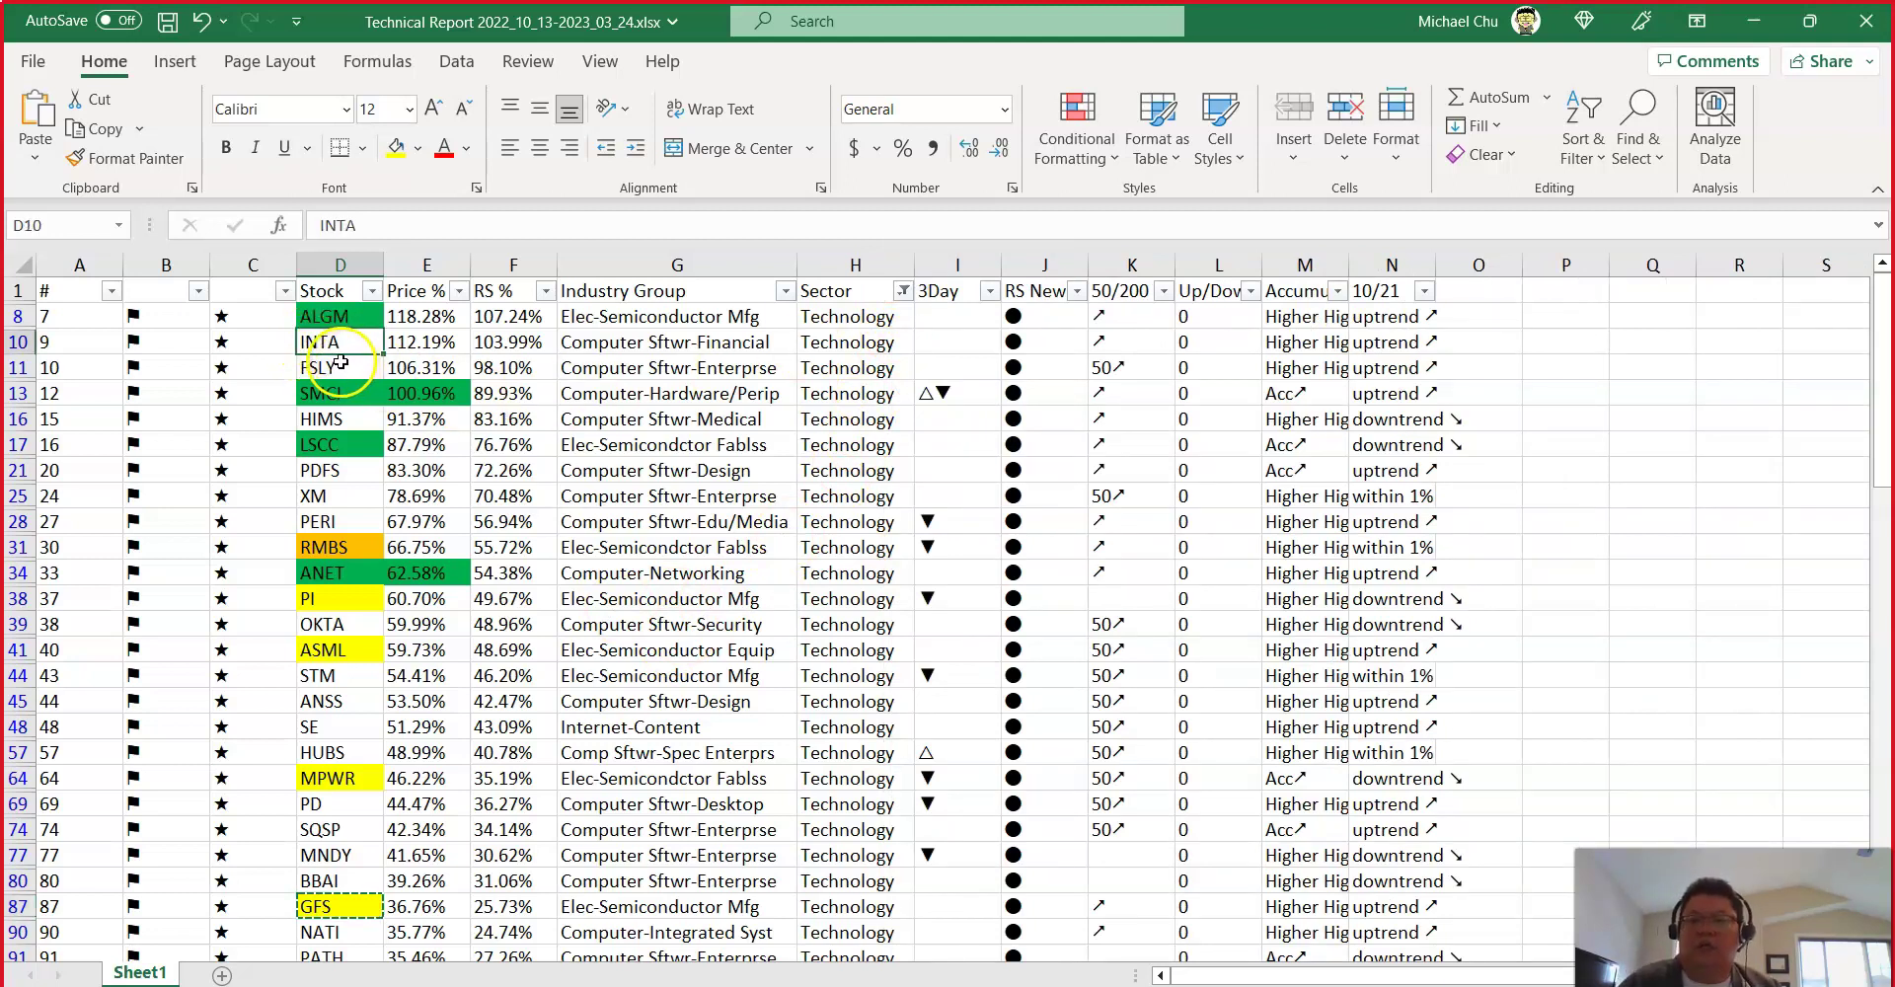
pyautogui.hotkey('ctrl', 'c')
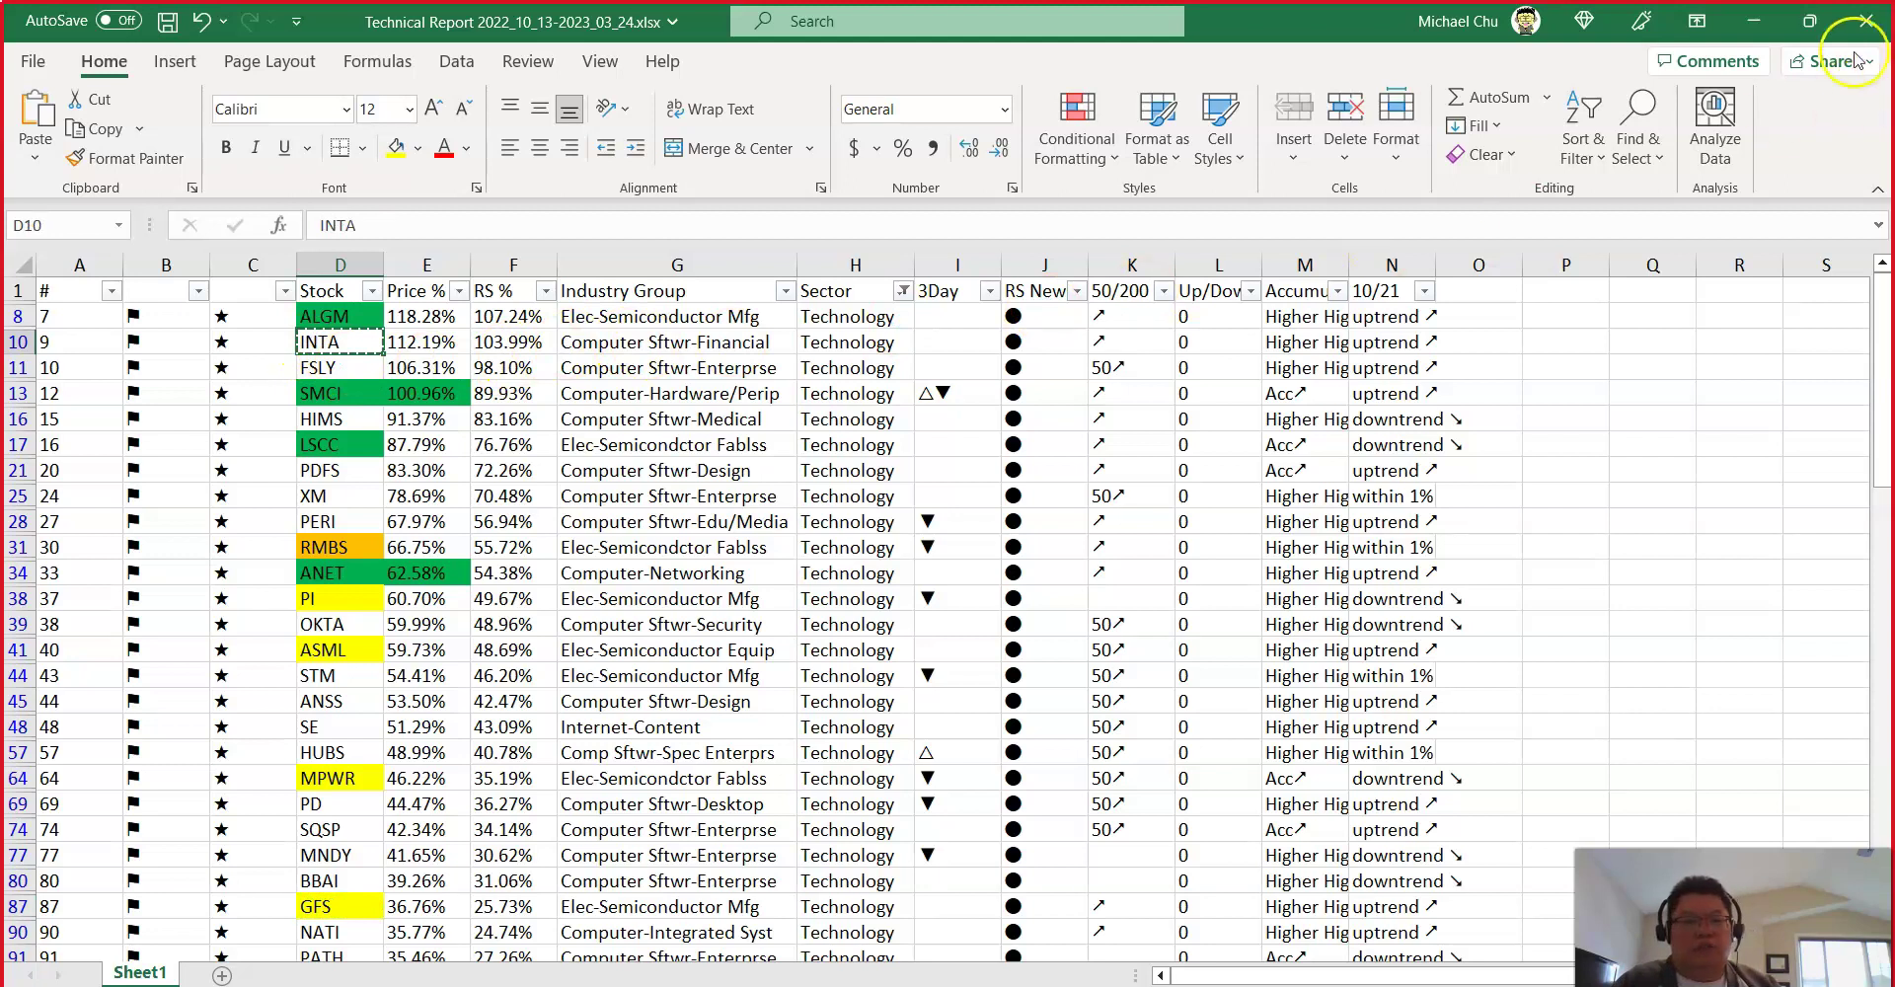
# Step: Switch back to MarketSmith and load the weekly chart for the copied INTA ticker
pyautogui.click(1753, 19)
pyautogui.hotkey('alt', 'Tab')
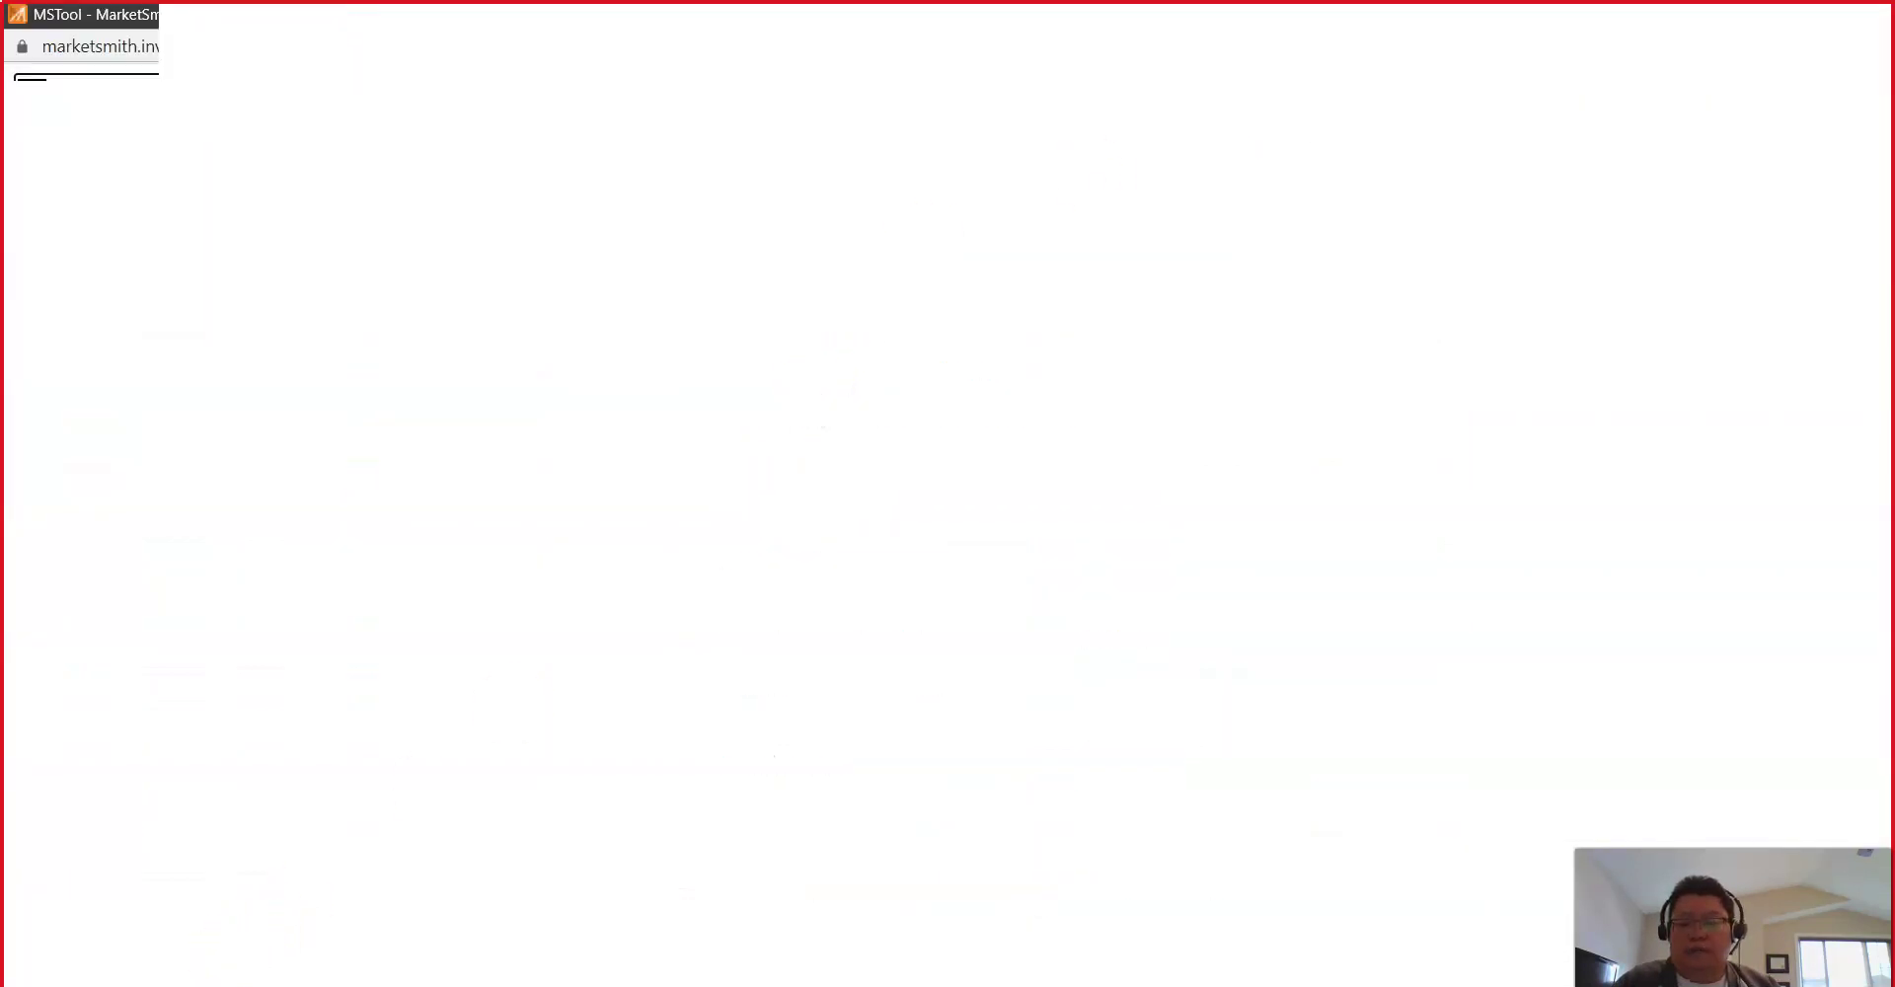
pyautogui.click(661, 544)
pyautogui.hotkey('ctrl', 'v')
pyautogui.press('Return')
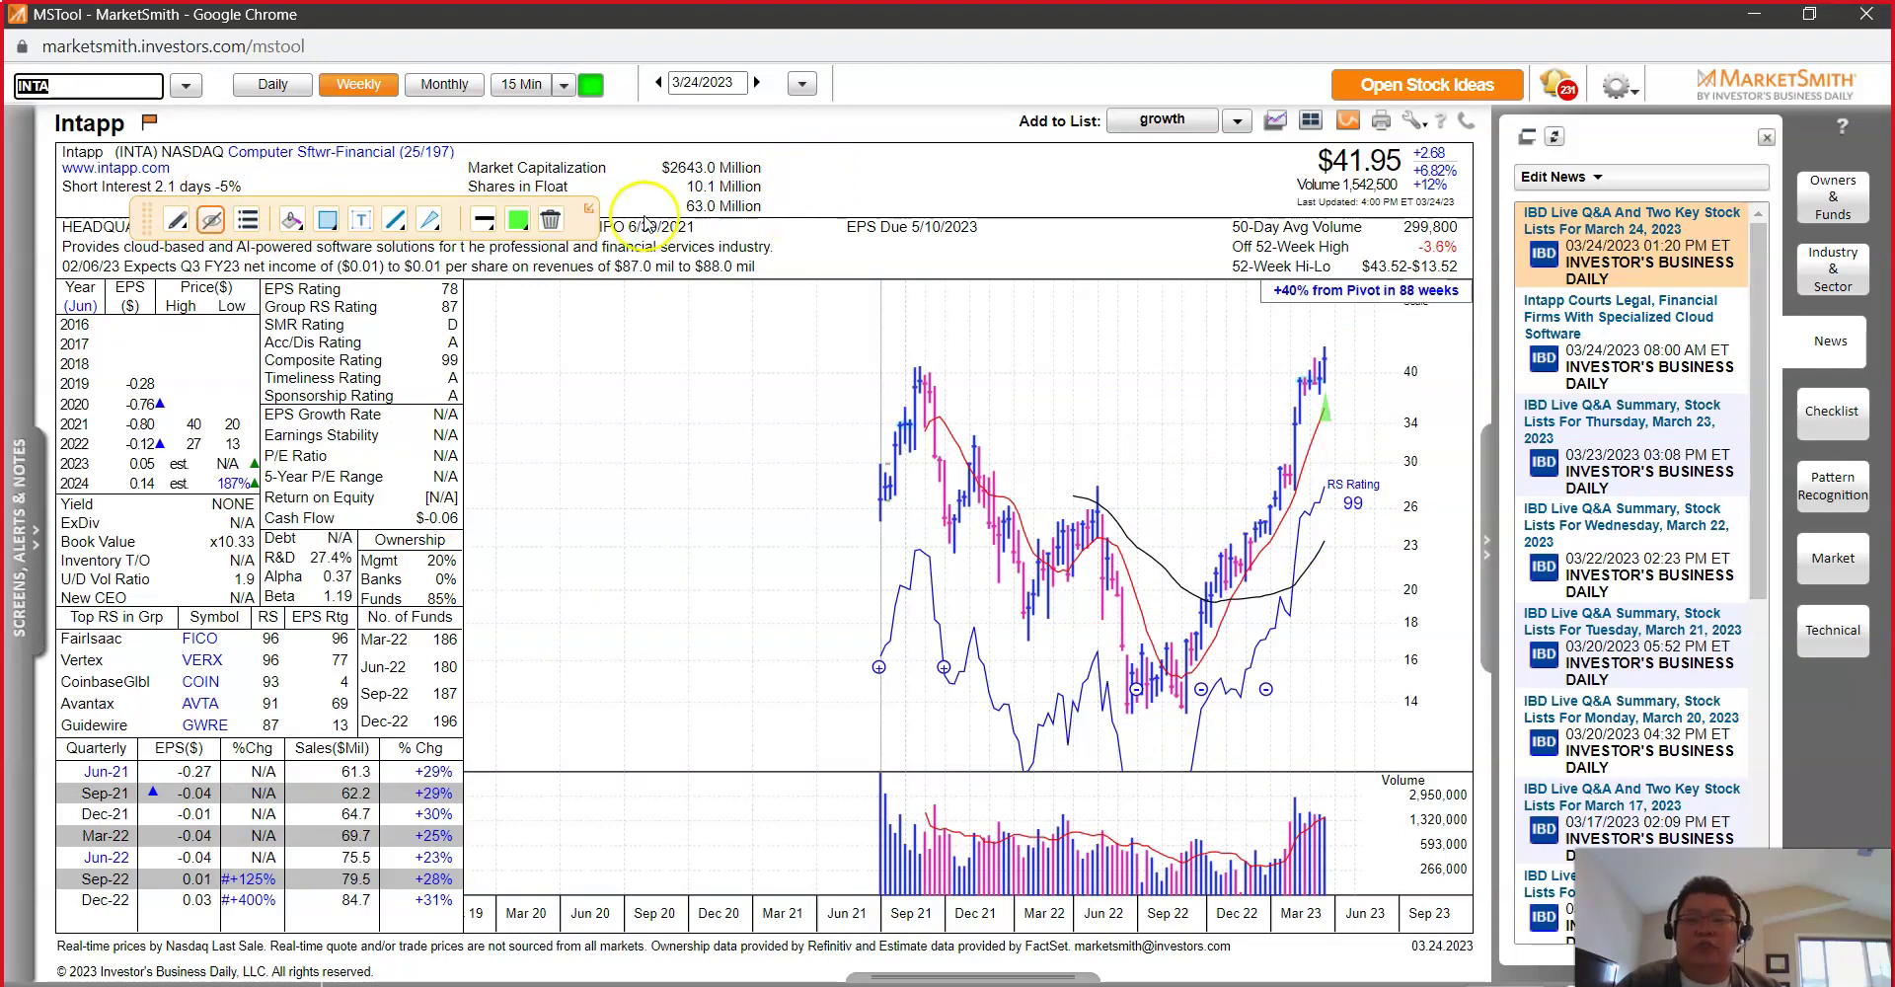
# Step: Move the drawing toolbar onto the INTA chart and mark the recent quarterly EPS, EPS change and sales change figures with red strokes
pyautogui.moveTo(583, 227)
pyautogui.mouseDown()
pyautogui.moveTo(739, 319)
pyautogui.moveTo(926, 331)
pyautogui.mouseUp()
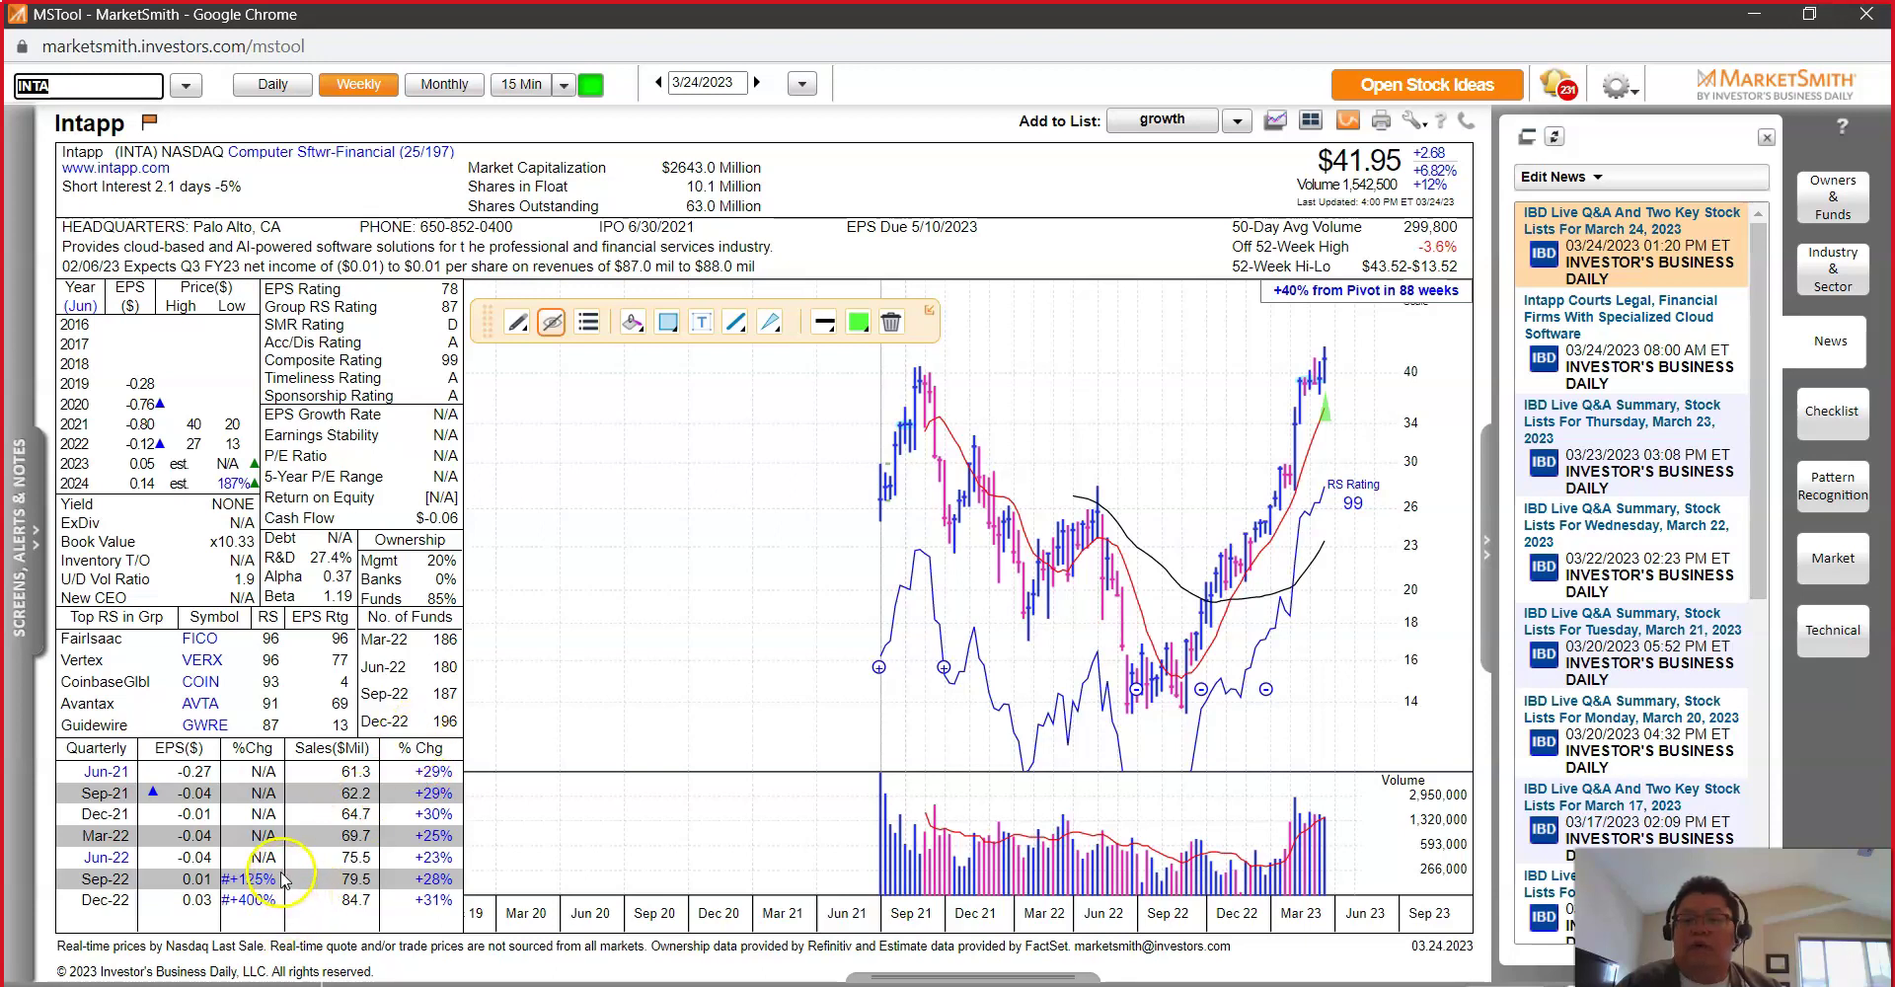
pyautogui.click(217, 797)
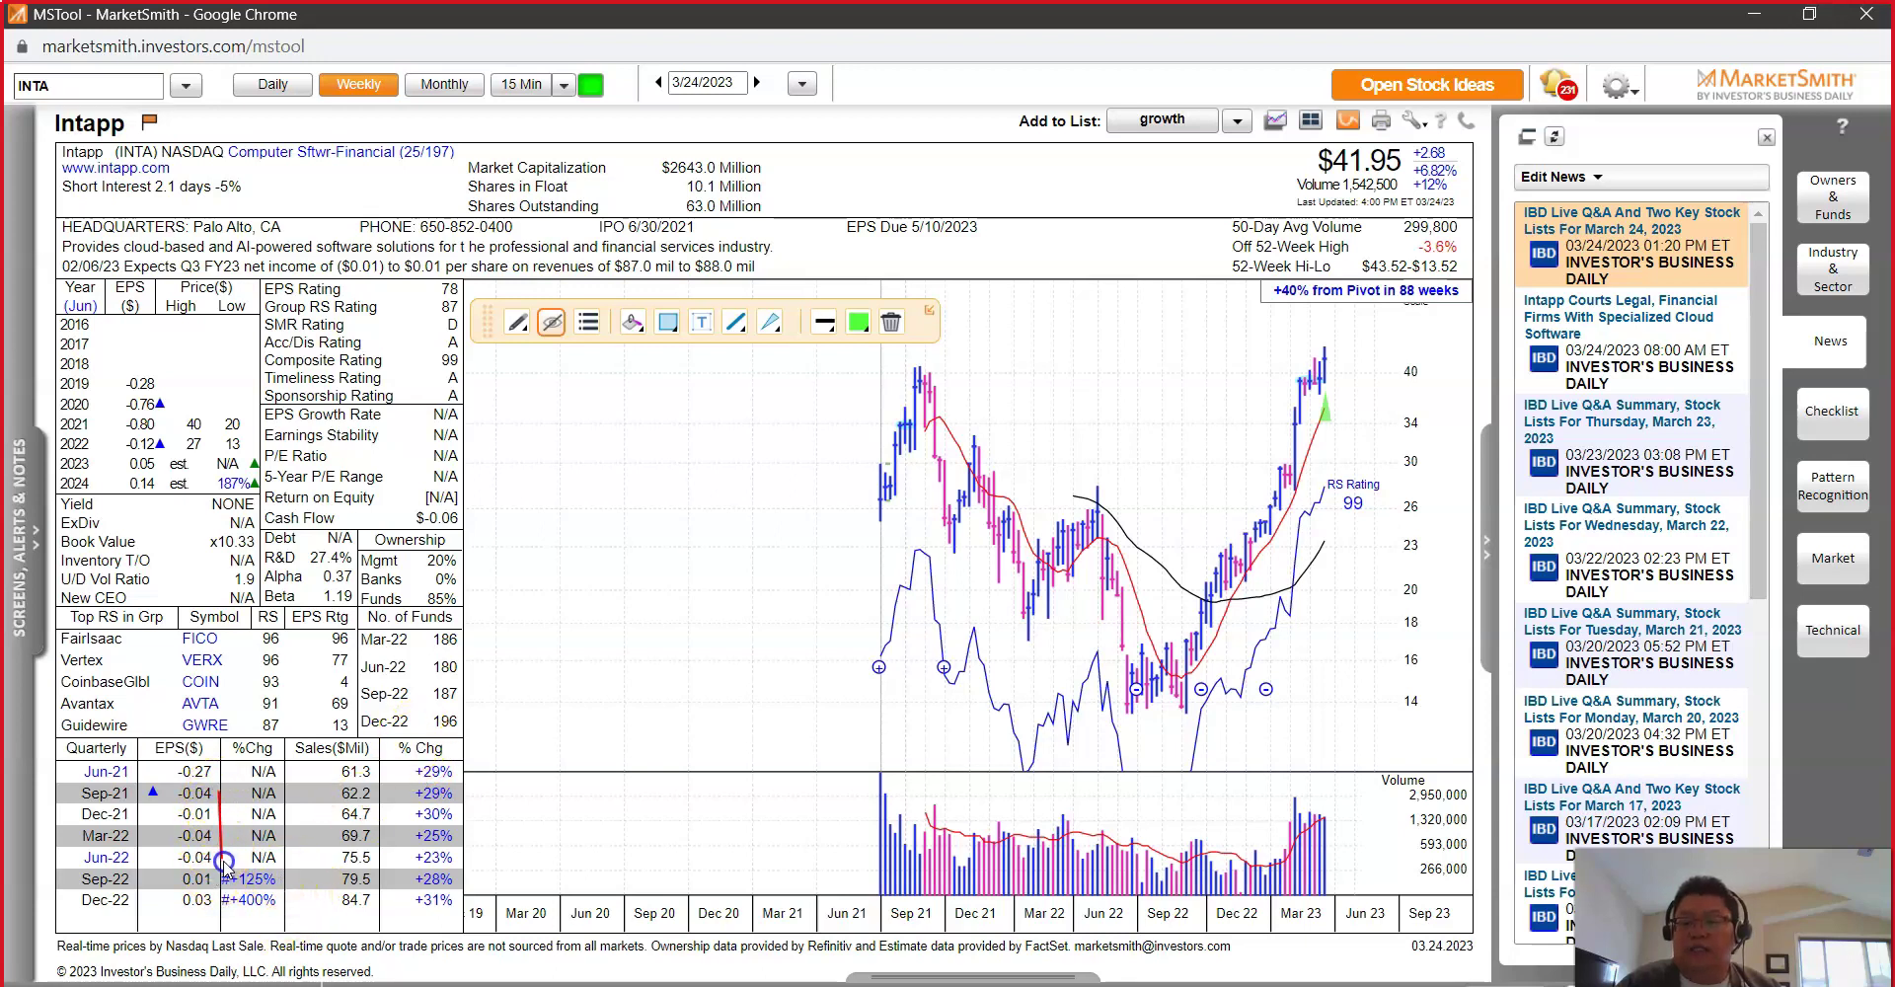
pyautogui.moveTo(278, 875); pyautogui.dragTo(279, 920)
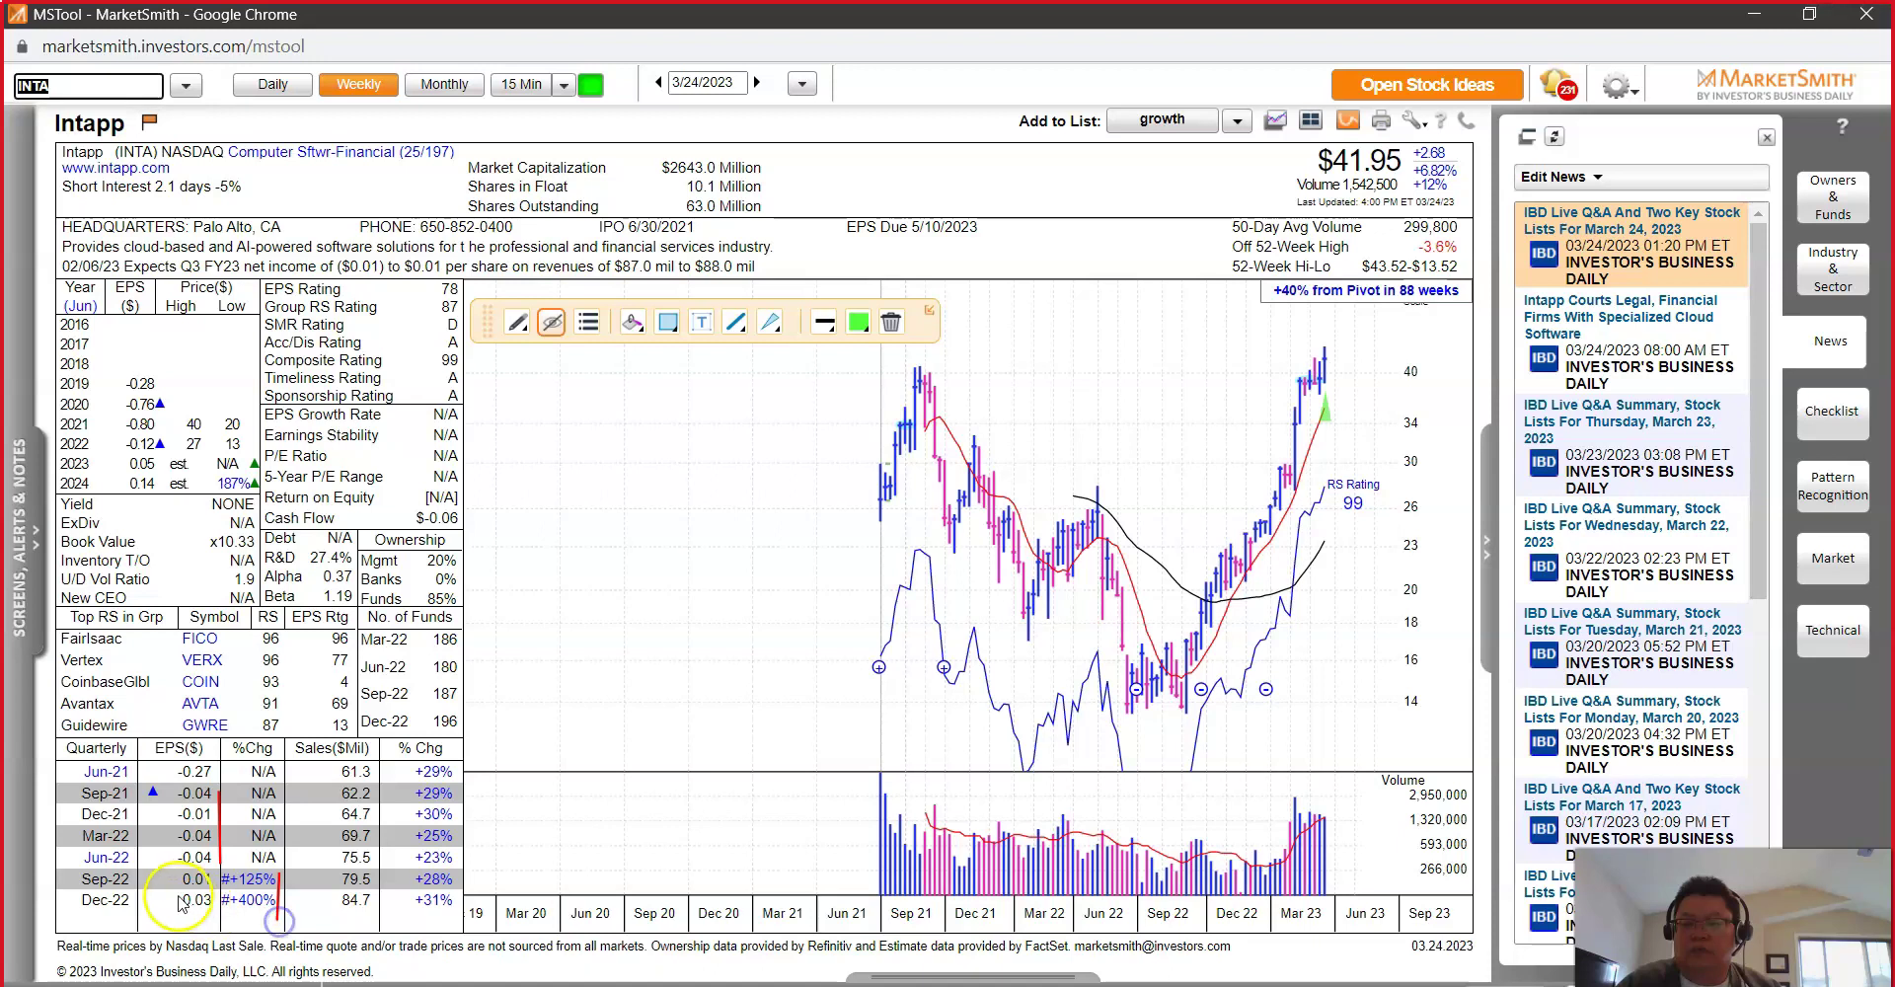
pyautogui.moveTo(176, 877); pyautogui.dragTo(173, 908)
pyautogui.click(464, 839)
pyautogui.moveTo(463, 839); pyautogui.dragTo(460, 916)
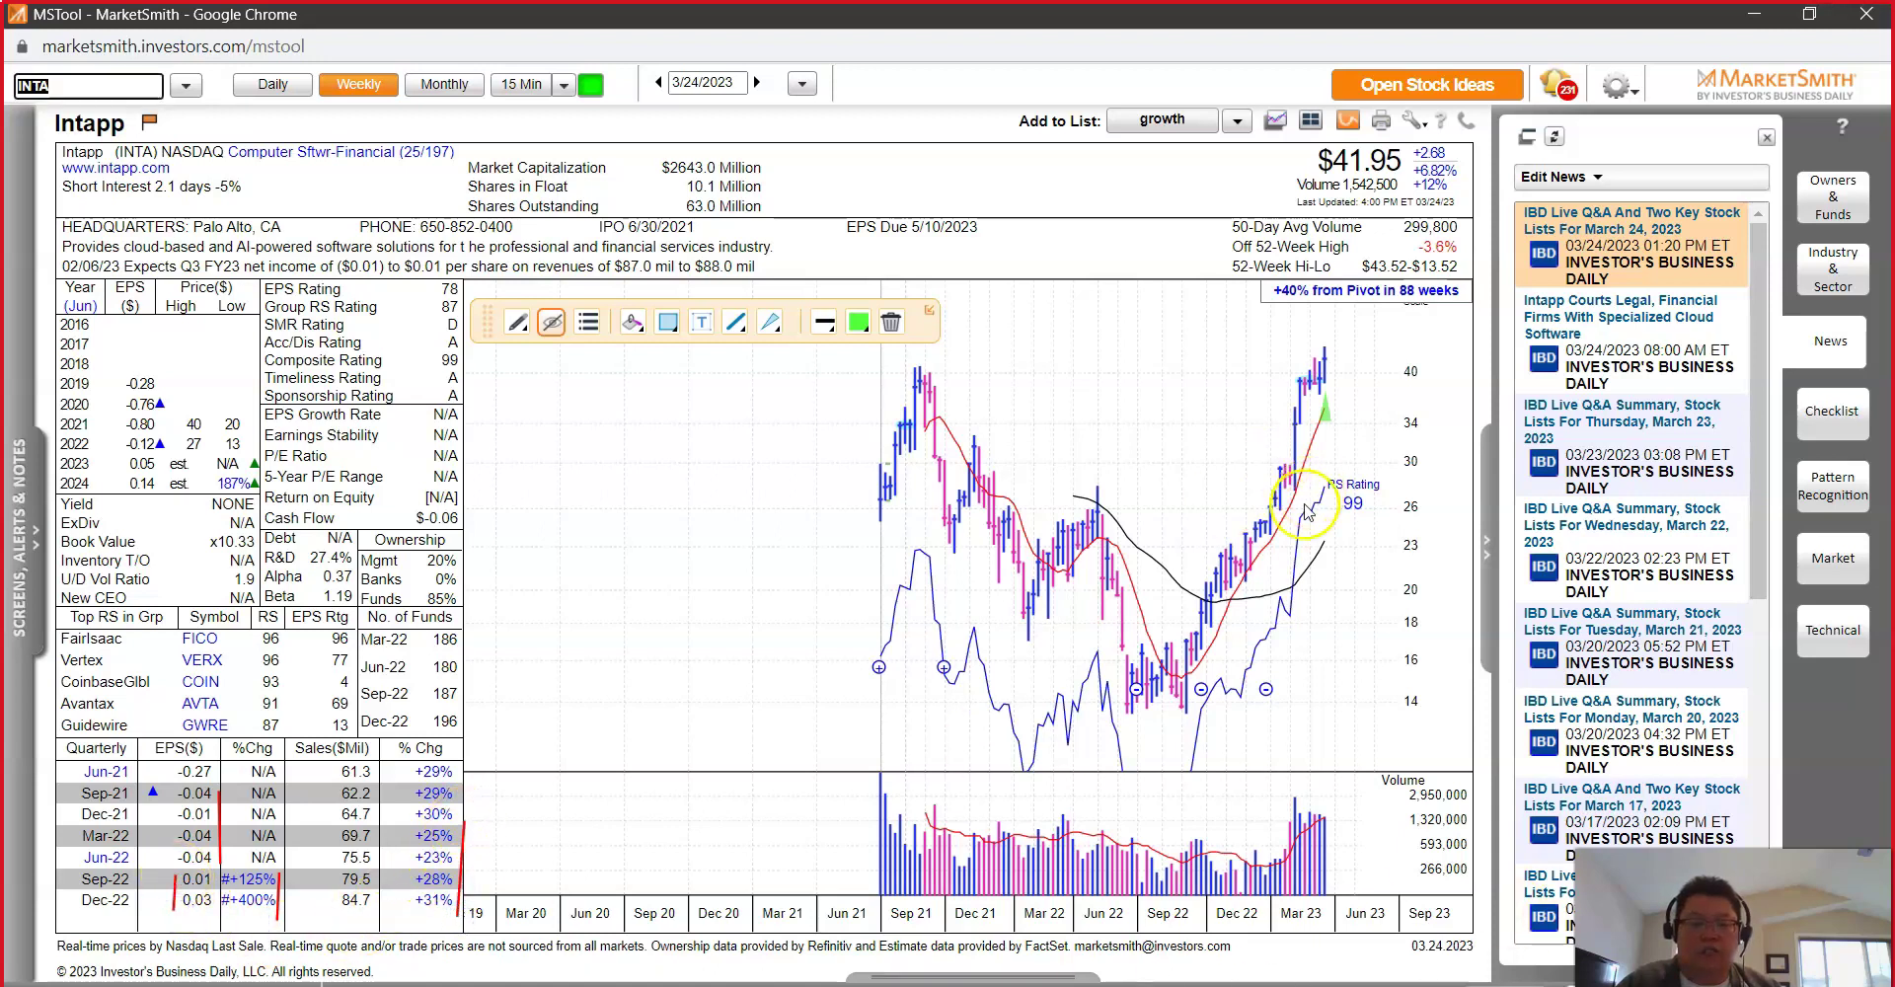
# Step: Draw a long rising red line under the INTA advance from its late-2022 low and inspect weekly bars along it with Track Price
pyautogui.moveTo(1196, 709)
pyautogui.mouseDown()
pyautogui.moveTo(1247, 572)
pyautogui.moveTo(1357, 390)
pyautogui.mouseUp()
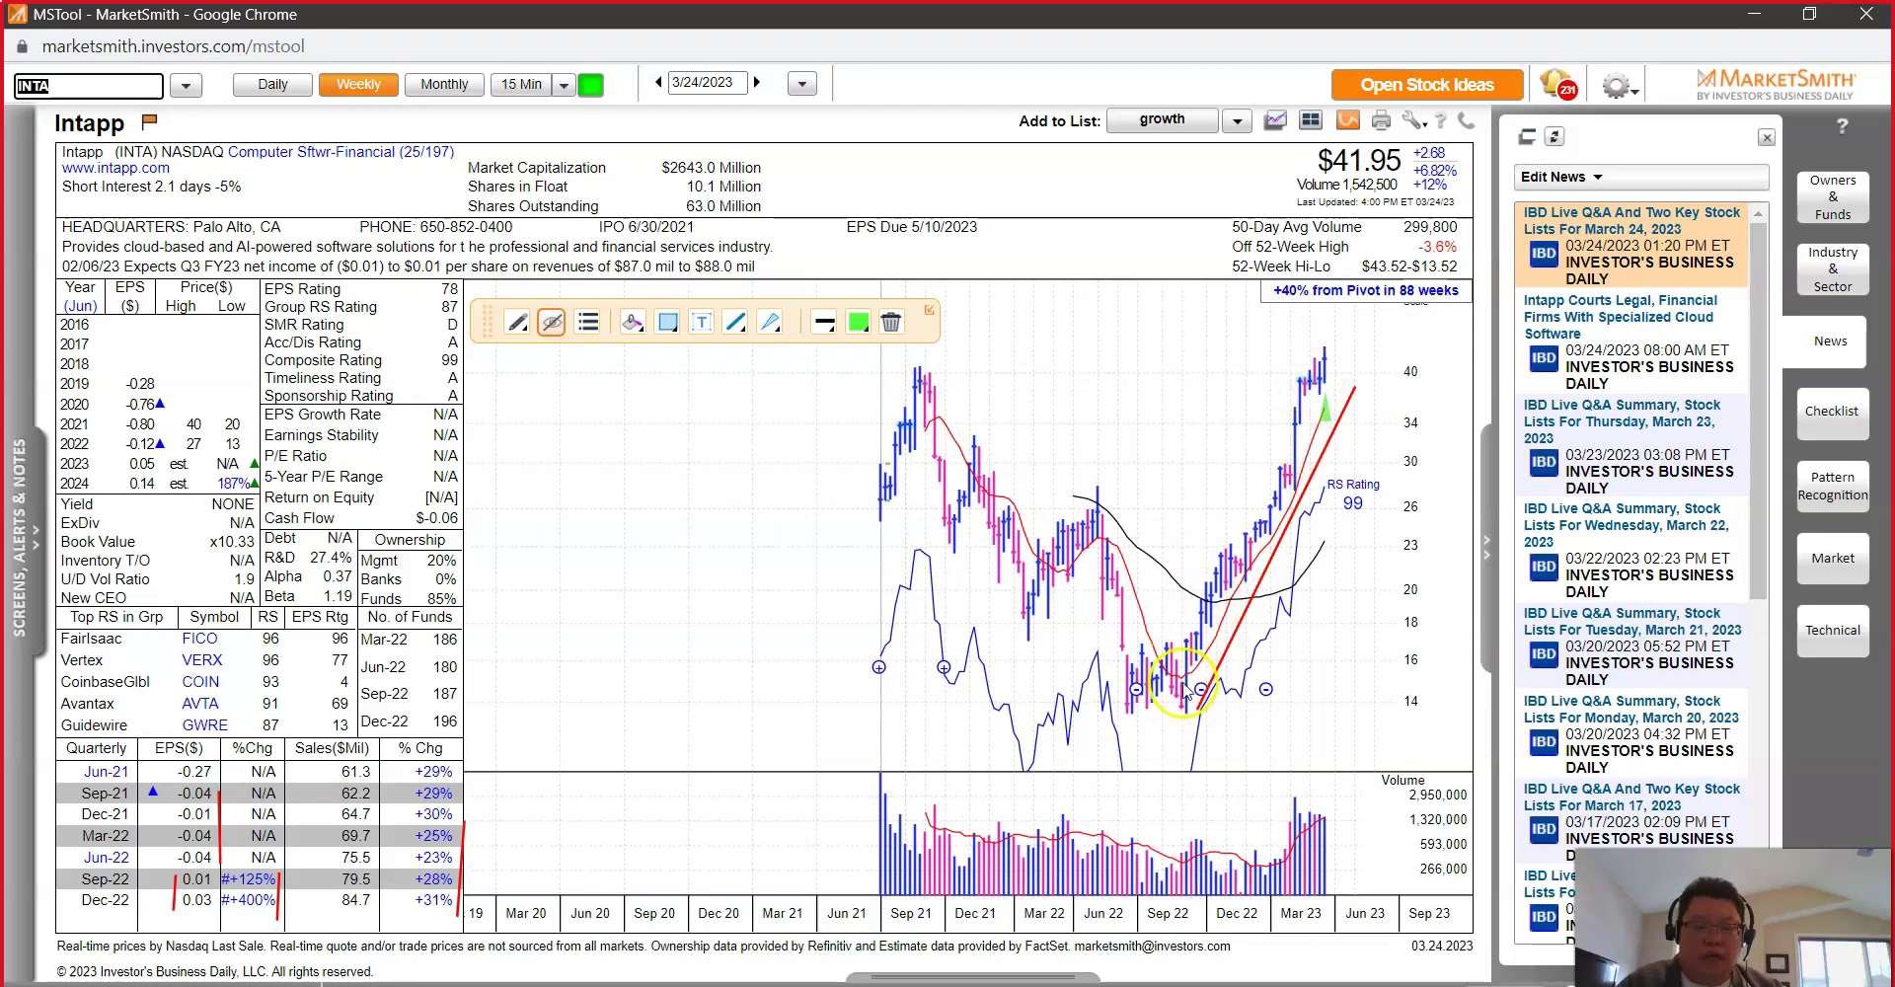
pyautogui.rightClick(1253, 705)
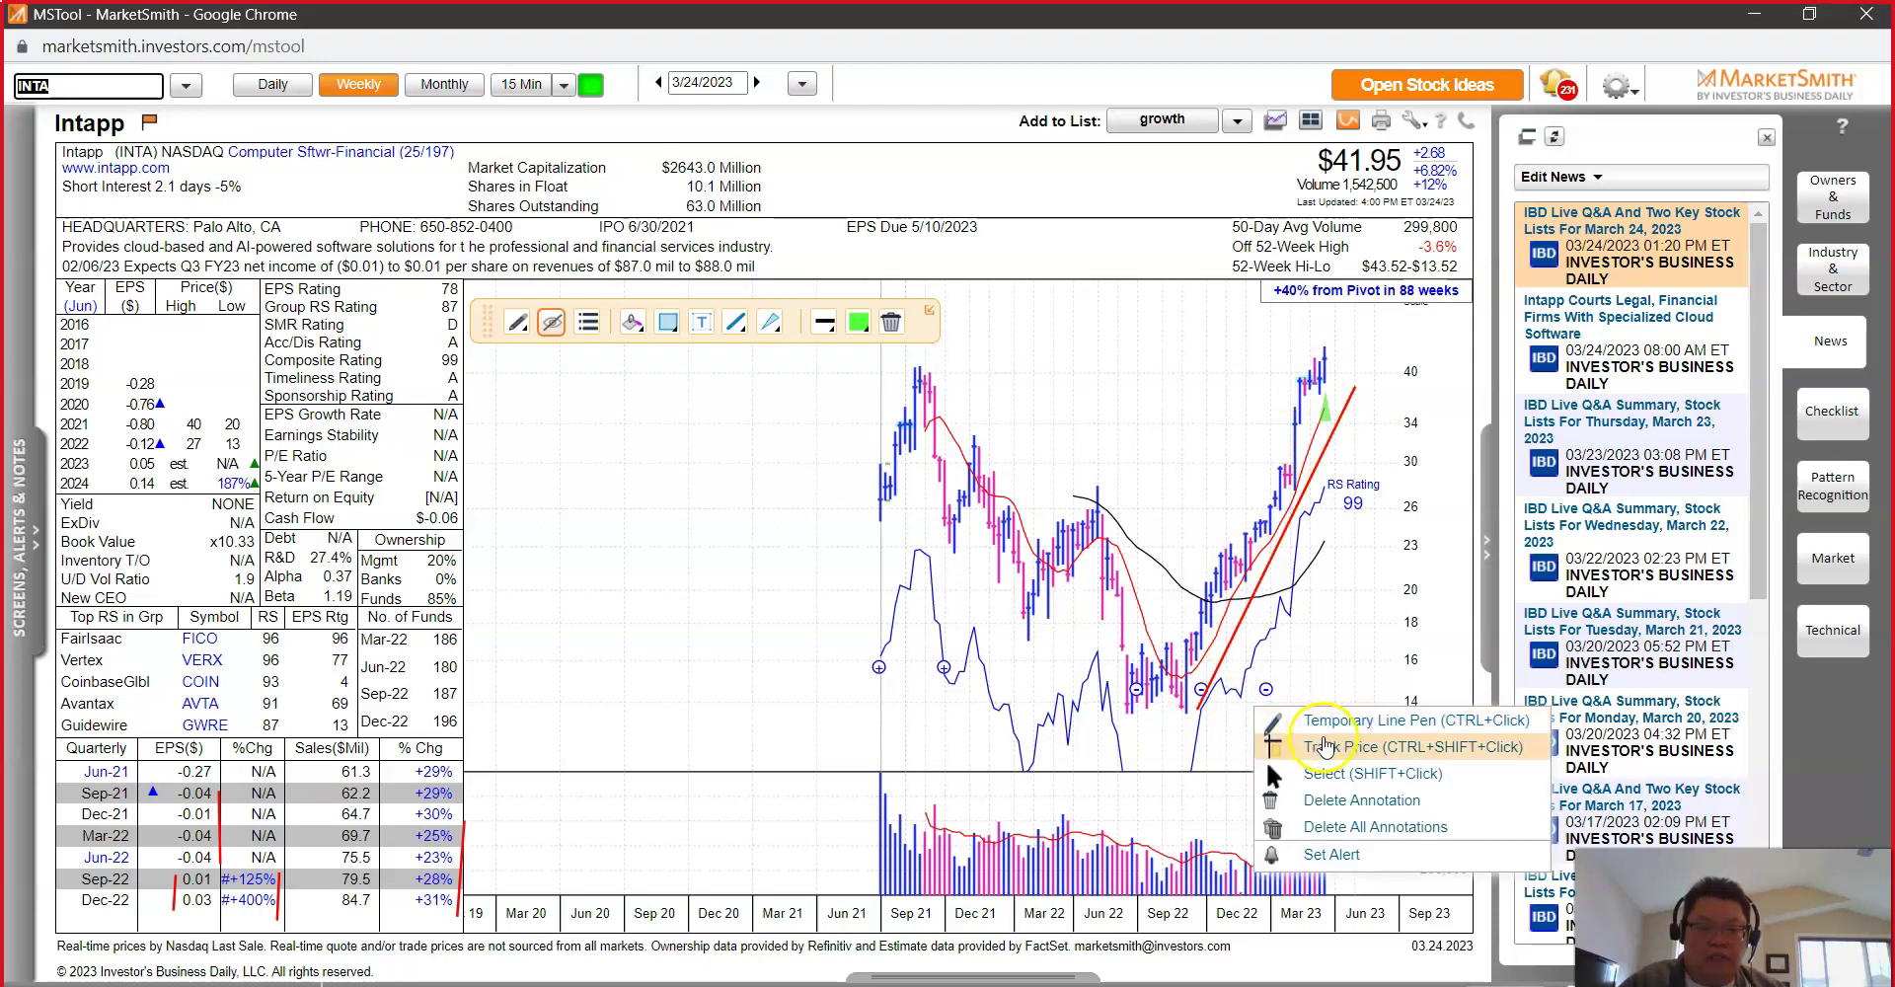
pyautogui.click(1328, 747)
pyautogui.click(1193, 679)
pyautogui.click(1224, 587)
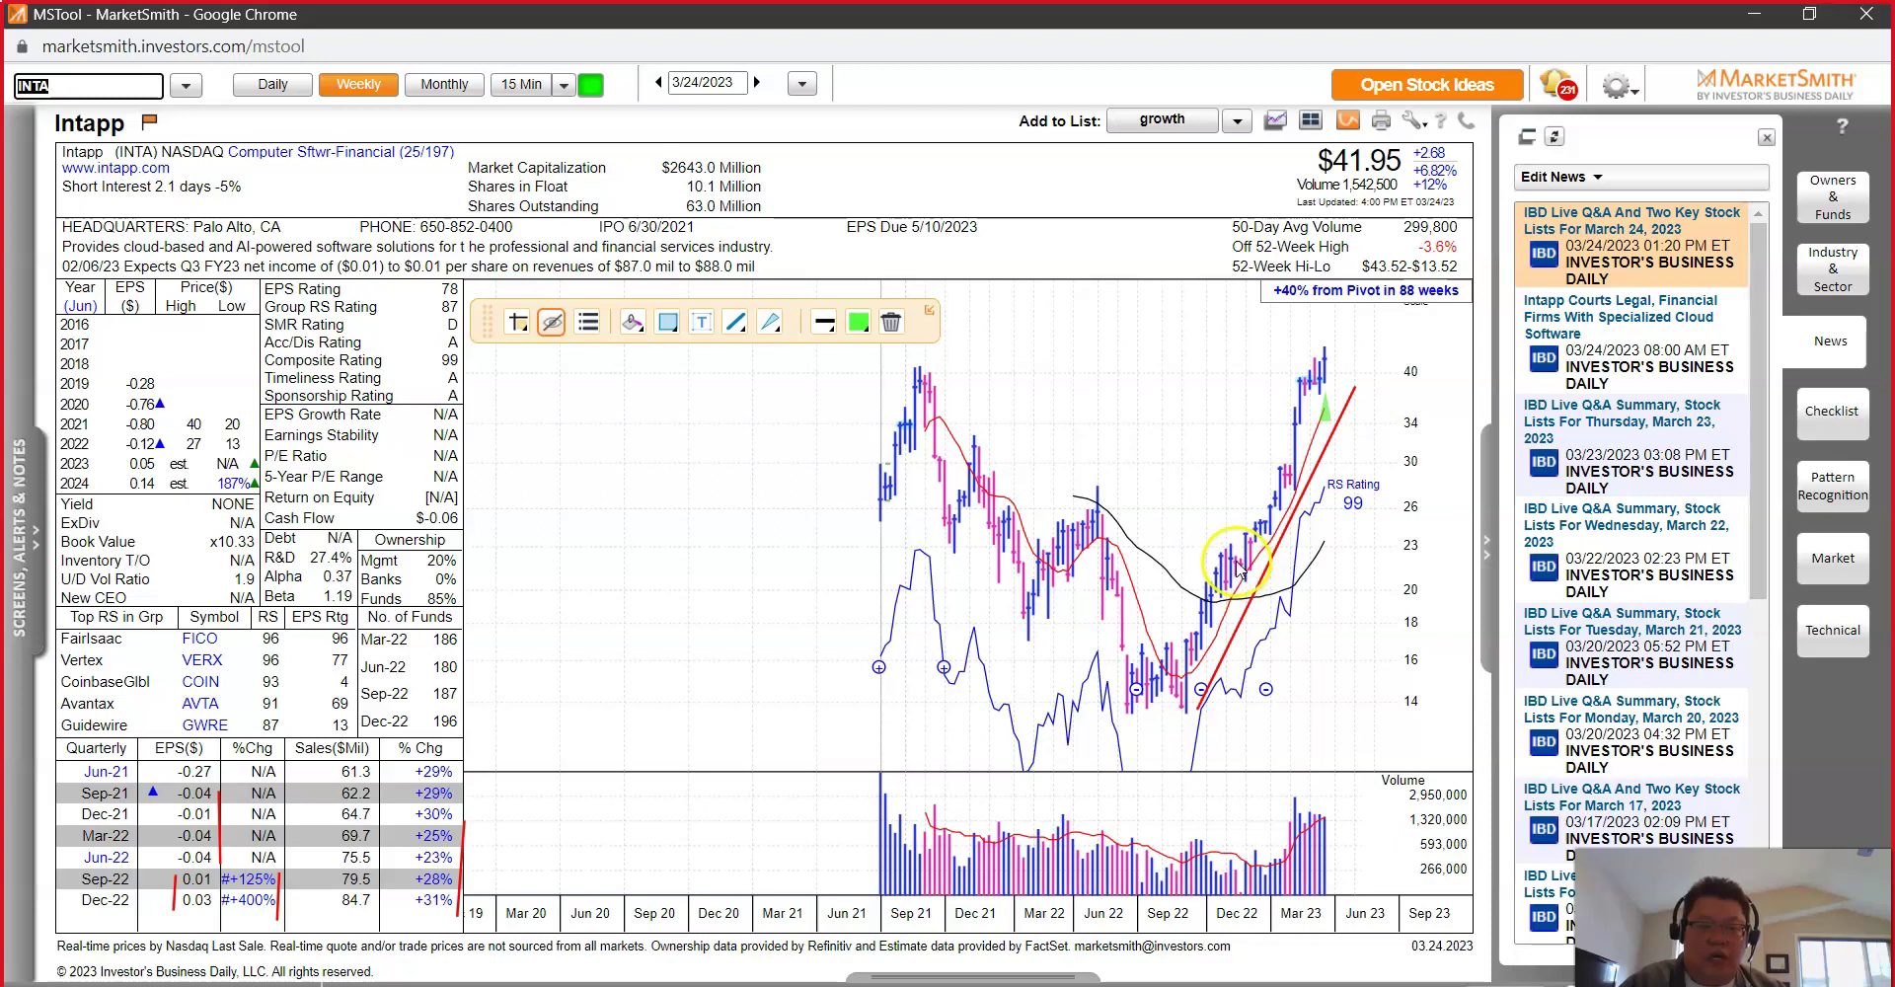
pyautogui.click(1242, 584)
pyautogui.click(1286, 483)
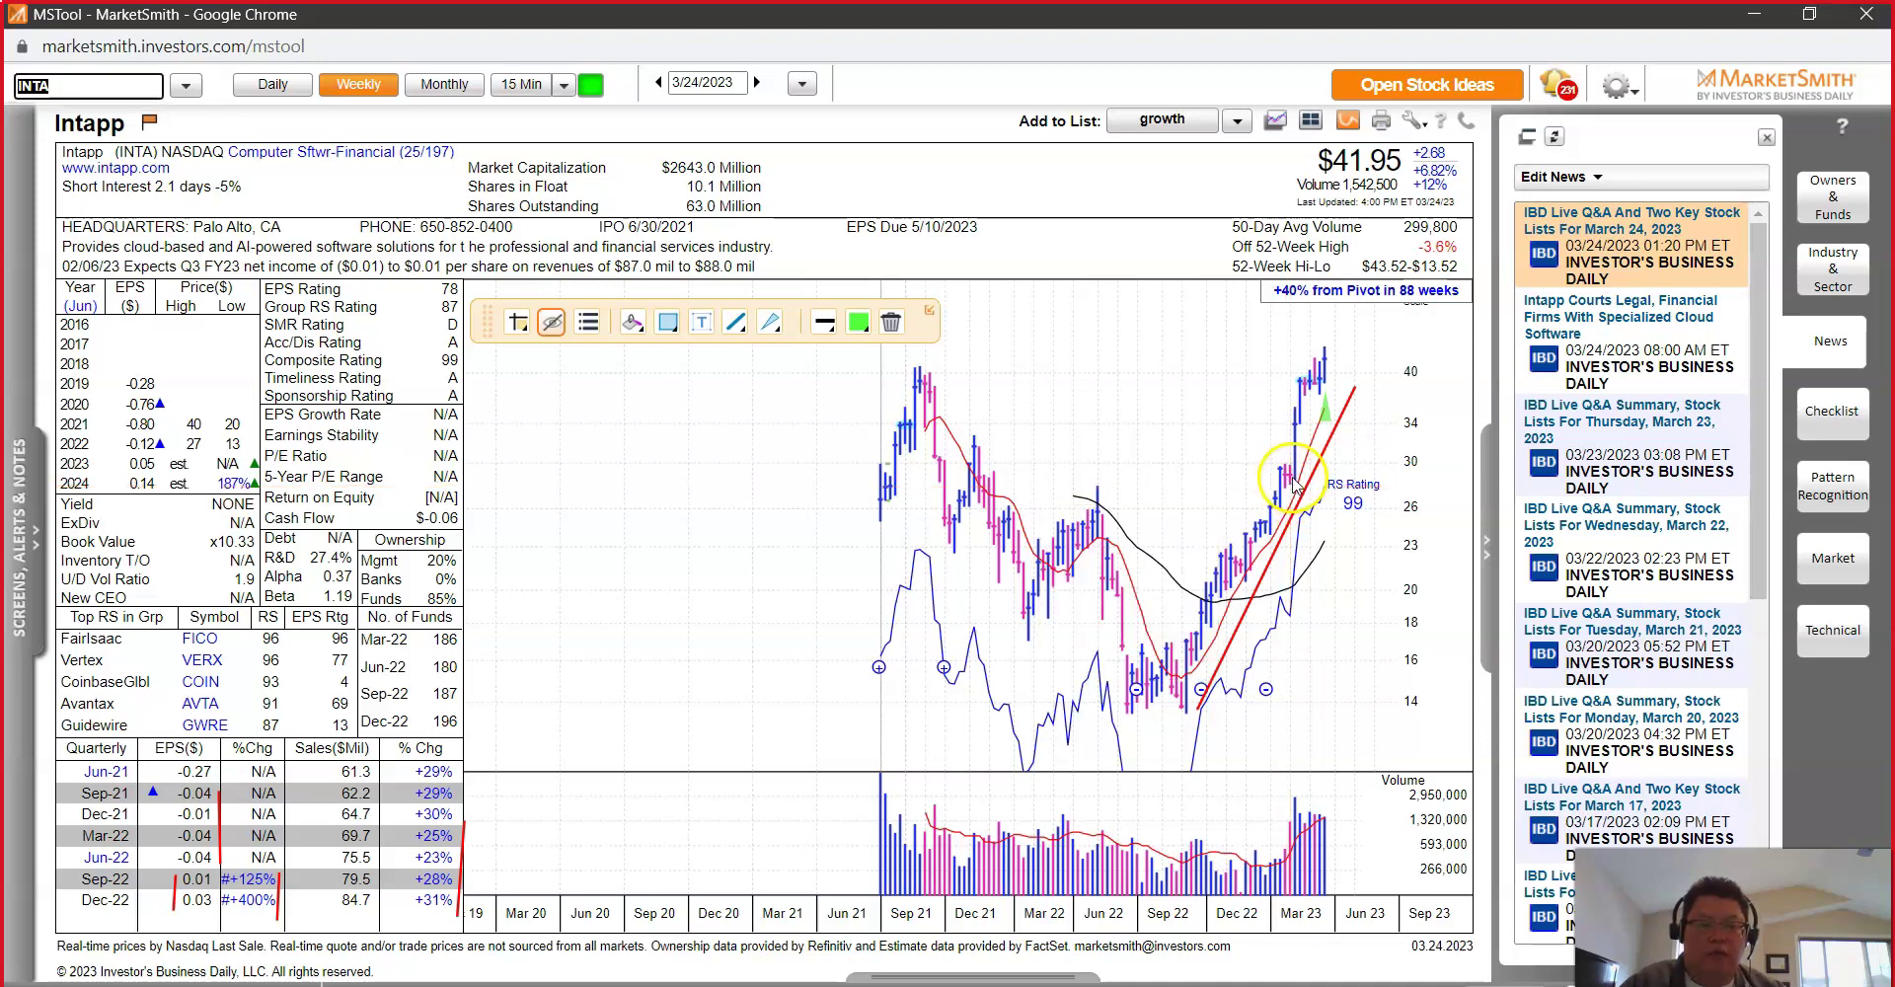
pyautogui.click(1303, 398)
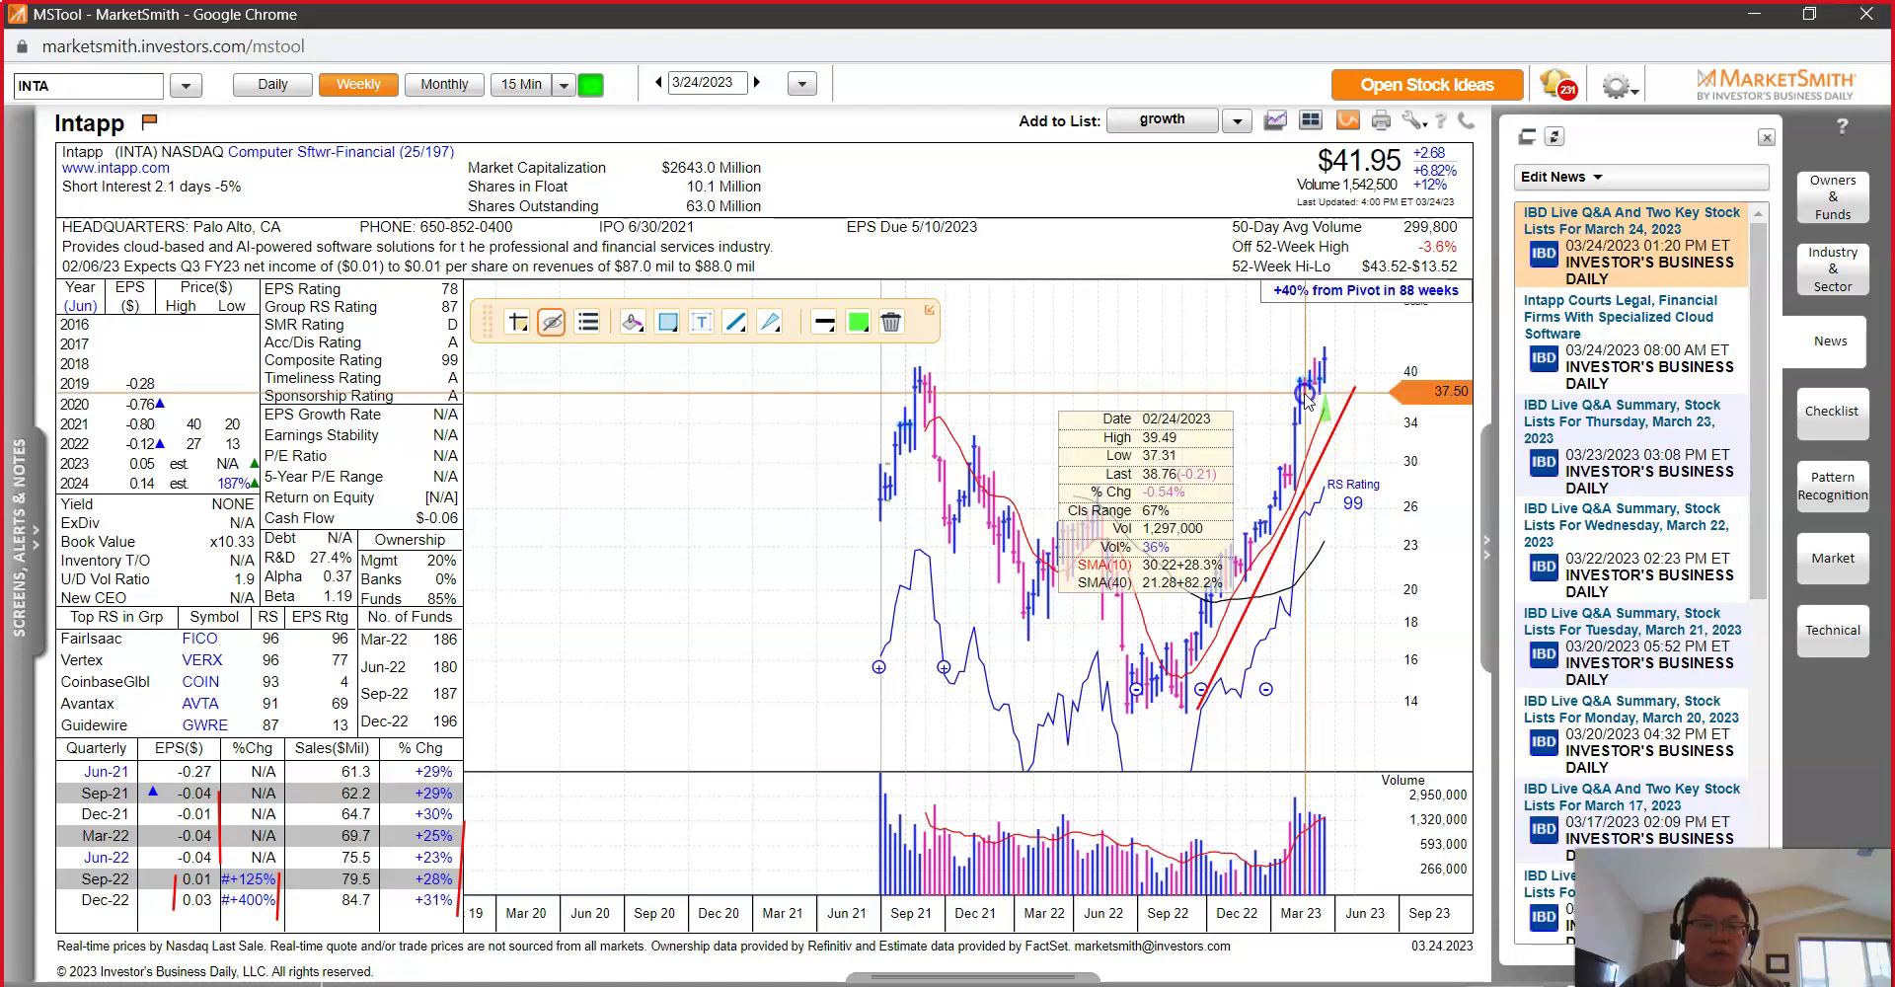
pyautogui.click(1312, 372)
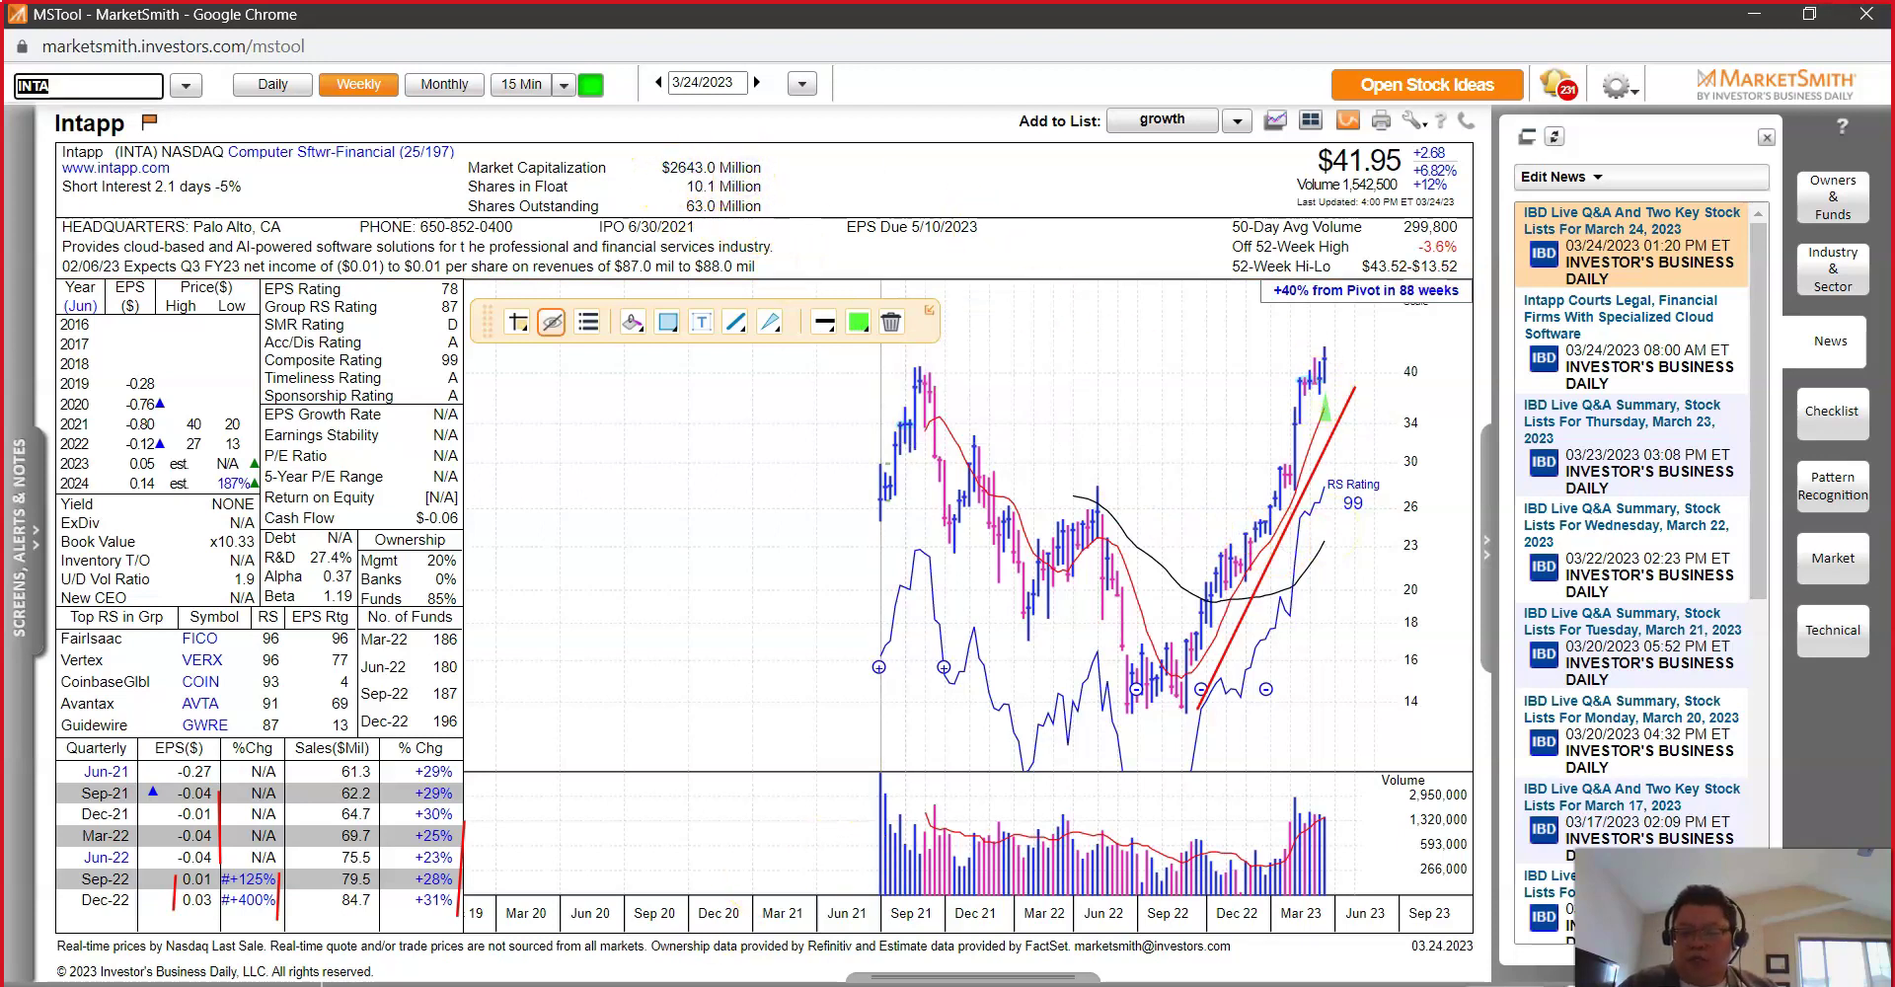
# Step: Switch to the Excel technical report and fill the INTA ticker cell green
pyautogui.moveTo(509, 982)
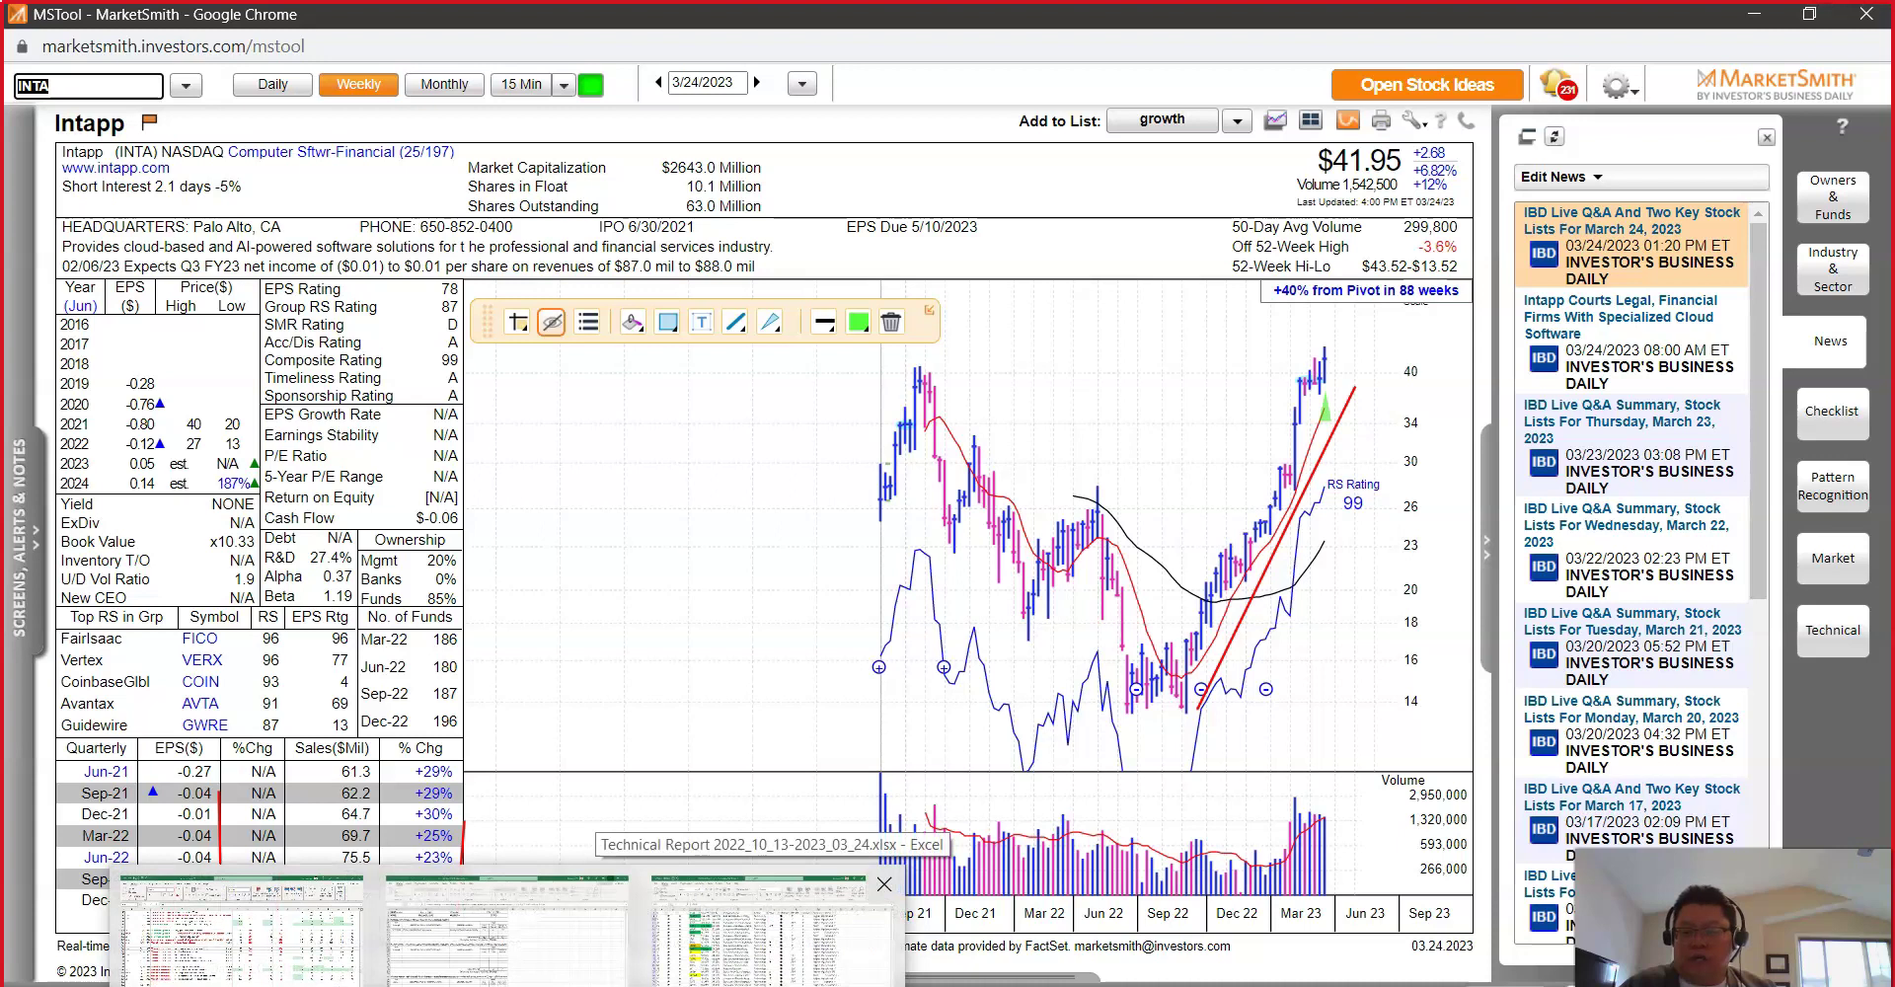
pyautogui.moveTo(717, 980)
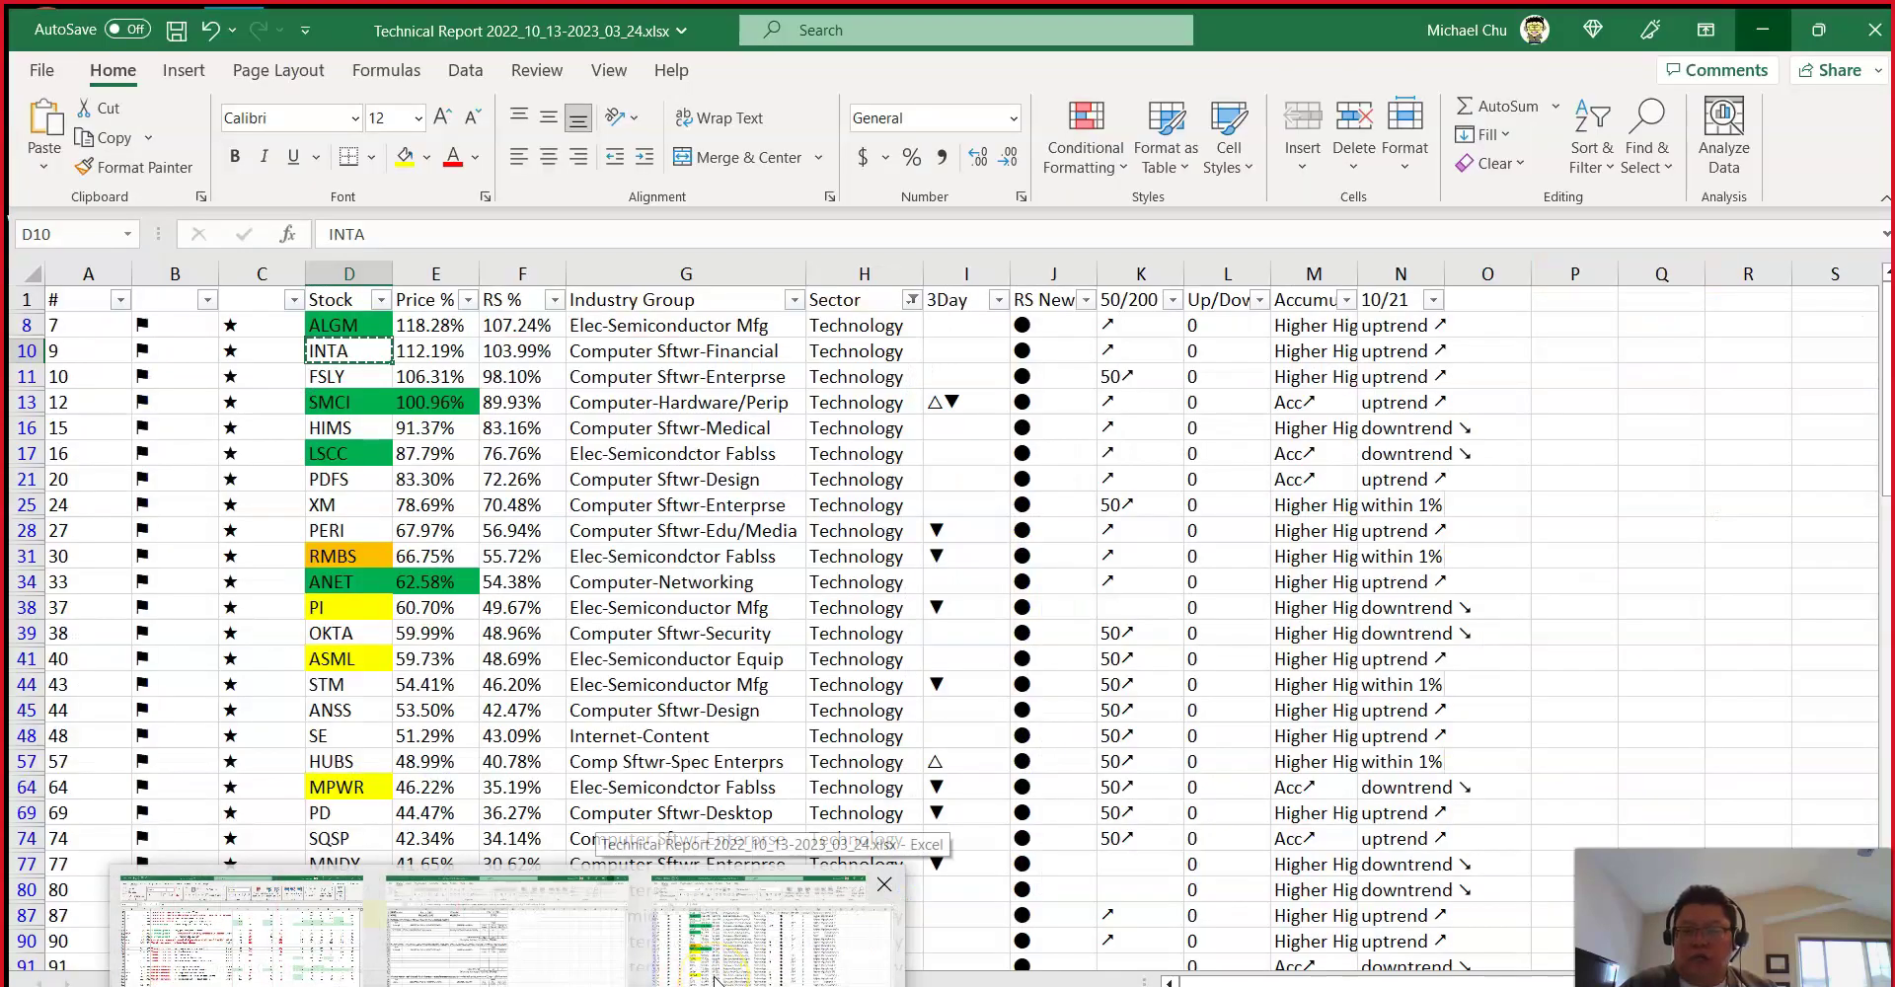
pyautogui.click(718, 980)
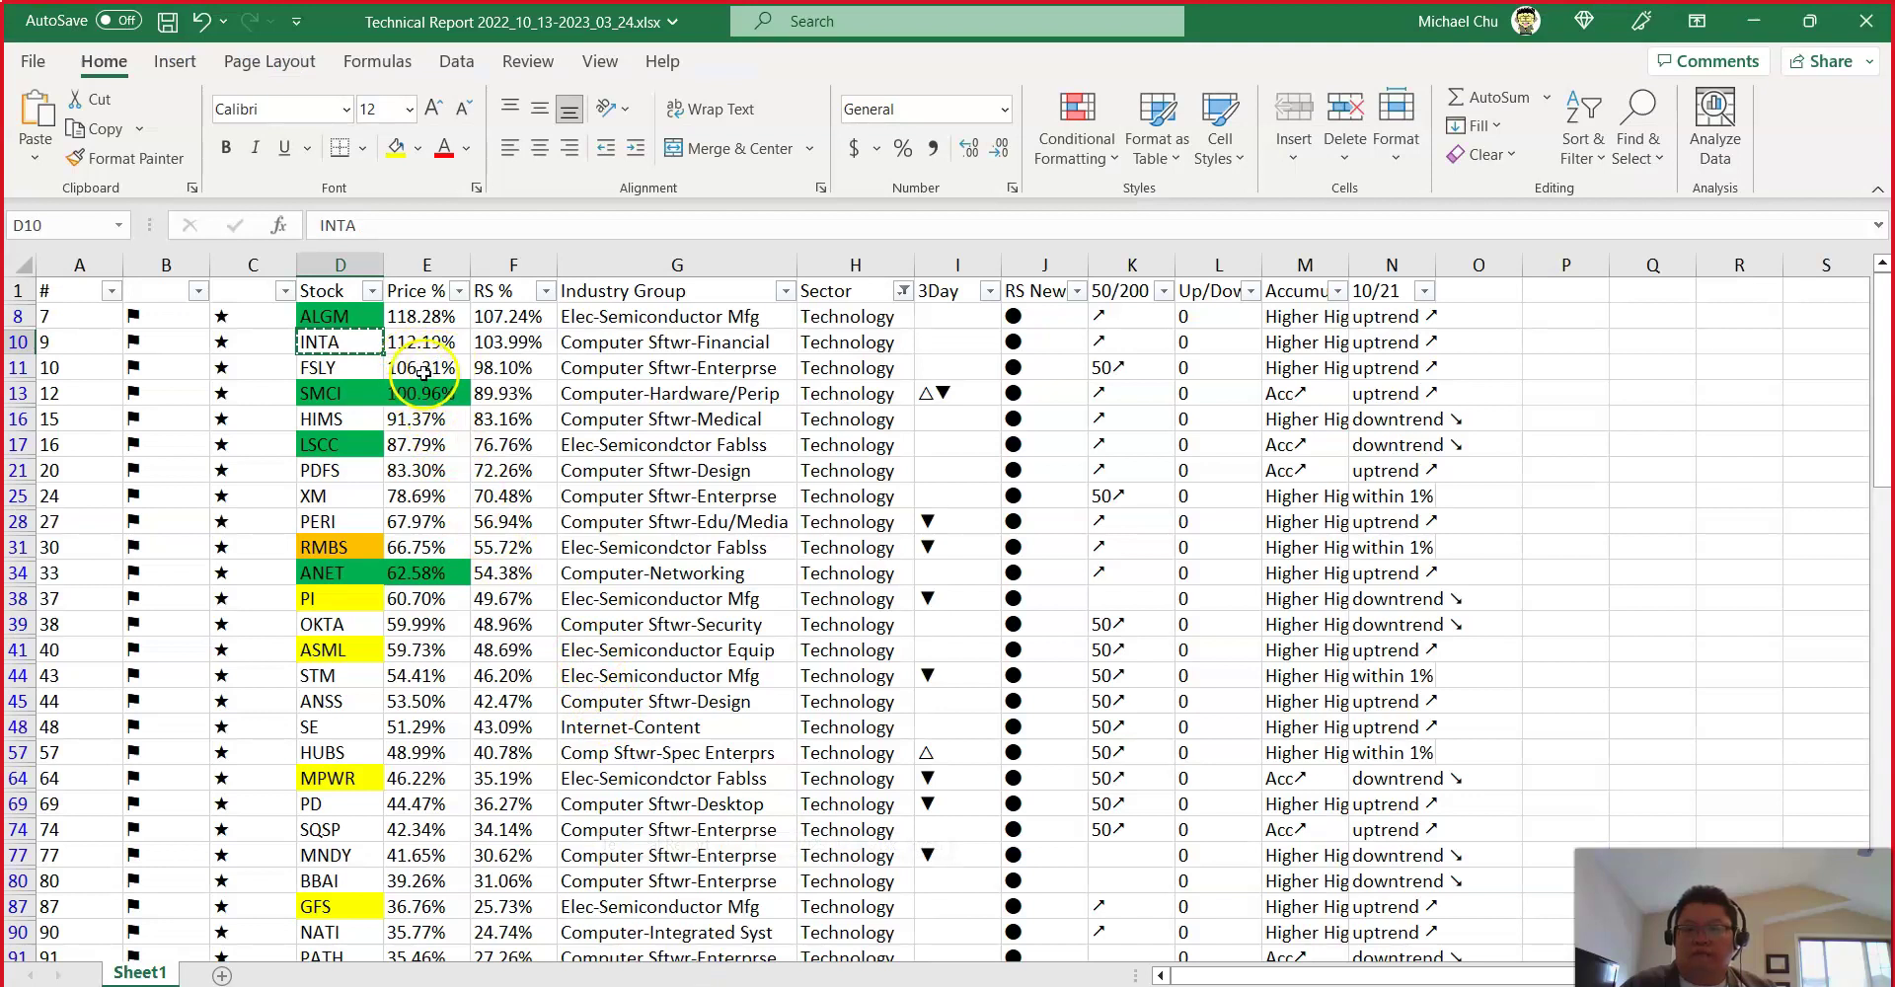
pyautogui.click(419, 155)
pyautogui.click(514, 373)
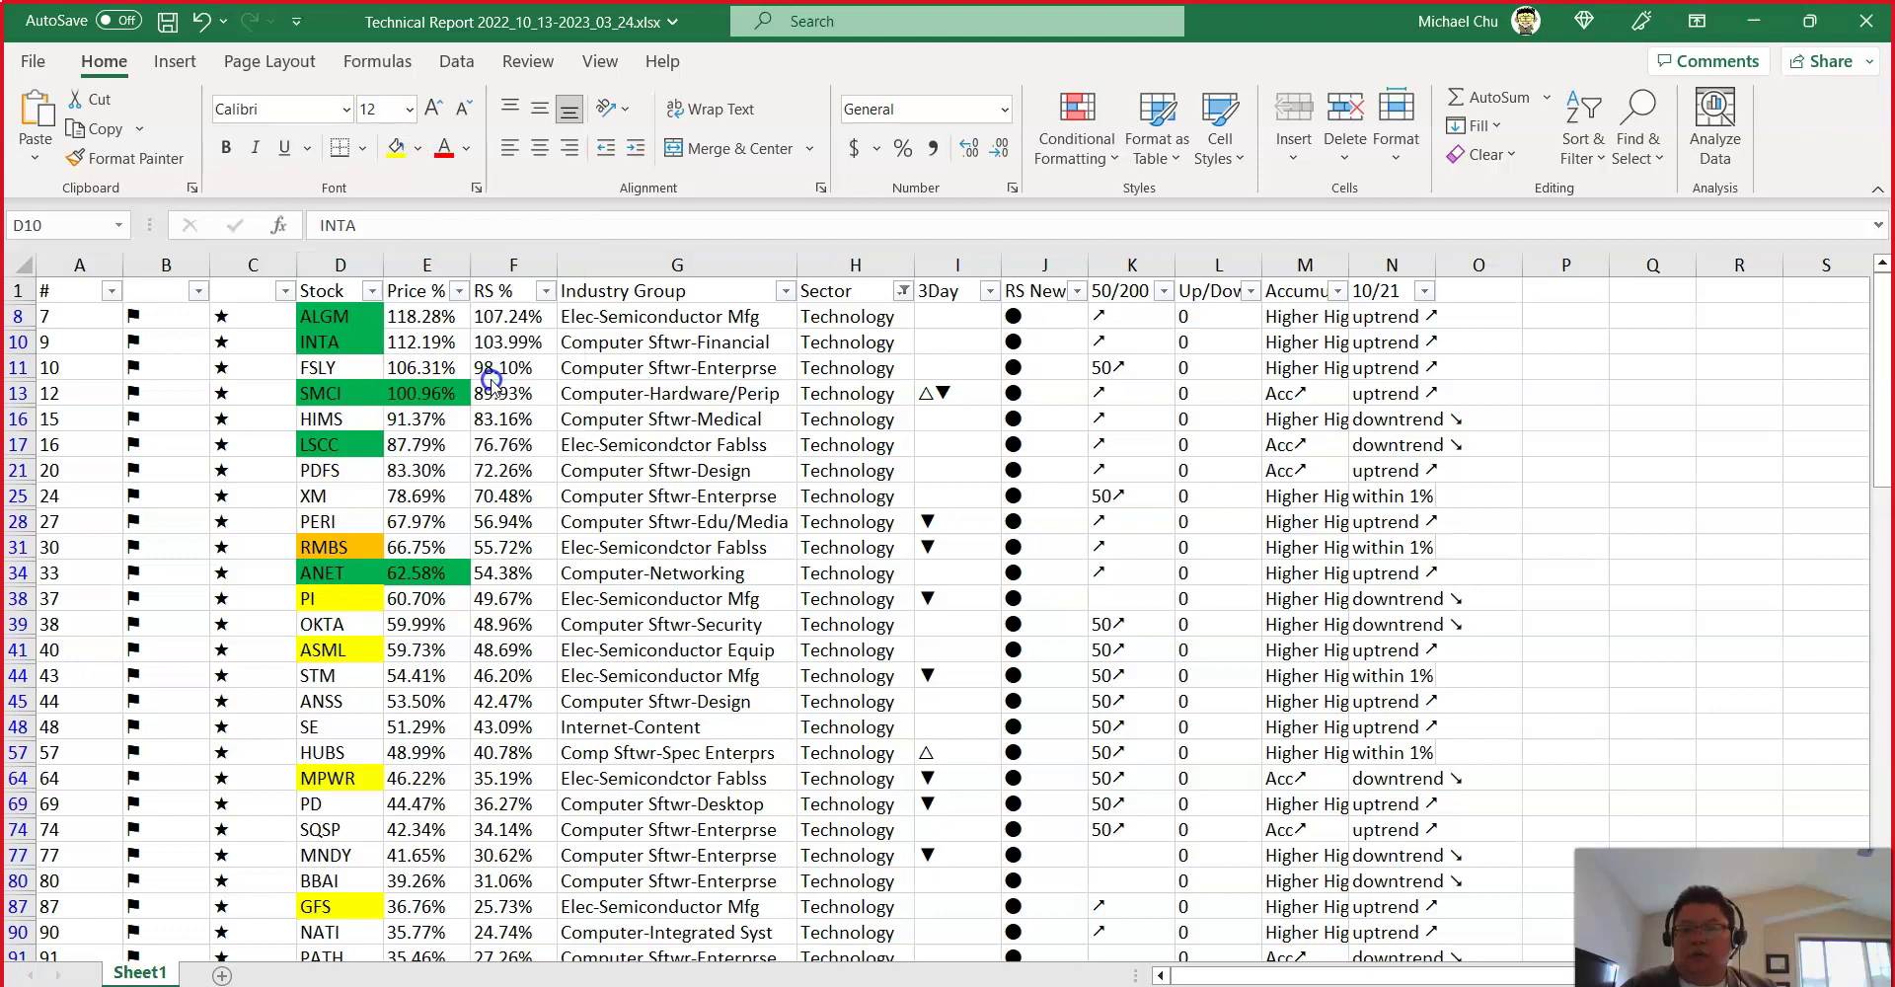
# Step: Copy the FSLY ticker from the report and load its weekly chart in MarketSmith
pyautogui.click(337, 369)
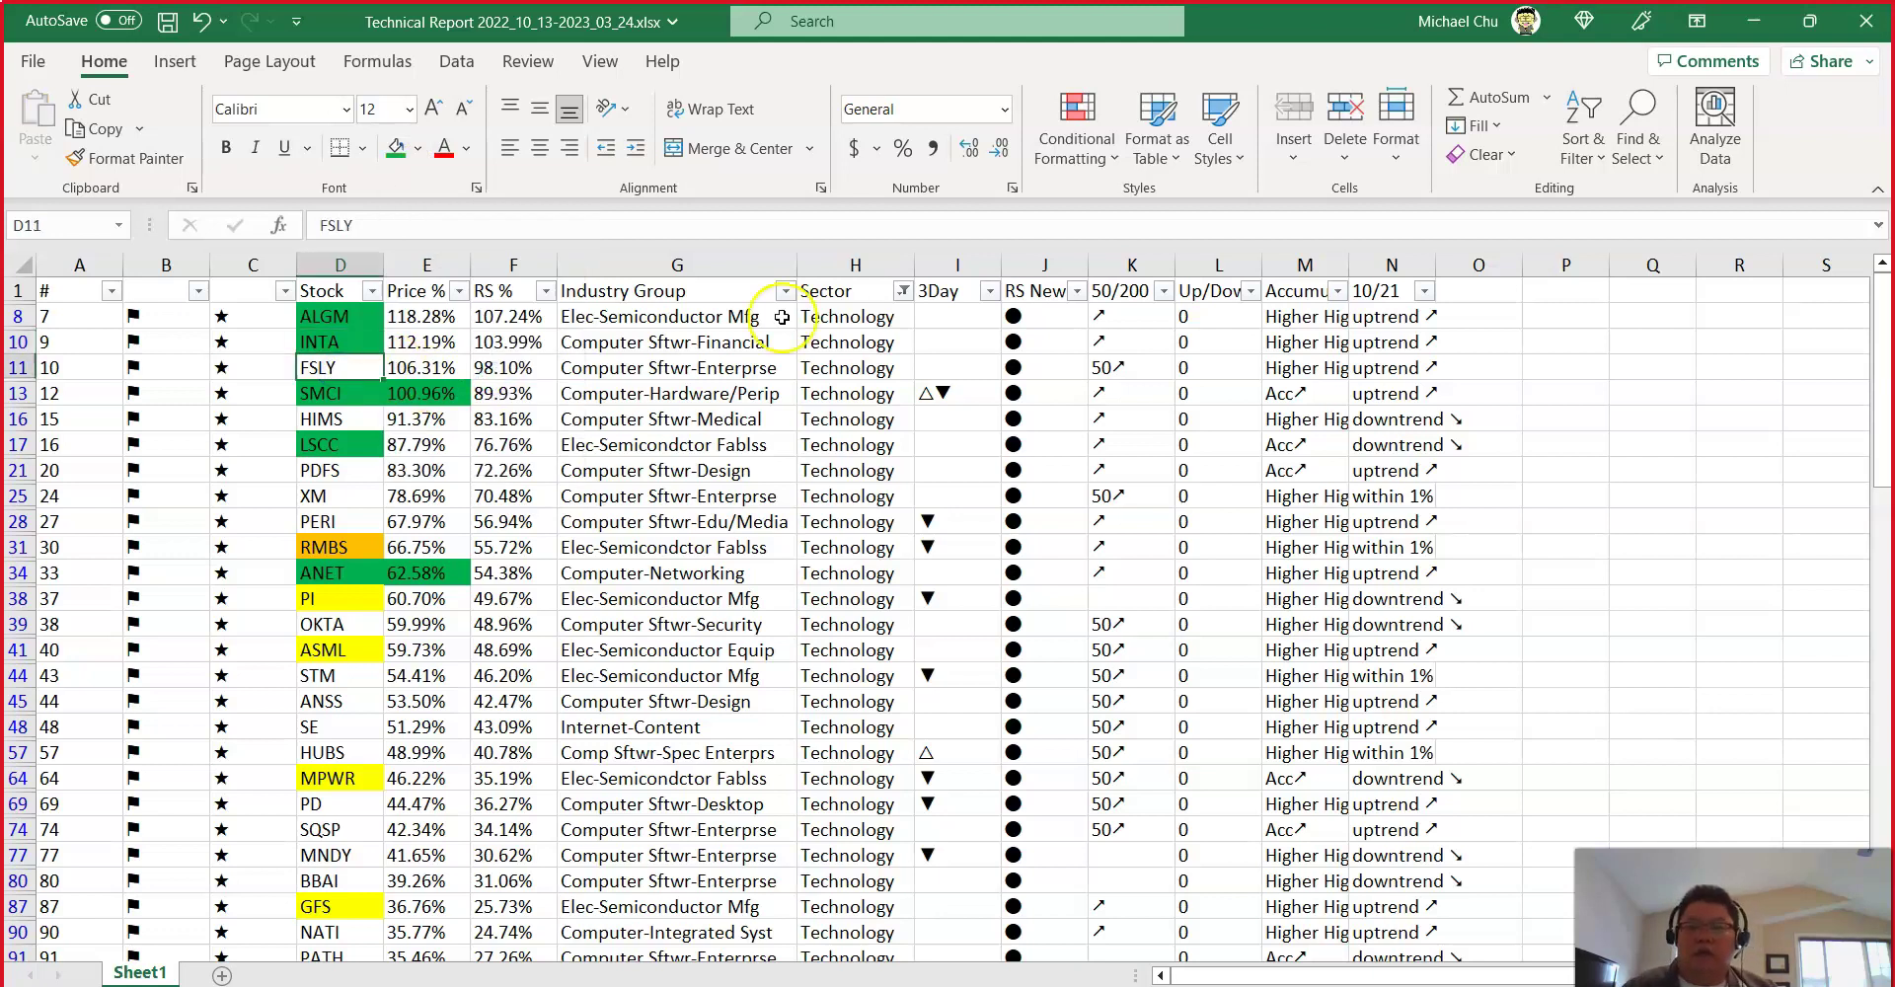
pyautogui.click(1753, 21)
pyautogui.write('FSLY')
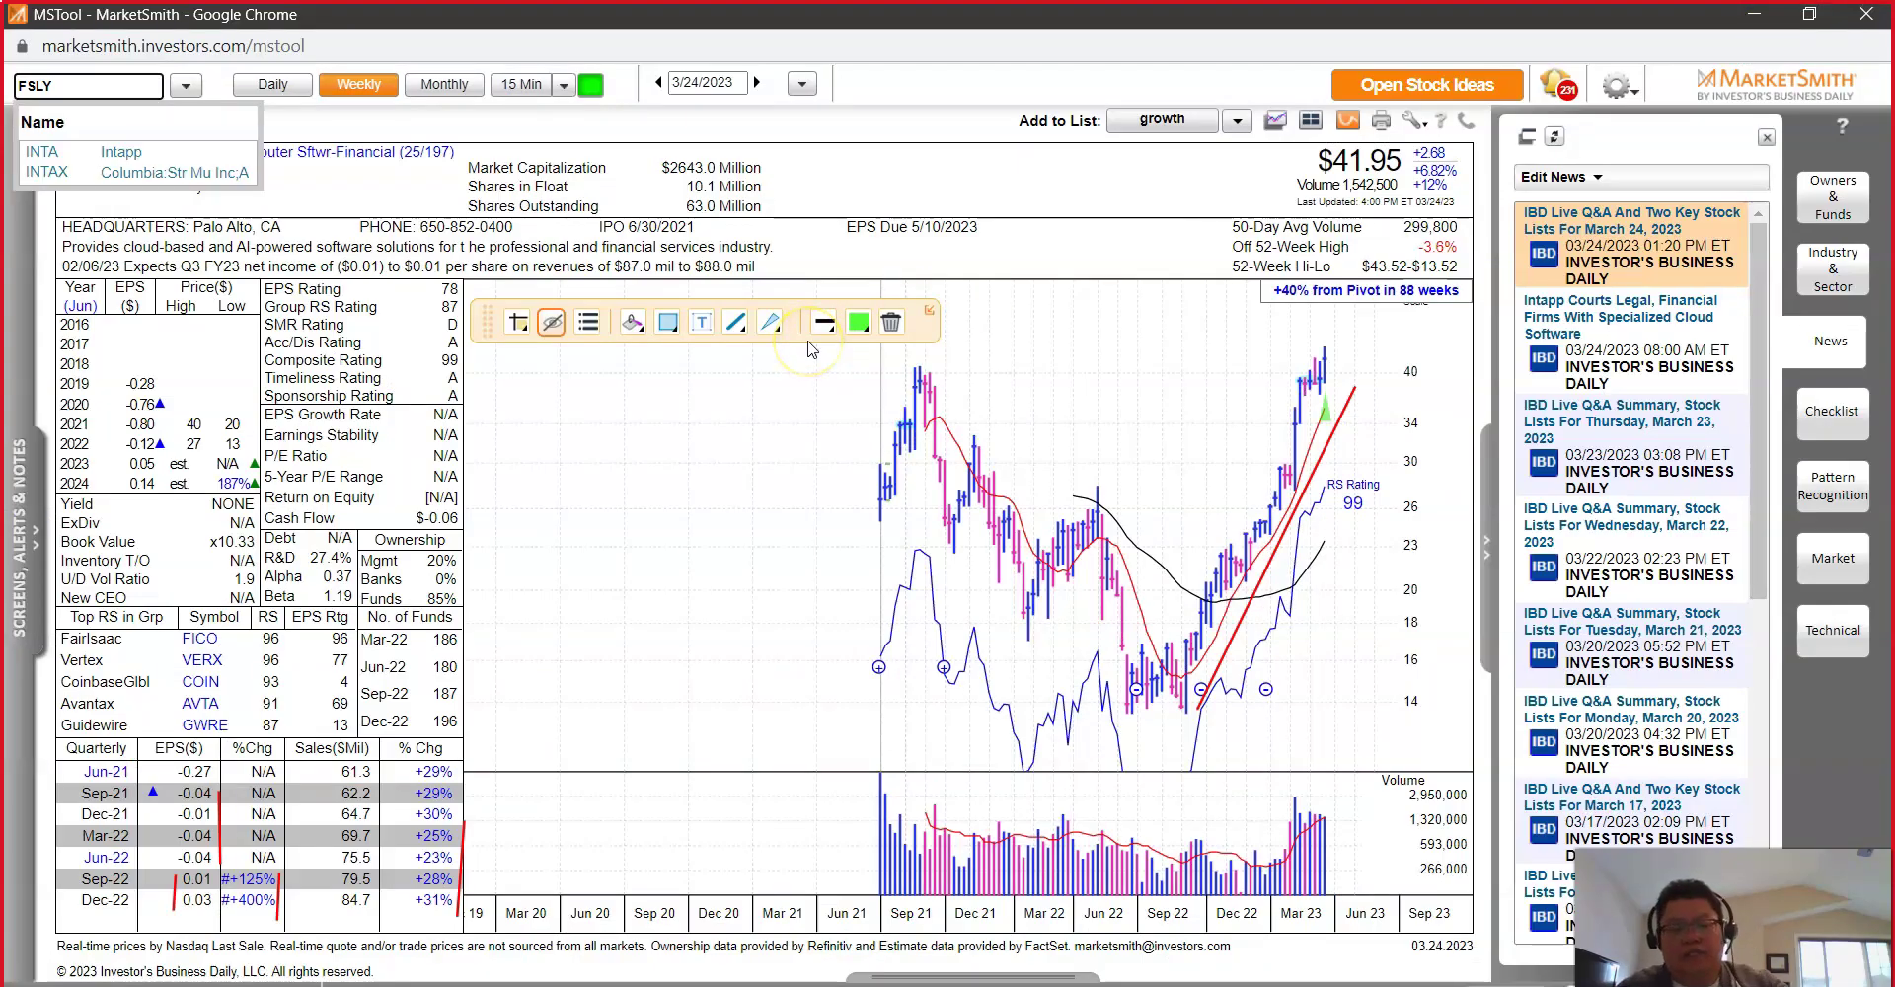
pyautogui.press('Return')
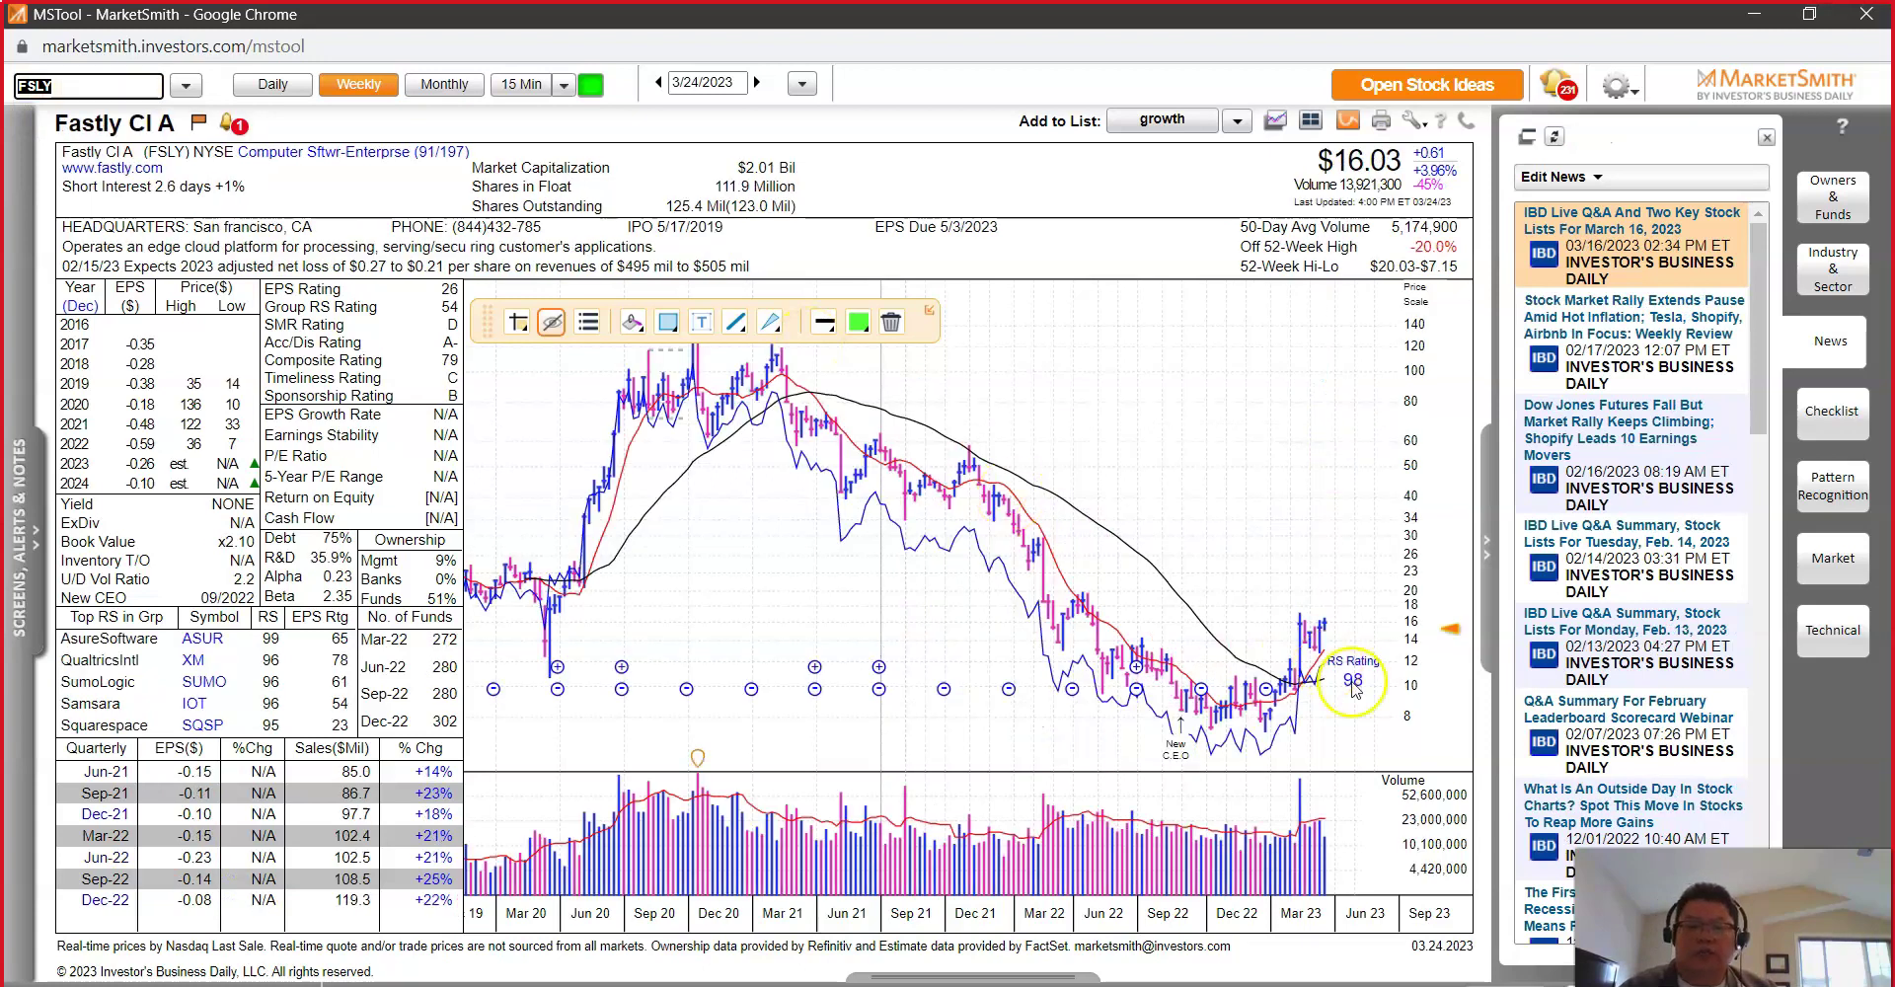
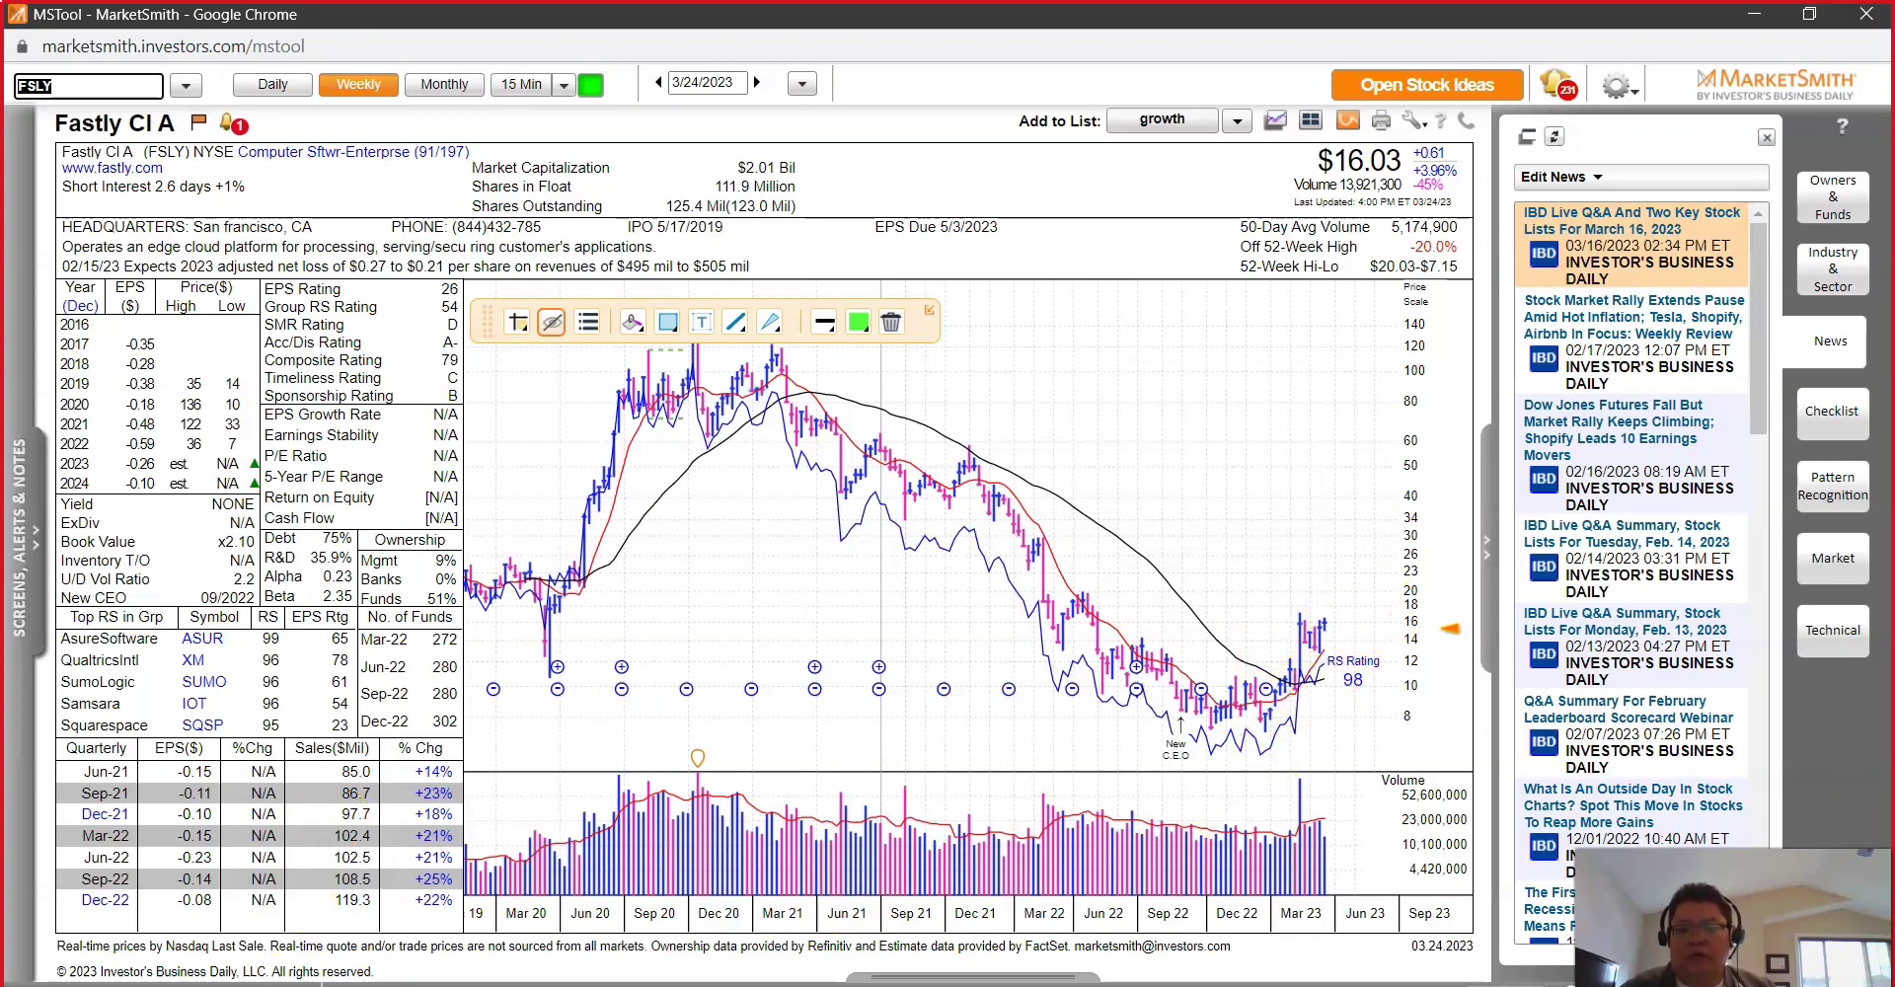
# Step: Return to the Excel technical report and fill the FSLY ticker cell light green
pyautogui.hotkey('alt', 'Tab')
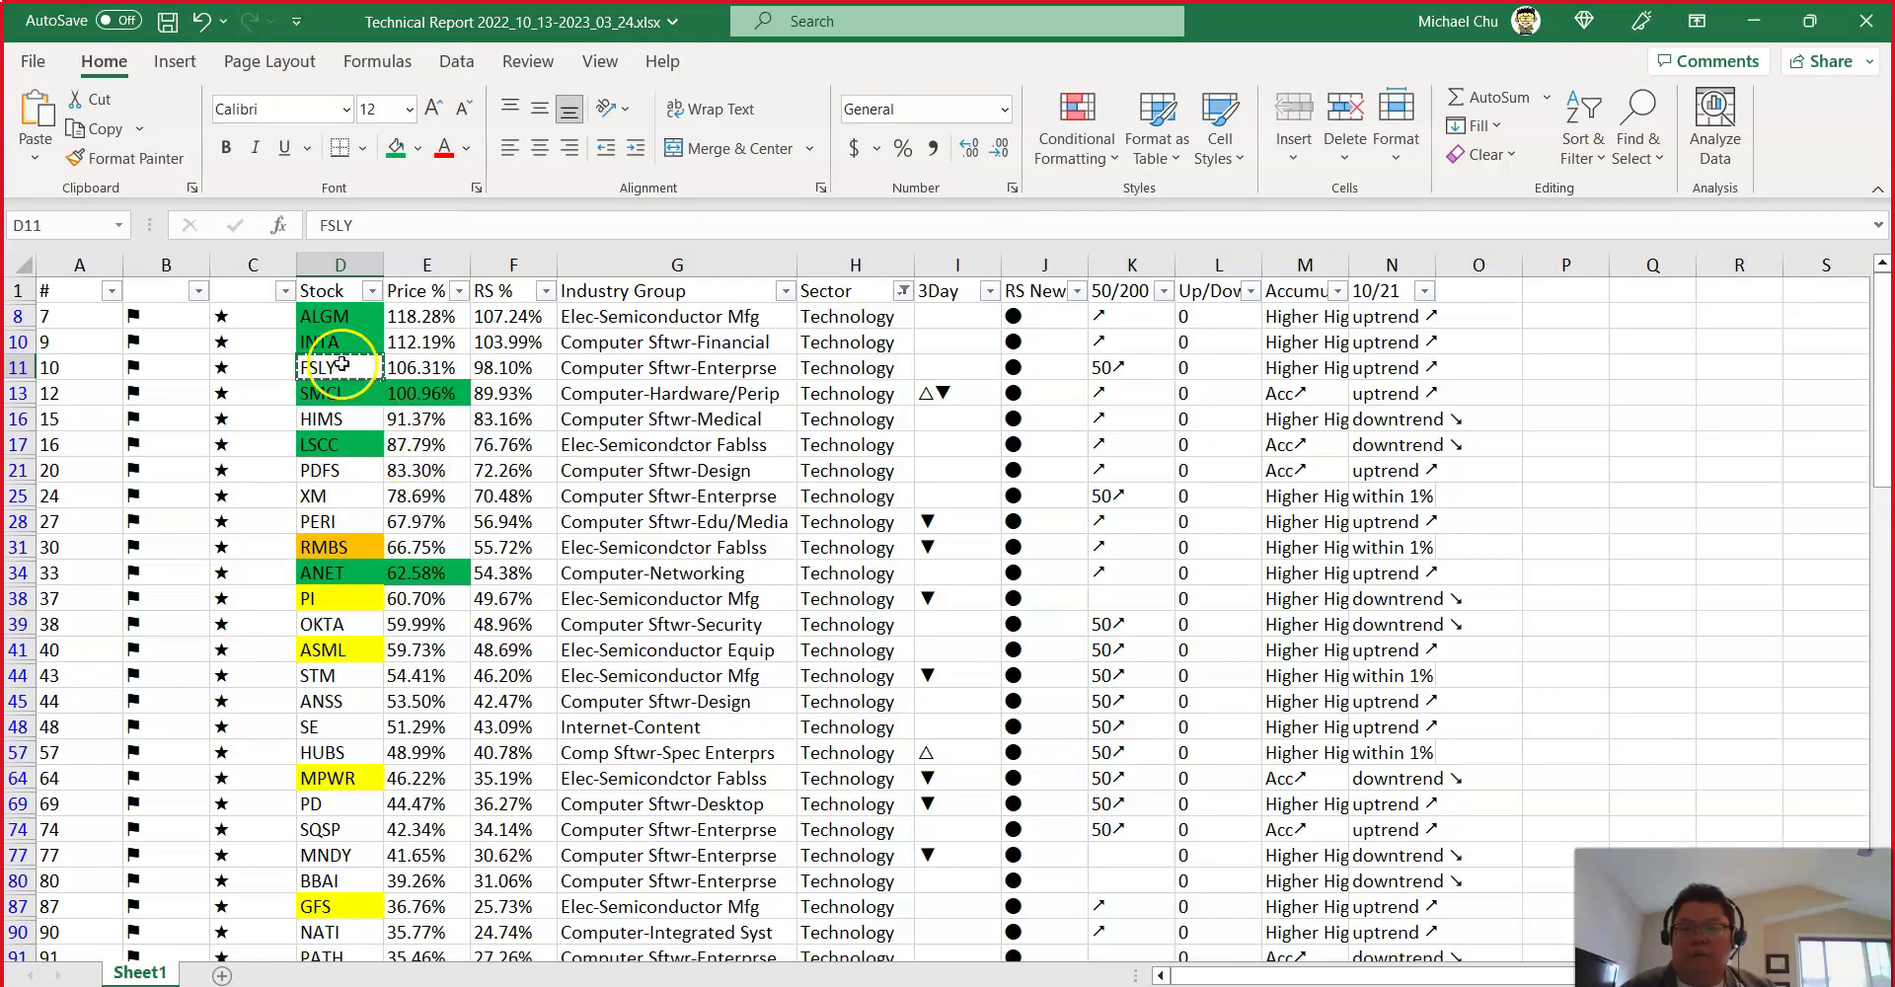
pyautogui.click(418, 150)
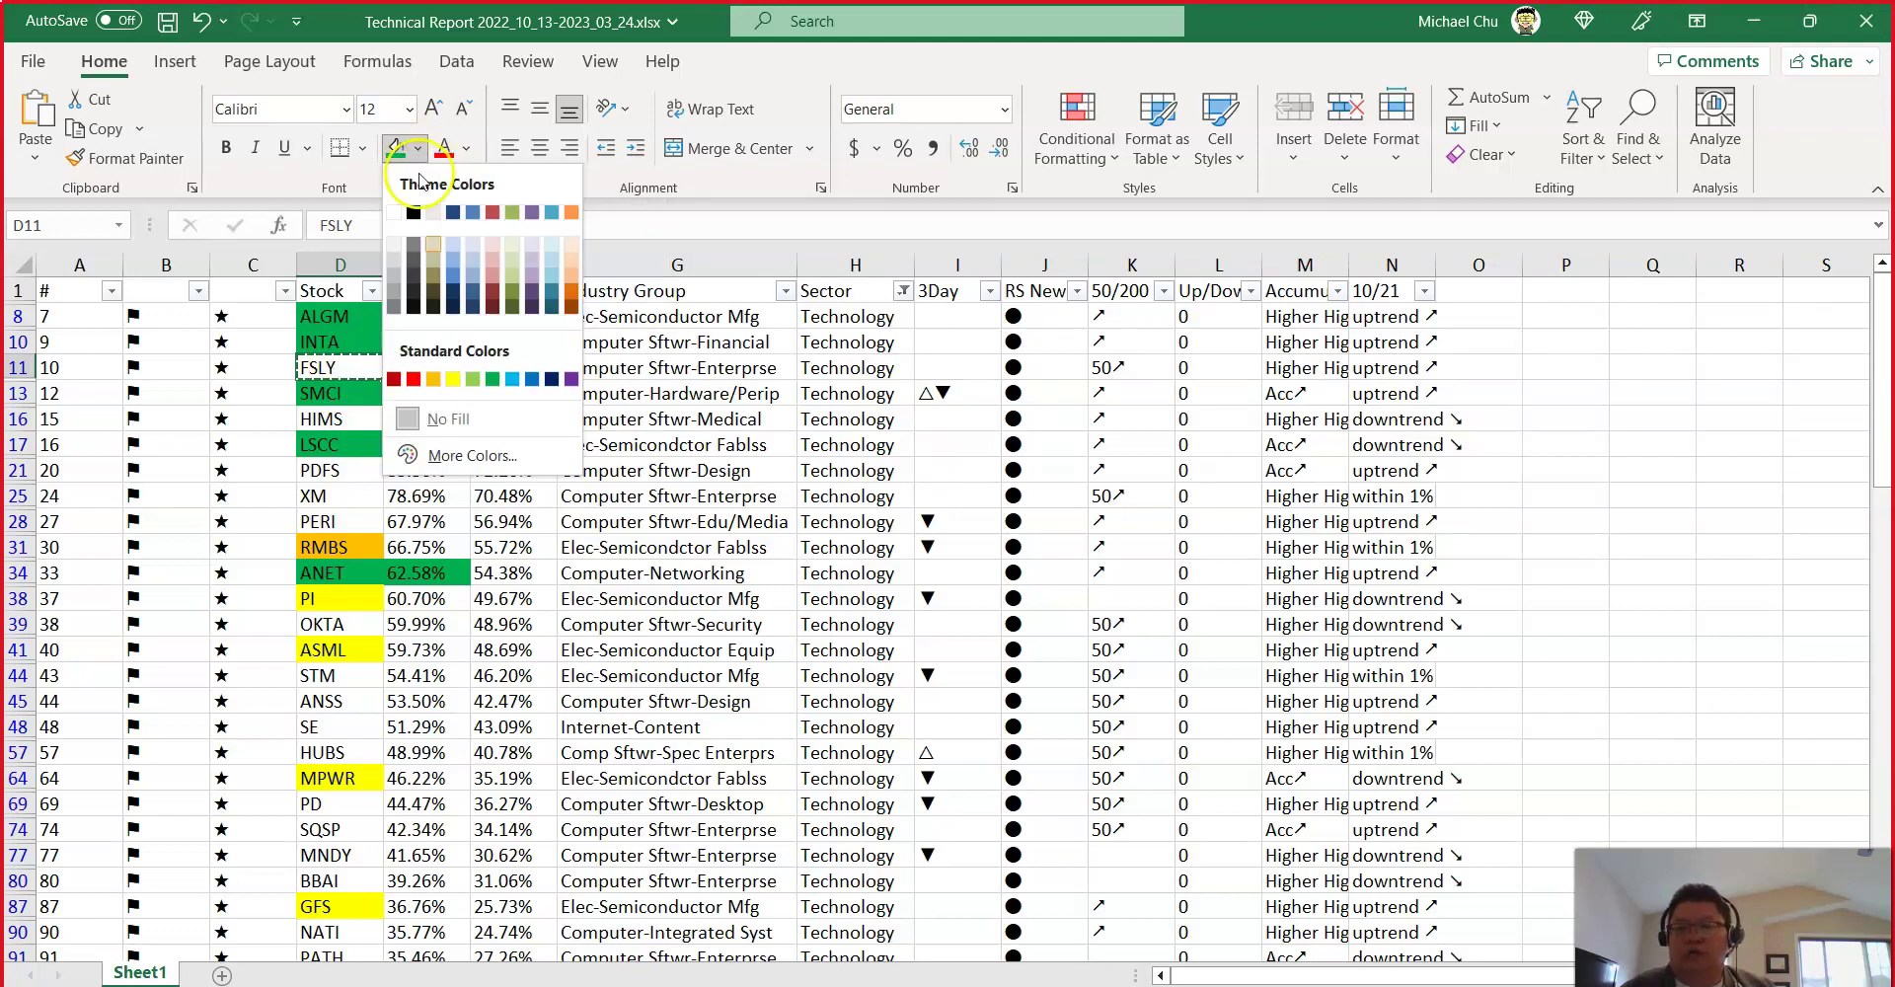
pyautogui.click(473, 379)
# Step: Copy the HIMS ticker from the report and load its weekly chart in MarketSmith
pyautogui.click(336, 419)
pyautogui.hotkey('ctrl', 'c')
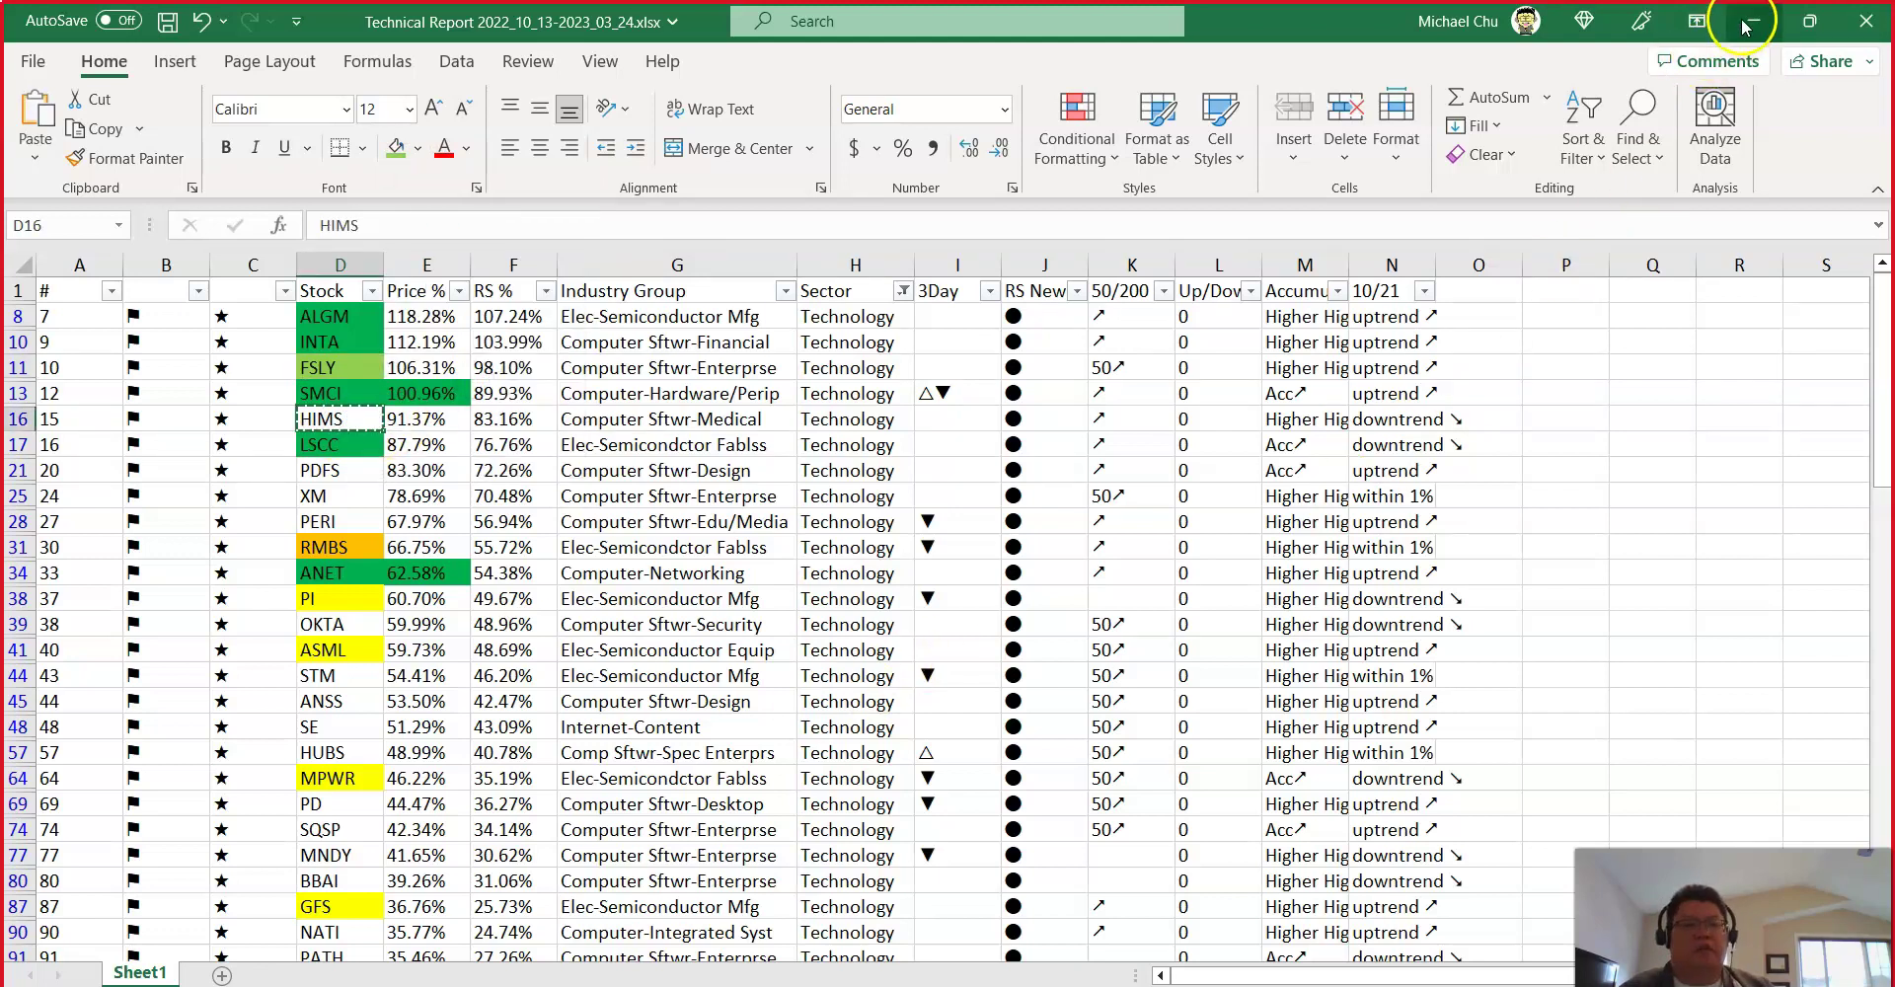
pyautogui.click(1745, 28)
pyautogui.hotkey('ctrl', 'v')
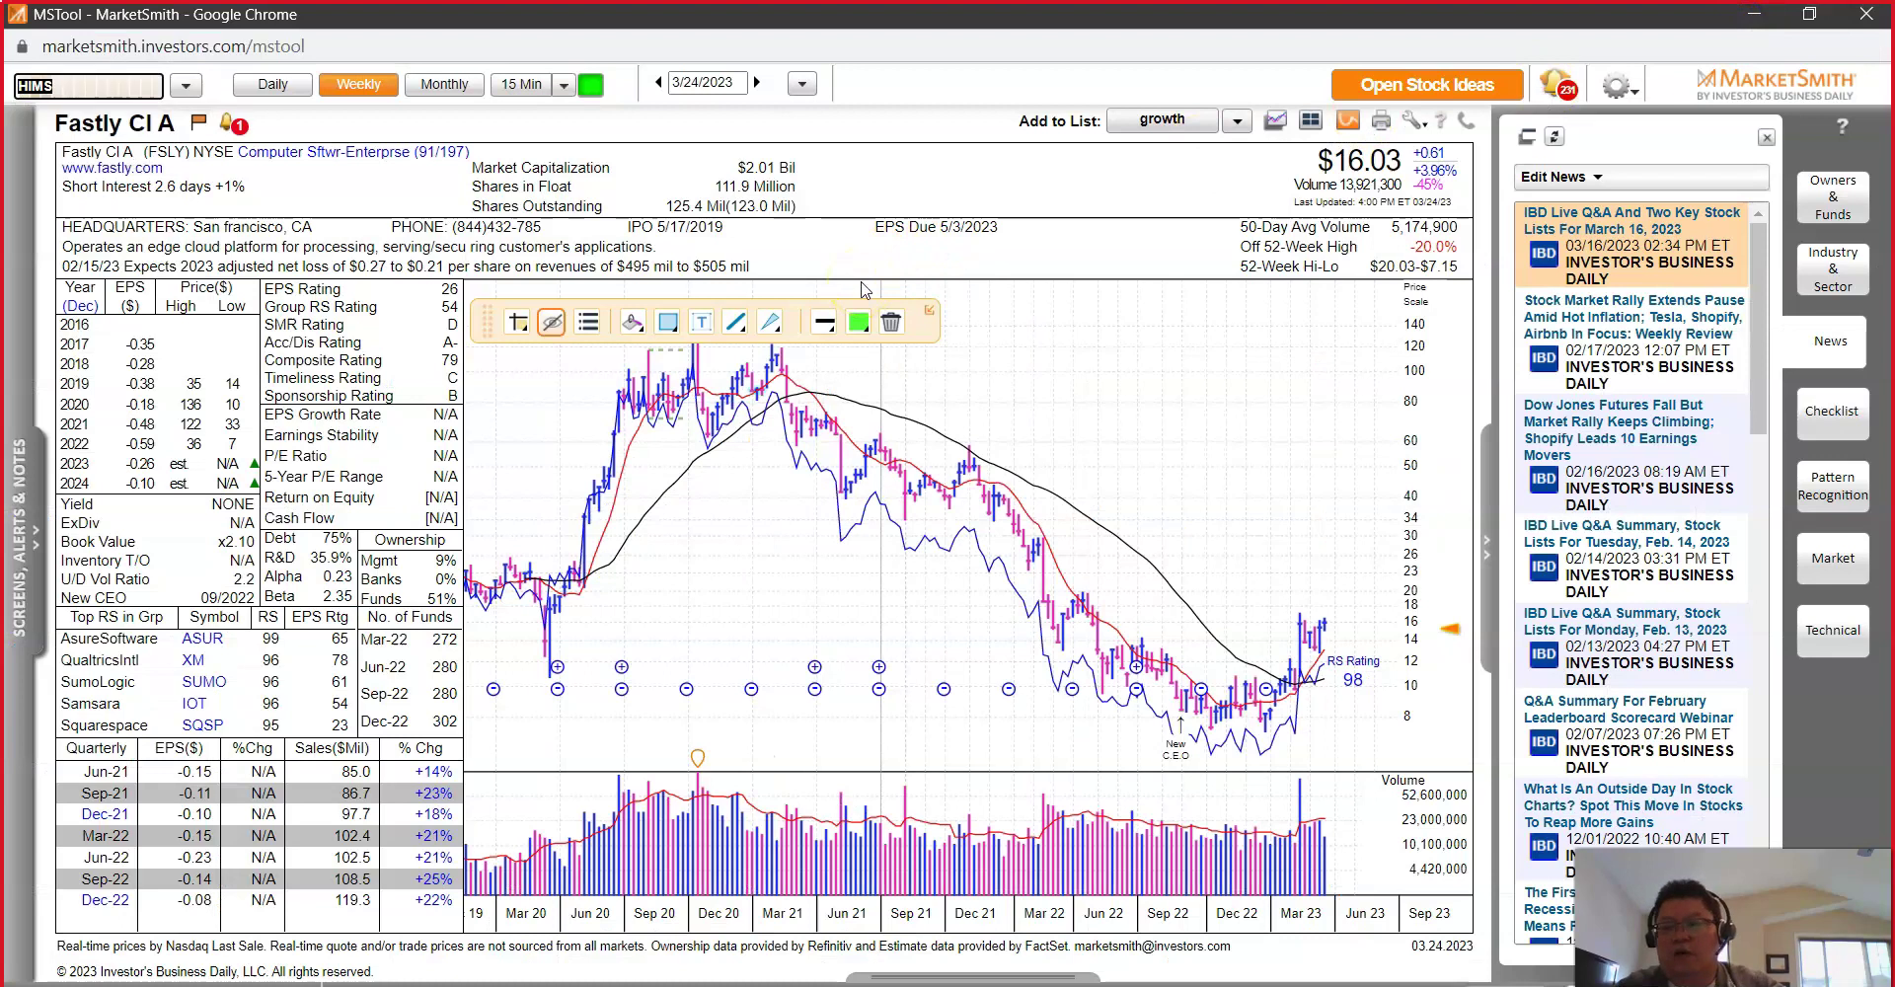
pyautogui.press('Return')
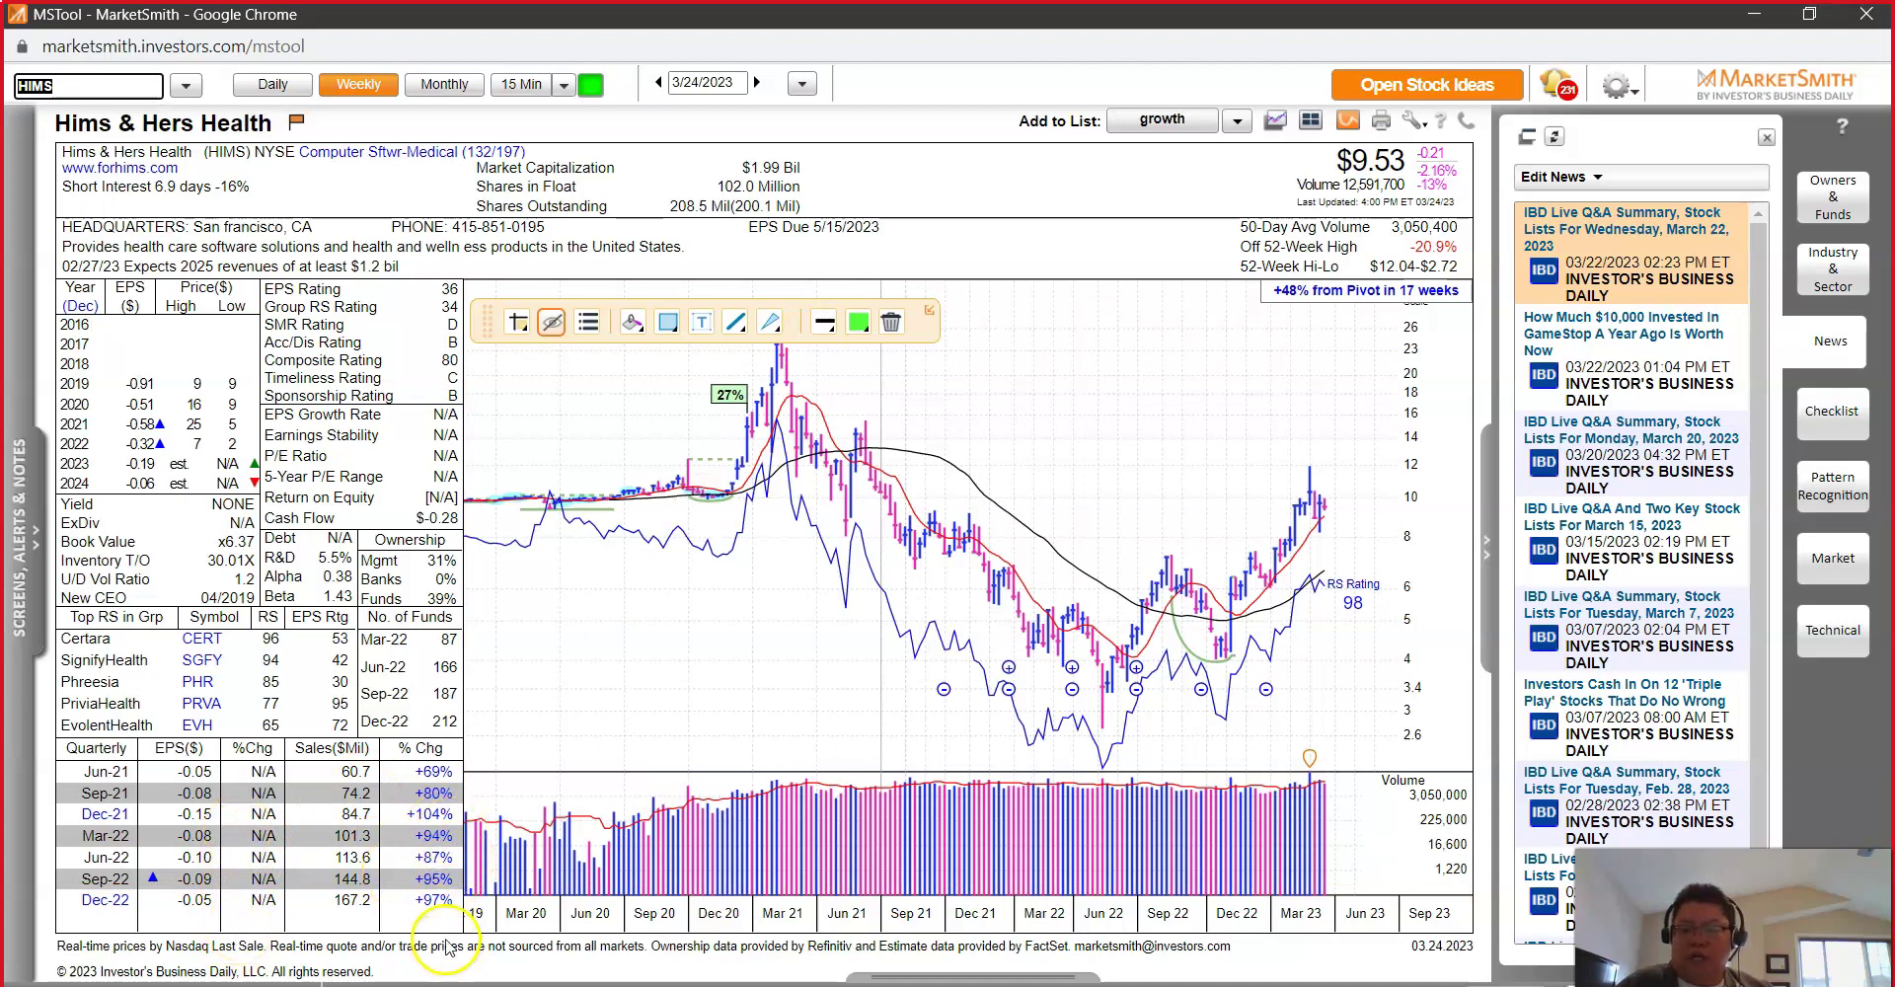
# Step: Activate the Temporary Line Pen and bracket the HIMS quarterly sales change figures with two vertical red strokes
pyautogui.rightClick(671, 621)
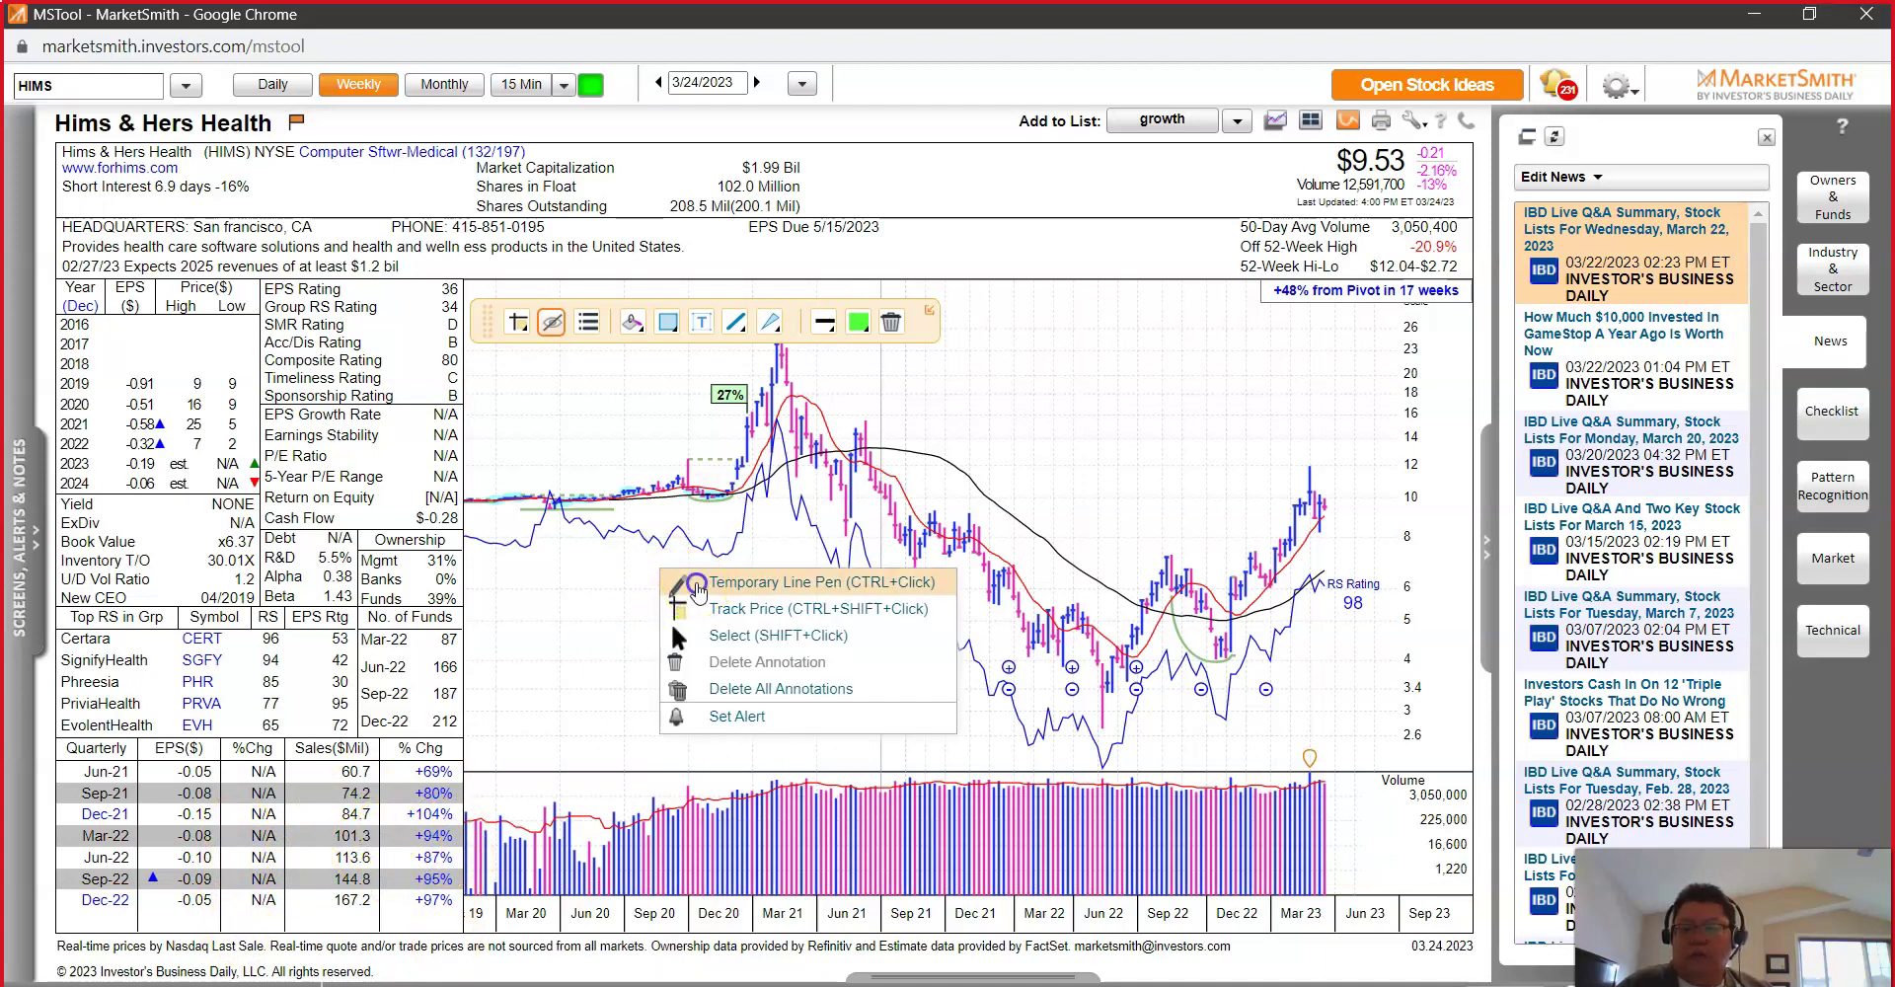
pyautogui.click(711, 685)
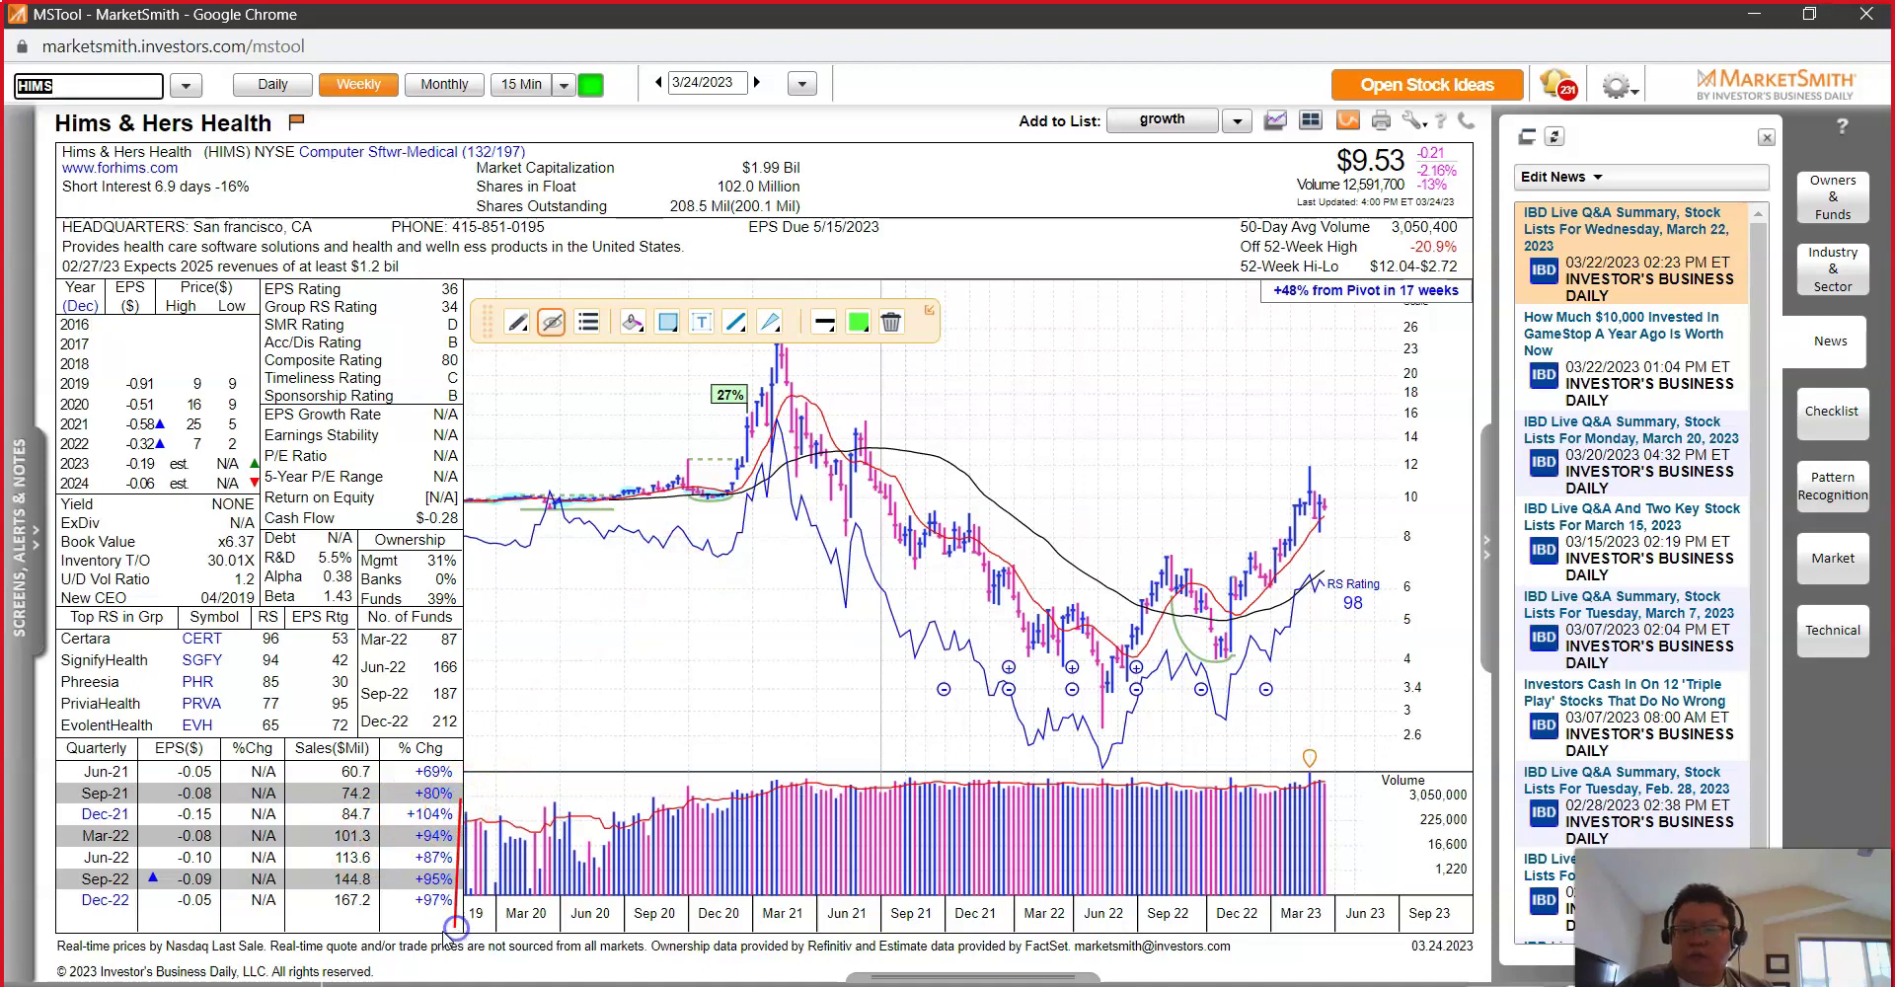
pyautogui.click(382, 936)
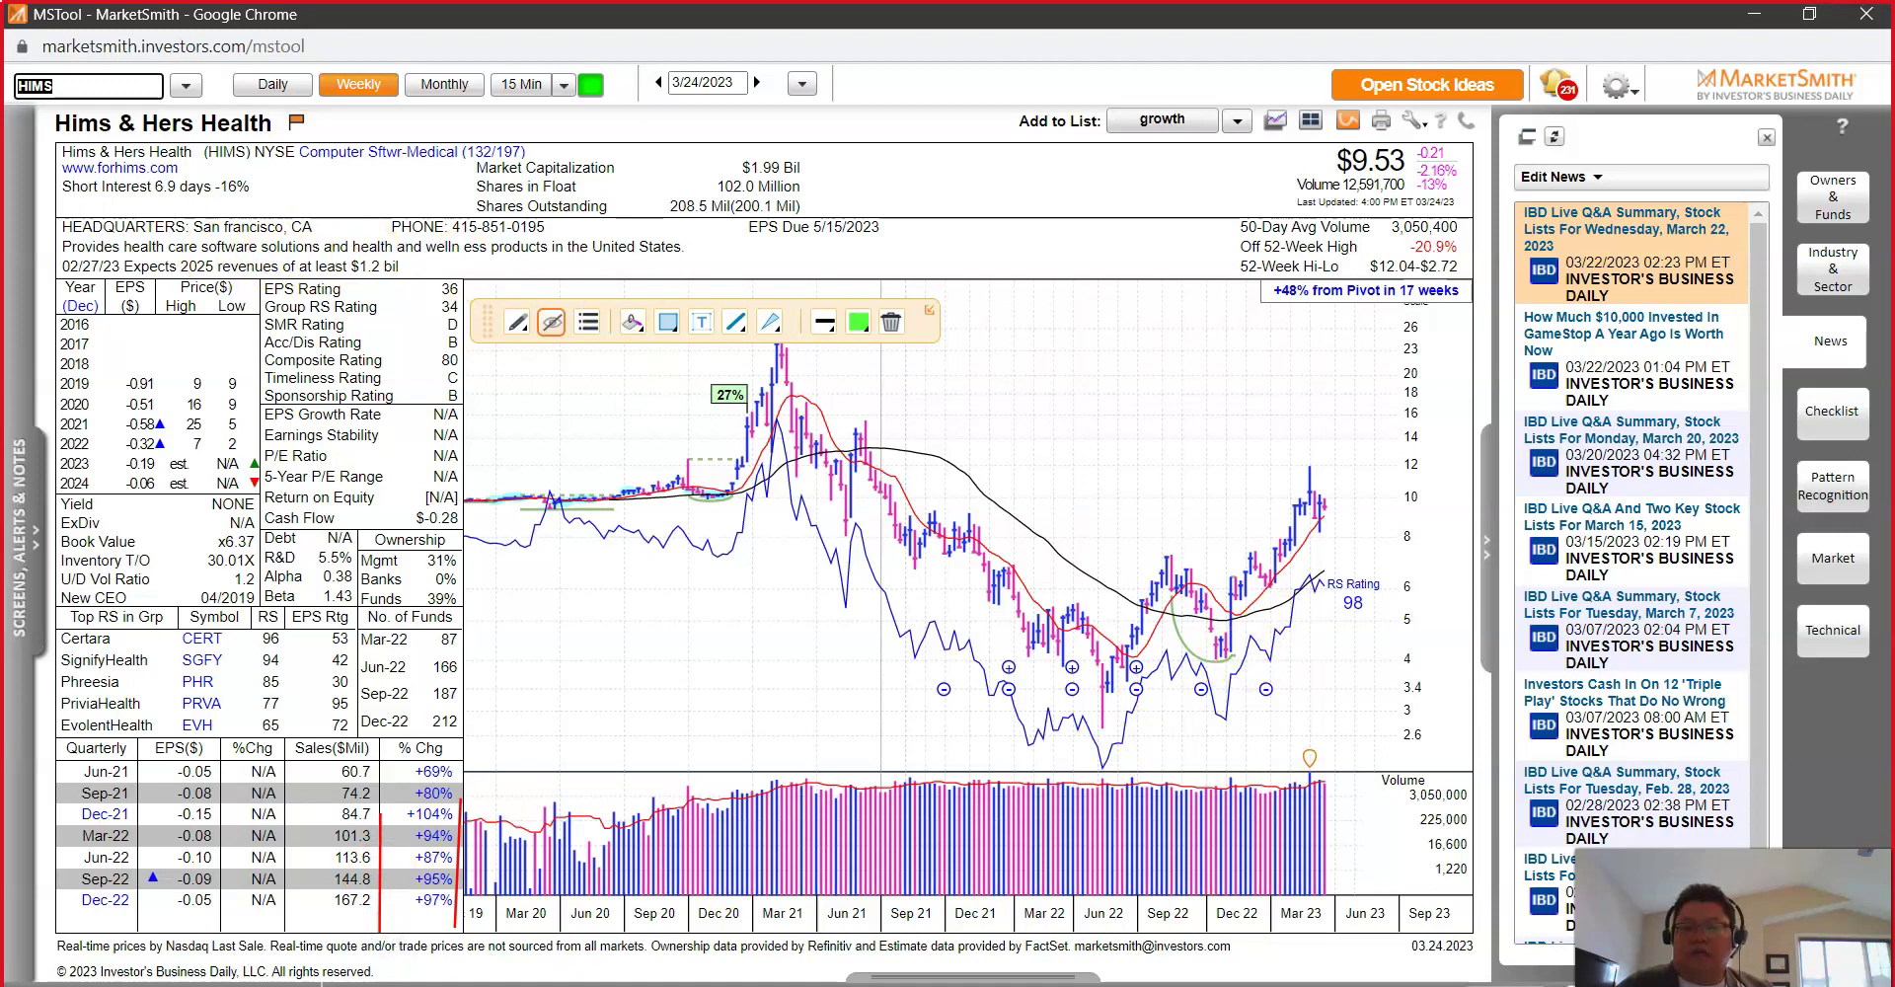
# Step: Open the Word document 2023 01 01 Stocks stories.docx, search it for "hi", and close Word to return to MarketSmith
pyautogui.rightClick(916, 982)
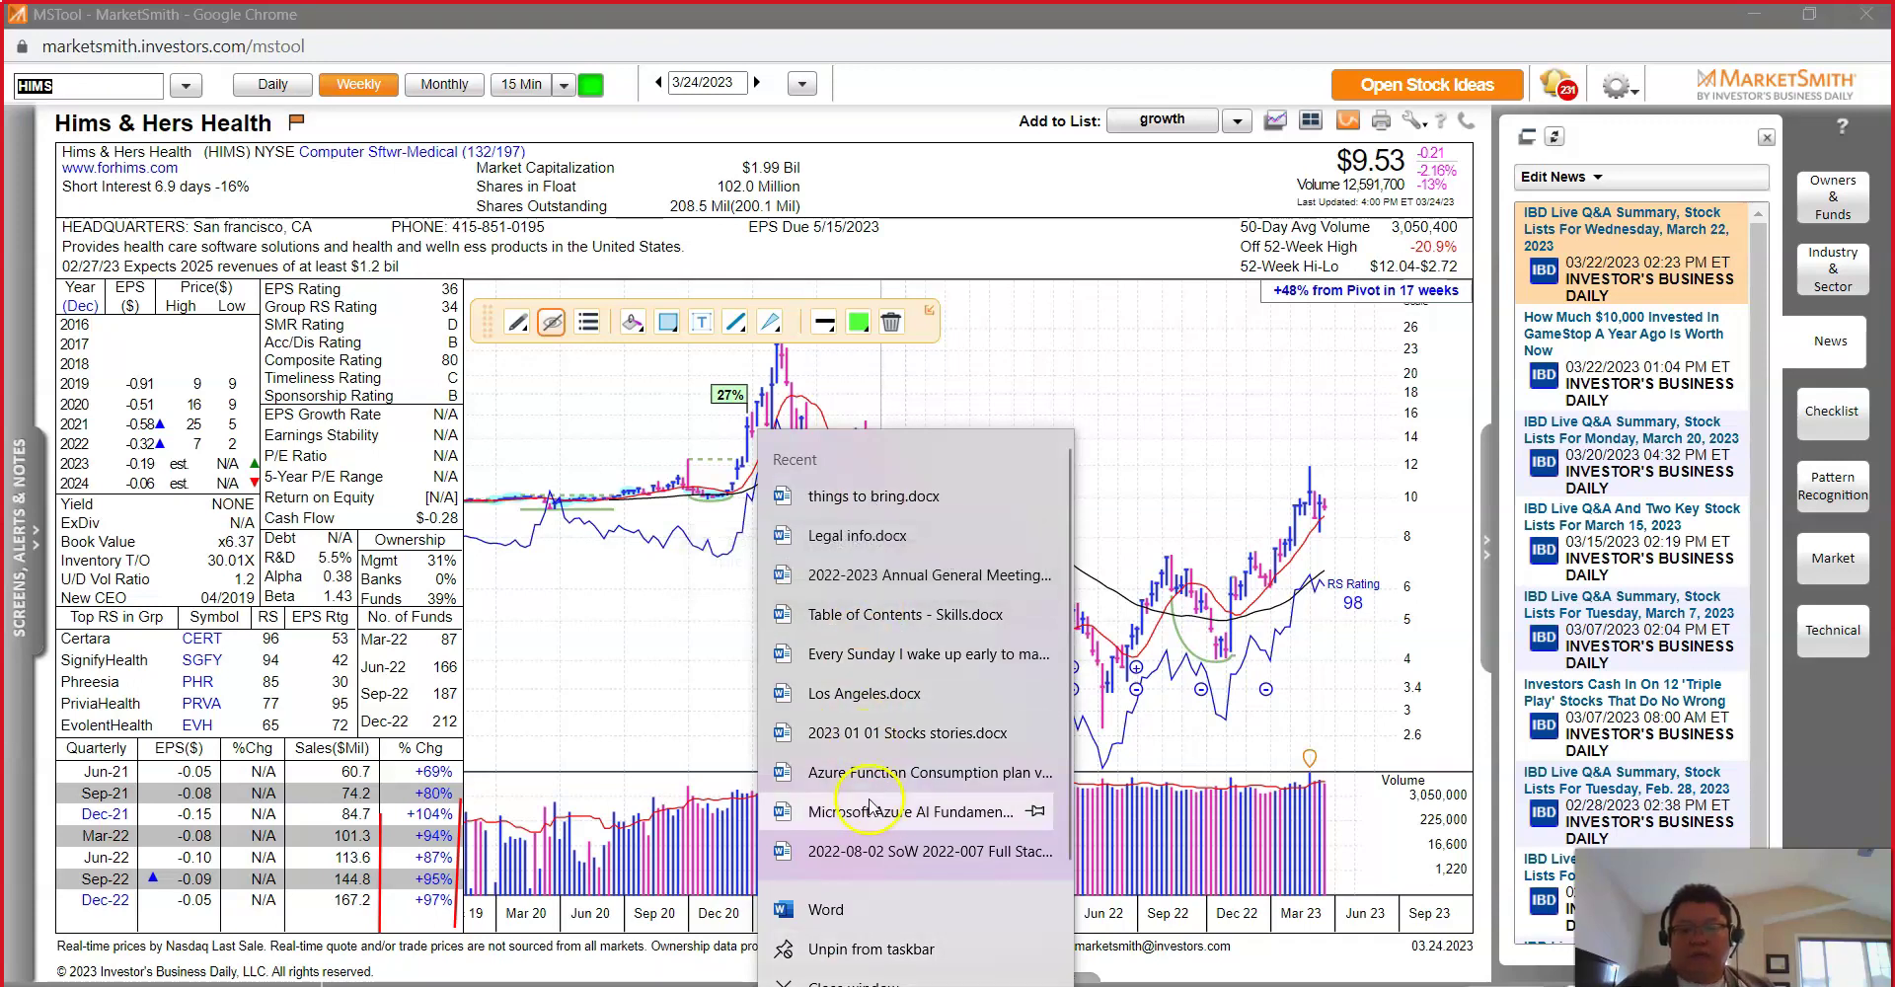
pyautogui.click(913, 728)
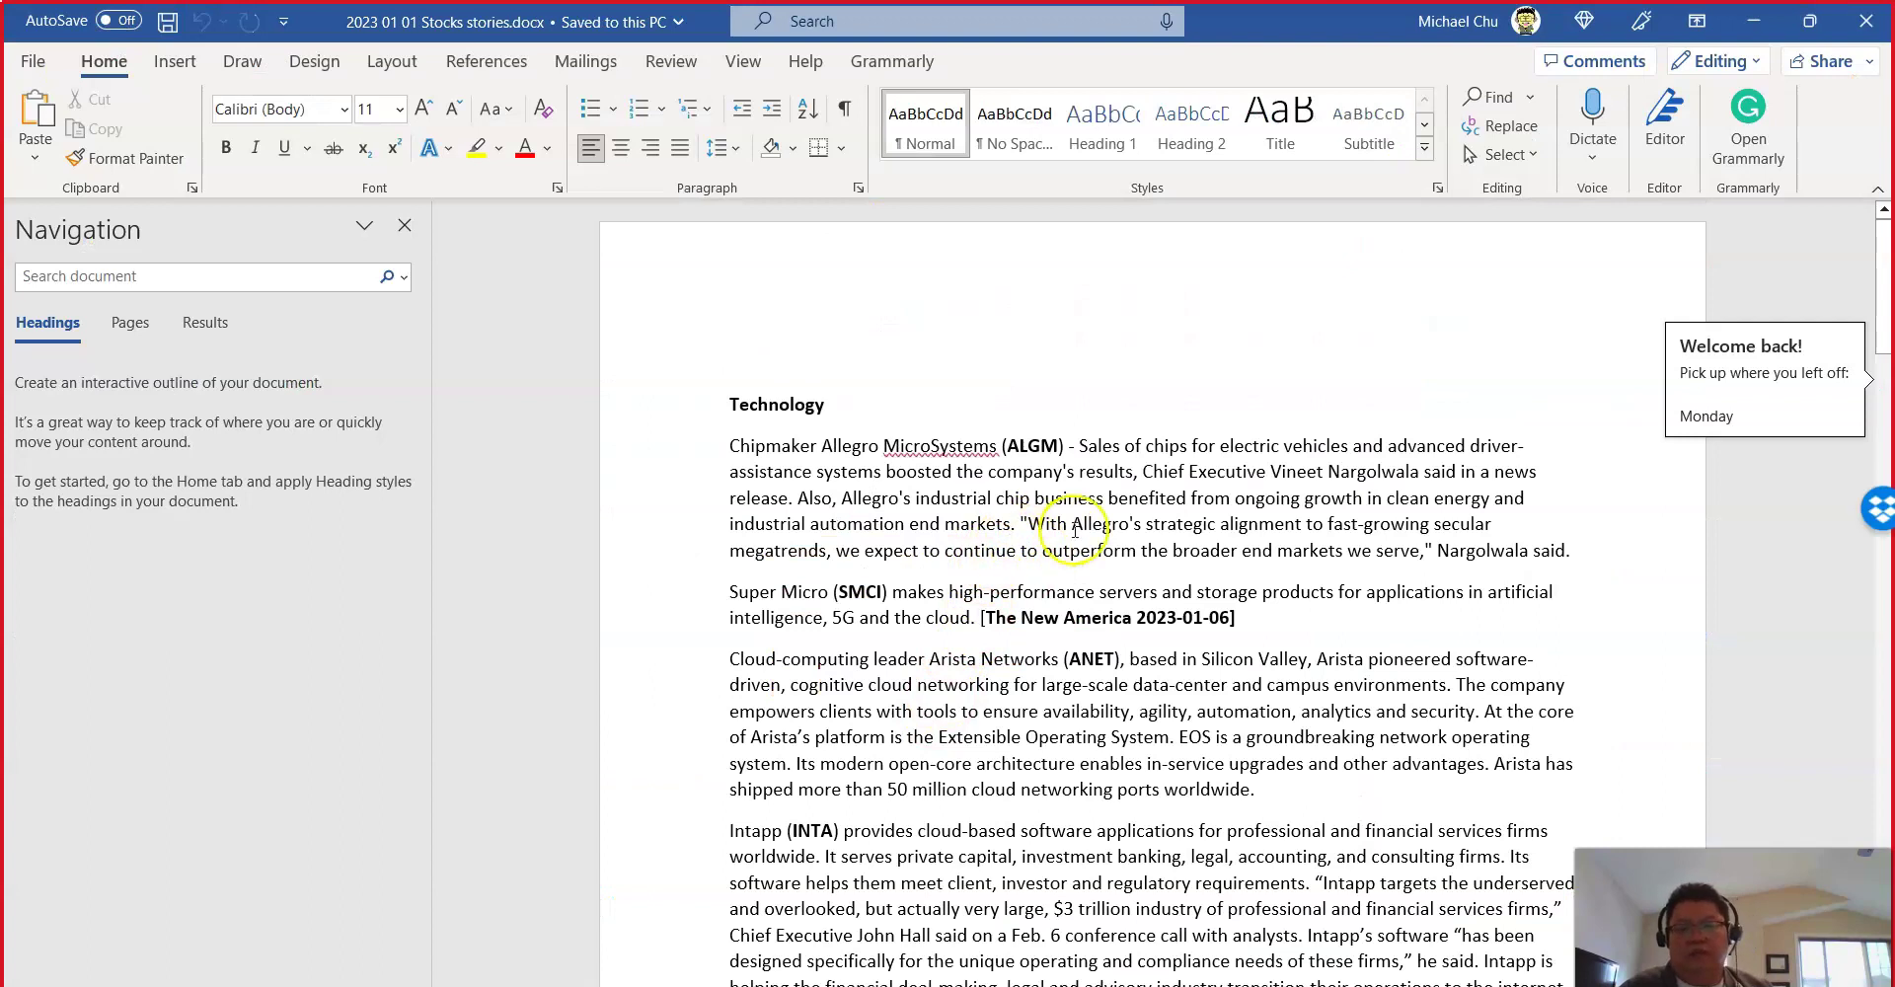
pyautogui.hotkey('ctrl', 'f')
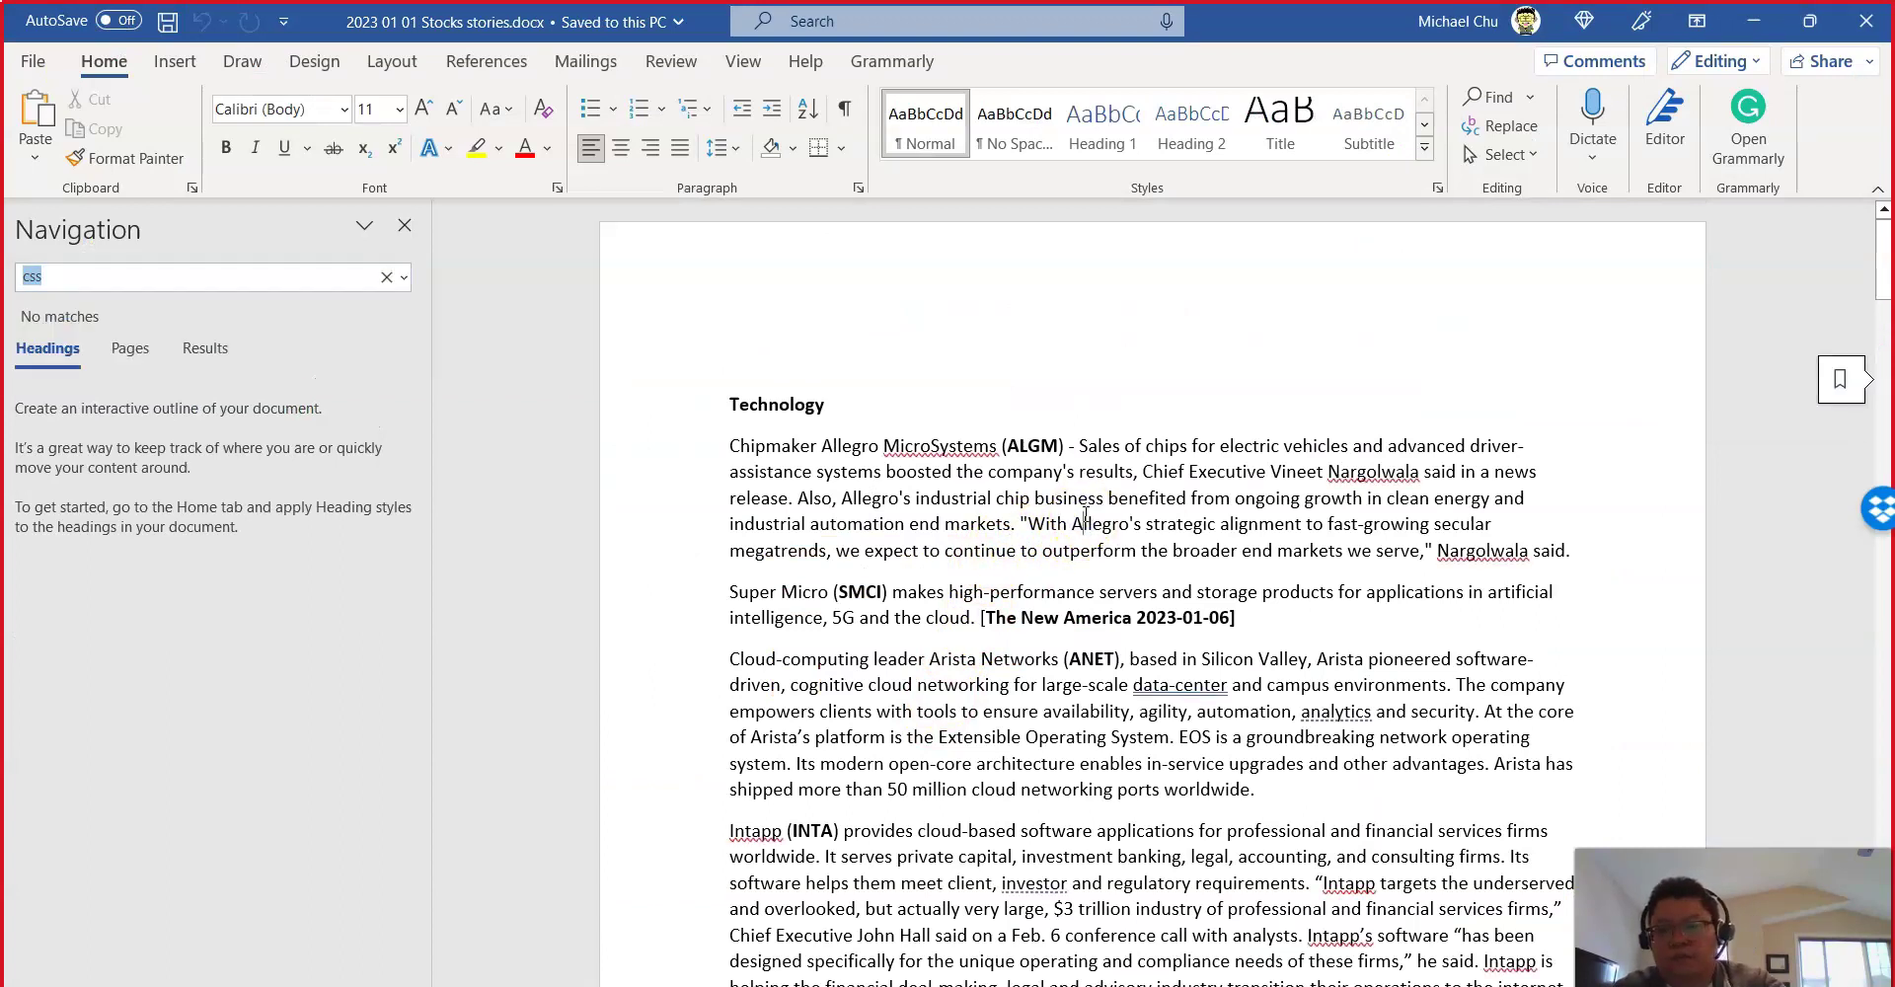
pyautogui.write('hi')
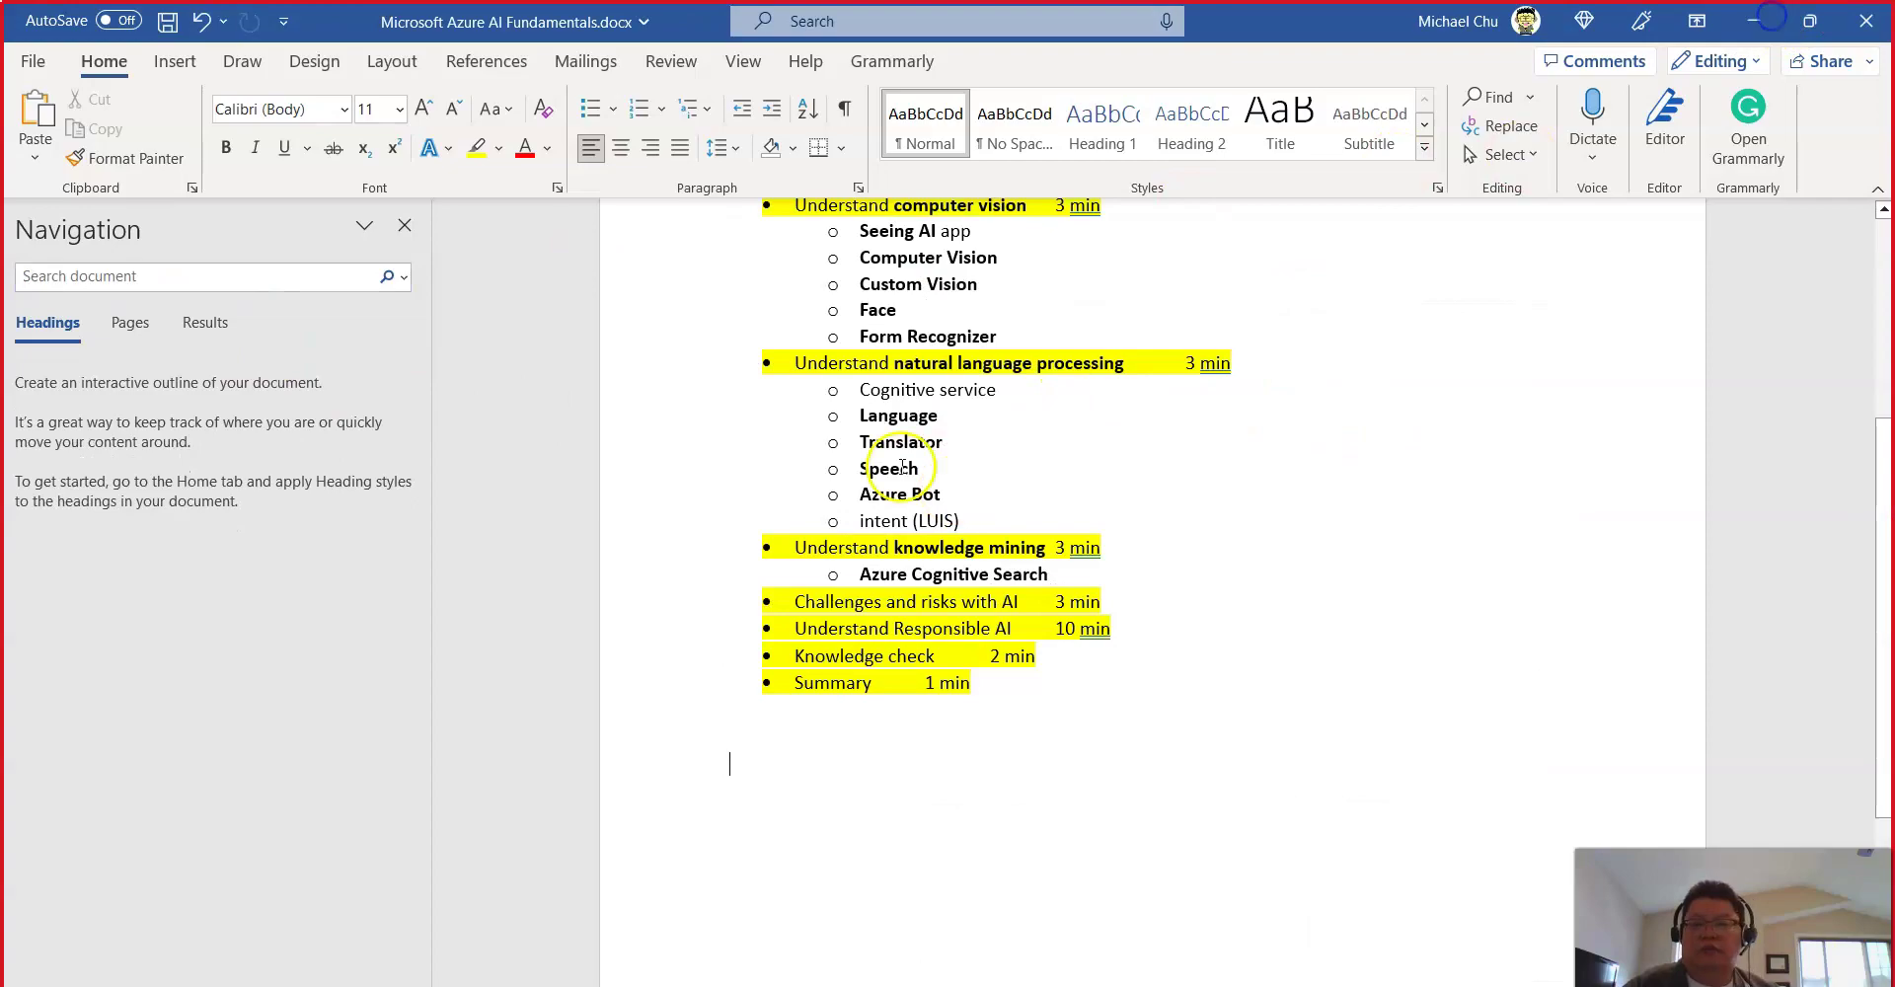
pyautogui.click(1860, 16)
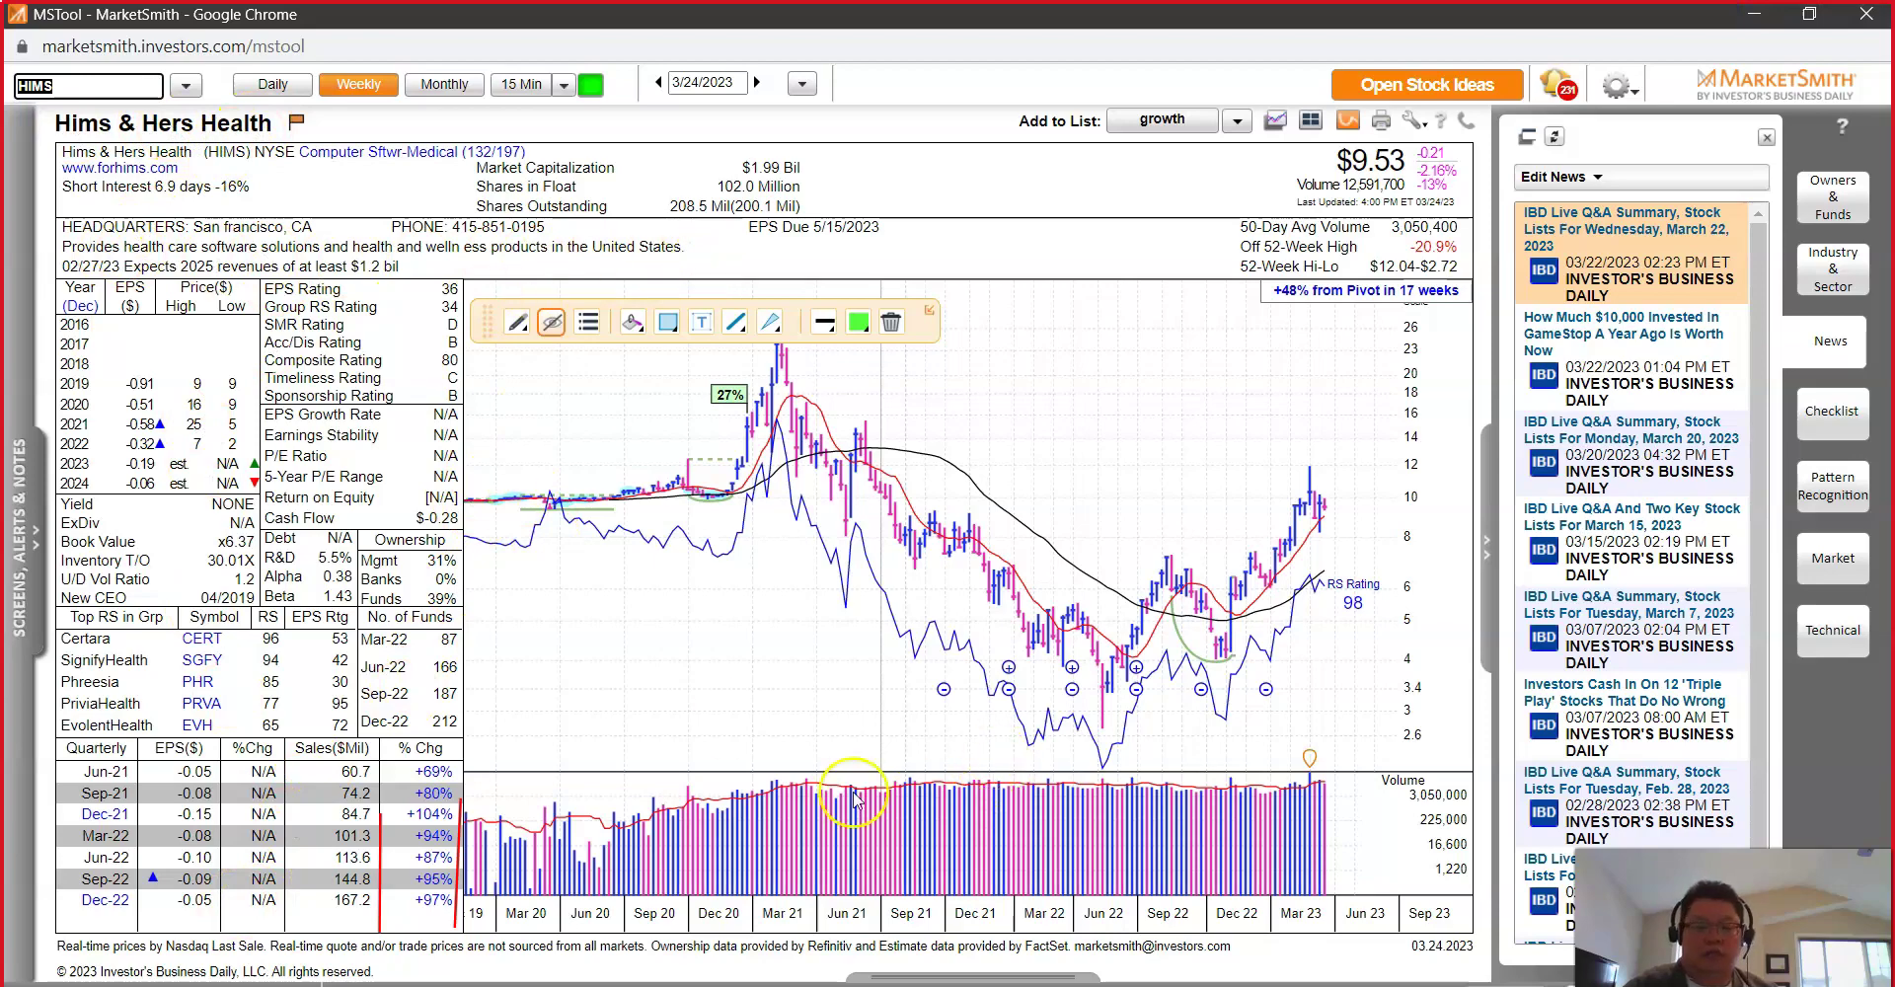
# Step: Switch to the Excel technical report and fill the HIMS ticker cell yellow
pyautogui.hotkey('alt', 'Tab')
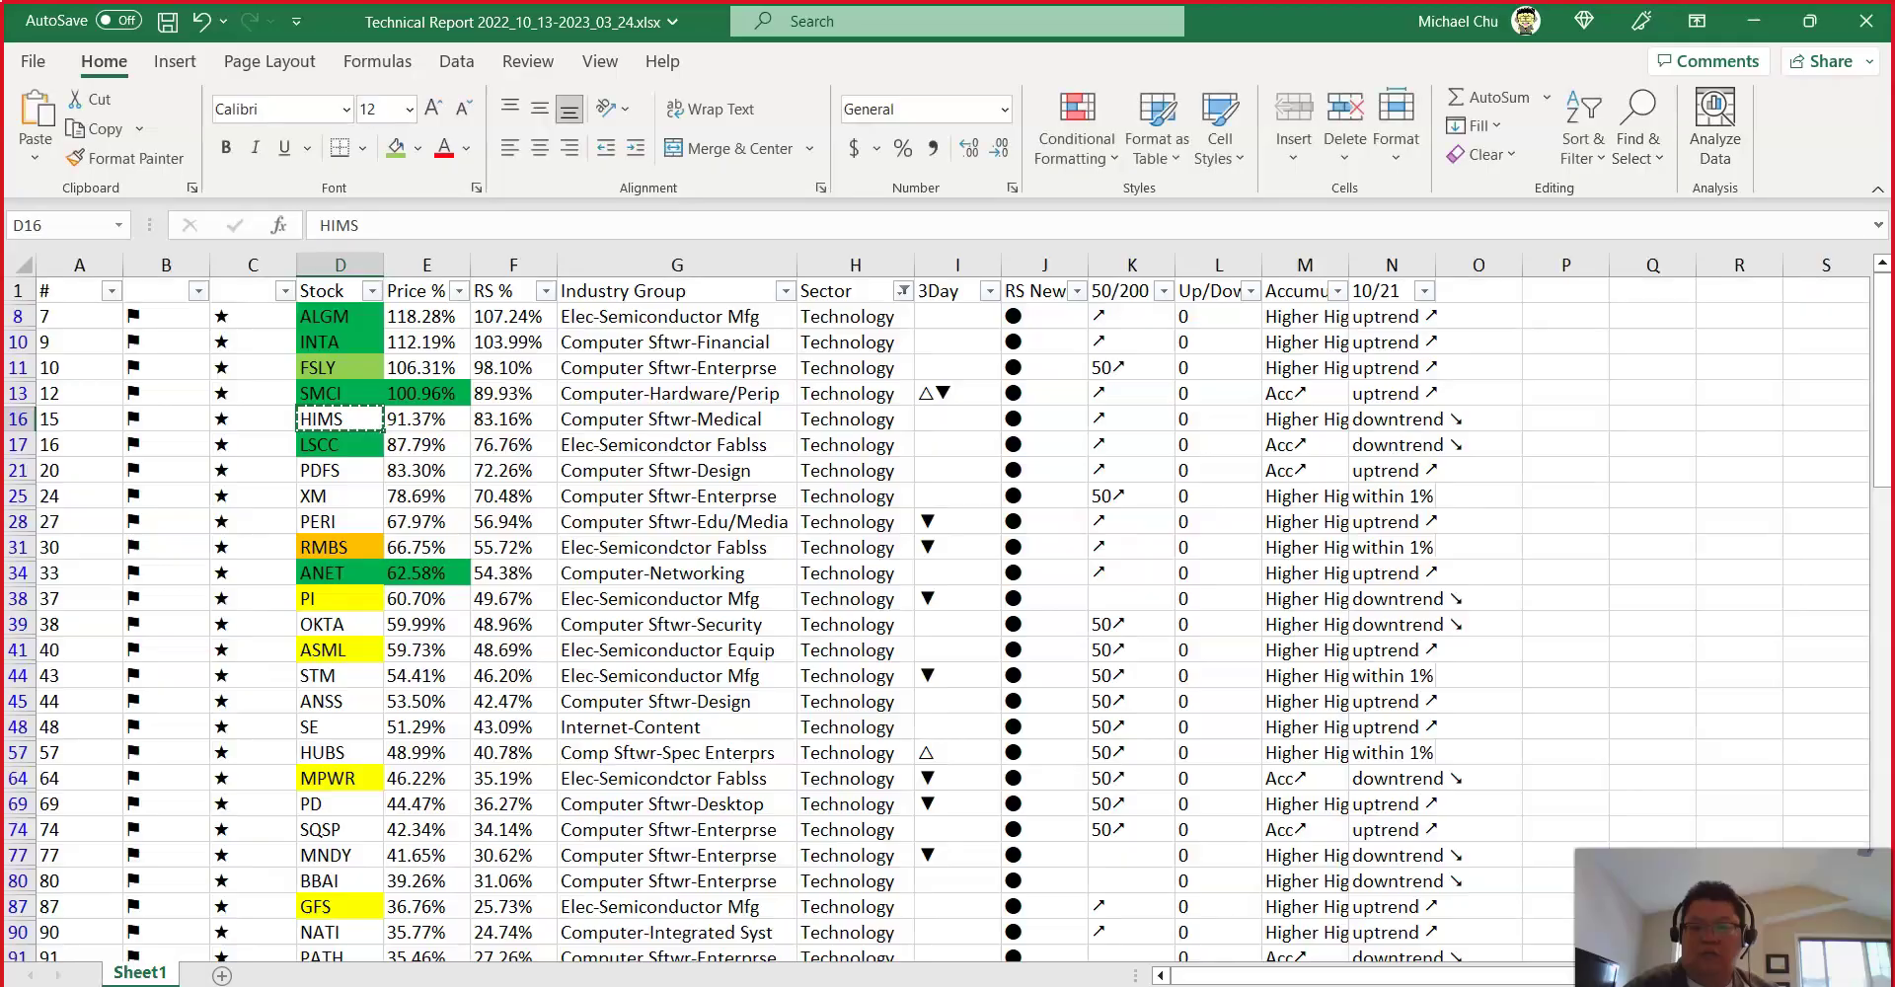
pyautogui.click(418, 148)
pyautogui.click(456, 351)
# Step: Copy the PDFS ticker from the report and load its weekly chart in MarketSmith
pyautogui.click(336, 479)
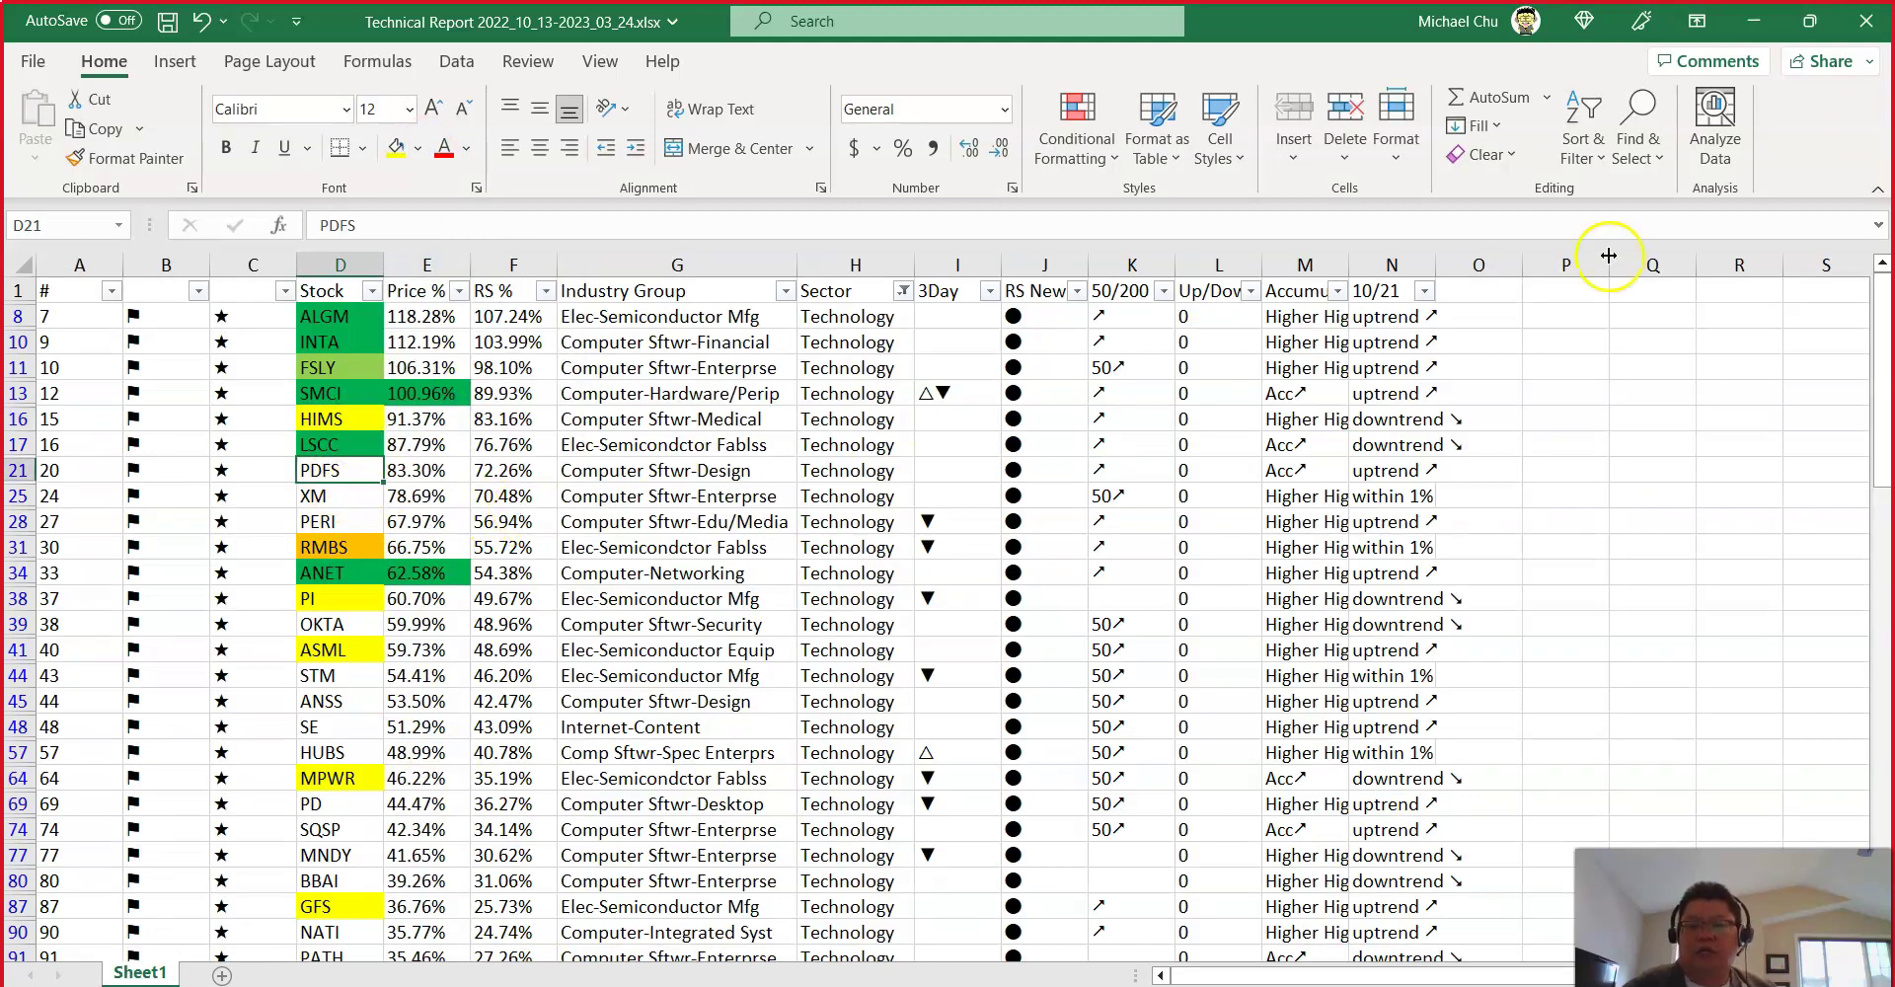
pyautogui.click(1754, 19)
pyautogui.write('PDFS')
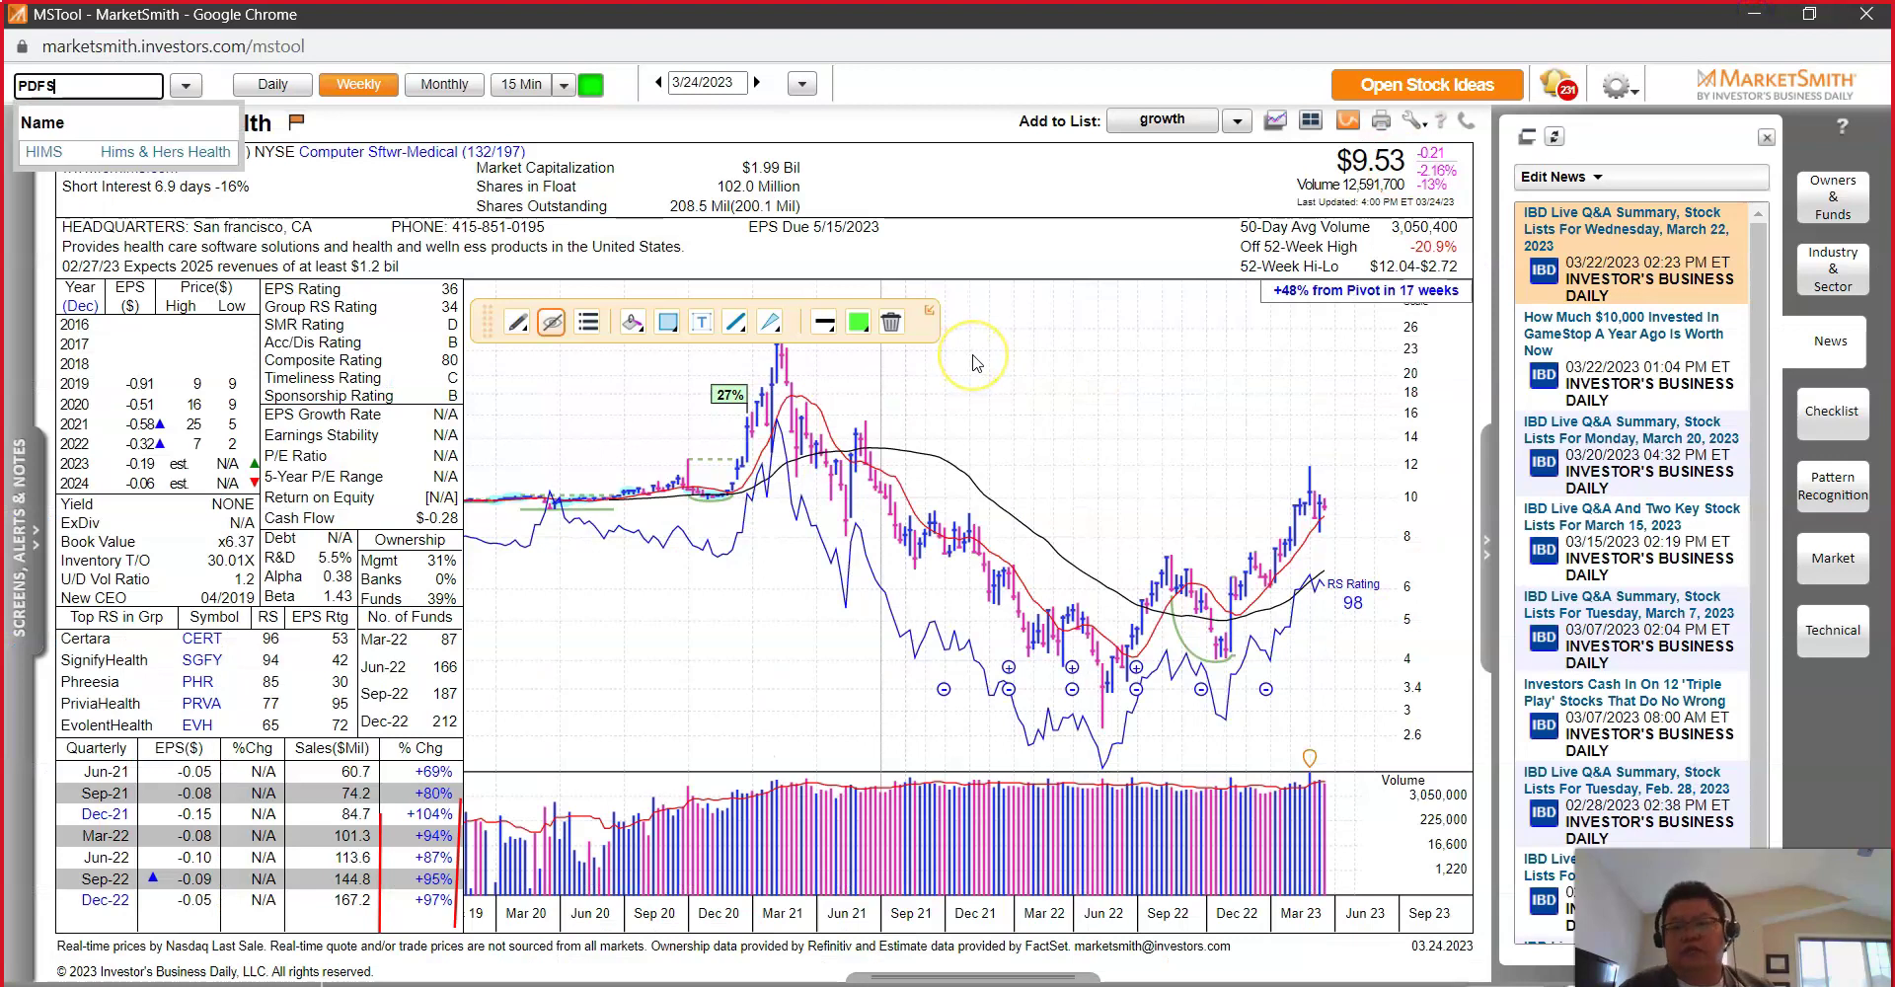
pyautogui.press('Return')
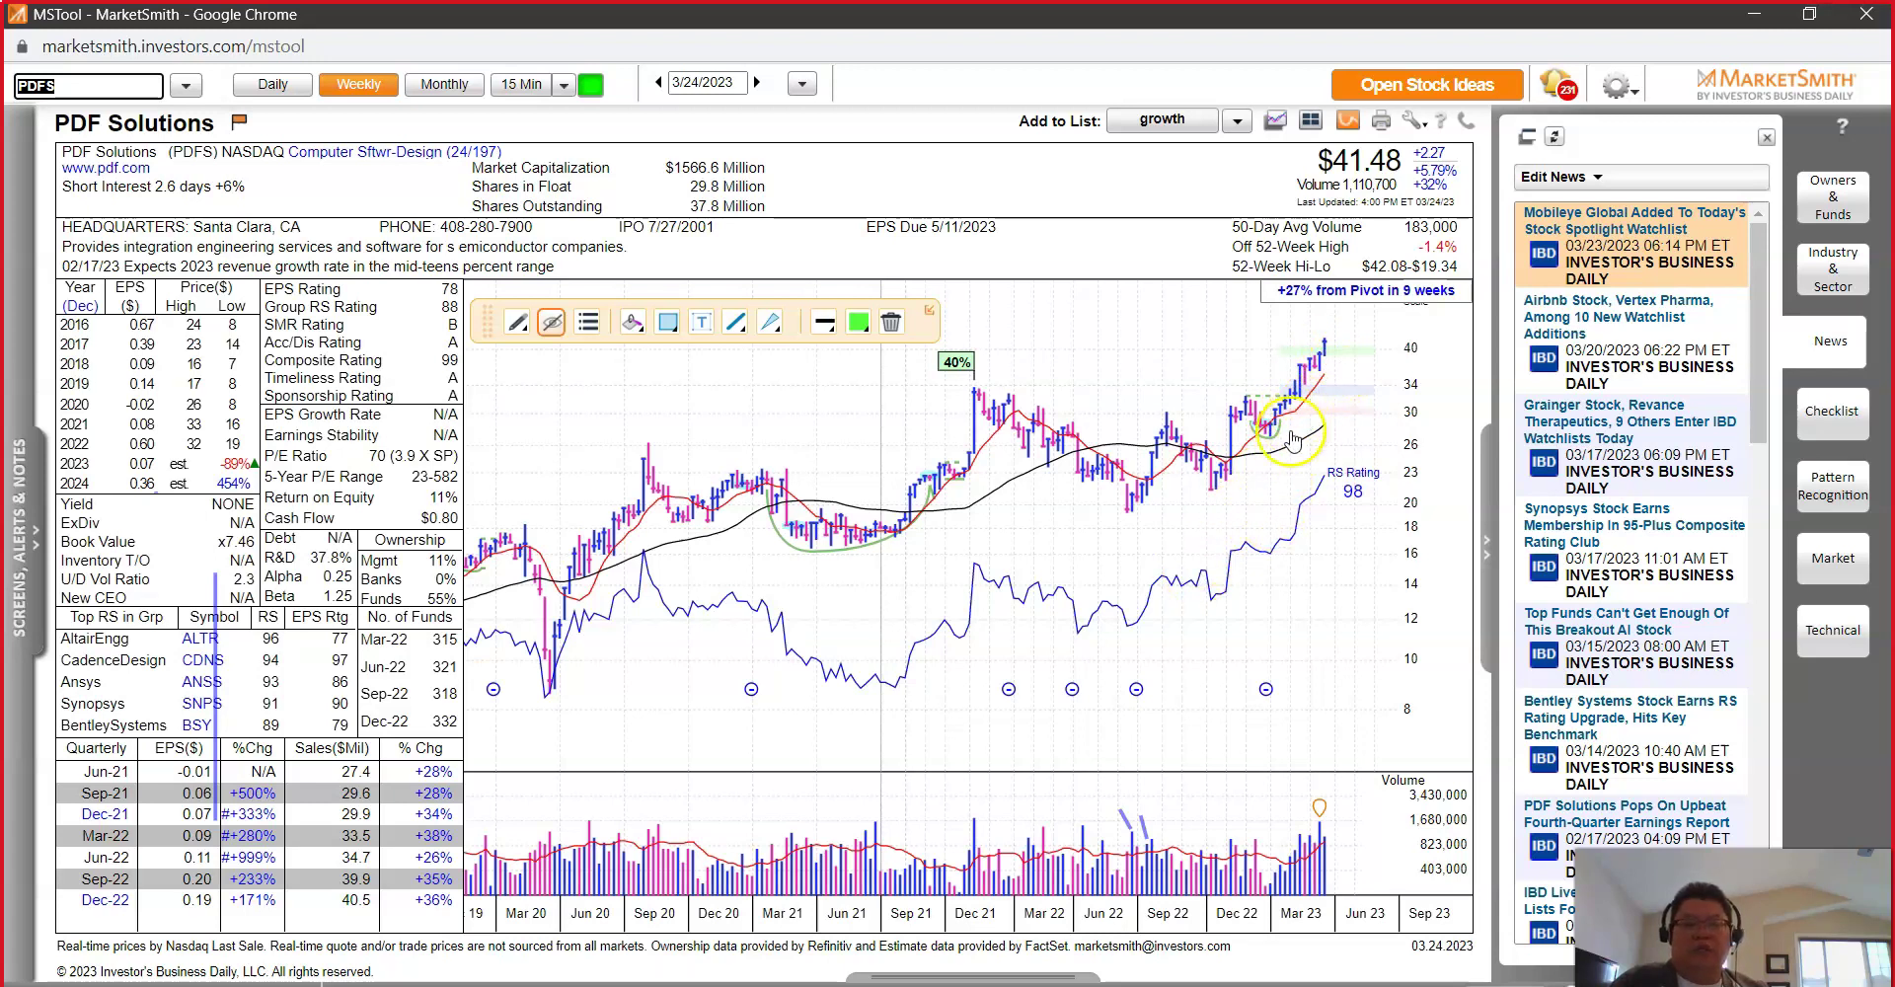
# Step: Draw a rising red trend line along the recent PDFS price advance and bracket the latest quarterly sales rows with two vertical strokes
pyautogui.rightClick(1329, 567)
pyautogui.click(1382, 592)
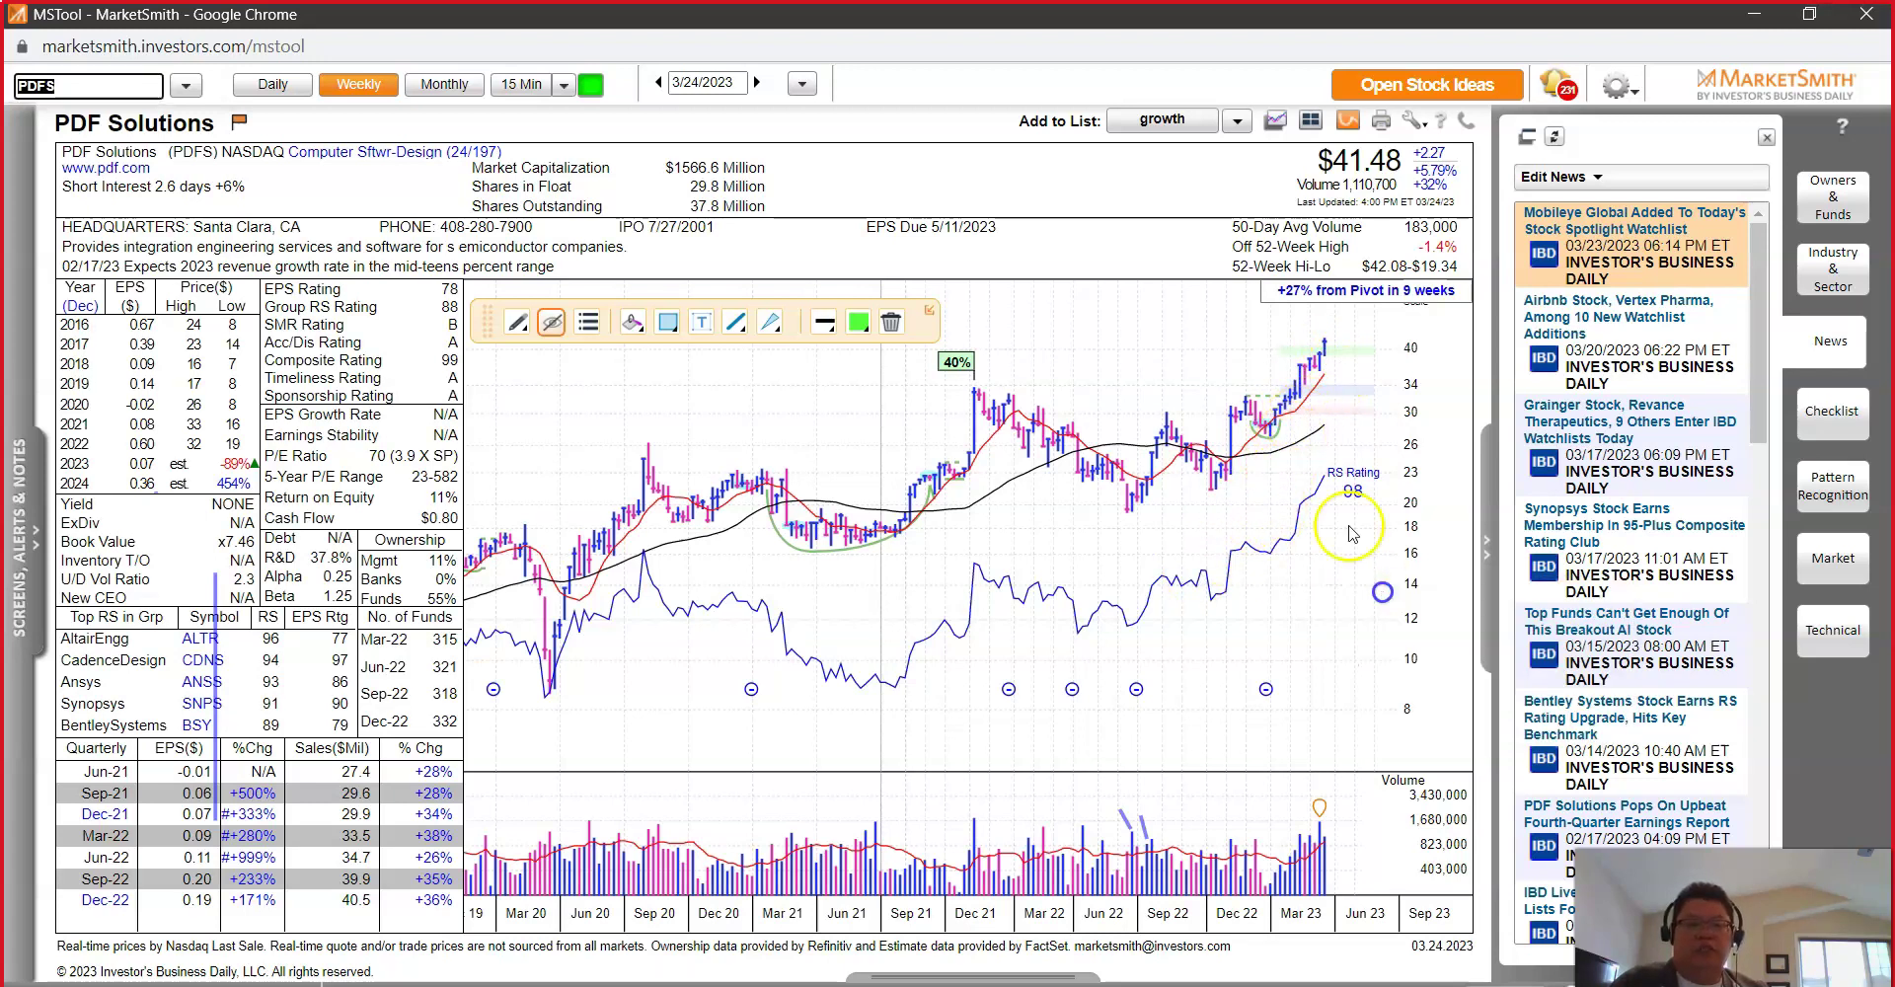
pyautogui.click(1349, 338)
pyautogui.click(1413, 269)
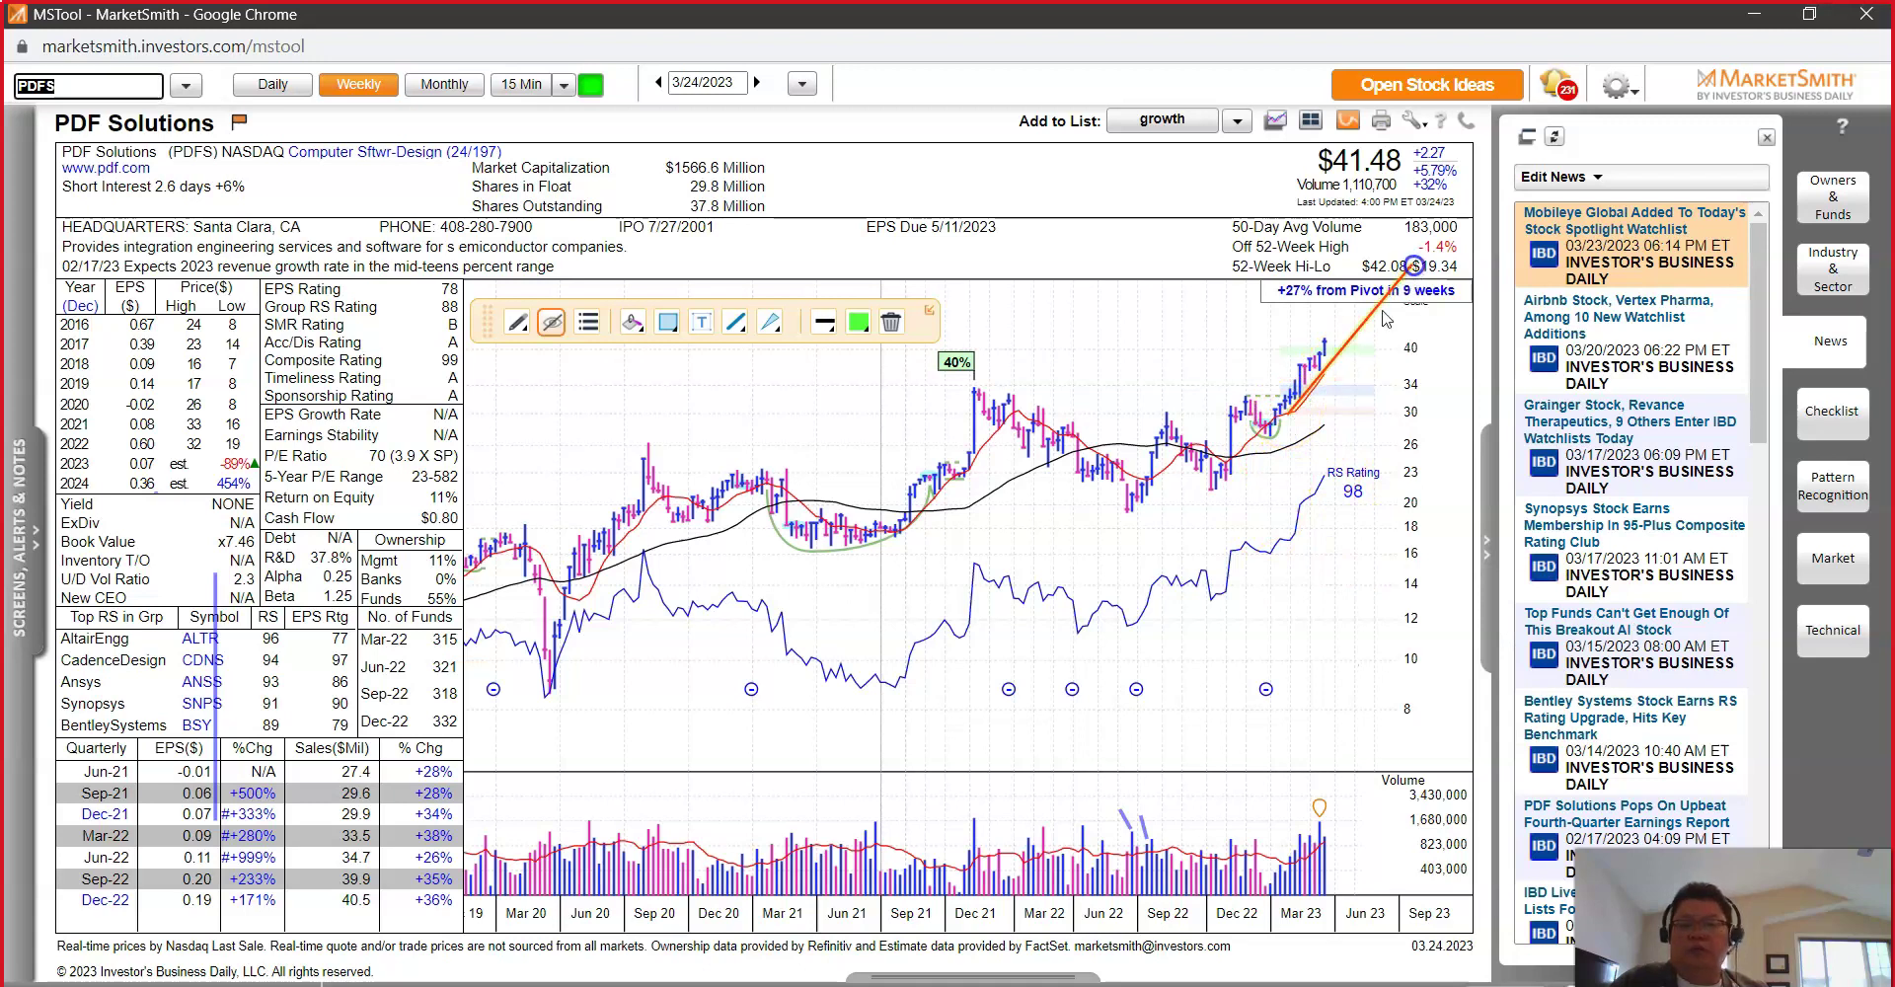
pyautogui.click(291, 882)
pyautogui.click(453, 933)
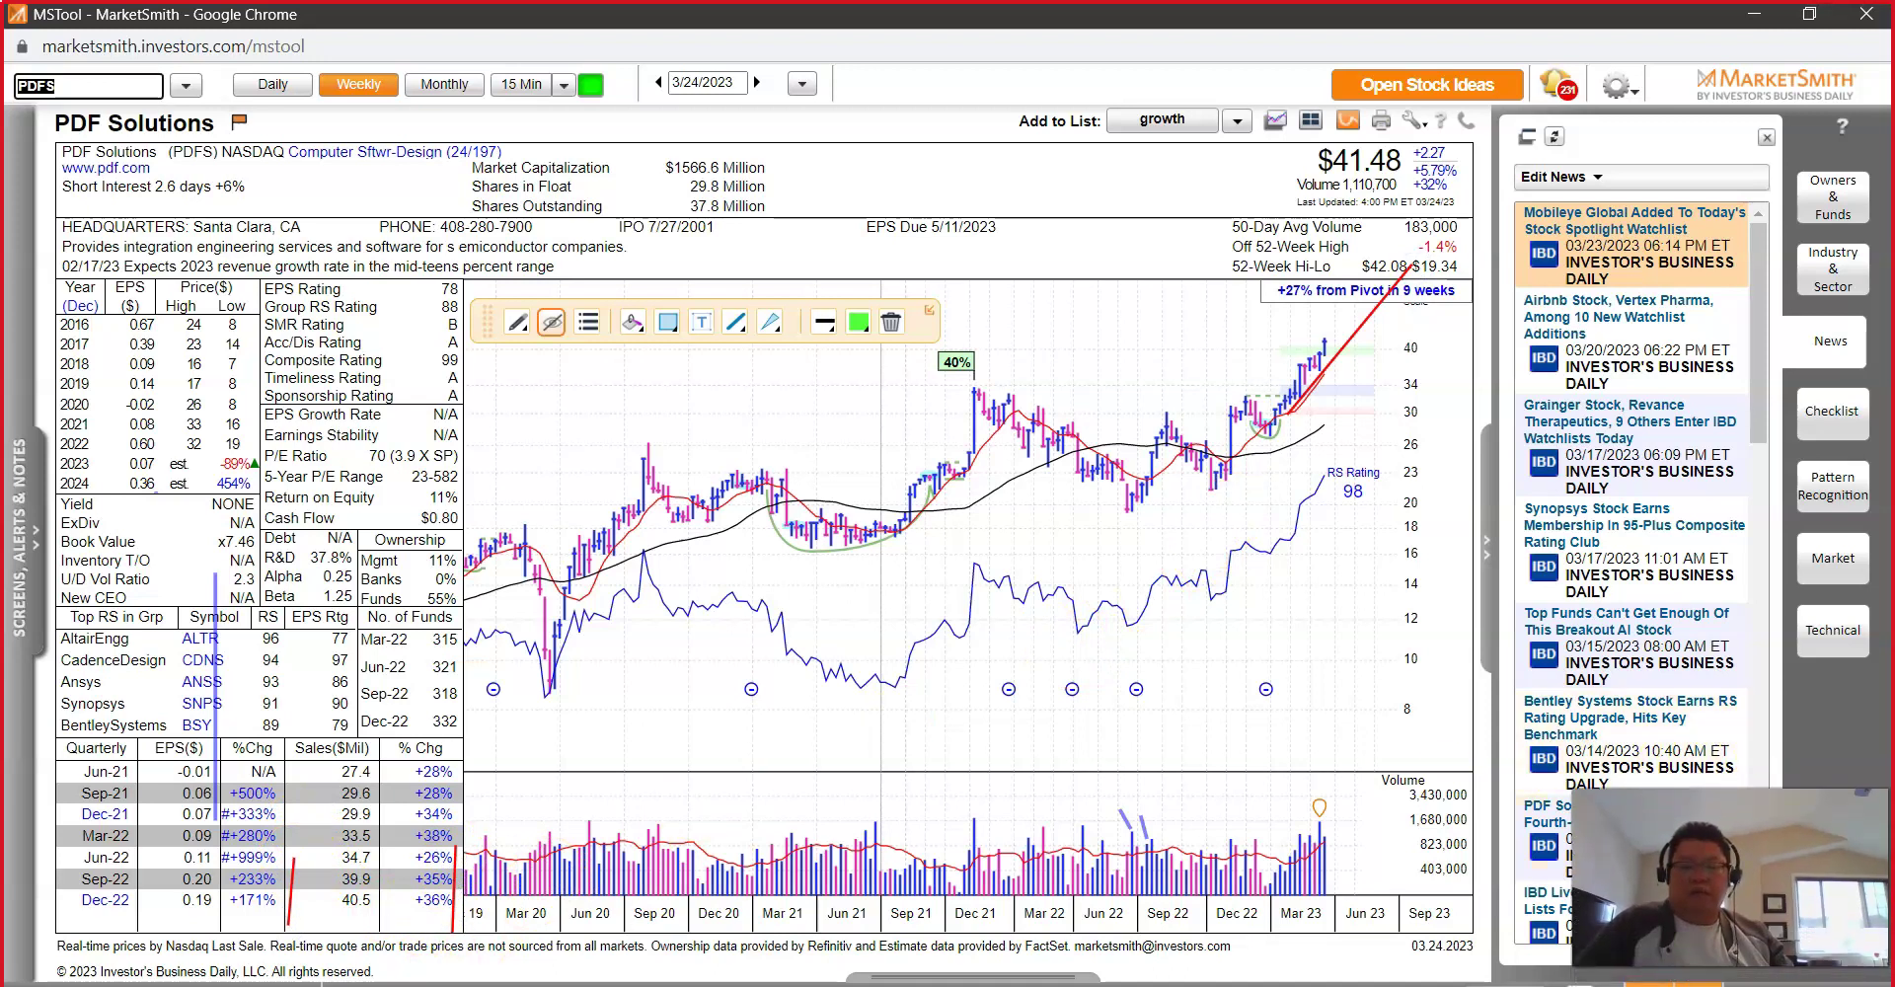
# Step: Expand the growth list to full view, examine its ranked stocks around the PDFS row, and return to the PDFS chart
pyautogui.click(1382, 948)
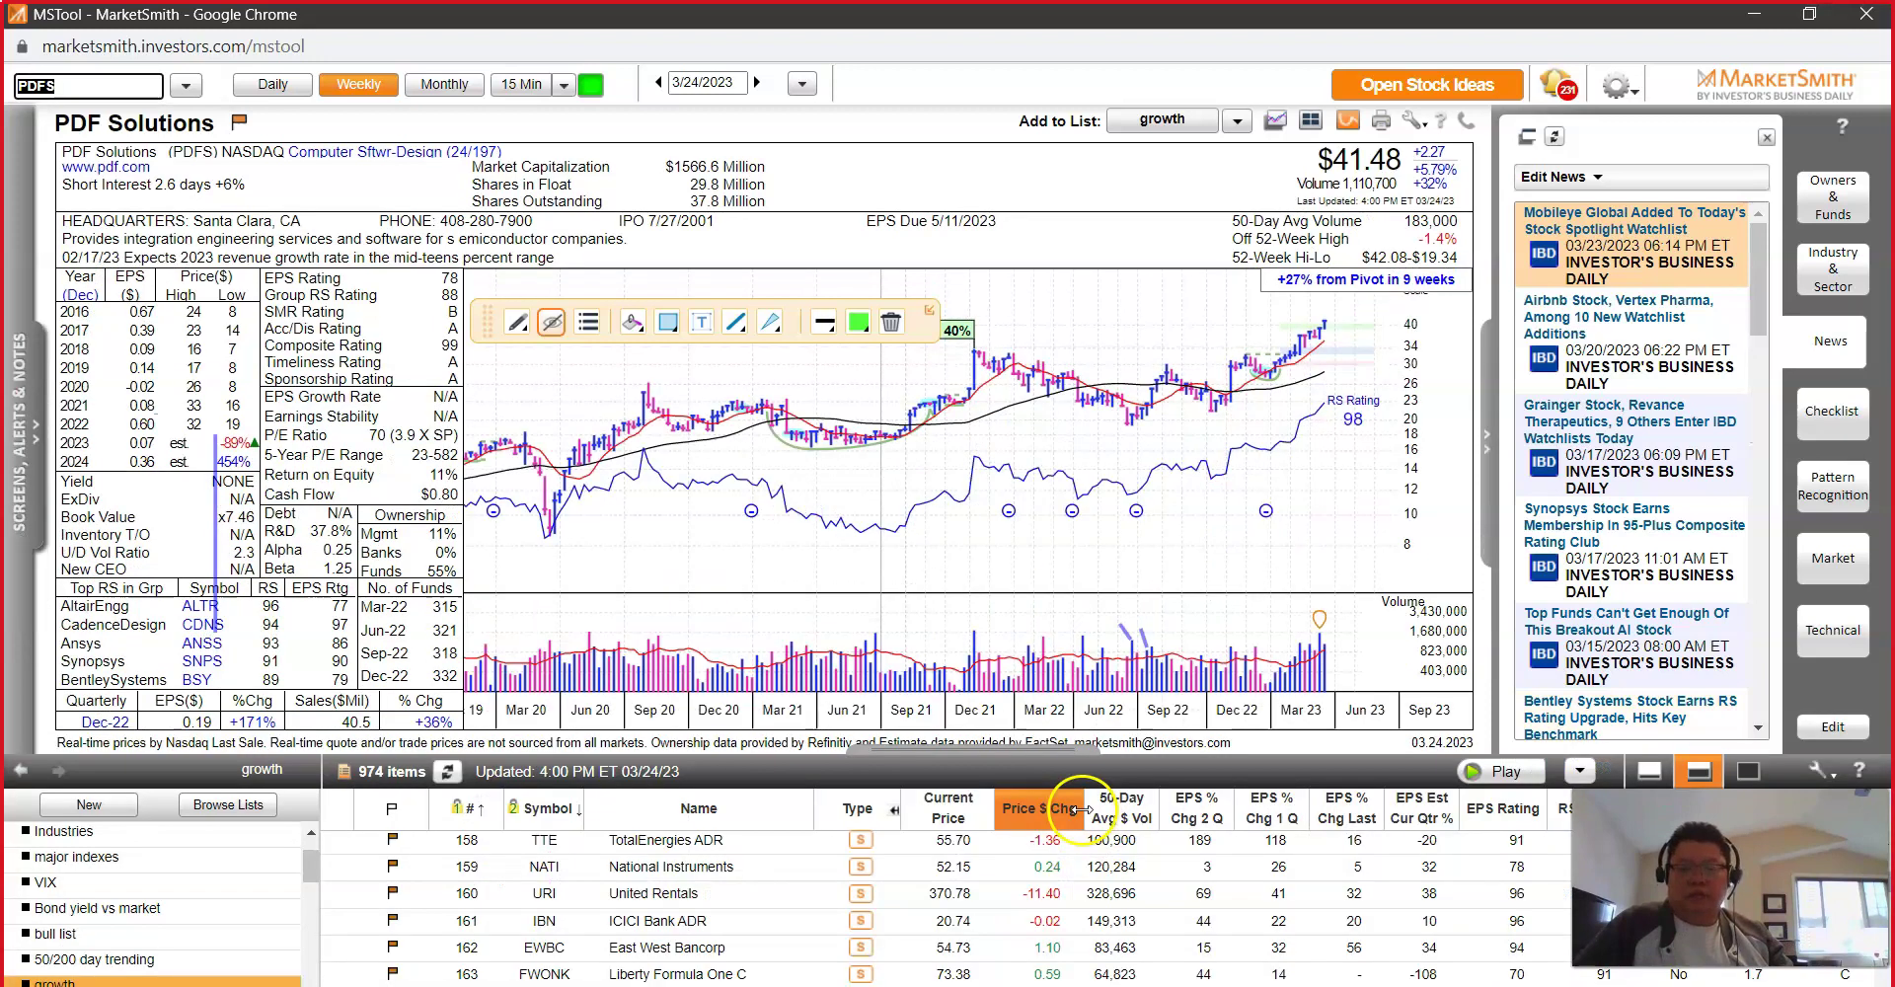
pyautogui.click(1748, 770)
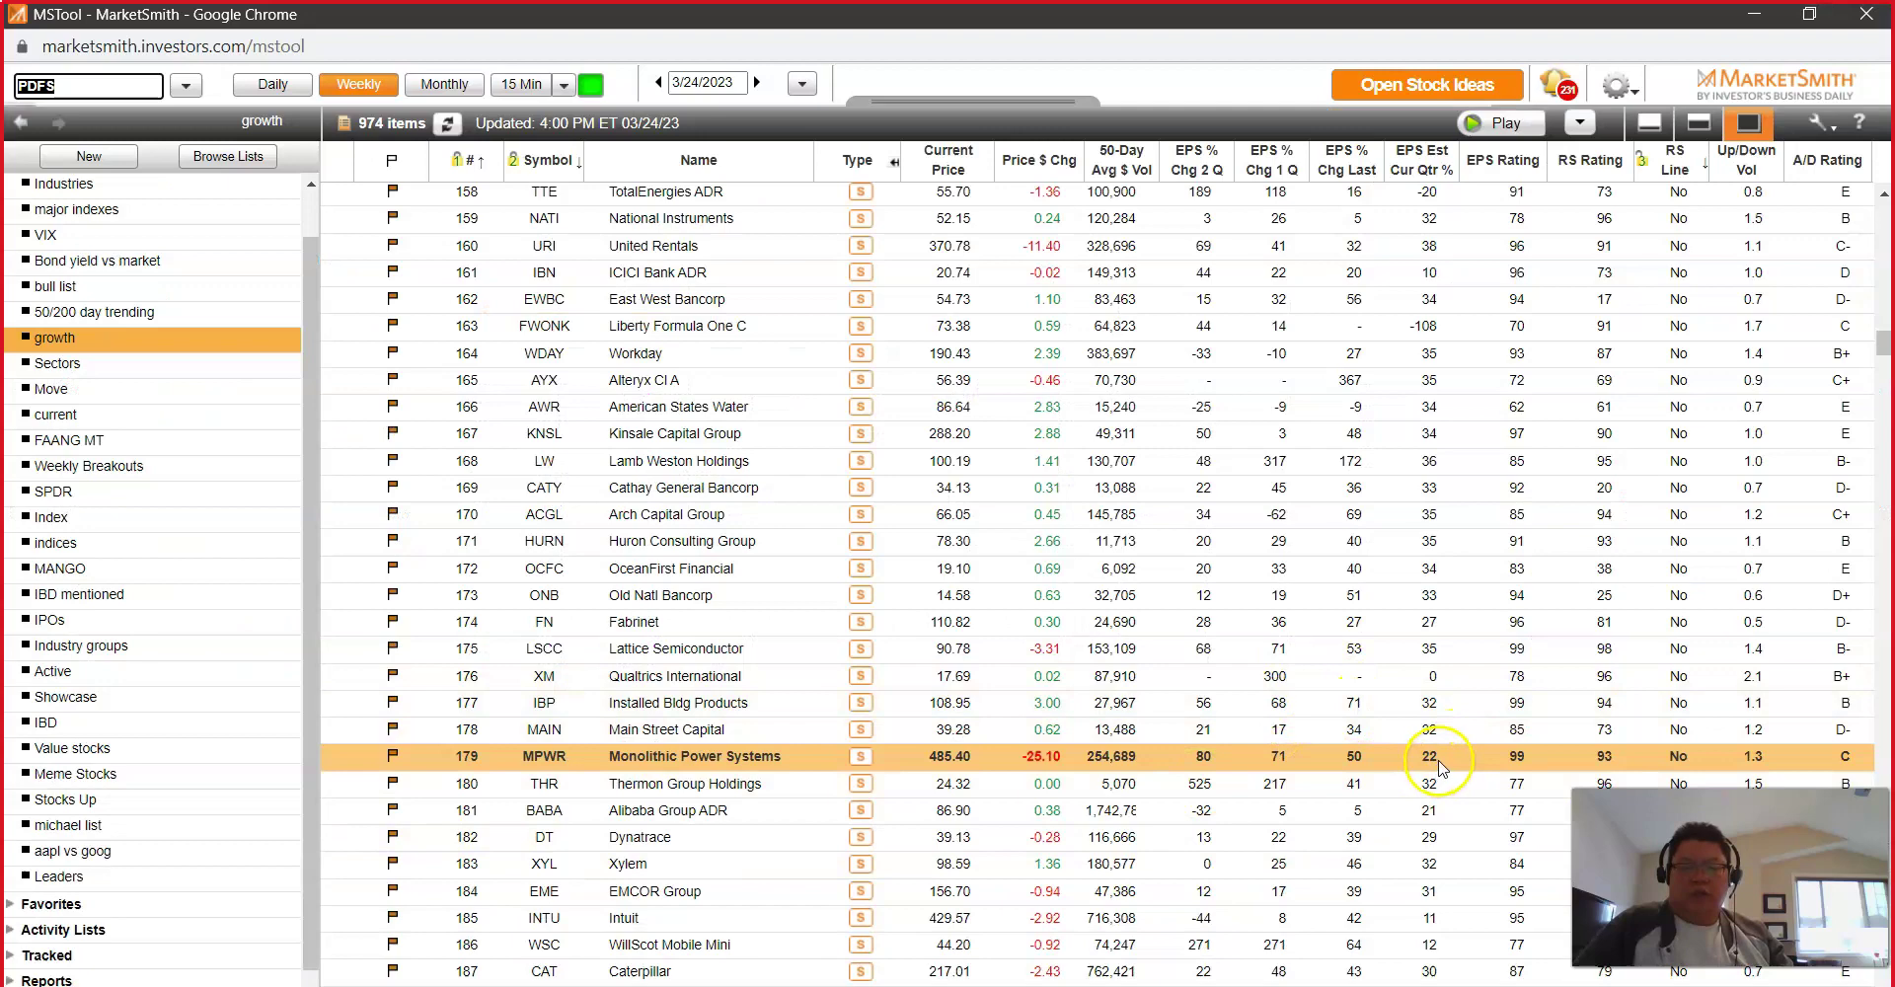
pyautogui.scroll(5, 1438, 767)
pyautogui.scroll(-10, 1441, 768)
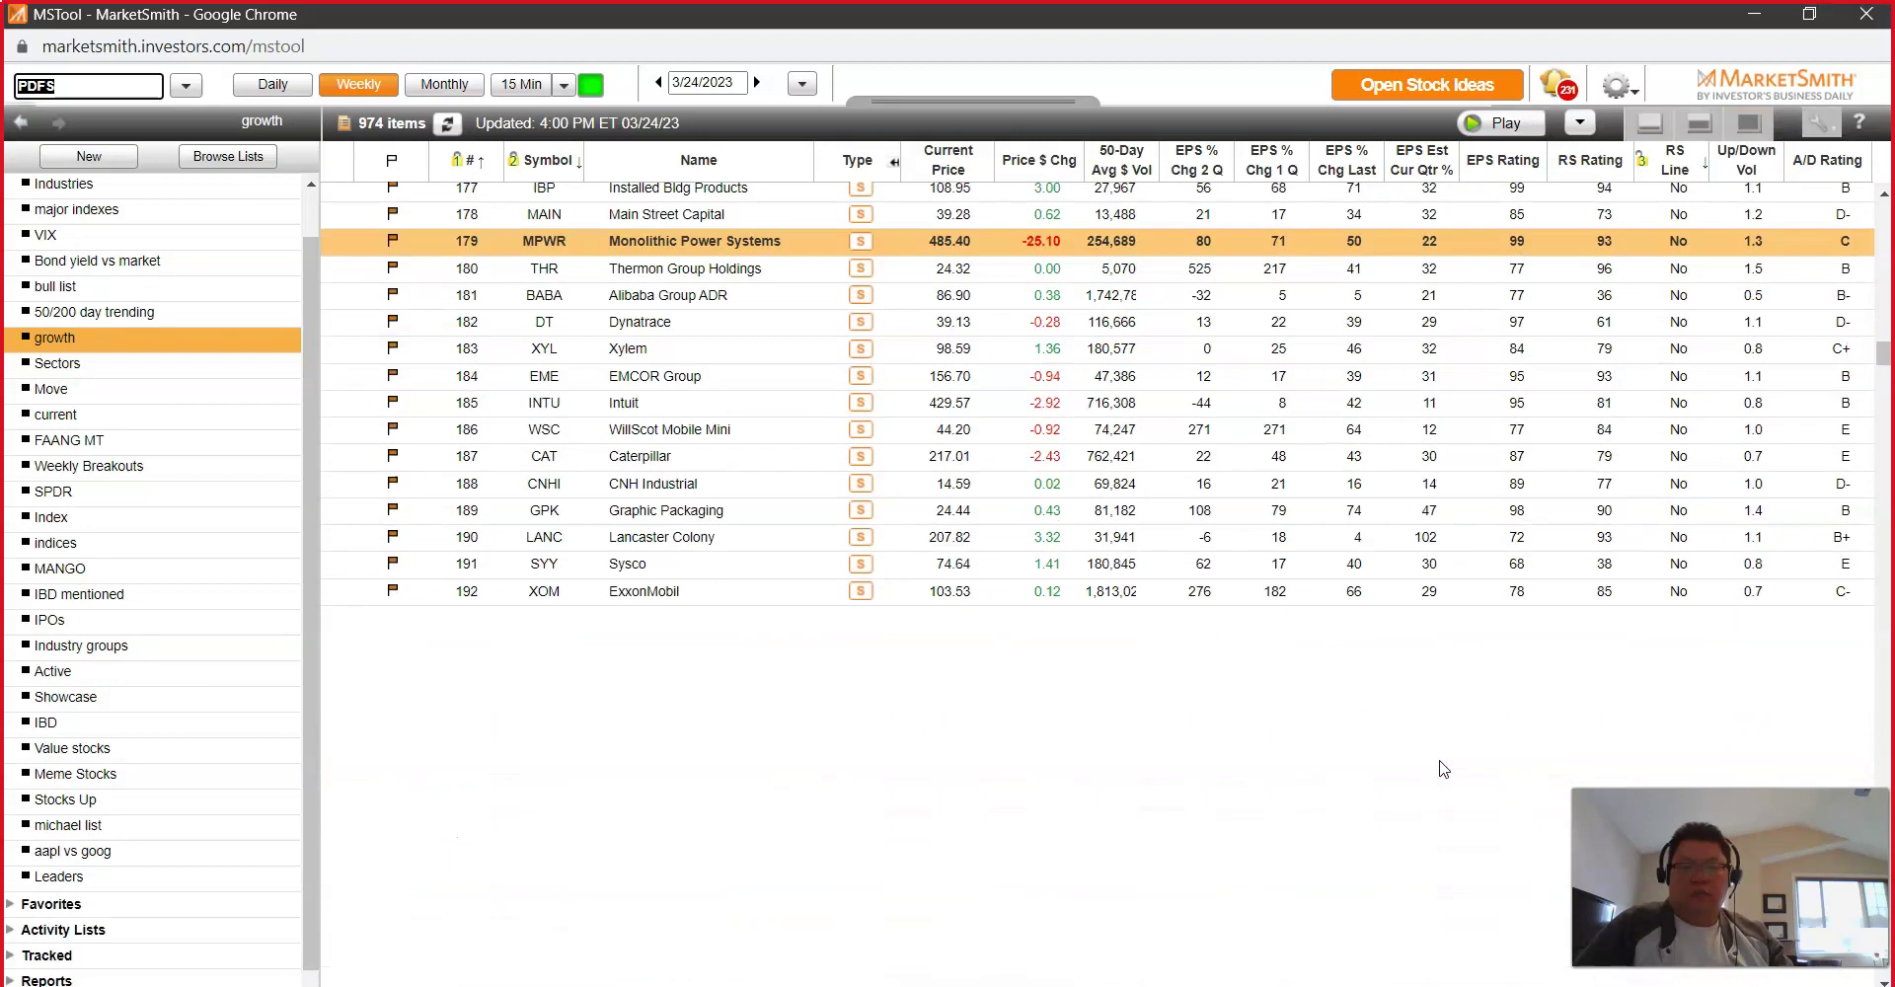
pyautogui.scroll(-10, 1441, 768)
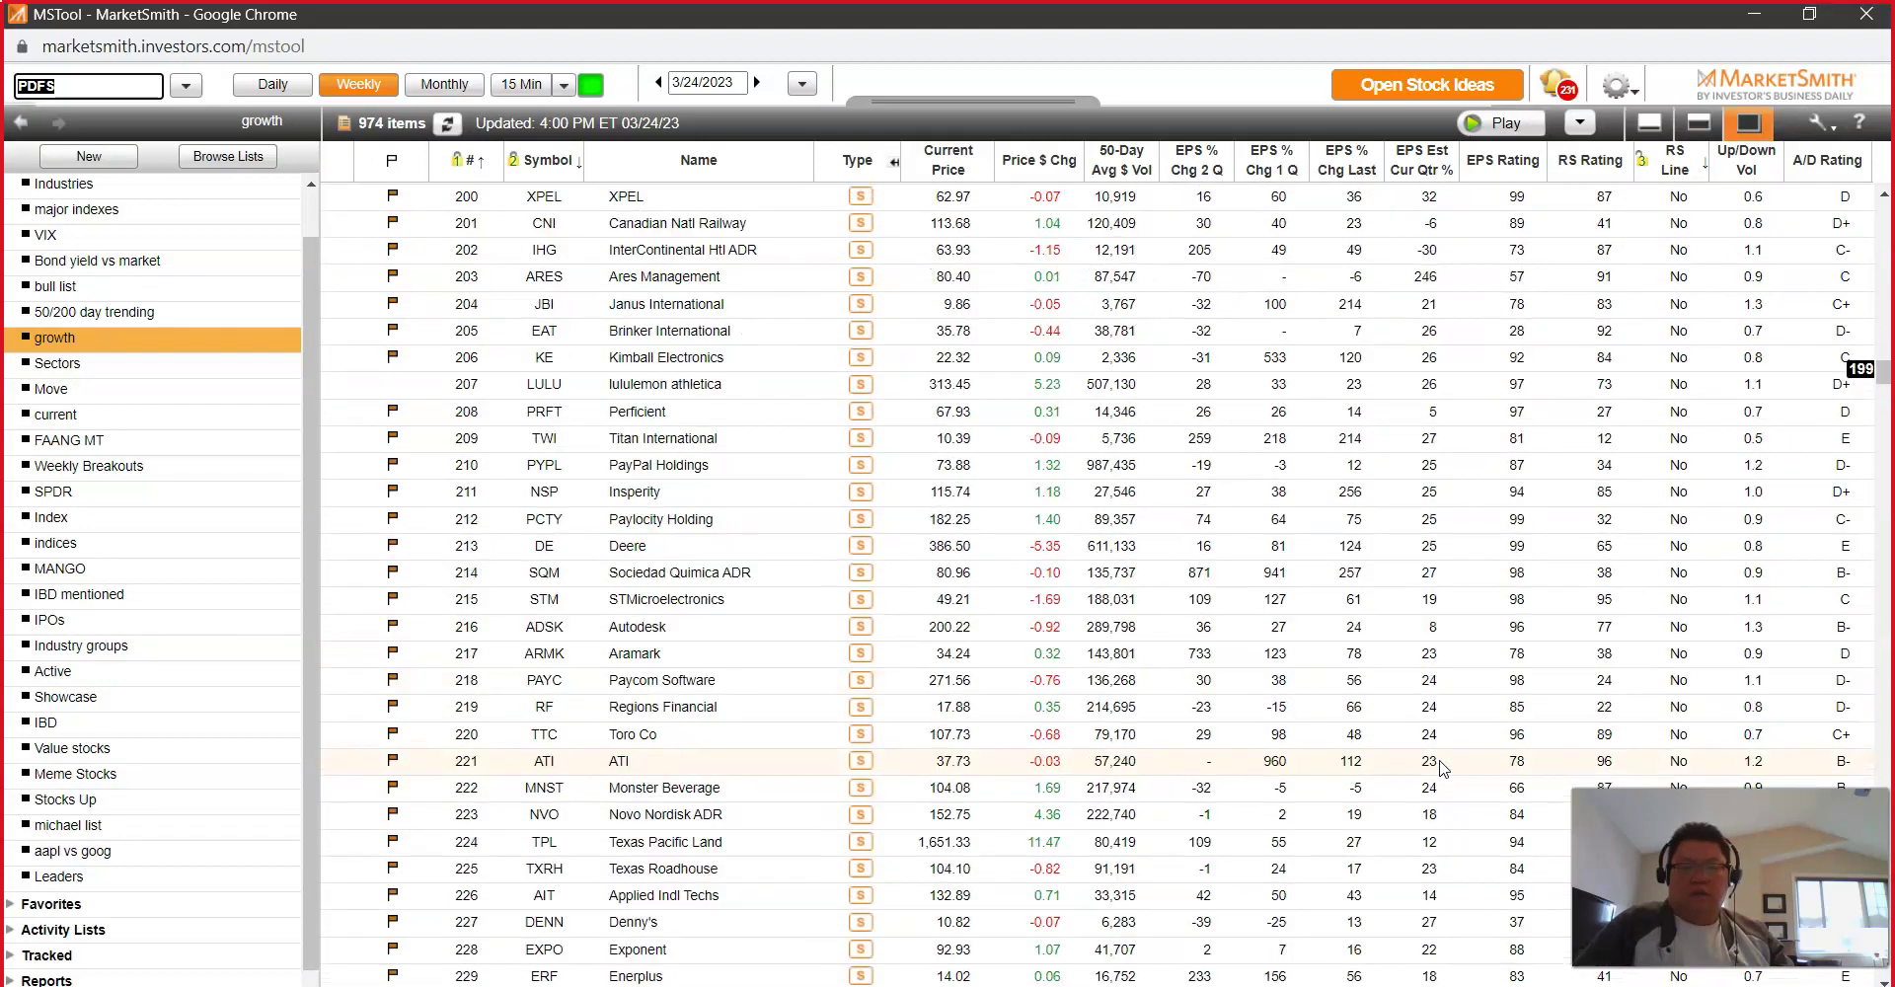
pyautogui.scroll(-11, 1441, 768)
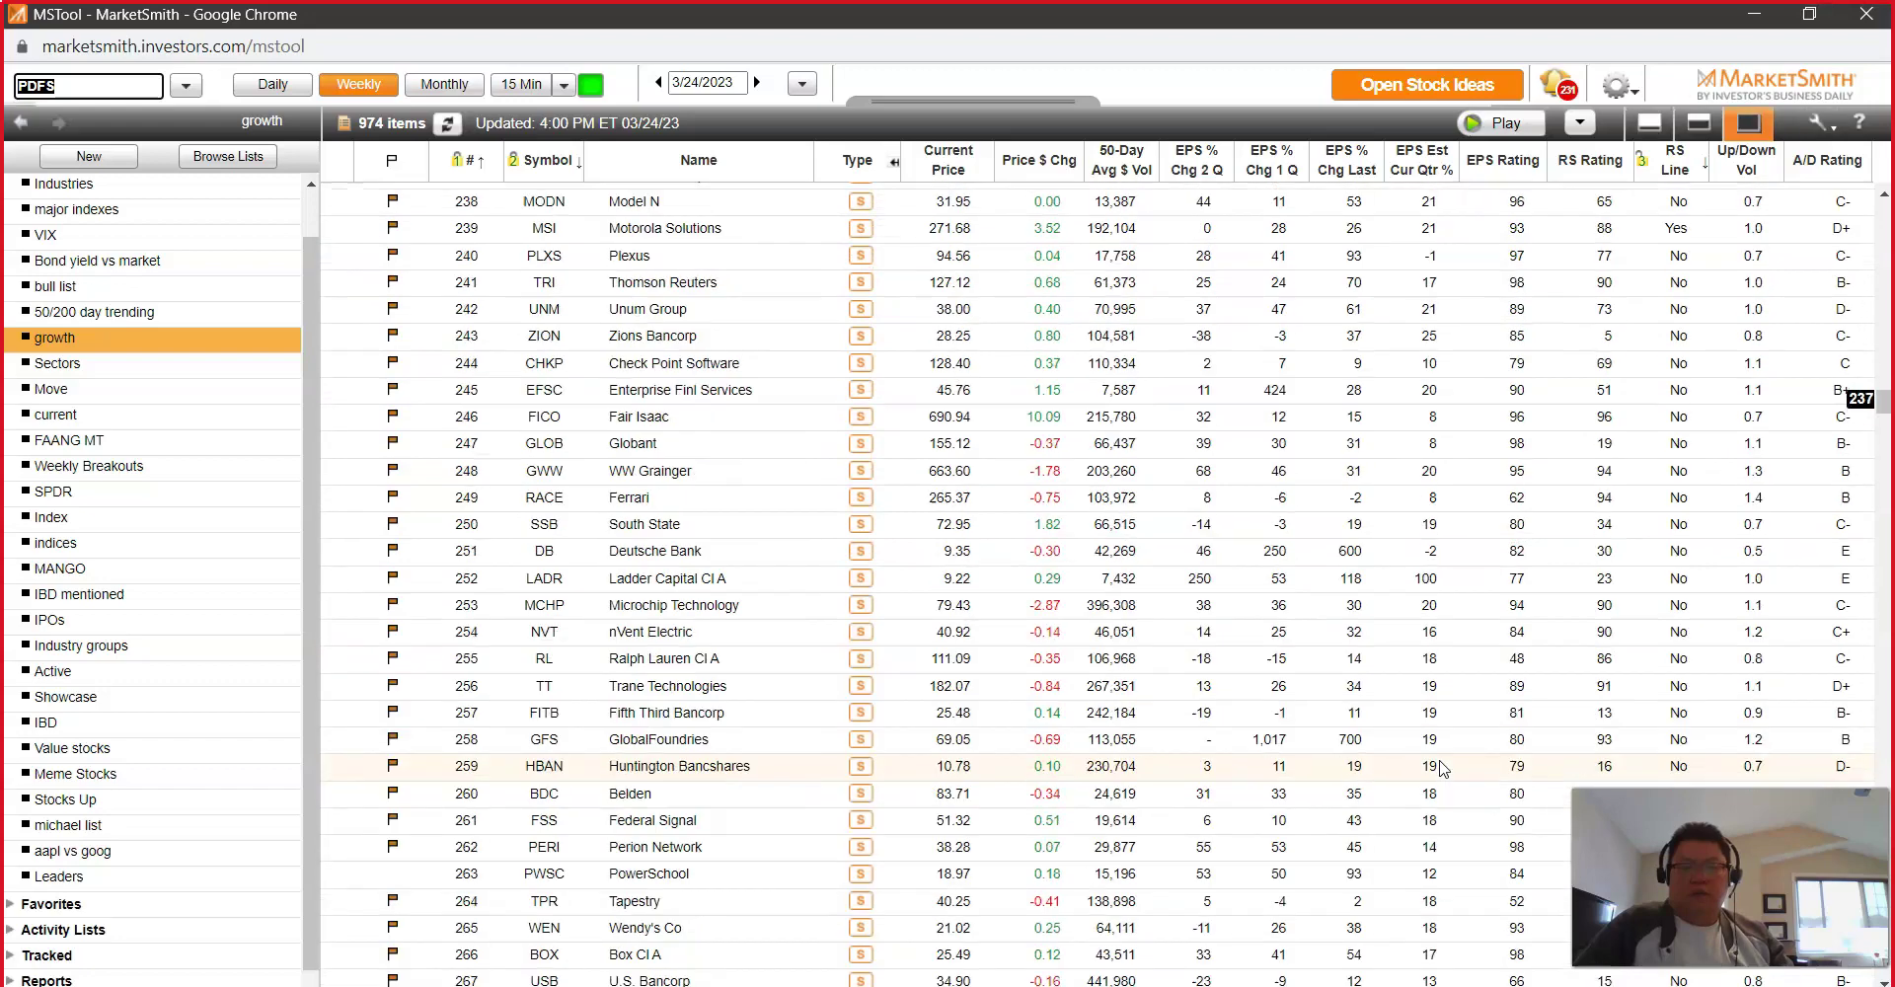
pyautogui.scroll(-9, 1441, 768)
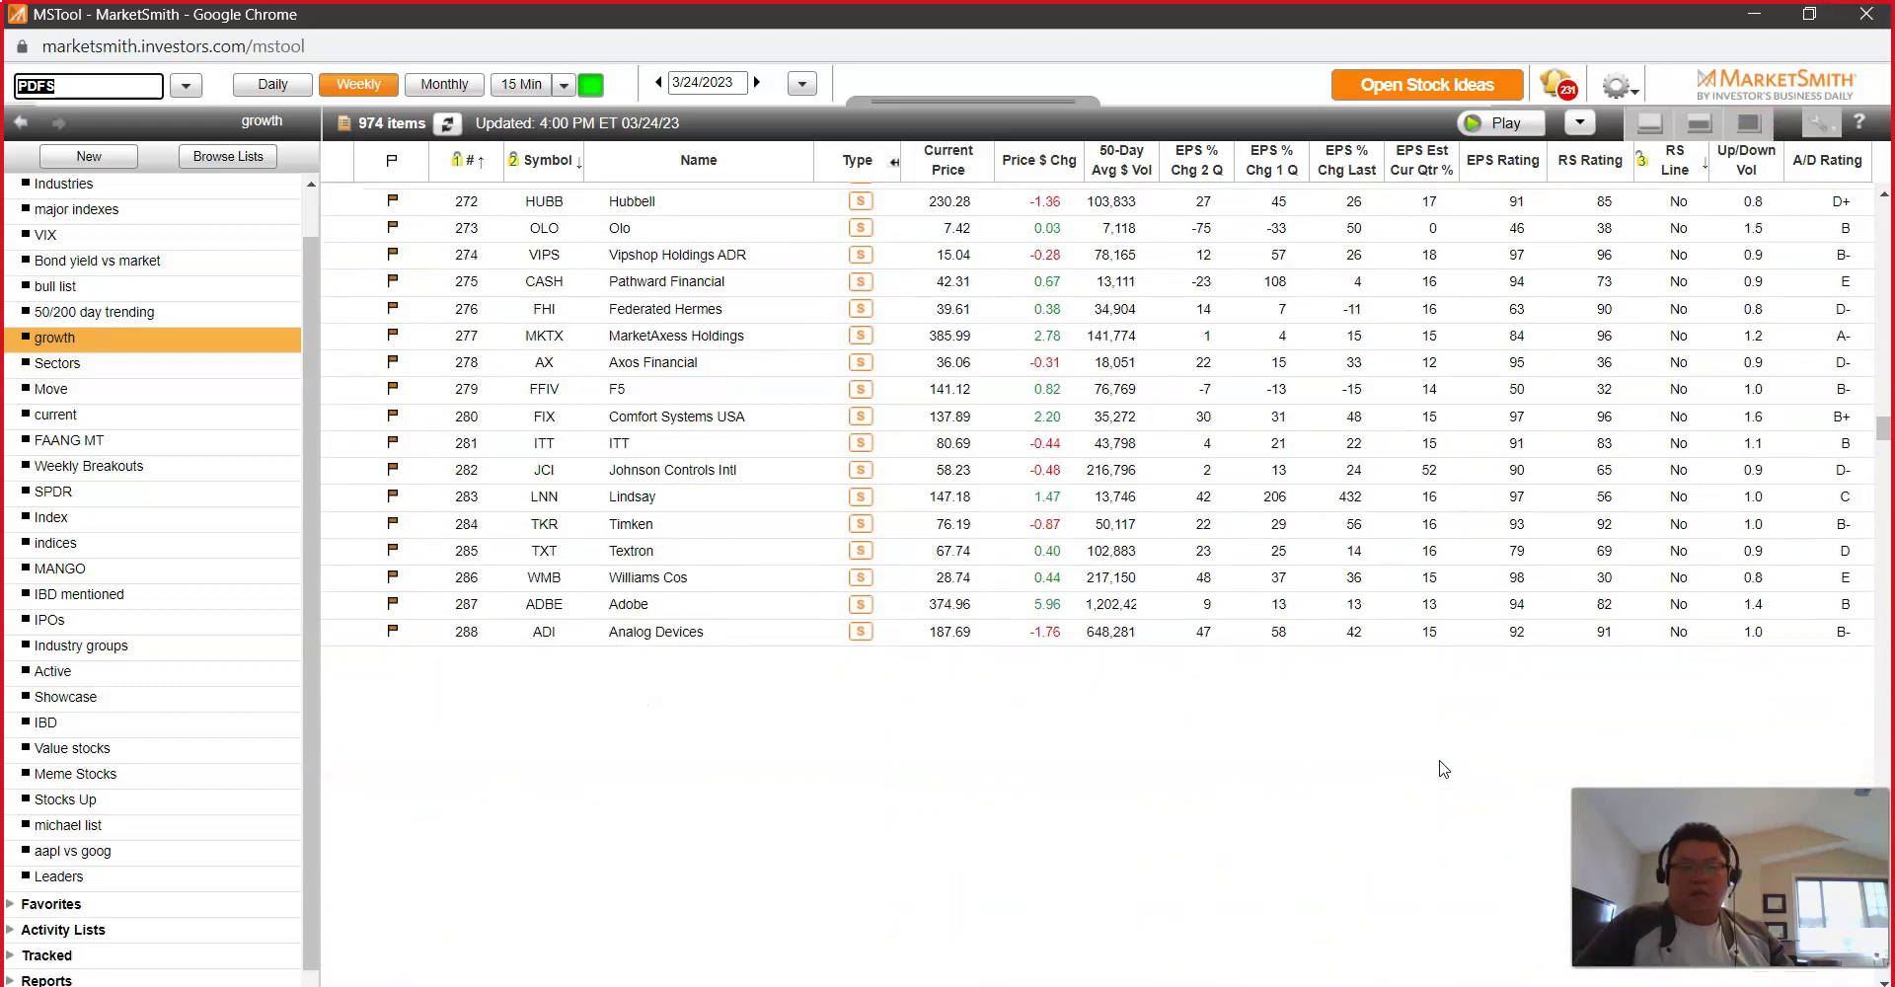
pyautogui.scroll(-5, 1441, 768)
pyautogui.scroll(9, 1441, 768)
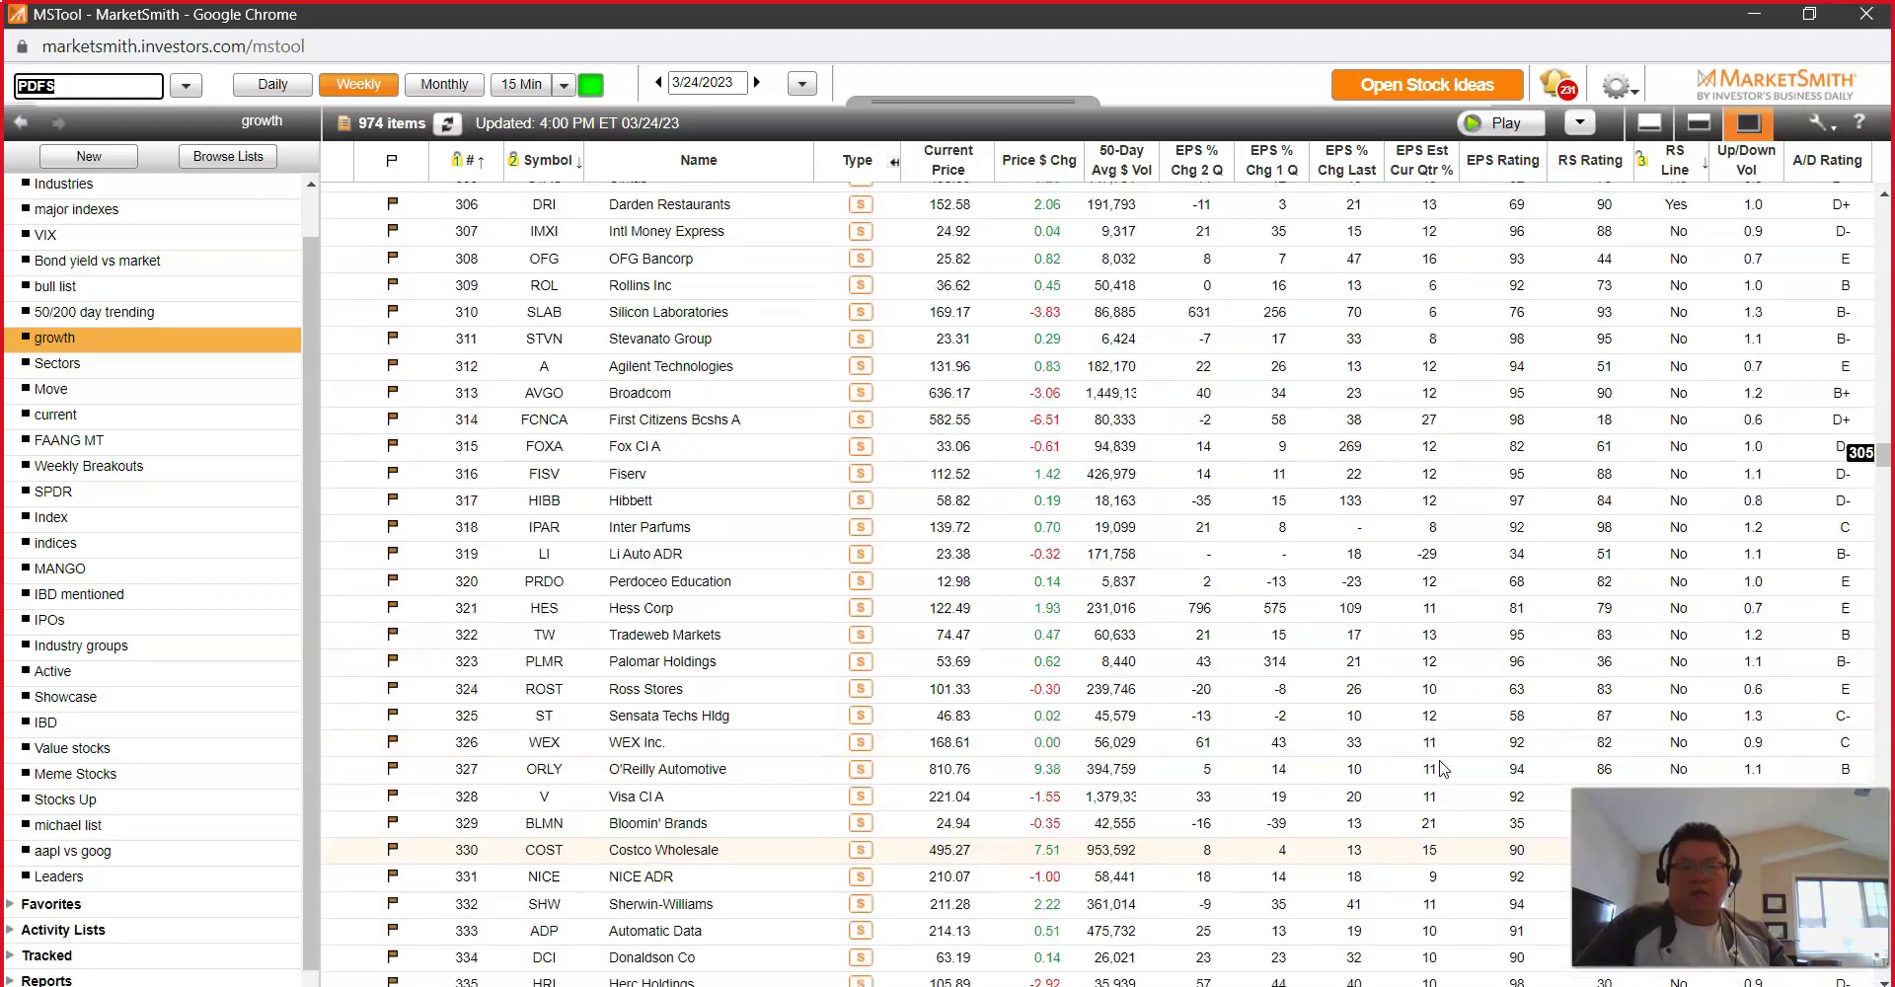
pyautogui.scroll(10, 1441, 768)
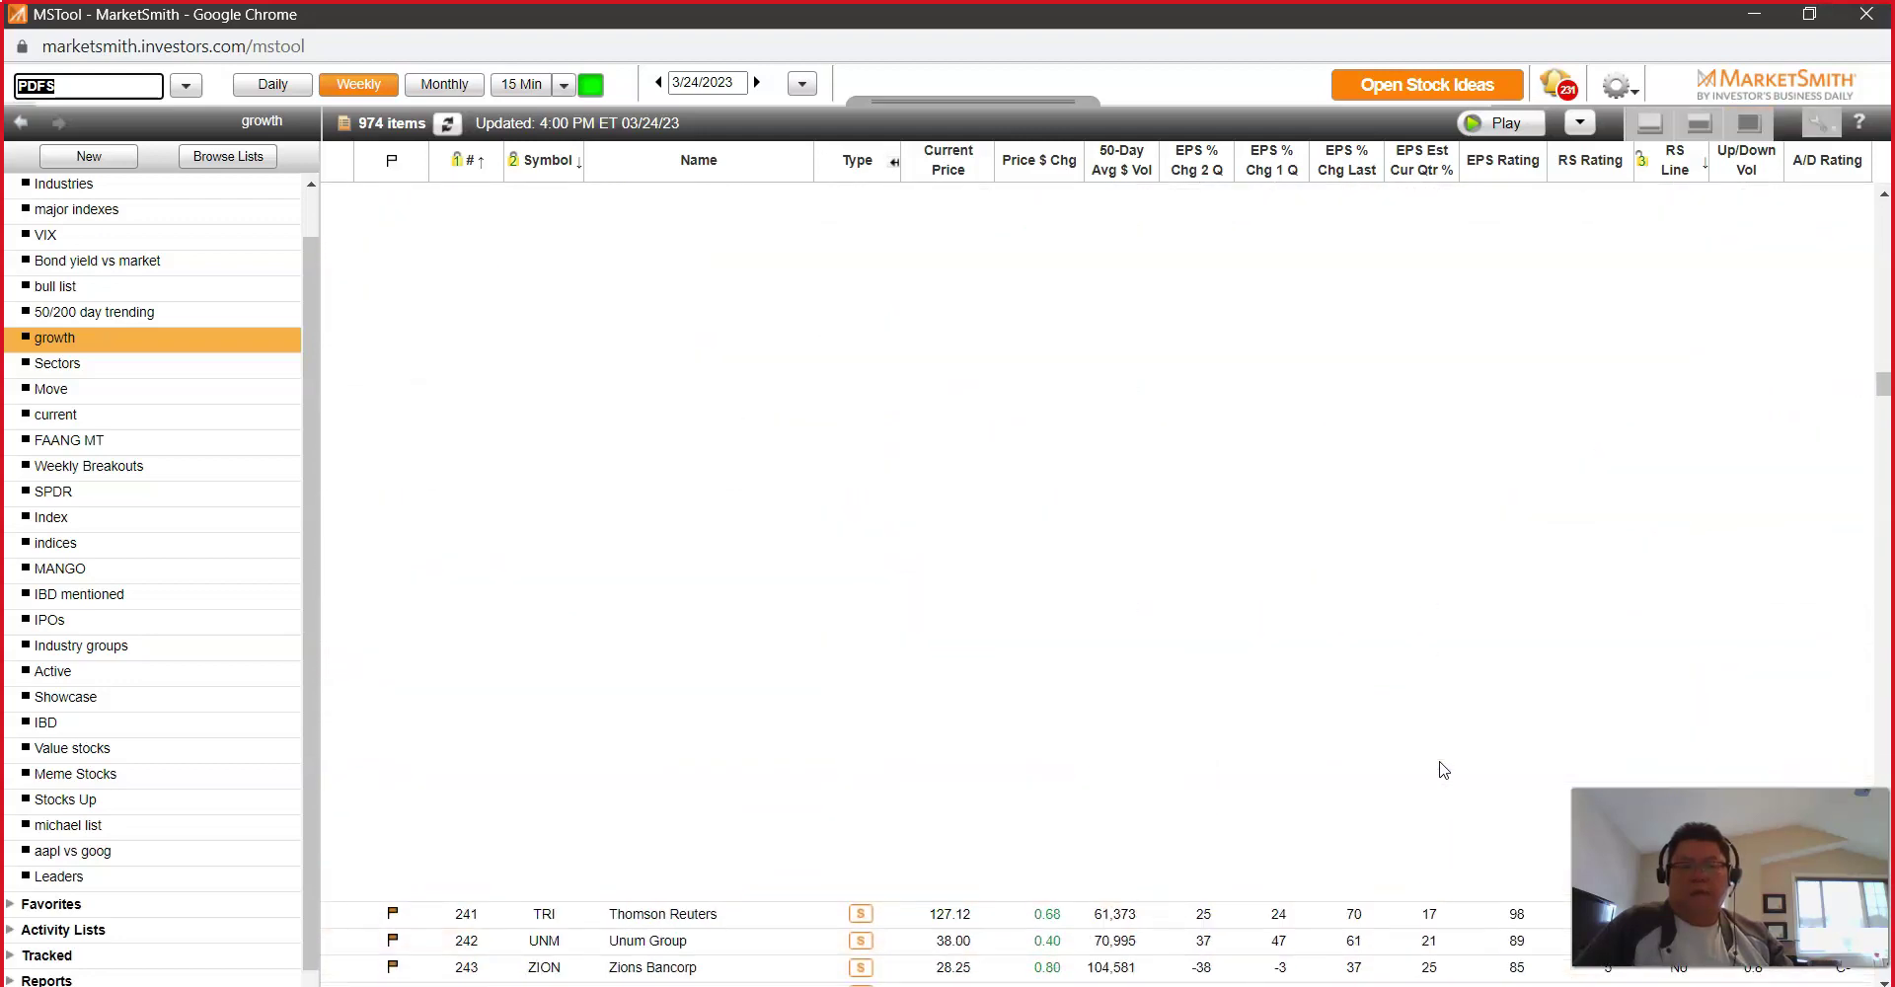
pyautogui.scroll(5, 1441, 768)
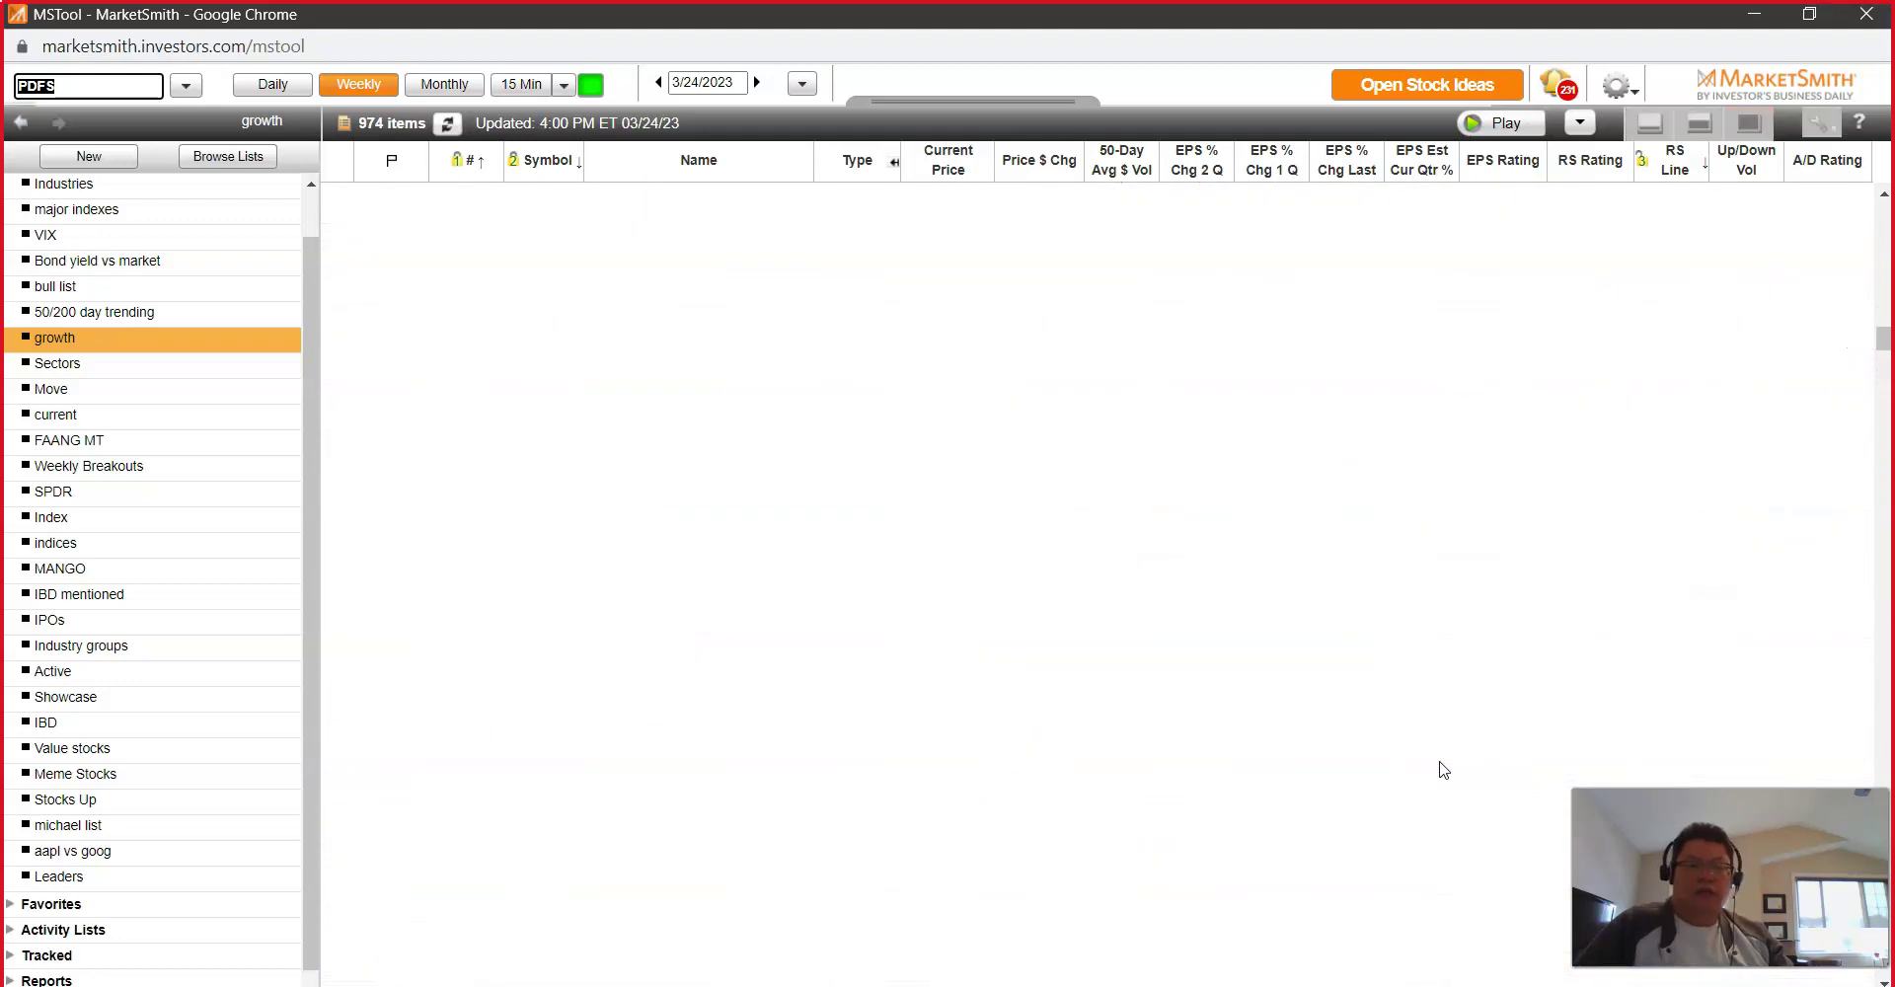
pyautogui.scroll(3, 1443, 770)
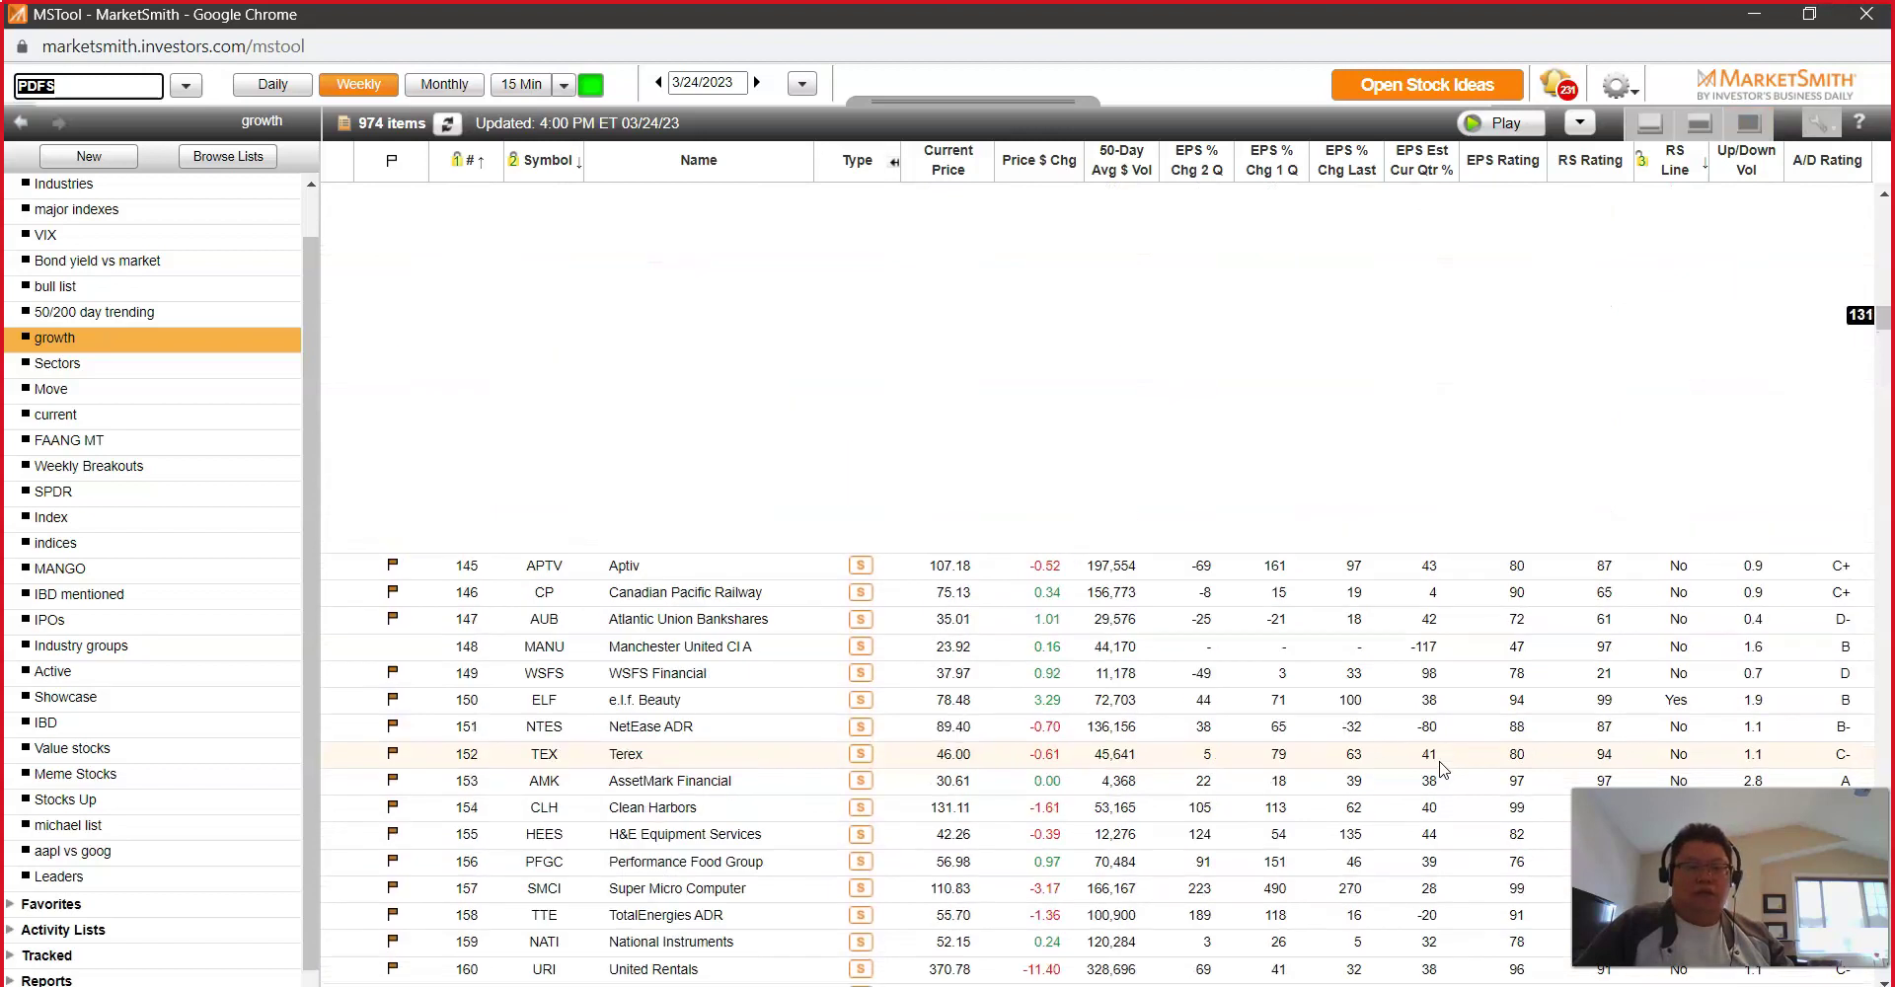
pyautogui.scroll(10, 1441, 768)
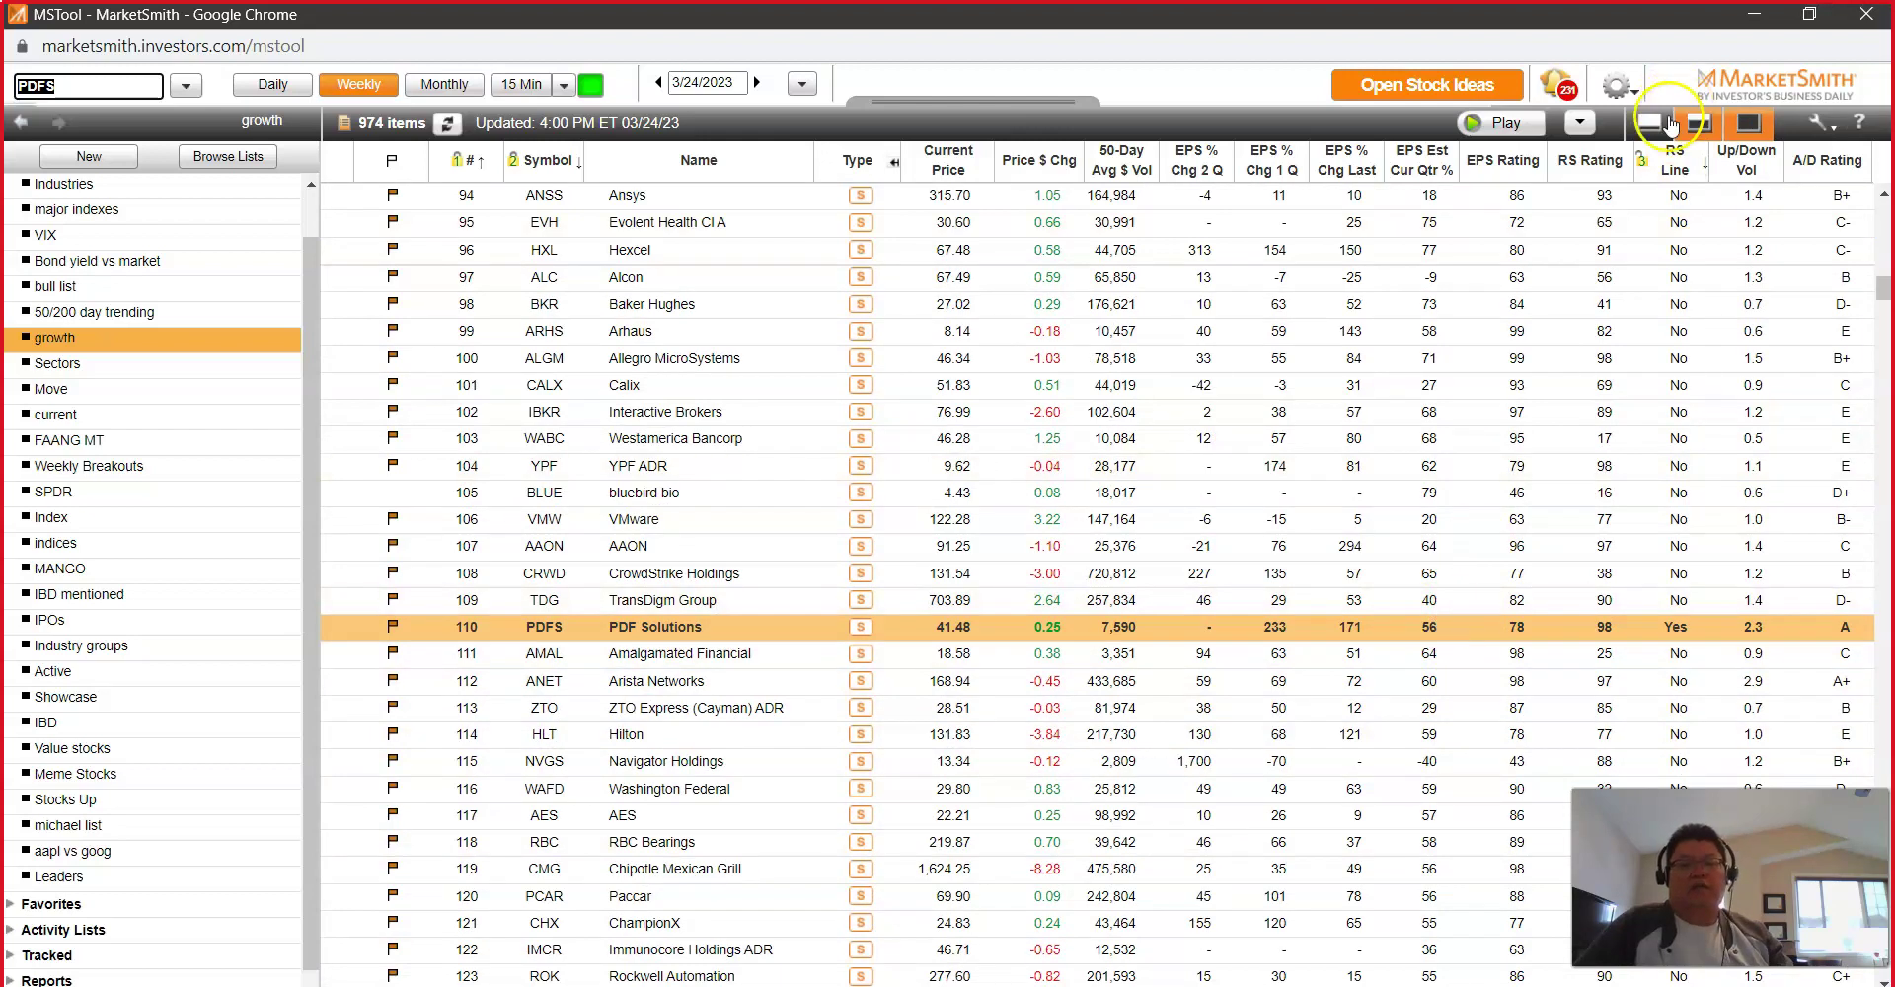
pyautogui.doubleClick(498, 617)
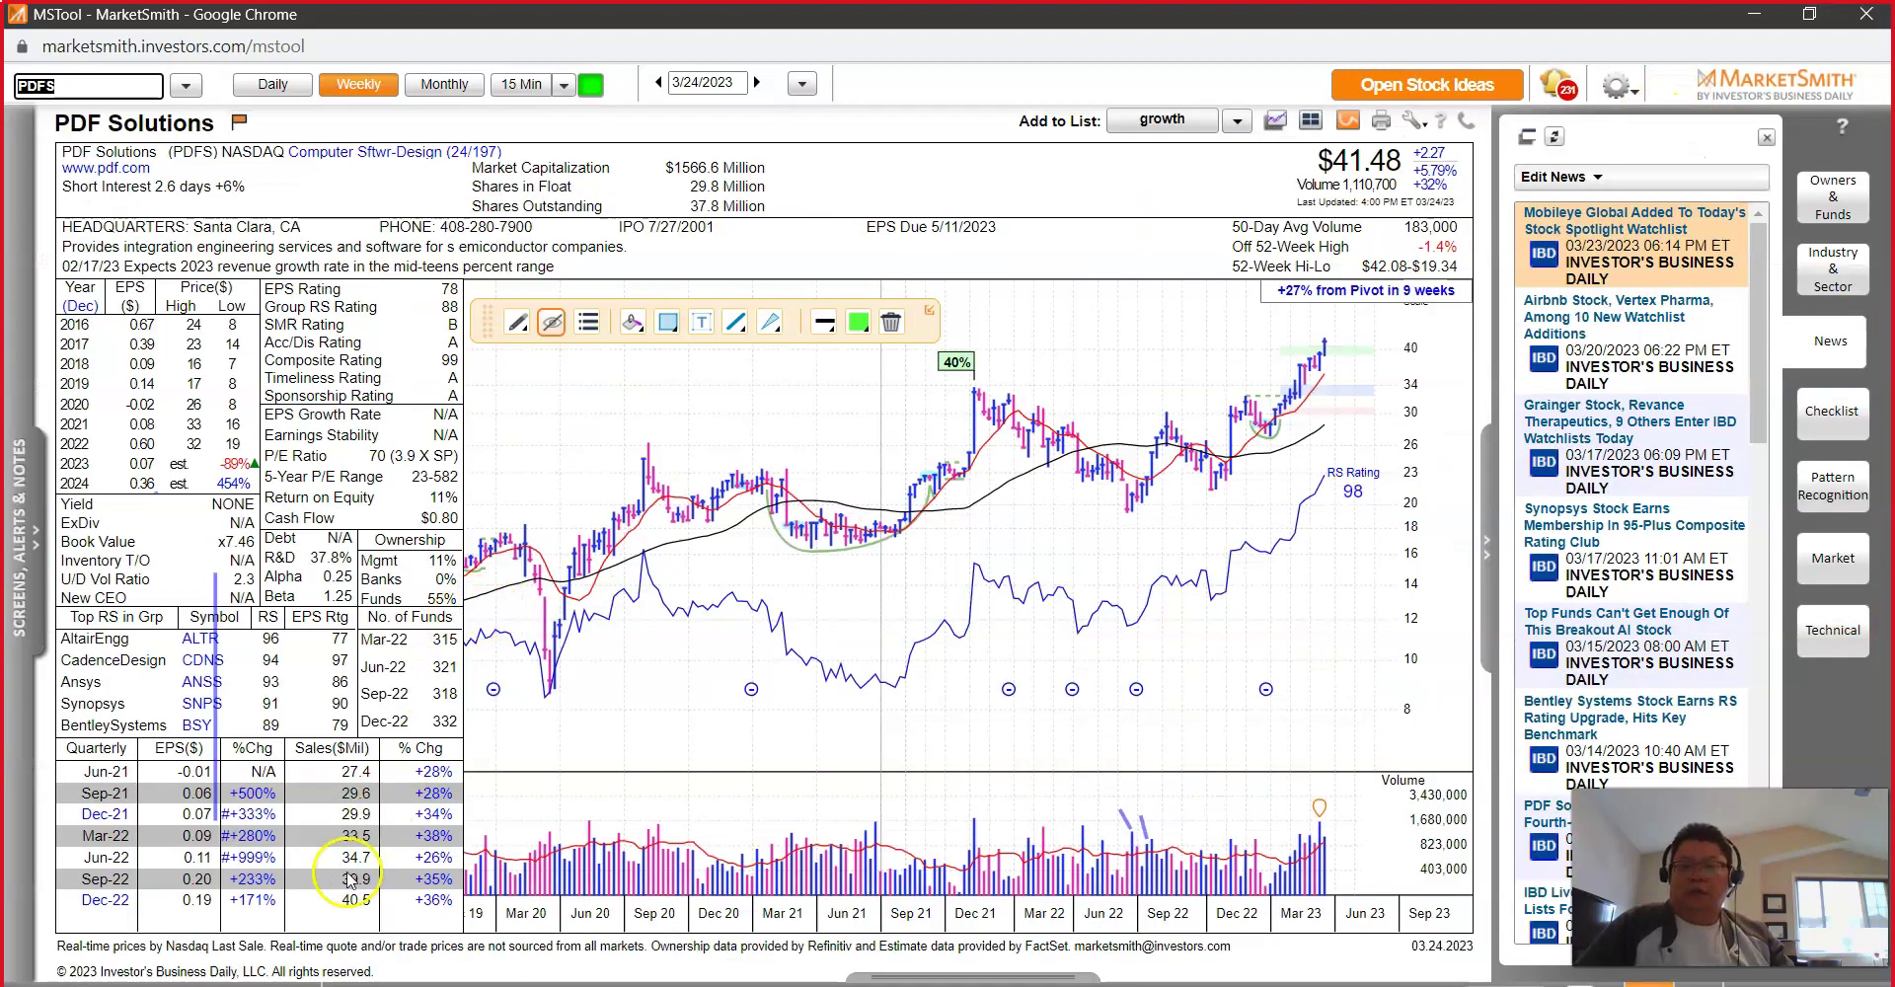
# Step: Bracket the PDFS sales figures for Mar-22 to Dec-22 in red and outline the price base with two channel lines and a rising breakout line
pyautogui.moveTo(284, 836); pyautogui.dragTo(284, 930)
pyautogui.moveTo(453, 835); pyautogui.dragTo(459, 930)
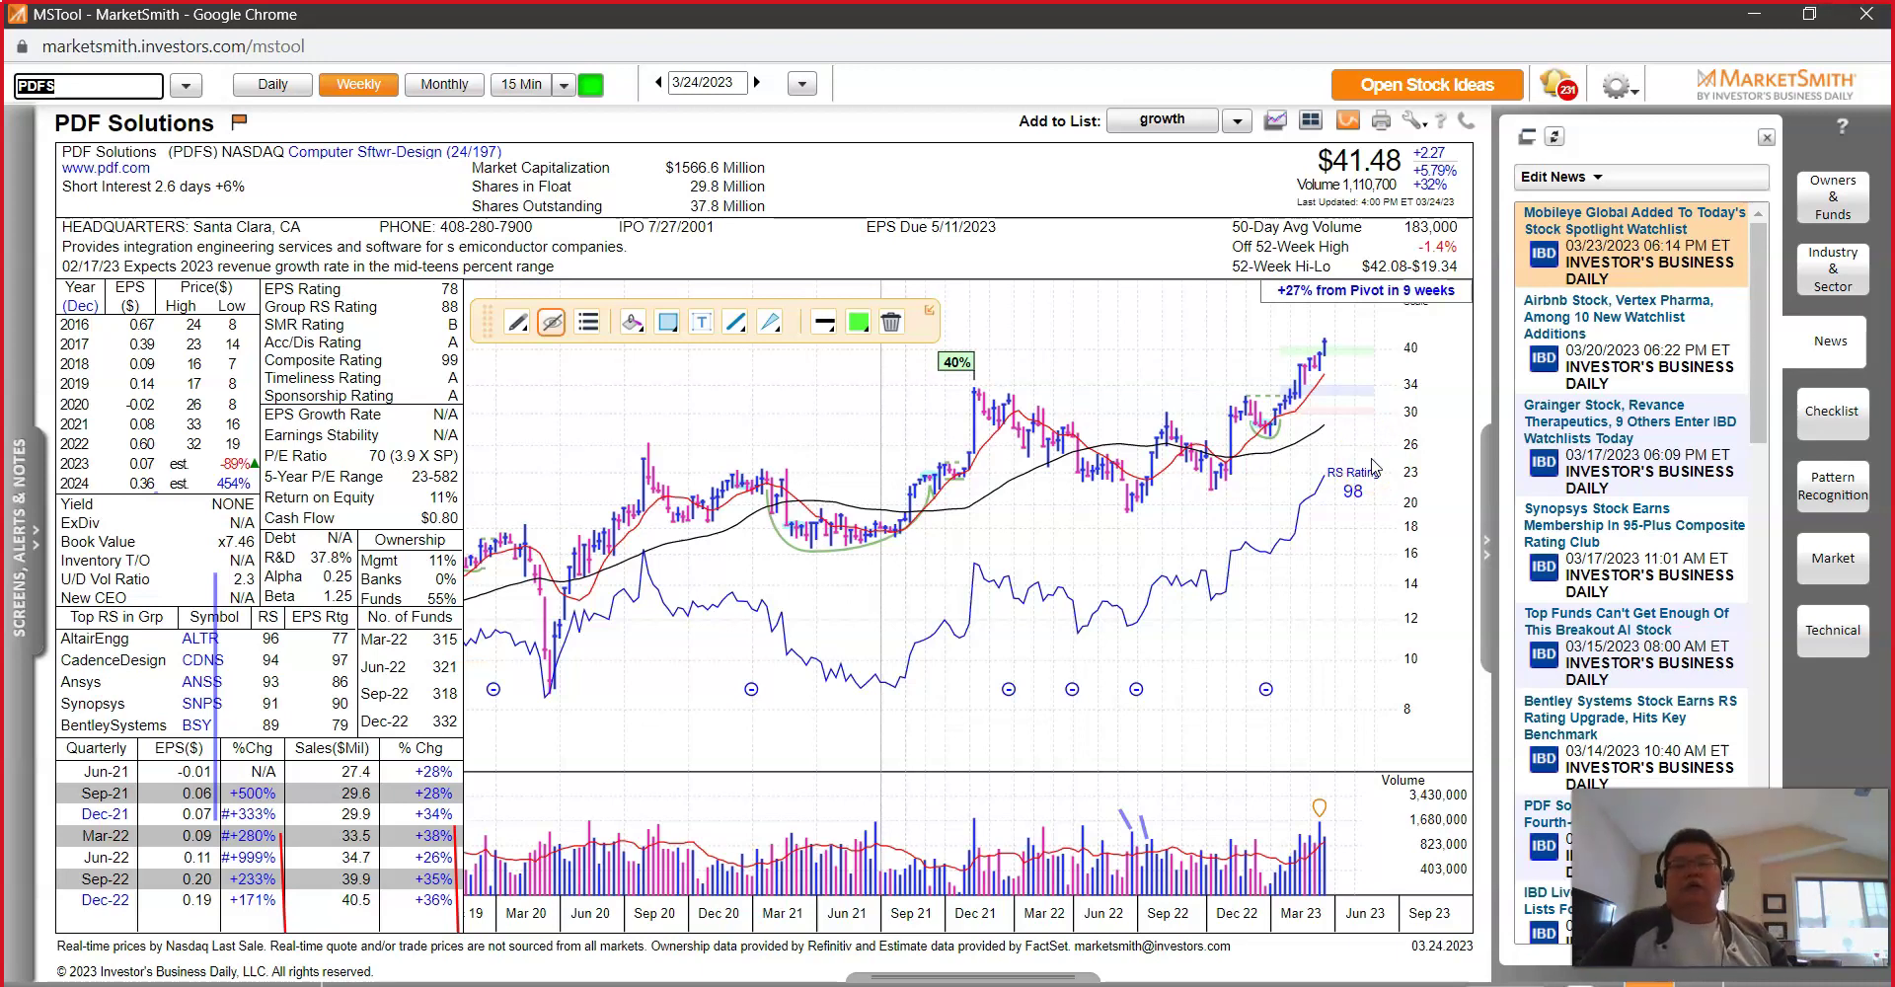
pyautogui.click(1264, 422)
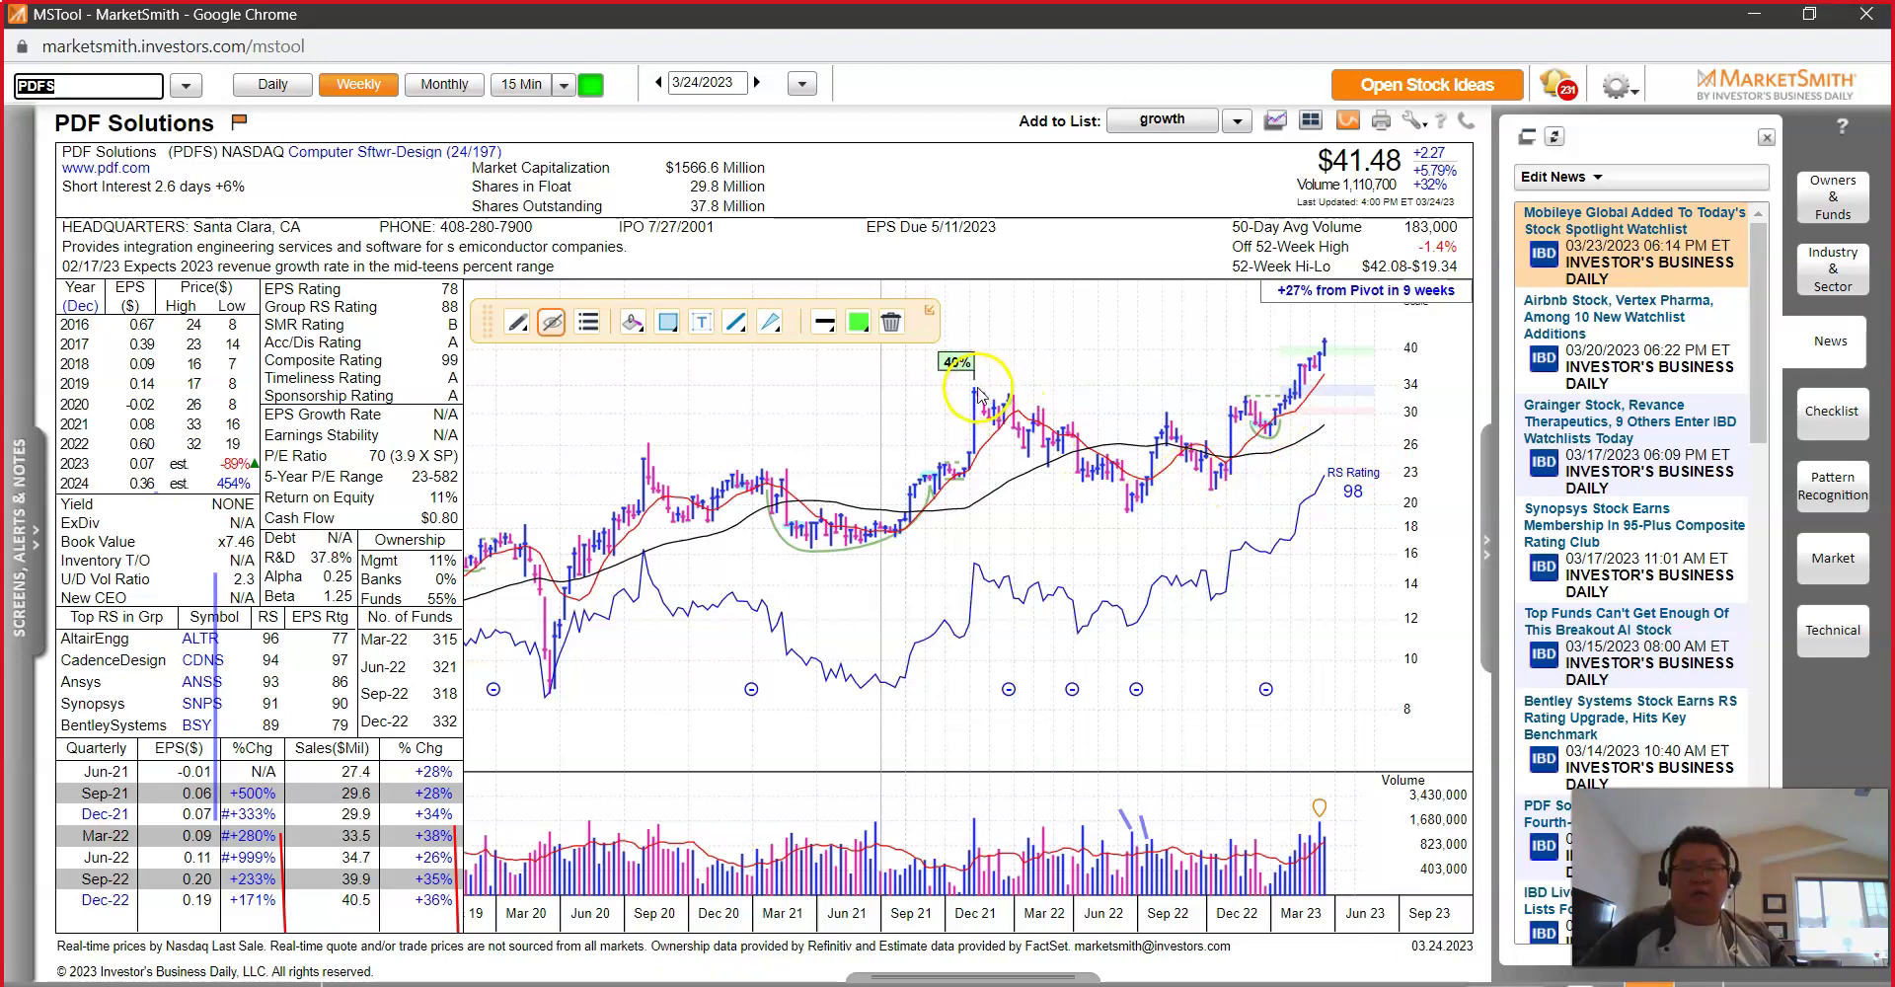
pyautogui.moveTo(984, 486); pyautogui.dragTo(1301, 503)
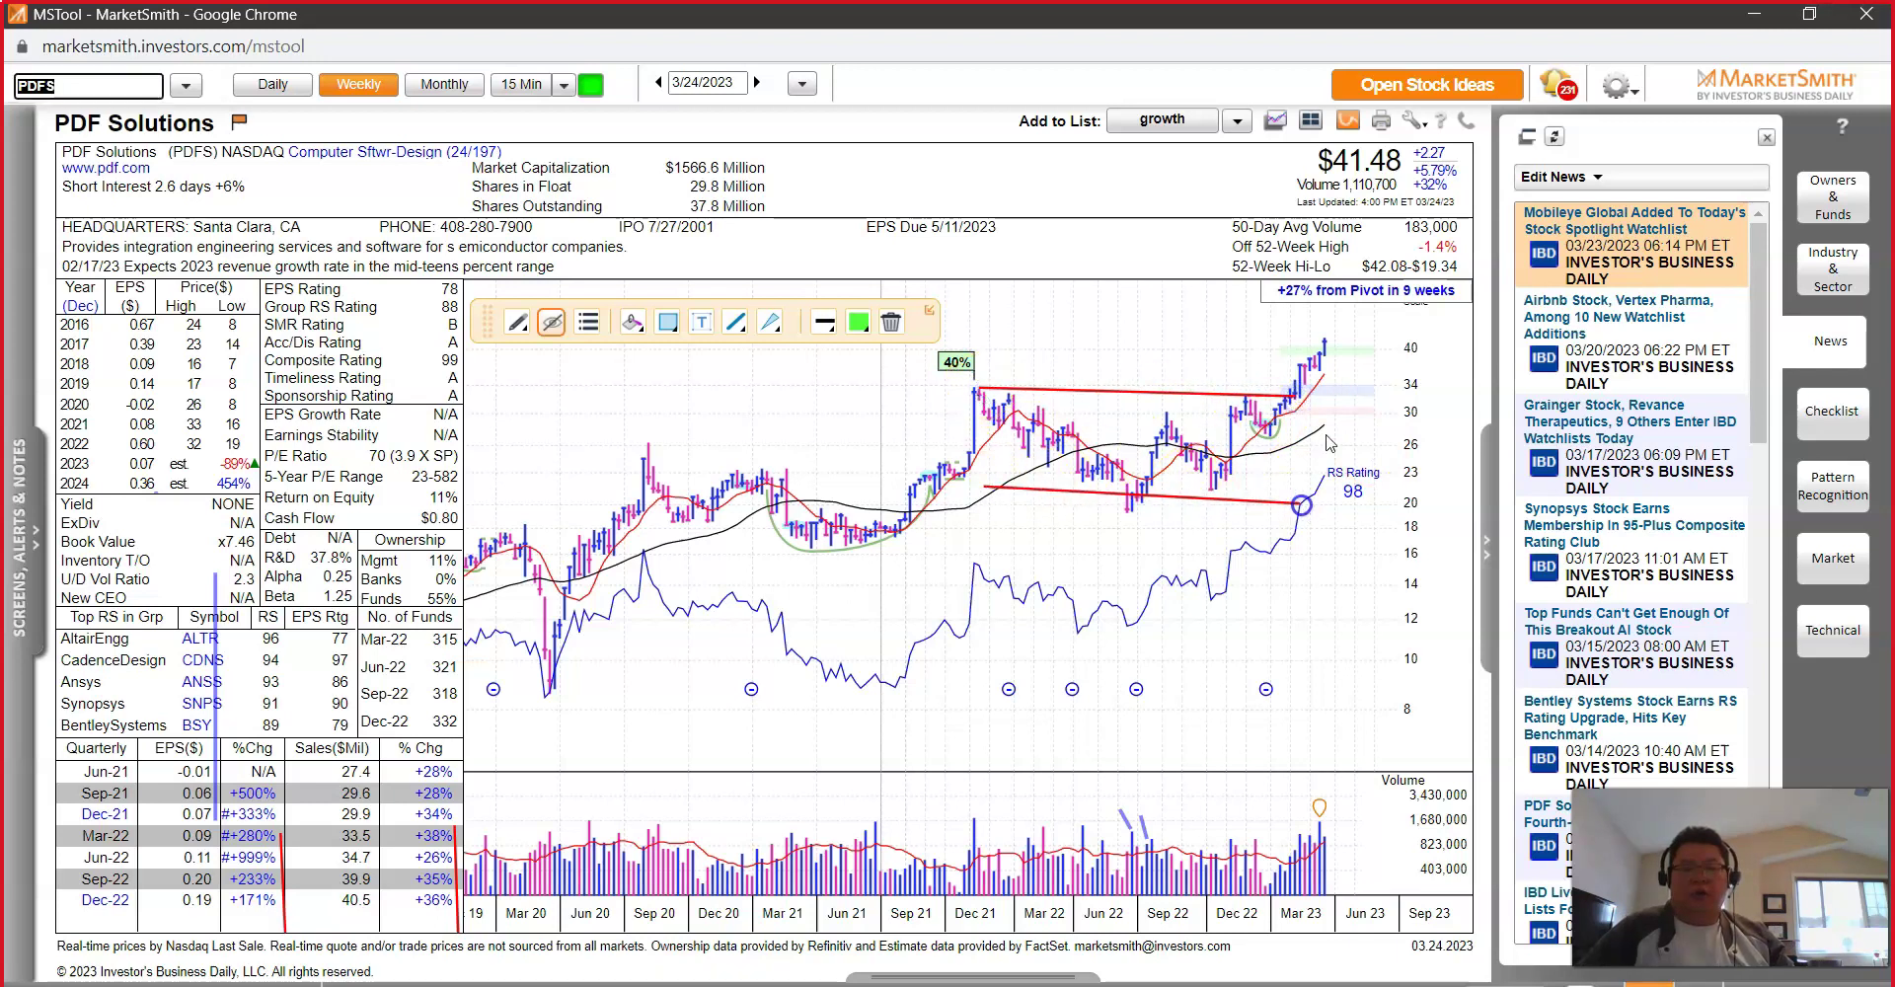
pyautogui.click(1355, 452)
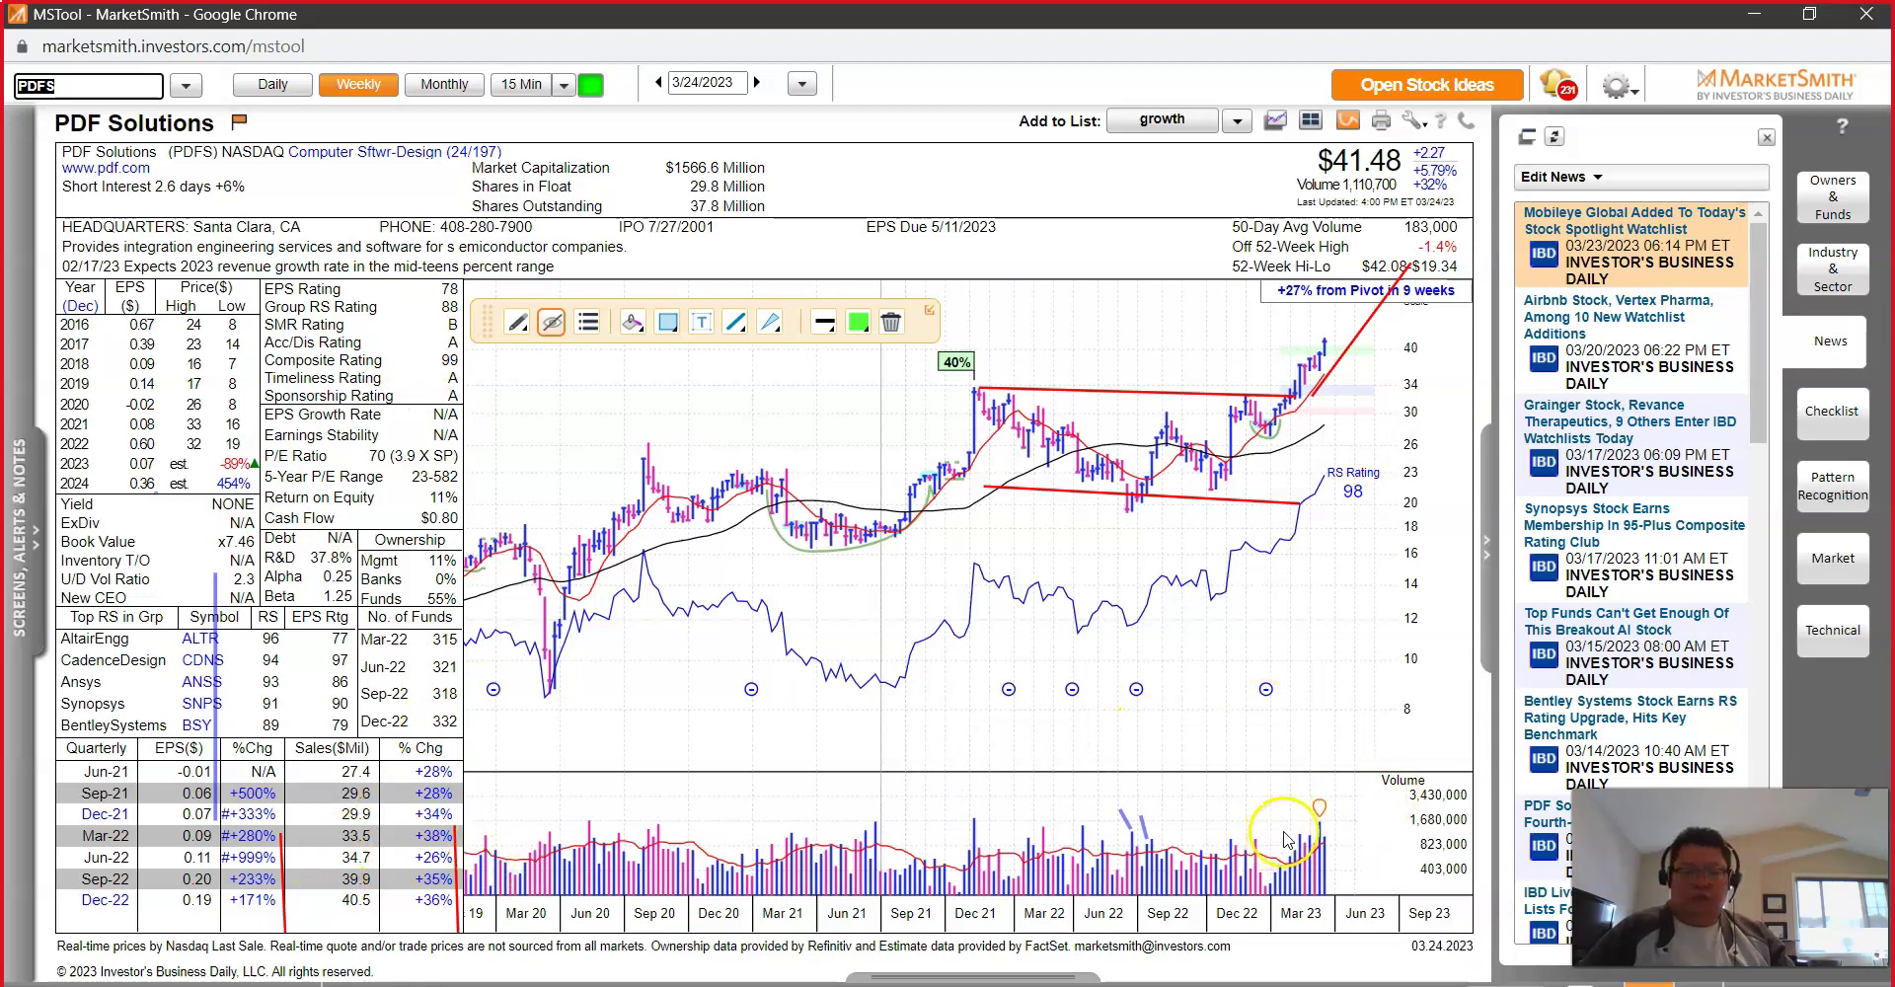
# Step: Underline the PDFS U/D Vol Ratio in red and draw a rising stroke over the most recent volume bars
pyautogui.click(254, 589)
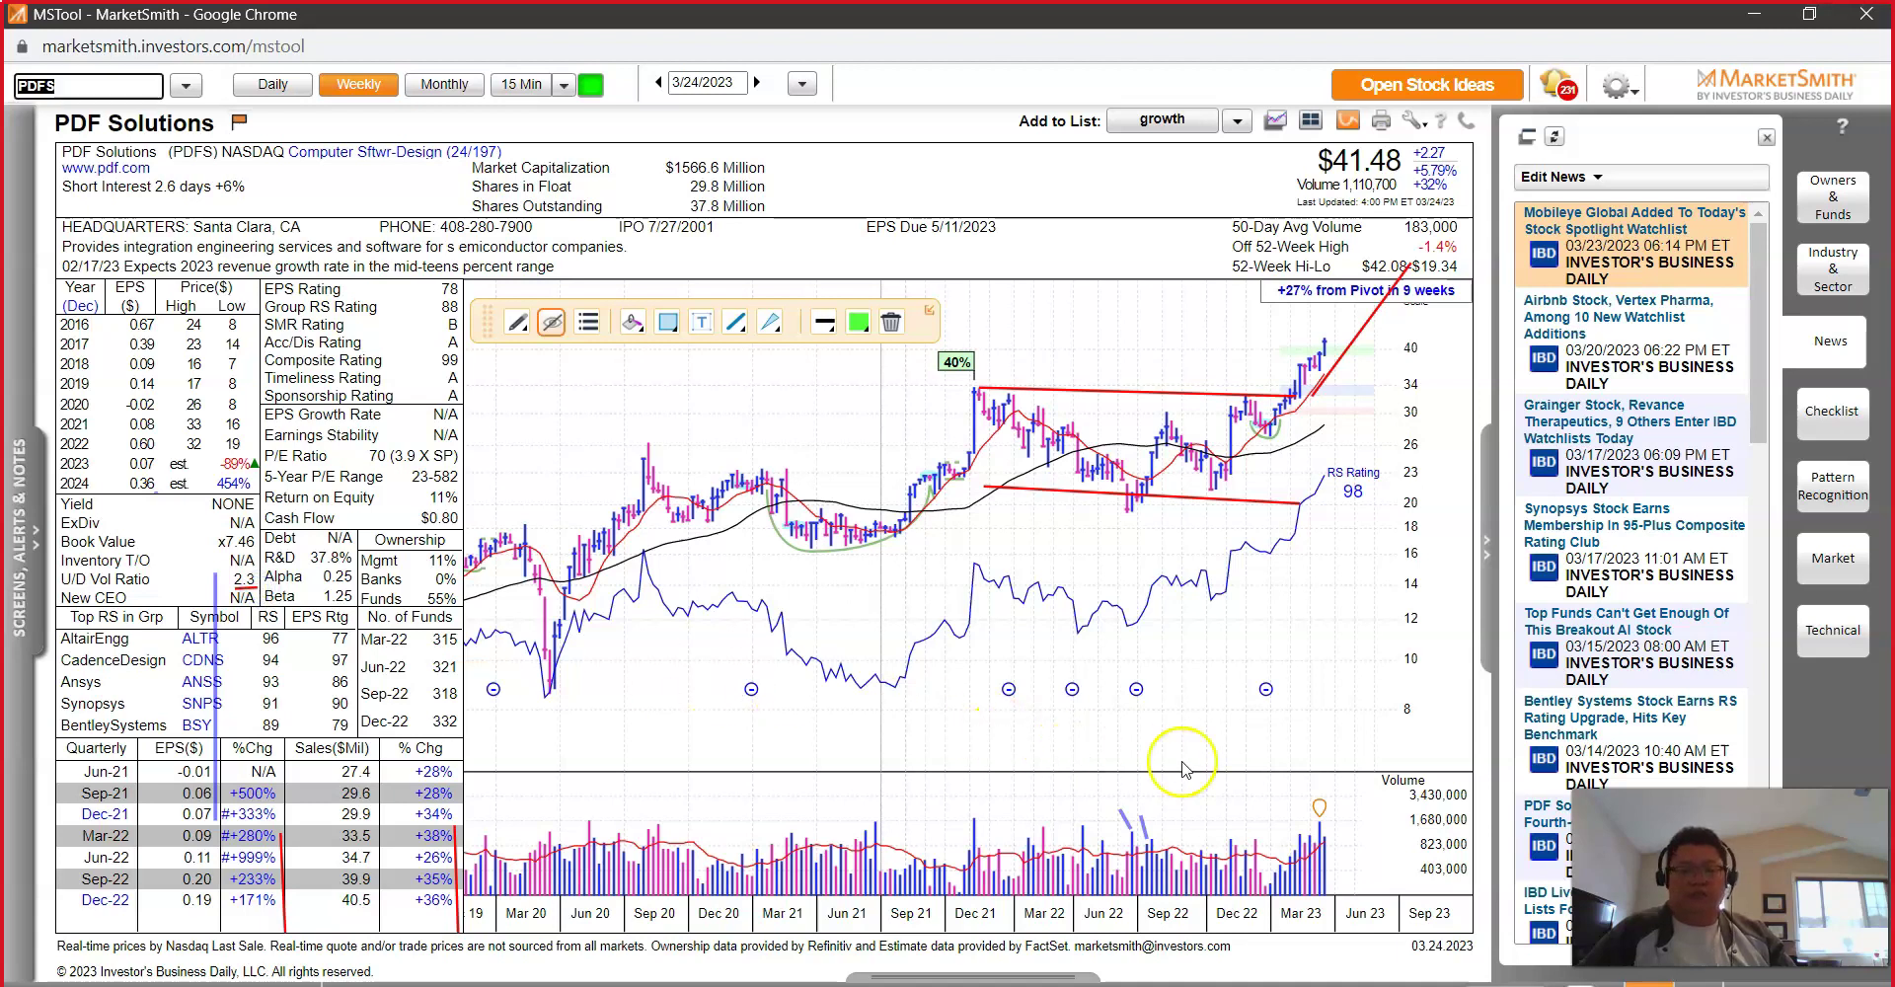
pyautogui.moveTo(1275, 847); pyautogui.dragTo(1303, 812)
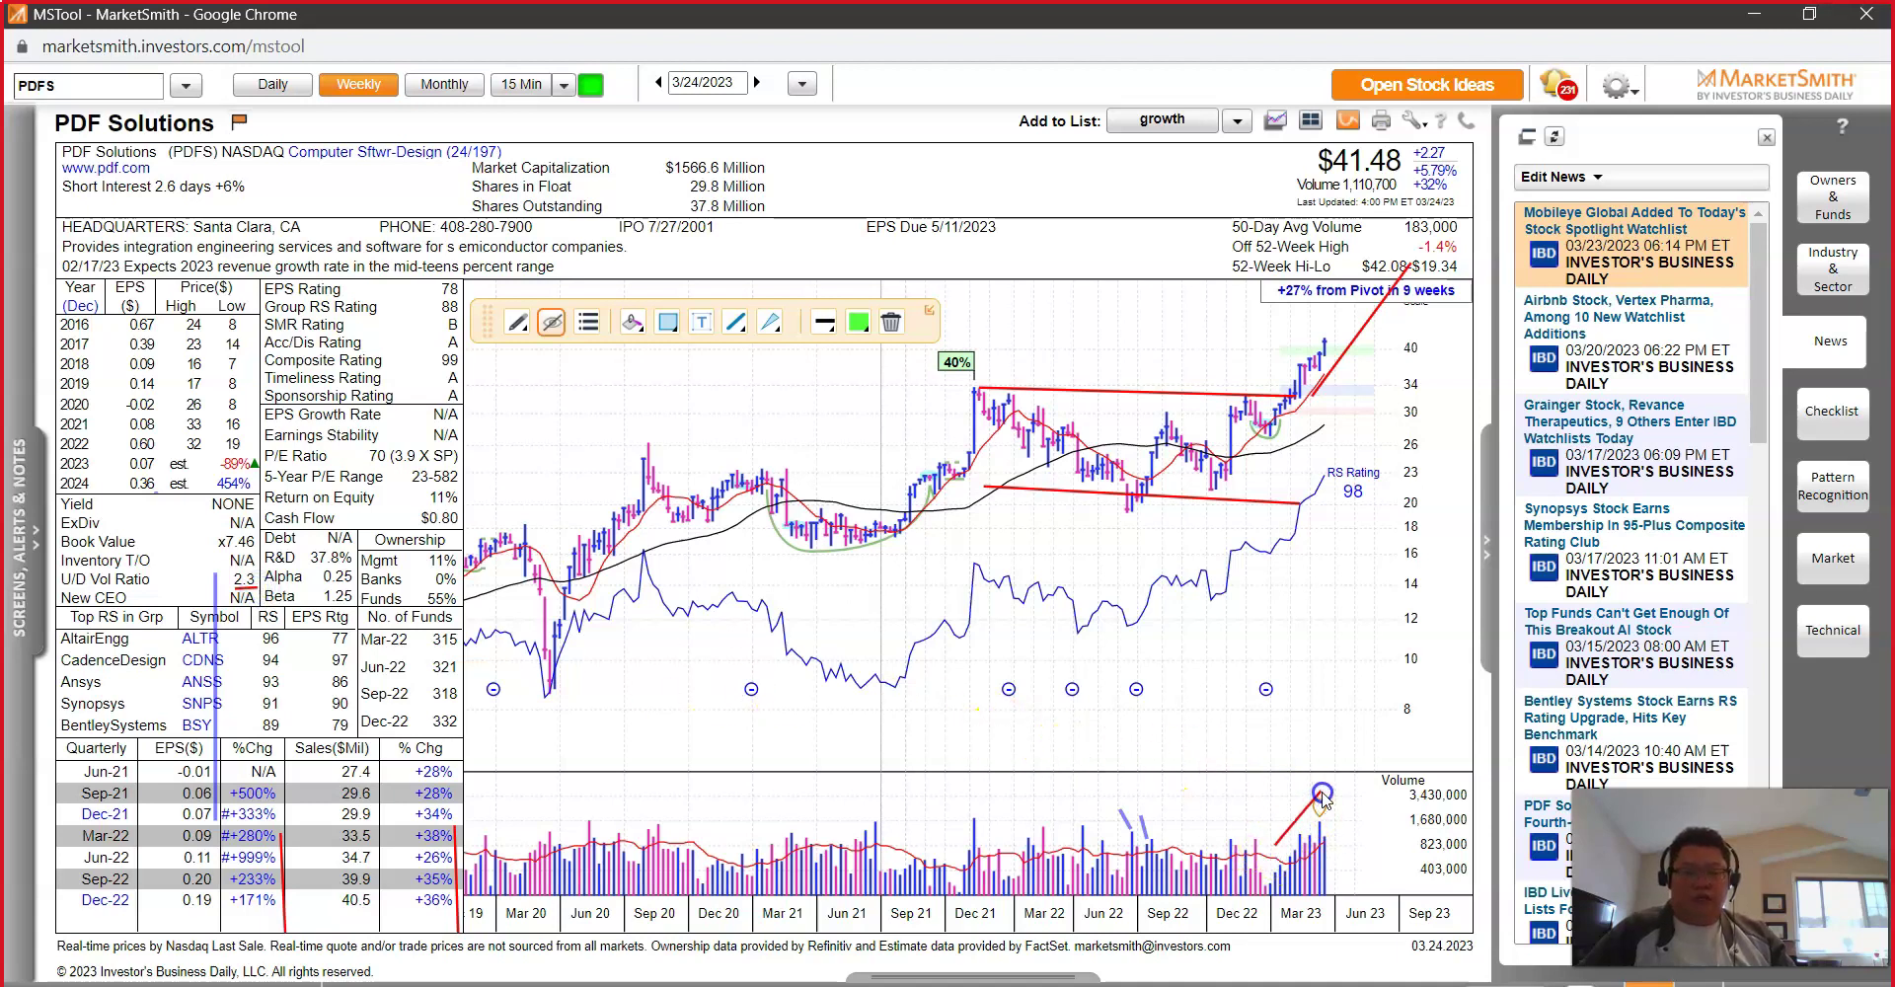
pyautogui.click(1300, 855)
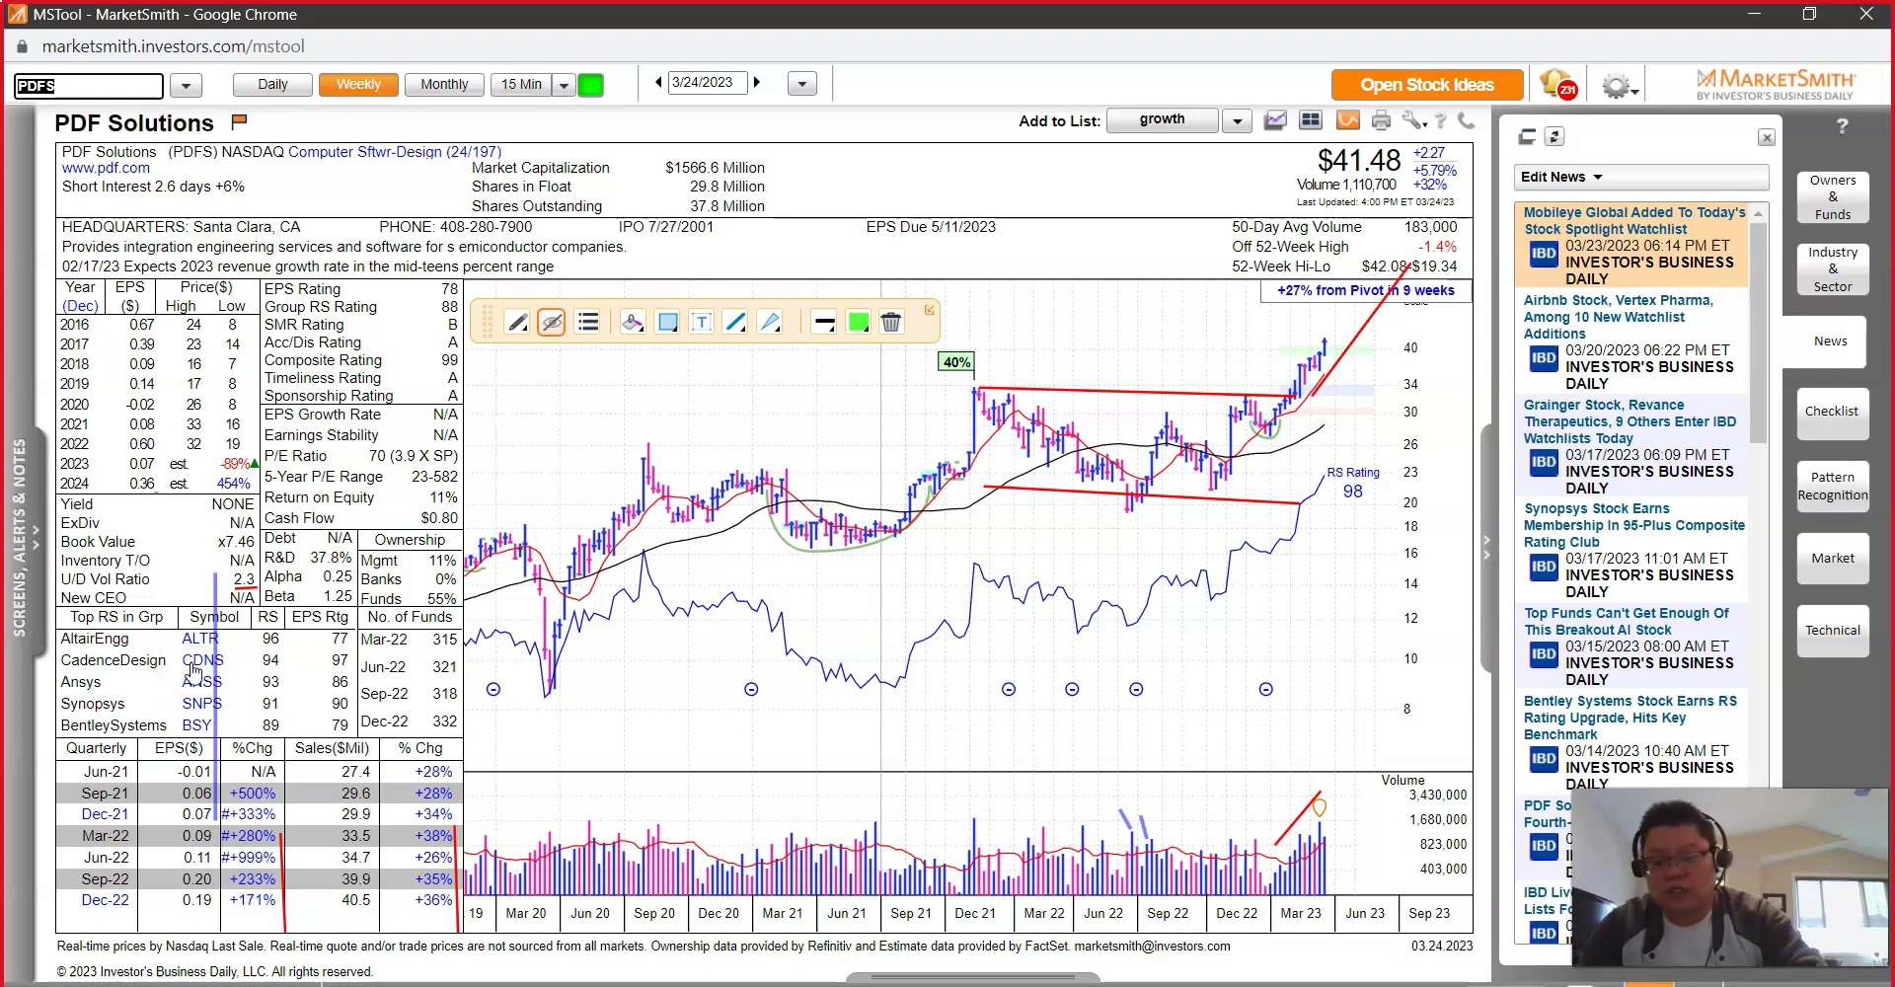
# Step: Load the CDNS weekly chart and draw a rising red trend line along its latest price advance
pyautogui.write('dns')
pyautogui.press('Return')
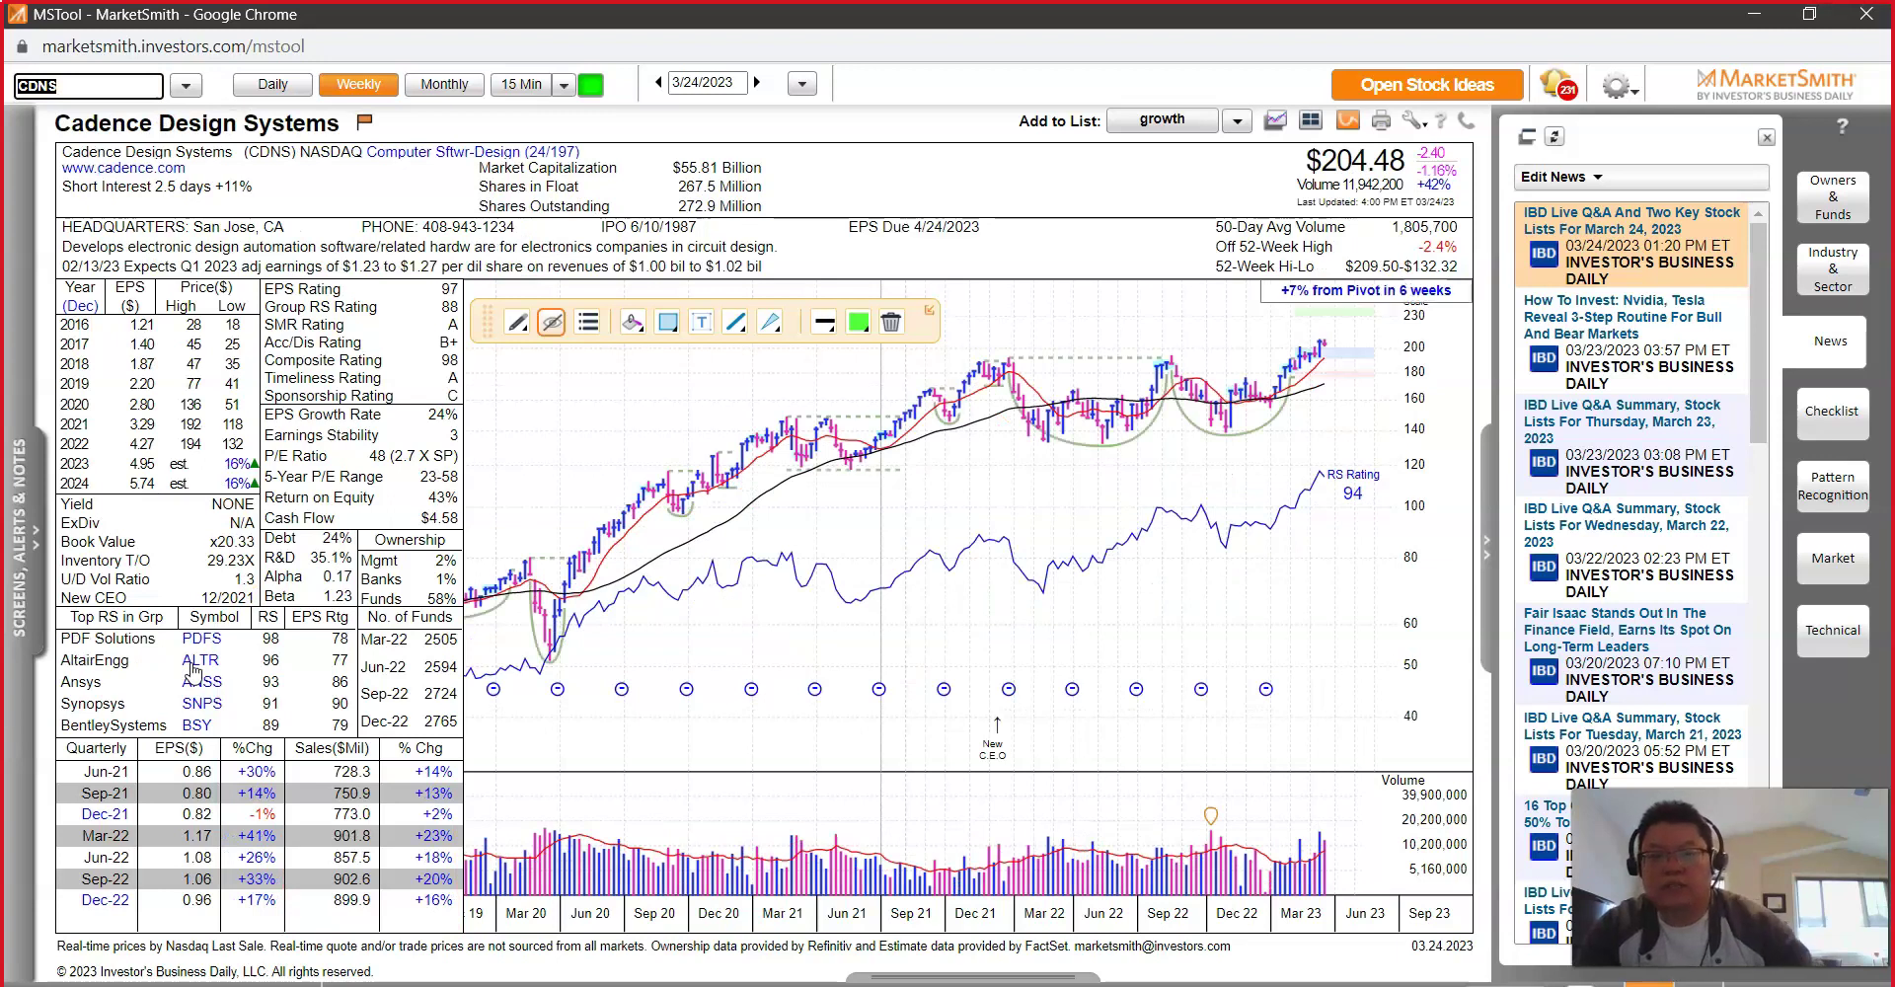
pyautogui.click(1339, 351)
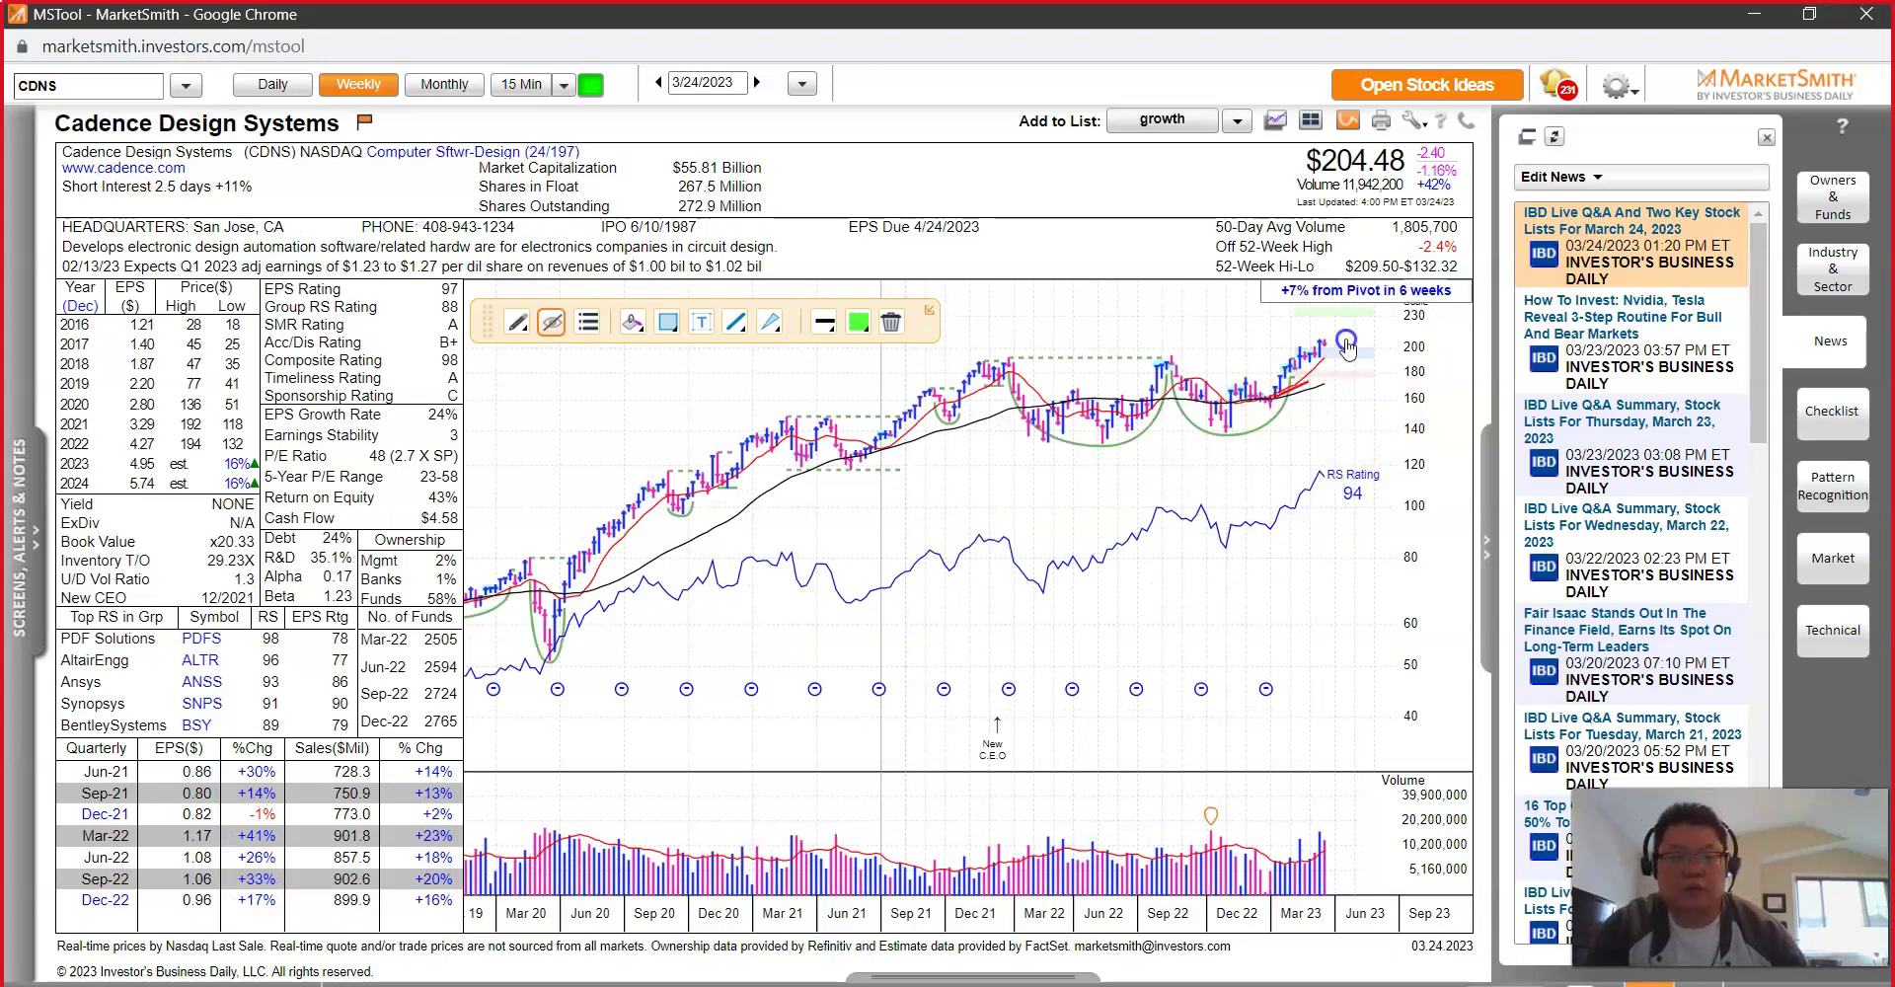
pyautogui.click(1384, 298)
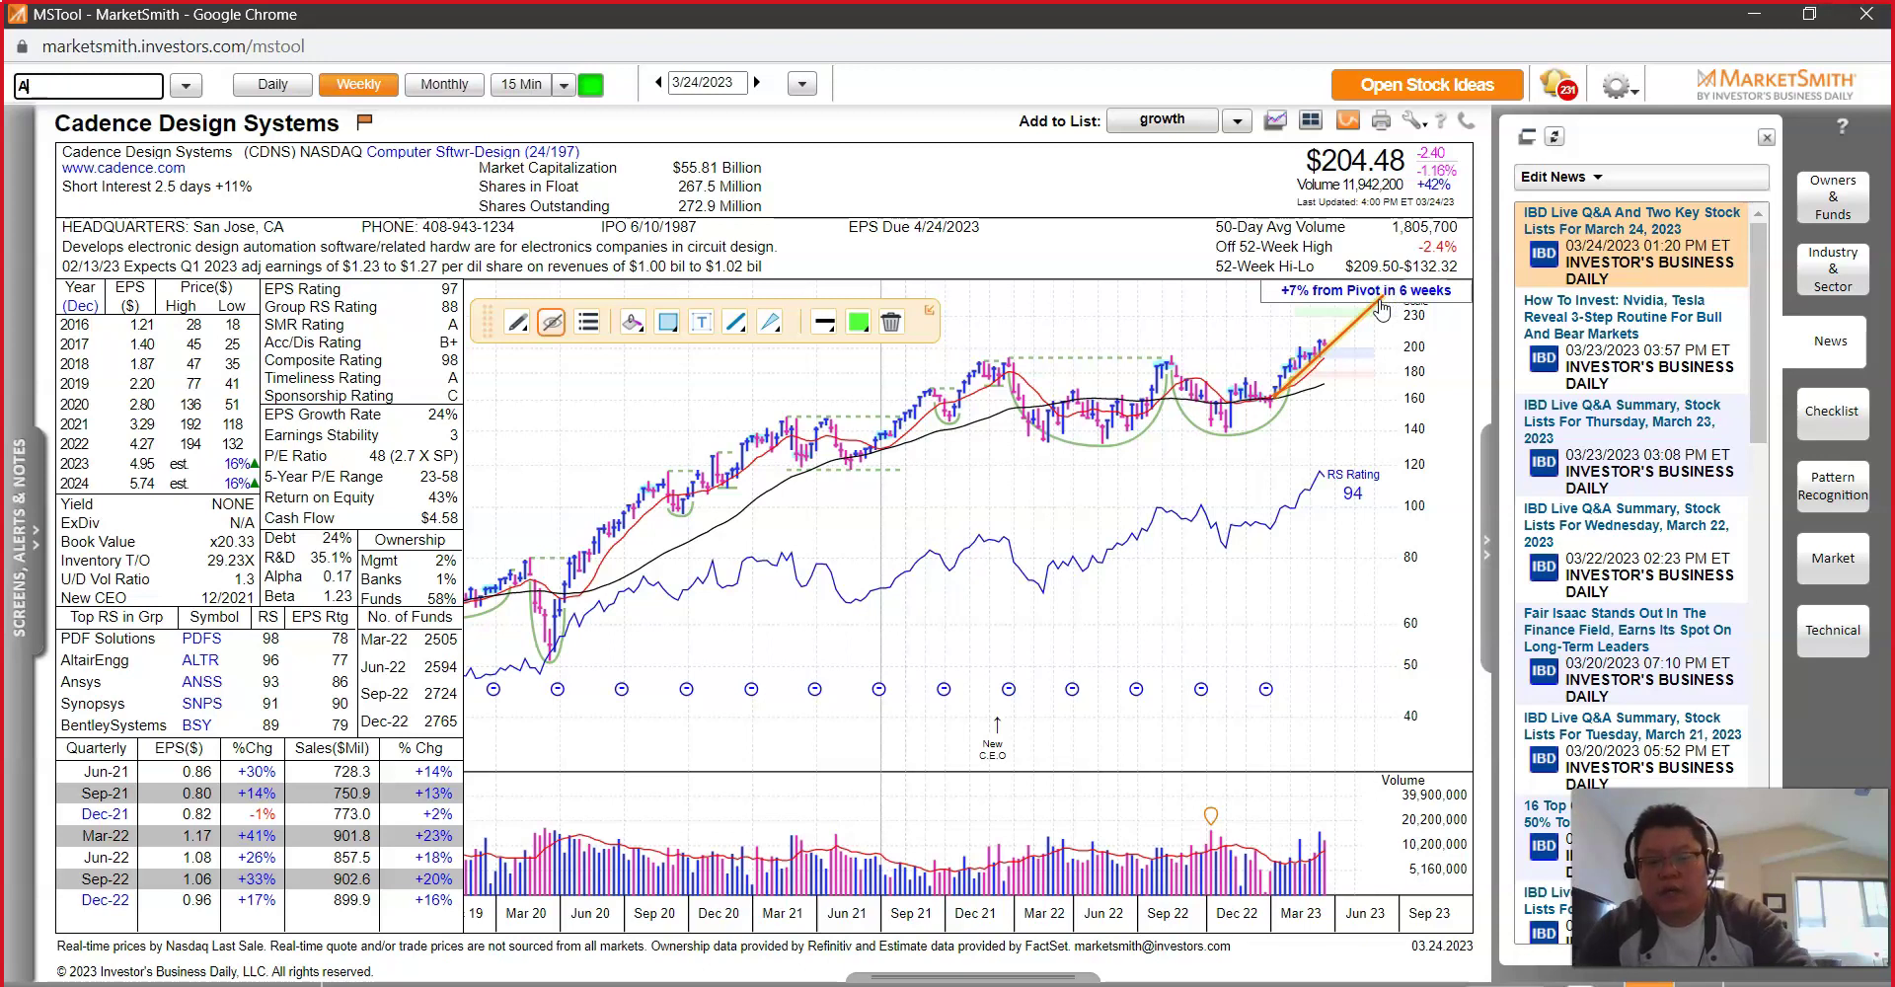
# Step: Load the ANSS weekly chart and draw a steep rising red line from the recent base upward past the latest prices
pyautogui.press('Return')
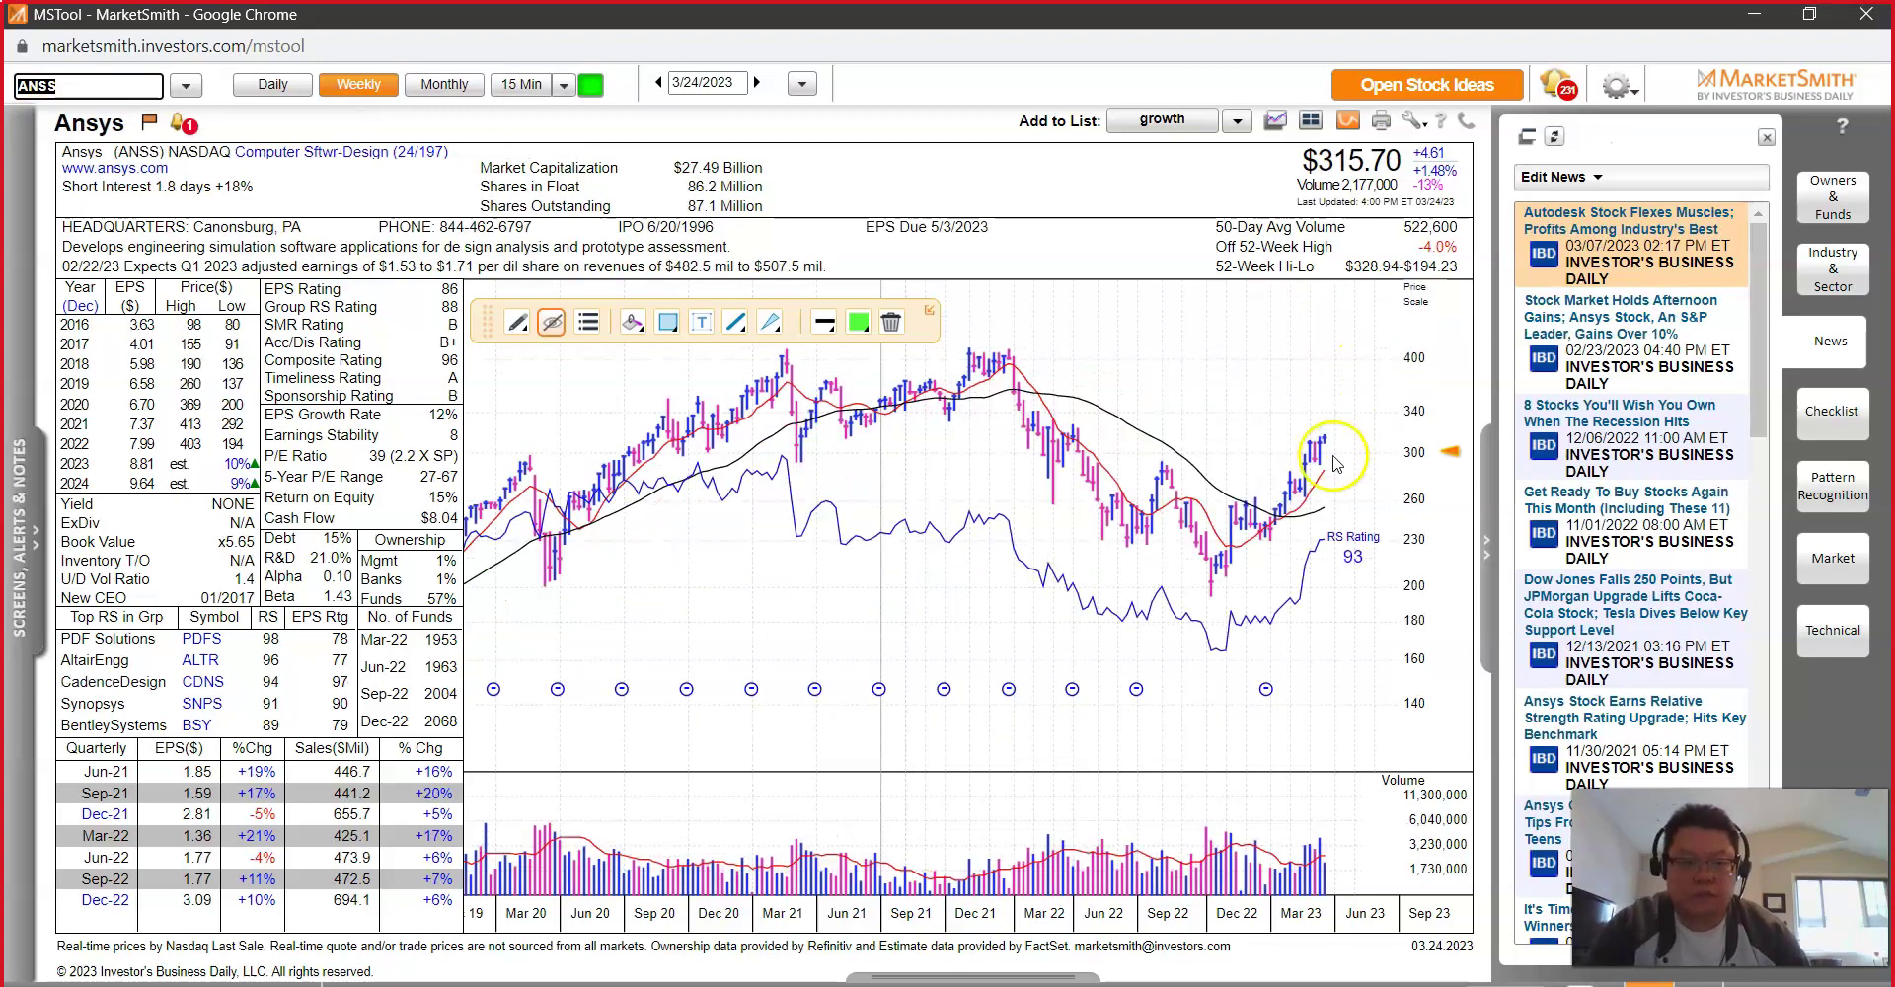
pyautogui.click(1311, 502)
pyautogui.click(1309, 505)
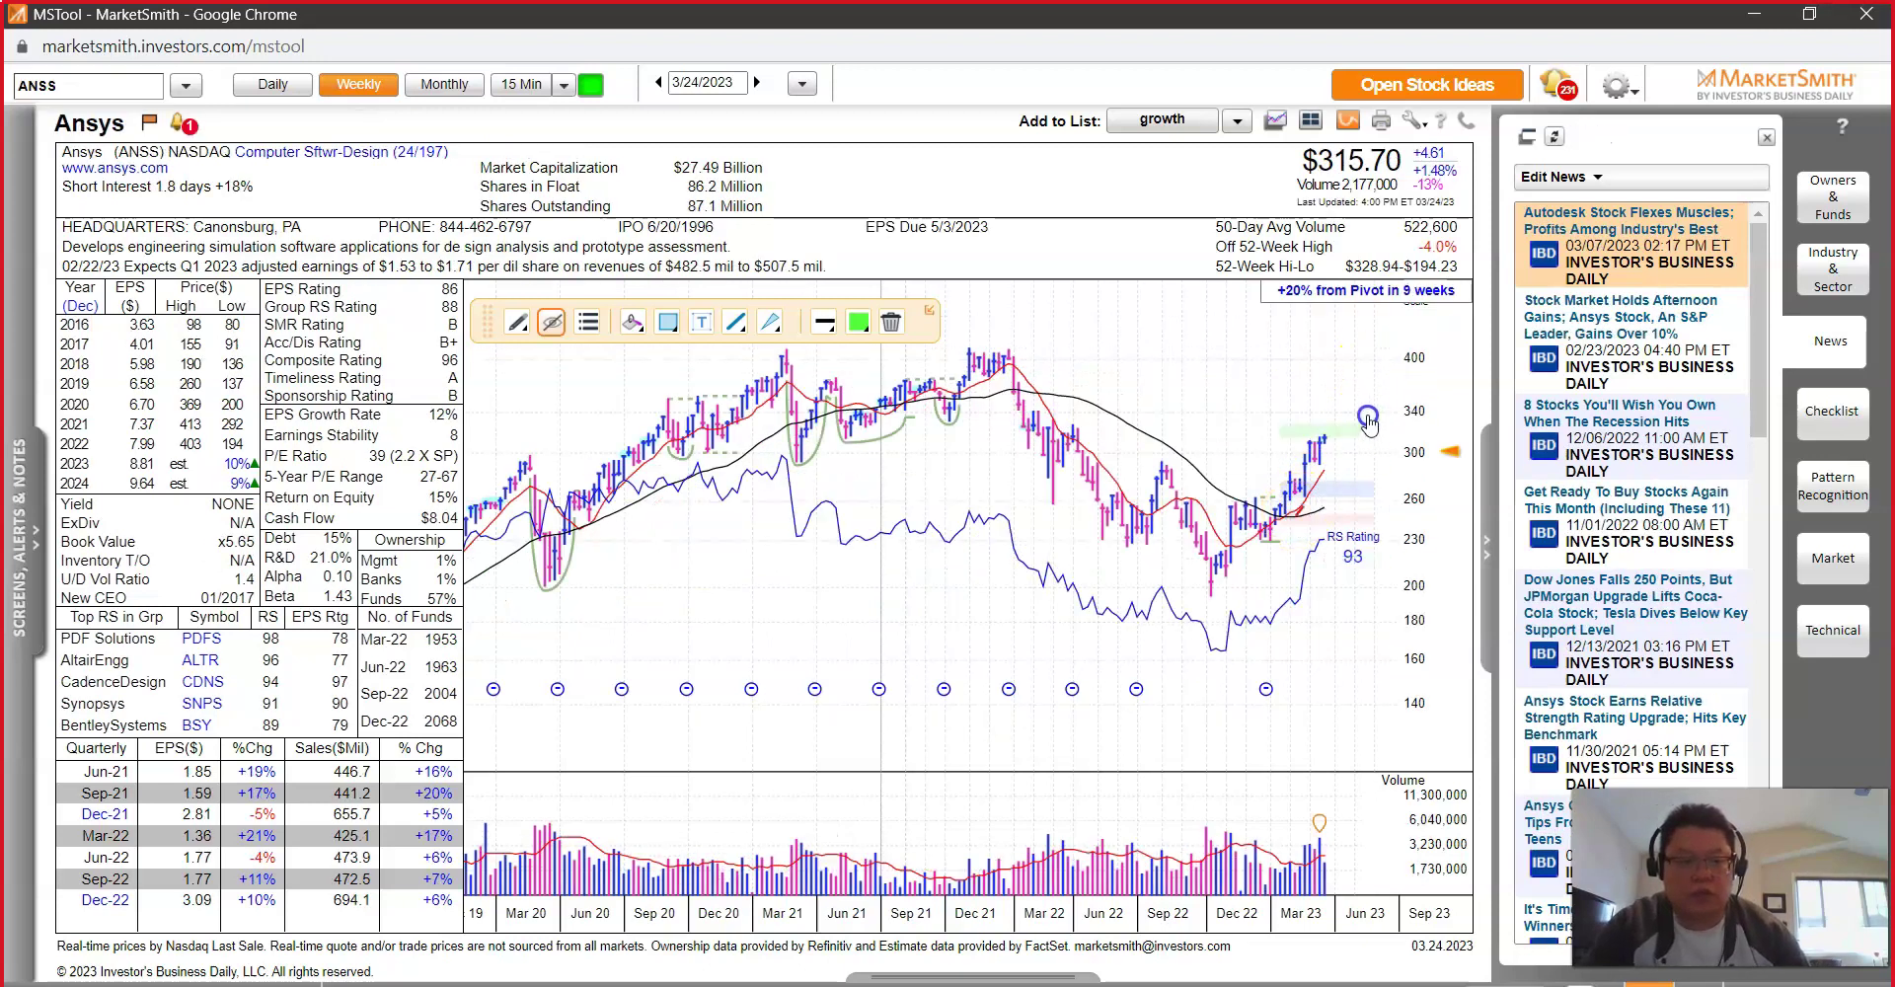
pyautogui.click(1403, 338)
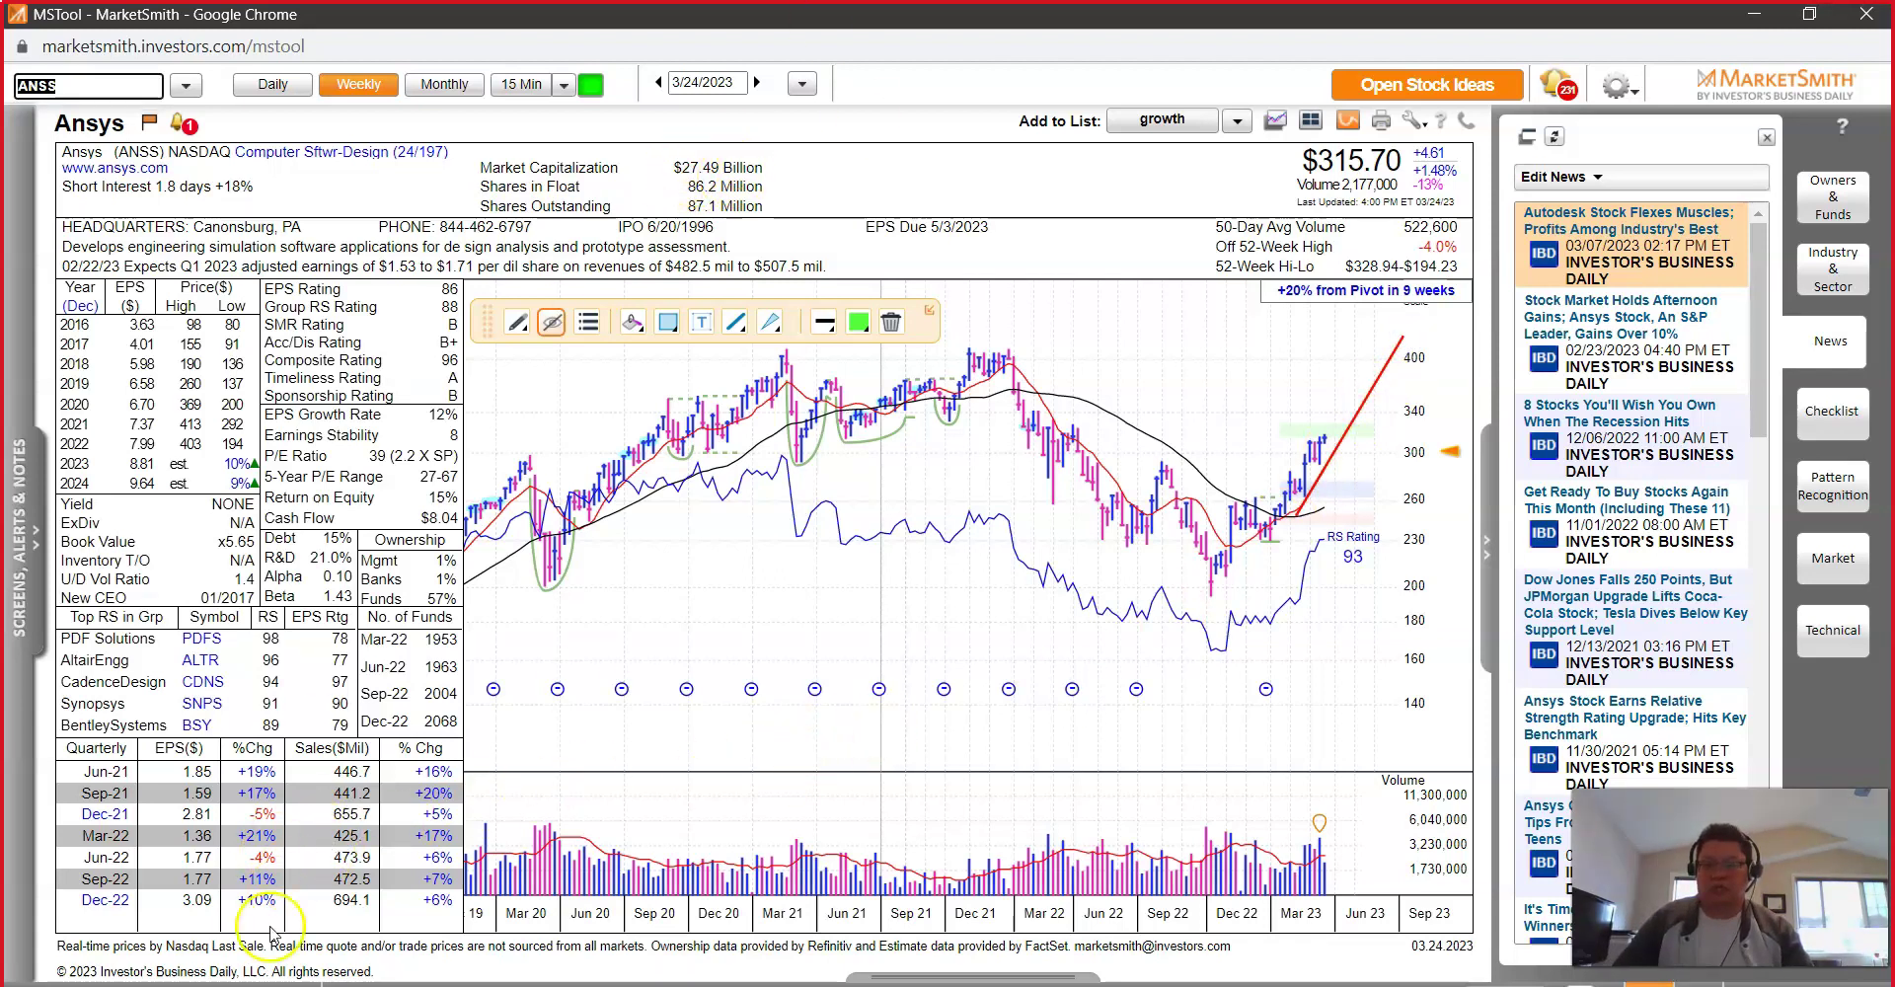
# Step: Bracket the ANSS sales and percentage change figures for Jun-22 to Dec-22 with two vertical red strokes
pyautogui.click(278, 857)
pyautogui.click(284, 918)
pyautogui.click(457, 849)
pyautogui.click(459, 936)
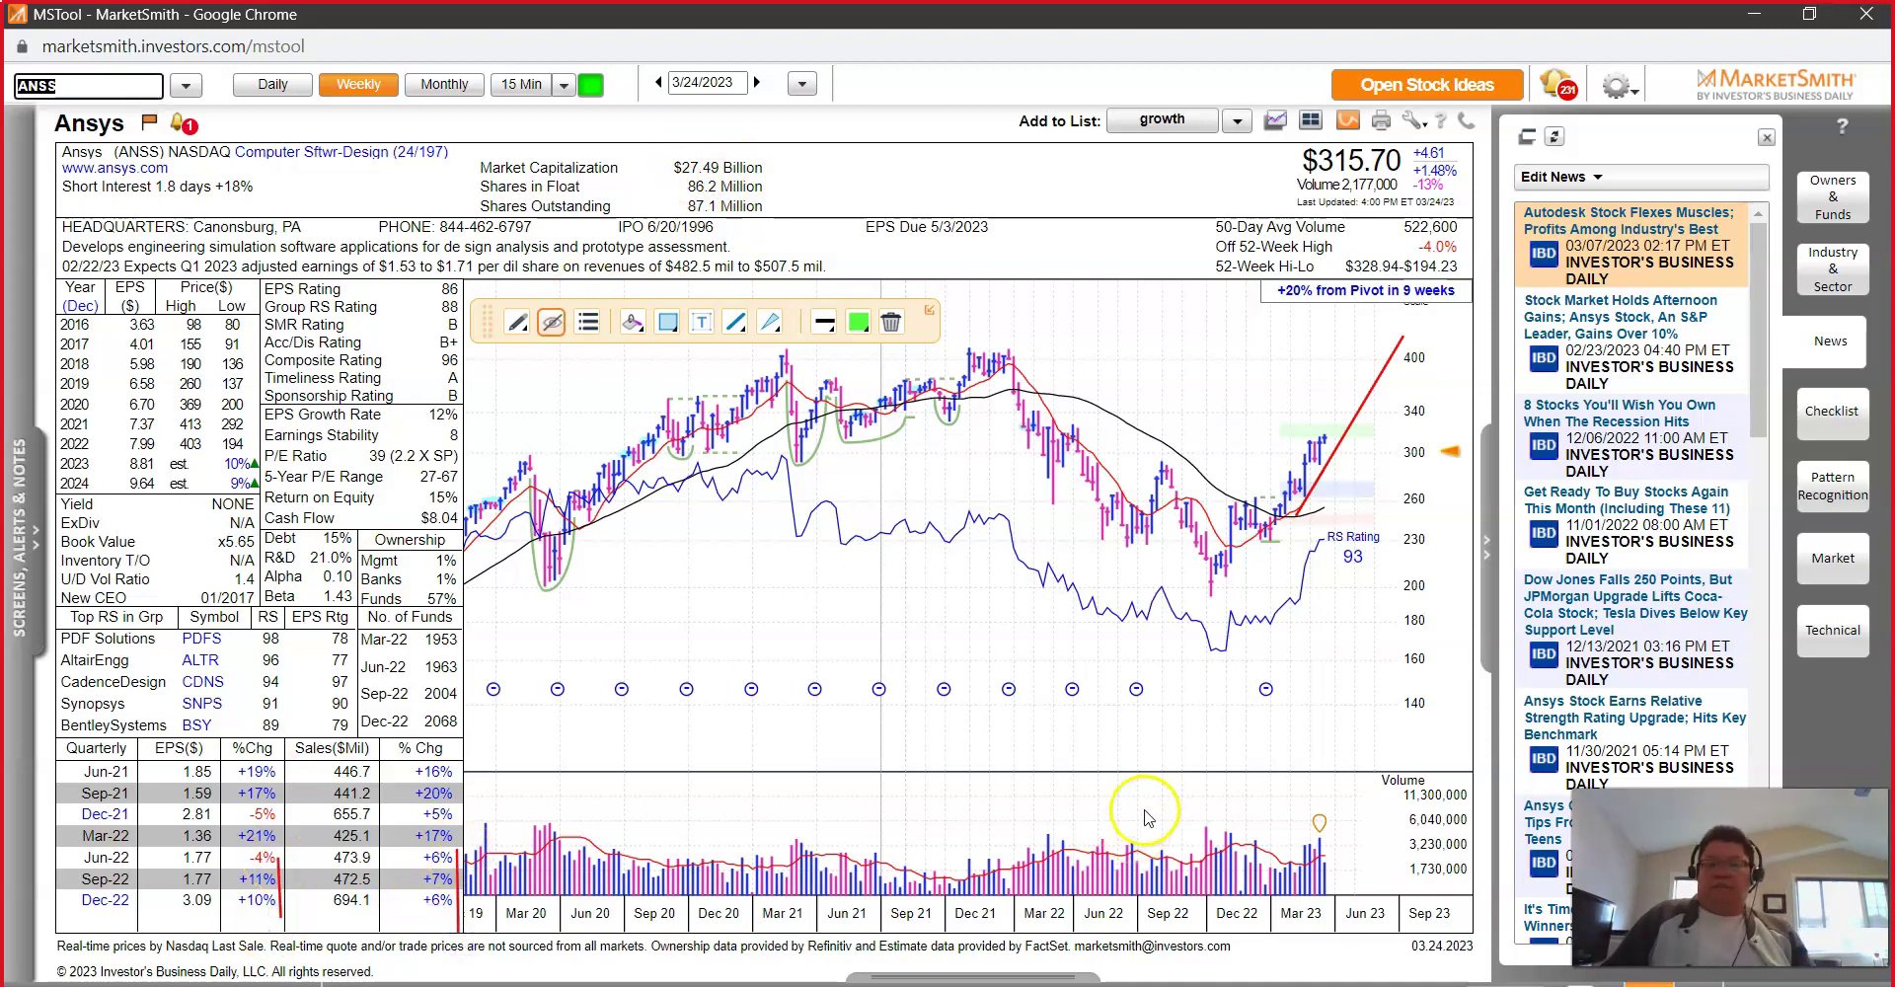
# Step: Switch to the Excel technical report and fill the PDFS ticker cell orange
pyautogui.hotkey('alt', 'Tab')
pyautogui.click(365, 475)
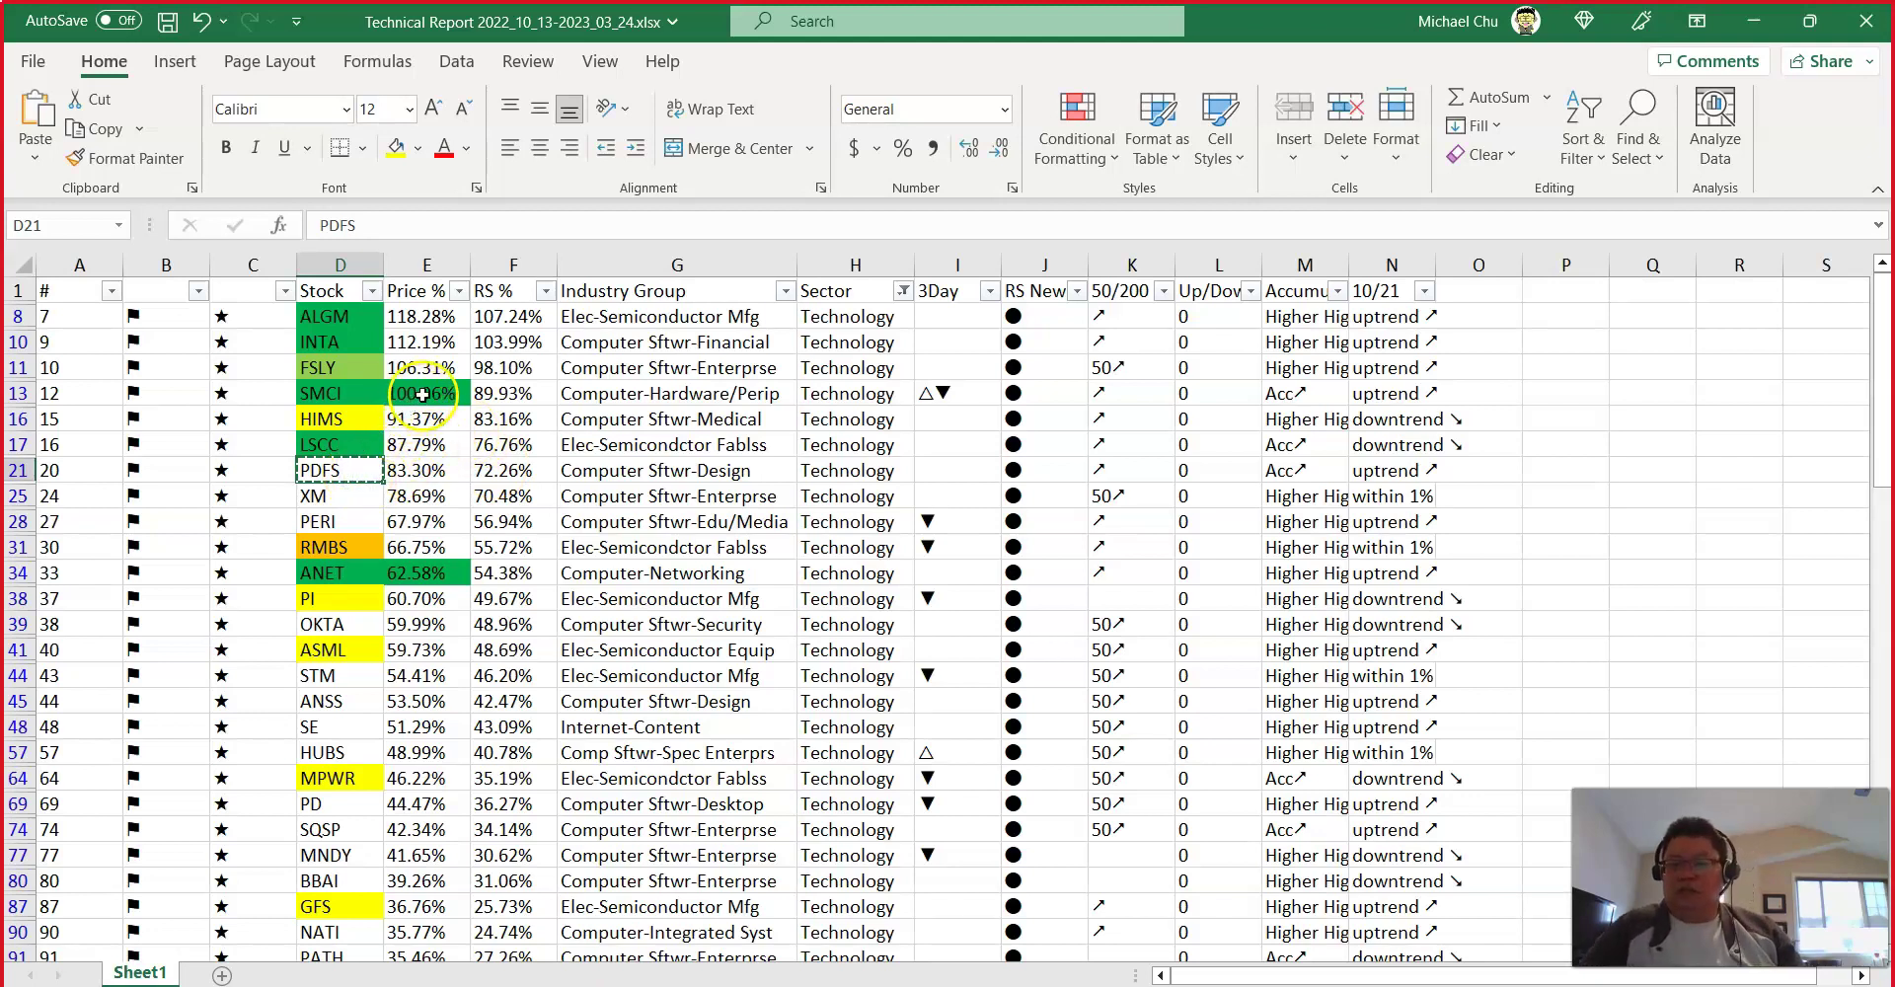
pyautogui.click(418, 150)
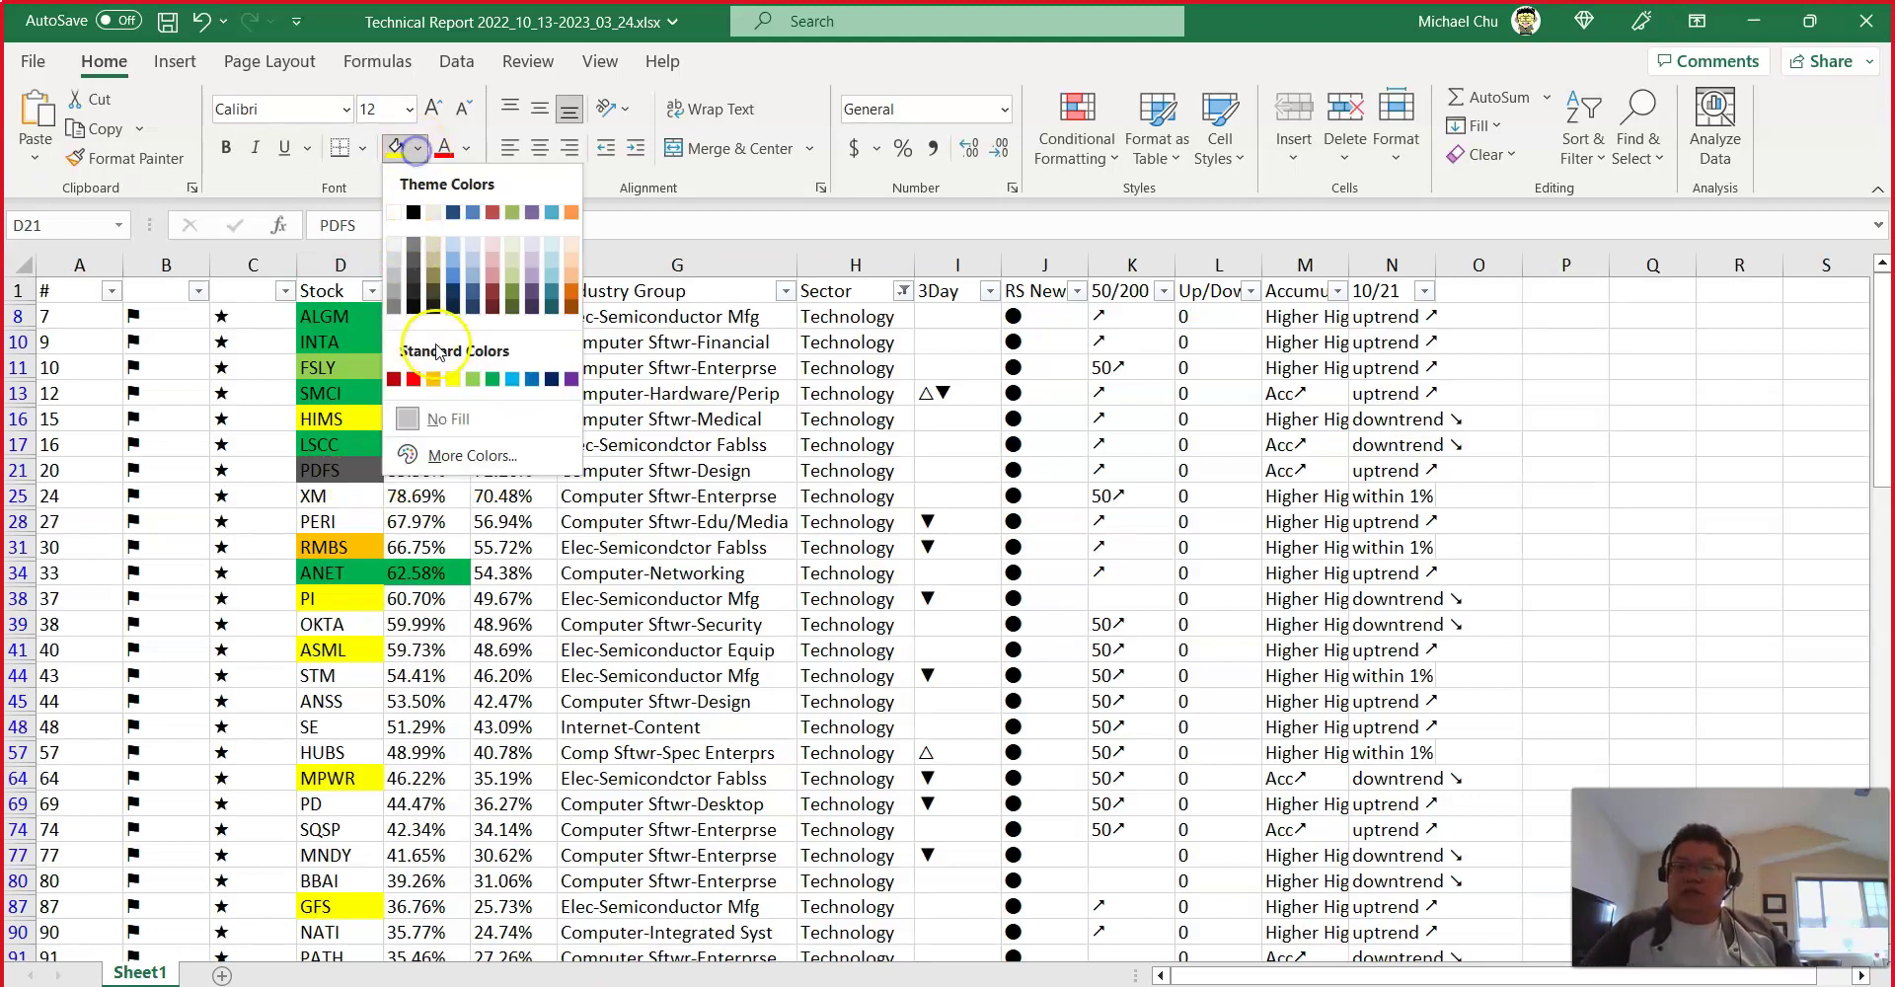
pyautogui.click(442, 358)
# Step: Copy the XM ticker from the report and load its weekly chart in MarketSmith
pyautogui.click(329, 497)
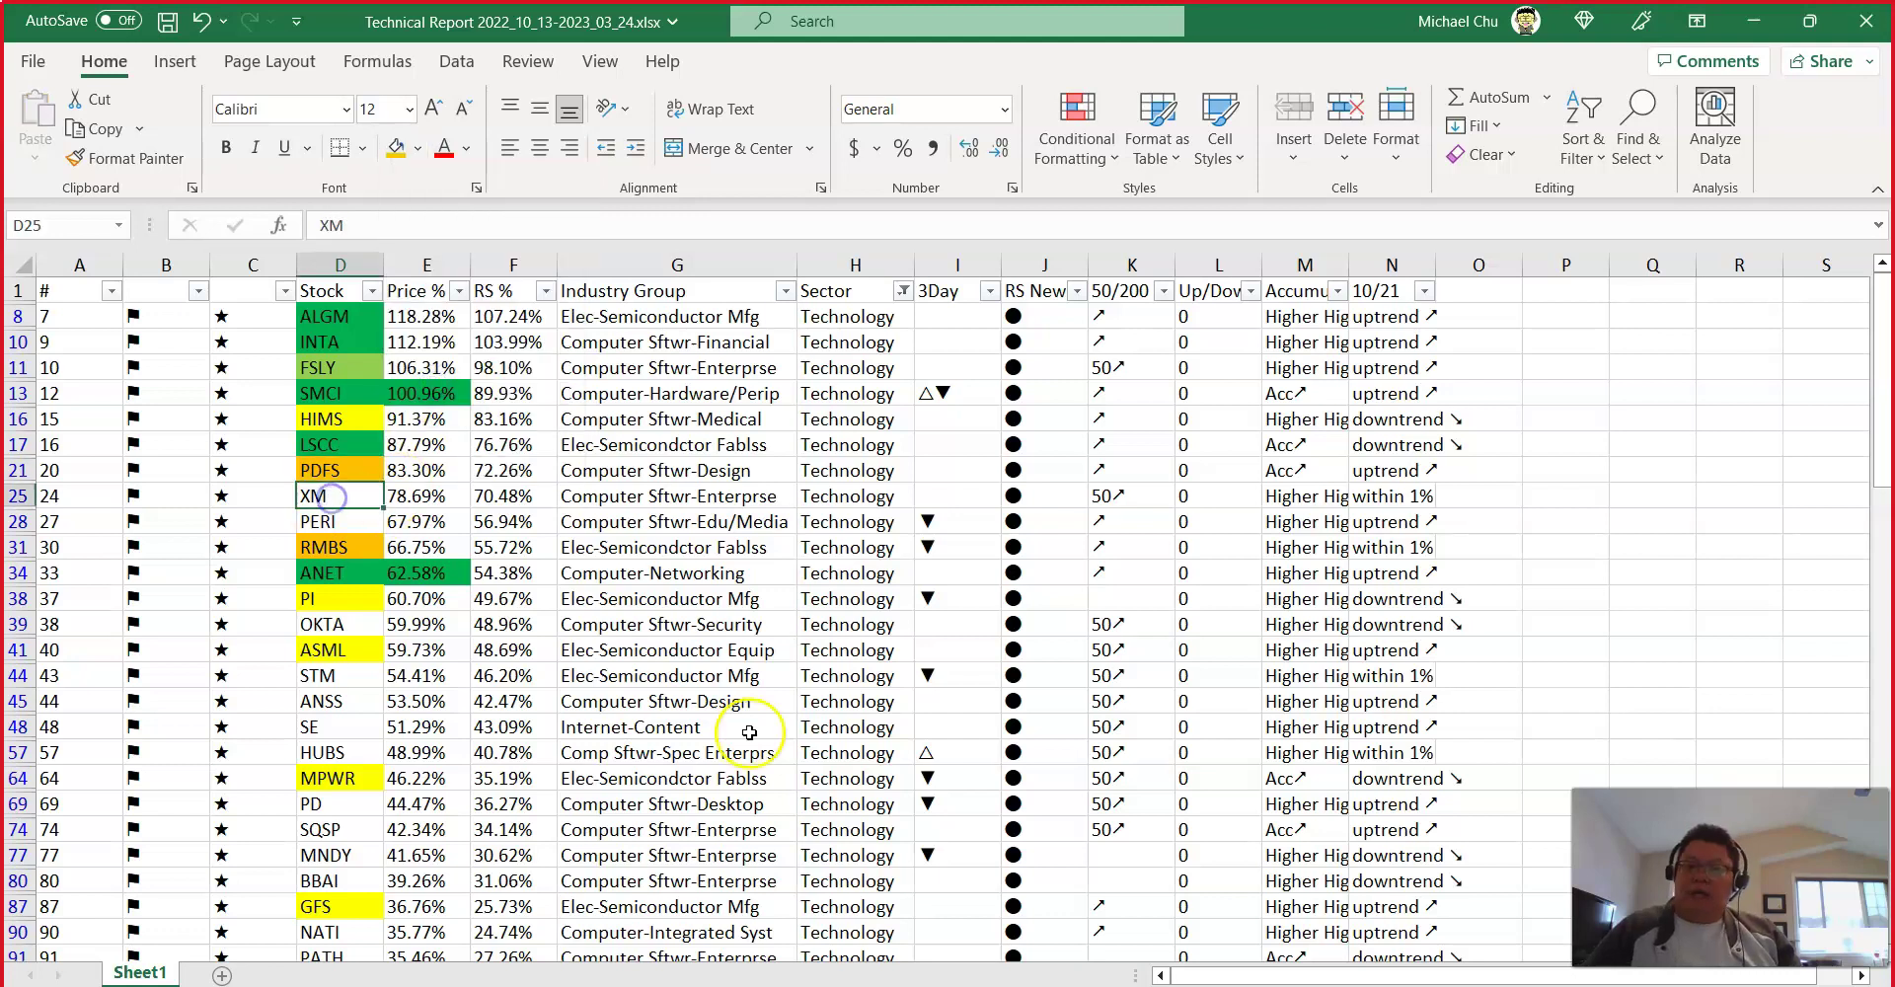
pyautogui.hotkey('ctrl', 'c')
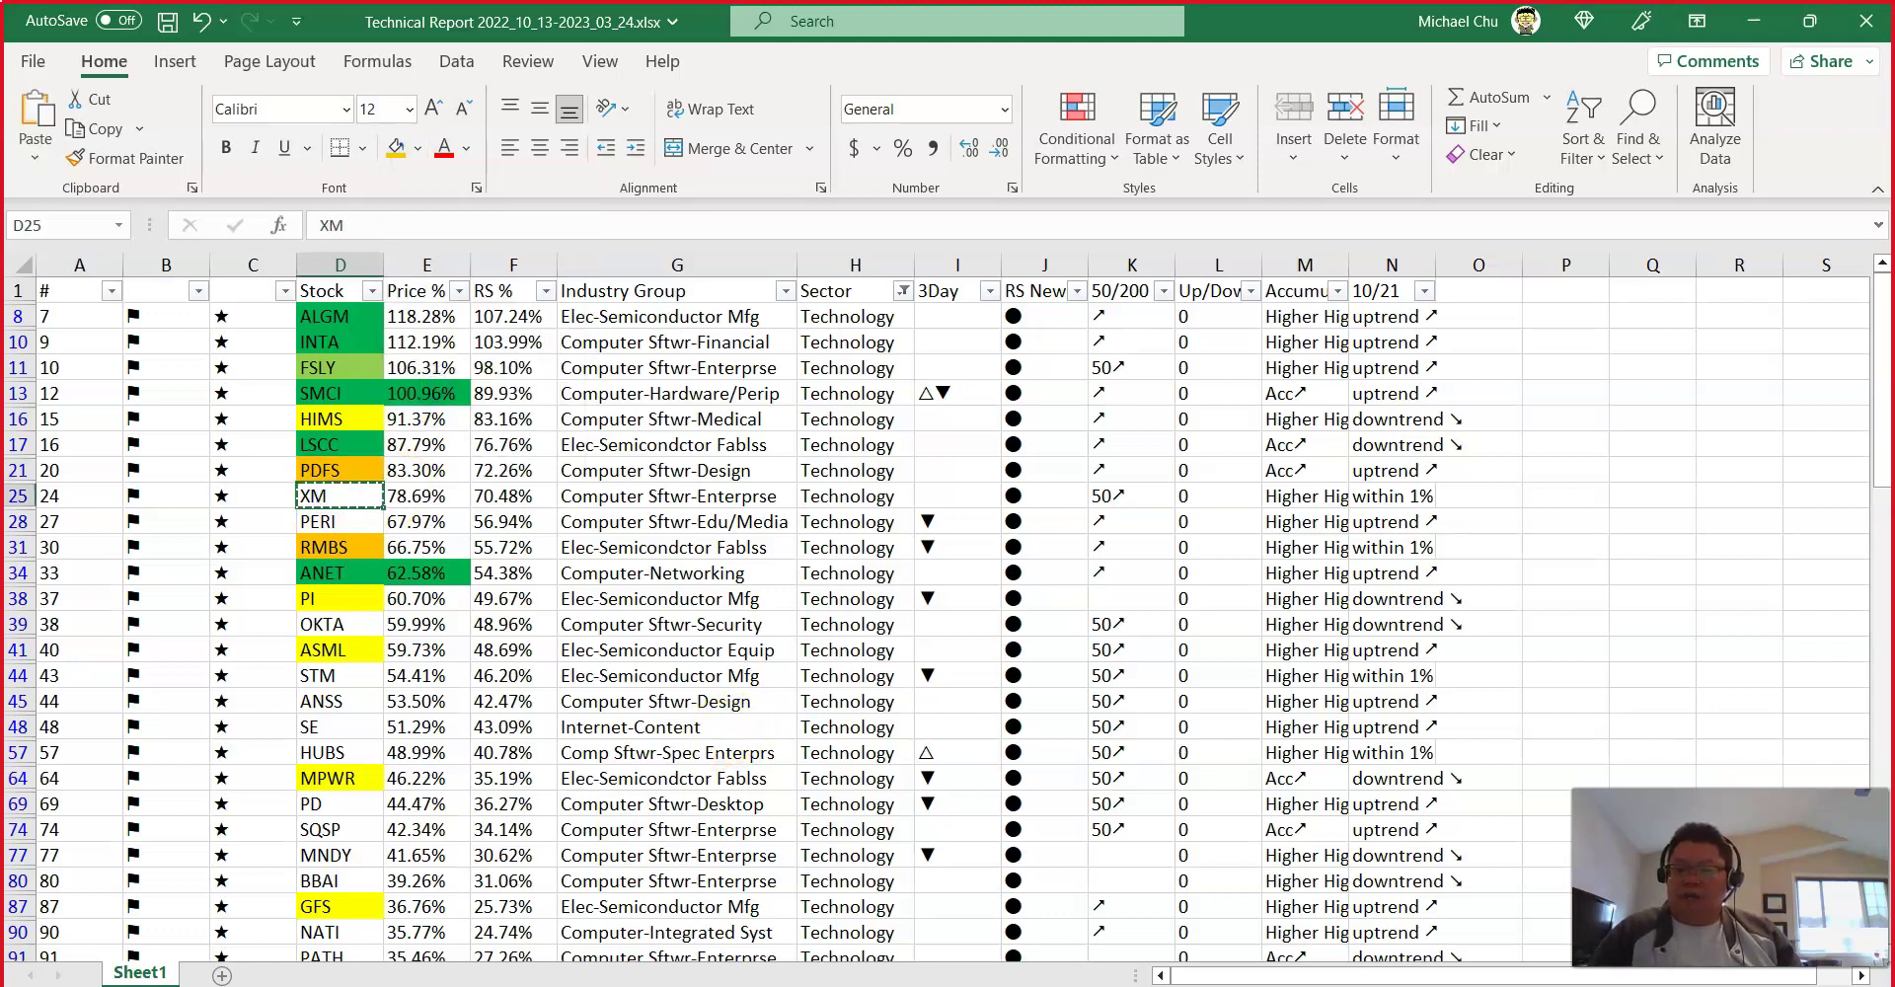
pyautogui.hotkey('alt', 'Tab')
pyautogui.click(524, 715)
pyautogui.hotkey('ctrl', 'v')
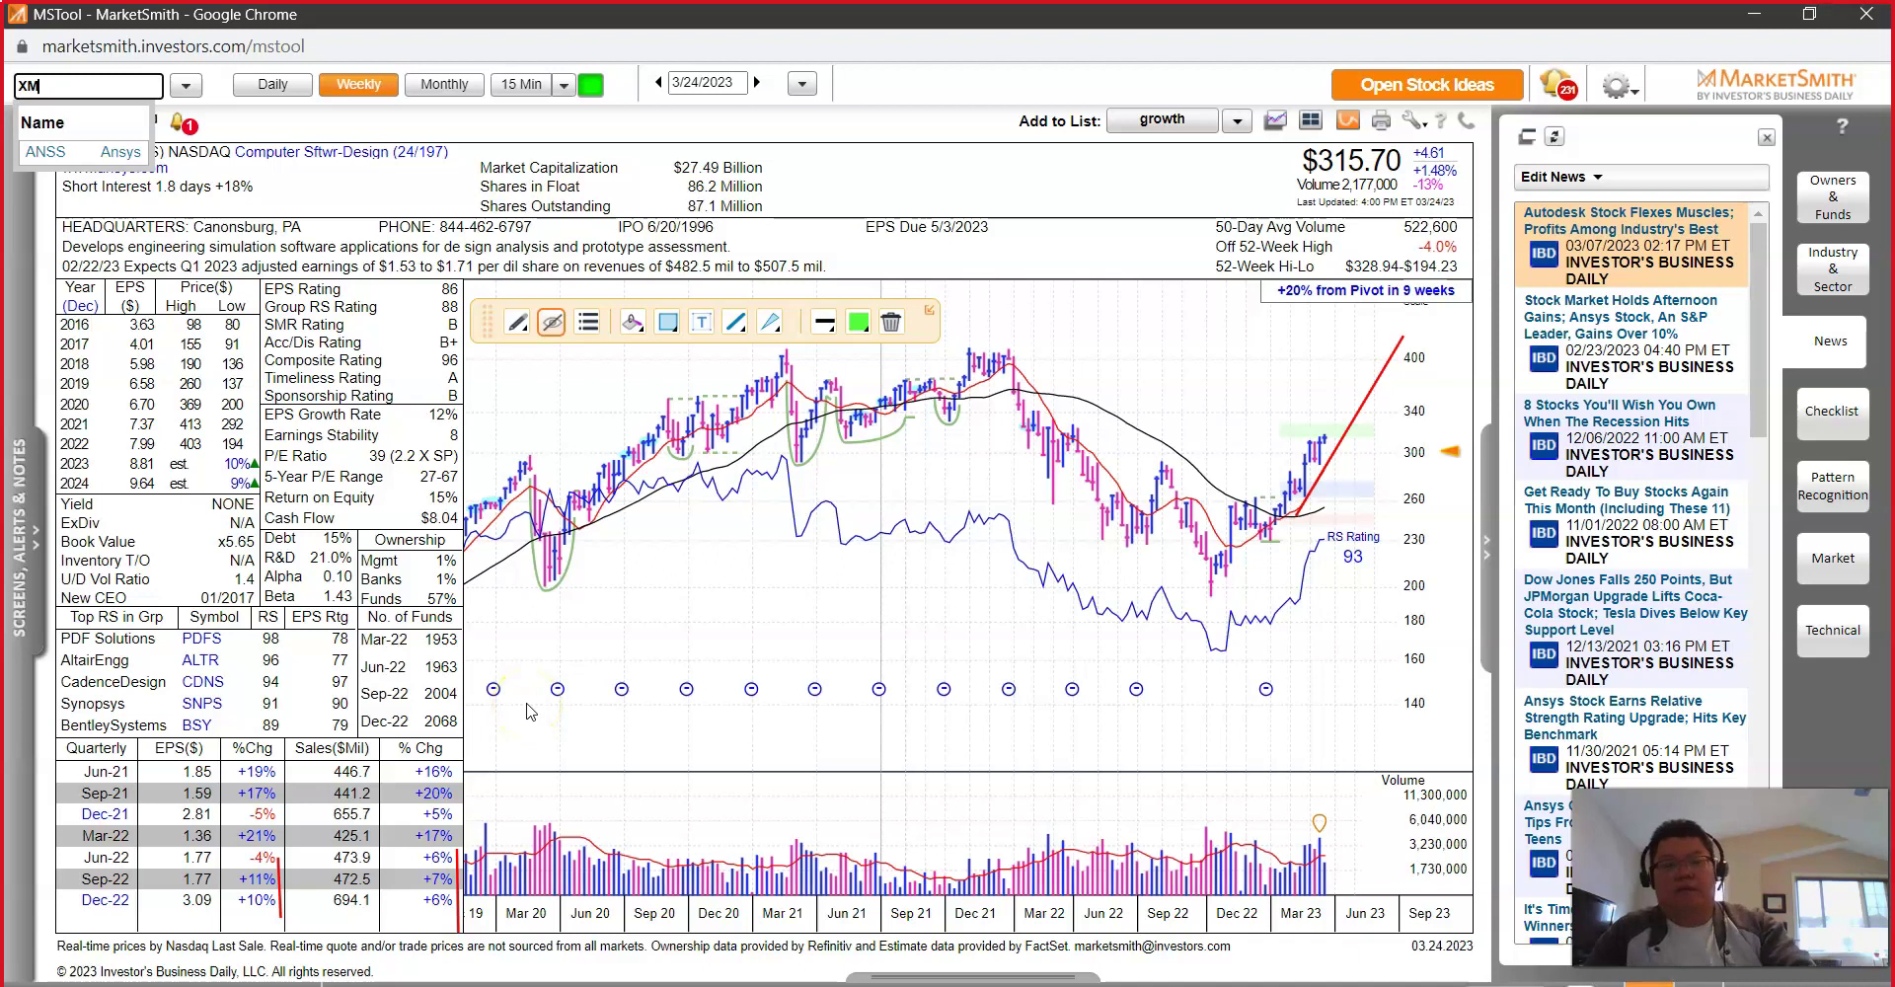
pyautogui.press('Return')
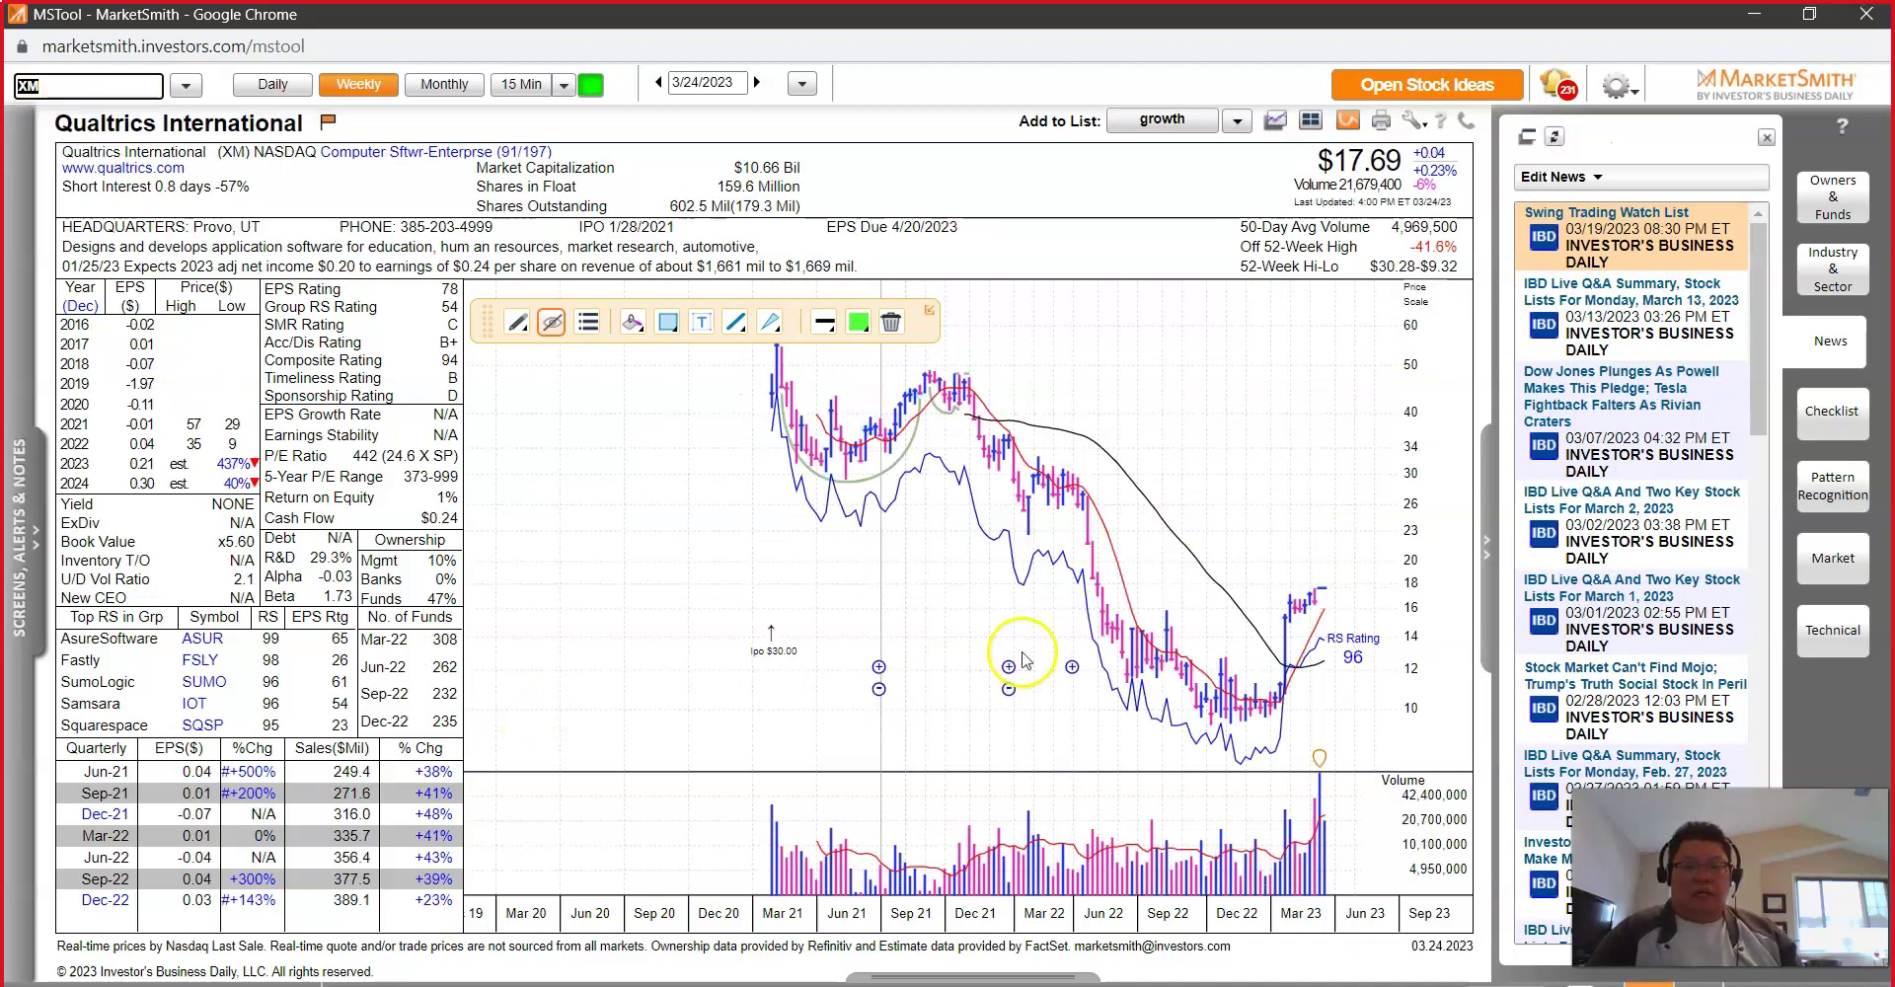
# Step: Draw a falling red line on the XM weekly chart from the late 2021 highs down to the early 2023 lows
pyautogui.moveTo(972, 367); pyautogui.dragTo(1273, 688)
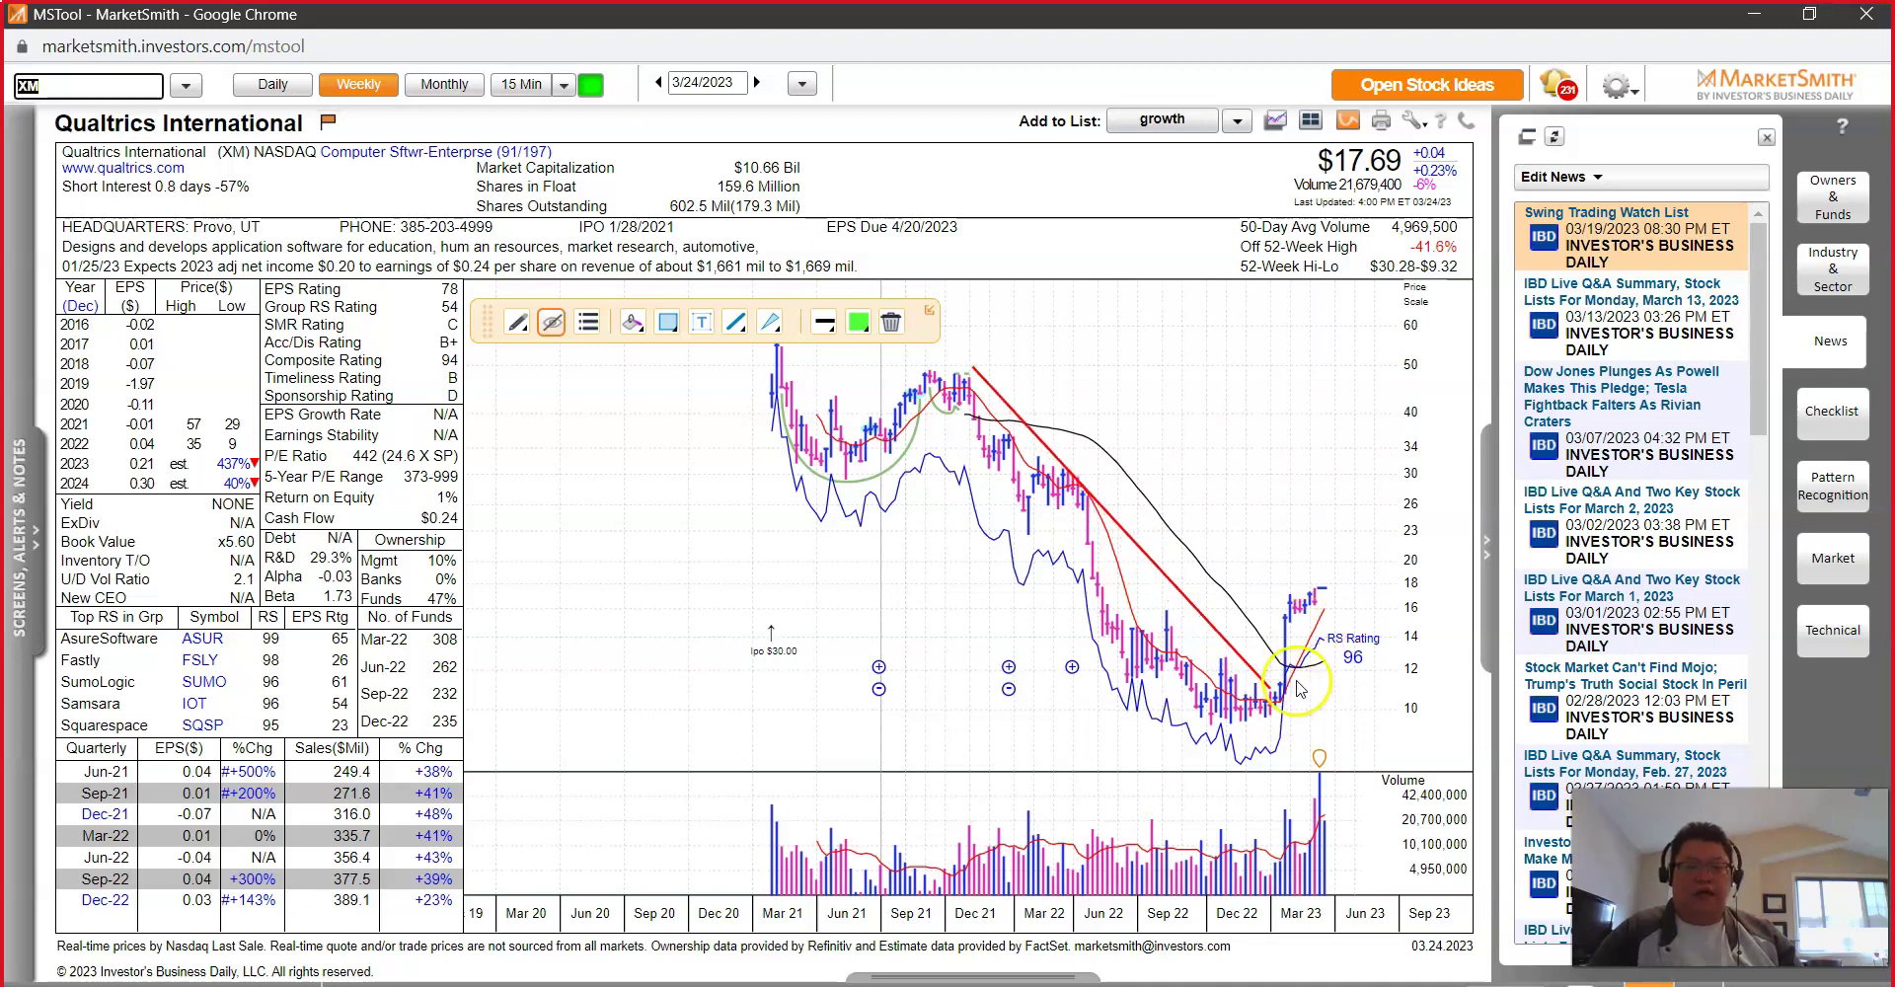
pyautogui.click(1297, 628)
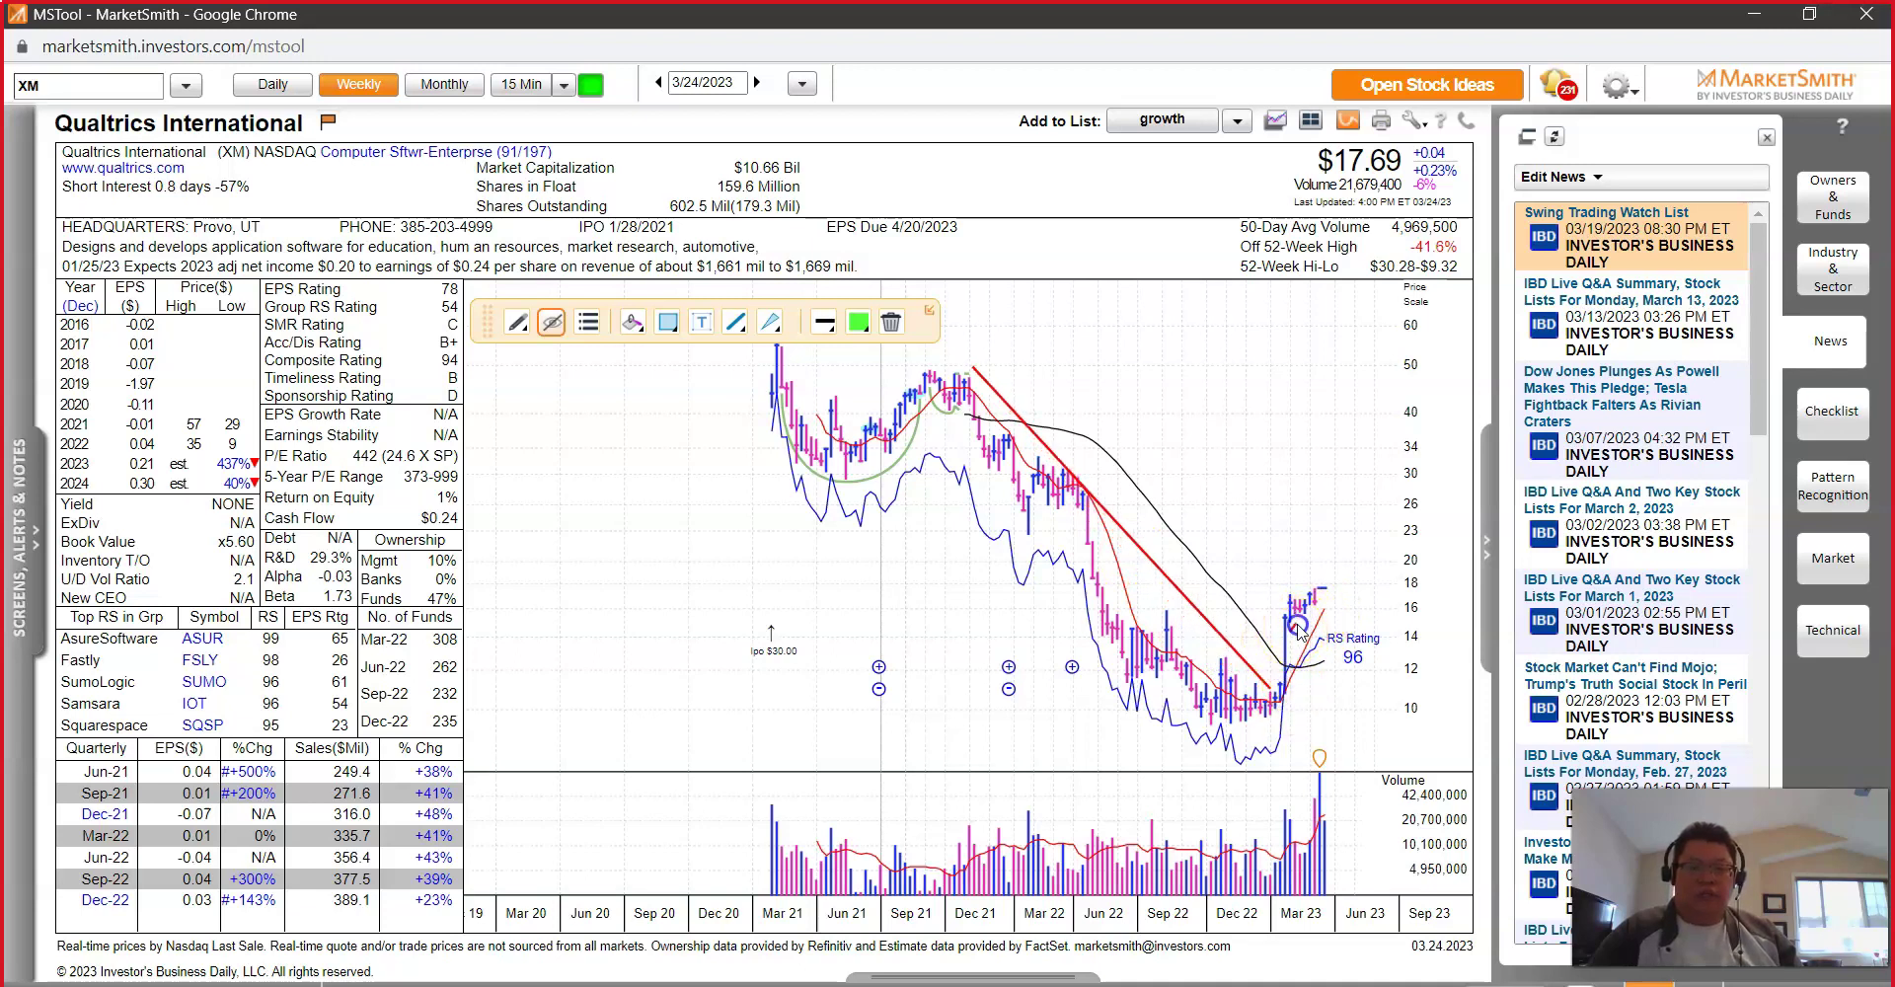
# Step: Find Qualtrics in the growth list, examine its EPS estimate and ratings, and return to the XM weekly chart
pyautogui.click(279, 878)
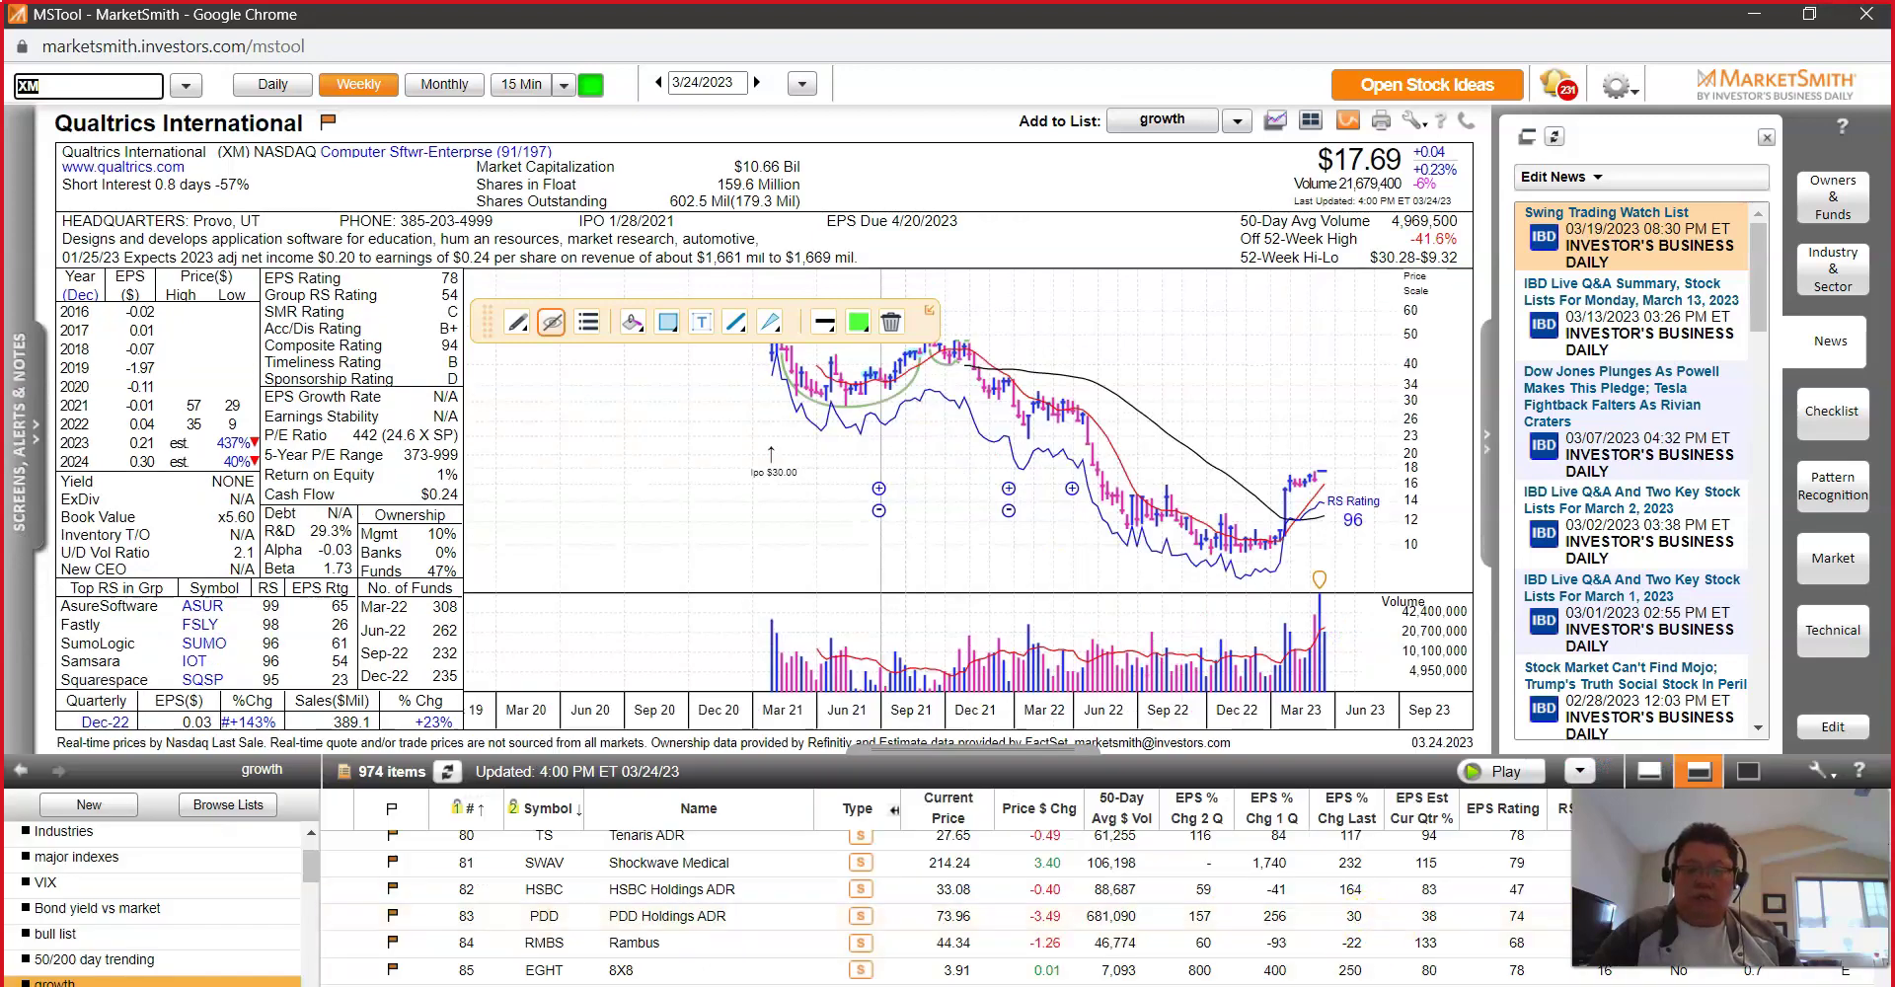
pyautogui.click(1748, 770)
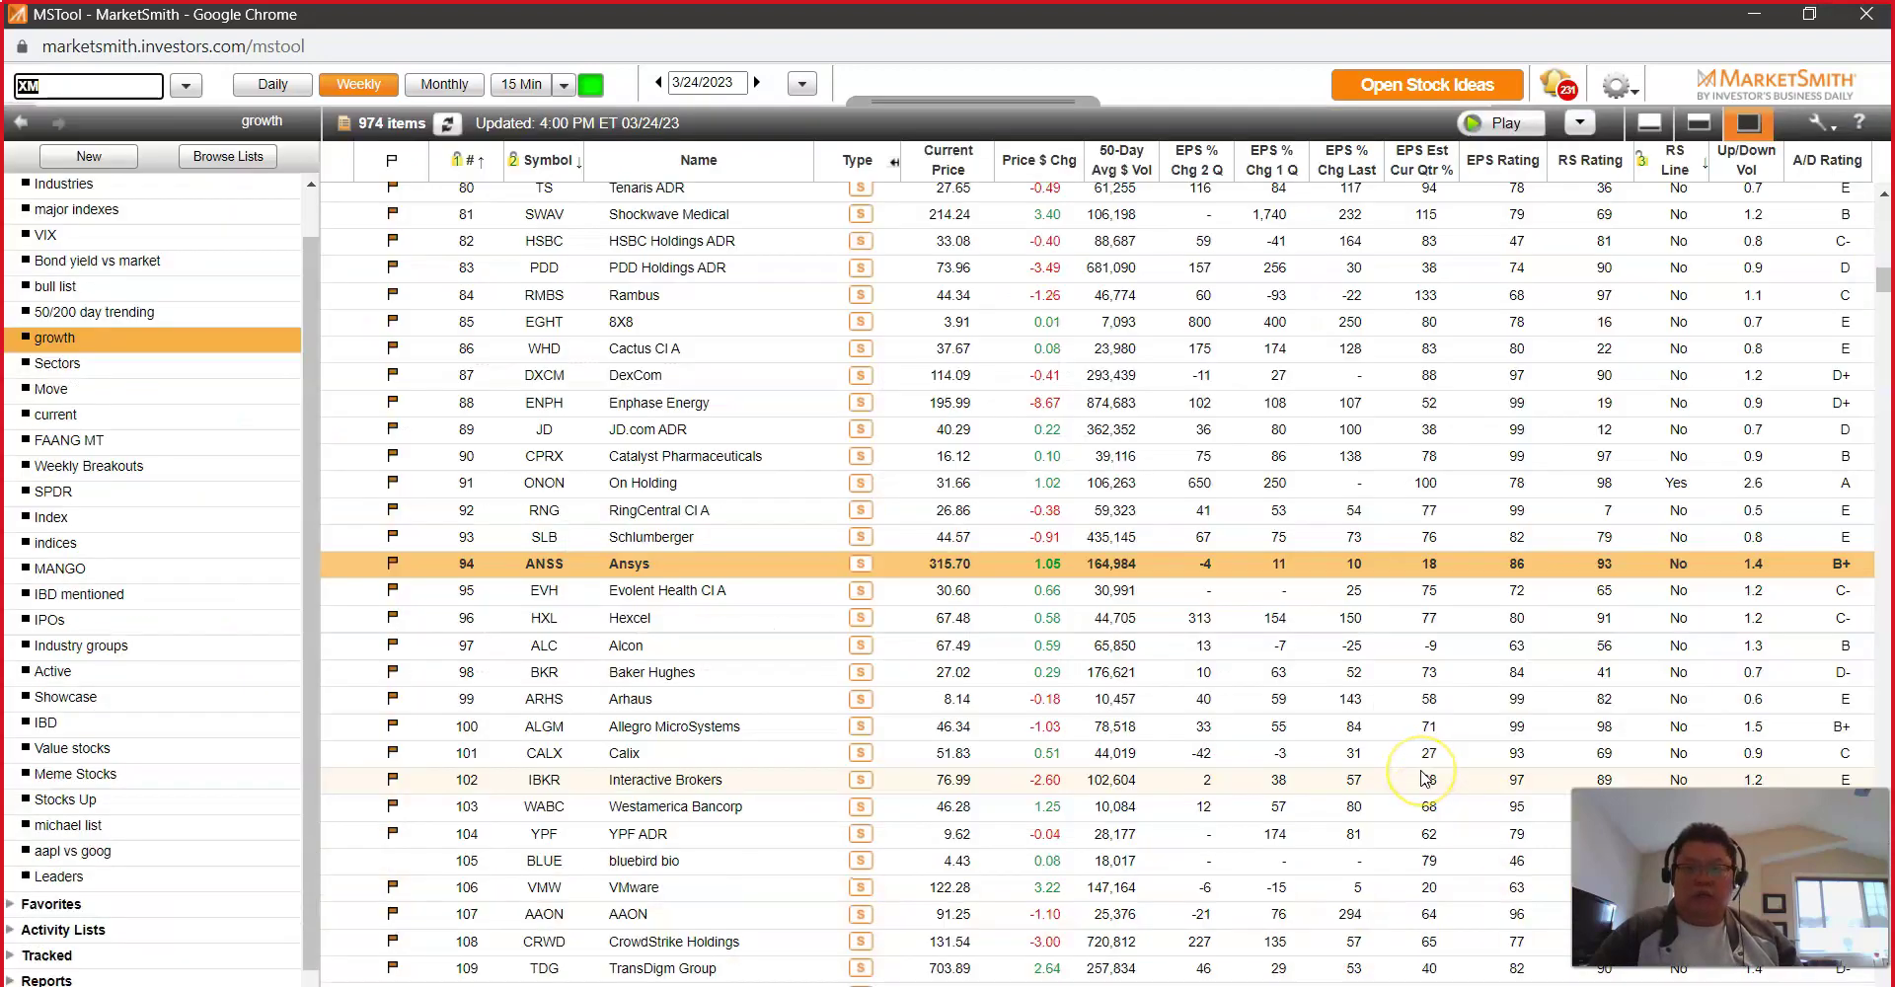
pyautogui.scroll(10, 1422, 778)
pyautogui.scroll(-12, 1424, 779)
pyautogui.scroll(-15, 1424, 780)
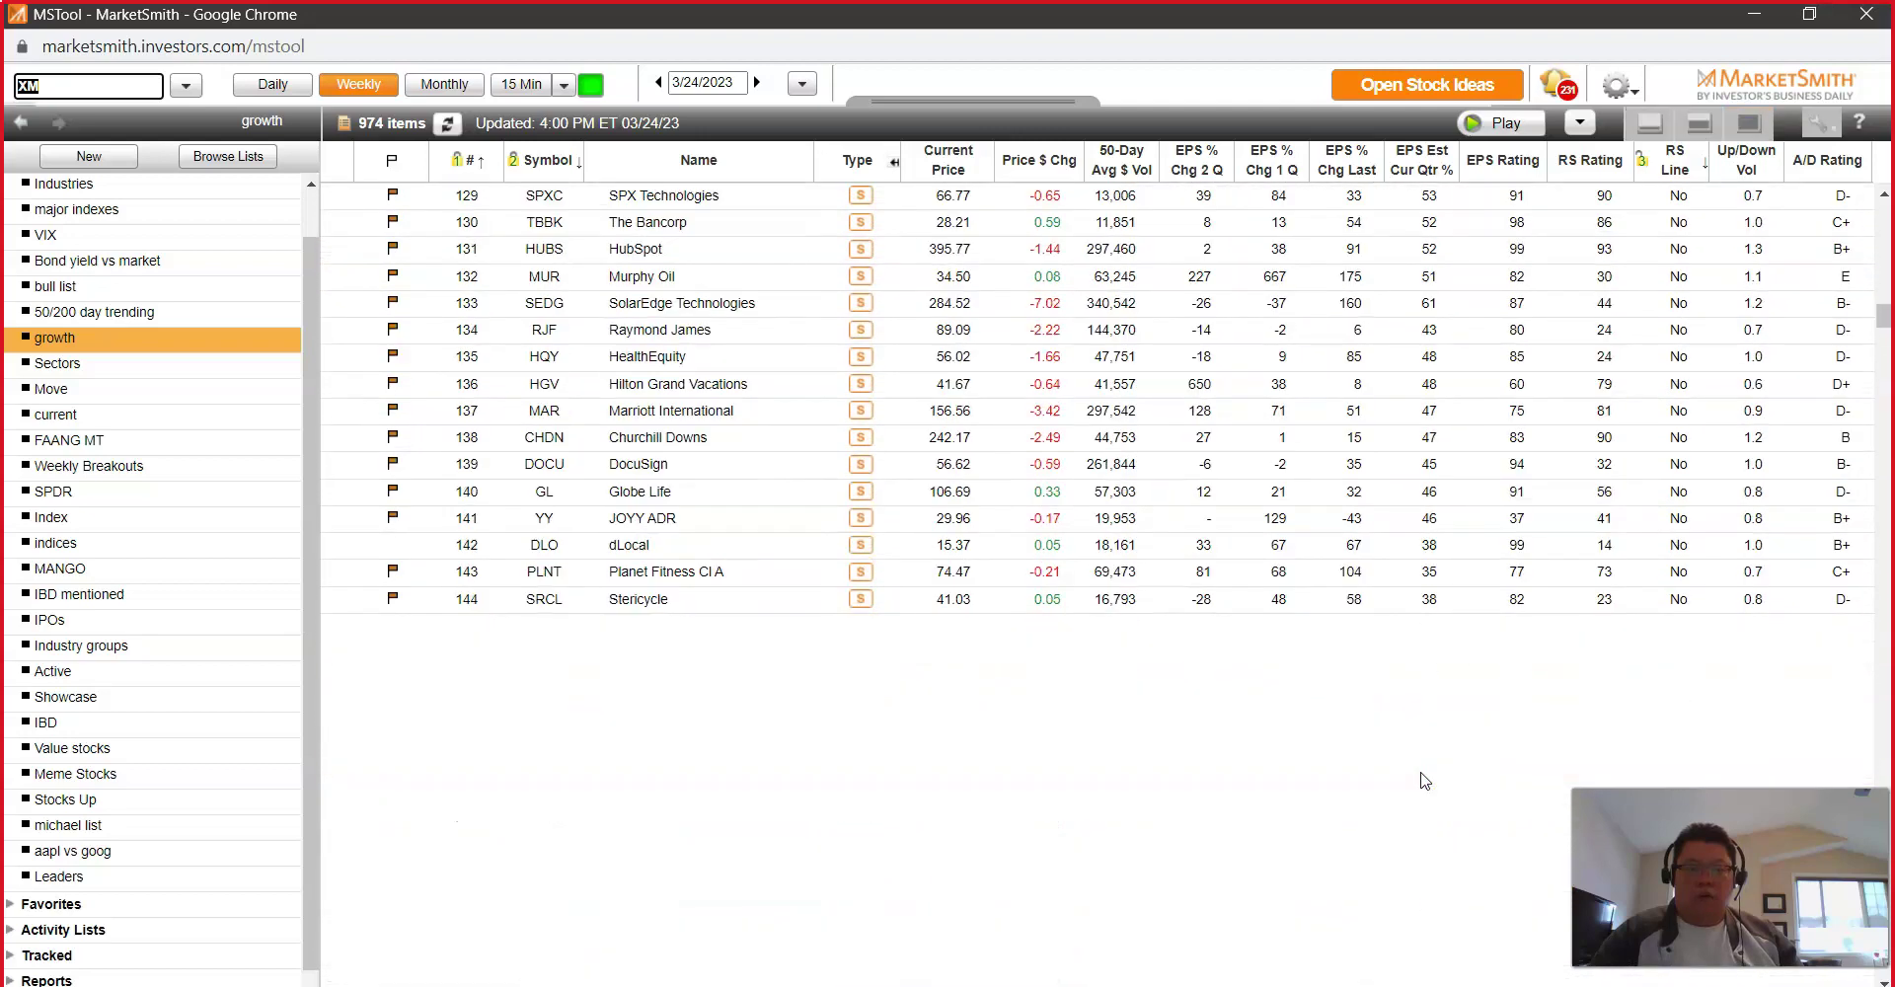
pyautogui.scroll(-11, 1425, 781)
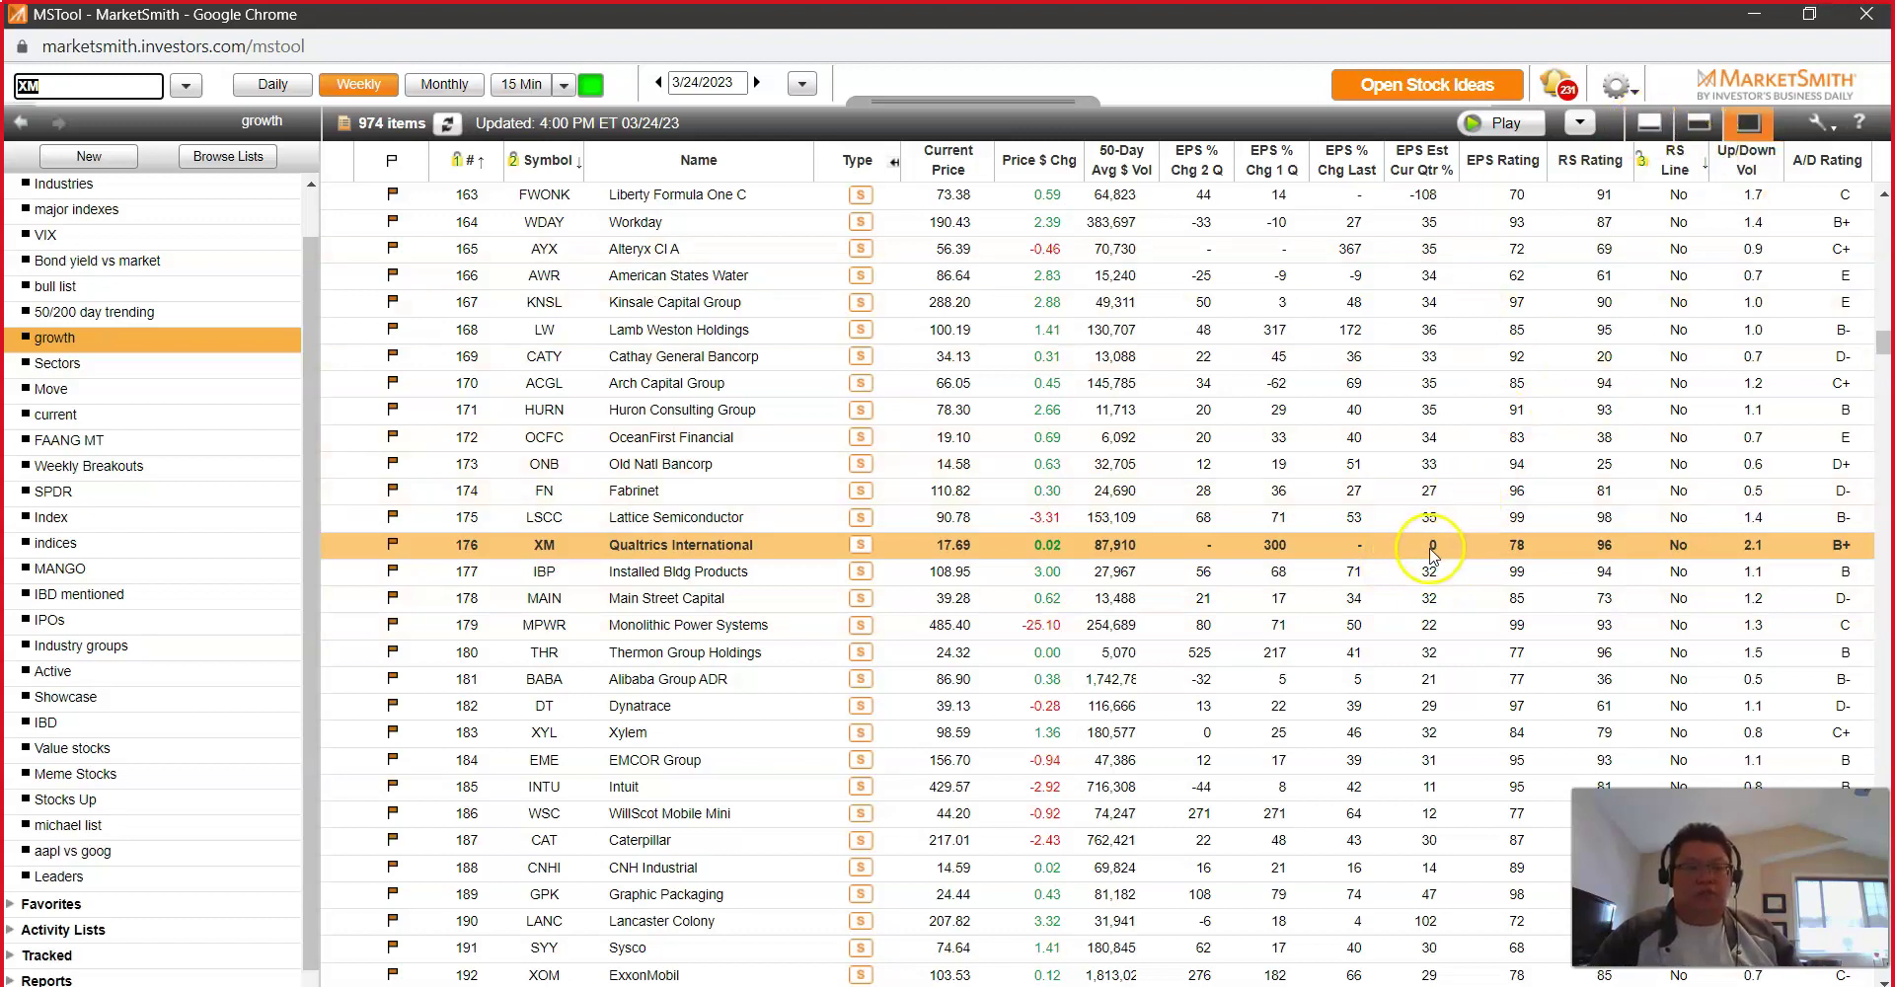
pyautogui.click(1653, 127)
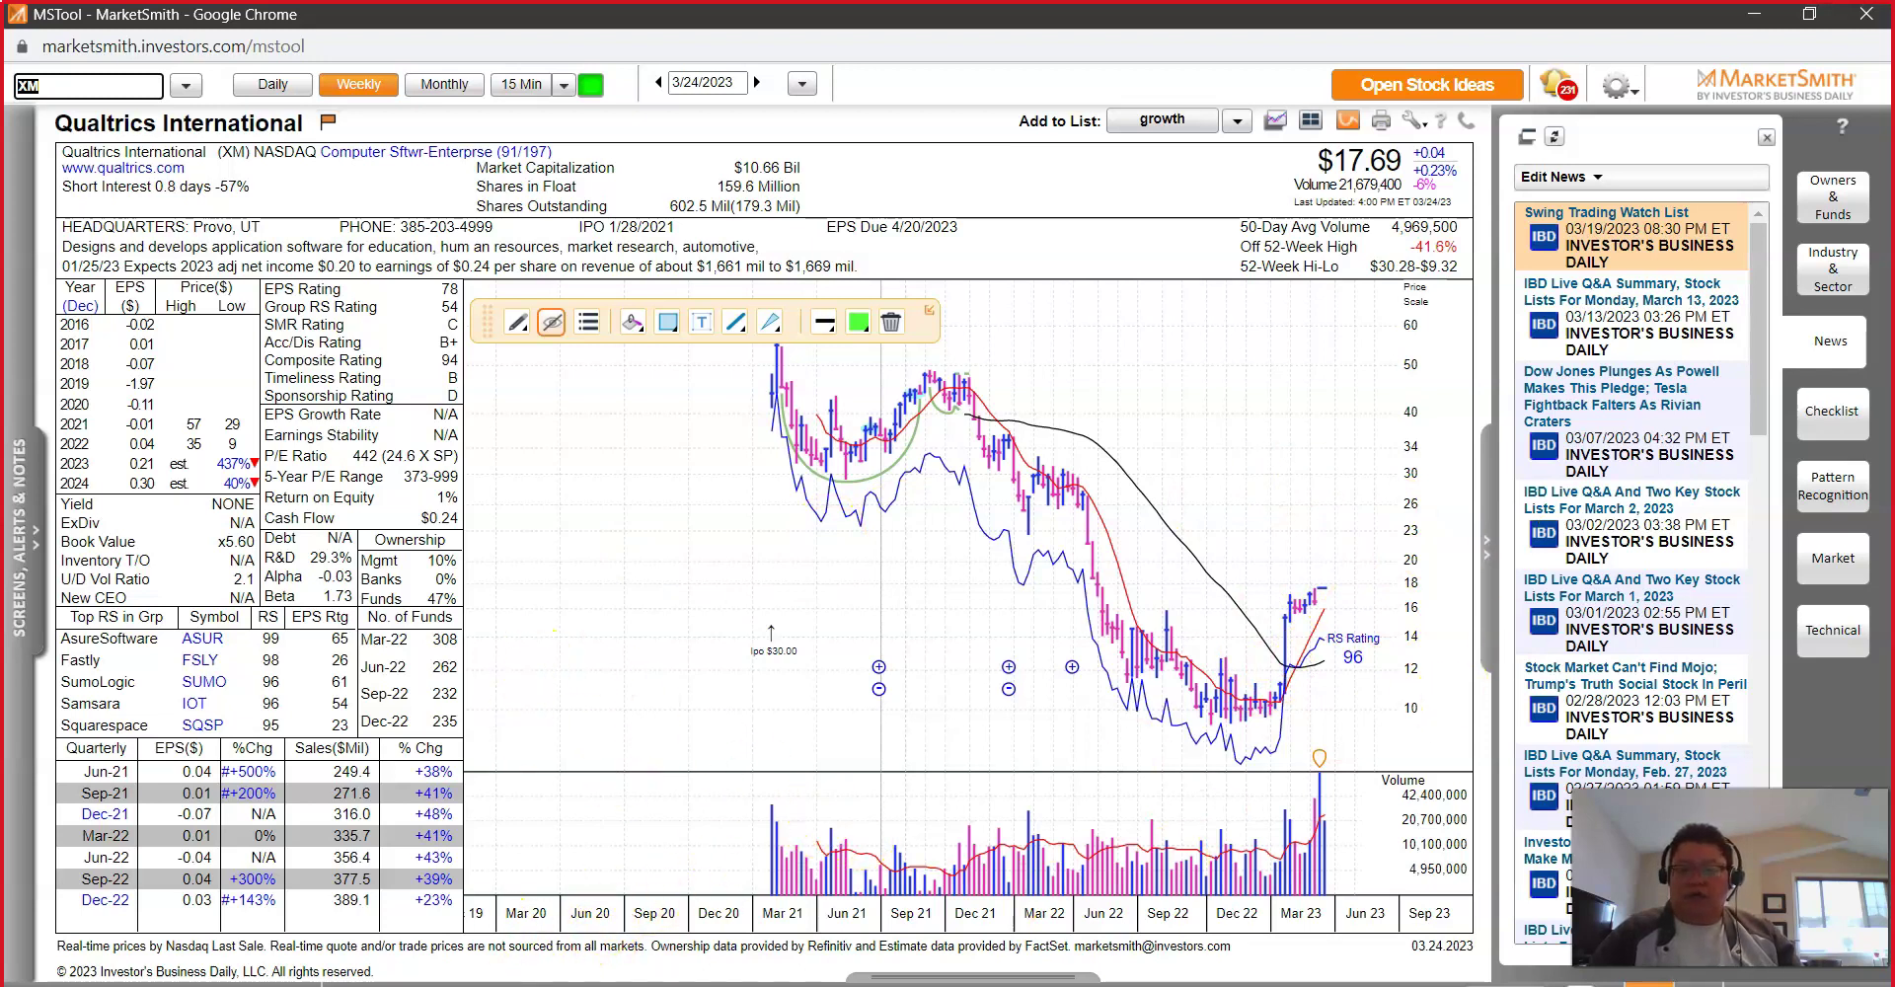
# Step: Take the PERI ticker from the Excel technical report and load its weekly chart in MarketSmith
pyautogui.hotkey('alt', 'Tab')
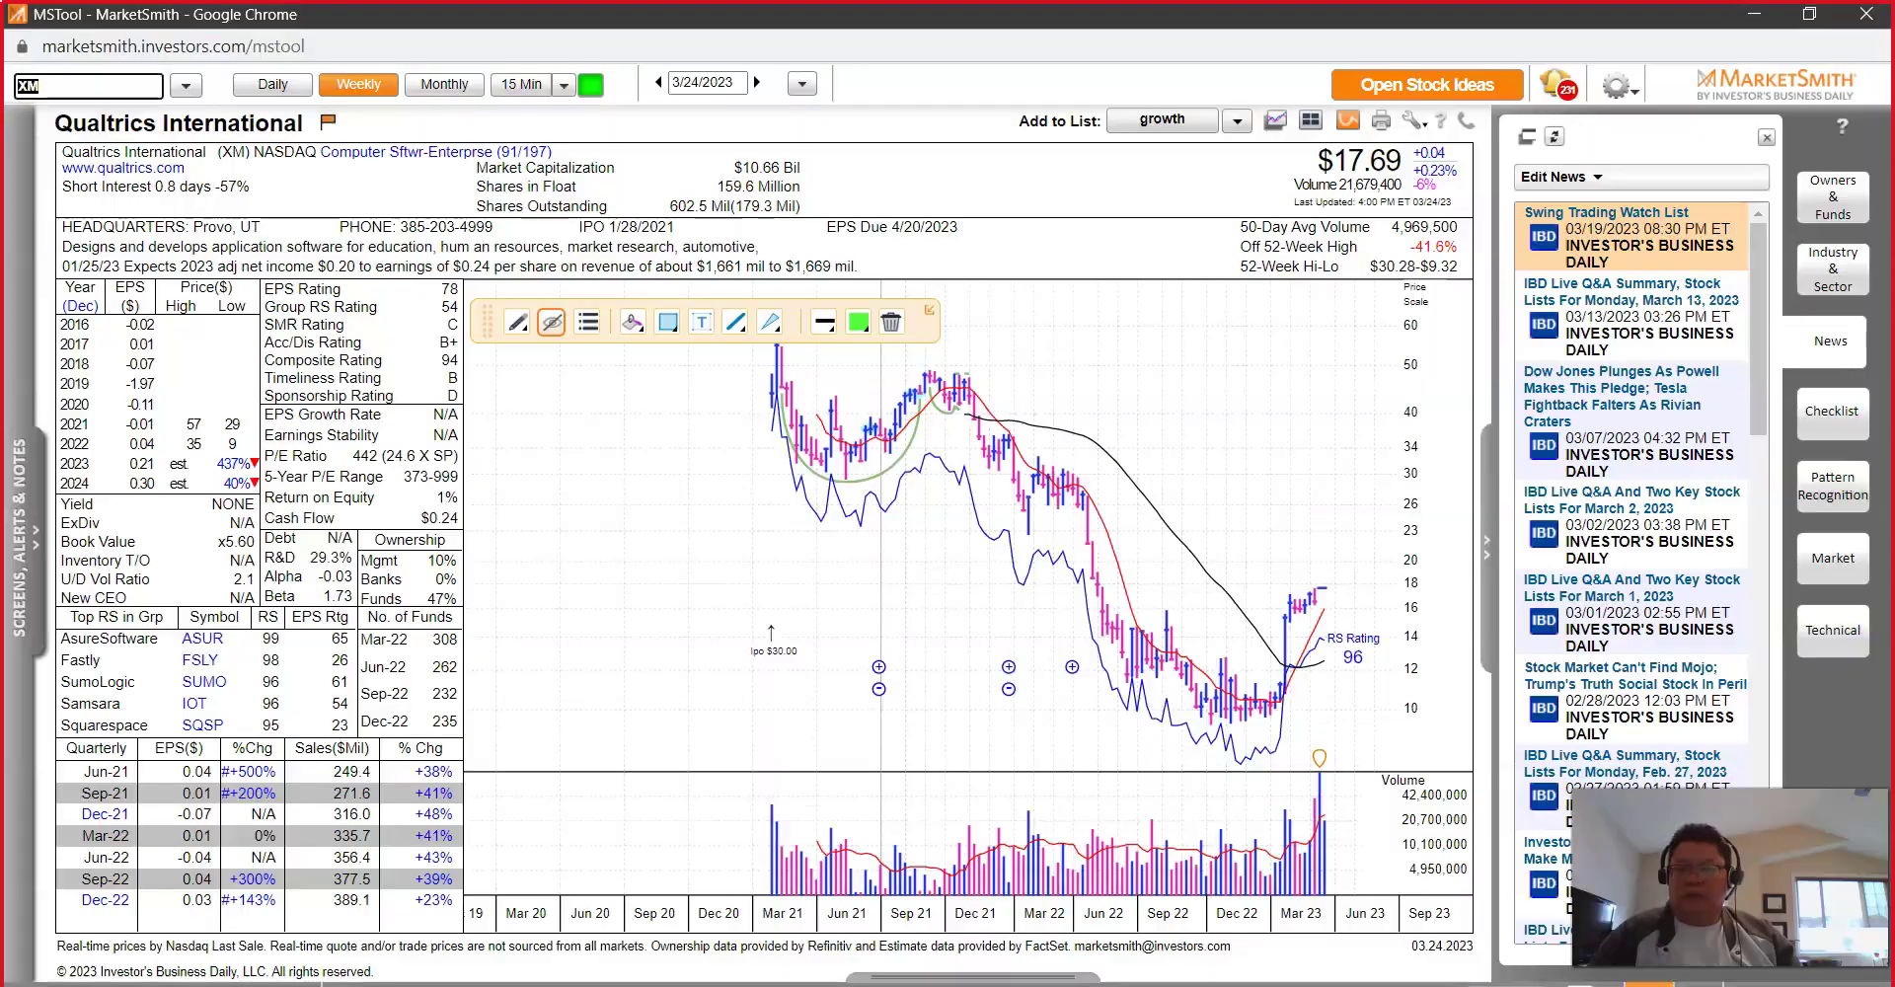
pyautogui.hotkey('alt', 'Tab')
pyautogui.hotkey('alt', 'Tab')
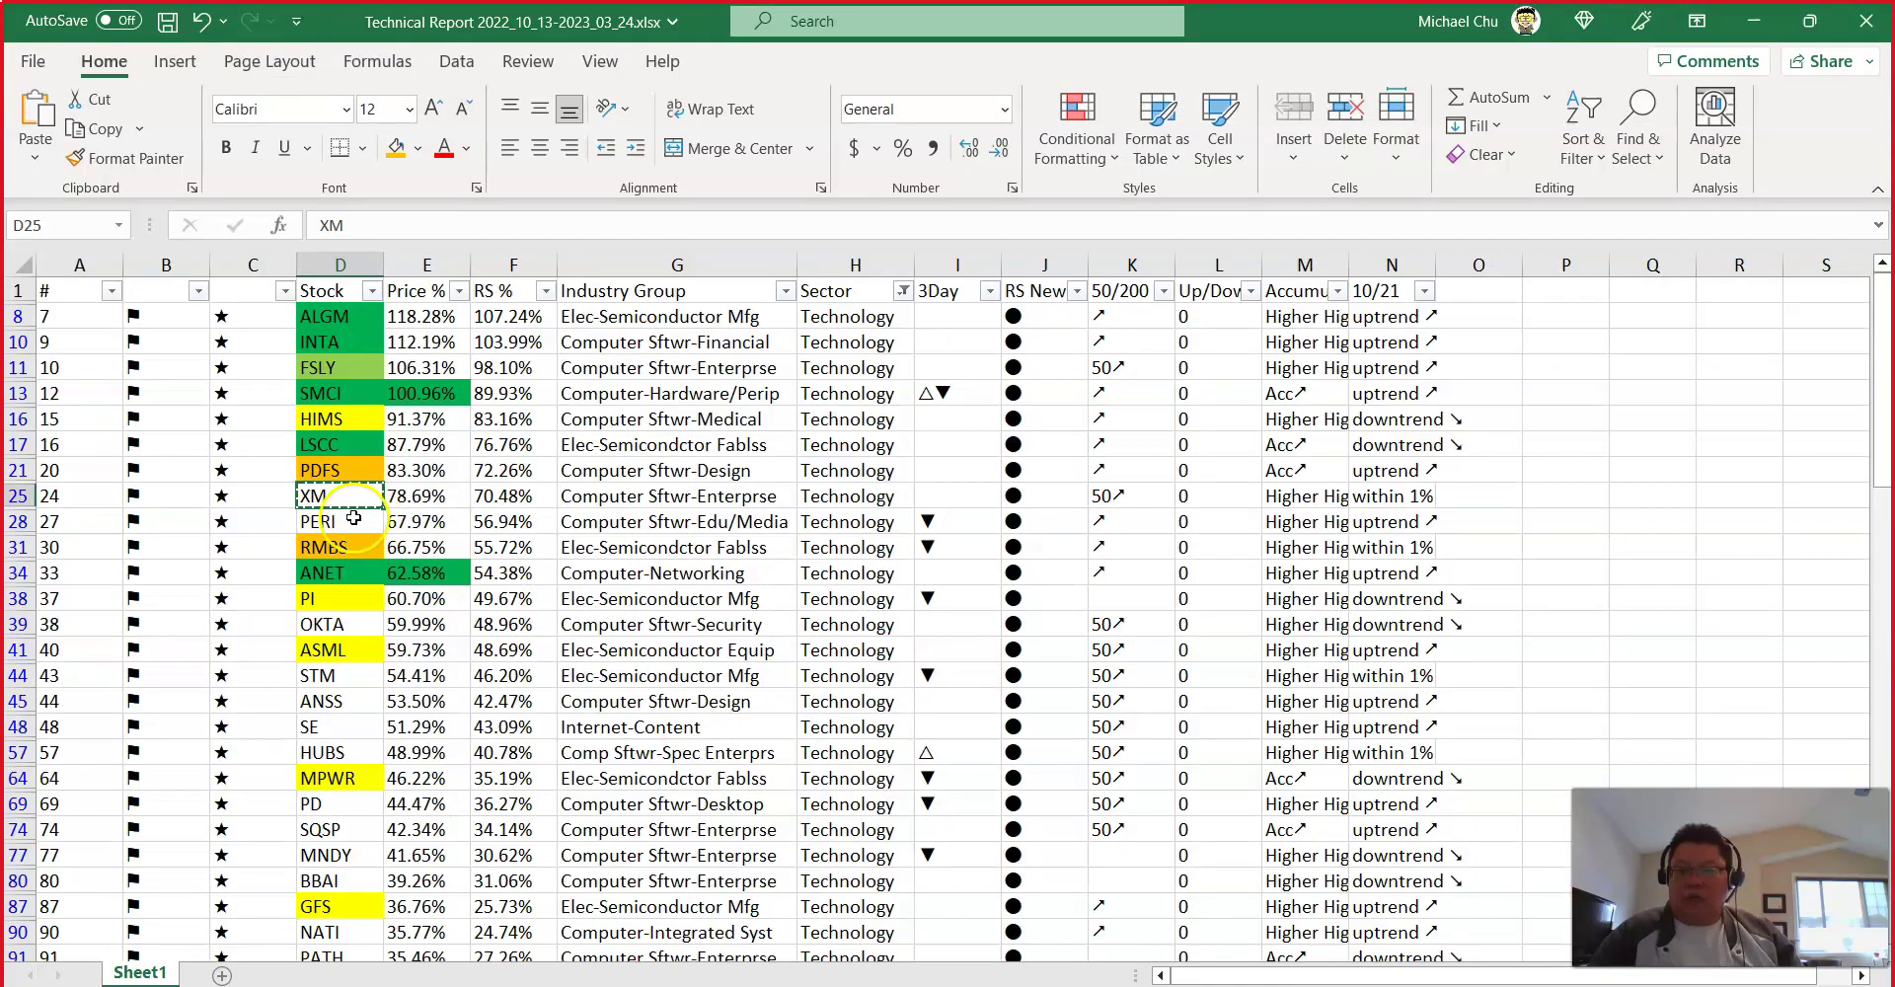
pyautogui.click(1754, 19)
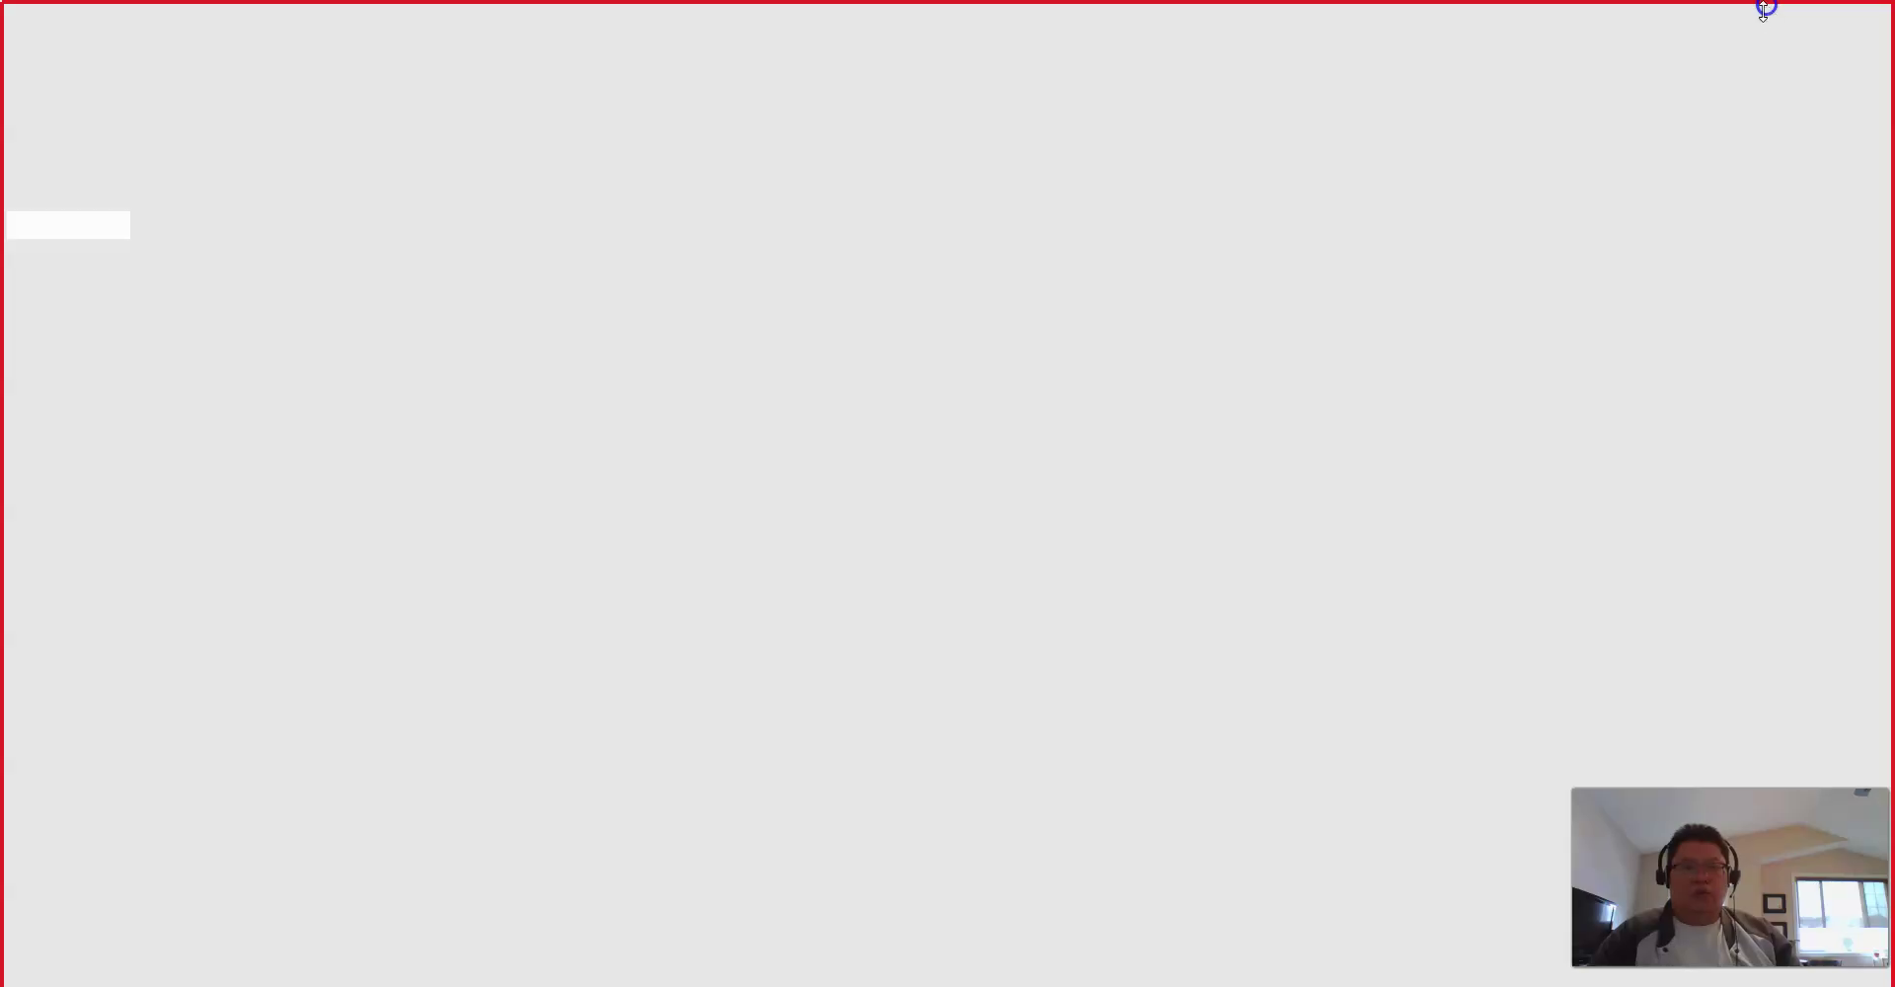
pyautogui.write('PERI')
pyautogui.press('Return')
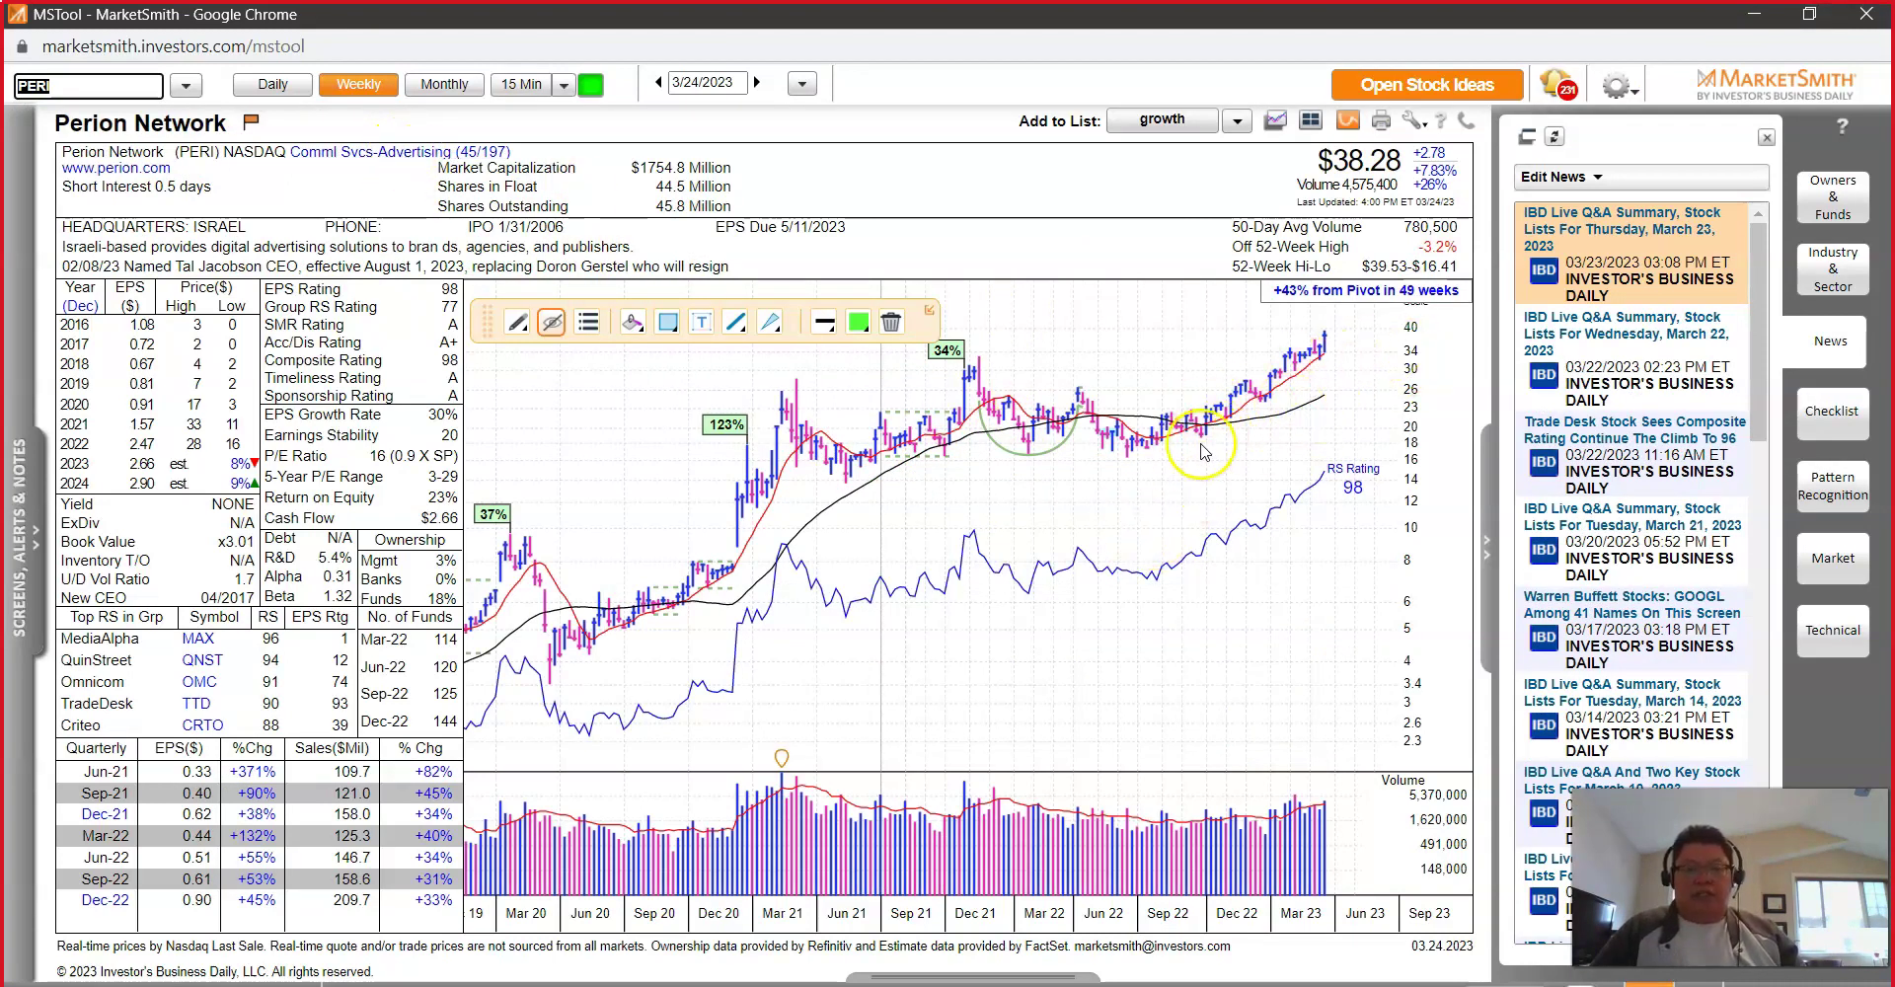
# Step: Outline PERI's 2022 consolidation with upper and lower red lines, and mark the recent price and volume increases with rising red lines
pyautogui.moveTo(1198, 450); pyautogui.dragTo(1345, 361)
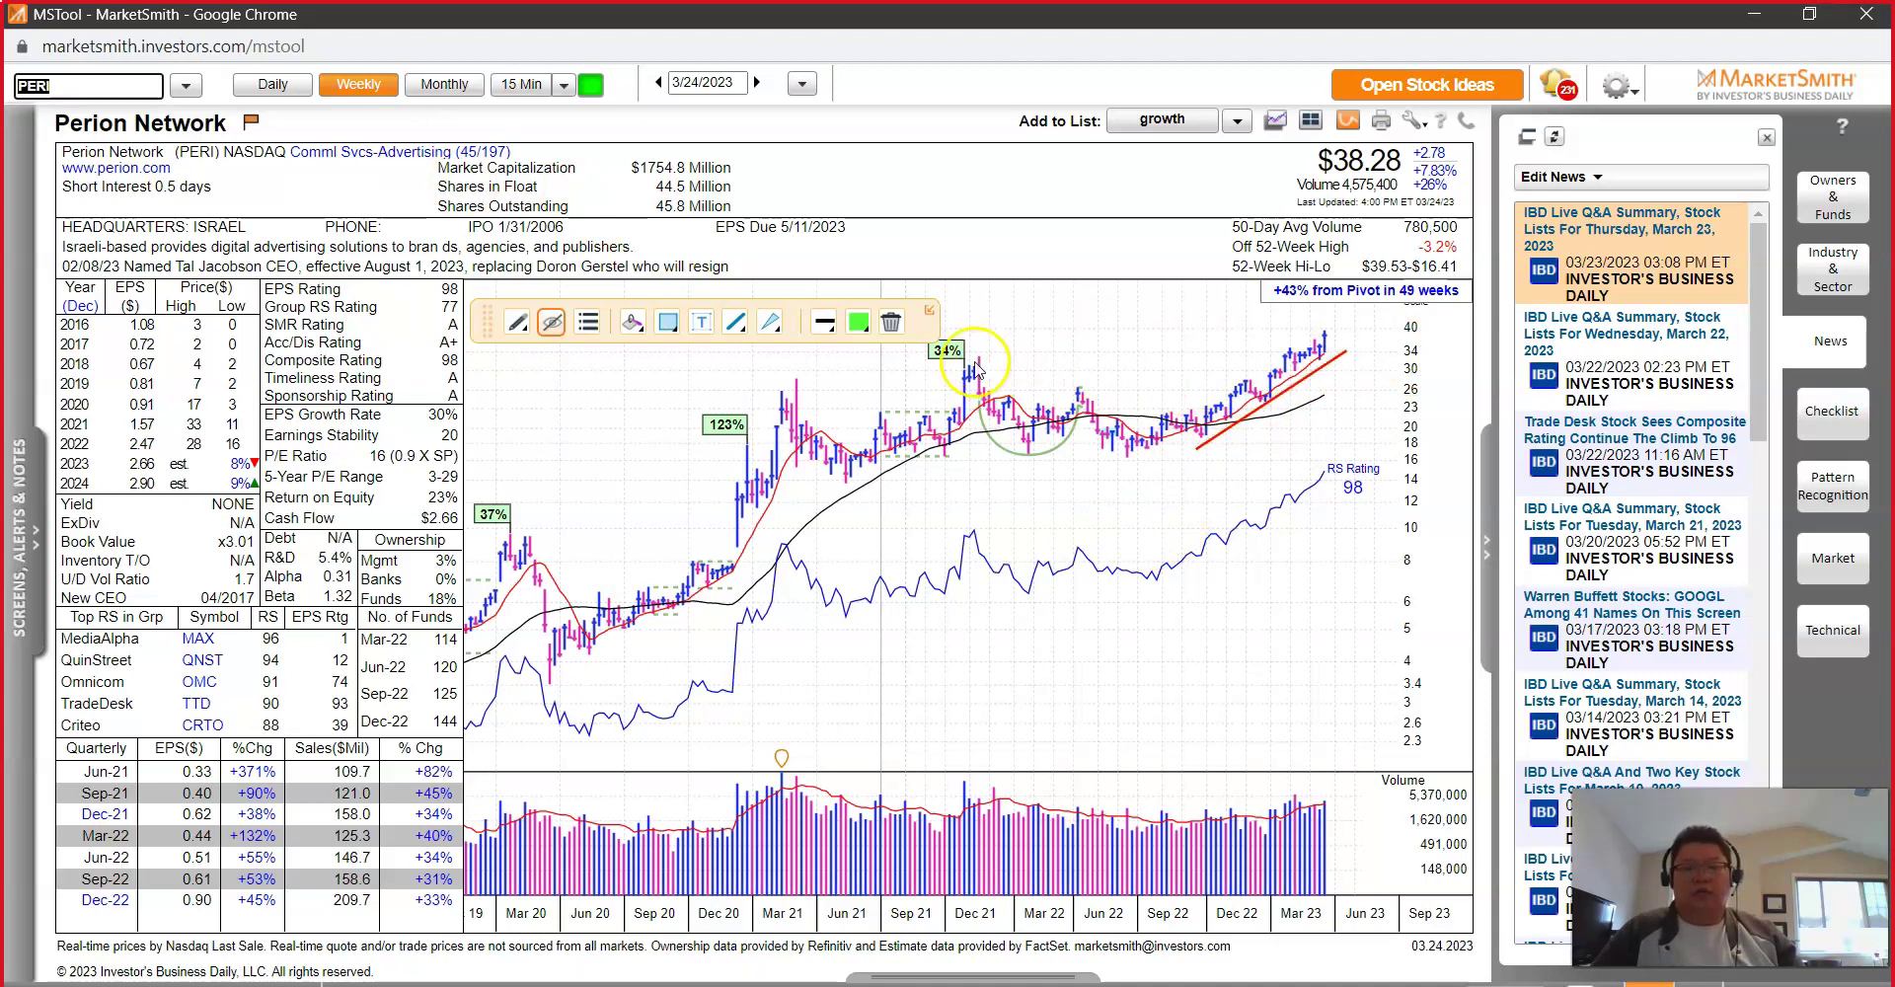
pyautogui.moveTo(975, 352); pyautogui.dragTo(1229, 415)
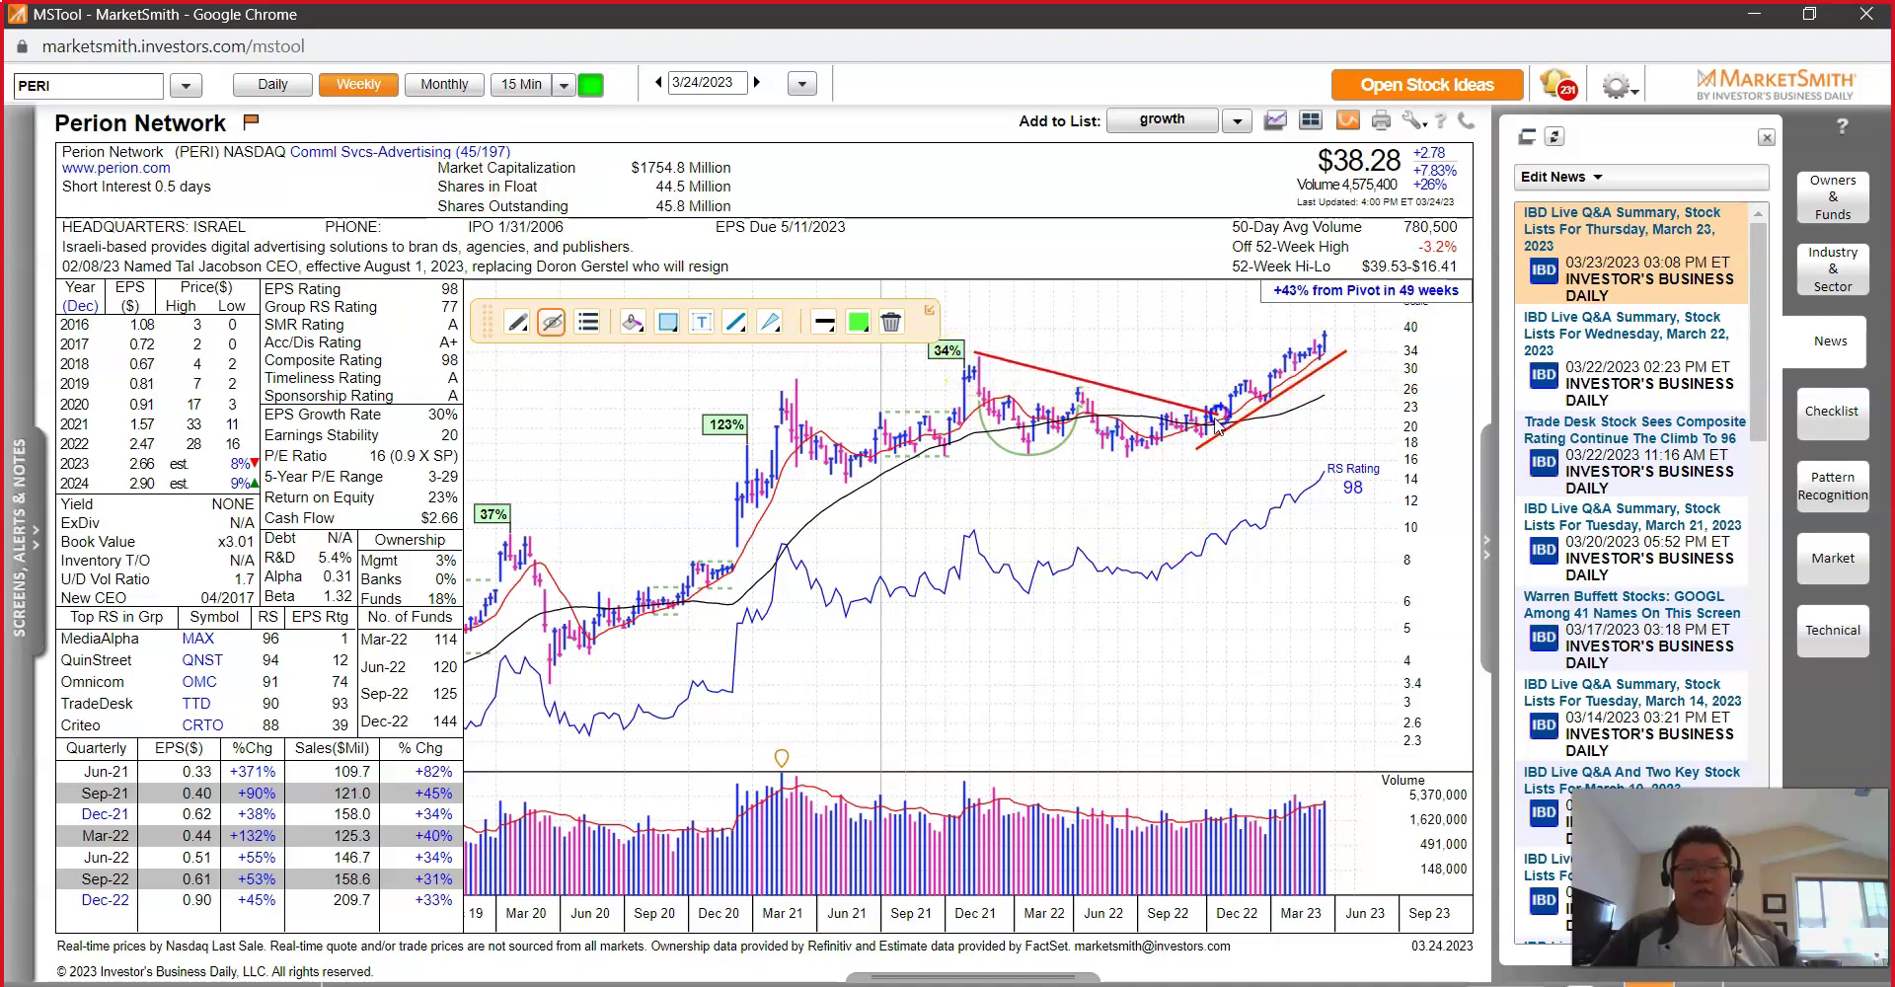
pyautogui.moveTo(951, 465); pyautogui.dragTo(1238, 459)
pyautogui.moveTo(1264, 805); pyautogui.dragTo(1293, 782)
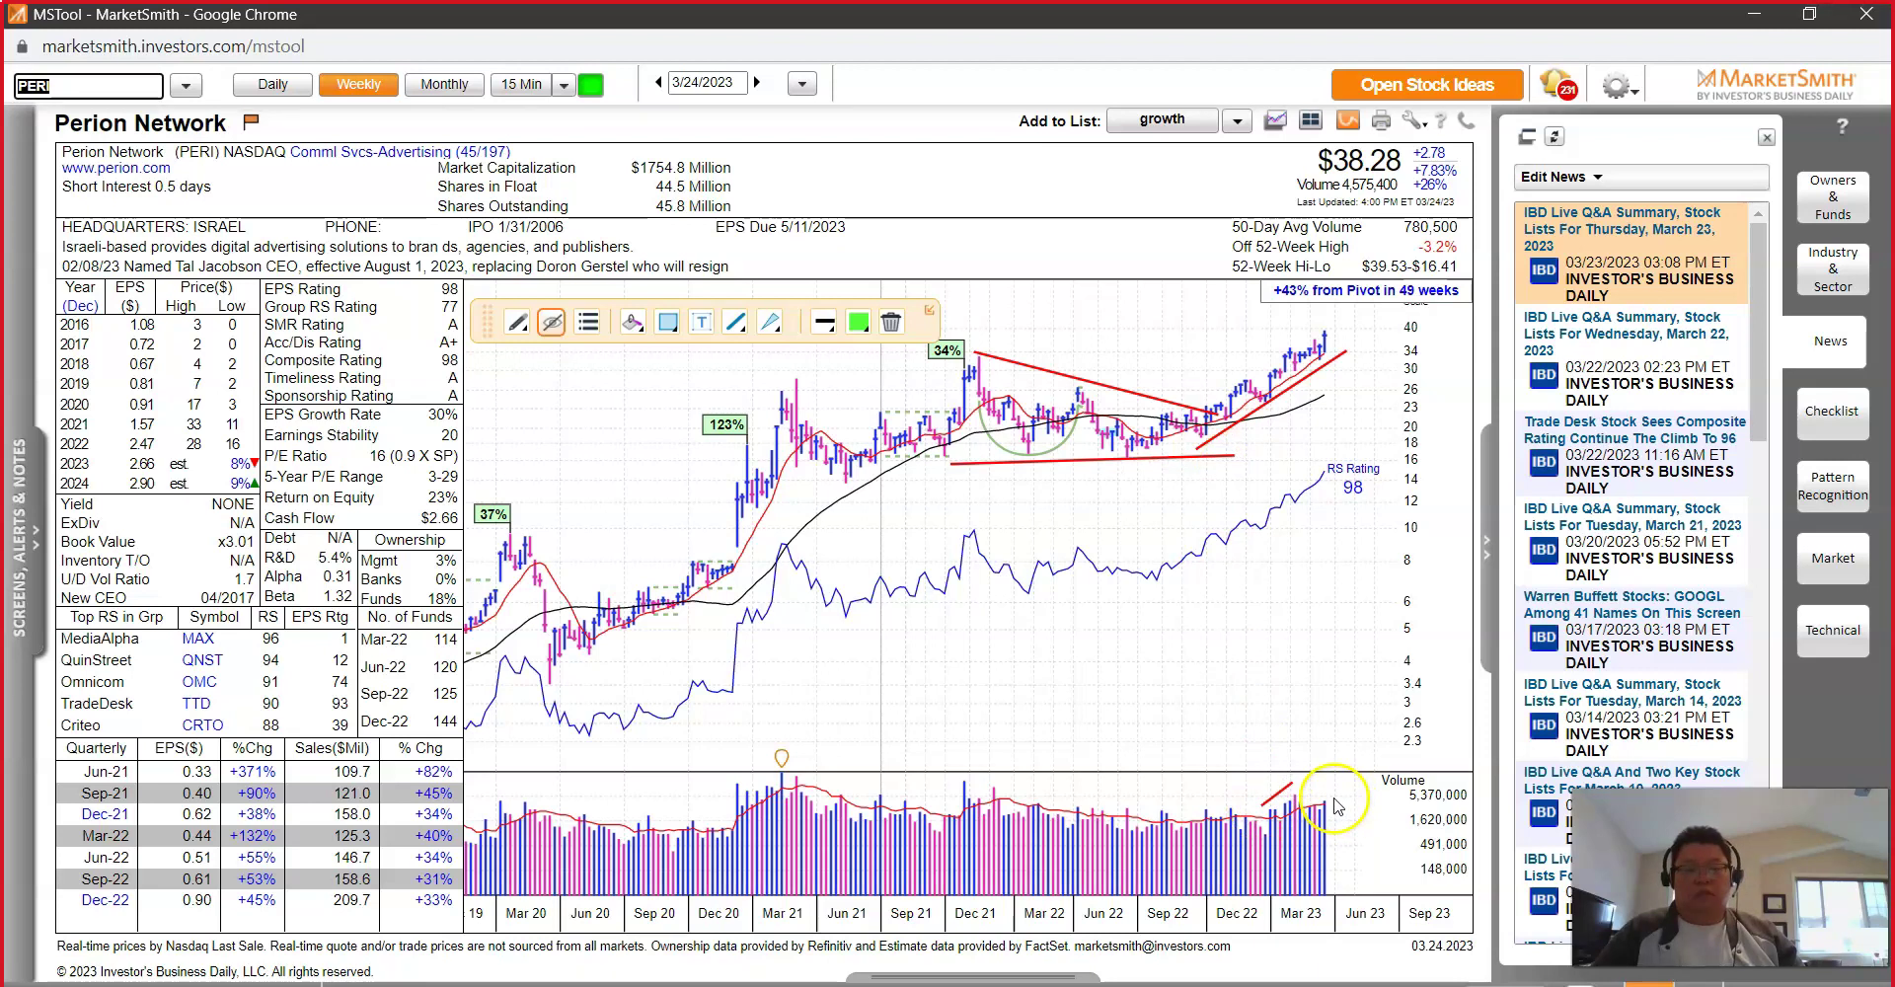
# Step: Switch from the pencil to the crosshair and inspect PERI's price and volume data for the week of 02/10/2023
pyautogui.rightClick(1315, 582)
pyautogui.click(1346, 615)
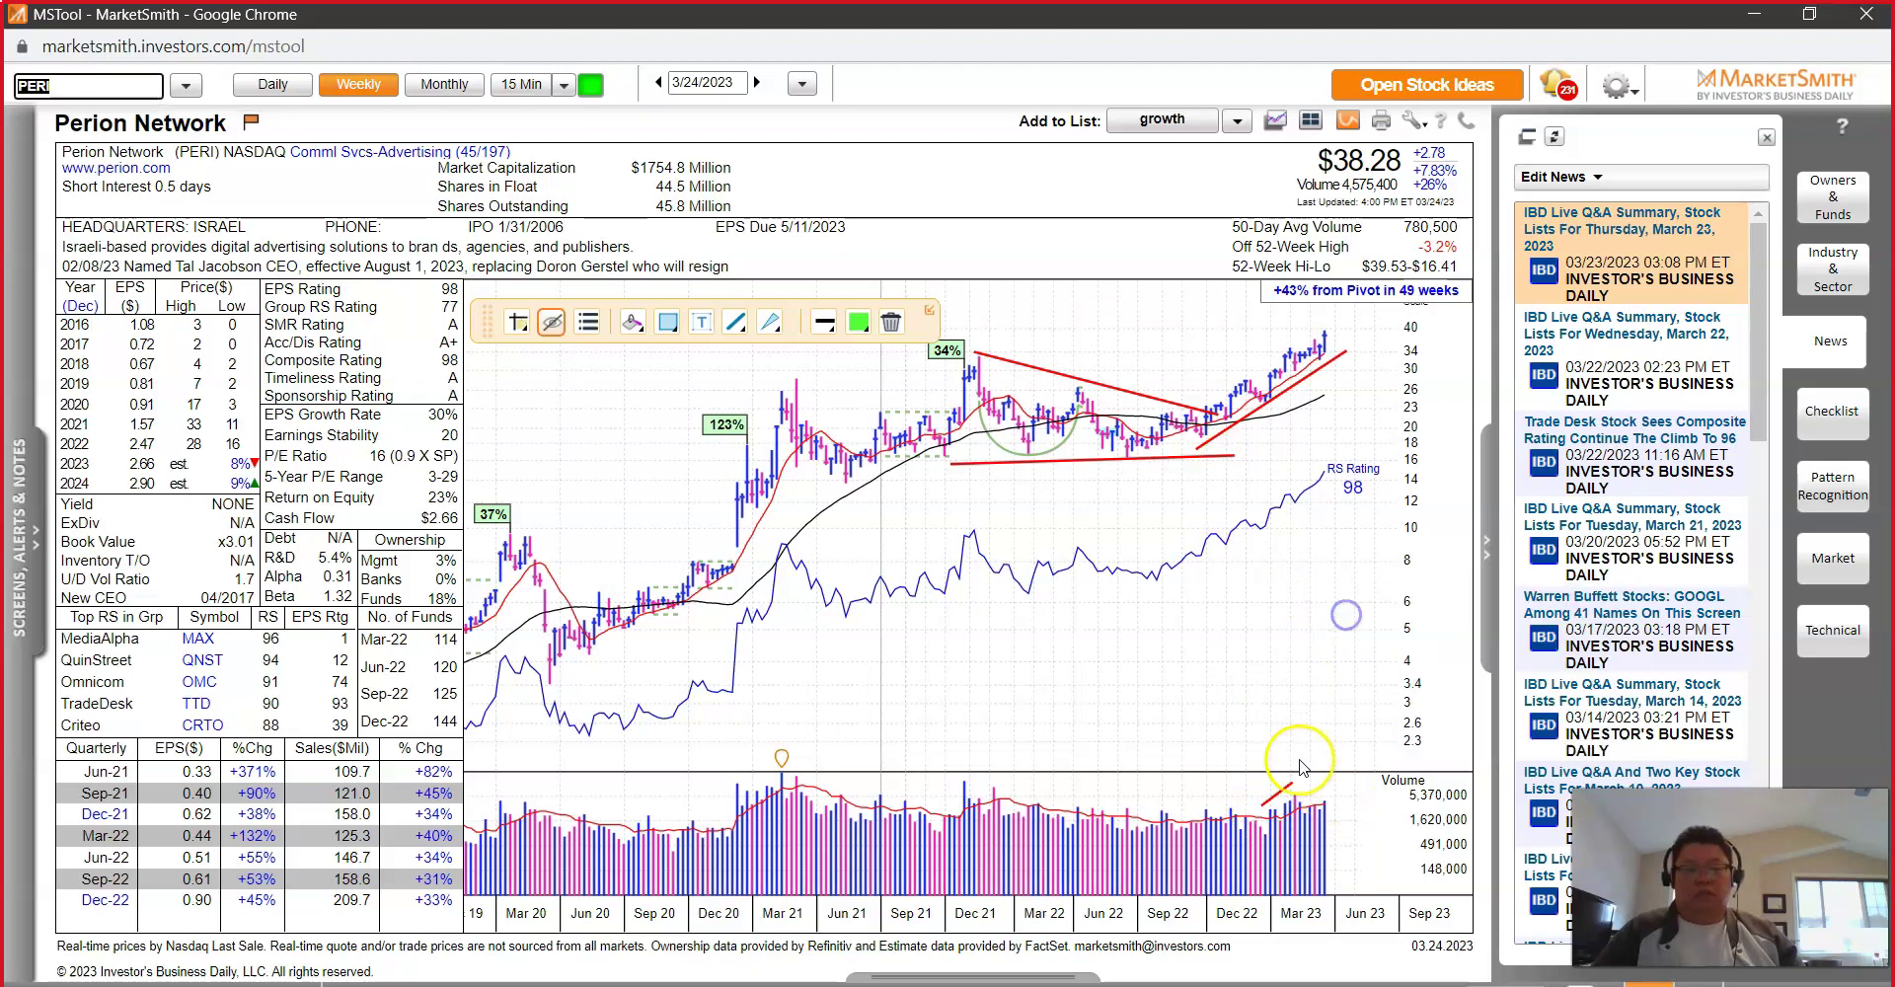
pyautogui.click(1295, 793)
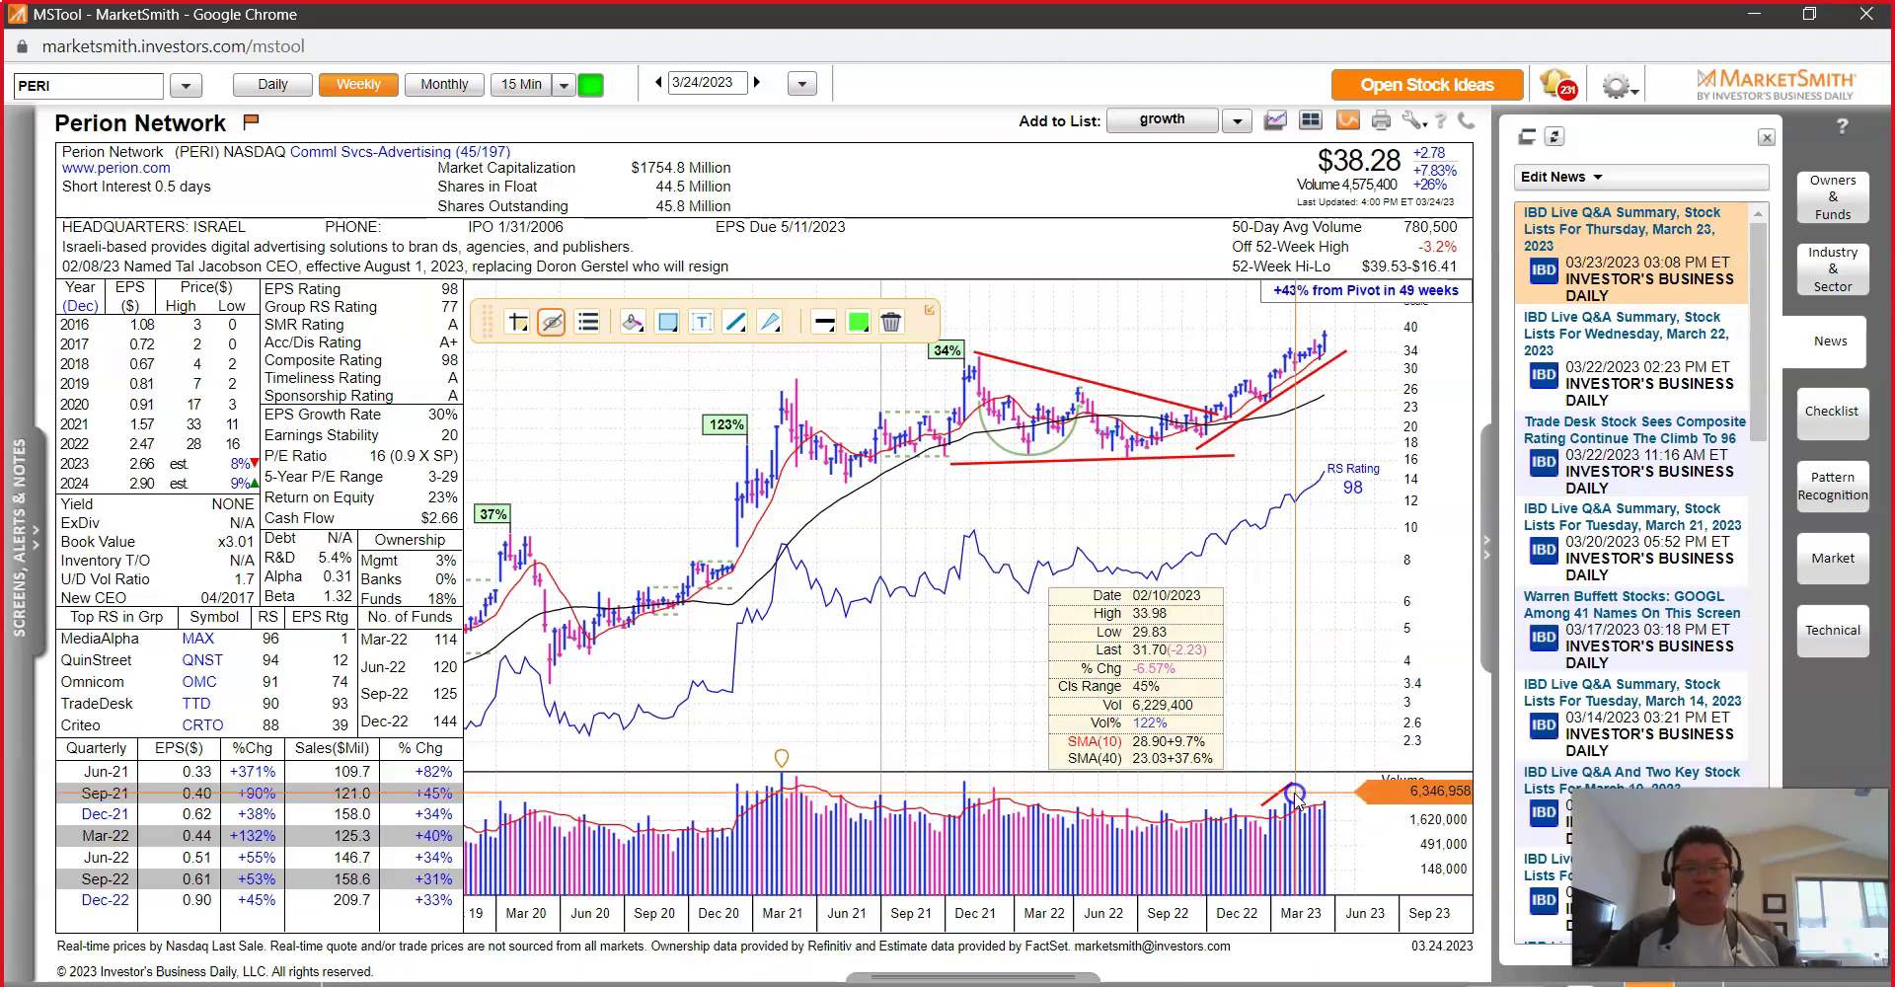
pyautogui.click(1310, 827)
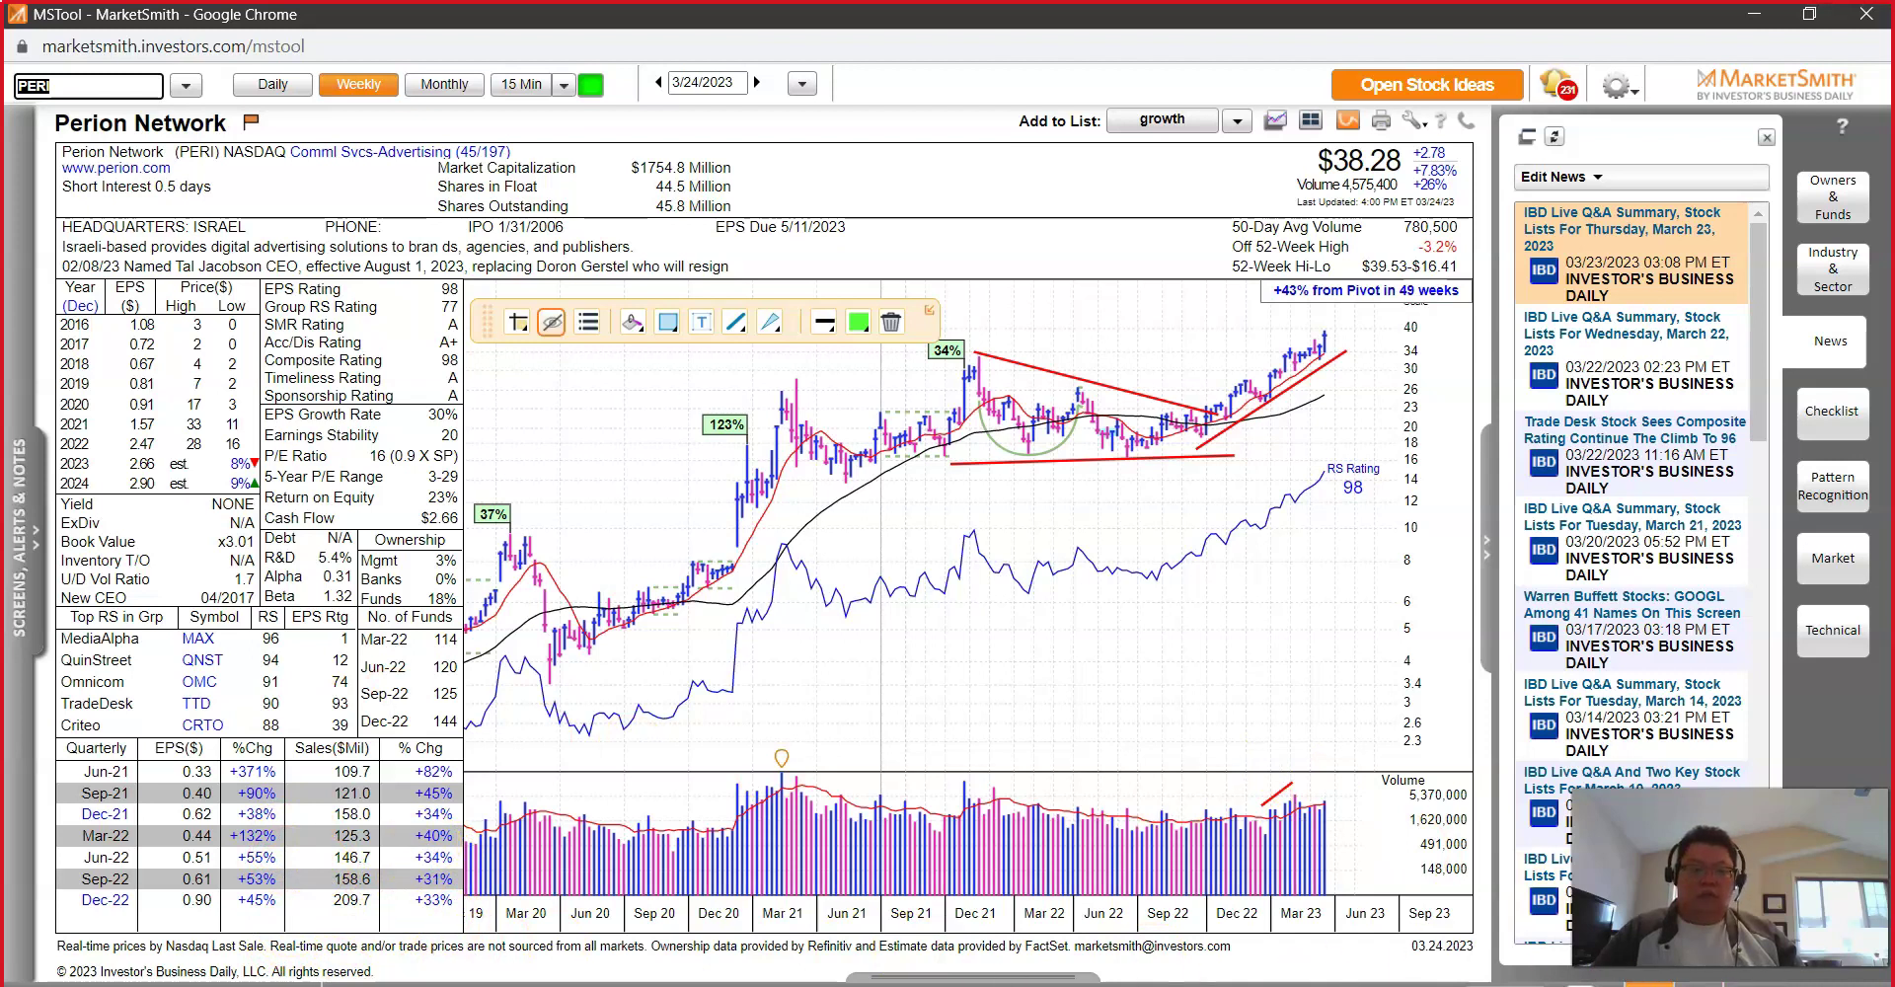
# Step: Find Perion Network in the growth list, examine its EPS estimate and ratings, and return to the PERI weekly chart
pyautogui.click(1673, 982)
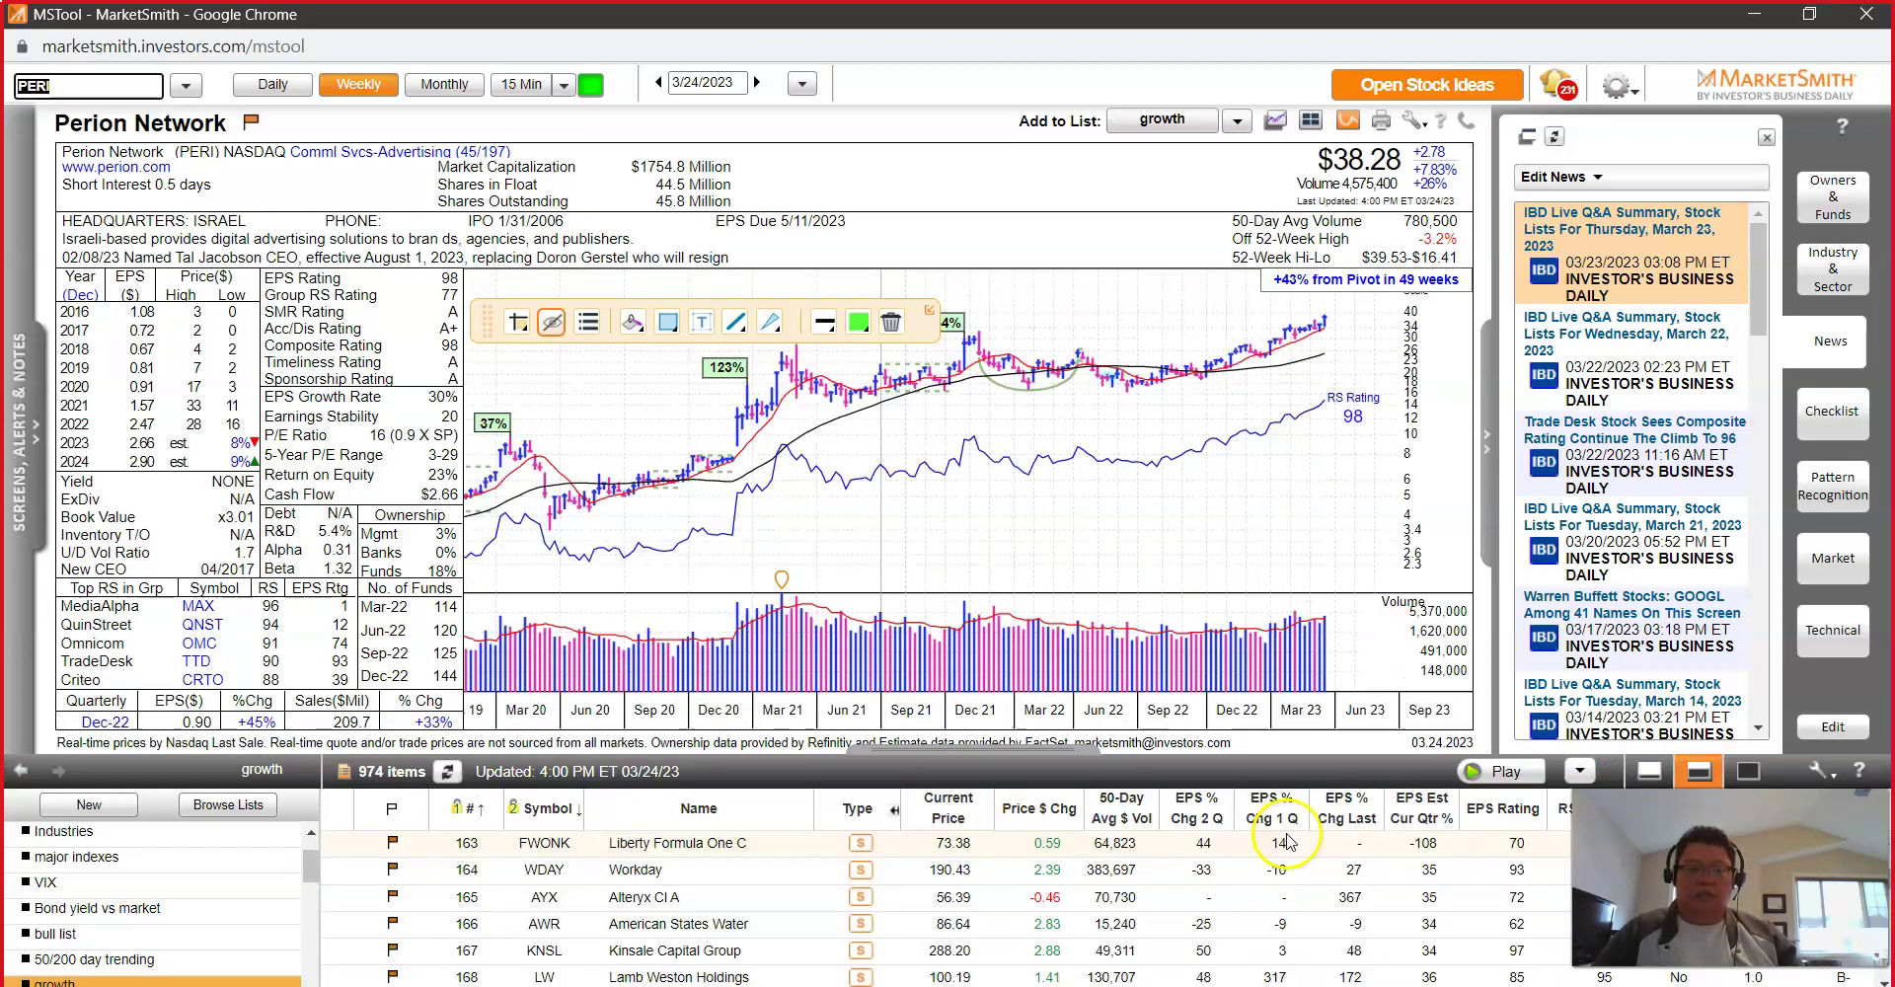
pyautogui.click(1747, 770)
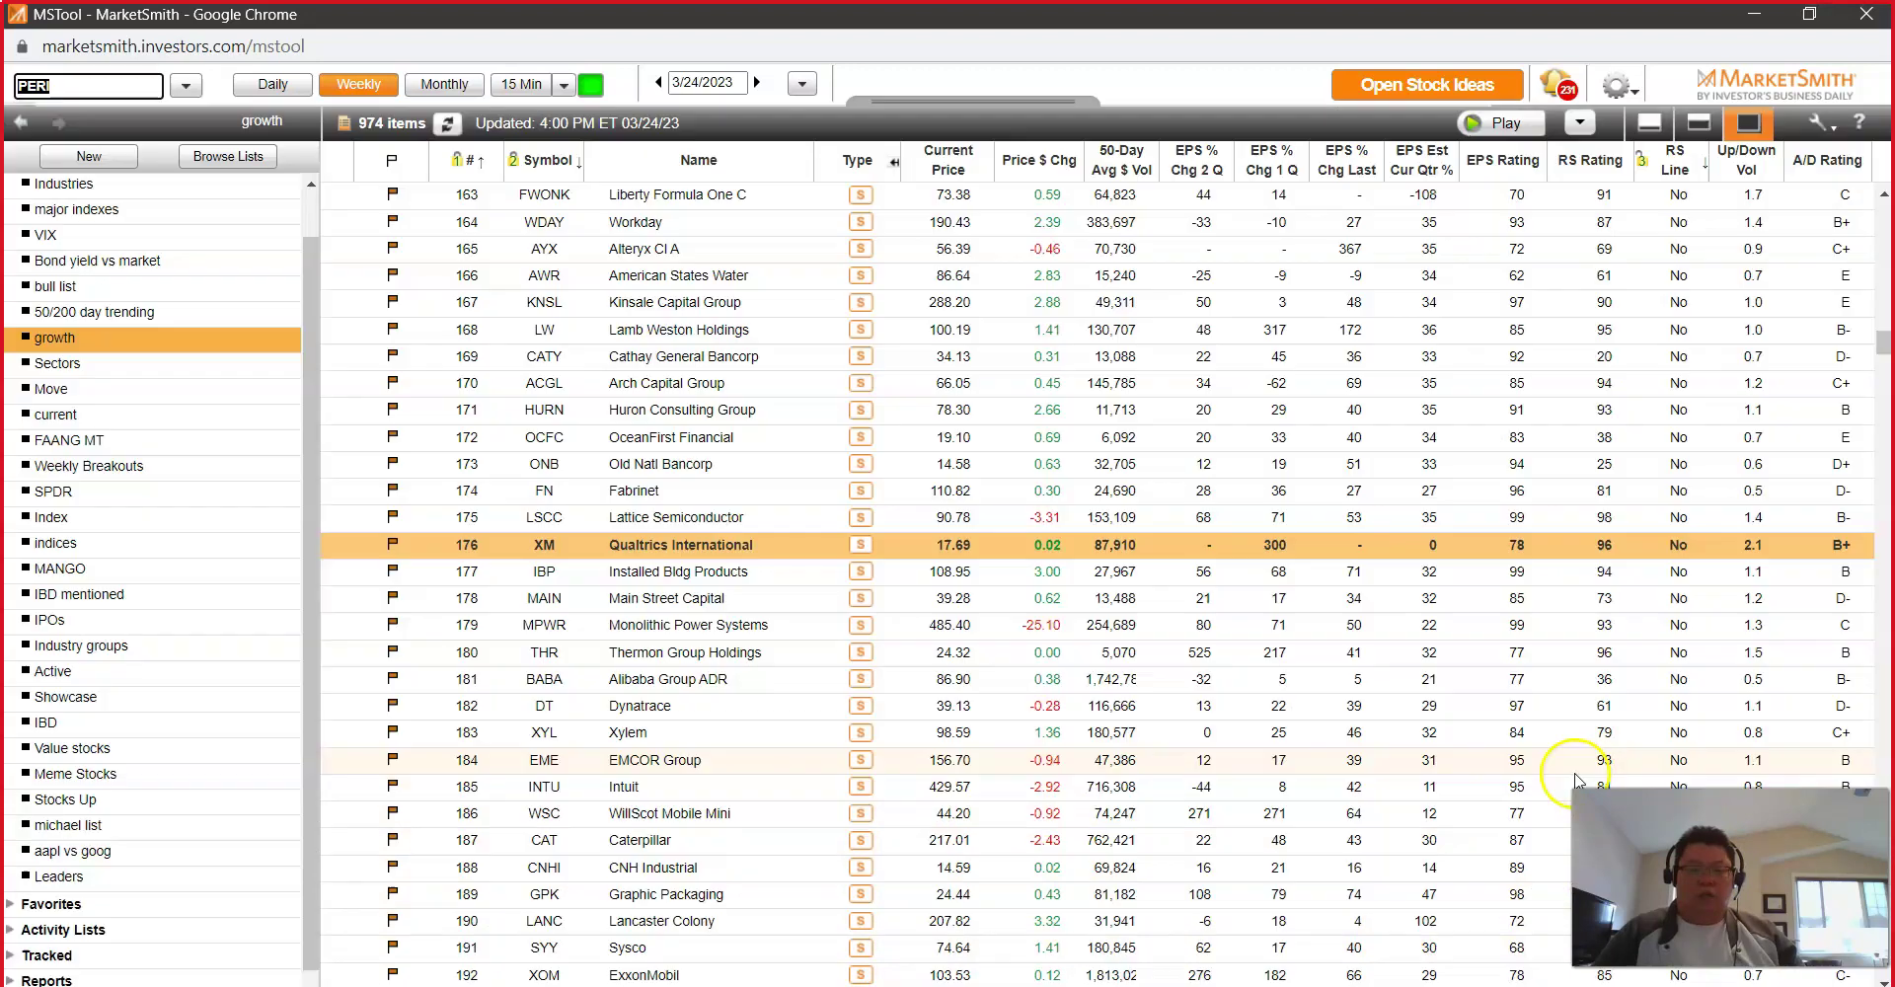
pyautogui.scroll(8, 1481, 785)
pyautogui.scroll(-15, 1478, 789)
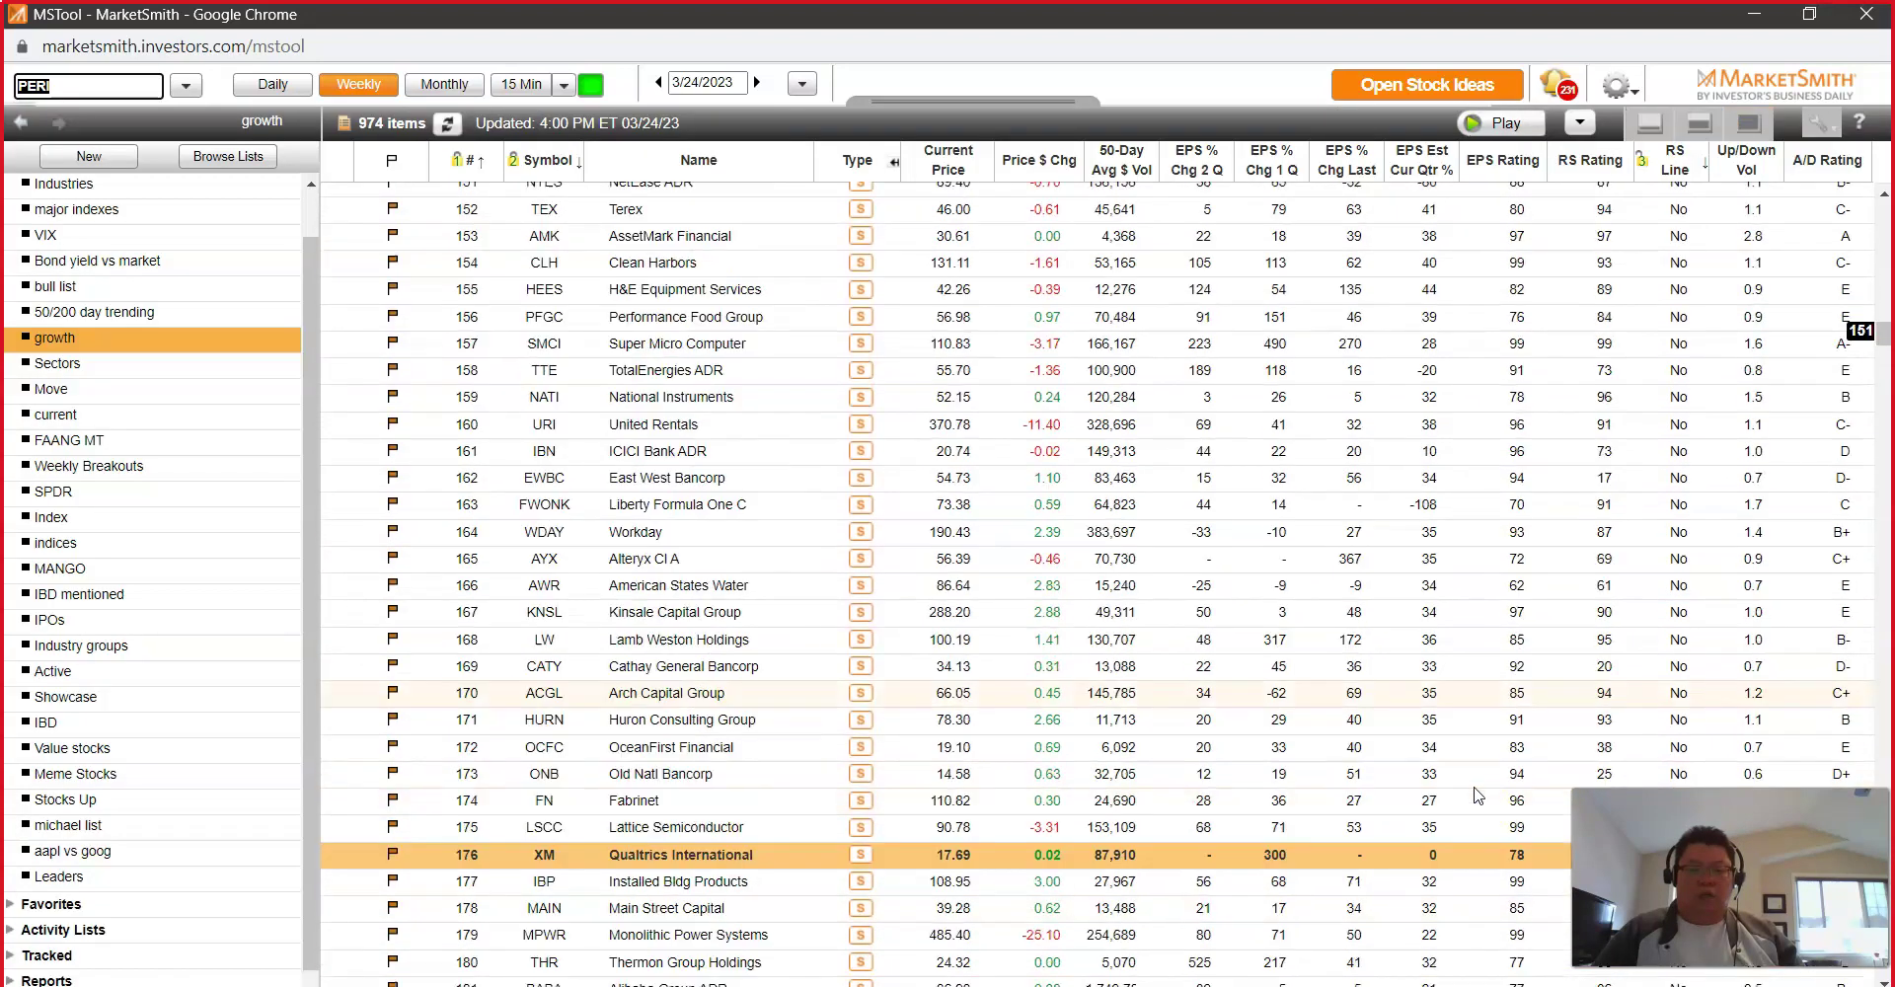
pyautogui.scroll(-10, 1478, 796)
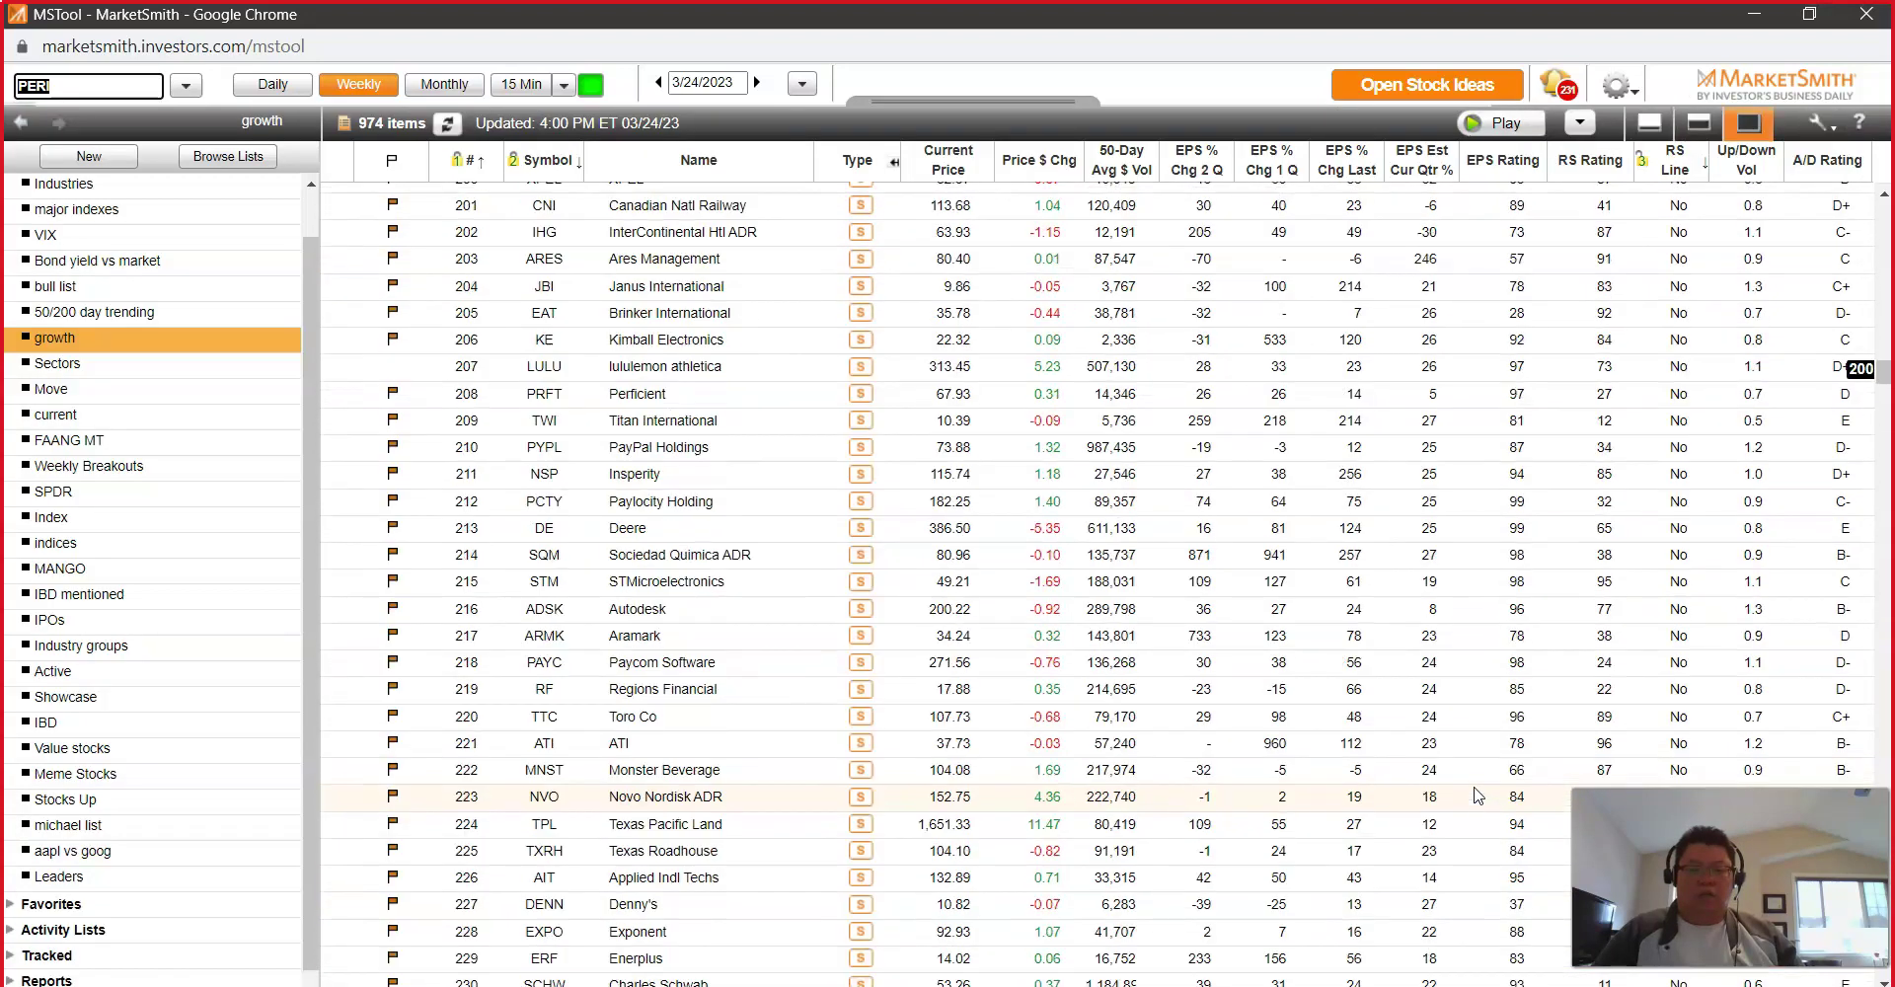
pyautogui.scroll(-4, 1477, 795)
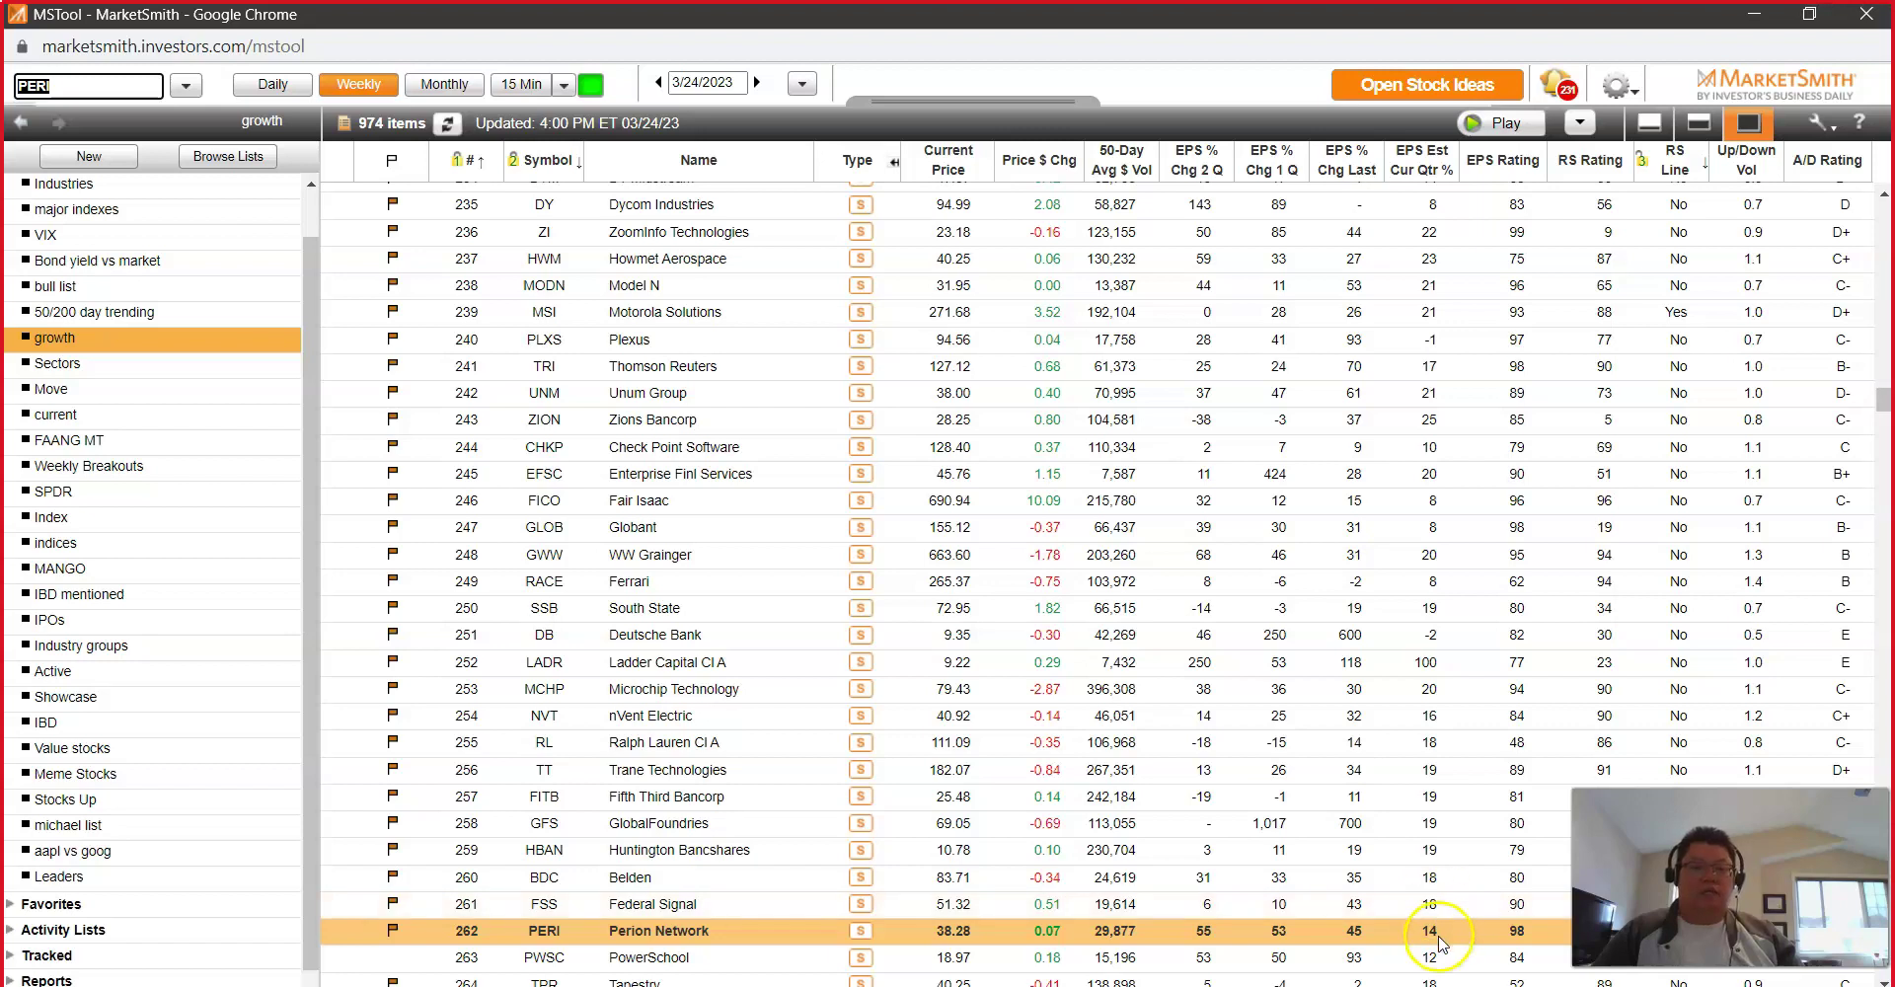
pyautogui.click(1649, 123)
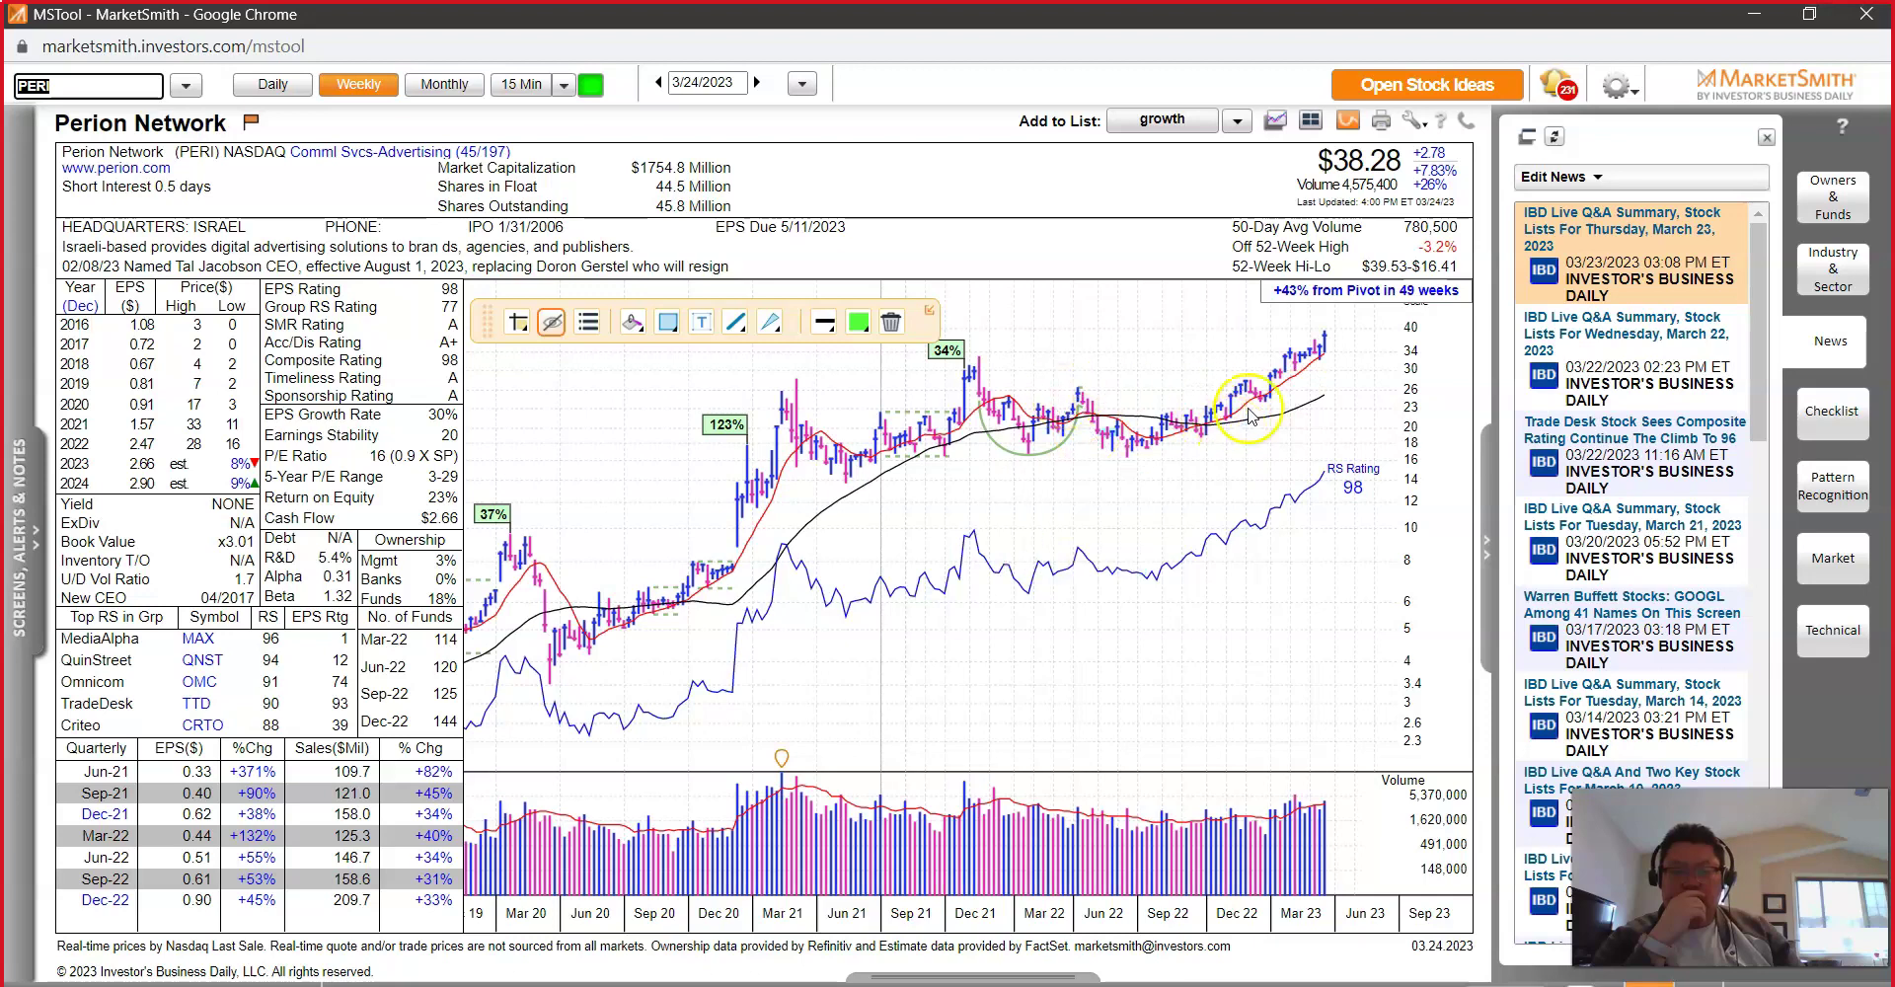
# Step: Copy the OKTA ticker from the Excel technical report and load its weekly chart in MarketSmith
pyautogui.hotkey('alt', 'Tab')
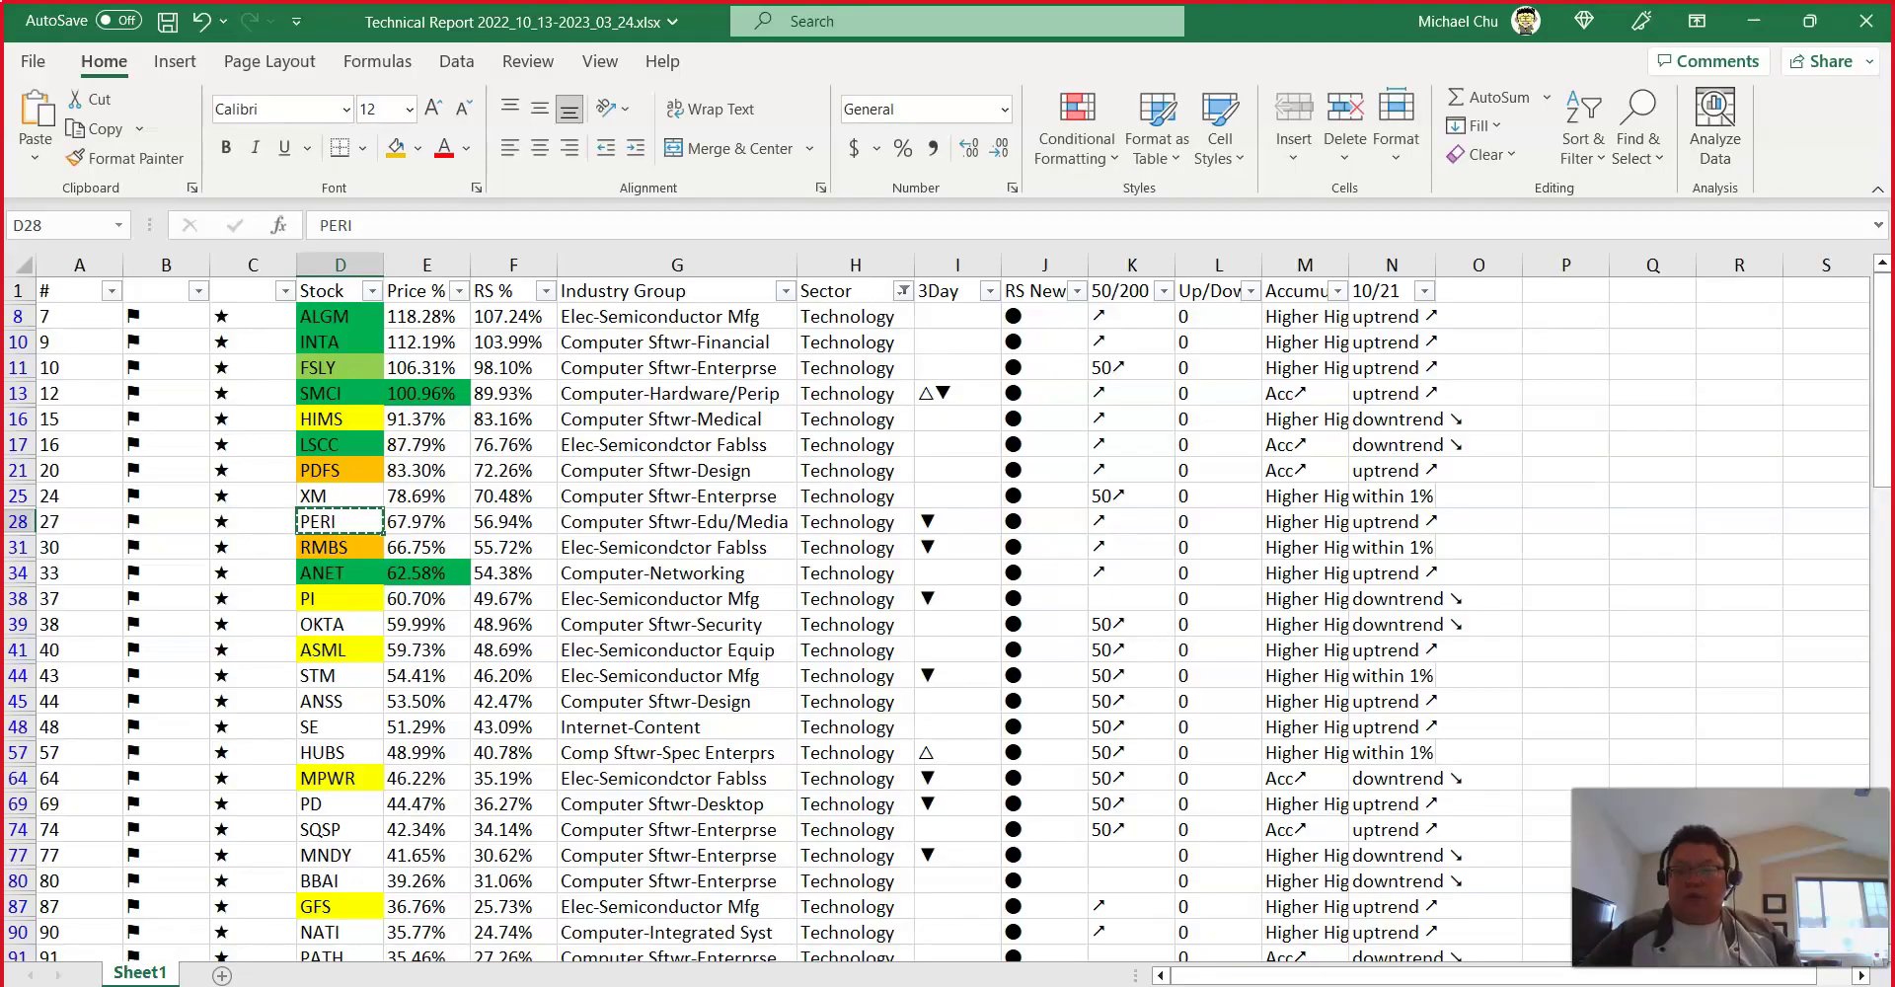
pyautogui.click(319, 627)
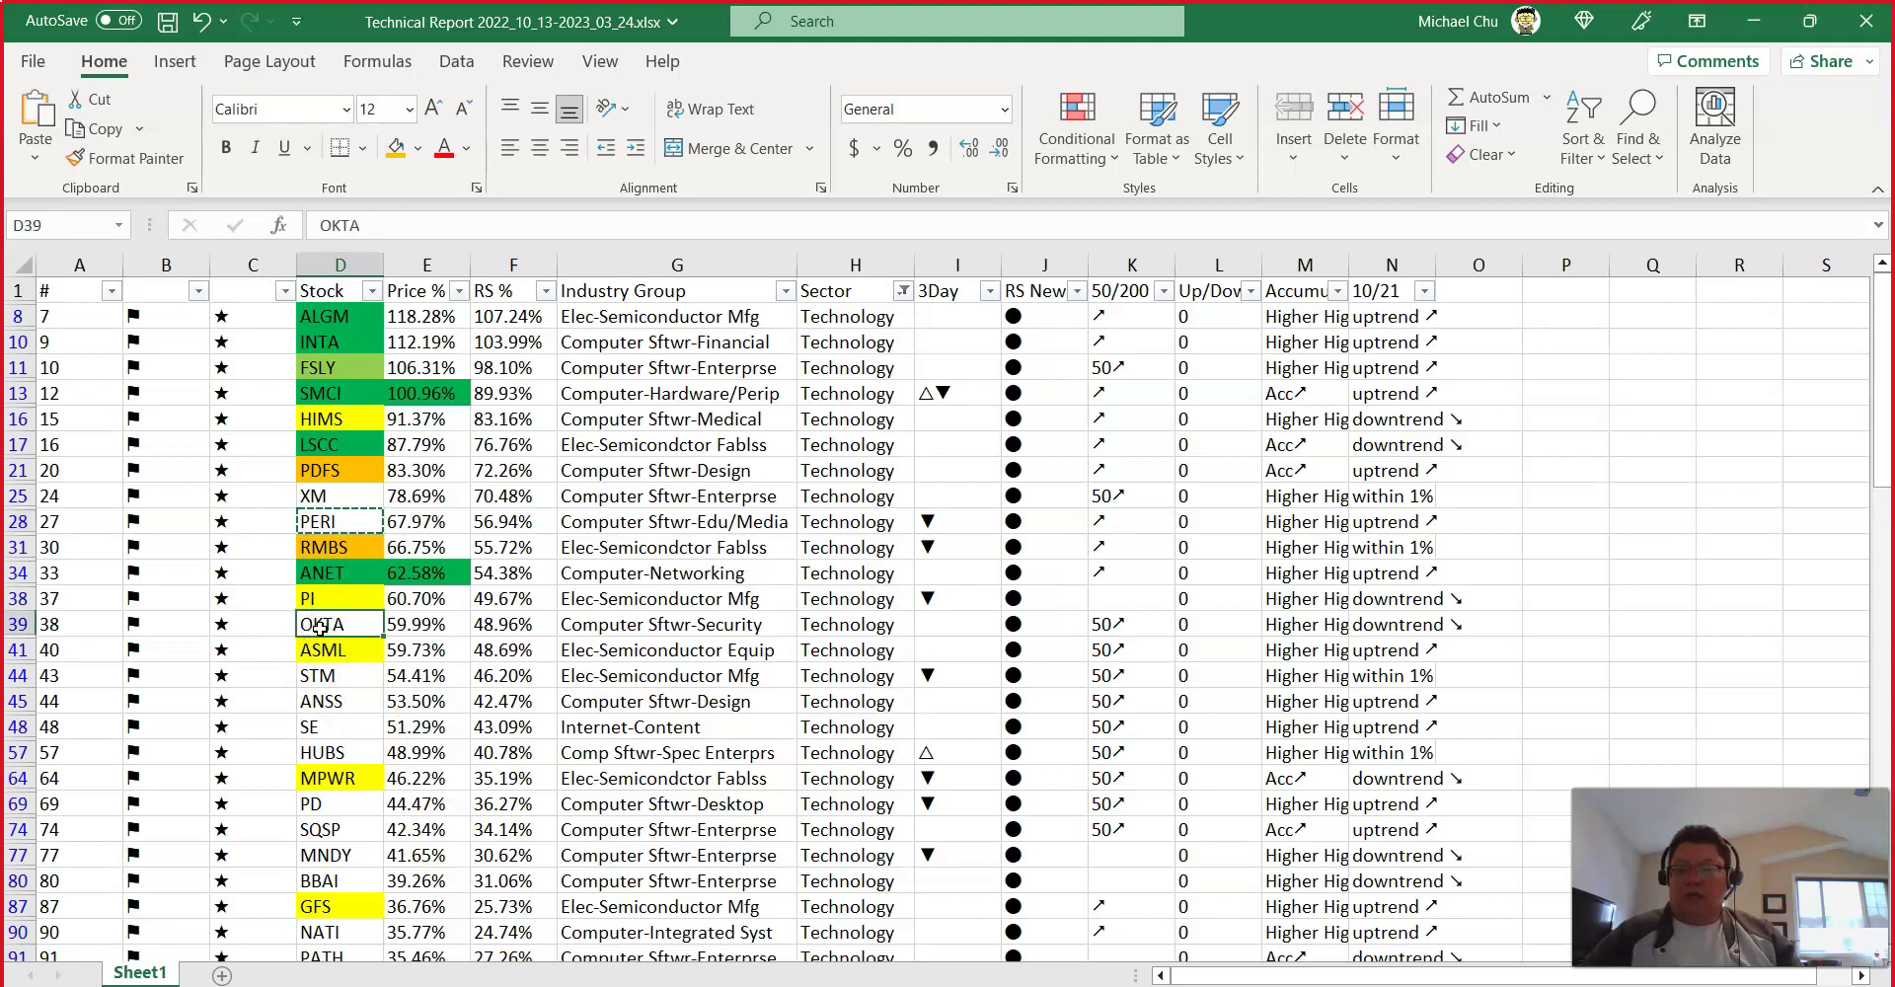
pyautogui.hotkey('ctrl', 'c')
pyautogui.click(1754, 21)
pyautogui.hotkey('ctrl', 'v')
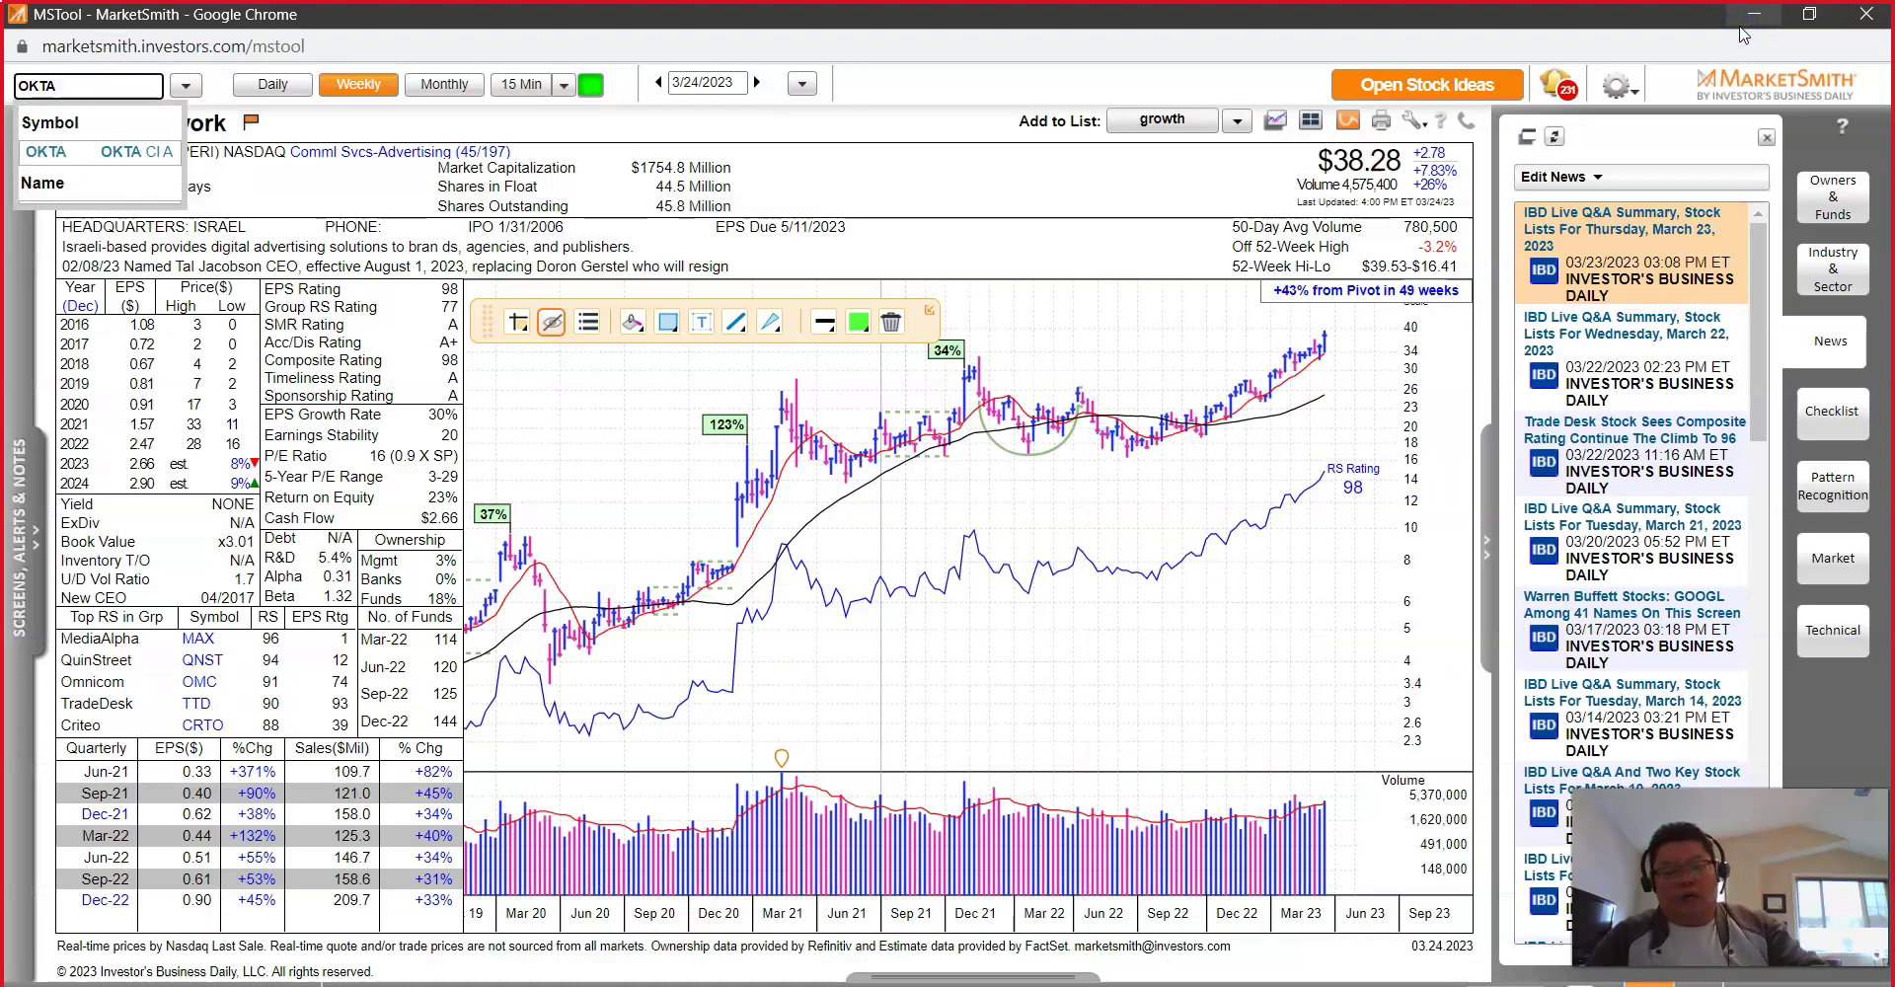
pyautogui.press('Return')
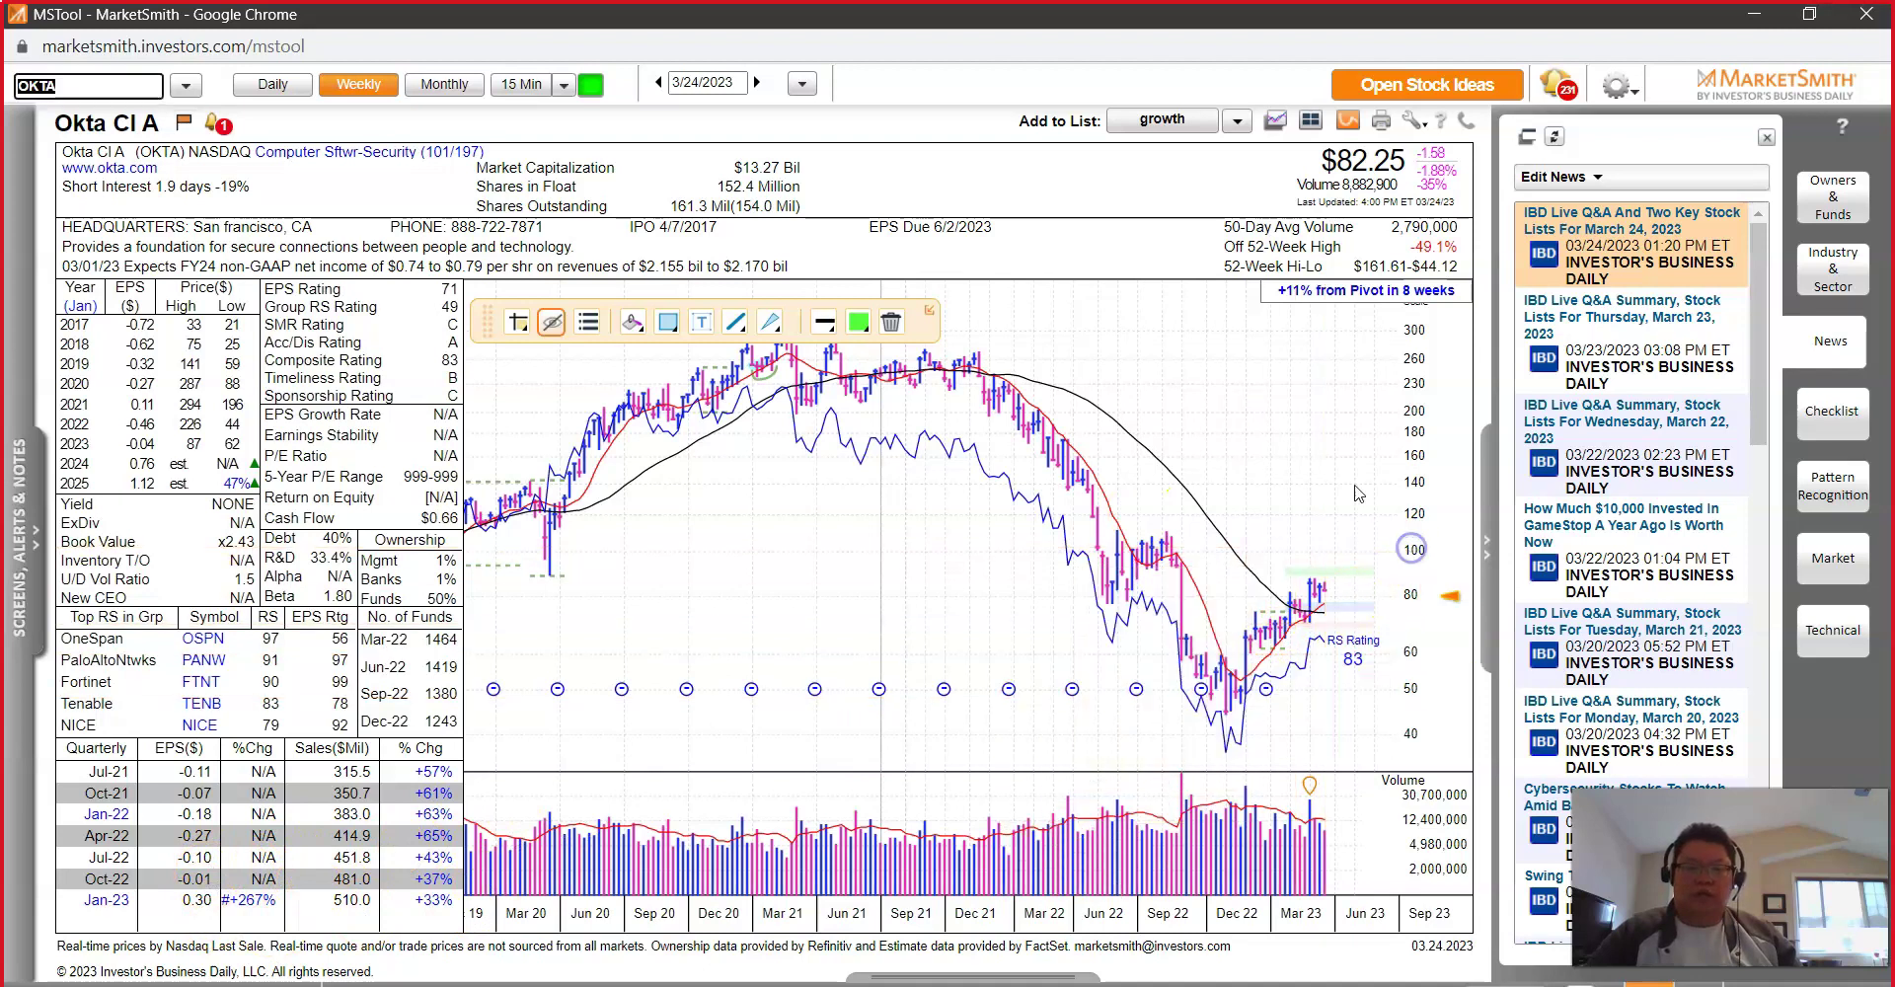
# Step: Switch back to the pencil and draw a line down OKTA's 2022 decline and a rising line from its recent lows
pyautogui.click(1037, 285)
pyautogui.click(1102, 299)
pyautogui.moveTo(1014, 340); pyautogui.dragTo(1234, 620)
pyautogui.moveTo(1236, 694); pyautogui.dragTo(1433, 477)
# Step: Load the PANW weekly chart and draw a steep rising red line from the early 2023 low past the latest prices
pyautogui.write('PANW')
pyautogui.press('Return')
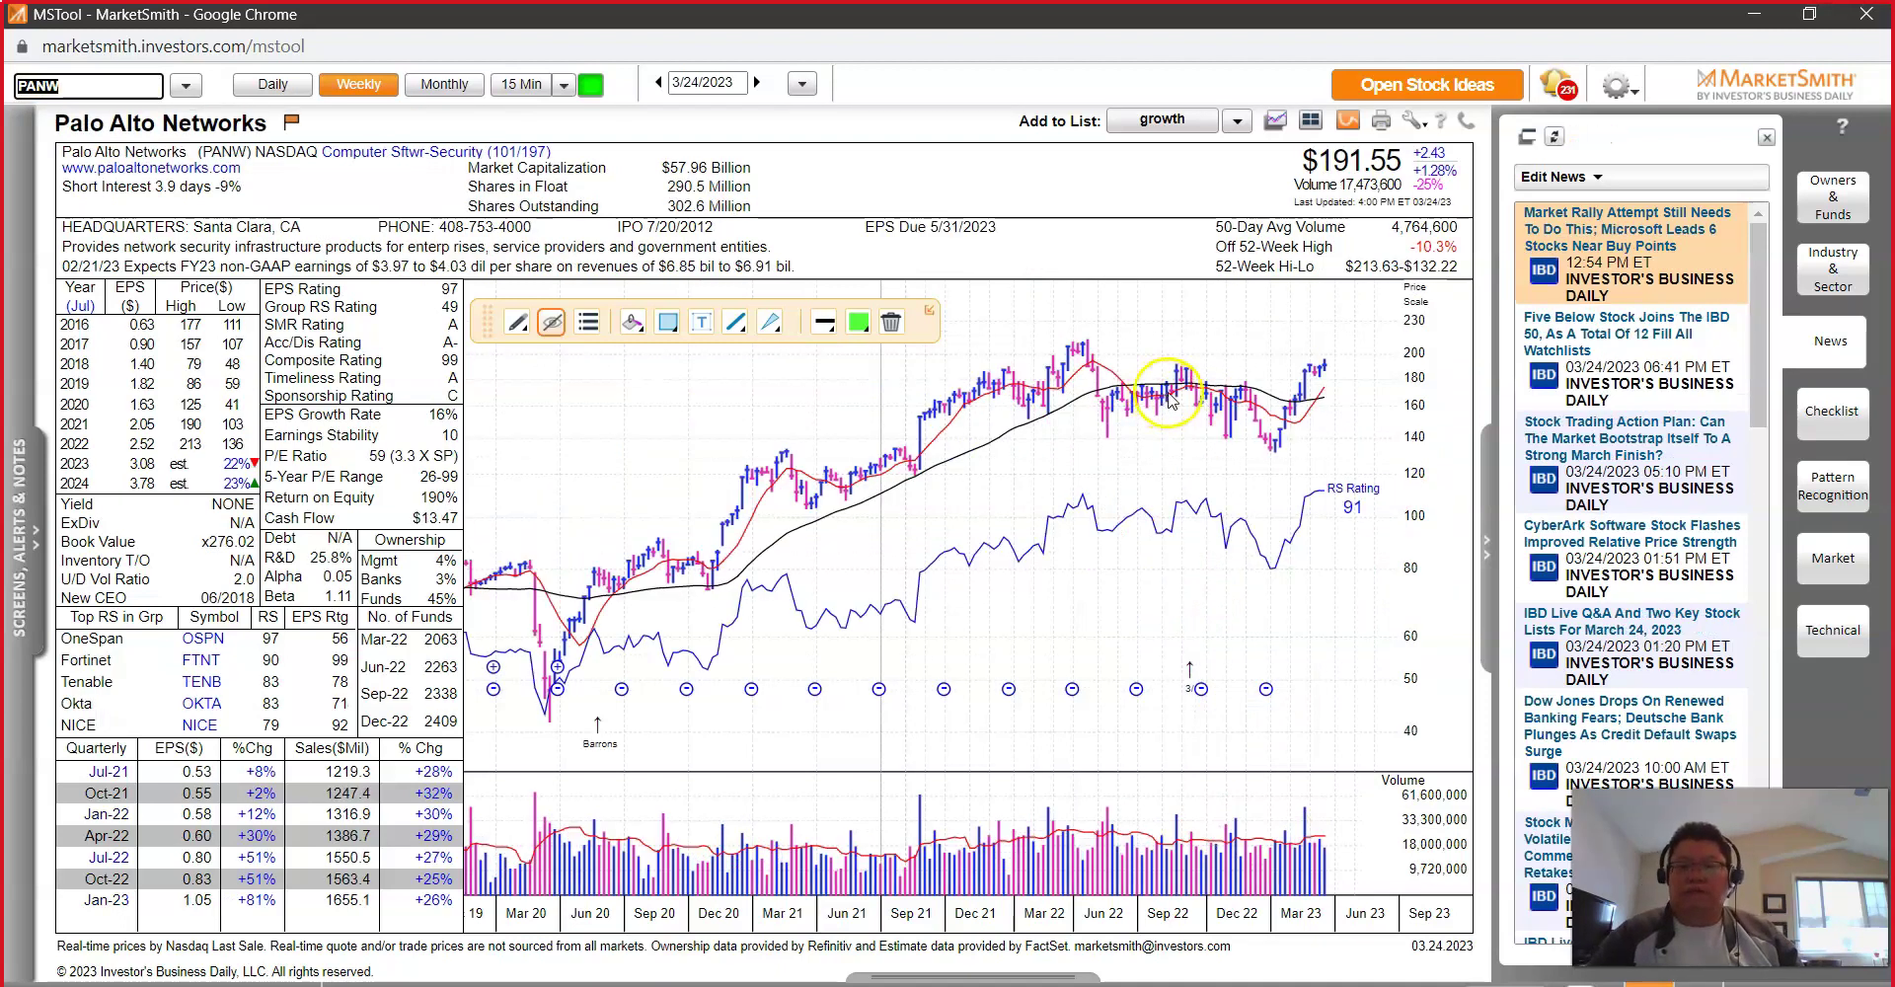
pyautogui.moveTo(1278, 454); pyautogui.dragTo(1397, 295)
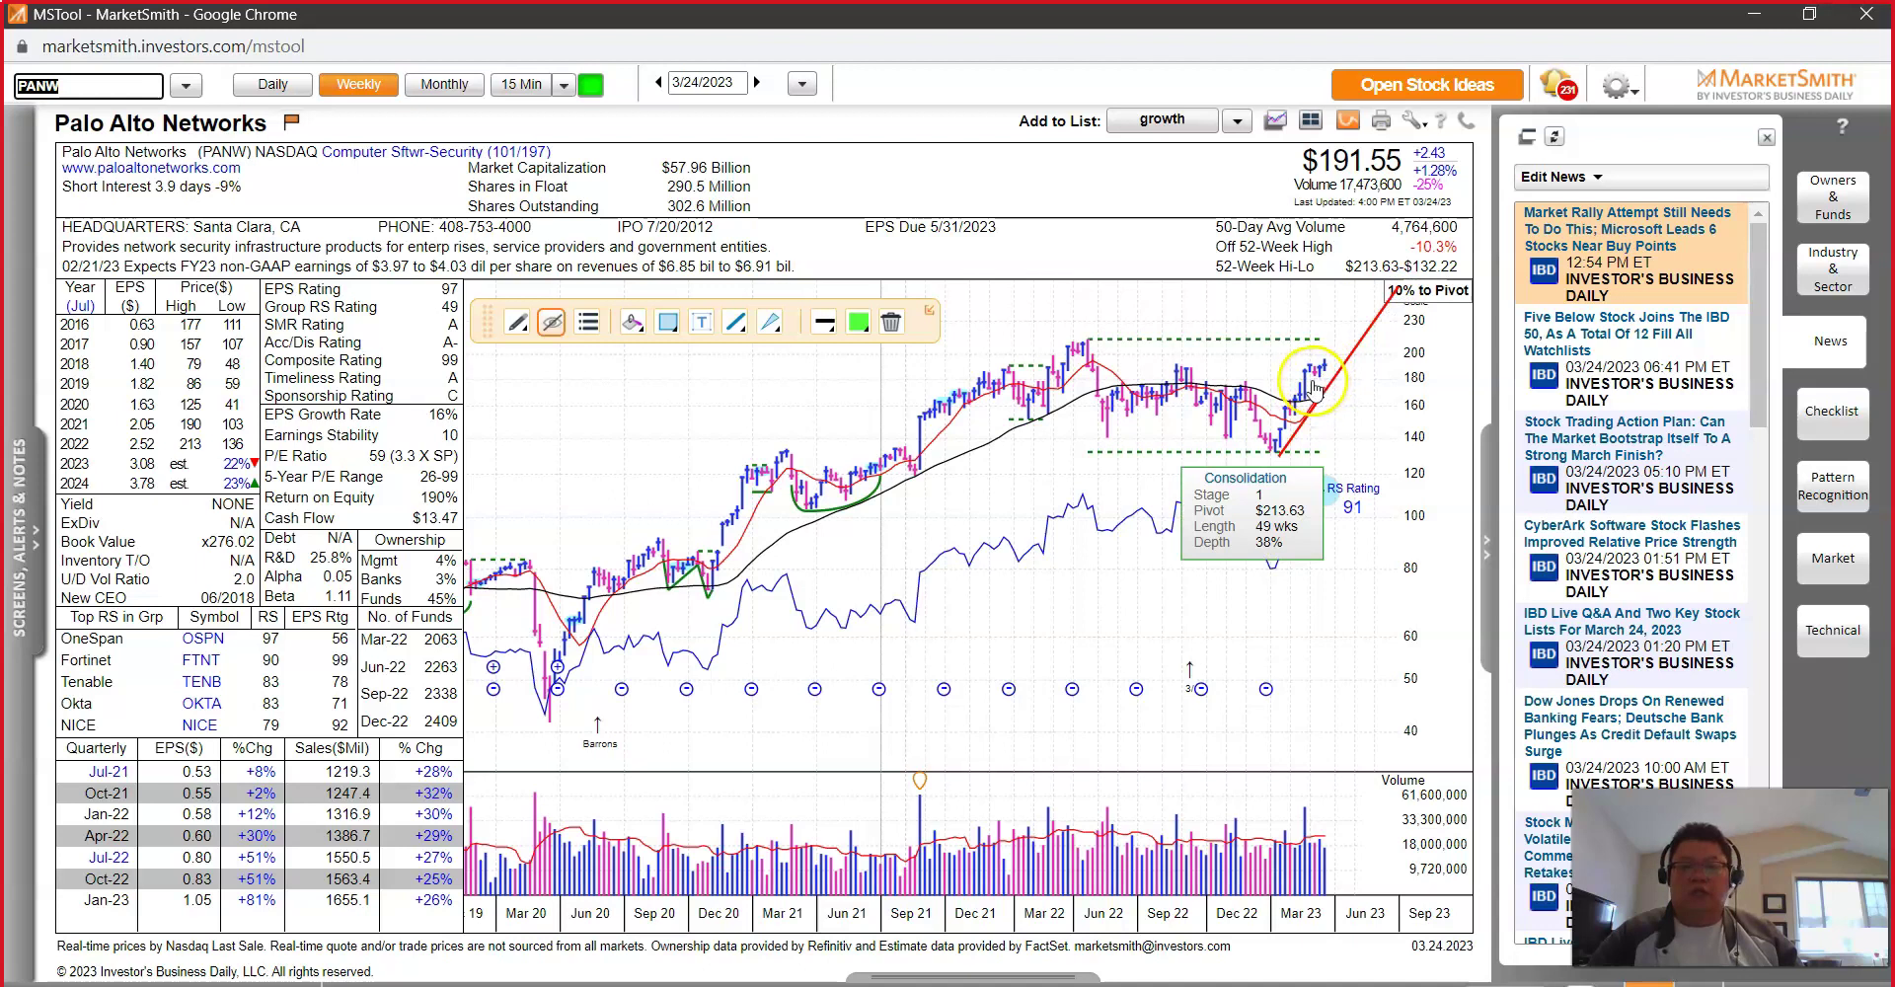
pyautogui.click(1315, 388)
pyautogui.click(1285, 452)
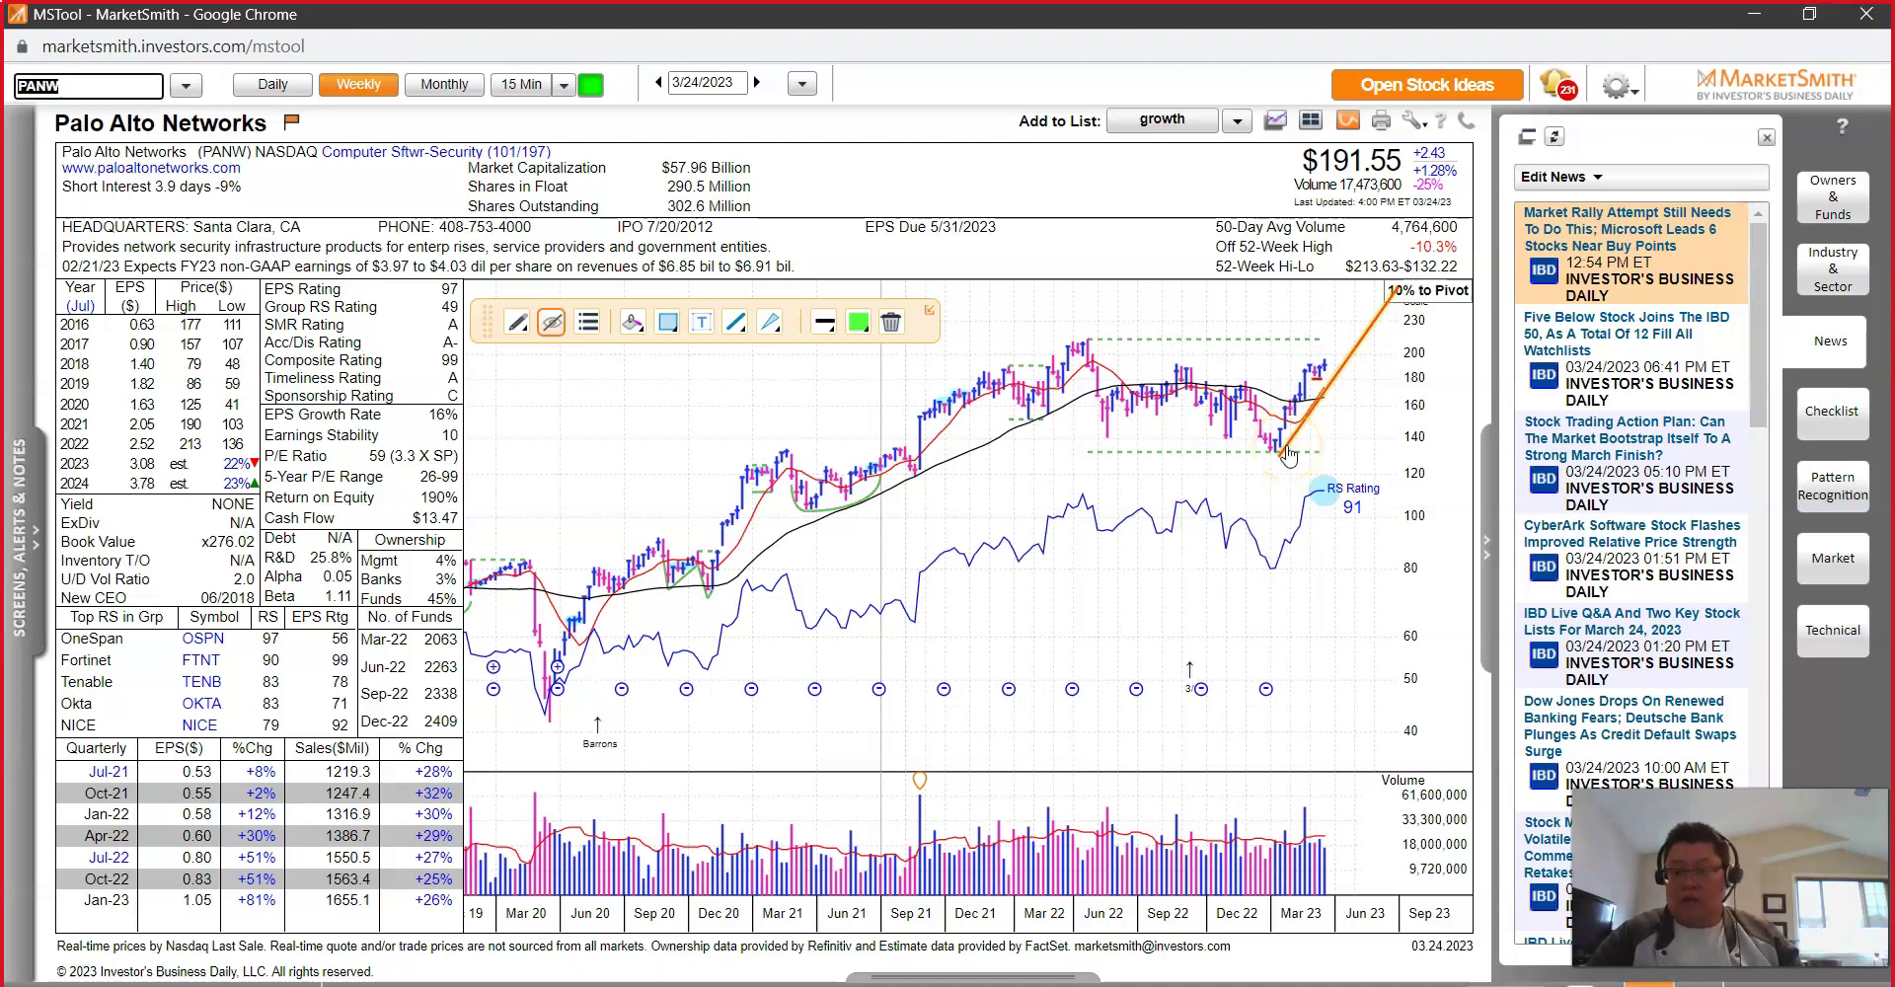
# Step: Bracket the PANW sales and percentage change figures for Apr-22 to Jan-23 with two vertical red strokes
pyautogui.click(280, 837)
pyautogui.moveTo(285, 842); pyautogui.dragTo(286, 906)
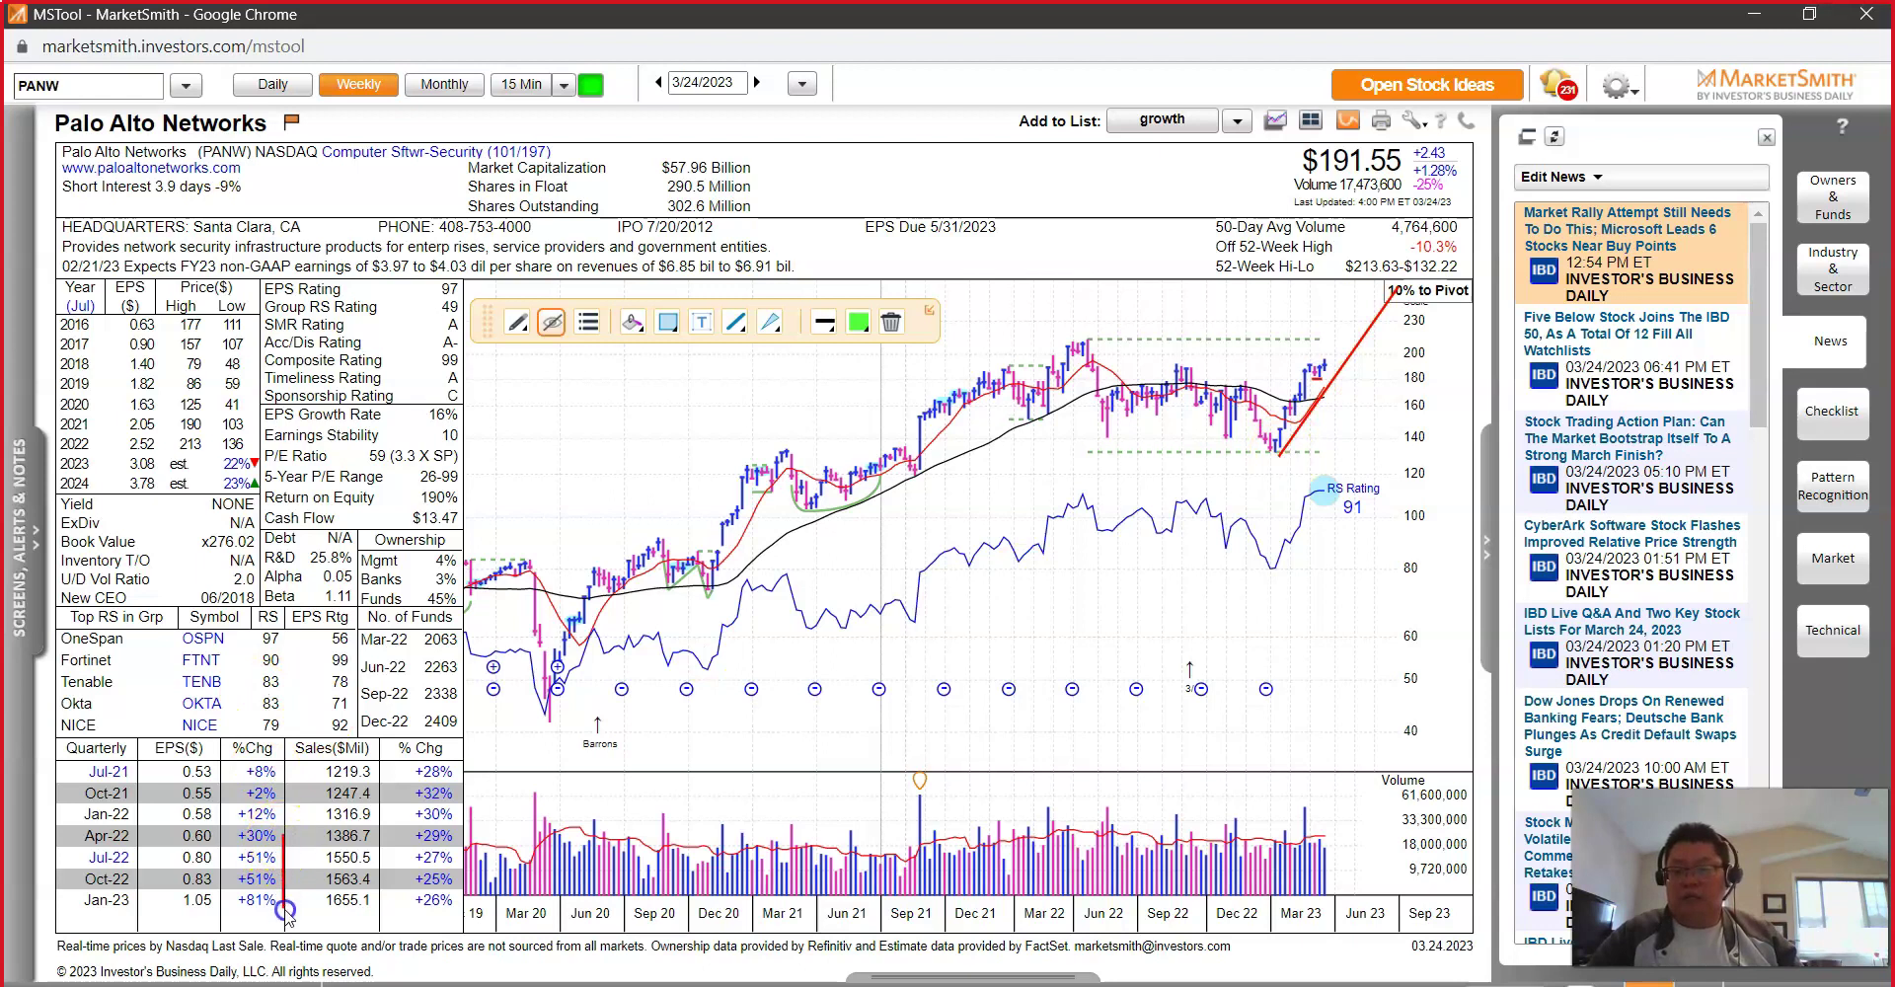
pyautogui.moveTo(460, 832); pyautogui.dragTo(462, 917)
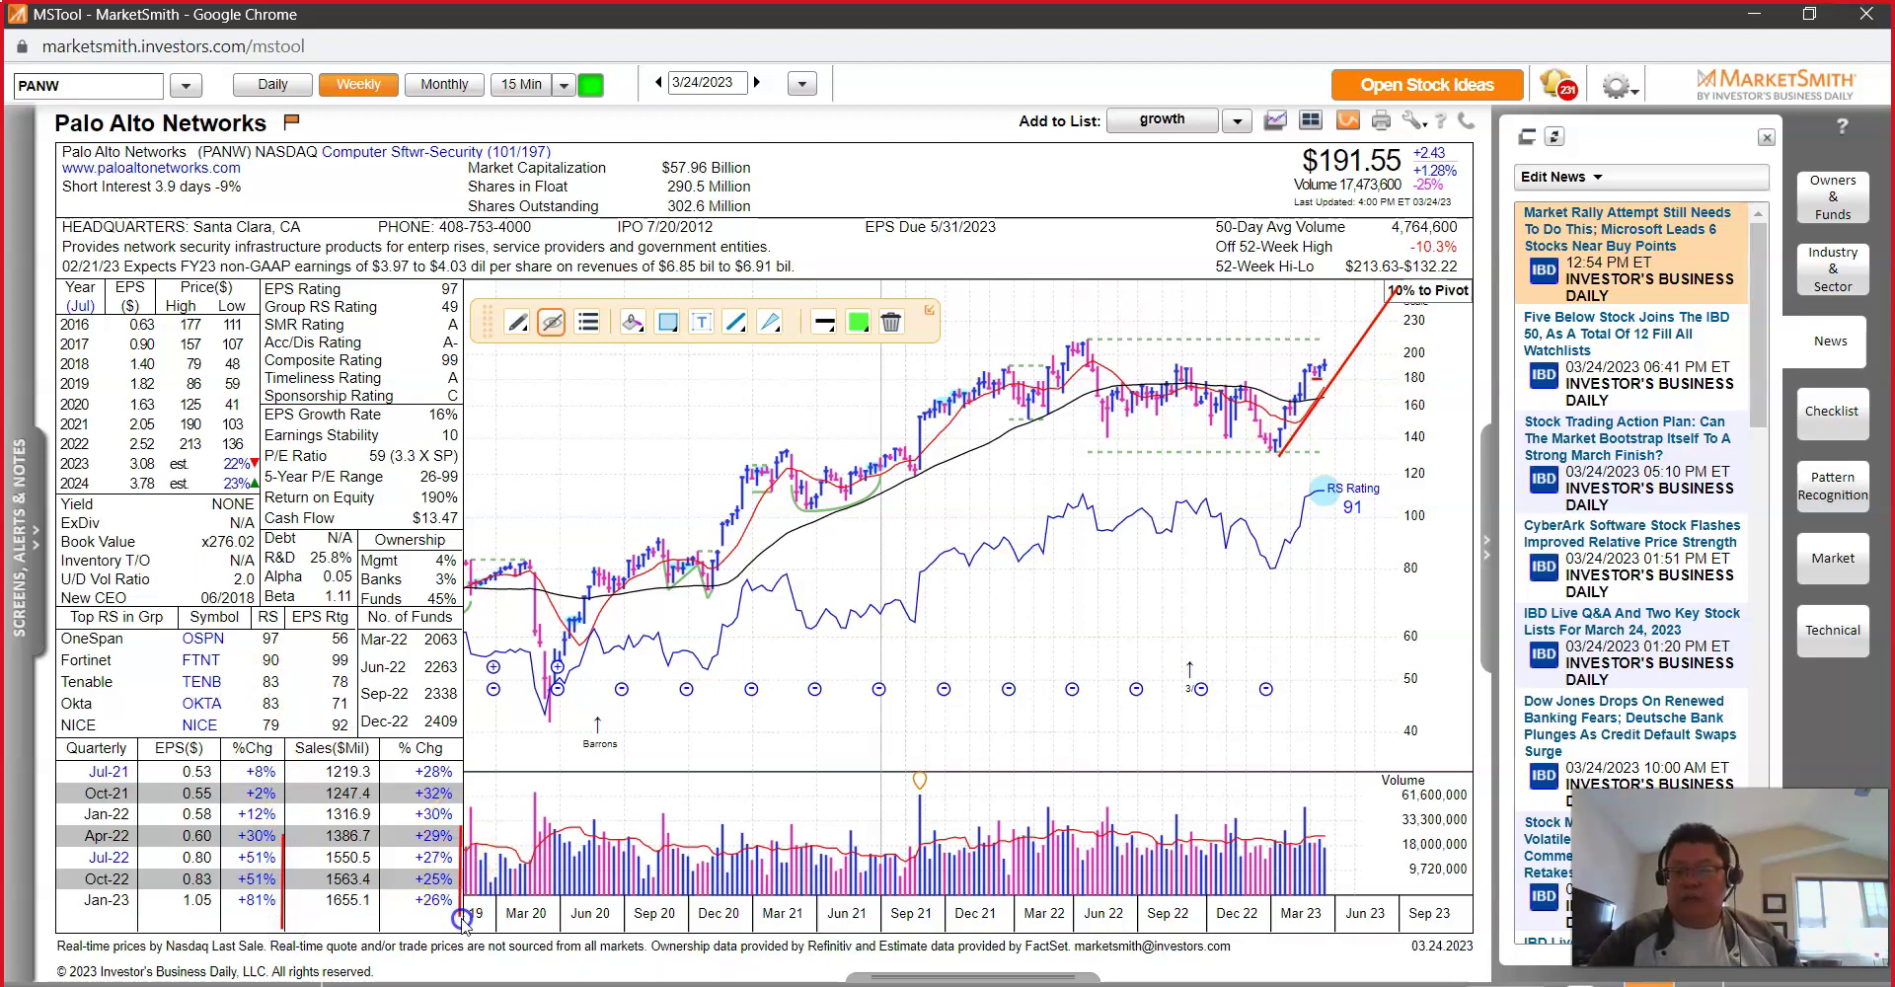
# Step: Reload the OKTA weekly chart from the recent symbols and switch to the Excel technical report
pyautogui.click(185, 85)
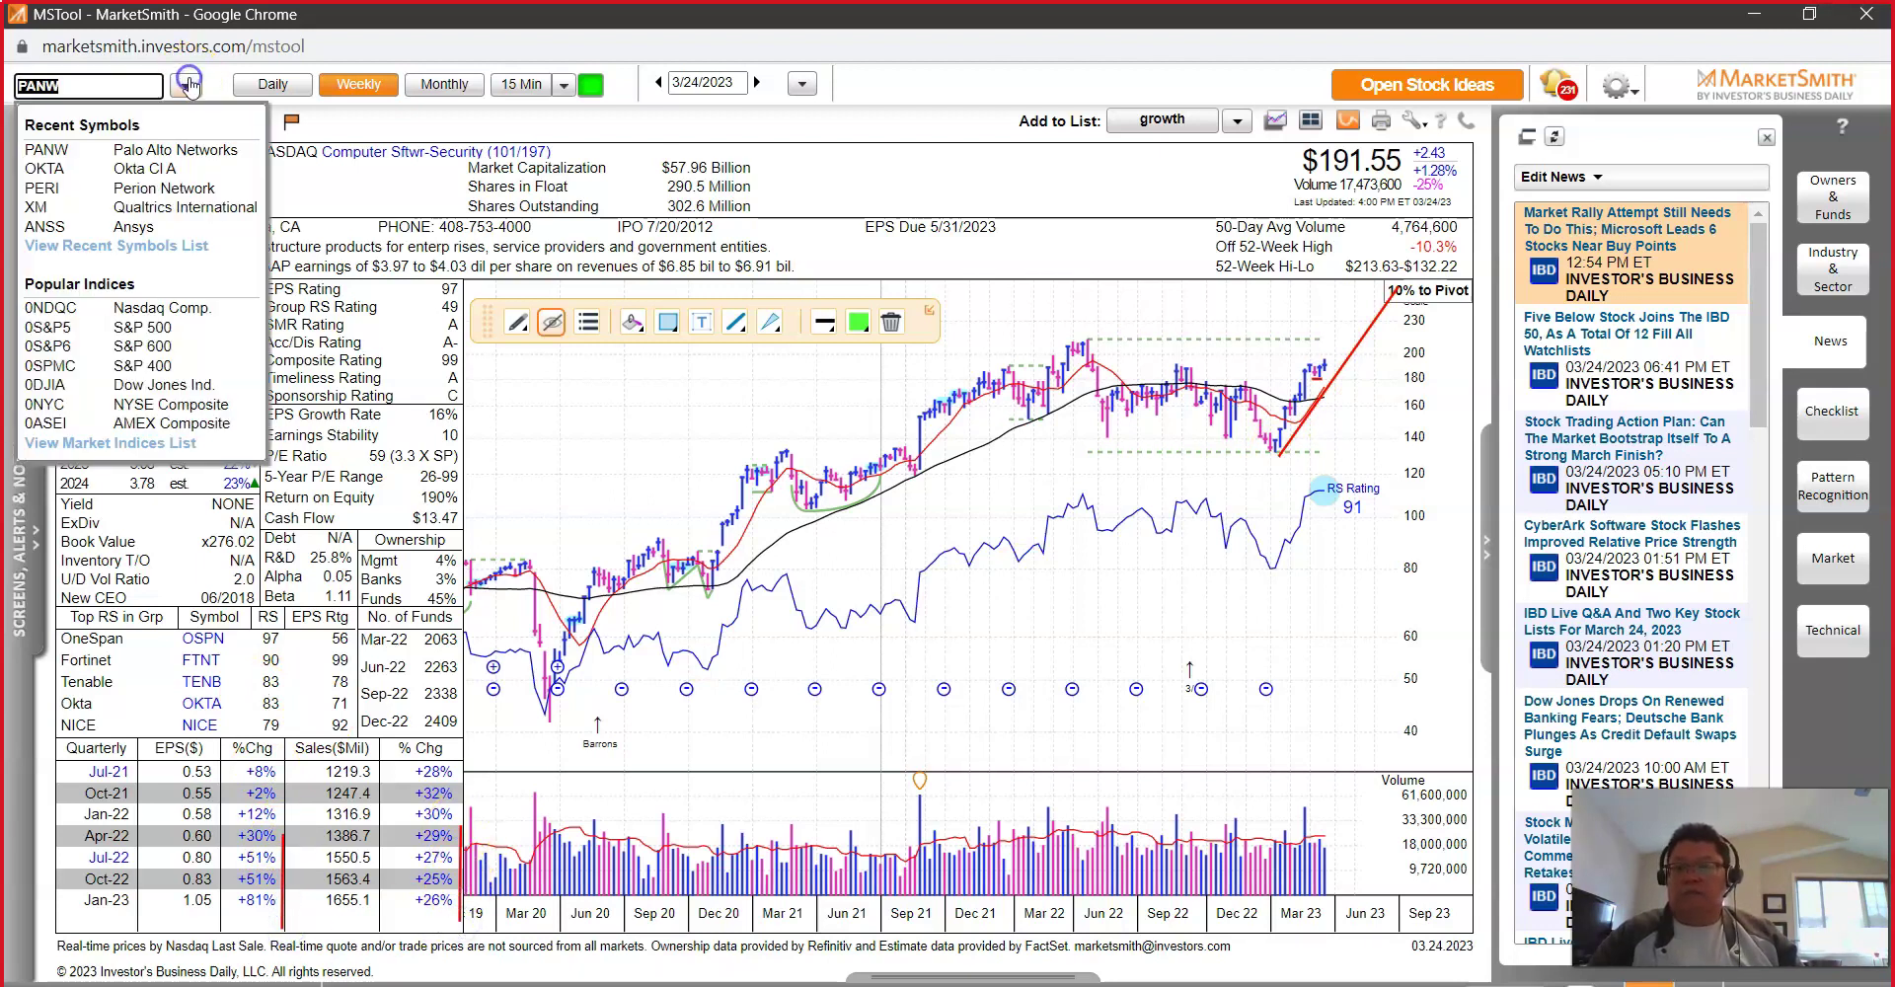
pyautogui.click(147, 167)
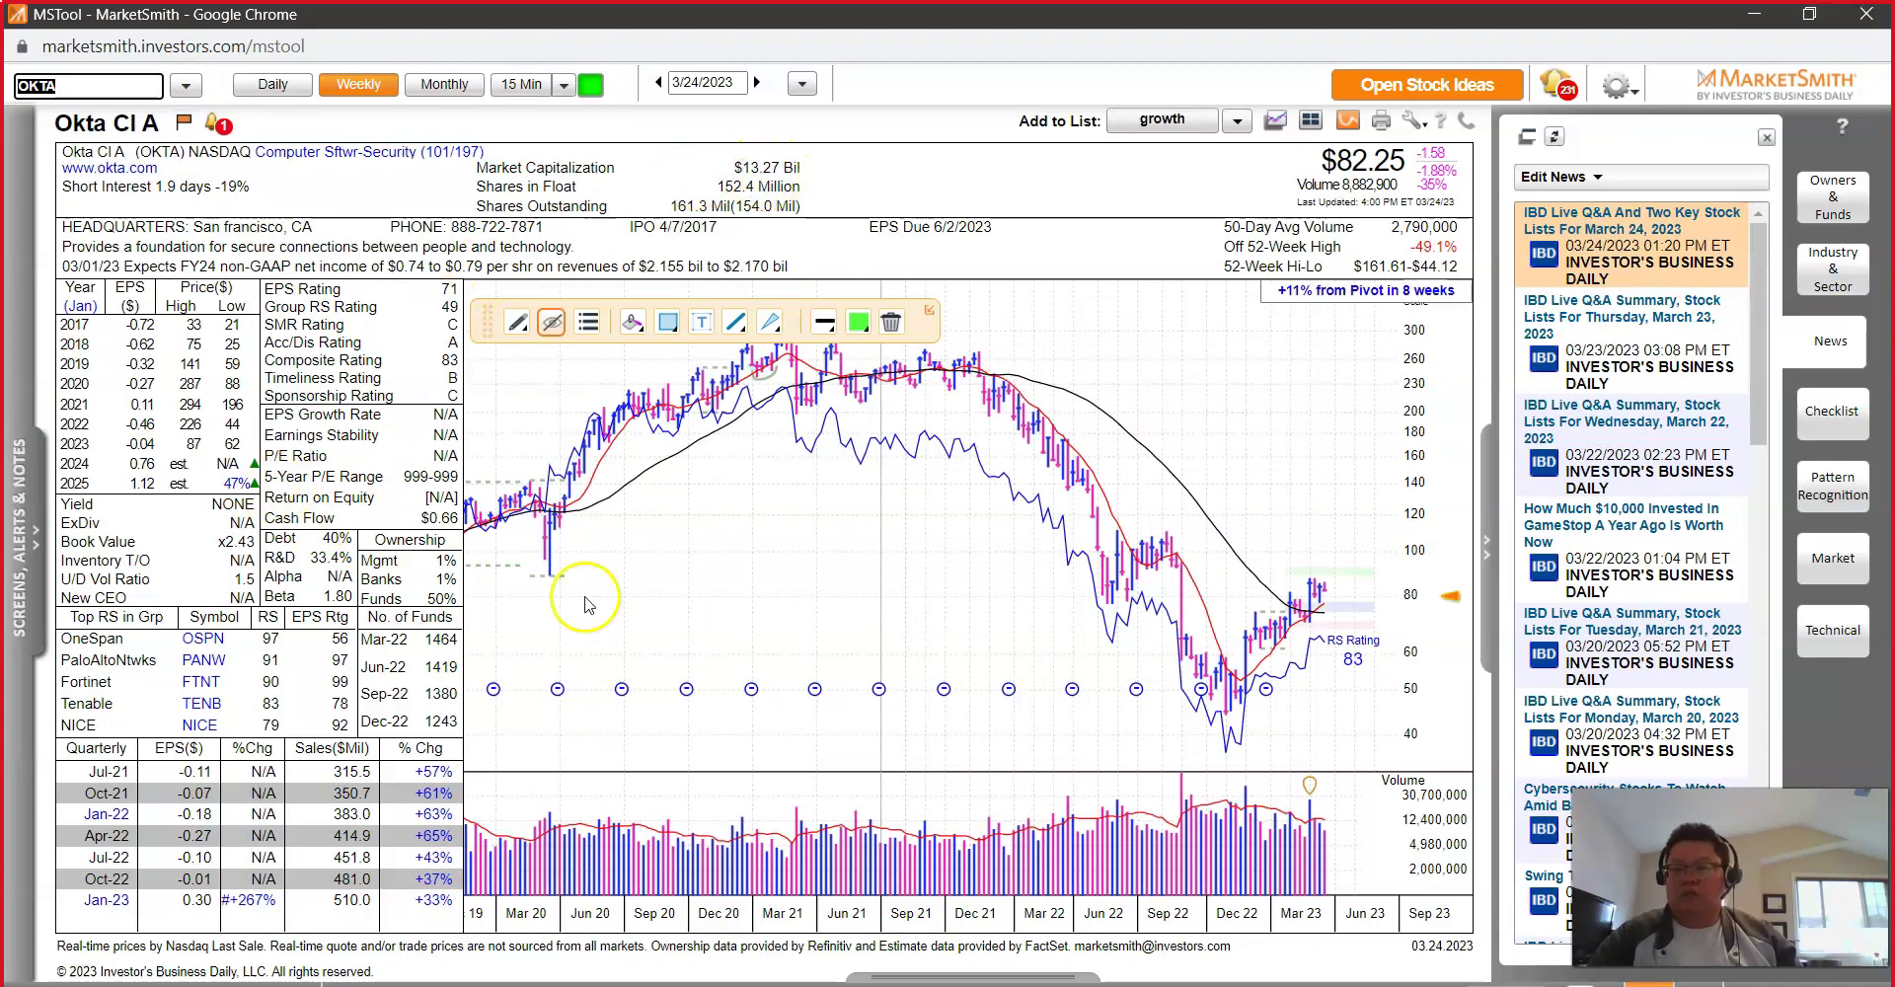
pyautogui.hotkey('alt', 'Tab')
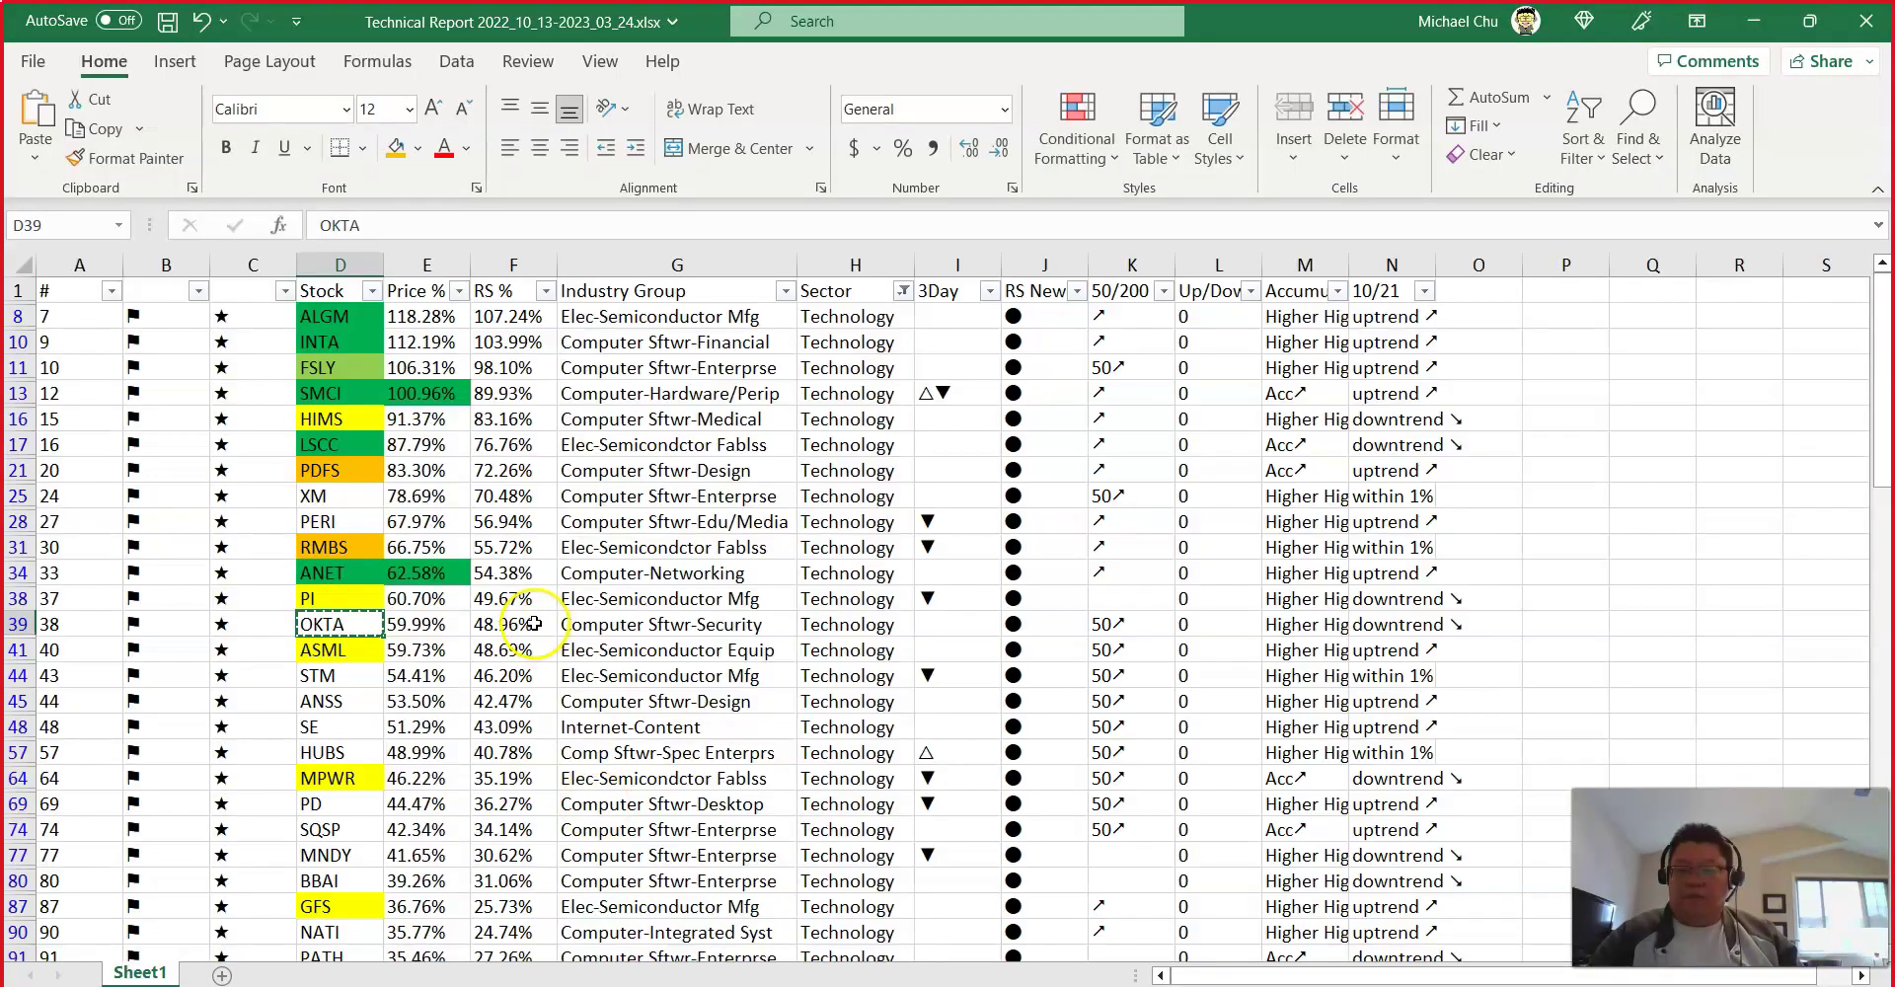
# Step: Find PANW in the technical report, fill its ticker cell green, and close the search
pyautogui.hotkey('ctrl', 'f')
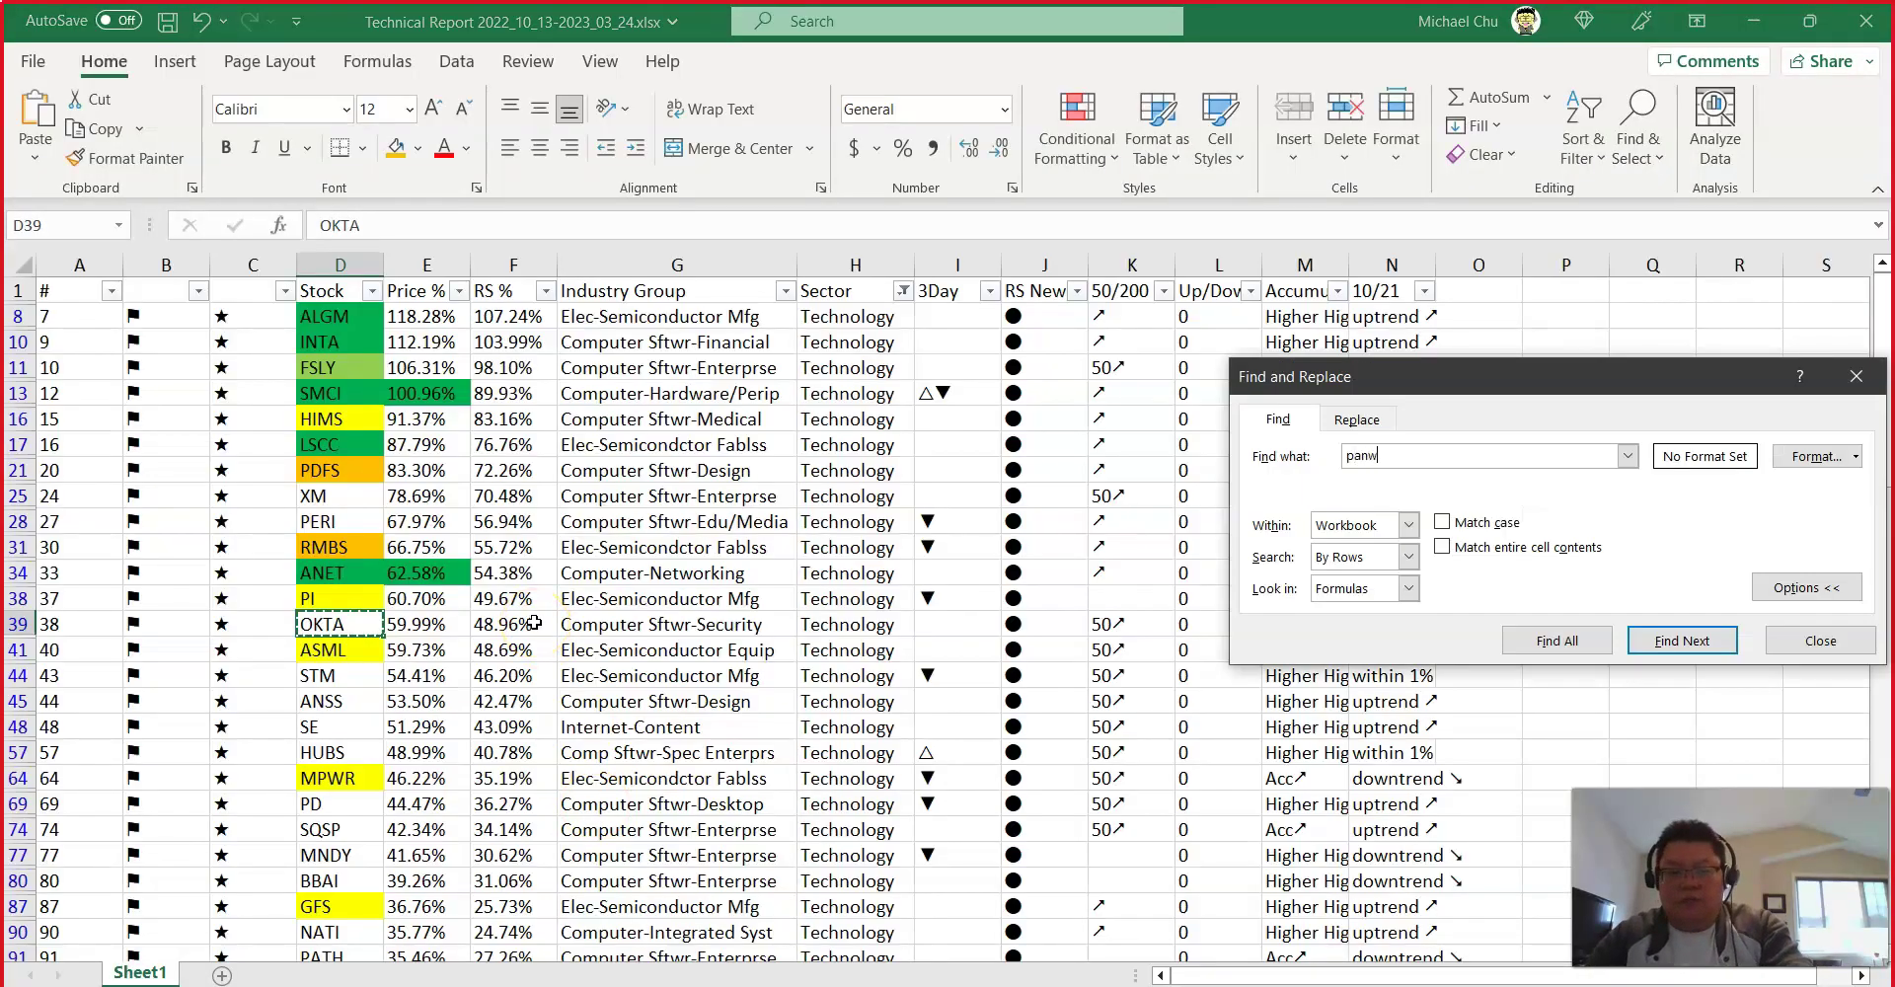
pyautogui.press('Return')
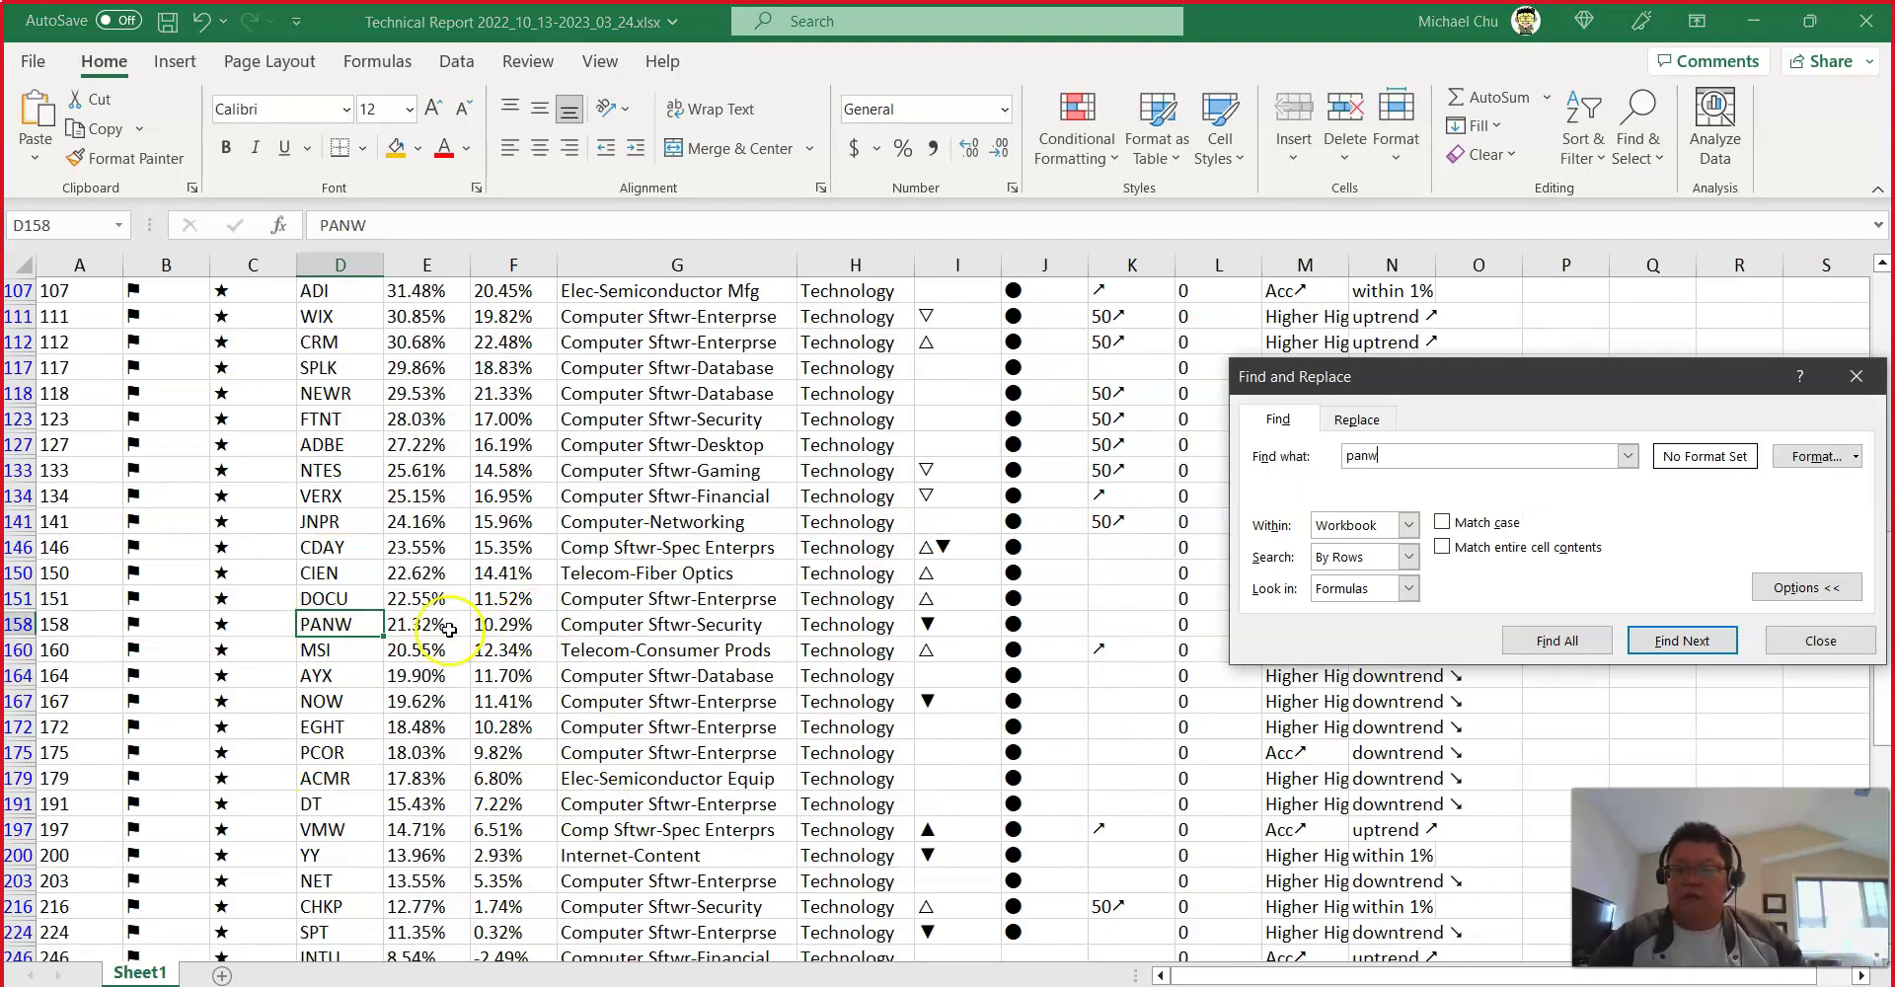
pyautogui.click(334, 624)
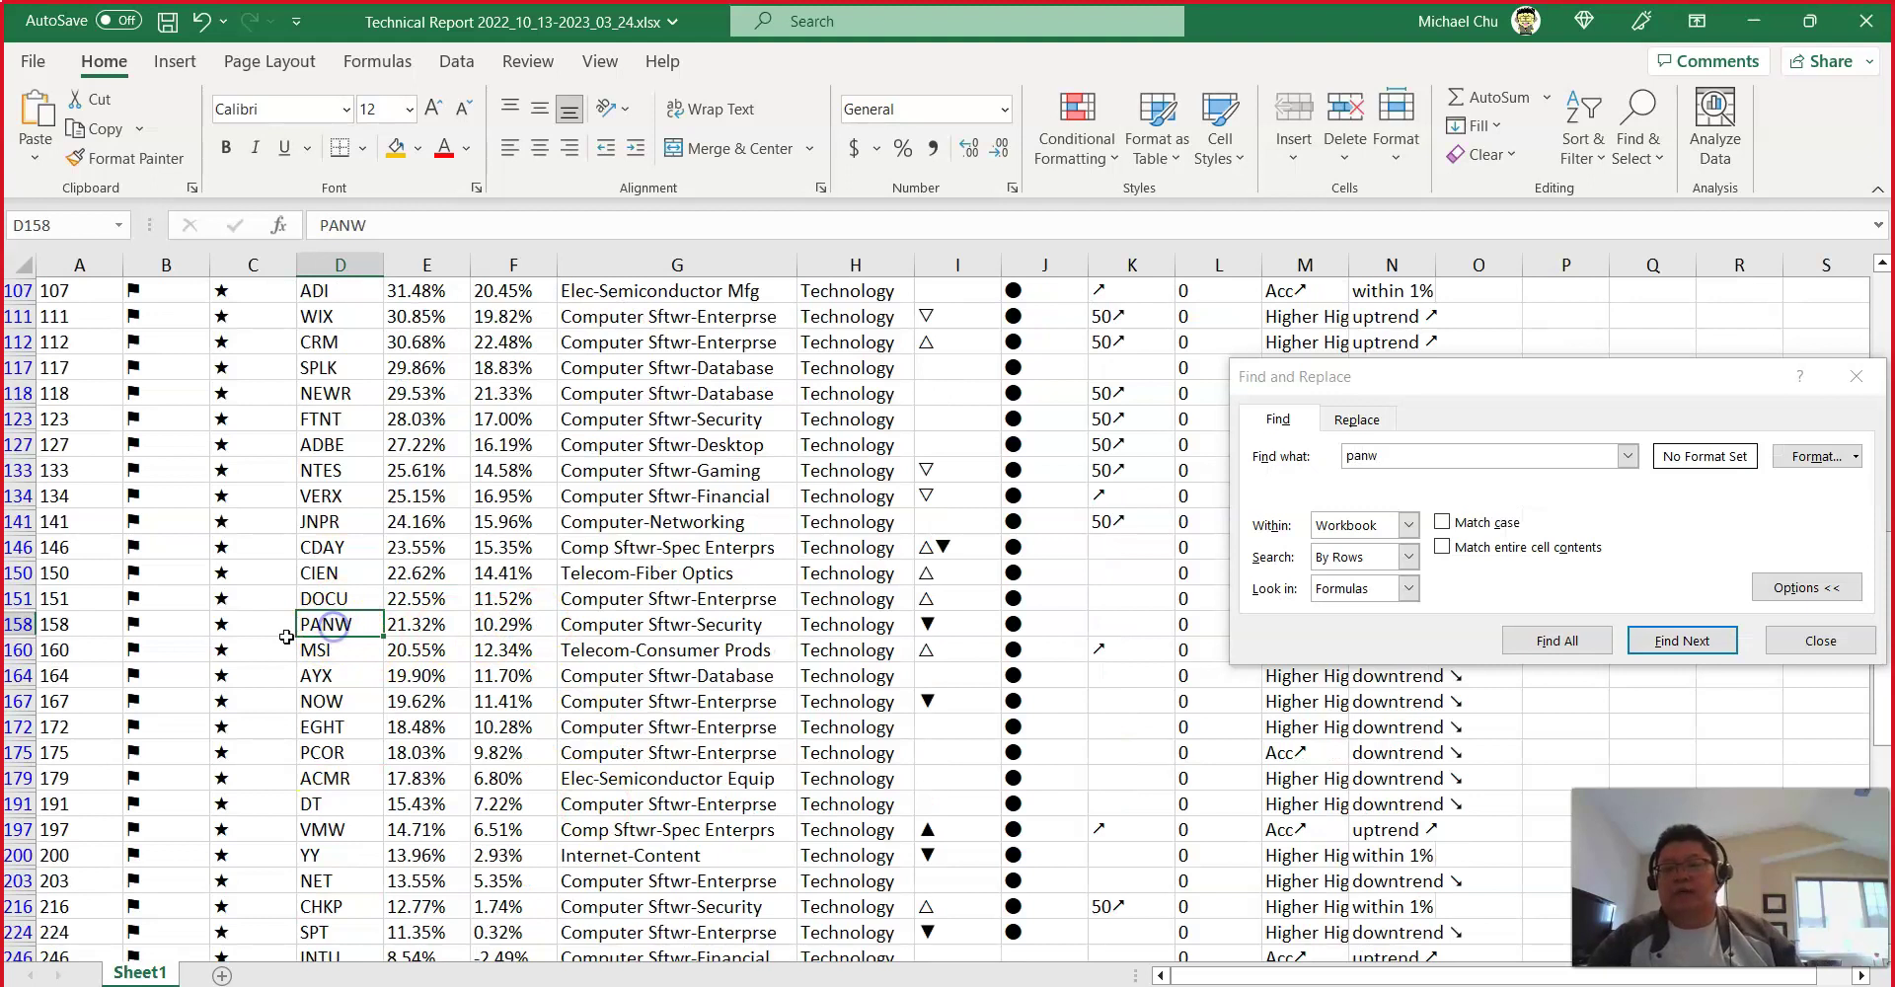
pyautogui.click(420, 158)
pyautogui.click(493, 365)
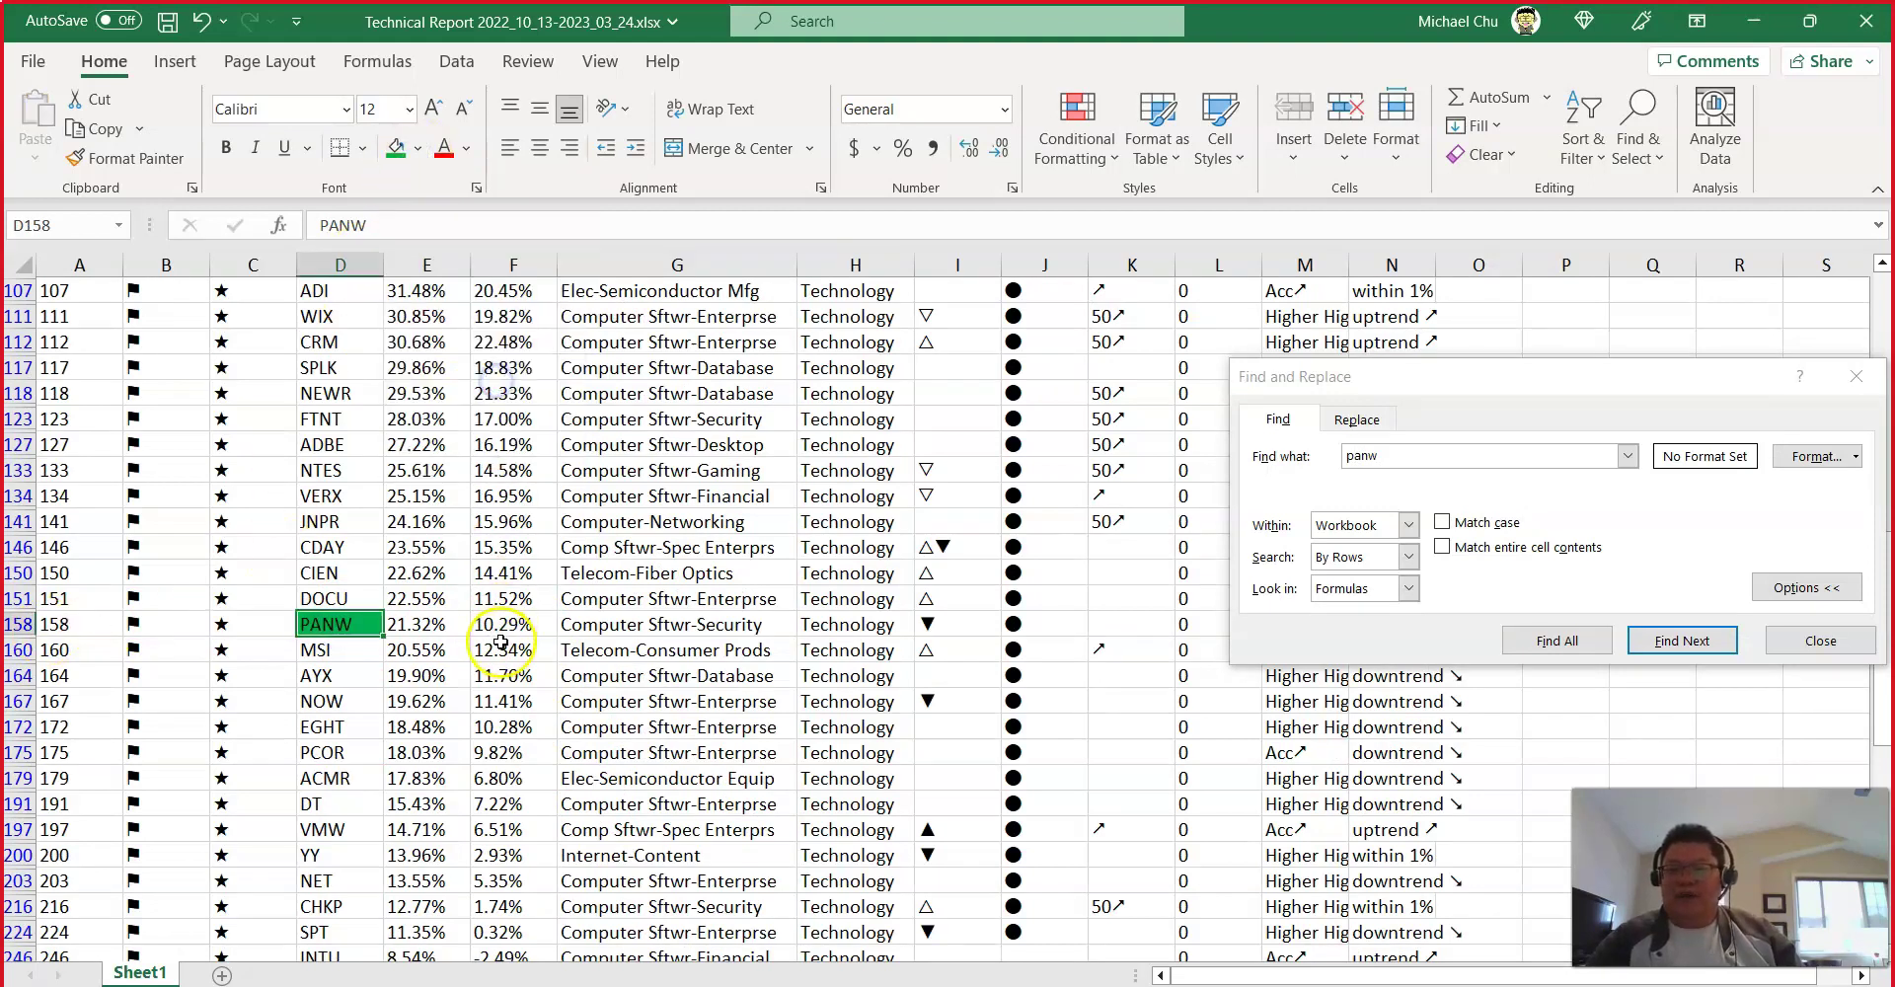
pyautogui.scroll(10, 500, 642)
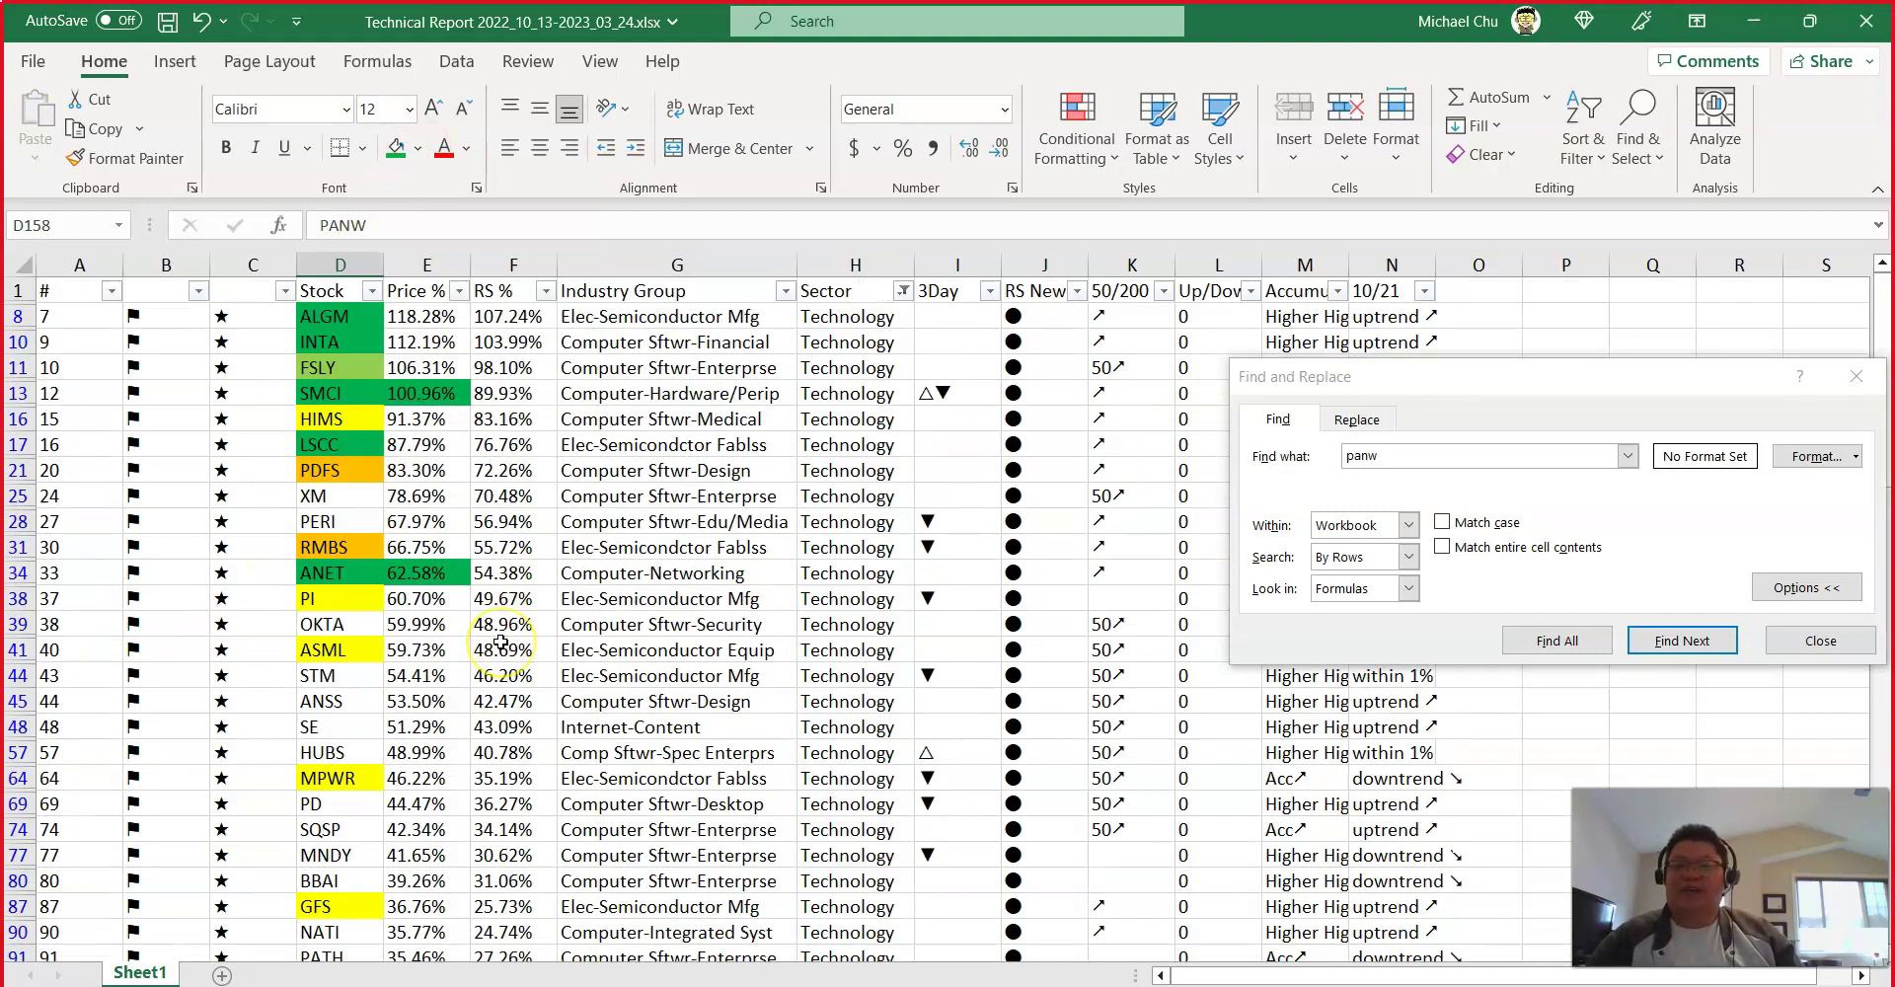
pyautogui.click(1818, 641)
# Step: Copy the STM ticker from the report and load its weekly chart in MarketSmith
pyautogui.click(348, 620)
pyautogui.click(347, 677)
pyautogui.click(347, 624)
pyautogui.click(340, 681)
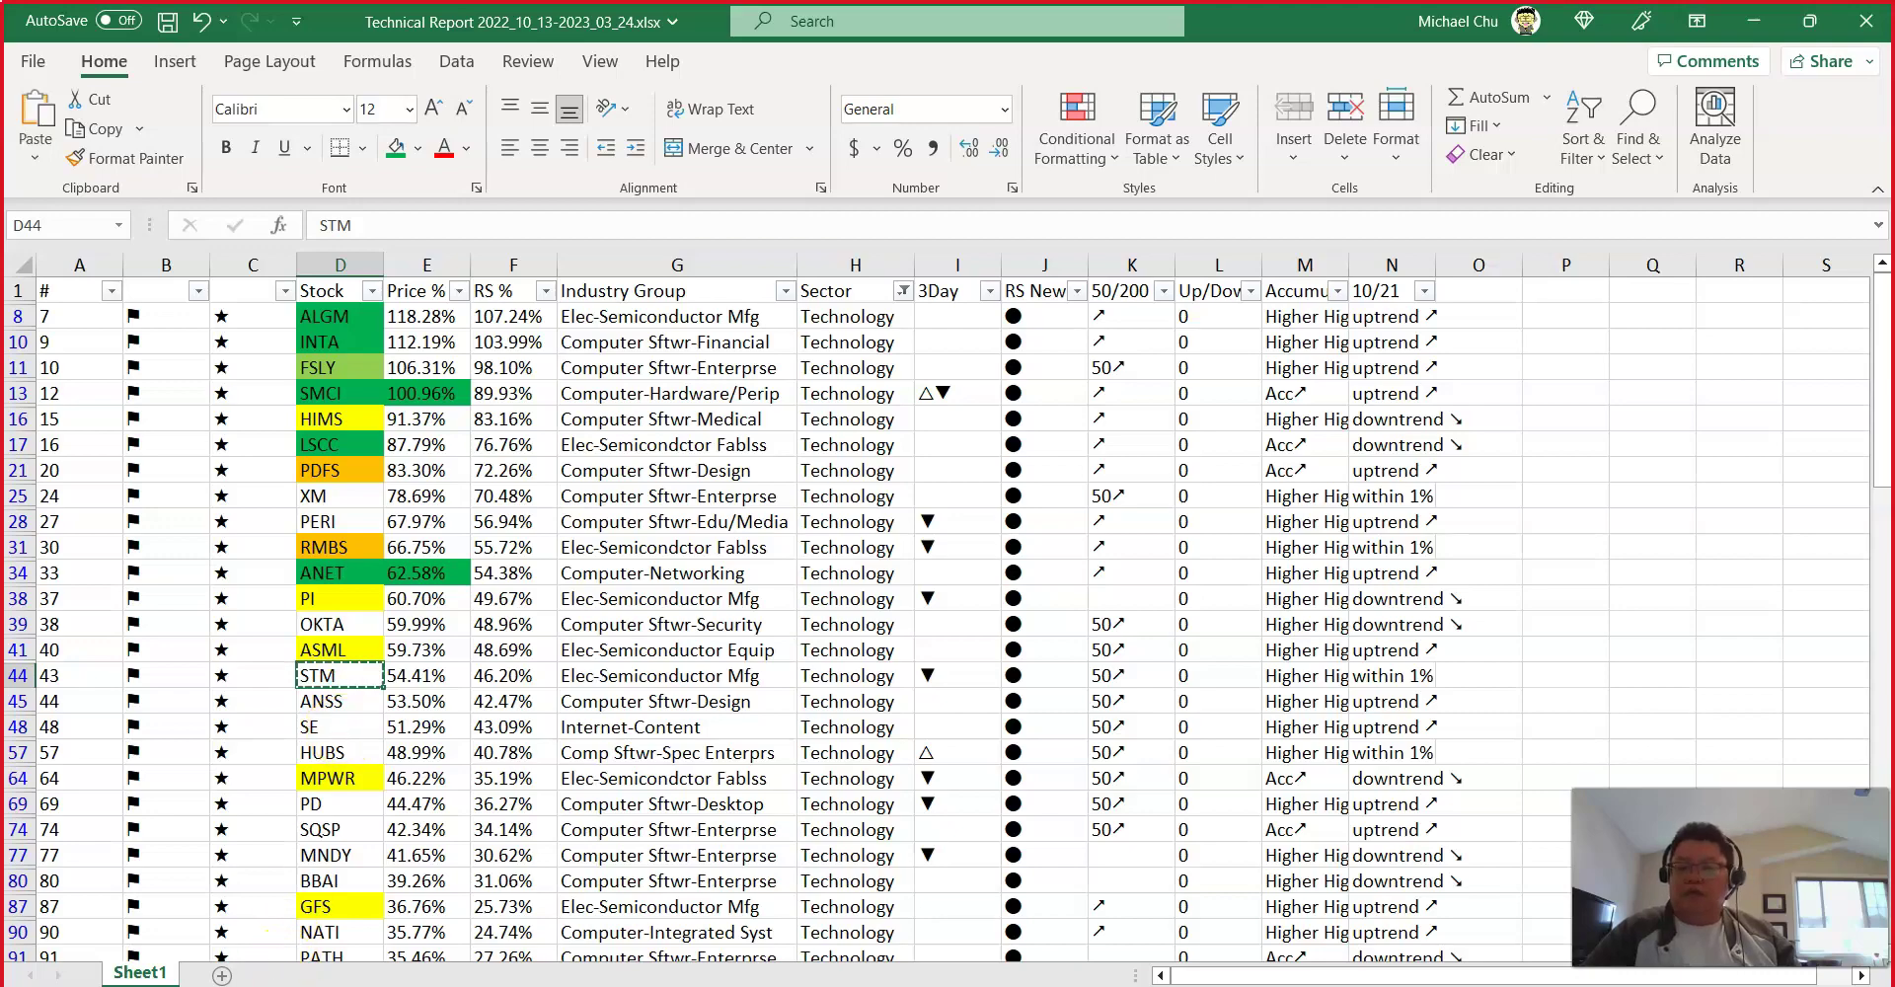
pyautogui.hotkey('alt', 'Tab')
pyautogui.hotkey('ctrl', 'v')
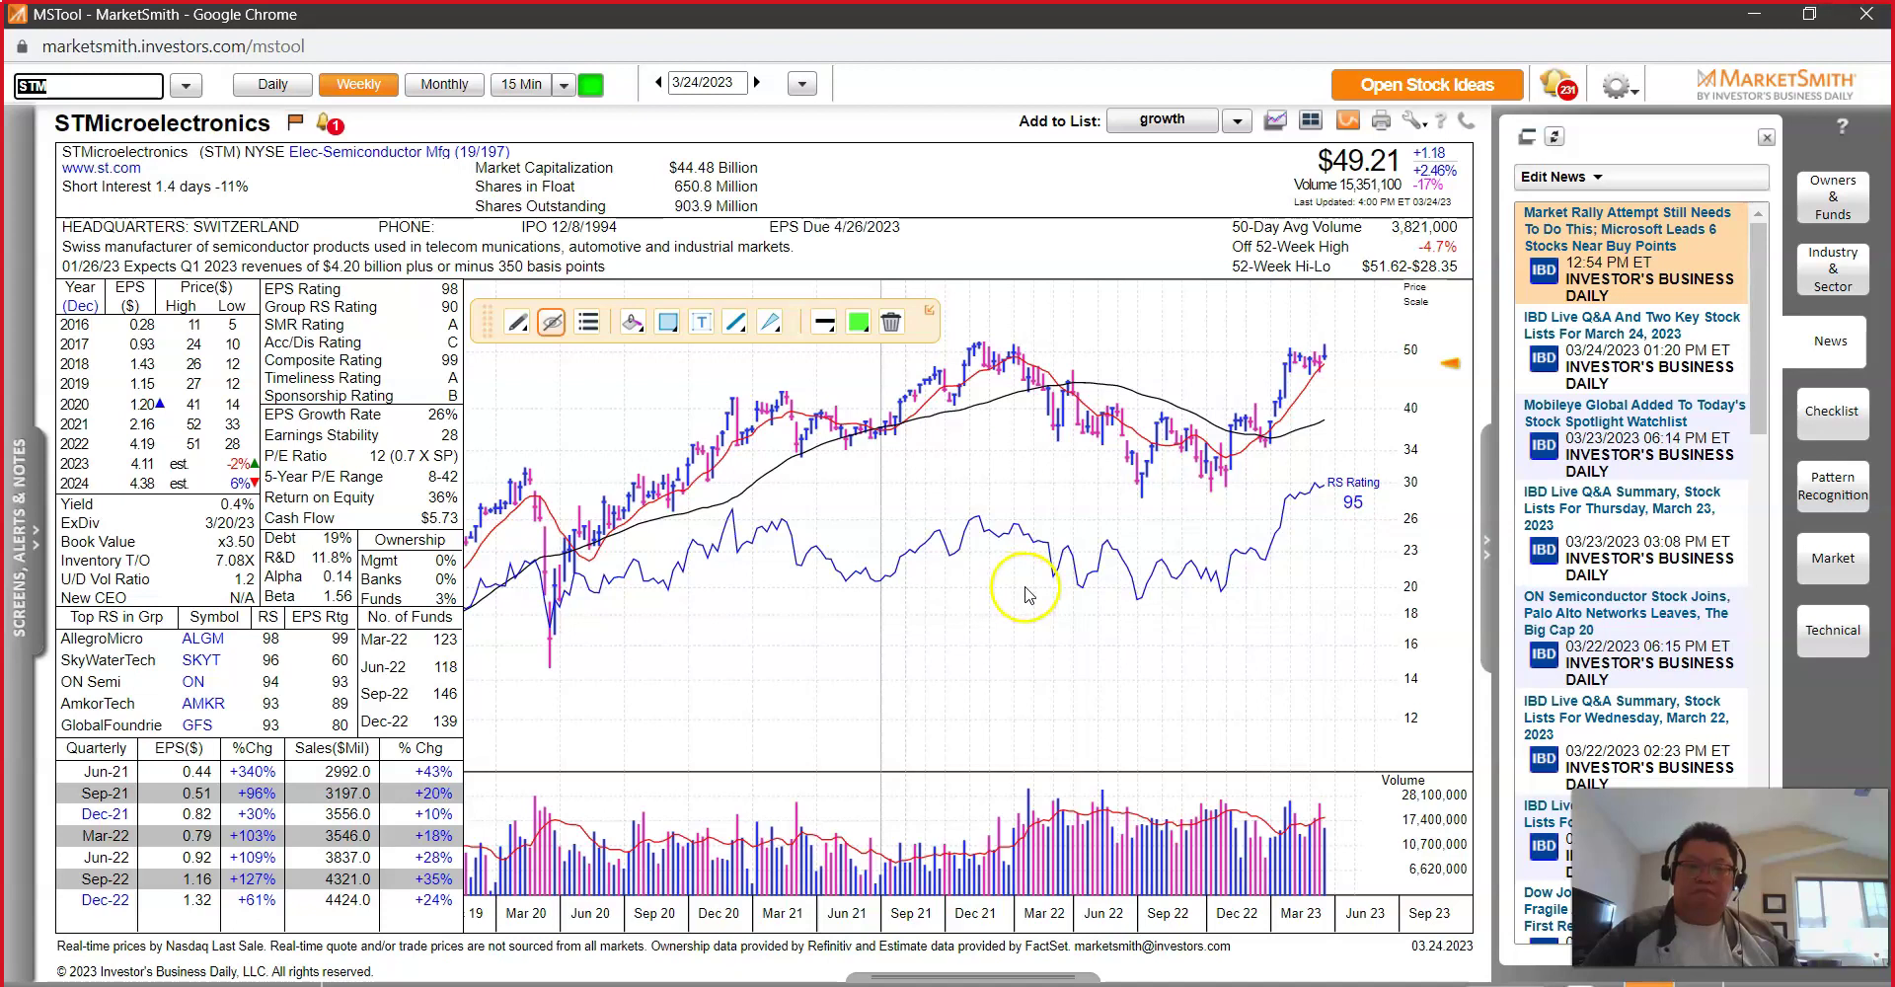
# Step: Mark STM's latest tight price range with short red lines above and below, and check its row in the growth list
pyautogui.click(1315, 375)
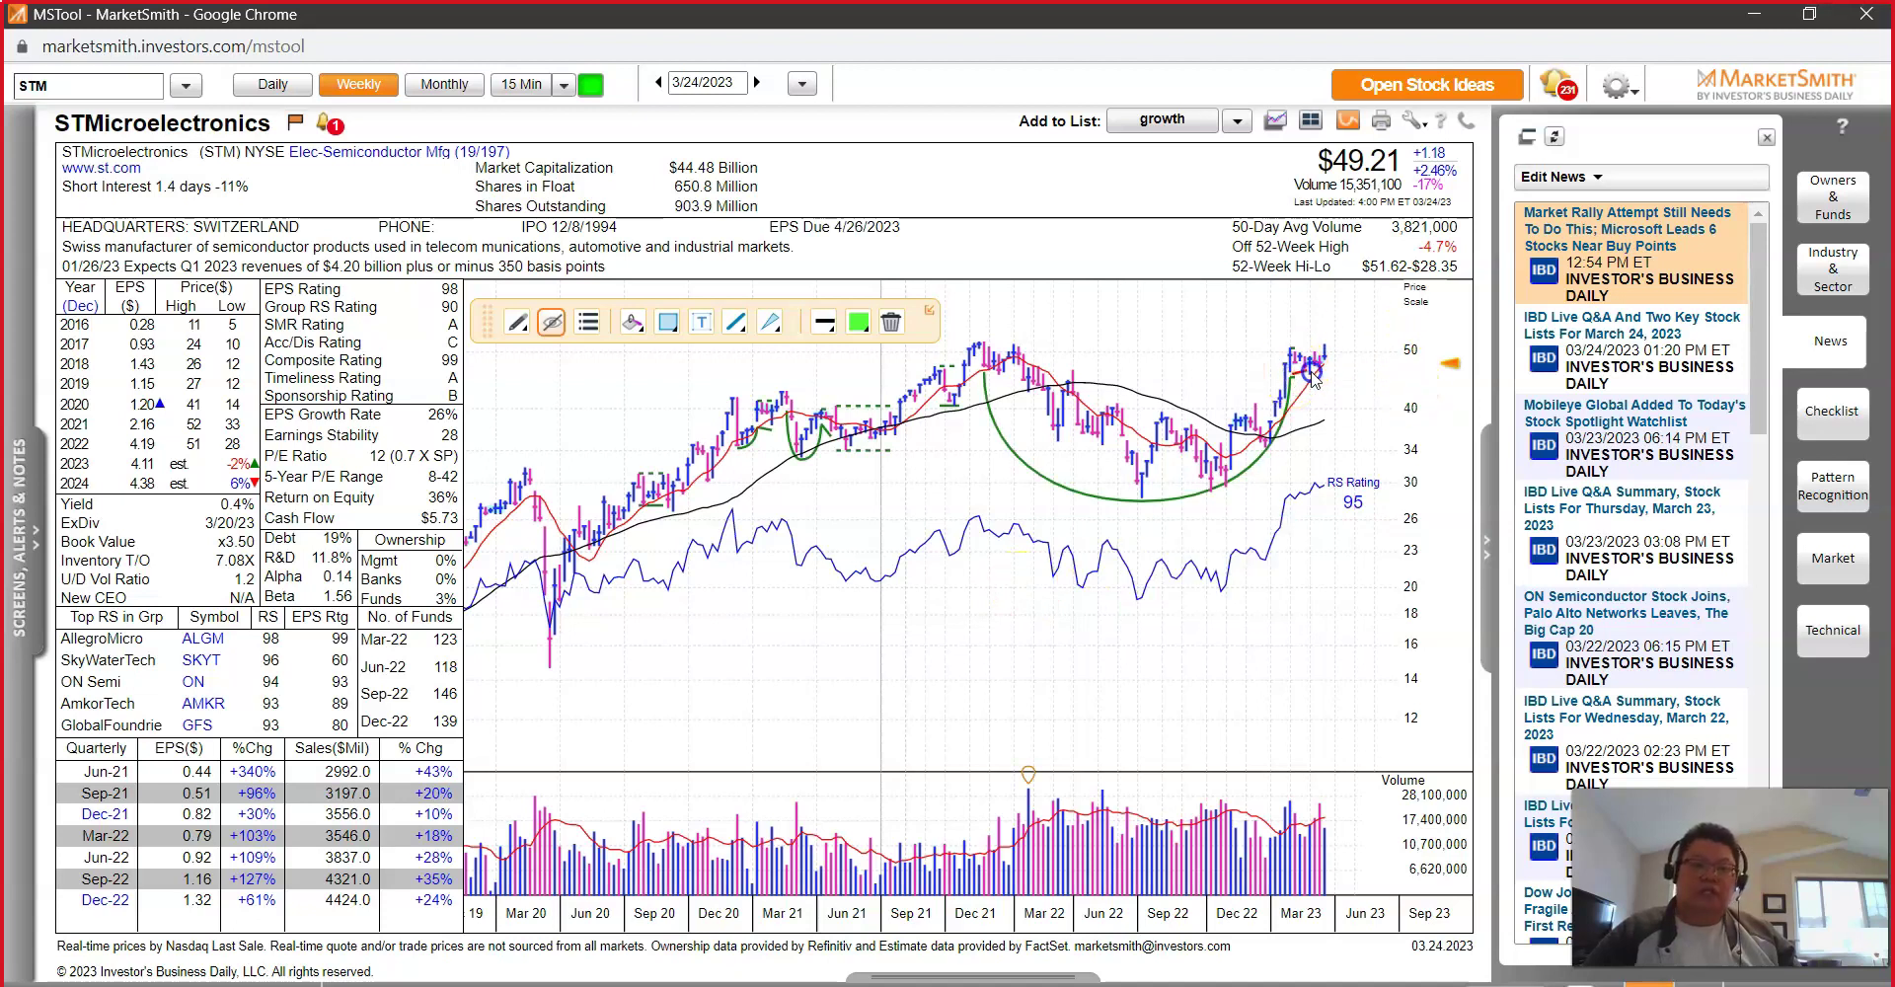
pyautogui.moveTo(1328, 378); pyautogui.dragTo(1328, 347)
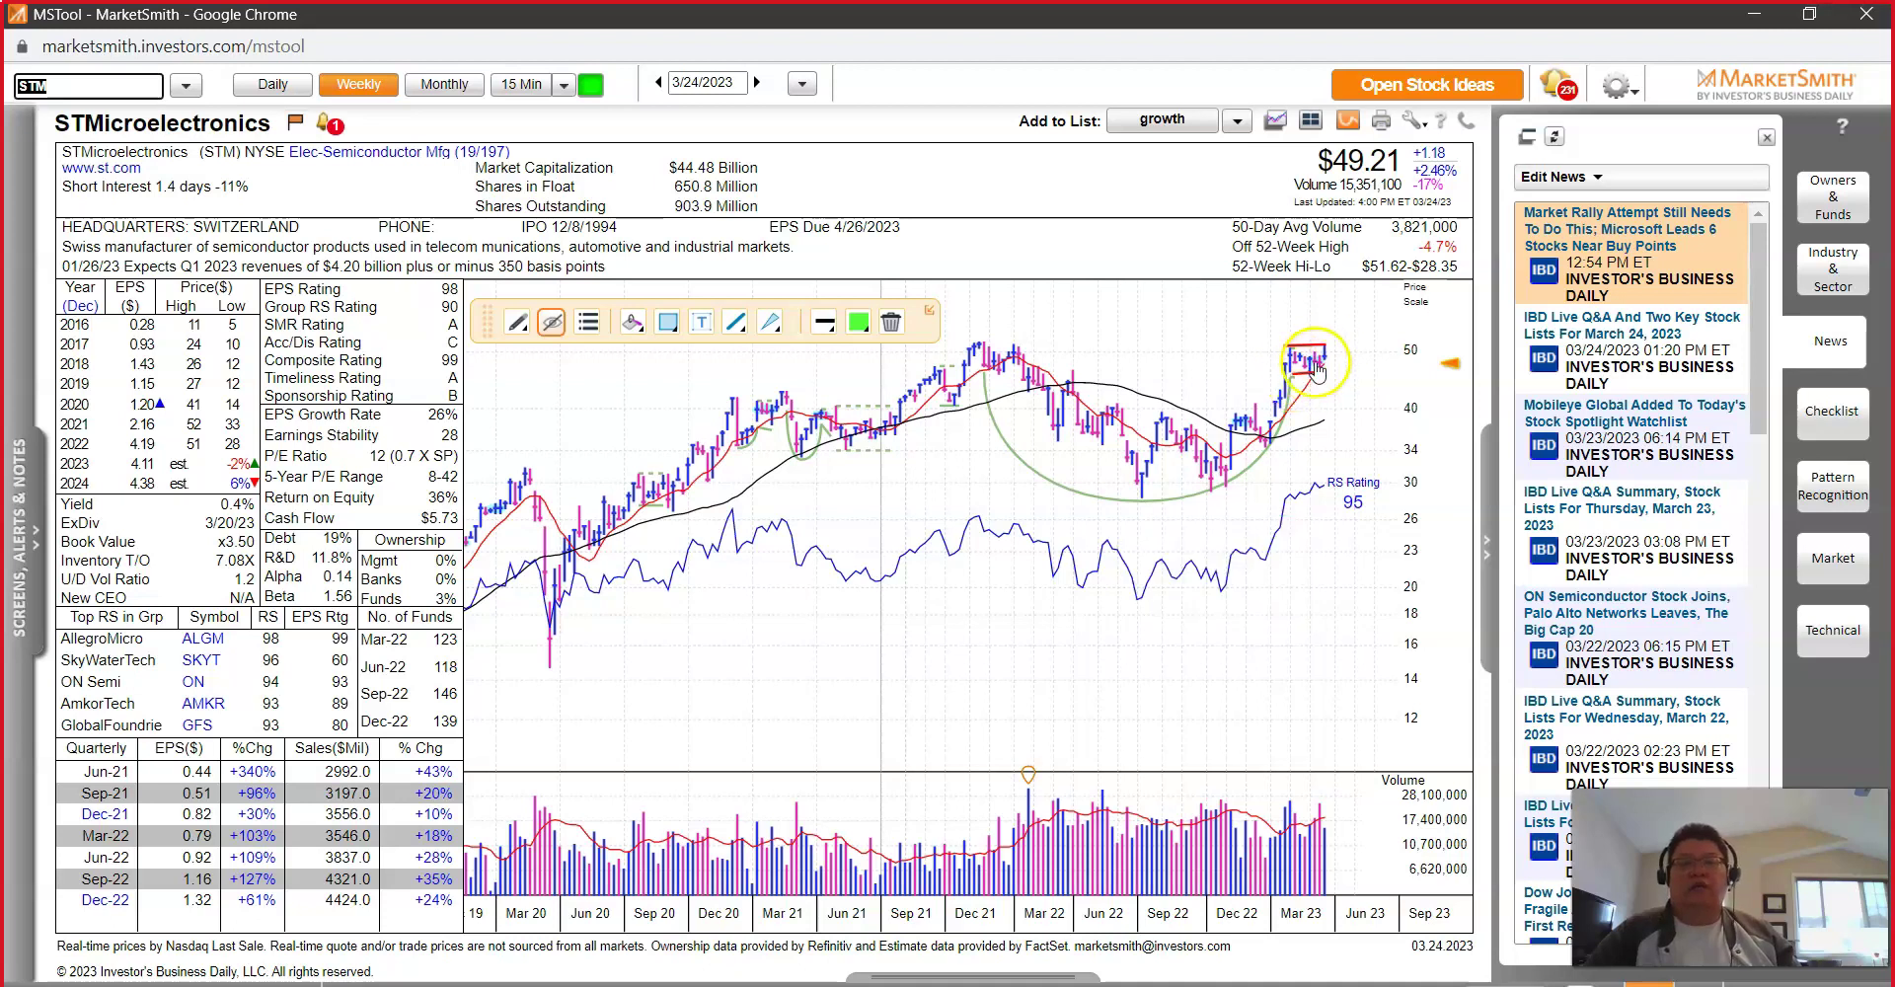
pyautogui.click(790, 660)
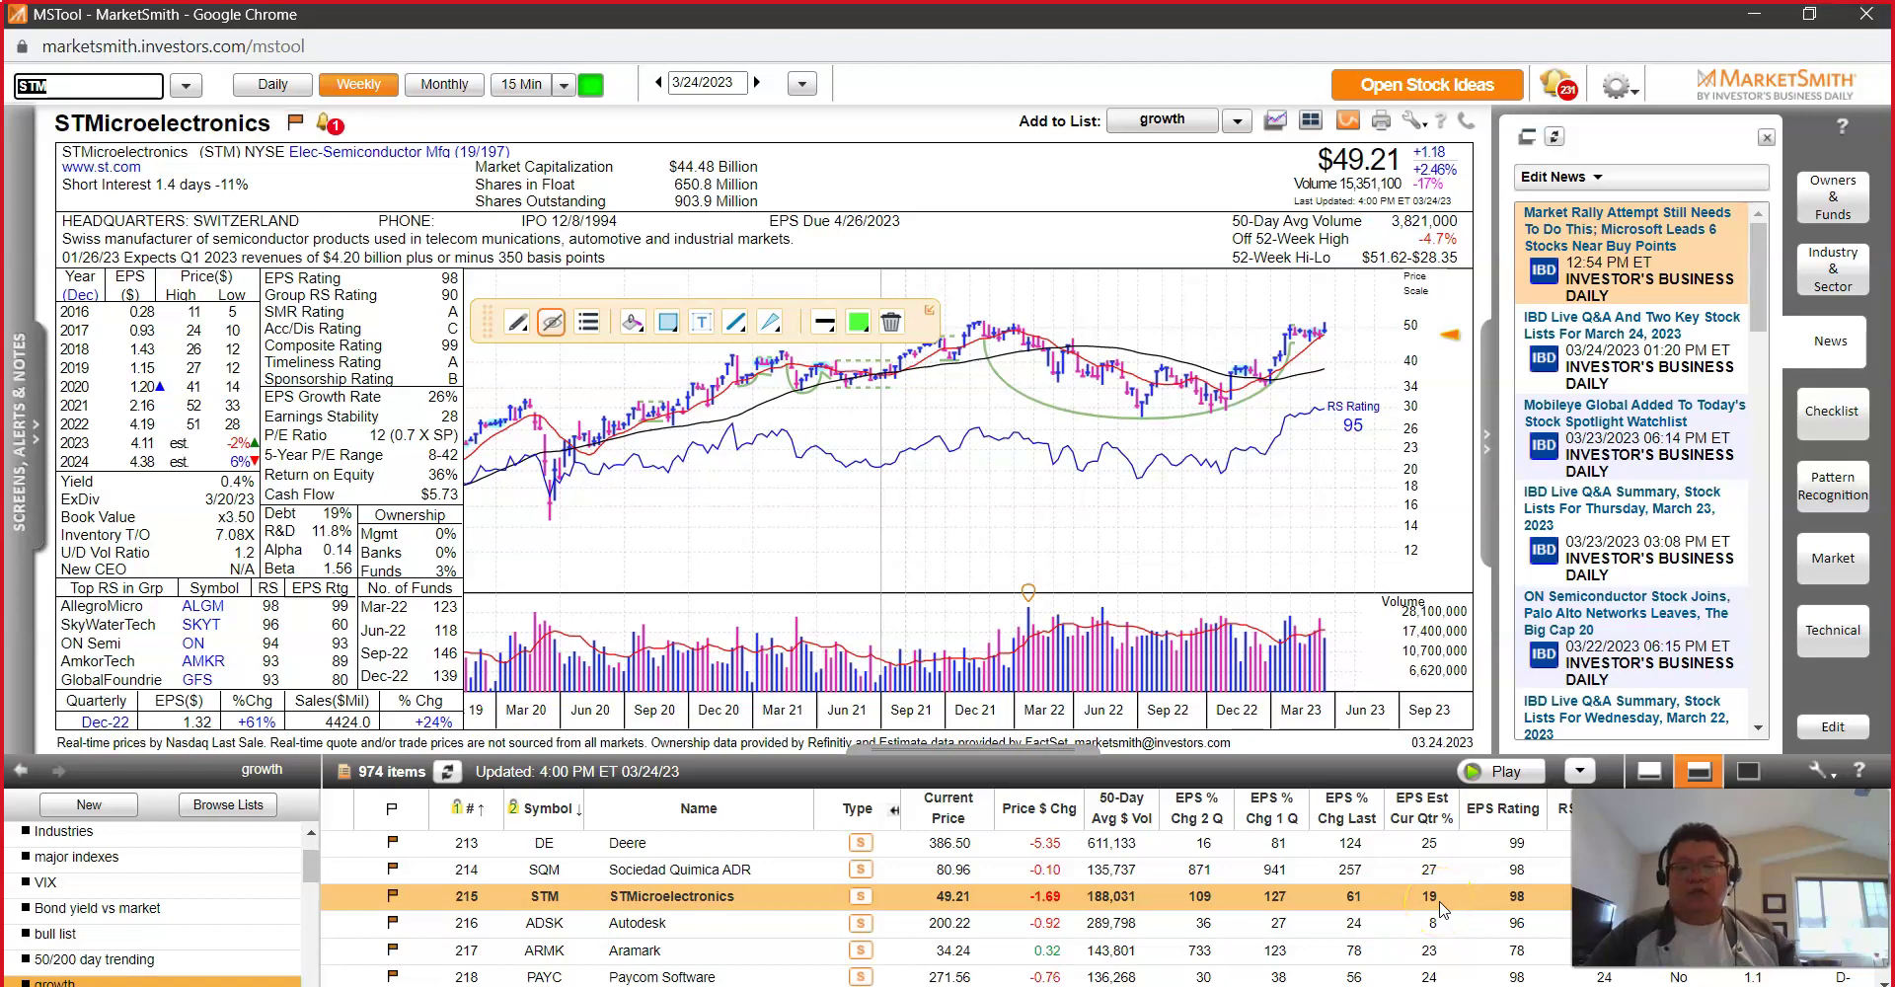
pyautogui.click(1639, 770)
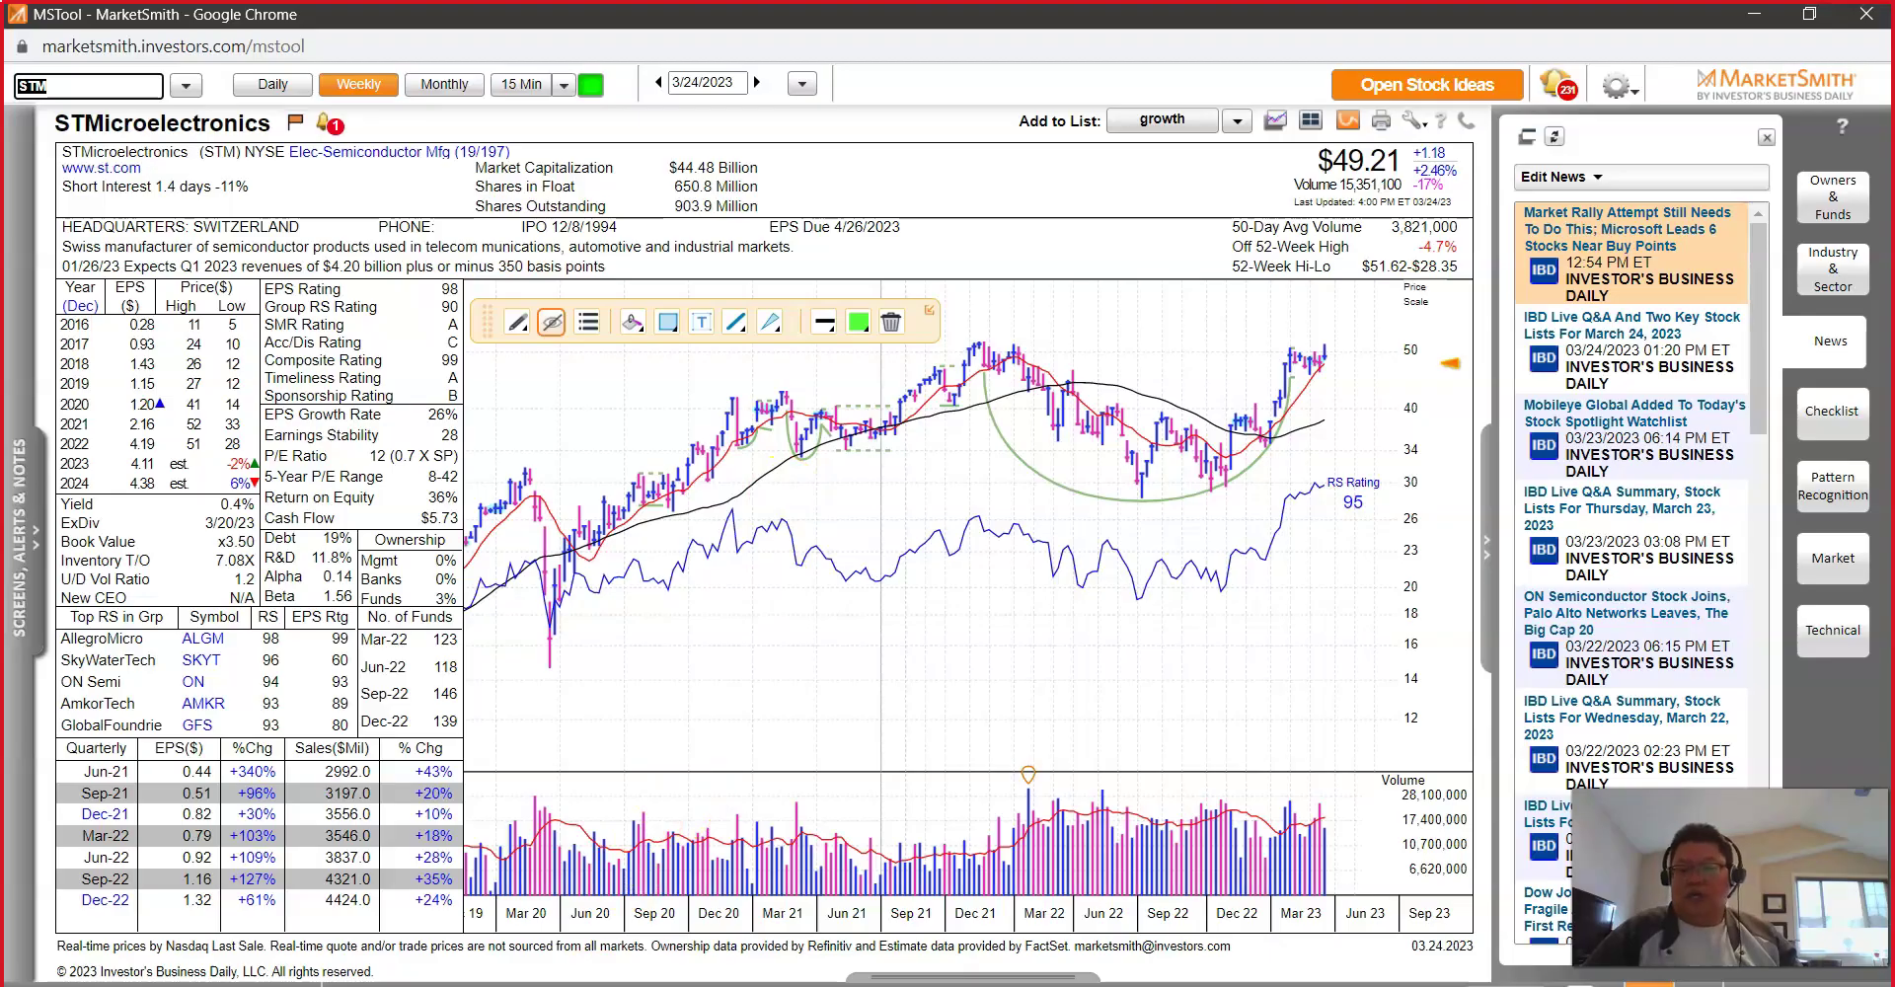
# Step: Switch to the Excel technical report and fill the STM and ANSS ticker cells orange
pyautogui.click(775, 888)
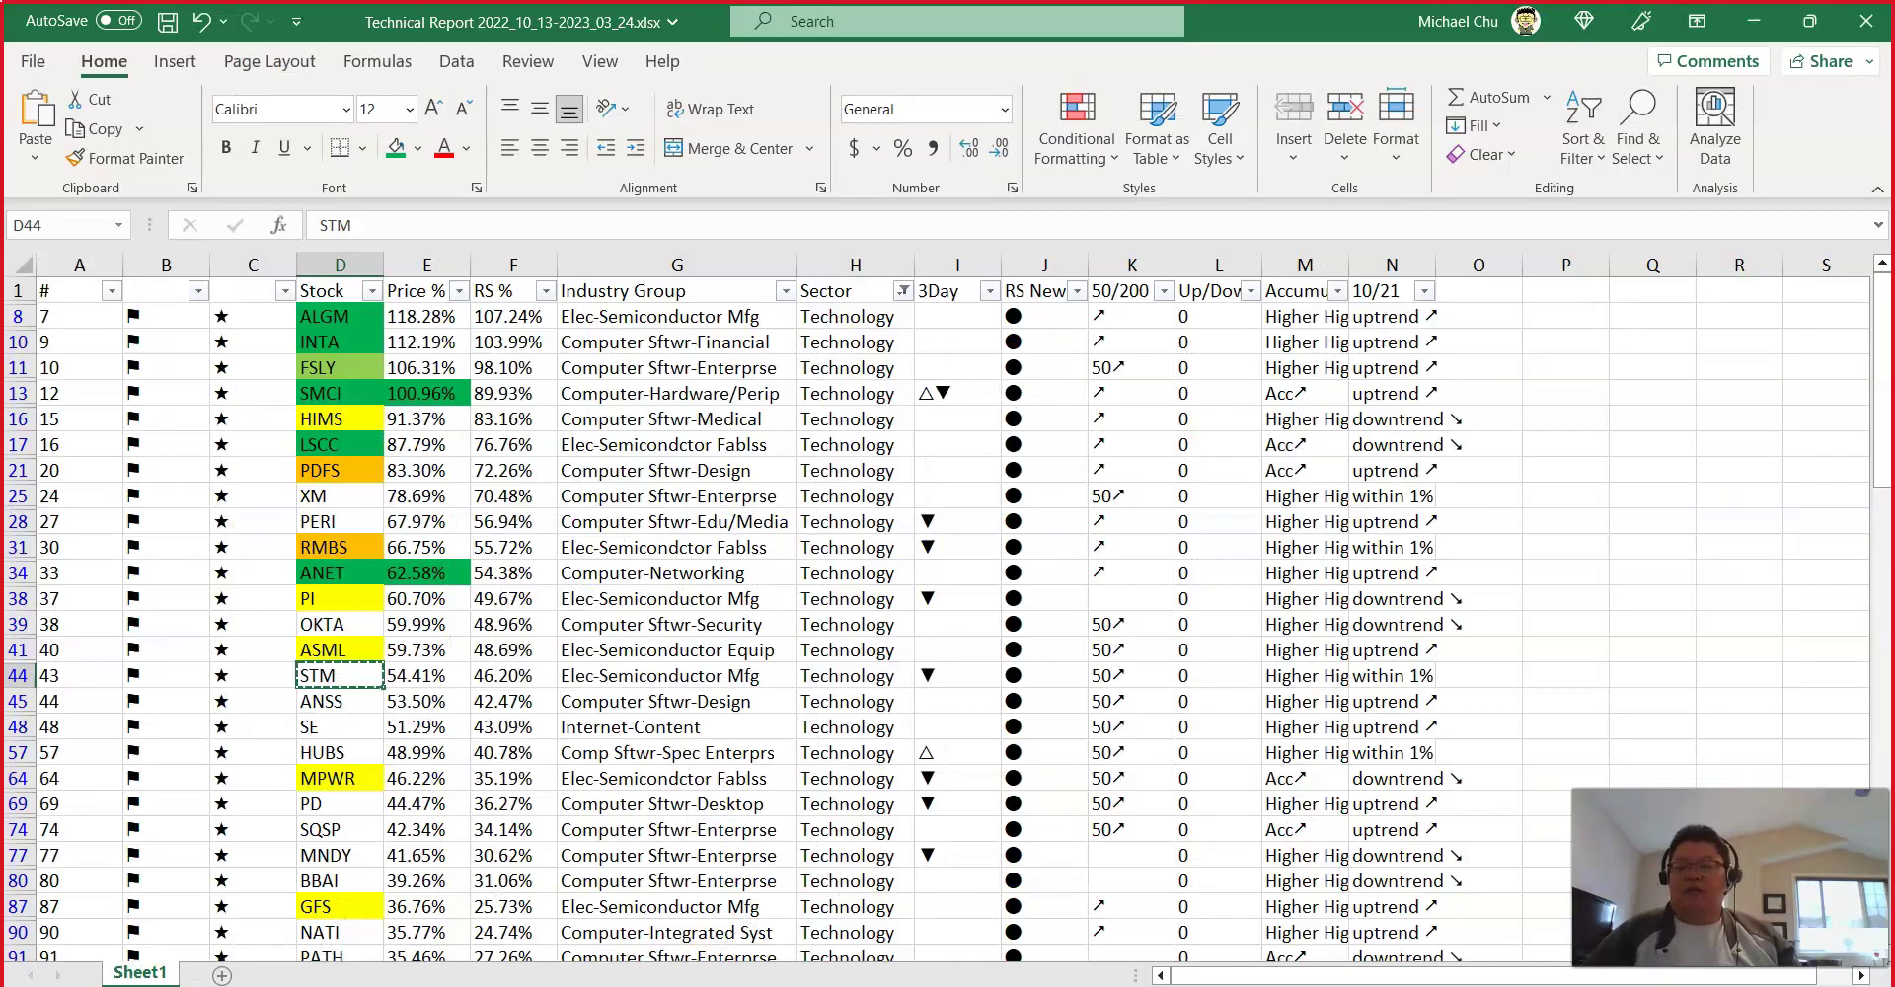
pyautogui.click(435, 675)
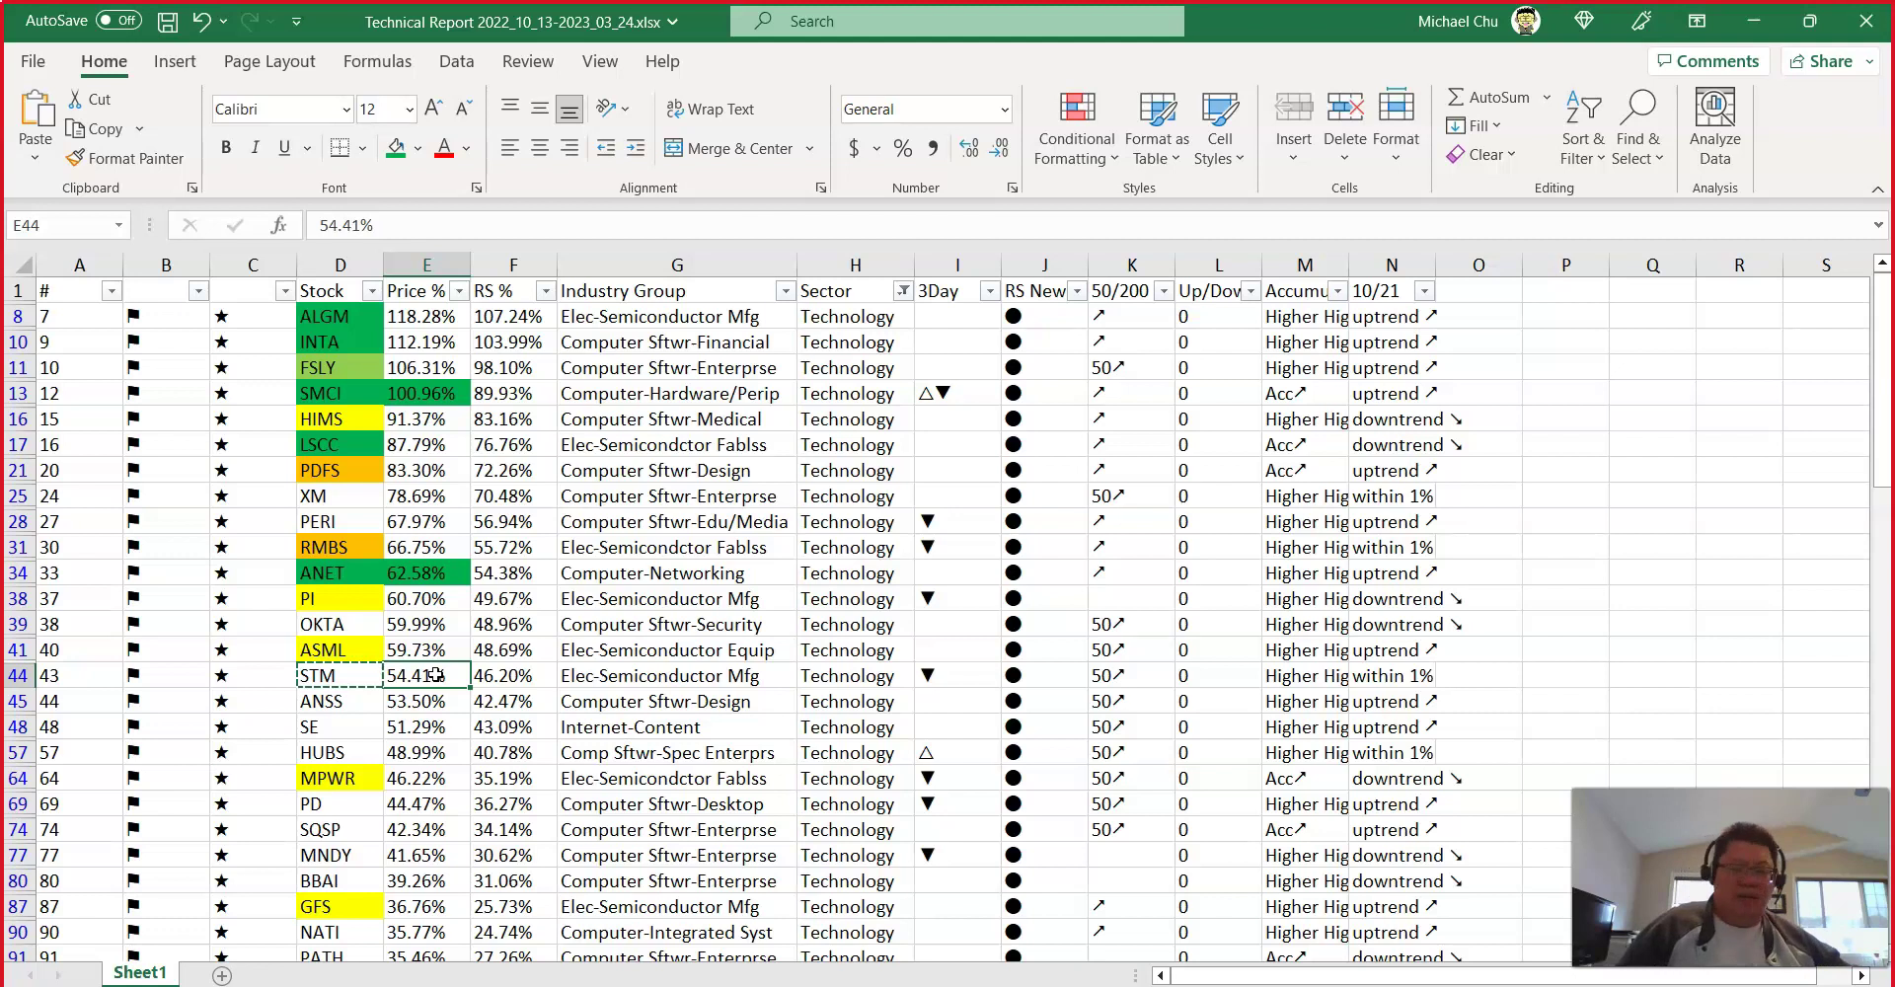
pyautogui.click(62, 674)
pyautogui.click(400, 671)
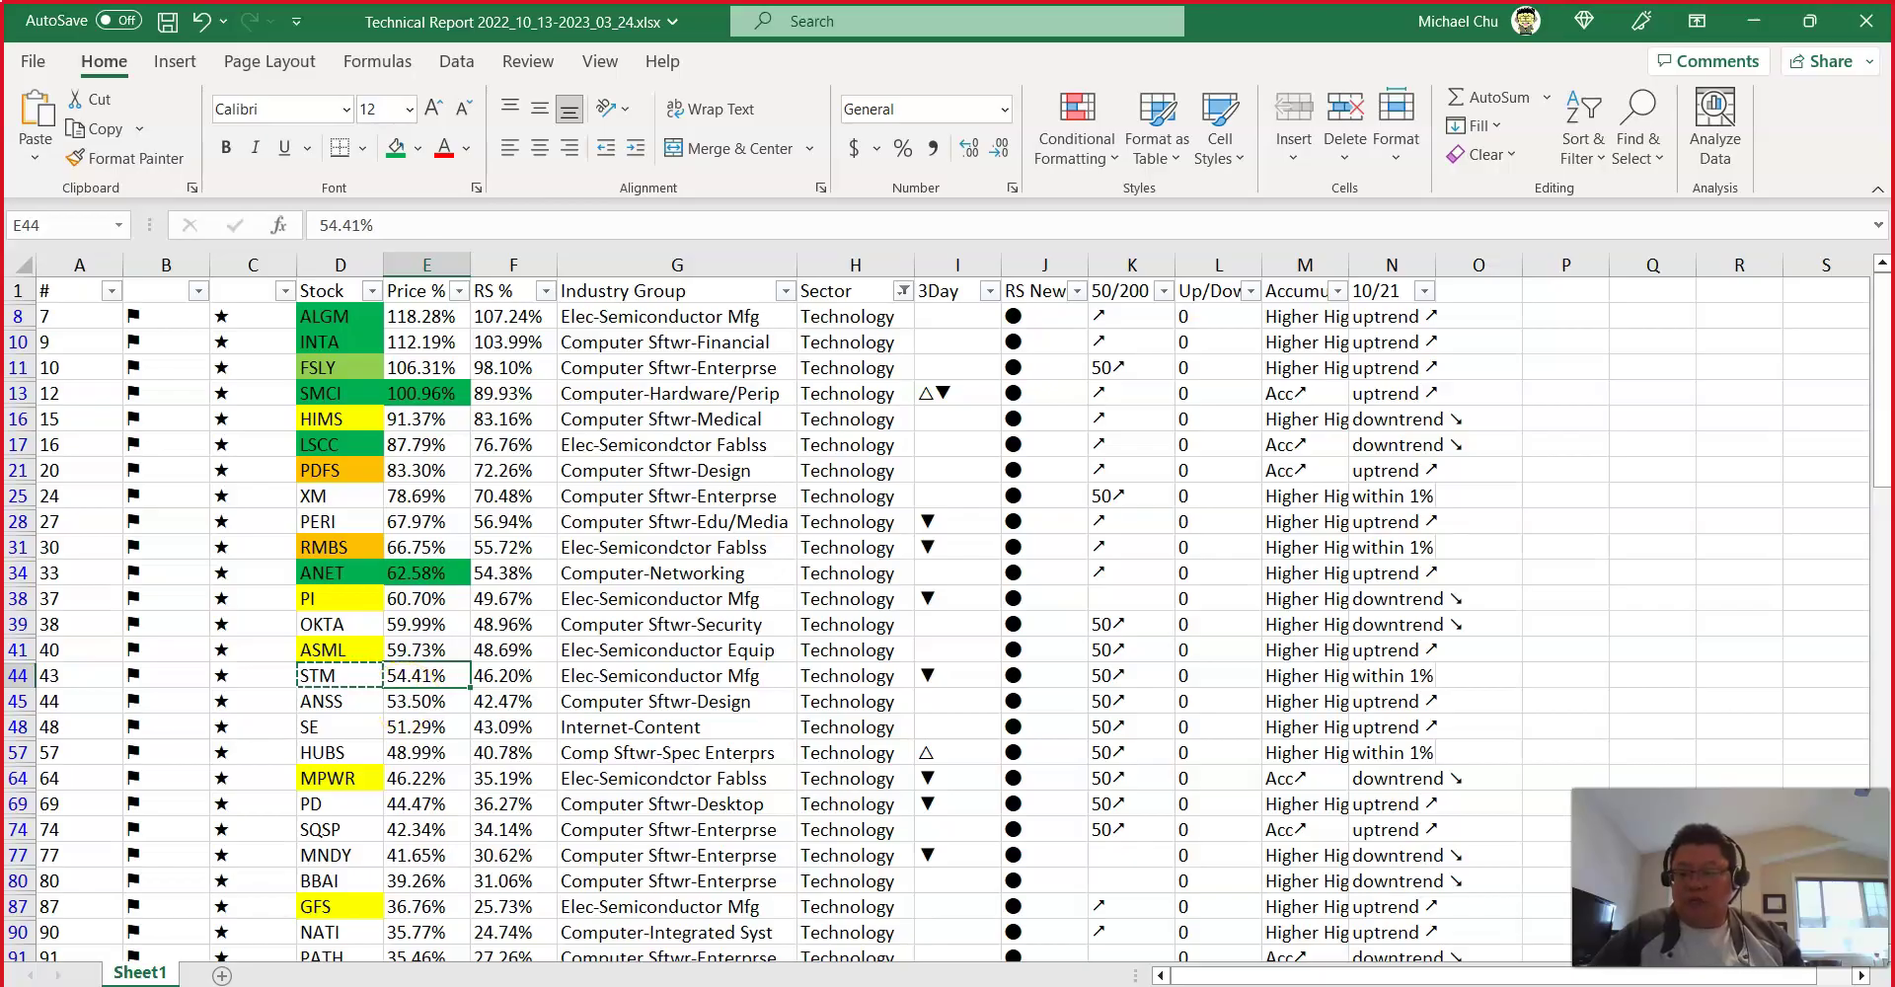
pyautogui.hotkey('alt', 'Tab')
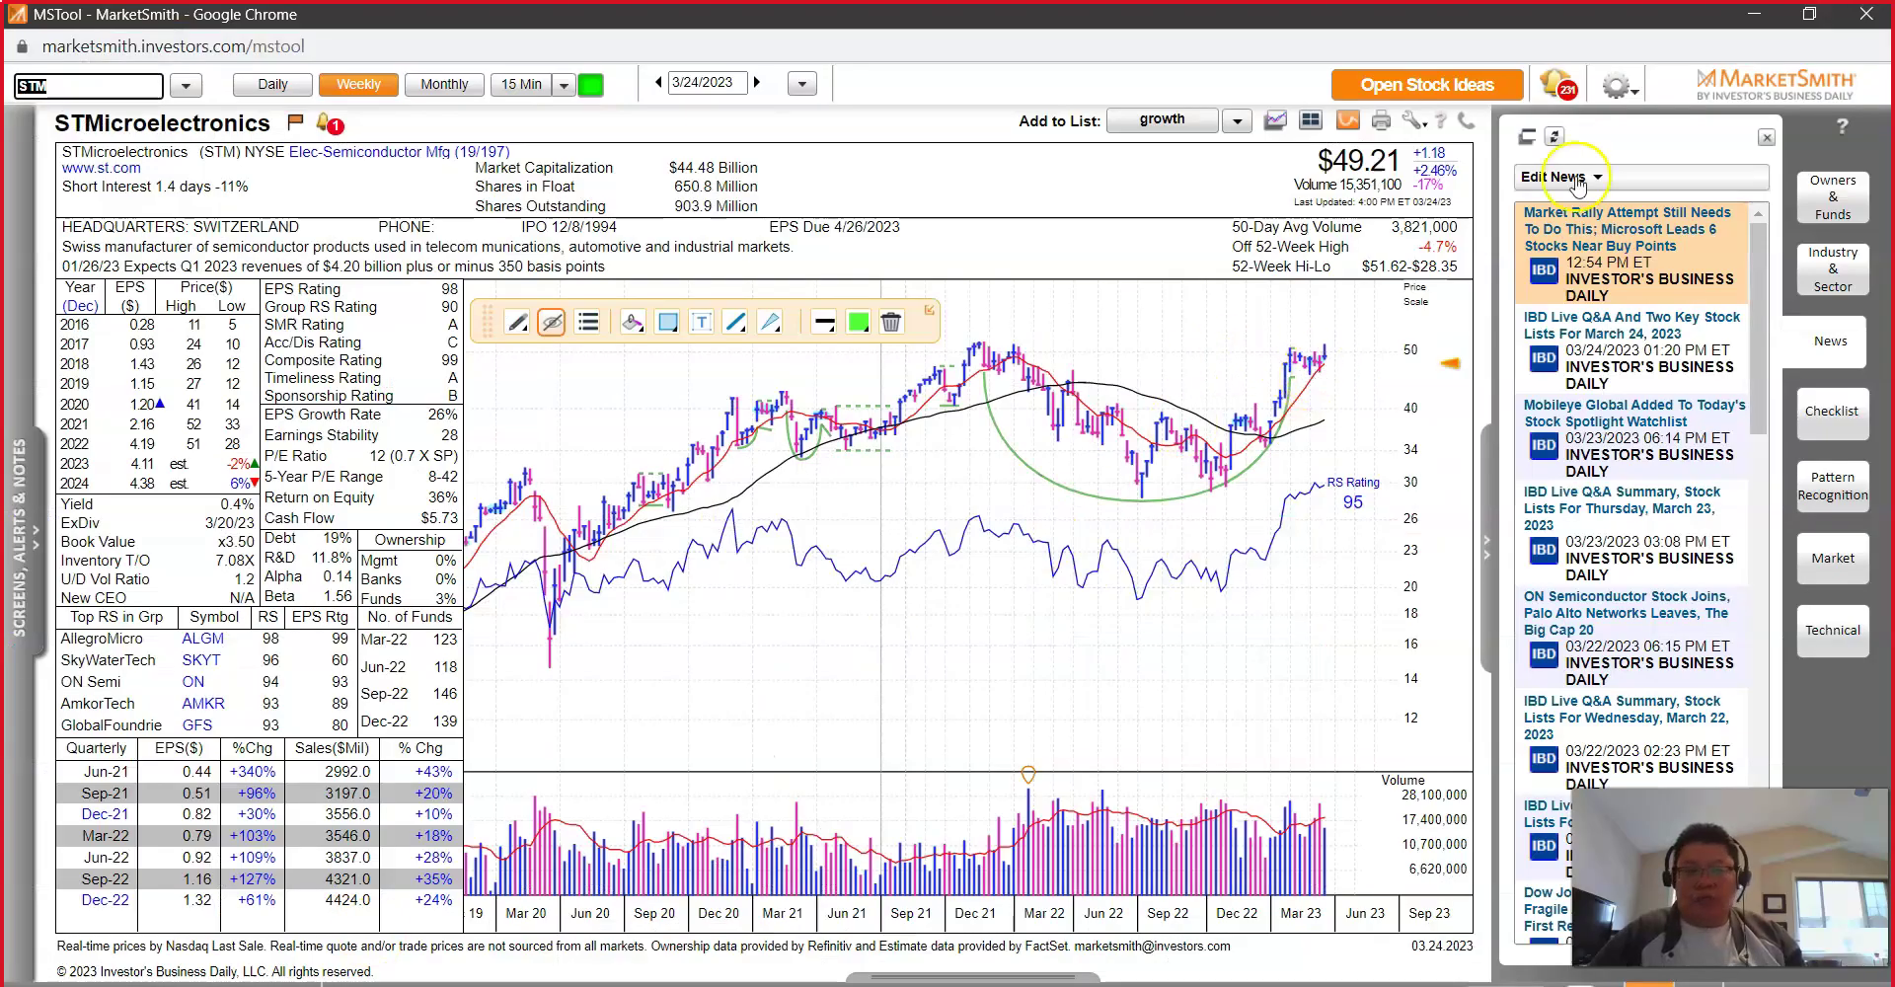
pyautogui.click(1754, 14)
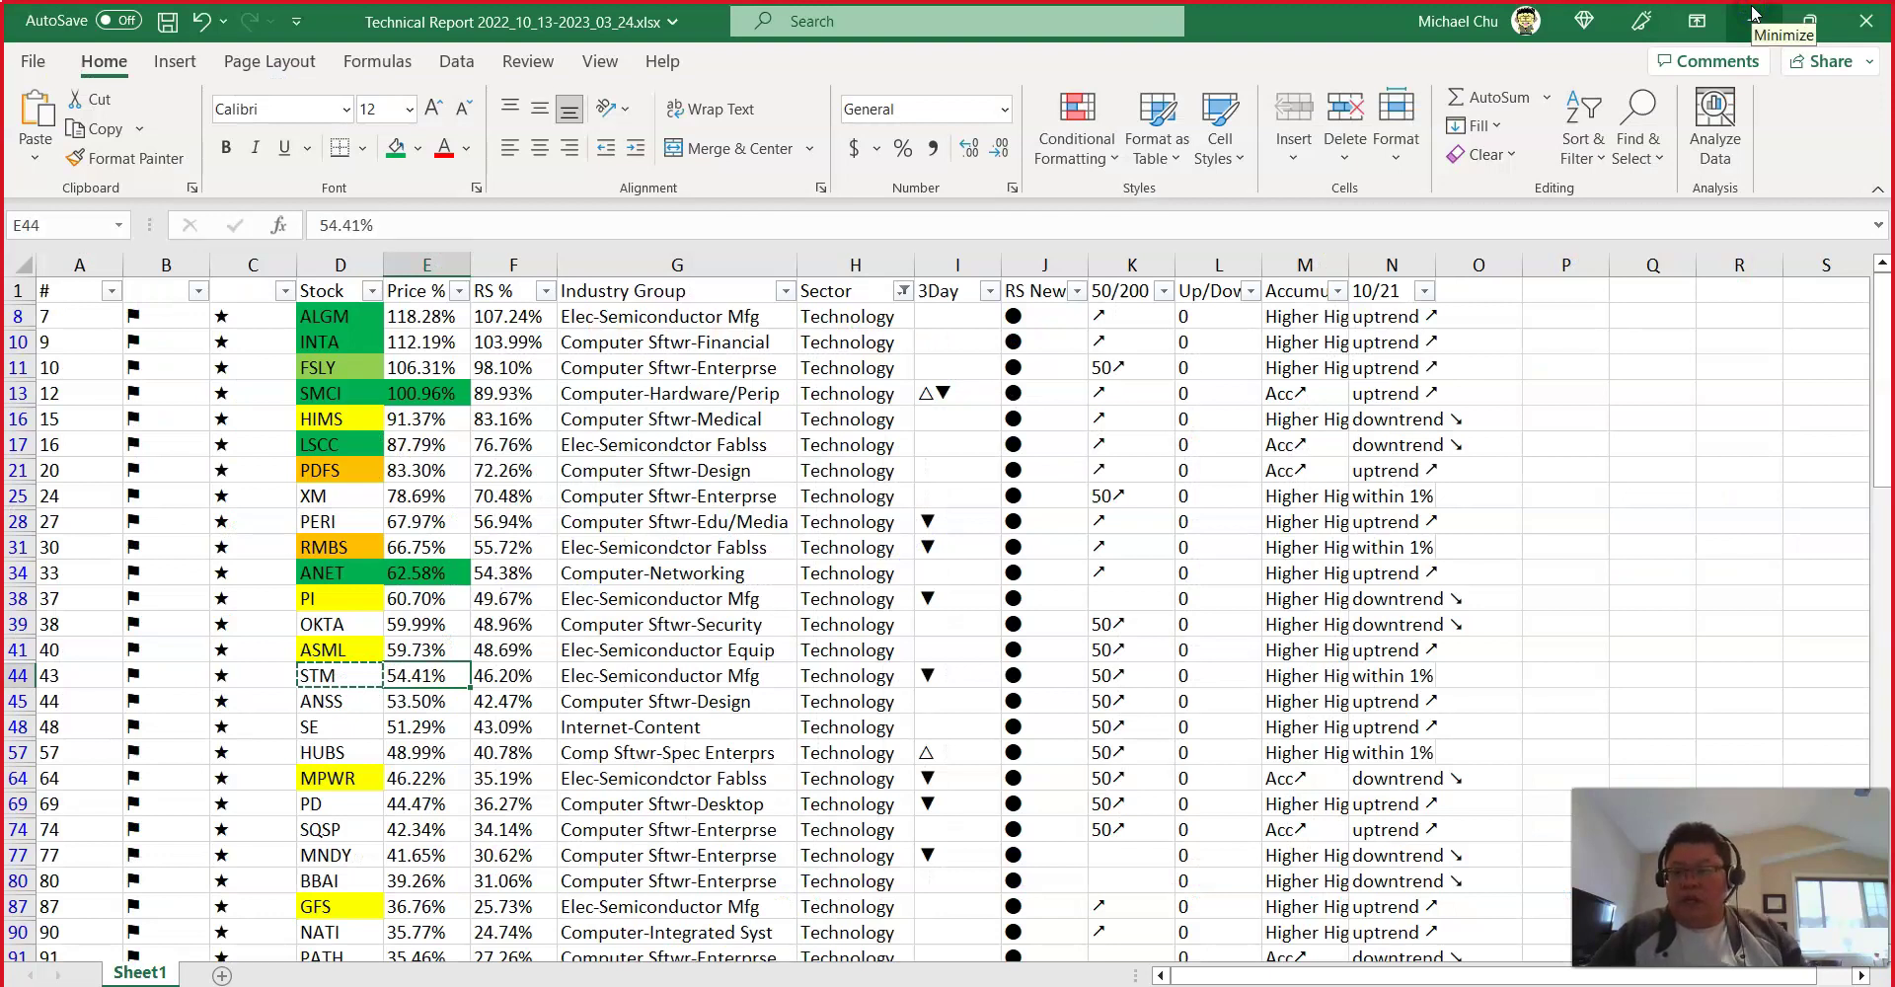
pyautogui.moveTo(341, 675); pyautogui.dragTo(341, 701)
pyautogui.hotkey('ctrl', 'v')
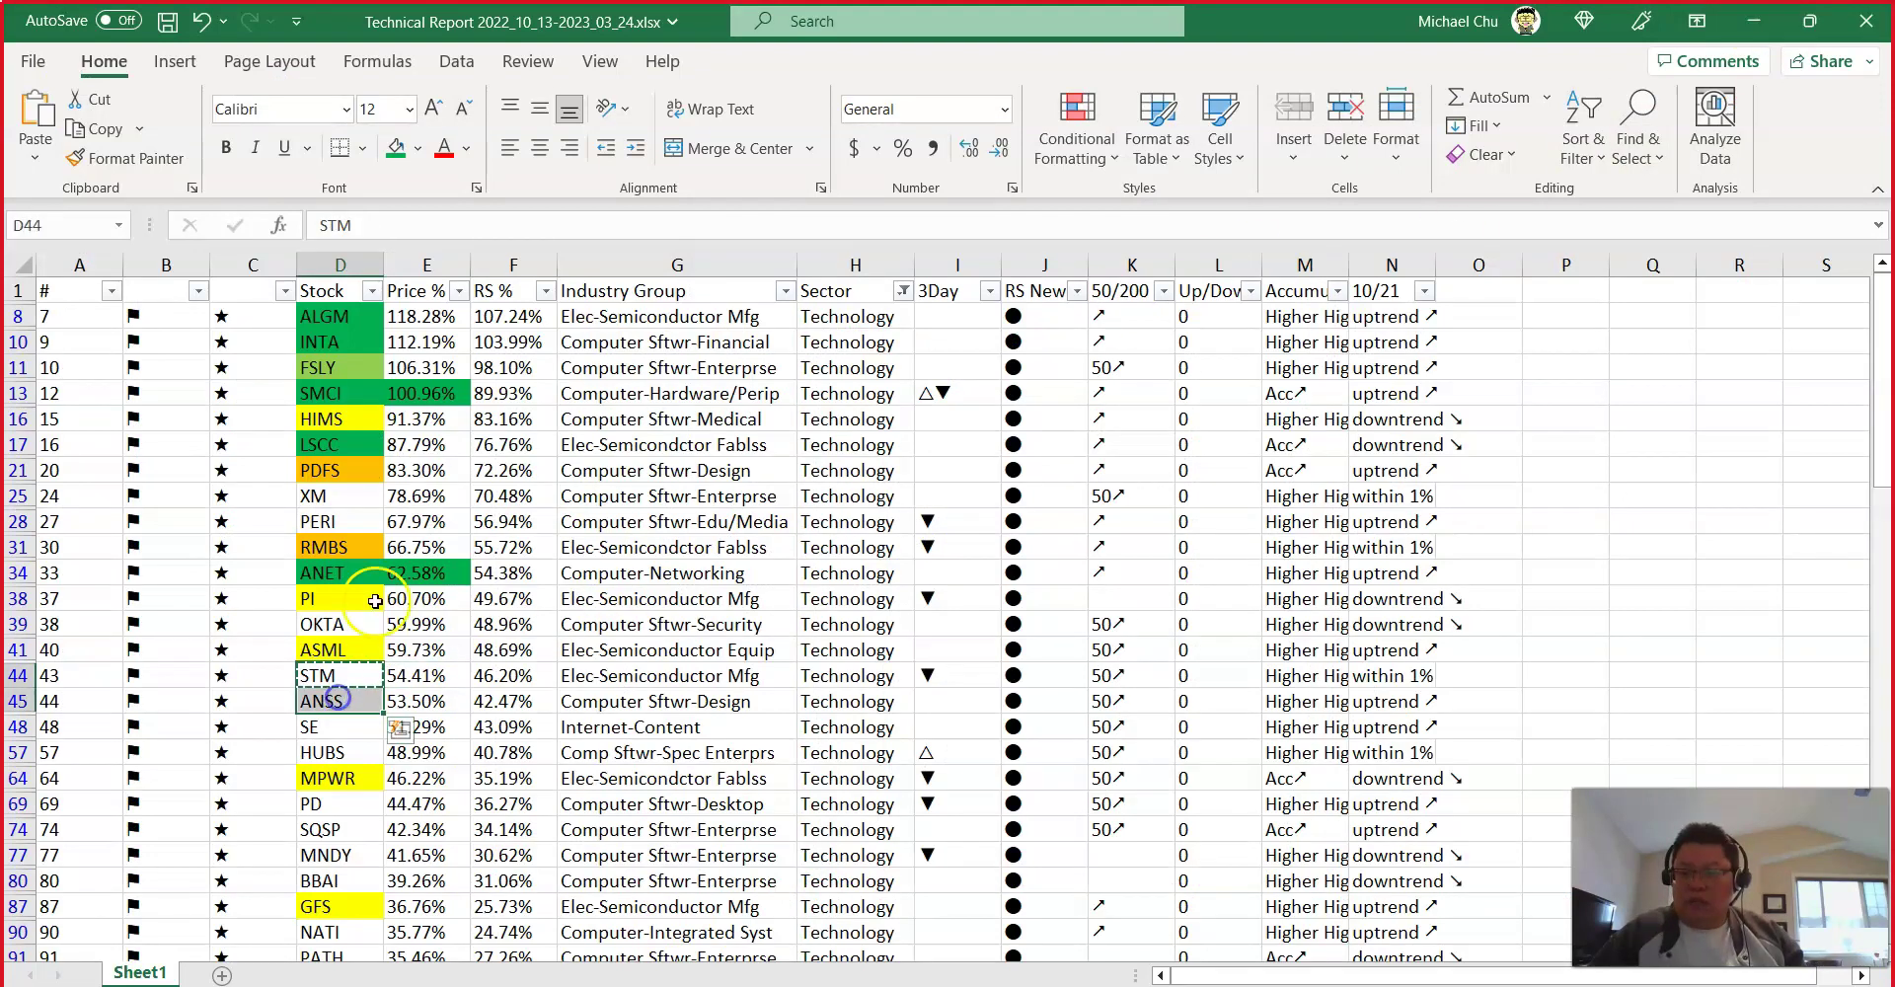
pyautogui.click(419, 148)
pyautogui.click(433, 380)
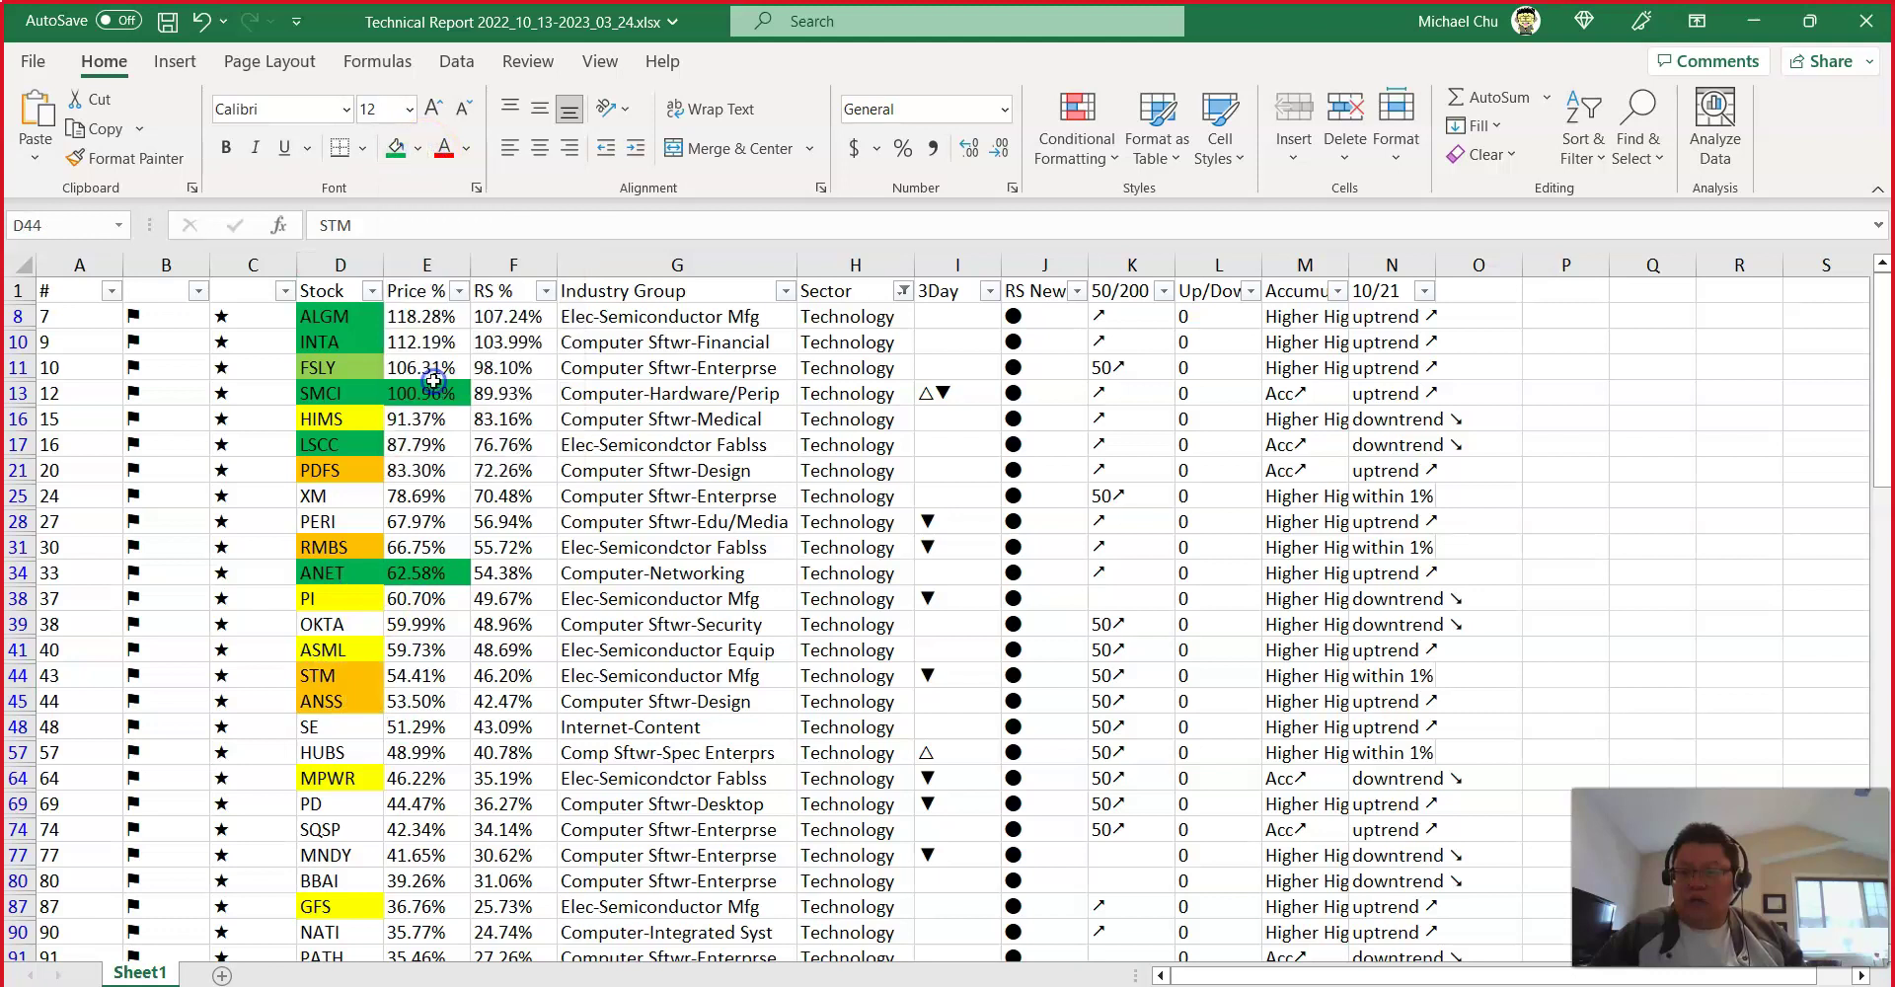
# Step: Copy the SE ticker from the report and load the Sea ADR weekly chart in MarketSmith
pyautogui.click(341, 732)
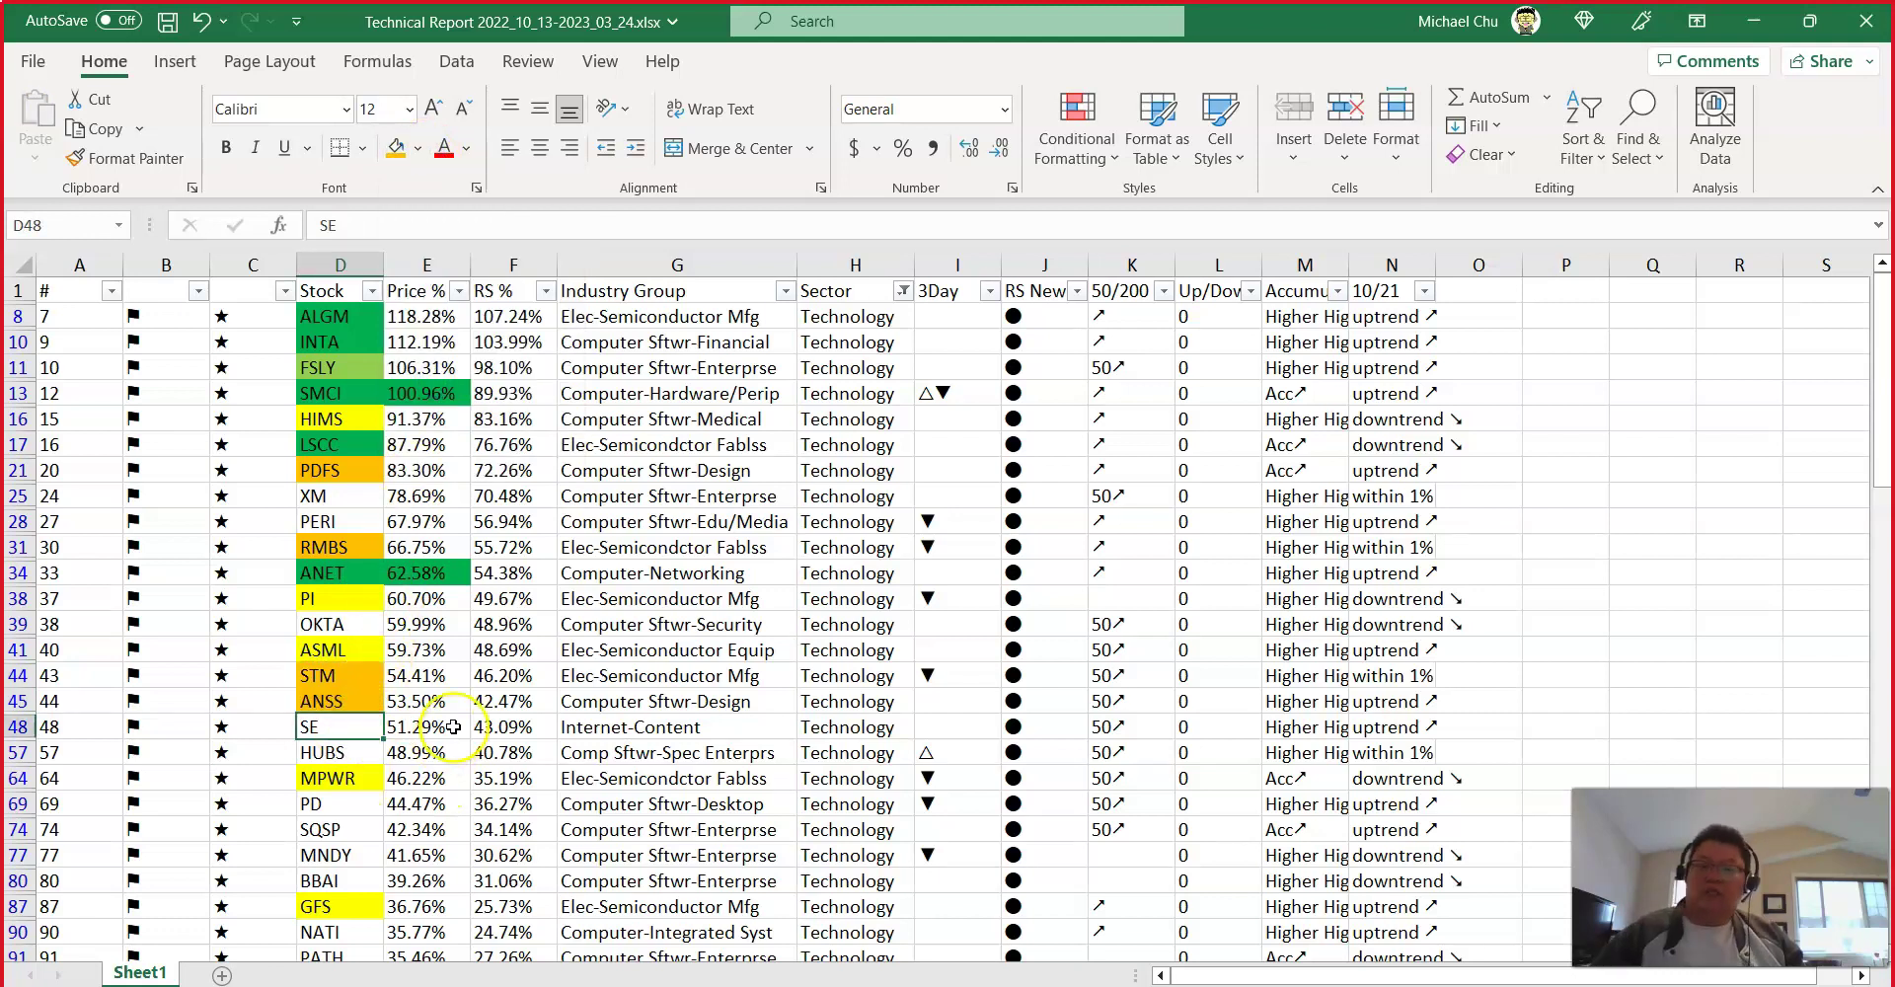
pyautogui.scroll(-1, 424, 730)
pyautogui.hotkey('ctrl', 'c')
pyautogui.hotkey('alt', 'Tab')
pyautogui.hotkey('ctrl', 'v')
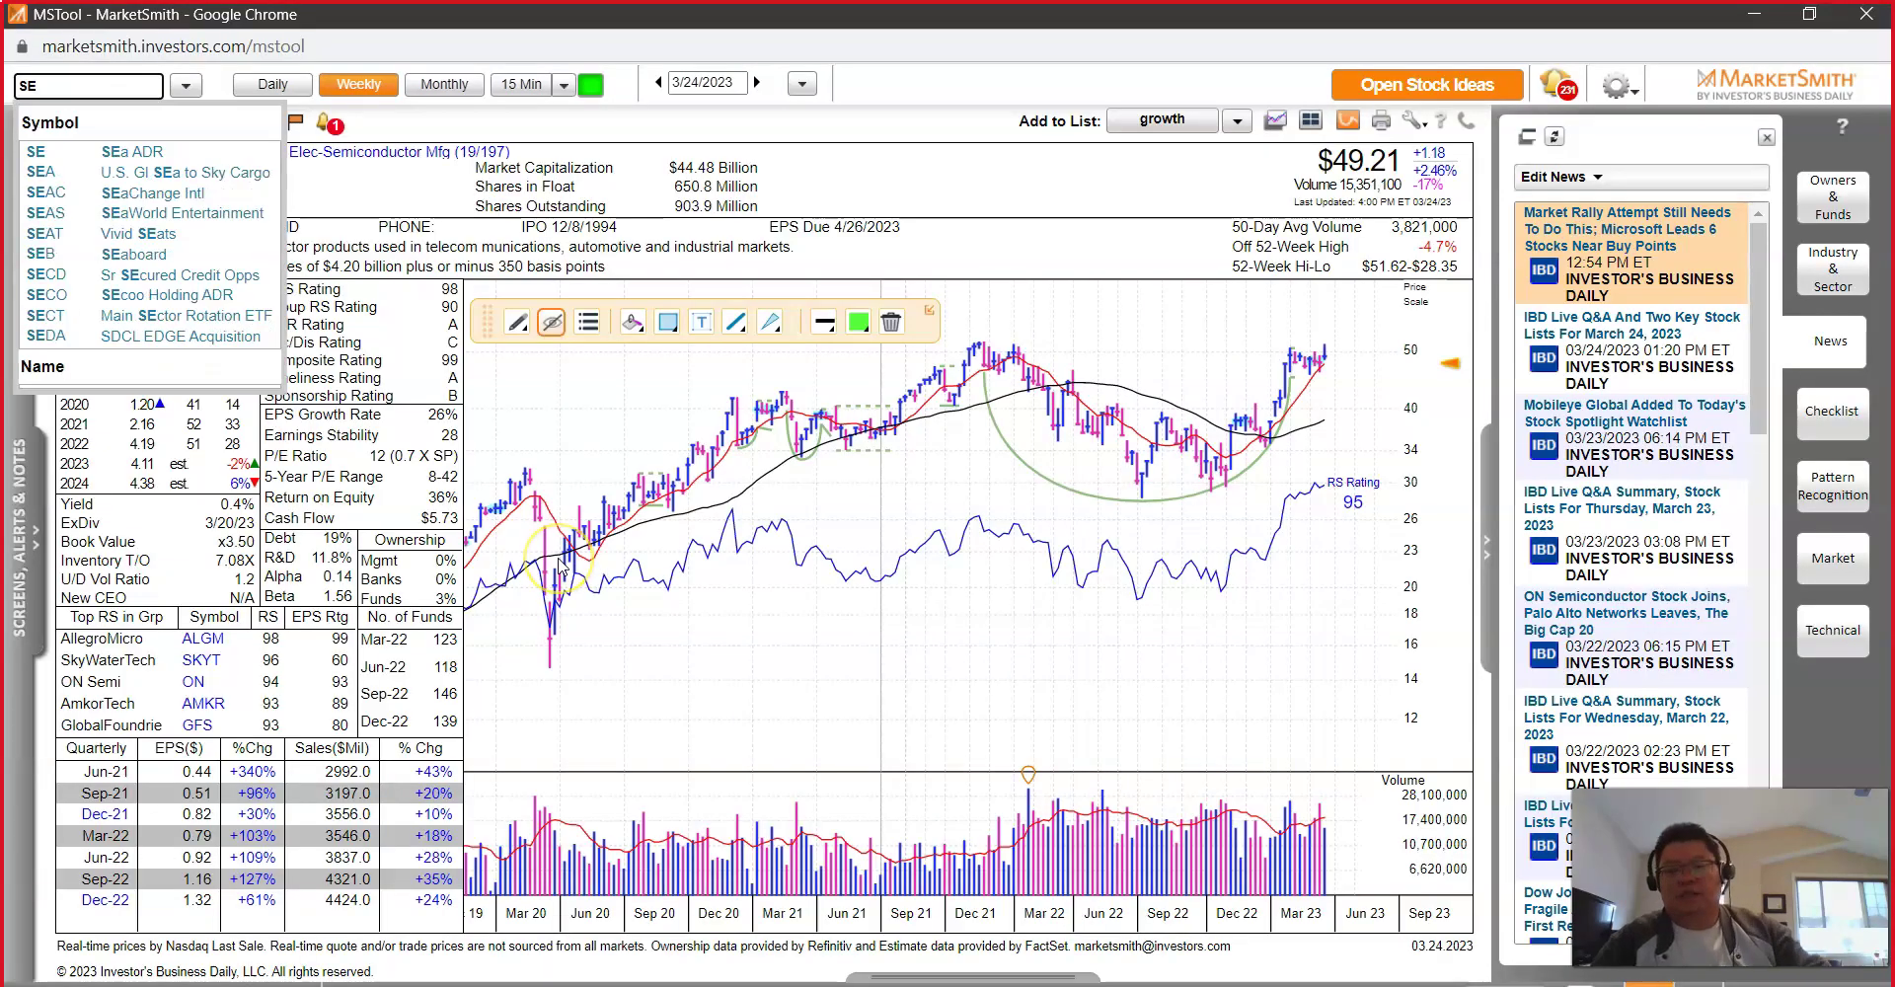
pyautogui.press('Return')
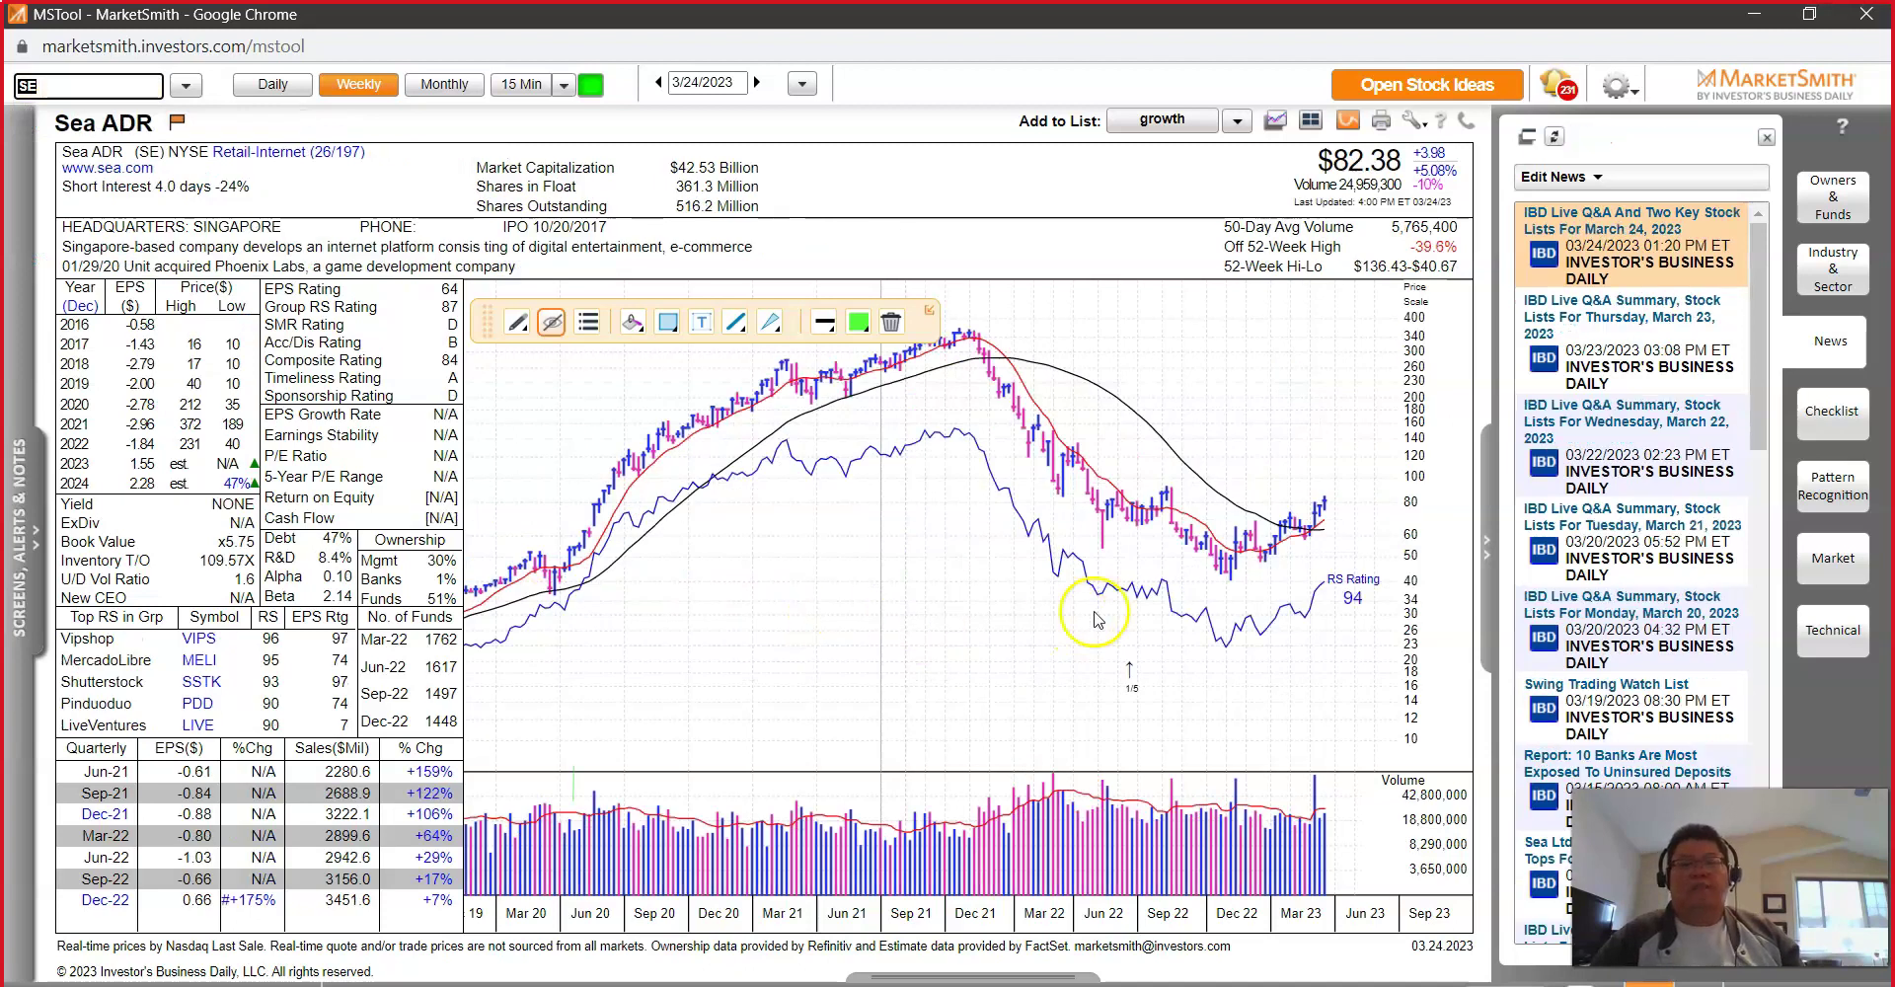
# Step: Draw a rising red line under SE's recent lows past the latest prices and a falling line along its 2022 decline
pyautogui.moveTo(1307, 546)
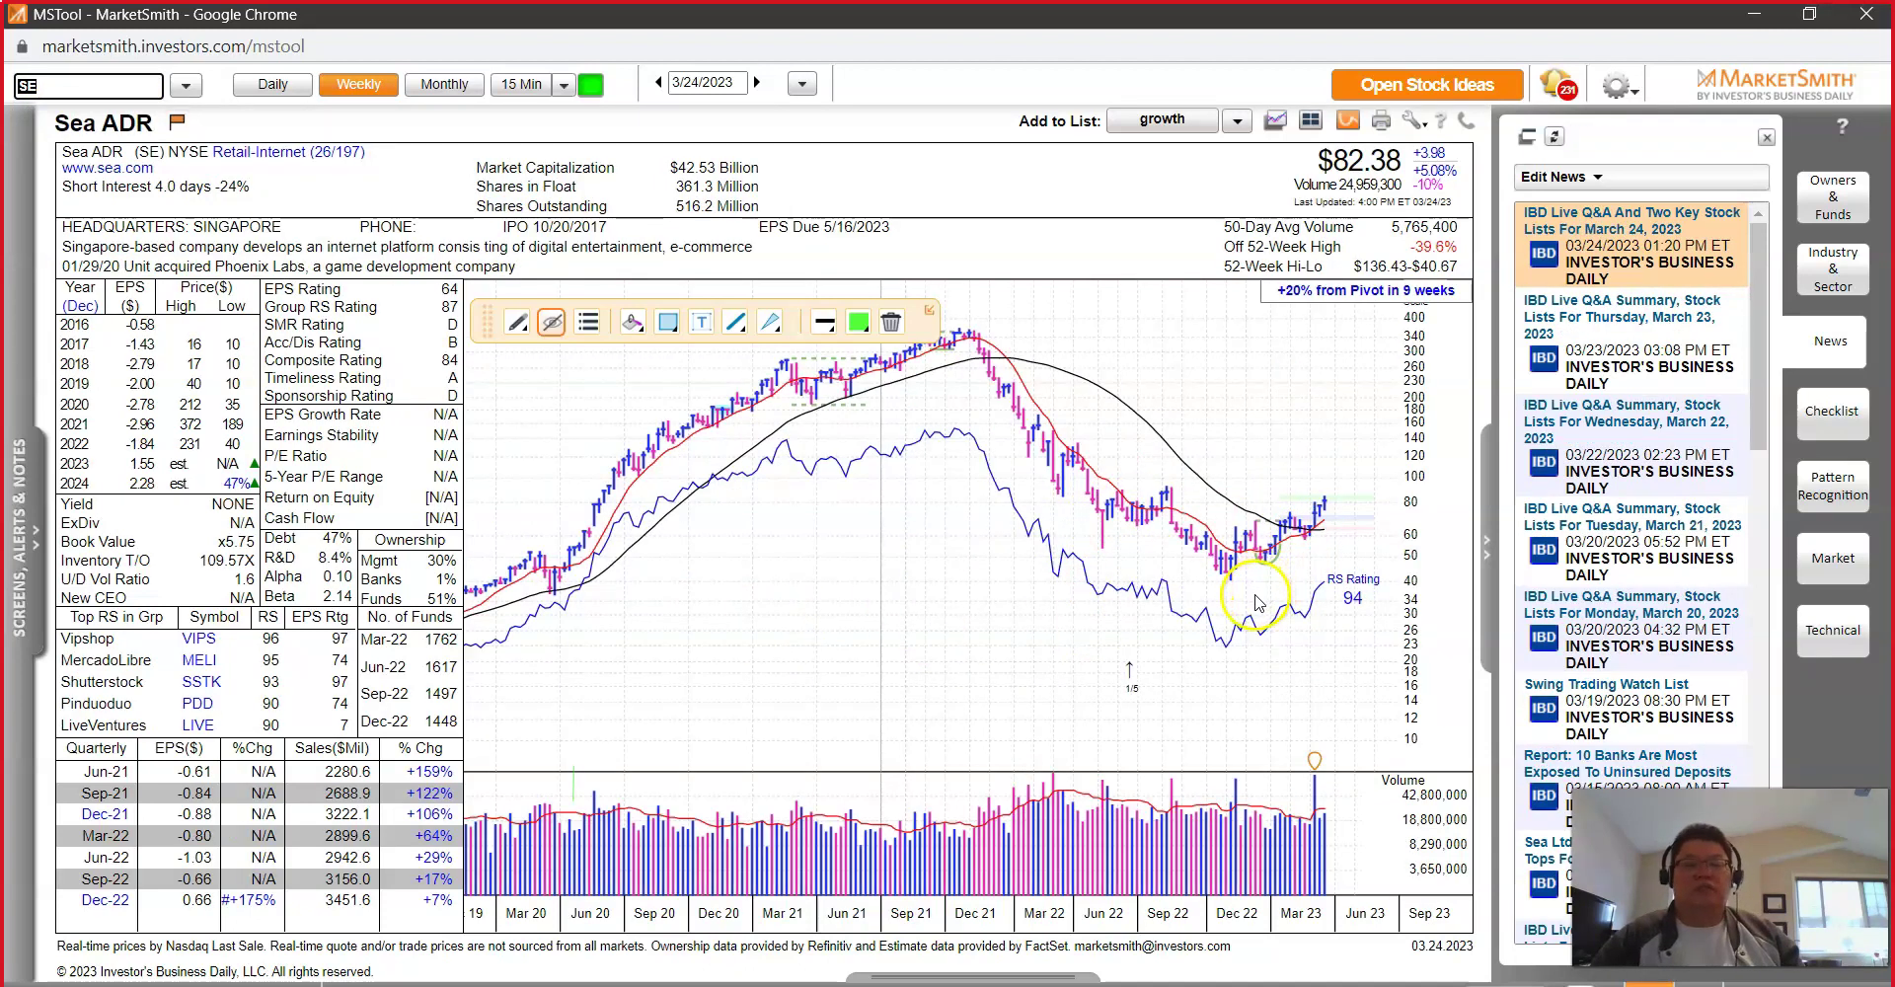
pyautogui.click(1255, 597)
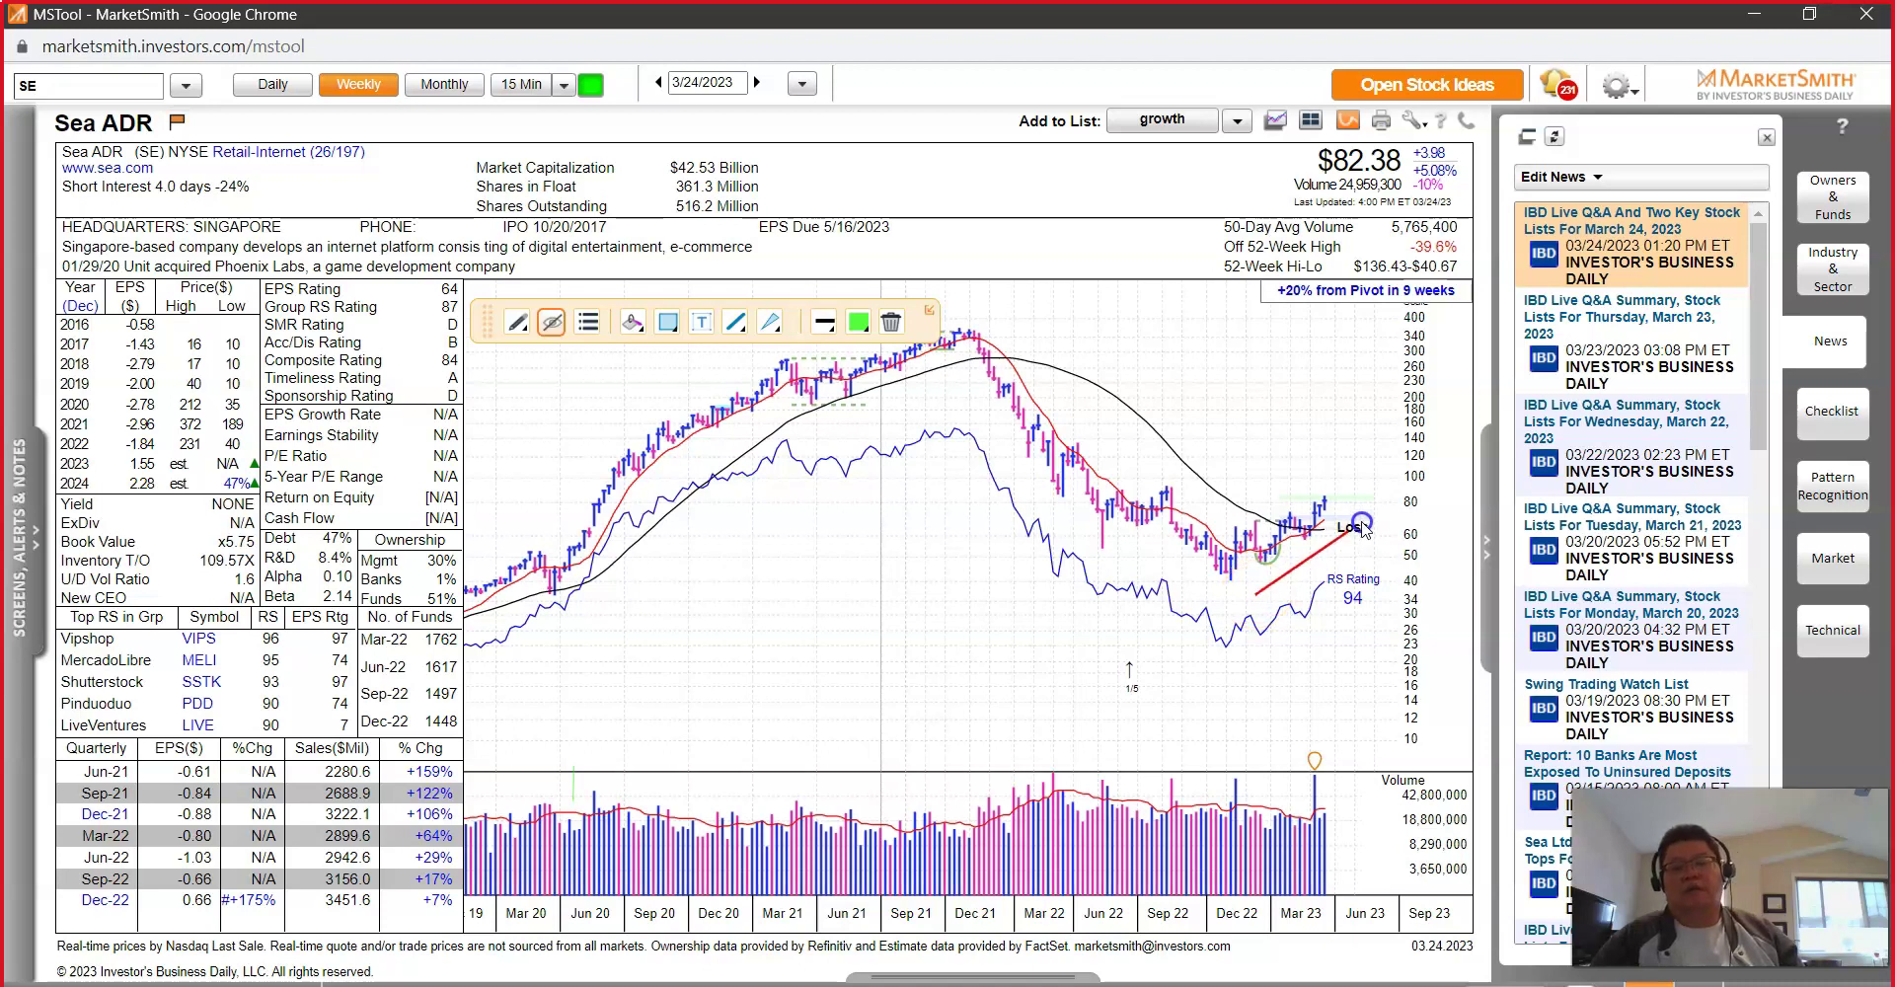
pyautogui.click(1429, 462)
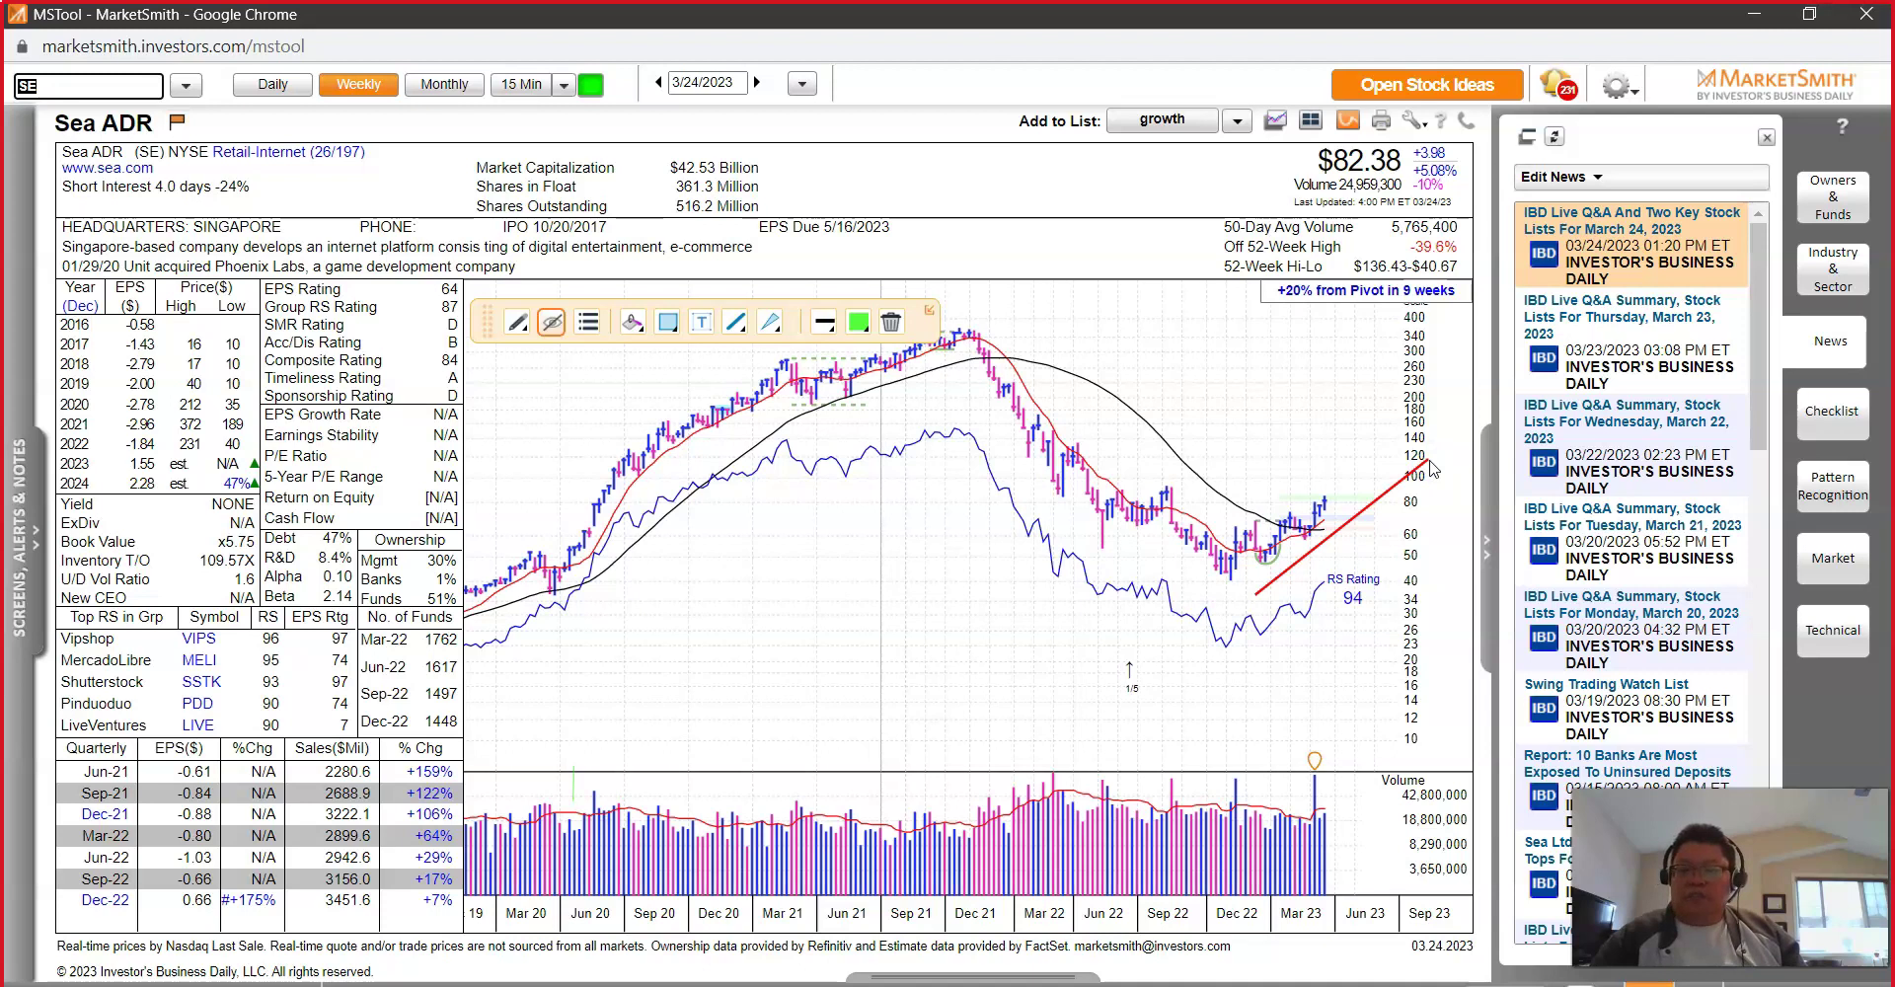
pyautogui.click(984, 324)
pyautogui.click(1126, 441)
pyautogui.moveTo(1128, 445); pyautogui.dragTo(1205, 518)
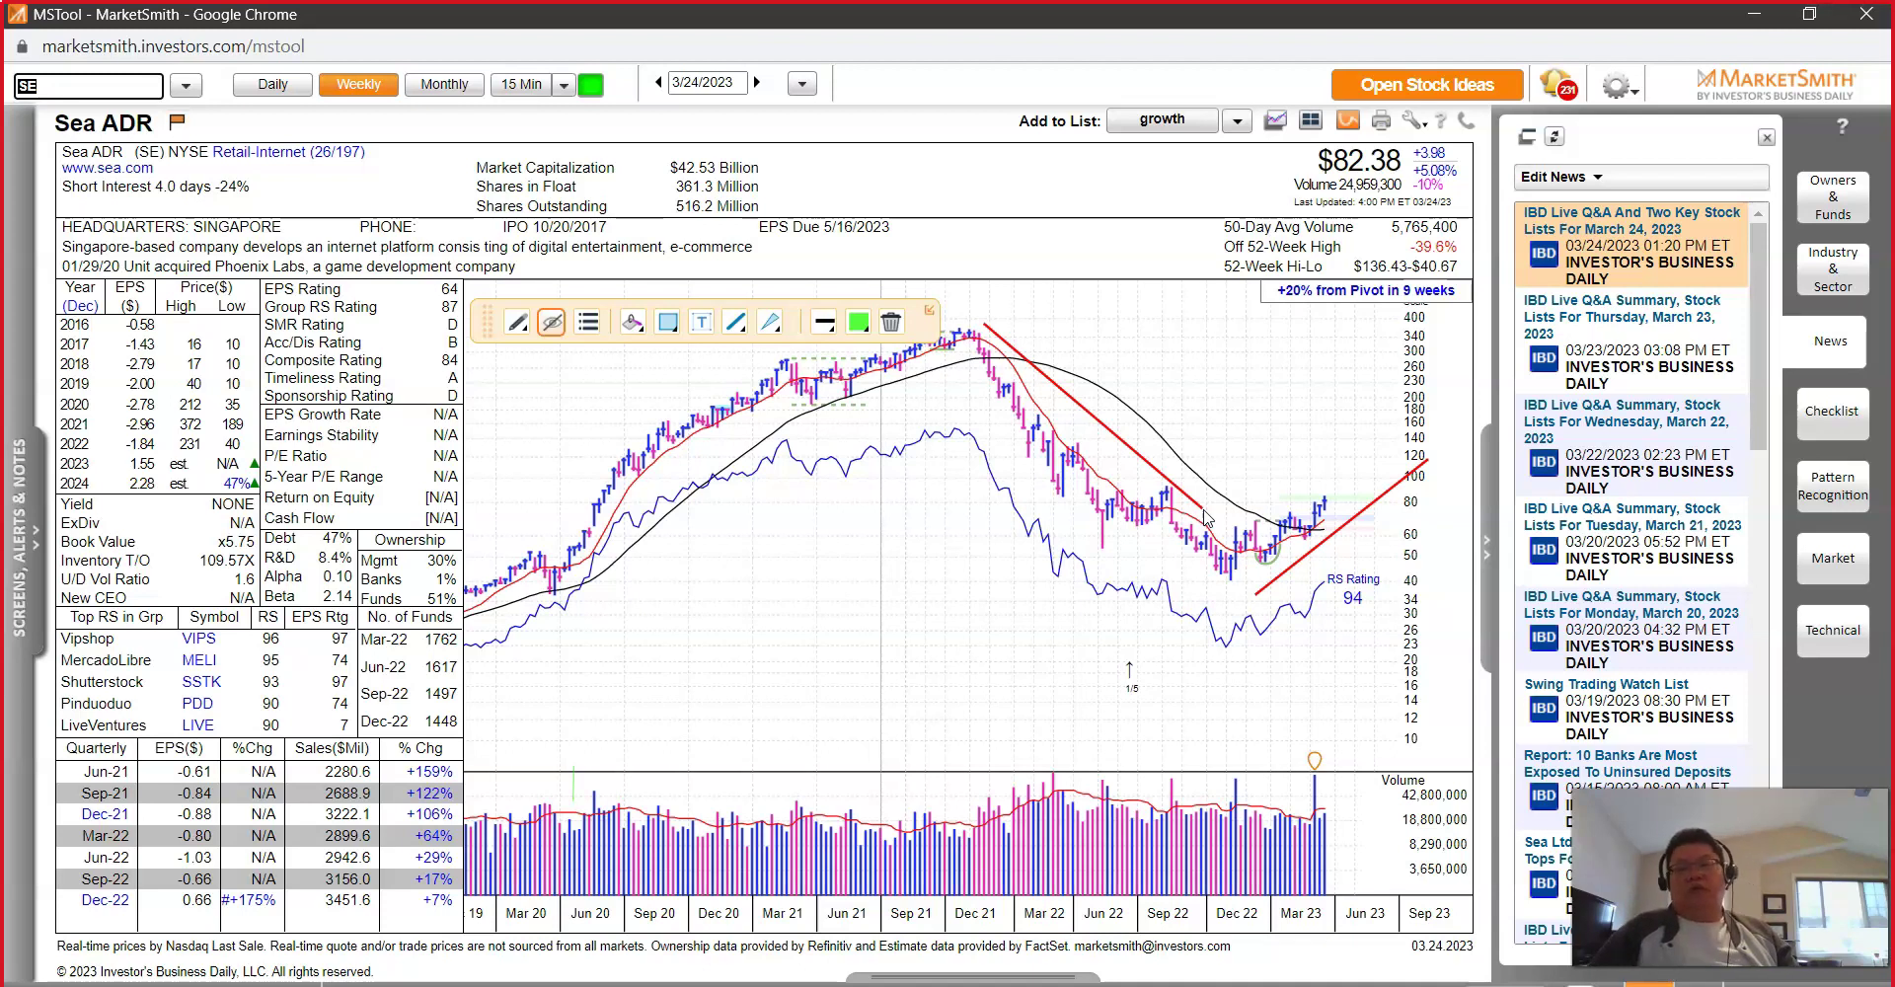
pyautogui.moveTo(1204, 515); pyautogui.dragTo(1201, 508)
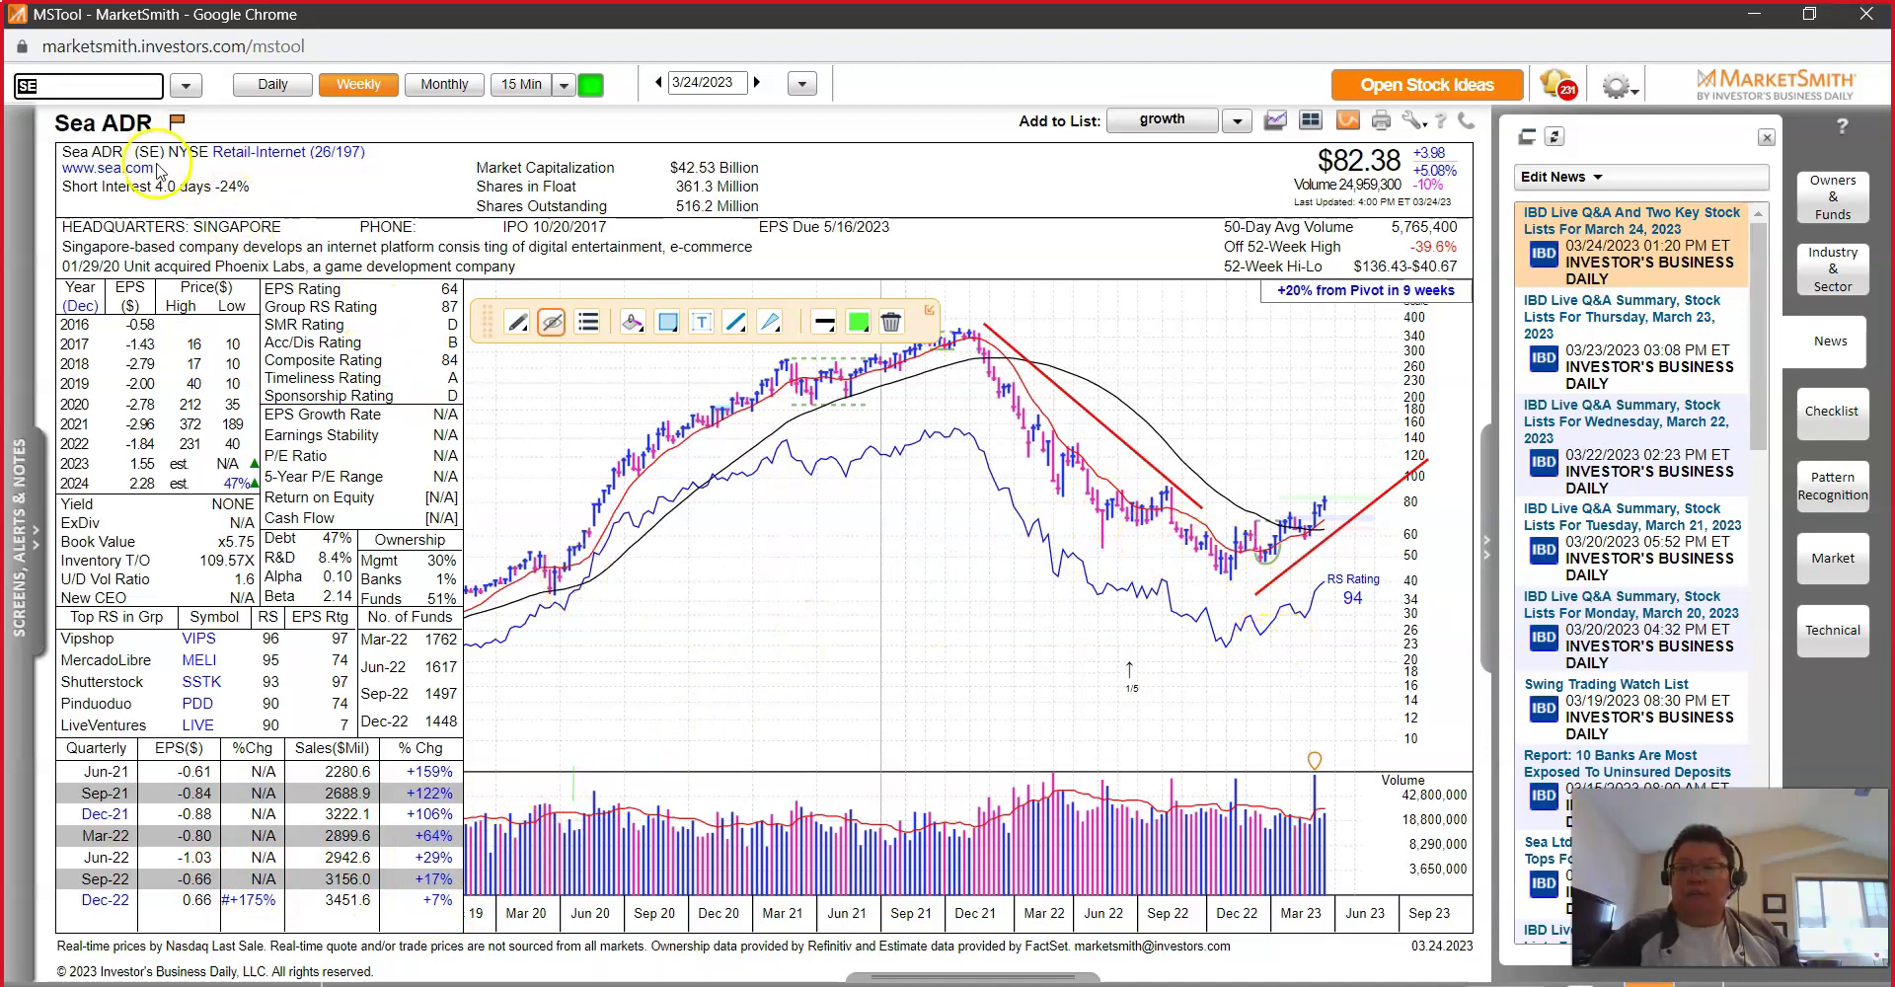
# Step: Mark SE's latest volume spike, RS line and 2022 price resistance with red lines, and underline the Dec-22 EPS of 0.66
pyautogui.click(1315, 757)
pyautogui.moveTo(1316, 755); pyautogui.dragTo(1379, 590)
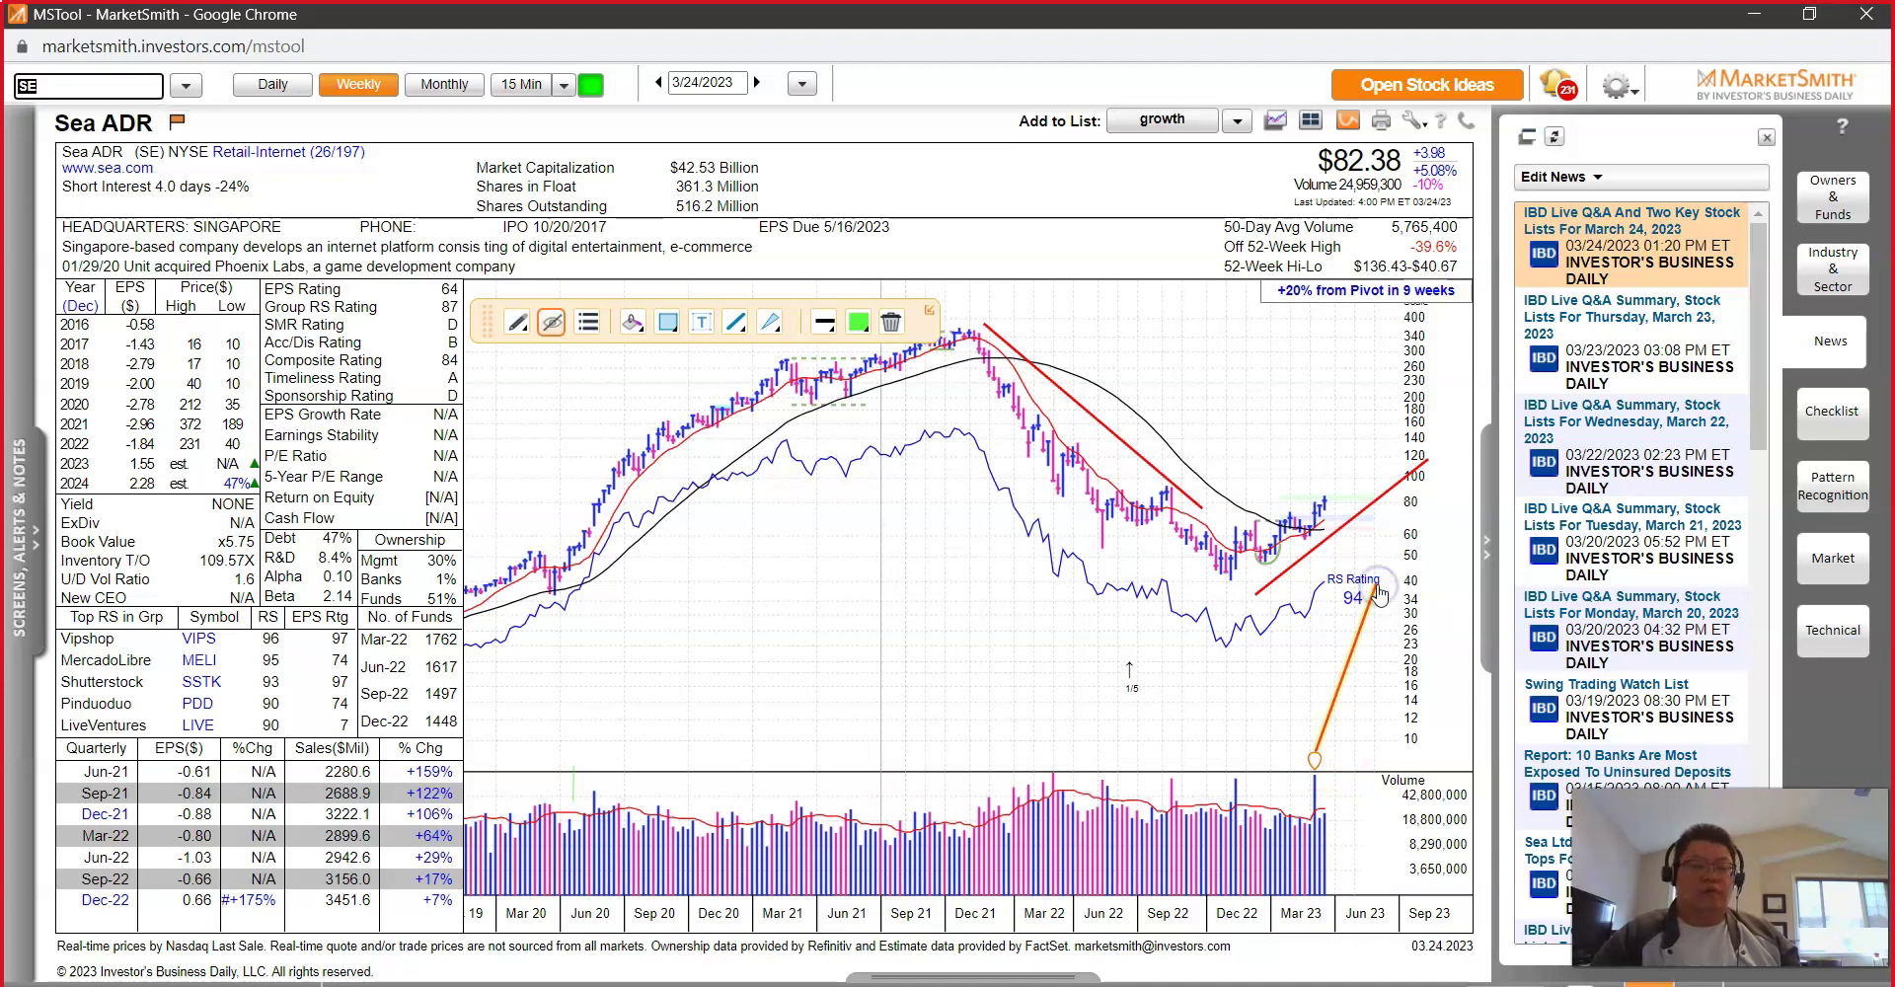
pyautogui.moveTo(1160, 587); pyautogui.dragTo(1312, 578)
pyautogui.click(1312, 578)
pyautogui.moveTo(1135, 508); pyautogui.dragTo(1314, 515)
pyautogui.moveTo(1269, 549)
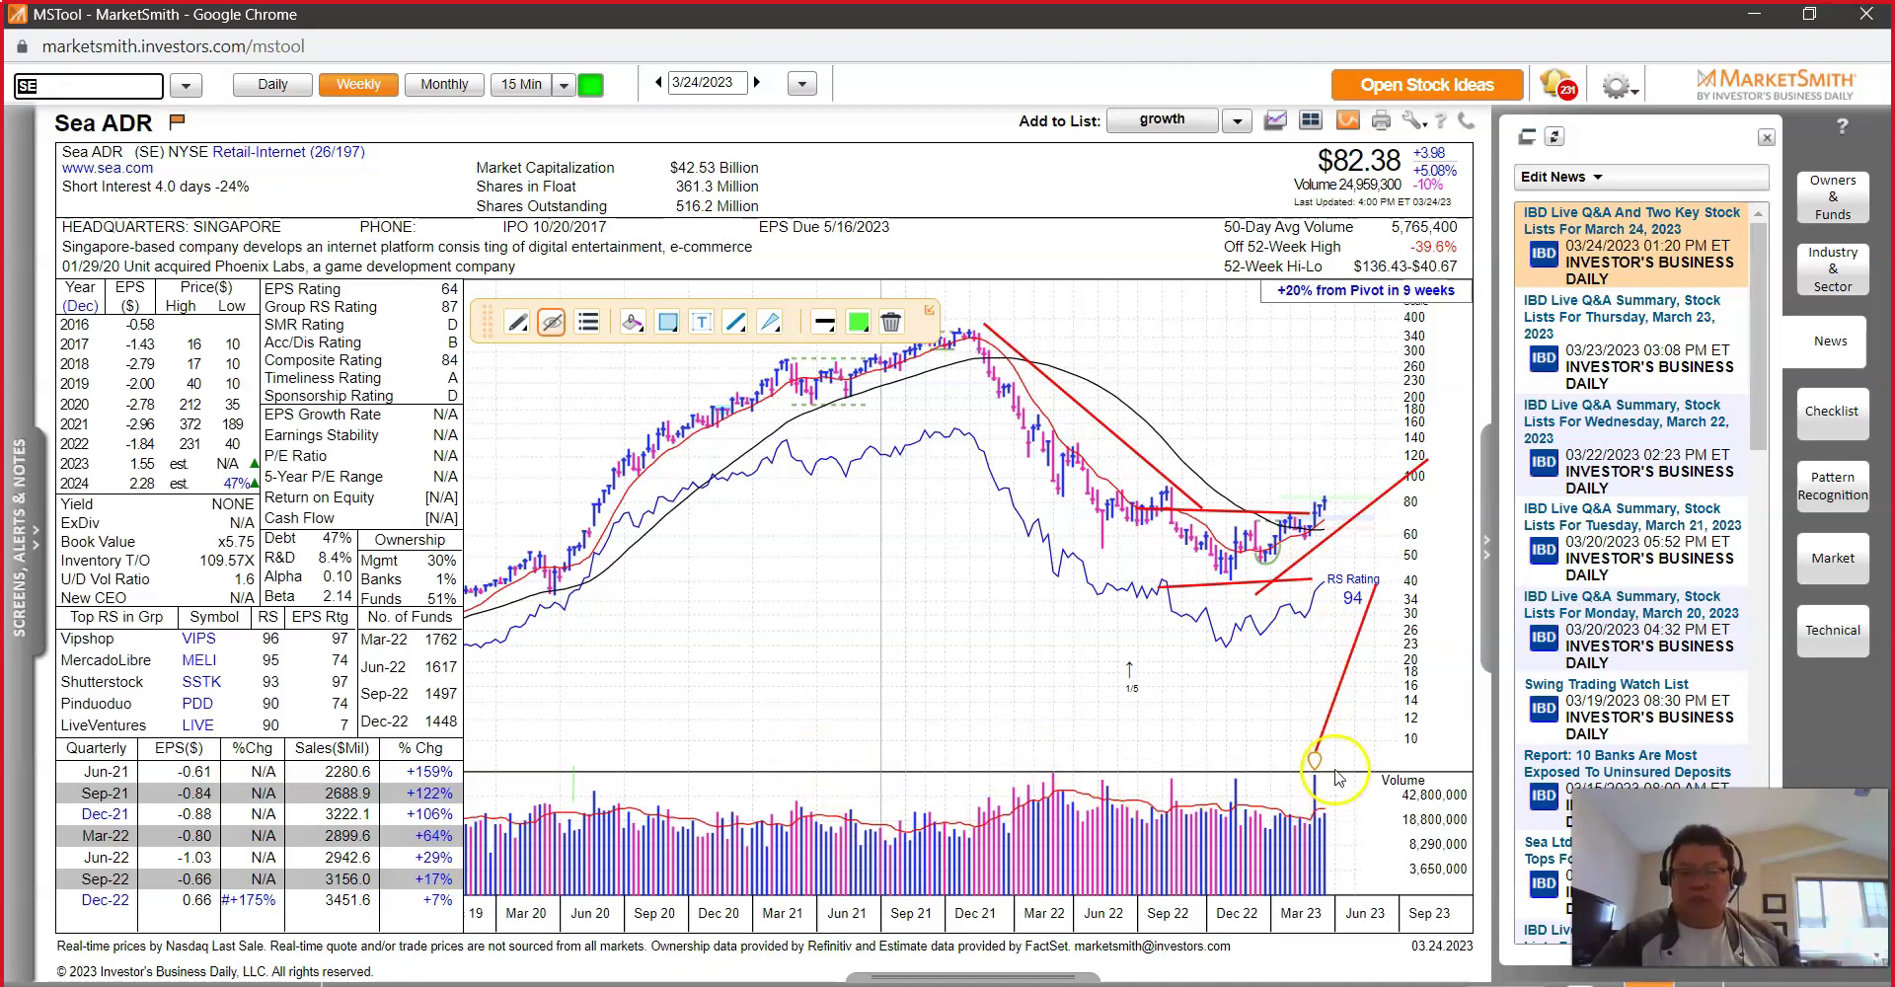
pyautogui.moveTo(184, 905); pyautogui.dragTo(219, 916)
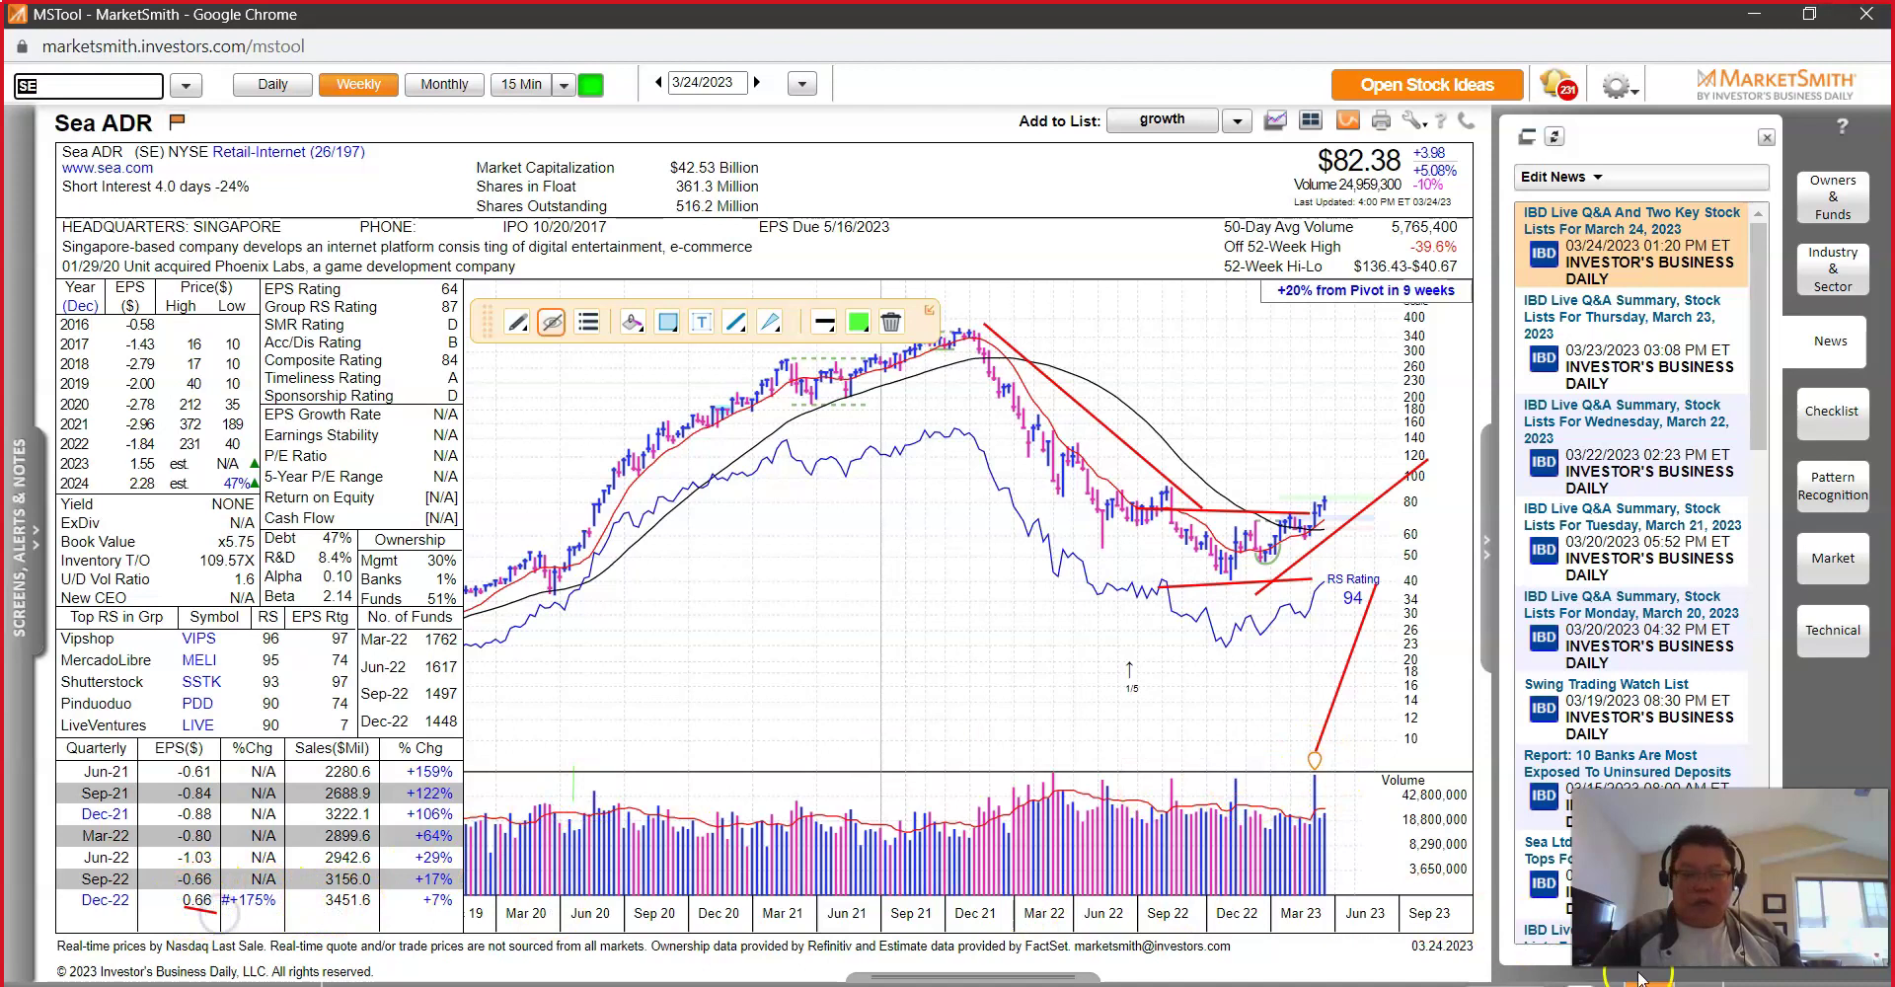
# Step: Clear the red lines from SE's chart and expand the growth list to full size to look for Sea ADR
pyautogui.press('Escape')
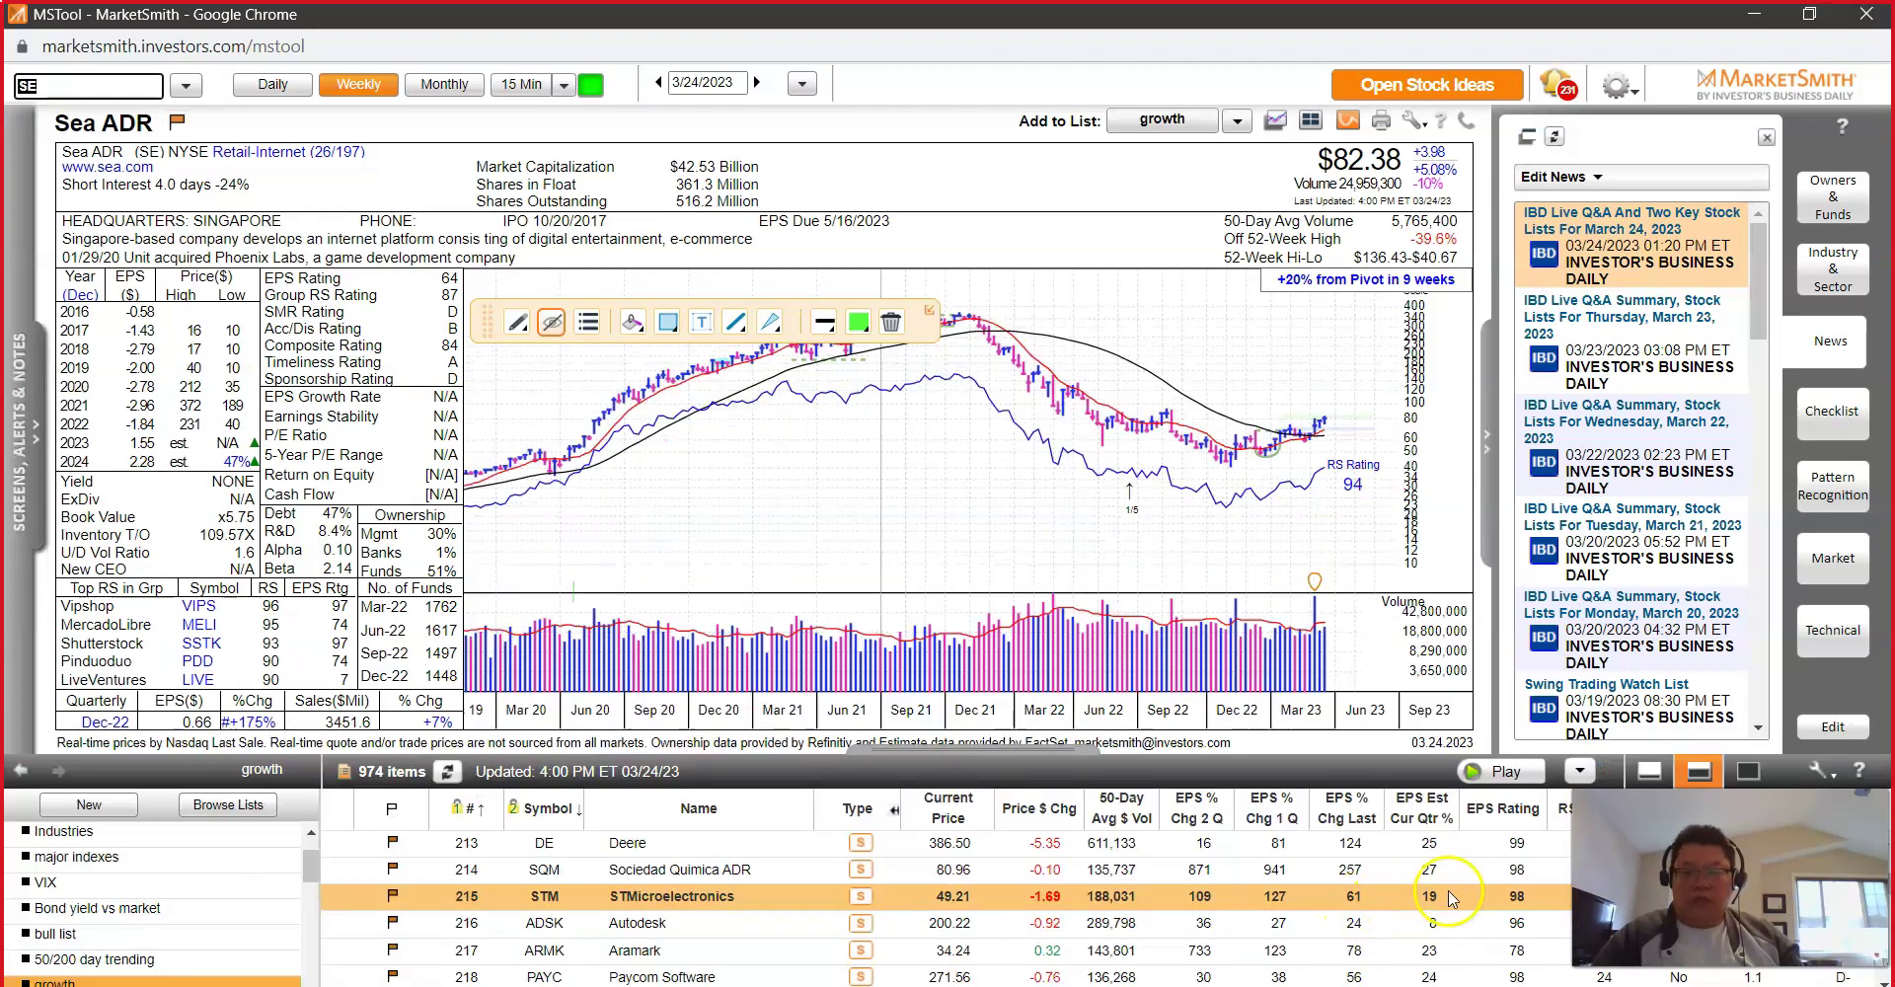
pyautogui.click(1743, 771)
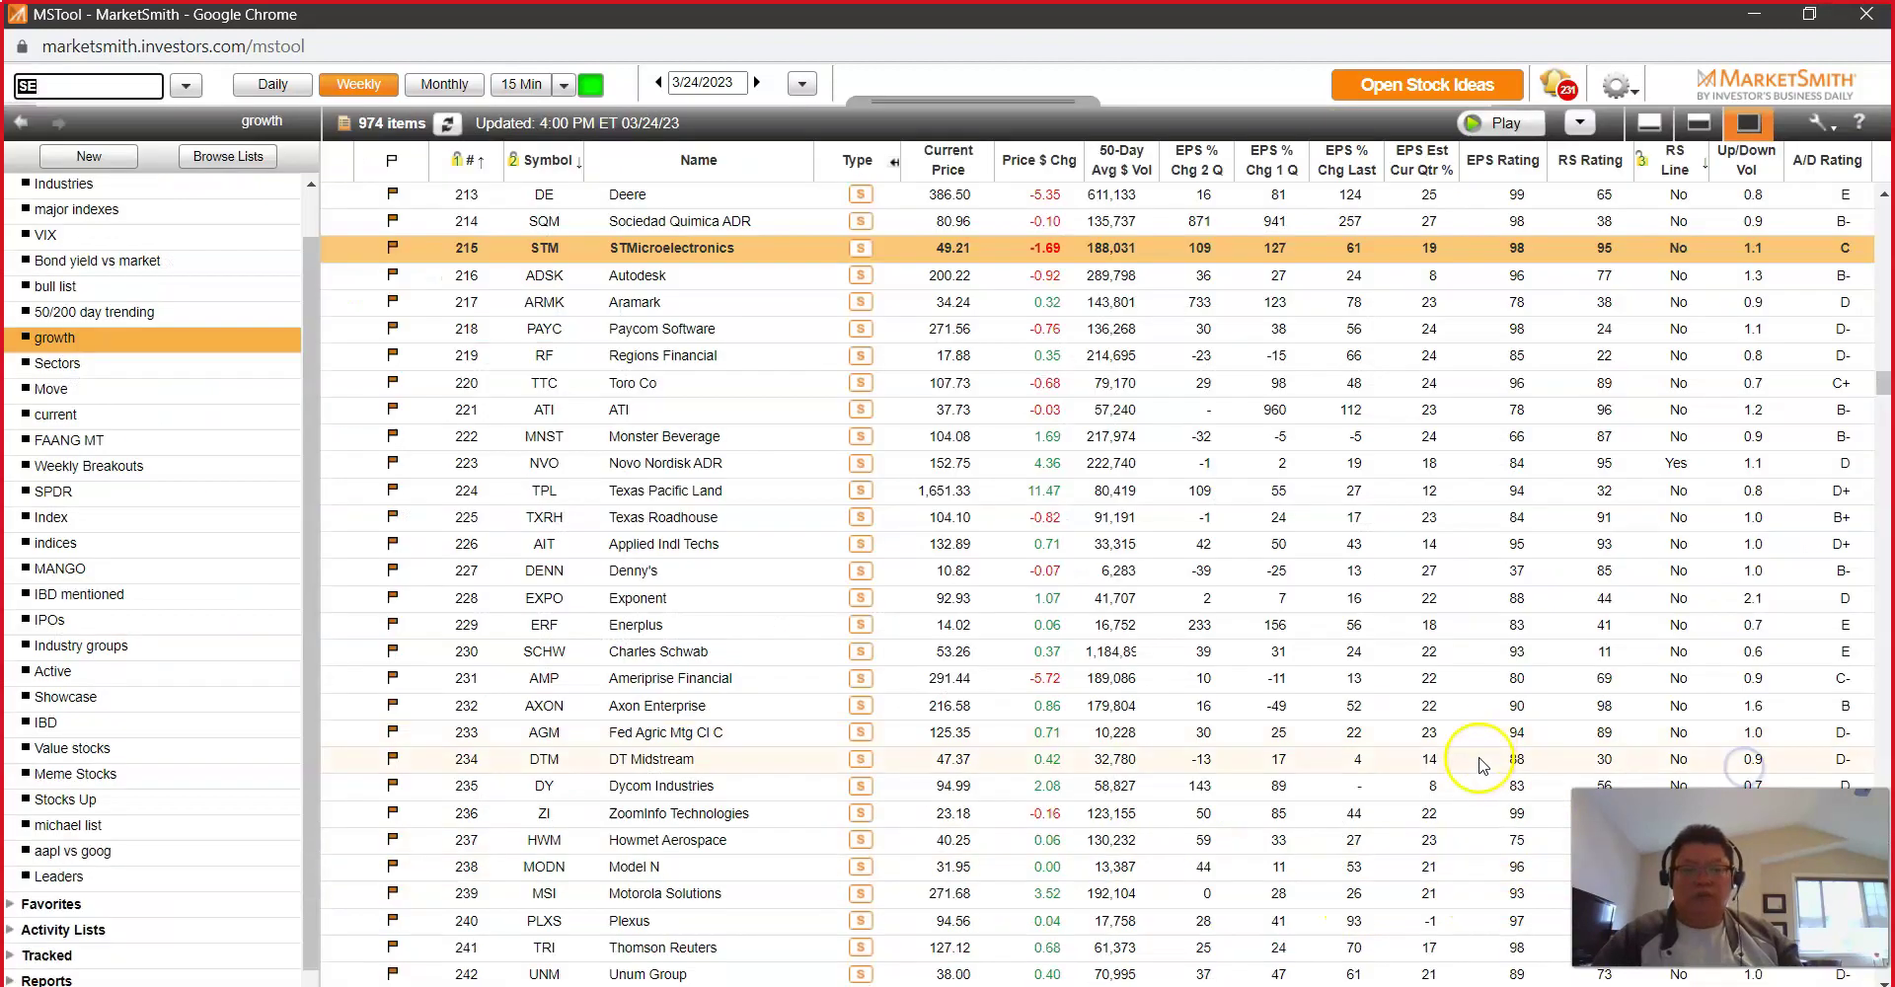
pyautogui.scroll(5, 1490, 728)
pyautogui.scroll(5, 1481, 741)
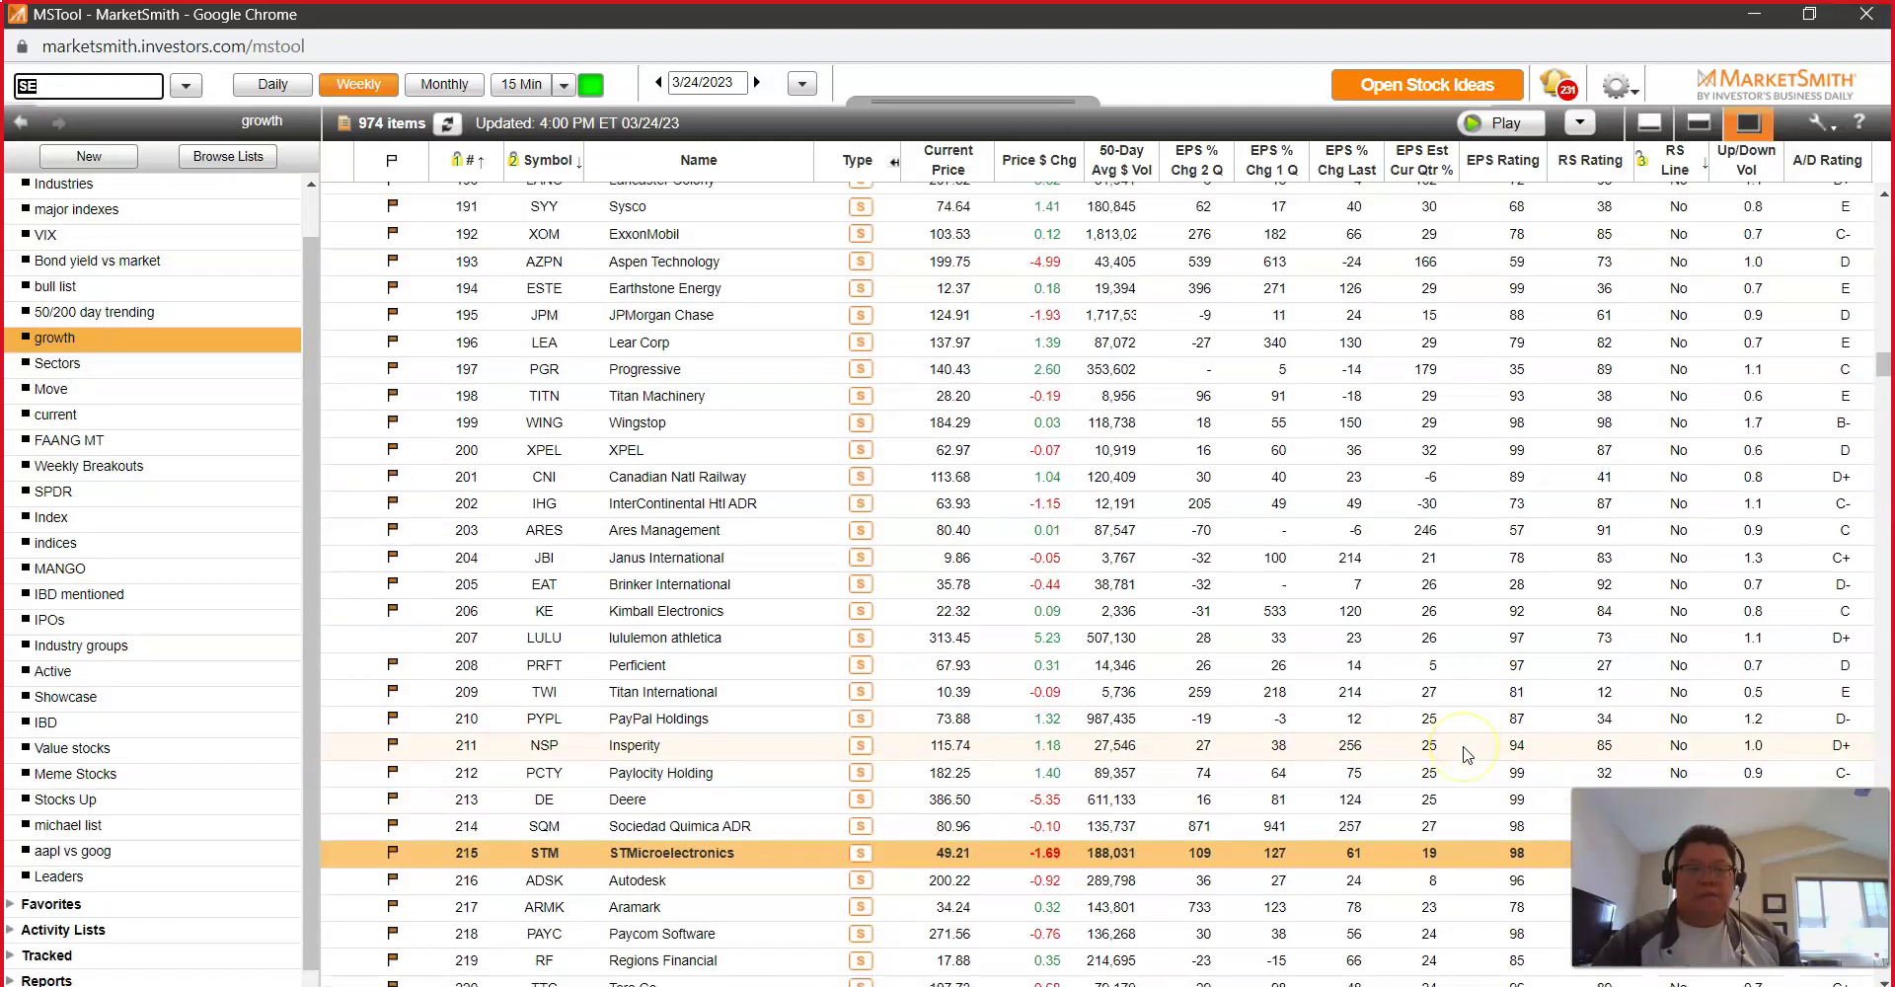
pyautogui.scroll(10, 1467, 755)
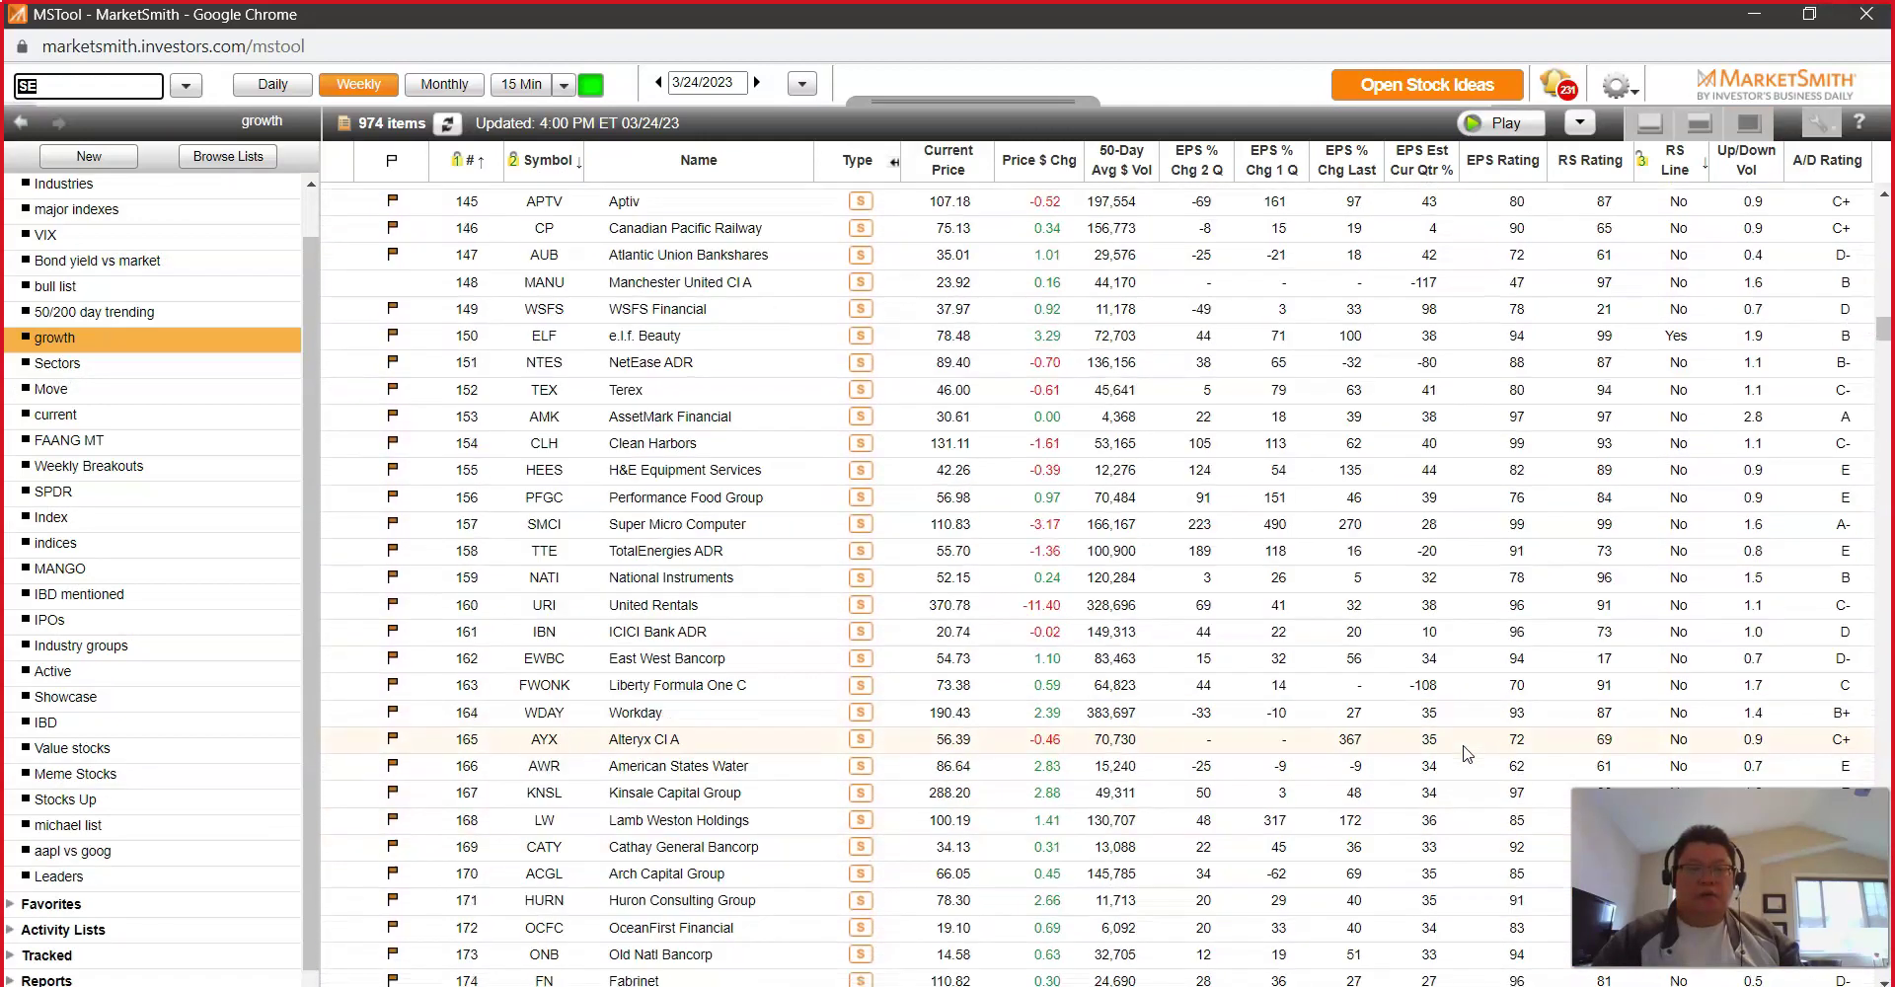
pyautogui.scroll(5, 1468, 754)
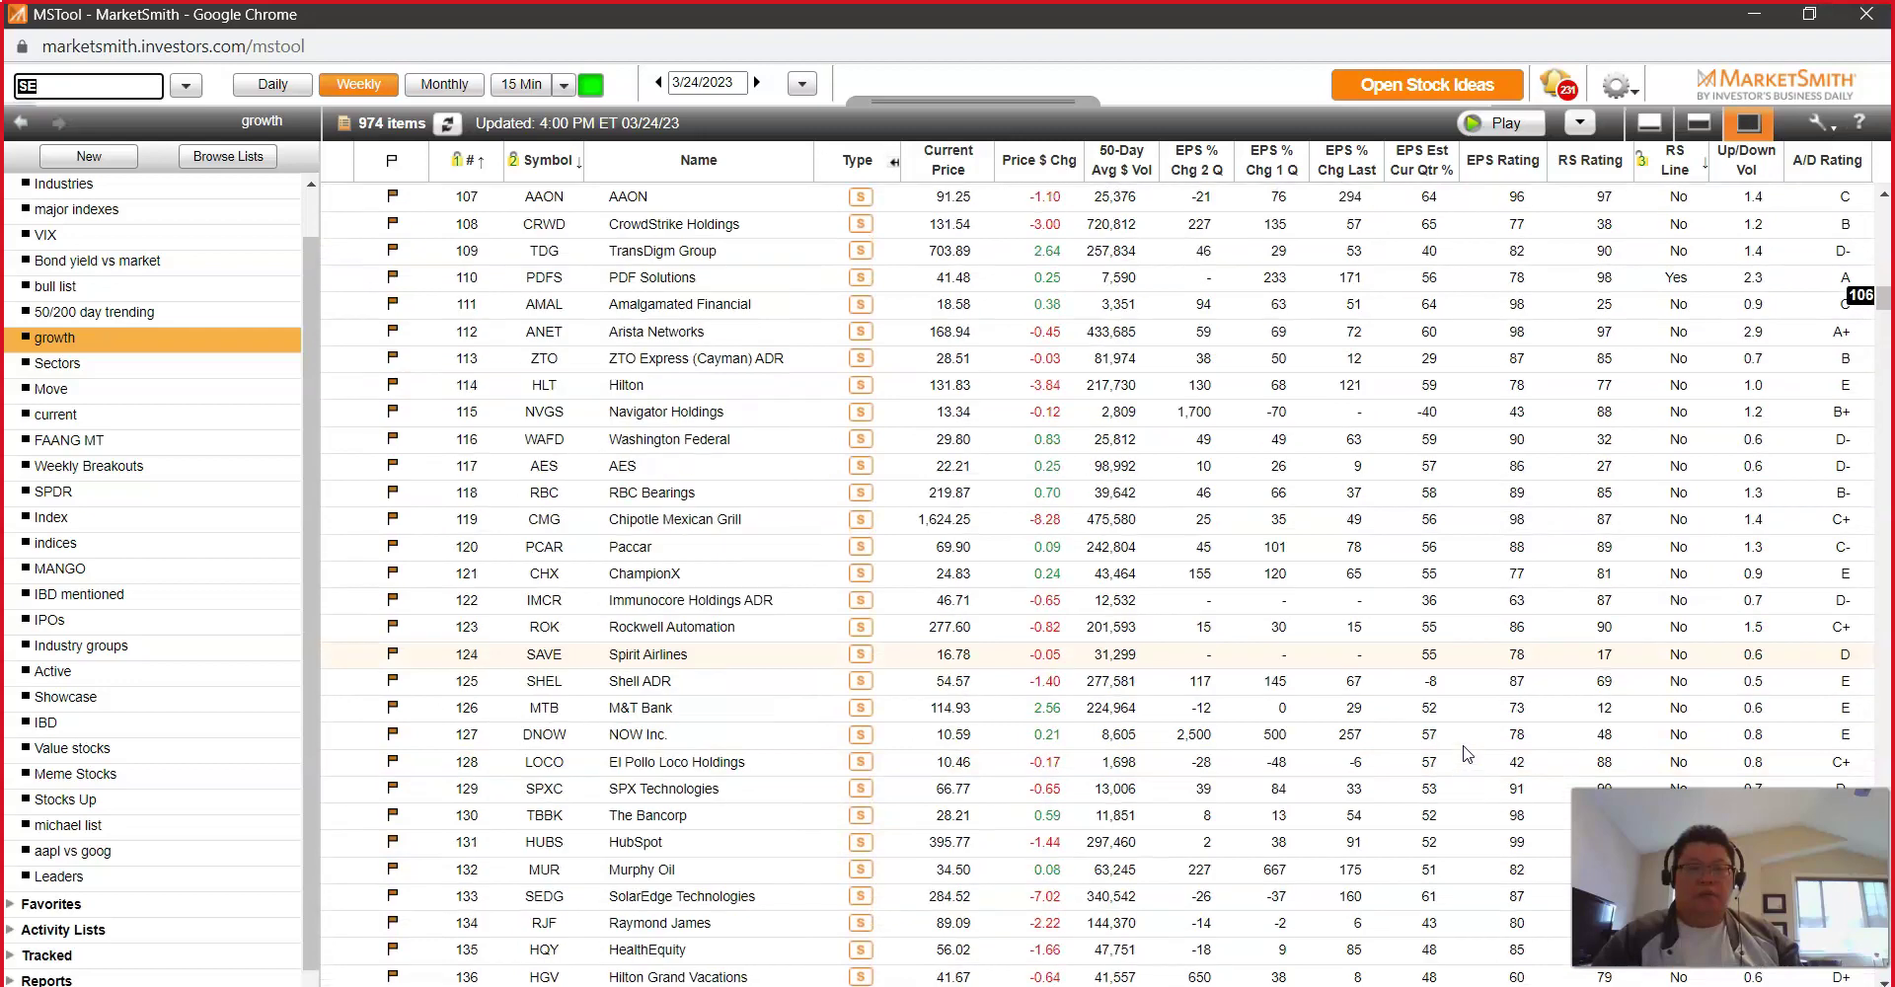
pyautogui.scroll(-15, 1467, 758)
pyautogui.click(1467, 761)
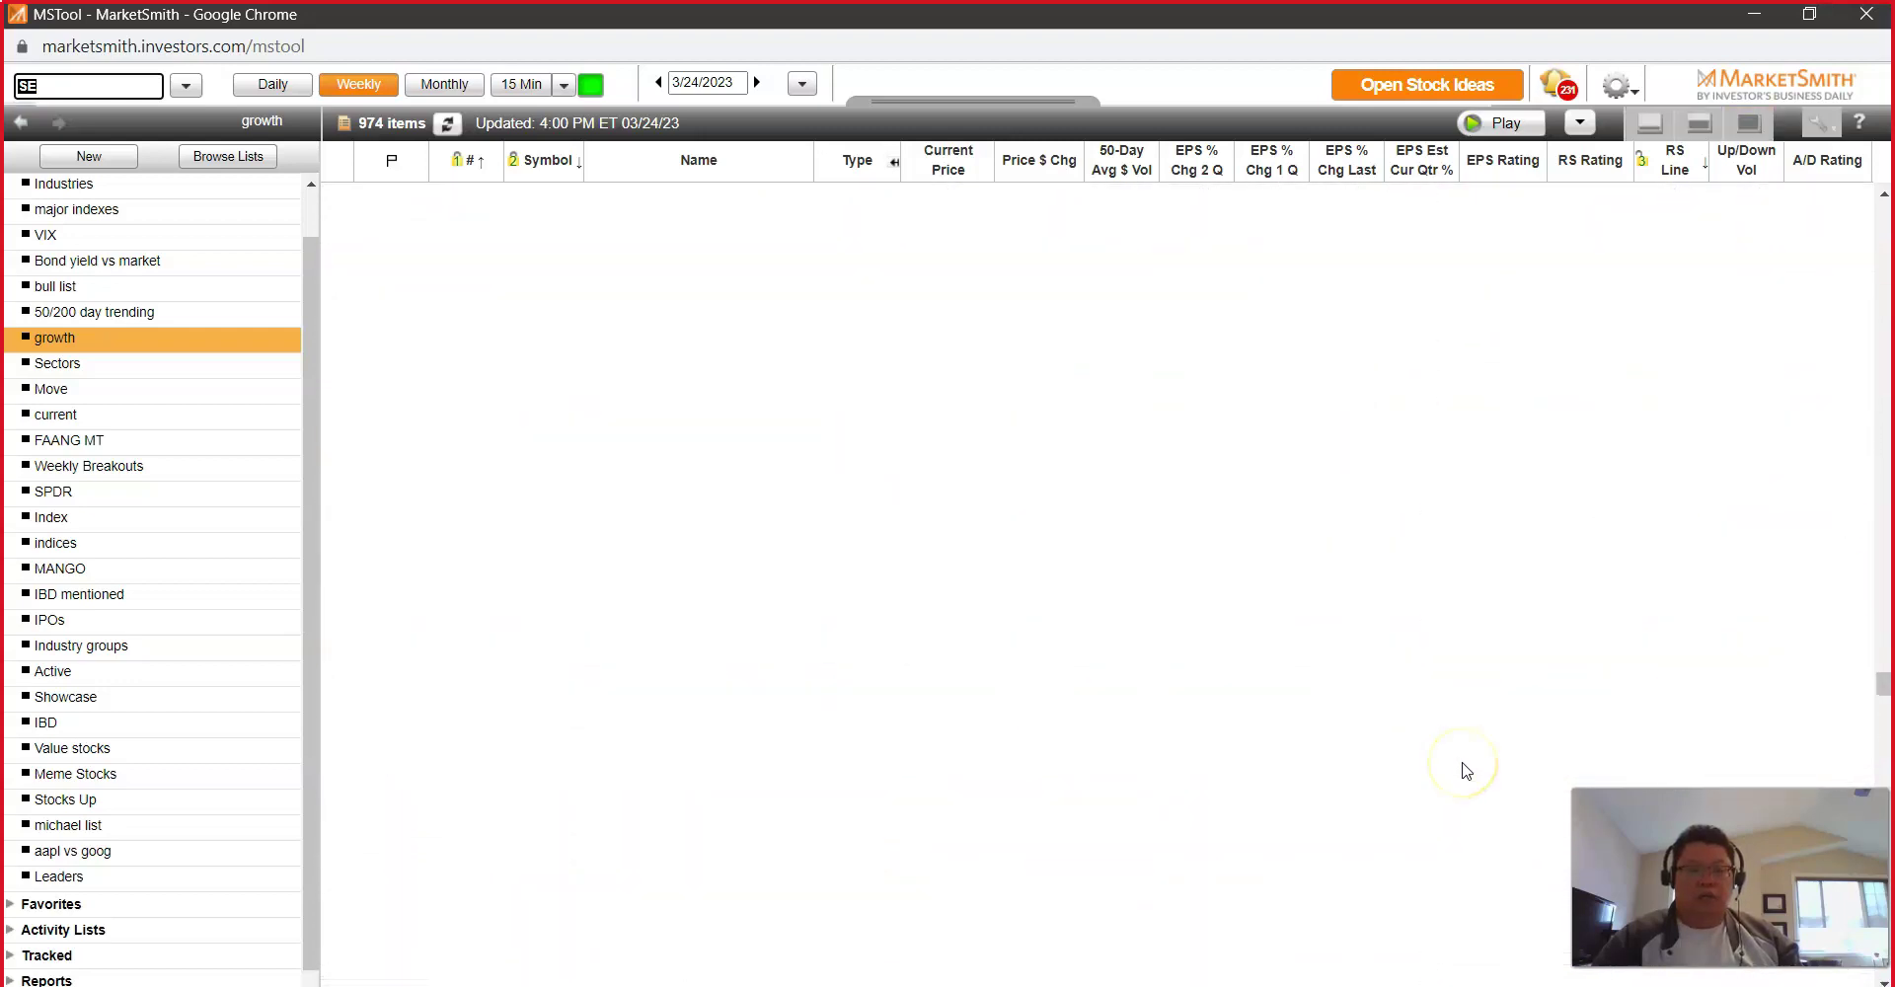
pyautogui.scroll(-15, 1466, 770)
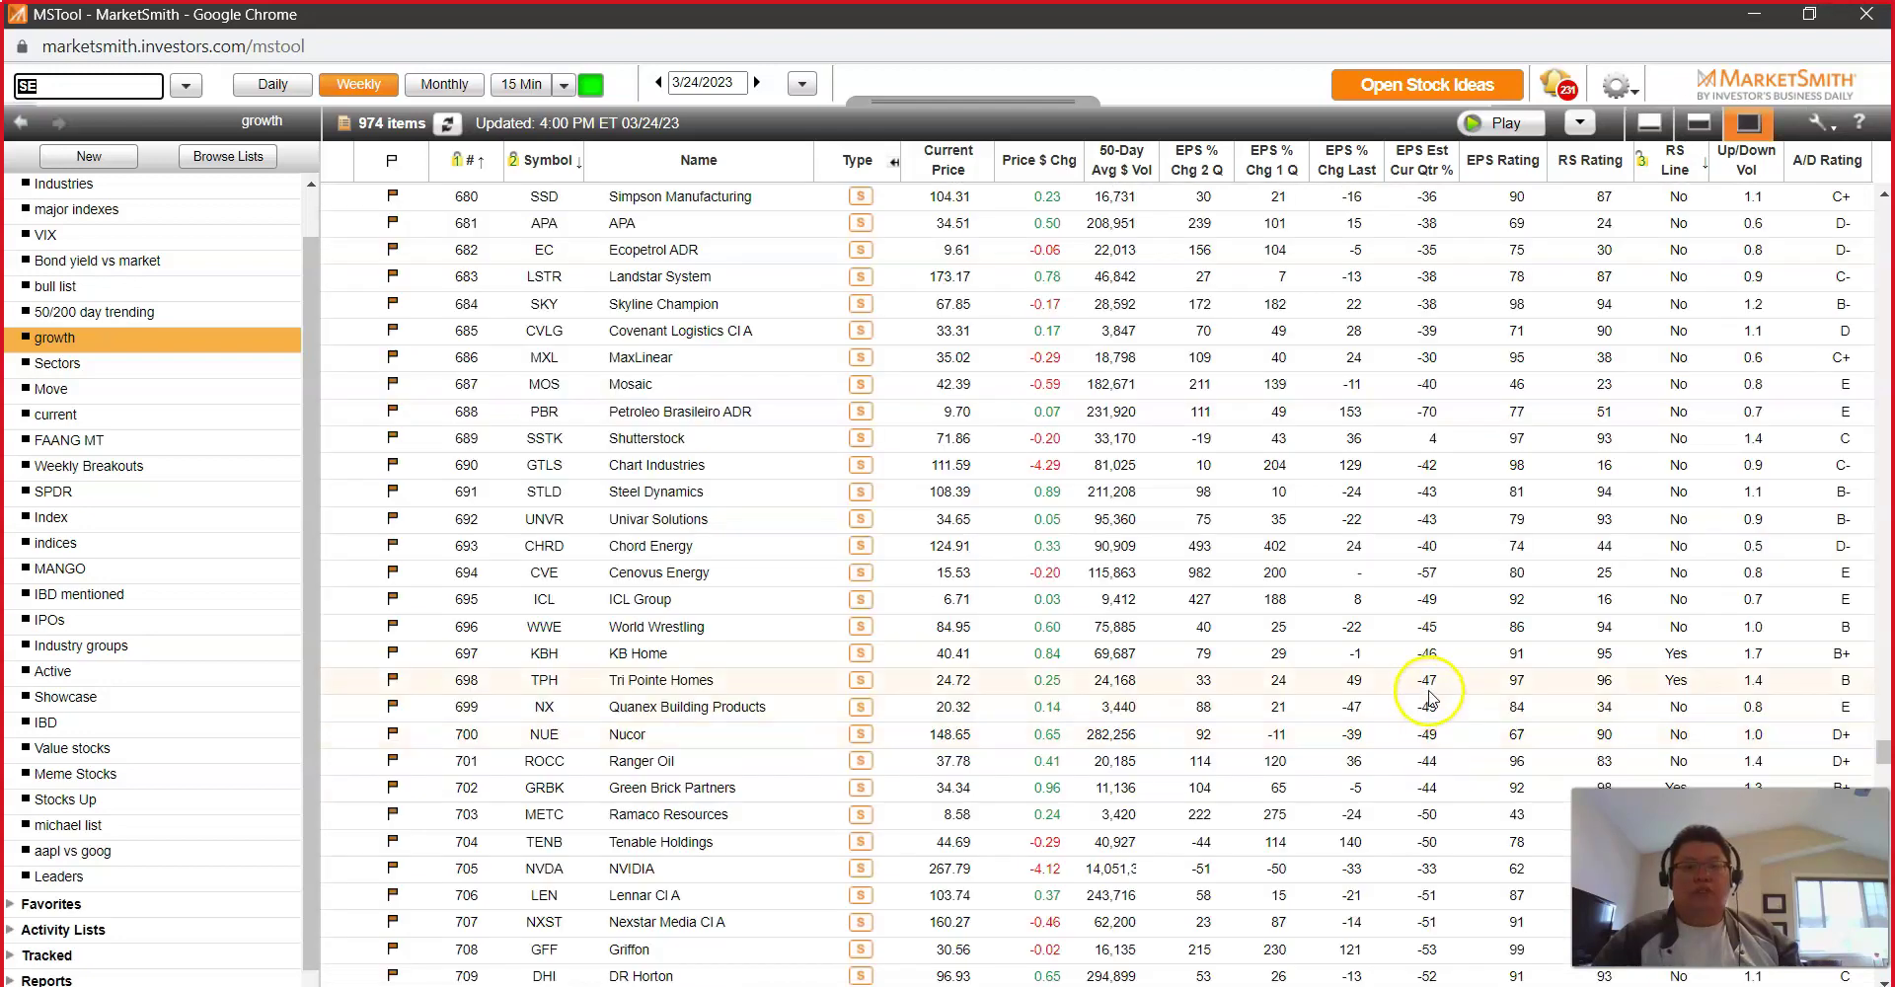
pyautogui.scroll(-5, 1431, 770)
pyautogui.scroll(-4, 1416, 760)
pyautogui.scroll(18, 1417, 760)
pyautogui.scroll(16, 1416, 760)
pyautogui.scroll(5, 1416, 760)
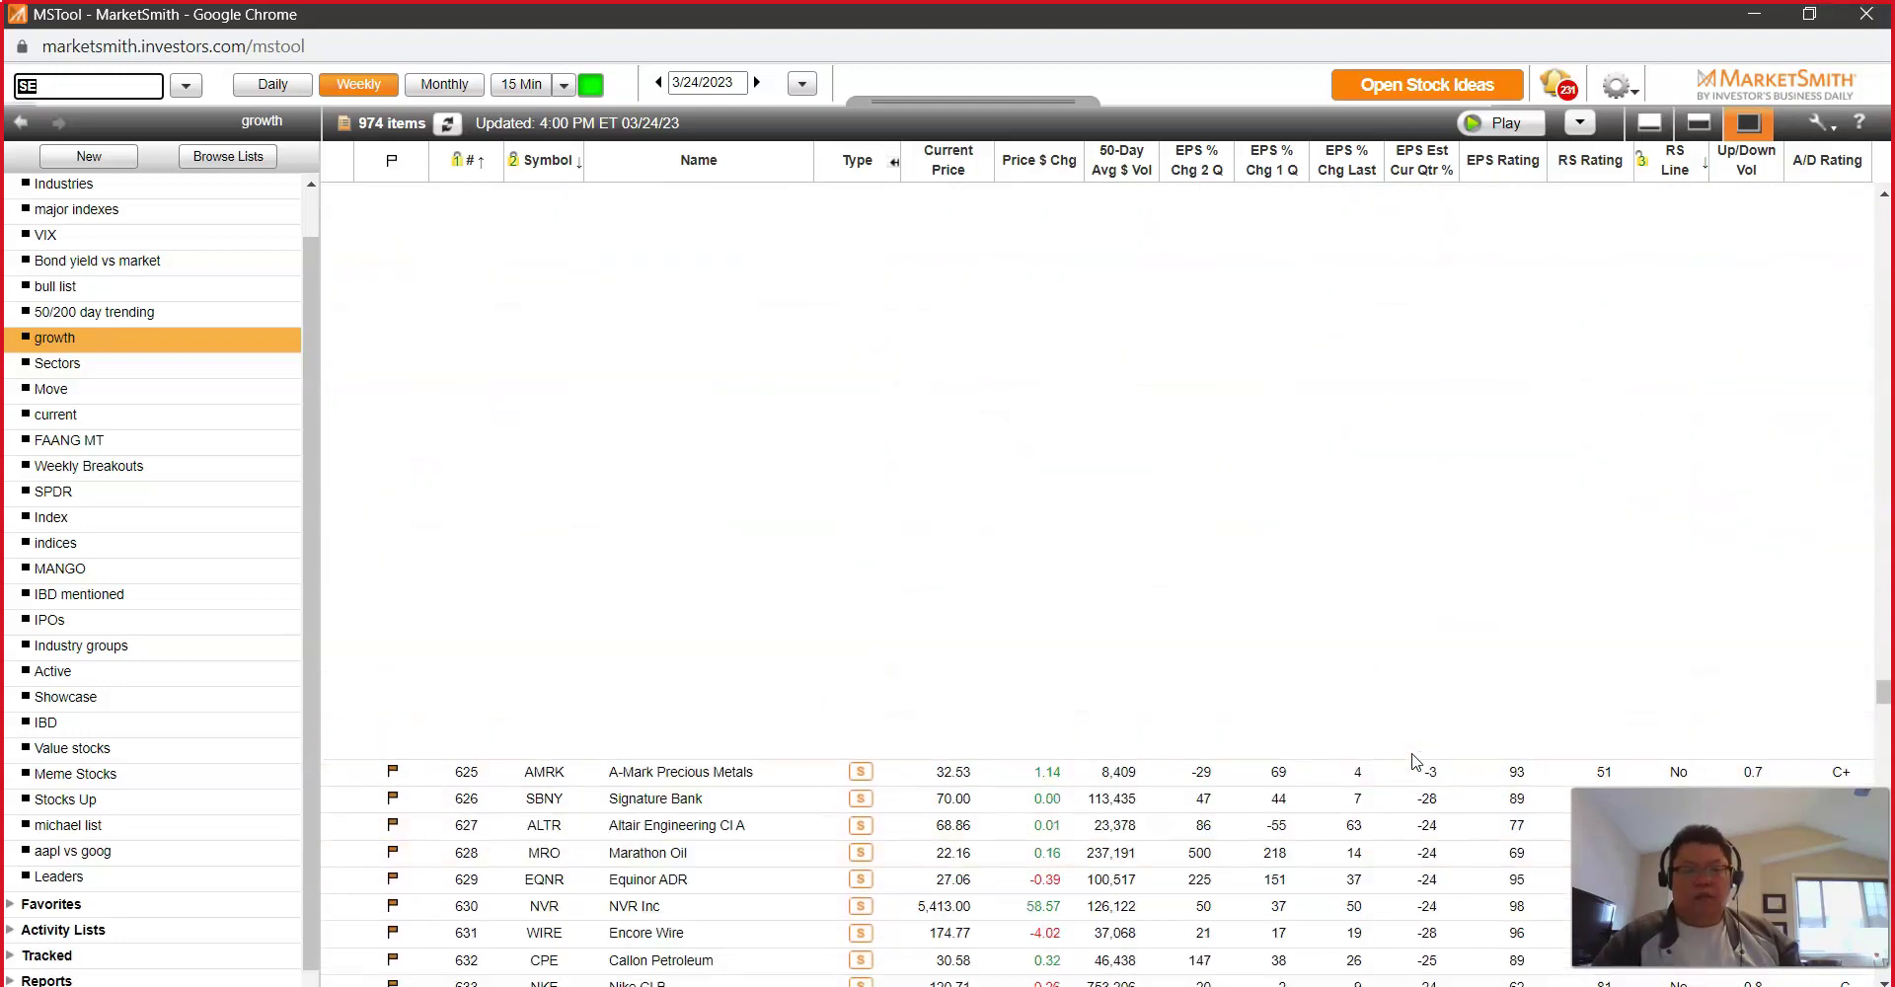
pyautogui.scroll(9, 1416, 760)
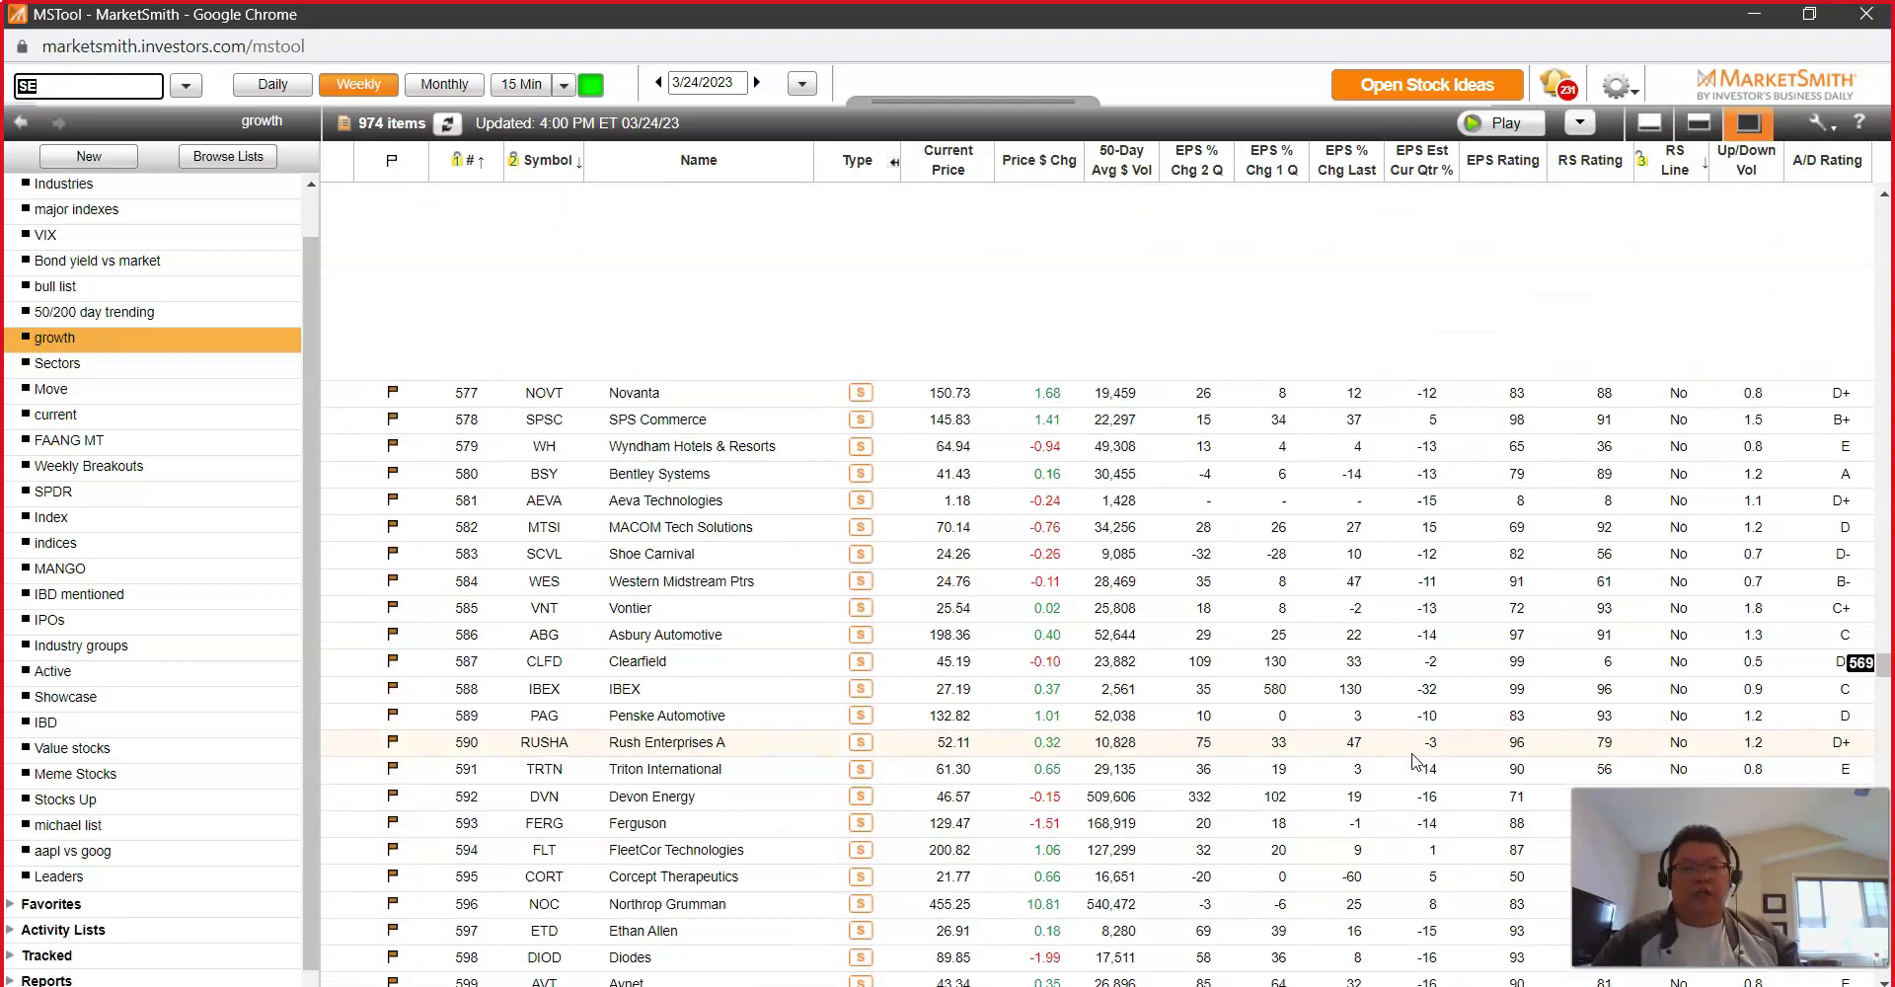
pyautogui.scroll(2, 1416, 760)
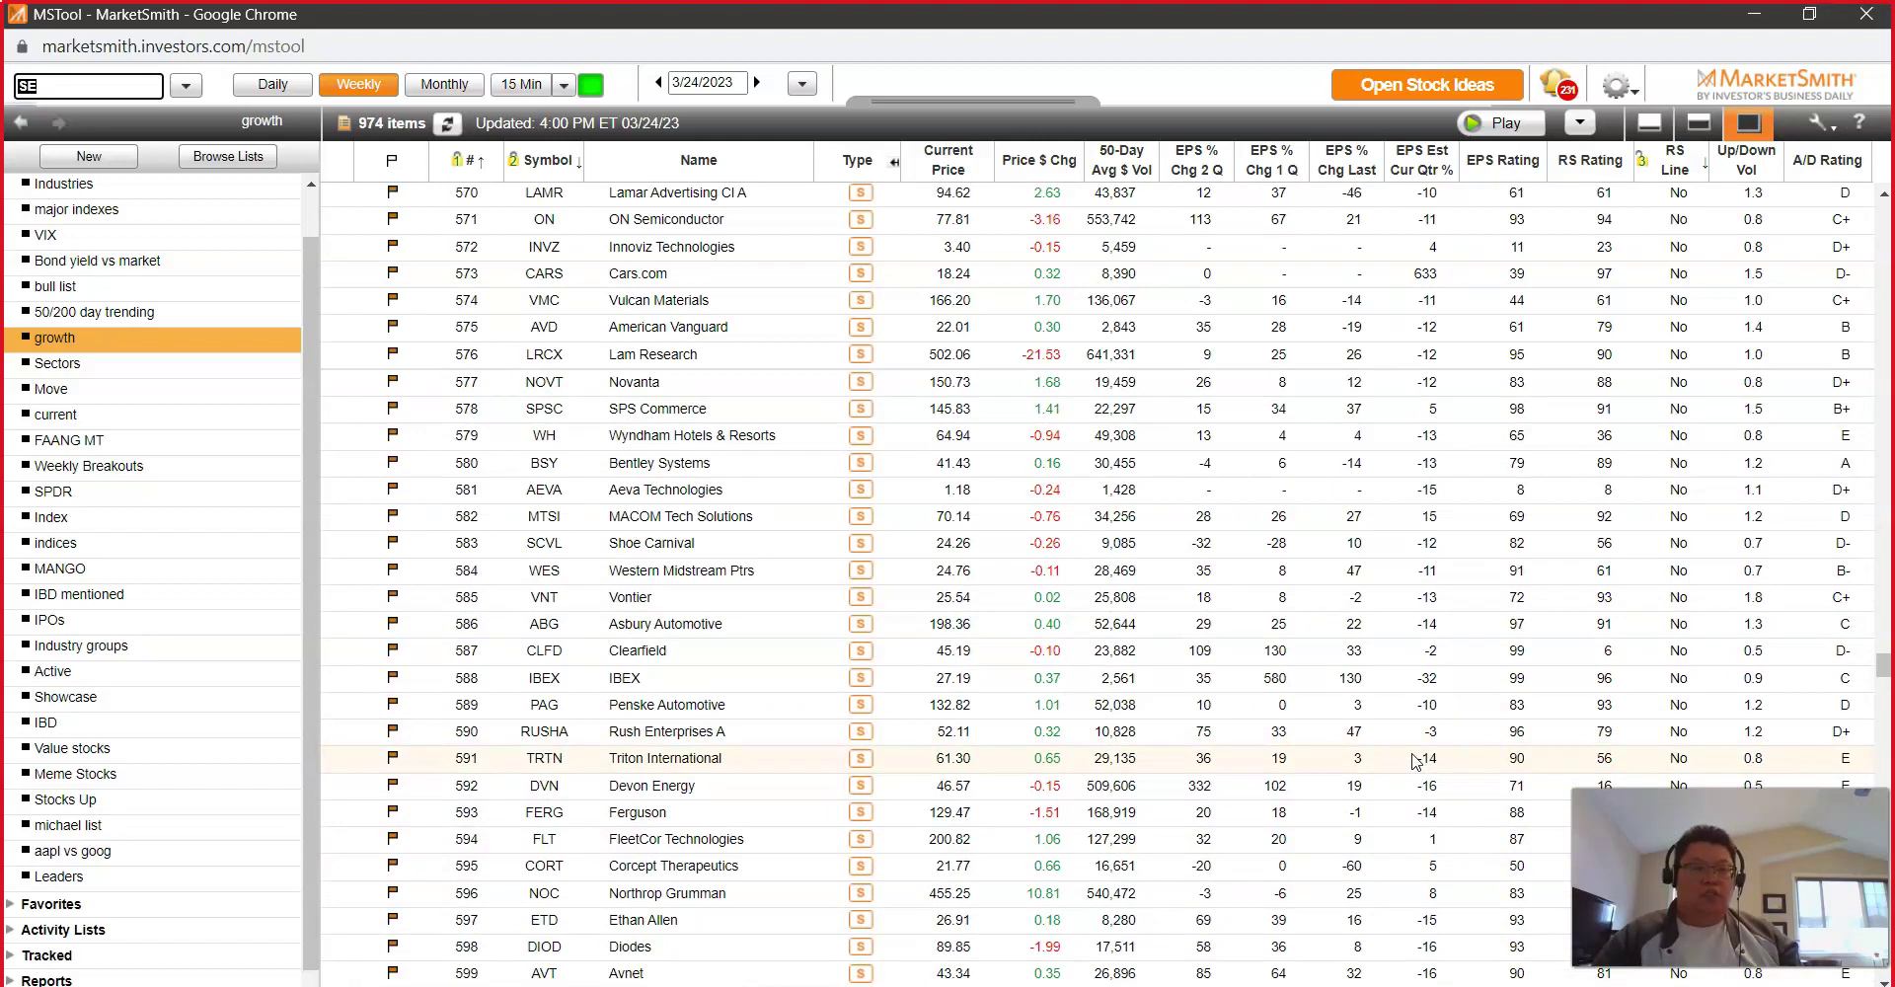
# Step: Examine the EPS change, EPS estimate and RS Rating figures of the growth list stocks ranked around 640 to 740
pyautogui.scroll(-20, 1414, 760)
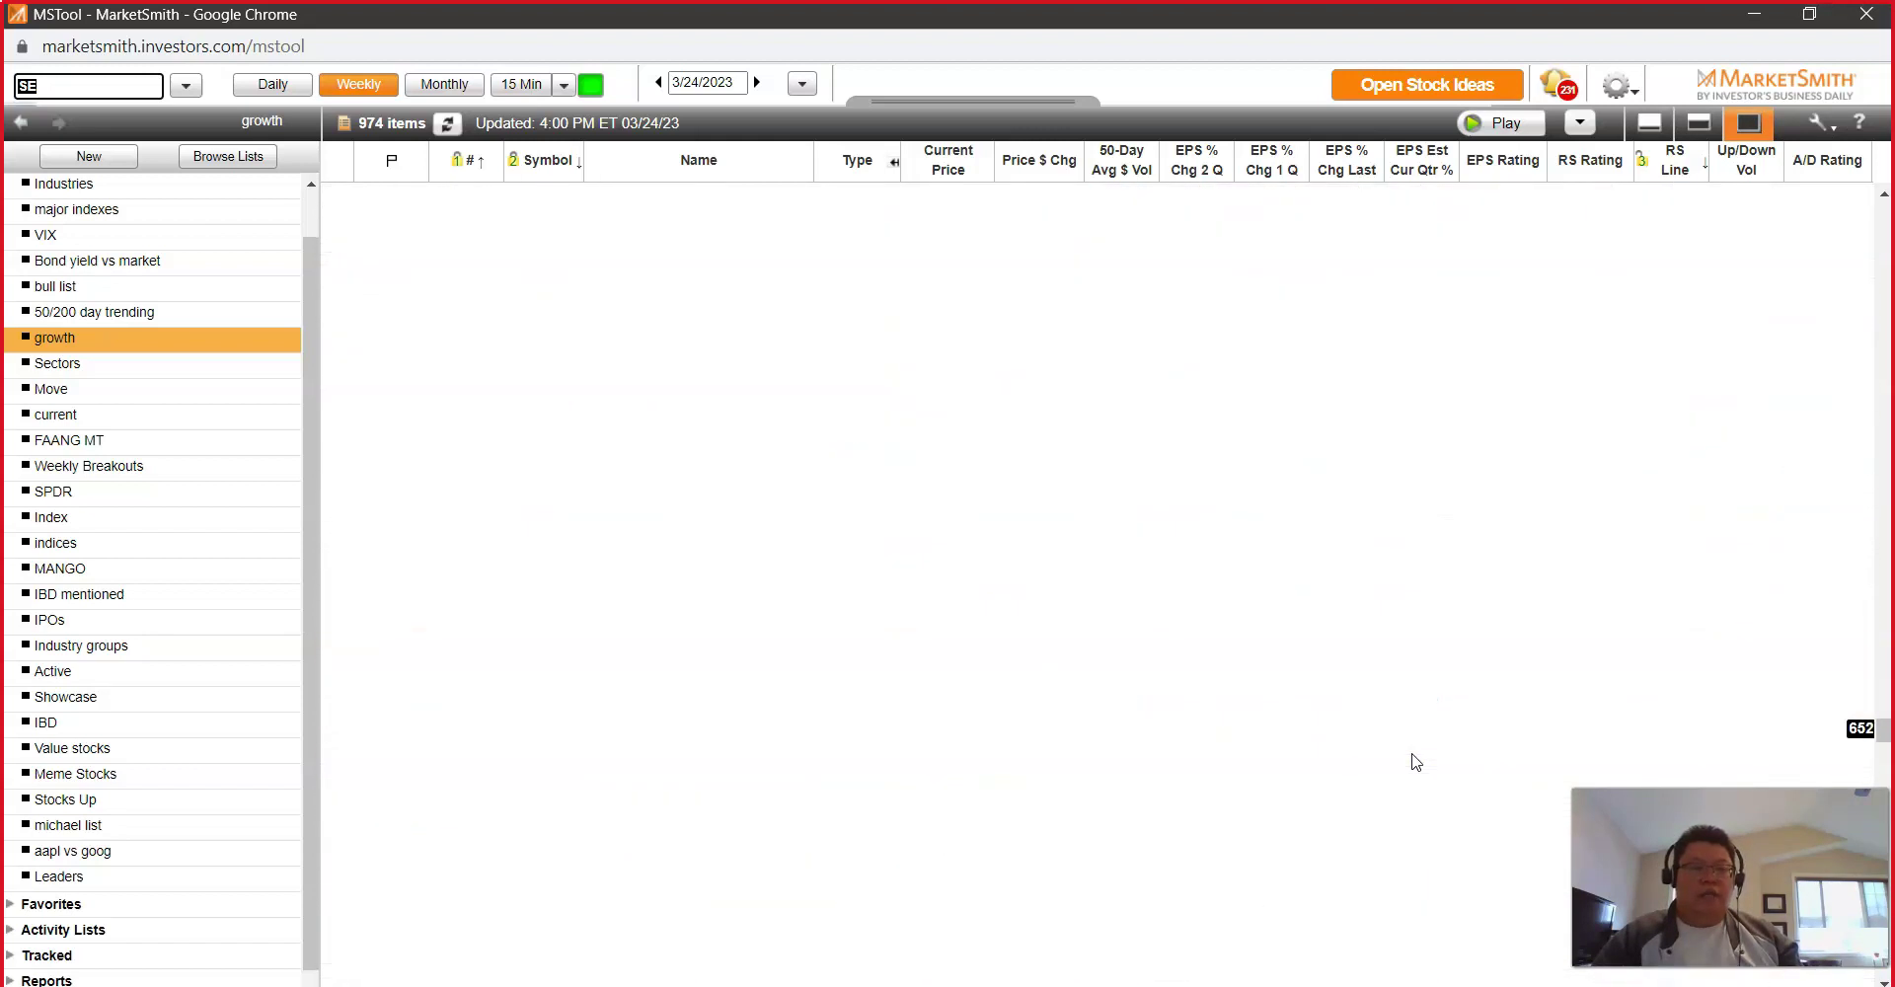
pyautogui.scroll(-3, 1416, 762)
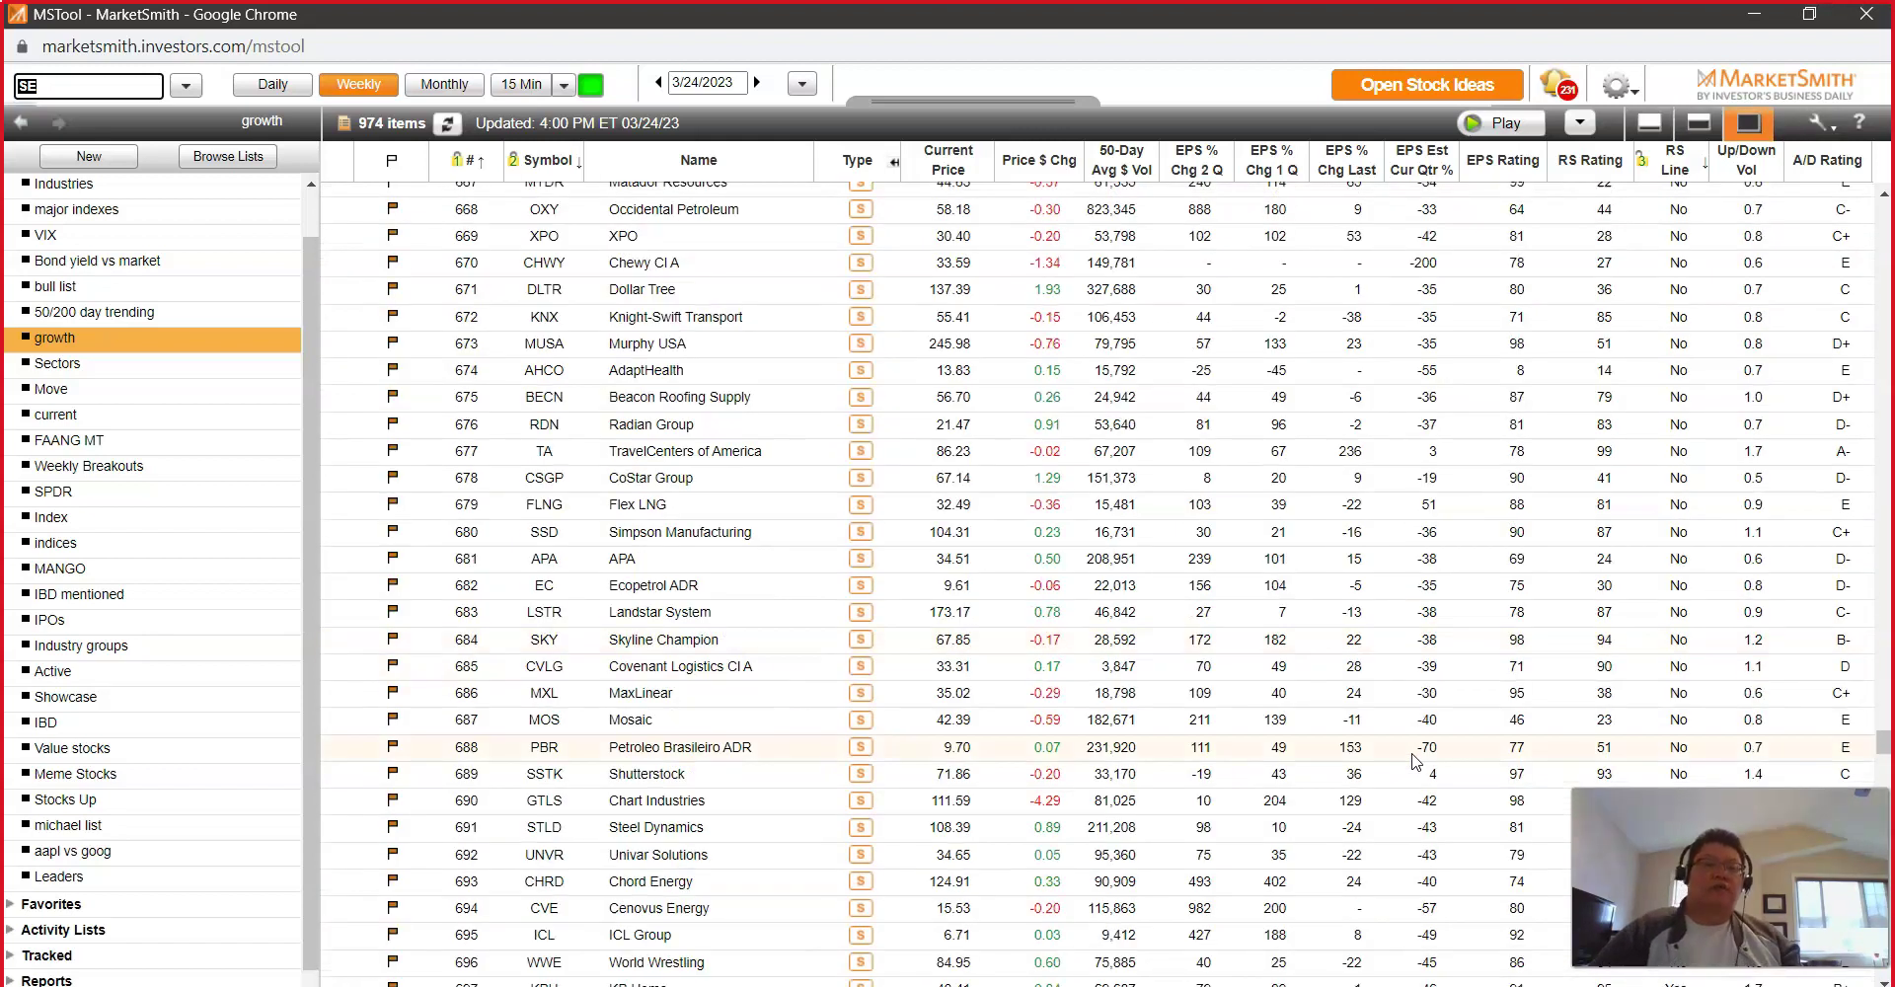
pyautogui.scroll(-3, 1416, 760)
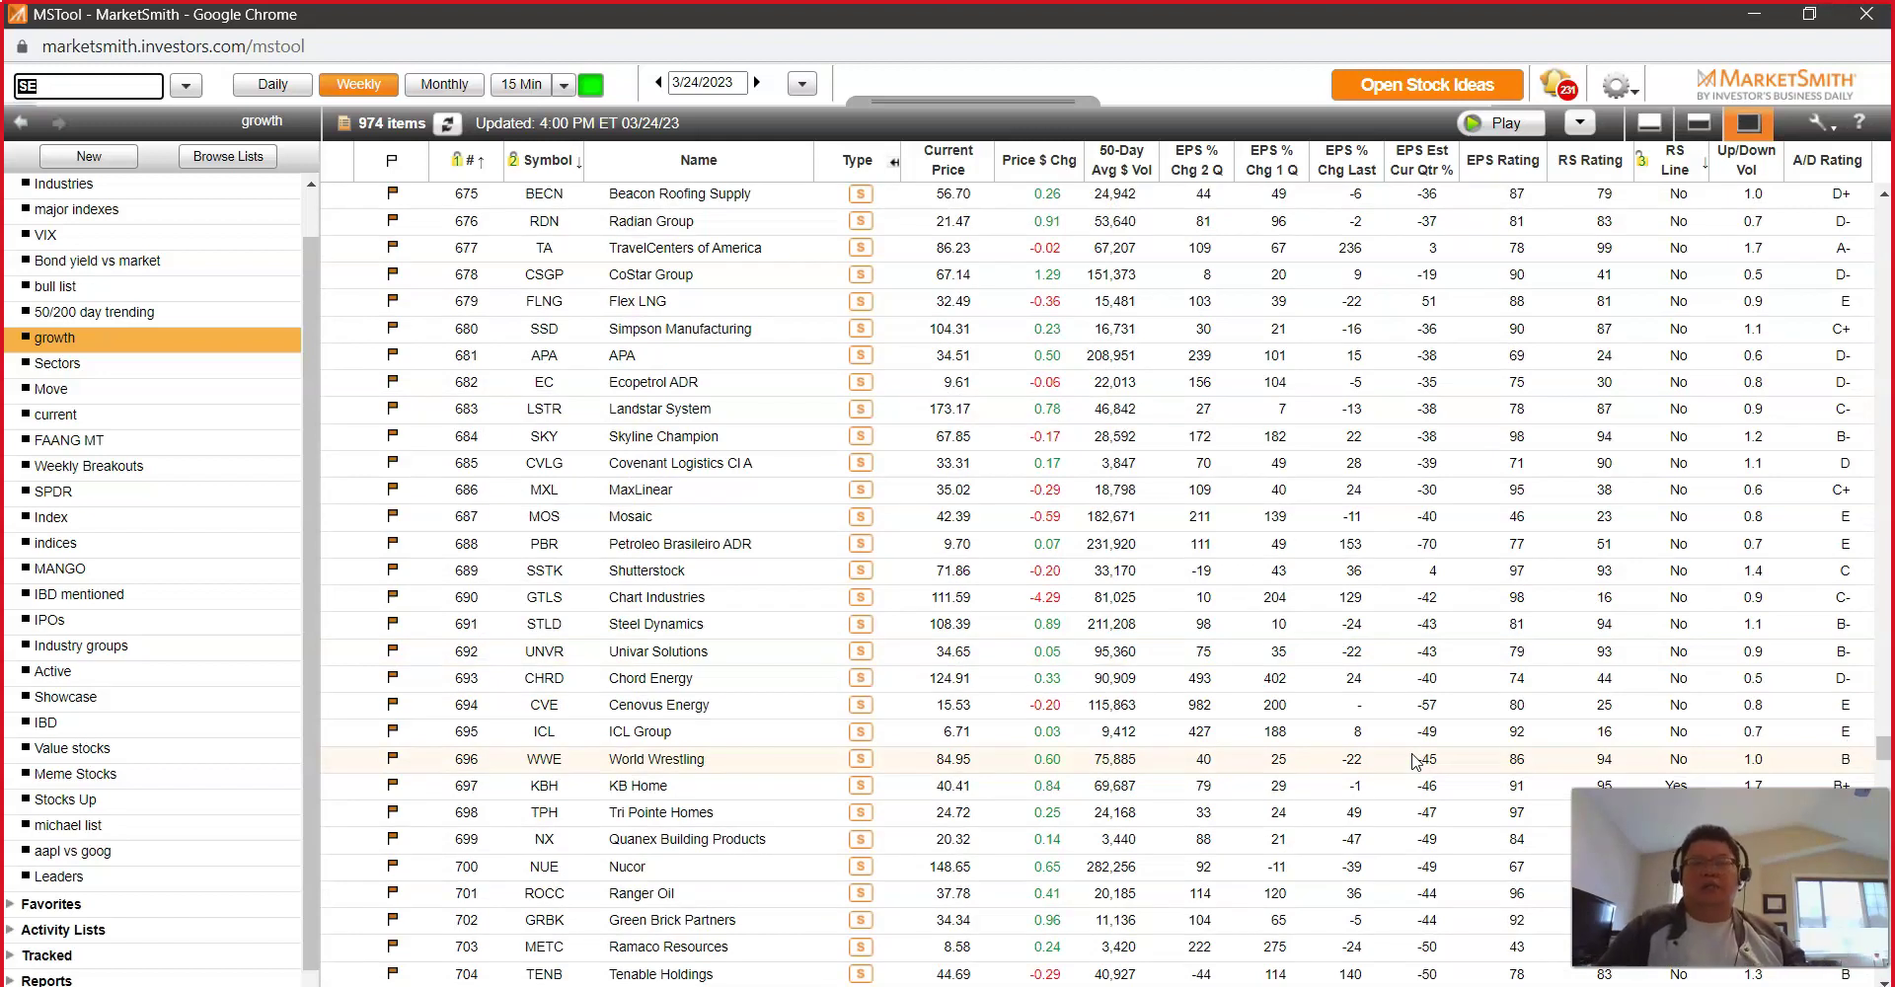
pyautogui.click(1483, 677)
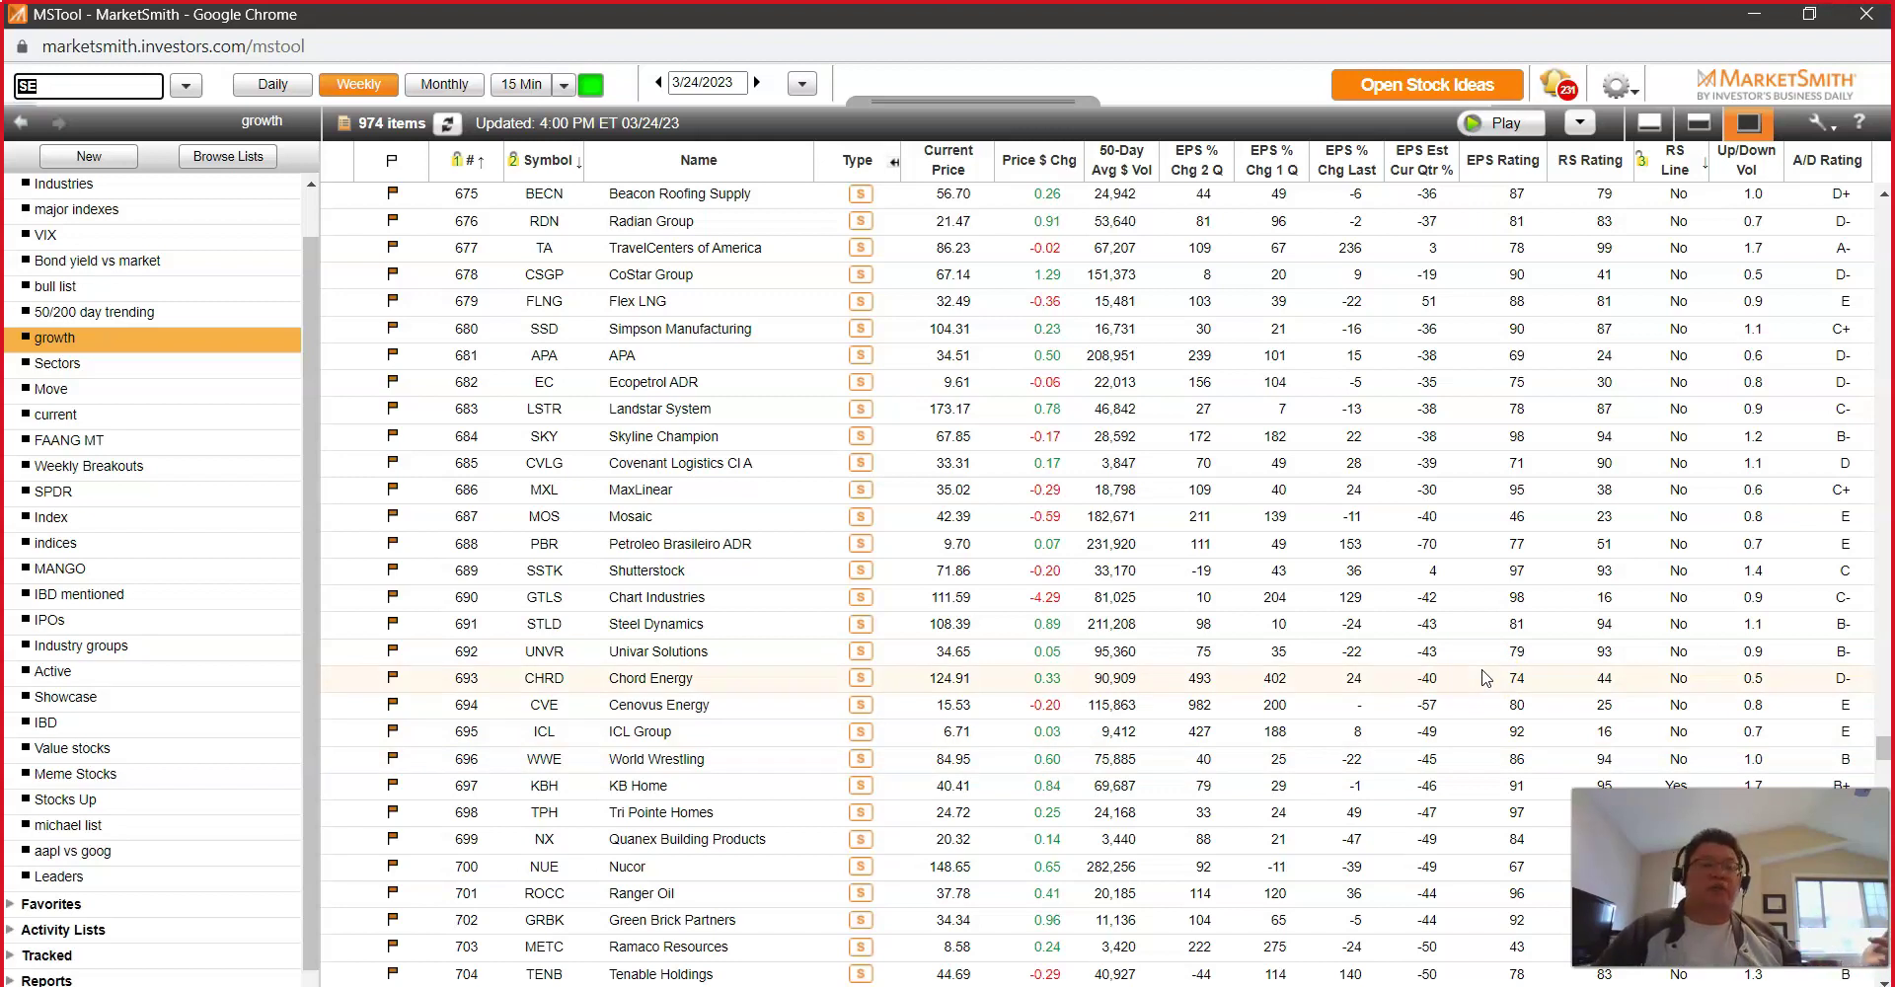
pyautogui.click(1467, 674)
pyautogui.scroll(-8, 1467, 675)
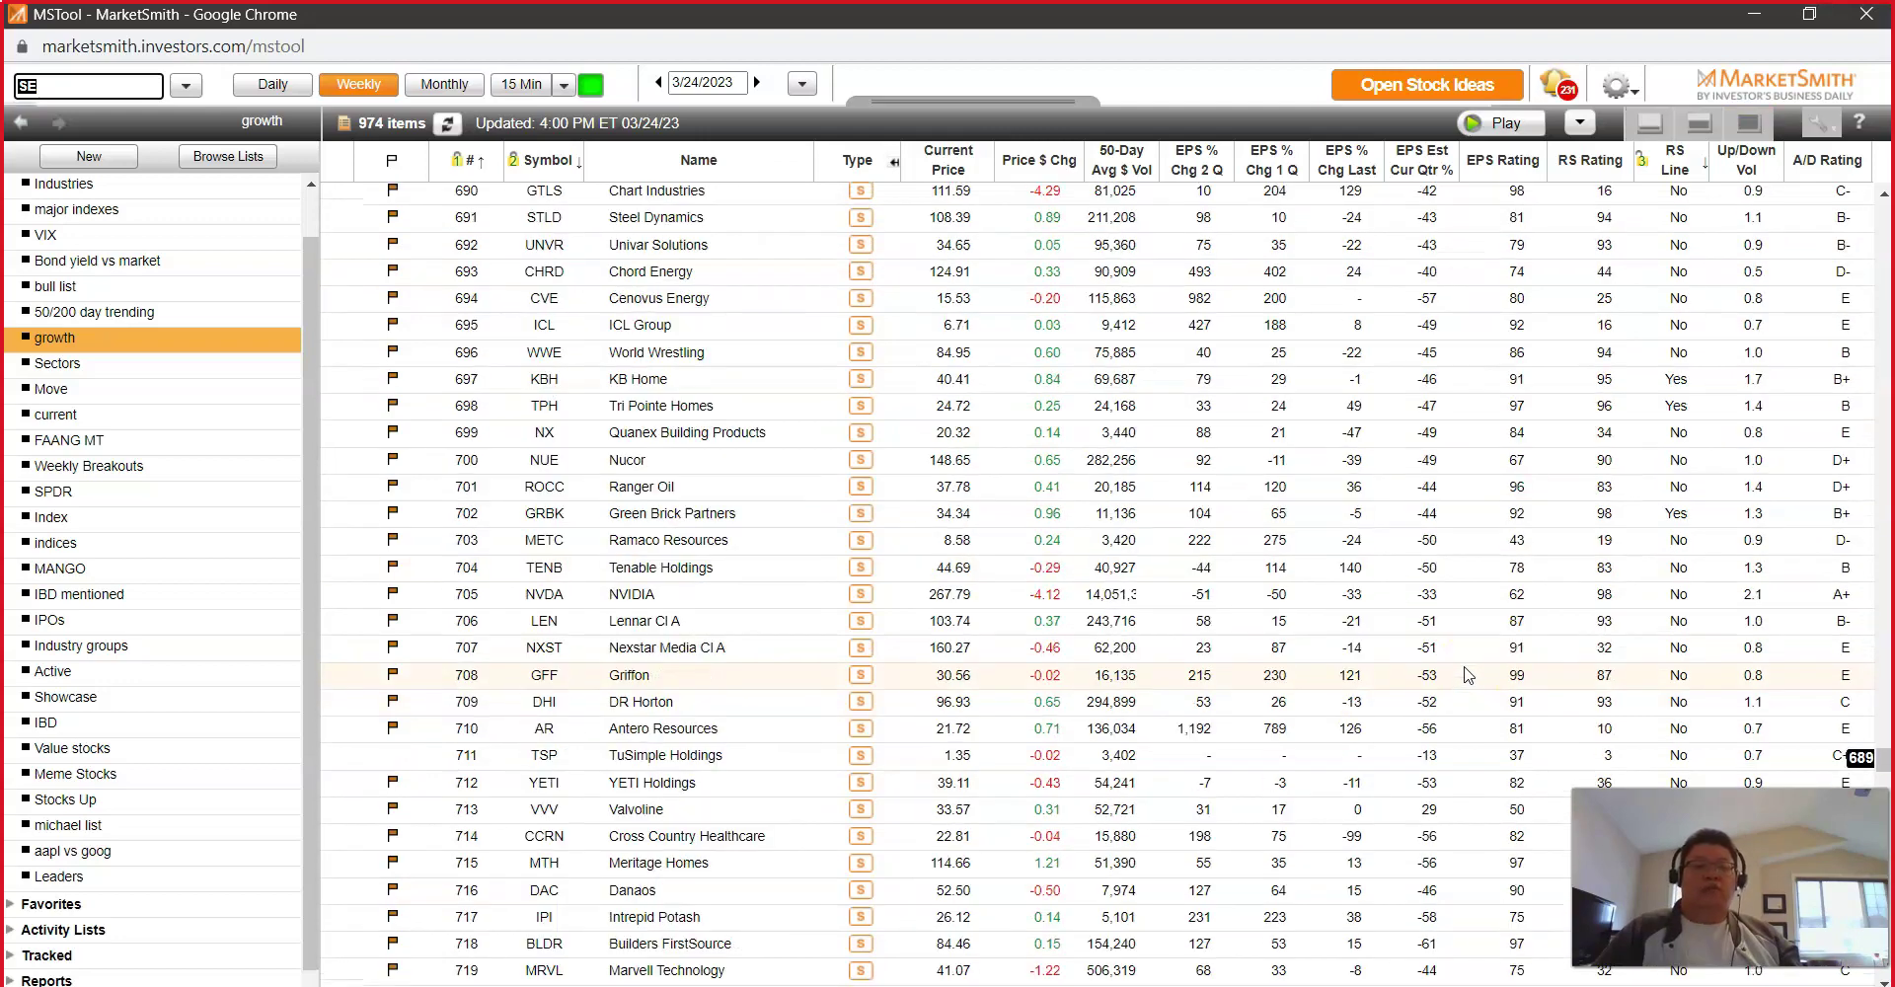
pyautogui.scroll(-9, 1467, 675)
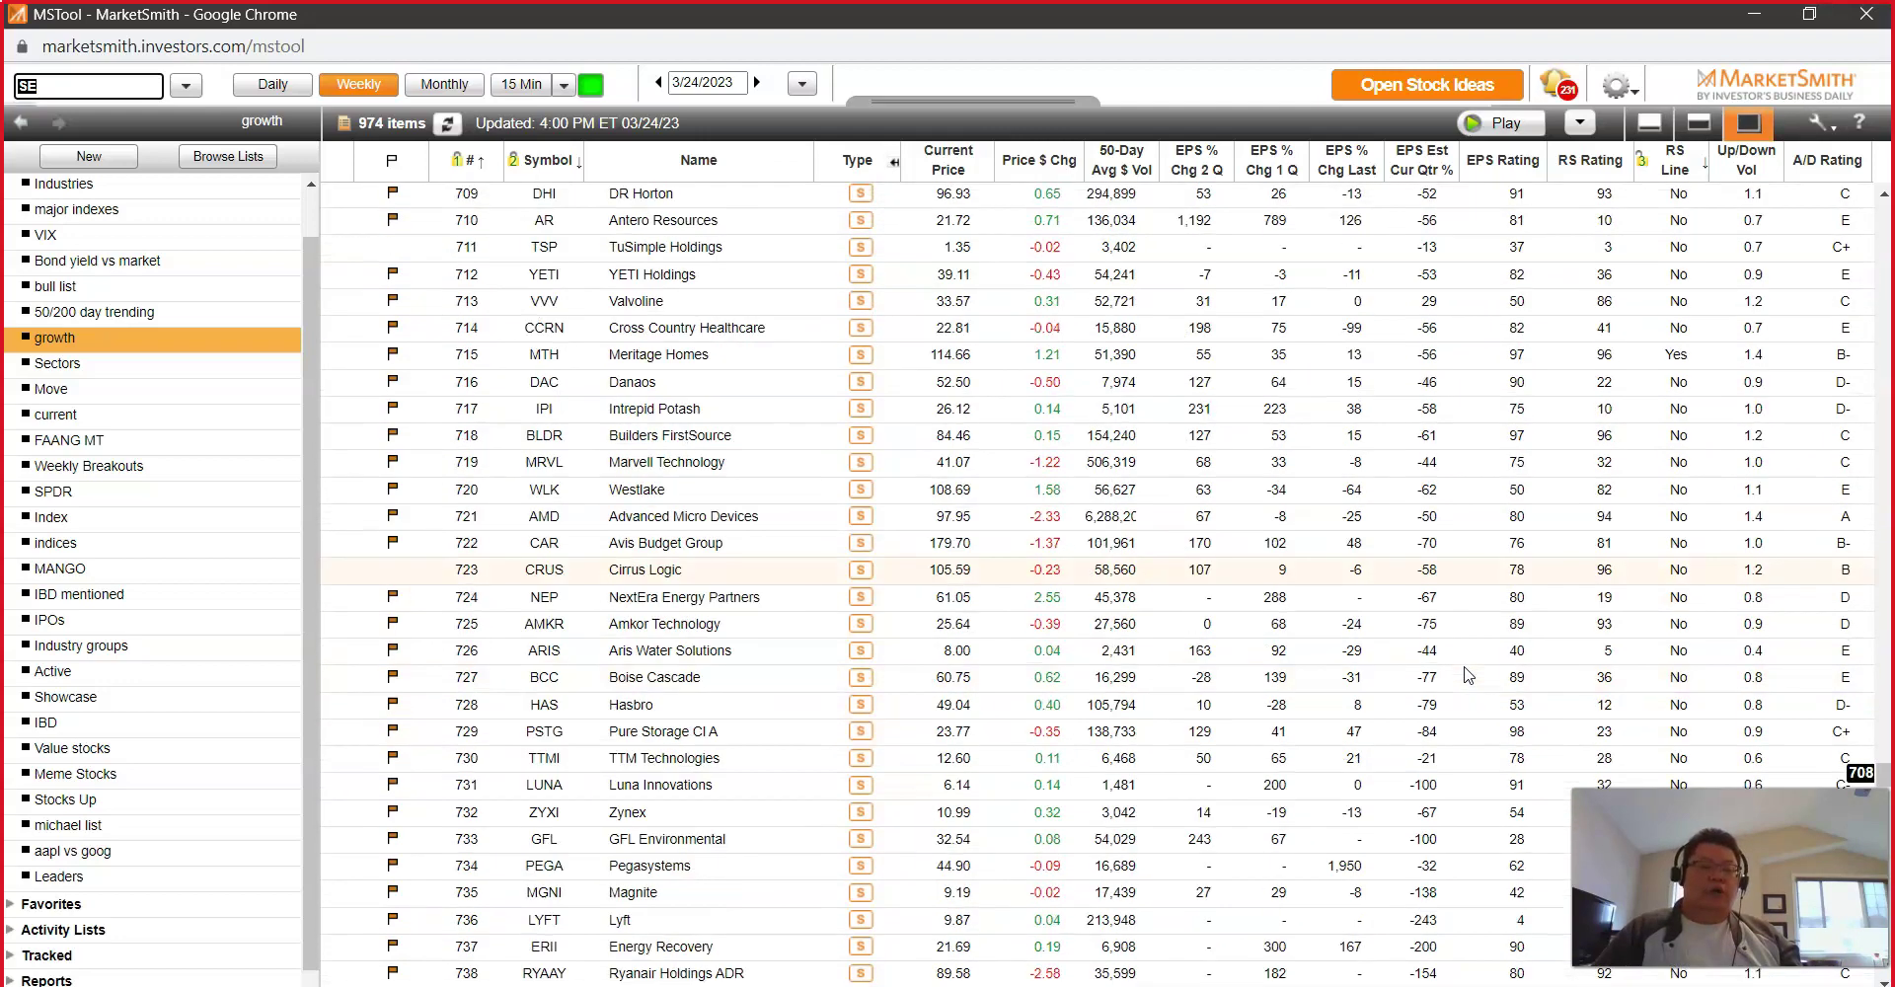
pyautogui.scroll(10, 1467, 675)
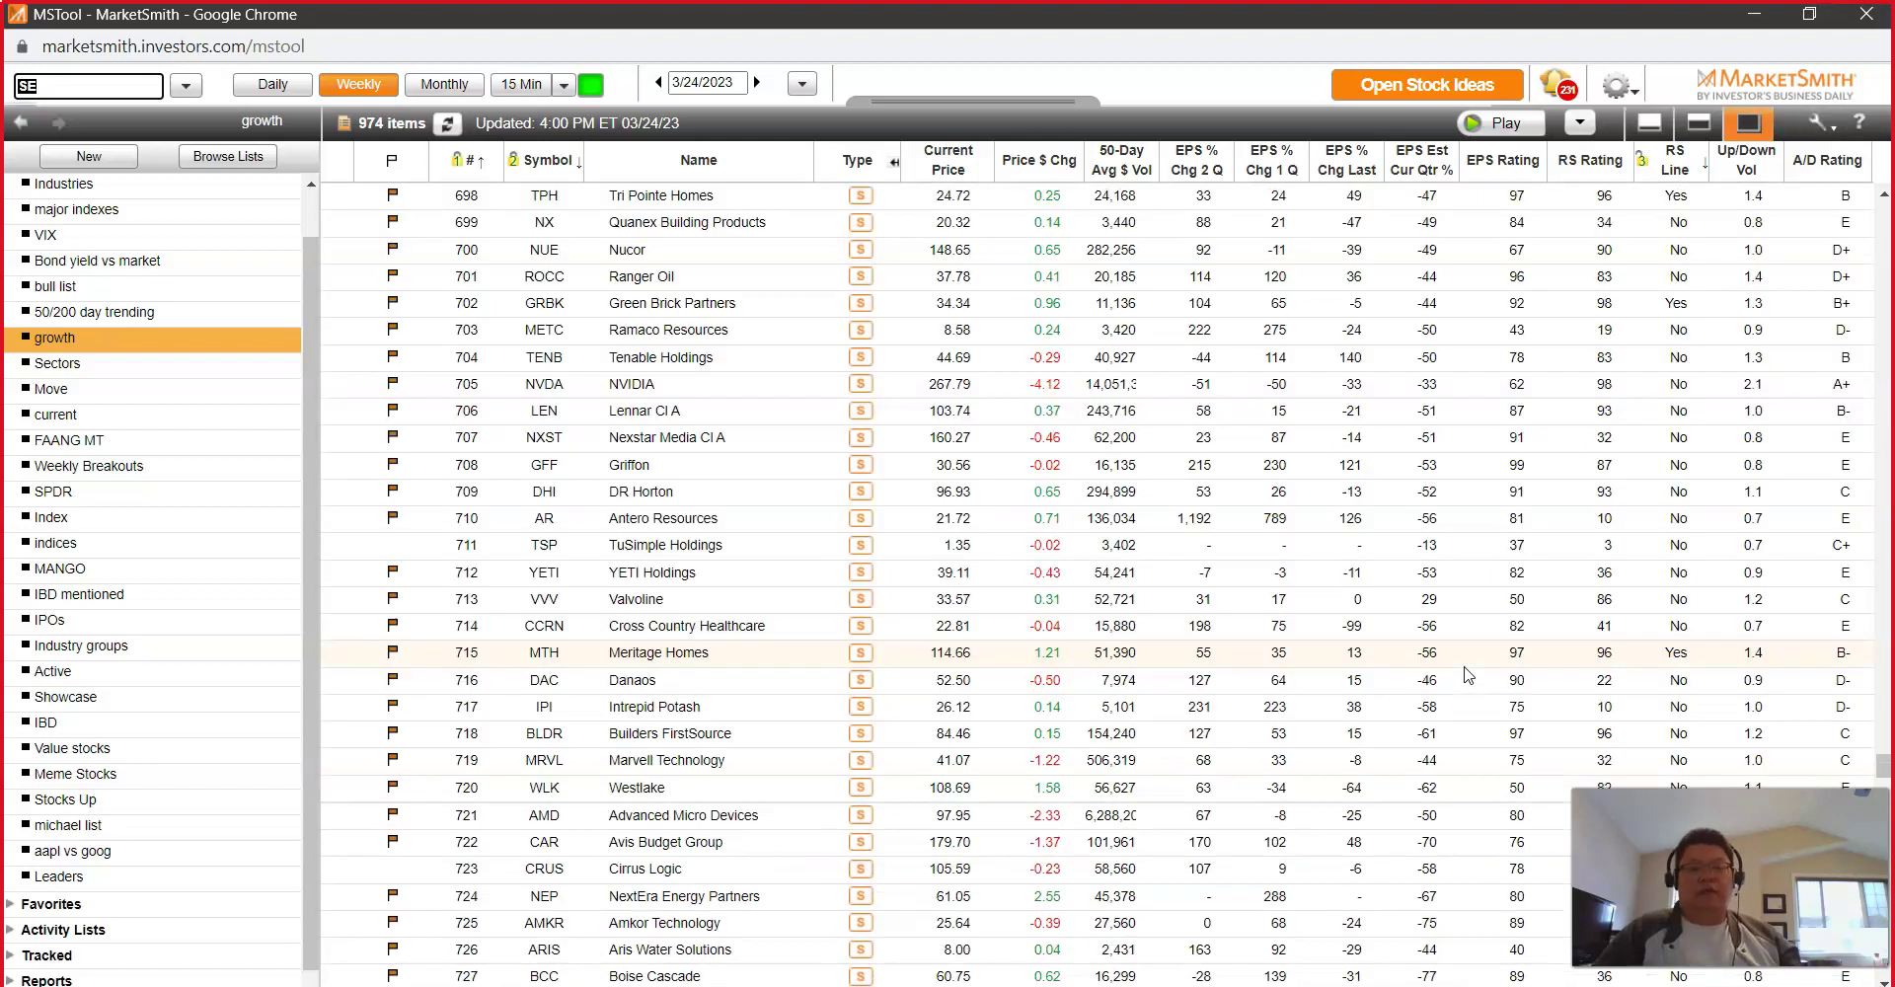
pyautogui.scroll(3, 1469, 675)
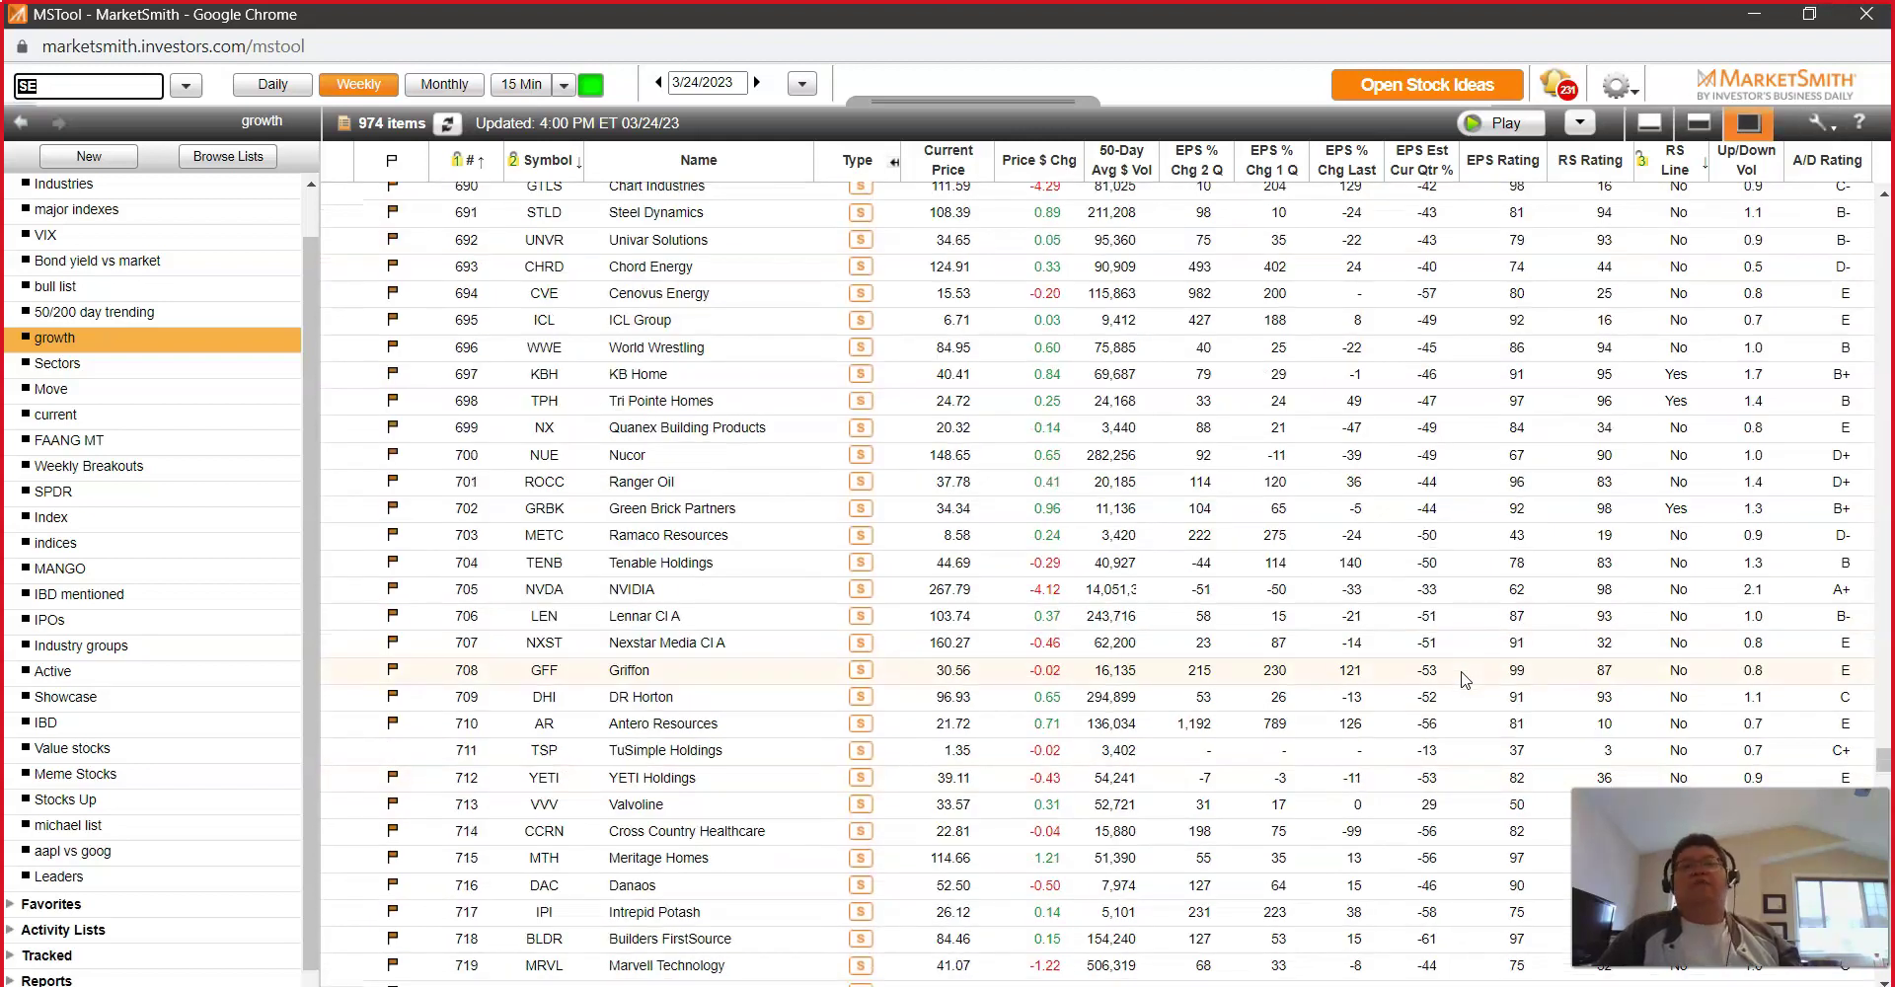
pyautogui.scroll(3, 1467, 678)
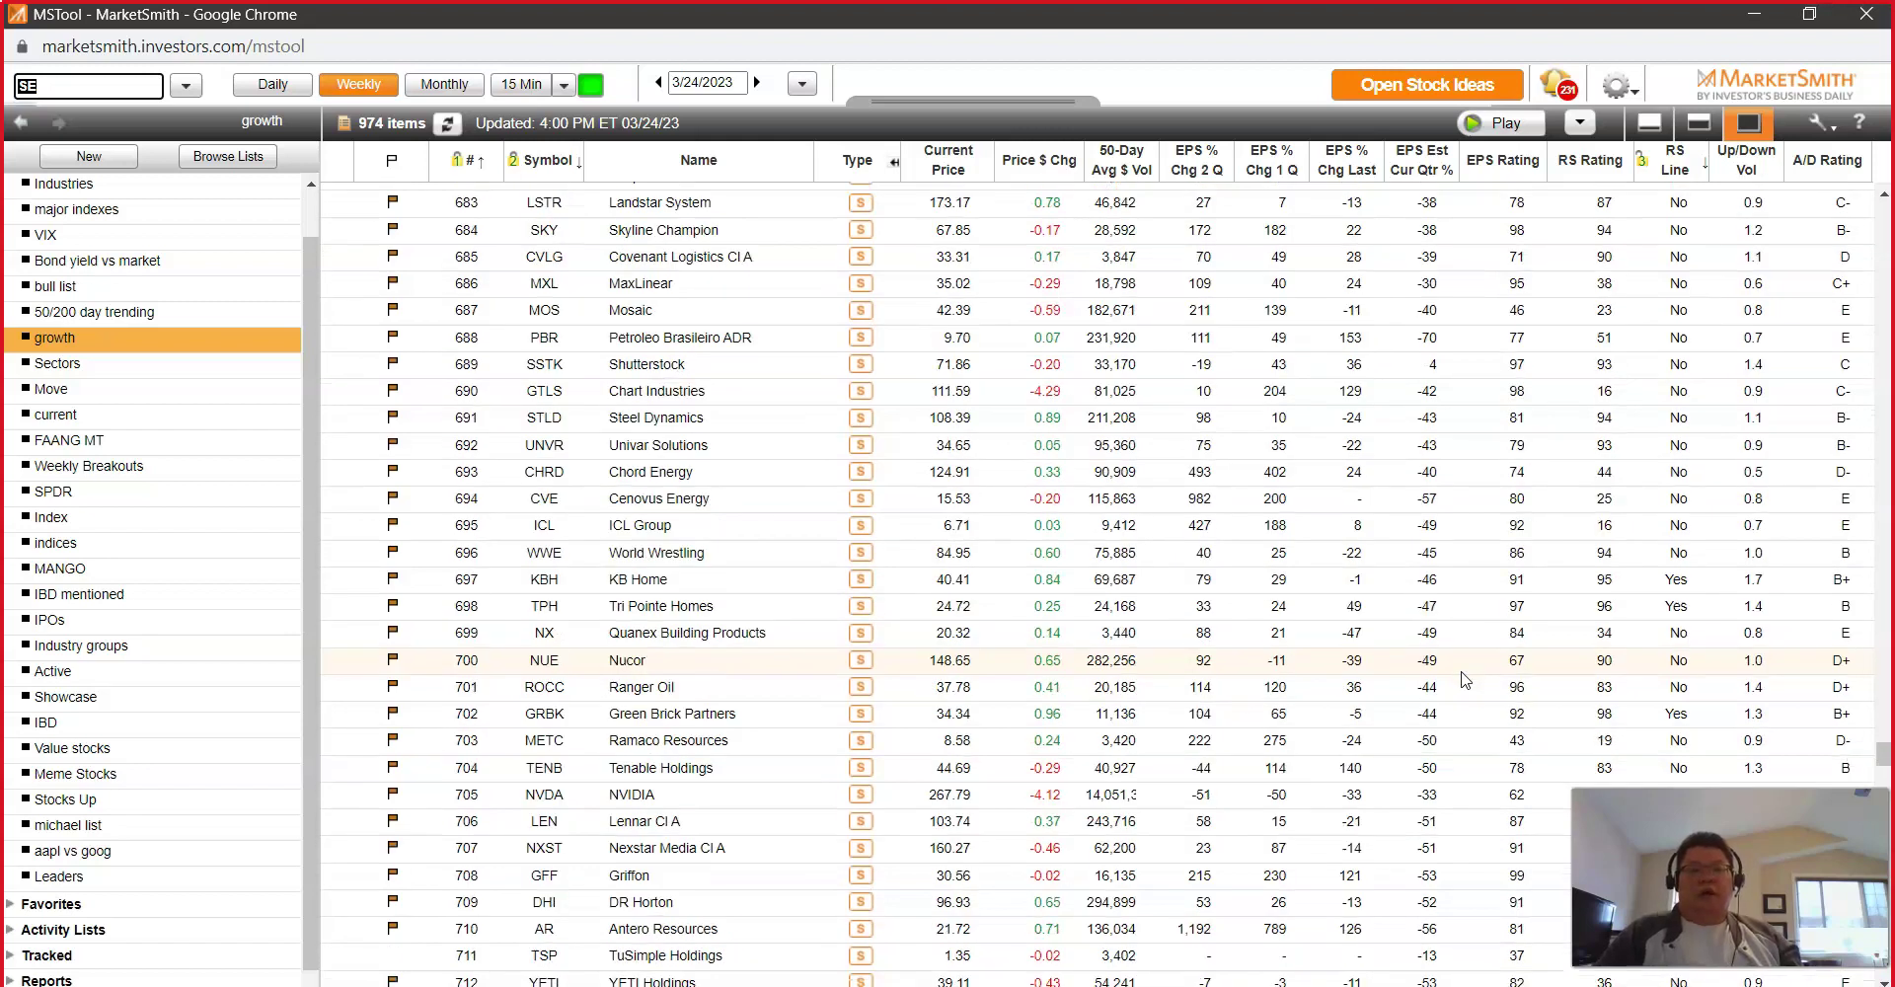
pyautogui.scroll(10, 1466, 679)
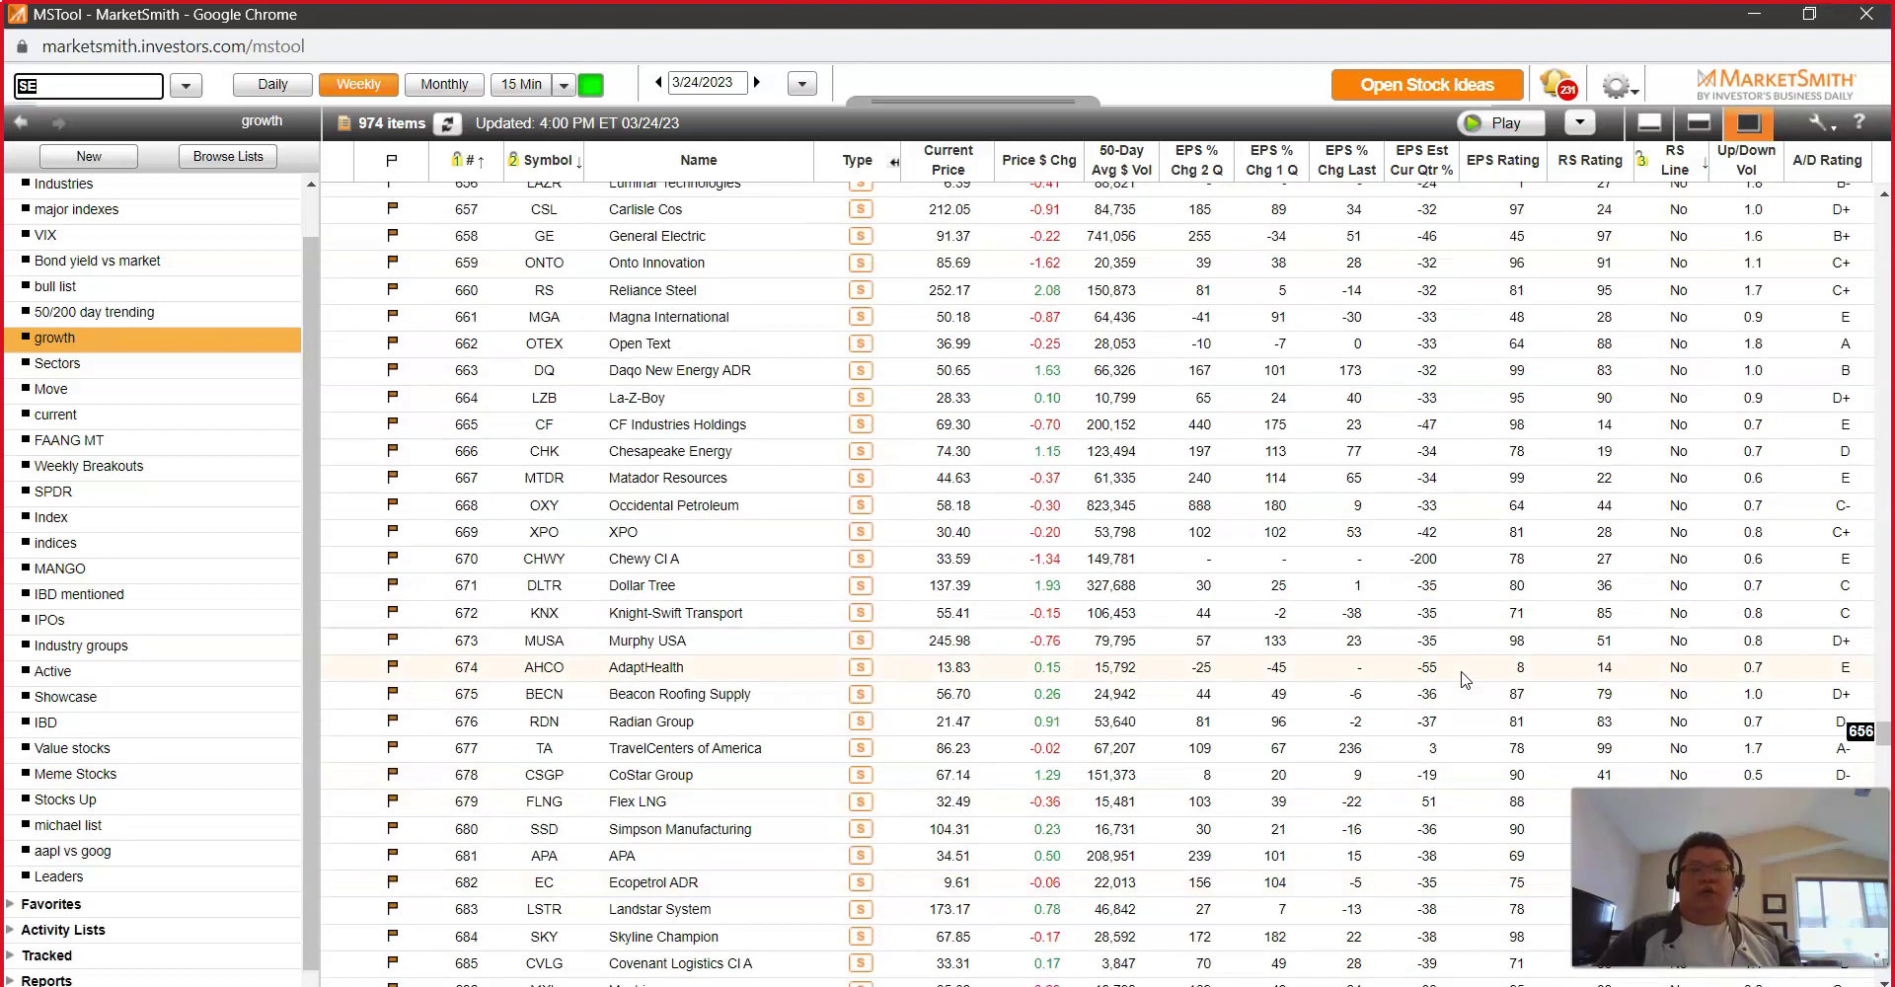
pyautogui.scroll(12, 1466, 679)
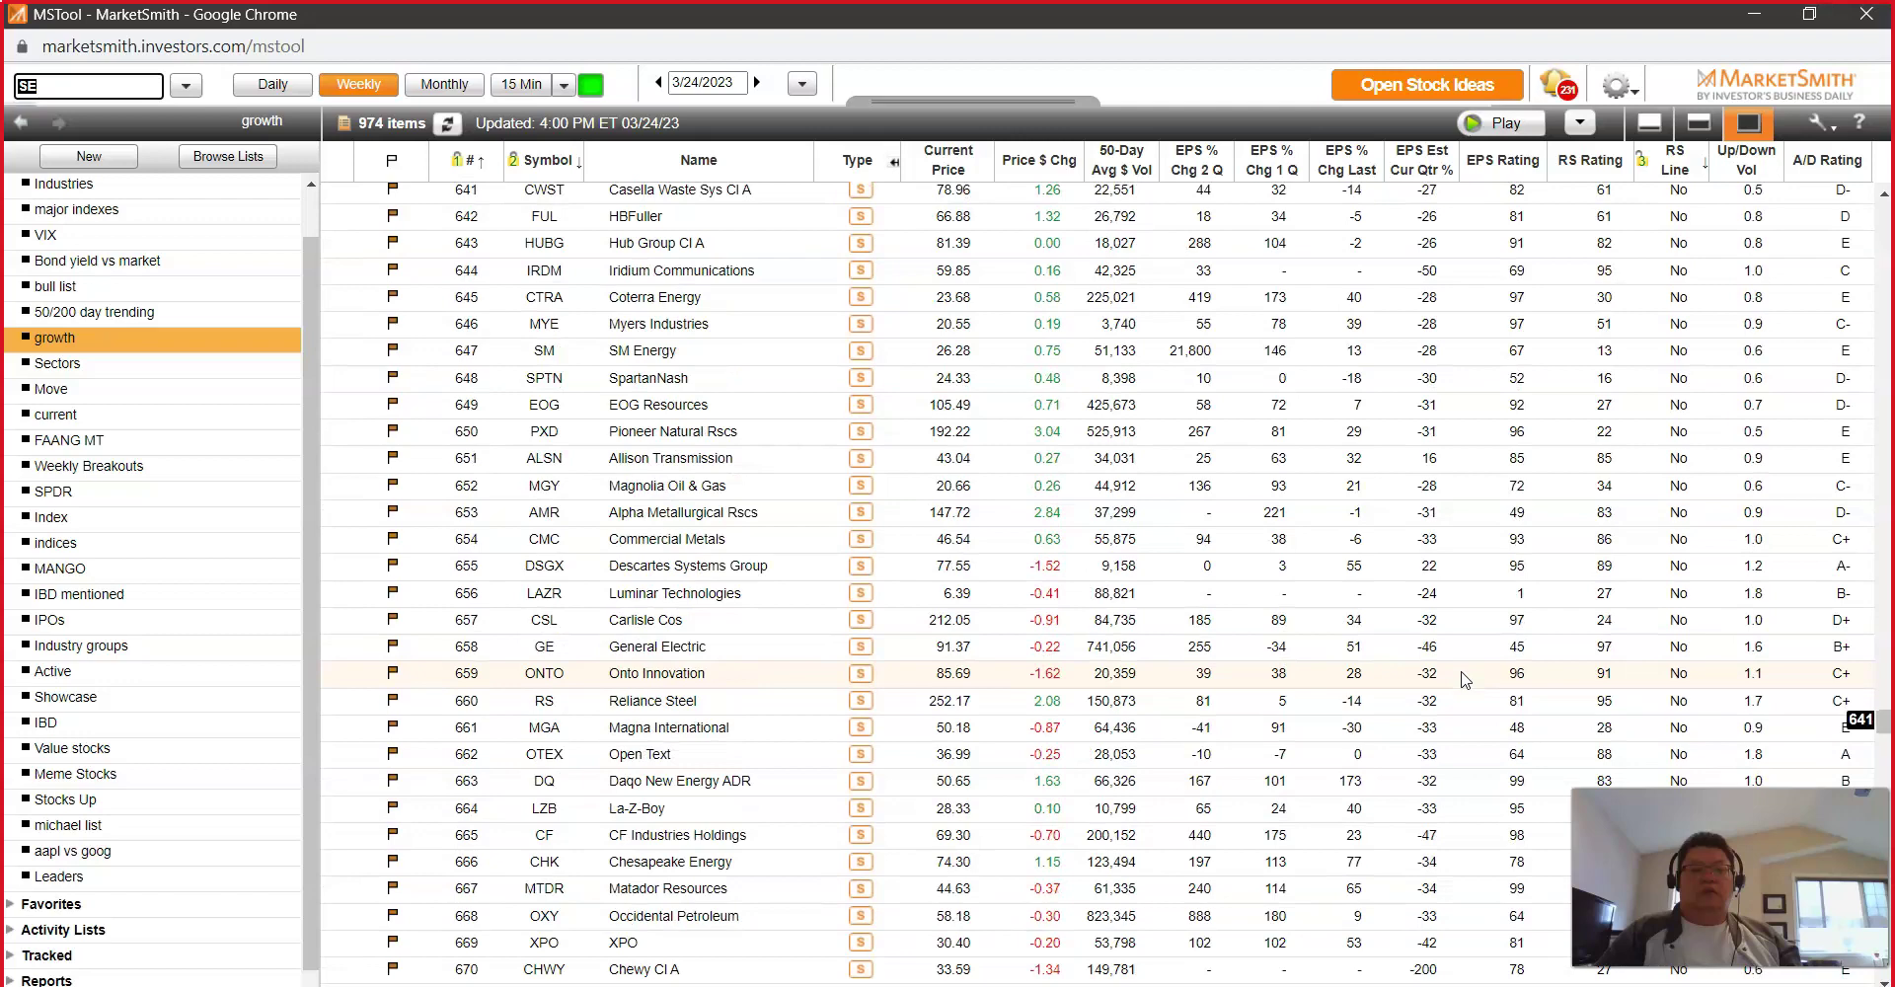
# Step: Find the Sea ADR row further down the growth list and check its estimate and ratings
pyautogui.scroll(-17, 1466, 679)
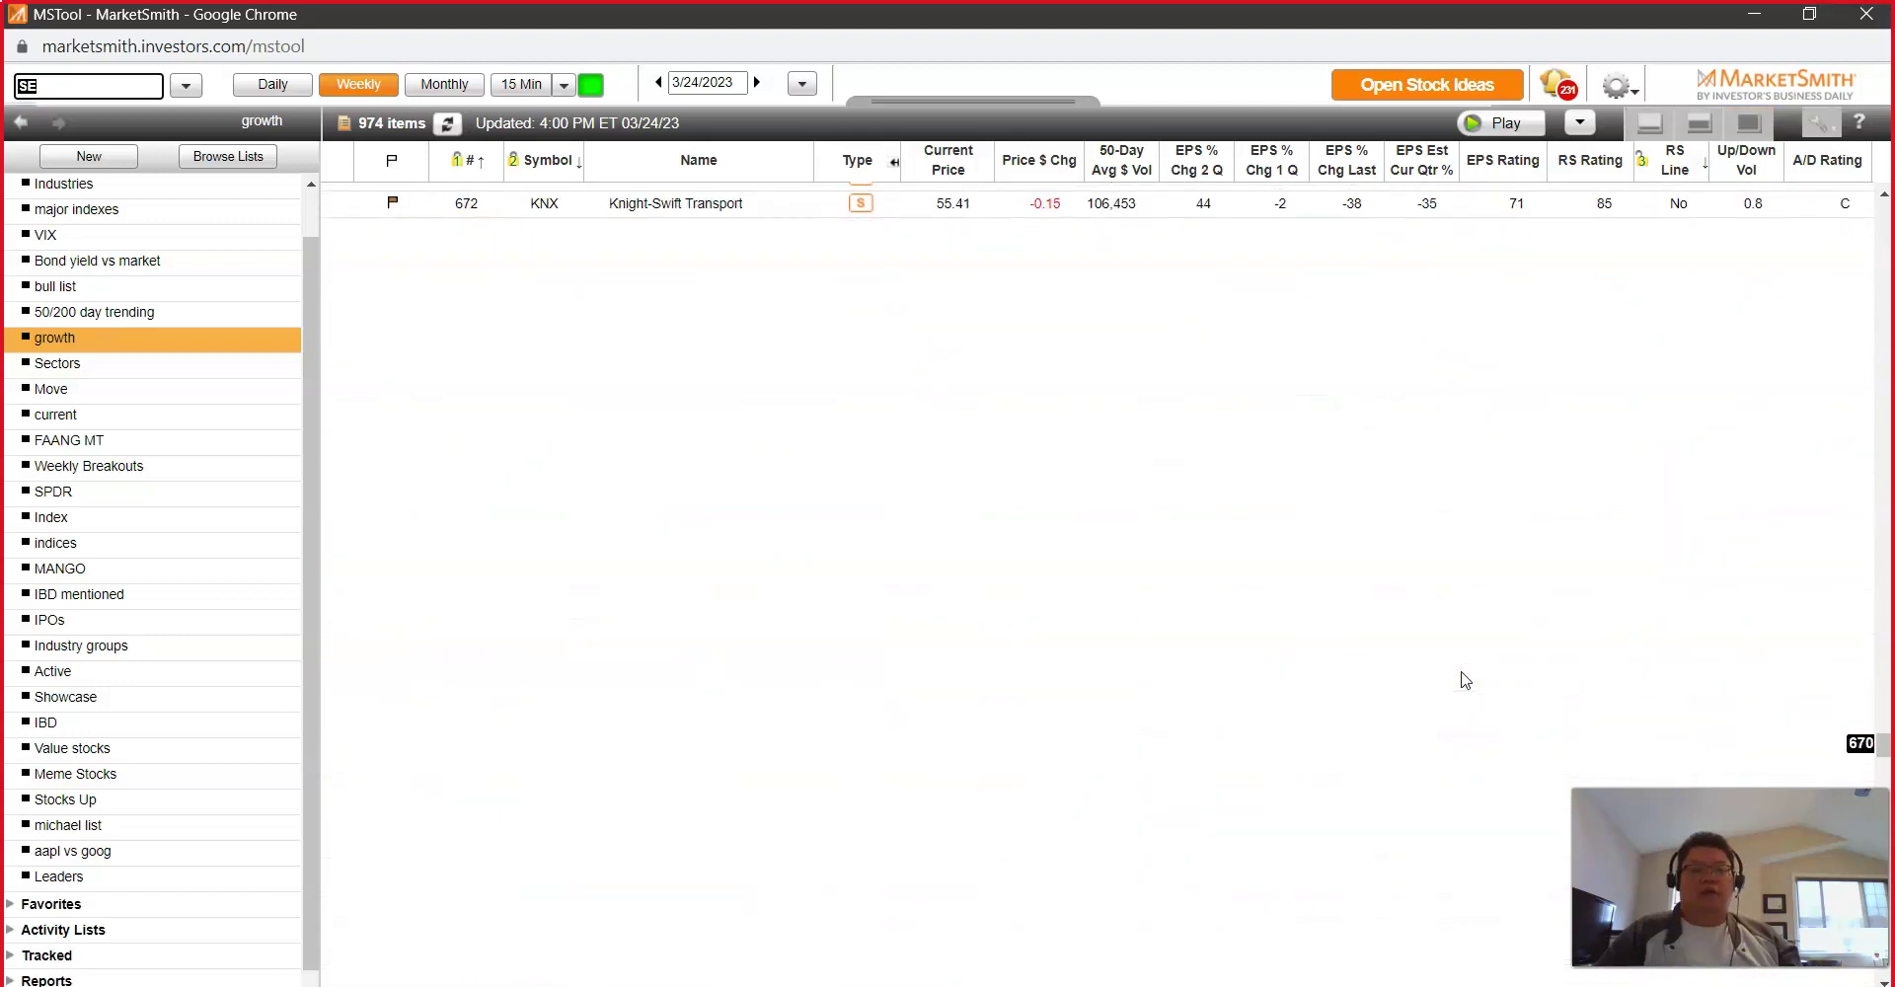
pyautogui.scroll(-15, 1466, 679)
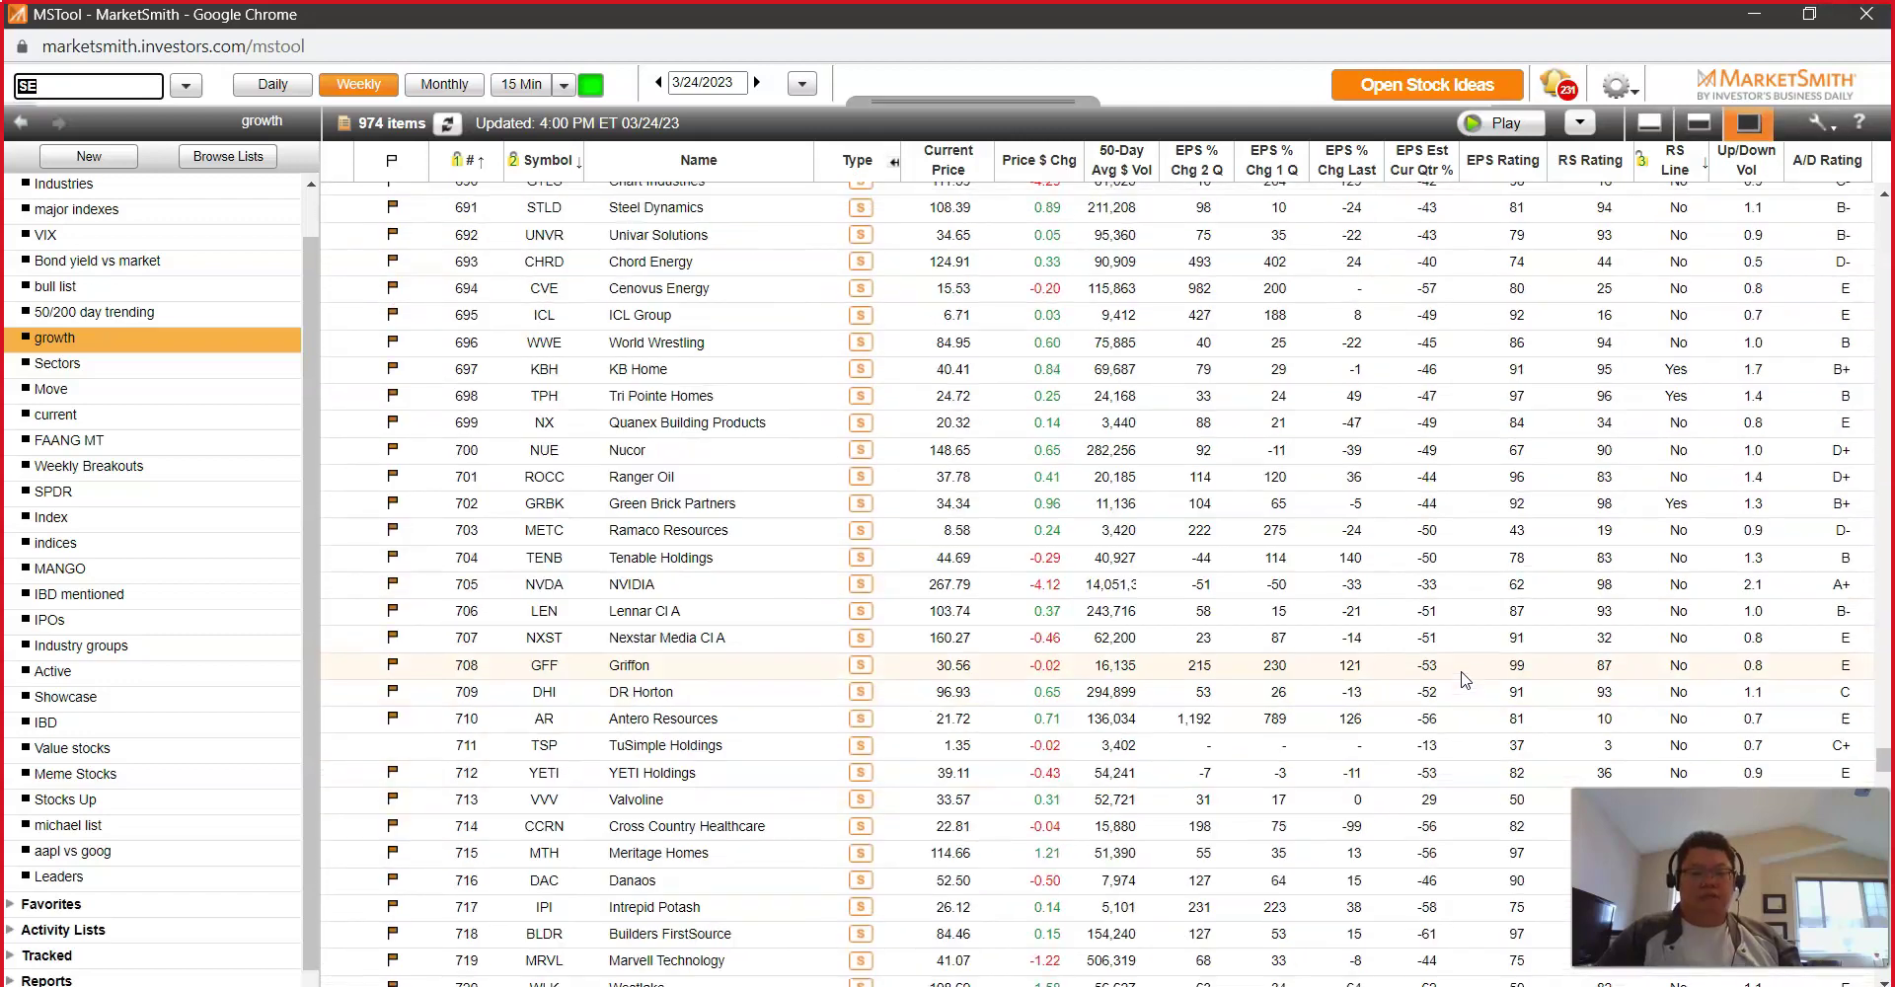
pyautogui.scroll(-15, 1466, 679)
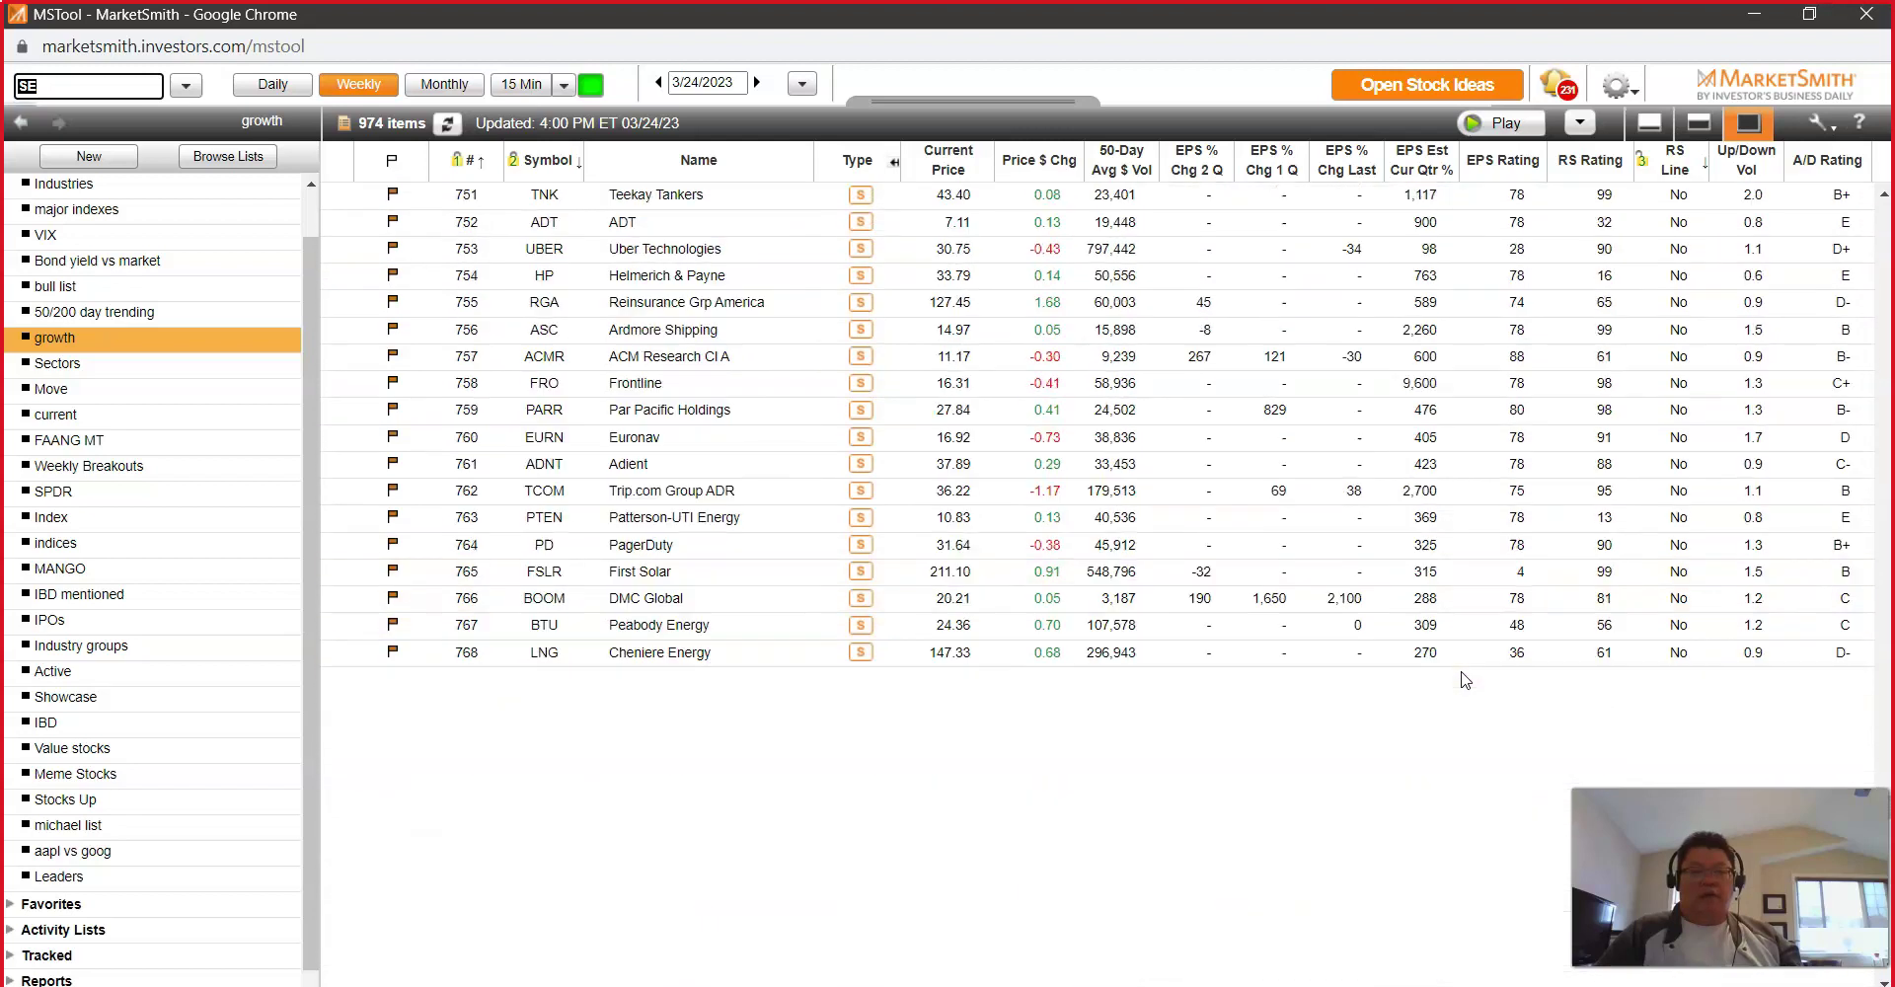
pyautogui.scroll(-7, 1465, 679)
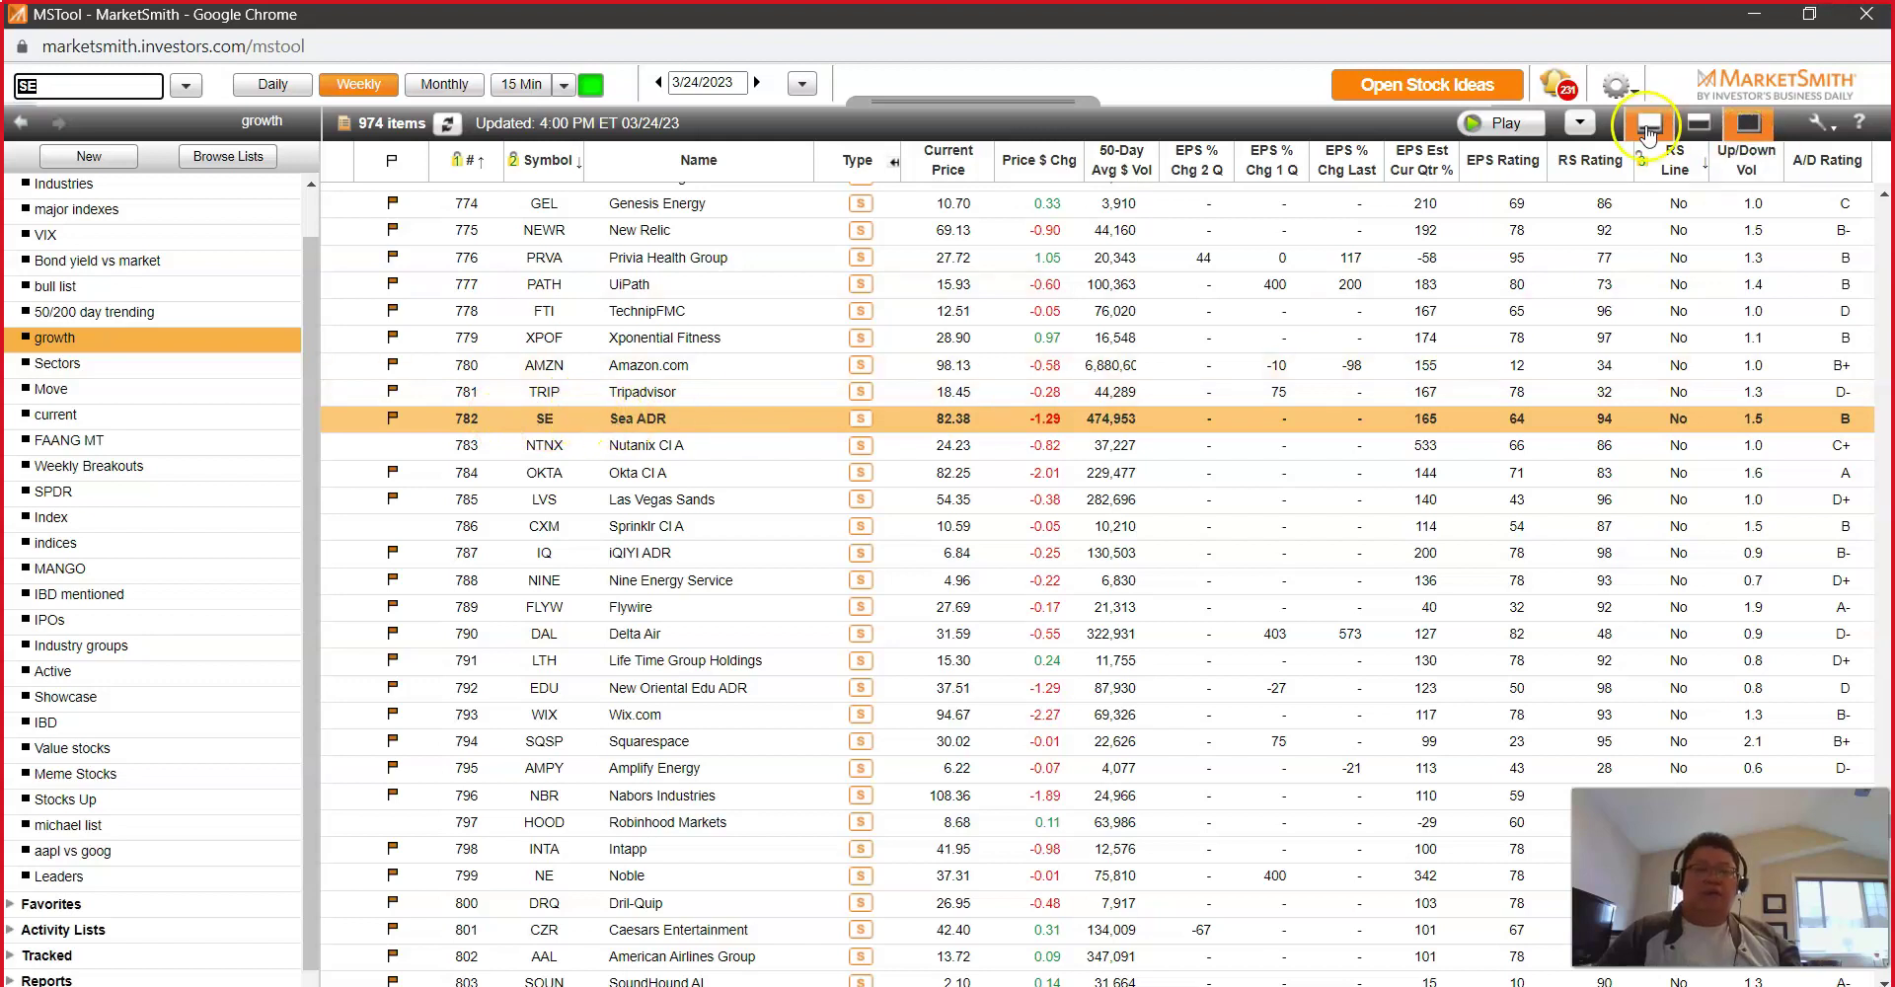
# Step: Return to SE's full chart and draw a falling red line along its decline from the late-2021 peak
pyautogui.click(1646, 127)
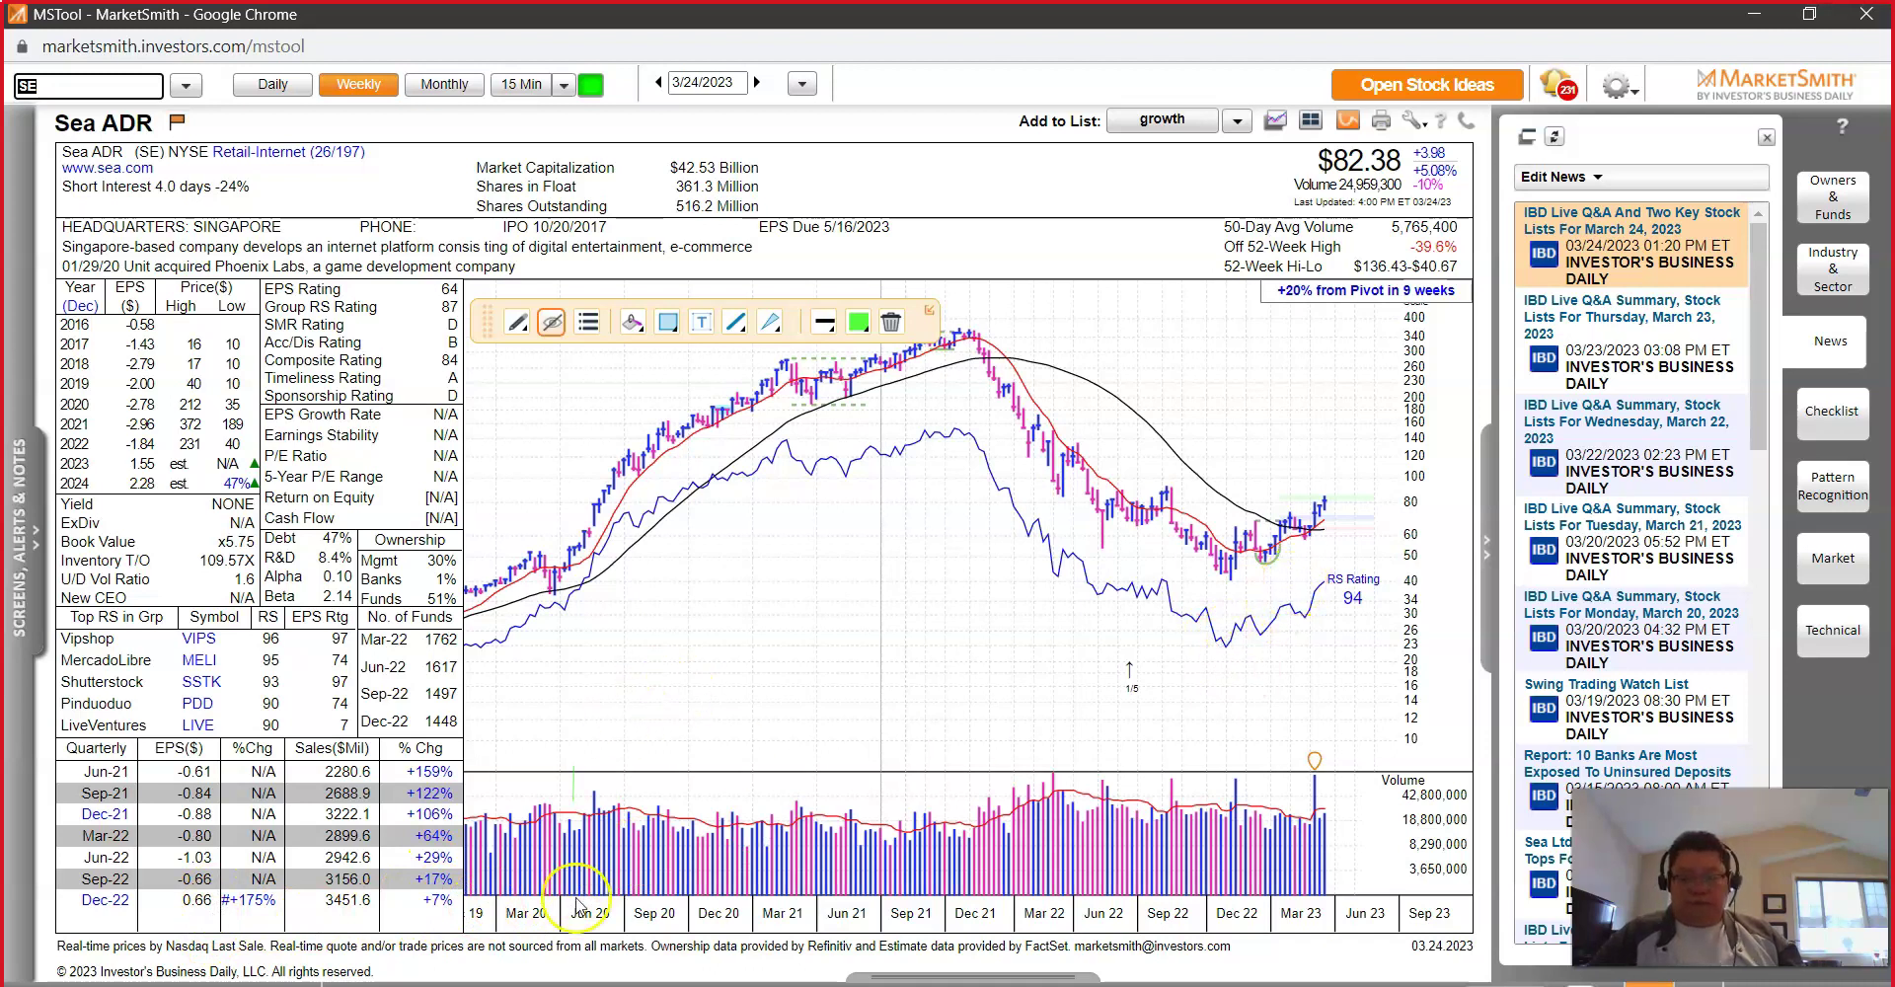
pyautogui.moveTo(995, 311); pyautogui.dragTo(1232, 505)
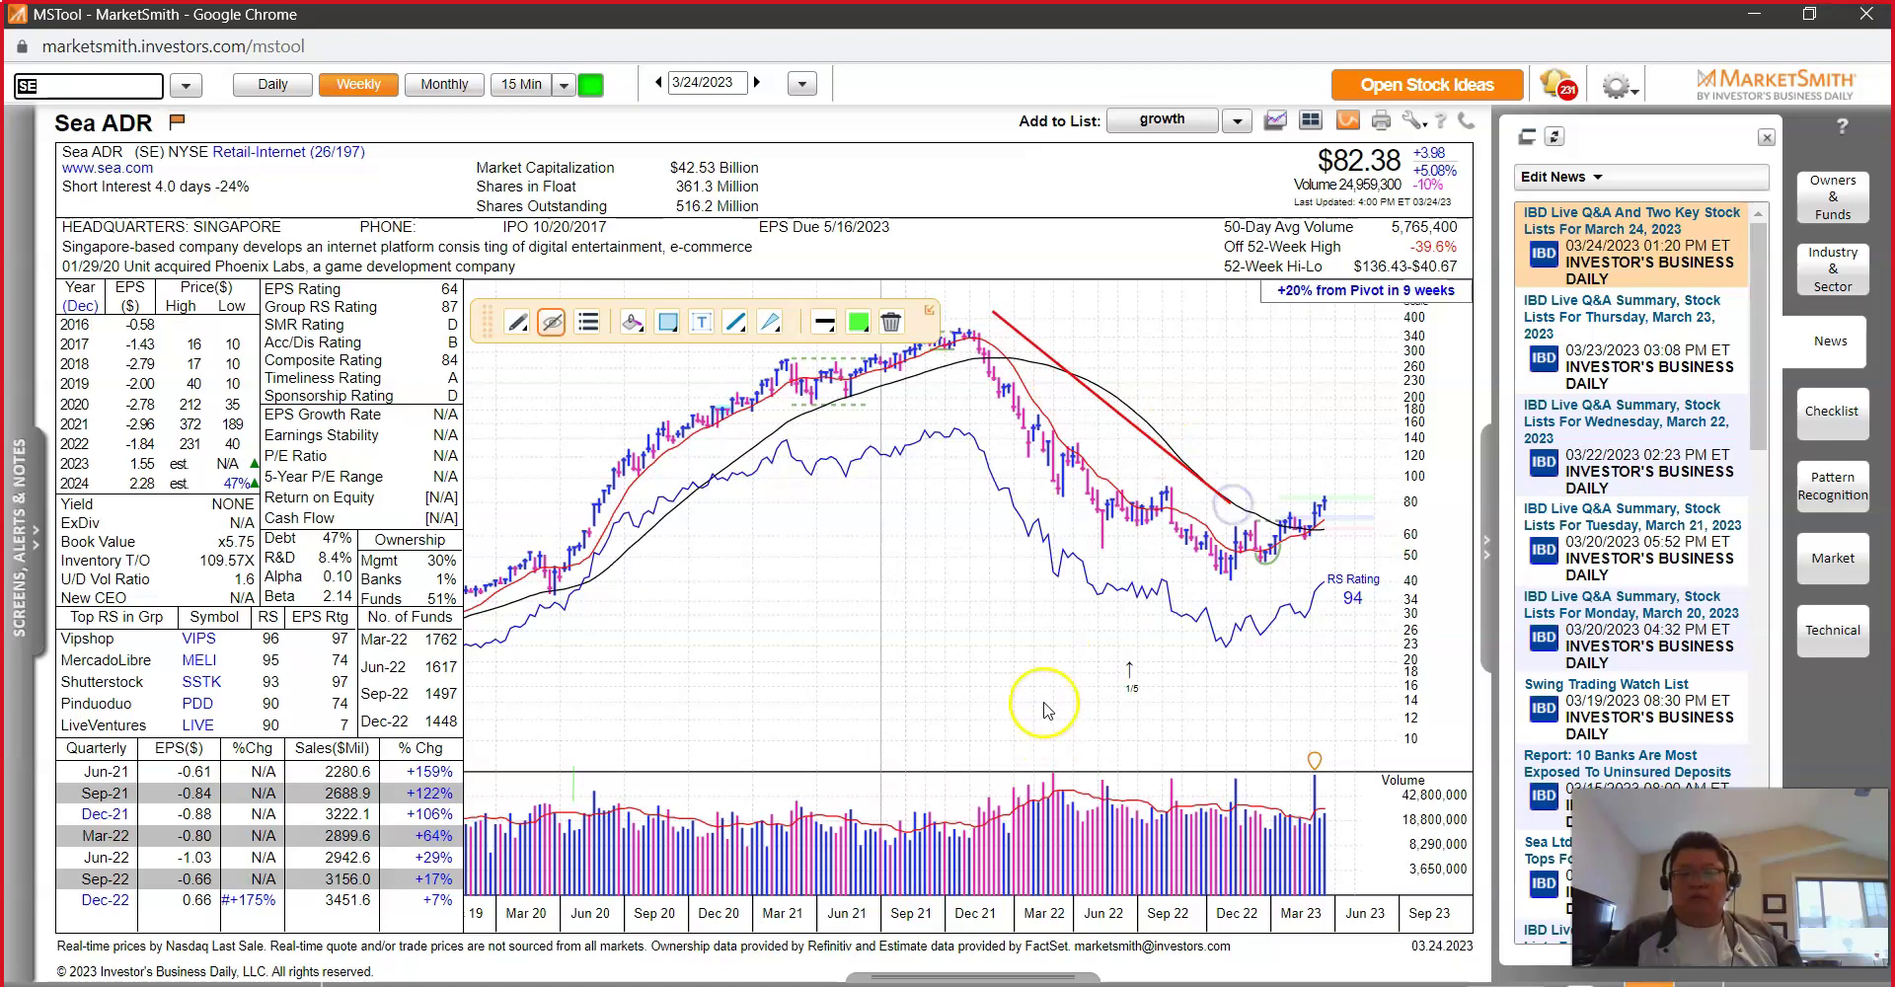
# Step: Copy the HUBS ticker from the Excel technical report and load the HubSpot weekly chart in MarketSmith
pyautogui.hotkey('alt', 'Tab')
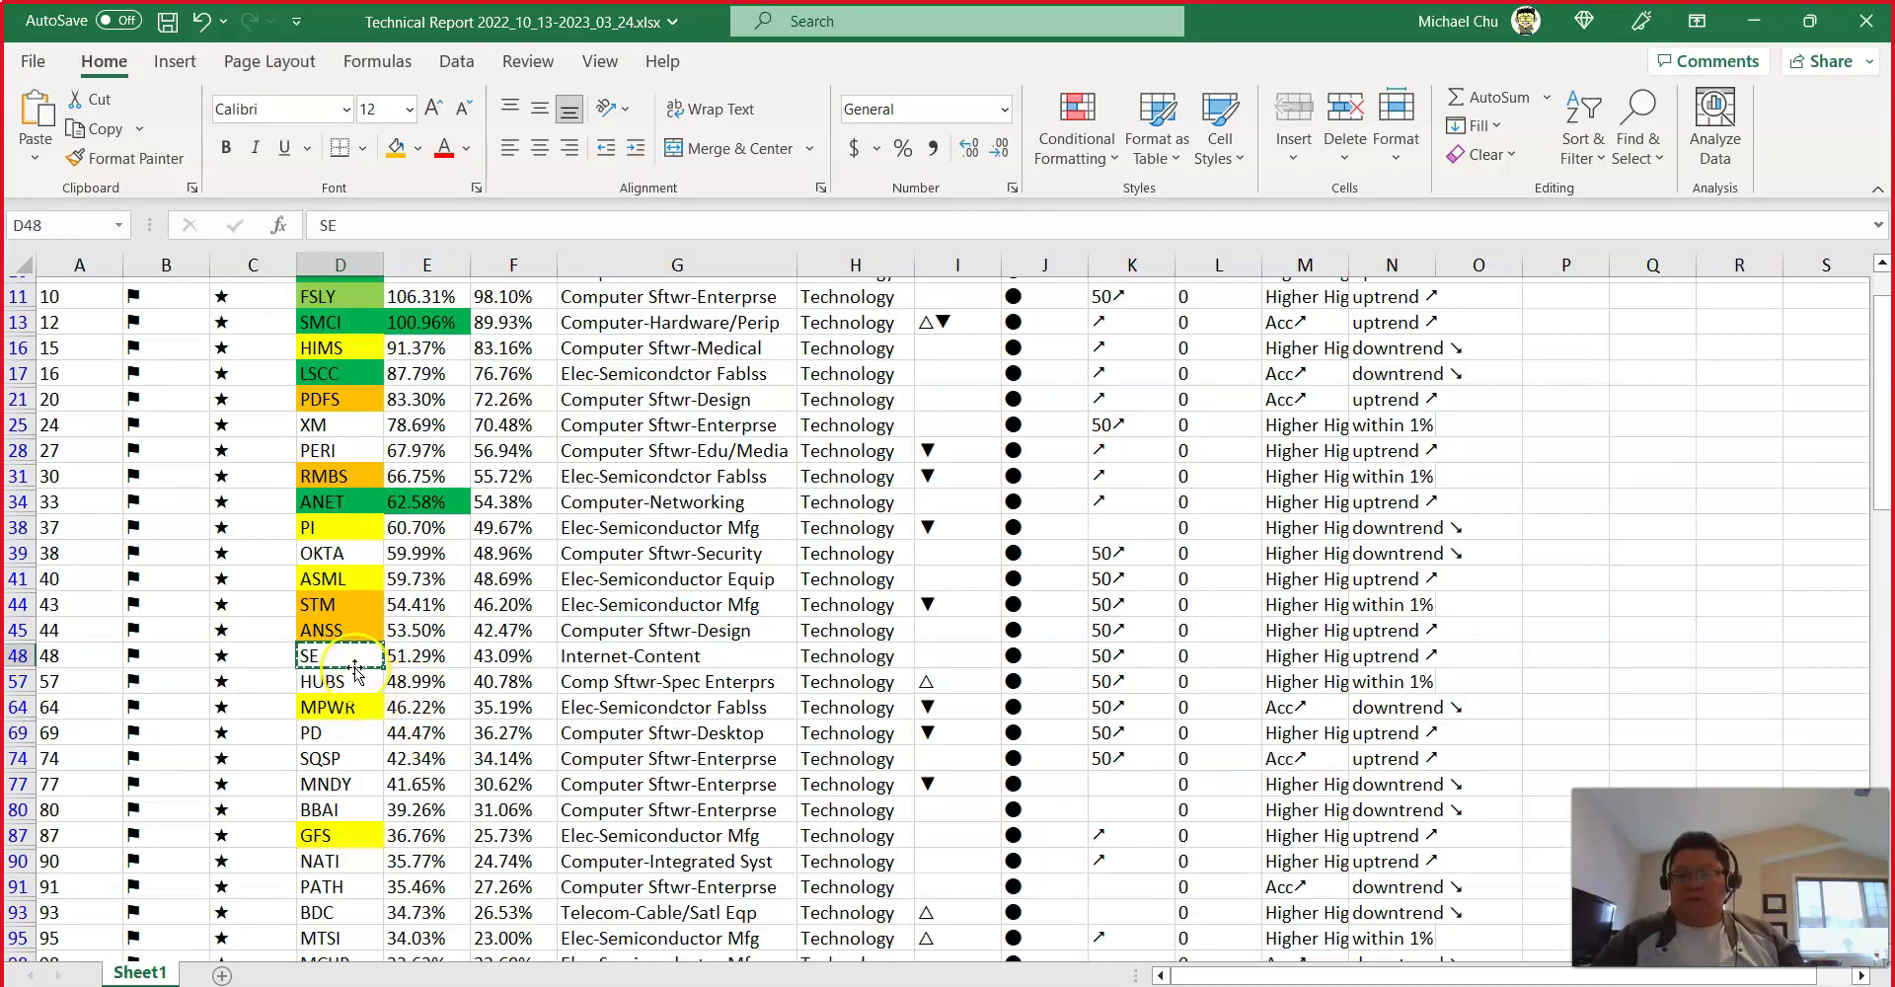
pyautogui.click(418, 148)
pyautogui.click(418, 148)
pyautogui.click(365, 681)
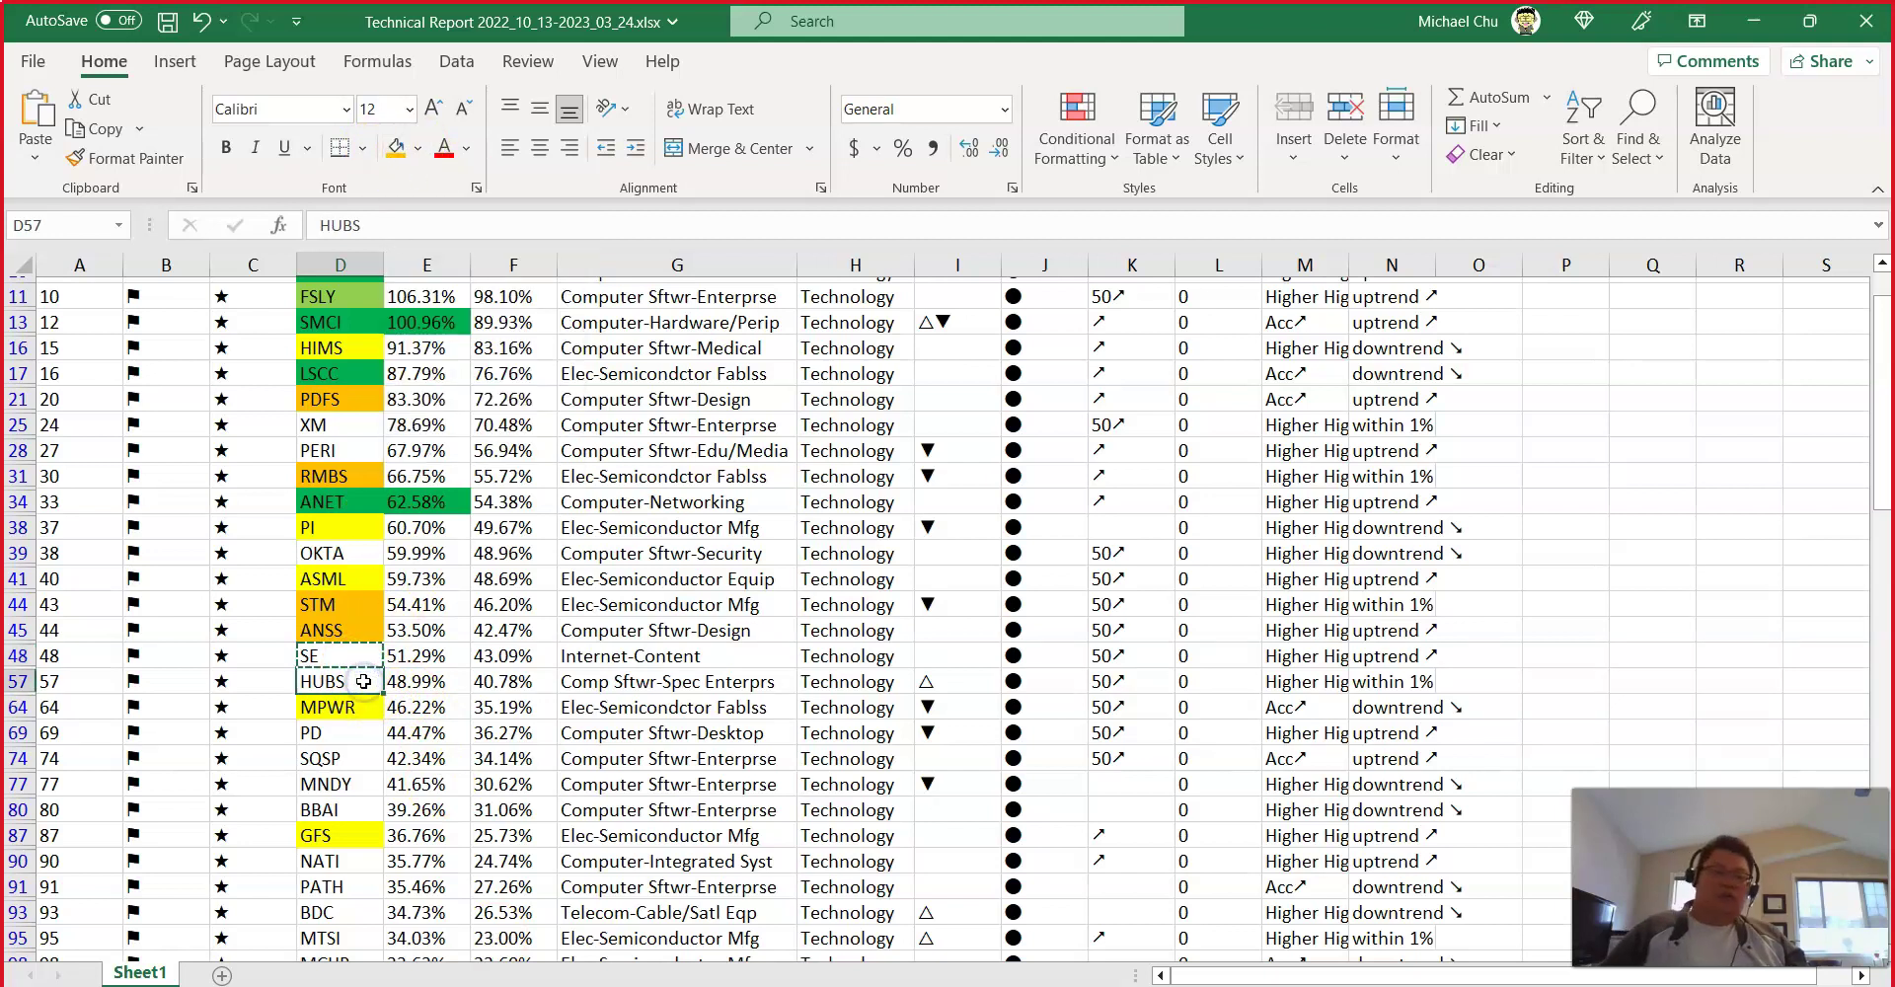
pyautogui.hotkey('ctrl', 'c')
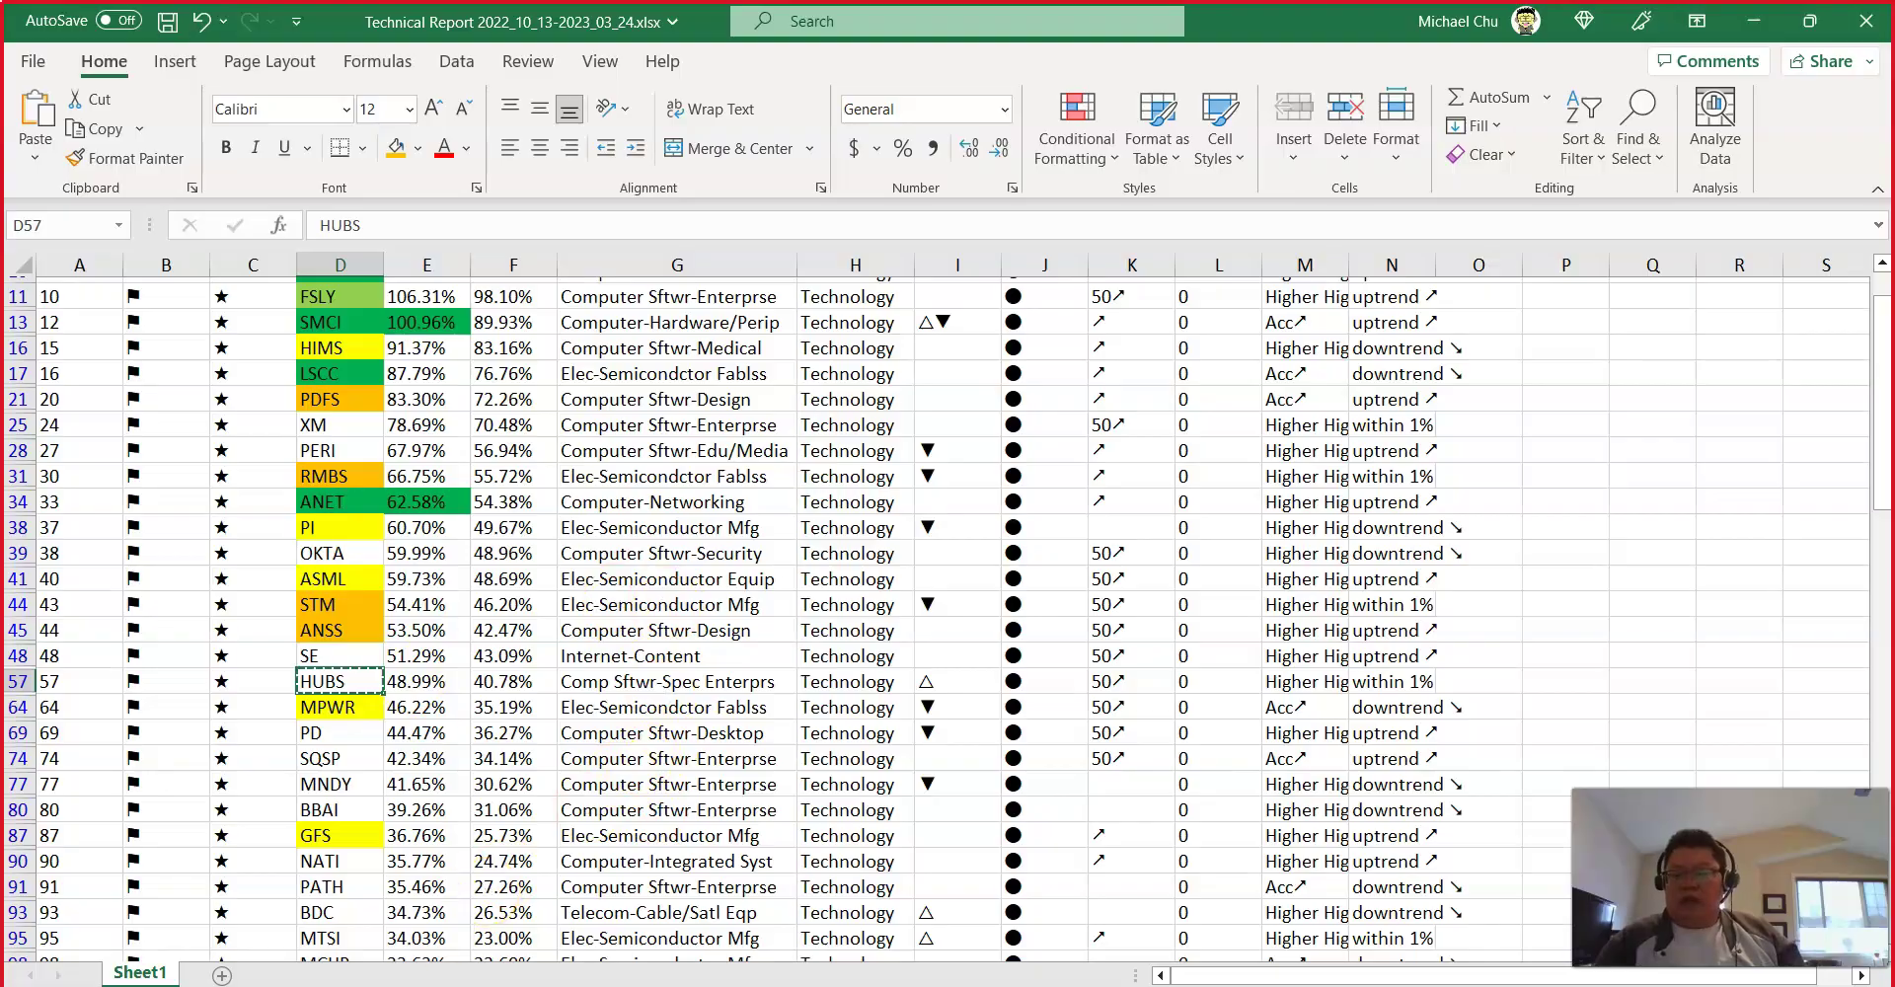
pyautogui.hotkey('alt', 'Tab')
pyautogui.press('Return')
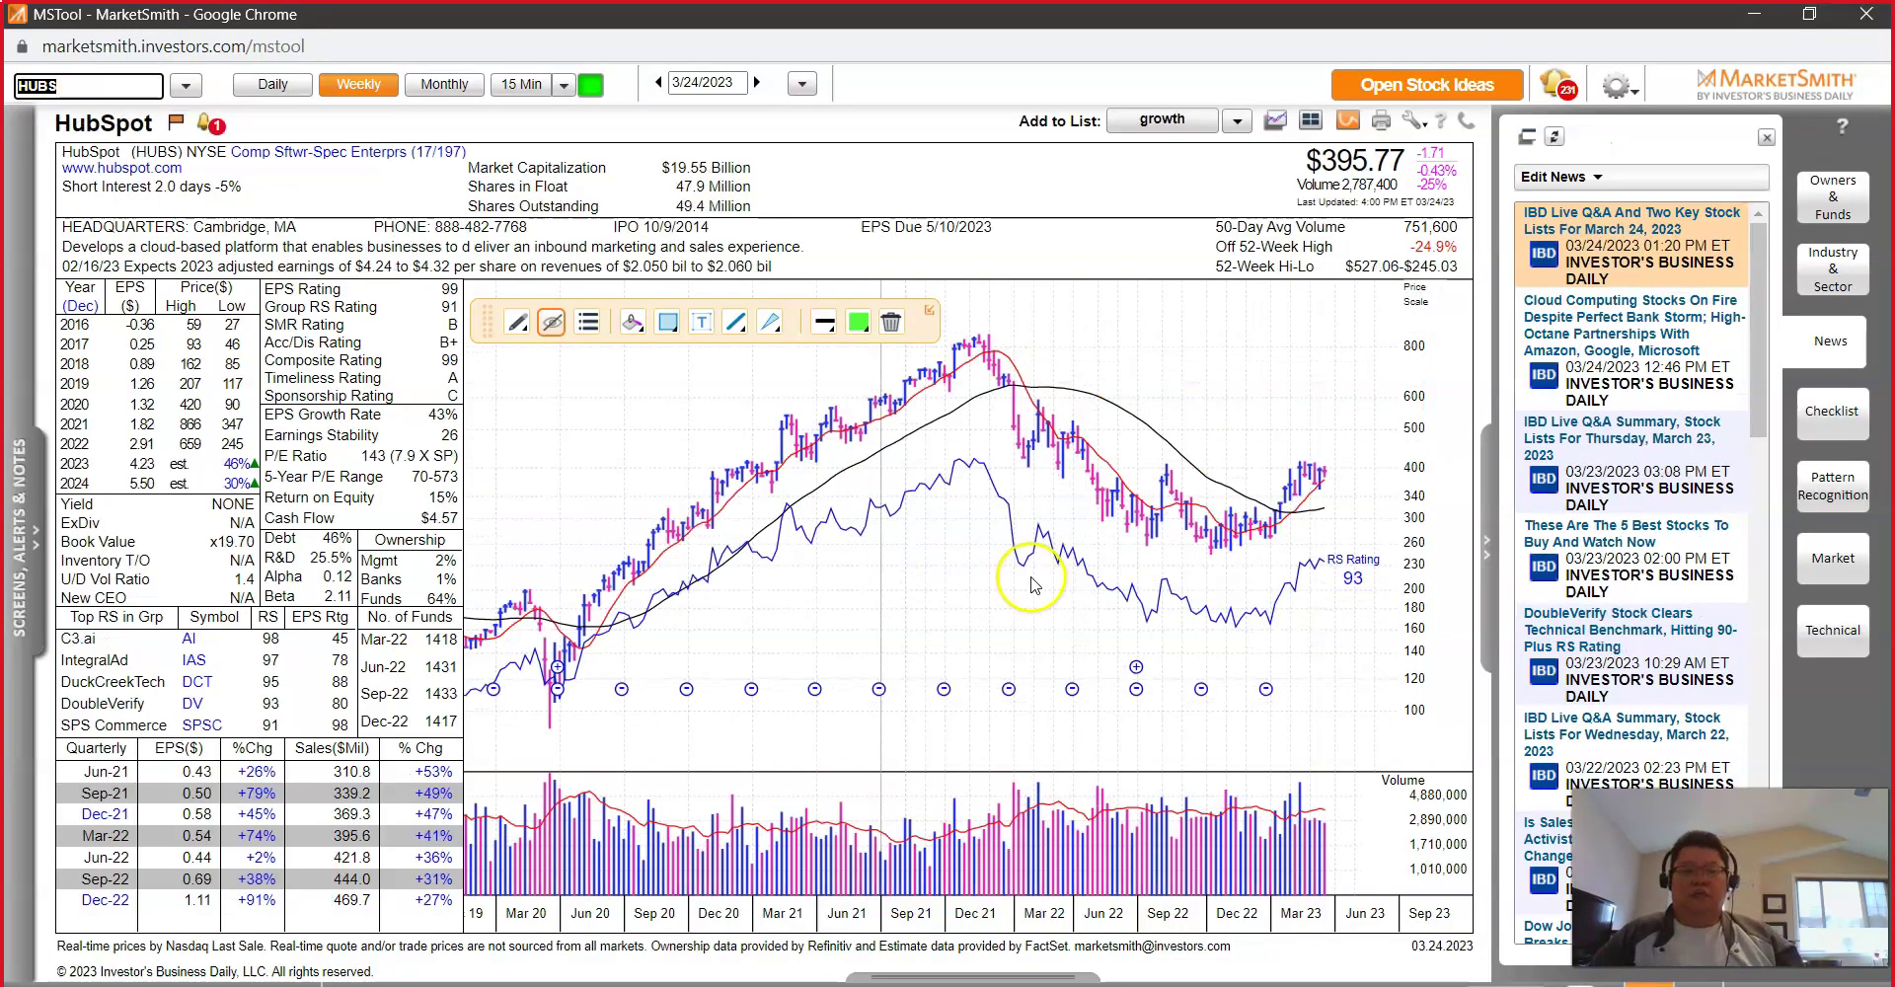
# Step: Draw red lines on HubSpot's chart along the 2023 price rise, the recent volume decline and the latest volume spike
pyautogui.click(1273, 570)
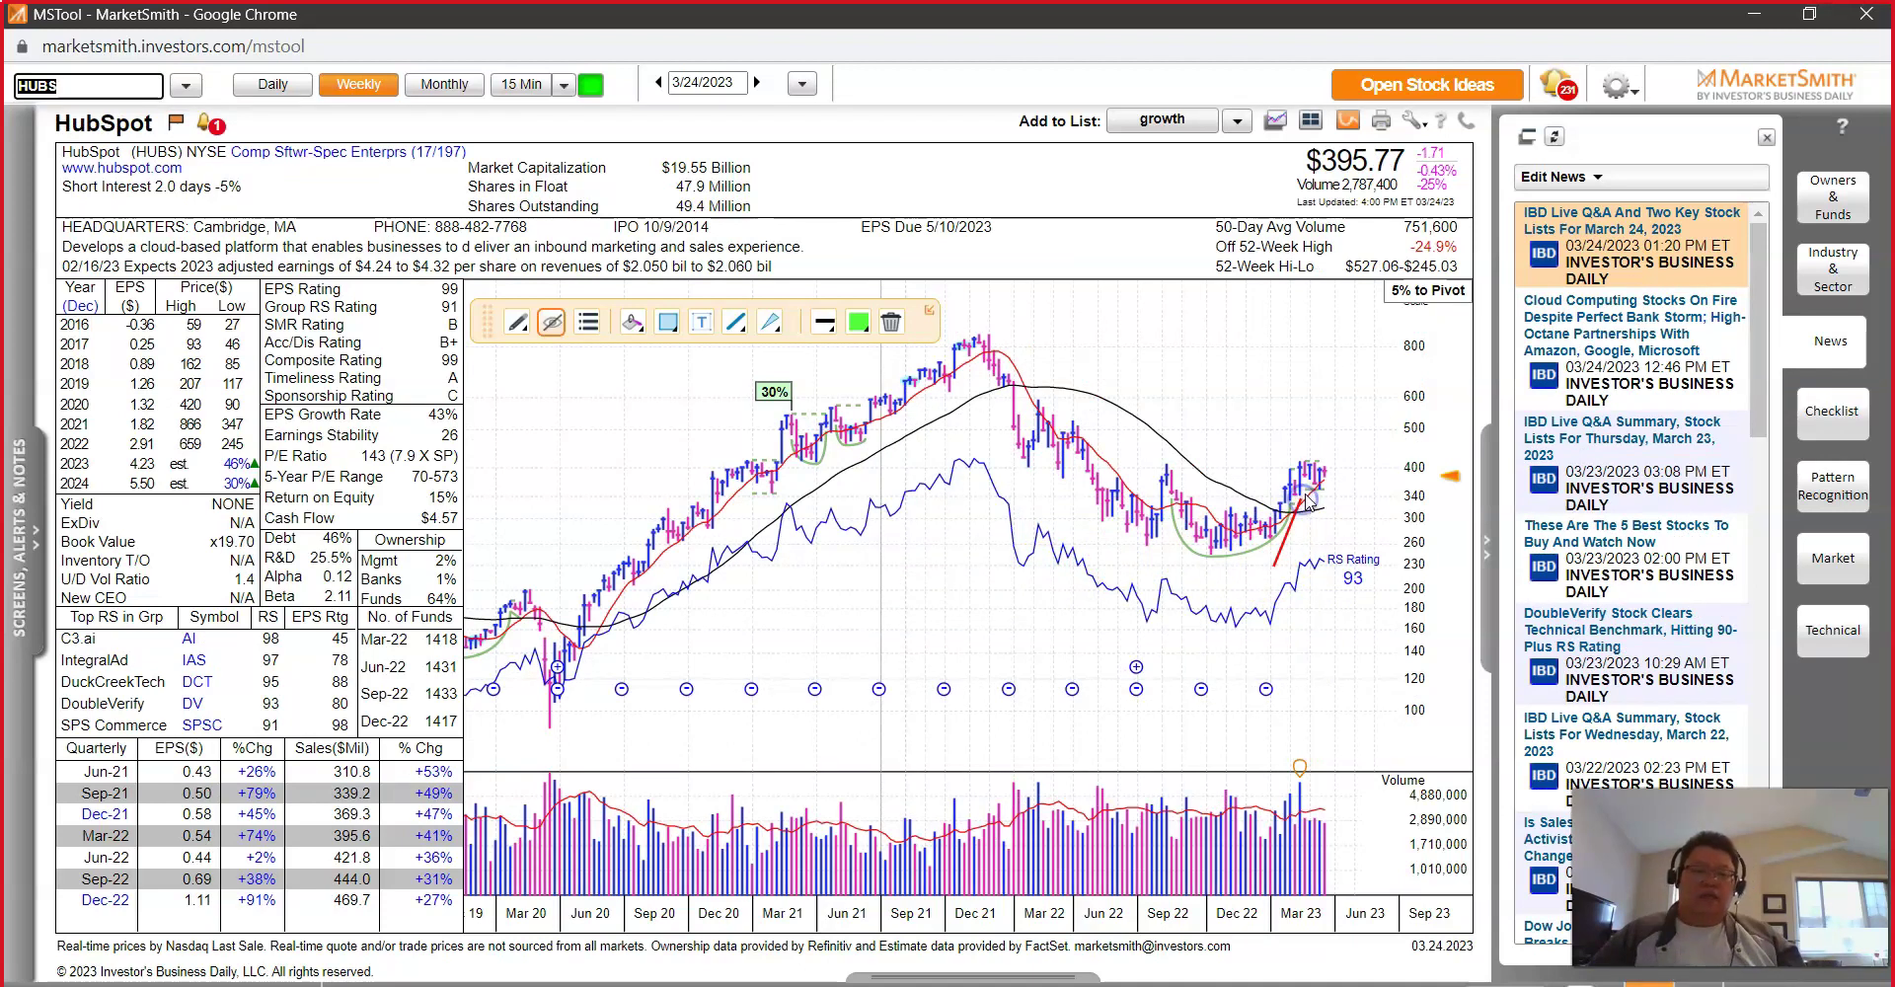
pyautogui.moveTo(1310, 484)
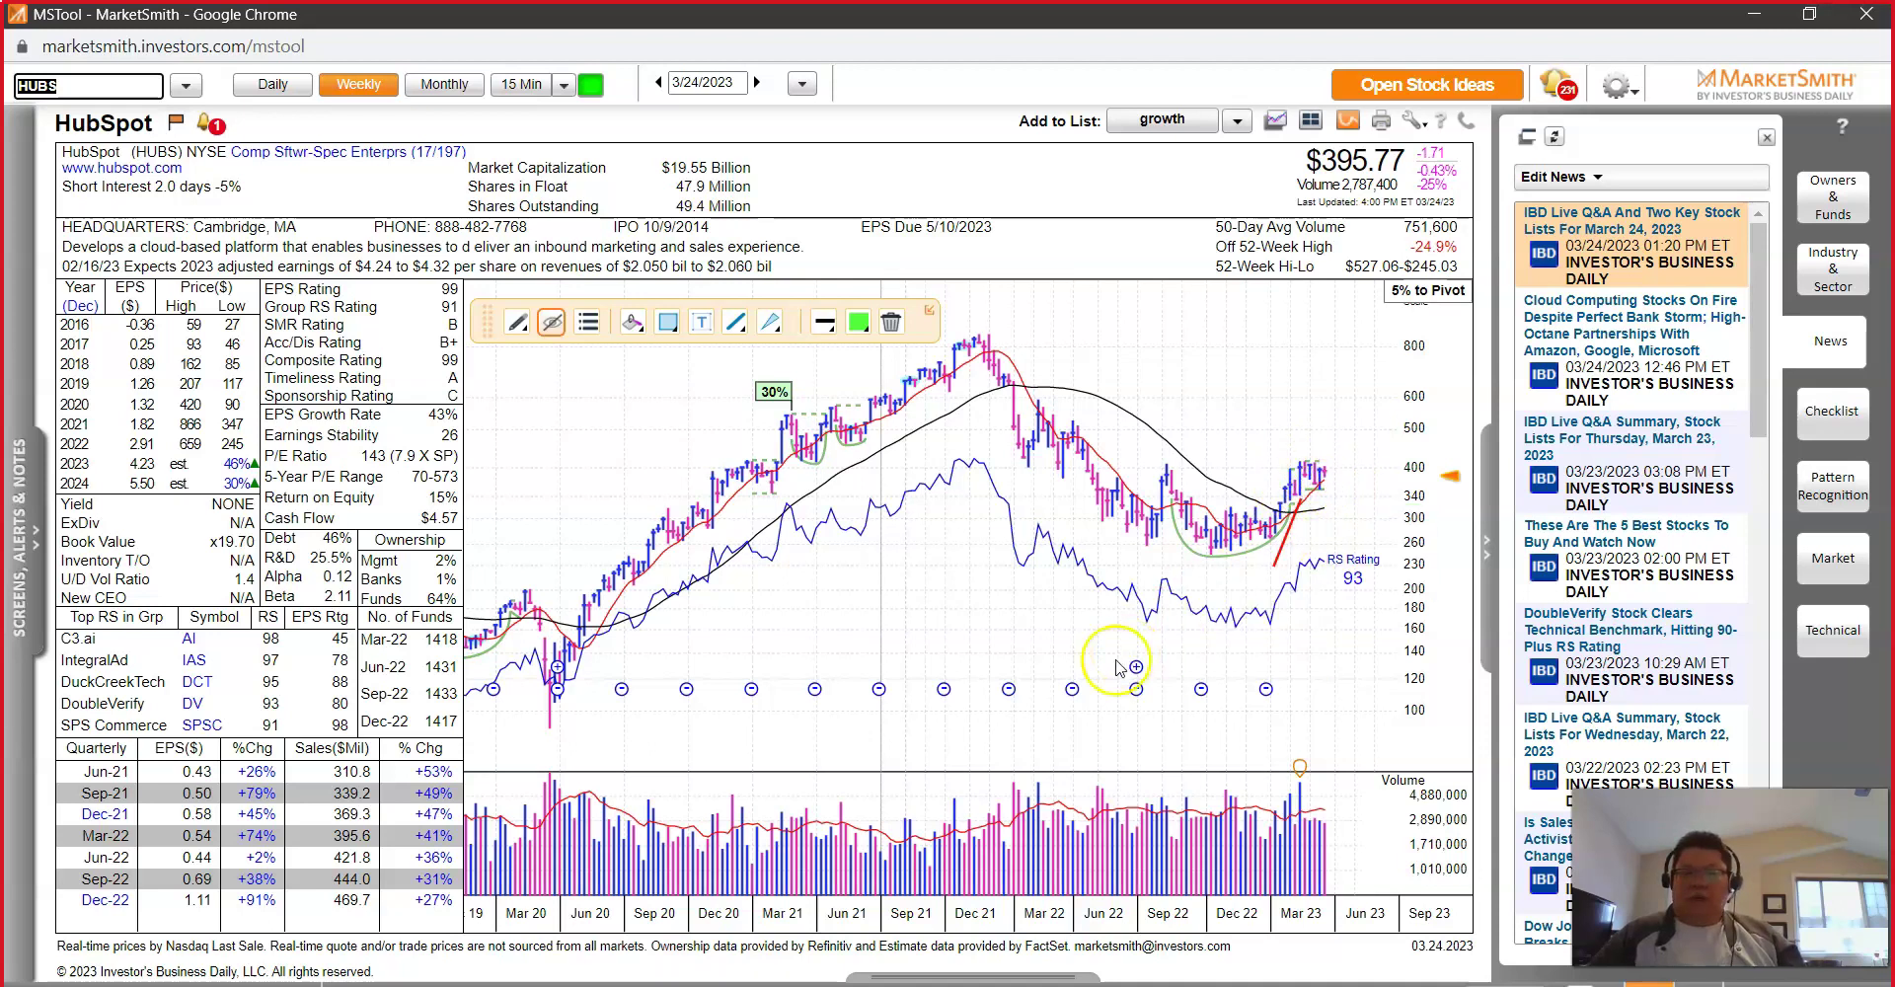
pyautogui.click(1336, 829)
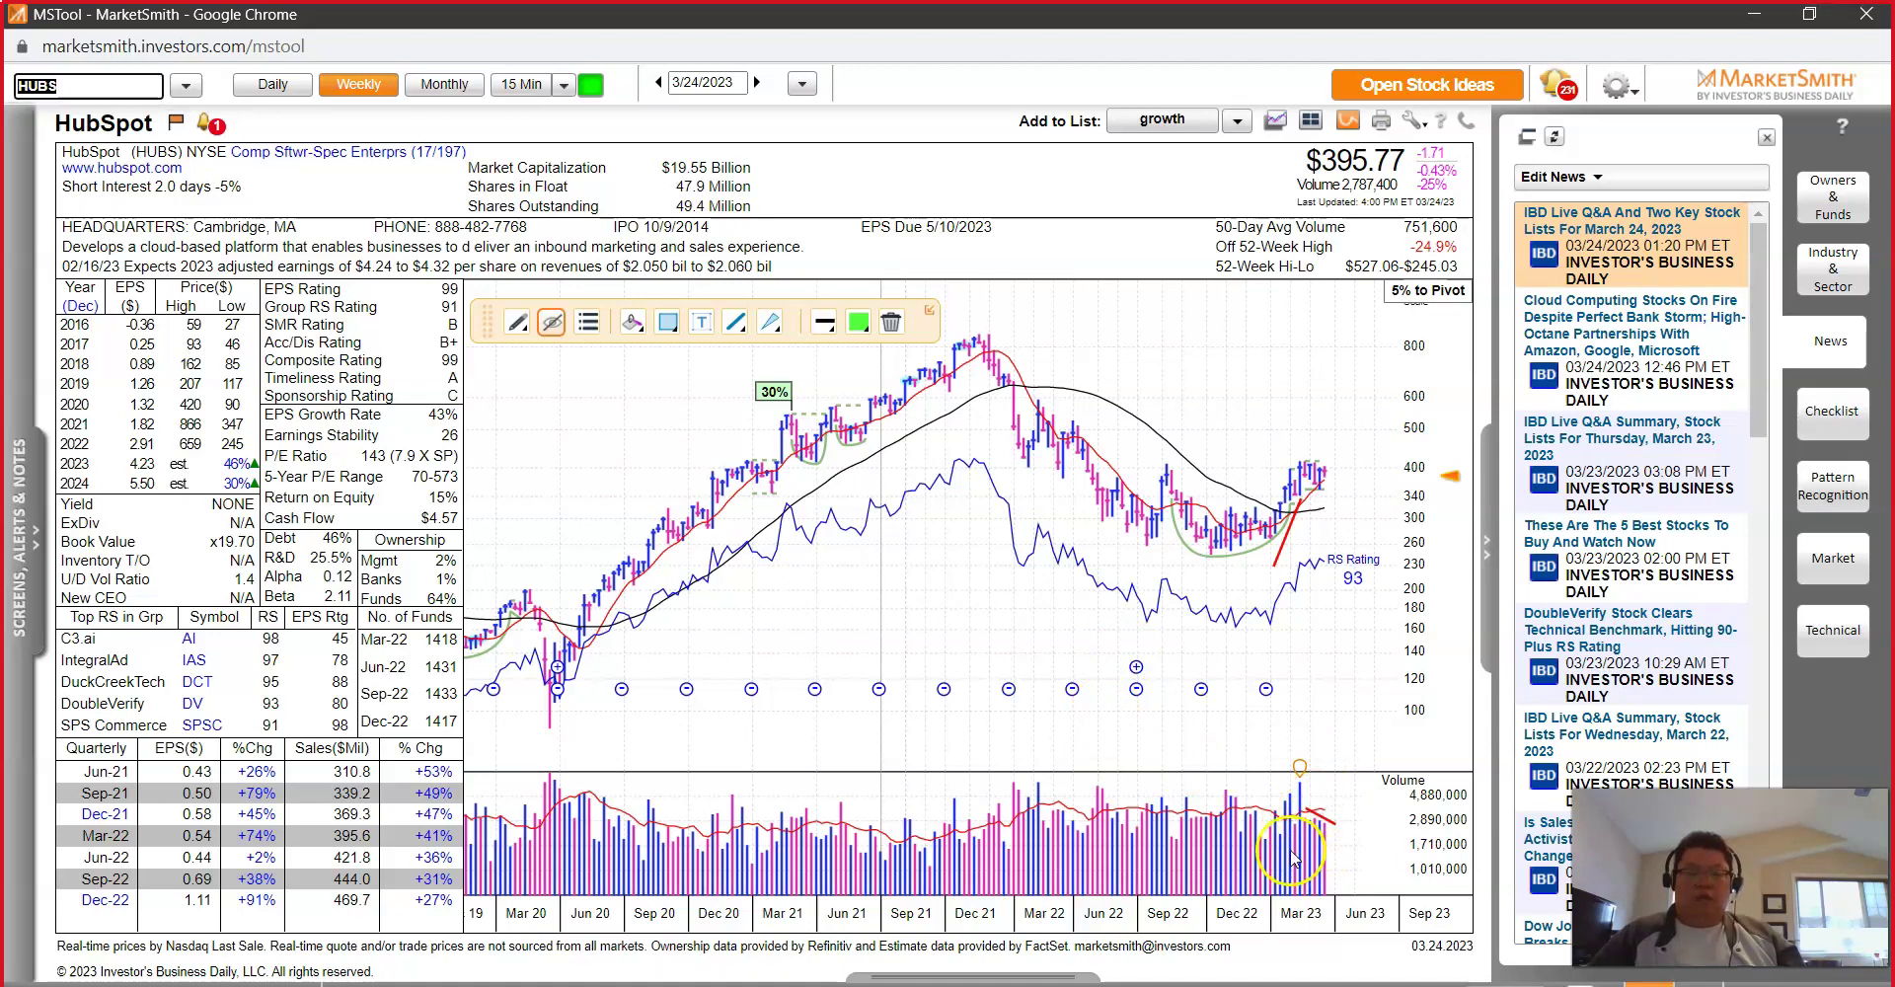
pyautogui.click(1288, 787)
pyautogui.click(1409, 528)
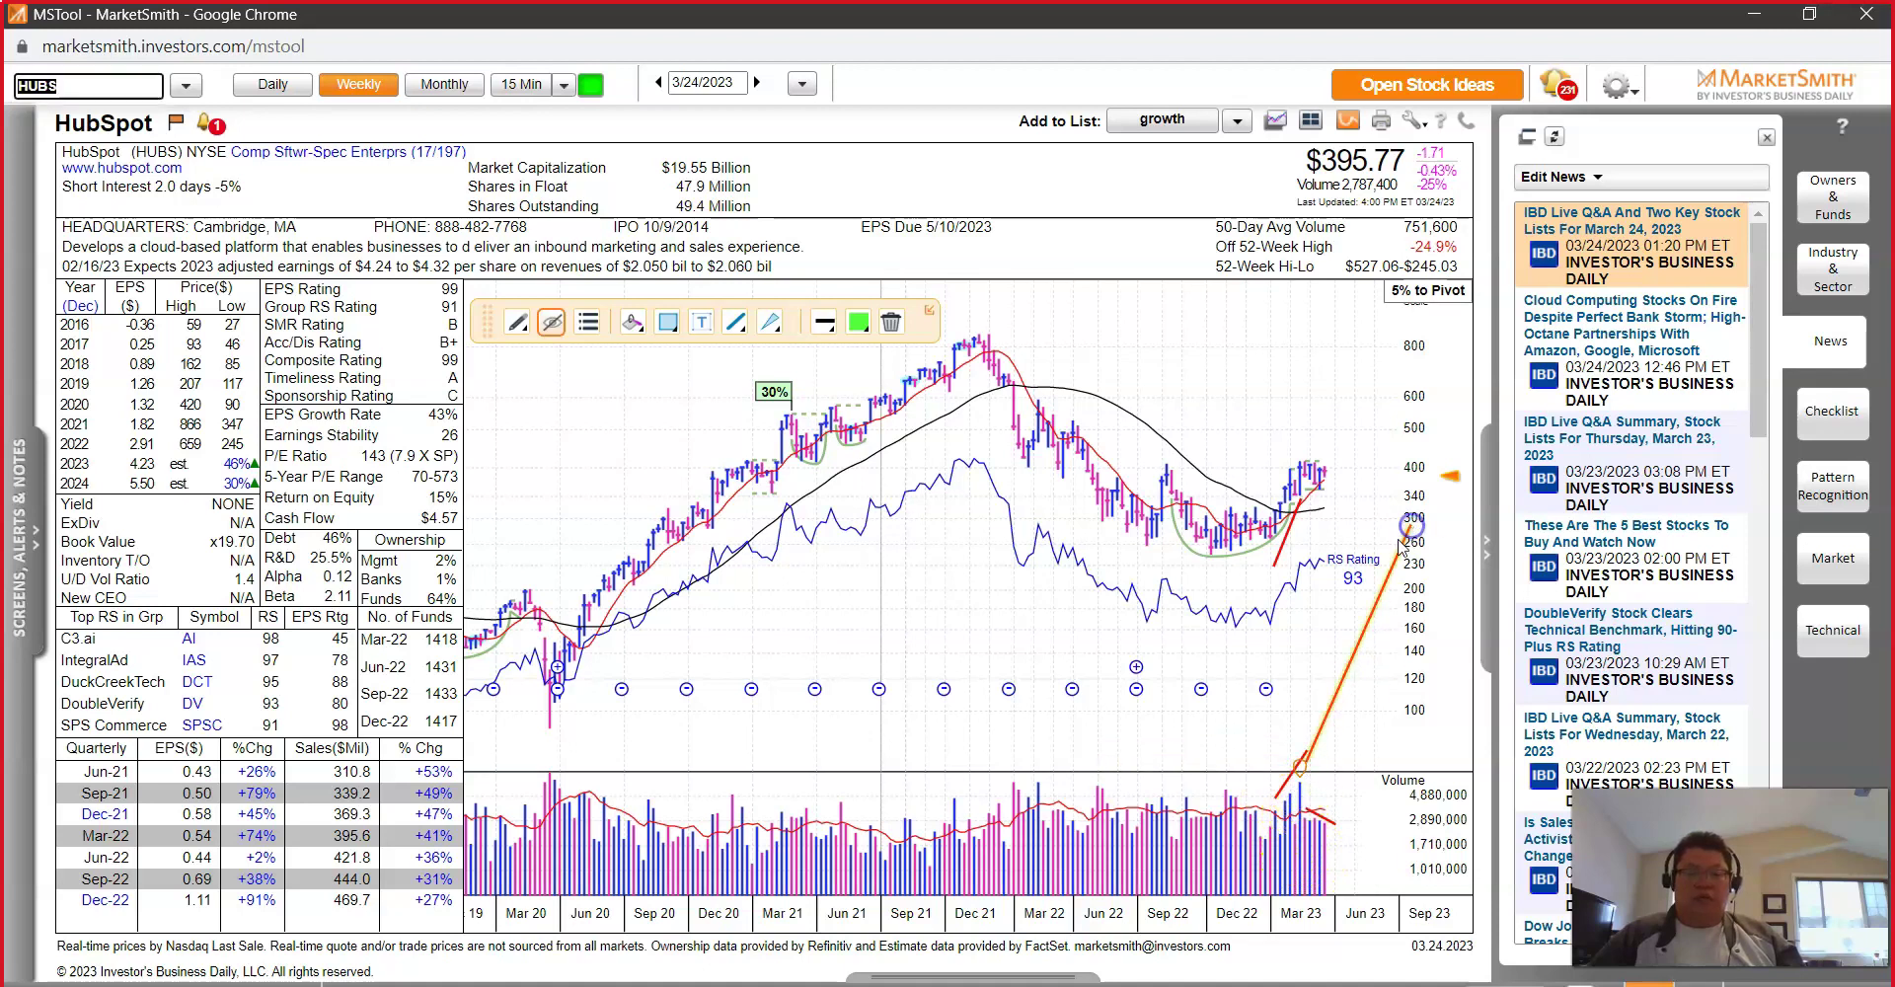
# Step: Mark HubSpot's latest quarterly EPS and sales growth with red lines and check its row in the growth list
pyautogui.click(280, 868)
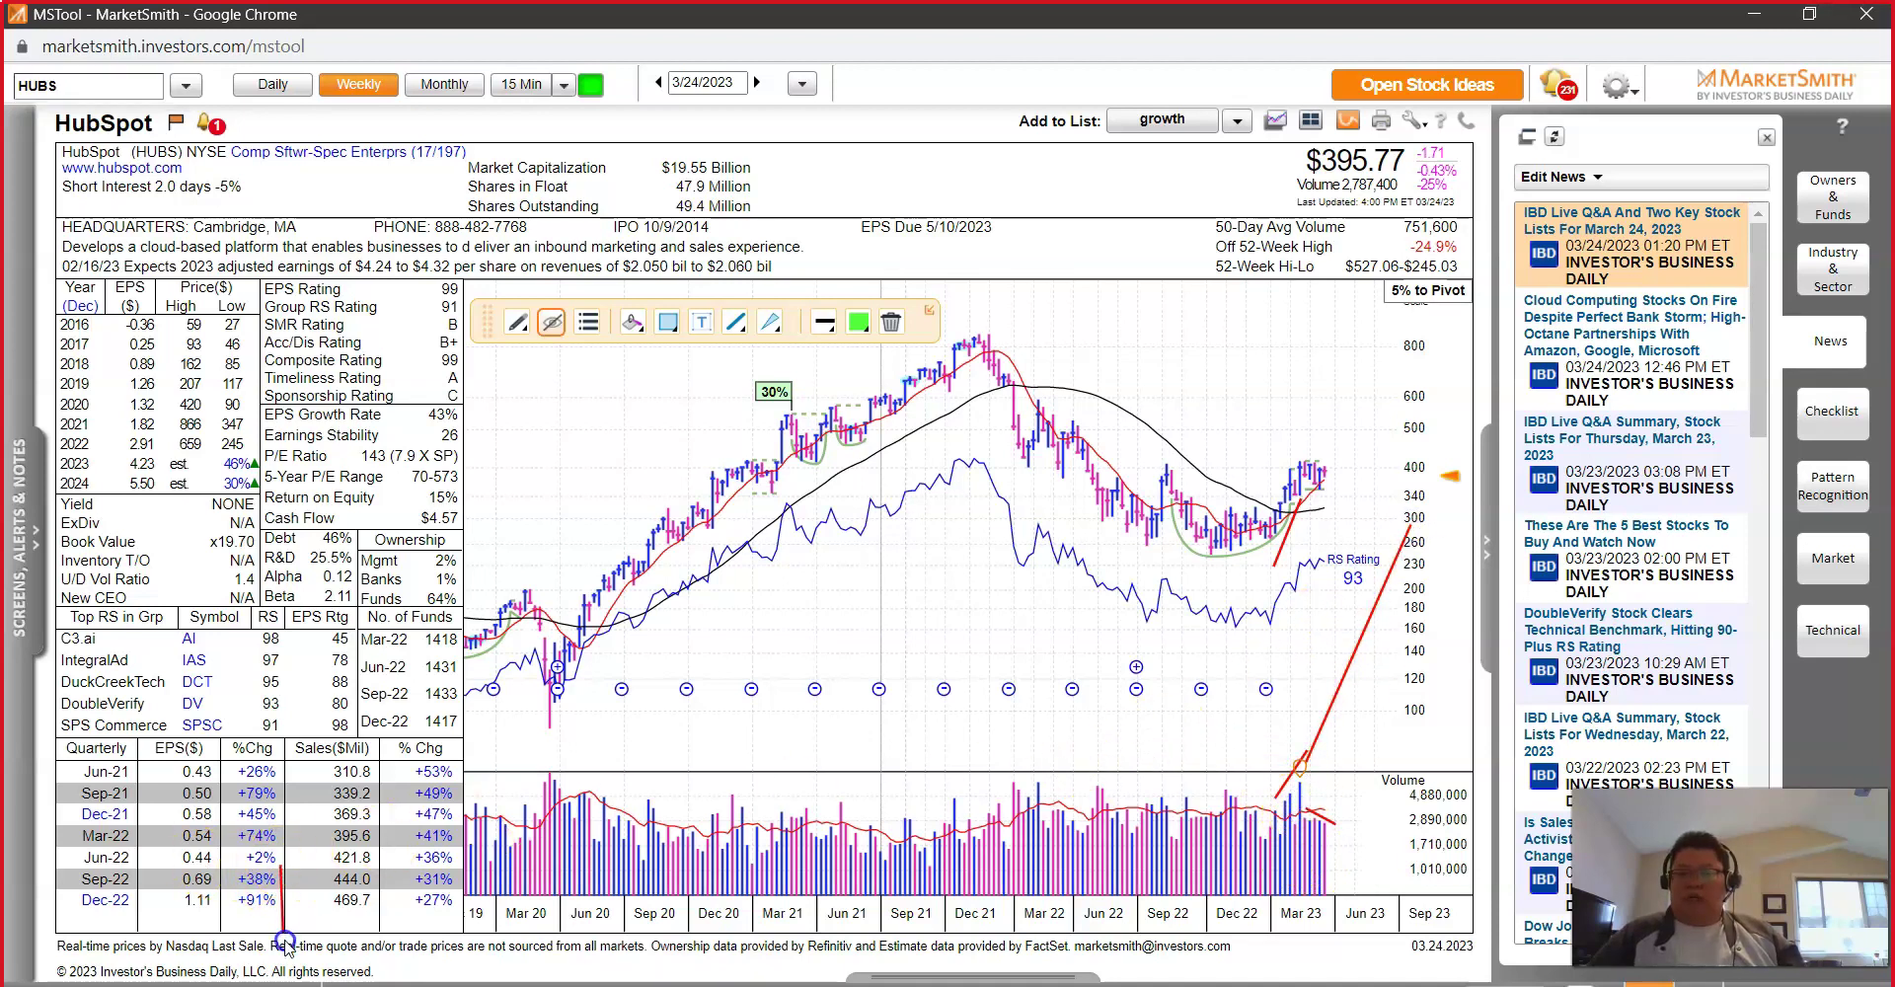
pyautogui.click(464, 939)
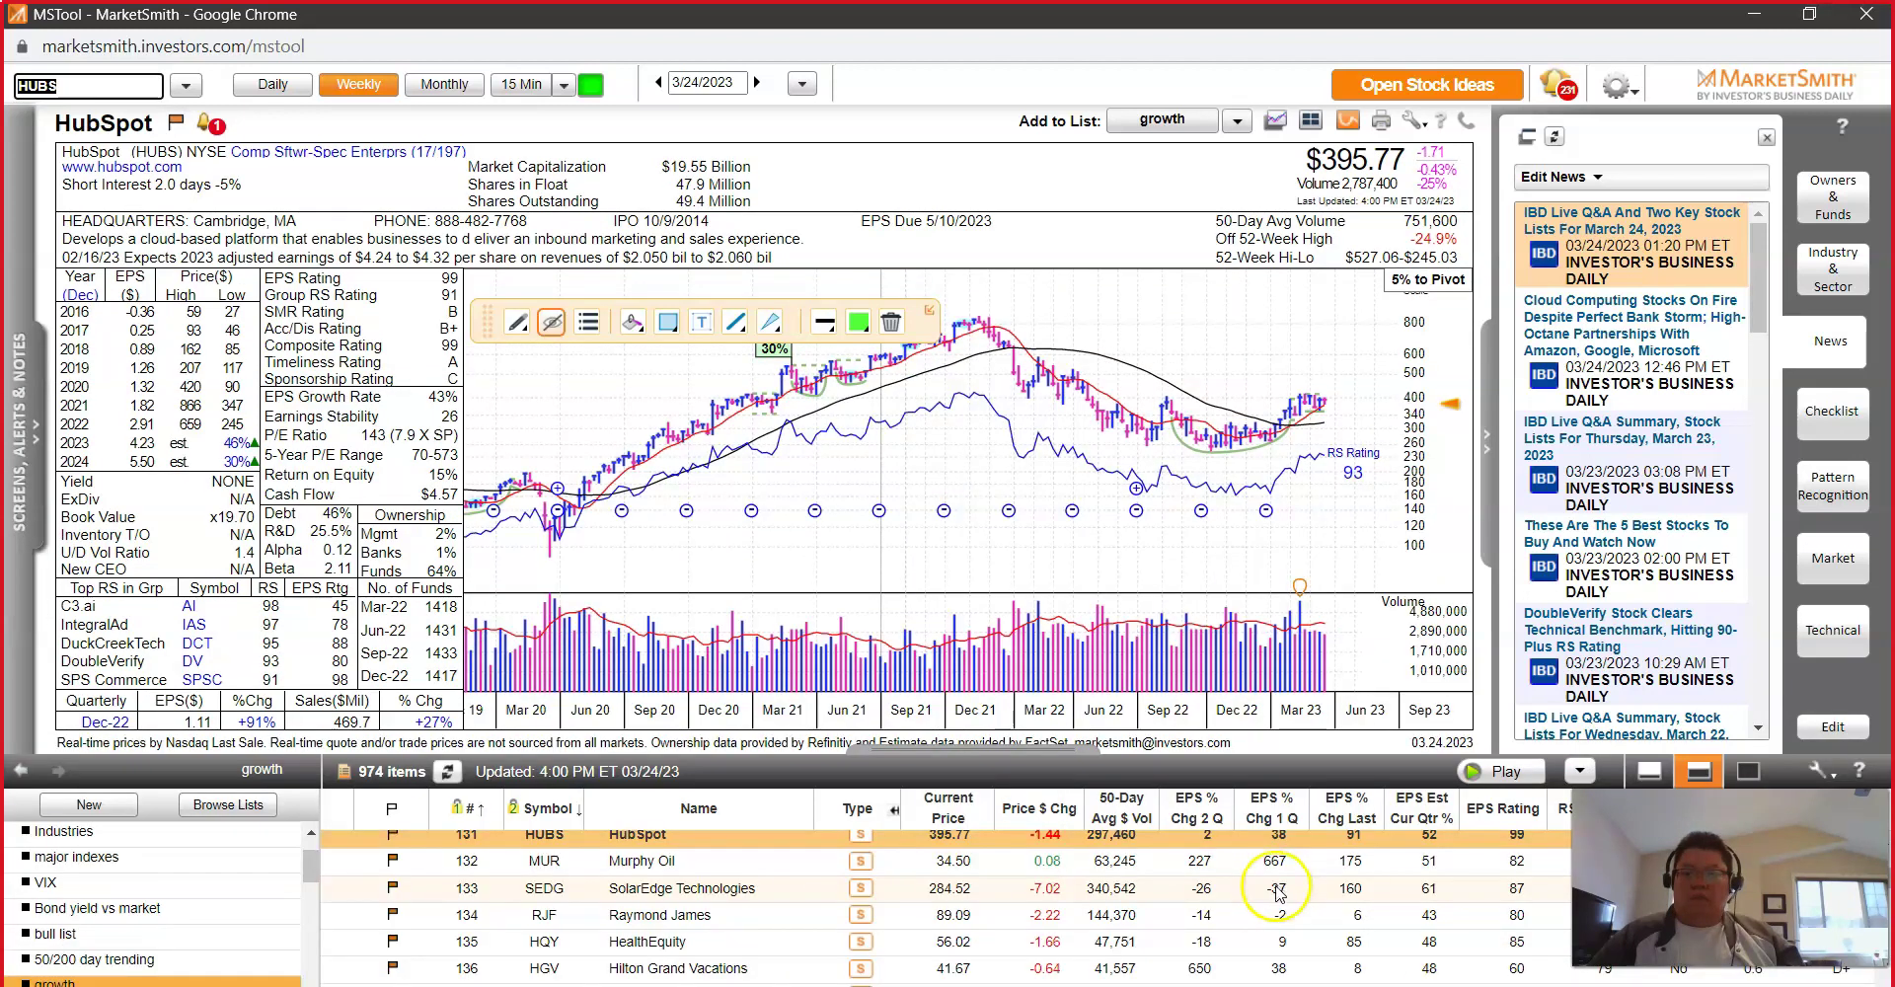
pyautogui.scroll(2, 1244, 918)
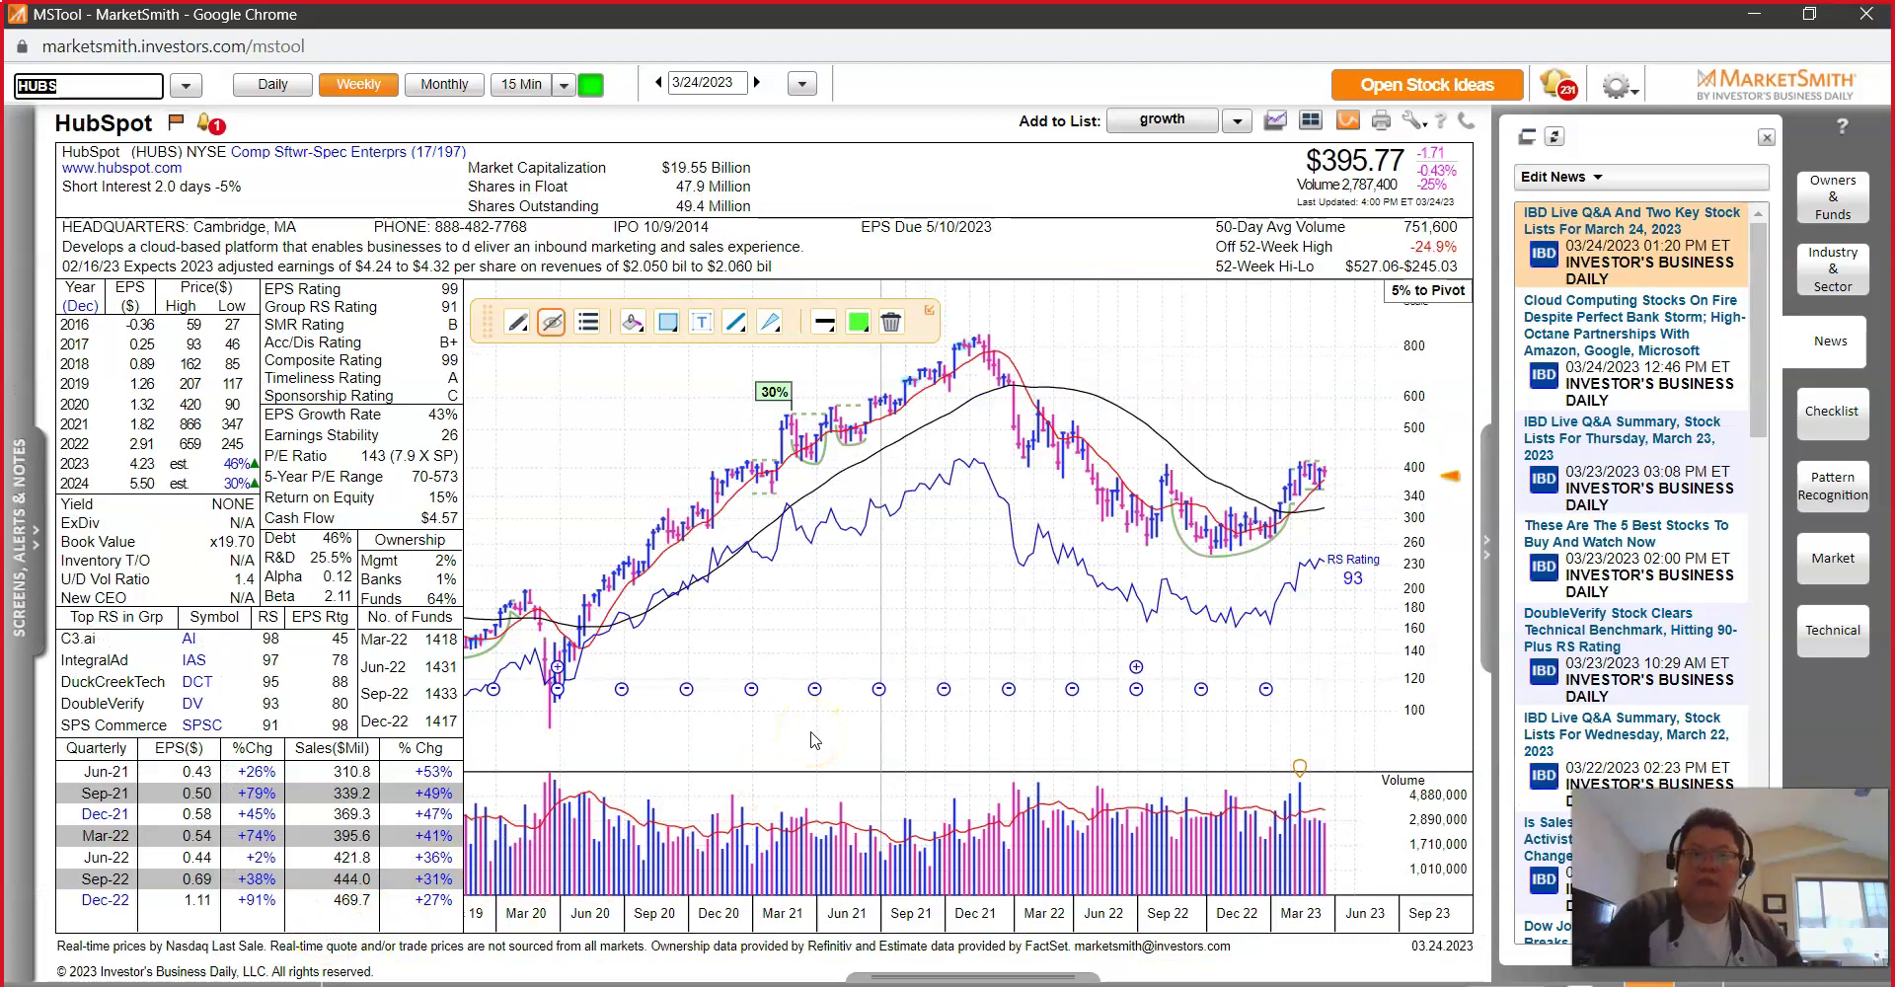
# Step: Capture the screen with HubSpot's full weekly chart and paste it into a new Paint image
pyautogui.press('Print')
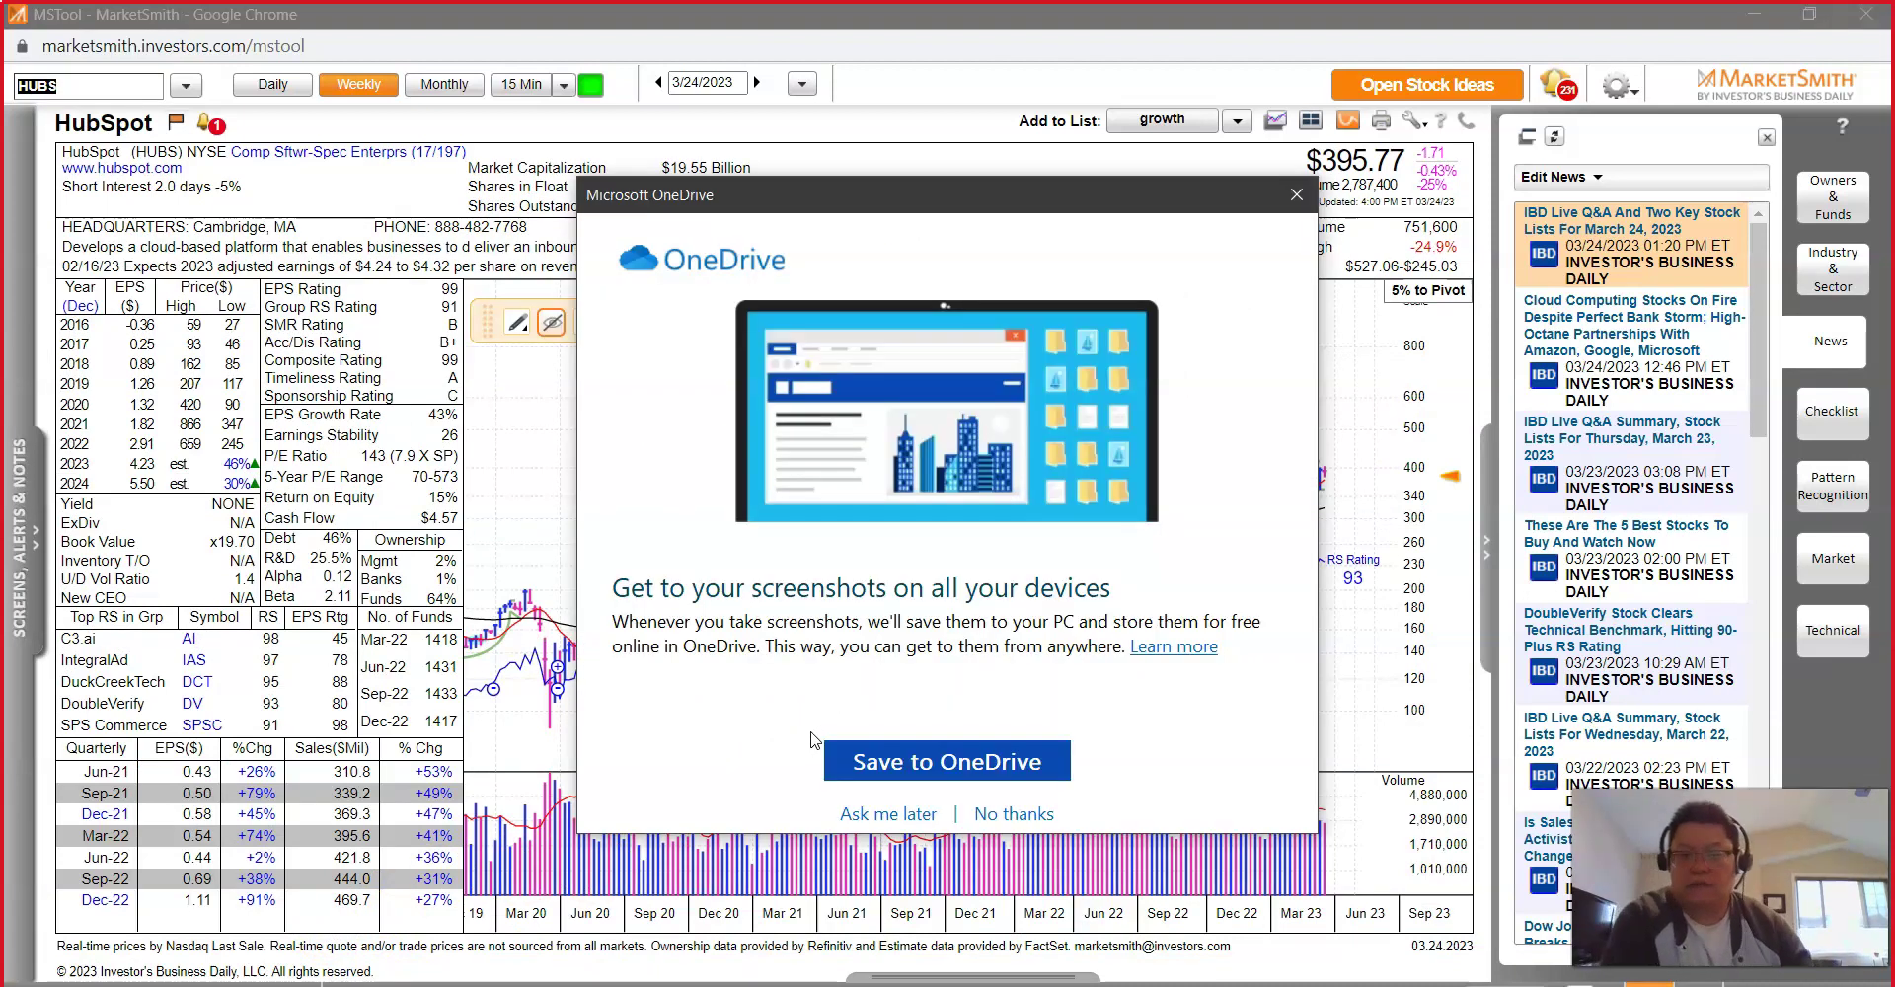
pyautogui.click(1290, 188)
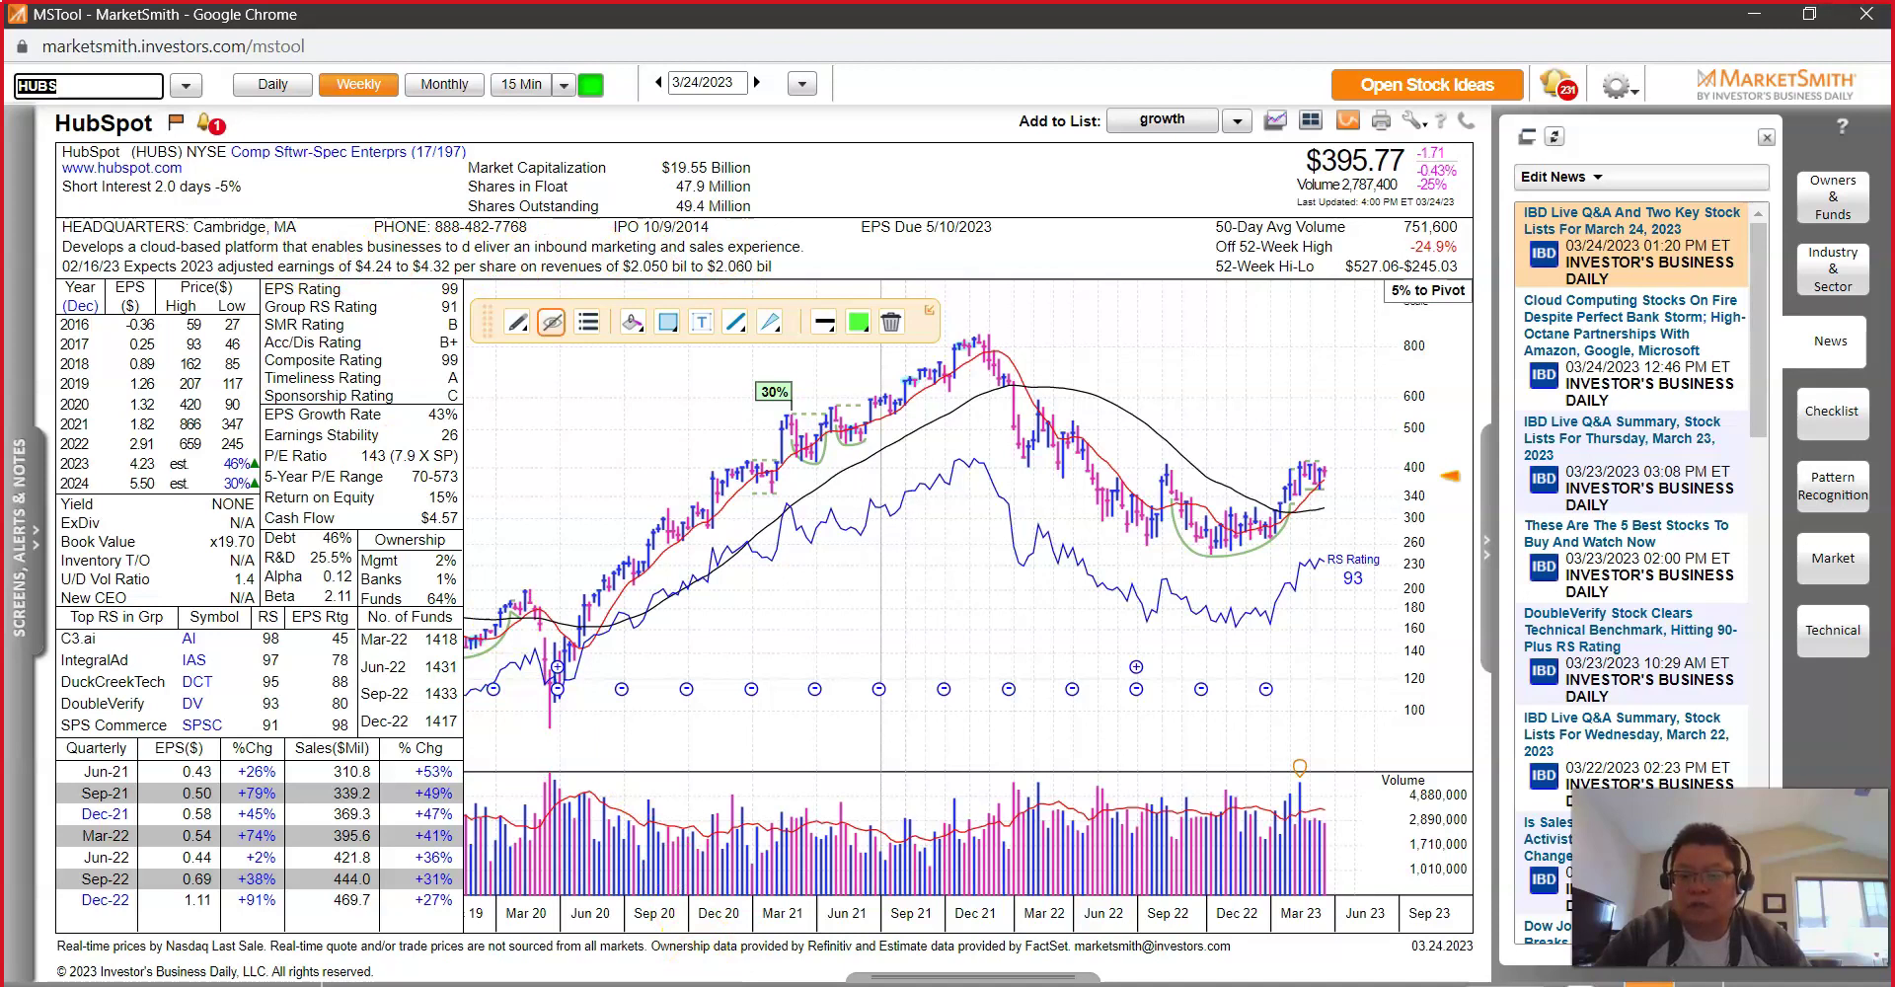
pyautogui.rightClick(645, 982)
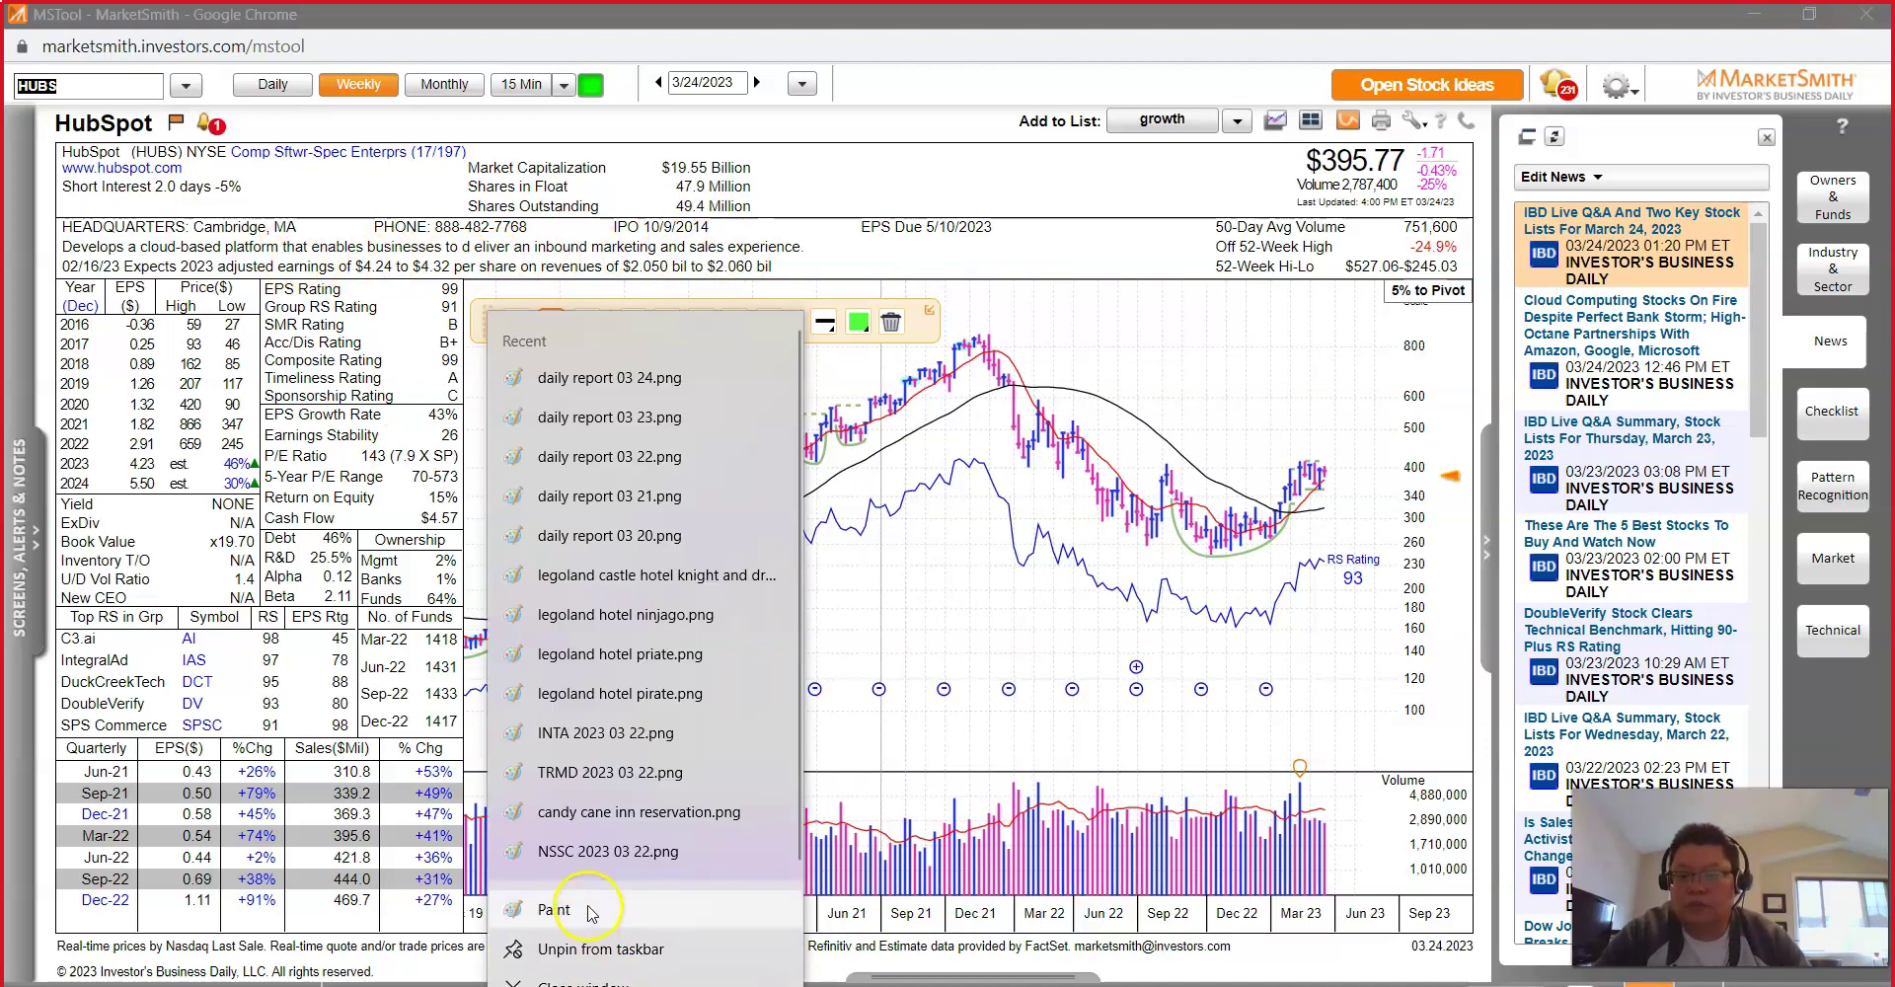
pyautogui.click(643, 913)
pyautogui.hotkey('ctrl', 'v')
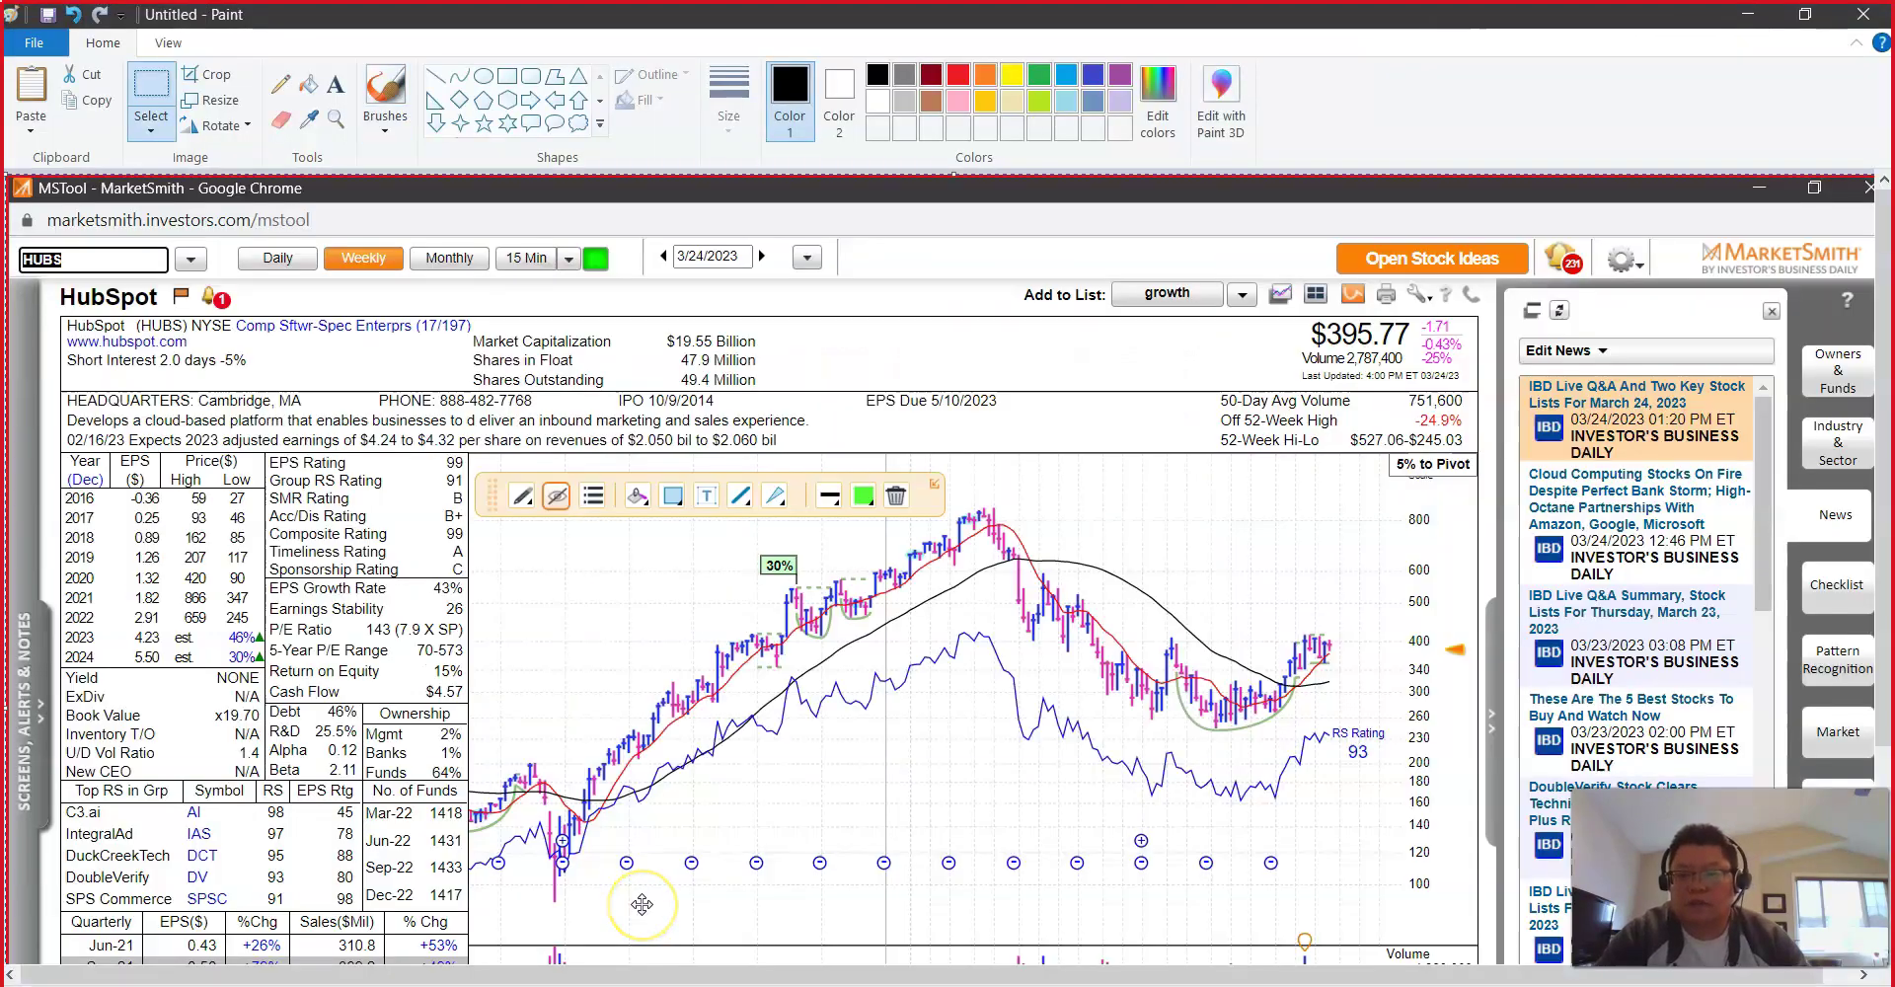
# Step: Draw thick red lines beside the recent quarterly EPS and sales percentage changes in the pasted HubSpot image
pyautogui.scroll(-3, 643, 904)
pyautogui.click(443, 76)
pyautogui.click(782, 79)
pyautogui.click(957, 74)
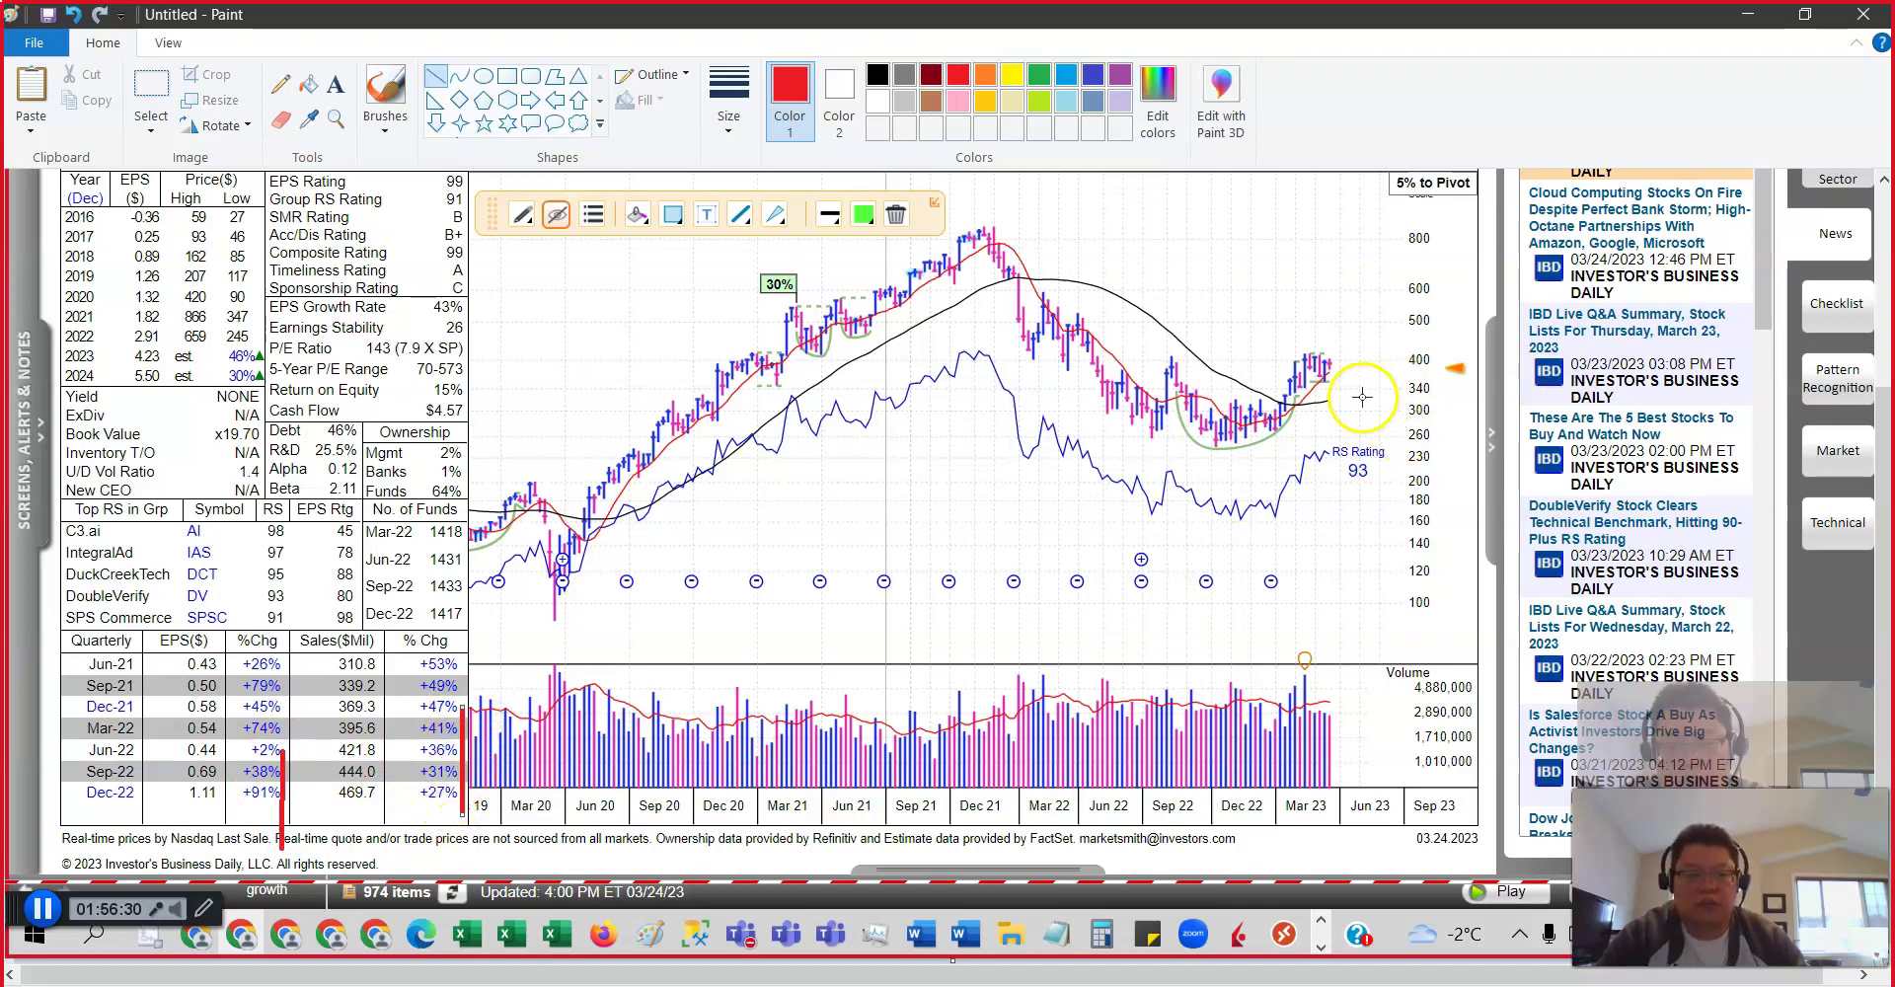
# Step: Draw rising red lines beneath the recent RS line and above the latest volume spikes in the HubSpot image
pyautogui.moveTo(1261, 548); pyautogui.dragTo(1321, 472)
pyautogui.moveTo(1305, 655); pyautogui.dragTo(1360, 530)
pyautogui.moveTo(1286, 665); pyautogui.dragTo(1301, 595)
pyautogui.moveTo(1296, 675); pyautogui.dragTo(1294, 679)
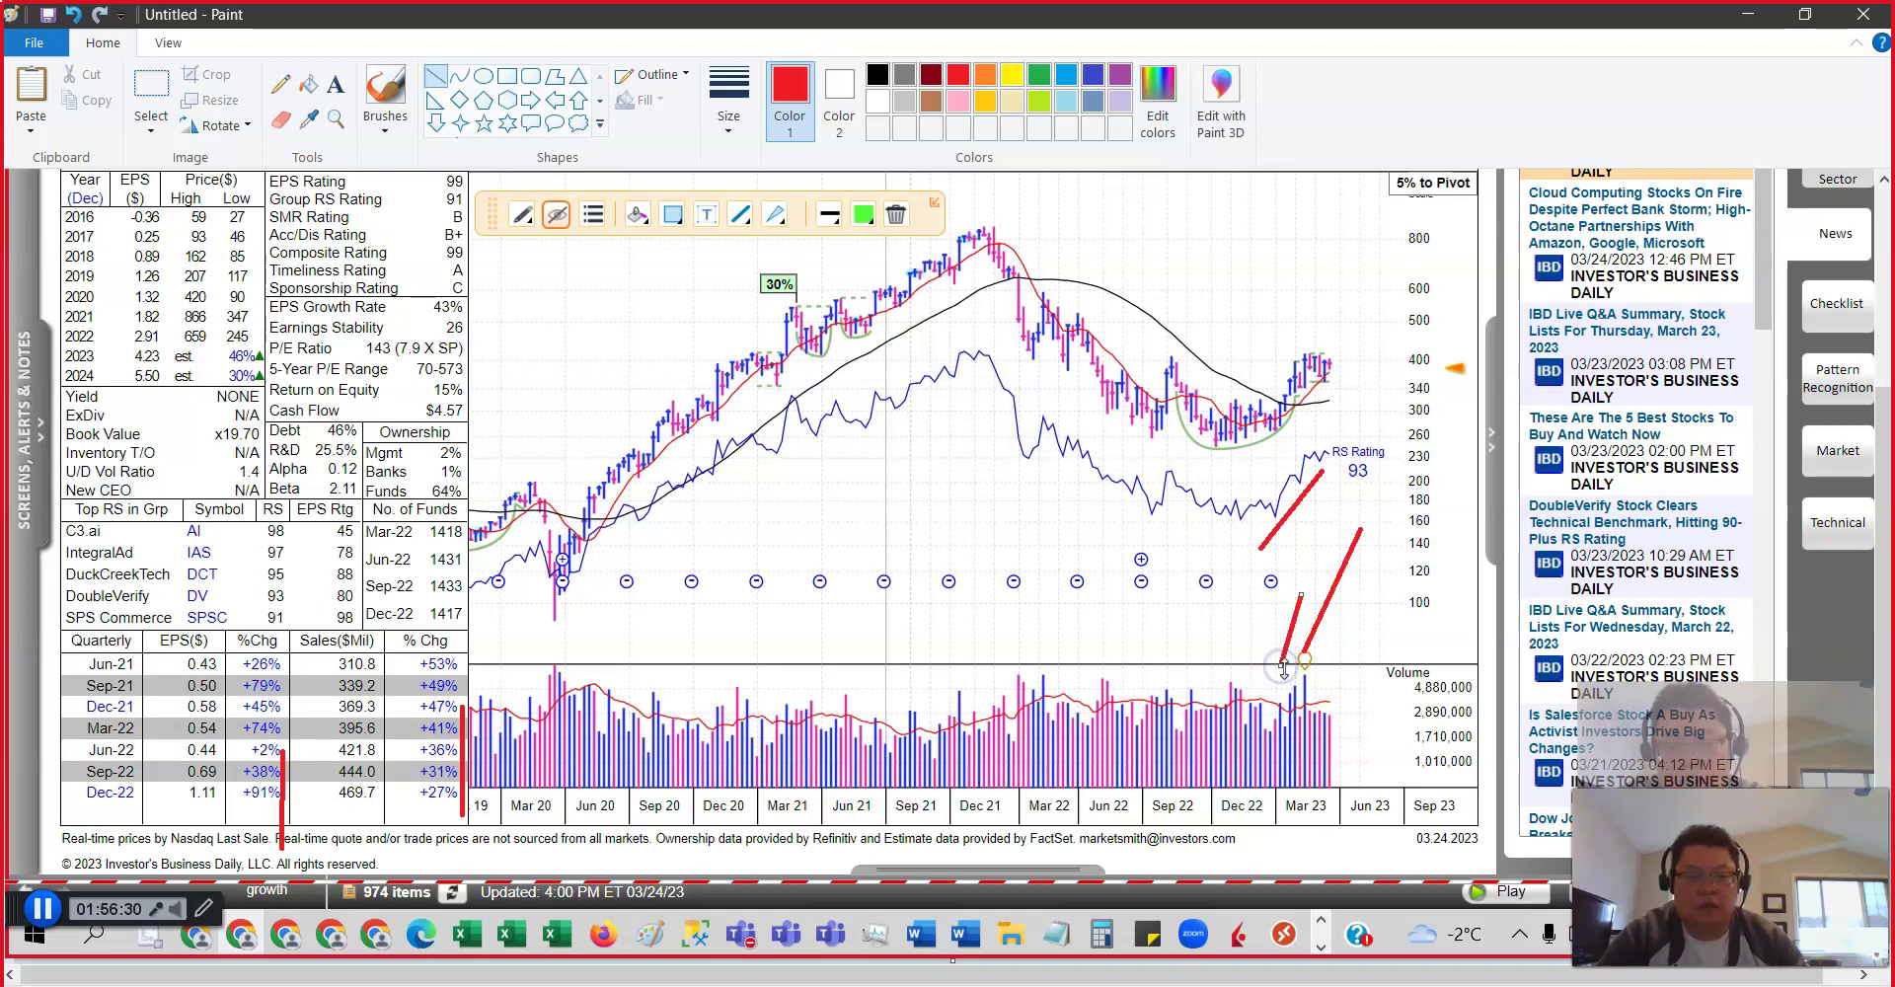
pyautogui.moveTo(1288, 679); pyautogui.dragTo(1289, 679)
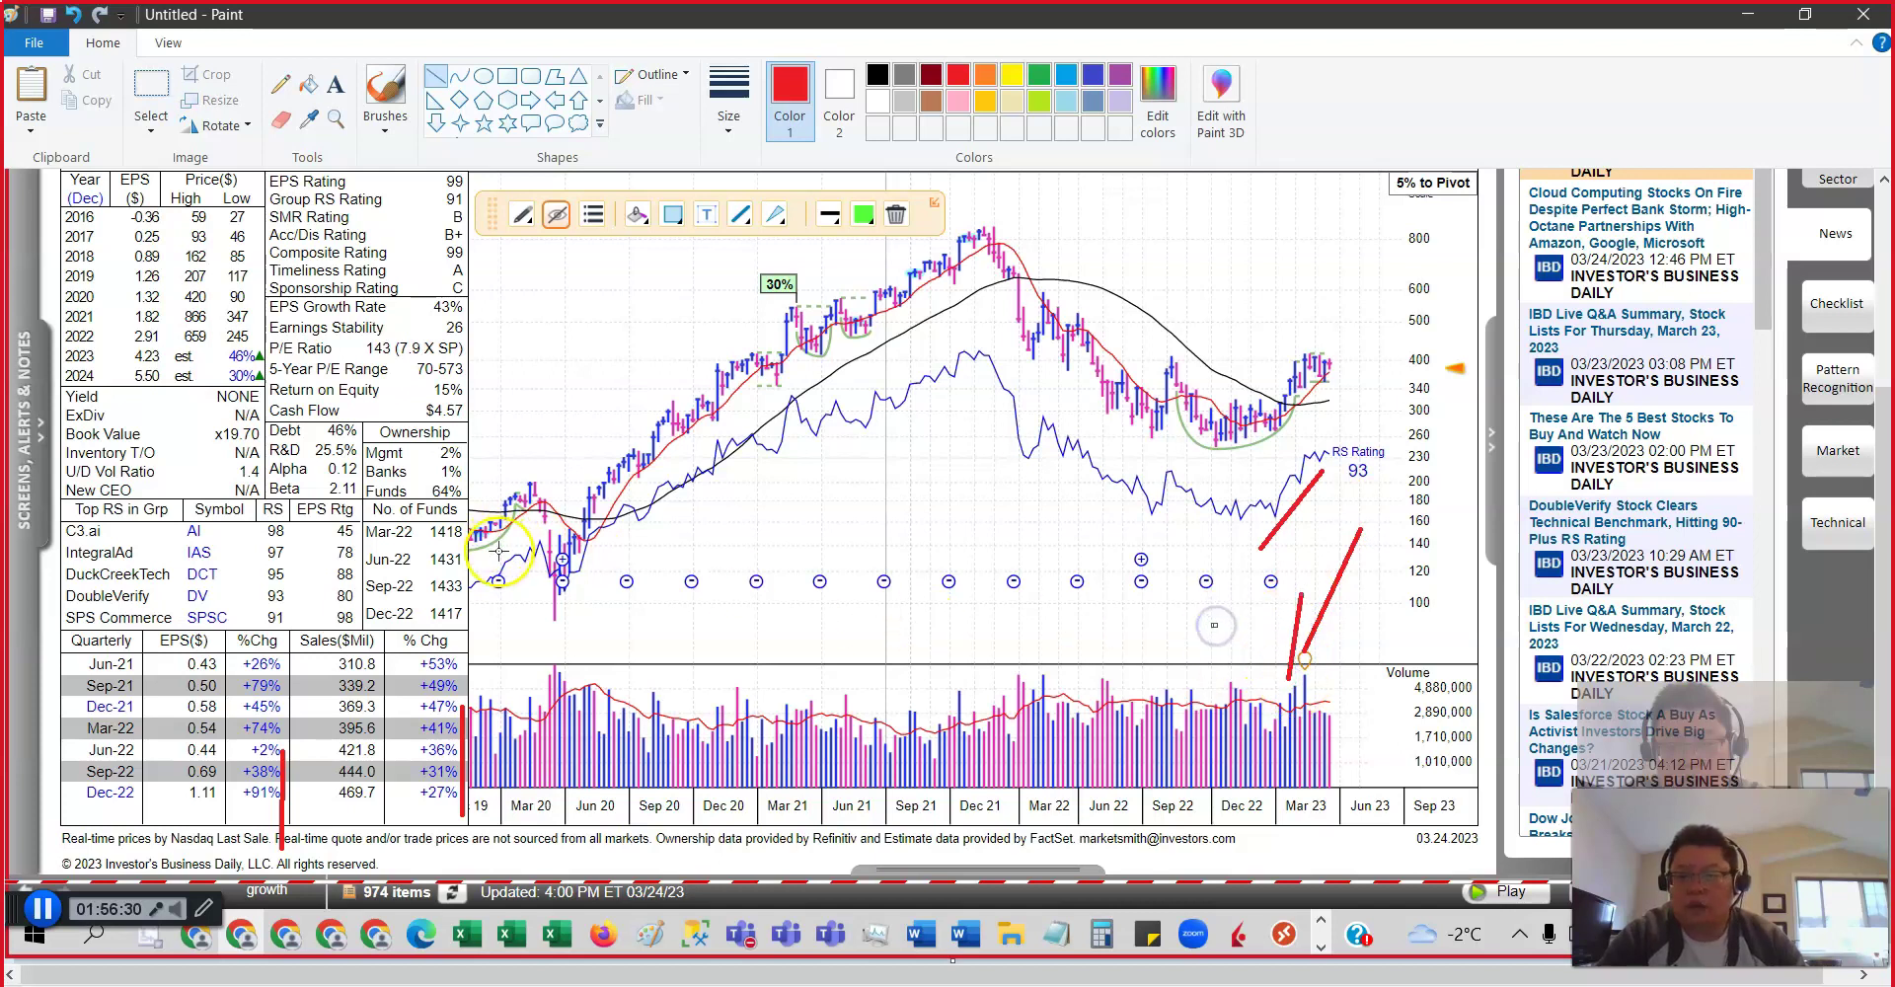
# Step: Mark the number of funds with a red line and underline the Composite Rating, share price and market capitalization in red
pyautogui.click(471, 578)
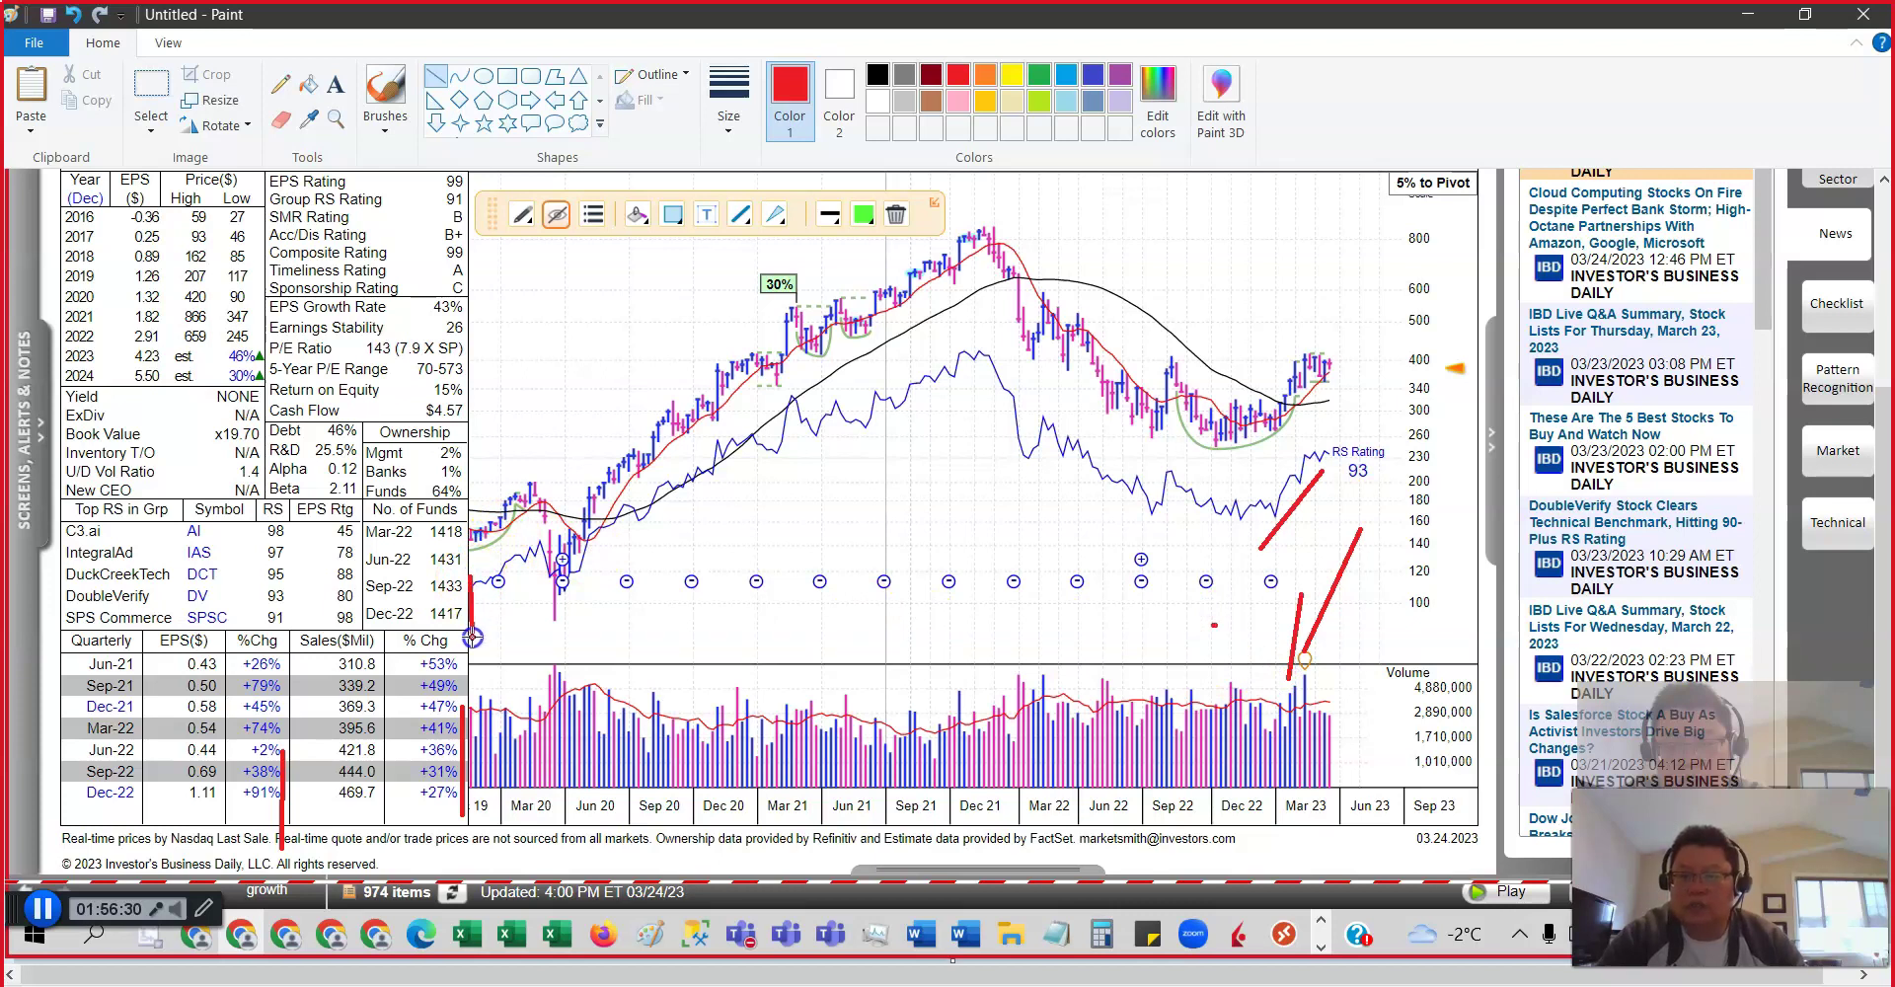
pyautogui.scroll(3, 715, 681)
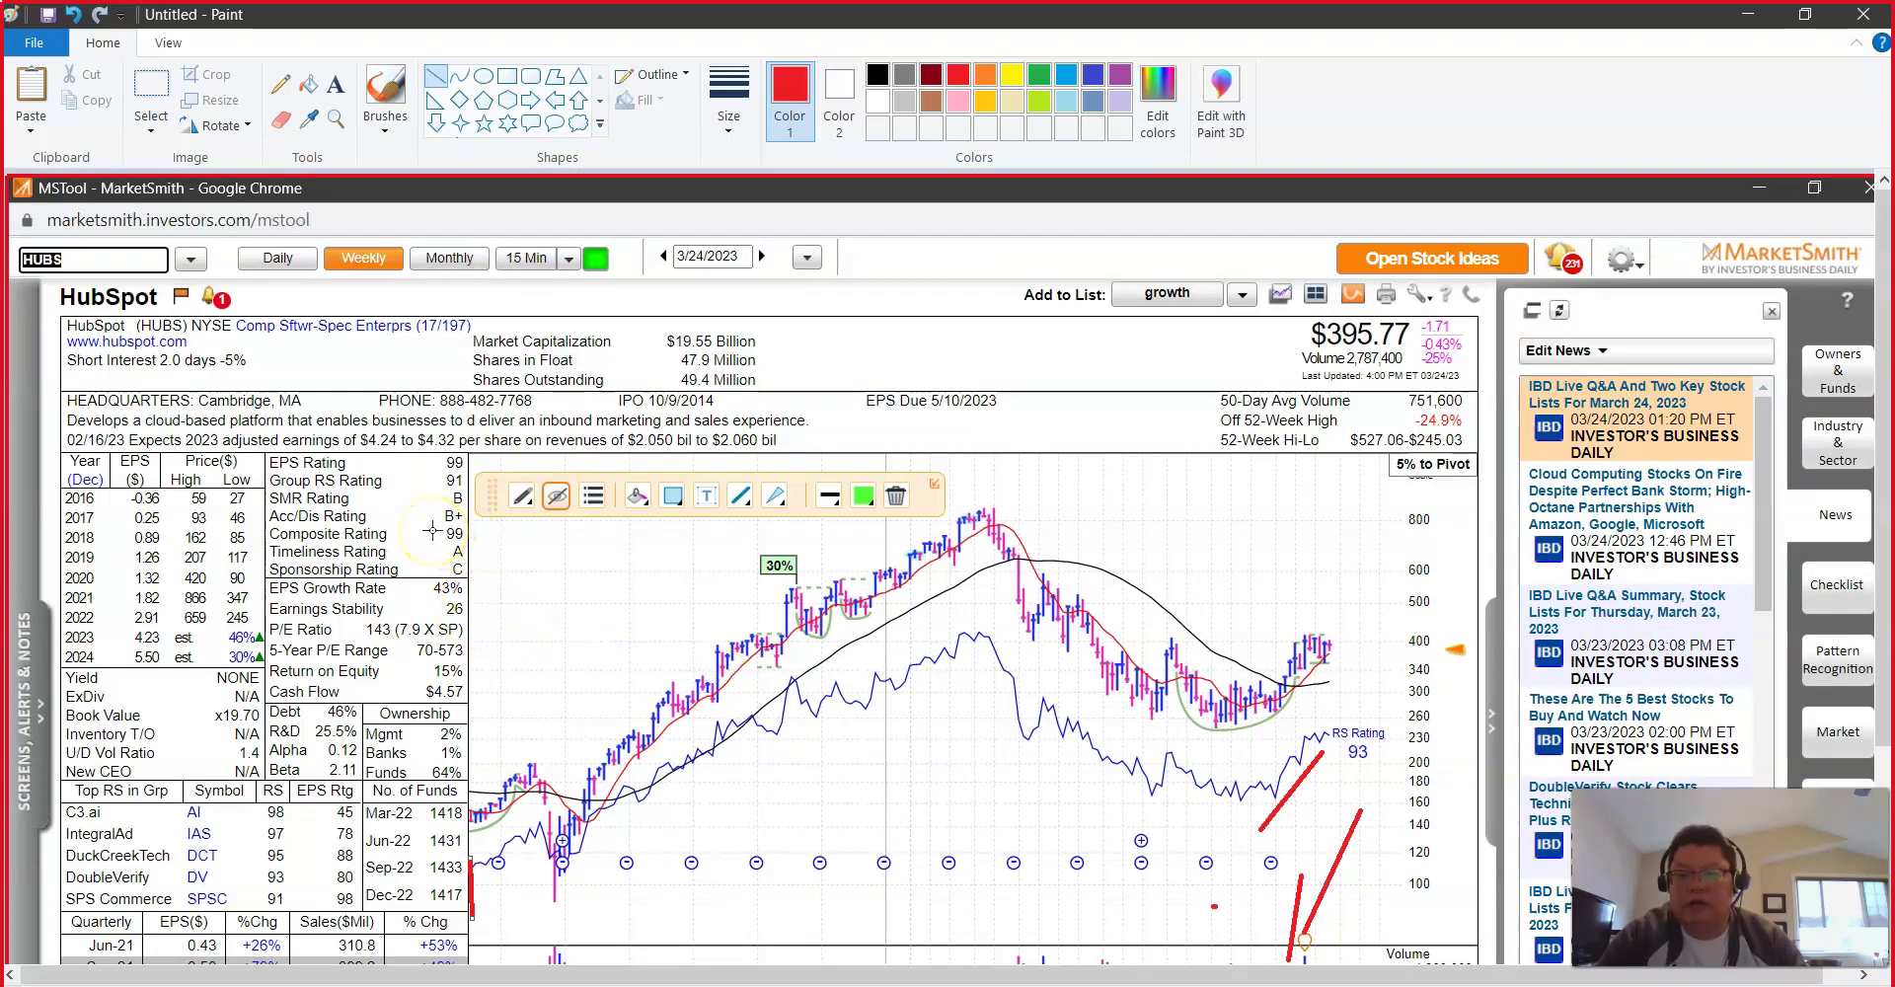
pyautogui.moveTo(432, 546); pyautogui.dragTo(446, 539)
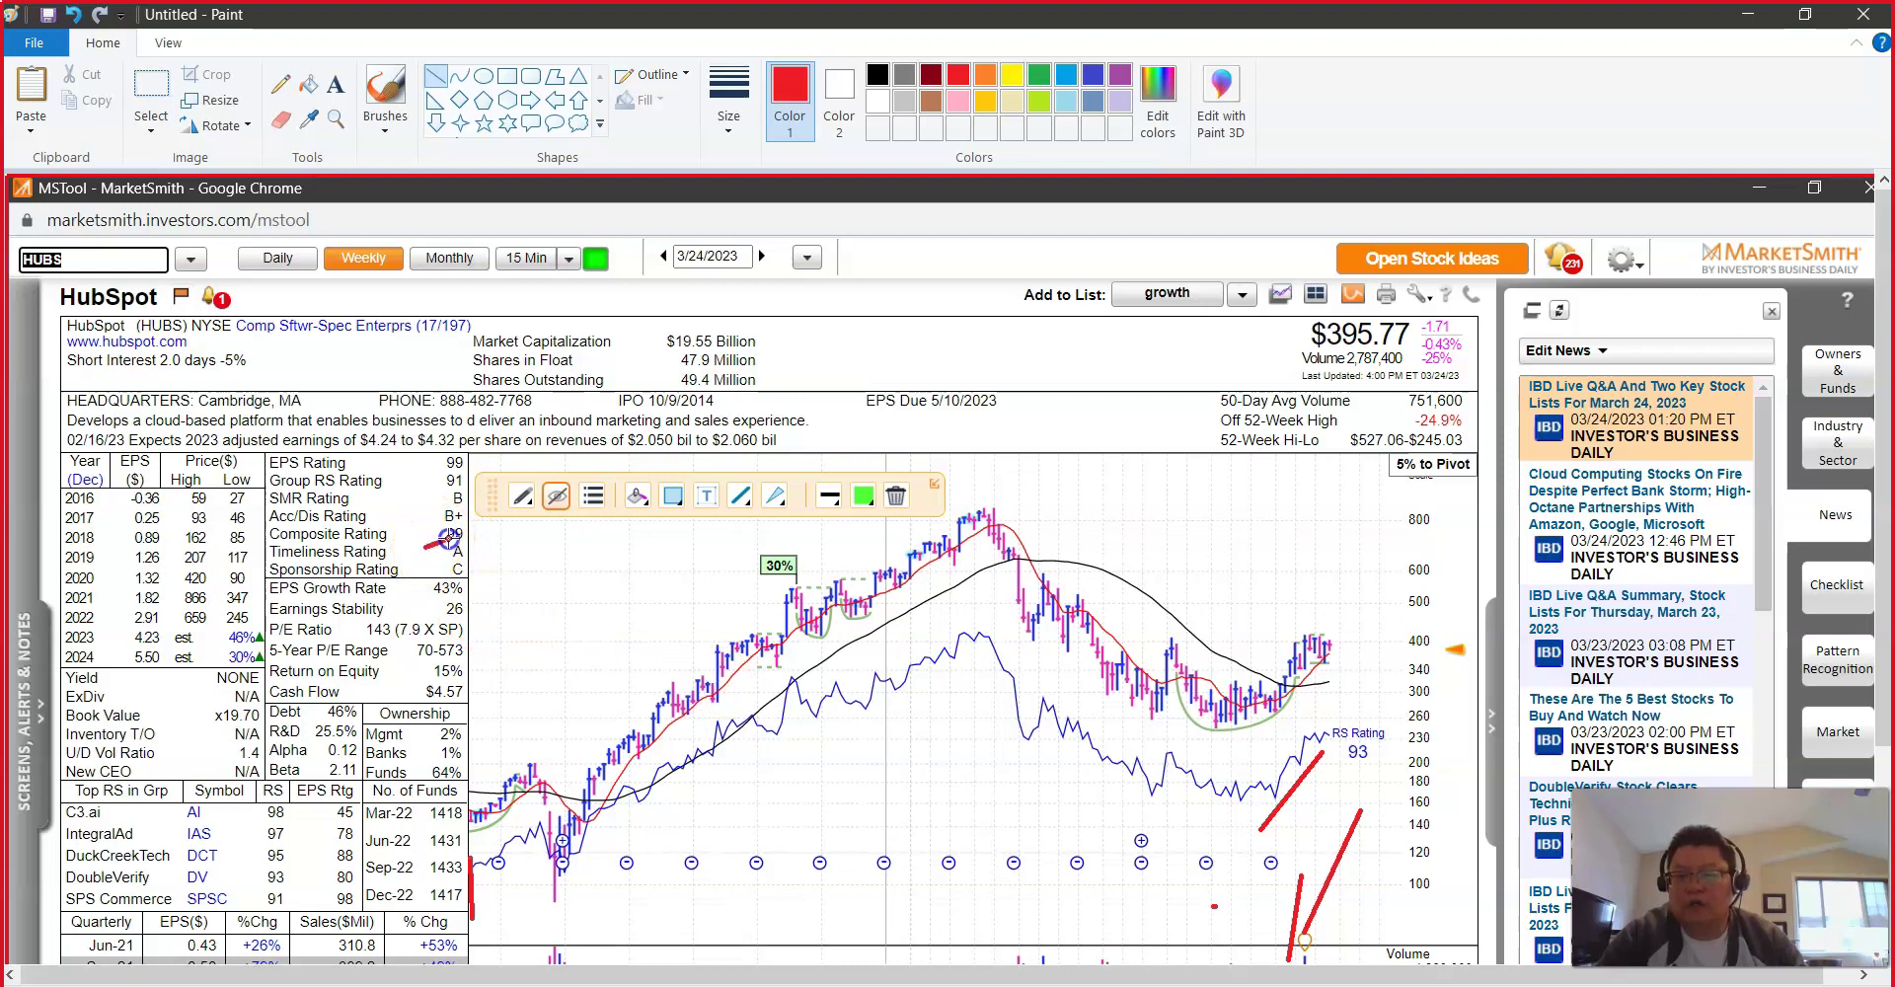
pyautogui.moveTo(1310, 349); pyautogui.dragTo(1345, 346)
pyautogui.moveTo(691, 352); pyautogui.dragTo(671, 357)
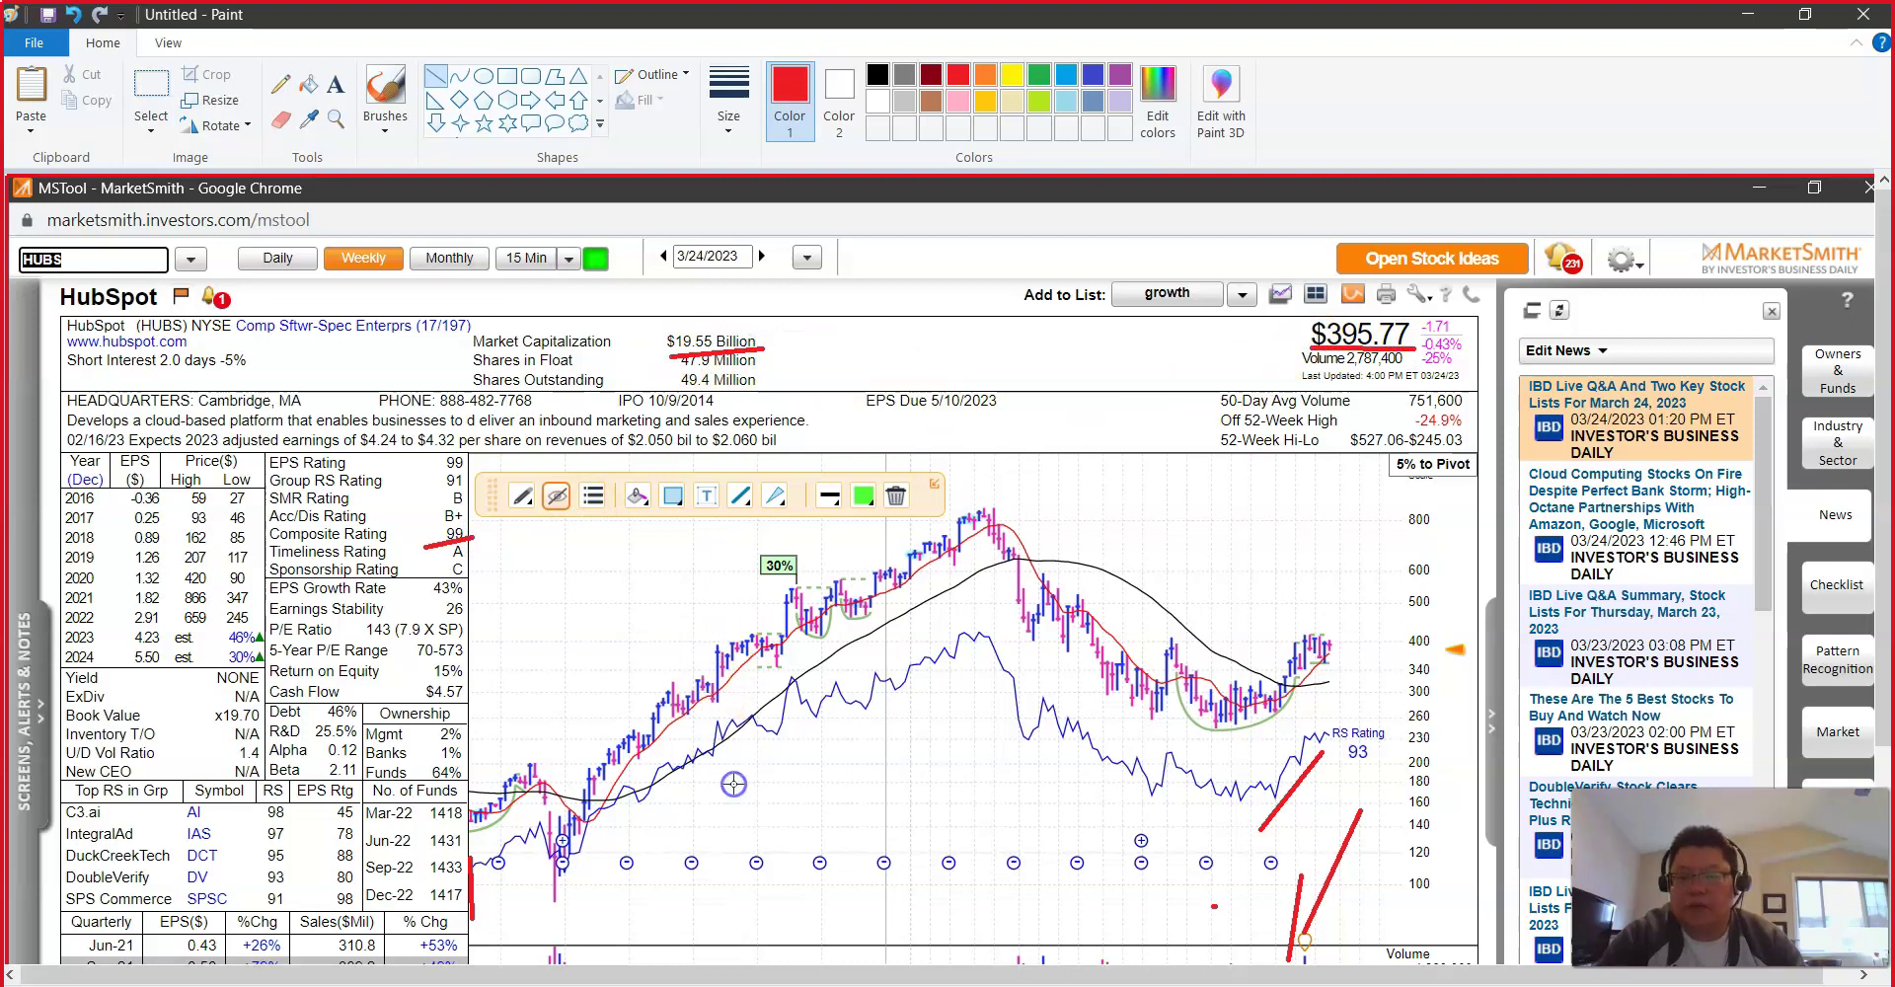
# Step: Review the annotated HubSpot image from the header down to the volume bars and return to MarketSmith
pyautogui.scroll(-2, 735, 785)
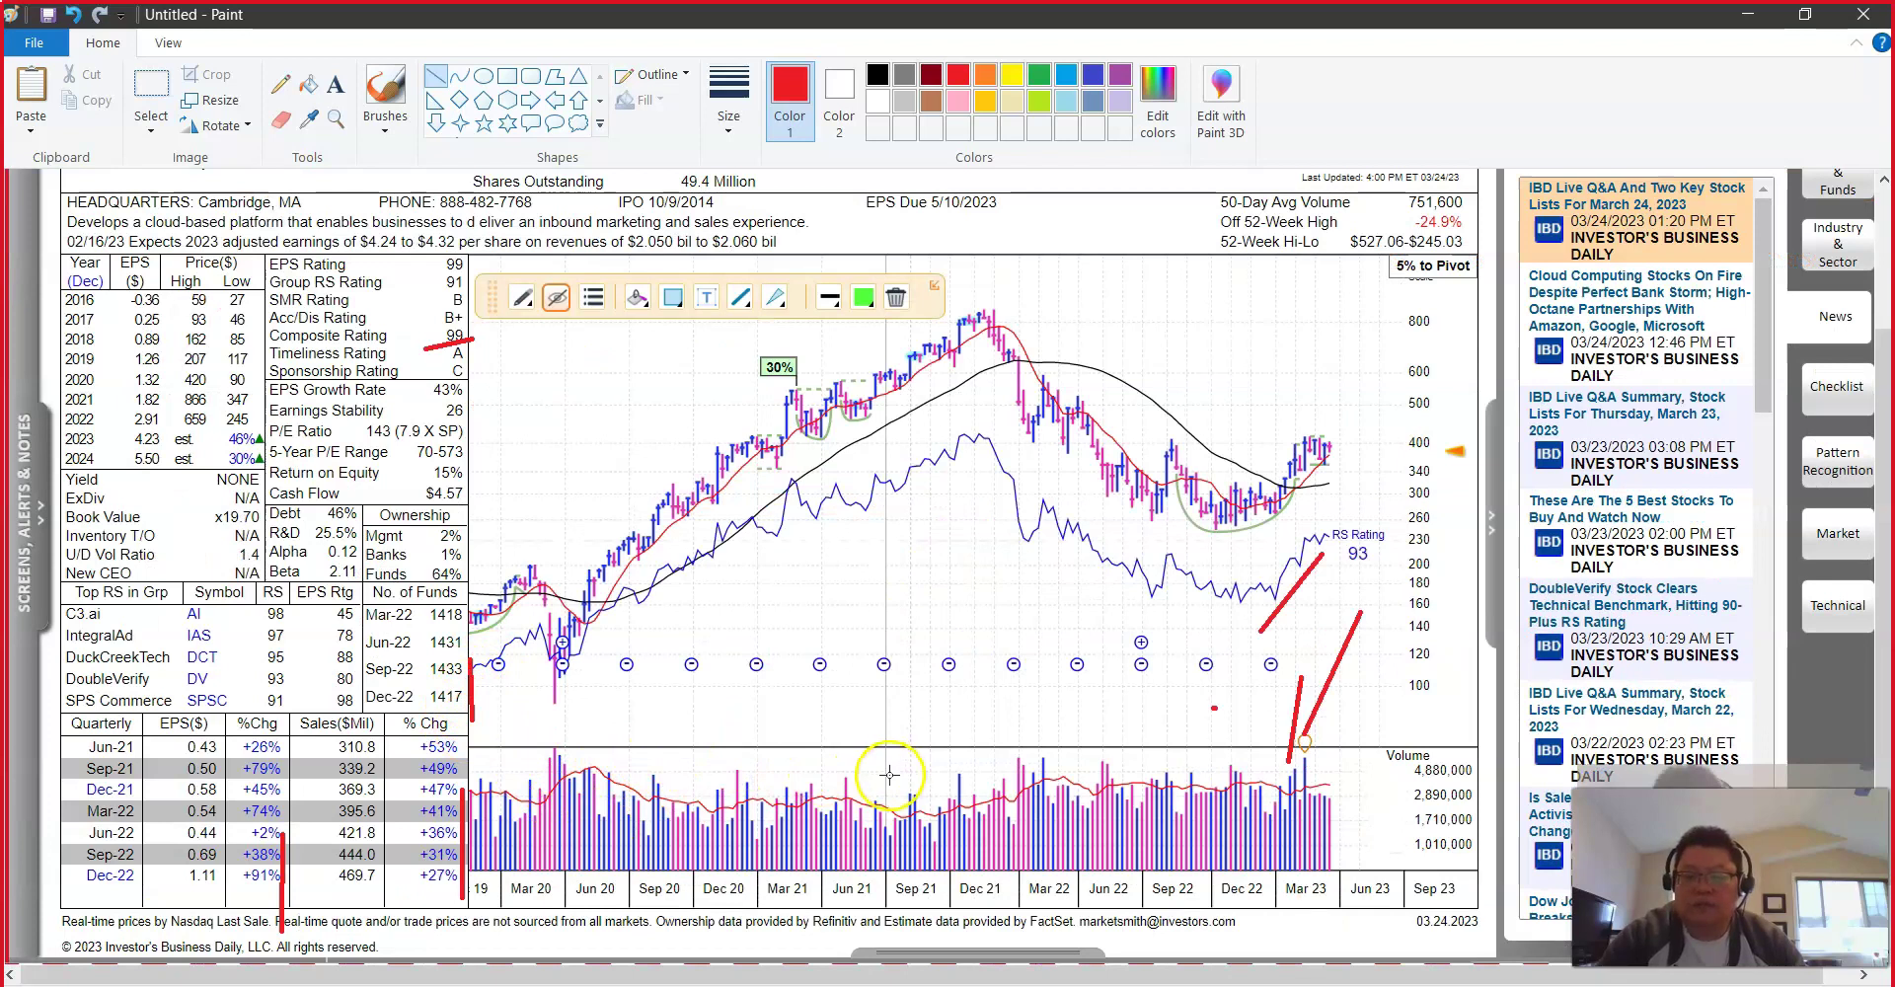
pyautogui.scroll(2, 889, 773)
pyautogui.scroll(-3, 895, 811)
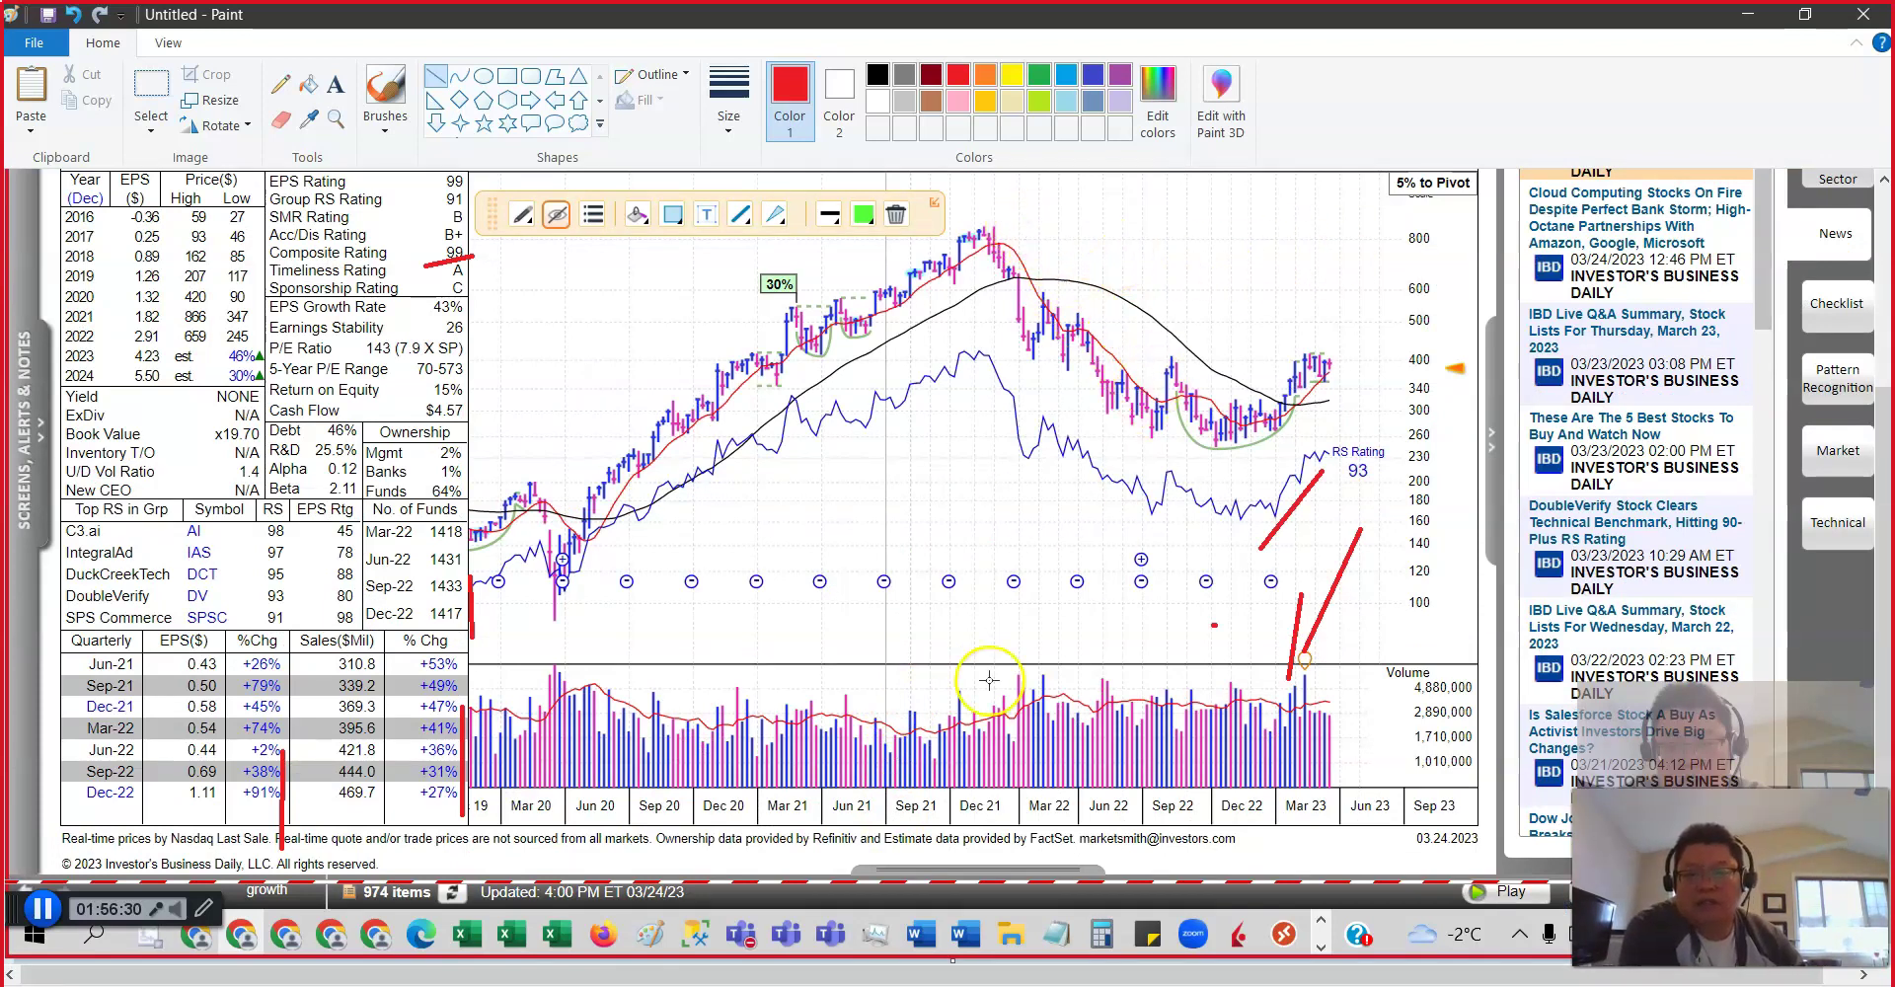
pyautogui.scroll(3, 1017, 641)
pyautogui.scroll(-2, 677, 681)
pyautogui.scroll(3, 666, 716)
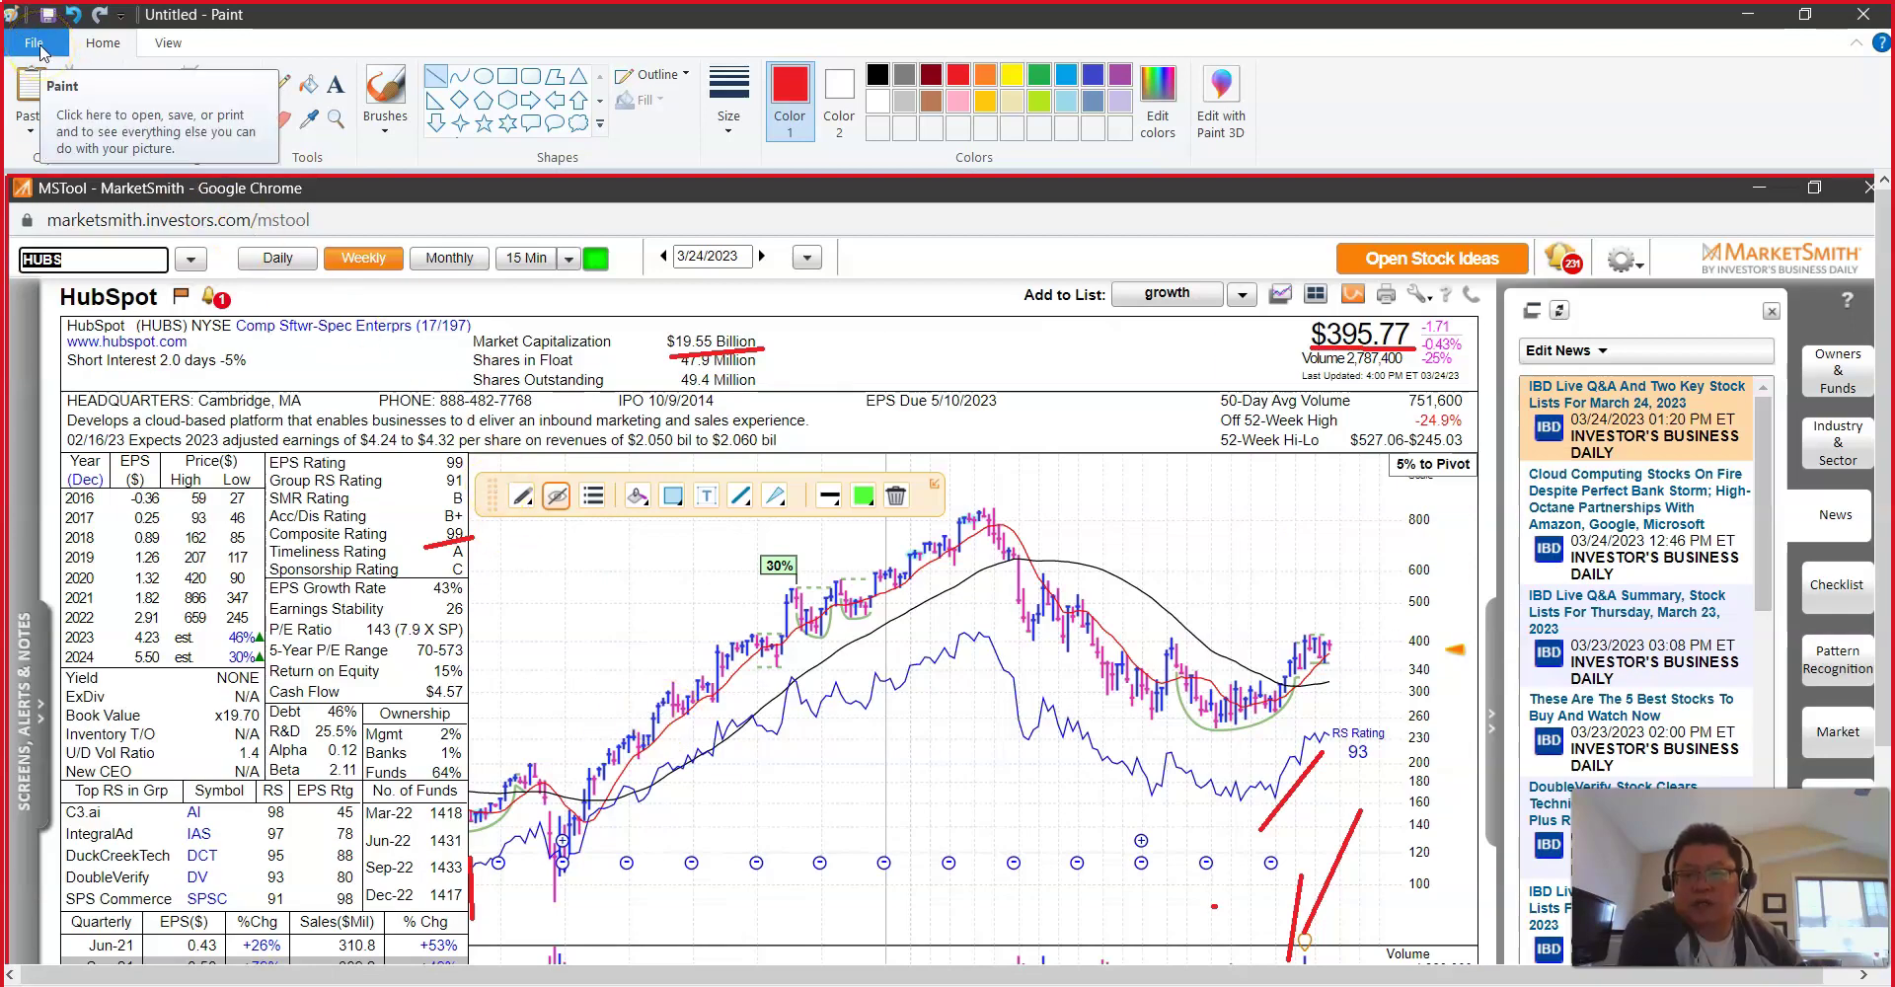
pyautogui.click(1767, 12)
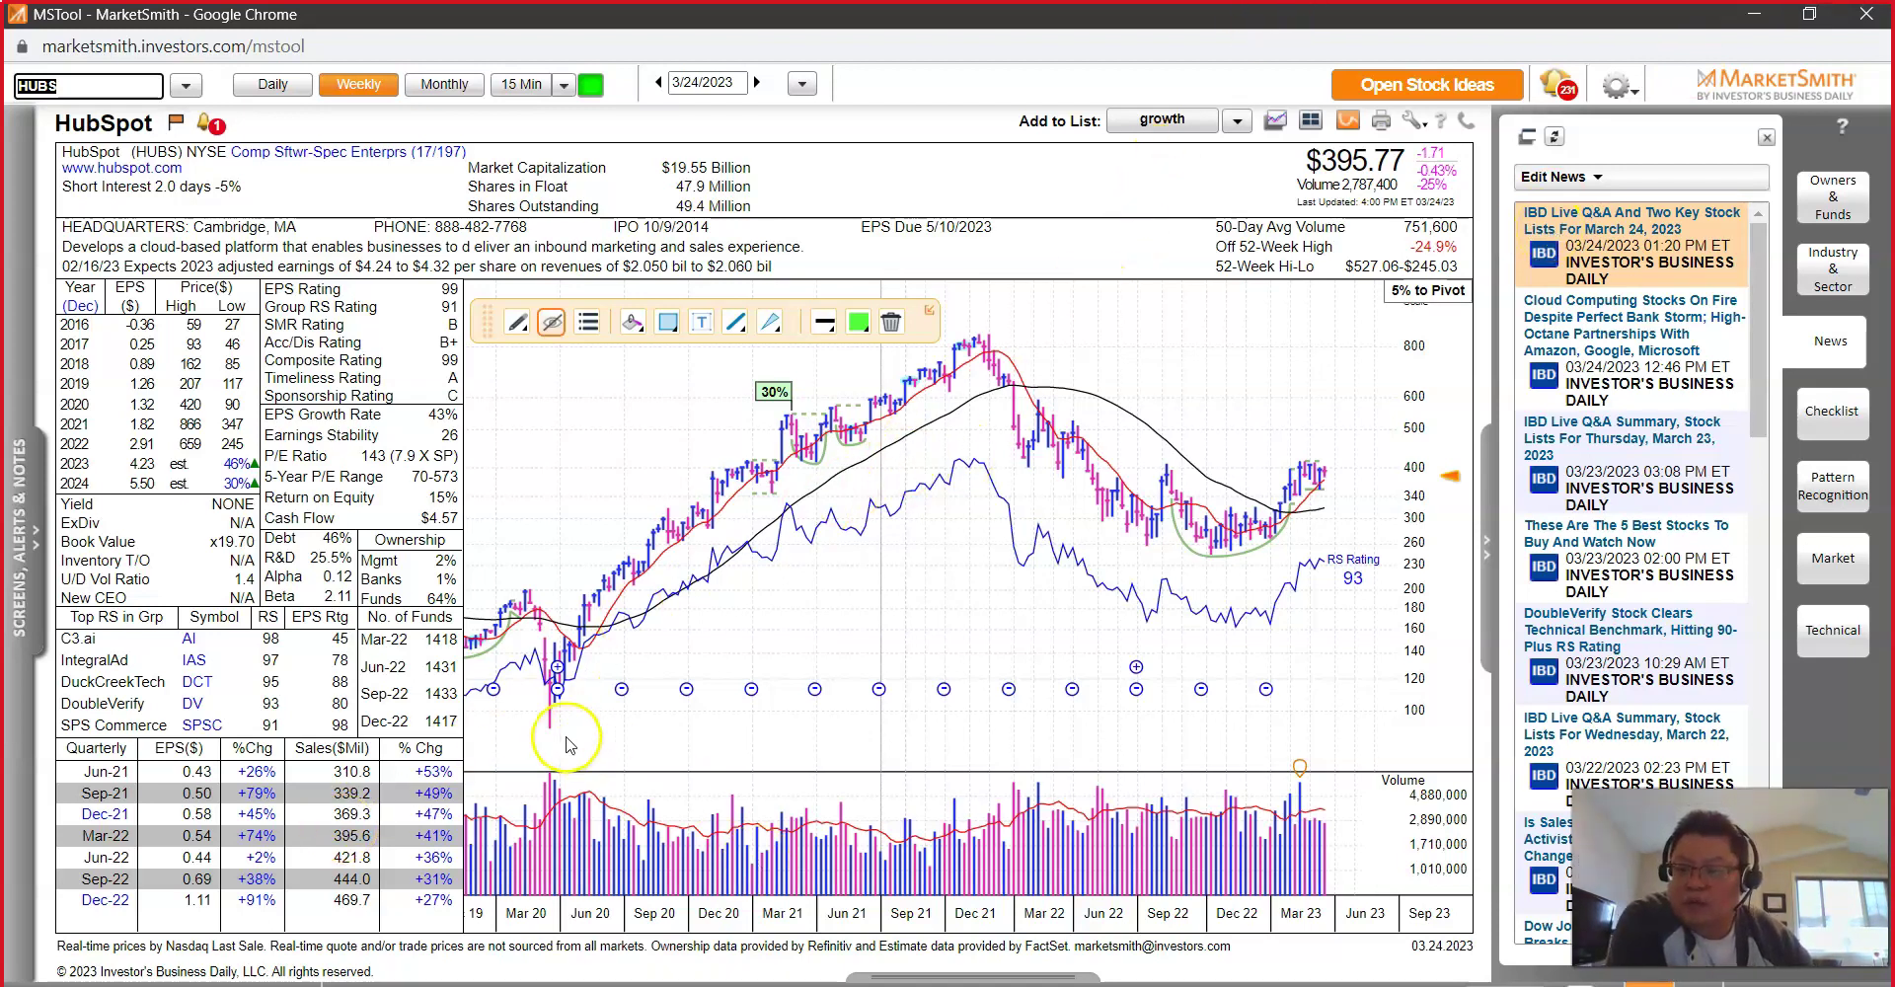
# Step: Select the PD ticker in the Excel technical report and load the PagerDuty weekly chart in MarketSmith
pyautogui.moveTo(666, 982)
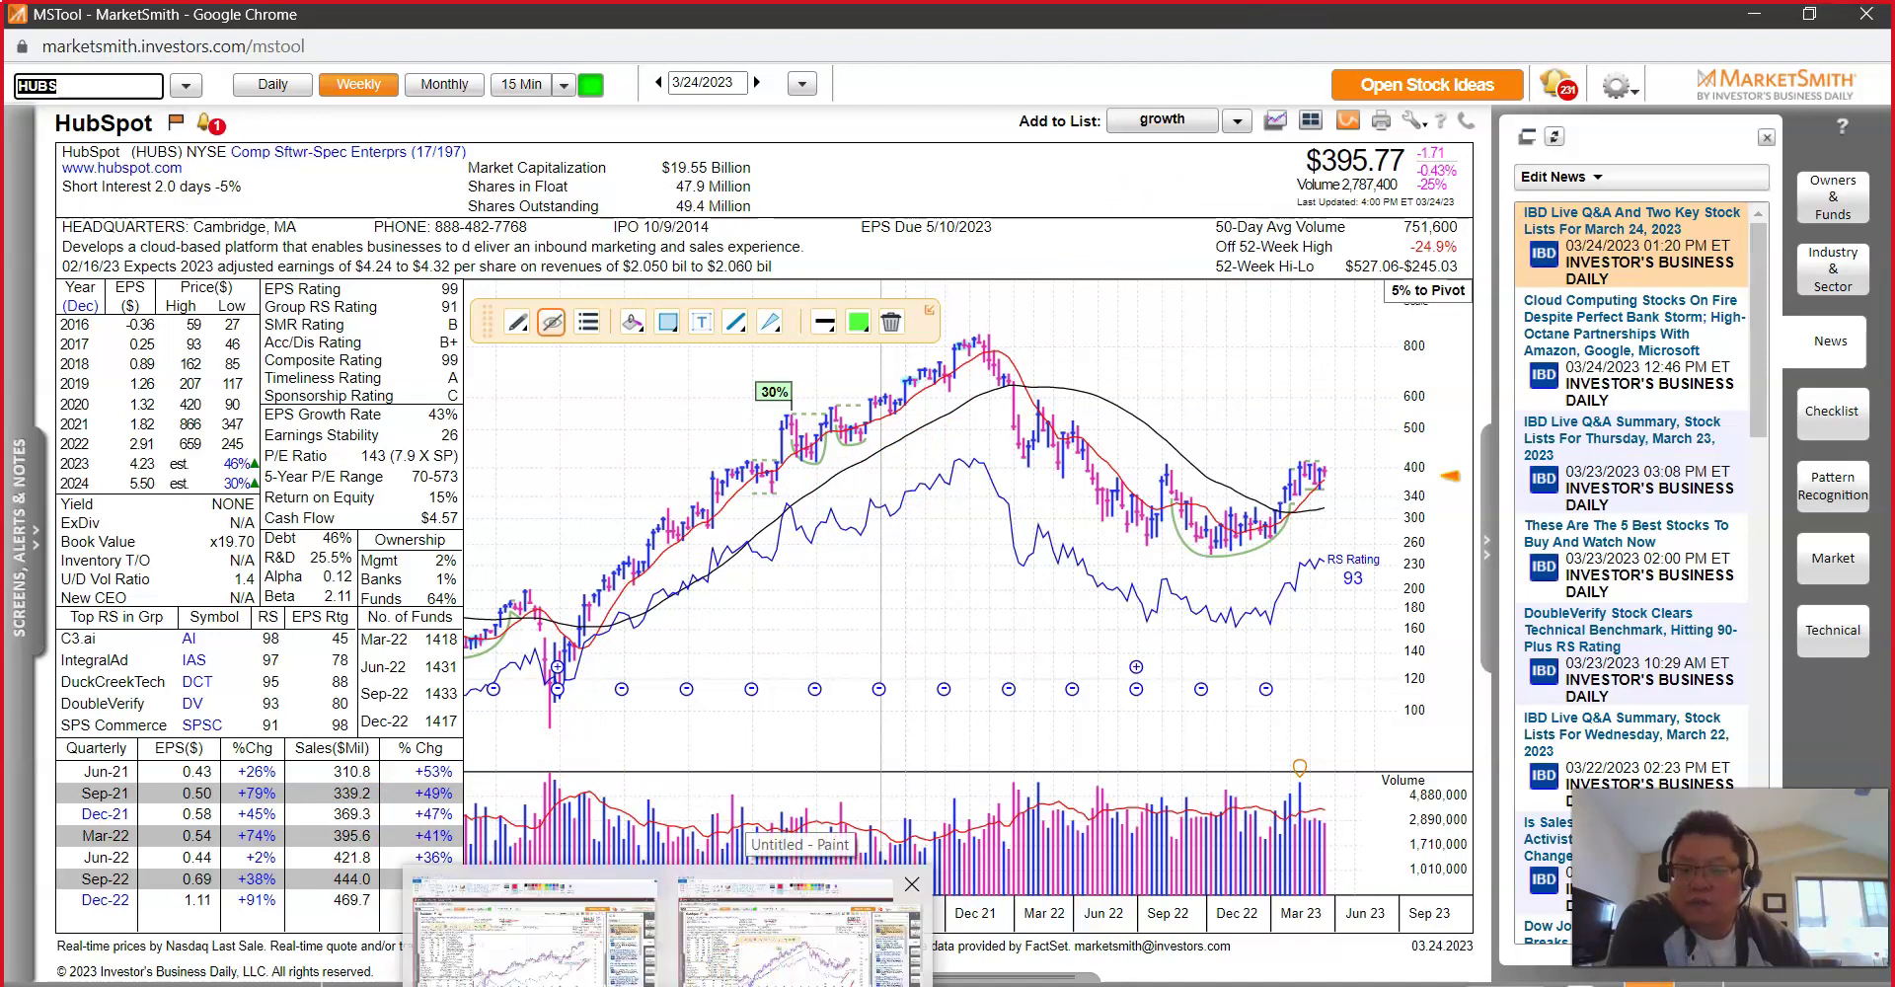
pyautogui.click(593, 982)
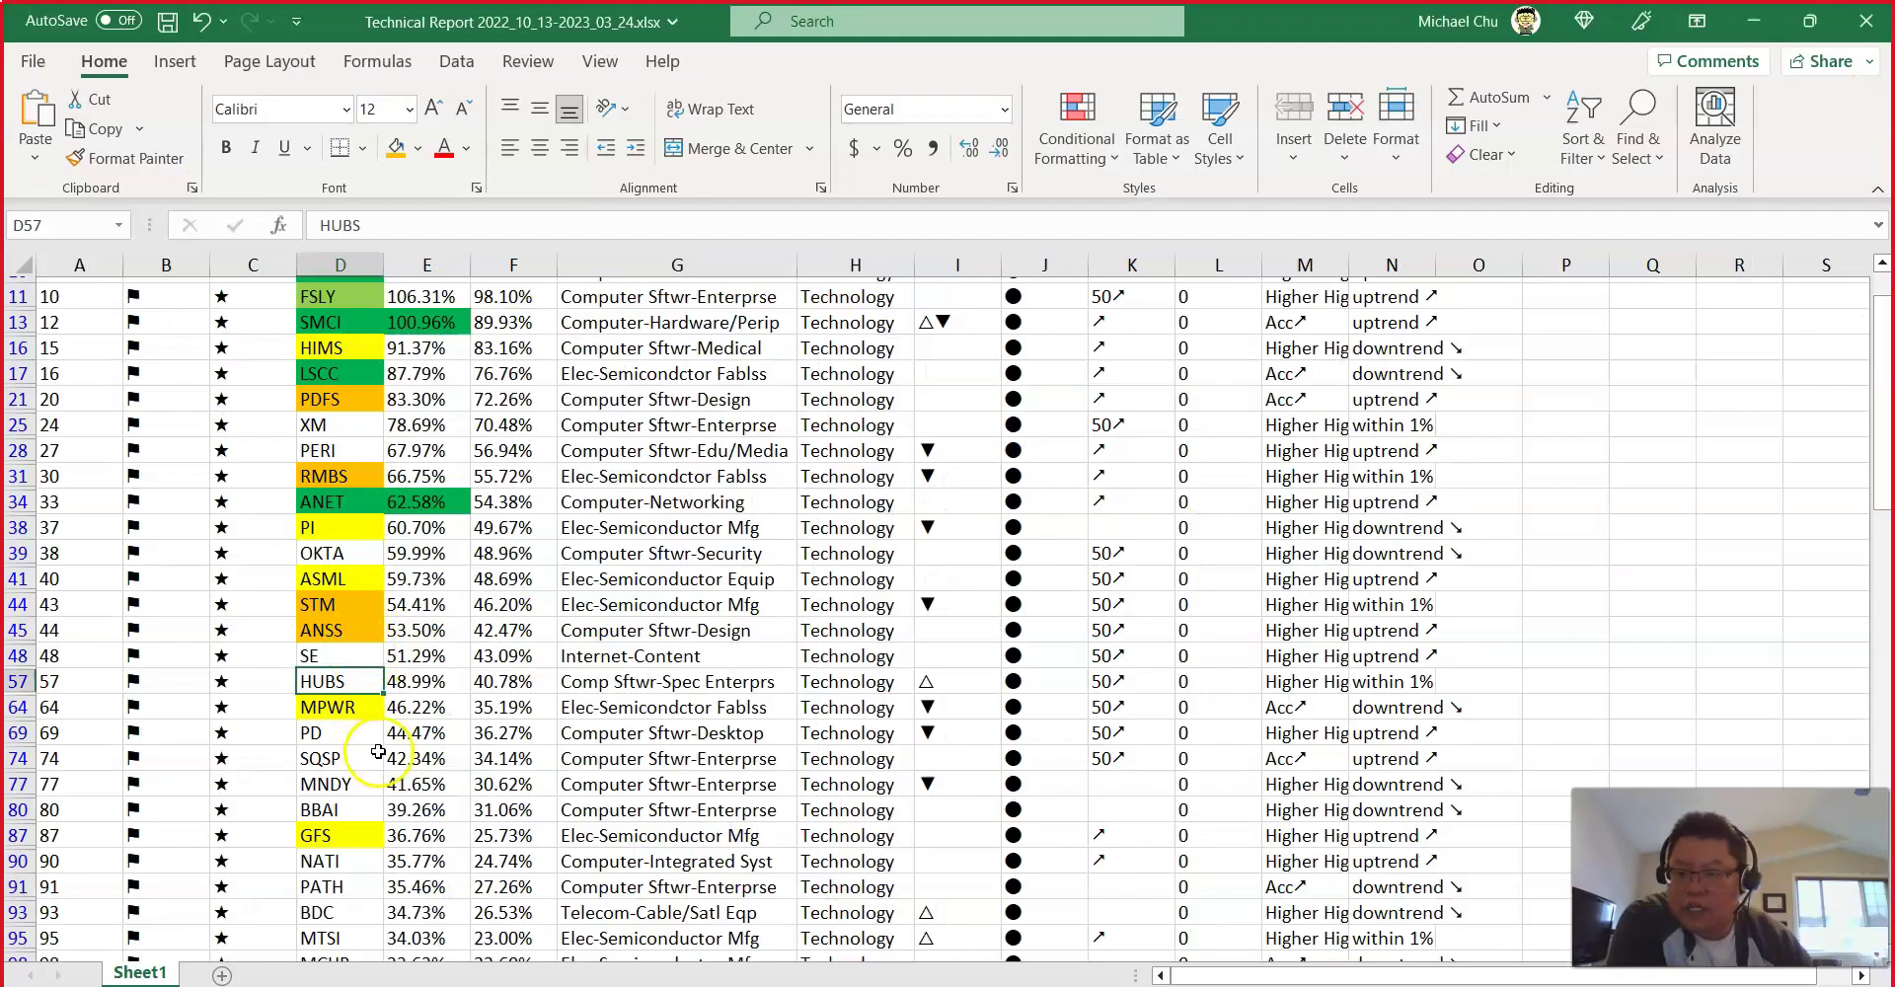
pyautogui.scroll(-2, 378, 751)
pyautogui.click(340, 594)
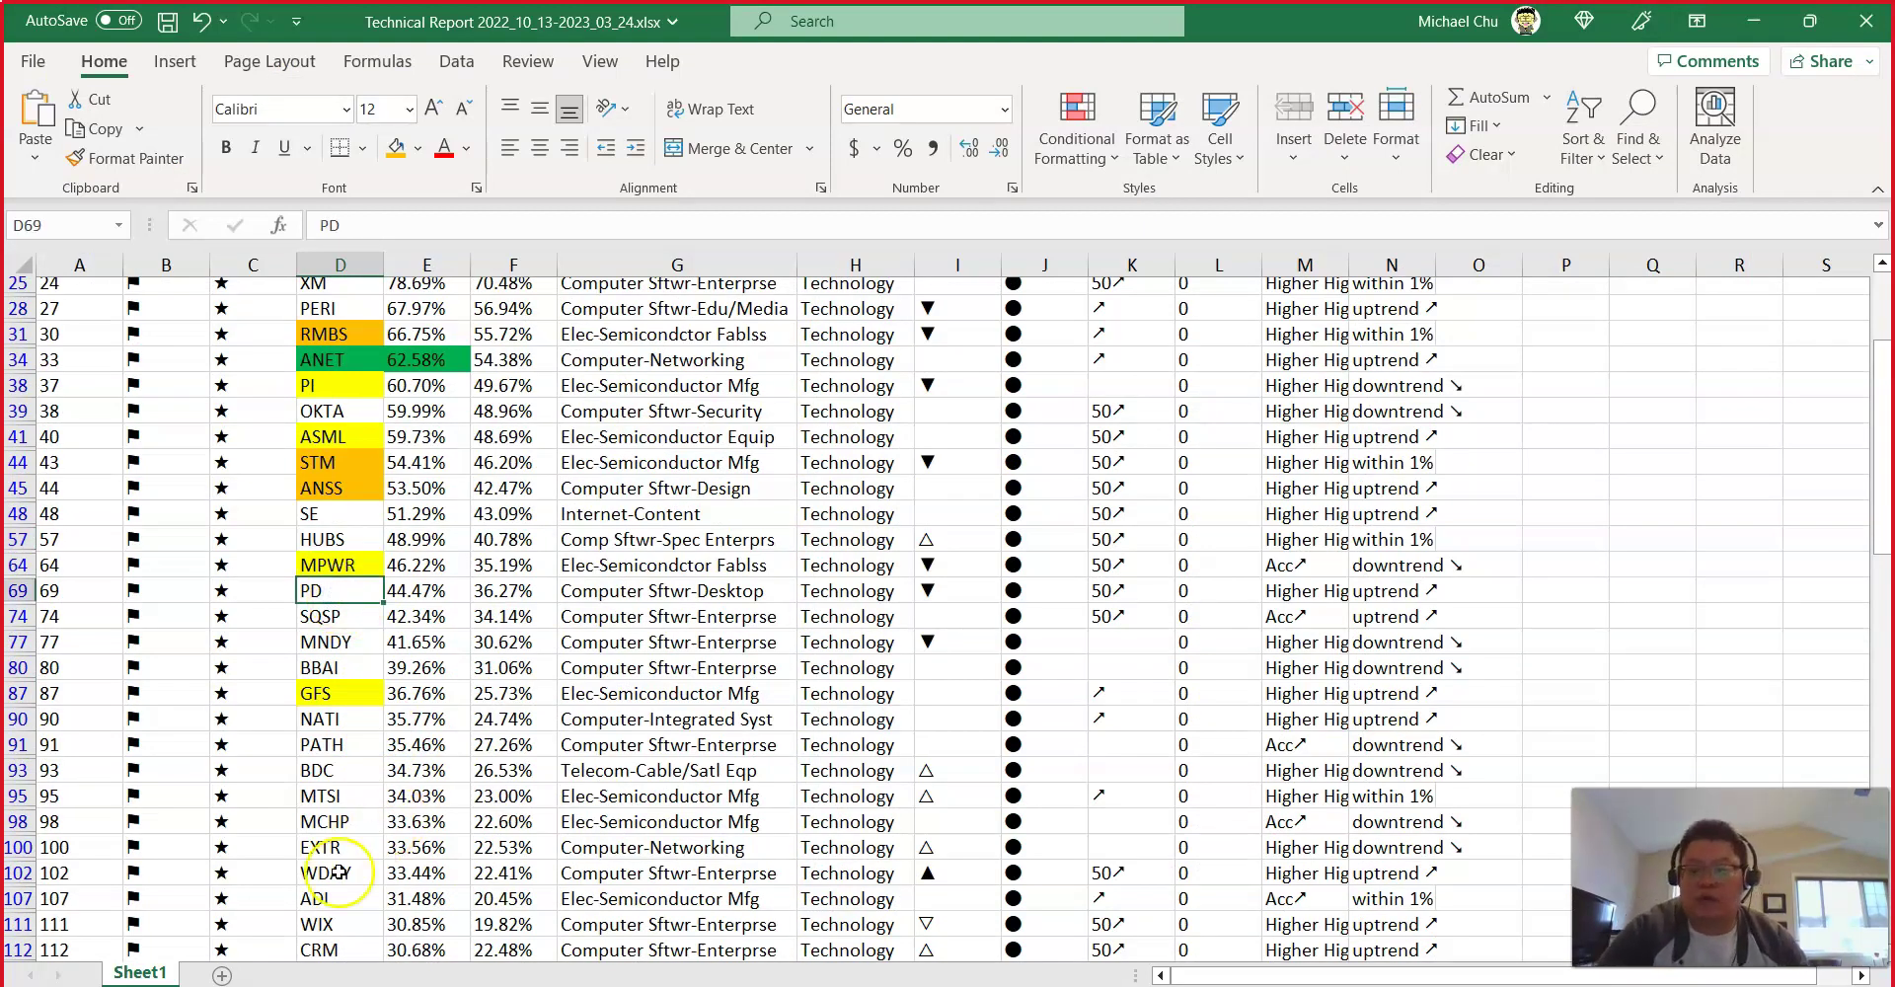
pyautogui.hotkey('alt', 'Tab')
pyautogui.click(707, 572)
pyautogui.write('PD')
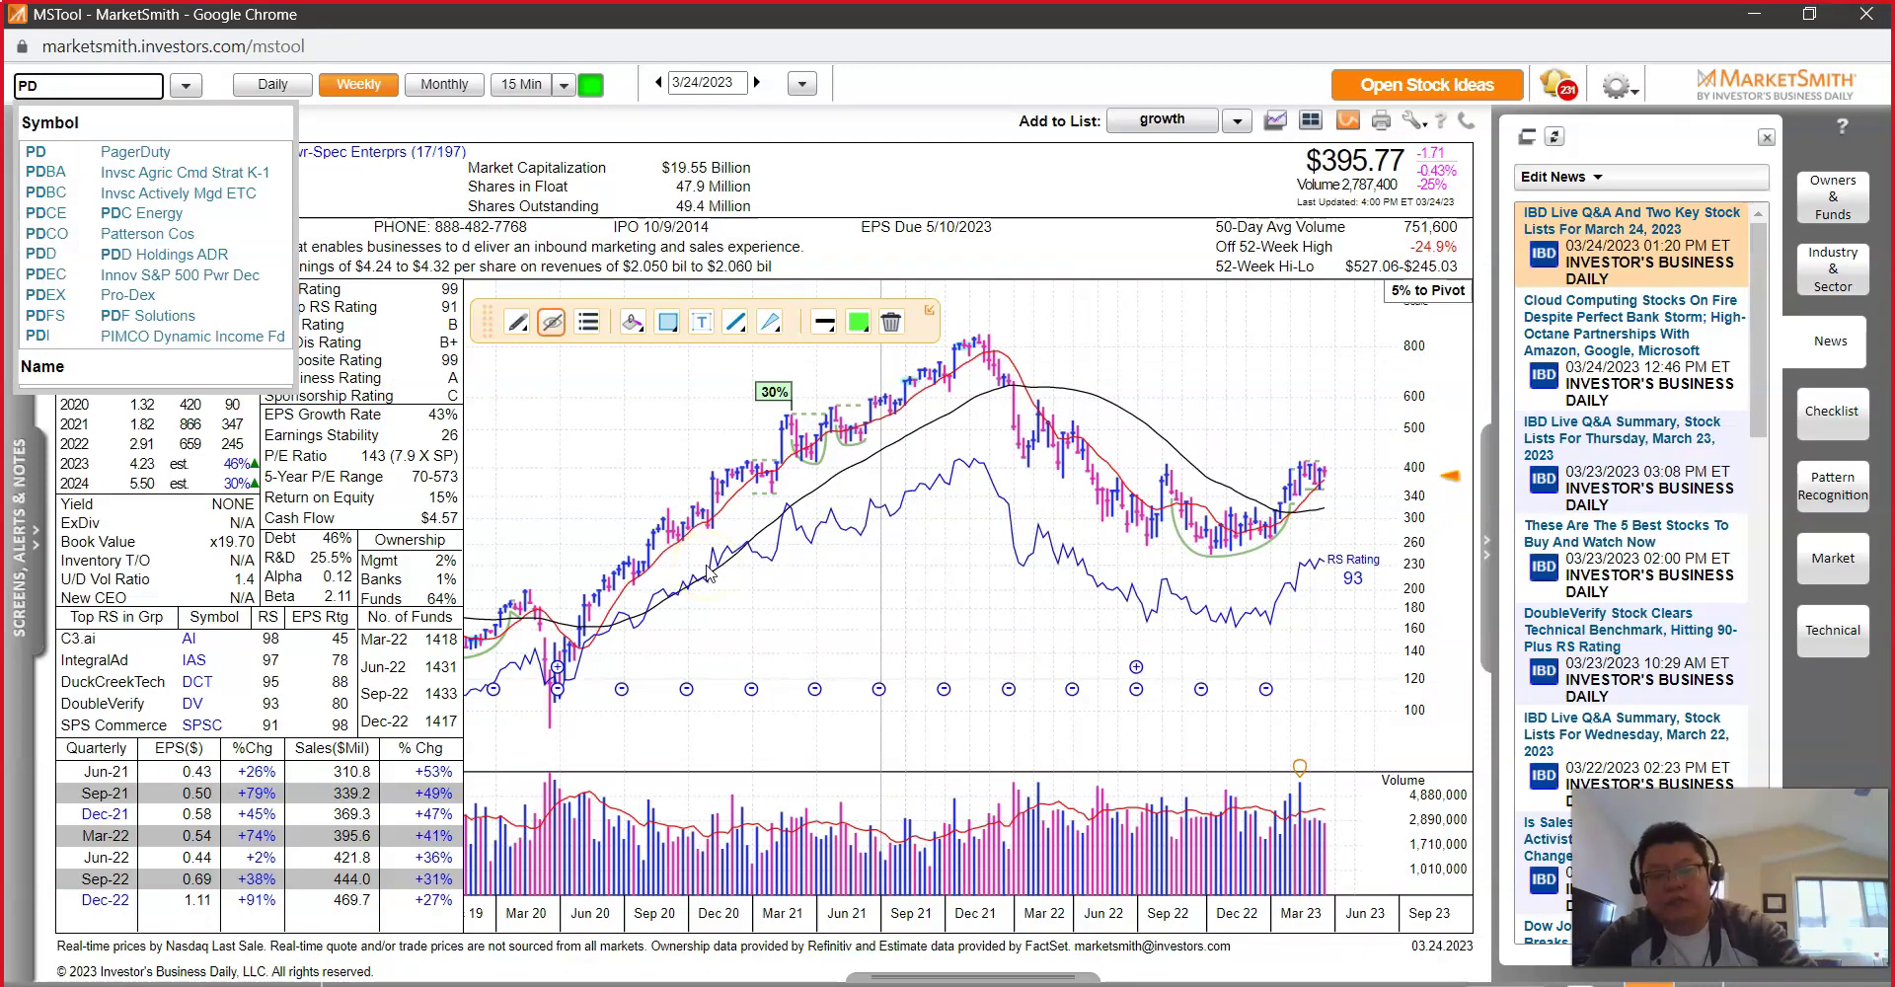
pyautogui.press('Return')
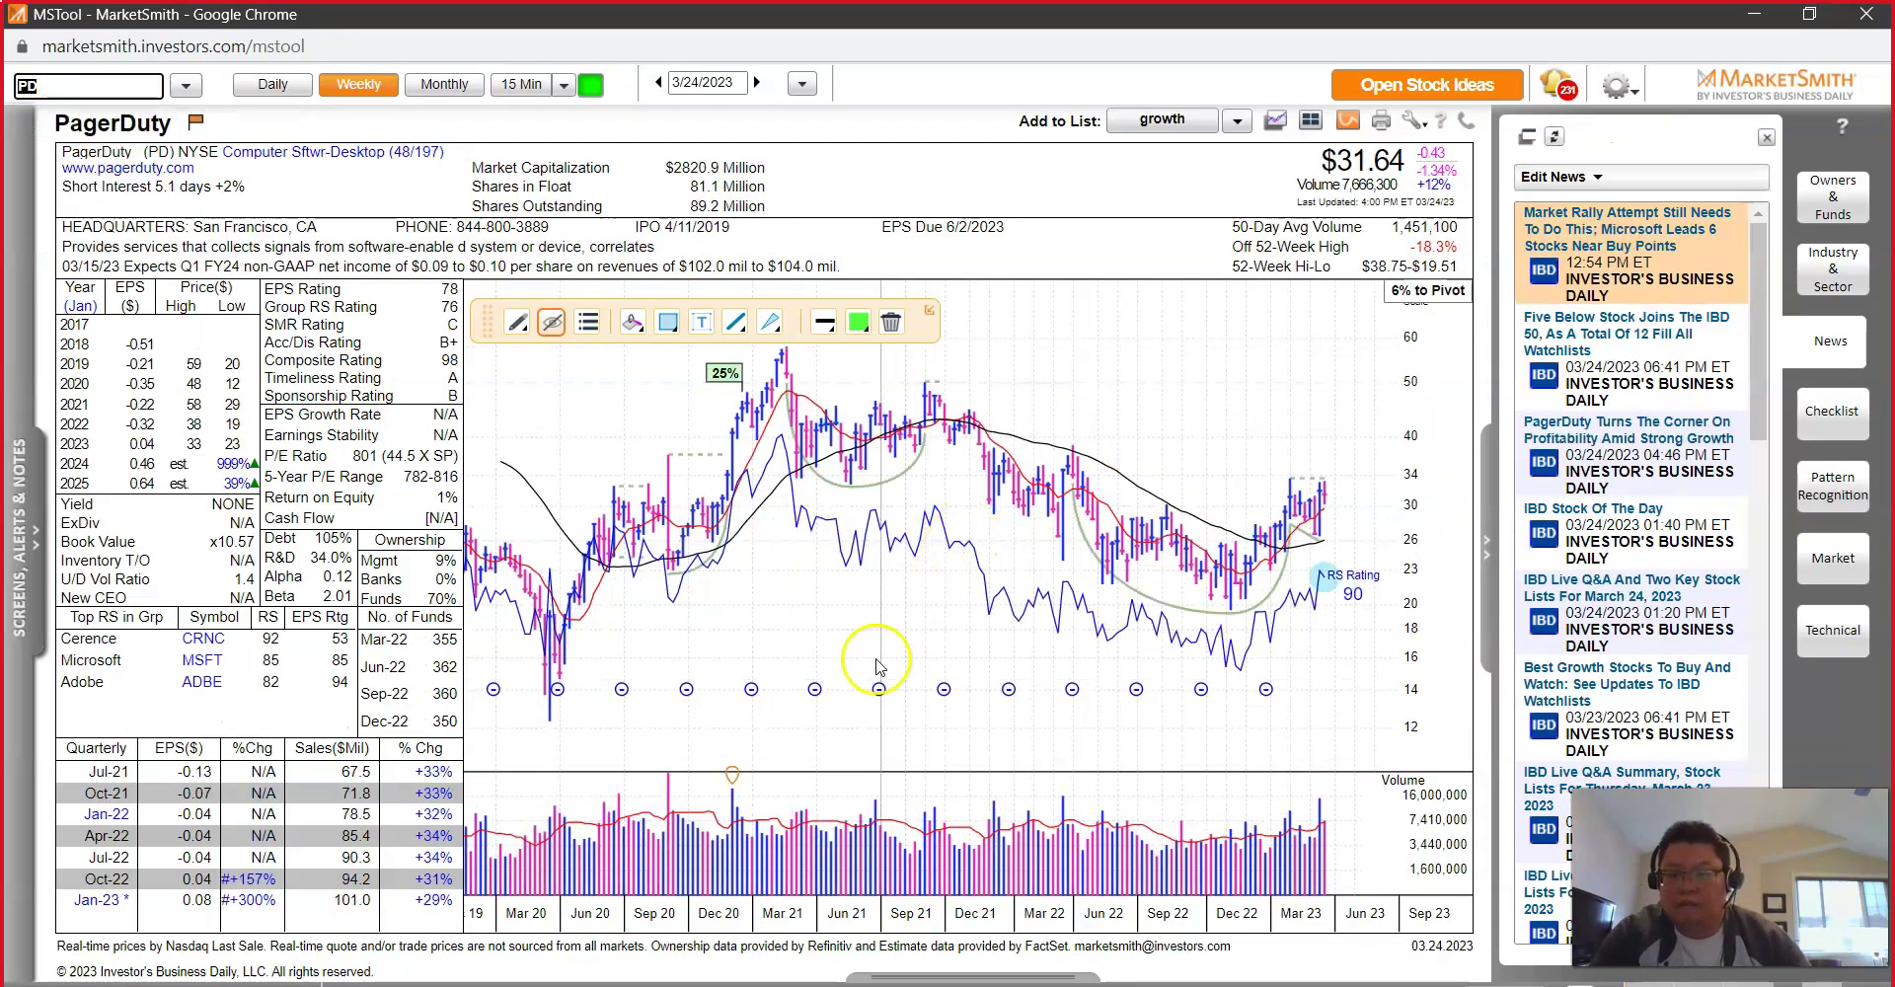
# Step: Draw red lines beside PagerDuty's latest EPS and sales growth and fund counts, and under its market capitalization and price
pyautogui.click(283, 894)
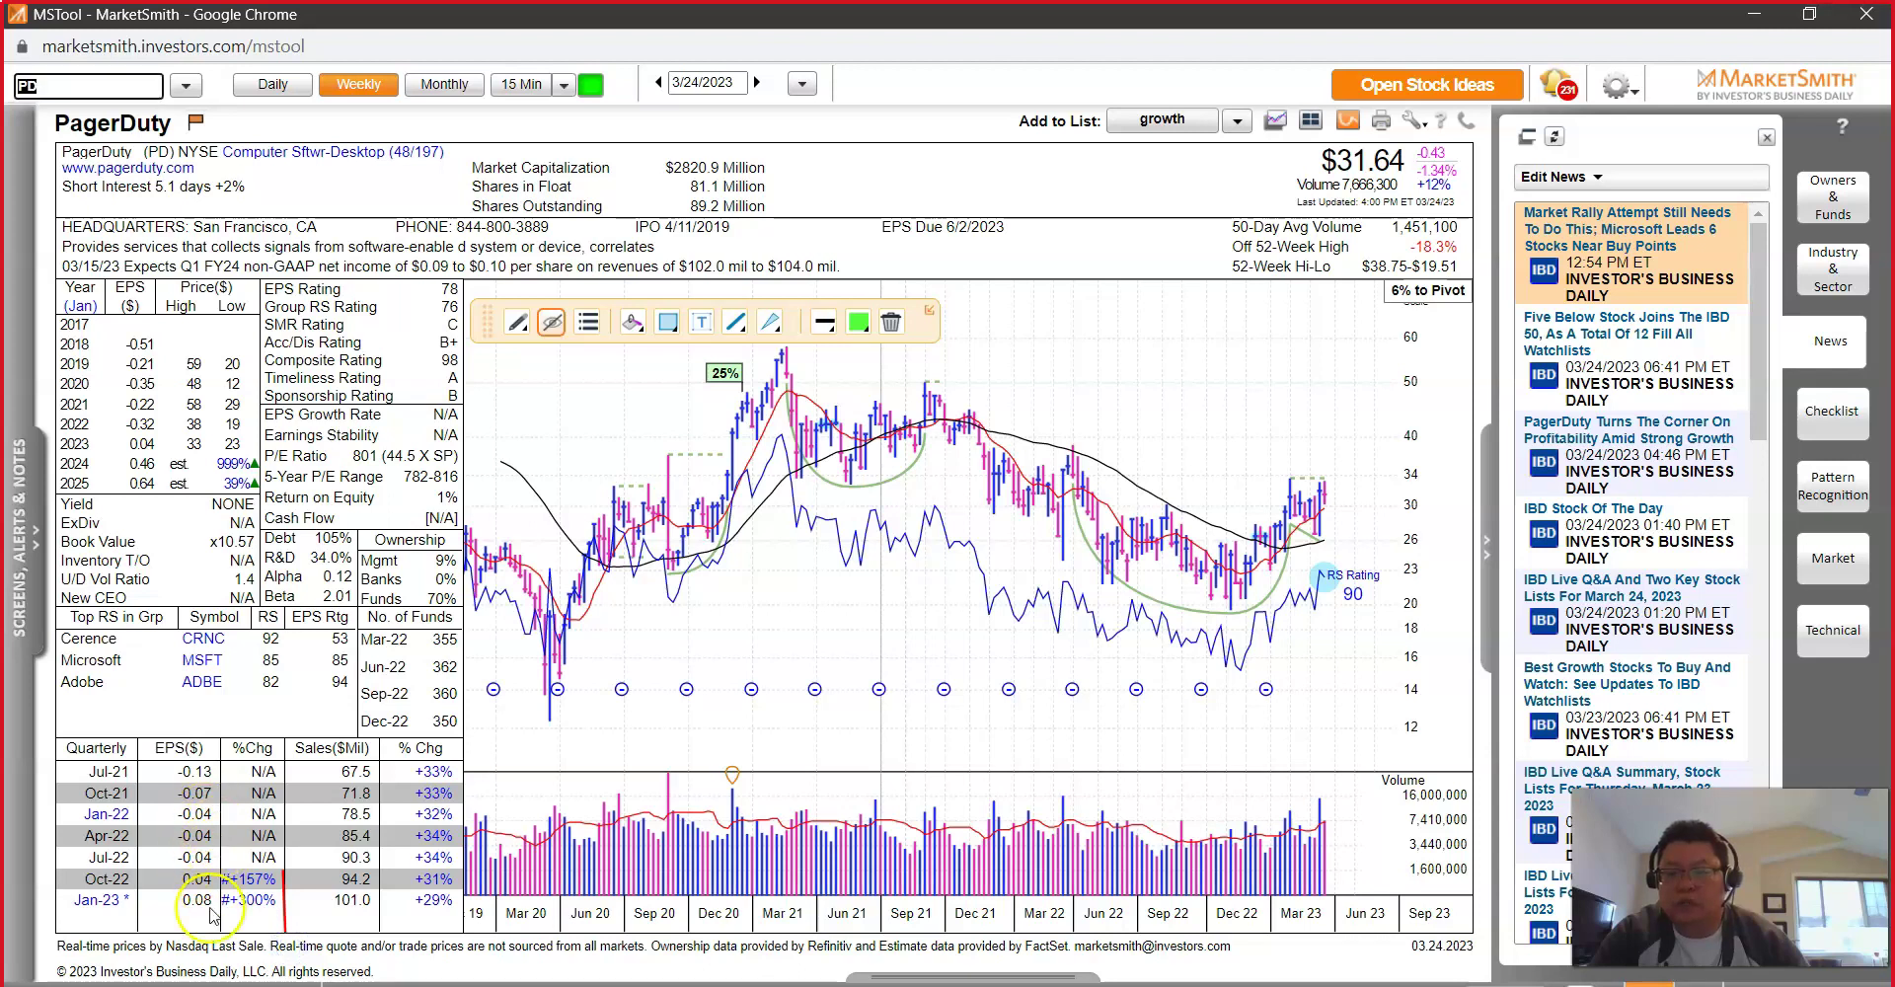
pyautogui.click(464, 930)
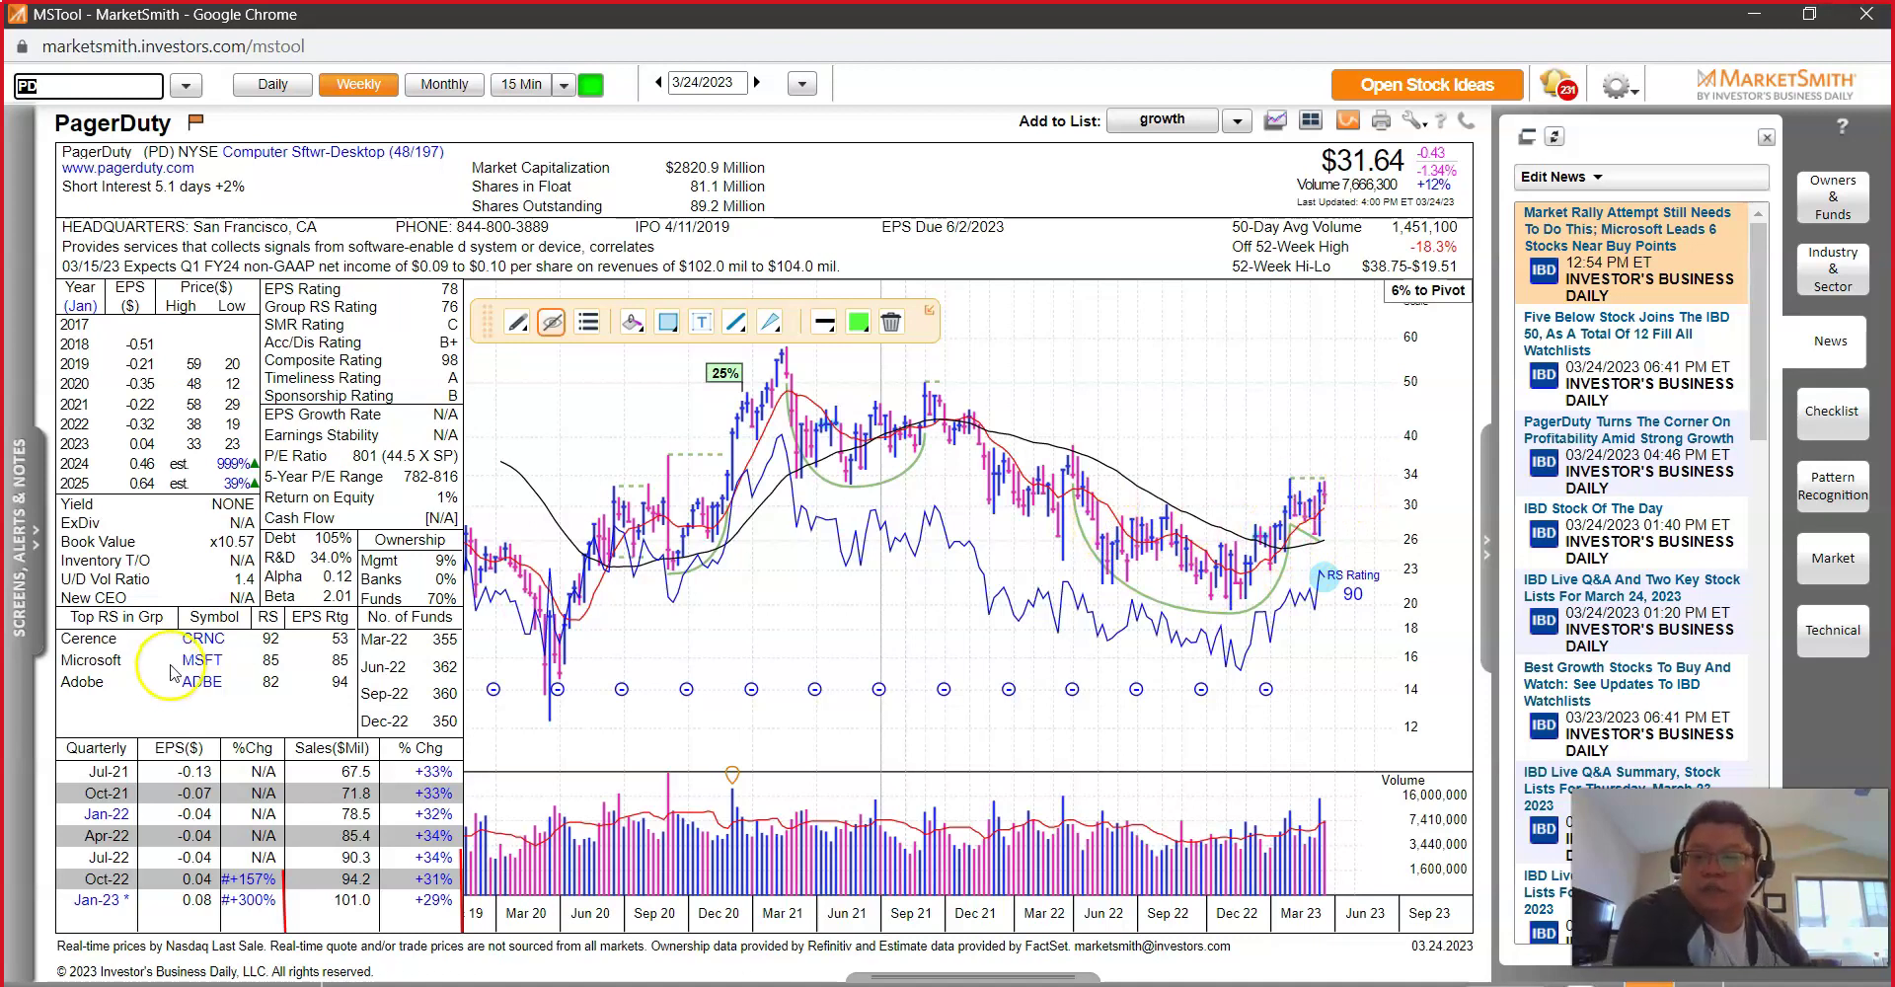
pyautogui.click(469, 732)
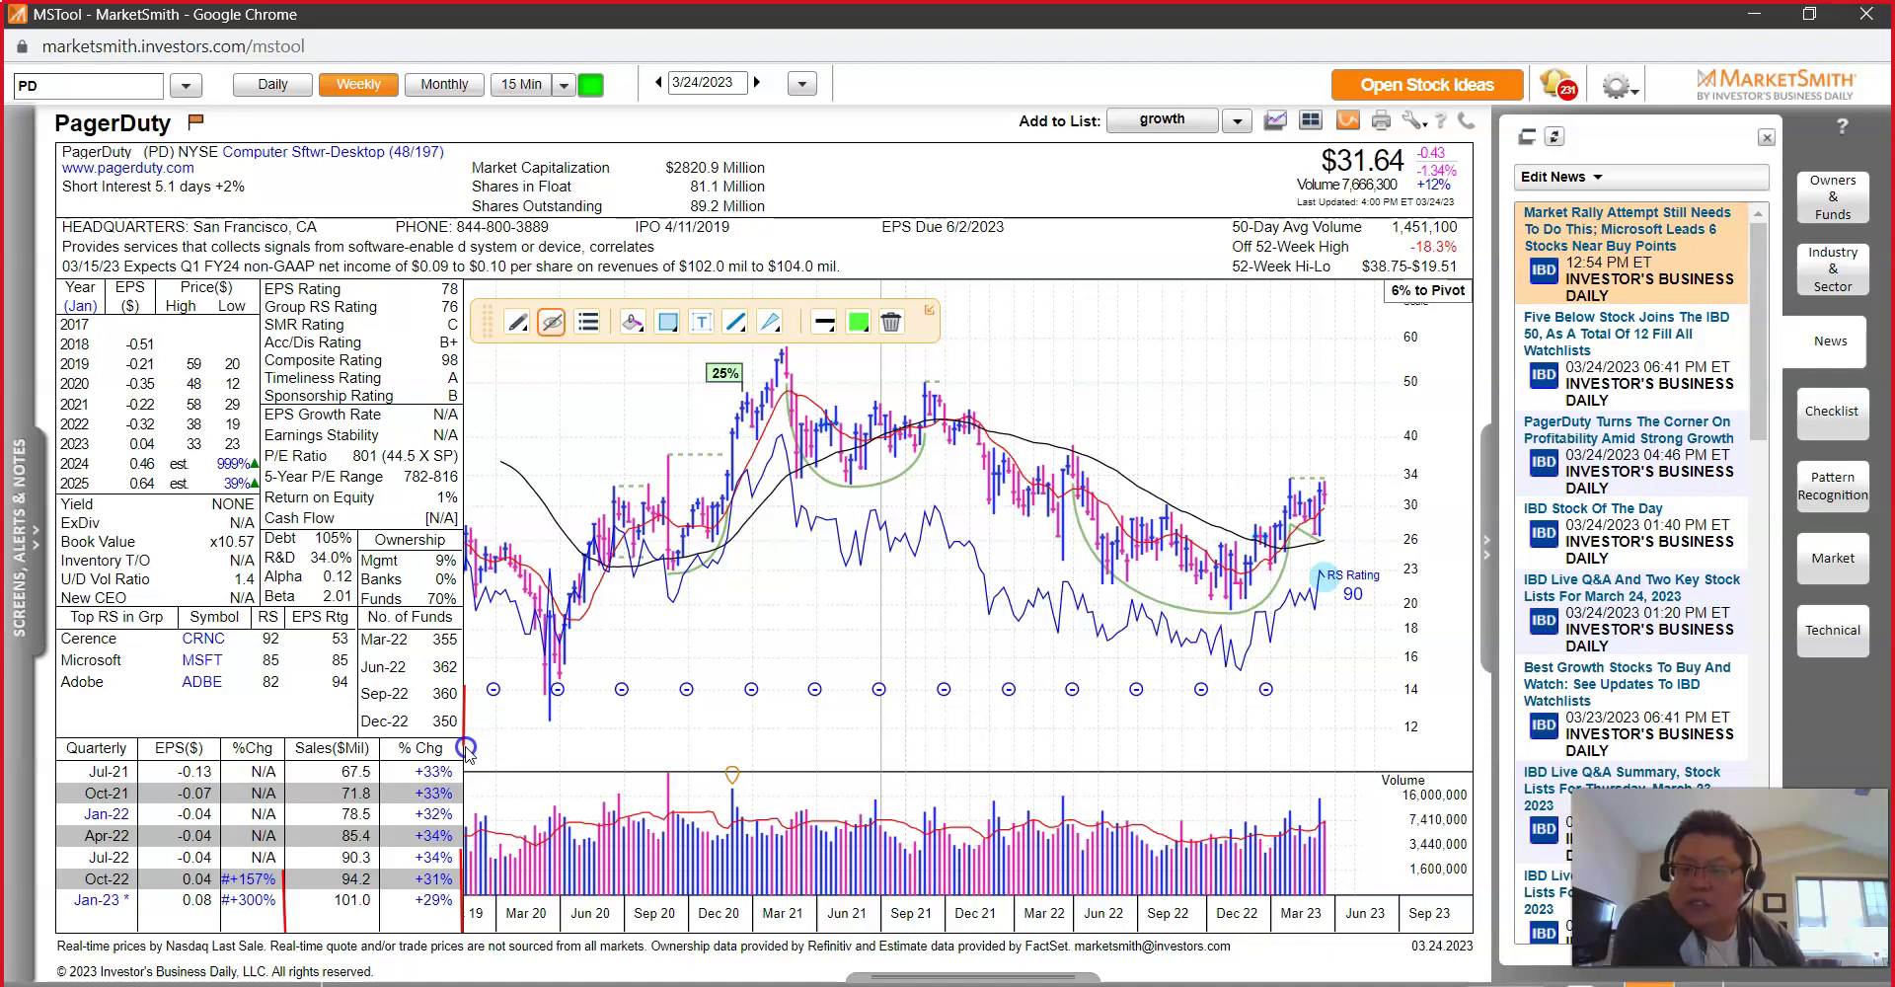
pyautogui.moveTo(683, 182); pyautogui.dragTo(762, 170)
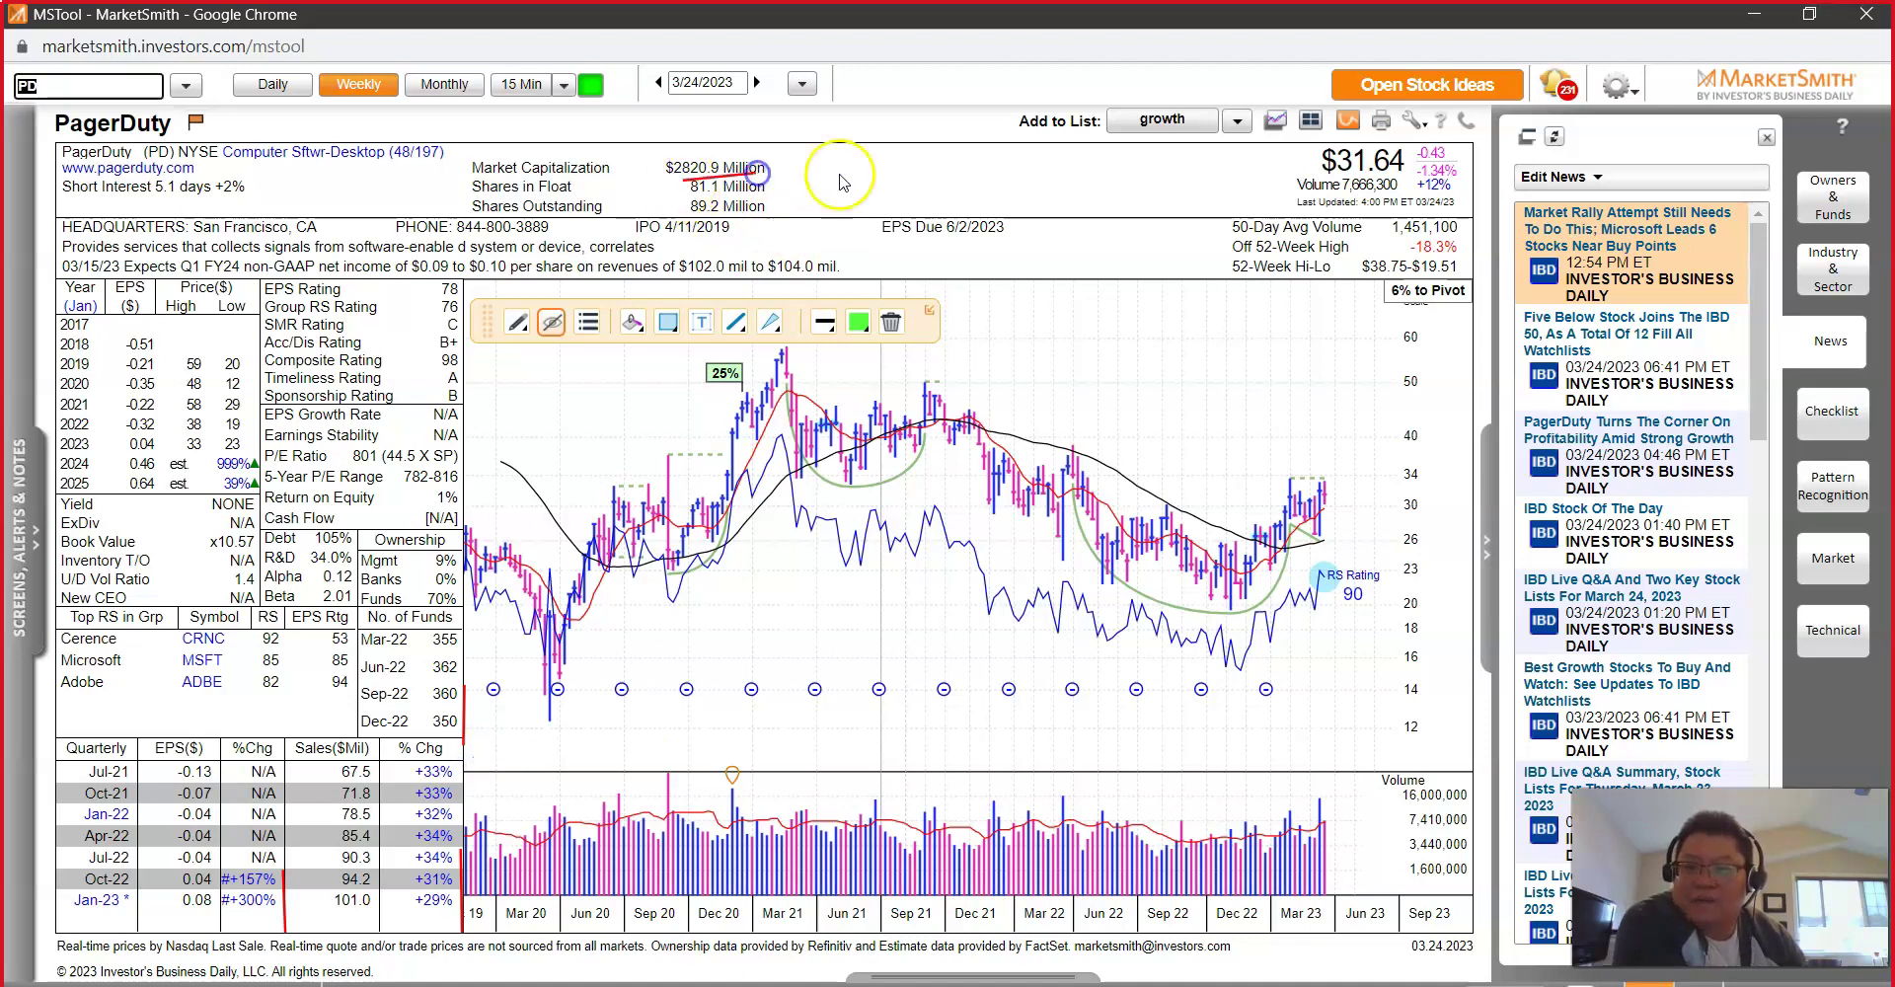
pyautogui.moveTo(1323, 182); pyautogui.dragTo(1403, 176)
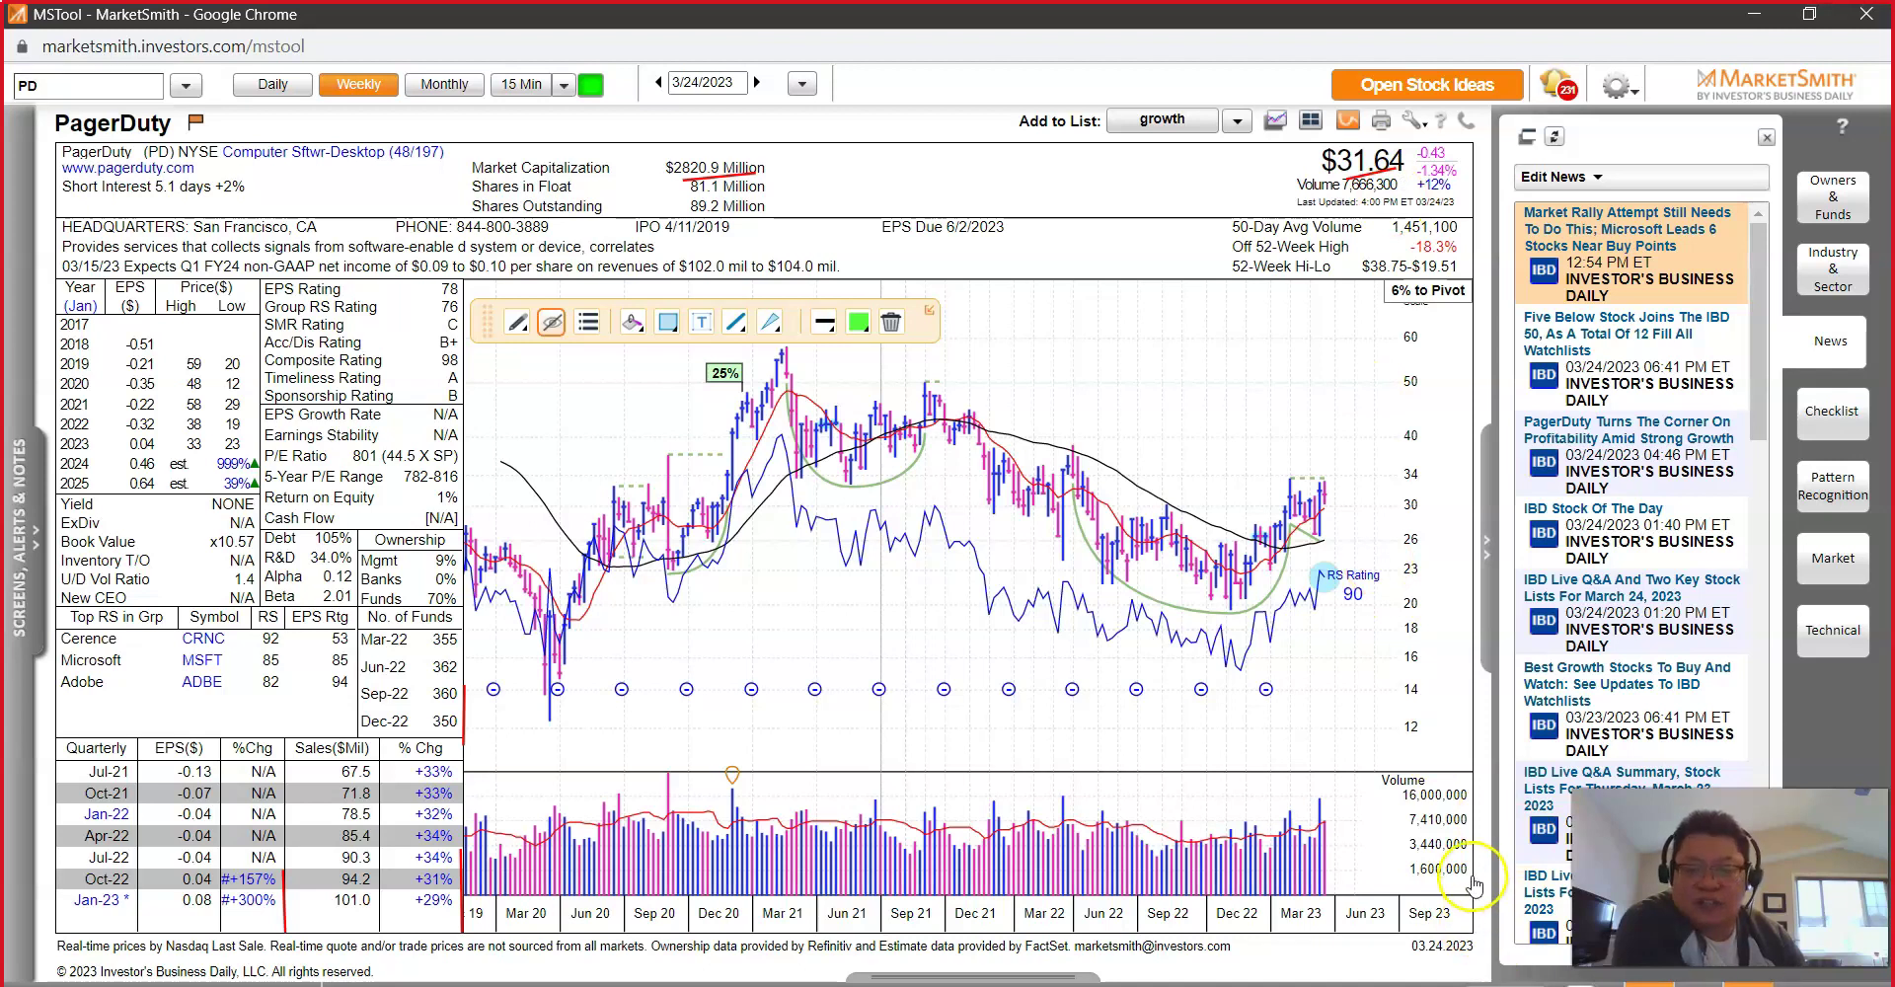
# Step: Check PagerDuty's estimates and ratings in the growth list and inspect the latest cup-with-handle pattern on its chart
pyautogui.hotkey('alt', 'l')
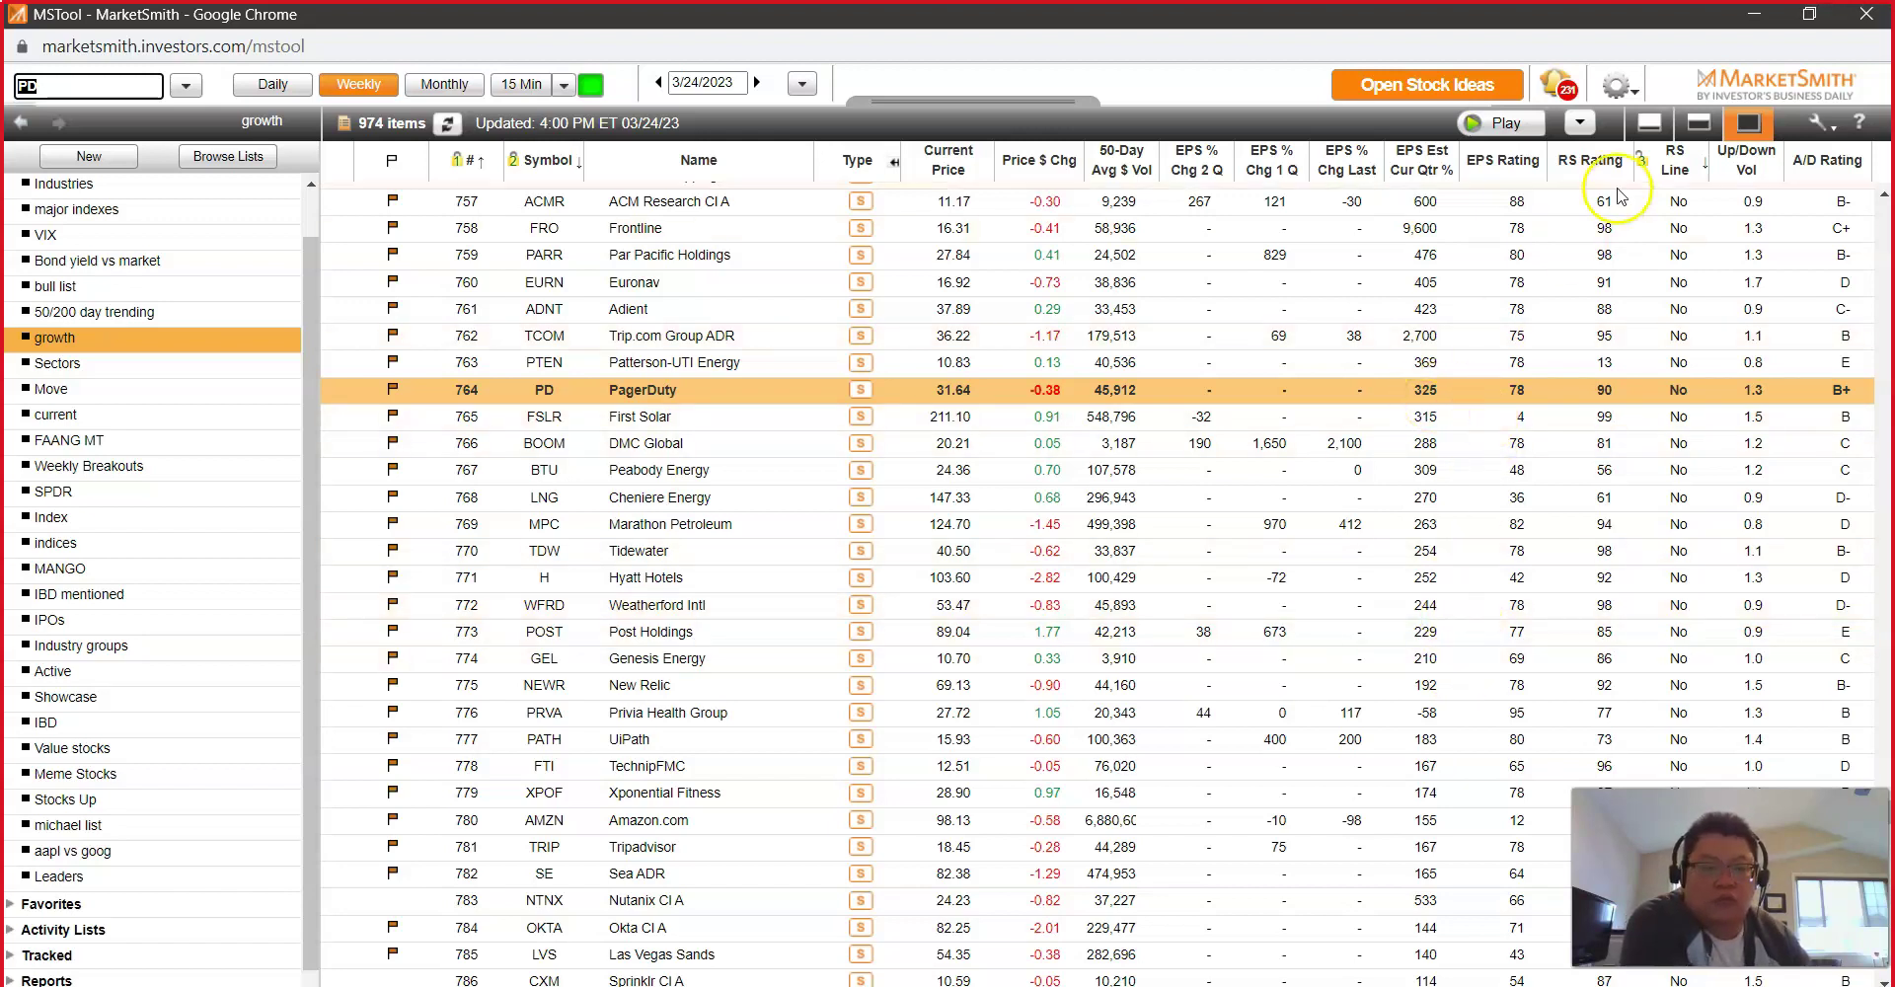
pyautogui.click(1652, 124)
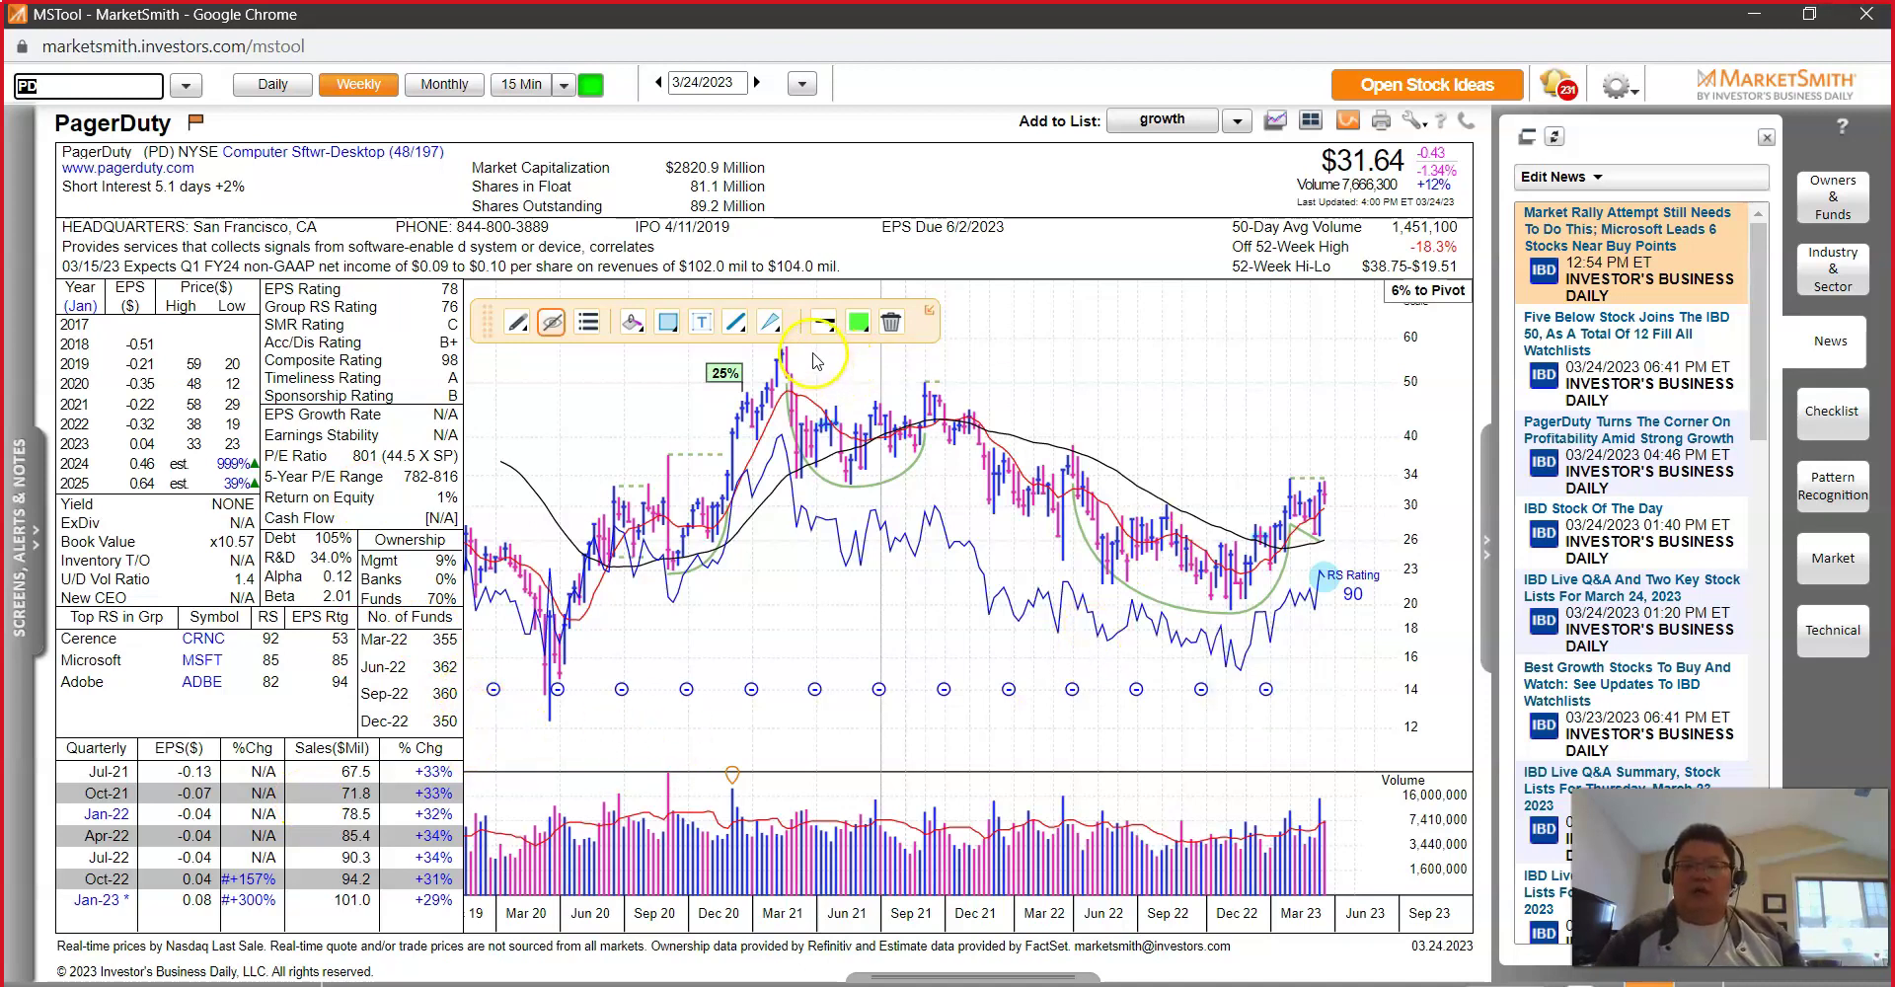
pyautogui.moveTo(1246, 504)
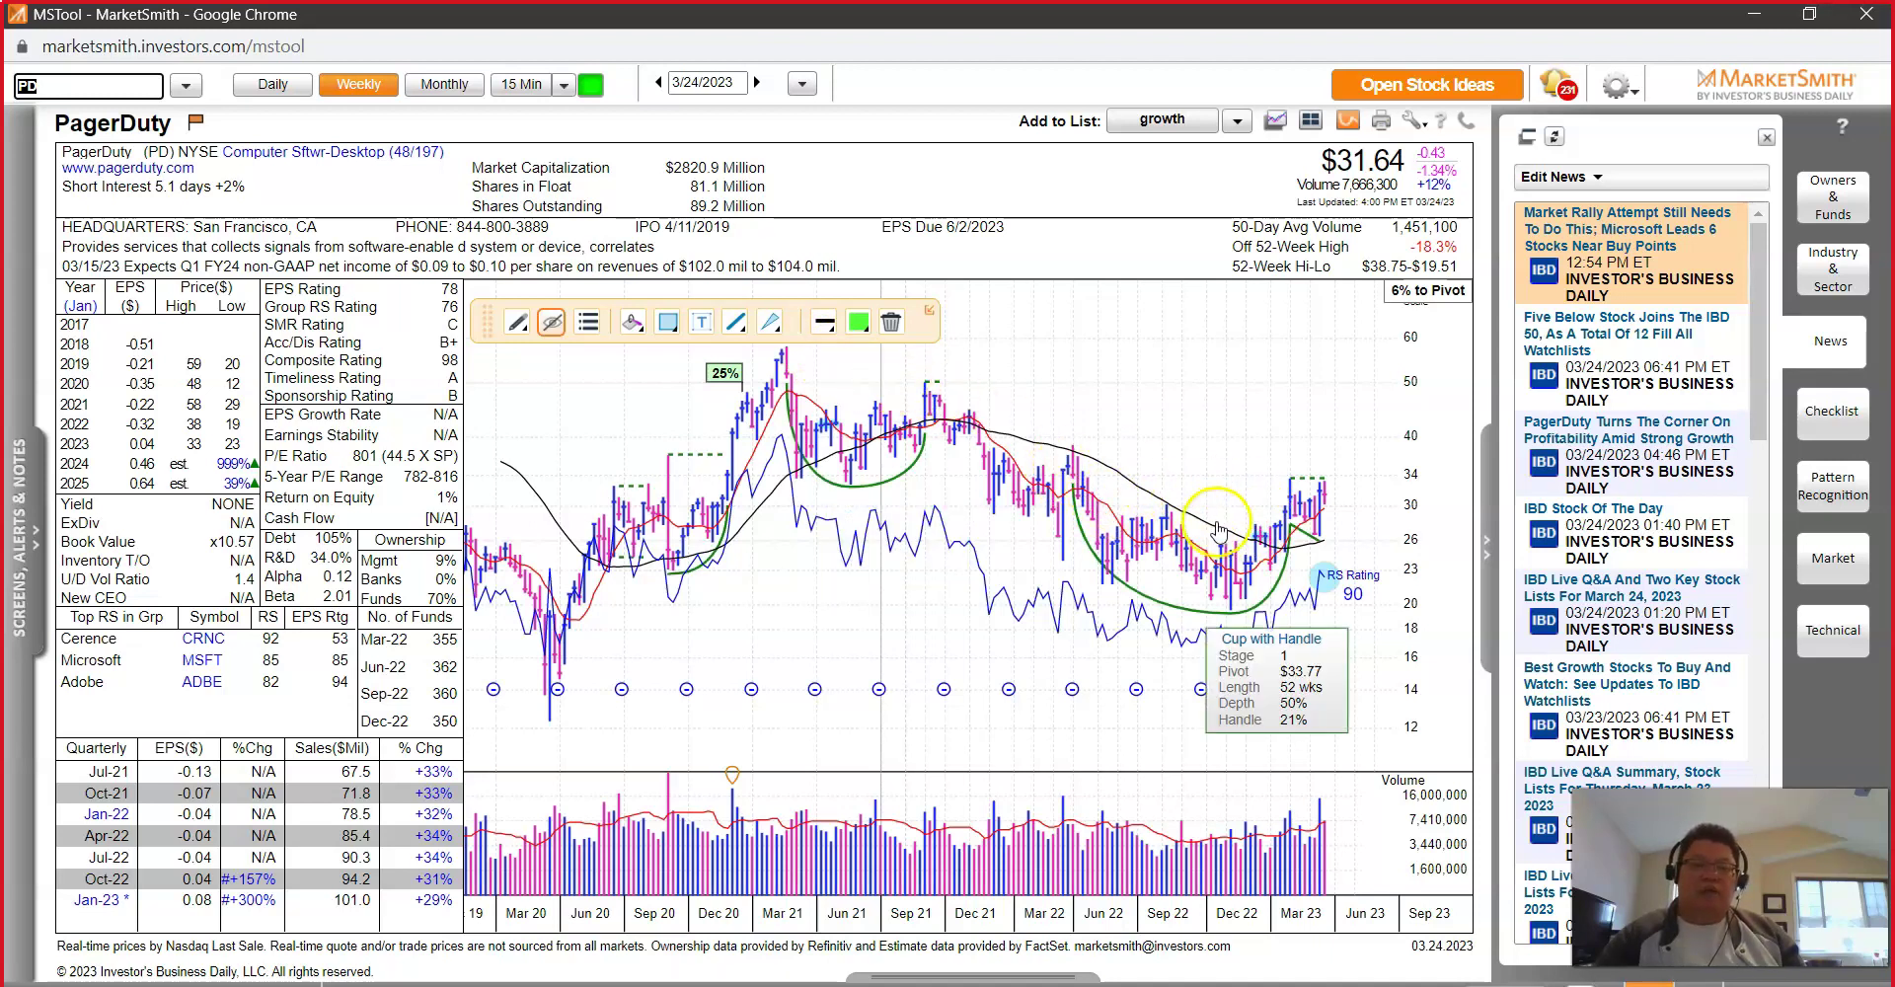
pyautogui.moveTo(1064, 565)
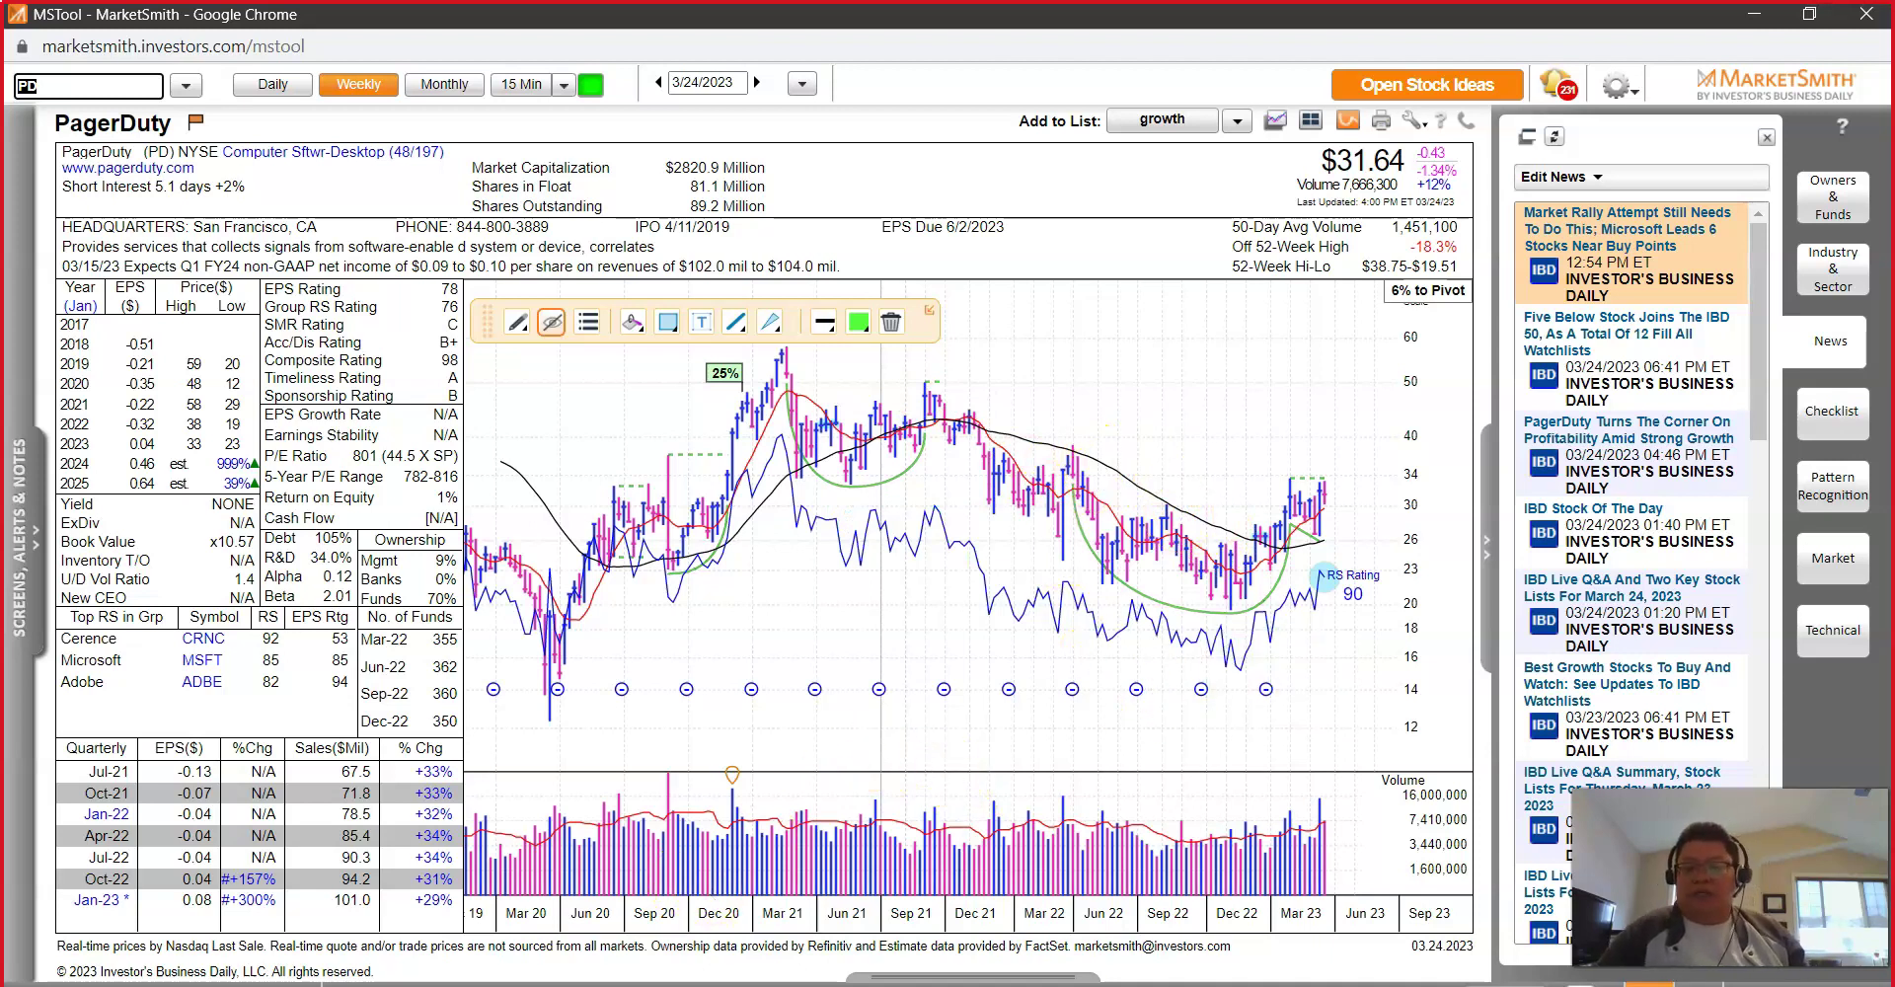
# Step: Open a new blank Paint image, minimize it and return to the PagerDuty chart
pyautogui.rightClick(689, 982)
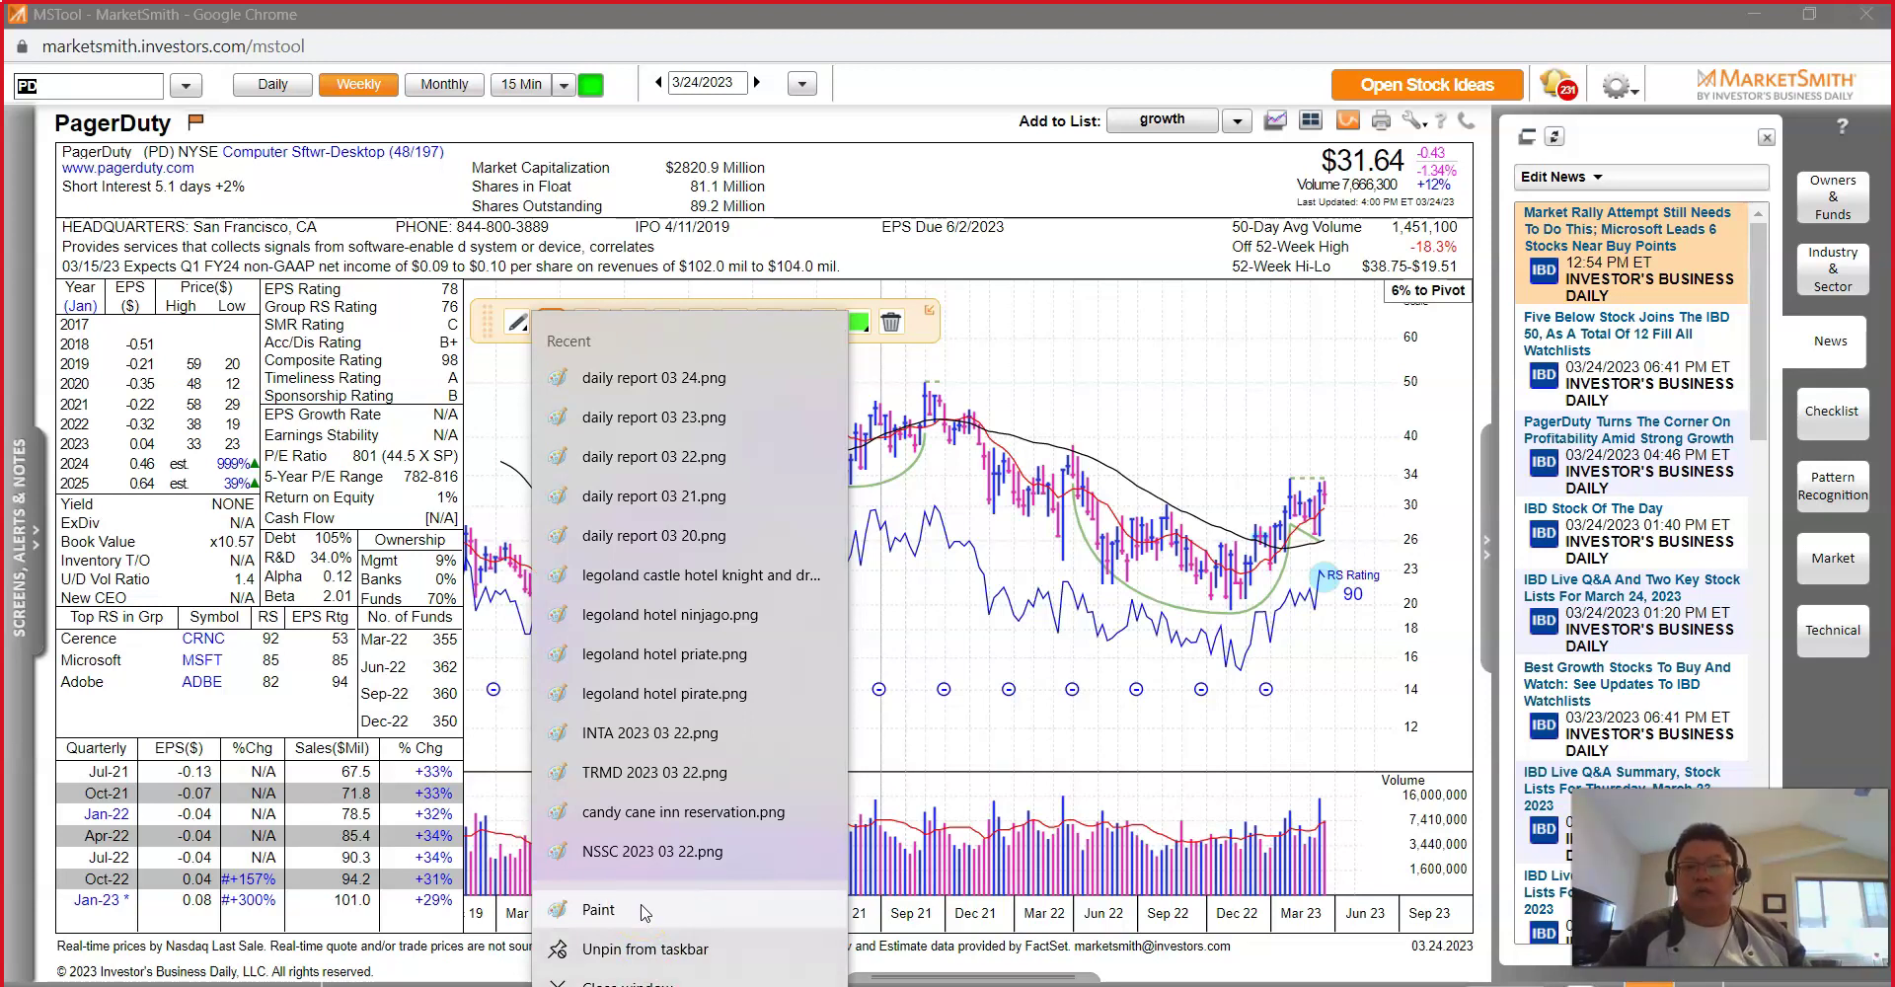
pyautogui.click(643, 909)
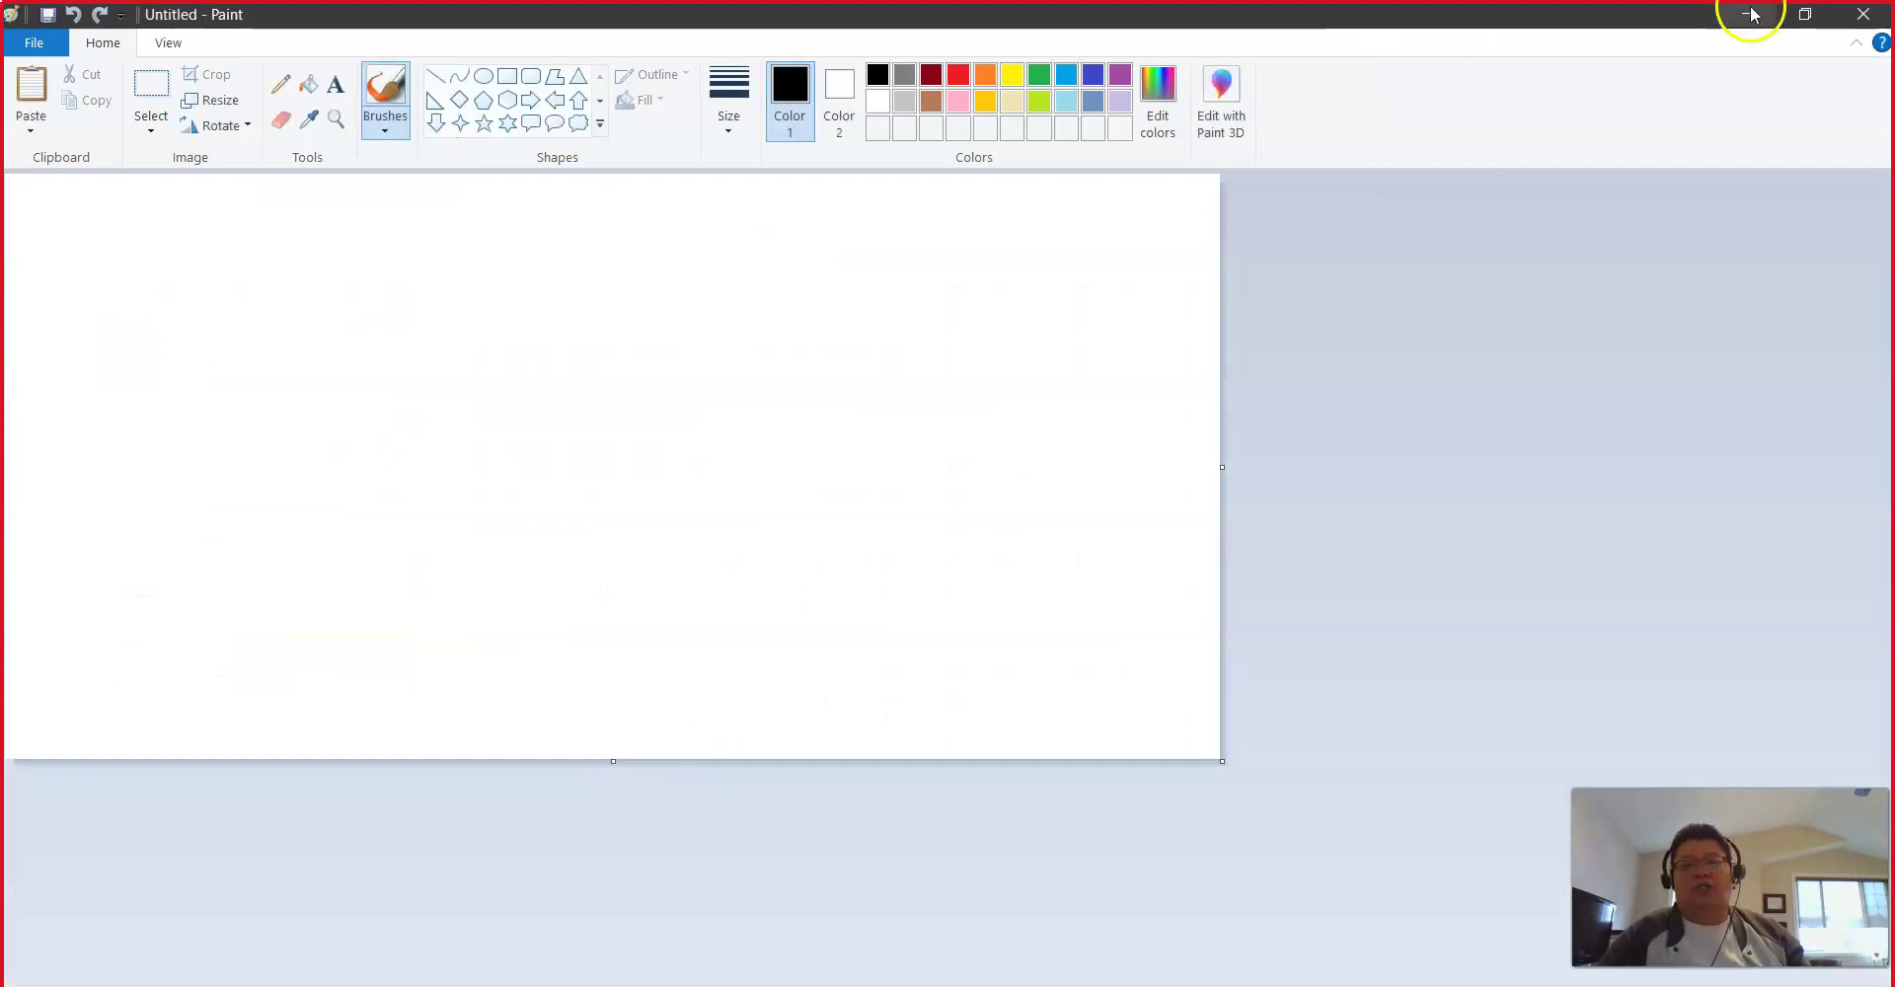
pyautogui.click(1747, 14)
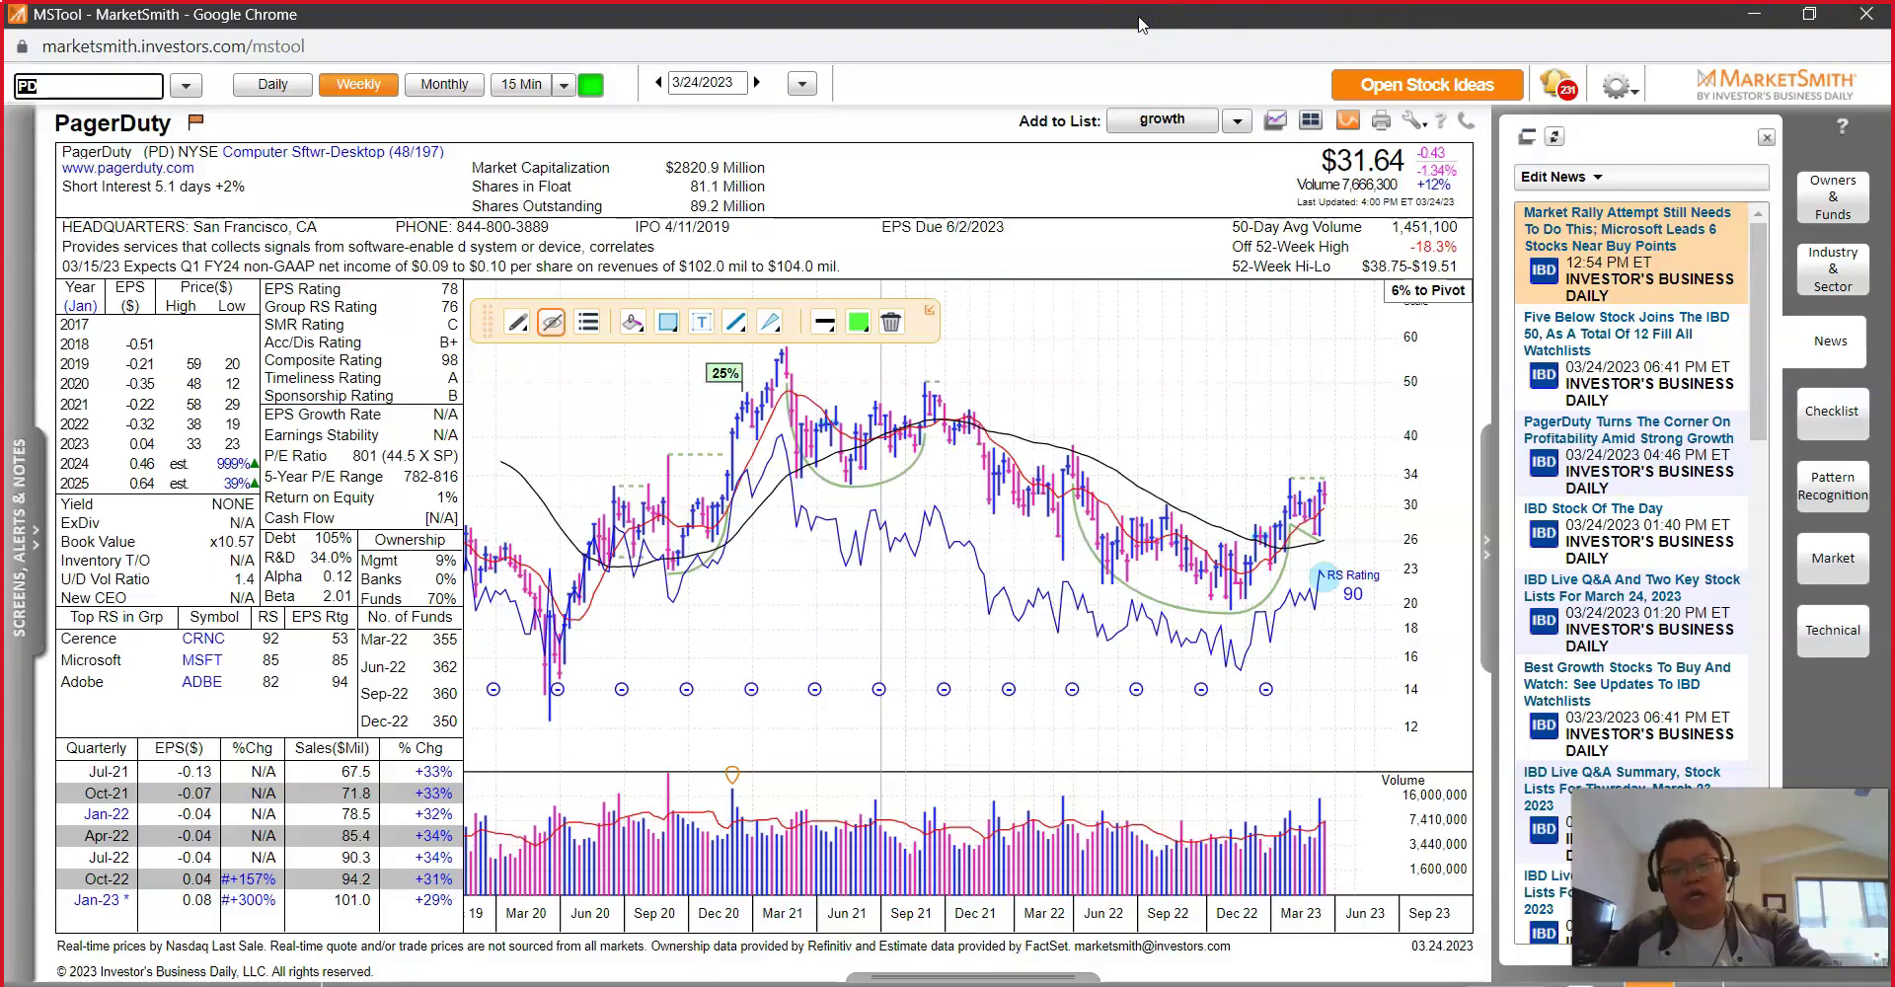
# Step: Capture a screenshot of the PagerDuty weekly chart, dismiss the OneDrive offer and paste it into the blank Paint image
pyautogui.press('Print')
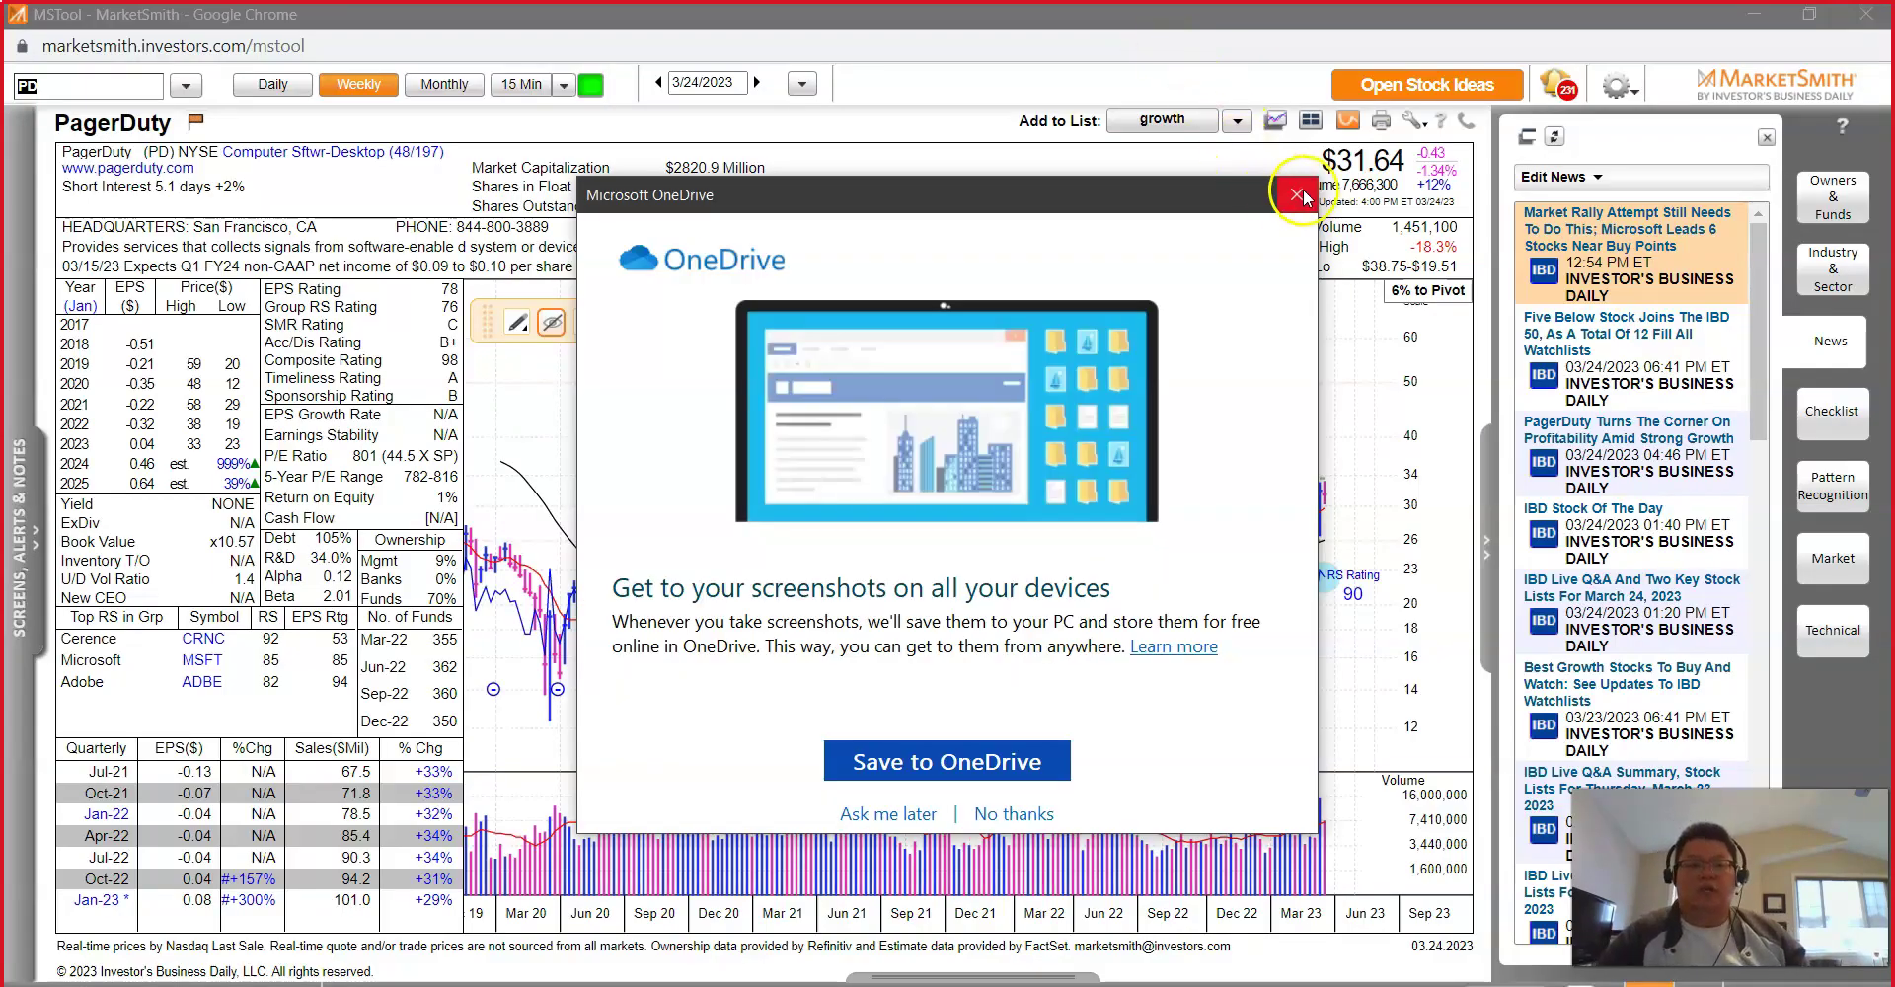
pyautogui.click(693, 980)
pyautogui.hotkey('alt', 'Tab')
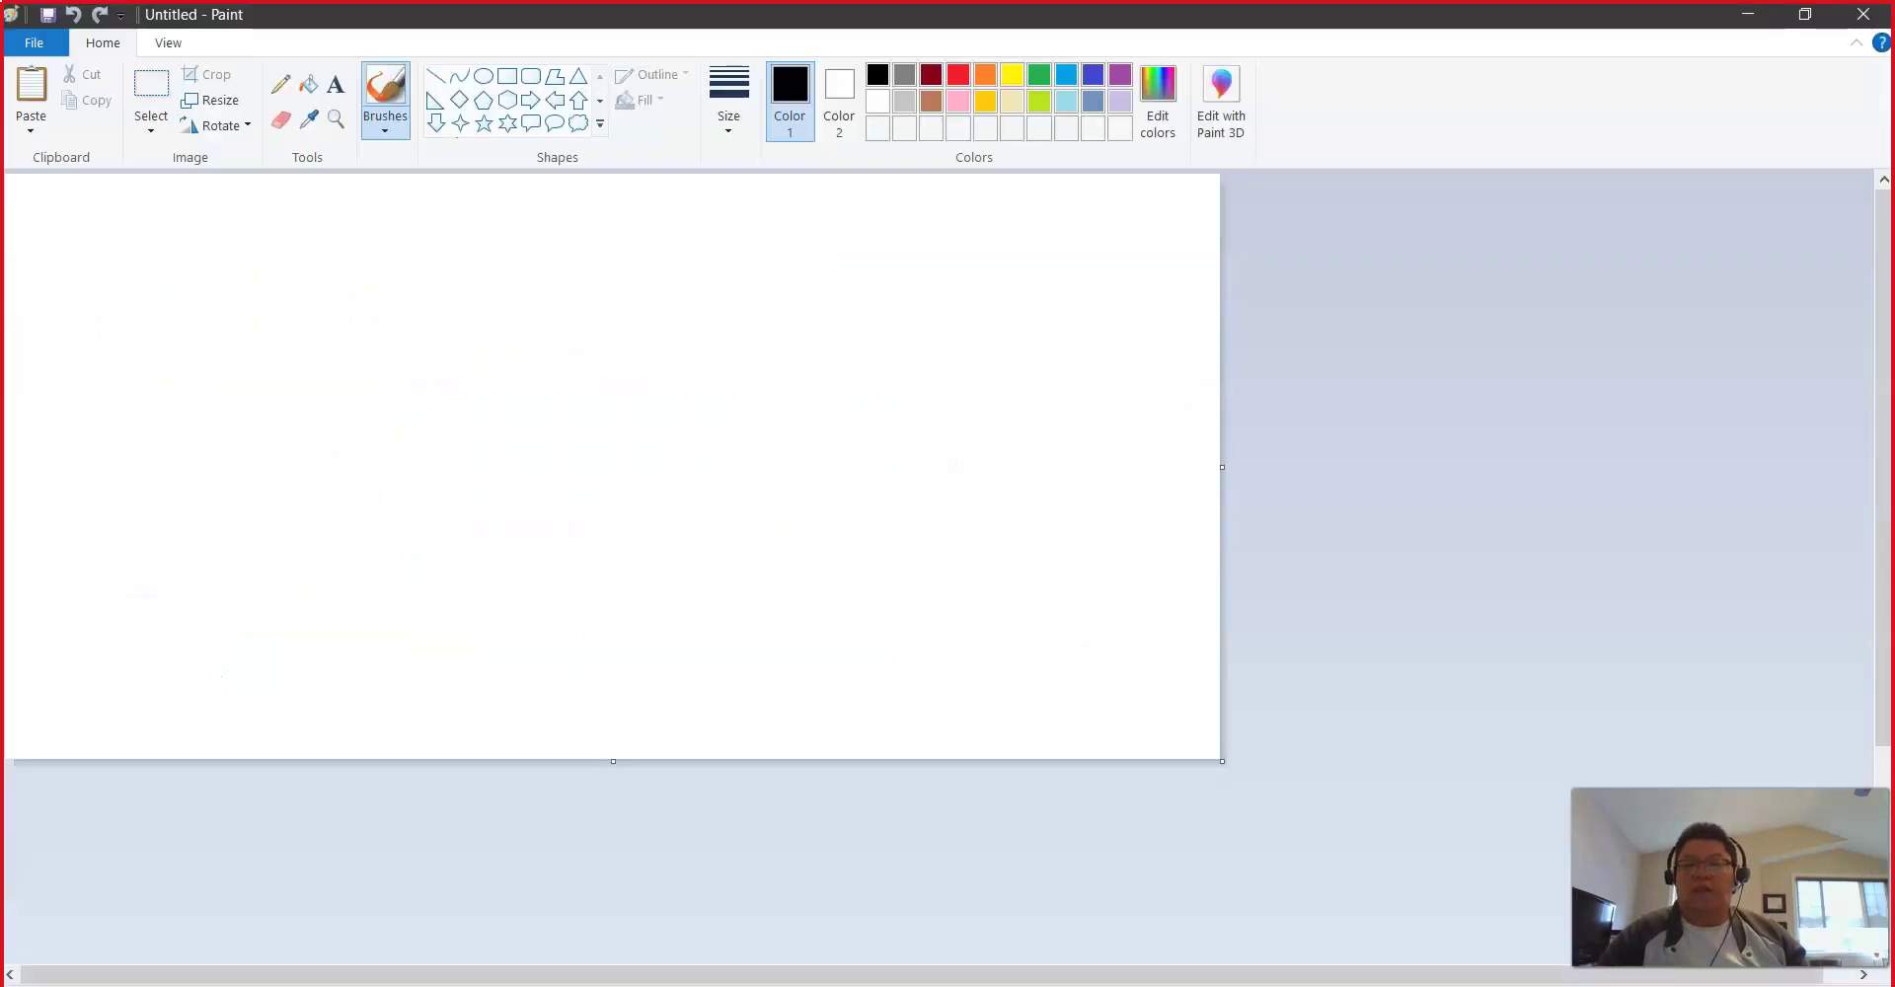
pyautogui.hotkey('ctrl', 'v')
pyautogui.scroll(-3, 789, 789)
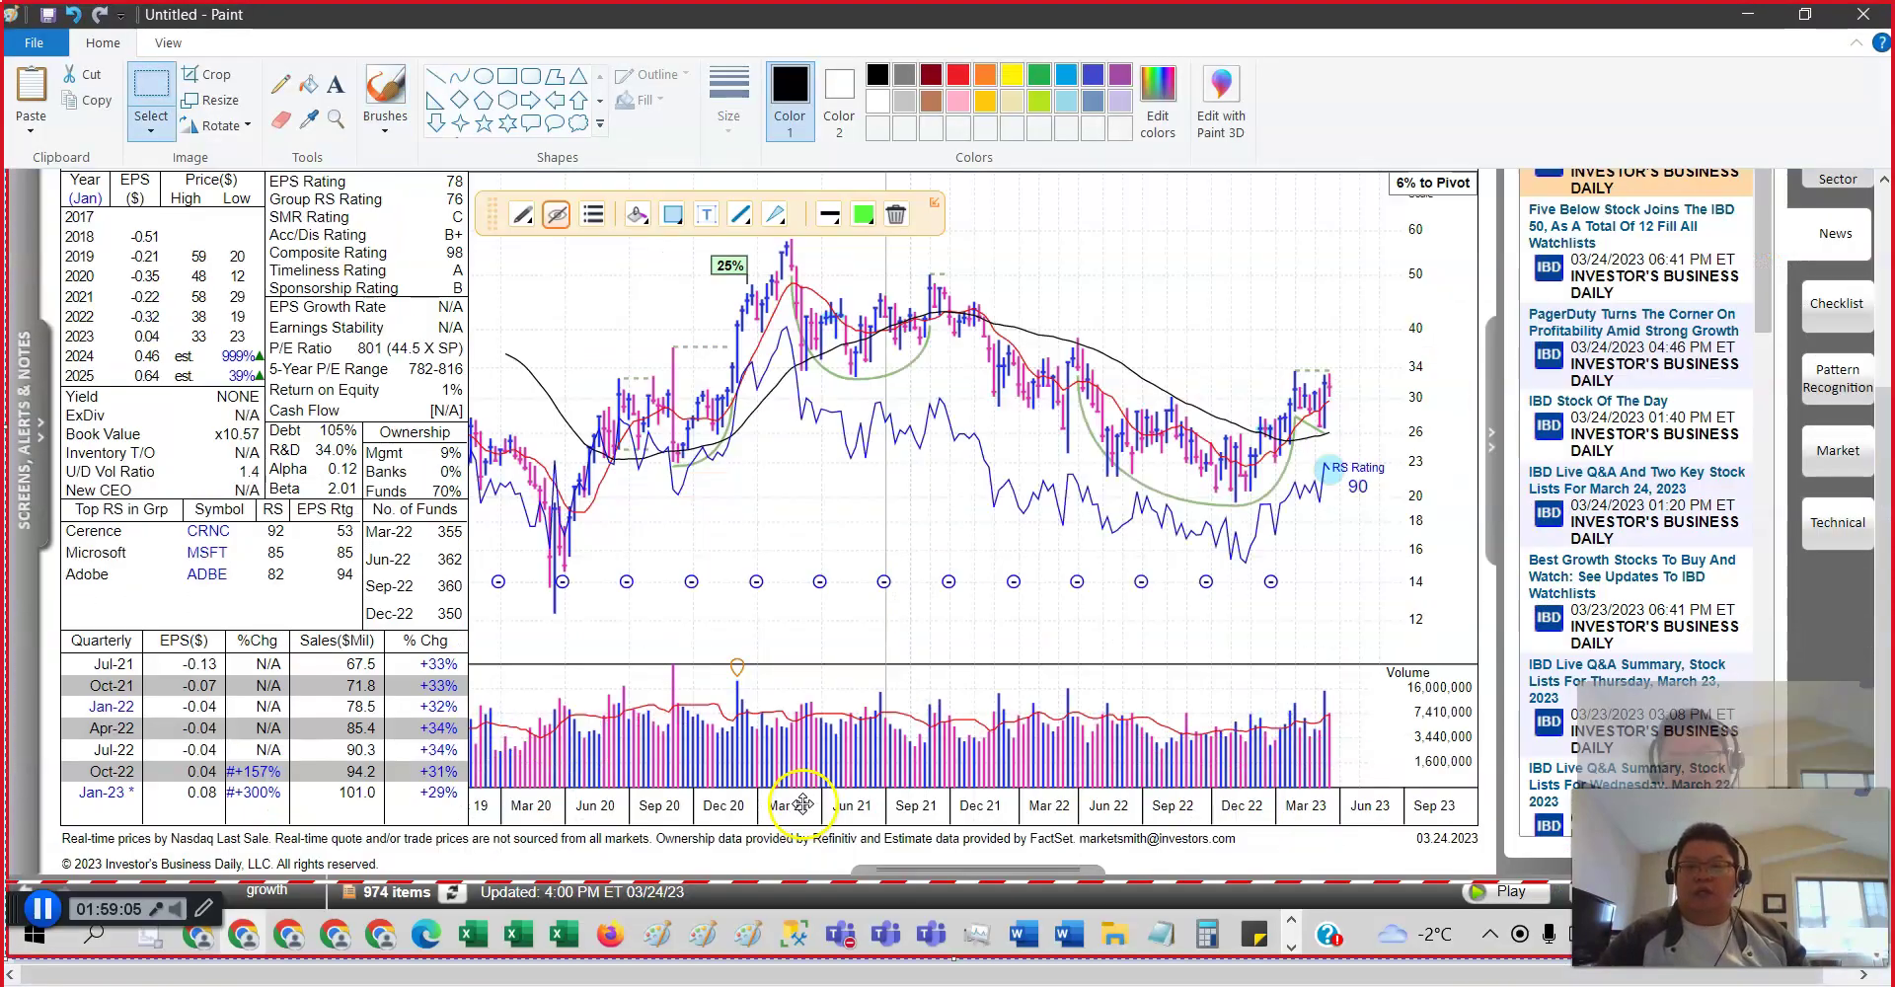
# Step: Draw a vertical red line beside the fund counts in the pasted PagerDuty screenshot, and minimize Paint
pyautogui.click(432, 78)
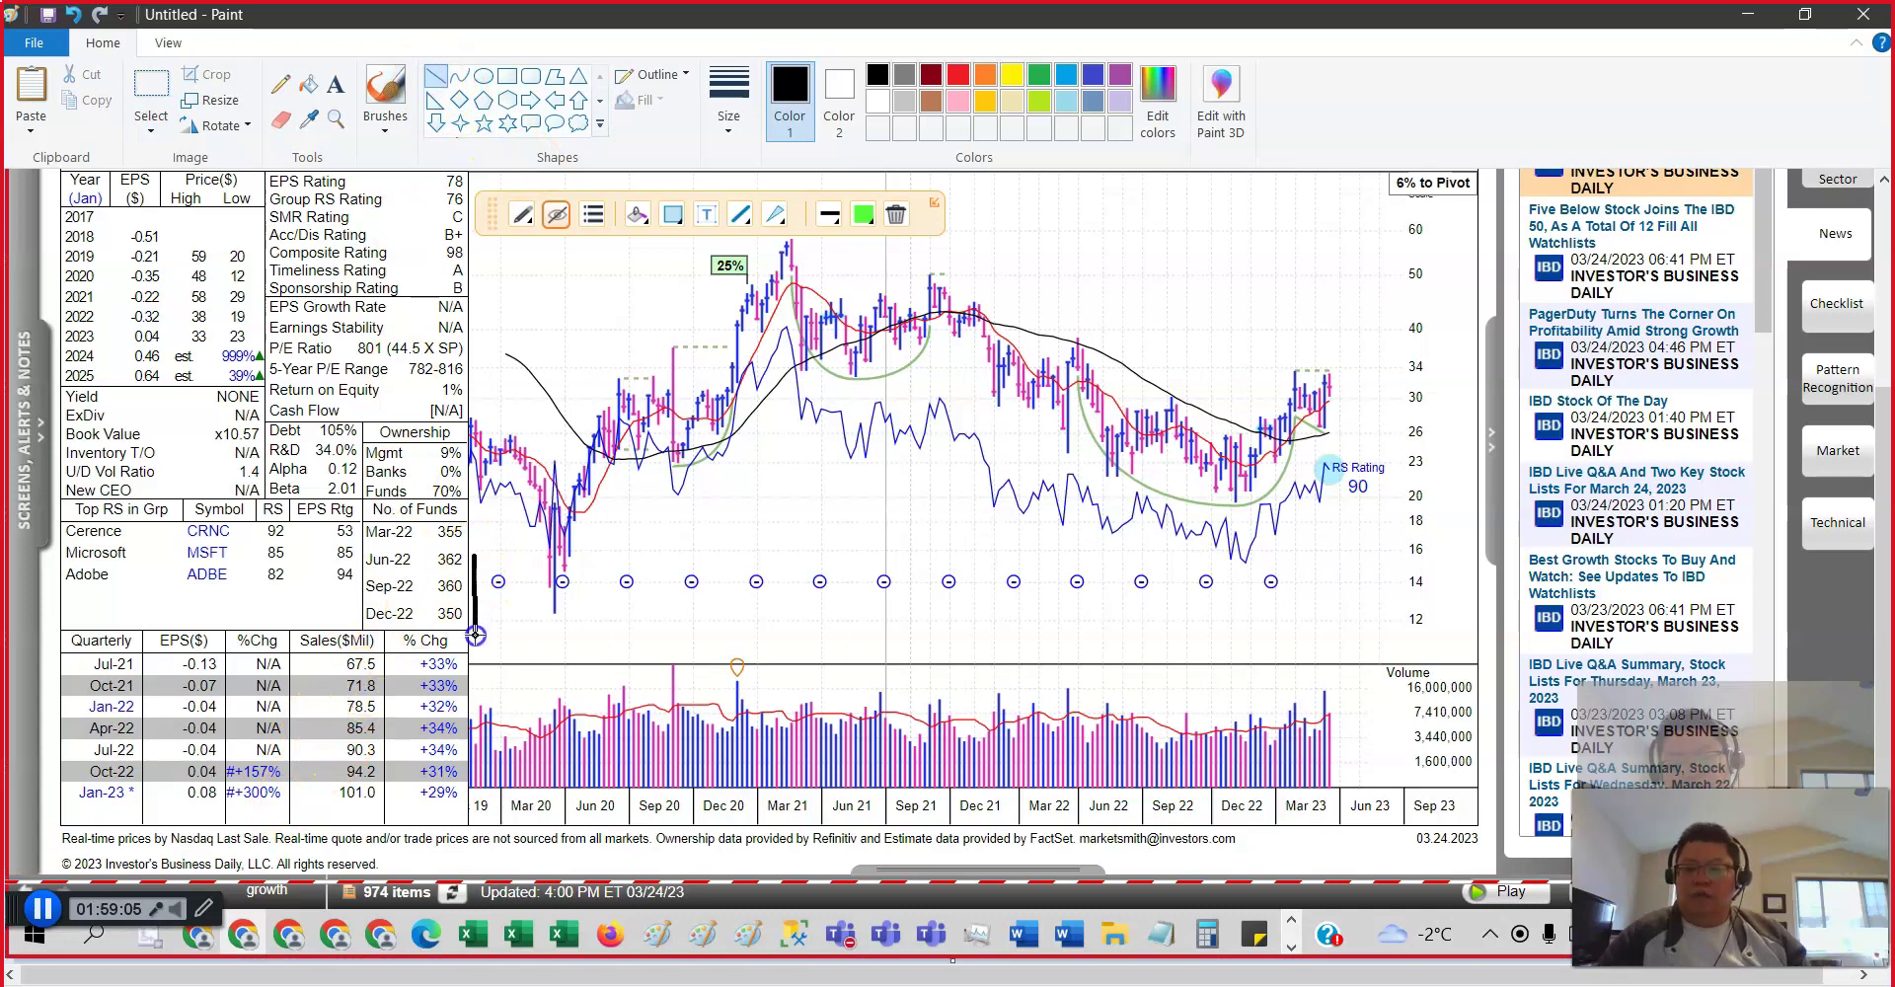
pyautogui.click(957, 75)
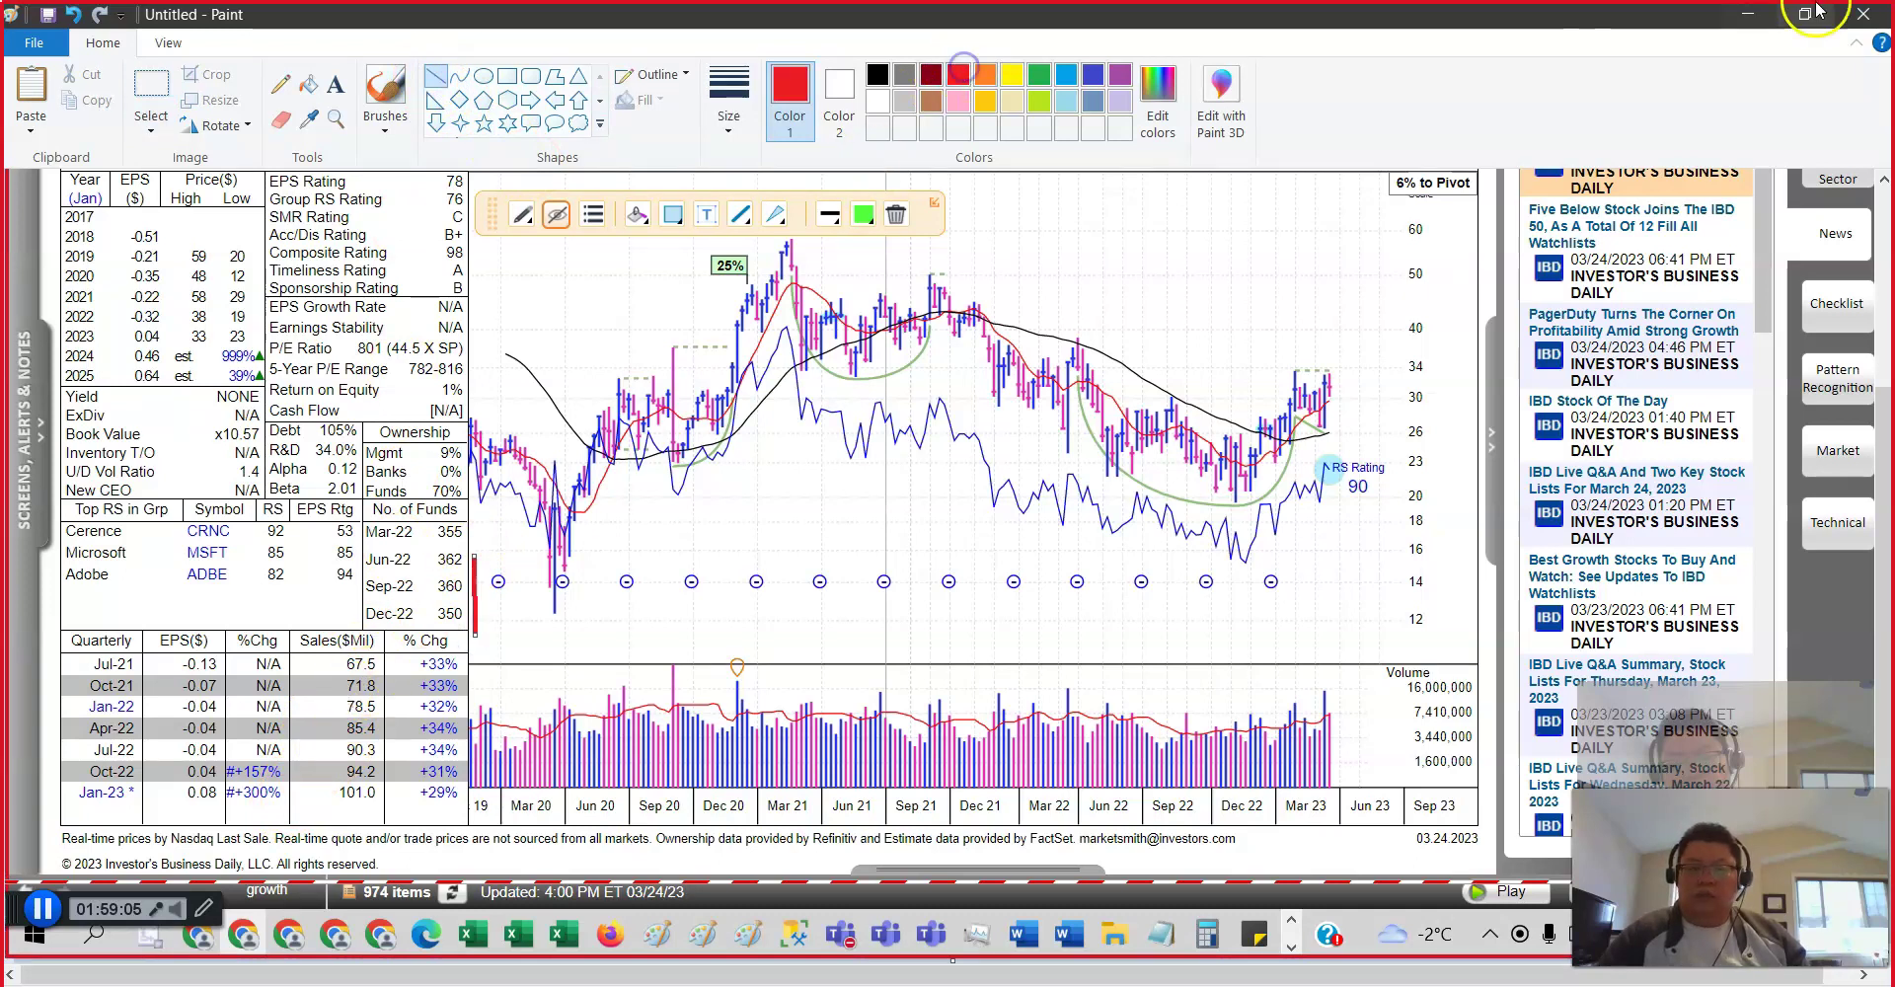
pyautogui.click(1756, 17)
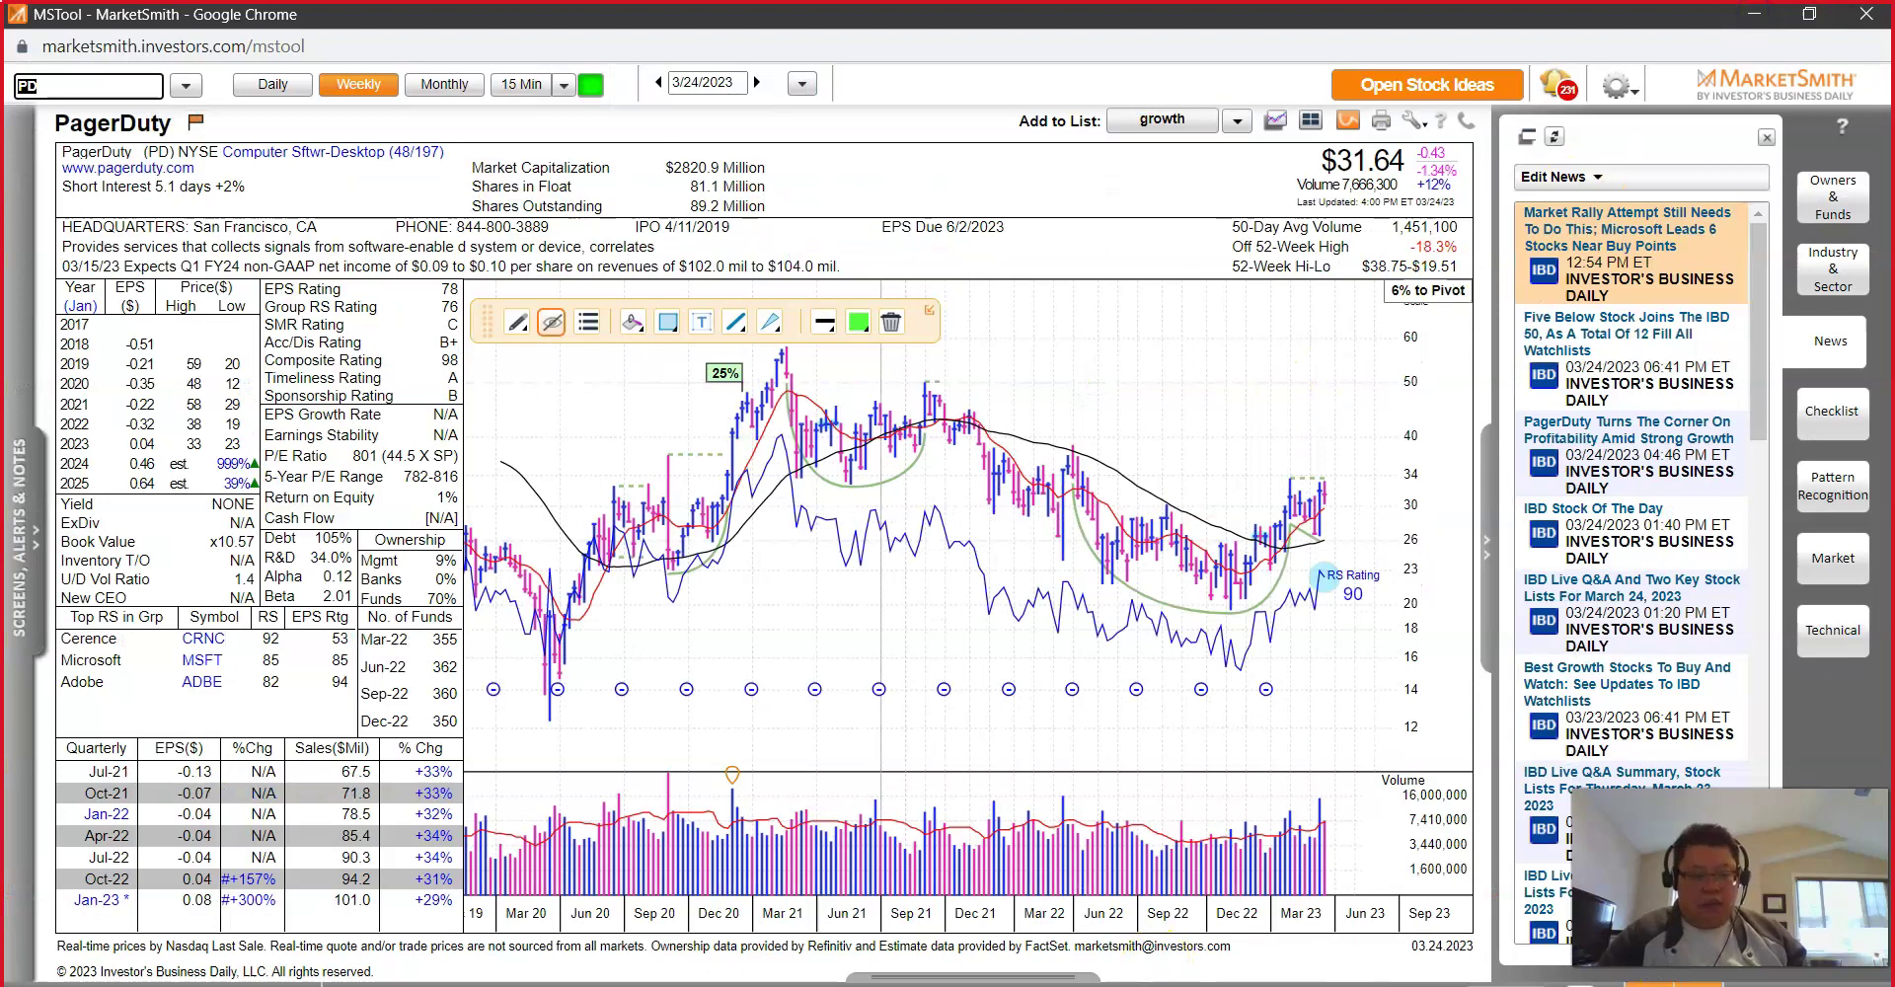
# Step: Show the growth list, select the SQSP ticker in the Excel technical report and load the Squarespace weekly chart in MarketSmith
pyautogui.click(972, 977)
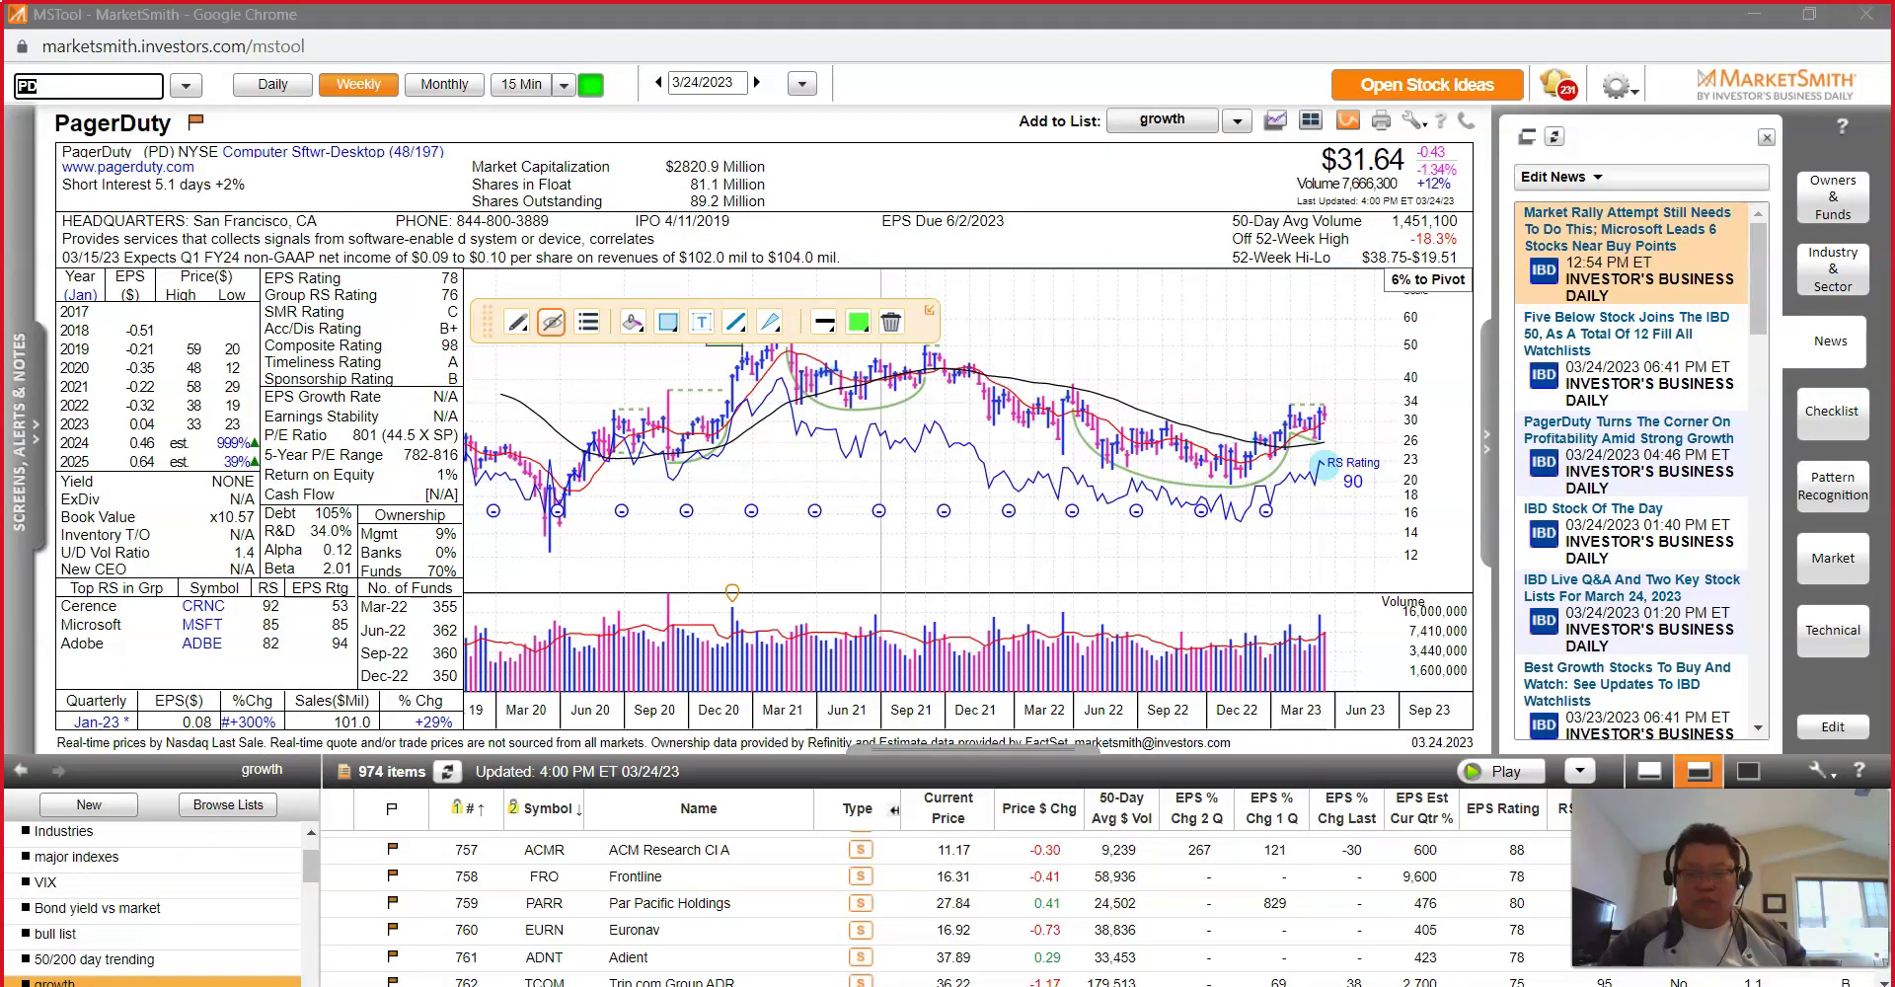
pyautogui.hotkey('alt', 'Tab')
pyautogui.click(352, 615)
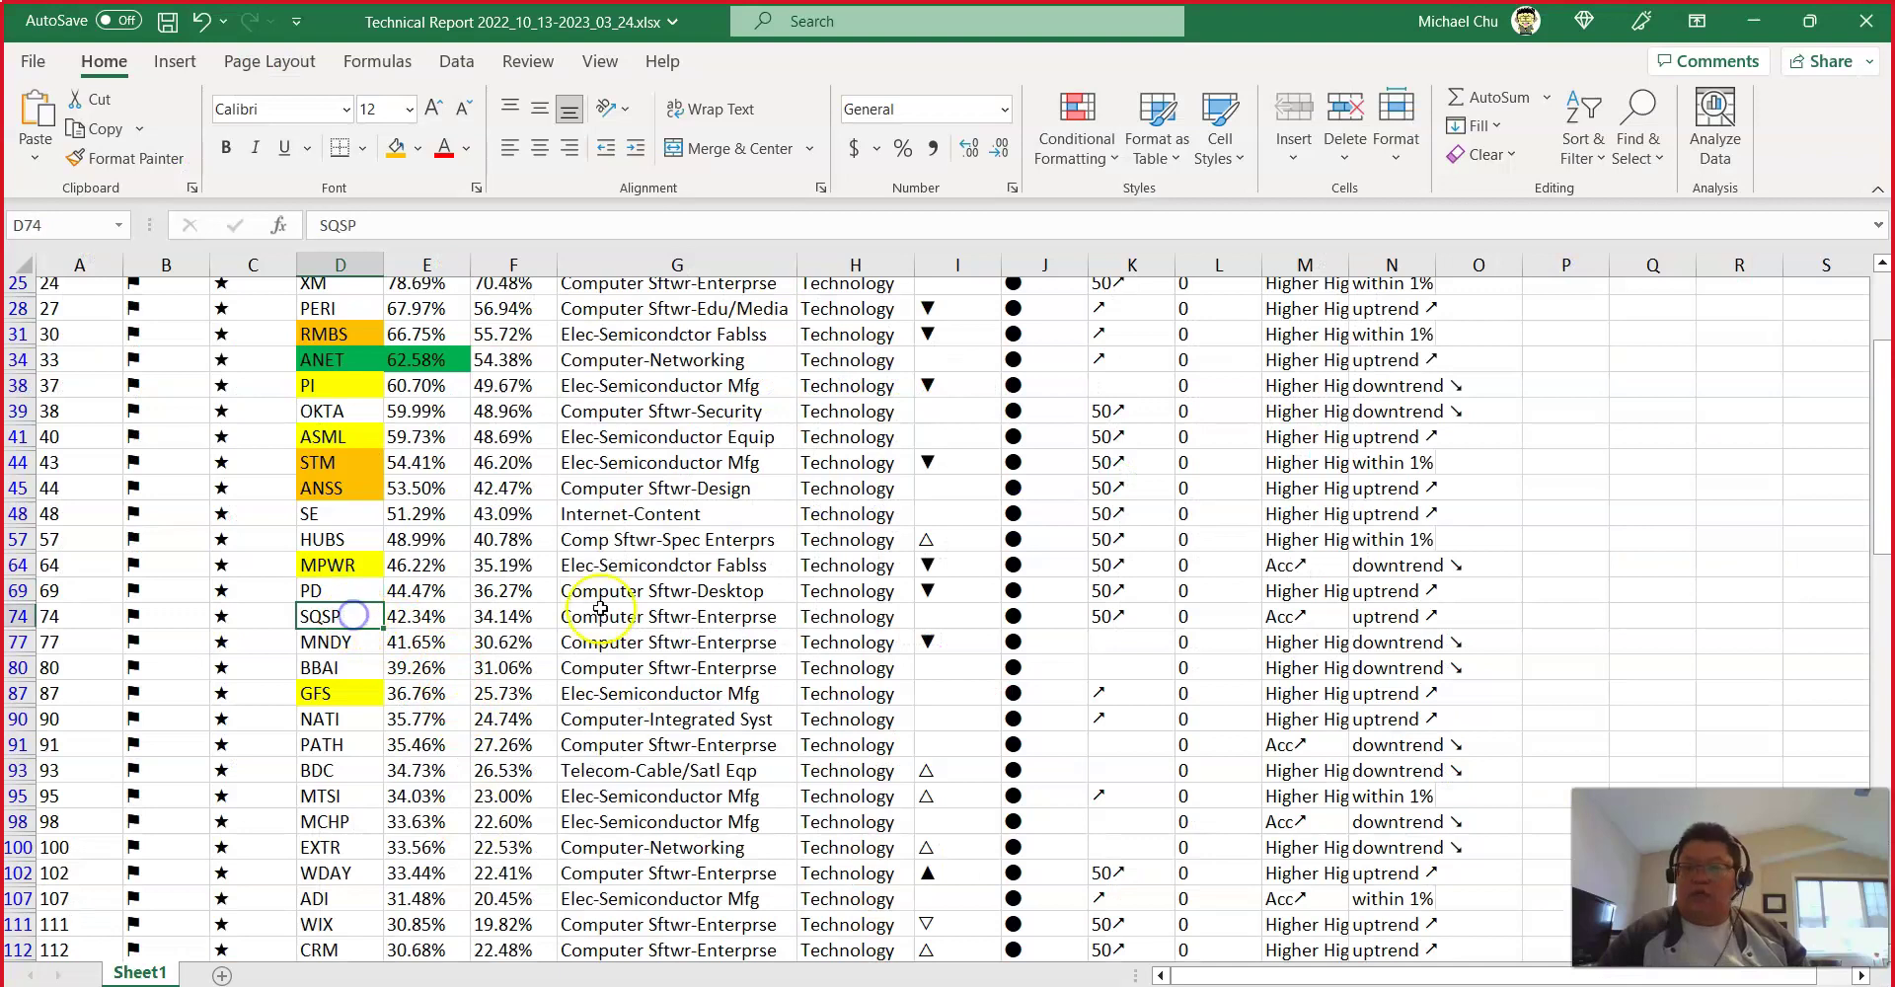
pyautogui.click(1753, 20)
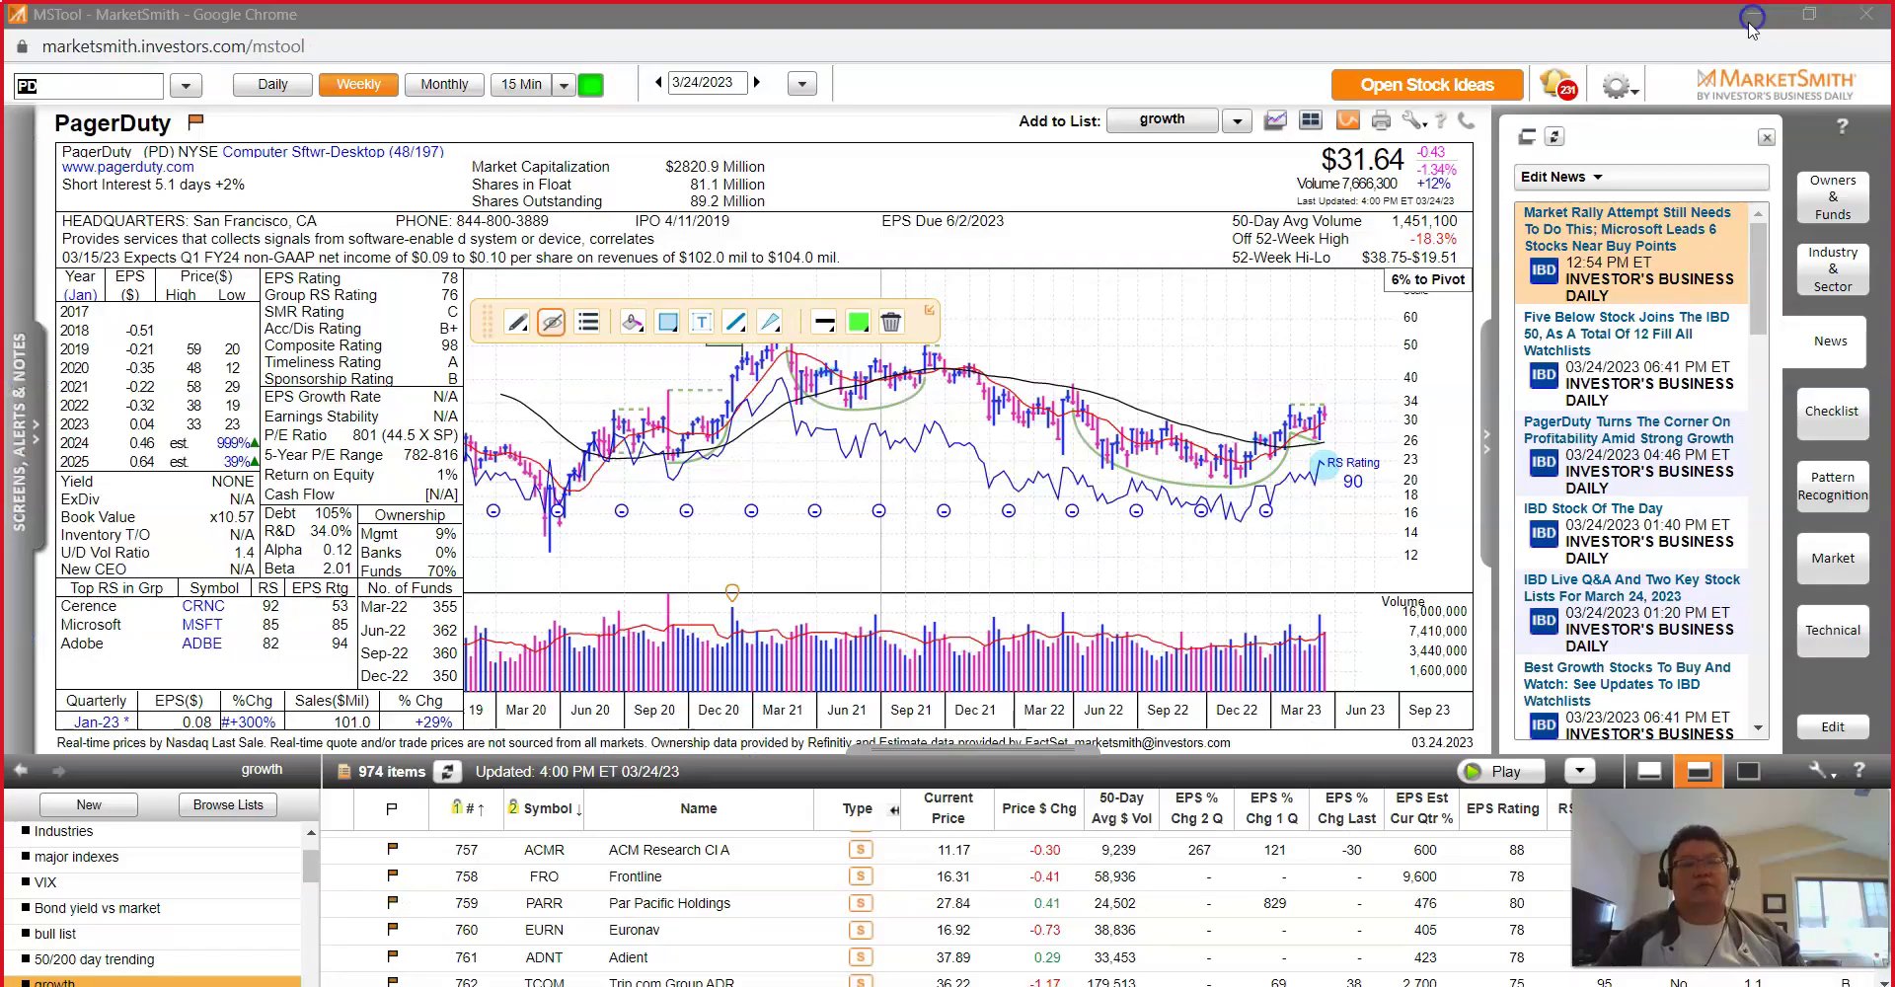
pyautogui.write('SQSP')
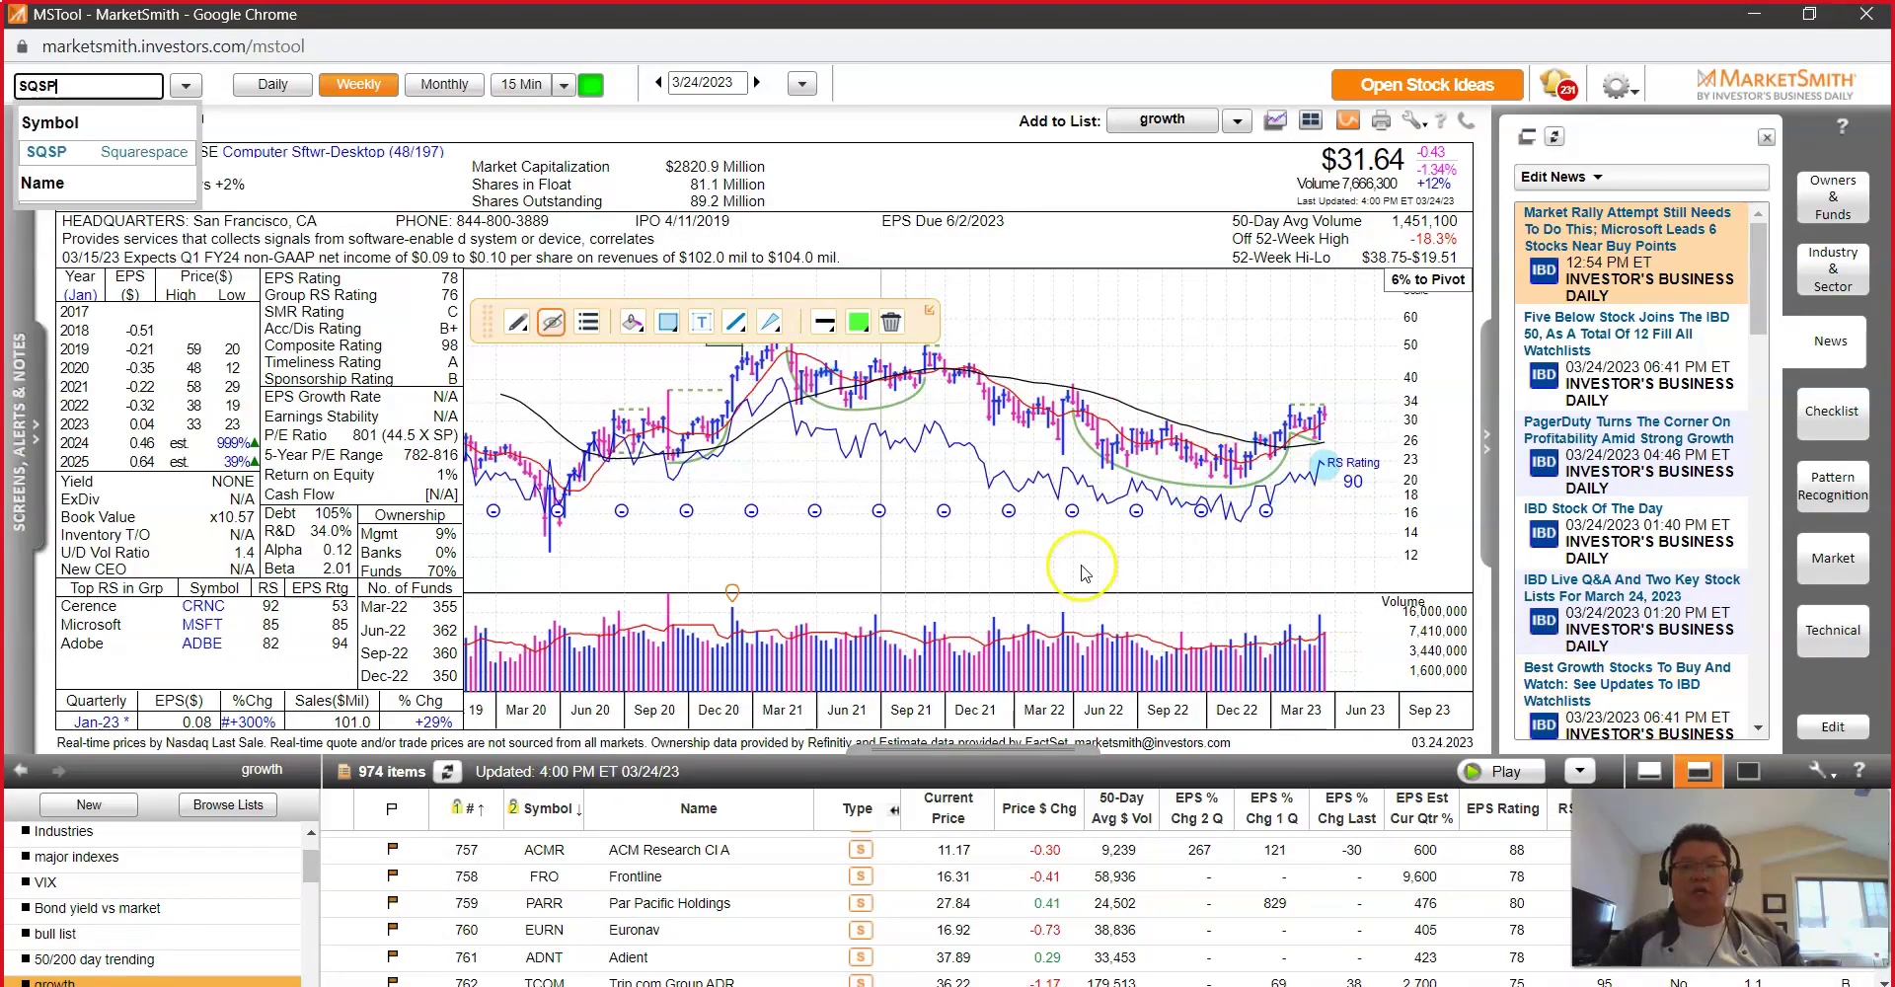
pyautogui.press('Return')
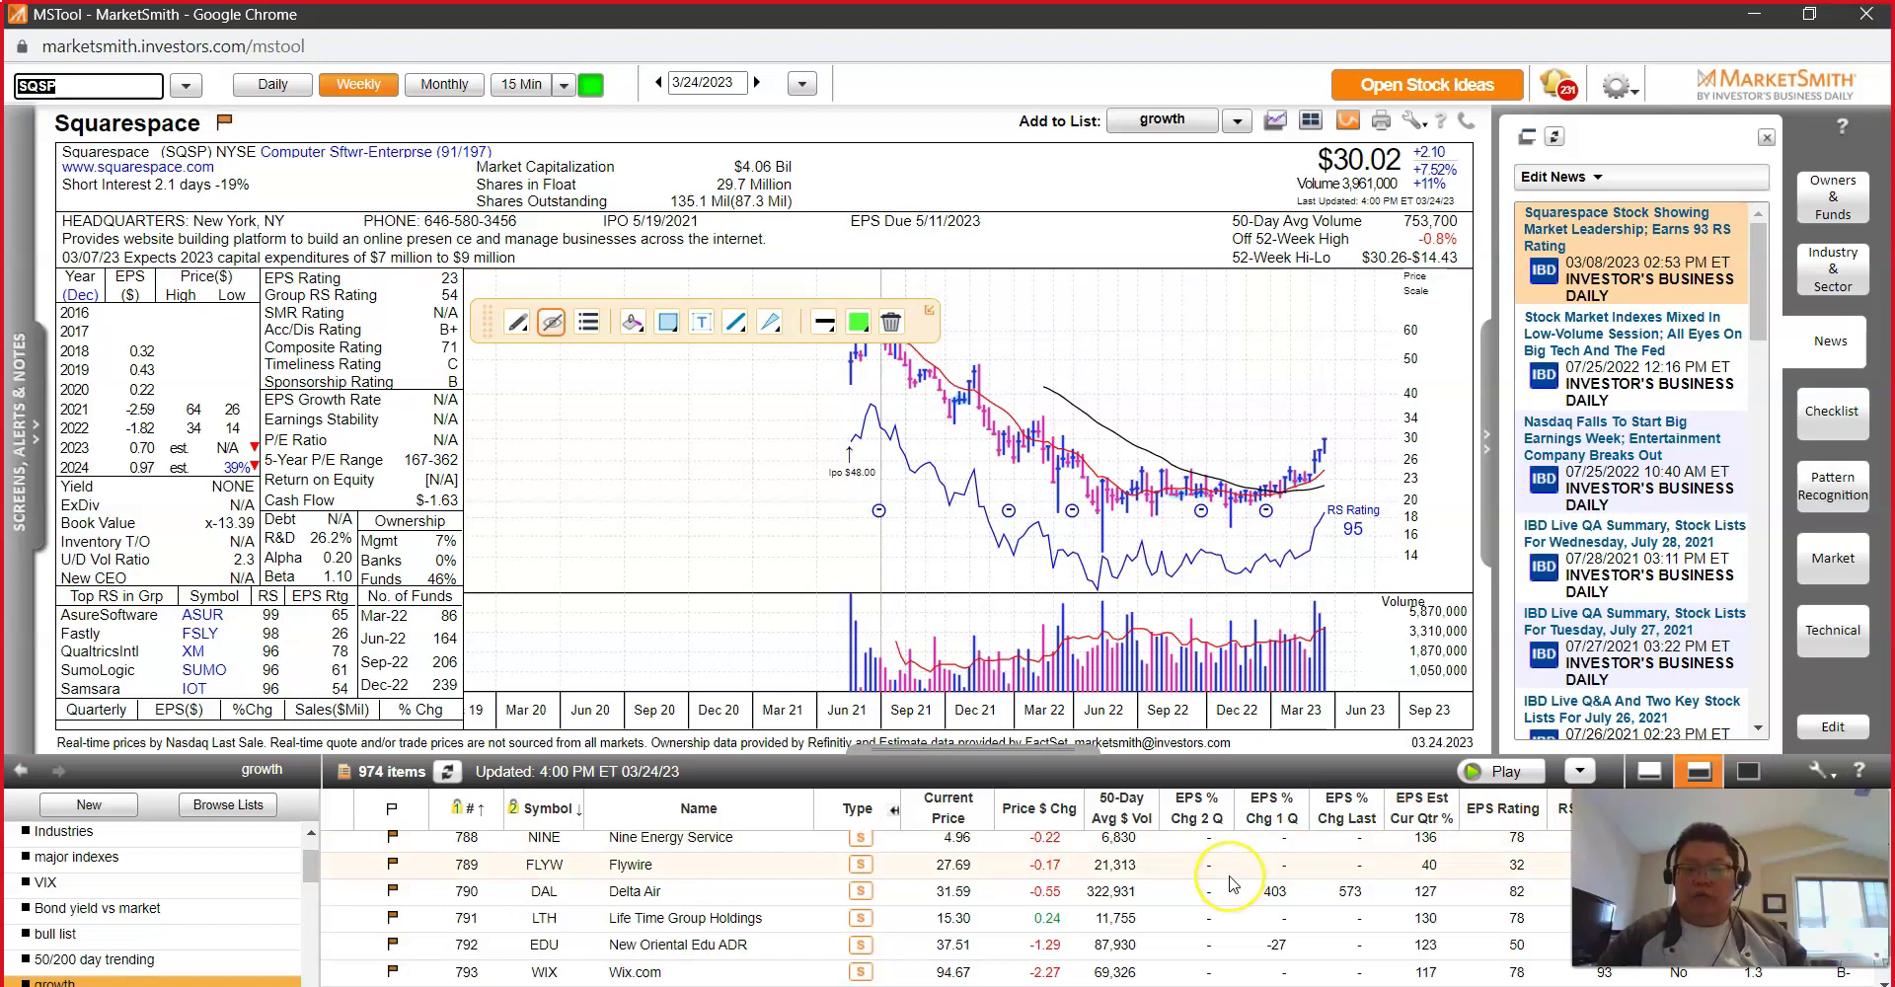
# Step: Check Squarespace's row in the growth list, collapse the list and draw short red lines above the chart's latest volume bars
pyautogui.scroll(-2, 1231, 879)
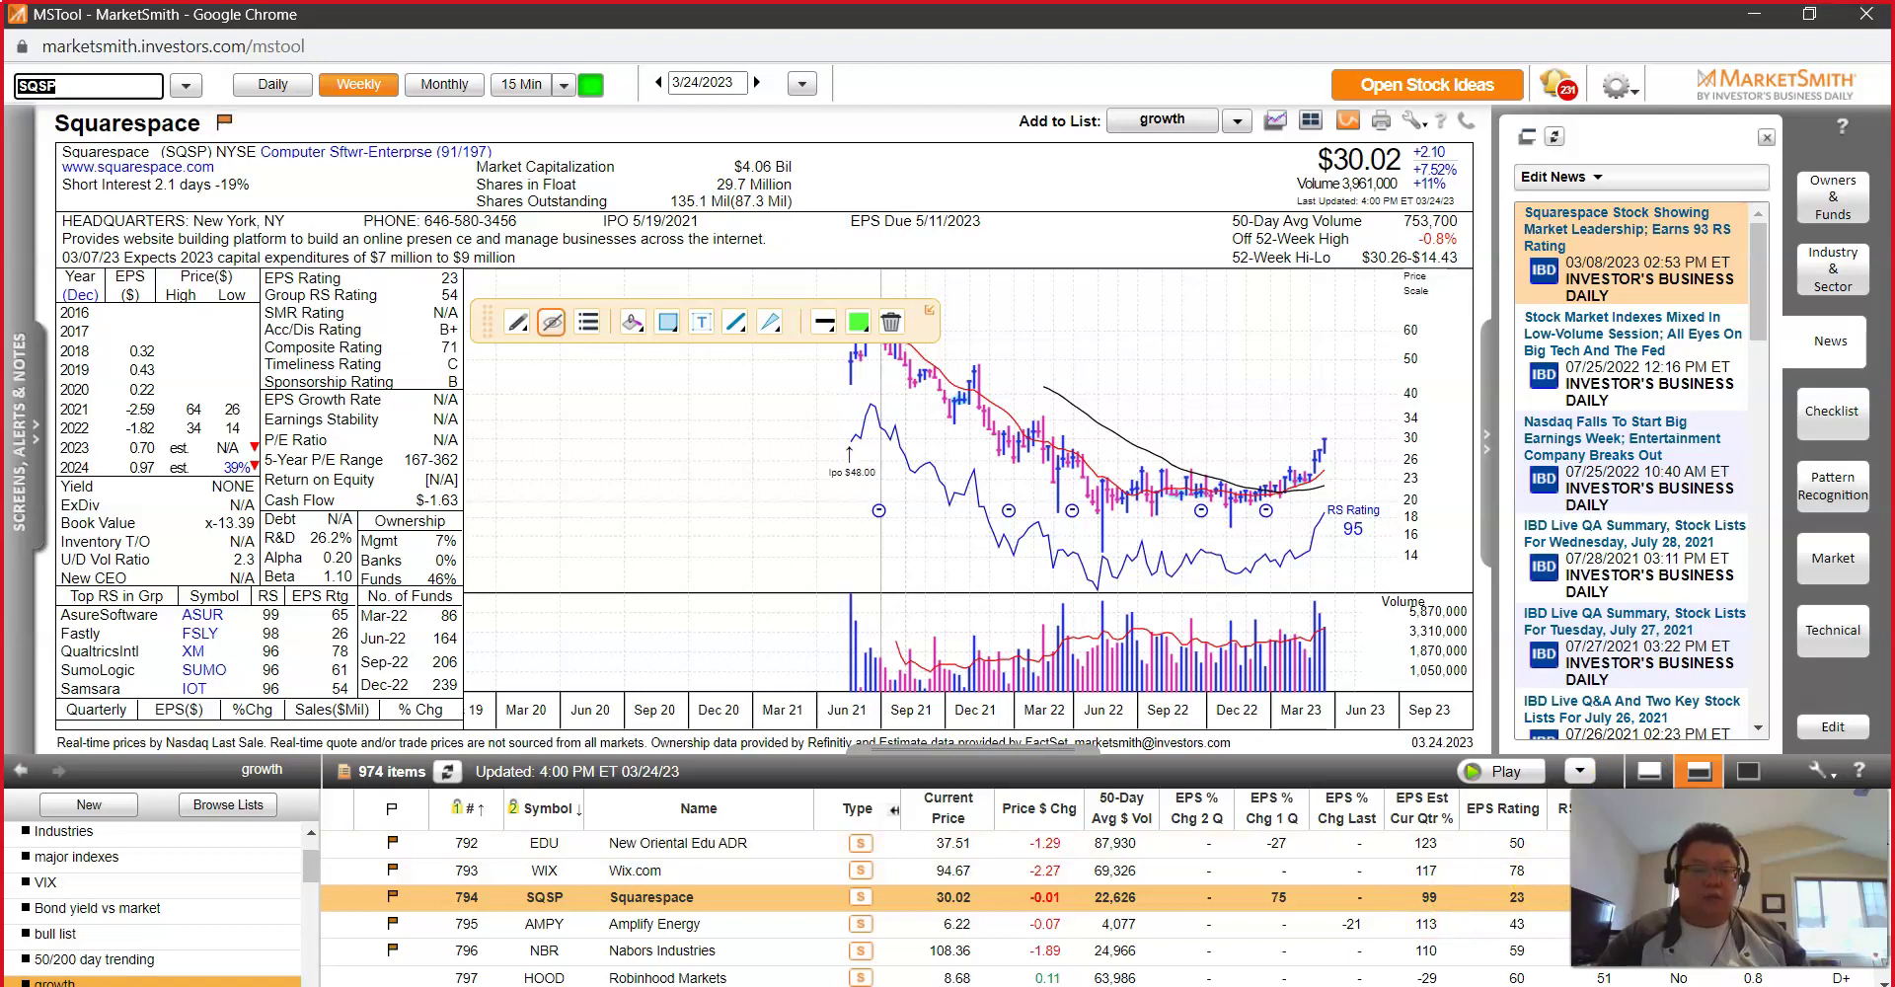
pyautogui.click(1655, 787)
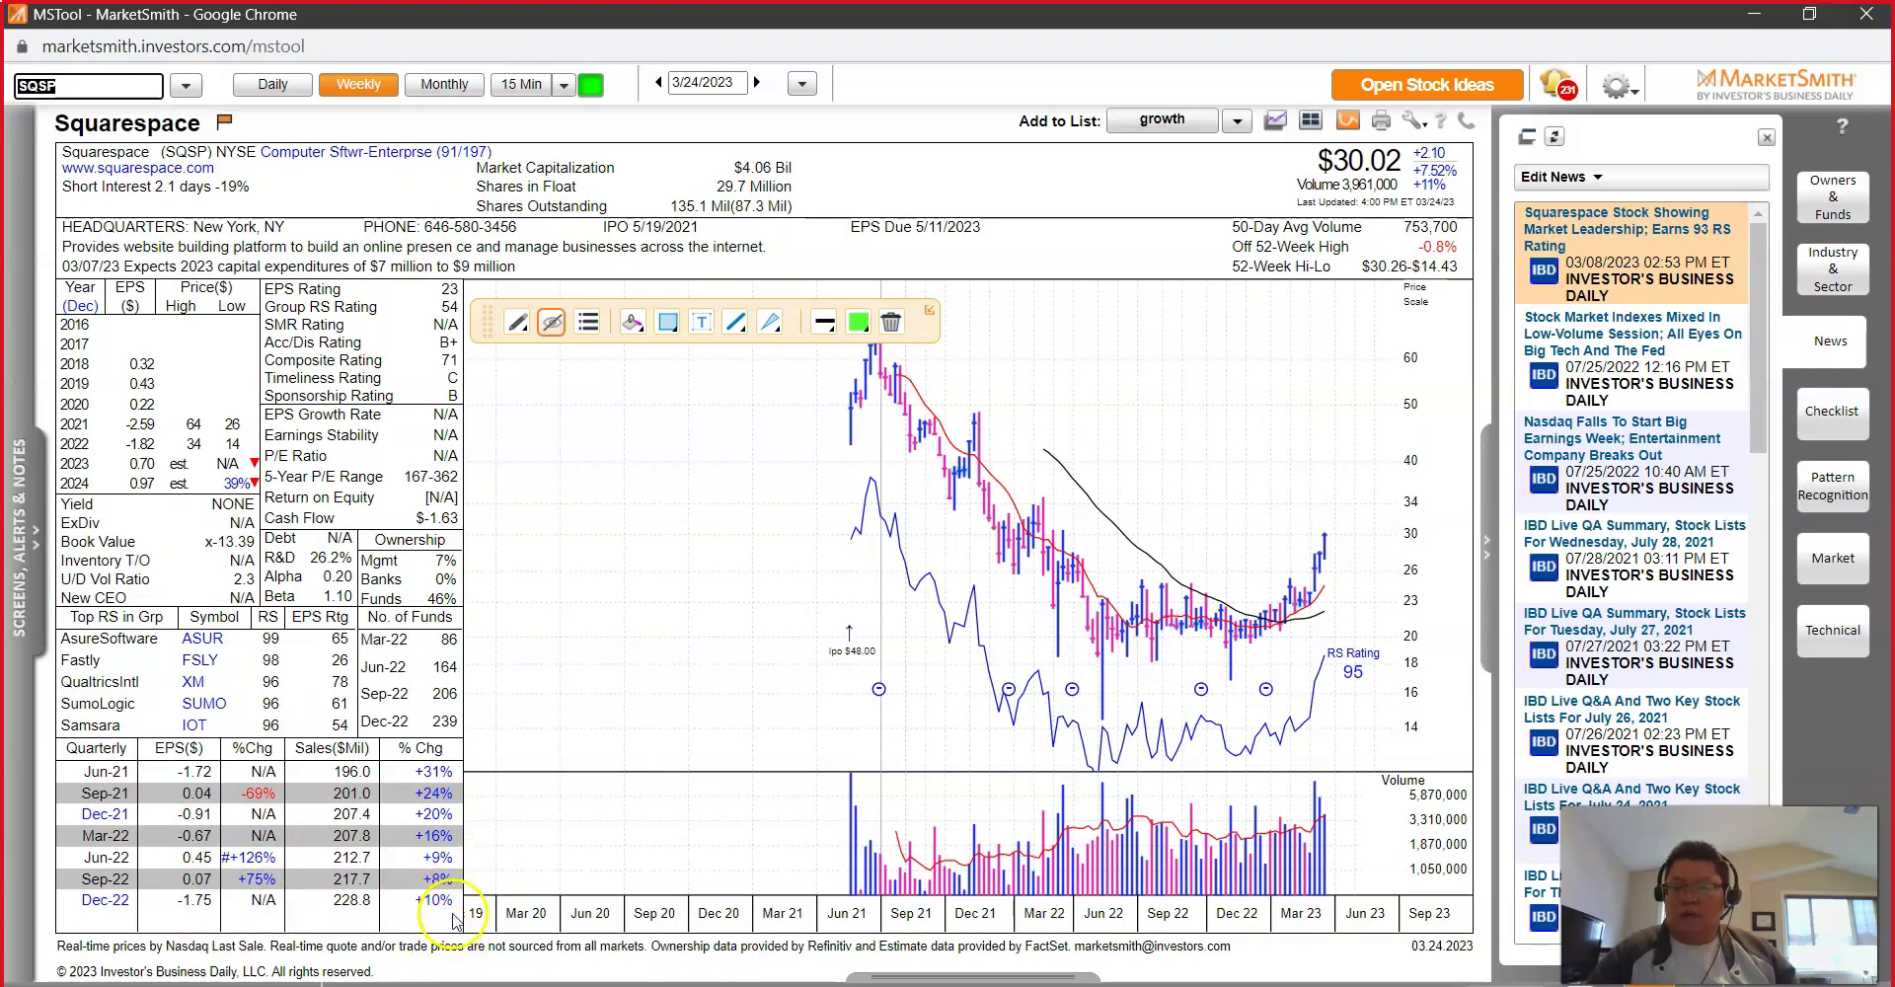
pyautogui.click(215, 837)
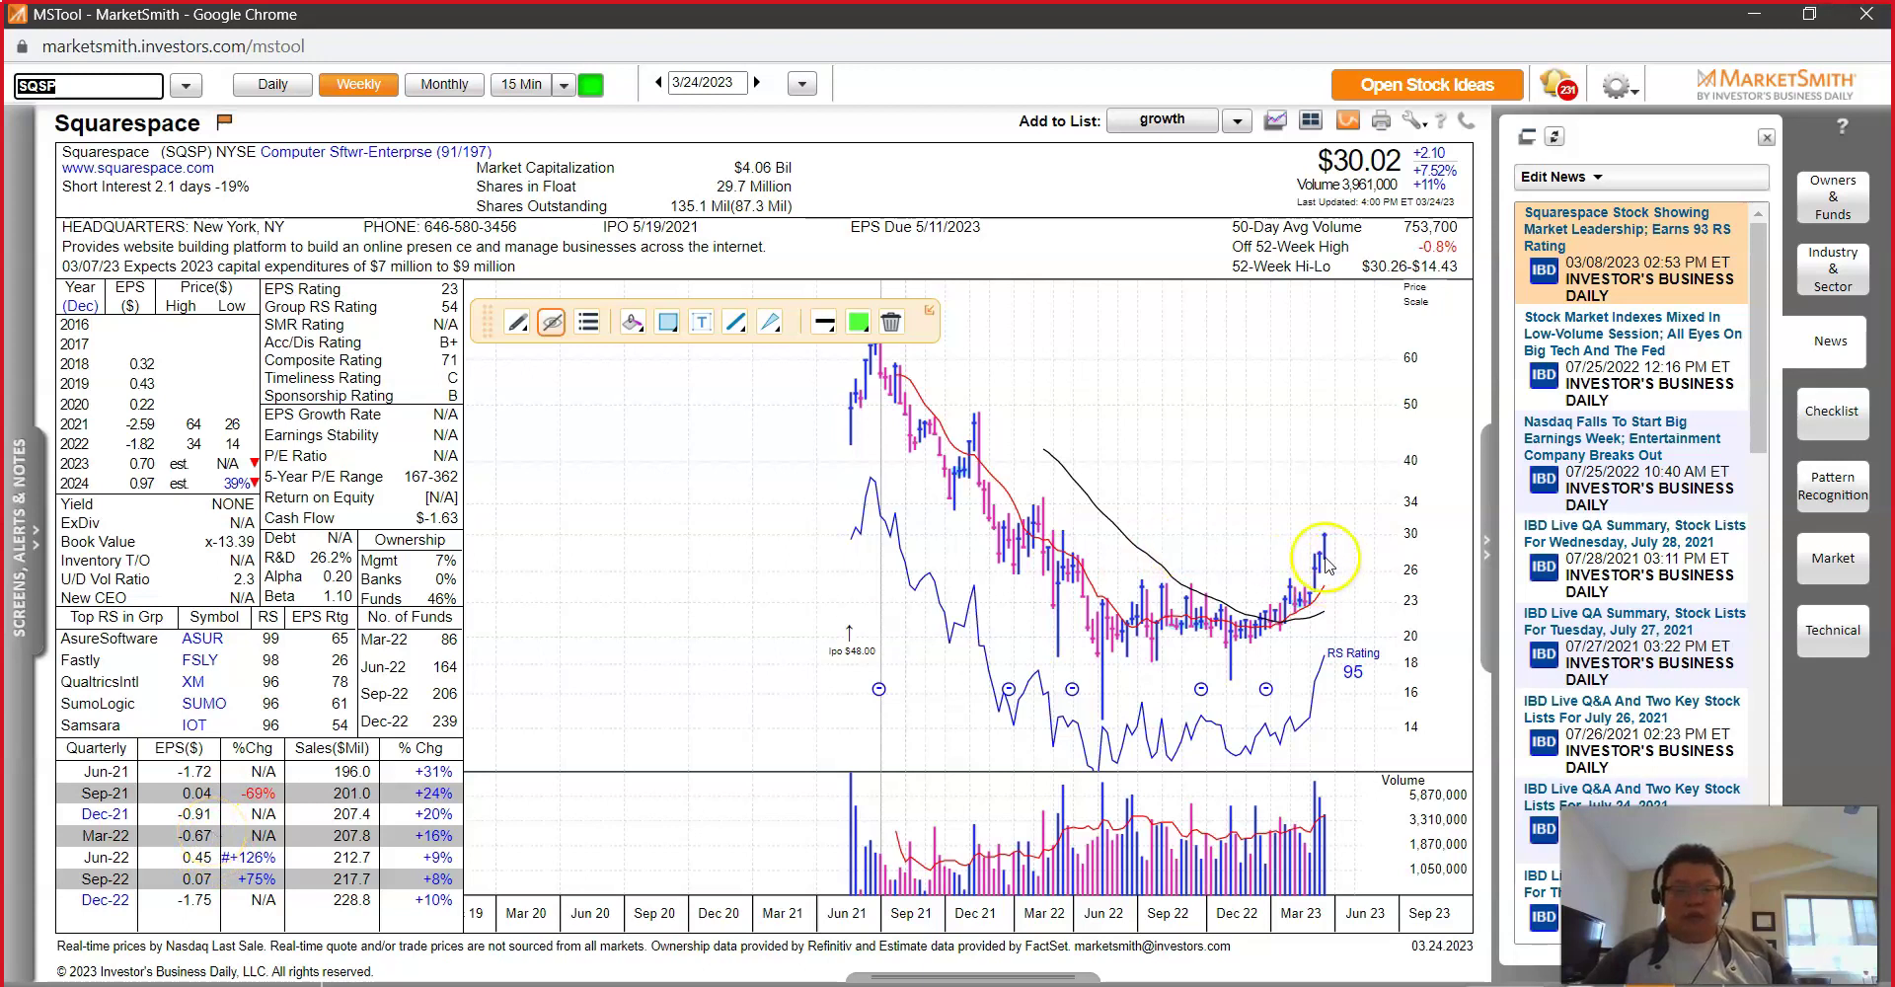
pyautogui.moveTo(1331, 785); pyautogui.dragTo(1339, 747)
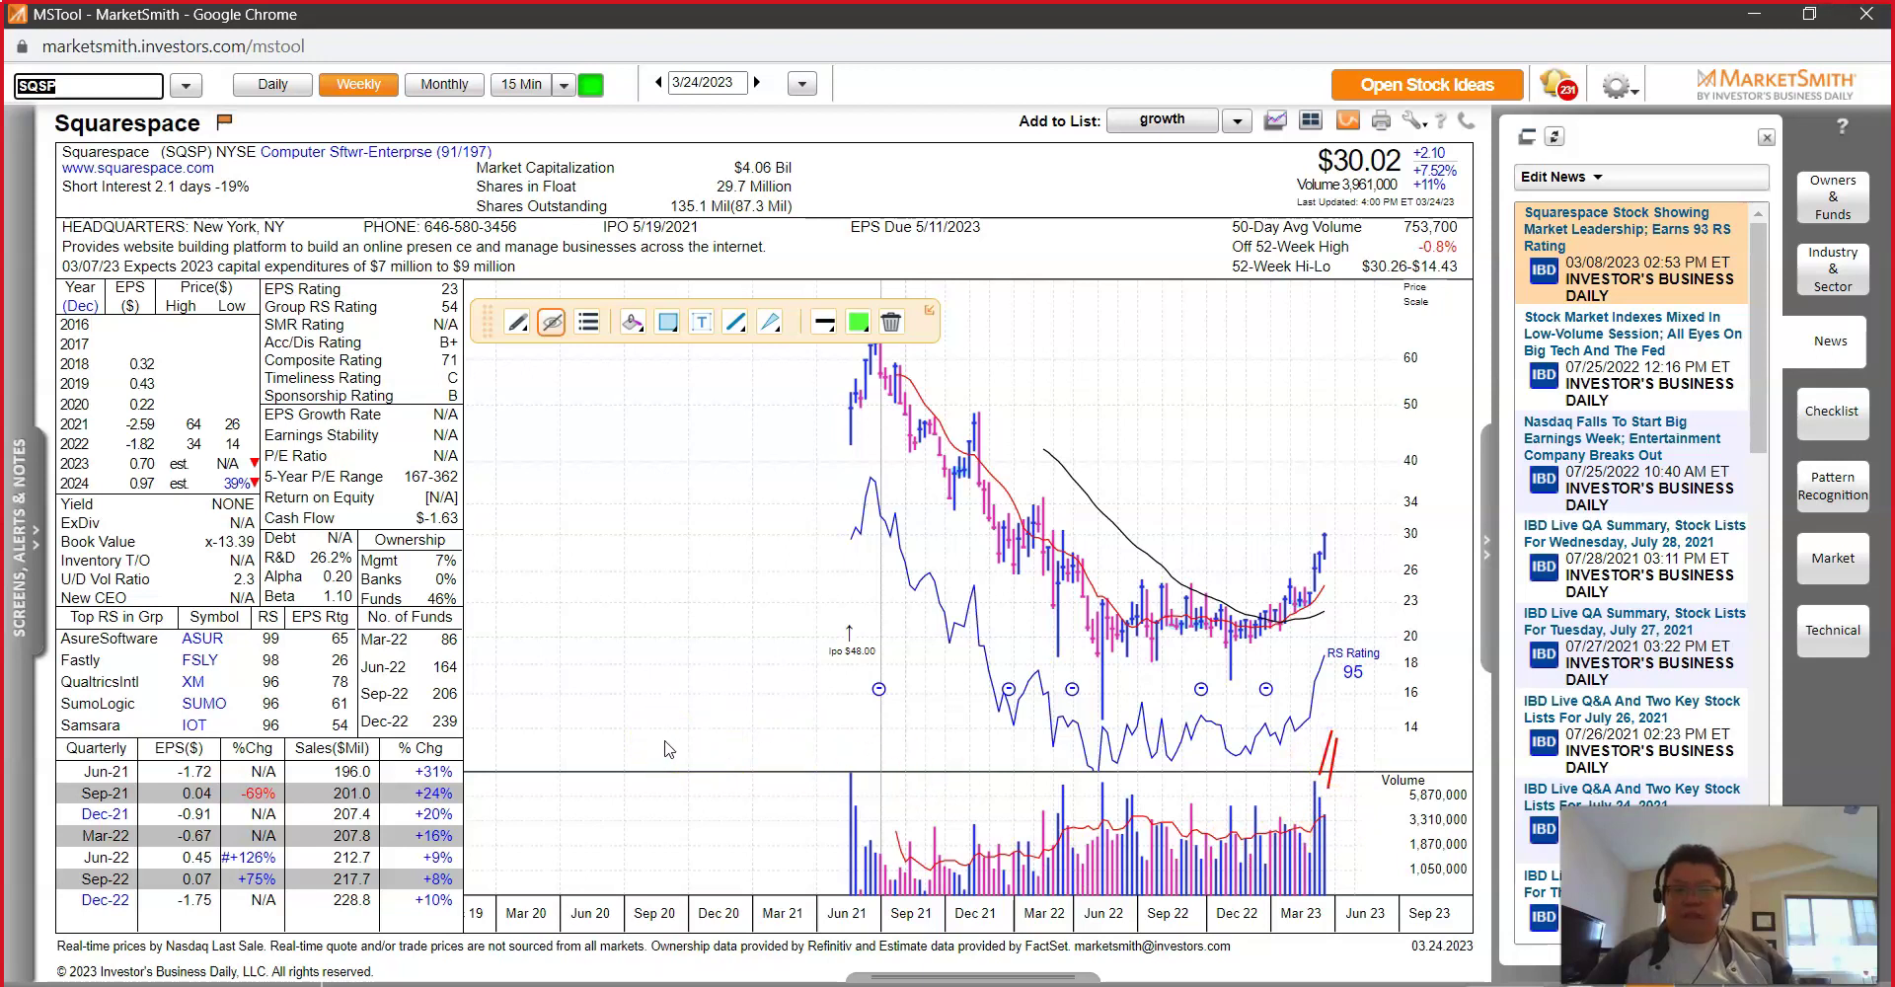
# Step: Turn on the Earnings chart element and inspect the latest EPS marker against Squarespace's volume
pyautogui.click(1417, 123)
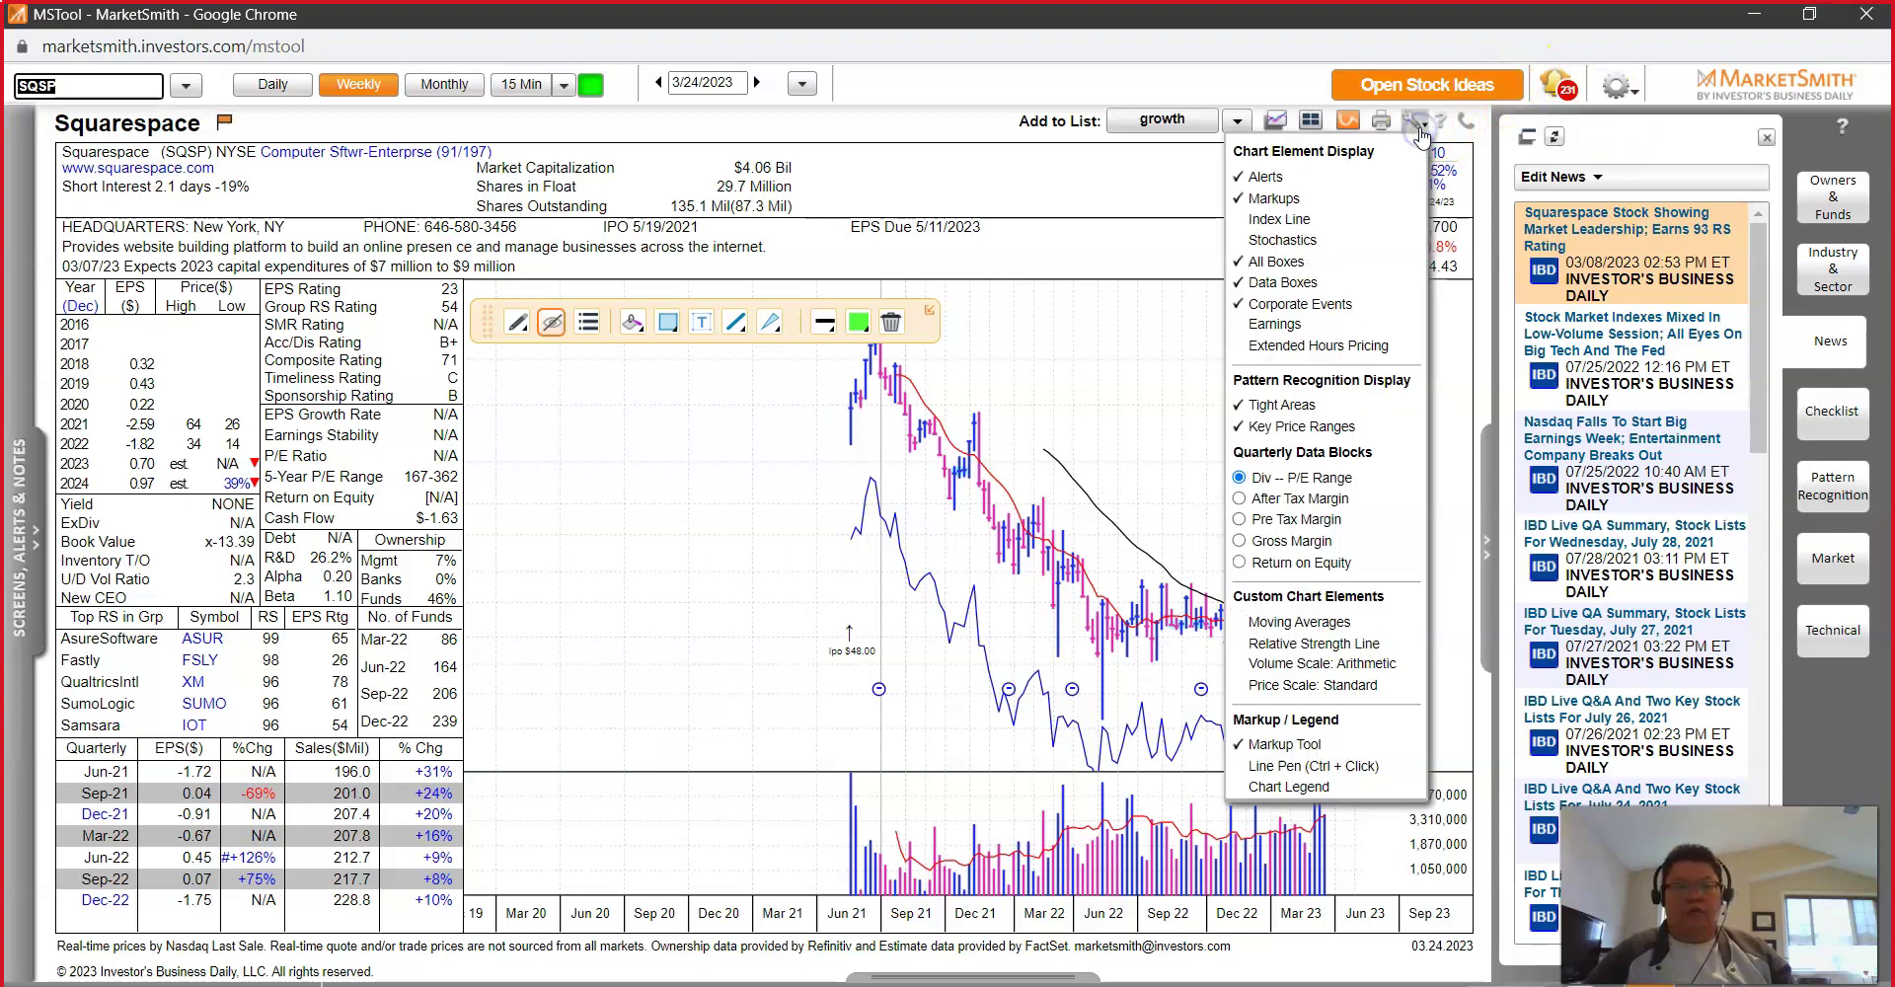
pyautogui.click(1295, 340)
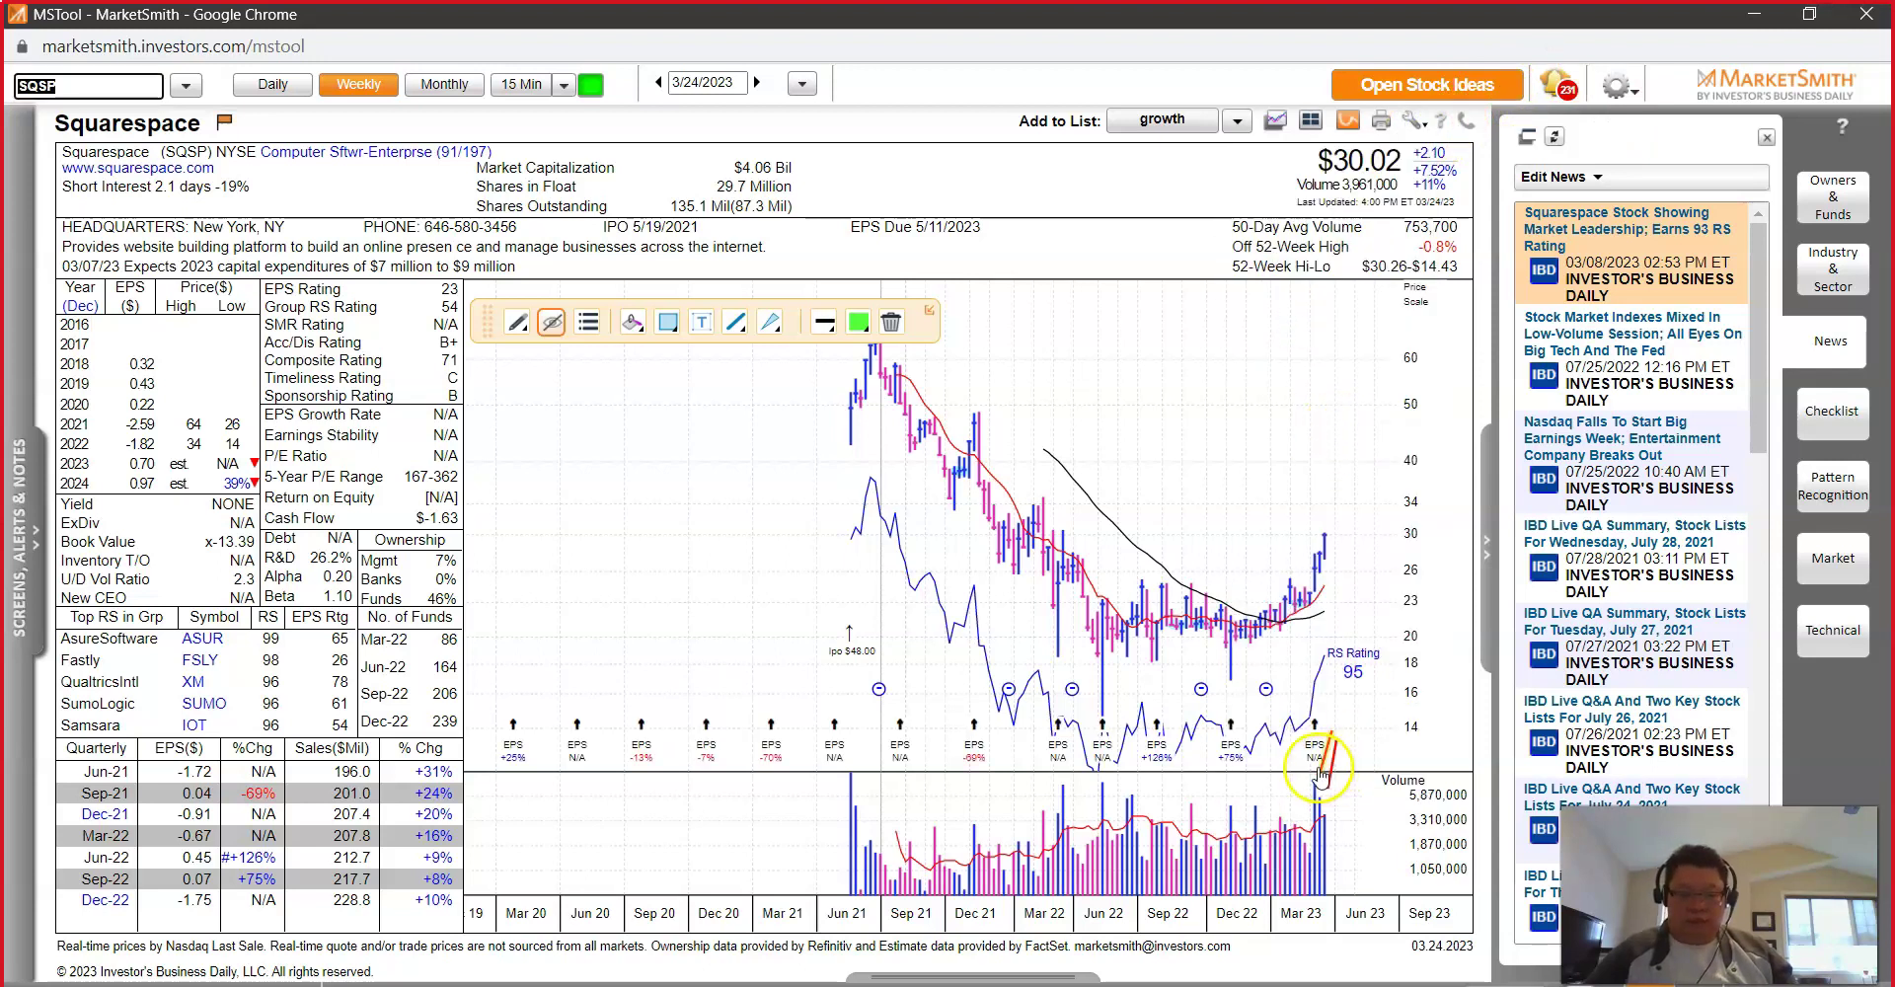
pyautogui.moveTo(1318, 732)
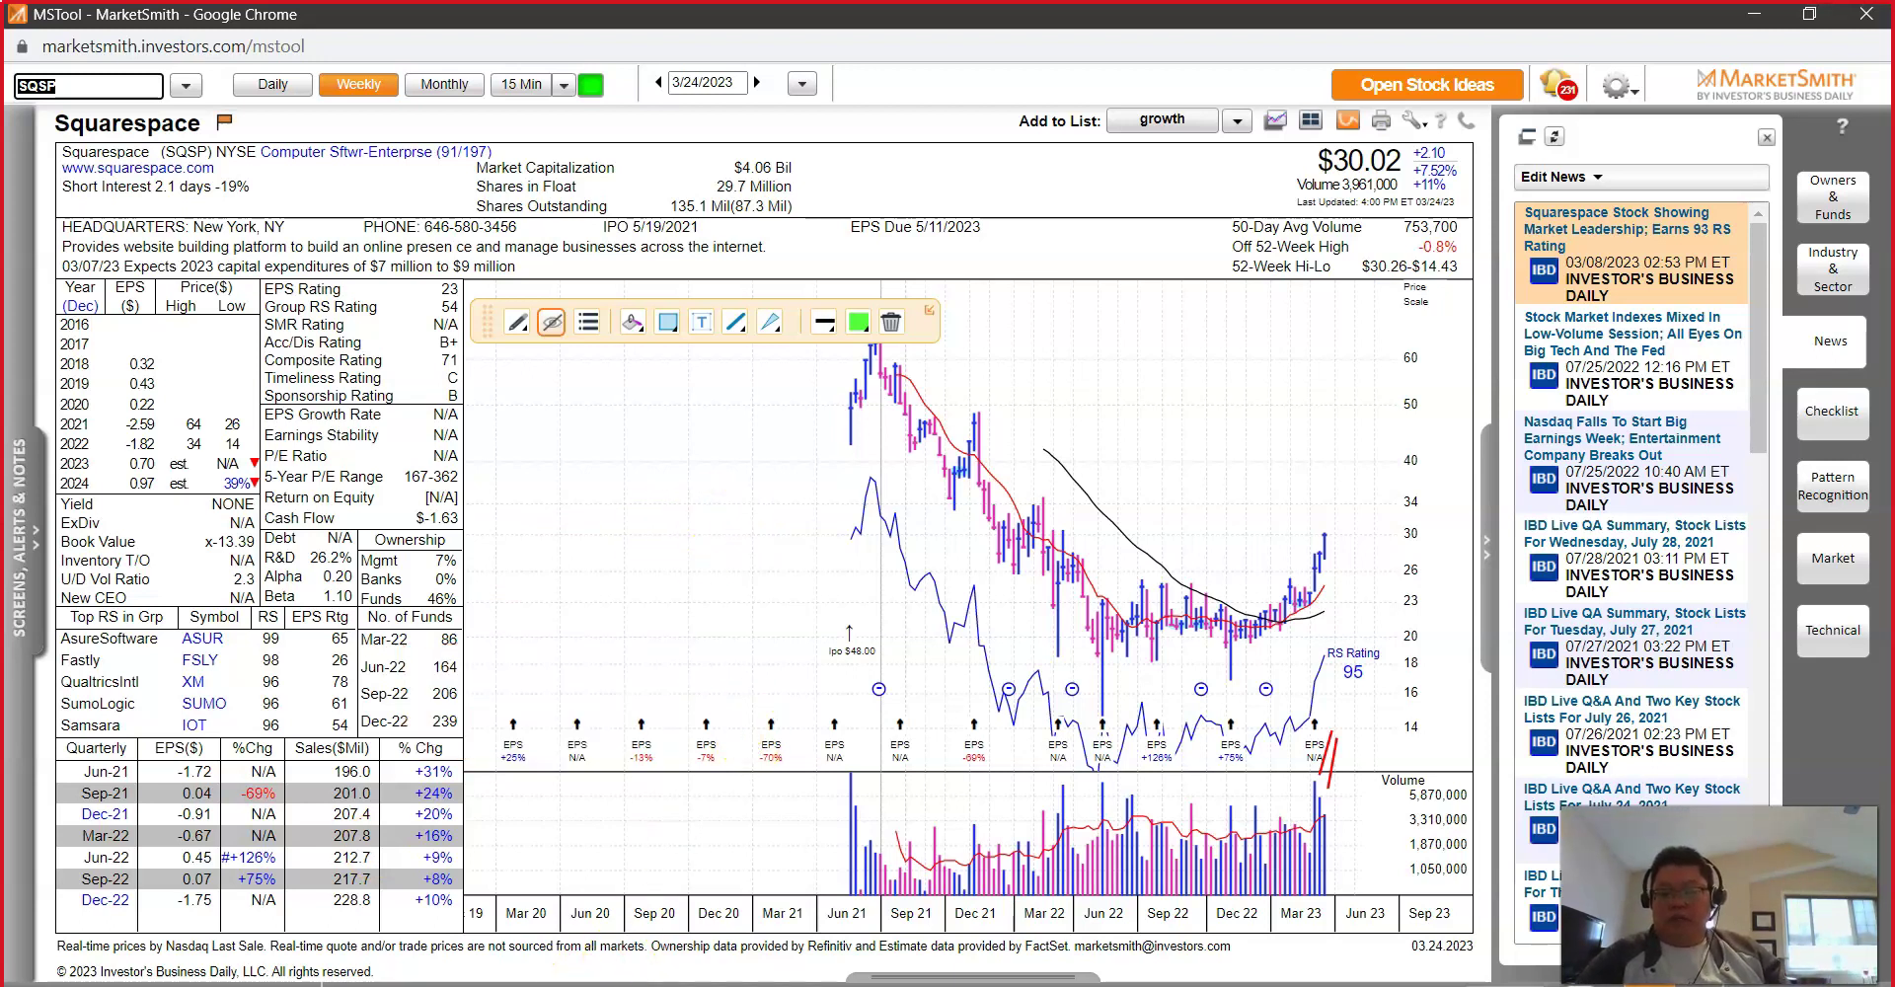
# Step: Return to the Excel technical report and compare the SQSP and MNDY ticker rows
pyautogui.moveTo(503, 985)
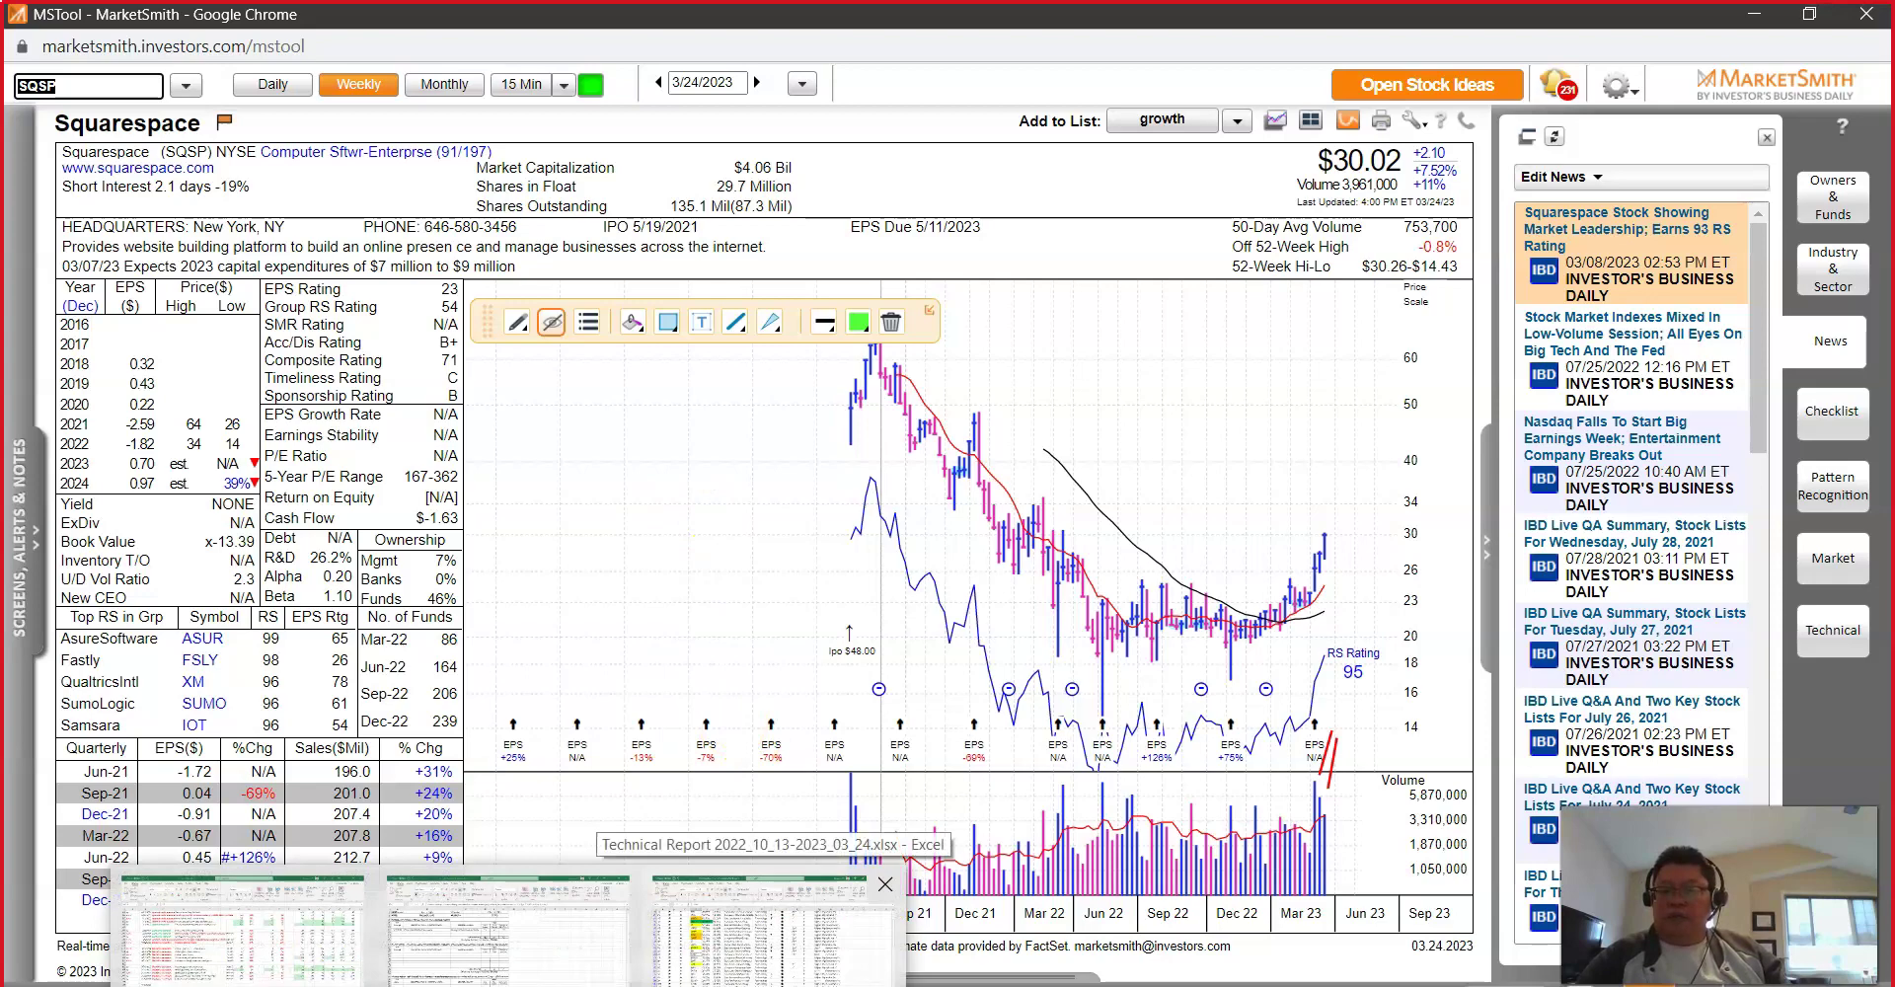
pyautogui.click(760, 918)
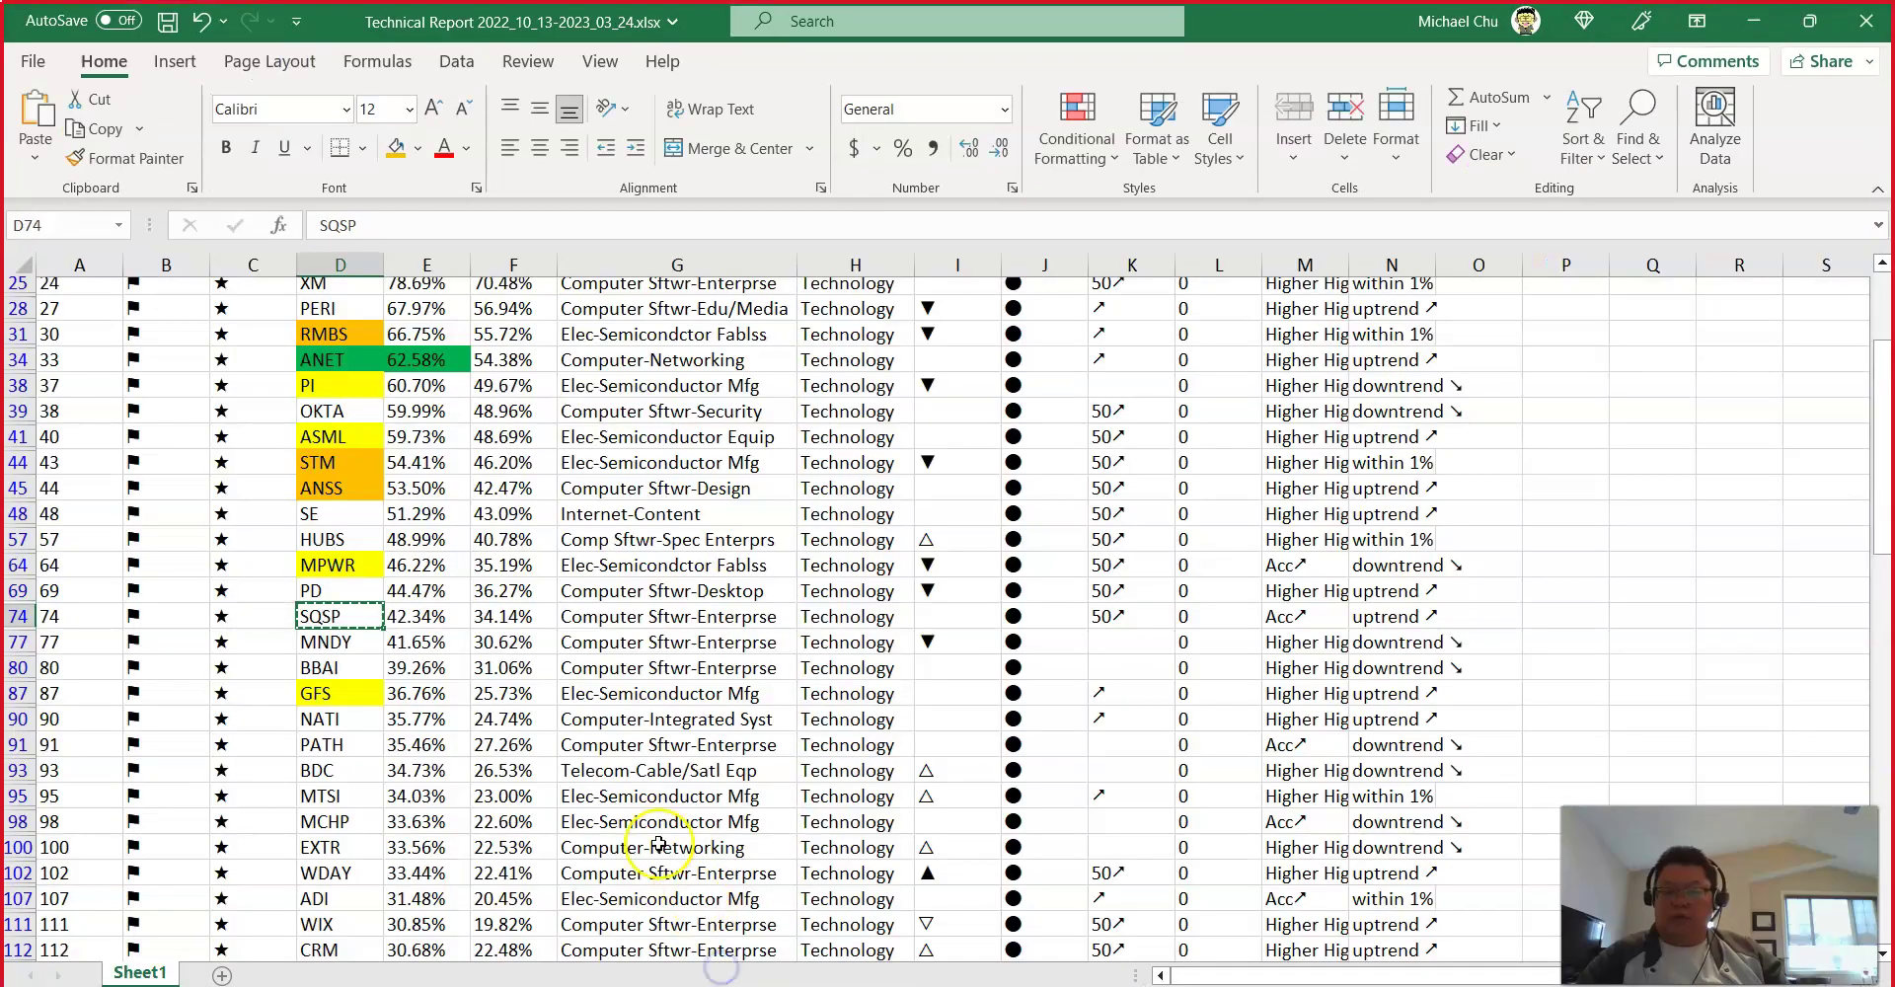
pyautogui.click(346, 642)
pyautogui.click(348, 618)
pyautogui.click(346, 643)
pyautogui.click(348, 618)
pyautogui.click(345, 644)
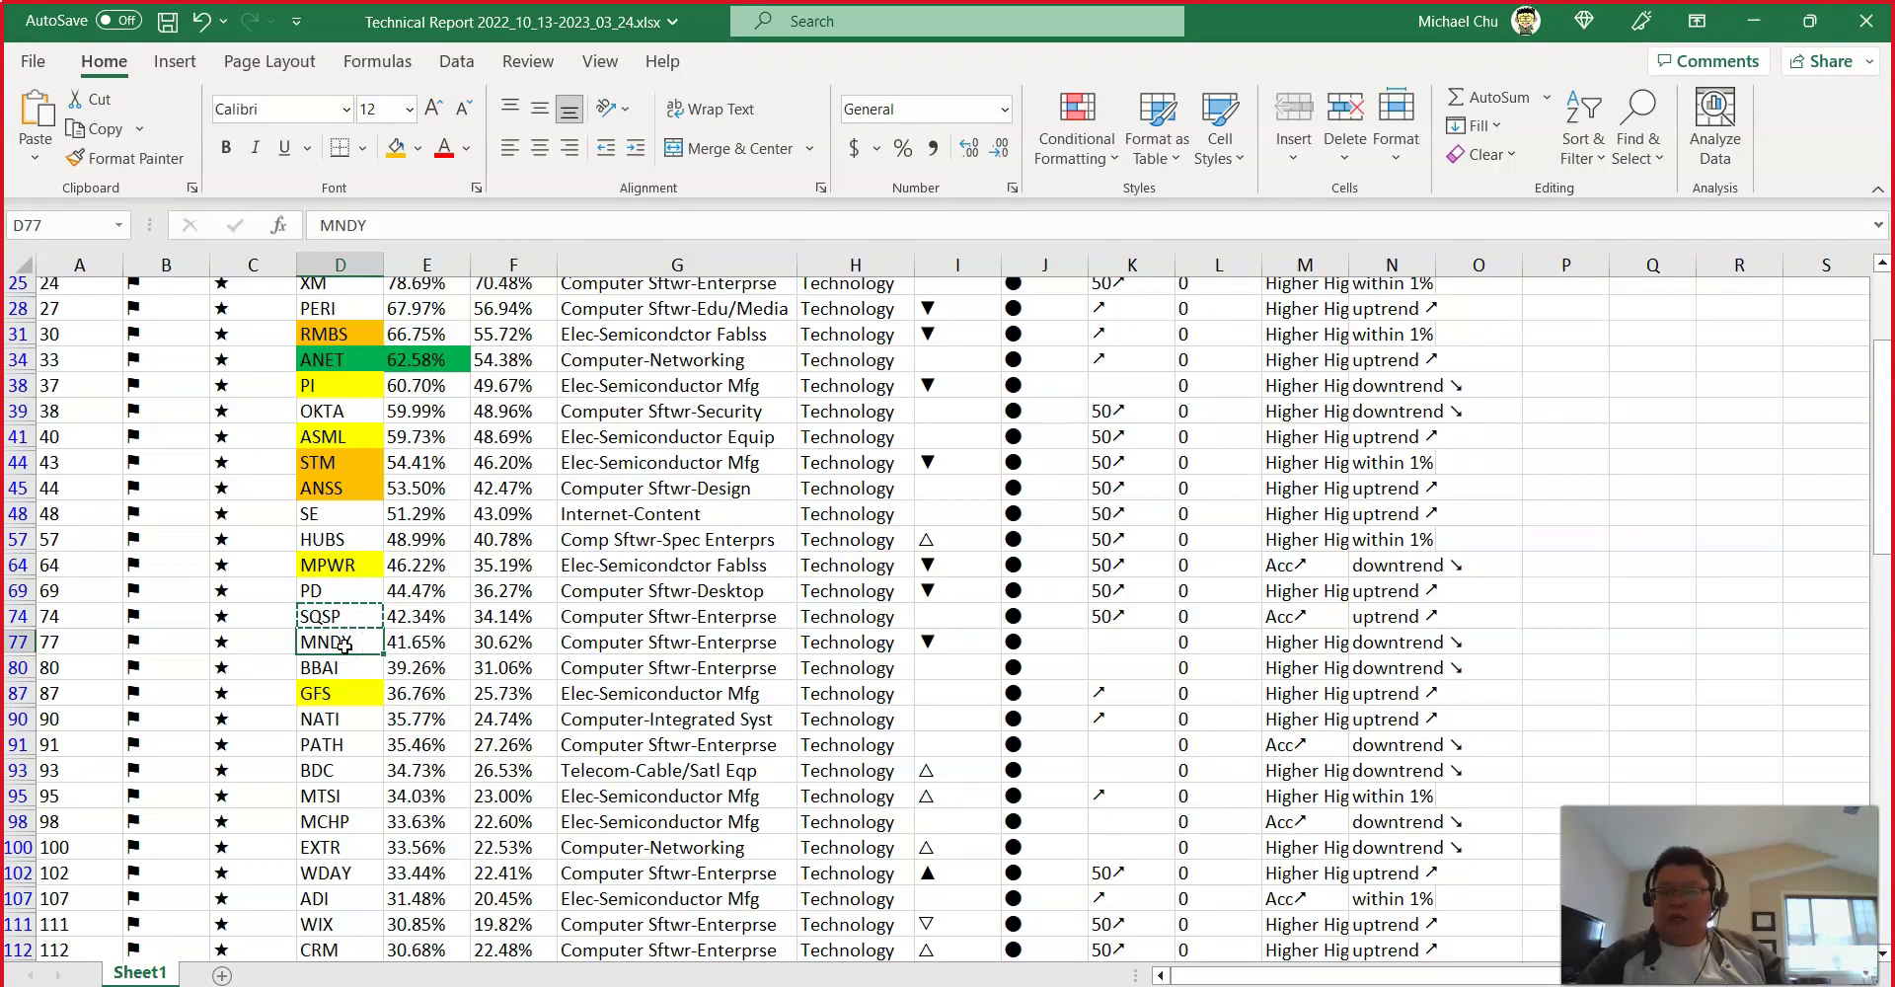
# Step: Select the BBAI ticker in the technical report and load the BigBear.ai weekly chart in MarketSmith
pyautogui.click(336, 668)
pyautogui.hotkey('ctrl', 'c')
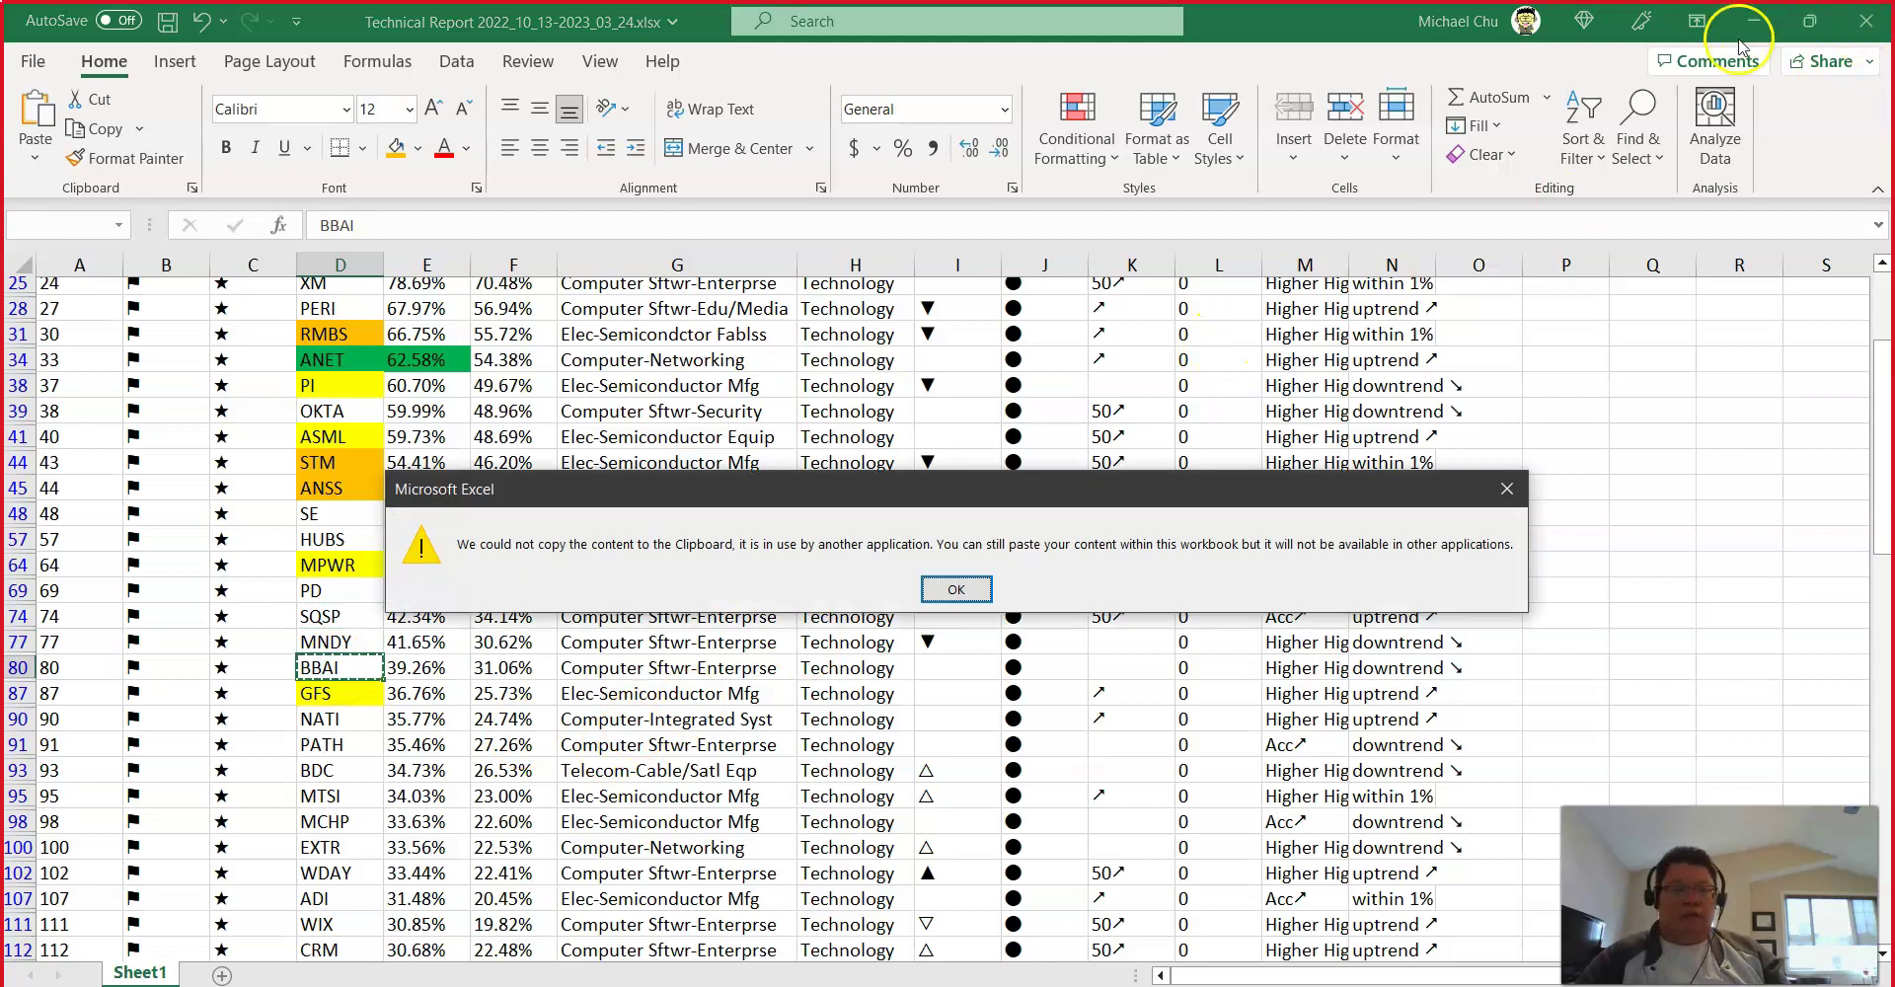
pyautogui.click(956, 589)
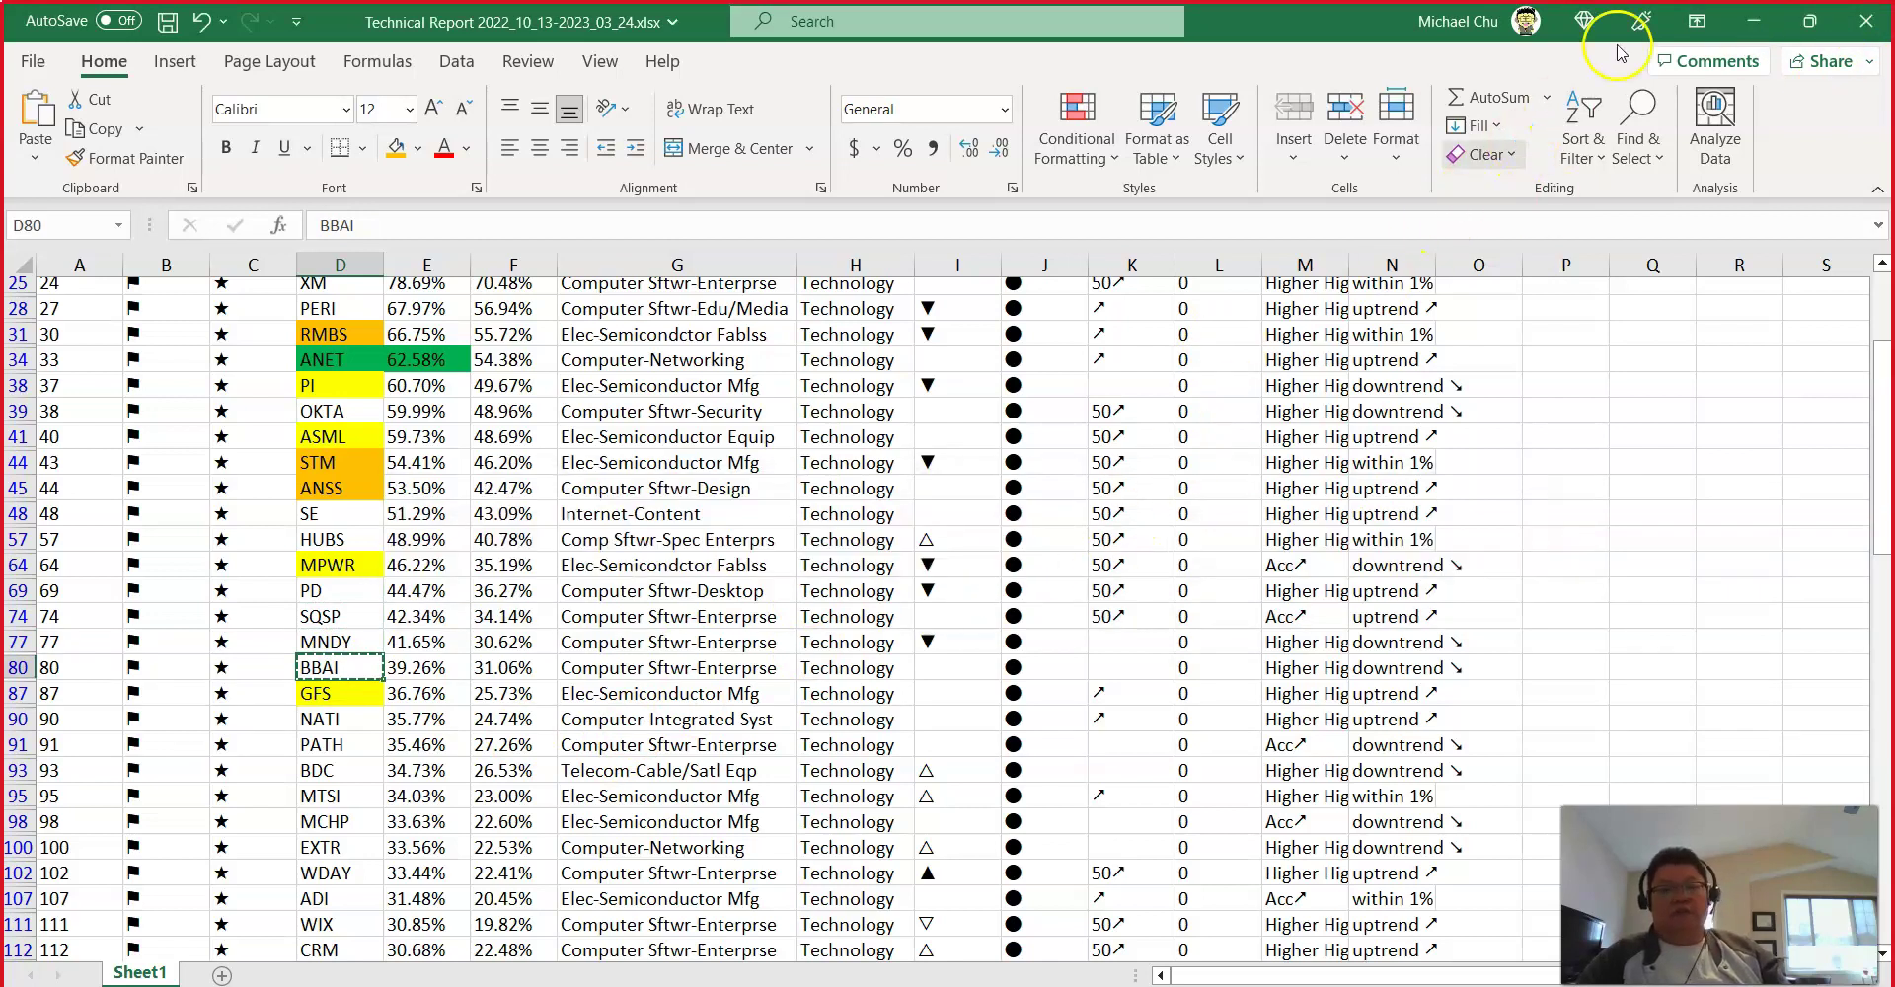
pyautogui.click(1753, 21)
pyautogui.write('BBAI')
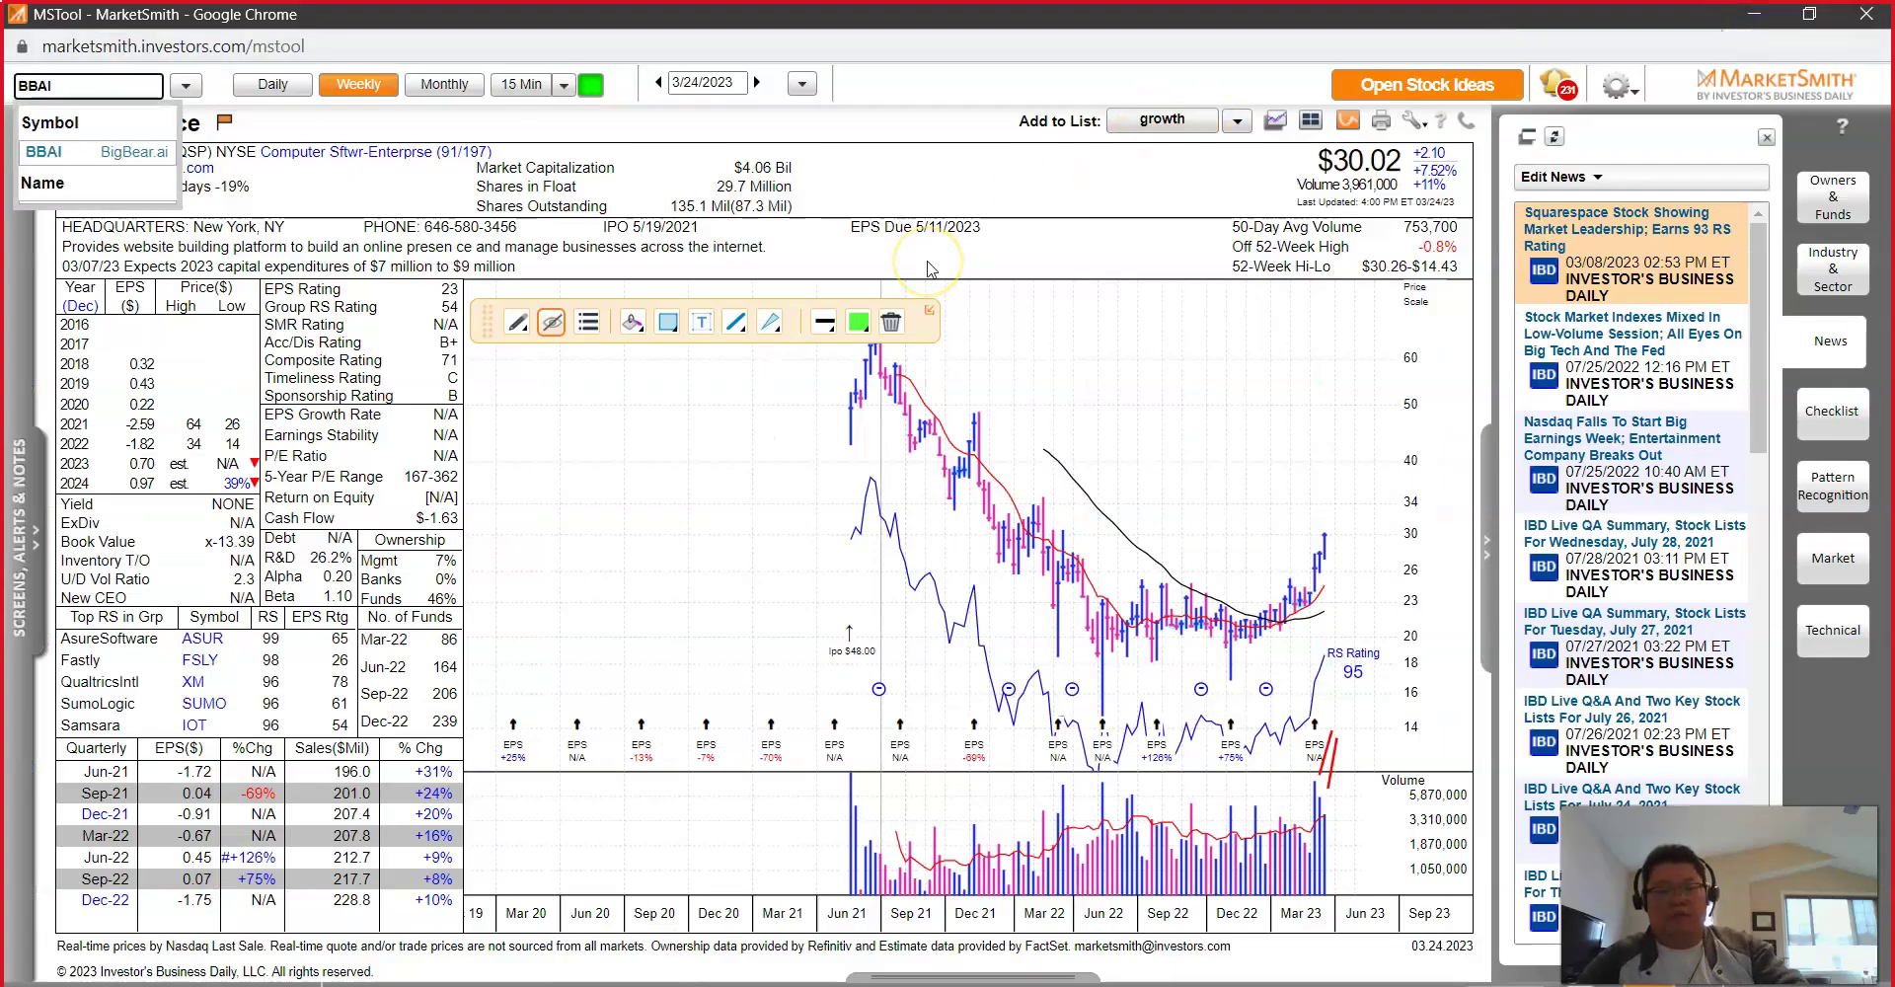
pyautogui.press('Return')
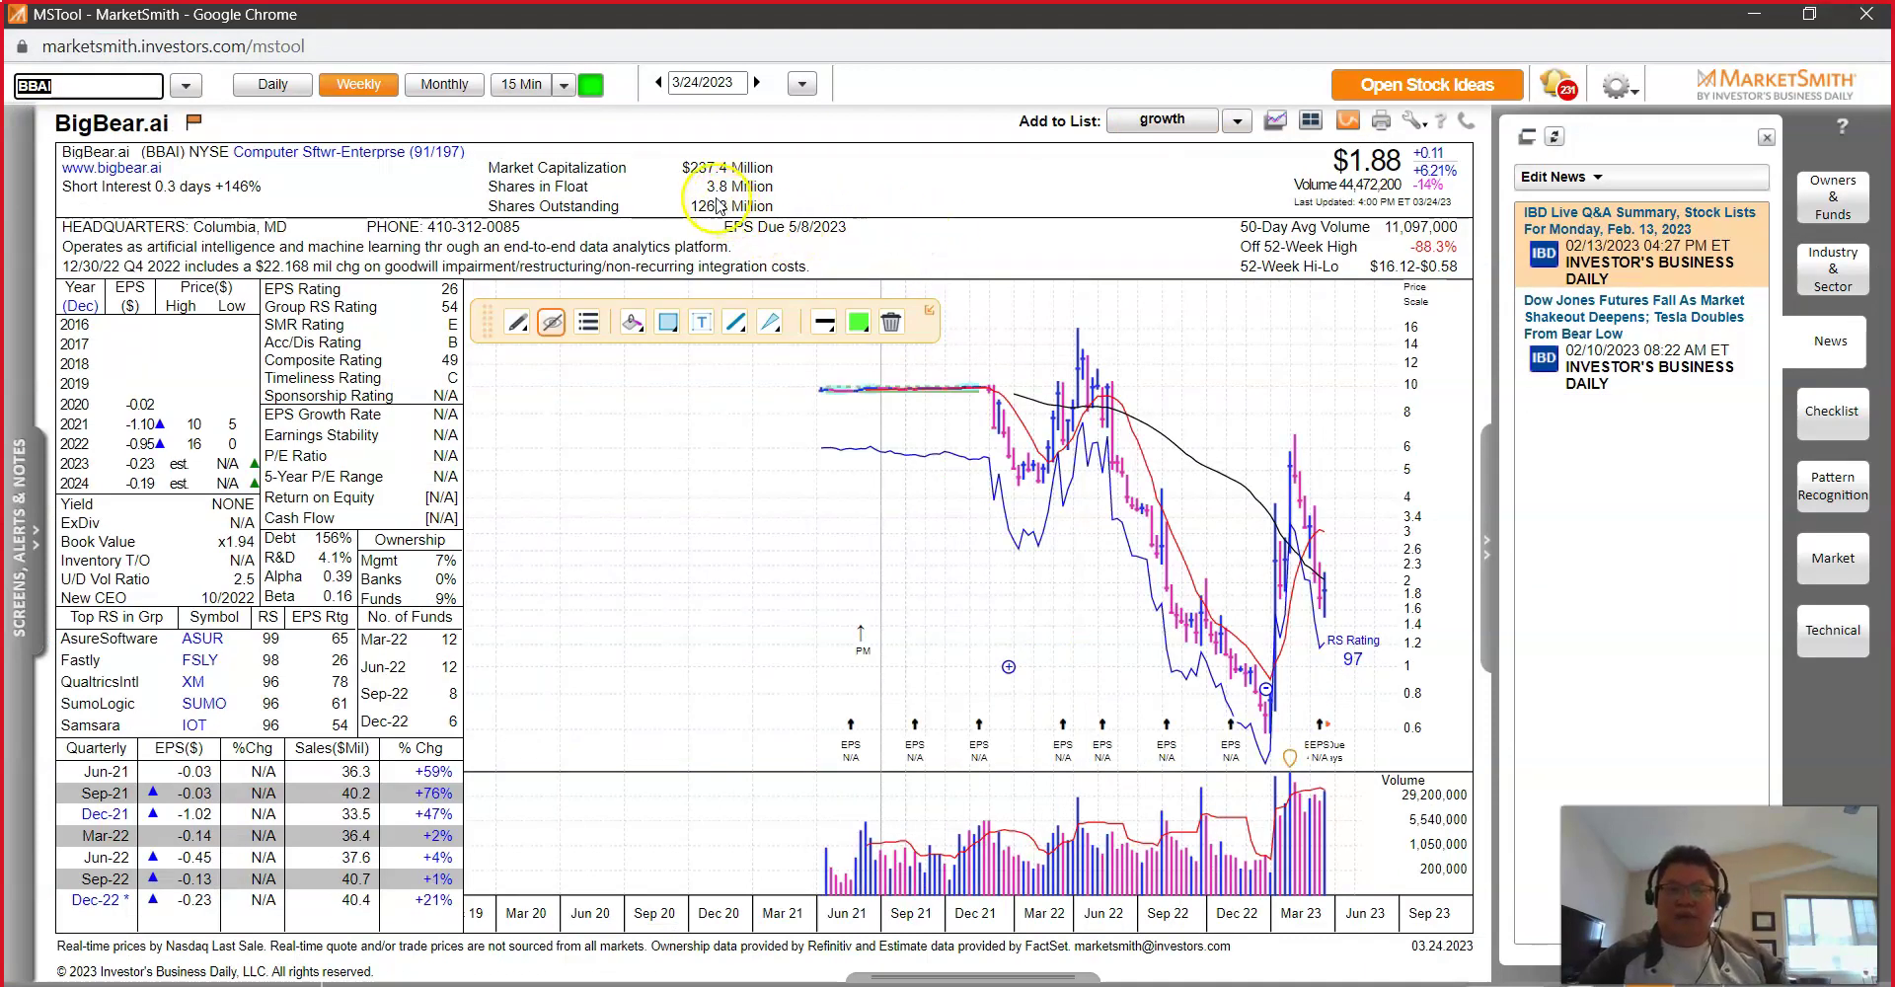
# Step: Draw red trend lines along BigBear.ai's recent price decline and the steep rise preceding it
pyautogui.click(1308, 446)
pyautogui.moveTo(1328, 533); pyautogui.dragTo(1334, 593)
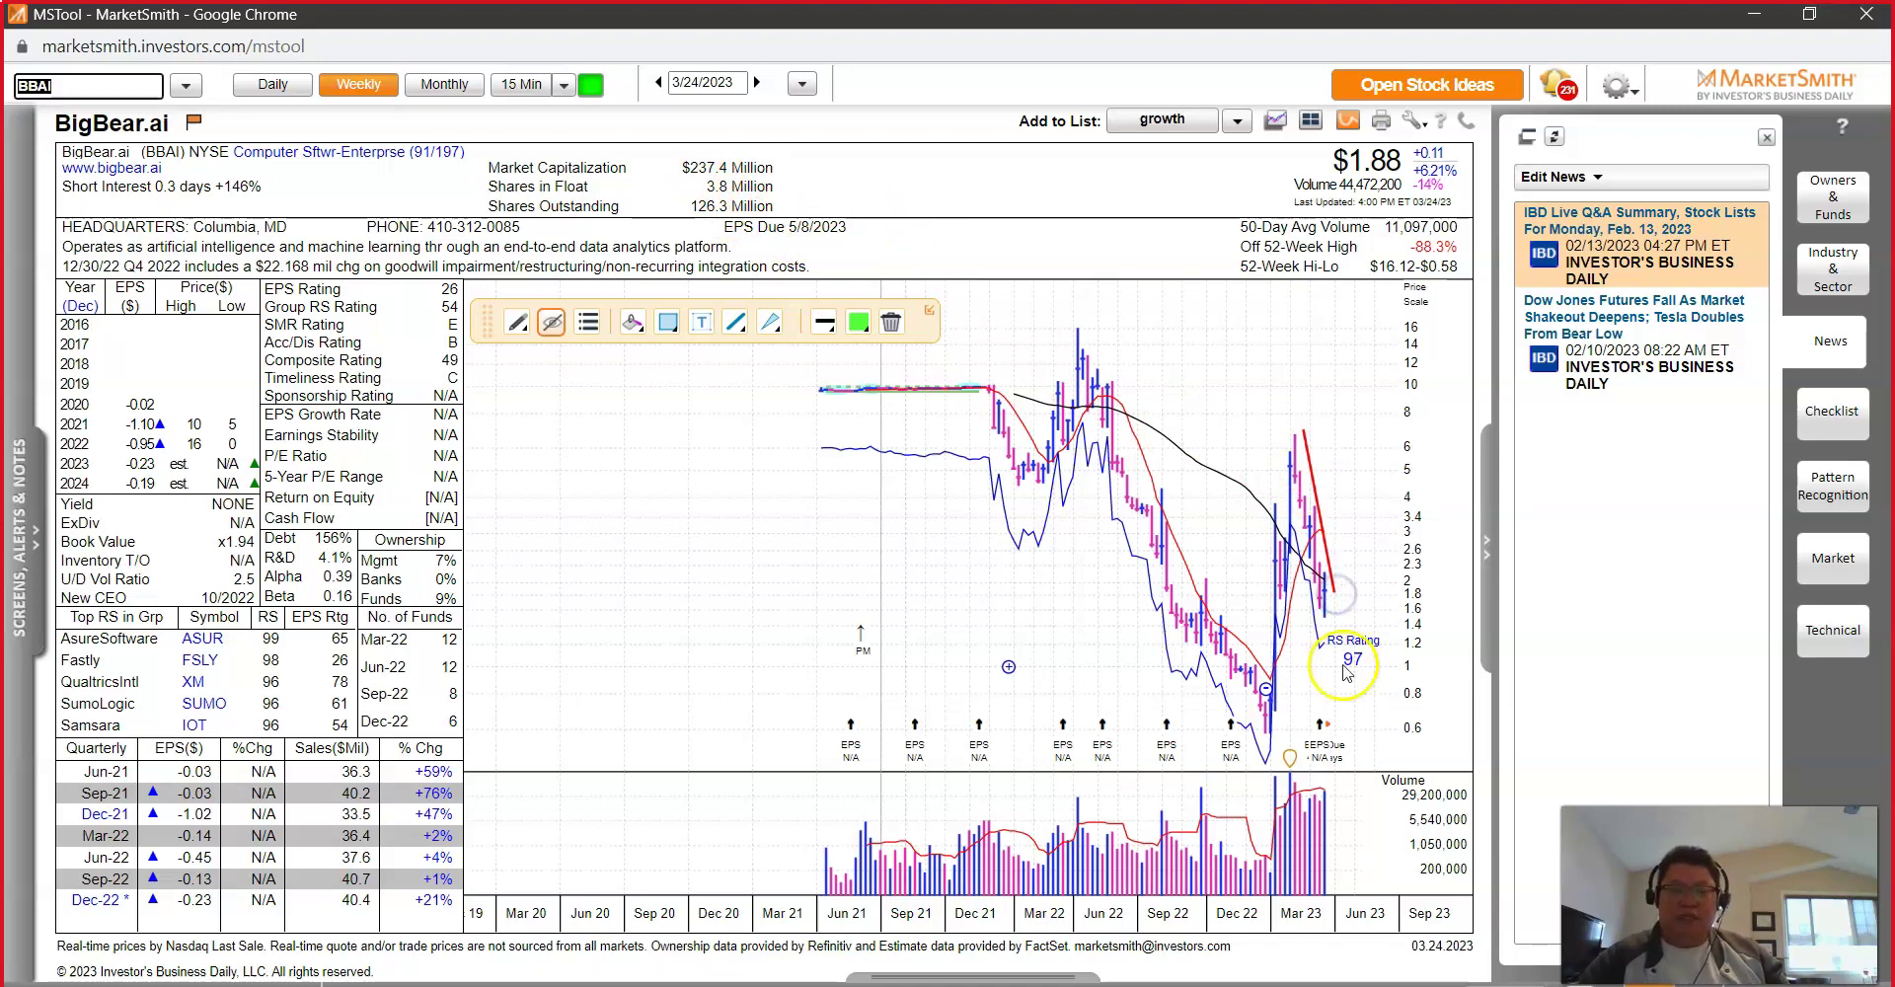
pyautogui.moveTo(1289, 760)
pyautogui.moveTo(1284, 755); pyautogui.dragTo(1304, 508)
pyautogui.click(1362, 640)
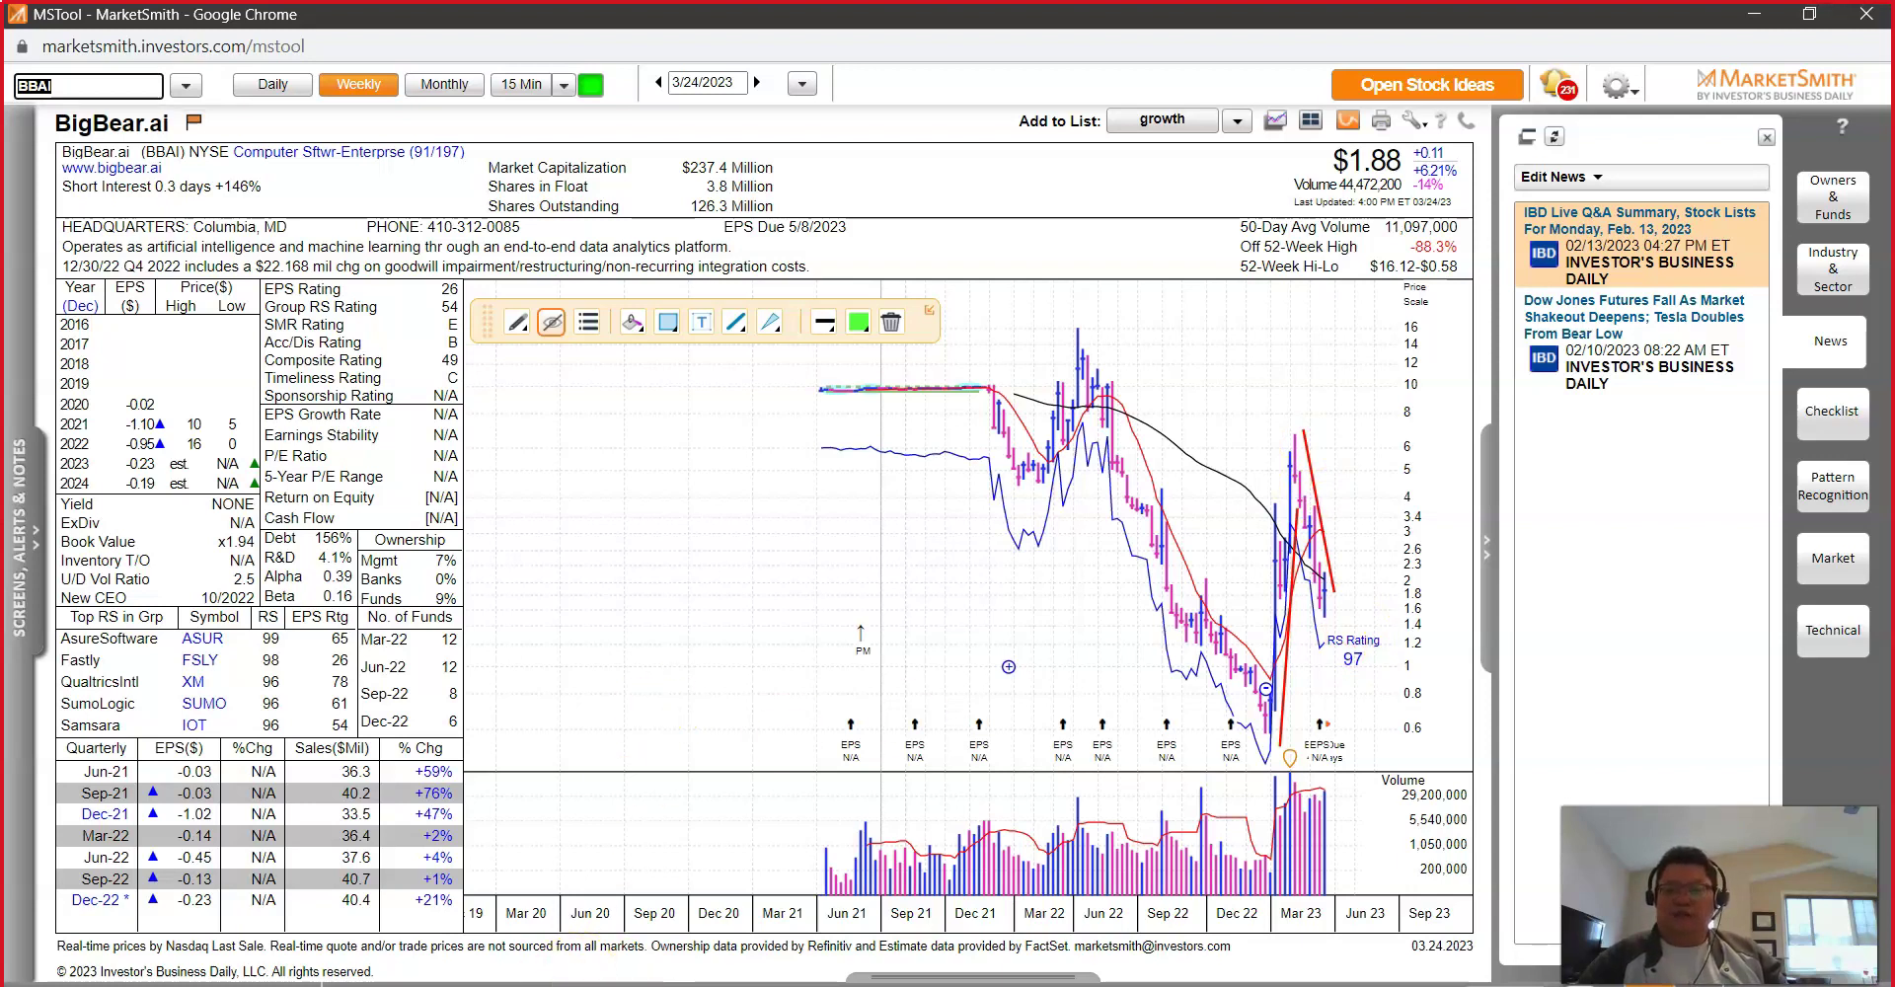
# Step: Load the weekly chart for MNDY (monday.com) in MarketSmith
pyautogui.moveTo(503, 982)
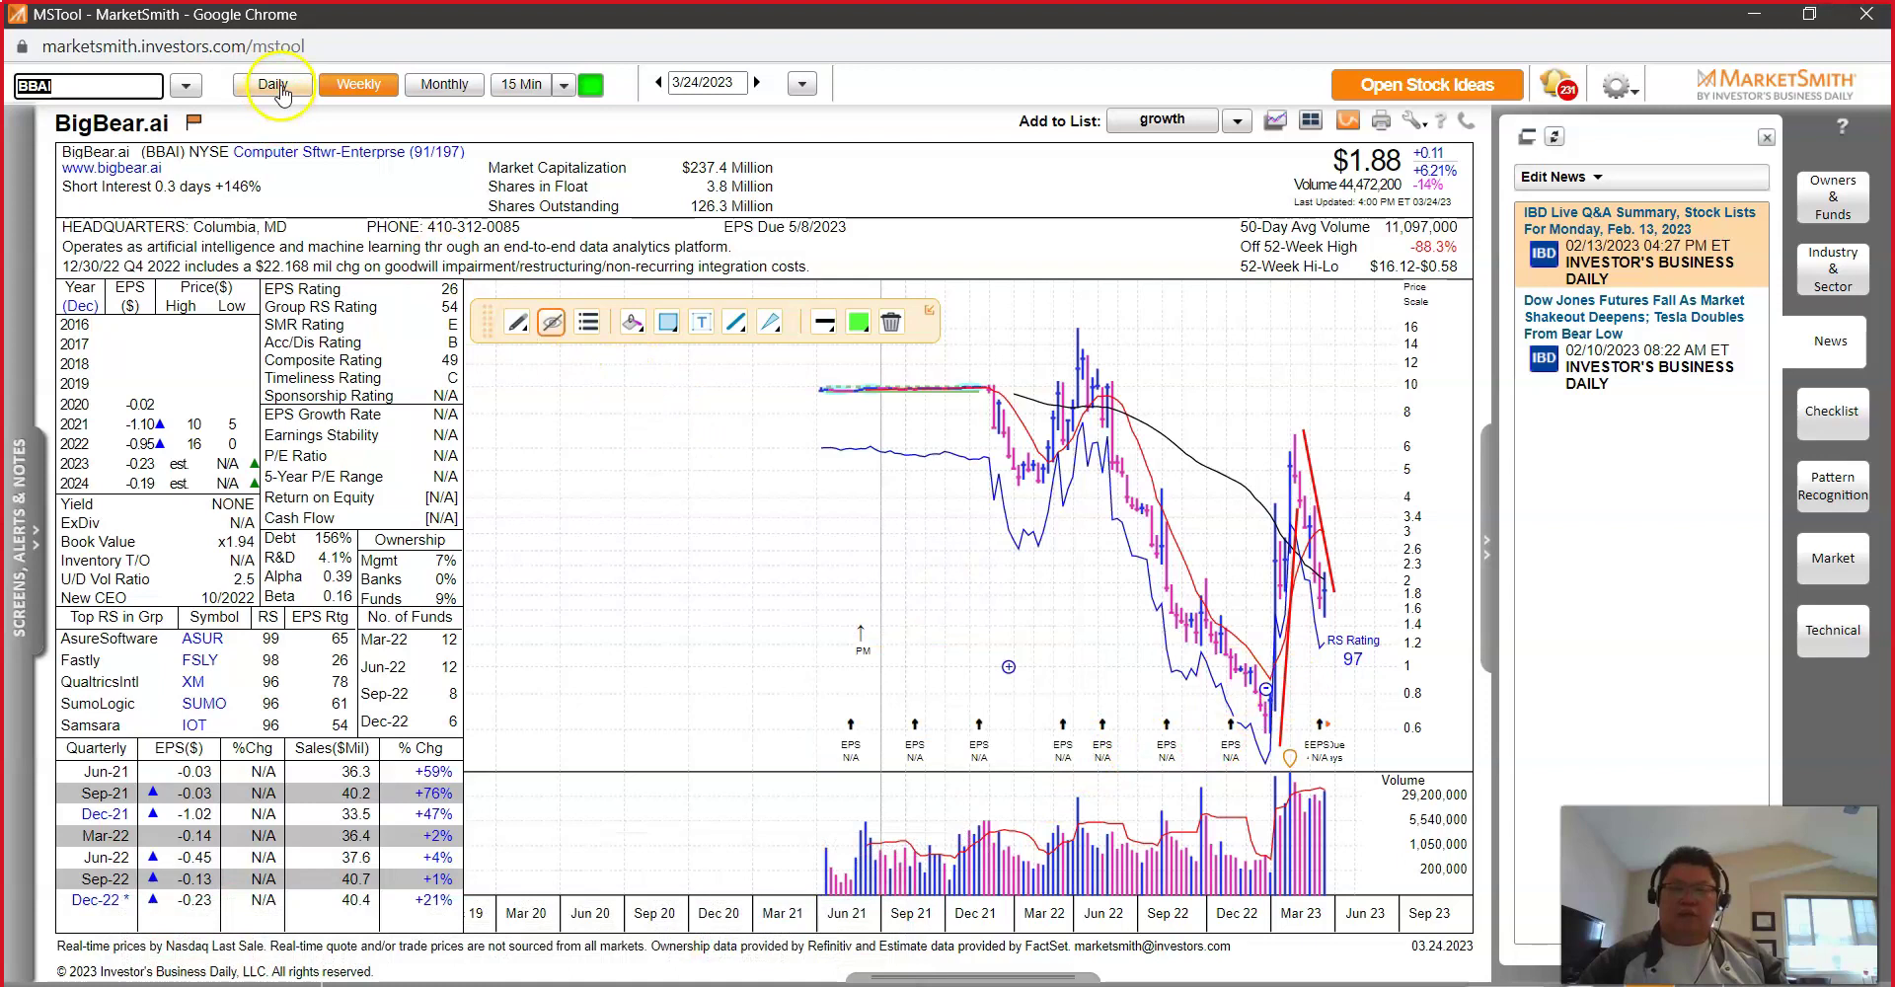
pyautogui.write('Y')
pyautogui.press('Return')
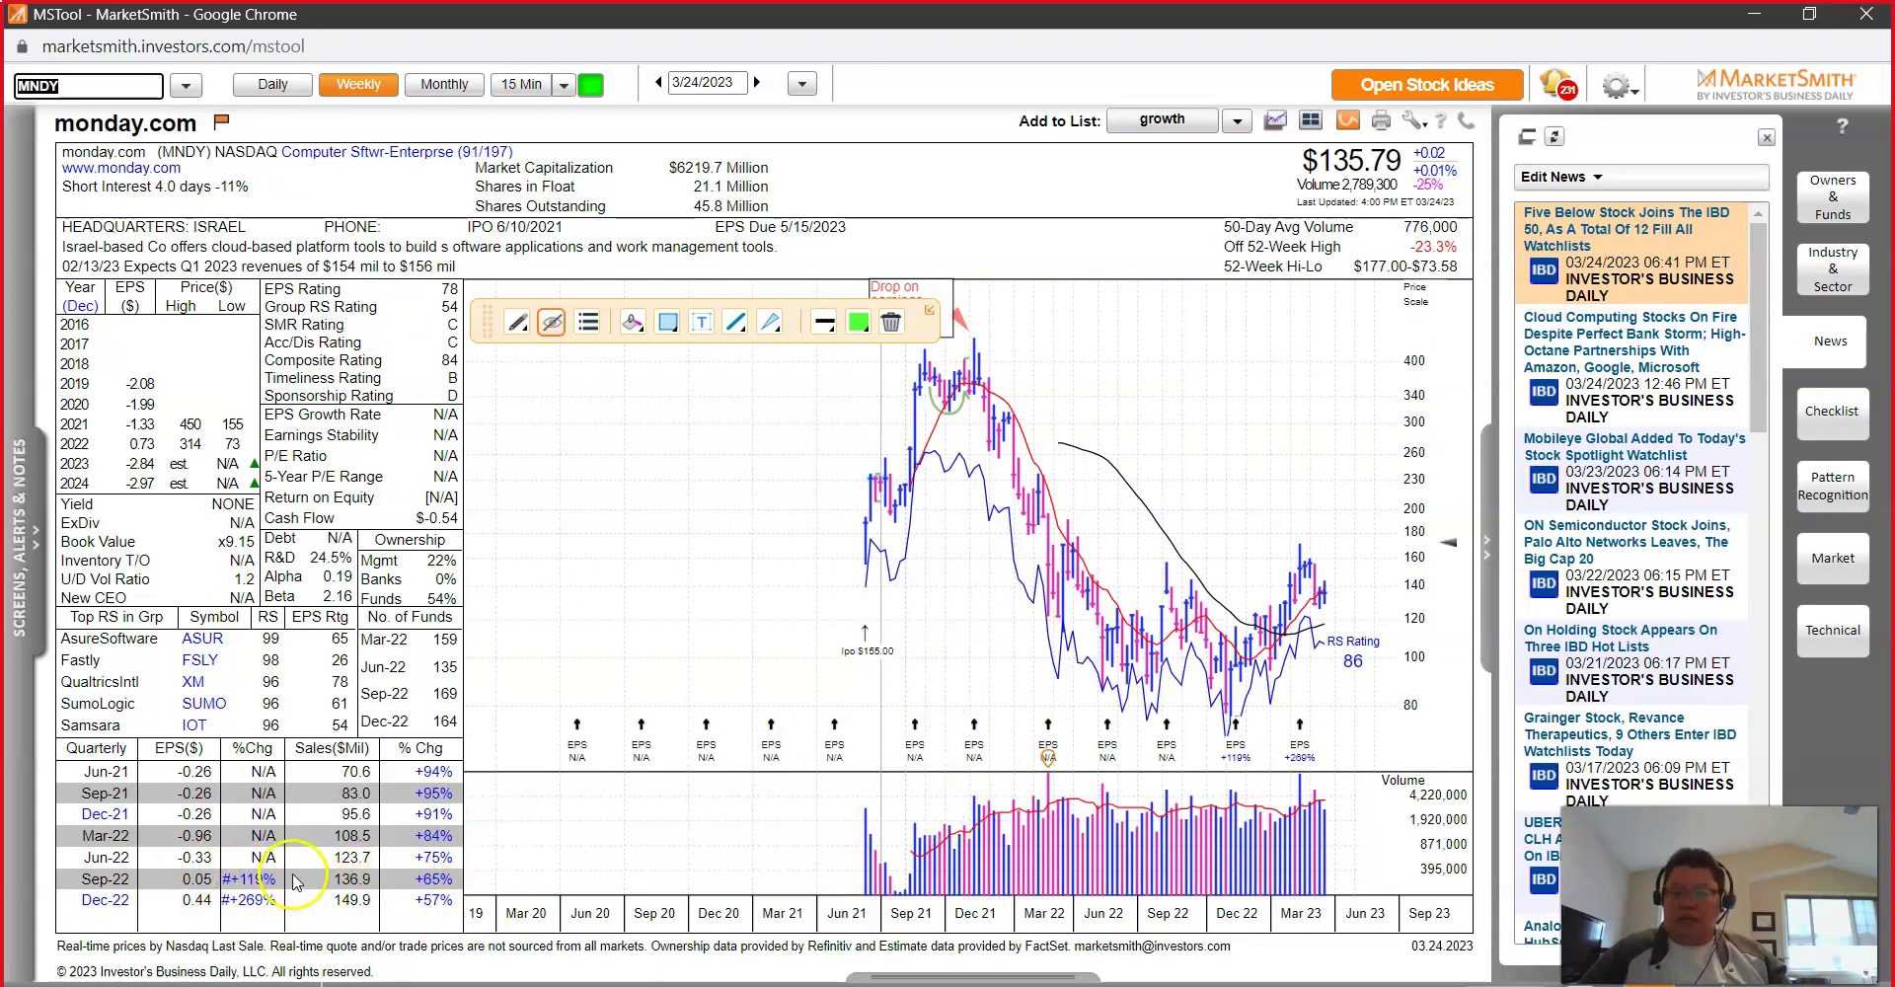
# Step: Draw red lines beside monday.com's latest EPS growth, sales growth and fund counts, and up from its latest earnings marker and volume bars
pyautogui.moveTo(283, 865); pyautogui.dragTo(277, 923)
pyautogui.moveTo(457, 830); pyautogui.dragTo(450, 923)
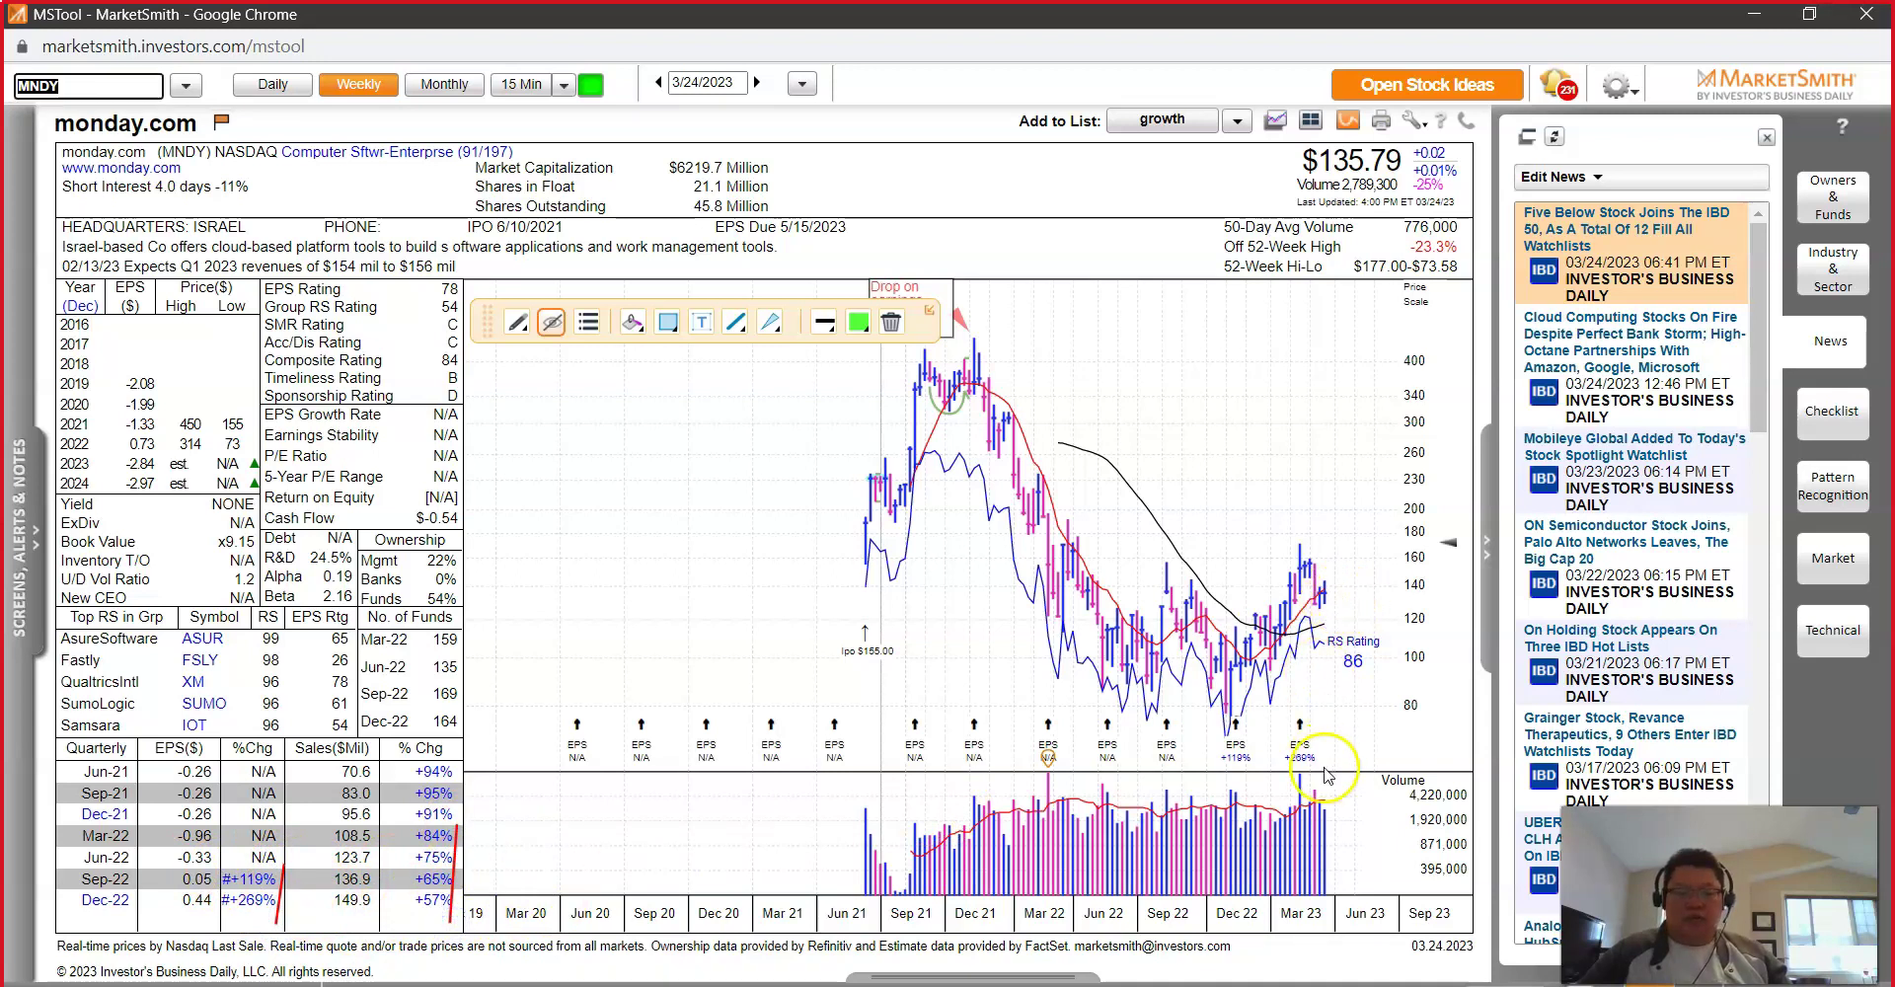
pyautogui.moveTo(1301, 750); pyautogui.dragTo(1396, 614)
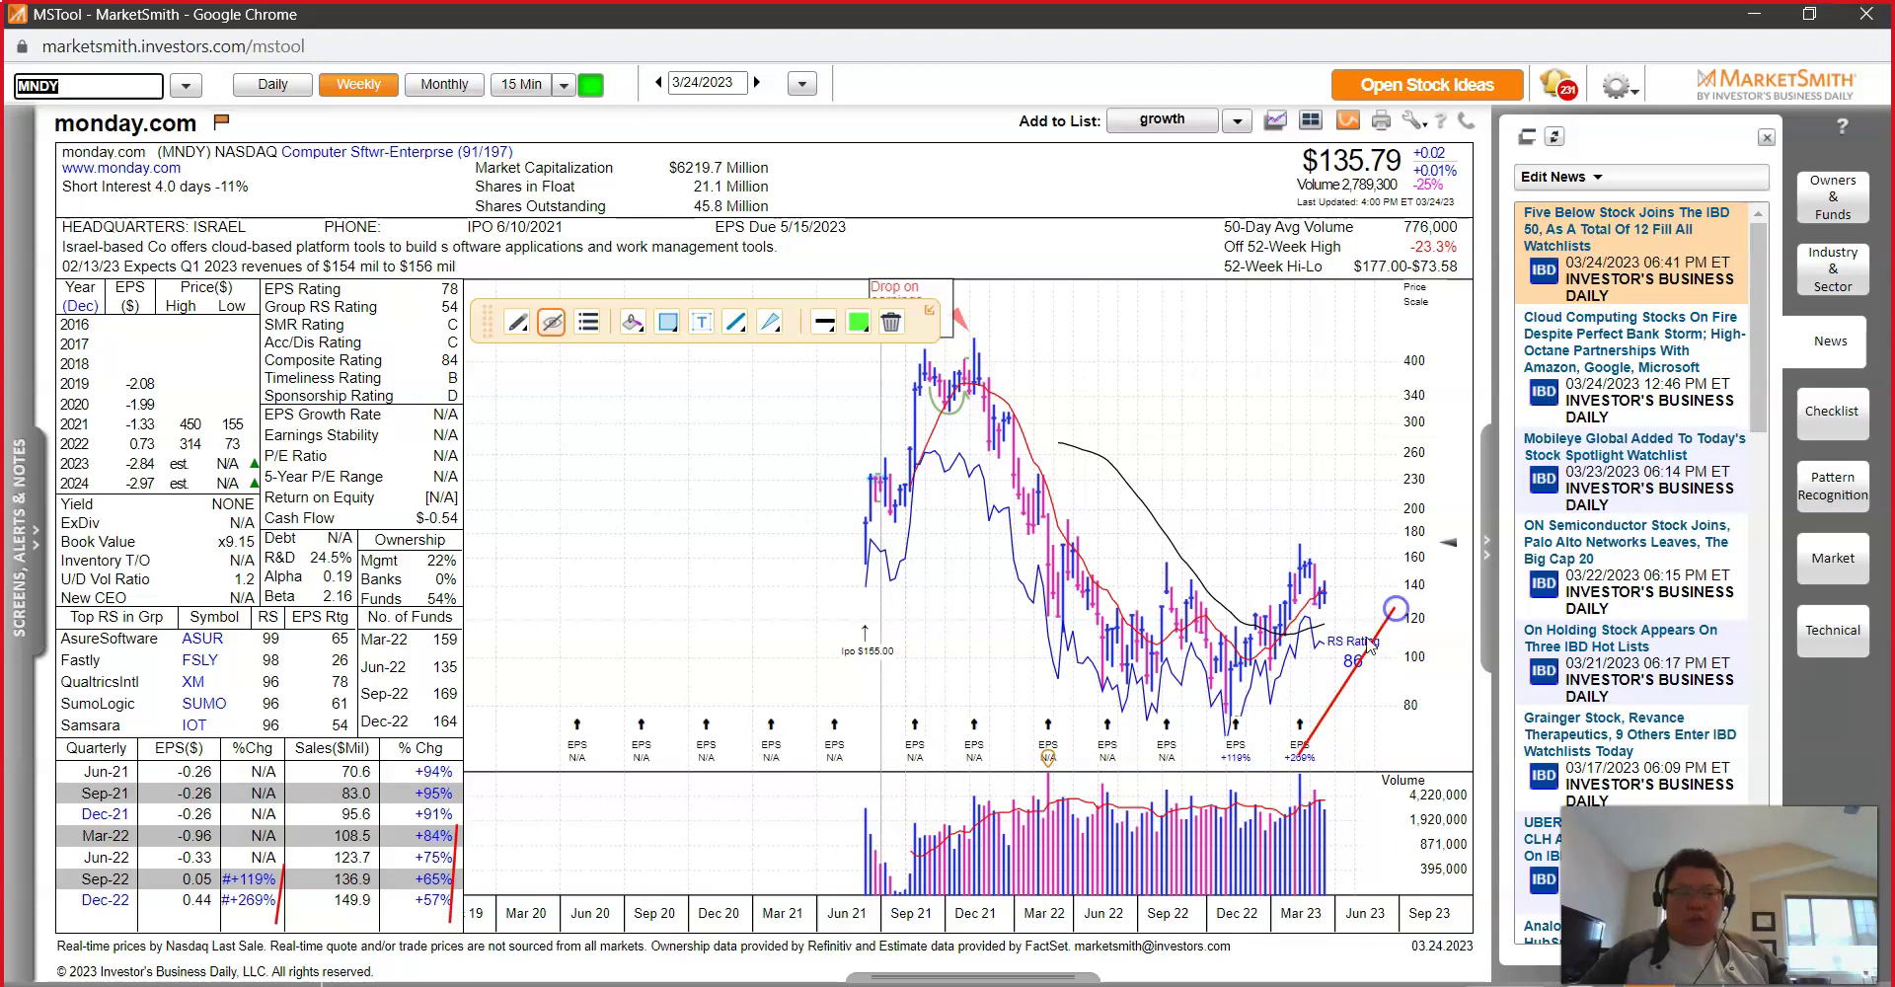
pyautogui.moveTo(1301, 752); pyautogui.dragTo(1317, 784)
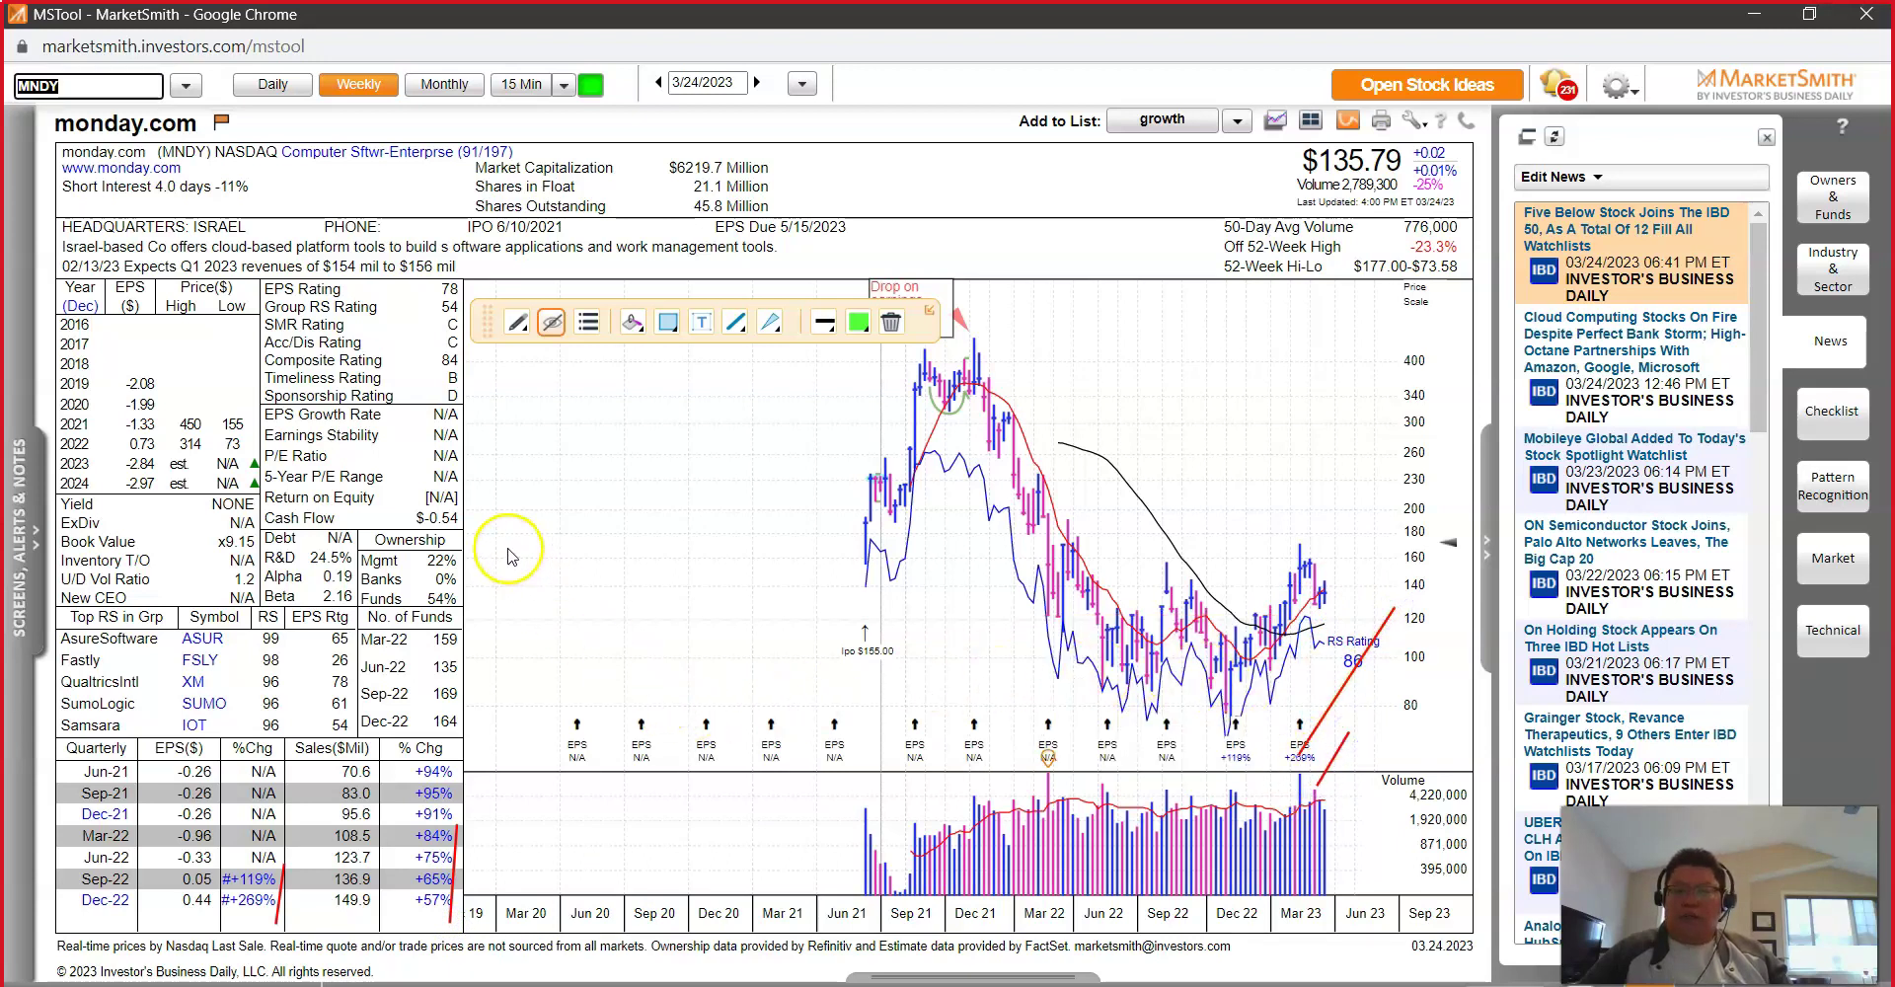
pyautogui.moveTo(468, 689); pyautogui.dragTo(471, 748)
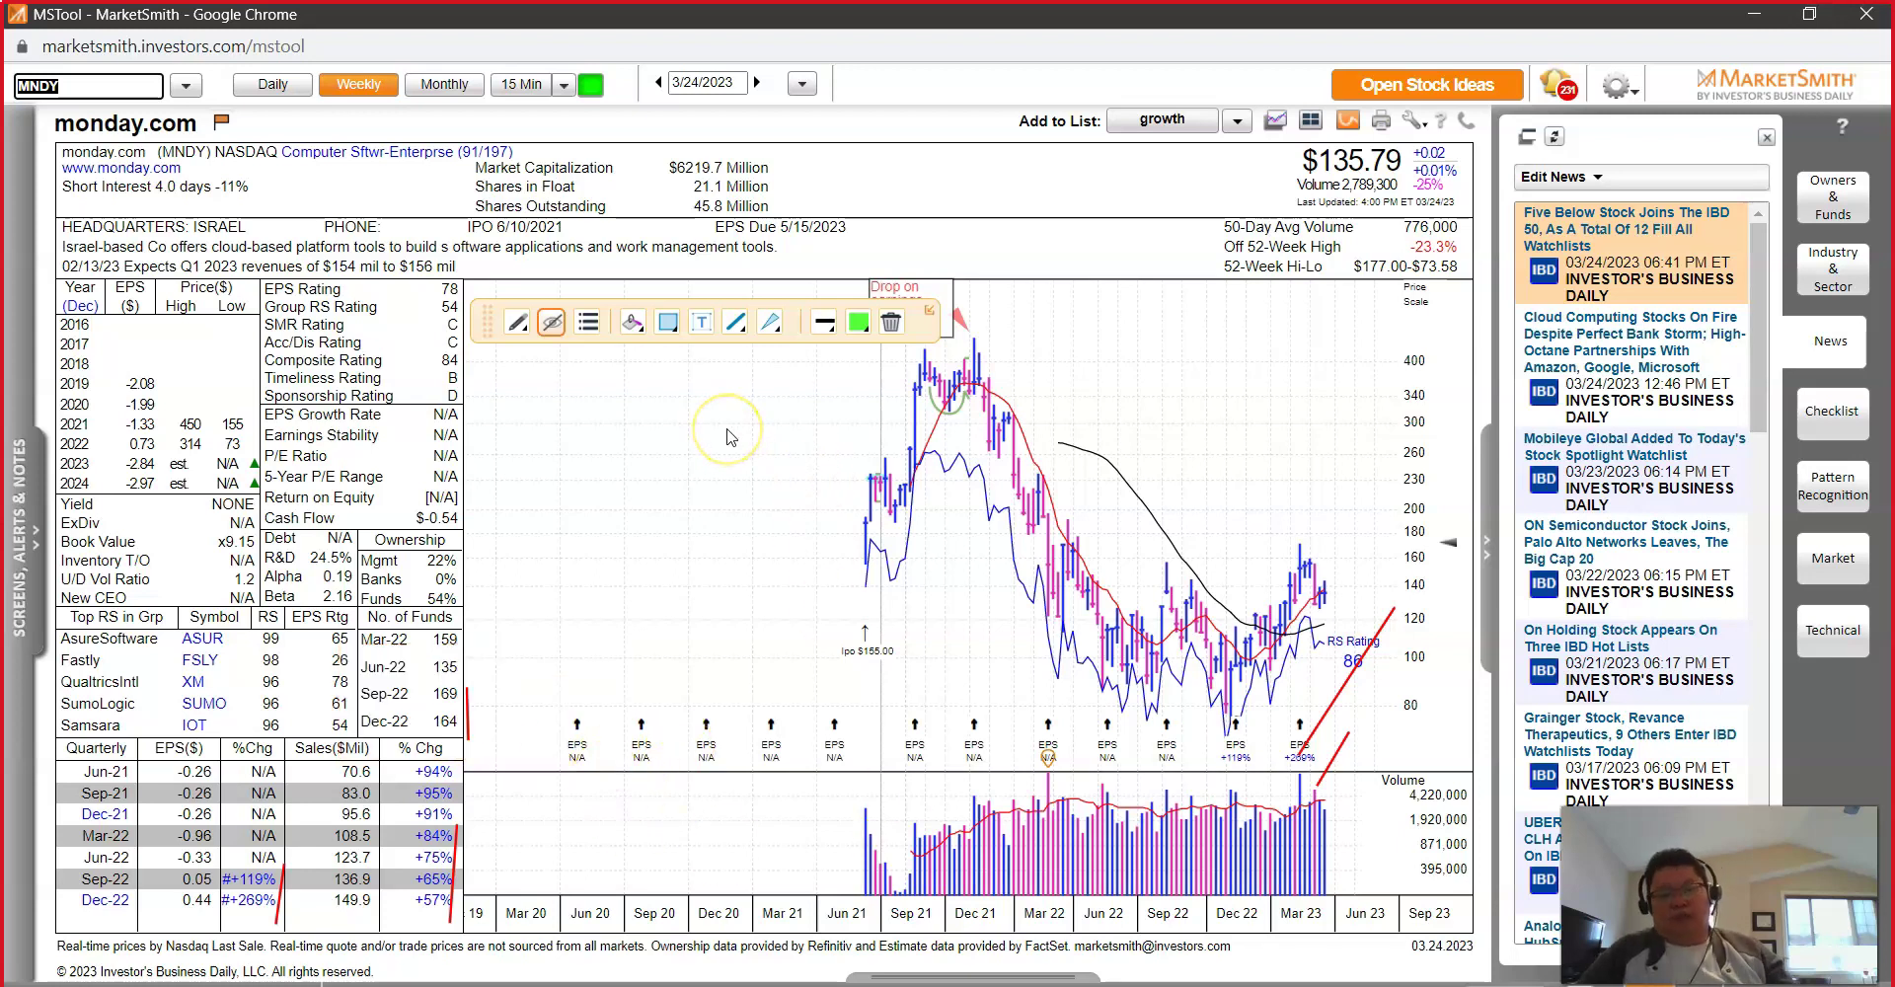
# Step: Capture the marked-up monday.com chart as a screenshot and paste it into a new Paint image
pyautogui.press('Print')
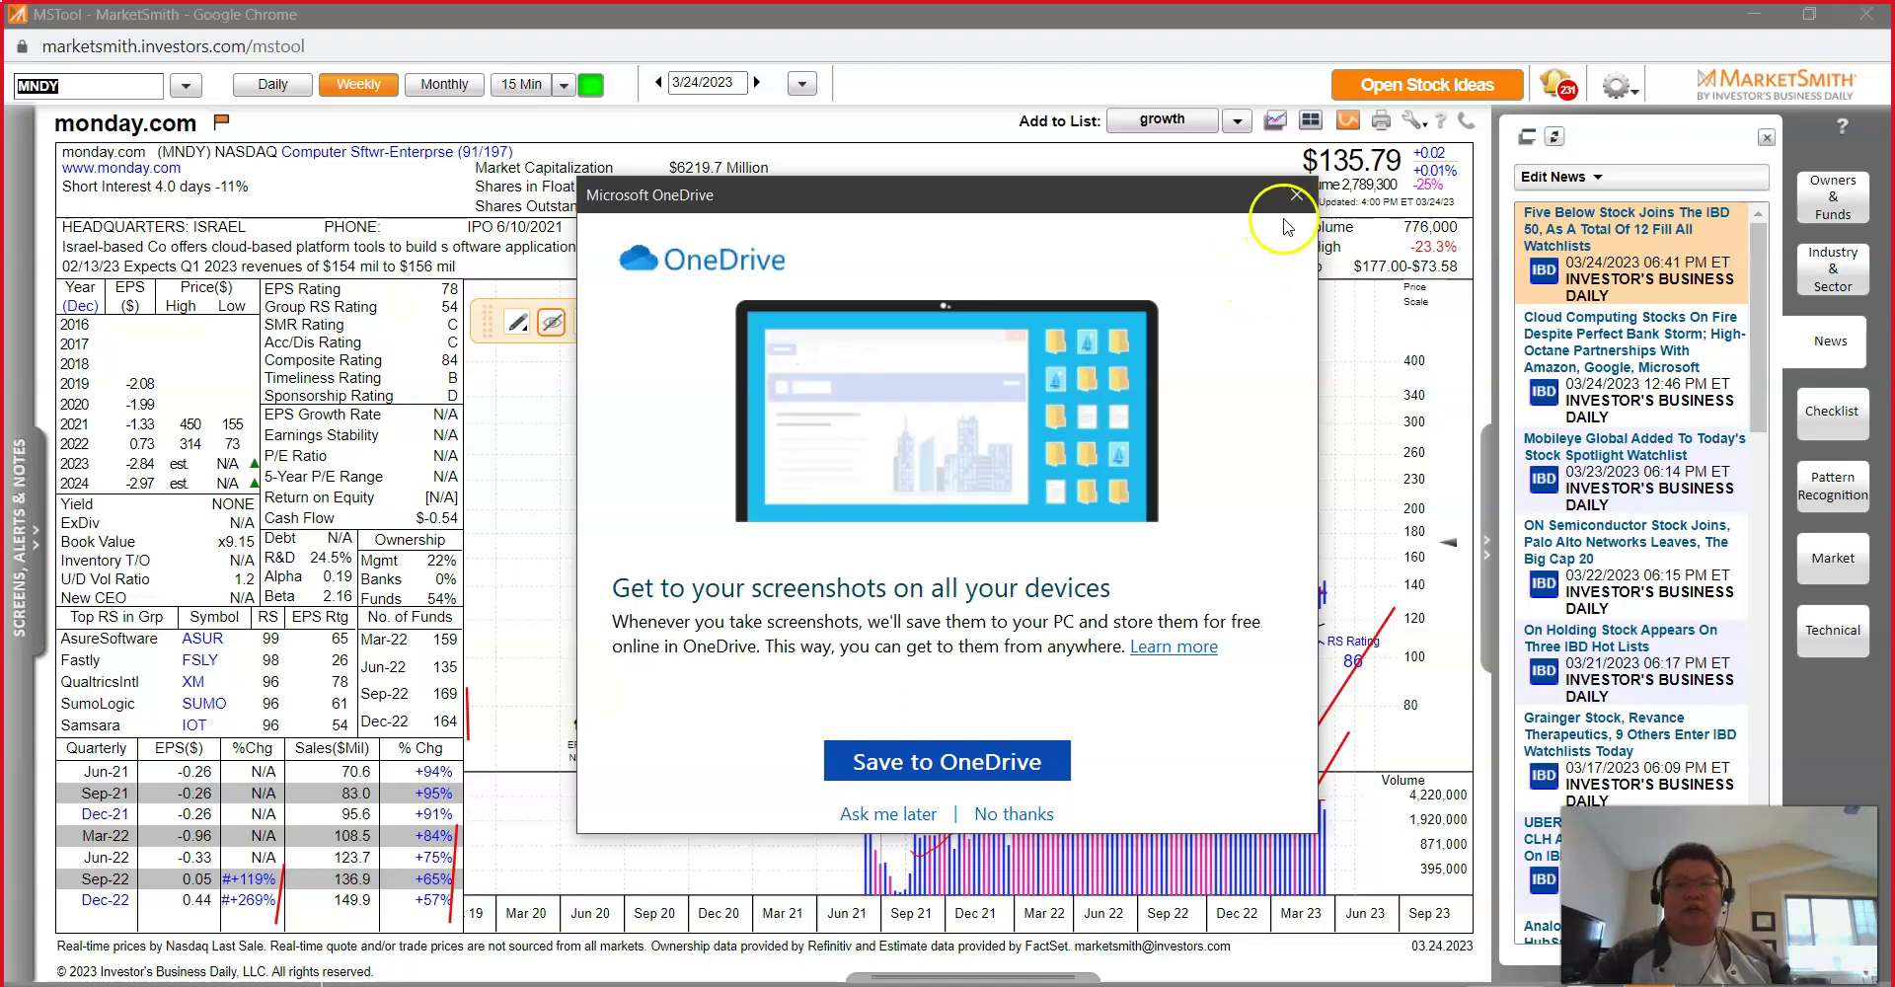
pyautogui.press('Escape')
pyautogui.press('Print')
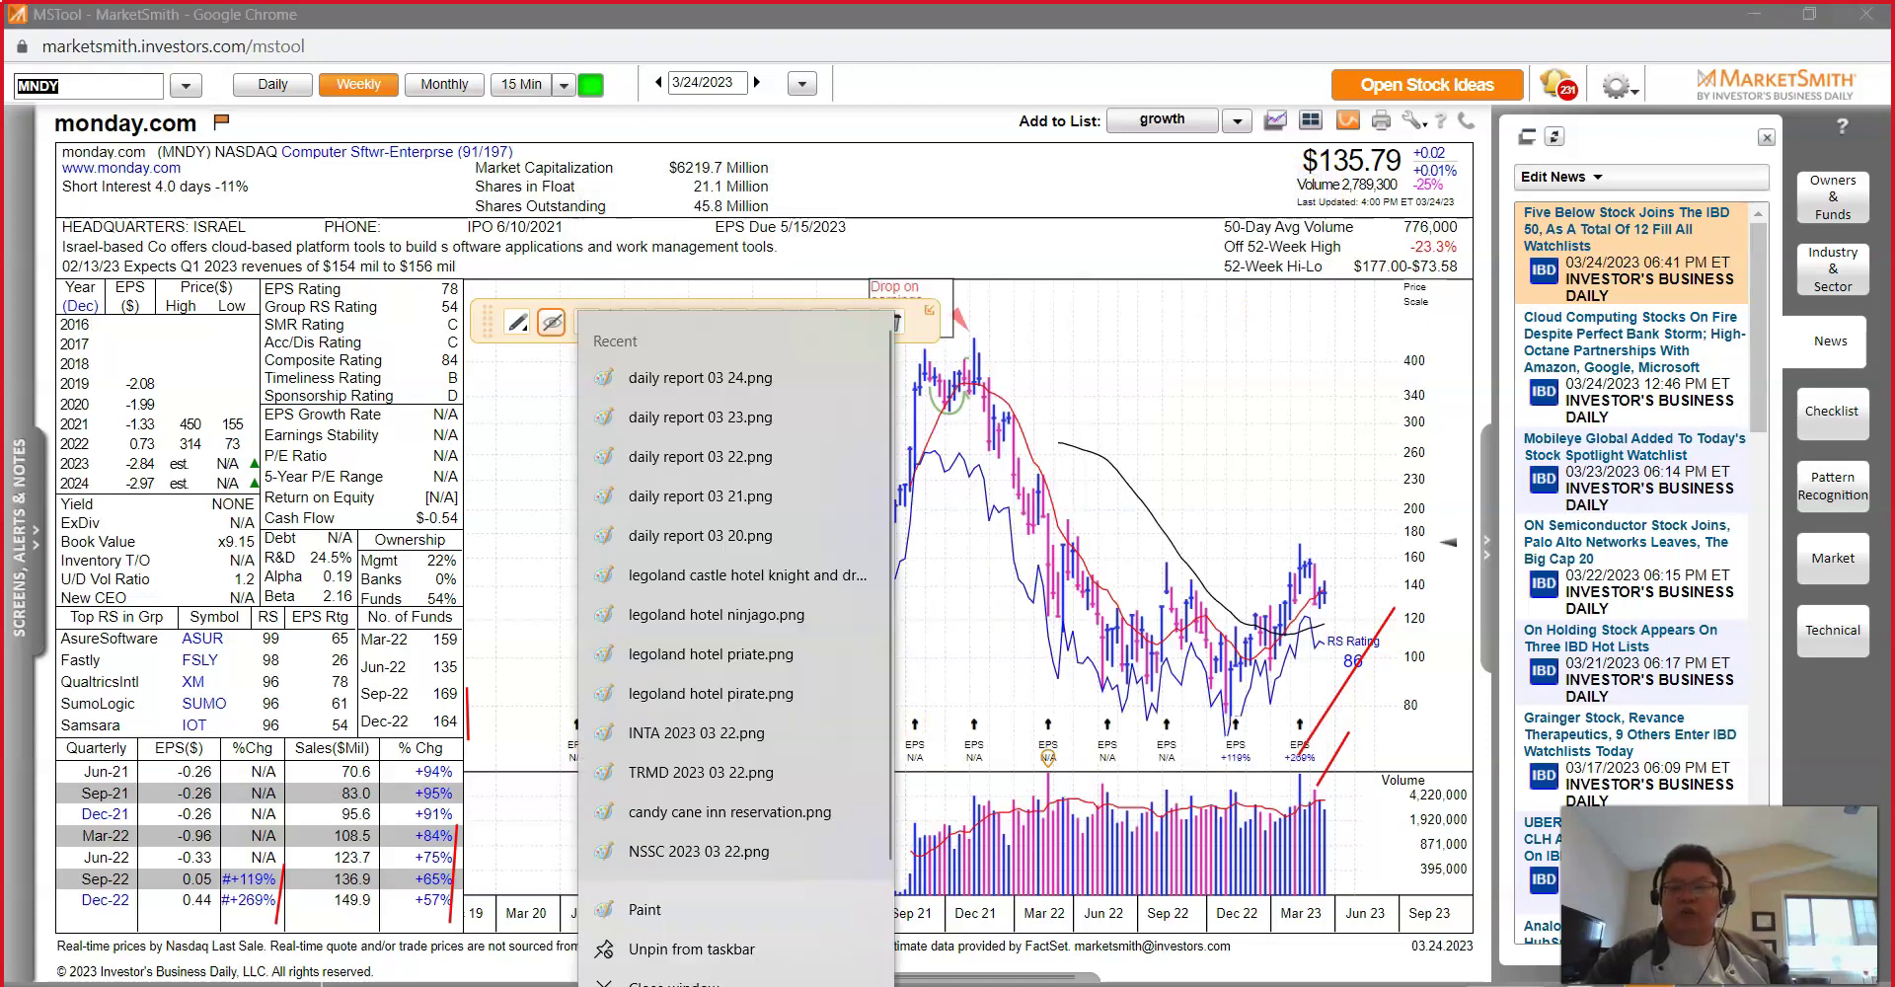
pyautogui.click(672, 900)
pyautogui.hotkey('ctrl', 'v')
pyautogui.scroll(-3, 833, 651)
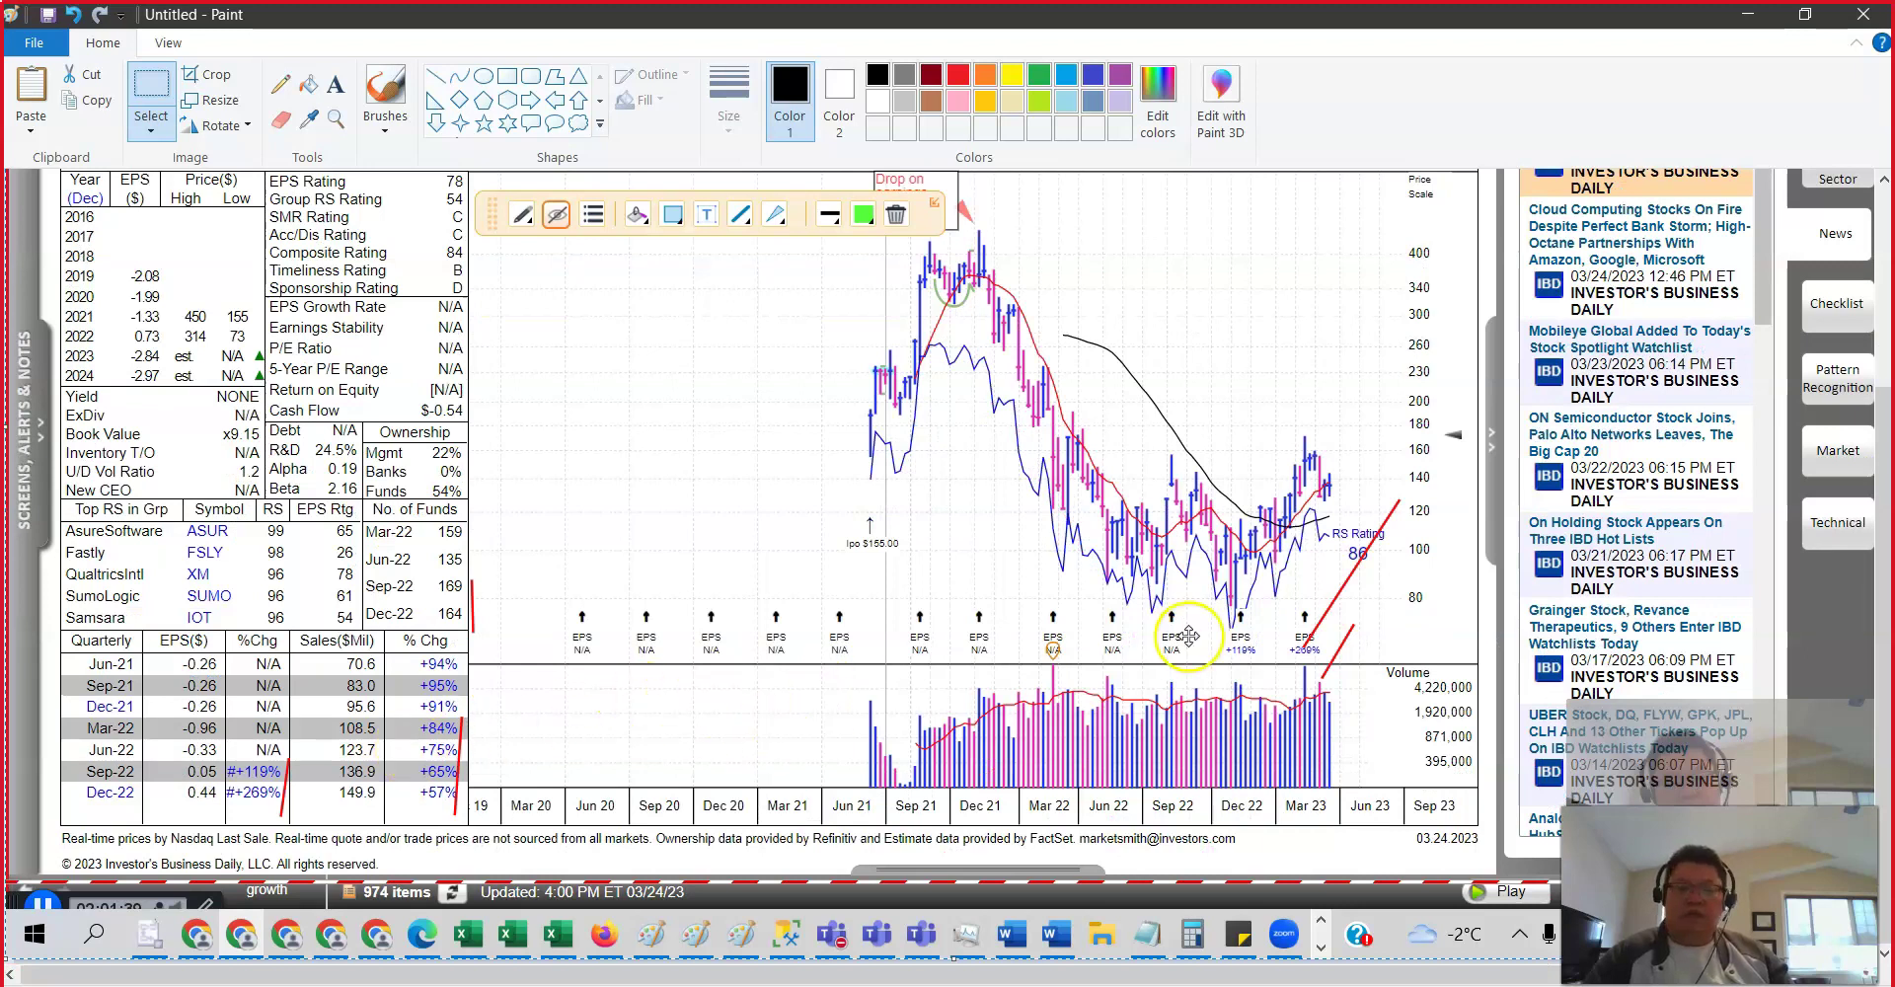
pyautogui.scroll(3, 882, 738)
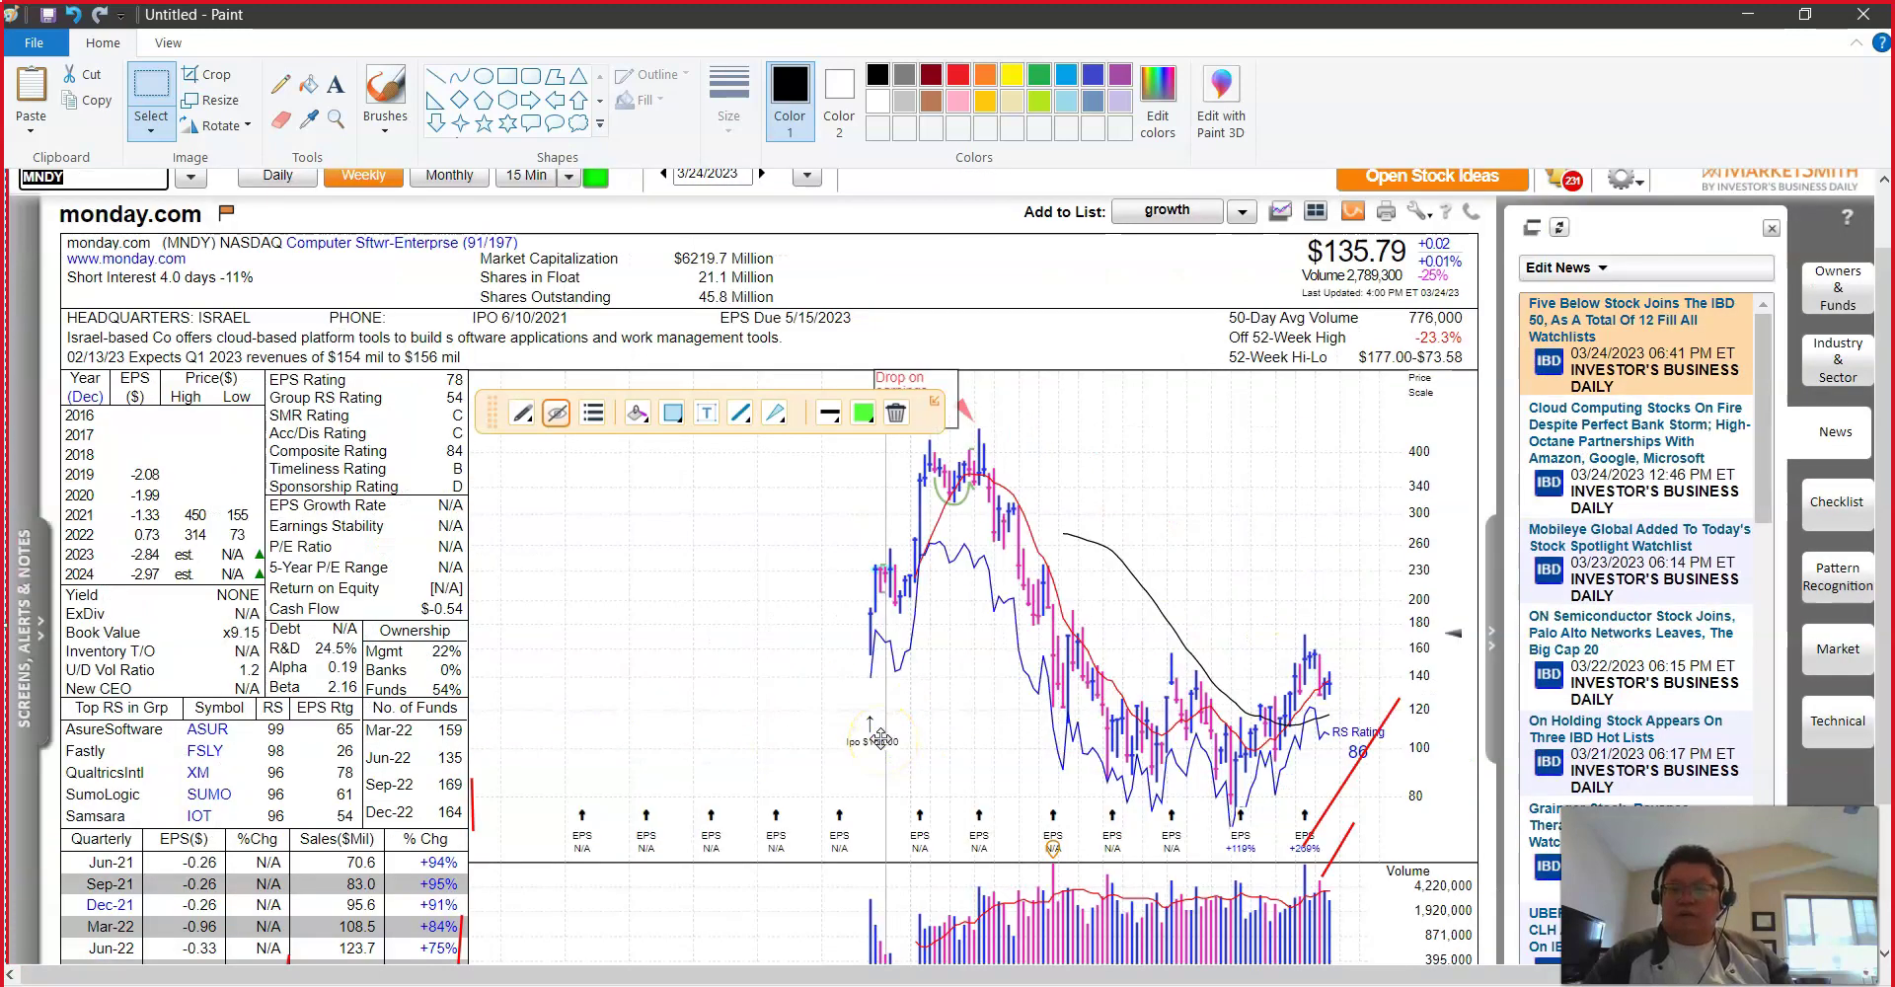
pyautogui.click(1749, 14)
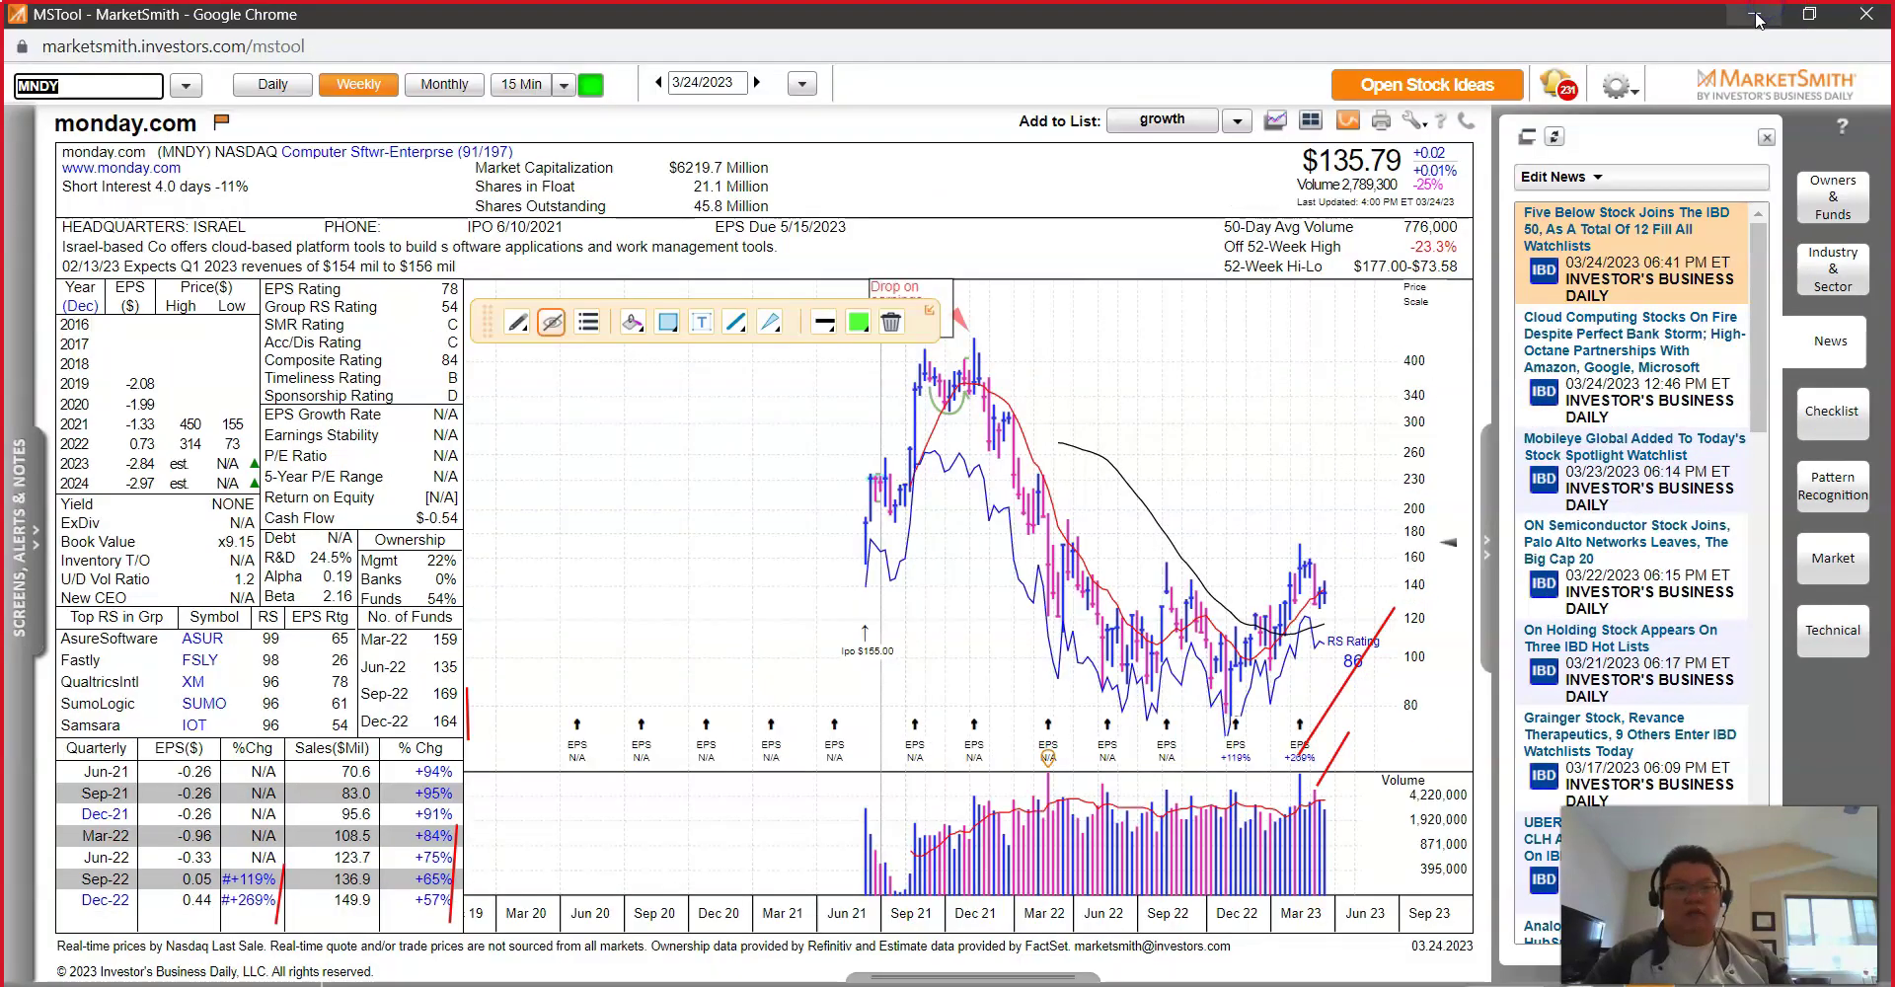
# Step: Copy the PATH ticker from the technical report in Excel and load the UiPath weekly chart in MarketSmith
pyautogui.click(626, 979)
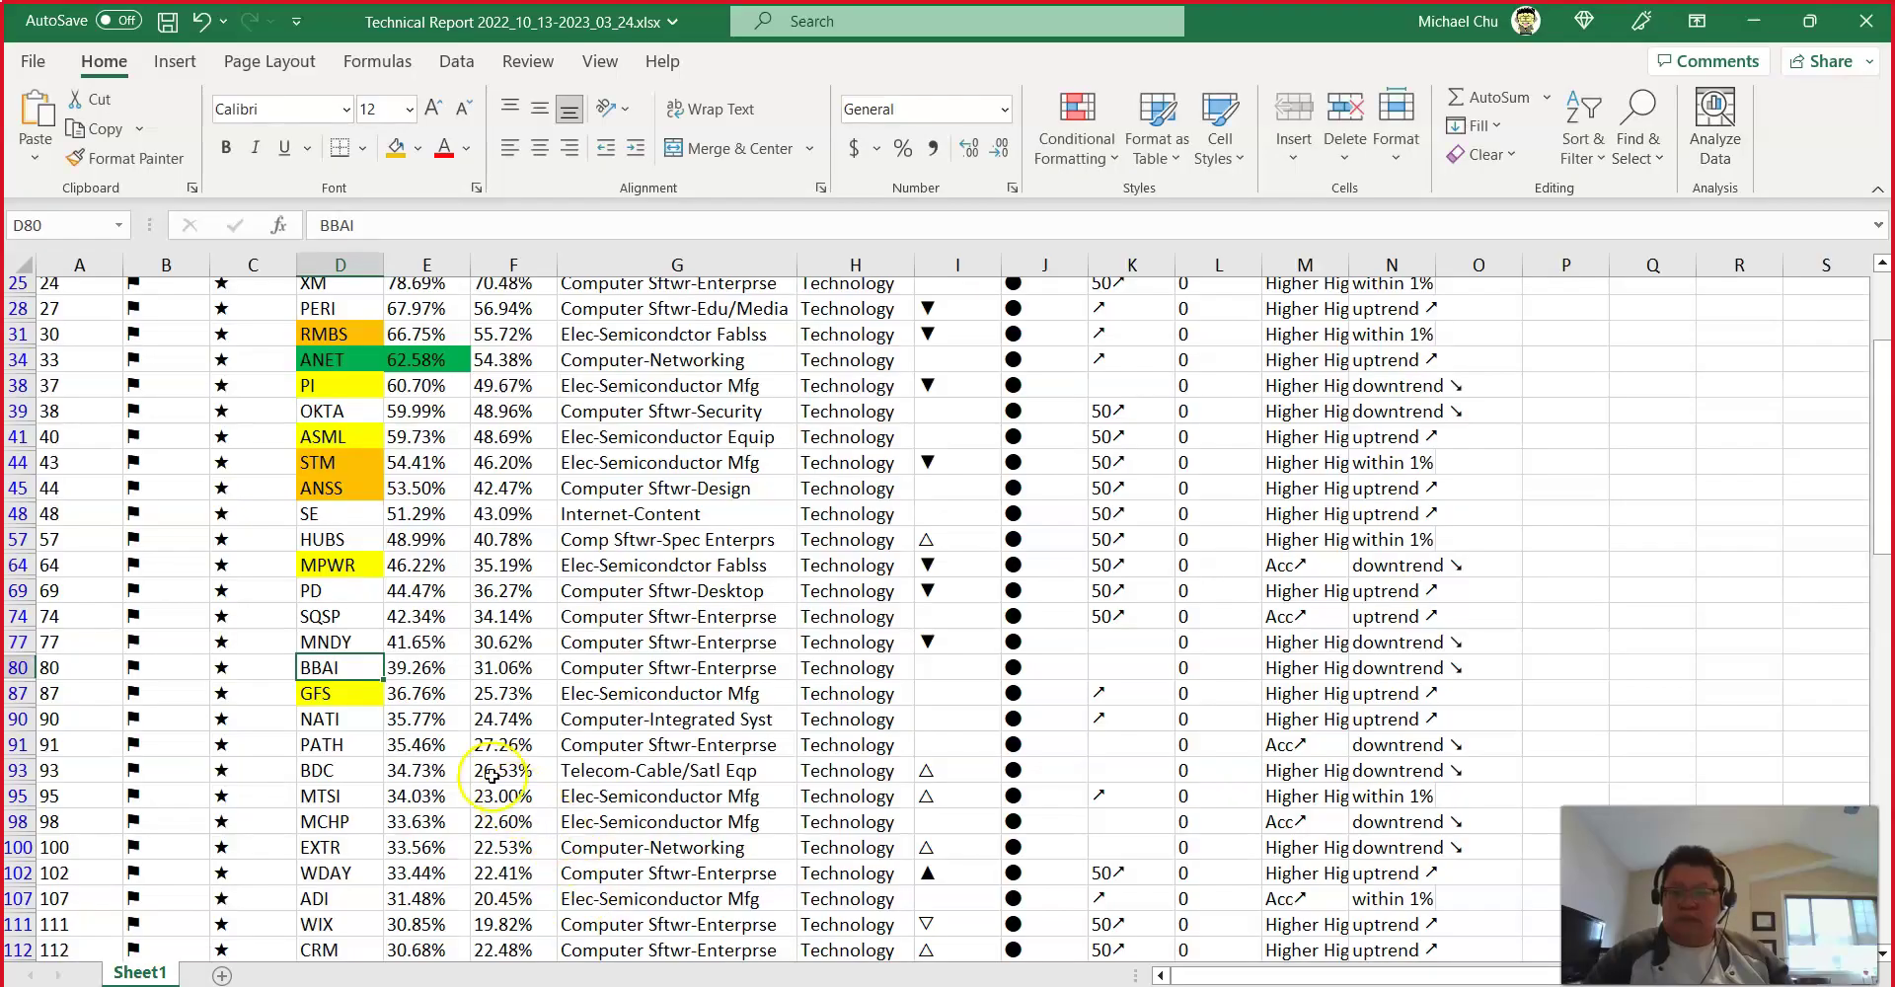
pyautogui.click(336, 642)
pyautogui.click(331, 673)
pyautogui.click(334, 721)
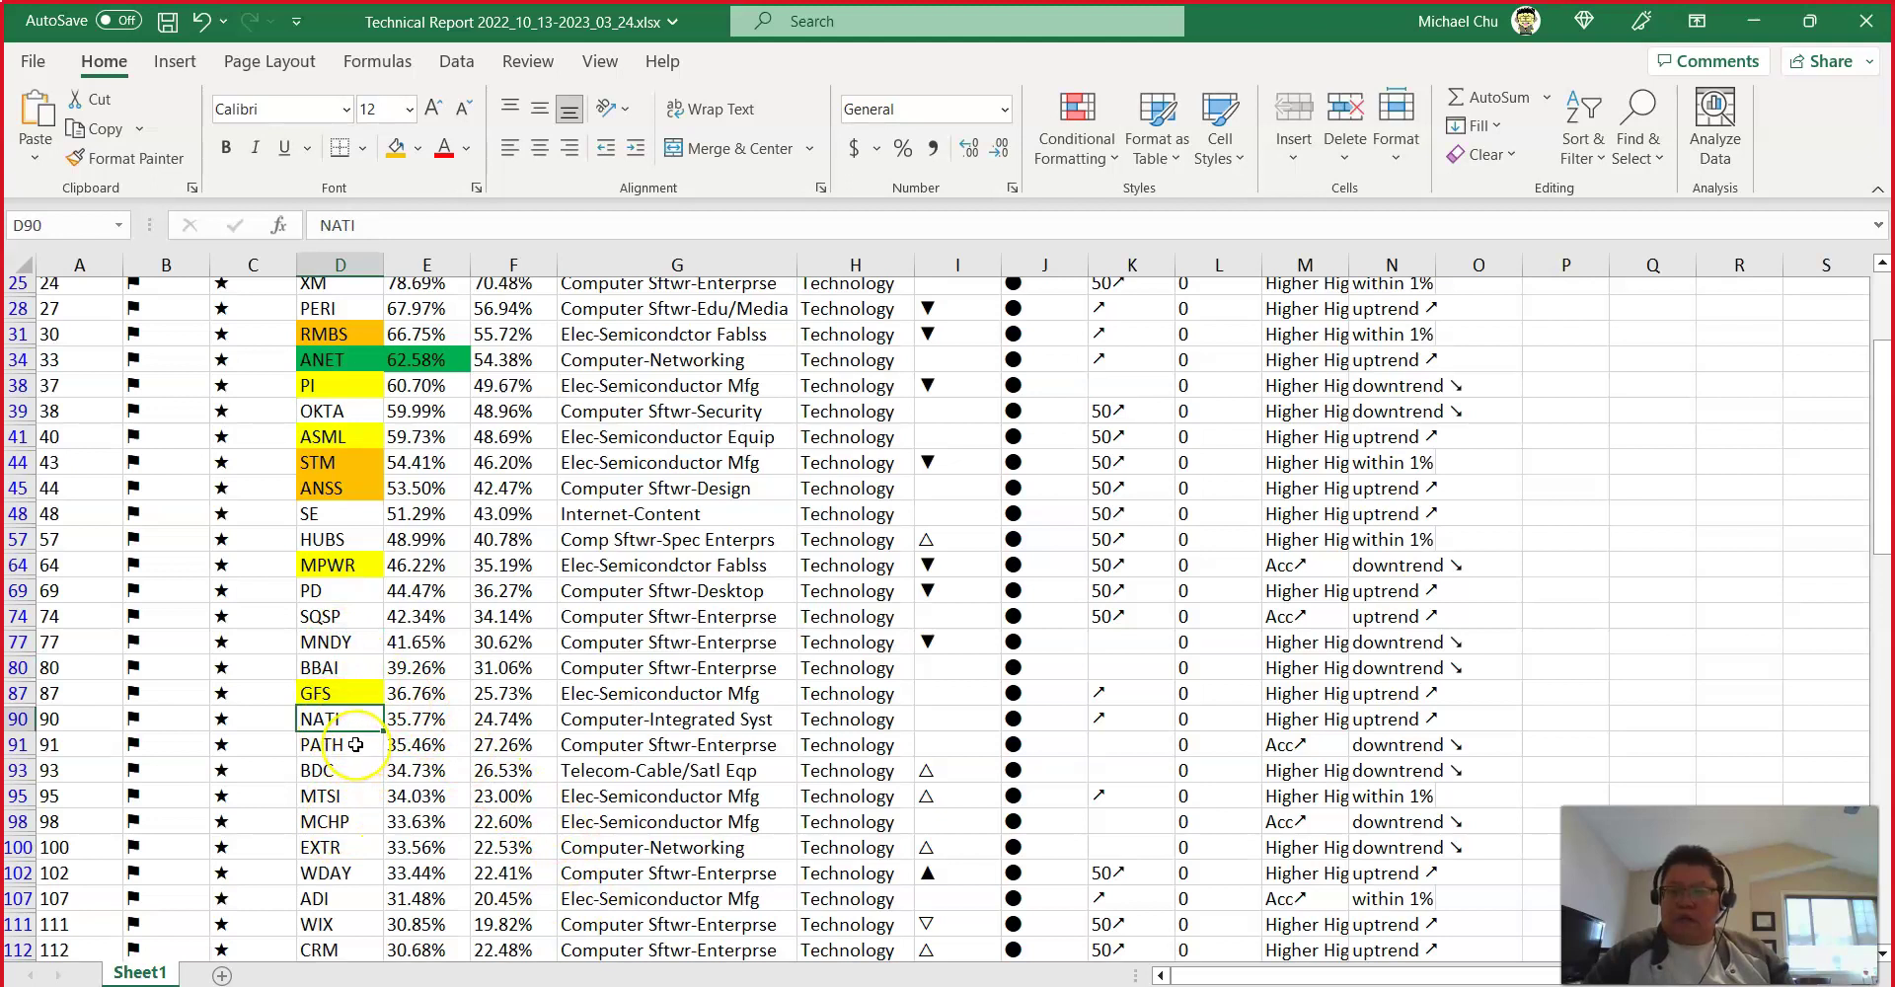
pyautogui.click(355, 745)
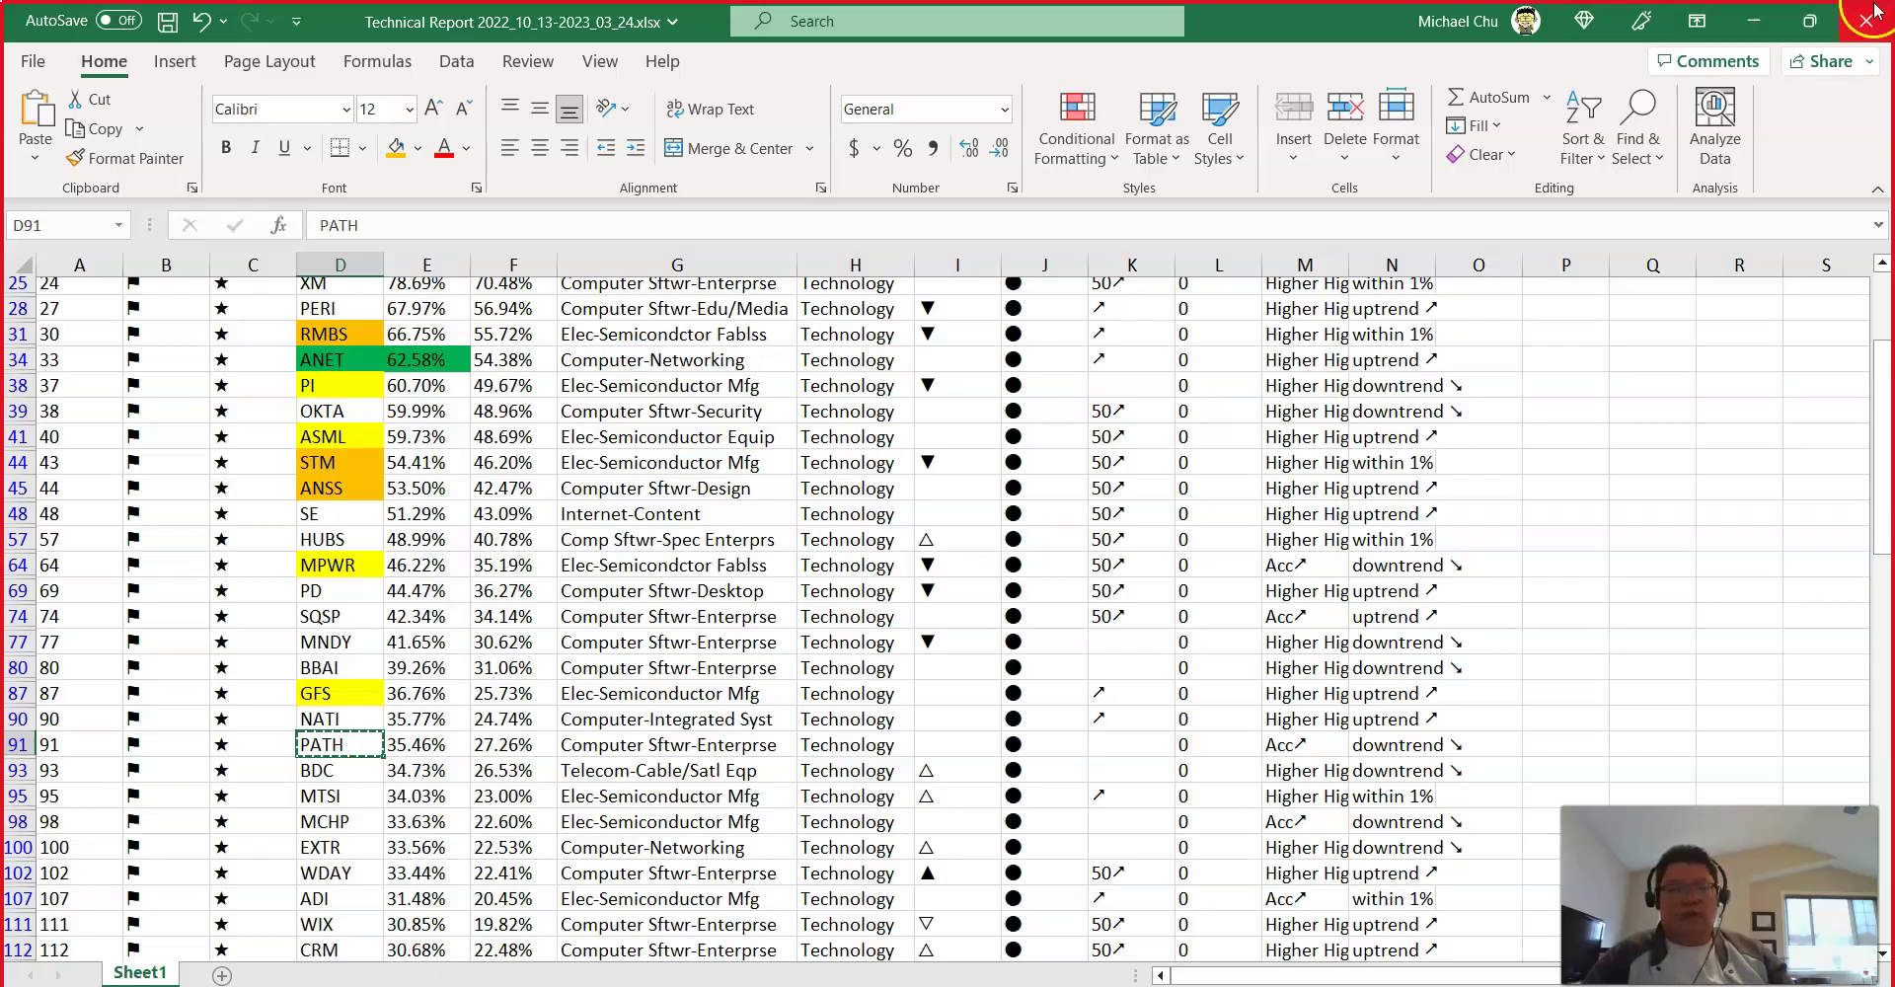
pyautogui.hotkey('alt', 'Tab')
pyautogui.hotkey('ctrl', 'v')
pyautogui.press('Return')
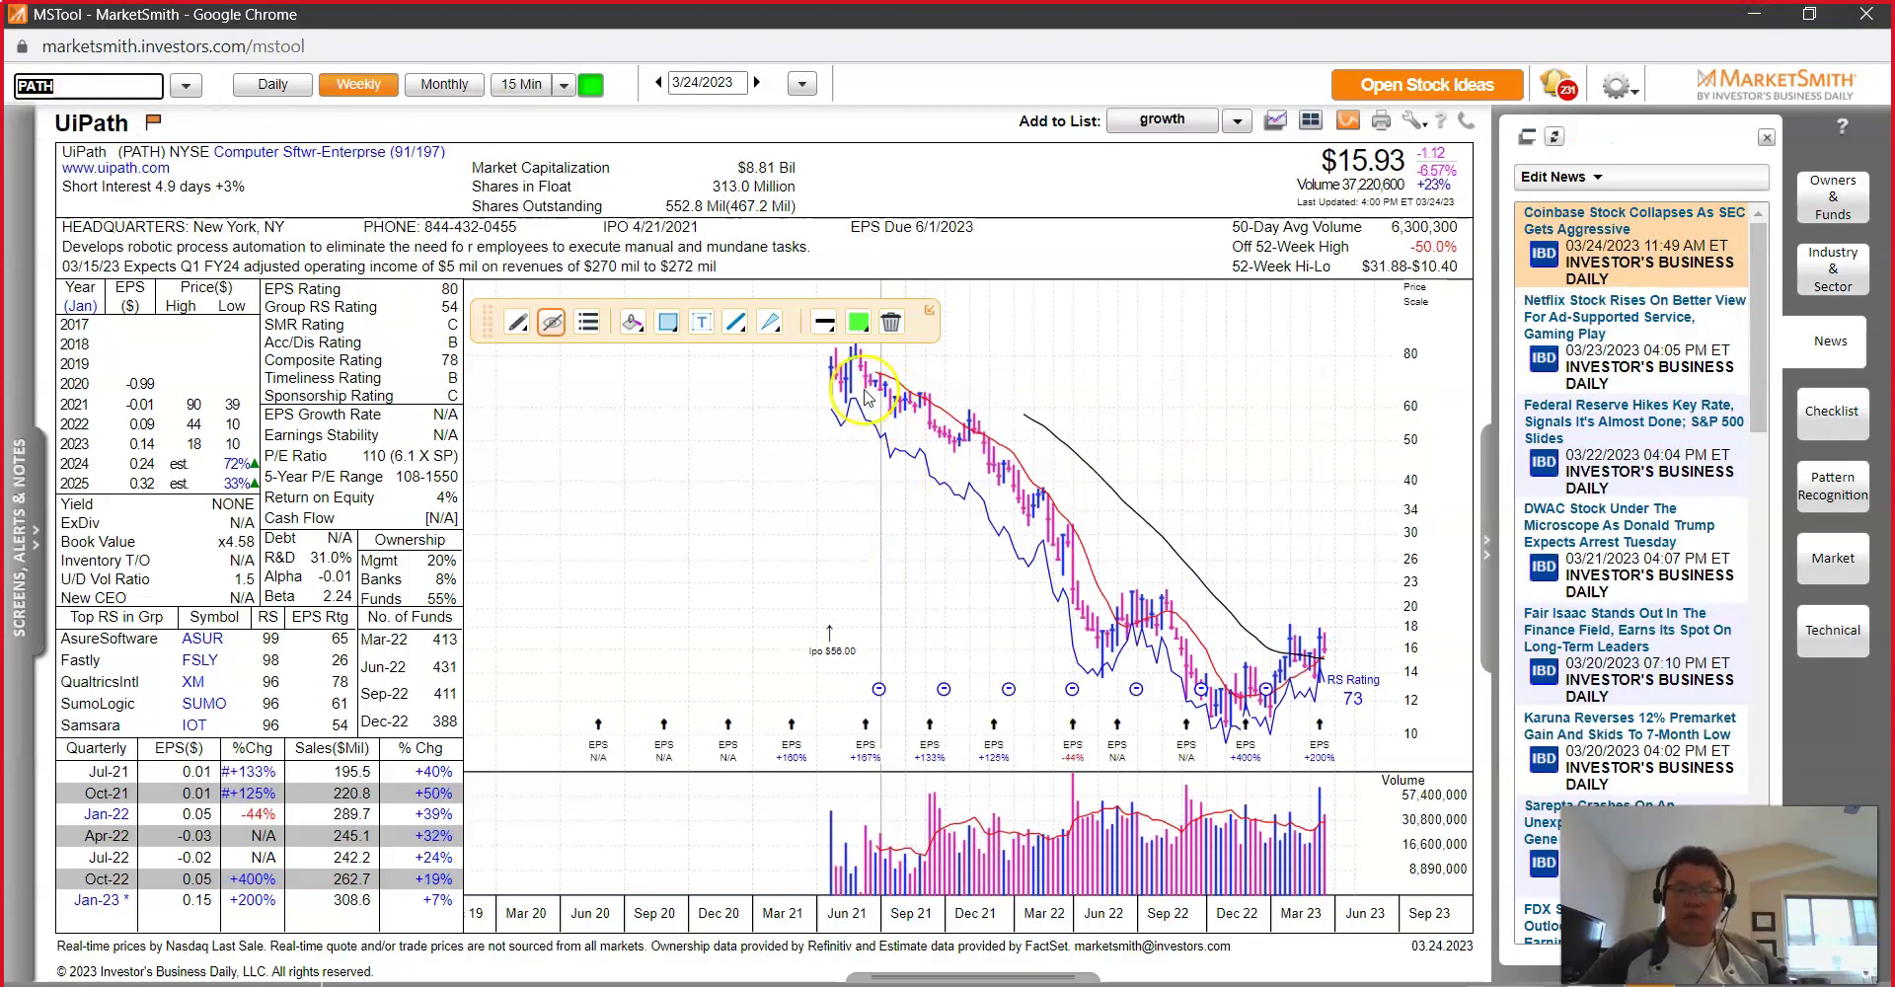
# Step: Draw a red trend line along UiPath's long price decline from the mid-2021 highs to early 2023
pyautogui.moveTo(851, 373); pyautogui.dragTo(1282, 674)
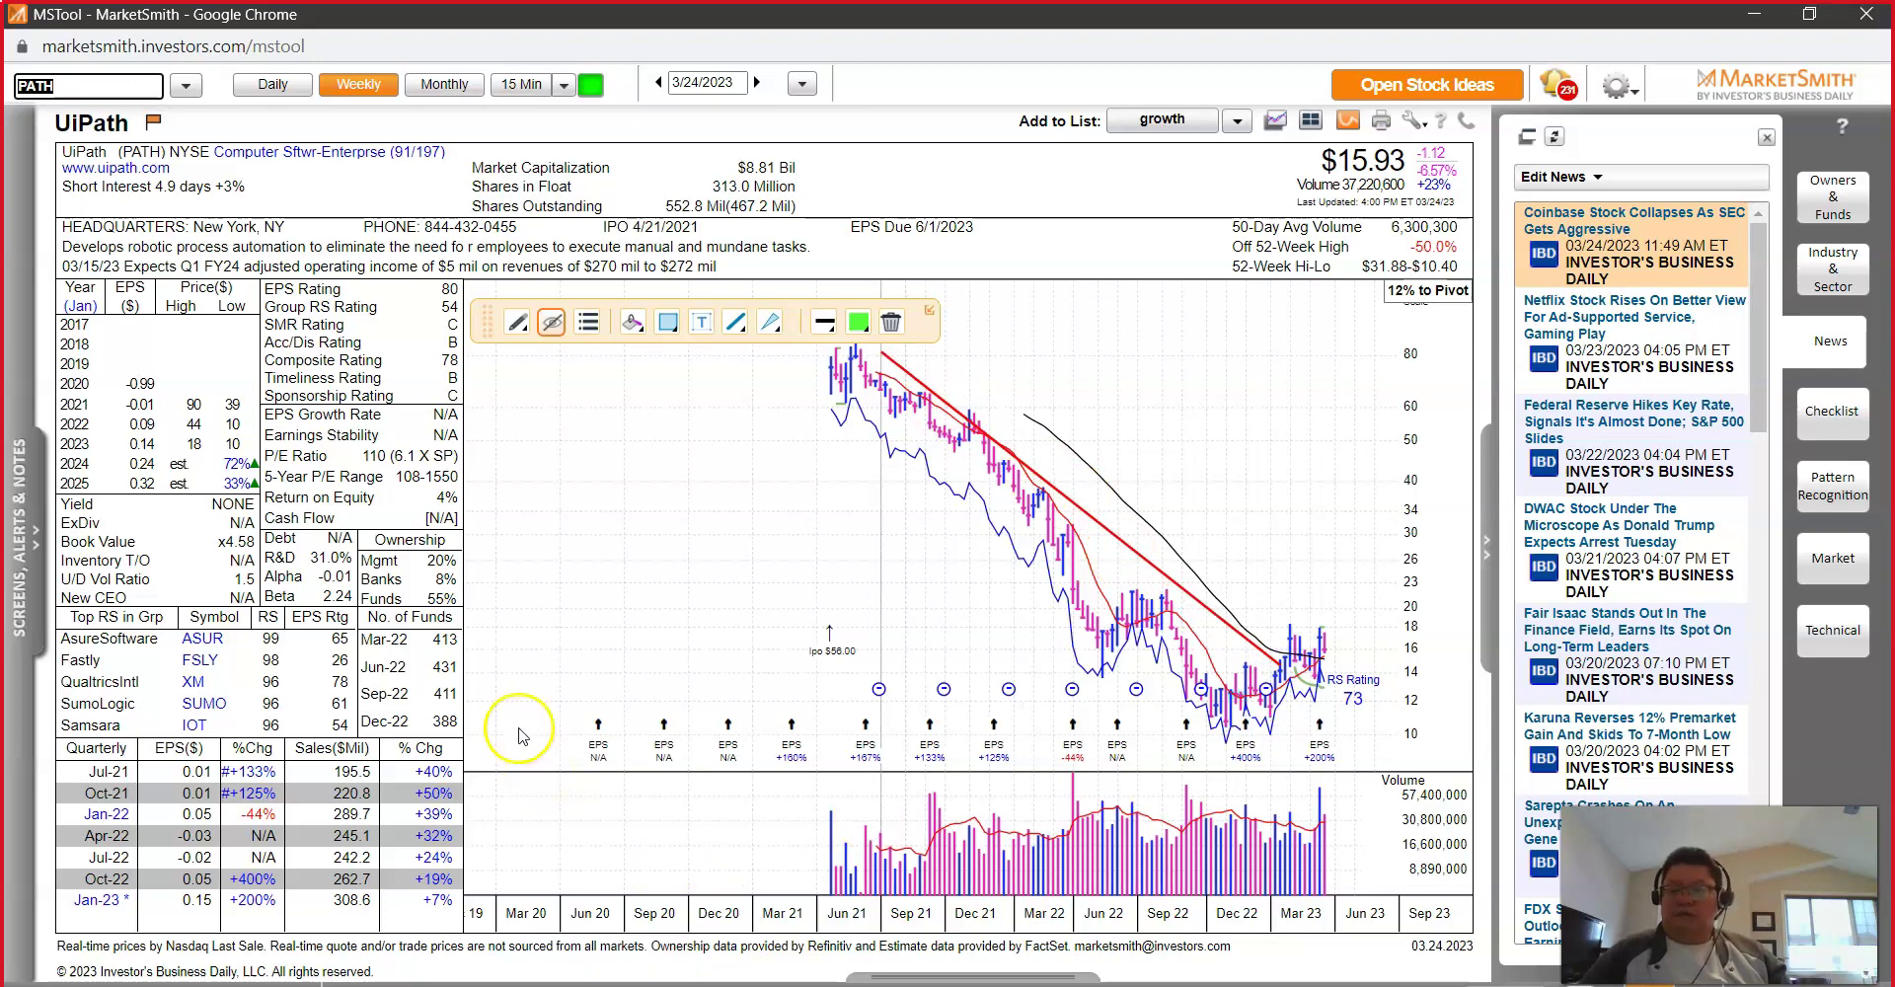
# Step: Draw a red vertical line beside the fund counts on the UiPath chart and capture a screenshot, dismissing the OneDrive offer
pyautogui.moveTo(468, 663); pyautogui.dragTo(469, 735)
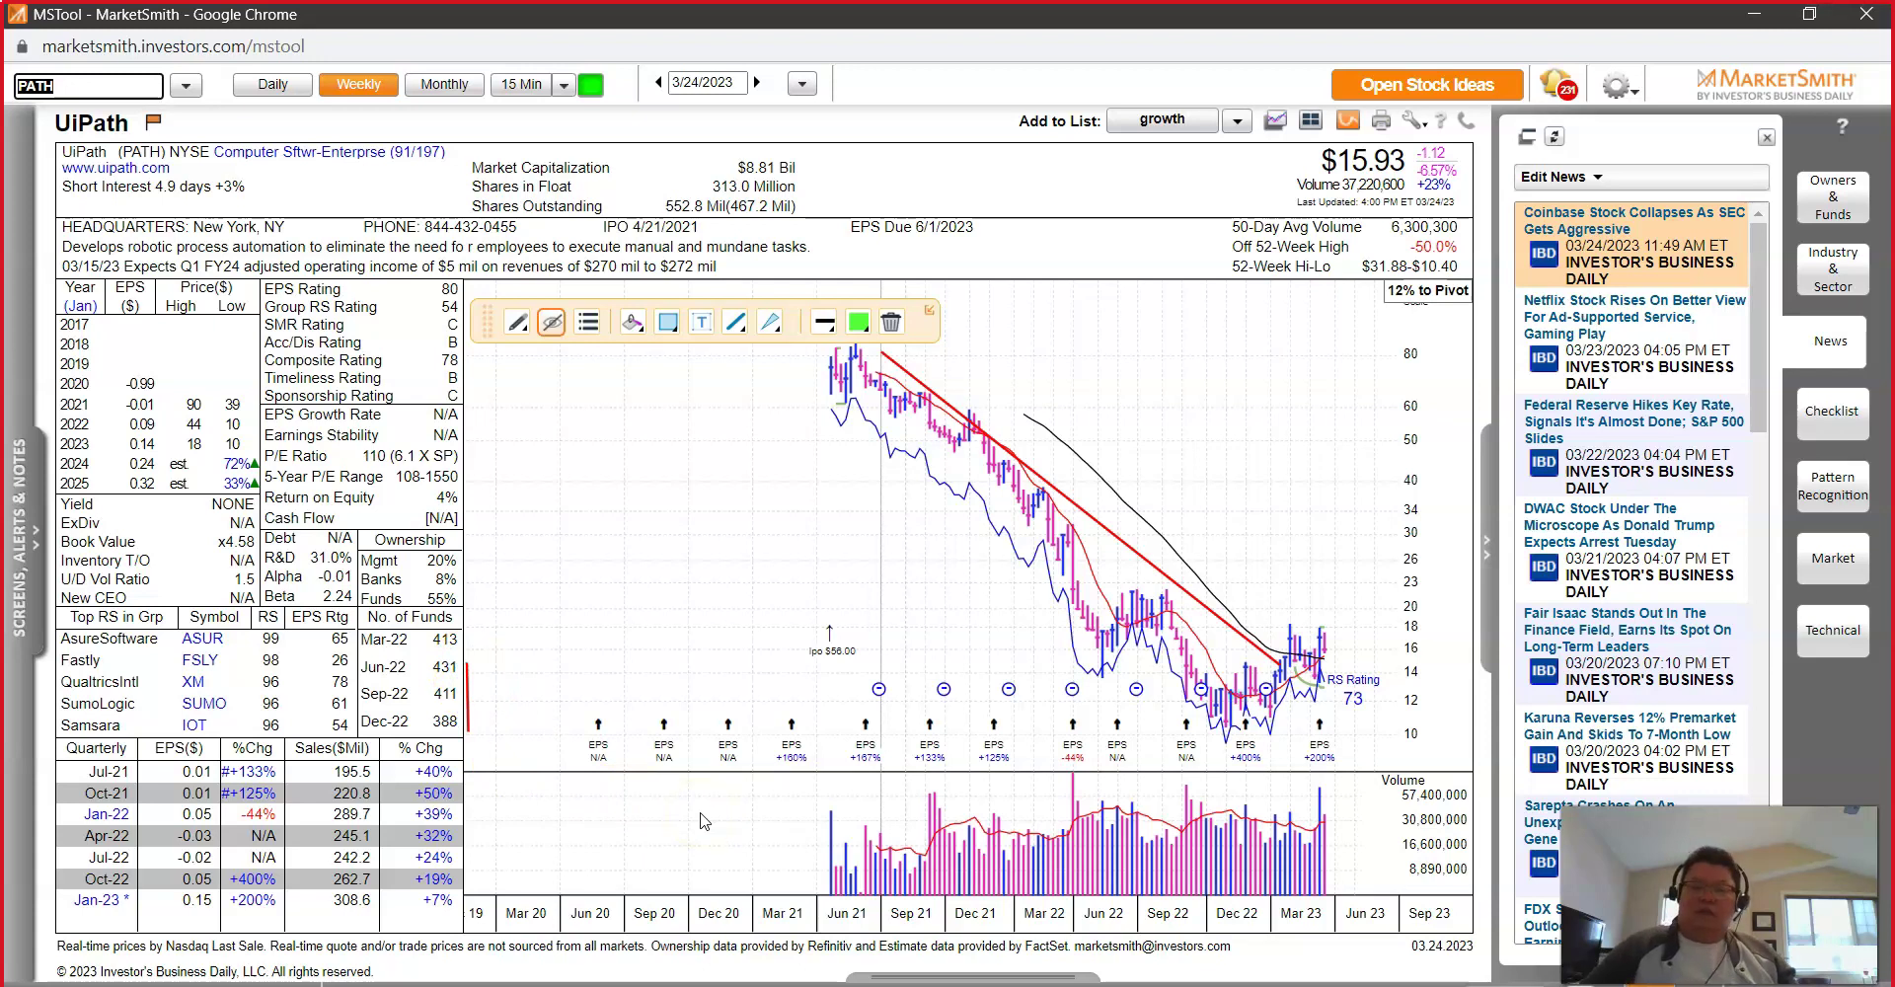
pyautogui.press('Print')
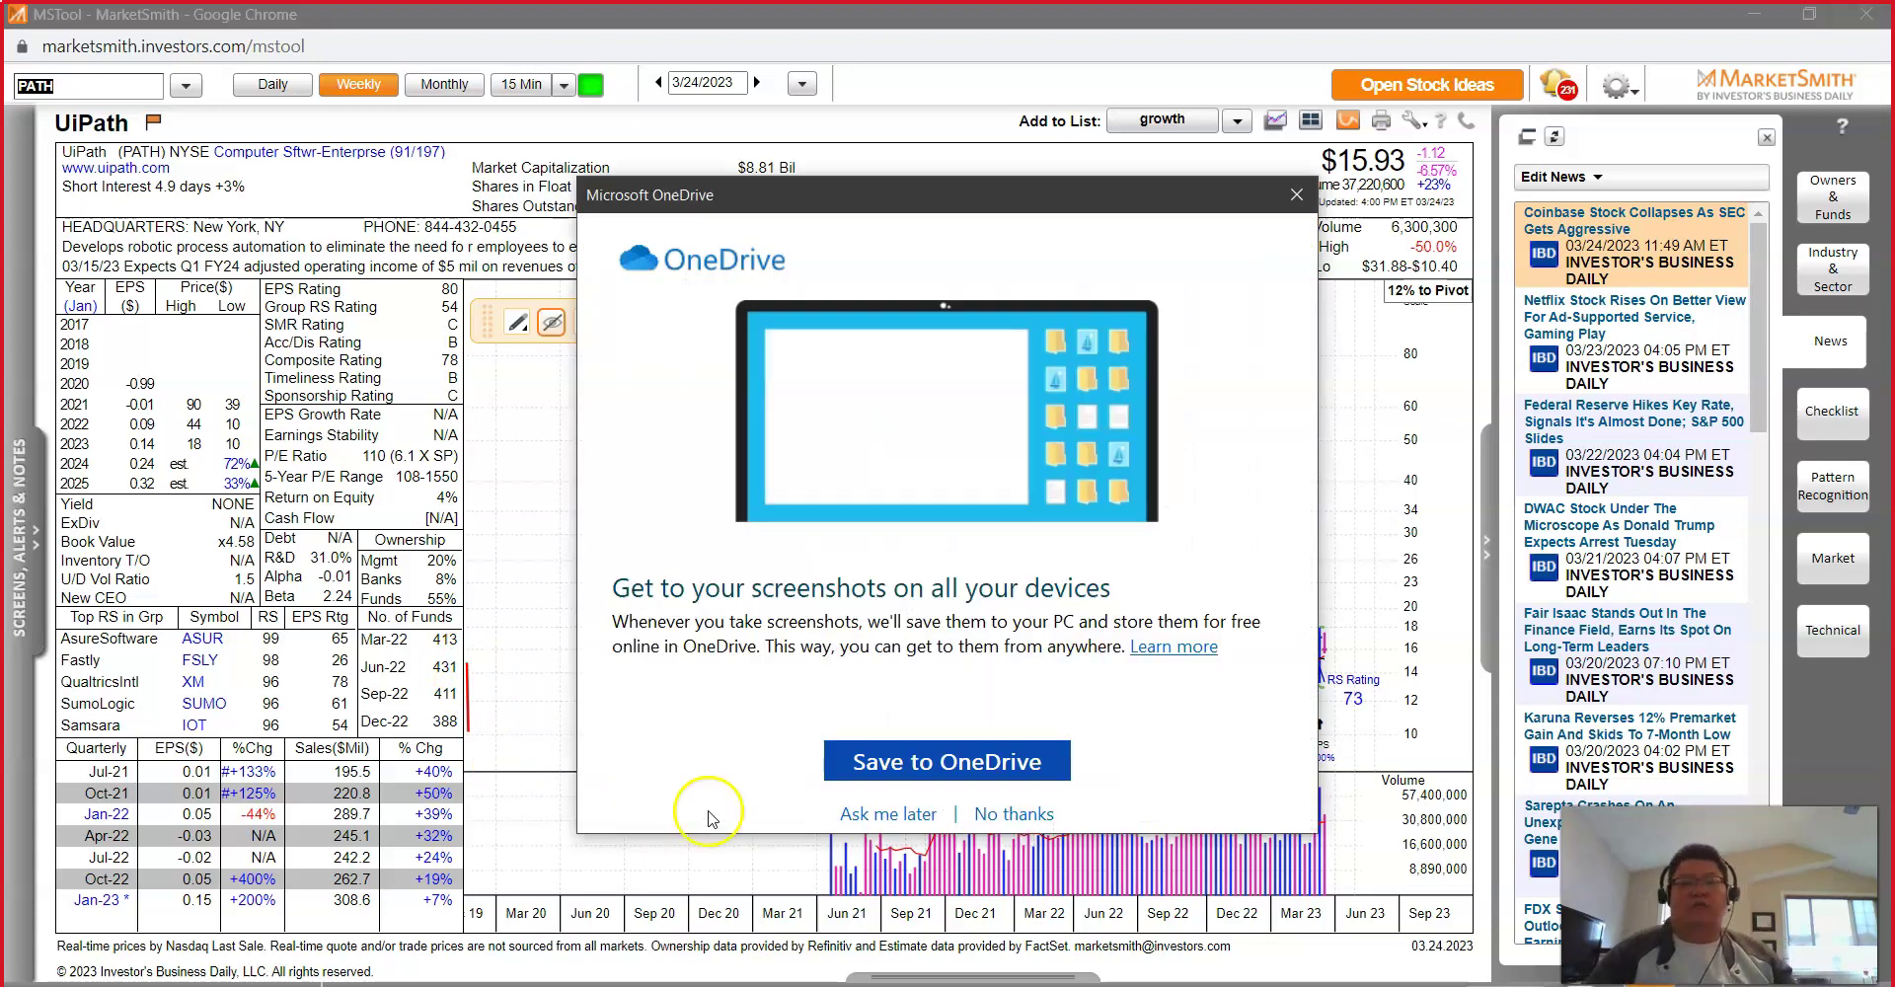
pyautogui.click(1297, 195)
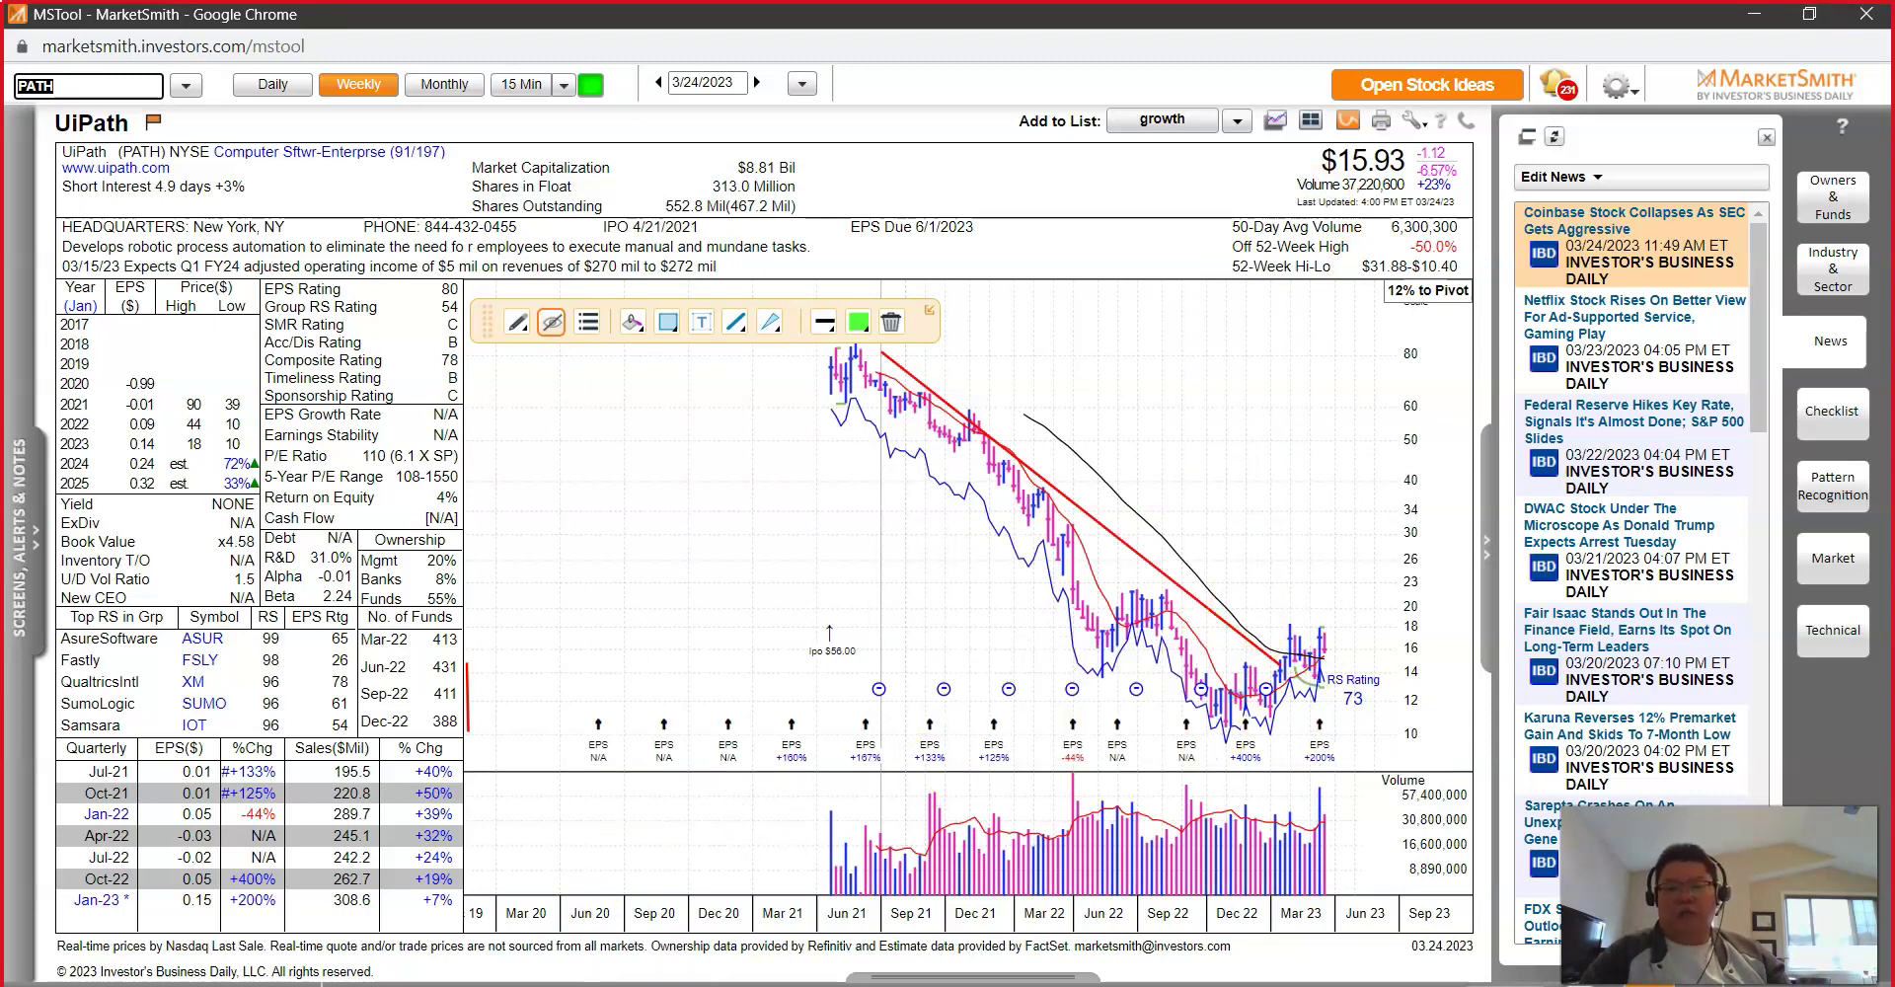
# Step: Switch to a new Paint window, paste the chart screenshot into it, and return to MarketSmith
pyautogui.rightClick(782, 985)
pyautogui.click(705, 906)
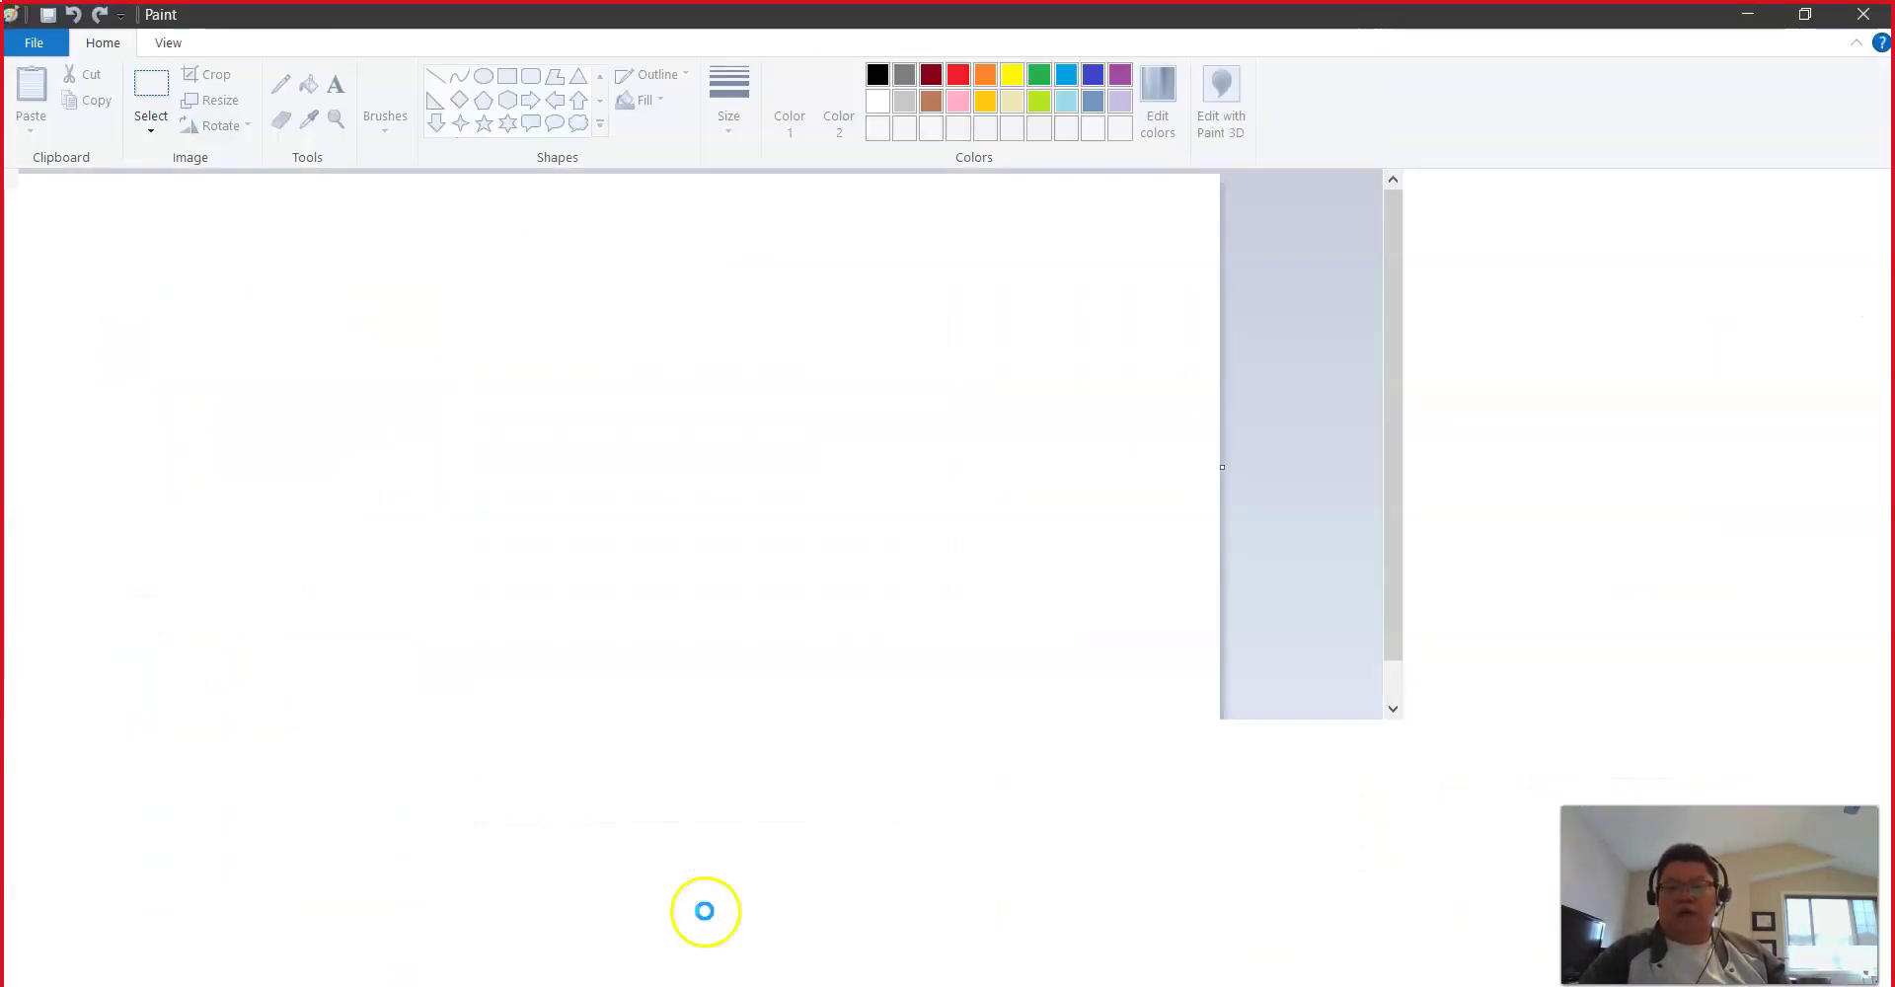
pyautogui.hotkey('ctrl', 'v')
pyautogui.scroll(-3, 1049, 691)
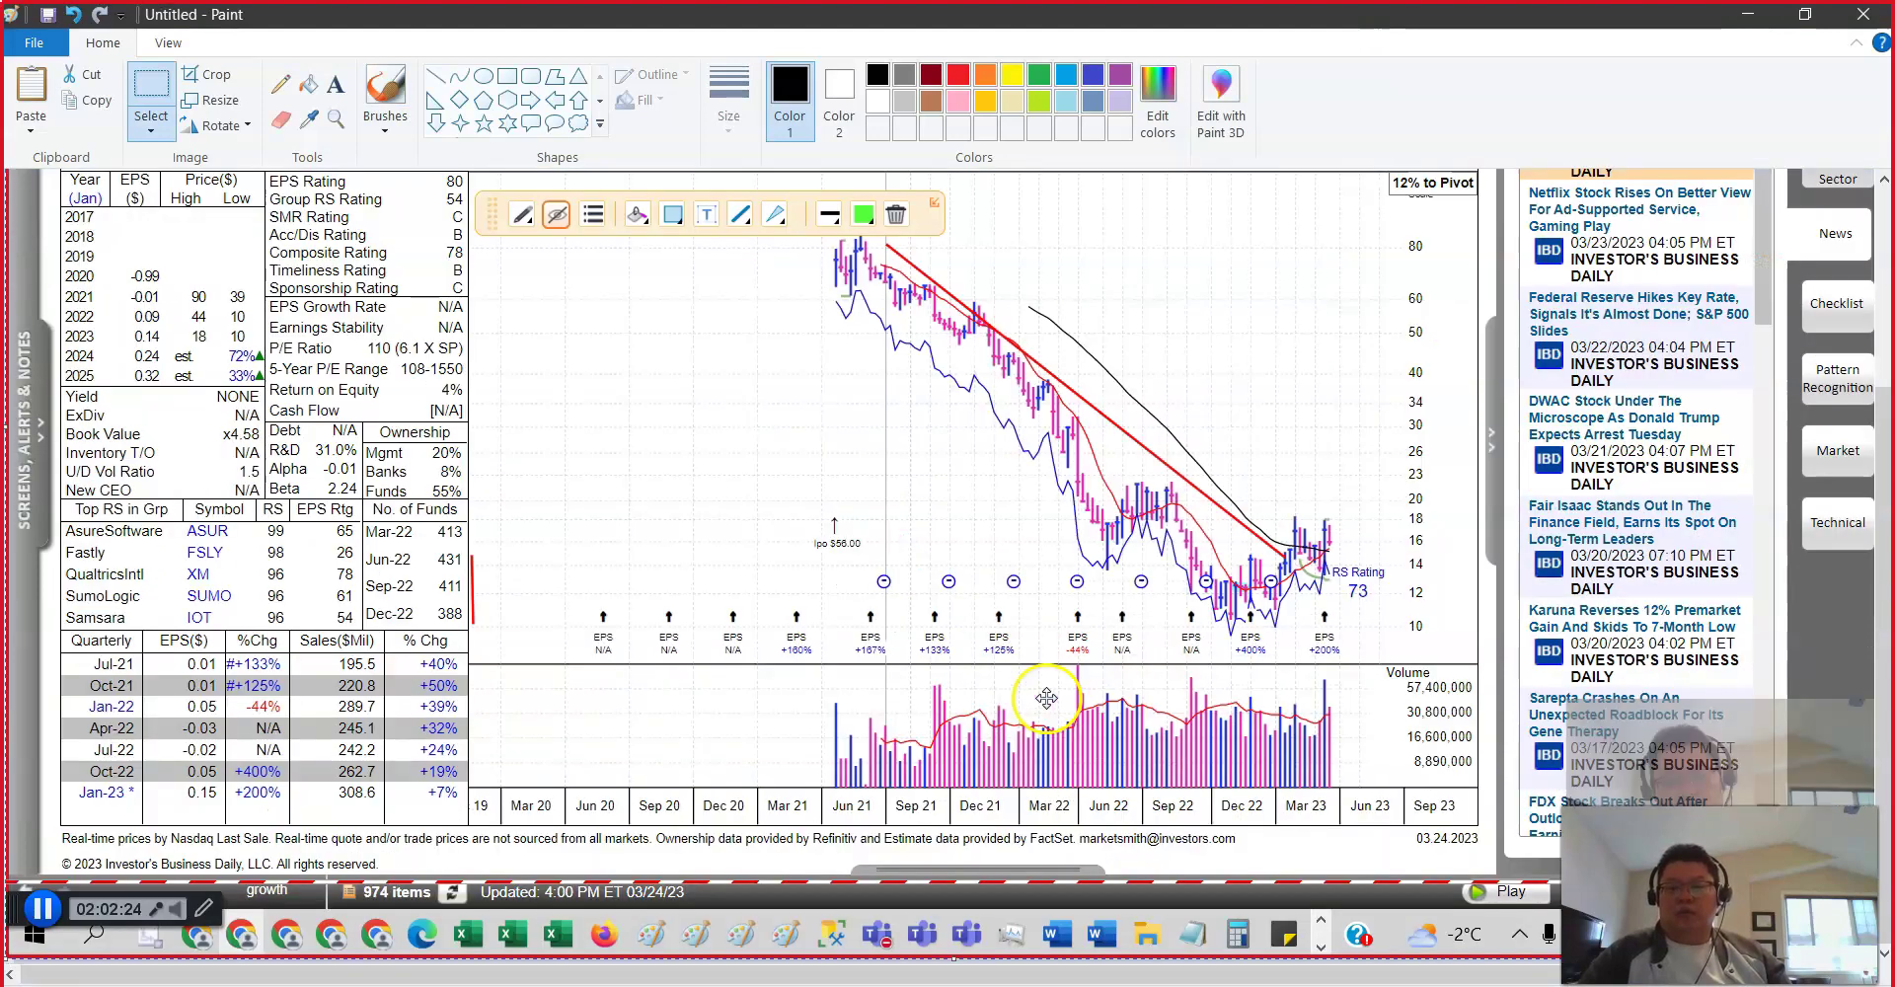
pyautogui.click(1751, 14)
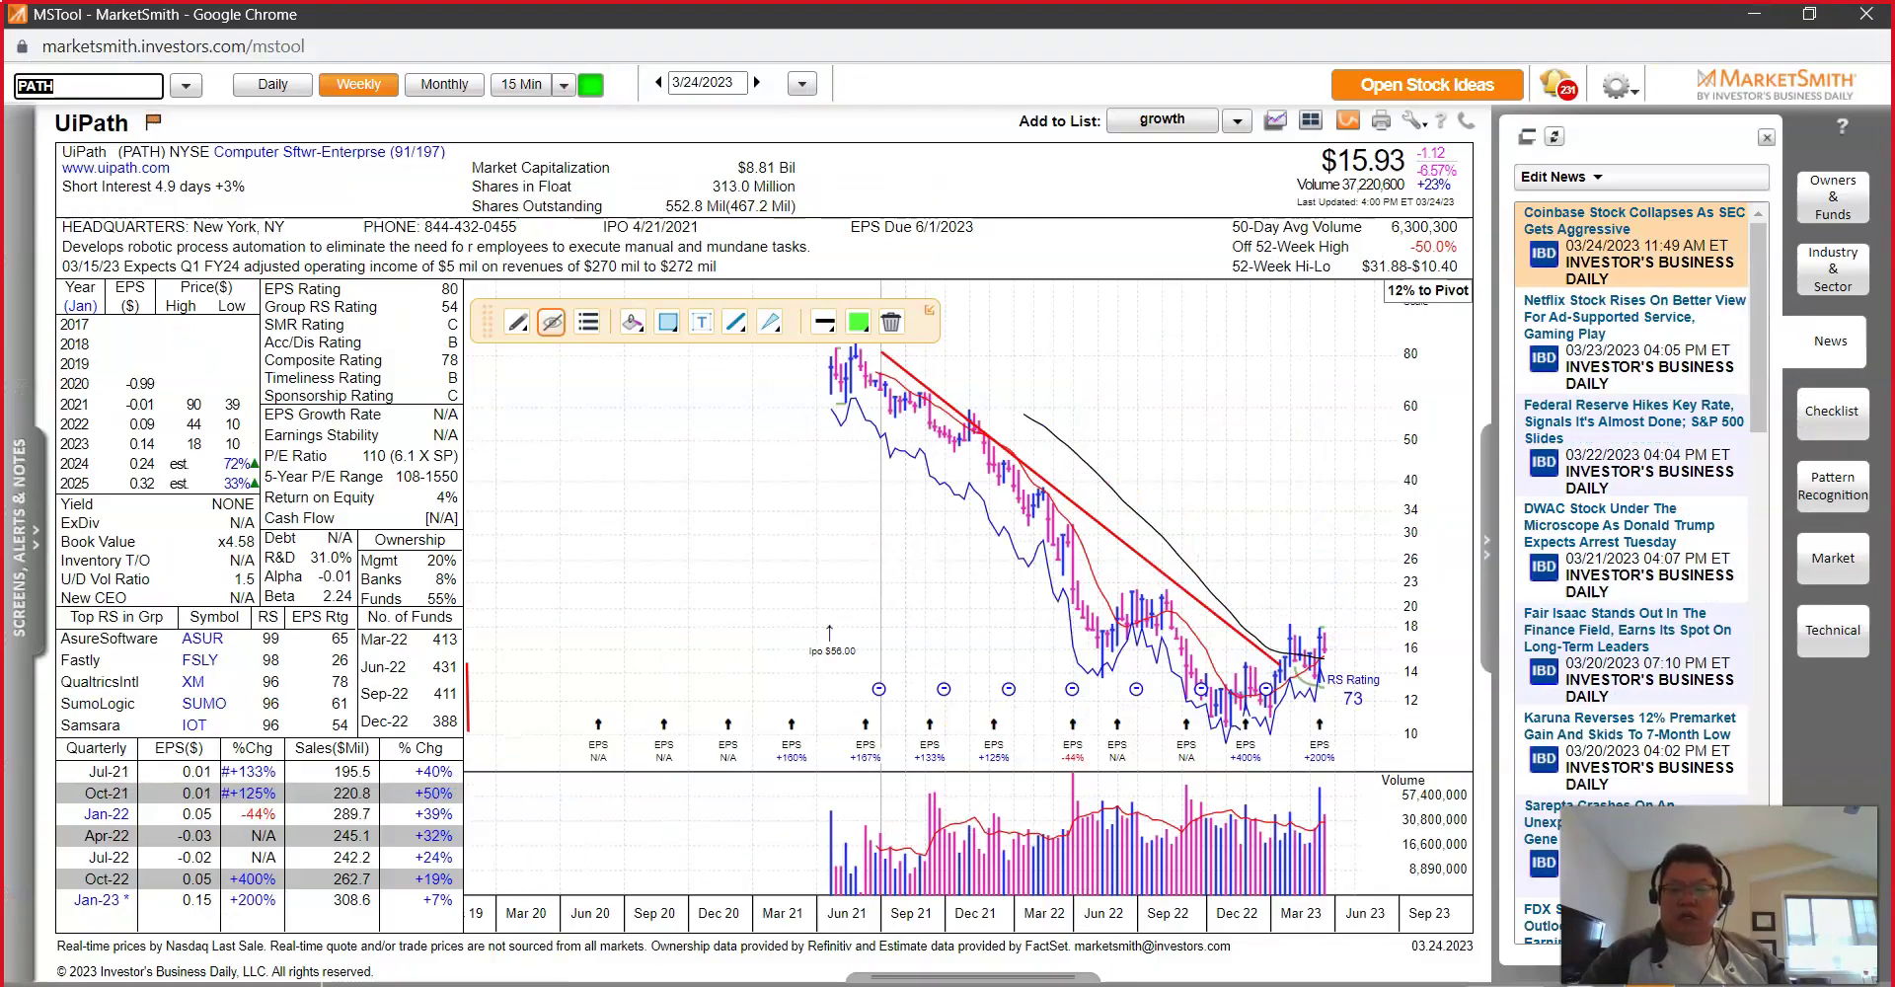
# Step: Switch to the Technical Report workbook in Excel and review the Technology stocks, selecting tickers MTSI through CDAY
pyautogui.click(533, 980)
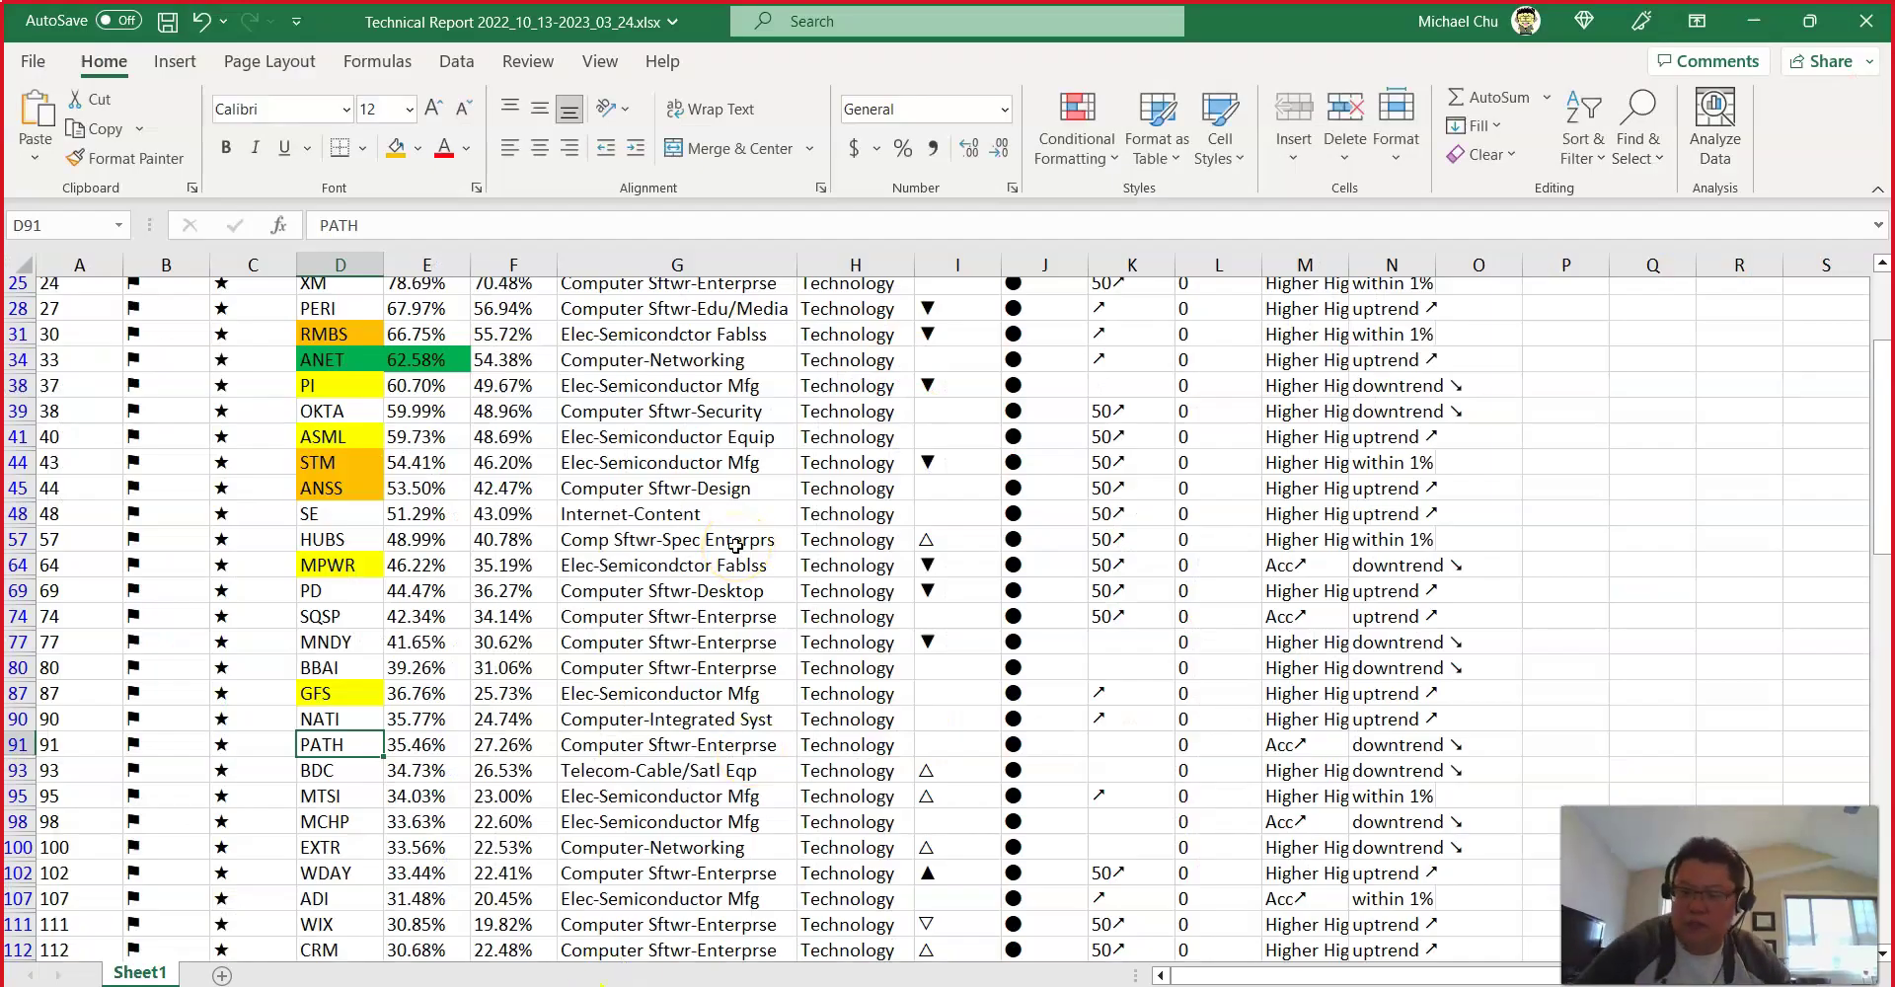
pyautogui.scroll(-3, 592, 770)
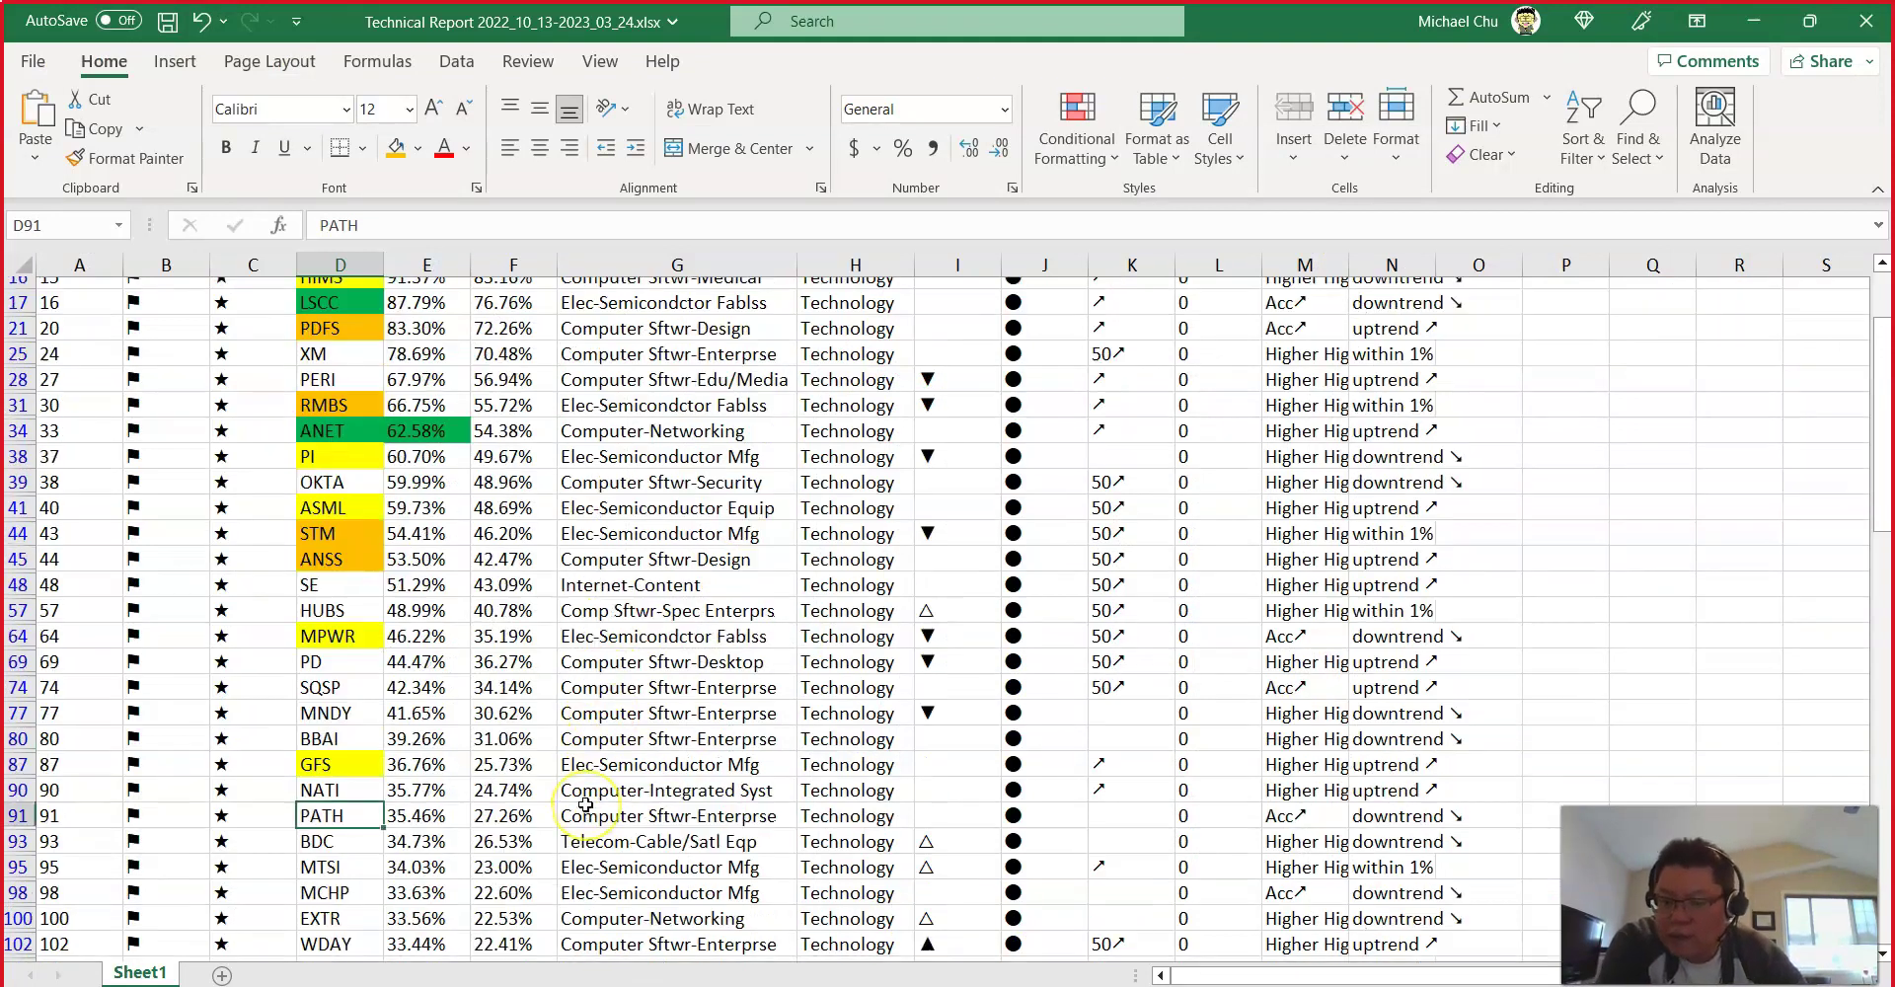
pyautogui.moveTo(365, 585); pyautogui.dragTo(366, 929)
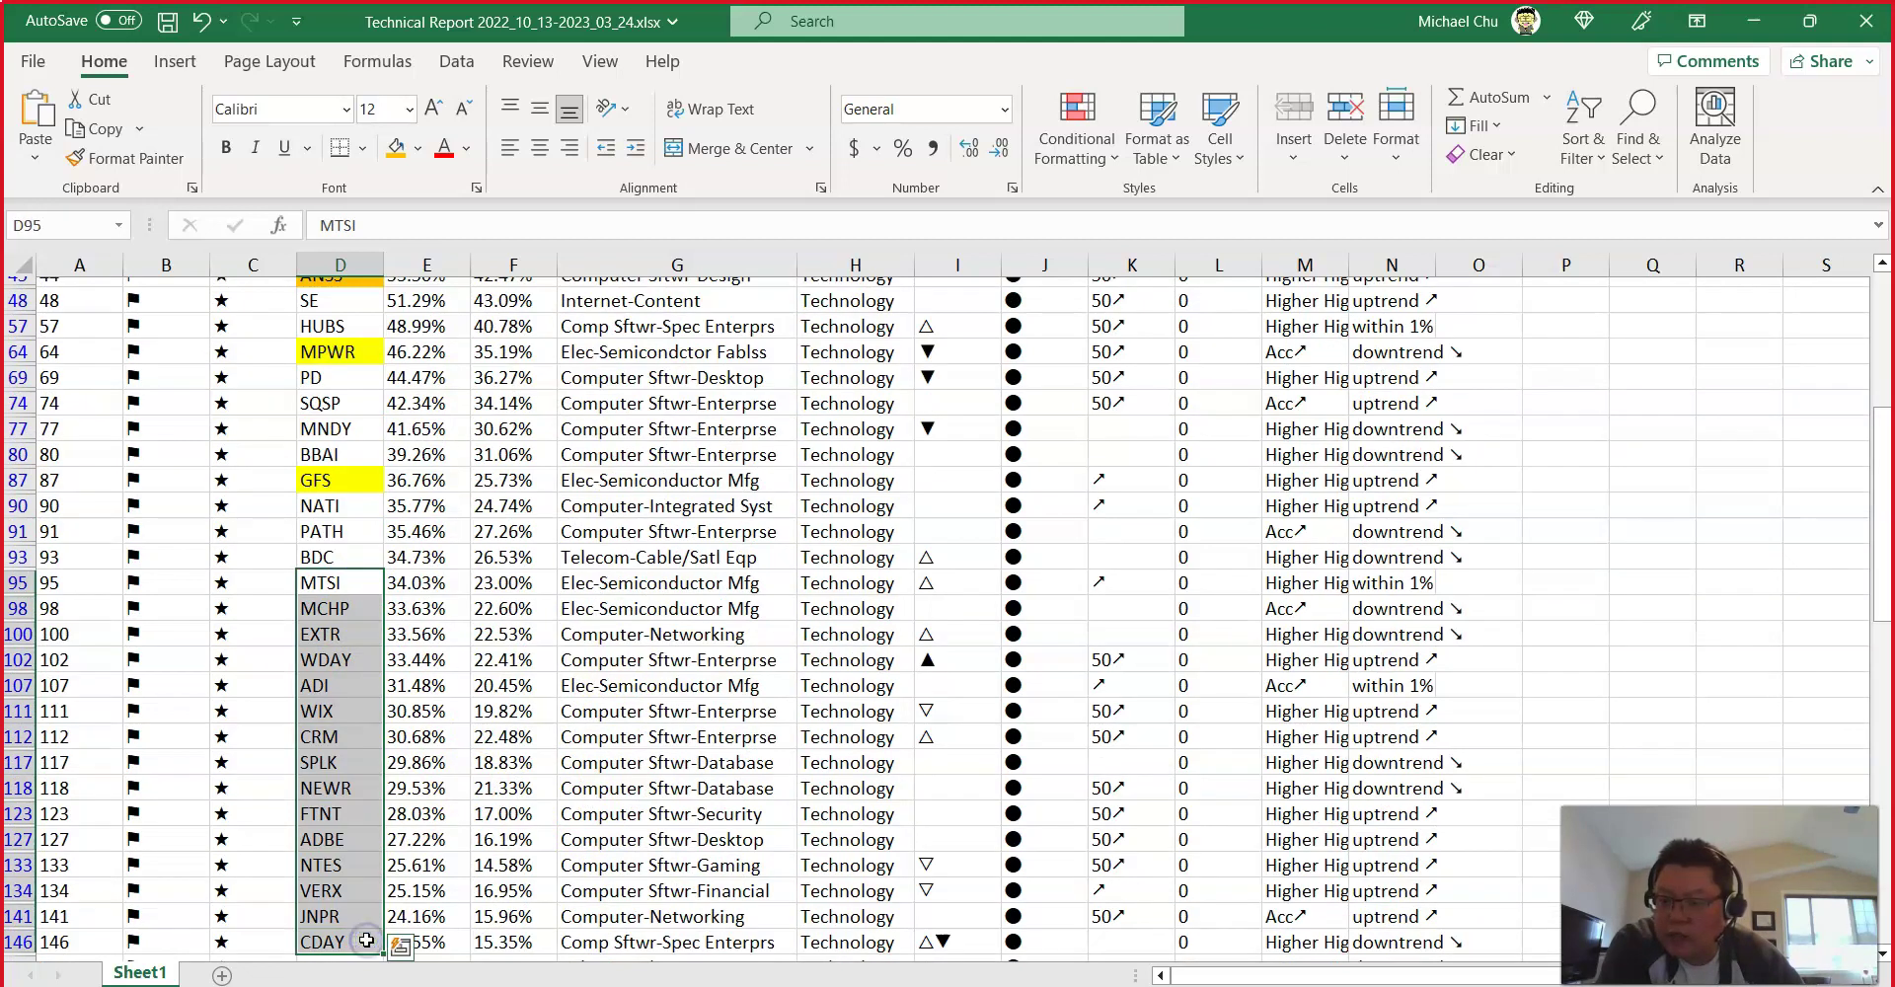
pyautogui.scroll(6, 366, 940)
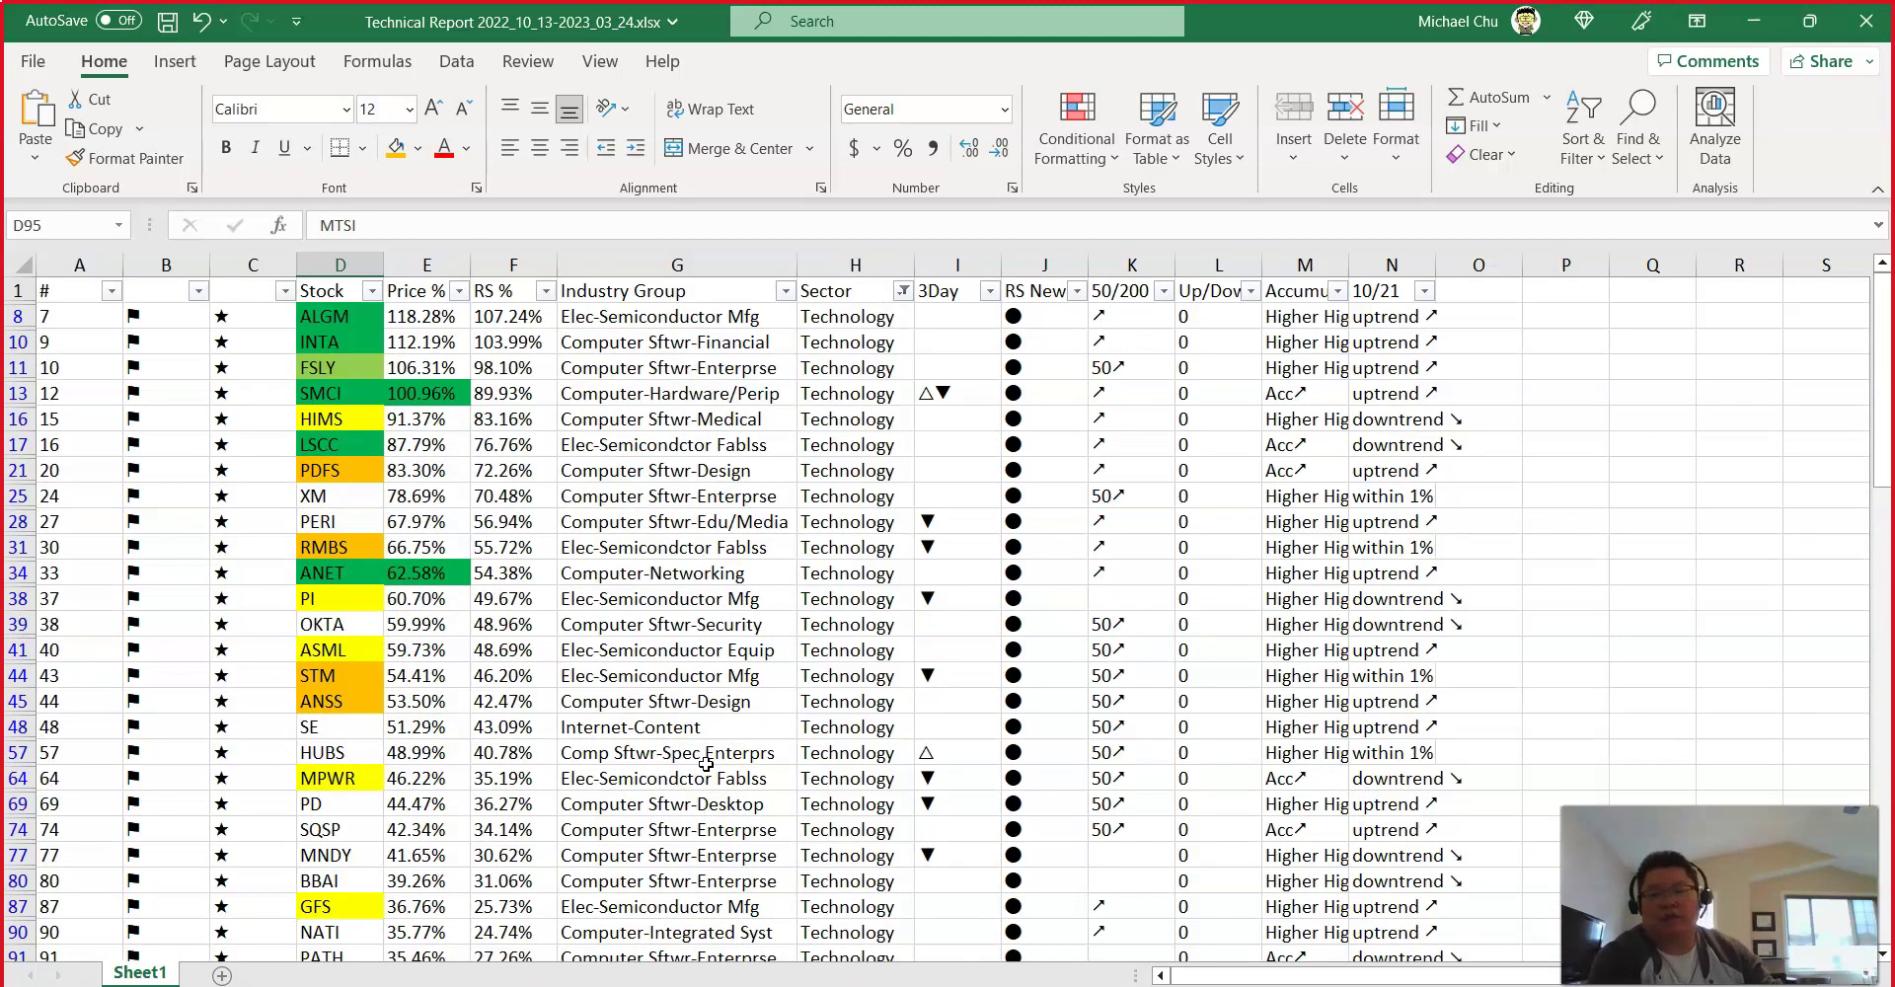
# Step: Filter the Sector column to show every sector except Technology
pyautogui.click(904, 291)
pyautogui.click(652, 582)
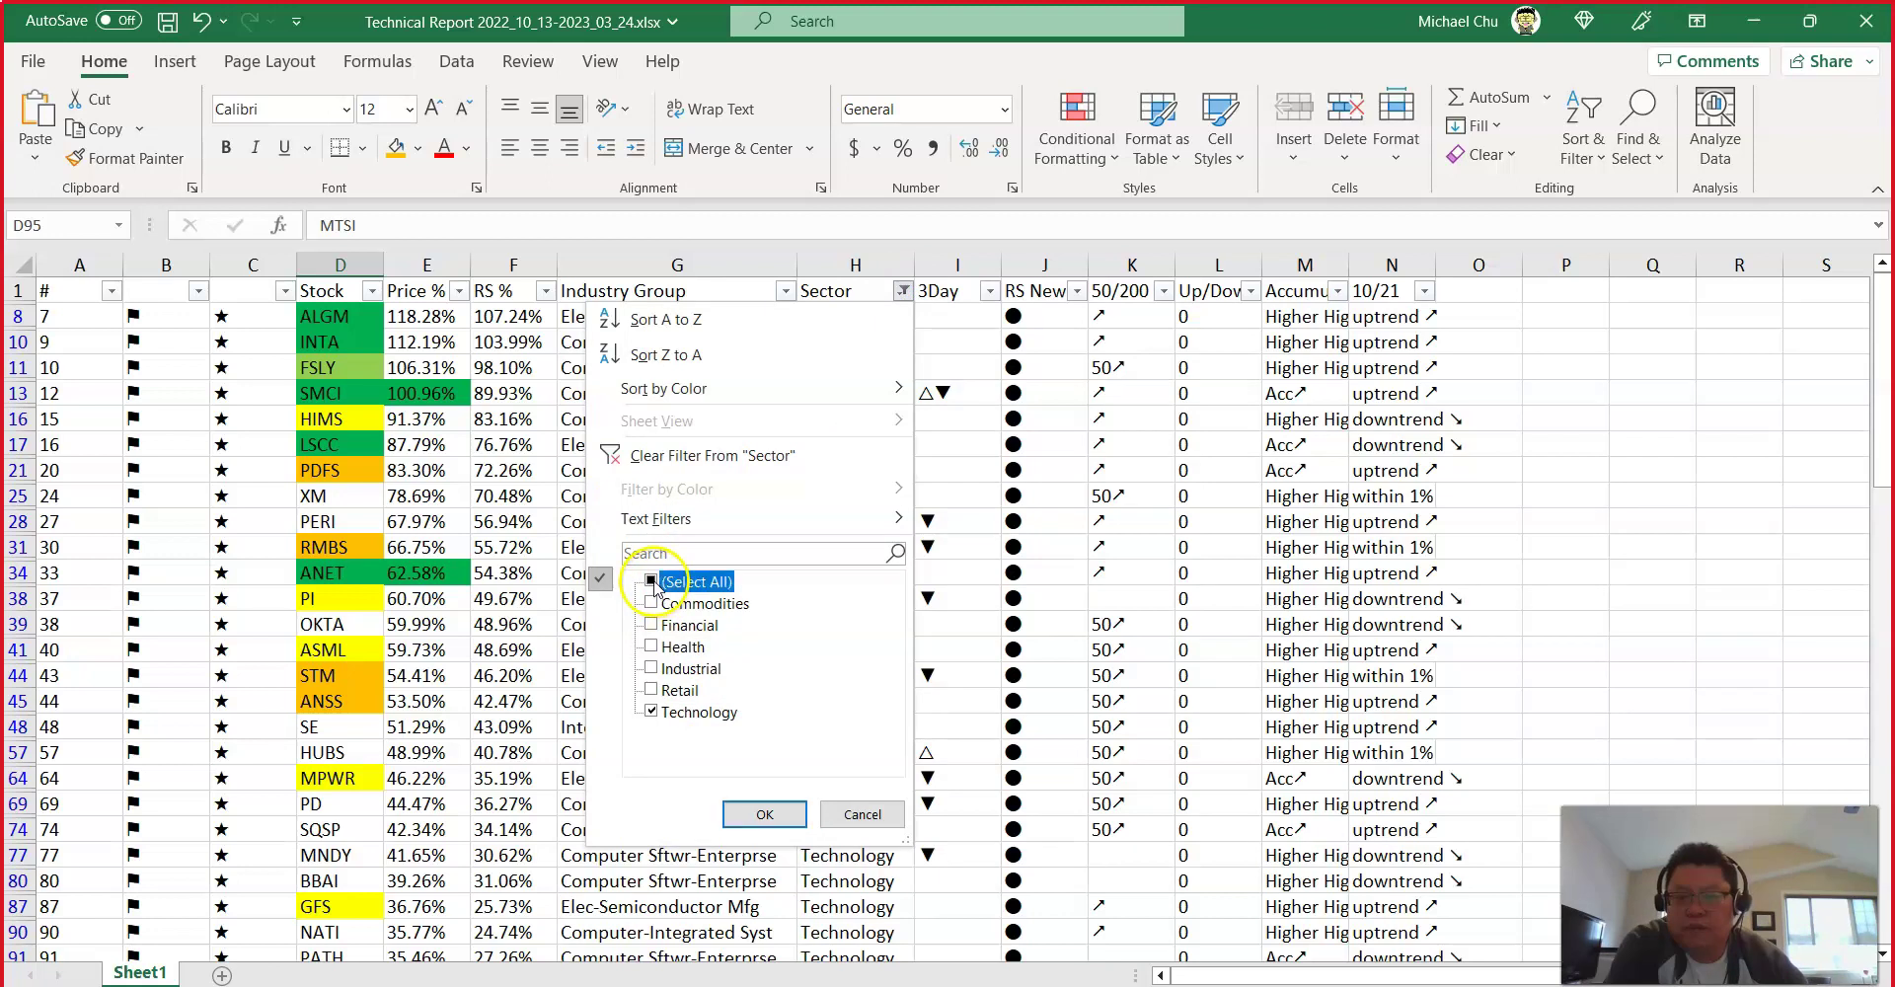
pyautogui.click(654, 712)
pyautogui.click(765, 814)
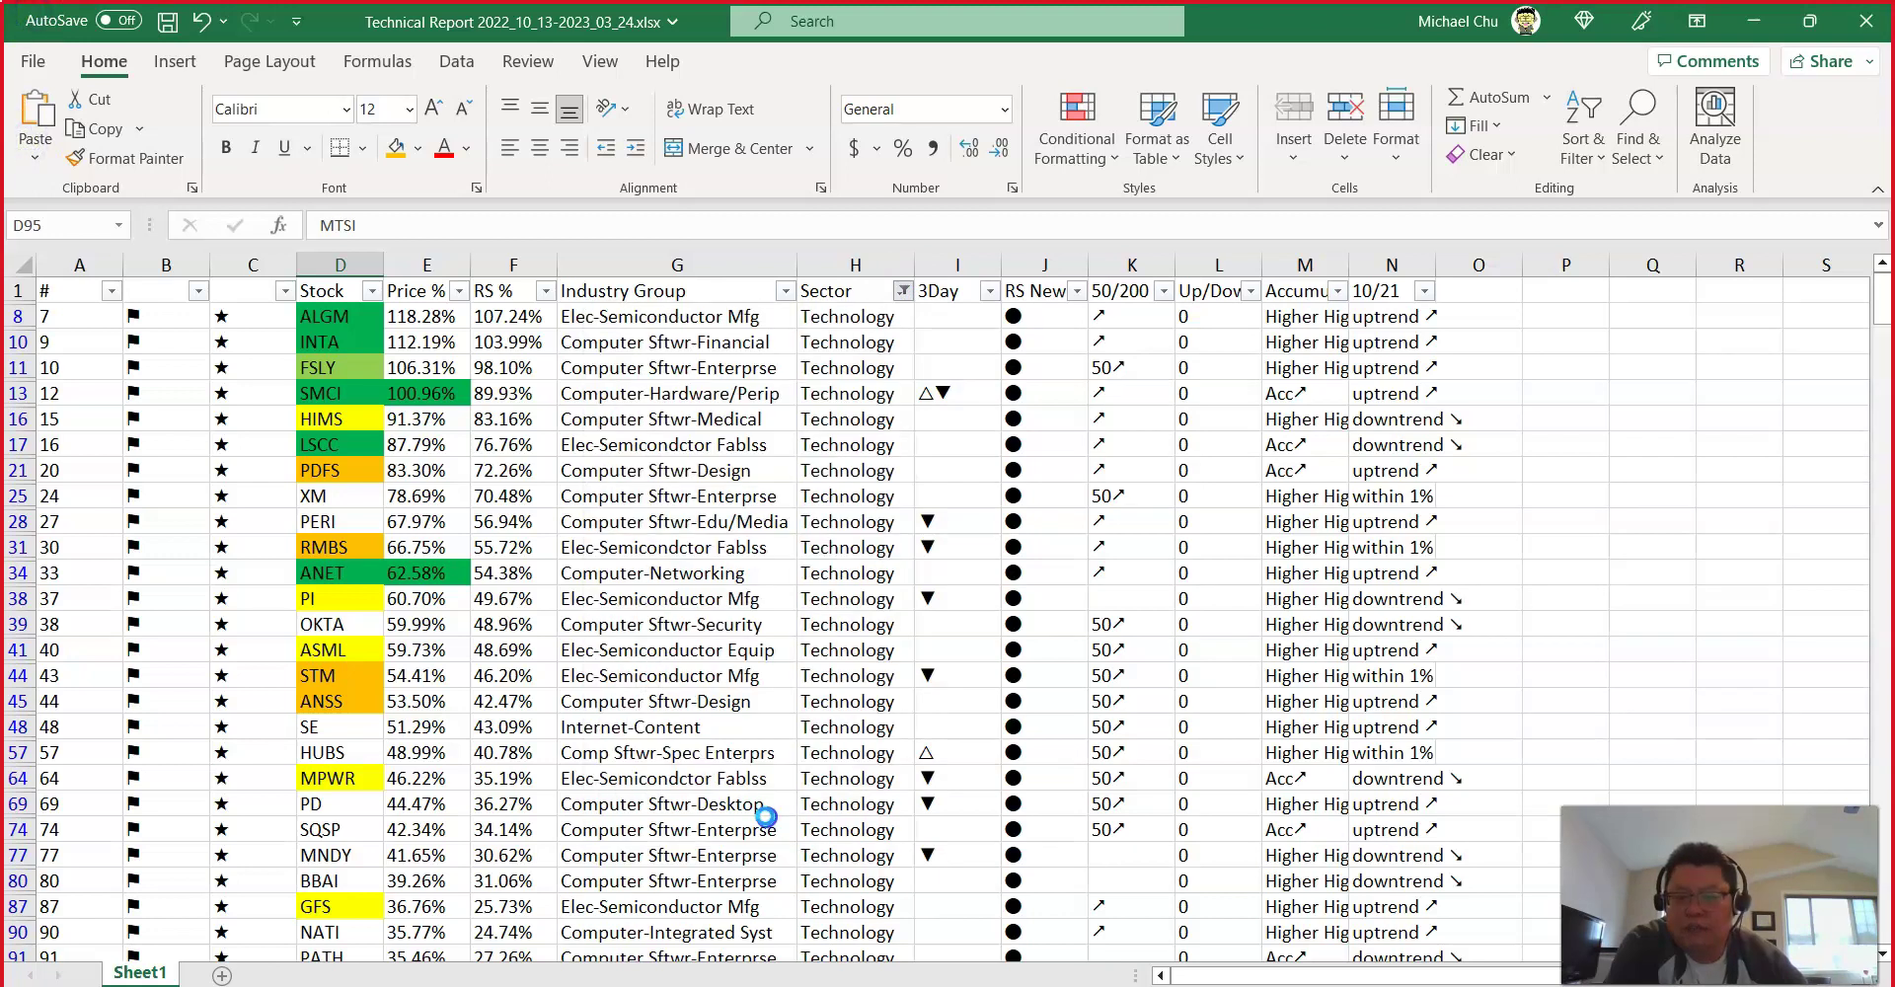
pyautogui.click(329, 318)
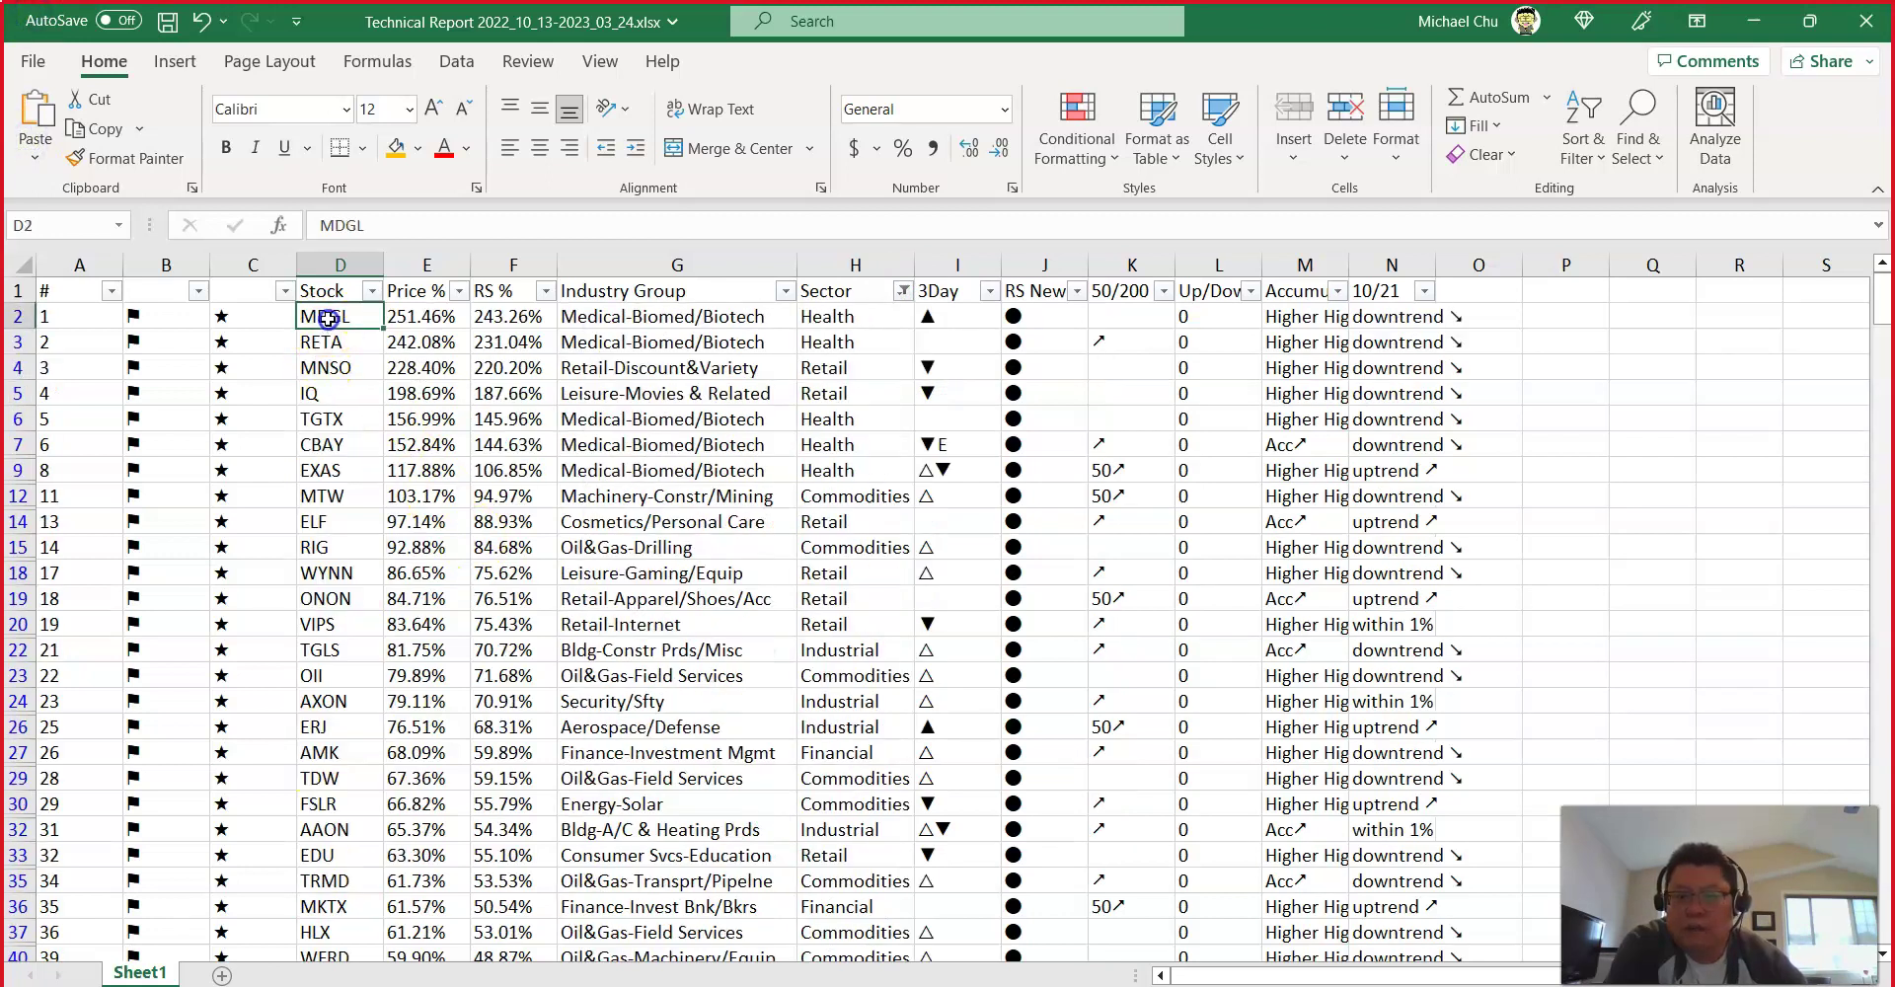
# Step: Reset the Sector filter to include all sectors
pyautogui.click(1417, 292)
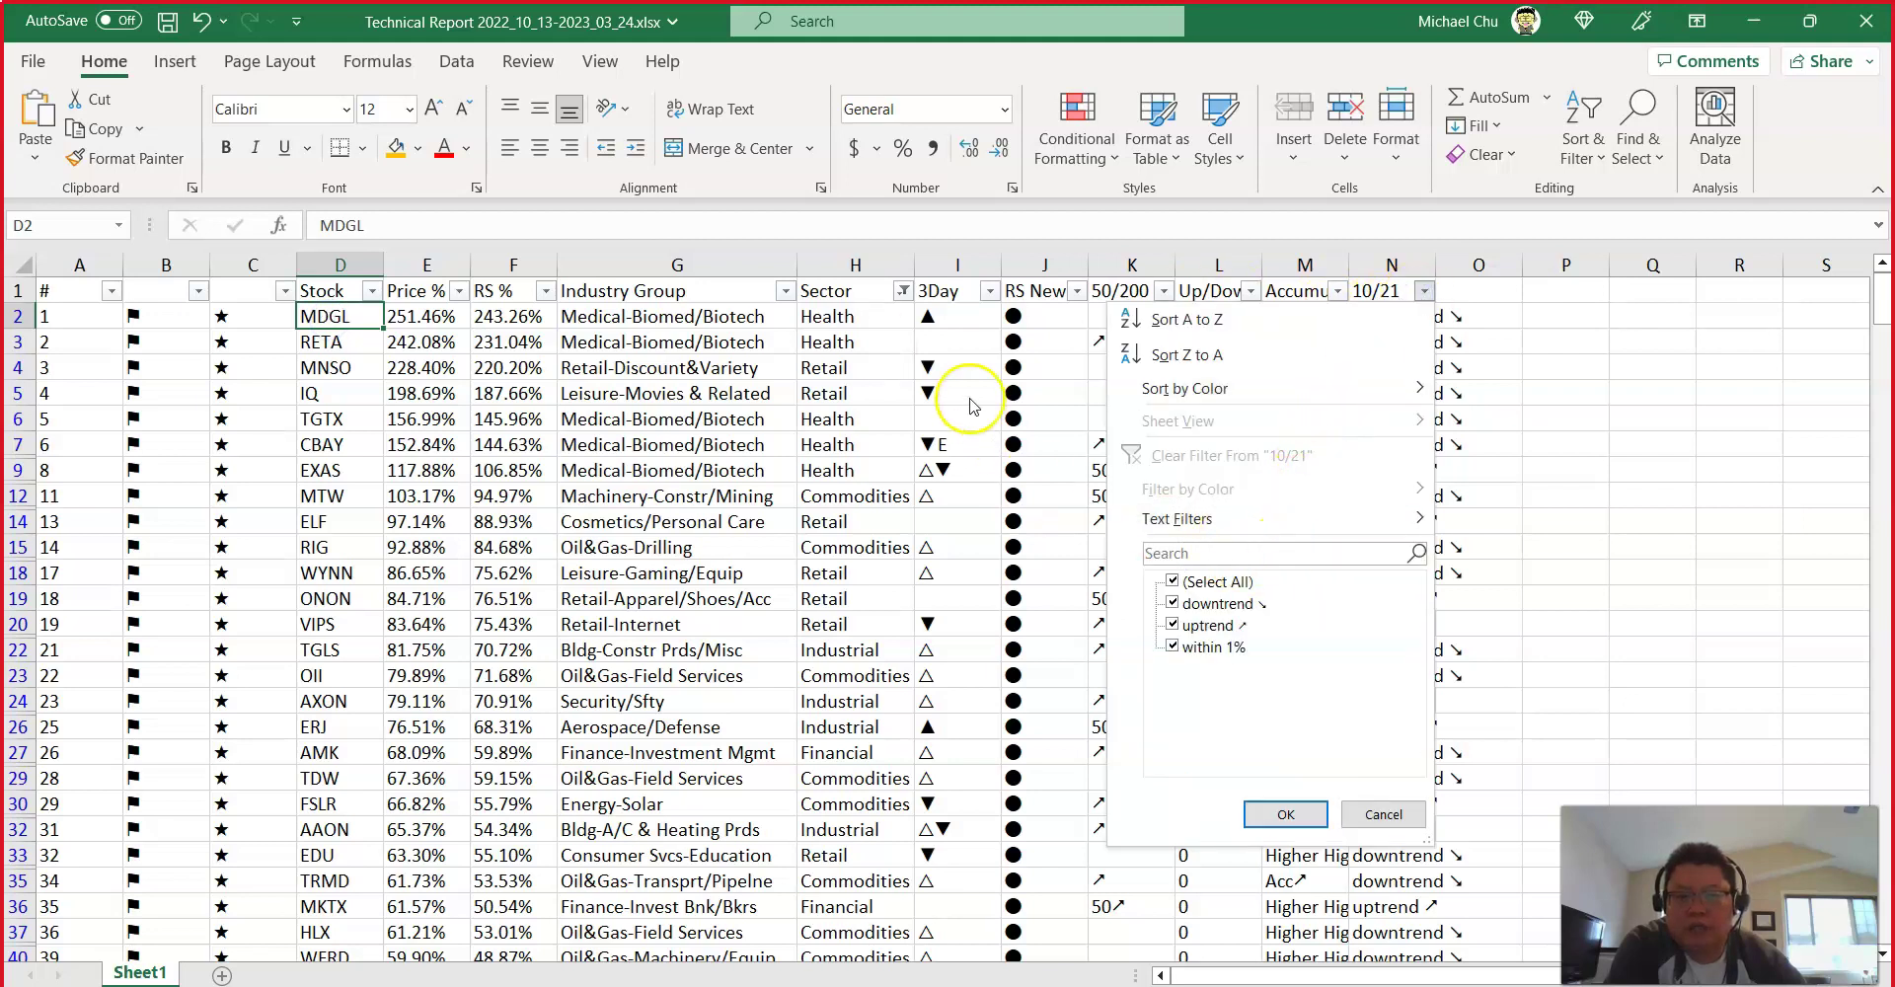
pyautogui.click(907, 292)
pyautogui.click(652, 582)
pyautogui.click(740, 810)
# Step: Filter the 10/21 column to show only the uptrend and within 1% entries
pyautogui.click(1423, 290)
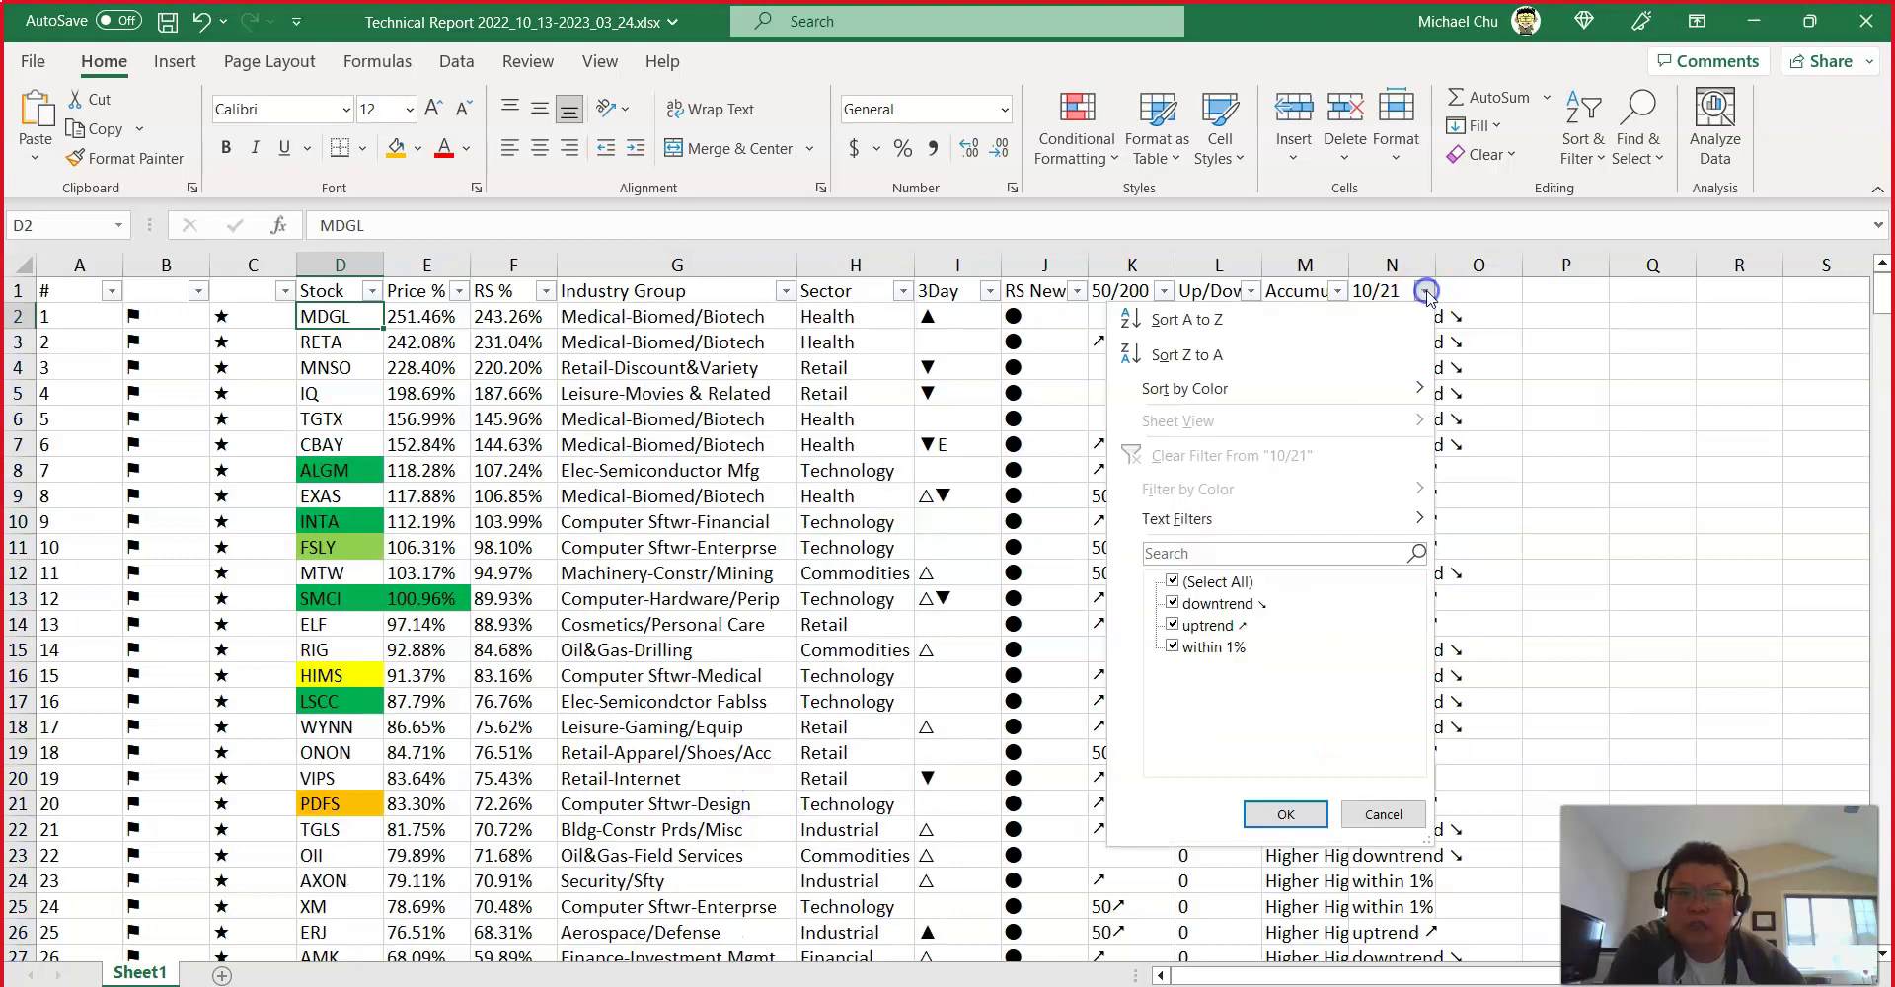
pyautogui.click(1173, 582)
pyautogui.click(1173, 625)
pyautogui.click(1172, 646)
pyautogui.click(1287, 814)
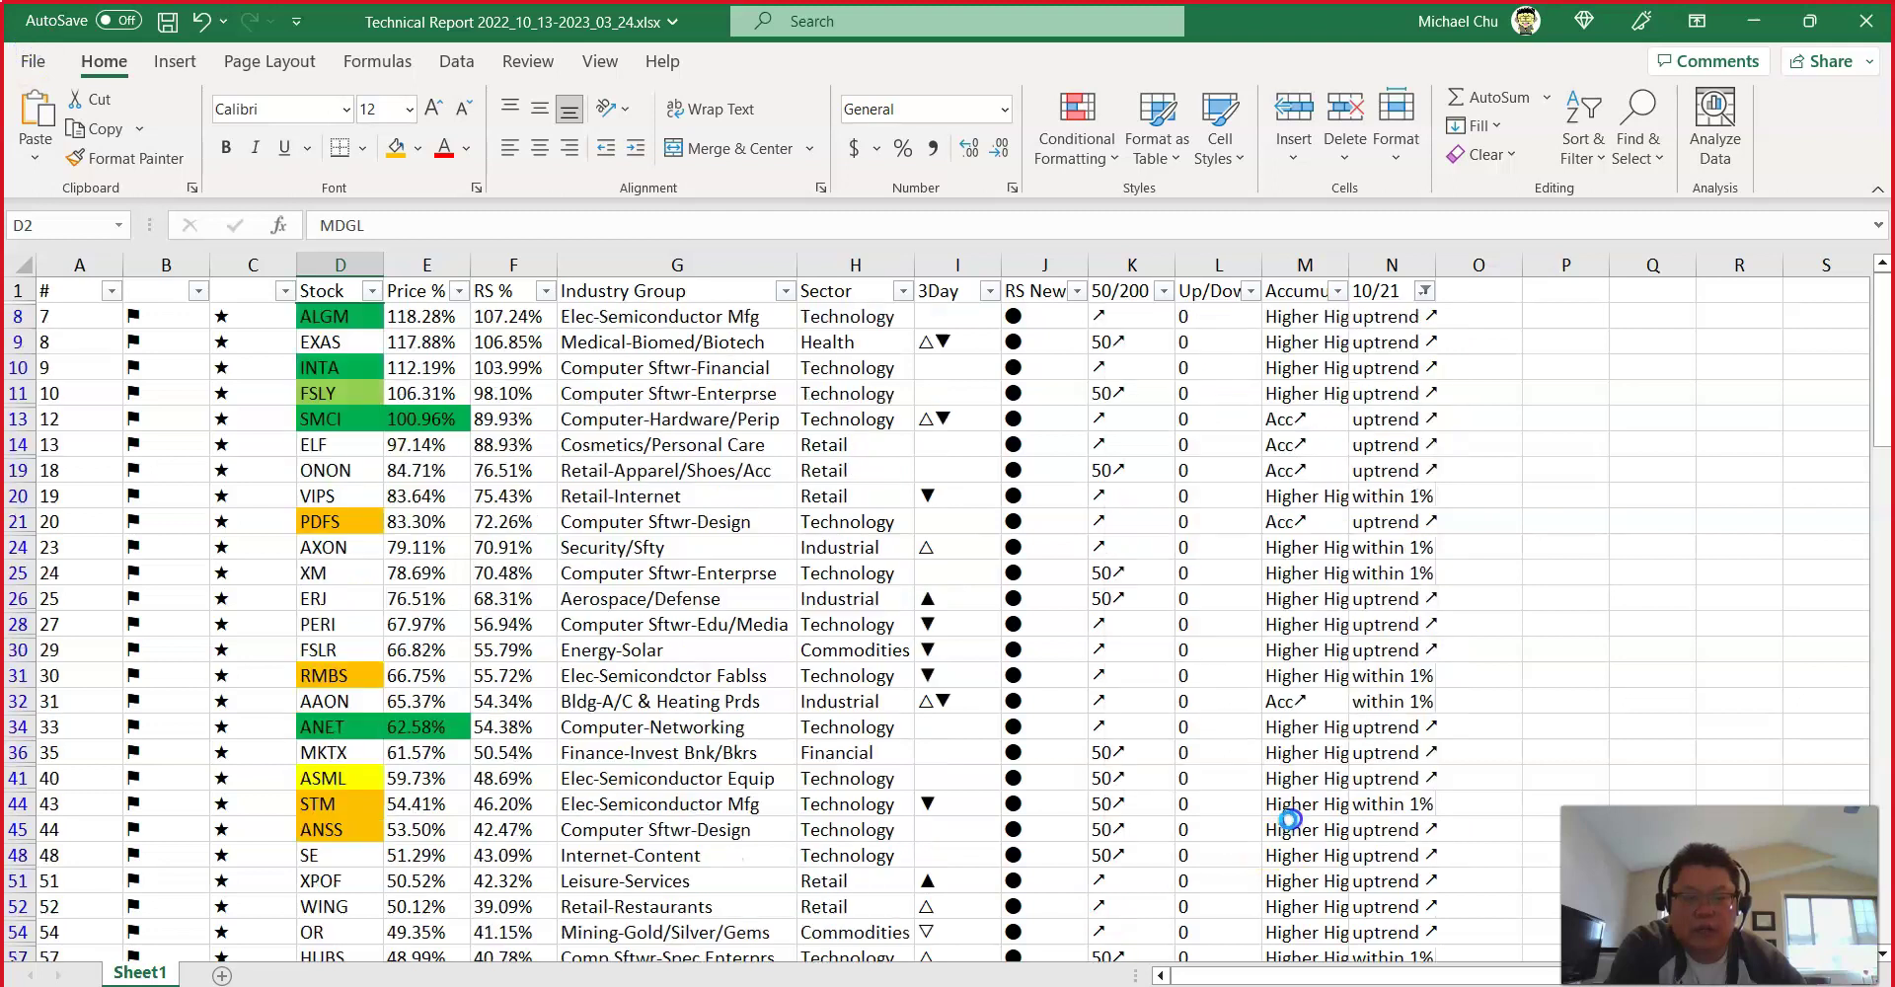
# Step: Fill all the filtered 10/21 cells from N8 down with standard yellow
pyautogui.click(1389, 317)
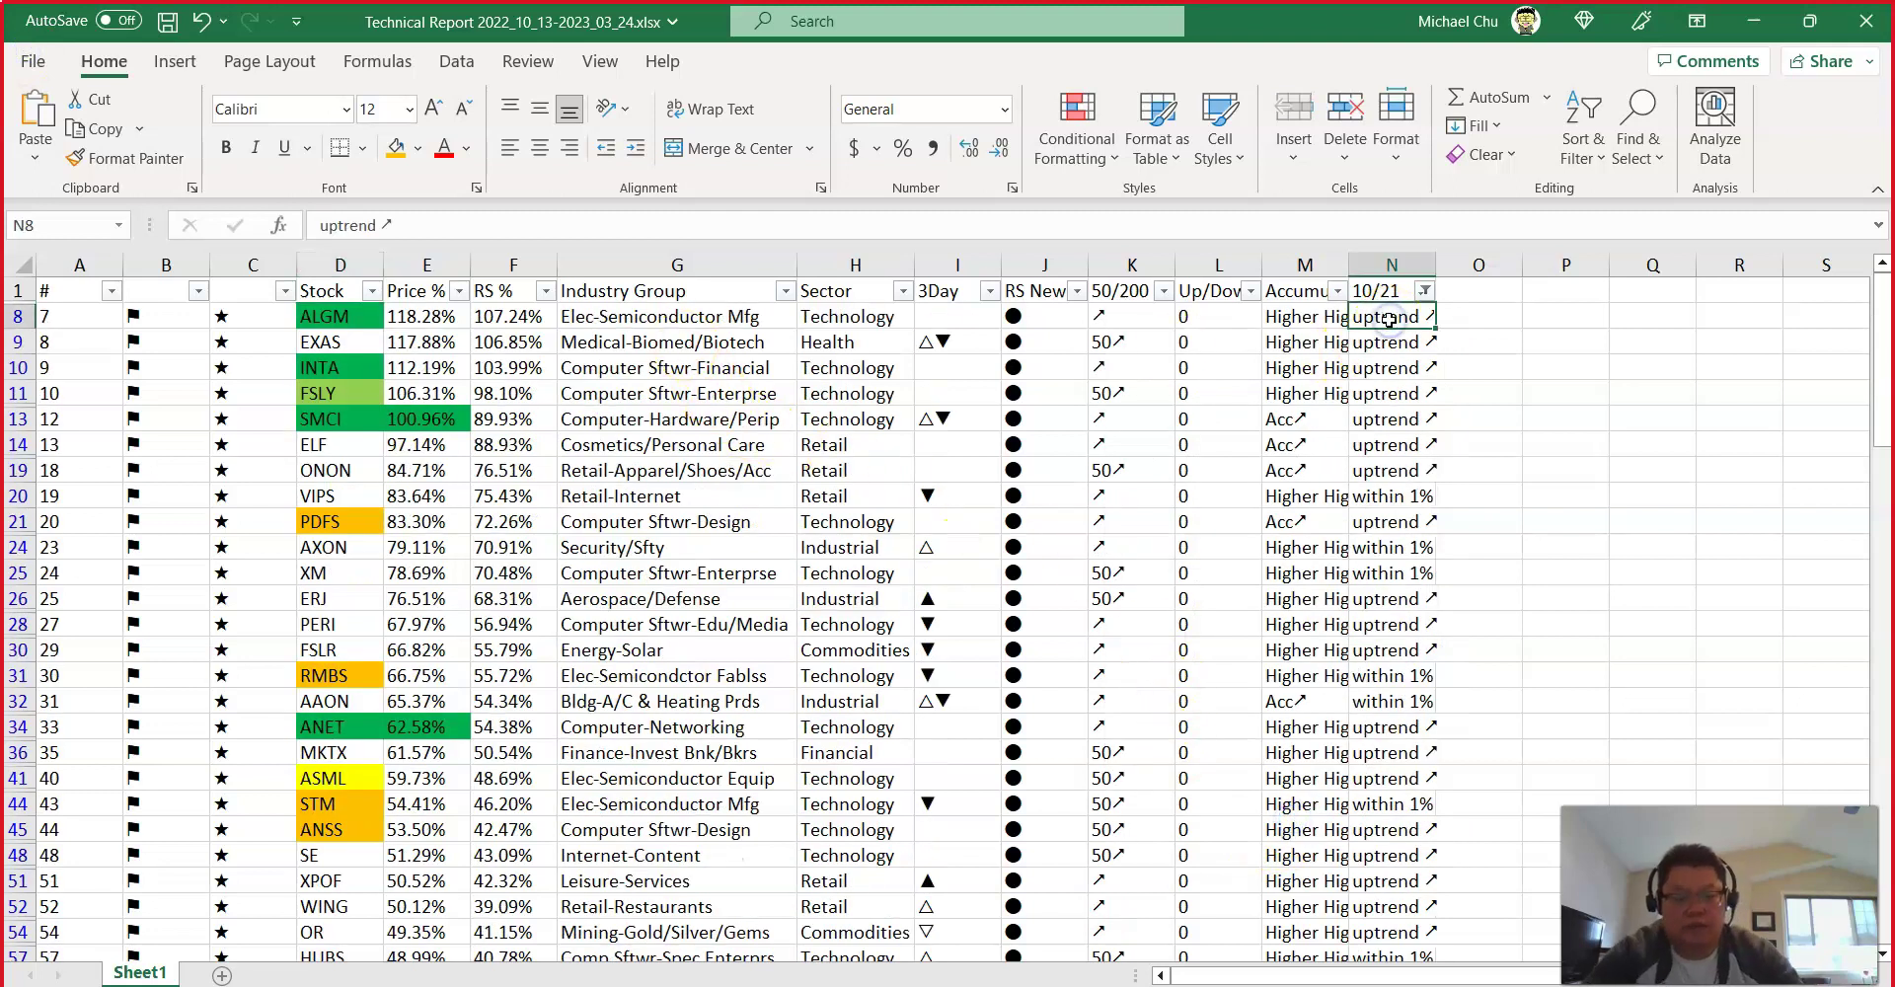
pyautogui.hotkey('ctrl', 'shift', 'Down')
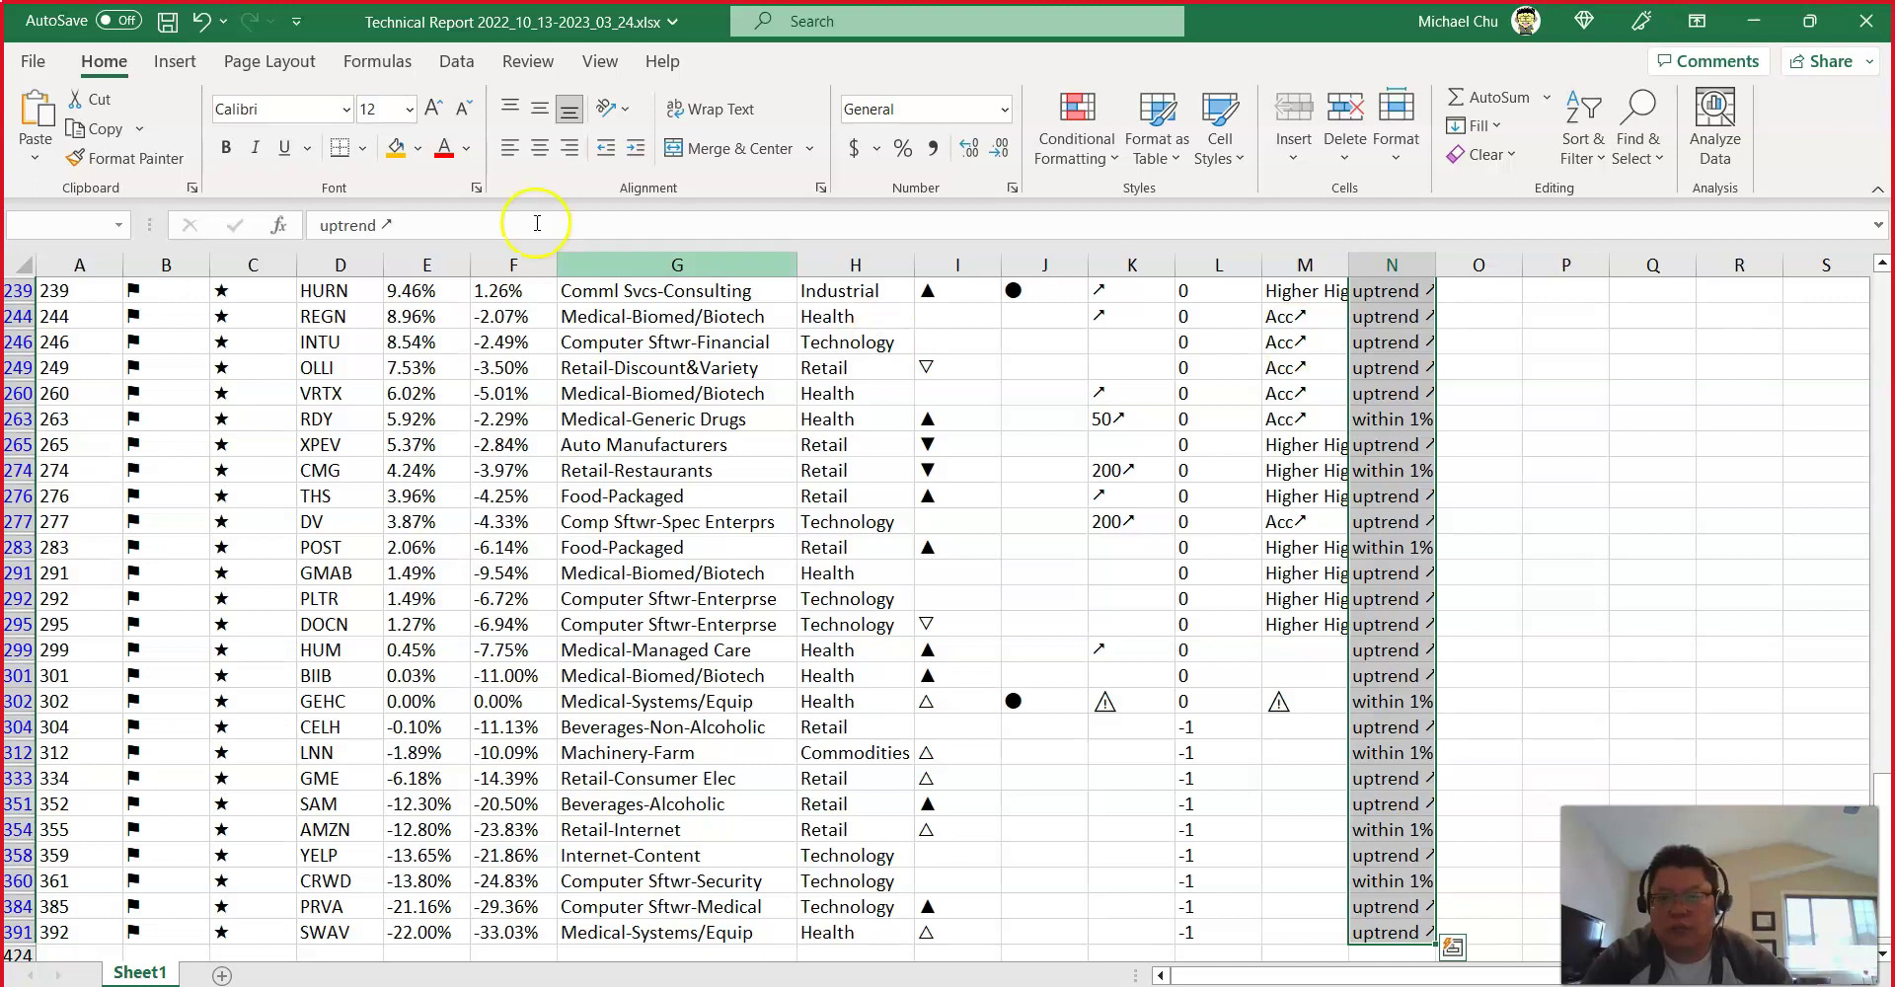
pyautogui.click(417, 148)
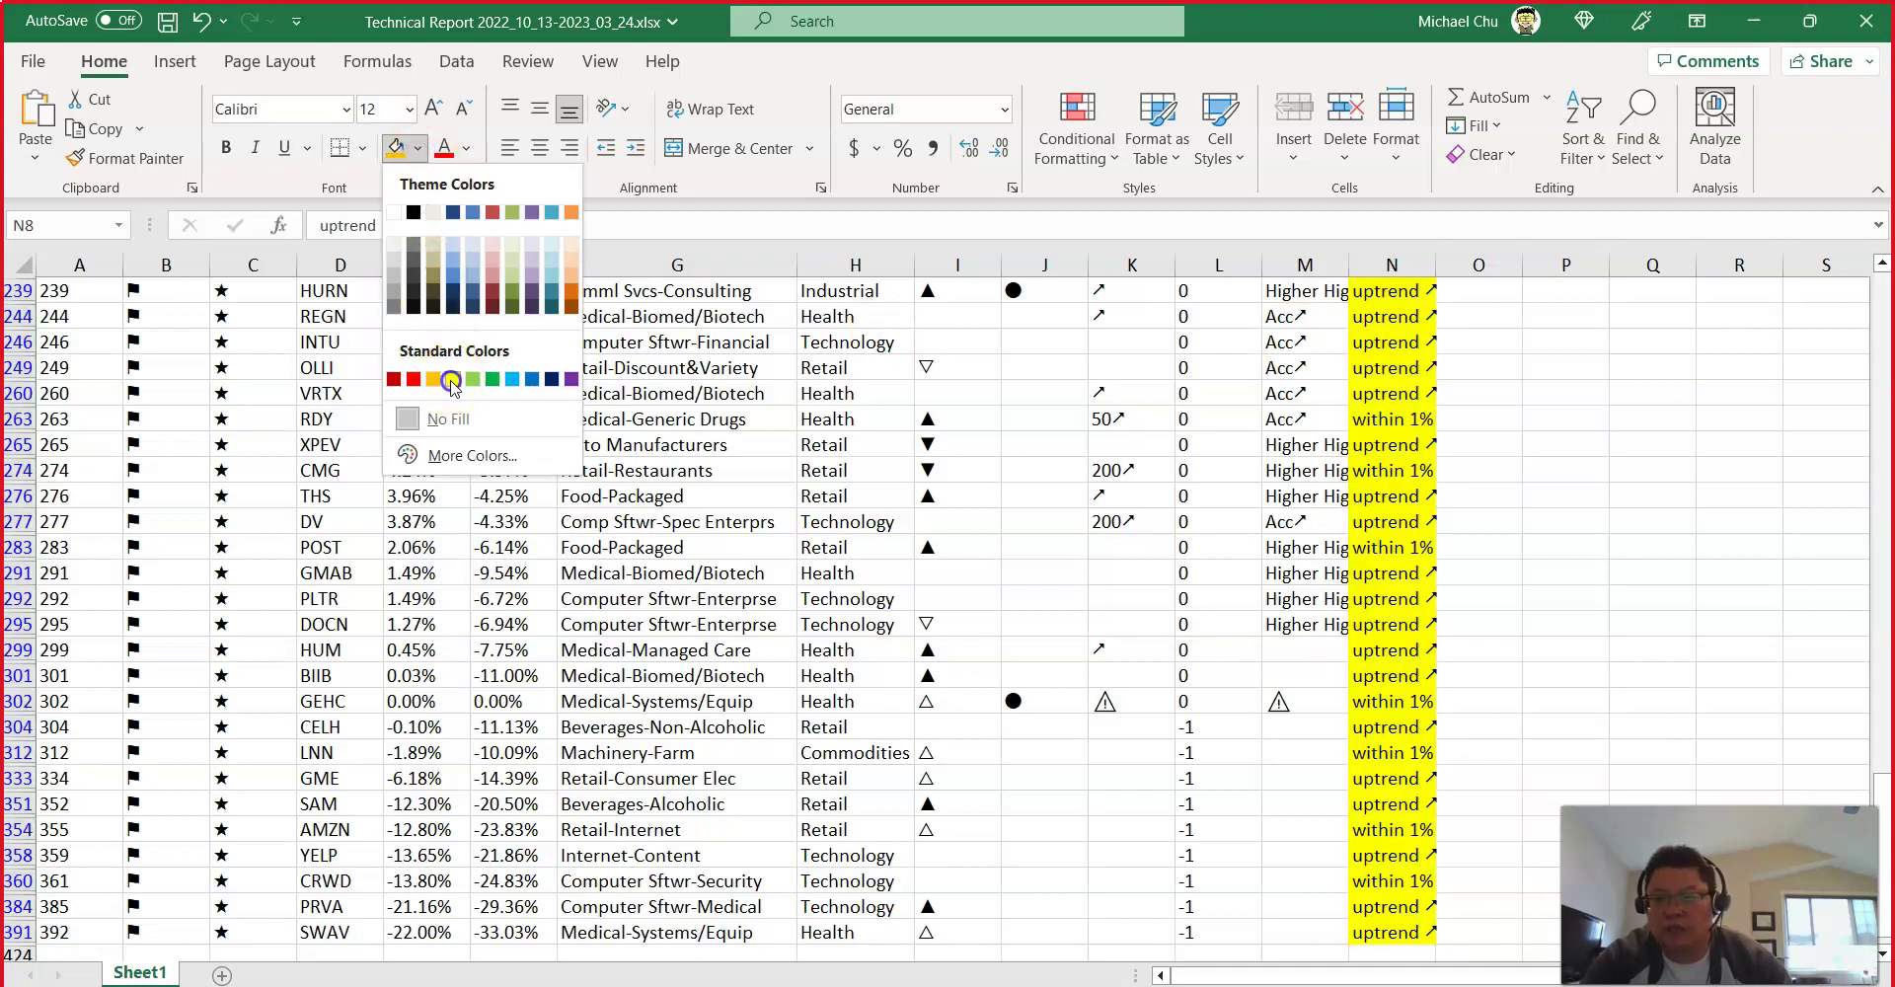
pyautogui.click(454, 380)
pyautogui.click(807, 367)
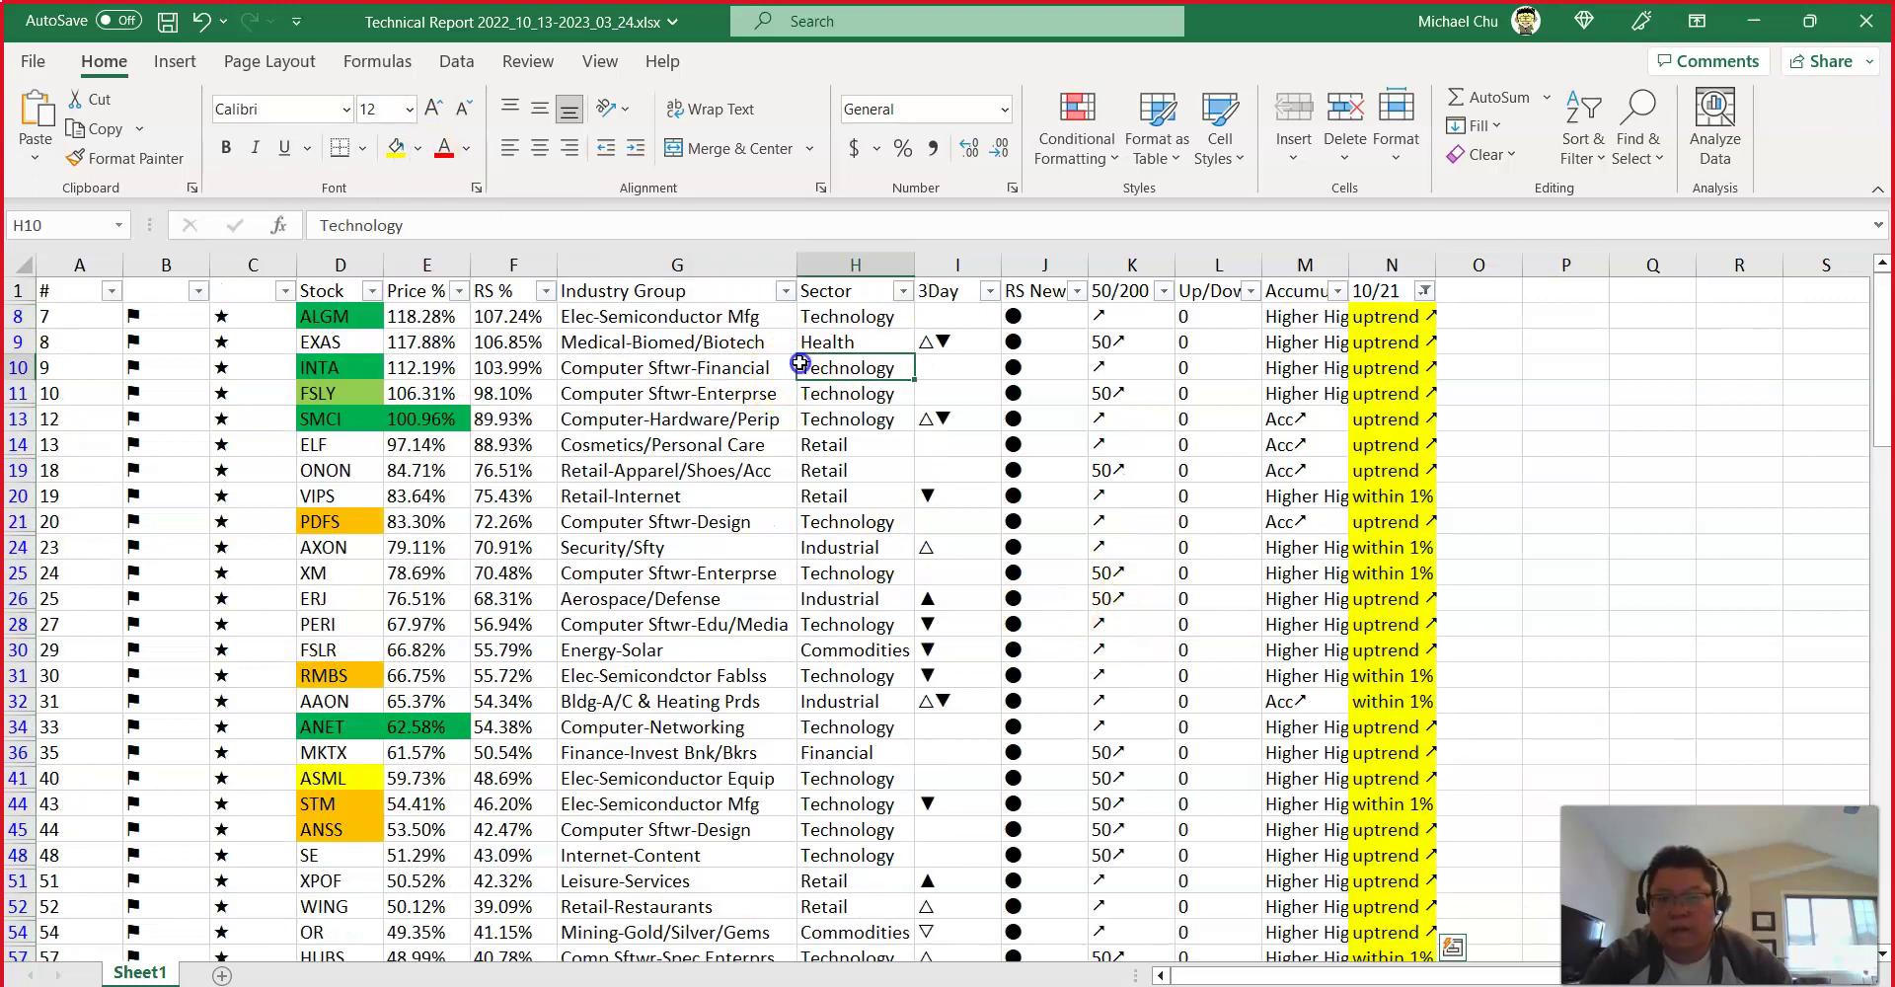
# Step: Exclude Technology from the Sector column's filter, keeping all other sectors
pyautogui.click(900, 291)
pyautogui.click(651, 581)
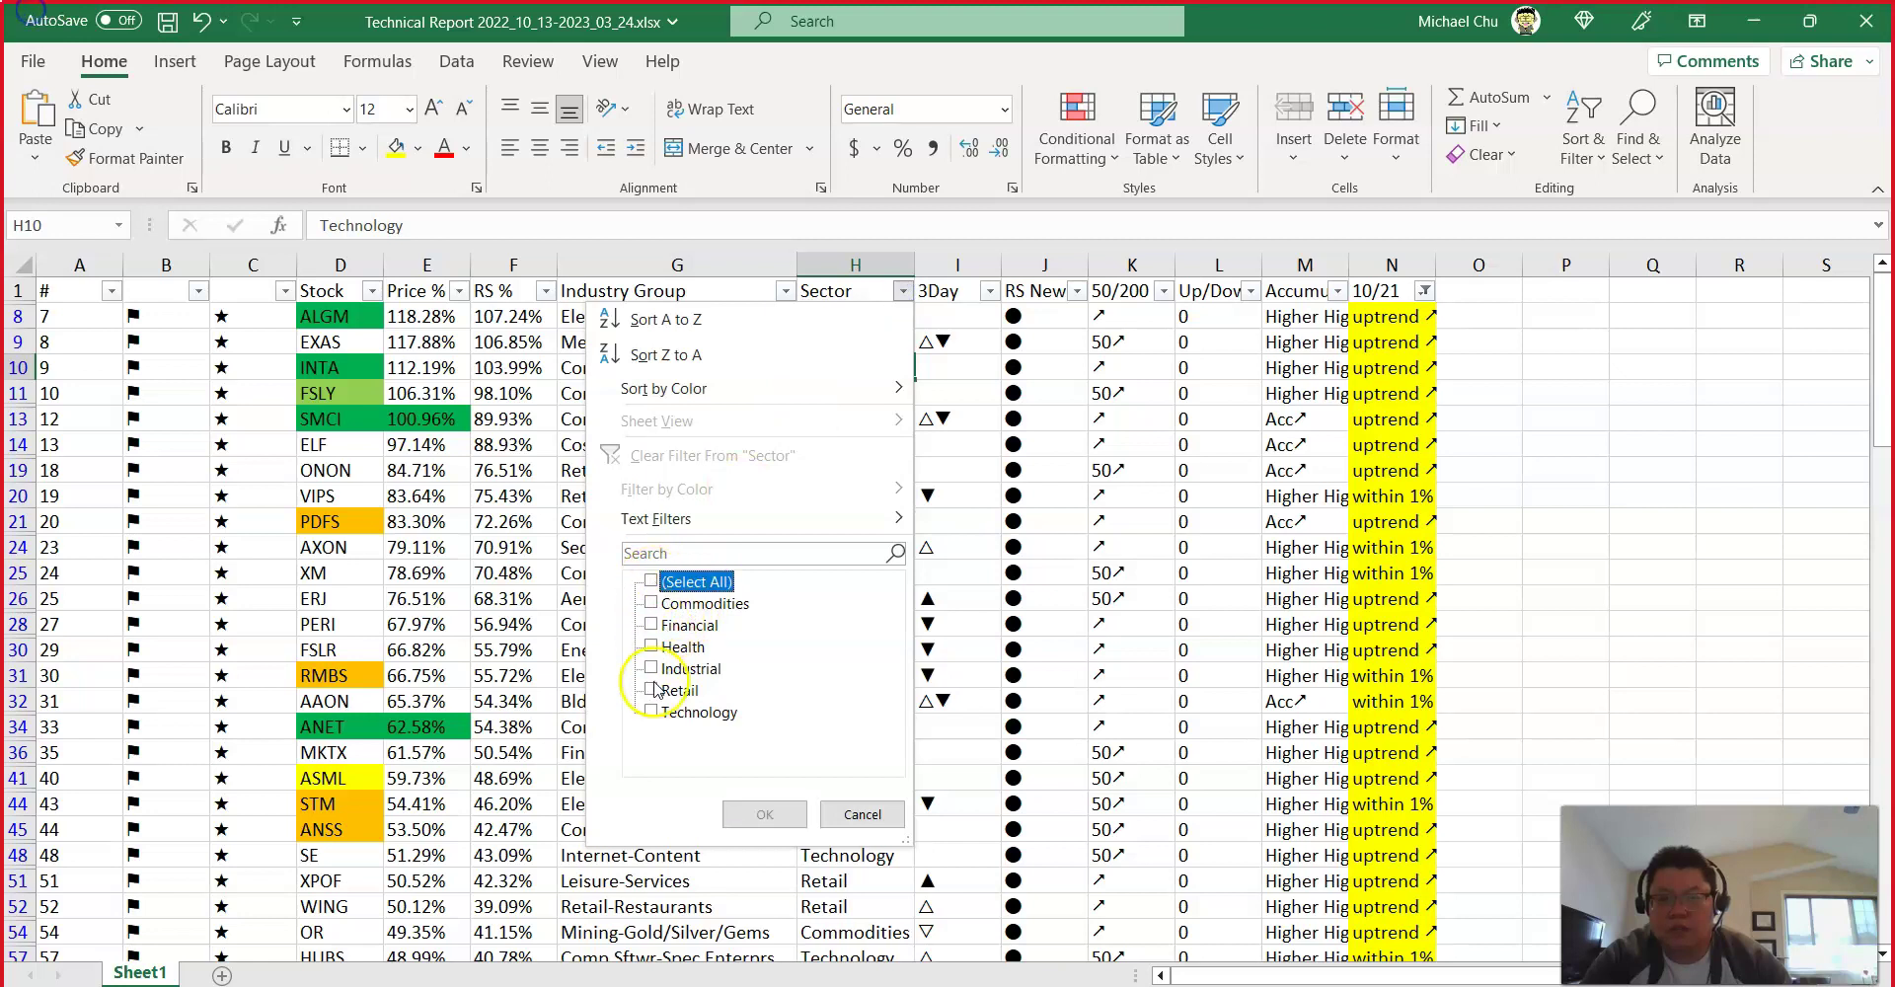
pyautogui.click(651, 582)
pyautogui.click(652, 712)
pyautogui.click(764, 813)
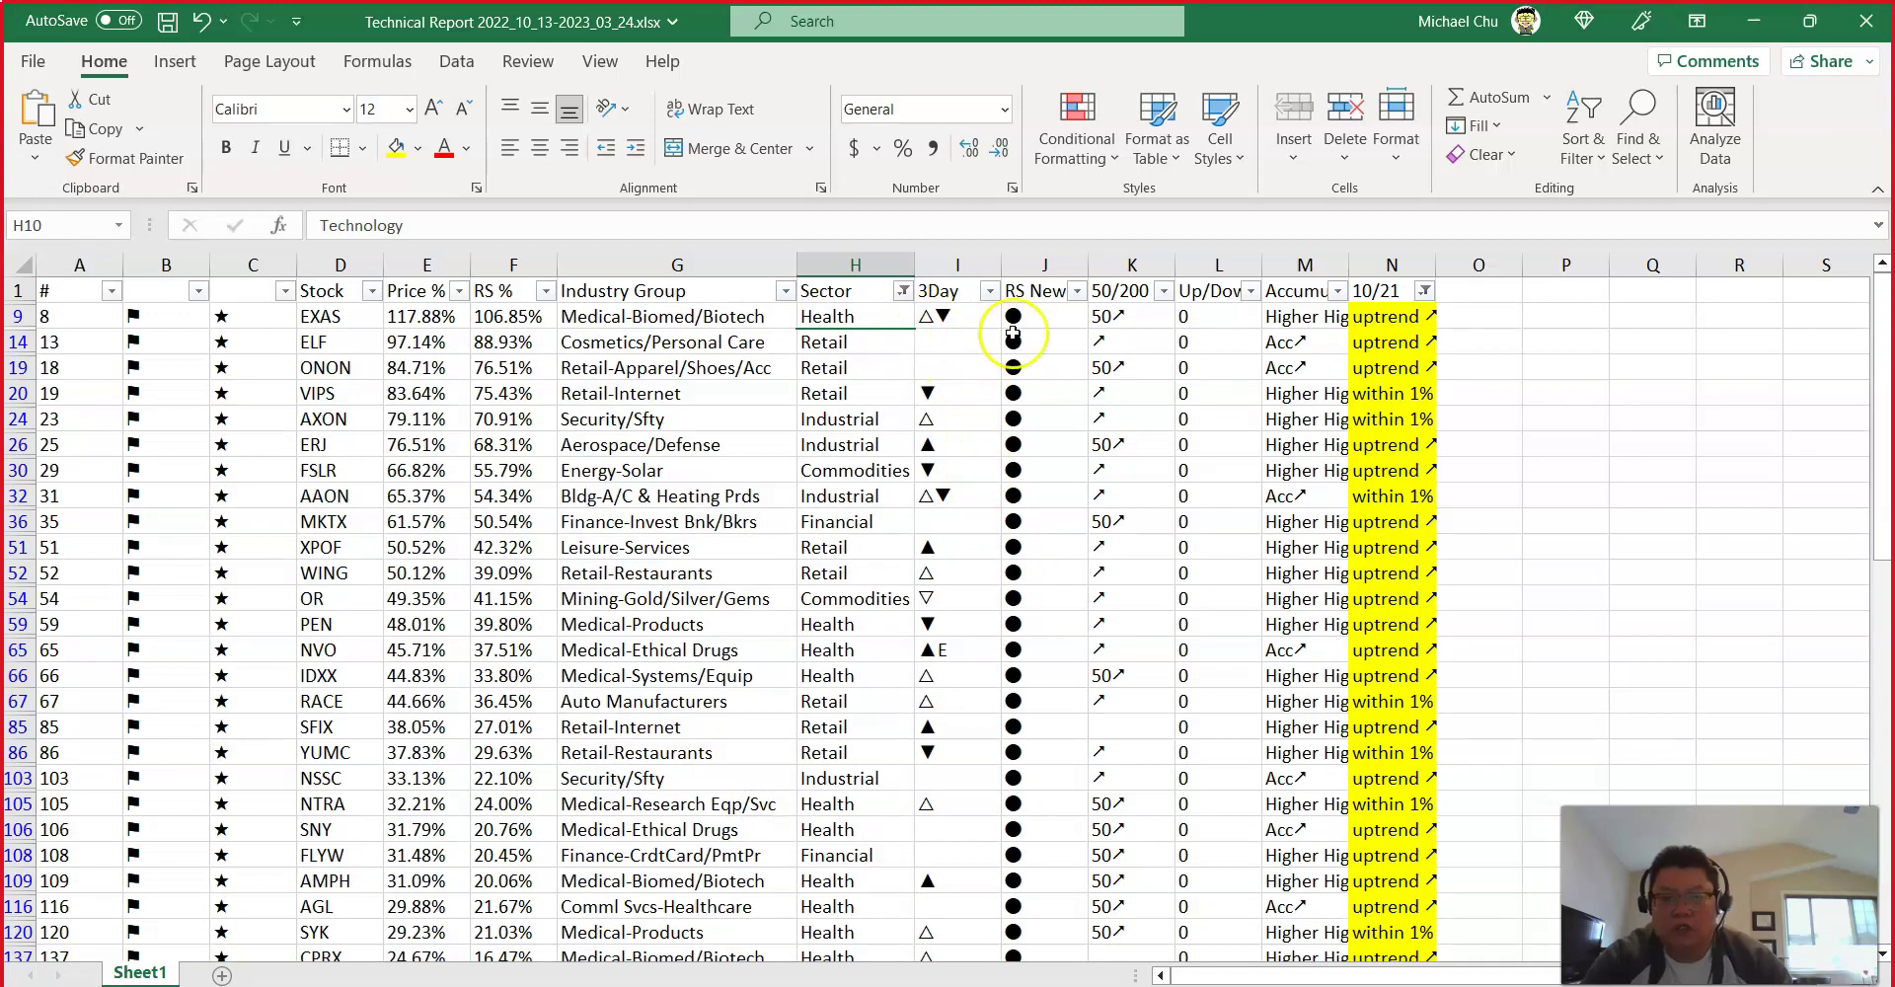
# Step: Review the yellow 10/21 entries of the non-Technology stocks through the end of the list
pyautogui.moveTo(1403, 313); pyautogui.dragTo(1402, 953)
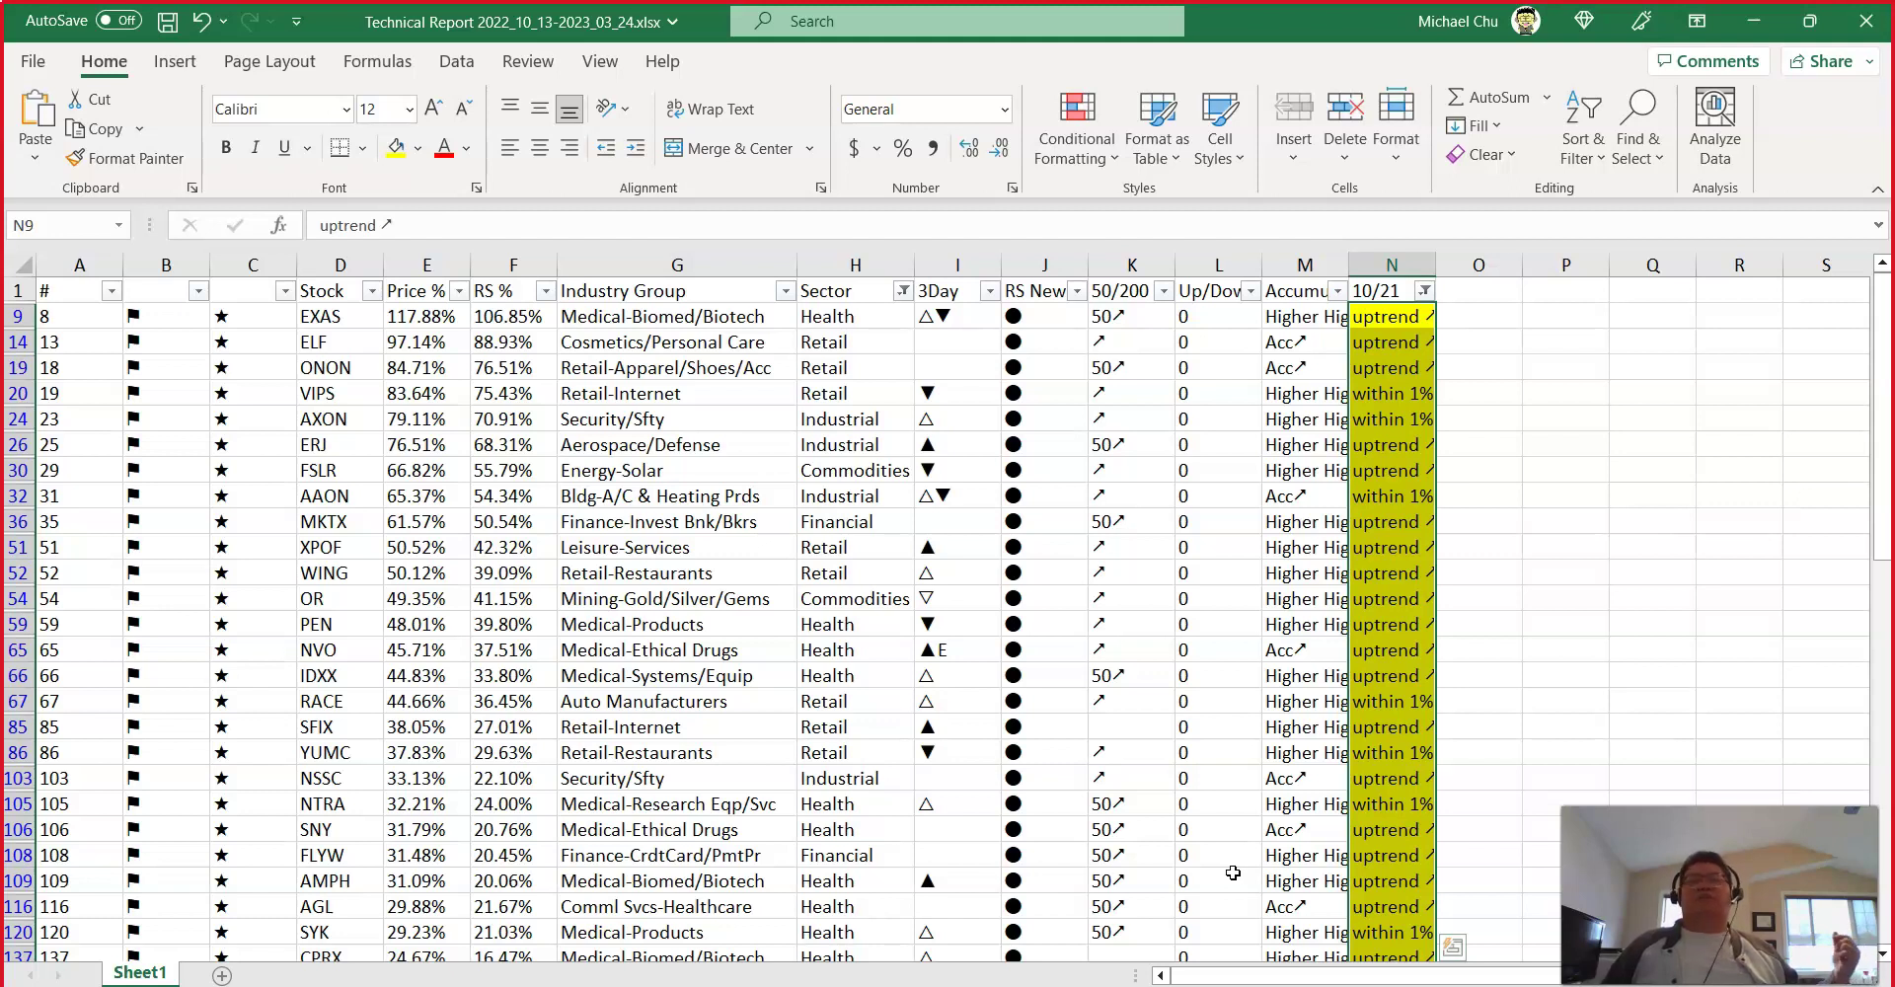
pyautogui.click(1397, 318)
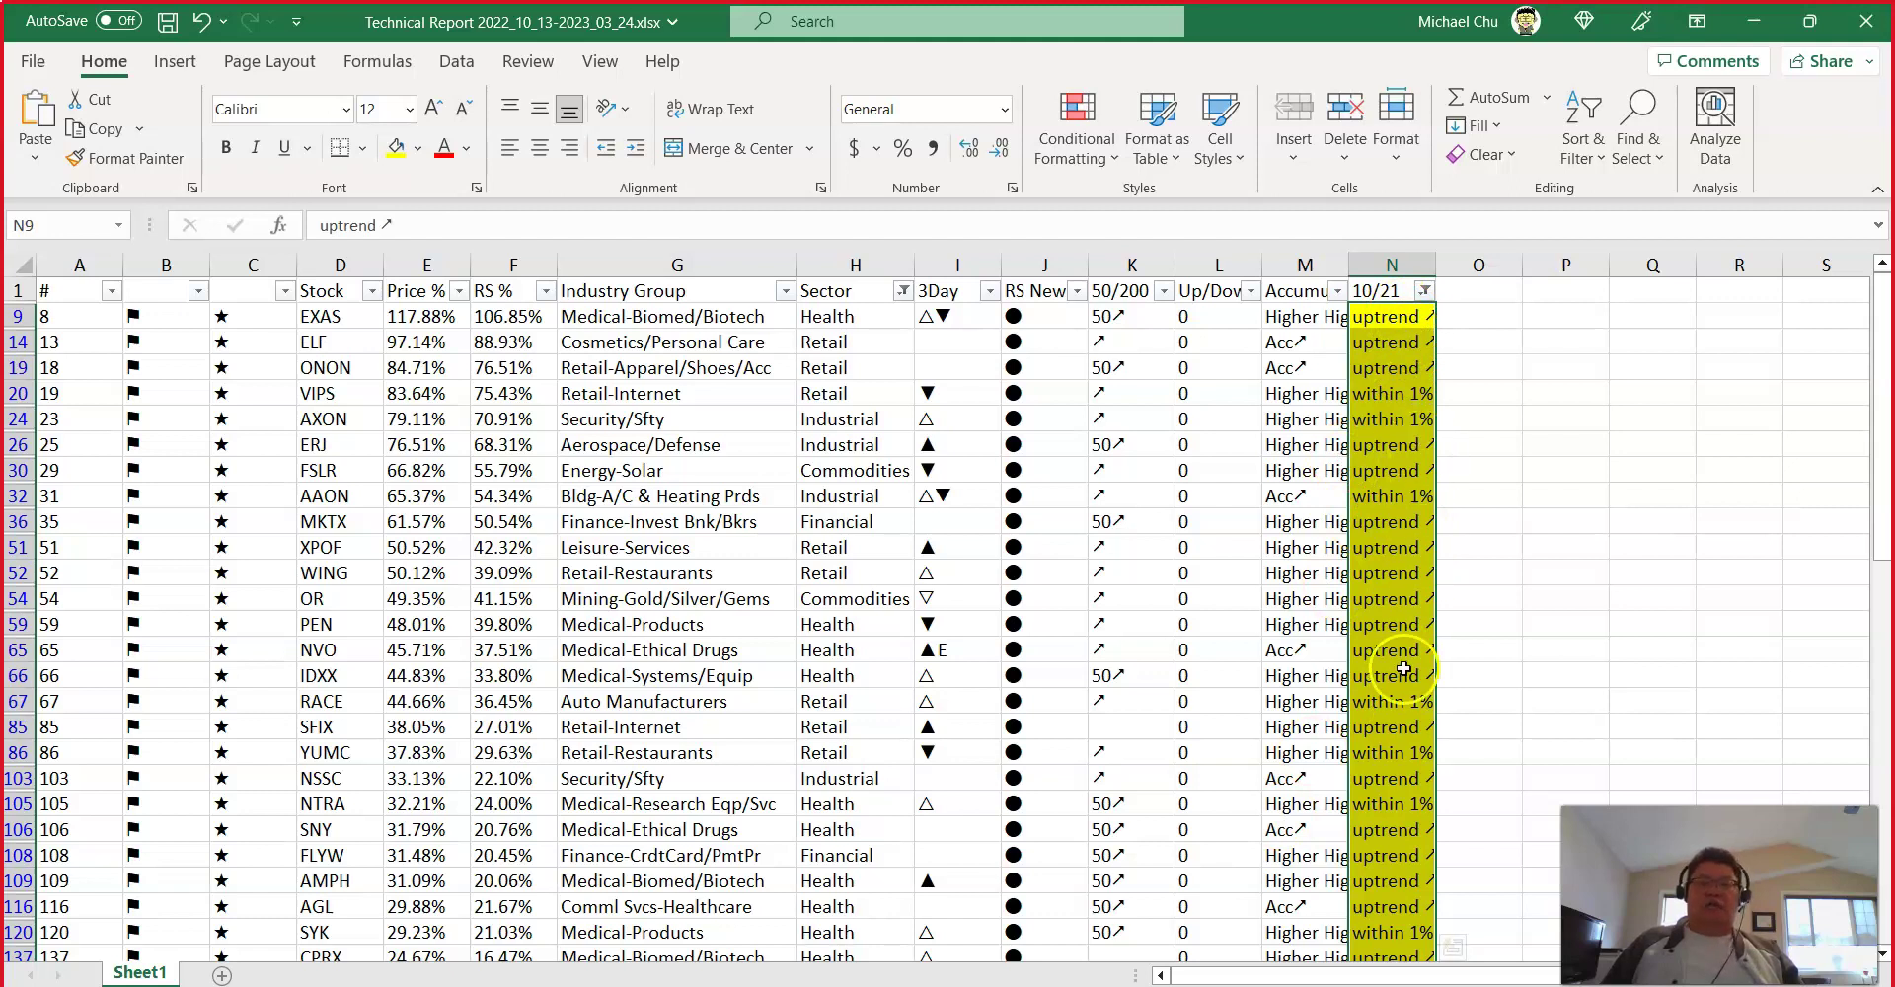
pyautogui.click(1395, 318)
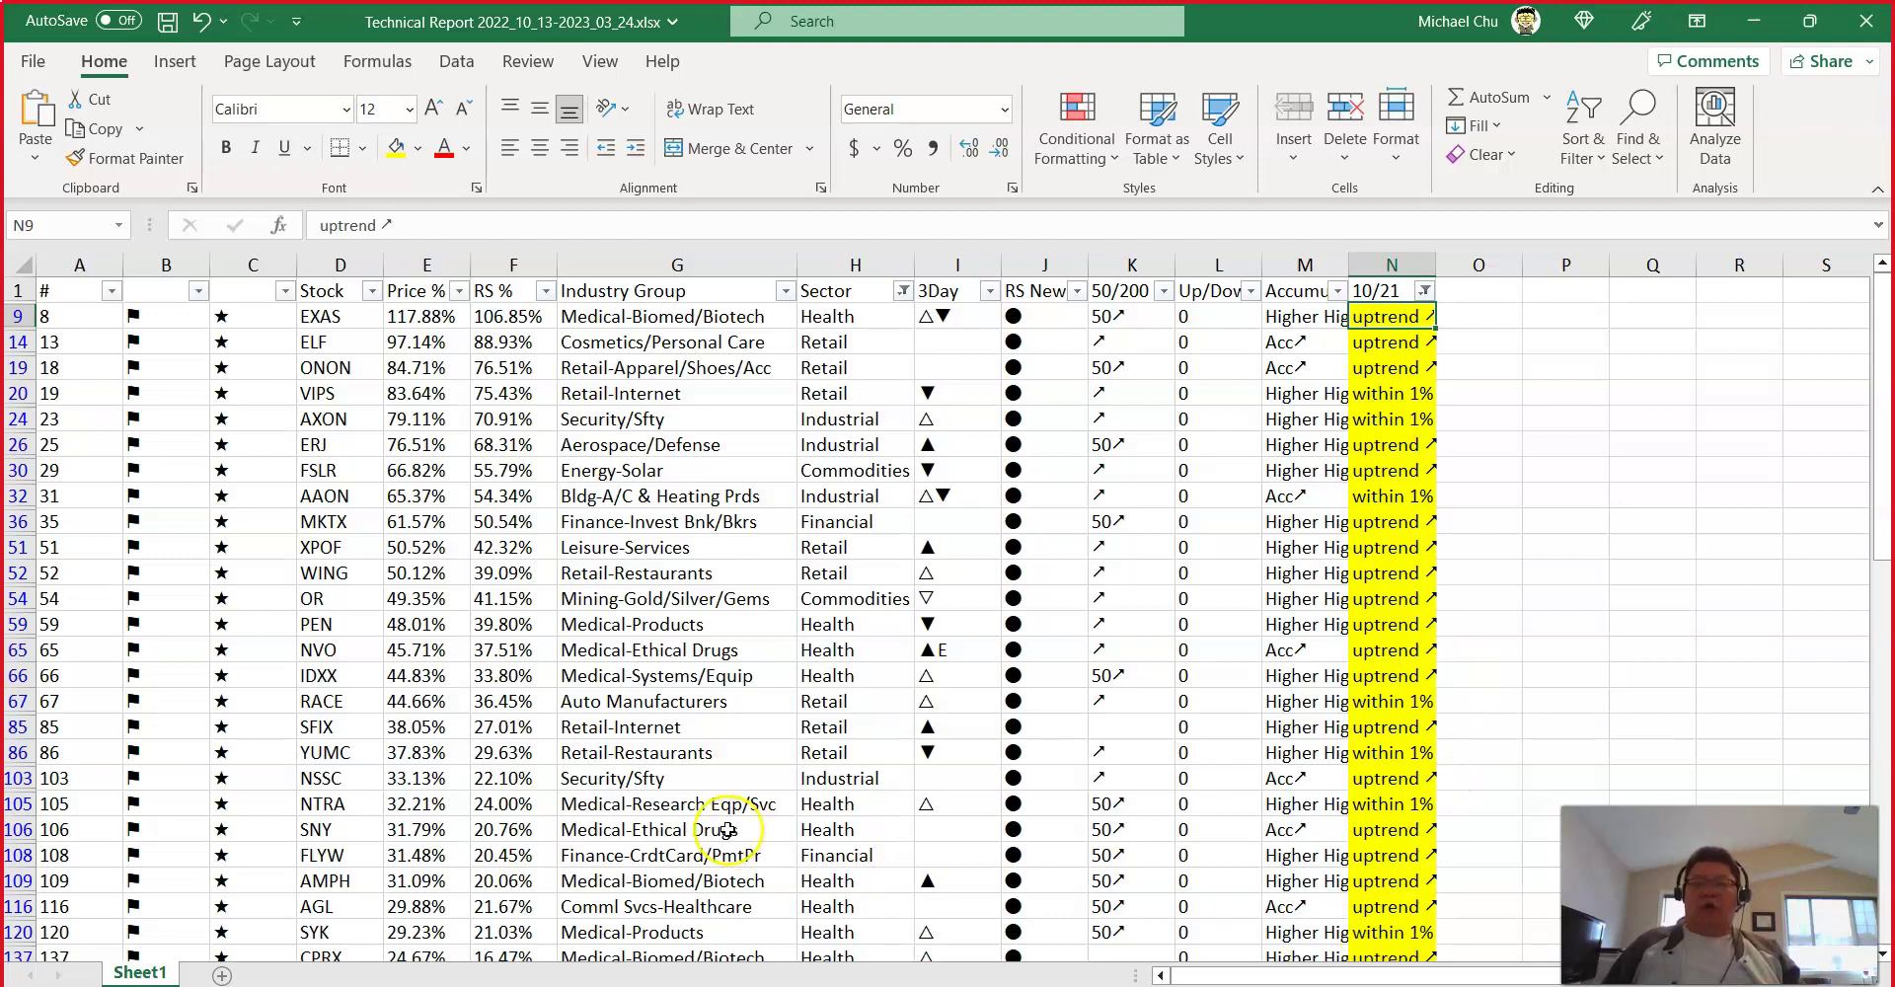
pyautogui.scroll(-7, 727, 829)
pyautogui.scroll(-6, 1390, 793)
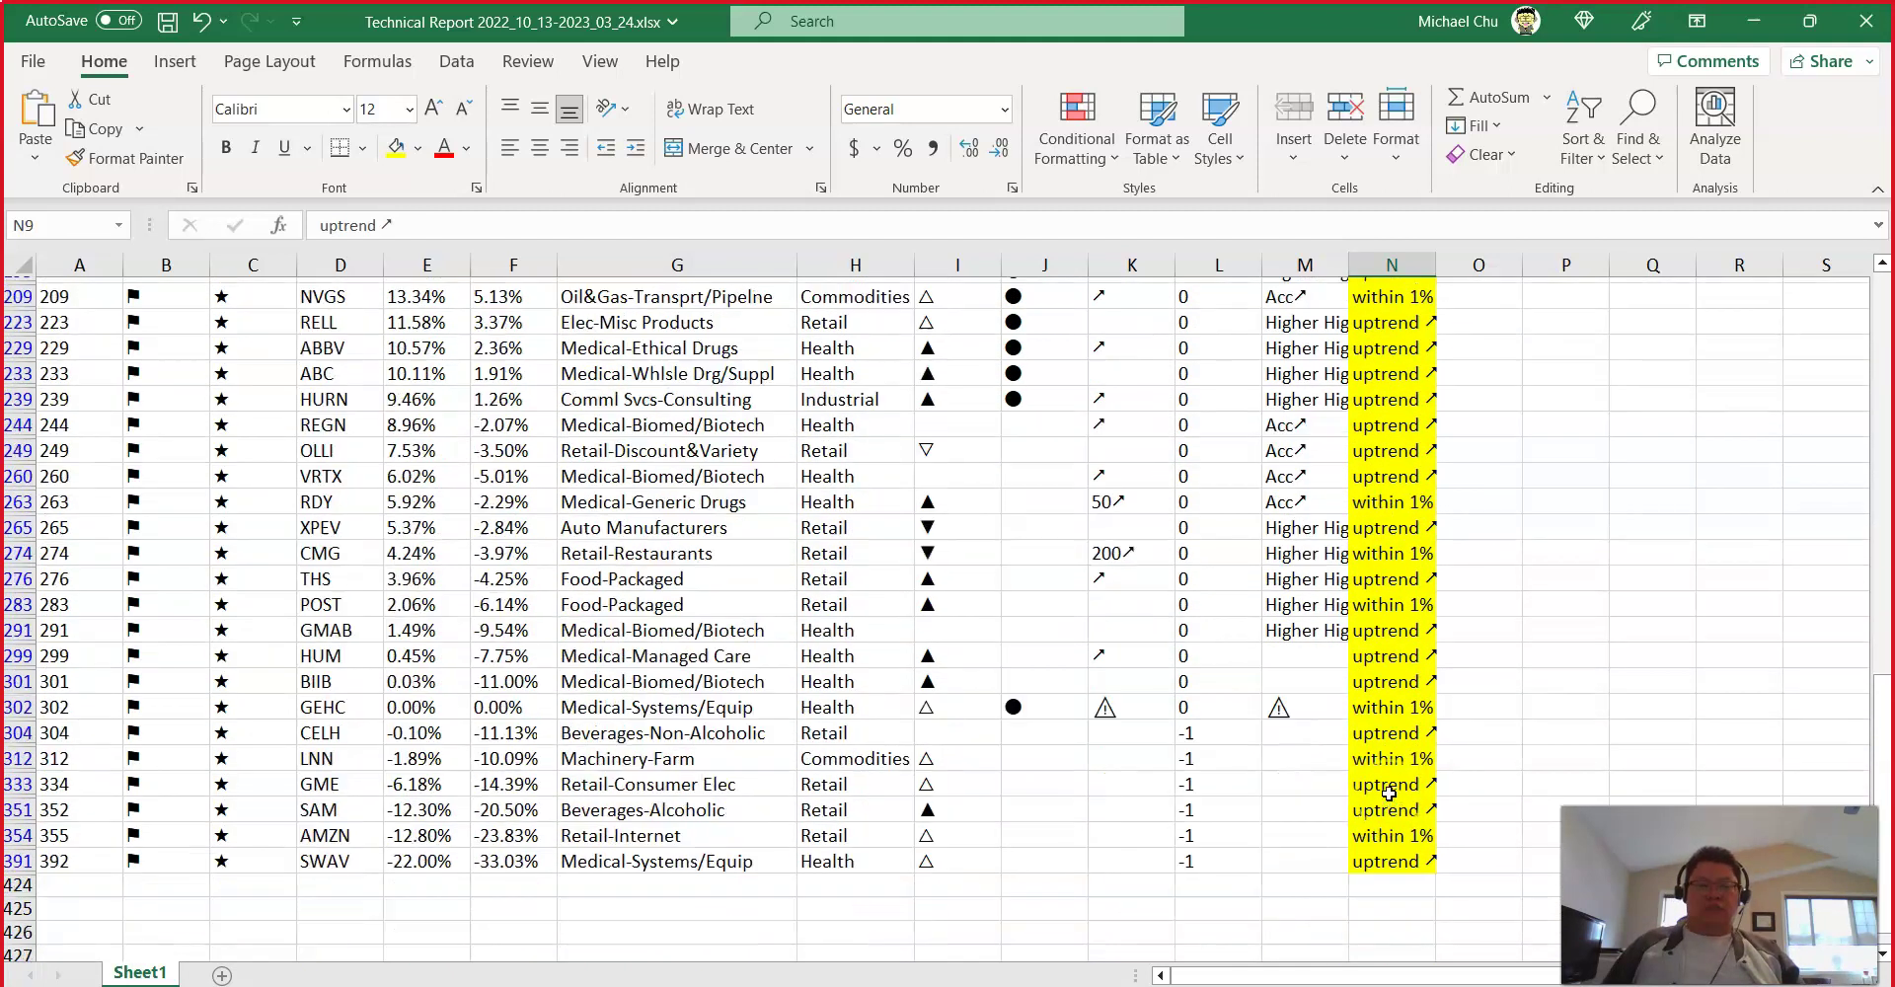
pyautogui.scroll(15, 1390, 793)
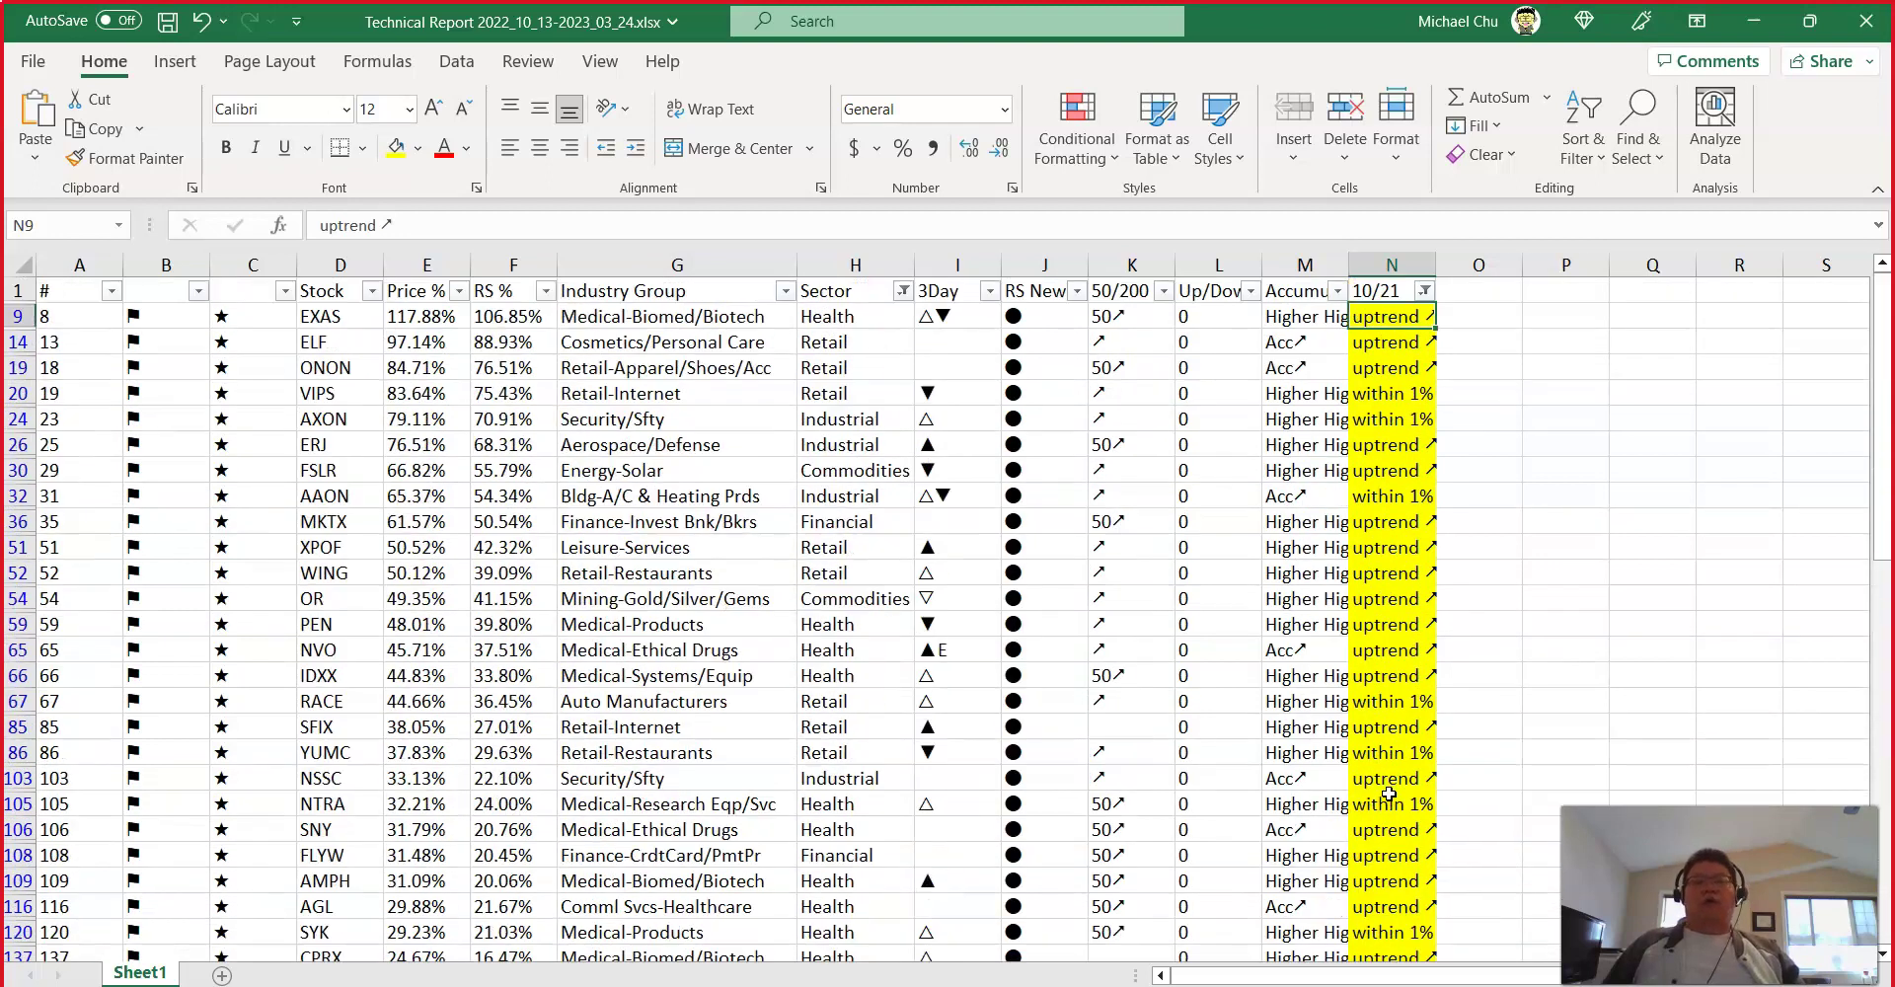
# Step: Reset the 10/21 filter to include the downtrend stocks as well
pyautogui.click(1425, 290)
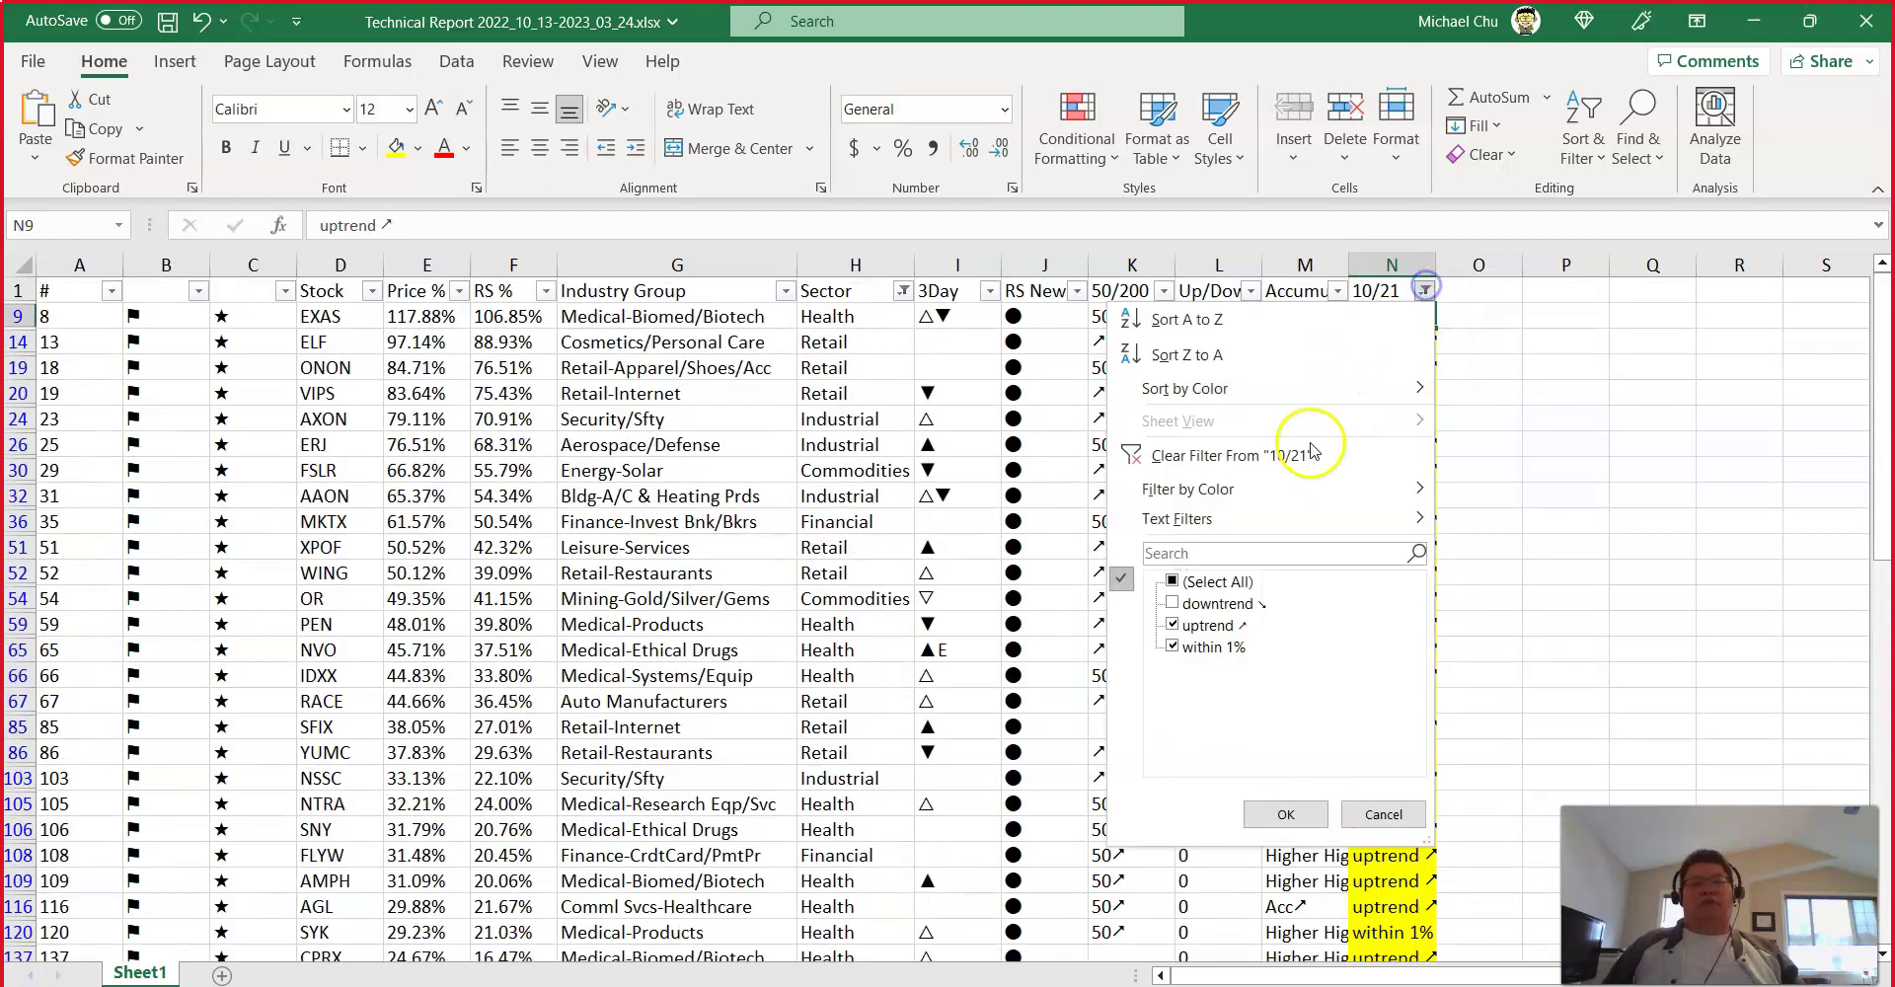
pyautogui.click(1172, 581)
pyautogui.click(1283, 813)
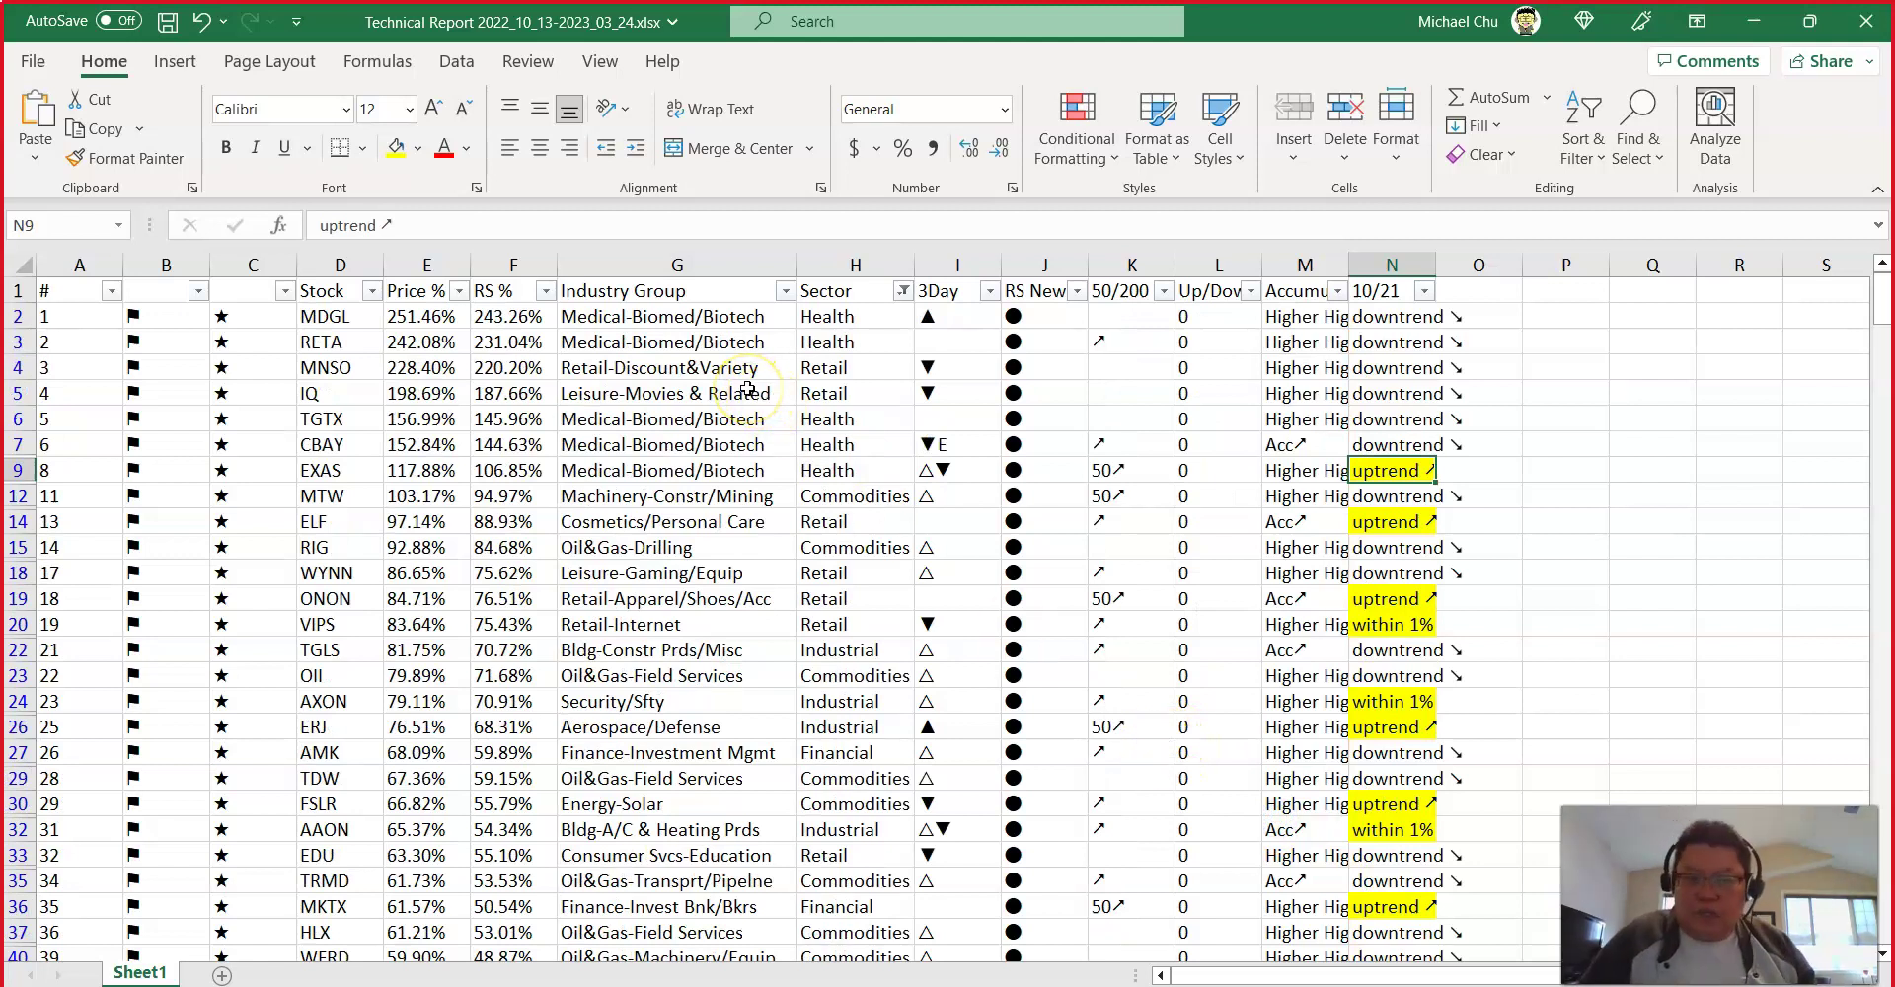
pyautogui.hscroll(3, 748, 389)
pyautogui.hscroll(-3, 1333, 957)
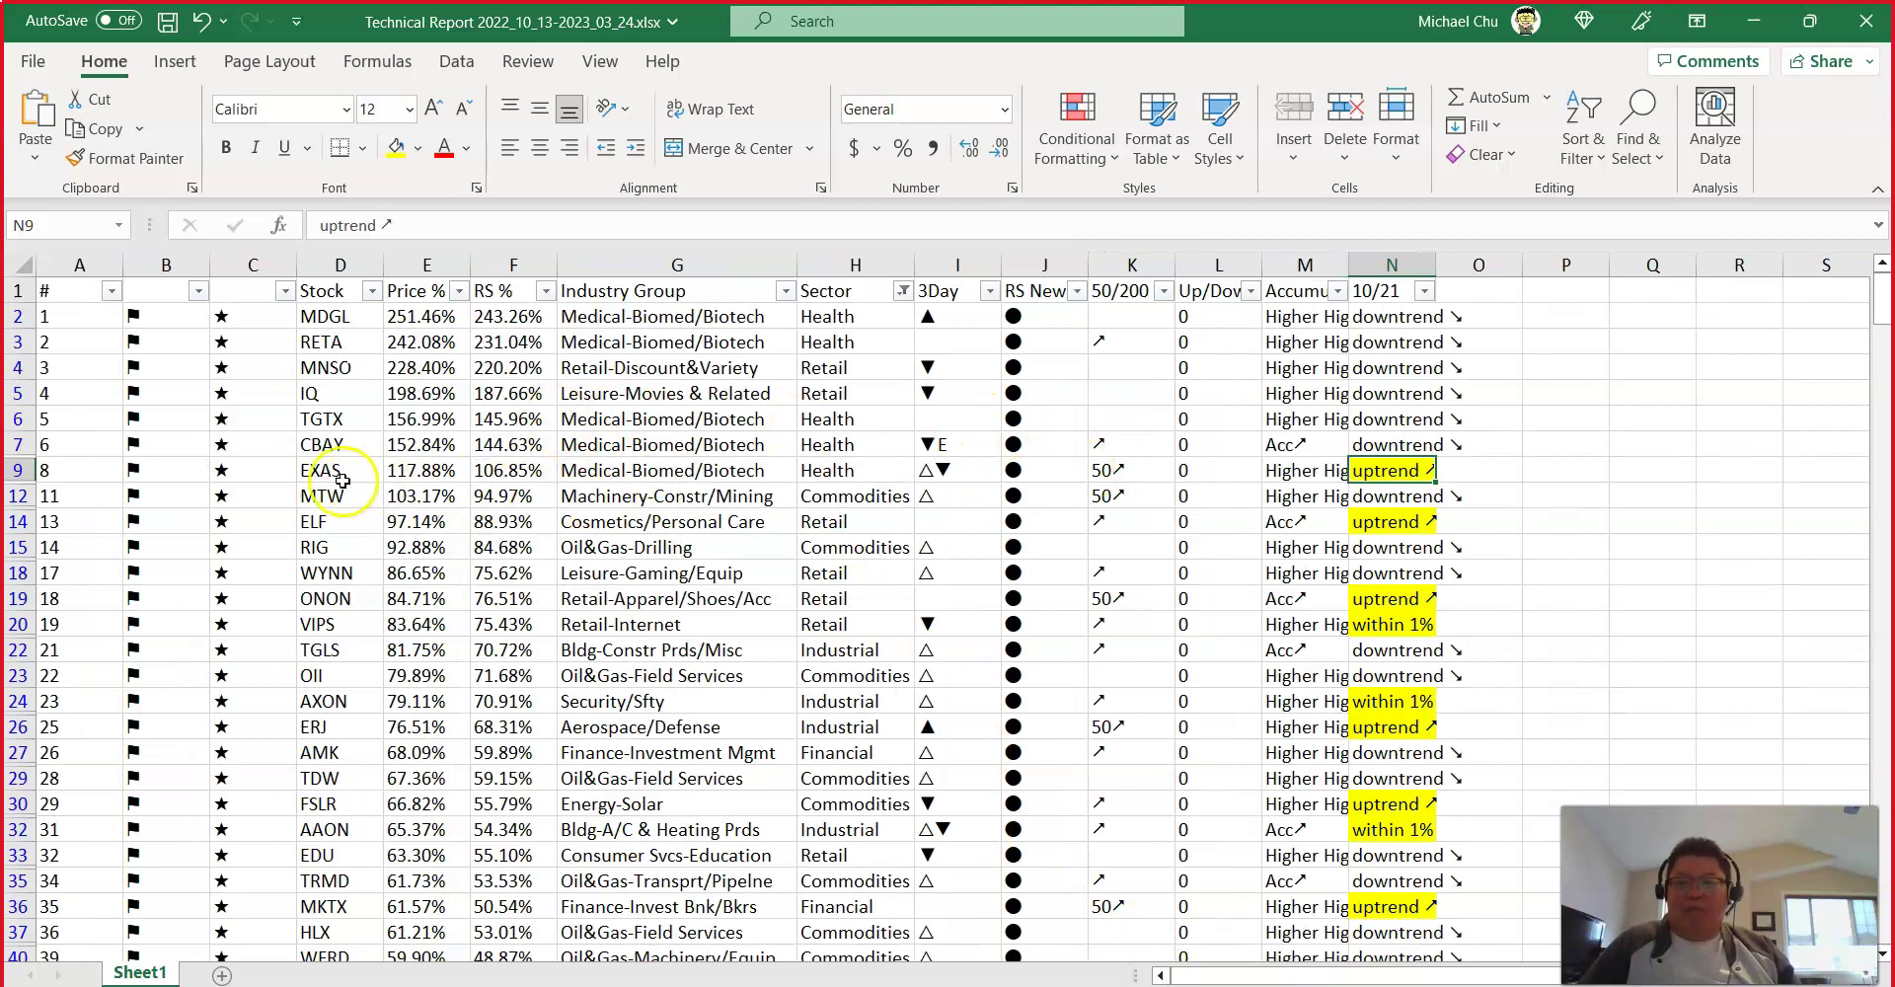
# Step: Filter the 10/21 column to uptrend and within 1% again and check the extent of the highlighted cells
pyautogui.click(1424, 290)
pyautogui.click(1184, 581)
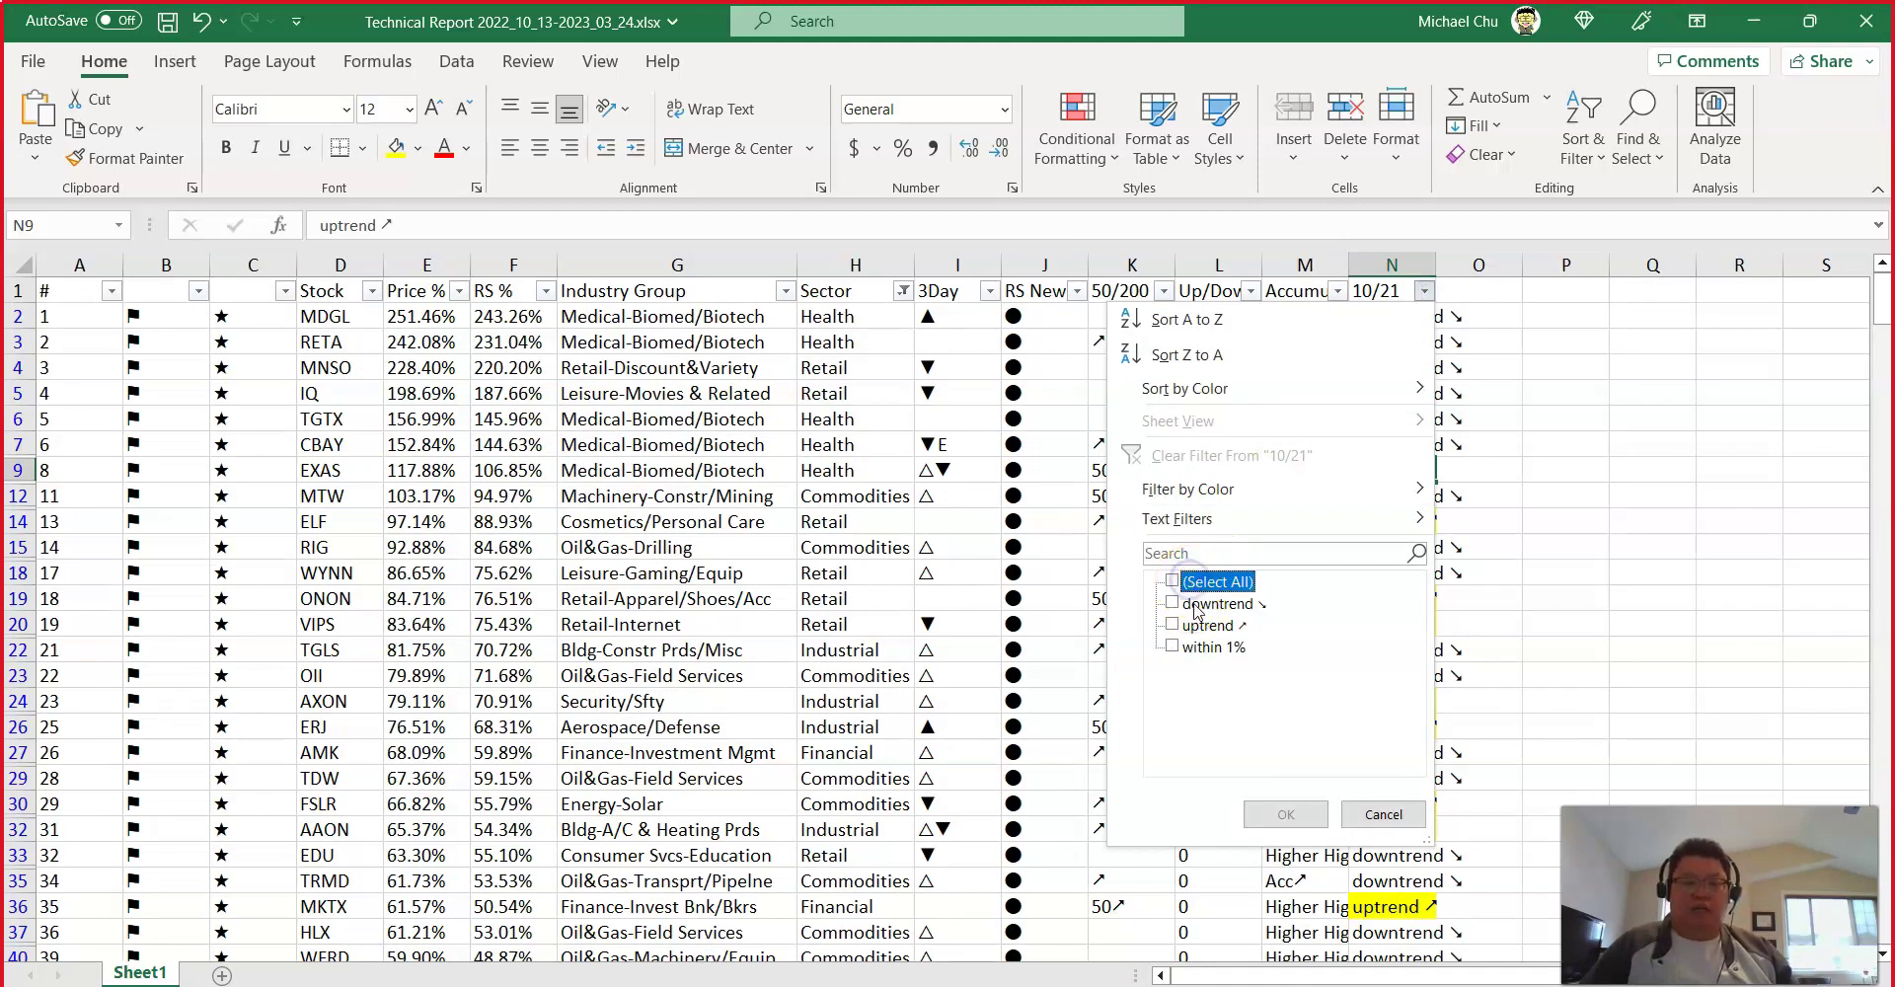
pyautogui.click(1196, 626)
pyautogui.click(1200, 648)
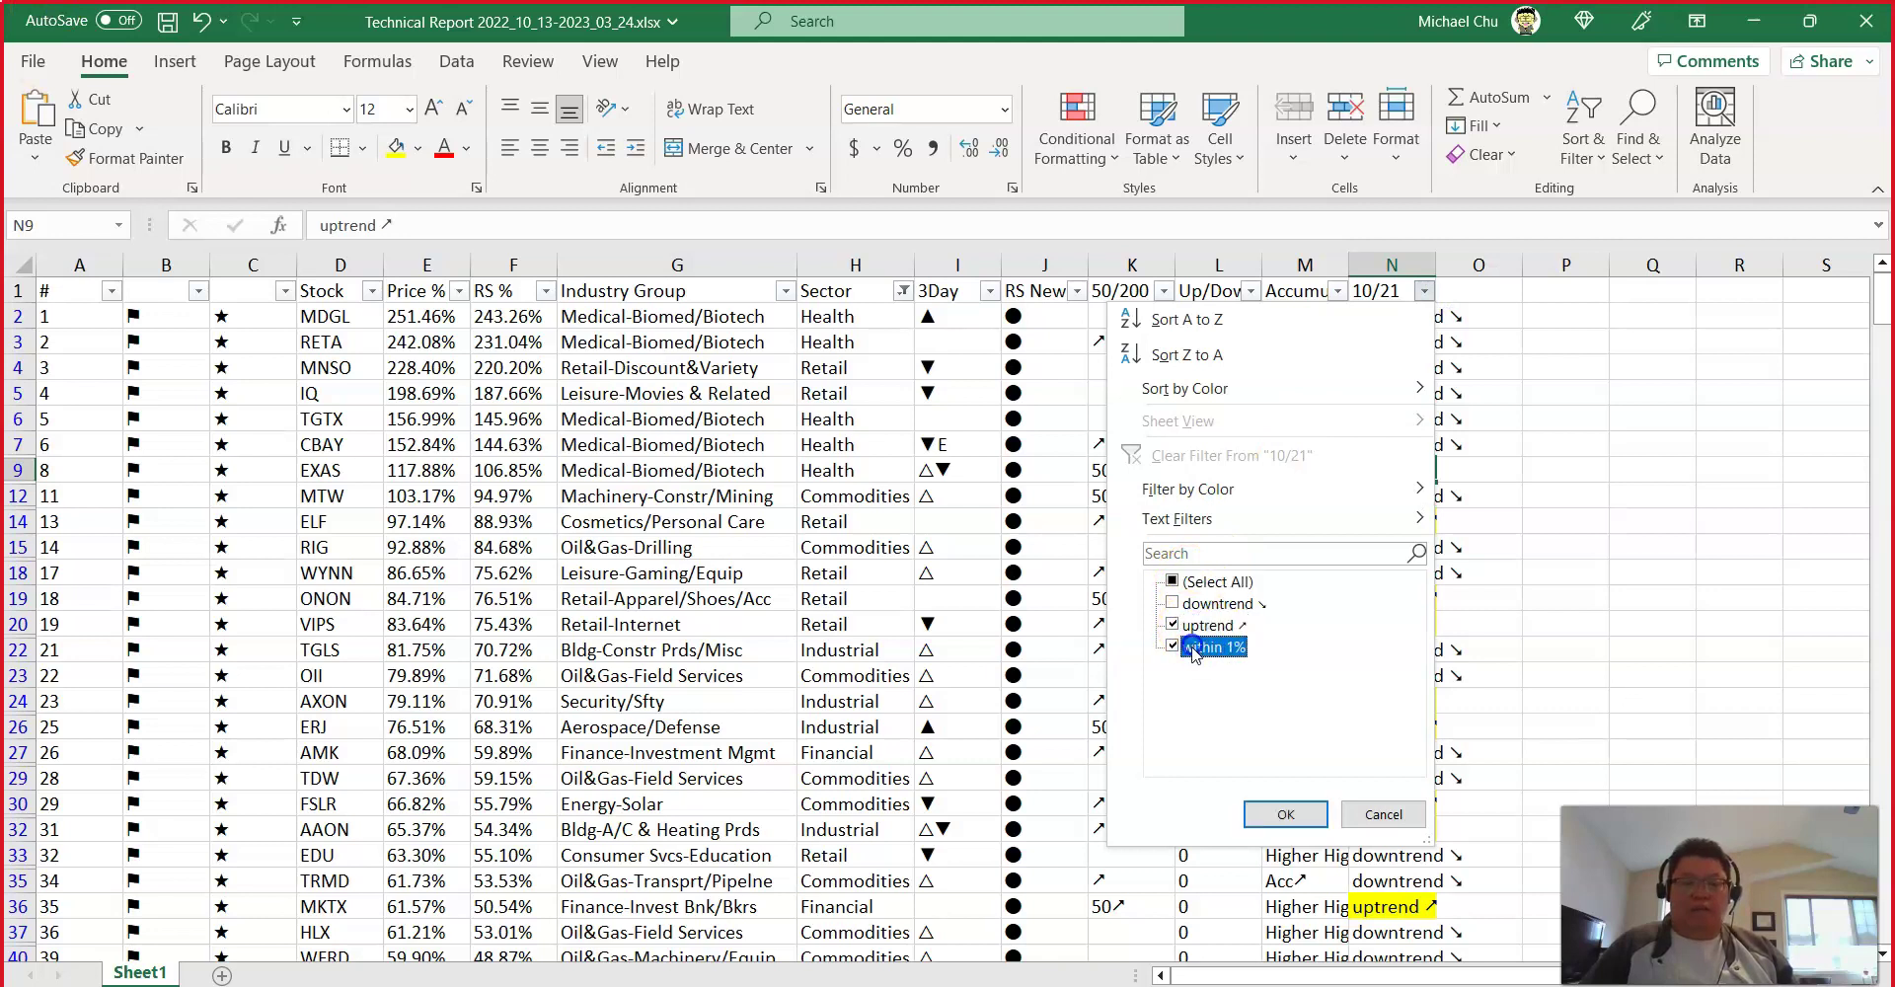
pyautogui.click(1285, 814)
pyautogui.click(1391, 319)
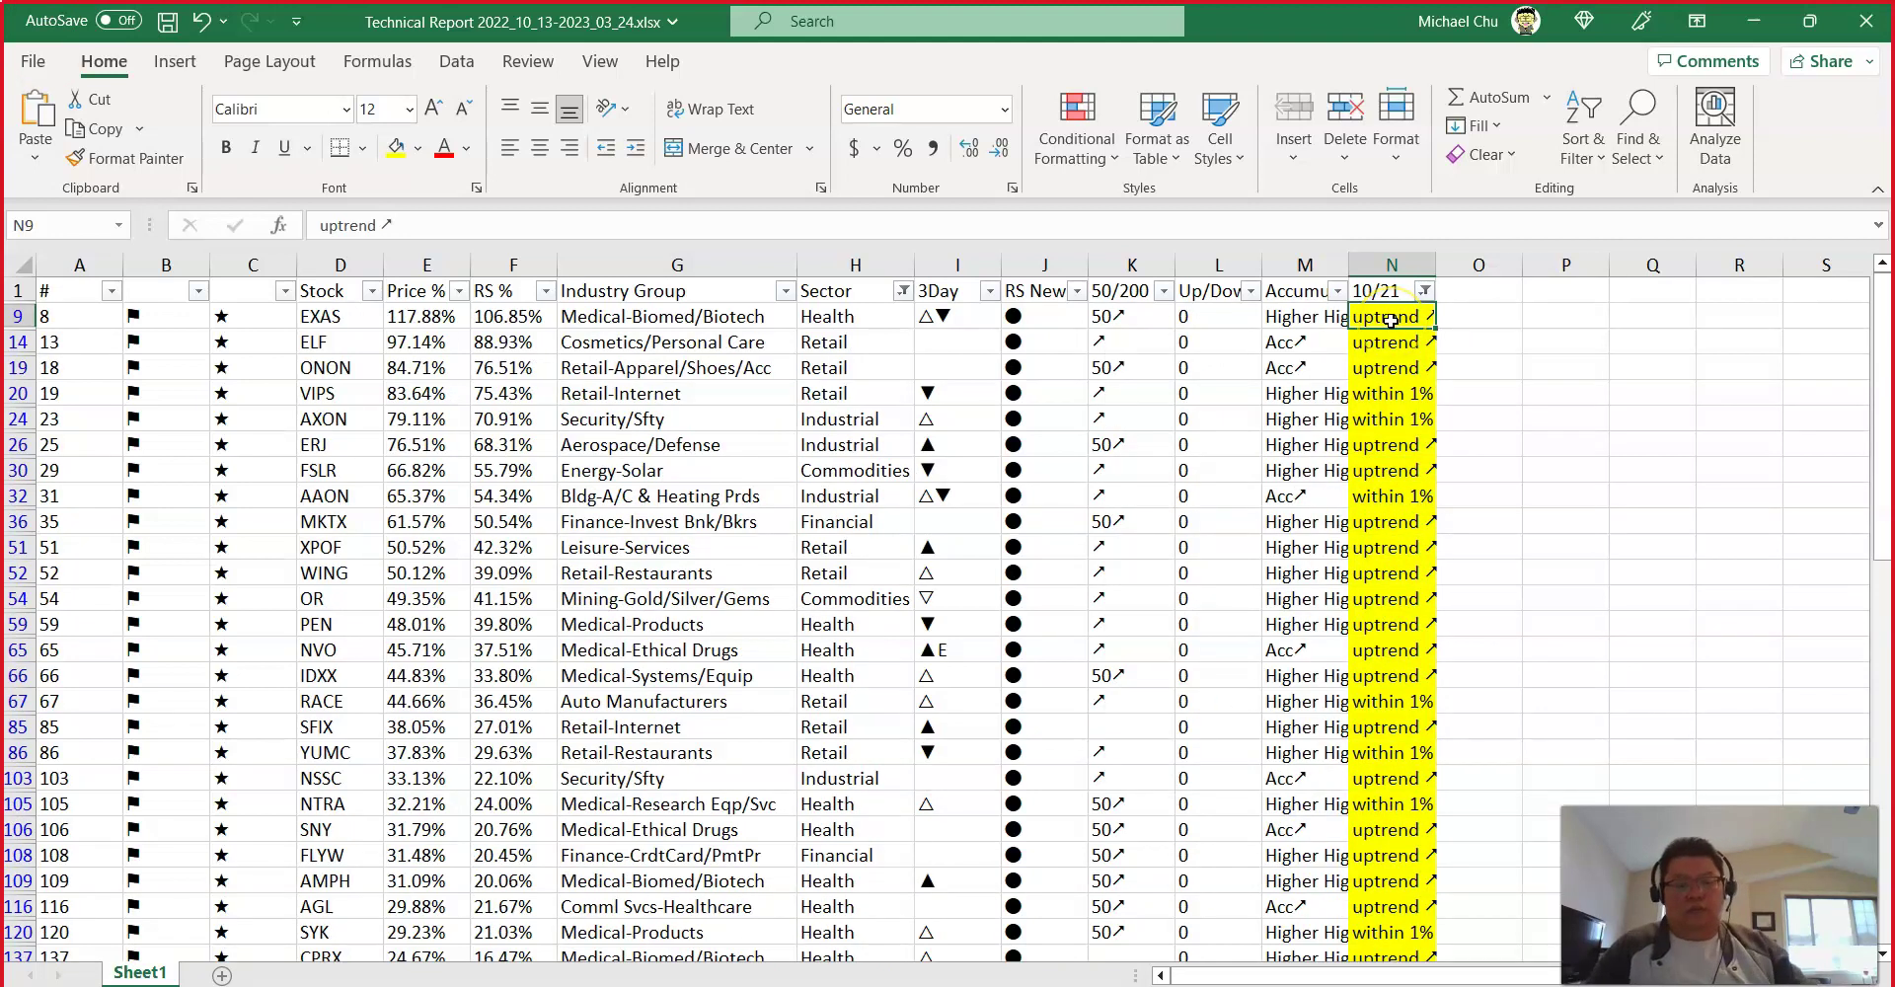
pyautogui.hotkey('ctrl', 'shift', 'Down')
pyautogui.hotkey('ctrl', 'Up')
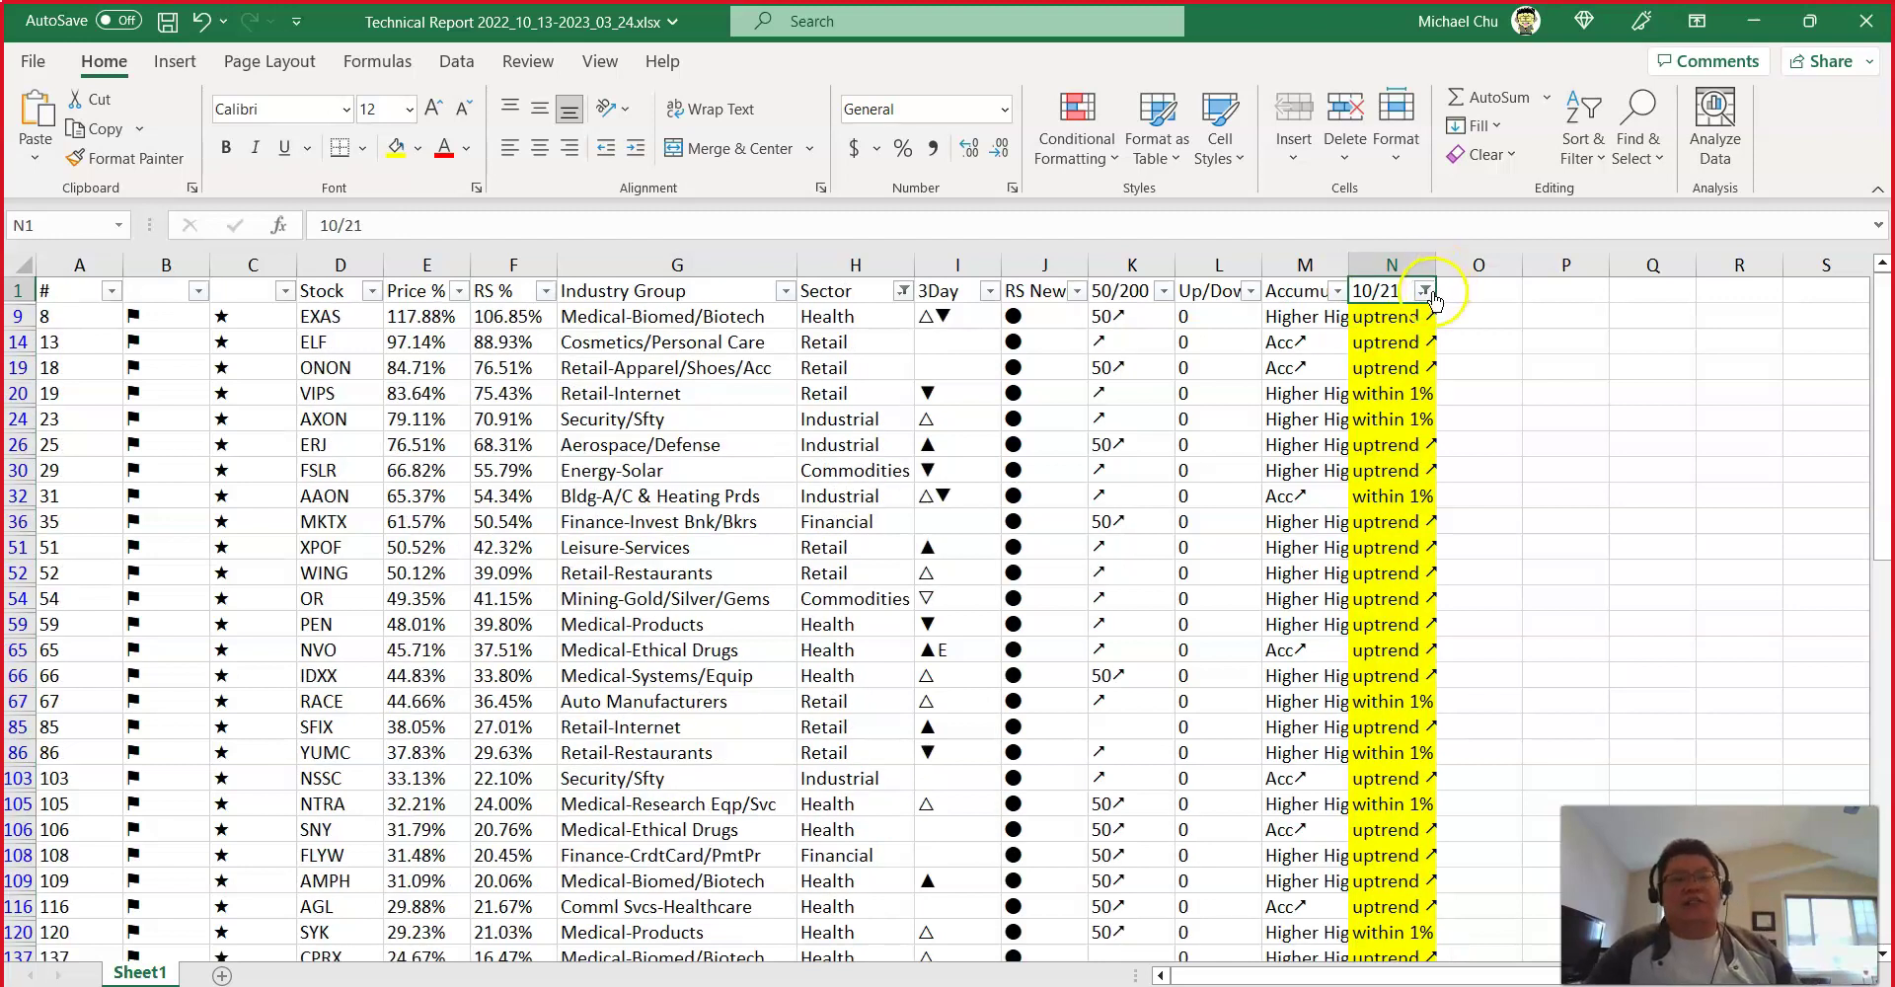
# Step: Show all 10/21 values again and select the stock data in D2:N26
pyautogui.click(1426, 292)
pyautogui.click(1183, 584)
pyautogui.click(1286, 814)
pyautogui.moveTo(340, 317); pyautogui.dragTo(1375, 726)
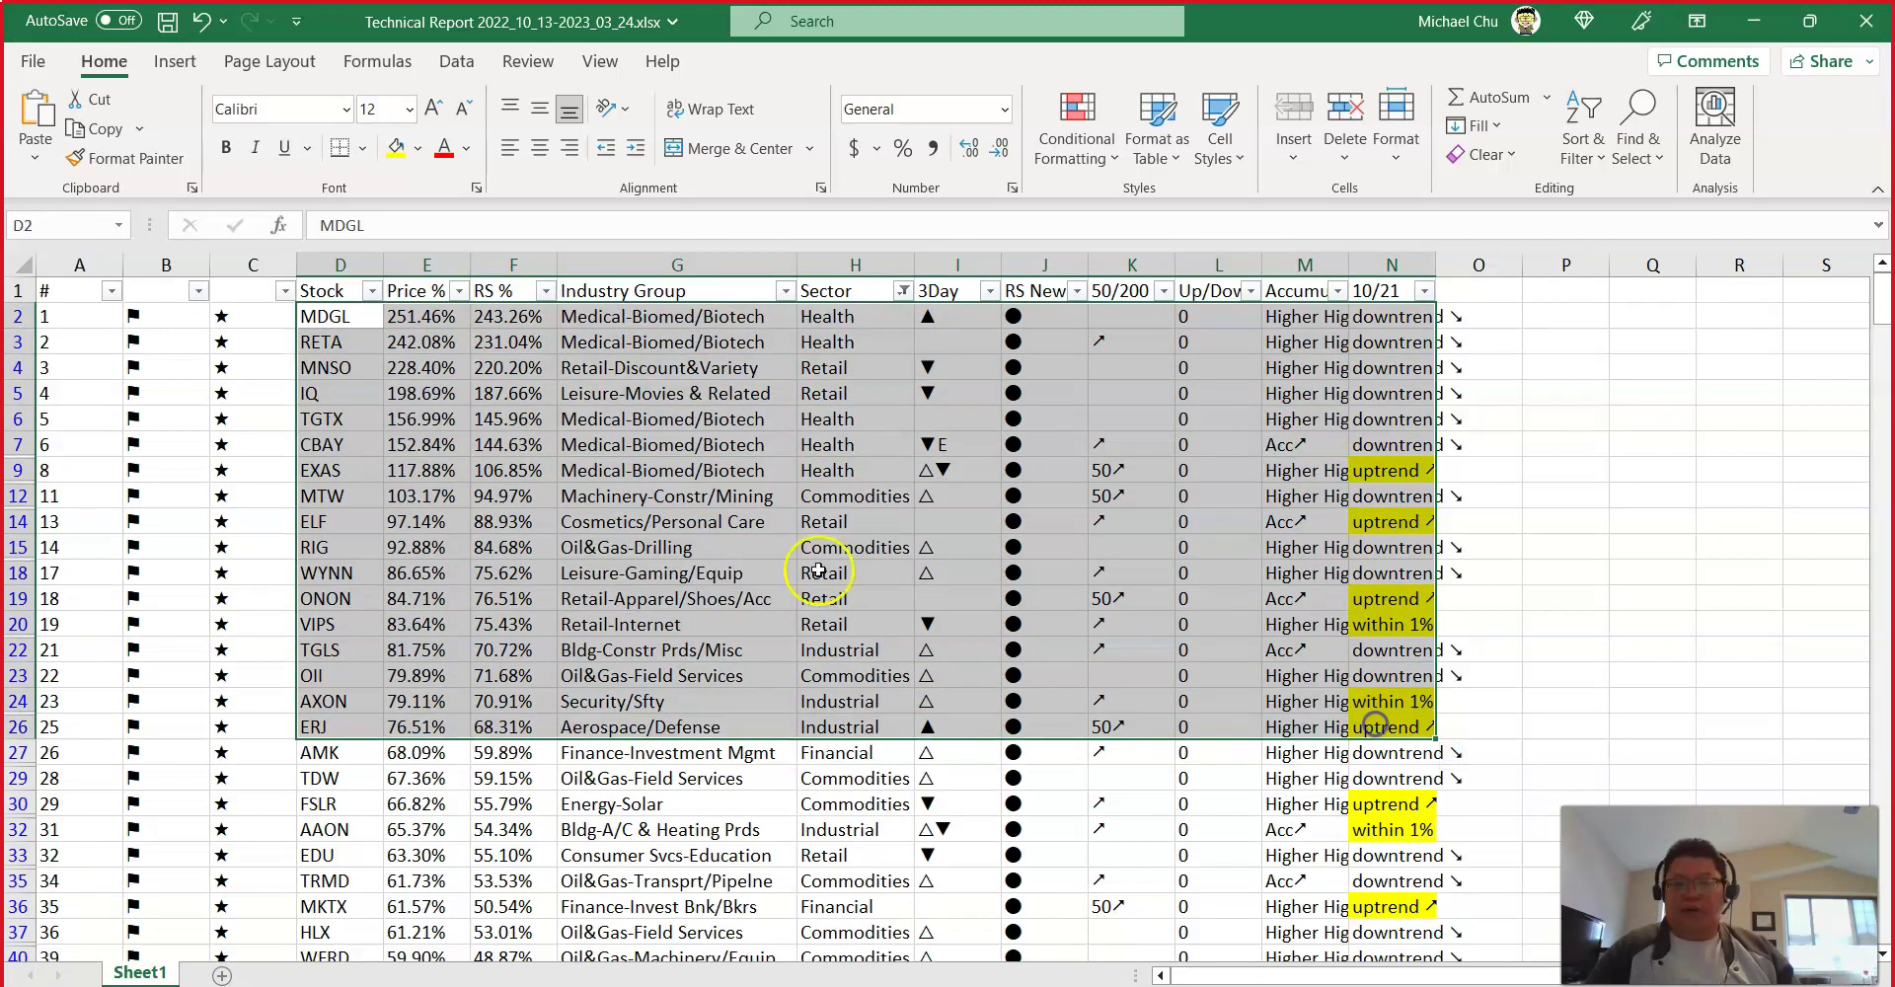
# Step: Examine the extent of the stock list, the downtrend stocks in D2:N7 and the EXAS row with its 10/21 status
pyautogui.click(350, 339)
pyautogui.hotkey('ctrl', 'Down')
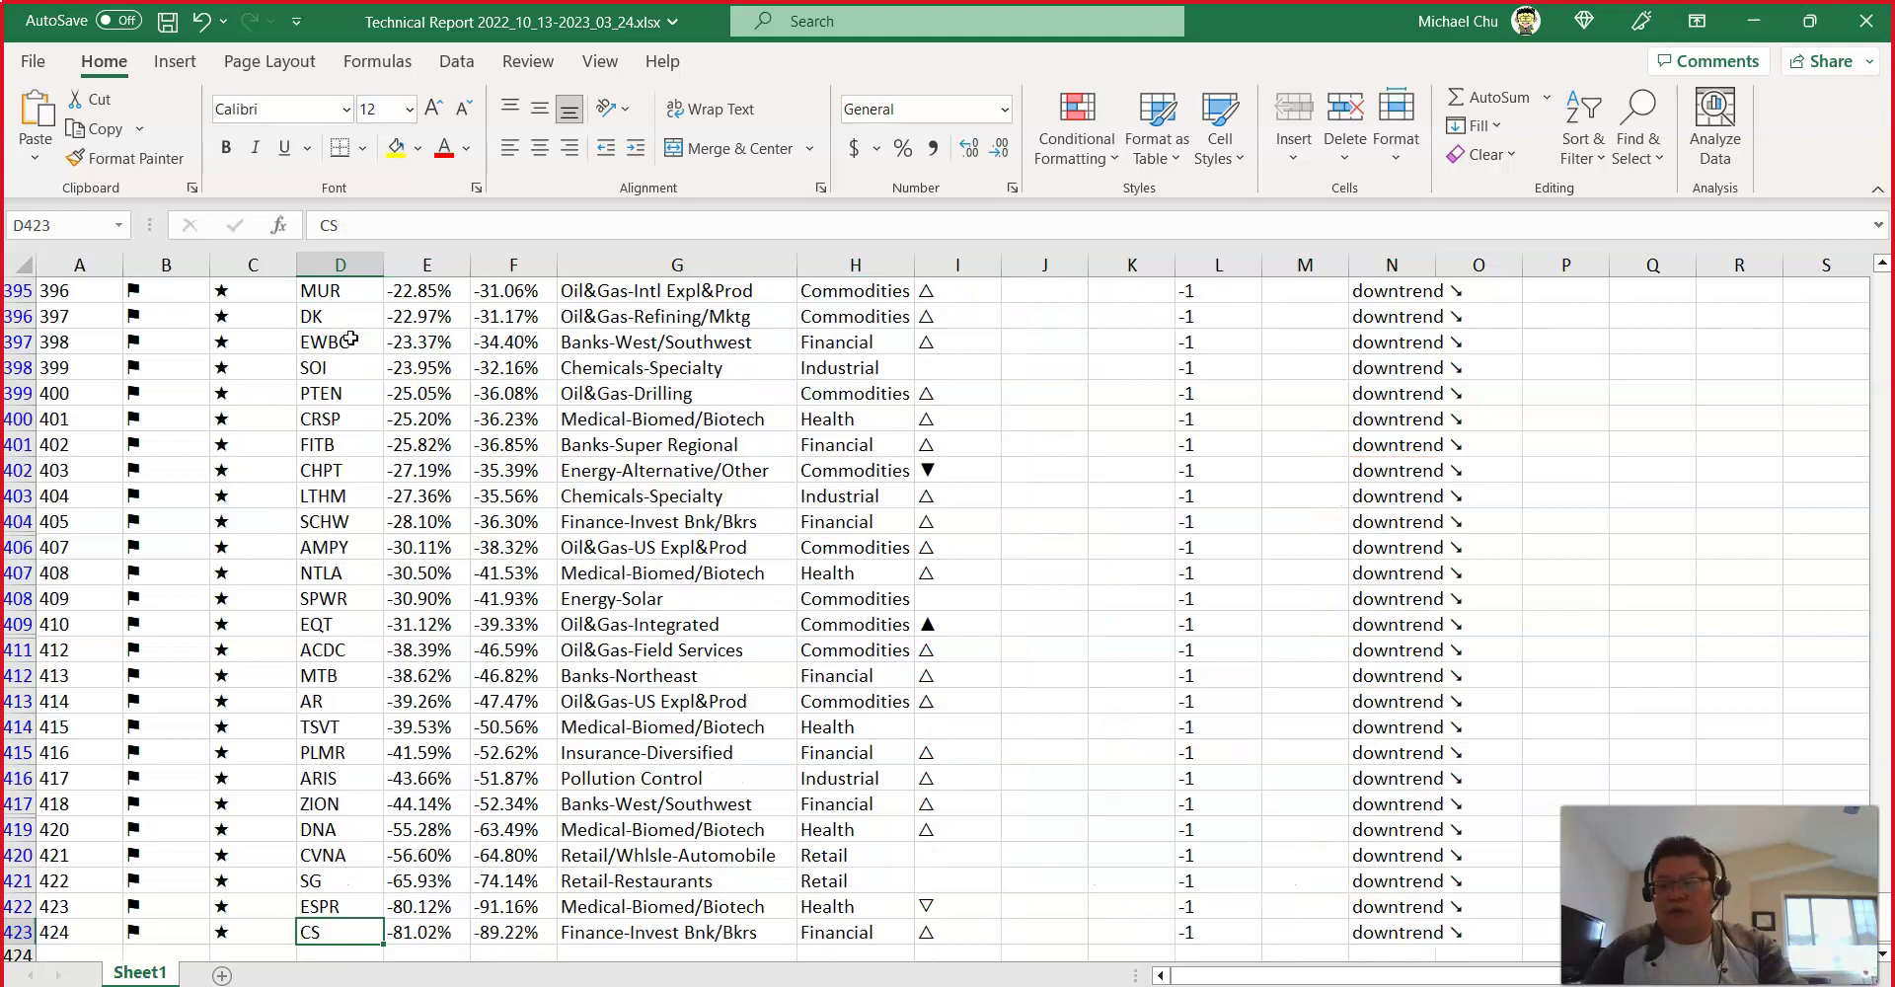
pyautogui.hotkey('ctrl', 'Up')
pyautogui.moveTo(348, 323); pyautogui.dragTo(1362, 444)
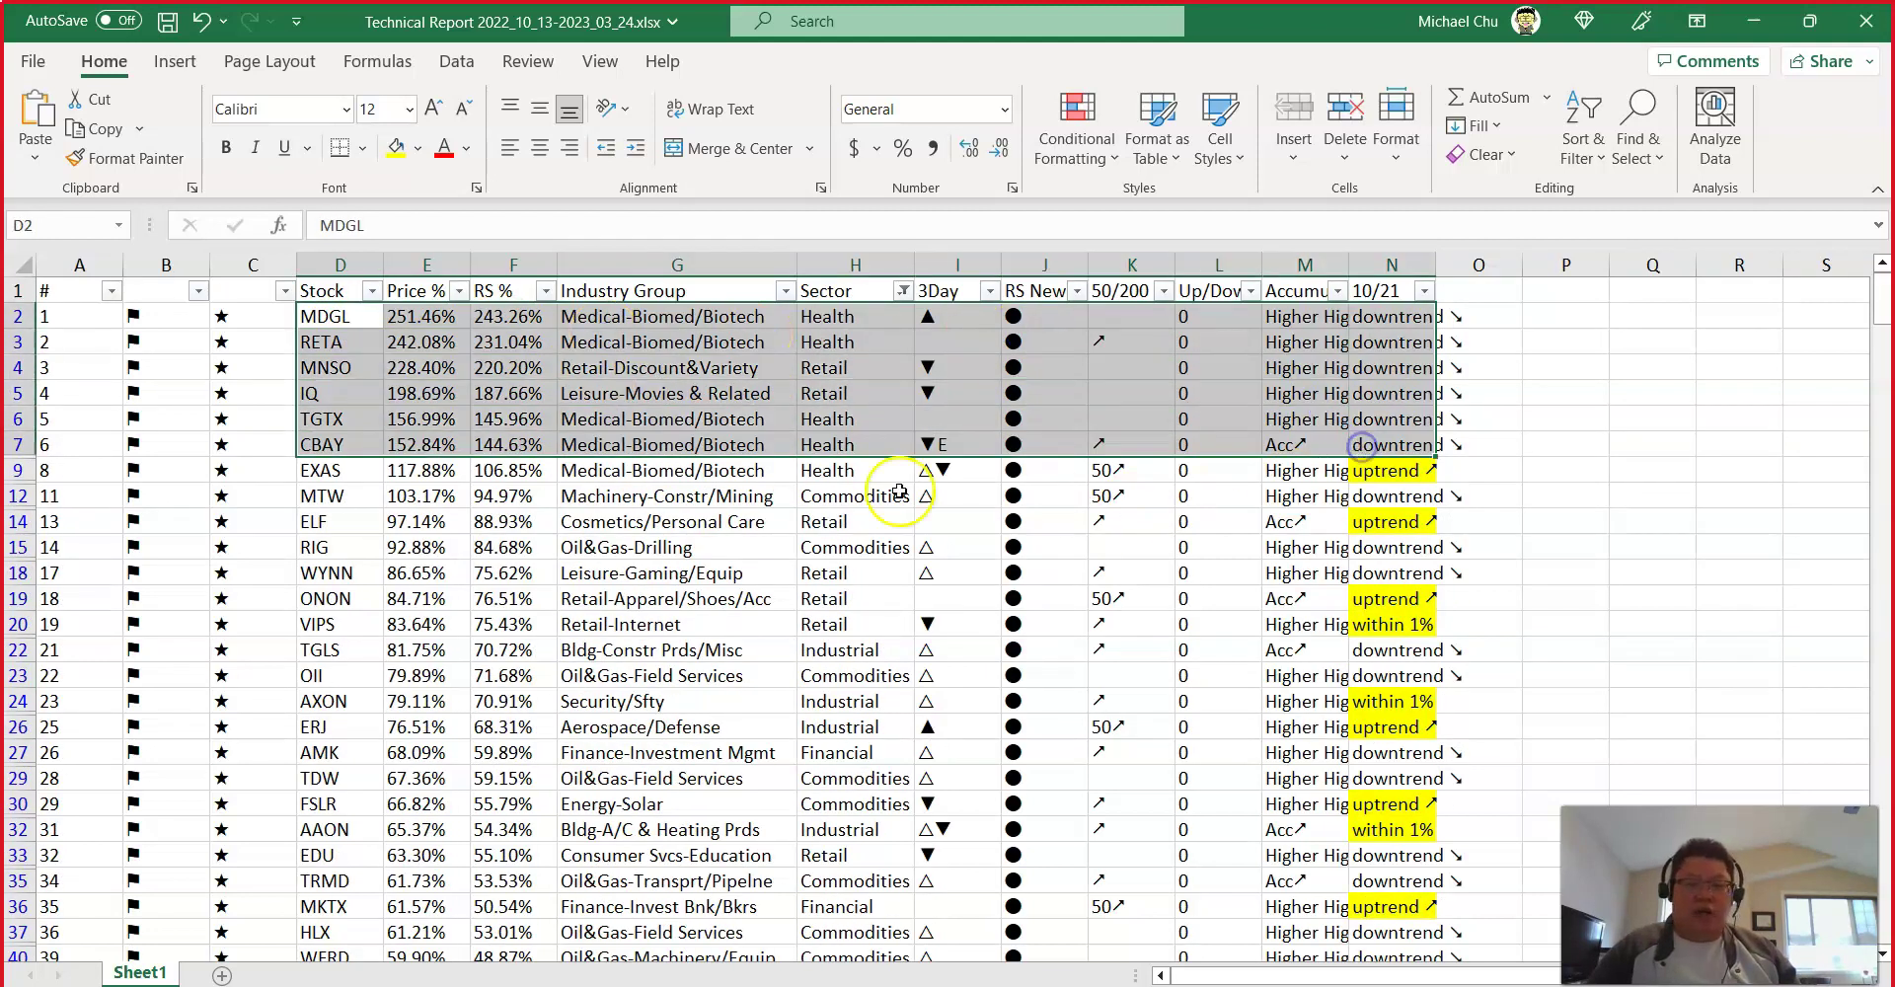
pyautogui.click(330, 470)
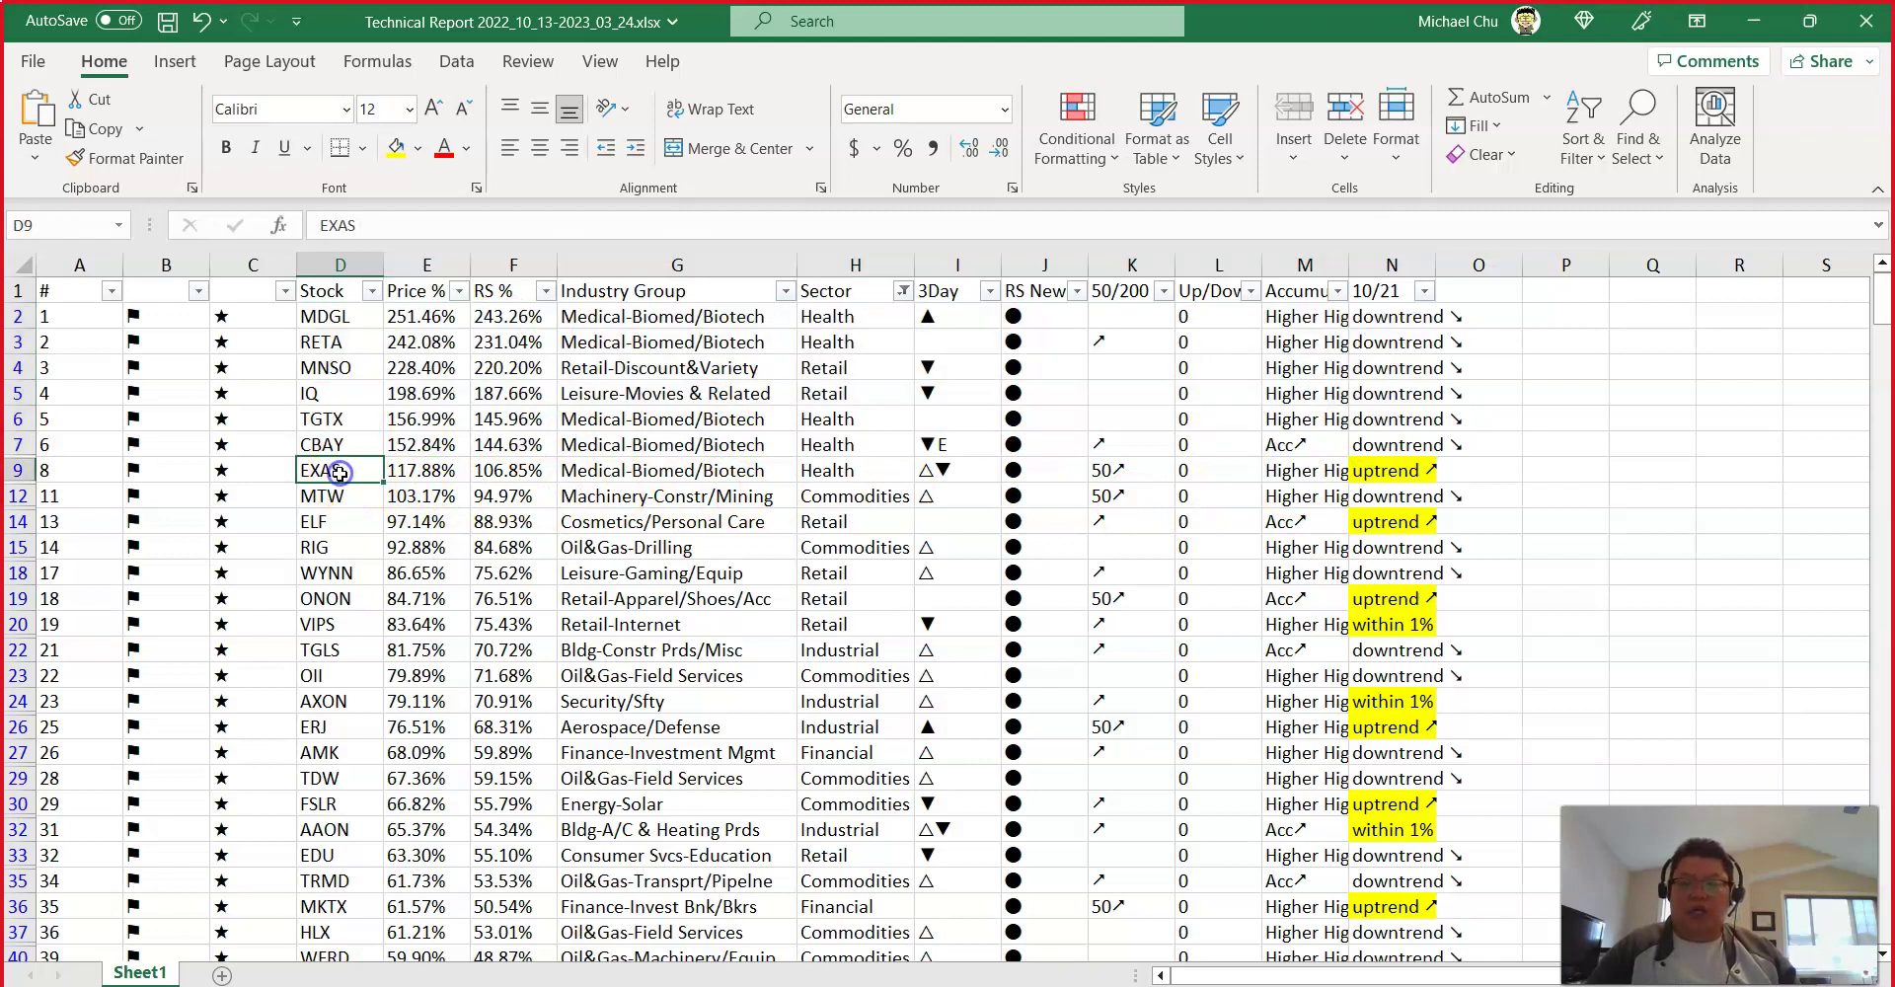
pyautogui.click(1352, 477)
pyautogui.click(308, 474)
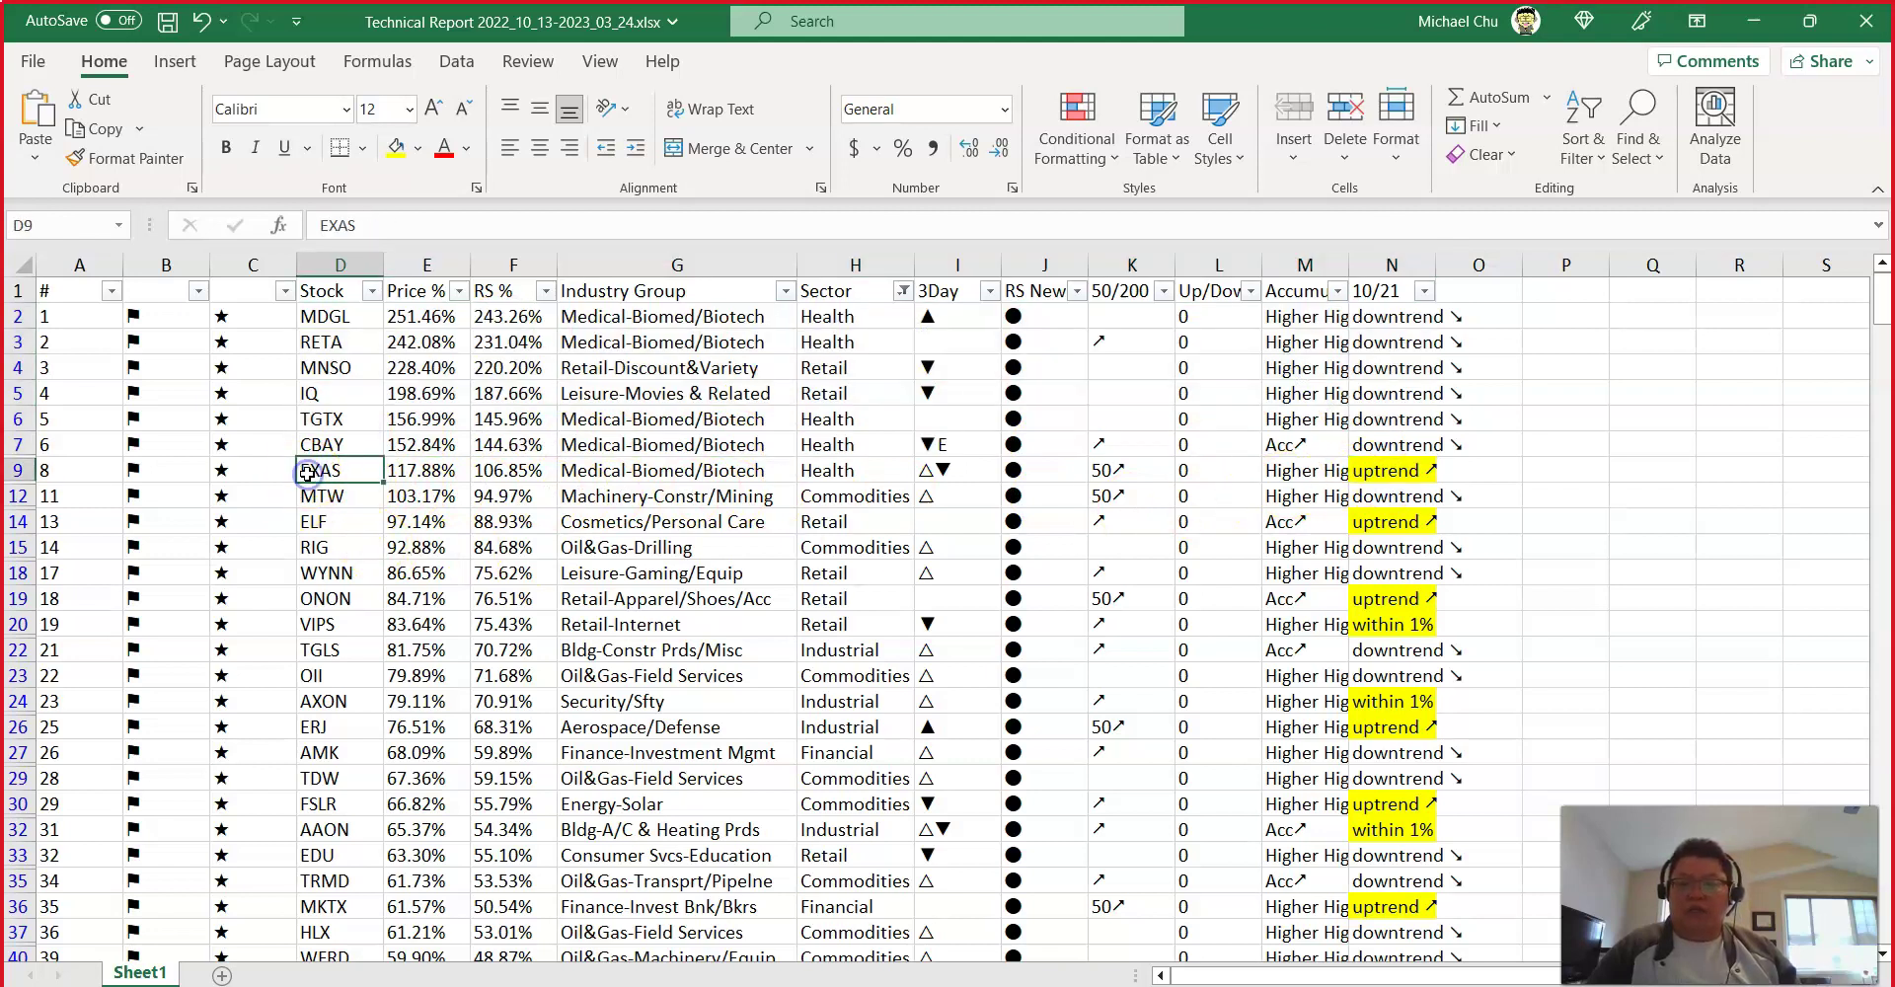
pyautogui.click(668, 461)
# Step: Fill the ELF cell in the Stock column with the standard green color
pyautogui.click(329, 524)
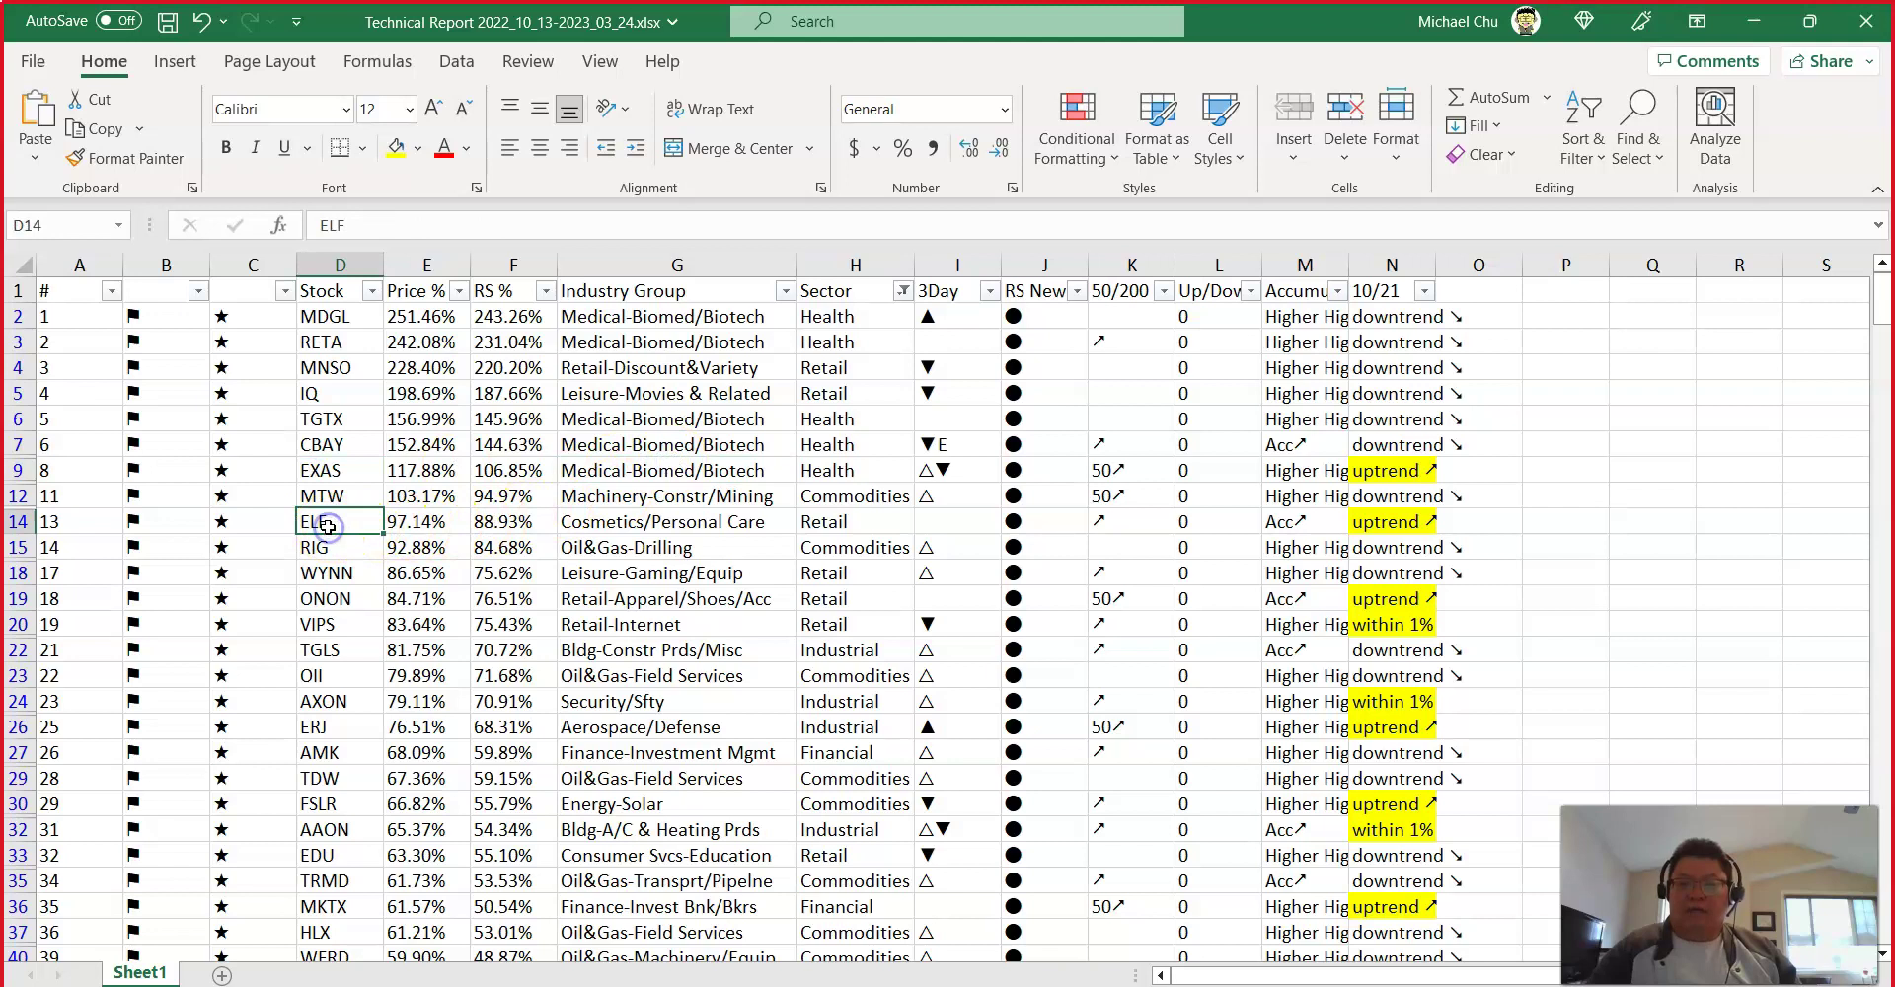
pyautogui.click(418, 147)
pyautogui.click(493, 378)
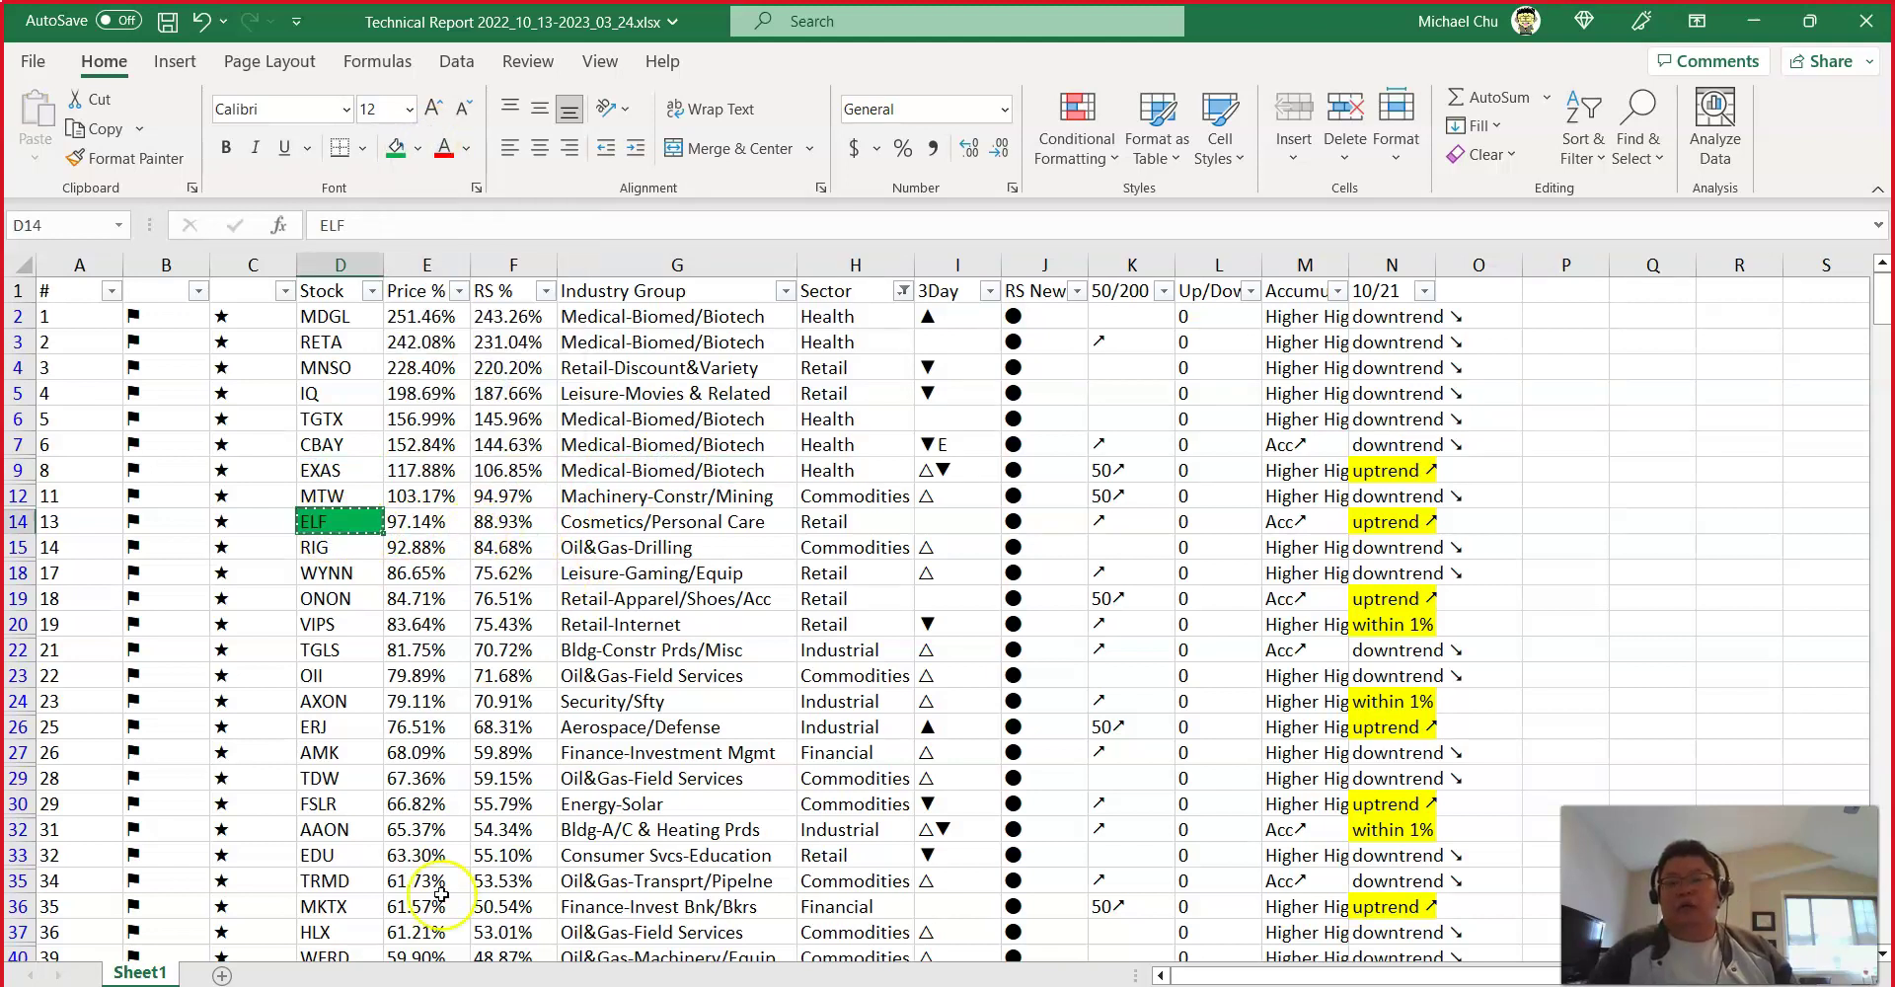
# Step: Switch to MarketSmith and load the weekly chart for ELF
pyautogui.hotkey('alt', 'Tab')
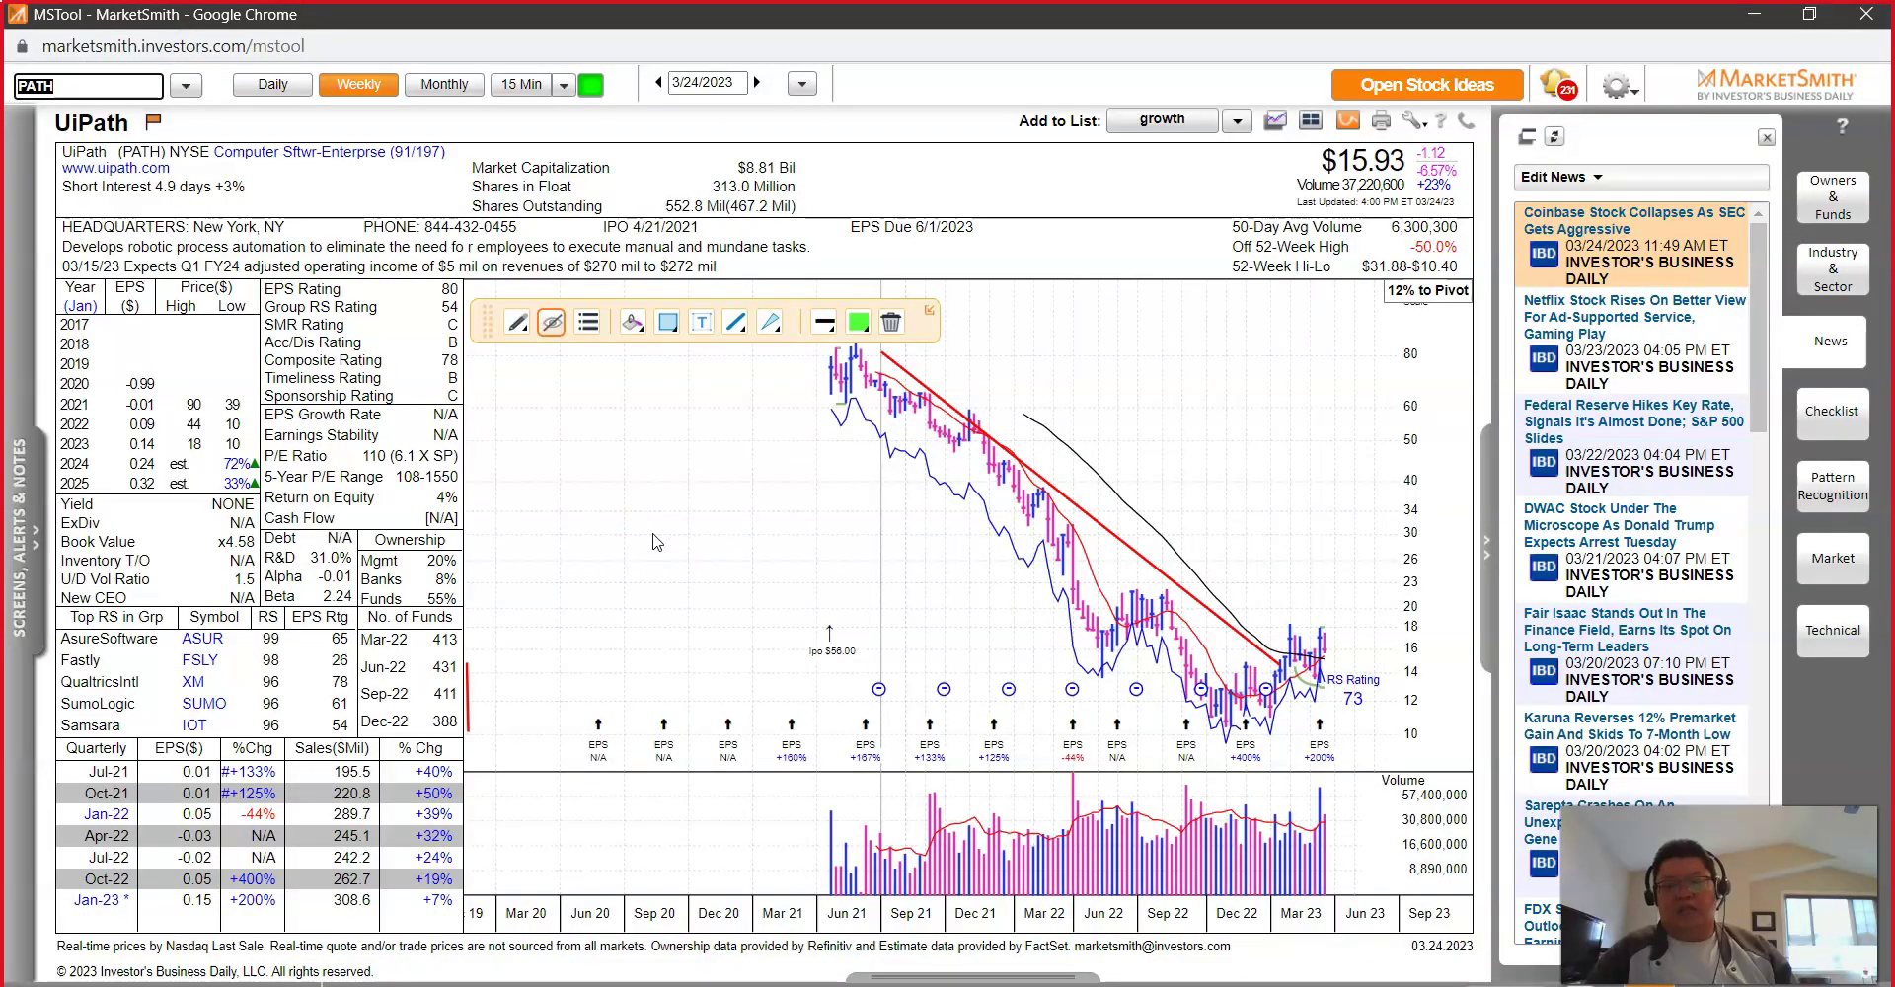
pyautogui.write('ELF')
pyautogui.press('Return')
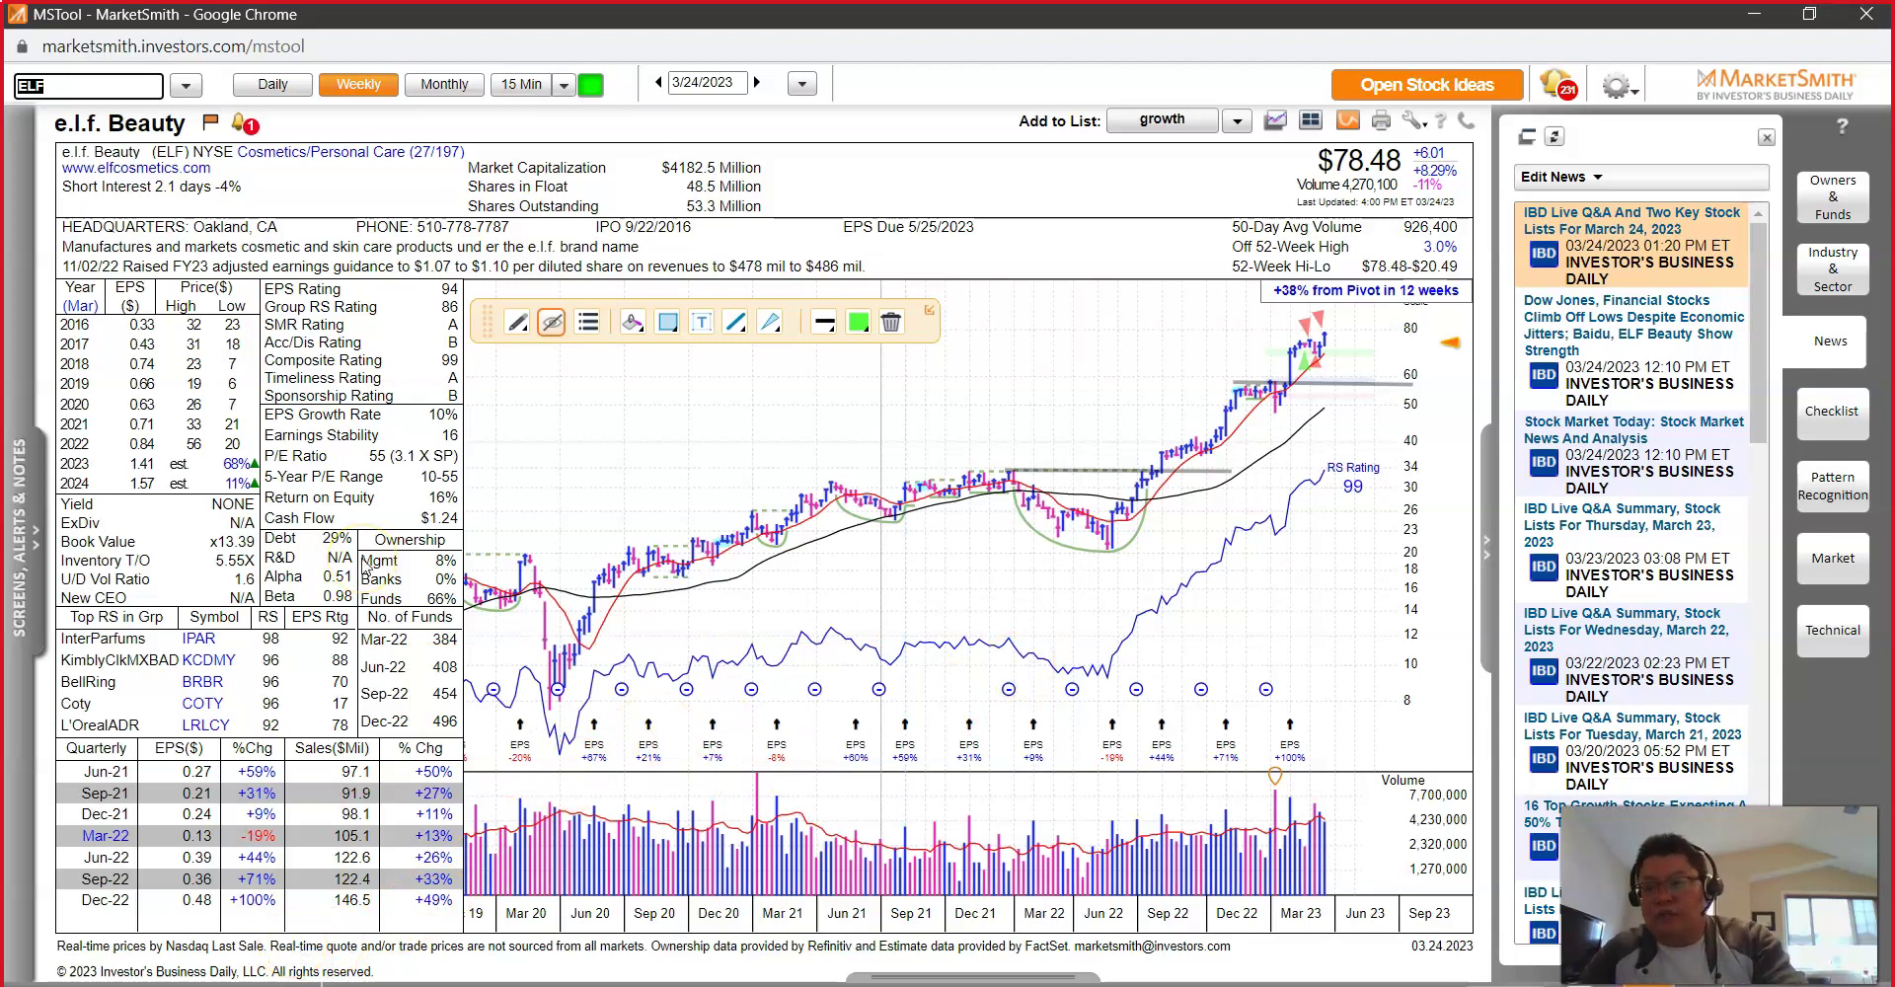
# Step: Load the ONON chart, switch it to daily and draw a temporary line pointing at the base of the March gap-up
pyautogui.press('Return')
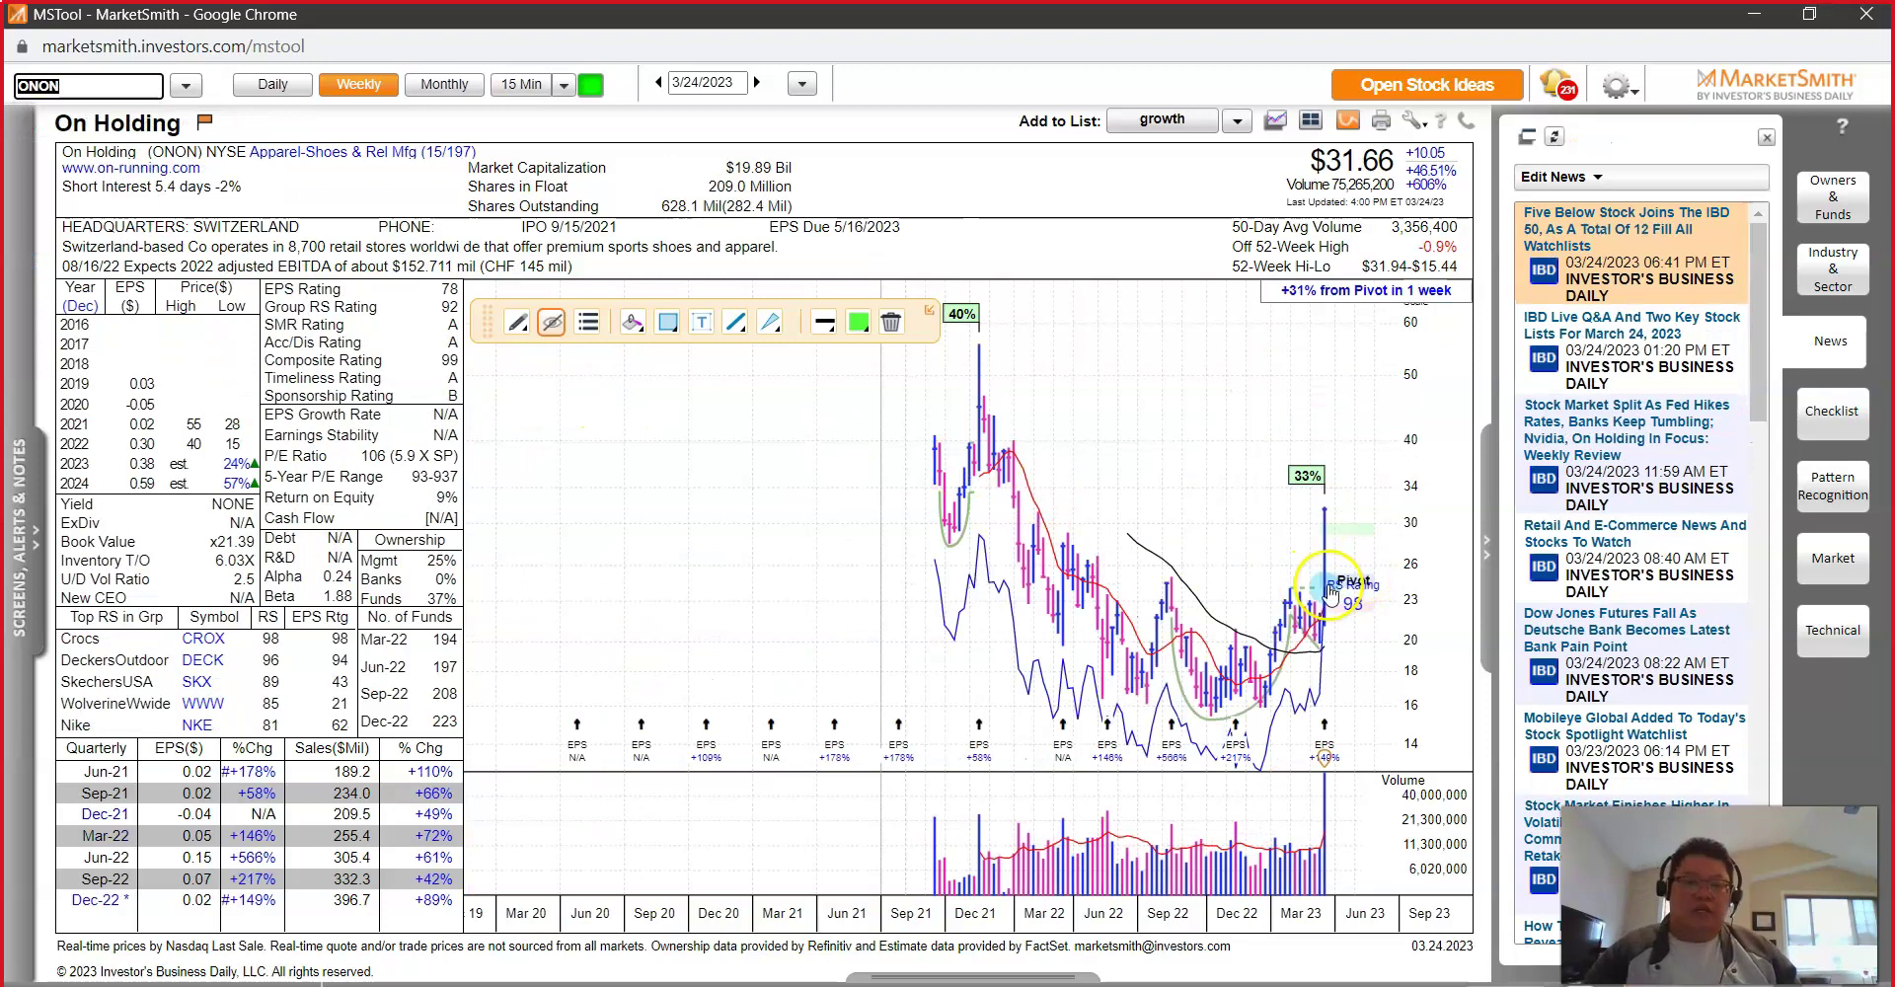
pyautogui.click(306, 91)
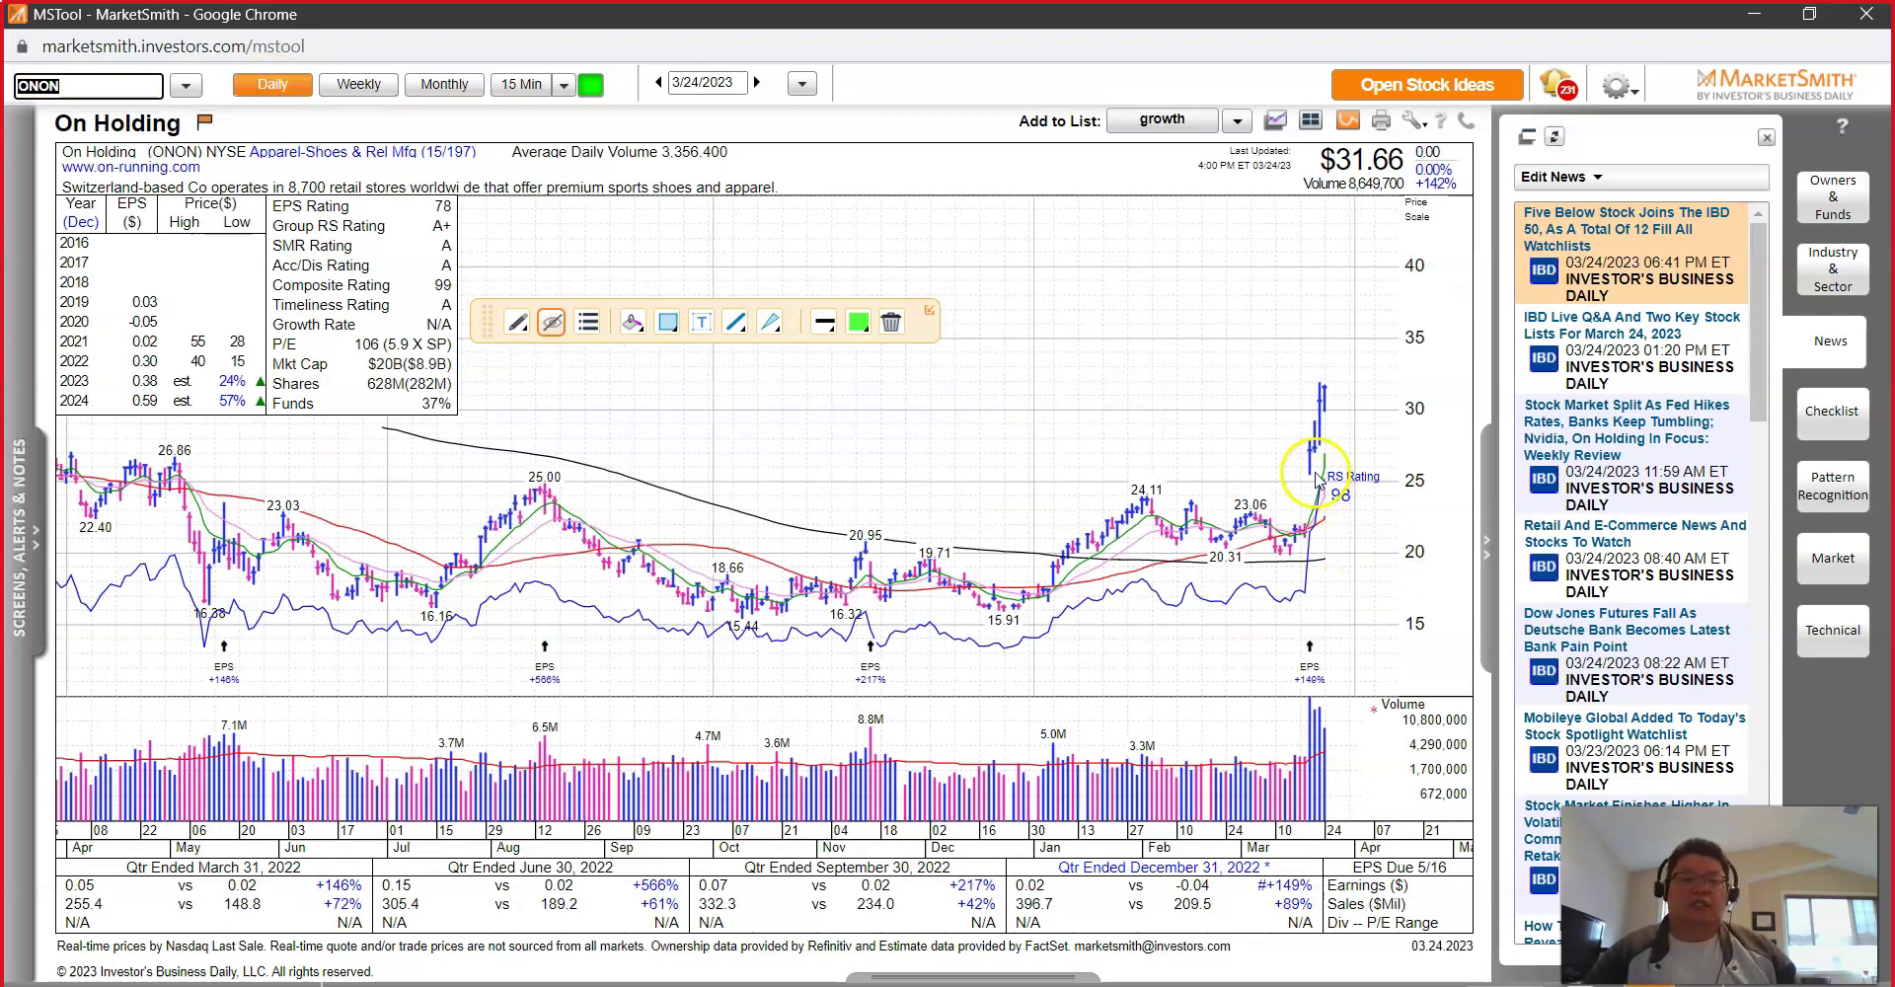
pyautogui.moveTo(1309, 476)
pyautogui.moveTo(1310, 471); pyautogui.dragTo(1167, 416)
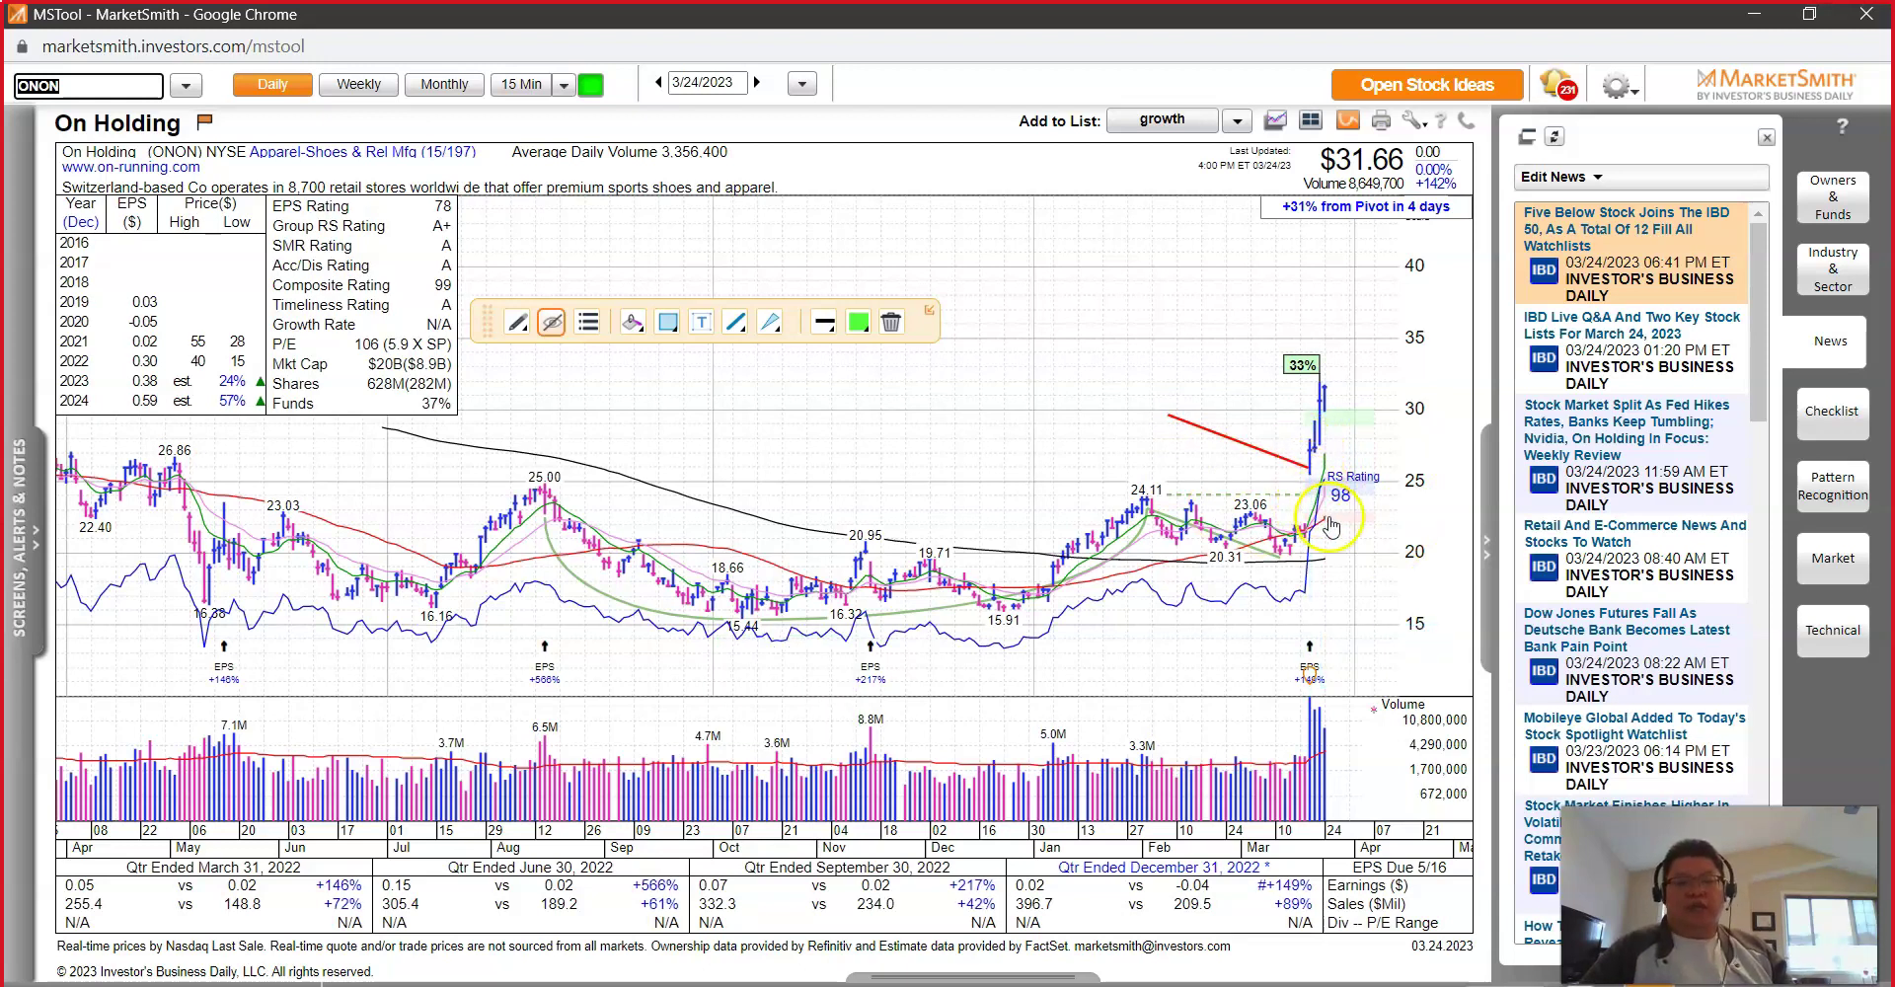
# Step: Use Track Price on the ONON daily chart to examine the 03/21/2023 gap-up bar, its moving averages and its volume
pyautogui.rightClick(1391, 525)
pyautogui.click(1457, 583)
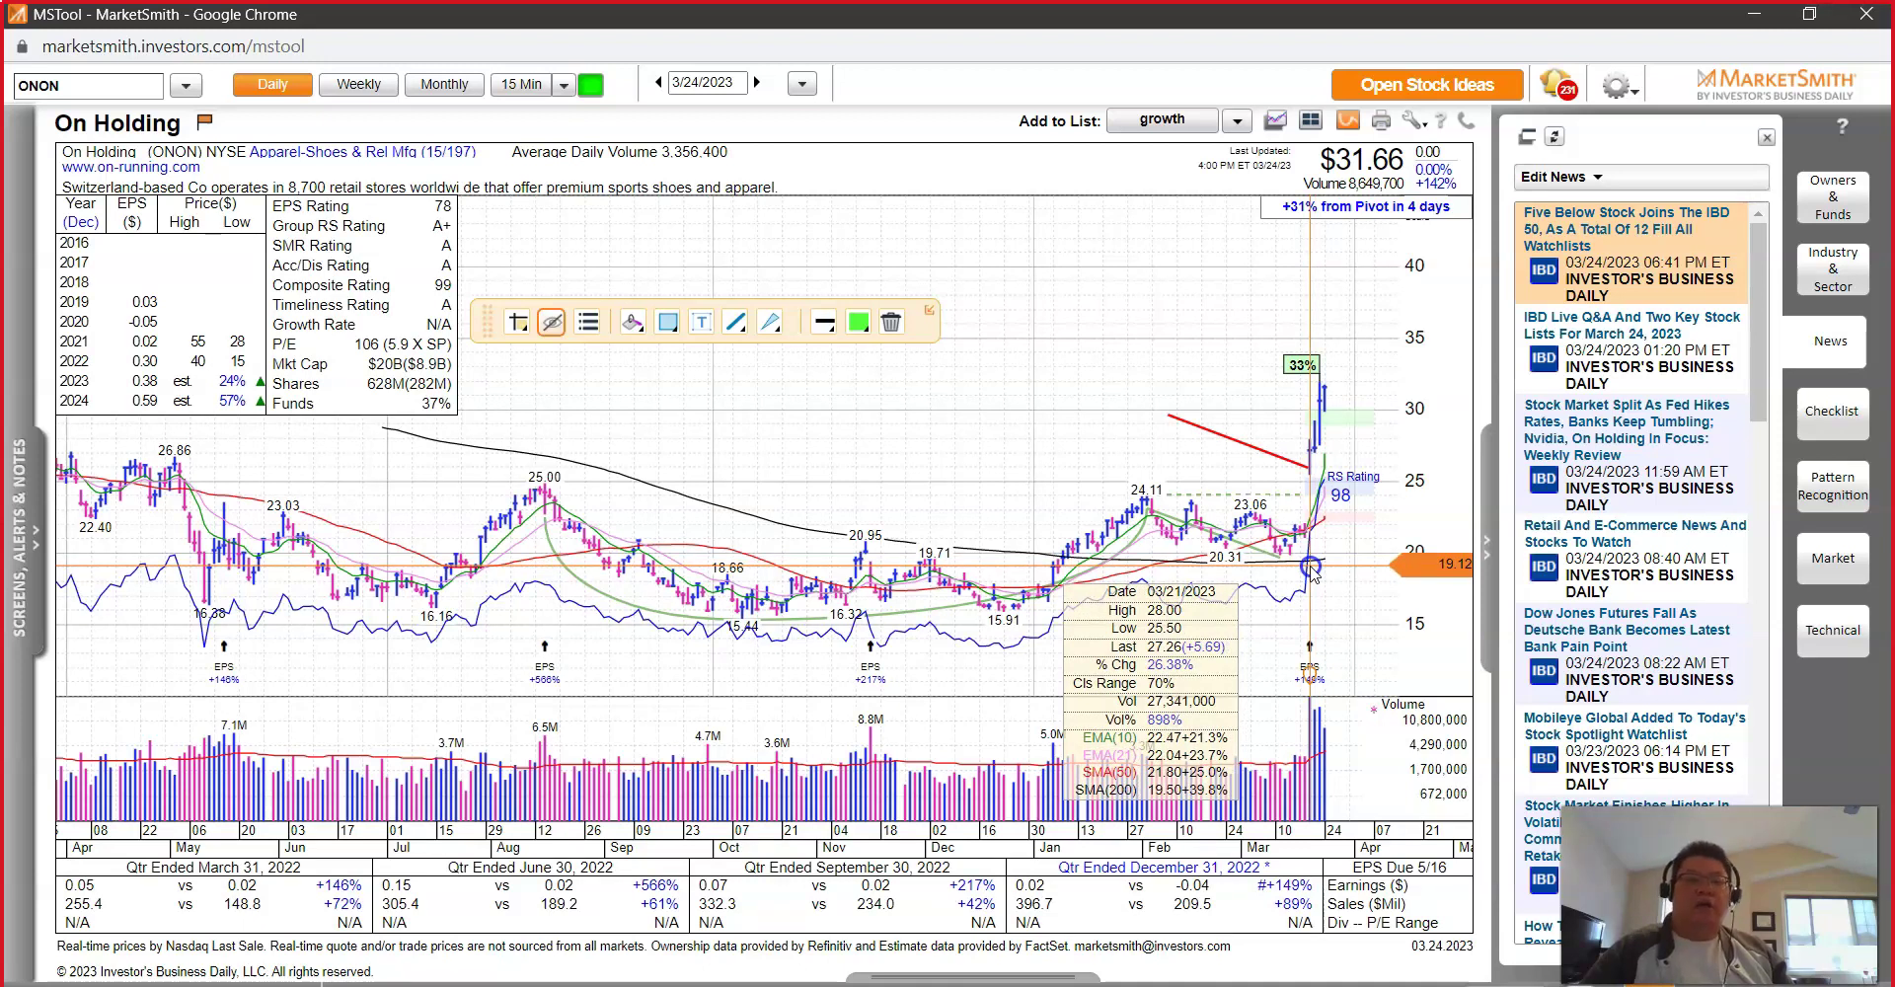
pyautogui.click(1310, 568)
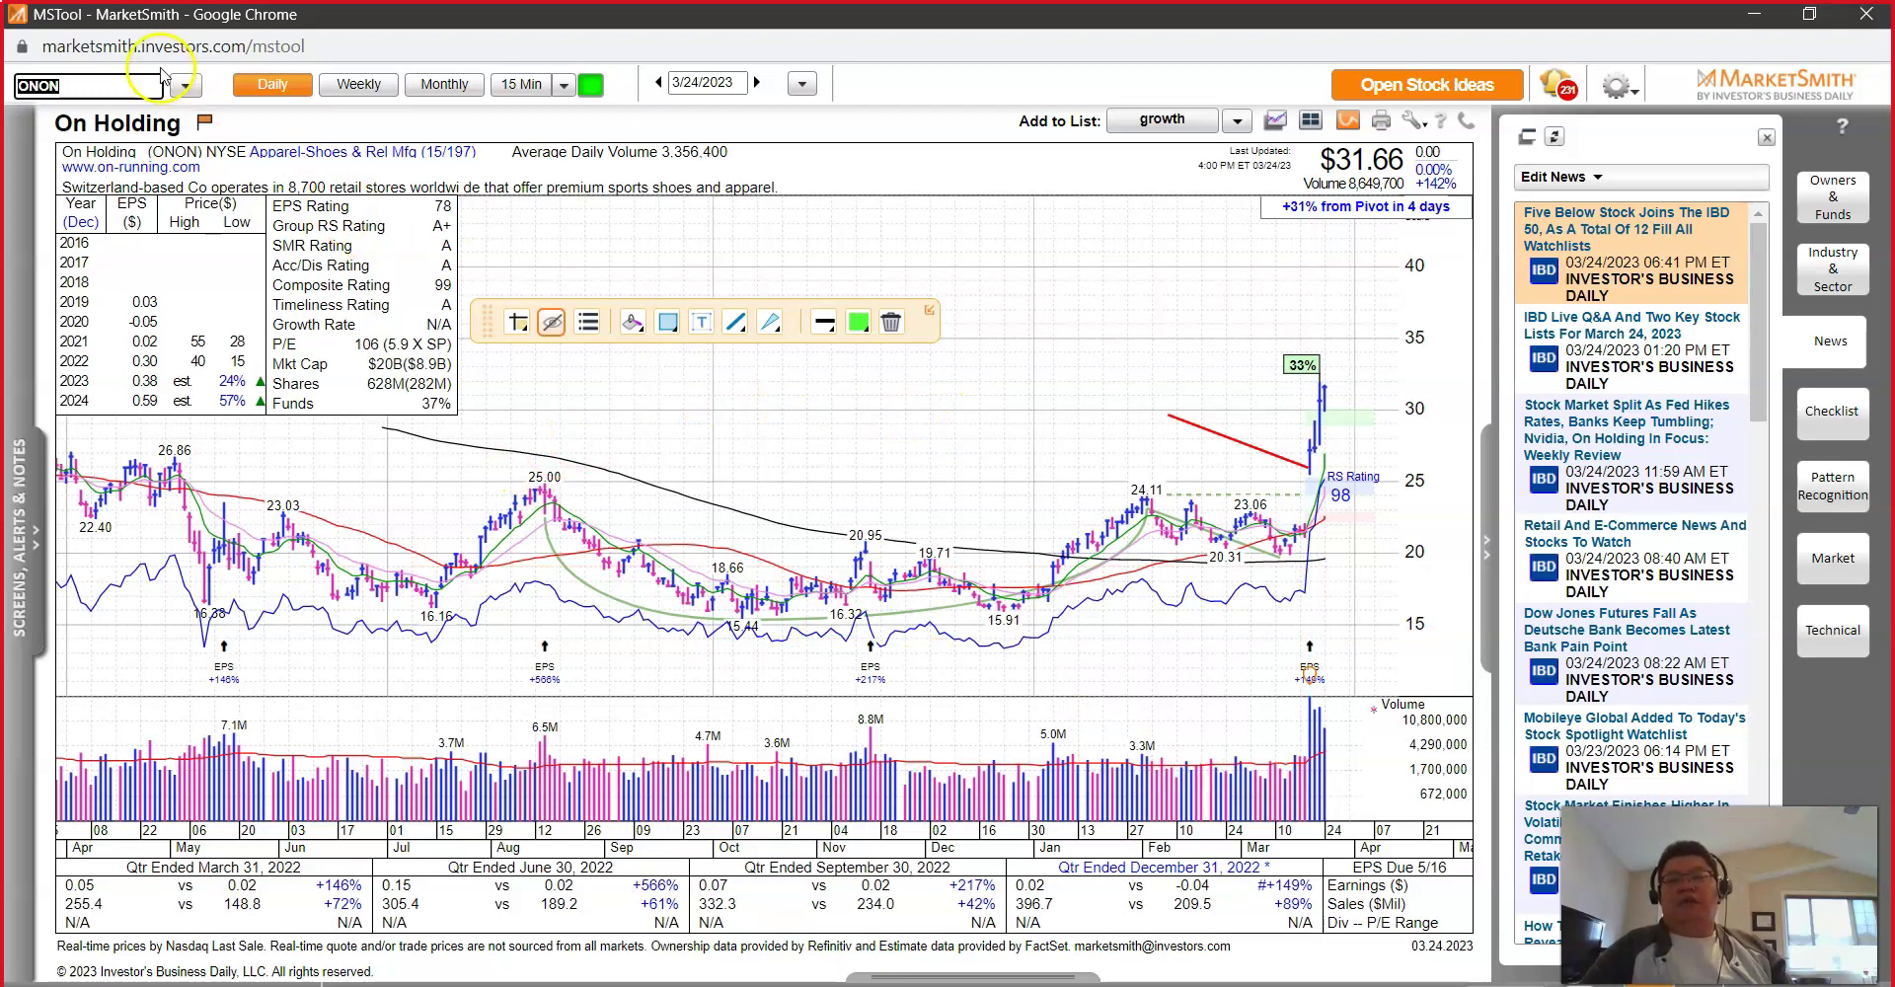
pyautogui.click(1316, 488)
pyautogui.click(1313, 502)
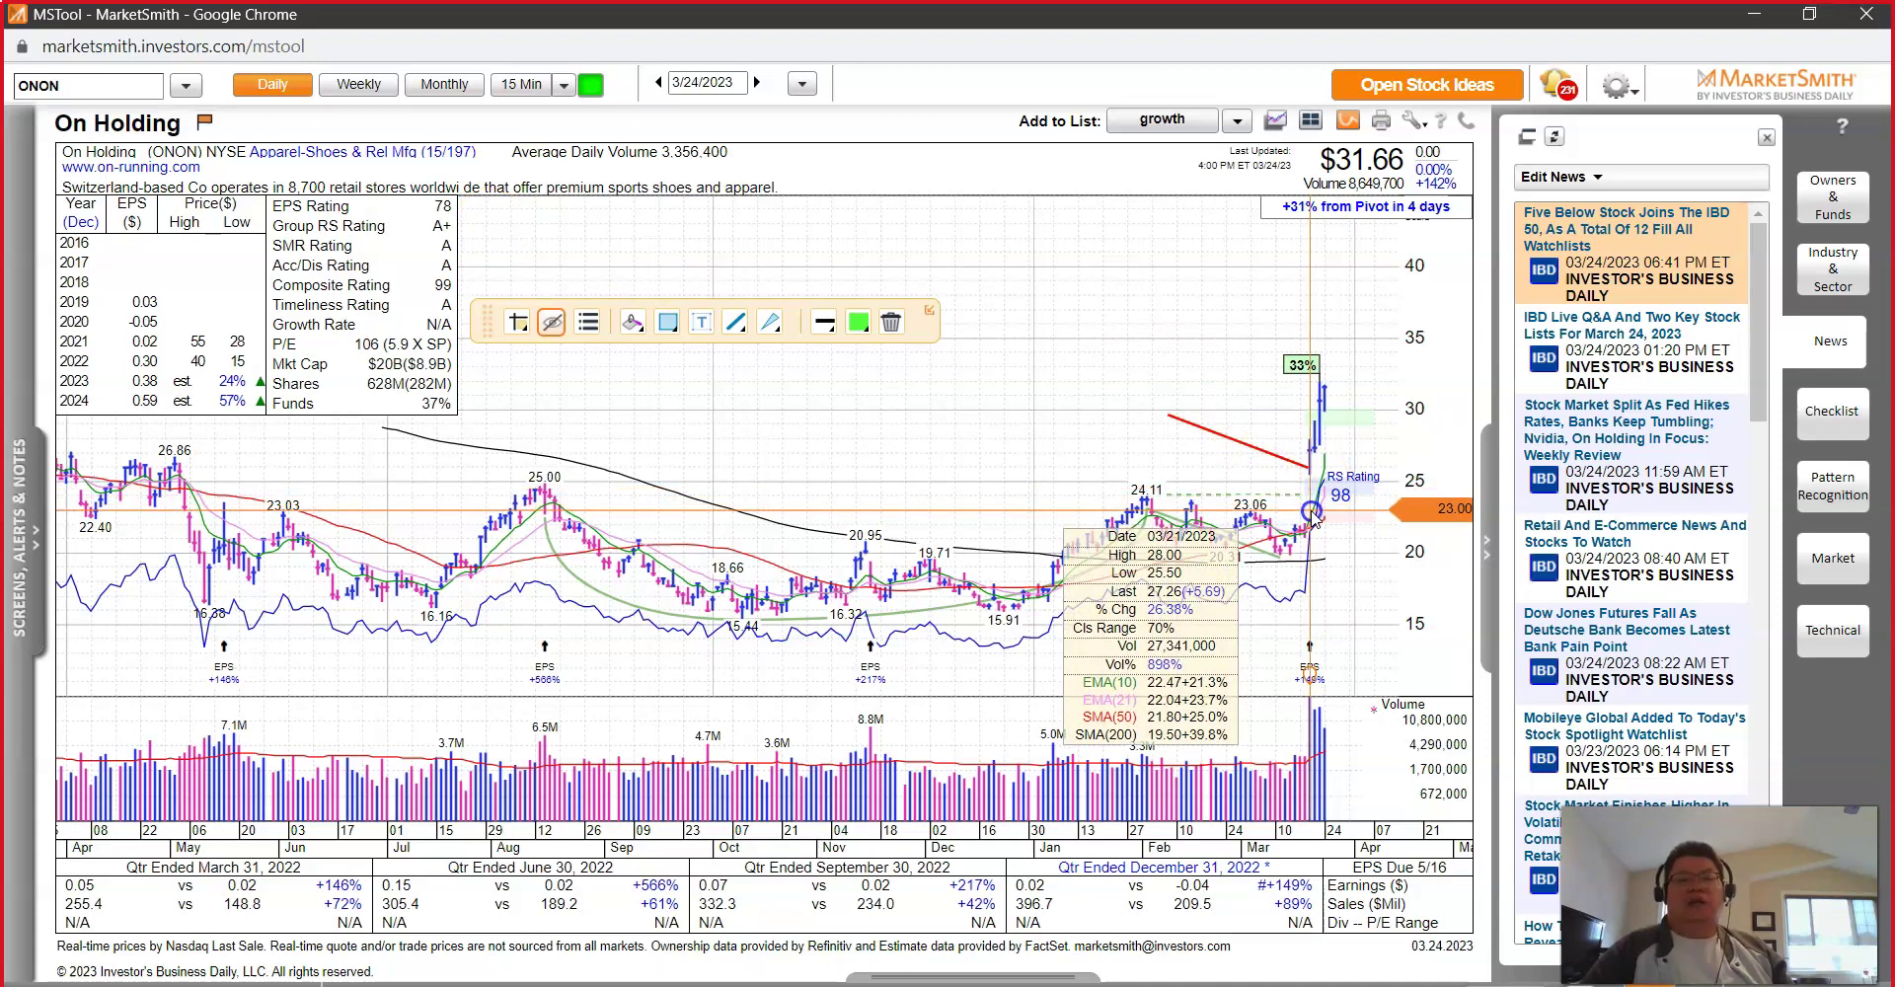
pyautogui.click(1313, 515)
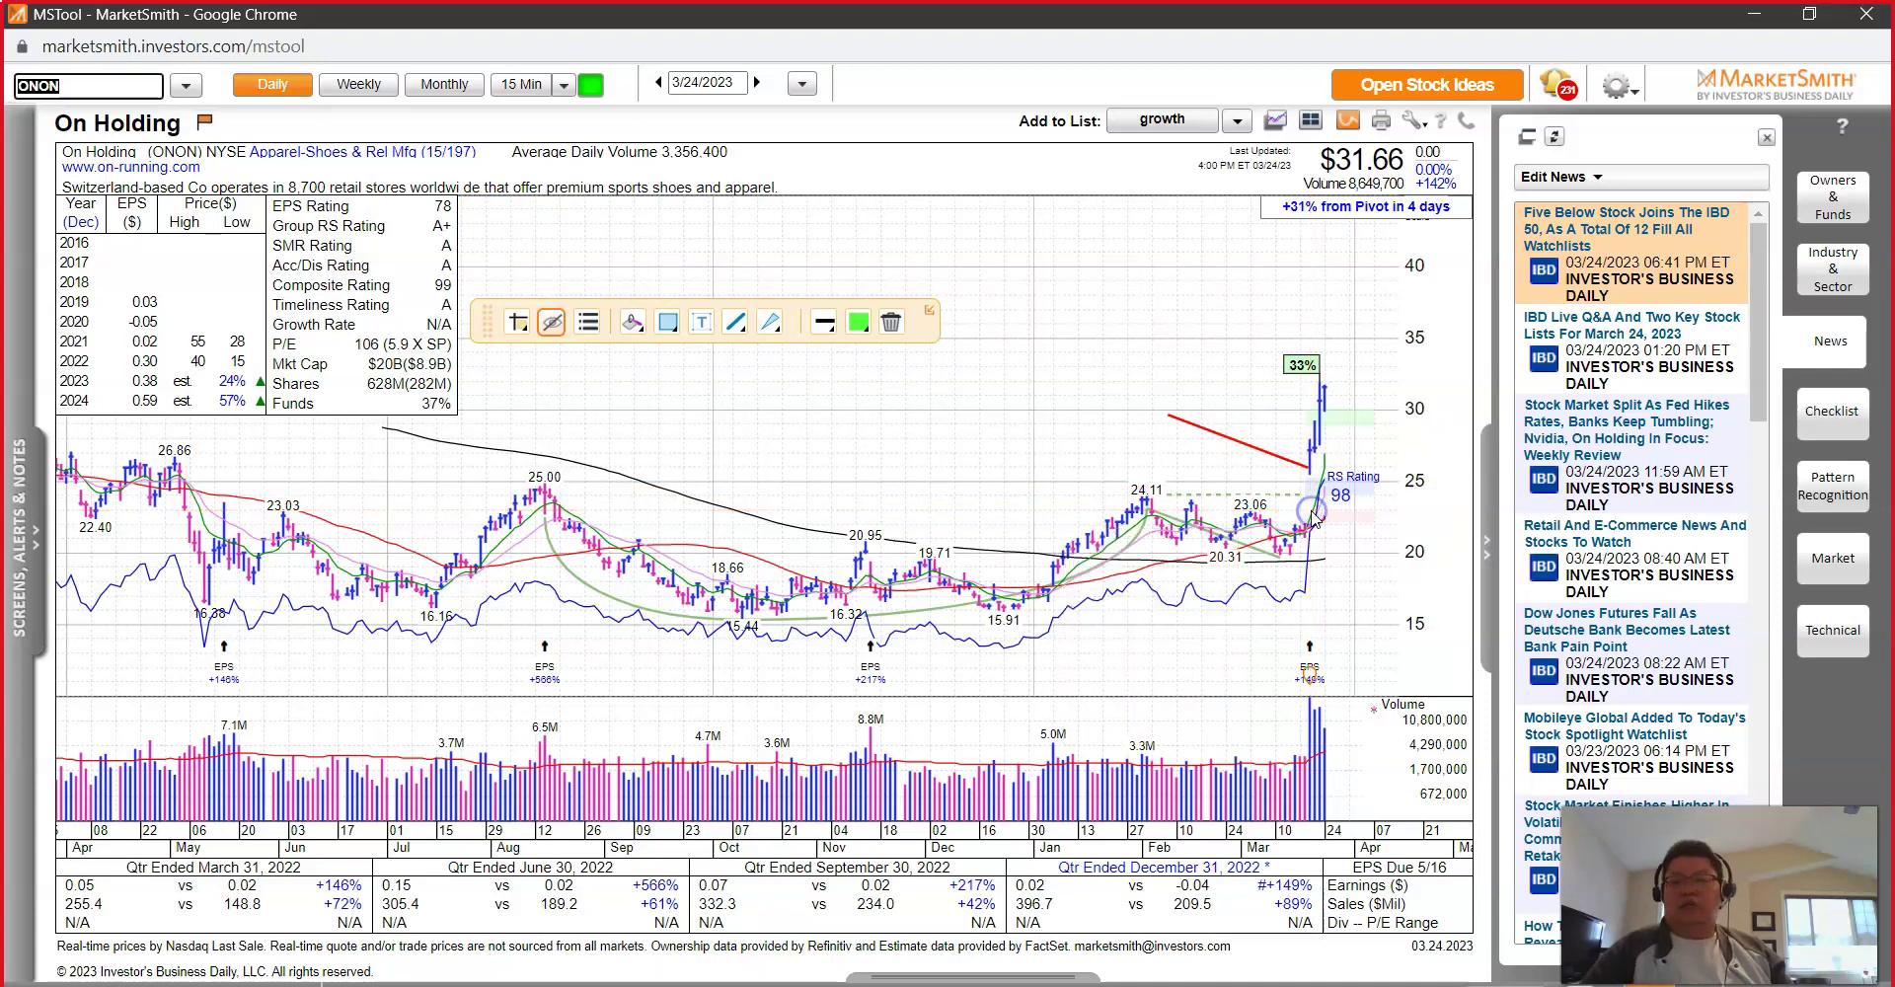
pyautogui.click(1310, 482)
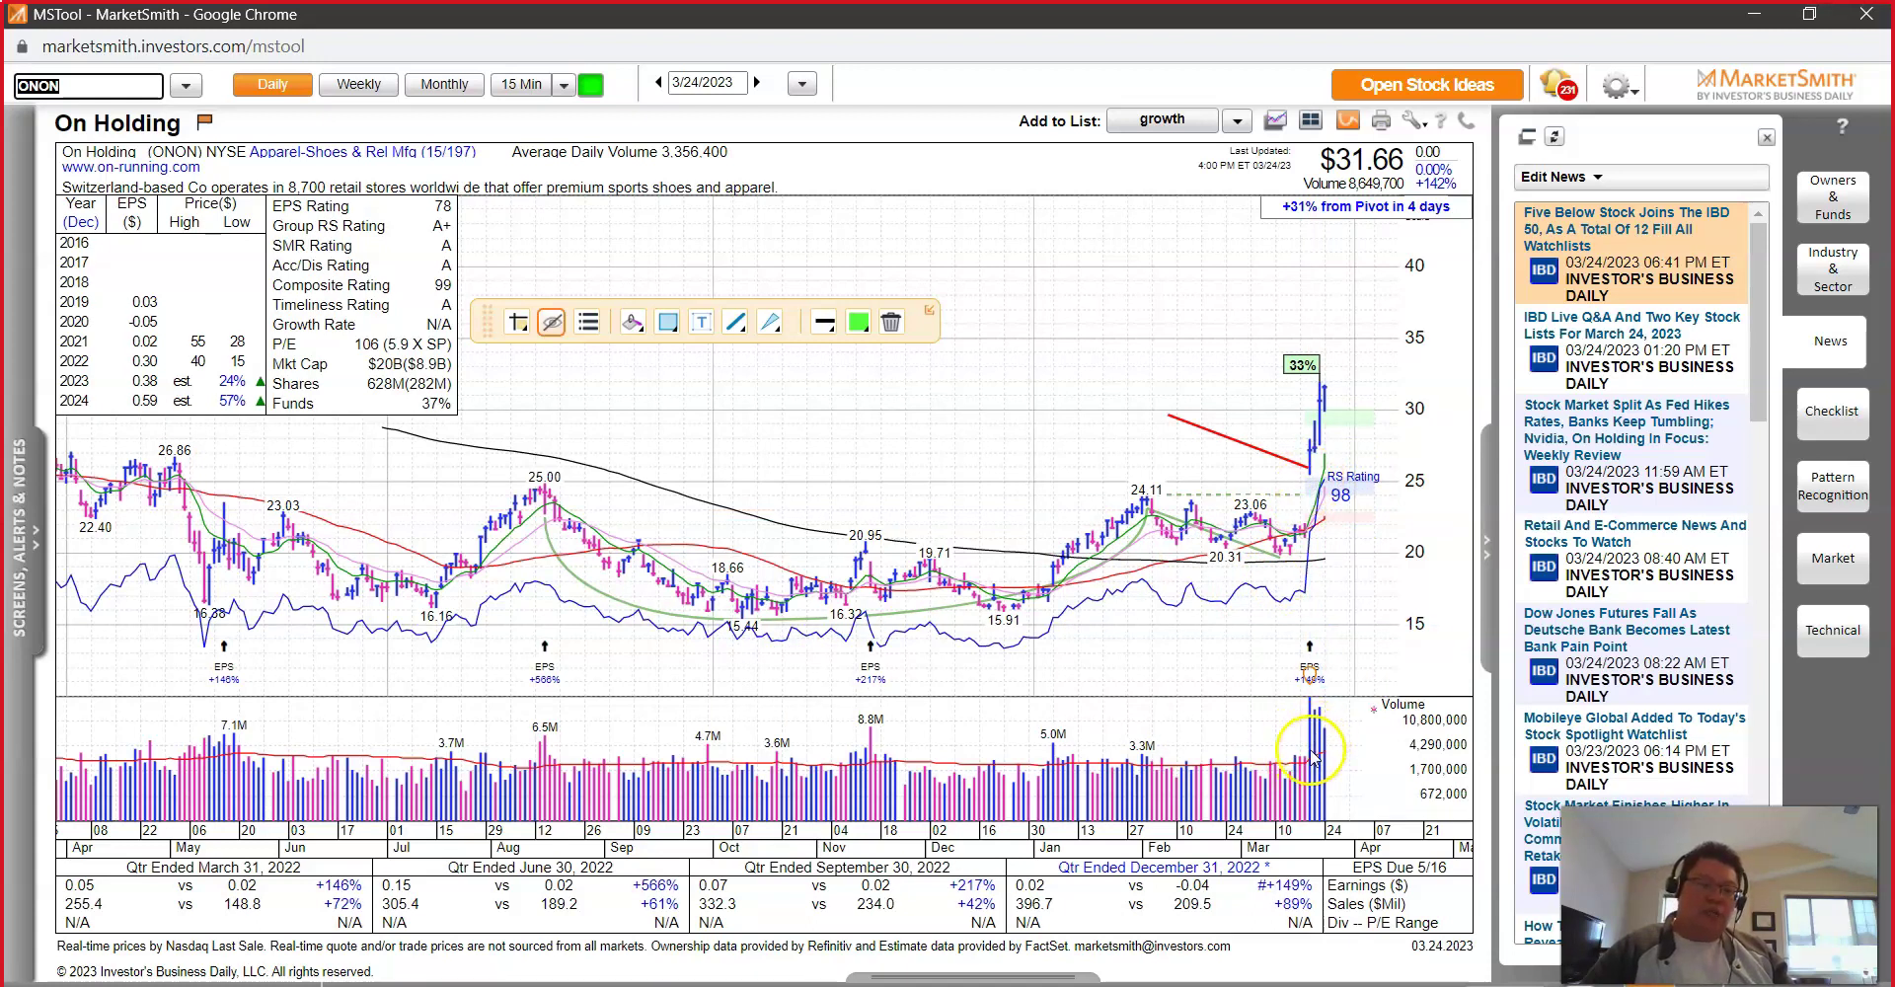
pyautogui.click(1312, 480)
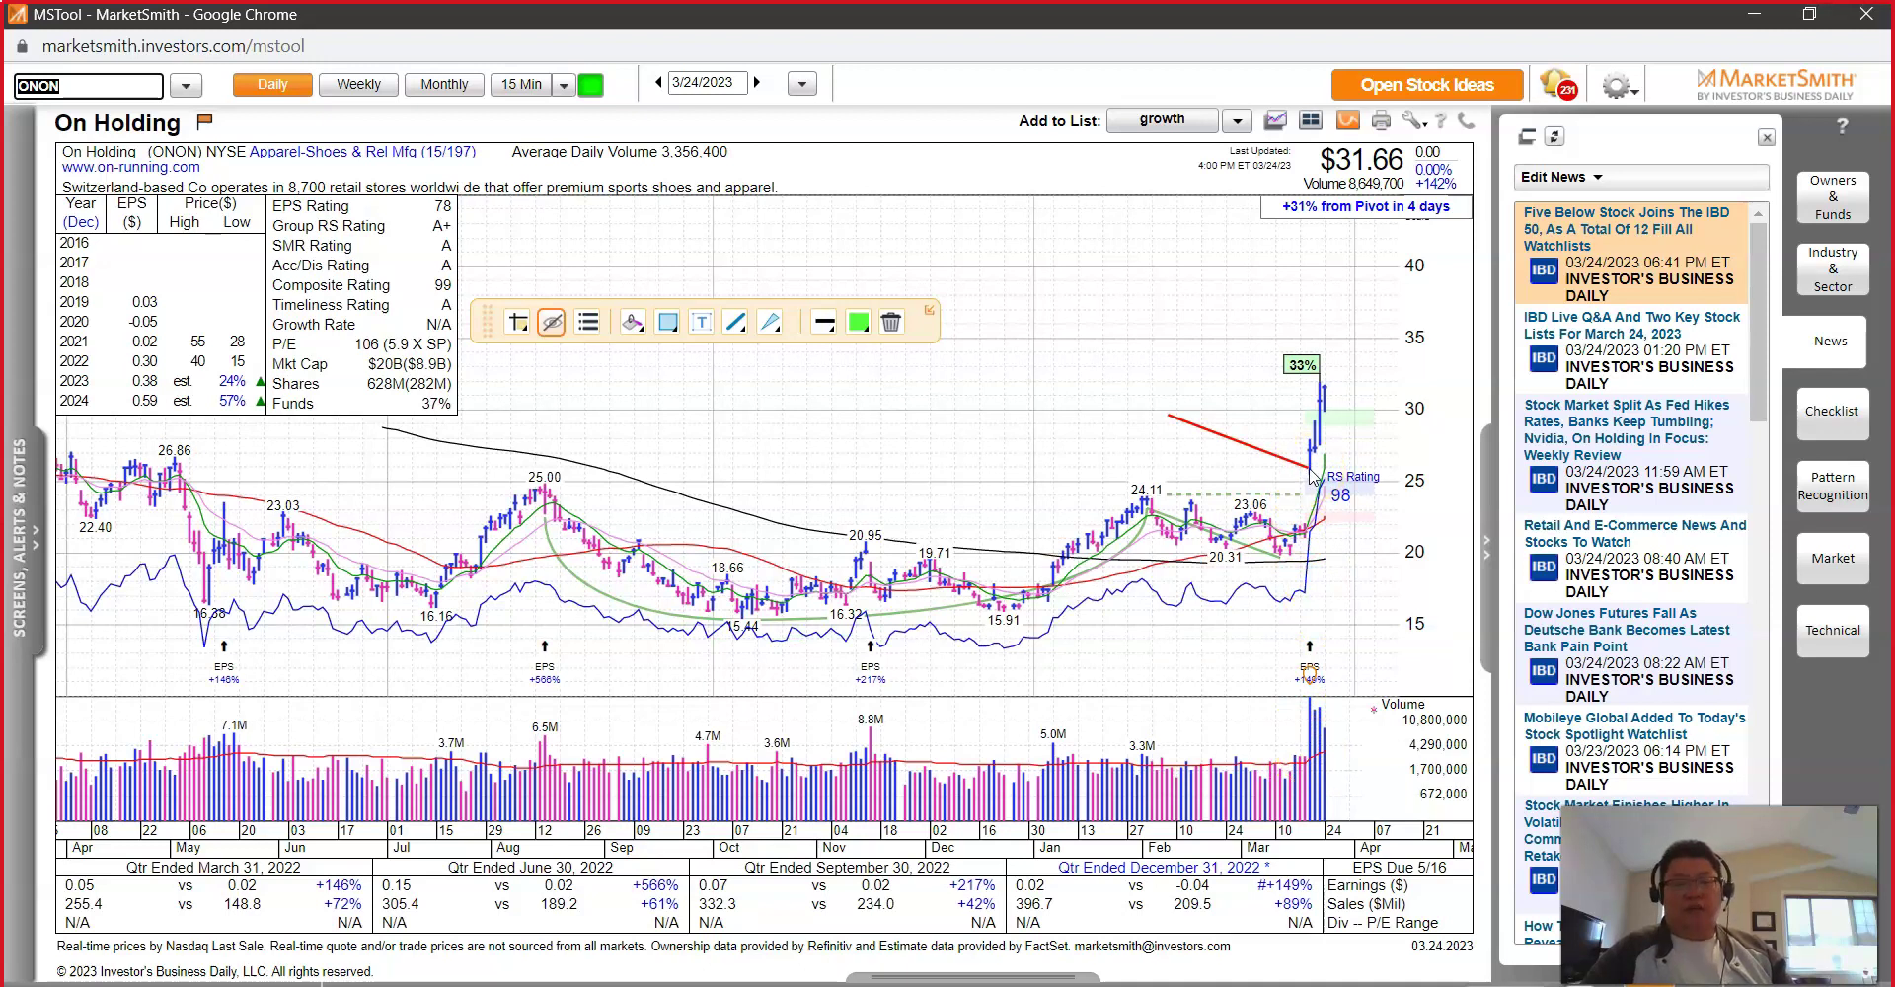
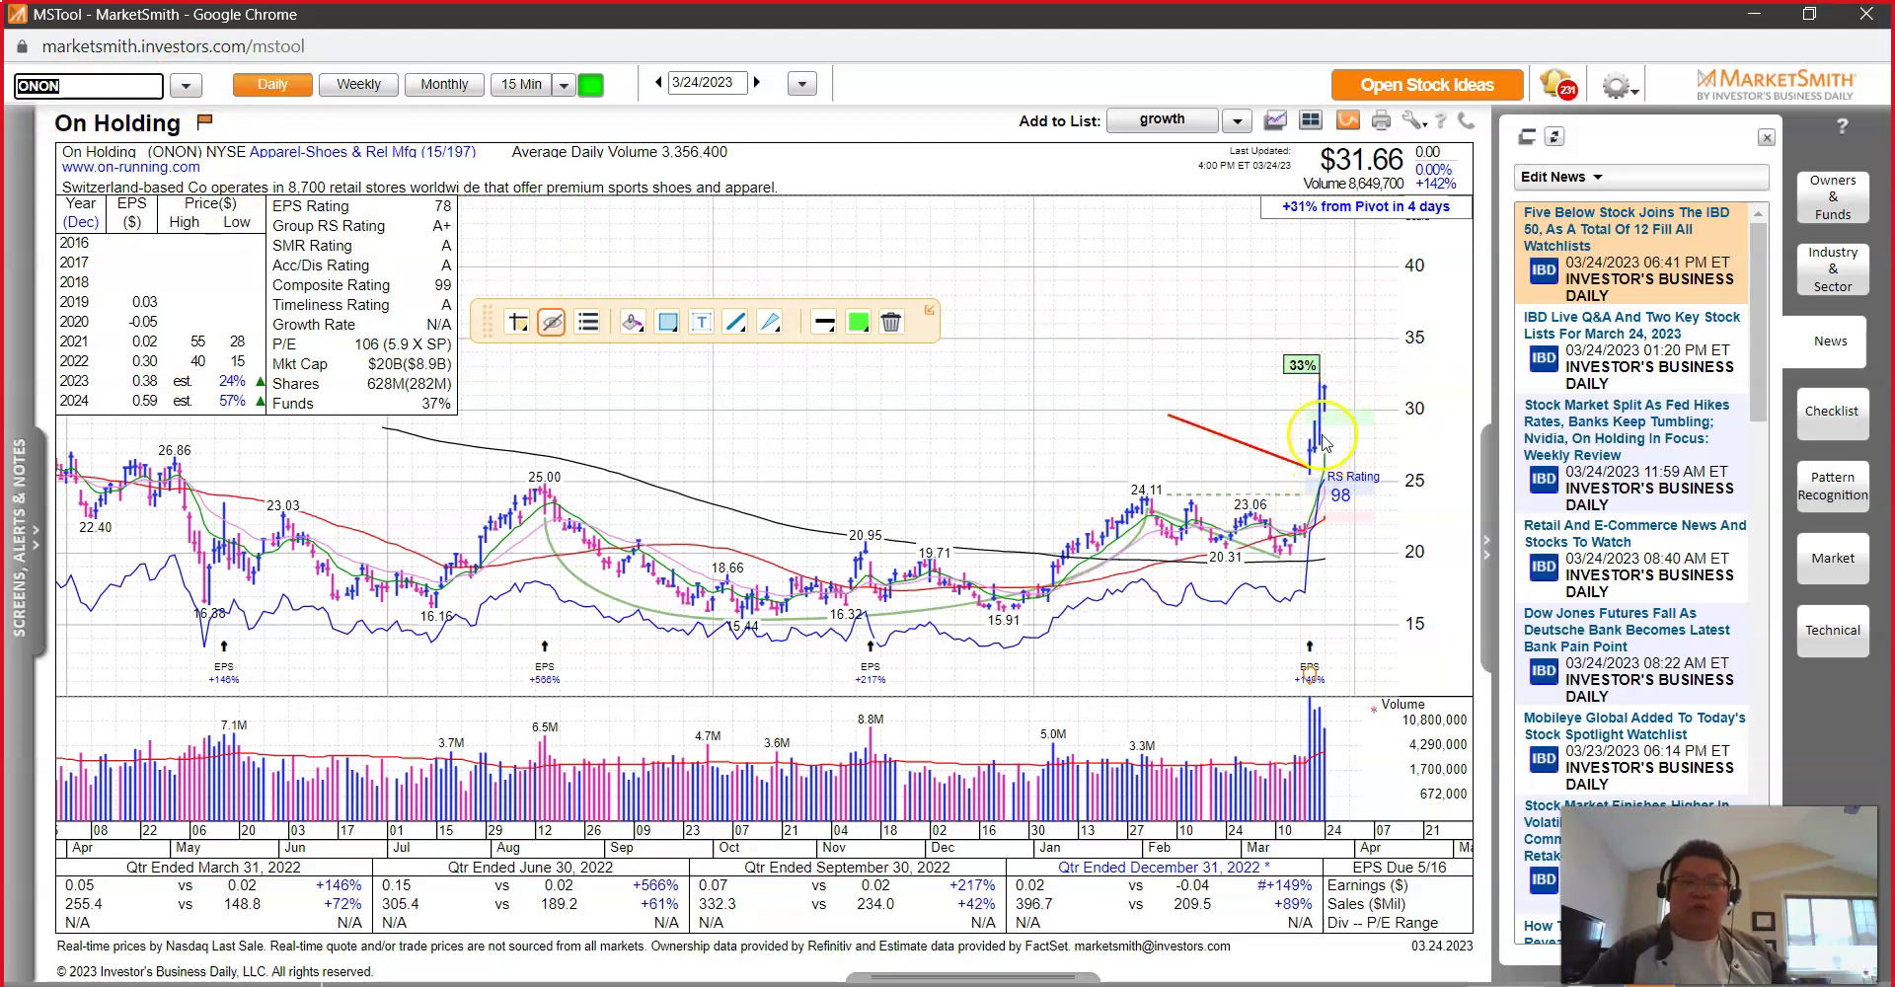
# Step: Activate Track Price again and read the price and moving average data for ONON's 03/24/2023 bar
pyautogui.rightClick(1375, 455)
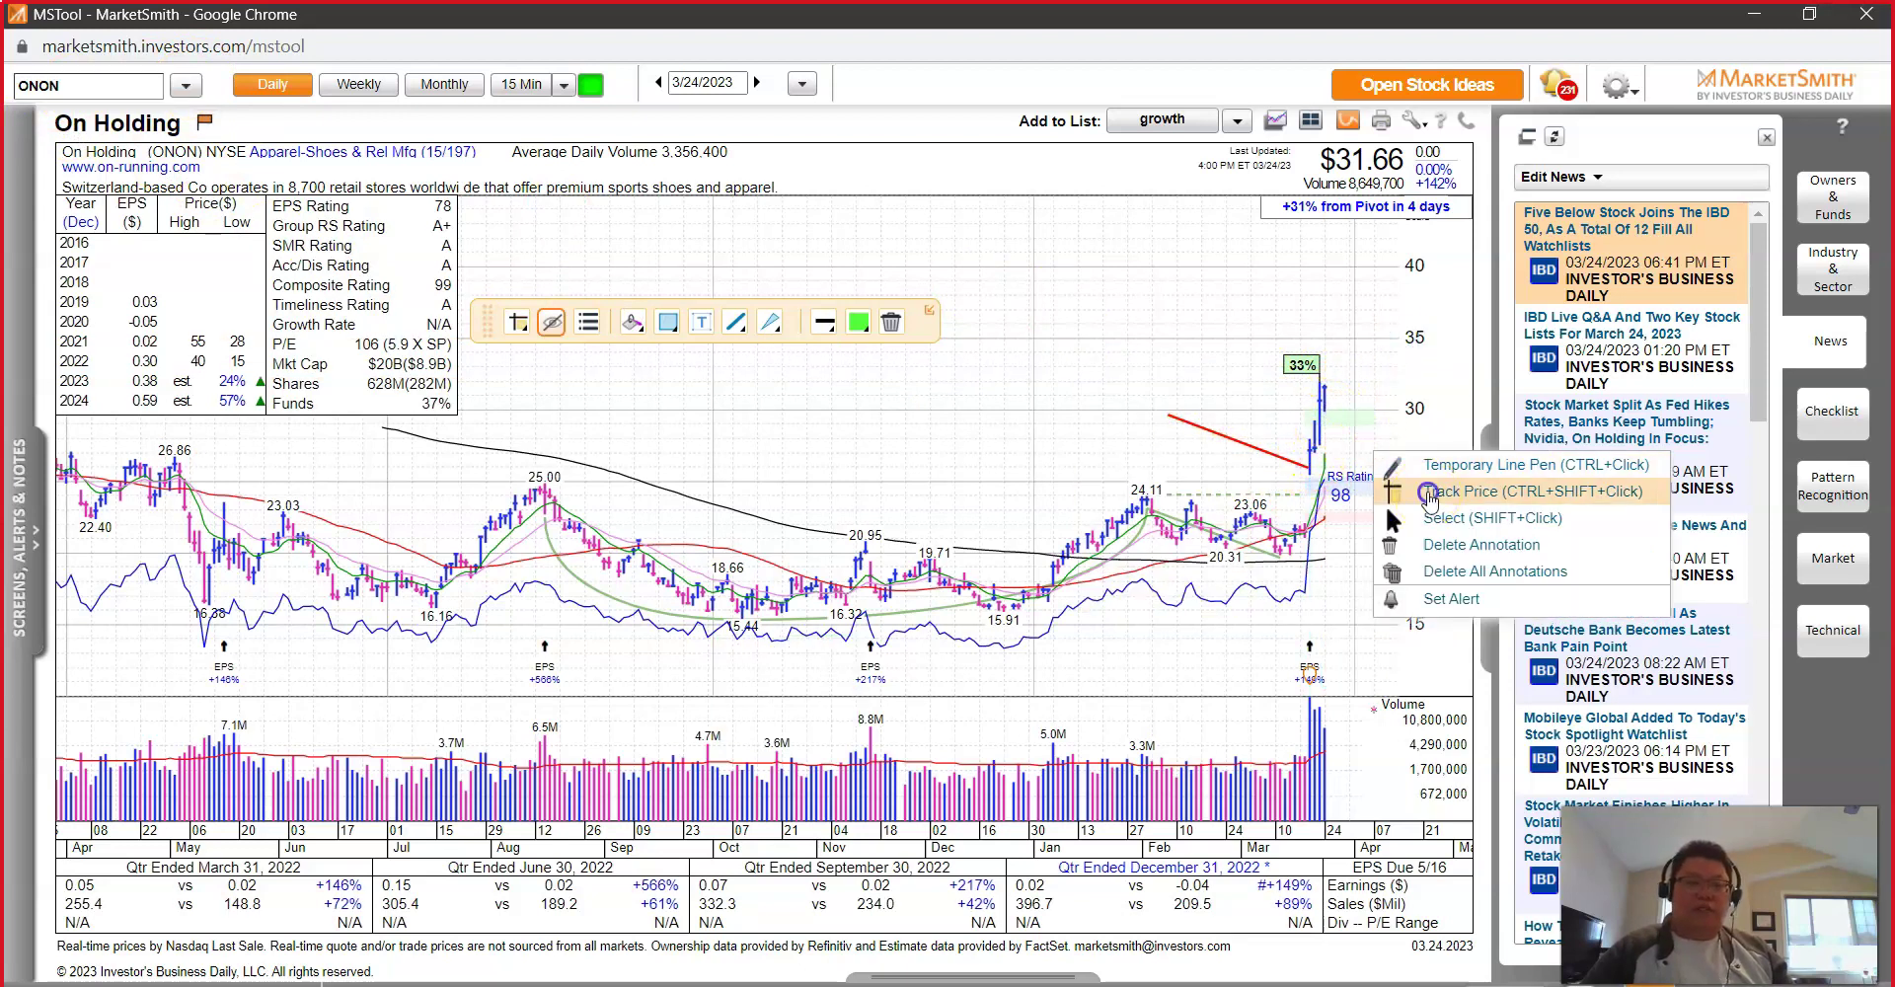
pyautogui.click(1428, 492)
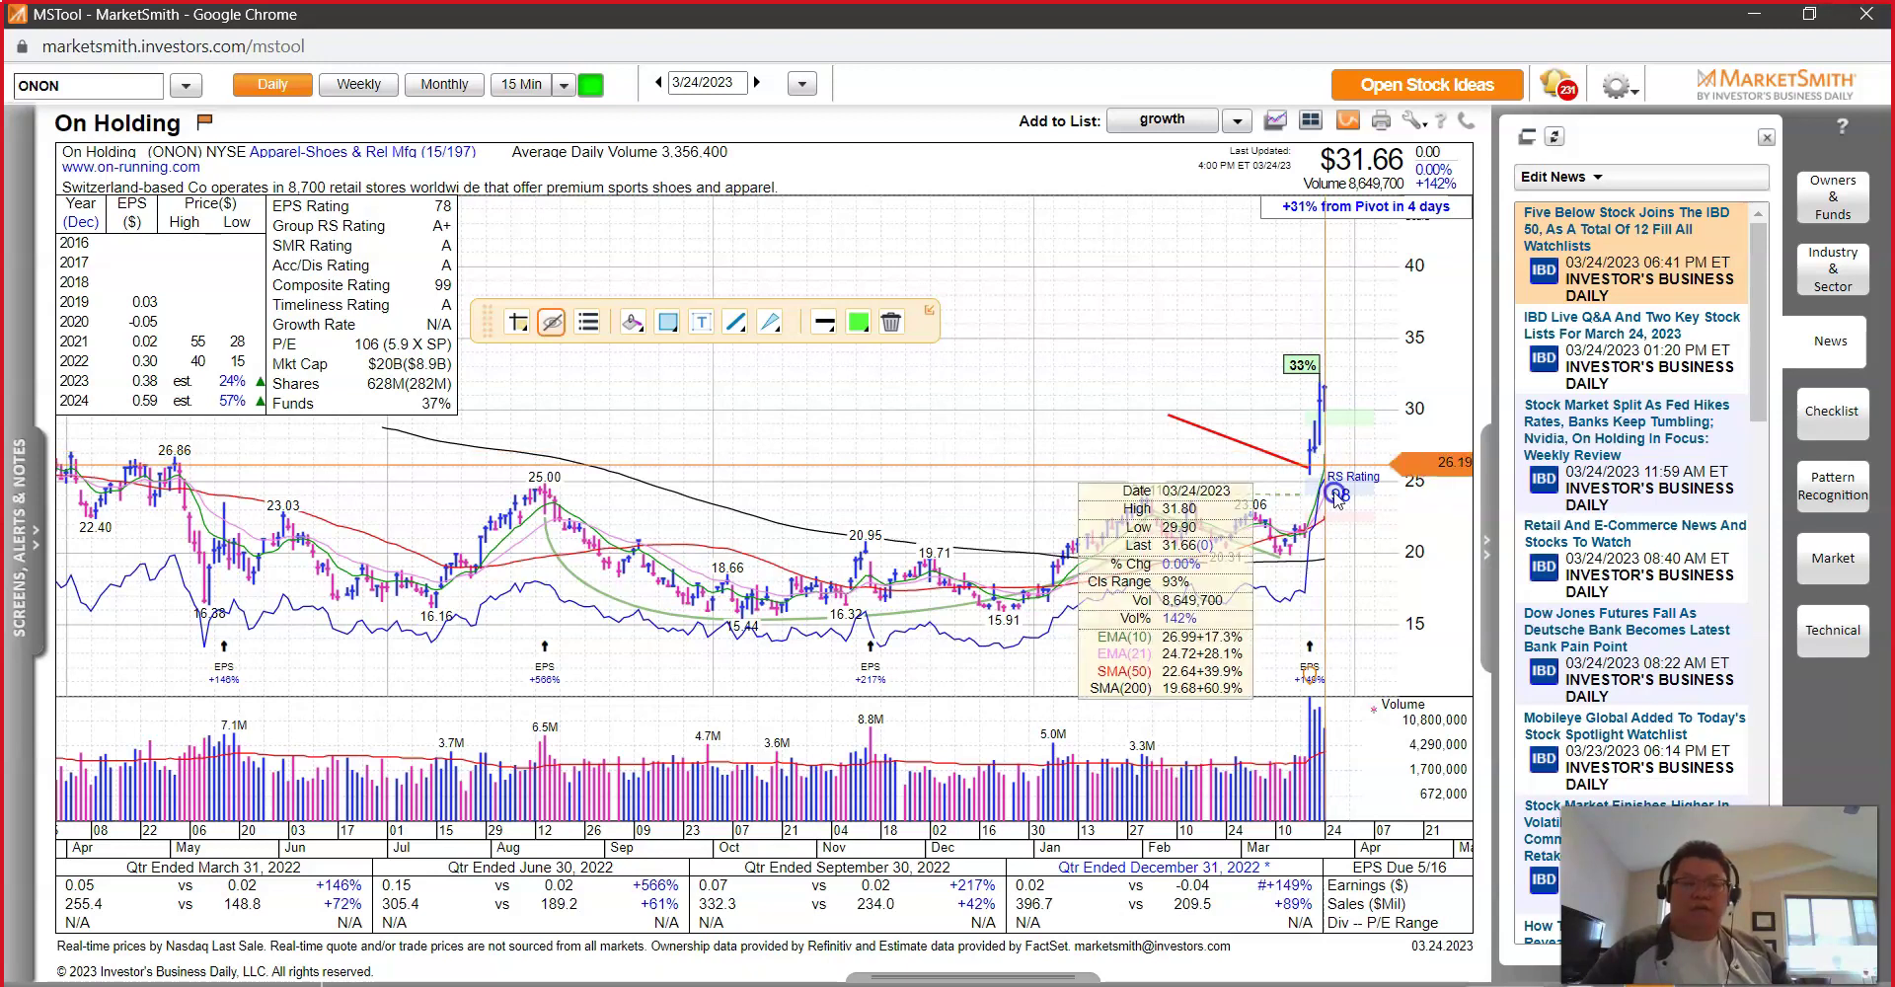
pyautogui.click(1339, 643)
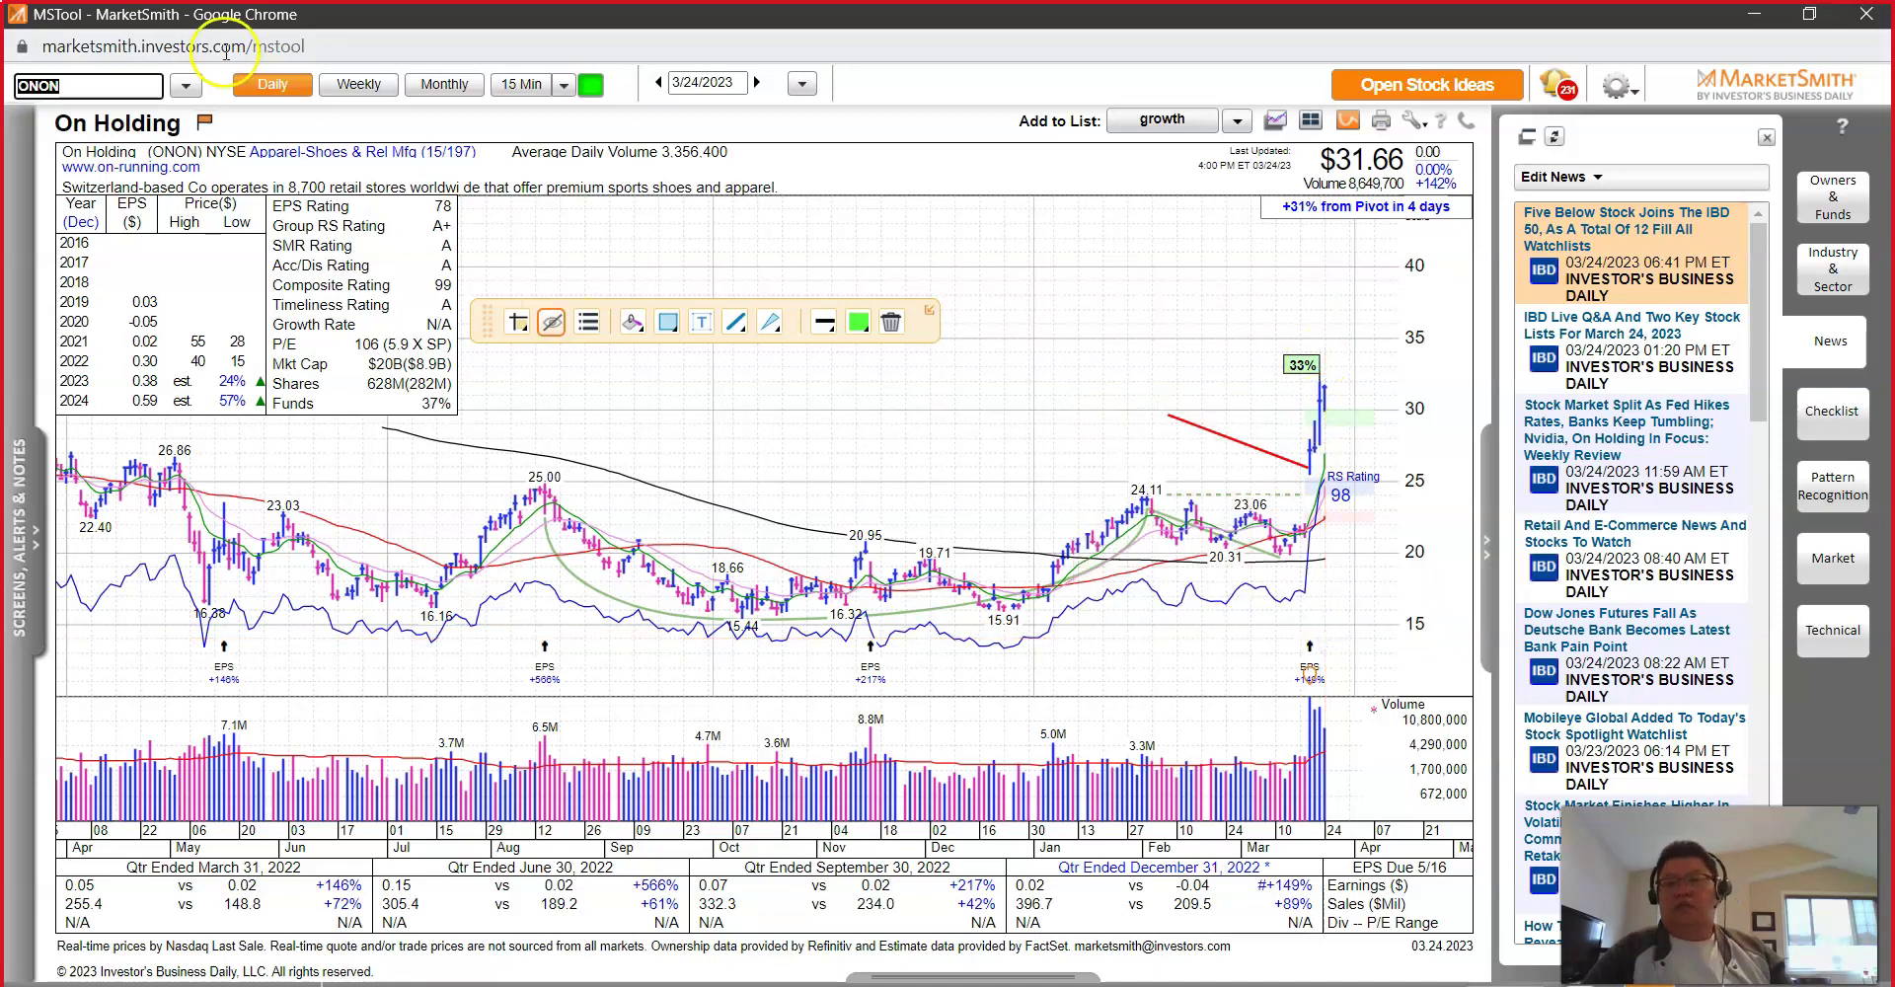
# Step: Set the chart to weekly and load ELF to view its trend and its industry group peers
pyautogui.click(361, 85)
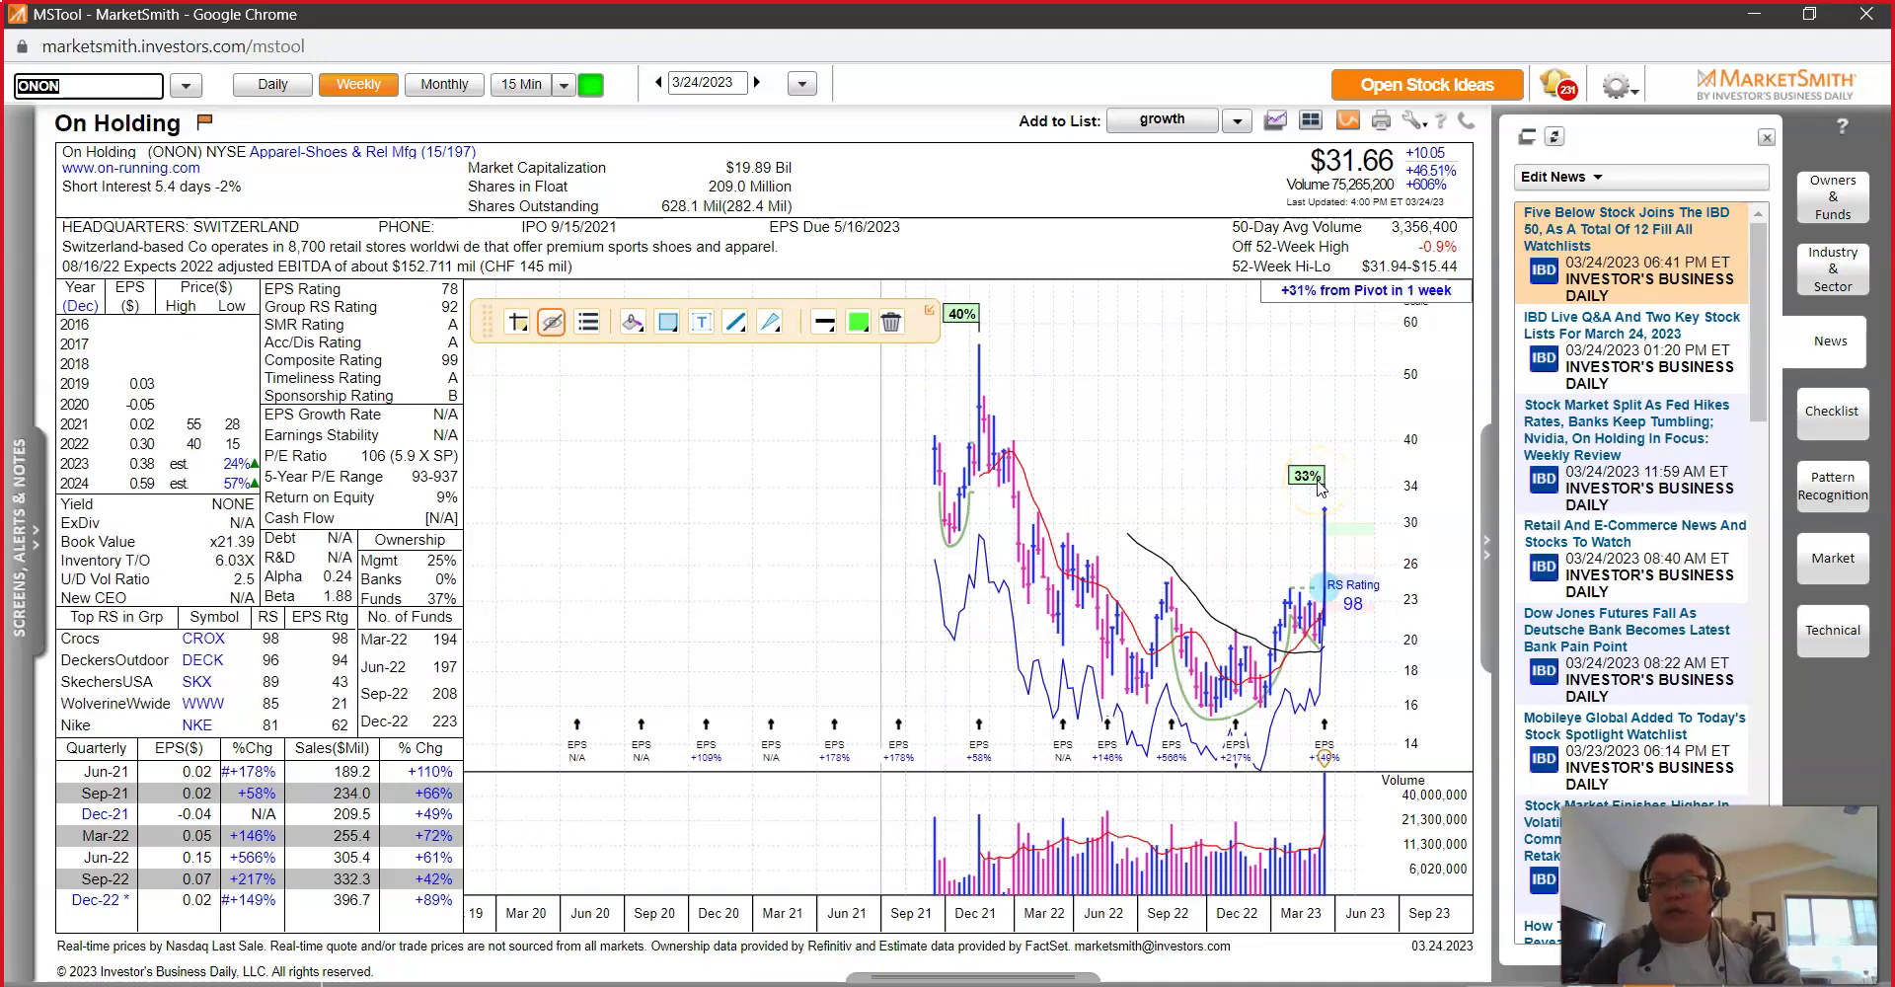
pyautogui.write('LF')
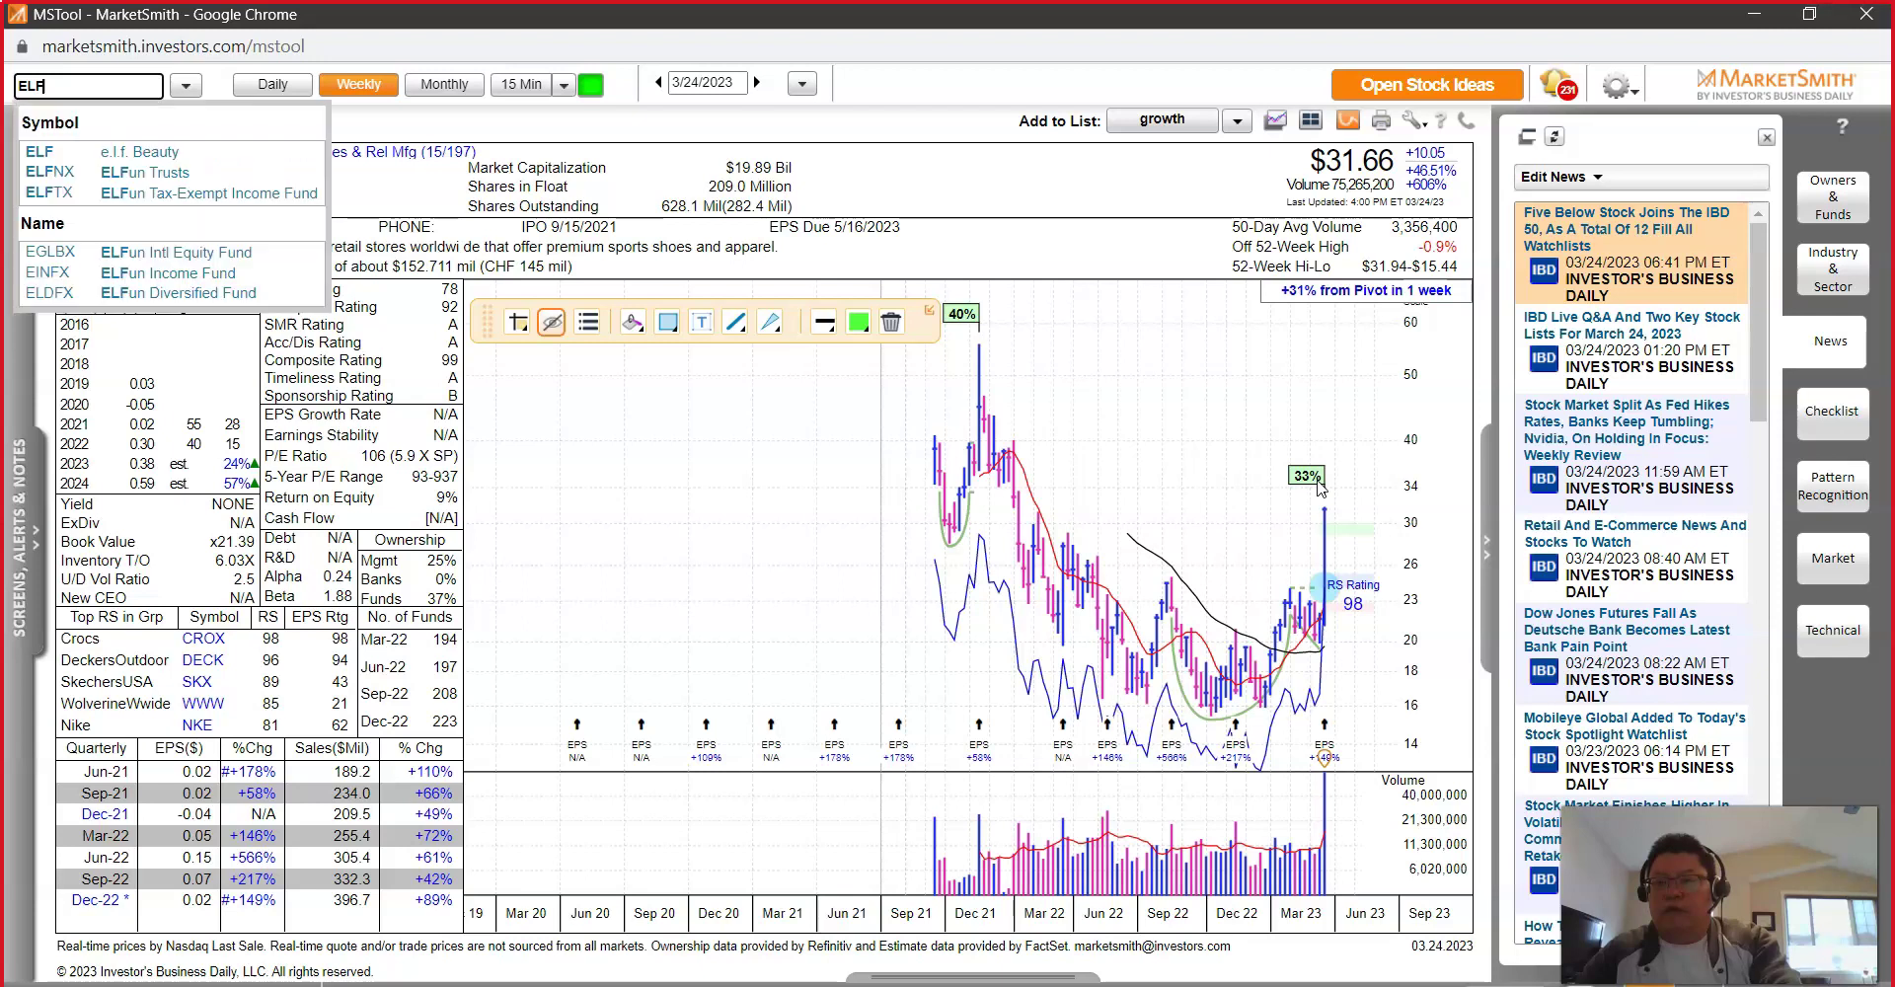
pyautogui.press('Return')
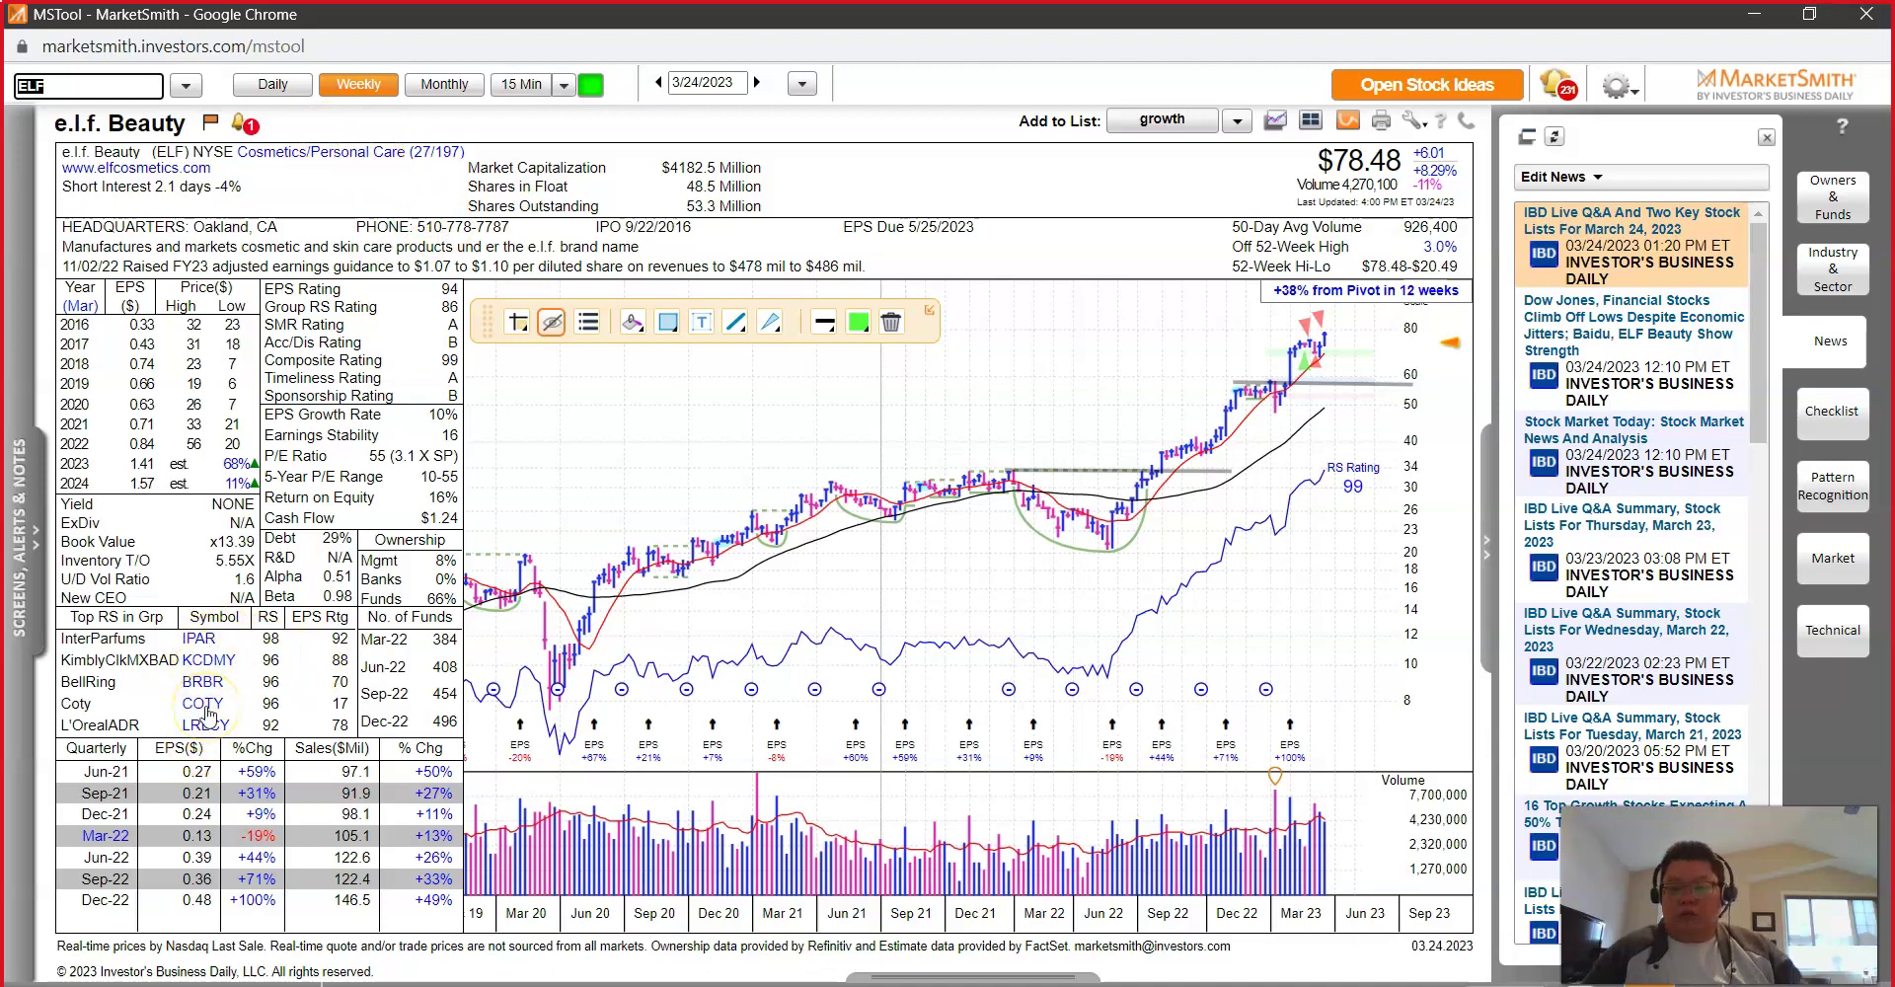
# Step: View the weekly chart for COTY, then reopen On Holding from the recent symbols
pyautogui.write('oty')
pyautogui.press('Return')
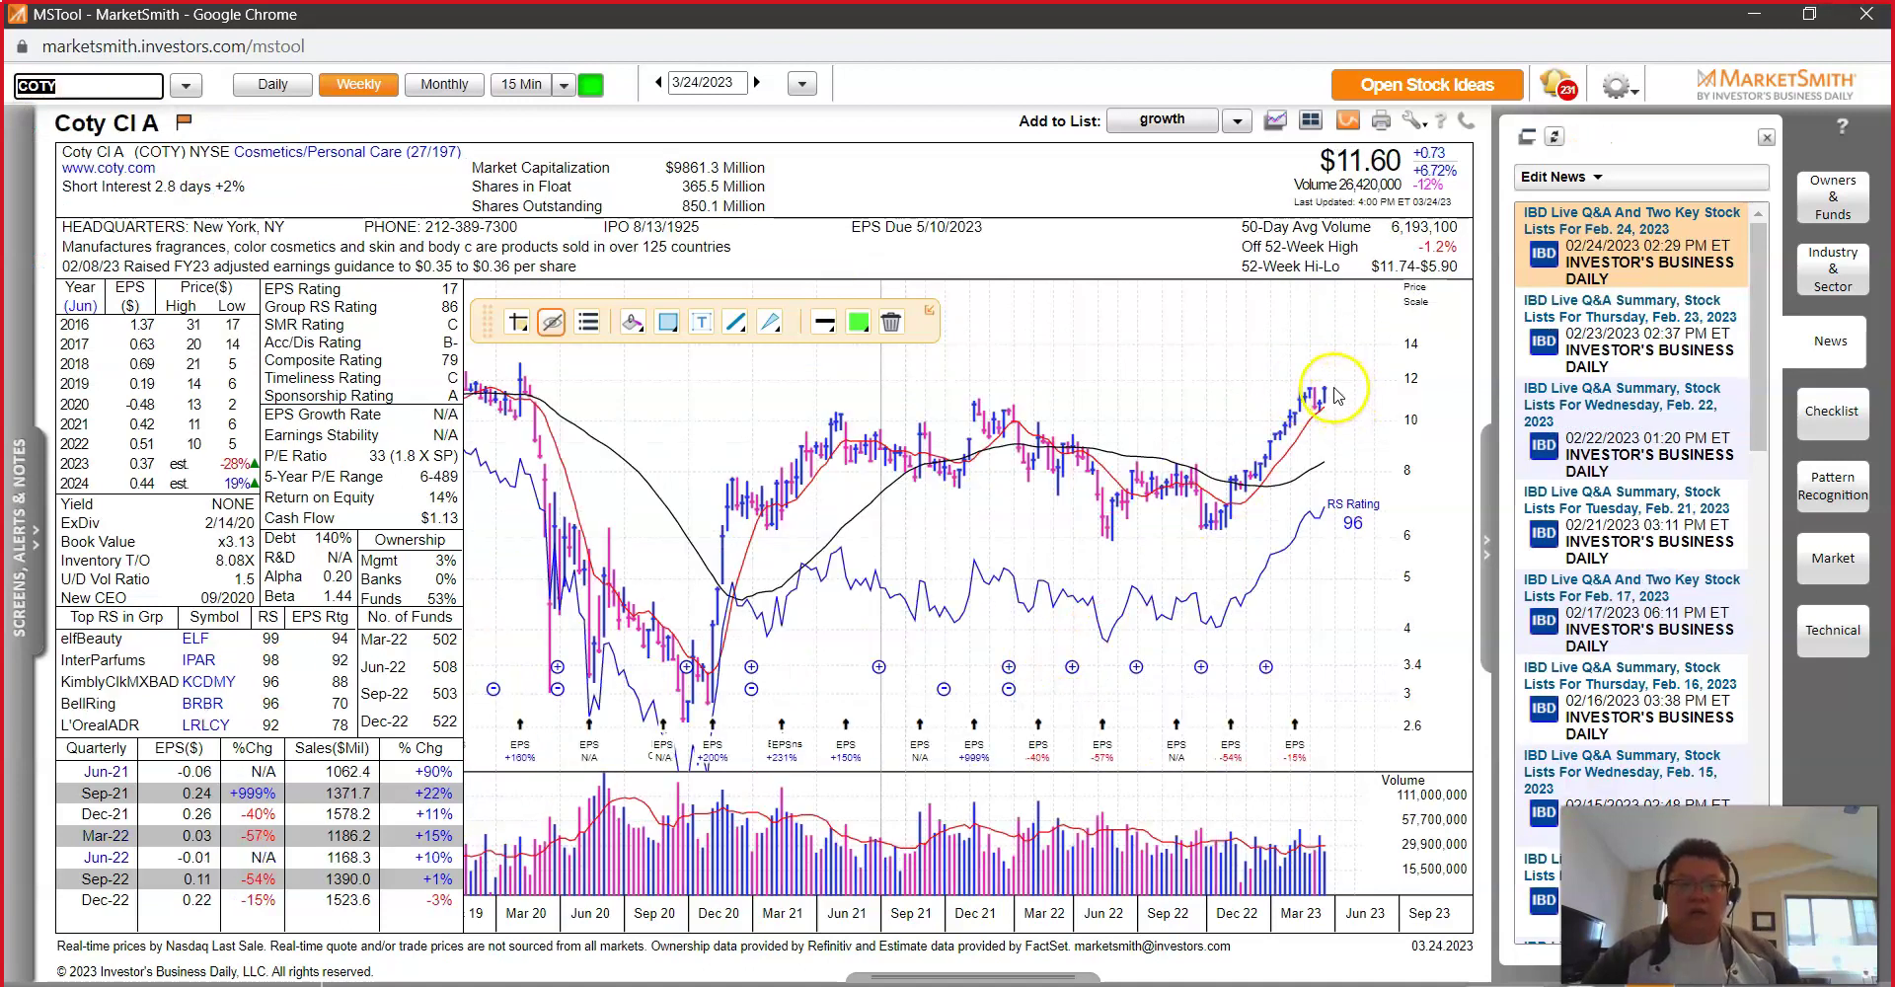
pyautogui.click(188, 92)
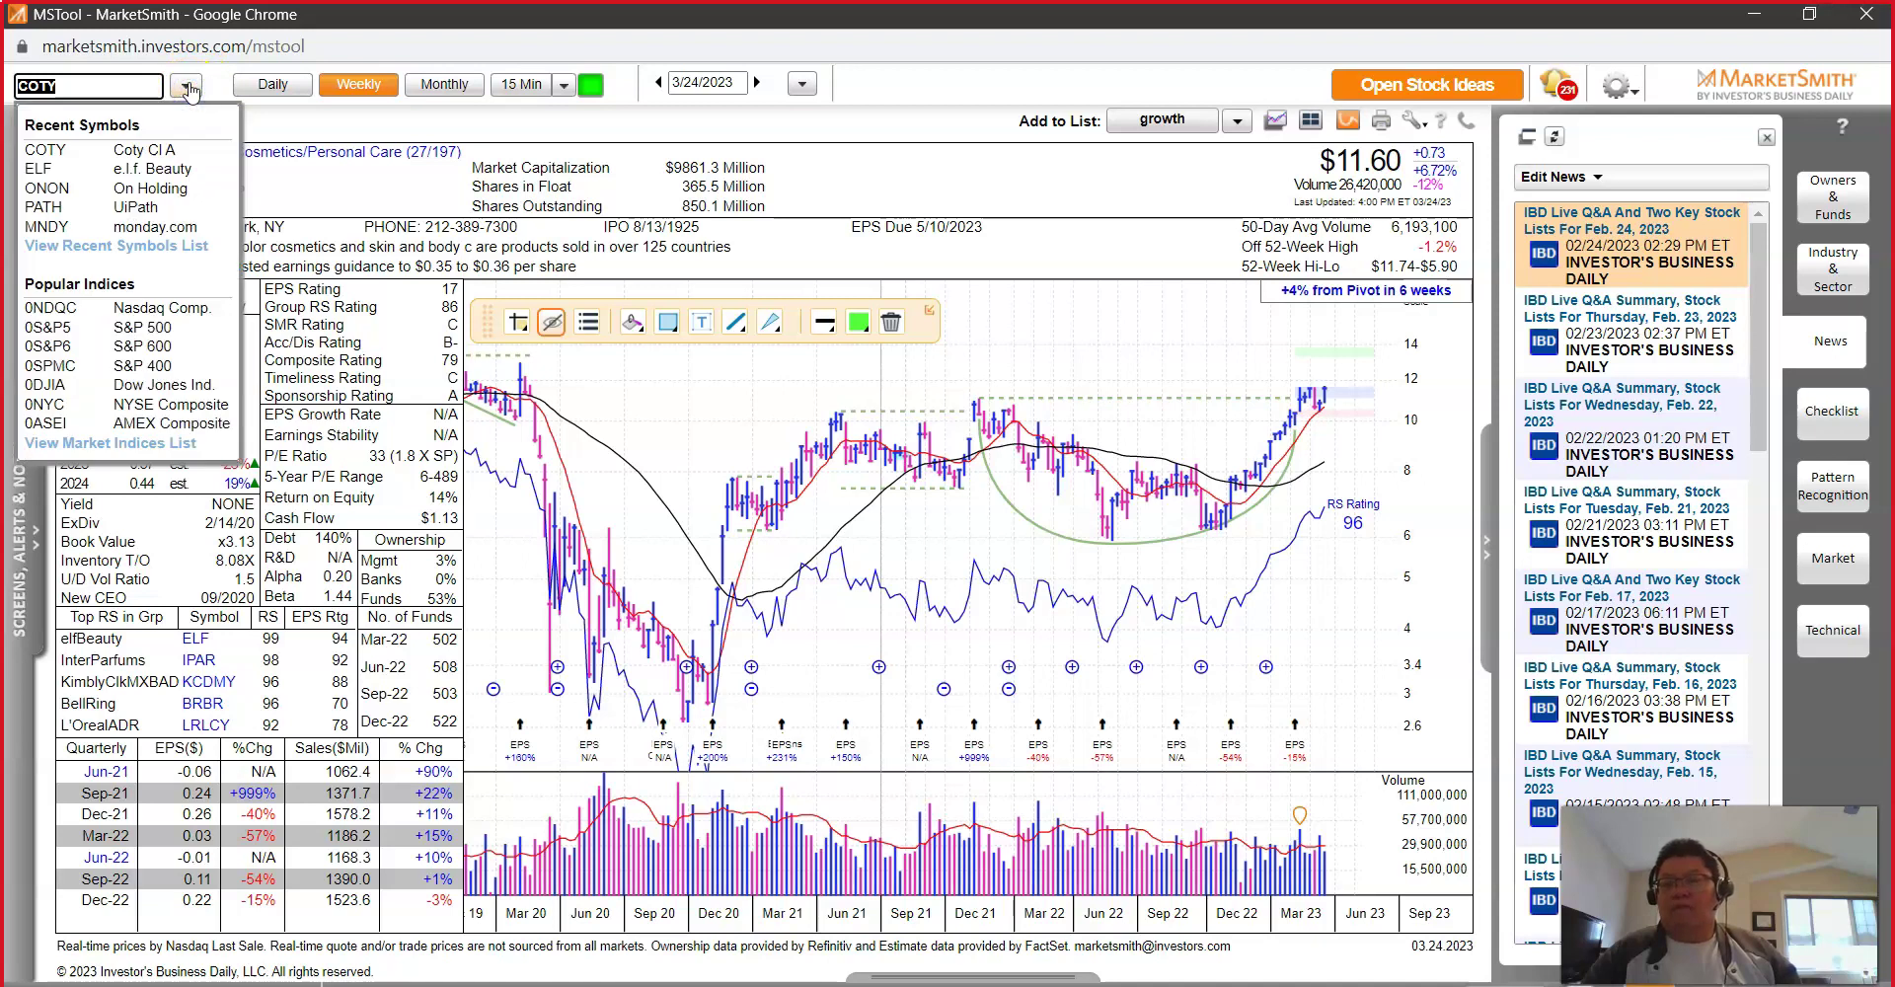
pyautogui.click(136, 187)
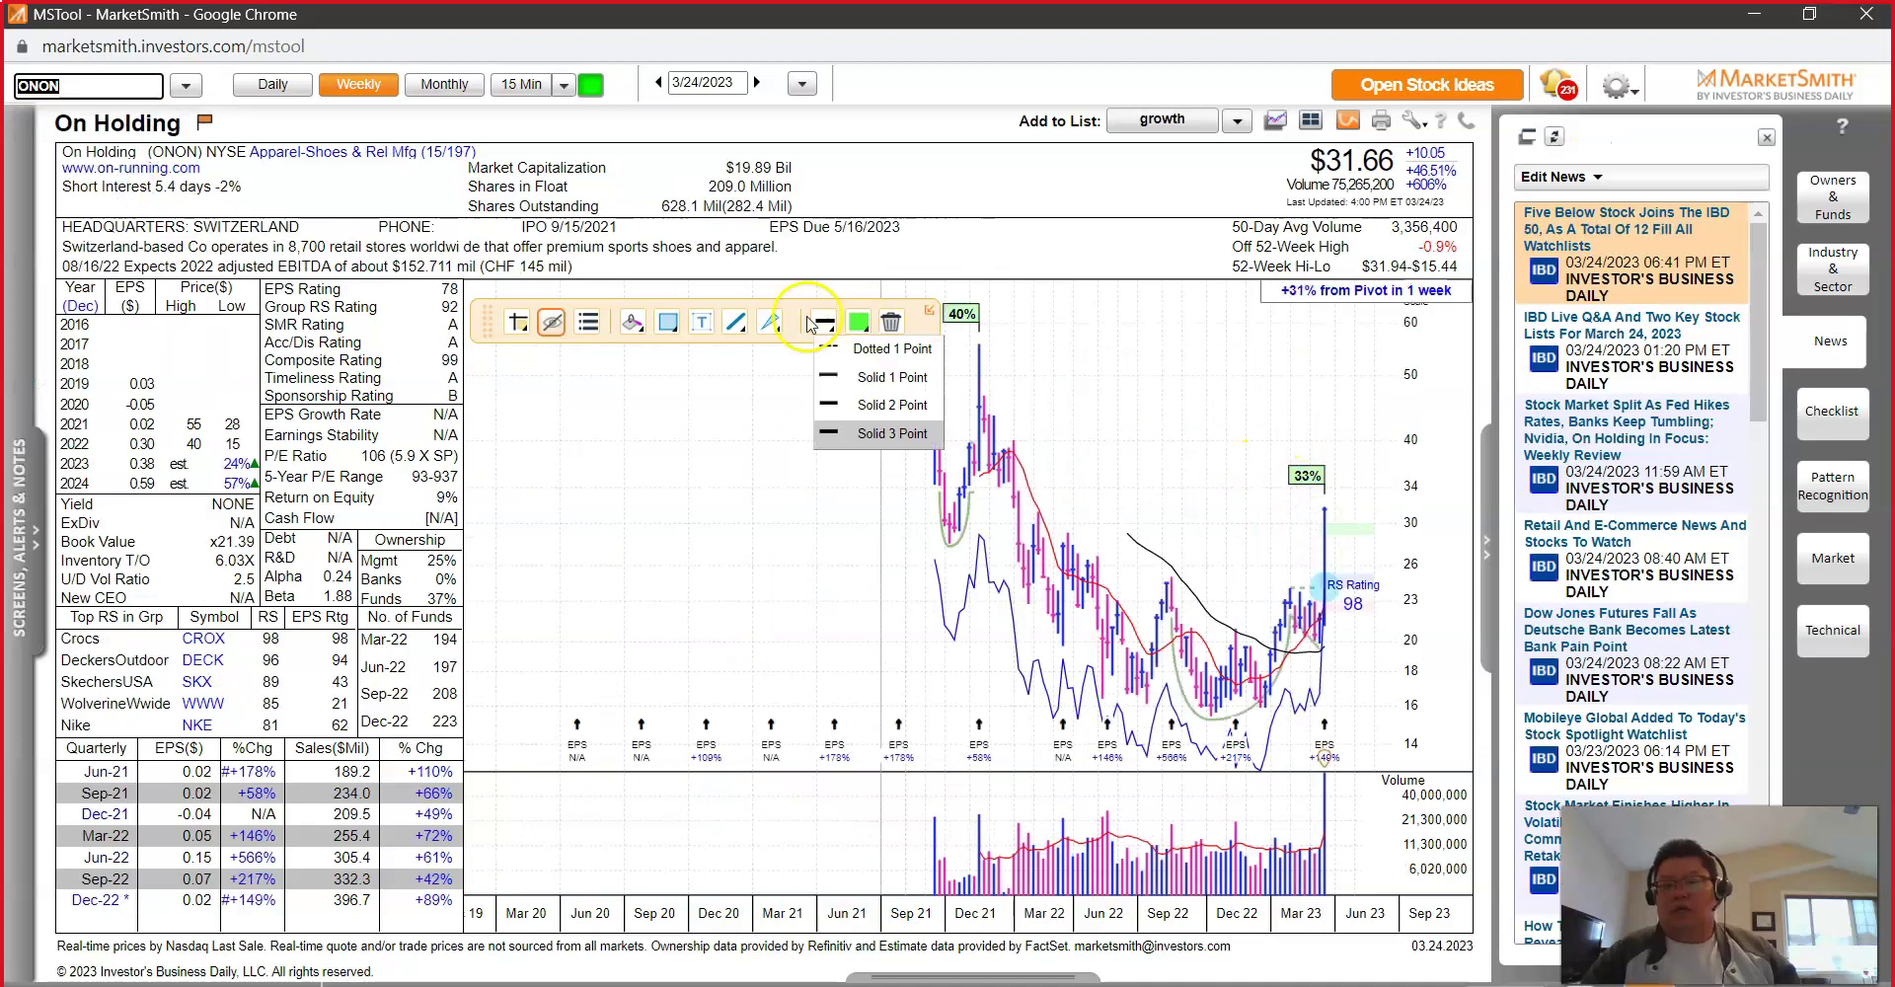
# Step: View the weekly charts of ONON's footwear peers CROX and DECK
pyautogui.click(769, 324)
pyautogui.write('CROX')
pyautogui.press('Return')
pyautogui.click(1555, 390)
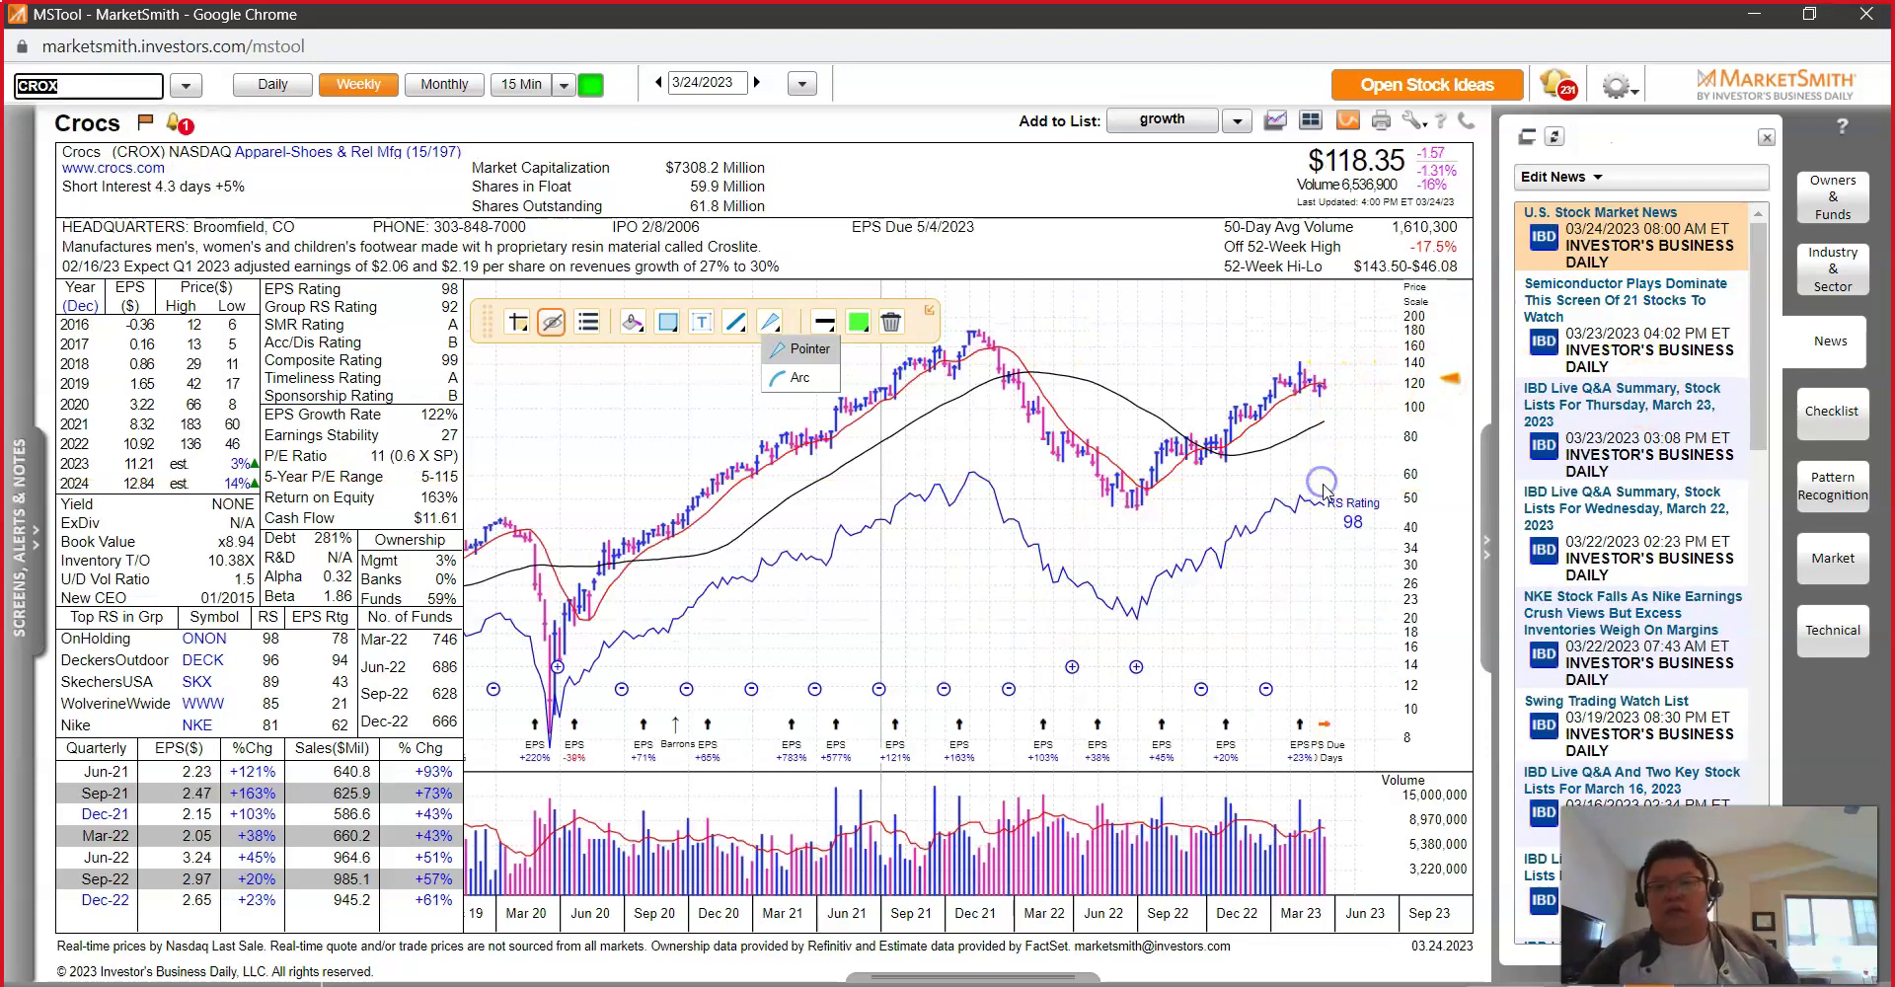
pyautogui.write('DECK')
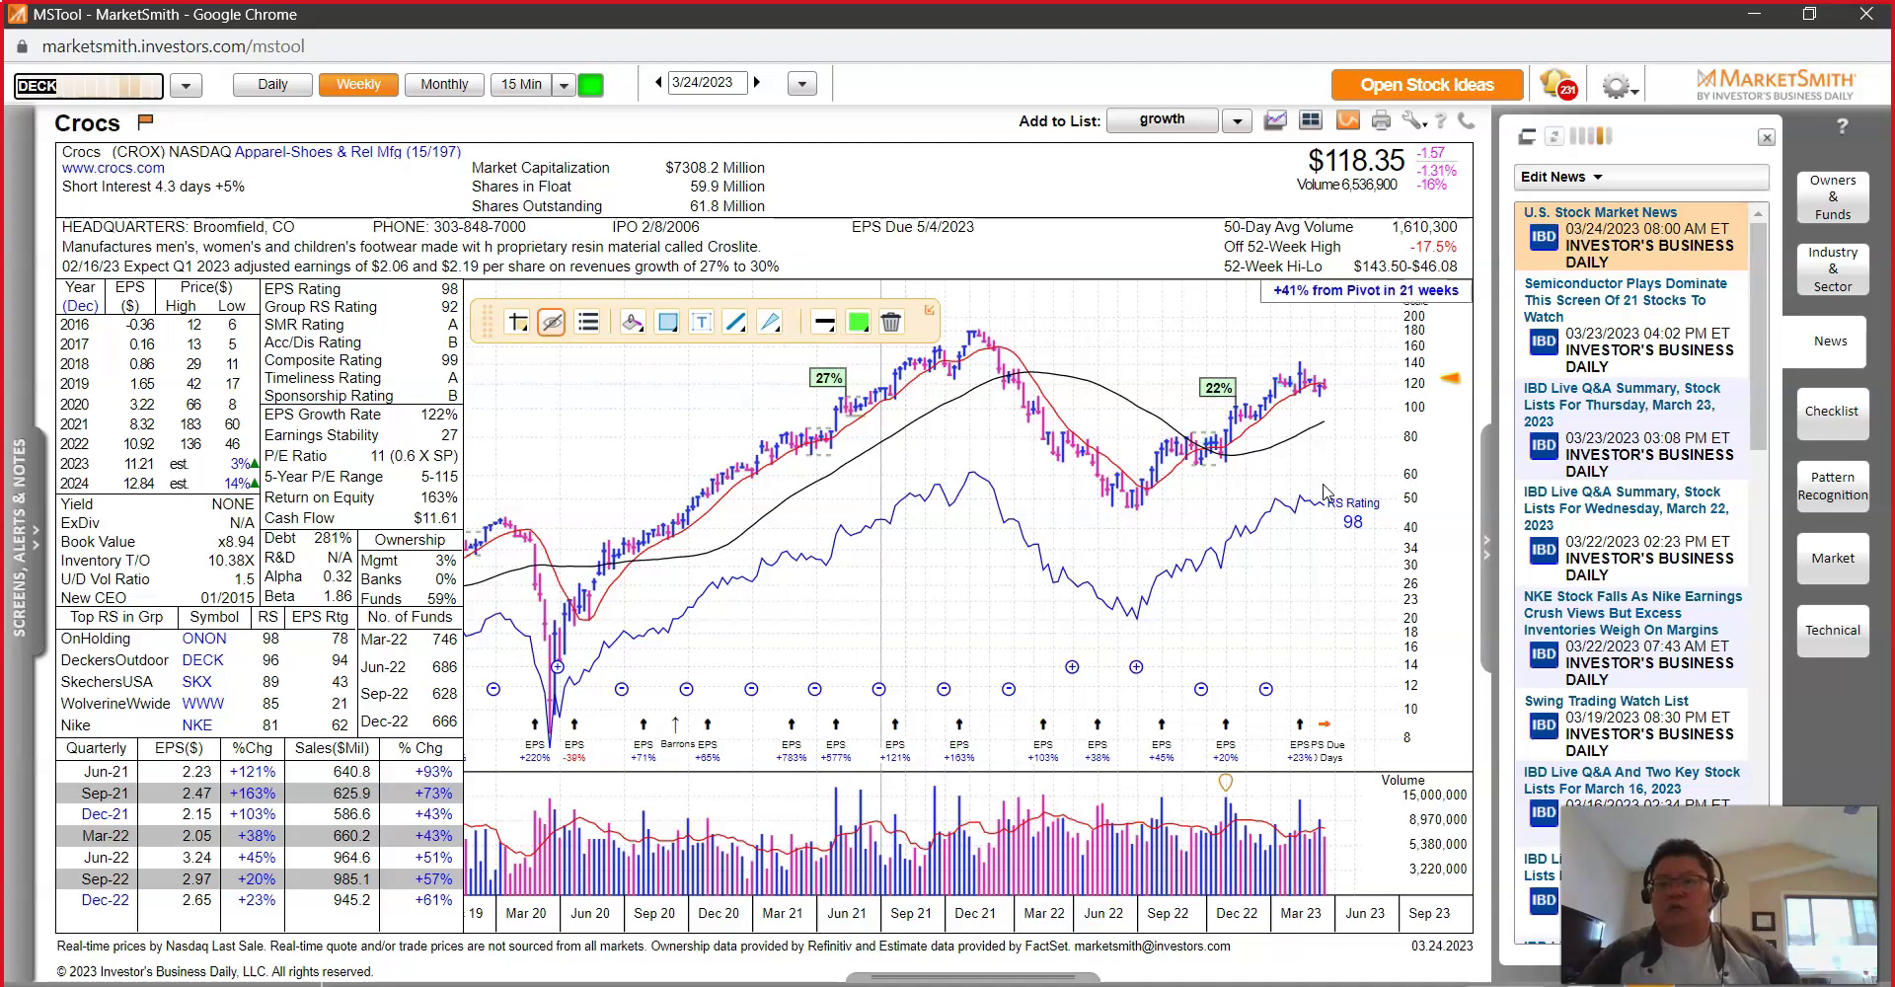
pyautogui.press('Return')
pyautogui.click(1332, 347)
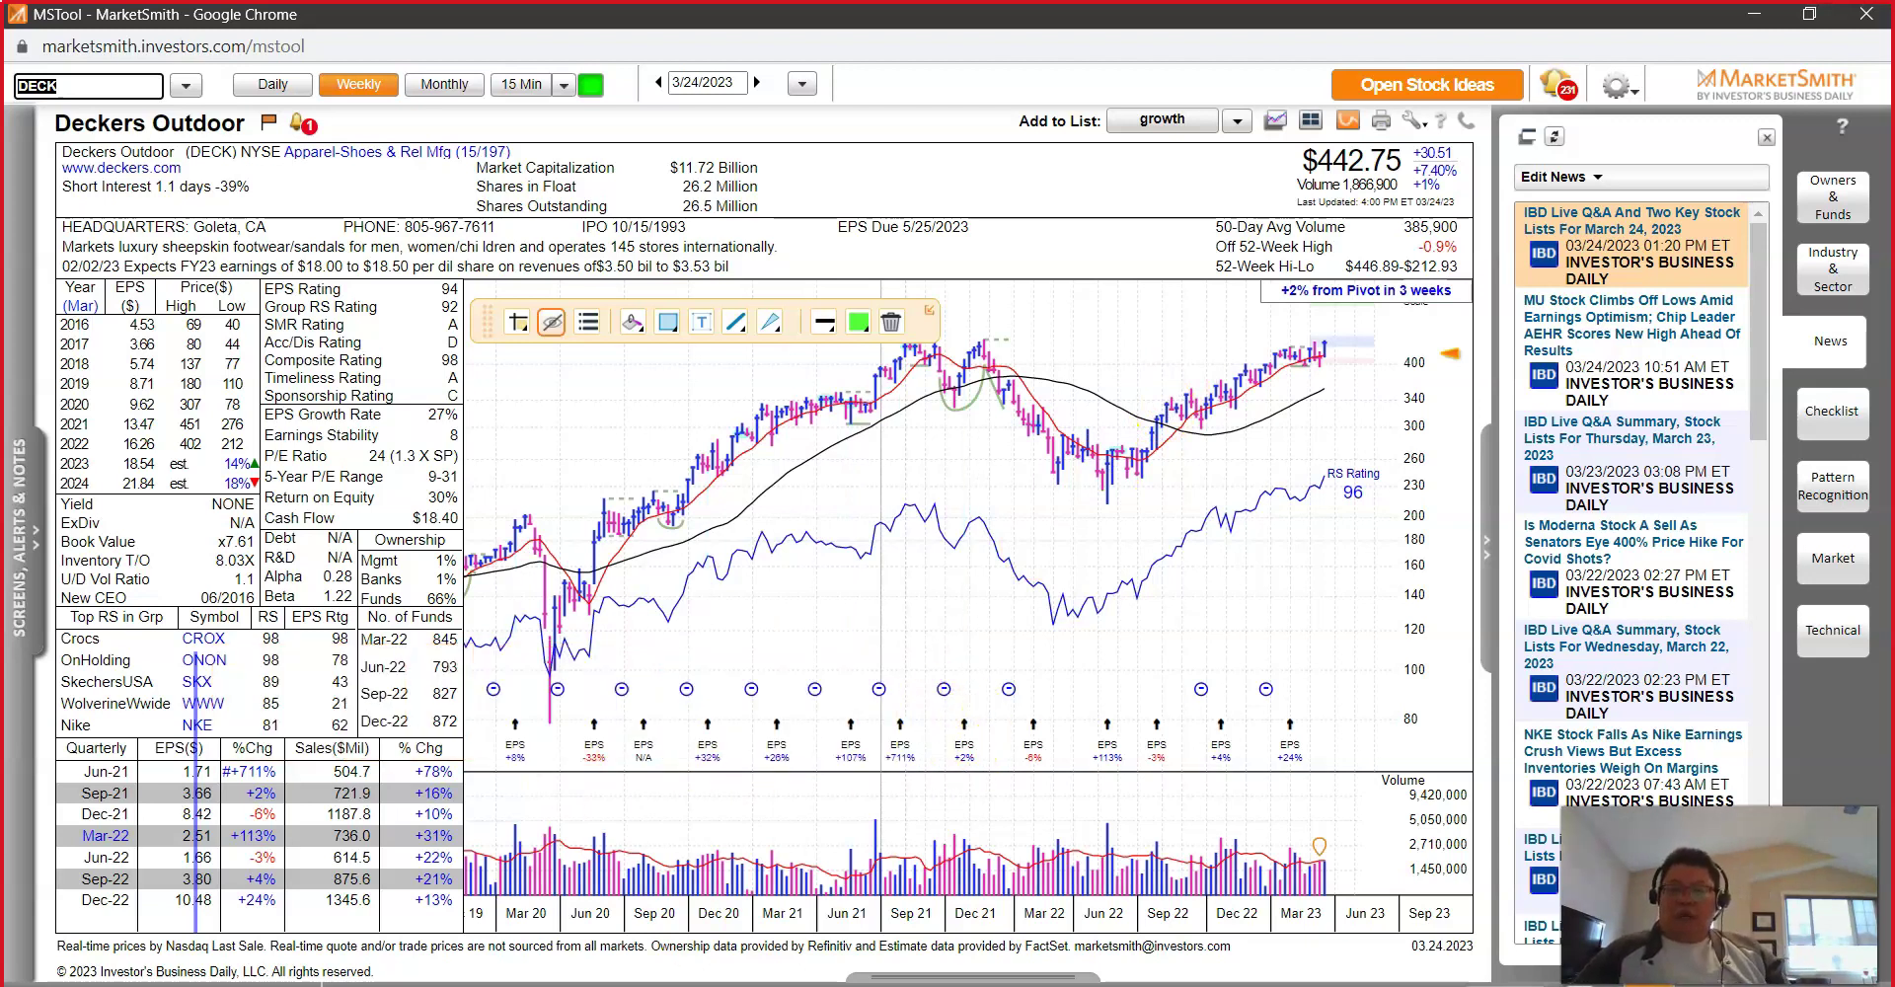
# Step: Switch back to the Excel stock report and fill the ONON cell with standard yellow
pyautogui.hotkey('alt', 'Tab')
pyautogui.click(334, 598)
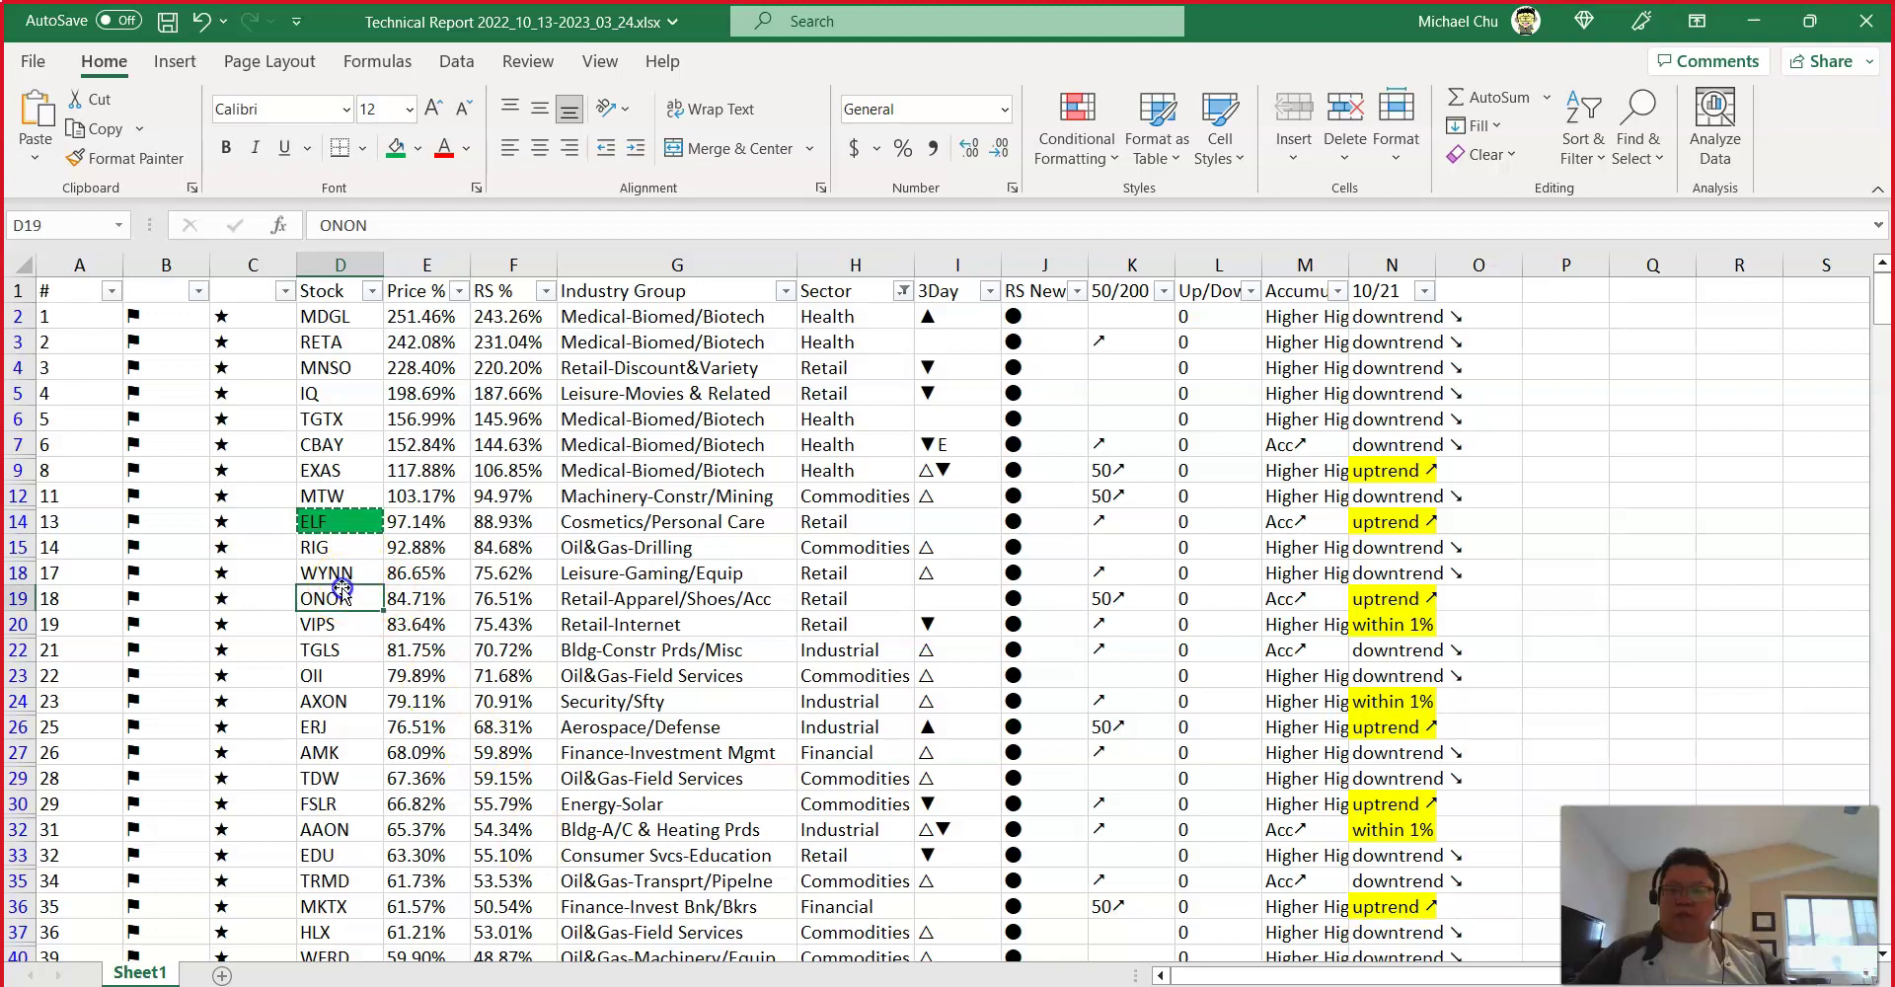
pyautogui.click(417, 150)
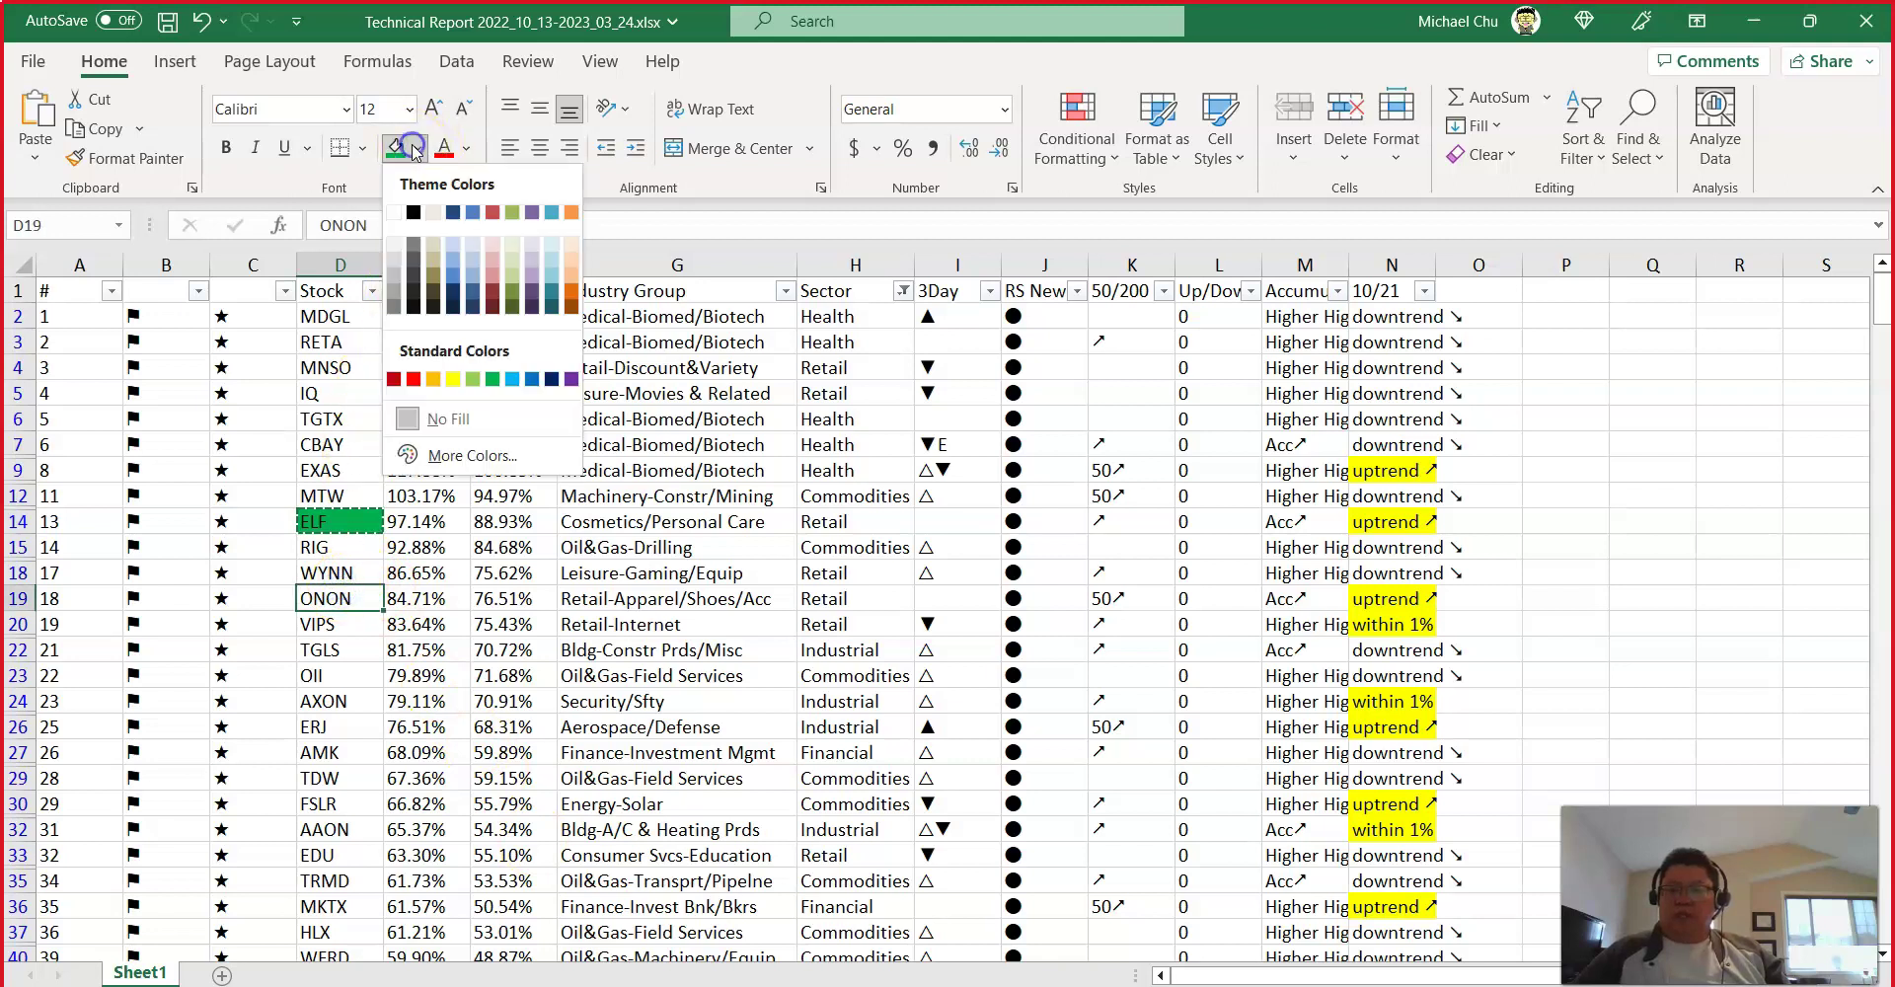
pyautogui.click(456, 378)
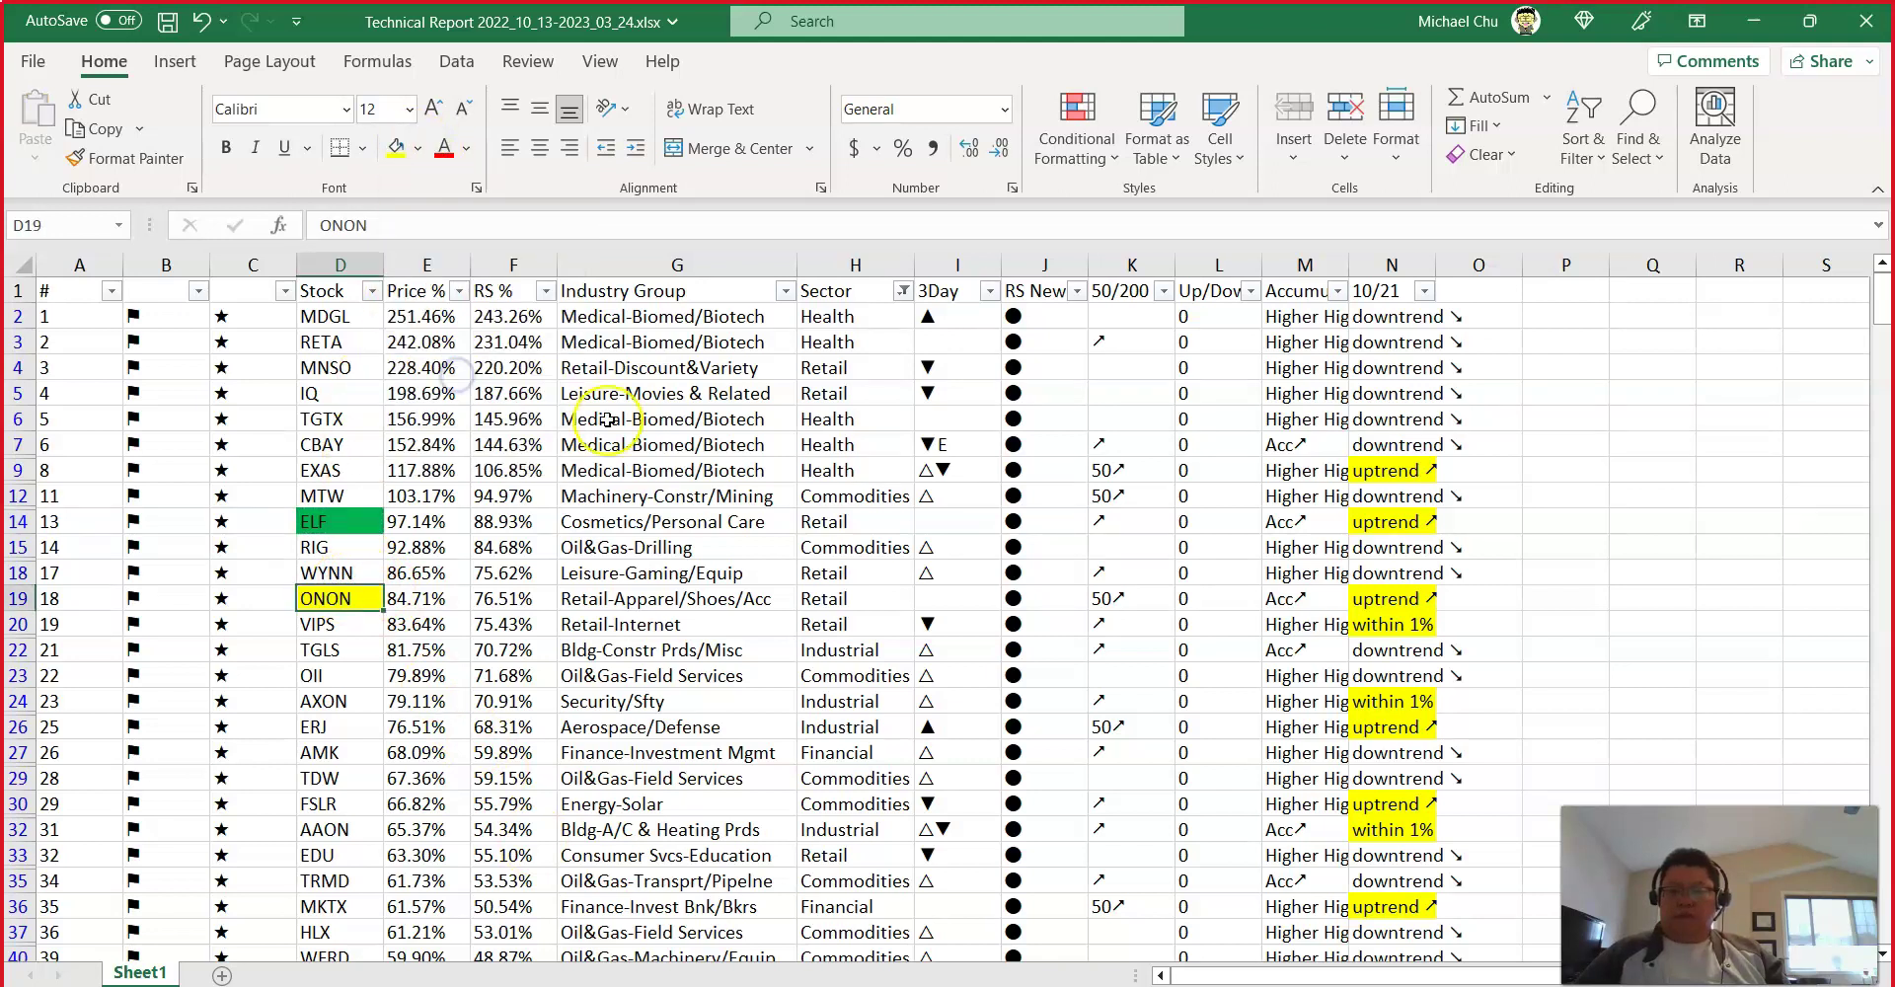
# Step: Revisit the EXAS, ELF and ONON cells, then select the VIPS row from the 10/21 column back to the stock name
pyautogui.click(353, 473)
pyautogui.click(343, 519)
pyautogui.click(341, 598)
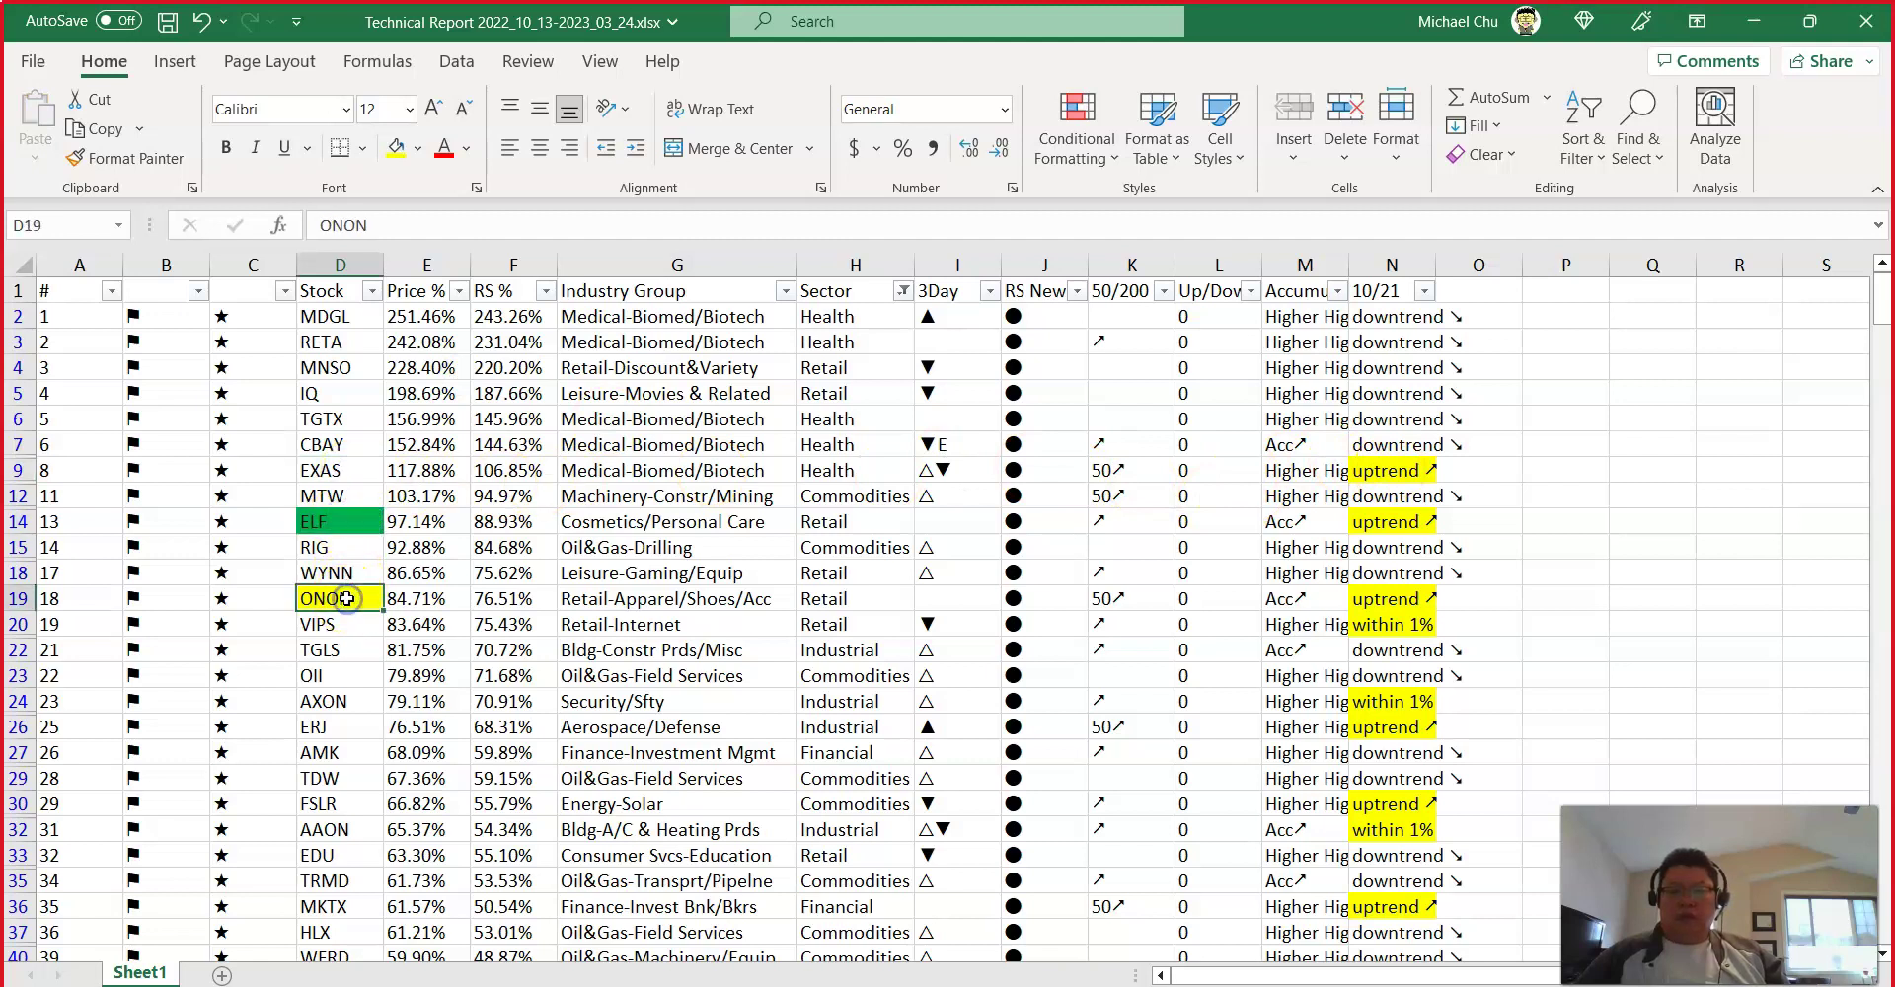
pyautogui.moveTo(1382, 628); pyautogui.dragTo(337, 624)
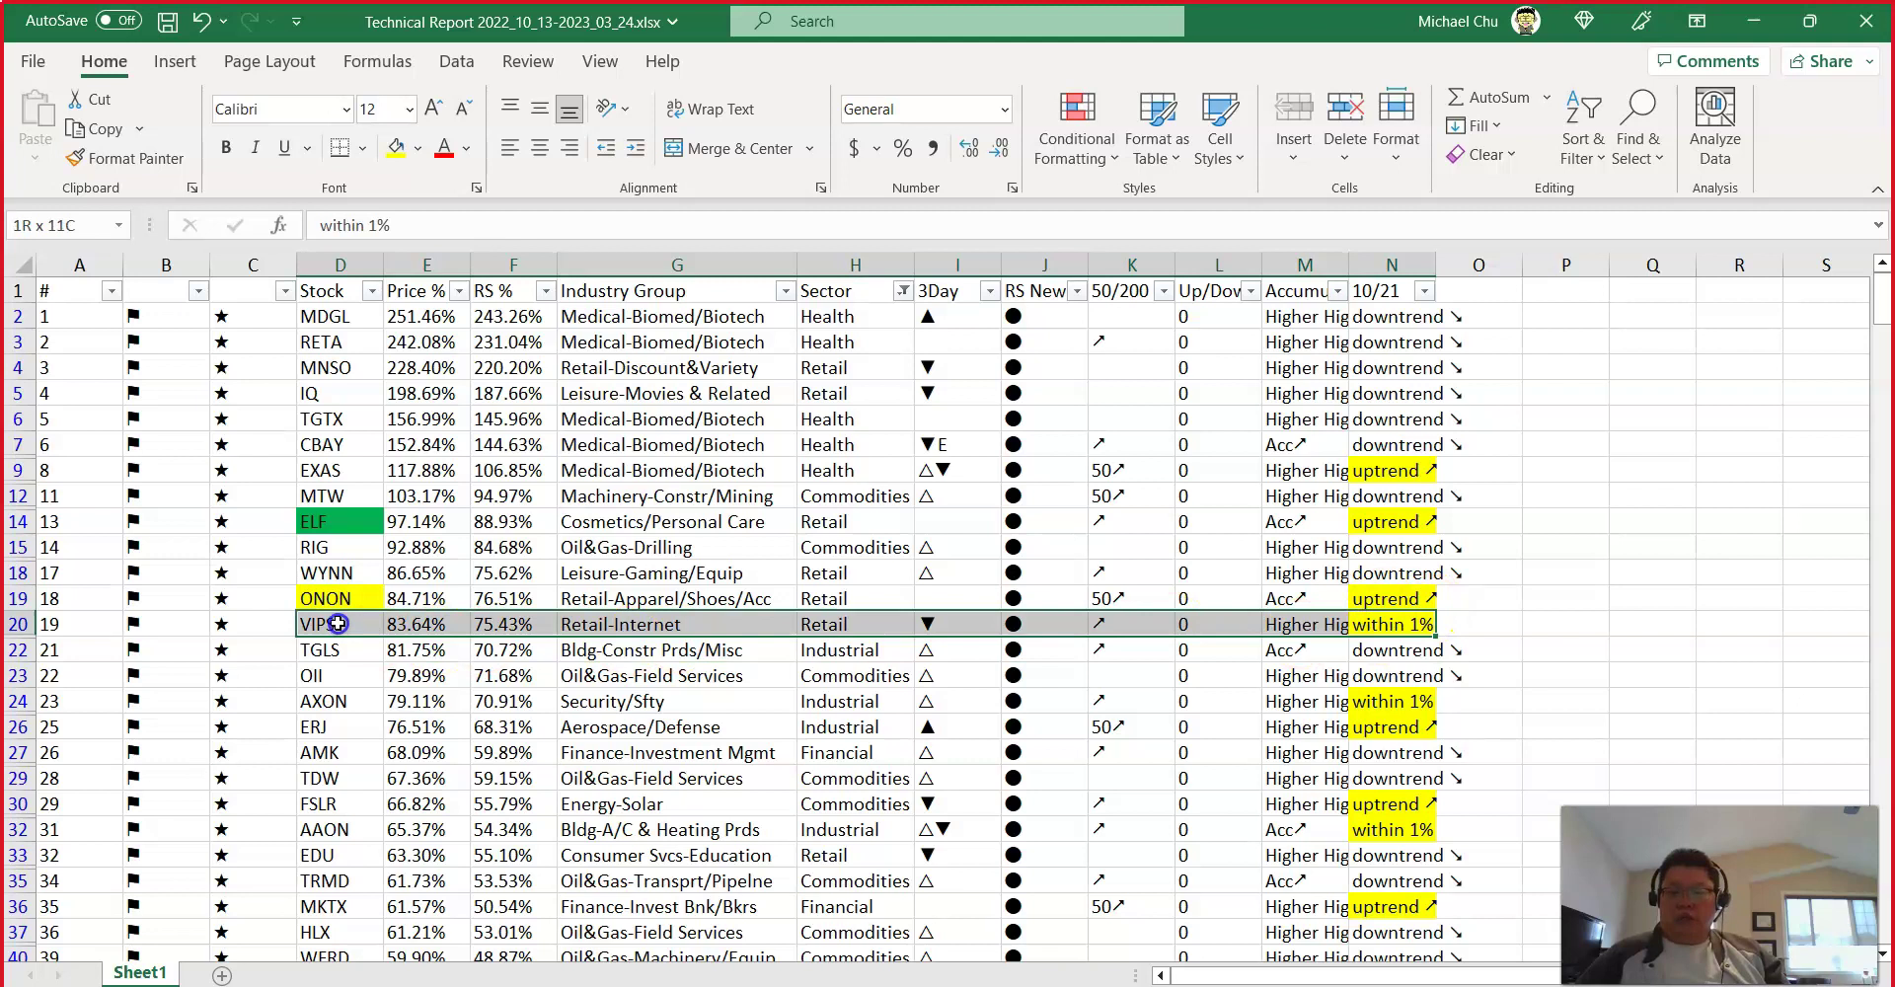
# Step: Review the VIPS row, then compare the tickers and industry groups of AXON and ERJ
pyautogui.click(337, 623)
pyautogui.scroll(-1, 338, 624)
pyautogui.moveTo(1391, 631); pyautogui.dragTo(336, 647)
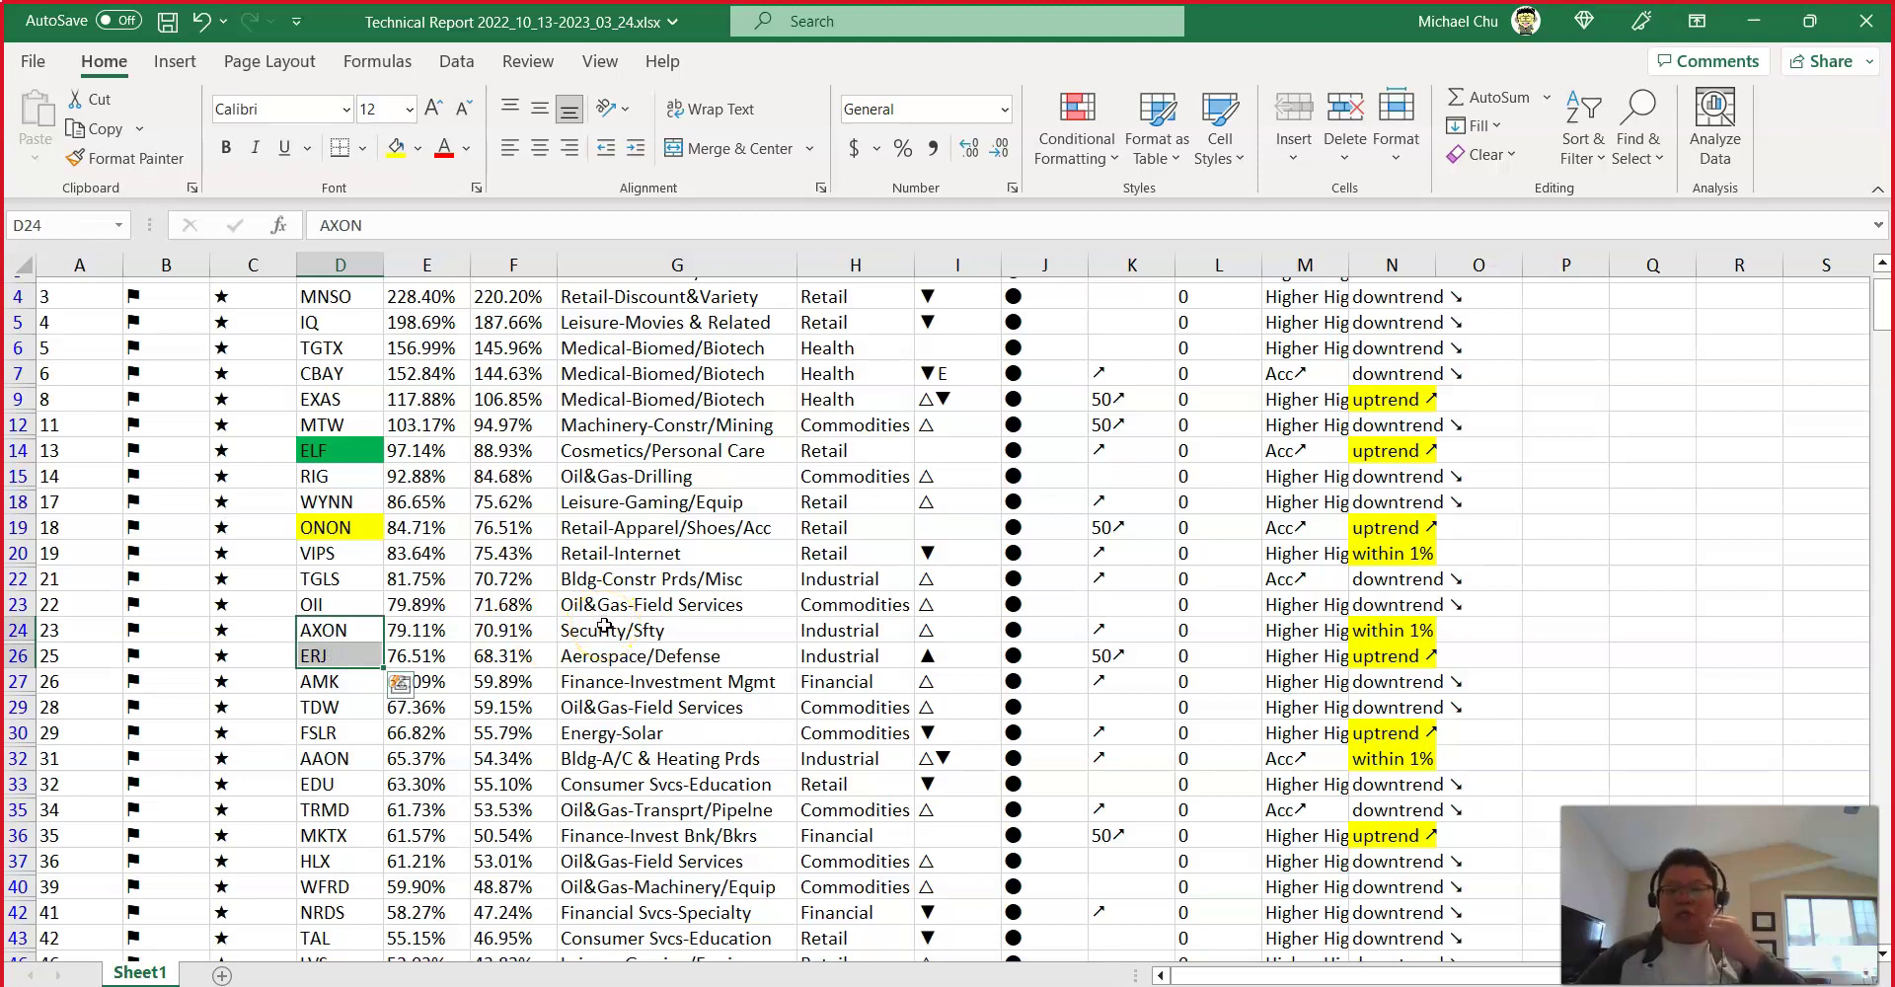
pyautogui.moveTo(604, 626); pyautogui.dragTo(598, 656)
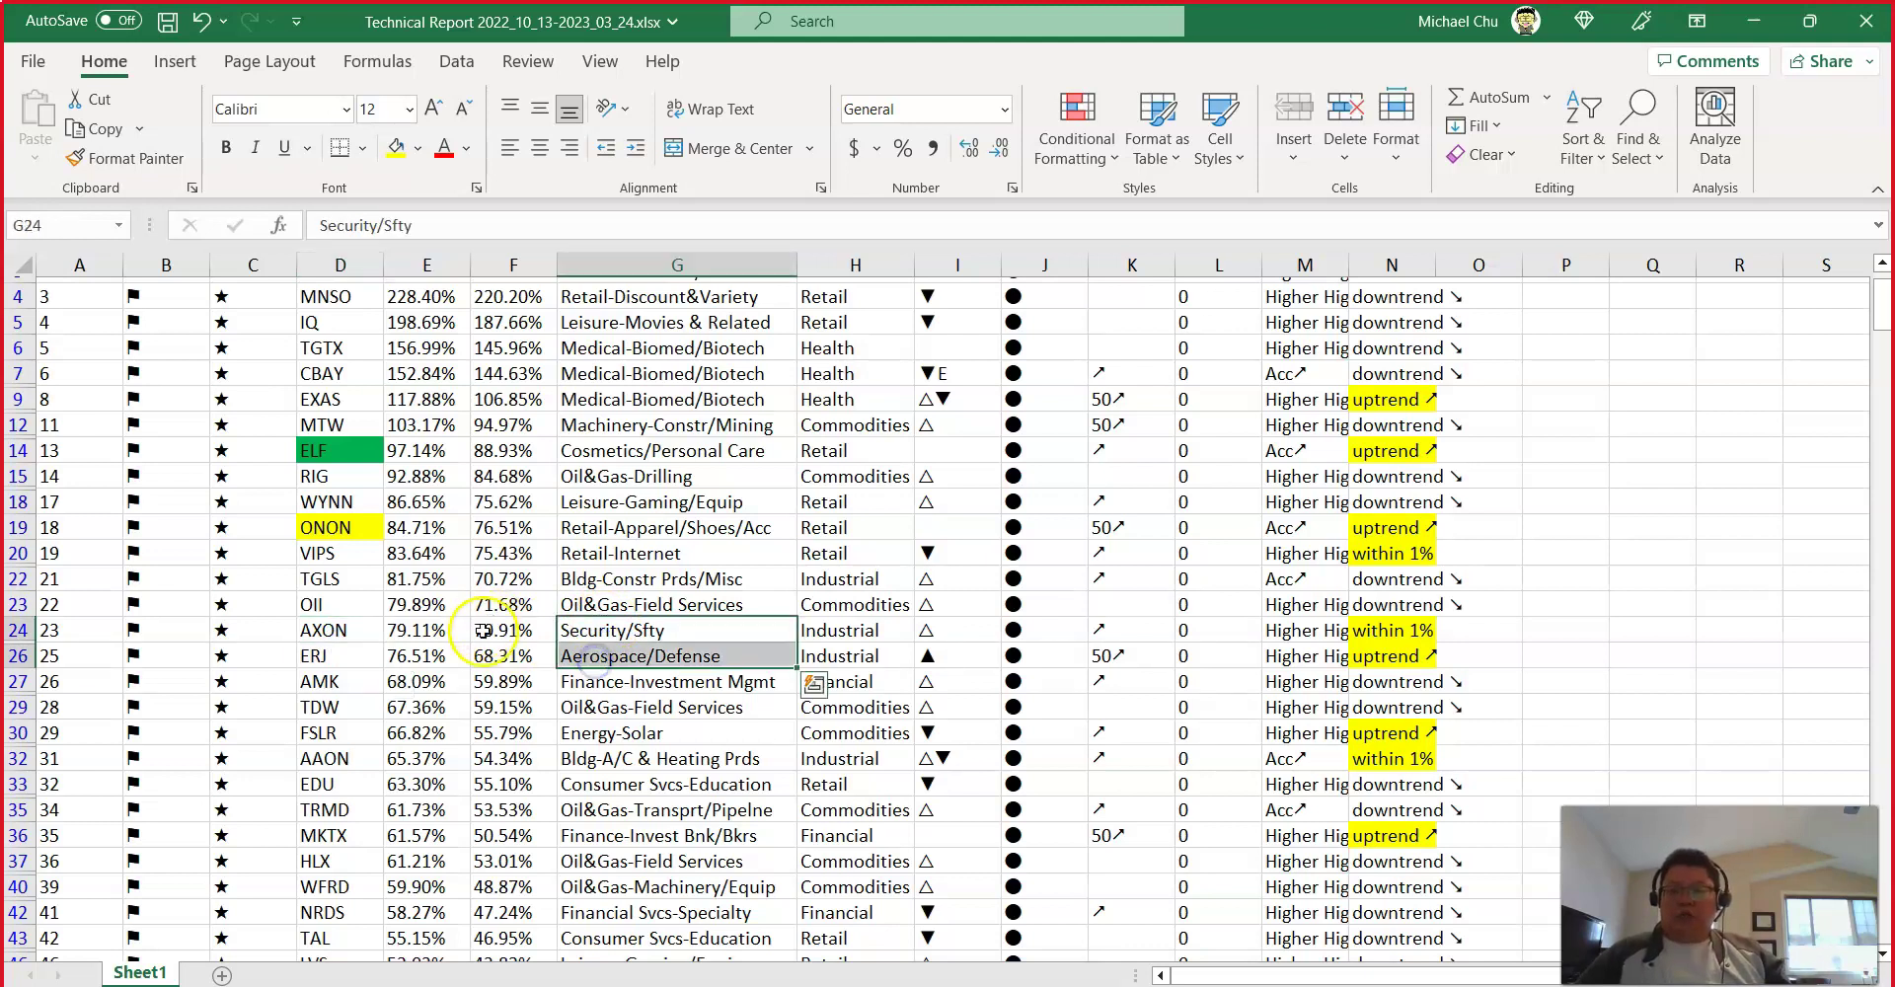
pyautogui.click(343, 655)
pyautogui.moveTo(343, 655); pyautogui.dragTo(609, 632)
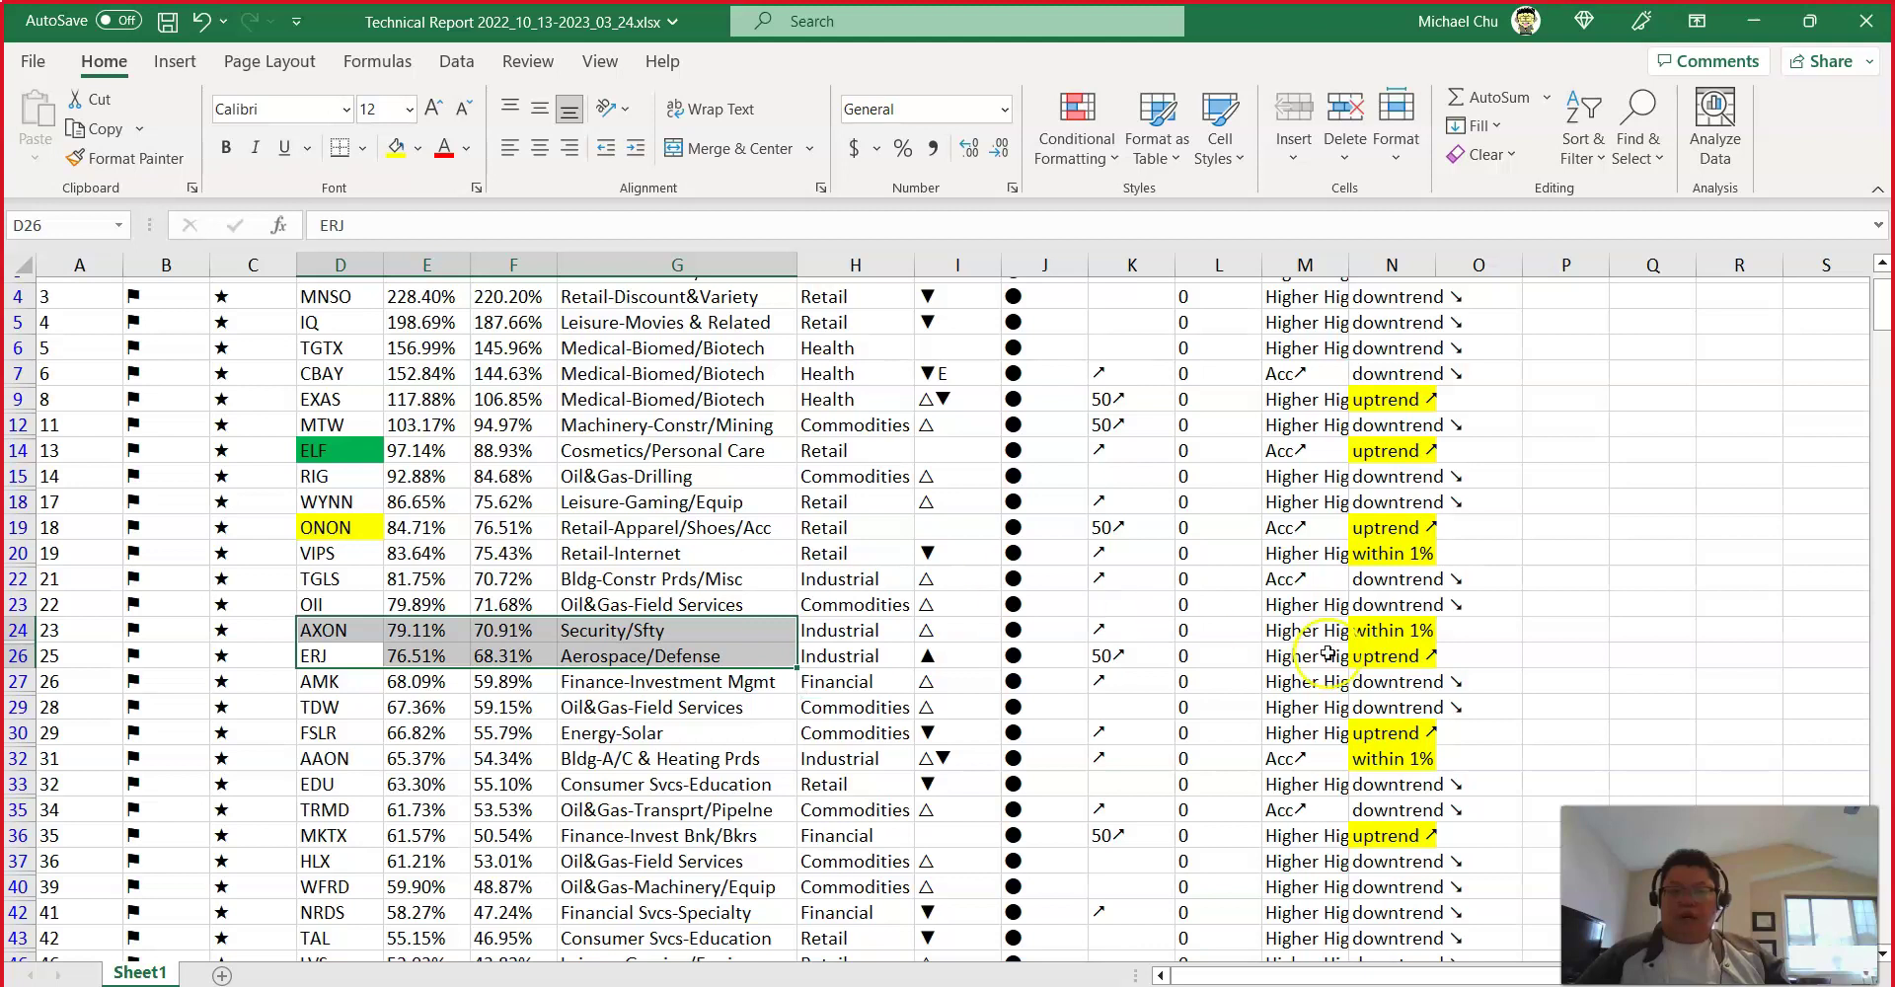
# Step: Check the industry groups of FSLR and AAON, then fill both stock cells with yellow
pyautogui.click(688, 738)
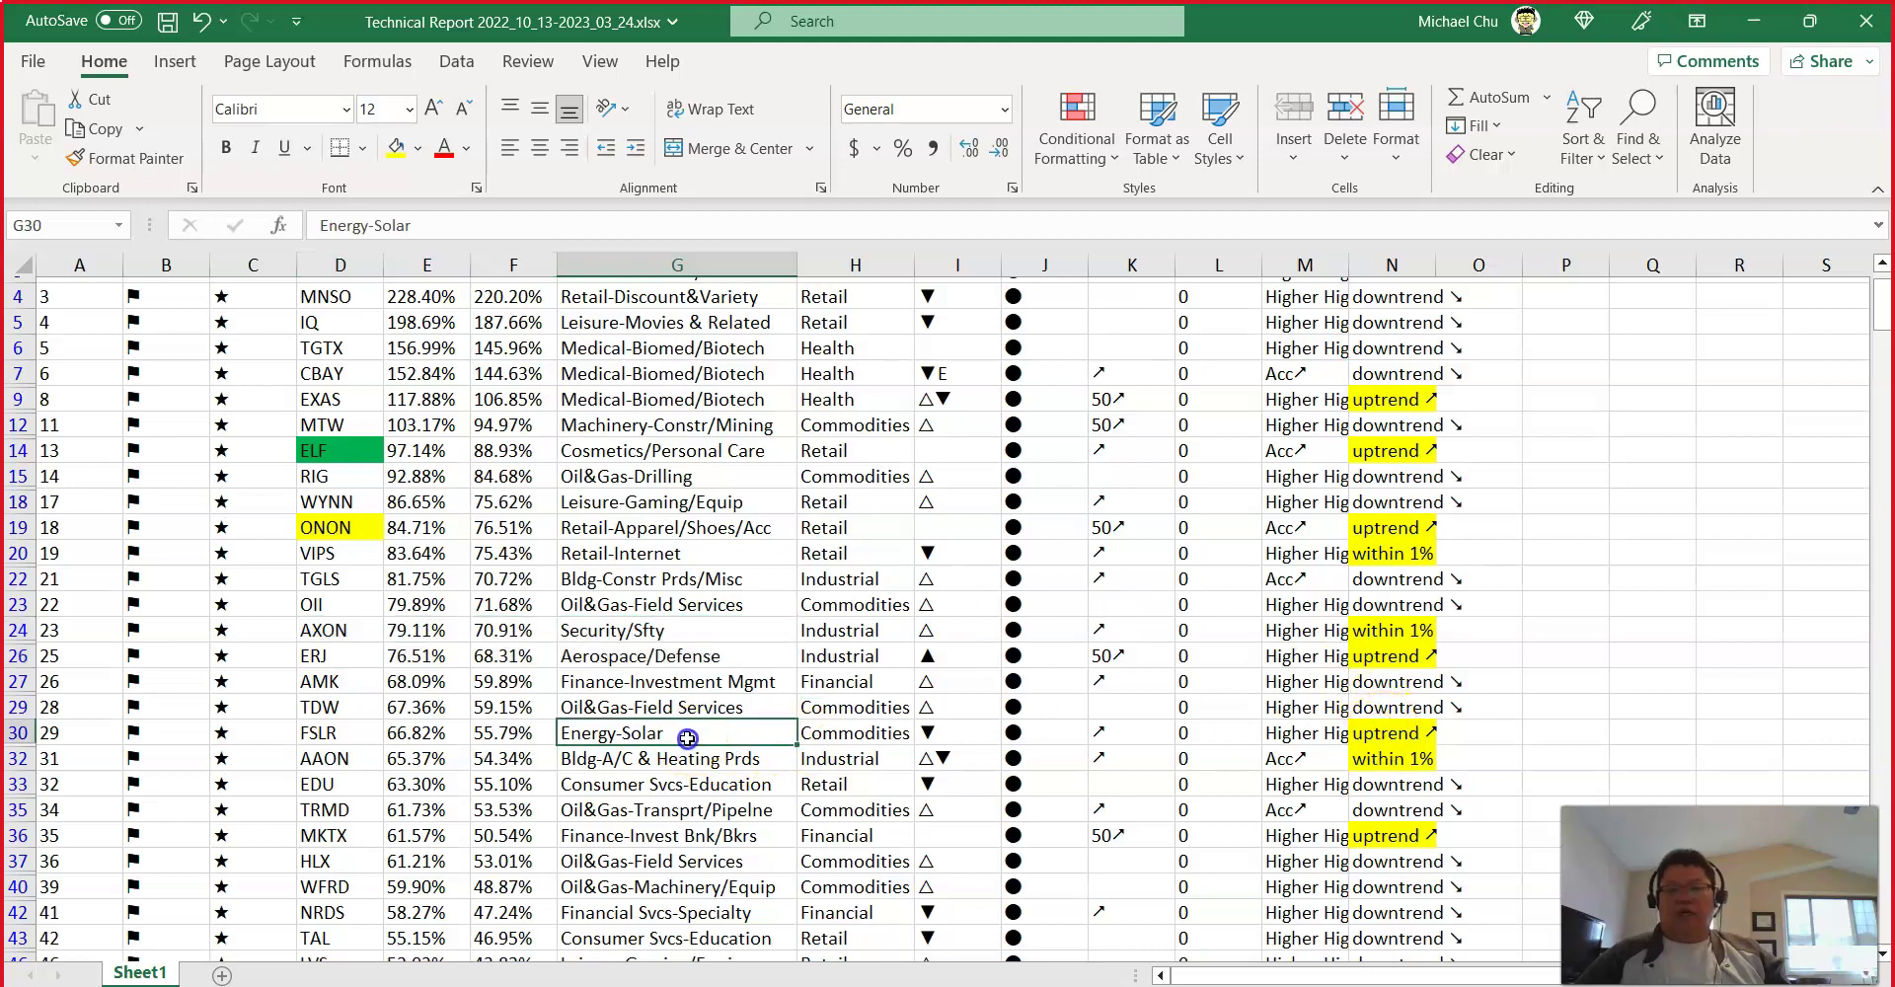
pyautogui.click(679, 756)
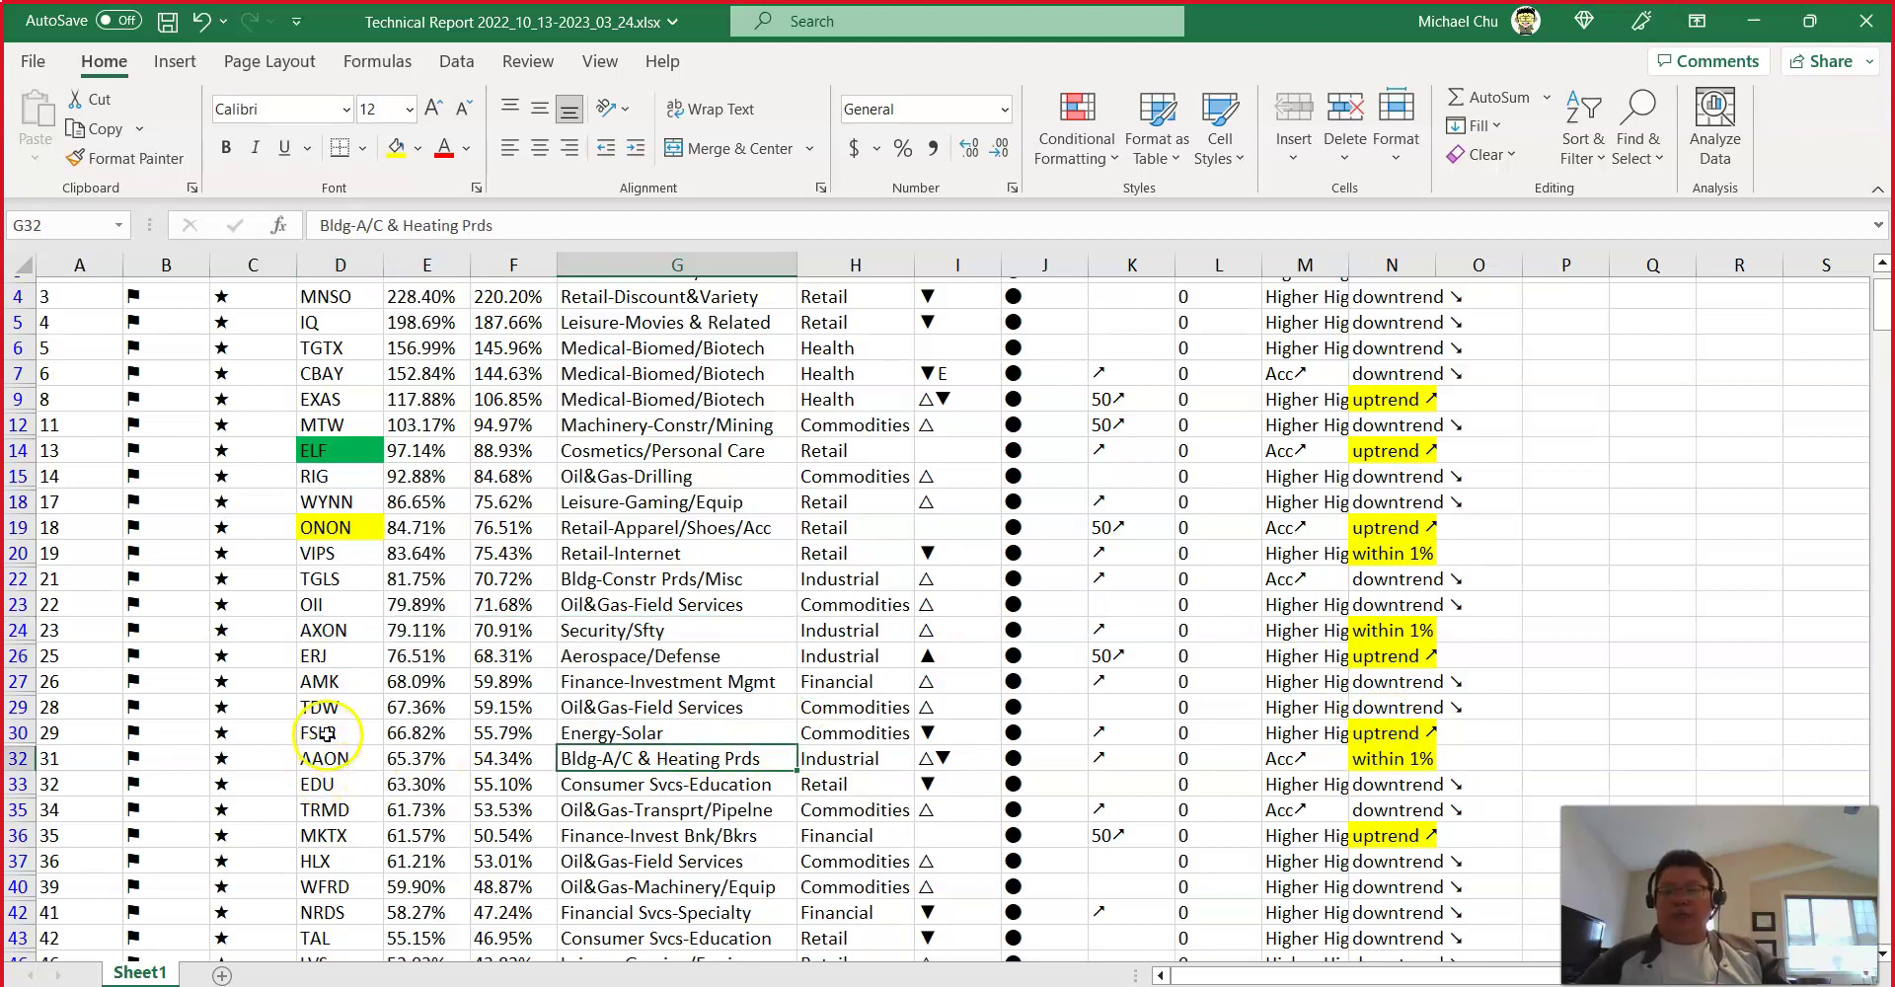
pyautogui.moveTo(325, 732); pyautogui.dragTo(329, 756)
pyautogui.click(607, 733)
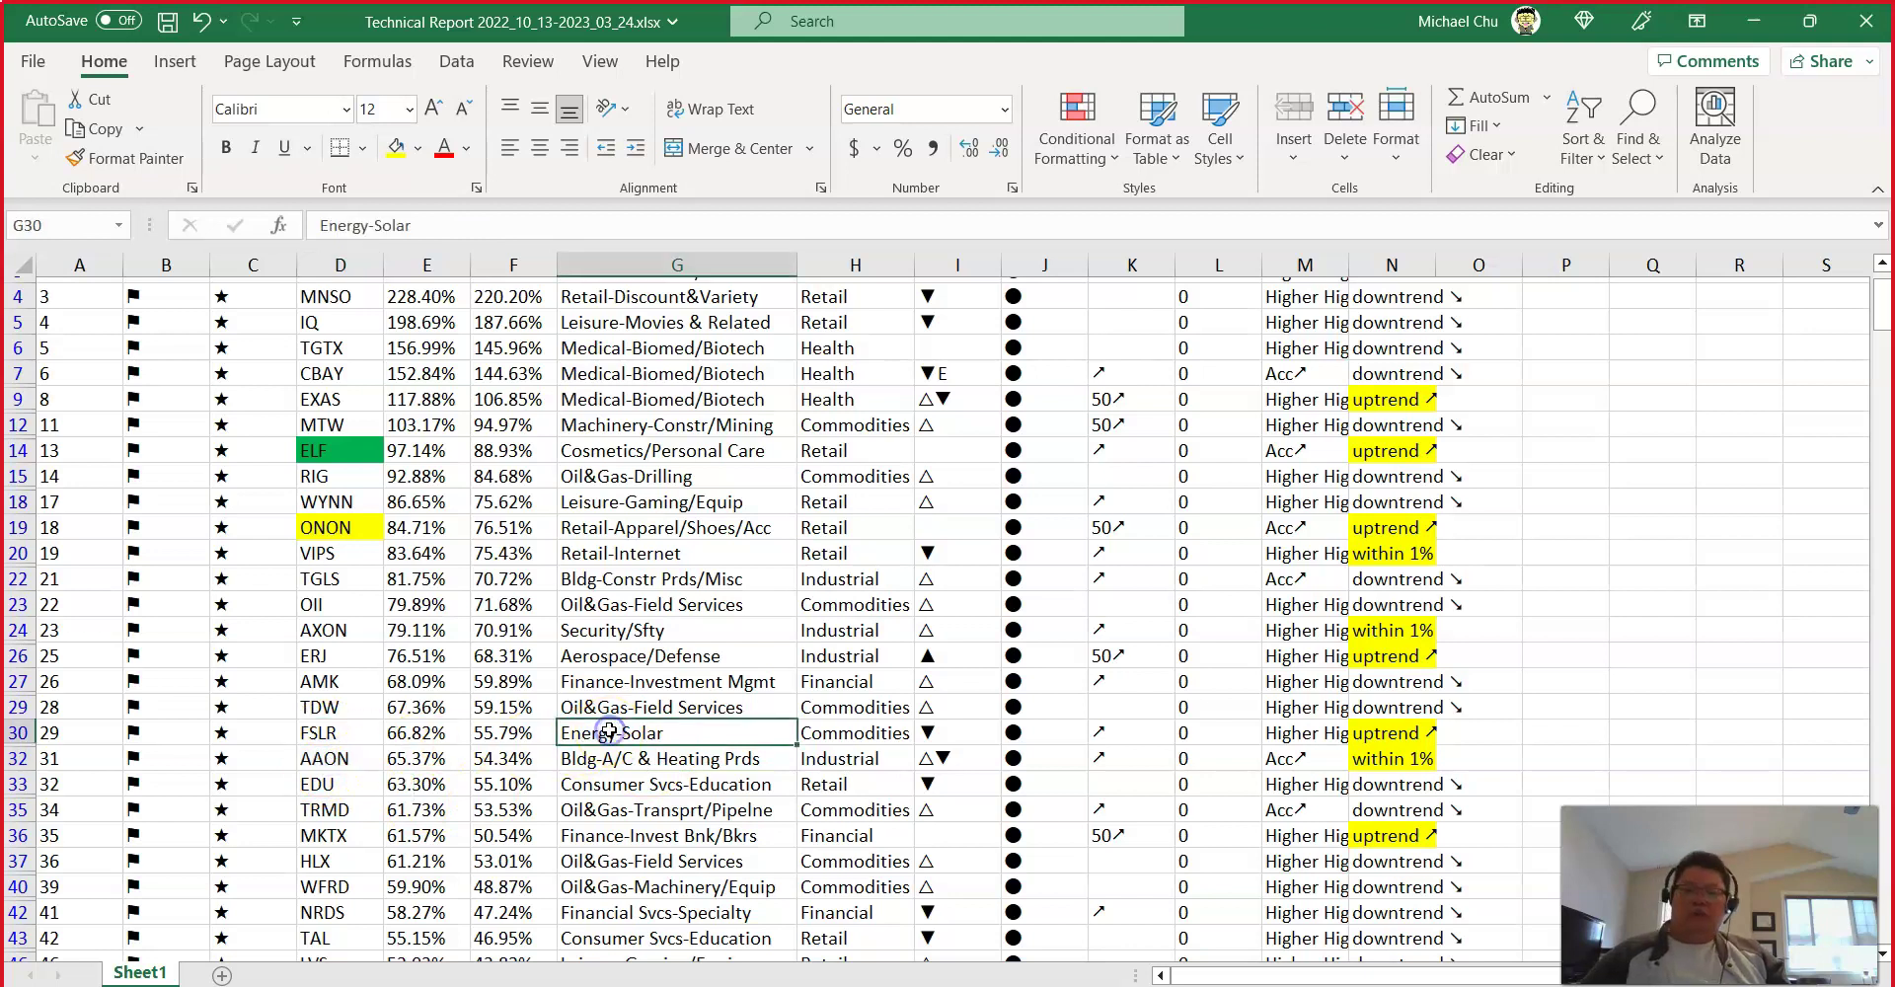
pyautogui.click(348, 729)
pyautogui.hotkey('ctrl', 'c')
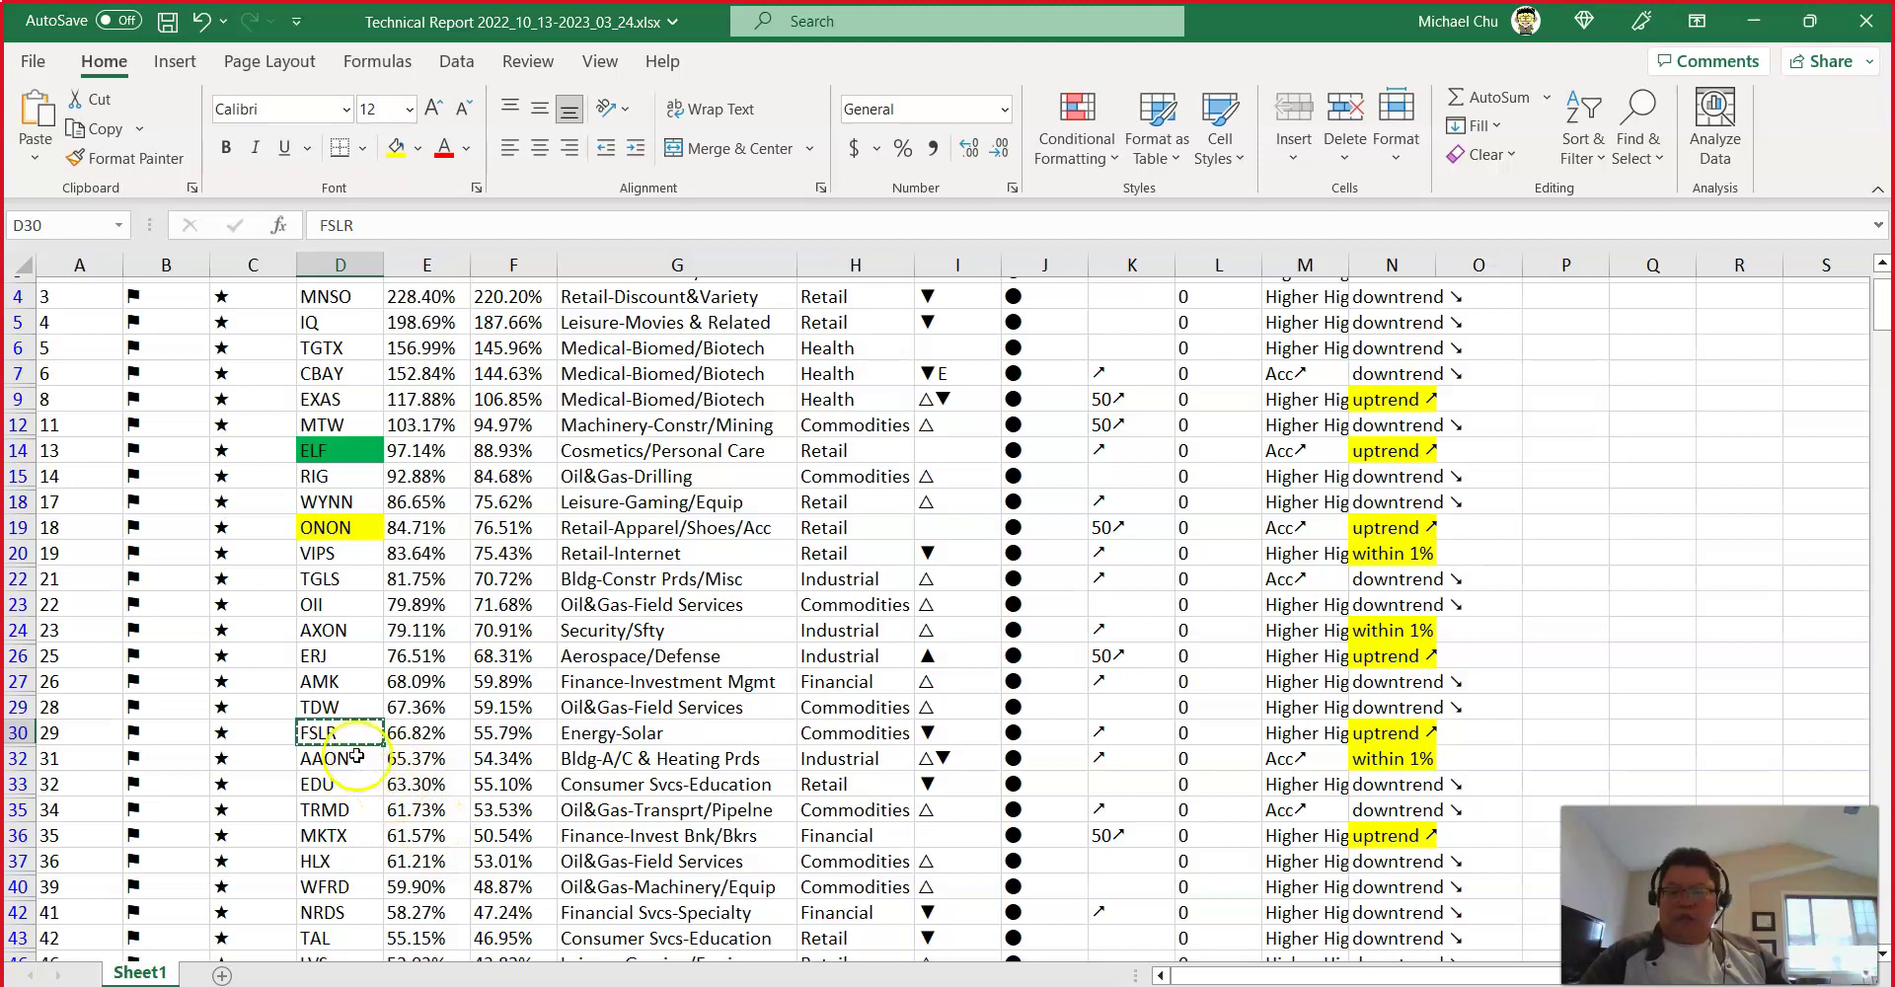
pyautogui.moveTo(336, 735); pyautogui.dragTo(340, 758)
pyautogui.click(393, 146)
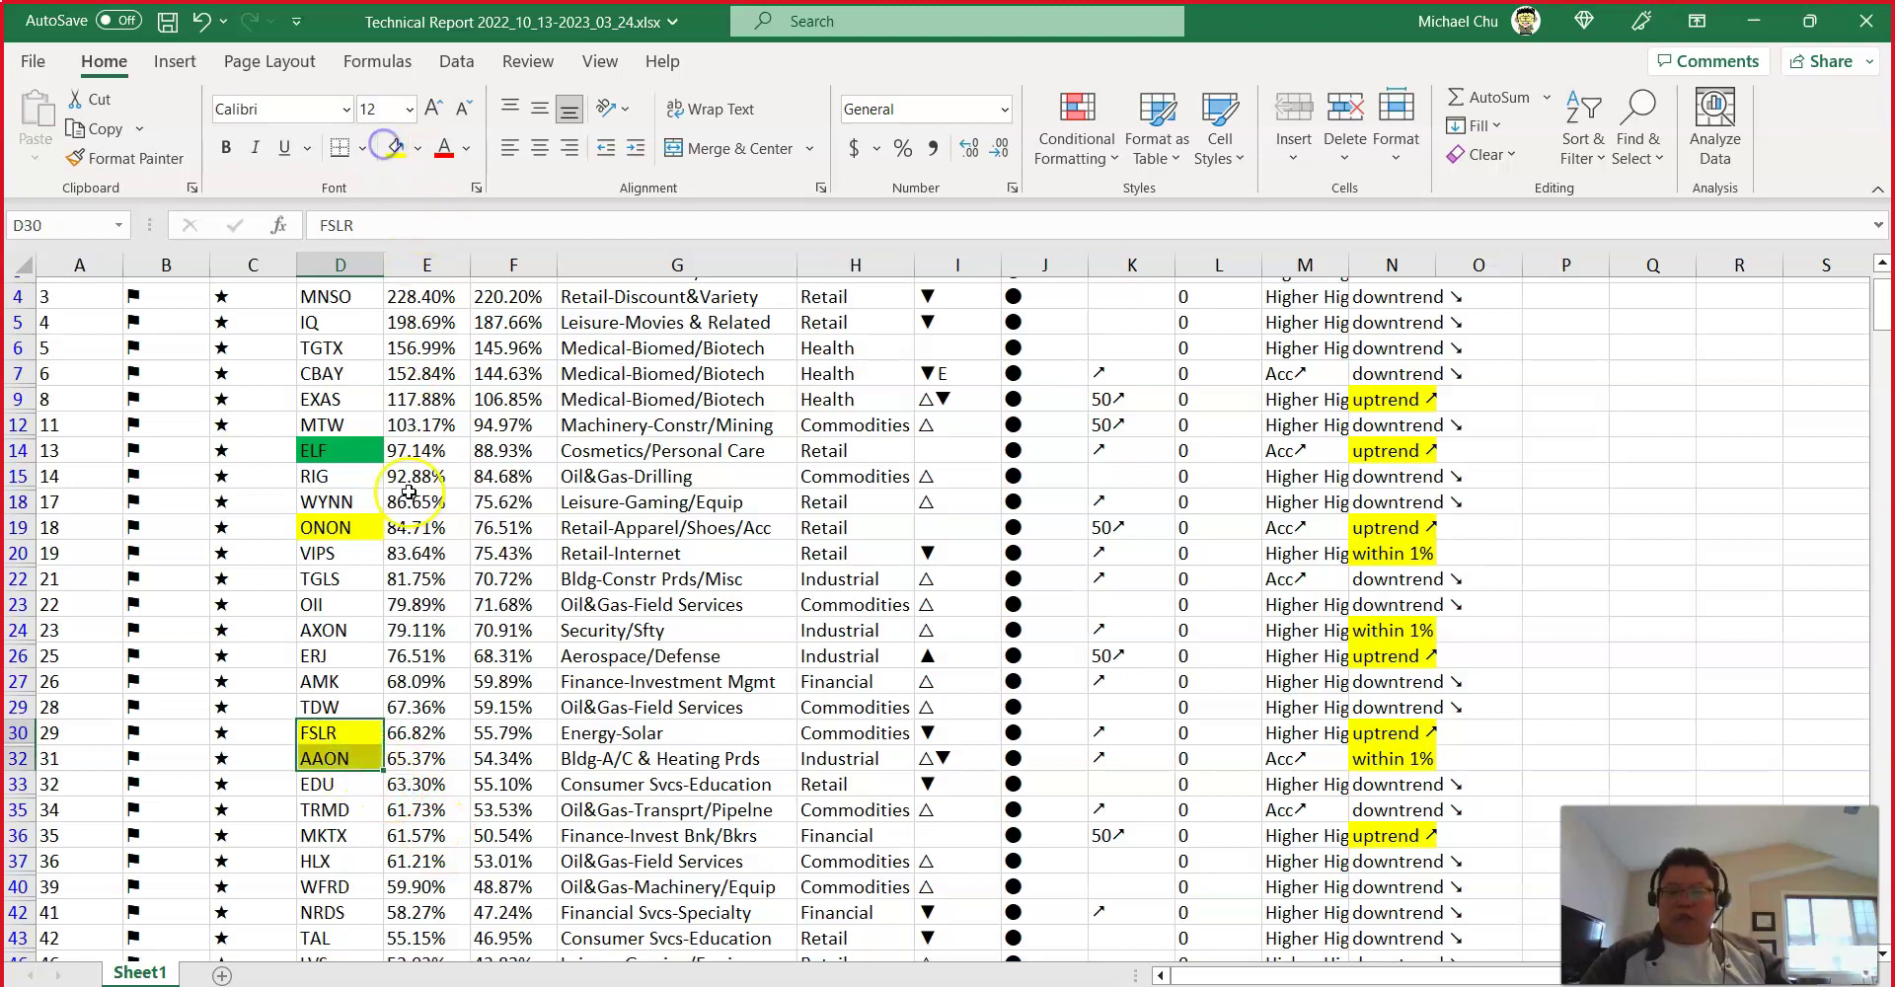
# Step: Copy the FSLR ticker into MarketSmith and view its weekly chart followed by its daily chart
pyautogui.click(347, 732)
pyautogui.hotkey('ctrl', 'c')
pyautogui.hotkey('alt', 'Tab')
pyautogui.hotkey('ctrl', 'v')
pyautogui.press('Return')
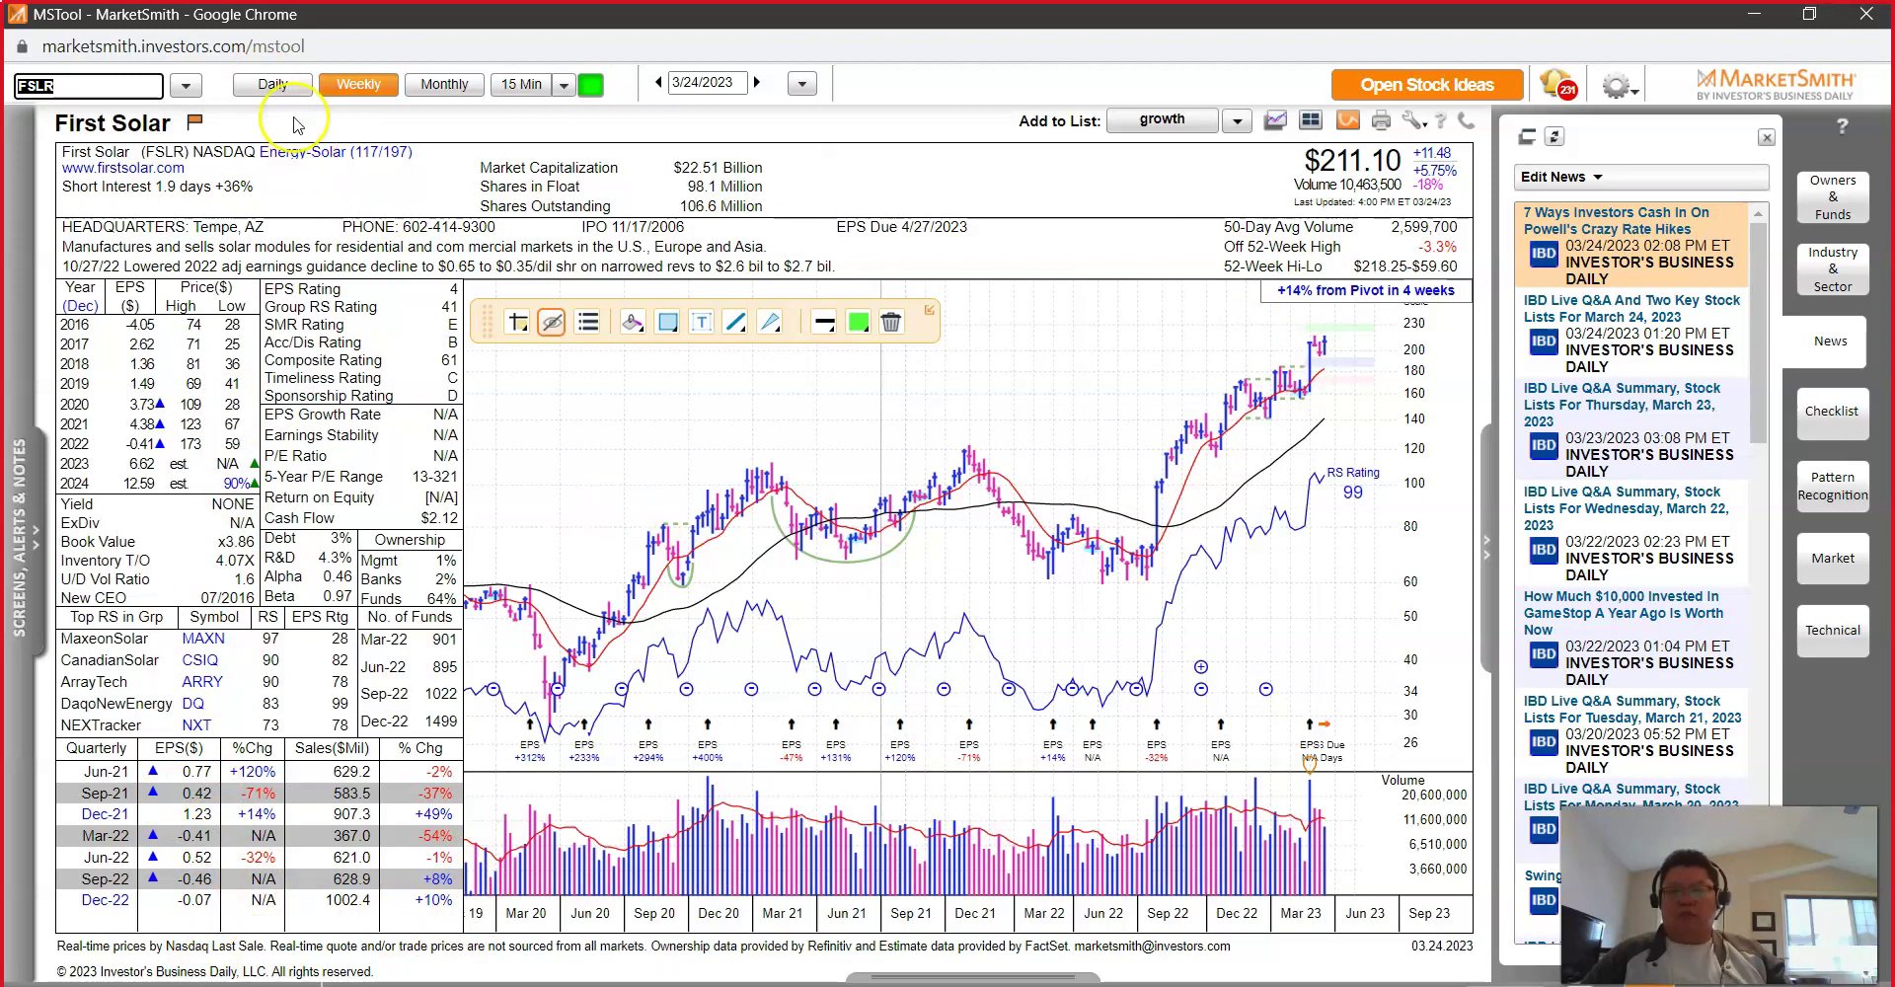
pyautogui.click(277, 86)
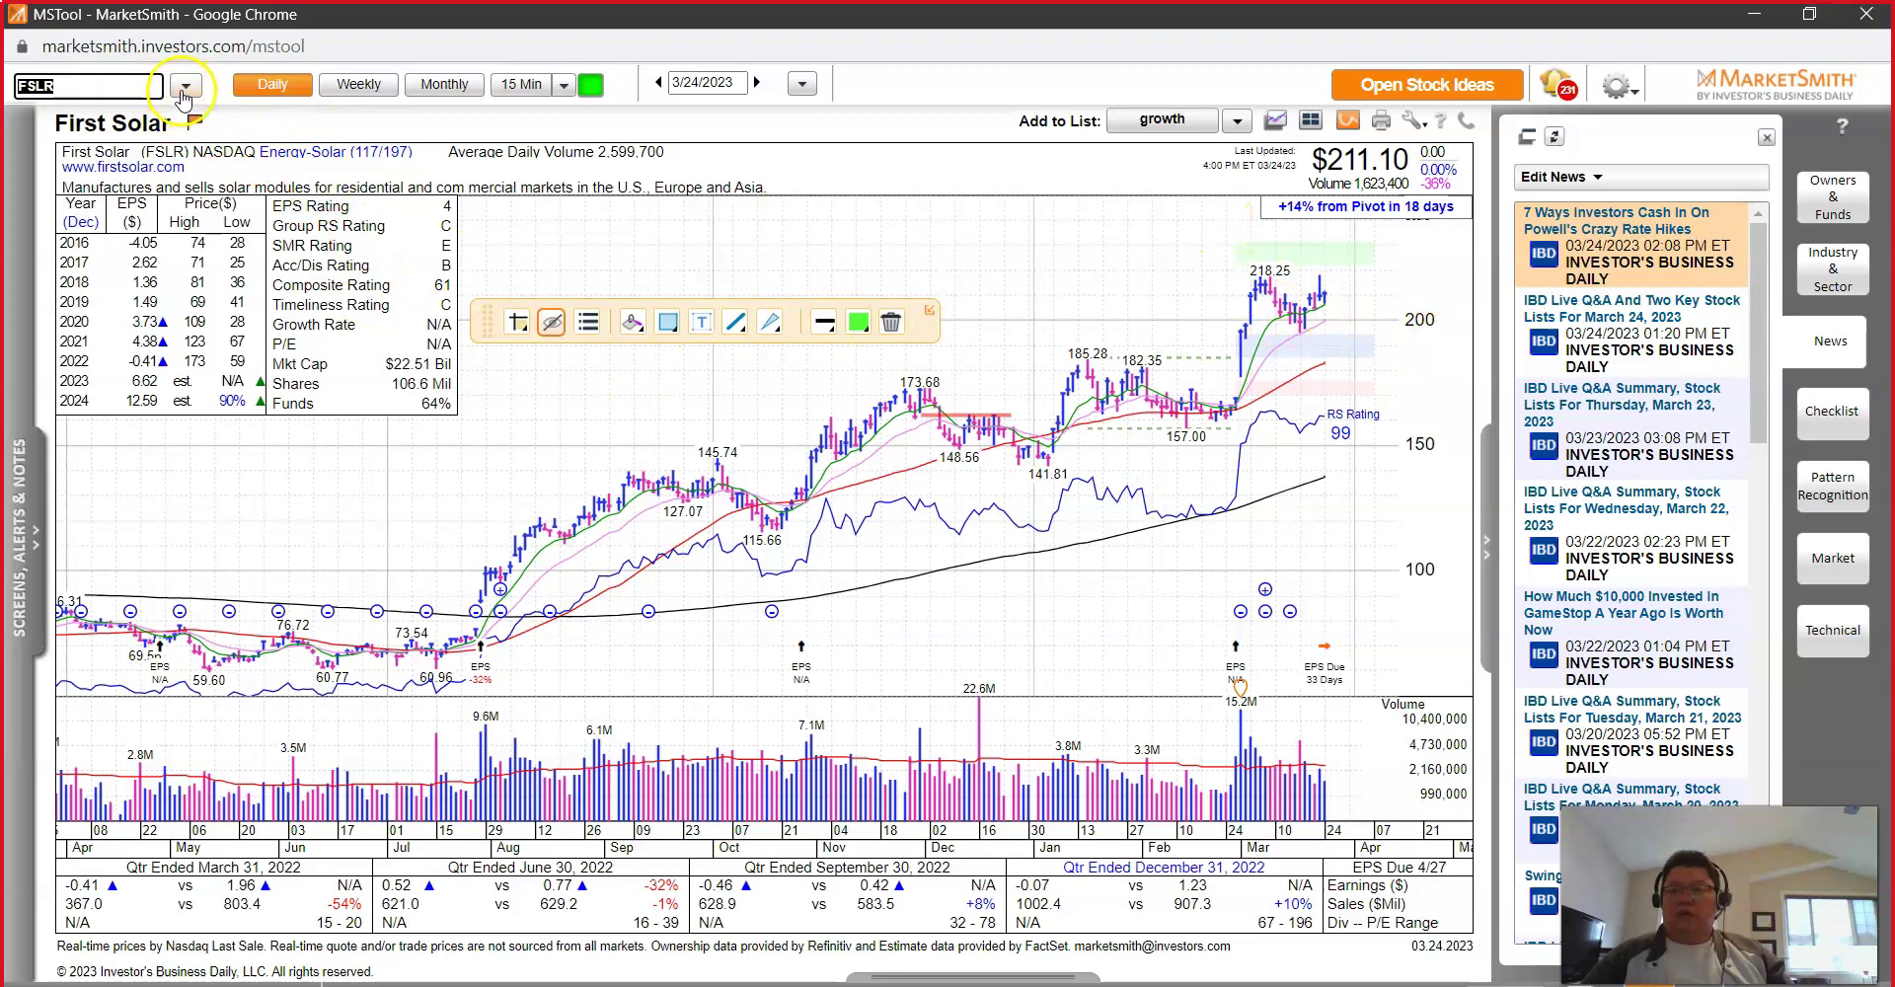
# Step: Load the daily chart of FSLR's solar peer ENPH for comparison
pyautogui.write('ENPH')
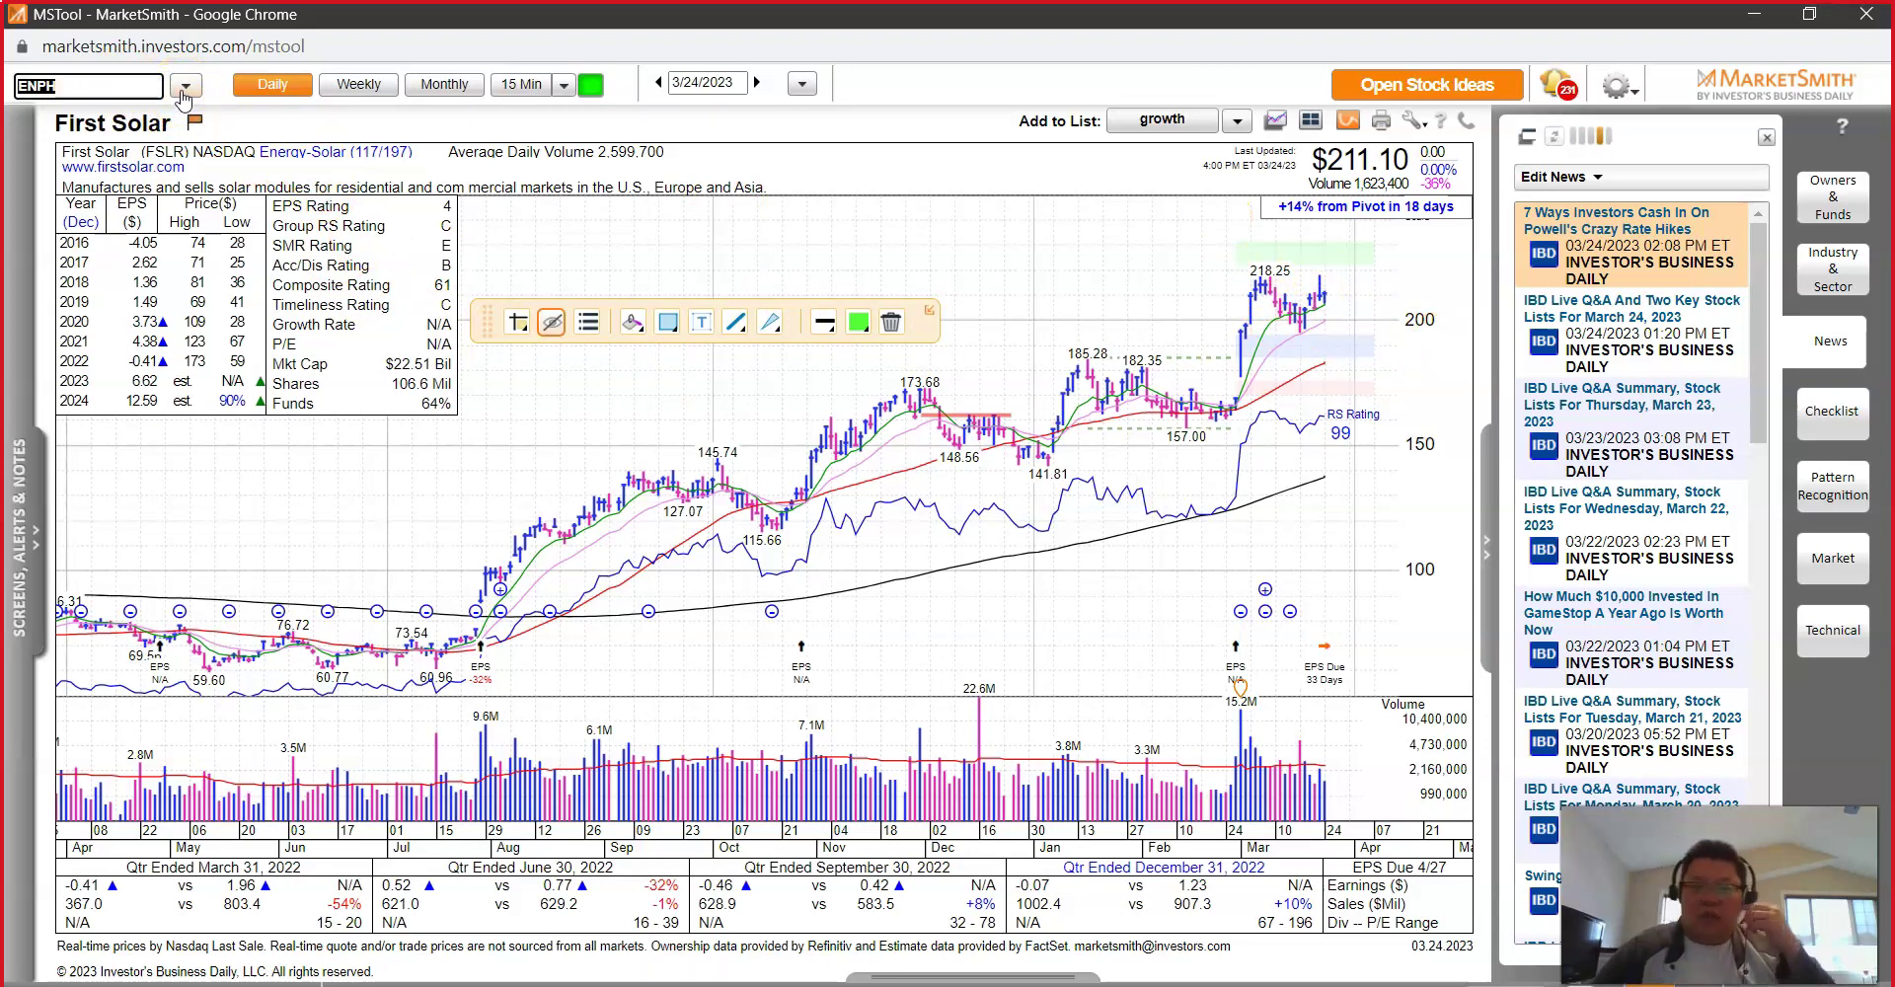
pyautogui.press('Return')
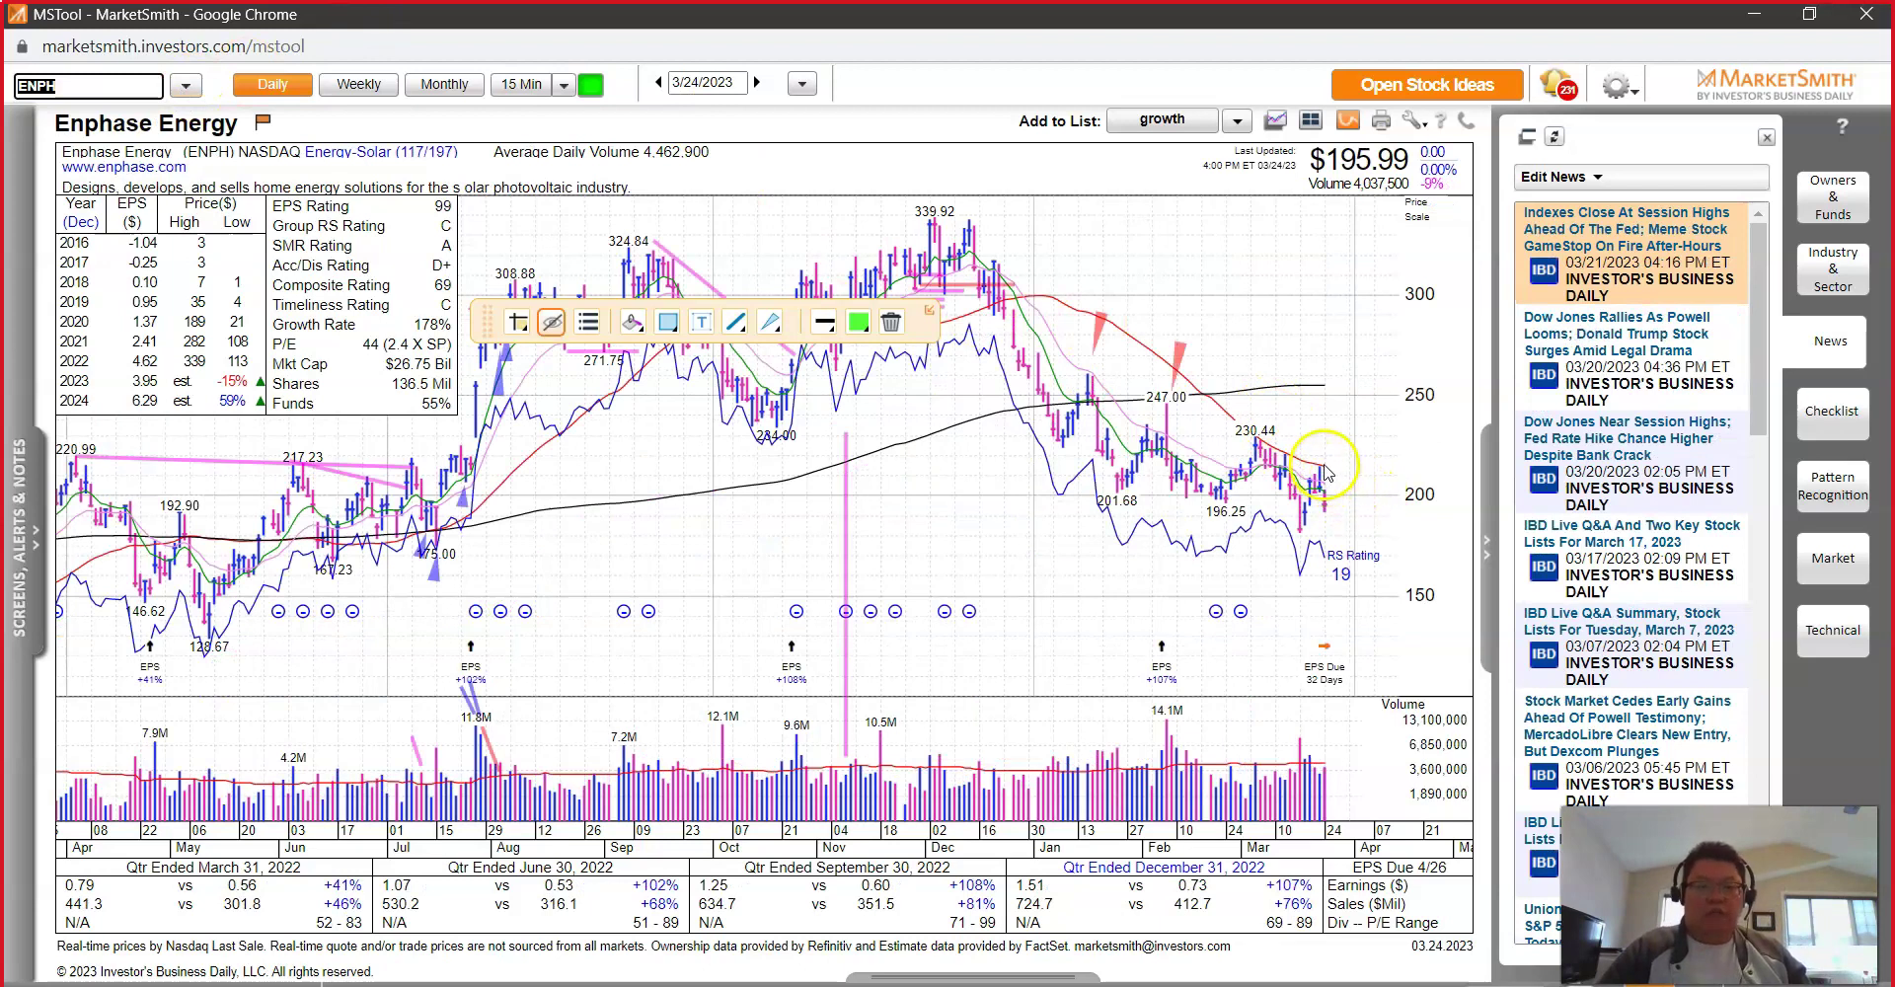
pyautogui.rightClick(1370, 417)
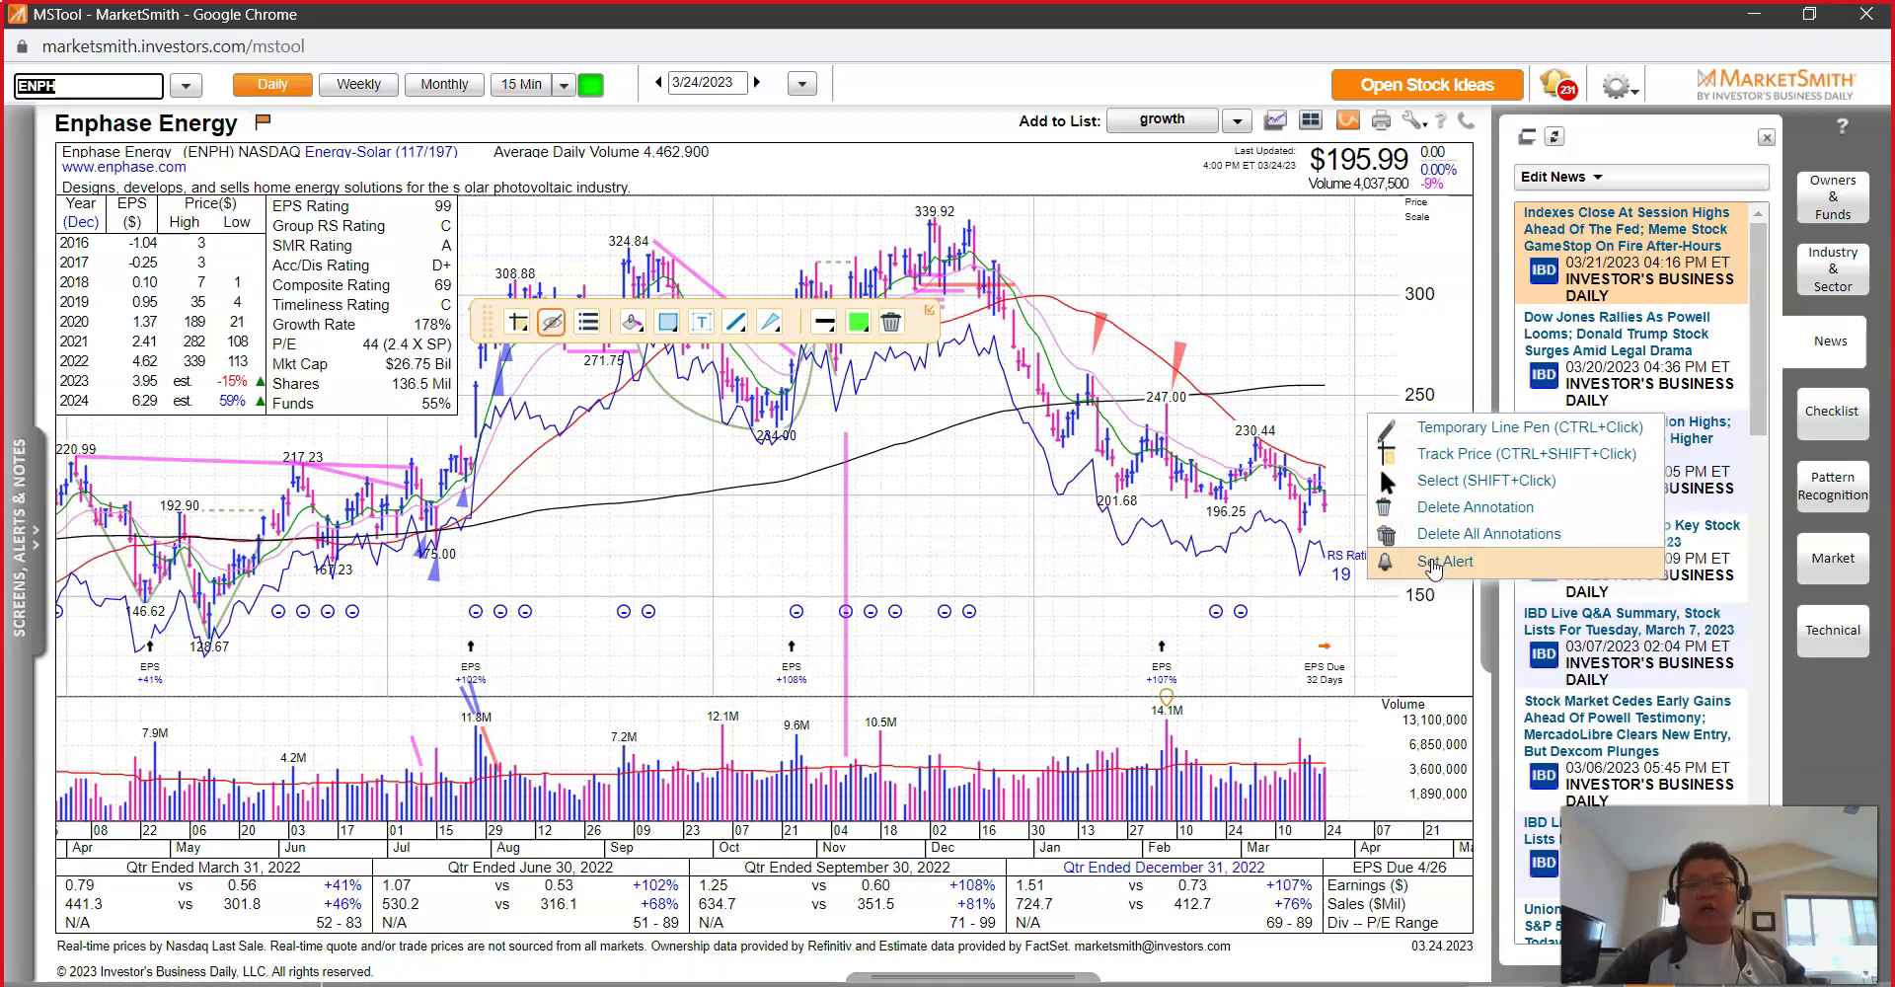
# Step: Switch to the Excel stock report, select the 10/21 statuses from MNSO to CBAY, and return to MarketSmith
pyautogui.hotkey('alt', 'Tab')
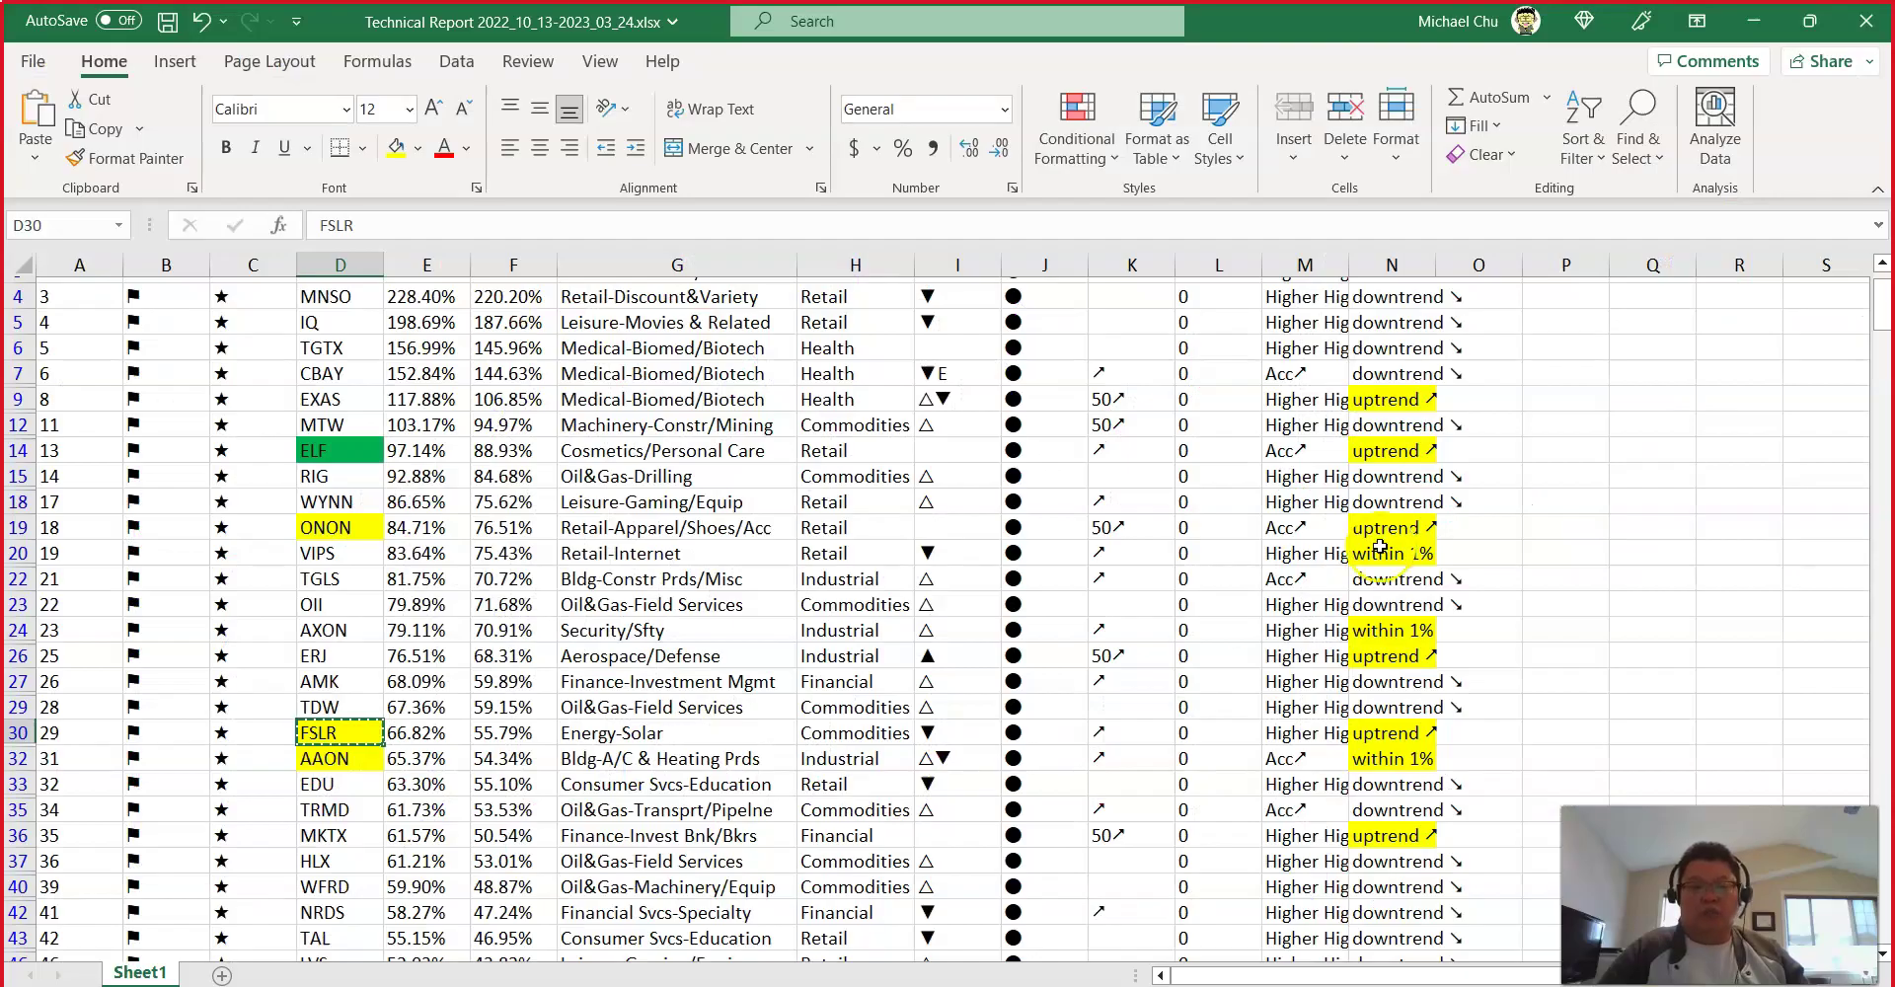
pyautogui.moveTo(1392, 296); pyautogui.dragTo(1392, 374)
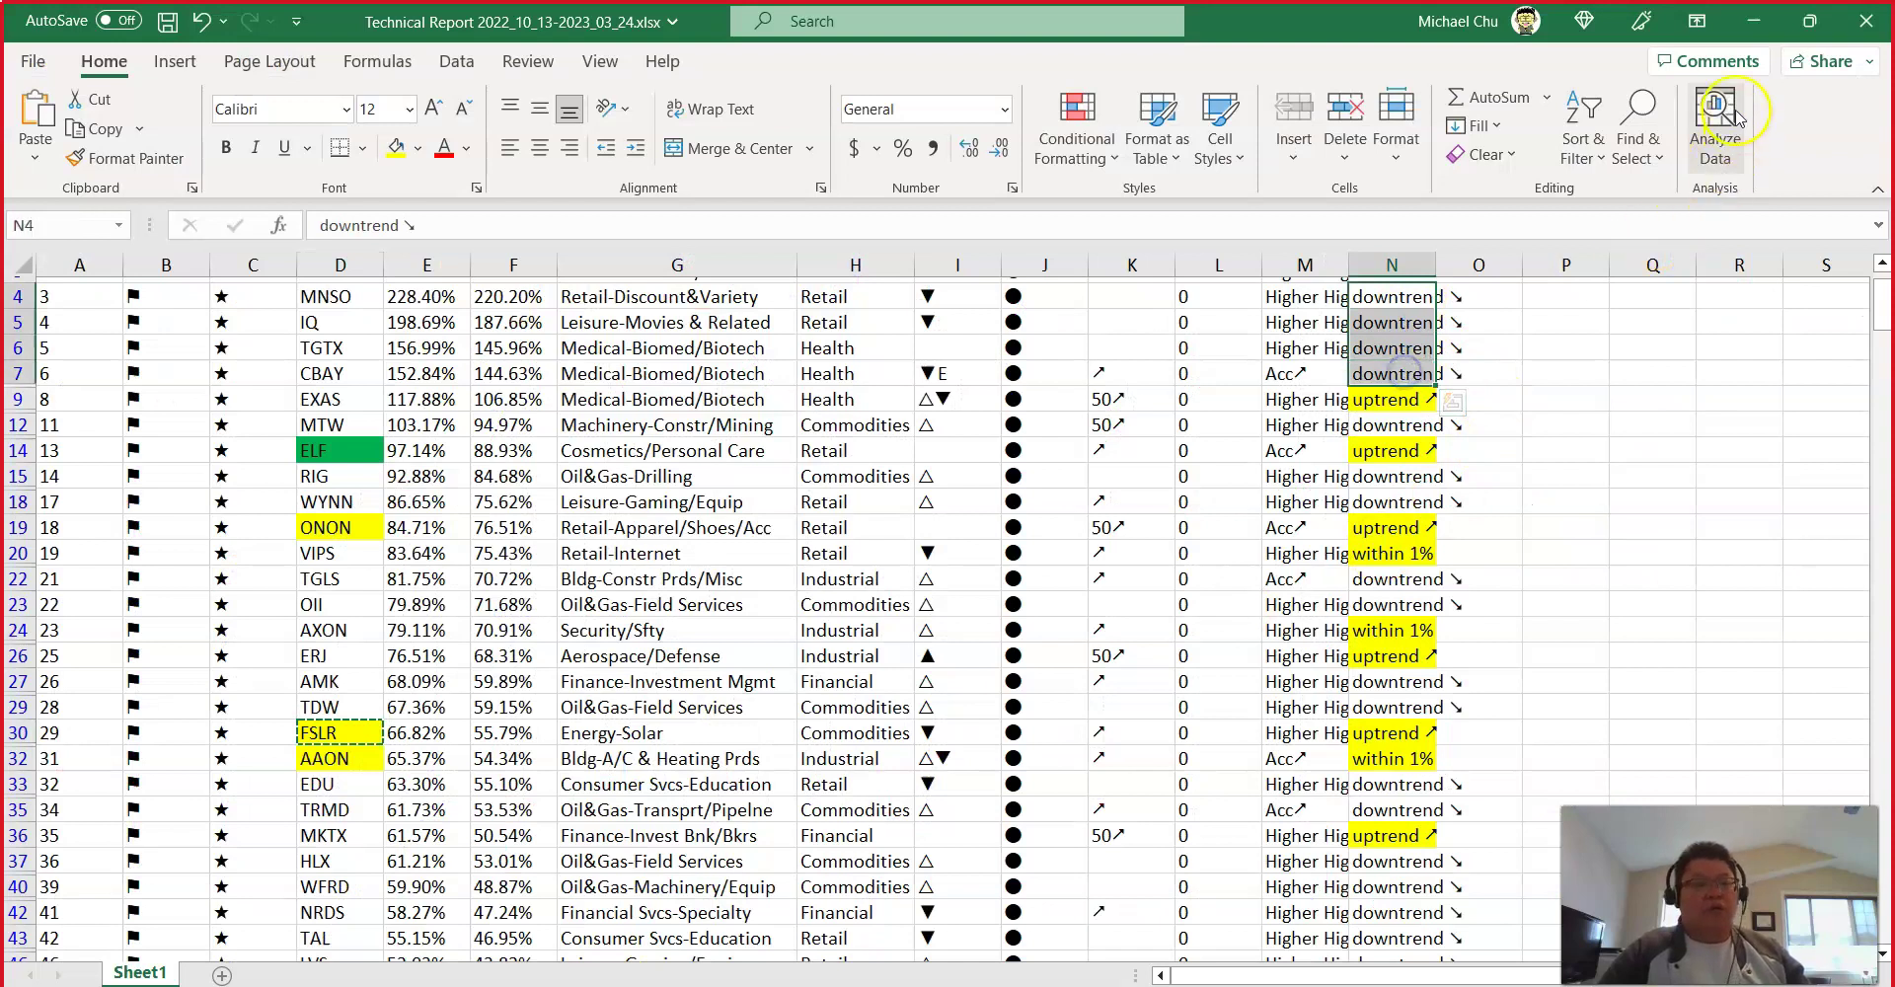
pyautogui.click(1753, 32)
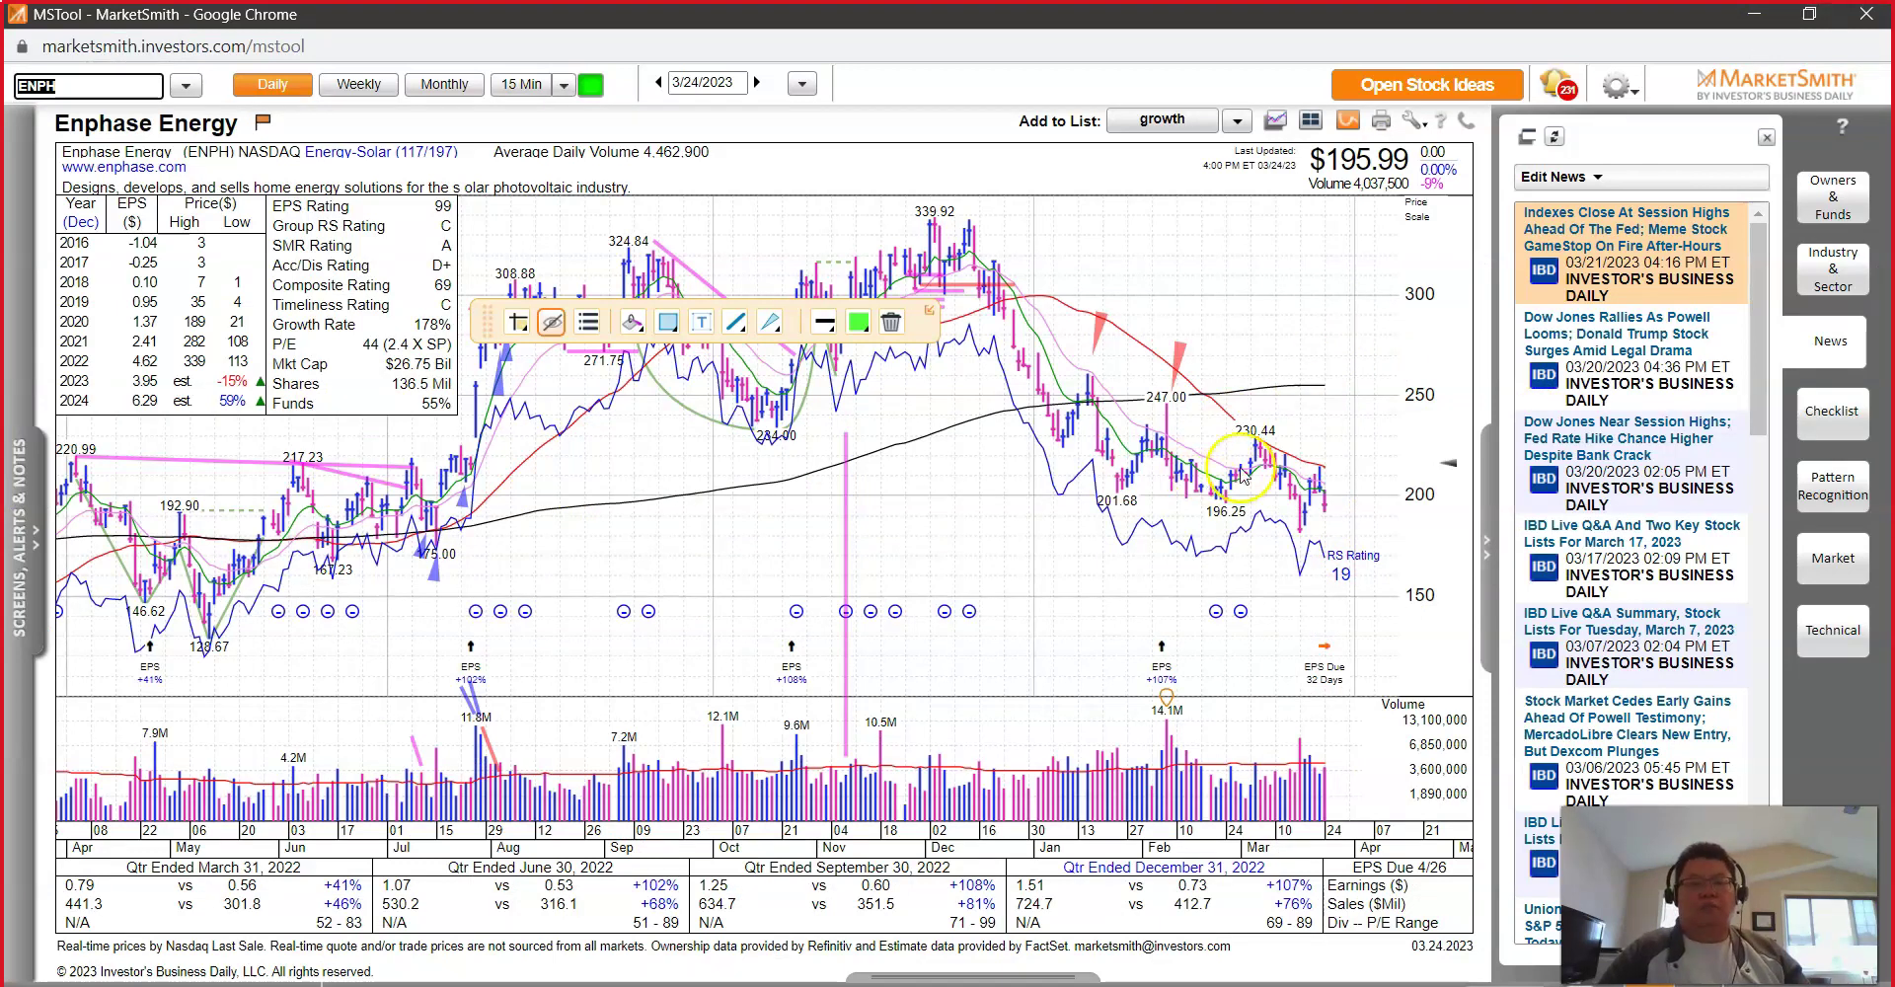
# Step: Draw a red downward arrow marker at the 230.44 high on the ENPH daily chart
pyautogui.rightClick(1363, 392)
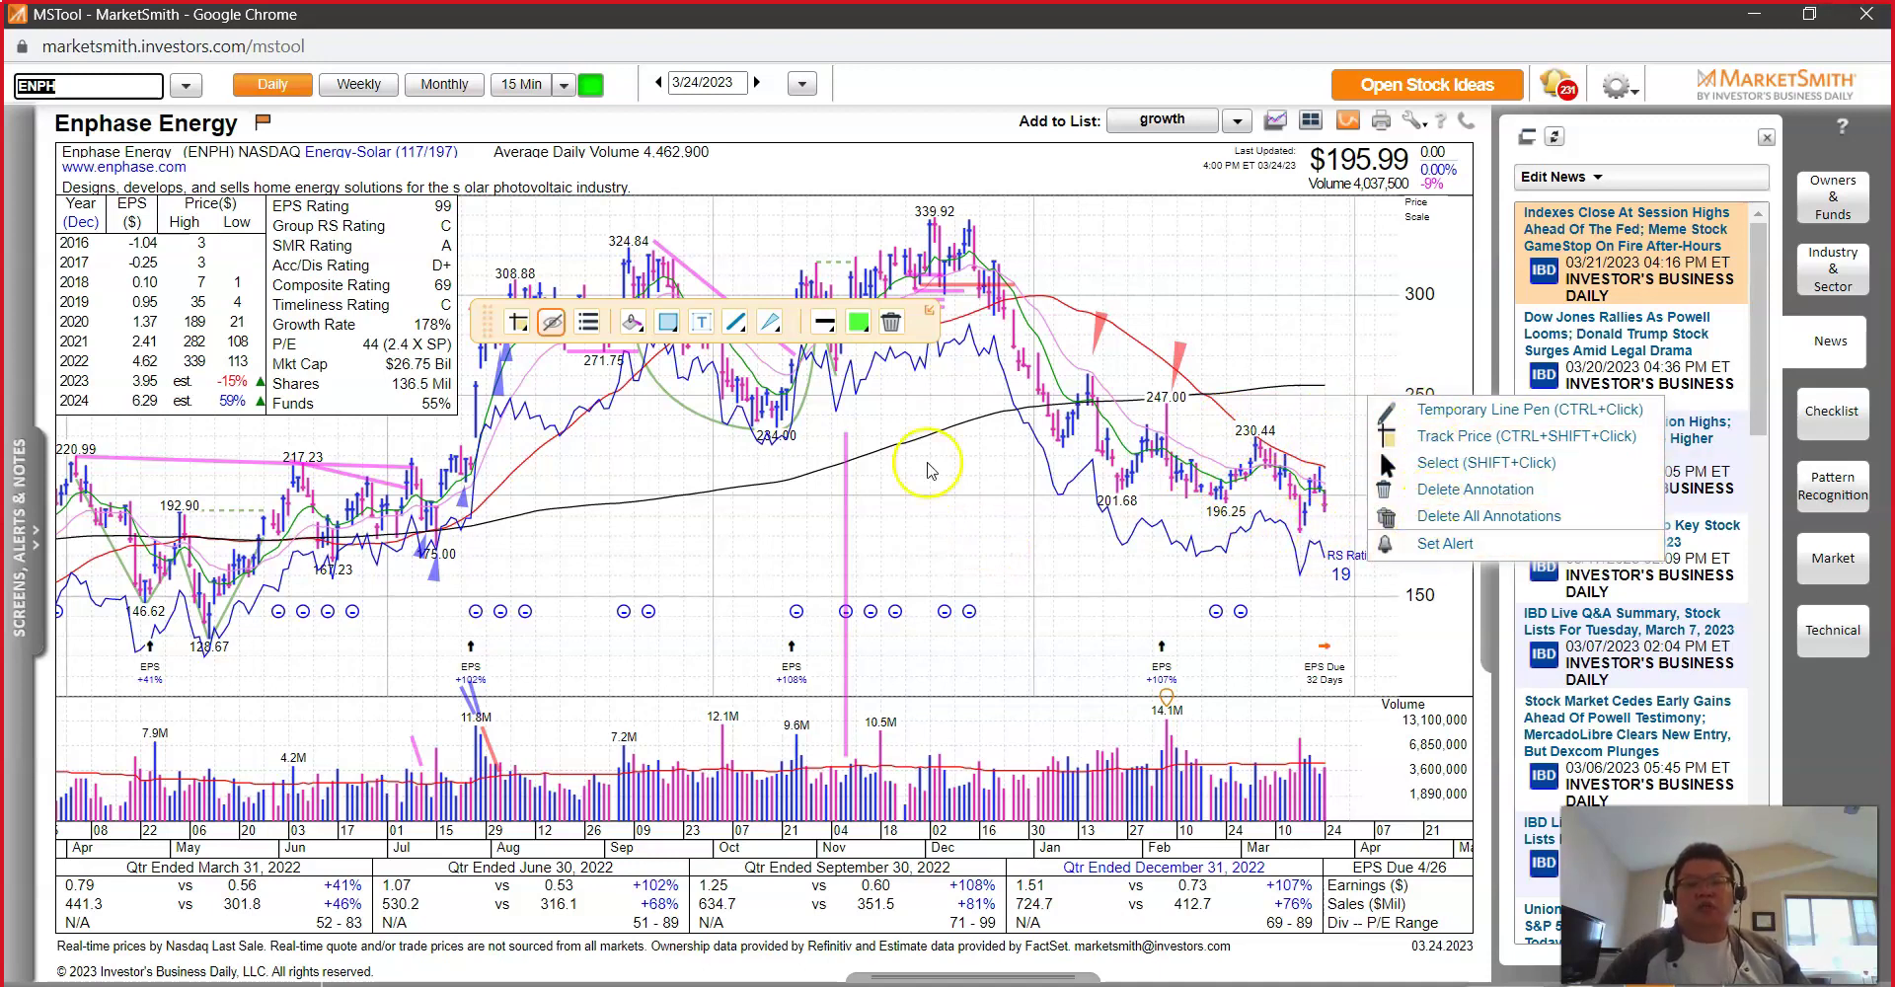
pyautogui.click(776, 322)
pyautogui.click(795, 351)
pyautogui.click(862, 328)
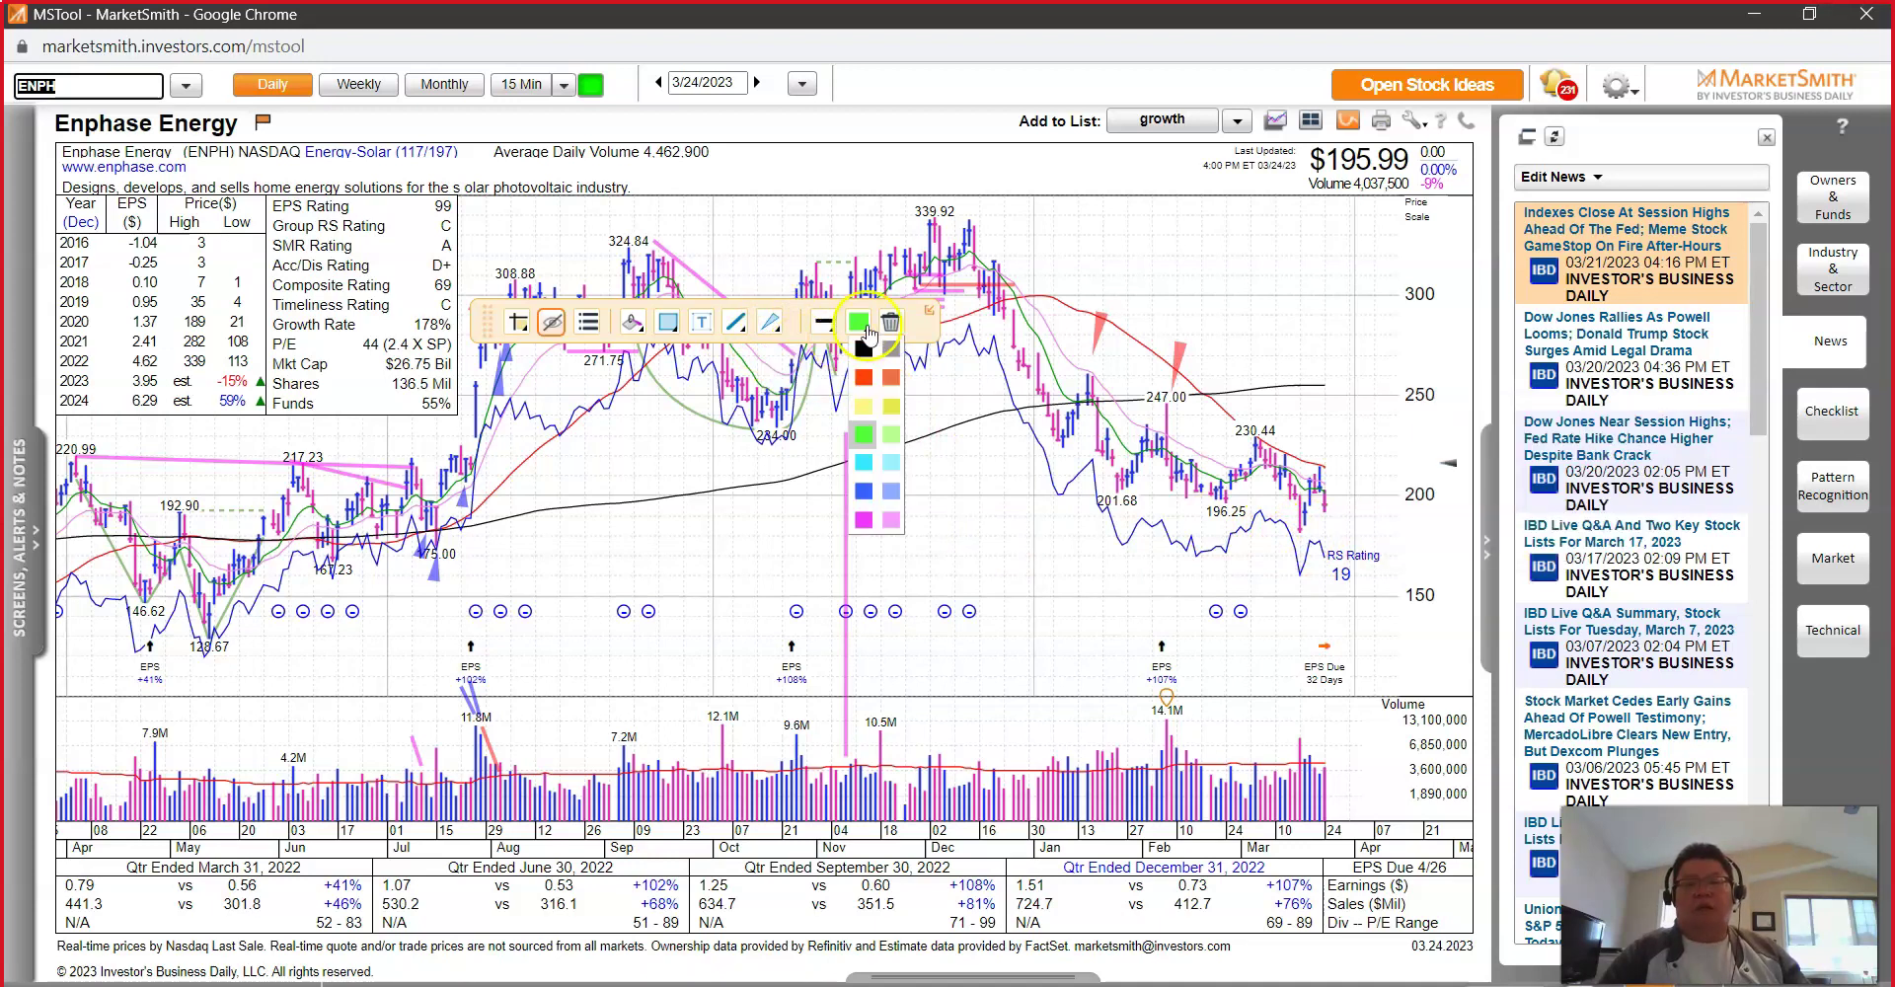
pyautogui.click(776, 322)
pyautogui.click(862, 325)
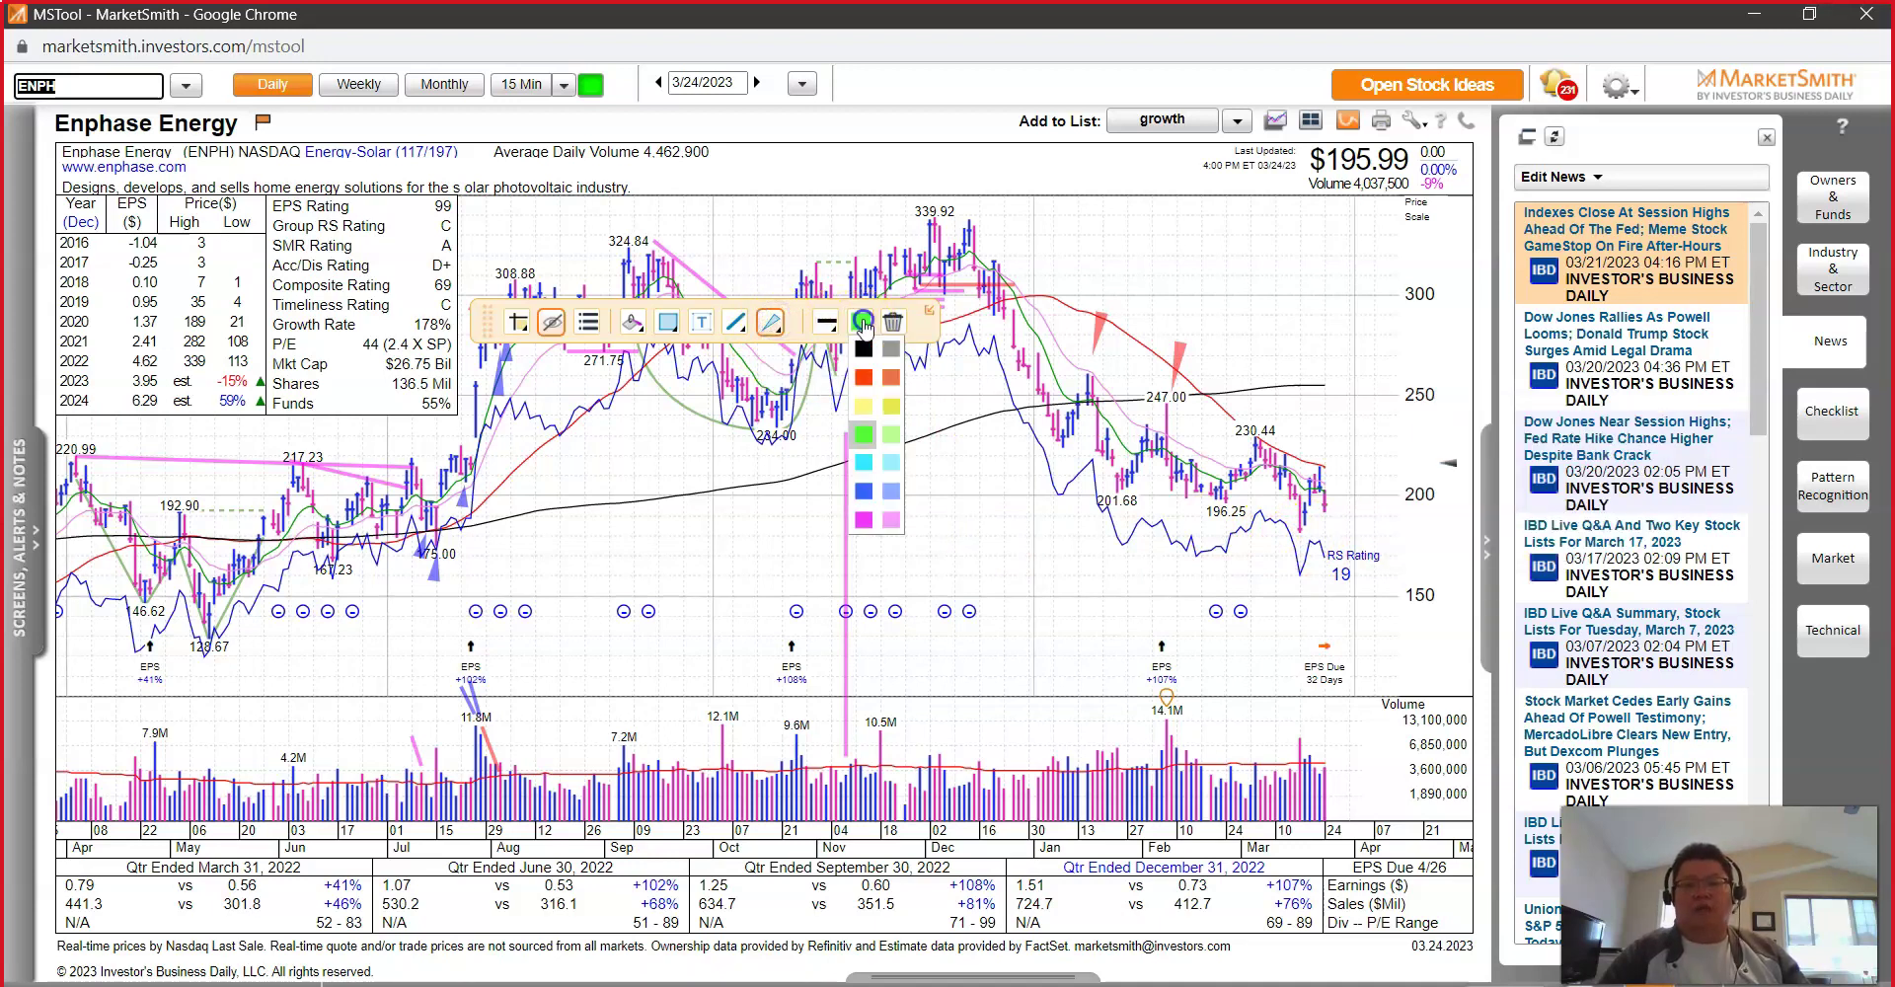
pyautogui.click(864, 377)
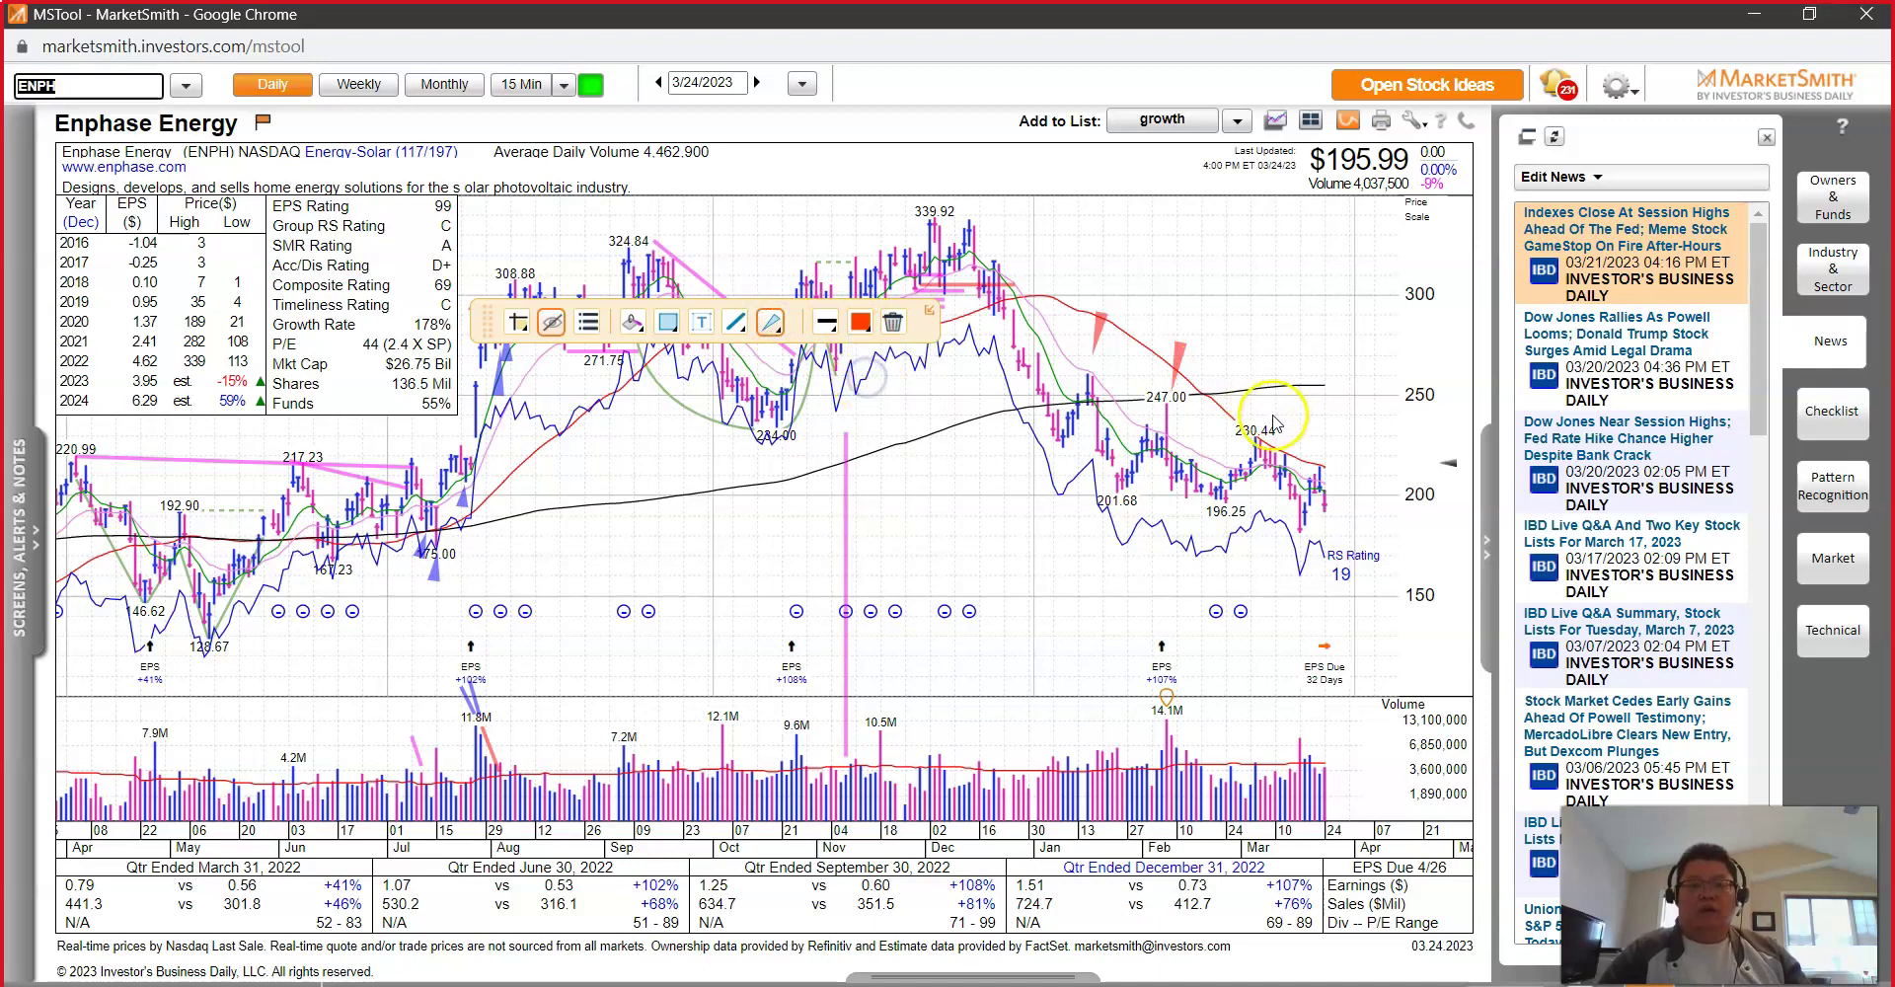
pyautogui.moveTo(1255, 435); pyautogui.dragTo(1280, 381)
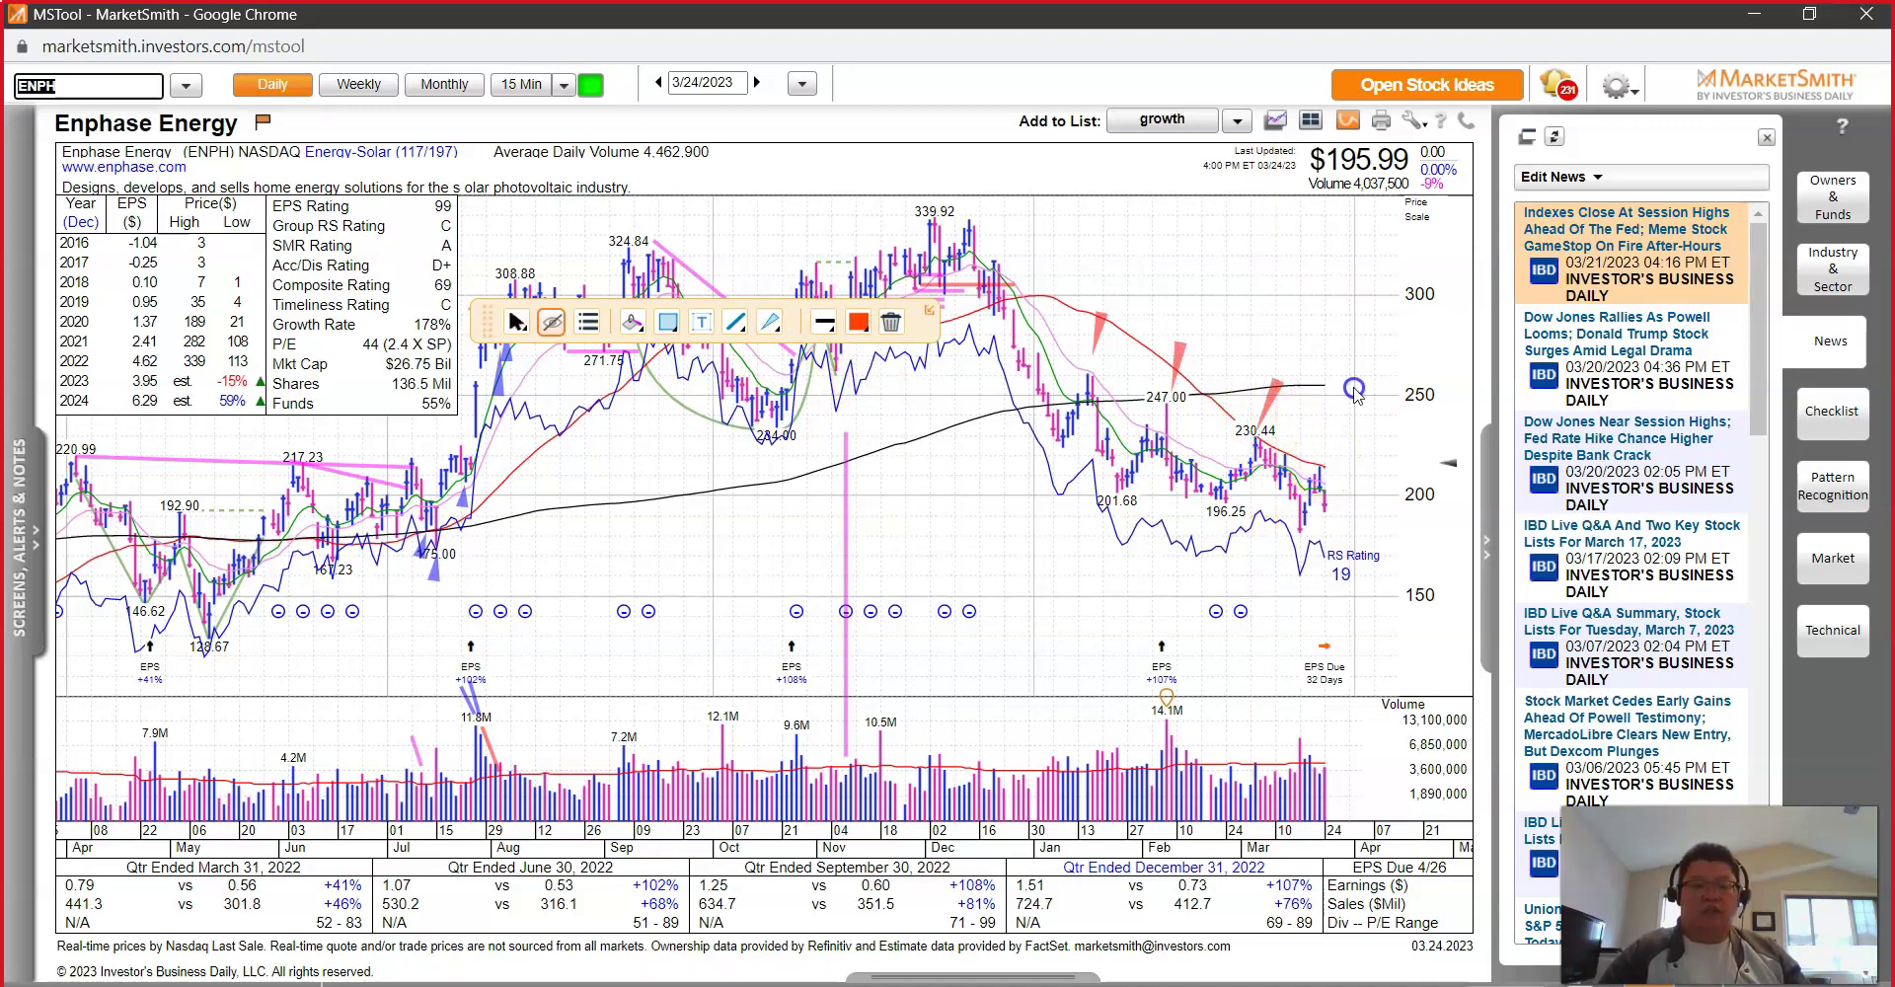
# Step: Add two more red downward arrow markers above the declining March highs on the ENPH chart
pyautogui.click(773, 324)
pyautogui.rightClick(1174, 242)
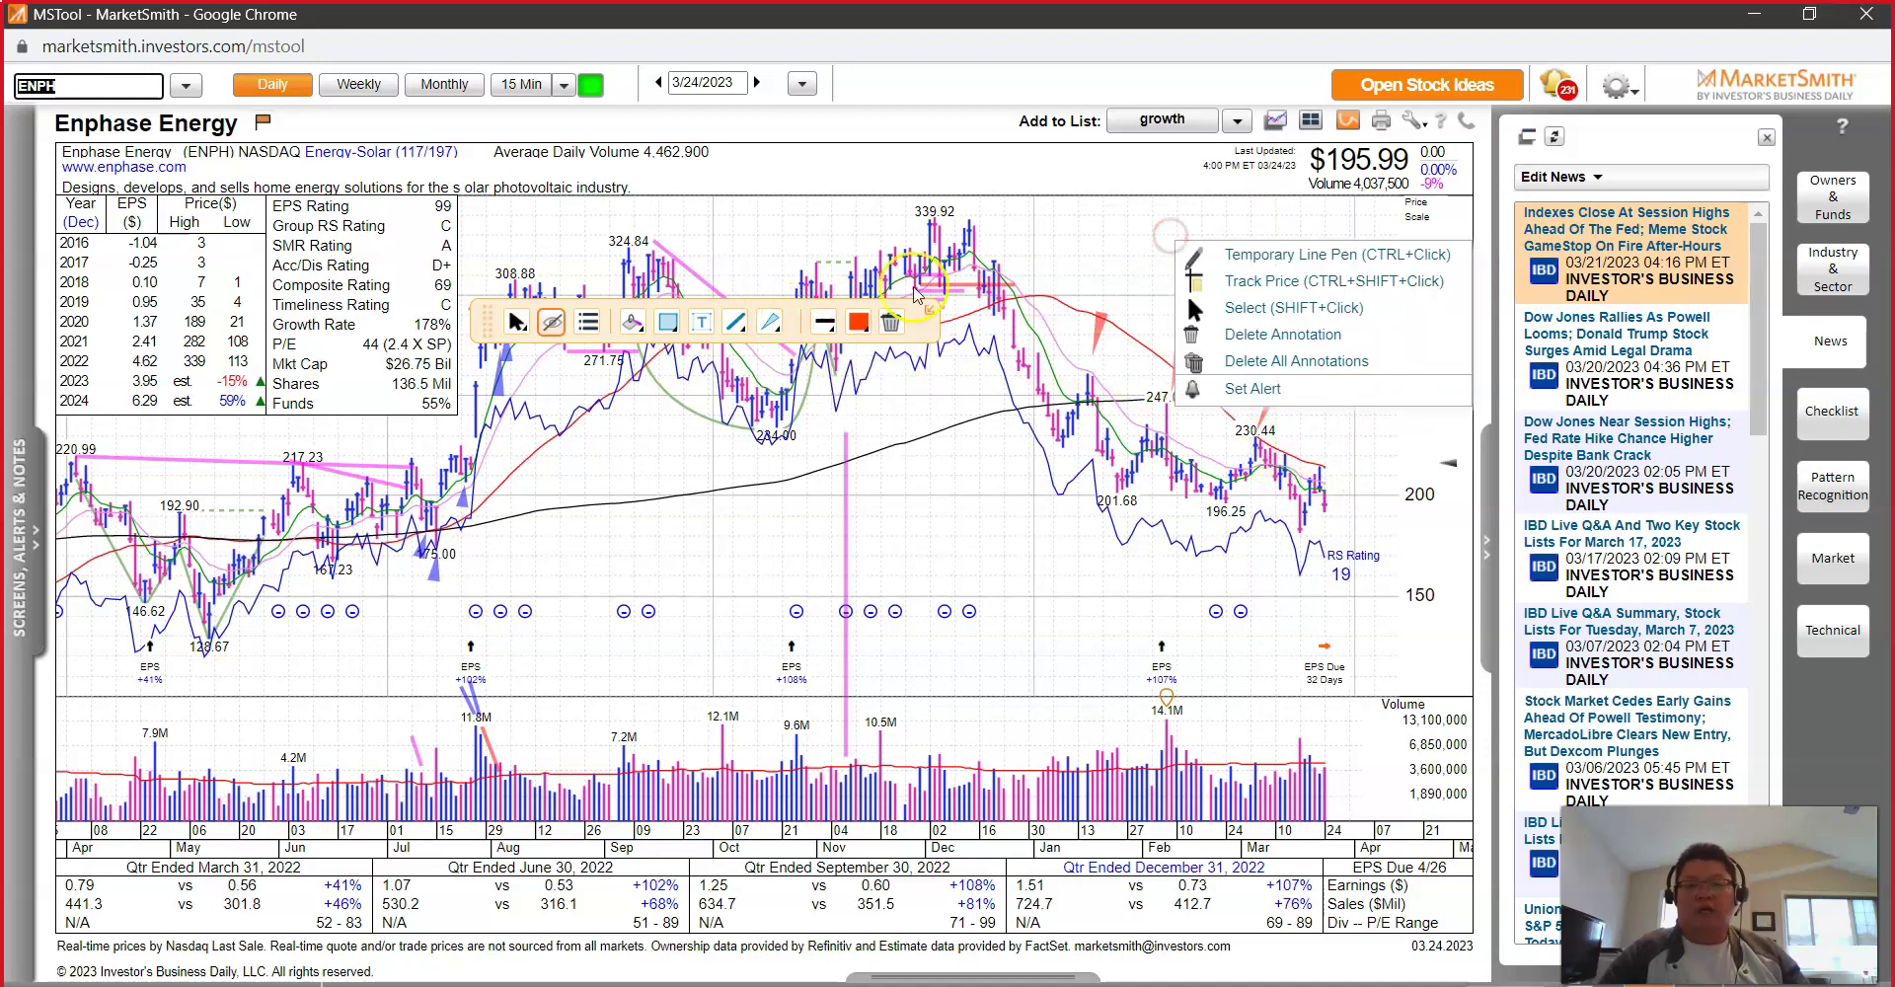
pyautogui.click(773, 325)
pyautogui.click(804, 348)
pyautogui.moveTo(1286, 446)
pyautogui.mouseDown()
pyautogui.moveTo(1306, 399)
pyautogui.moveTo(1346, 422)
pyautogui.mouseUp()
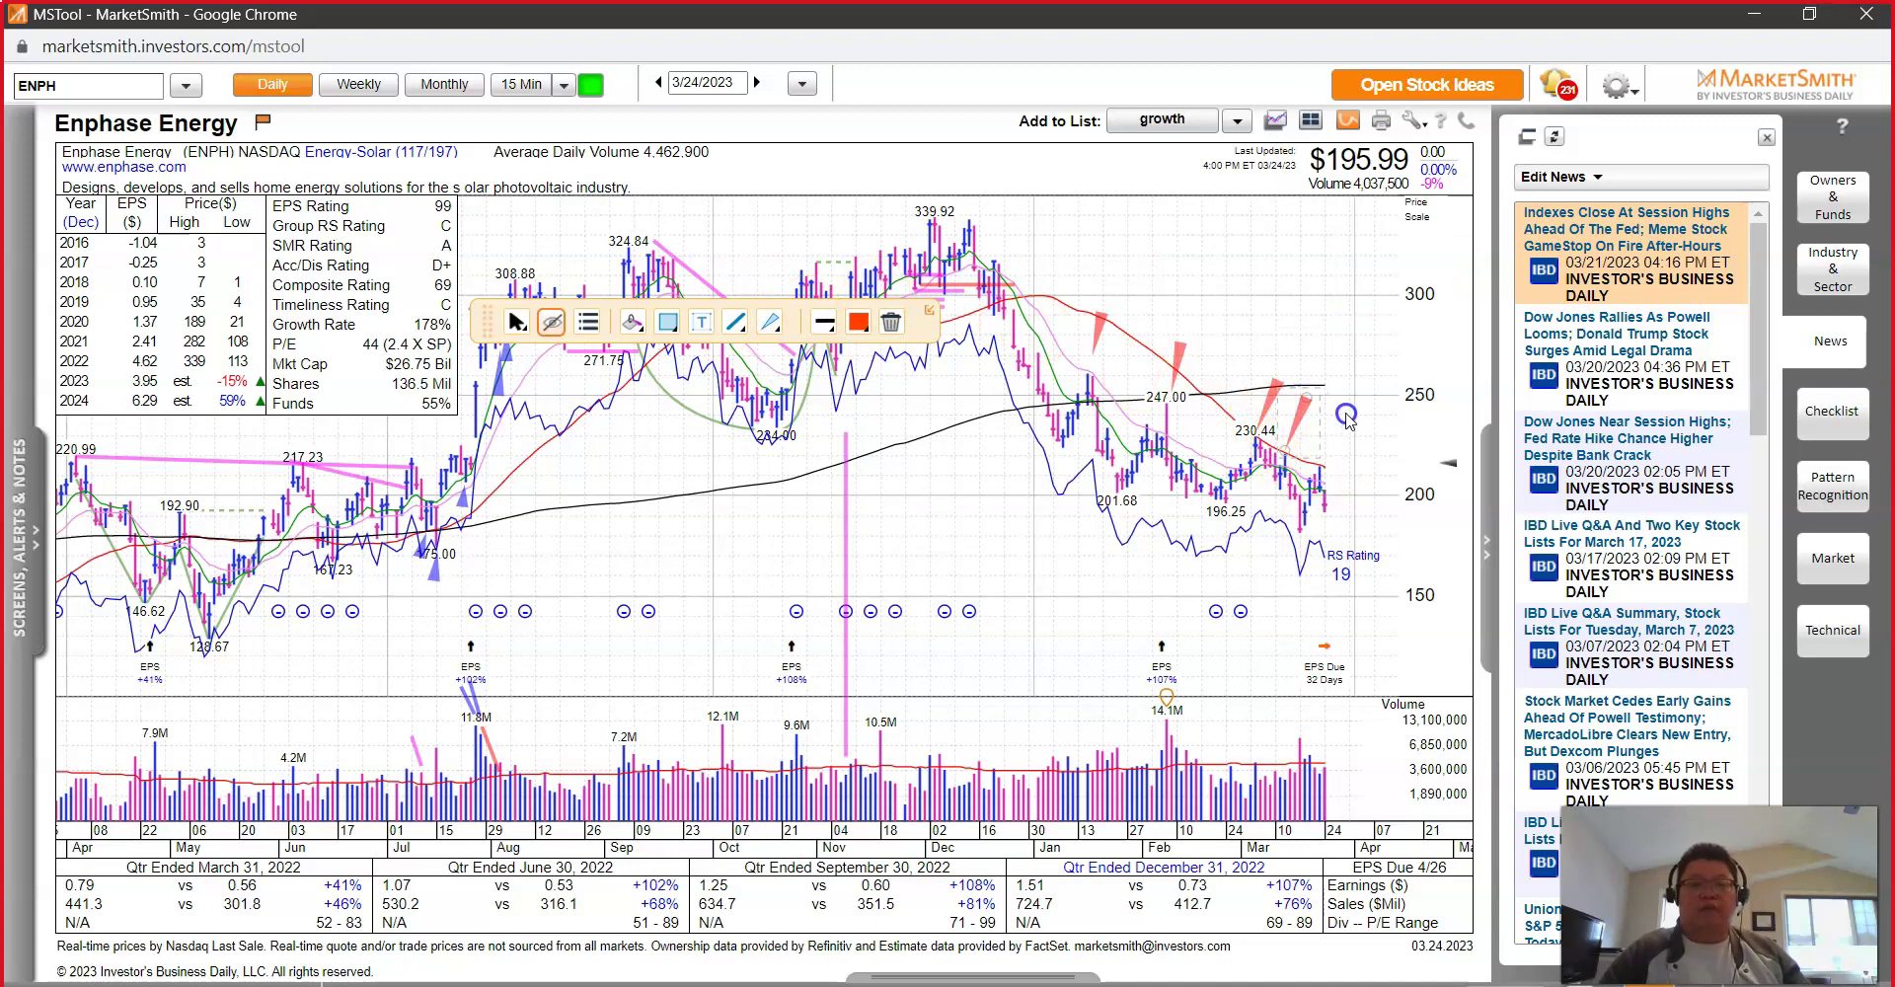
pyautogui.click(827, 324)
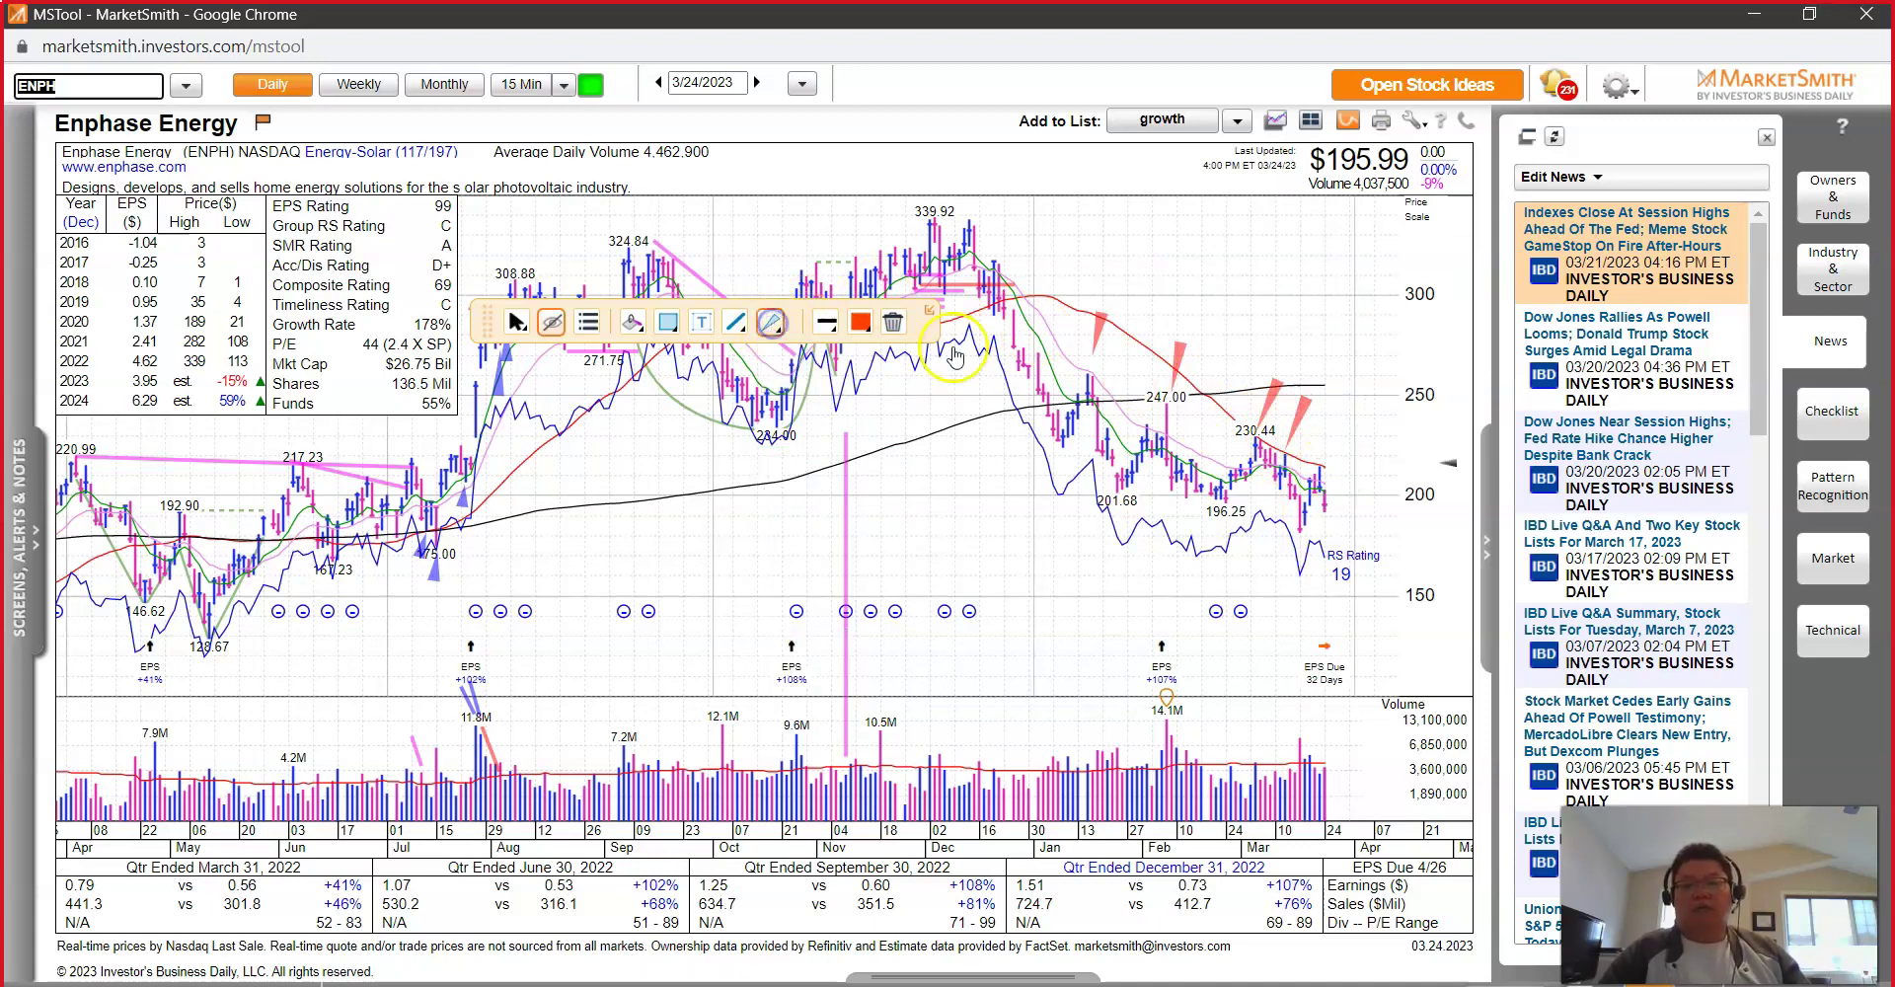
pyautogui.moveTo(1323, 456); pyautogui.dragTo(1342, 422)
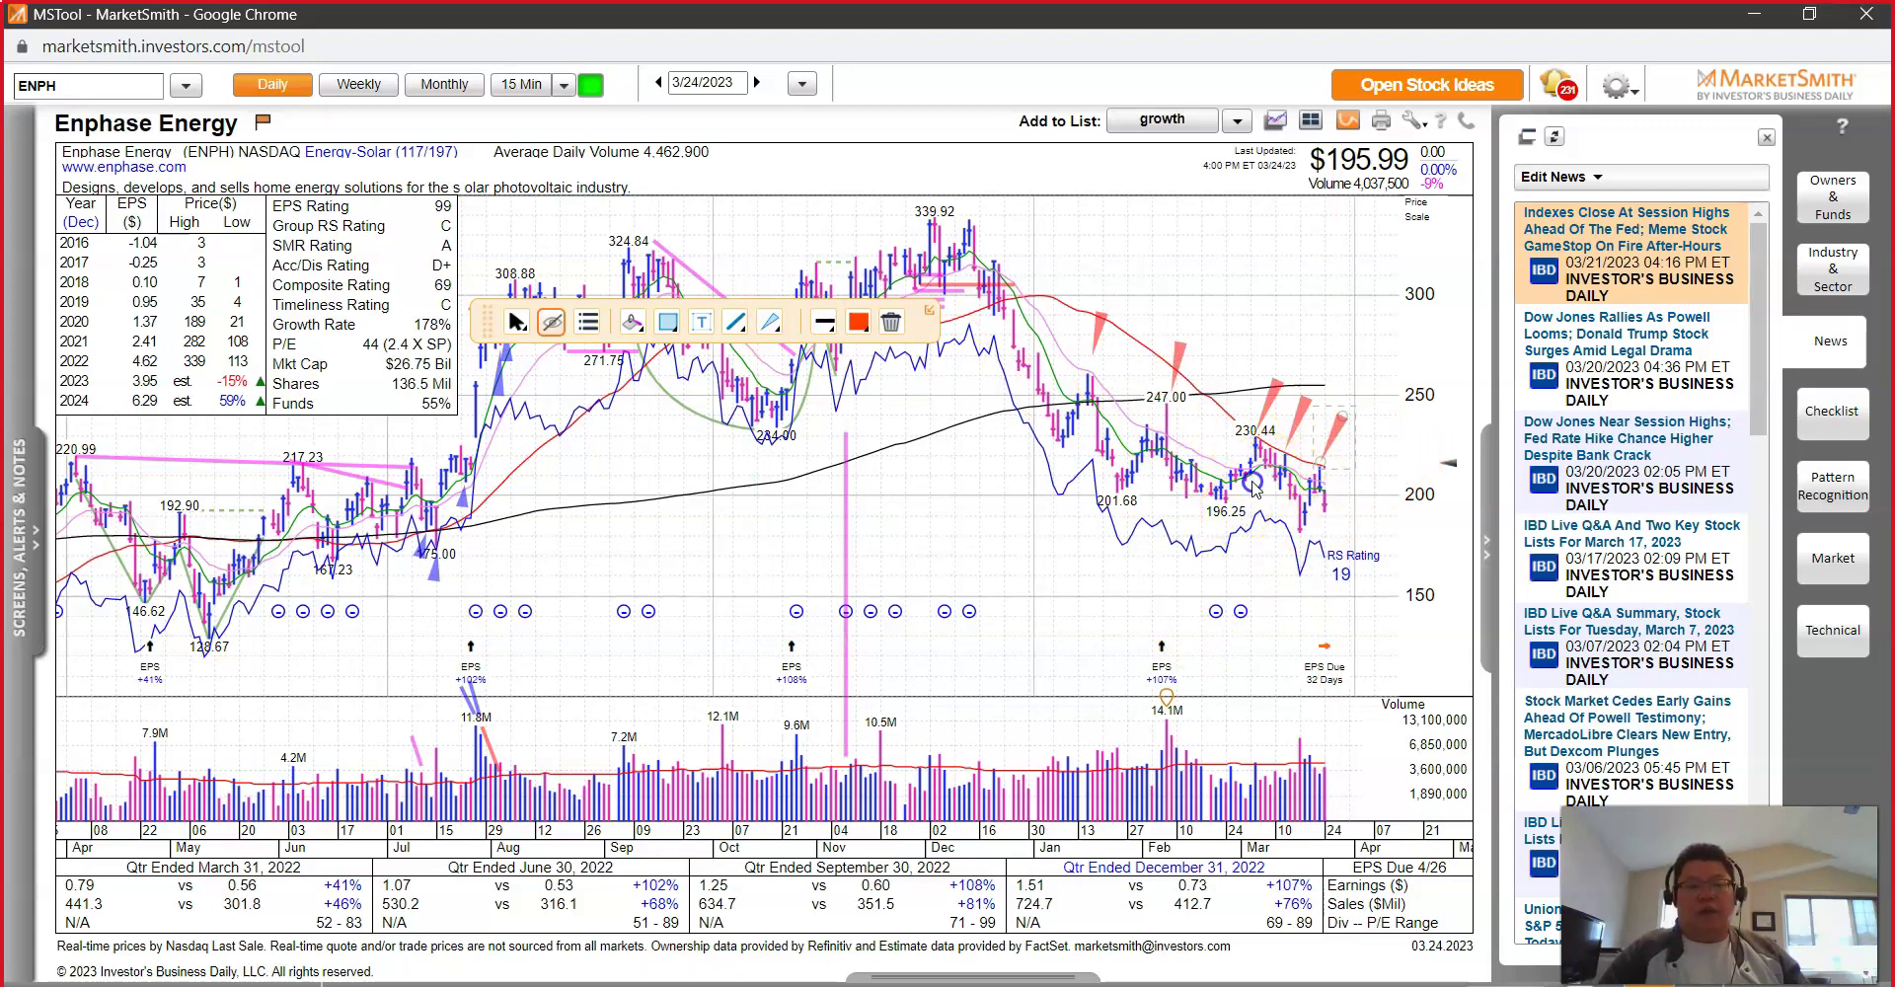
# Step: Use the Temporary Line Pen to draw short red lines along ENPH's price swings beneath the red arrows
pyautogui.rightClick(1281, 612)
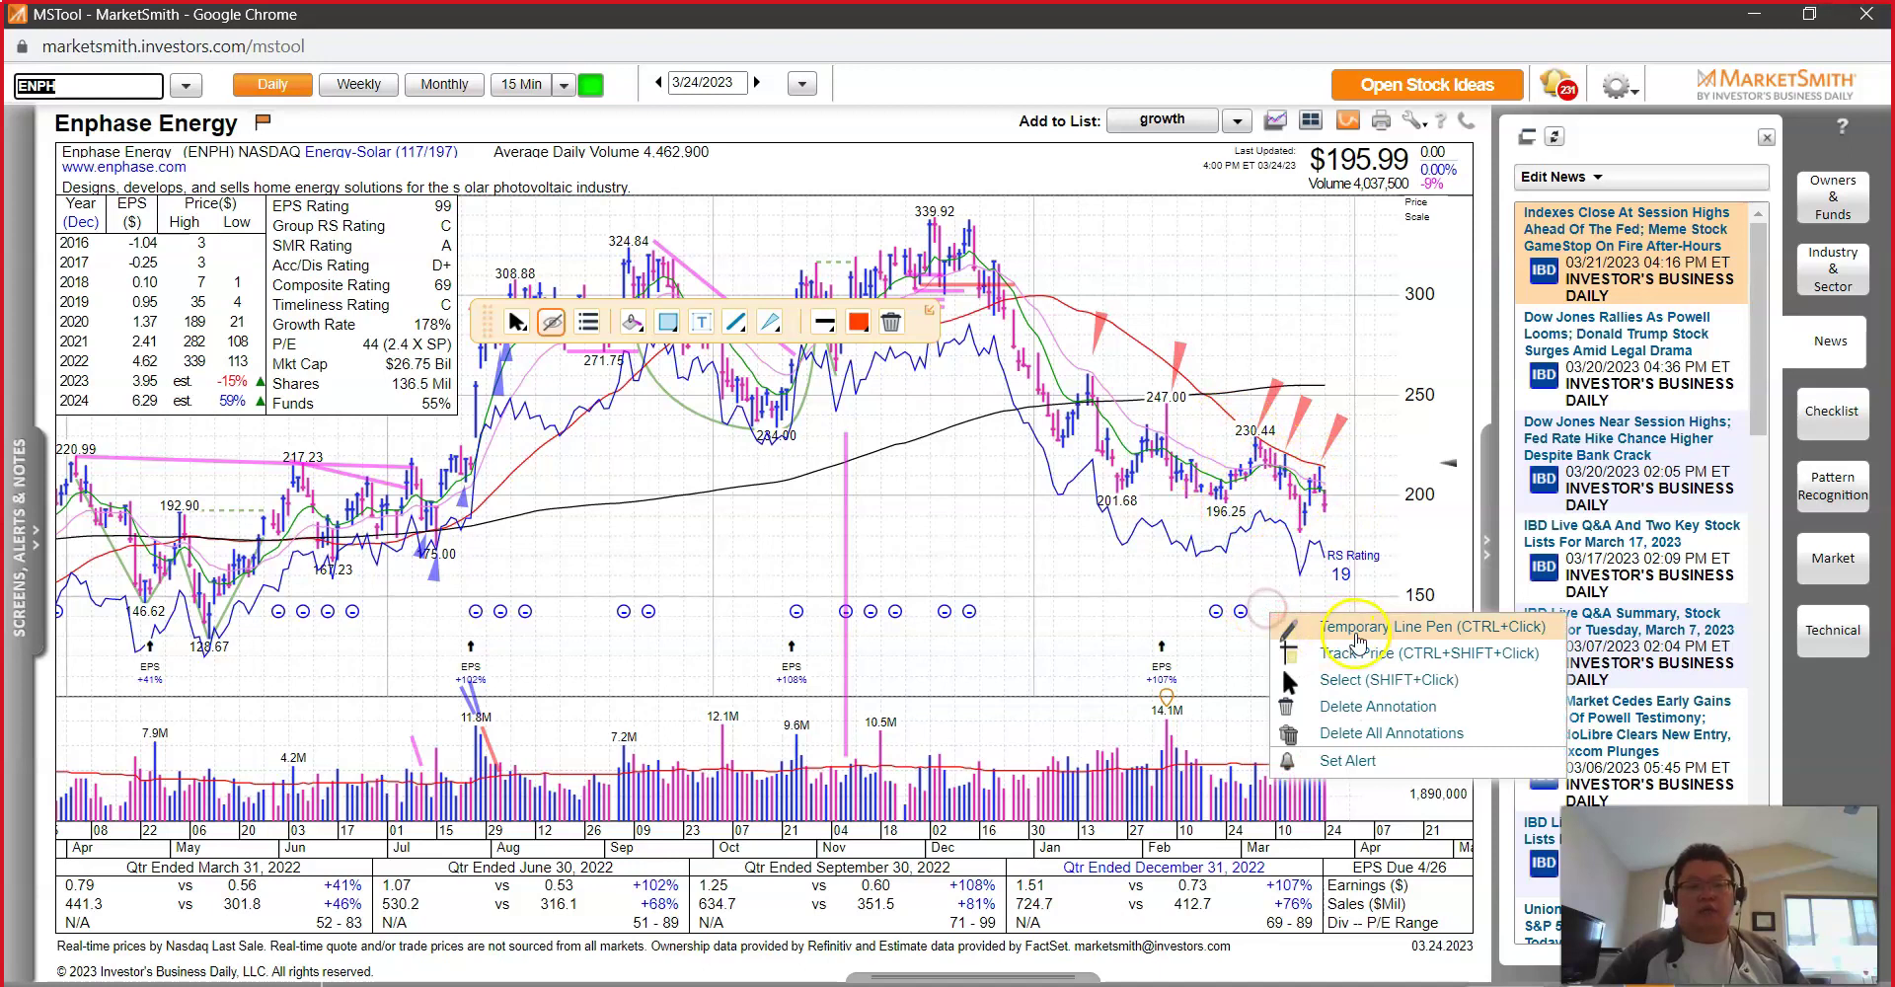
pyautogui.click(1303, 625)
pyautogui.moveTo(1252, 477)
pyautogui.mouseDown()
pyautogui.moveTo(1234, 505)
pyautogui.moveTo(1308, 530)
pyautogui.moveTo(1318, 516)
pyautogui.moveTo(1281, 491)
pyautogui.mouseUp()
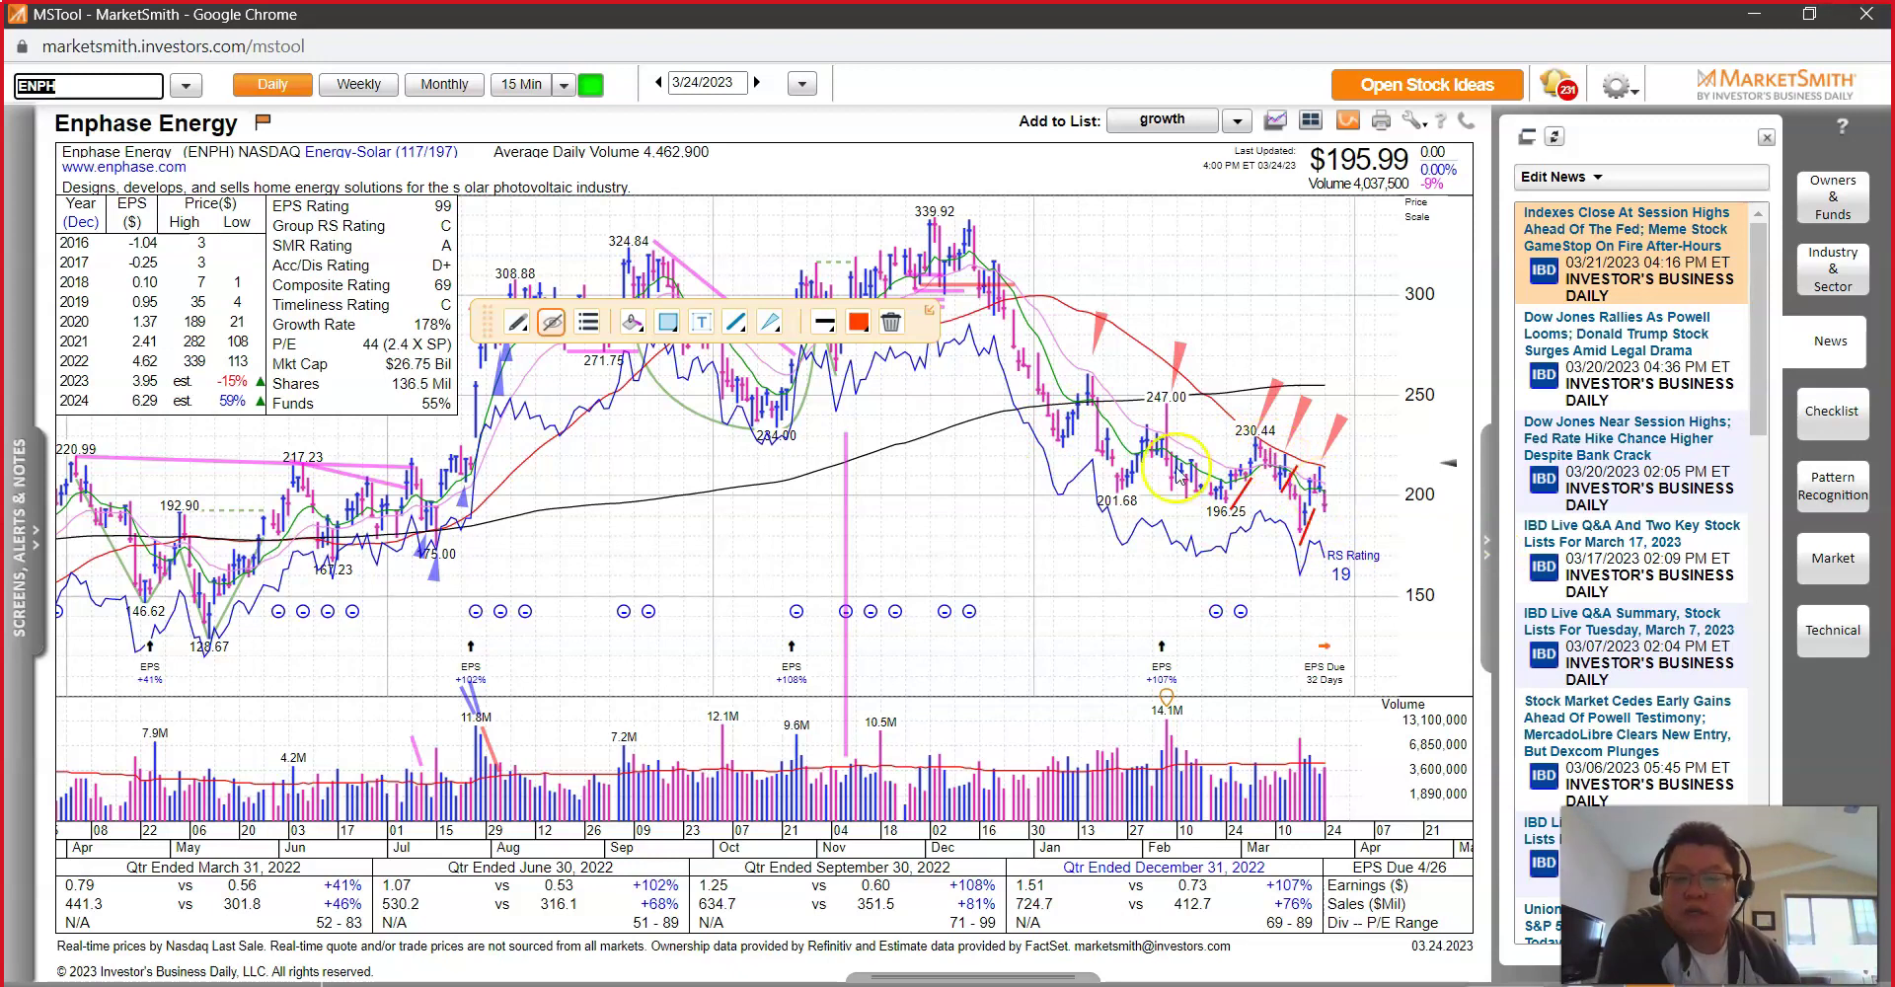
# Step: Switch back to the Excel stock report and copy the MNSO ticker
pyautogui.click(1755, 14)
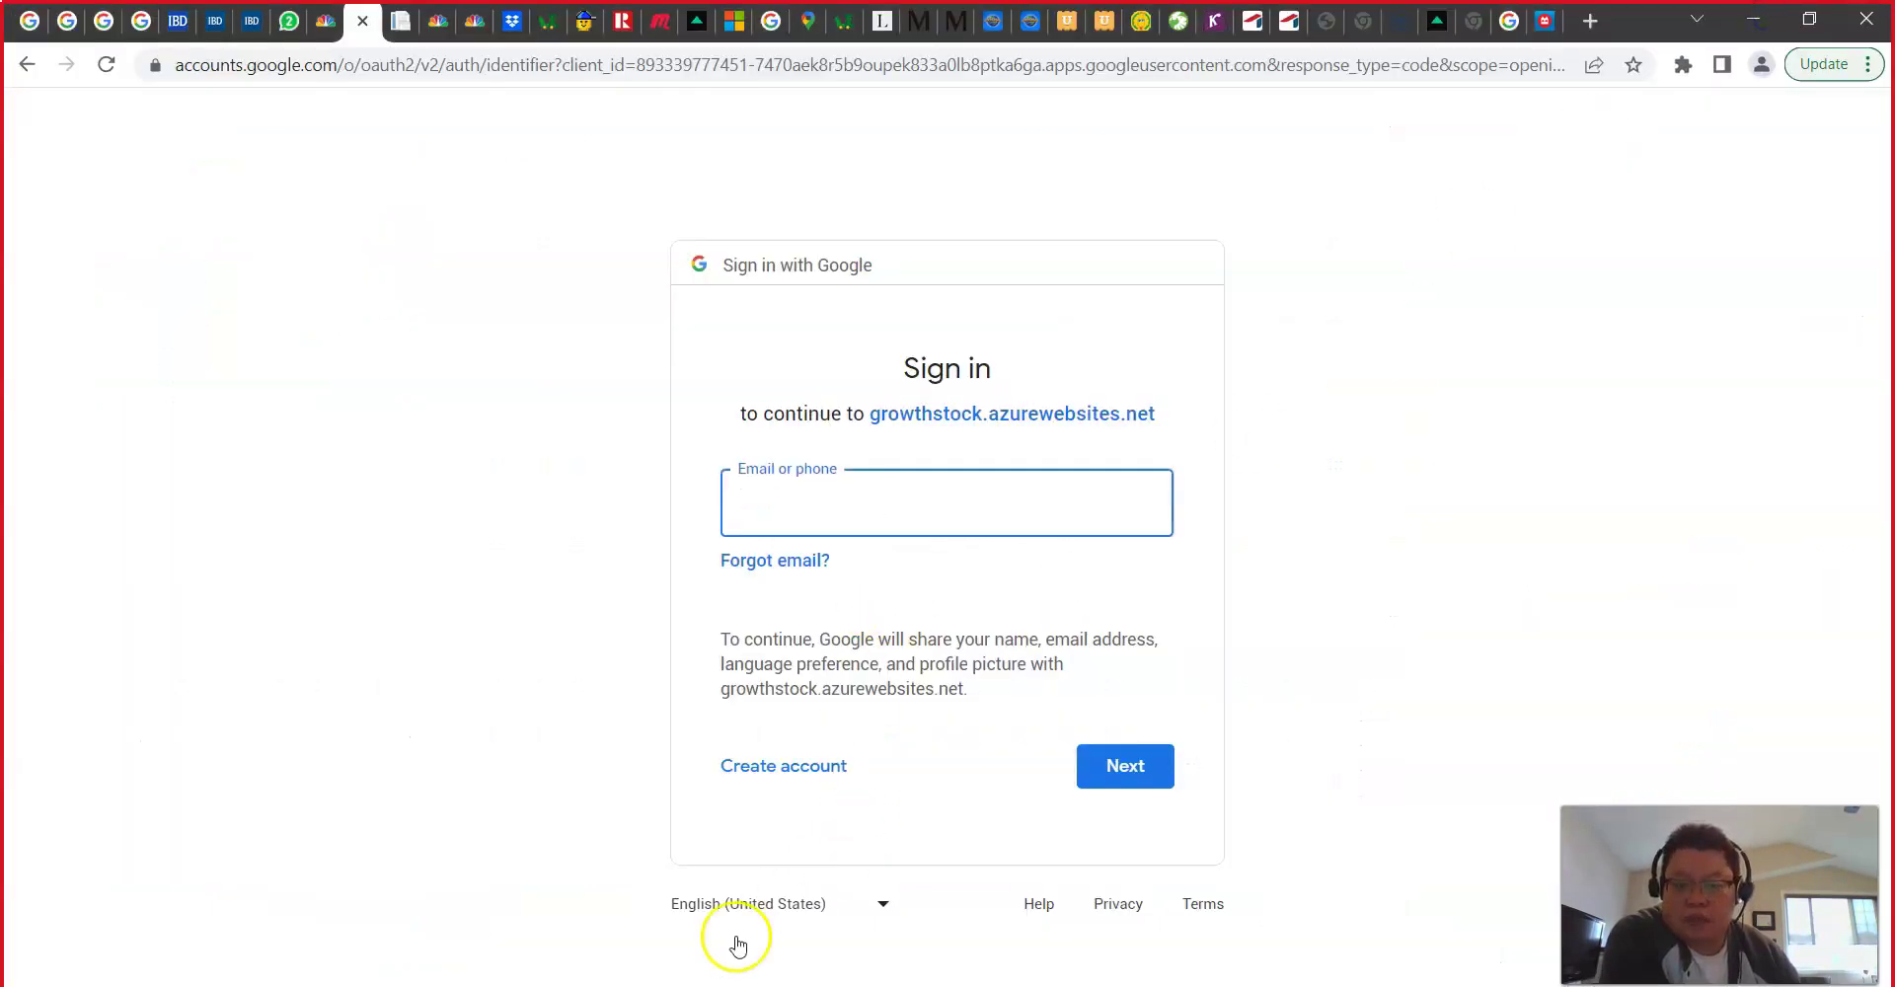
pyautogui.hotkey('alt', 'Tab')
pyautogui.scroll(1, 538, 629)
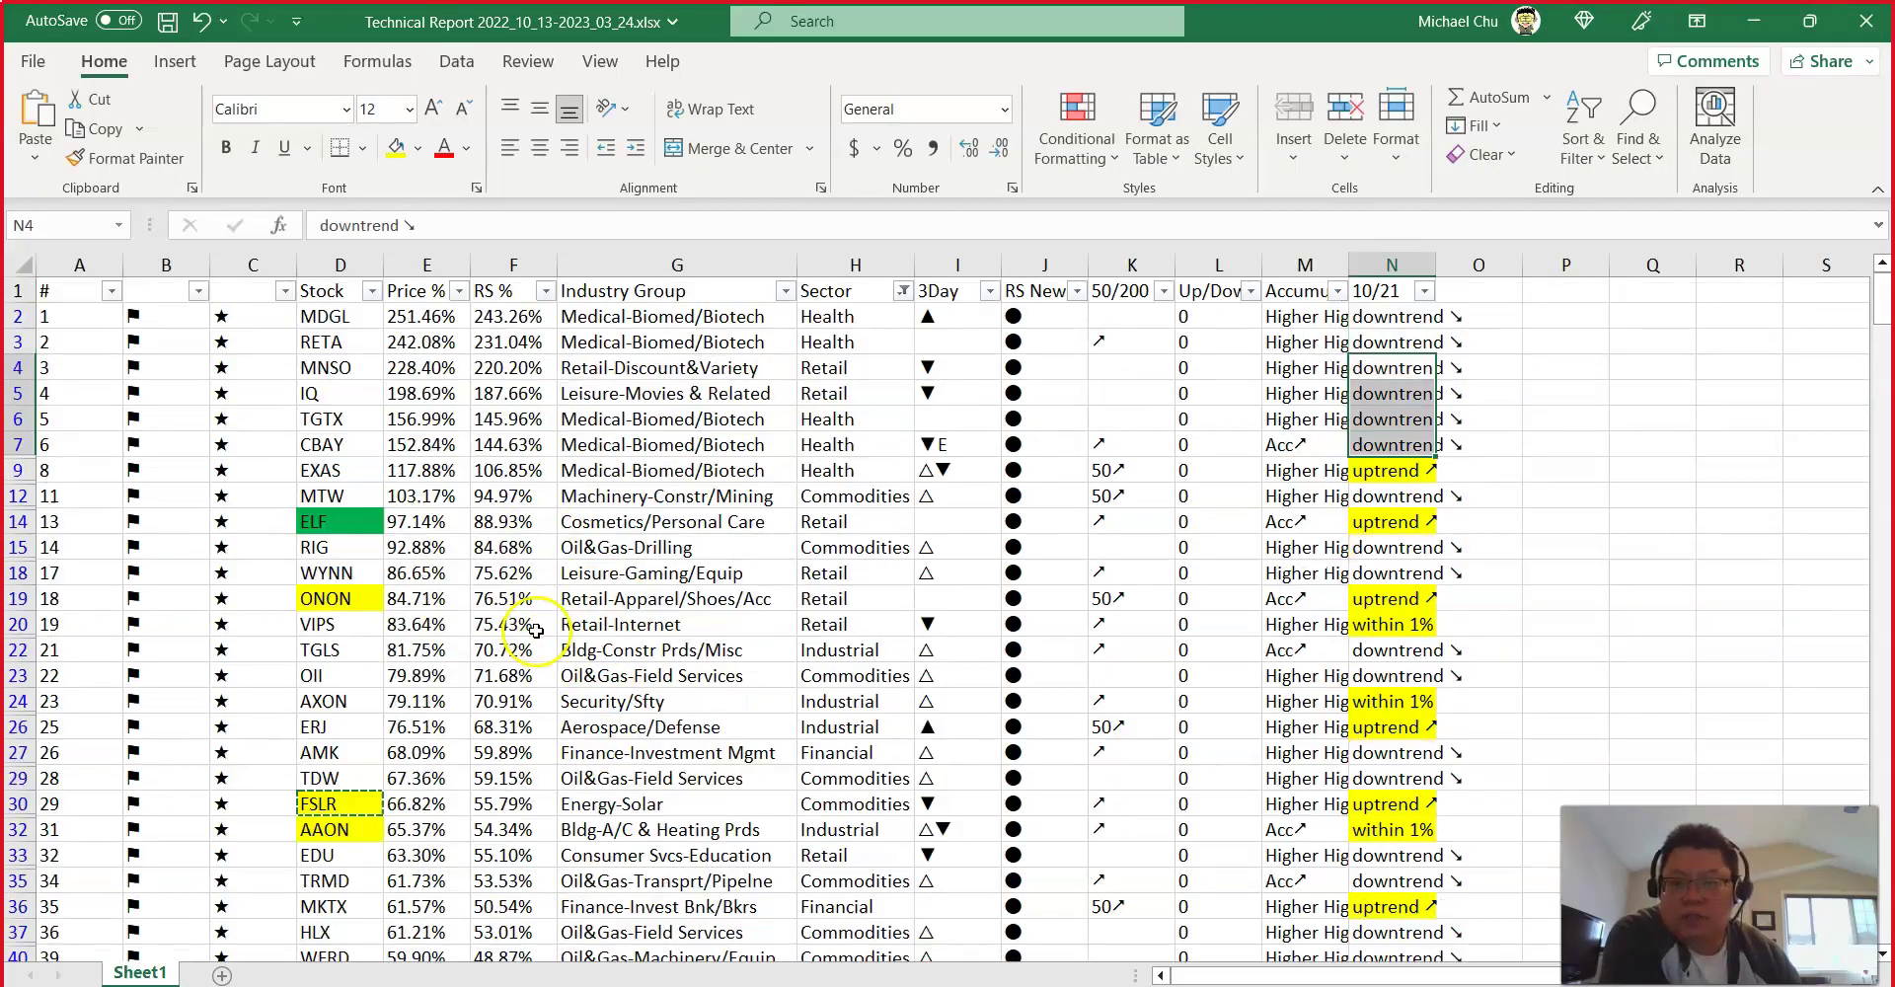
pyautogui.click(353, 364)
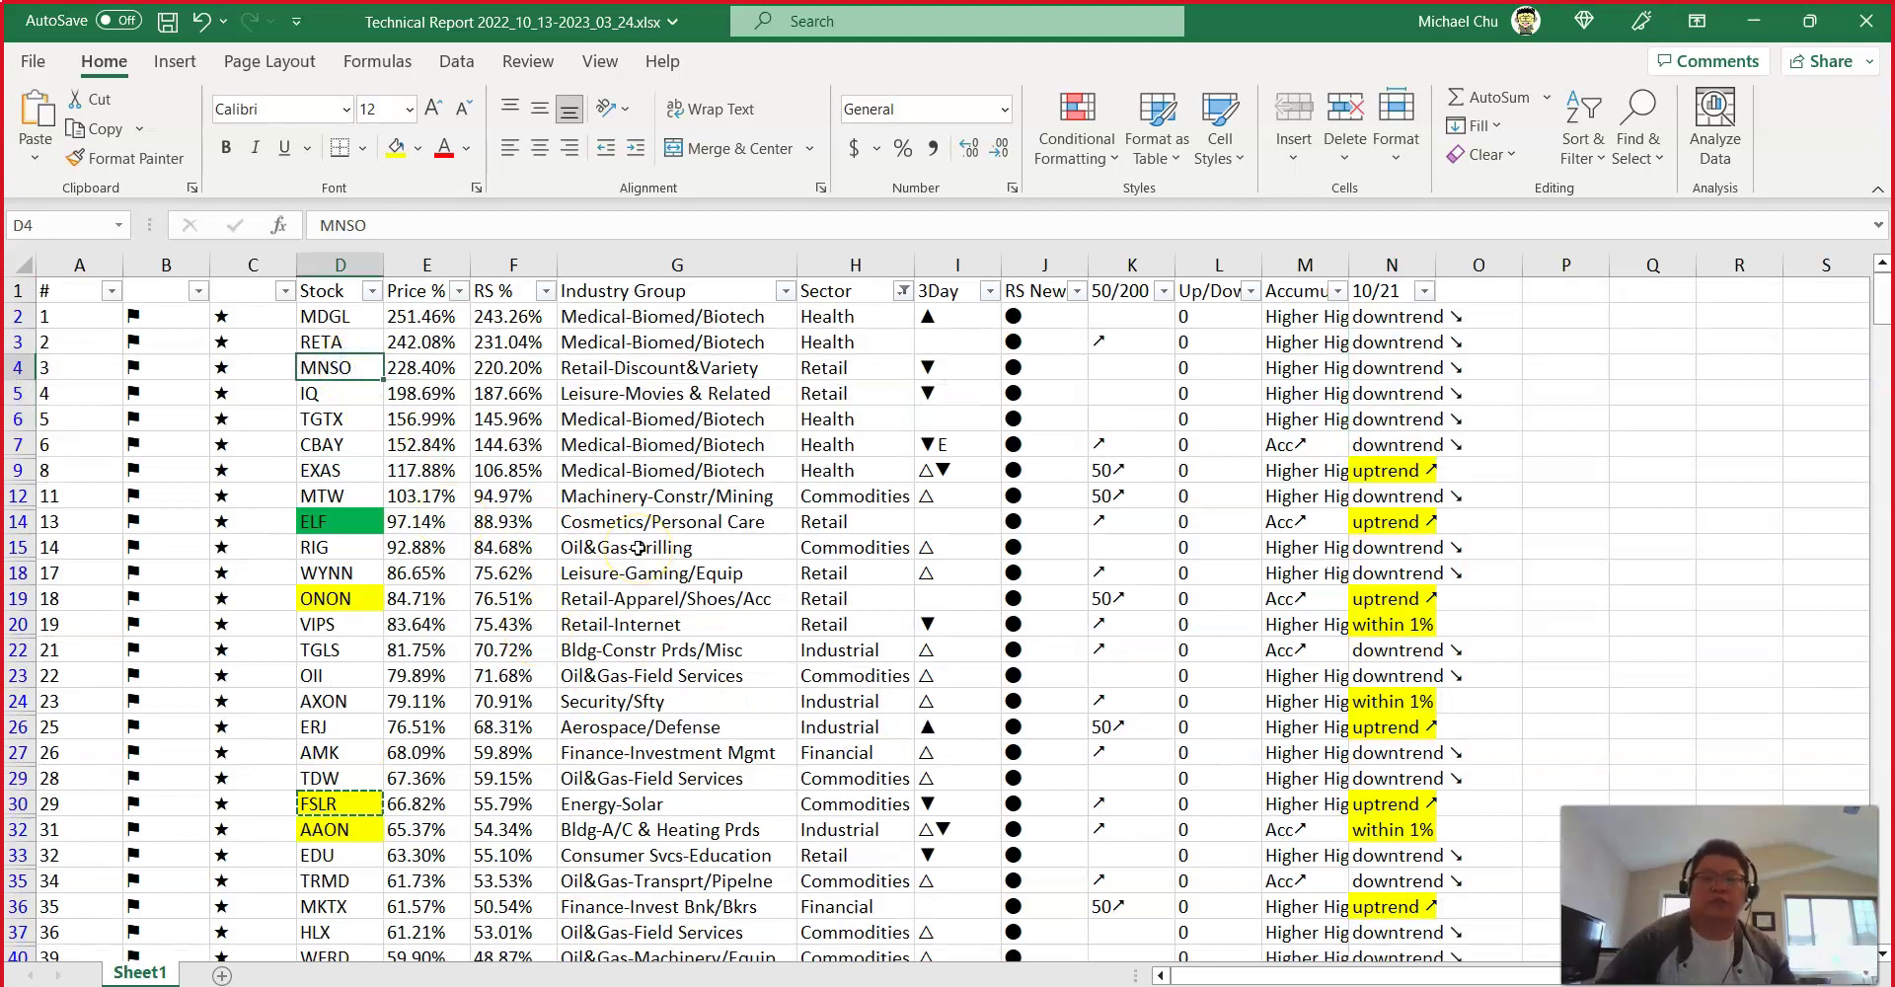
pyautogui.hotkey('ctrl', 'c')
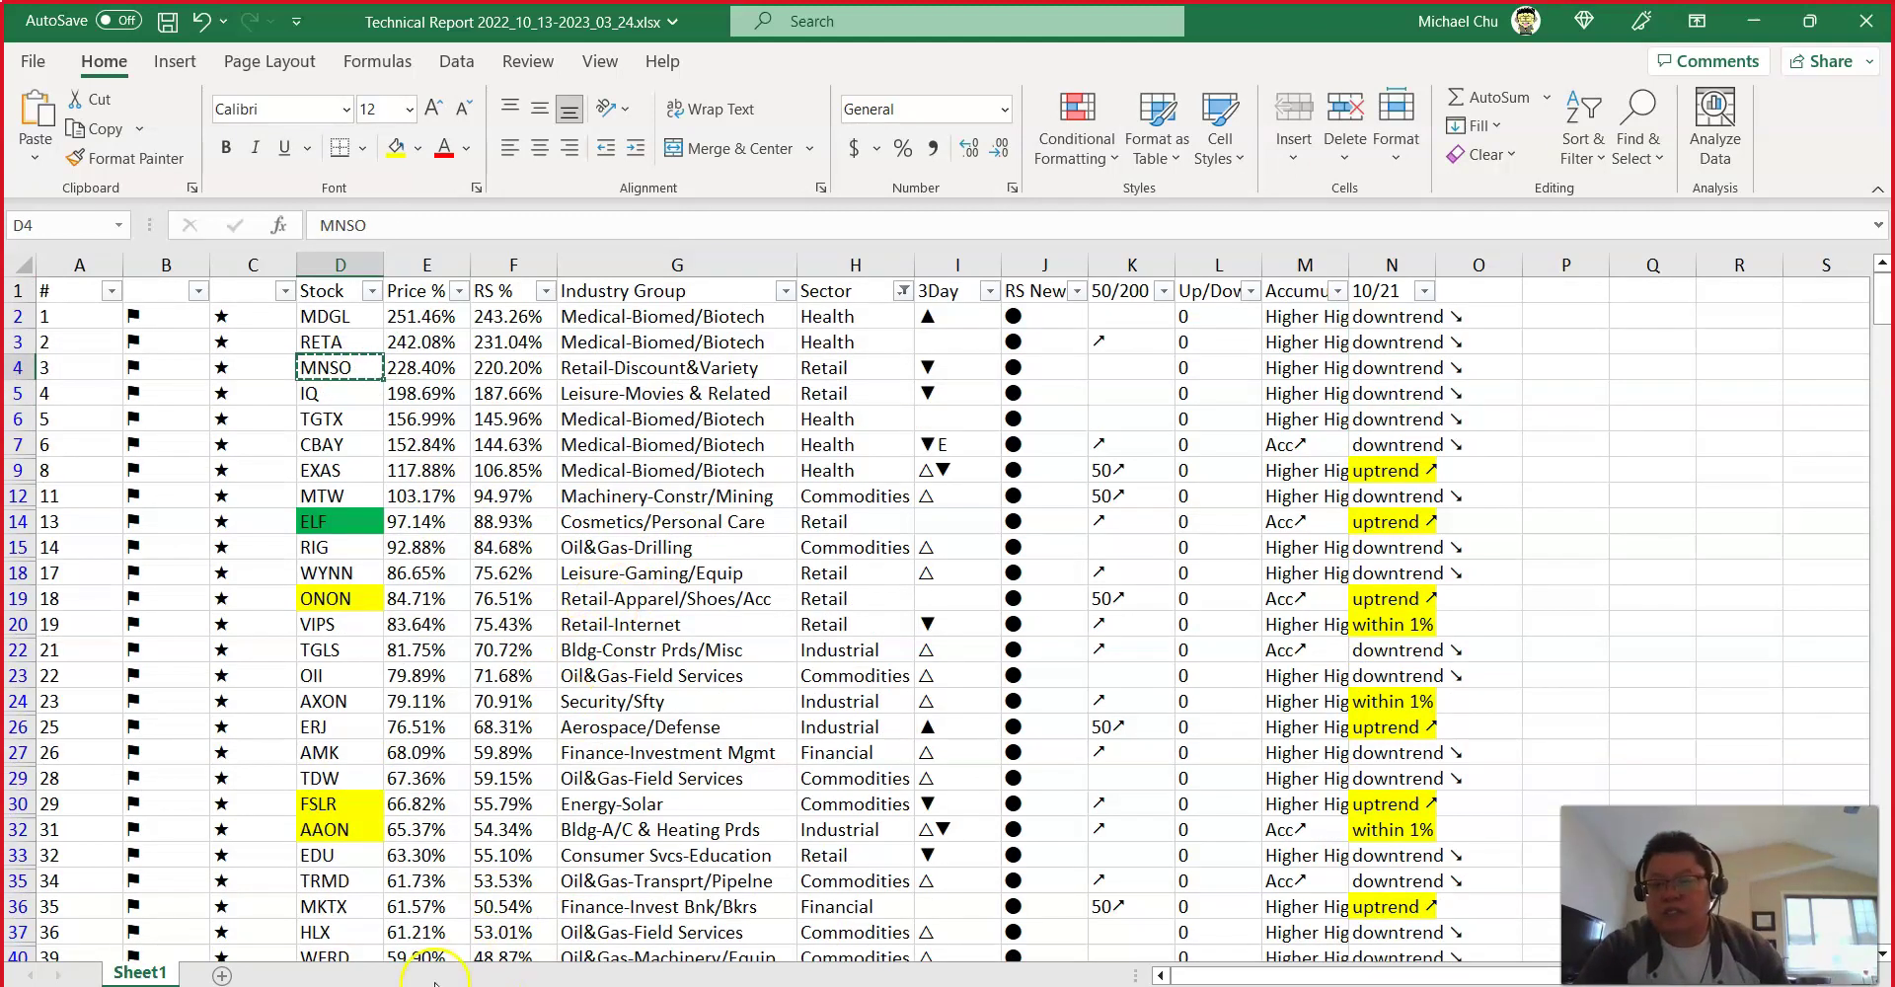
# Step: Switch to MarketSmith and load the daily chart for the copied MNSO ticker
pyautogui.hotkey('alt', 'Tab')
pyautogui.click(689, 528)
pyautogui.hotkey('ctrl', 'v')
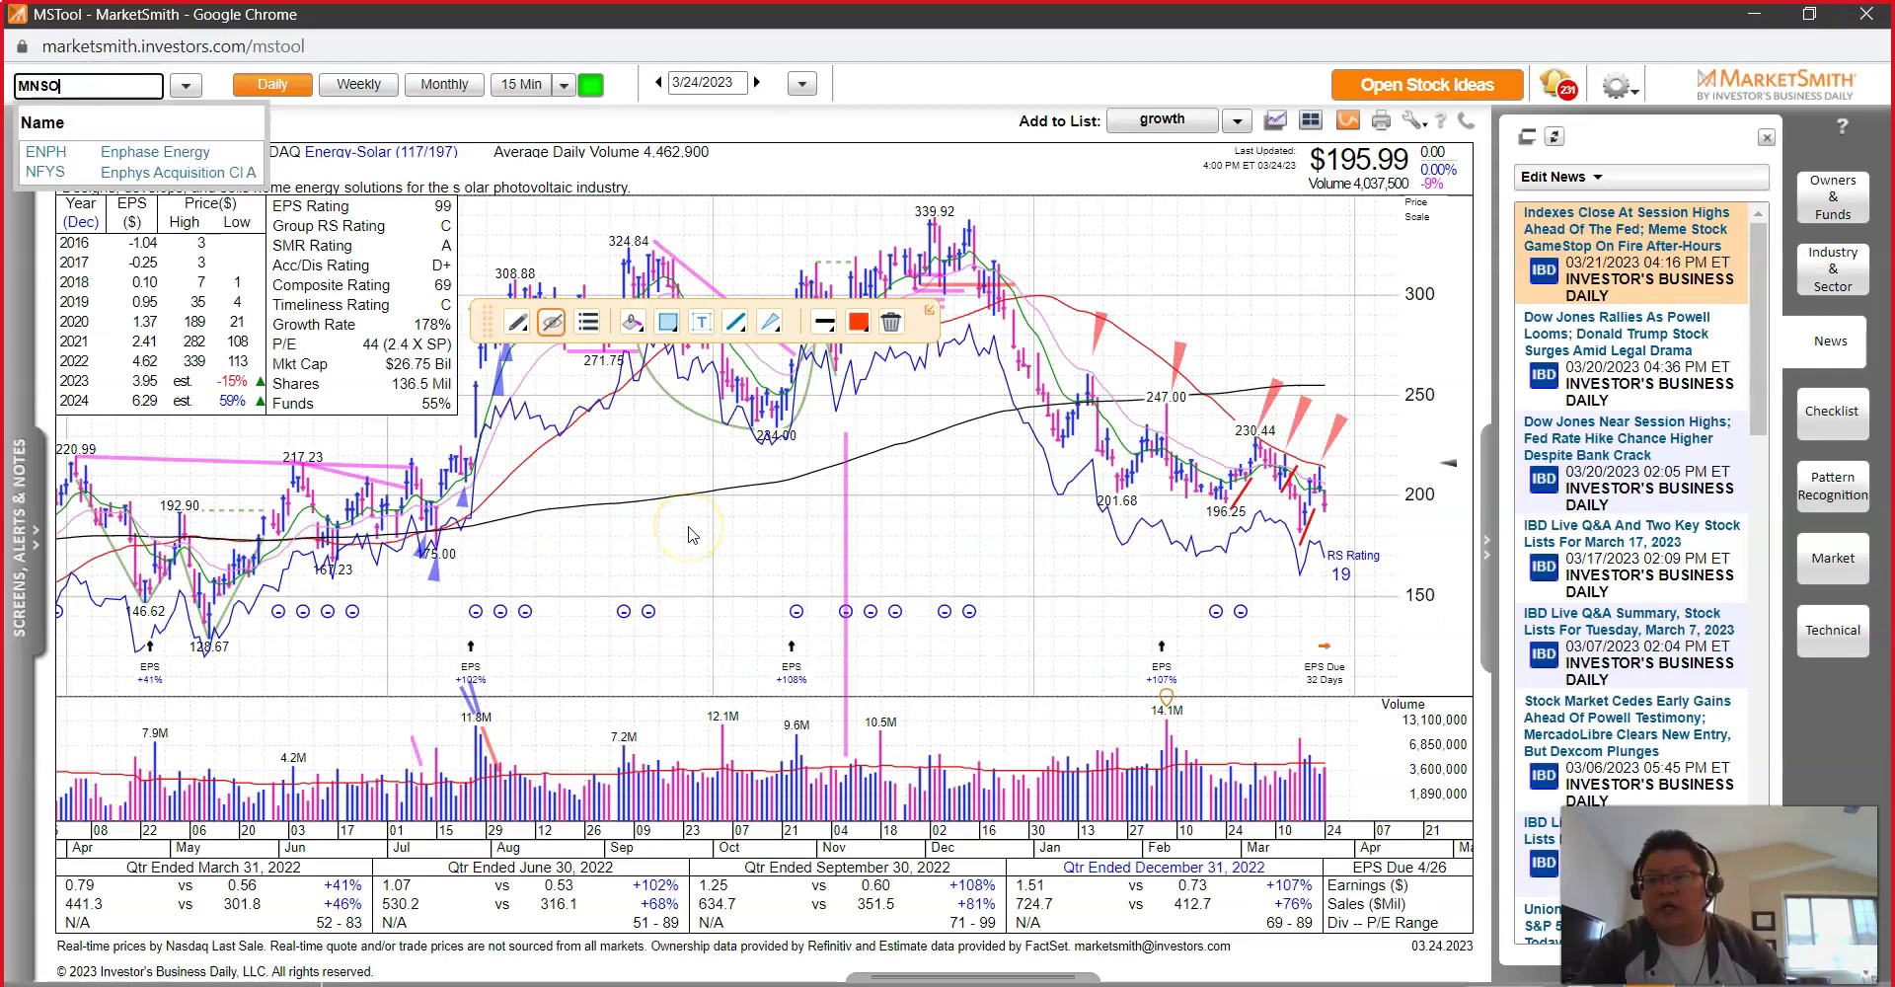
pyautogui.press('Return')
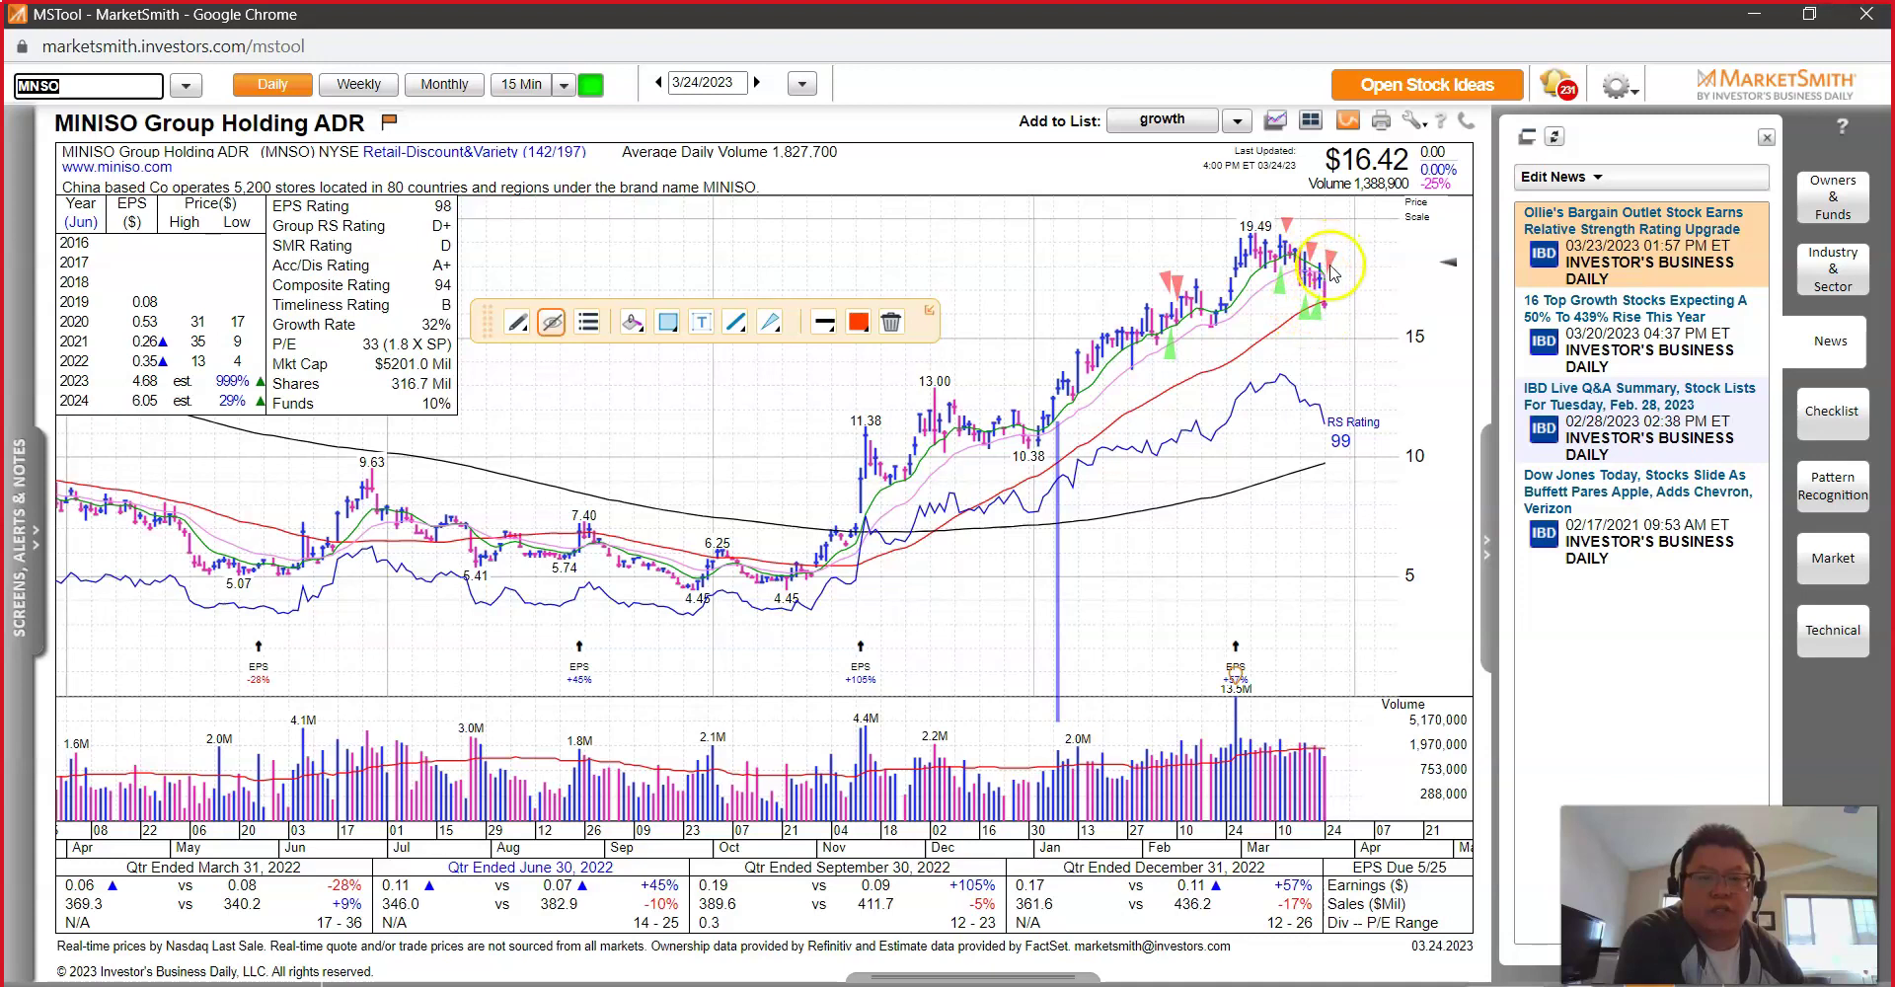
# Step: Draw a red line sloping down from MNSO's latest bar and a vertical red line from that bar to its volume
pyautogui.rightClick(1356, 350)
pyautogui.moveTo(1326, 281); pyautogui.dragTo(1441, 395)
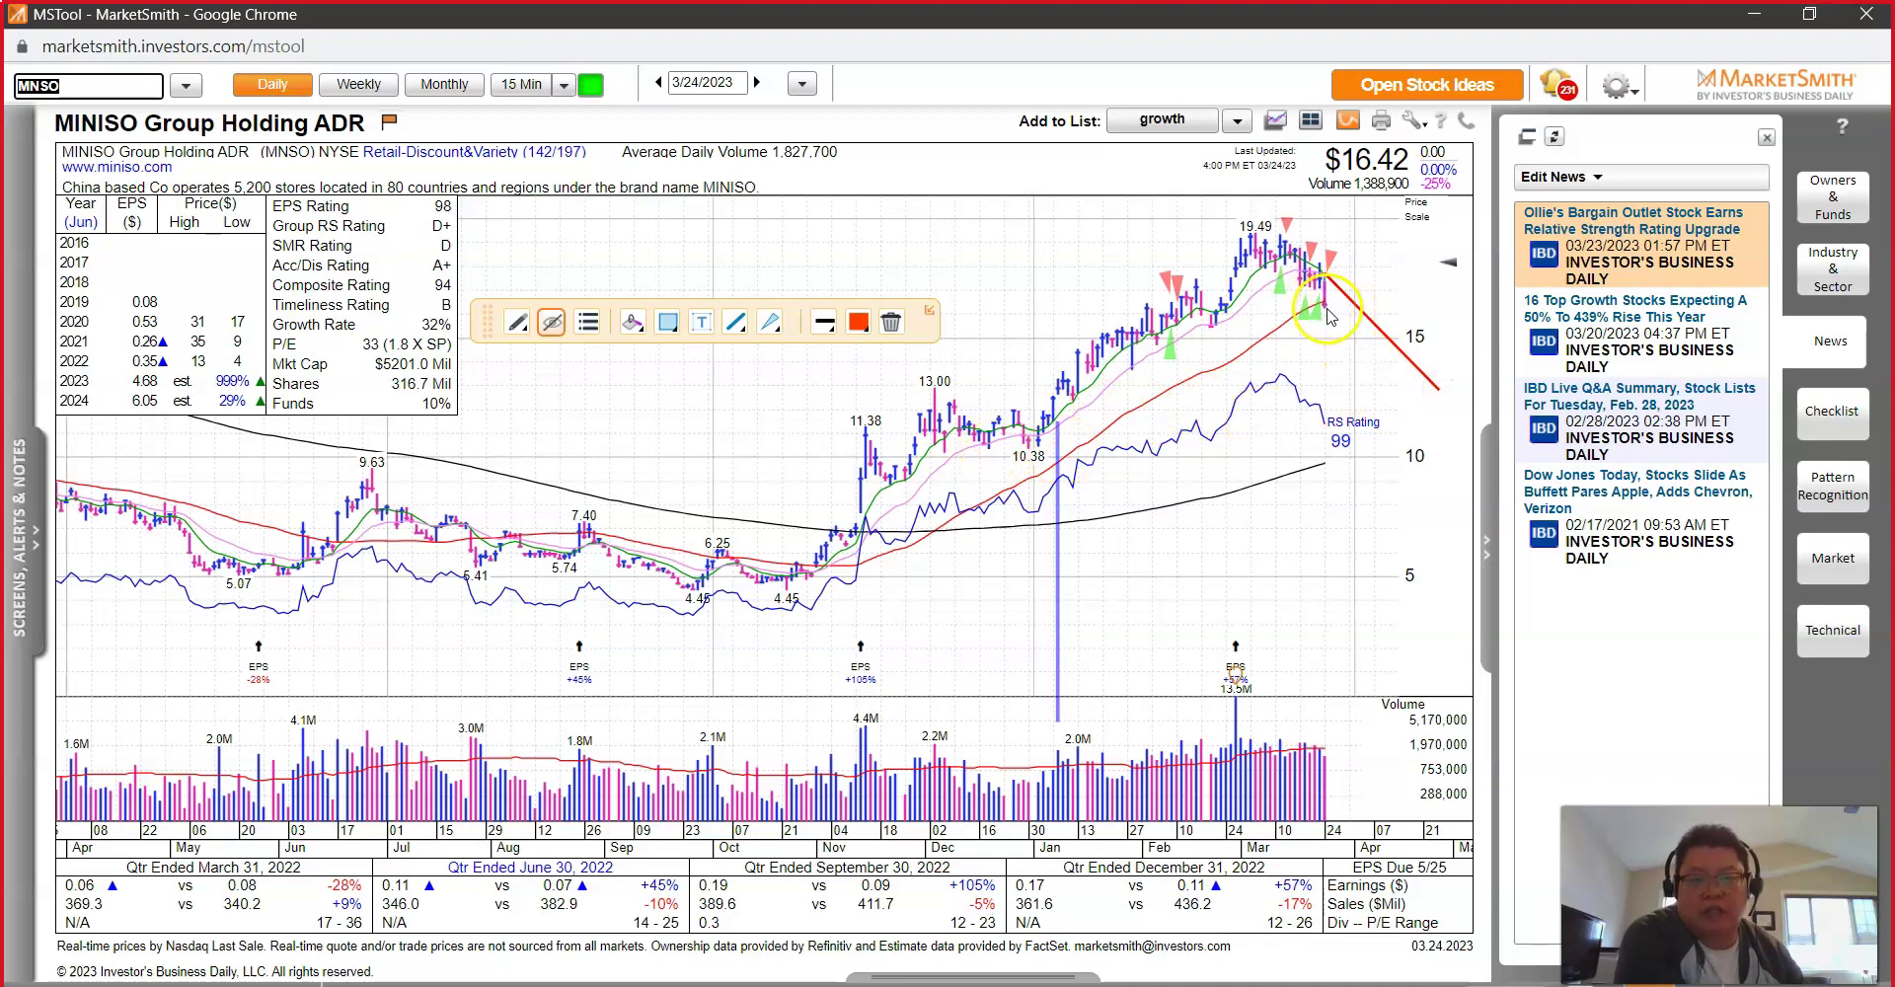
pyautogui.moveTo(1325, 316); pyautogui.dragTo(1324, 747)
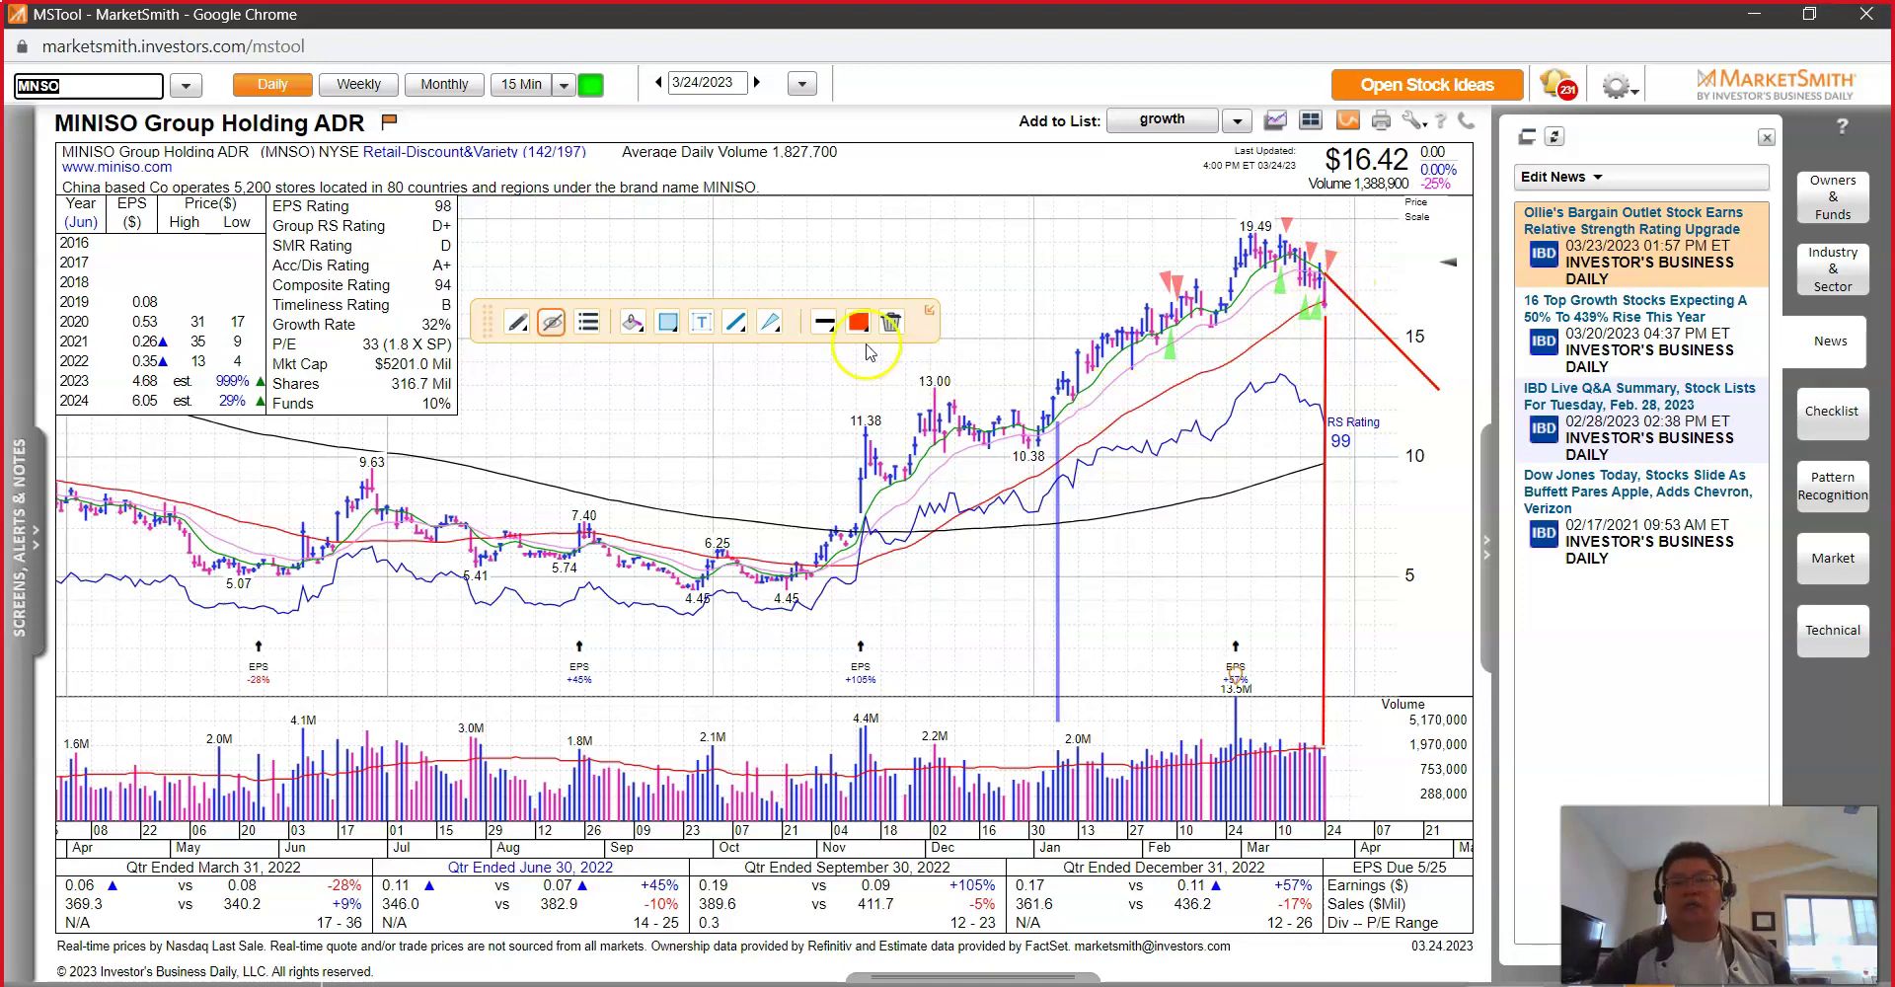
# Step: Switch back to the Excel stock report and copy the TGLS ticker
pyautogui.click(1754, 14)
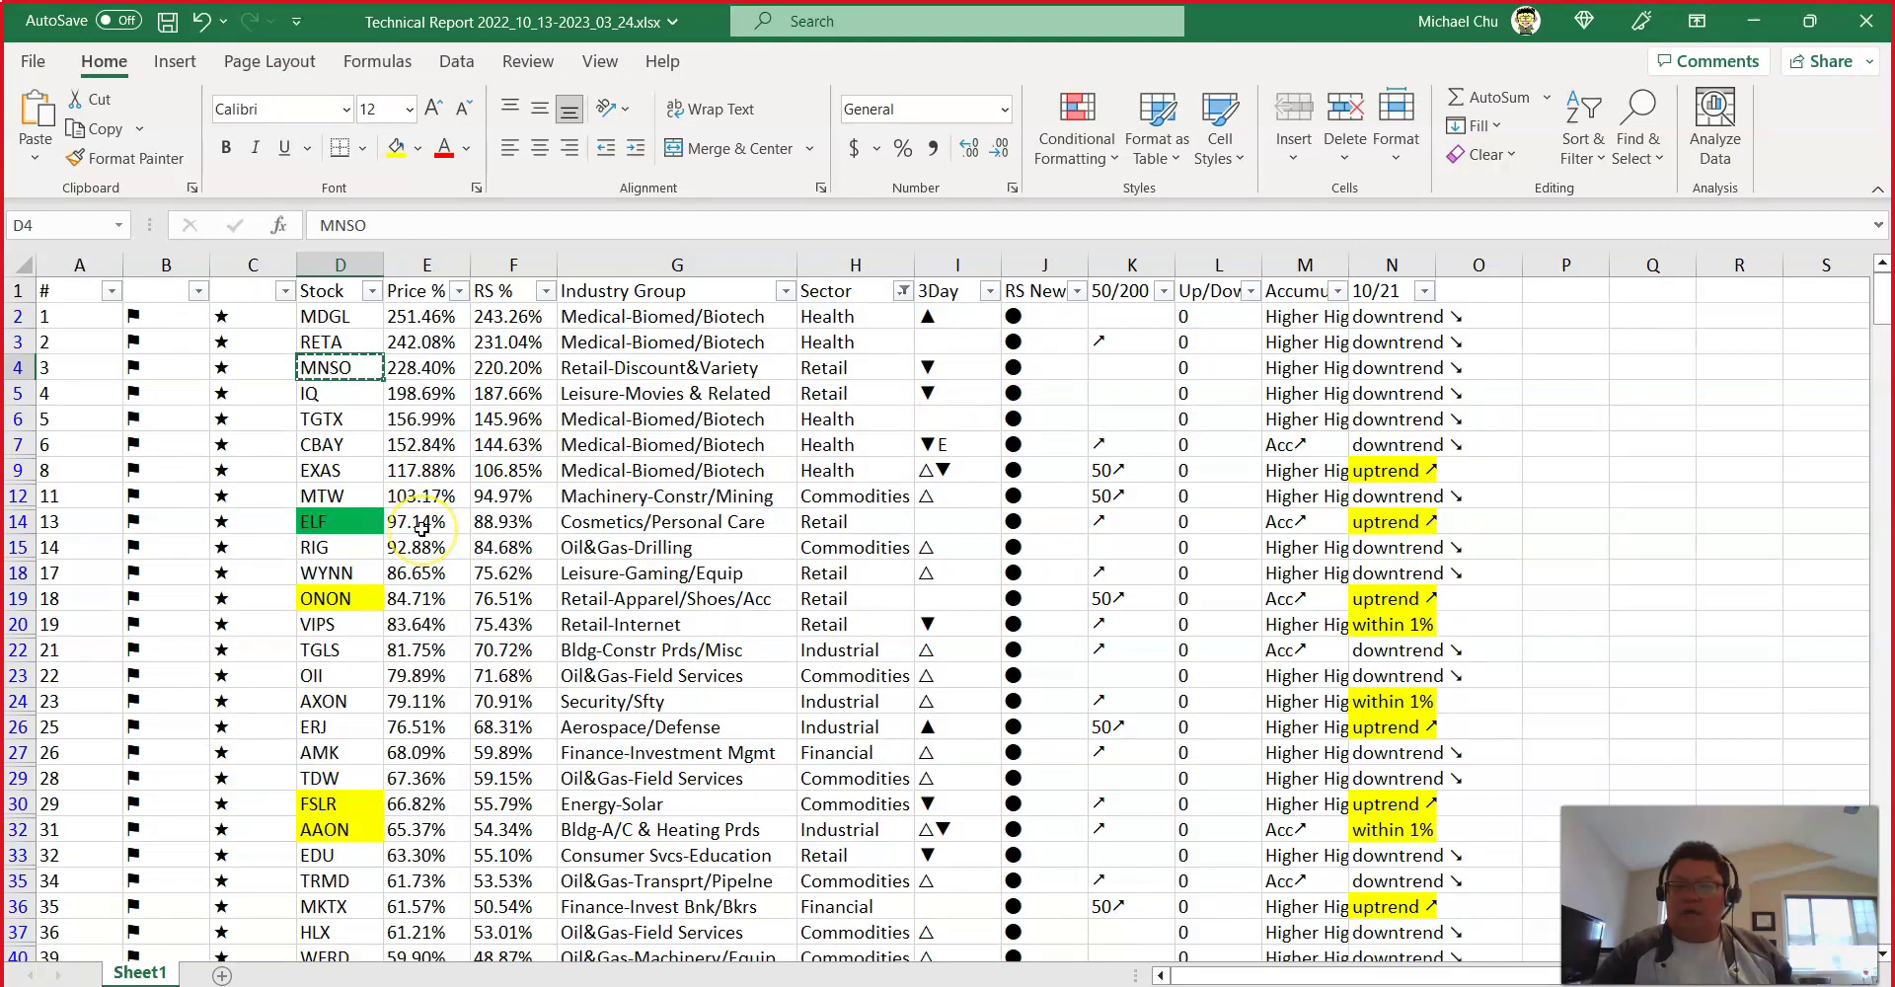
pyautogui.scroll(-2, 422, 528)
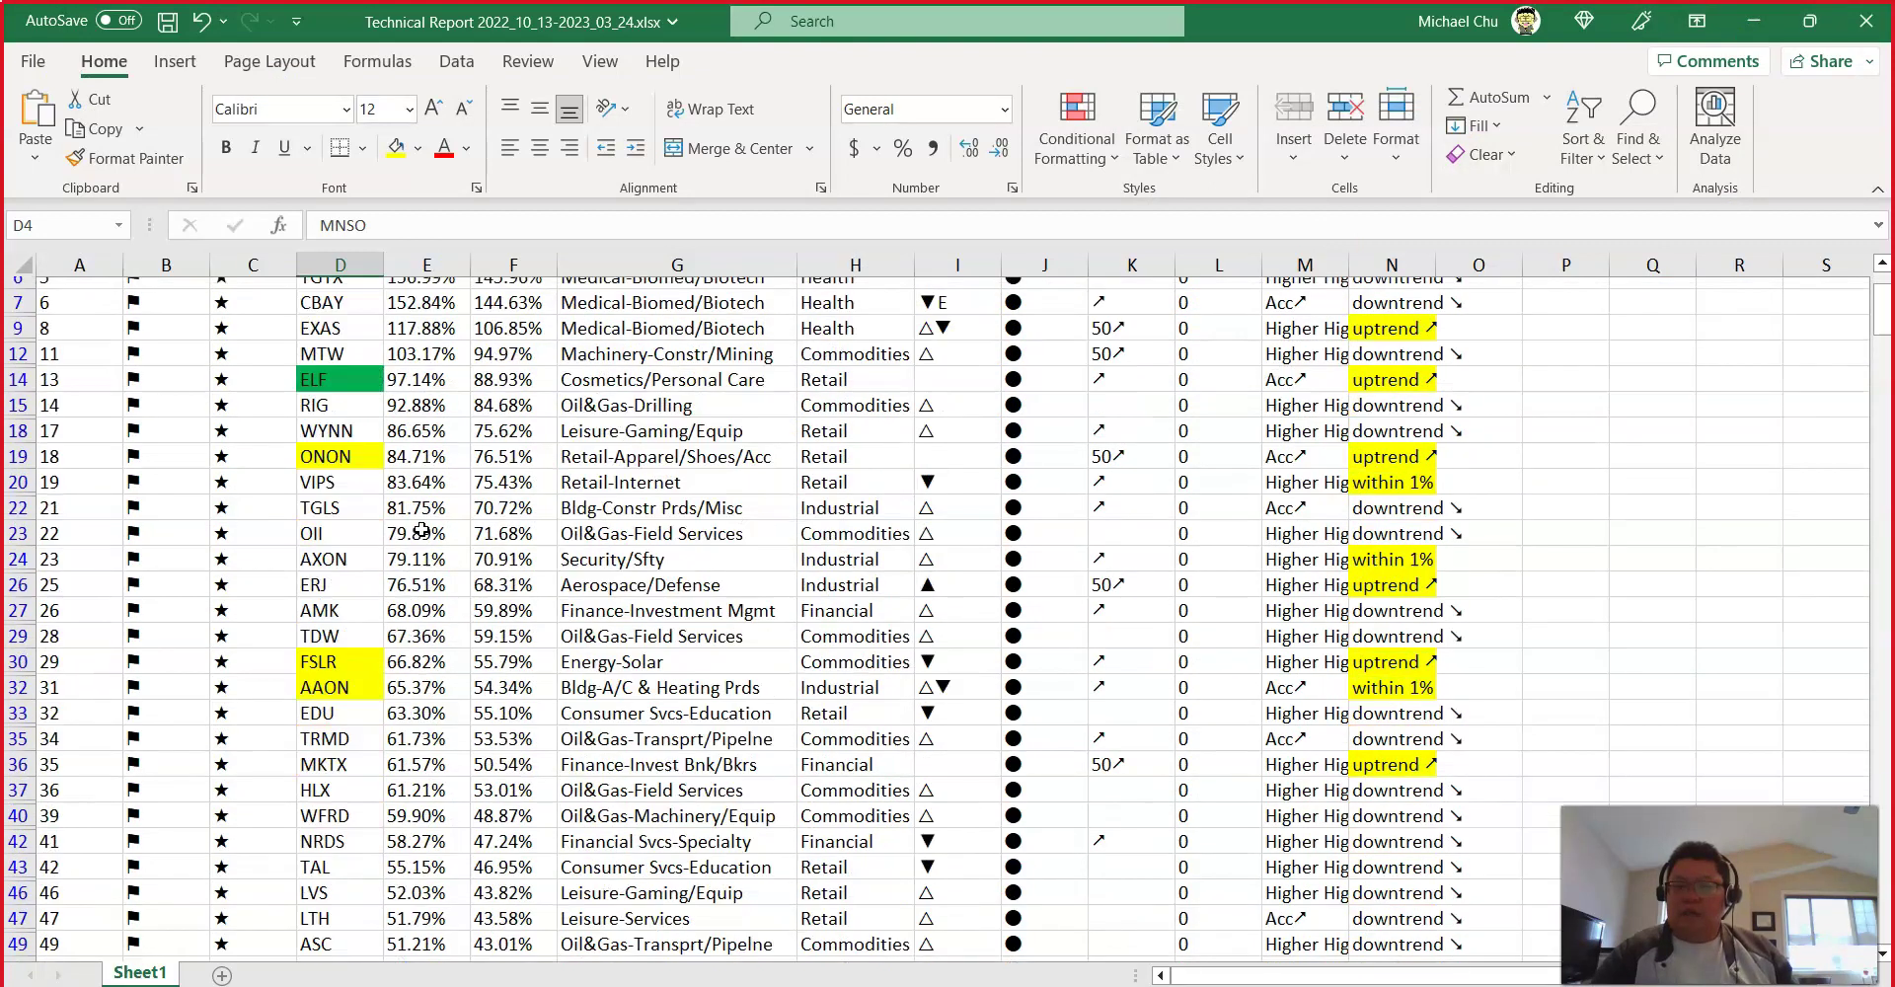
pyautogui.scroll(-2, 421, 530)
pyautogui.click(340, 365)
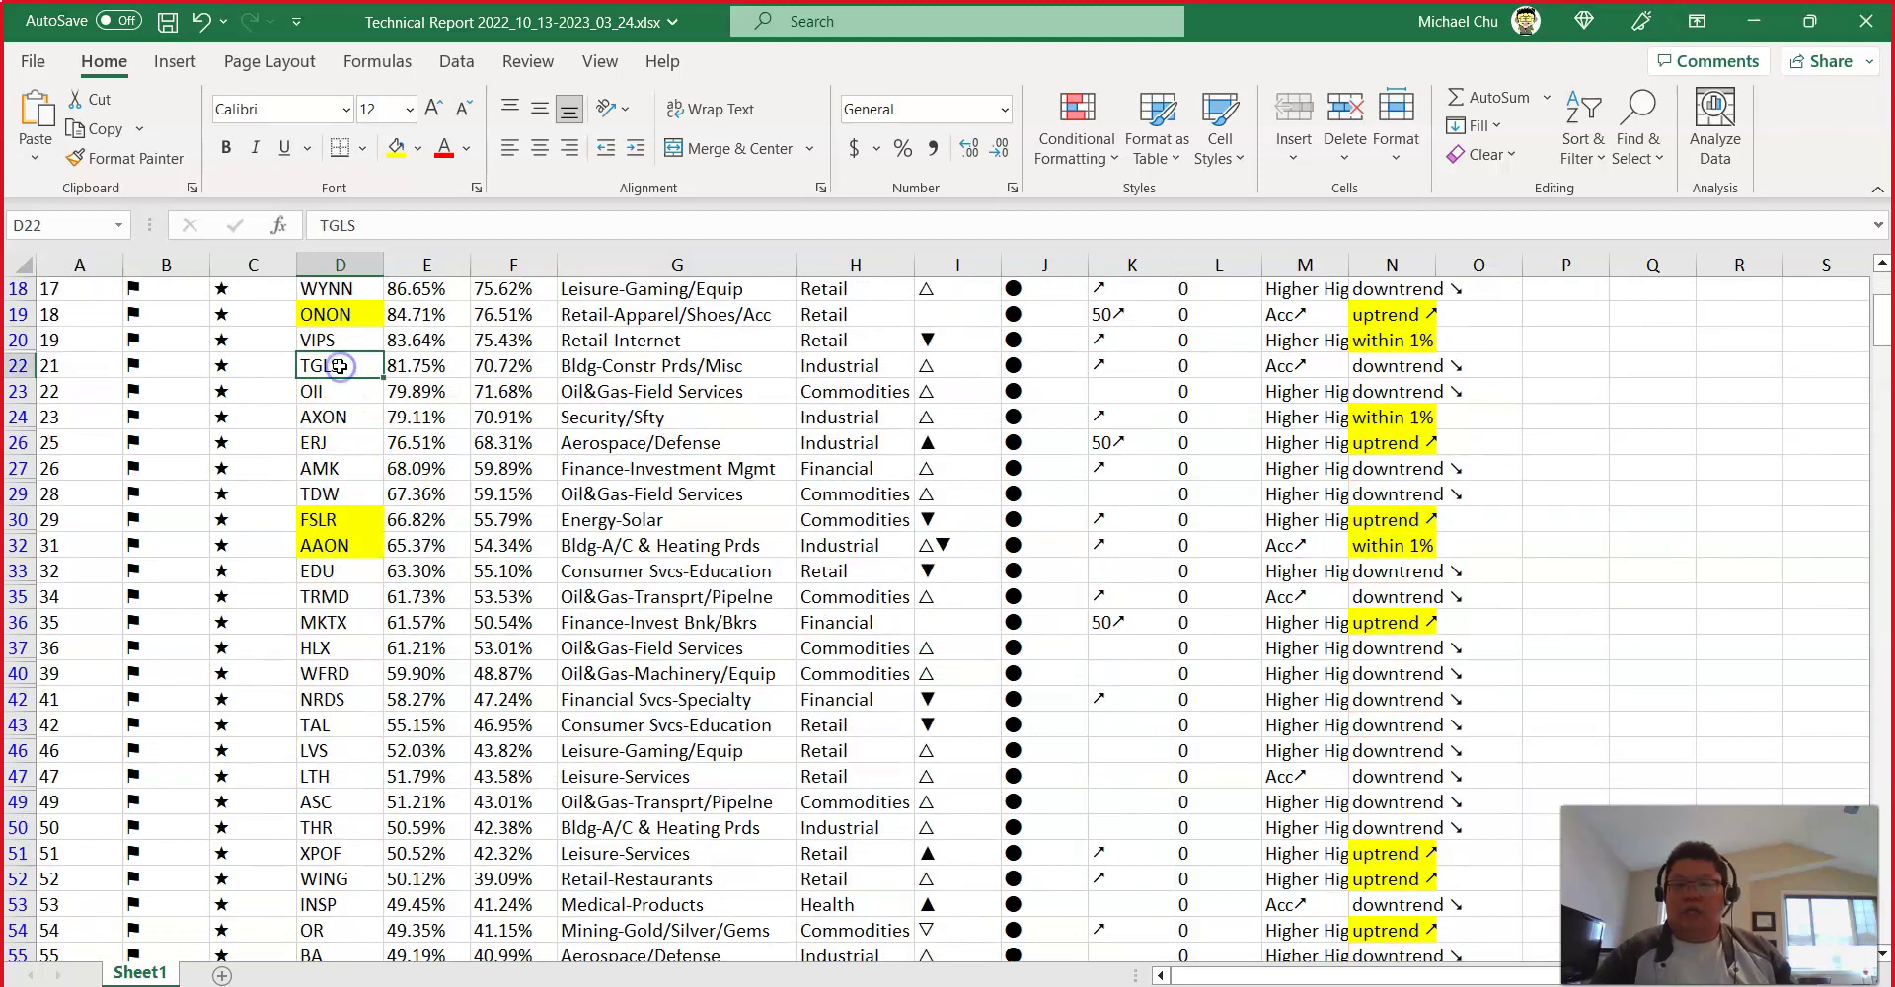
pyautogui.click(1397, 367)
pyautogui.click(334, 358)
pyautogui.hotkey('ctrl', 'c')
# Step: Switch to MarketSmith and load the daily chart for the copied TGLS ticker
pyautogui.hotkey('alt', 'Tab')
pyautogui.hotkey('ctrl', 'v')
pyautogui.press('Return')
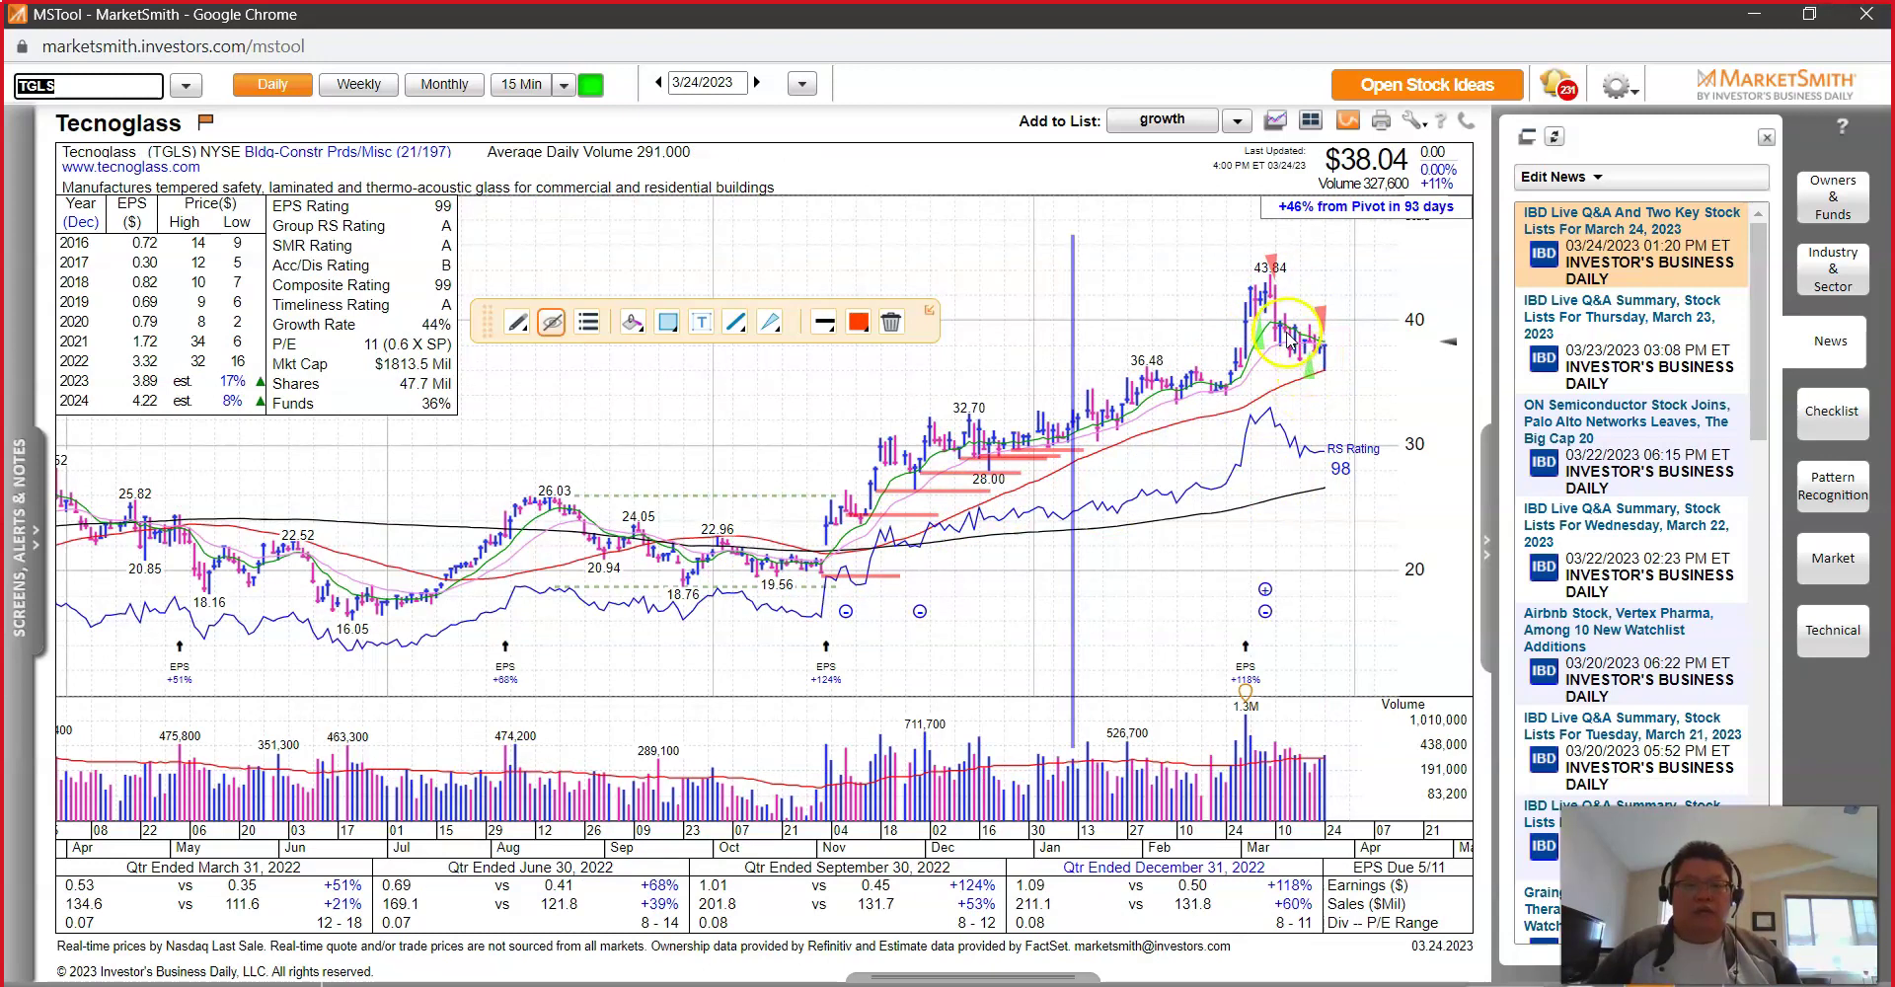
# Step: Draw red lines on TGLS's latest bars: one sloping down across them, one straight down below, and one rising steeply above
pyautogui.click(1328, 350)
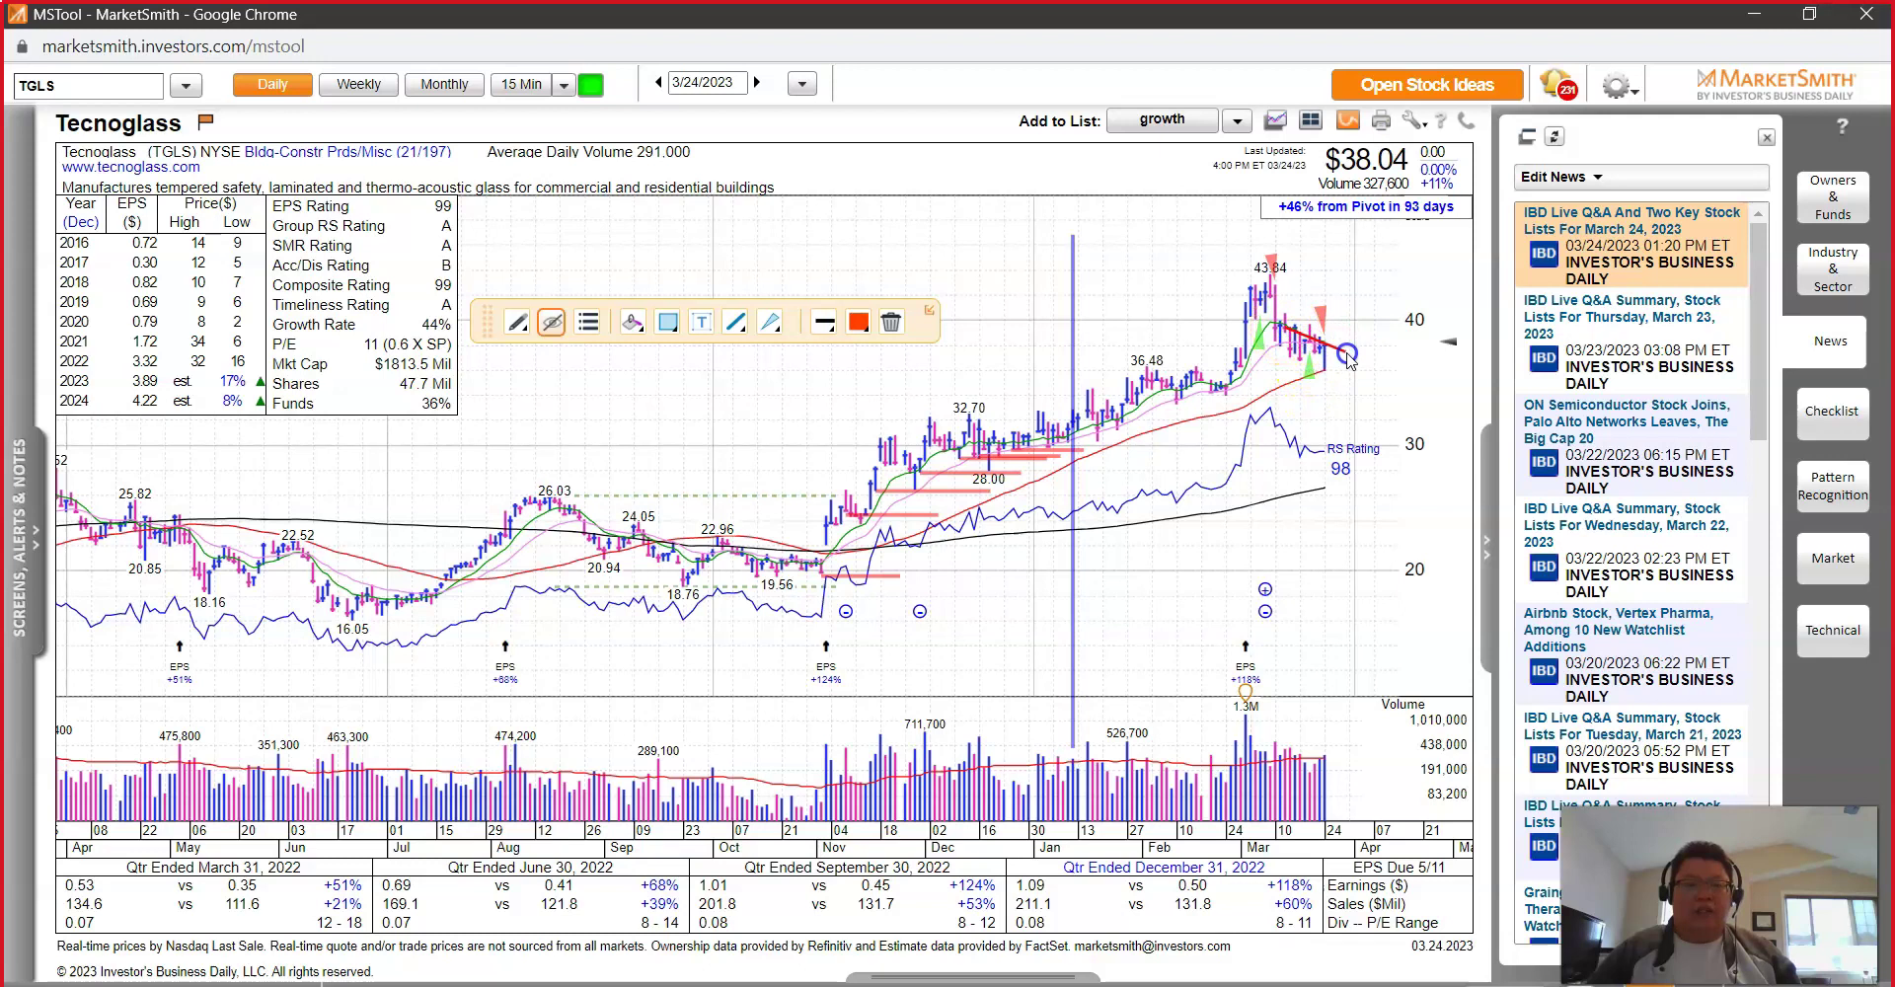
pyautogui.click(1325, 416)
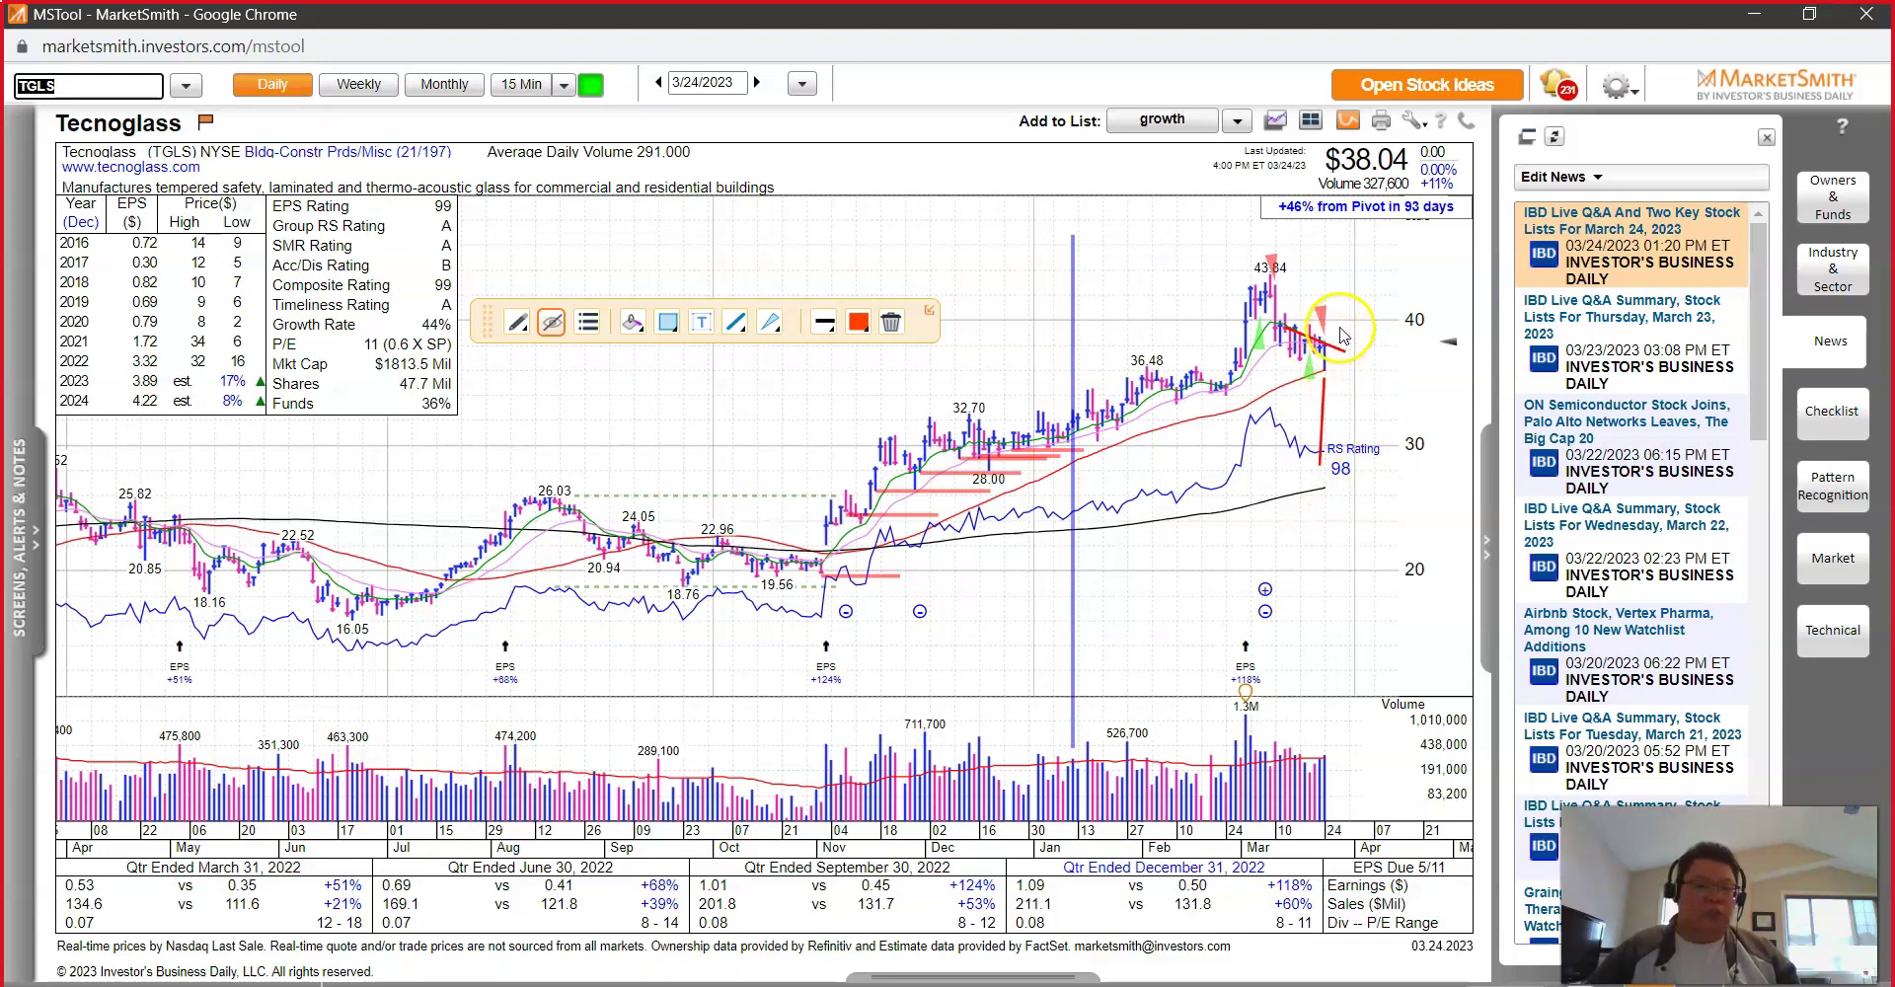
pyautogui.click(1337, 348)
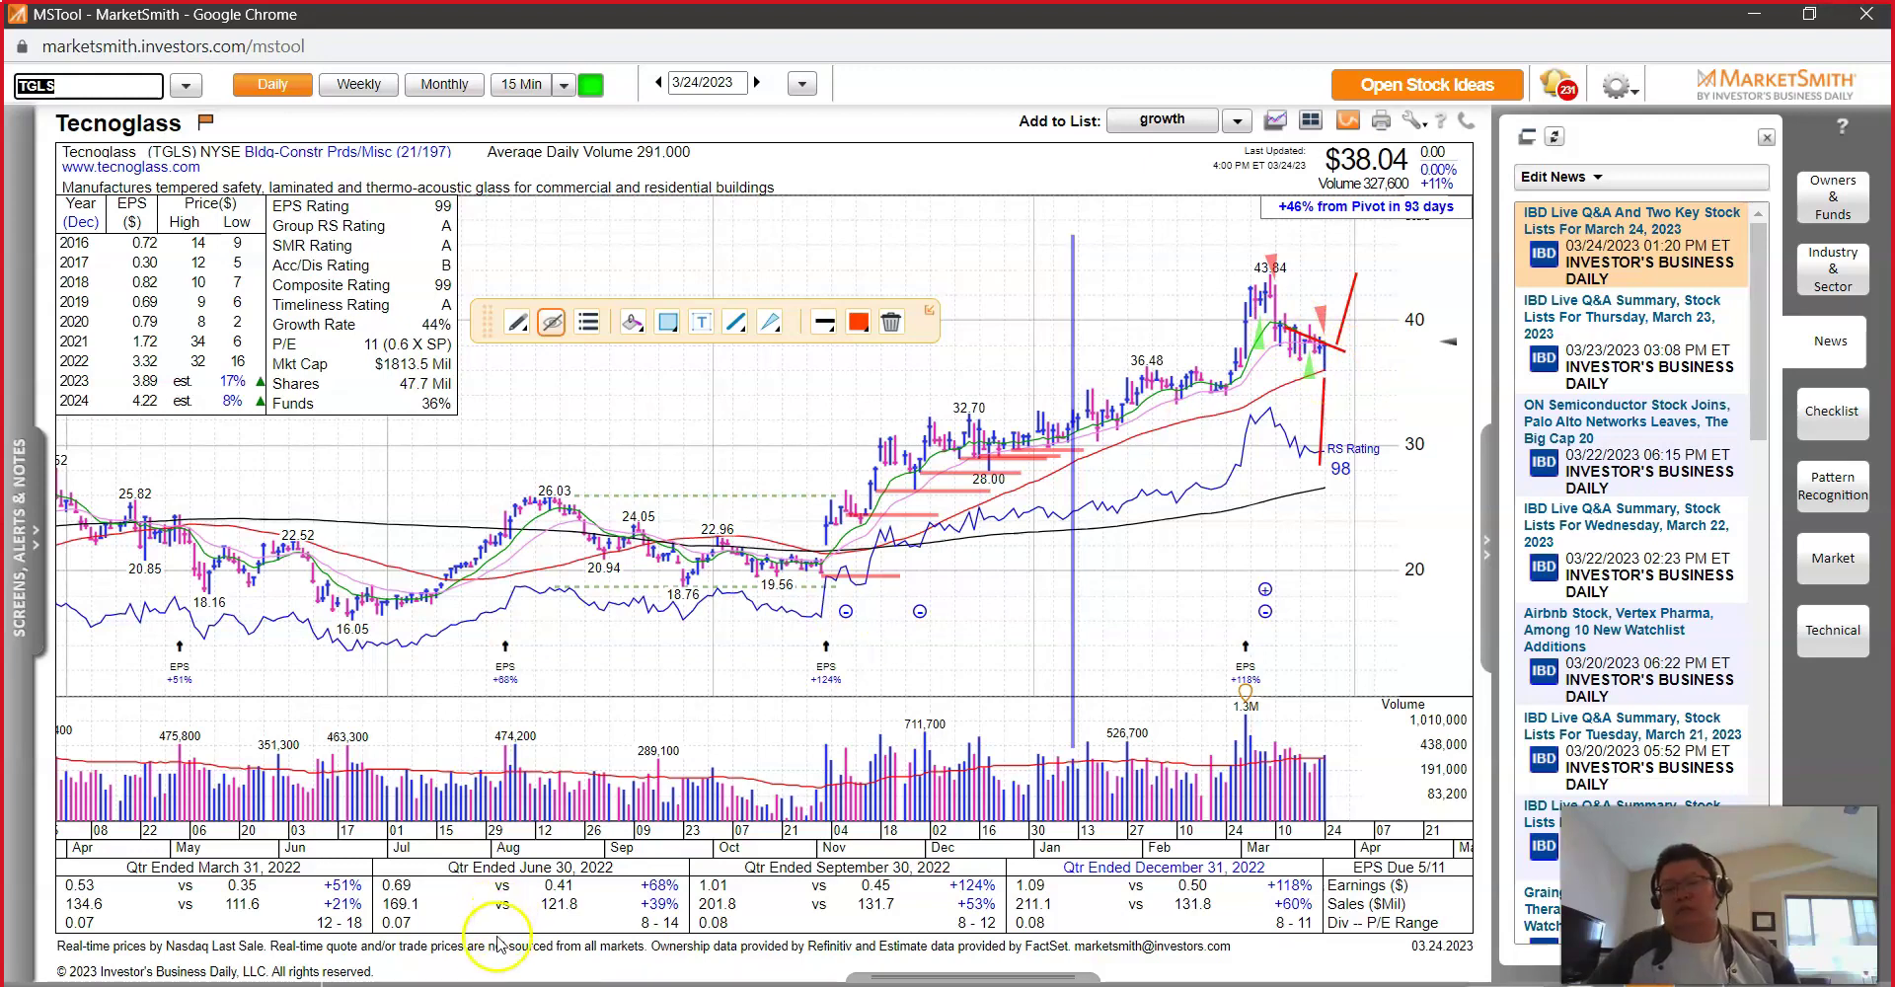
# Step: Switch back to the Excel stock report and fill the AXON and ERJ ticker cells with light green
pyautogui.hotkey('alt', 'Tab')
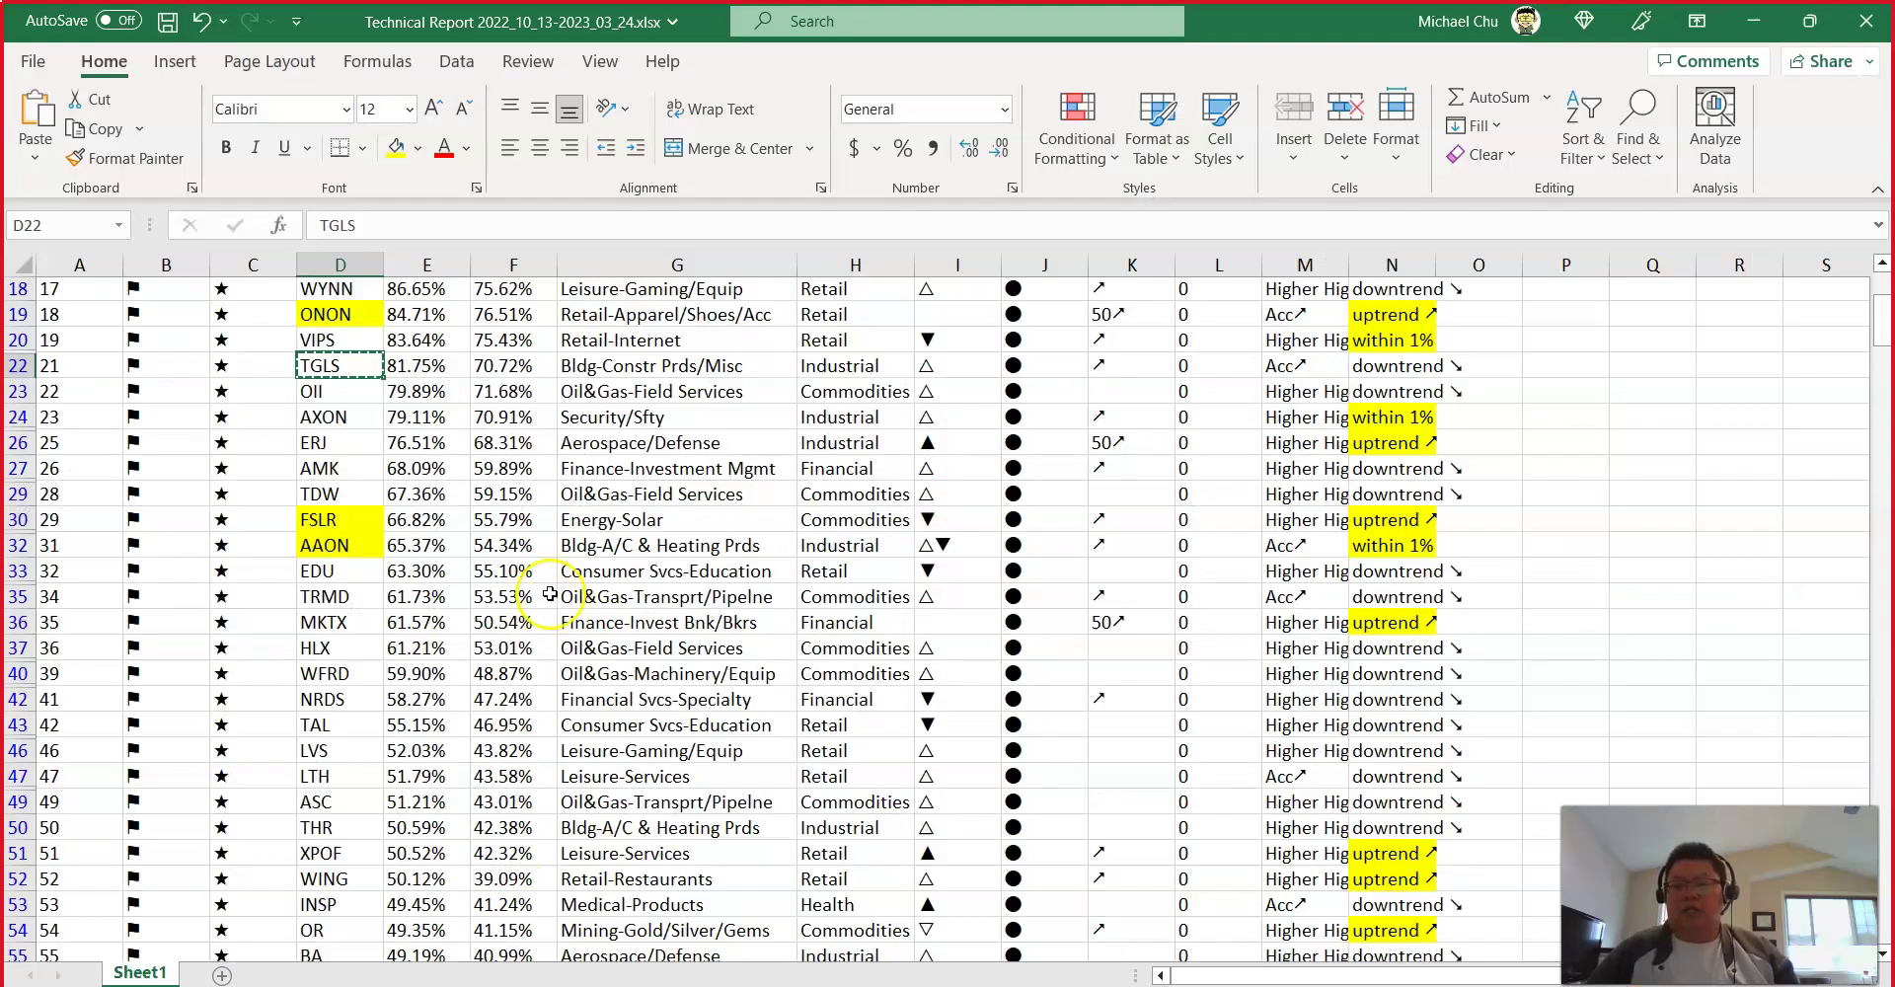
pyautogui.moveTo(435, 367); pyautogui.dragTo(1381, 444)
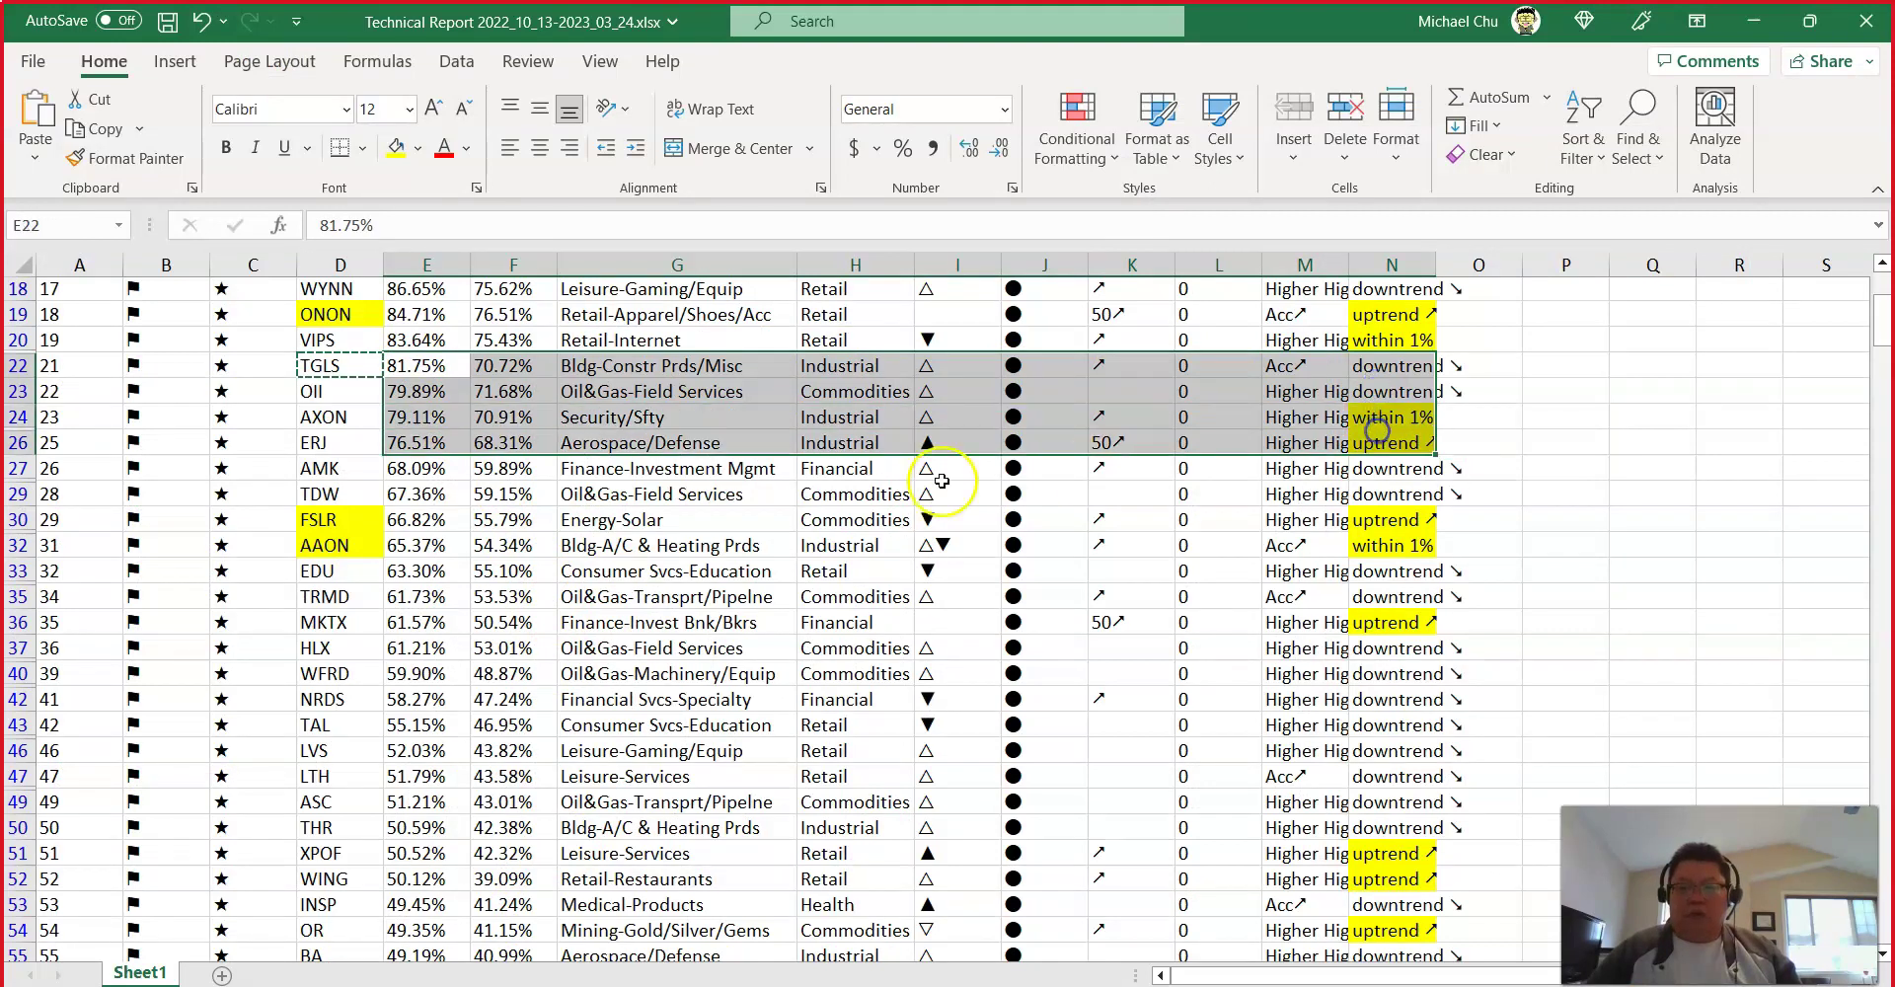
pyautogui.moveTo(348, 422); pyautogui.dragTo(334, 438)
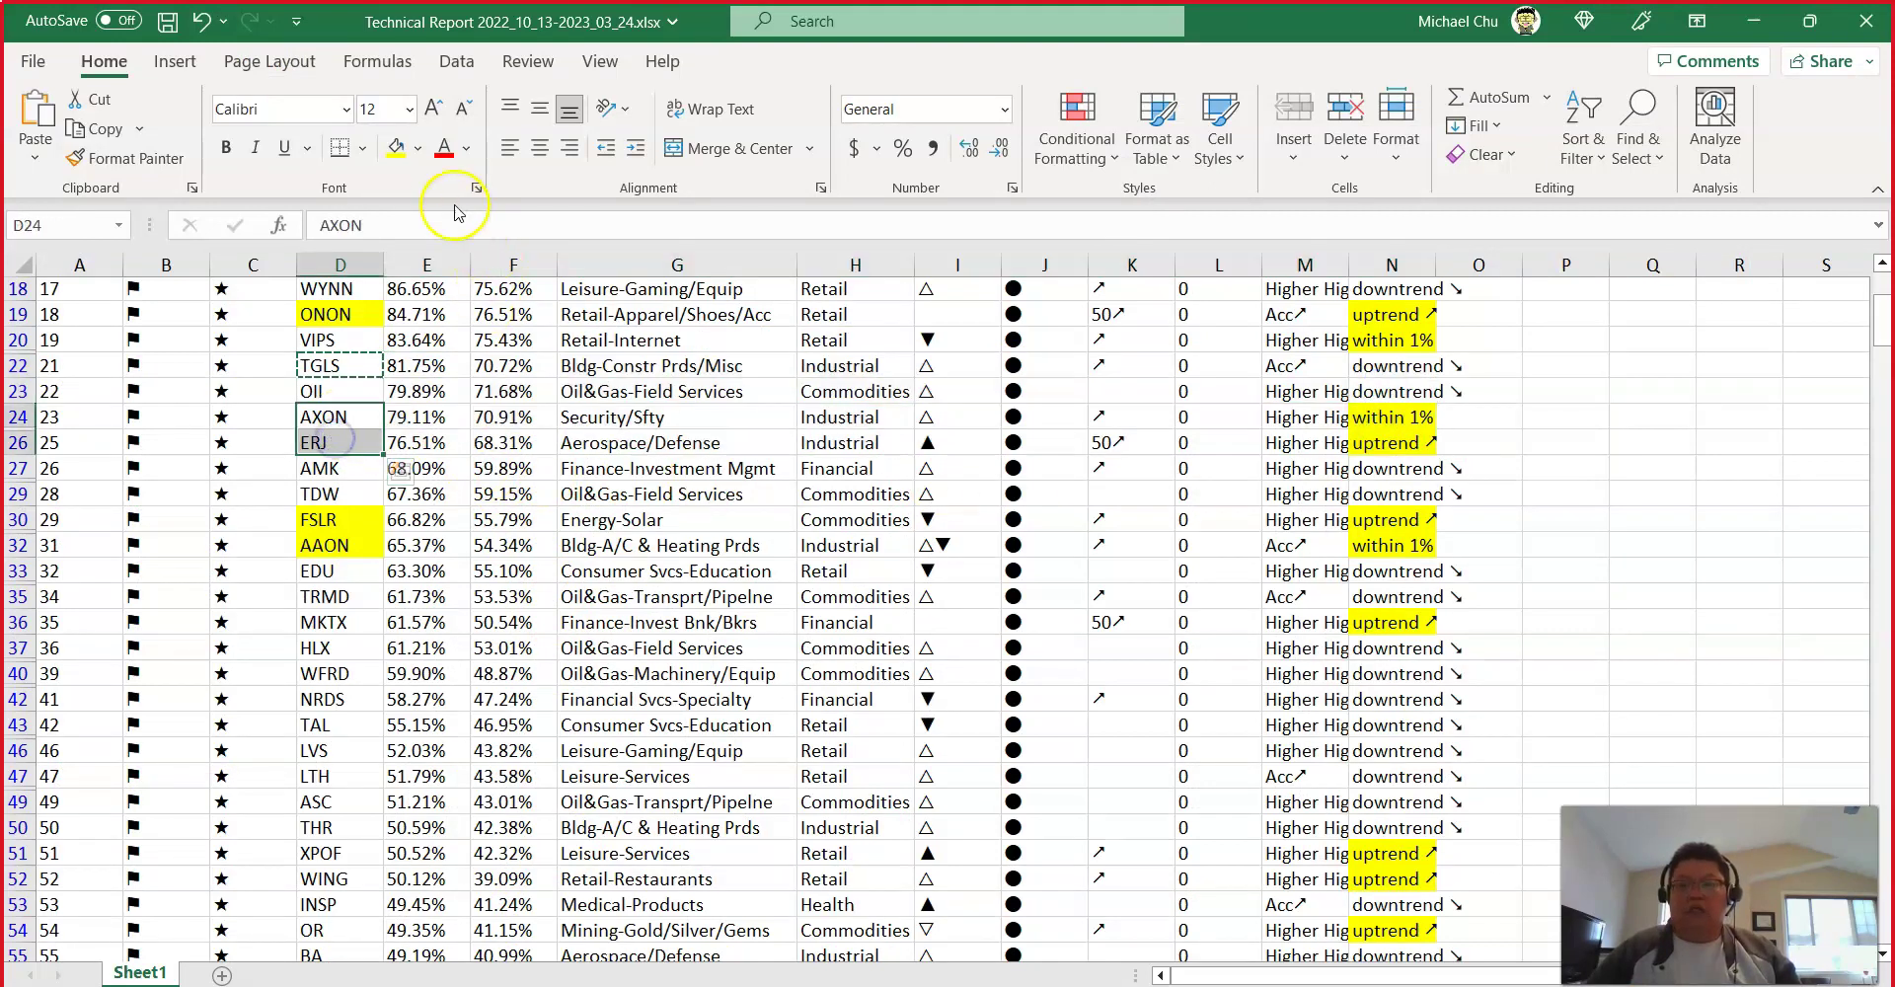
pyautogui.click(419, 150)
pyautogui.click(478, 381)
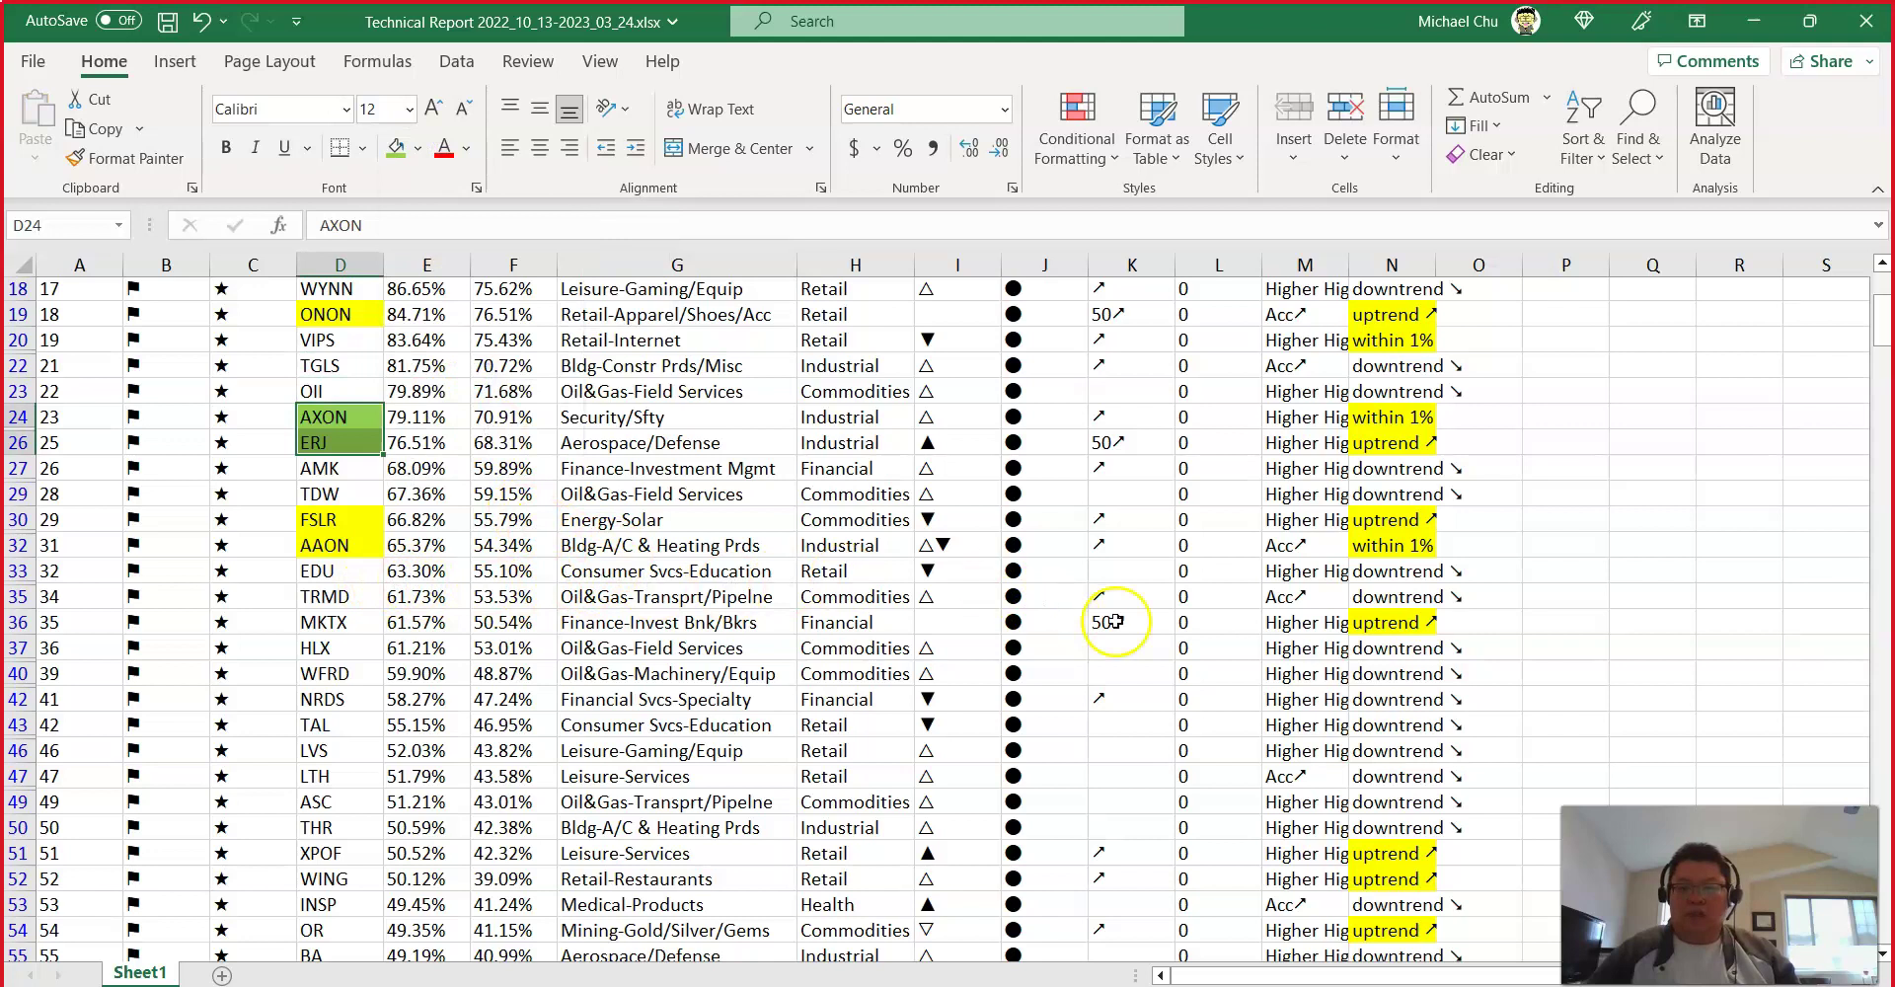
# Step: Copy the MKTX ticker and load its daily chart in MarketSmith
pyautogui.click(336, 625)
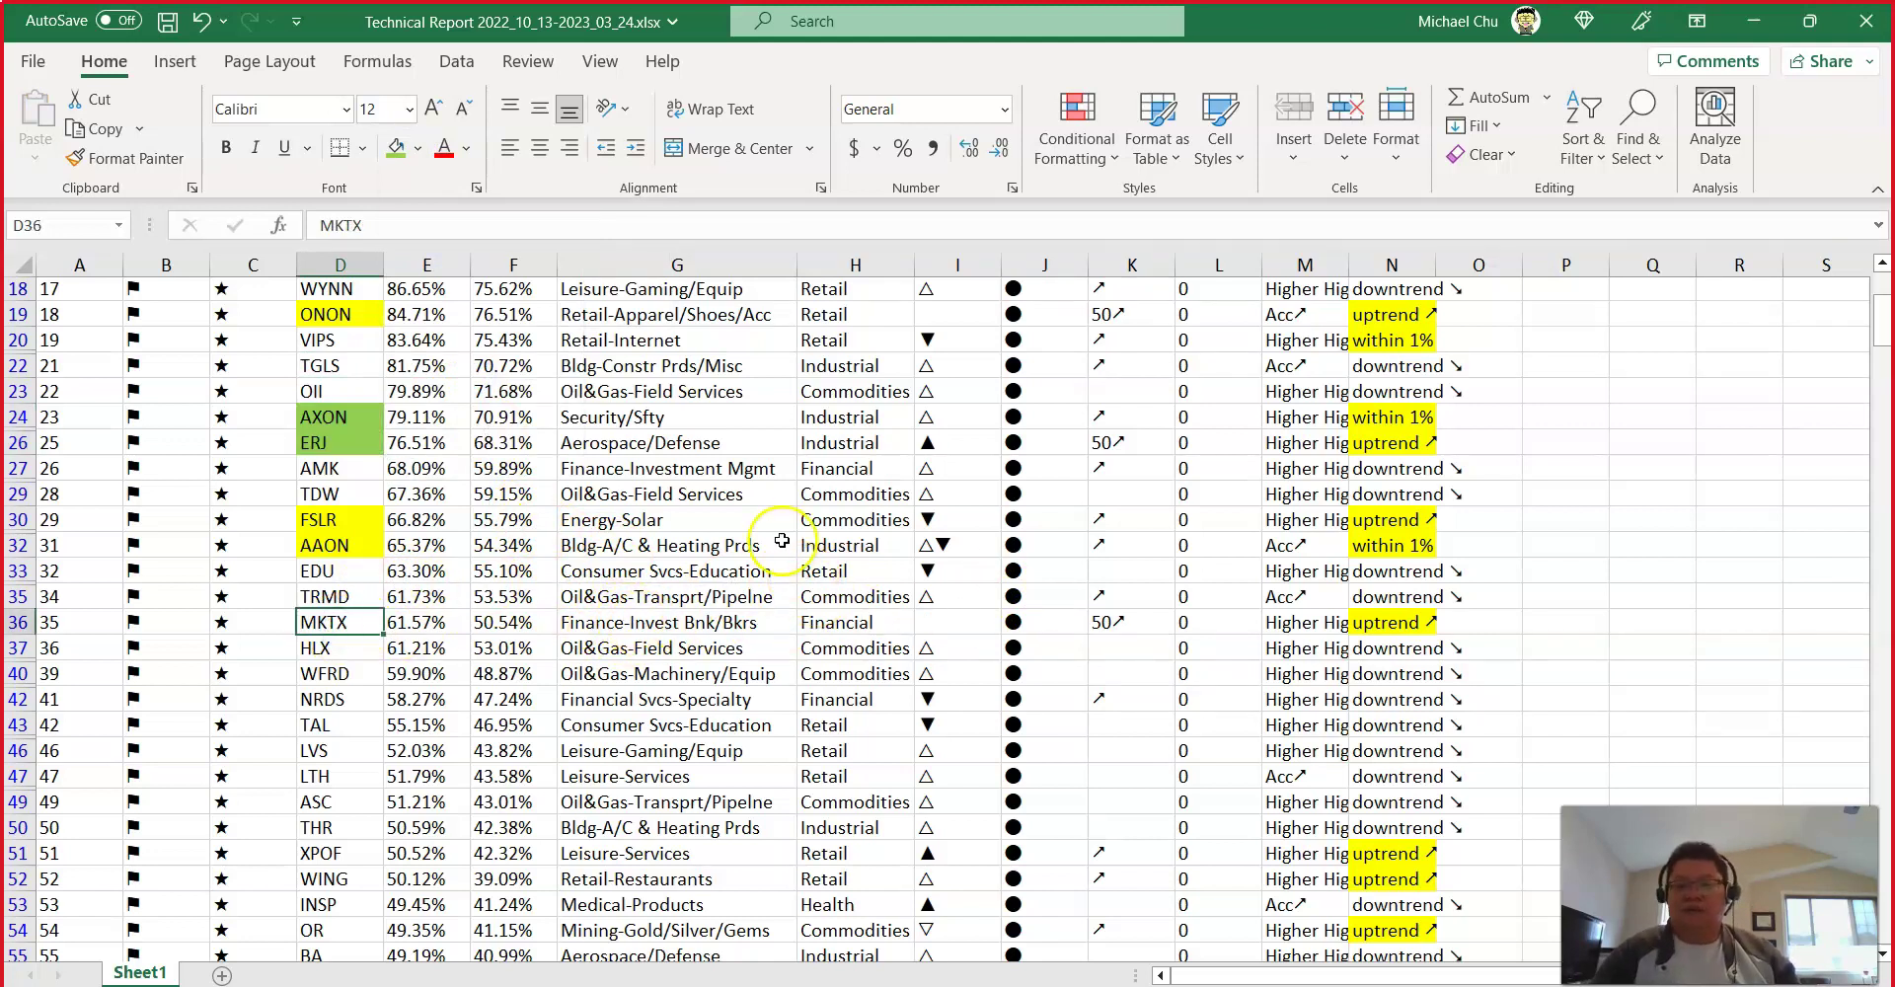
pyautogui.hotkey('ctrl', 'c')
pyautogui.hotkey('alt', 'Tab')
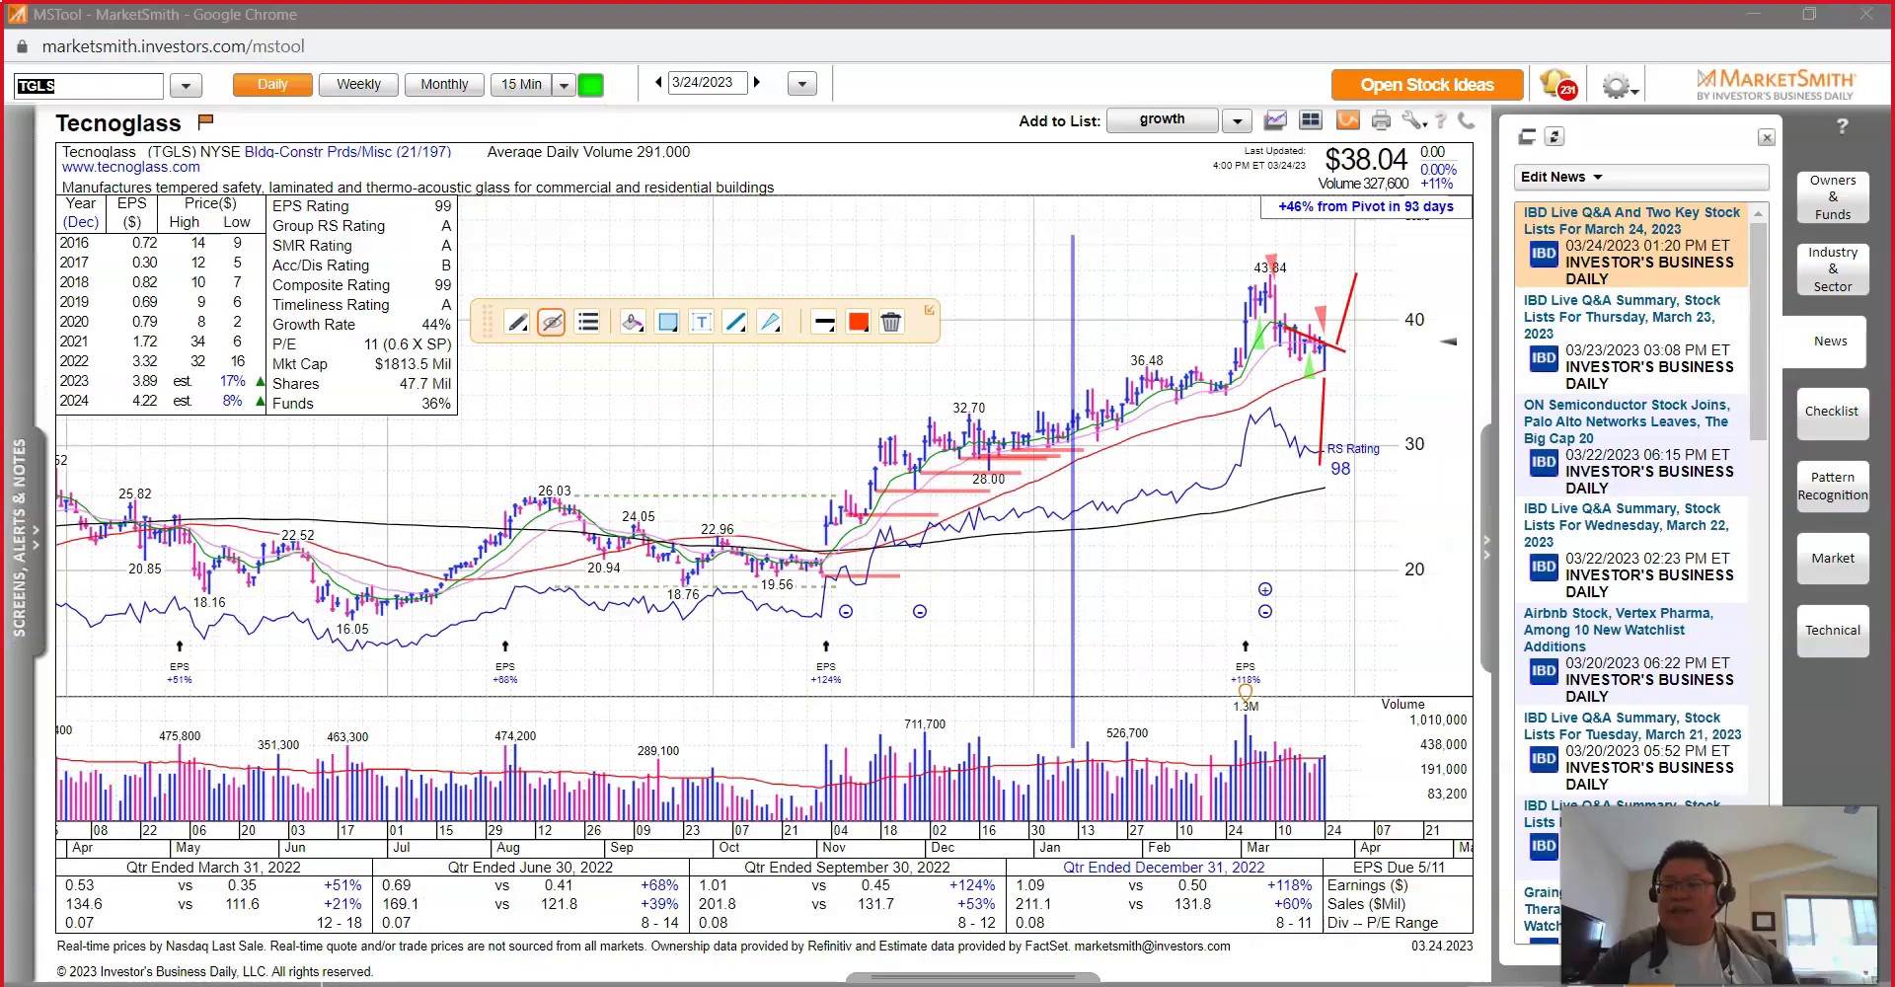
pyautogui.hotkey('ctrl', 'v')
pyautogui.press('Return')
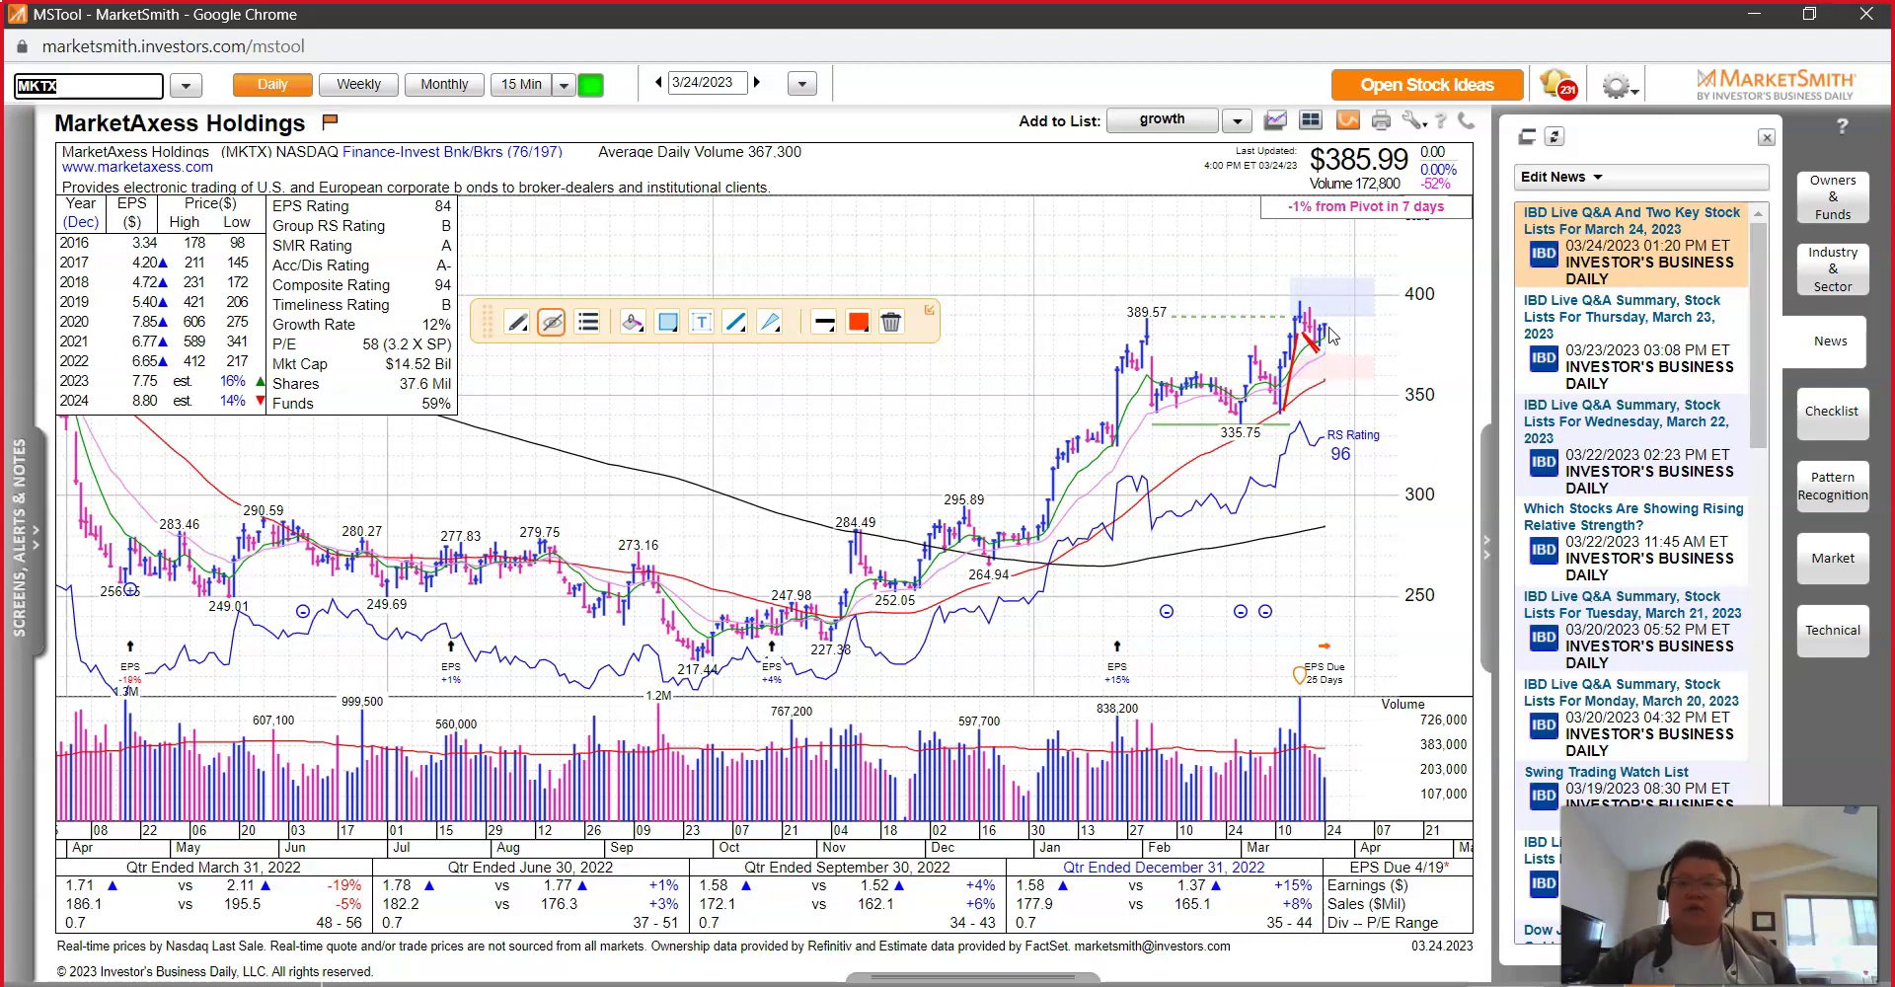
# Step: Switch the chart pointer to the crosshair and create an MKTX price alert at $386.14 with email notification on
pyautogui.rightClick(1359, 587)
pyautogui.click(1411, 622)
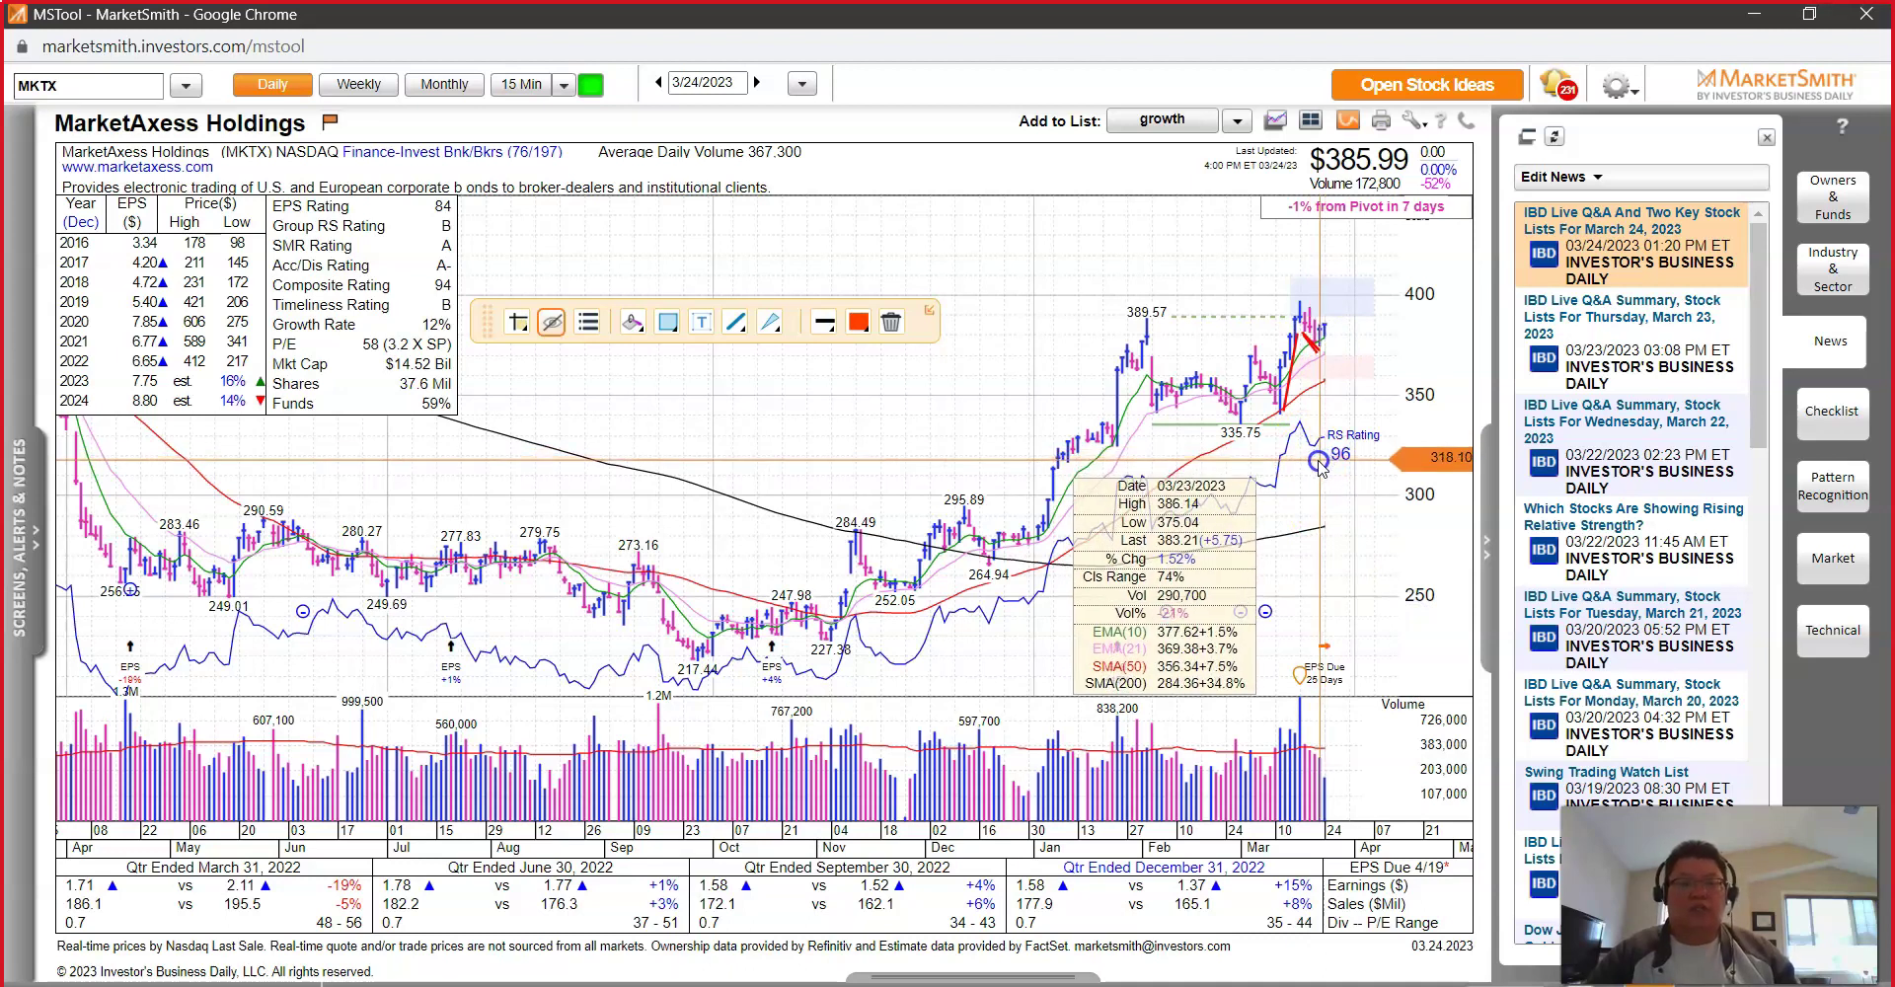
pyautogui.rightClick(1331, 412)
pyautogui.click(1424, 575)
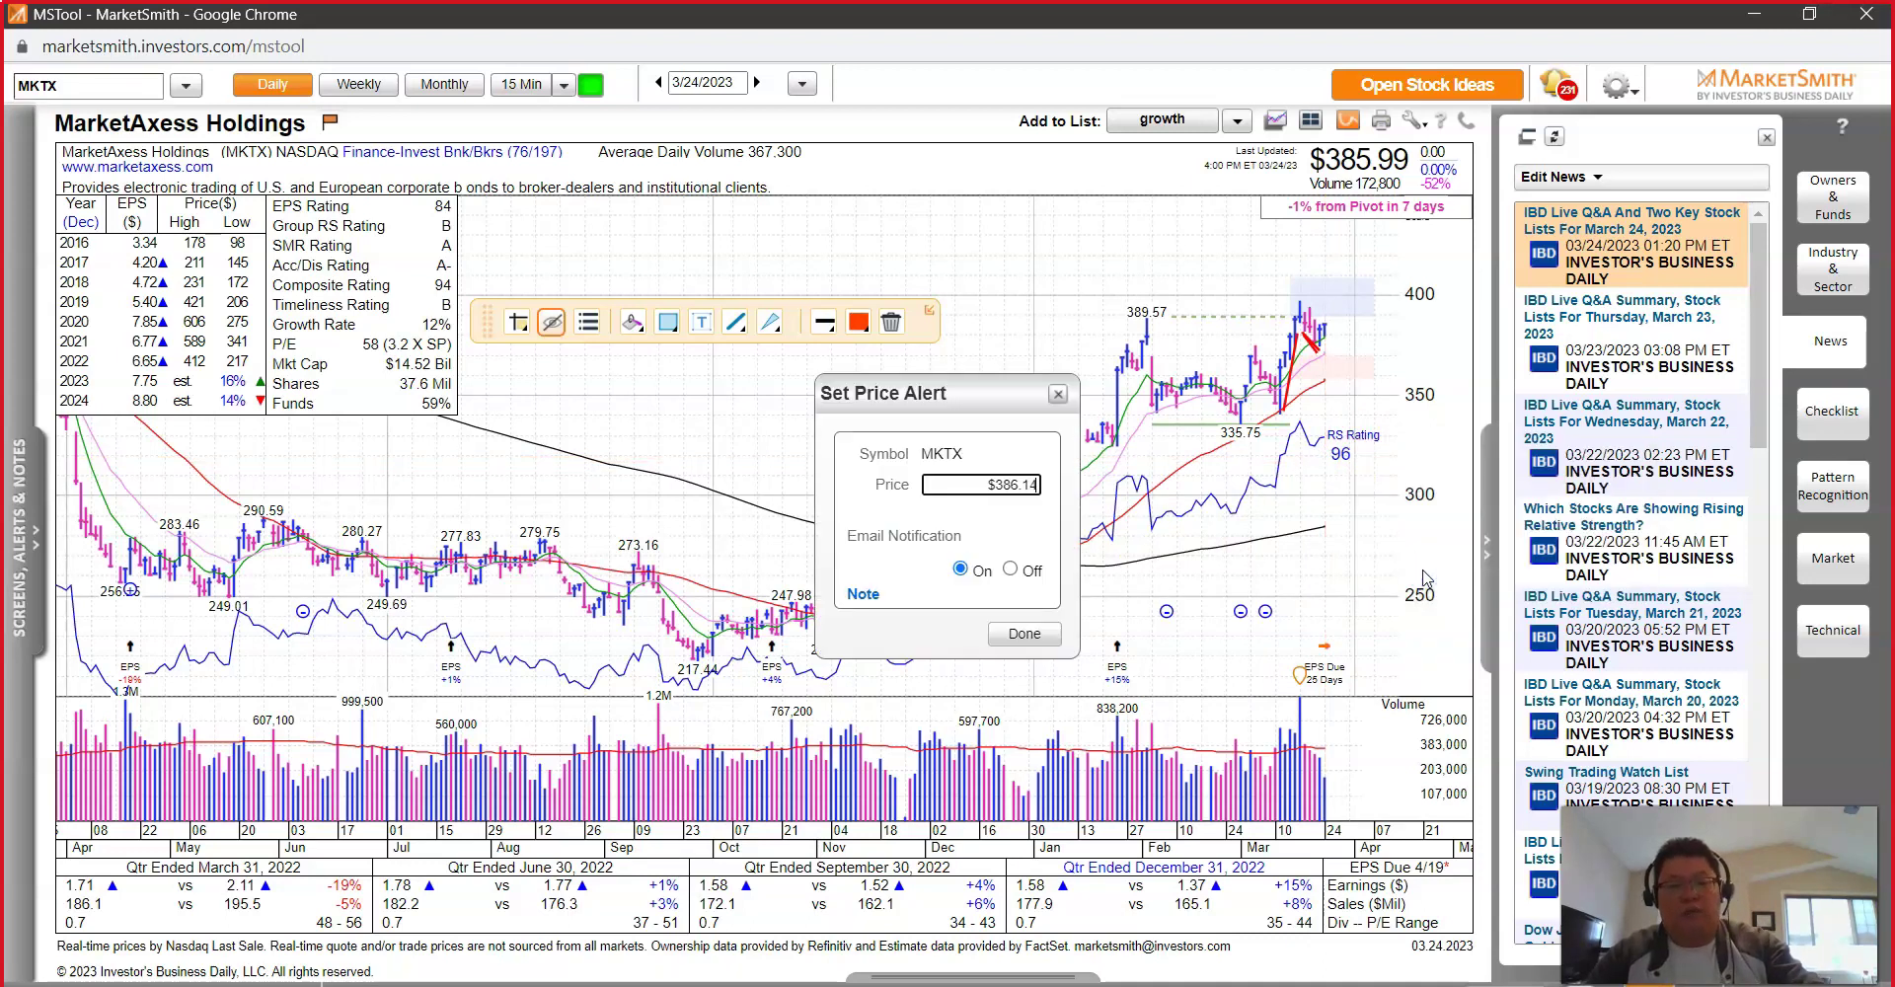
pyautogui.press('Return')
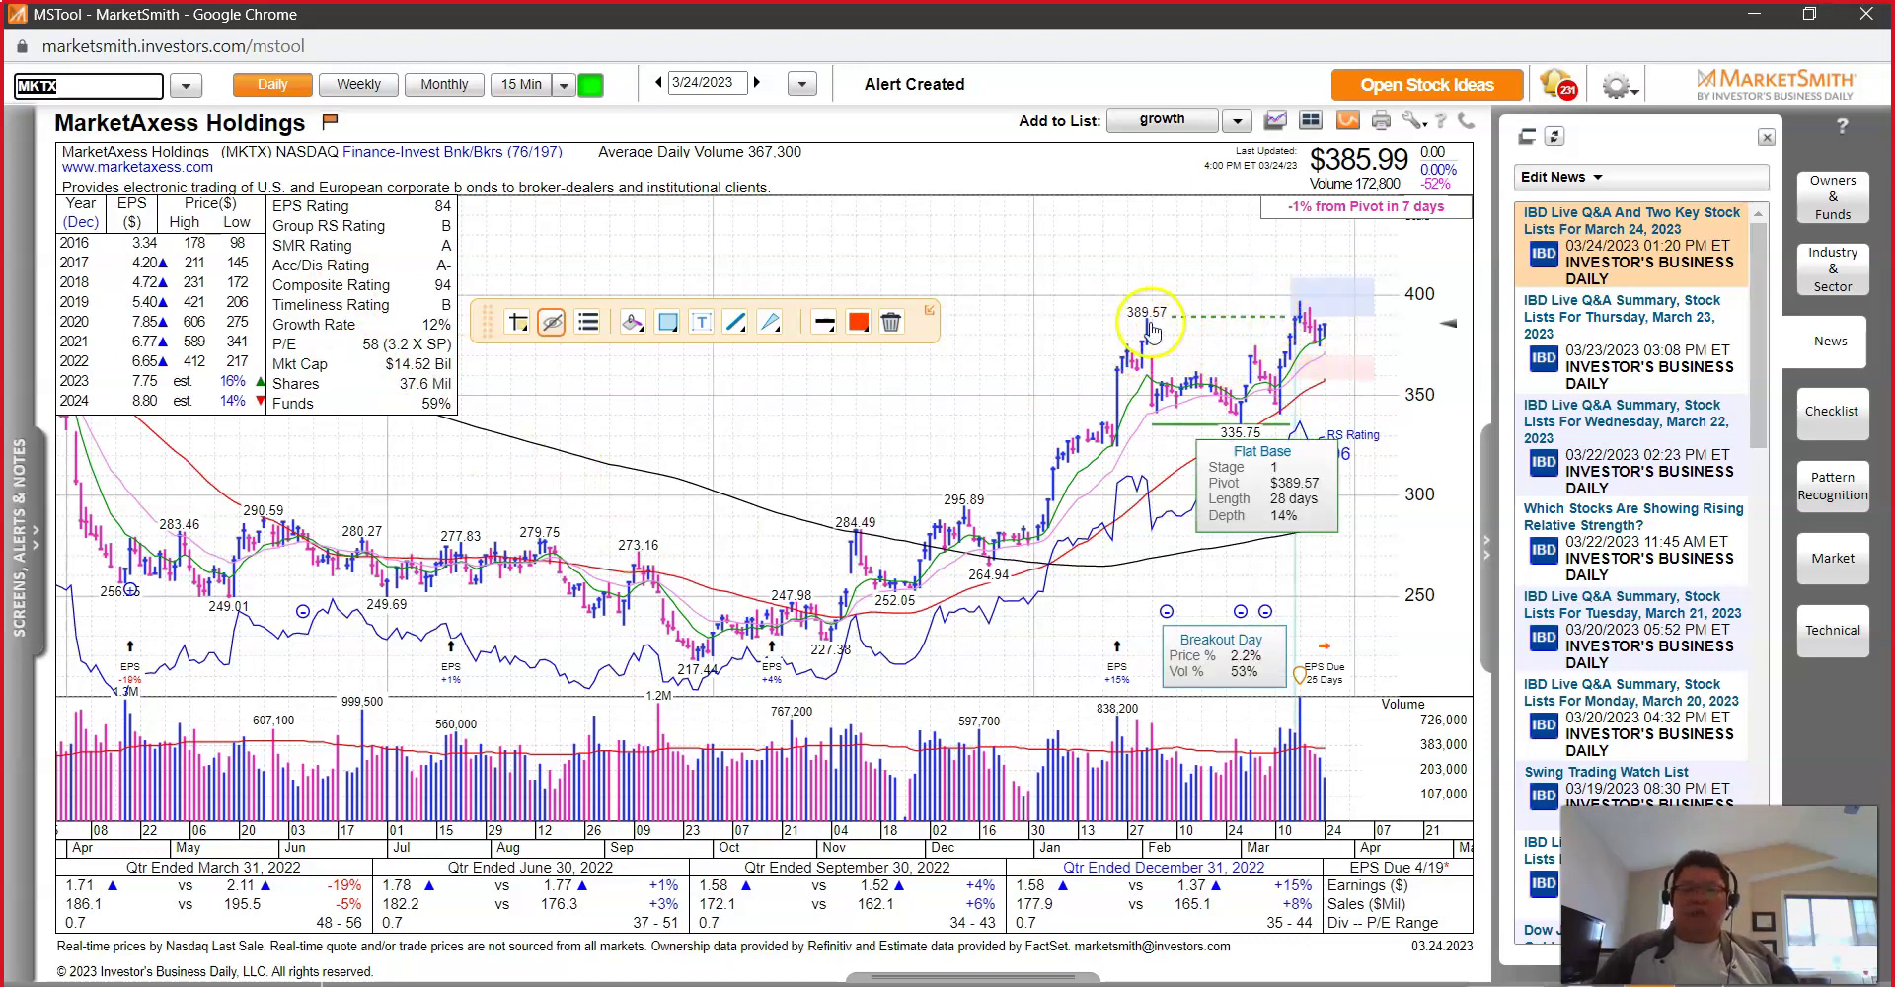
# Step: On MKTX's weekly chart, draw red temporary lines along the price advance and flat base, plus one rising from the latest volume bar
pyautogui.click(364, 89)
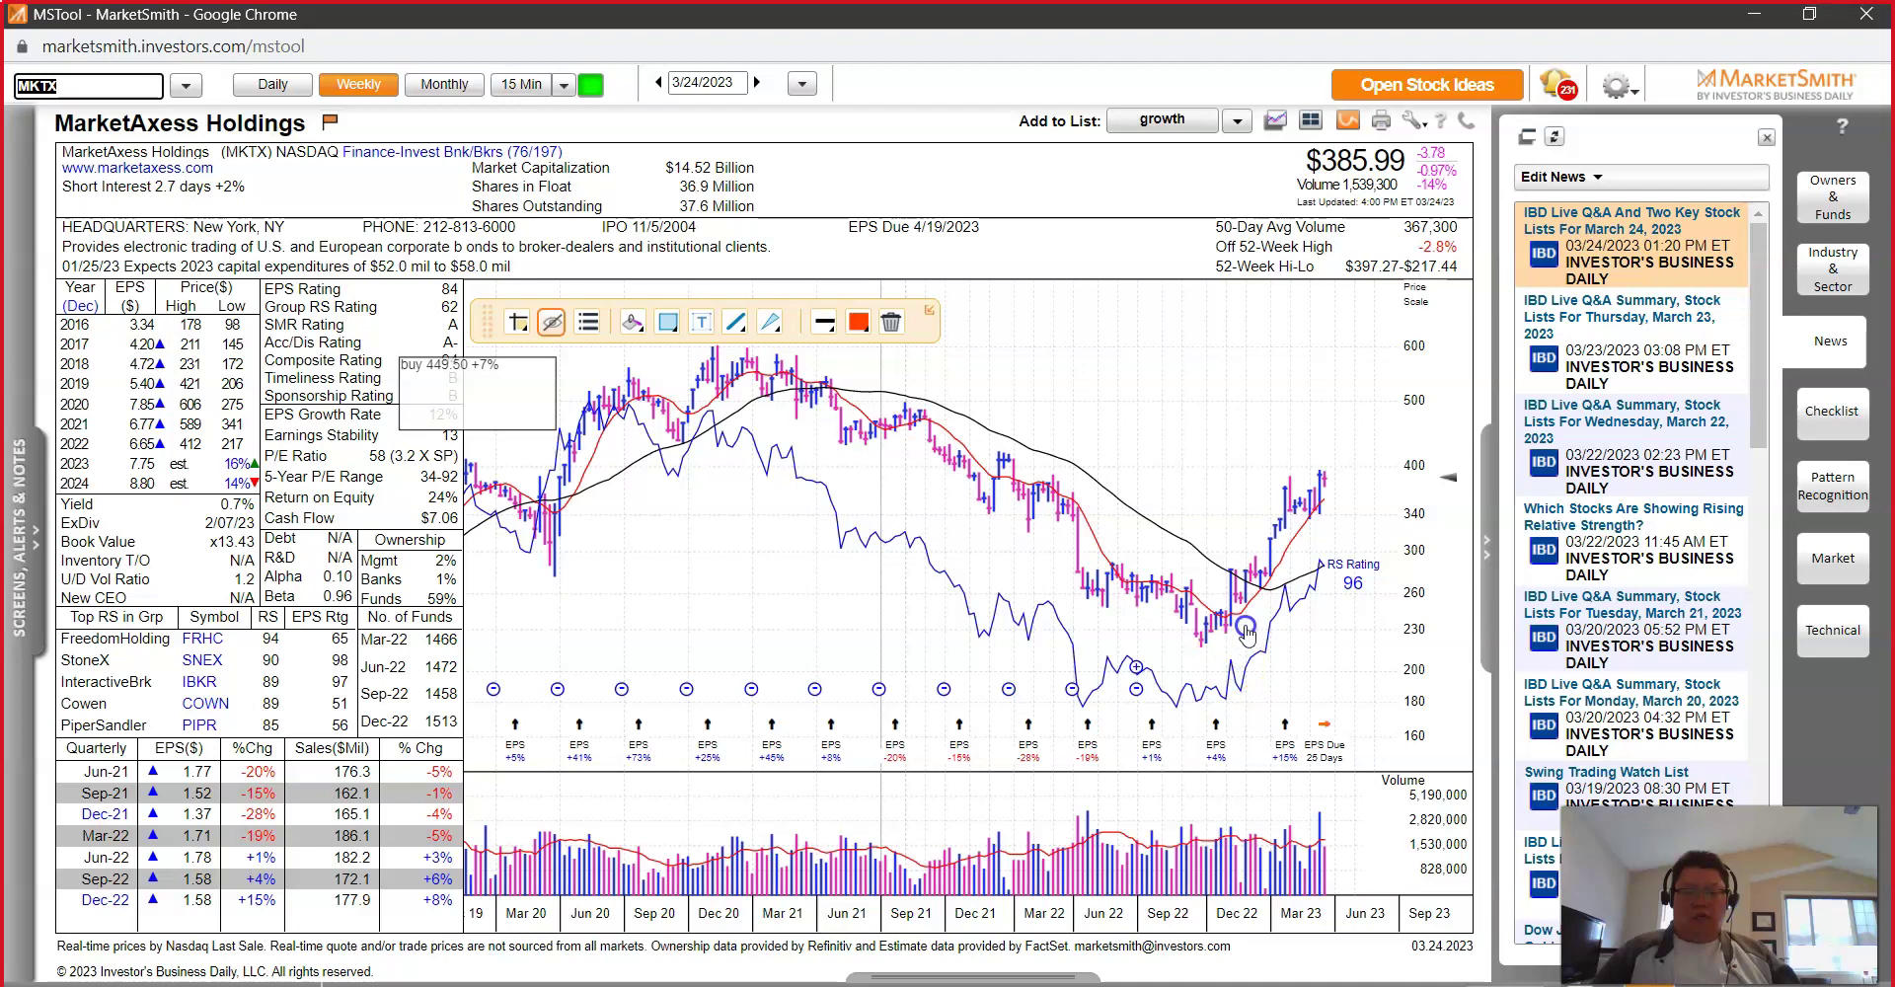
pyautogui.rightClick(1332, 616)
pyautogui.click(1406, 653)
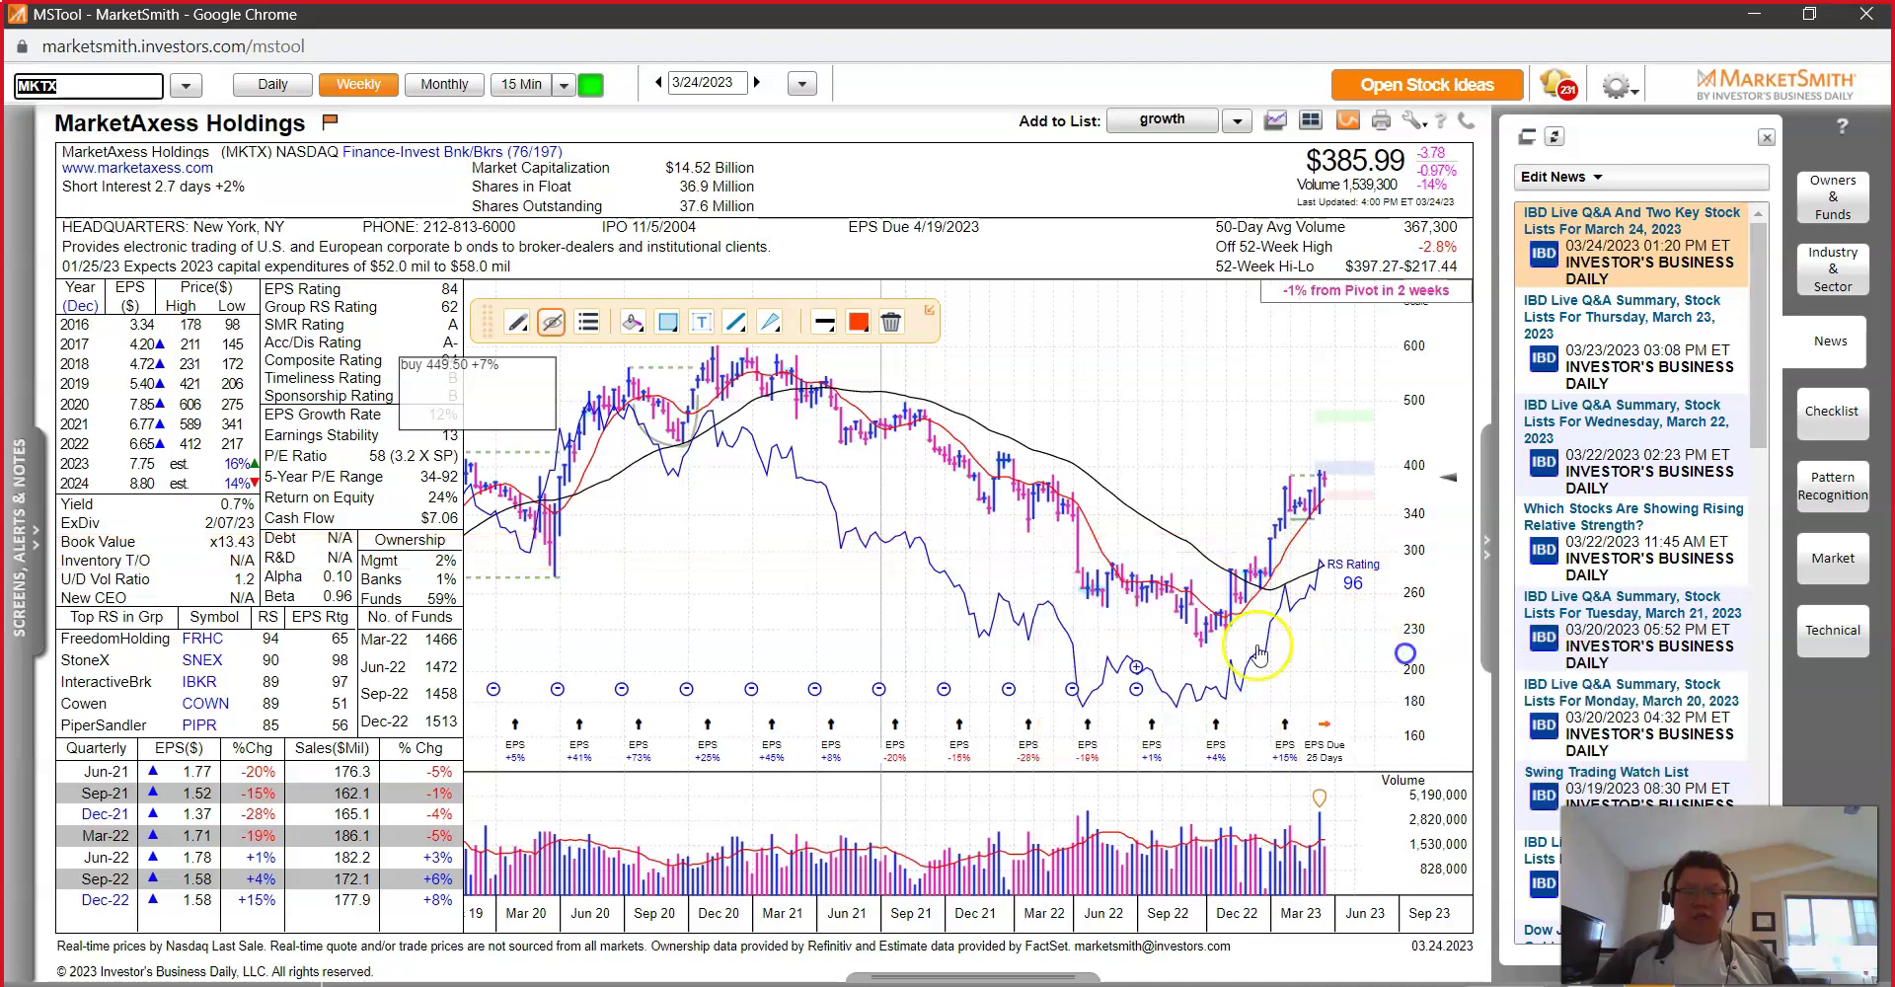
pyautogui.moveTo(1227, 649); pyautogui.dragTo(1327, 479)
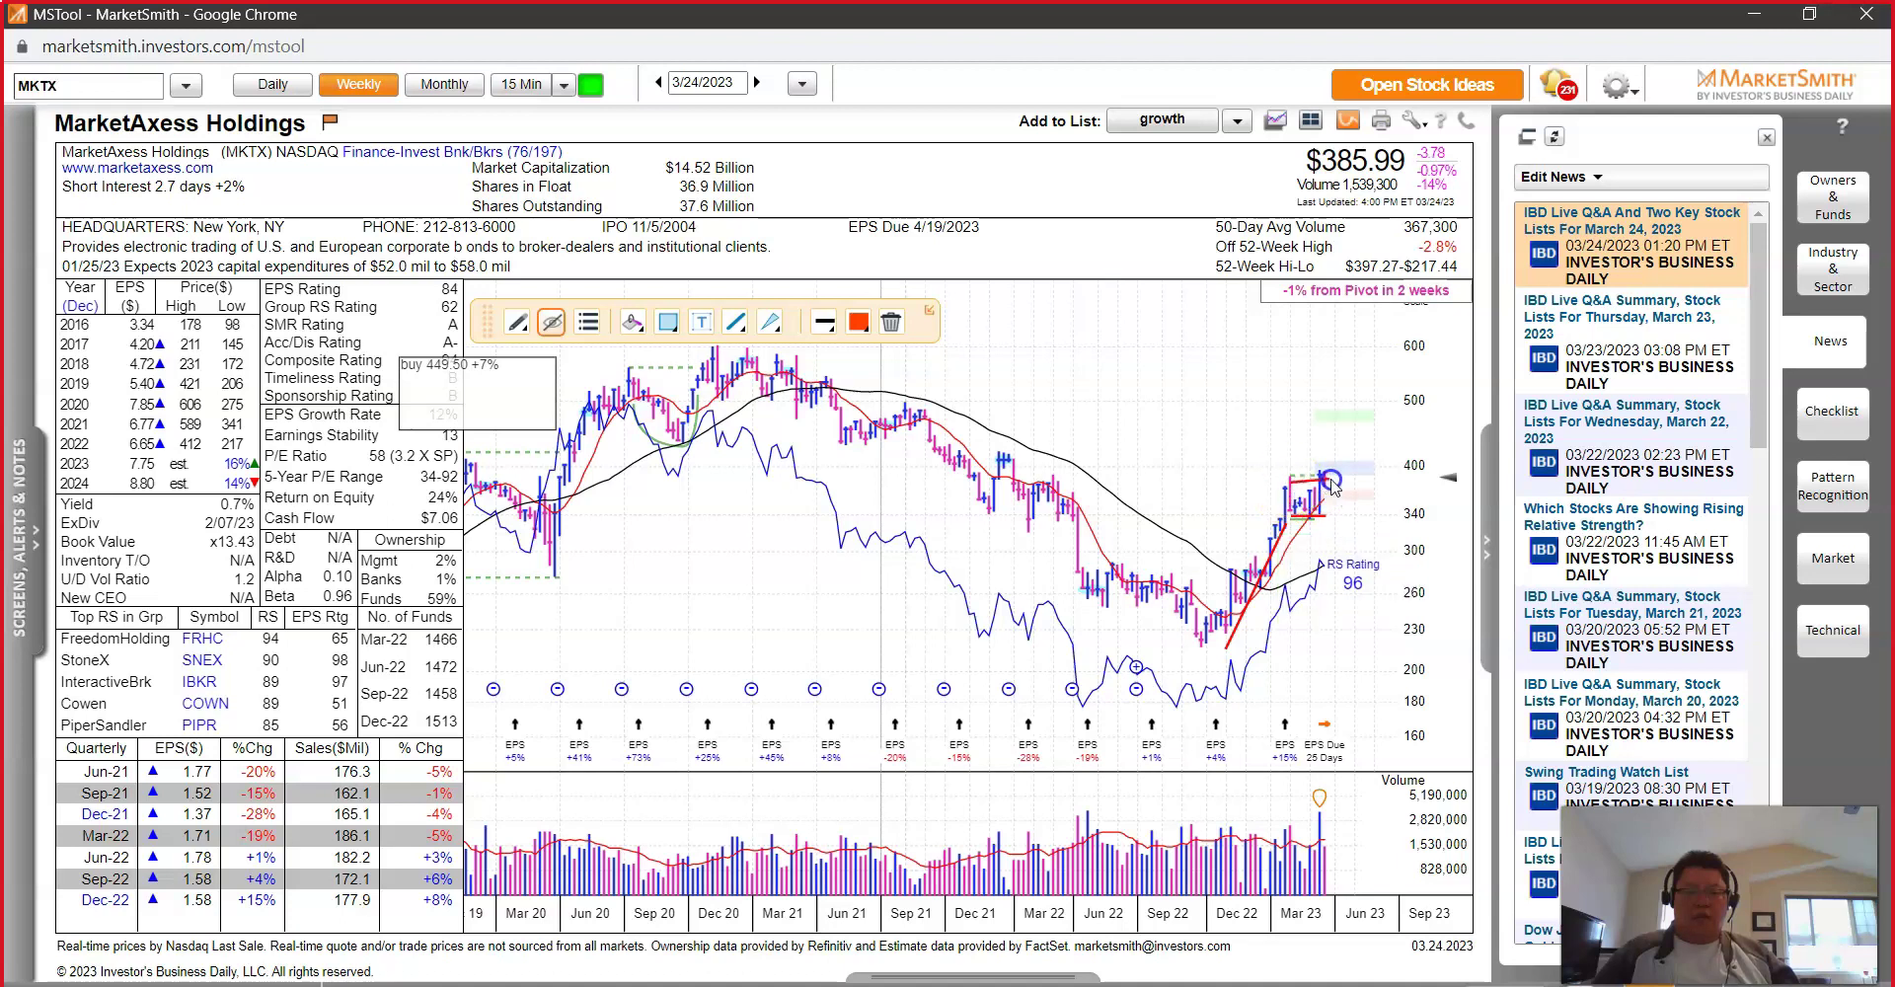
pyautogui.moveTo(1320, 798); pyautogui.dragTo(1386, 584)
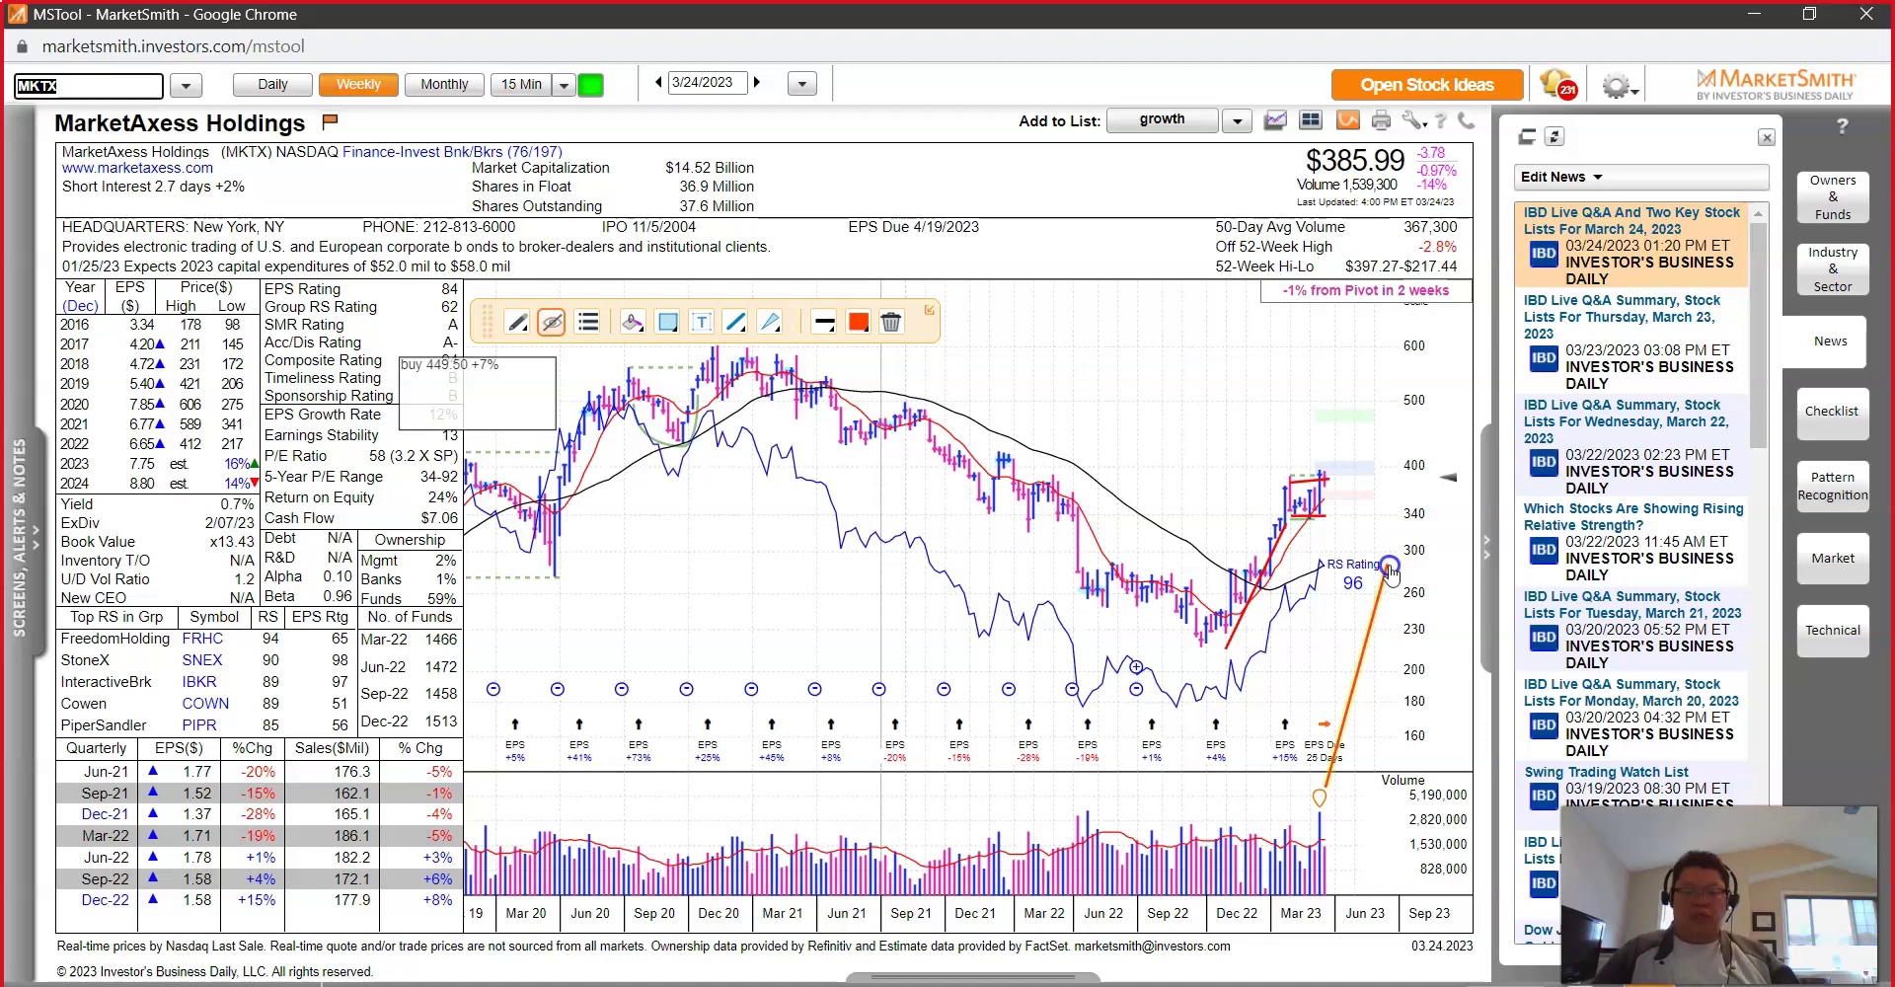
pyautogui.click(688, 884)
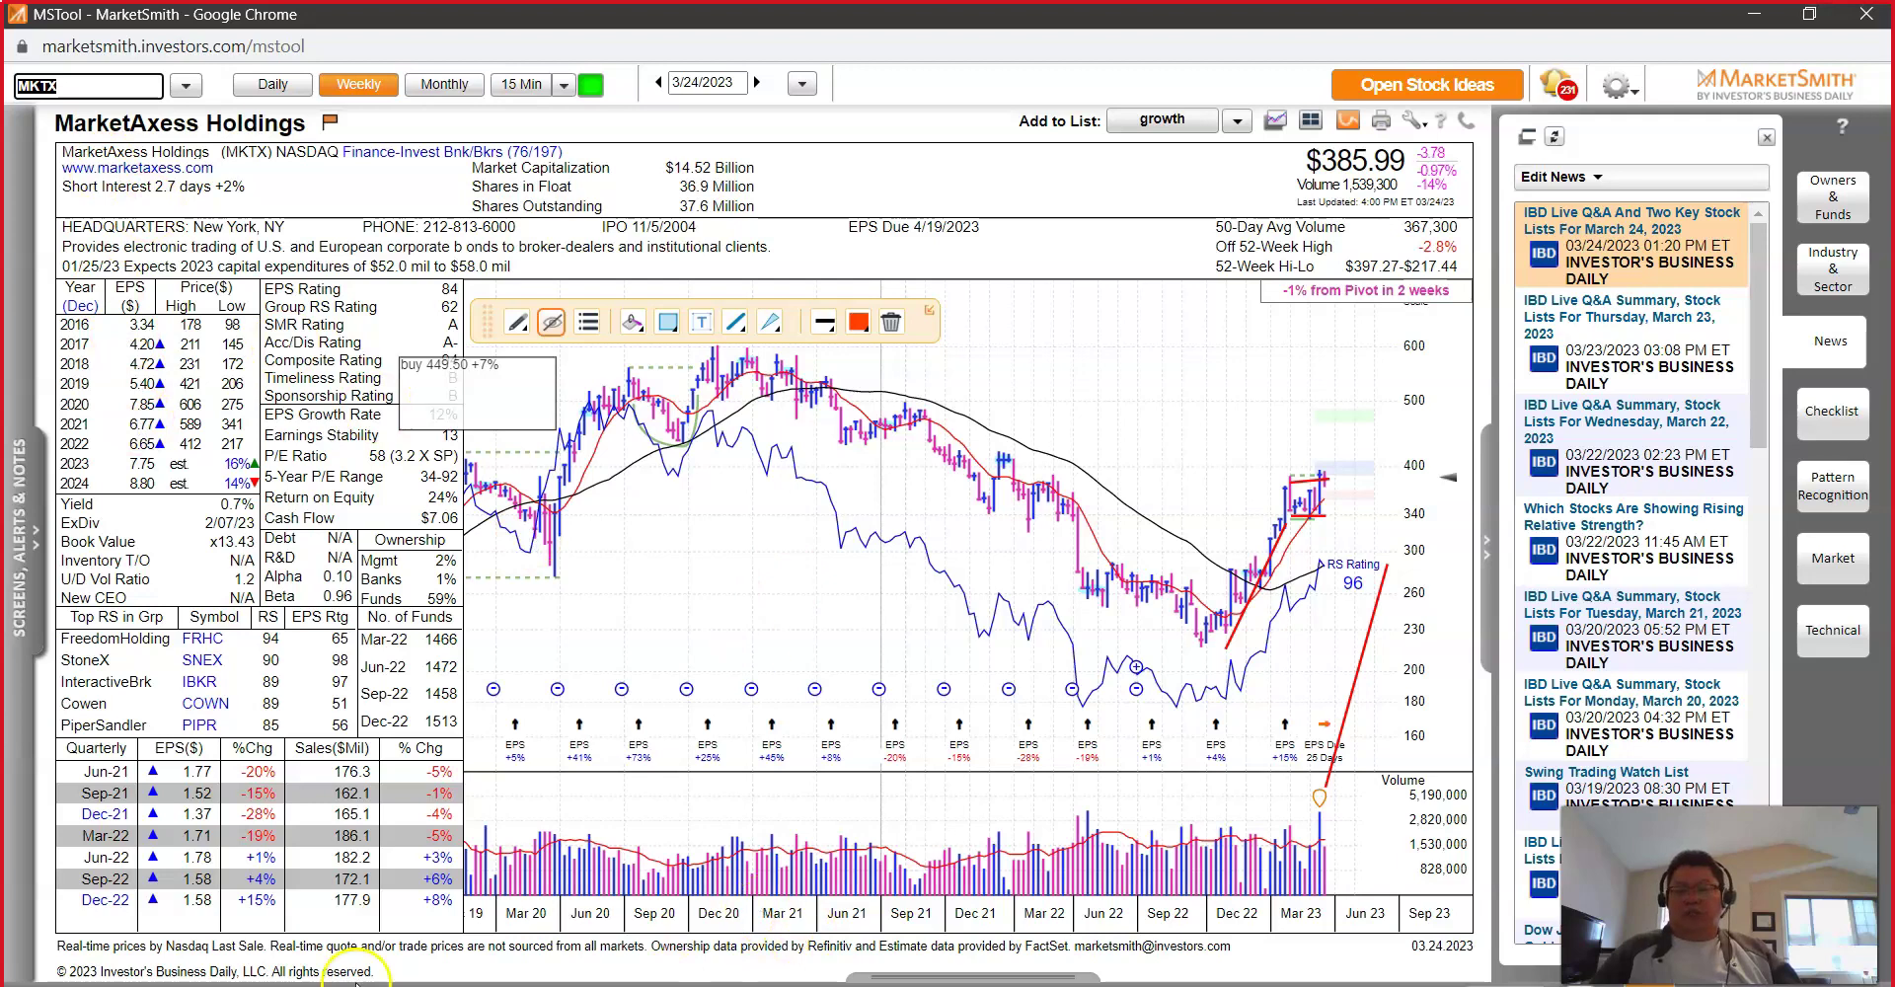
# Step: Switch back to the Excel stock report and fill the MKTX ticker cell with orange
pyautogui.hotkey('alt', 'Tab')
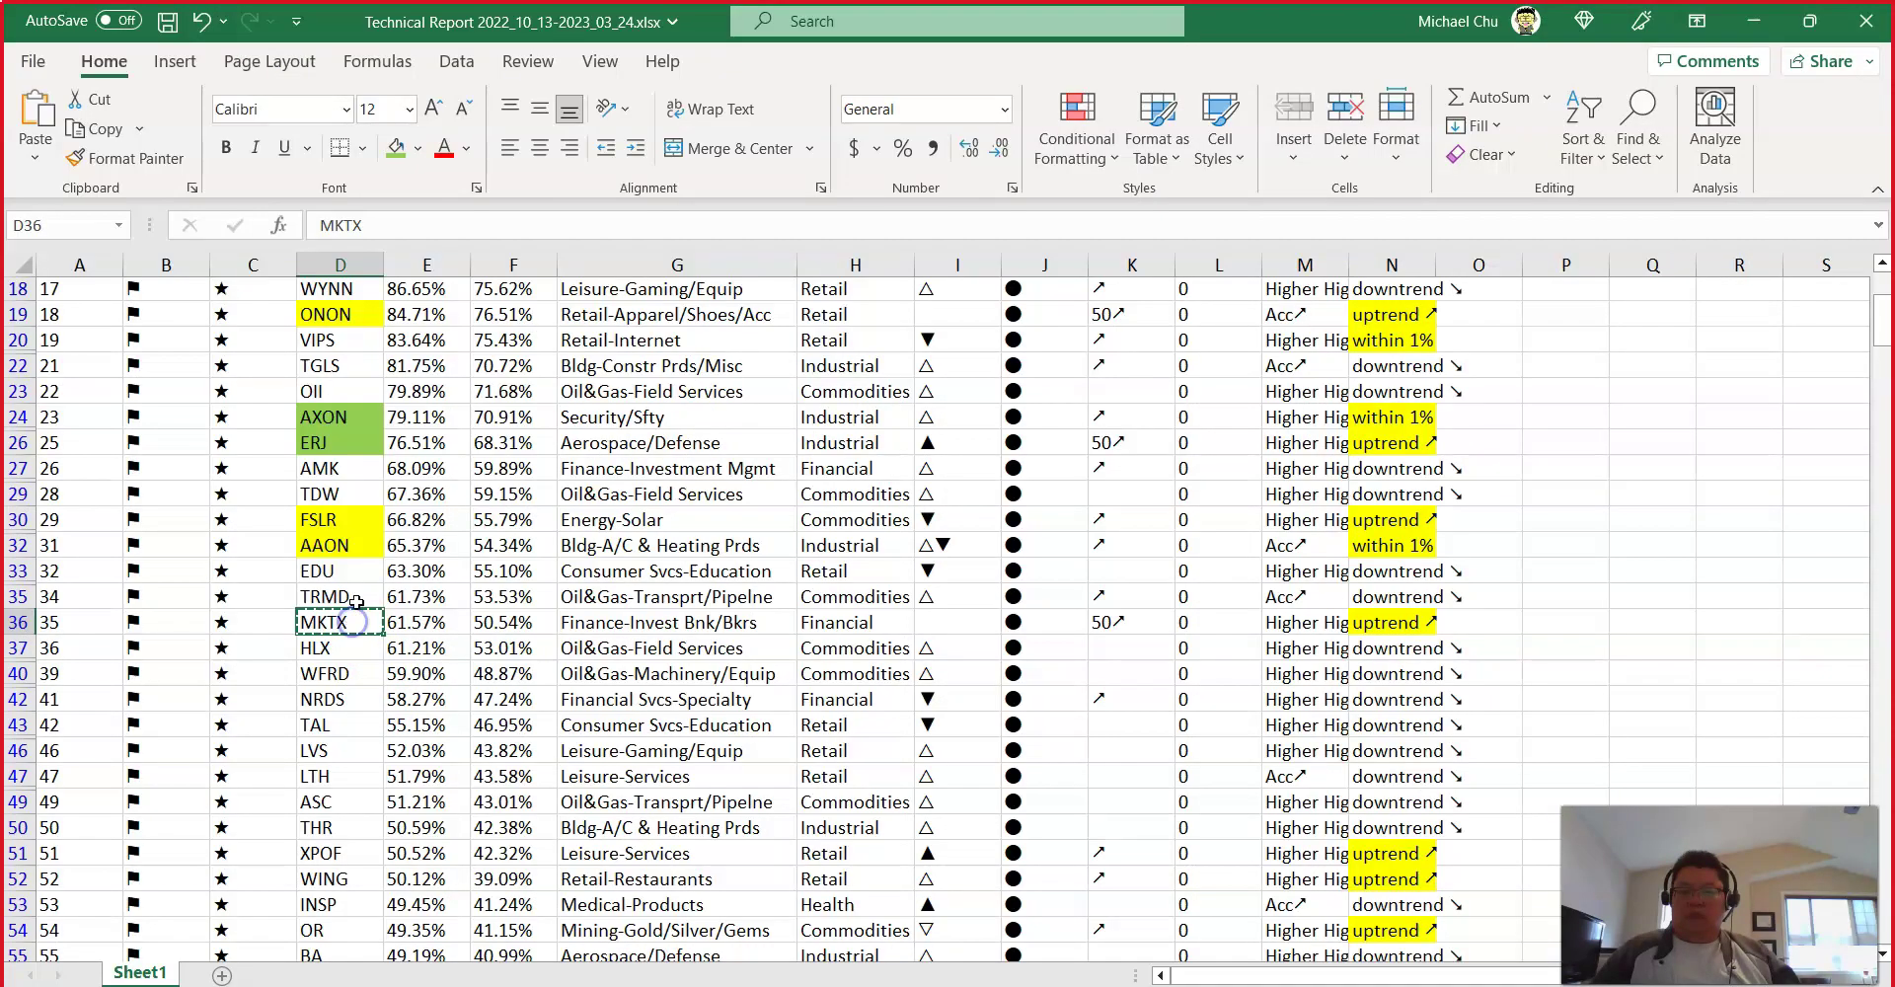
pyautogui.click(416, 149)
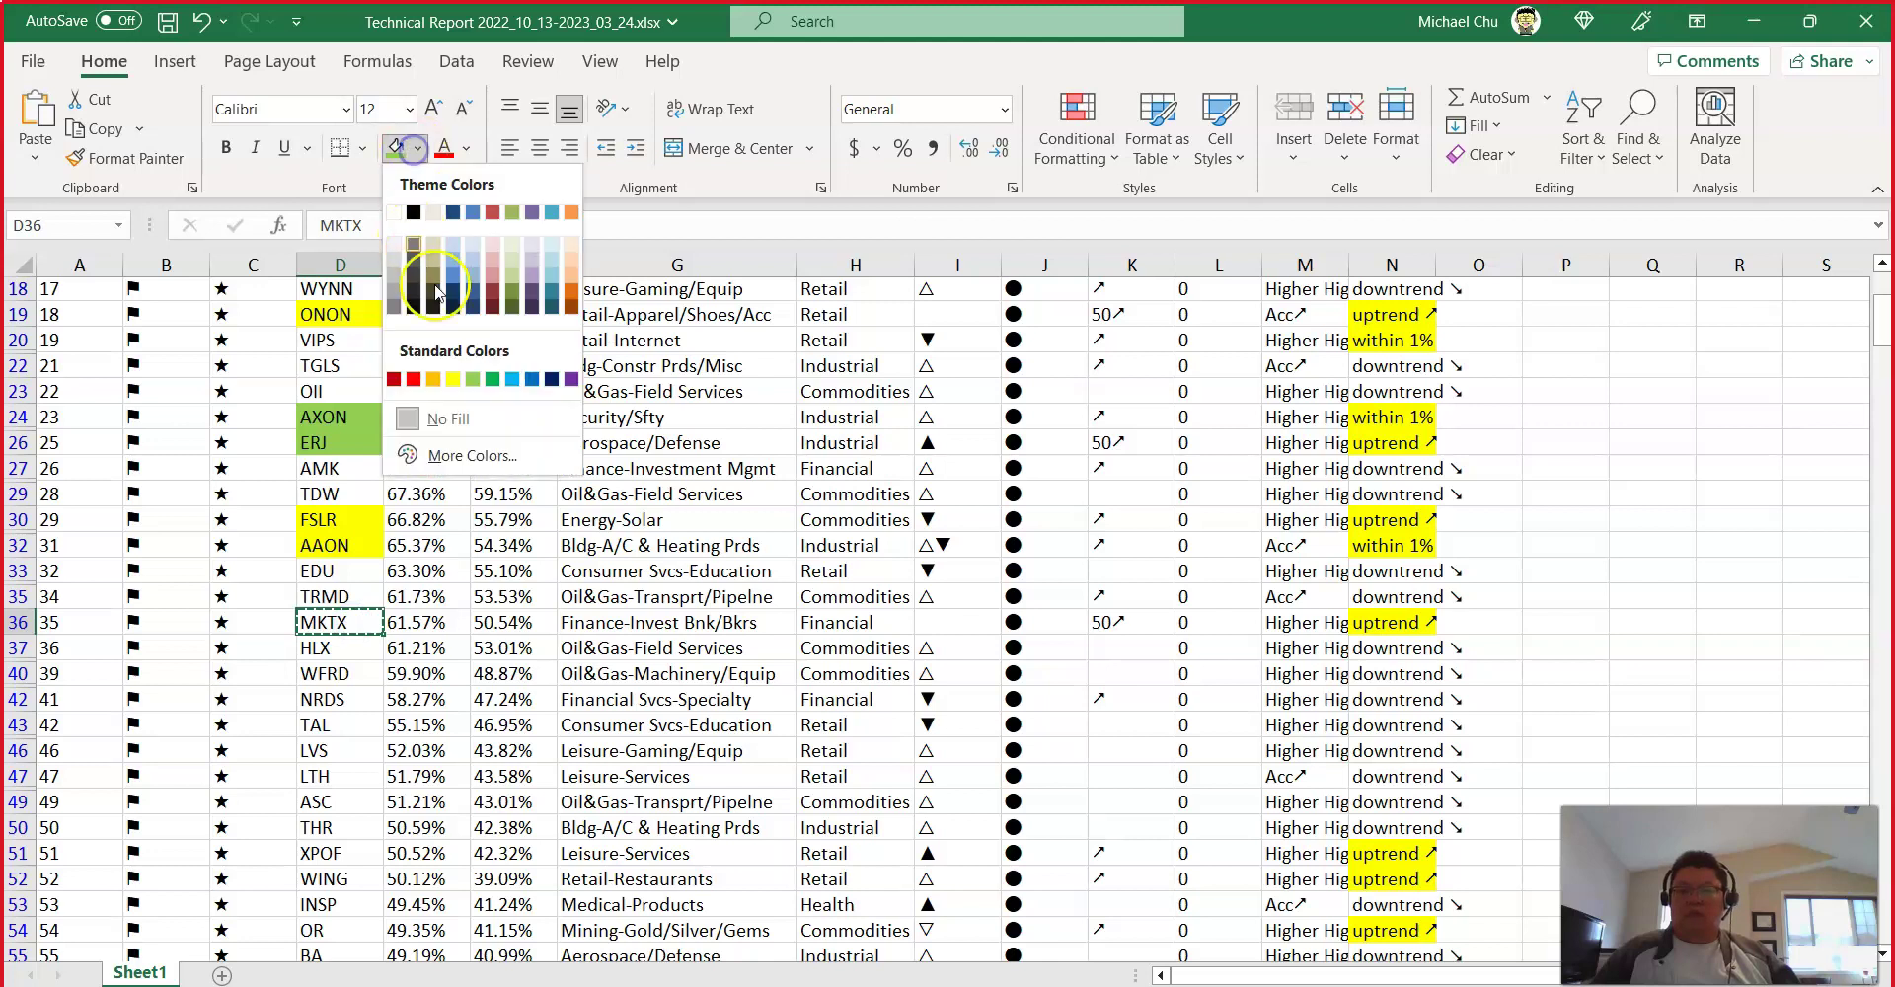
pyautogui.click(432, 380)
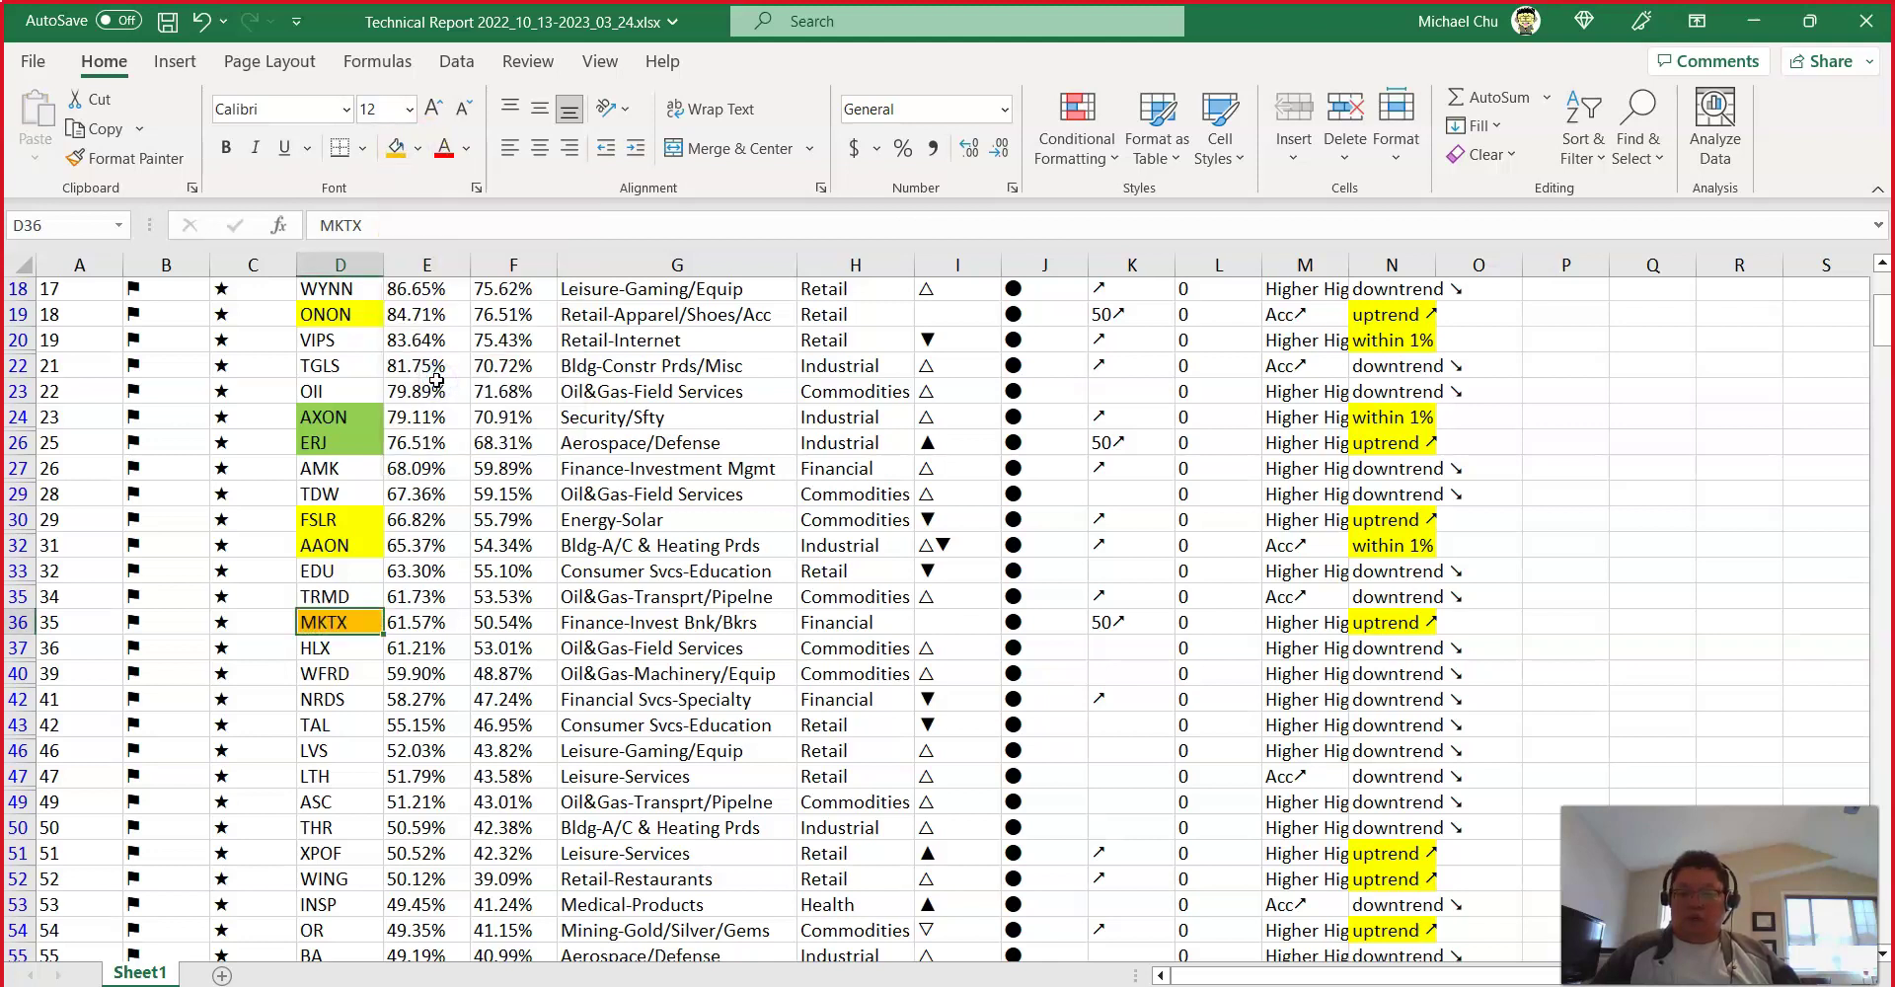
# Step: Fill the XPOF and WING ticker cells with green
pyautogui.scroll(-5, 1379, 755)
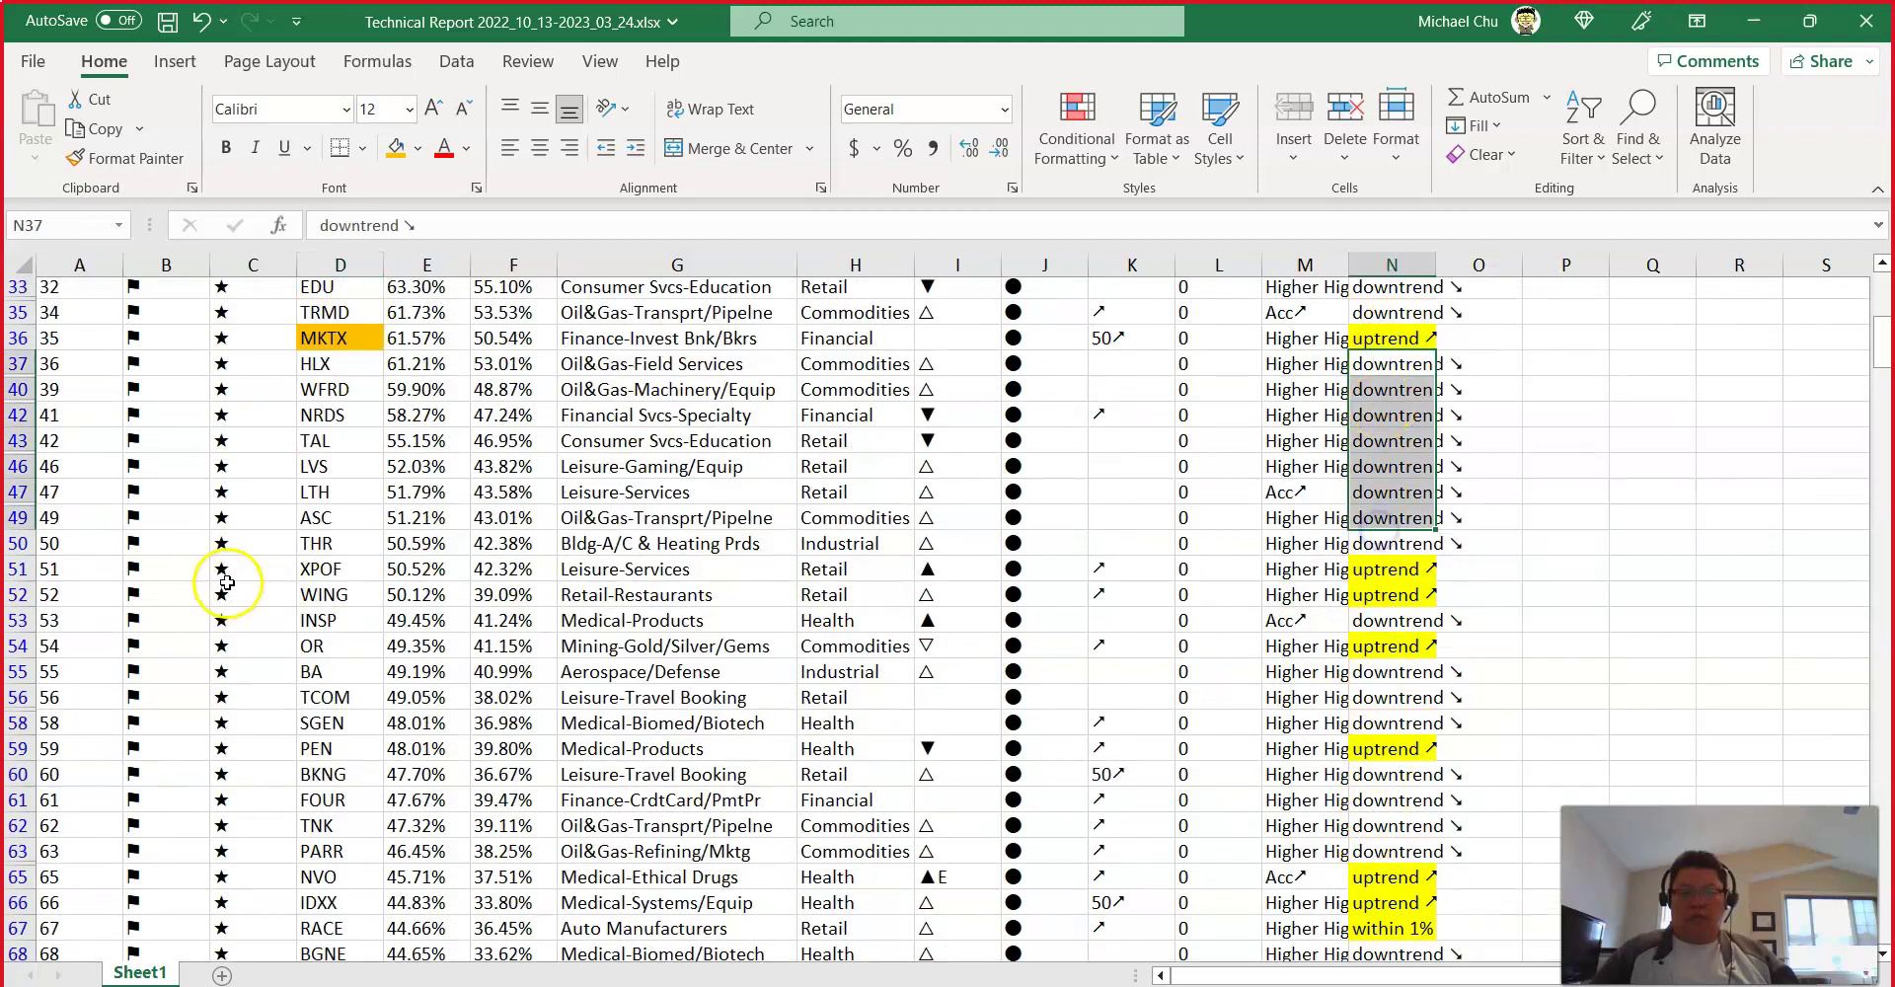
pyautogui.click(342, 569)
pyautogui.moveTo(341, 569); pyautogui.dragTo(339, 593)
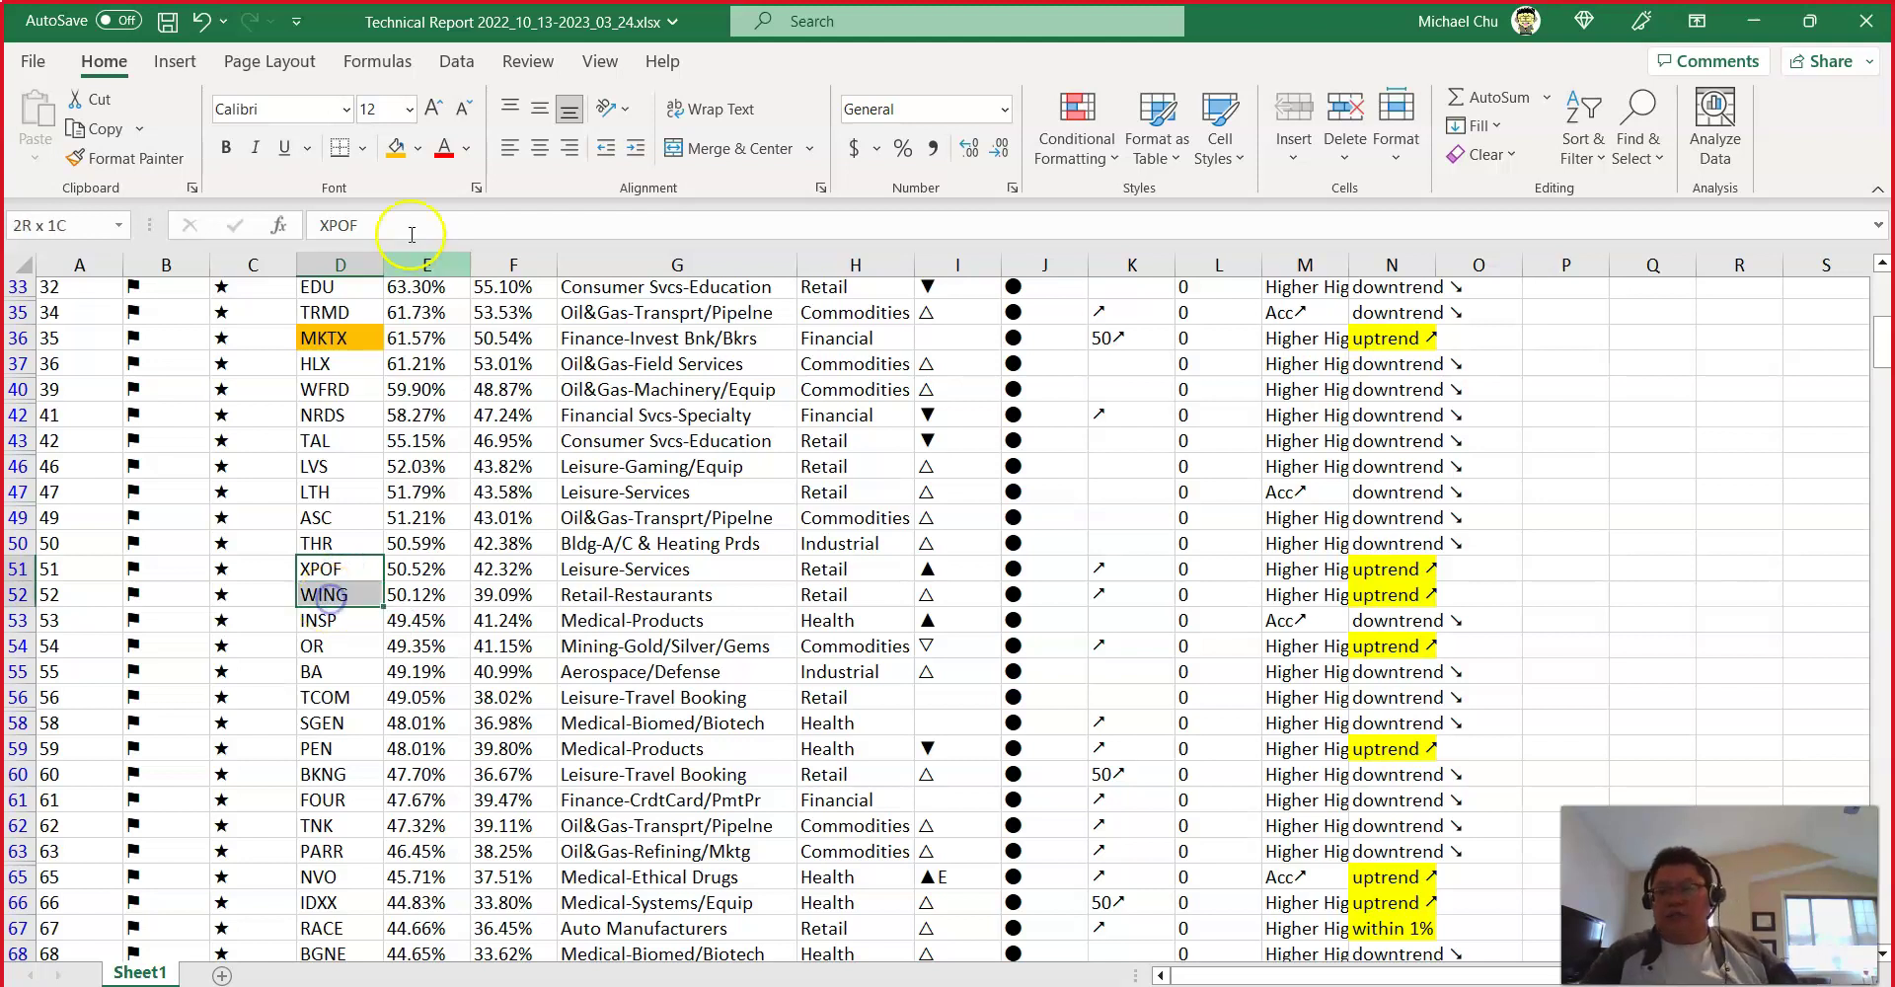
pyautogui.click(422, 150)
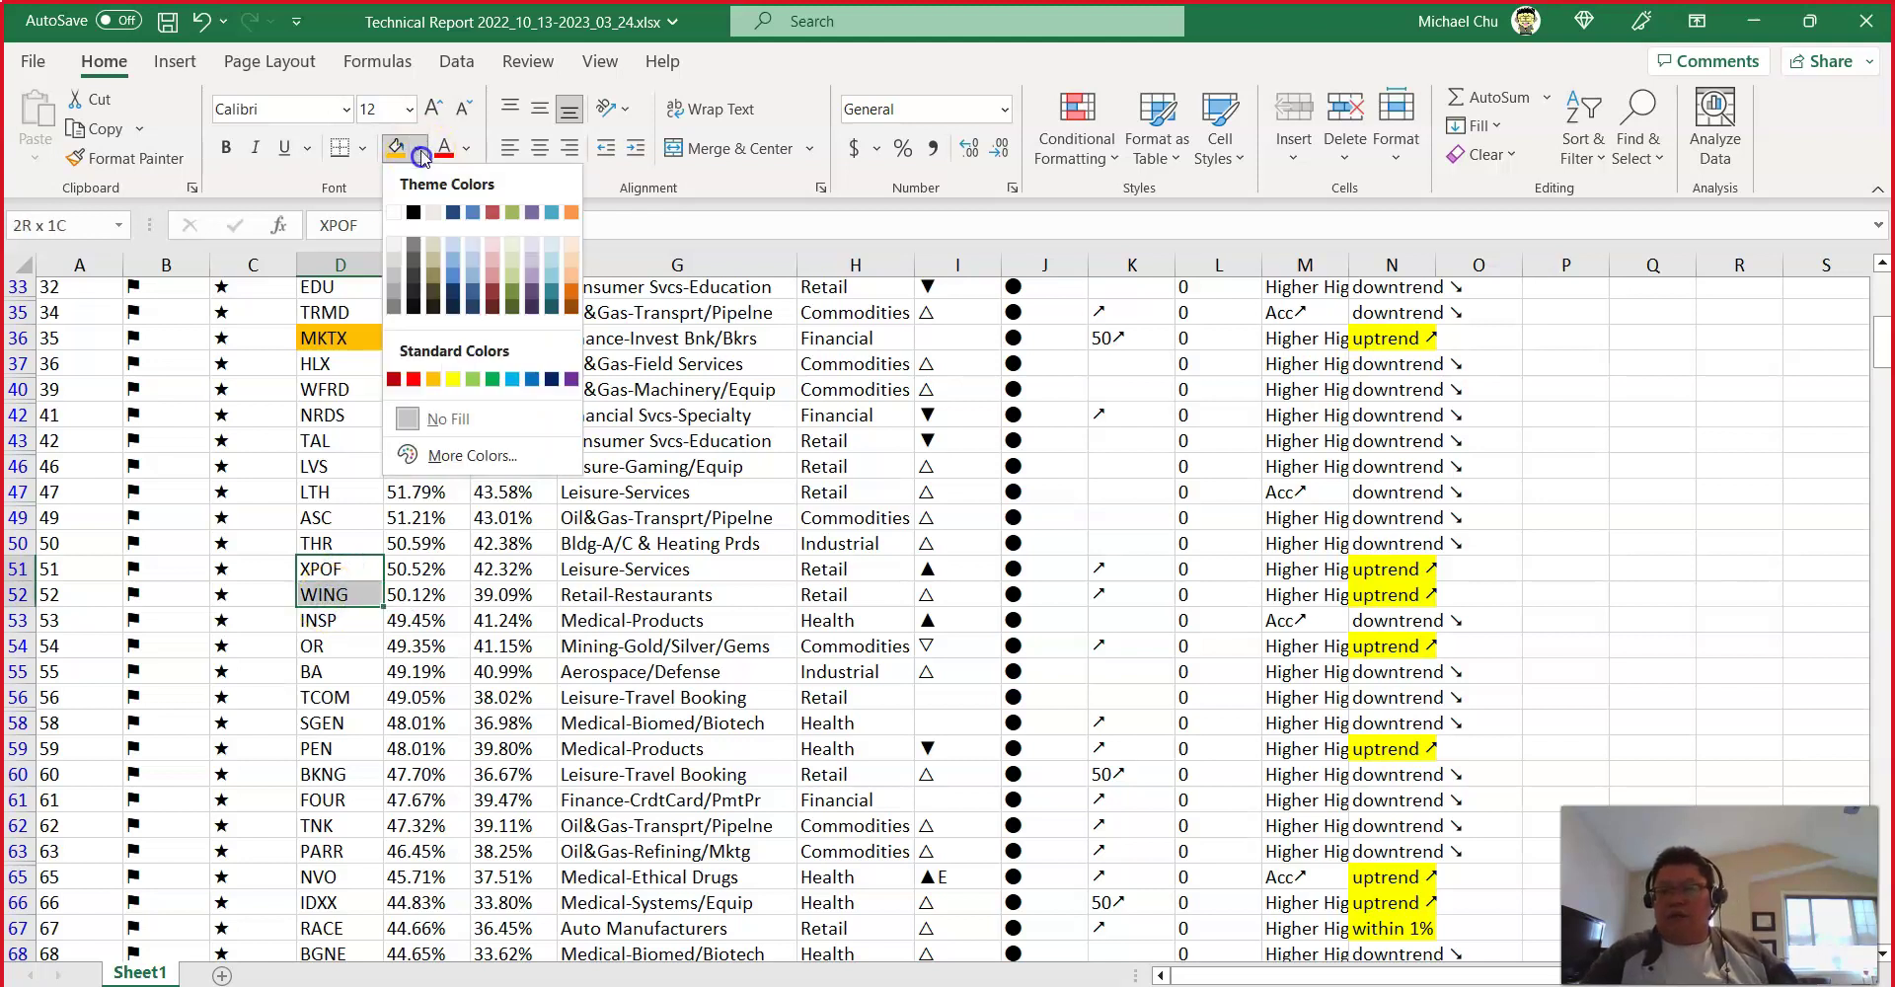
pyautogui.click(498, 393)
# Step: Pick out the XPOF ticker and load its weekly chart in MarketSmith
pyautogui.click(340, 594)
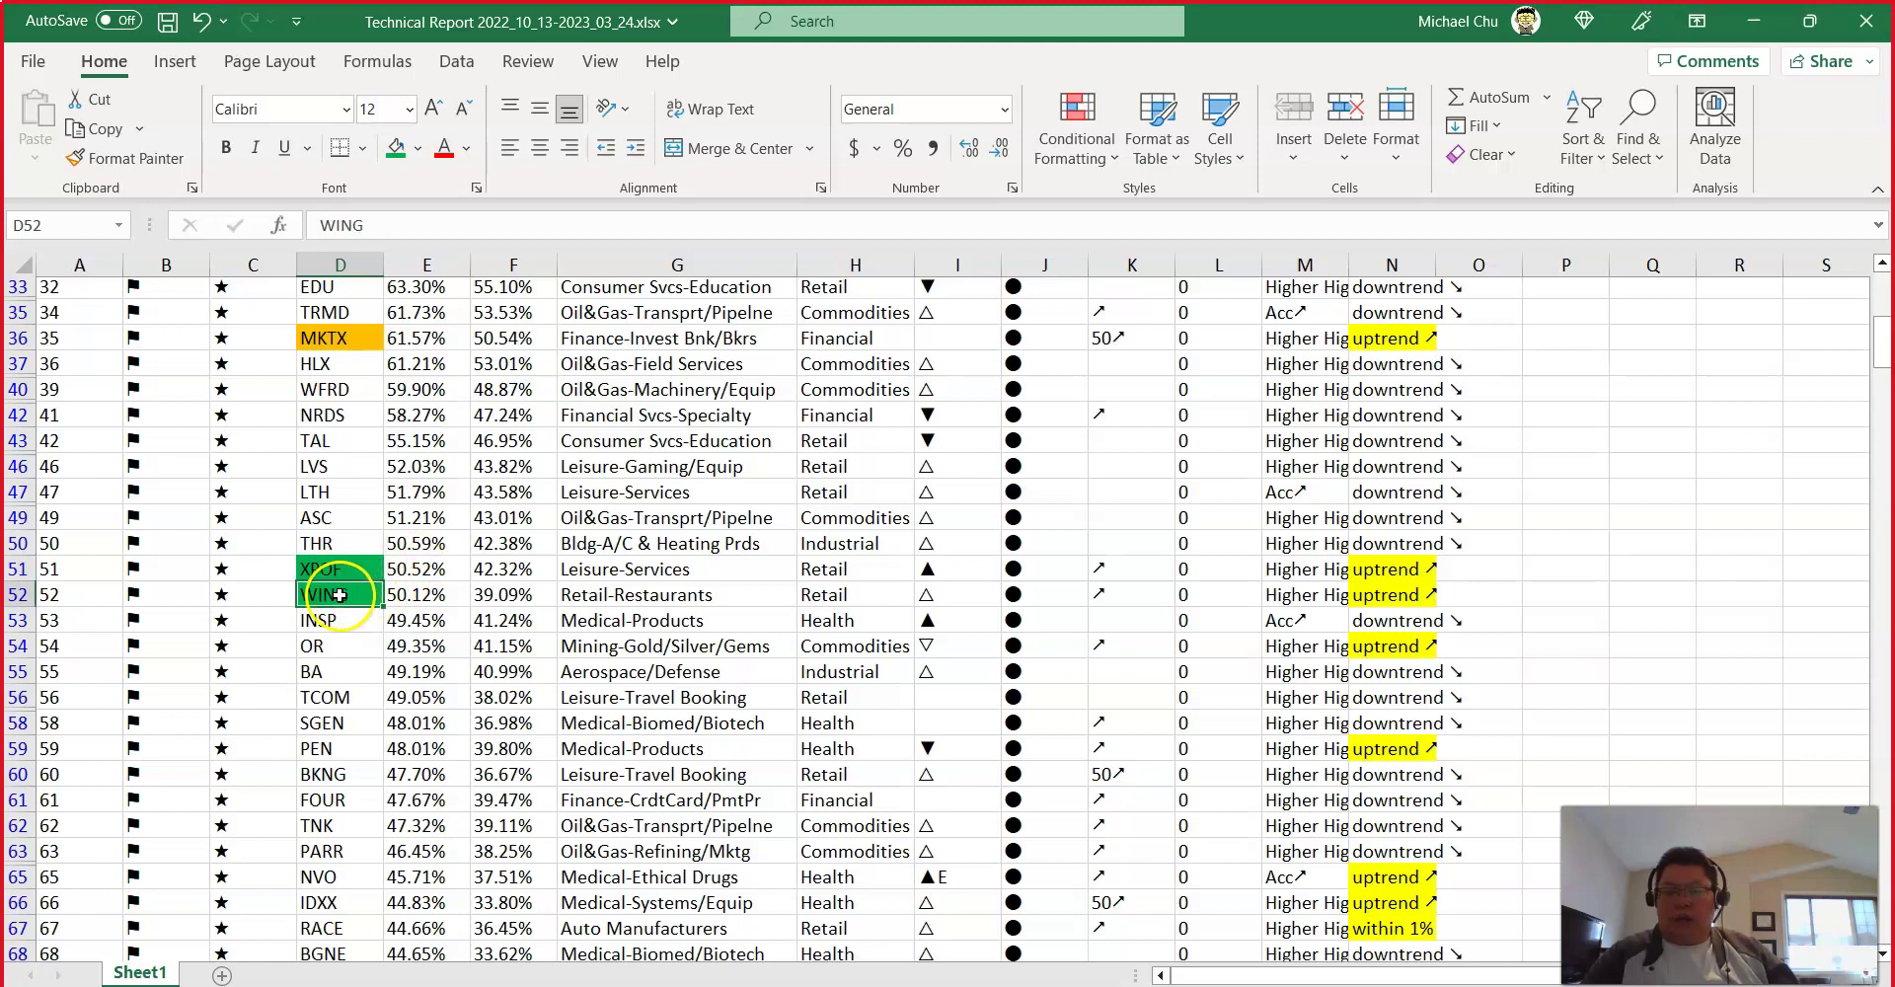
pyautogui.click(338, 570)
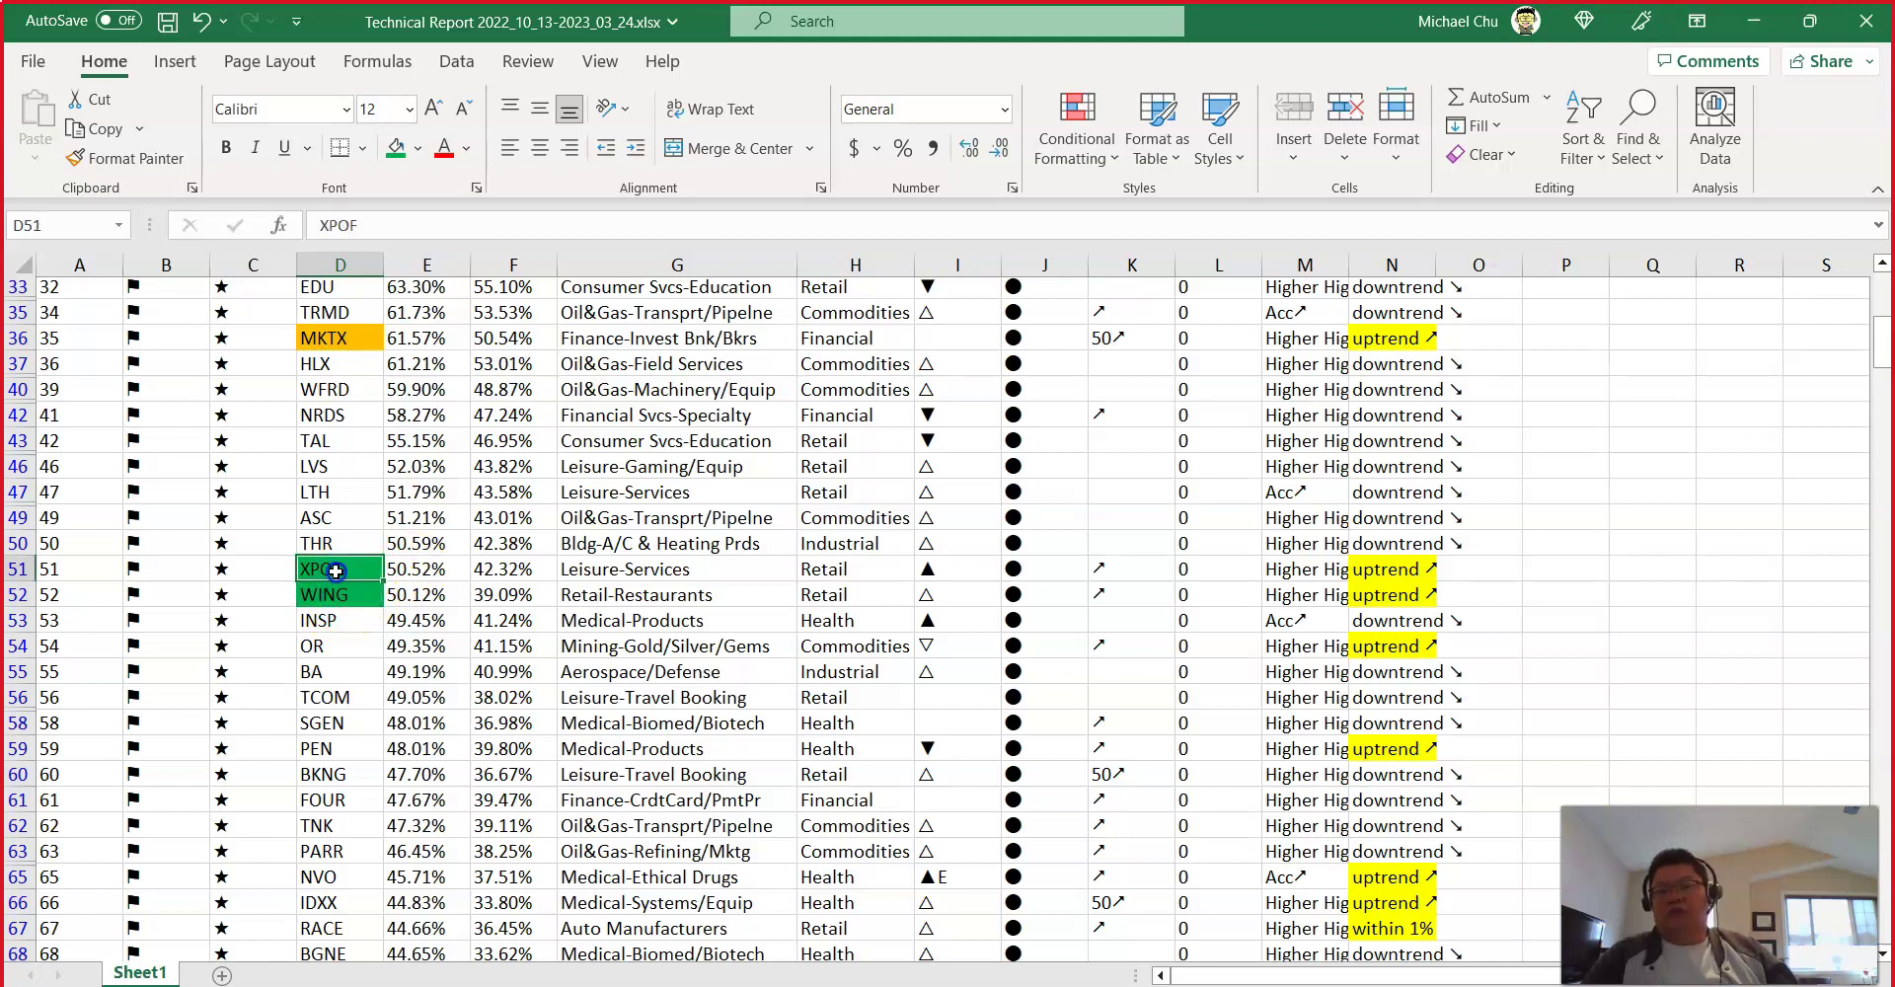
pyautogui.hotkey('alt', 'Tab')
pyautogui.write('XPOF')
pyautogui.press('Return')
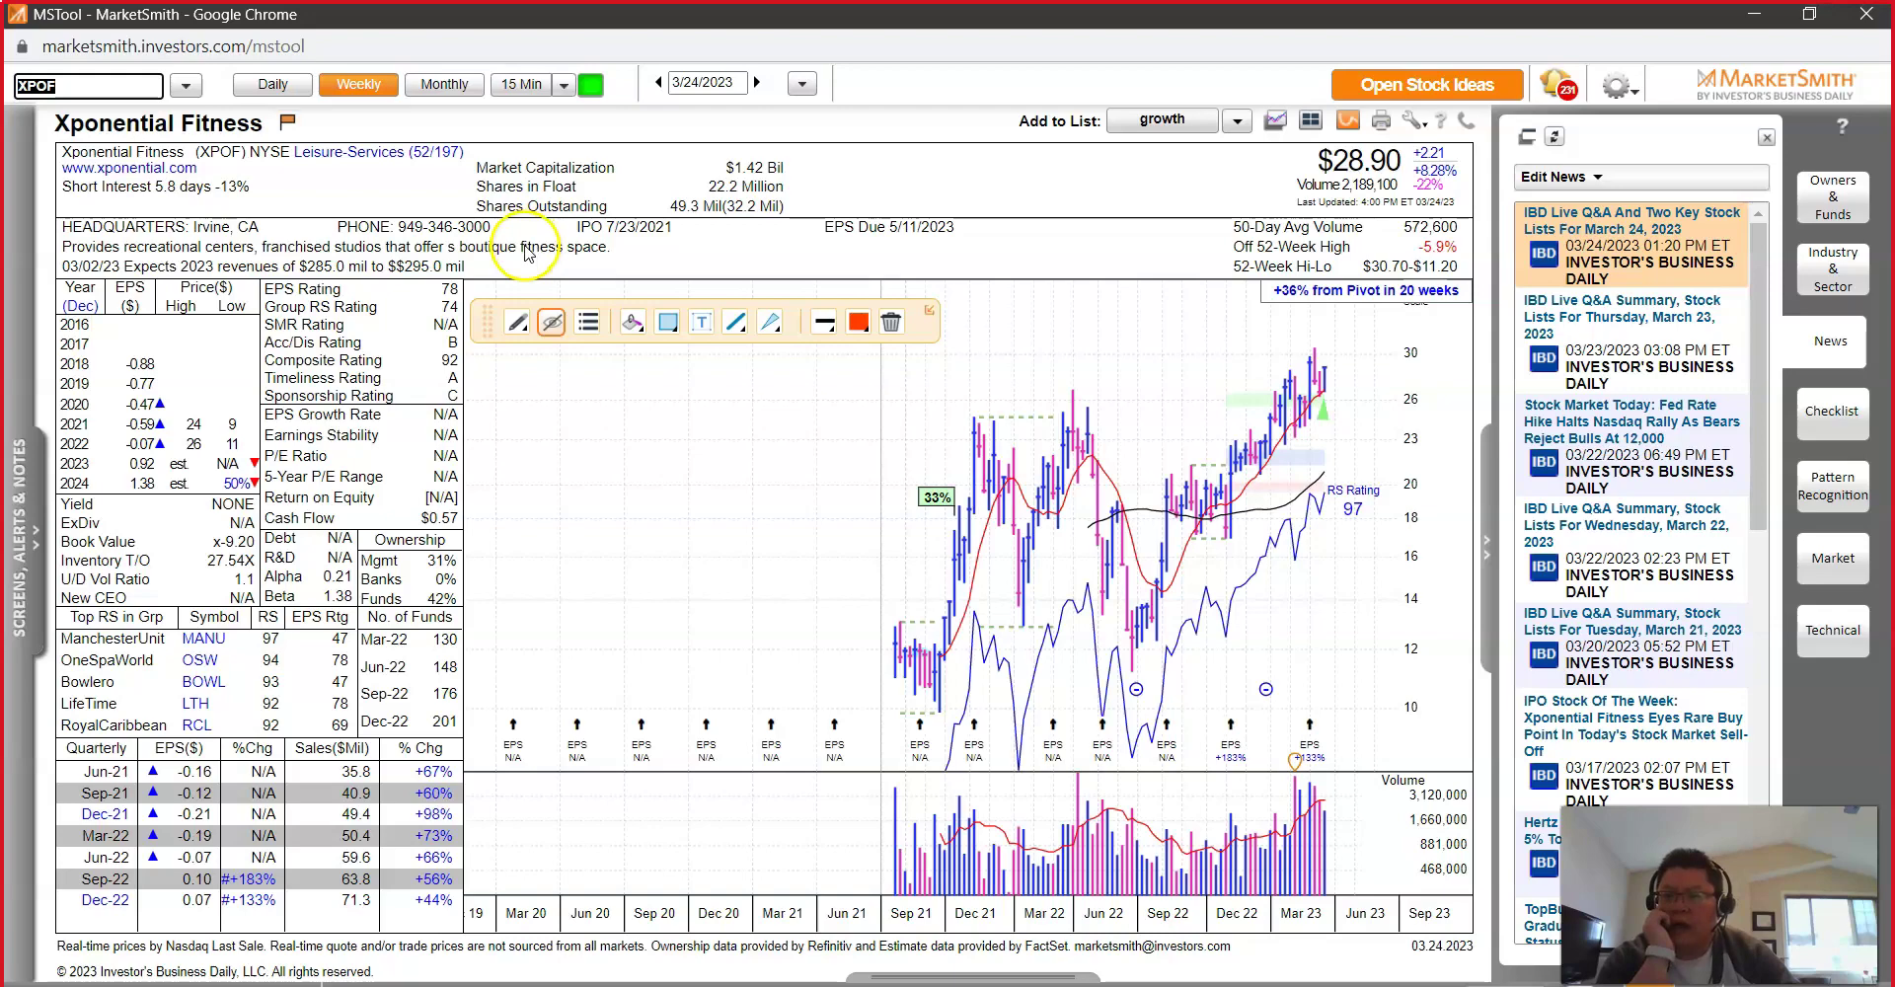
# Step: Switch to the Word stock stories document, search for "xpof", and select "boutique fitness brands" in its description
pyautogui.hotkey('alt', 'Tab')
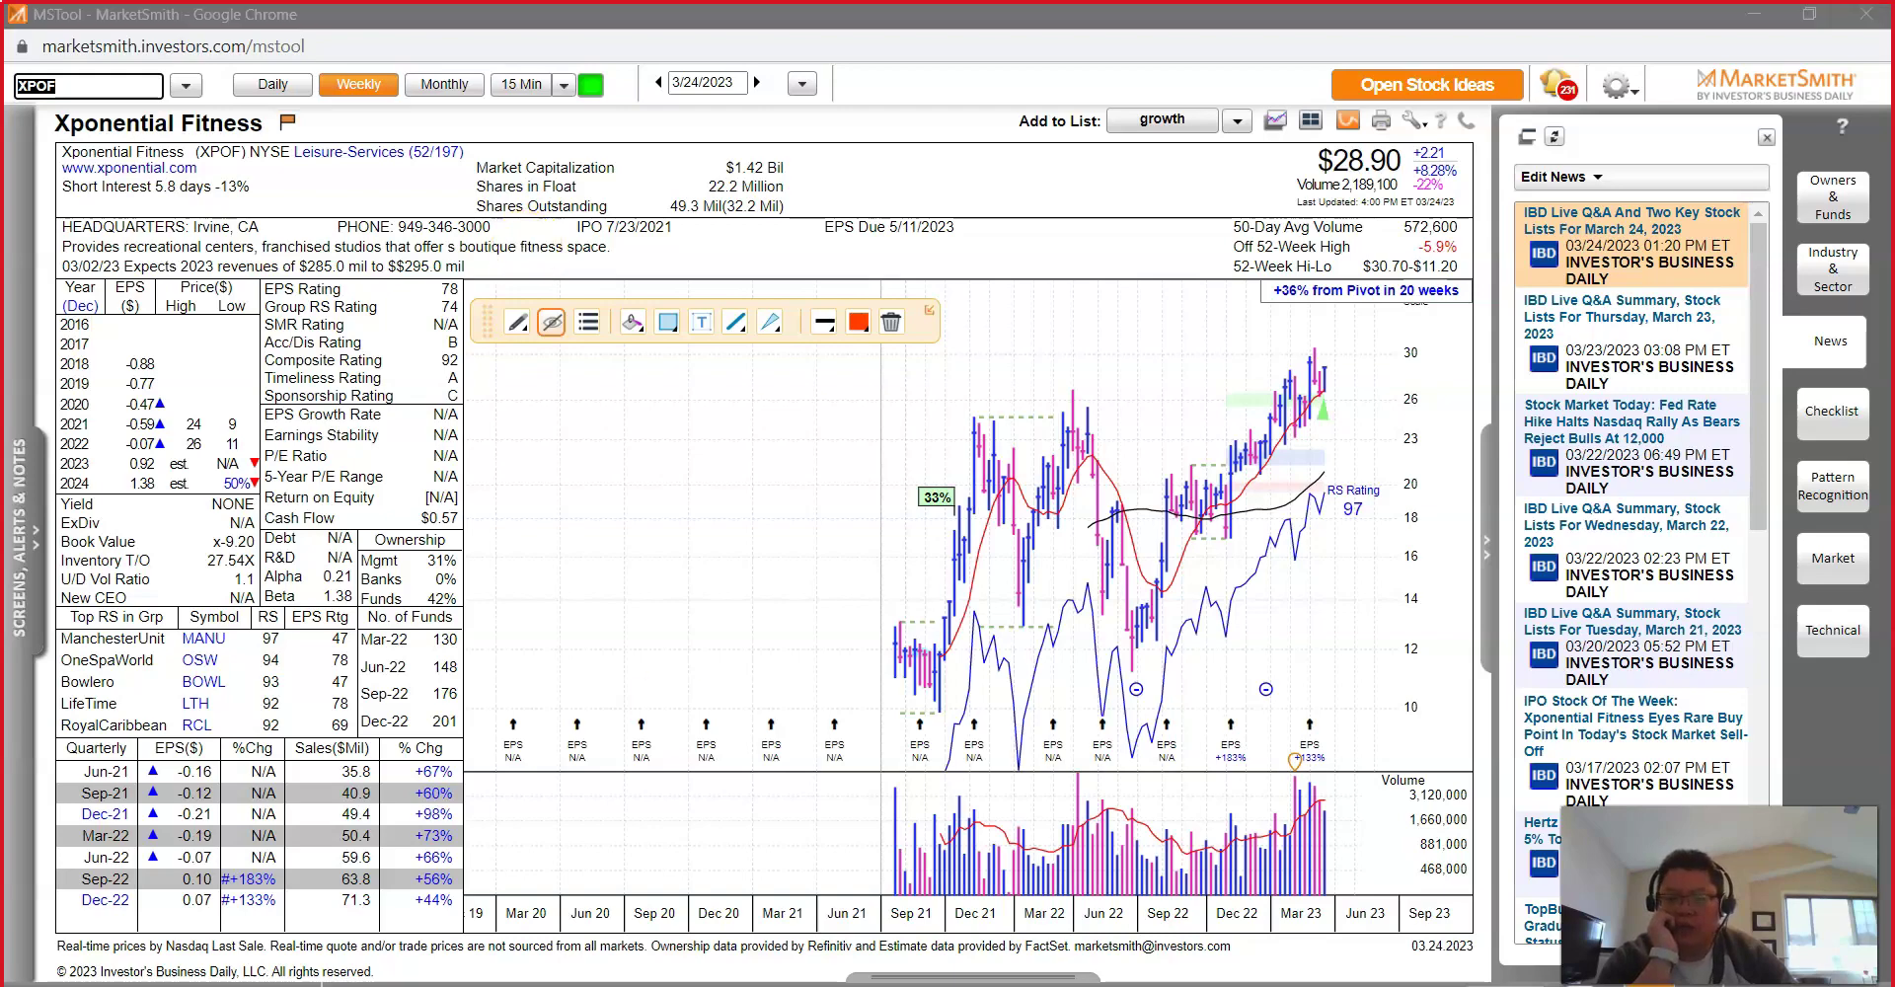
pyautogui.hotkey('ctrl', 'f')
pyautogui.write('xpof')
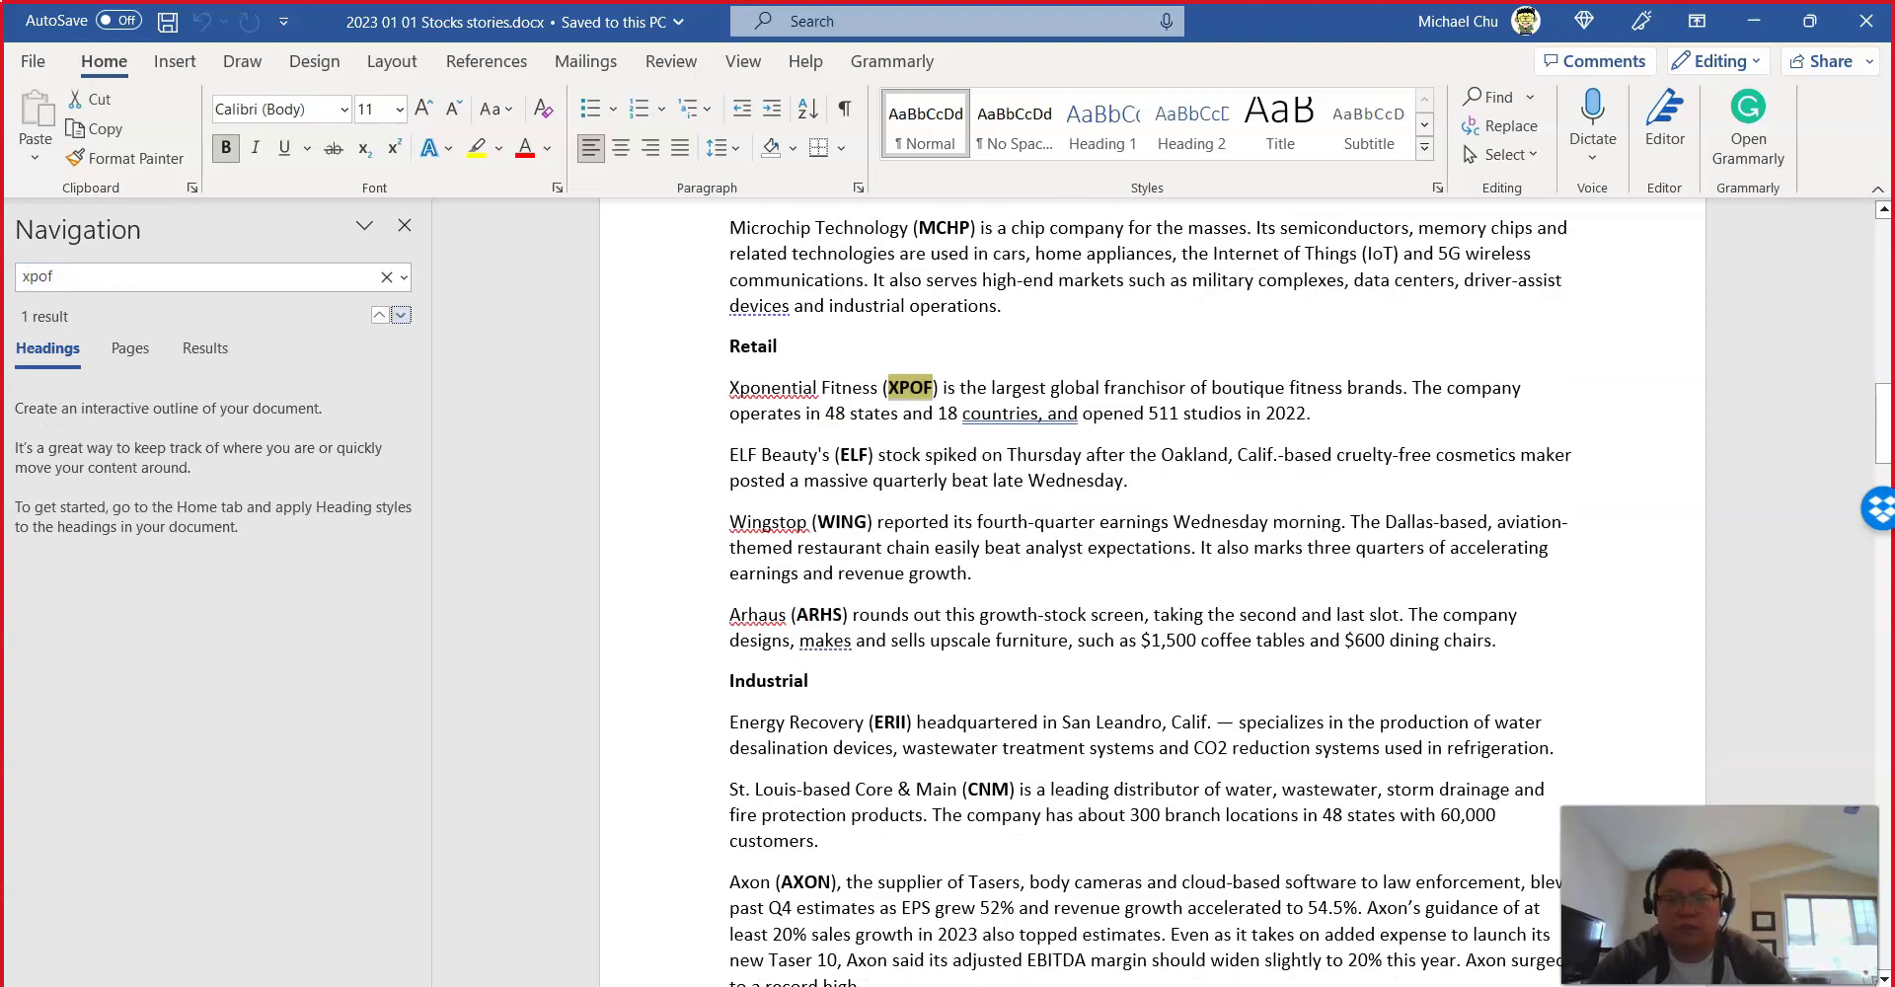
pyautogui.doubleClick(1017, 388)
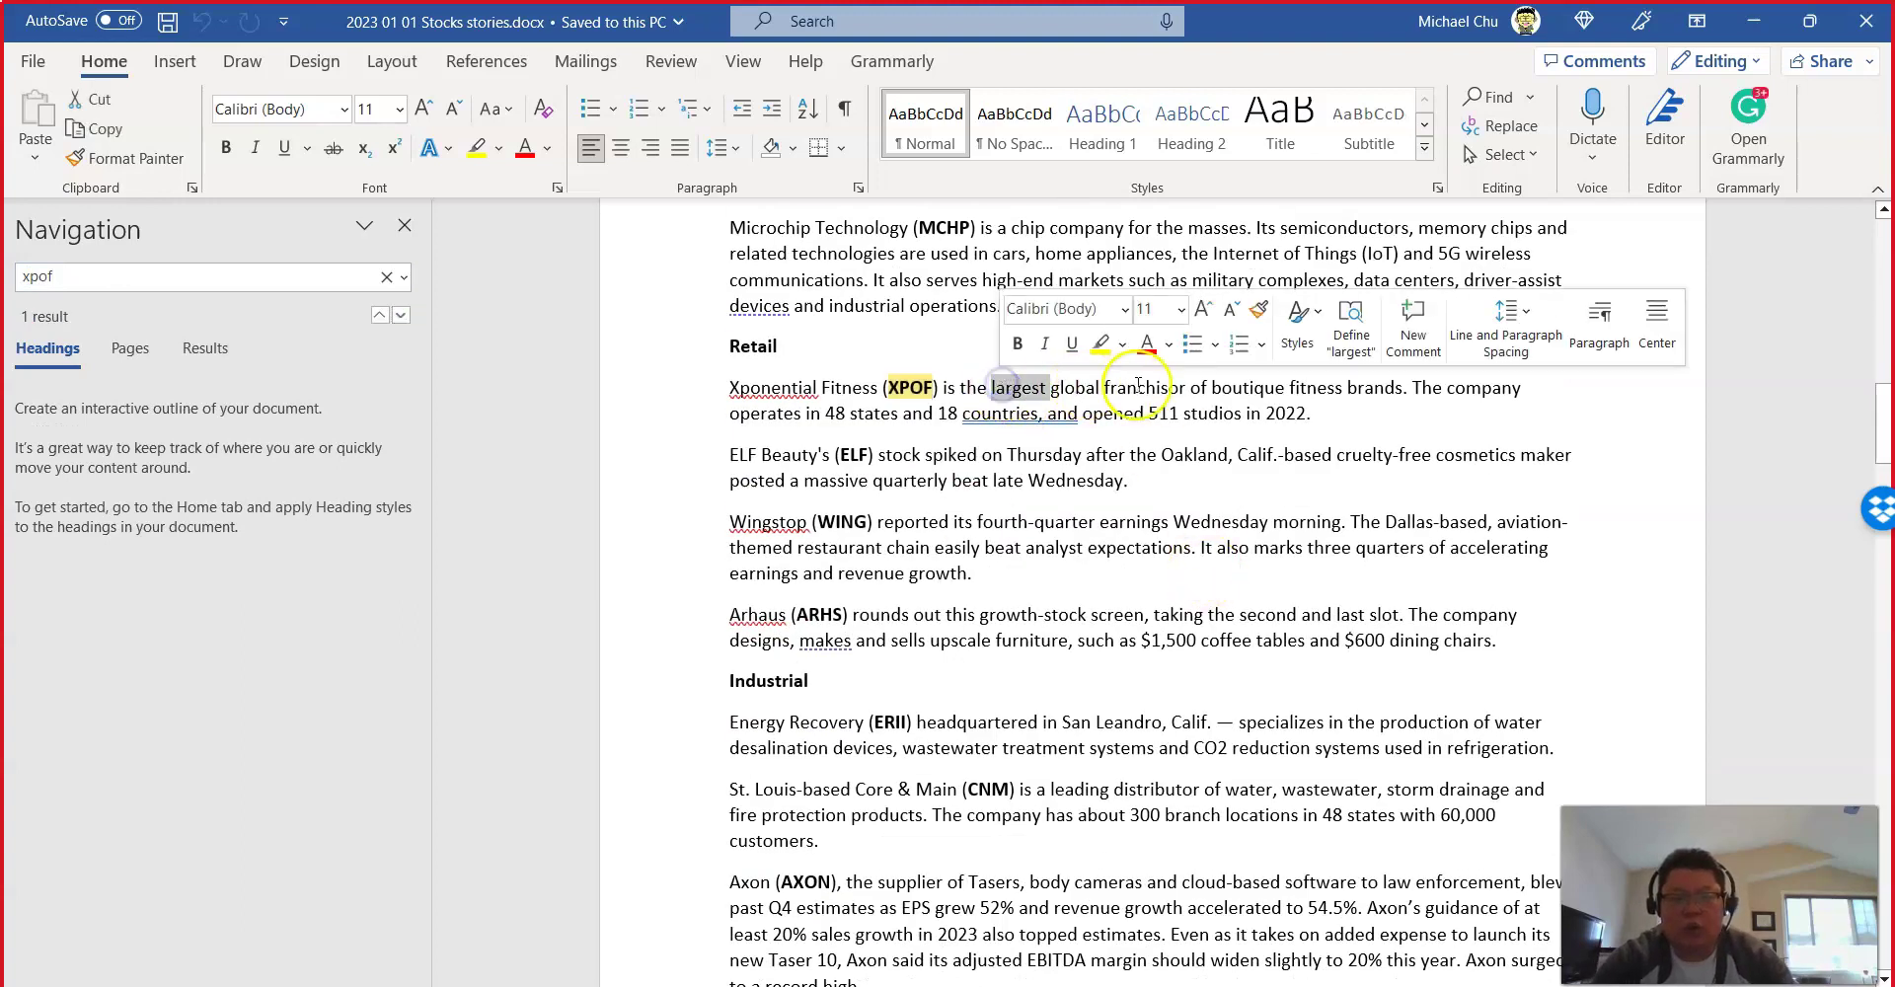
pyautogui.moveTo(1372, 393); pyautogui.dragTo(1271, 387)
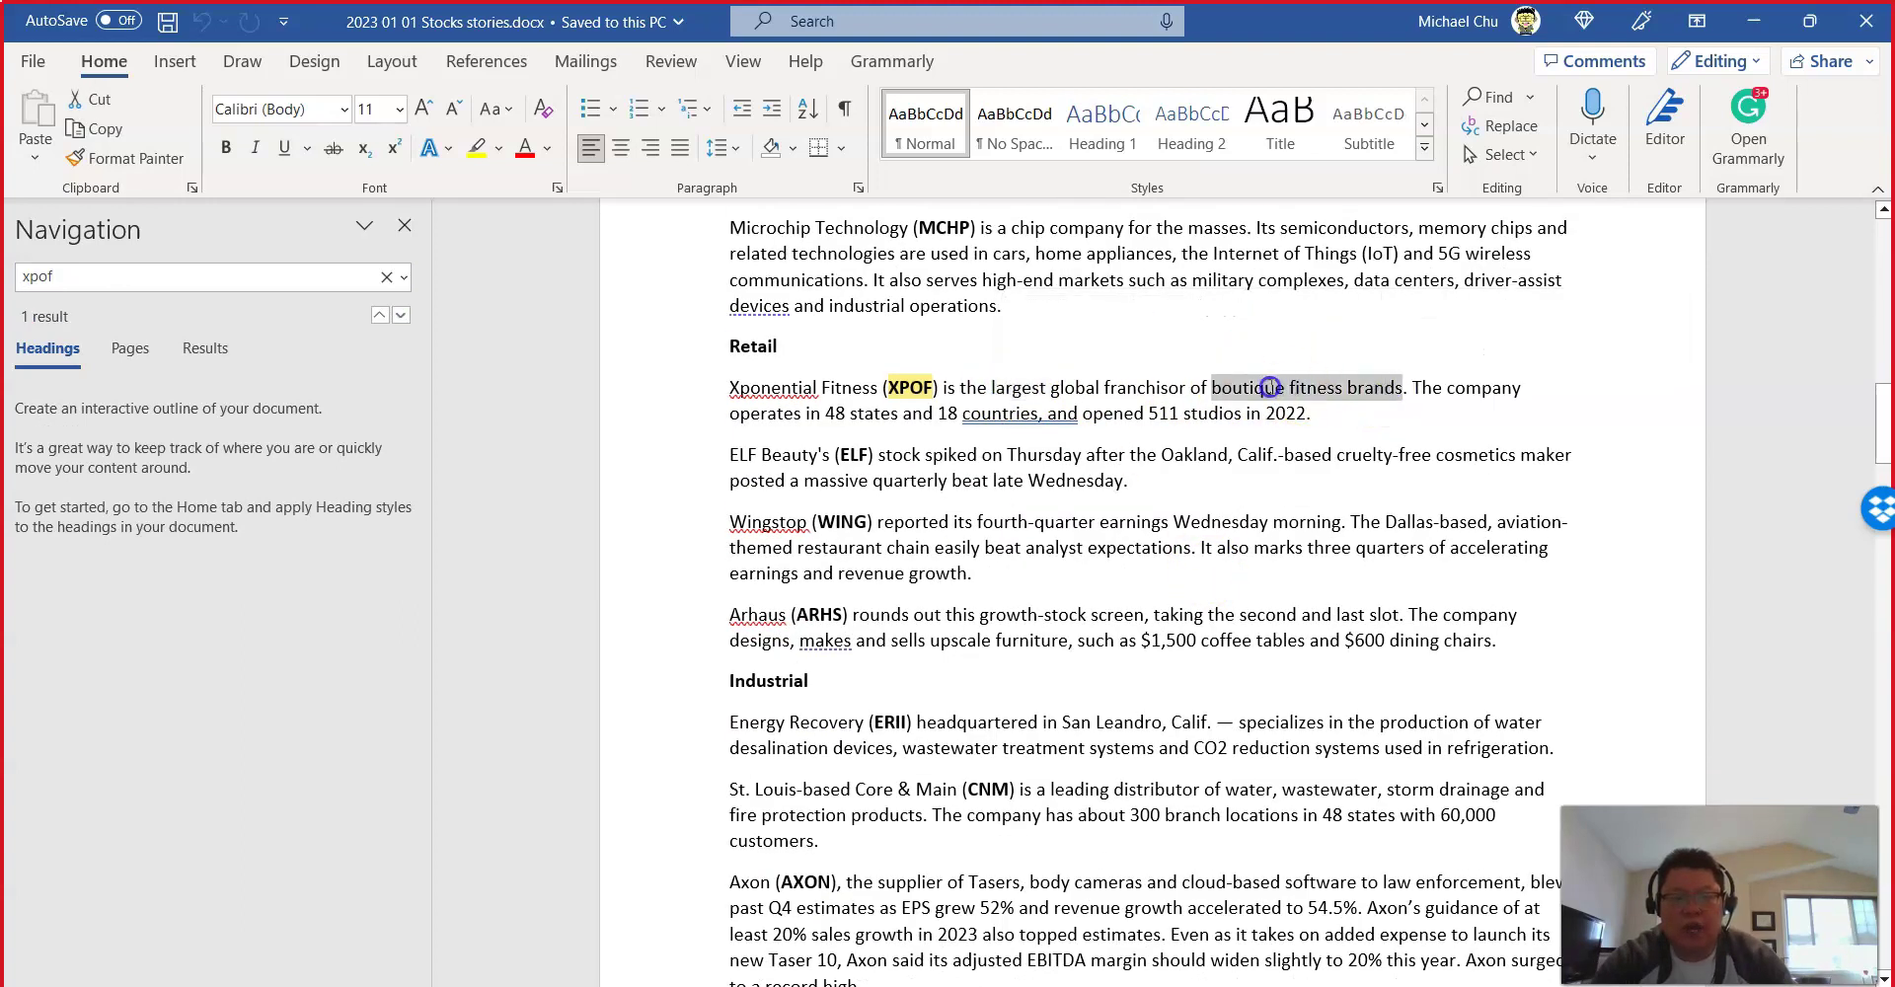
# Step: Highlight the key facts in the XPOF description by selecting "largest", "18 countries", the whole paragraph and "511"
pyautogui.doubleClick(1018, 388)
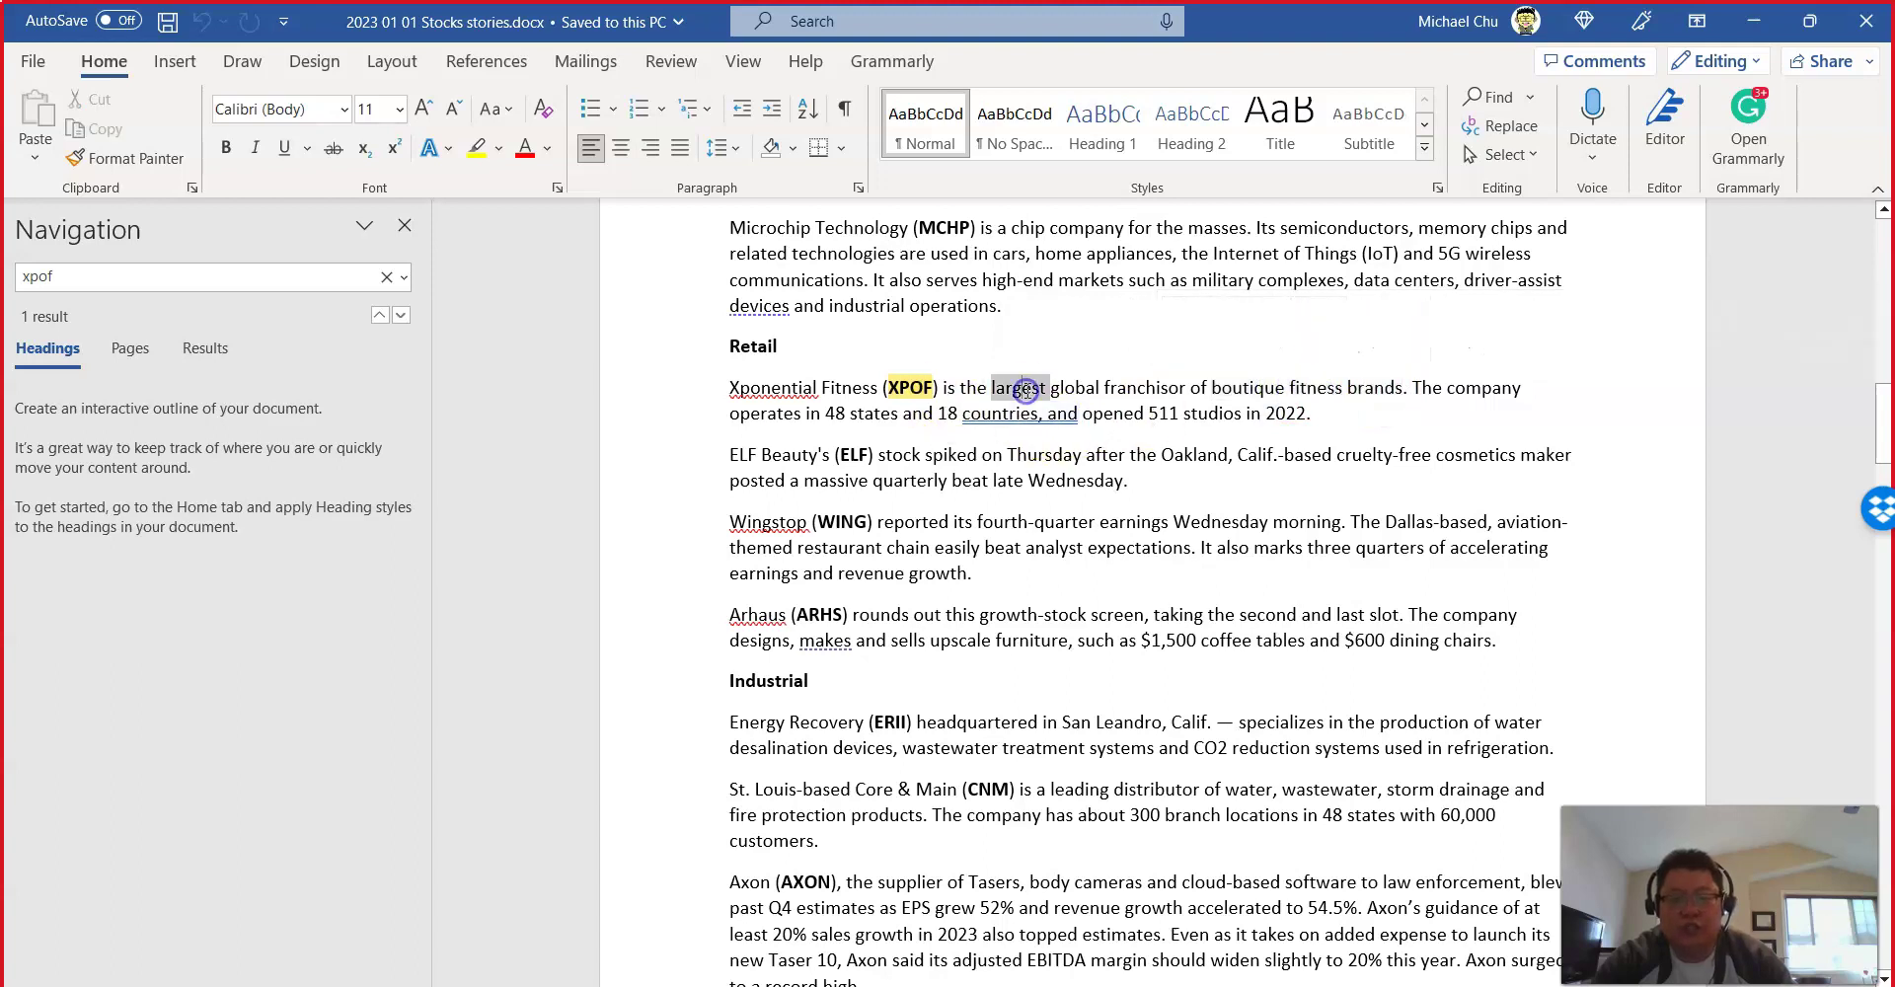
pyautogui.moveTo(828, 412); pyautogui.dragTo(1007, 409)
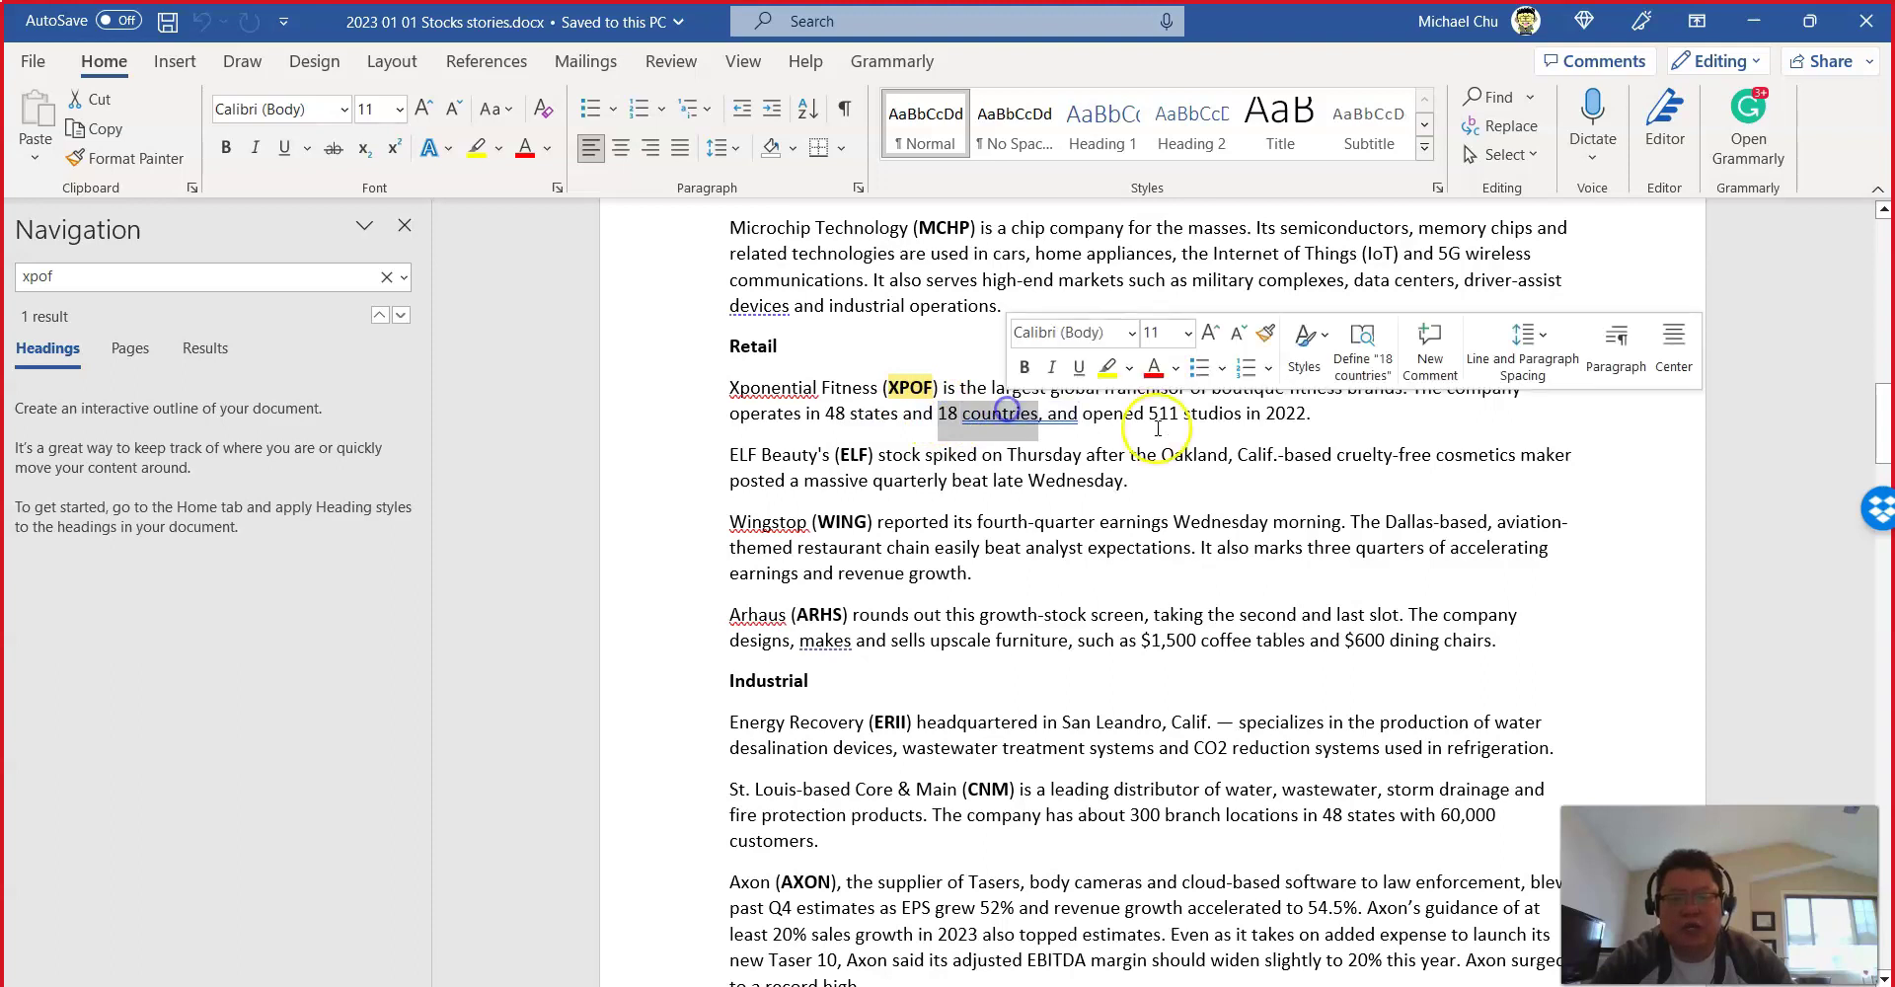
pyautogui.doubleClick(1164, 414)
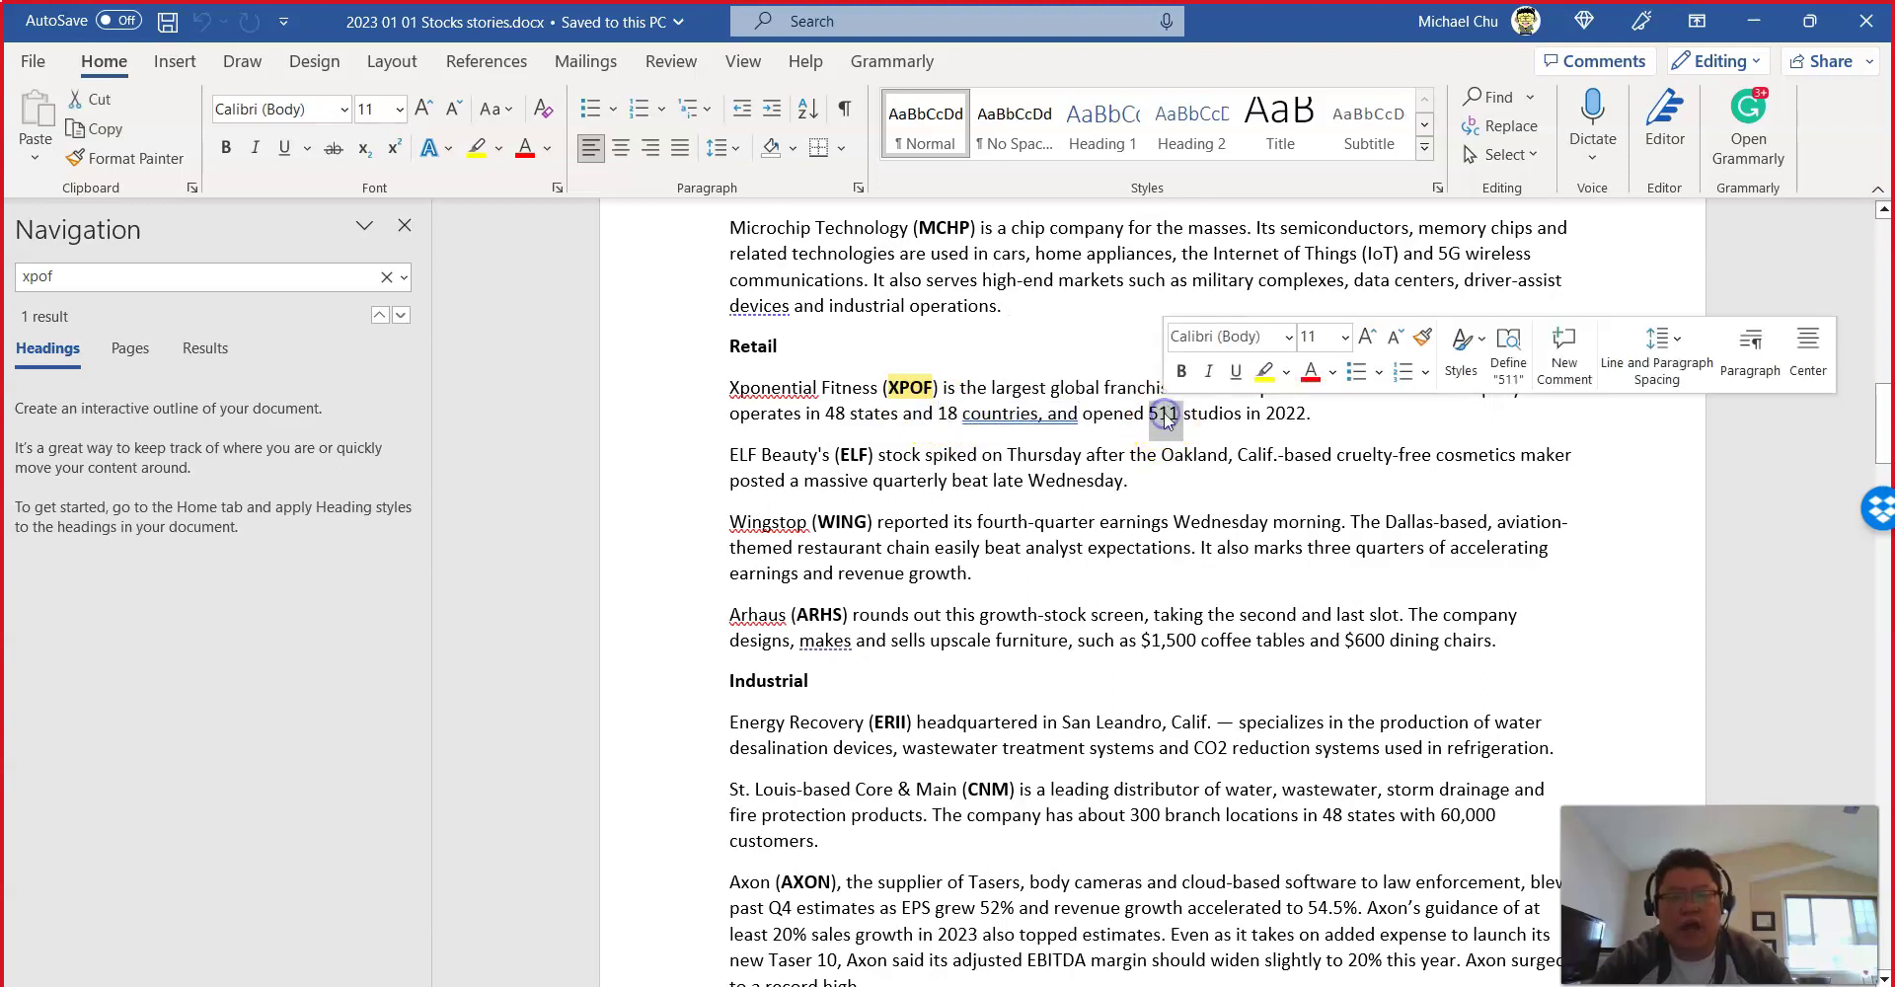
pyautogui.click(1339, 417)
pyautogui.moveTo(1342, 417); pyautogui.dragTo(712, 393)
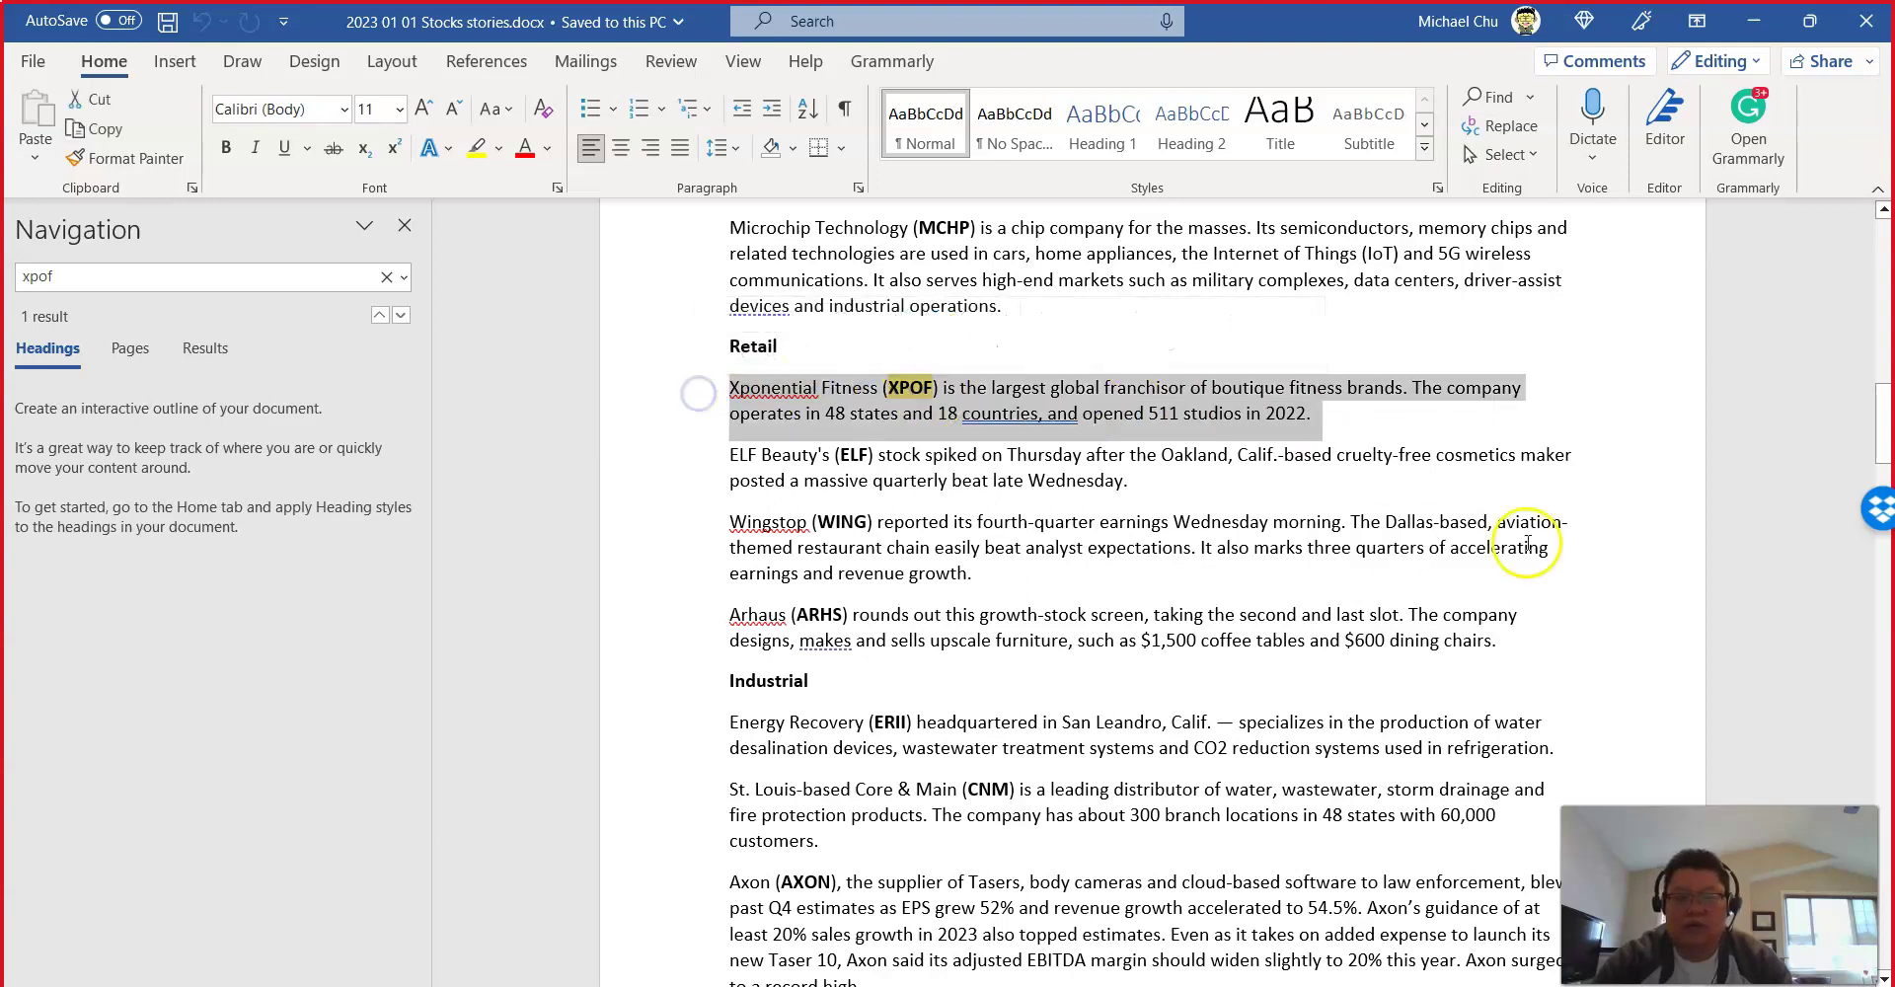
pyautogui.click(1162, 415)
pyautogui.doubleClick(1161, 414)
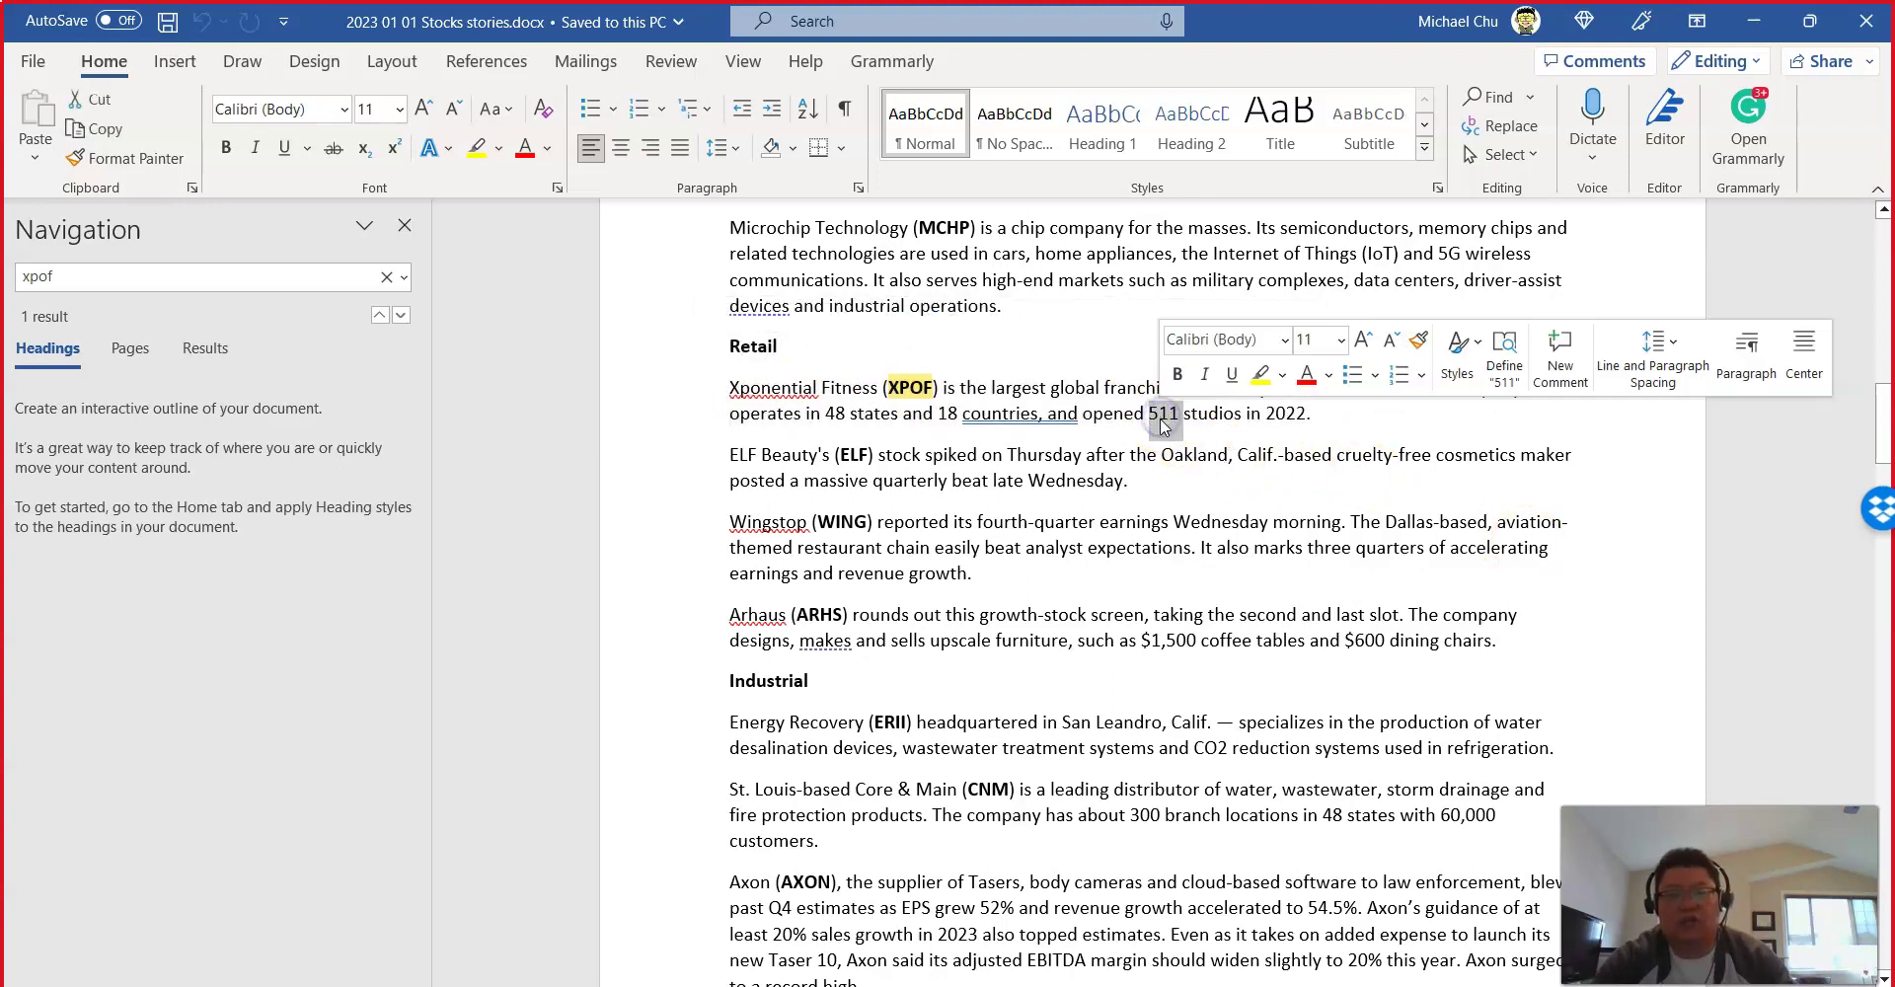
# Step: Switch back to MarketSmith and mark XPOF's recent quarterly EPS and sales growth, market capitalization and share price with red lines
pyautogui.click(1753, 22)
pyautogui.moveTo(918, 679)
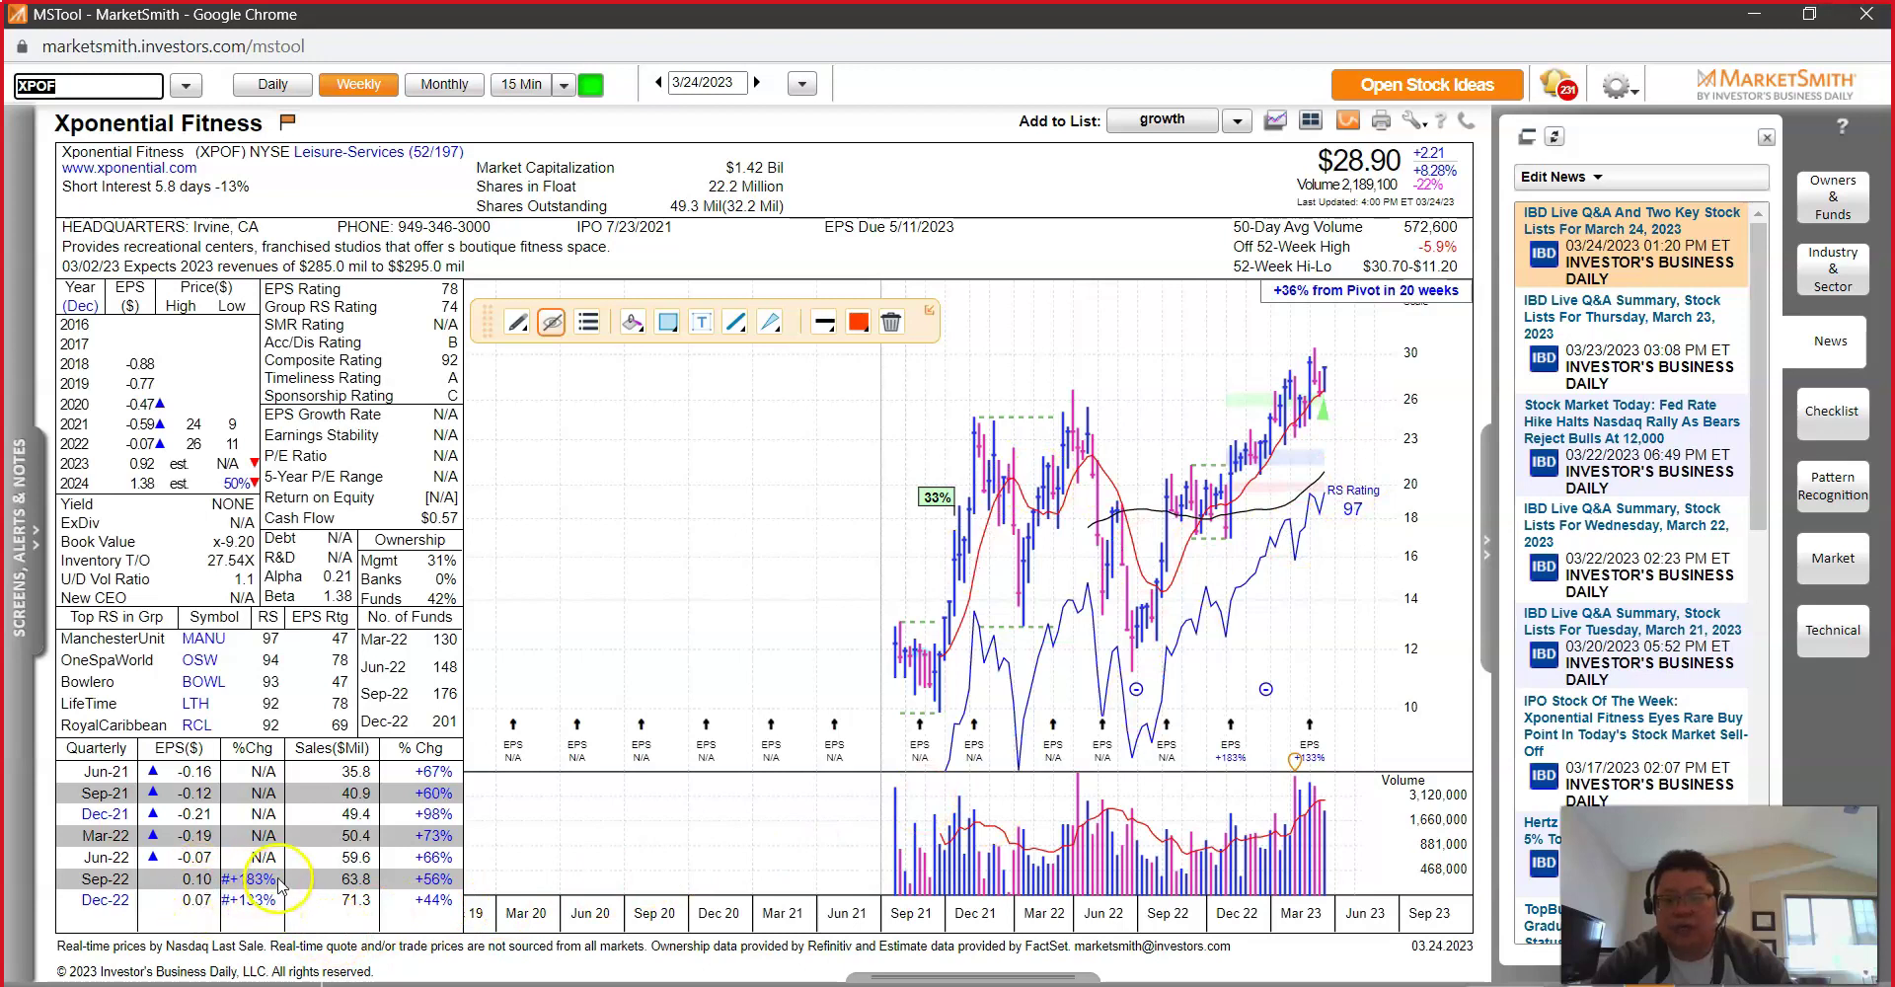
pyautogui.moveTo(282, 870); pyautogui.dragTo(283, 933)
pyautogui.moveTo(177, 877); pyautogui.dragTo(161, 933)
pyautogui.moveTo(456, 841); pyautogui.dragTo(457, 877)
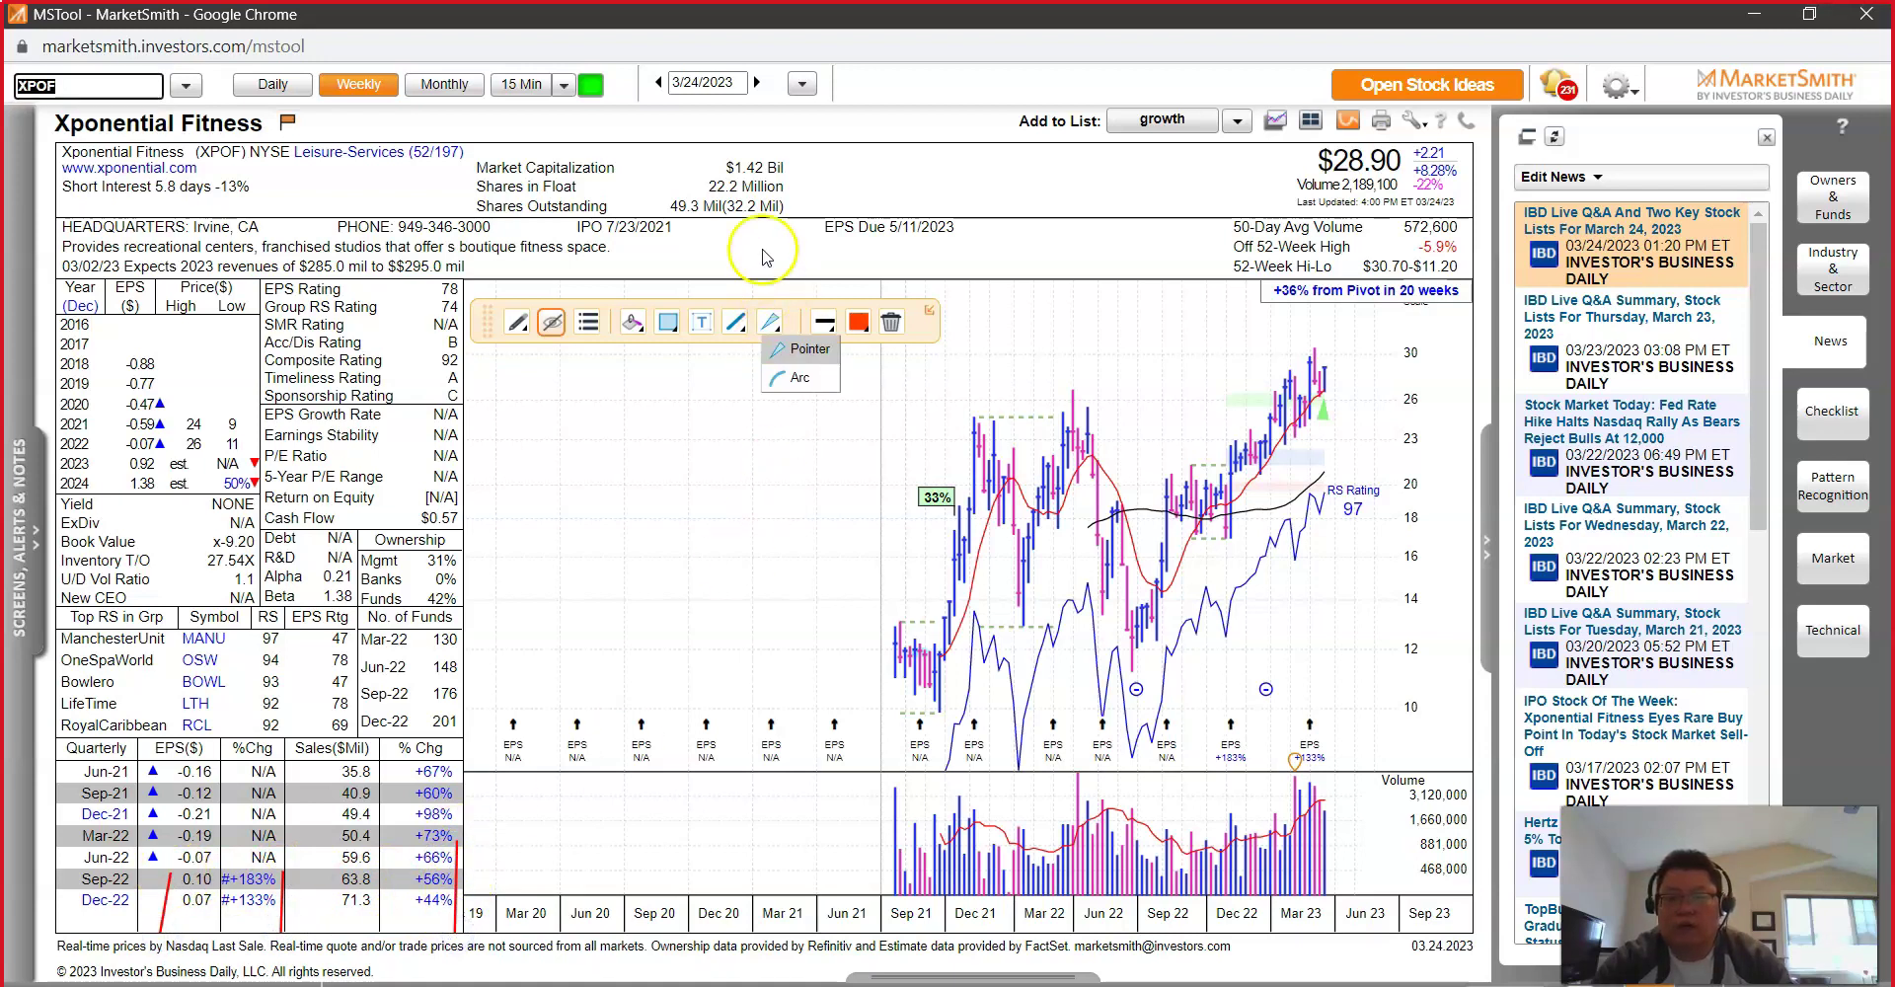
pyautogui.moveTo(738, 178); pyautogui.dragTo(825, 184)
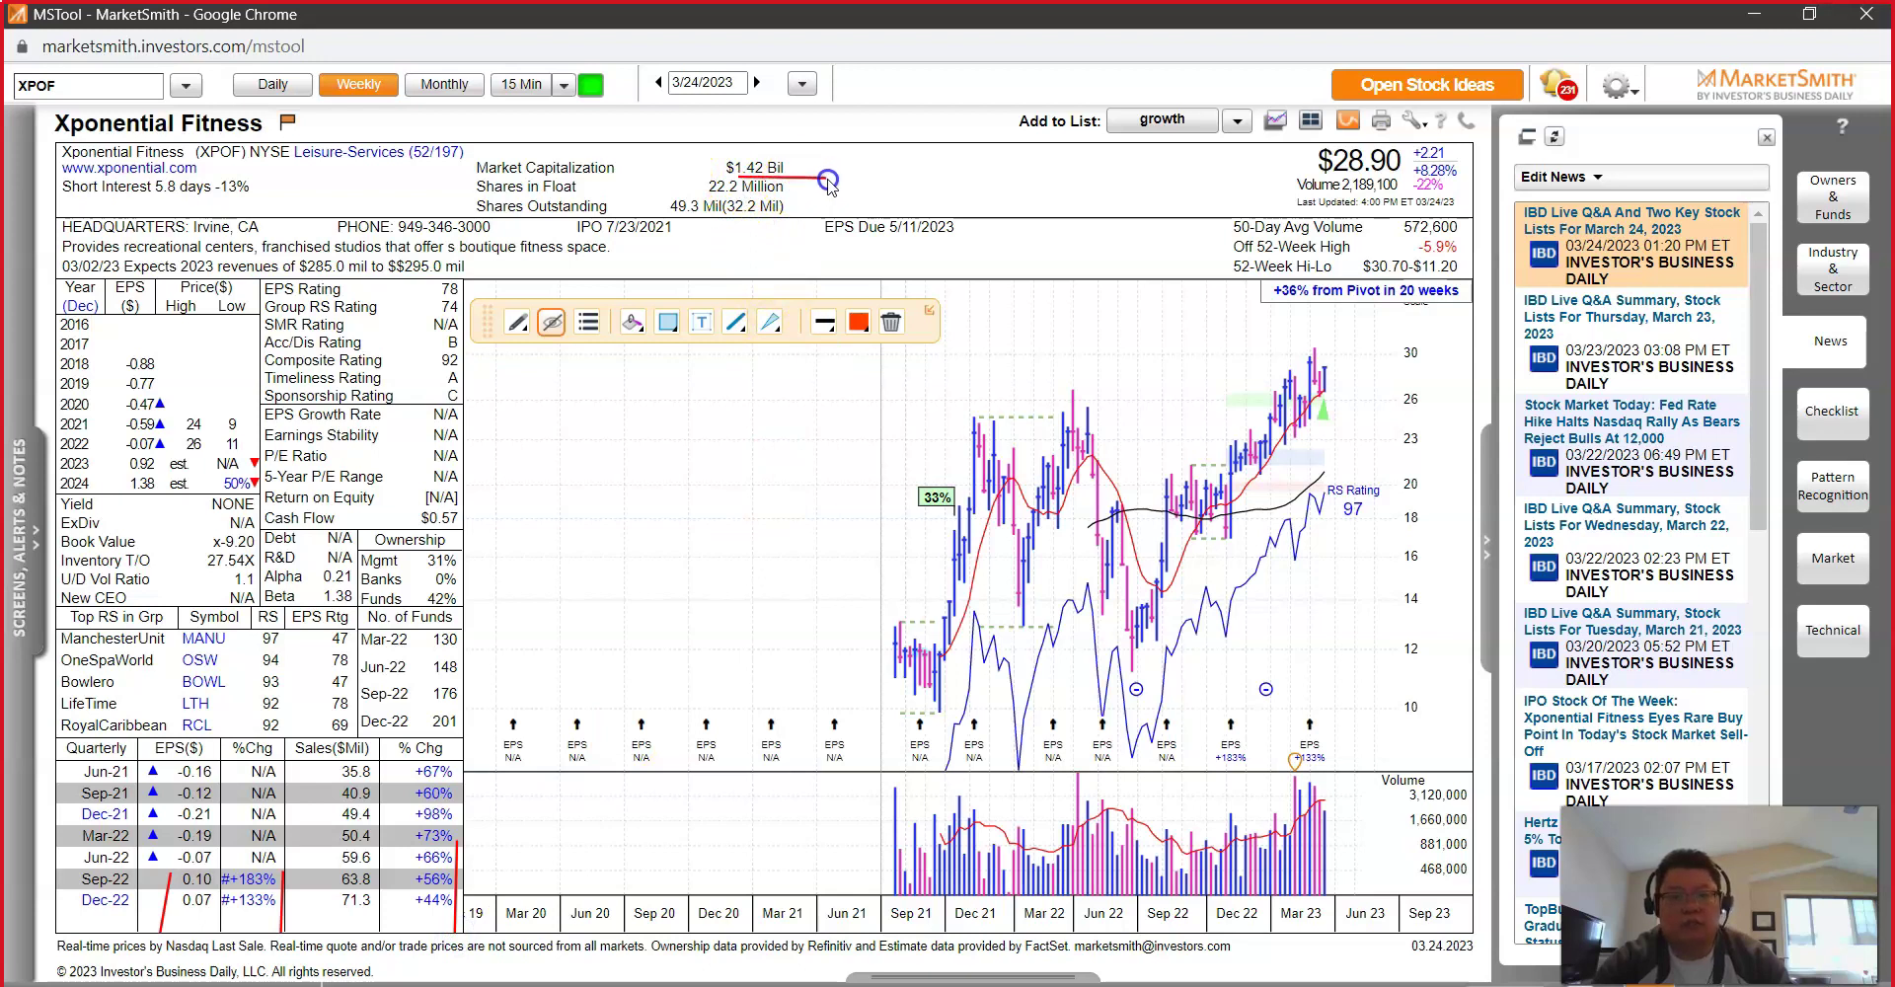
pyautogui.moveTo(1320, 173); pyautogui.dragTo(1386, 178)
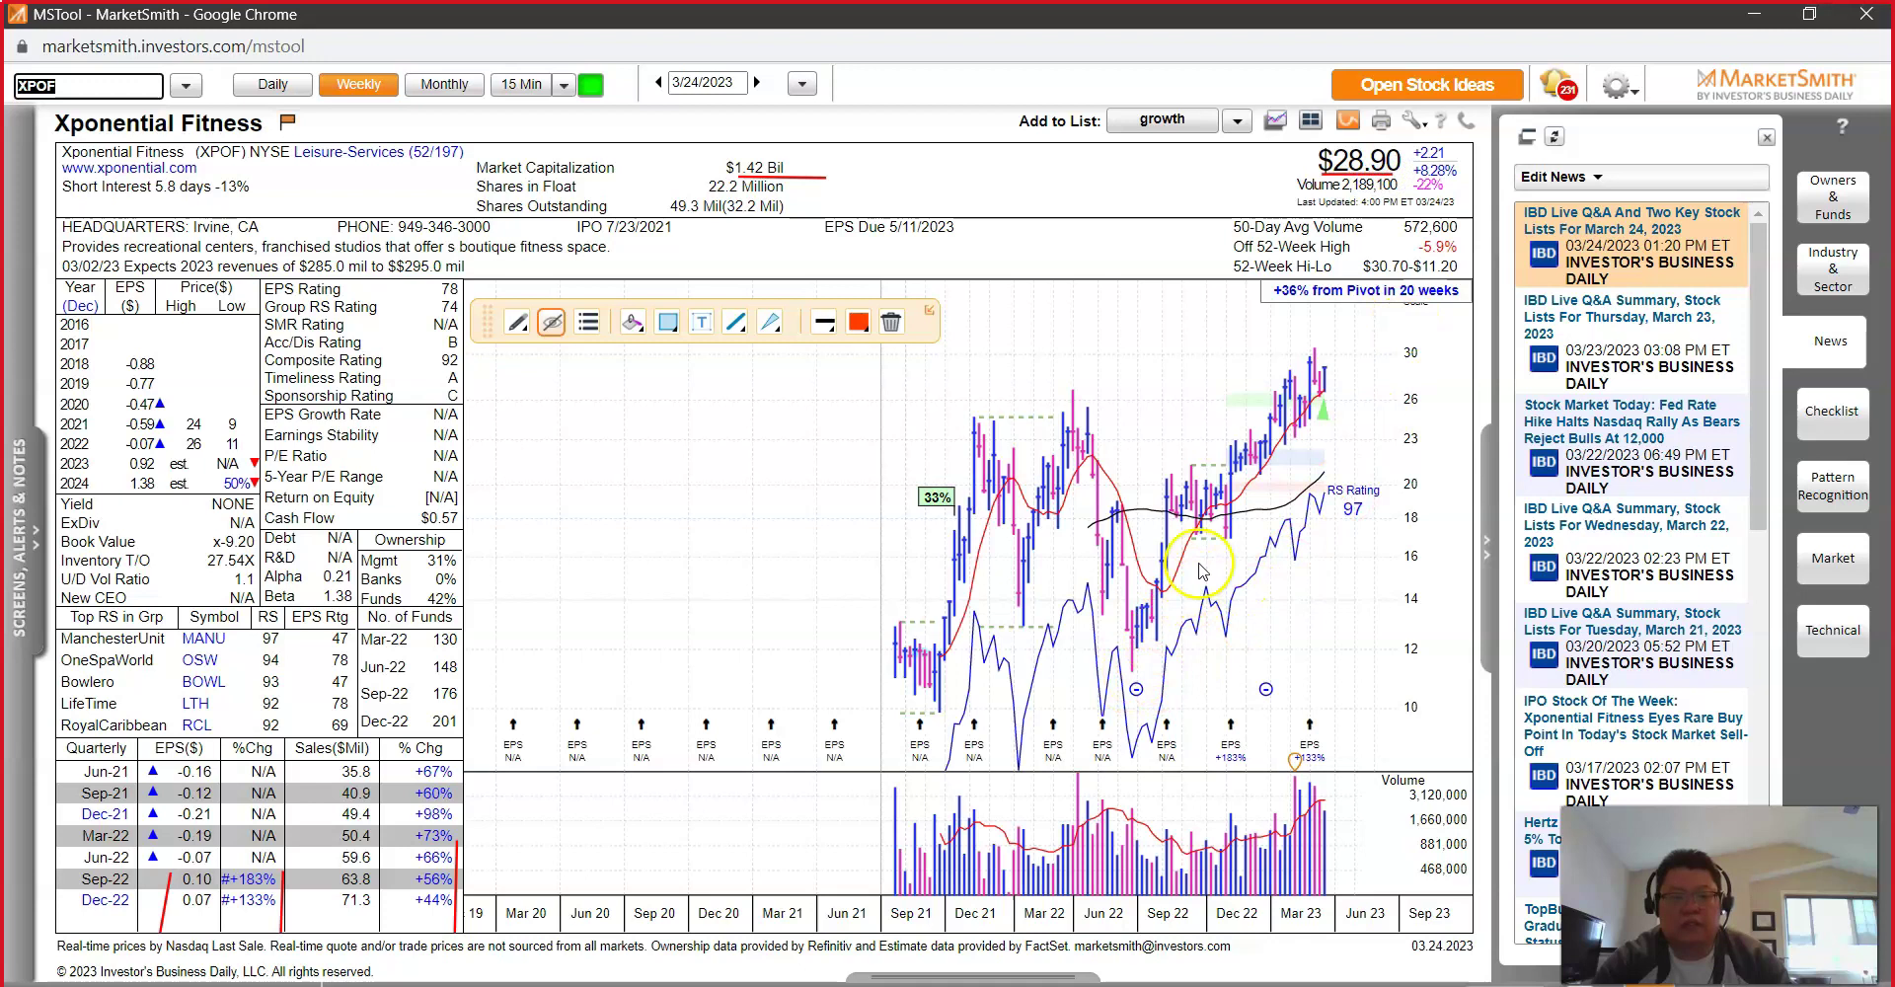
# Step: Draw red lines on XPOF's weekly chart tracing the rise from the mid-2022 low, the sideways base, its upper boundary and the uptrend
pyautogui.moveTo(1132, 688)
pyautogui.mouseDown()
pyautogui.moveTo(1190, 535)
pyautogui.moveTo(1222, 535)
pyautogui.mouseUp()
pyautogui.click(1214, 486)
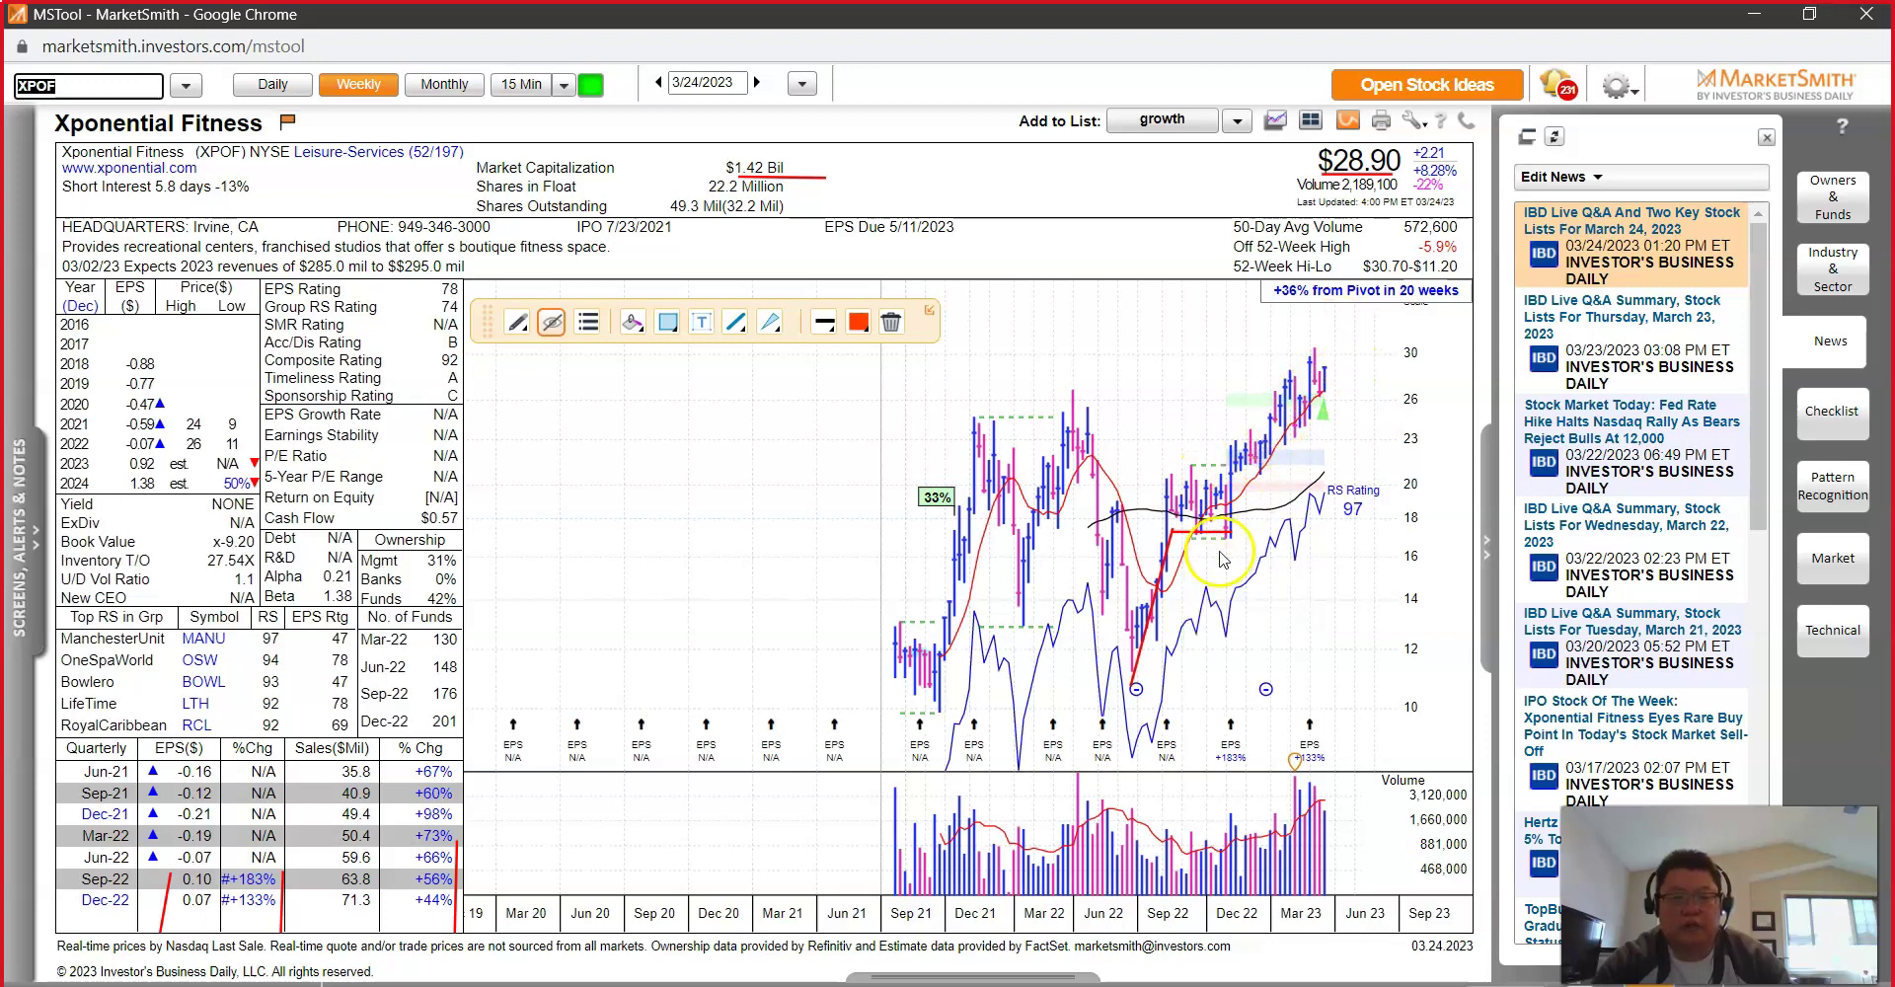
pyautogui.moveTo(857, 468); pyautogui.dragTo(1224, 464)
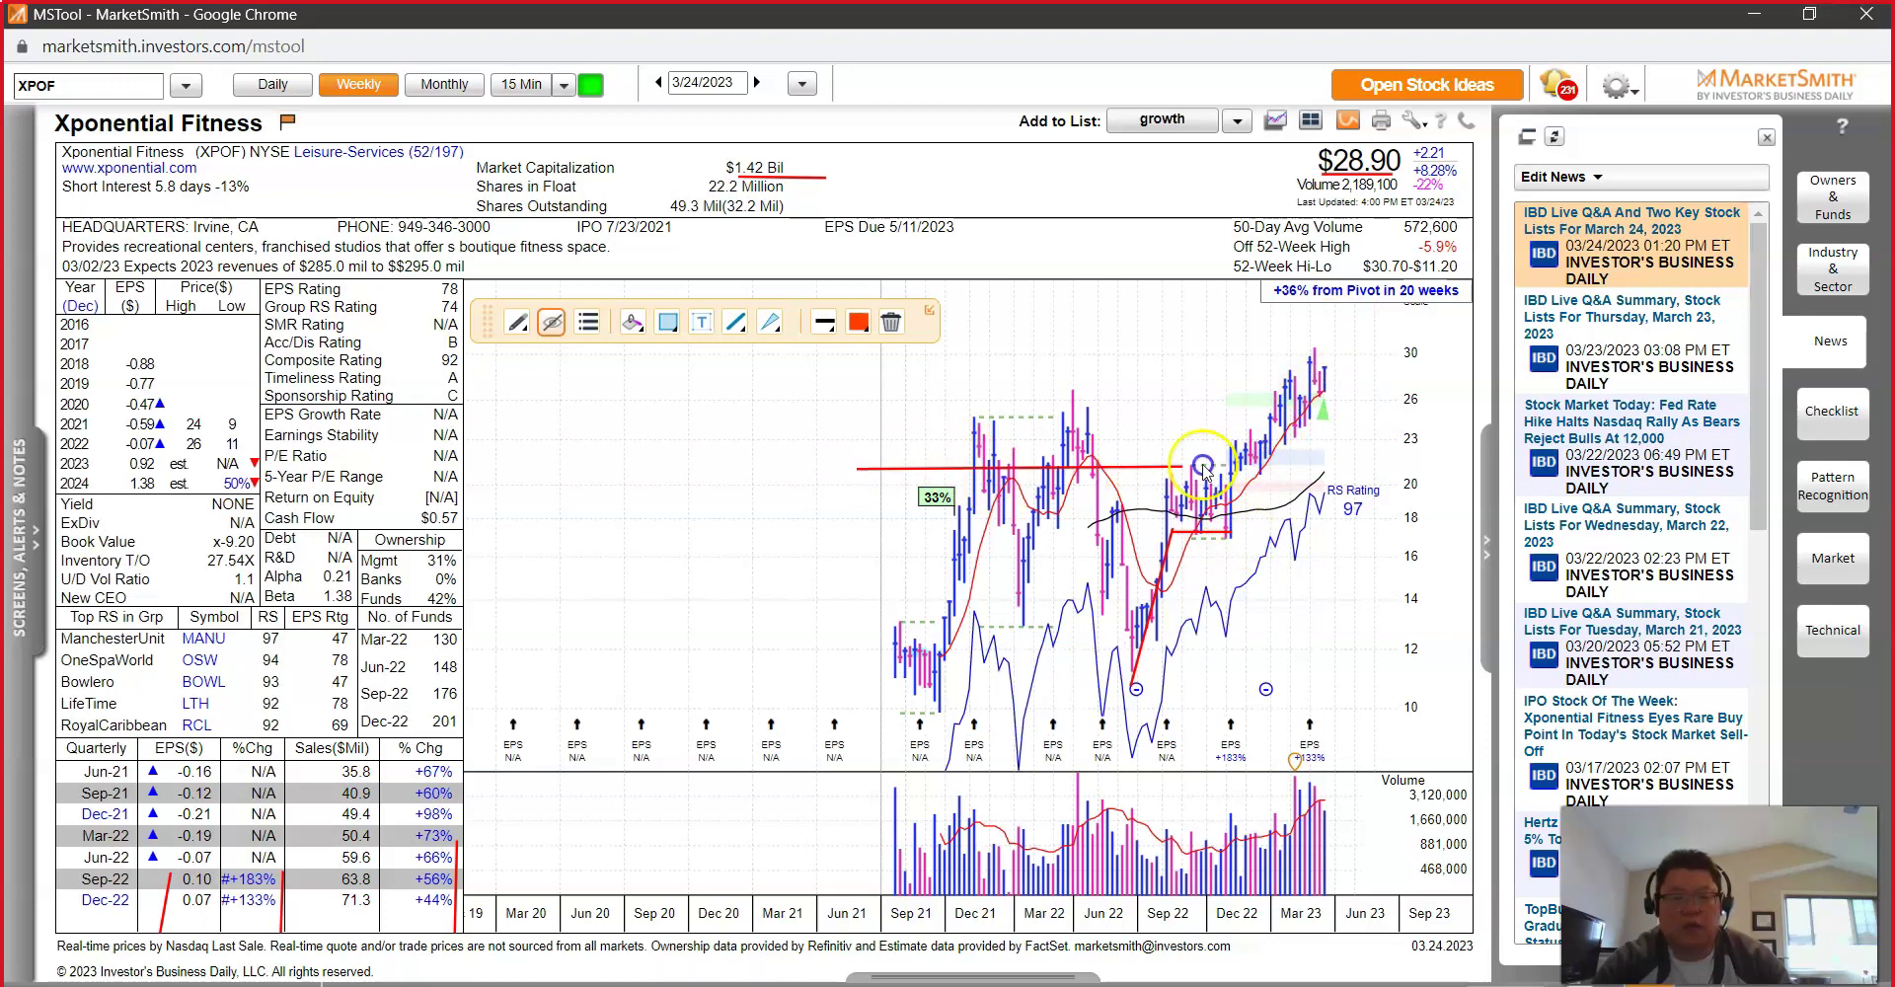
pyautogui.moveTo(1245, 542); pyautogui.dragTo(1421, 294)
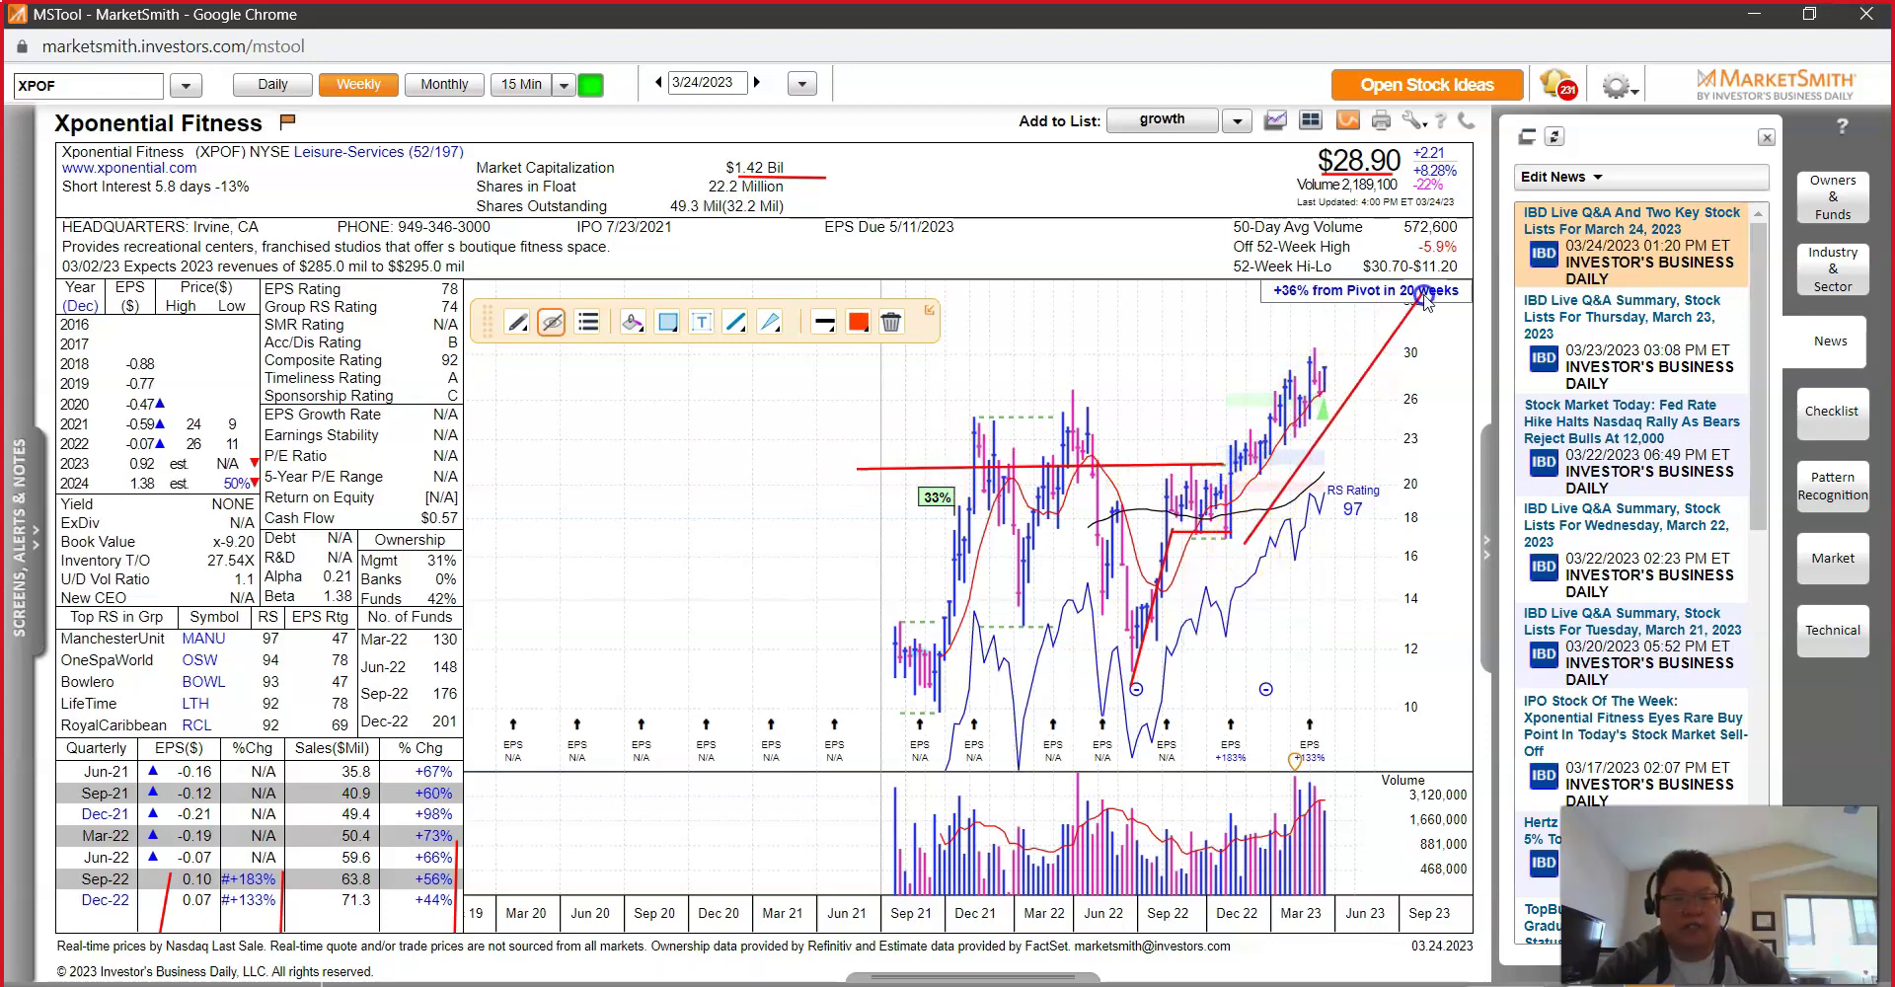
pyautogui.click(1272, 442)
pyautogui.click(1259, 477)
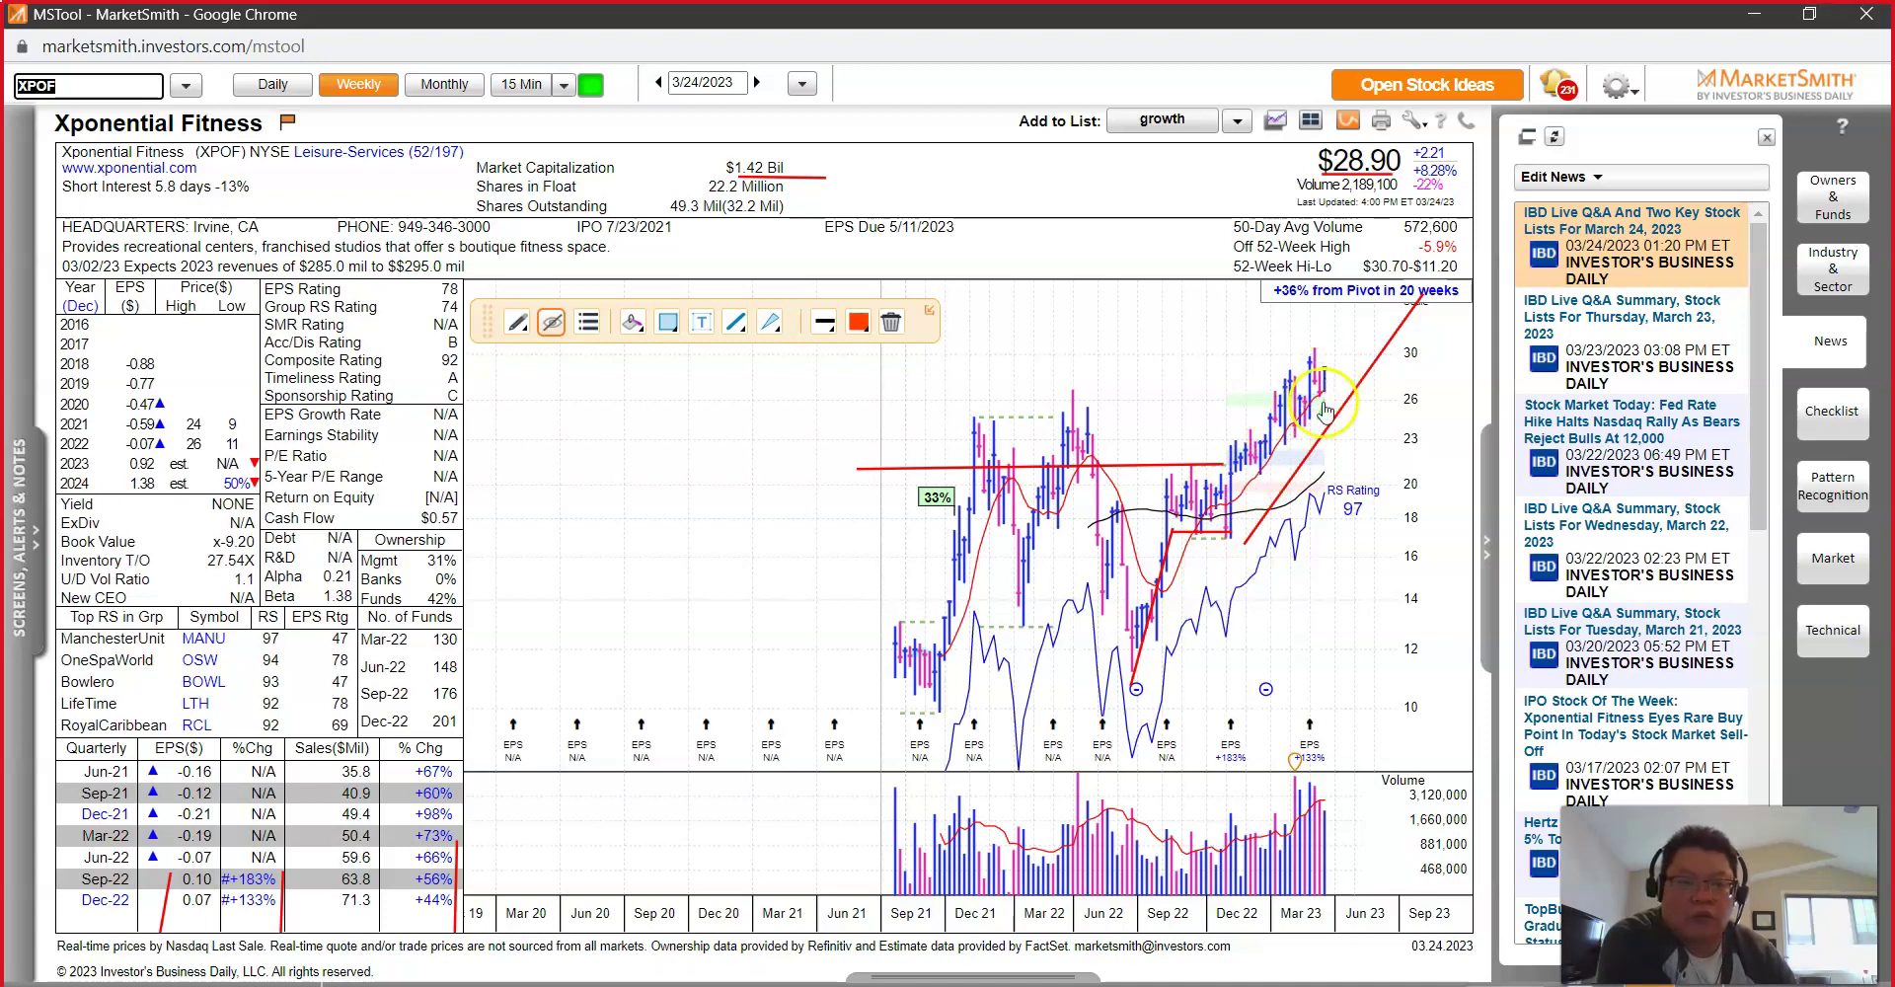
# Step: Check XPOF's daily chart, return to the weekly view and mark the recent lows along the rising moving average with short red strokes
pyautogui.moveTo(1211, 526)
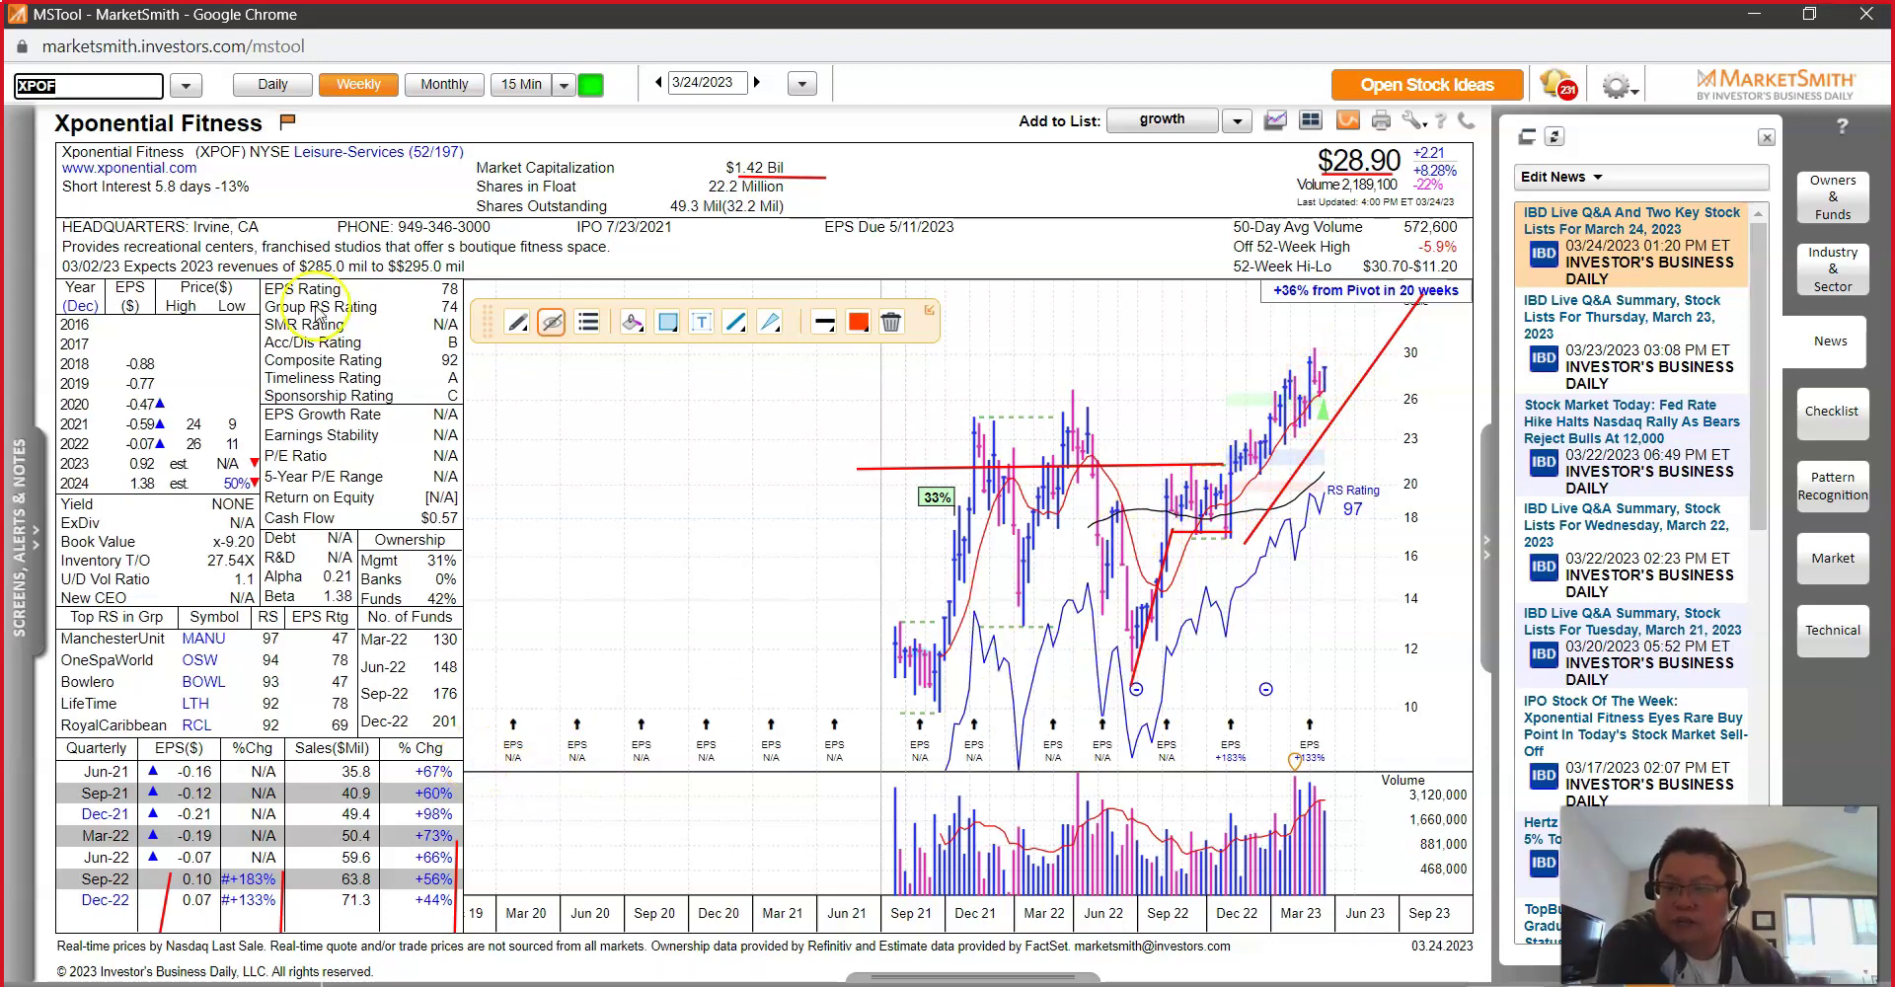
pyautogui.click(248, 89)
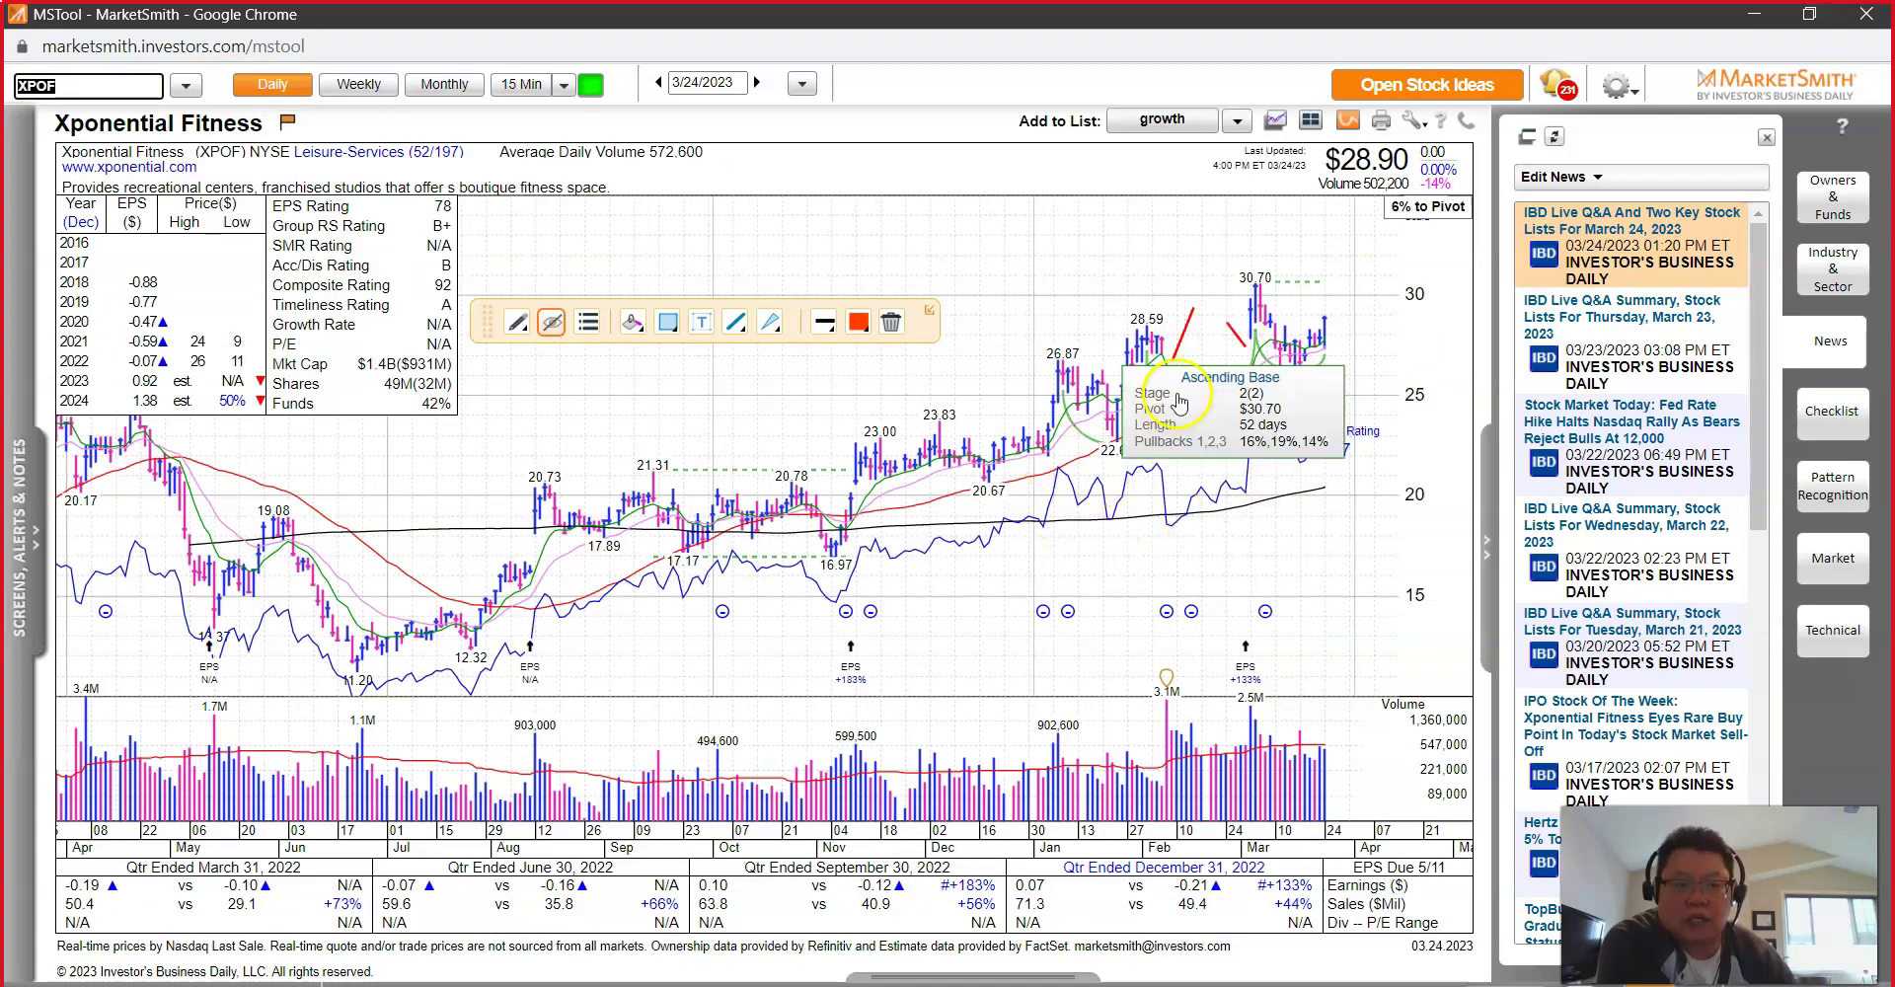
pyautogui.click(368, 87)
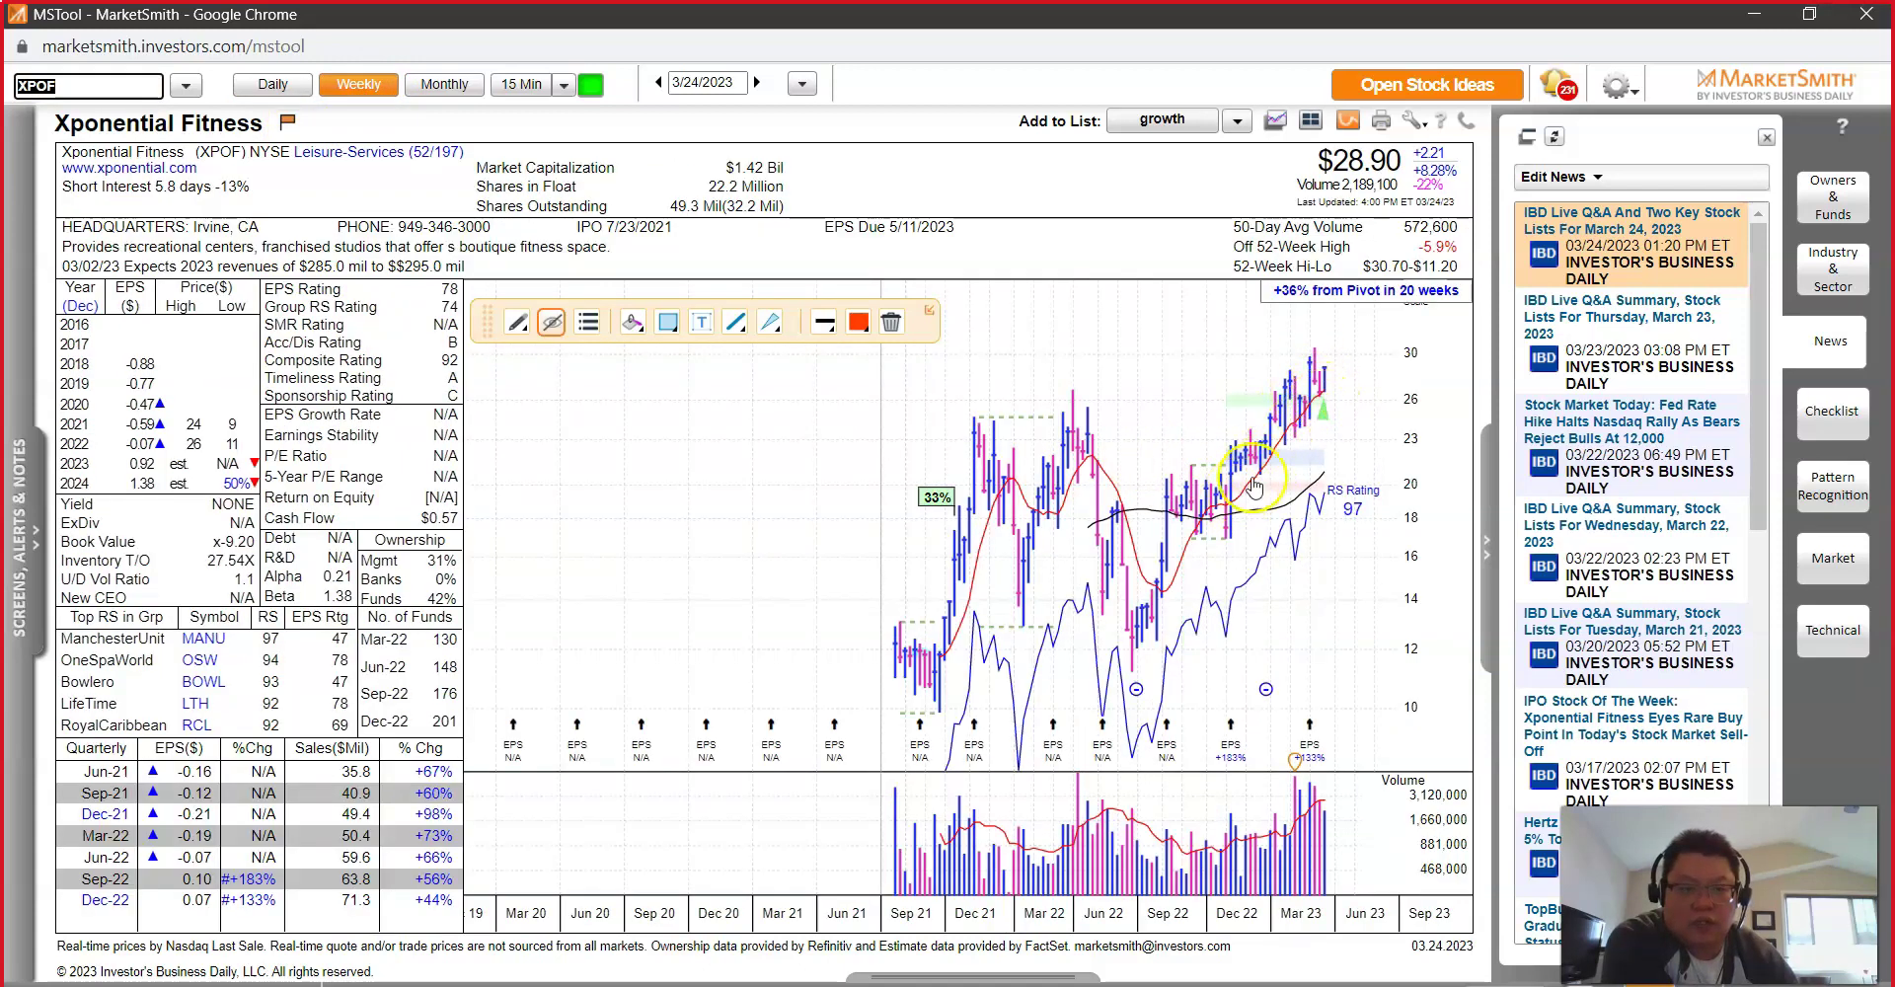
pyautogui.click(1305, 450)
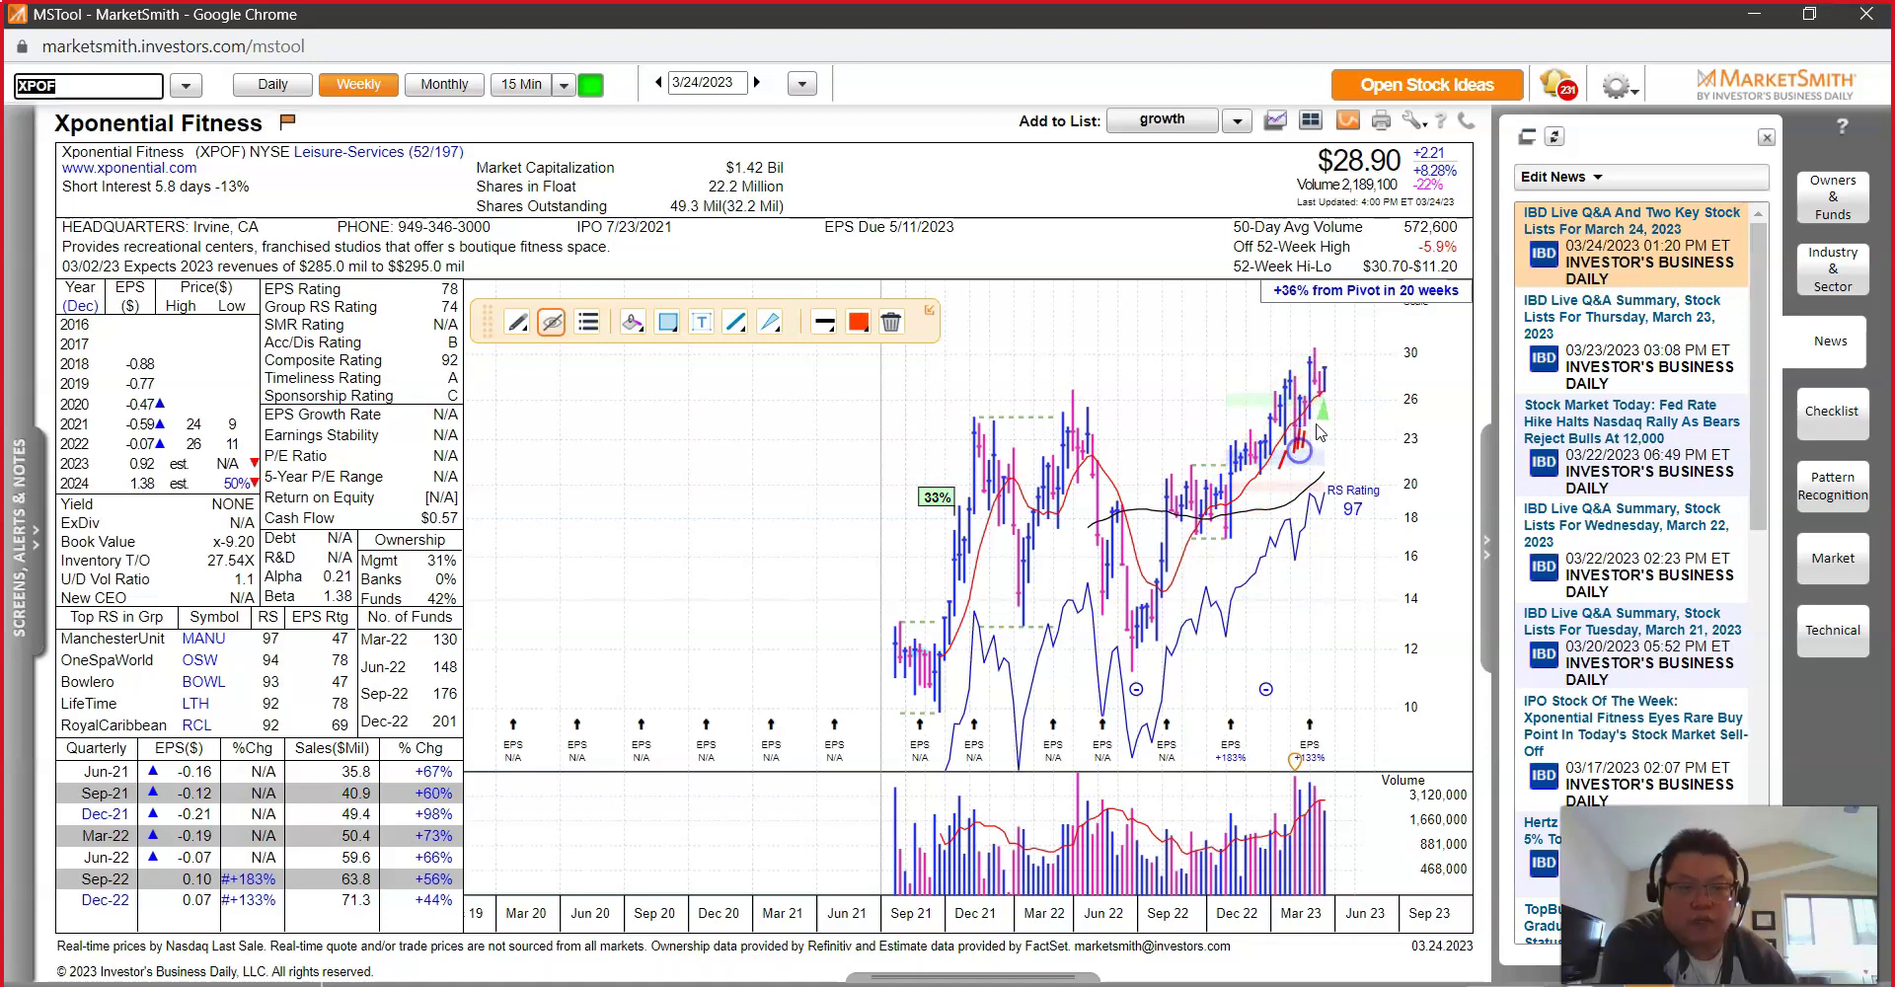
pyautogui.click(1254, 495)
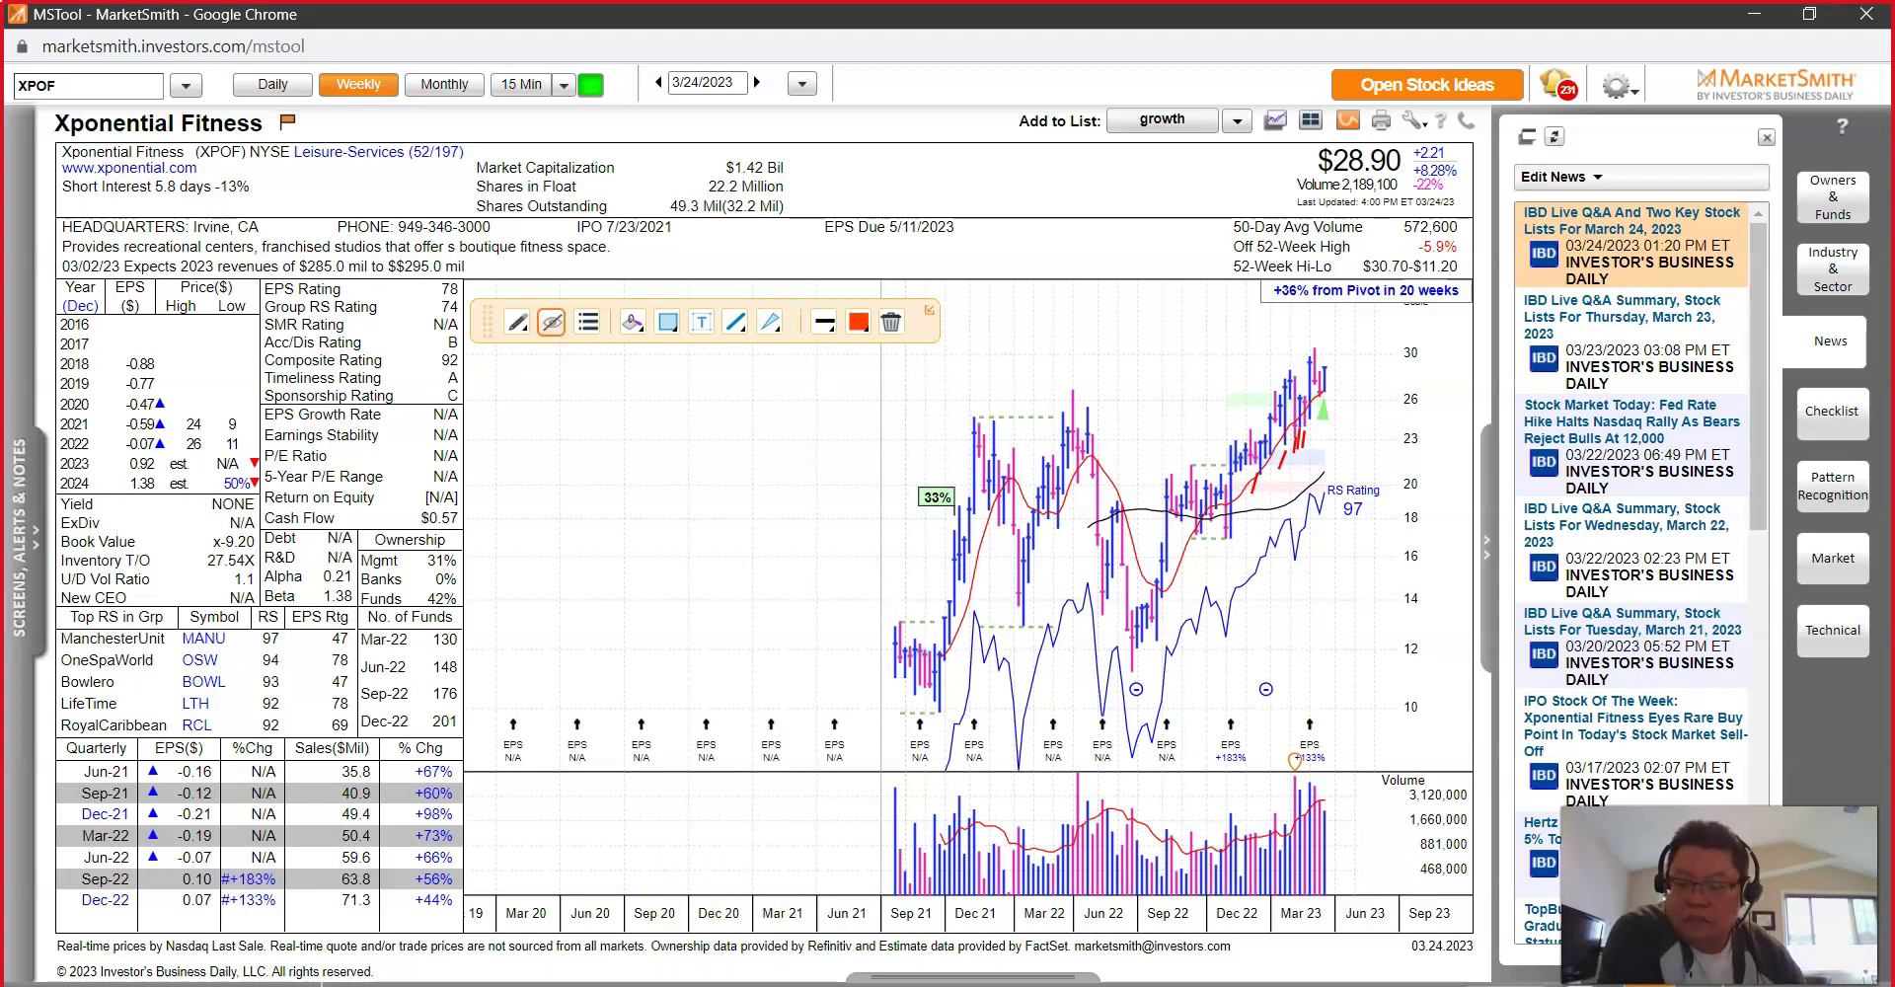
# Step: Switch to the Excel stock report to review the XPOF and WING rows, and return to XPOF's weekly chart to examine its consolidation
pyautogui.hotkey('alt', 'Tab')
pyautogui.moveTo(1392, 571); pyautogui.dragTo(372, 592)
pyautogui.click(353, 584)
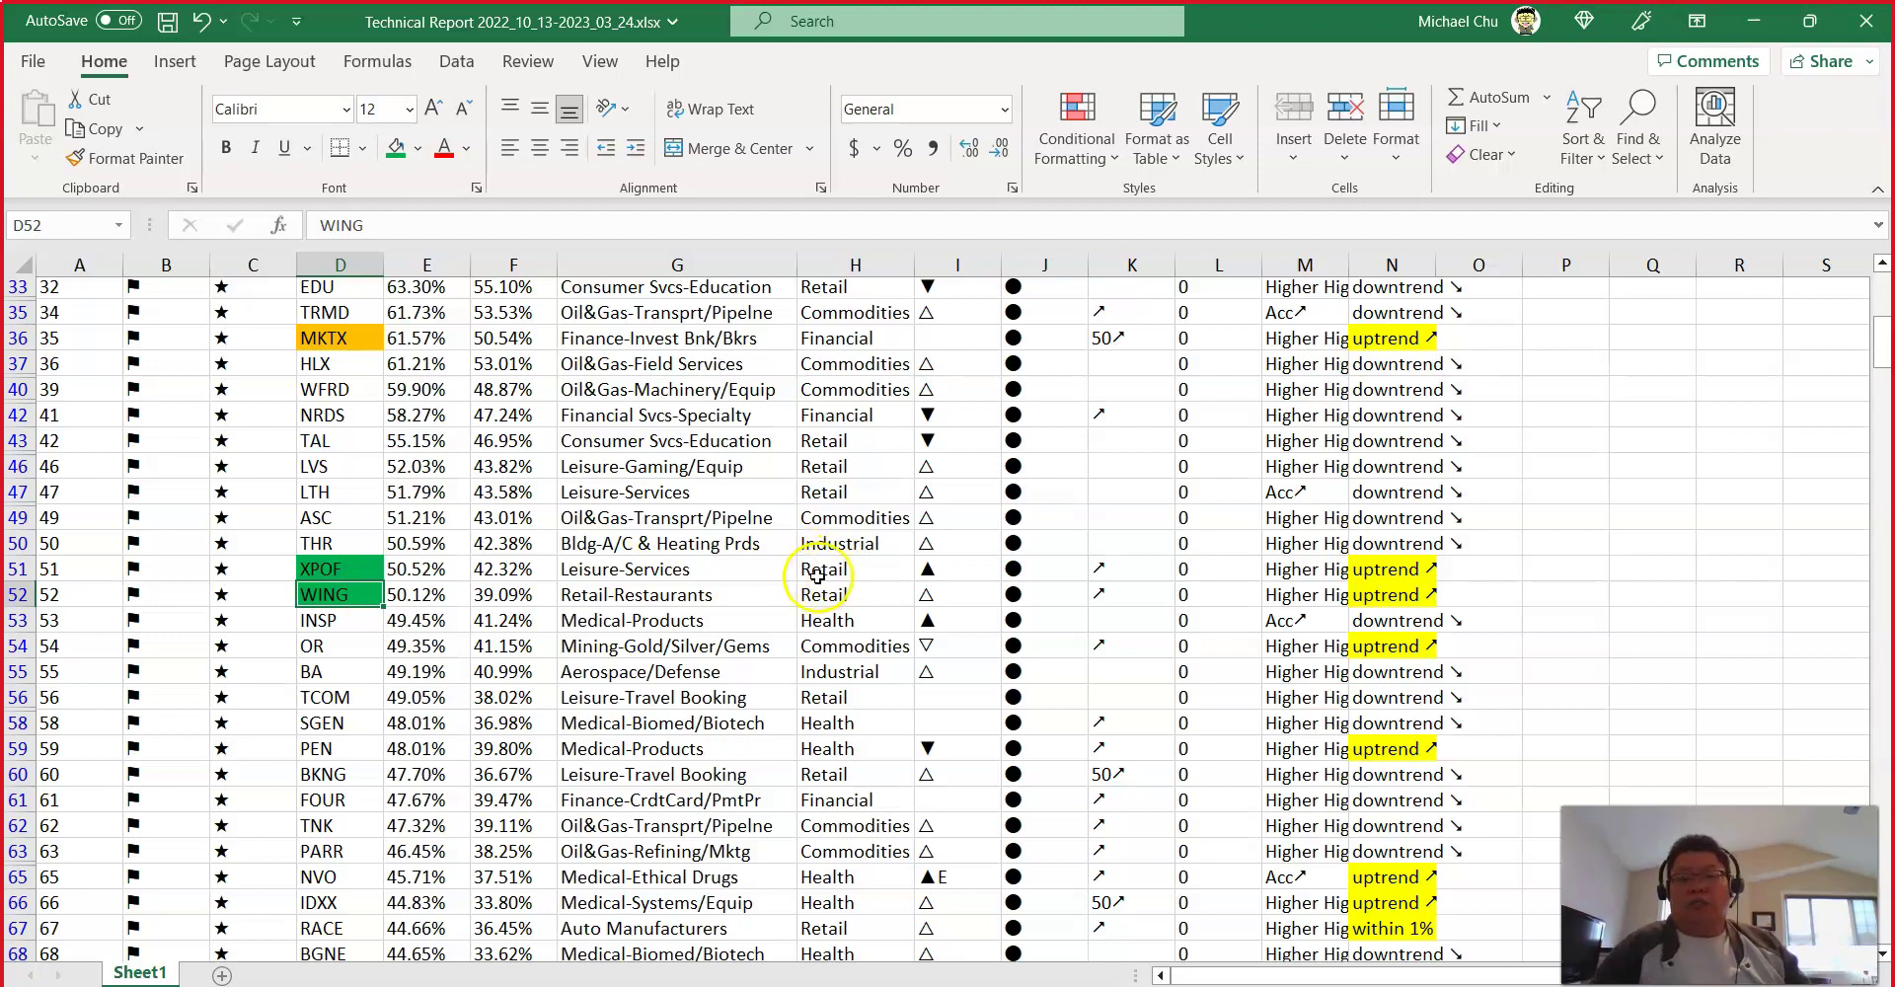
pyautogui.click(1749, 24)
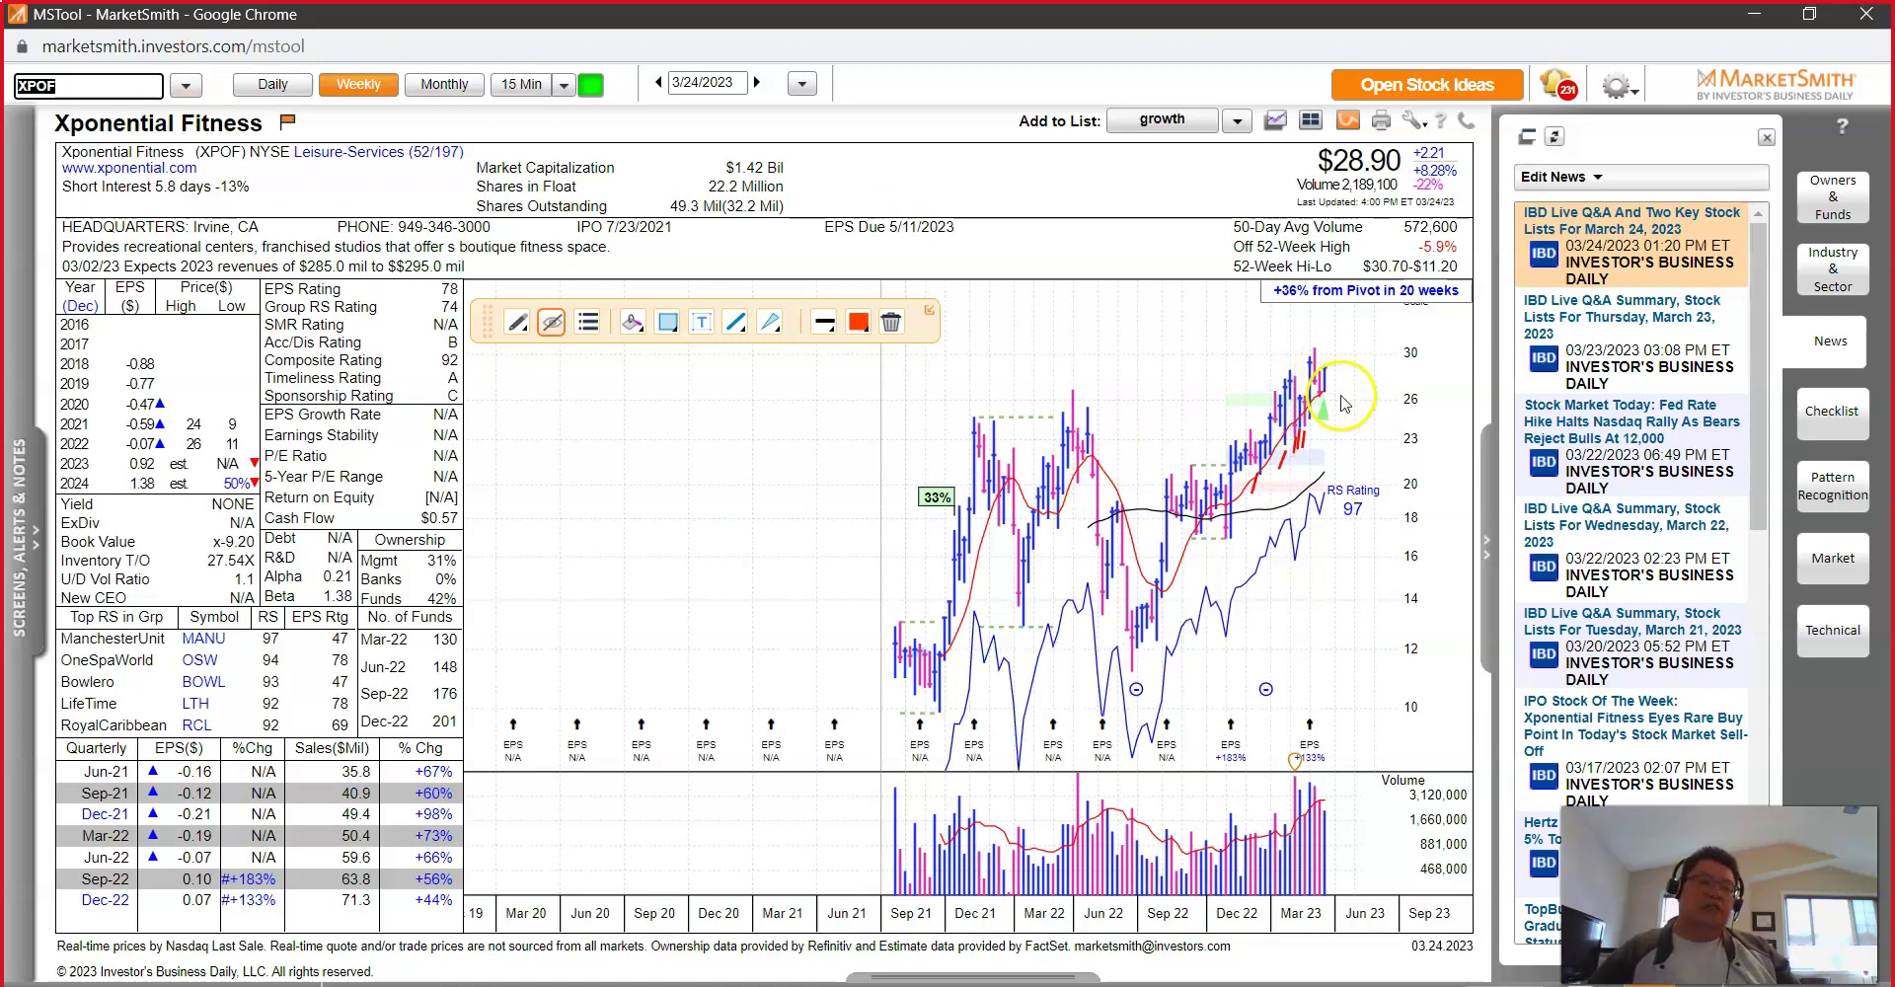
pyautogui.moveTo(1286, 491)
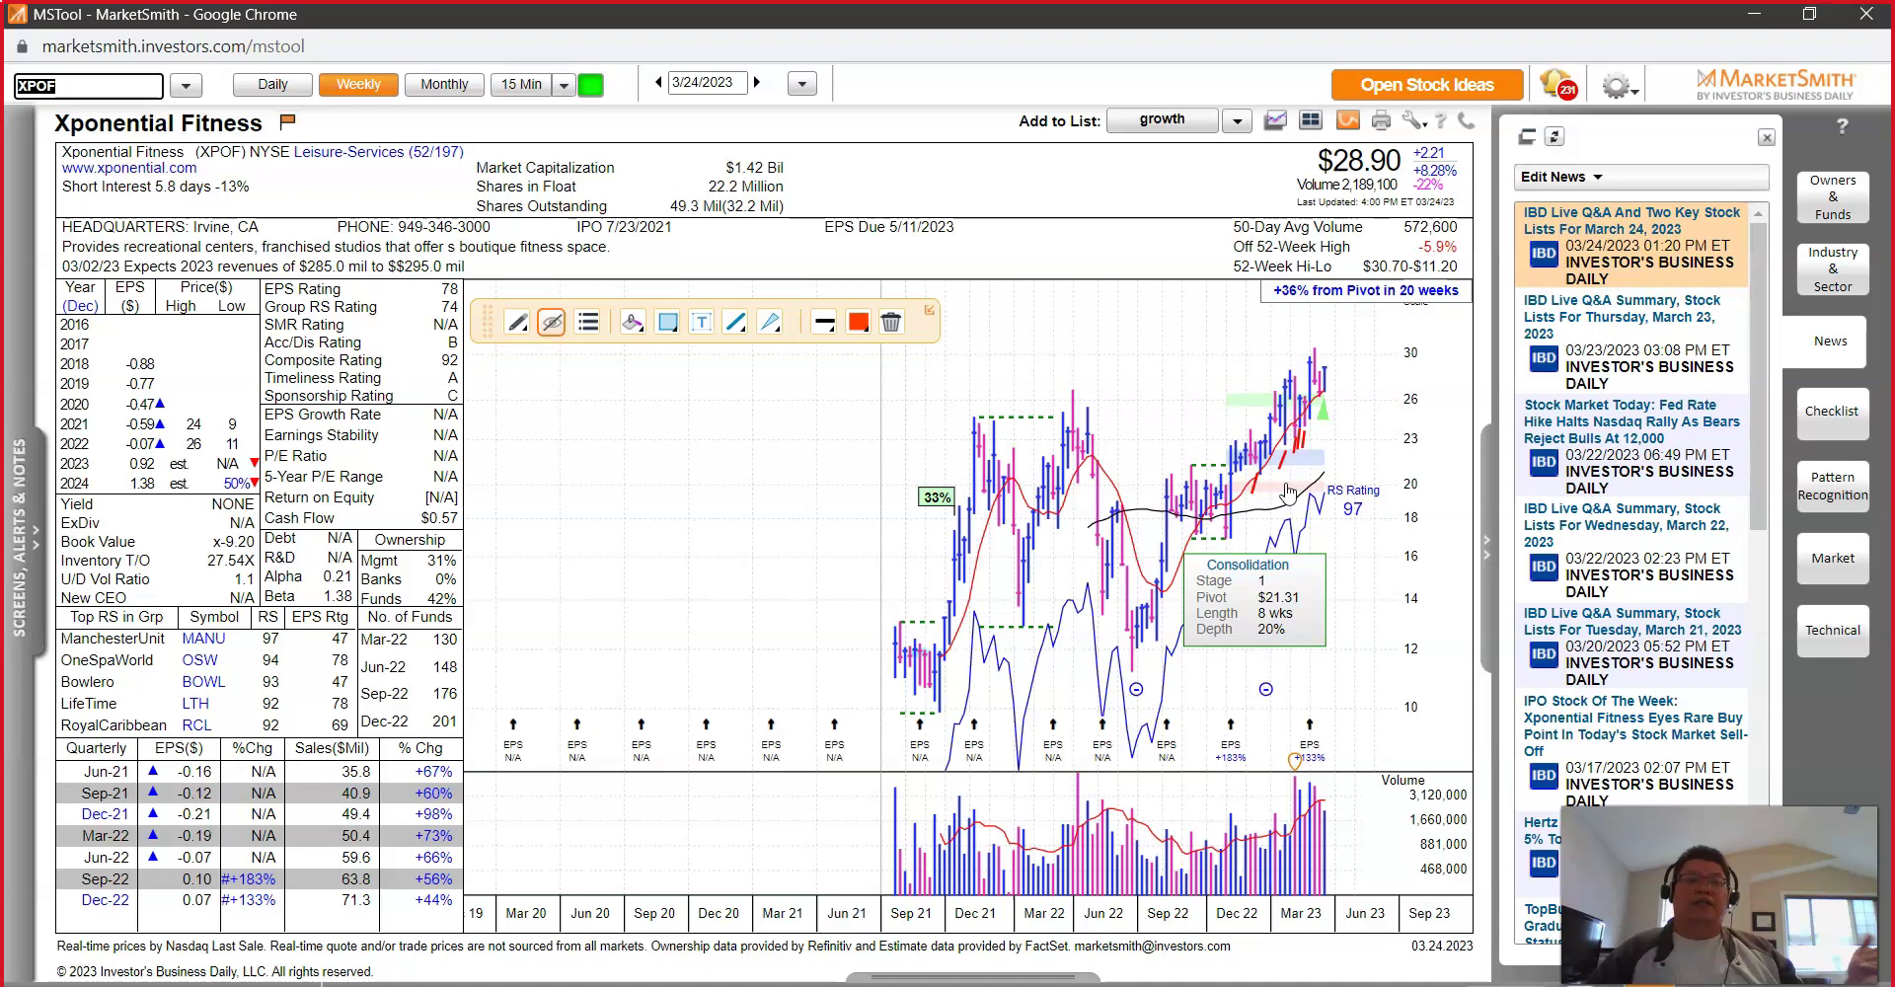
pyautogui.click(1353, 403)
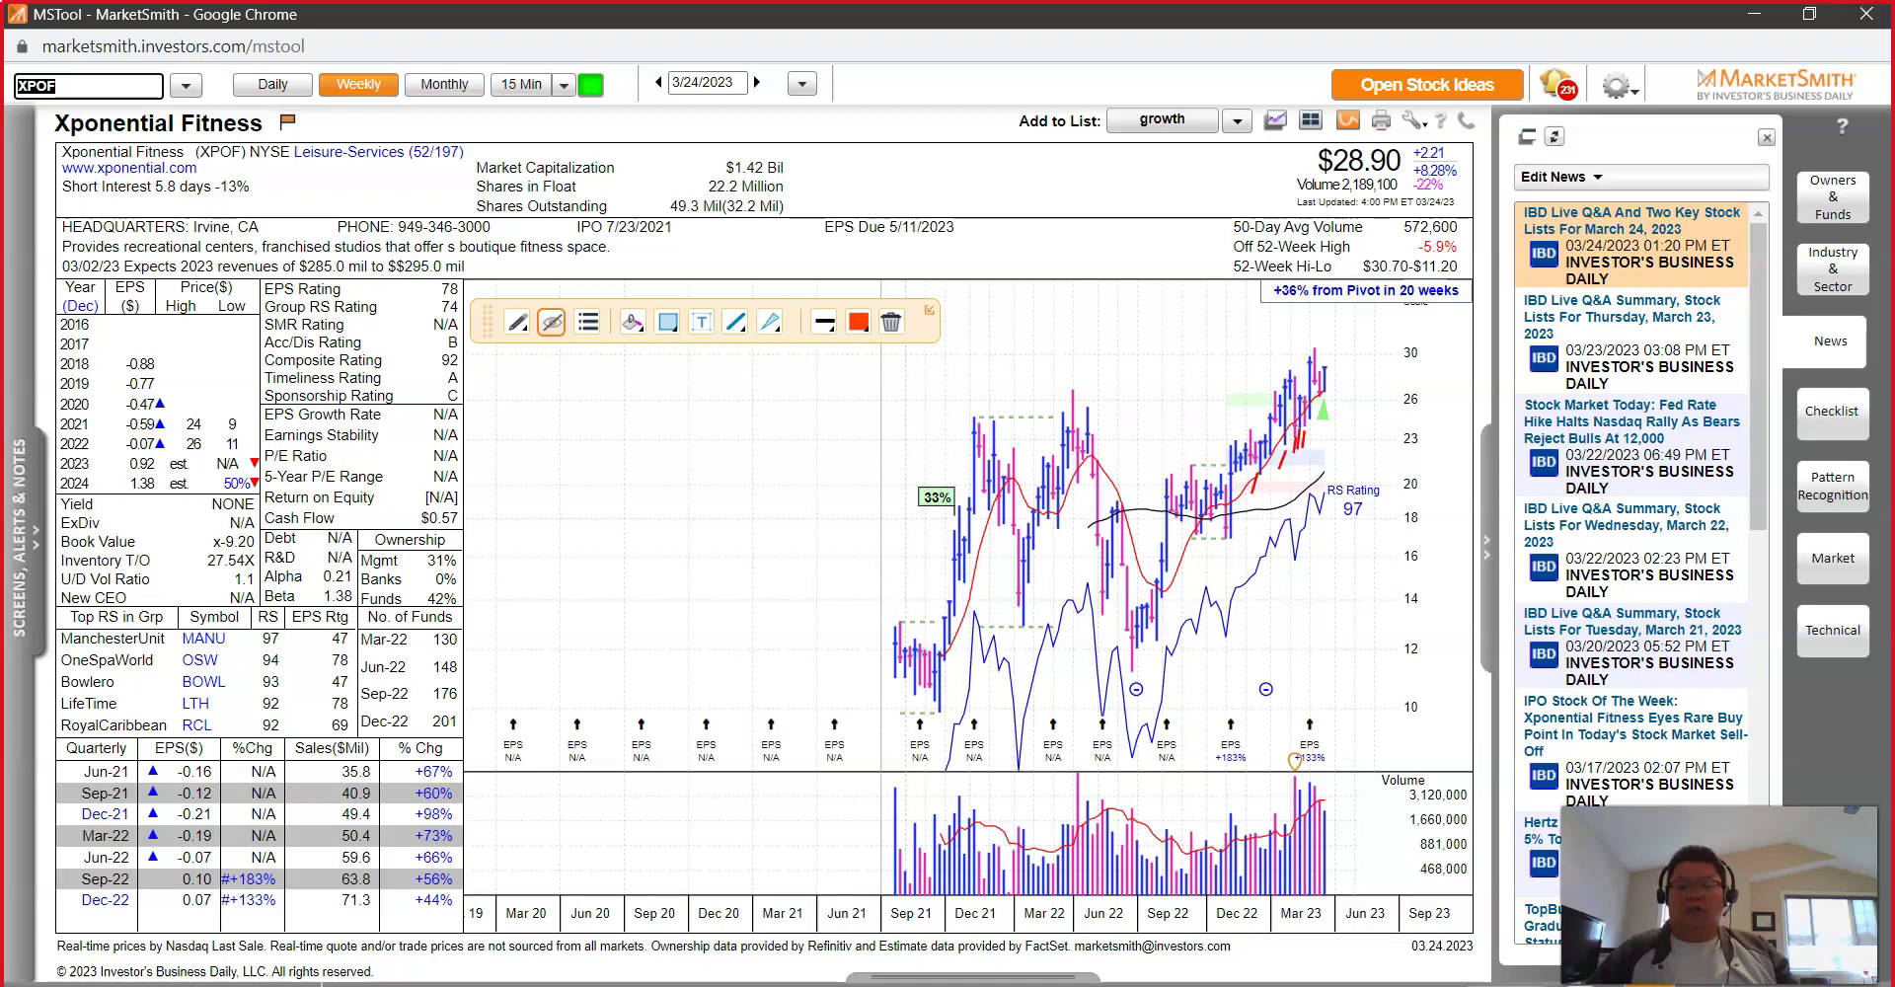
# Step: Reread the XPOF and ELF stories in the Word document, select "48" in XPOF's description, and return to MarketSmith
pyautogui.click(987, 918)
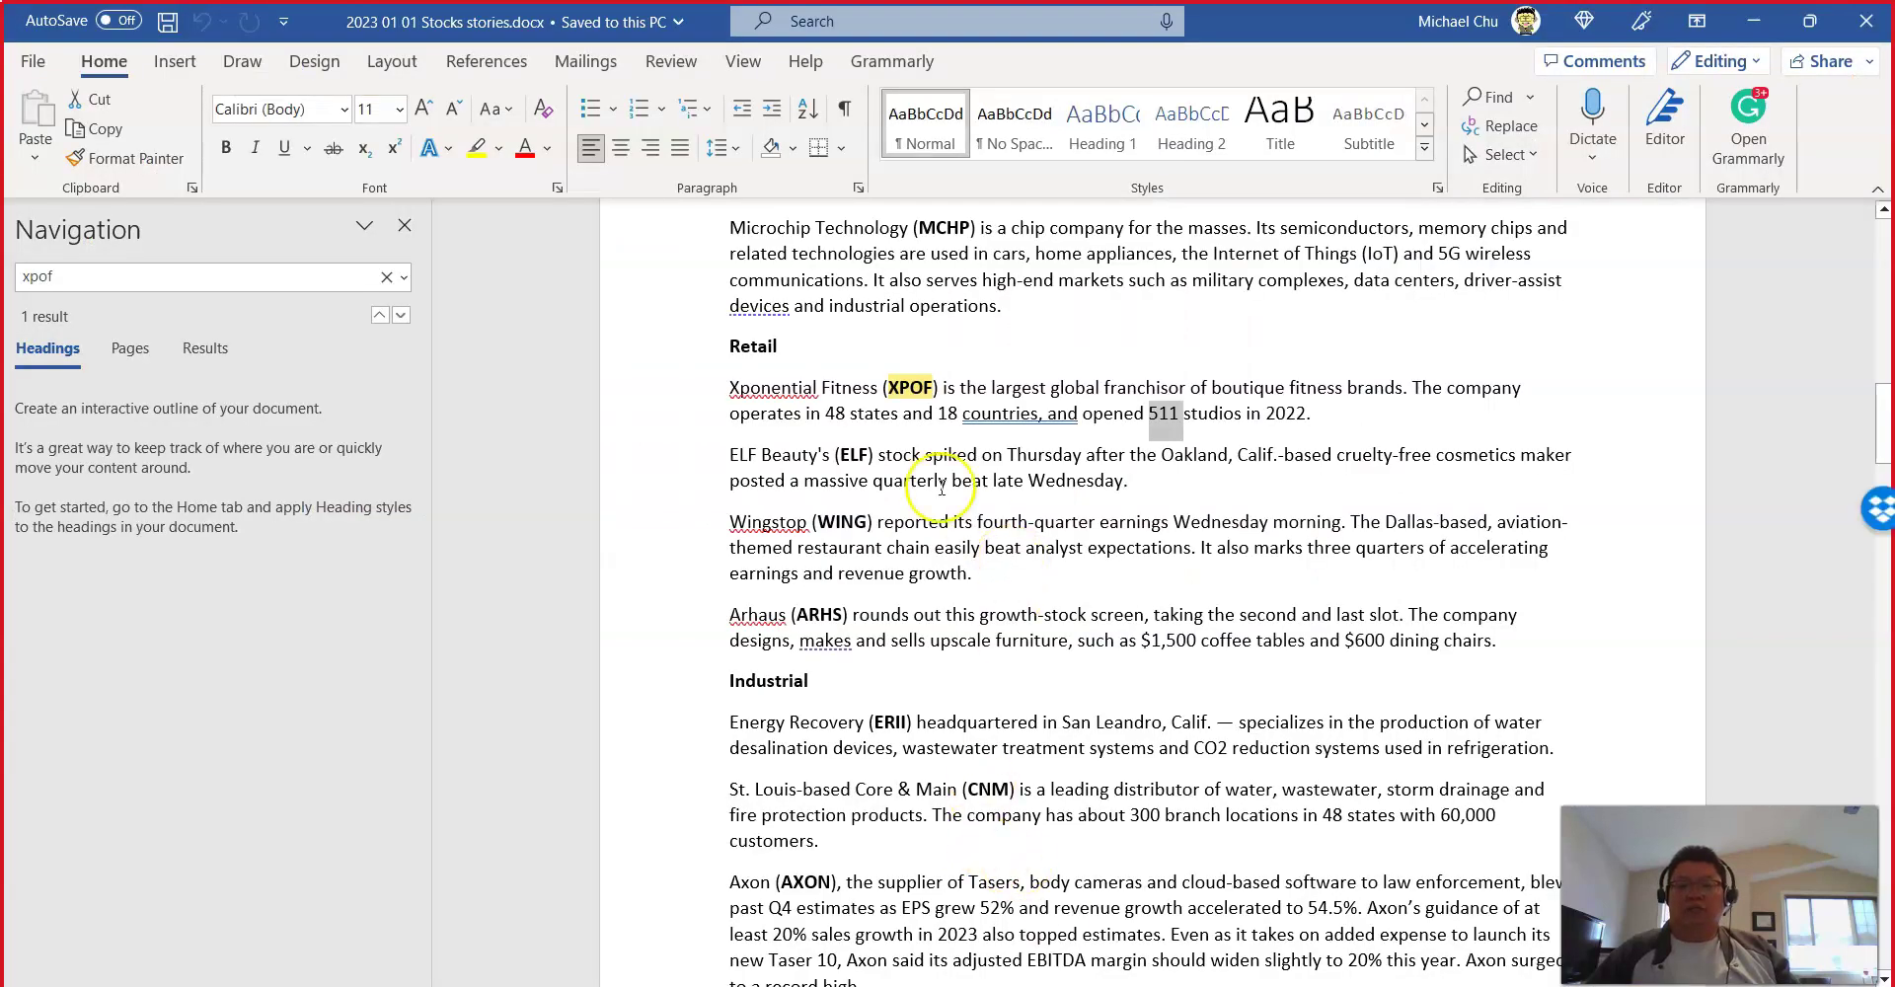
pyautogui.moveTo(732, 388); pyautogui.dragTo(1352, 420)
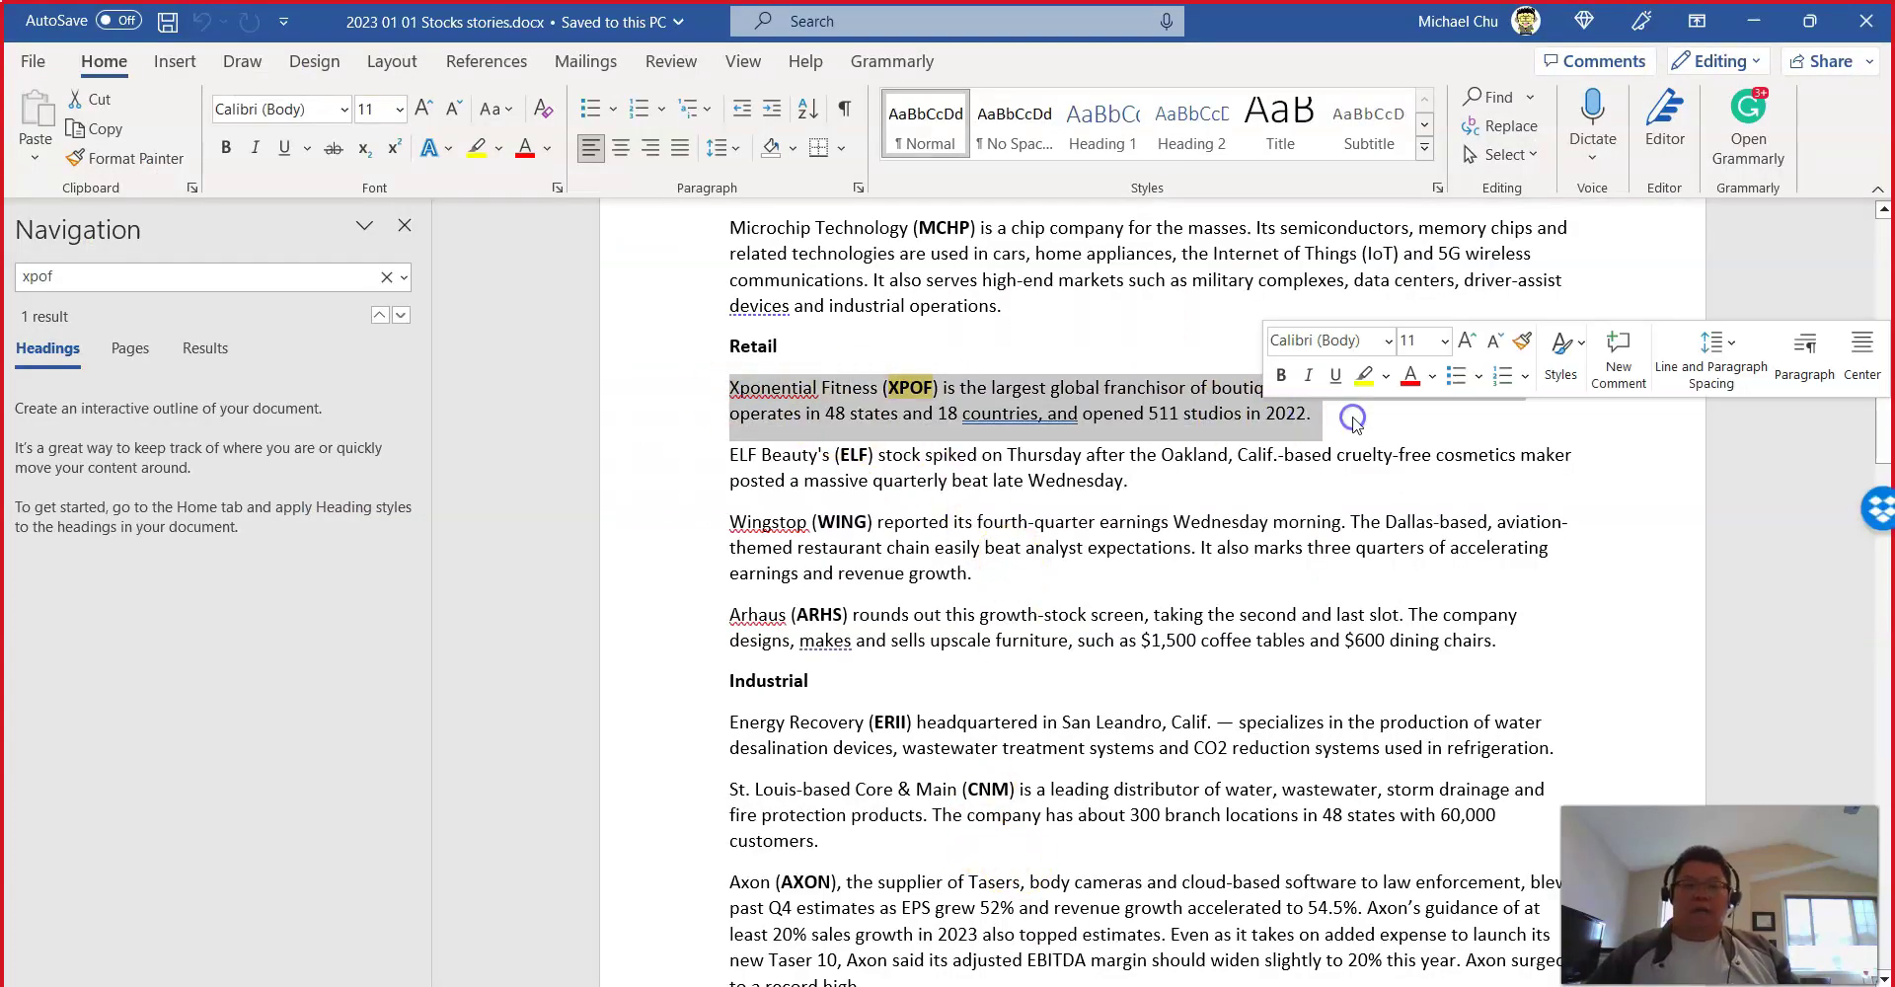
pyautogui.tripleClick(933, 479)
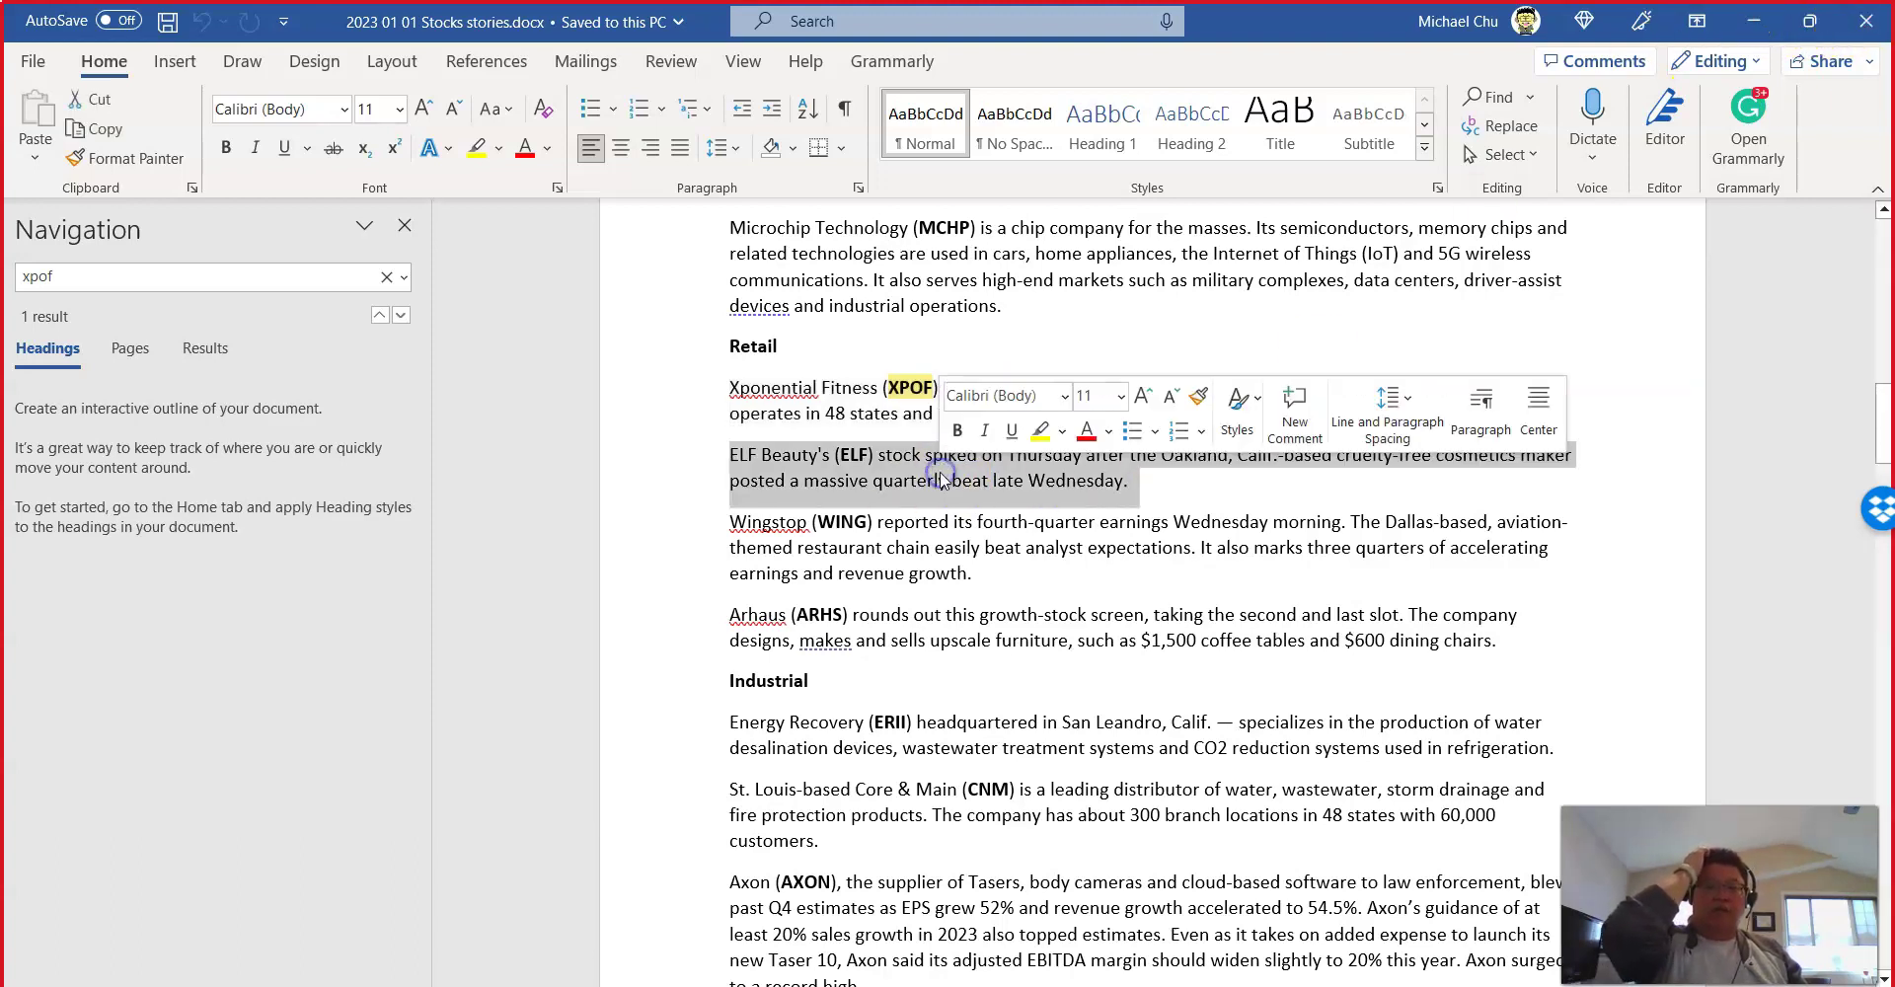
pyautogui.doubleClick(837, 412)
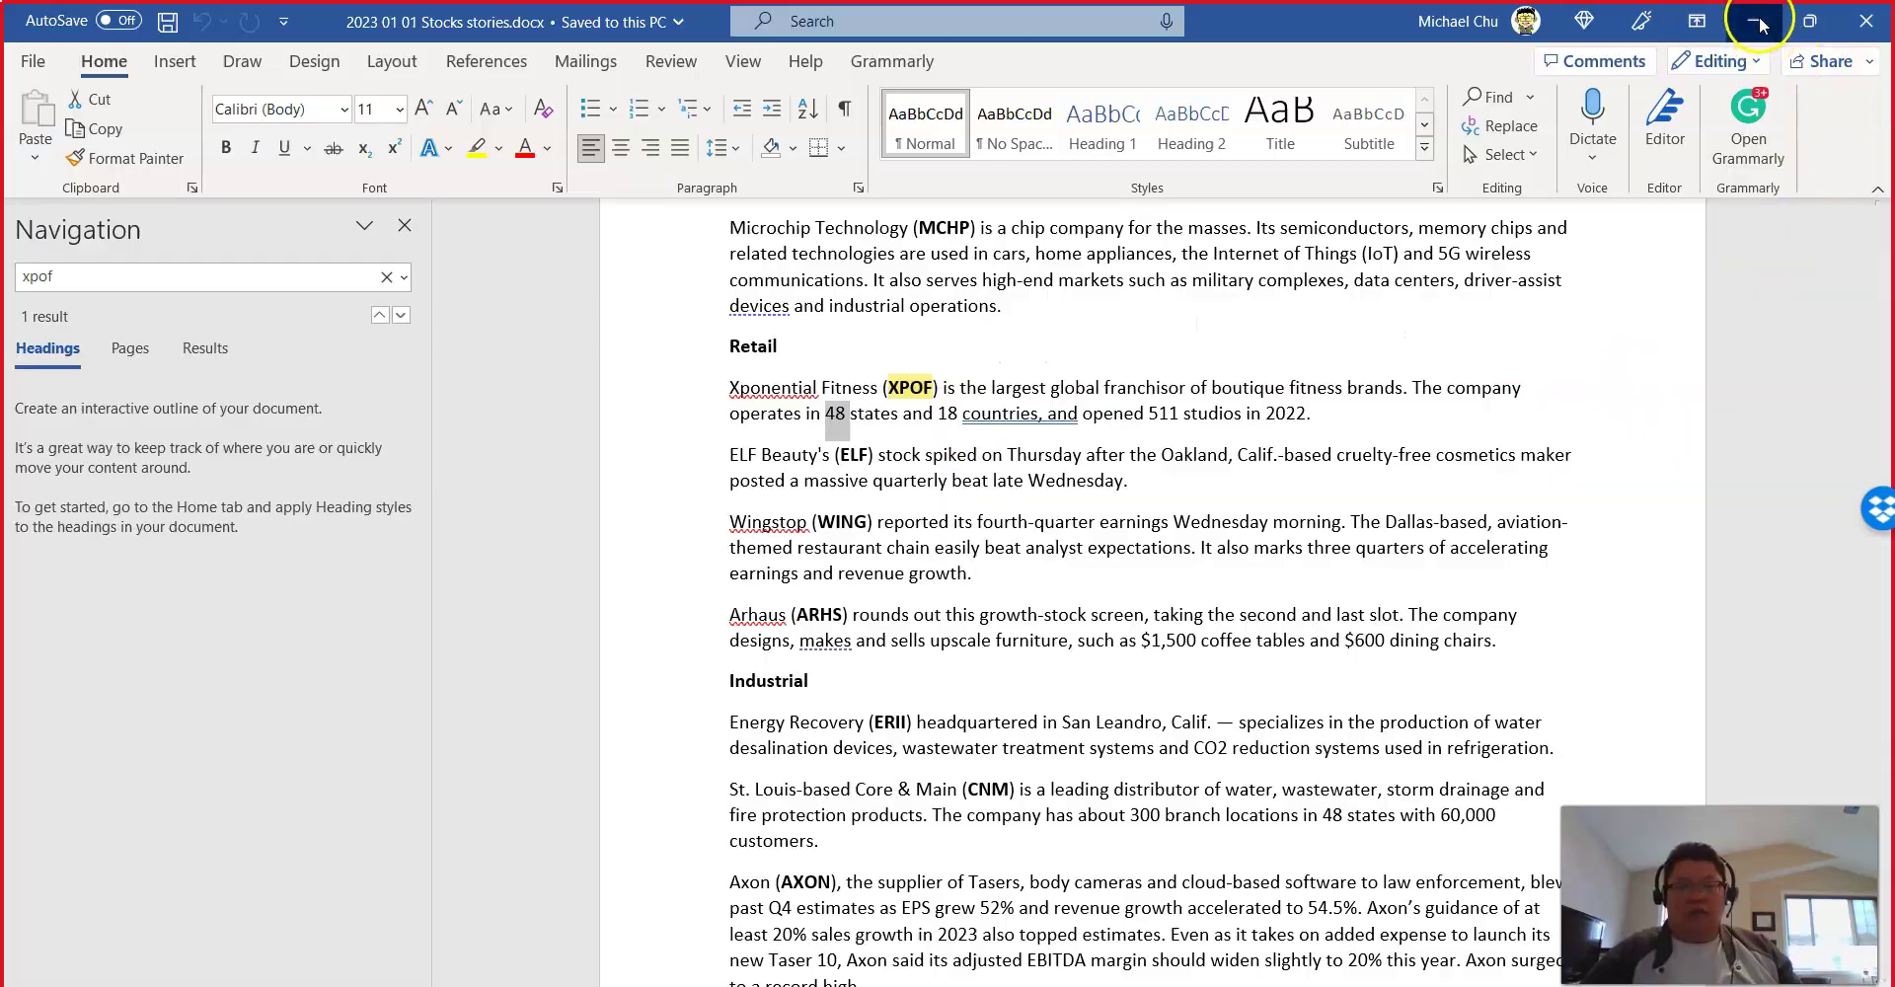
pyautogui.click(1759, 24)
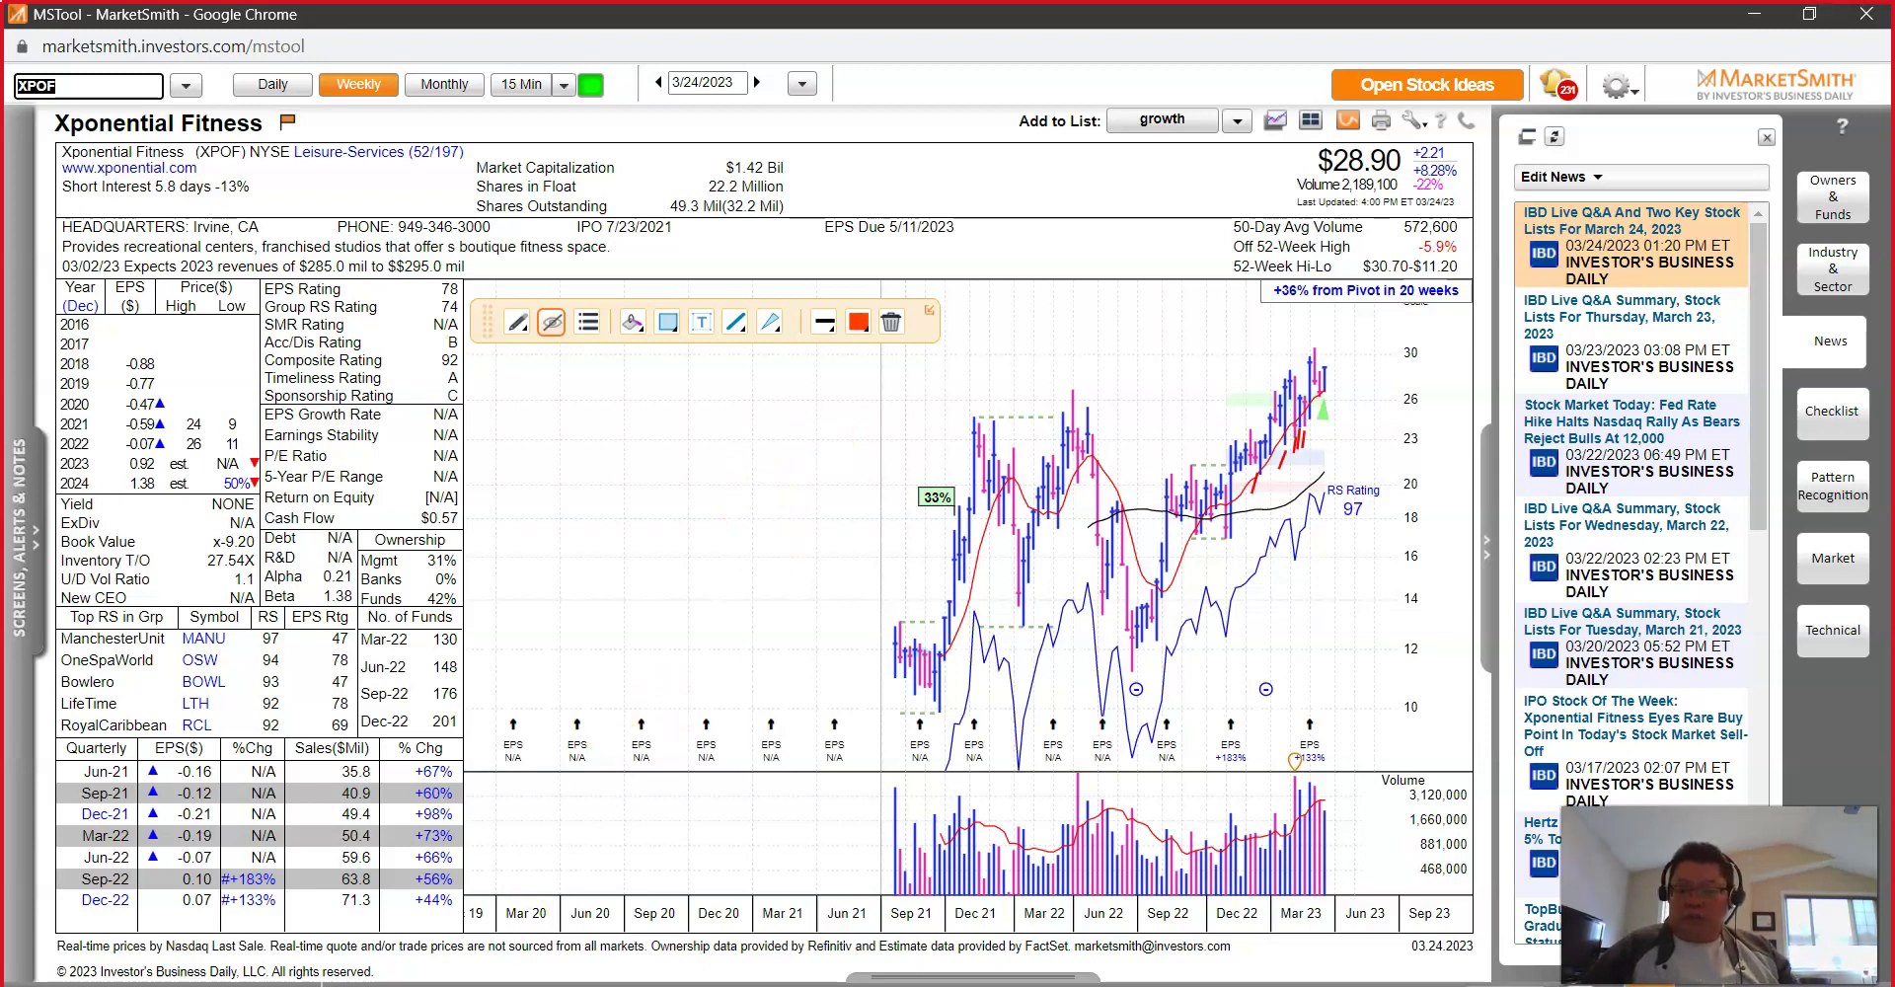
# Step: Copy the WING ticker from the Excel stock report and load its weekly chart in MarketSmith
pyautogui.hotkey('alt', 'Tab')
pyautogui.hotkey('ctrl', 'Tab')
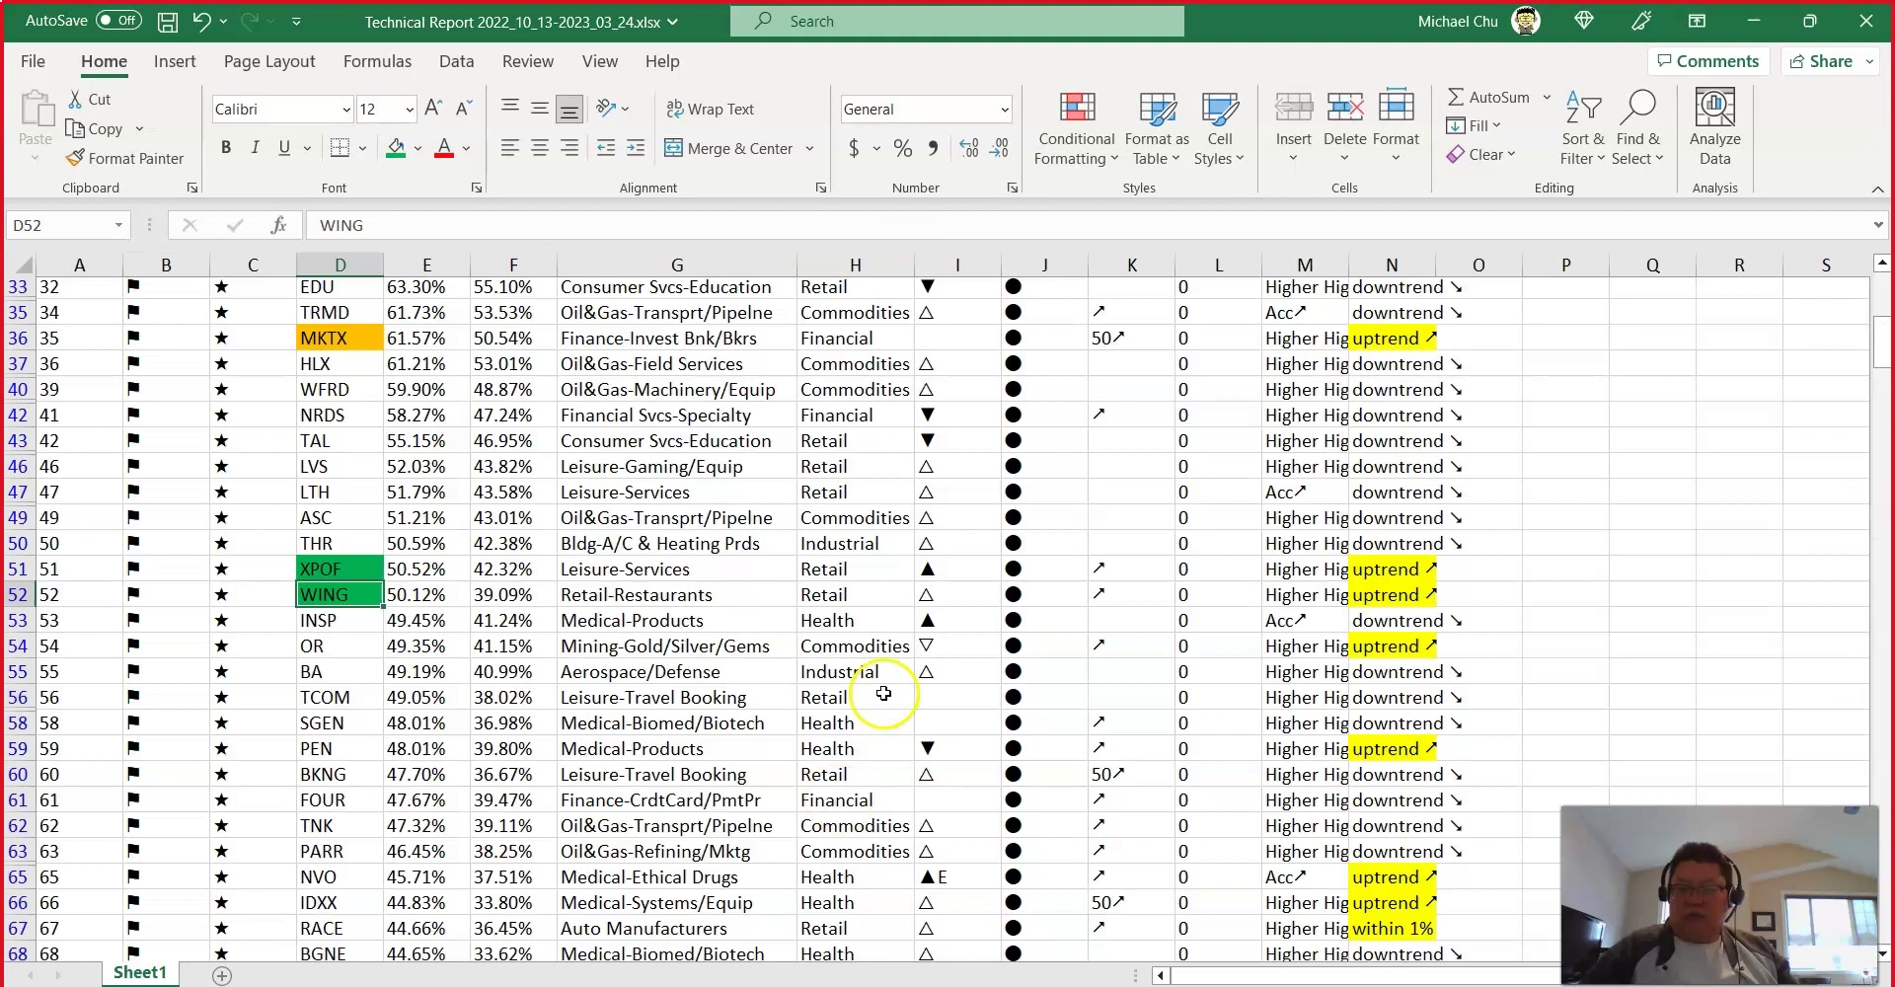
pyautogui.moveTo(341, 571); pyautogui.dragTo(348, 617)
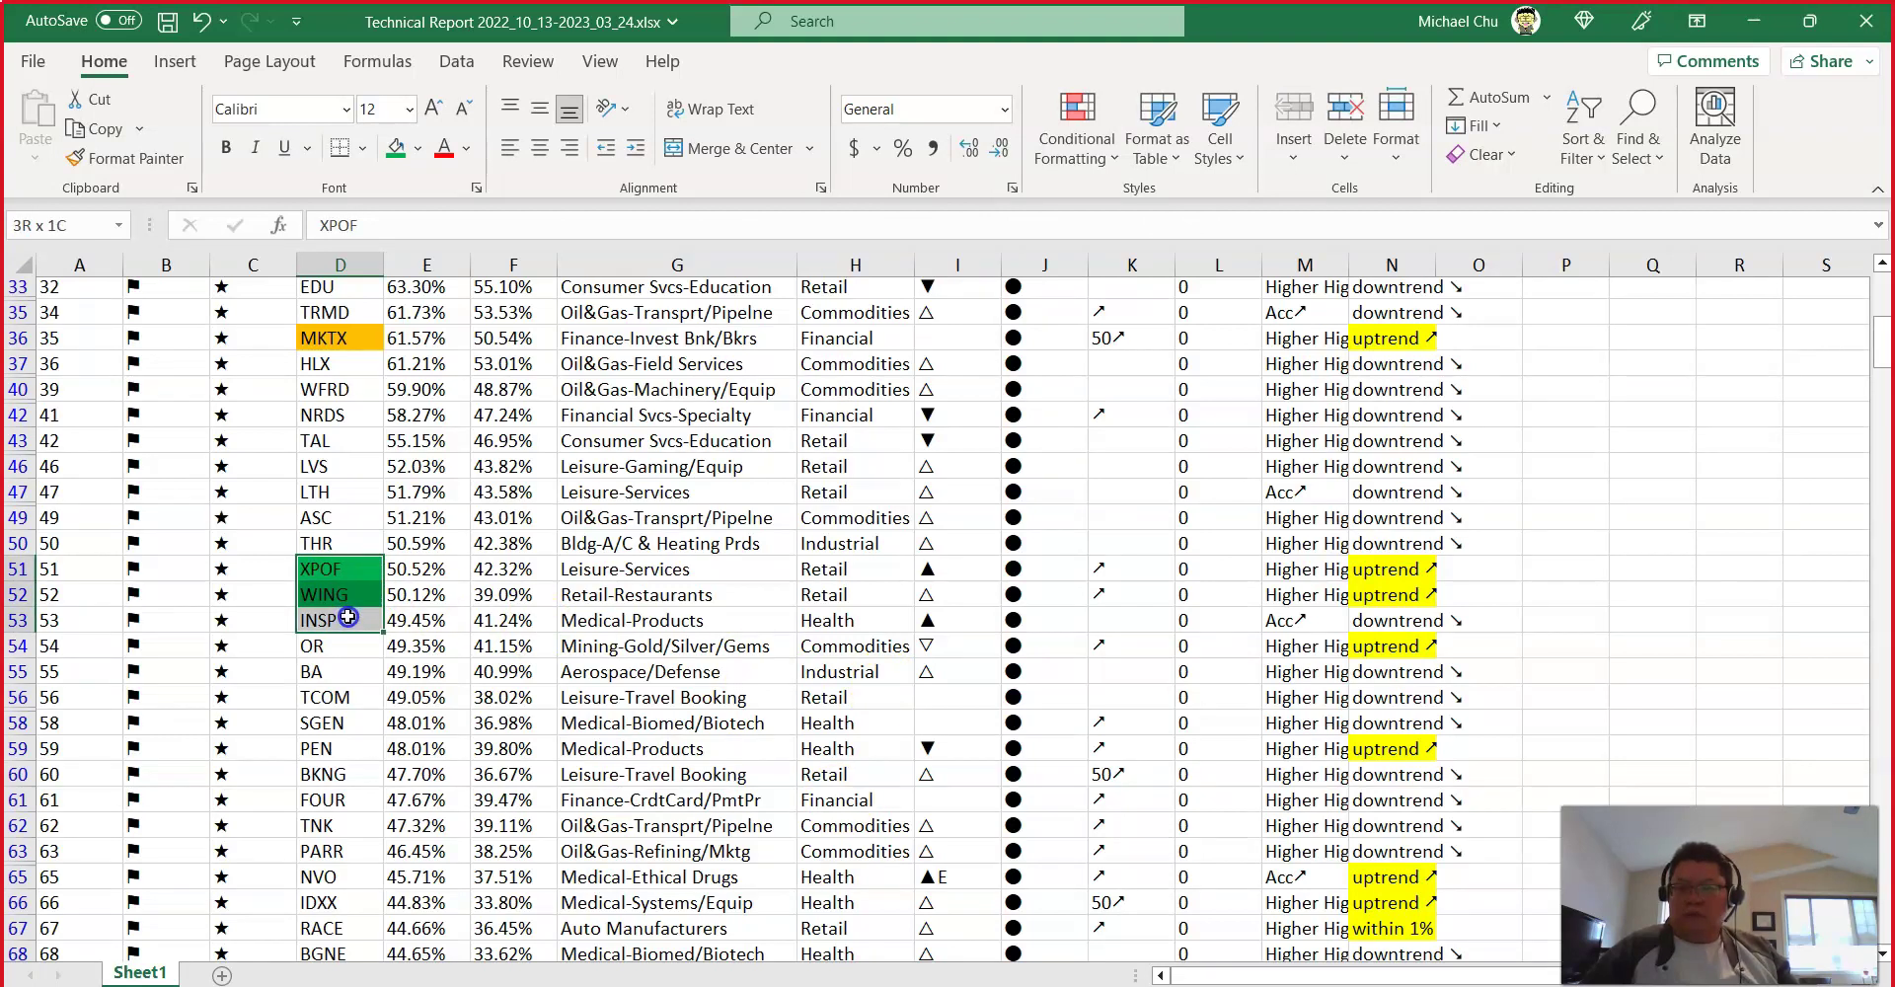
pyautogui.click(346, 594)
pyautogui.hotkey('ctrl', 'c')
pyautogui.hotkey('alt', 'Tab')
pyautogui.hotkey('ctrl', 'v')
pyautogui.click(632, 544)
pyautogui.press('Return')
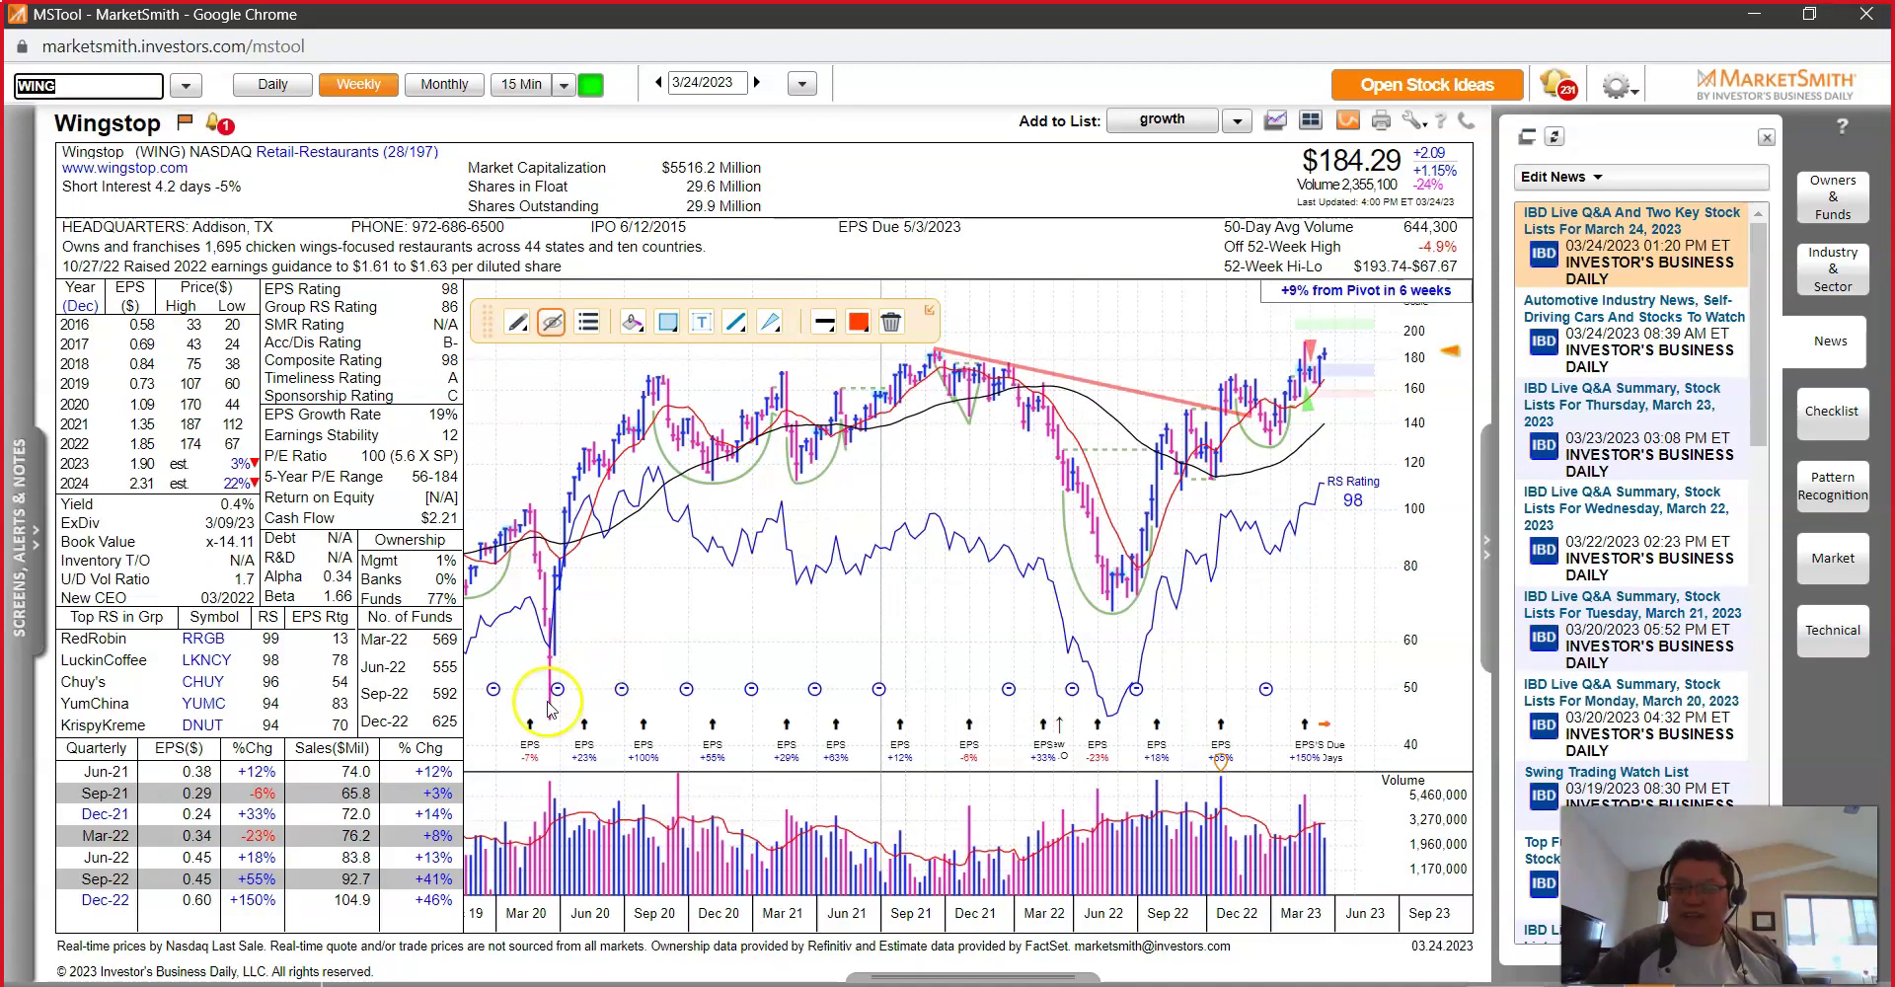
# Step: Mark WING's recent quarterly EPS and sales growth and its latest price swings with red lines, and switch back to the Excel report
pyautogui.moveTo(284, 857); pyautogui.dragTo(287, 942)
pyautogui.moveTo(455, 857); pyautogui.dragTo(455, 932)
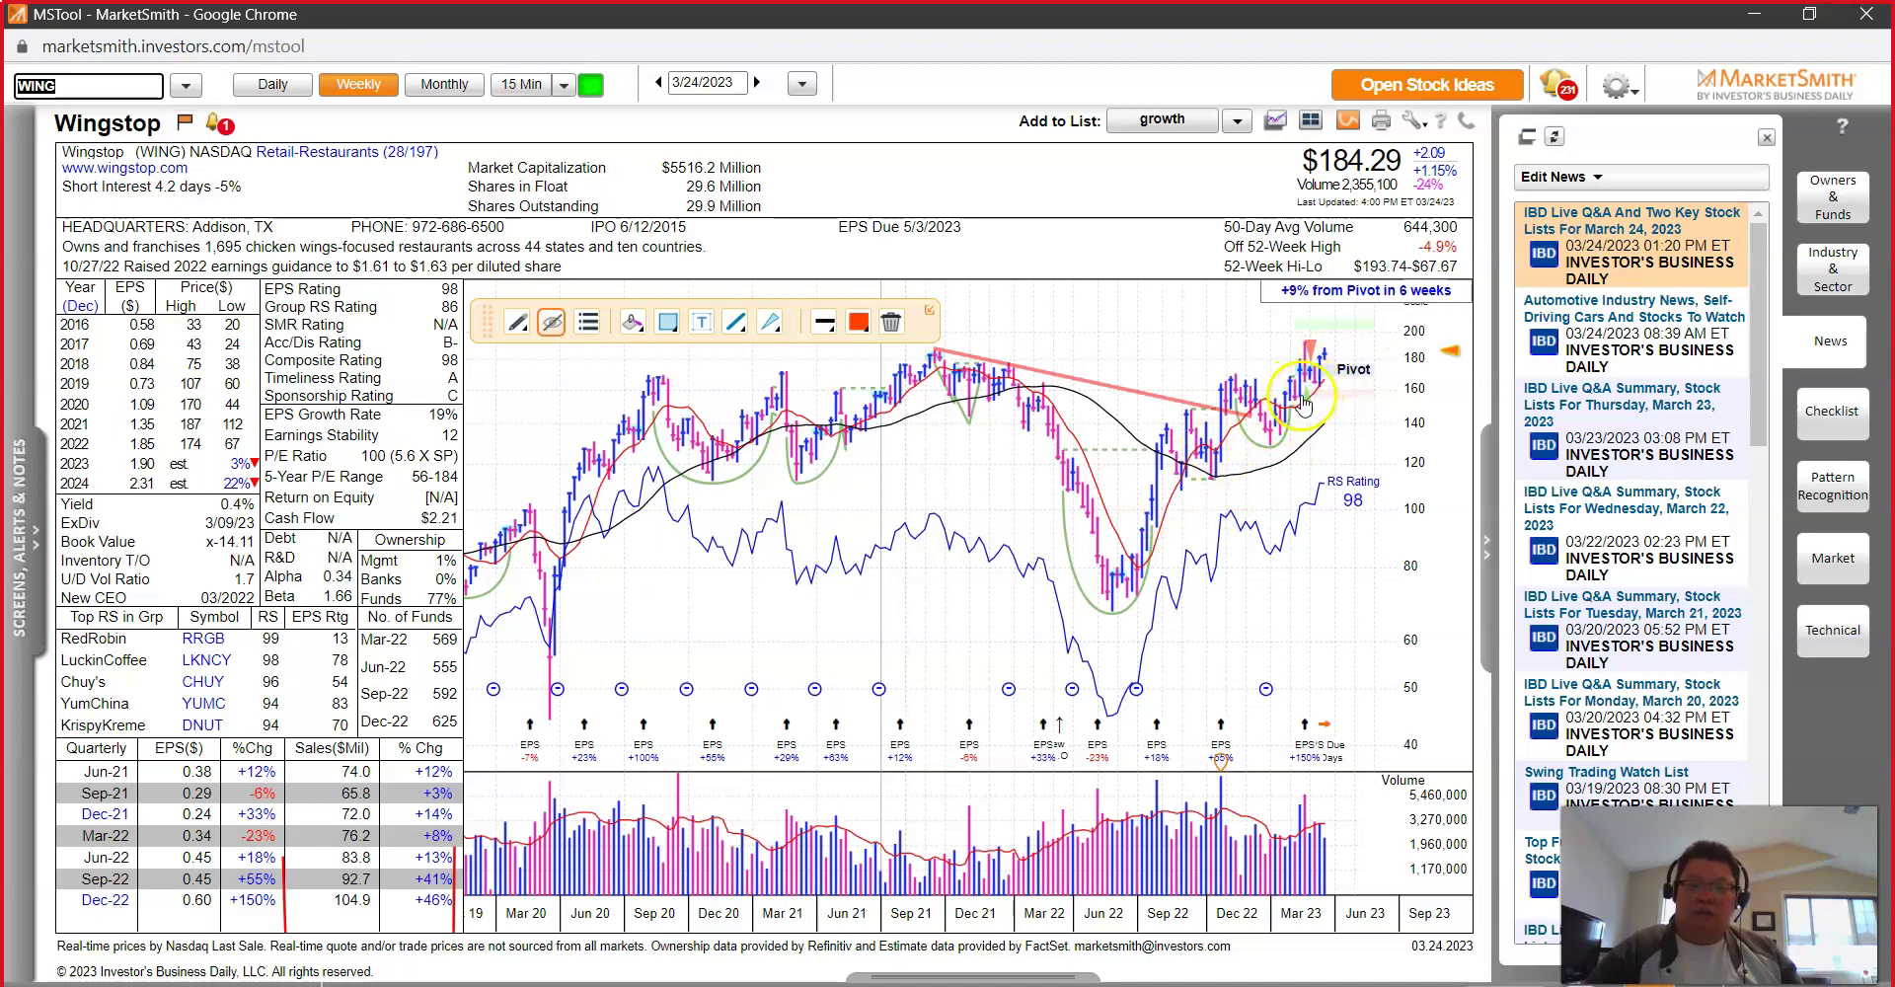
pyautogui.moveTo(1278, 329); pyautogui.dragTo(1327, 424)
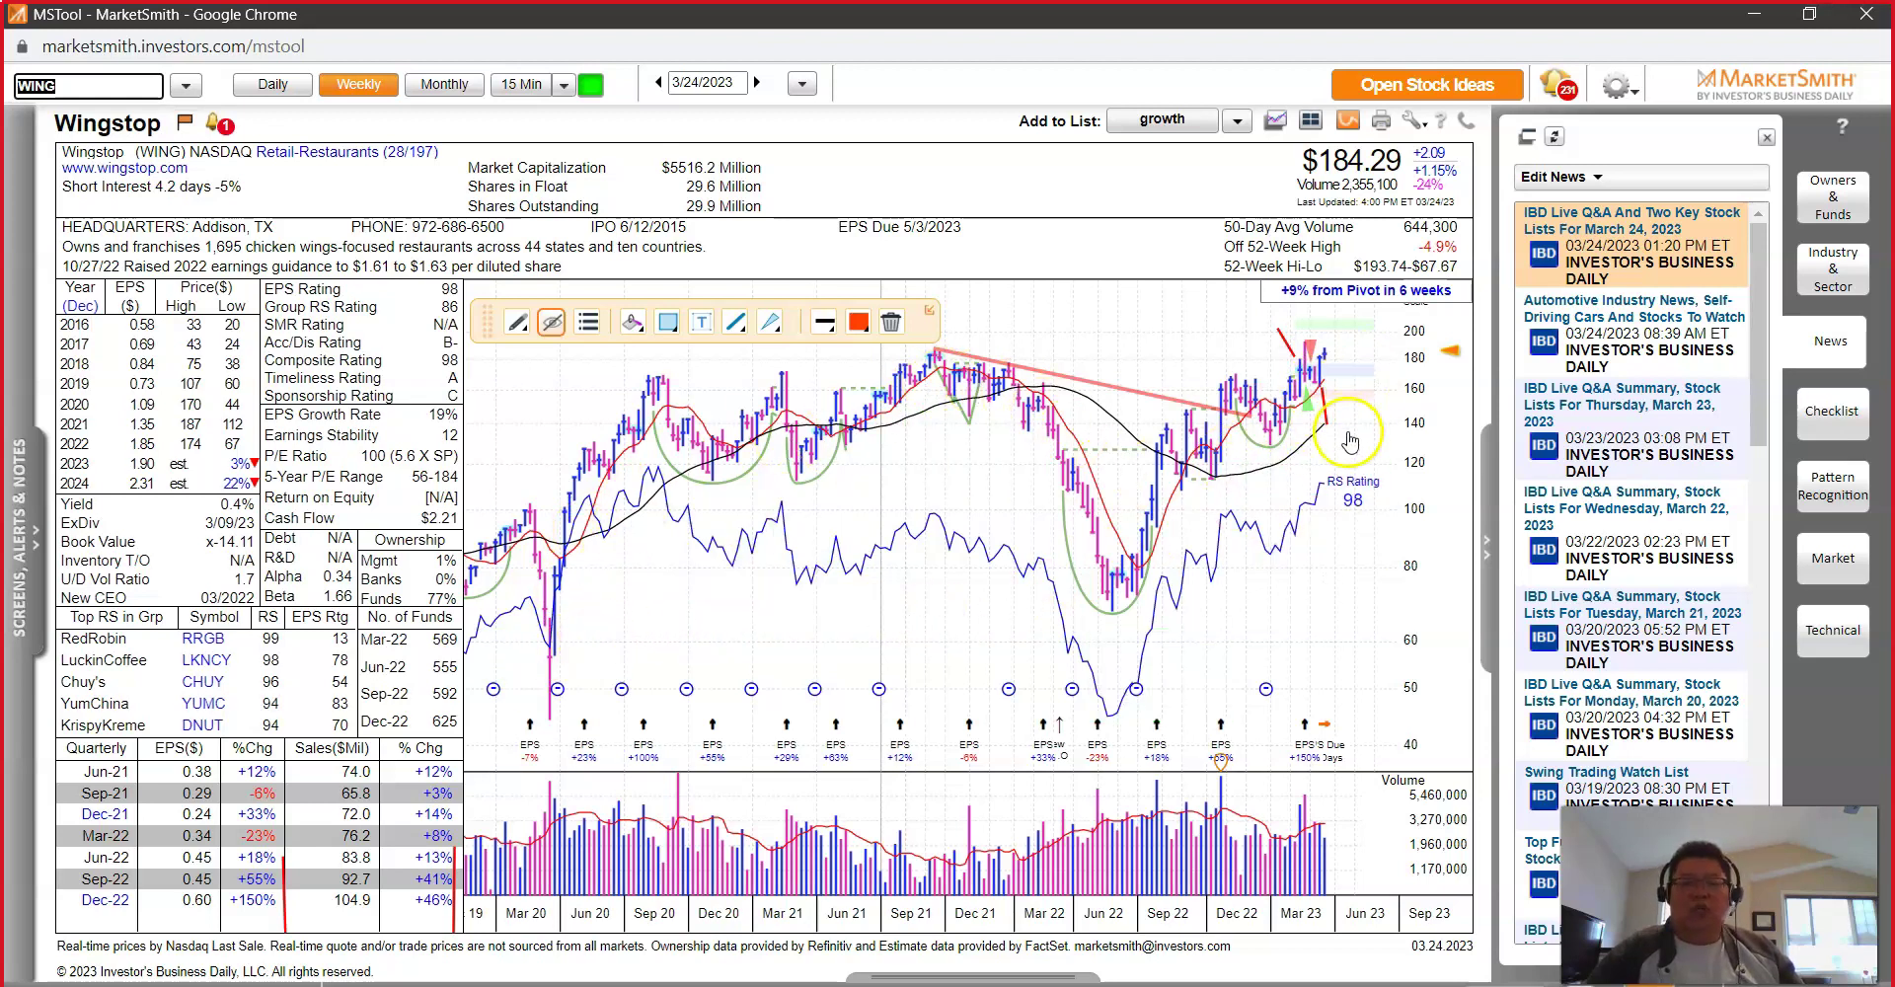
pyautogui.moveTo(1130, 614)
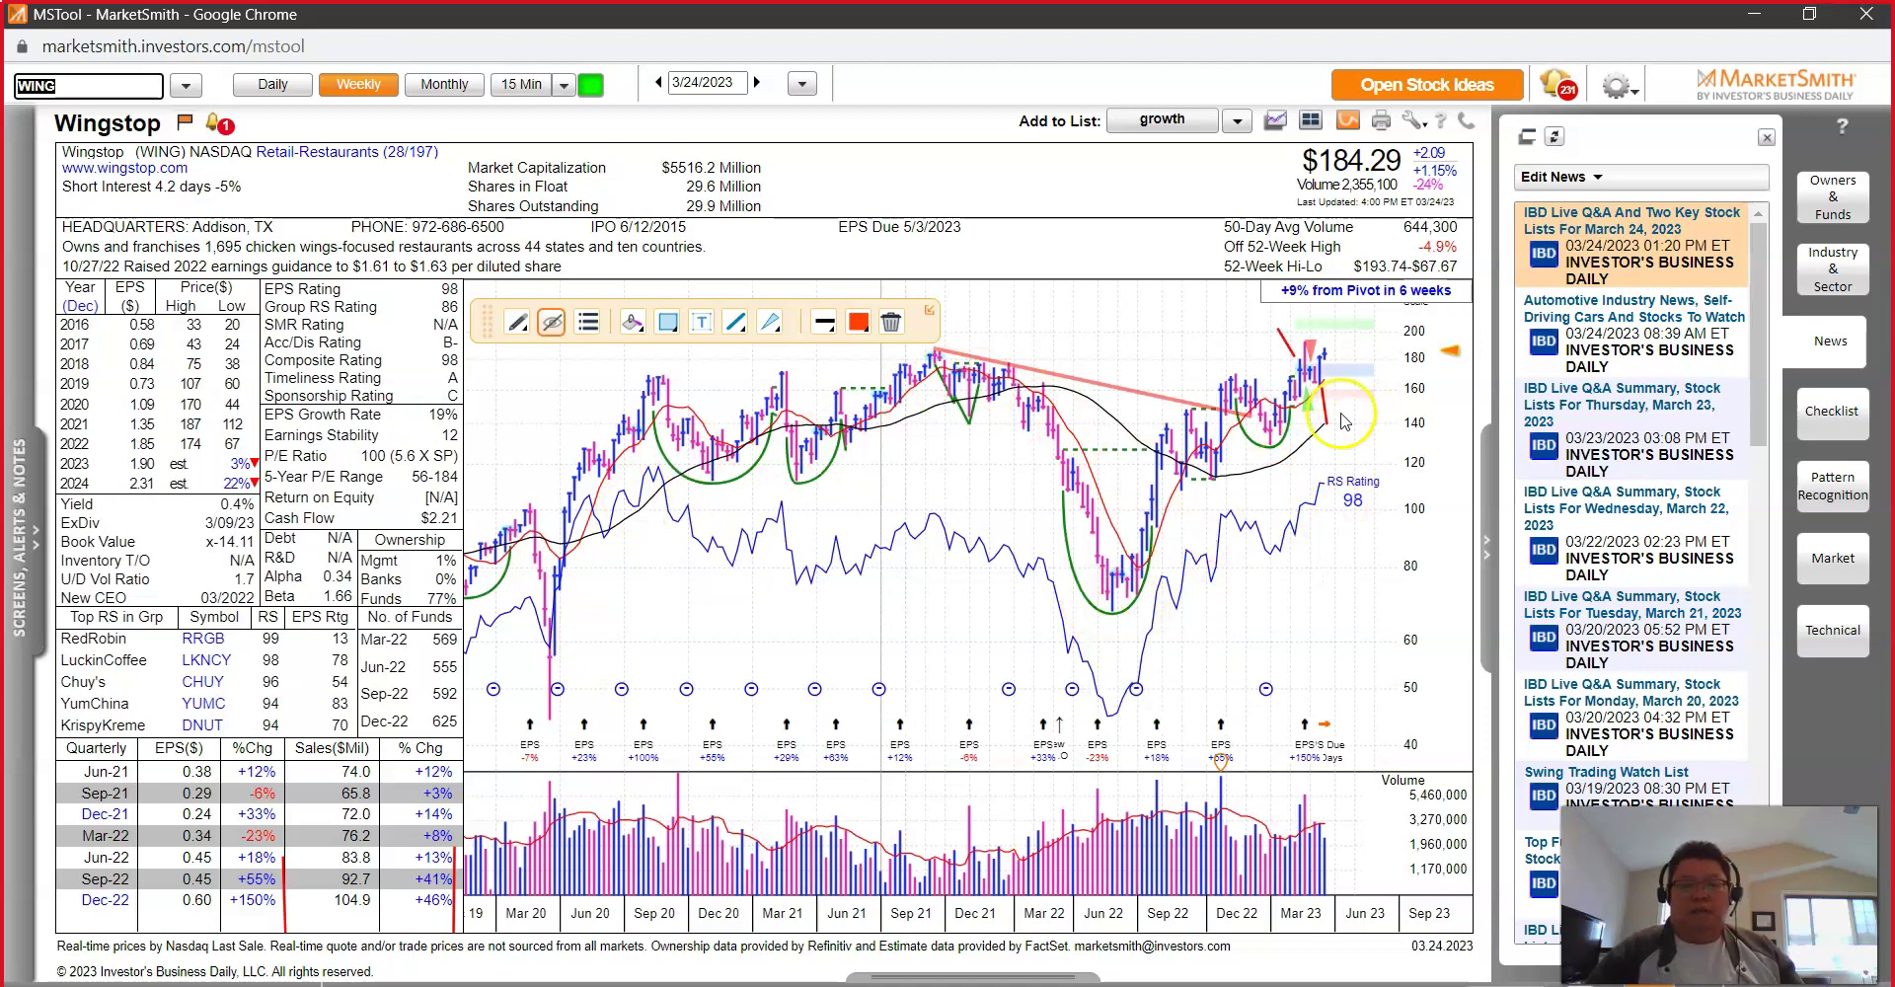
pyautogui.click(1357, 325)
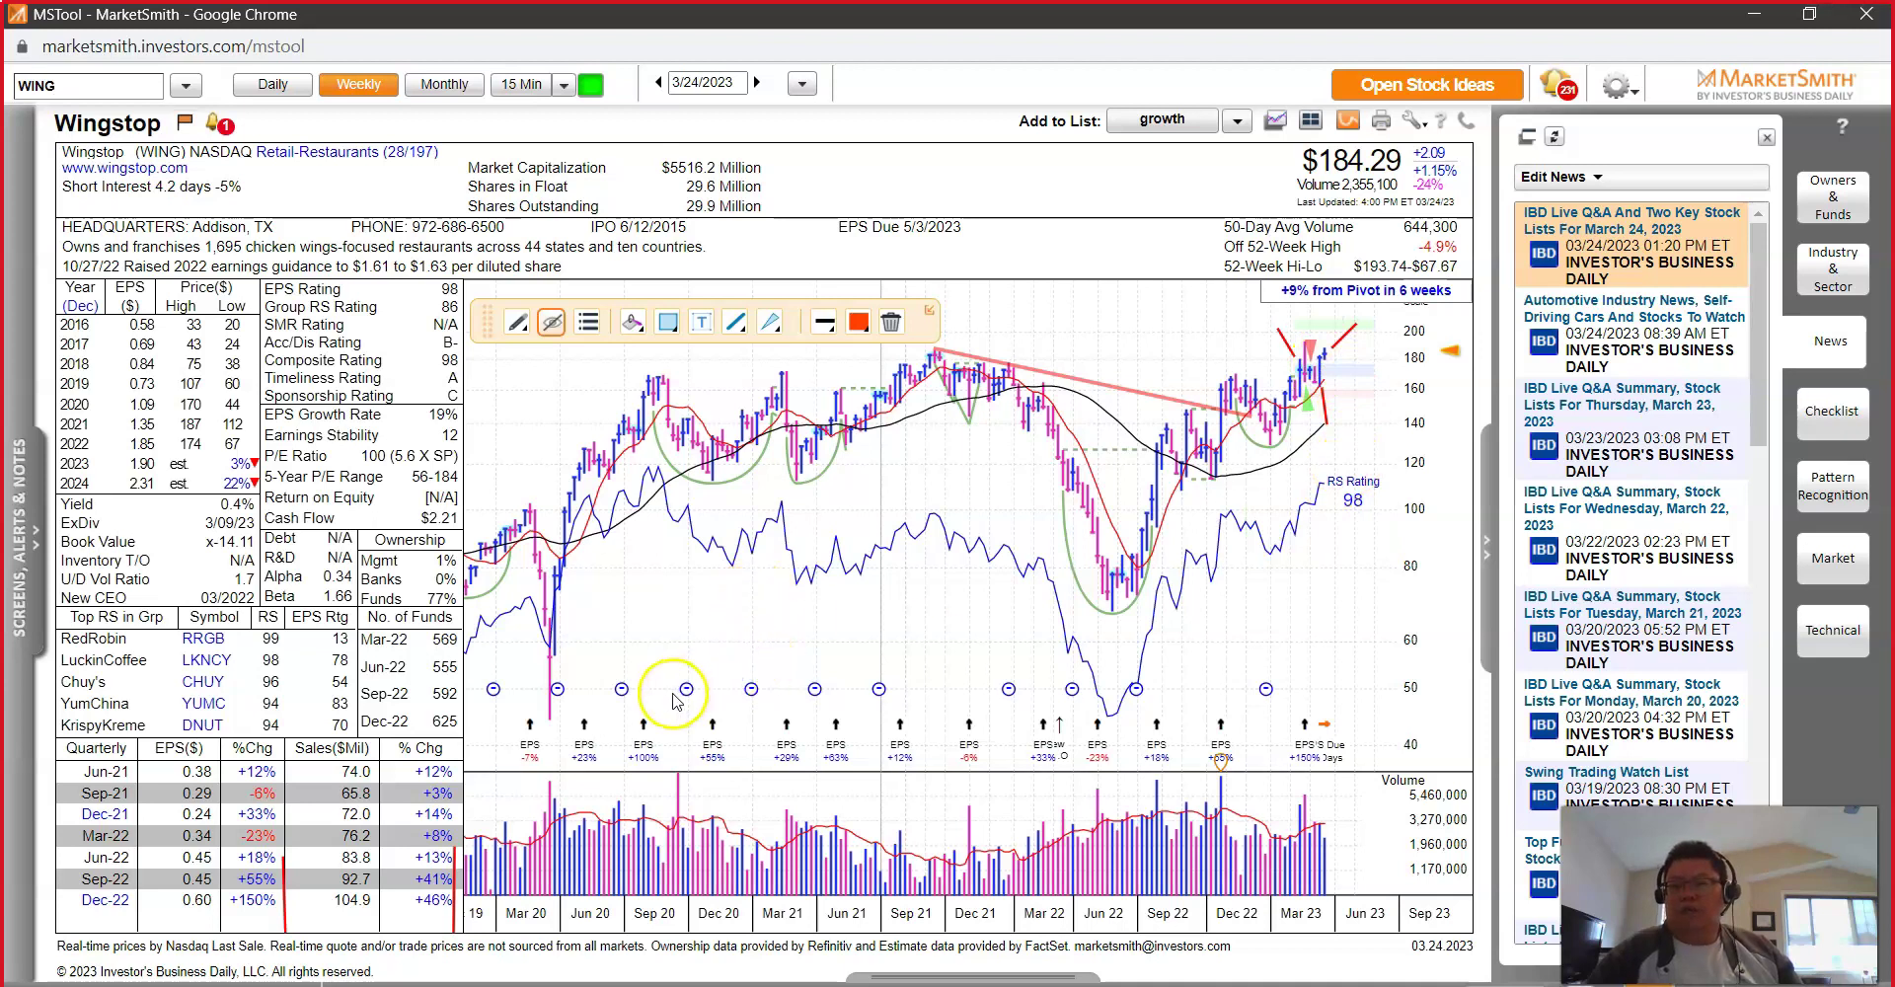
pyautogui.click(1754, 14)
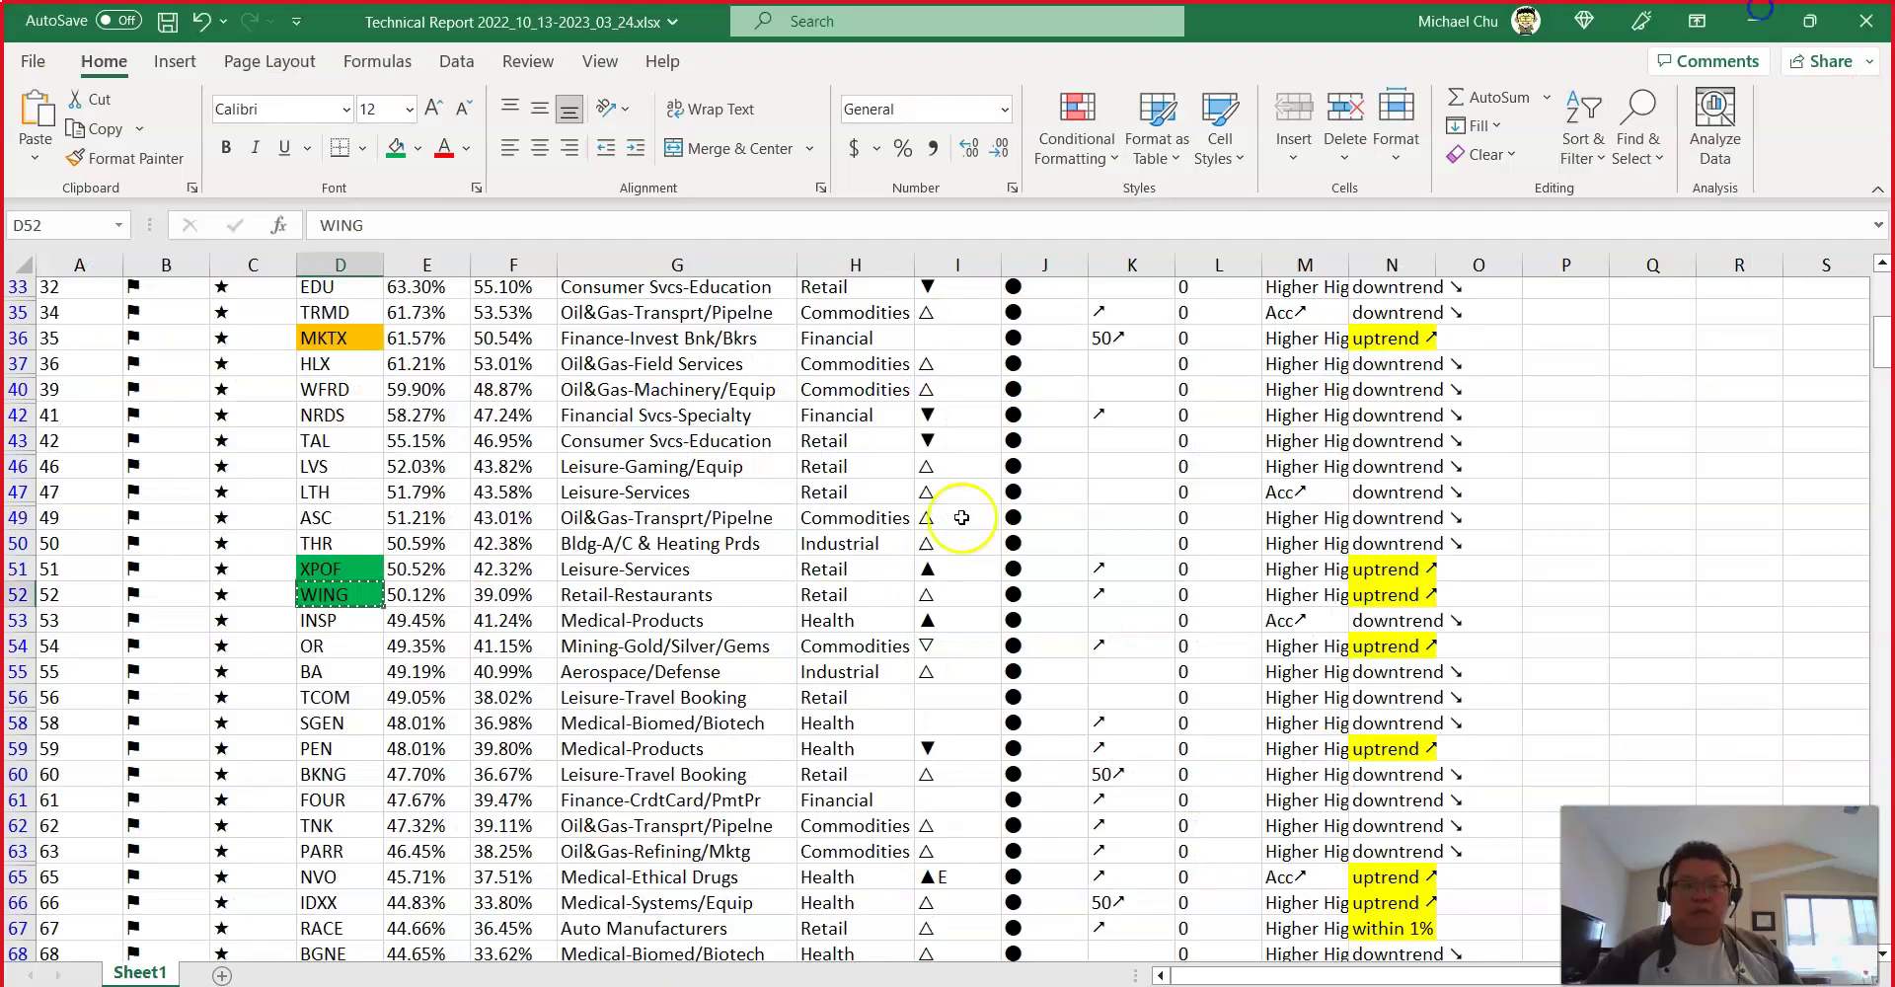
# Step: Fill the OR ticker cell in D54 with green, copy the ticker, and select its Mining-Gold/Silver/Gems industry cell
pyautogui.click(331, 622)
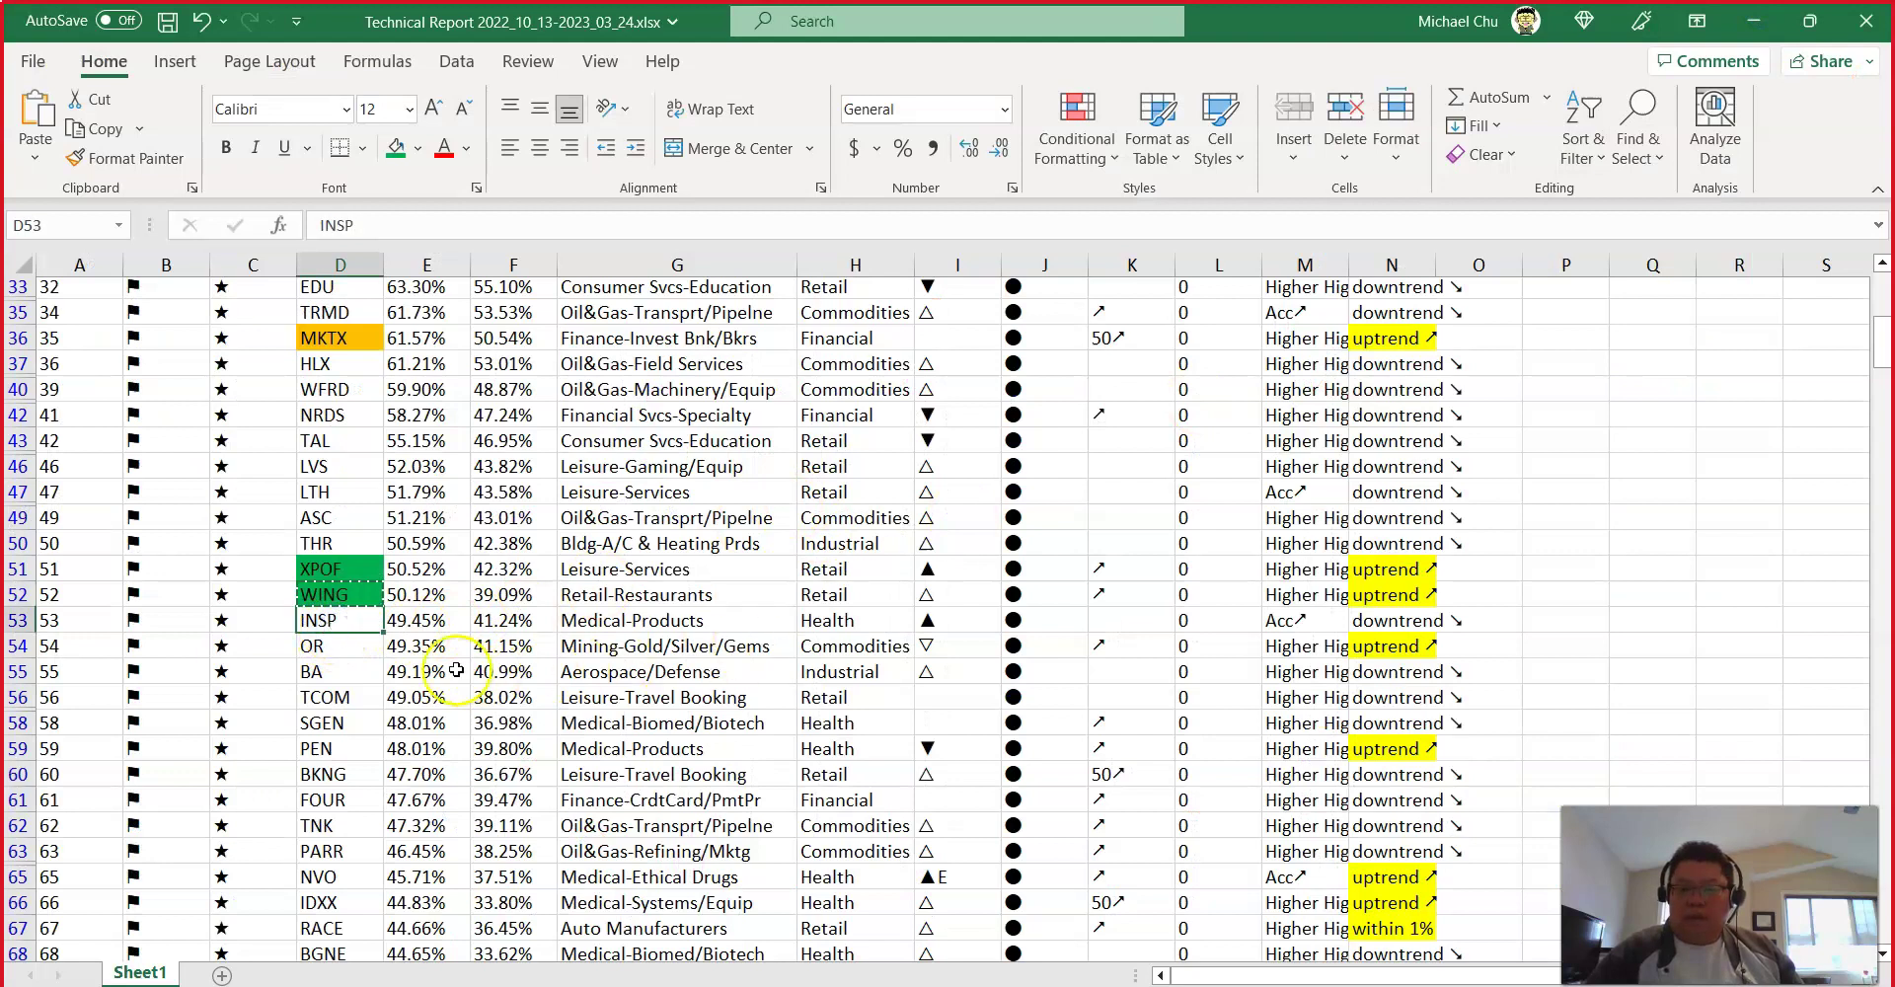
pyautogui.click(339, 651)
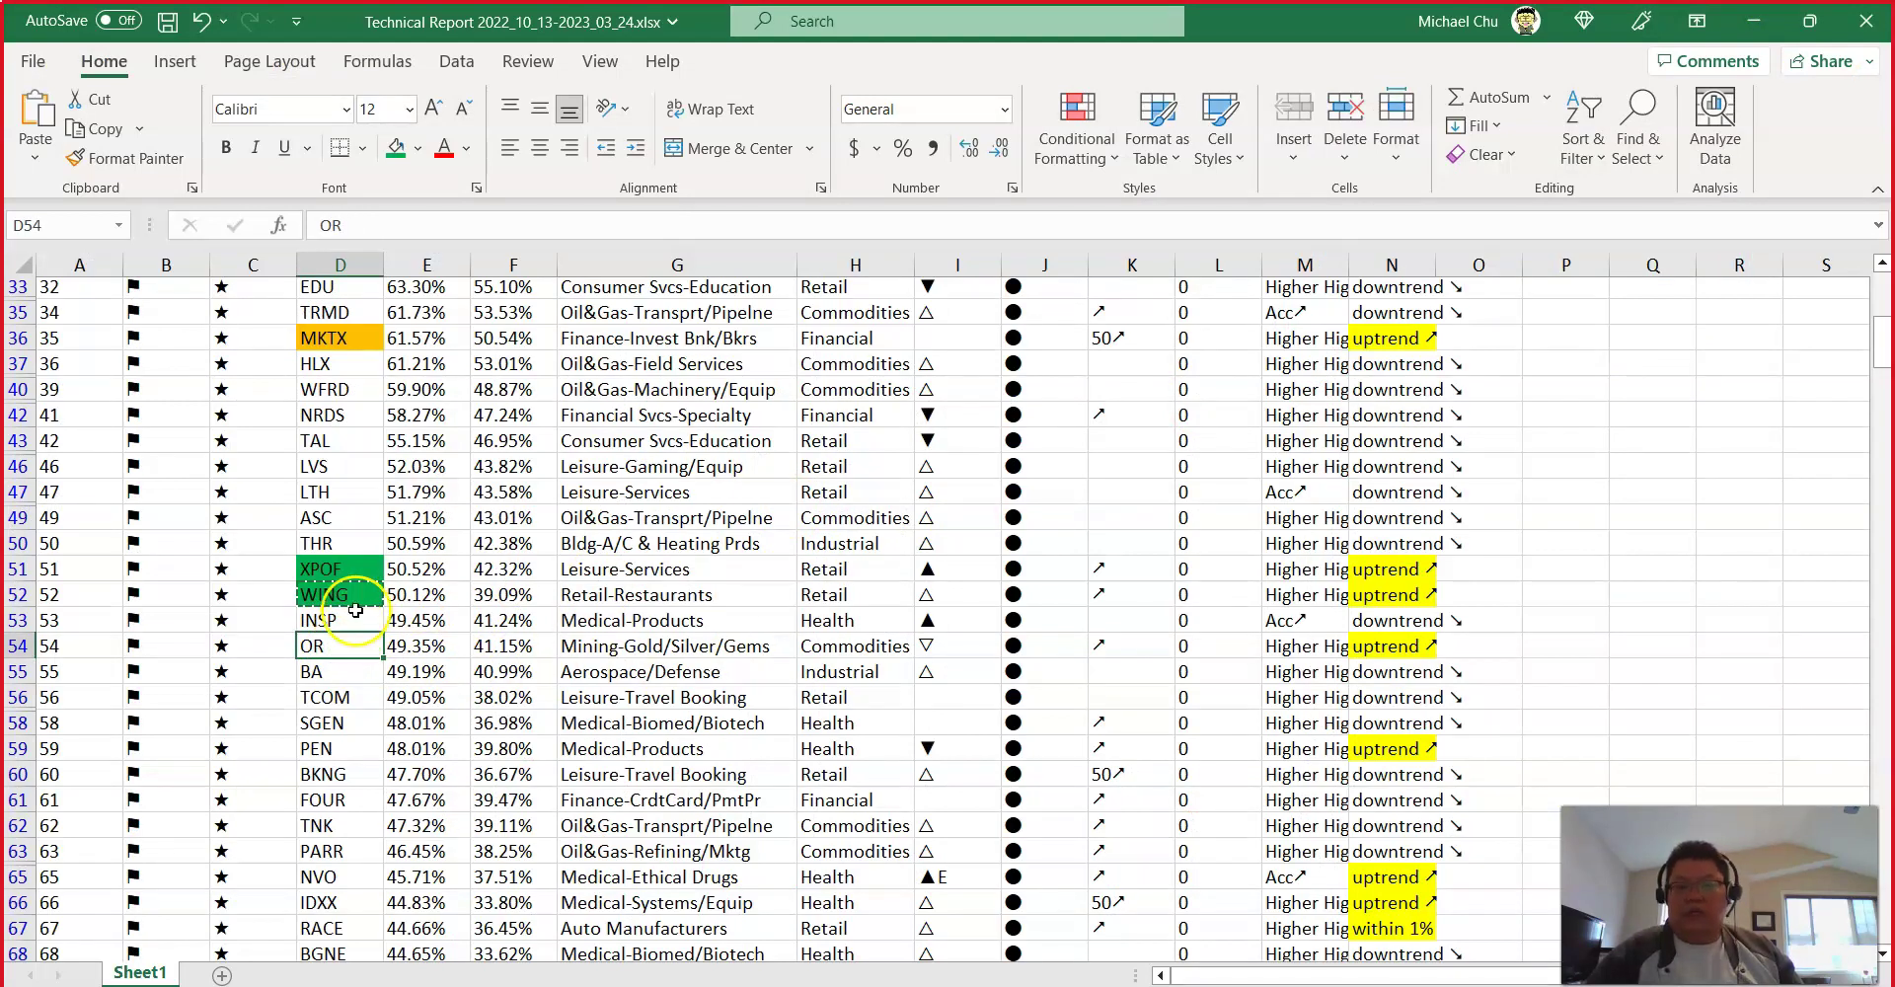
pyautogui.click(418, 150)
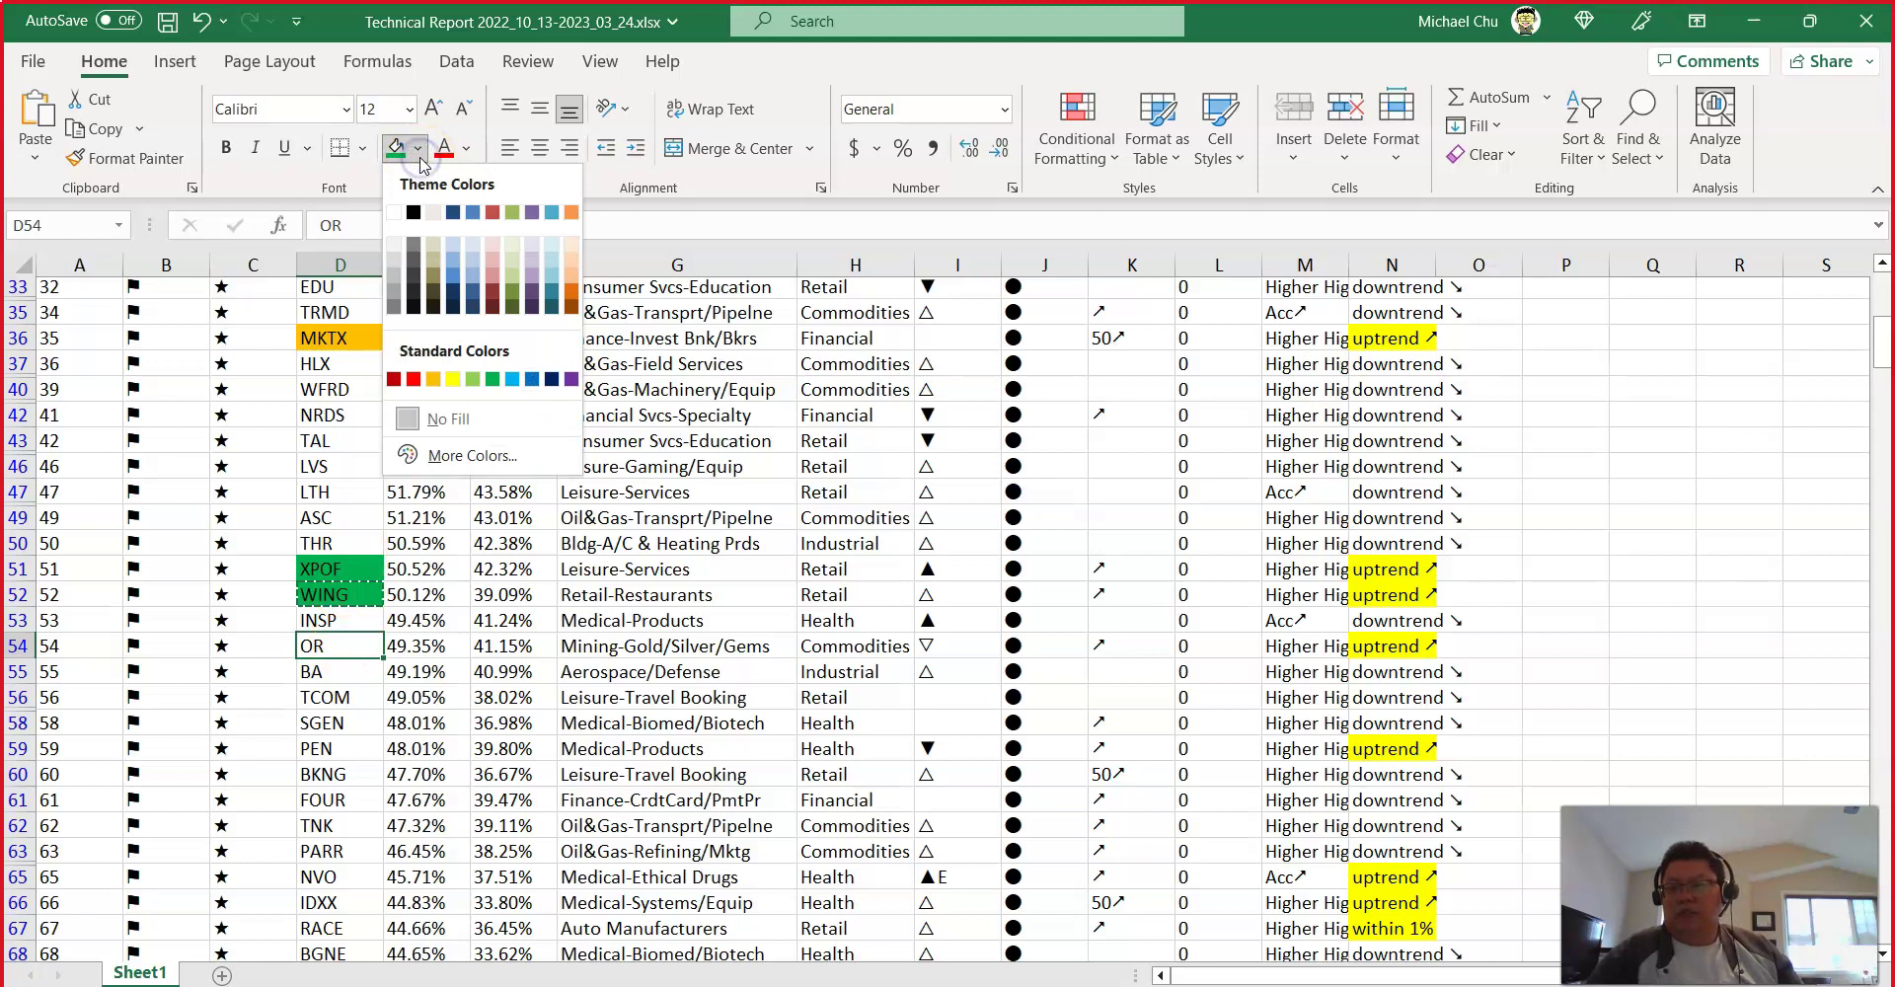
pyautogui.click(492, 379)
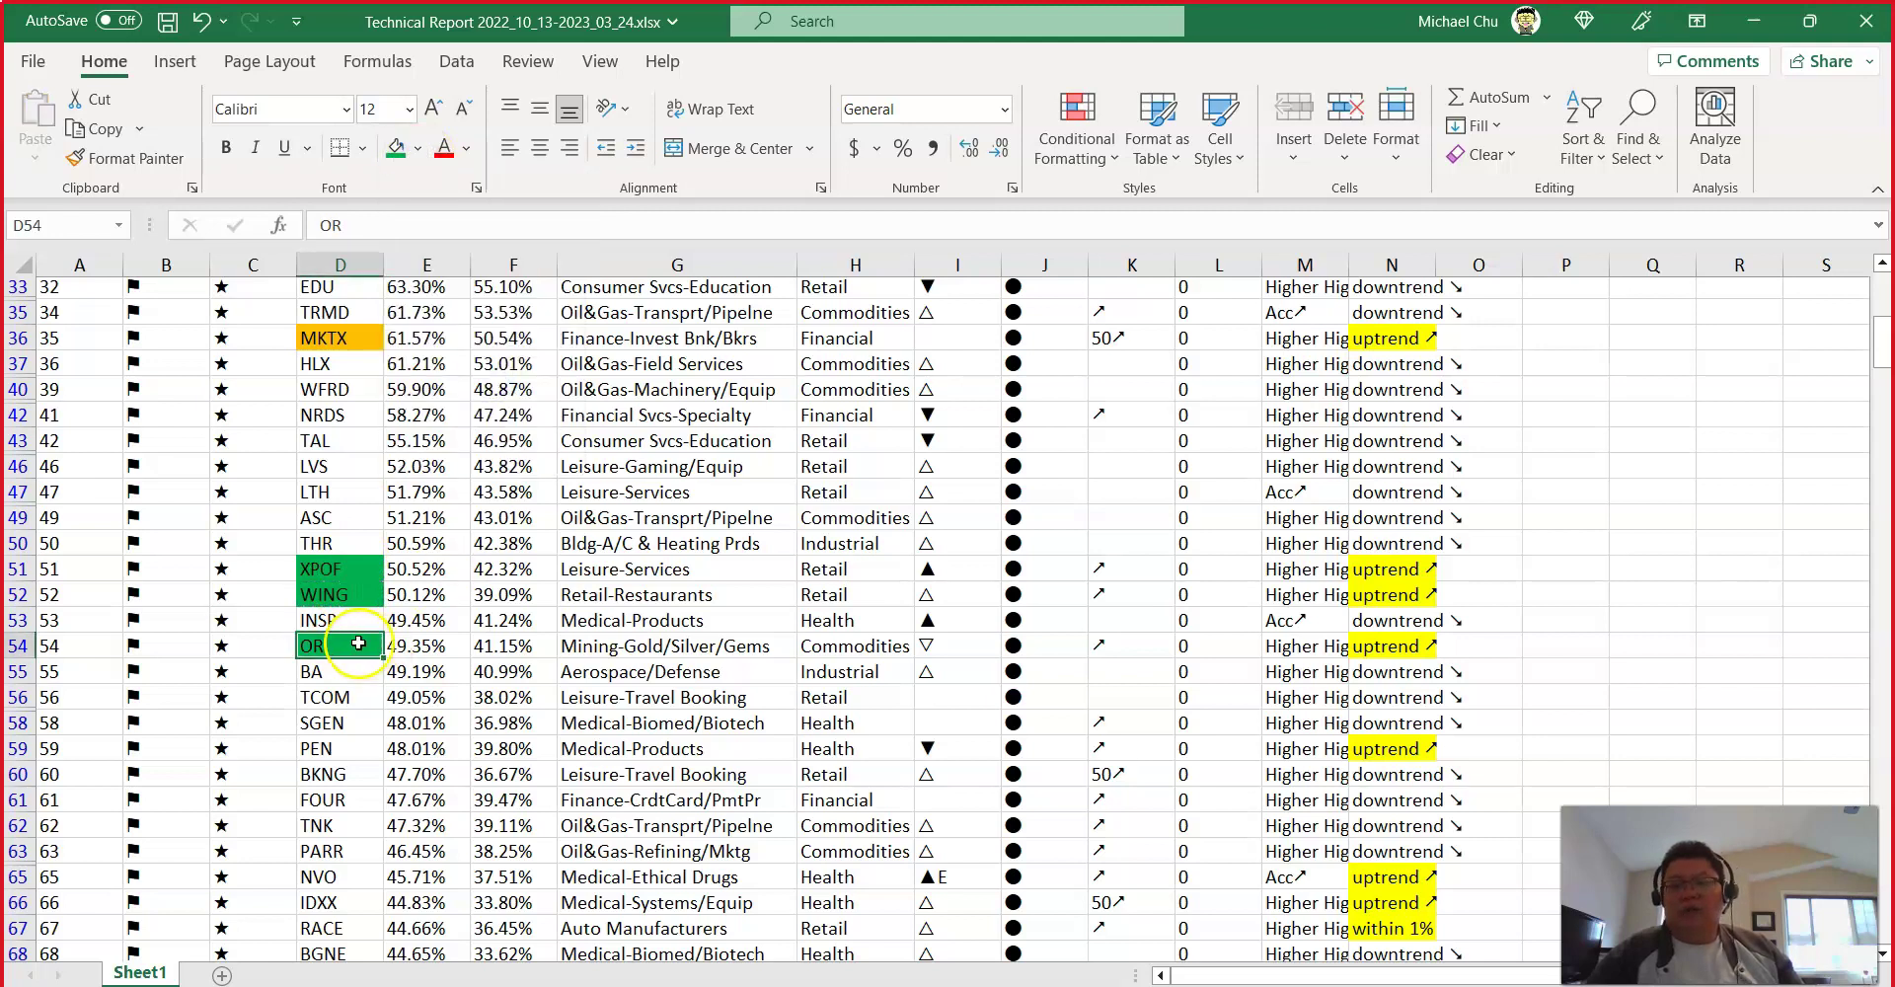
pyautogui.hotkey('ctrl', 'c')
pyautogui.click(612, 647)
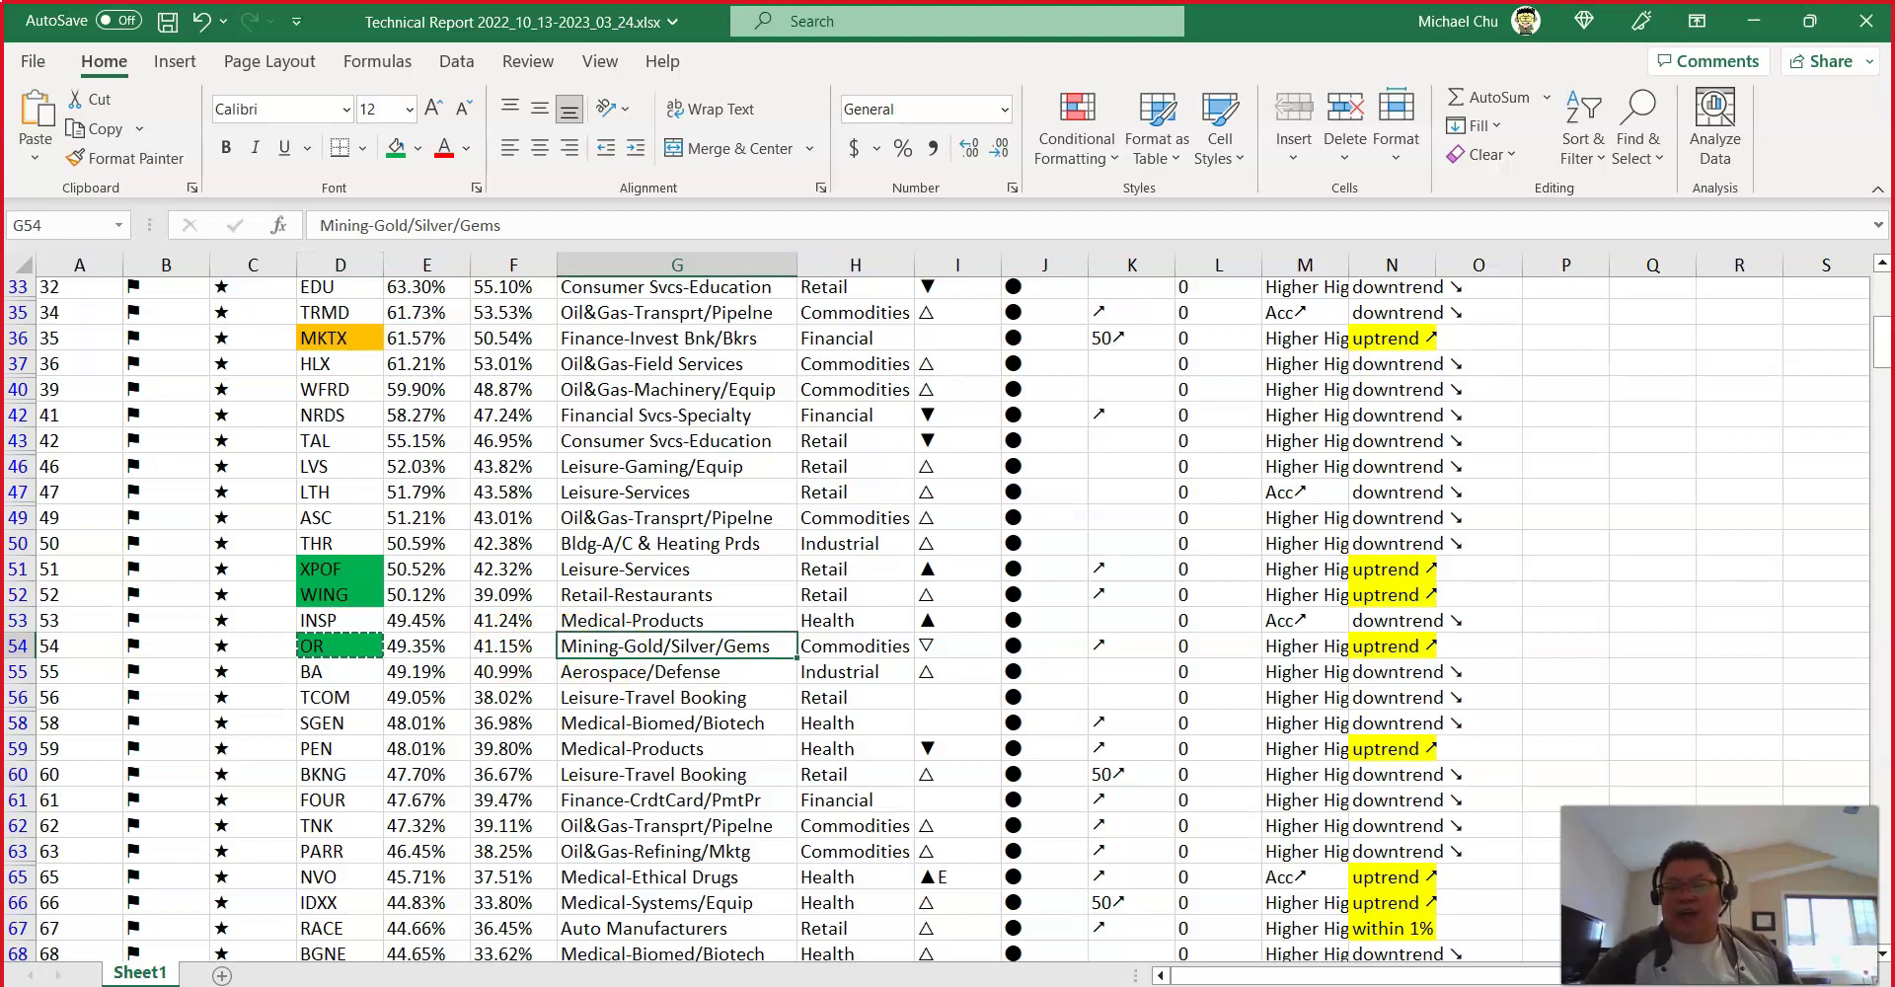
# Step: Switch to MarketSmith, load the GLD weekly chart, and change it to the daily view
pyautogui.hotkey('alt', 'Tab')
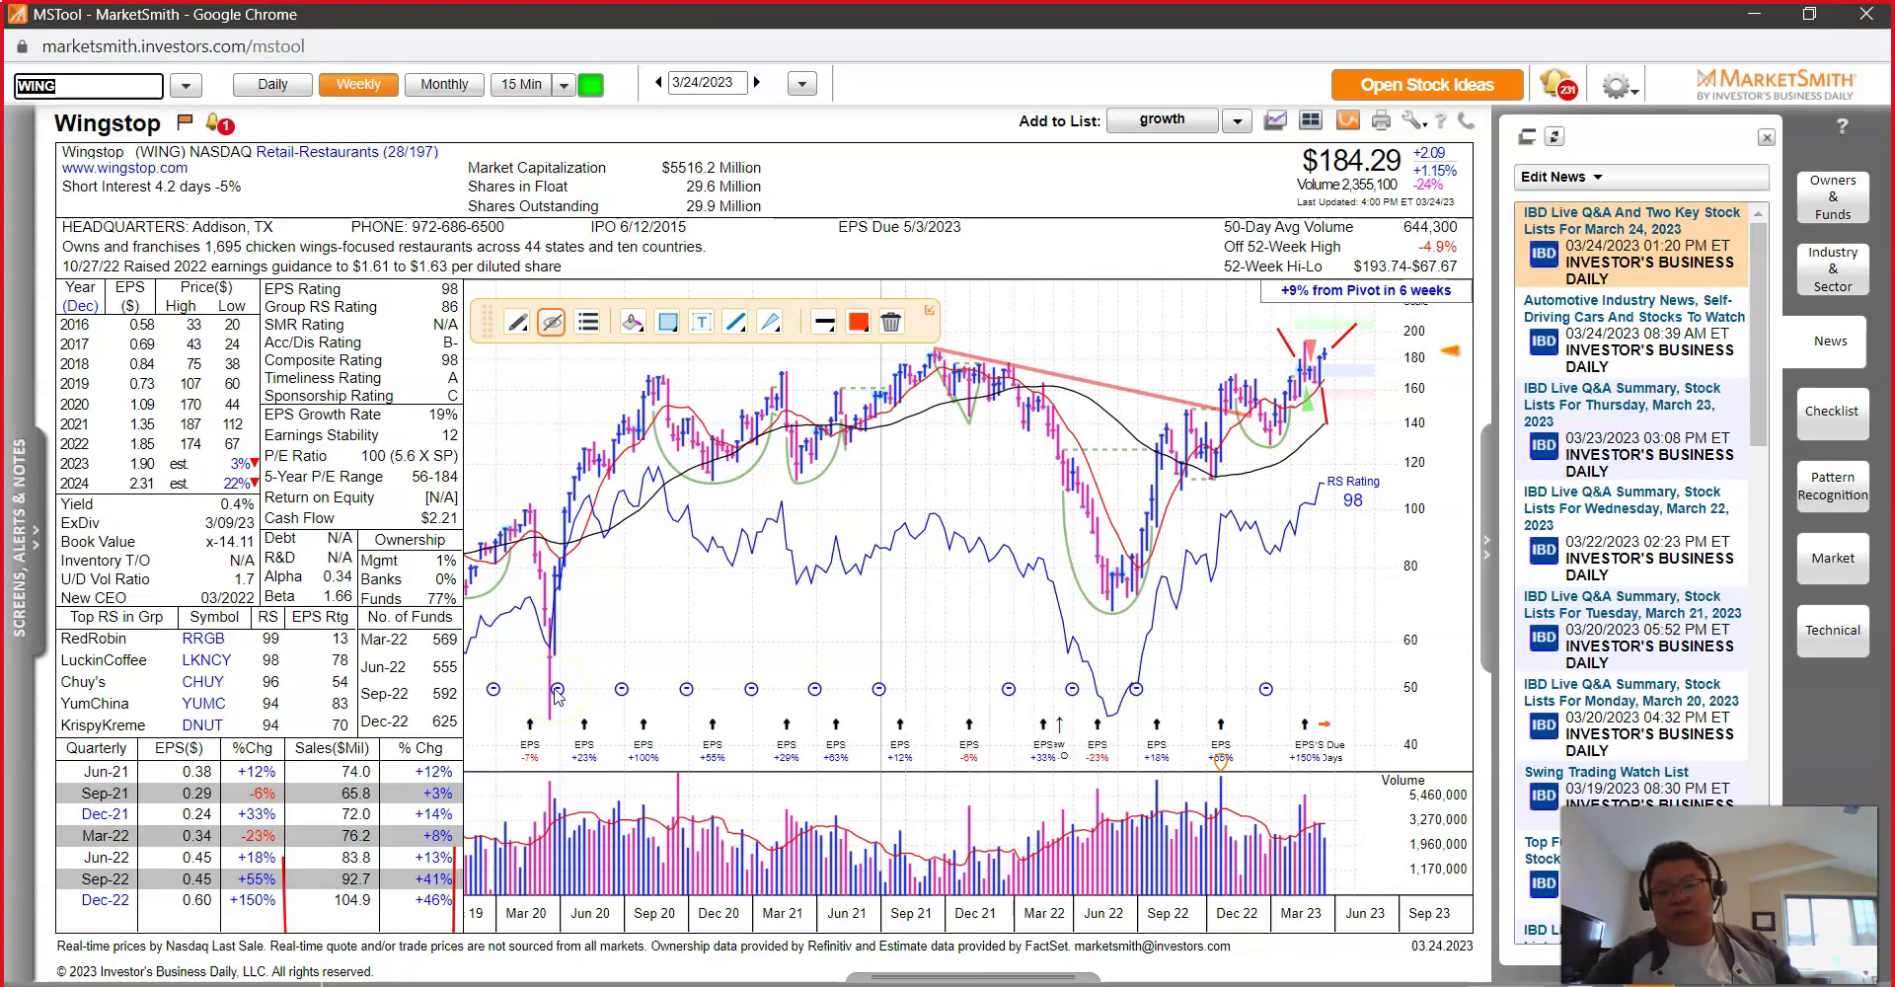
pyautogui.write('GLD')
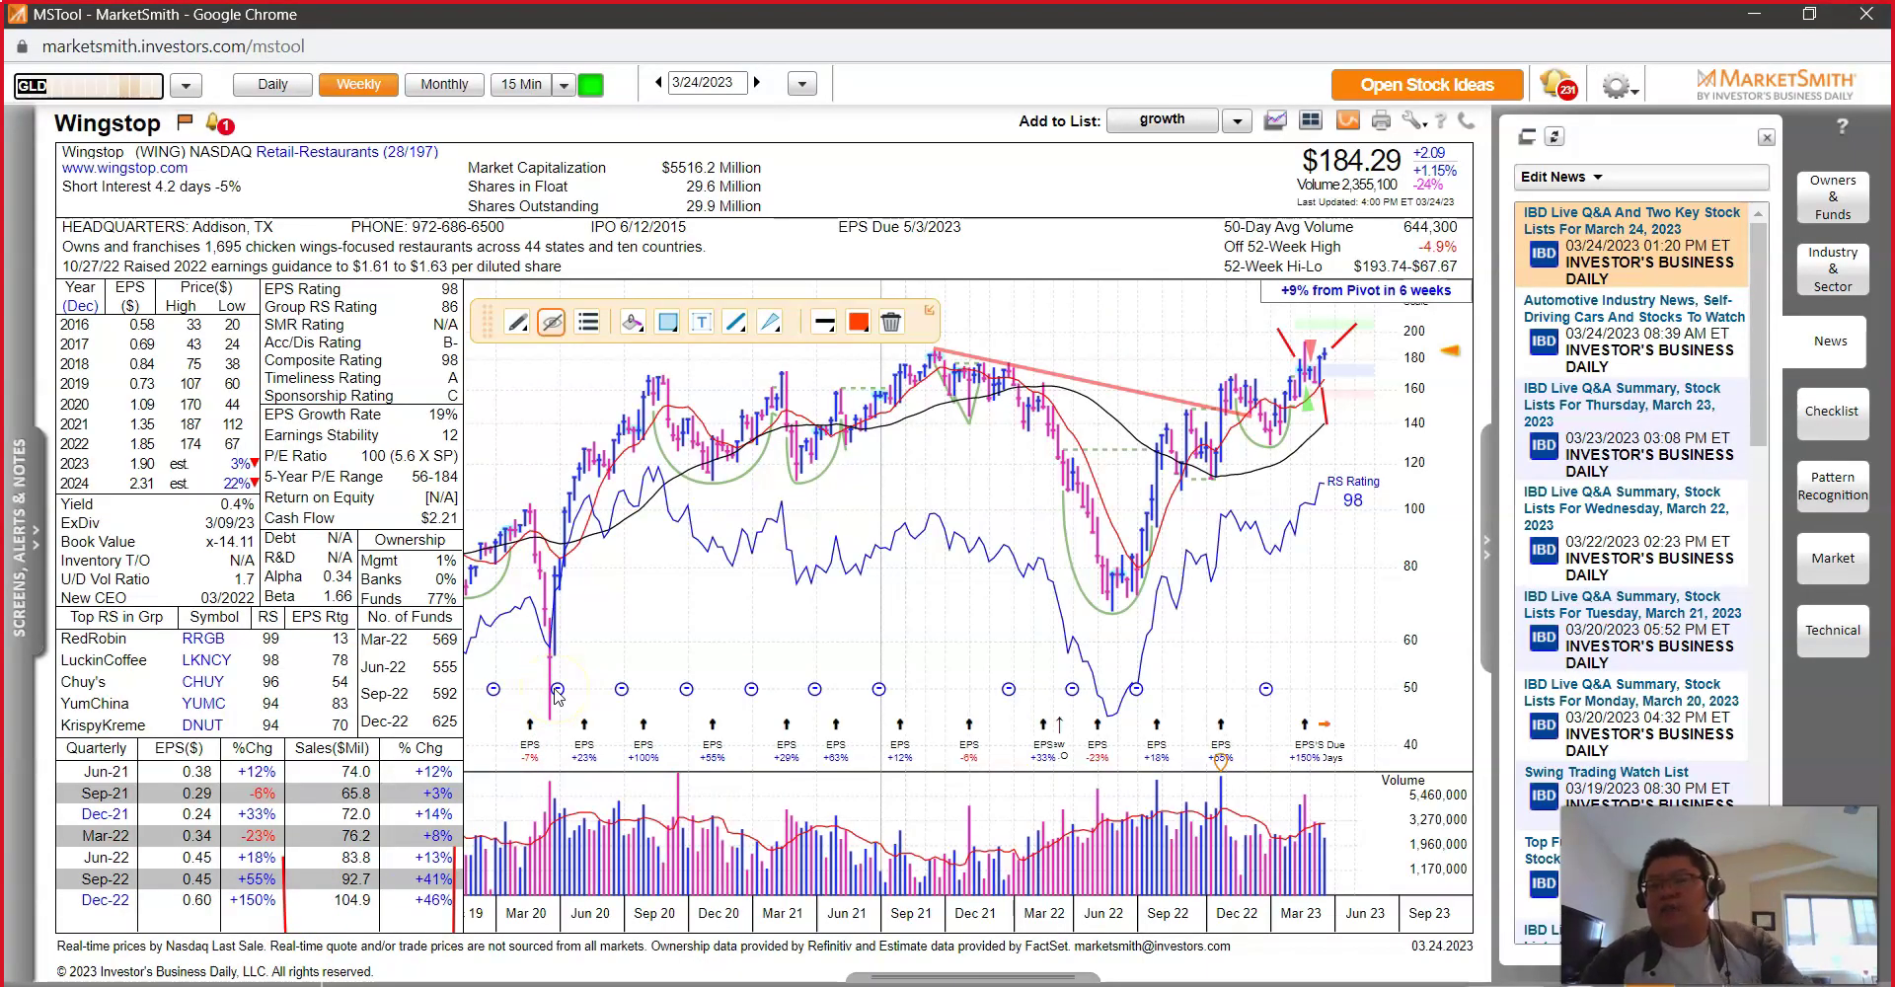
pyautogui.press('Return')
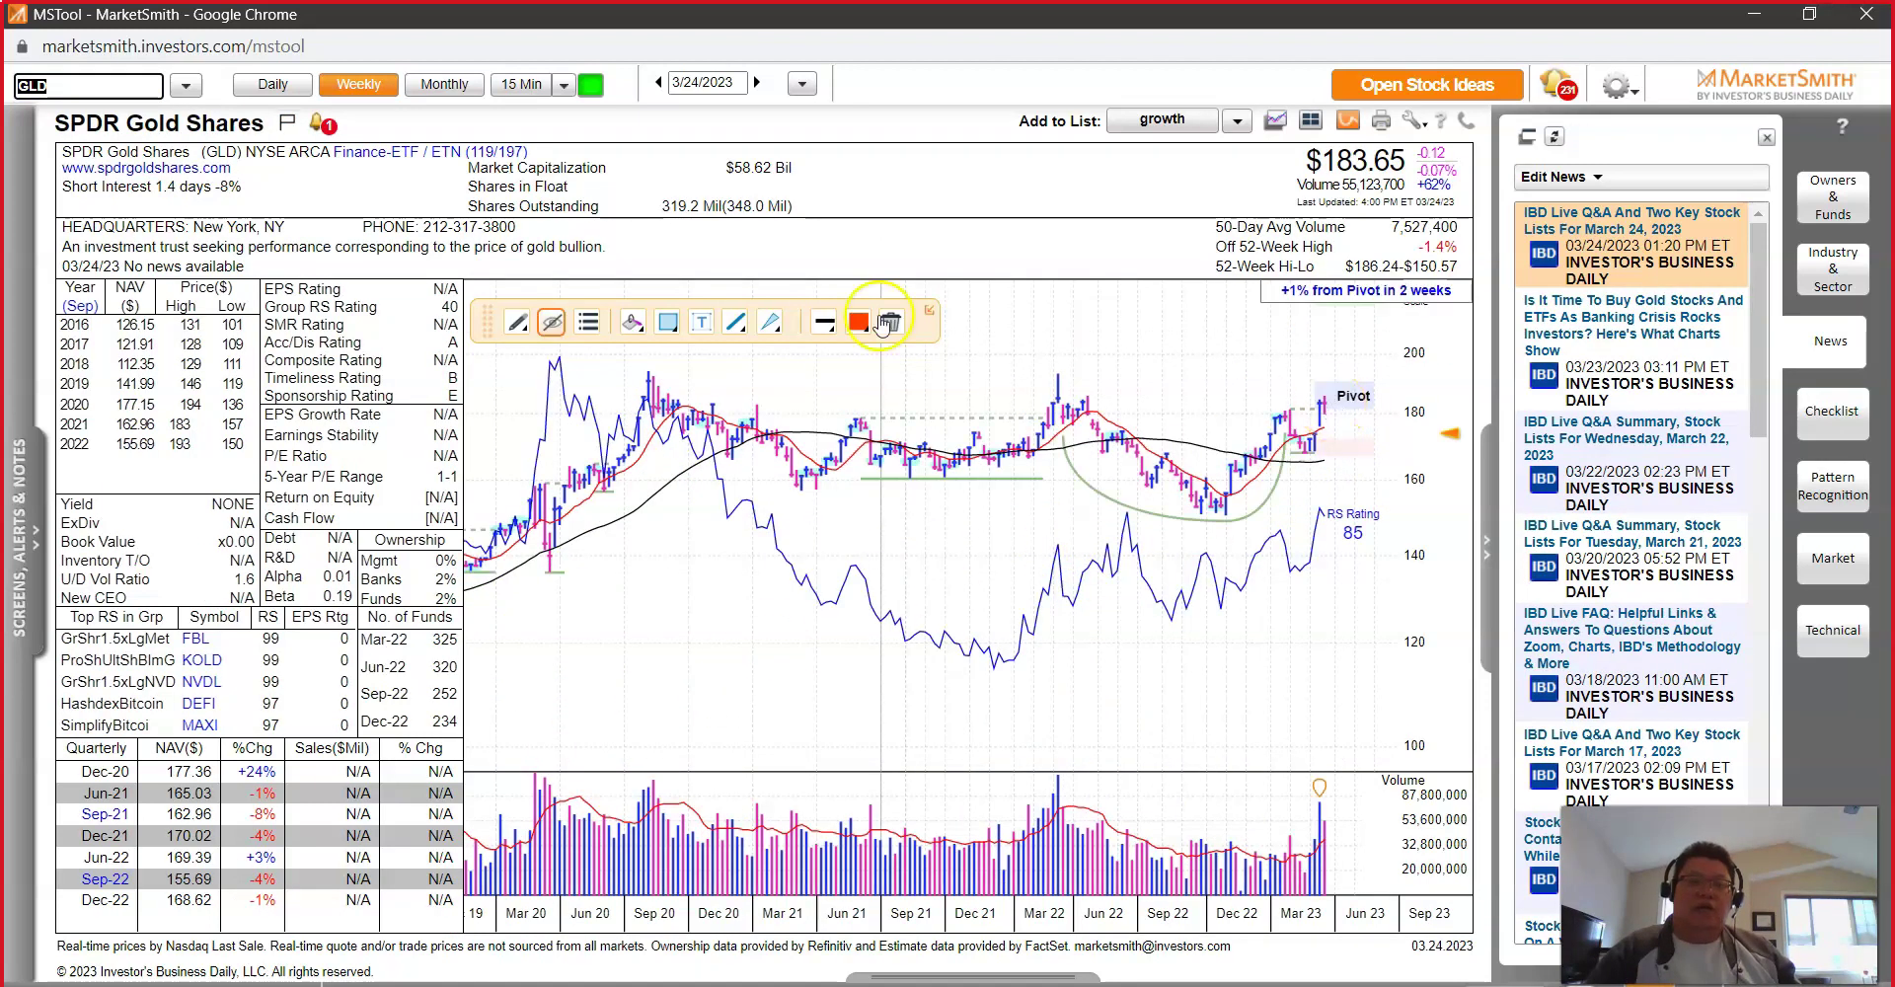
pyautogui.click(272, 84)
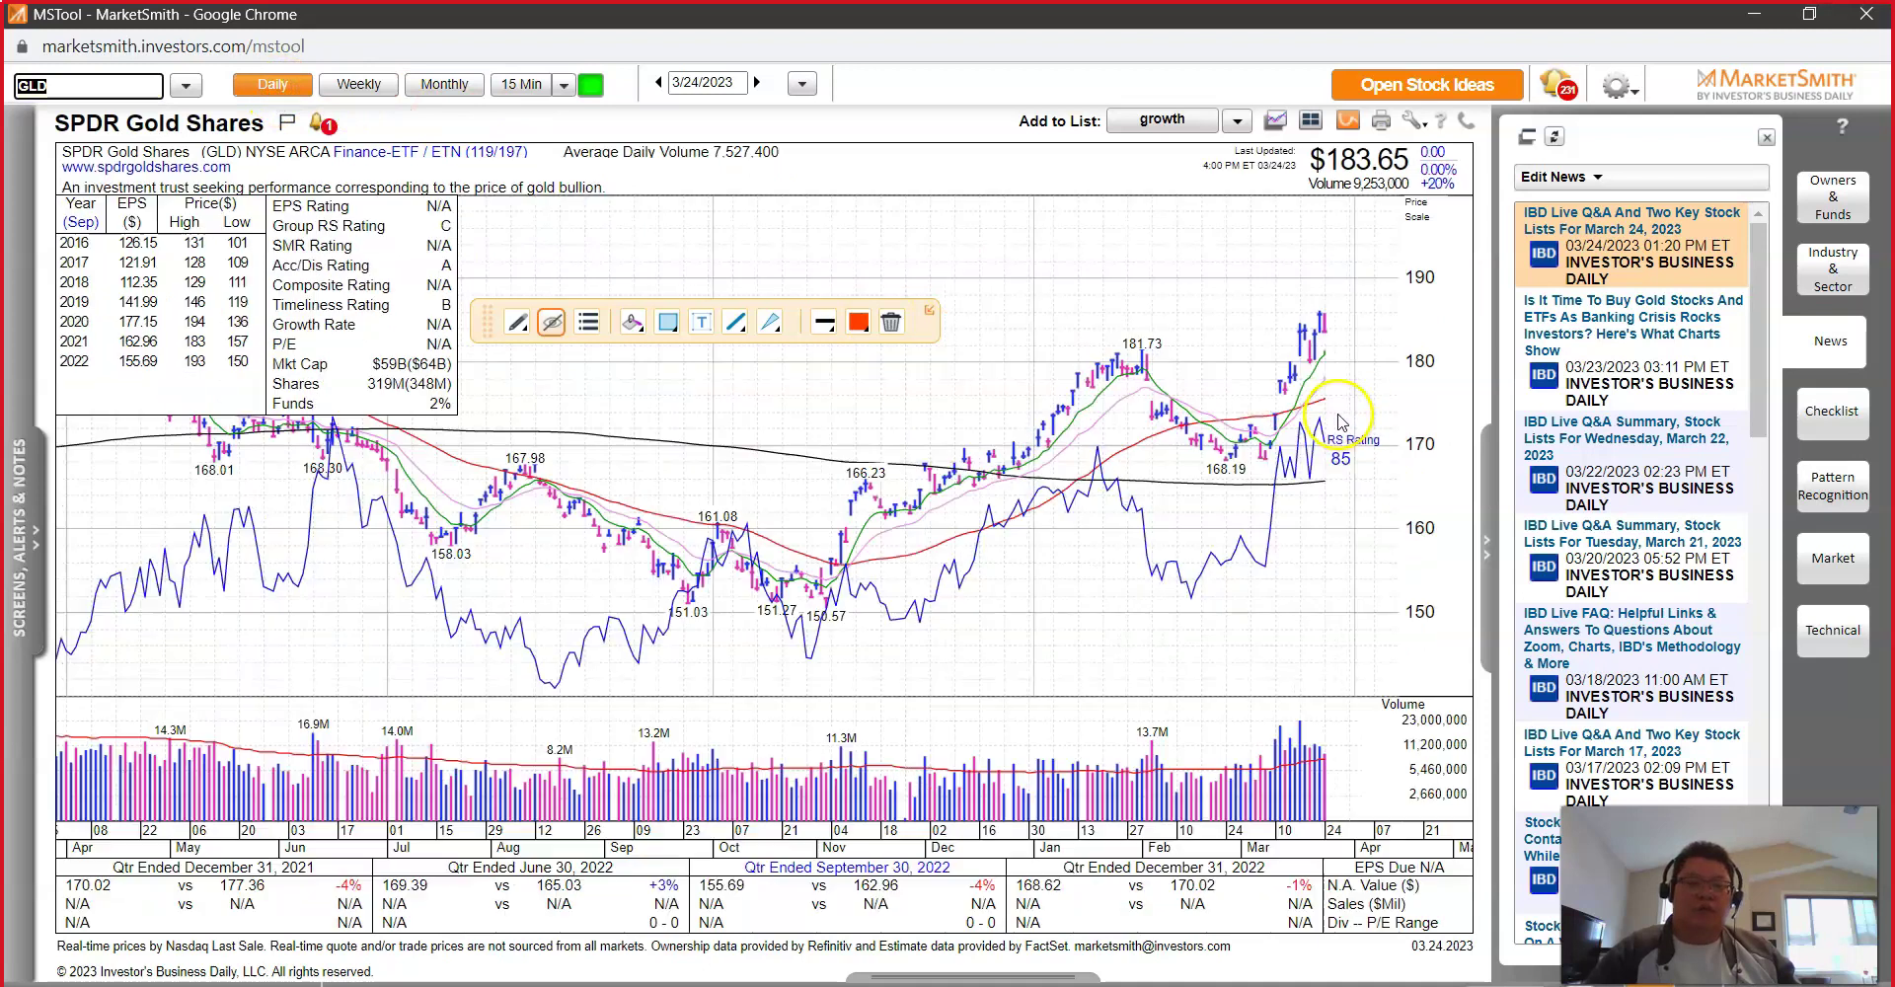
# Step: Mark GLD's latest daily swings and 181.73 pivot level with red lines, and draw a horizontal red line across the weekly chart's highs
pyautogui.click(1324, 384)
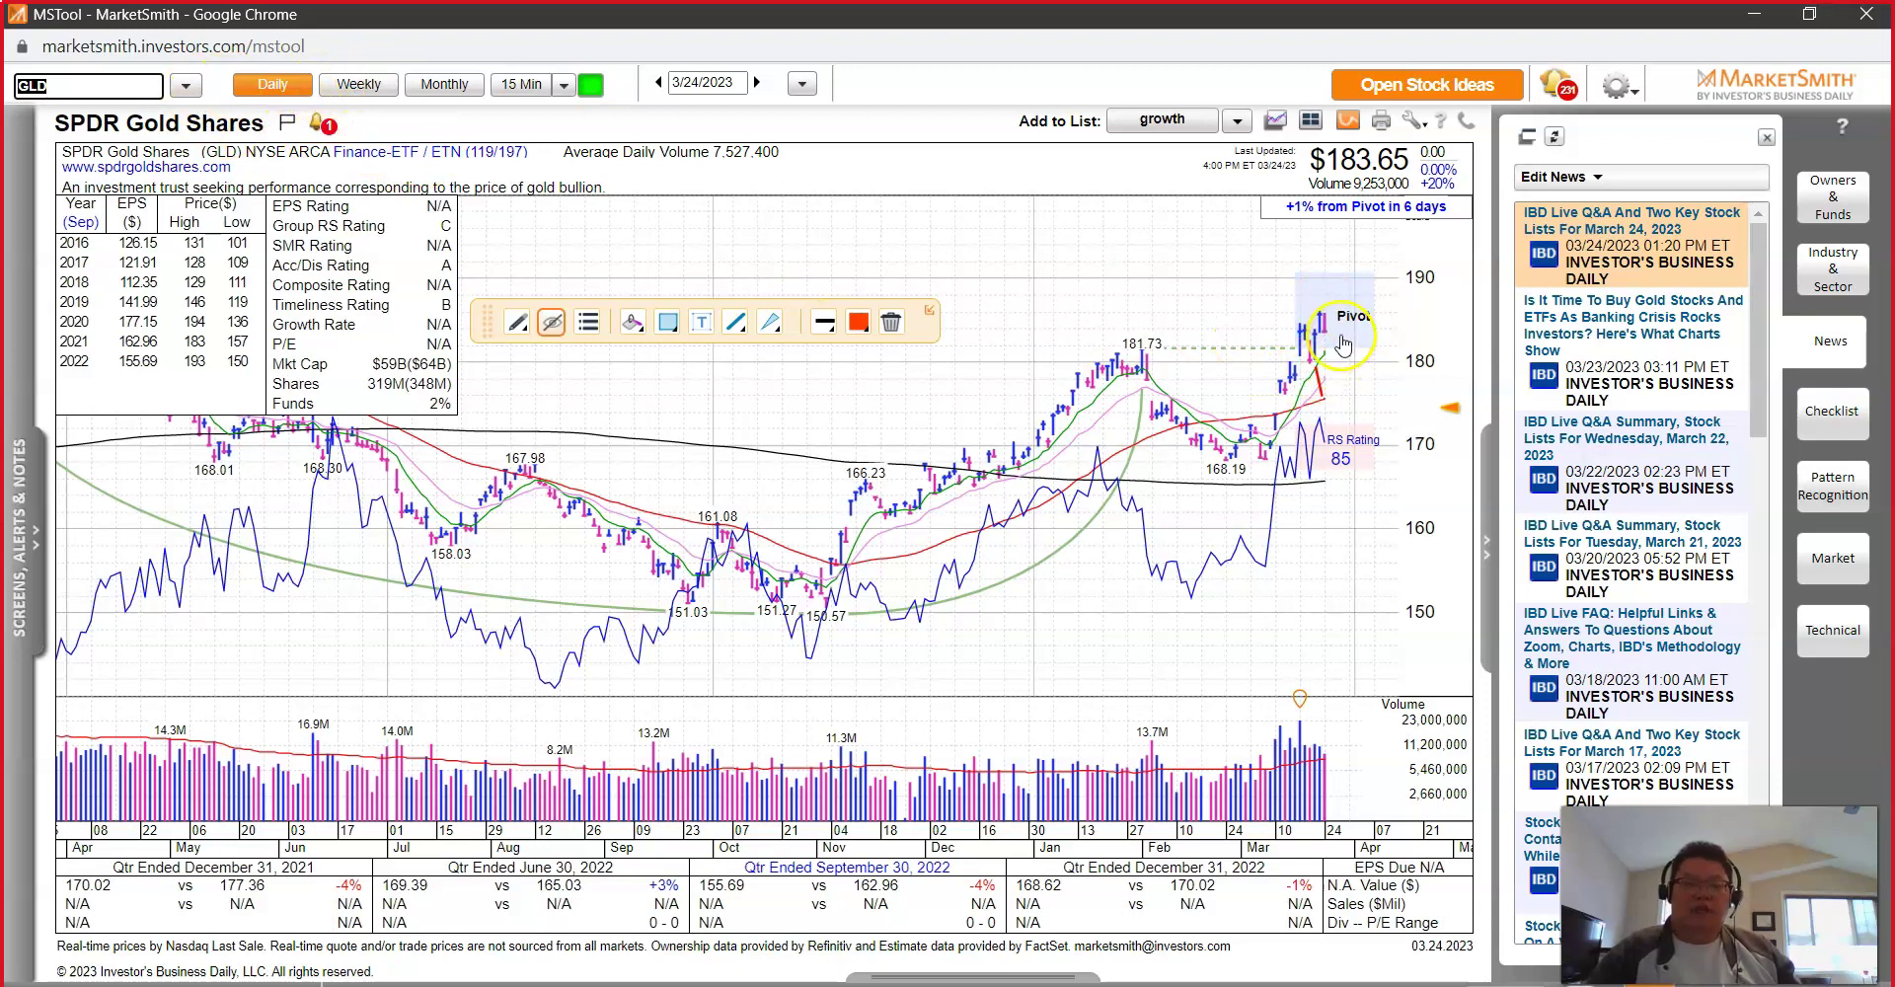
pyautogui.click(1340, 338)
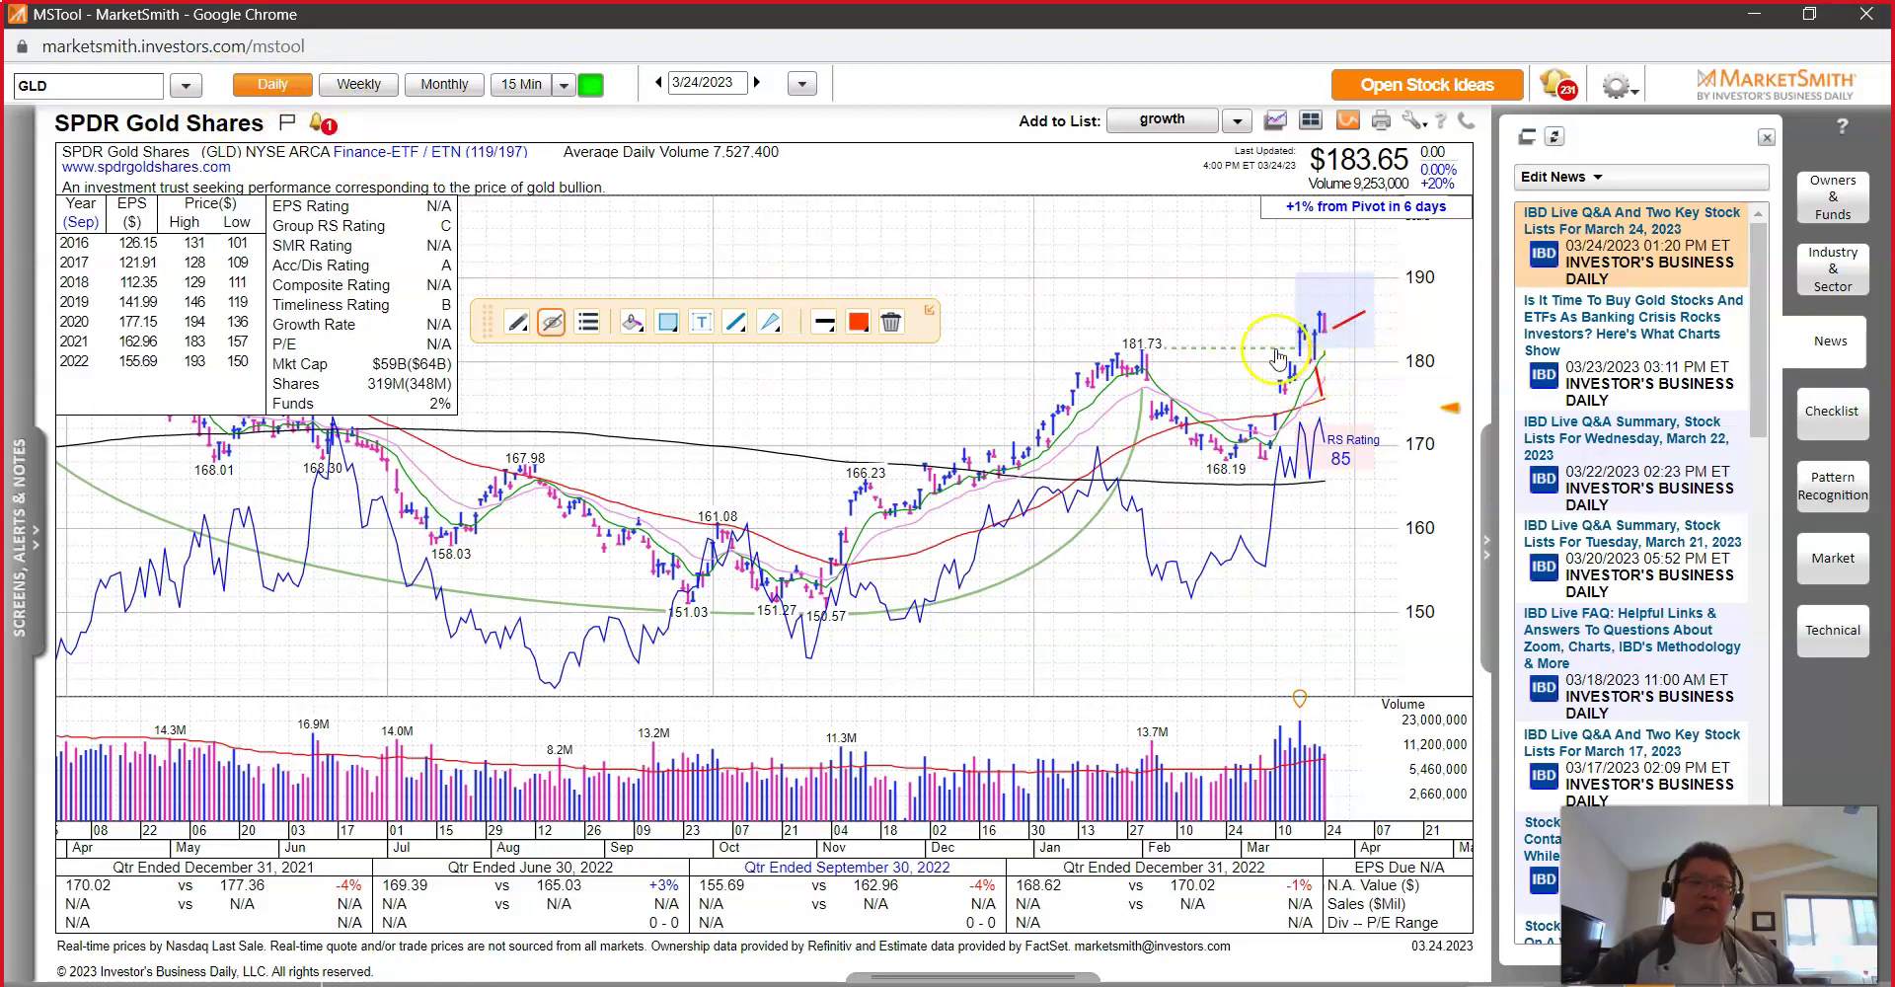
pyautogui.moveTo(1045, 349); pyautogui.dragTo(1466, 350)
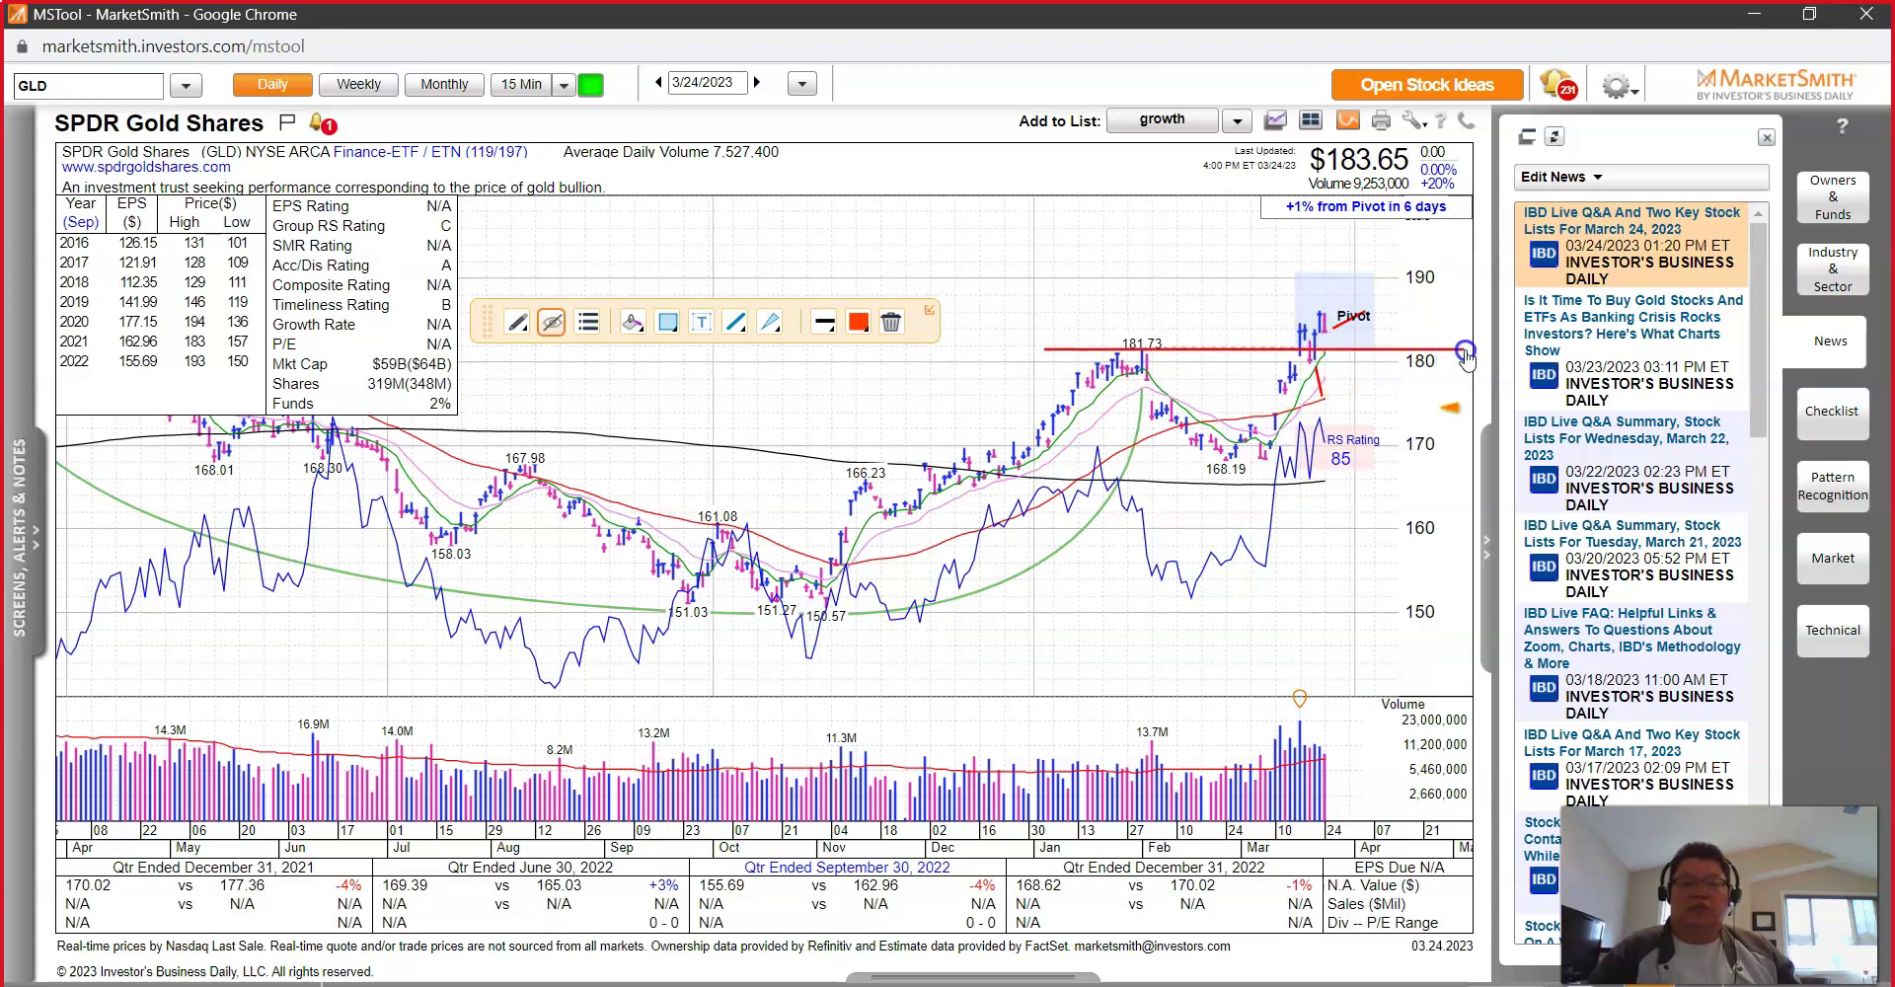
pyautogui.click(367, 84)
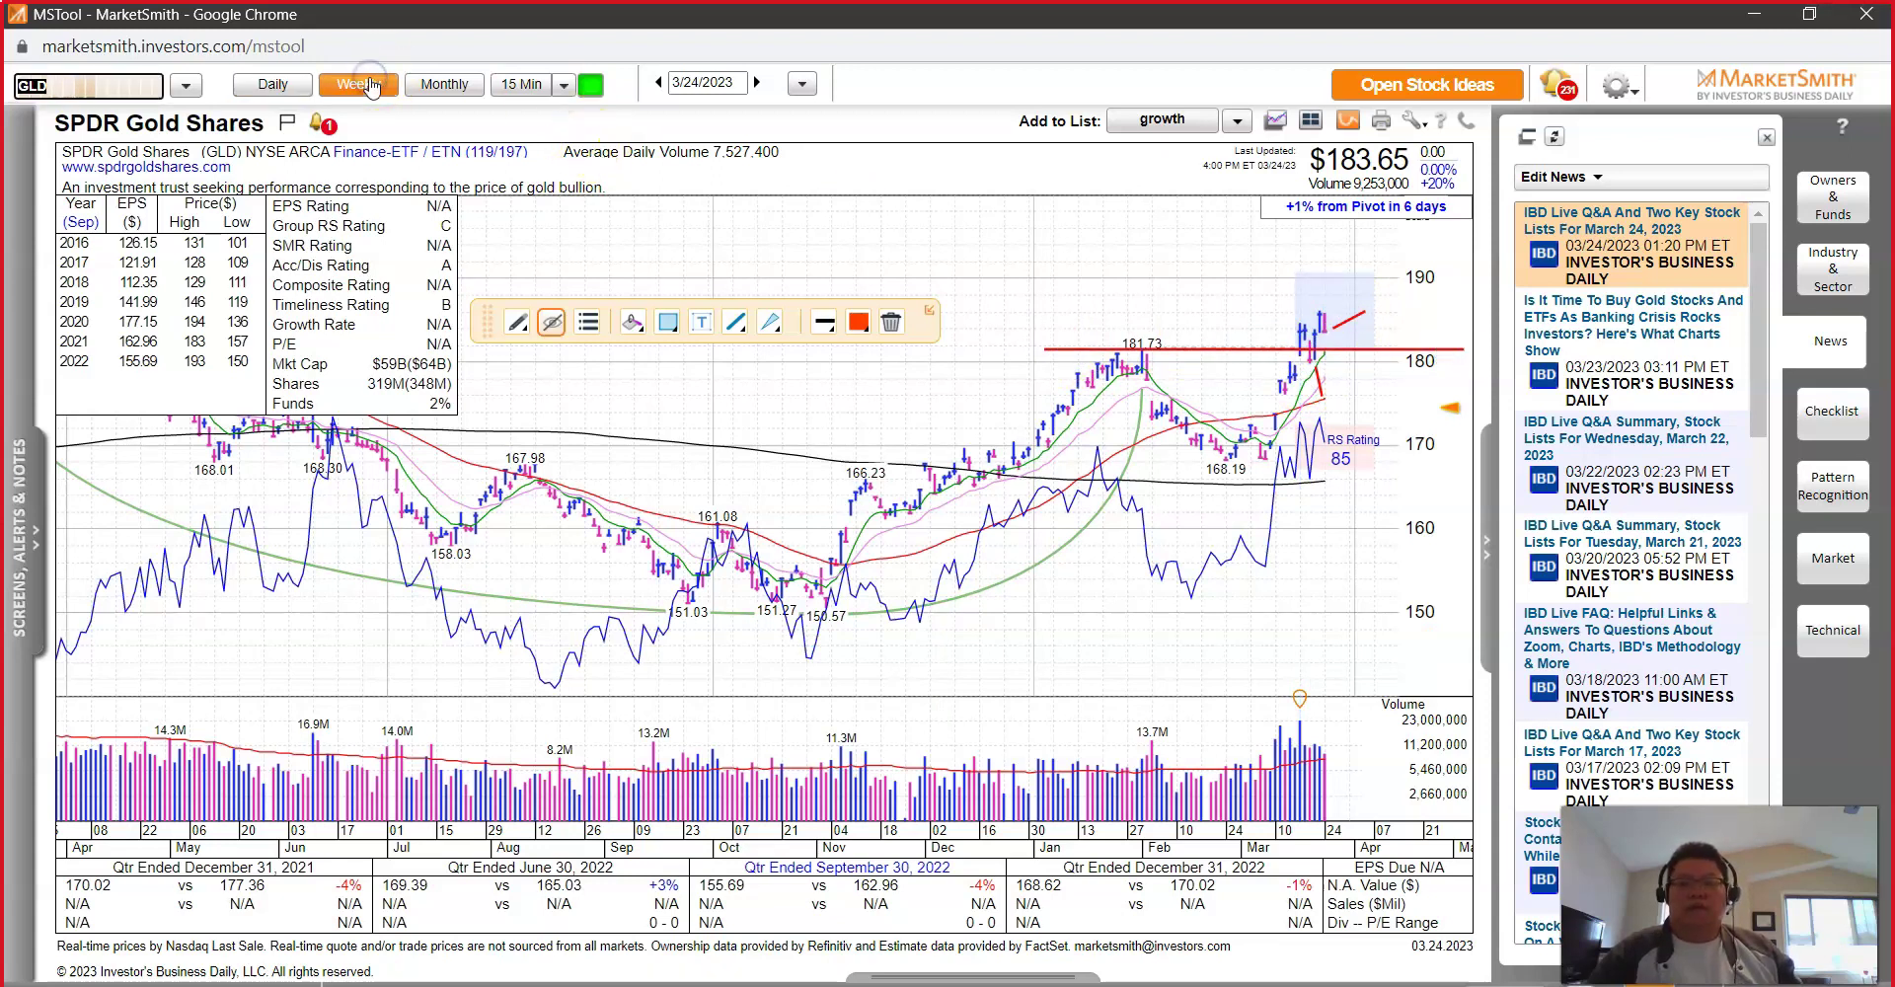
pyautogui.moveTo(1053, 407); pyautogui.dragTo(1464, 413)
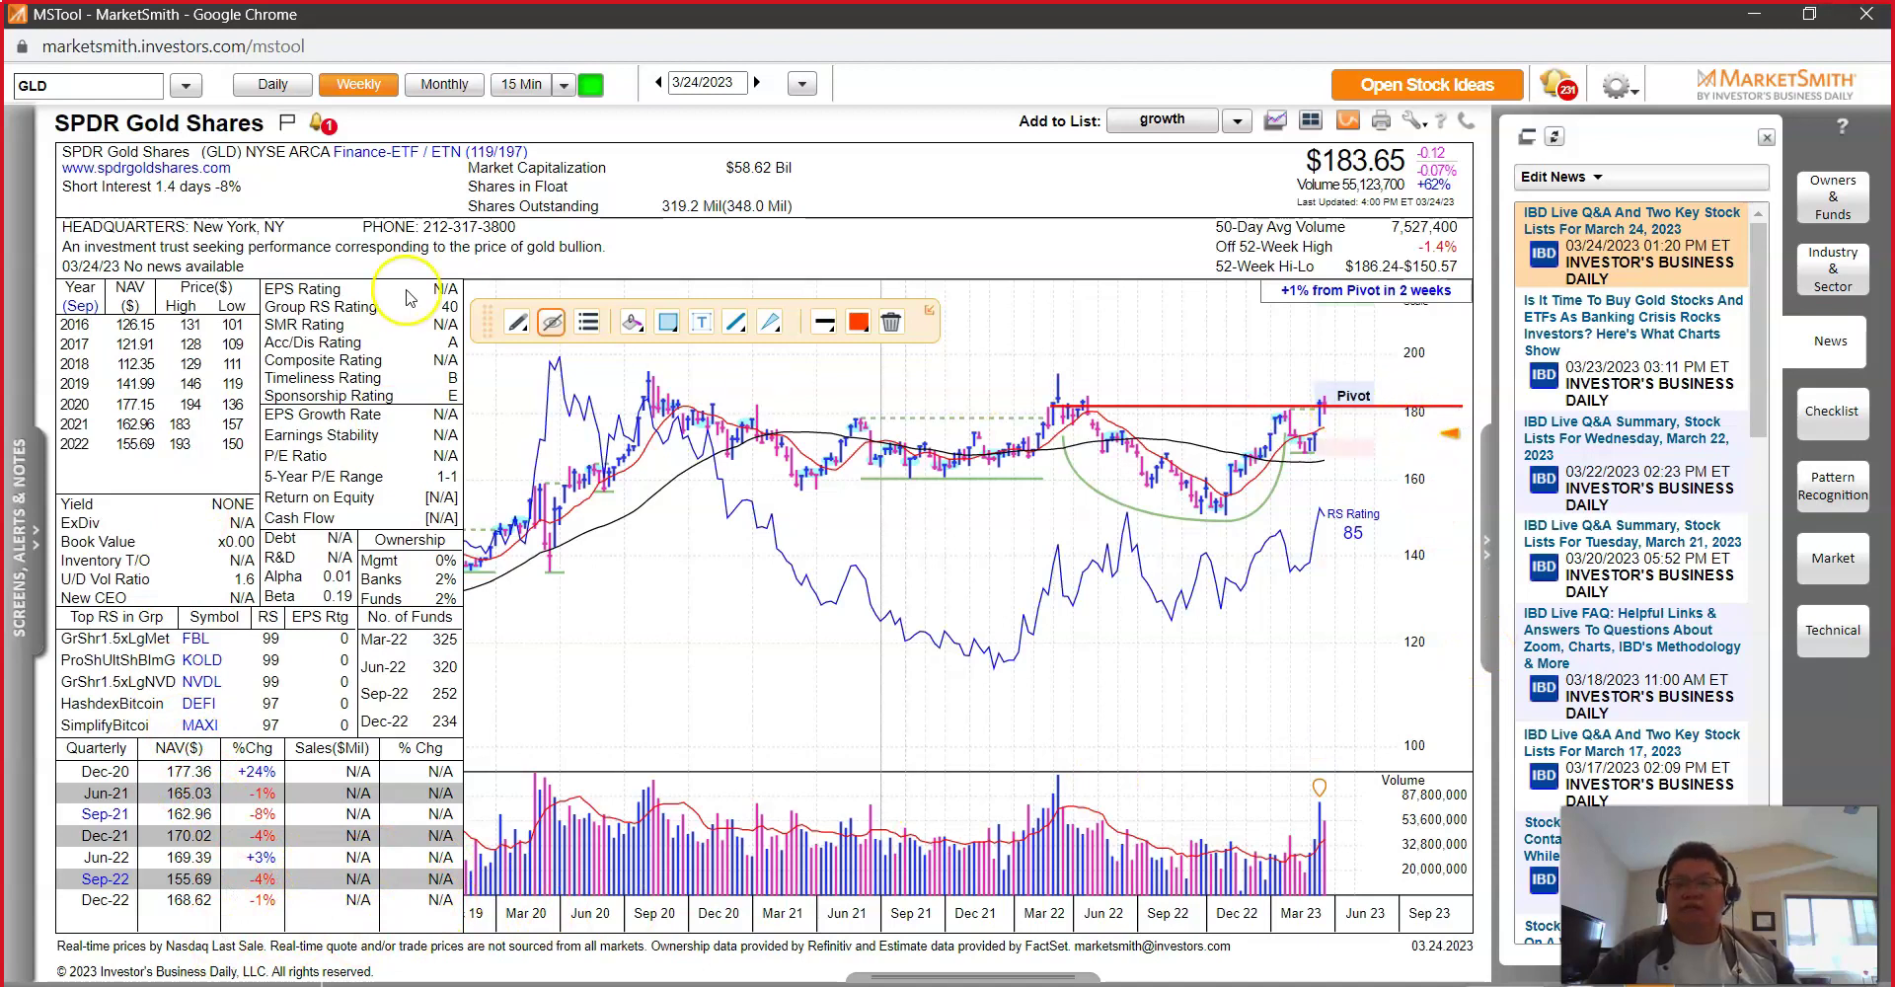
# Step: Return to GLD's daily chart and mark the pivot level and the recent volume bars with red lines
pyautogui.click(282, 86)
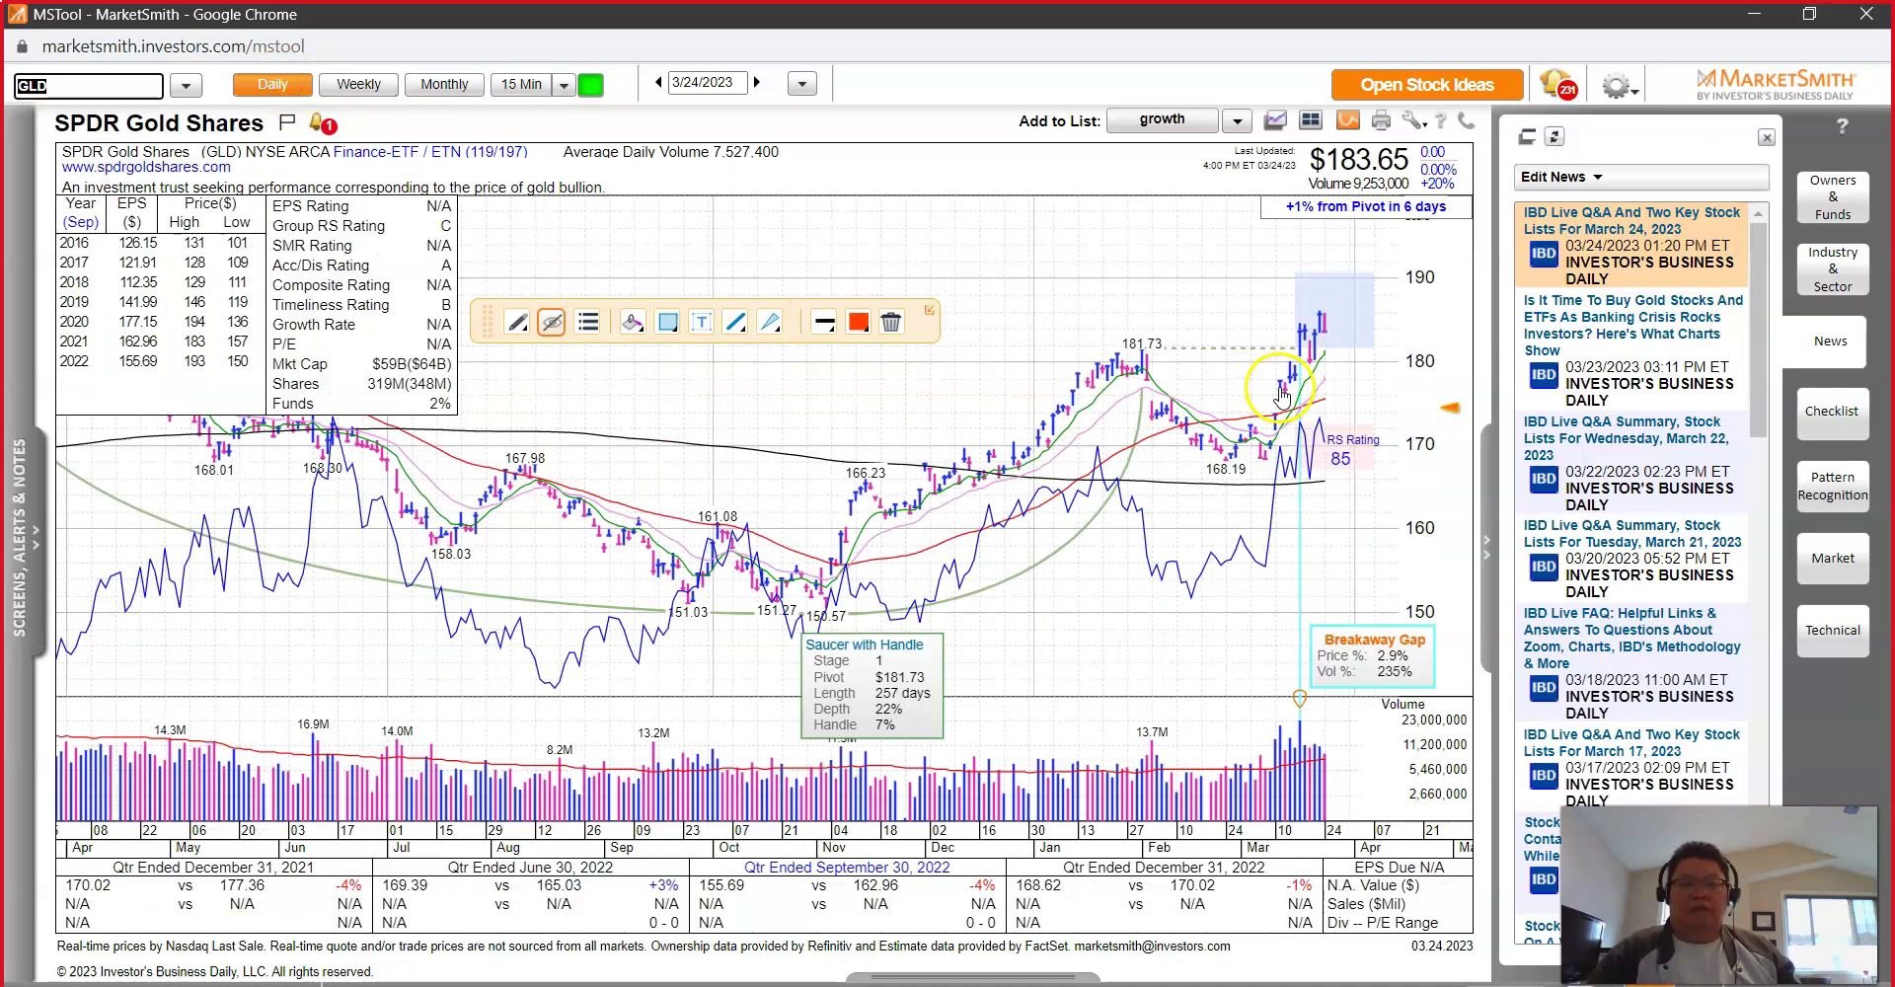
pyautogui.click(1206, 349)
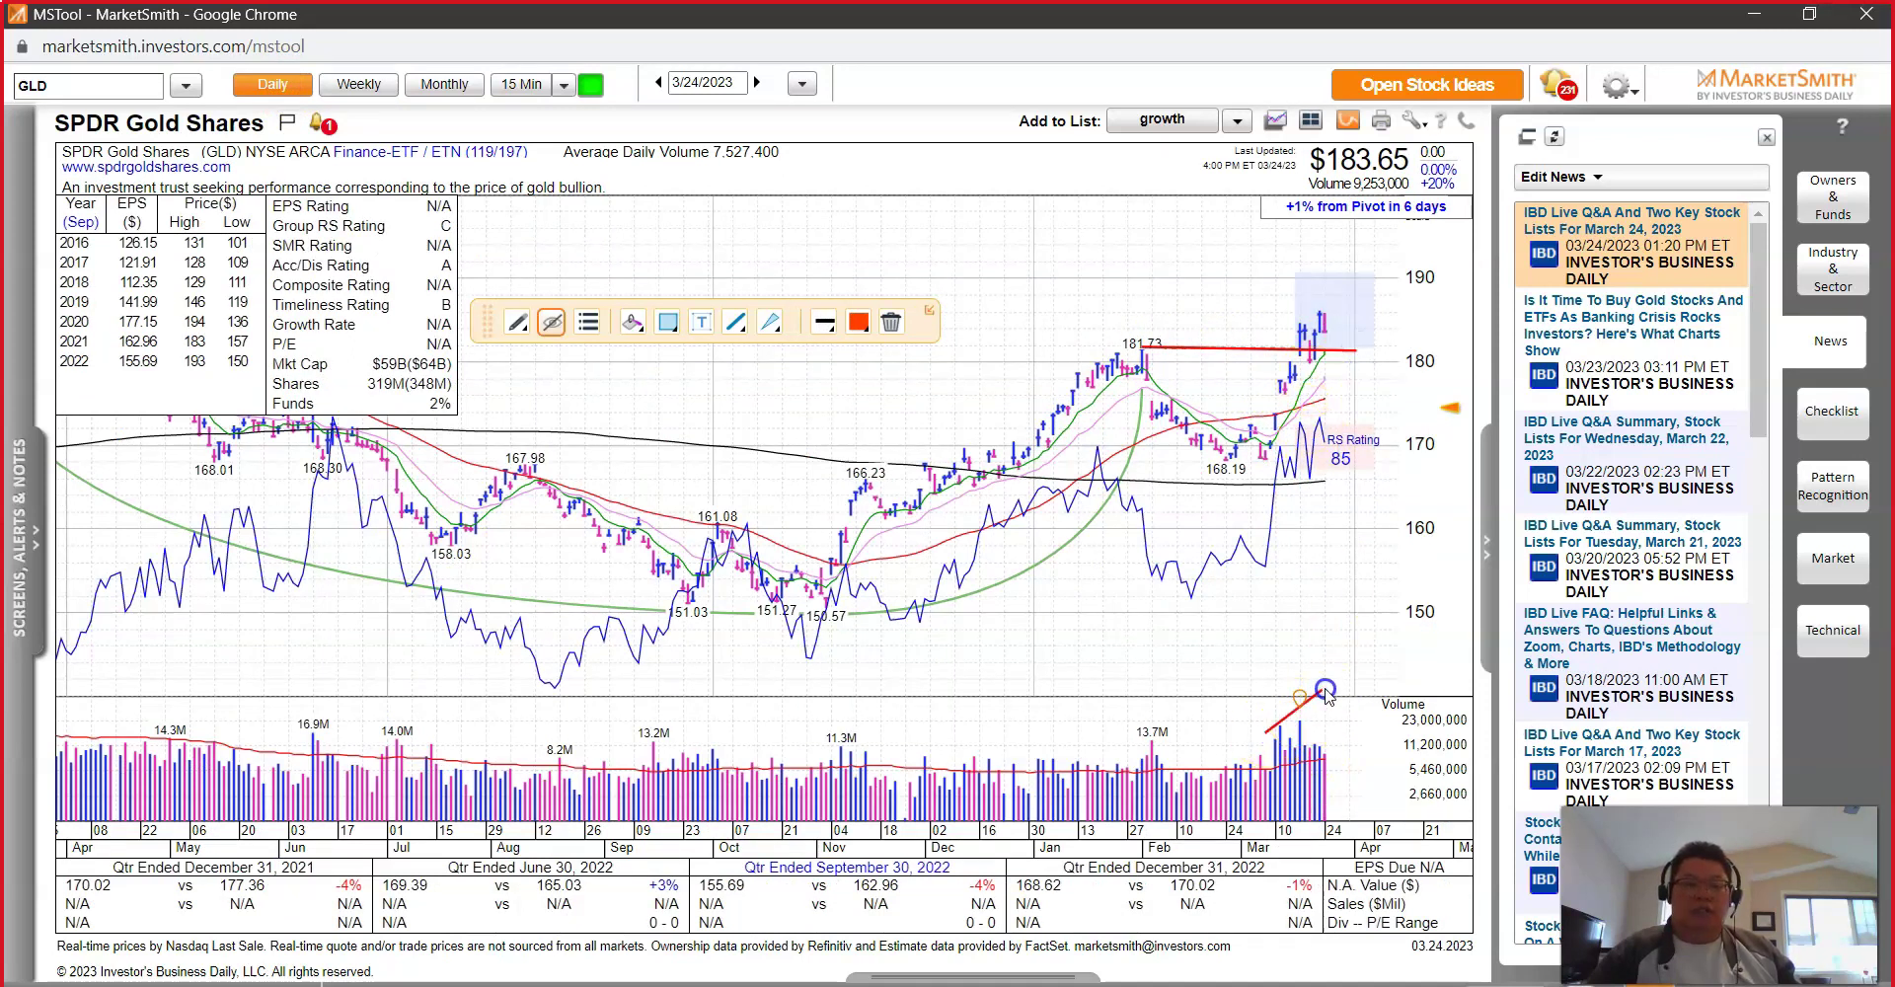
pyautogui.moveTo(1330, 750); pyautogui.dragTo(1344, 734)
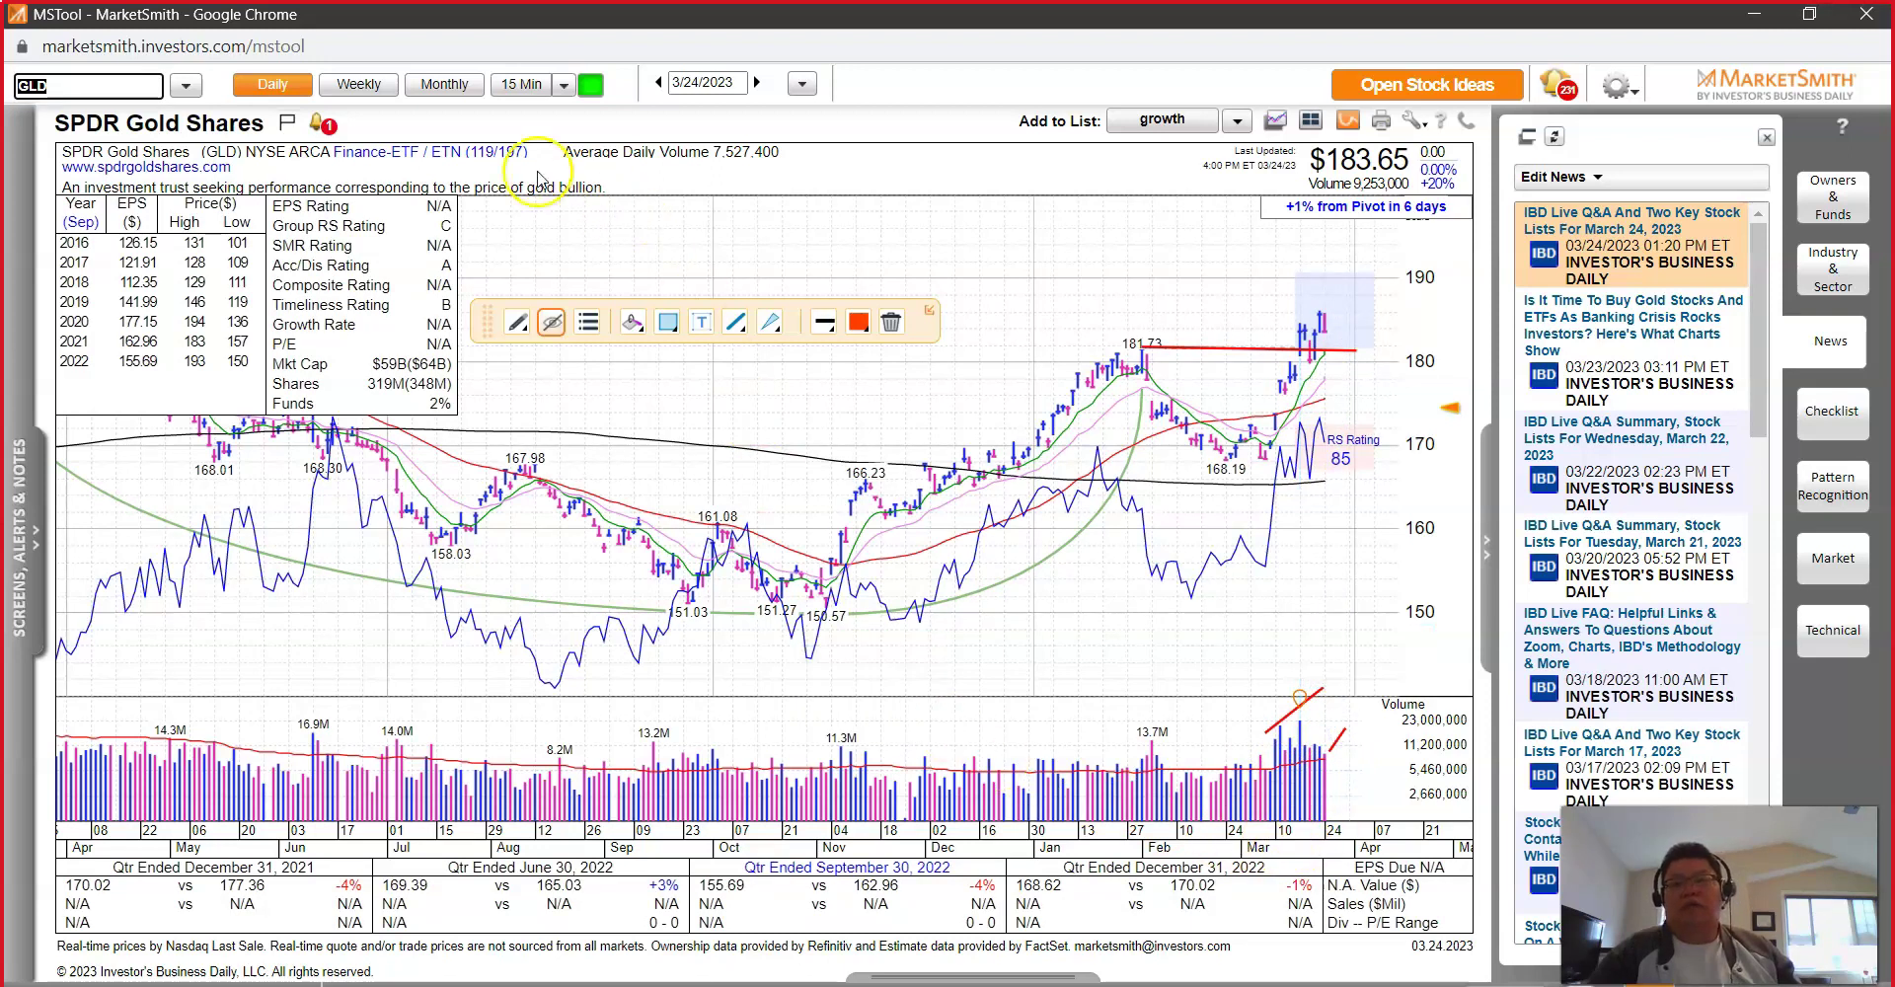
# Step: Load the weekly chart for OR and mark its recent price advance with red lines above and below the bars
pyautogui.click(355, 85)
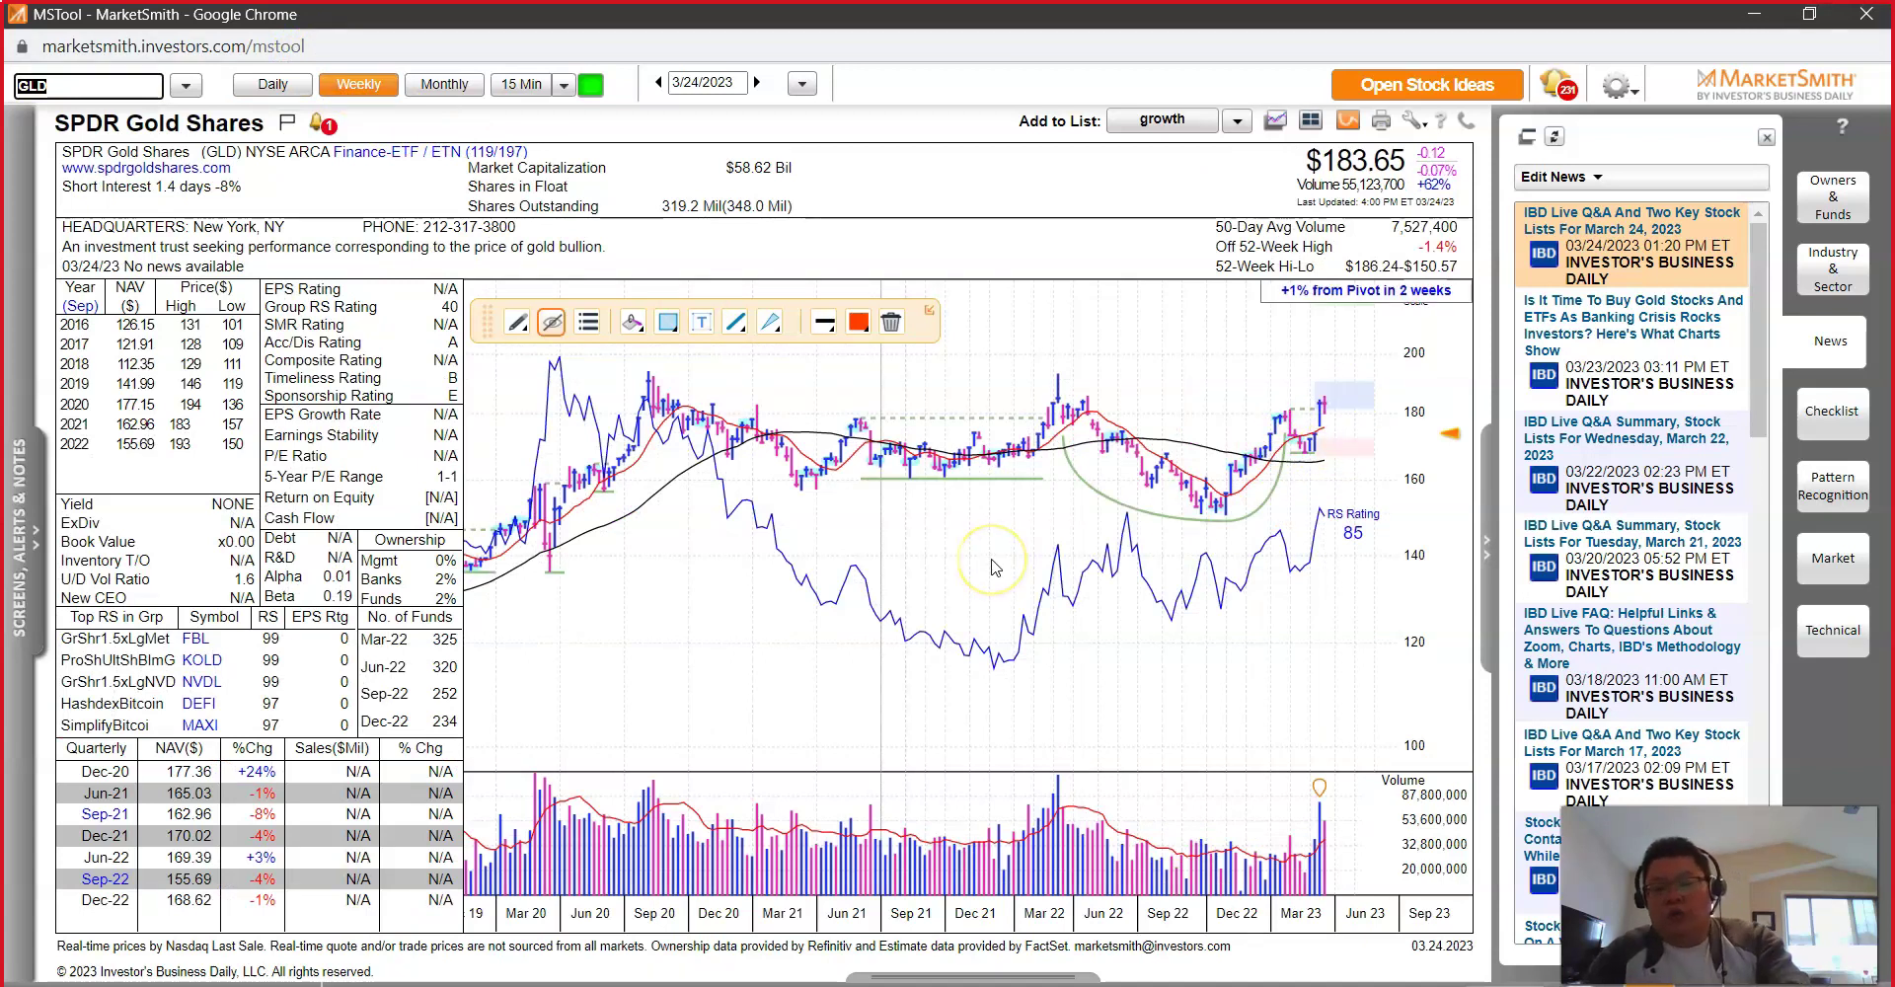
pyautogui.write('OR')
pyautogui.press('Return')
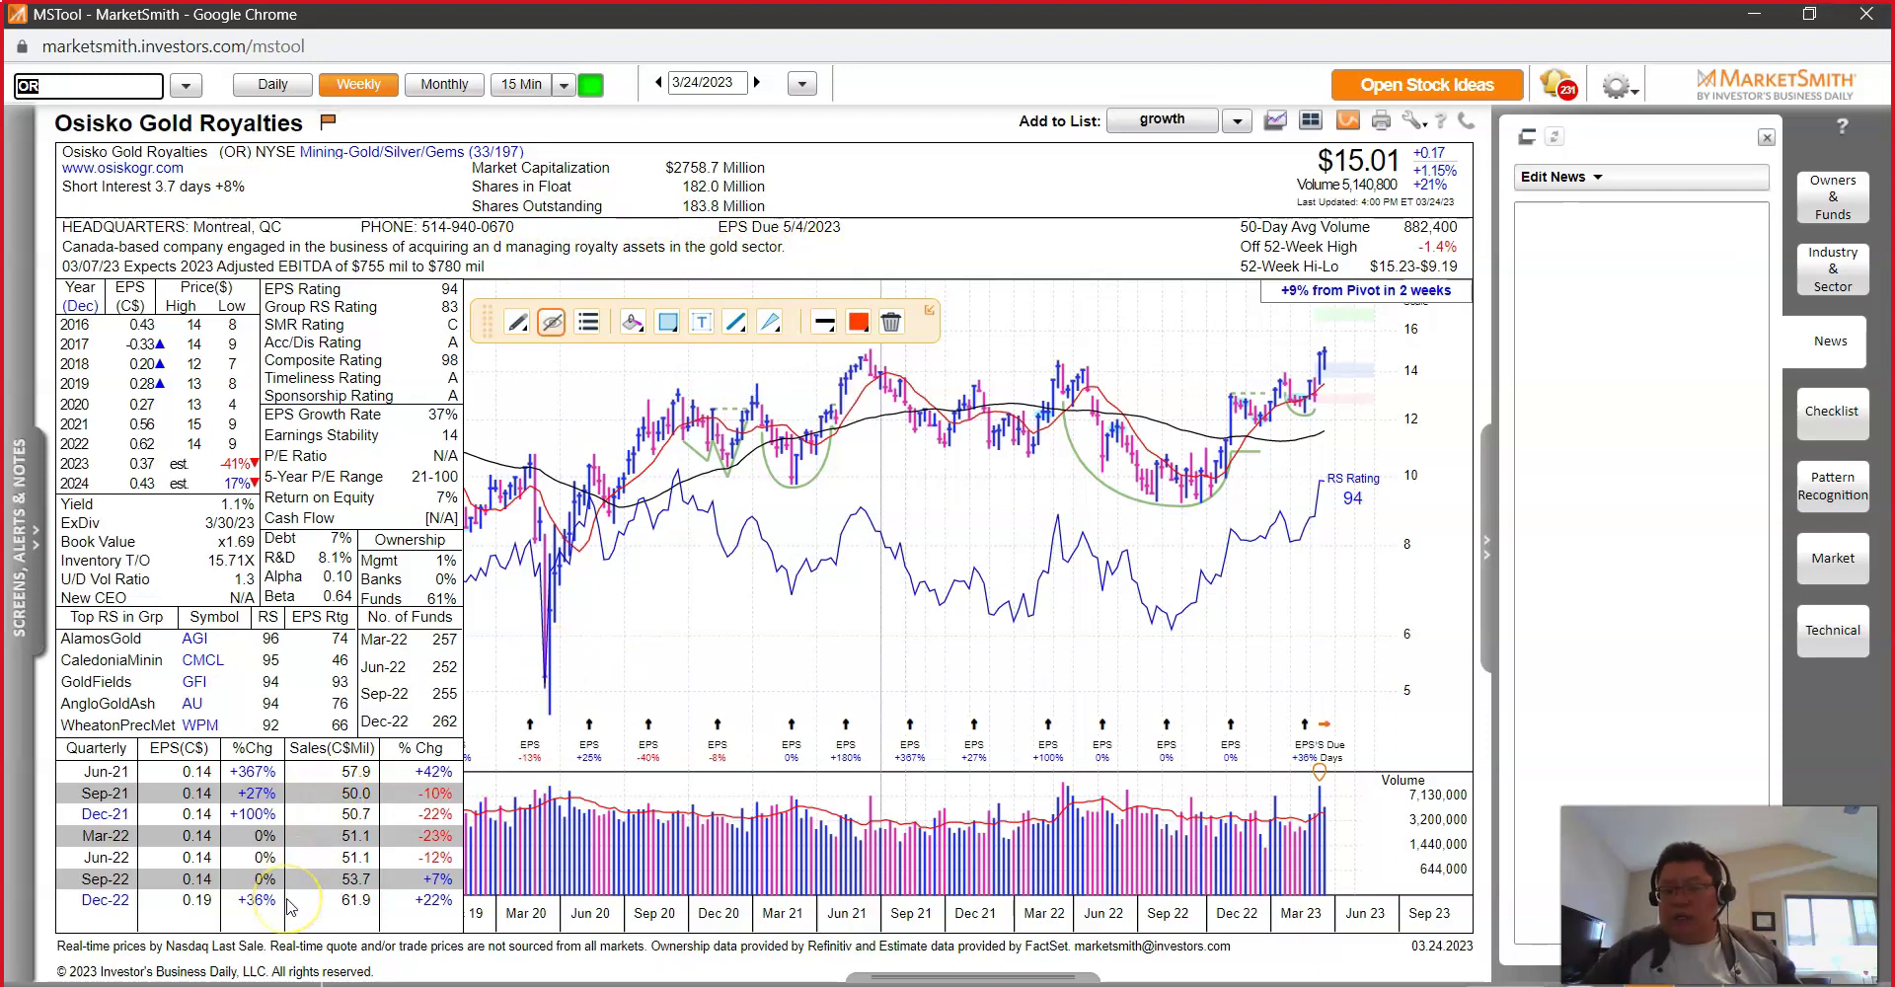
pyautogui.moveTo(1251, 504)
pyautogui.moveTo(1244, 507)
pyautogui.mouseDown()
pyautogui.moveTo(1338, 389)
pyautogui.moveTo(1252, 309)
pyautogui.mouseUp()
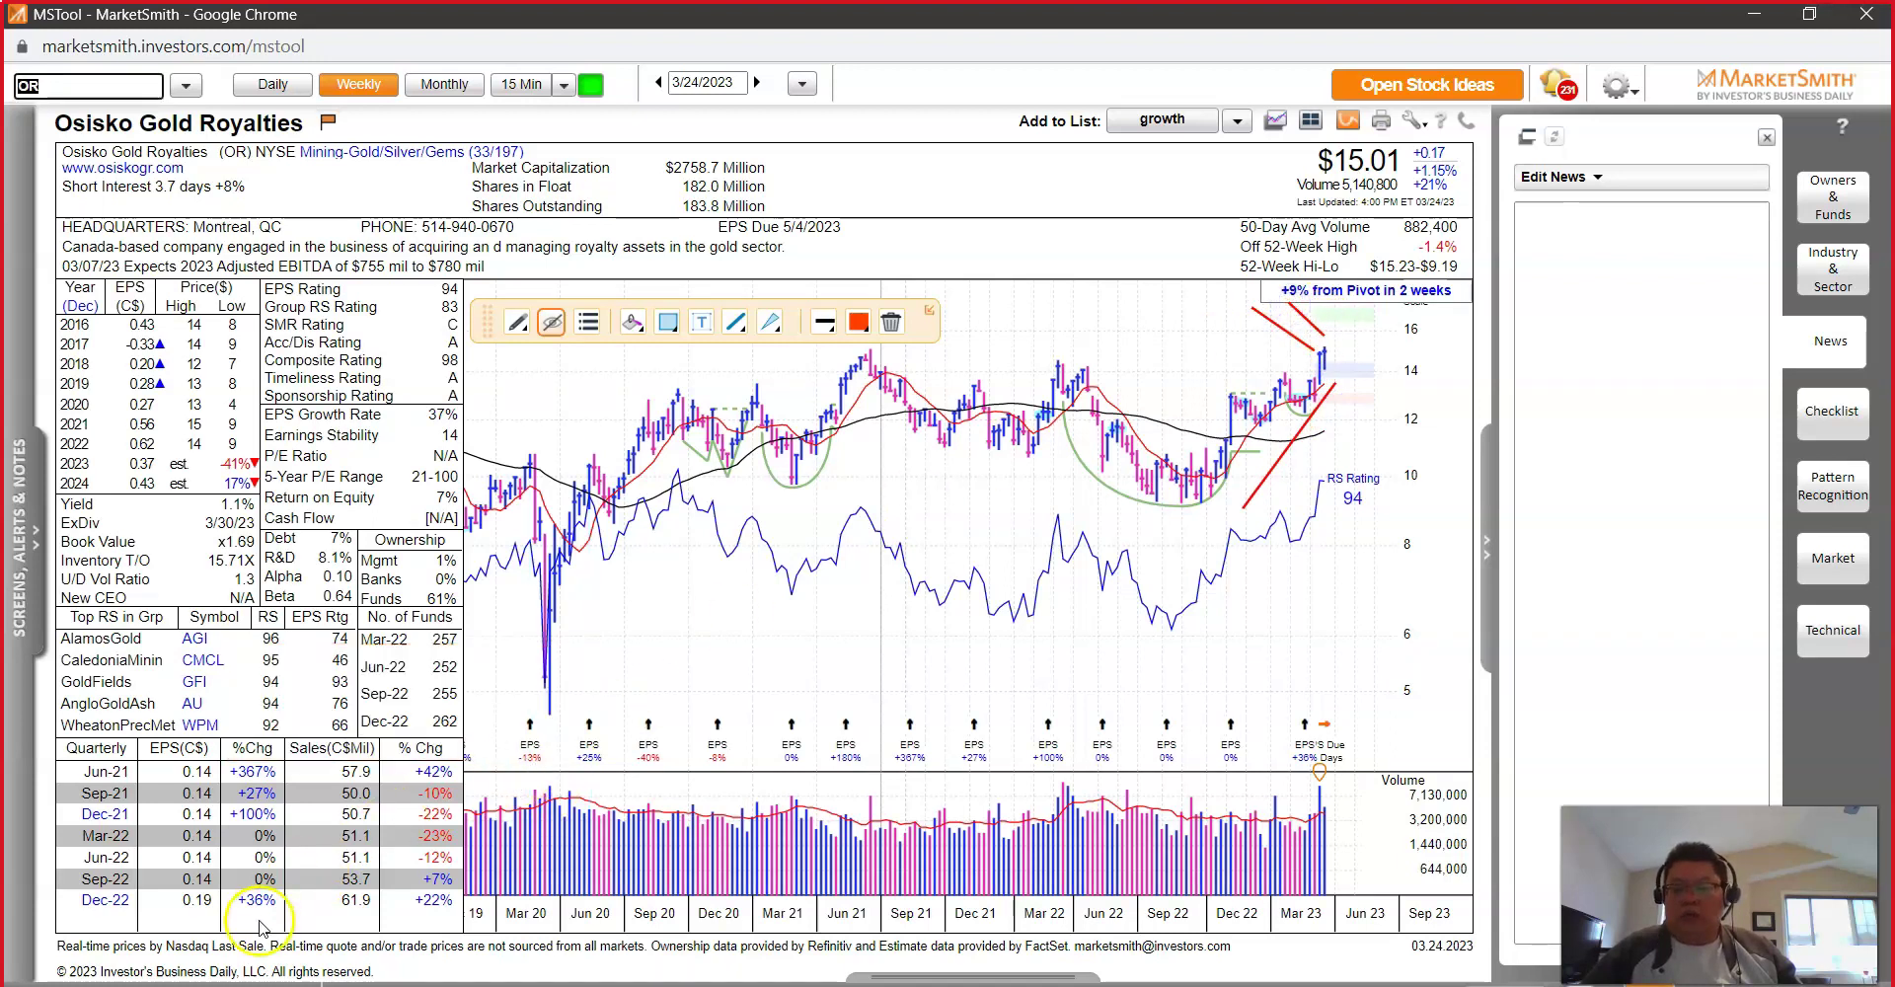
# Step: Mark OR's latest quarterly EPS and sales growth with red lines, and underline its market capitalization and current price
pyautogui.moveTo(293, 861); pyautogui.dragTo(295, 906)
pyautogui.moveTo(460, 903); pyautogui.dragTo(459, 936)
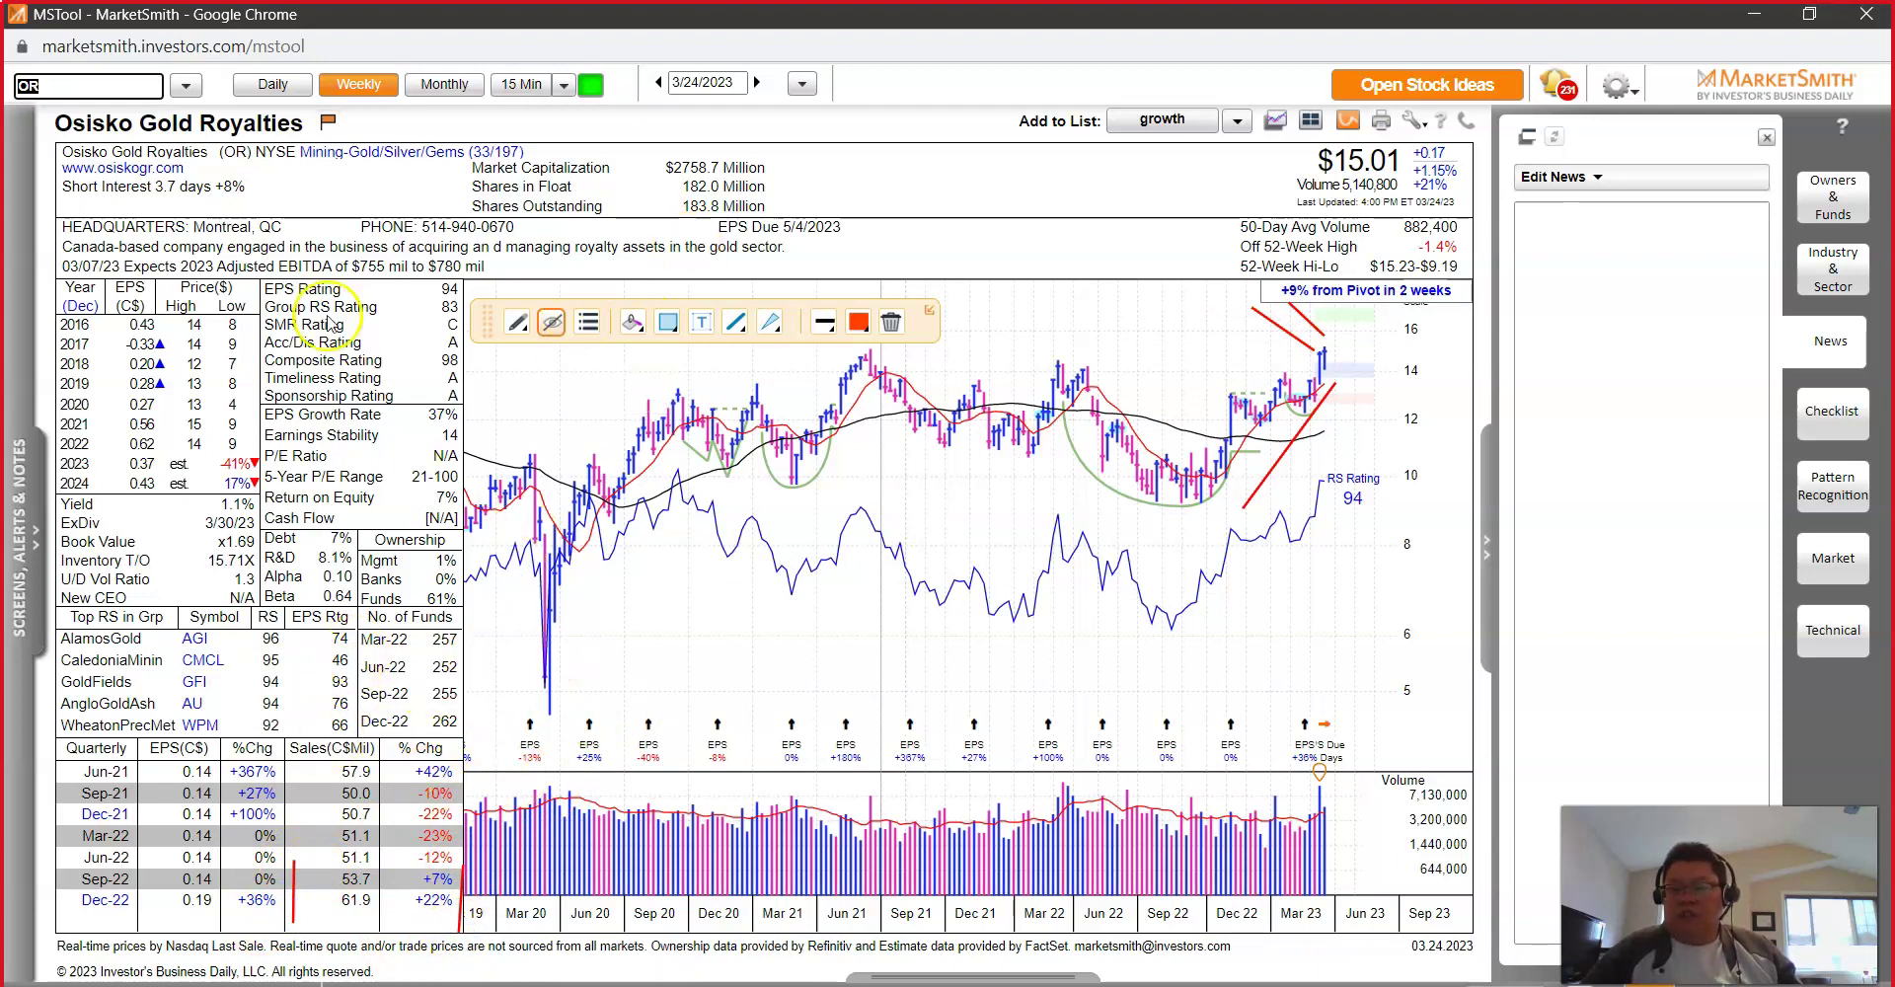
pyautogui.click(691, 177)
pyautogui.moveTo(667, 178); pyautogui.dragTo(782, 179)
pyautogui.moveTo(1301, 179); pyautogui.dragTo(1402, 177)
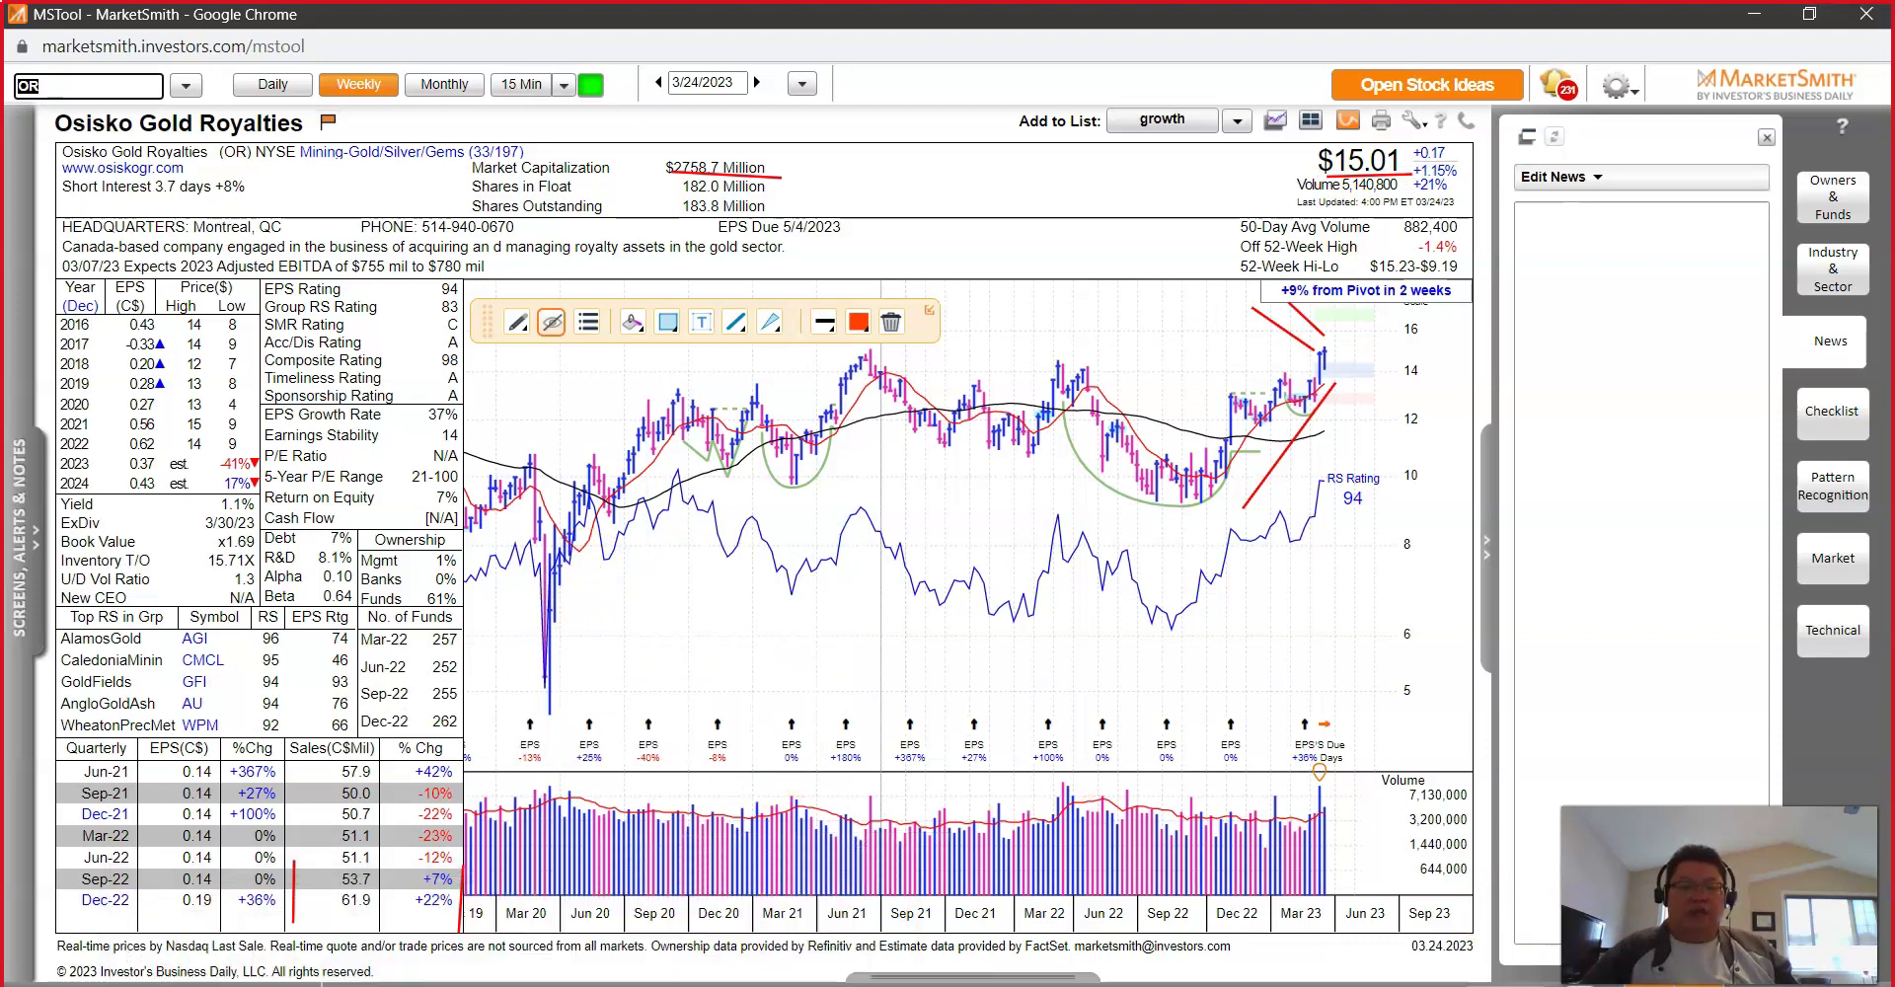
pyautogui.press('Return')
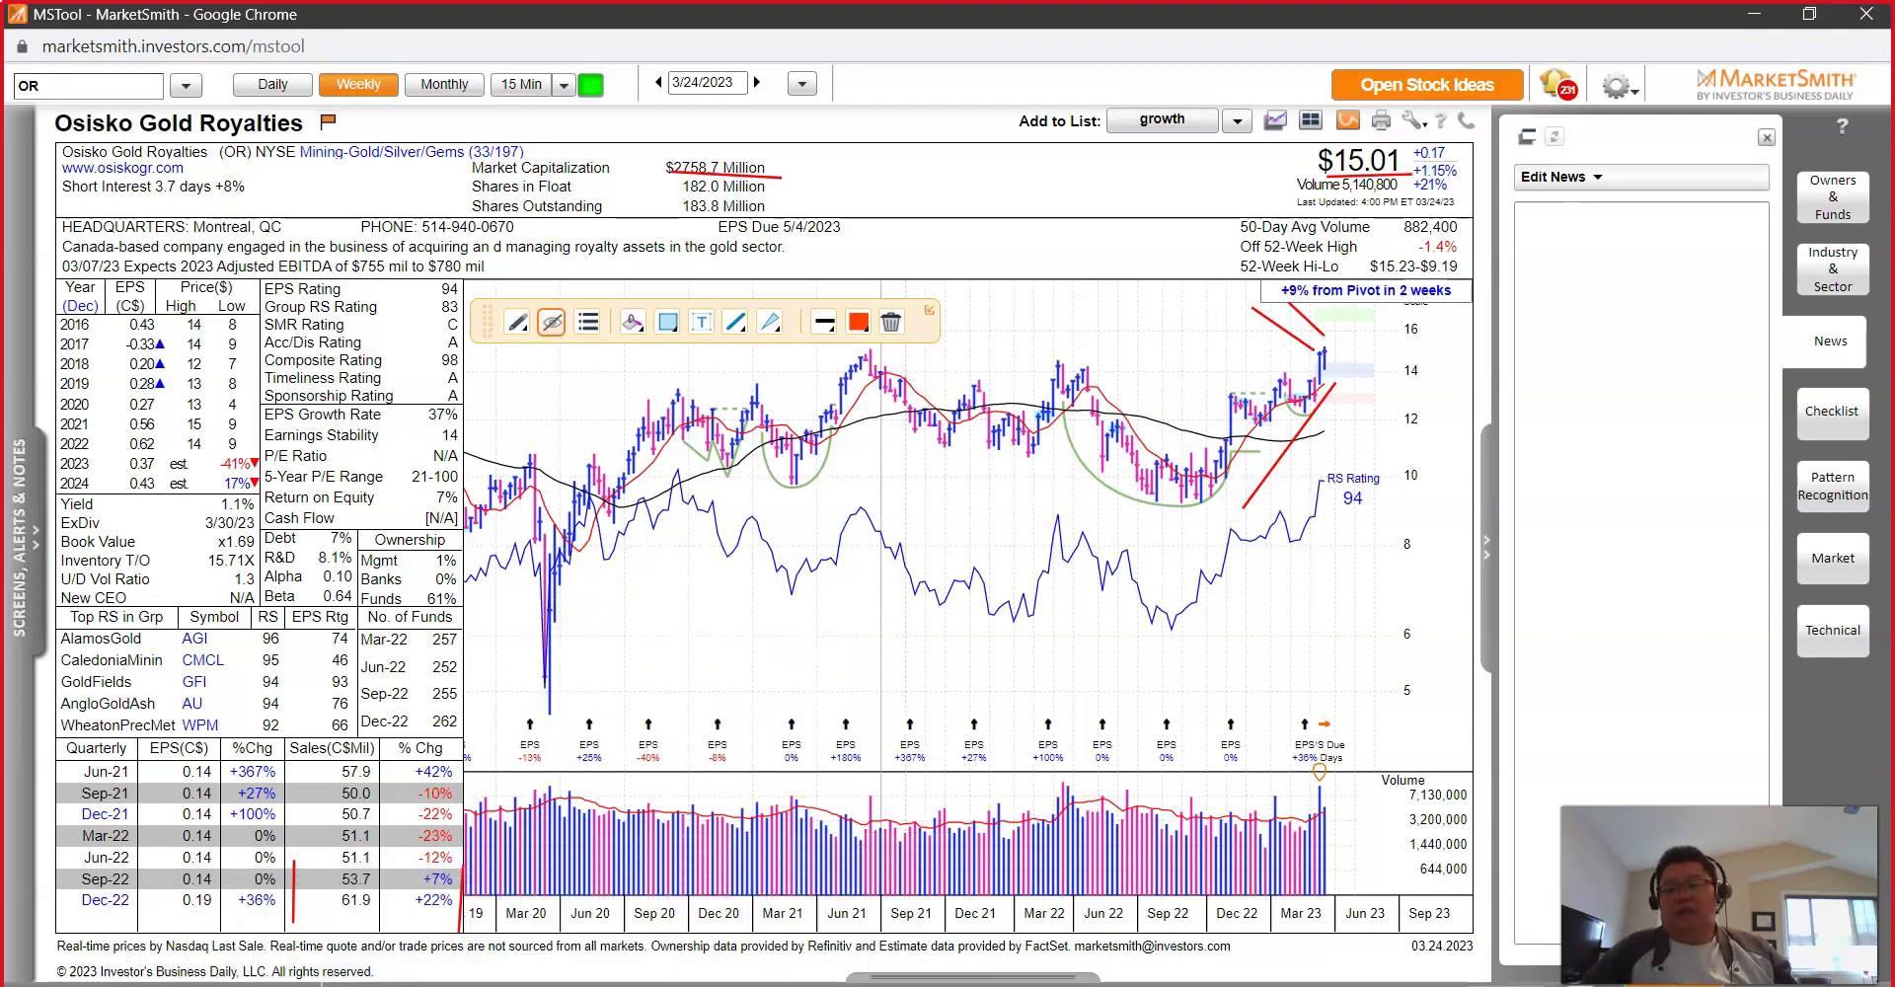
# Step: Open the growth list at full height, find the Osisko Gold Royalties row, and return to its full chart
pyautogui.click(1441, 980)
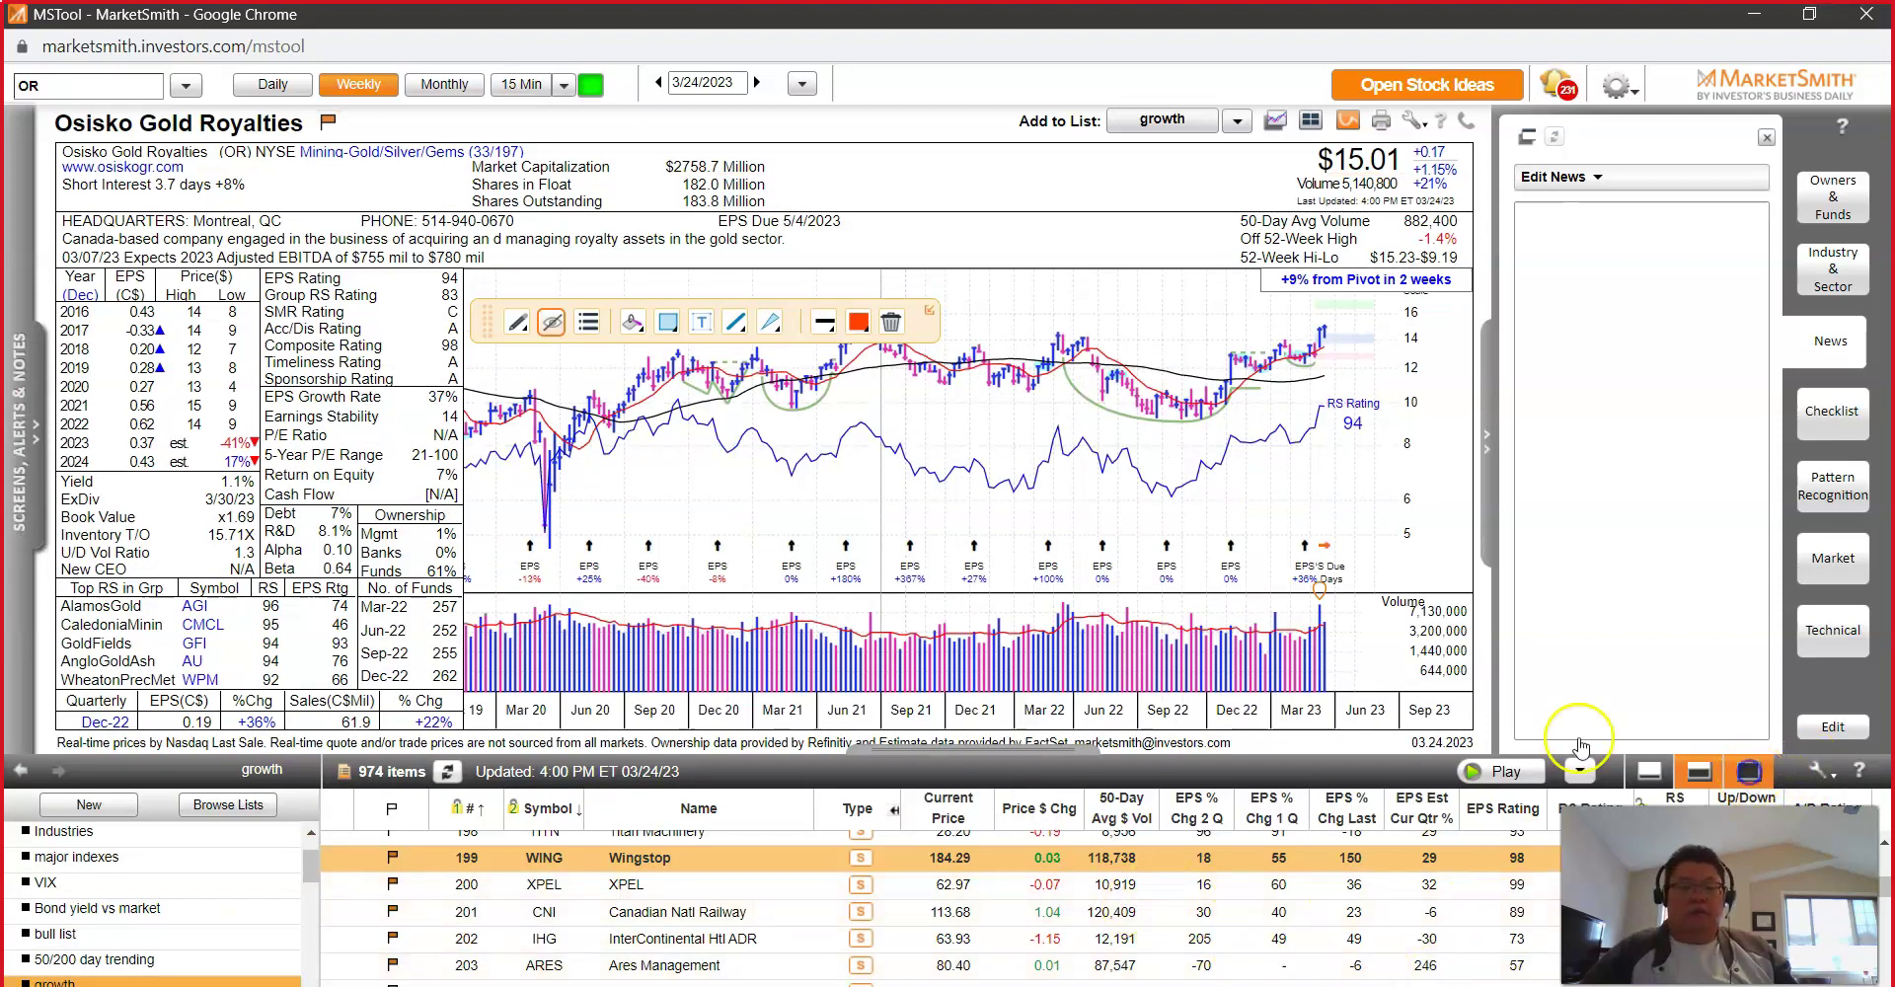
pyautogui.hotkey('ctrl', 'l')
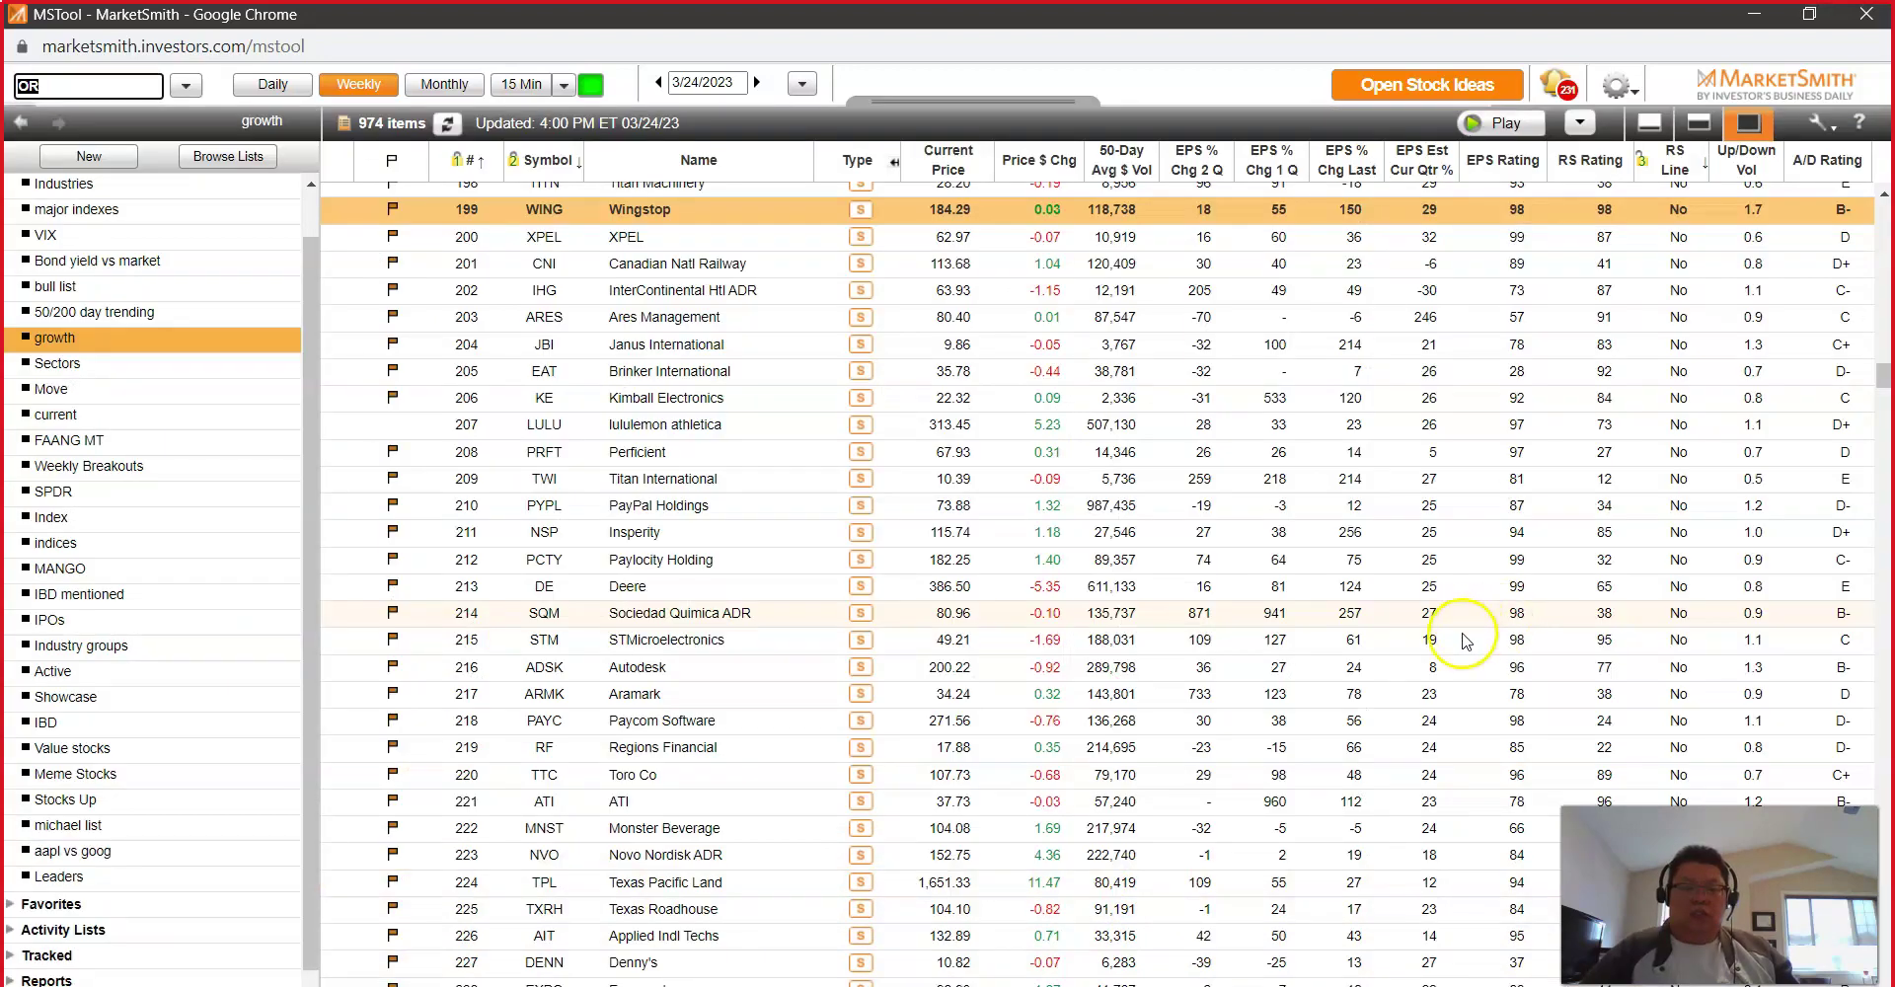
pyautogui.scroll(-16, 1441, 671)
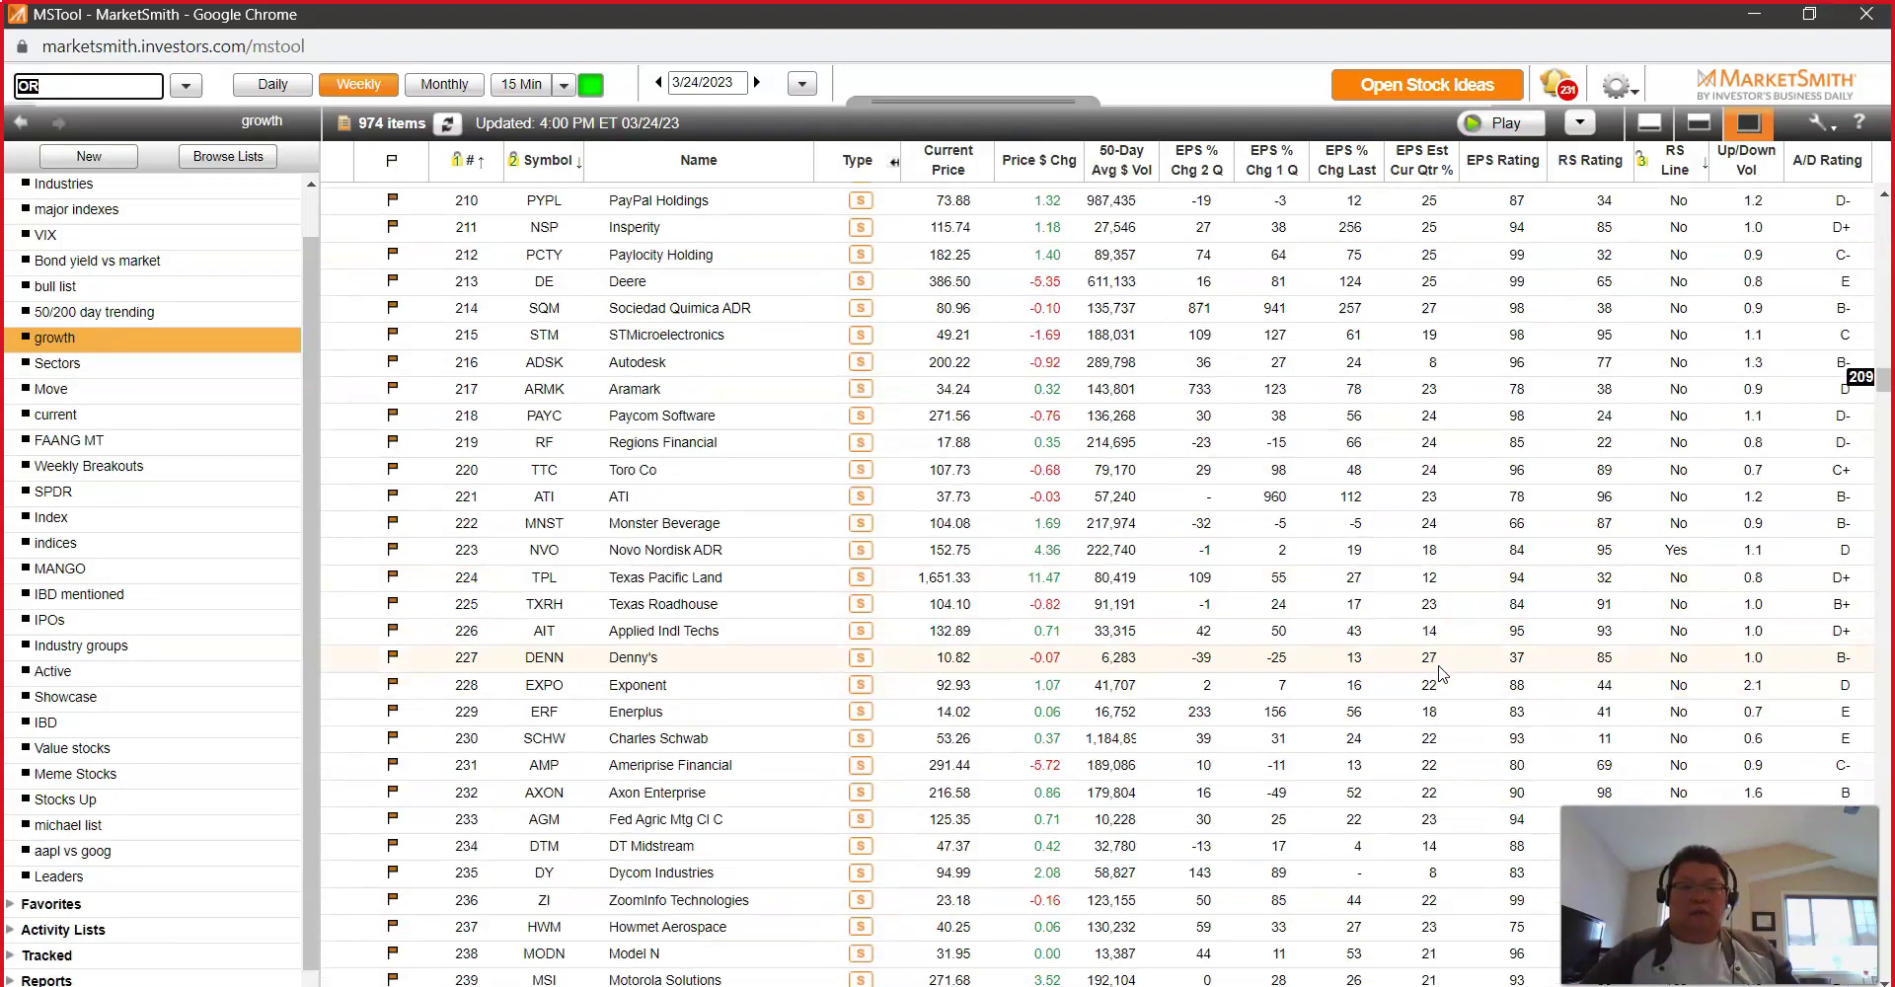
pyautogui.scroll(20, 1441, 672)
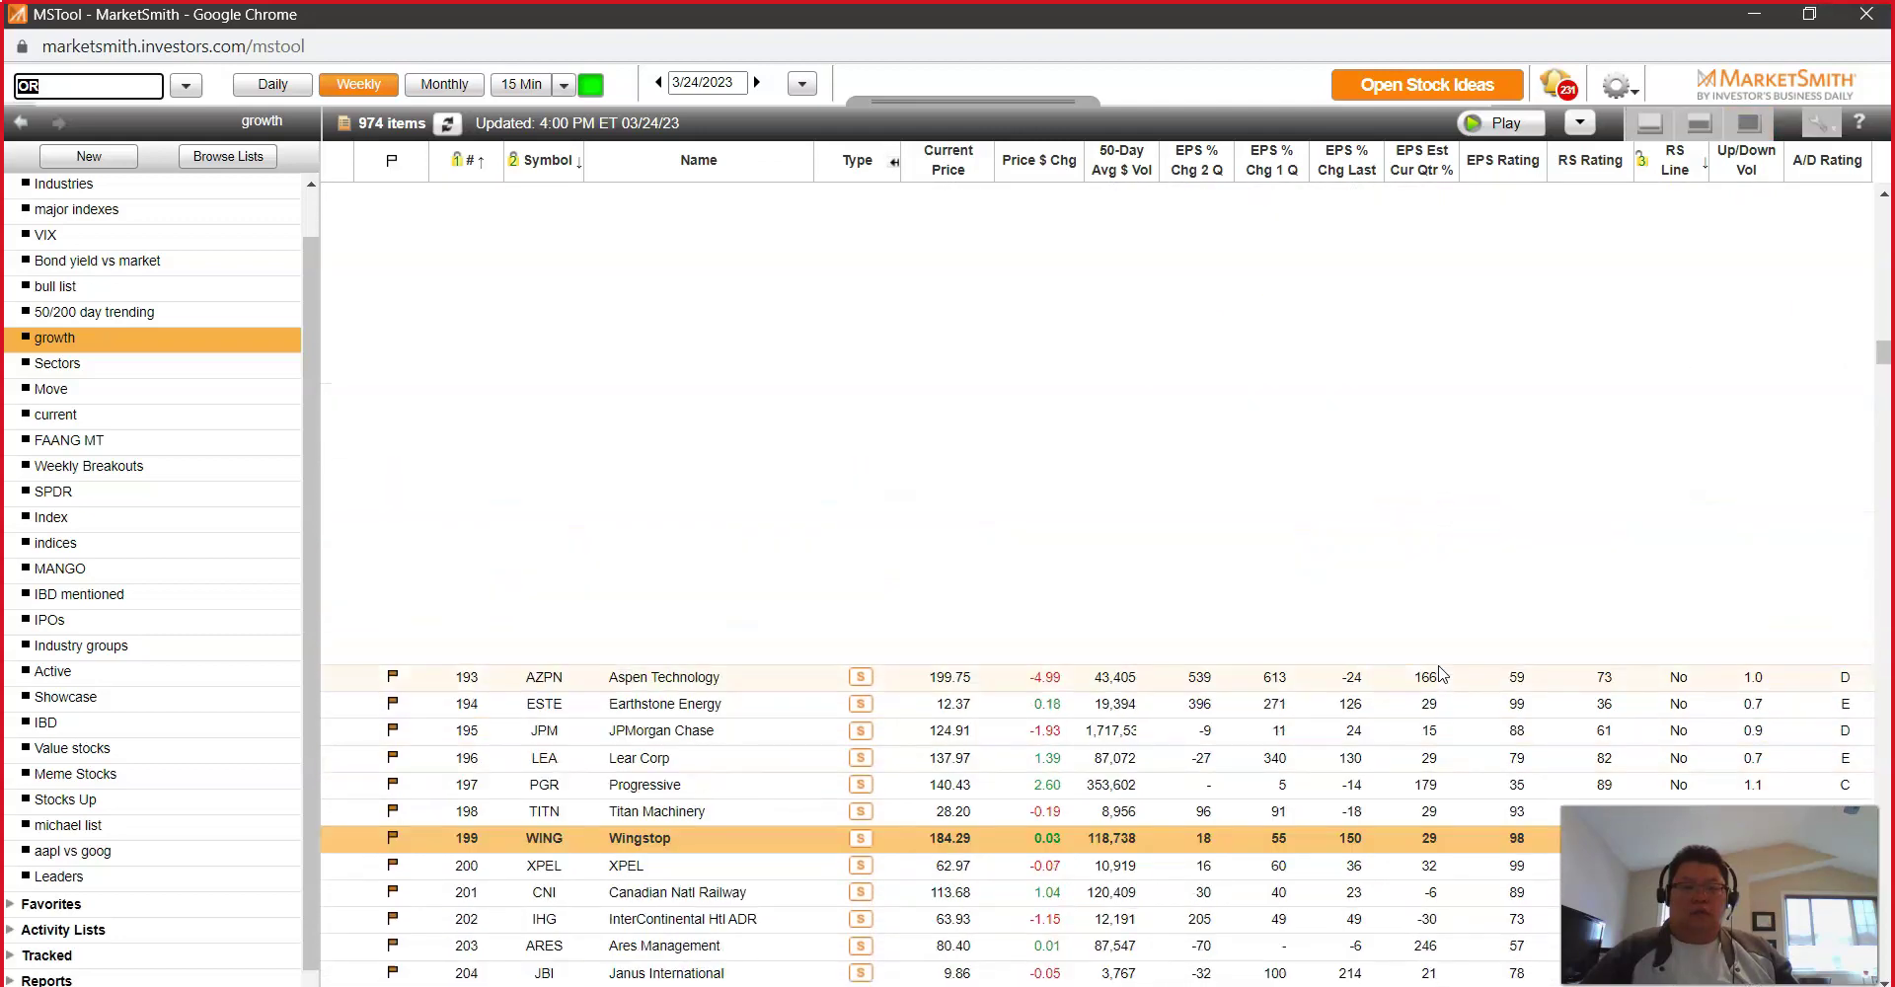
pyautogui.scroll(18, 1441, 674)
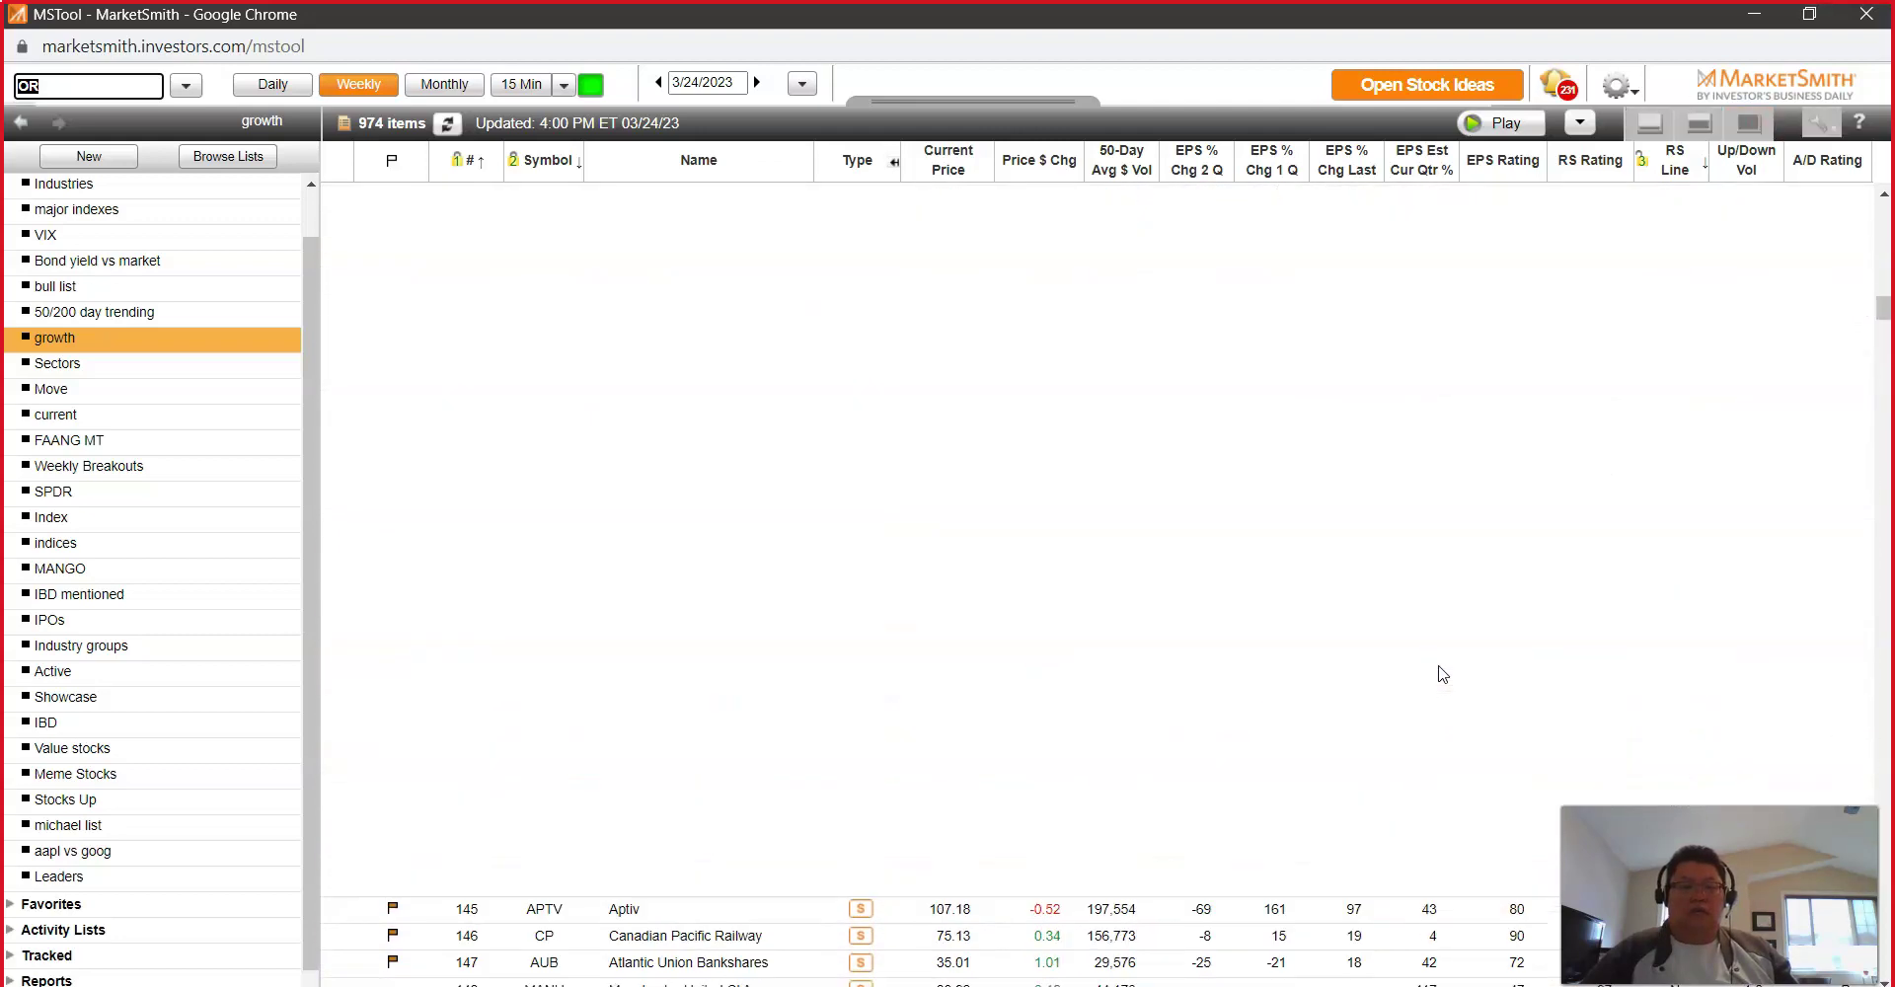
pyautogui.scroll(20, 1436, 661)
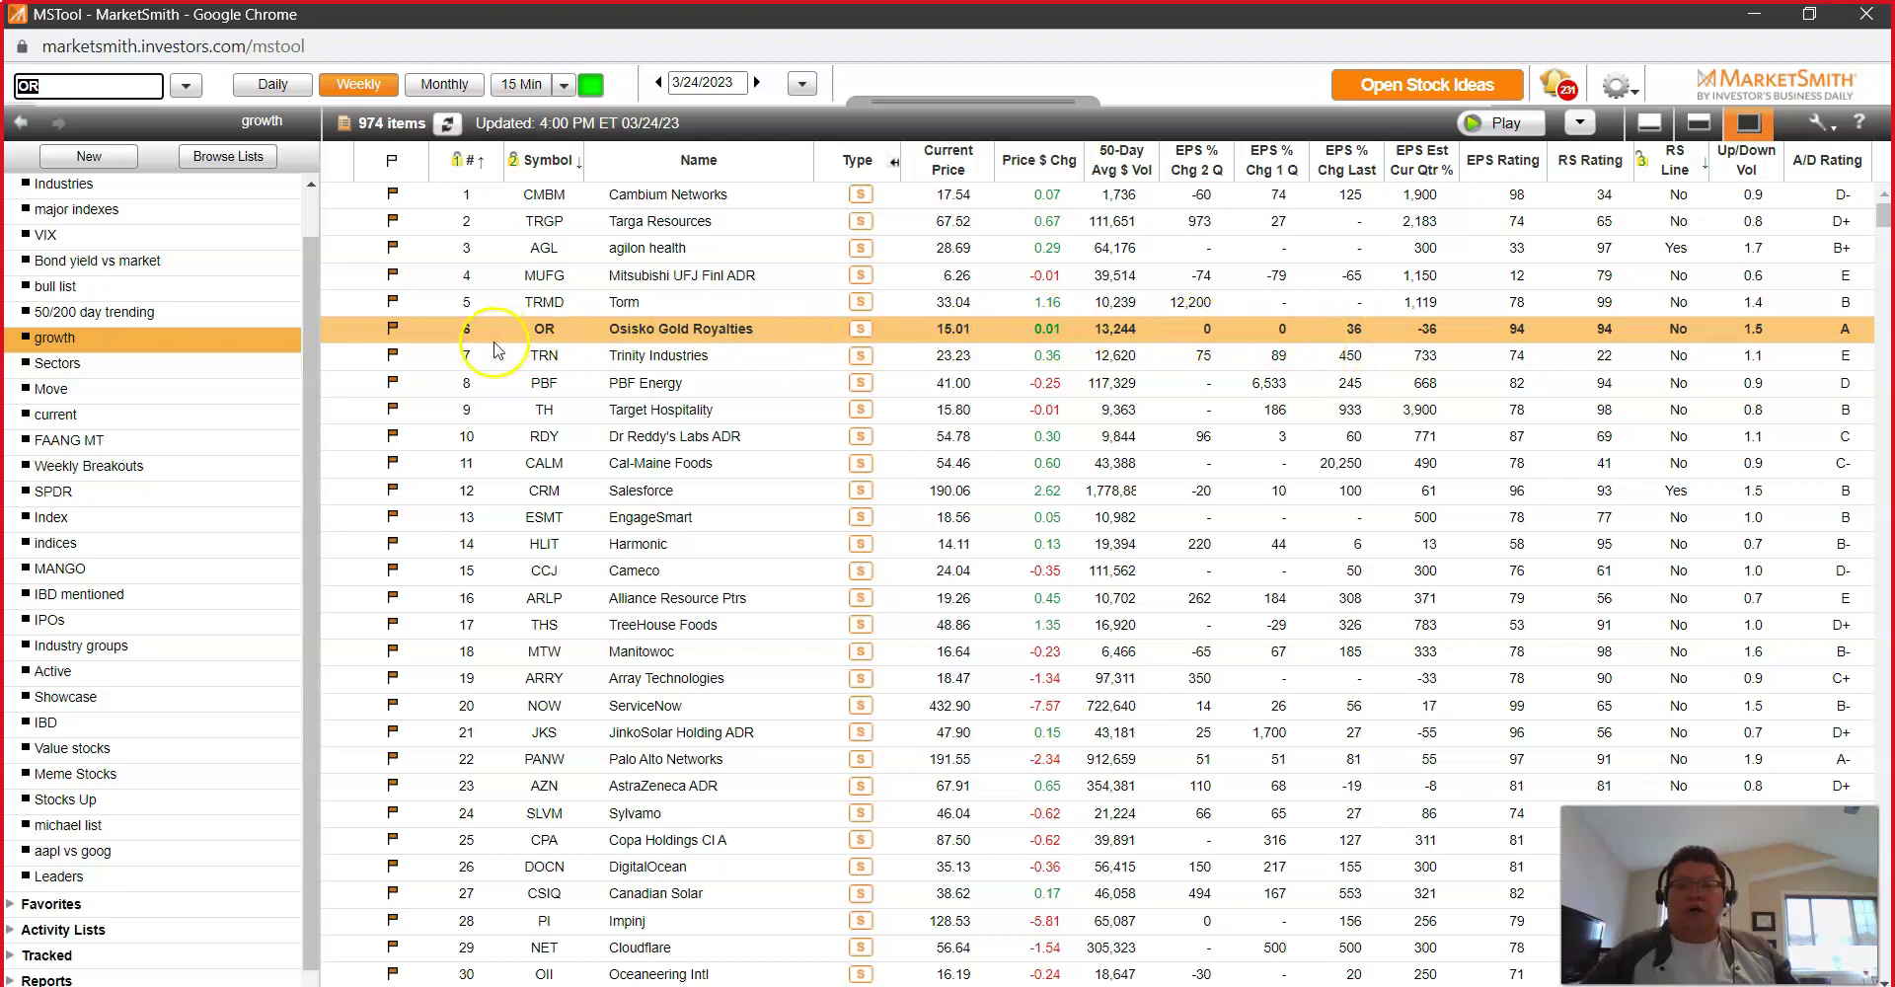
pyautogui.click(1649, 122)
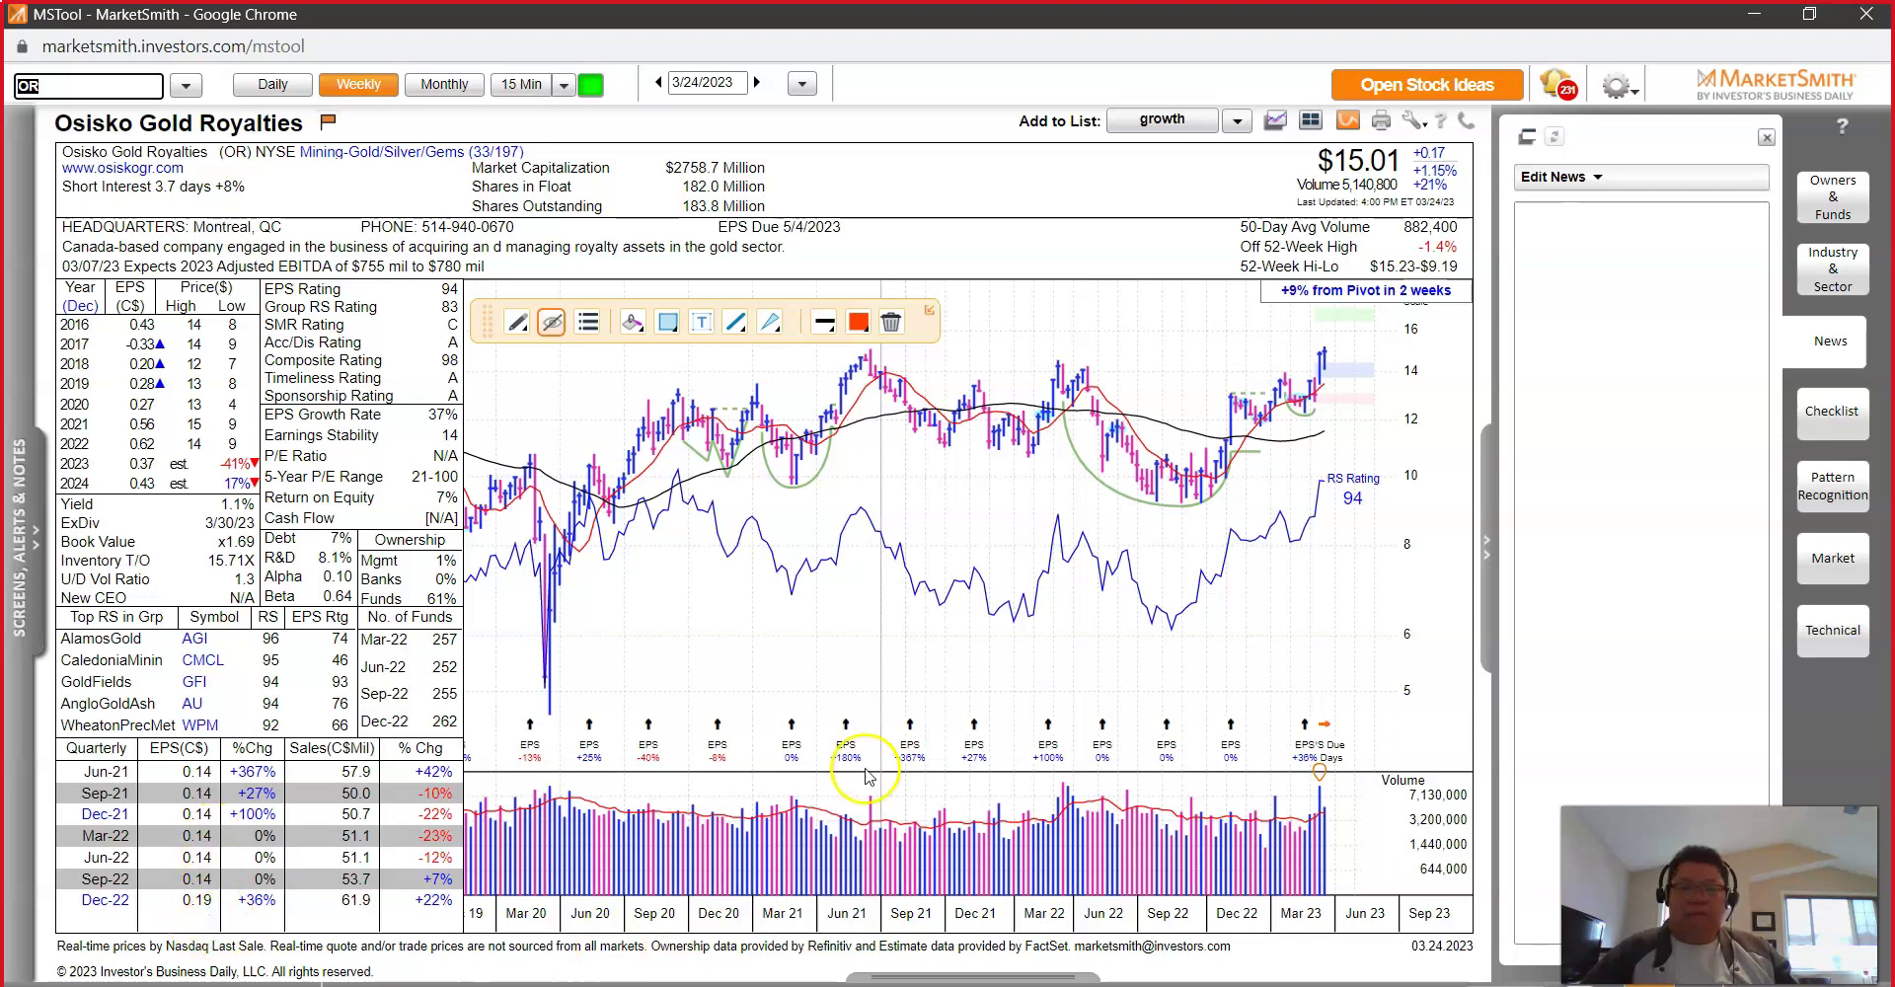
# Step: Switch to the Excel stock report and select the OR row from its ticker through its trend status
pyautogui.moveTo(913, 726)
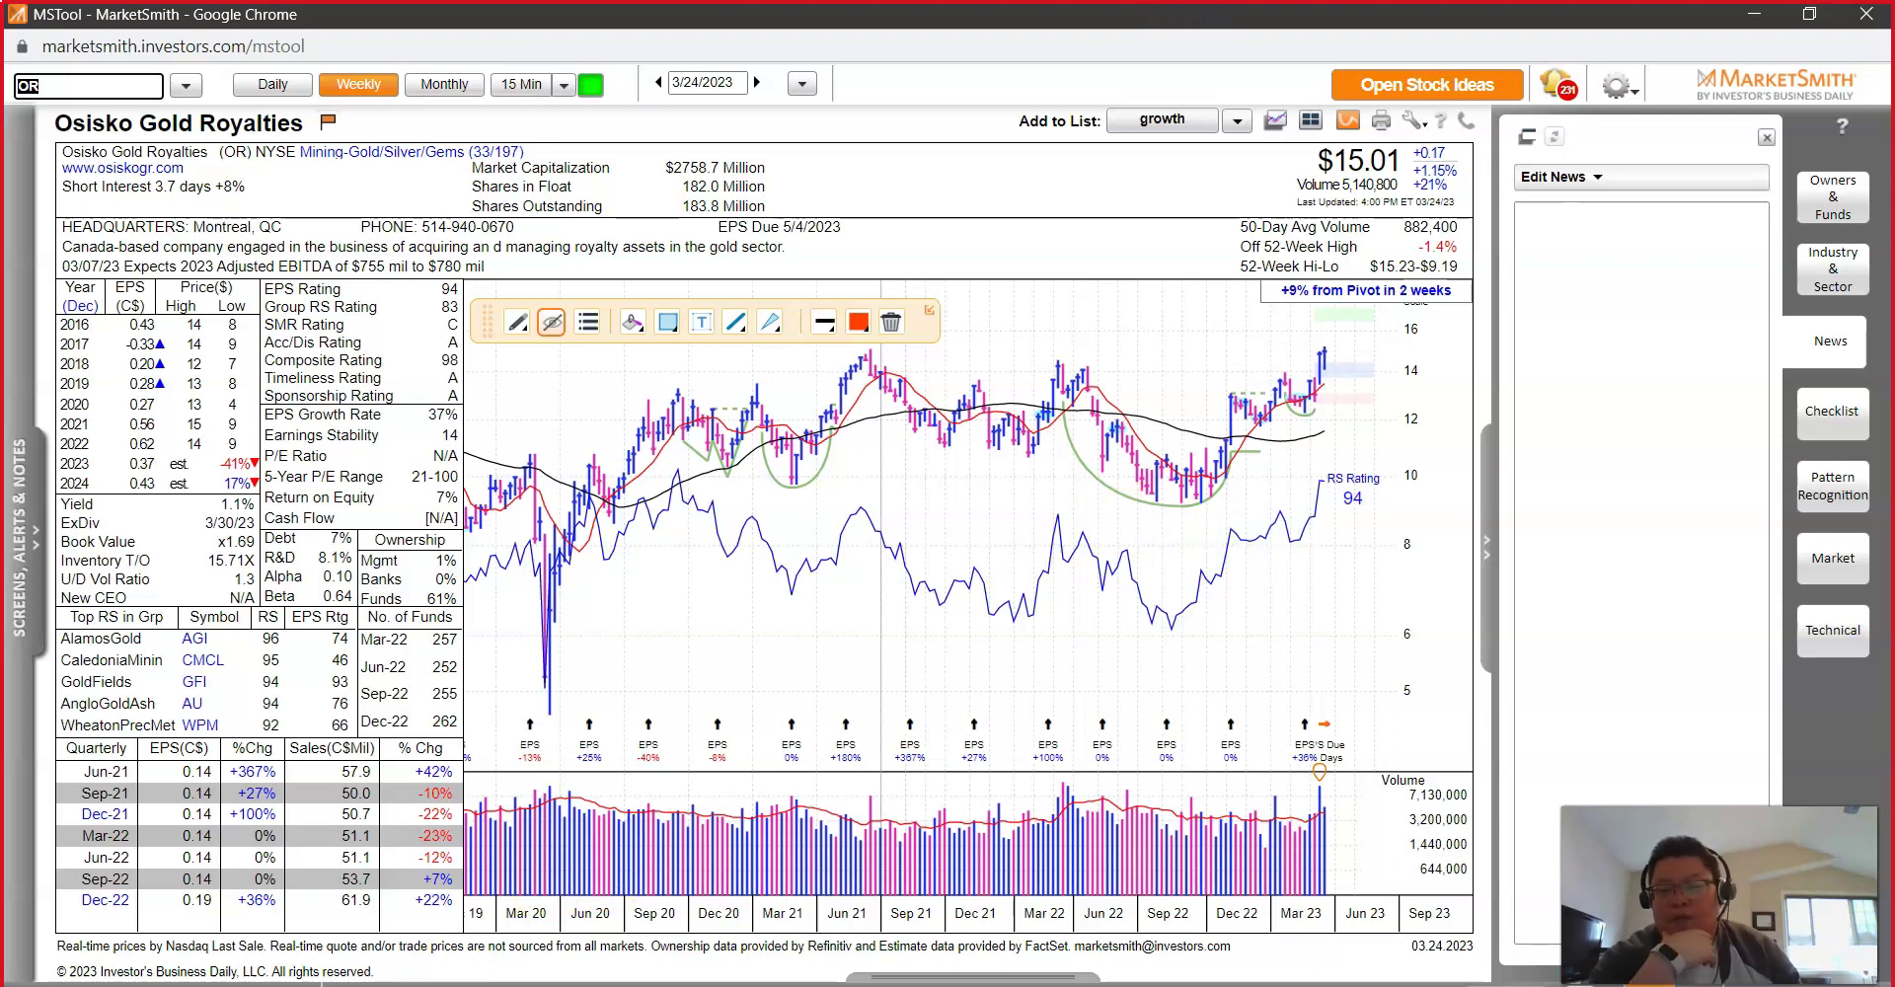
pyautogui.hotkey('alt', 'Tab')
pyautogui.moveTo(341, 646); pyautogui.dragTo(1406, 646)
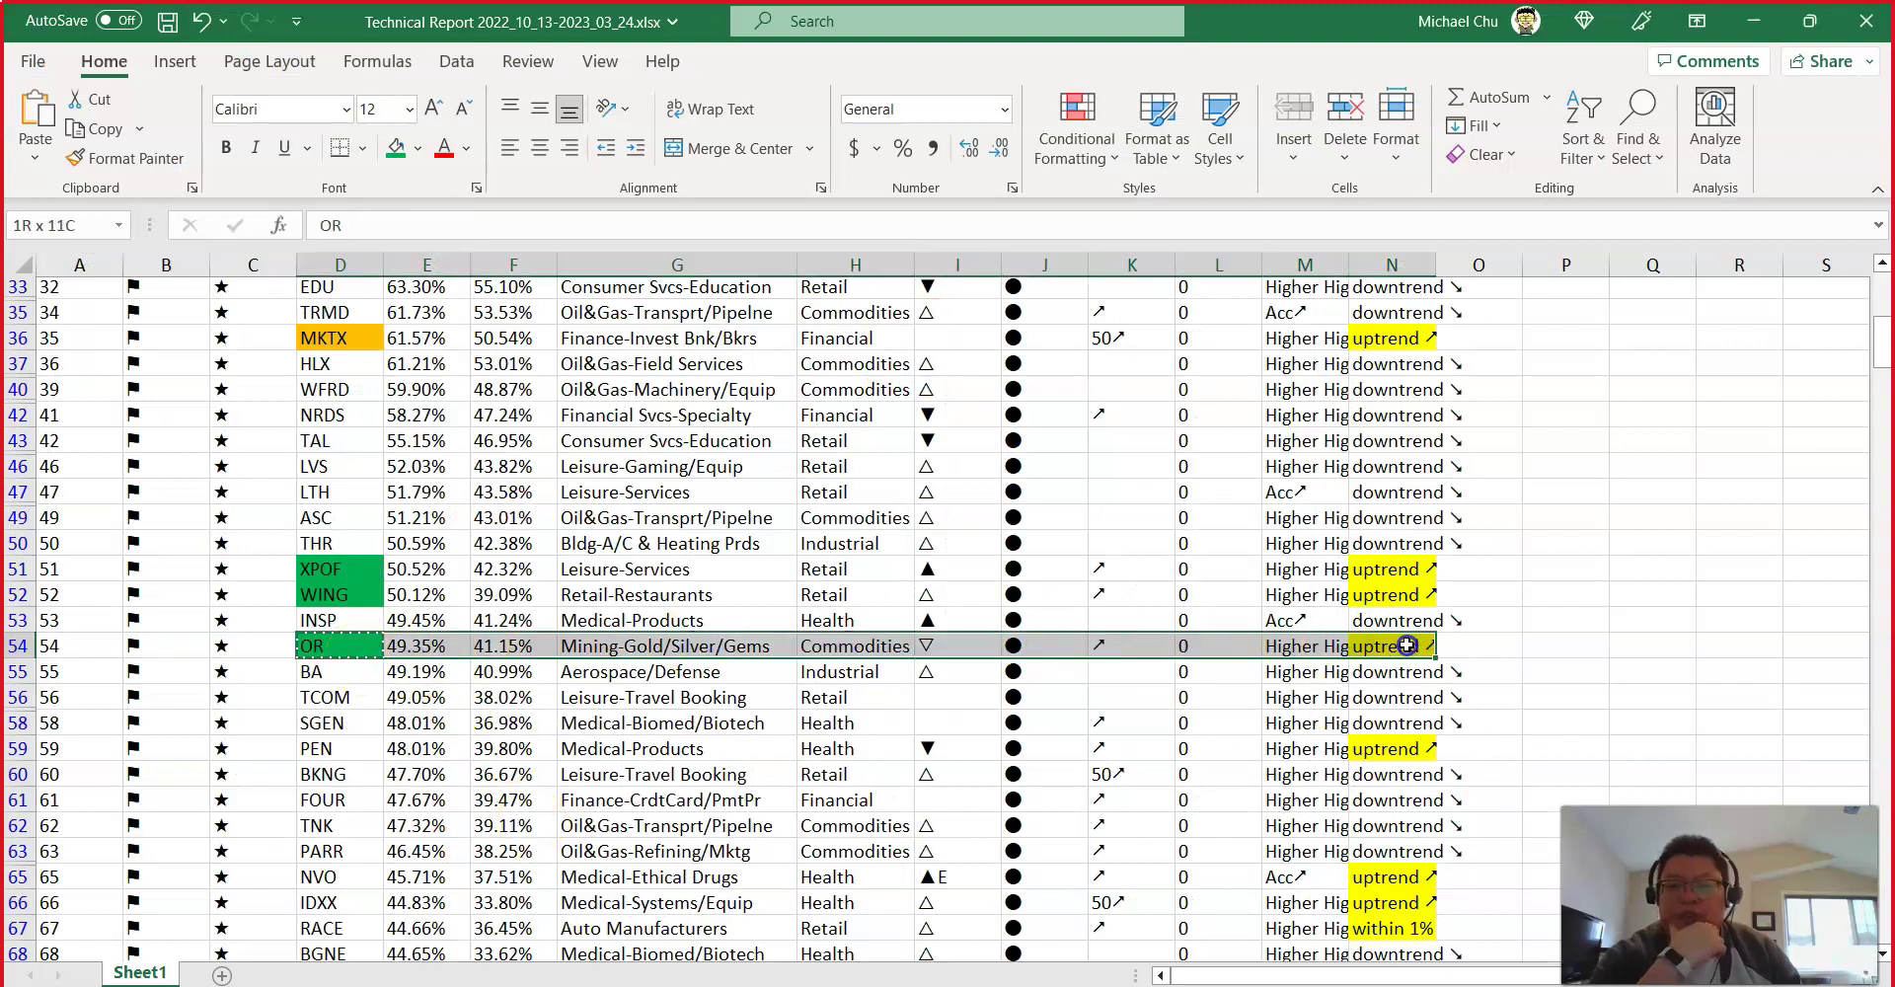
# Step: Check the trend status of BA and TCOM, selecting both rows from ticker through trend status
pyautogui.click(352, 670)
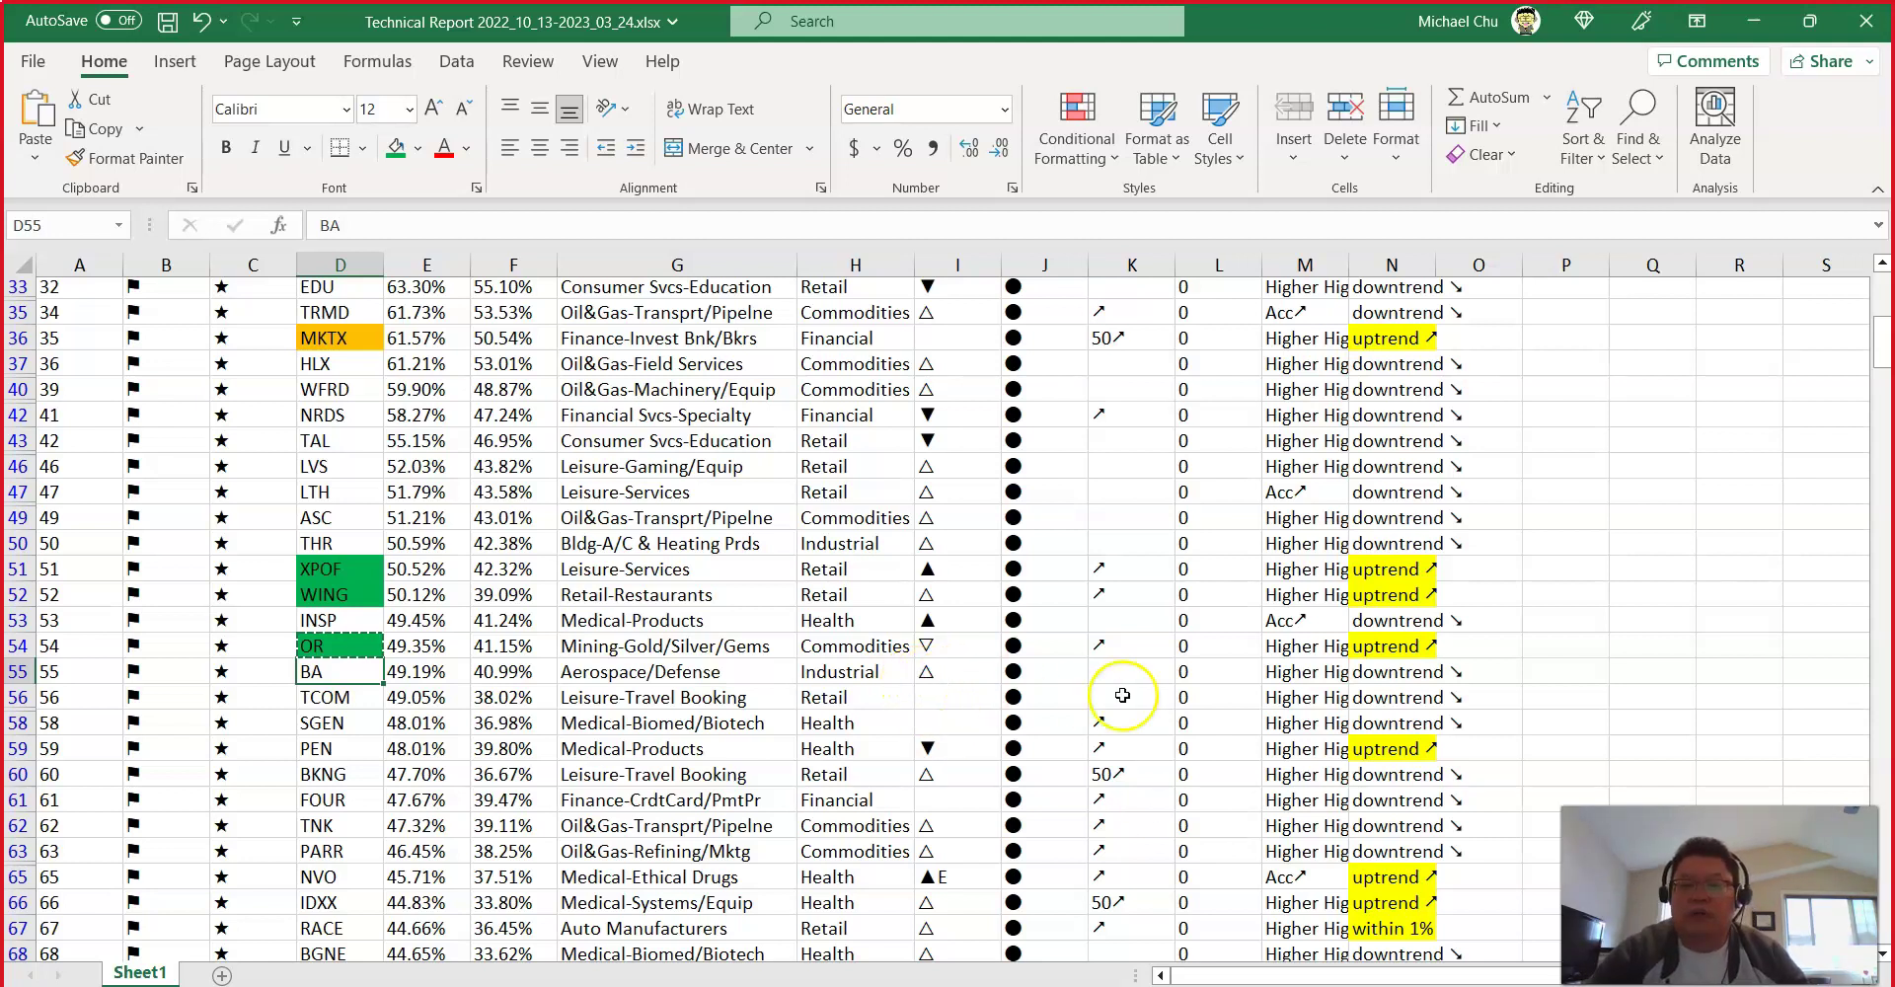
pyautogui.moveTo(1418, 688)
pyautogui.mouseDown()
pyautogui.moveTo(339, 671)
pyautogui.moveTo(1396, 671)
pyautogui.moveTo(1400, 697)
pyautogui.mouseUp()
pyautogui.click(1399, 697)
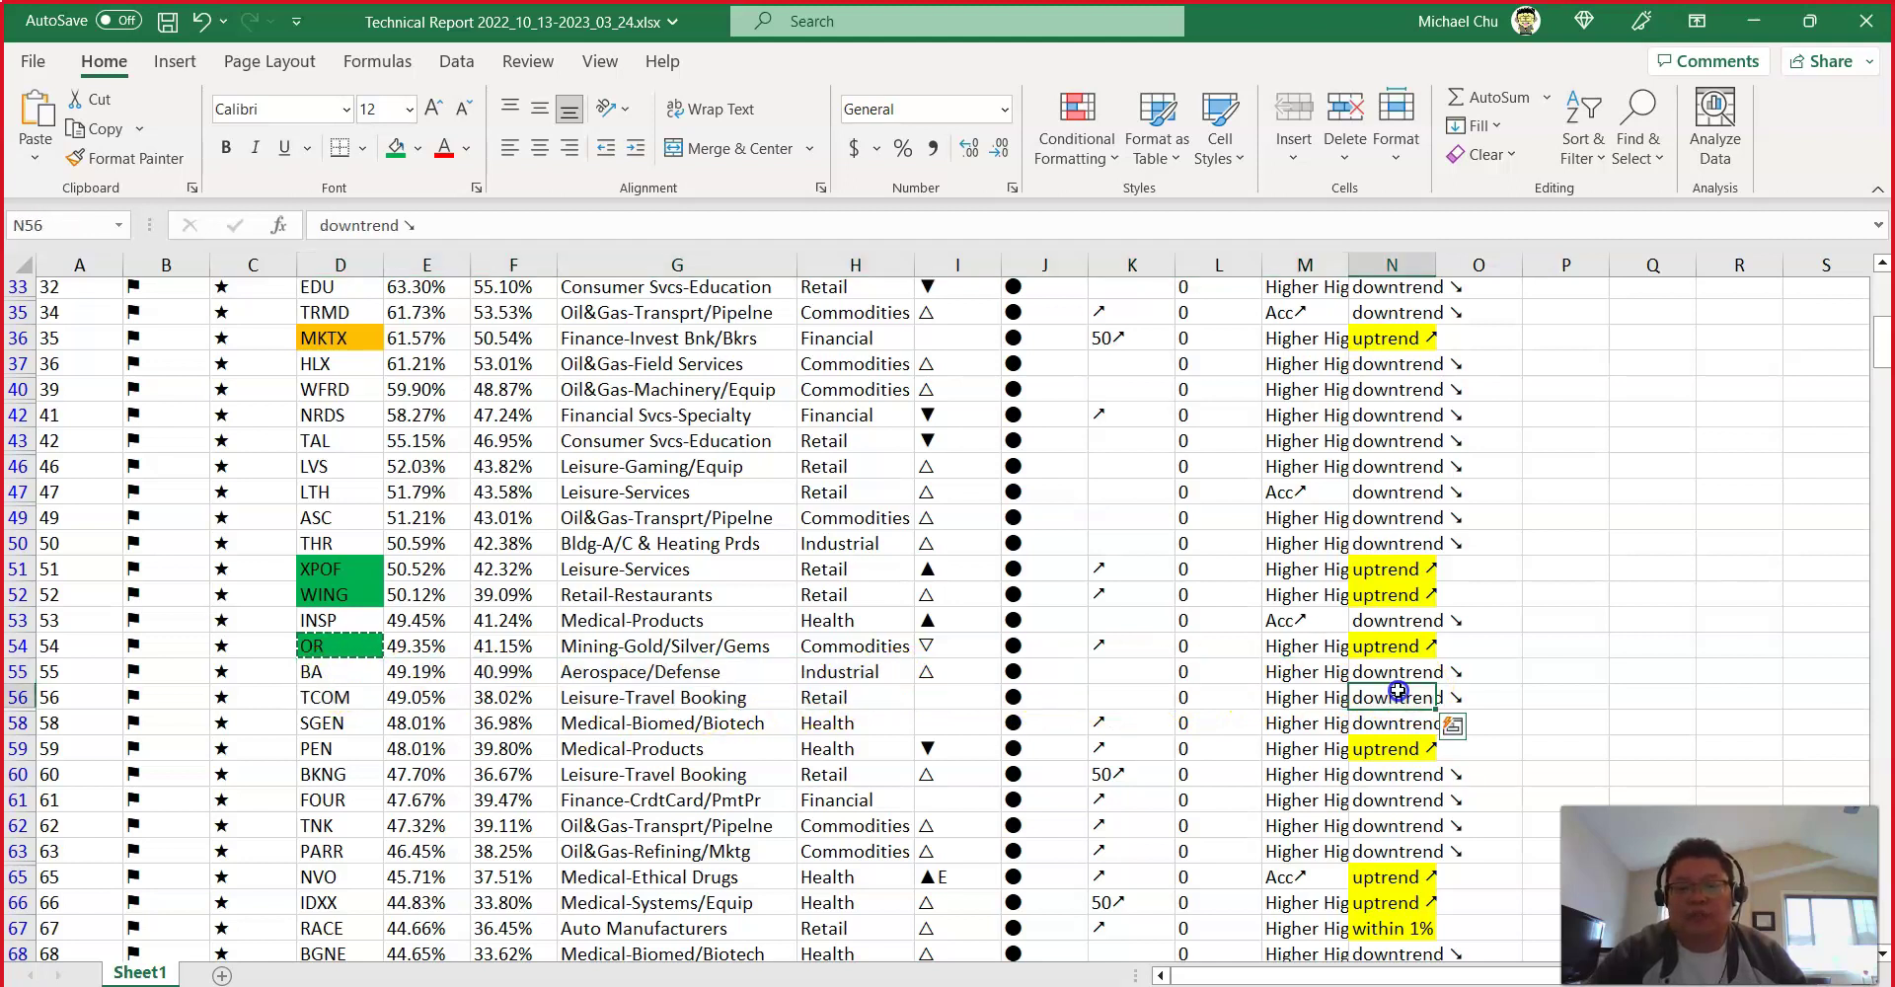
pyautogui.moveTo(317, 677); pyautogui.dragTo(1397, 697)
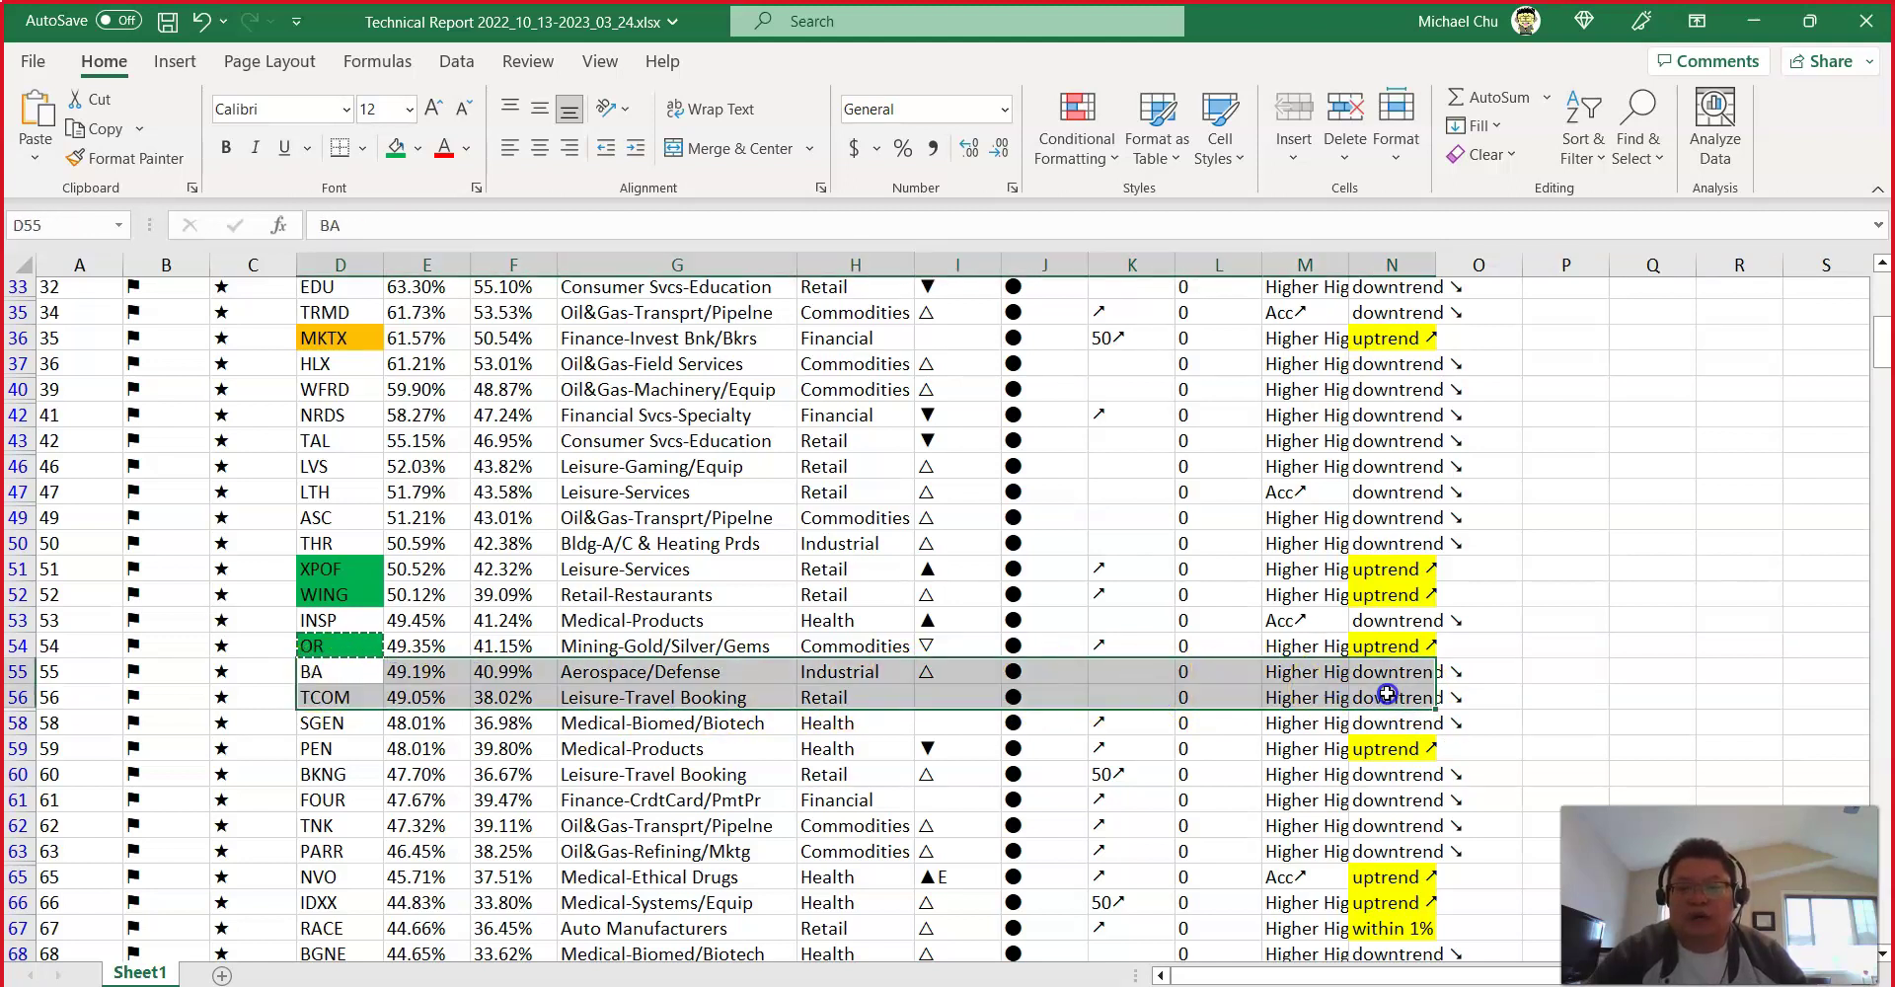
# Step: Switch from the stock report to the main Chrome window and search Google for "gold price" in a new tab
pyautogui.click(1400, 697)
pyautogui.click(316, 667)
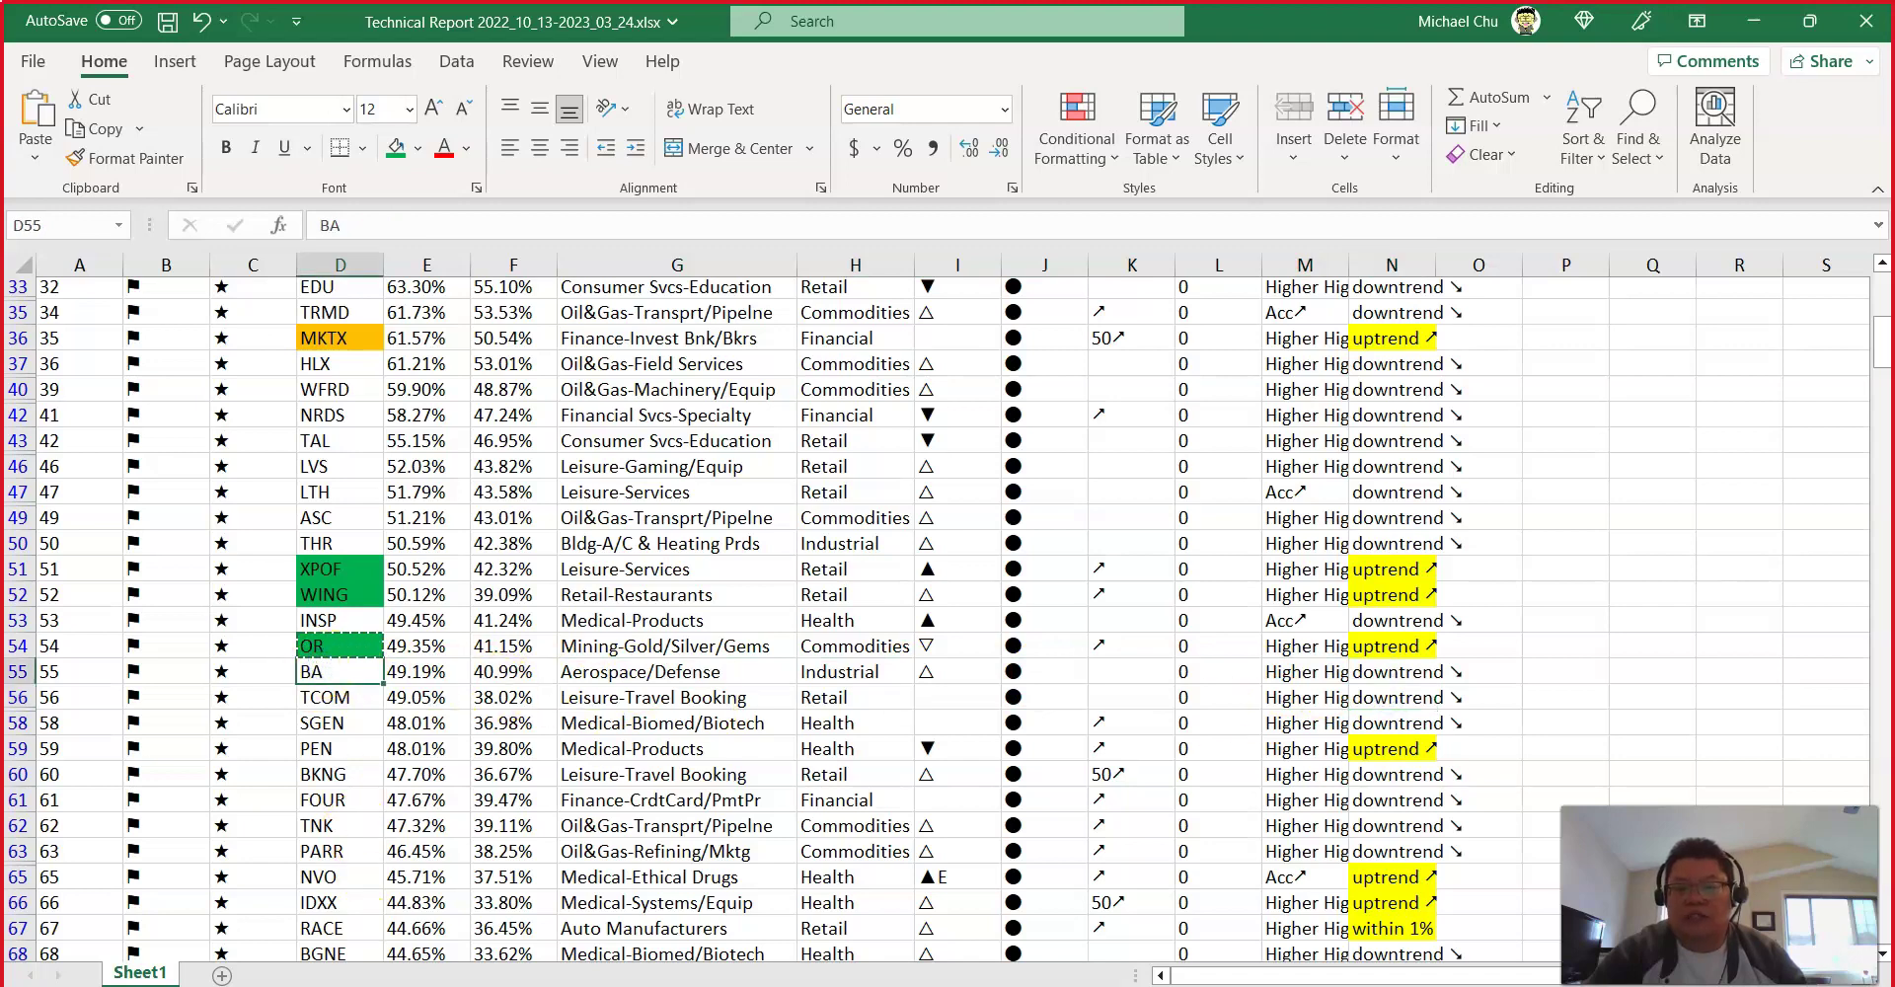
pyautogui.hotkey('alt', 'Tab')
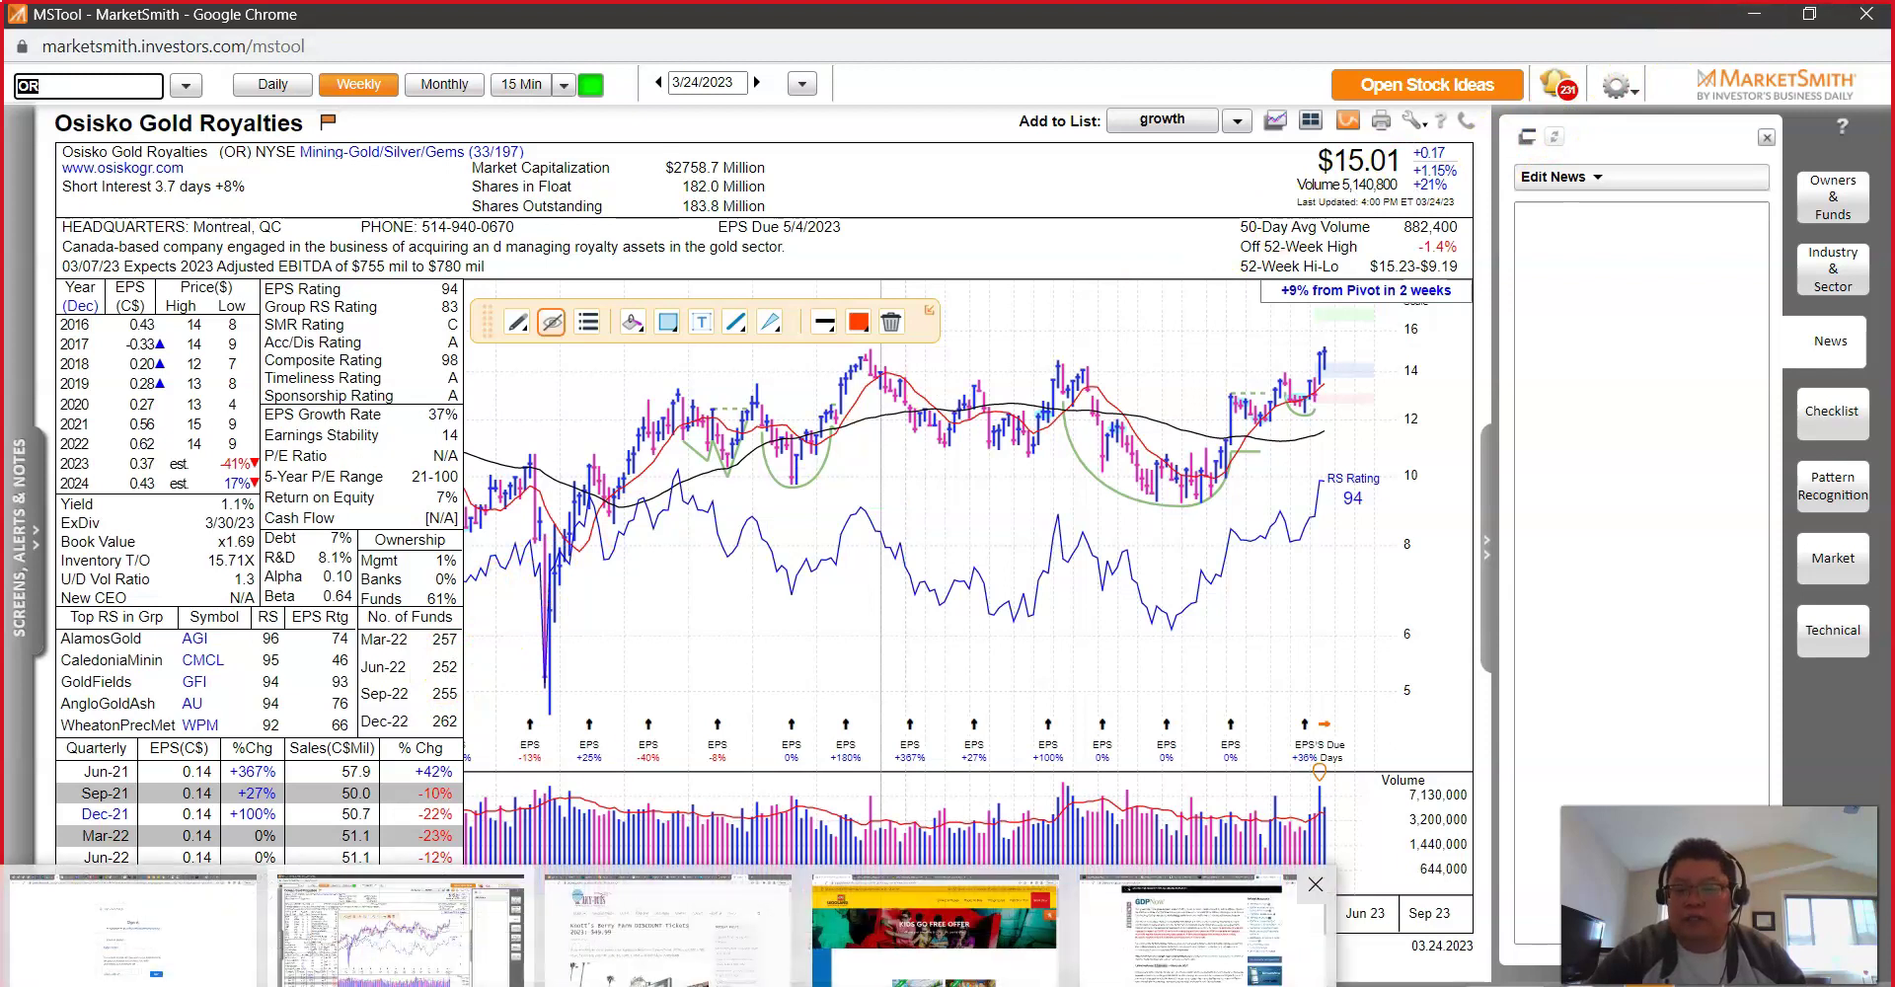
pyautogui.click(403, 913)
pyautogui.click(1590, 20)
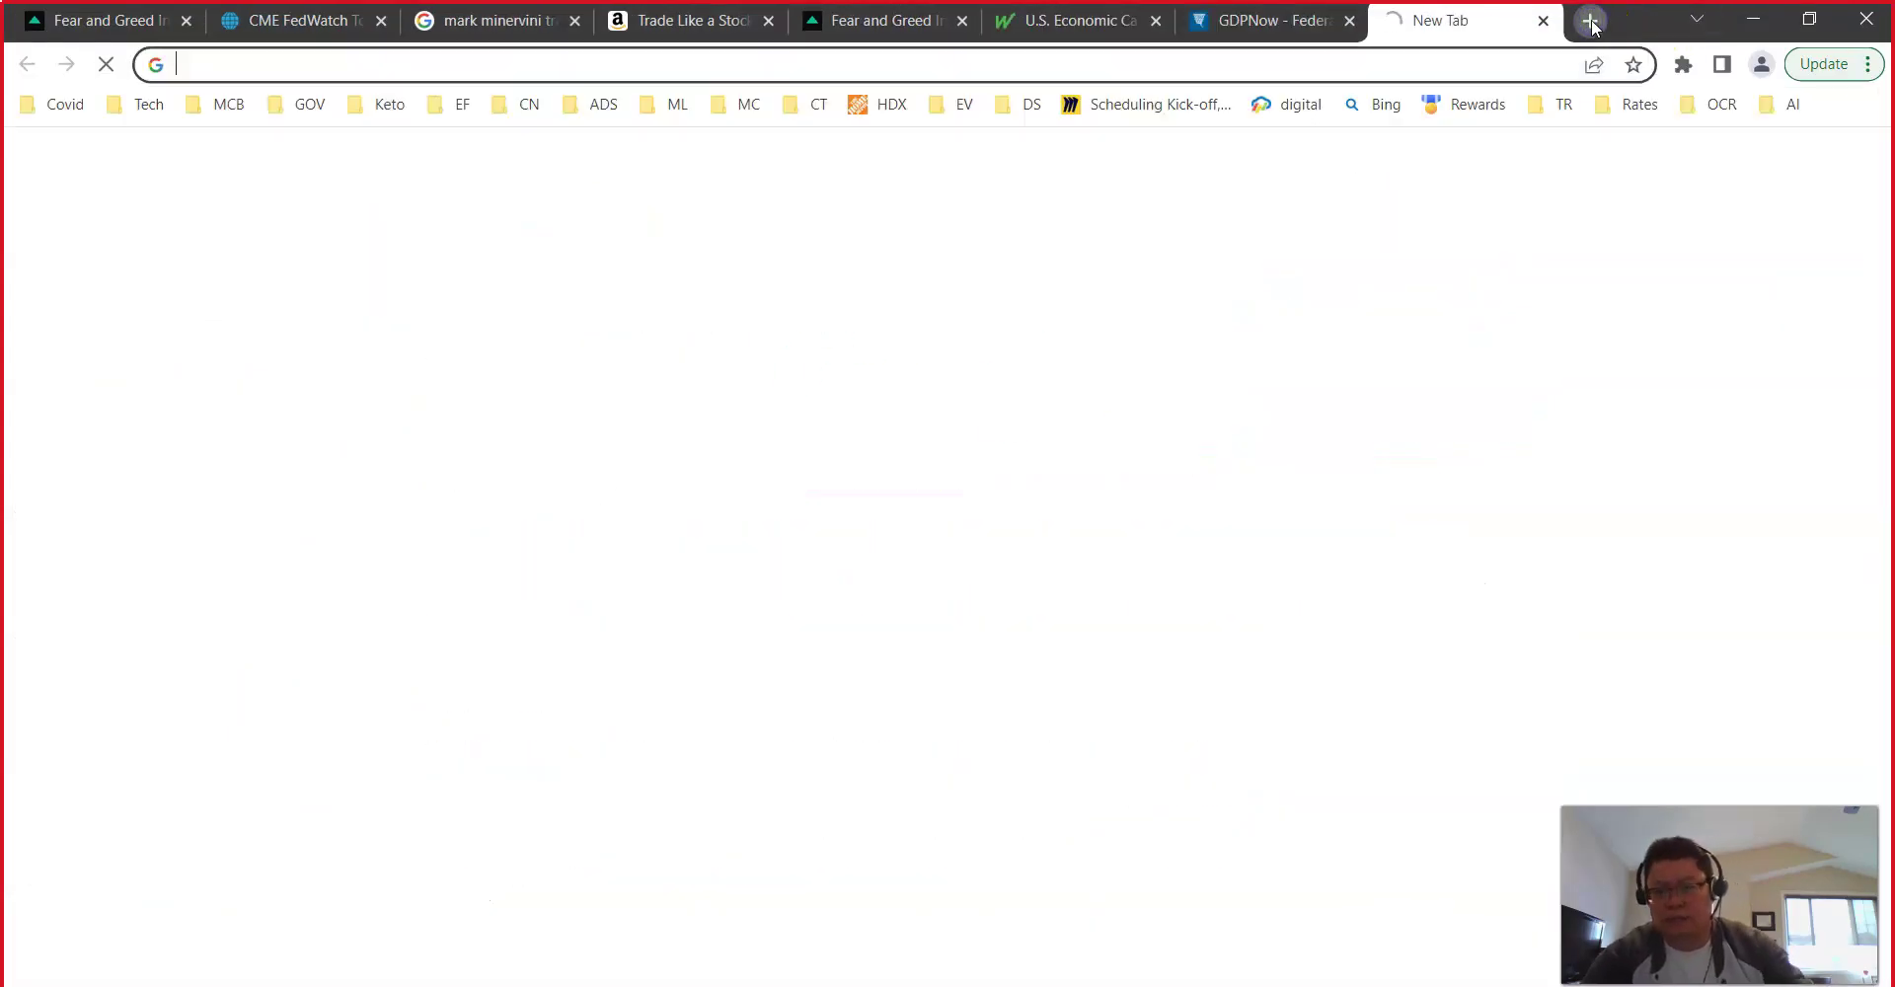
pyautogui.write('gold price')
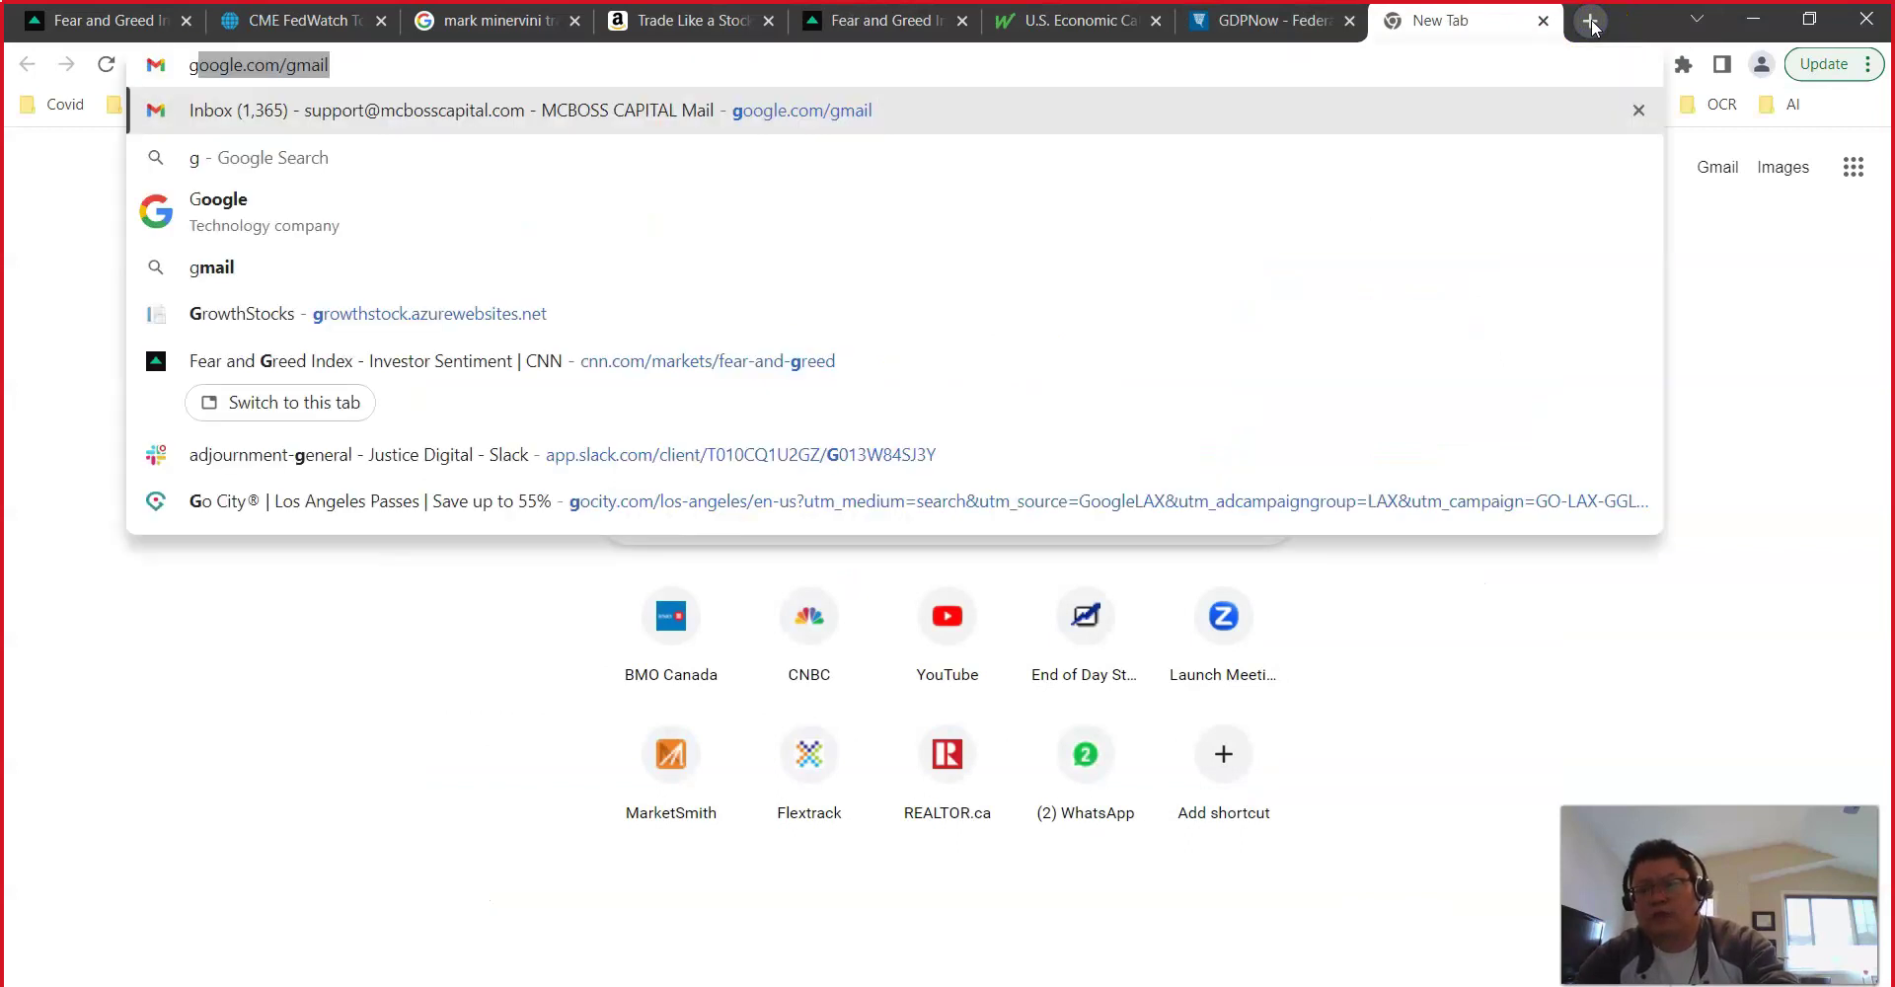
pyautogui.press('Return')
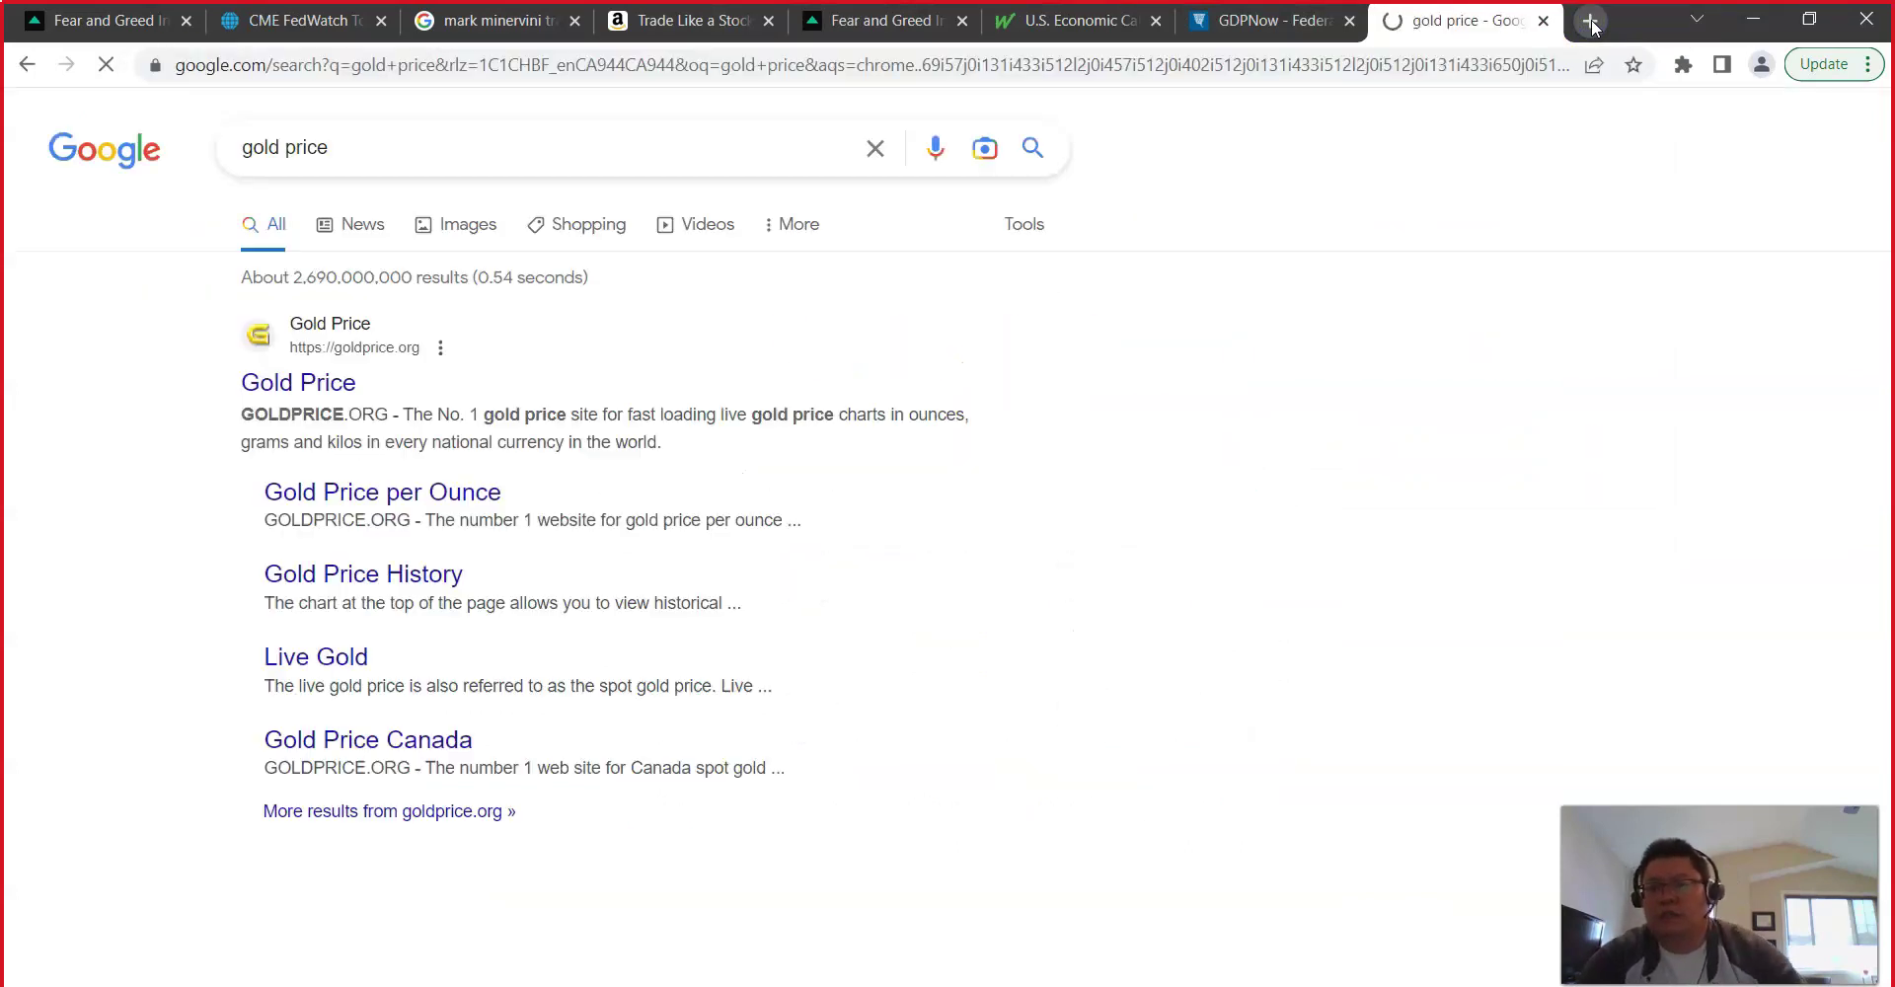
# Step: Open goldprice.org from the search results and examine its three-day spot gold chart, including the high and low prices
pyautogui.click(316, 391)
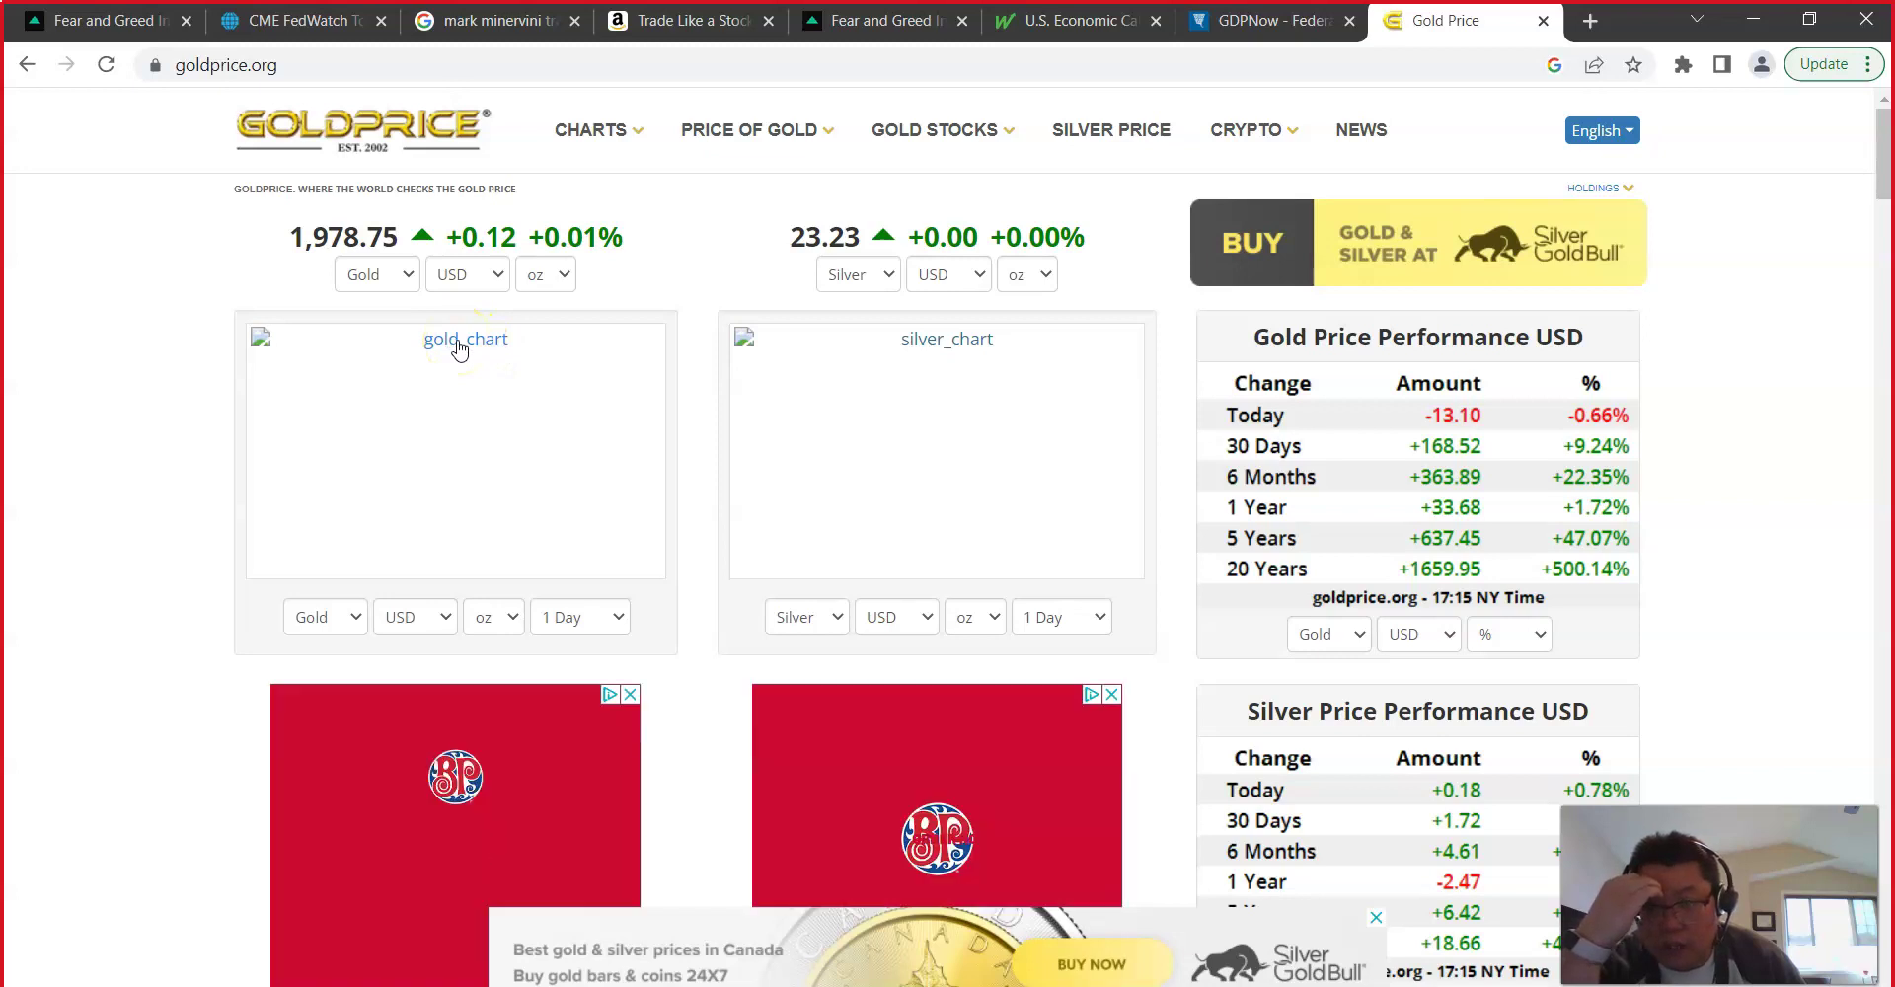
pyautogui.click(457, 348)
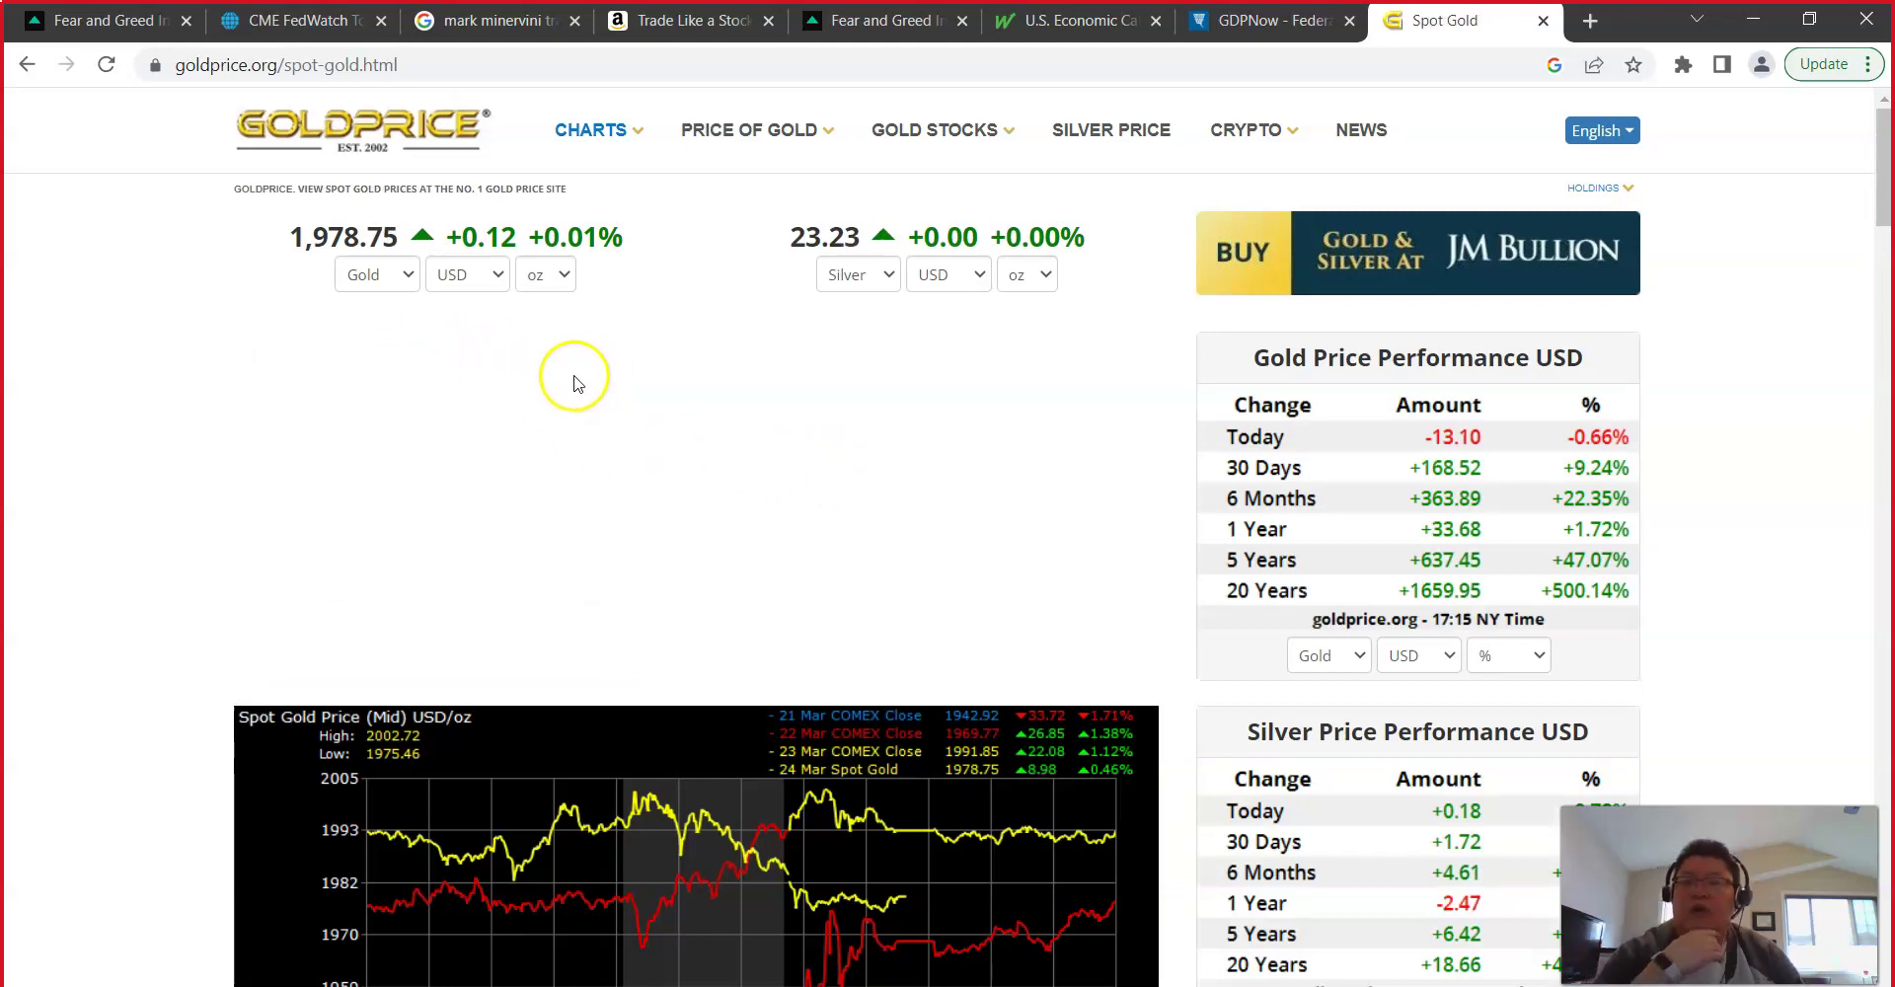
pyautogui.scroll(-2, 883, 632)
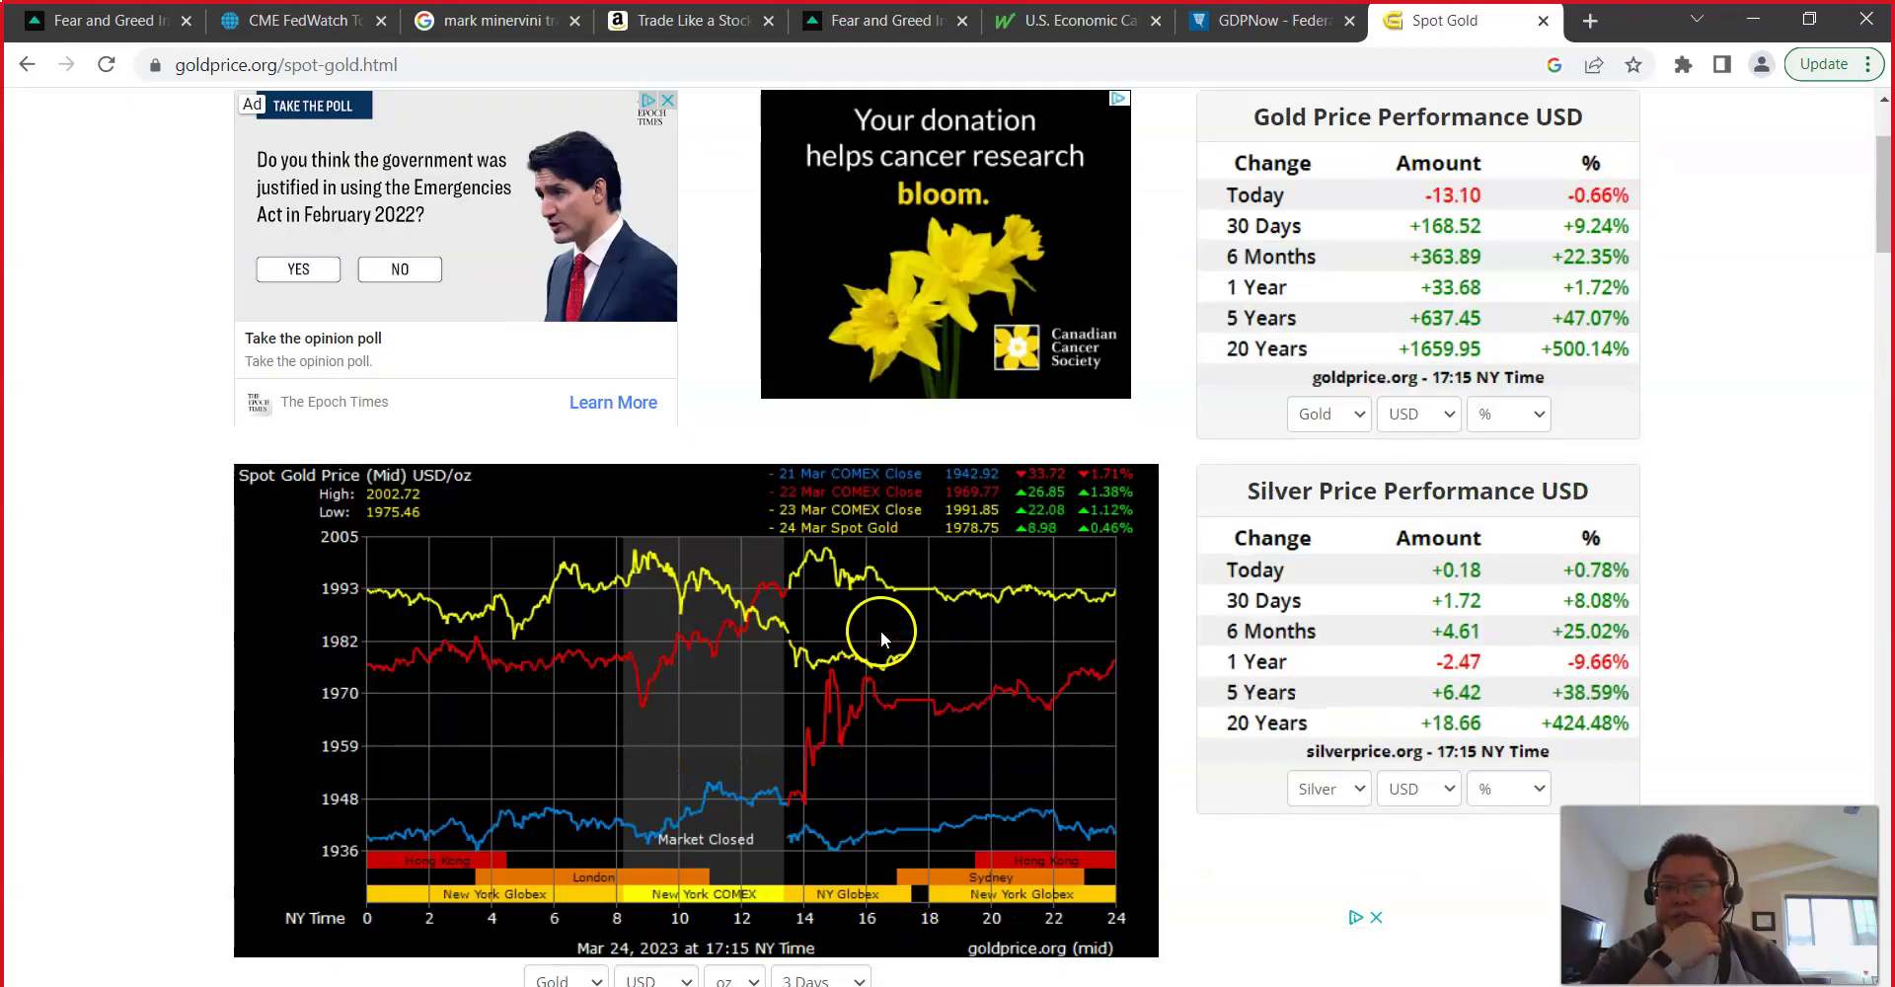
pyautogui.scroll(-4, 879, 635)
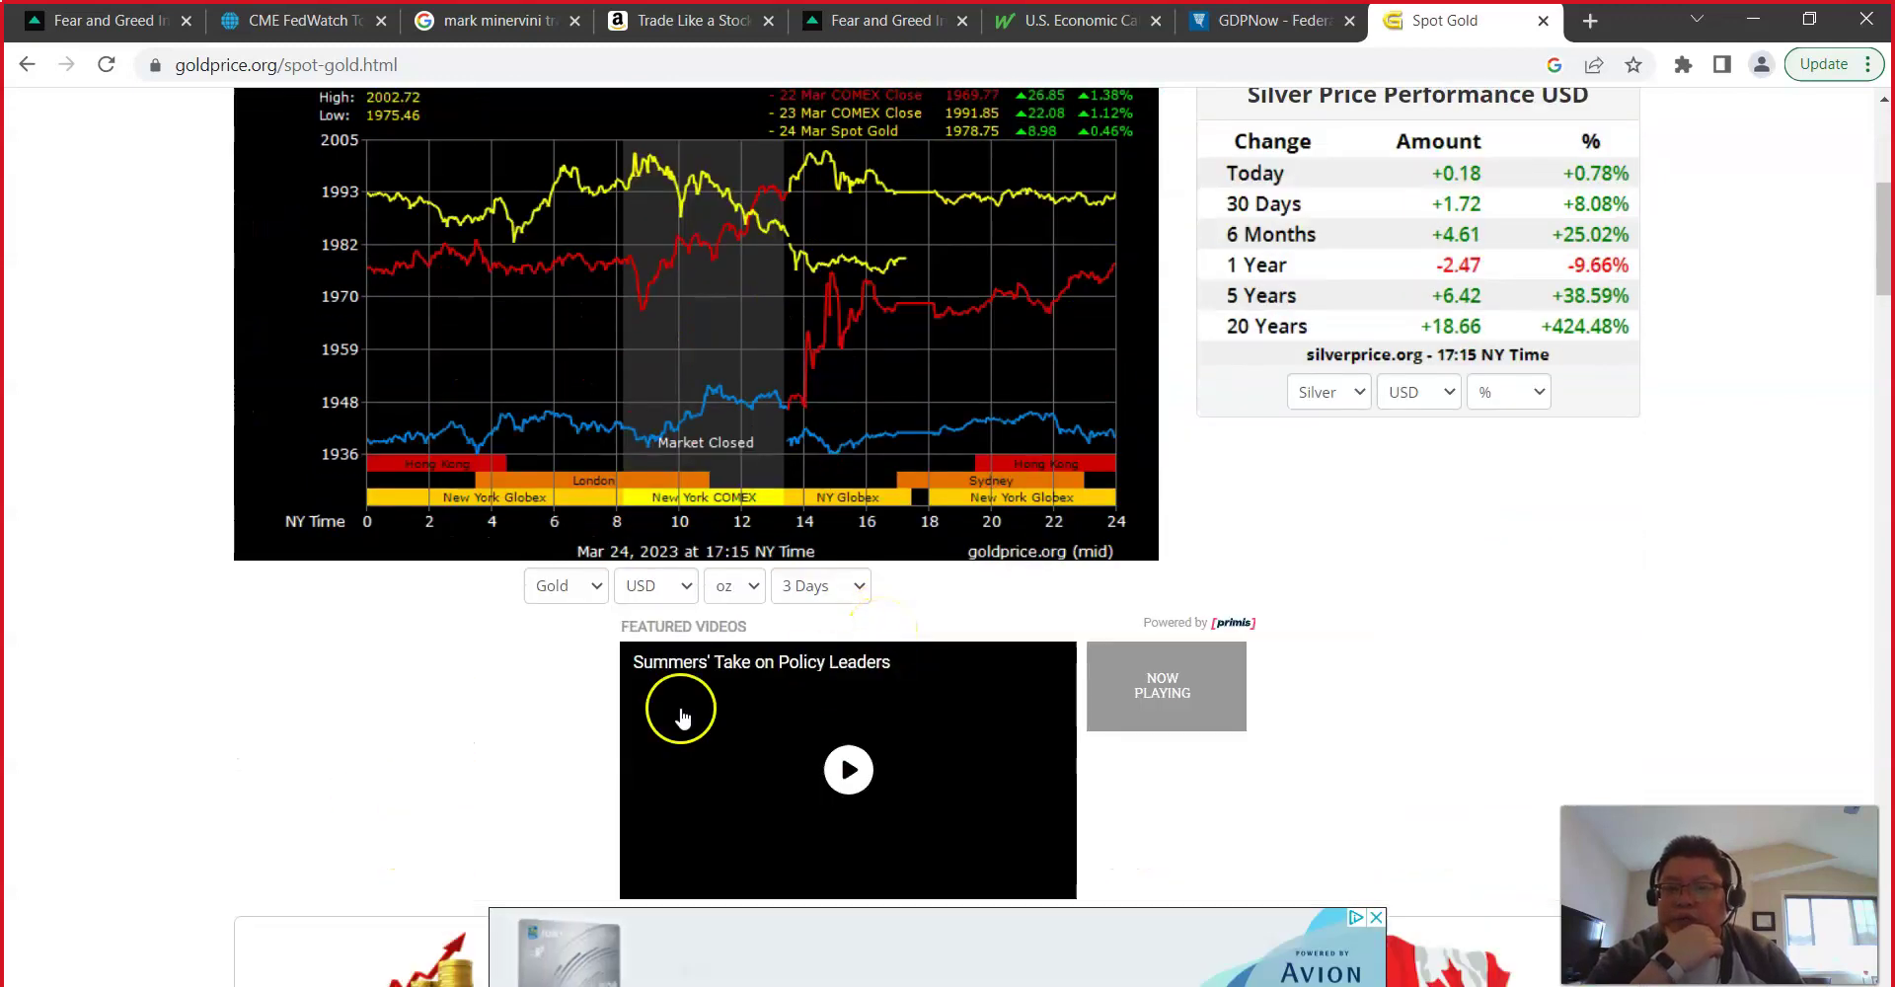
pyautogui.scroll(-6, 158, 754)
pyautogui.scroll(8, 158, 760)
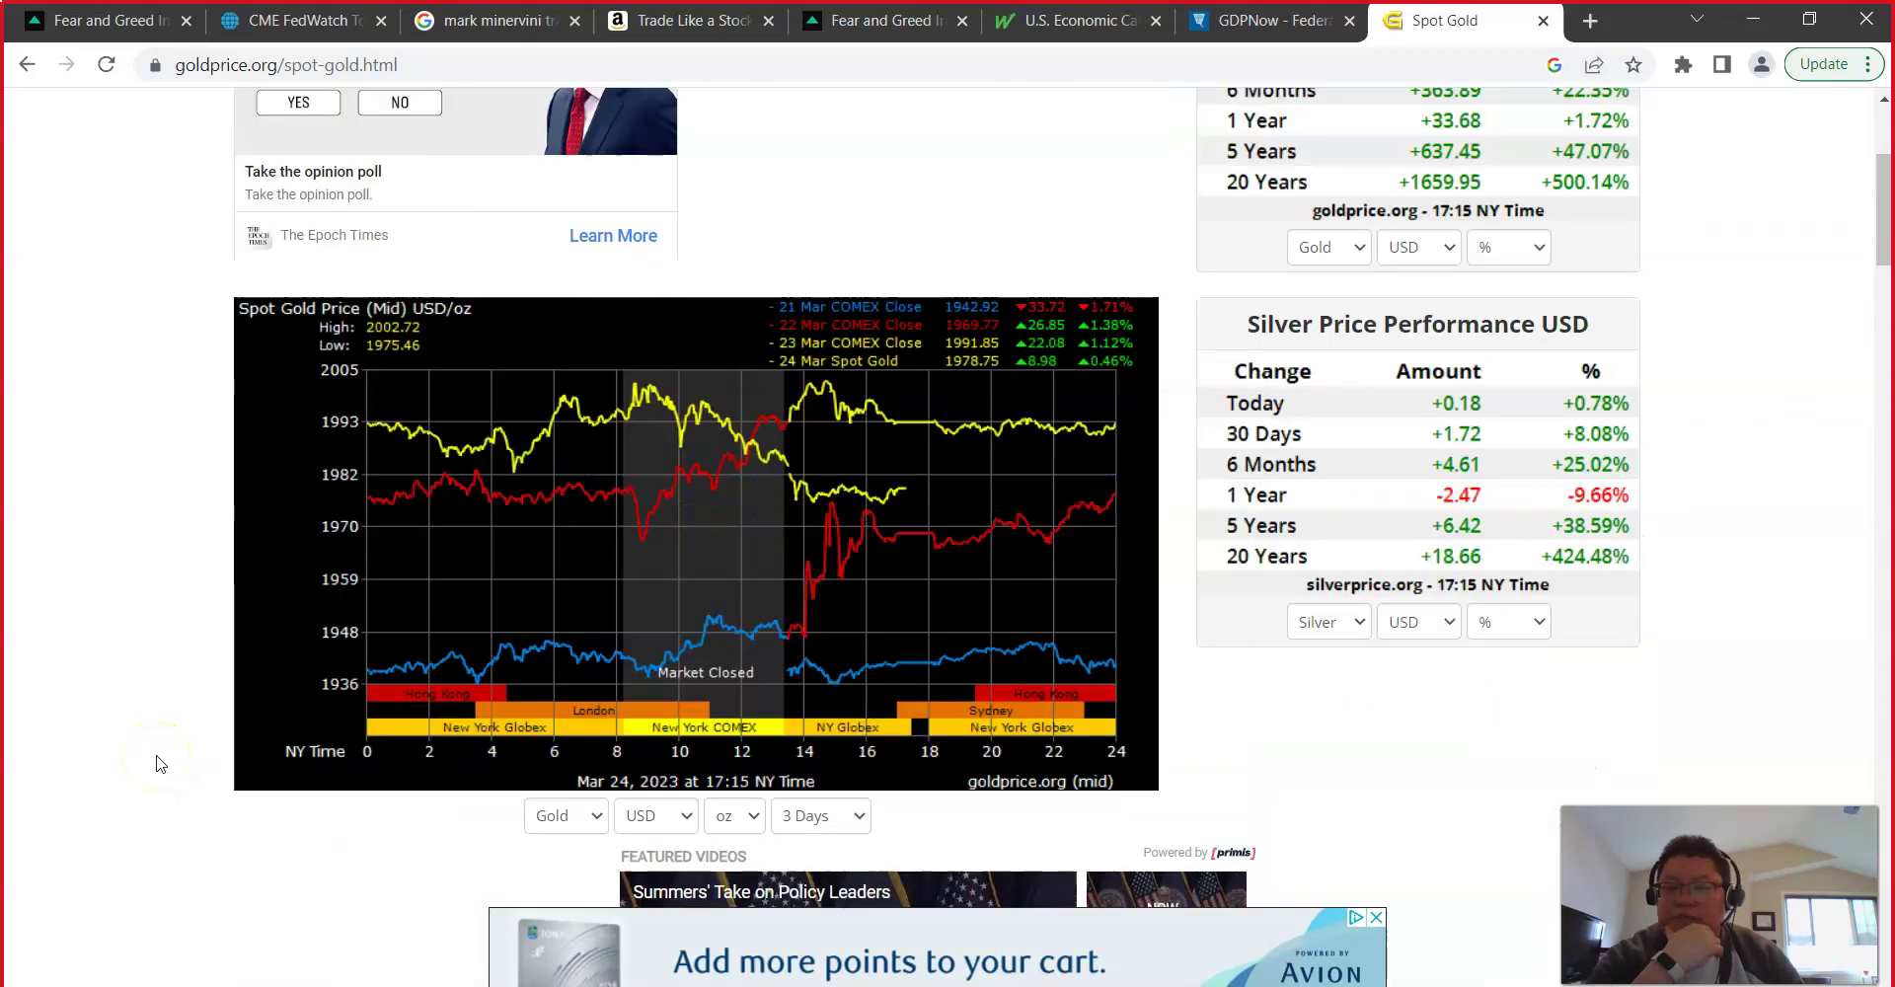
pyautogui.scroll(4, 158, 761)
pyautogui.scroll(-2, 161, 756)
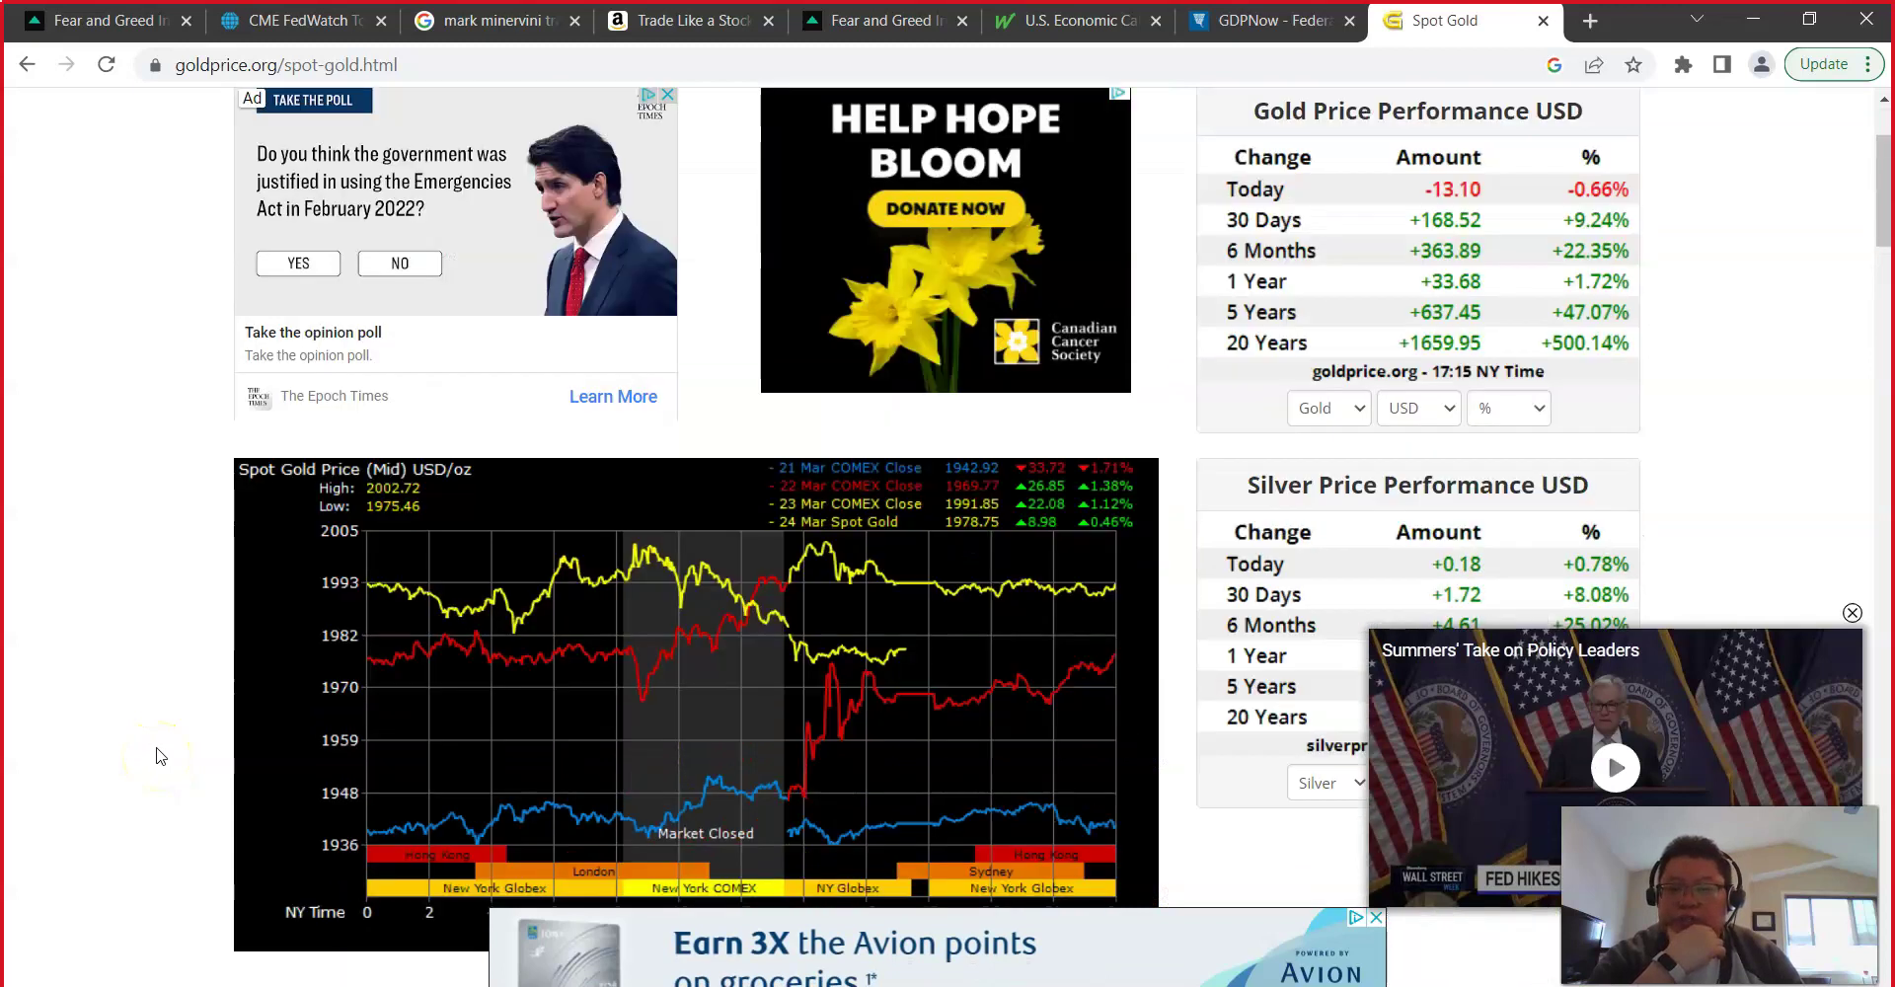
pyautogui.scroll(-3, 158, 756)
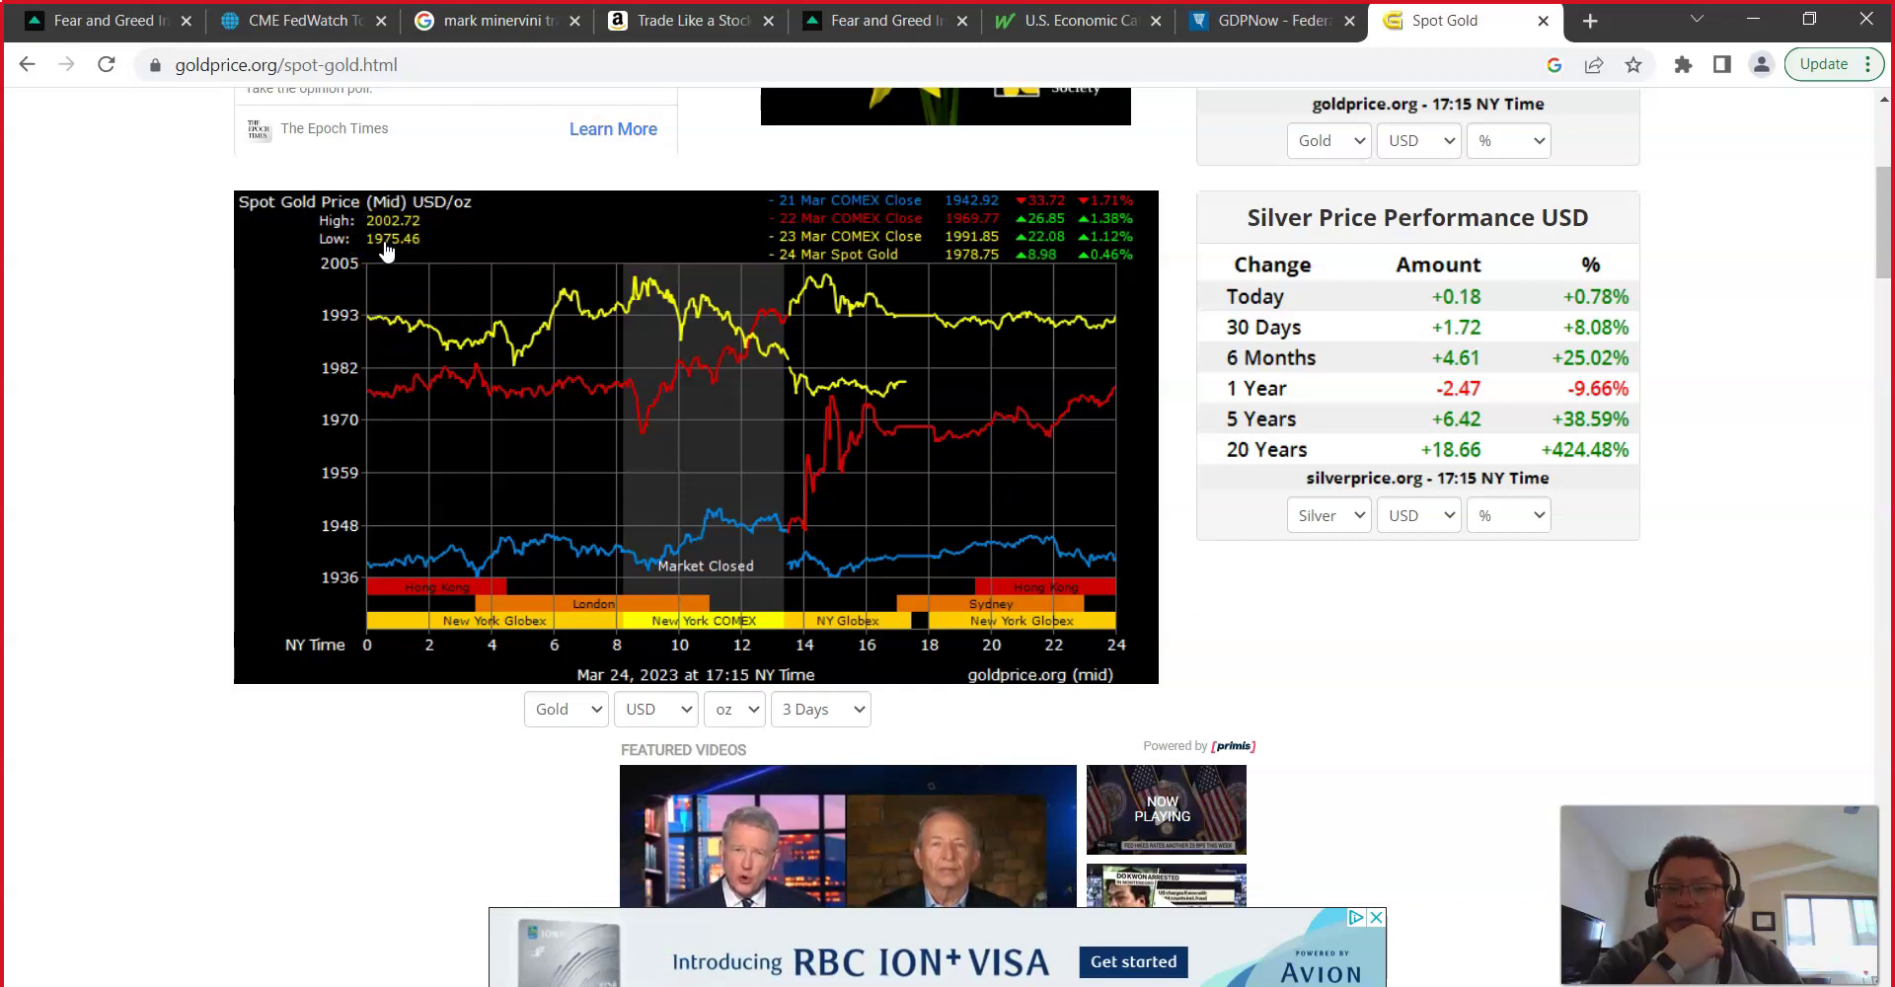
pyautogui.moveTo(385, 252); pyautogui.dragTo(1104, 331)
pyautogui.moveTo(893, 244); pyautogui.dragTo(1120, 330)
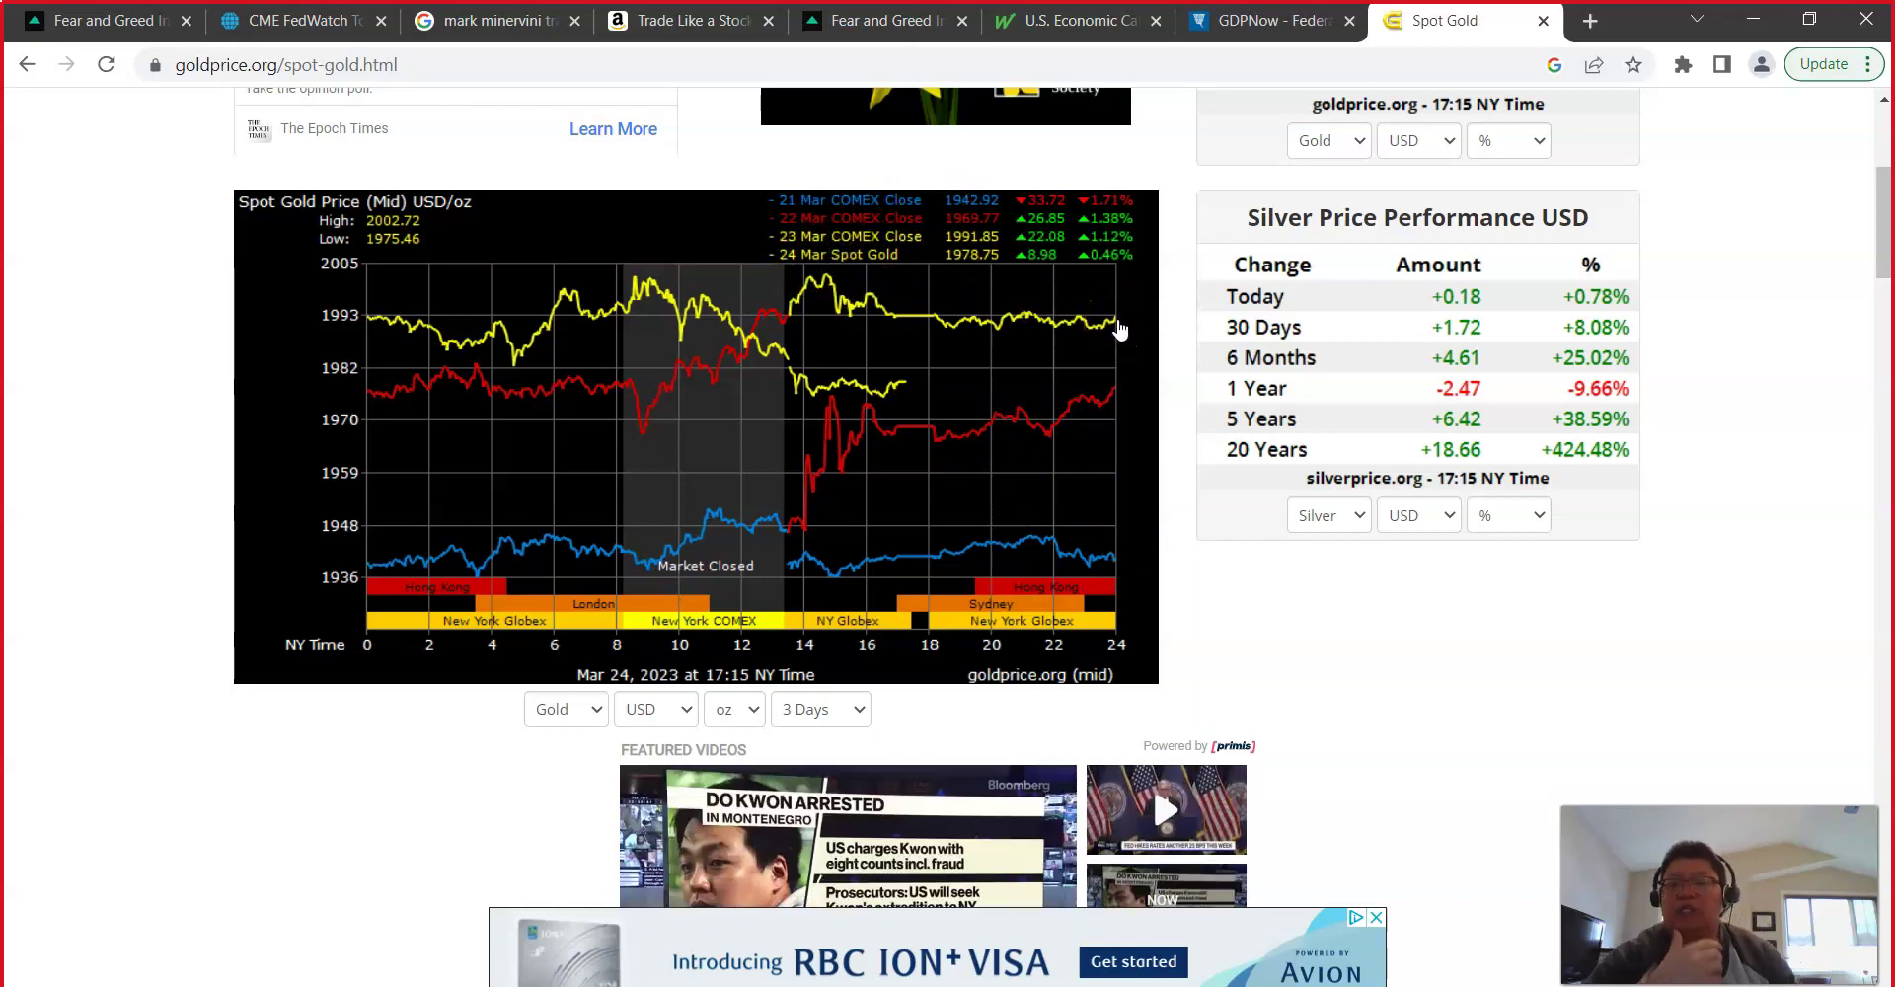
# Step: Highlight the current gold price per ounce above the chart and compare it with the peak on the spot gold chart
pyautogui.scroll(3, 553, 409)
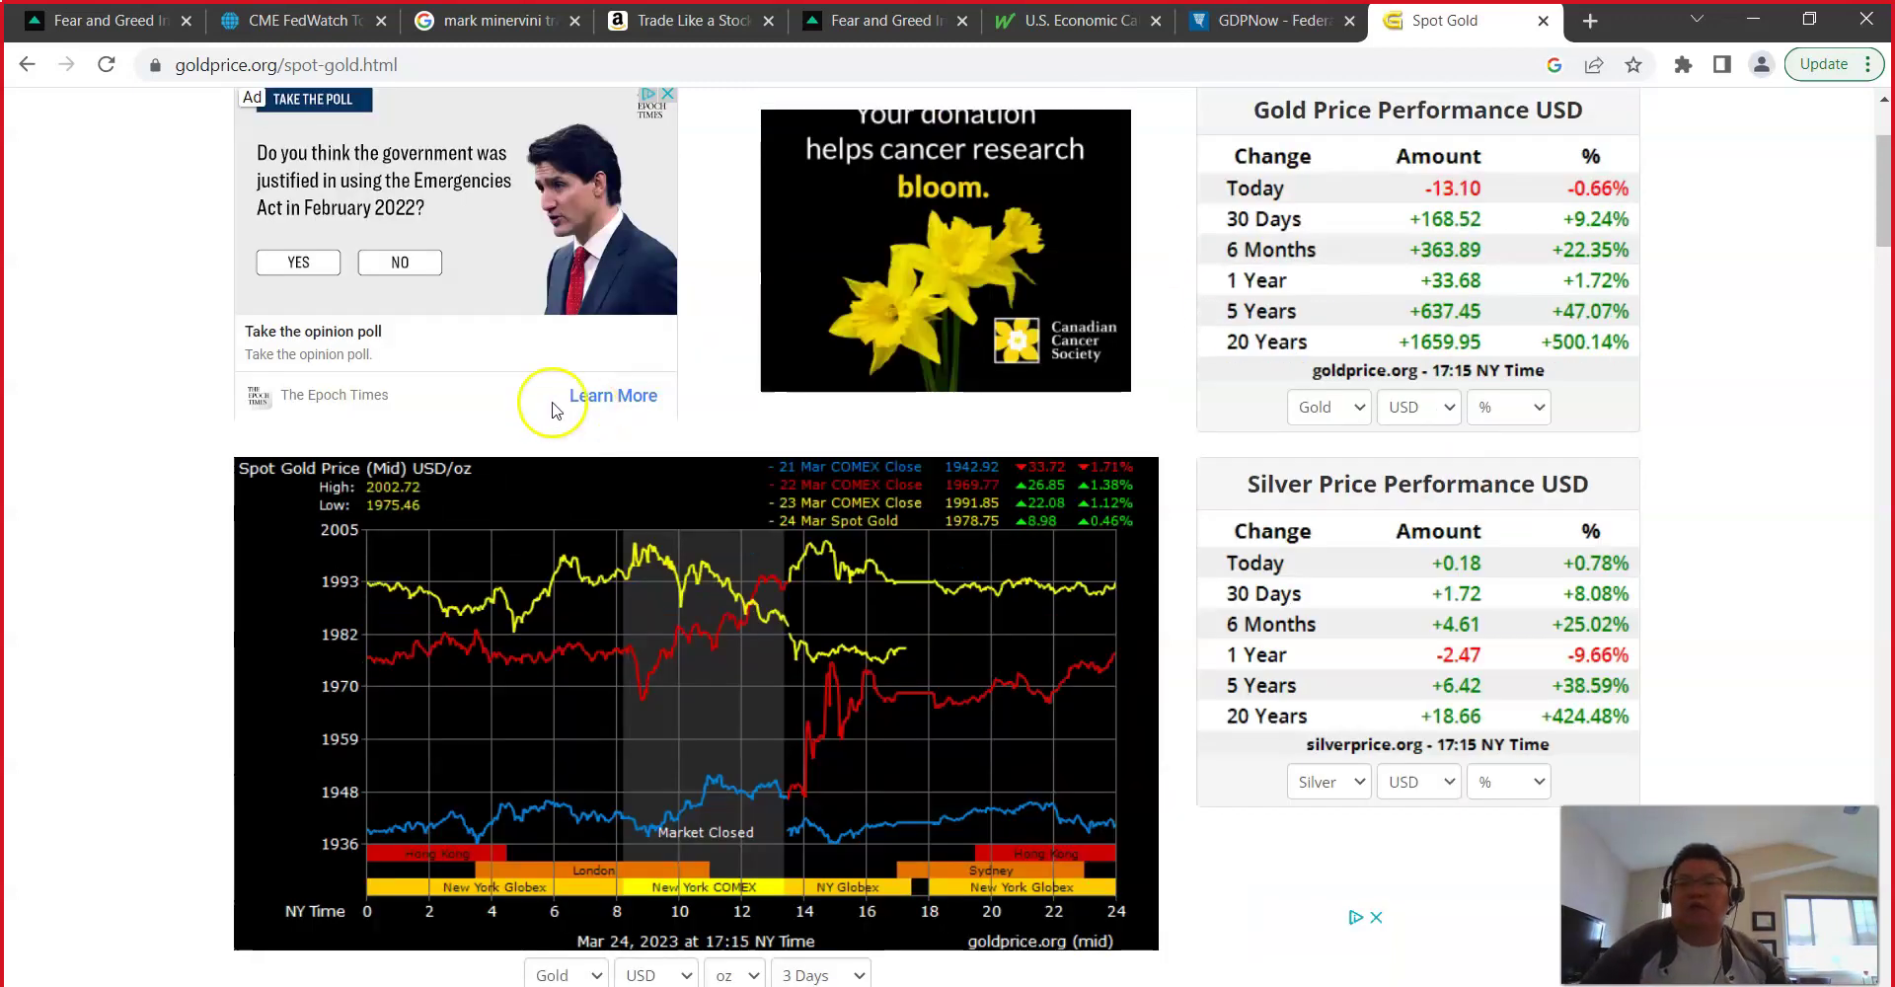
pyautogui.scroll(3, 552, 410)
pyautogui.moveTo(314, 237); pyautogui.dragTo(367, 237)
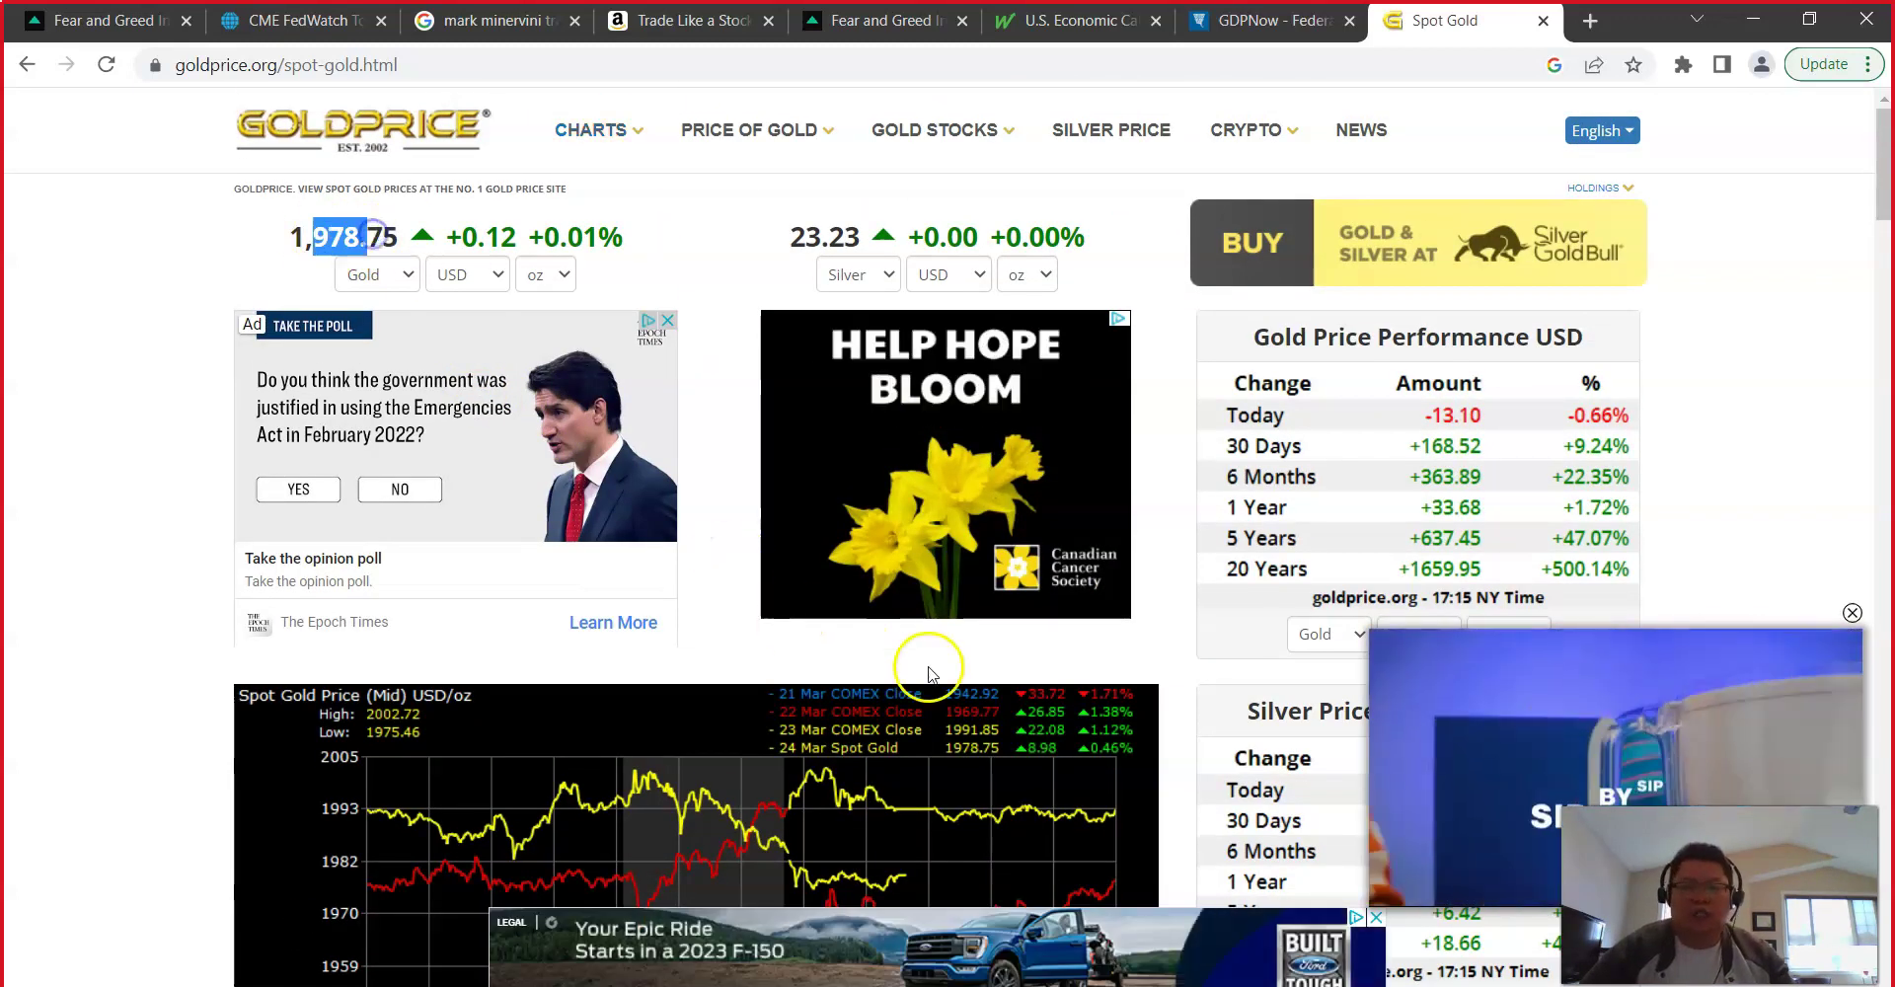
pyautogui.scroll(-3, 928, 674)
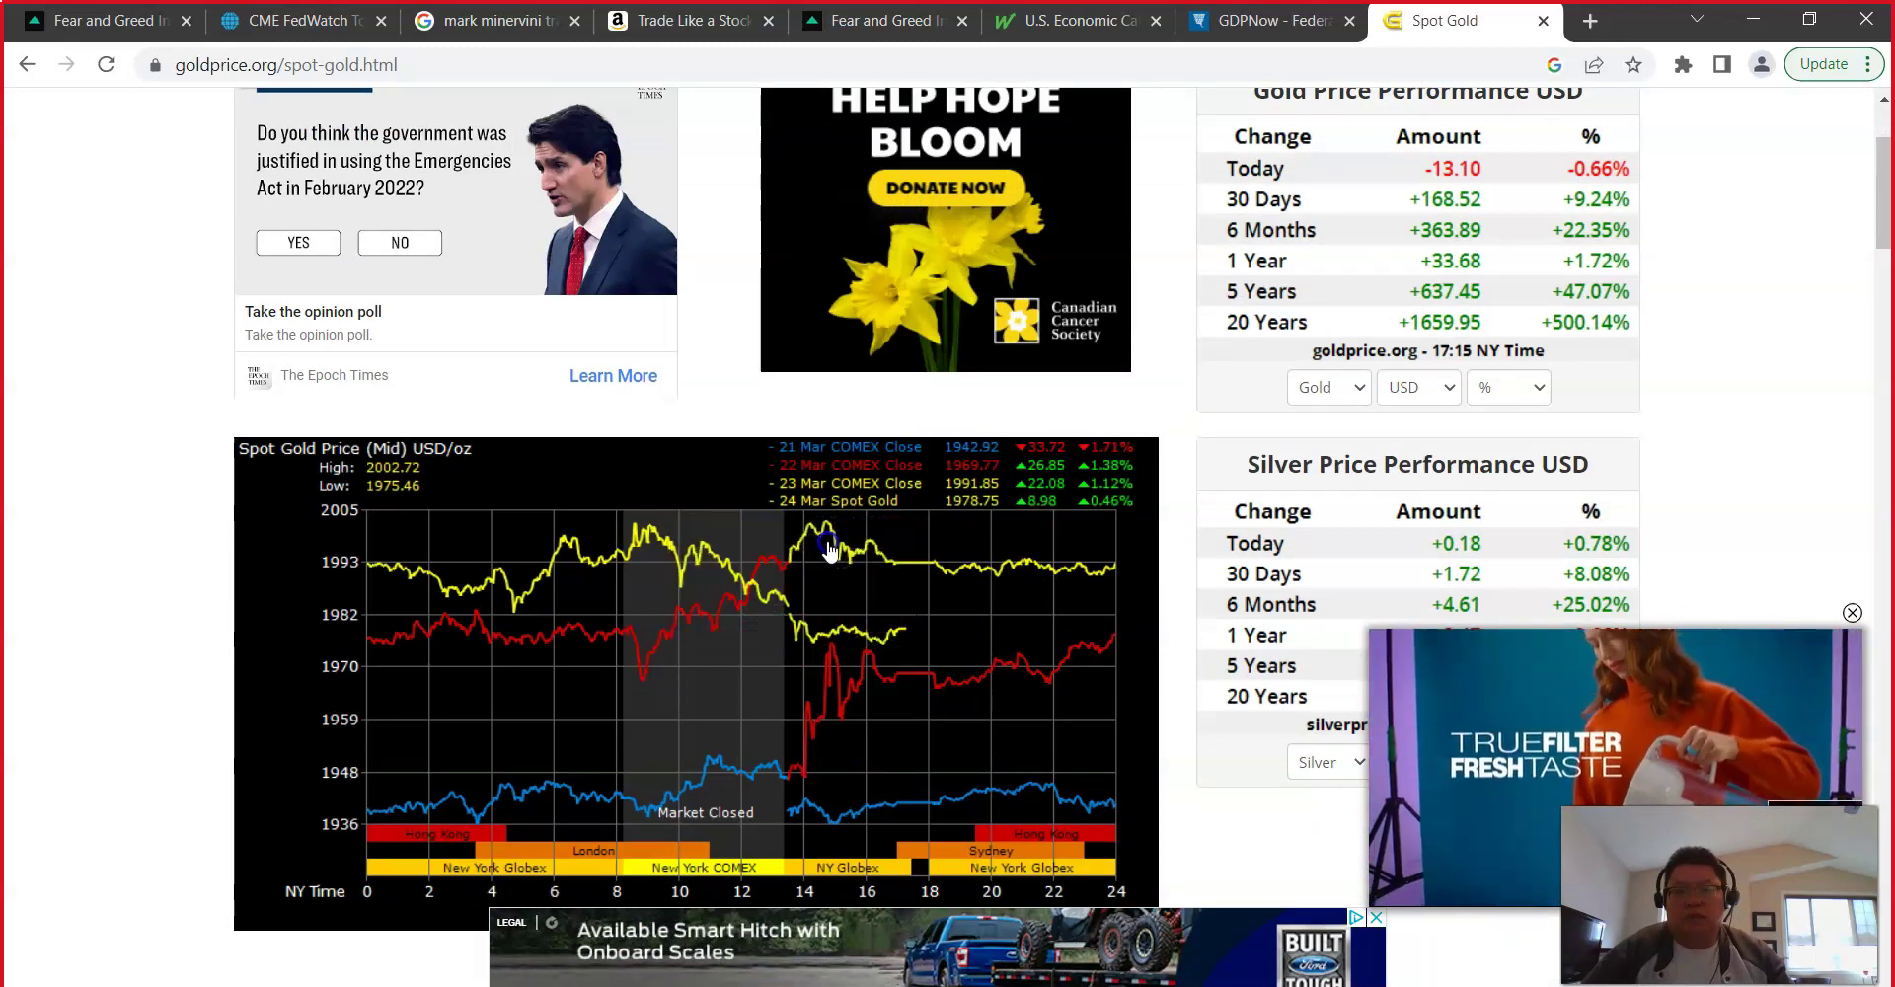
pyautogui.rightClick(828, 550)
pyautogui.click(763, 644)
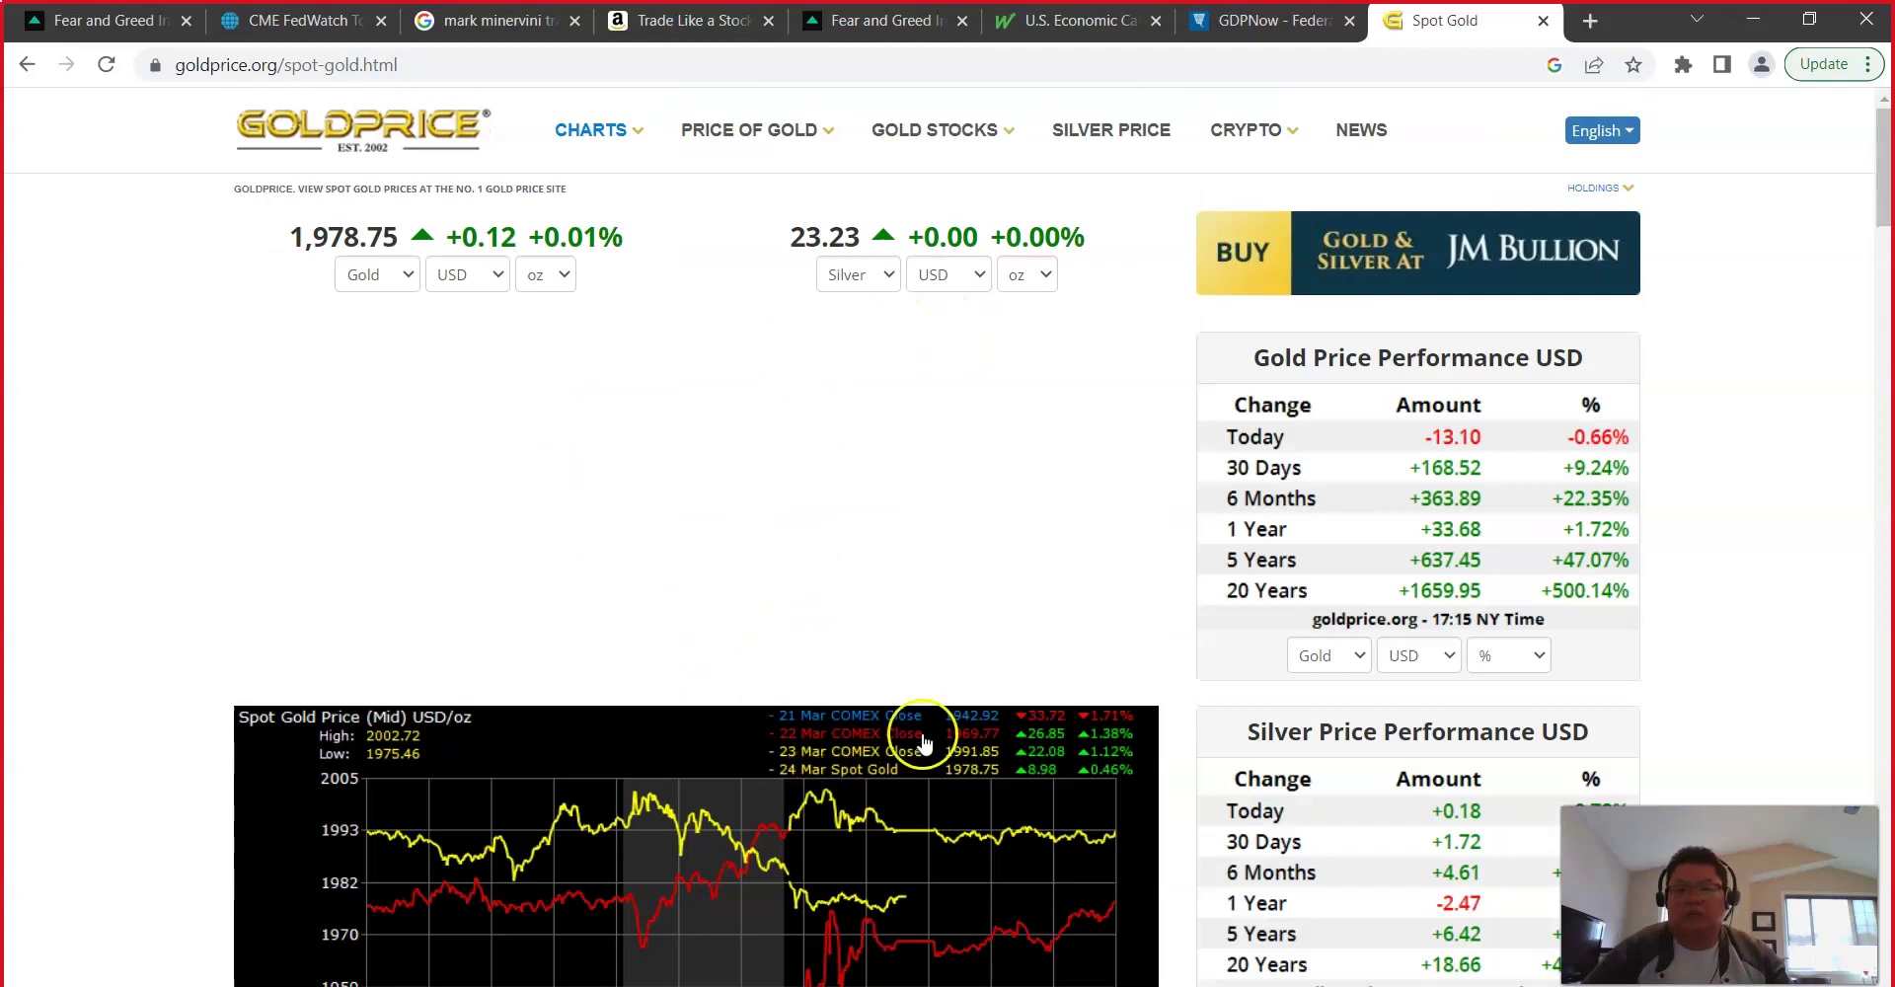
# Step: Leave the gold price page, switch back to the Excel stock report, and view the rows below BA
pyautogui.click(1747, 17)
pyautogui.click(1745, 18)
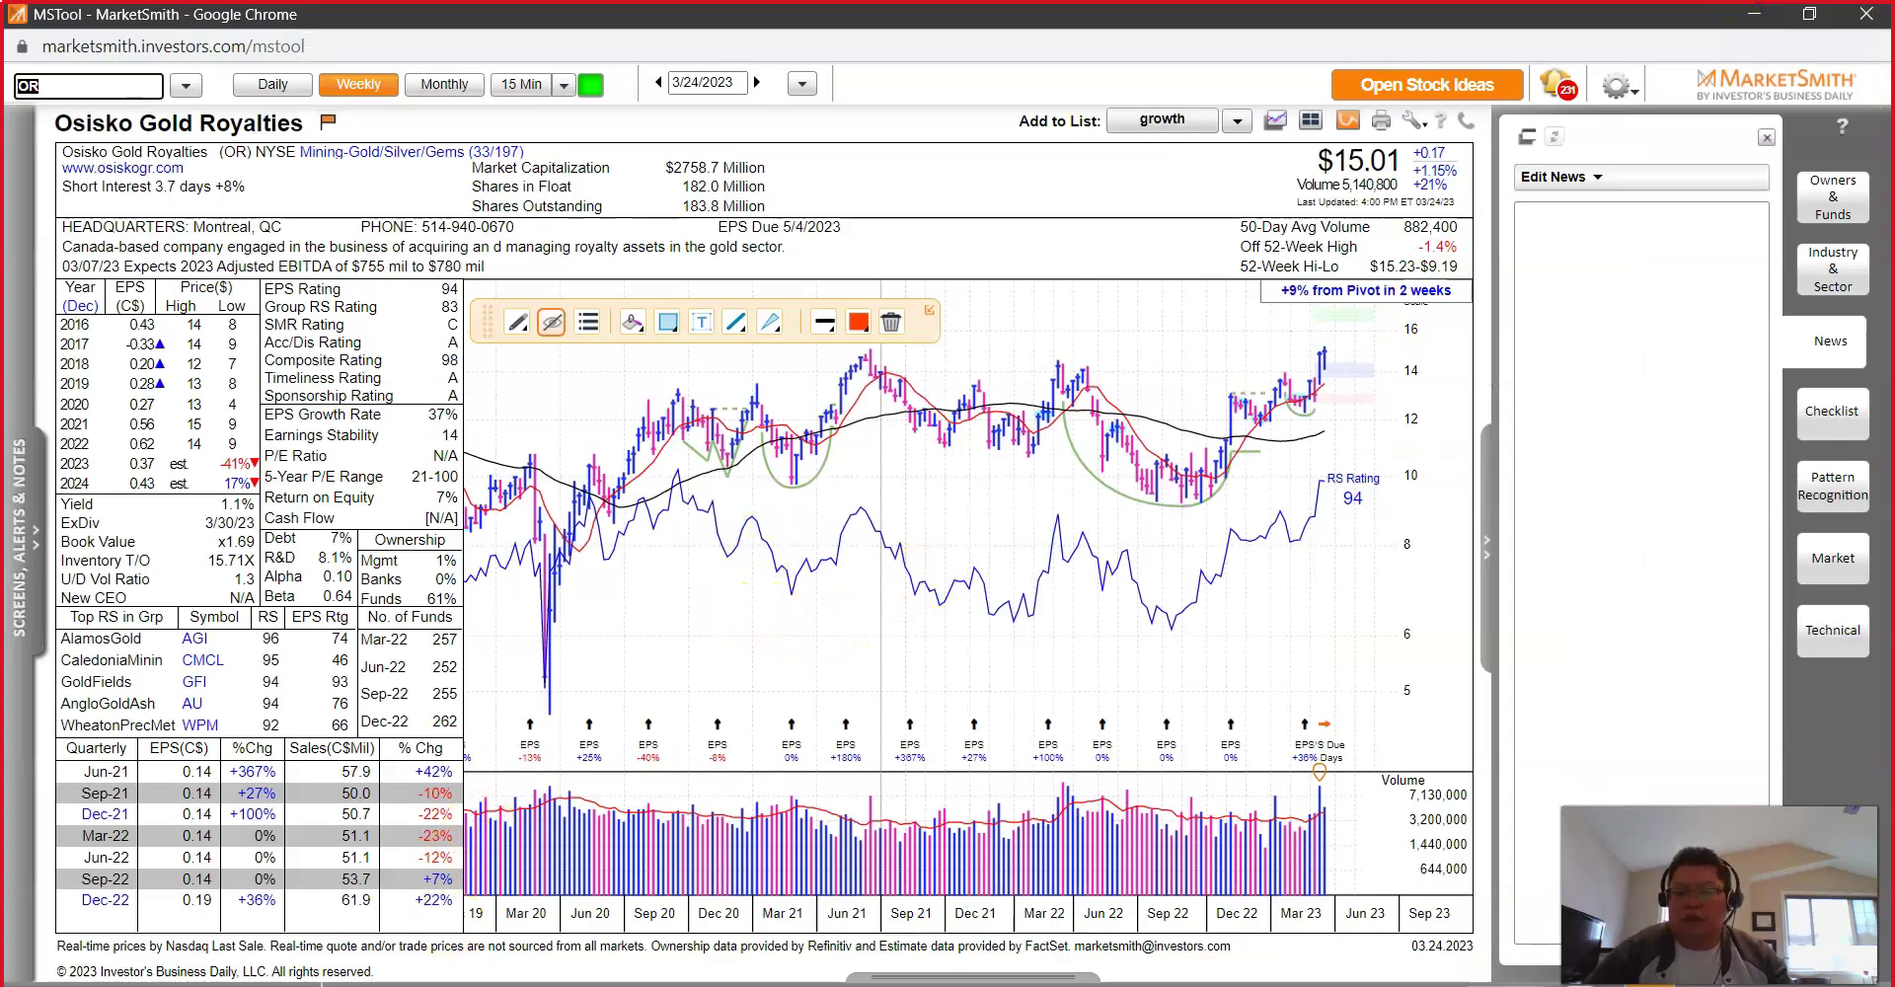
pyautogui.hotkey('alt', 'Tab')
pyautogui.scroll(-2, 550, 758)
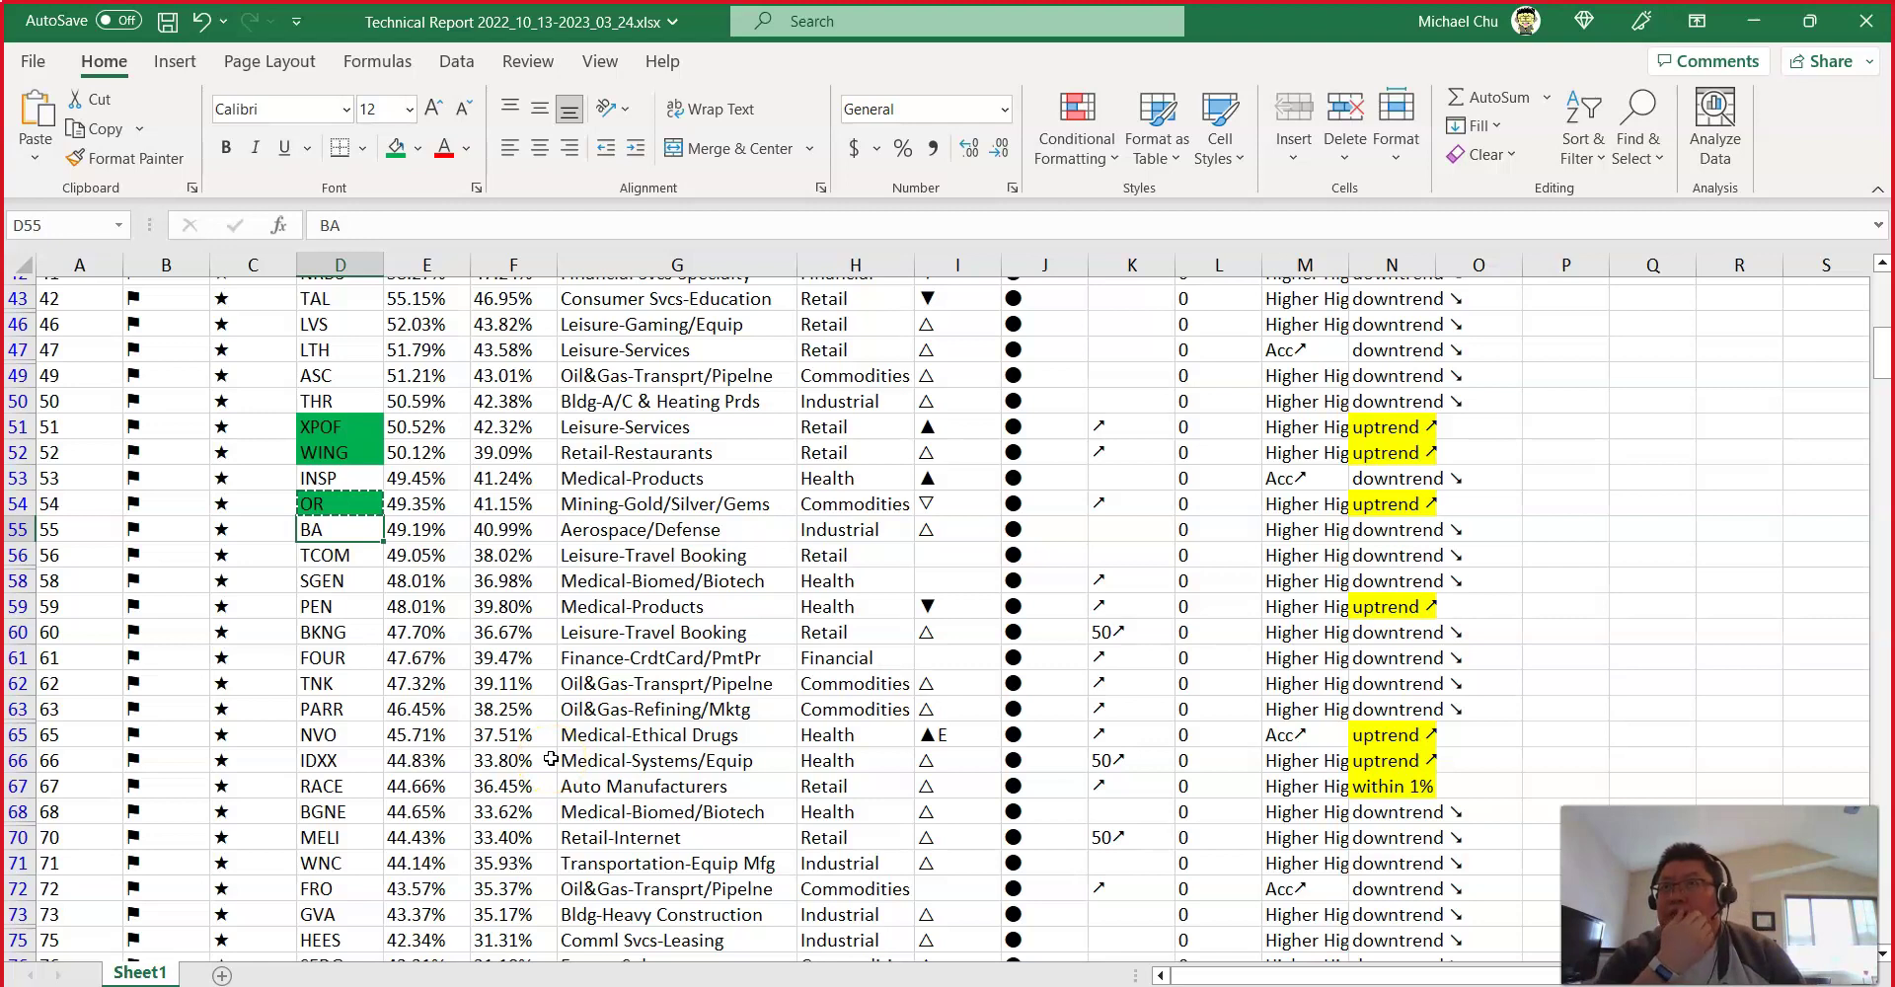
# Step: Switch to MarketSmith, load the TIP chart, and read its latest weekly bar with Track Price
pyautogui.hotkey('alt', 'Tab')
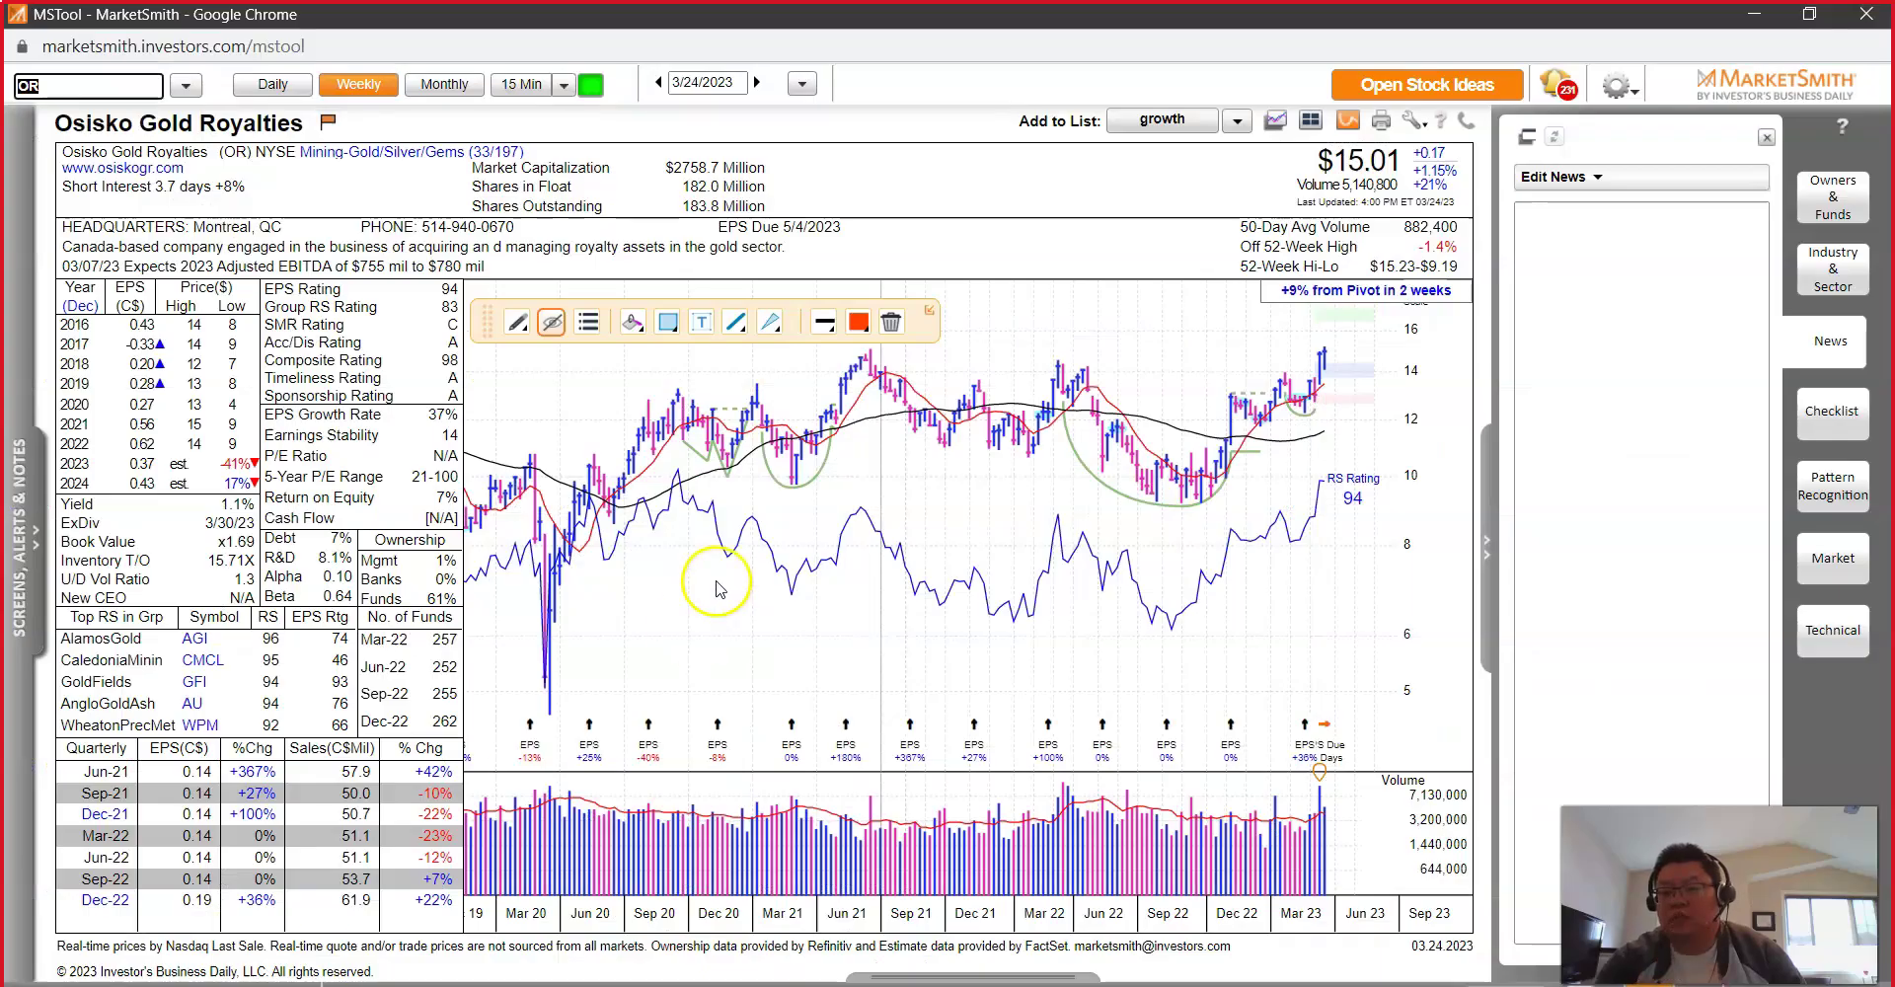
pyautogui.write('TIP')
pyautogui.press('Return')
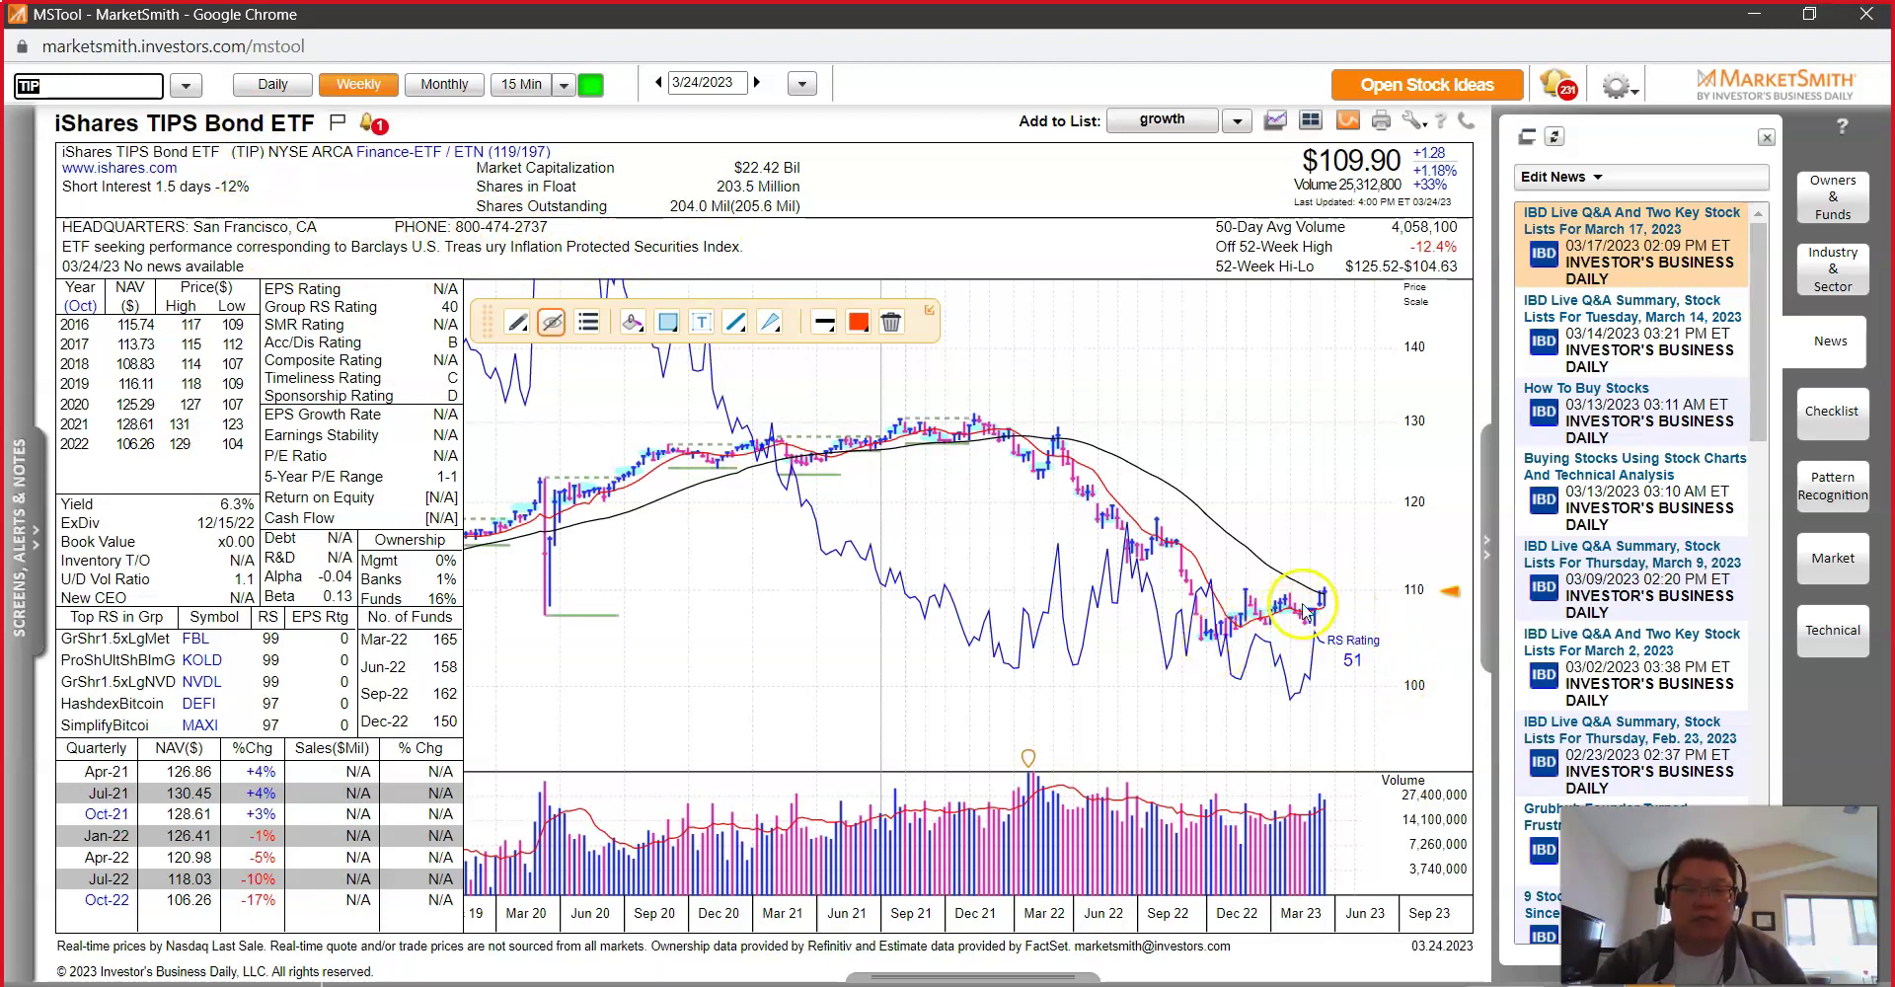
pyautogui.click(1340, 599)
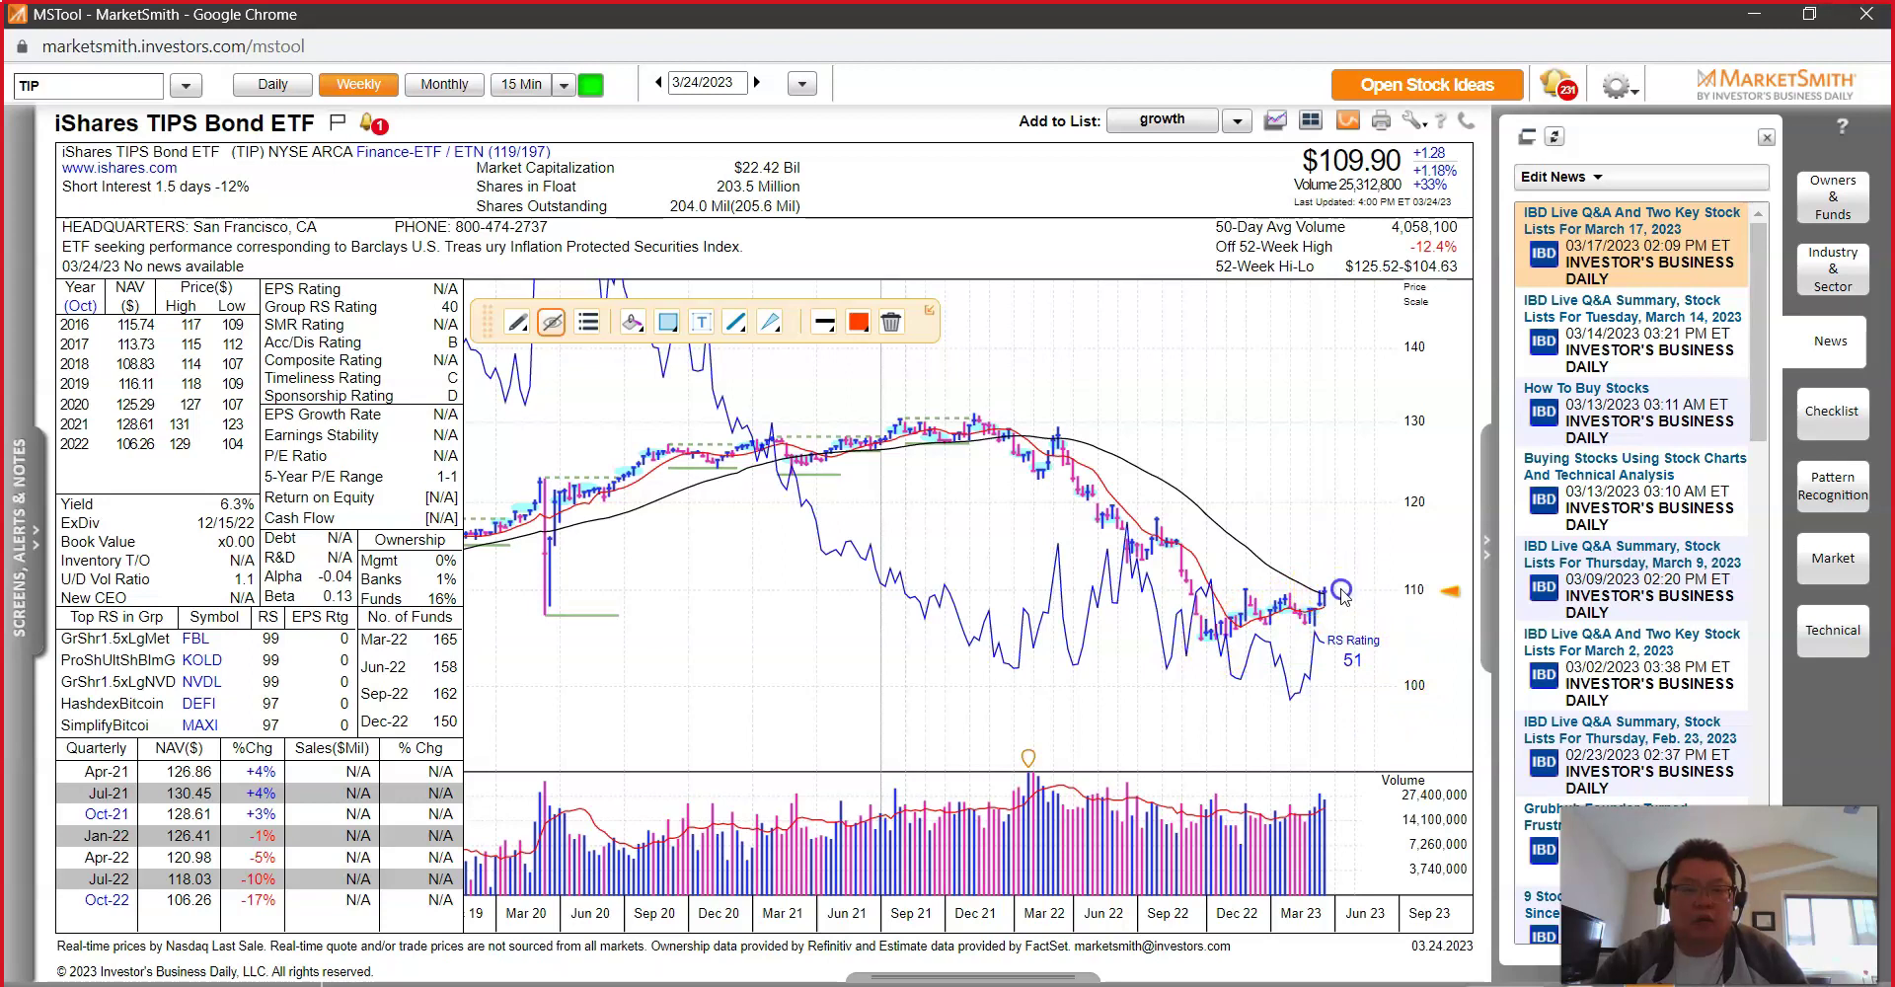
pyautogui.rightClick(1339, 599)
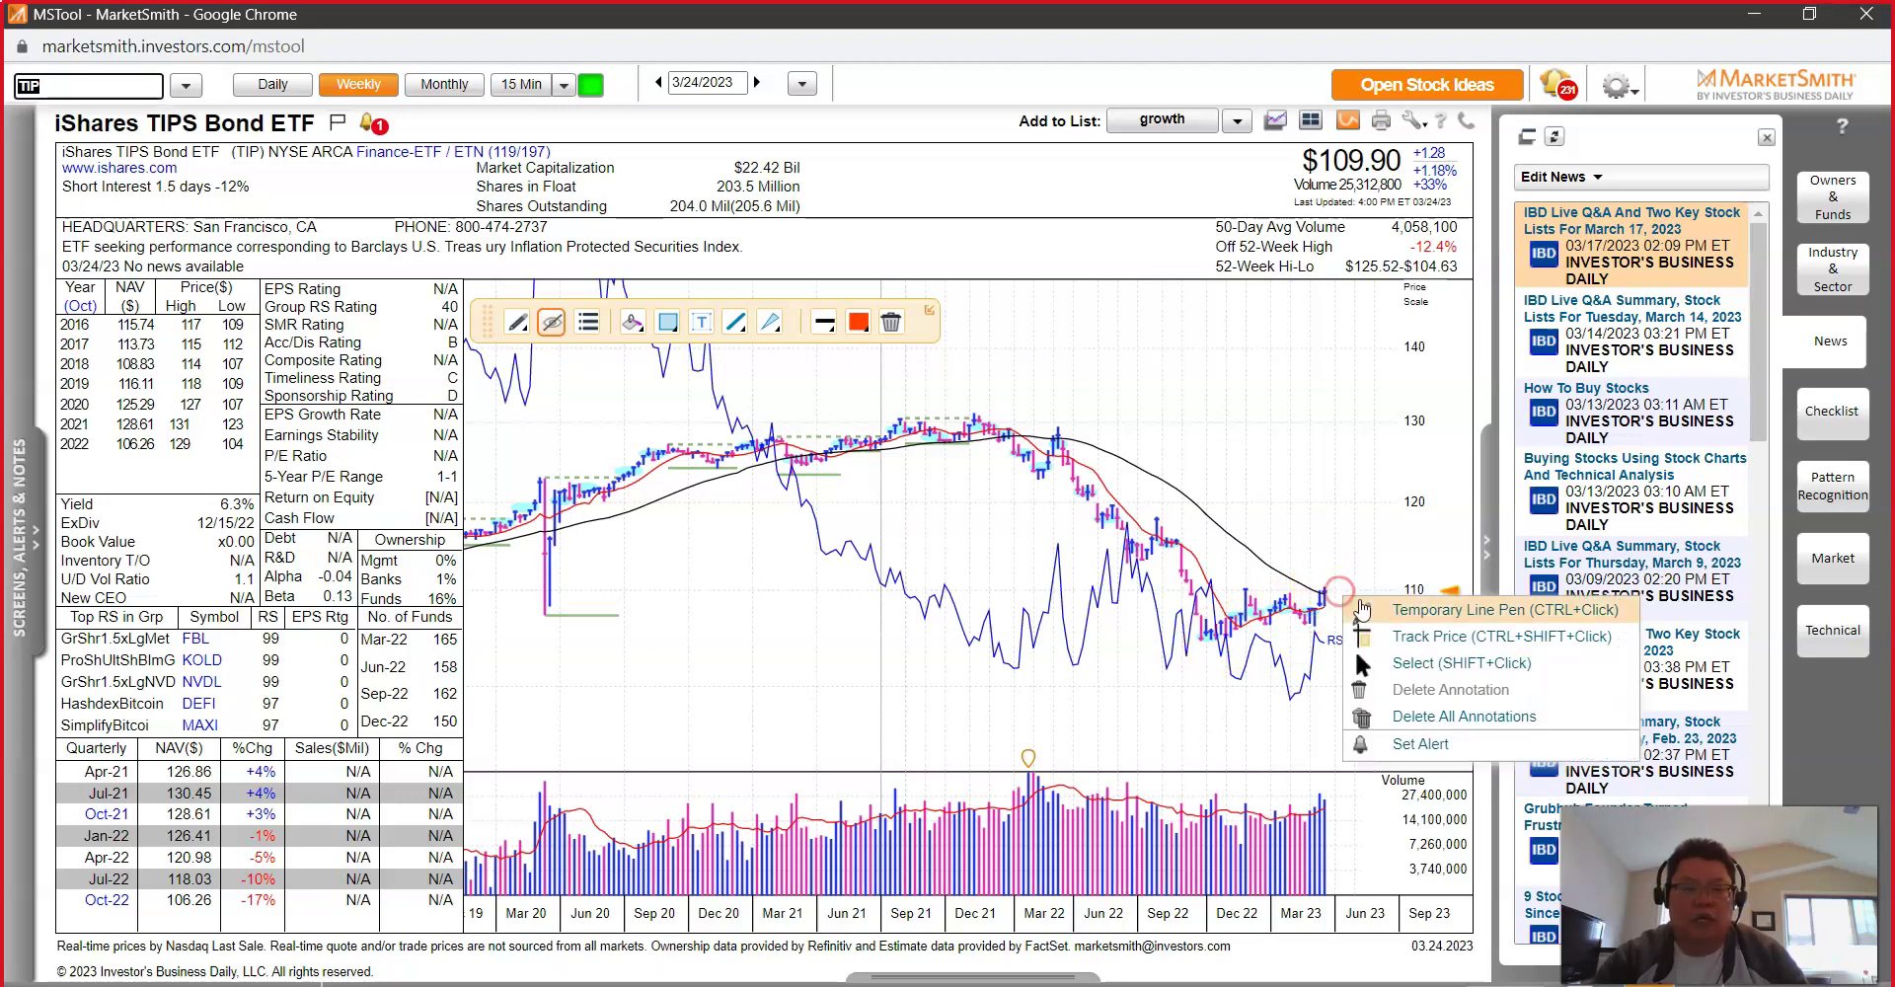
pyautogui.click(1400, 640)
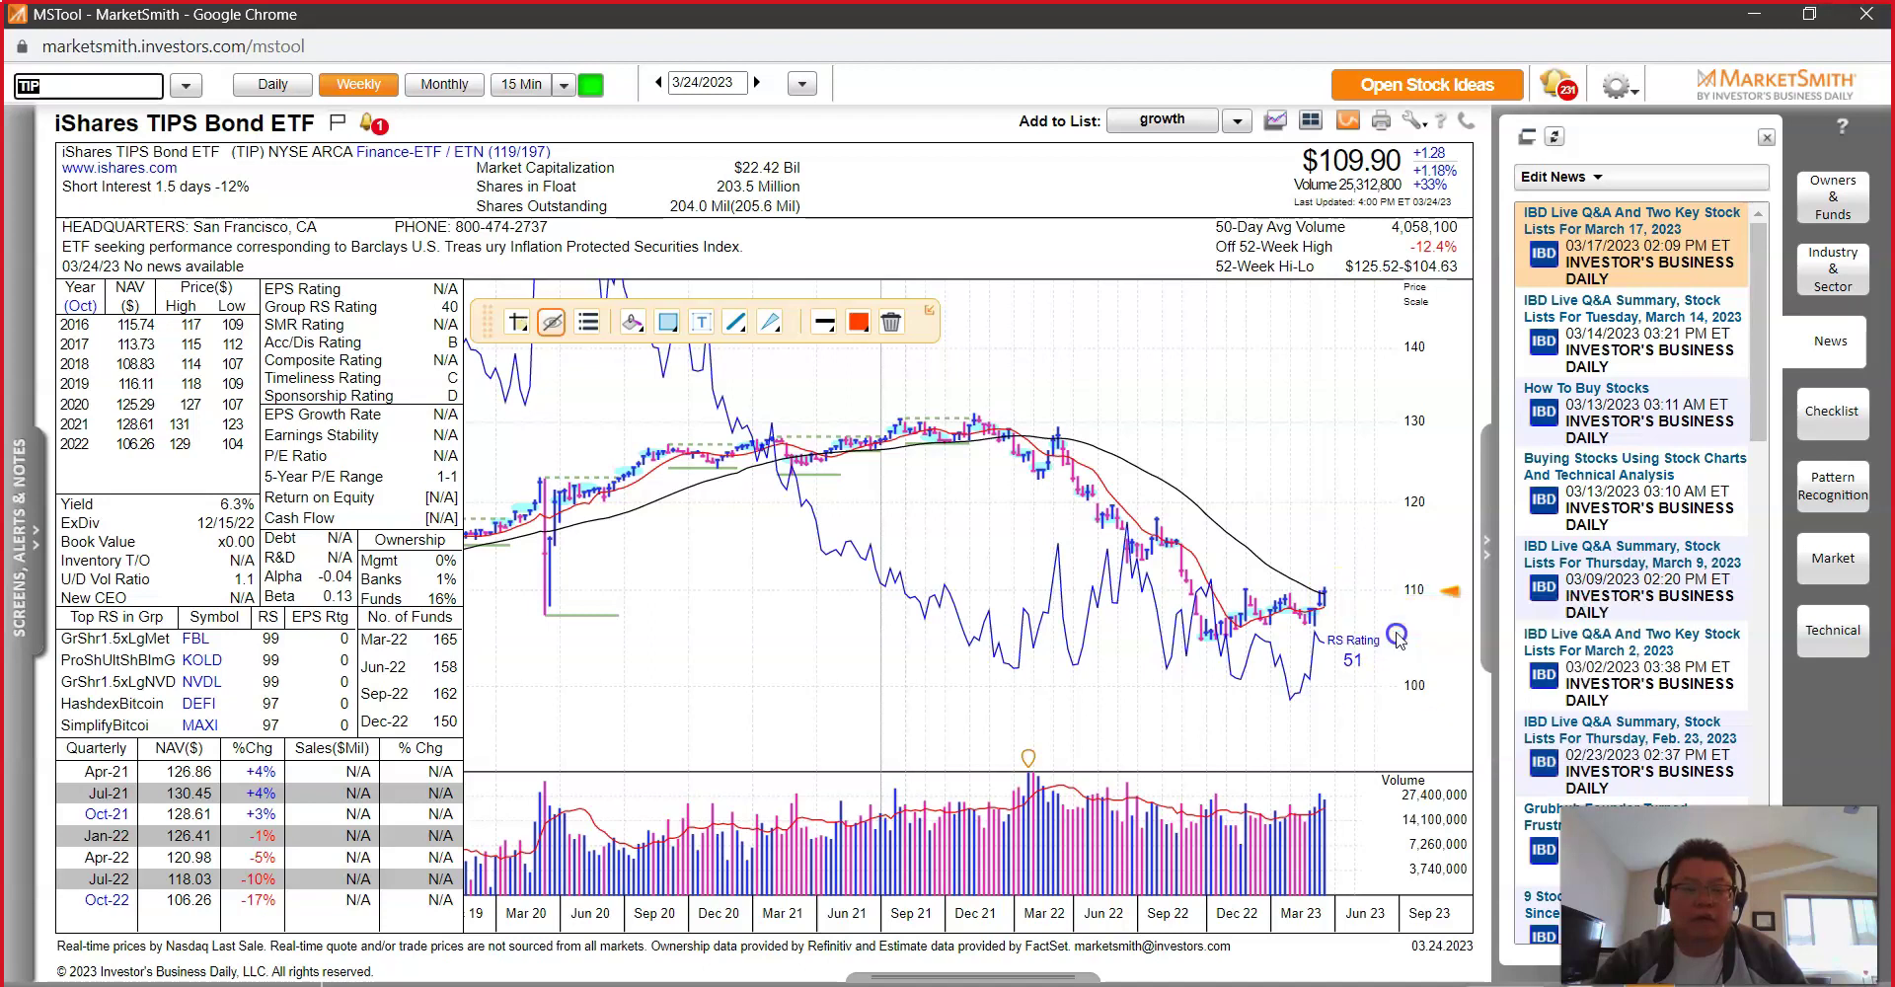
pyautogui.click(1376, 592)
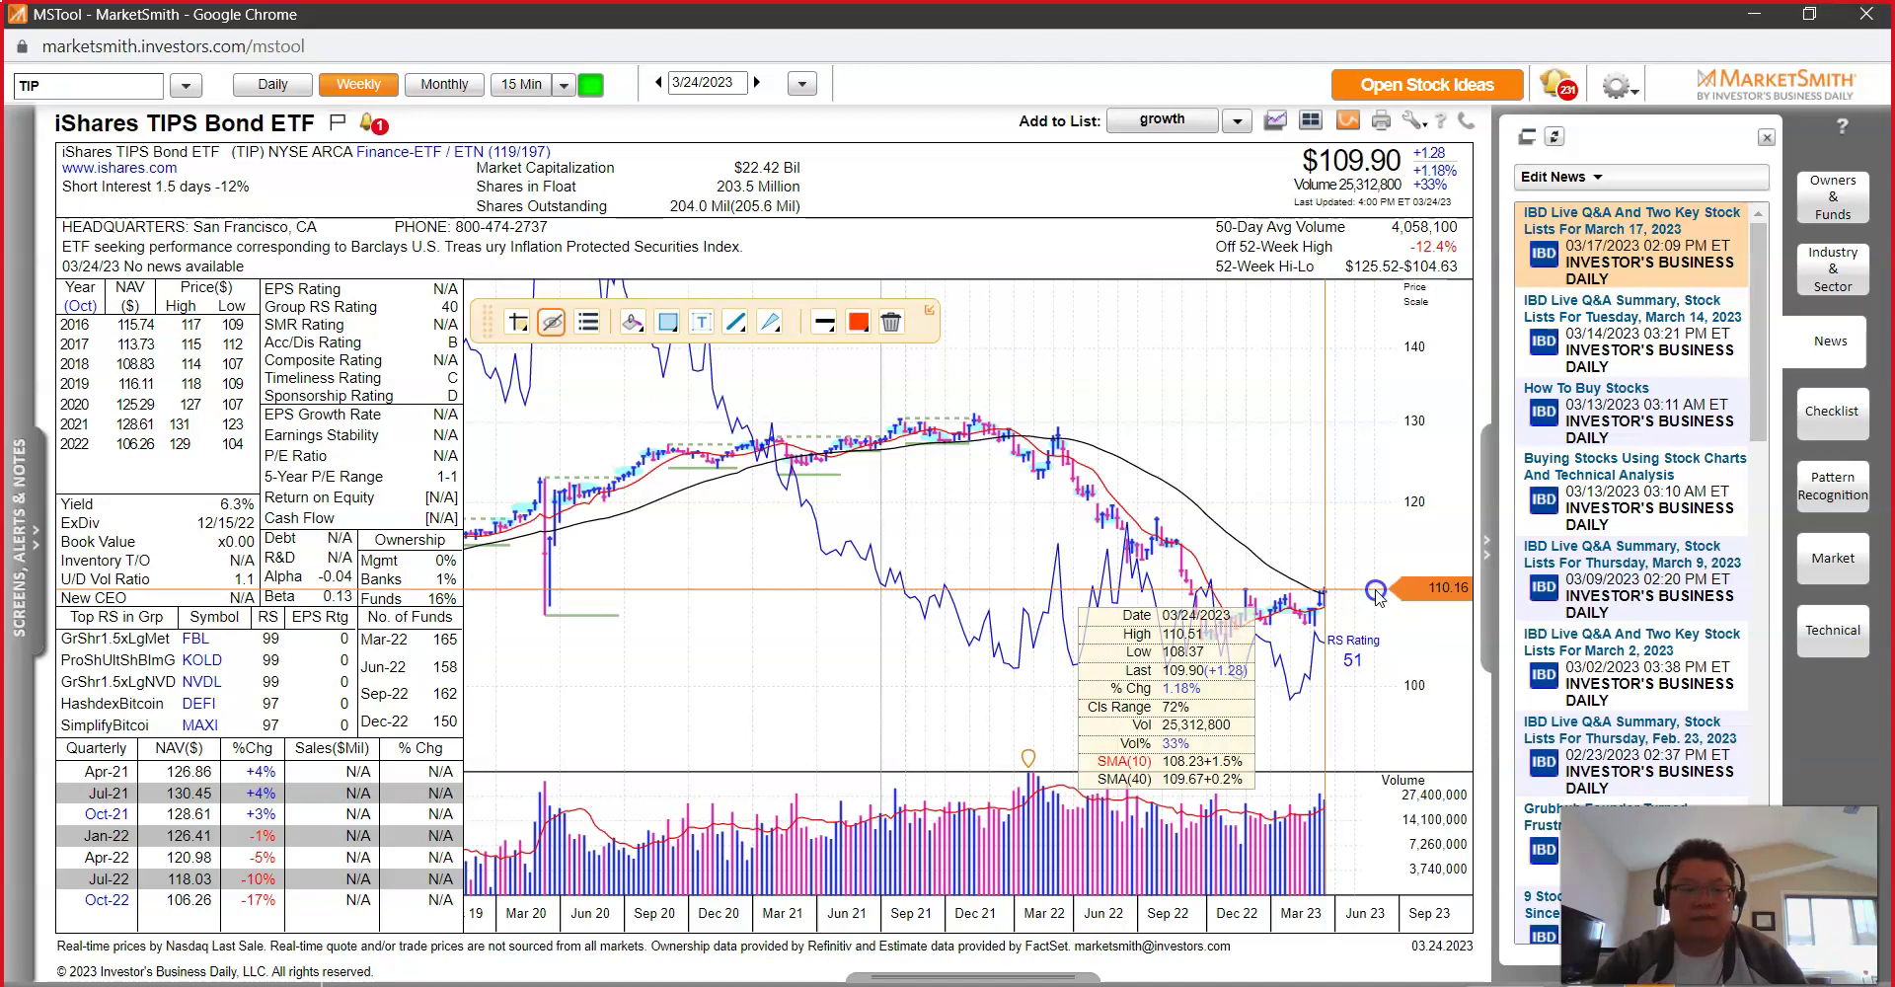
# Step: Show TIP's daily chart and draw a rising temporary red line from the latest price near 110 to about 115
pyautogui.click(272, 87)
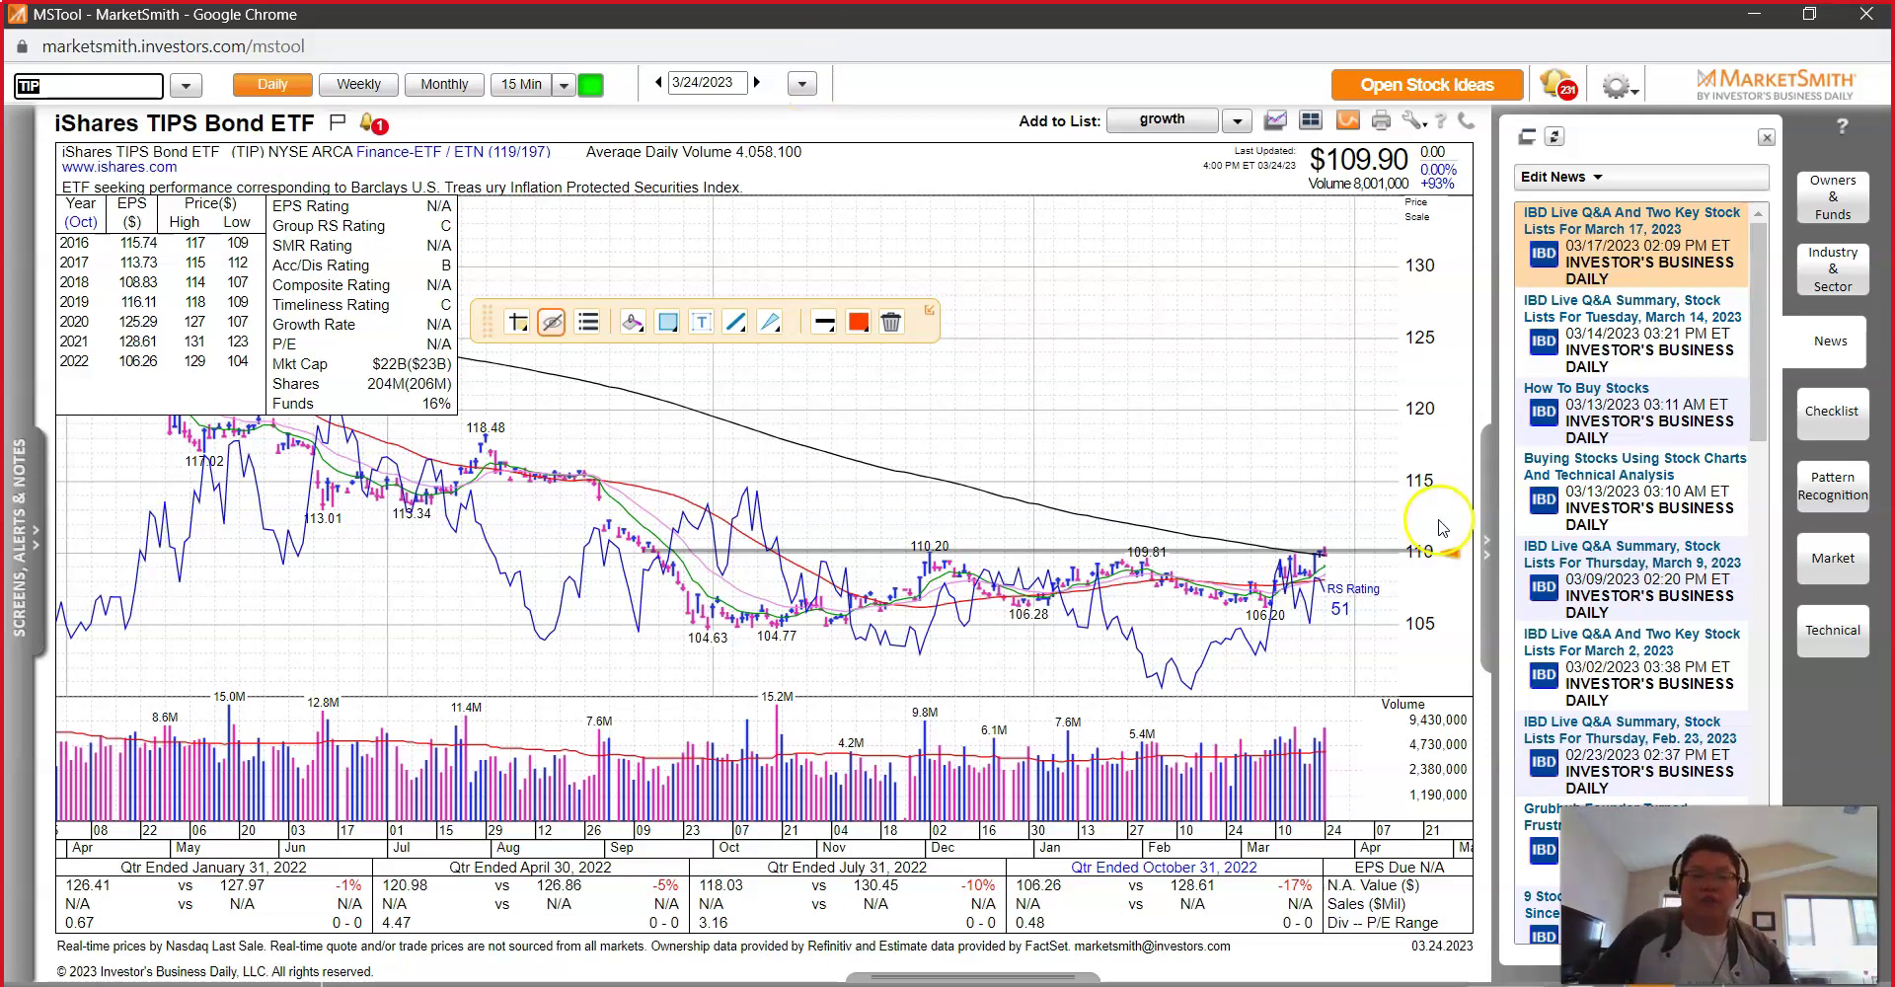
pyautogui.click(1332, 539)
pyautogui.rightClick(1364, 496)
pyautogui.click(1401, 509)
pyautogui.moveTo(1325, 550); pyautogui.dragTo(1379, 486)
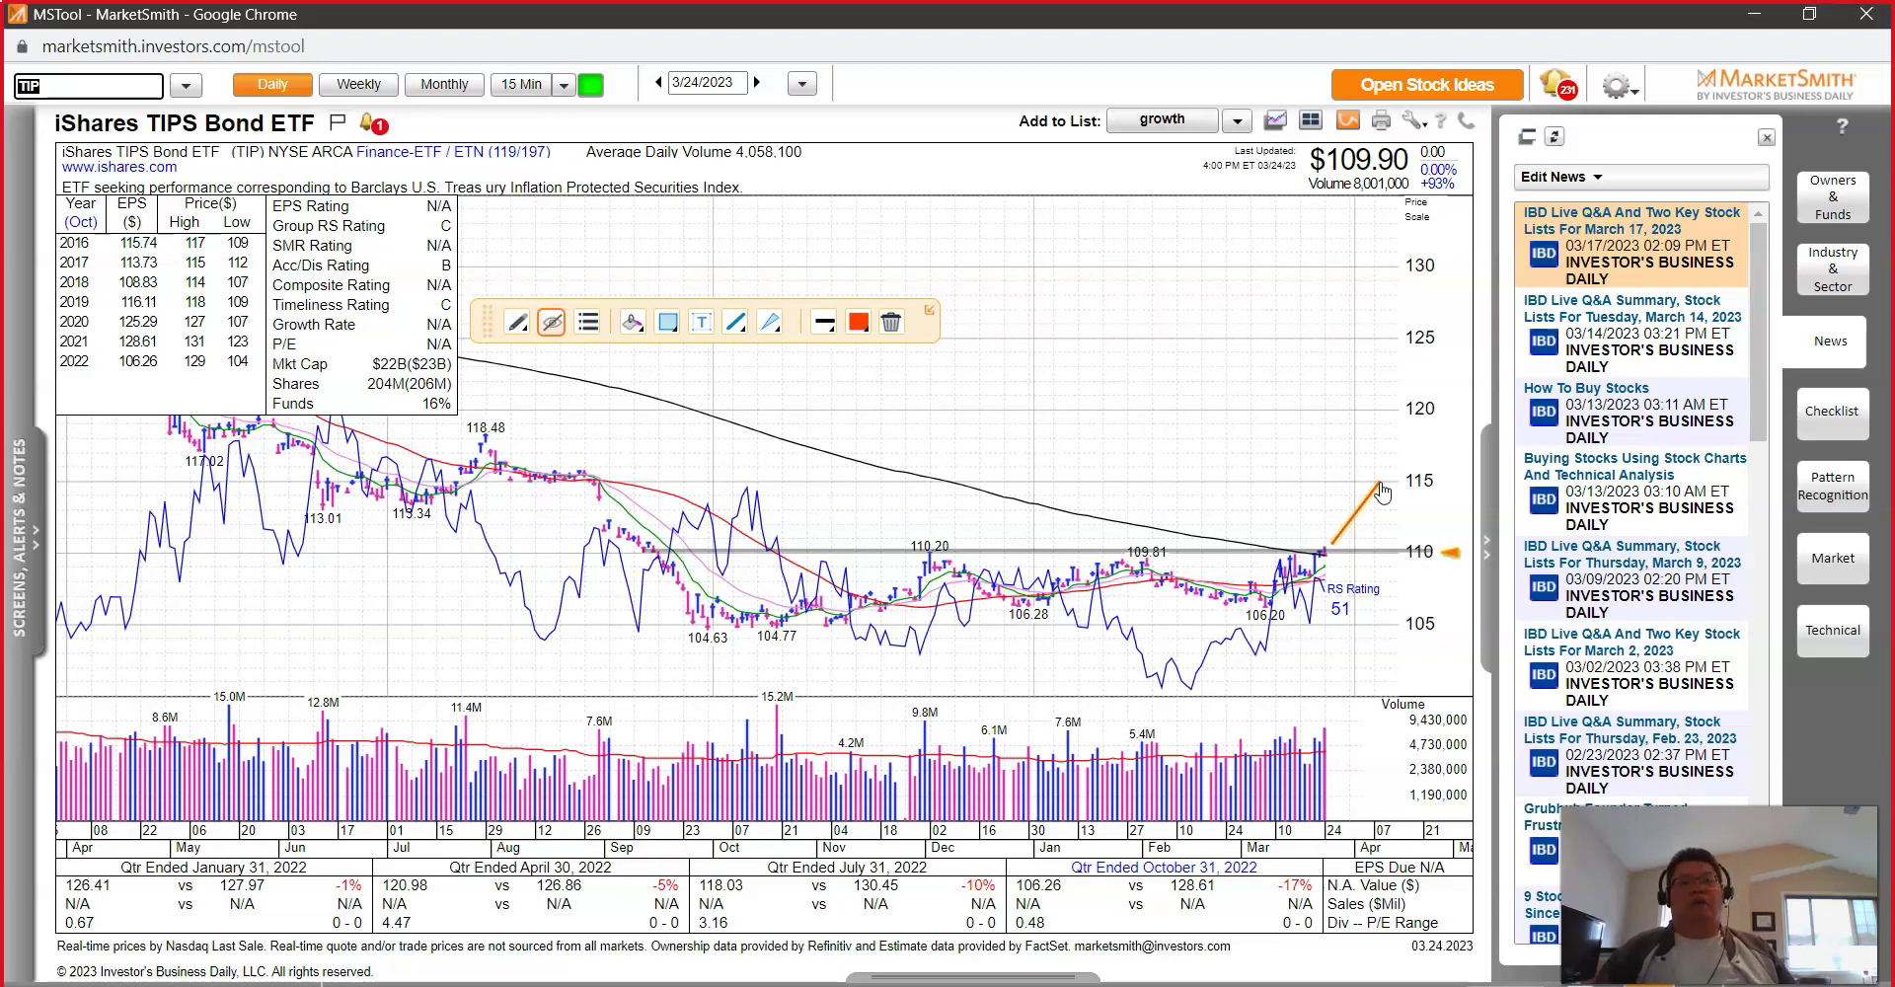
pyautogui.click(1381, 488)
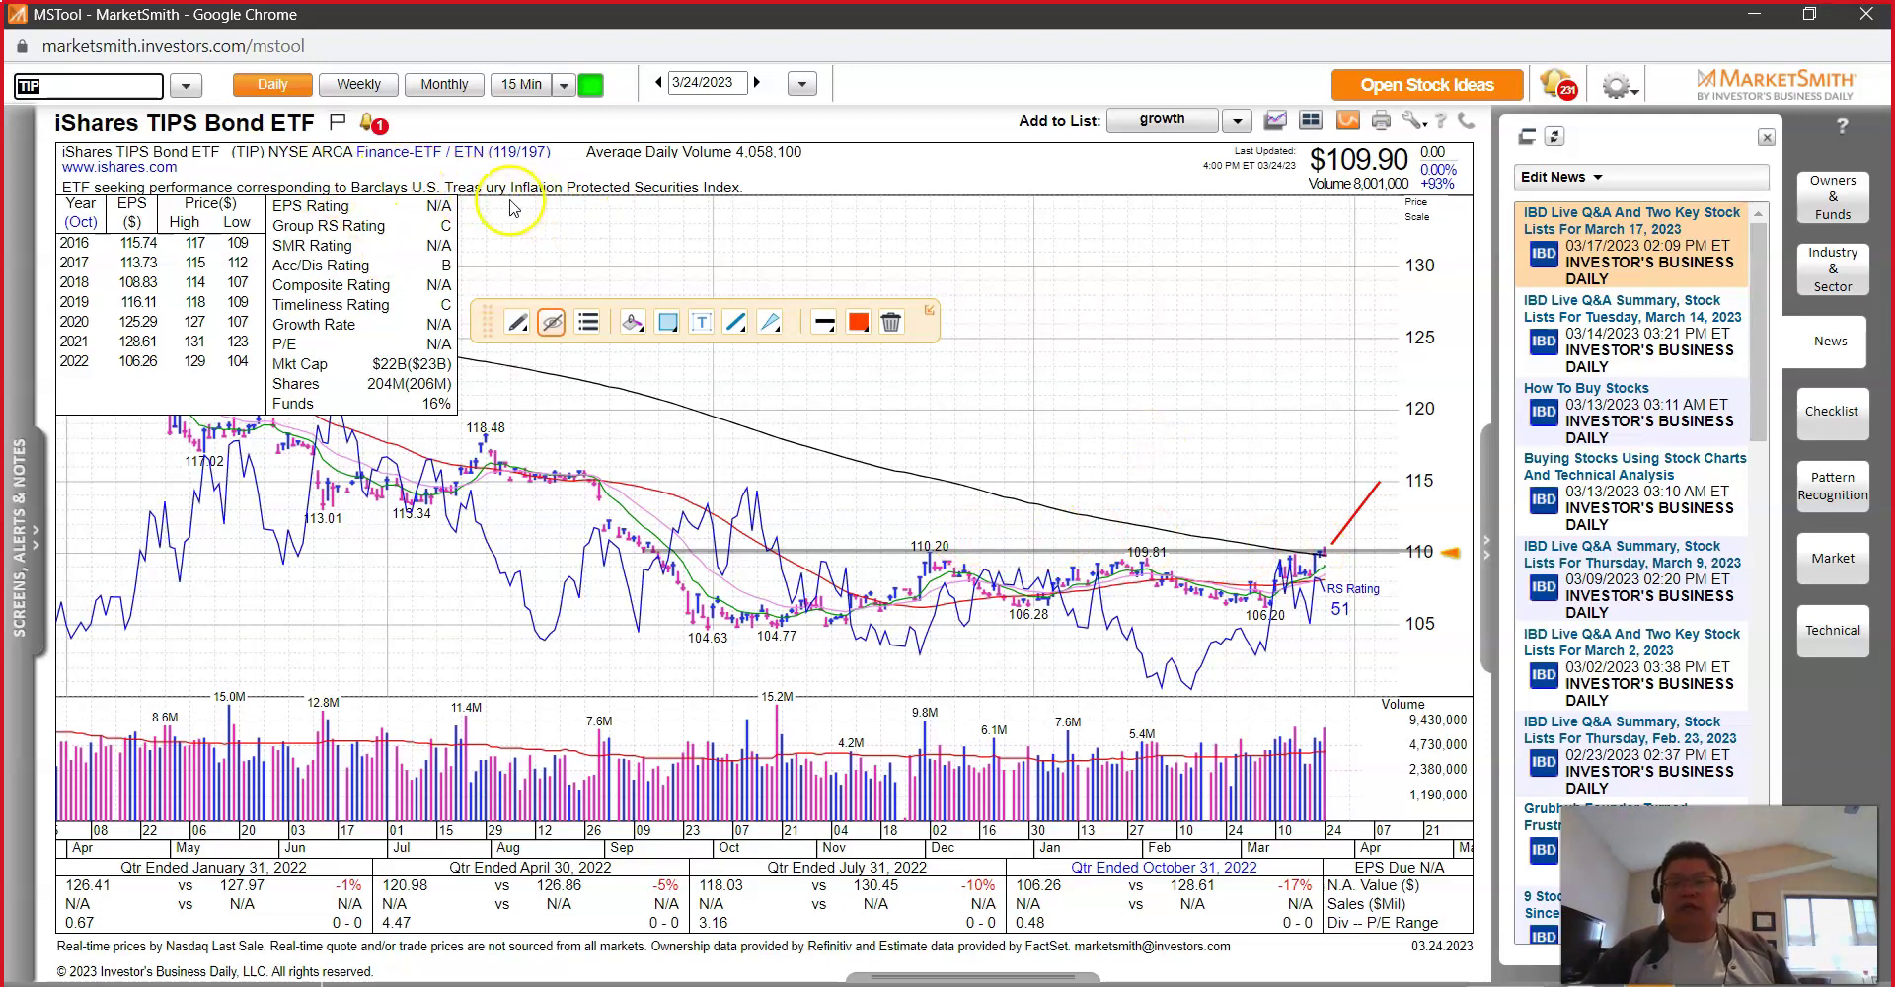
# Step: Return to the Excel stock report and check the trend status of PEN through RACE, selecting those rows from ticker through trend status
pyautogui.click(1754, 14)
pyautogui.moveTo(415, 533); pyautogui.dragTo(1387, 606)
pyautogui.click(1387, 606)
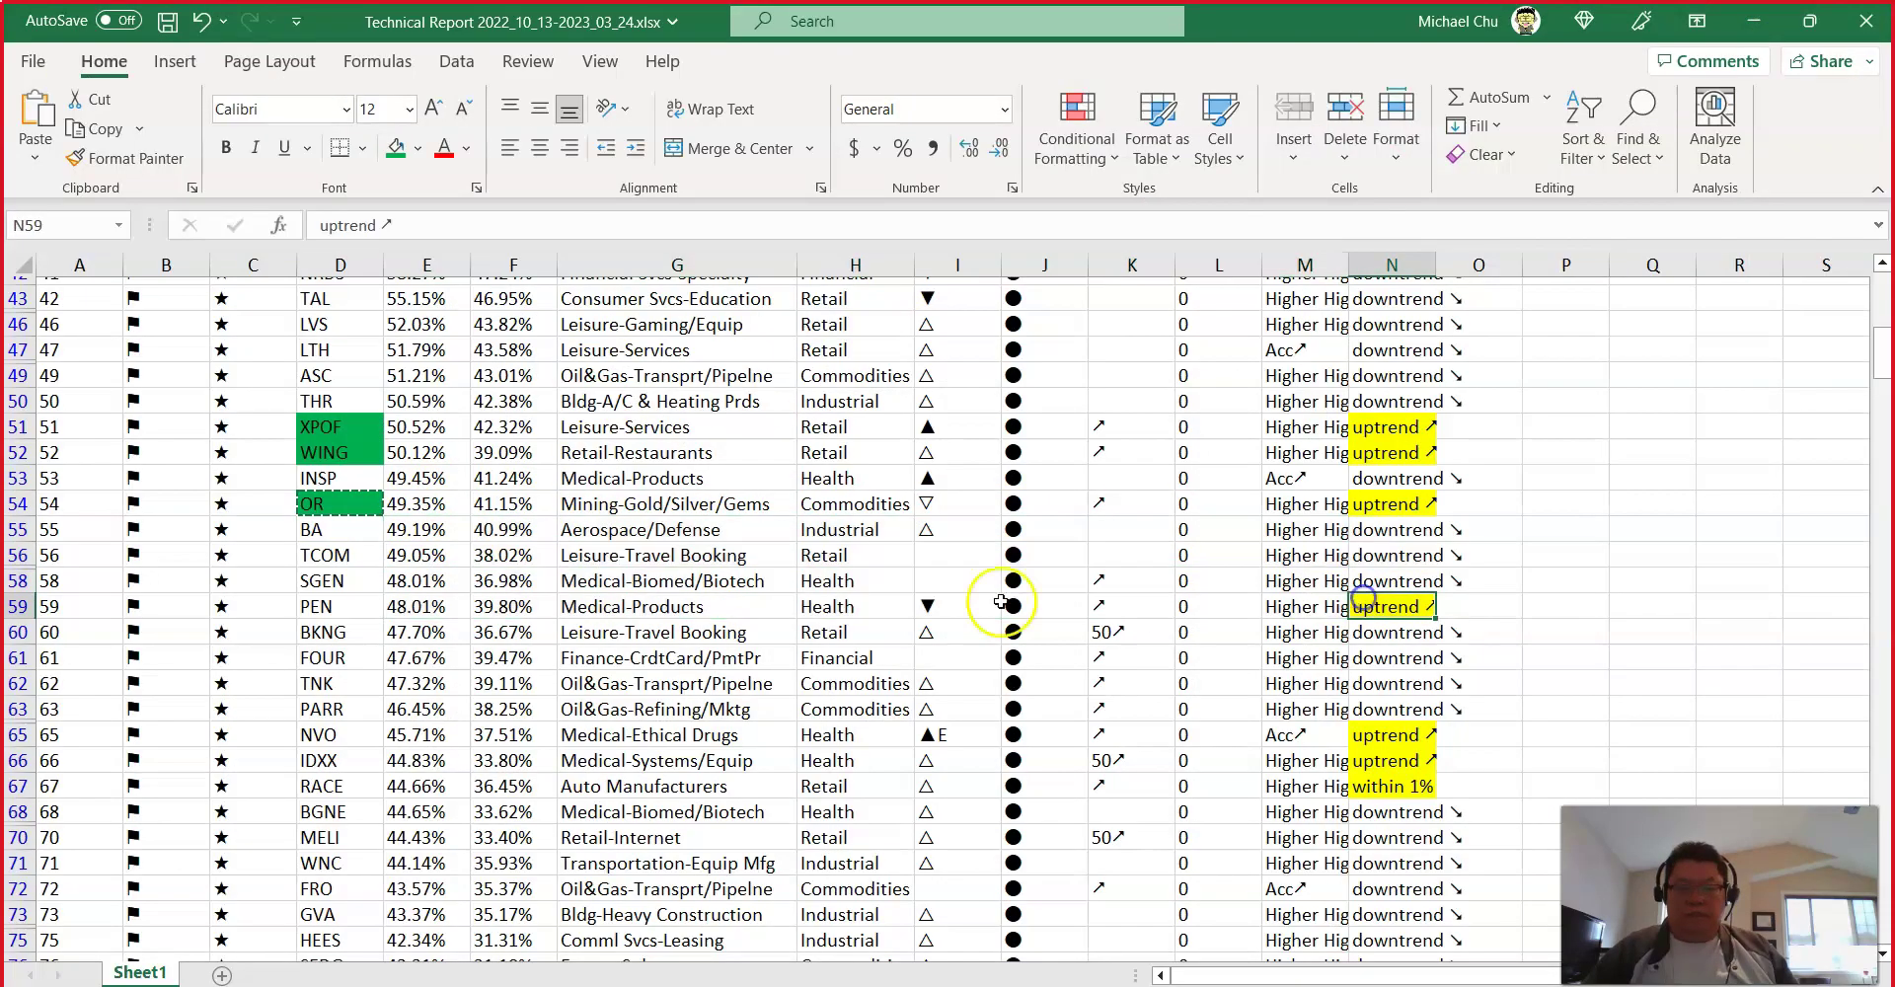
pyautogui.click(332, 611)
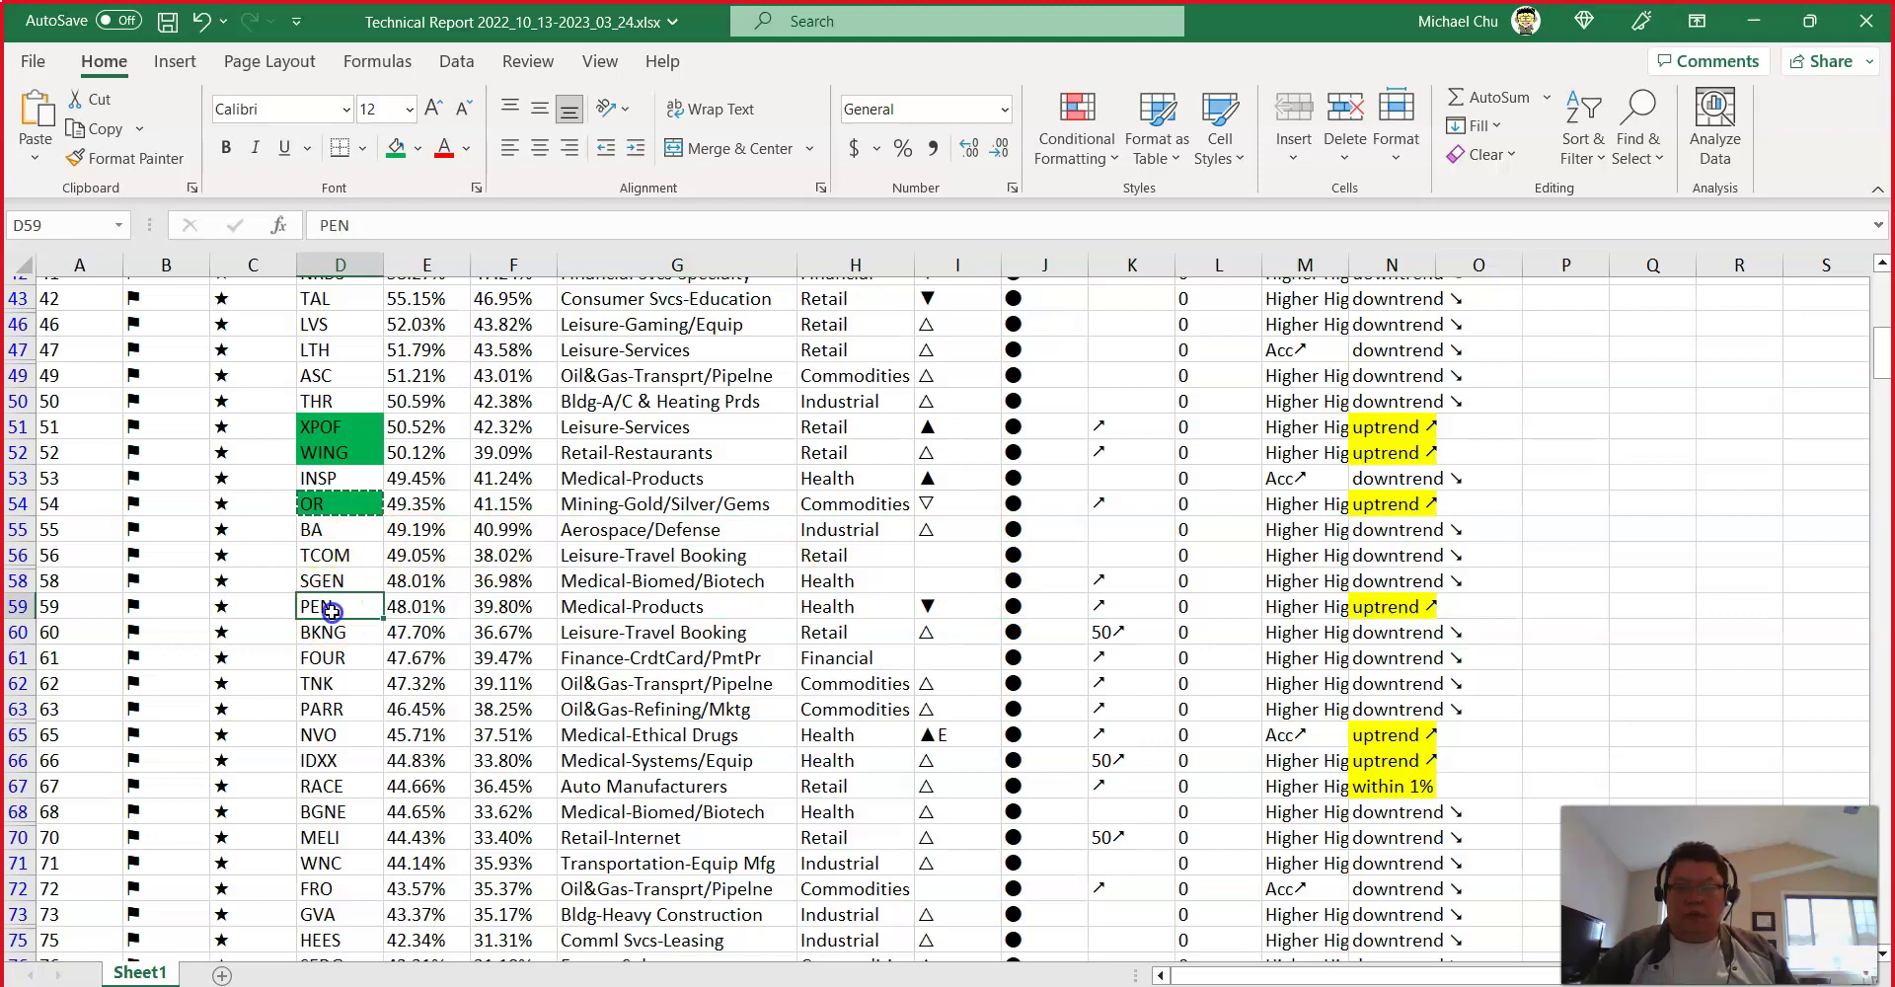
pyautogui.moveTo(332, 611); pyautogui.dragTo(1382, 785)
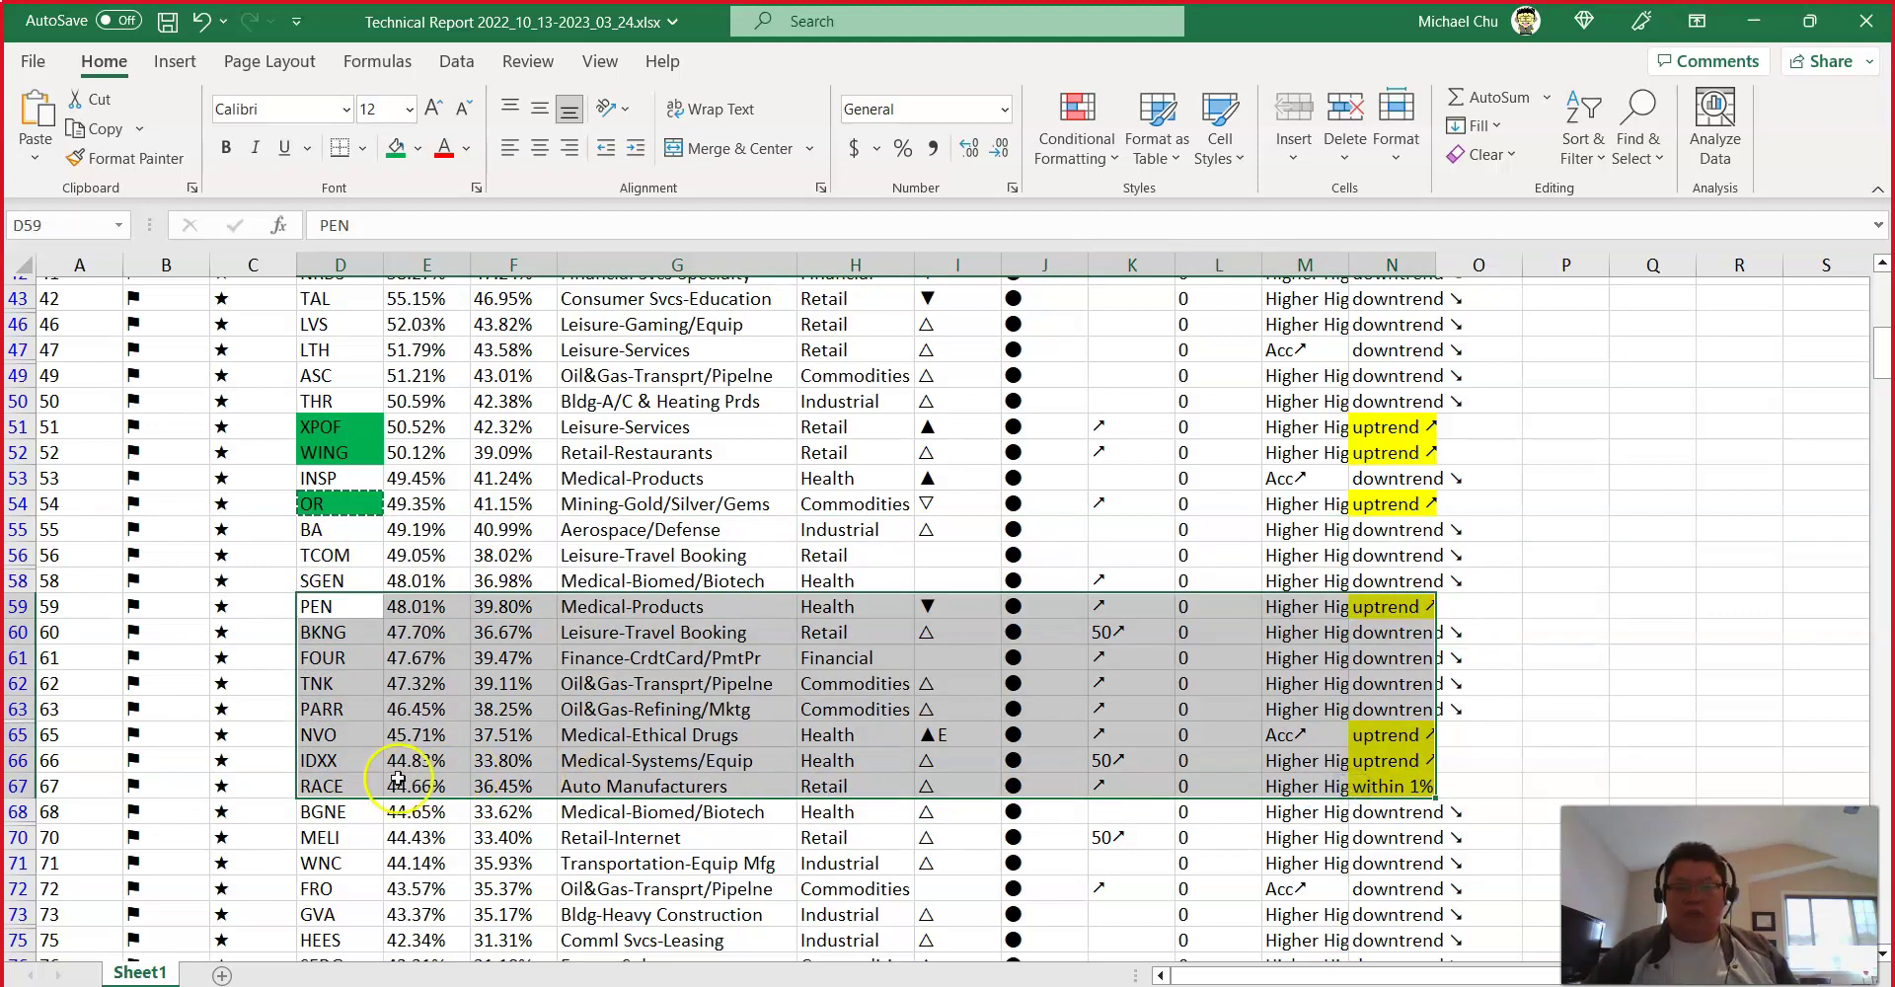
# Step: Copy the RACE ticker from the stock report, load it in MarketSmith, and show its weekly chart
pyautogui.click(329, 785)
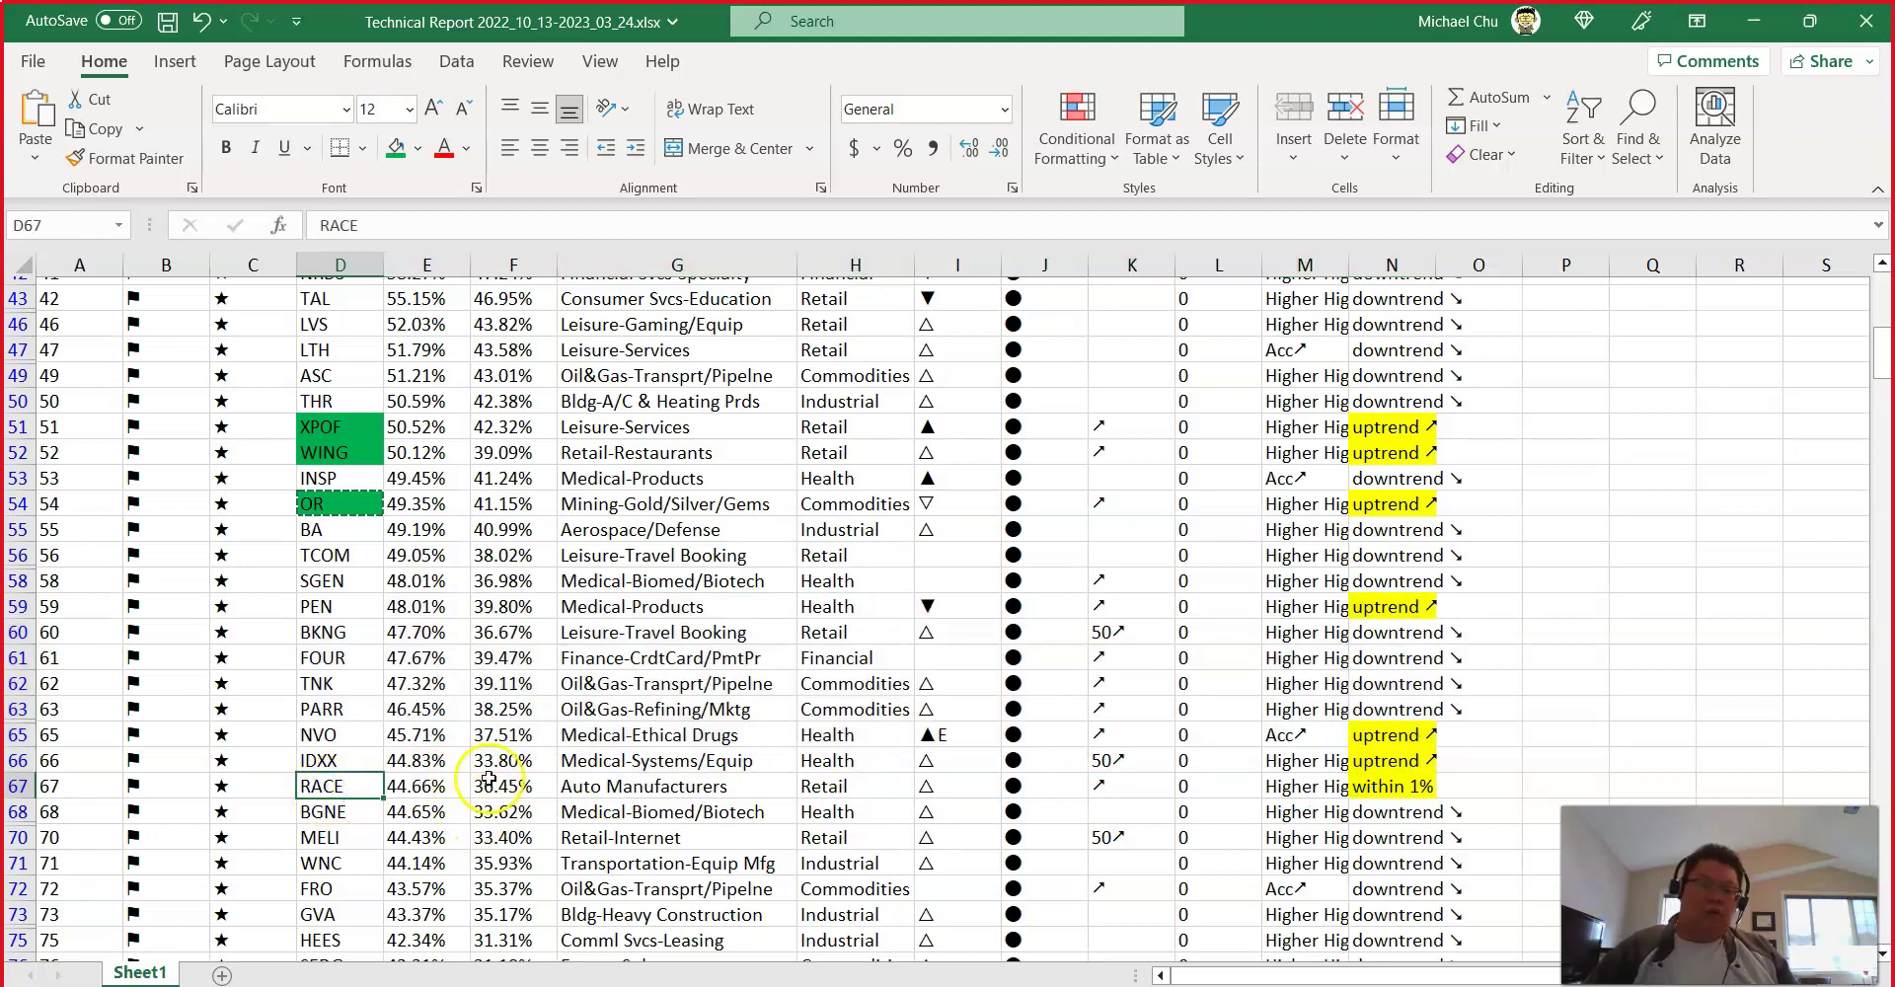
pyautogui.hotkey('ctrl', 'c')
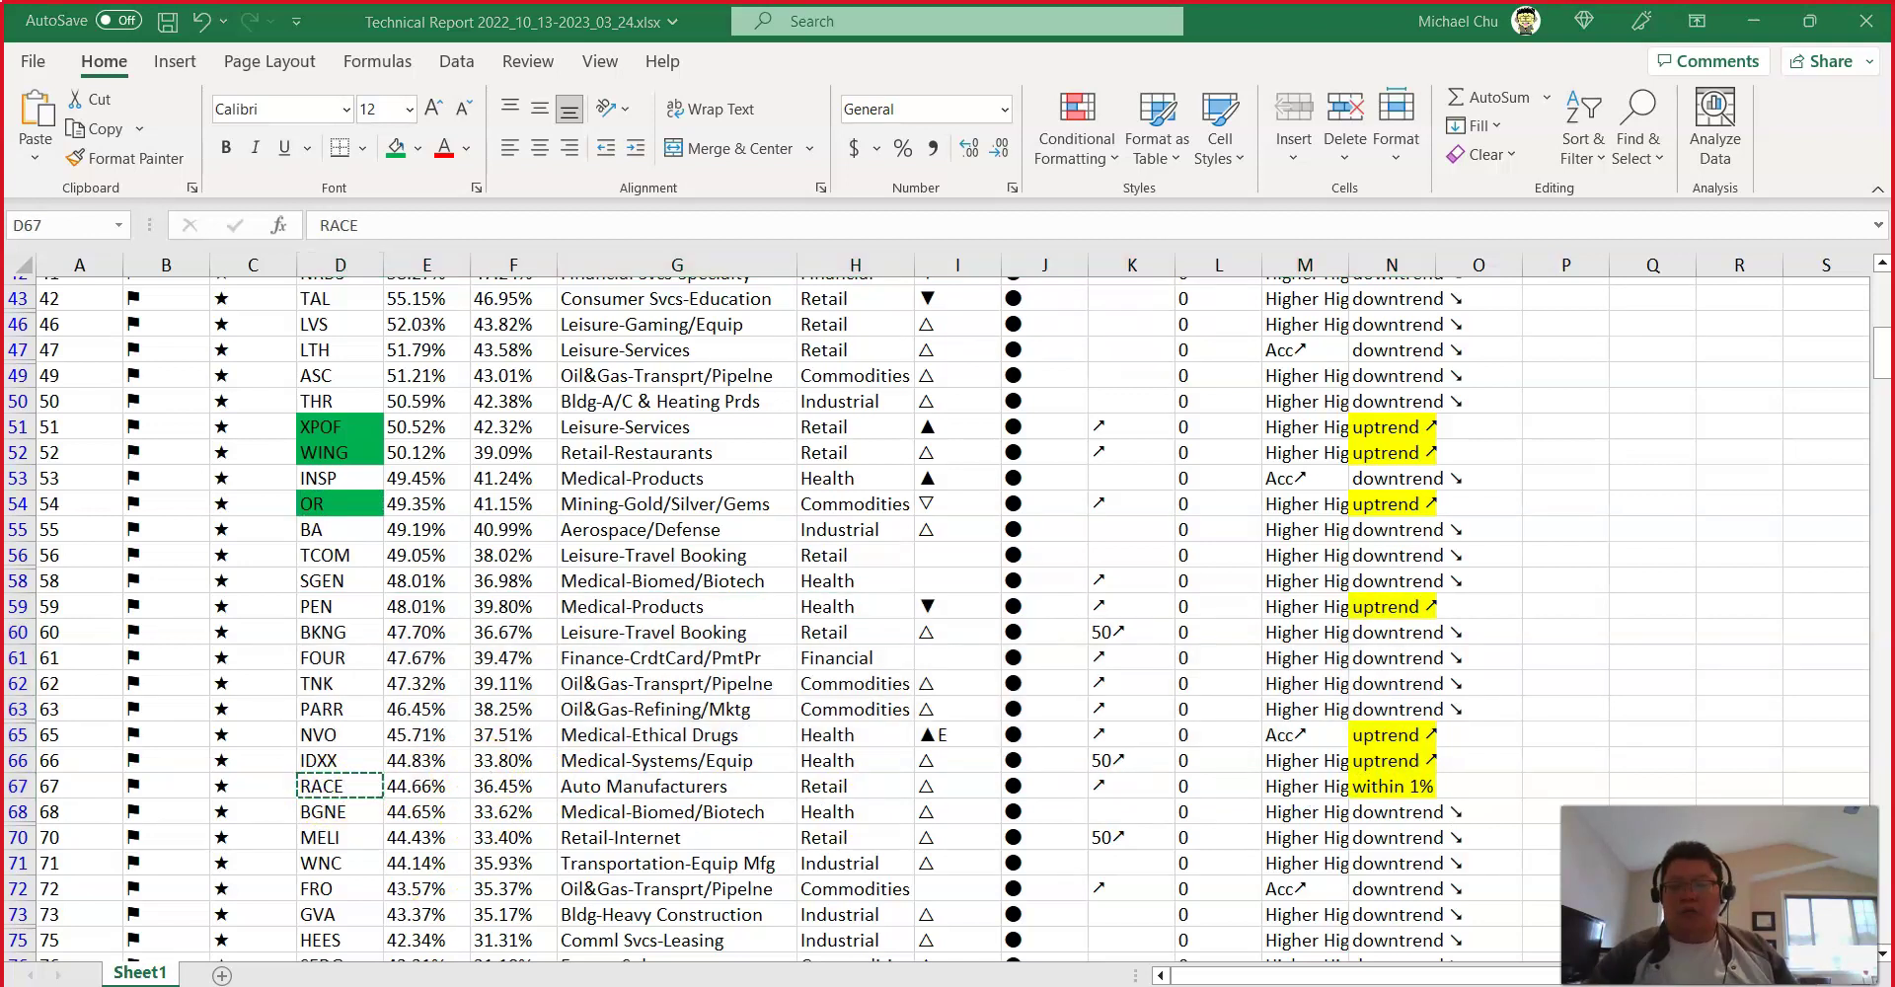
pyautogui.hotkey('alt', 'Tab')
pyautogui.hotkey('ctrl', 'v')
pyautogui.press('Return')
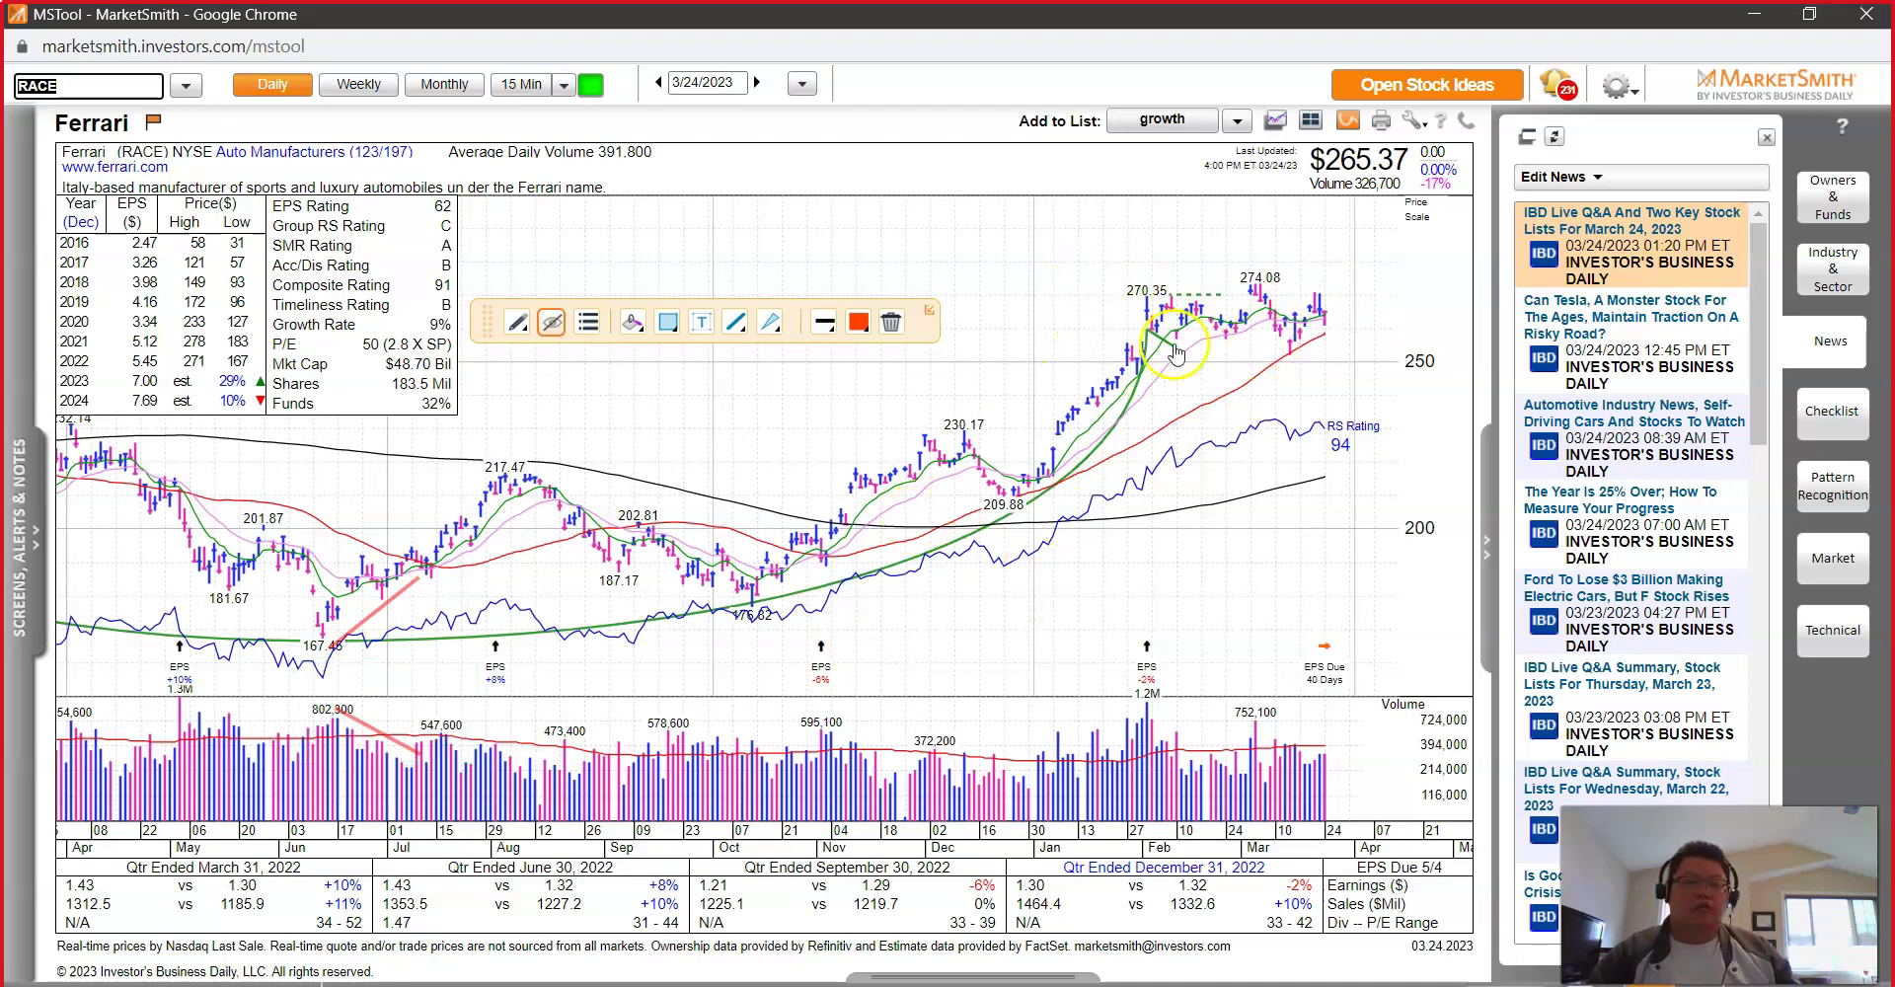
pyautogui.click(338, 84)
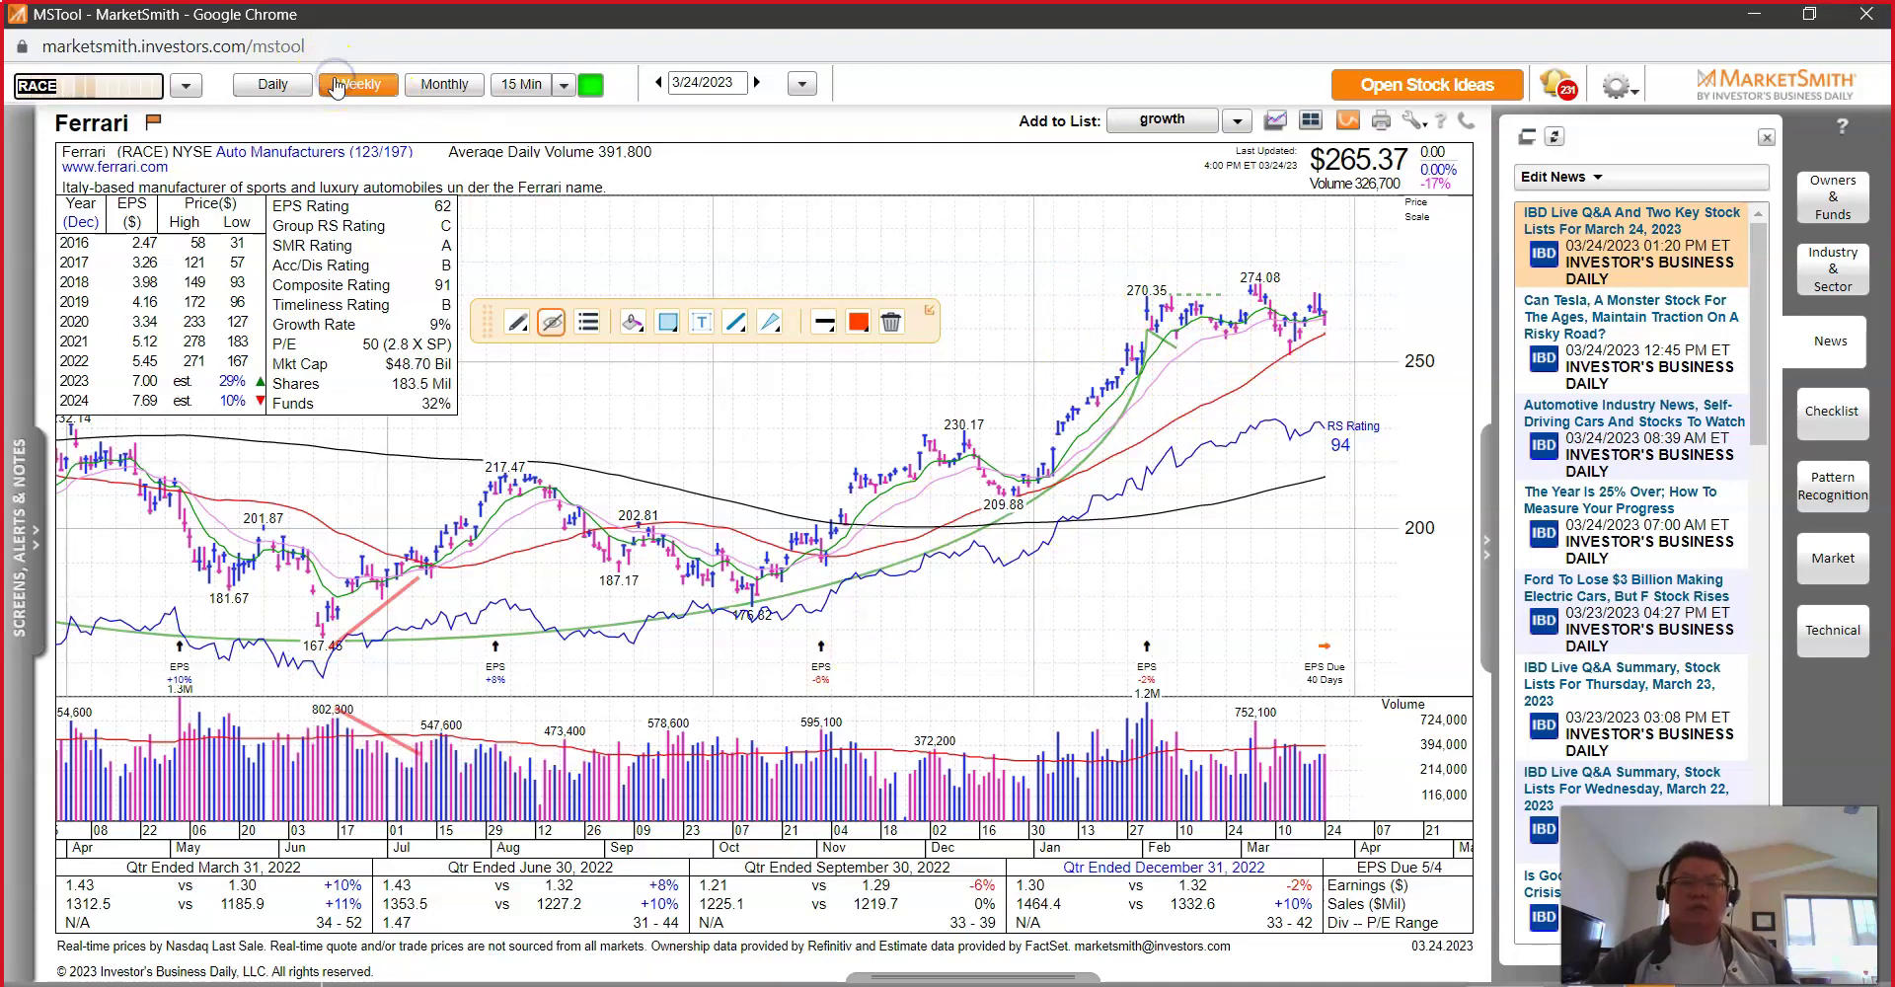
# Step: Draw a temporary red horizontal line near 265 on RACE's weekly chart, from before the late-2021 peak to the latest price
pyautogui.moveTo(940, 364); pyautogui.dragTo(1333, 363)
pyautogui.click(1315, 452)
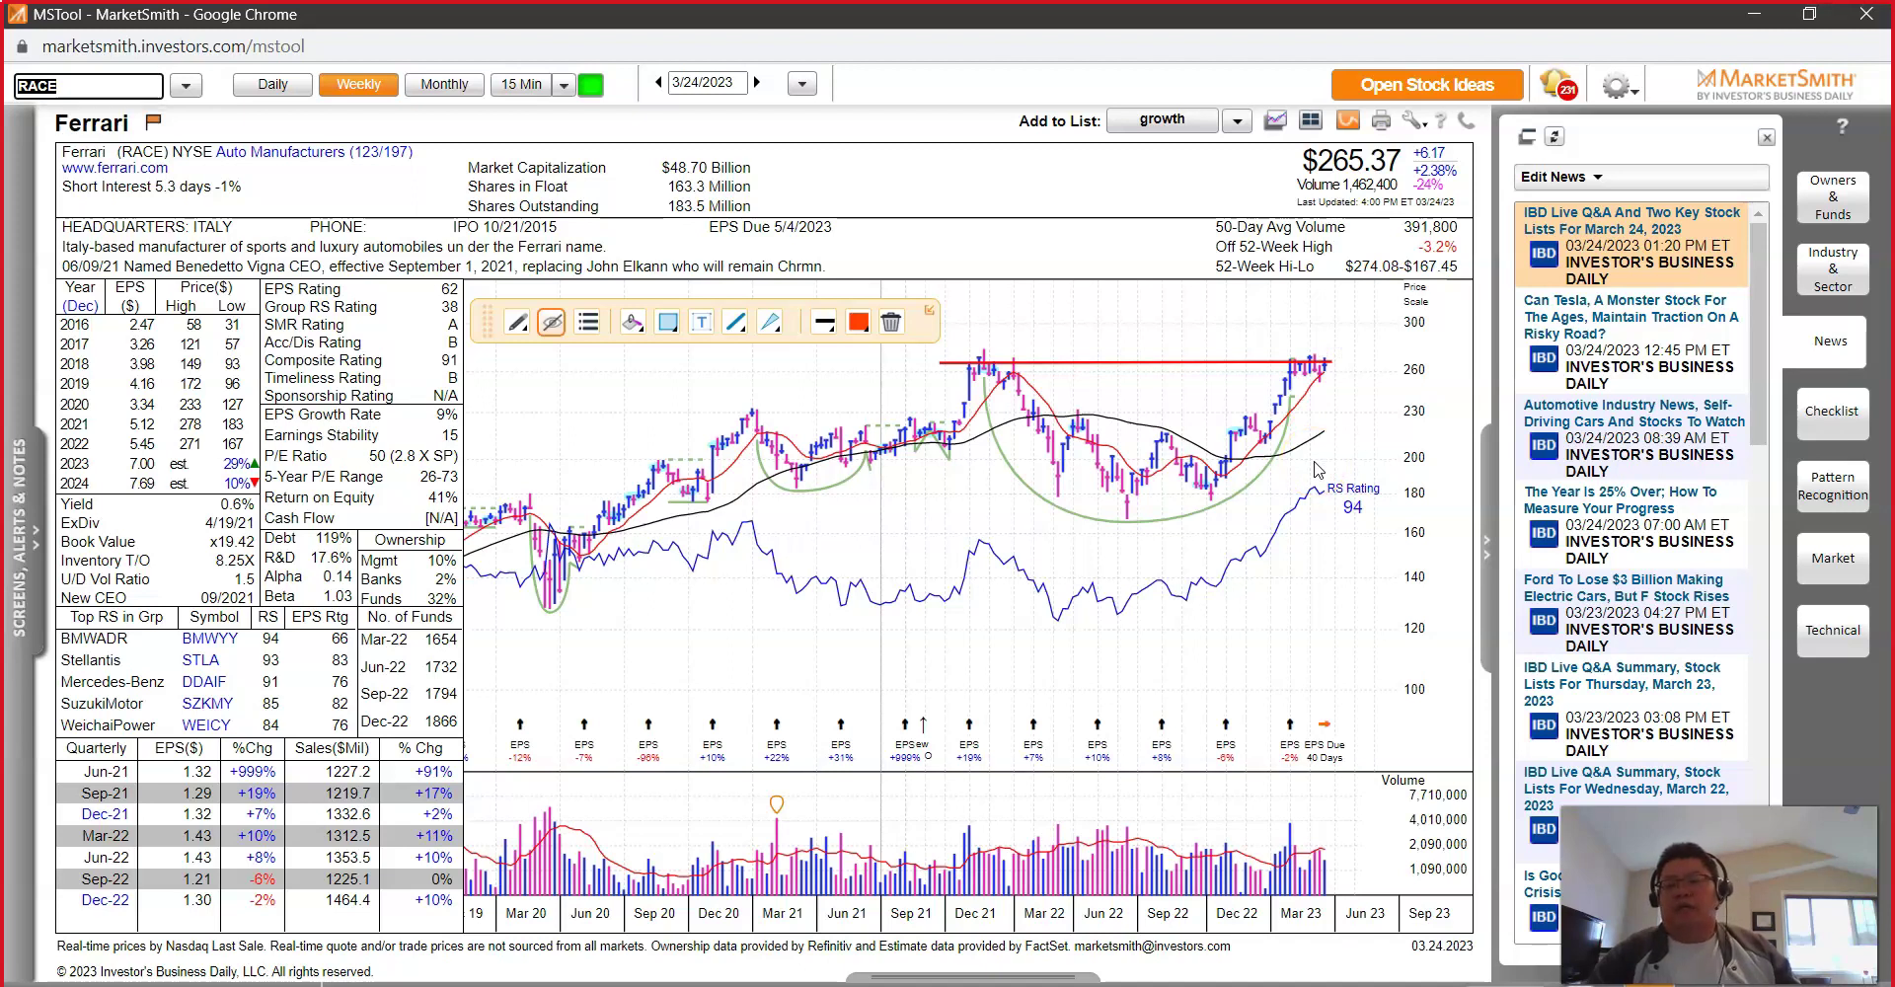
# Step: Try to load the LVMH chart with the symbols LVUMY and LUVMY, checking the recent symbols list
pyautogui.write('LVUM')
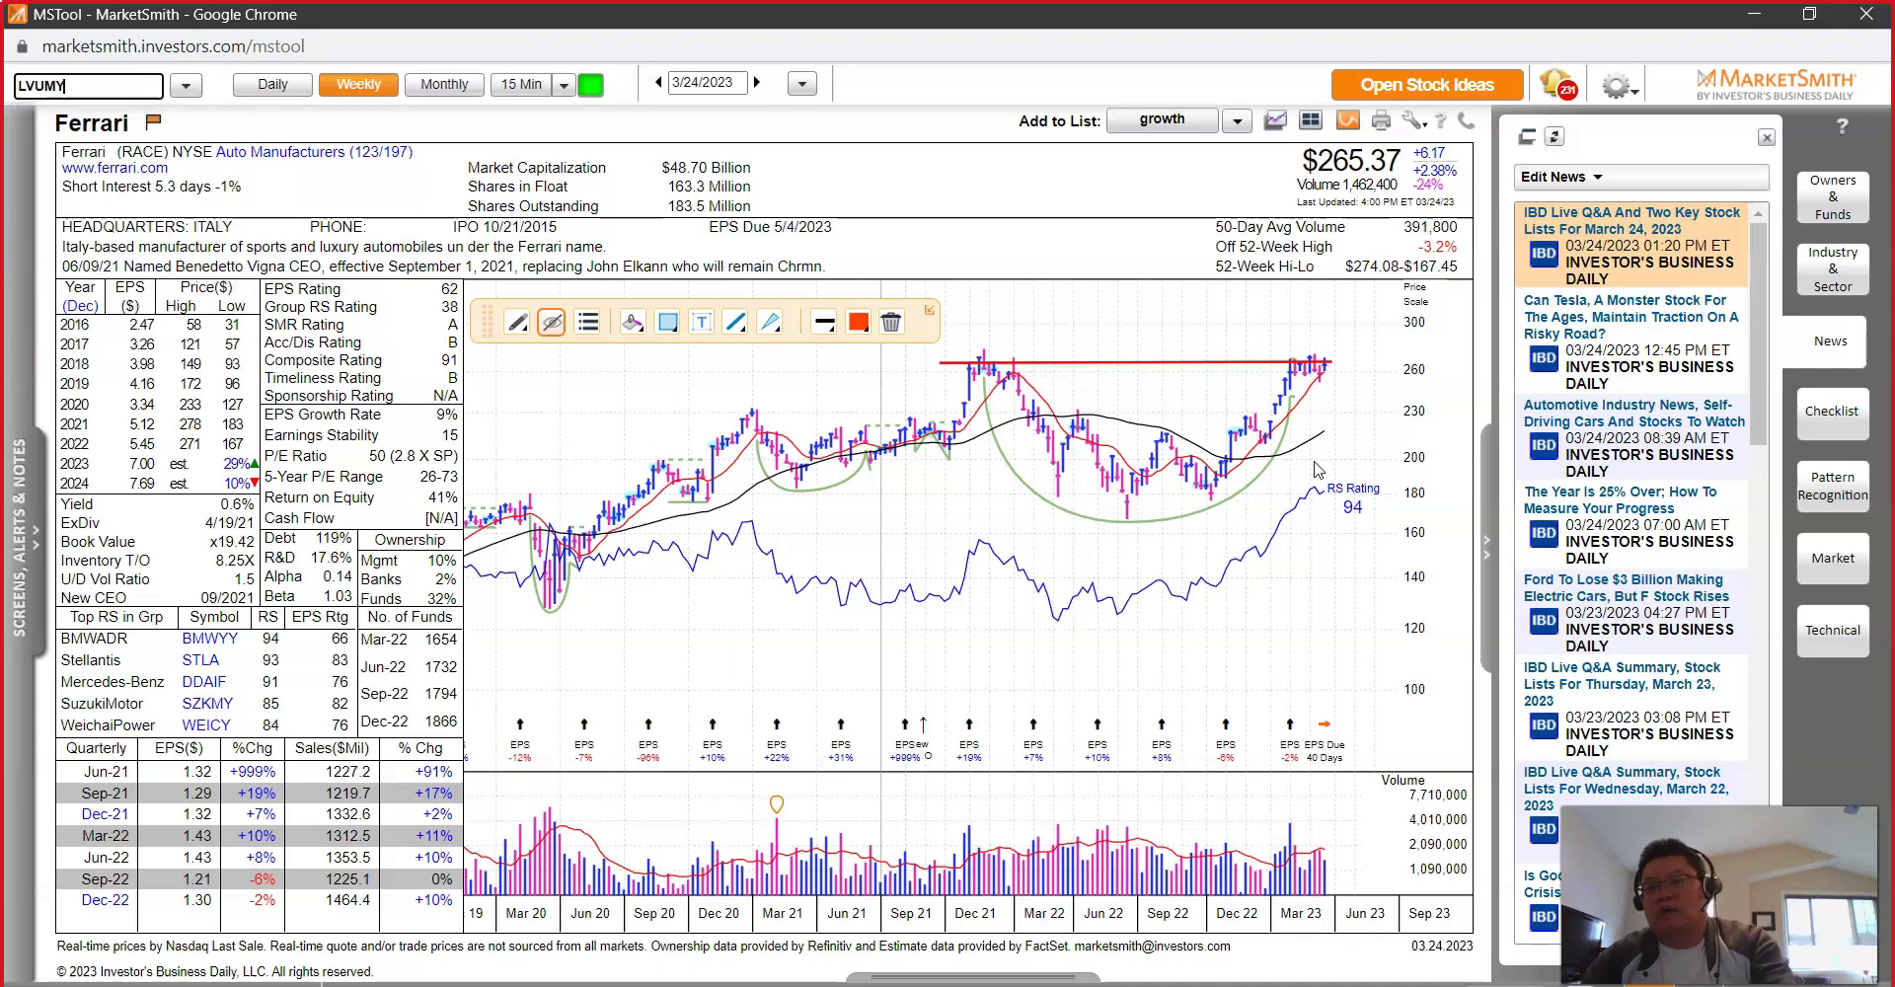
pyautogui.write('Y')
pyautogui.press('Return')
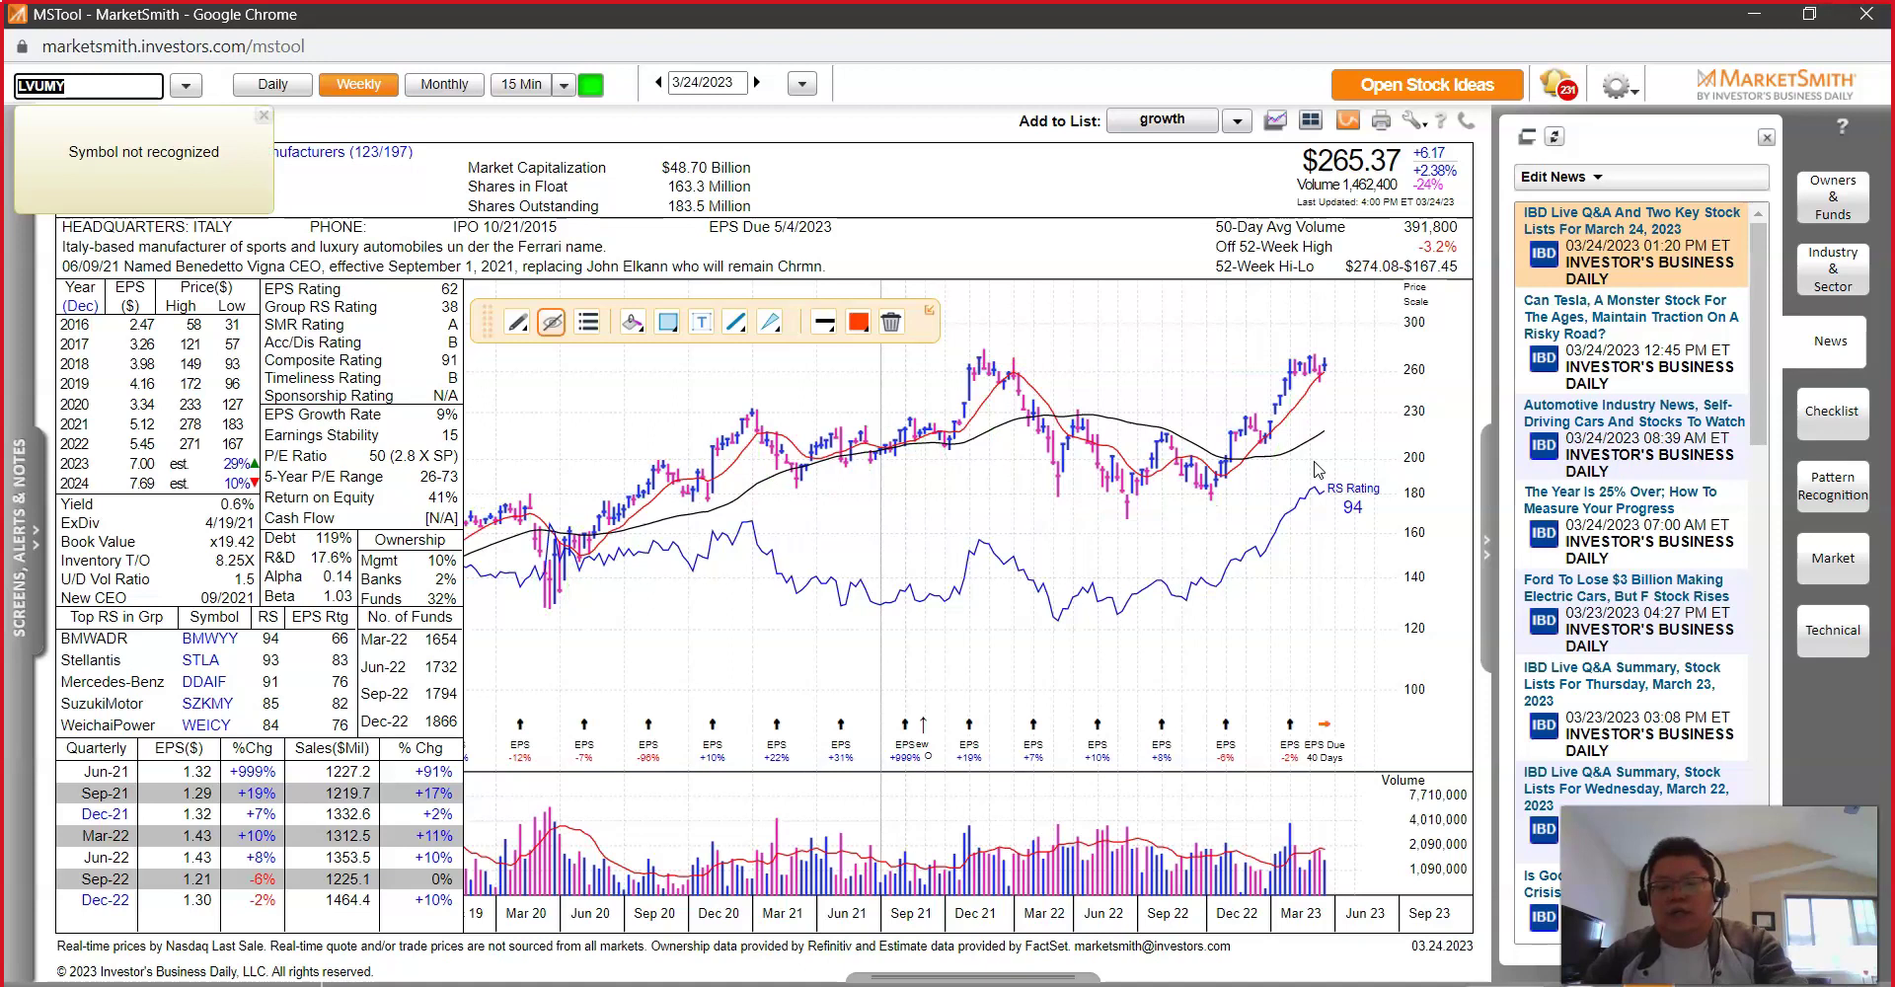
pyautogui.write('LUVM')
pyautogui.press('Return')
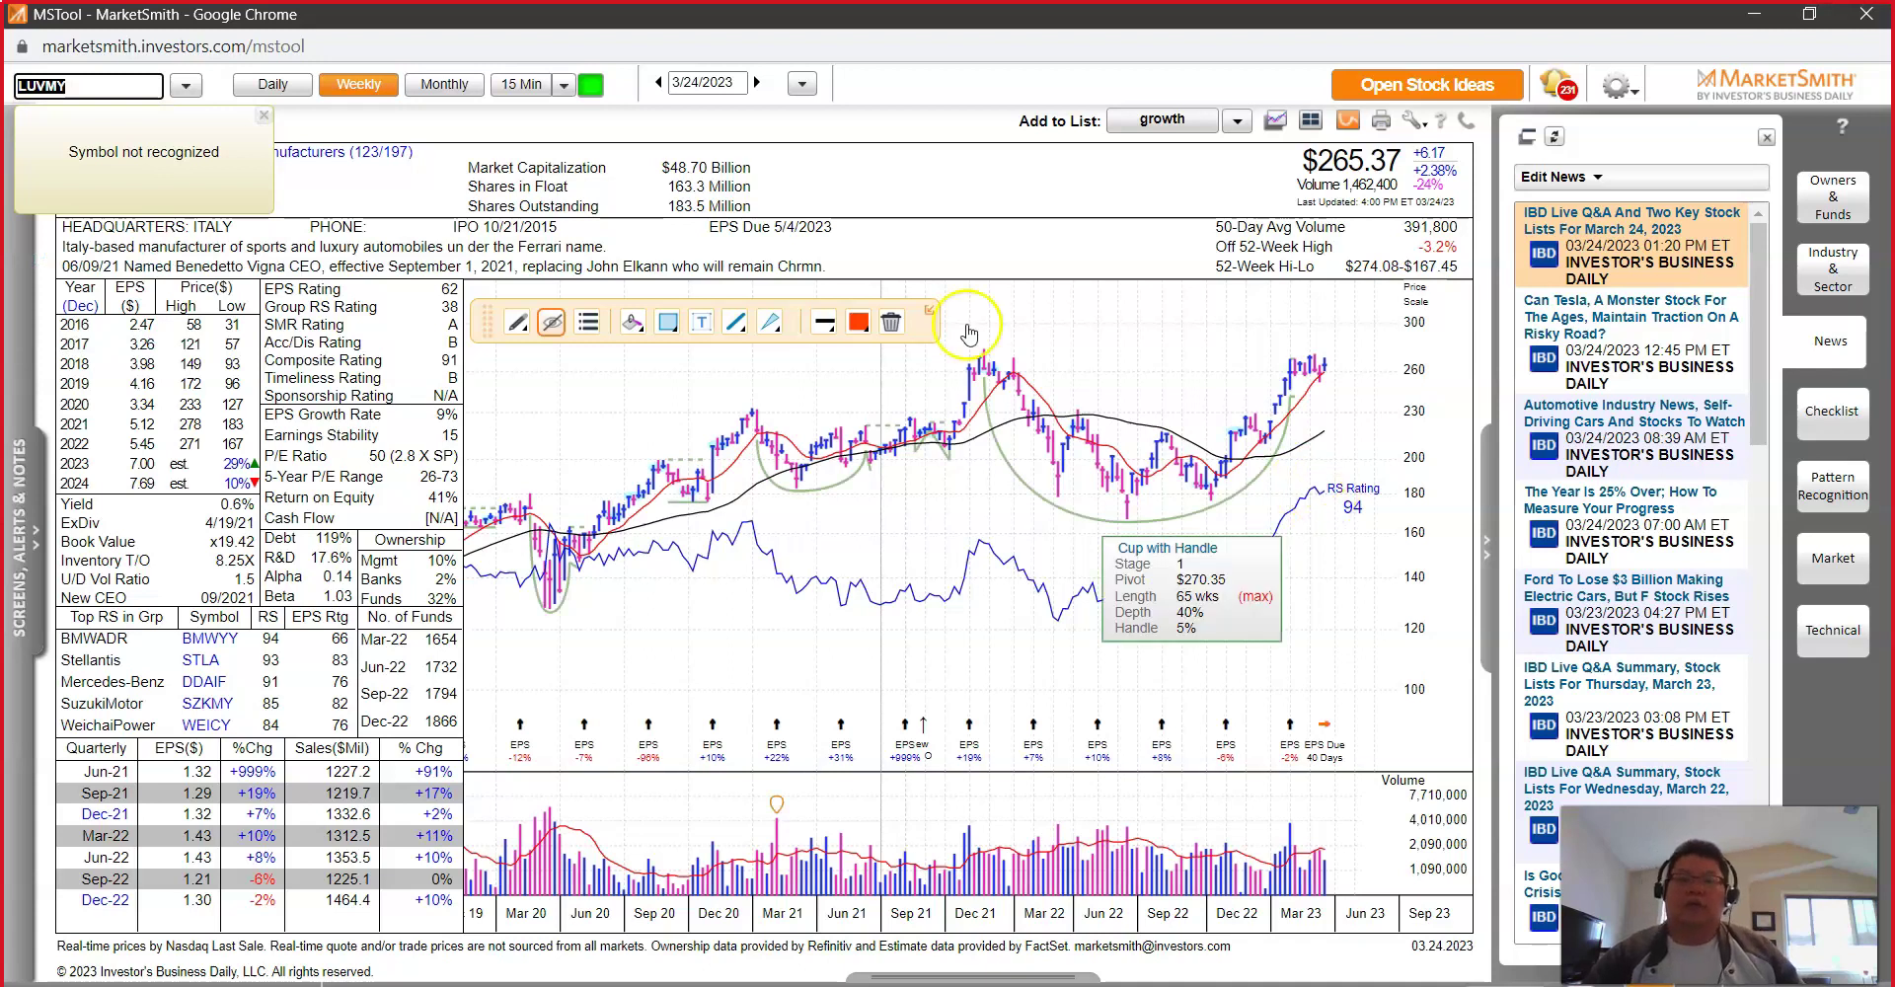
pyautogui.click(184, 89)
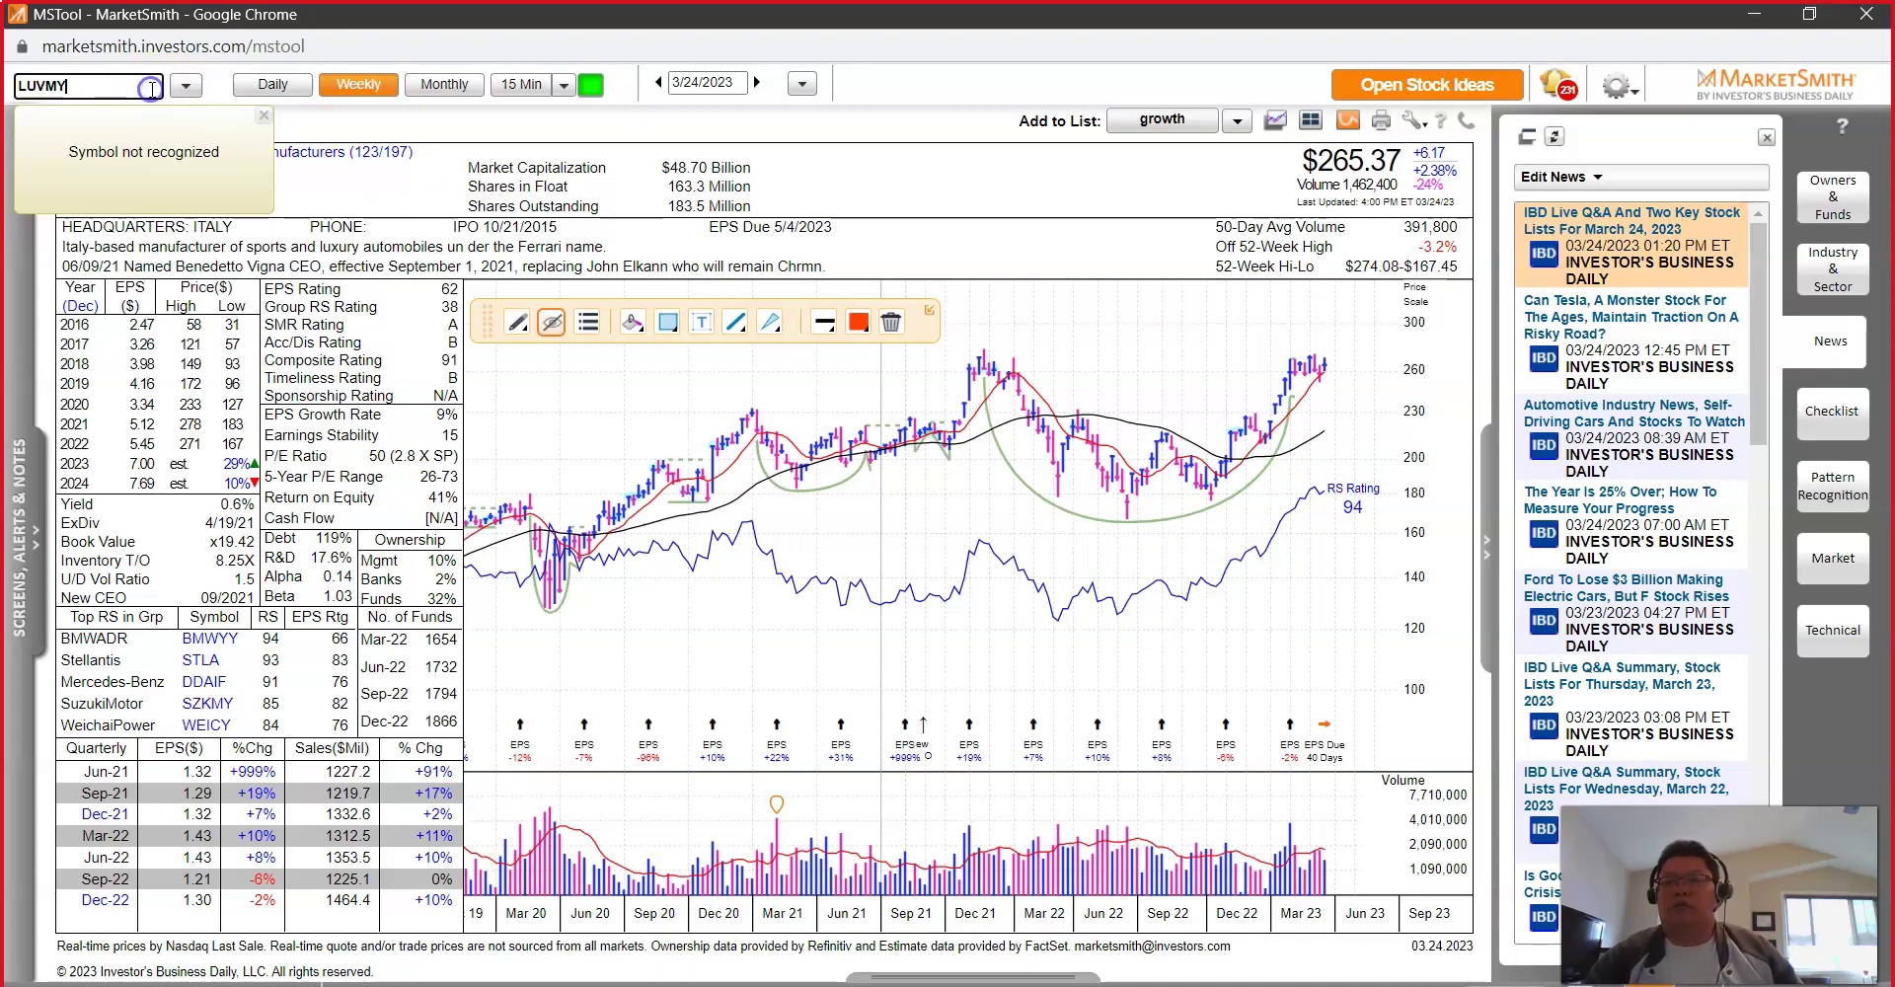
pyautogui.click(187, 89)
pyautogui.click(186, 90)
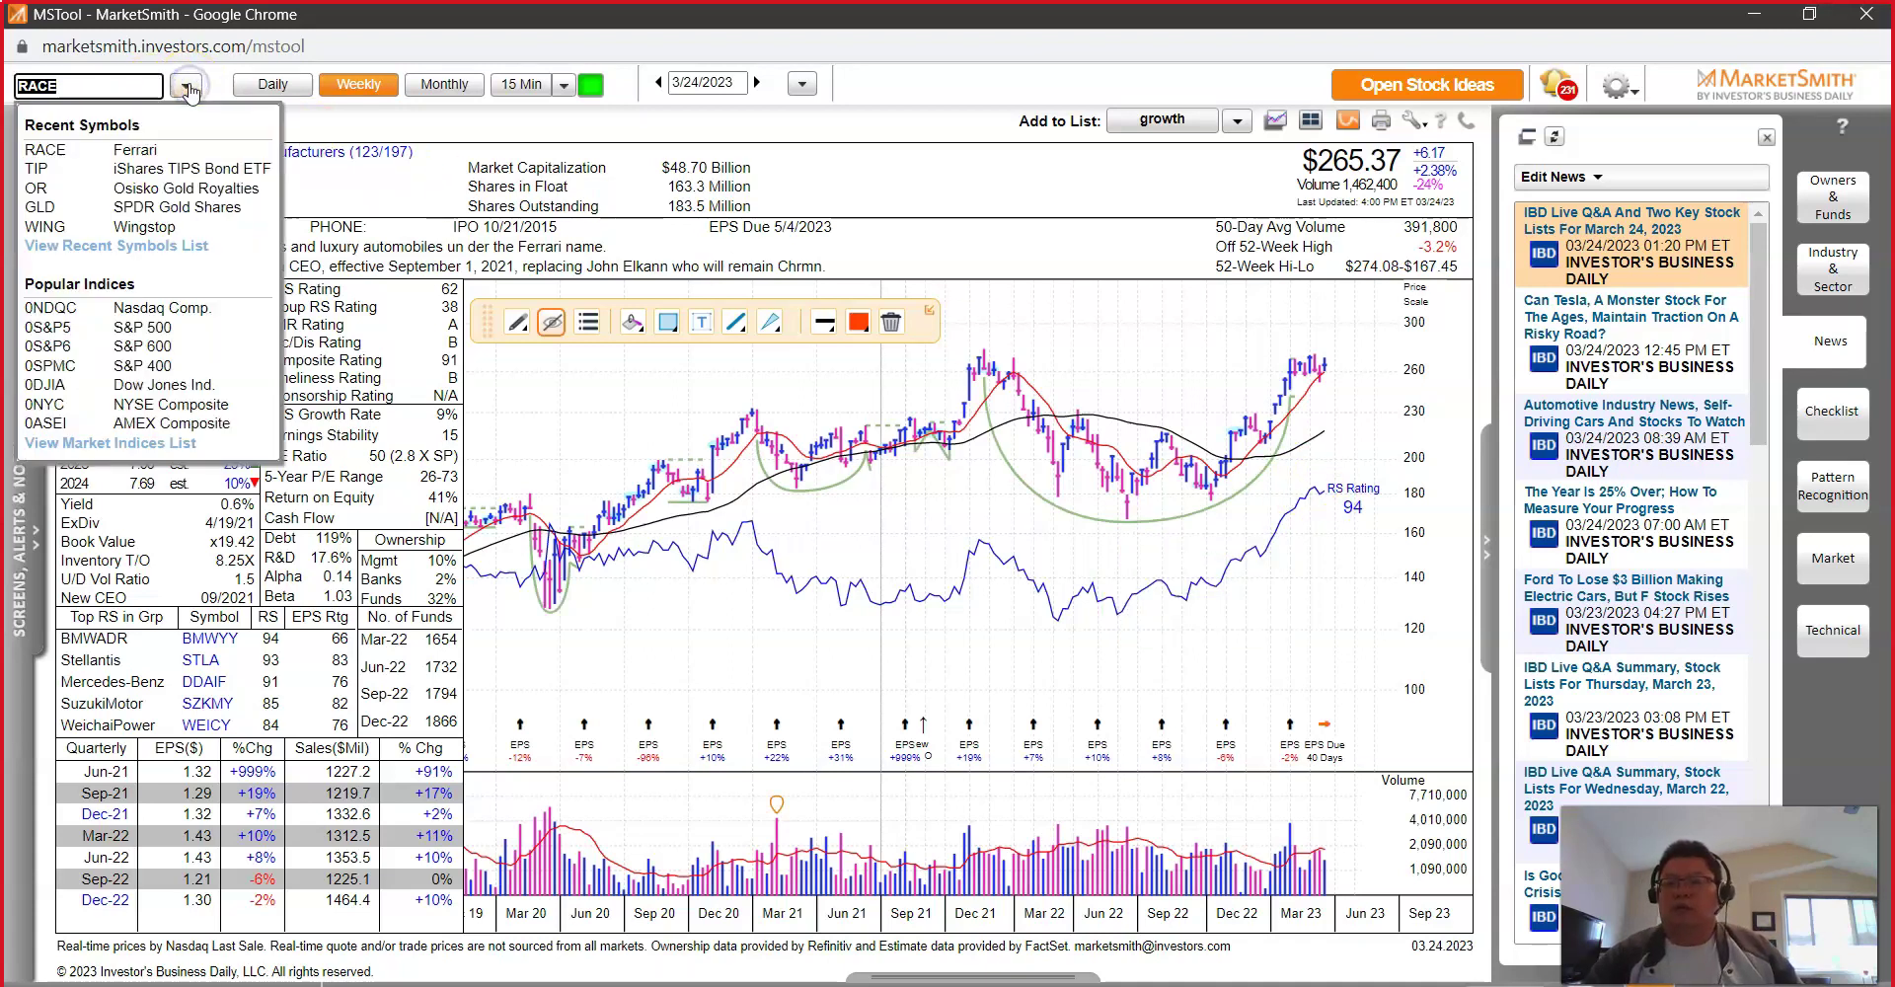
pyautogui.click(187, 87)
pyautogui.click(141, 83)
pyautogui.write('LVUMY')
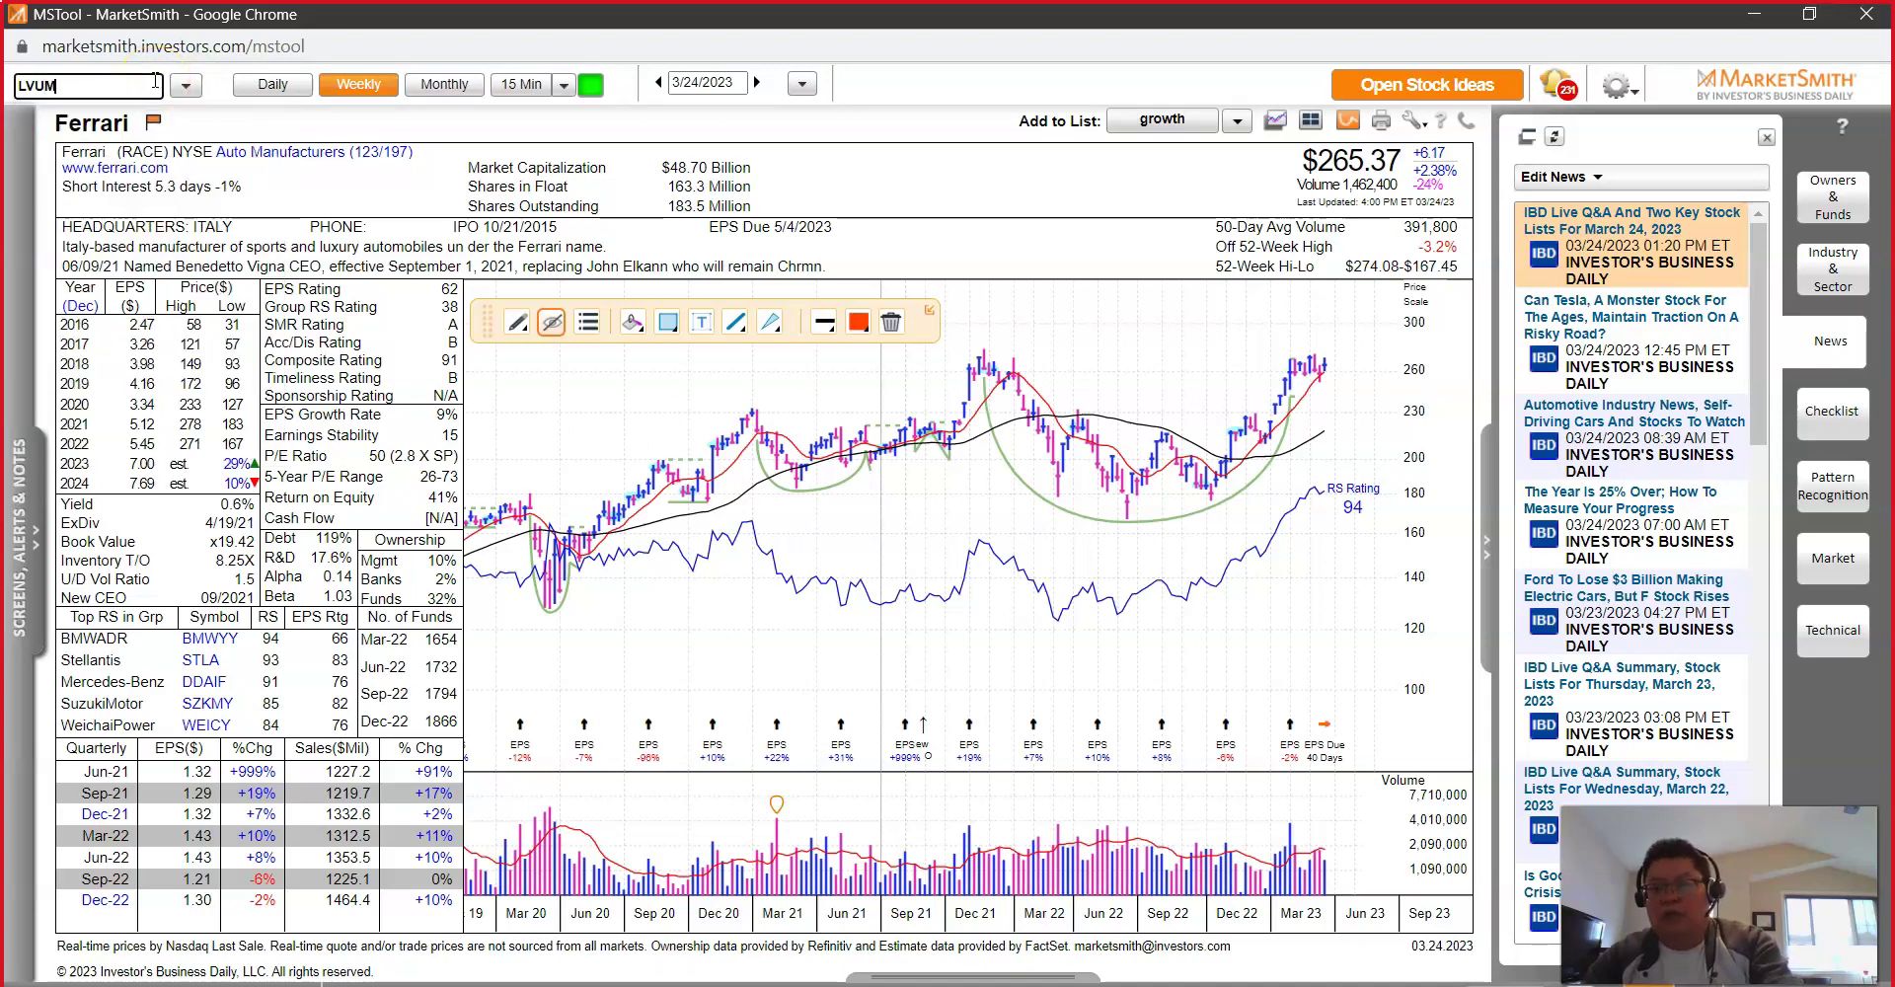
pyautogui.press('Return')
# Step: Load the LVMH ADR weekly chart with the symbol LVMUY
pyautogui.write('LVMU')
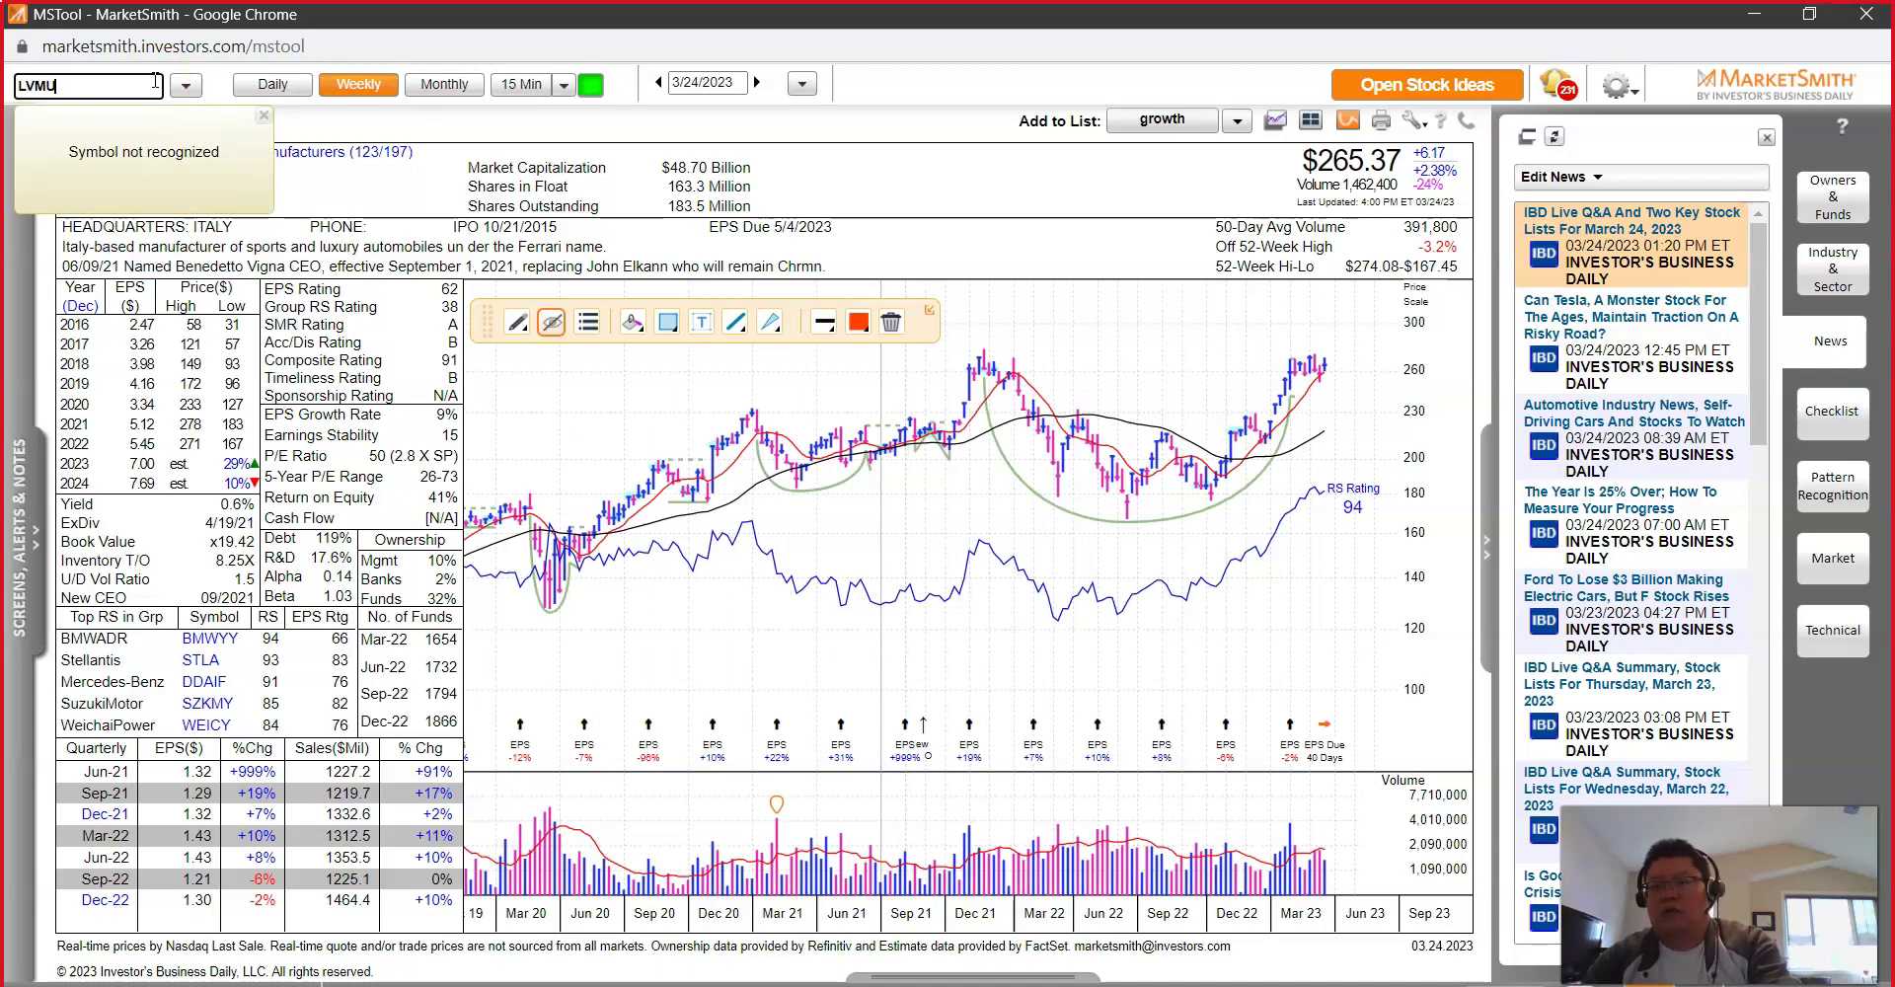
pyautogui.write('Y')
pyautogui.press('Return')
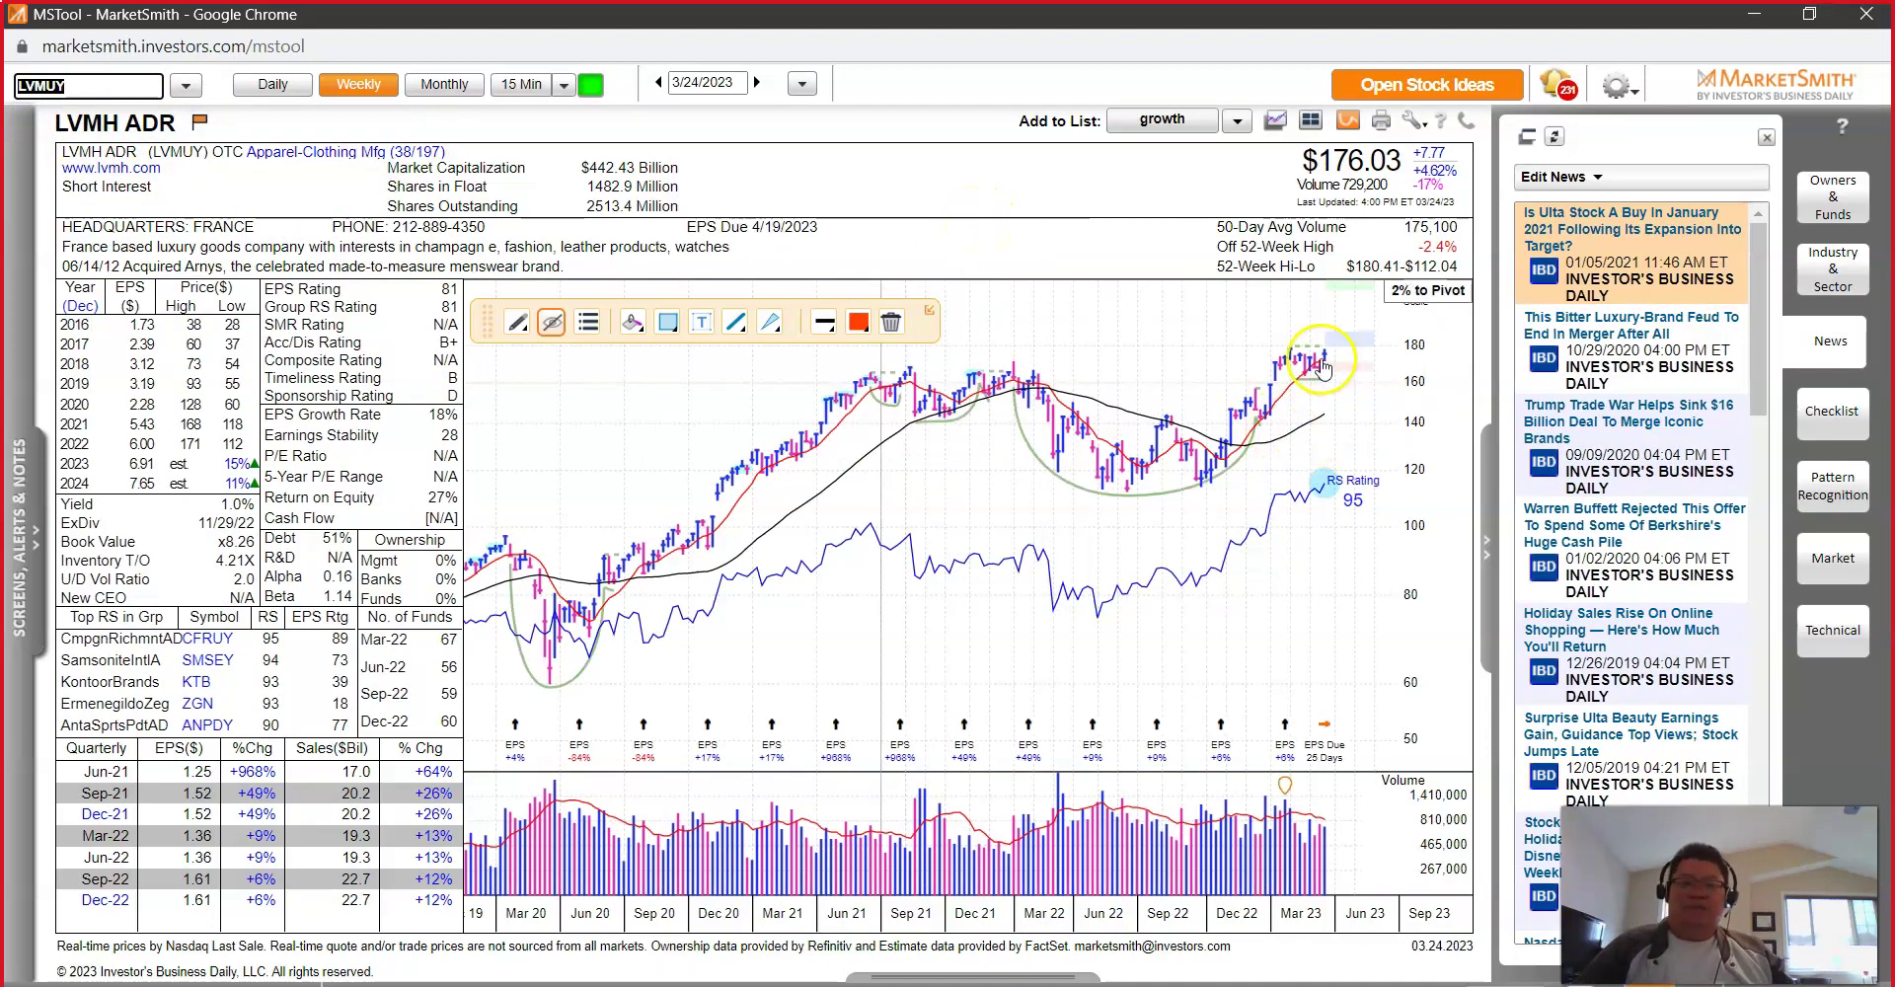
# Step: Draw a temporary red line near 170 across LVMUY's weekly chart from the 2021 highs past the latest price, and inspect the cup-with-handle base
pyautogui.click(866, 367)
pyautogui.moveTo(866, 368); pyautogui.dragTo(1436, 362)
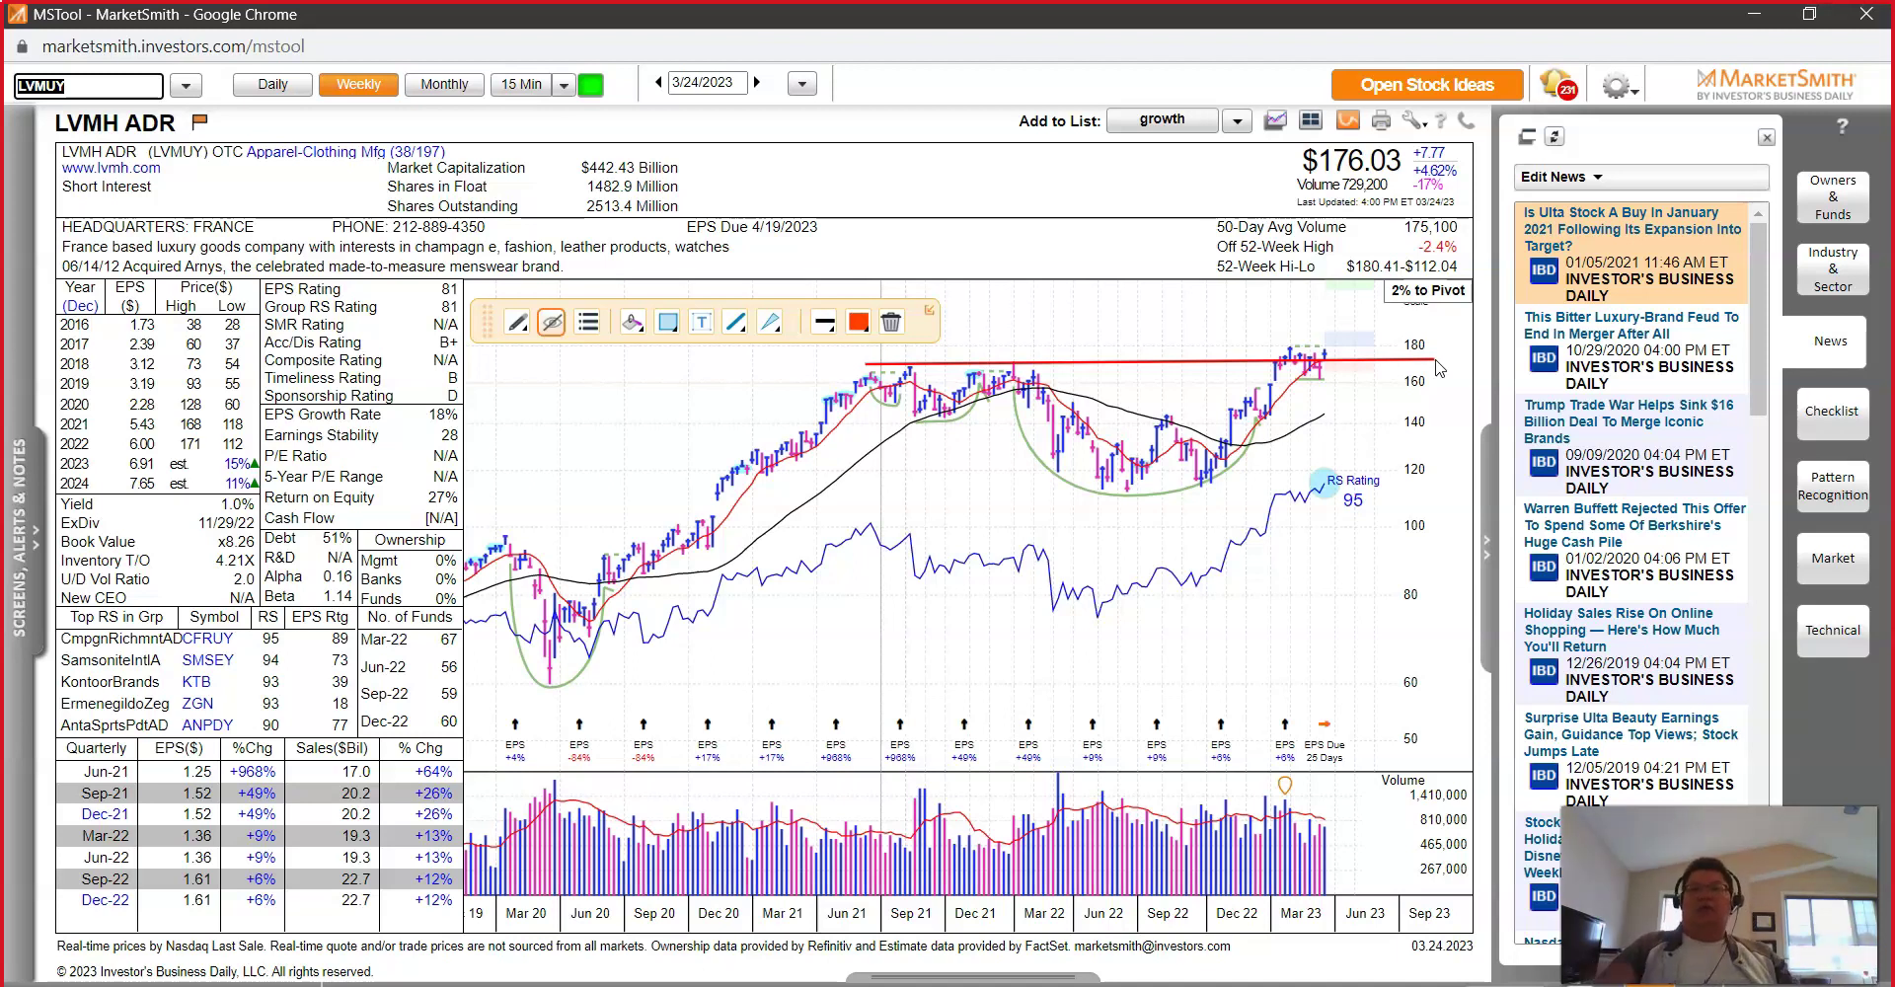
pyautogui.click(1138, 404)
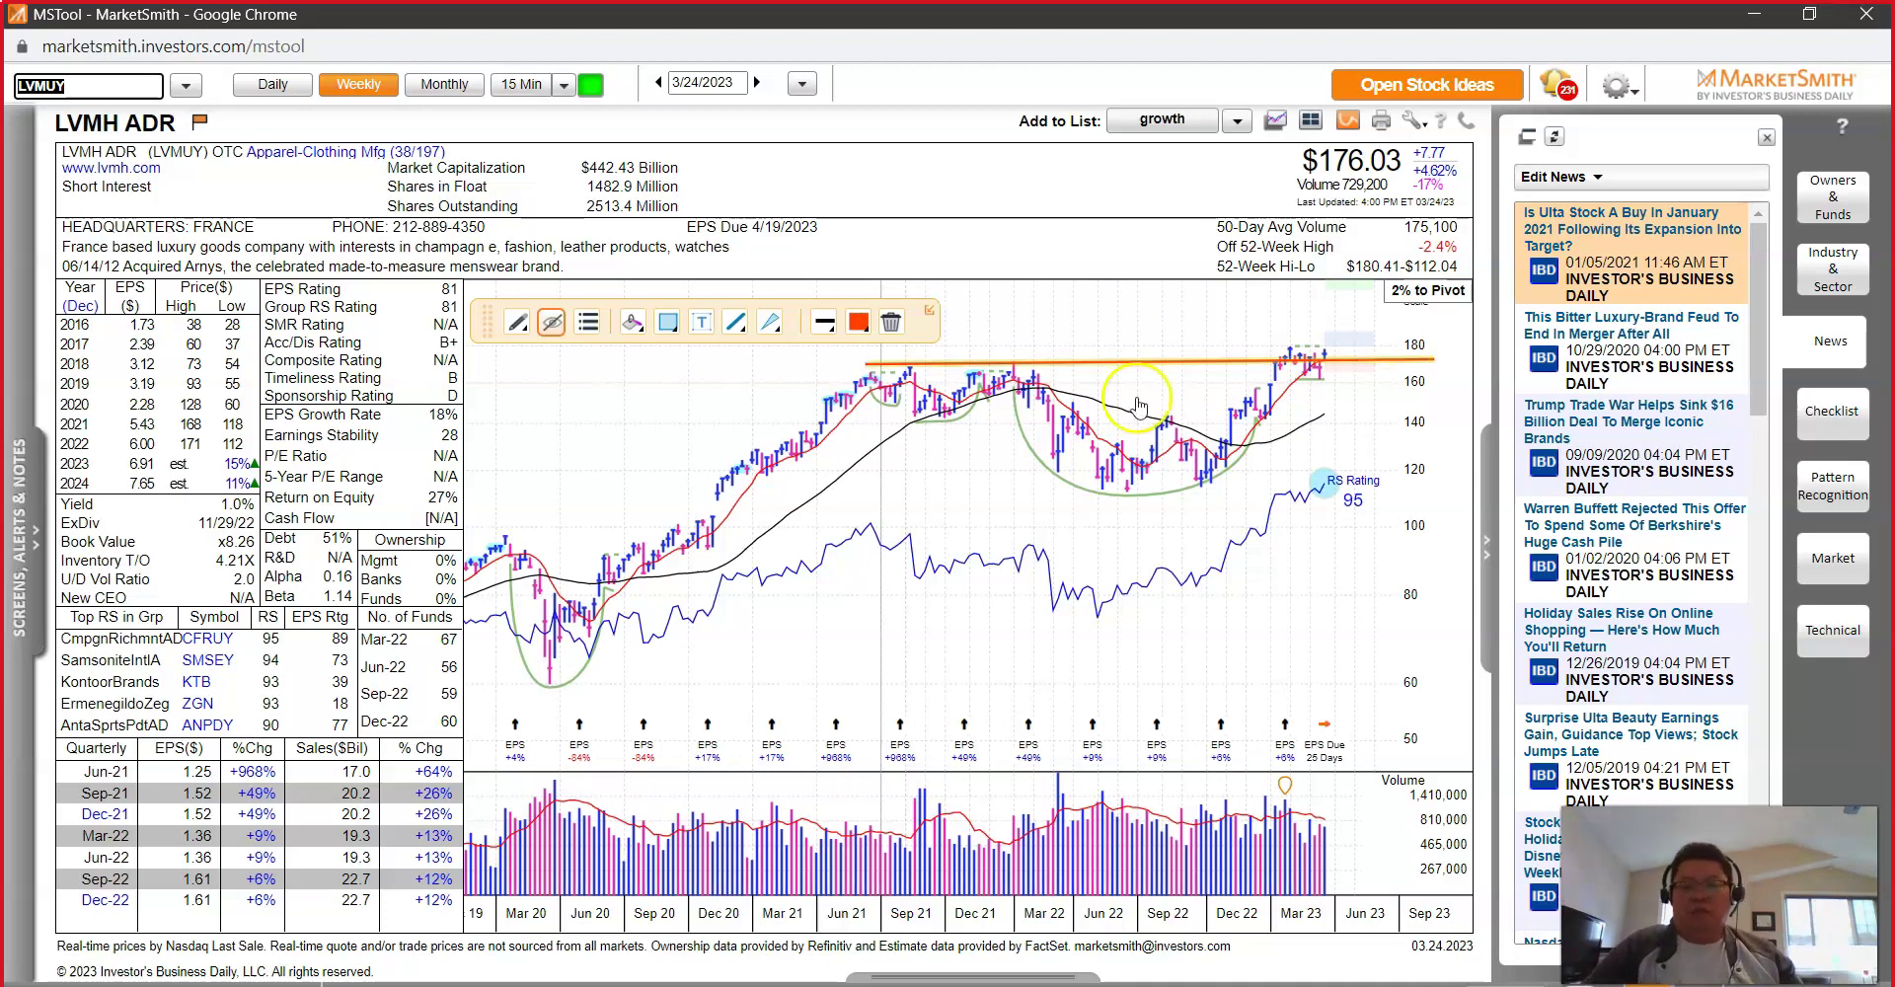
pyautogui.click(1054, 409)
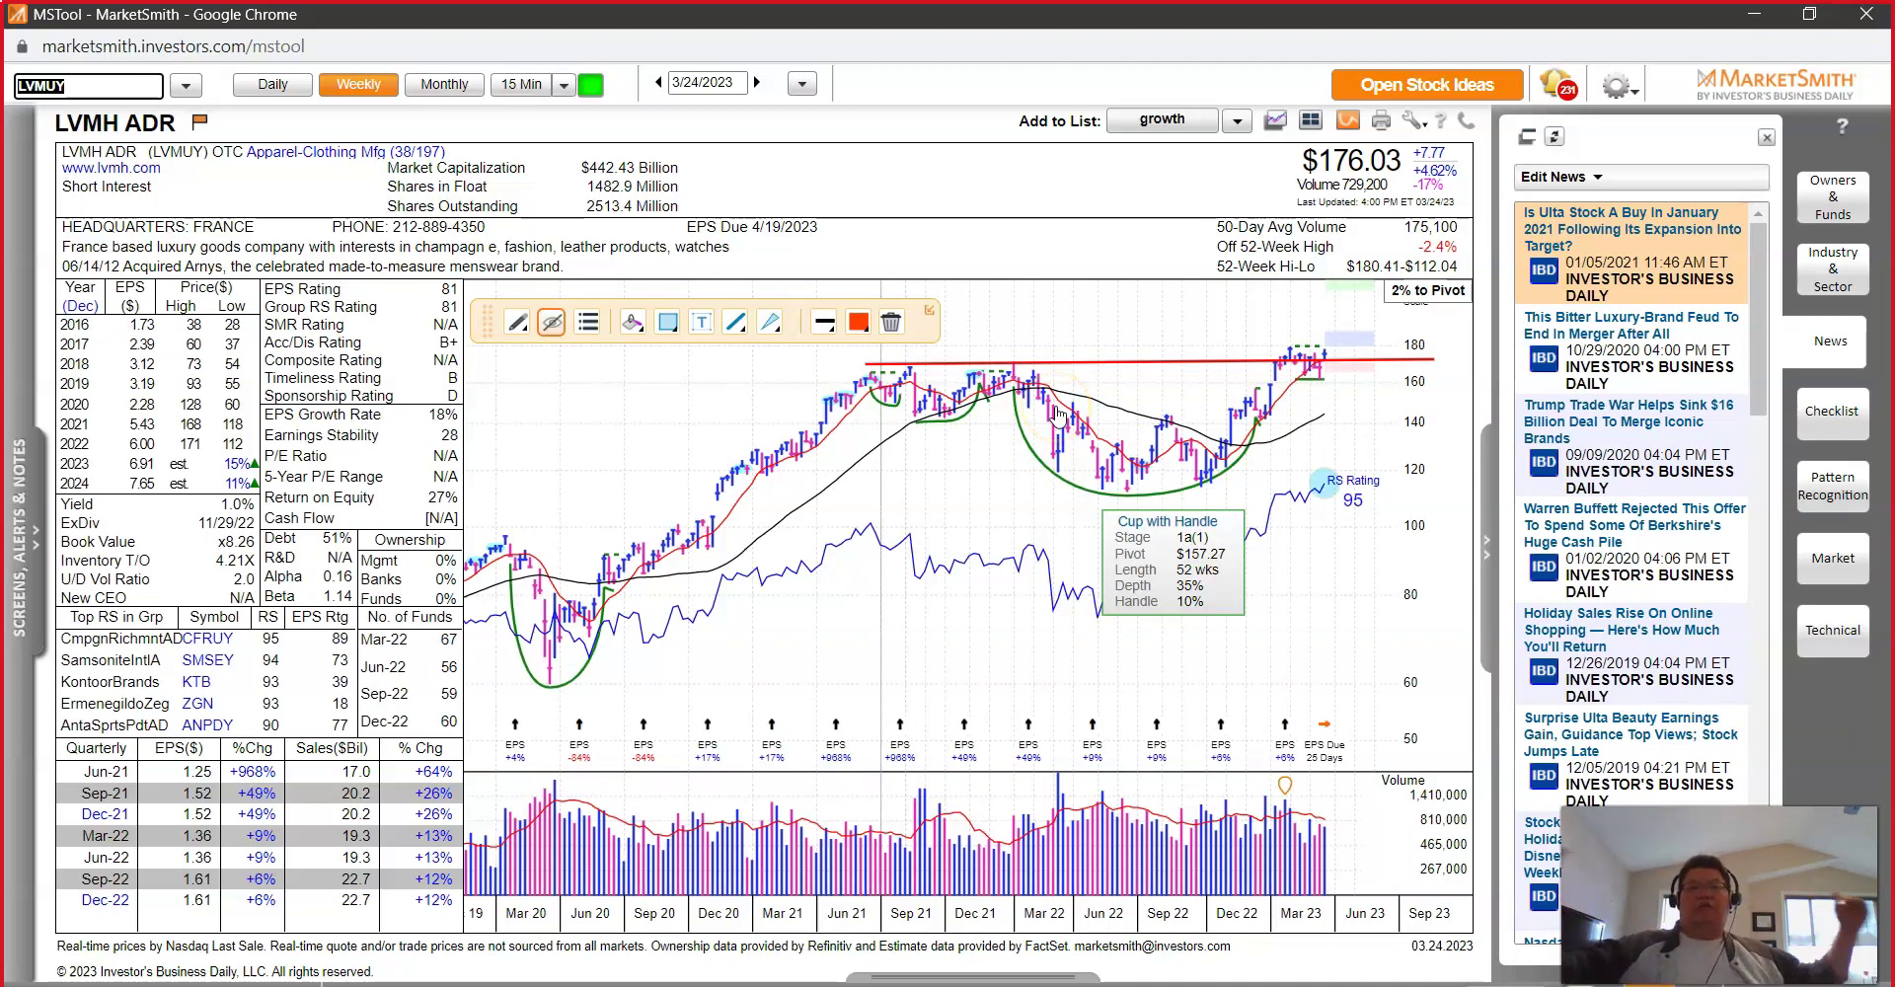
pyautogui.click(916, 367)
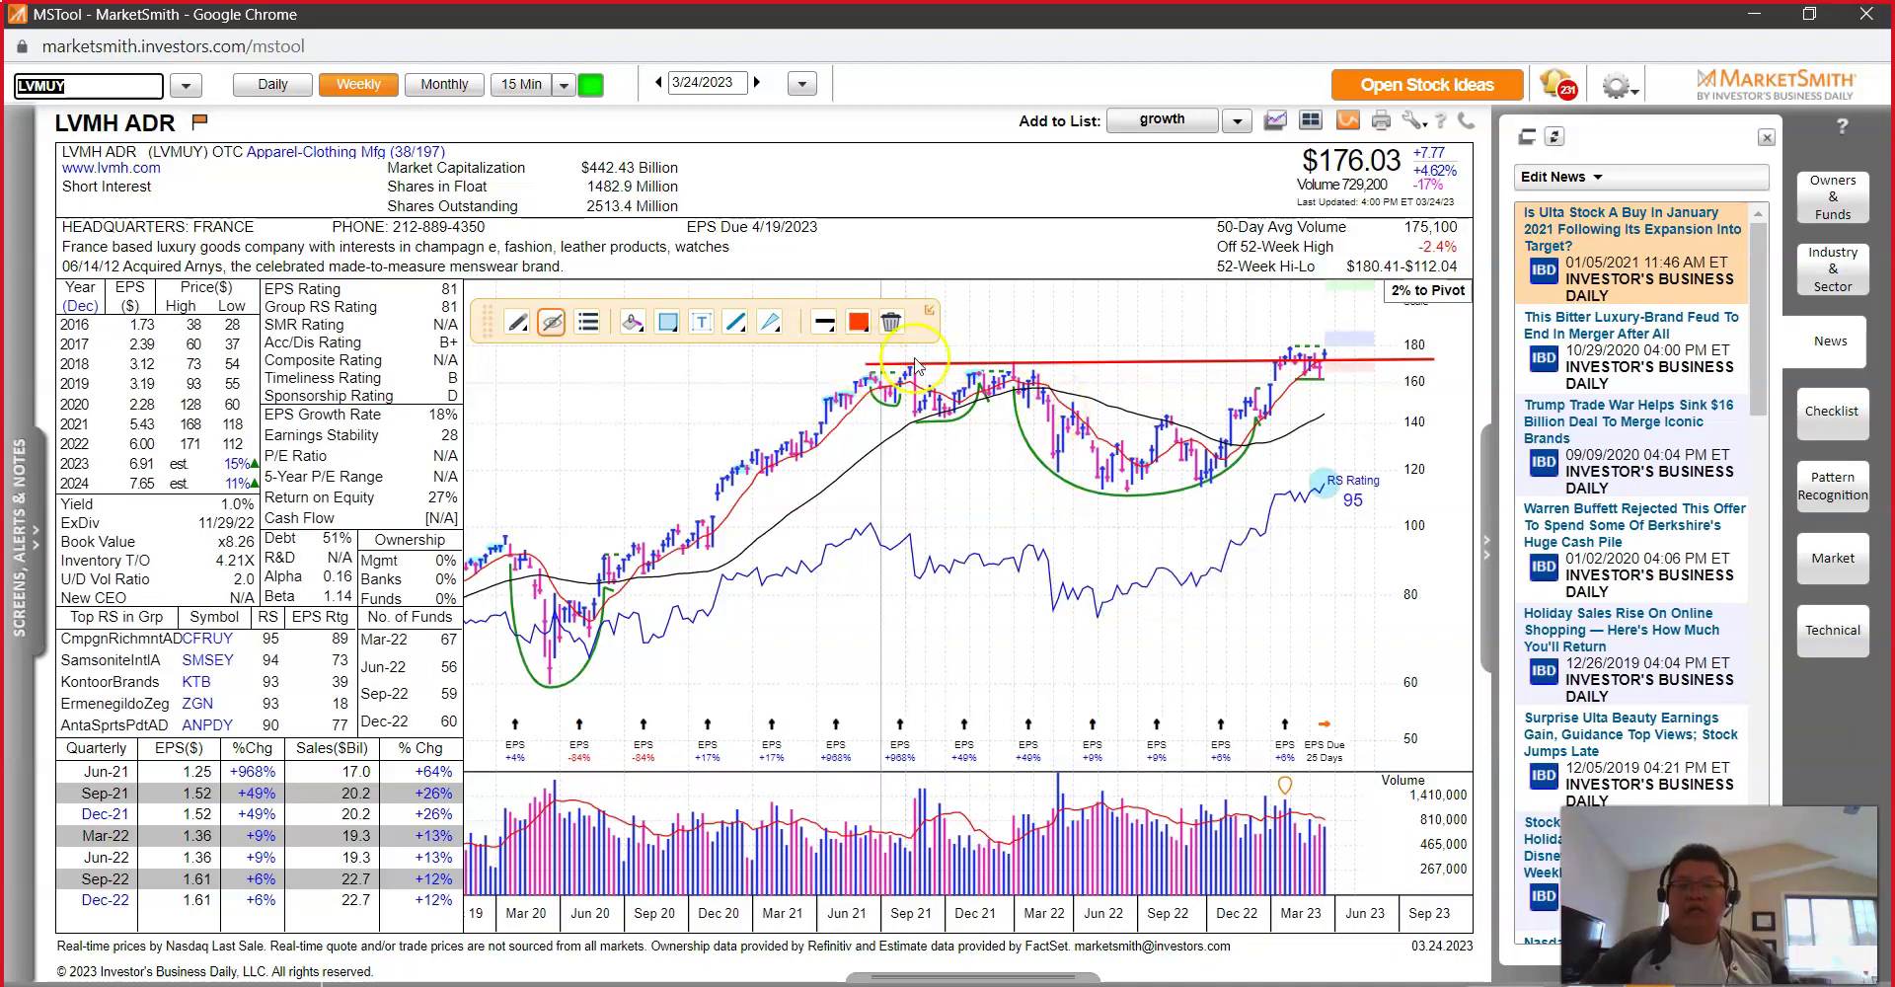
pyautogui.click(1290, 385)
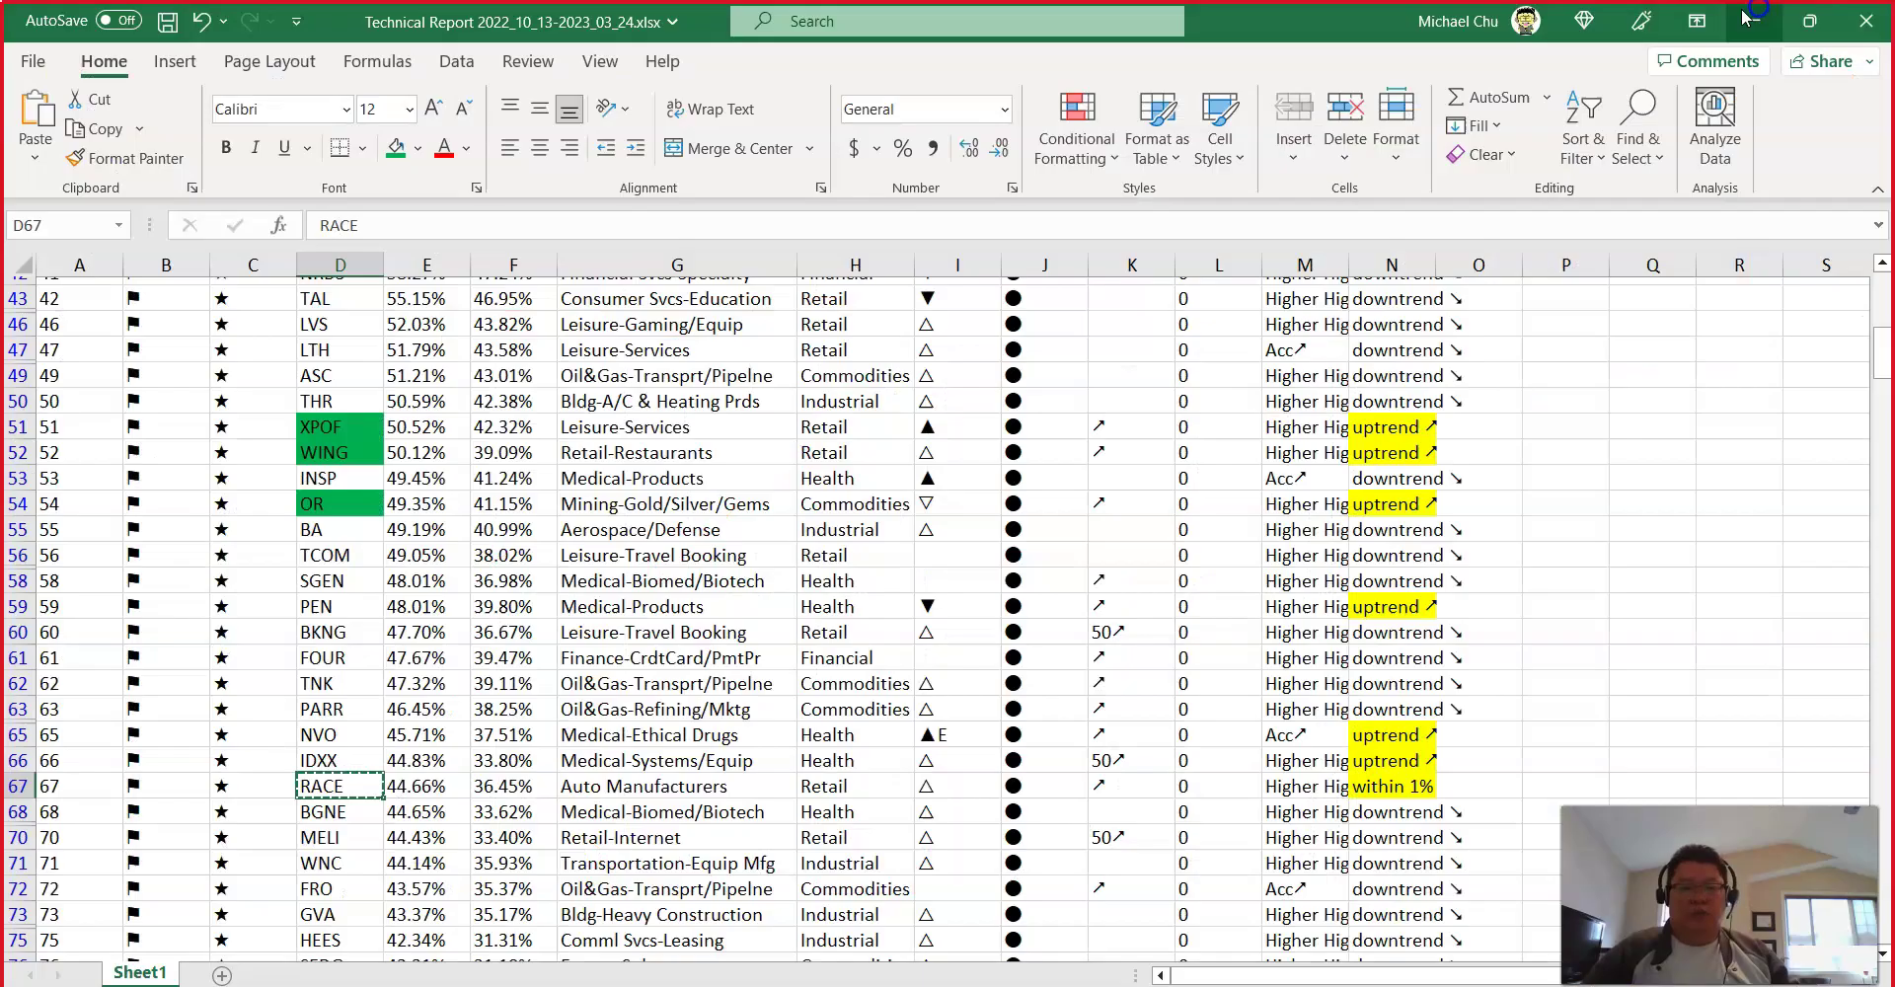
# Step: Return to the Excel stock report, check the NVO to RACE trend statuses, and fill the RACE ticker cell yellow
pyautogui.click(1754, 14)
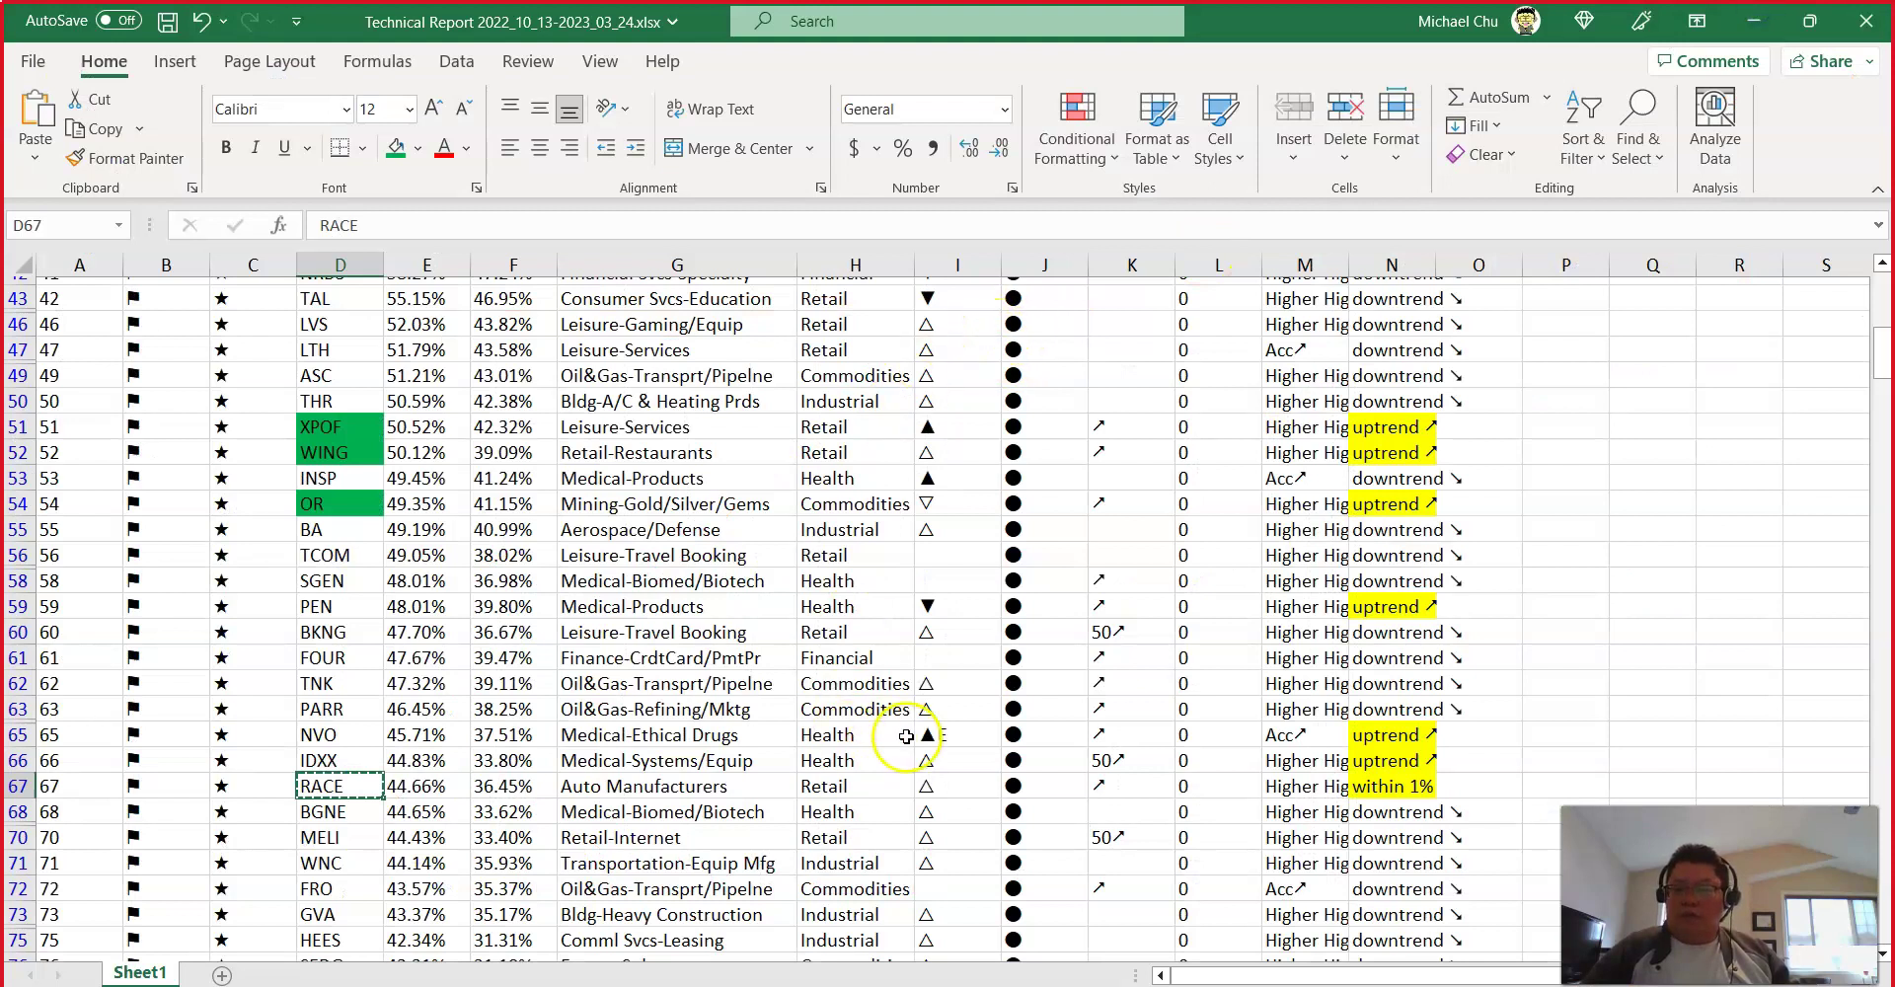
pyautogui.scroll(-3, 906, 736)
pyautogui.moveTo(1386, 521); pyautogui.dragTo(1387, 573)
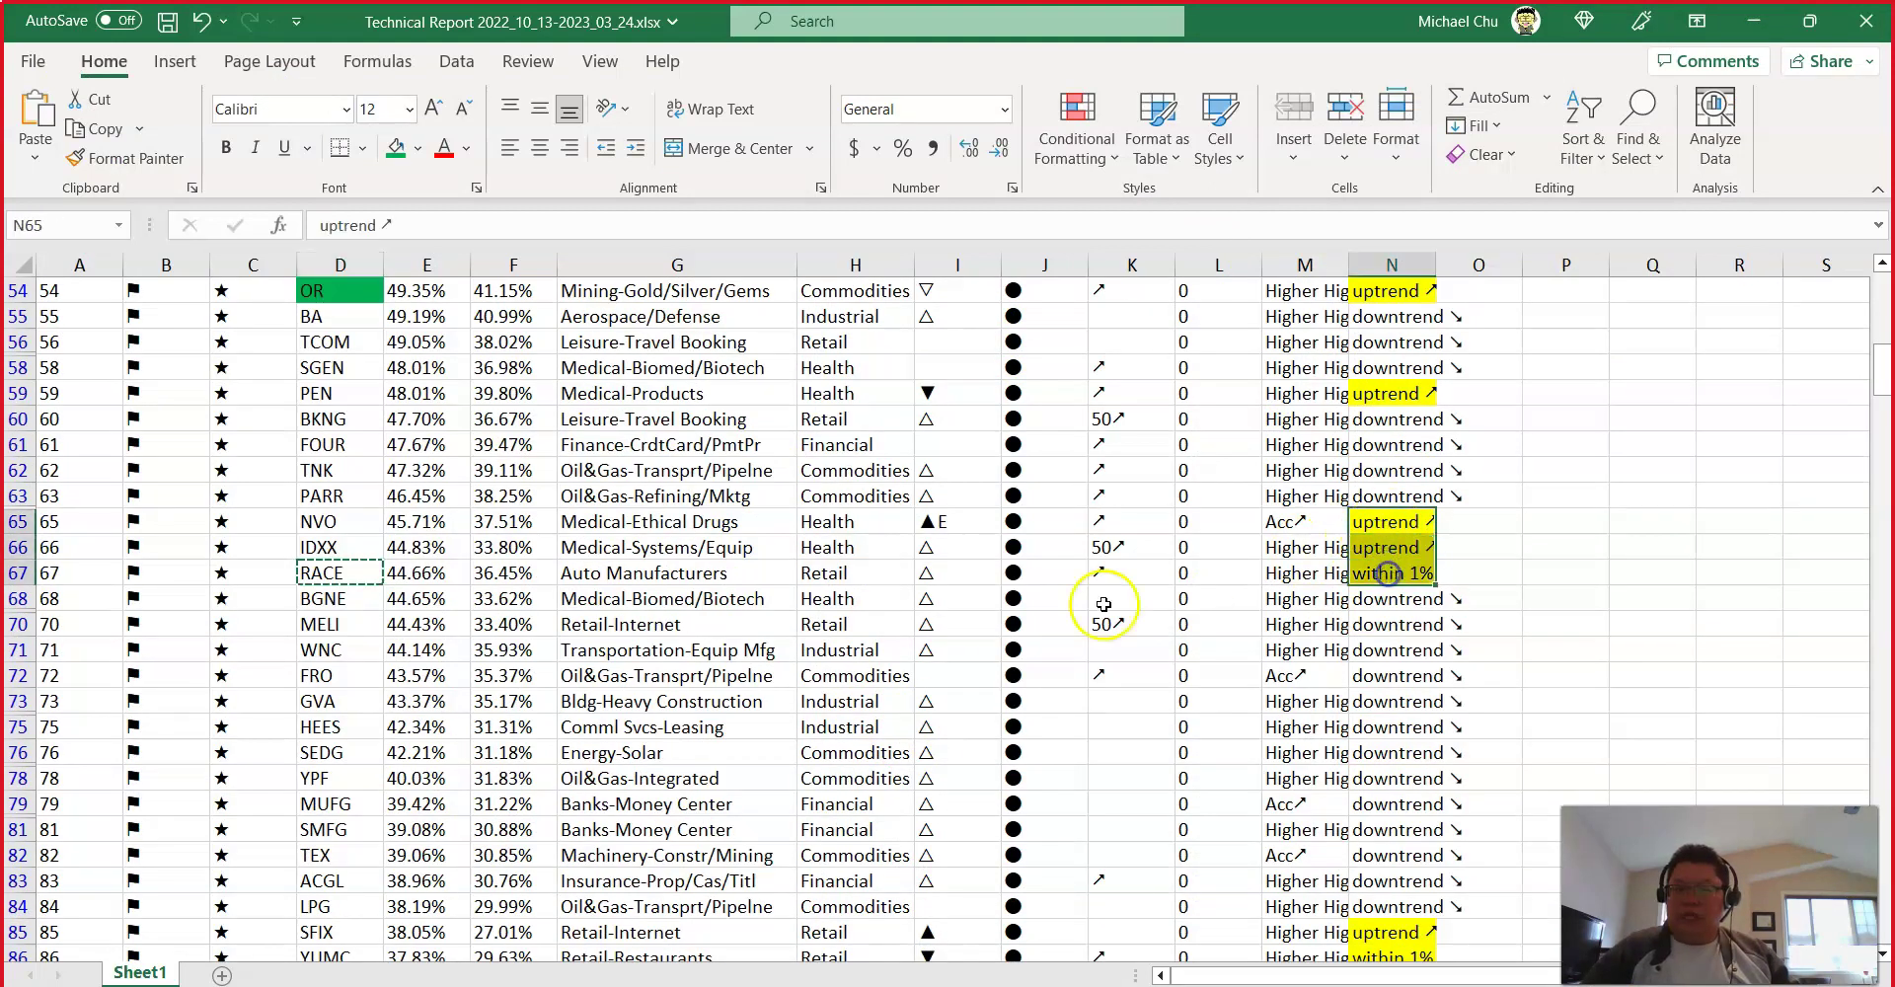
pyautogui.click(359, 573)
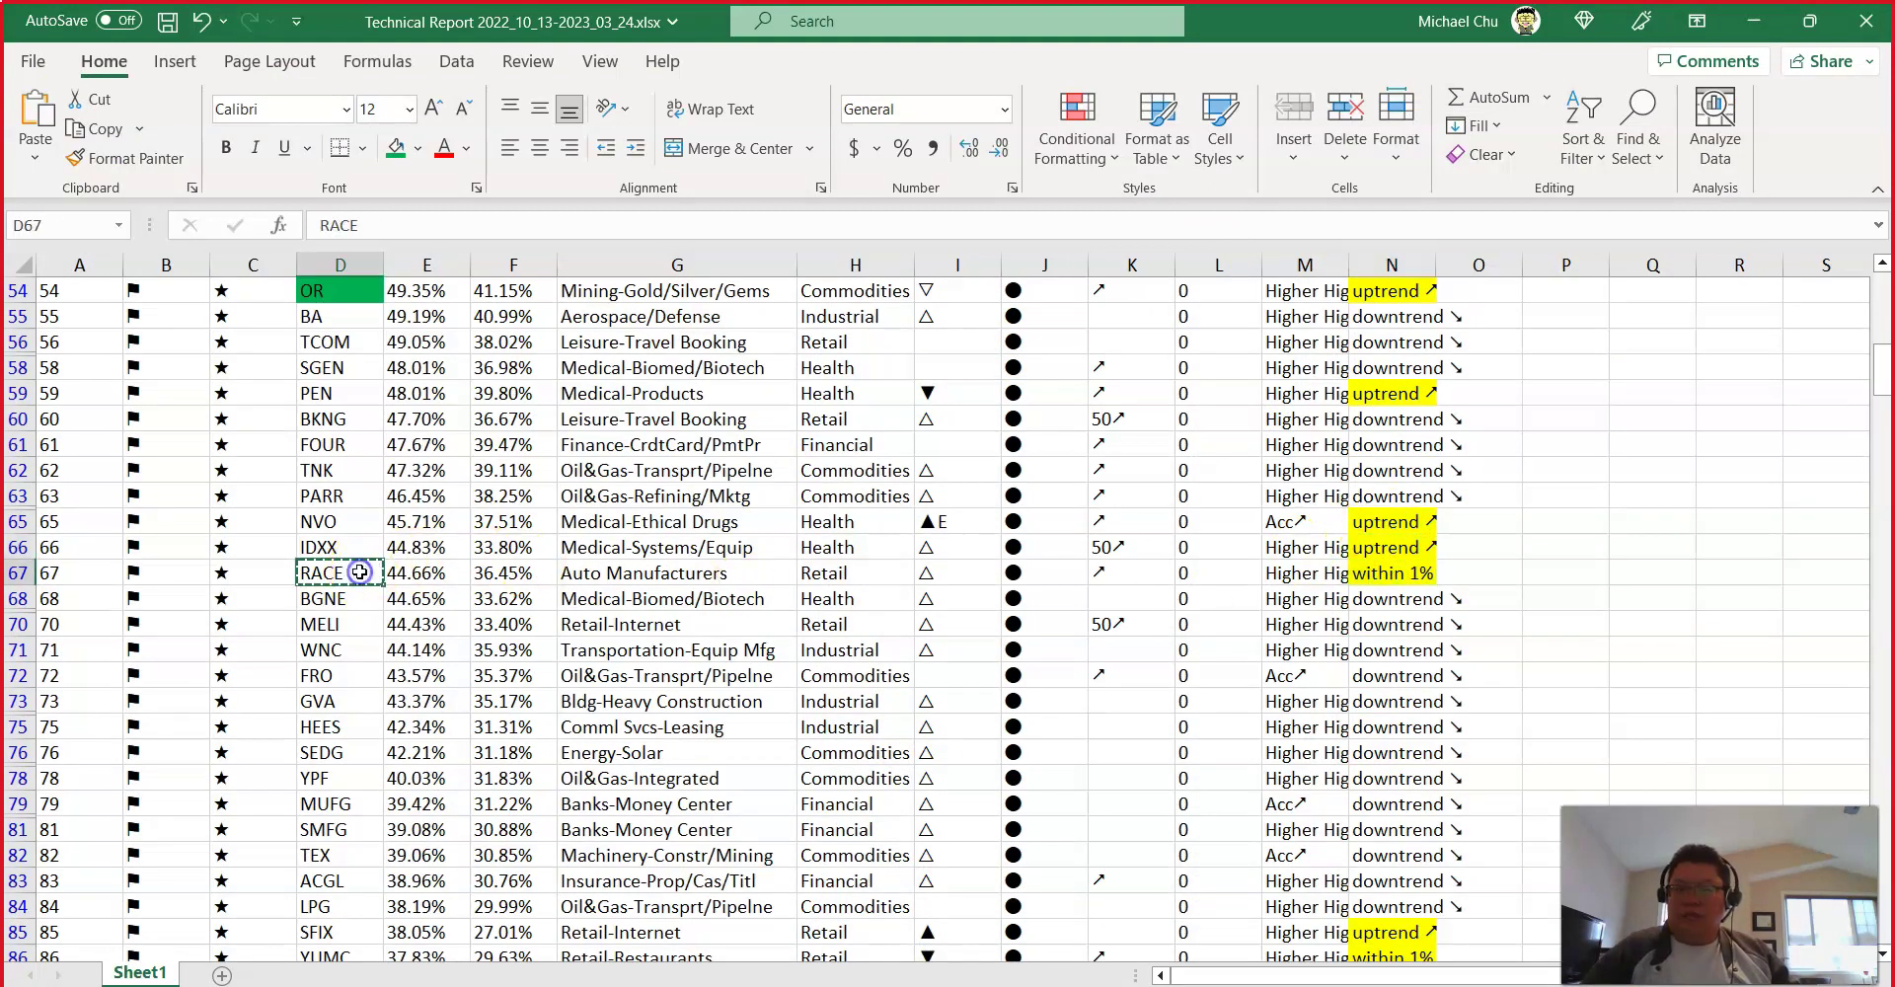
pyautogui.click(418, 148)
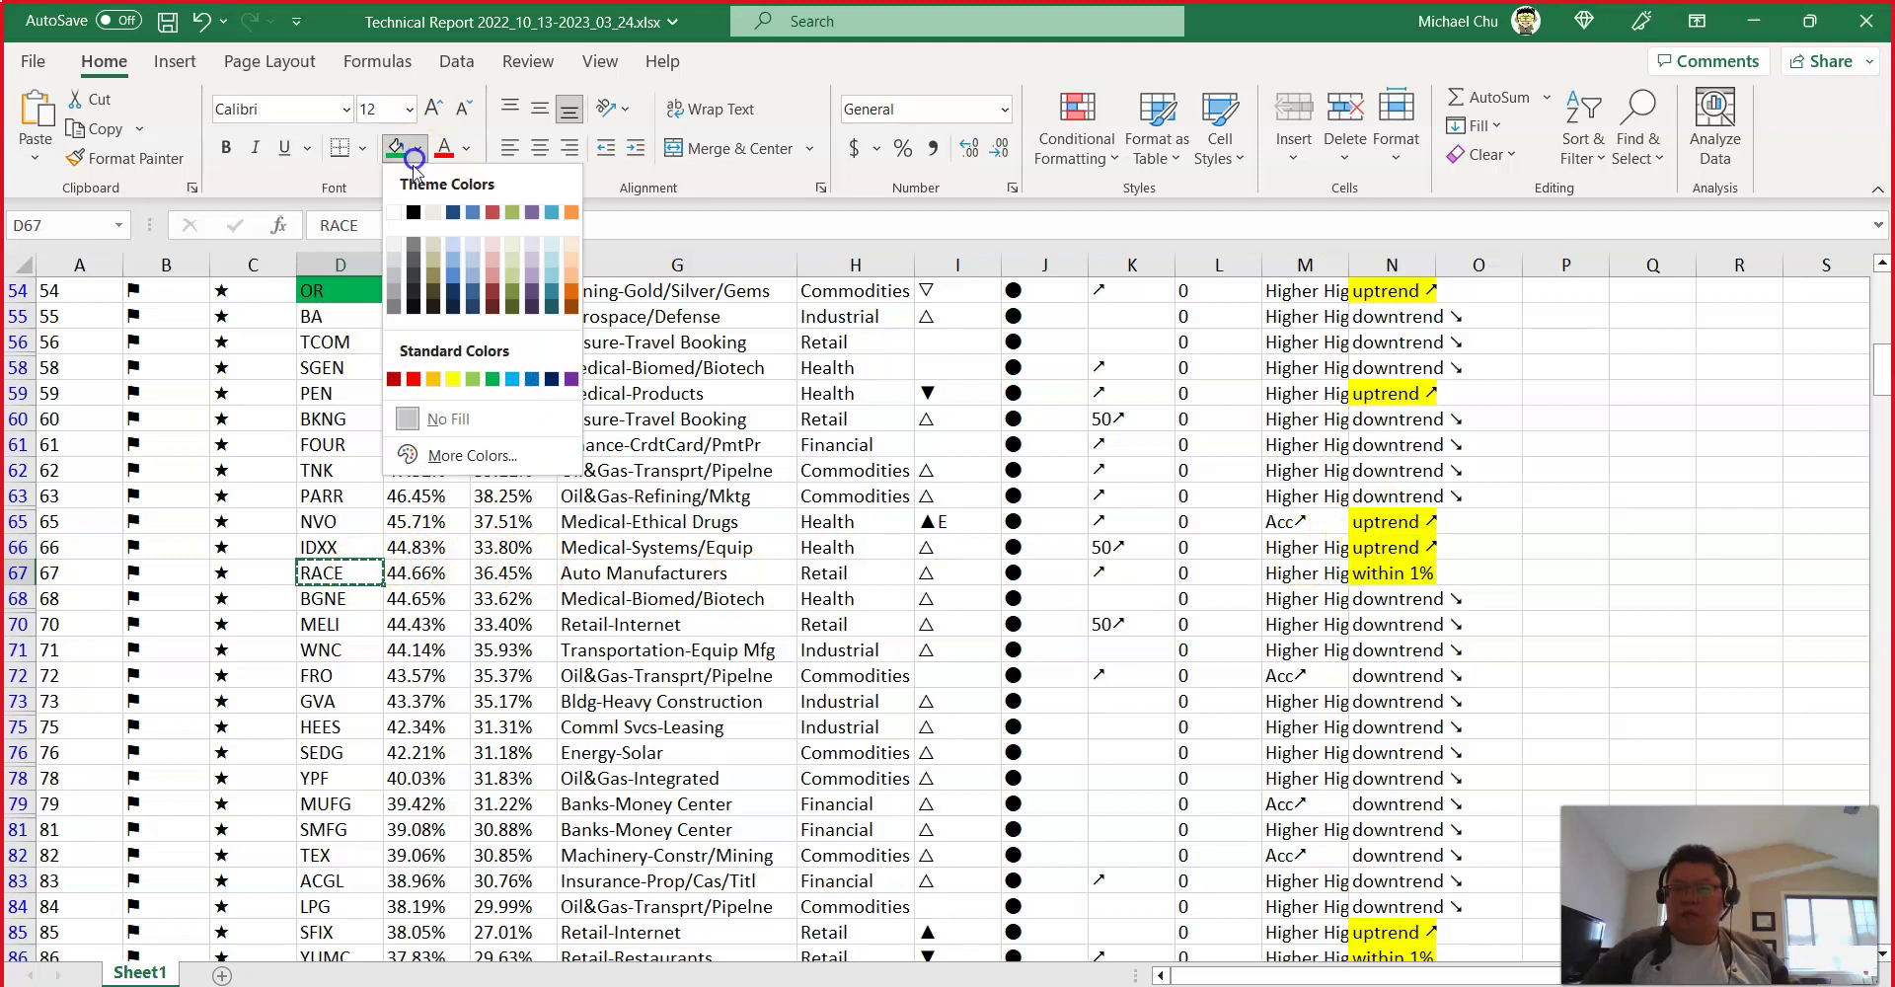
pyautogui.click(452, 379)
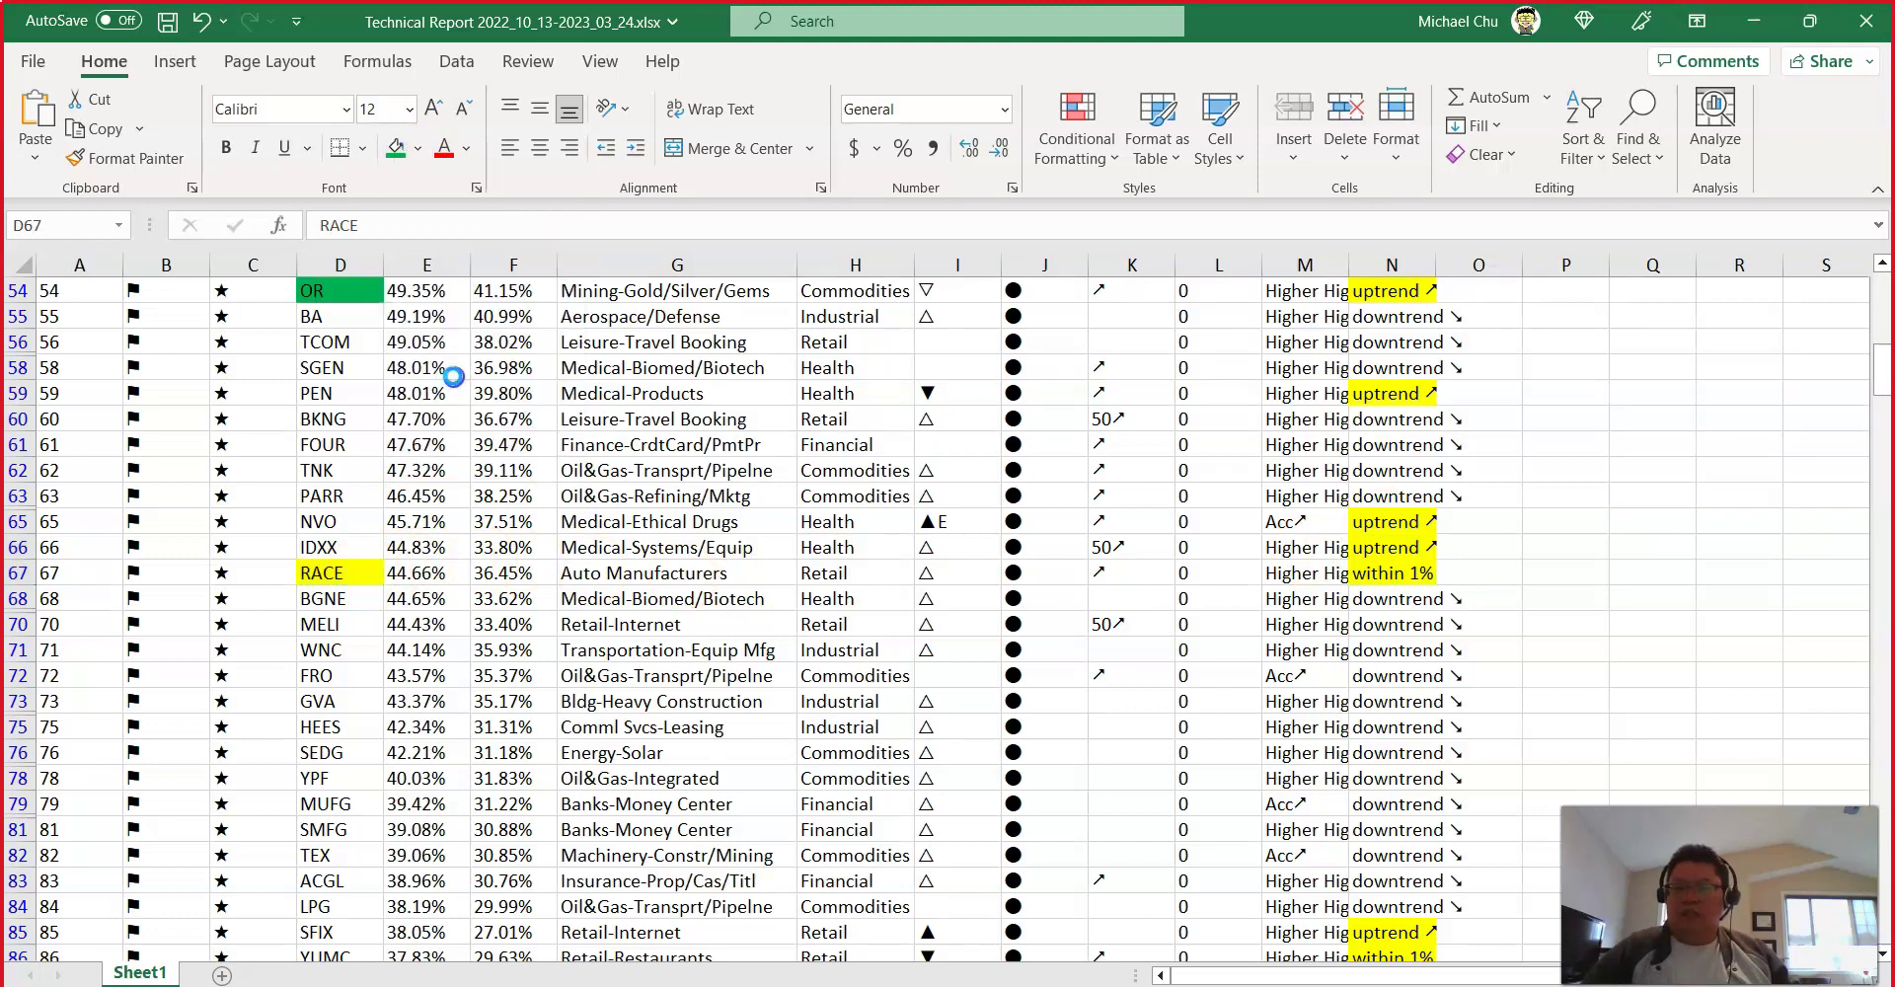
# Step: Review the RACE row through its trend status, and fill the YUMC ticker cell yellow
pyautogui.moveTo(347, 569); pyautogui.dragTo(1360, 571)
pyautogui.scroll(-2, 1328, 649)
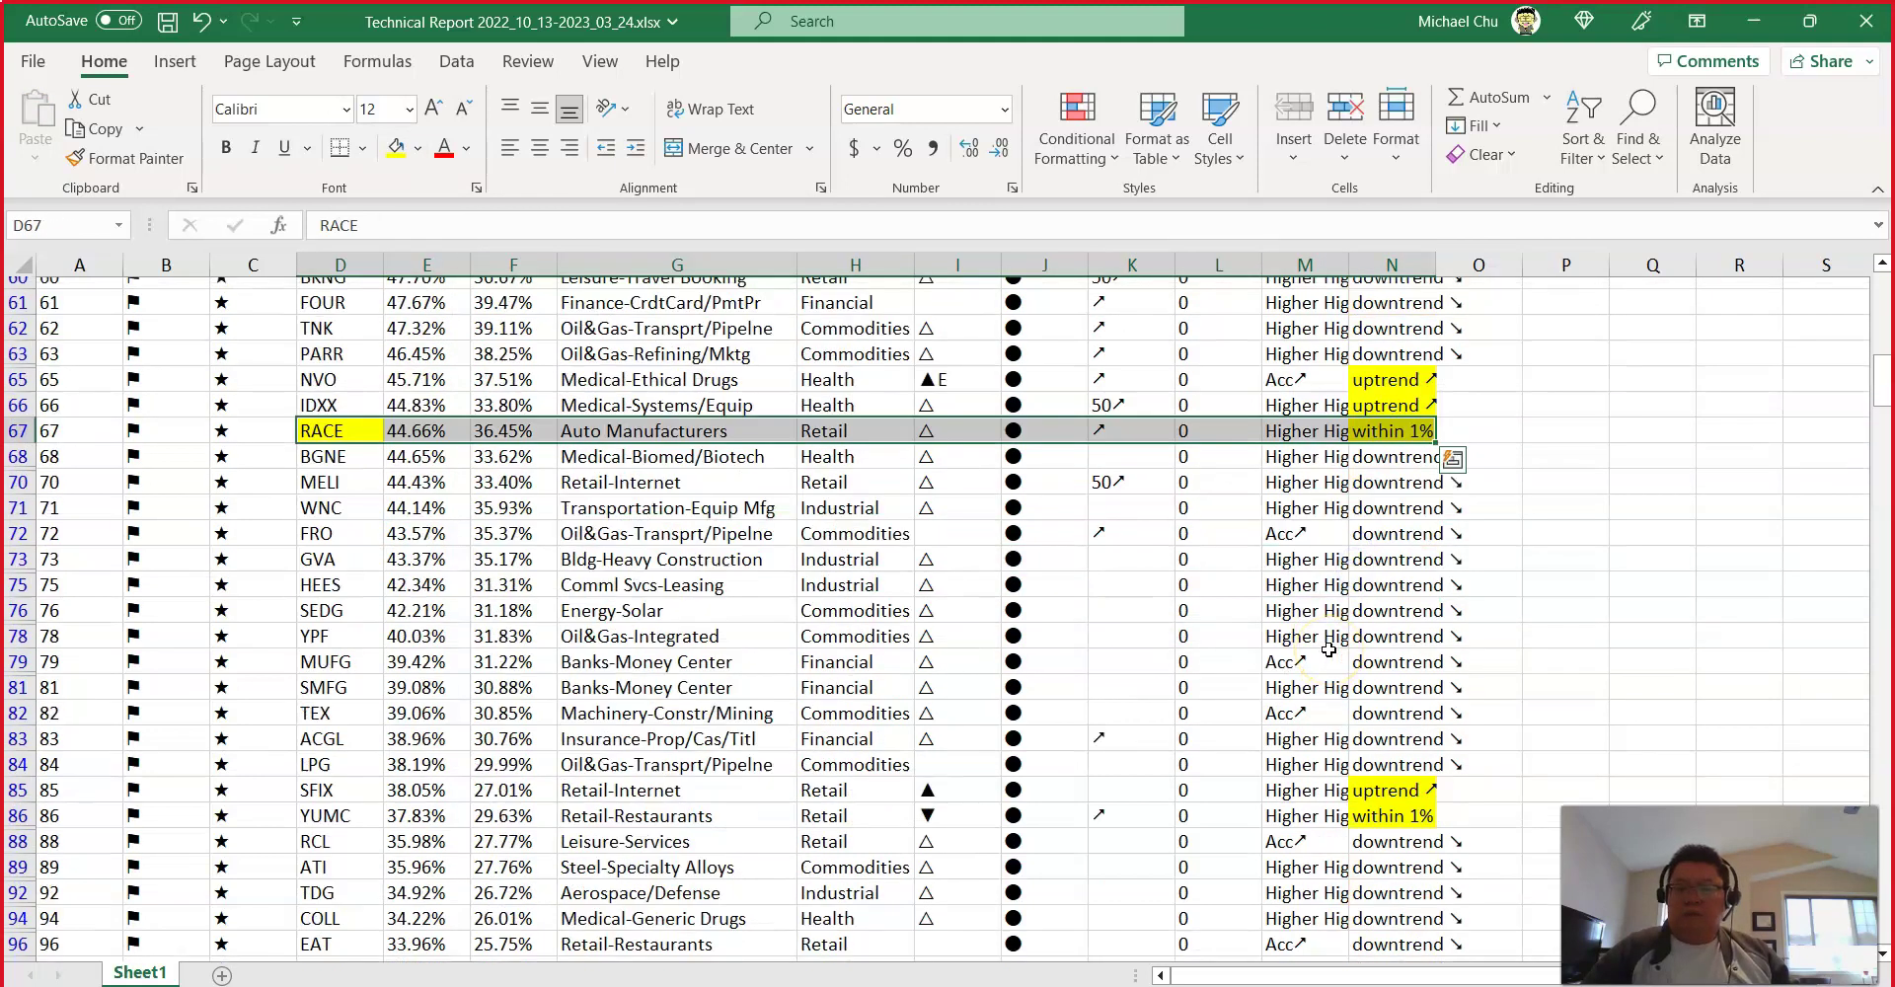
pyautogui.click(342, 815)
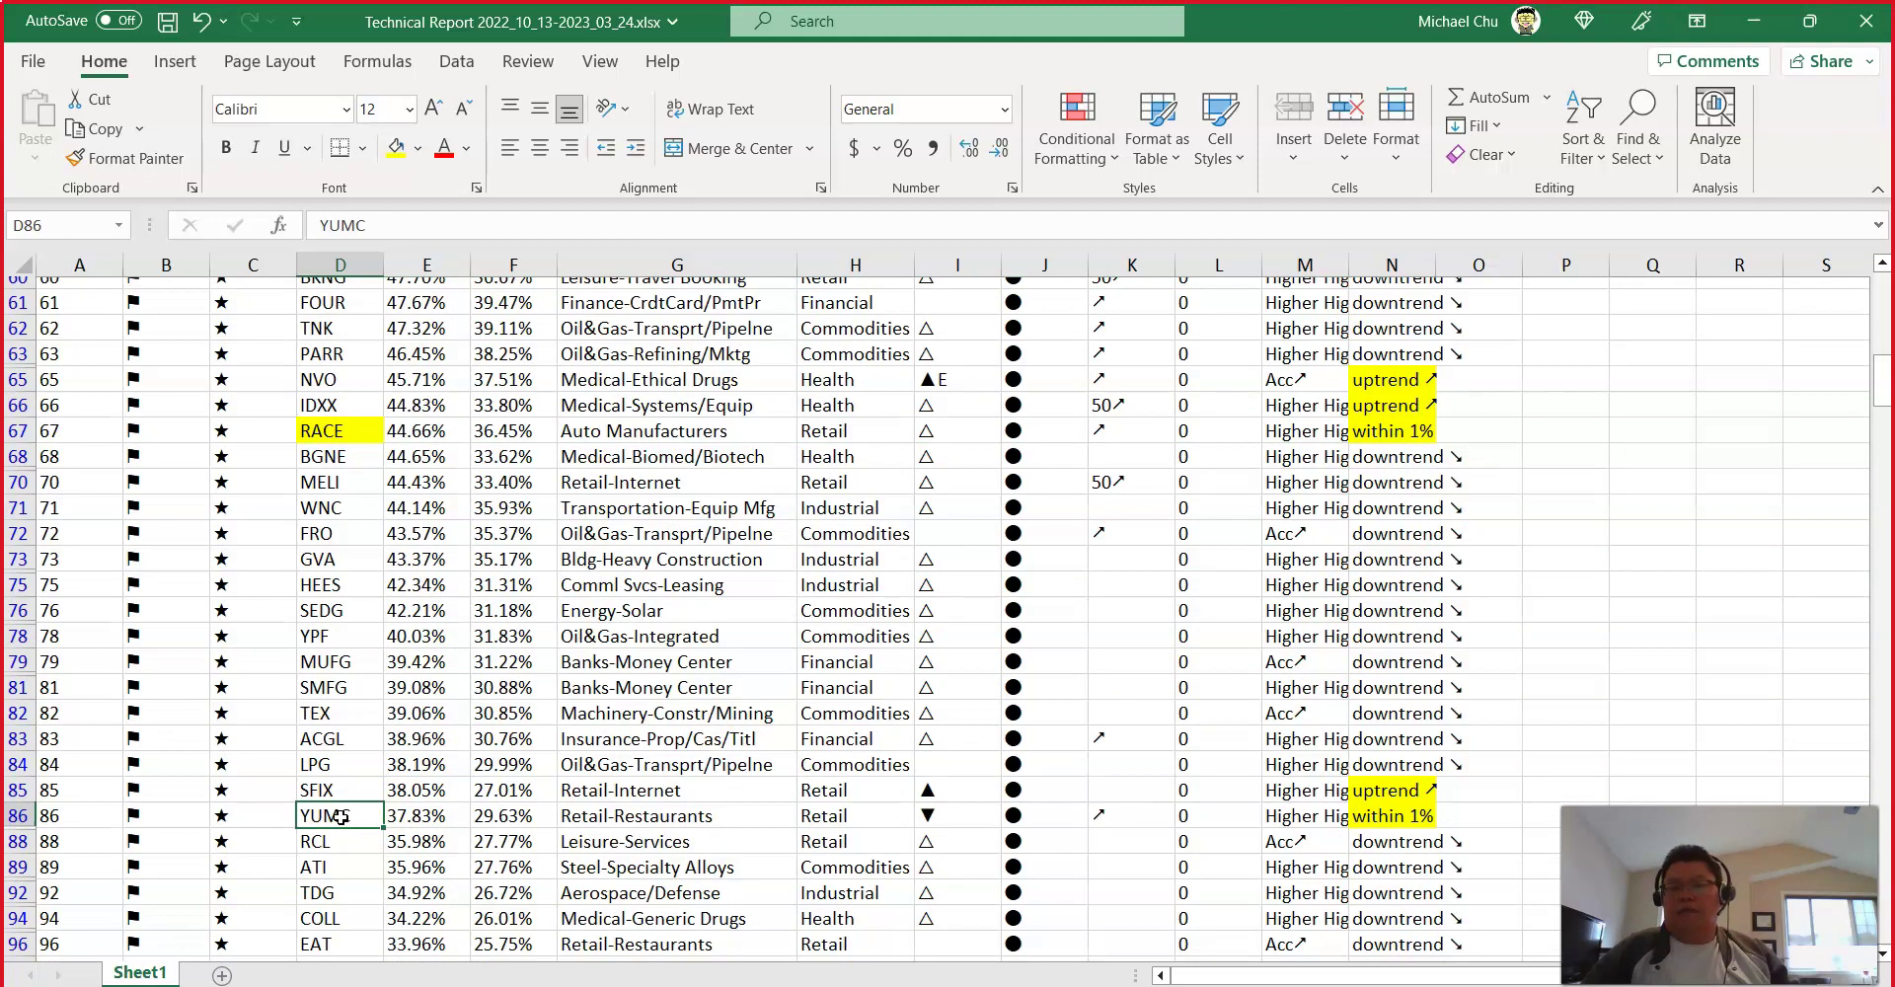
pyautogui.click(395, 148)
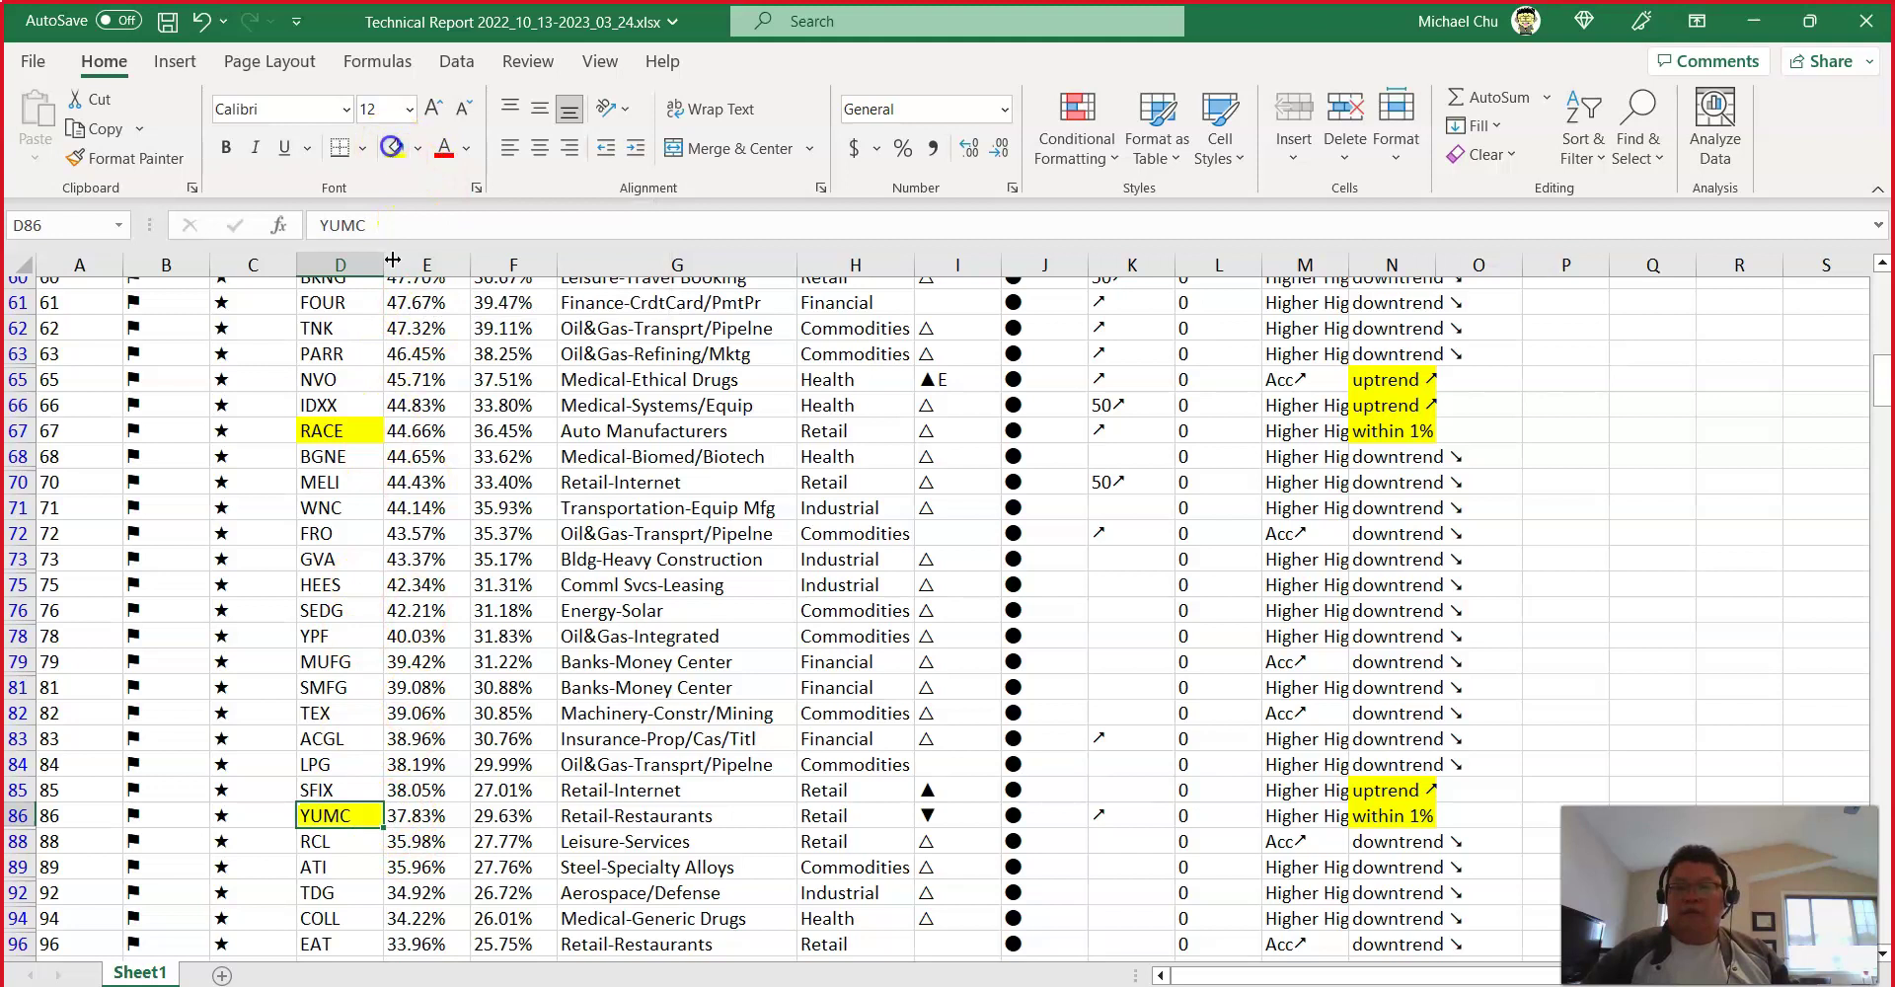
# Step: Copy the YUMC ticker from the stock report, load it in MarketSmith, and examine its recent weekly price action
pyautogui.hotkey('ctrl', 'c')
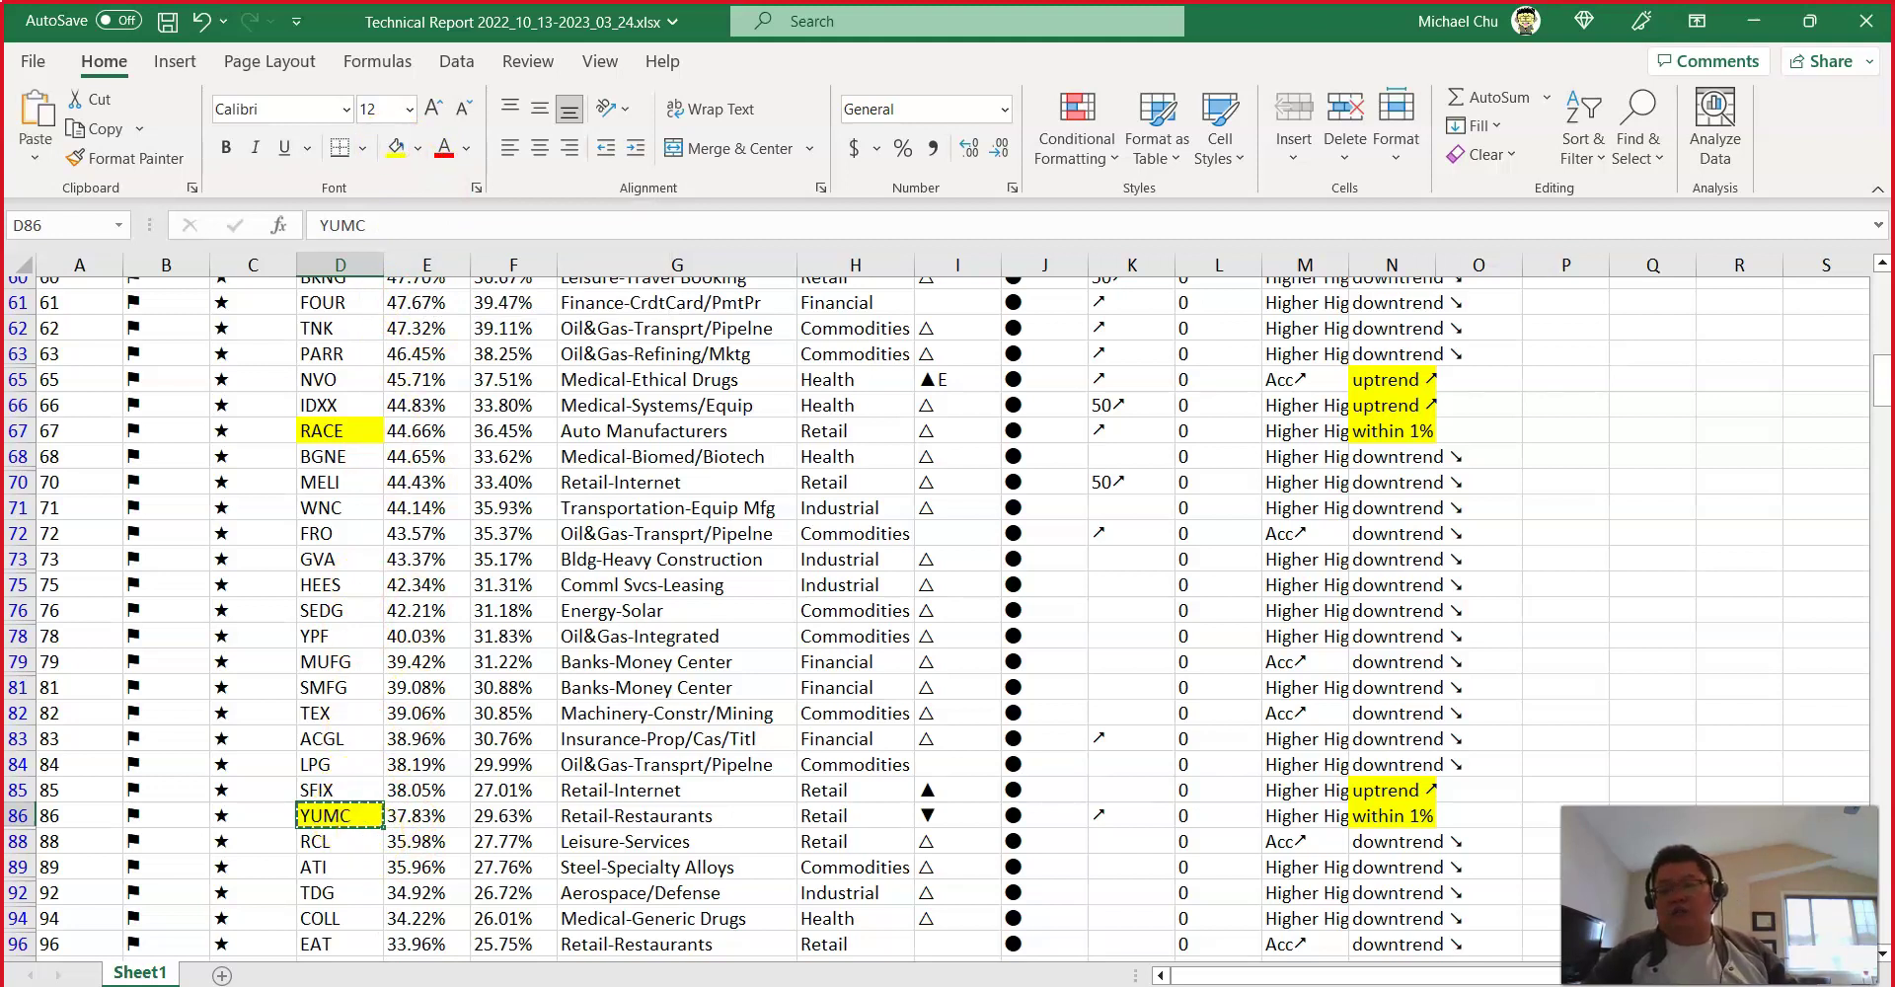
pyautogui.hotkey('alt', 'Tab')
pyautogui.hotkey('ctrl', 'v')
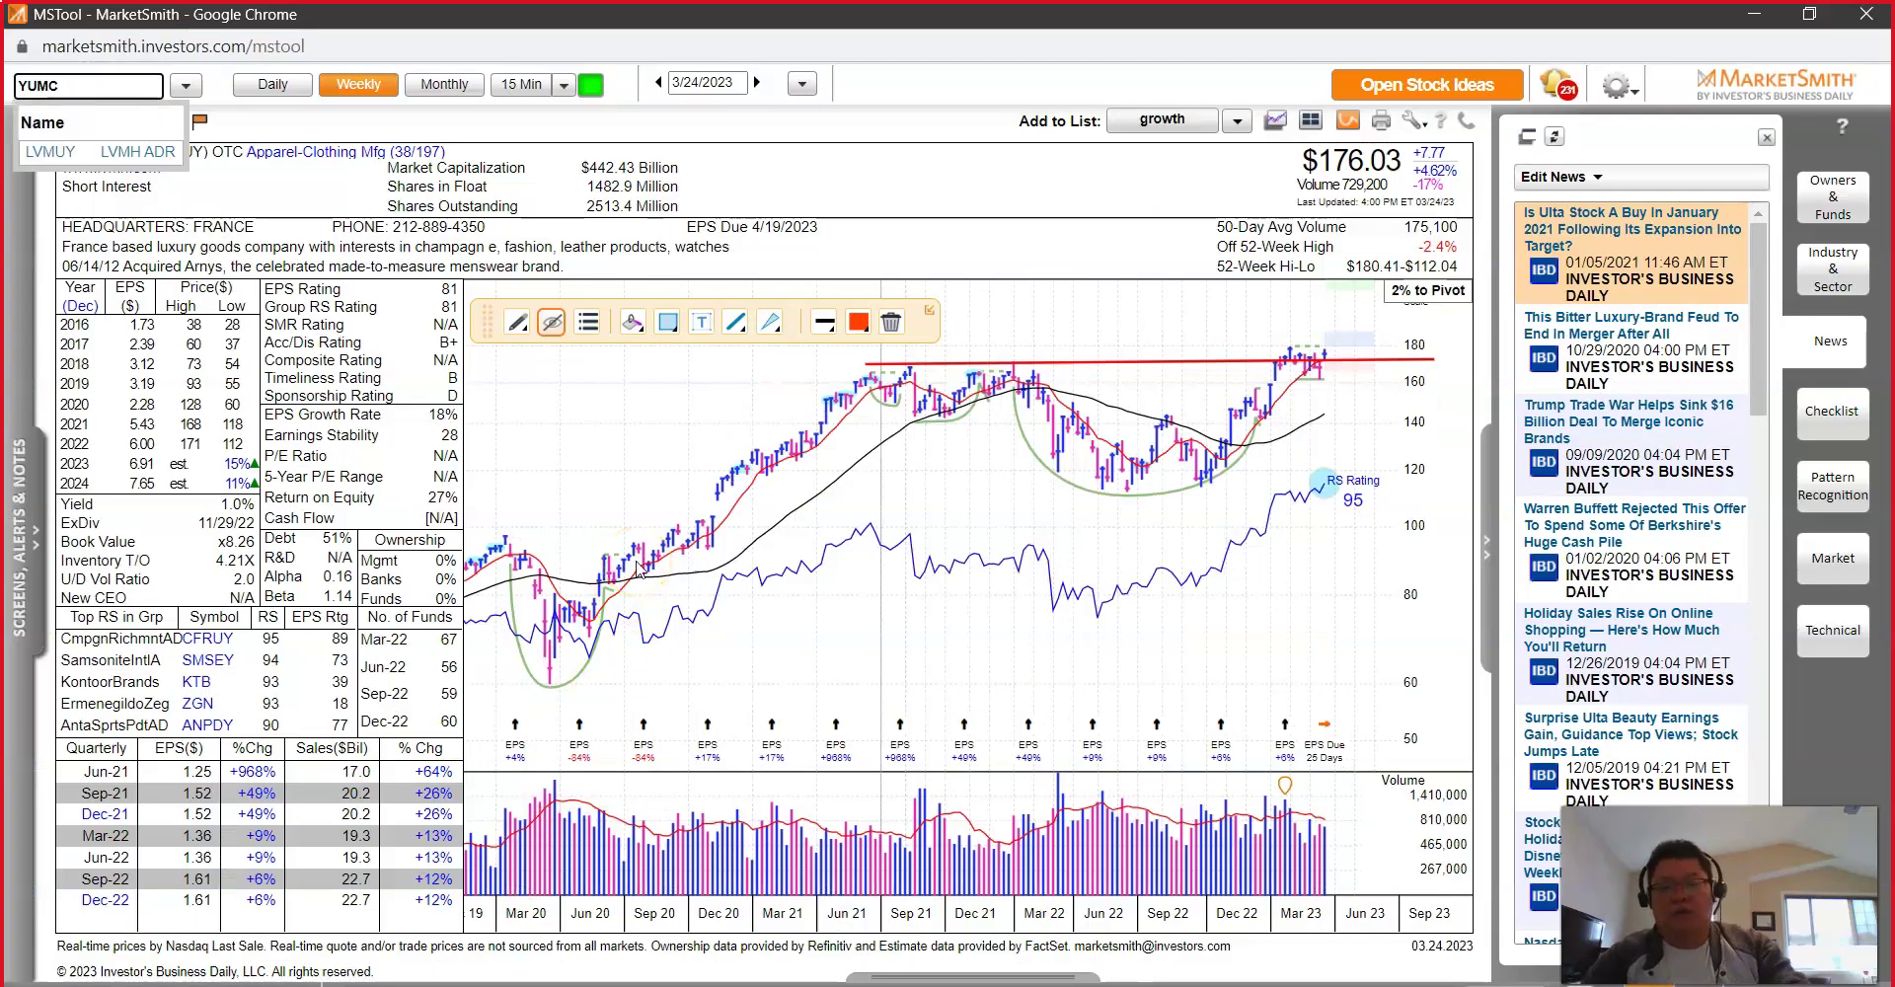
pyautogui.press('Return')
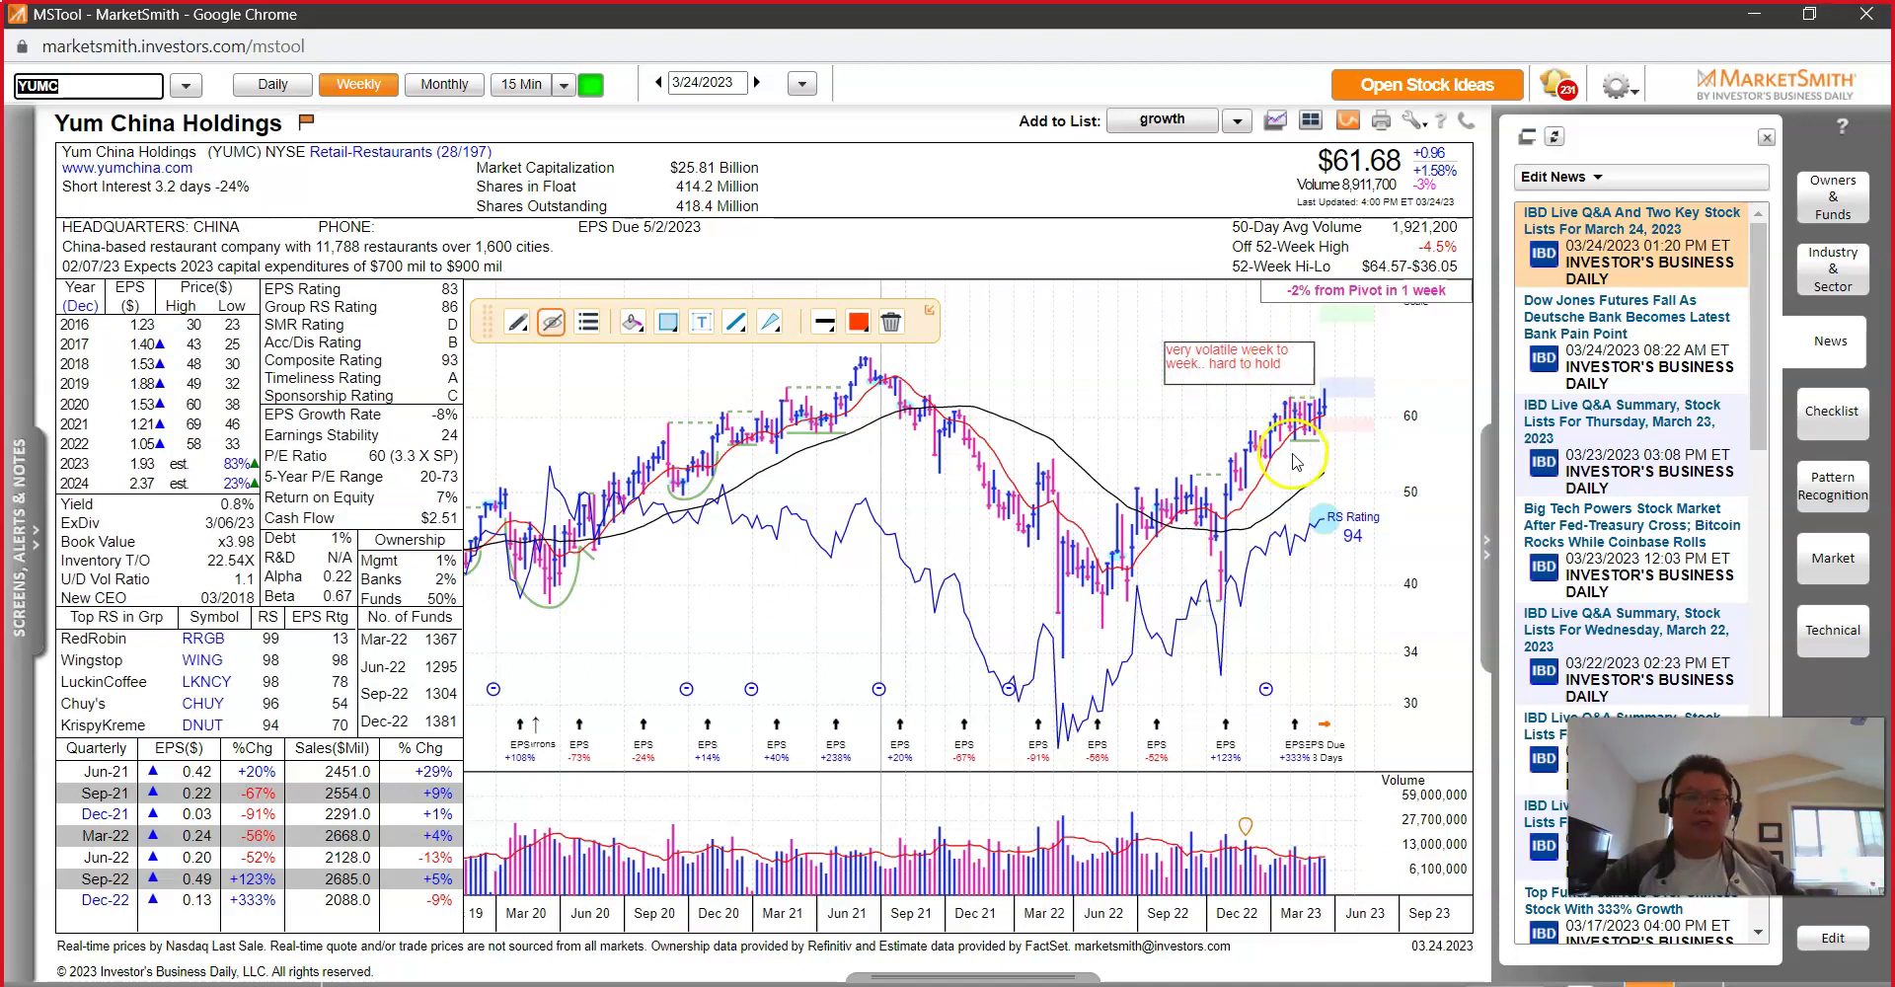
pyautogui.moveTo(1312, 440)
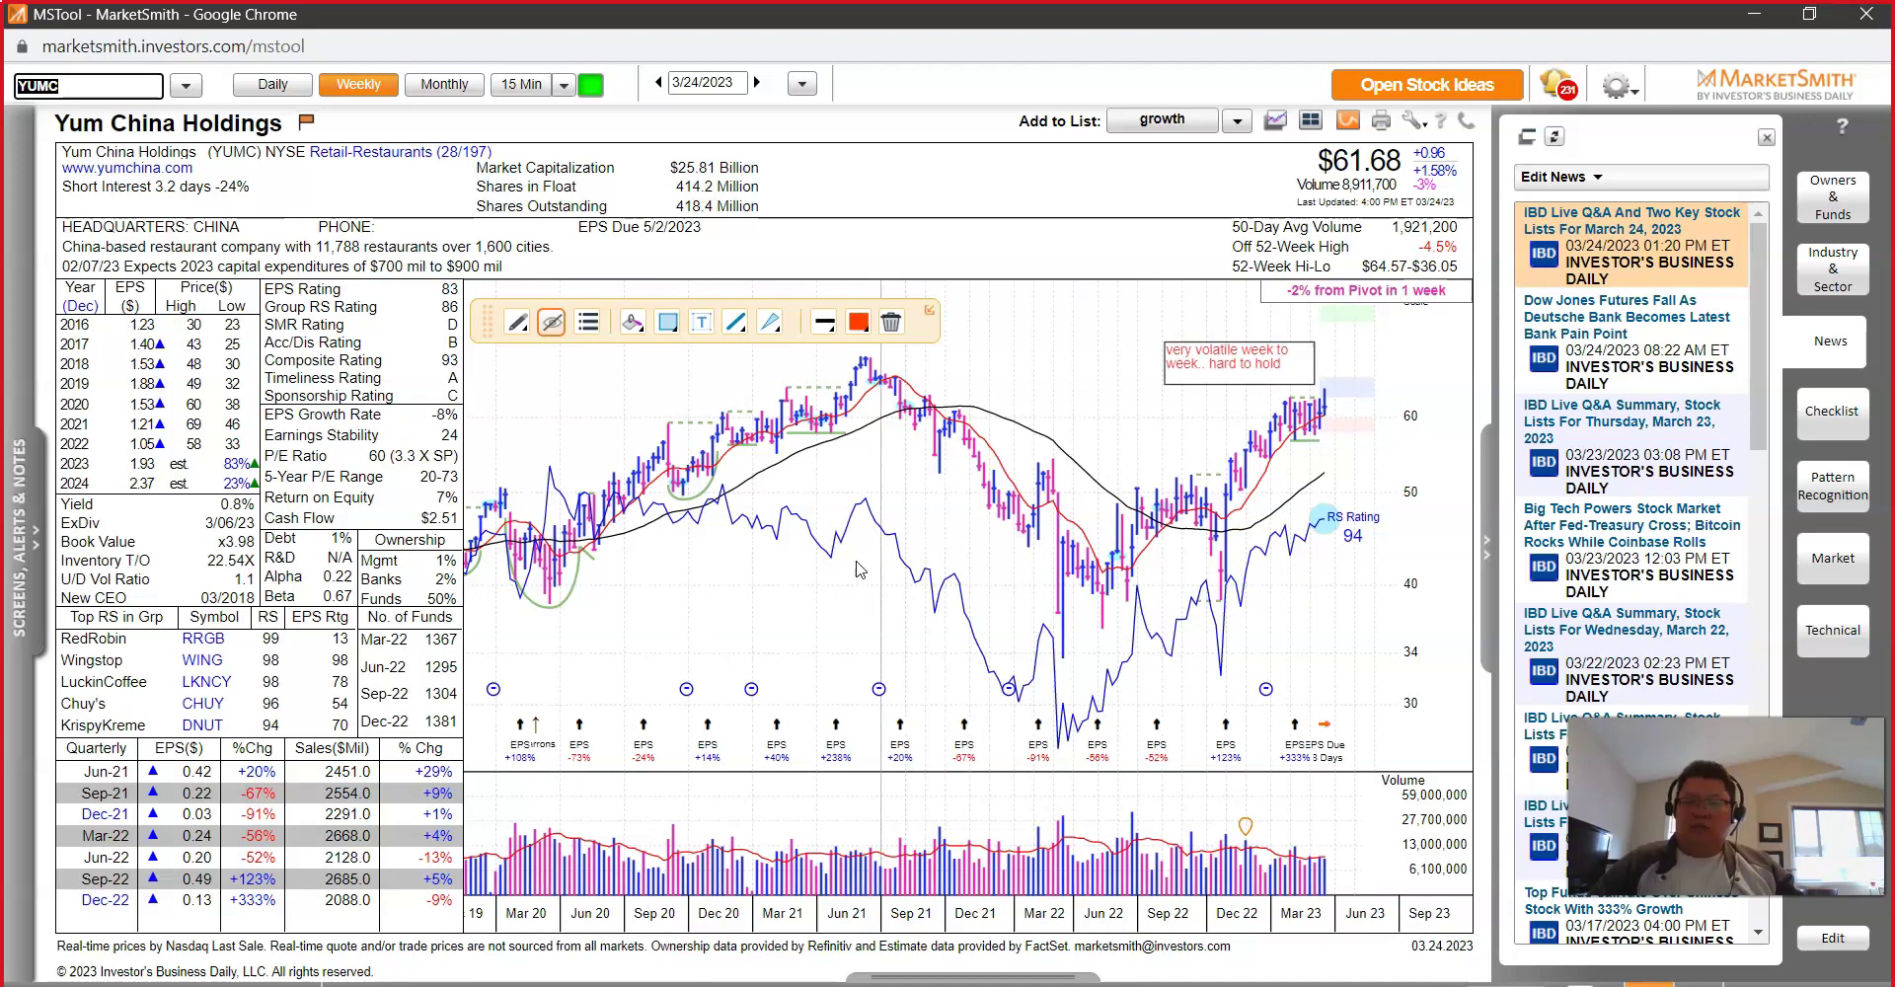
pyautogui.moveTo(1206, 465)
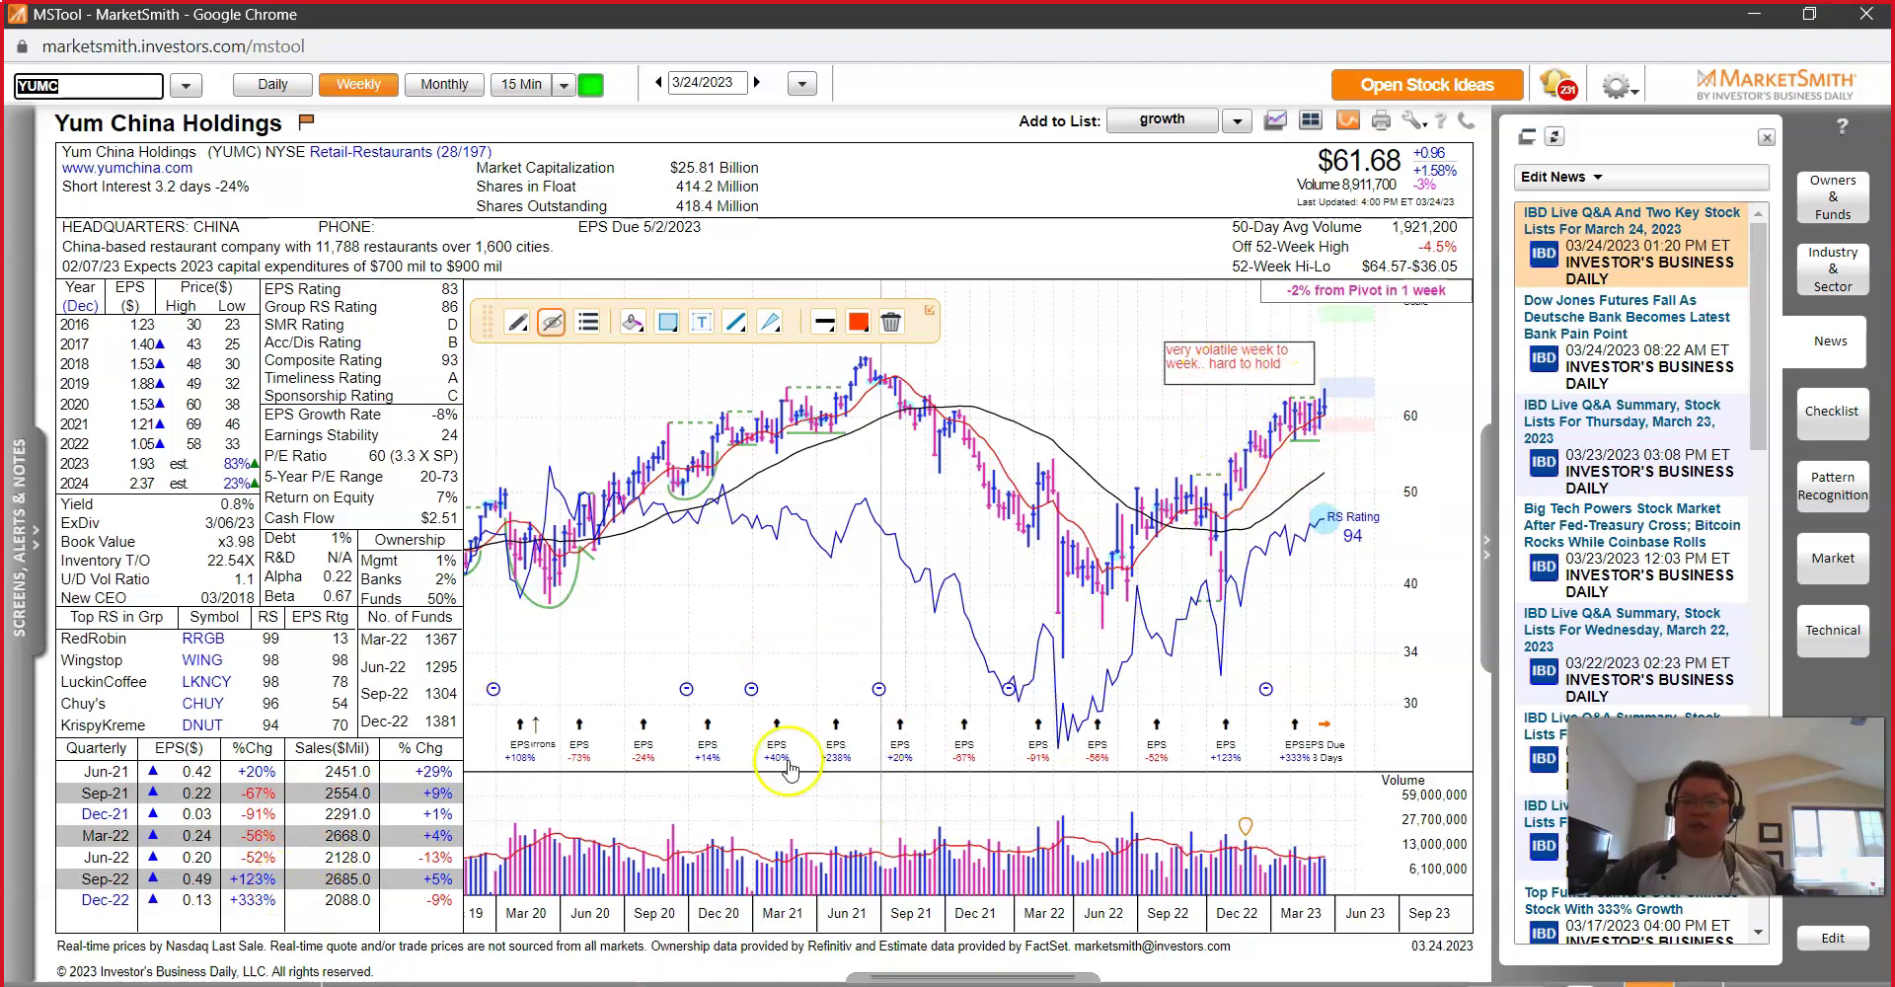
# Step: Return to the Excel stock report and review the candidates listed below YUMC and their trend statuses
pyautogui.hotkey('alt', 'Tab')
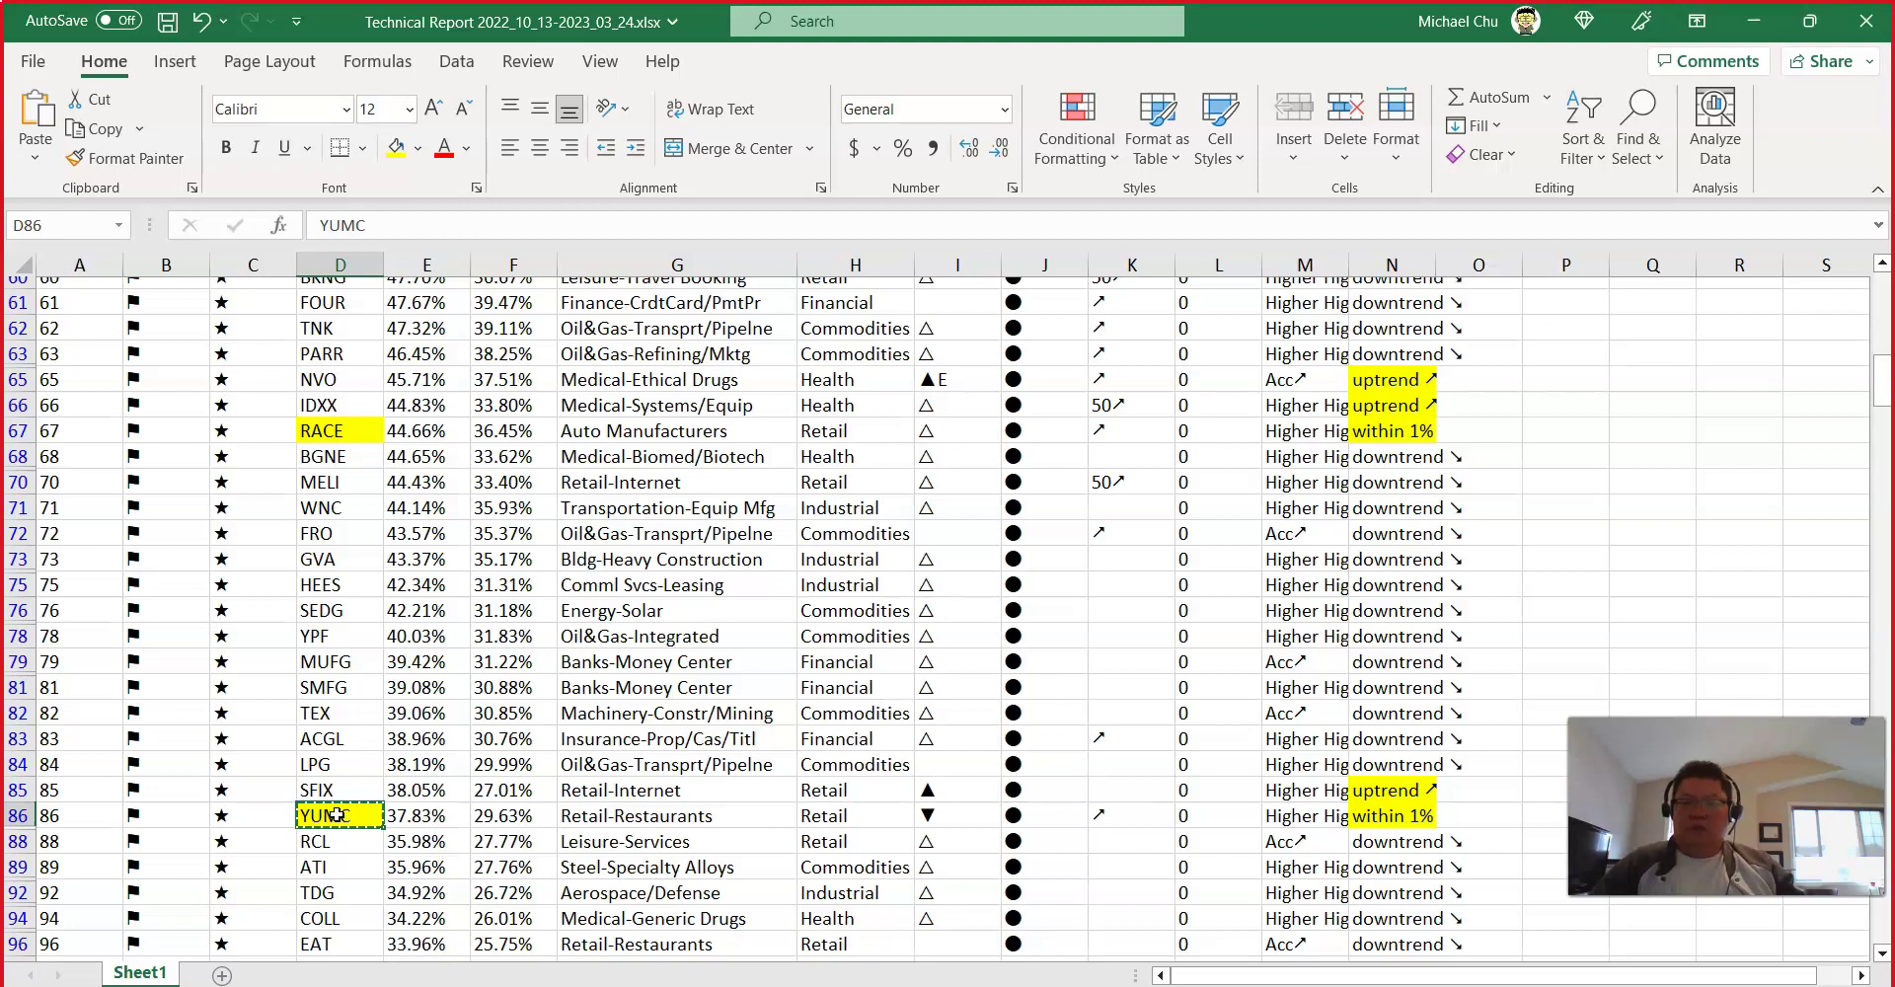
pyautogui.scroll(-4, 336, 814)
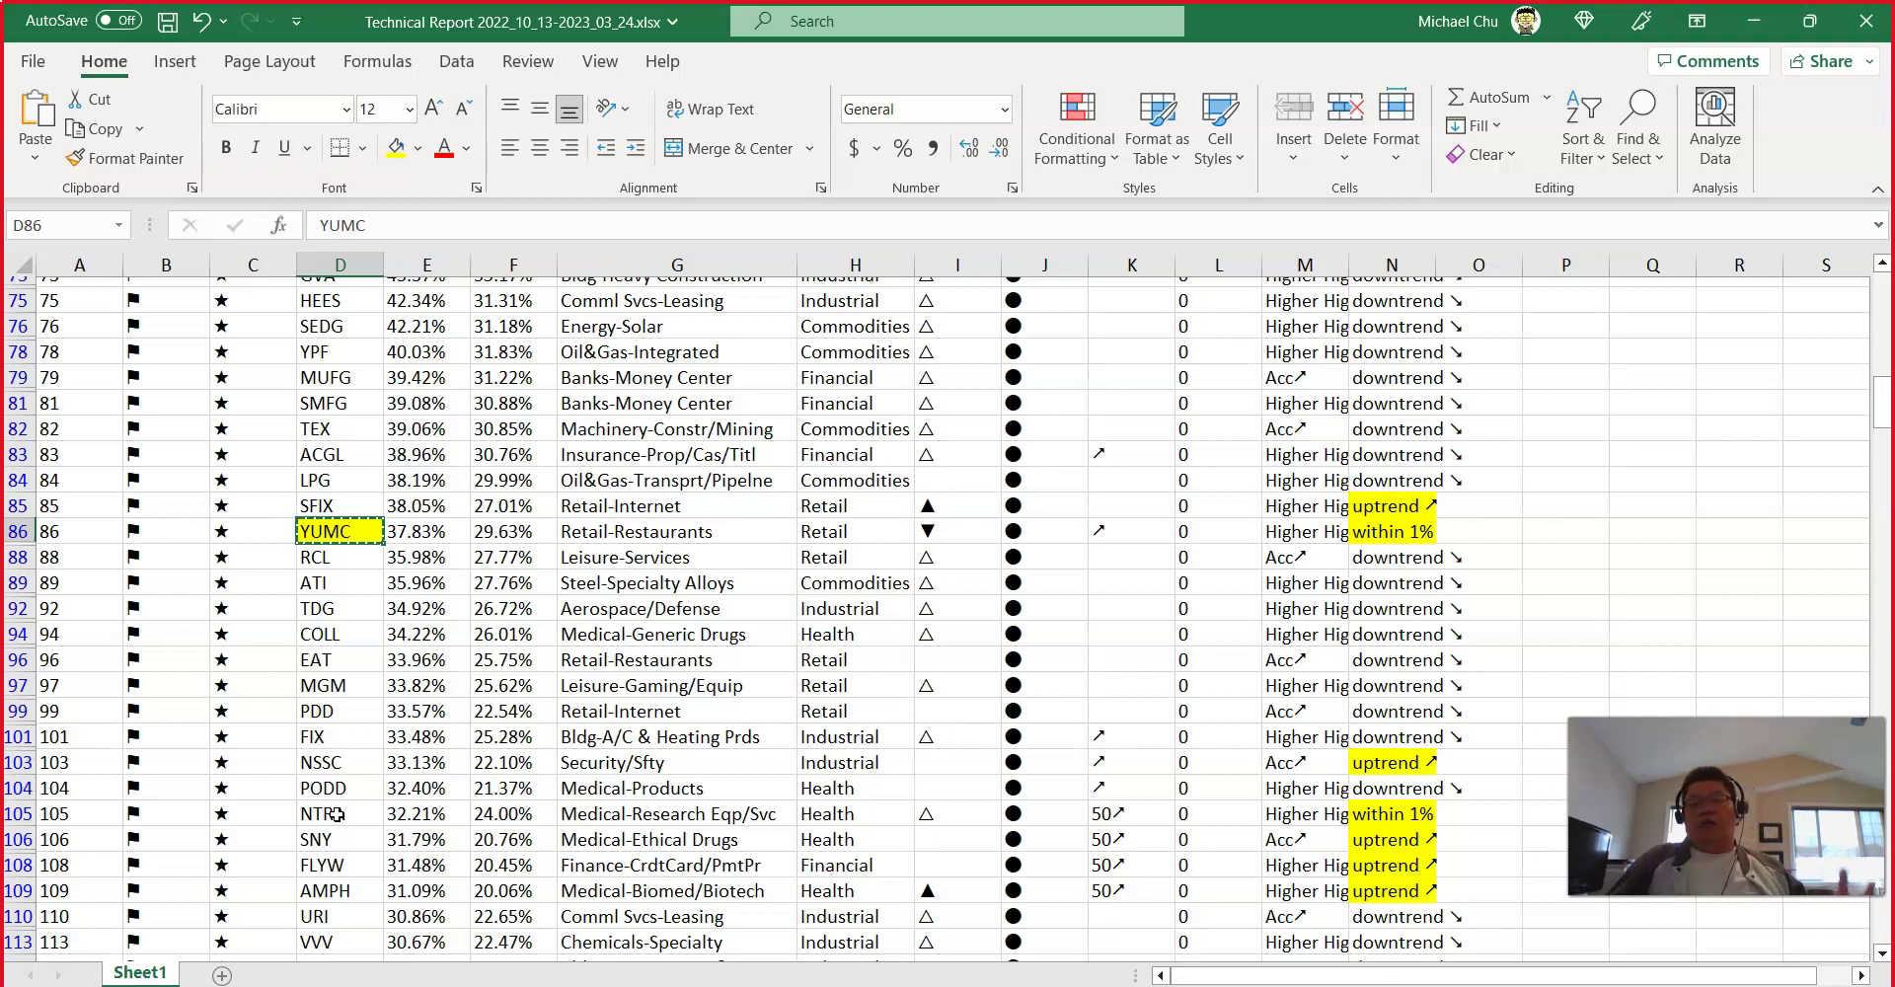
pyautogui.scroll(2, 422, 819)
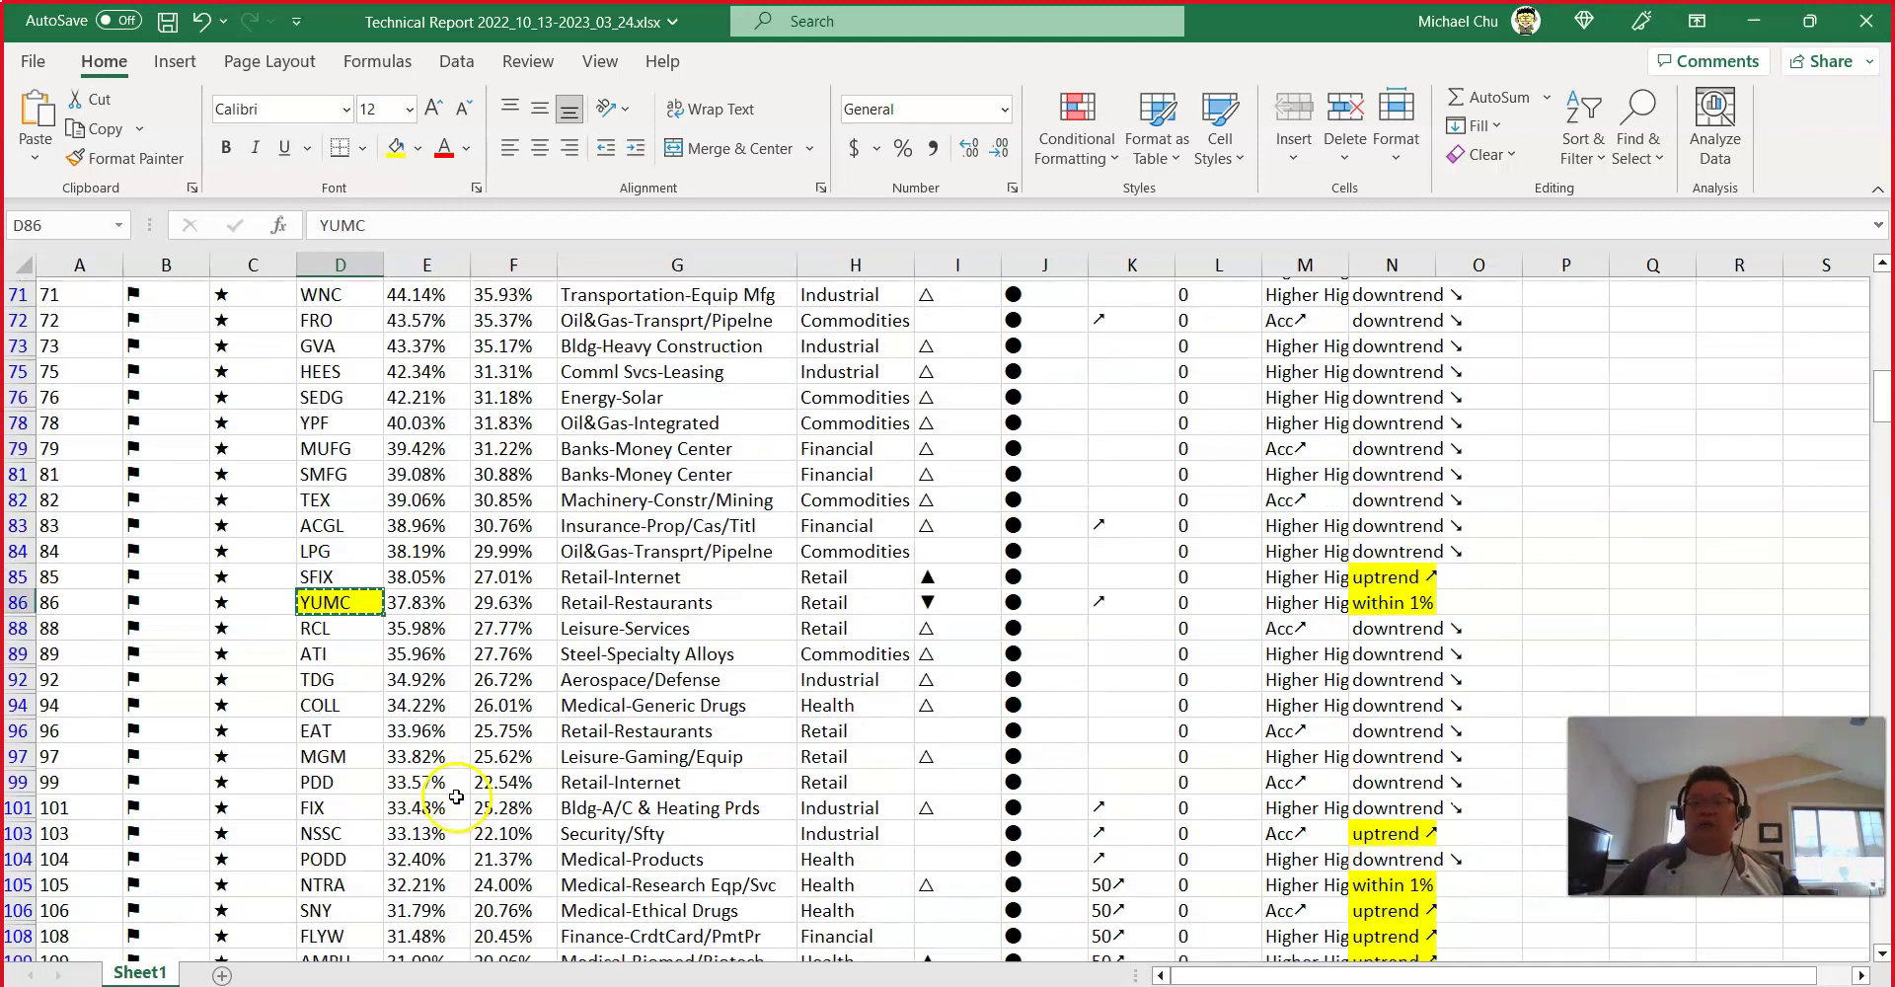
# Step: Switch to MarketSmith, load the XBI biotech ETF chart, and change it from weekly to daily
pyautogui.hotkey('alt', 'Tab')
pyautogui.click(540, 668)
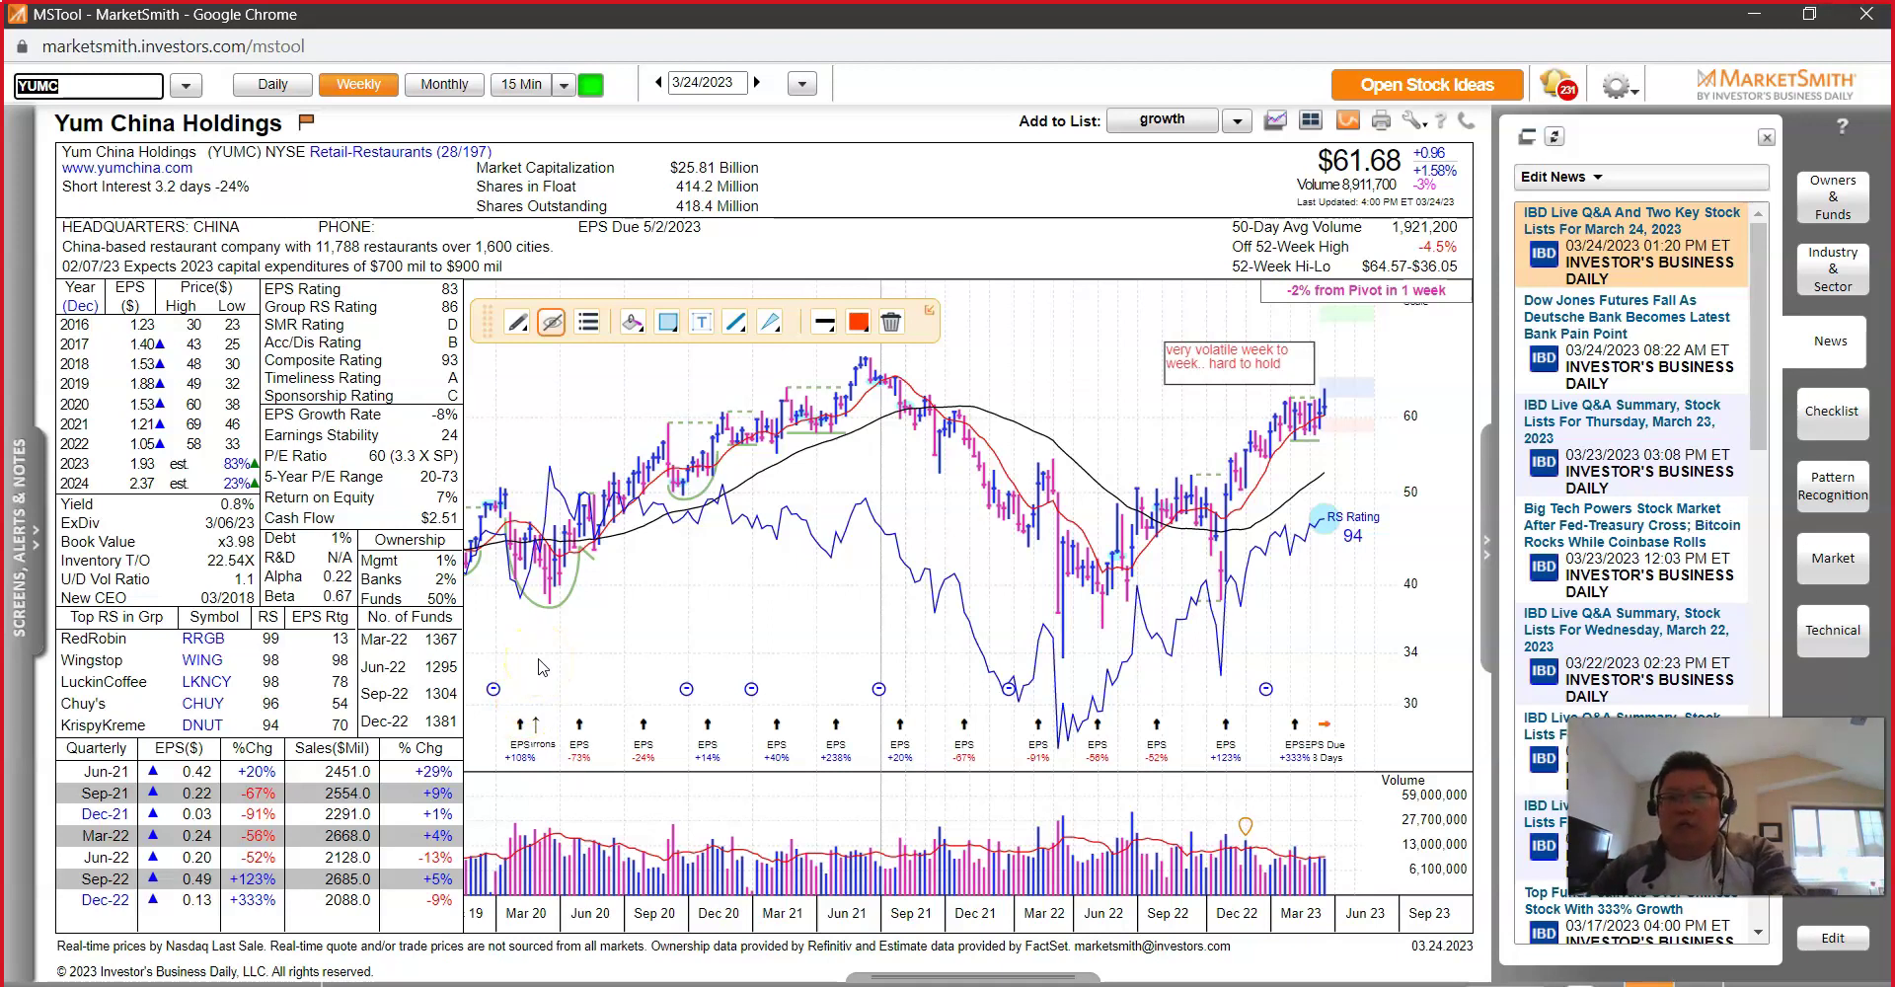
pyautogui.press('BackSpace')
pyautogui.write('XBI')
pyautogui.press('Return')
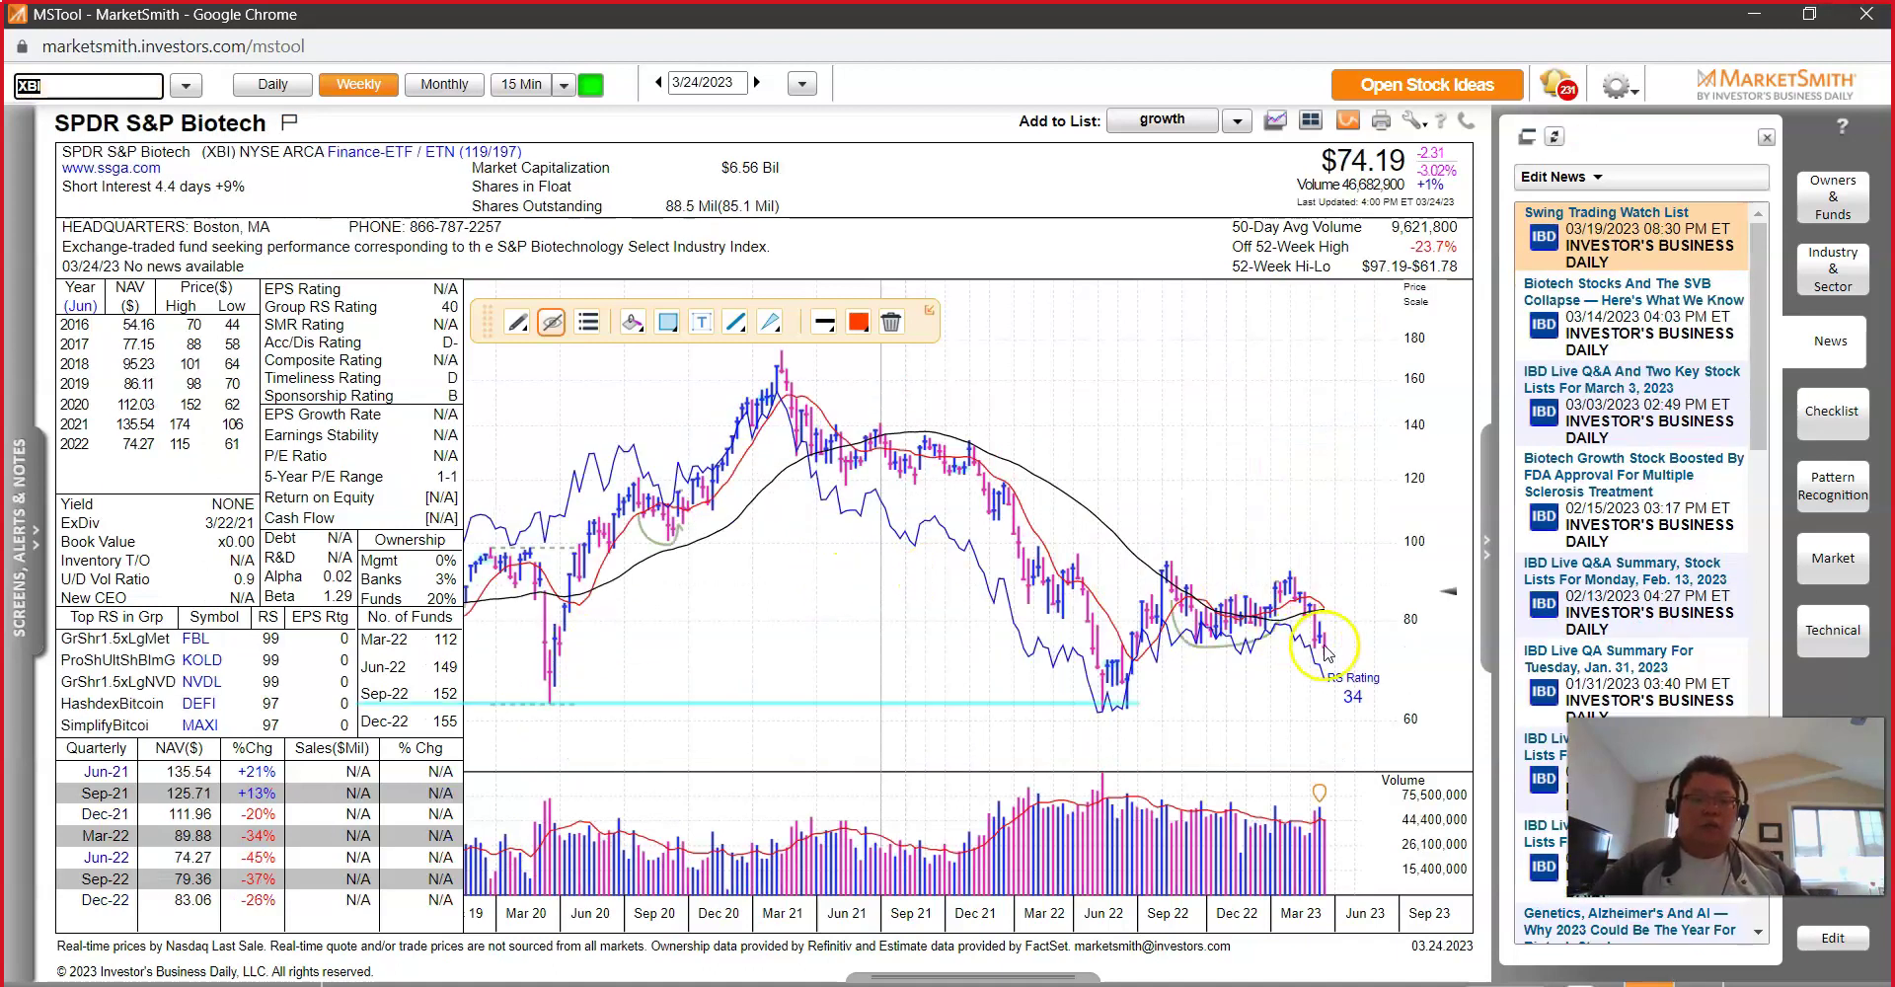
pyautogui.click(260, 85)
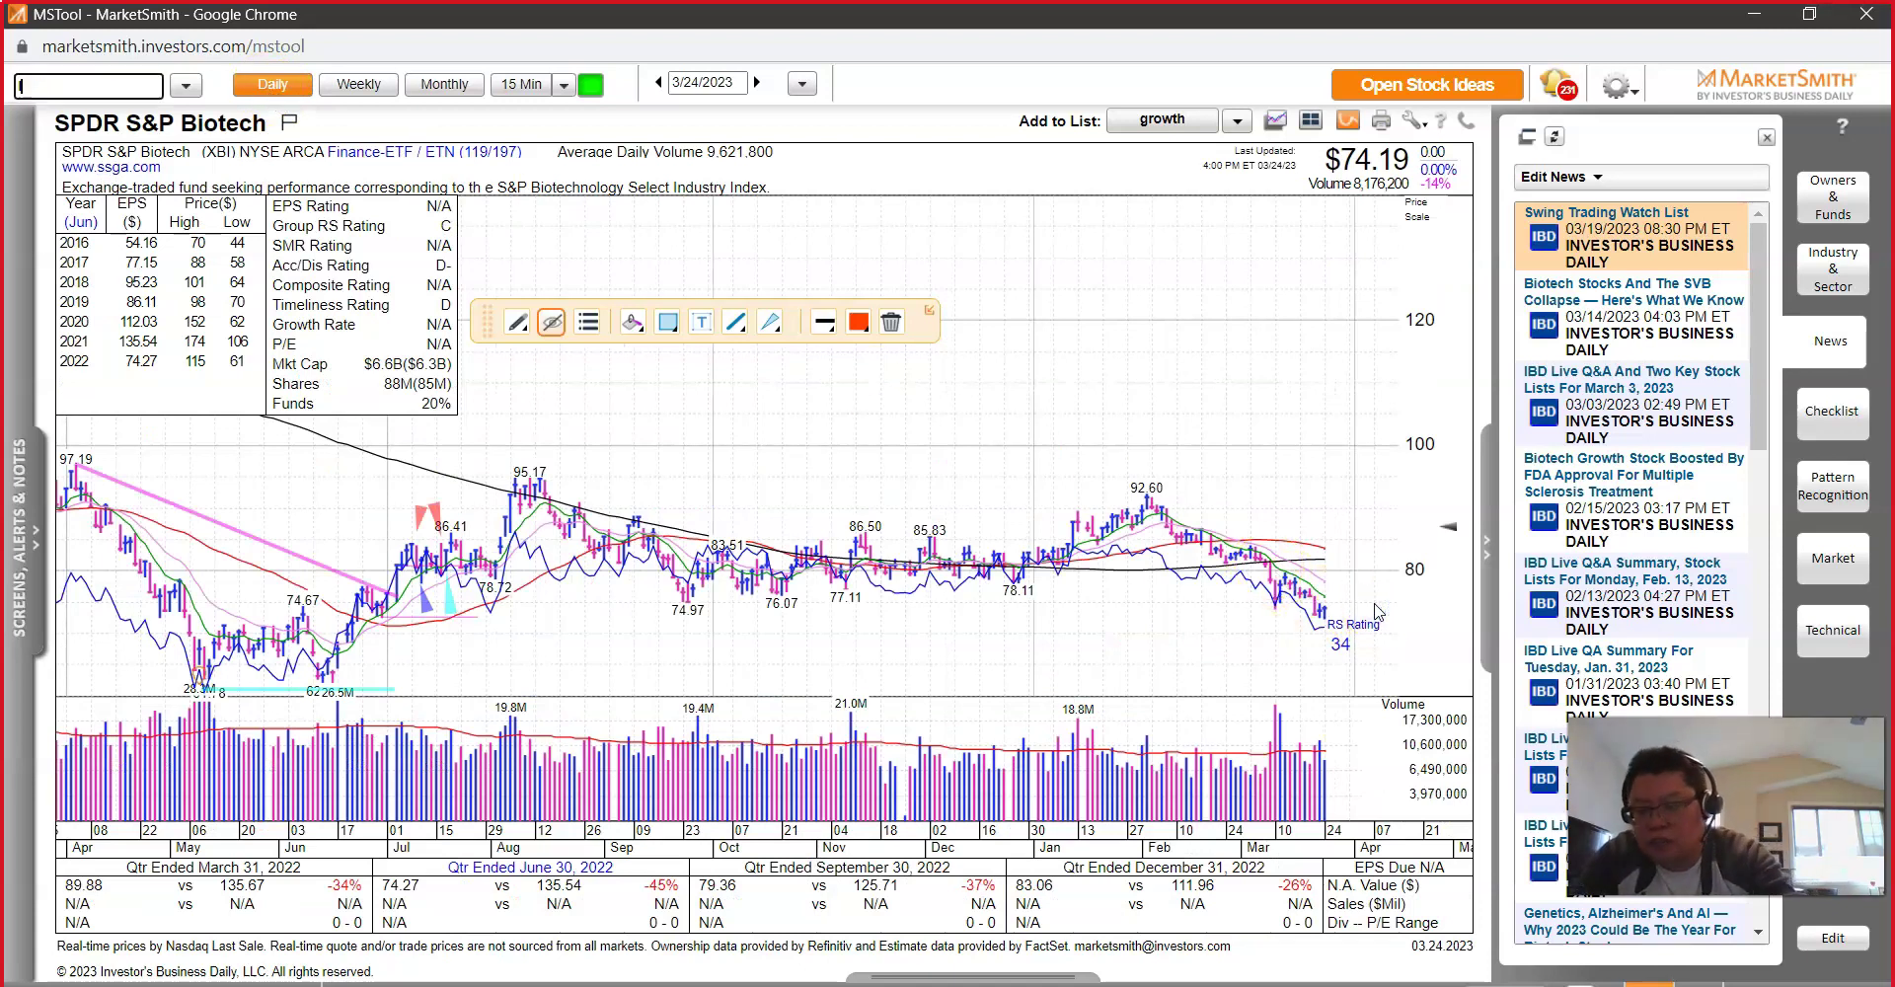
# Step: Load the IBB daily chart and inspect its latest price bars and flat base details
pyautogui.press('Return')
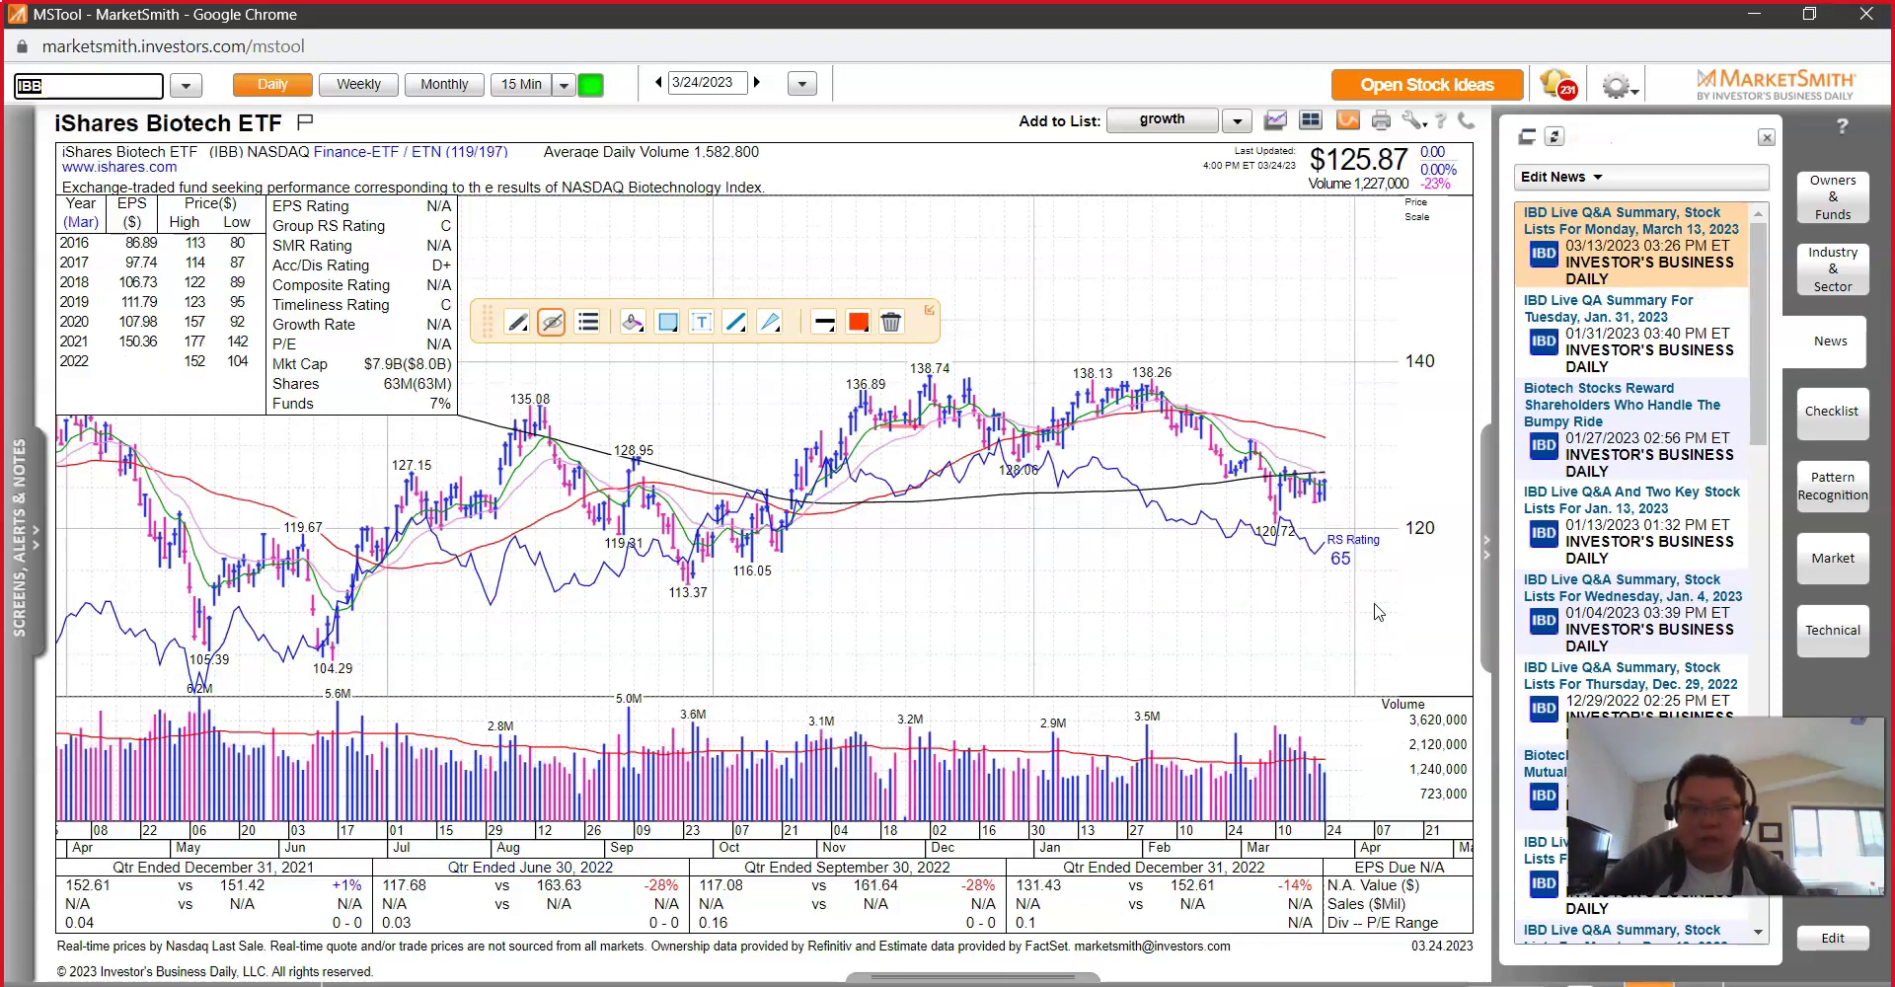
pyautogui.moveTo(1316, 500)
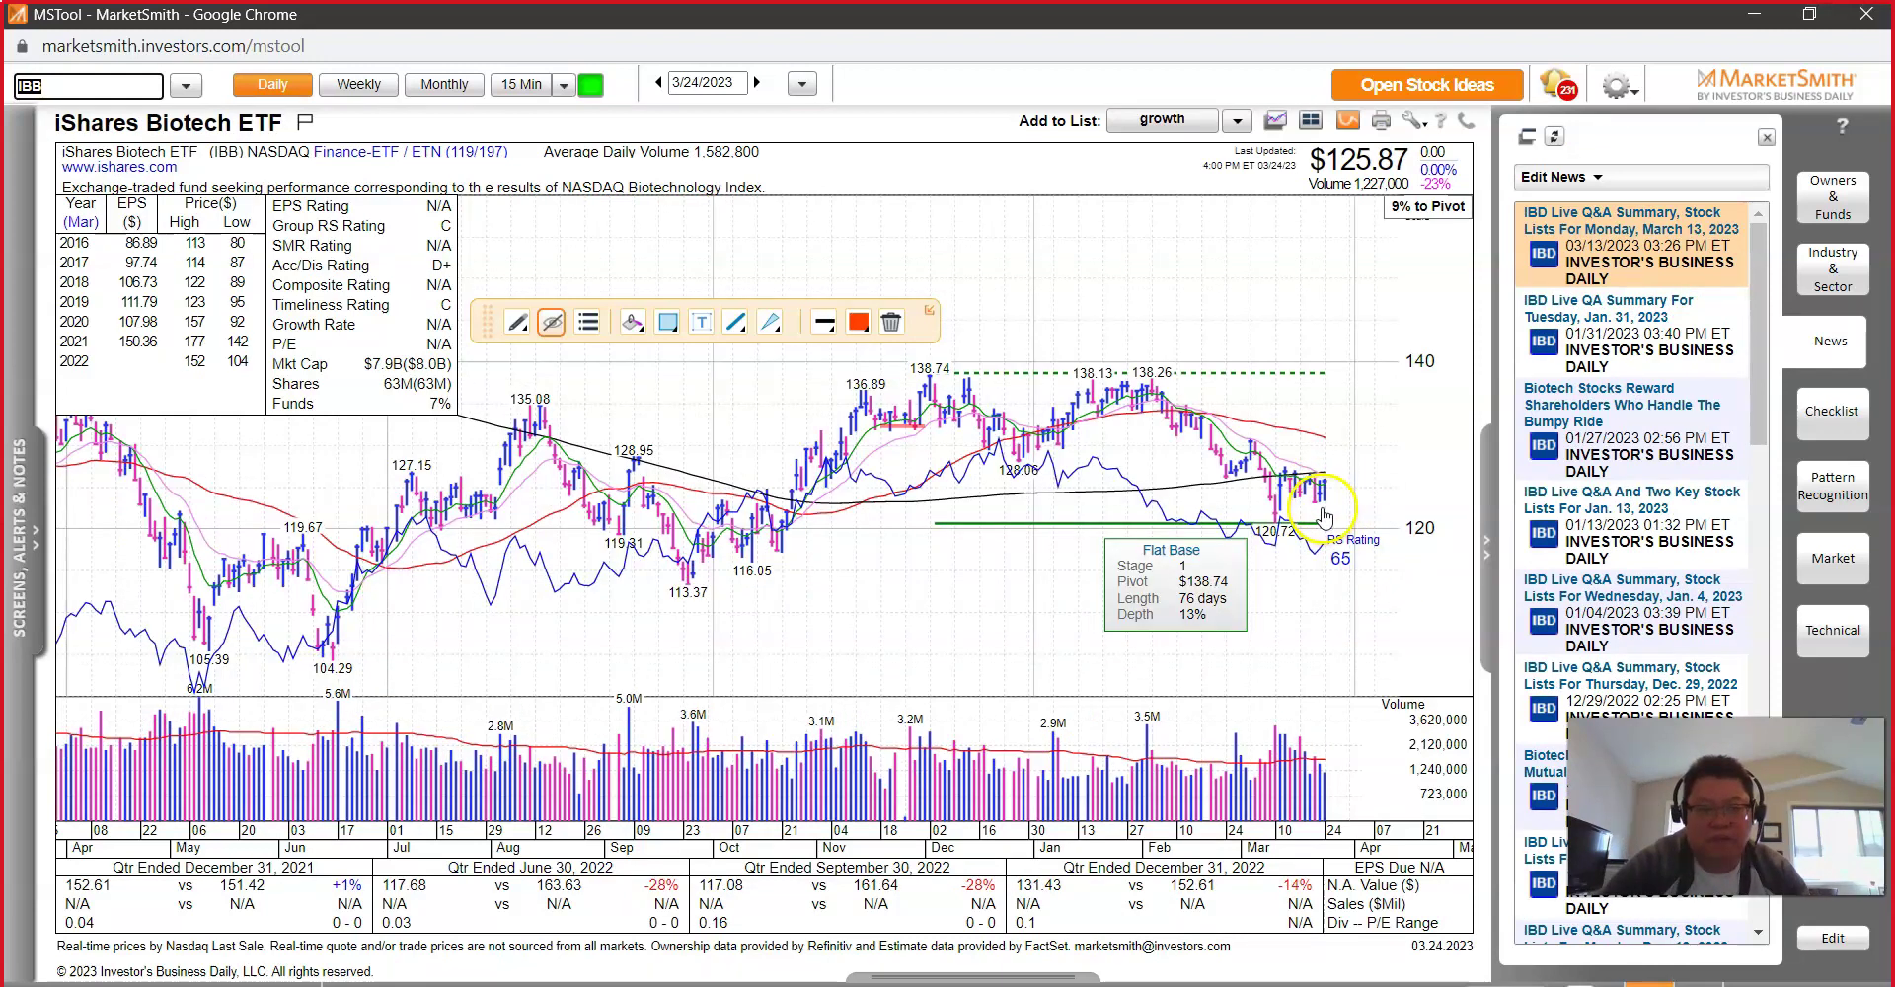
# Step: Turn on Track Price for the IBB daily chart and check its latest price bars near the flat base low
pyautogui.click(1326, 513)
pyautogui.rightClick(1342, 523)
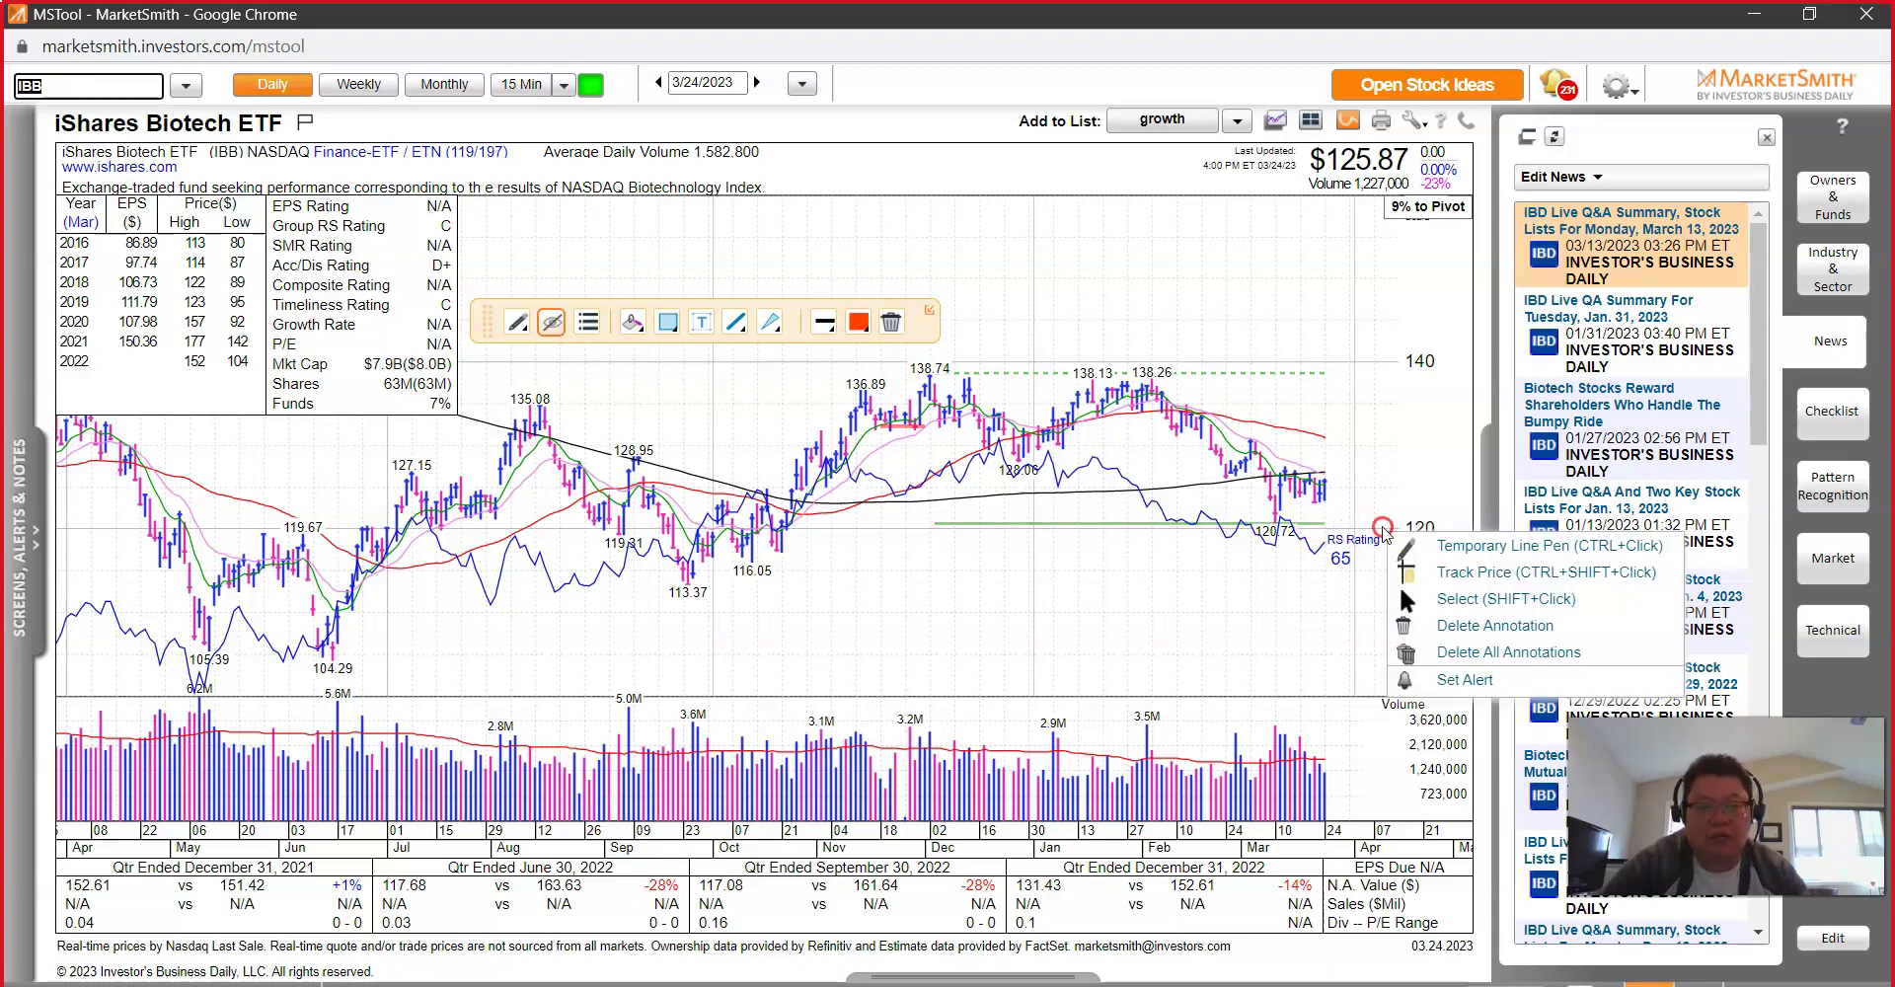
pyautogui.click(1440, 569)
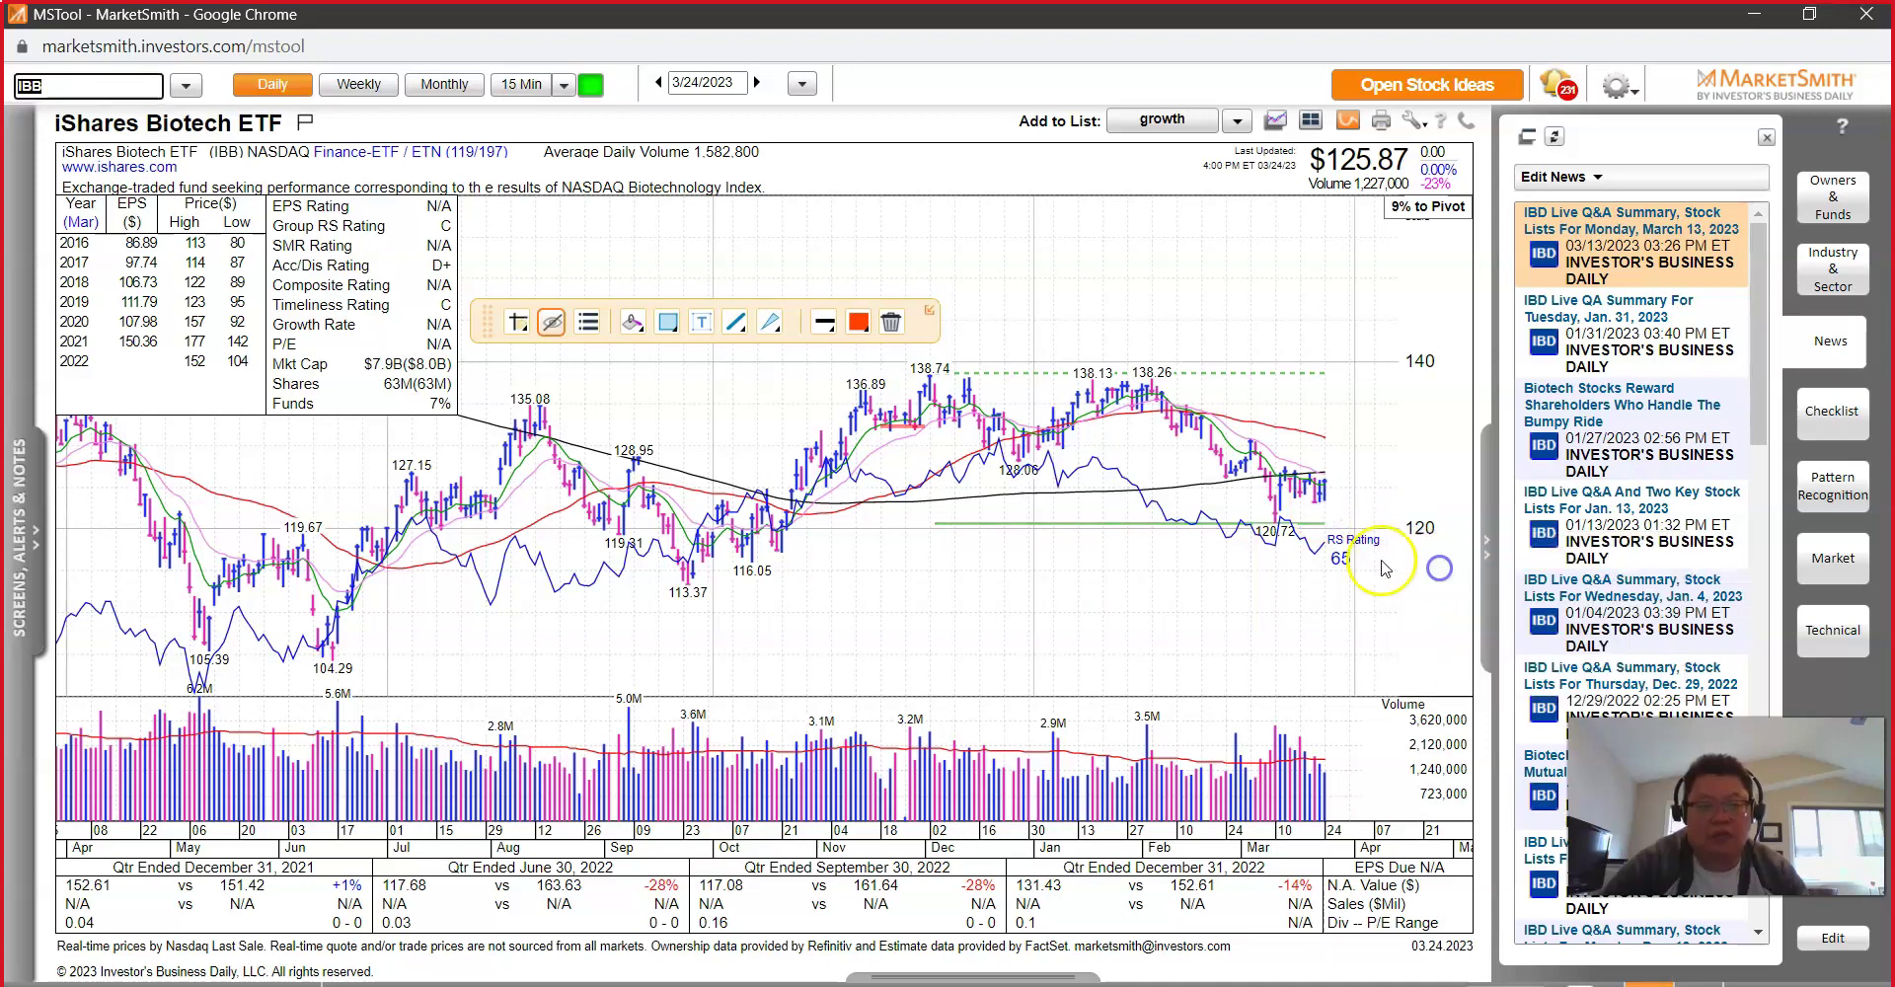
pyautogui.click(1330, 523)
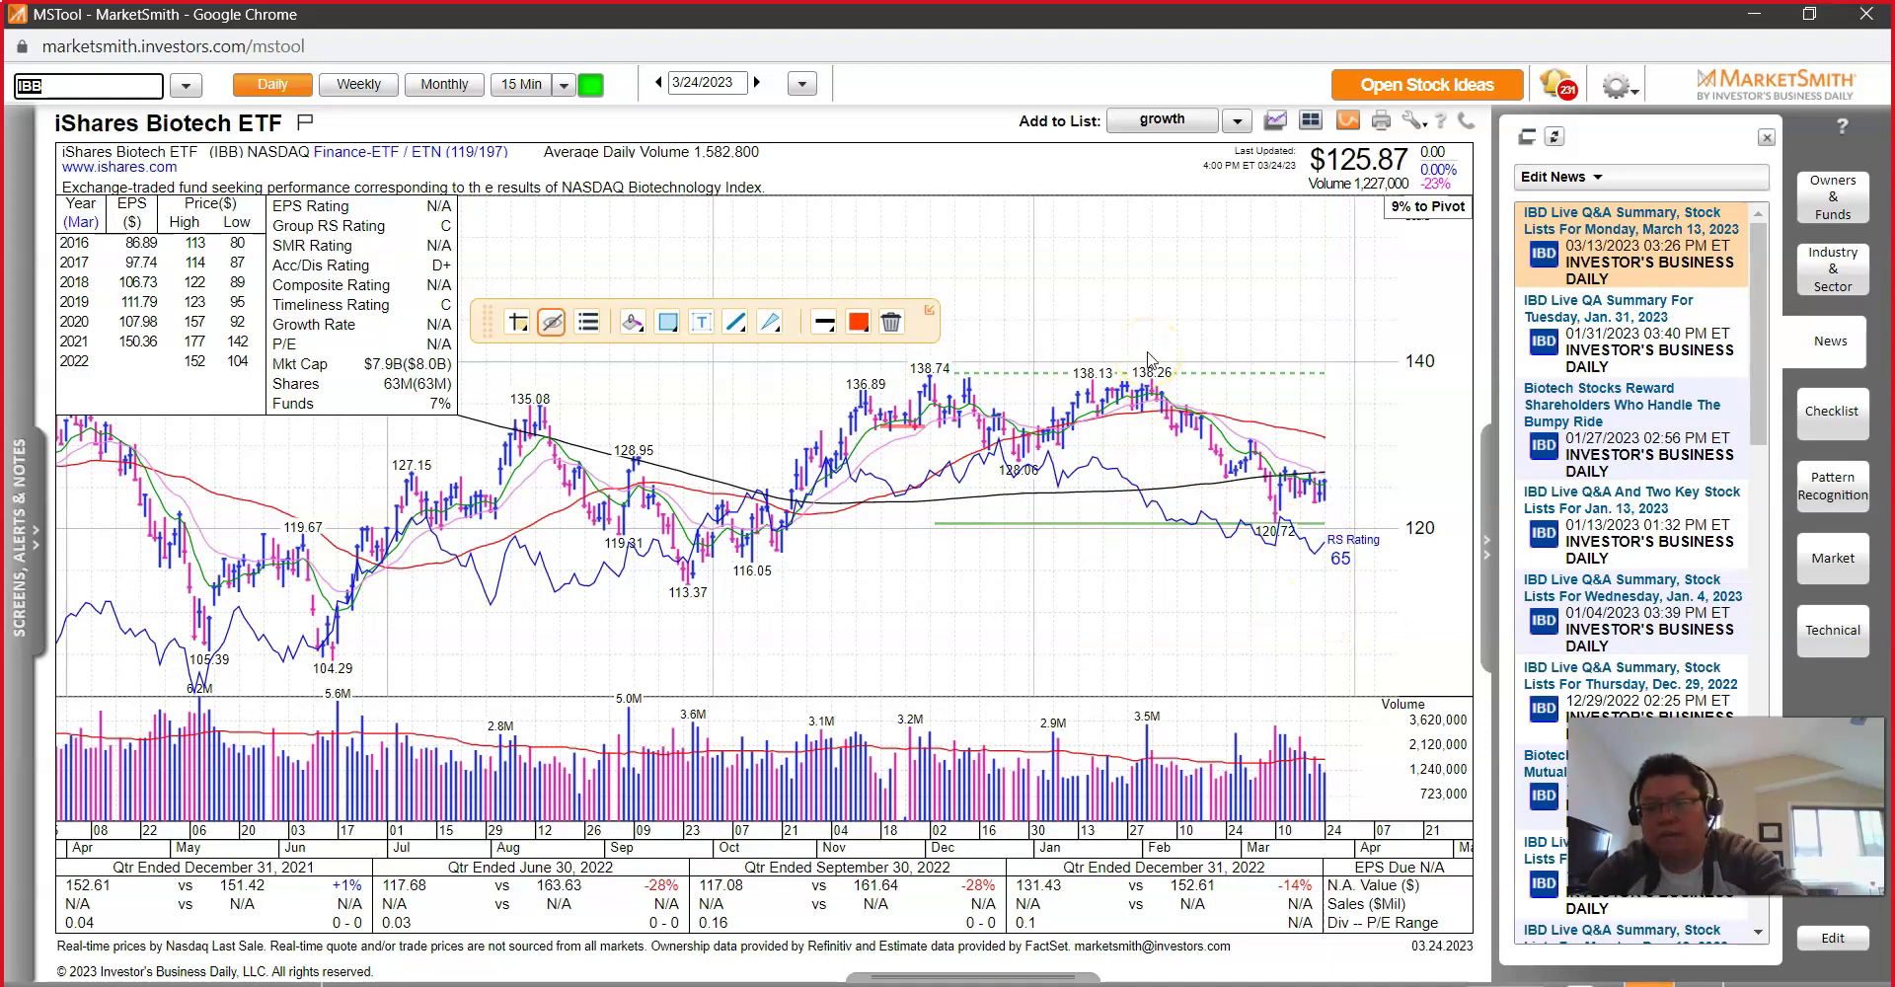
# Step: Load the LNTH daily chart and inspect the price and volume data of its latest bars
pyautogui.write('LNTH')
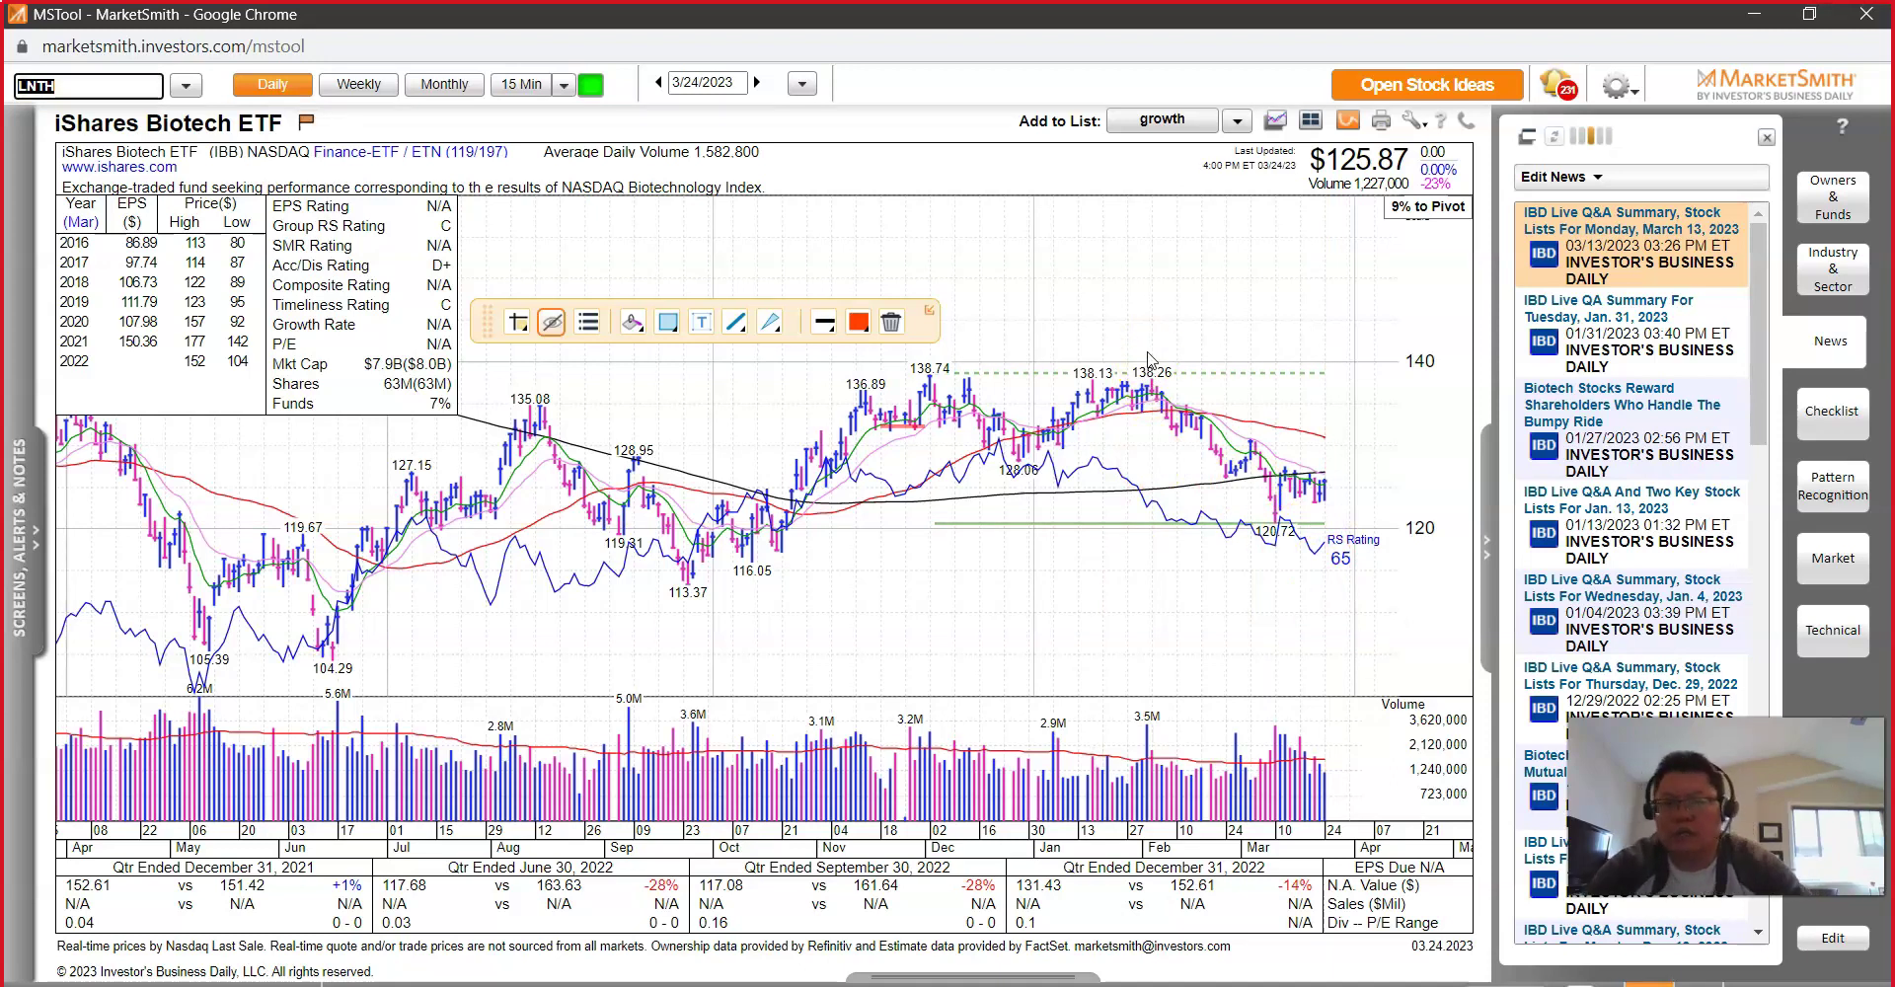
pyautogui.press('Return')
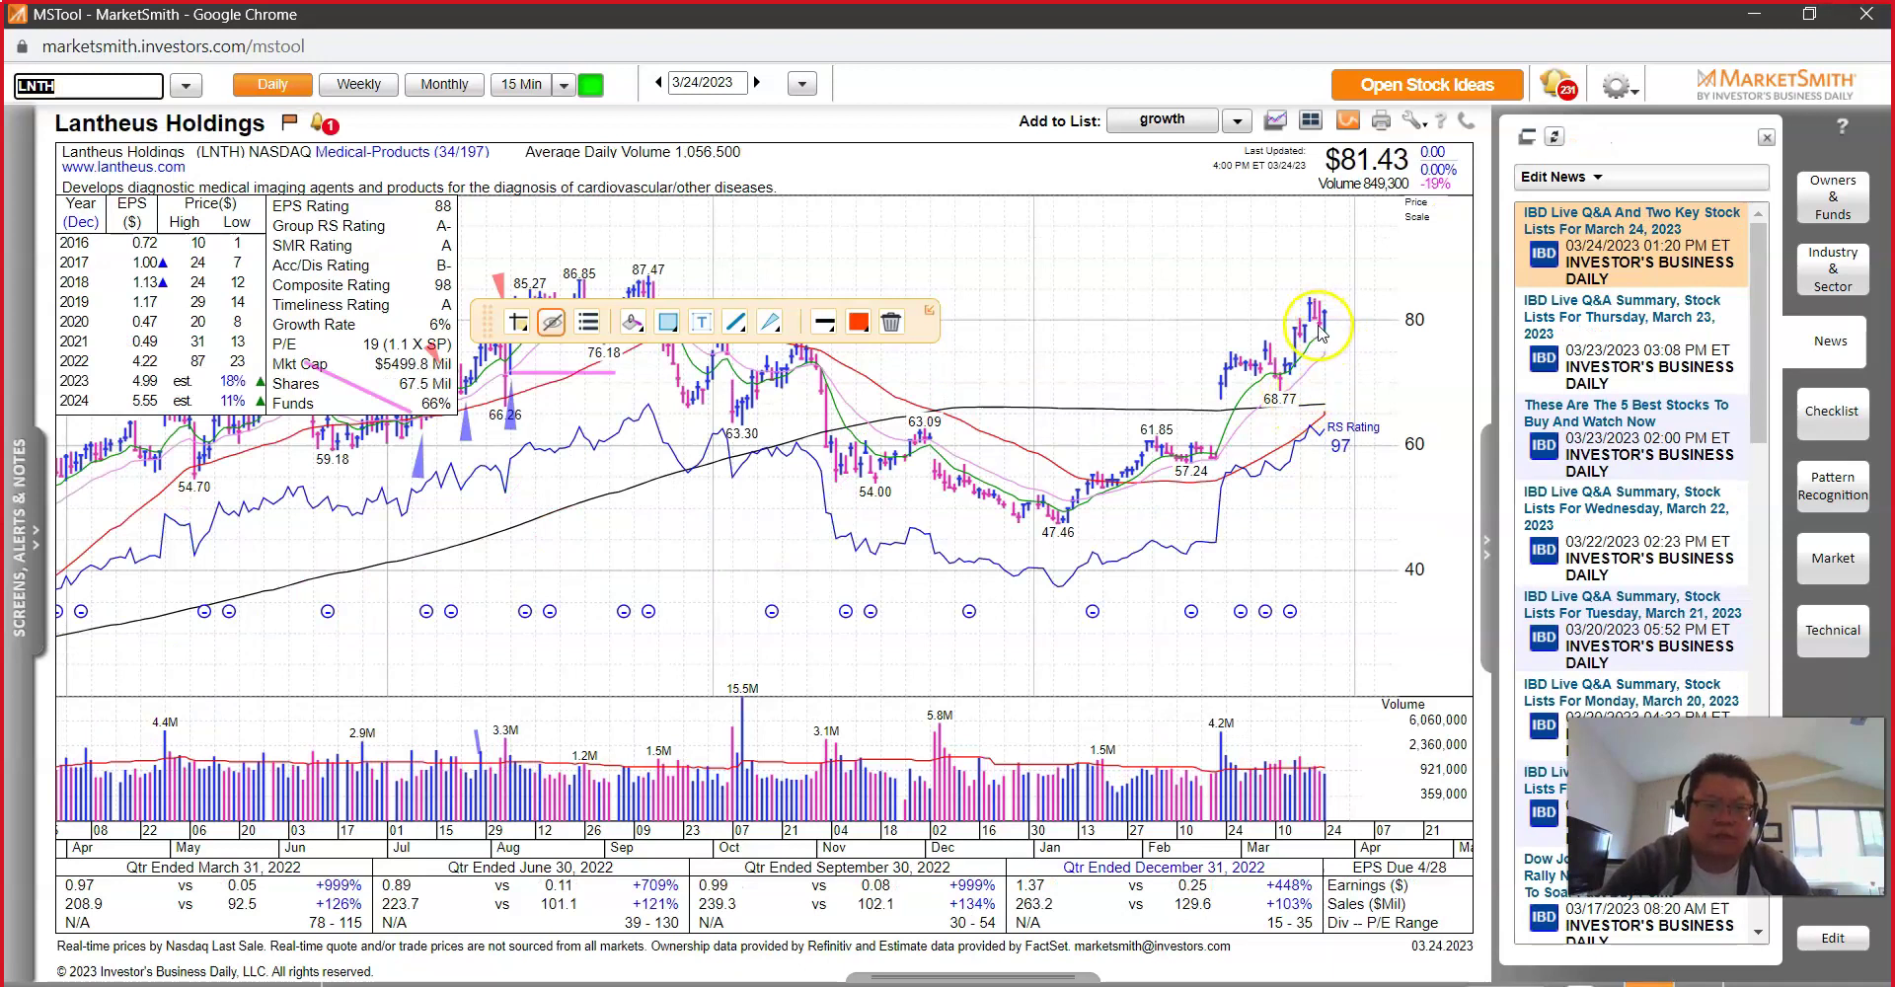
pyautogui.click(1322, 333)
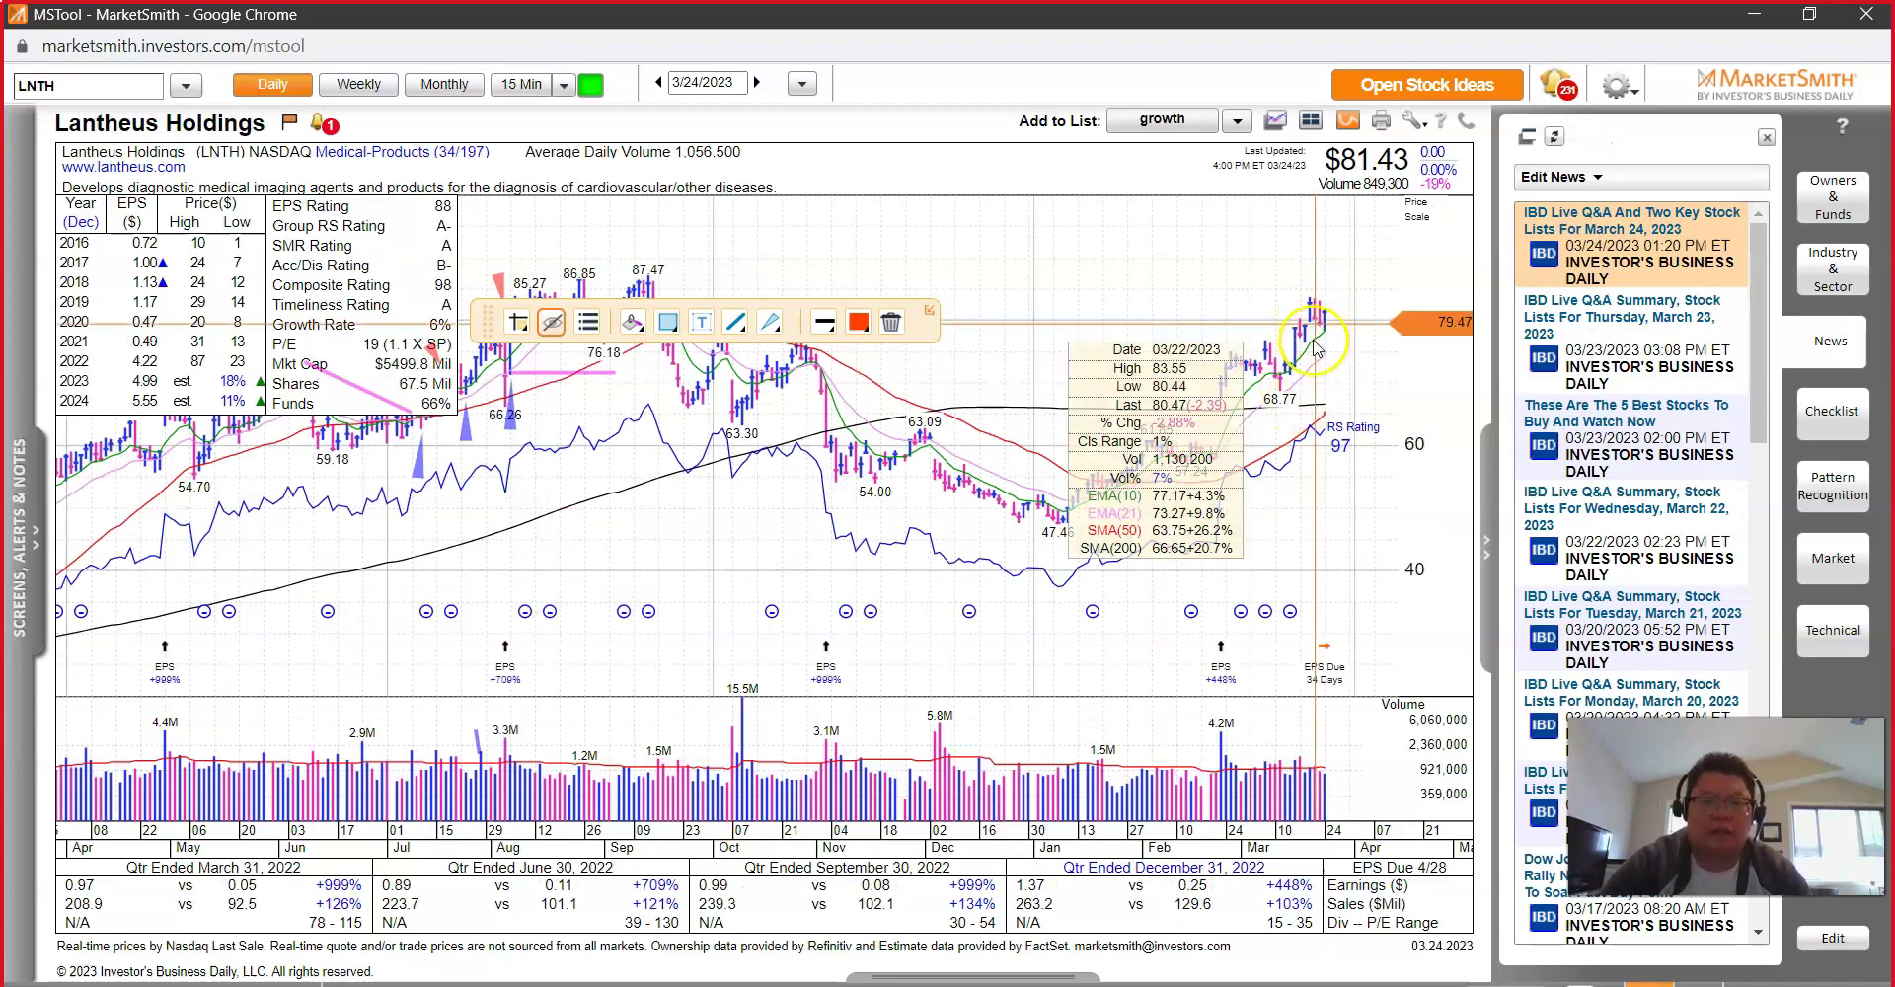
pyautogui.click(1382, 373)
pyautogui.rightClick(1418, 393)
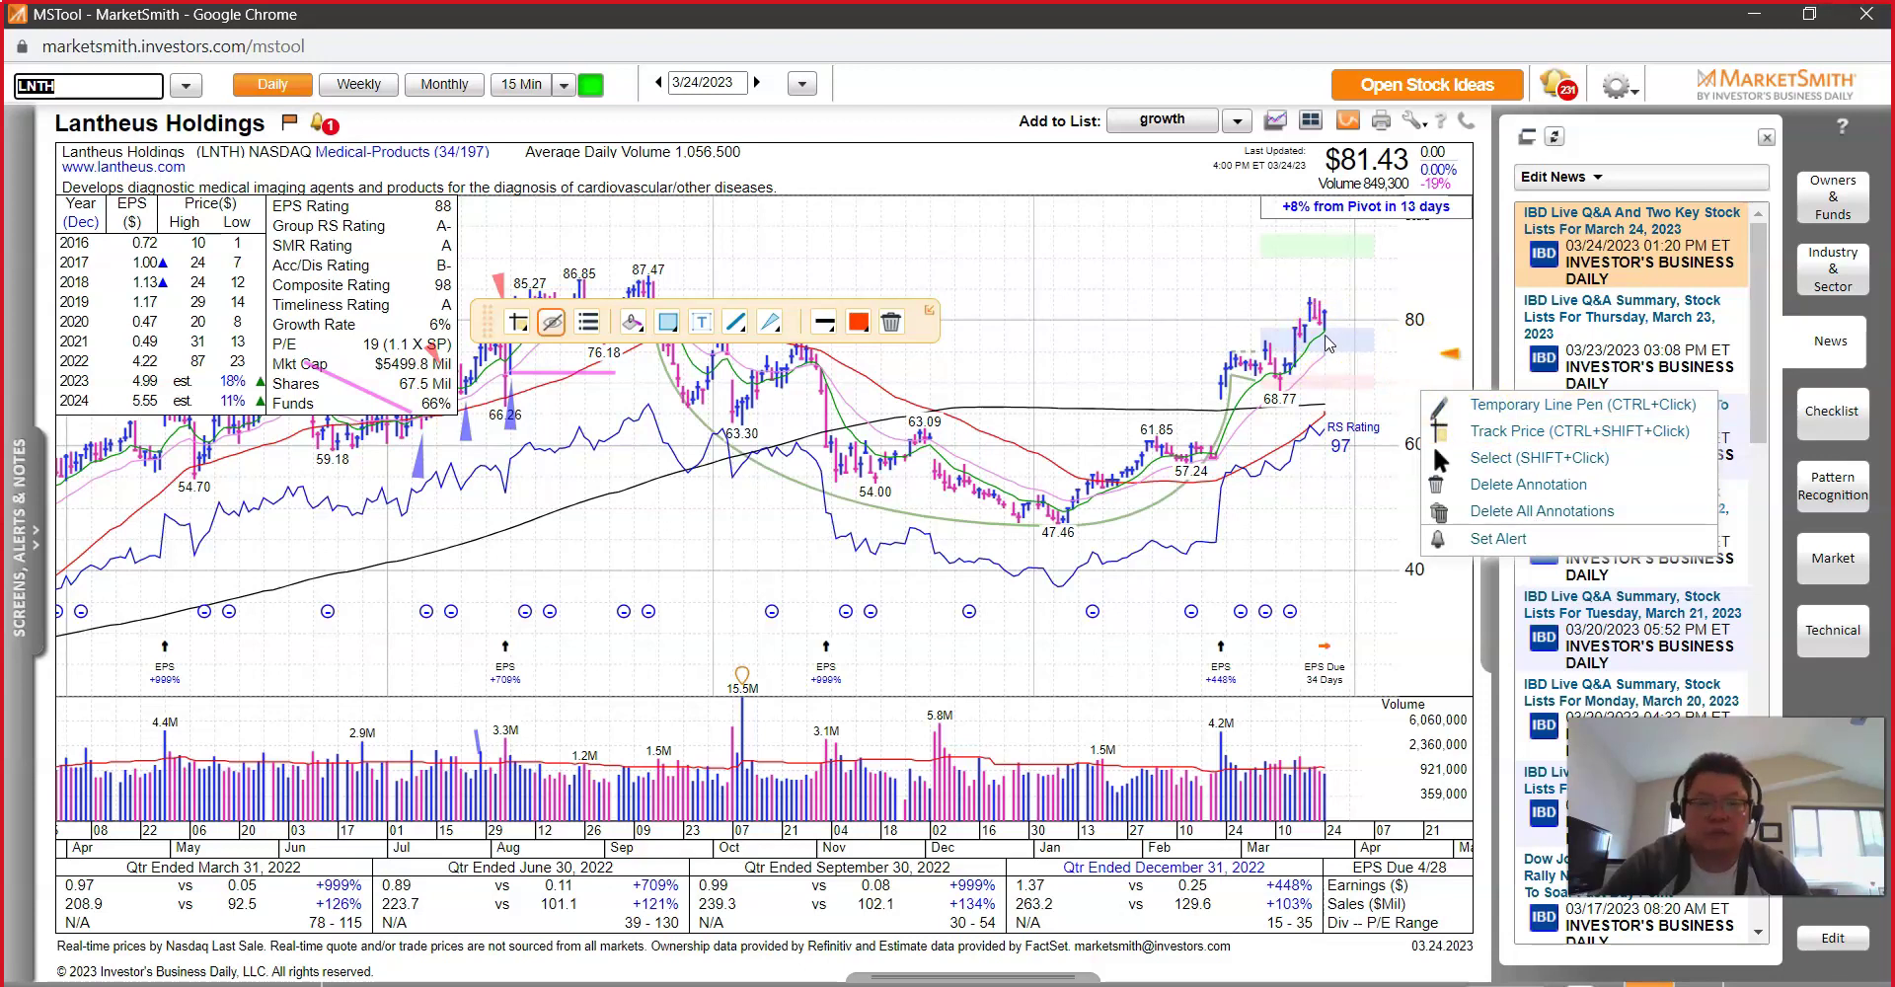
pyautogui.rightClick(1344, 444)
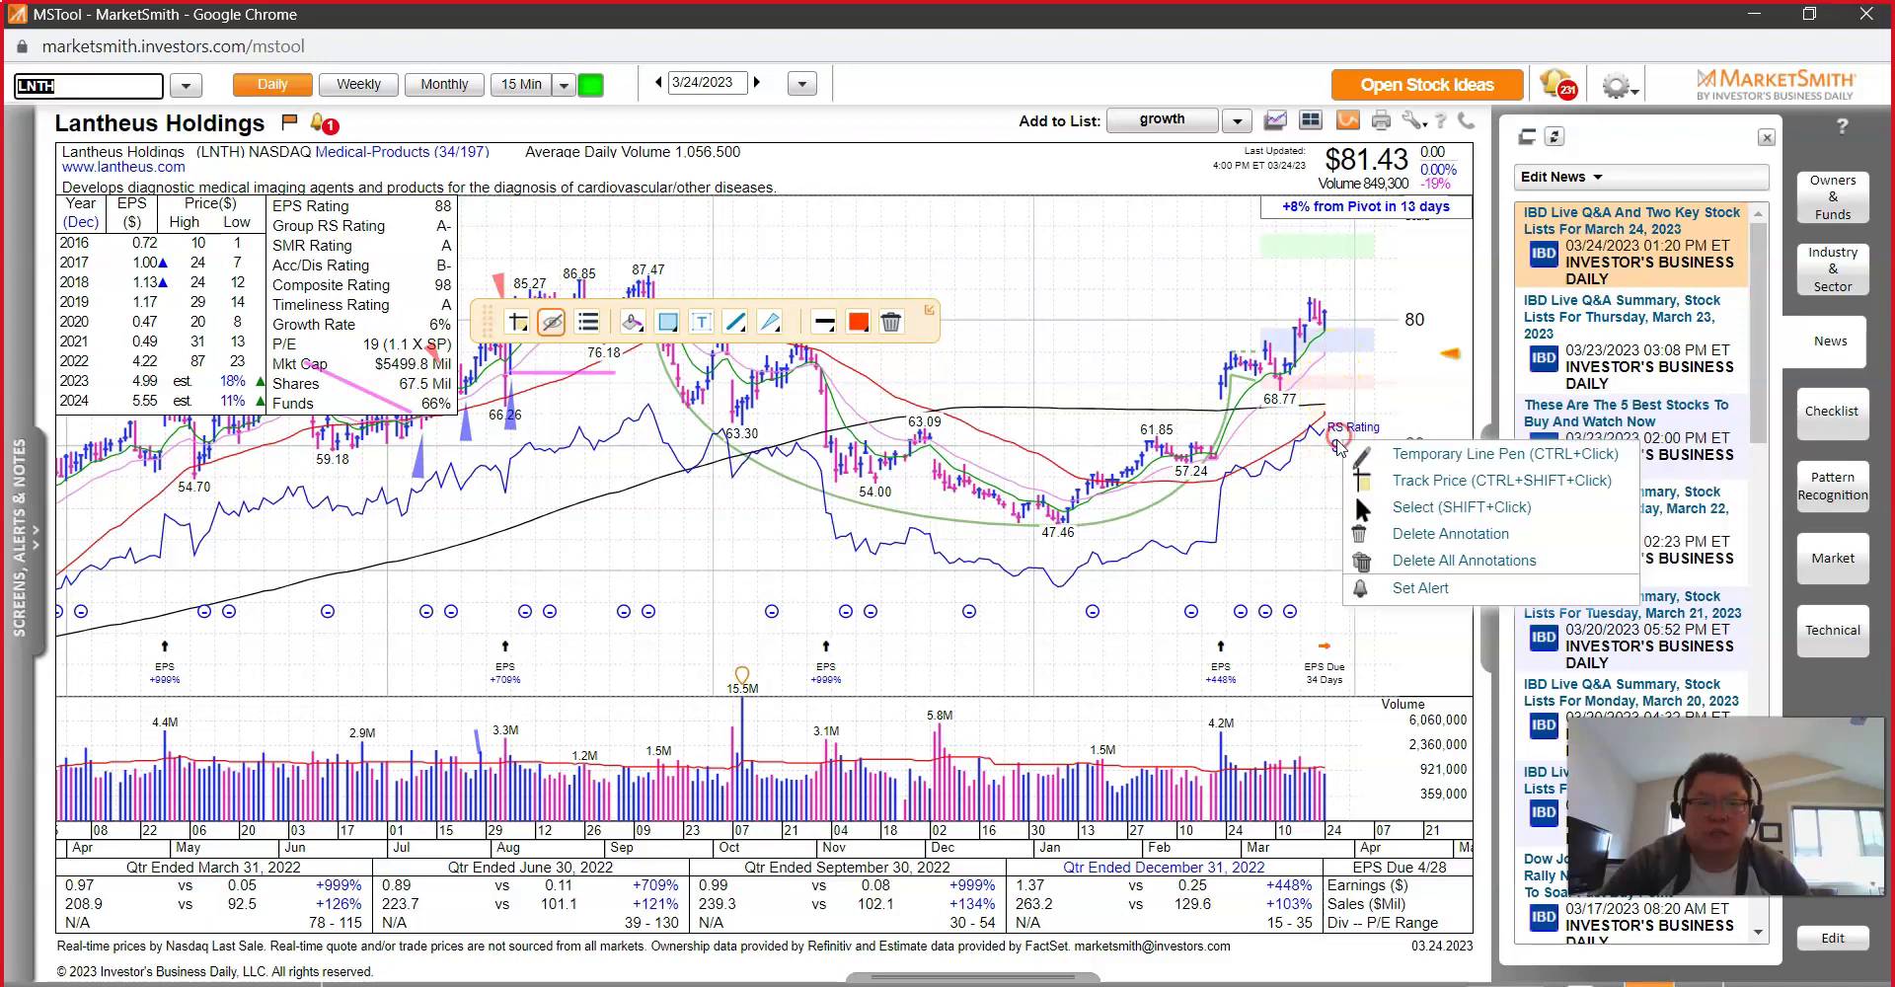
pyautogui.click(1402, 589)
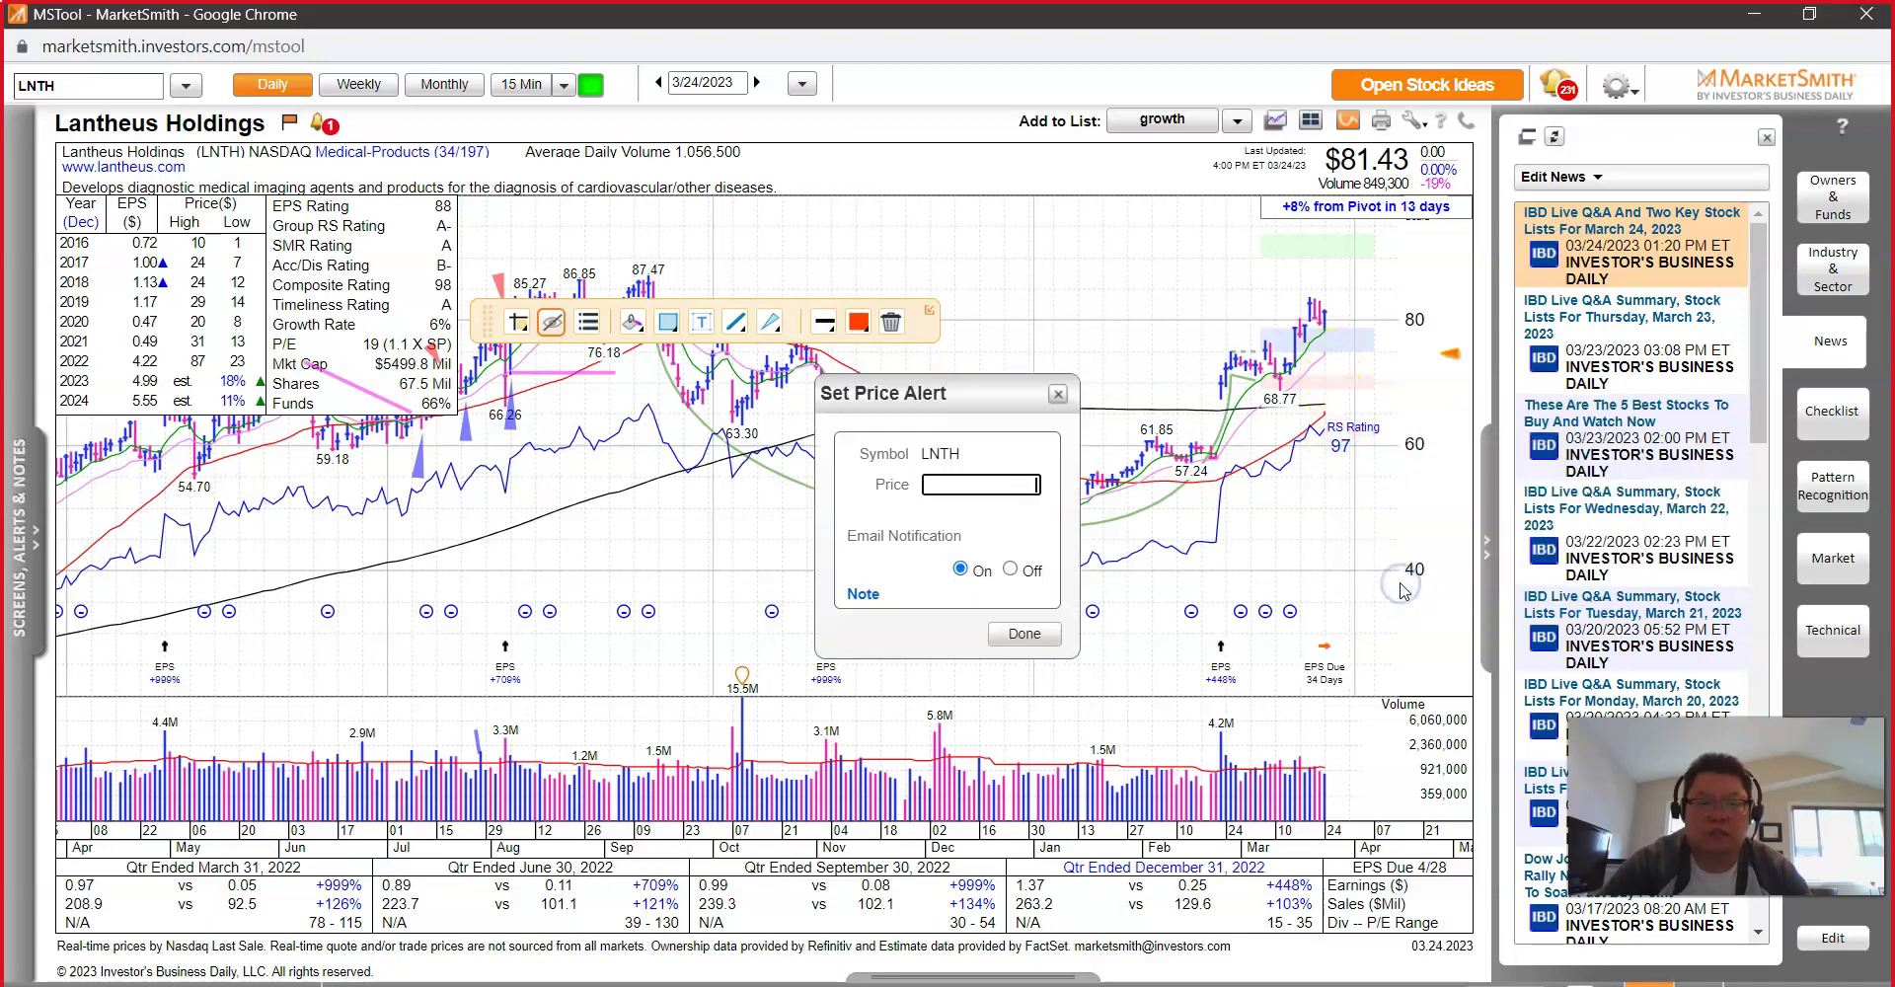
pyautogui.click(1058, 394)
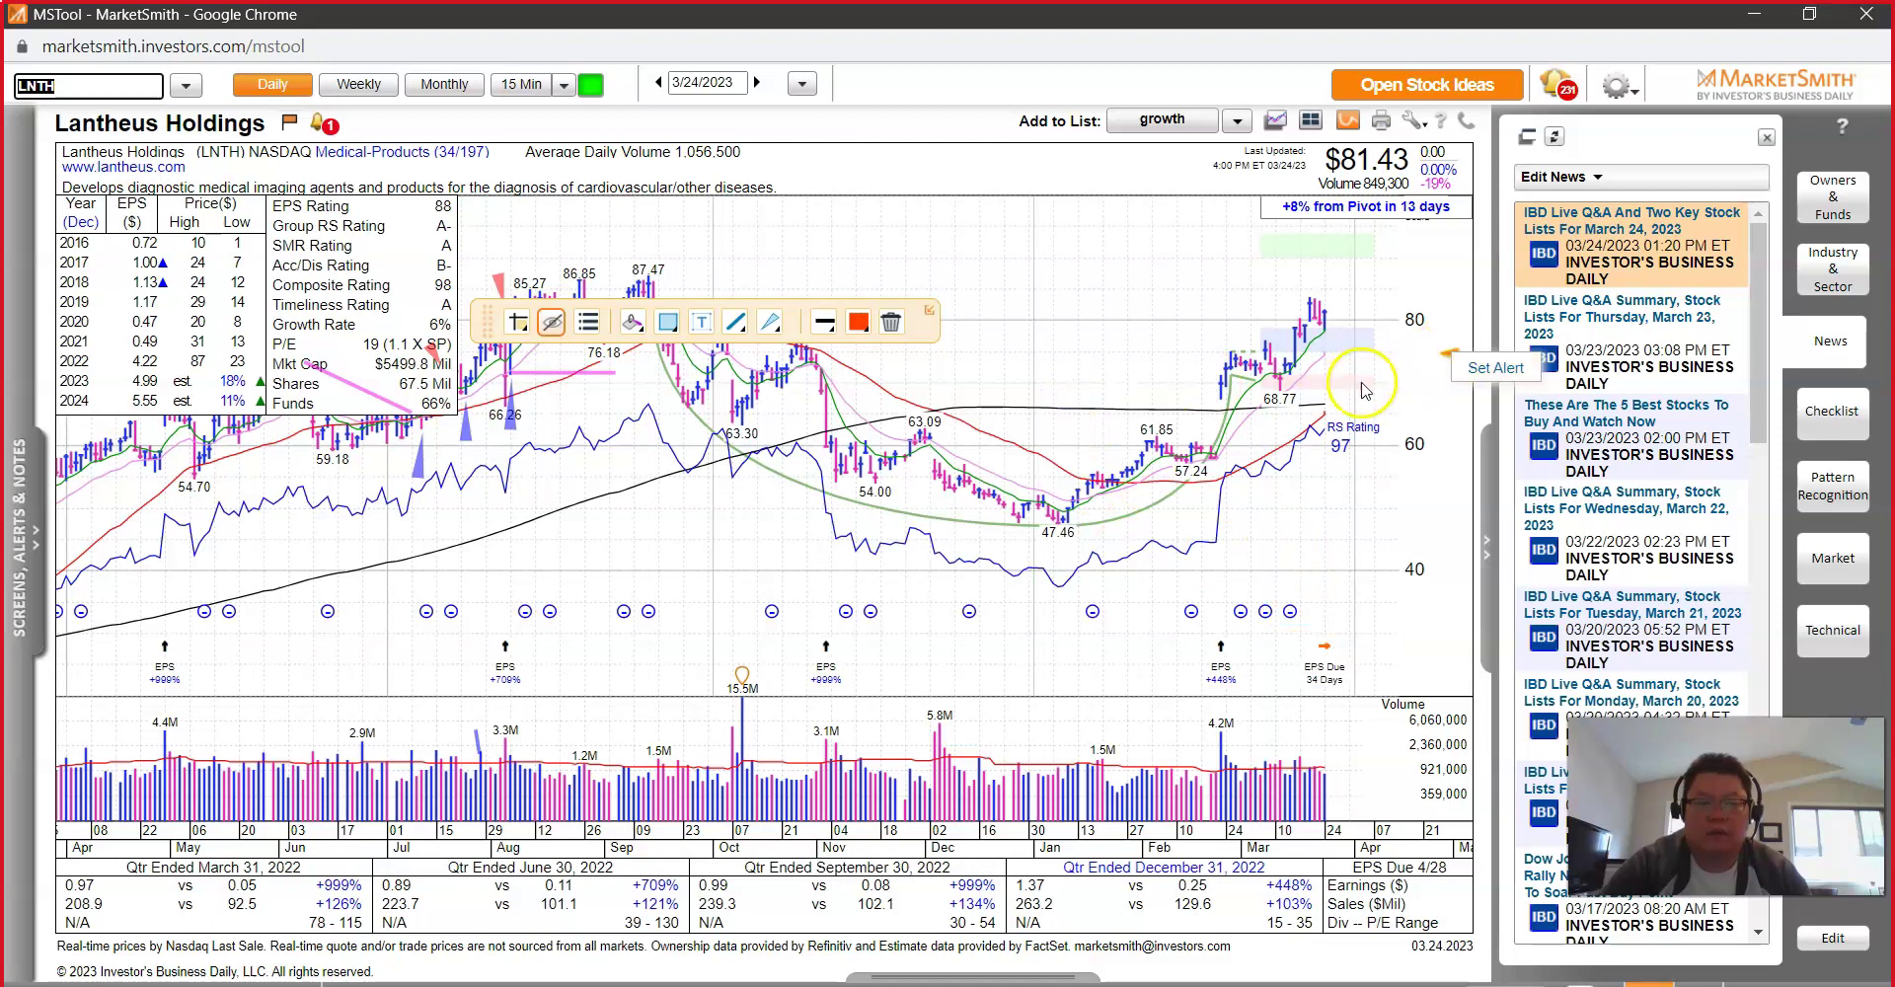
# Step: Create an LNTH price alert at $81.7 with email notification on, and delete the older, lower-priced alert
pyautogui.rightClick(1404, 450)
pyautogui.click(1418, 478)
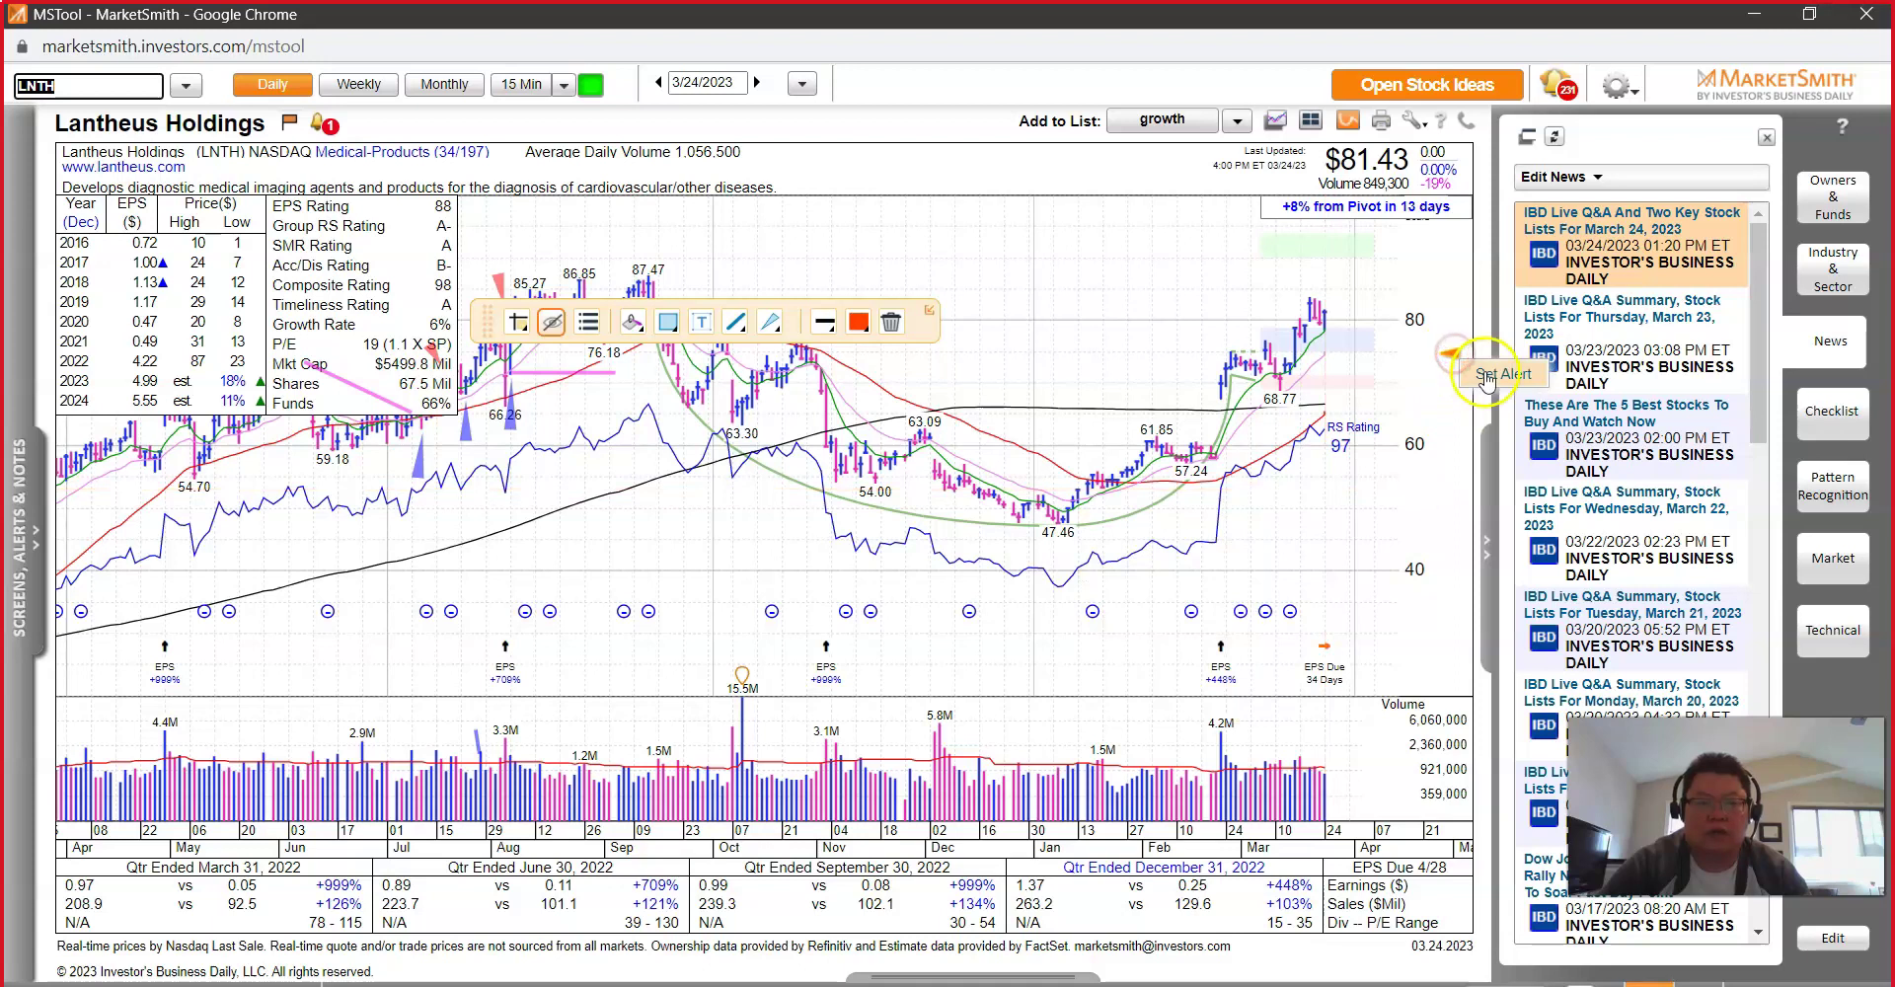
pyautogui.click(1449, 354)
pyautogui.write('81.7')
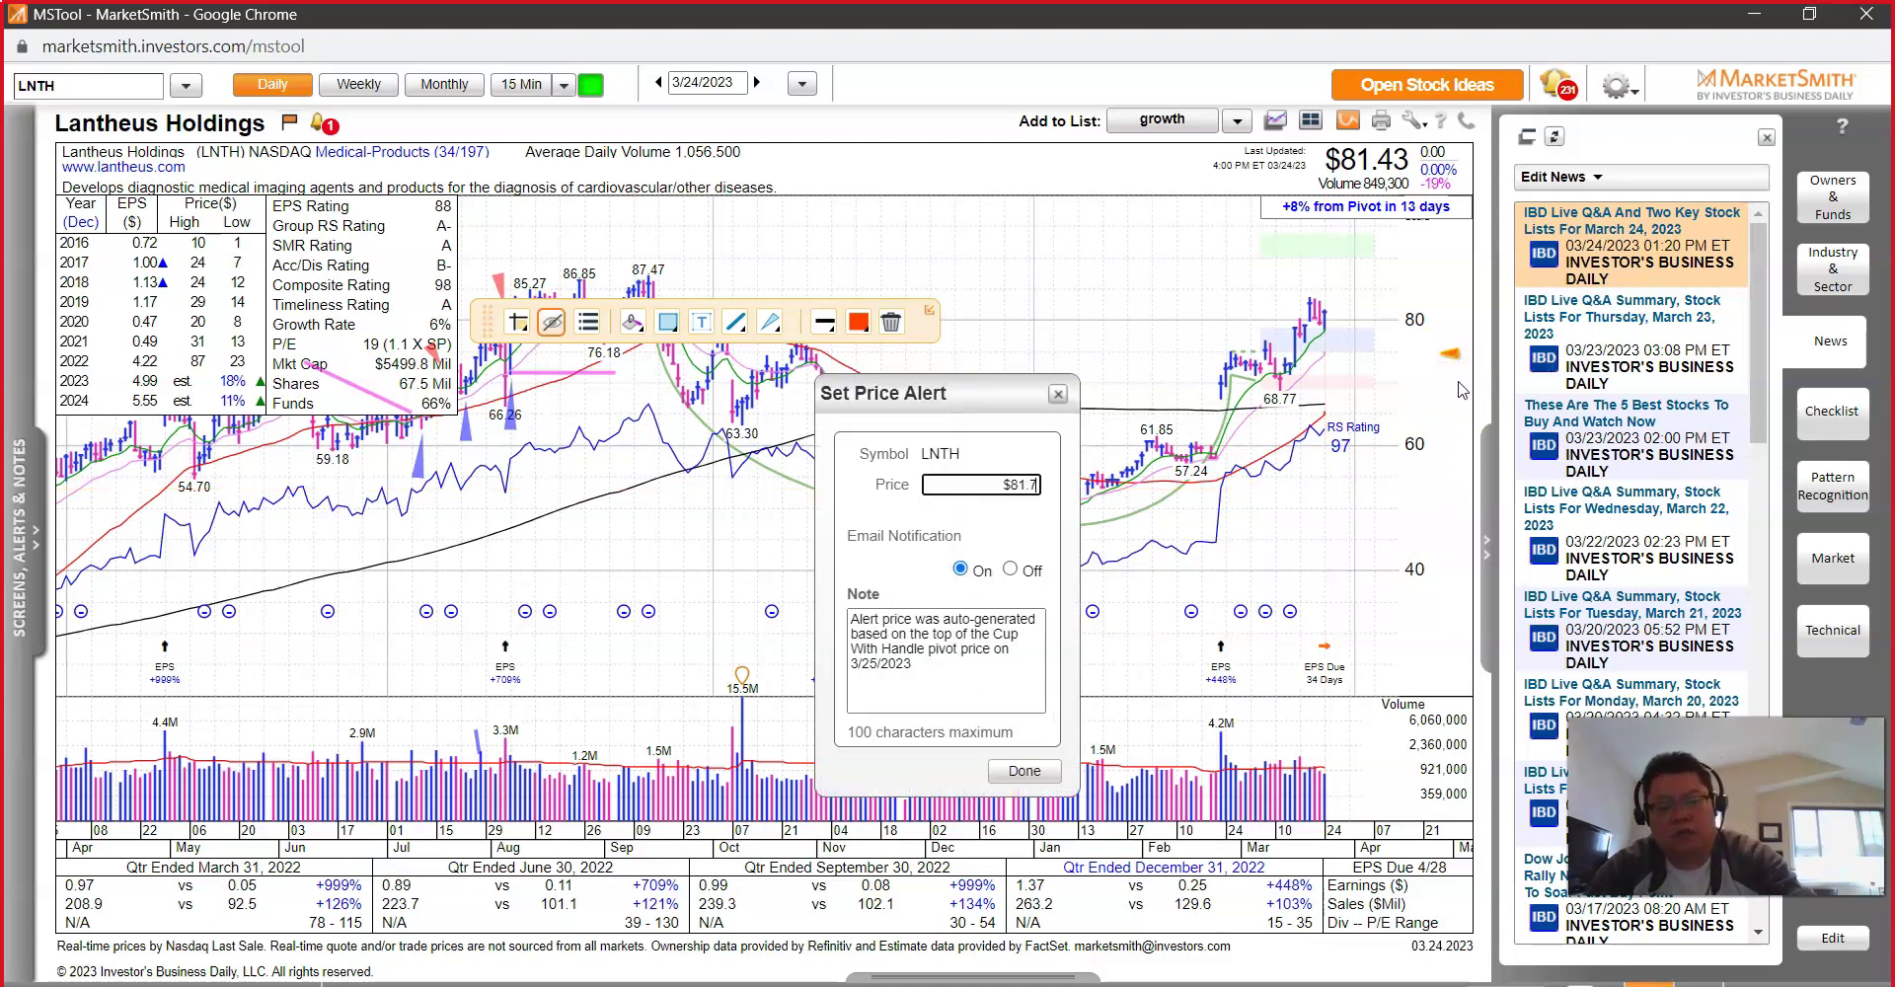
pyautogui.press('Return')
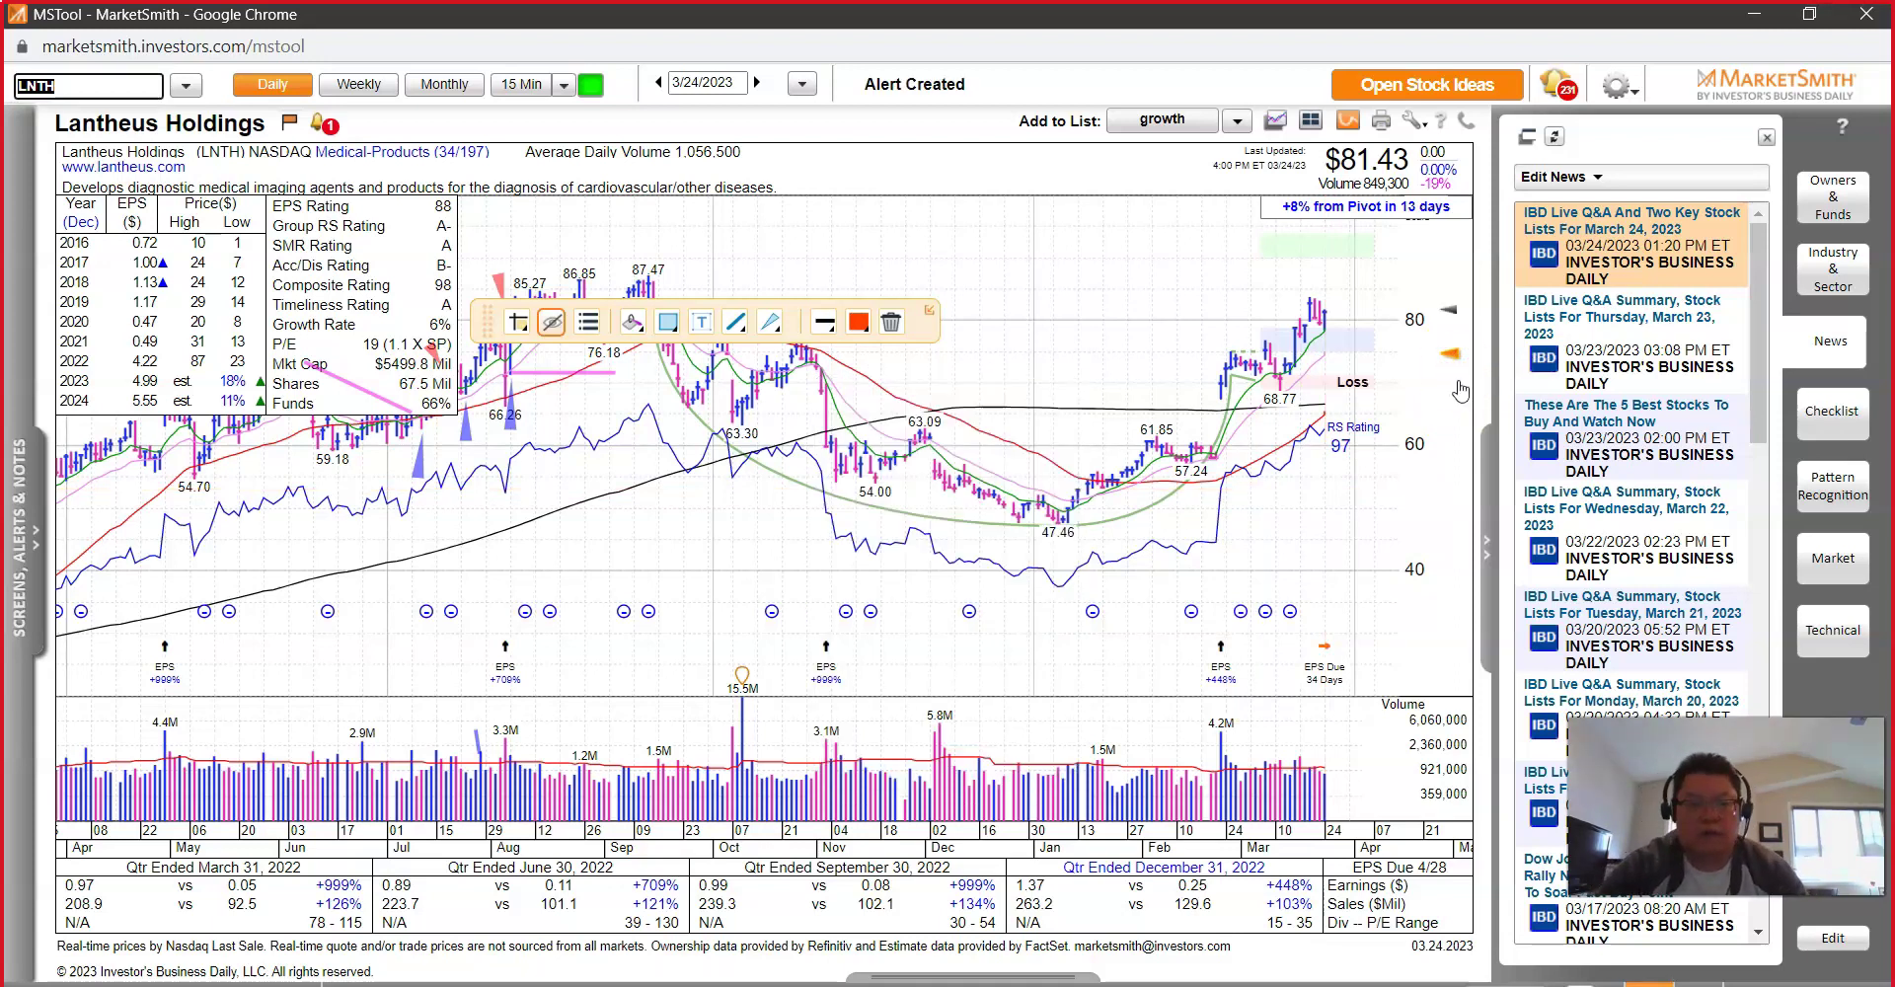
pyautogui.click(1449, 359)
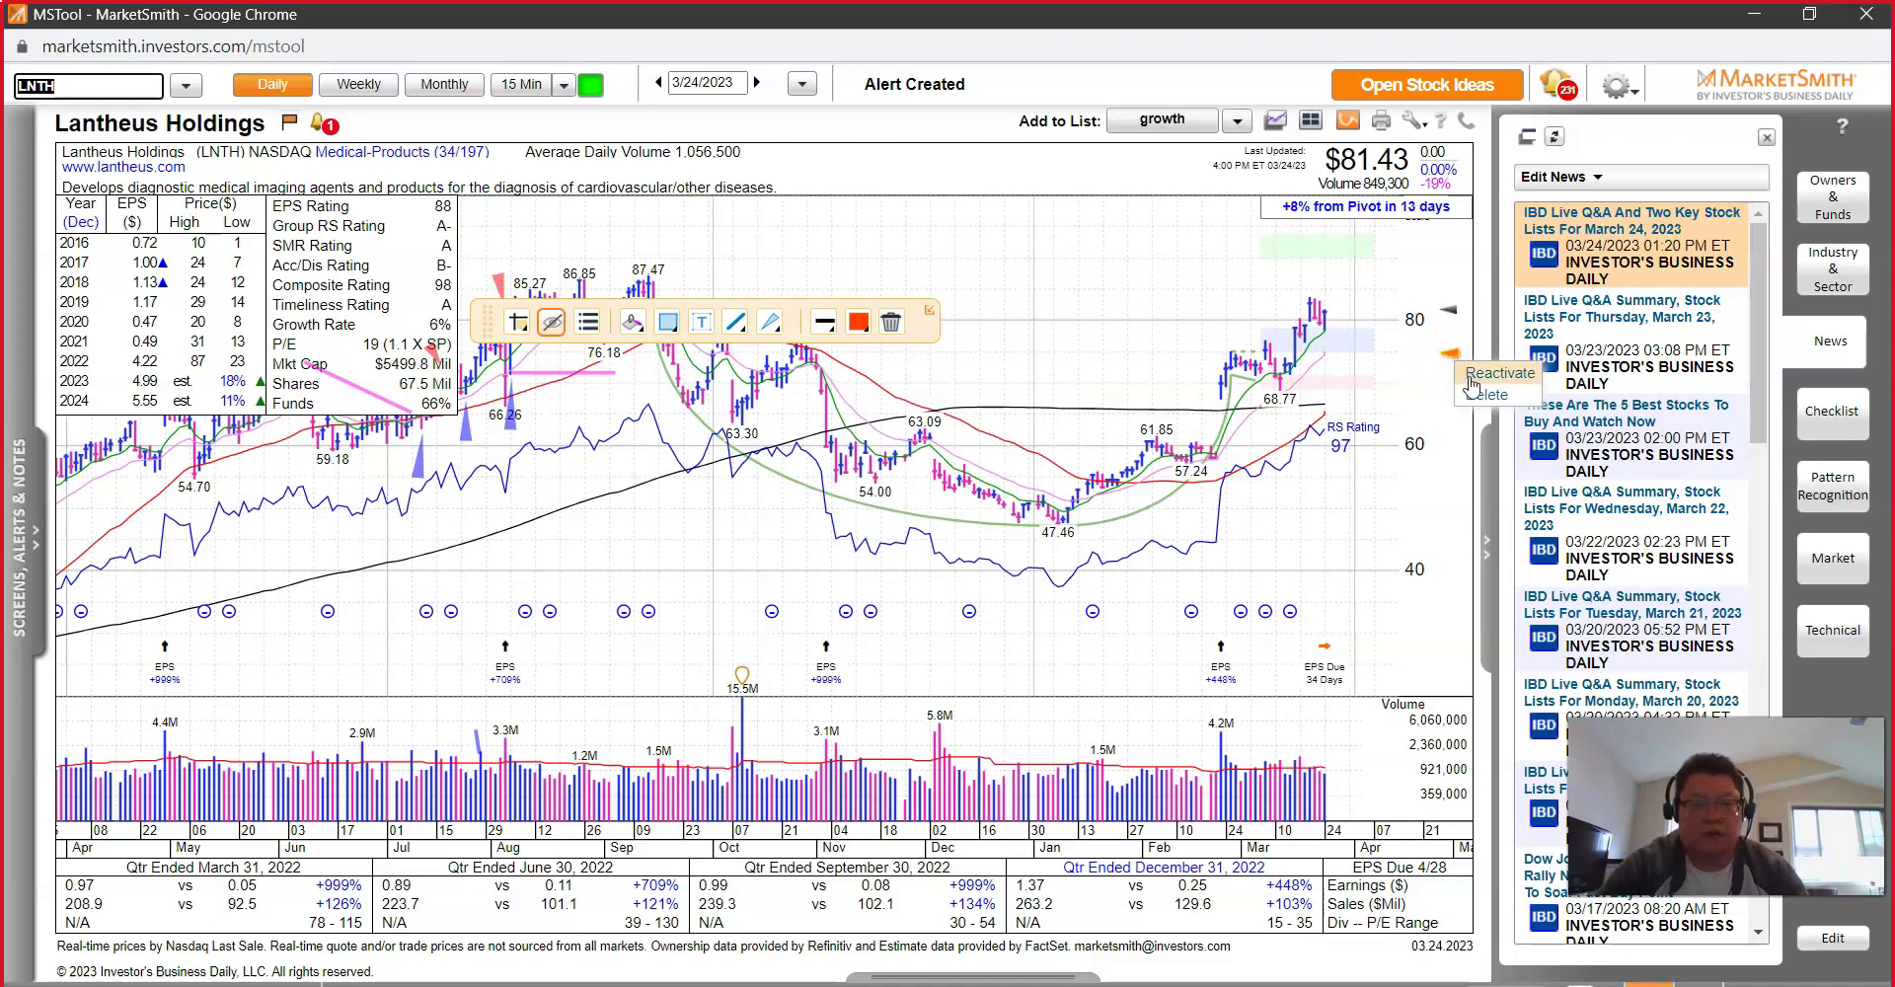
pyautogui.click(1471, 388)
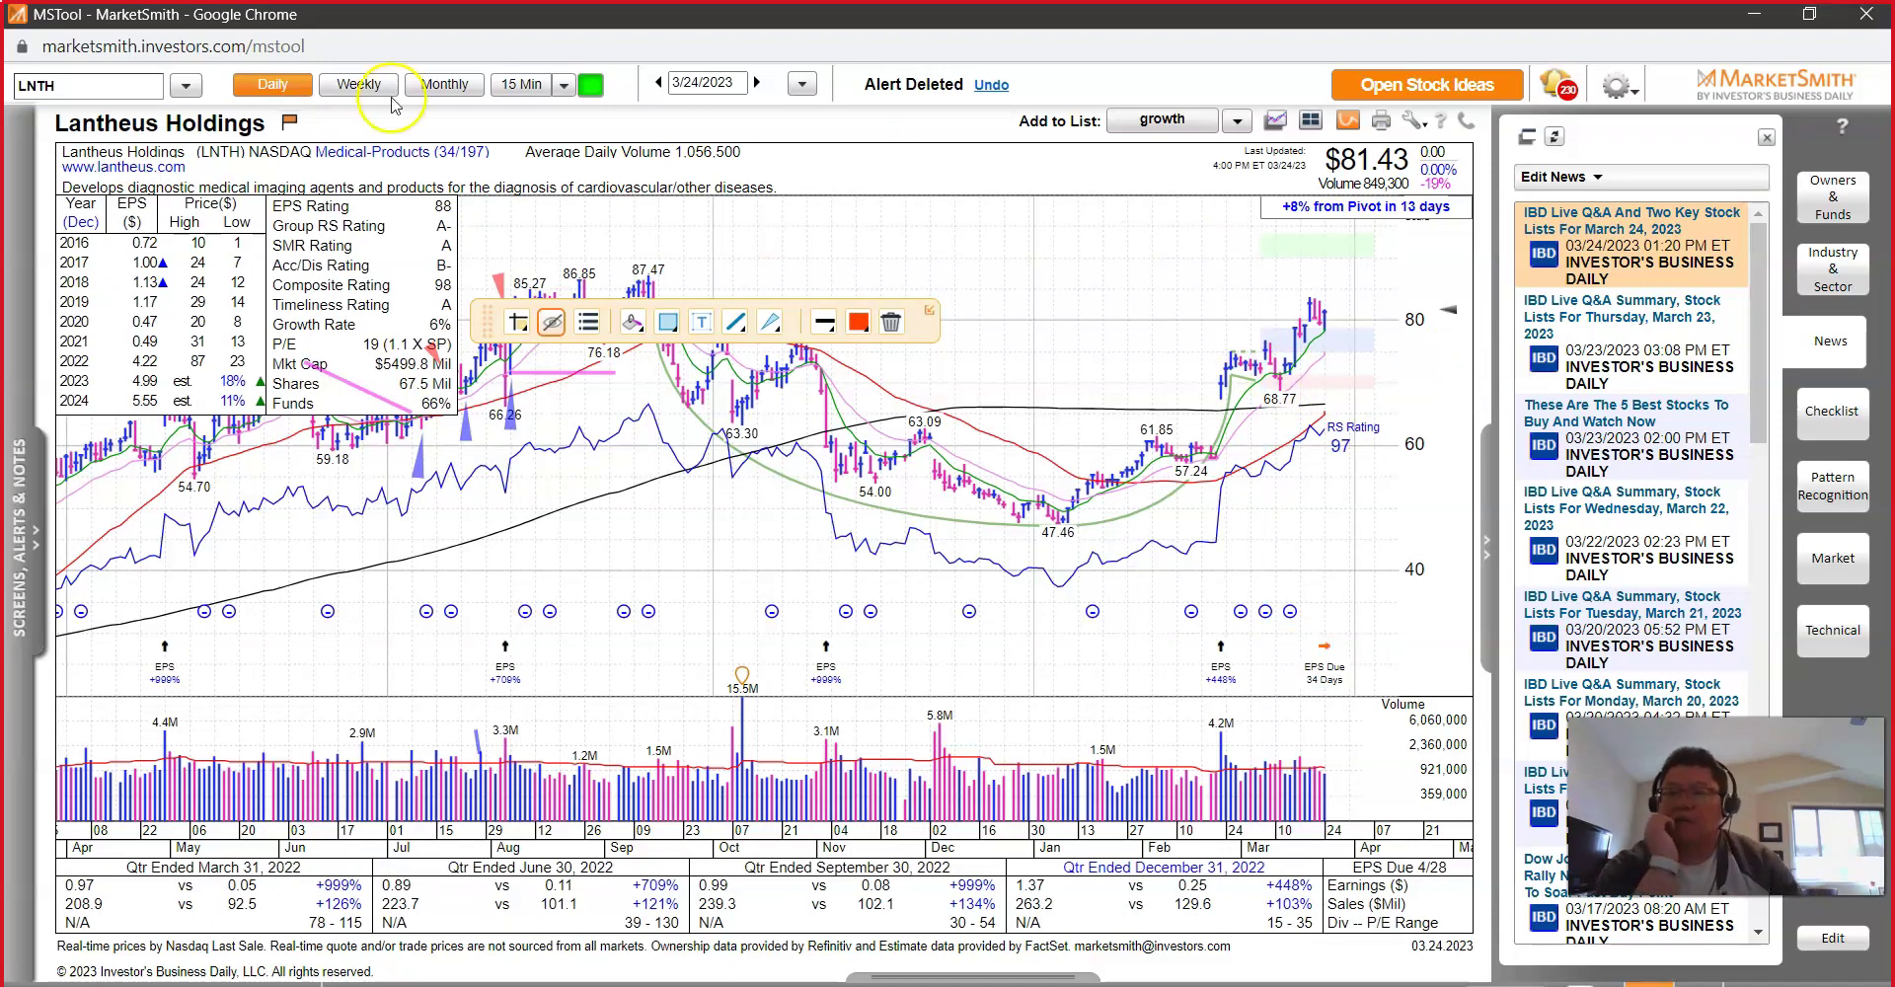
# Step: Change the LNTH chart to weekly and use Track Price to check the level of the 2022 high
pyautogui.click(362, 86)
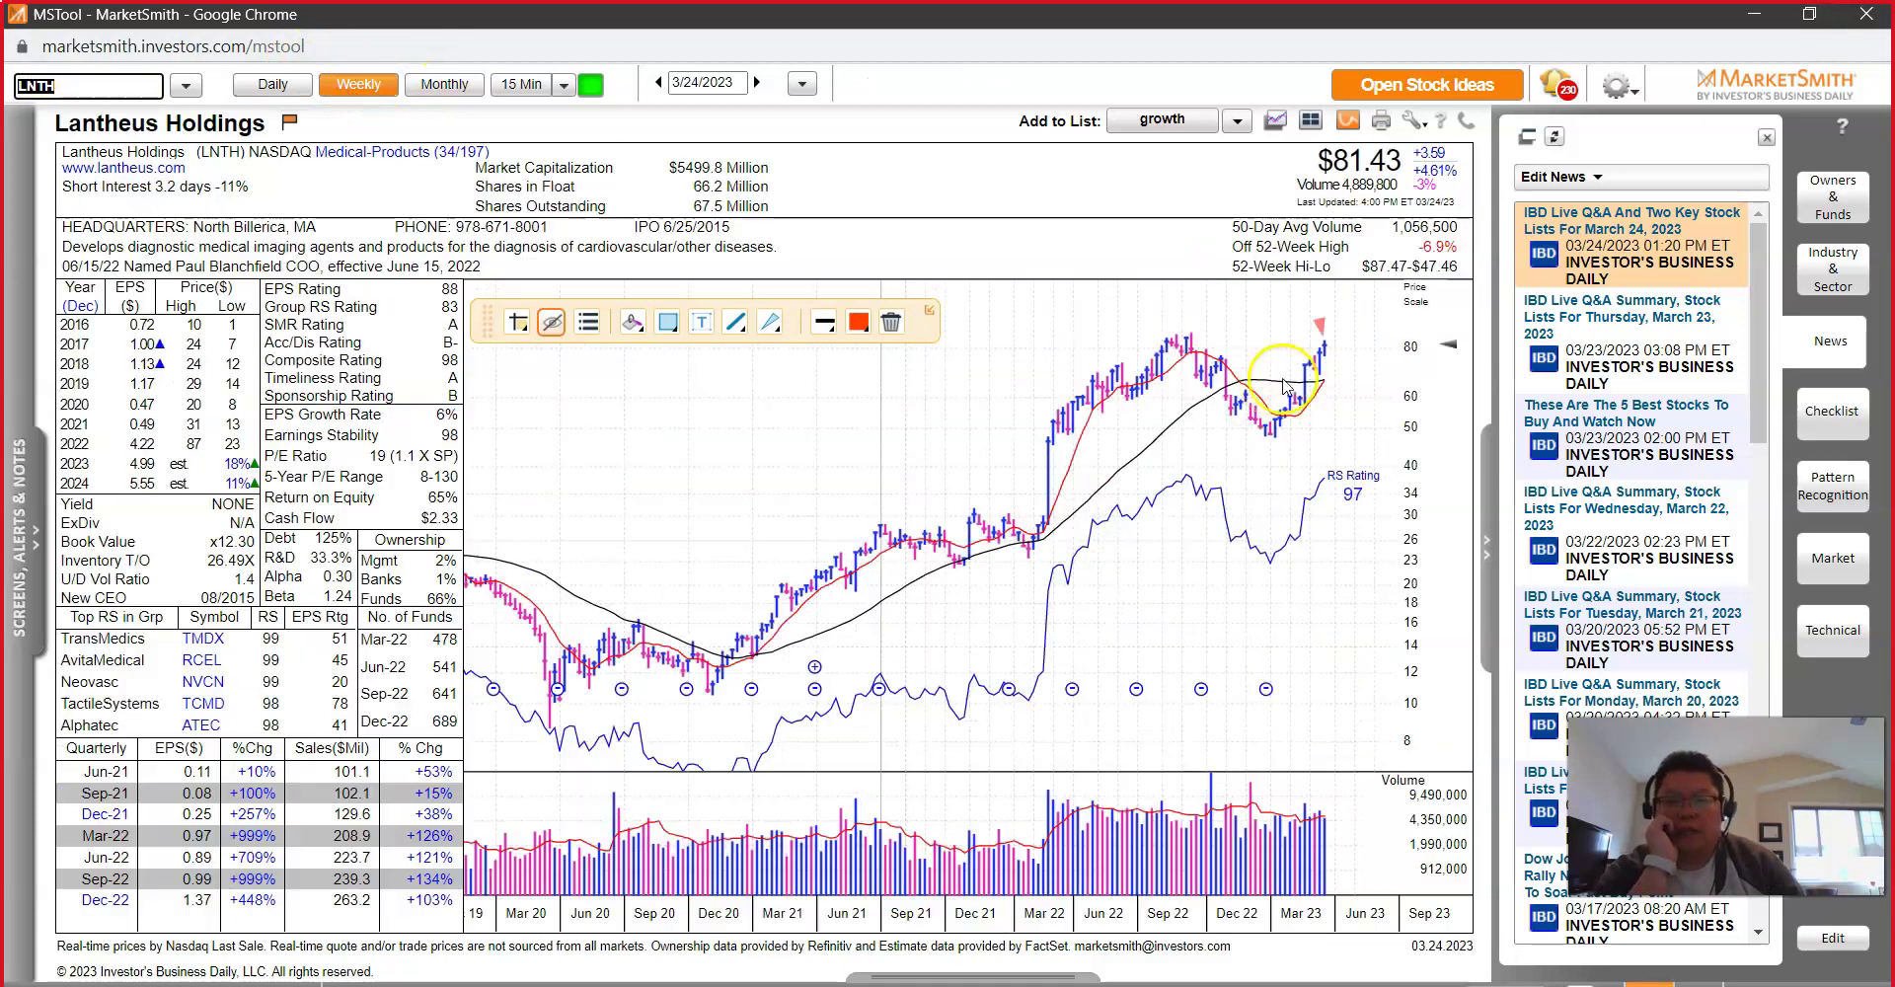
pyautogui.moveTo(1256, 434)
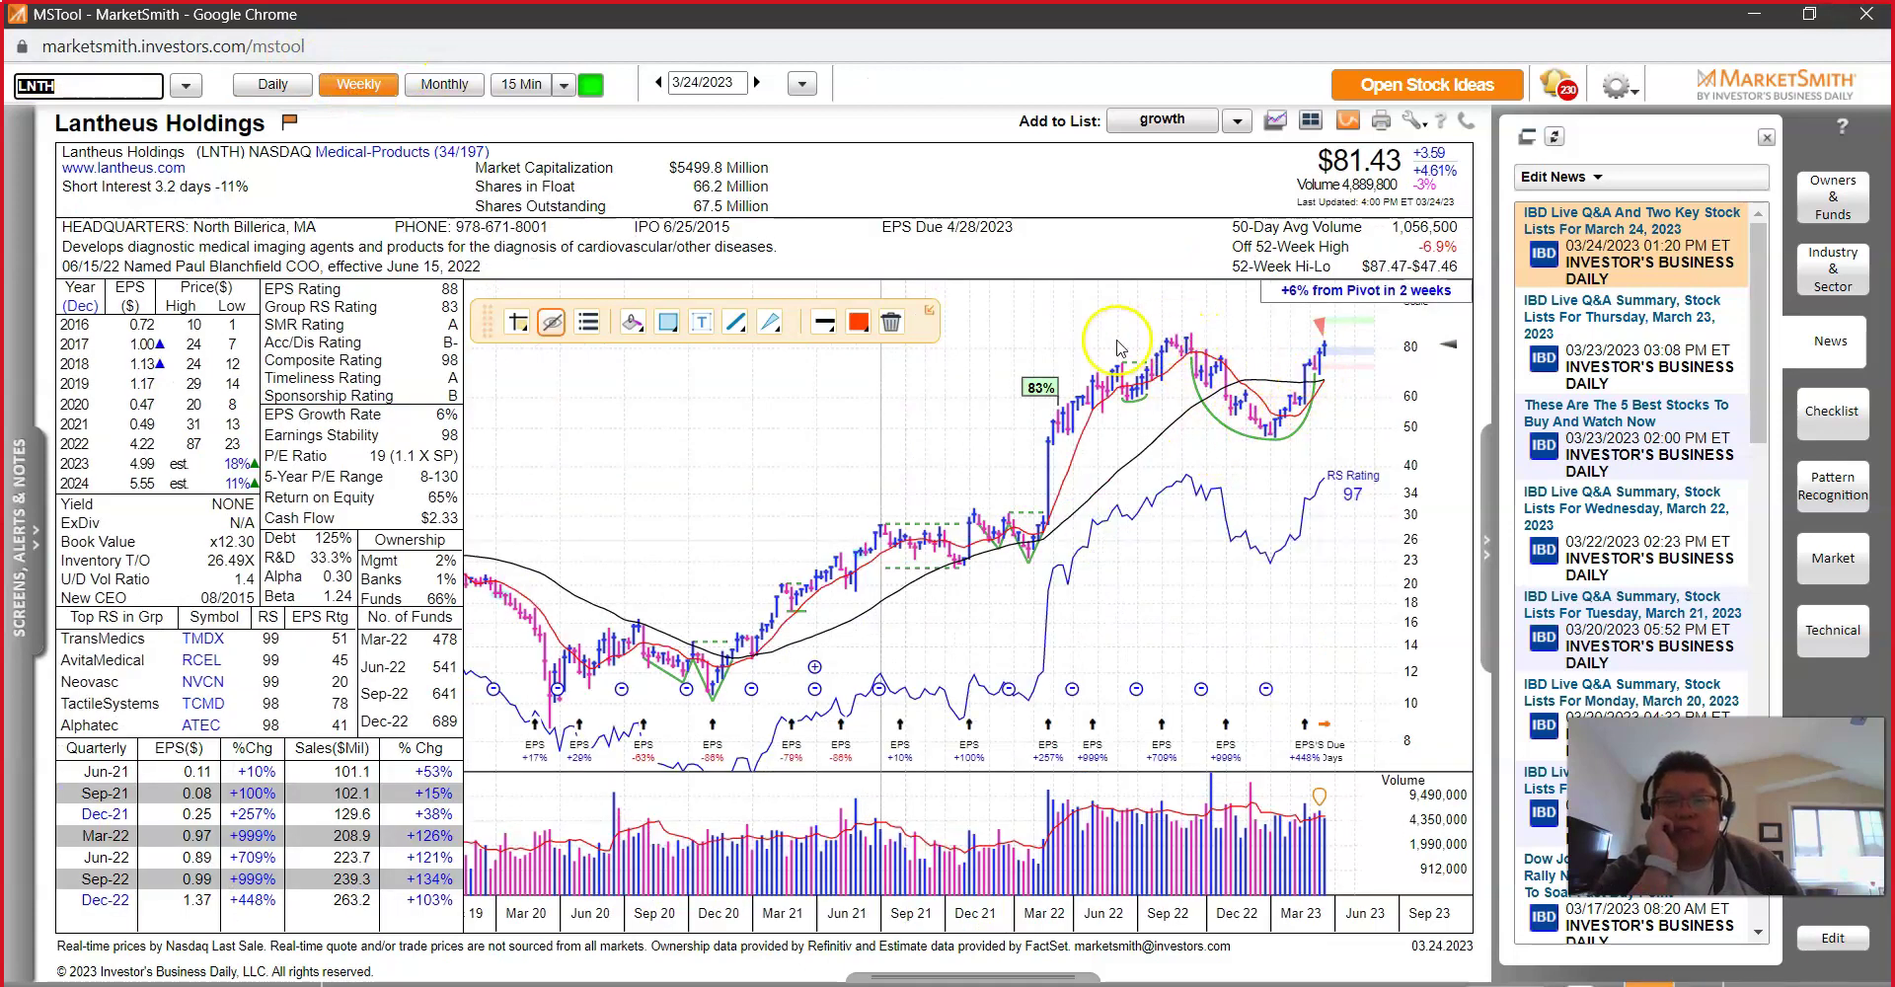
pyautogui.click(1257, 346)
pyautogui.click(1302, 571)
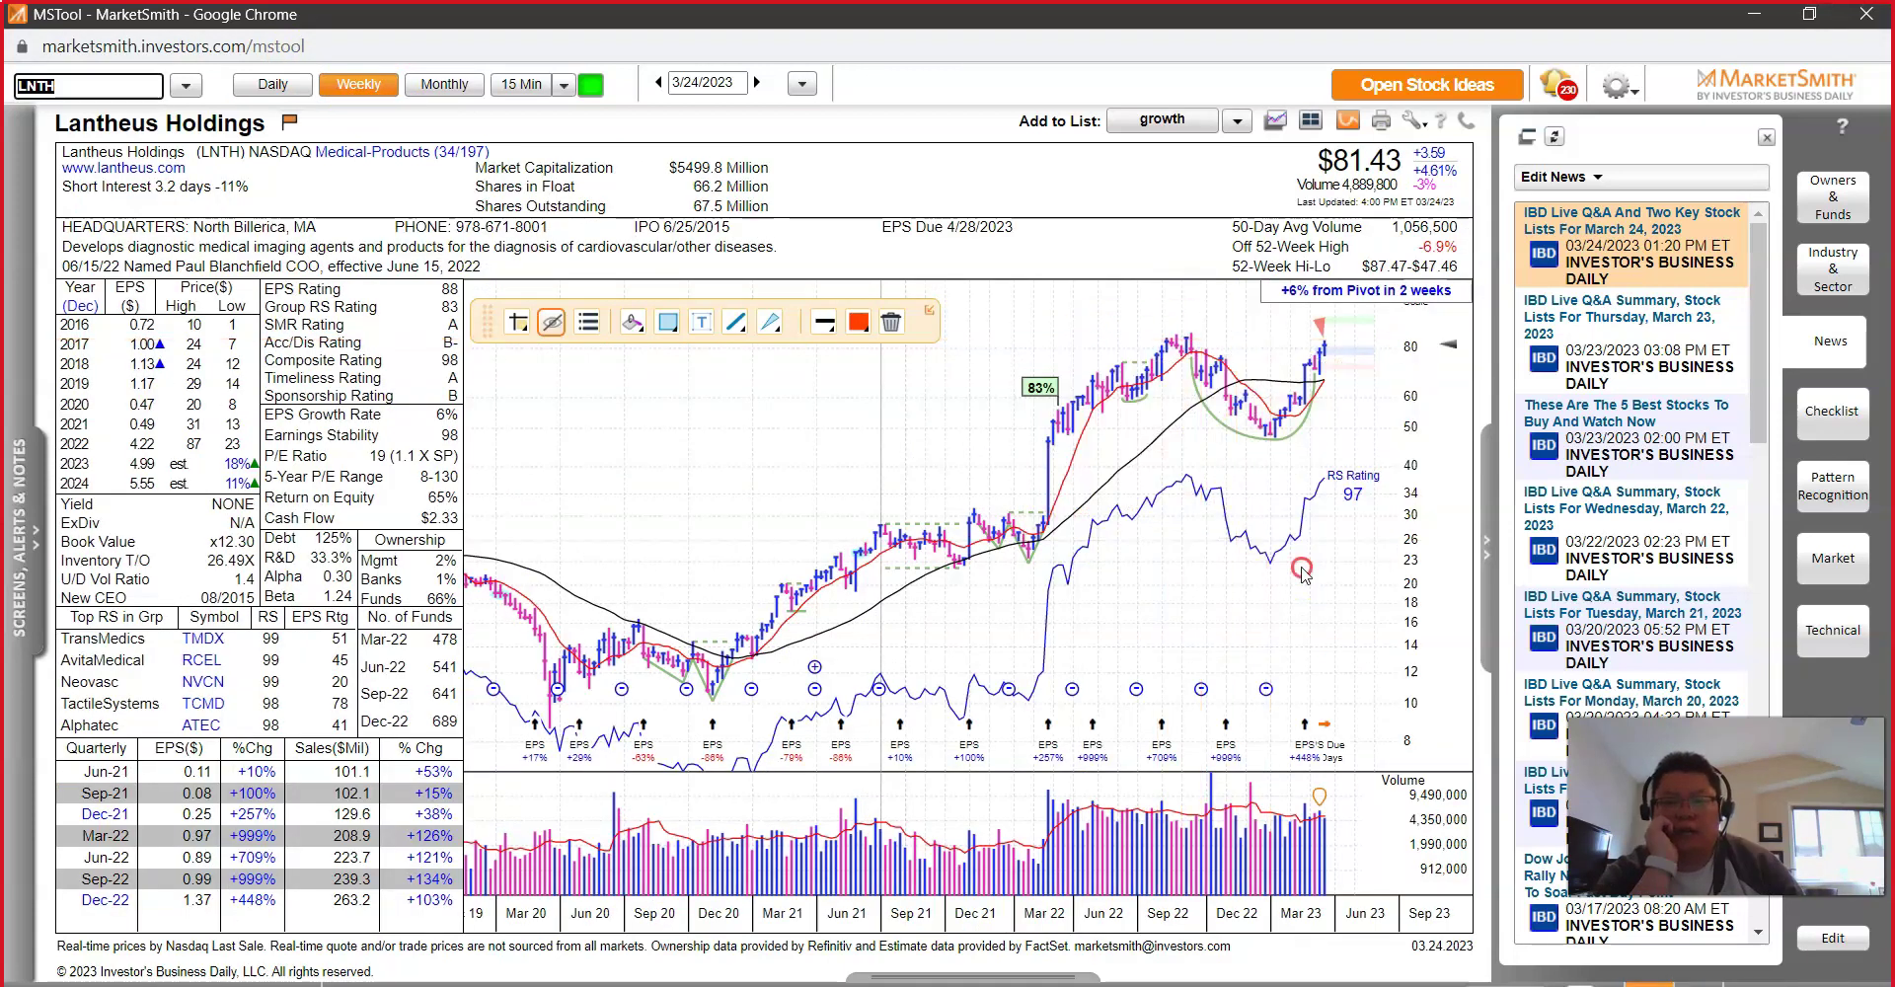
pyautogui.rightClick(1355, 609)
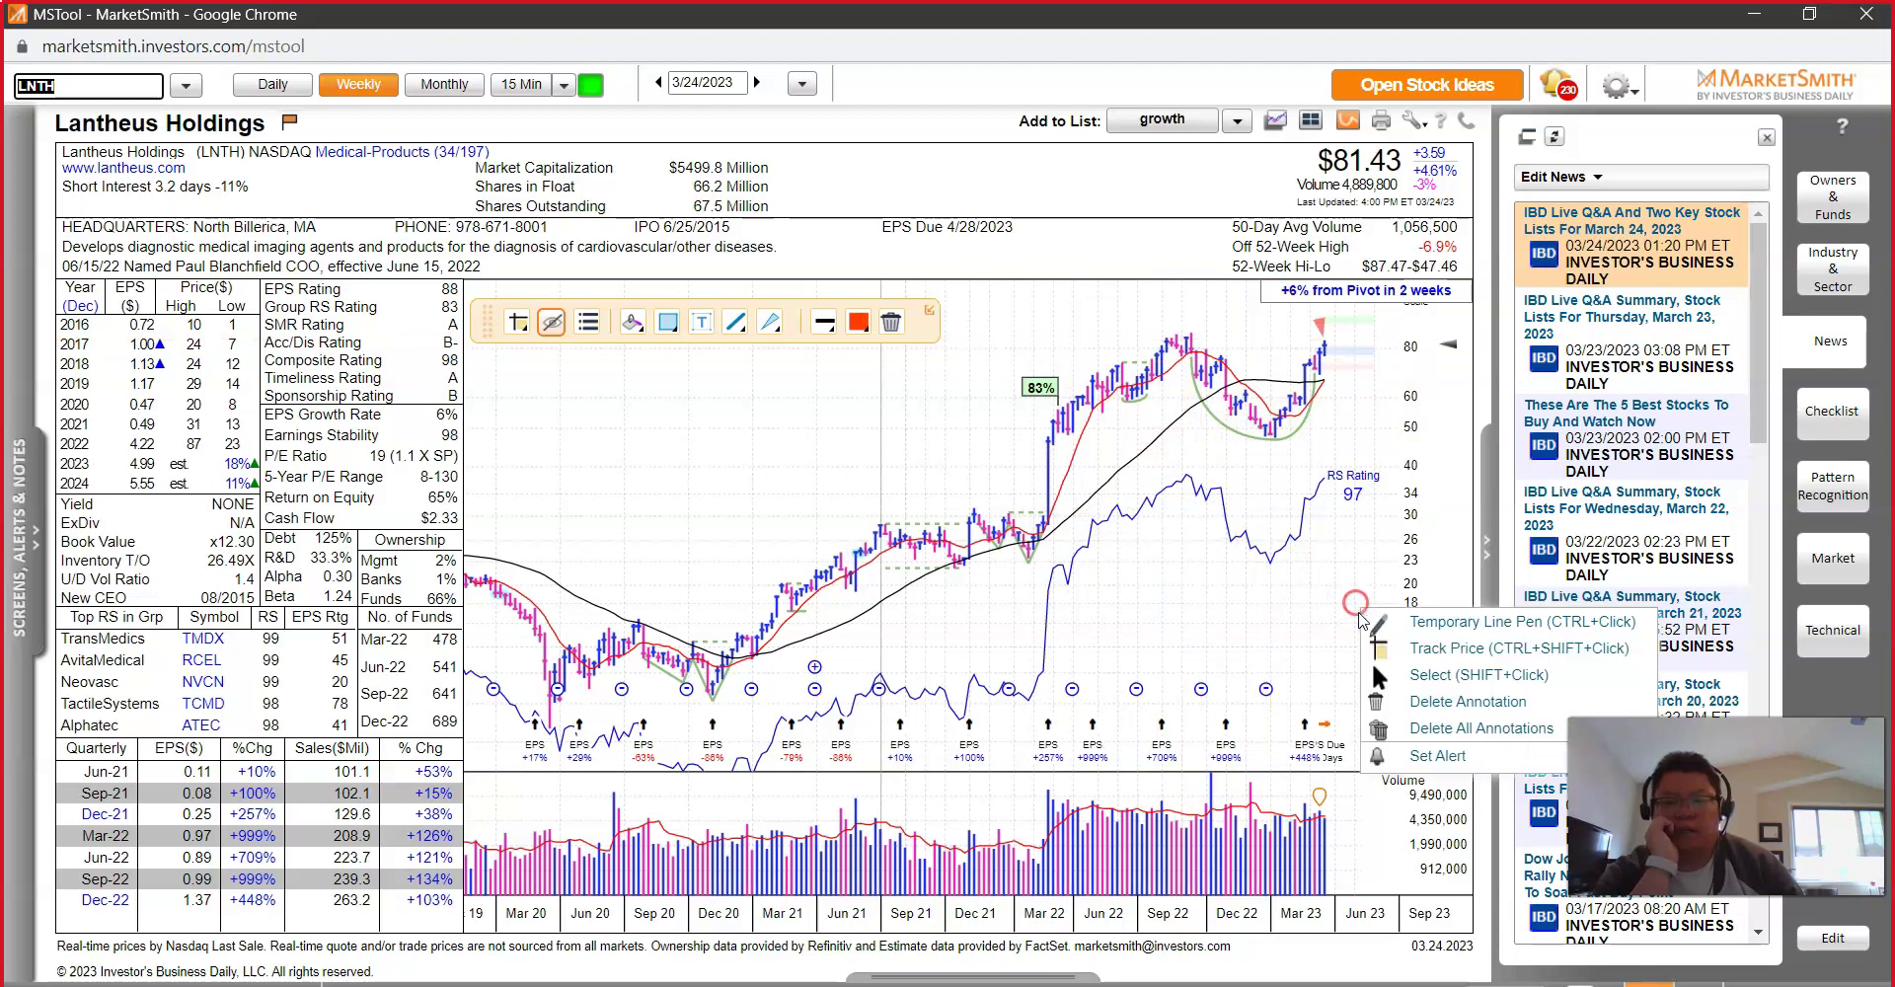
pyautogui.click(1436, 643)
pyautogui.click(1181, 322)
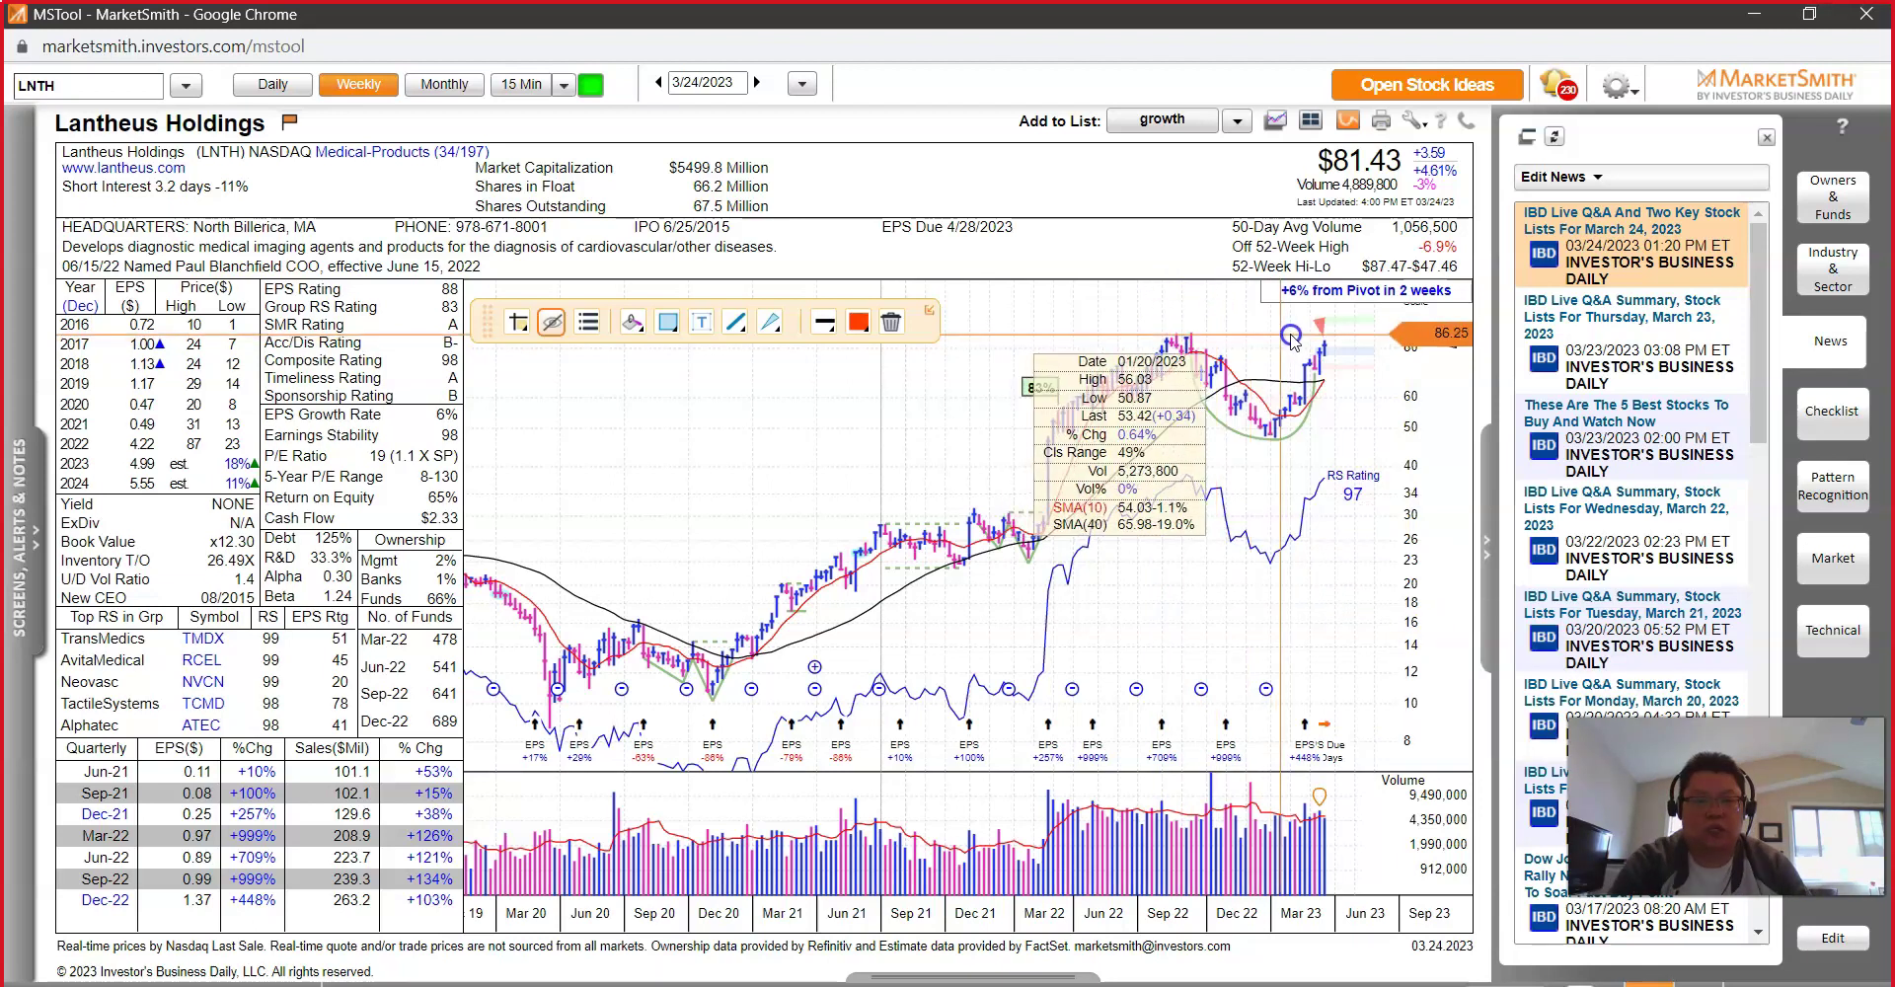
# Step: Draw a temporary line from the 2022 high across to the latest weekly bars with the Temporary Line Pen
pyautogui.rightClick(1386, 509)
pyautogui.click(1429, 528)
pyautogui.moveTo(1157, 335); pyautogui.dragTo(1303, 337)
pyautogui.click(1392, 491)
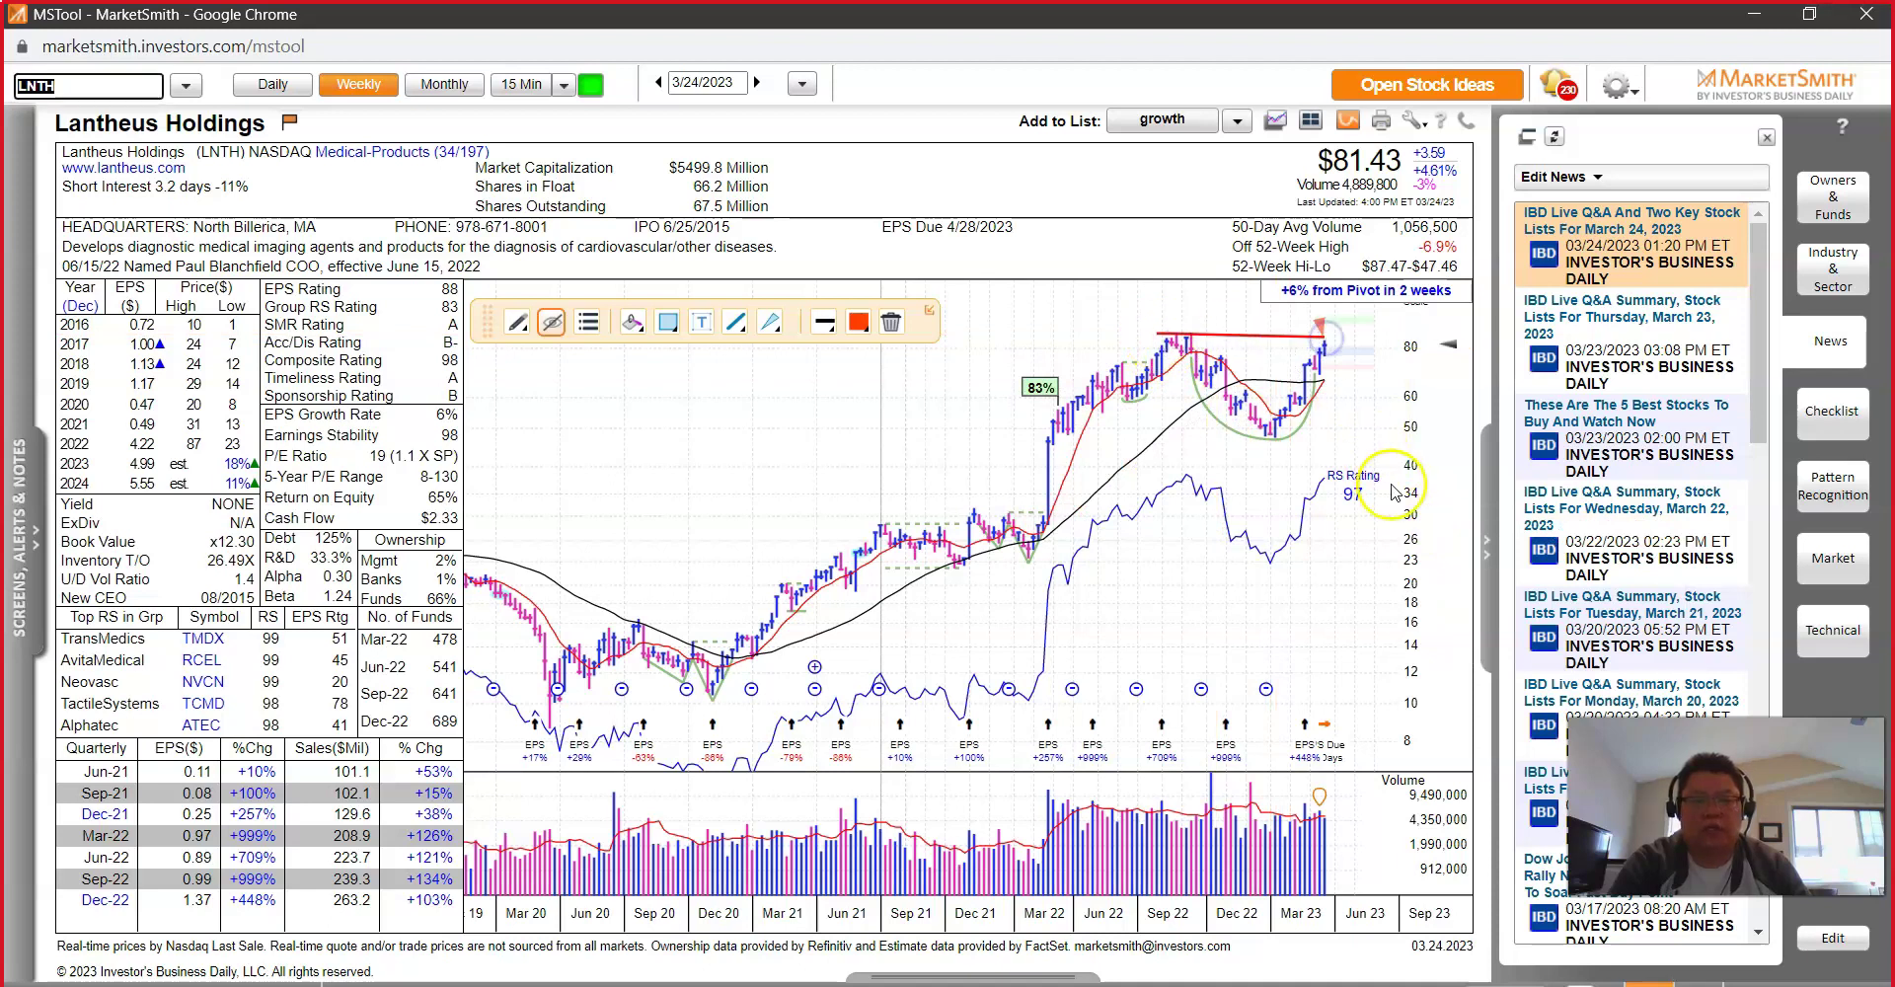
# Step: Draw temporary trend lines under the 2021 to early 2022 advance and the 2022 advance, and mark the early 2022 jump between them
pyautogui.moveTo(1249, 377)
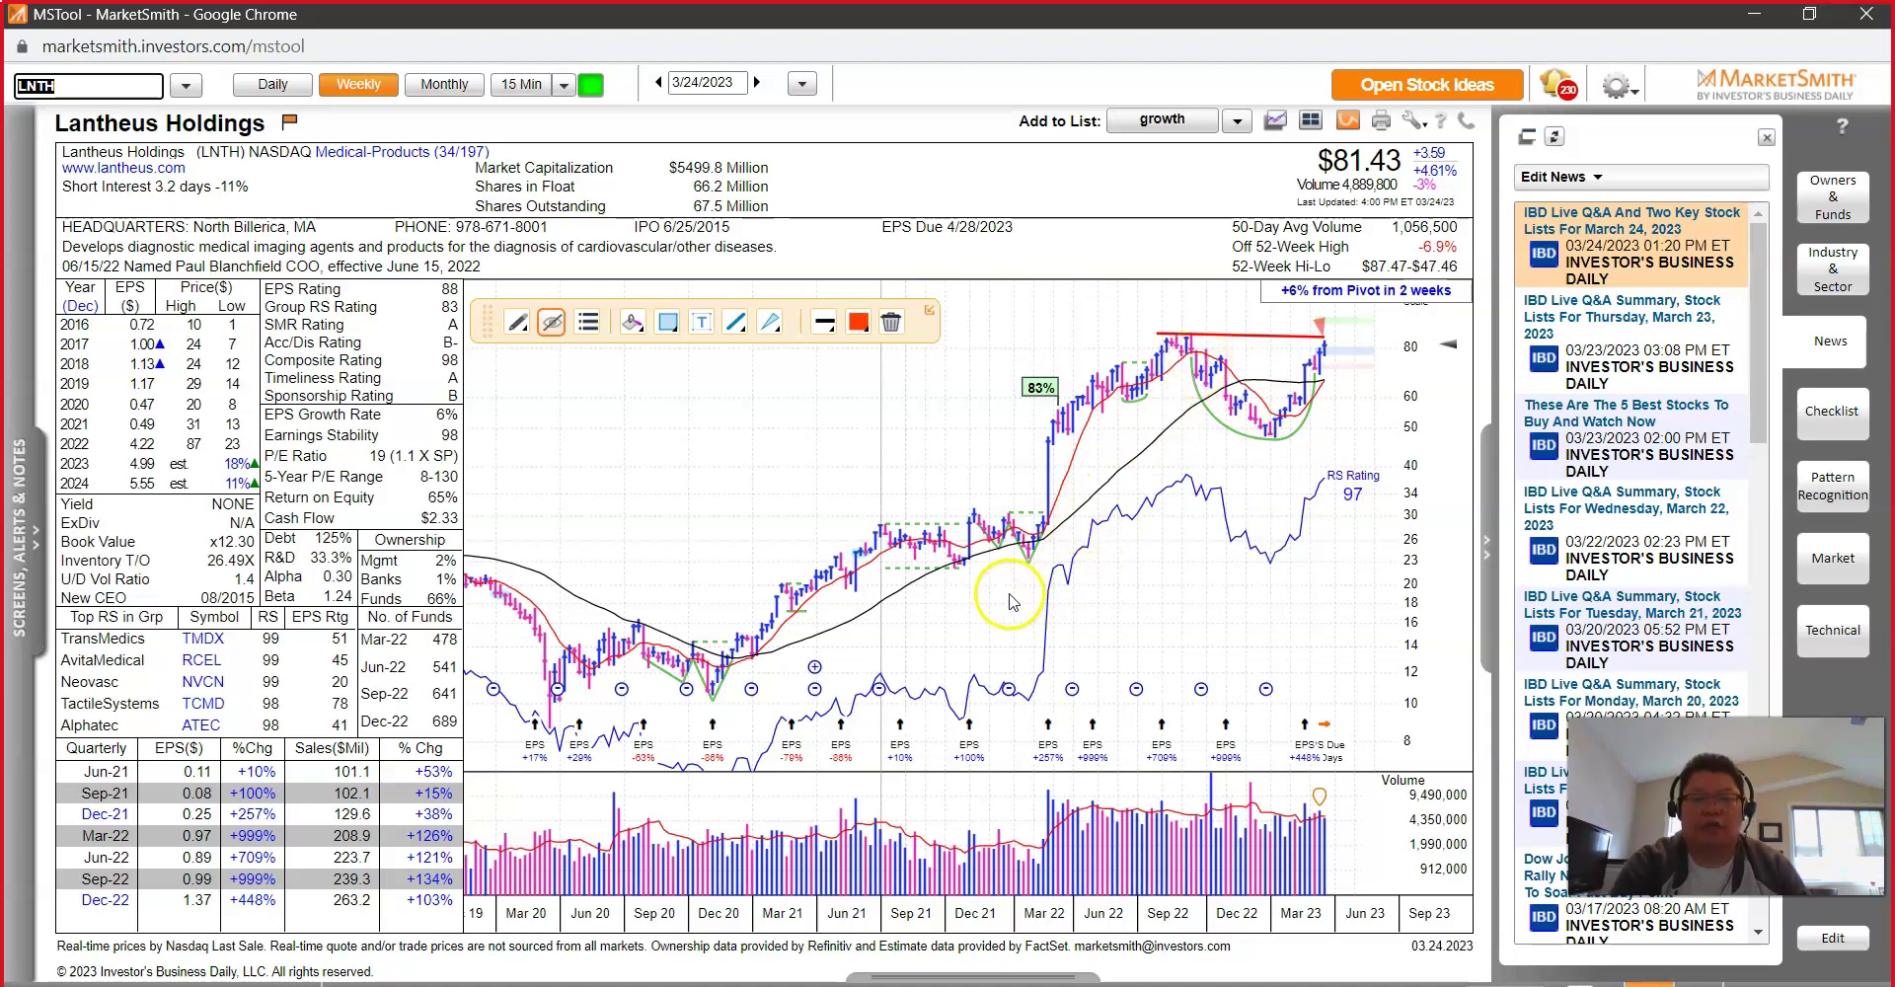
pyautogui.rightClick(1020, 646)
pyautogui.click(1102, 659)
pyautogui.moveTo(745, 684); pyautogui.dragTo(1068, 511)
pyautogui.moveTo(1034, 454)
pyautogui.mouseDown()
pyautogui.moveTo(1013, 410)
pyautogui.moveTo(1048, 424)
pyautogui.mouseUp()
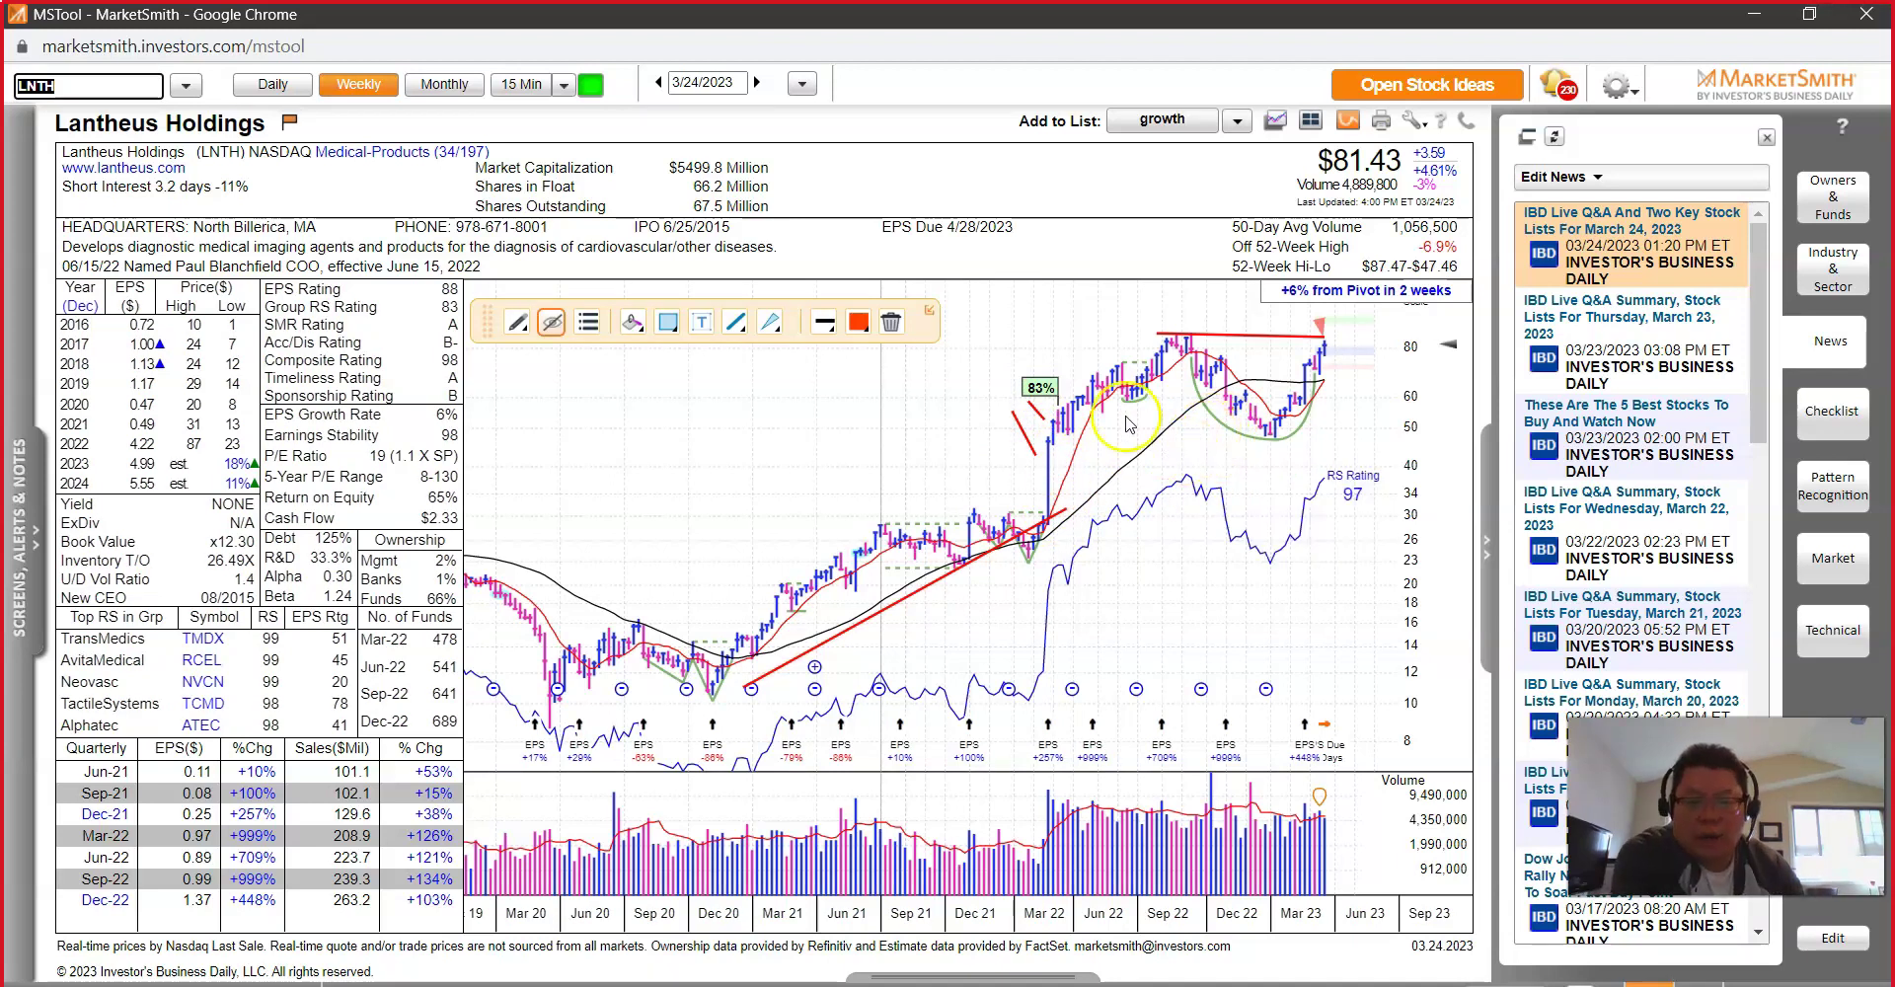
pyautogui.moveTo(1059, 457); pyautogui.dragTo(1094, 436)
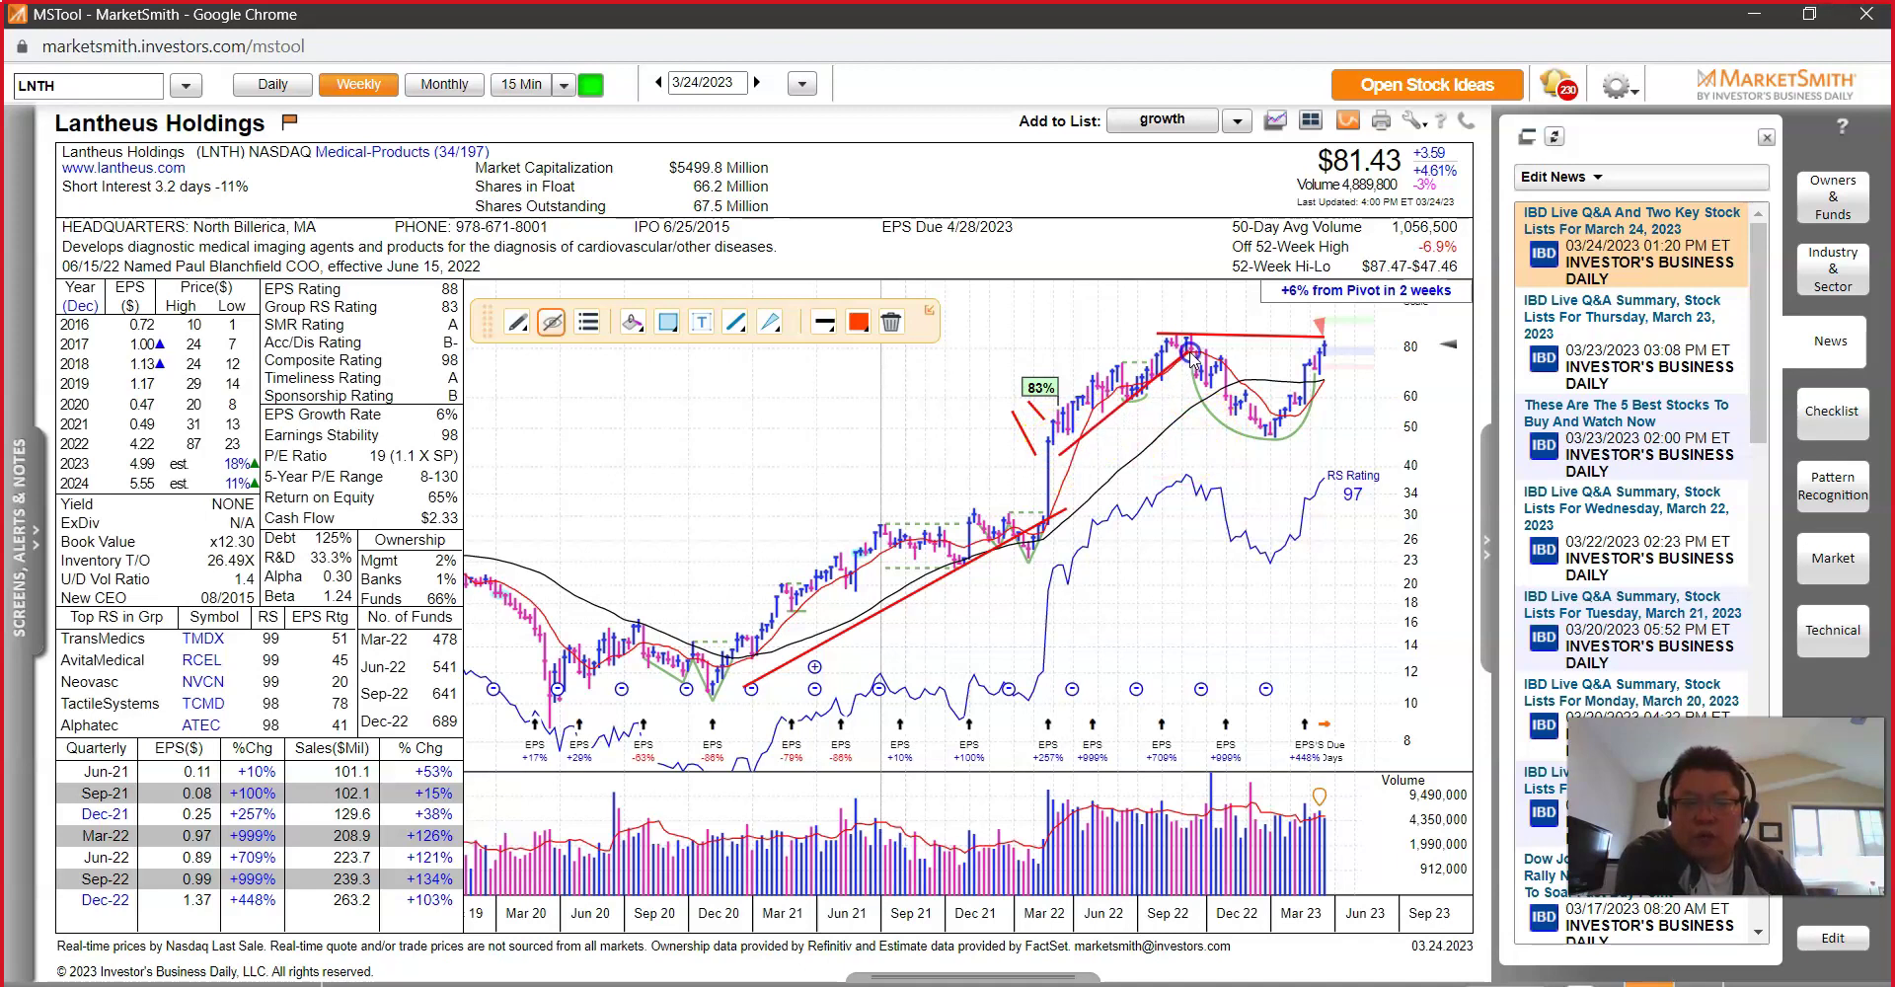
pyautogui.moveTo(1193, 357); pyautogui.dragTo(1191, 352)
# Step: Inspect the Cup with Handle details and mark the base with temporary lines along its top, its low and its decline
pyautogui.moveTo(1266, 353)
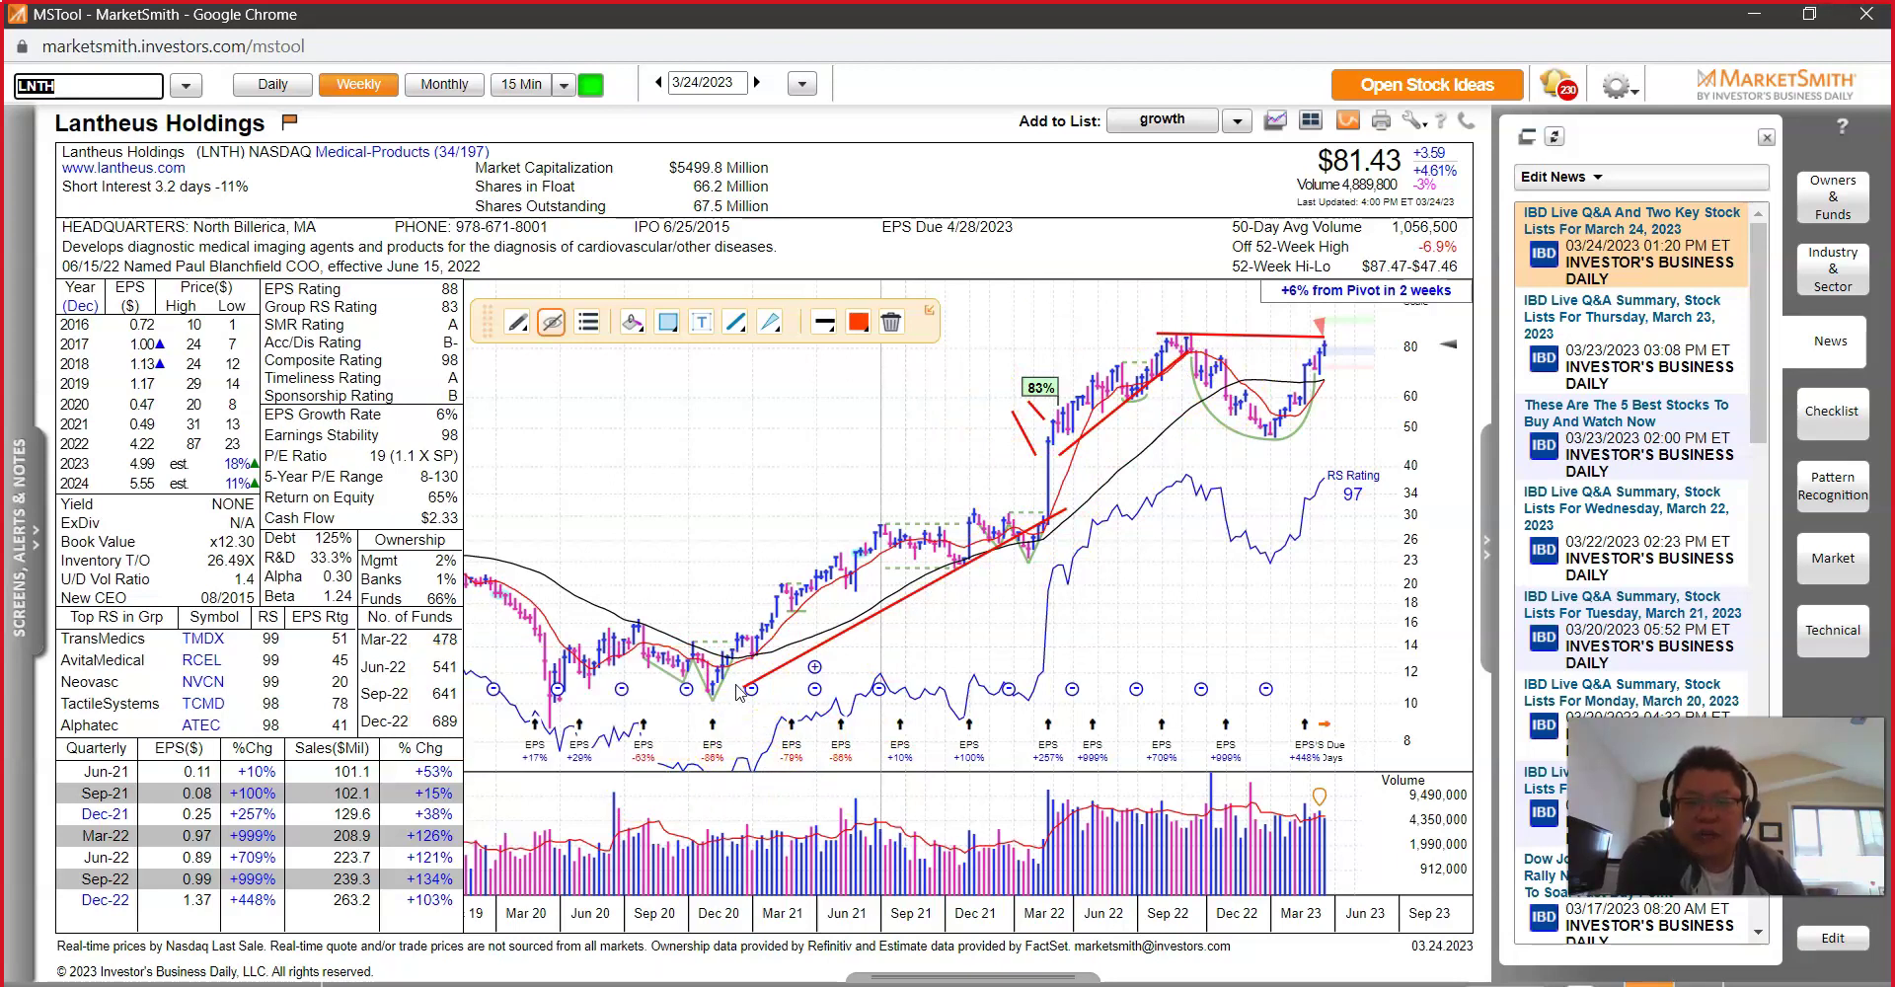
pyautogui.click(1160, 392)
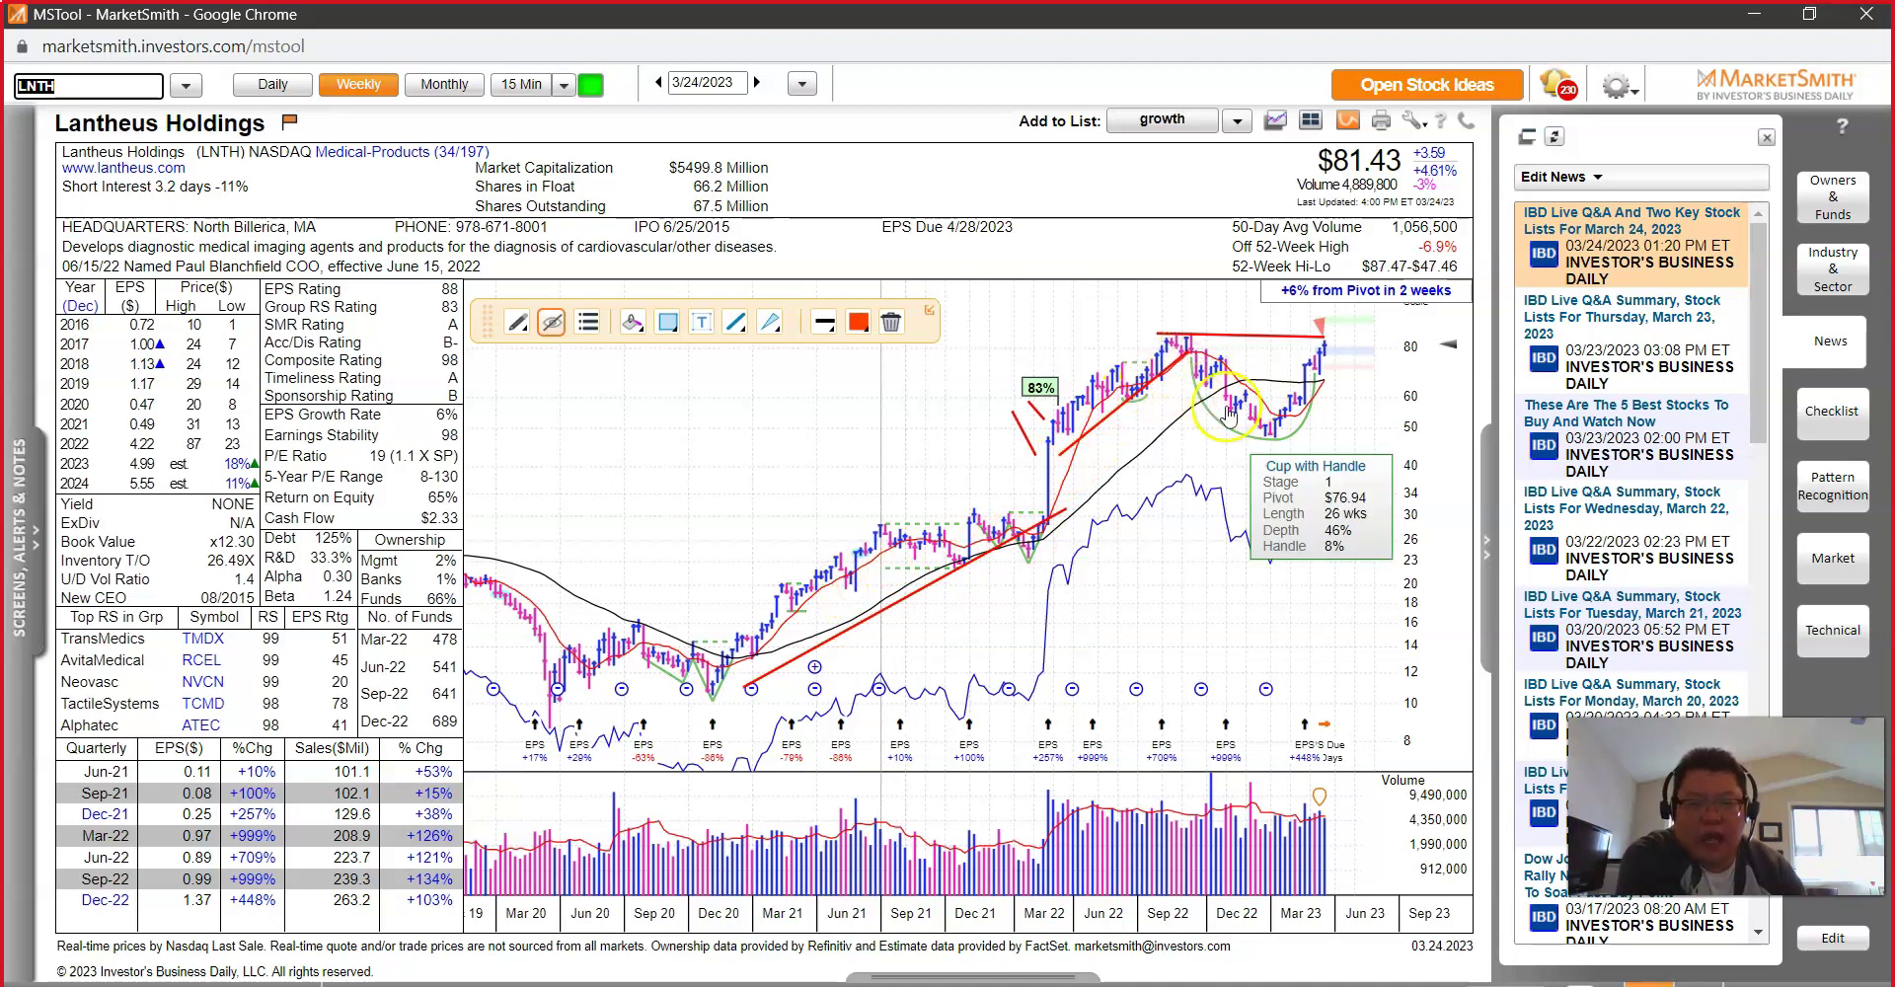
pyautogui.click(1321, 383)
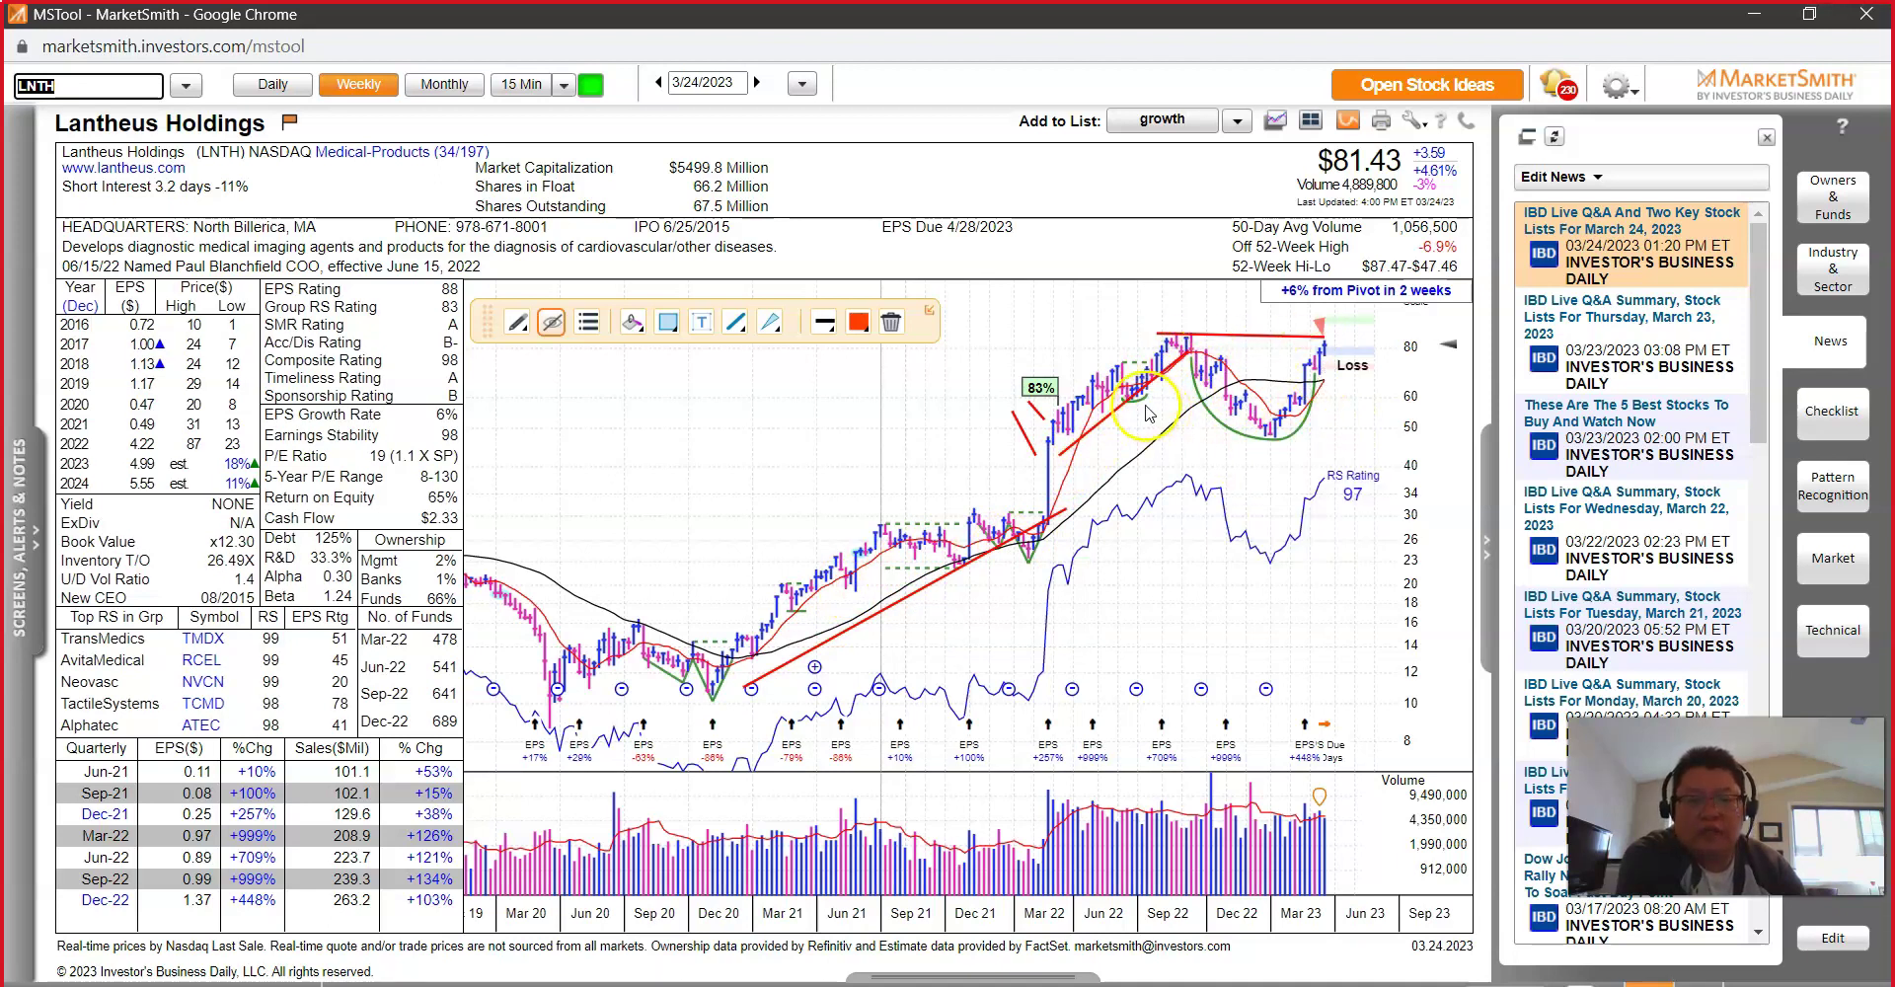
pyautogui.click(1179, 333)
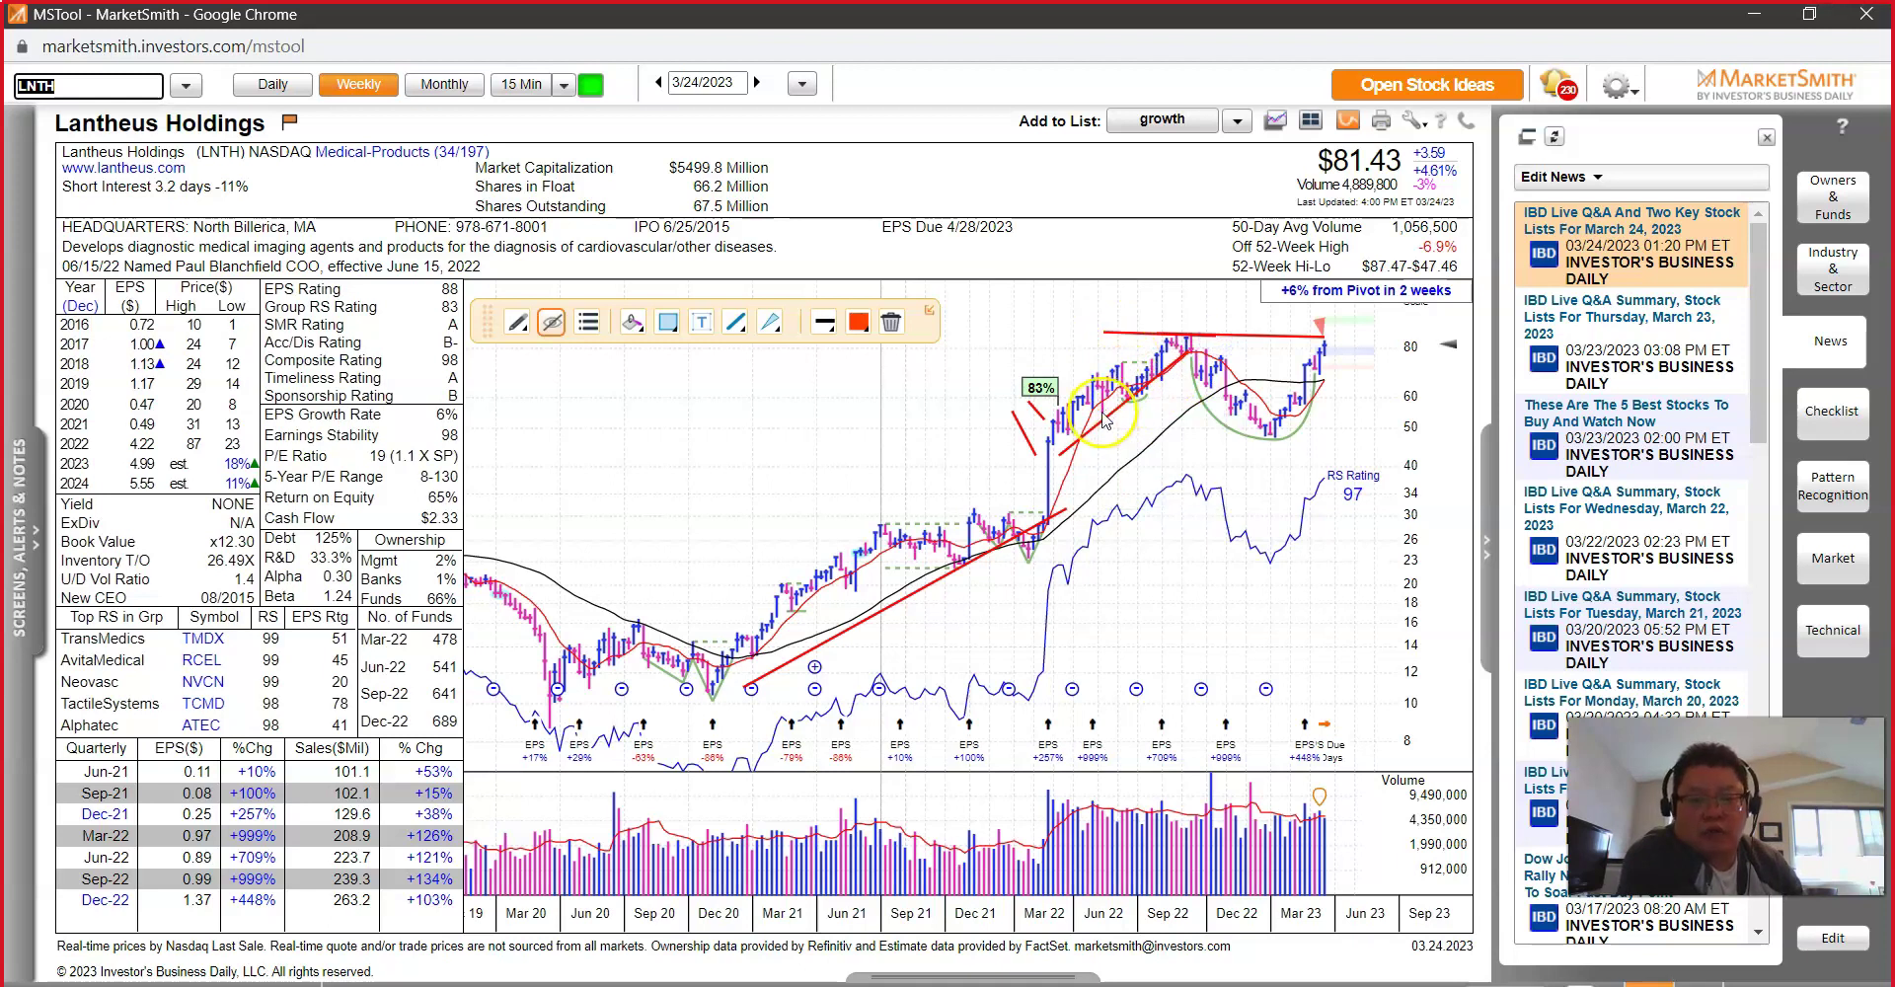
pyautogui.moveTo(1114, 440); pyautogui.dragTo(1281, 436)
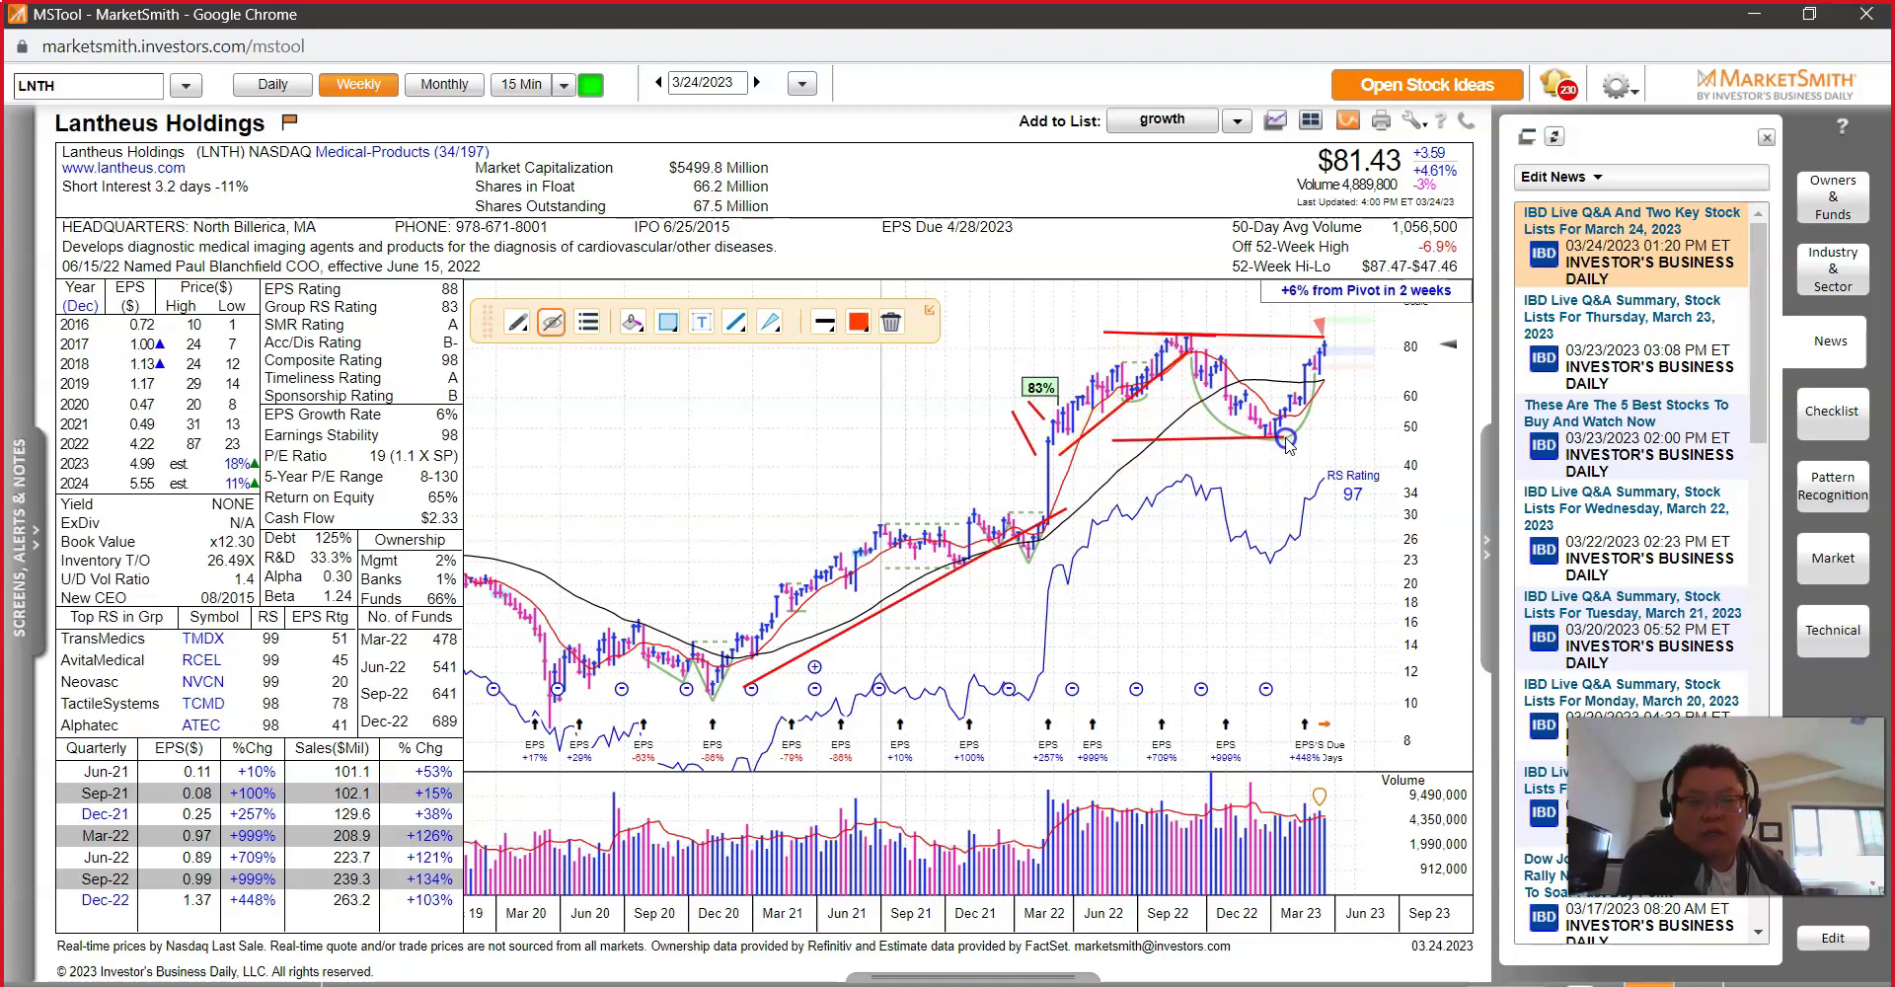
pyautogui.click(1229, 380)
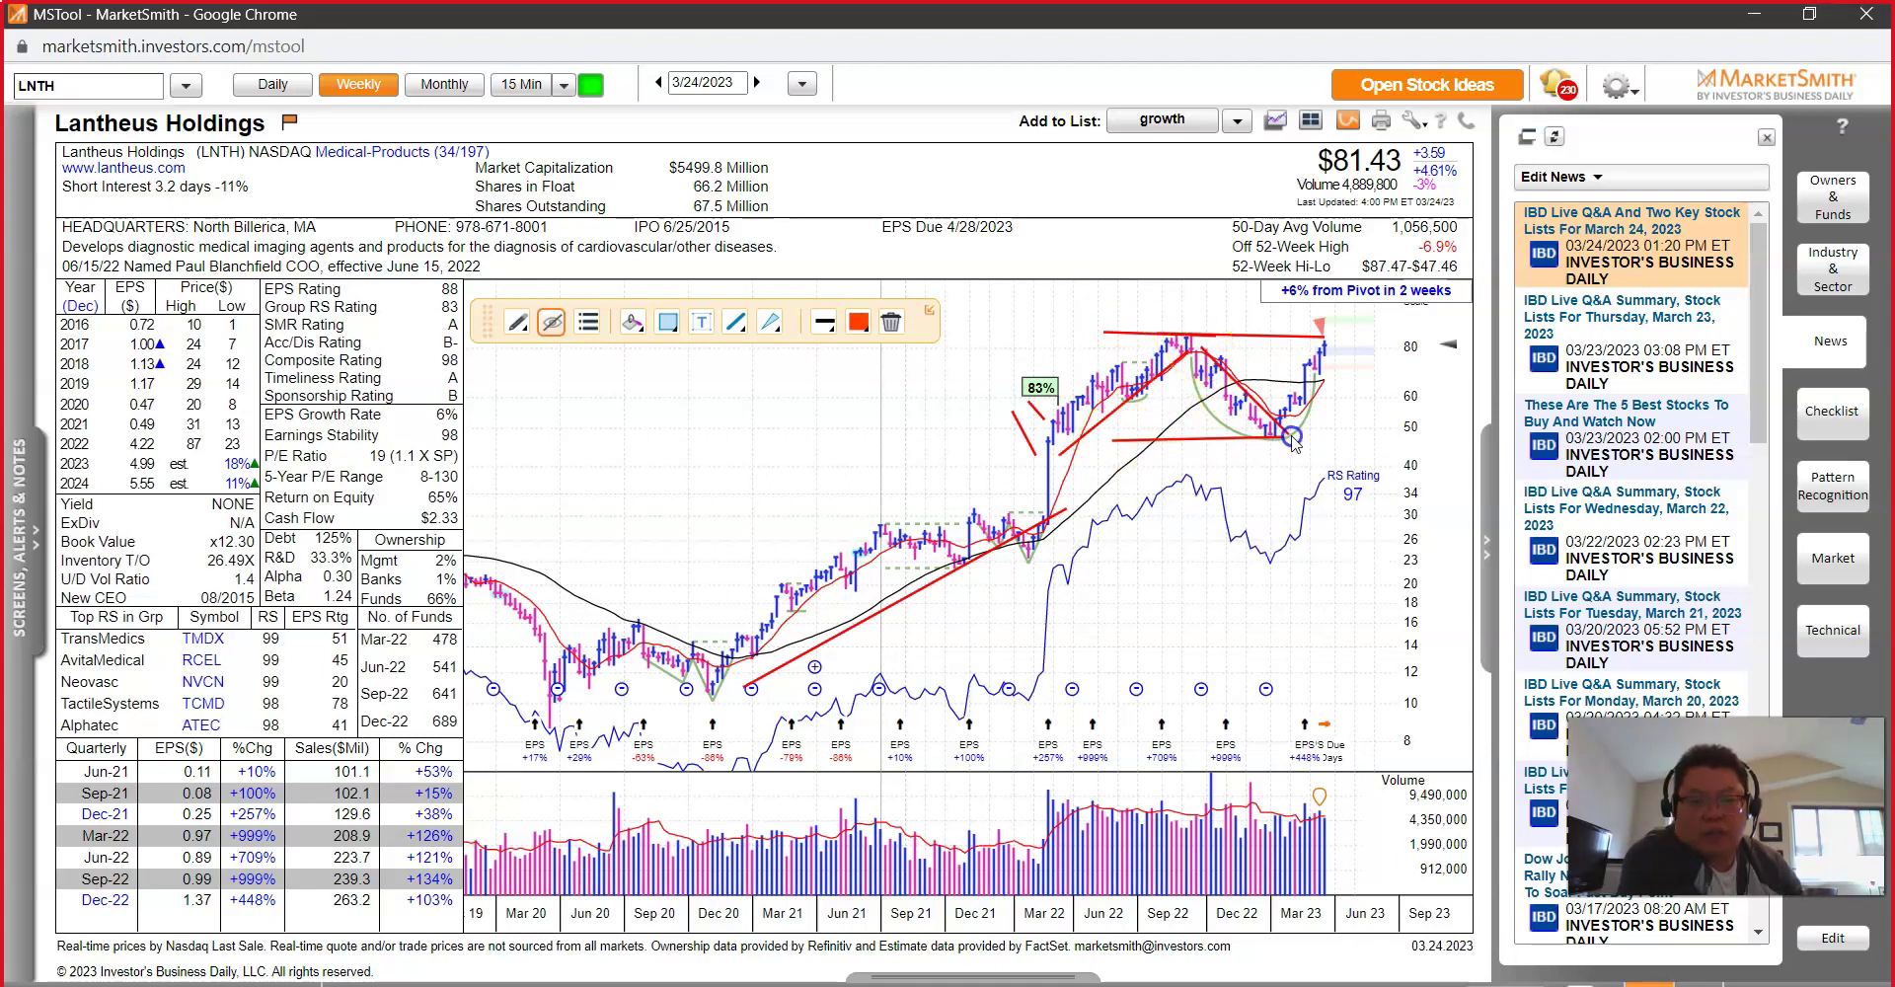
# Step: Mark the recent quarterly EPS and sales growth with temporary lines, and collapse the growth stock list to restore the full chart
pyautogui.moveTo(1218, 462)
pyautogui.moveTo(1010, 550)
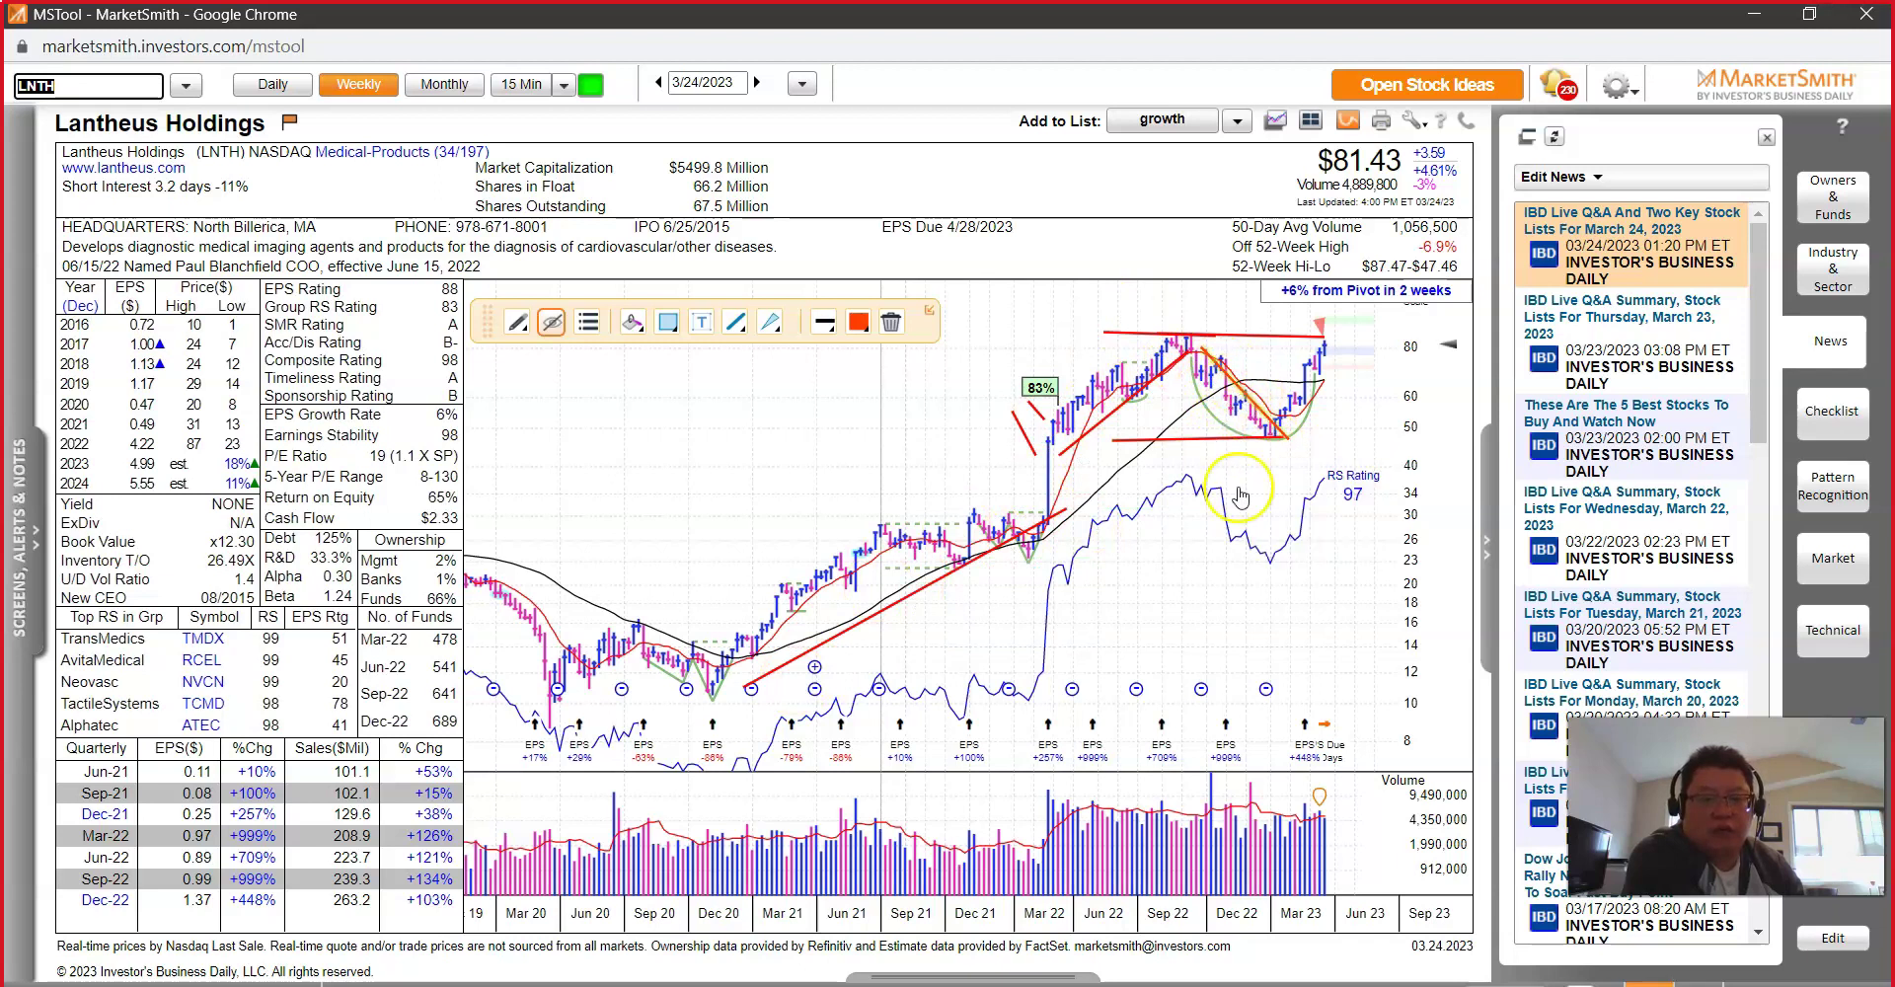
pyautogui.moveTo(1286, 399)
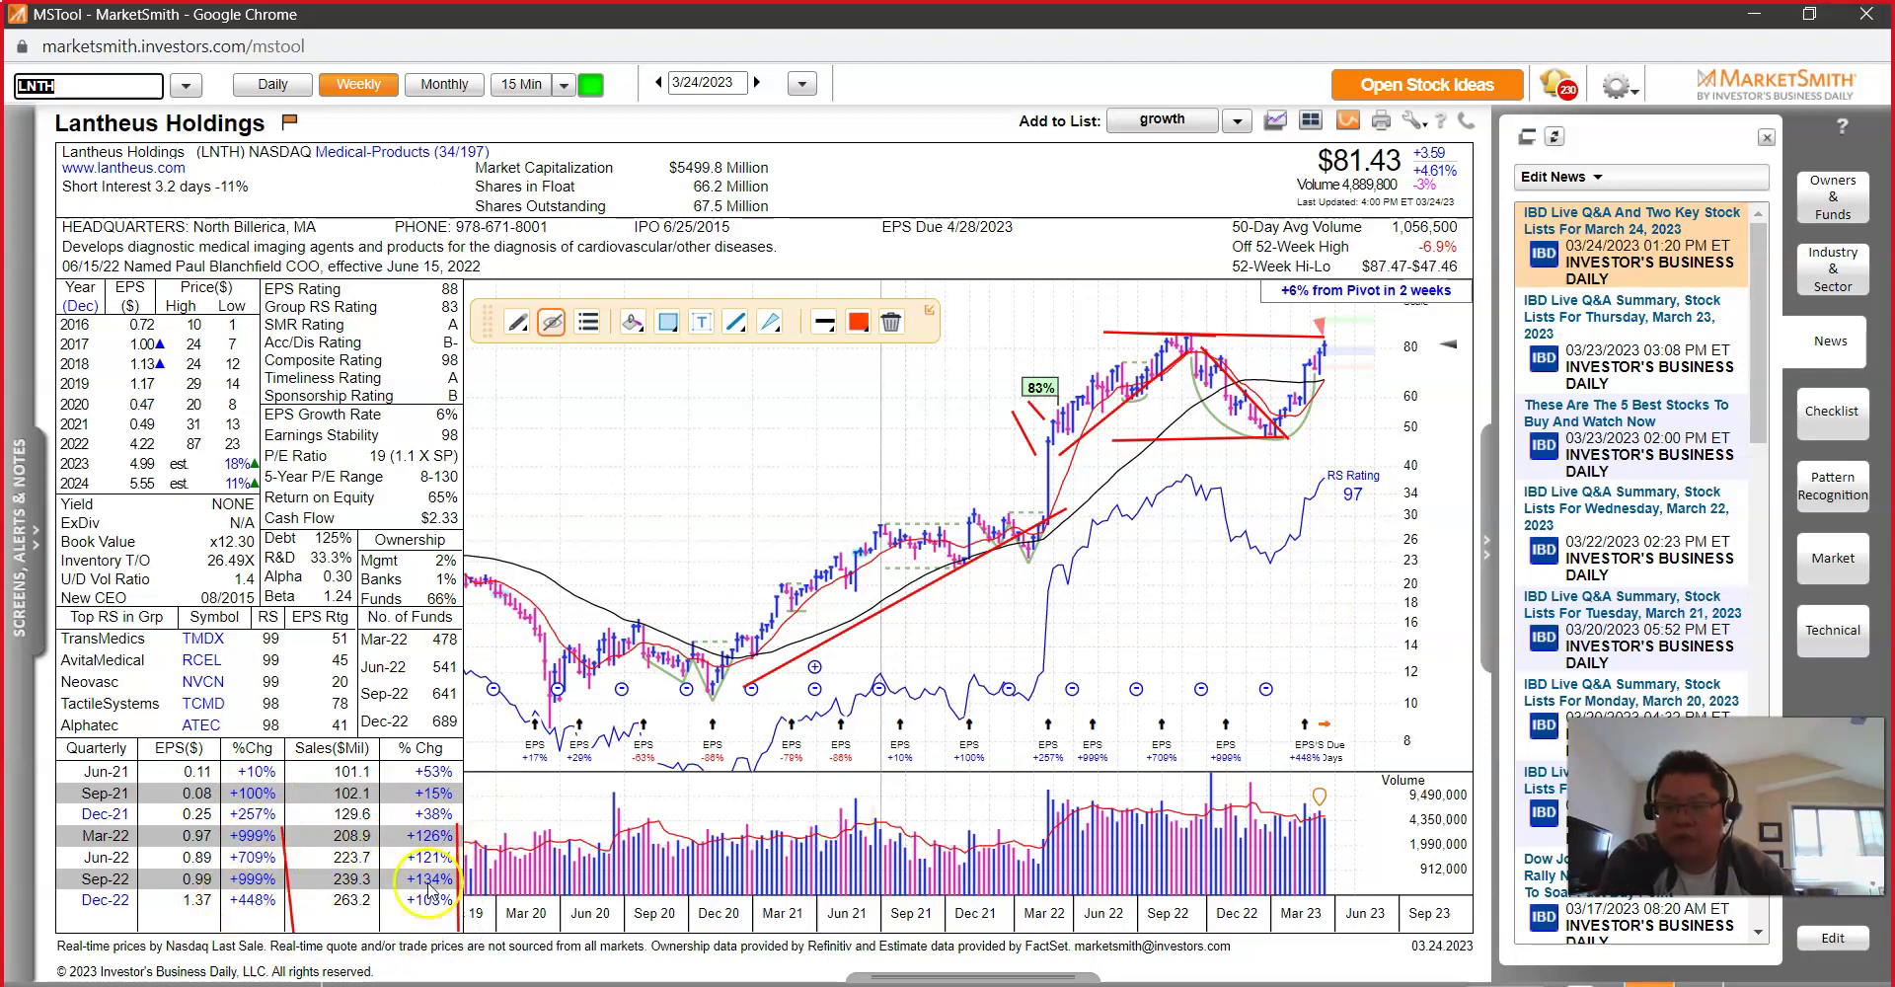
pyautogui.click(1416, 919)
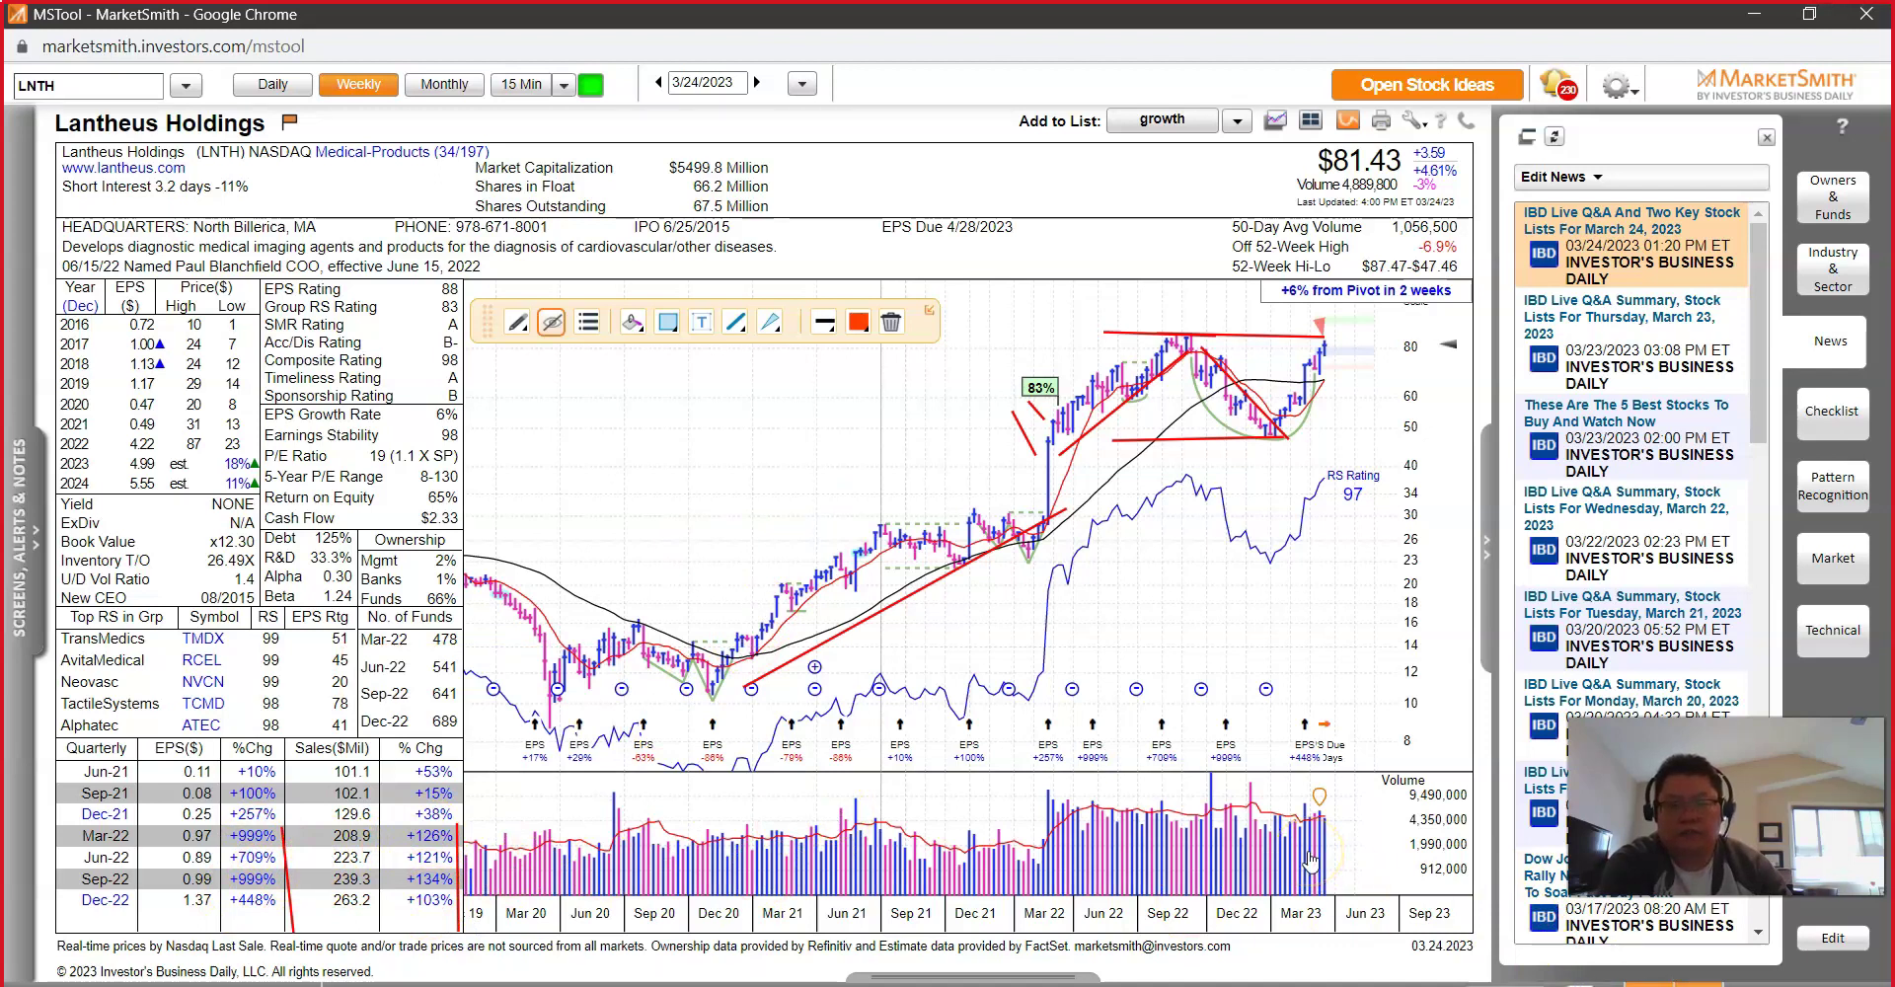
pyautogui.scroll(-1, 1258, 931)
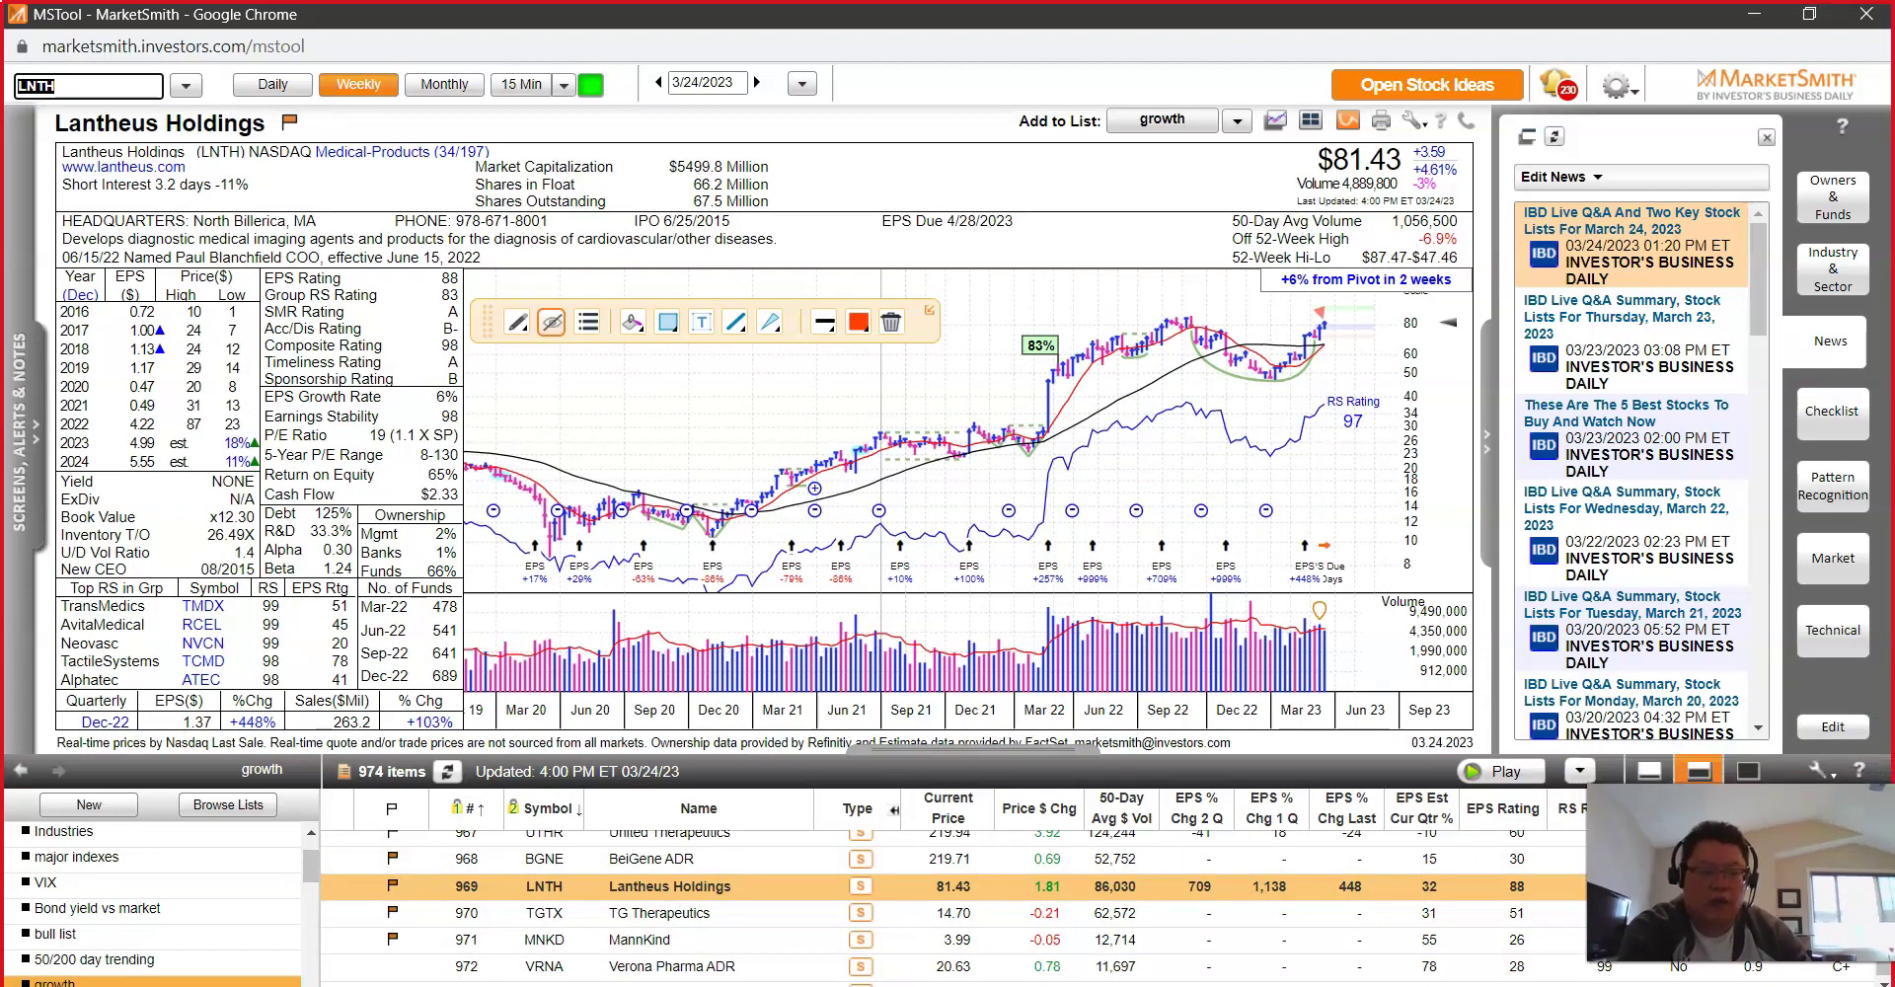
pyautogui.click(1653, 774)
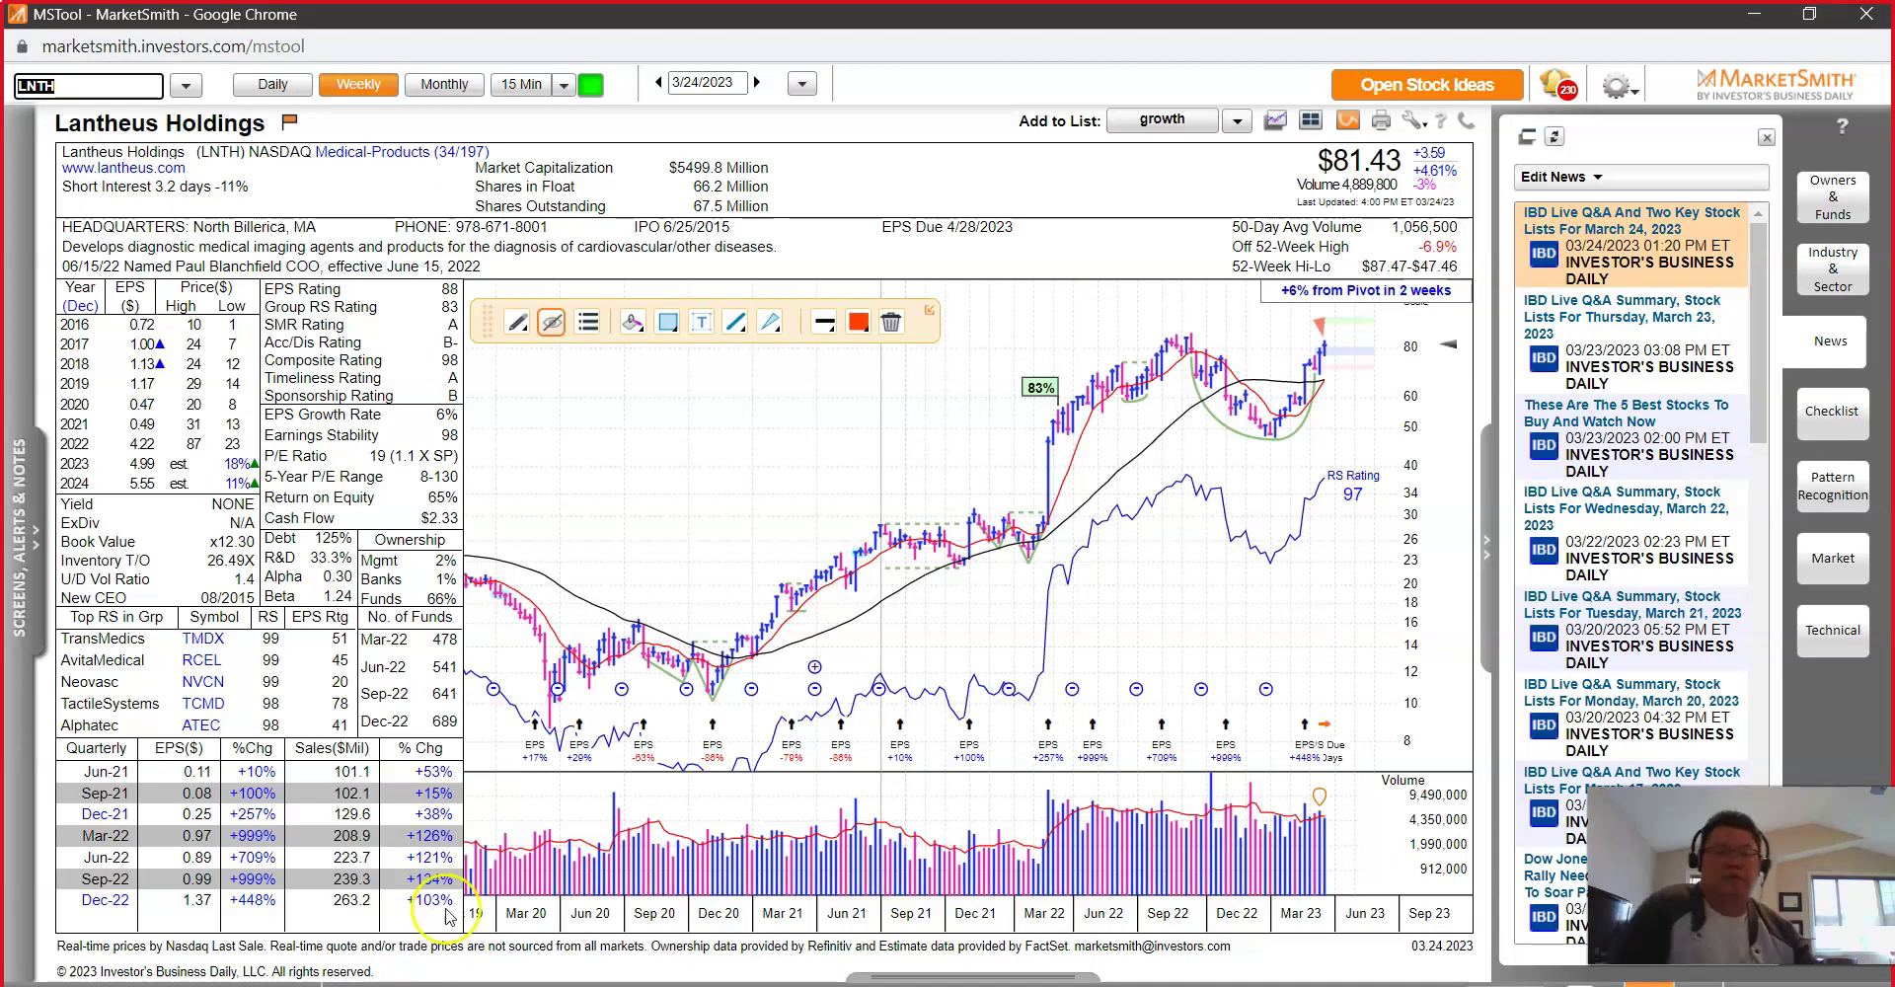
# Step: Load the SWAV weekly chart and recolor the green down arrow above the latest bars red
pyautogui.moveTo(1299, 766)
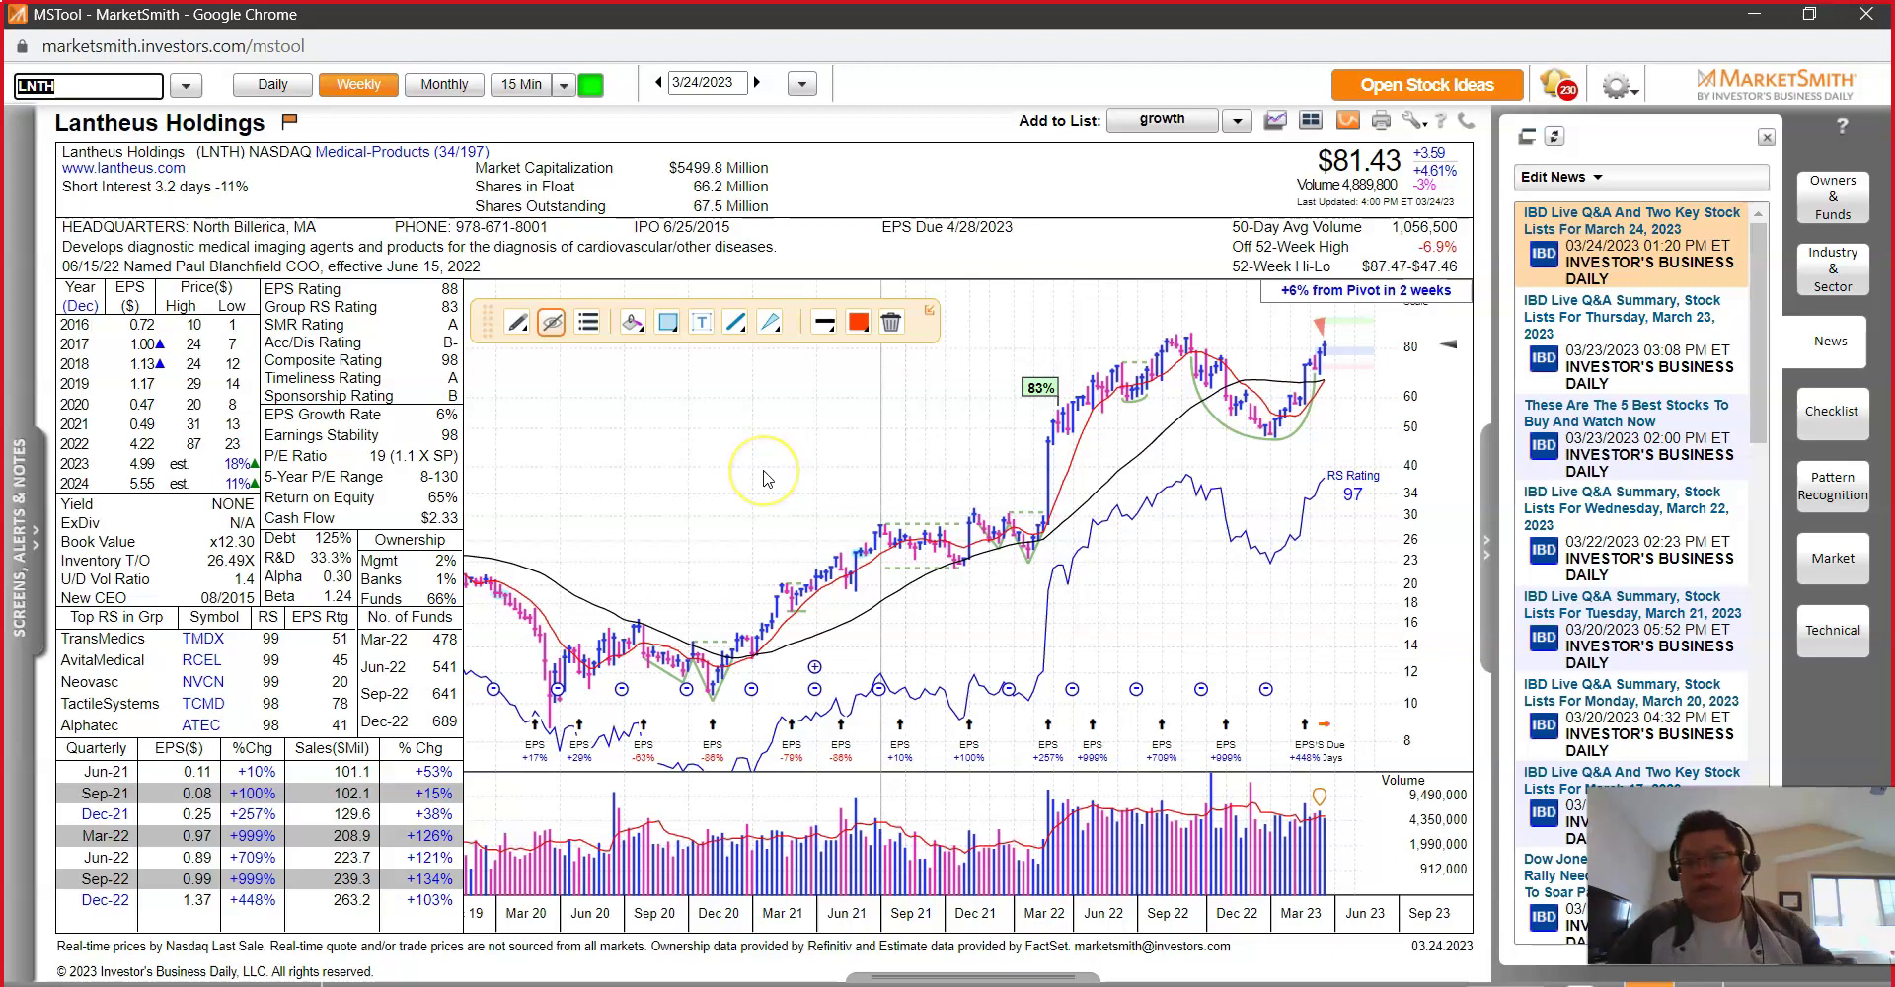
pyautogui.press('Return')
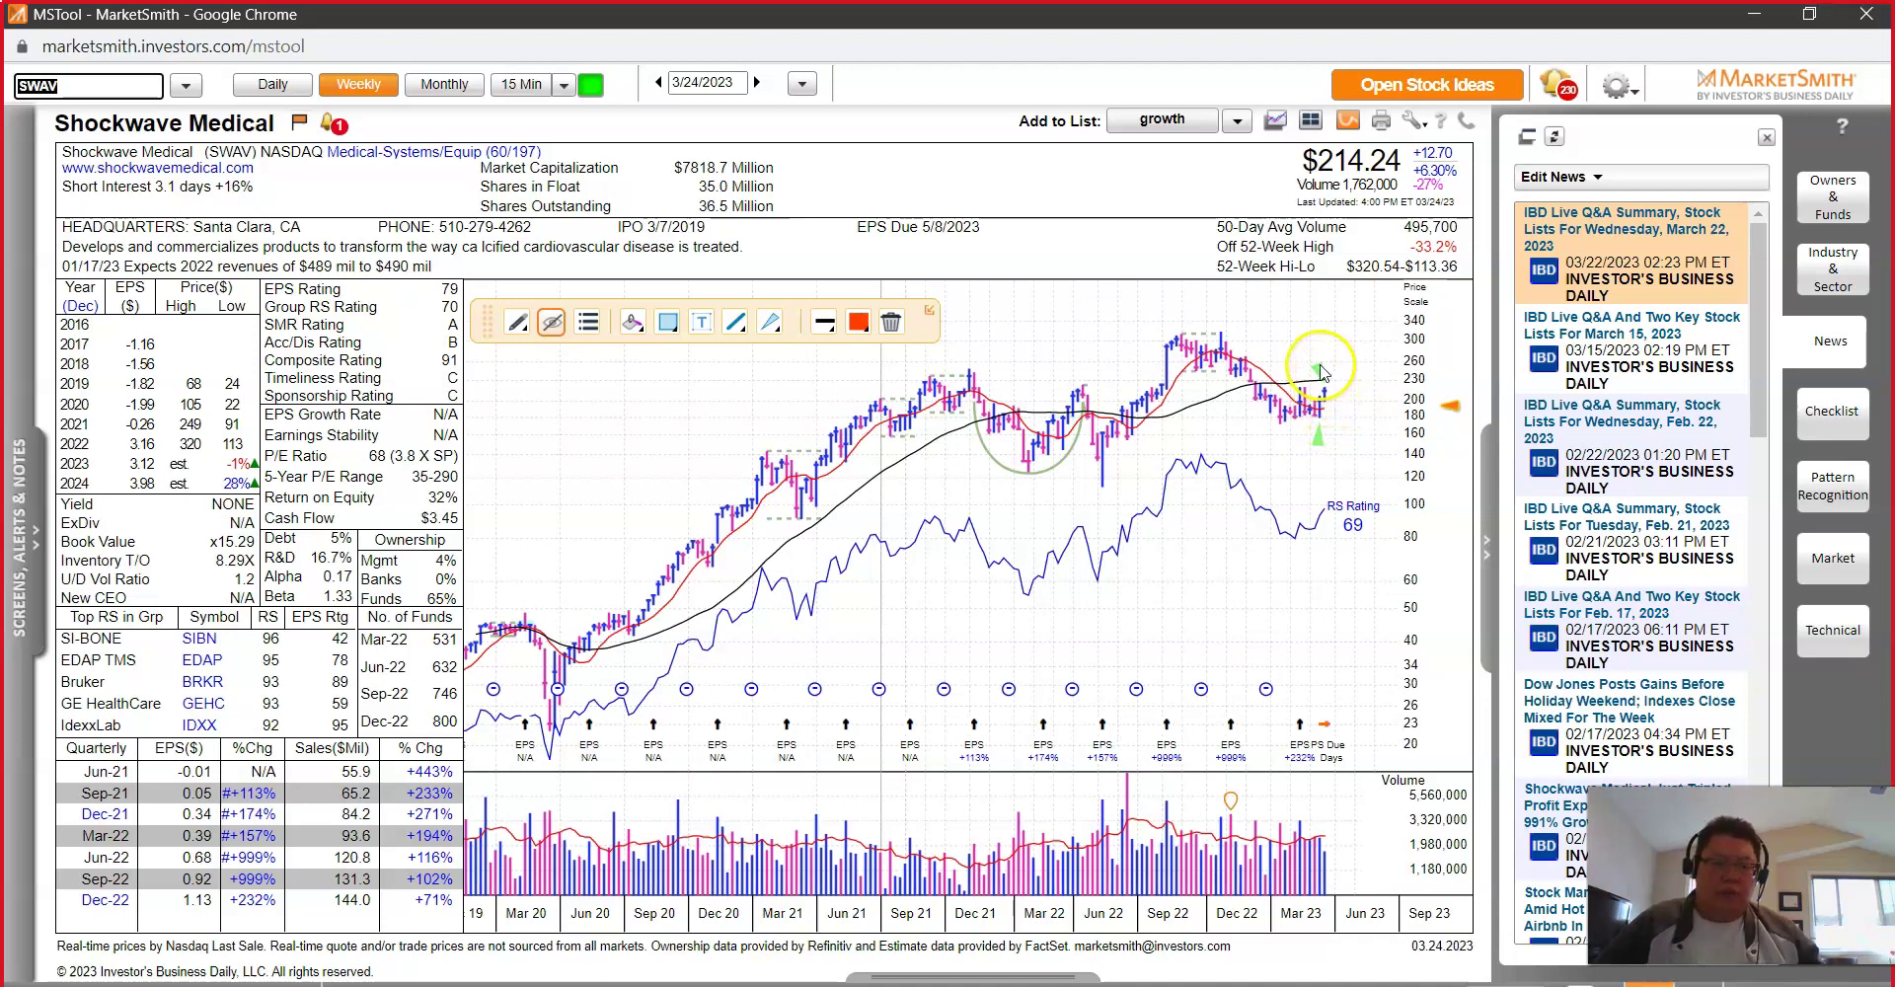
pyautogui.click(1320, 373)
pyautogui.rightClick(1352, 478)
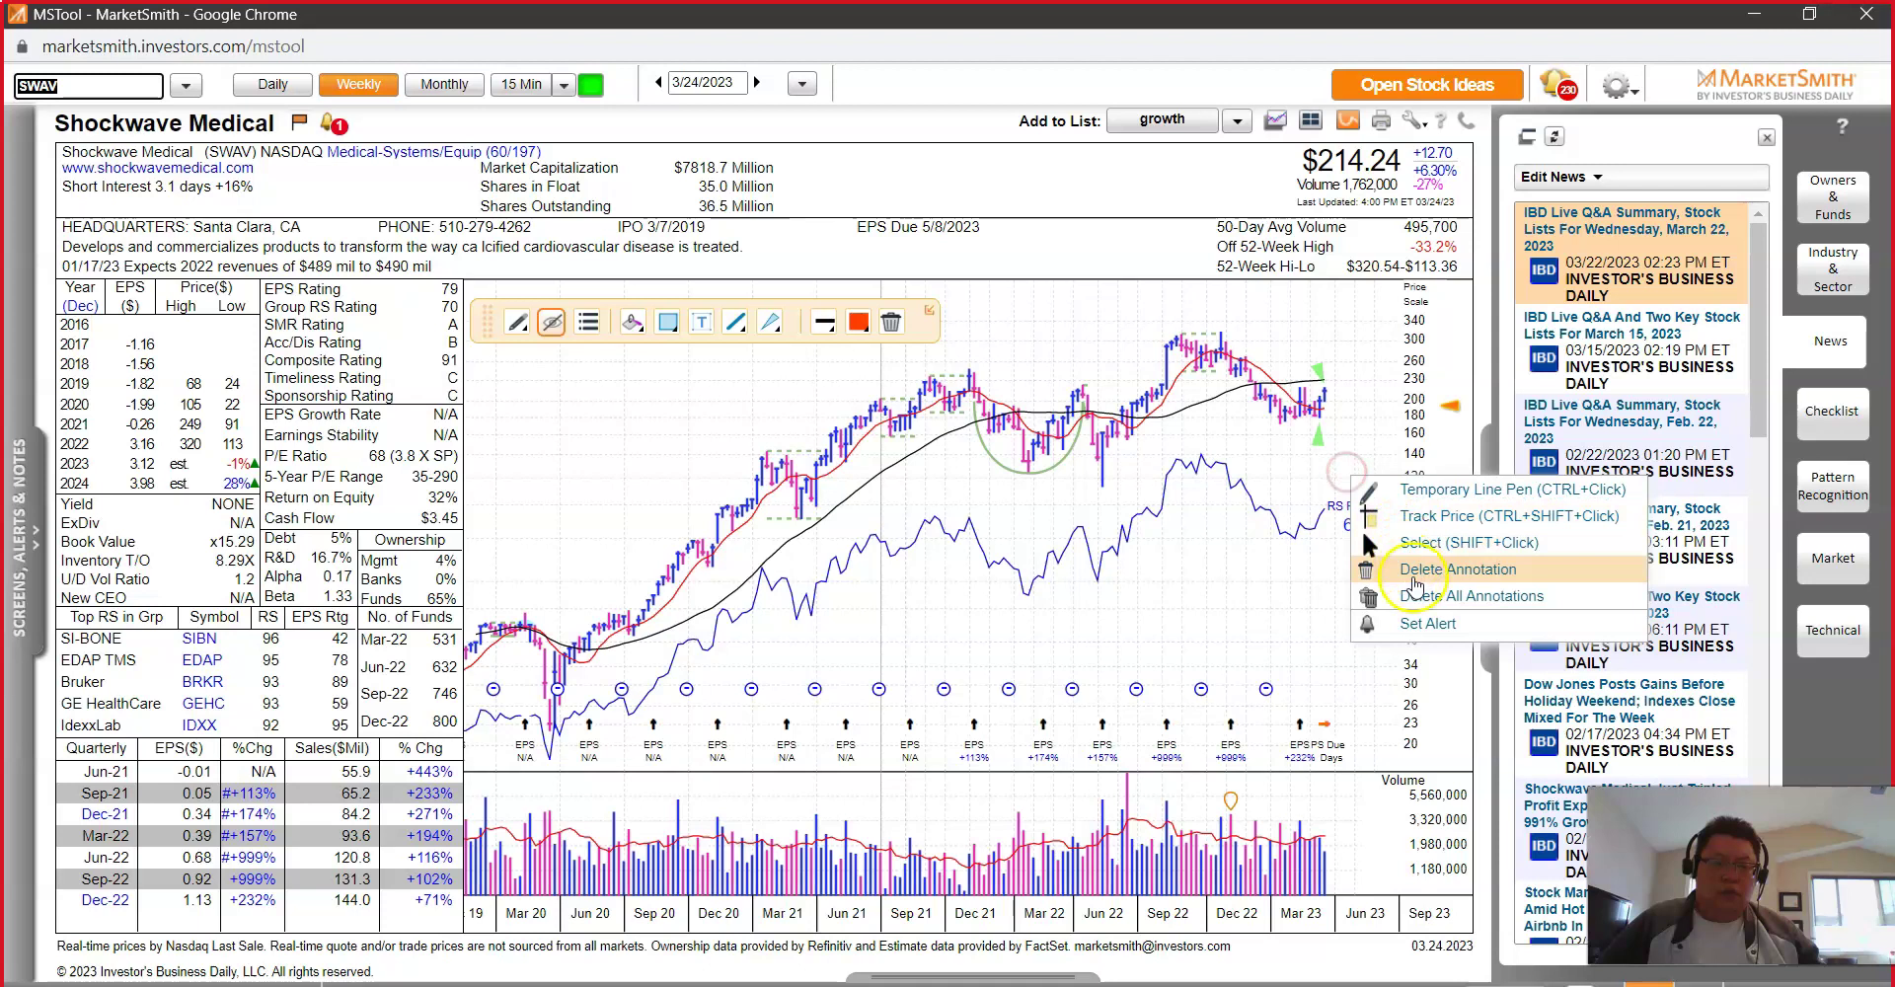
pyautogui.click(1434, 542)
pyautogui.click(1318, 373)
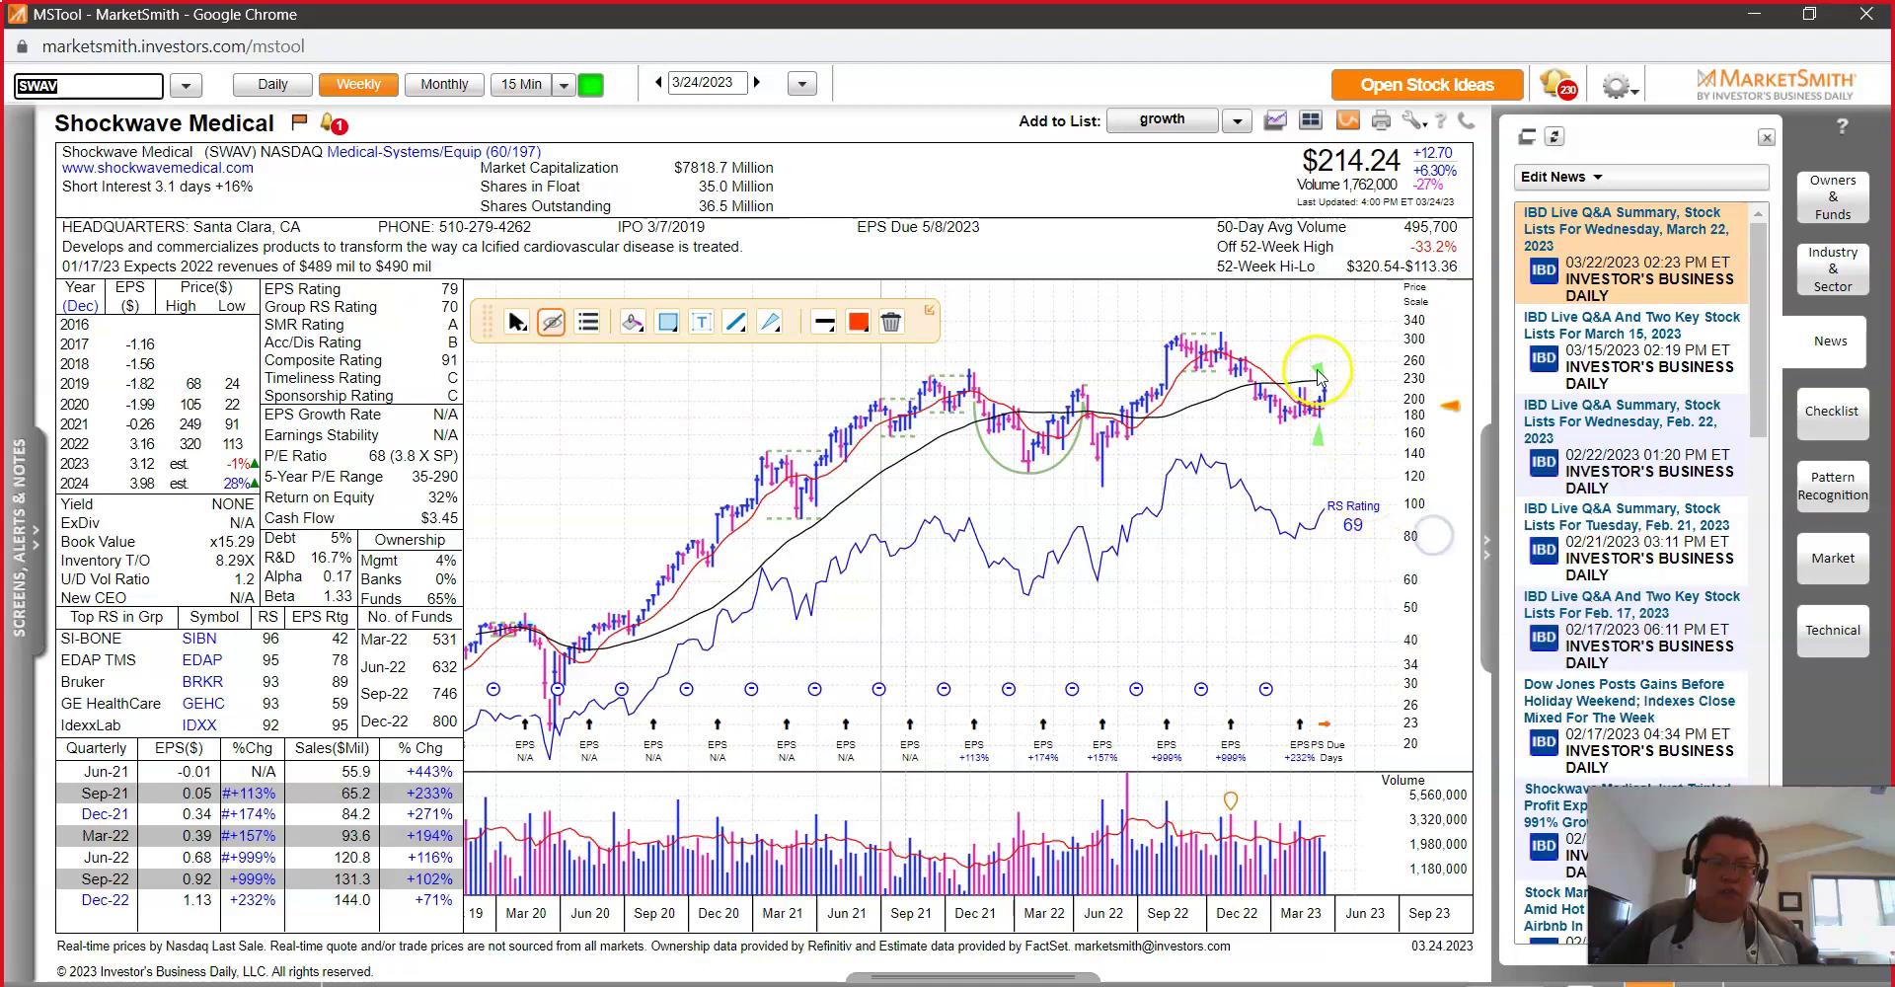
pyautogui.click(859, 324)
pyautogui.click(864, 383)
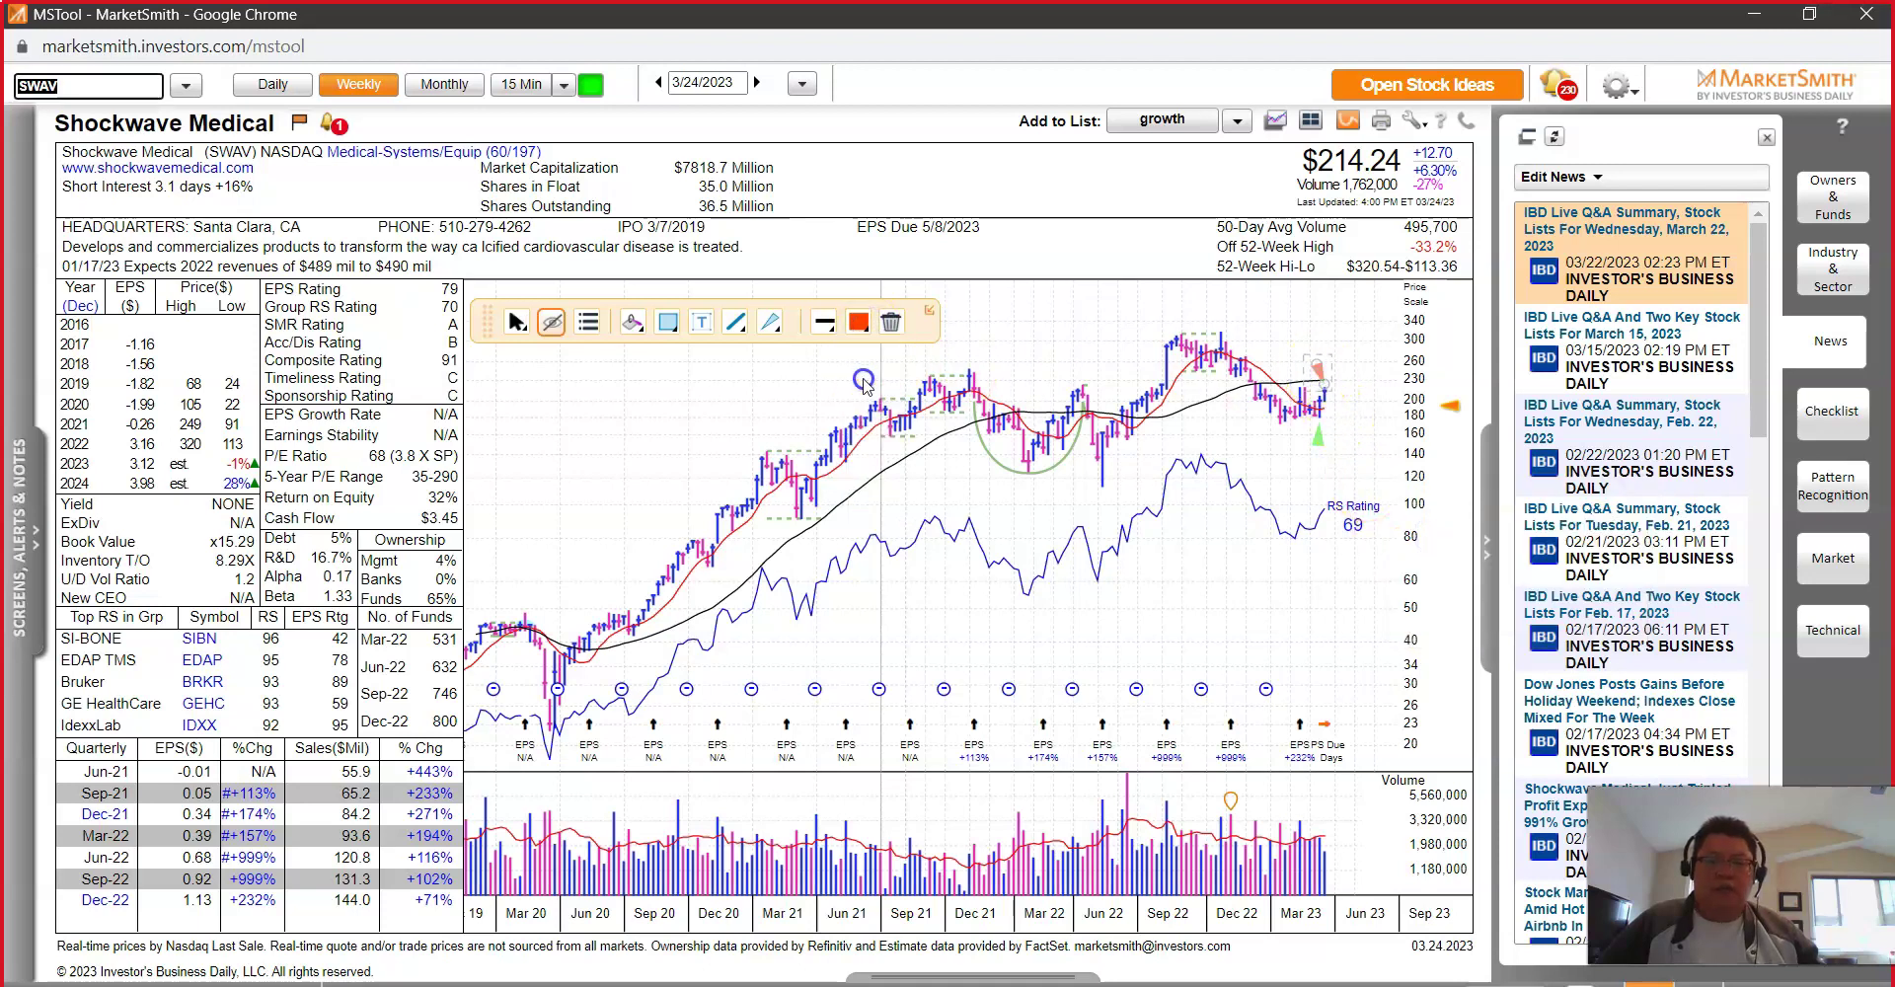
# Step: Switch to the Track Price tool and check the Shockwave Medical row in the growth list before restoring the full chart
pyautogui.rightClick(1232, 637)
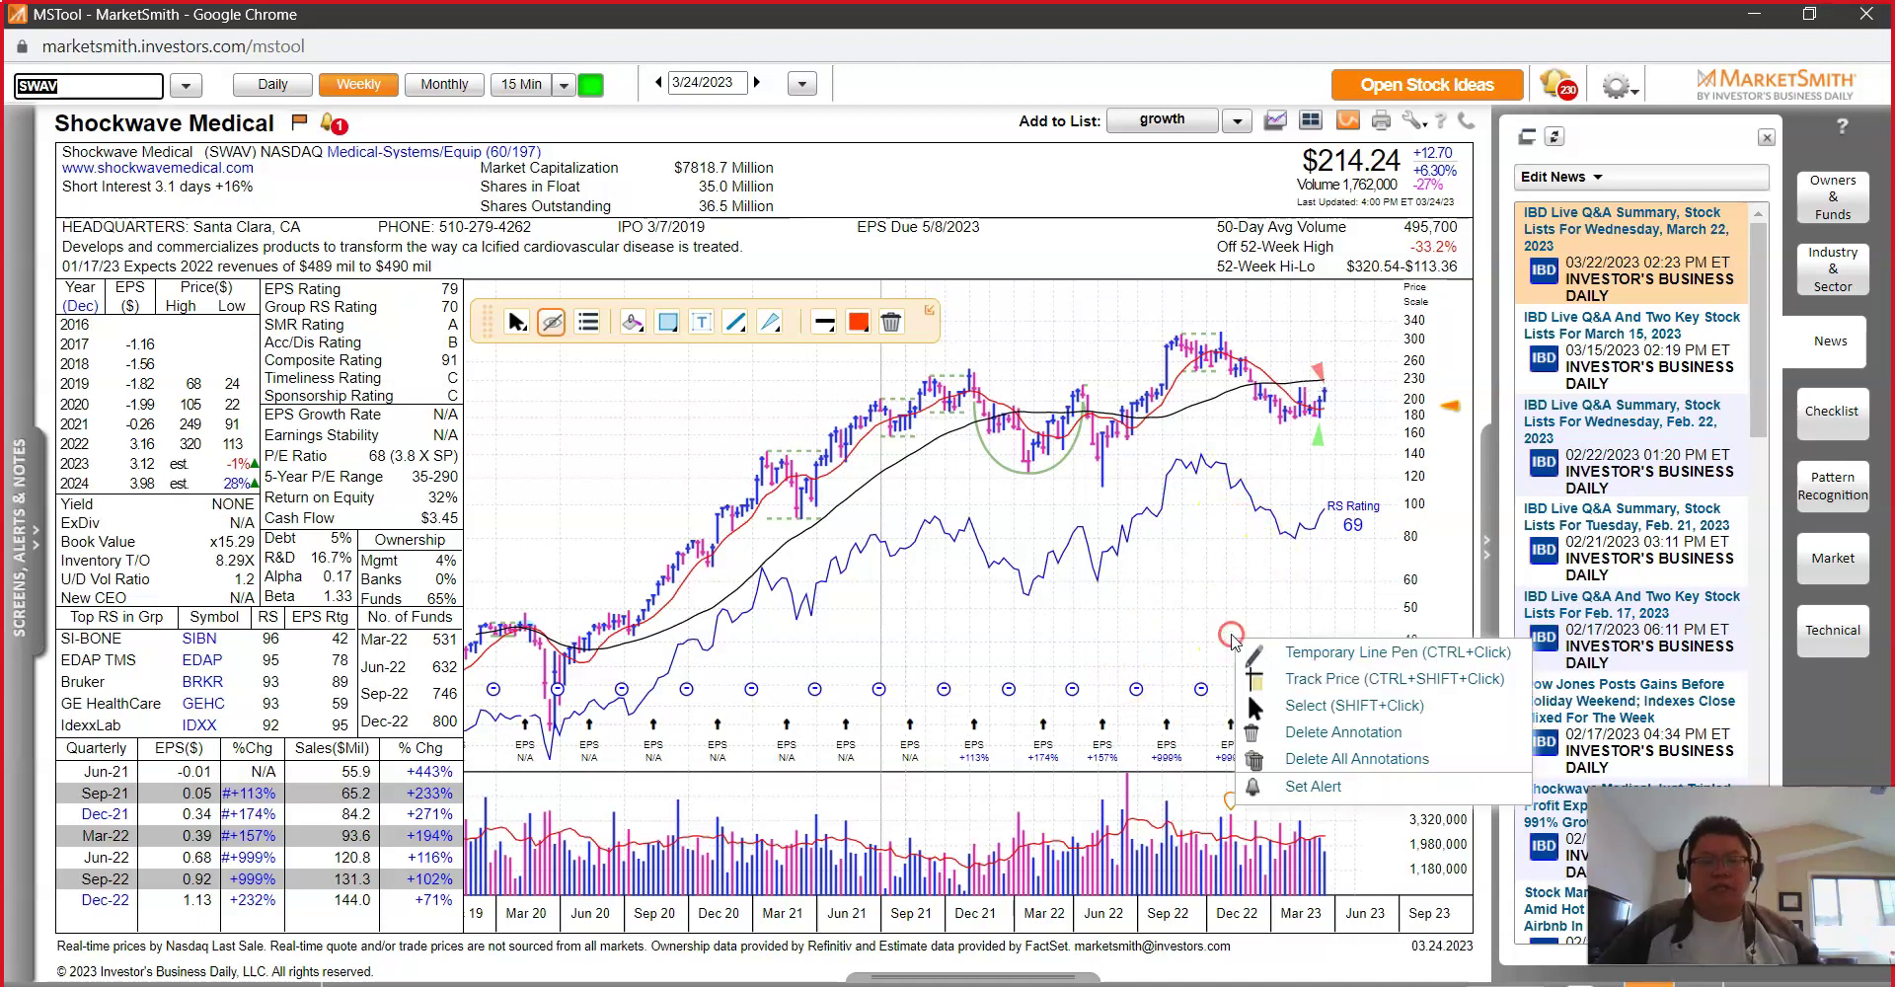
pyautogui.click(1329, 680)
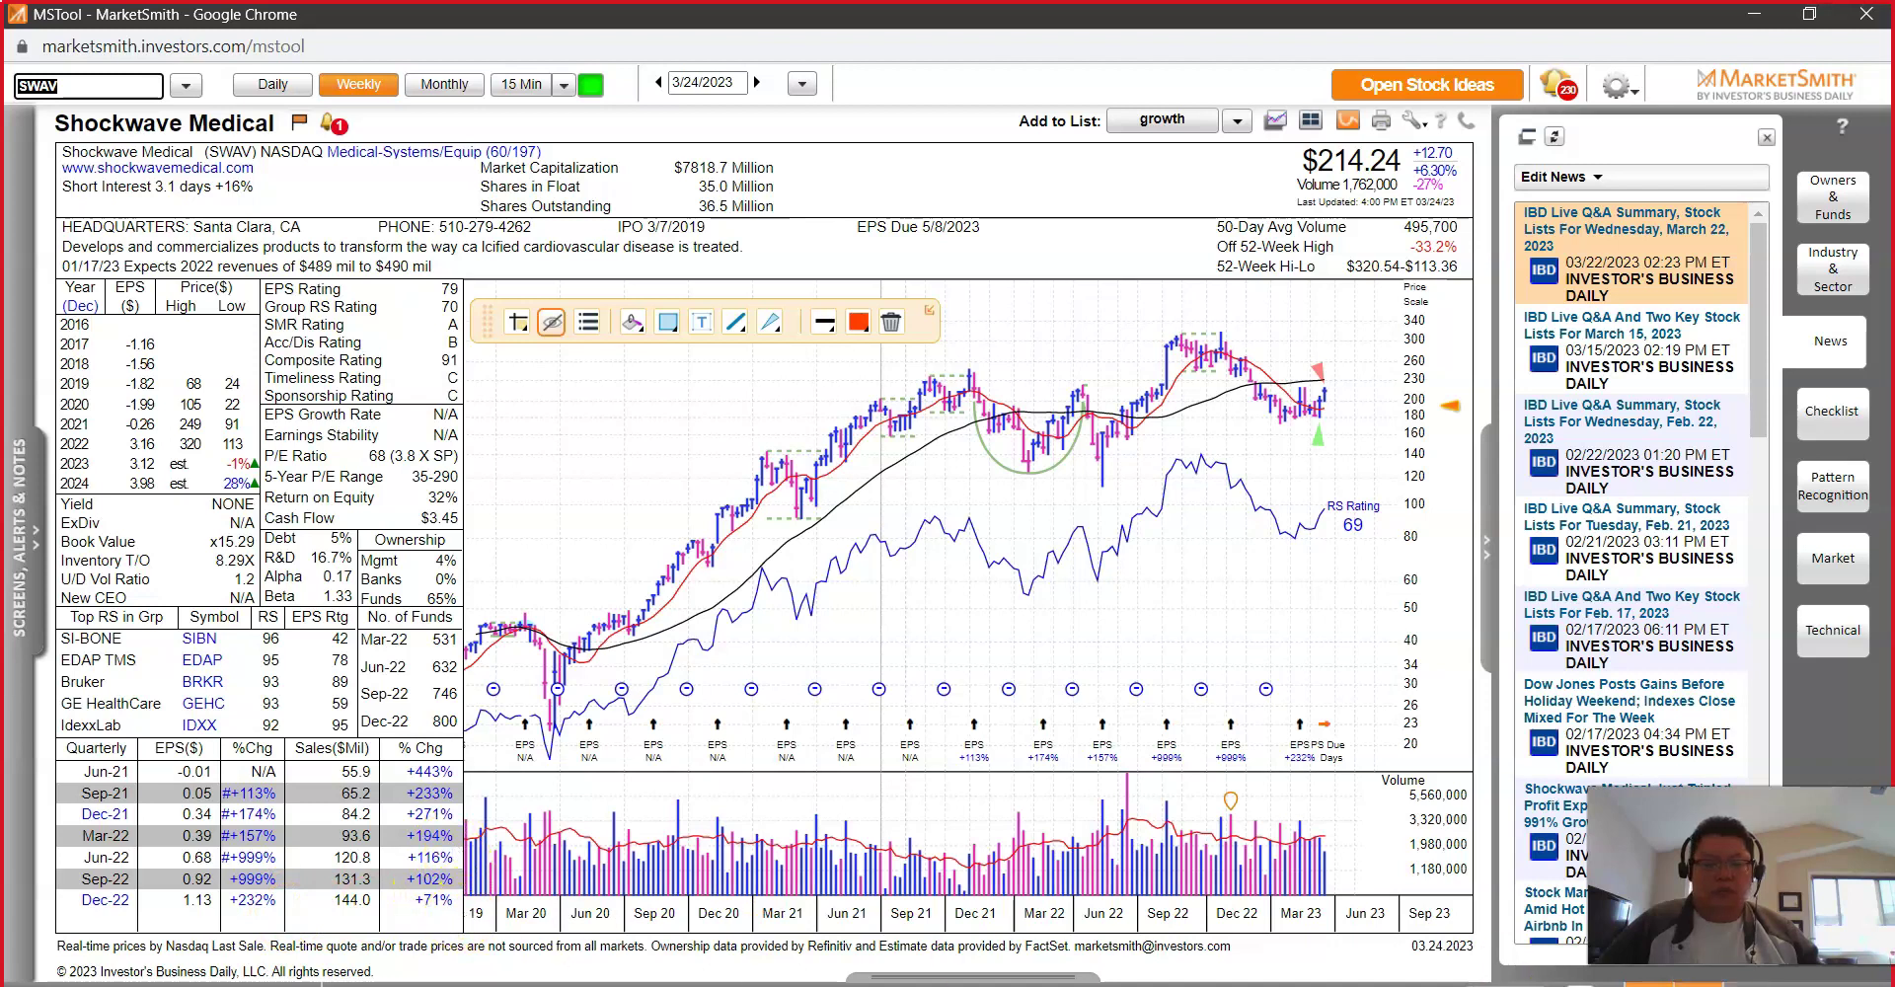
pyautogui.click(1485, 962)
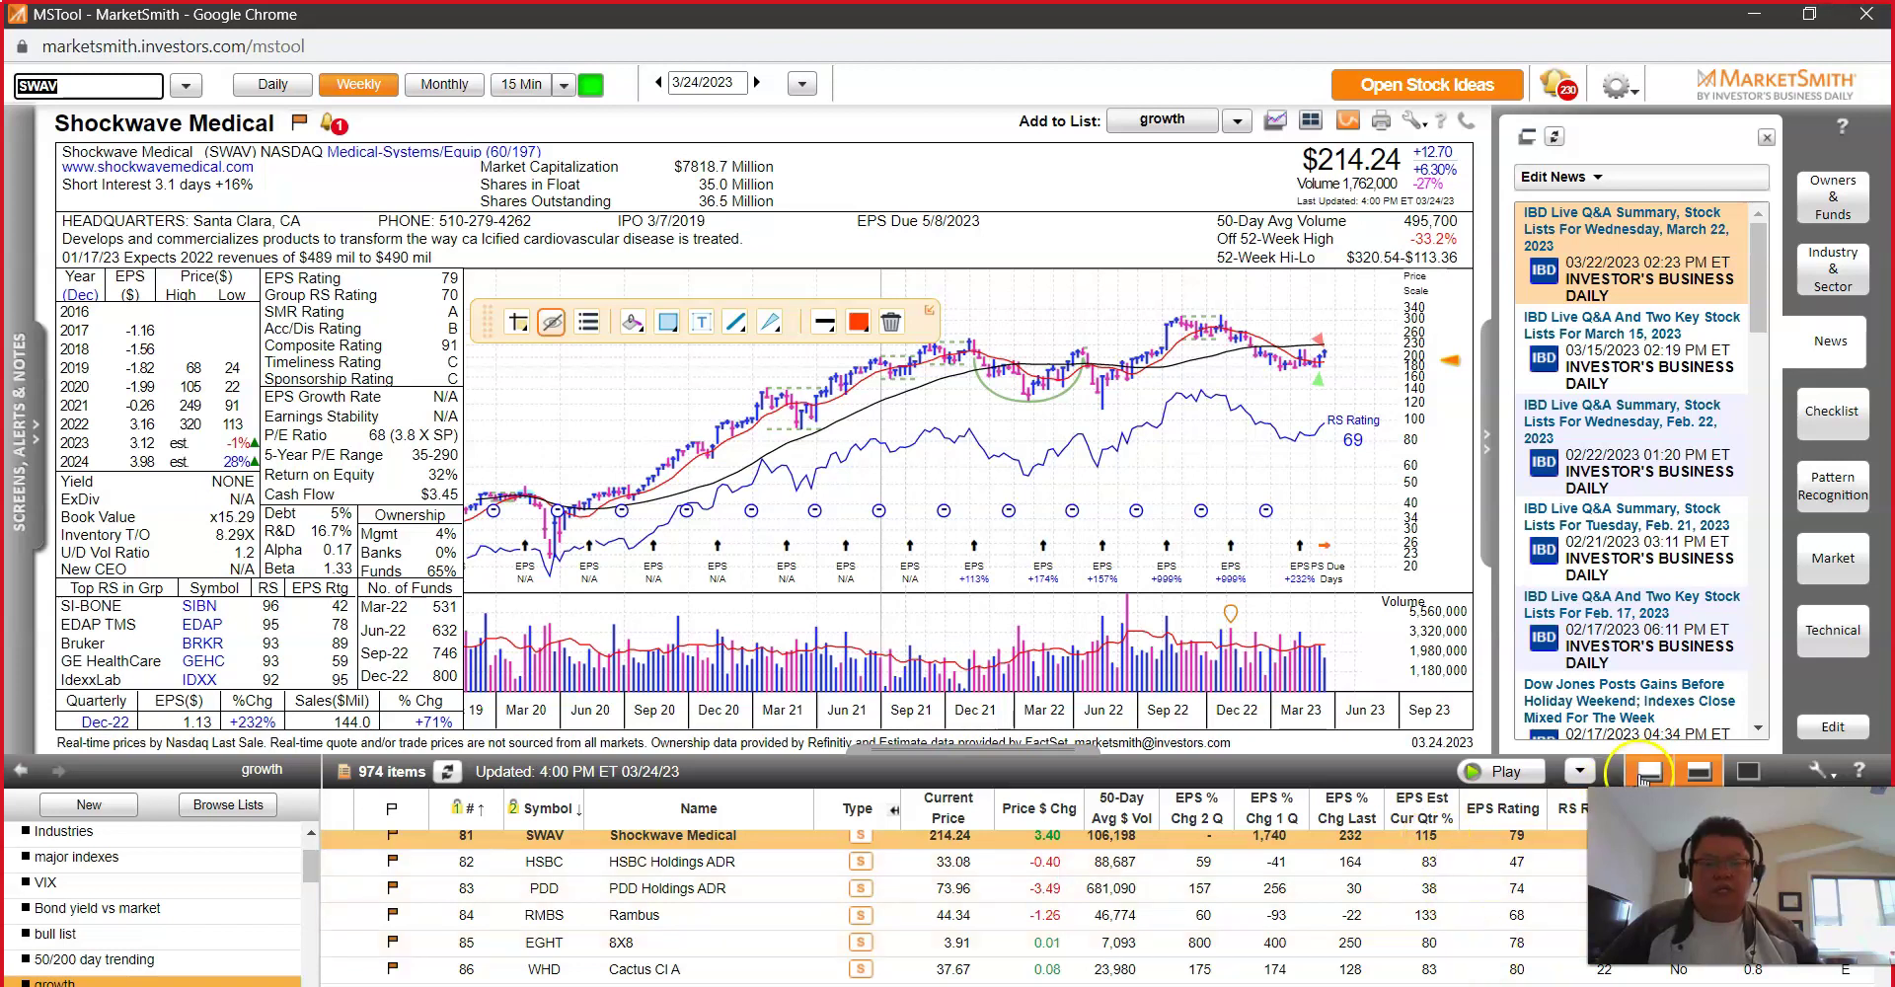
pyautogui.click(336, 834)
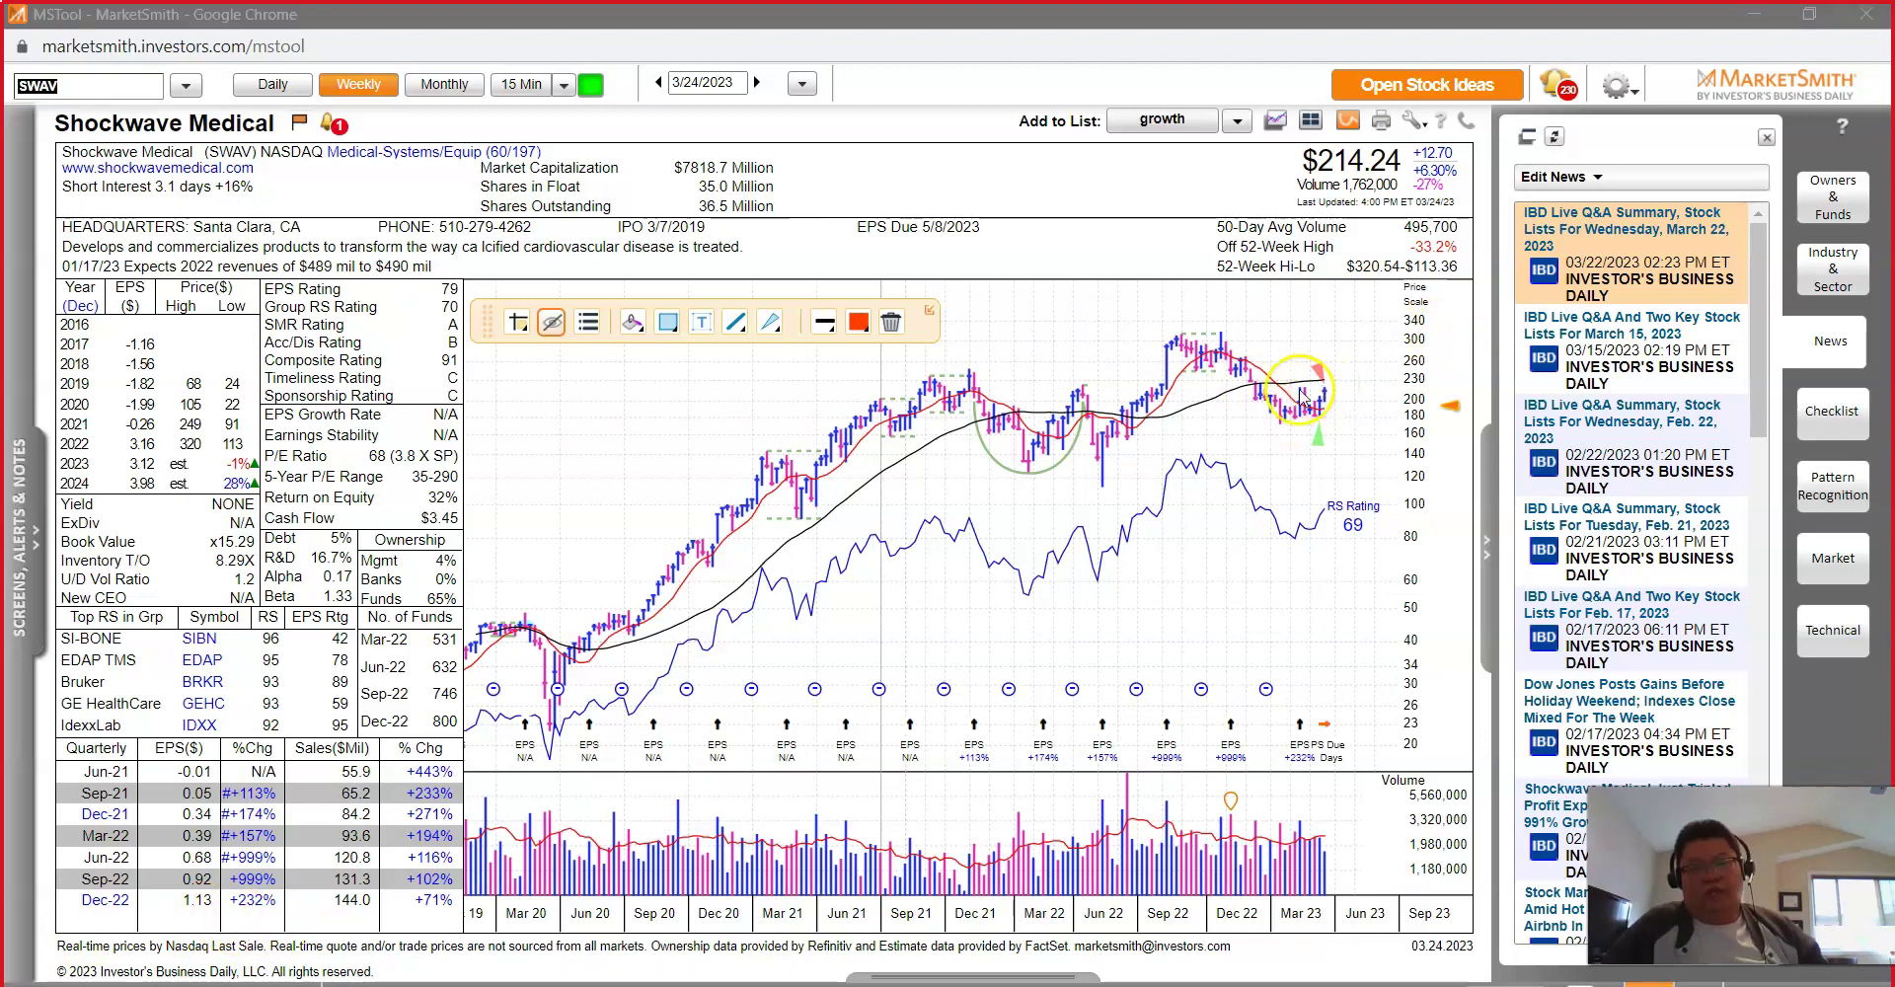
# Step: Draw temporary lines along SWAV's long moving average, the recent price level, a projected rise, the decline and beside the quarterly sales growth
pyautogui.rightClick(1335, 587)
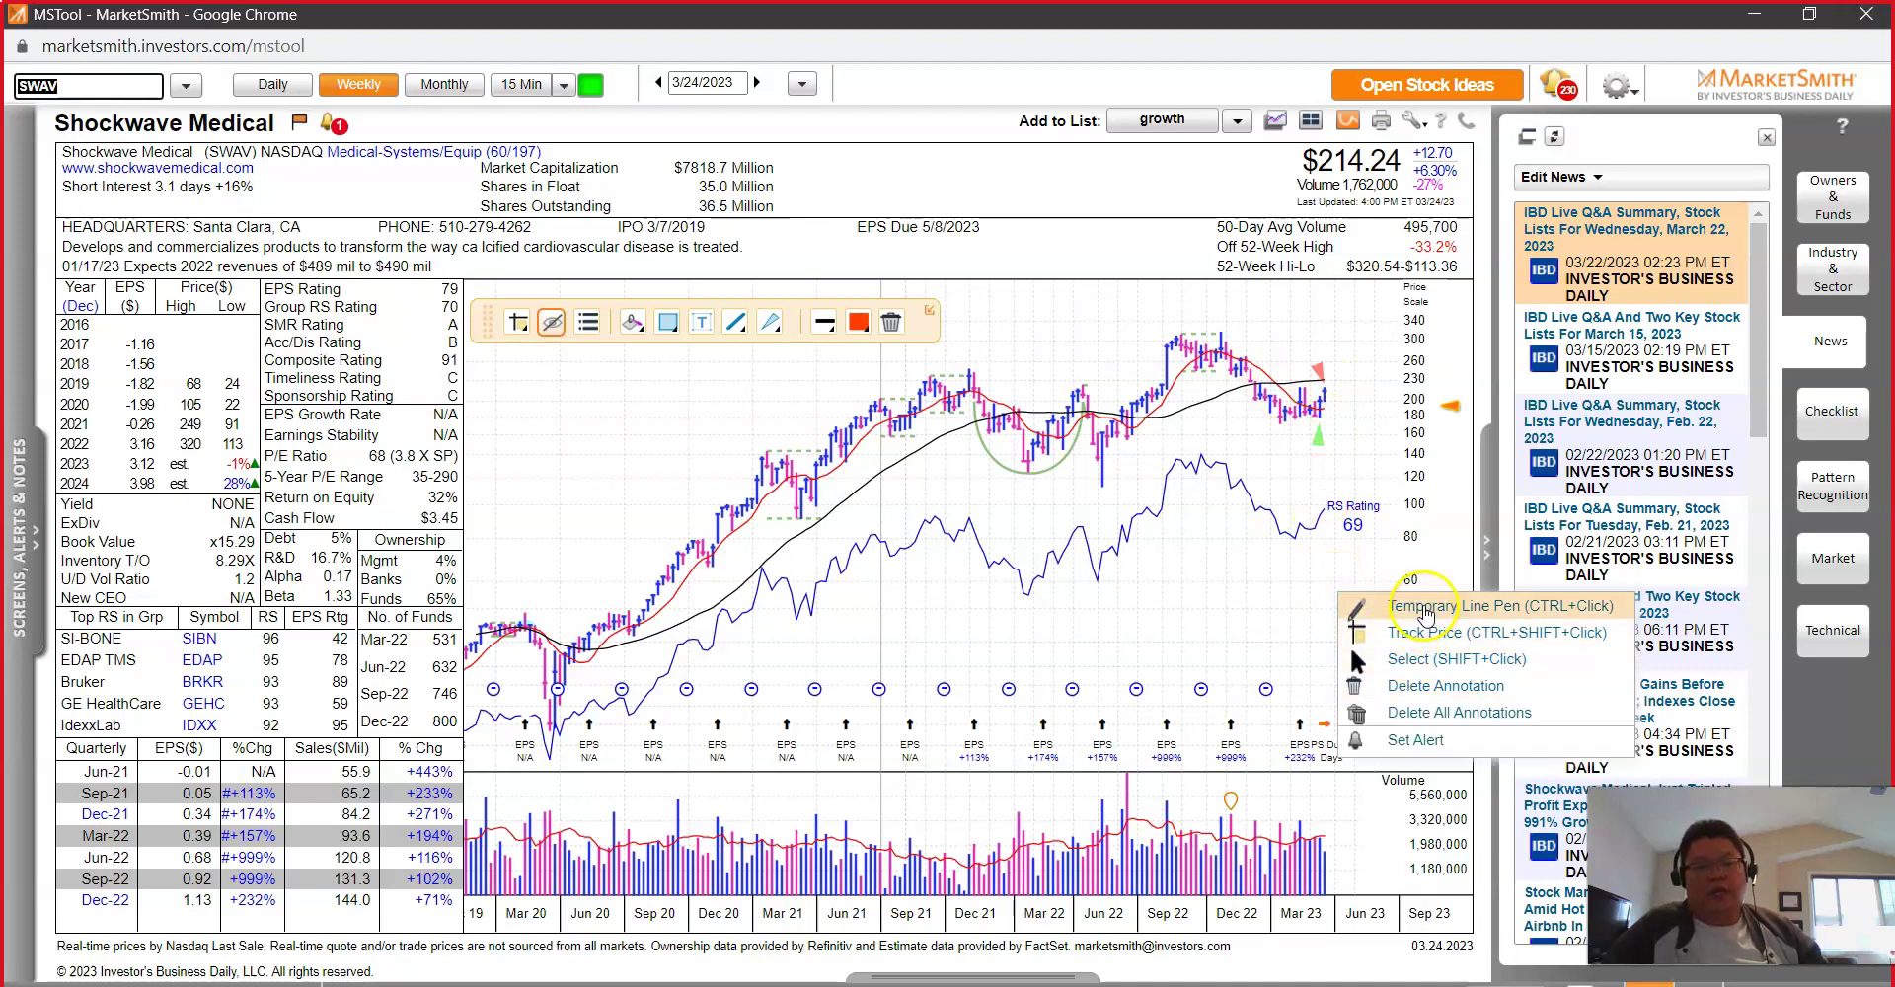
pyautogui.click(1424, 612)
pyautogui.moveTo(1165, 417); pyautogui.dragTo(1406, 381)
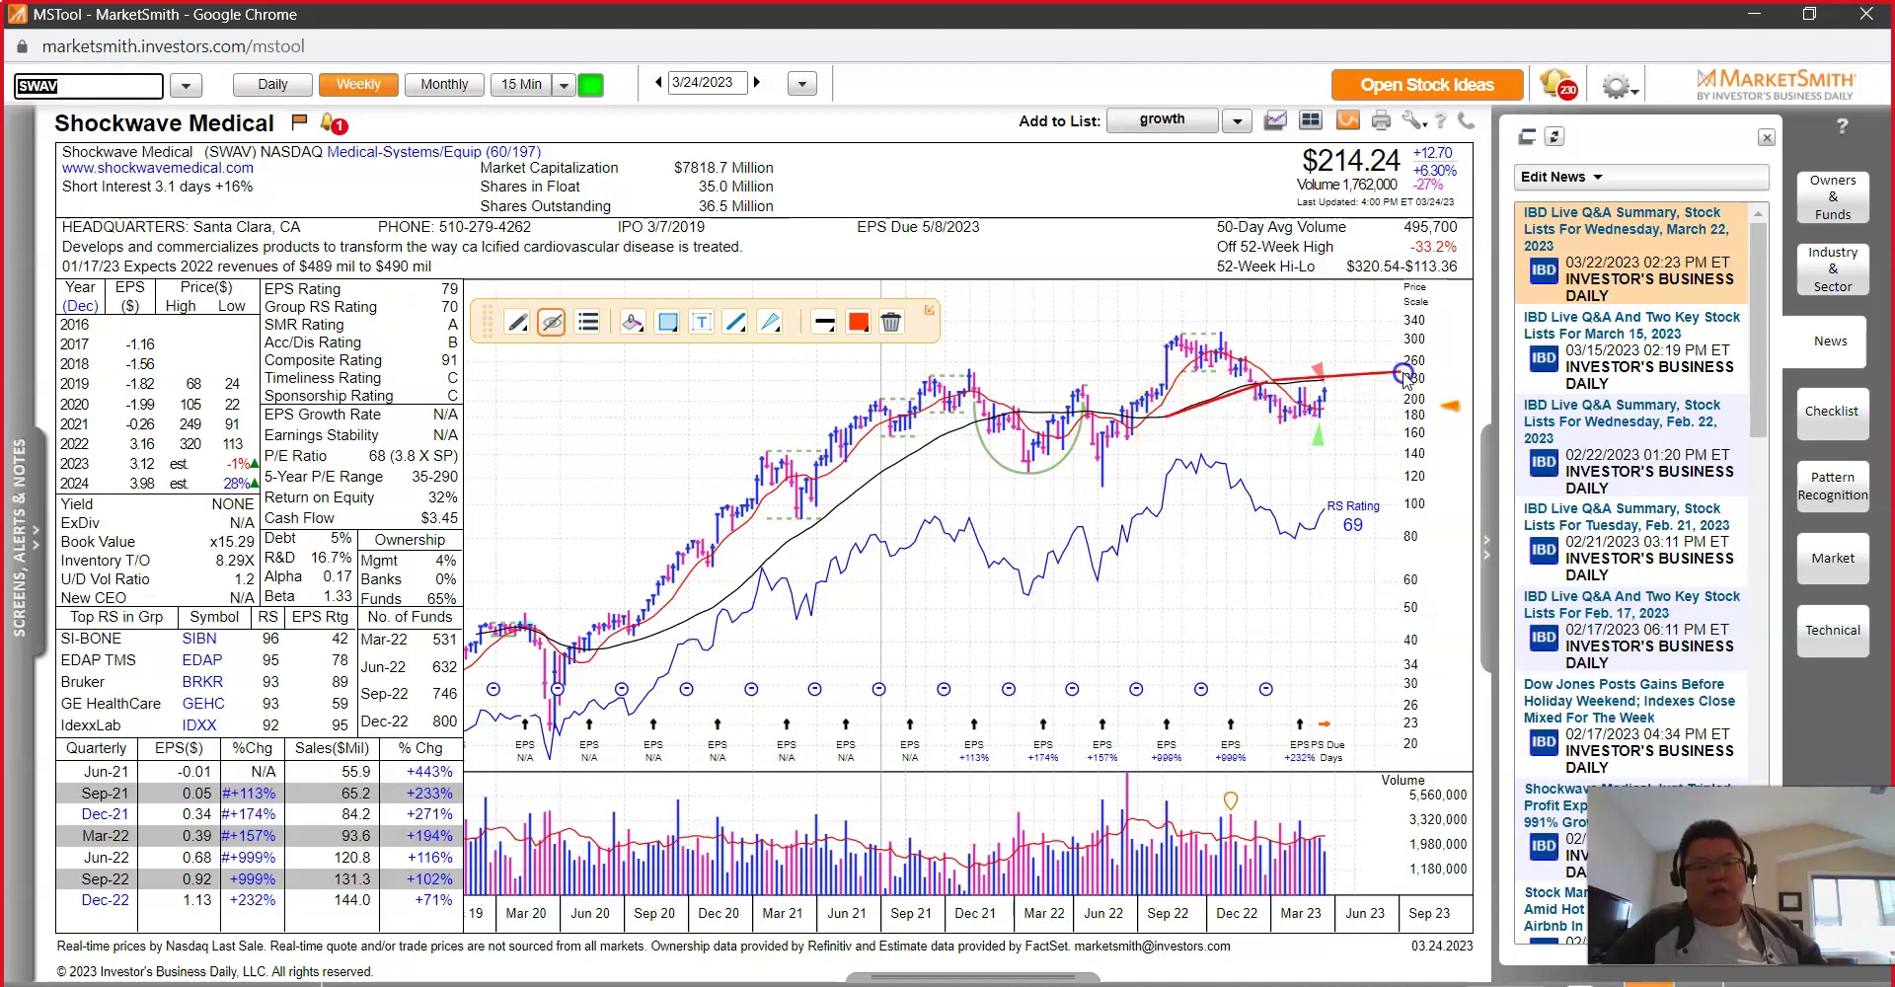
pyautogui.click(1324, 413)
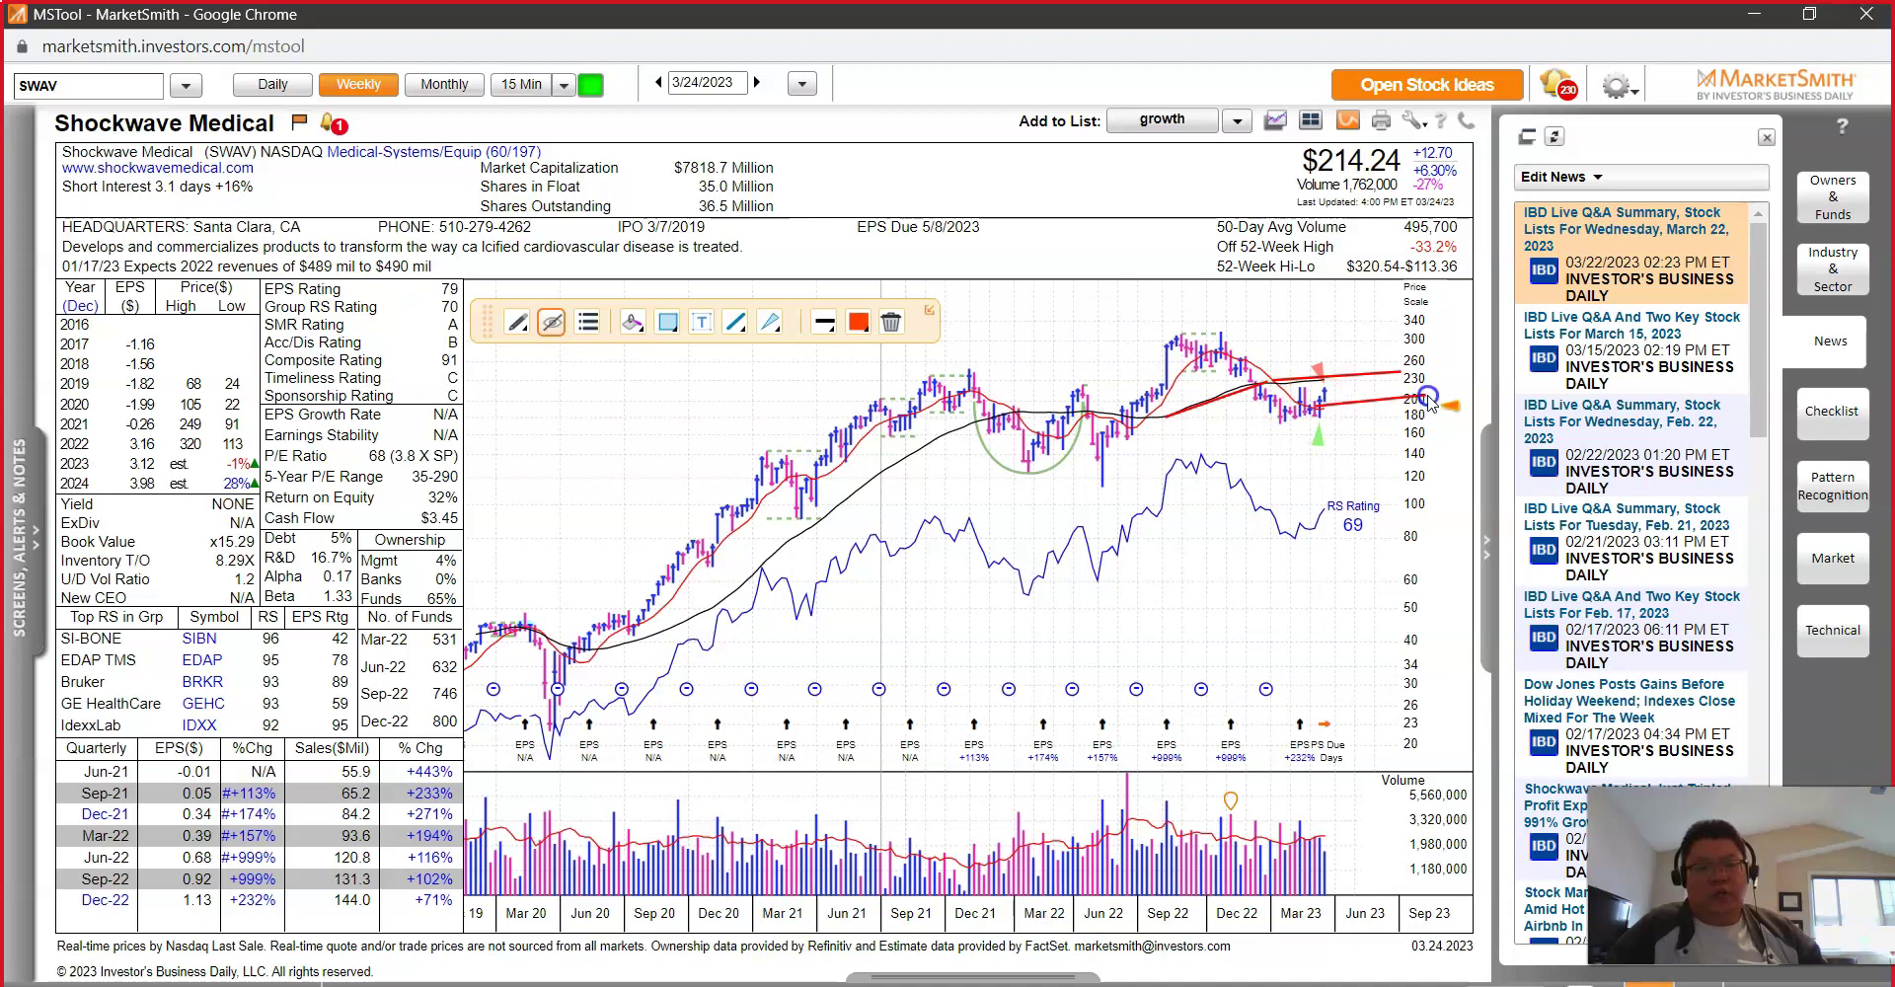
pyautogui.moveTo(1342, 405); pyautogui.dragTo(1406, 338)
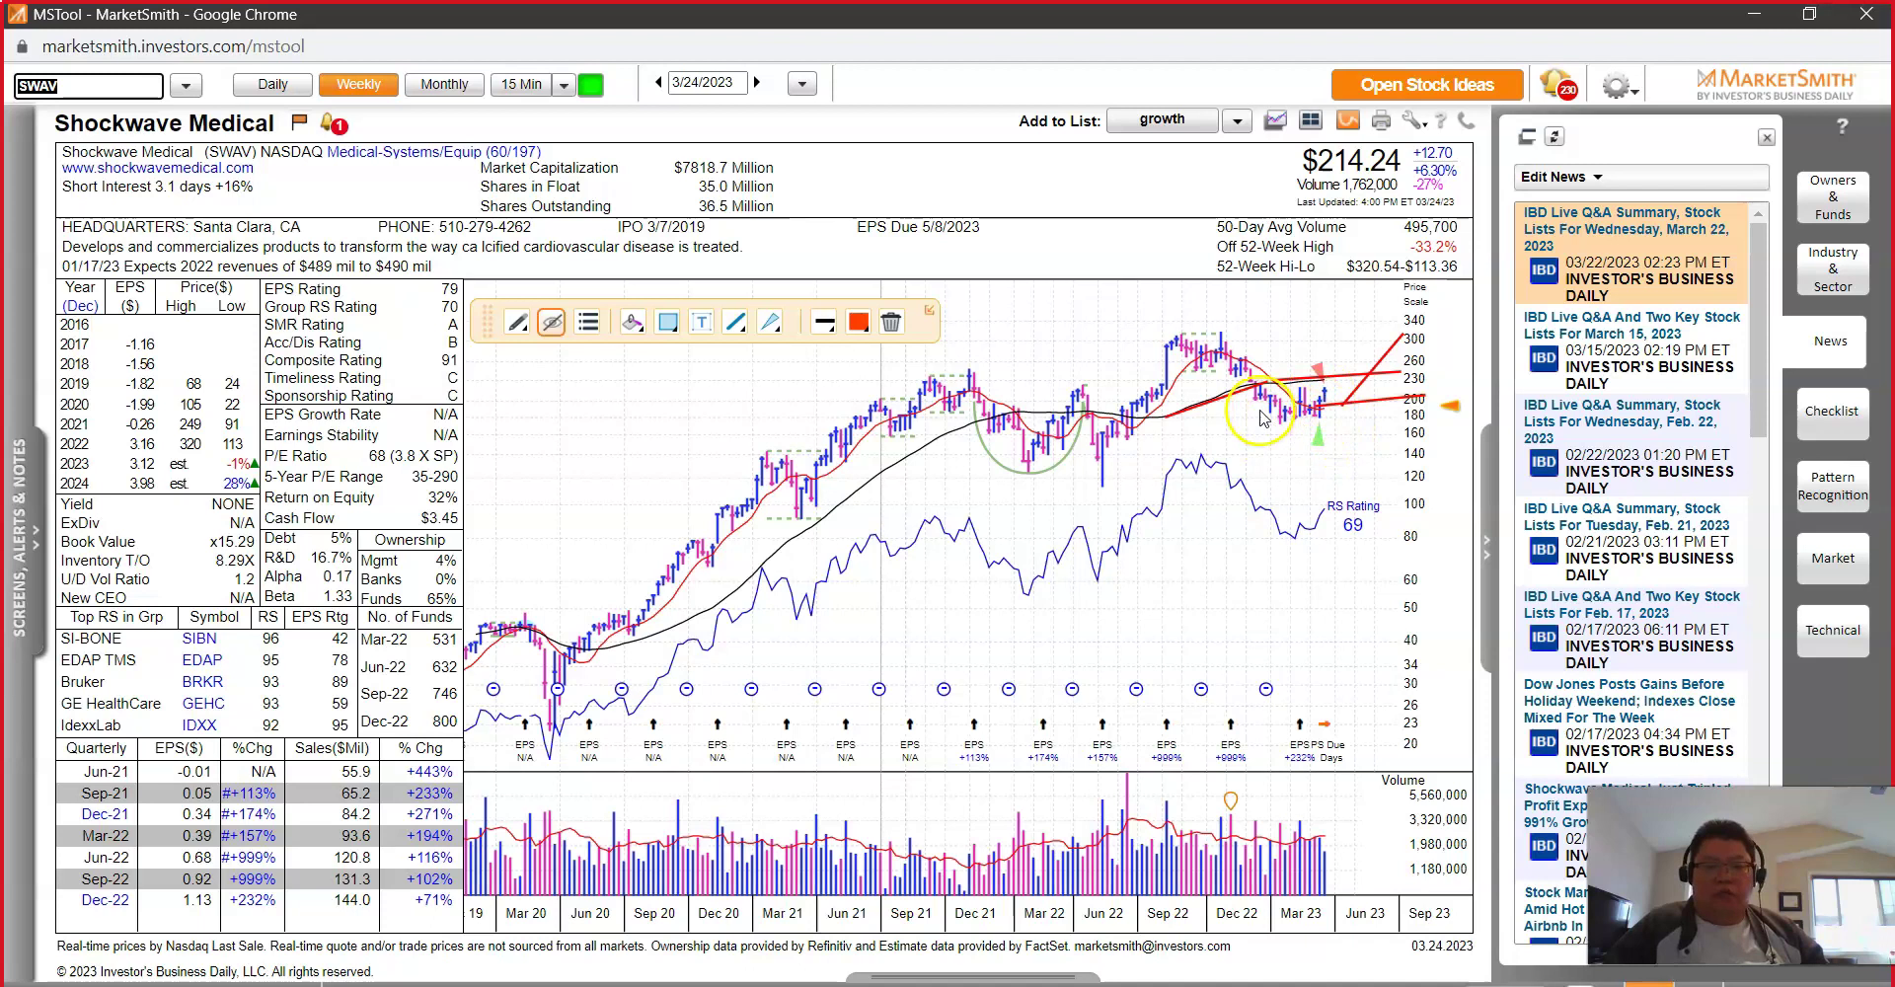
pyautogui.moveTo(1182, 371); pyautogui.dragTo(1290, 435)
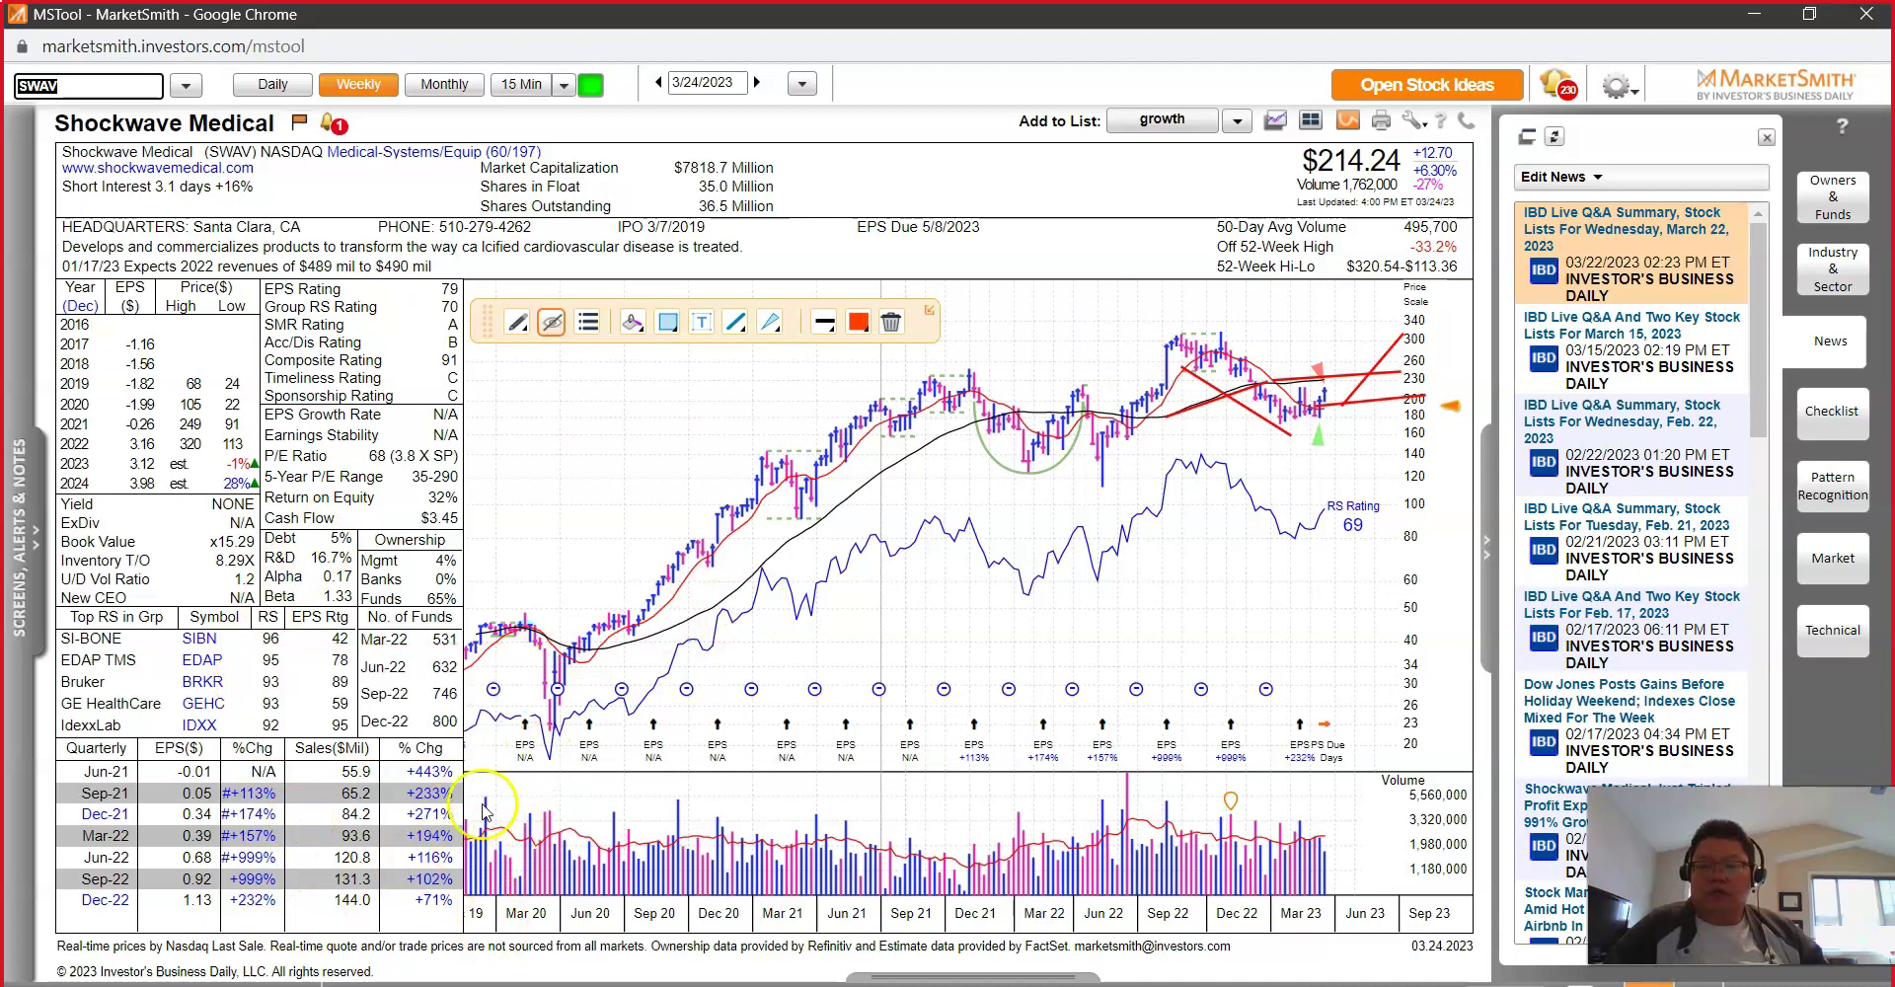
pyautogui.moveTo(472, 647); pyautogui.dragTo(474, 742)
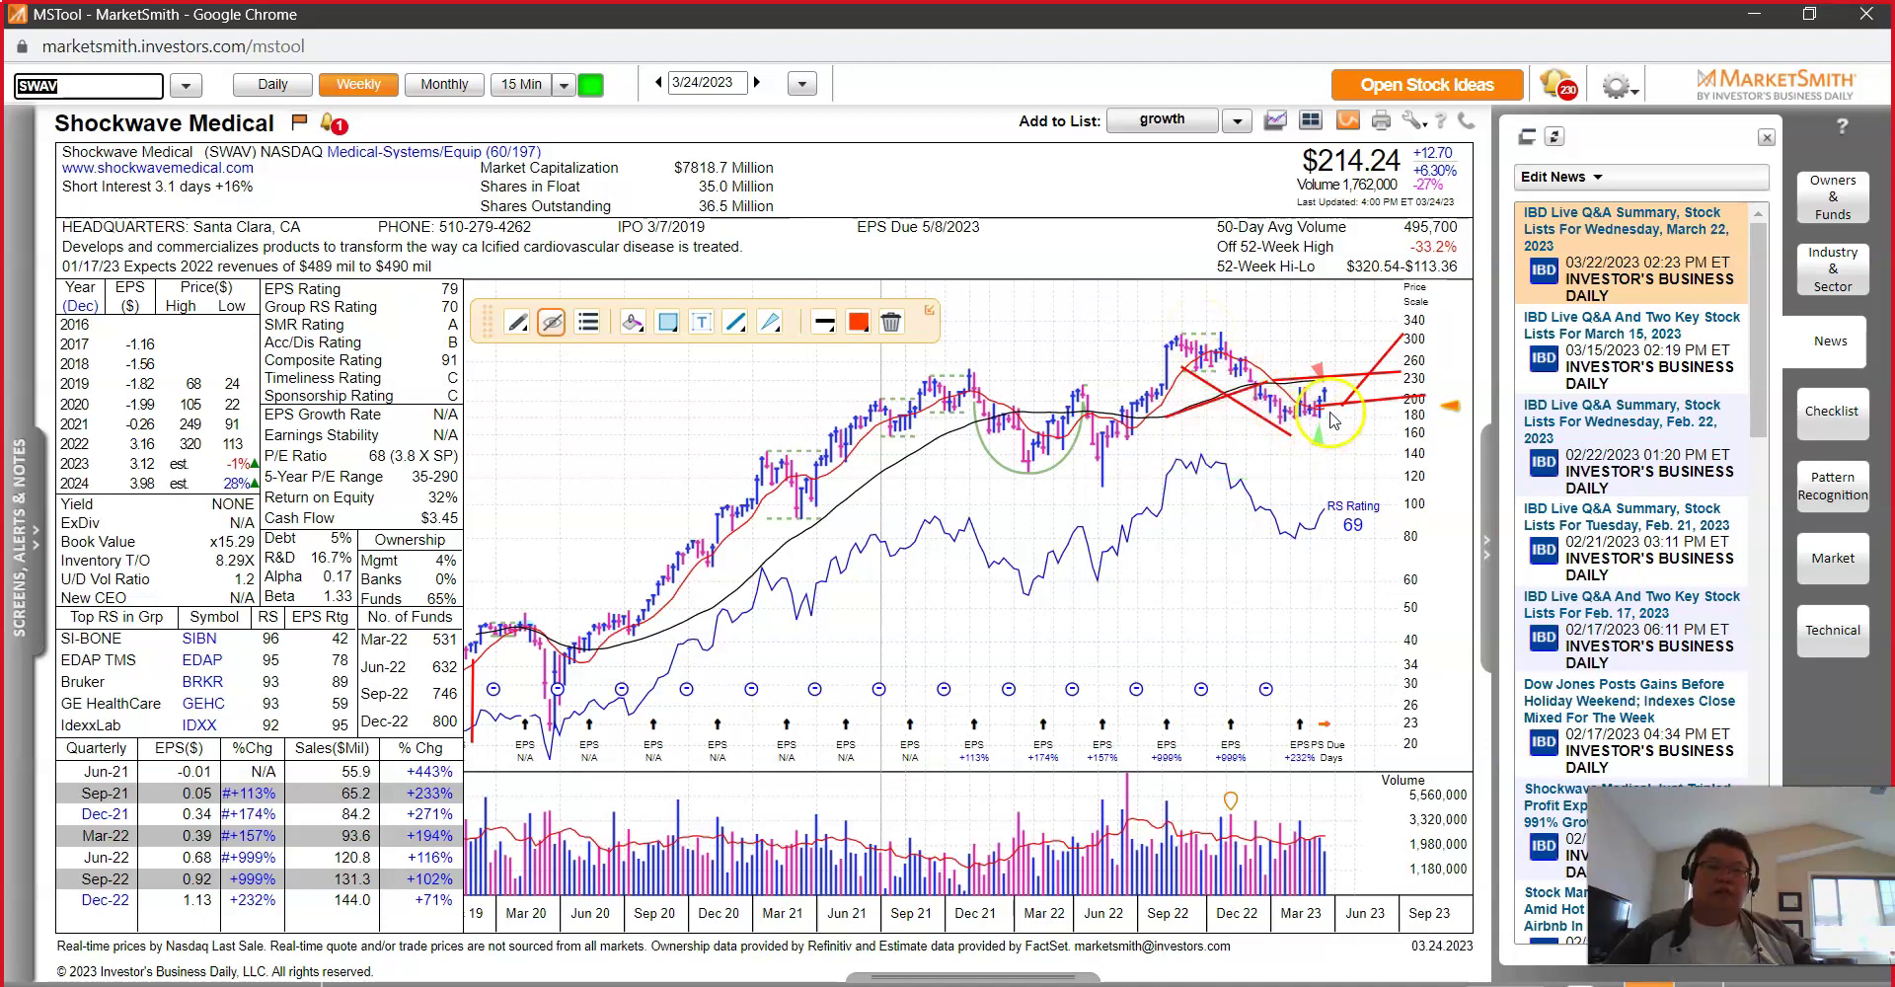
# Step: Show SWAV's daily chart and draw temporary lines along the March advance and above the recent volume bars
pyautogui.click(273, 83)
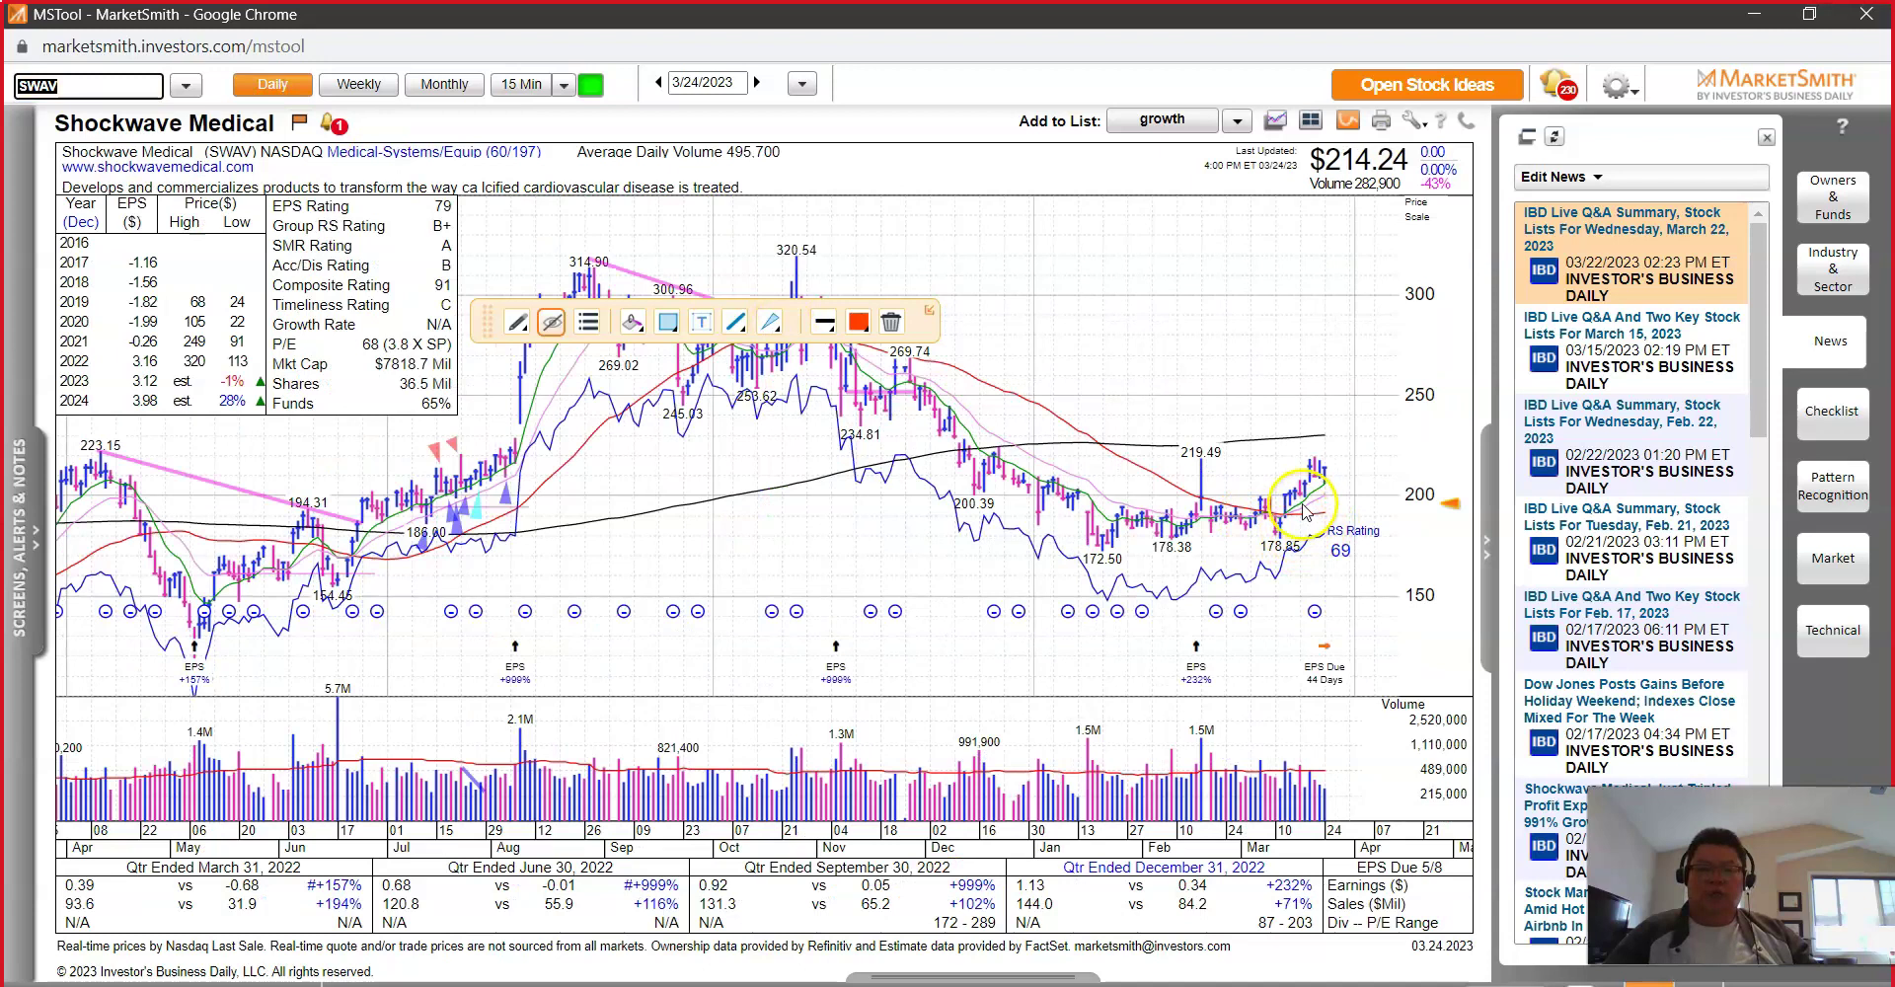
pyautogui.moveTo(1428, 387); pyautogui.dragTo(1448, 362)
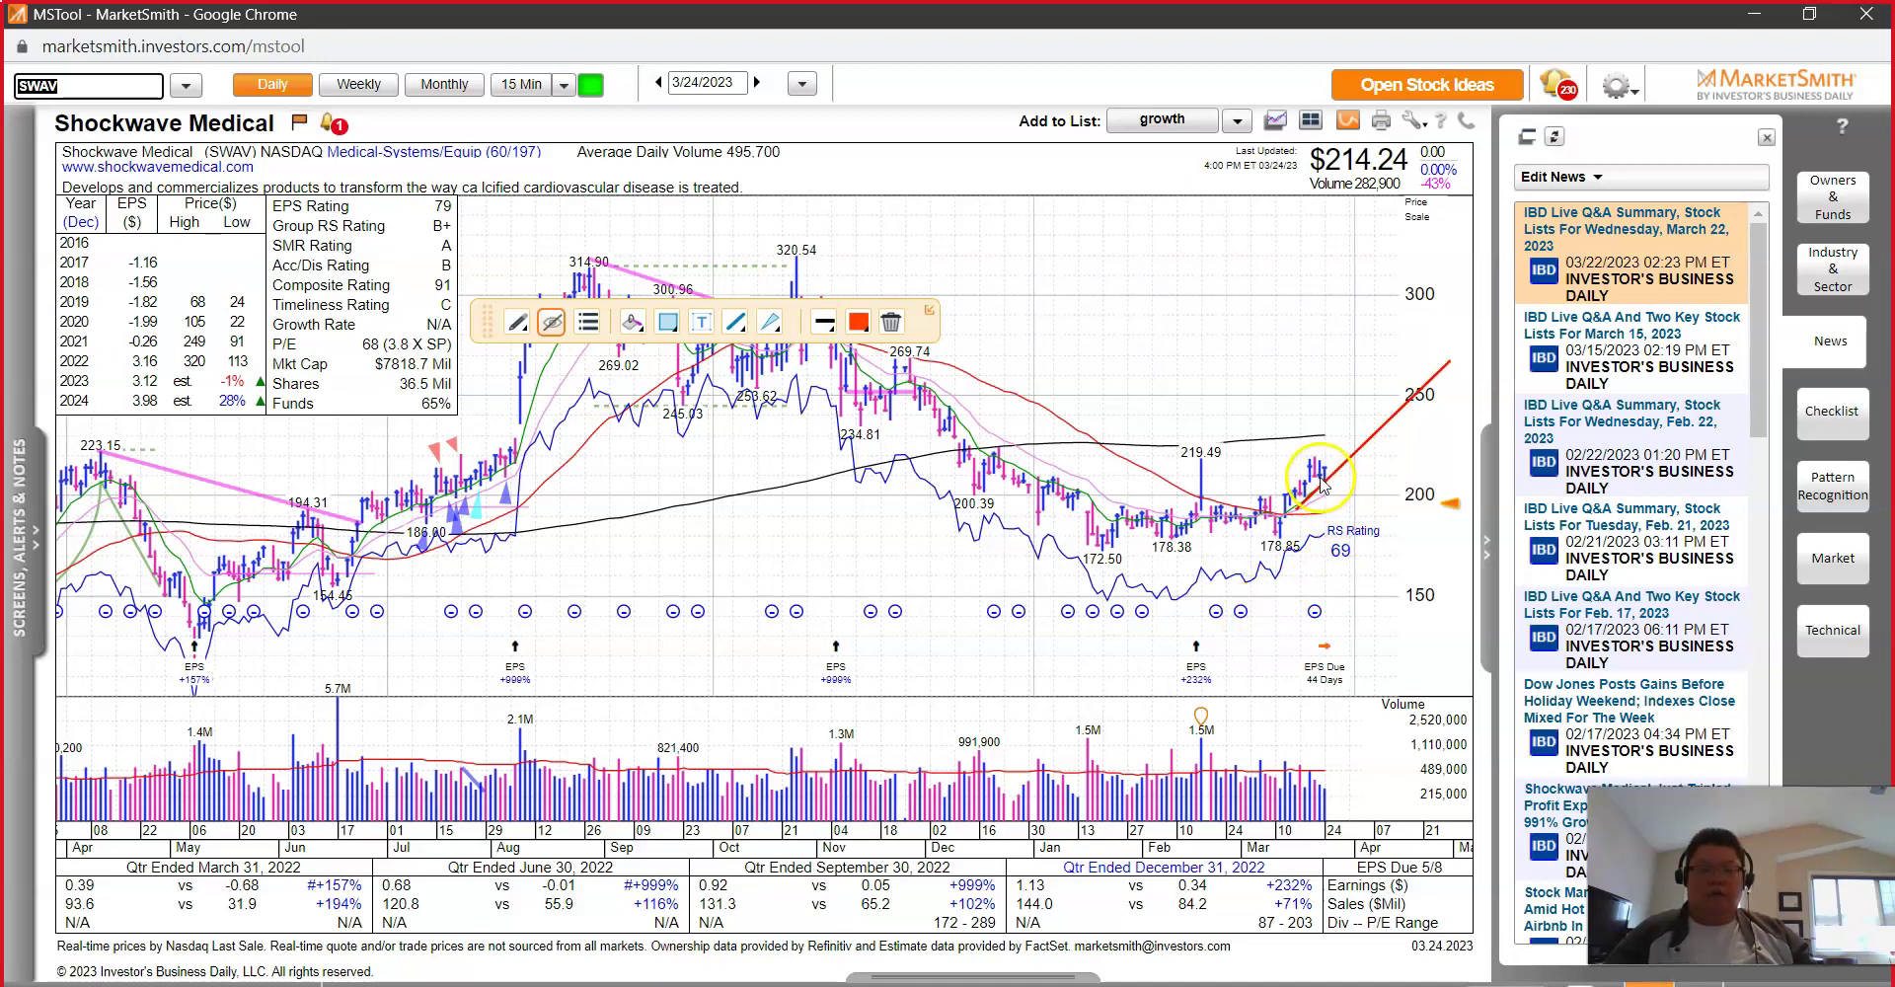
pyautogui.click(1326, 783)
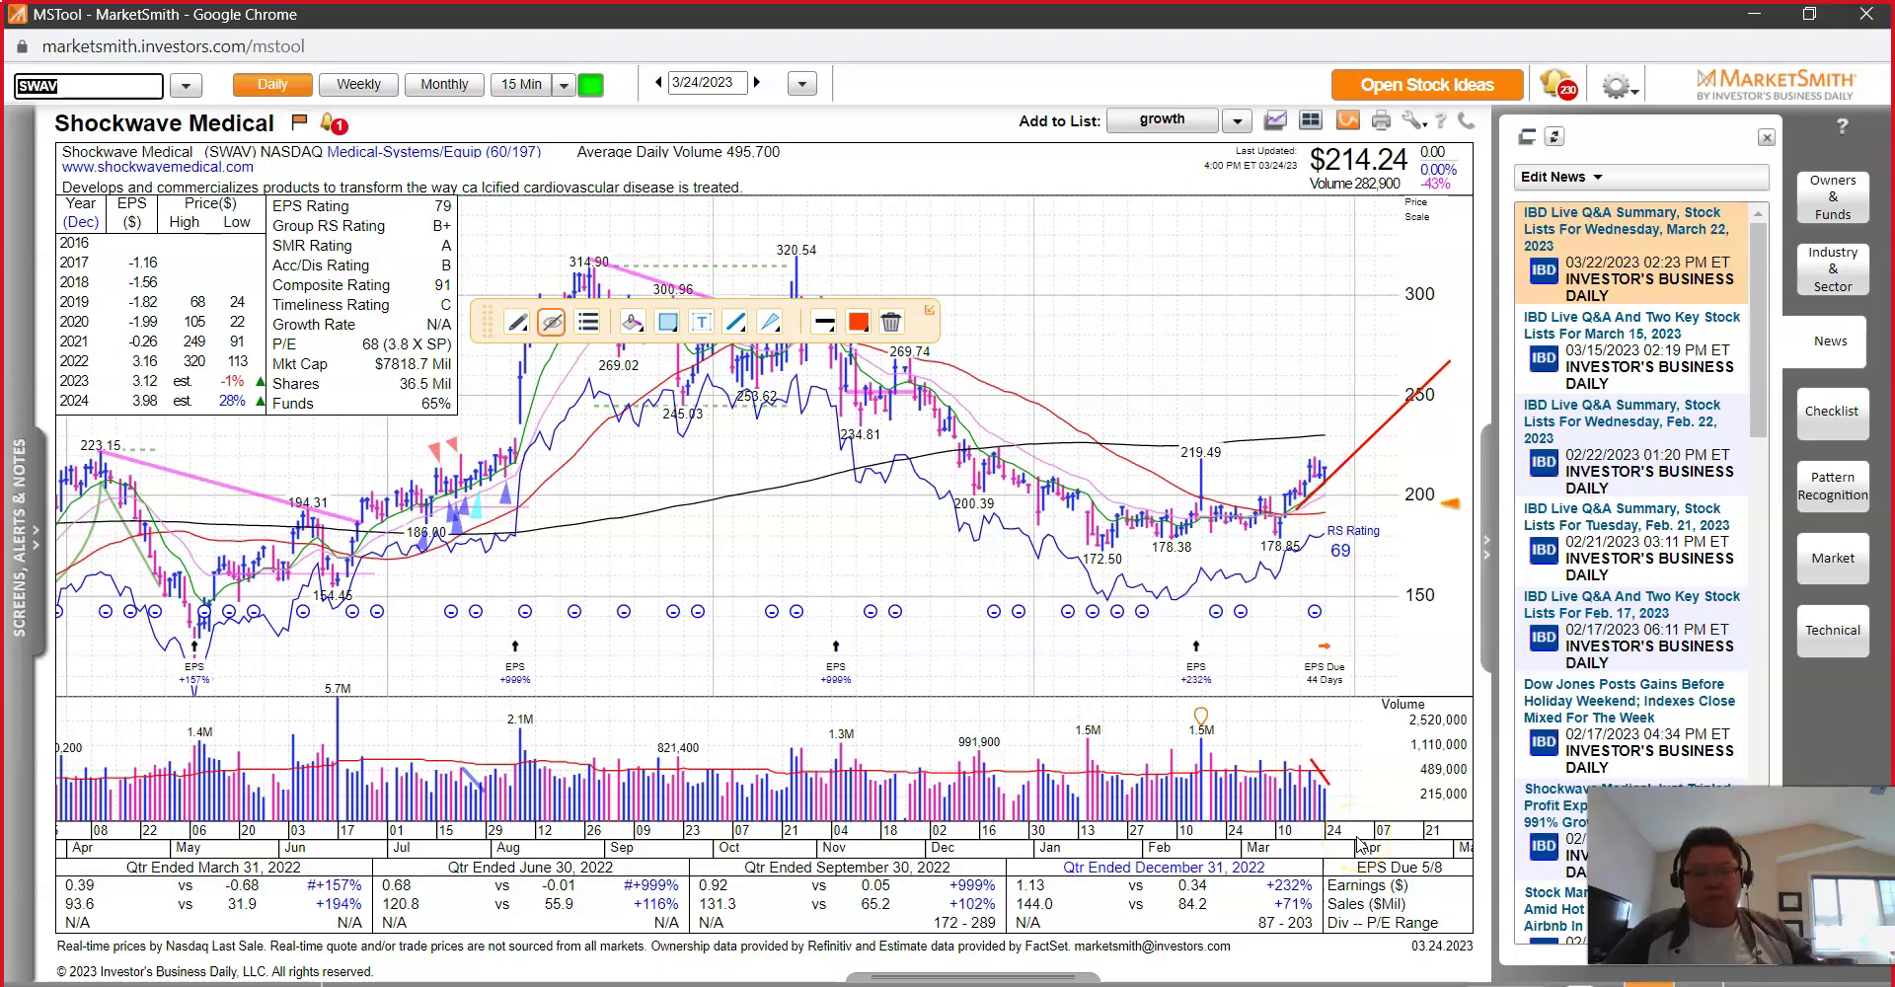
pyautogui.click(1274, 755)
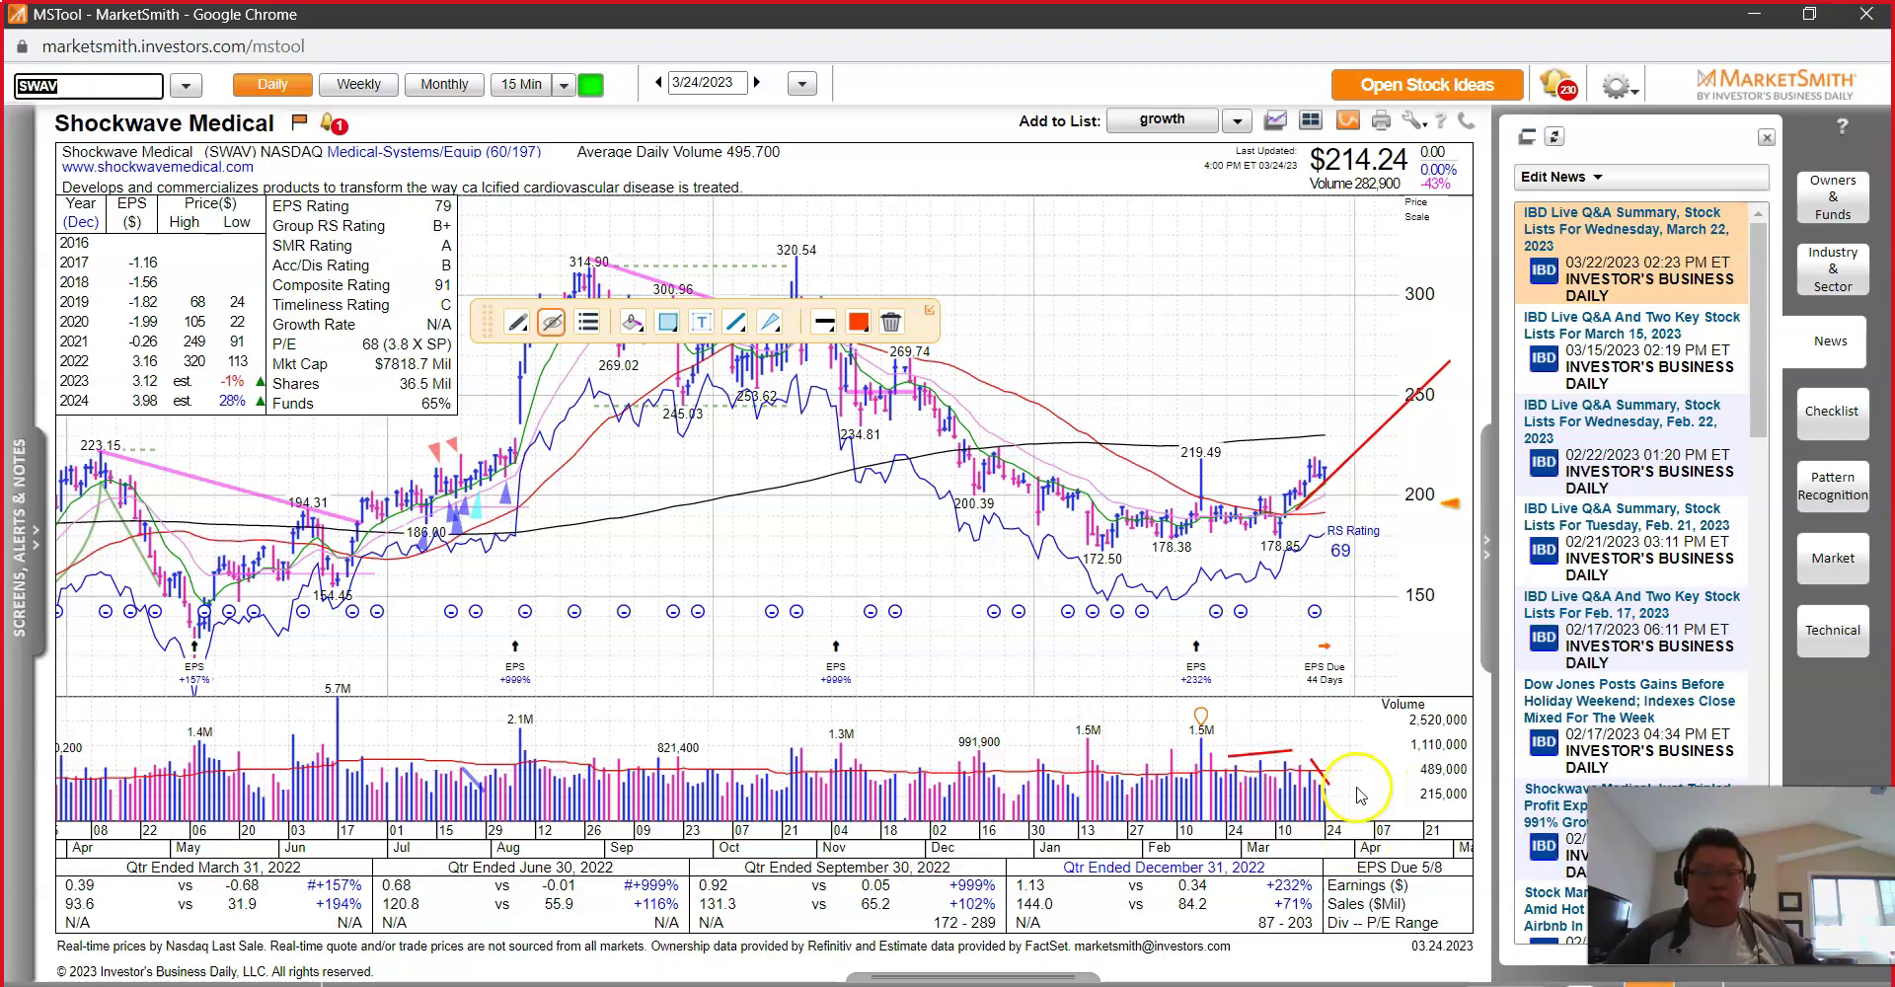
# Step: Load the REGN weekly chart and draw temporary lines from the latest bar down to its volume and along the mid-2021 advance
pyautogui.click(374, 89)
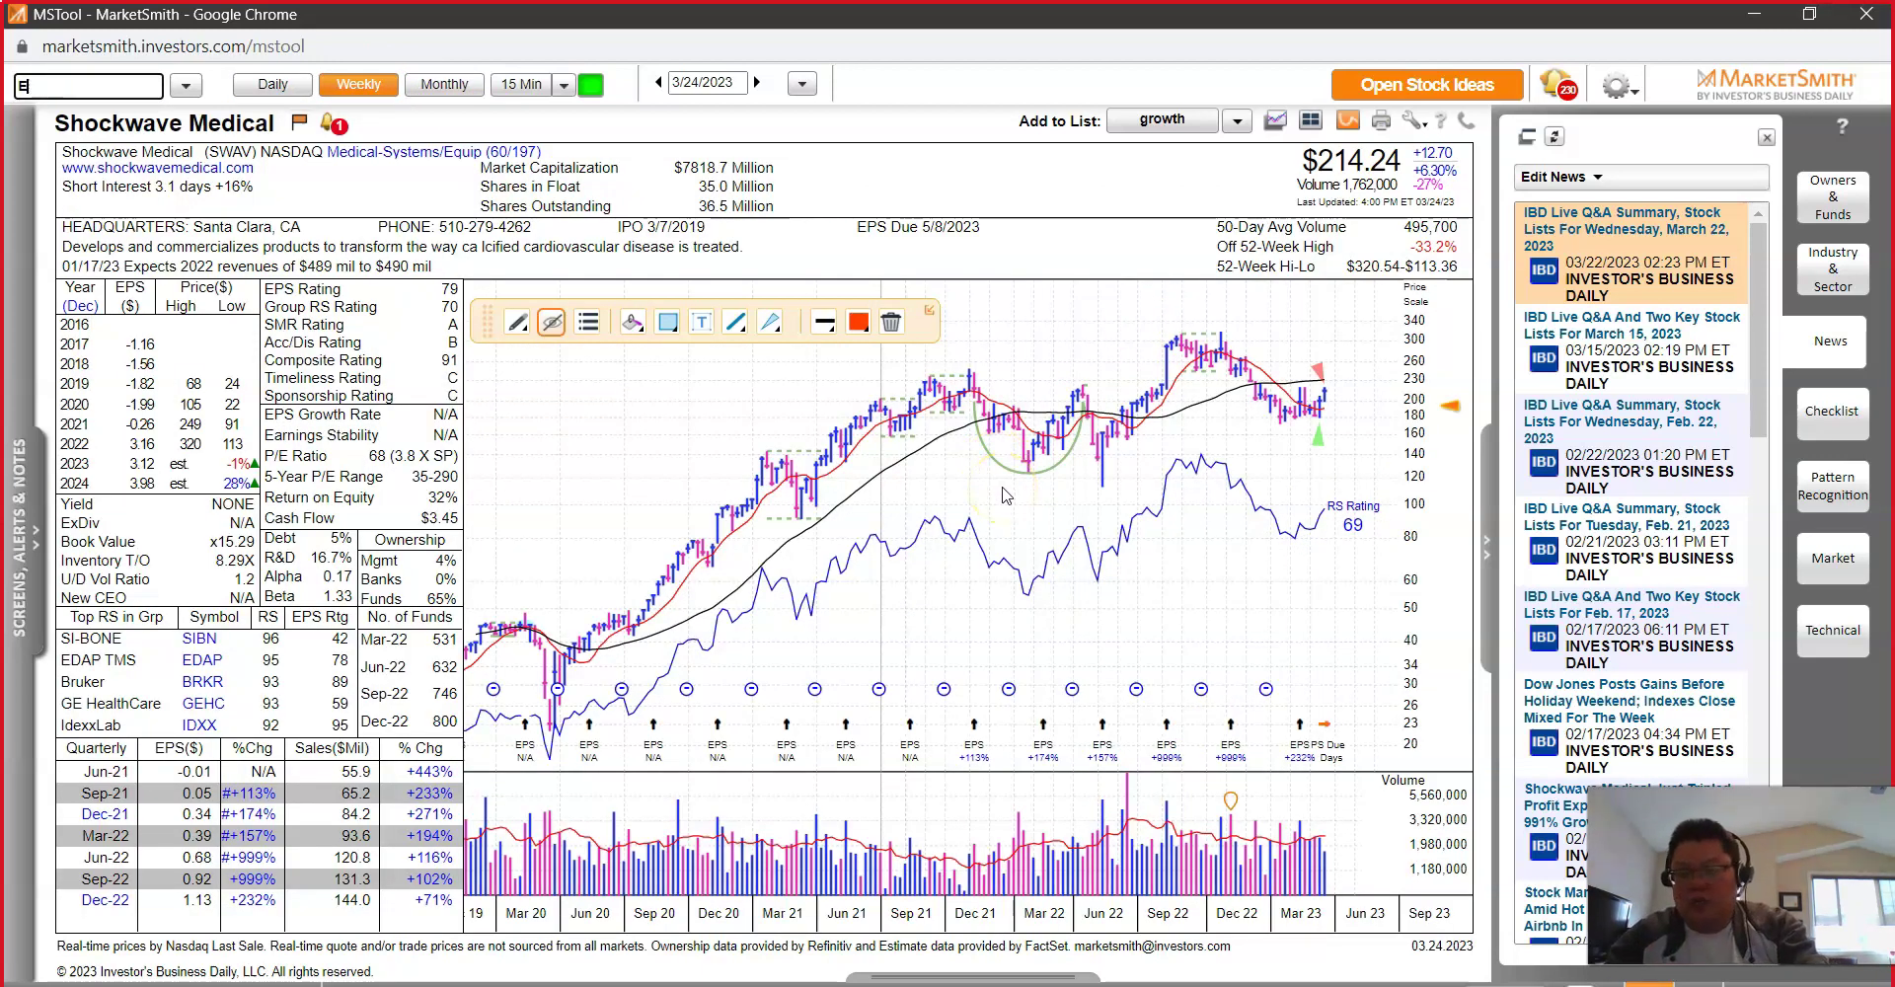
pyautogui.press('Return')
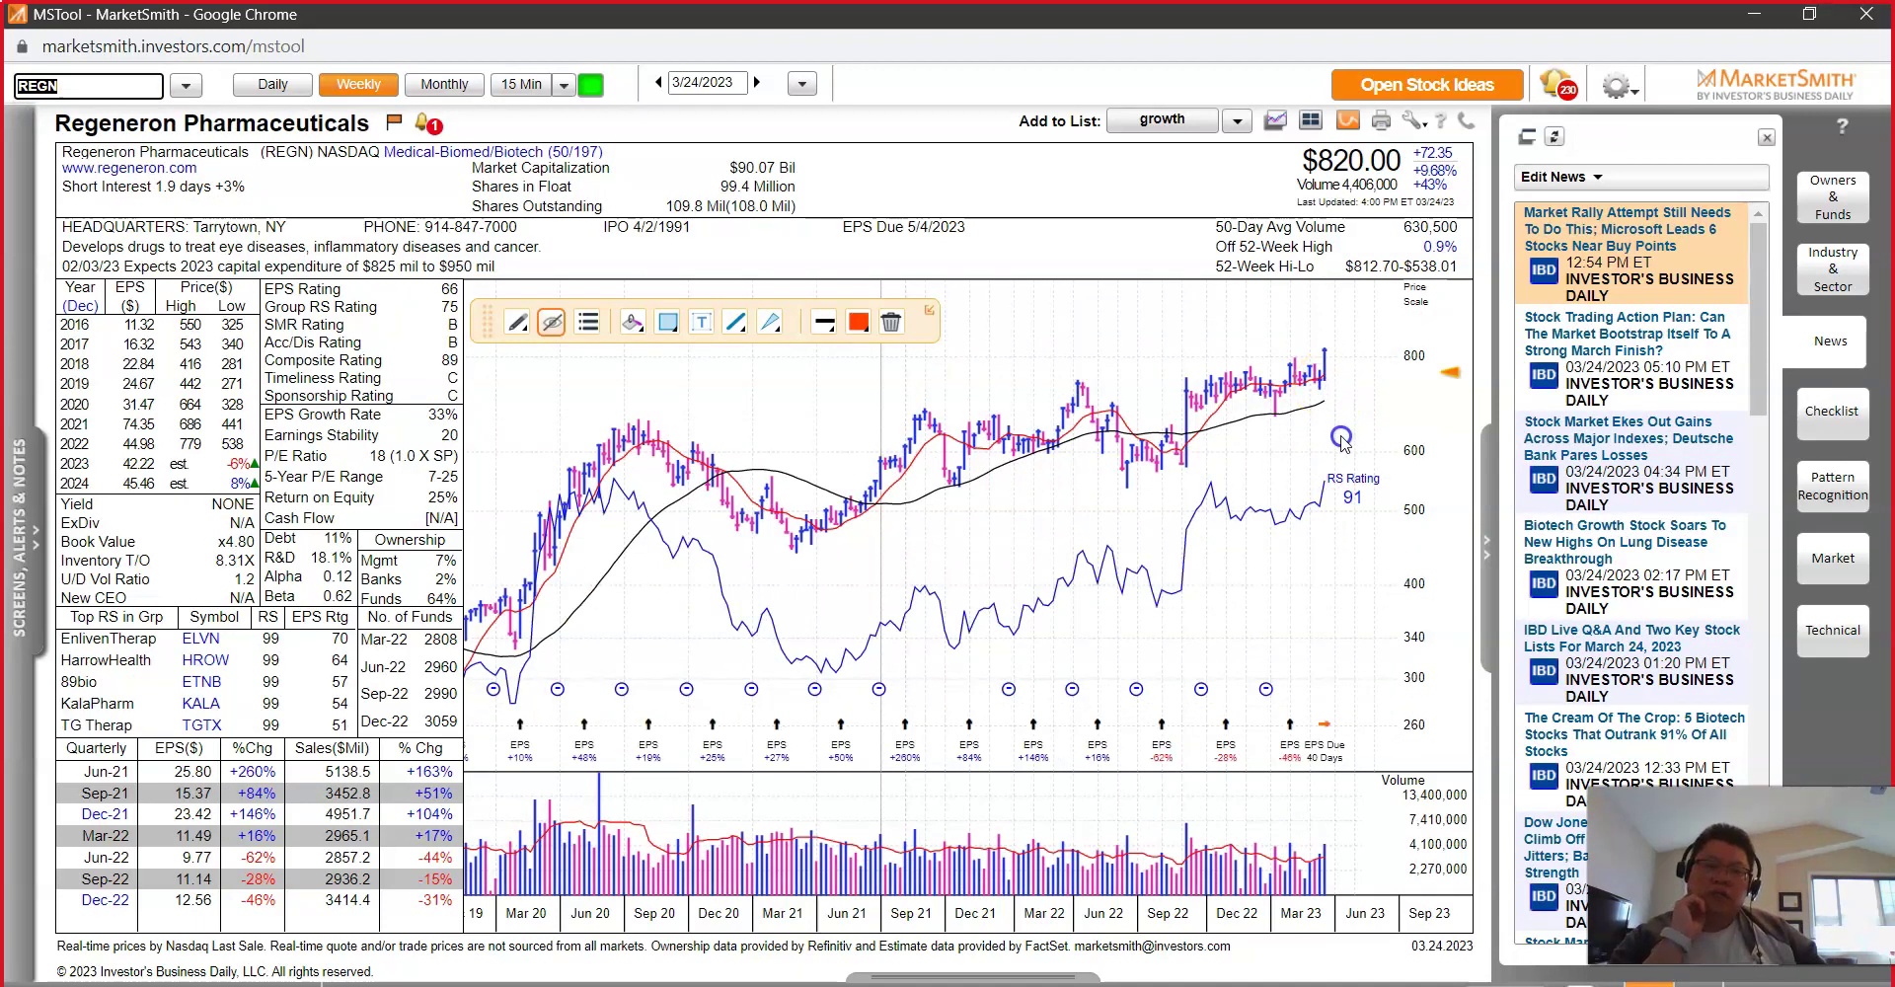
pyautogui.moveTo(1357, 533)
pyautogui.mouseDown()
pyautogui.moveTo(1321, 799)
pyautogui.moveTo(1359, 550)
pyautogui.mouseUp()
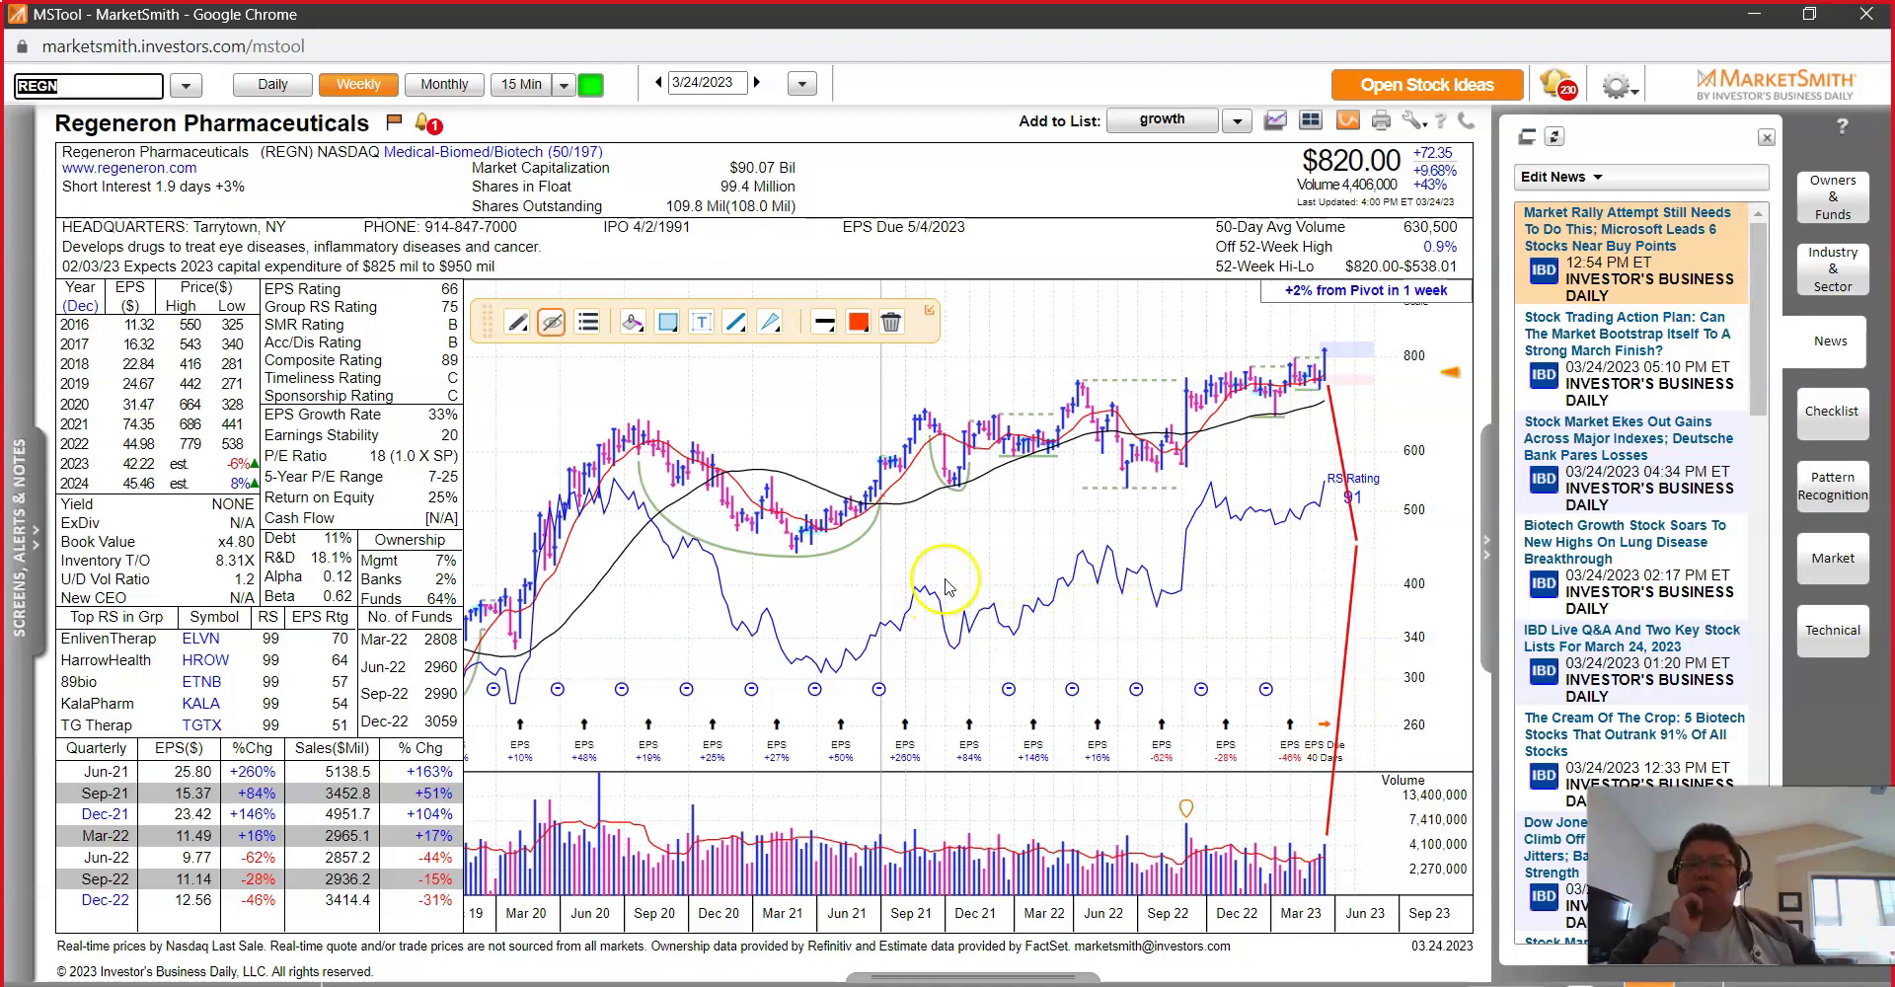
pyautogui.moveTo(1320, 365)
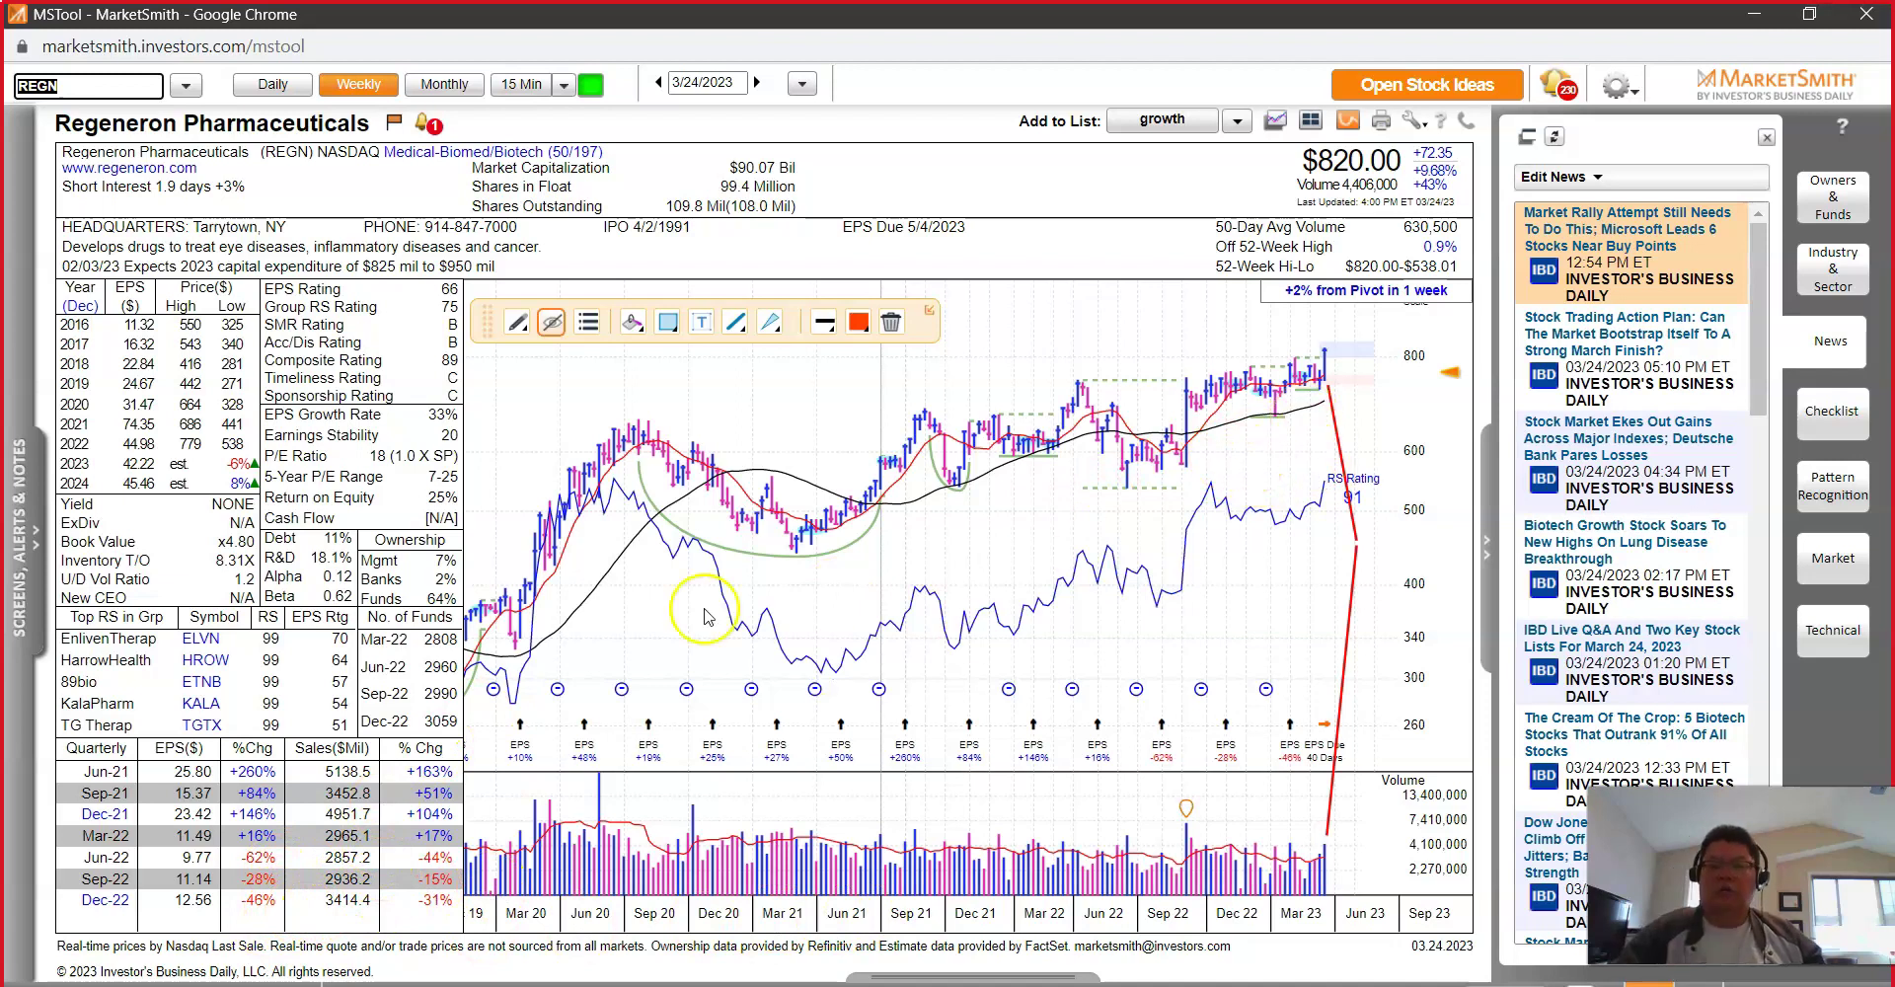
pyautogui.moveTo(702, 557)
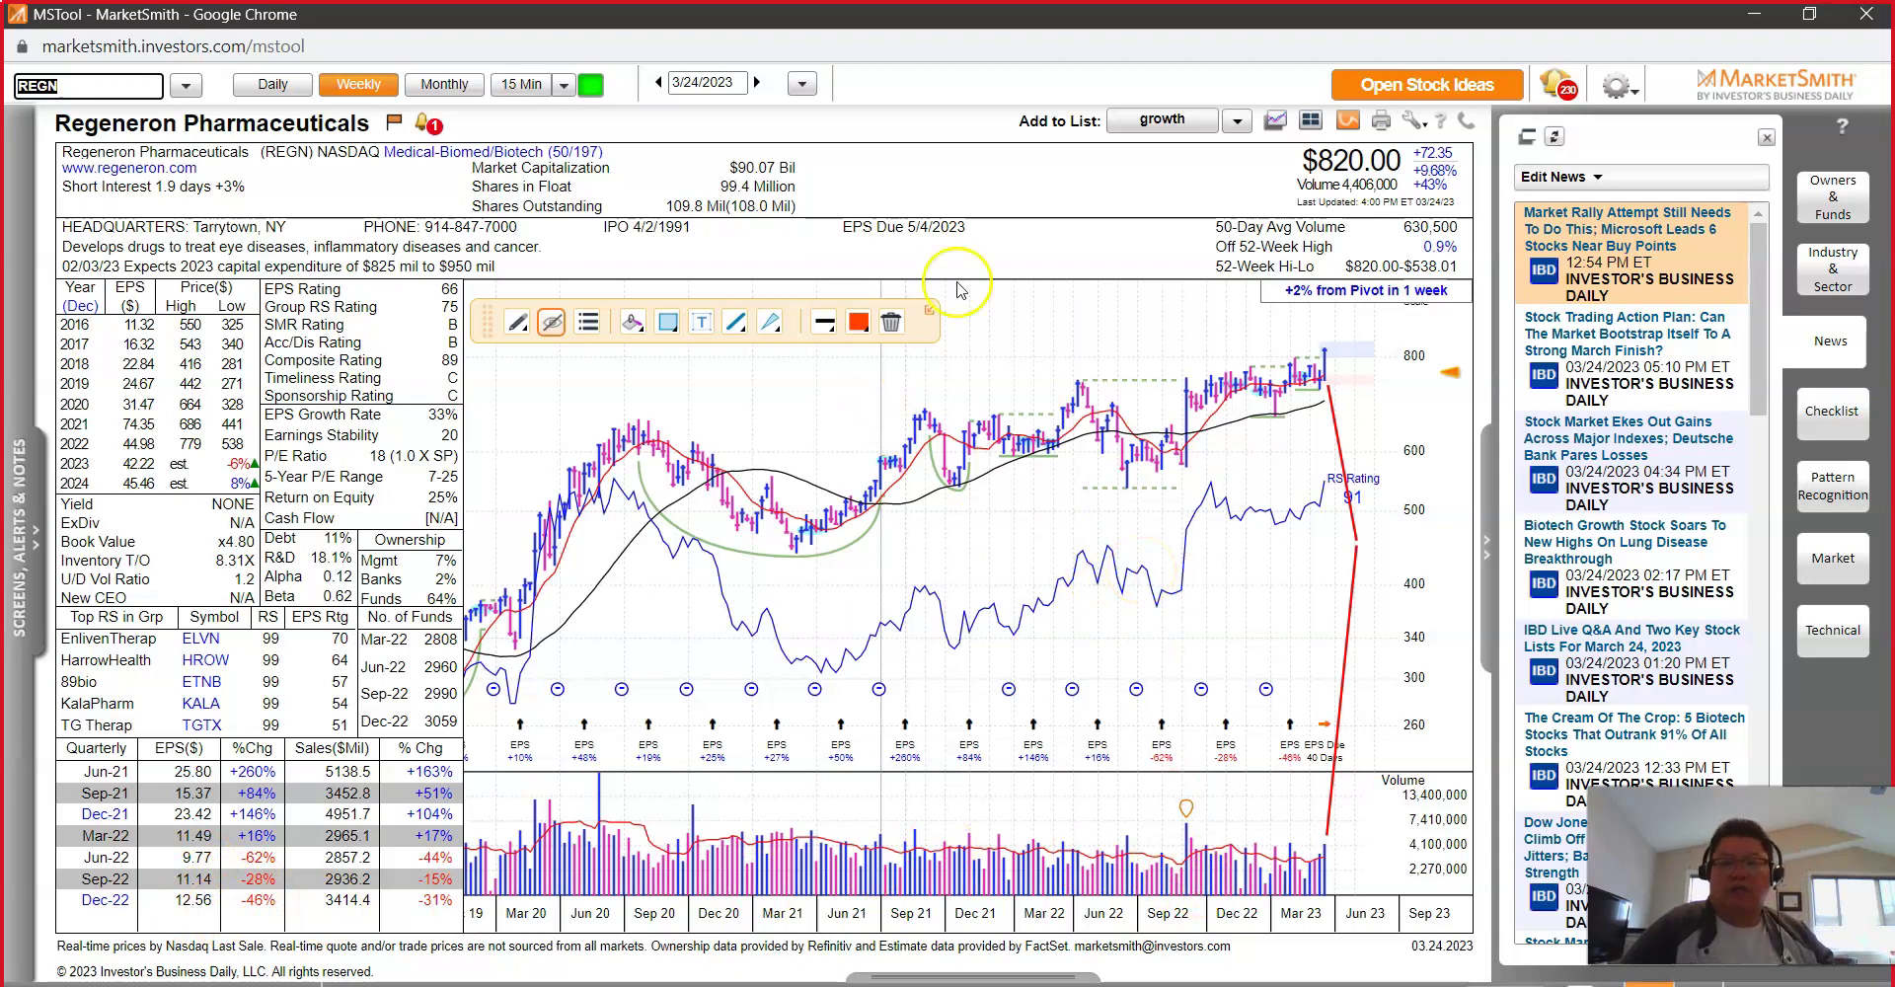
pyautogui.moveTo(964, 562)
pyautogui.moveTo(829, 575); pyautogui.dragTo(921, 456)
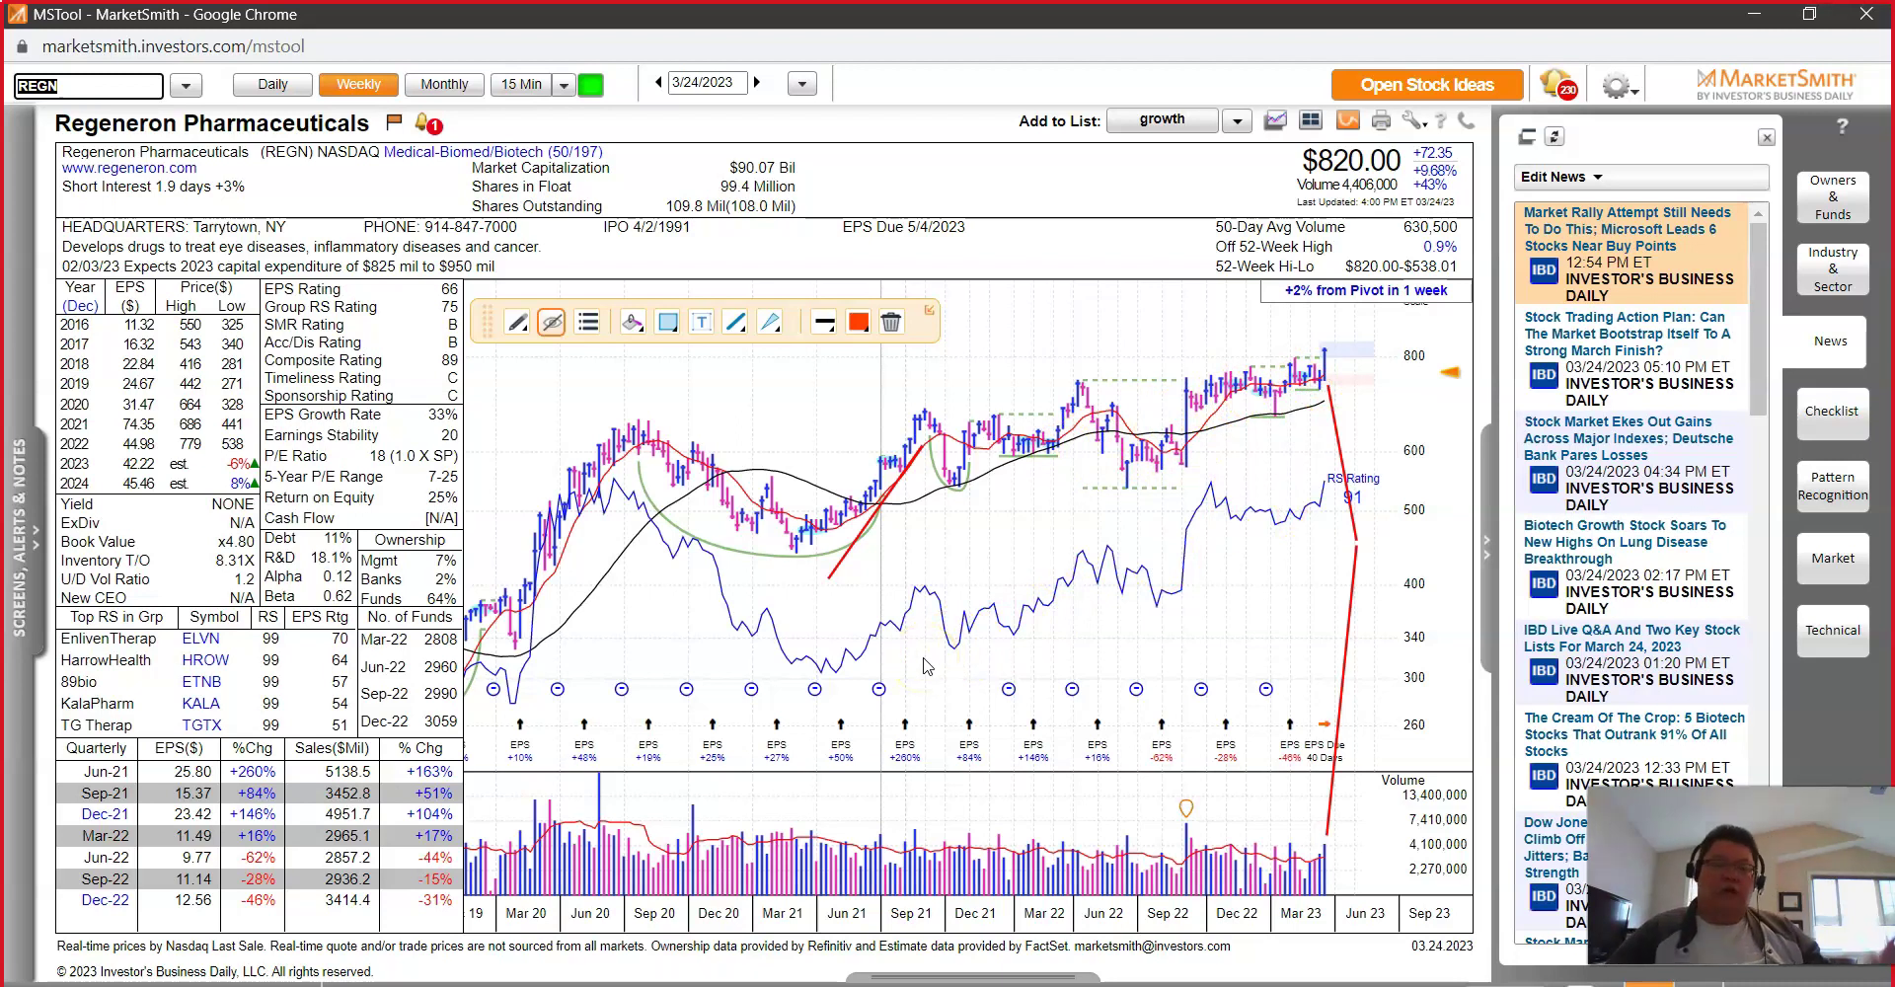
# Step: Return to the first rows of the Excel stock report, and select the Xponential Fitness (XPOF) paragraph in the Word stock stories document
pyautogui.hotkey('alt', 'Tab')
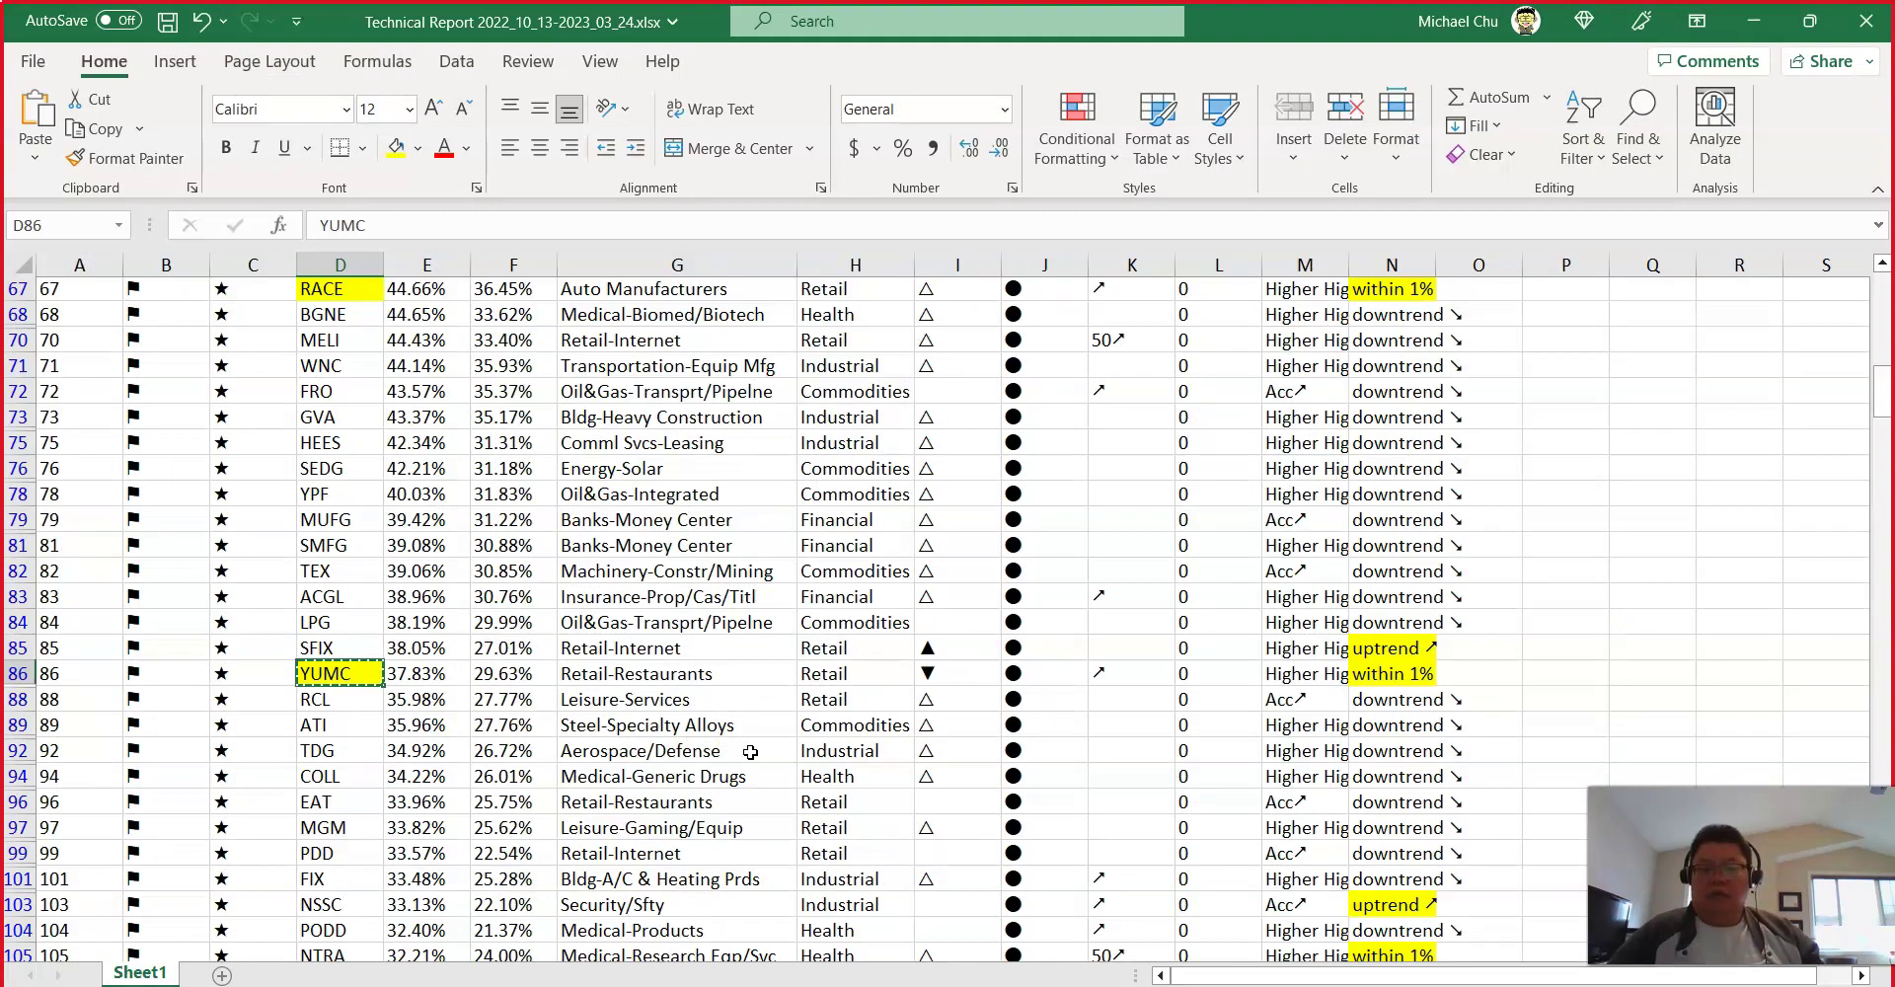
pyautogui.scroll(15, 750, 752)
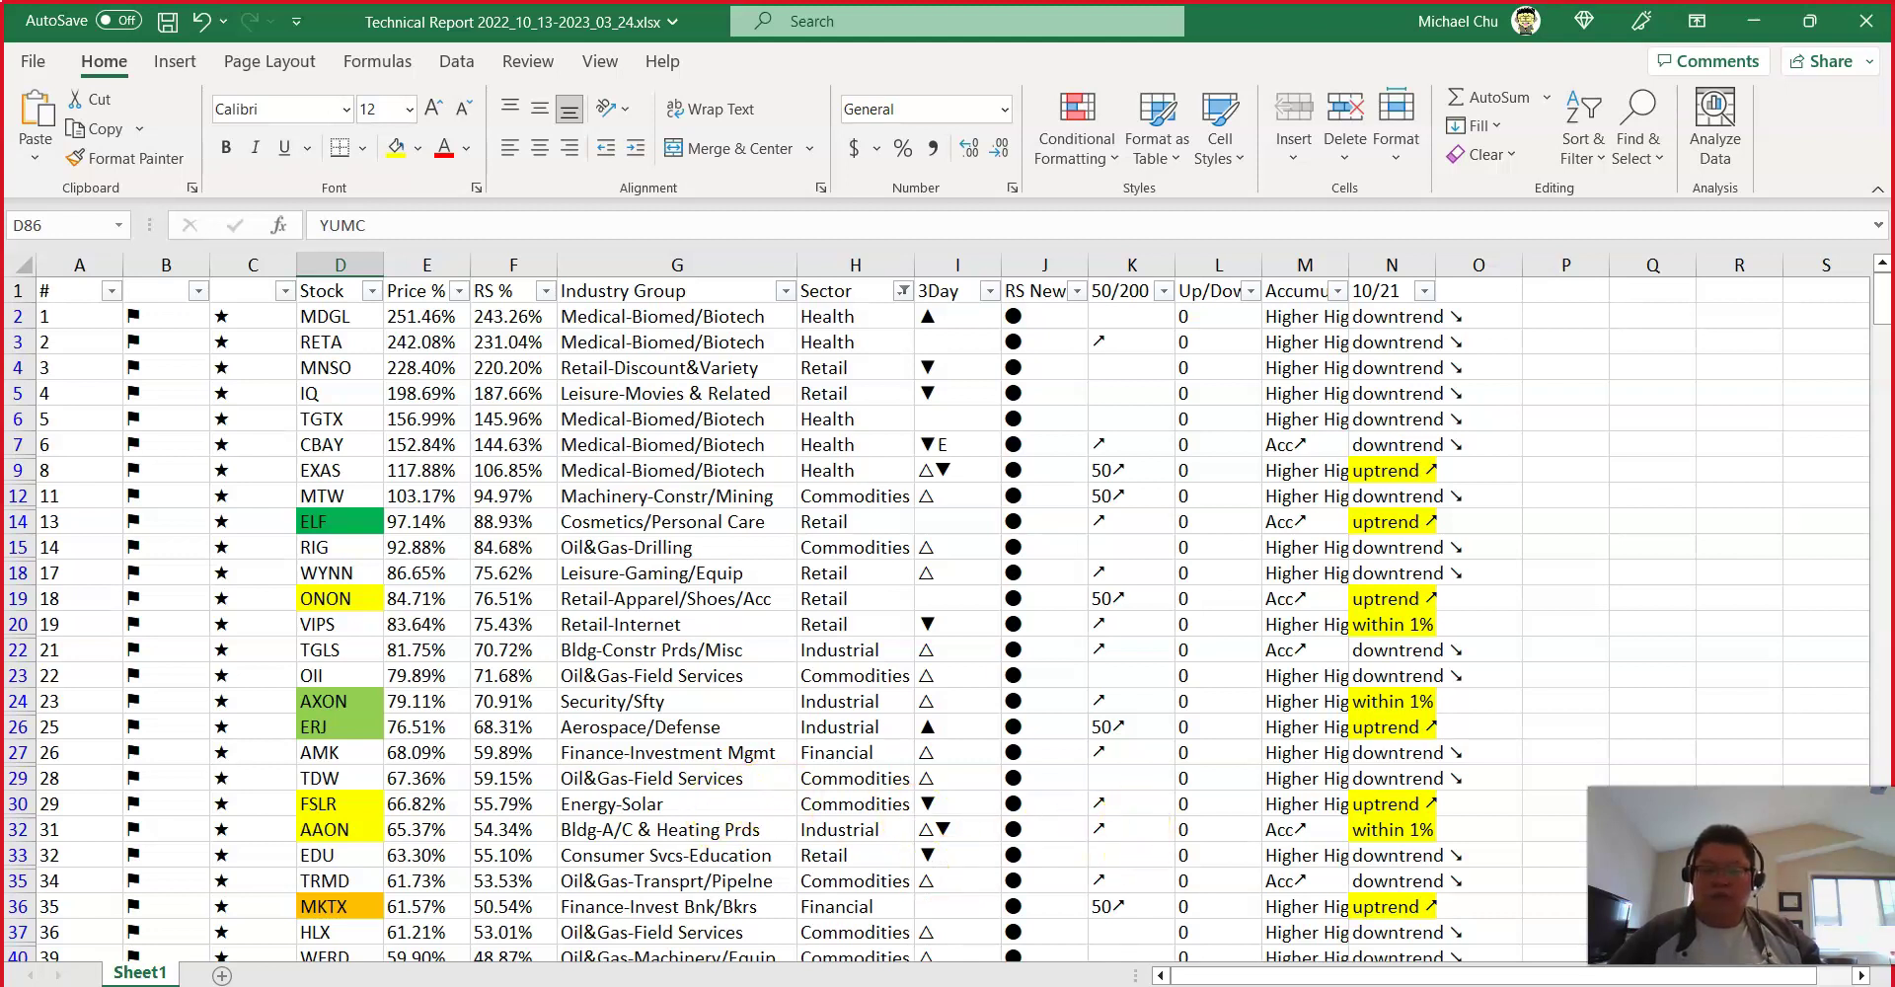
pyautogui.hotkey('alt', 'Tab')
pyautogui.scroll(10, 993, 805)
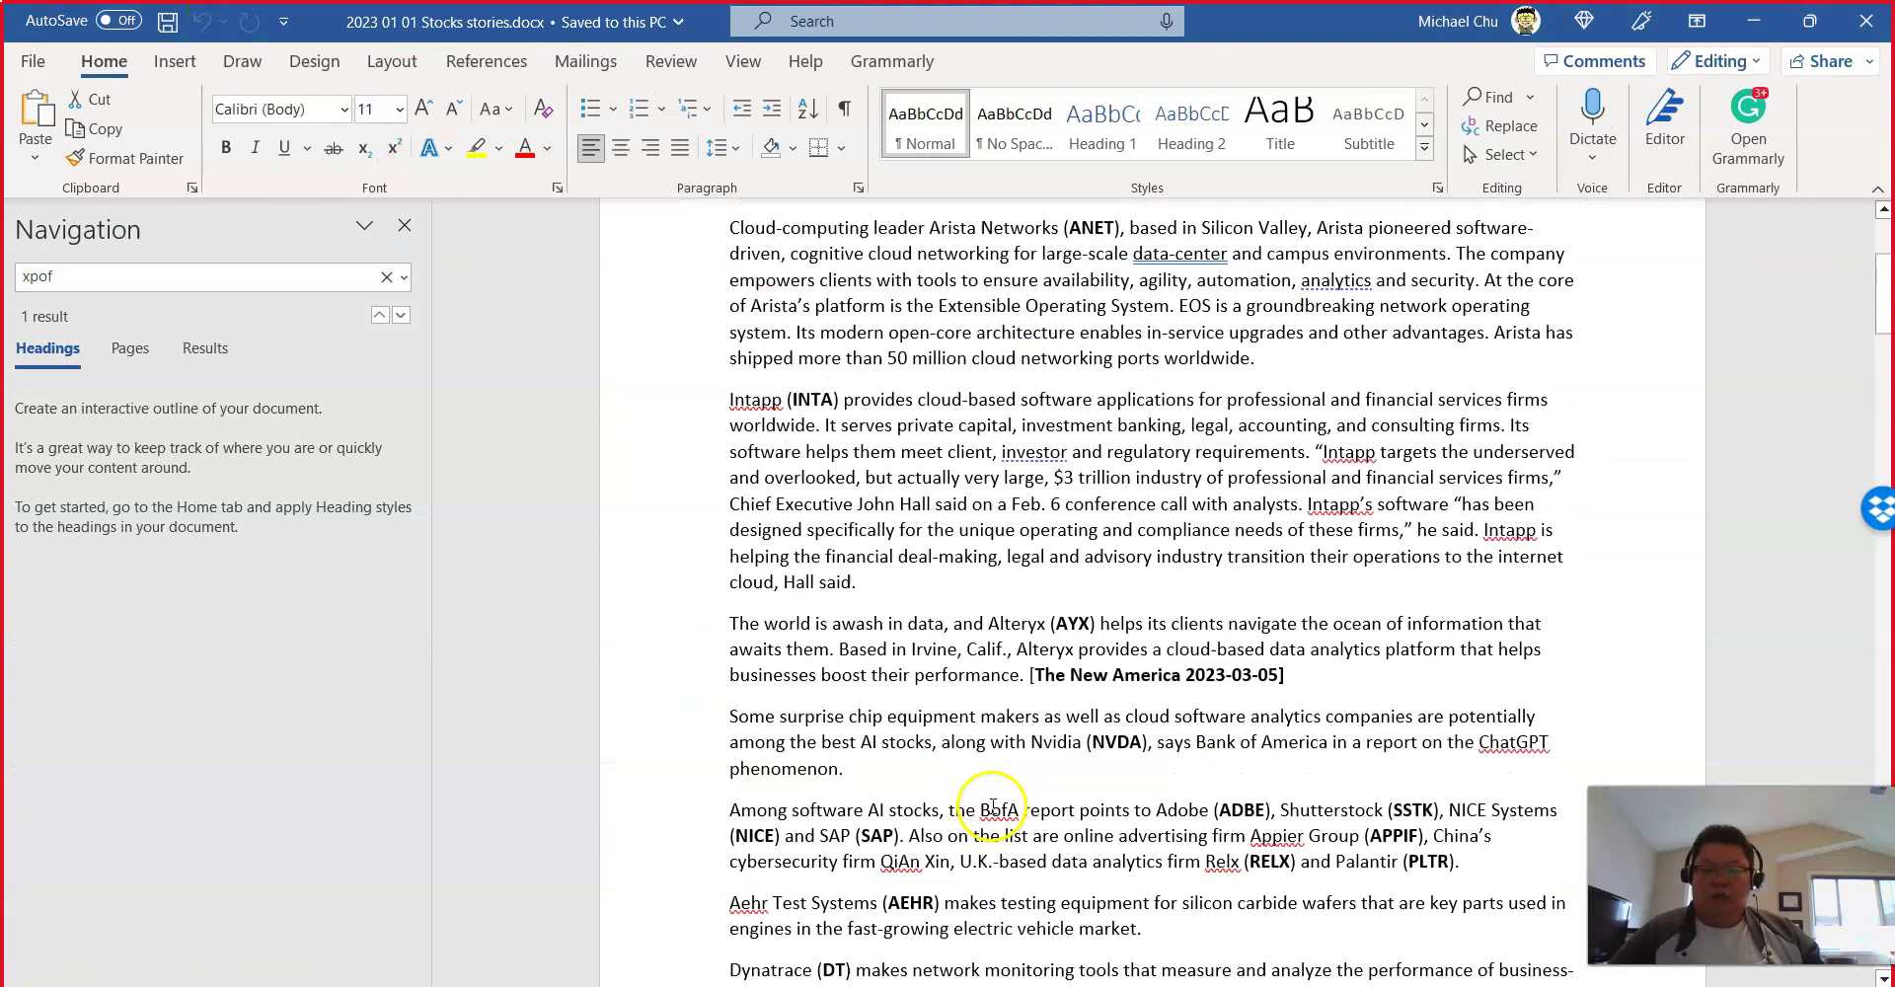
pyautogui.scroll(5, 993, 804)
pyautogui.scroll(-15, 990, 807)
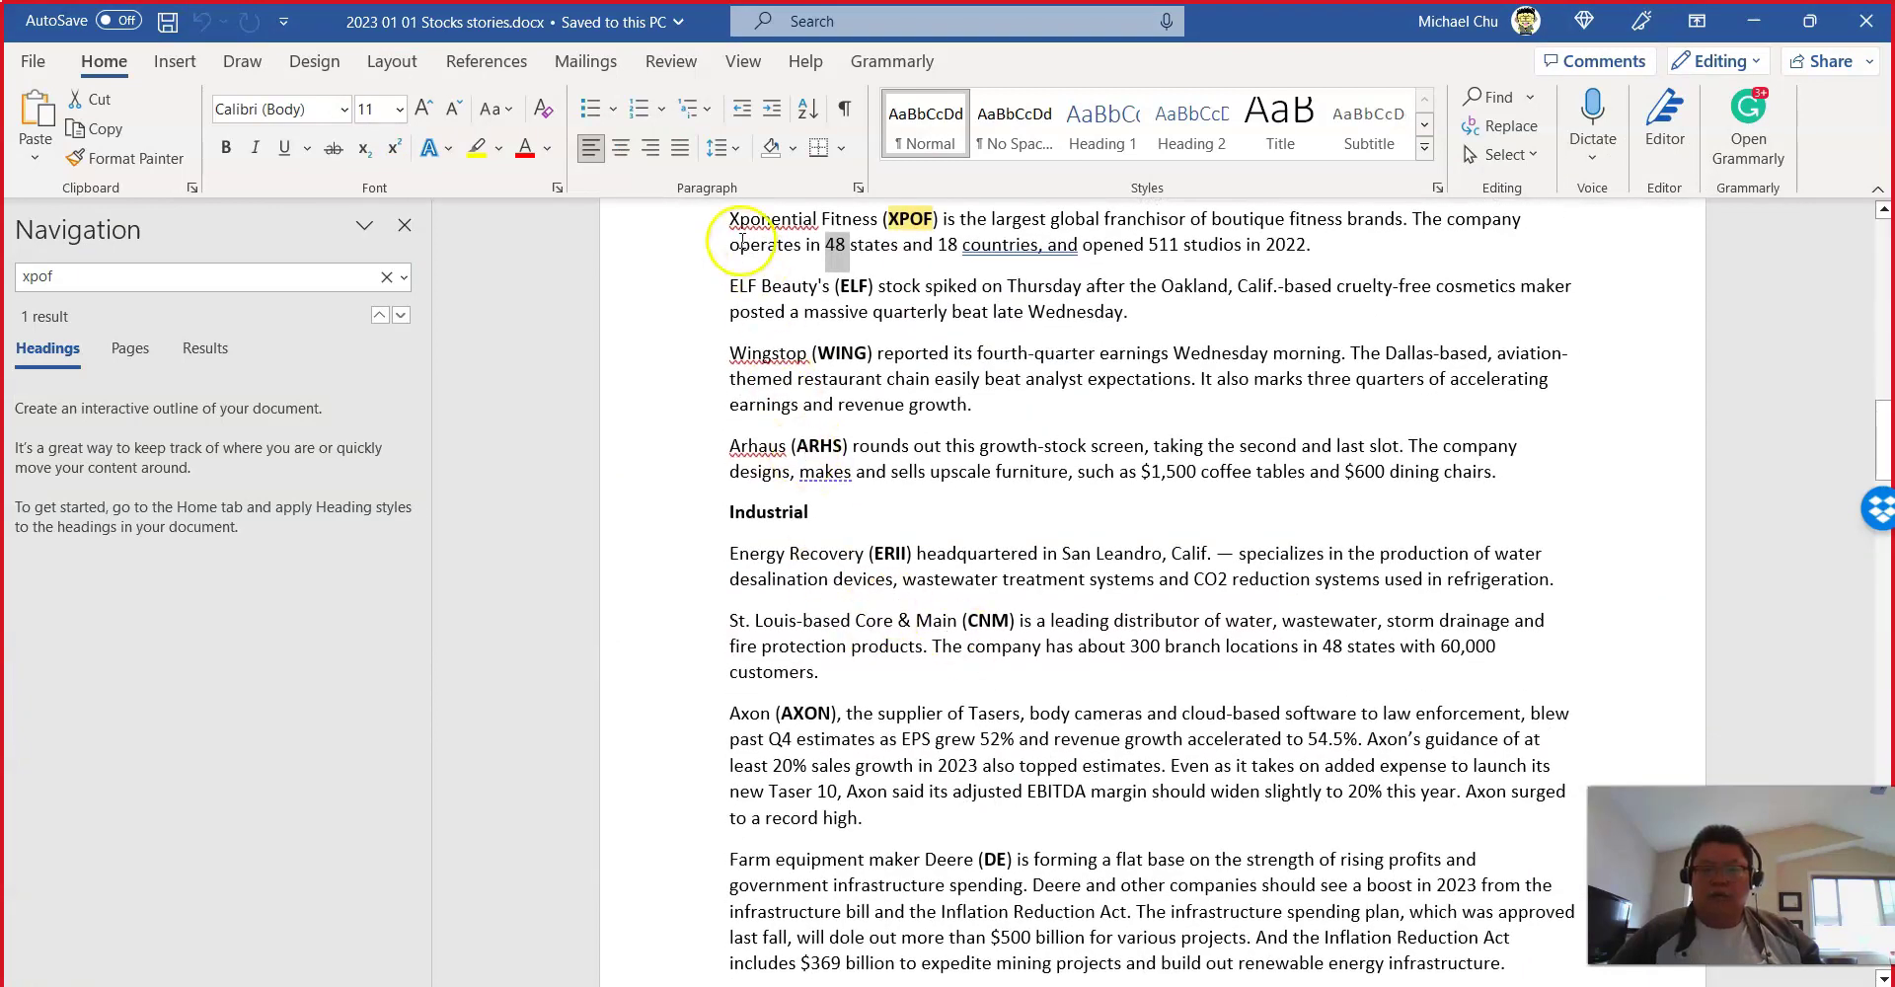
pyautogui.moveTo(729, 219); pyautogui.dragTo(1312, 253)
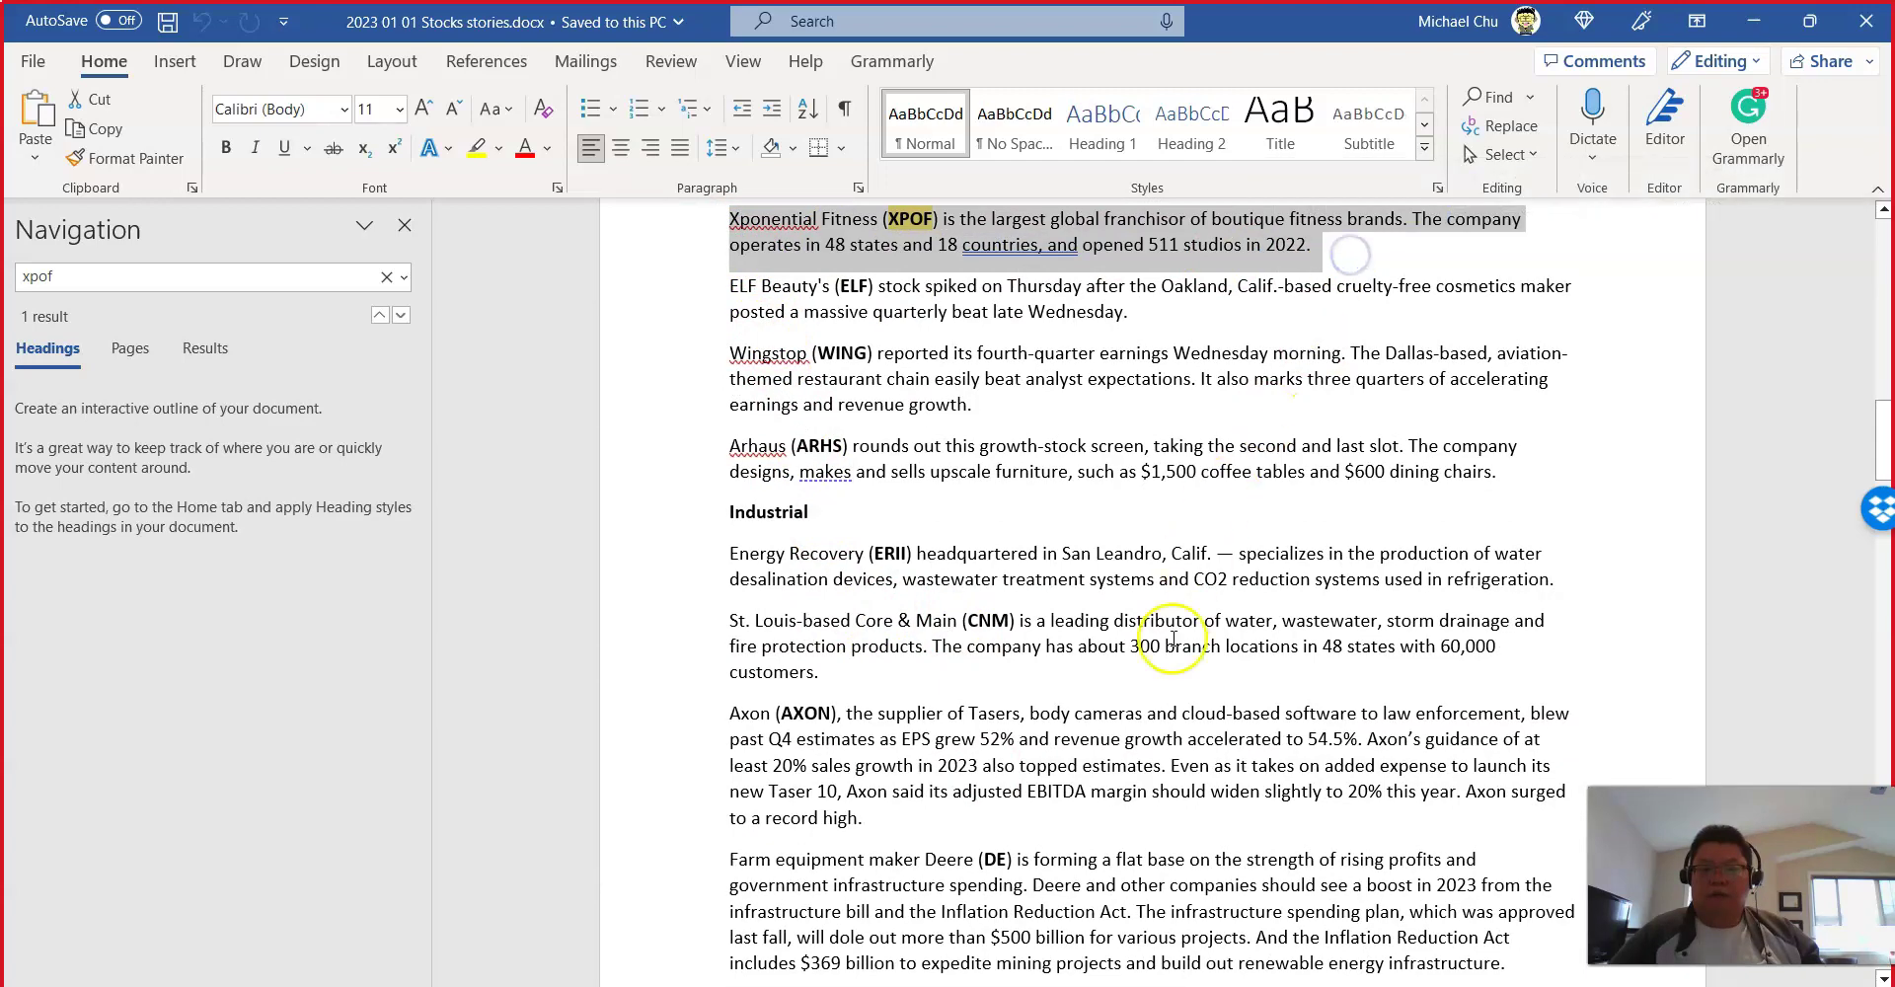
# Step: Look through the stock stories from the Industrial section through Health and Commodities to Financial
pyautogui.scroll(-15, 1175, 638)
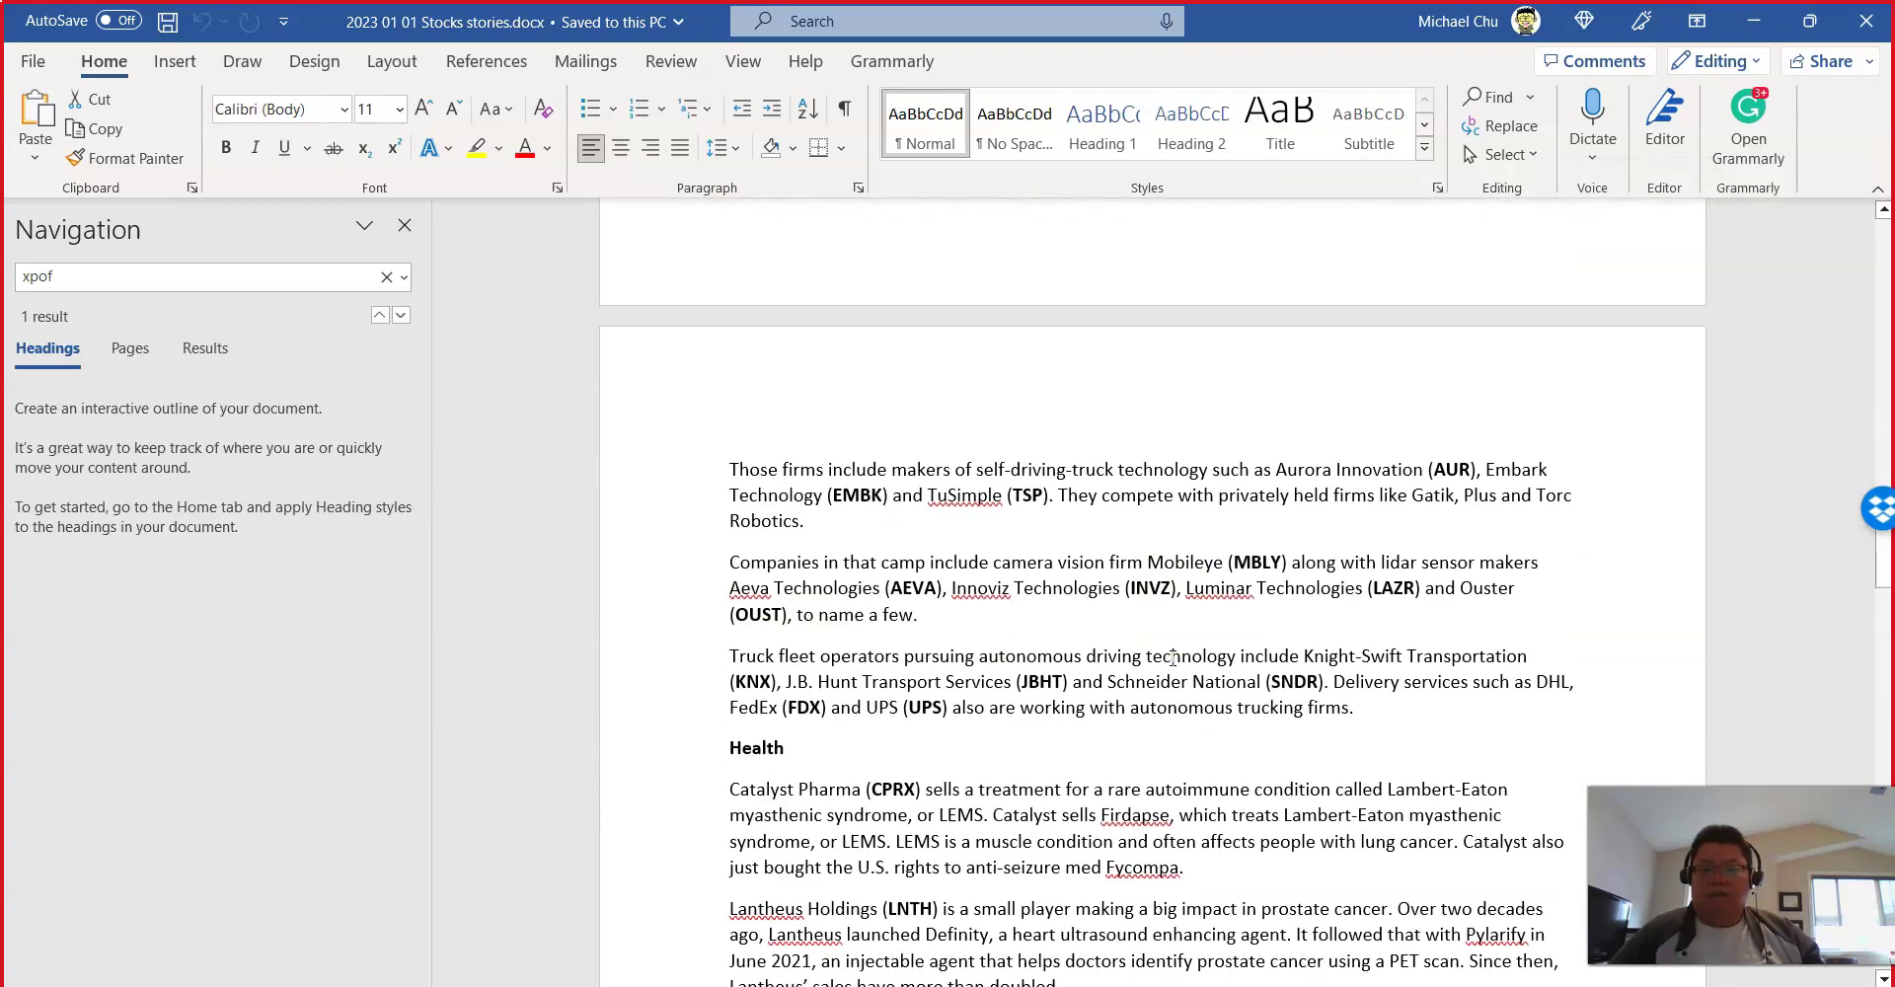
pyautogui.scroll(10, 1172, 657)
pyautogui.scroll(-10, 1172, 657)
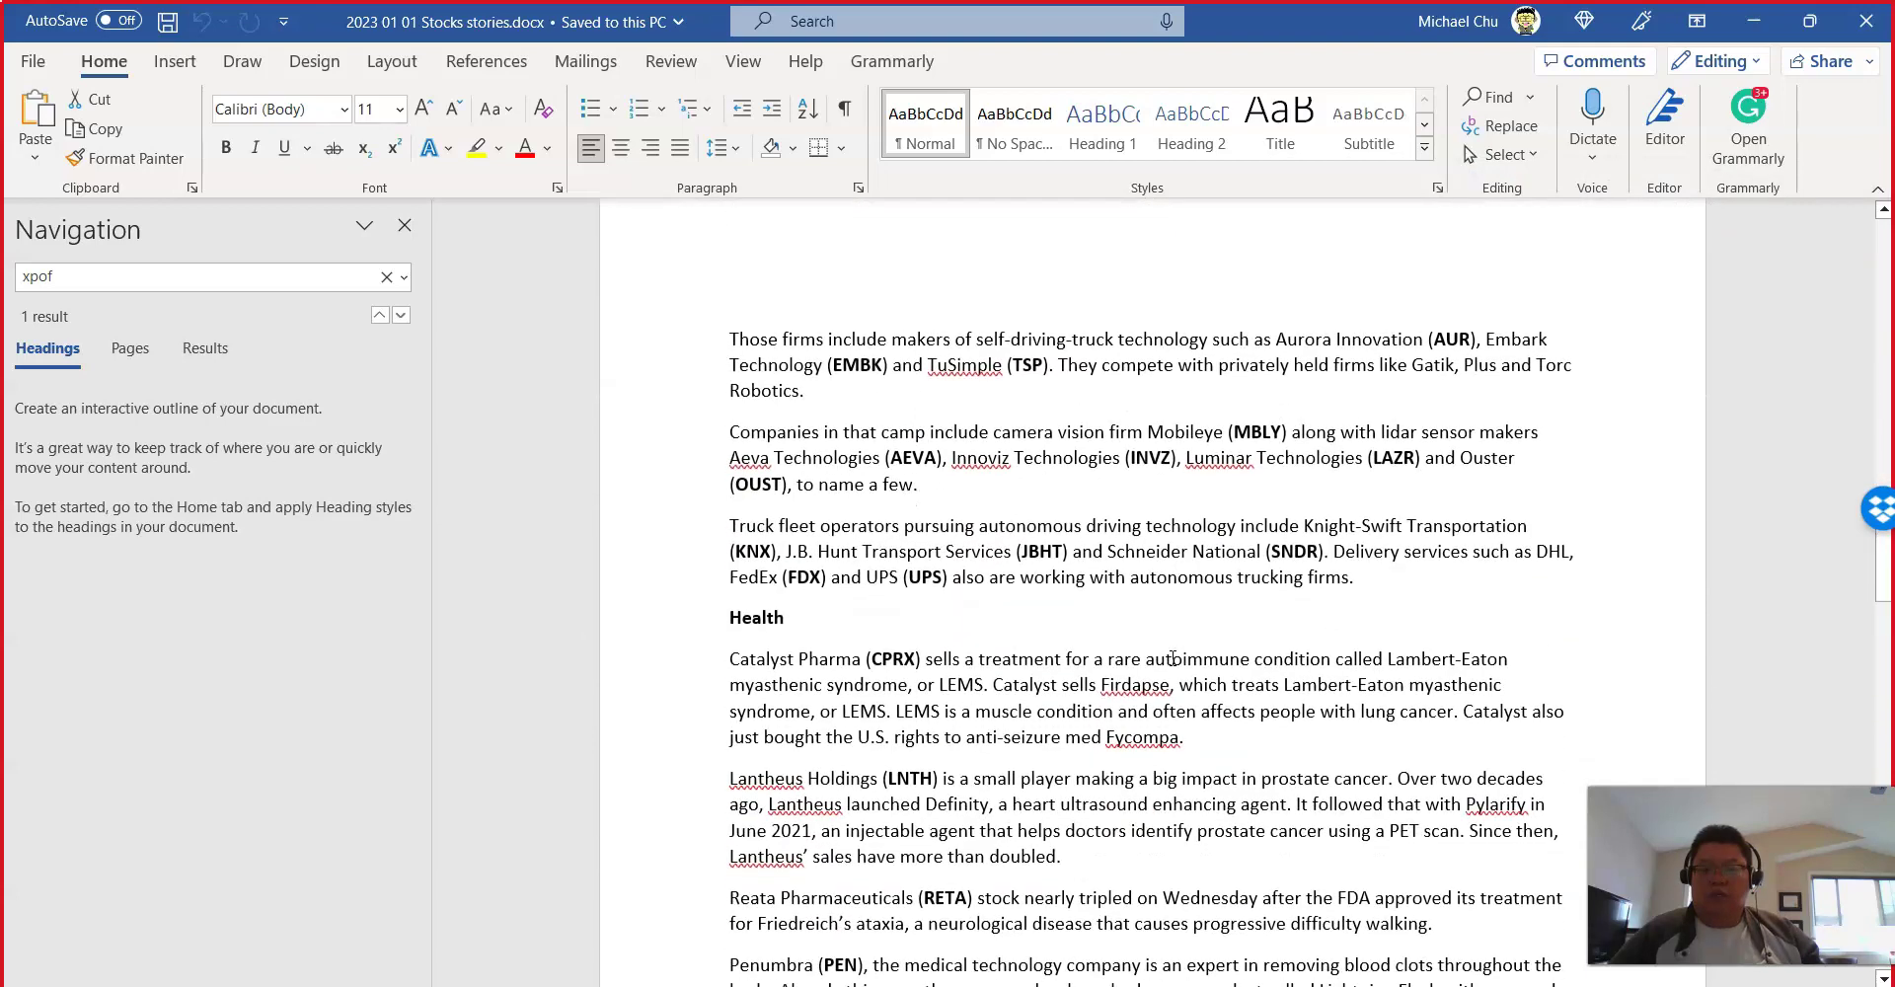
pyautogui.scroll(-15, 1173, 658)
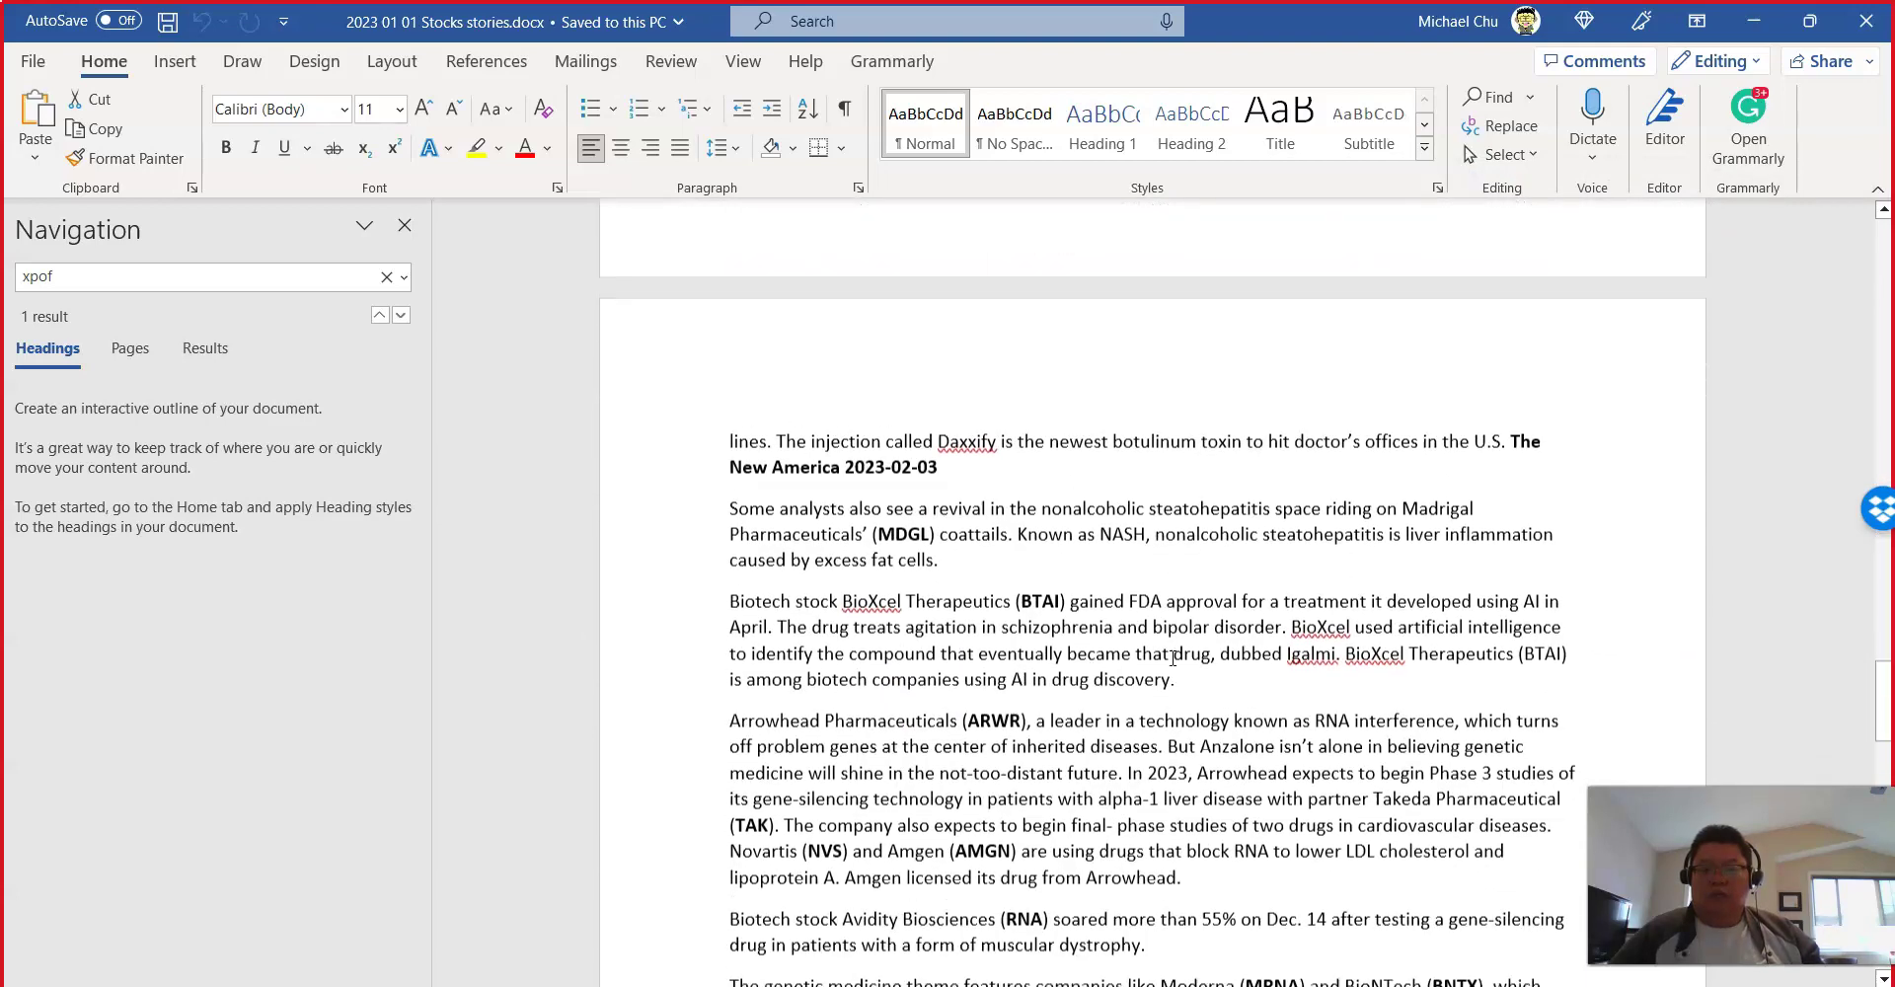
pyautogui.scroll(-7, 1172, 657)
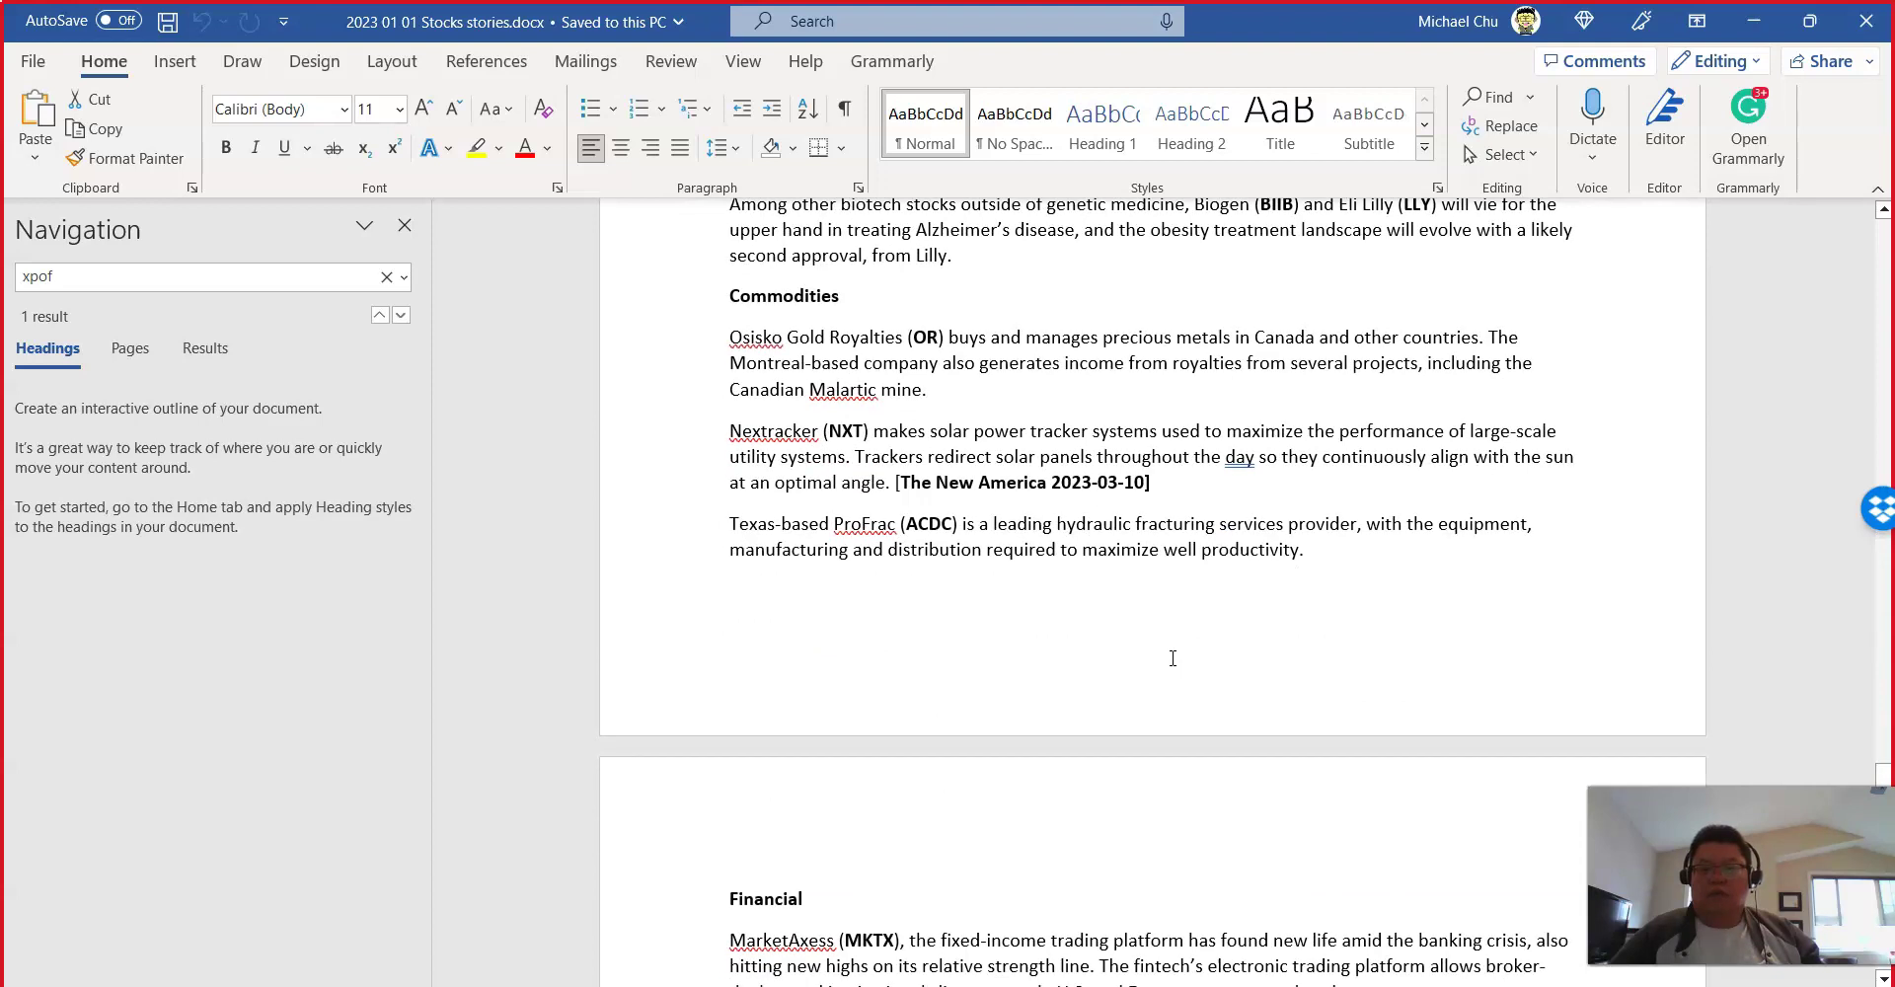